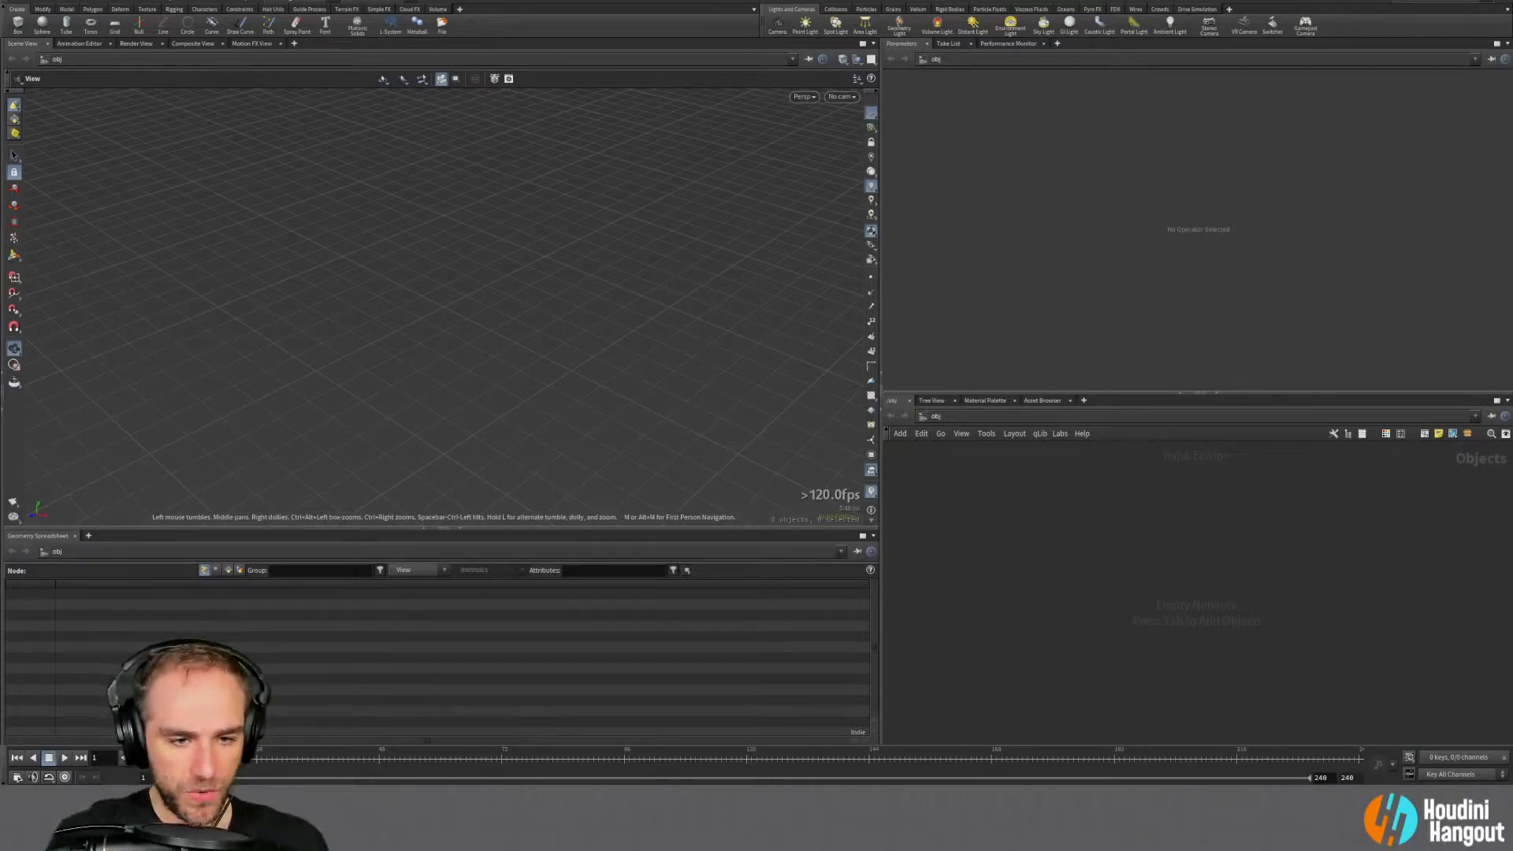
Open the Flowing_Platonics_v1.mp4 reference video from File Explorer and watch it in PotPlayer
key("super+e")
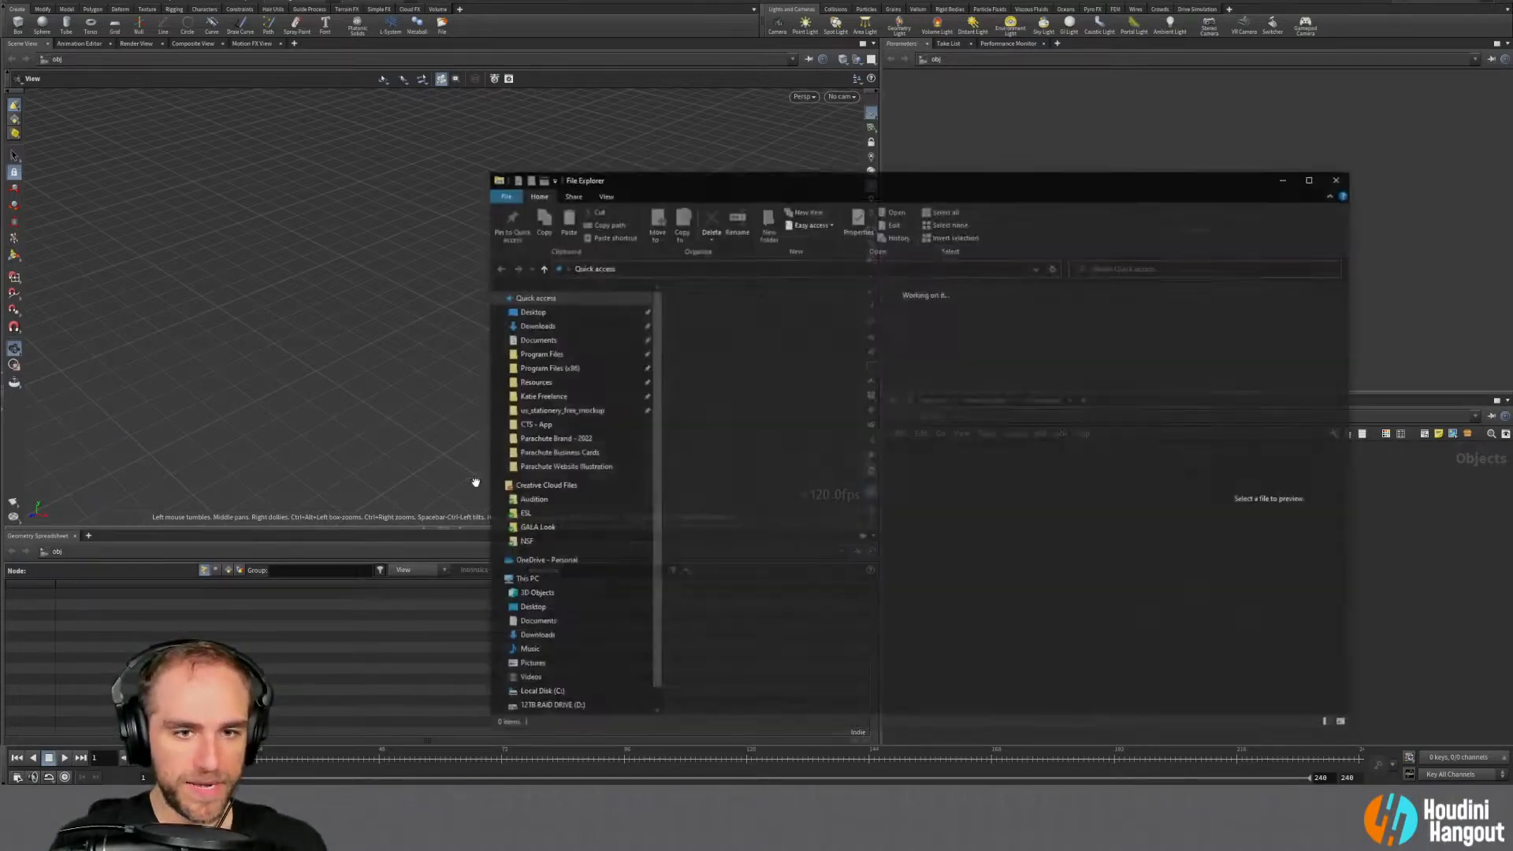
left_click_drag(837, 175, 1512, 221)
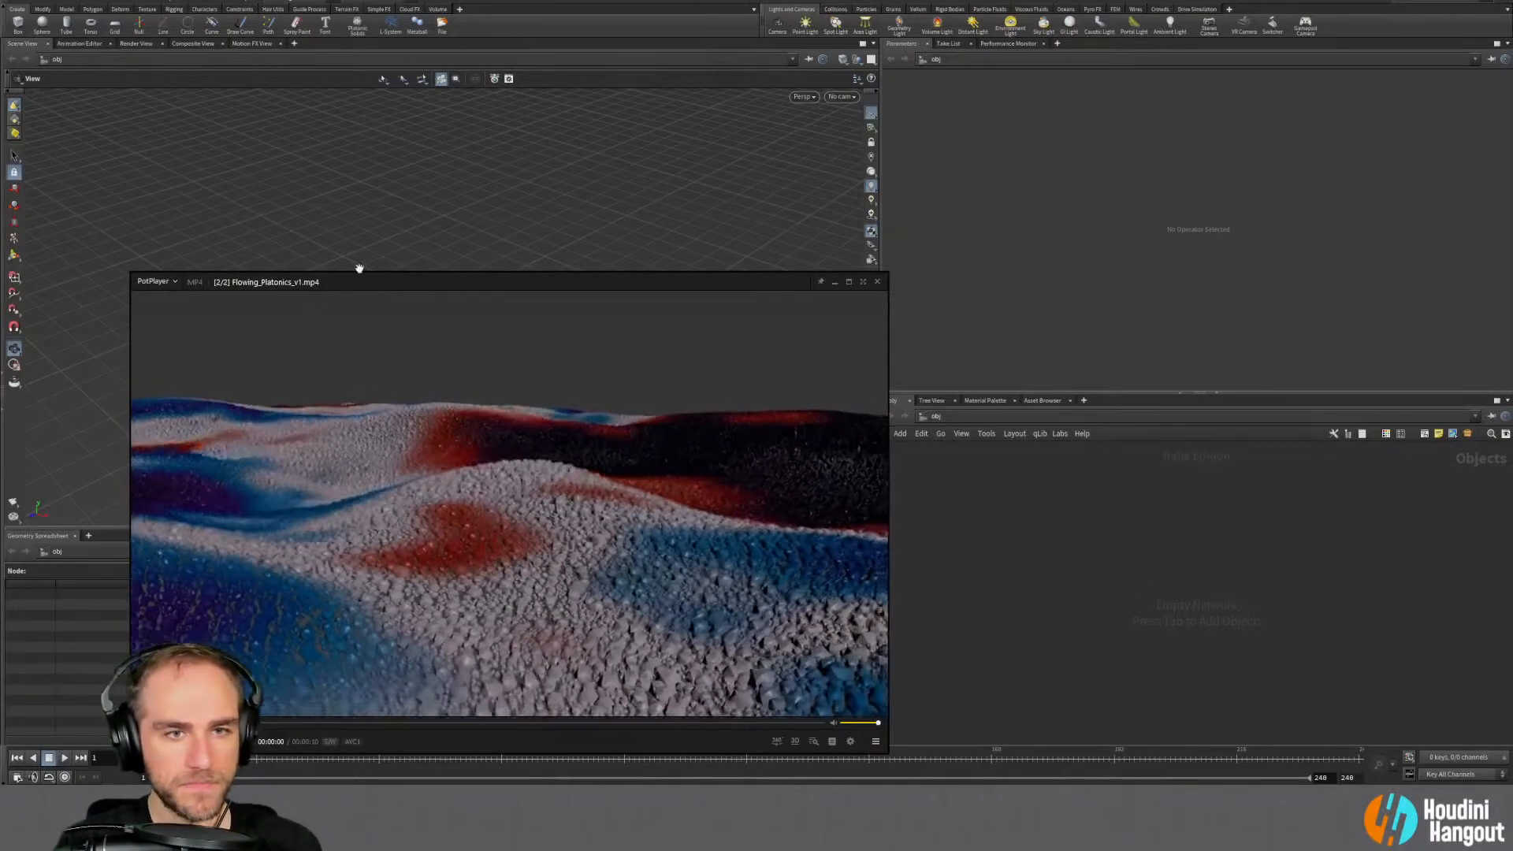
left_click_drag(369, 282, 473, 171)
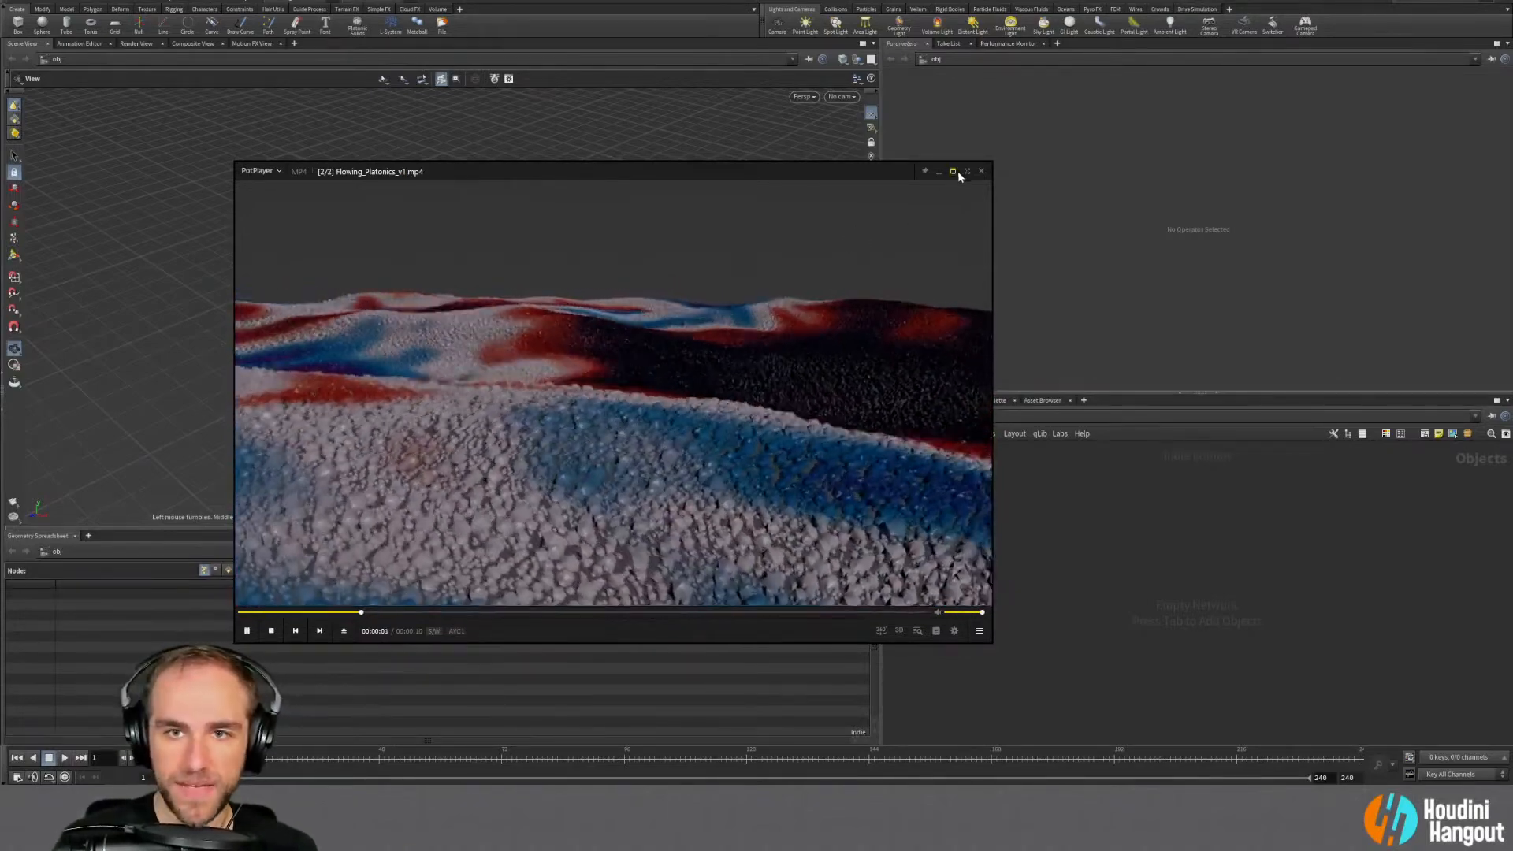
left_click(956, 172)
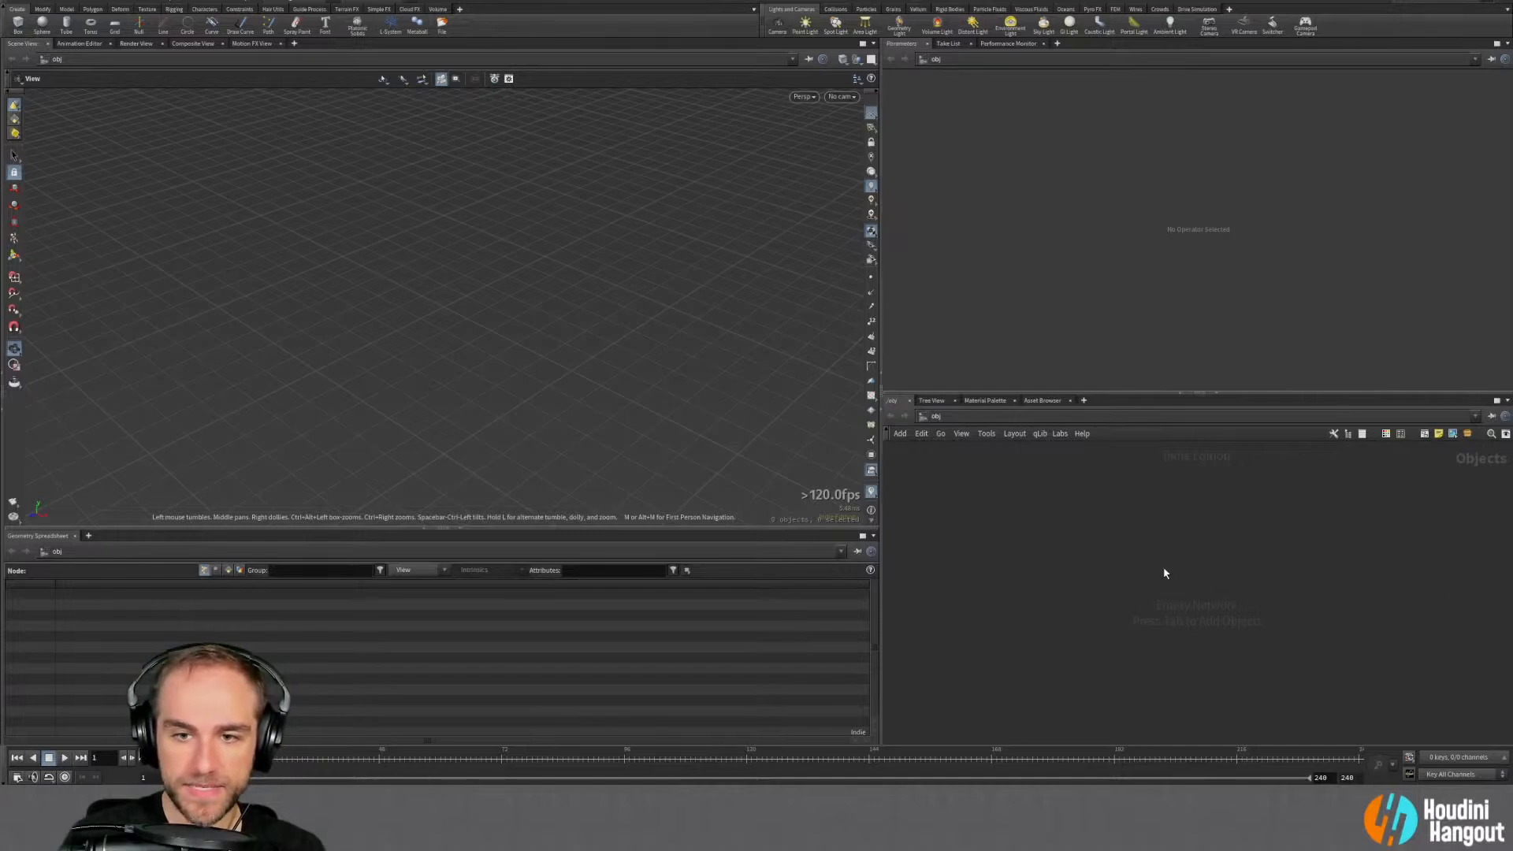
Add a Geometry object to the scene and rename it sim_source
key("Tab")
type("geo")
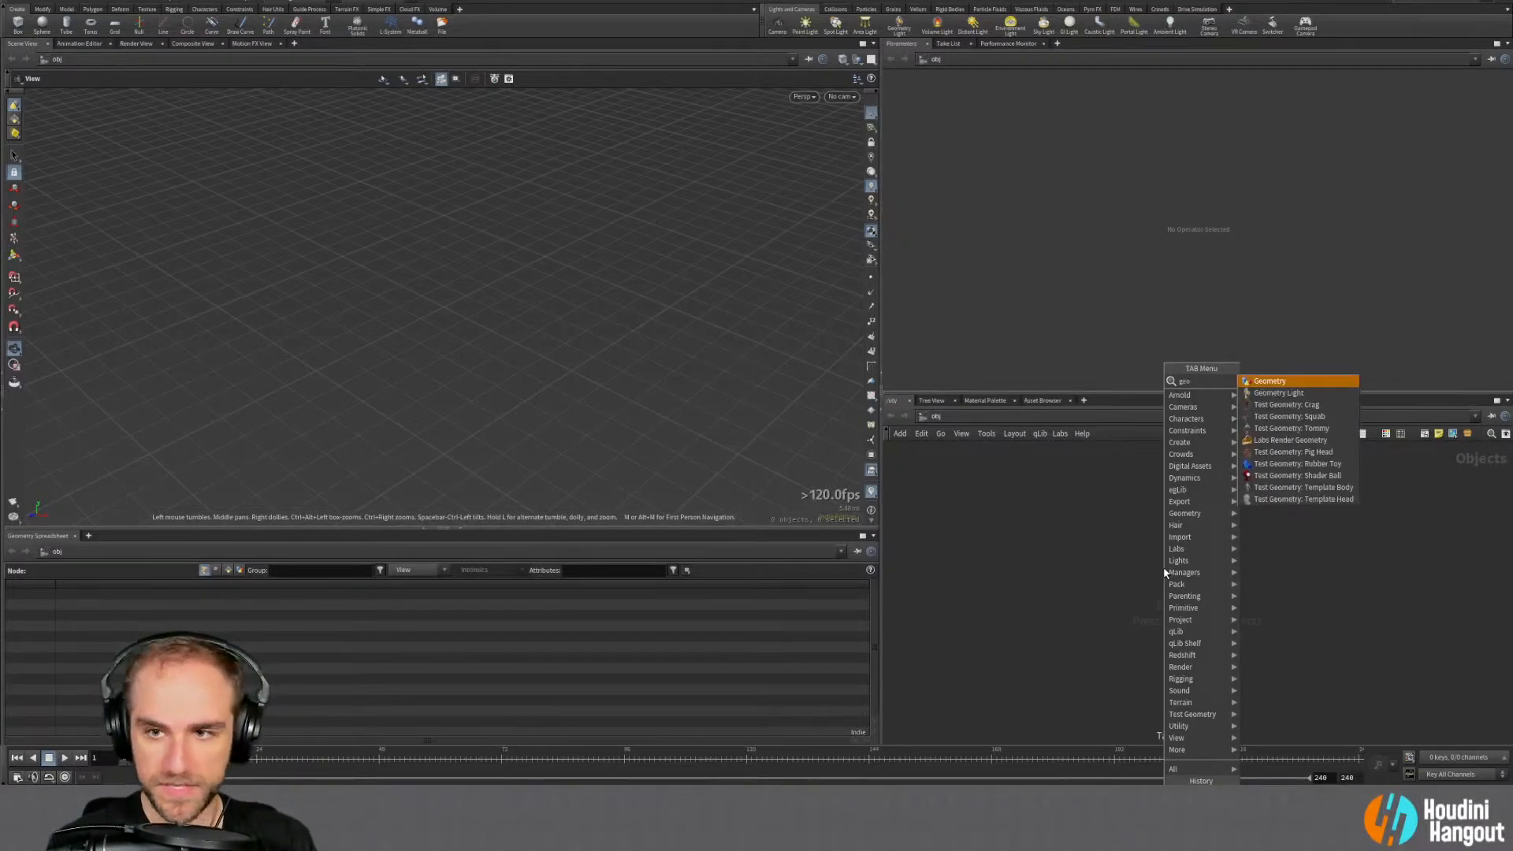
key("Return")
left_click(1062, 537)
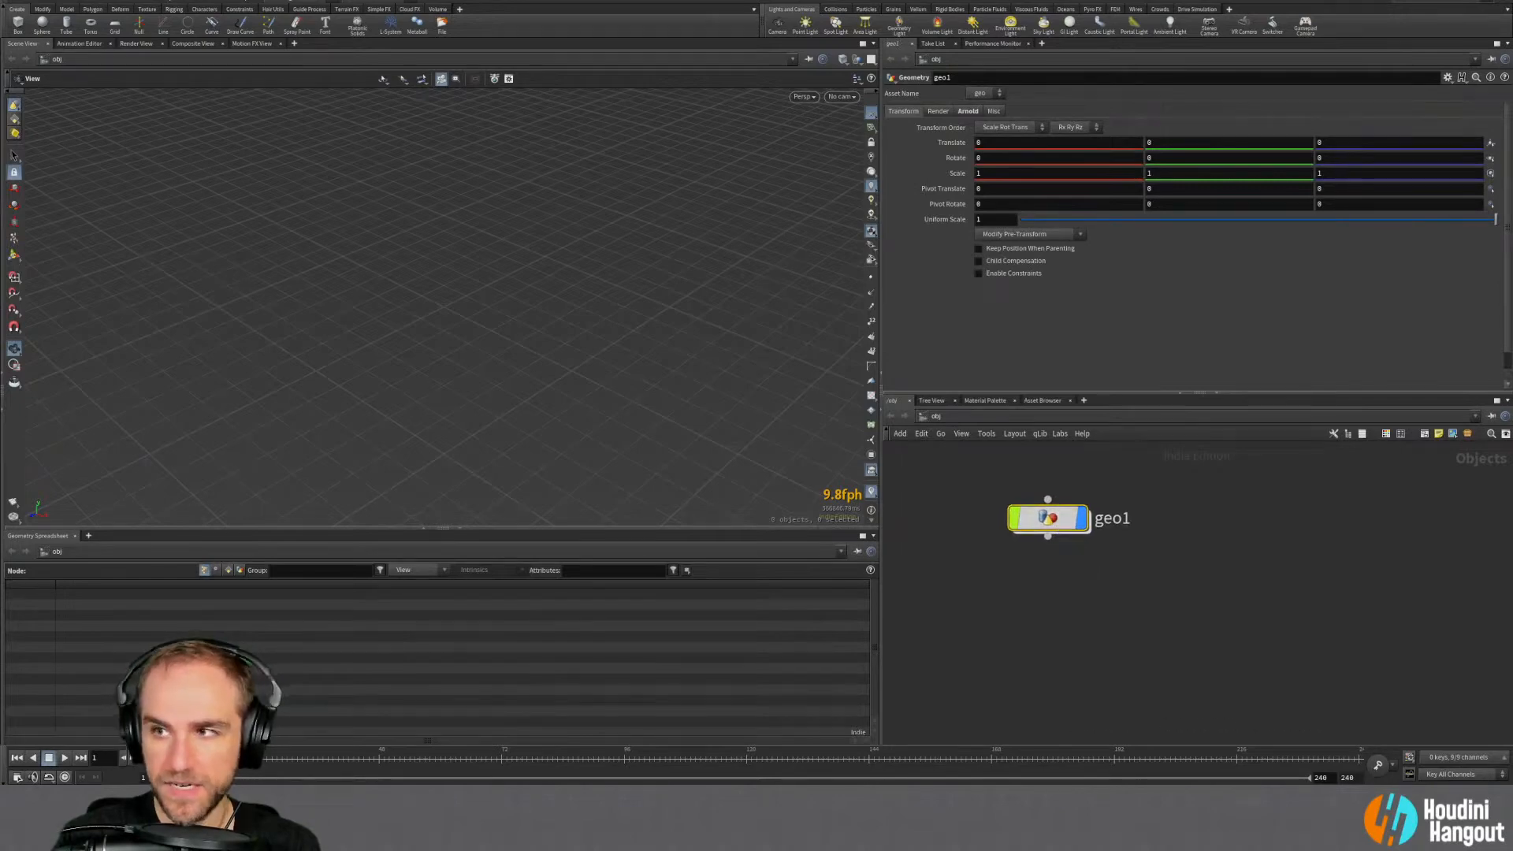
left_click(1102, 521)
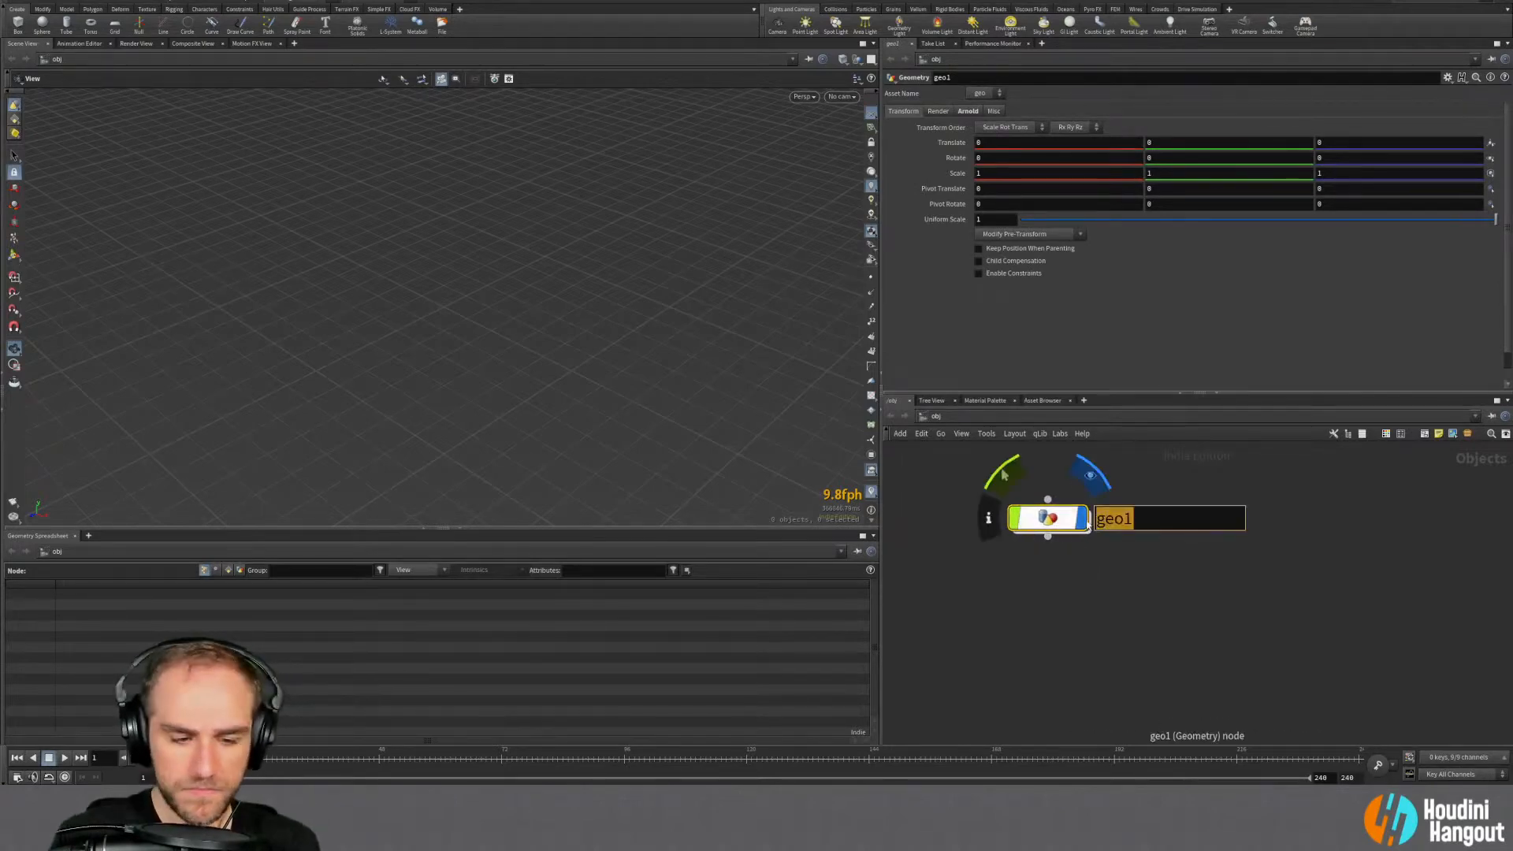
type("sim_")
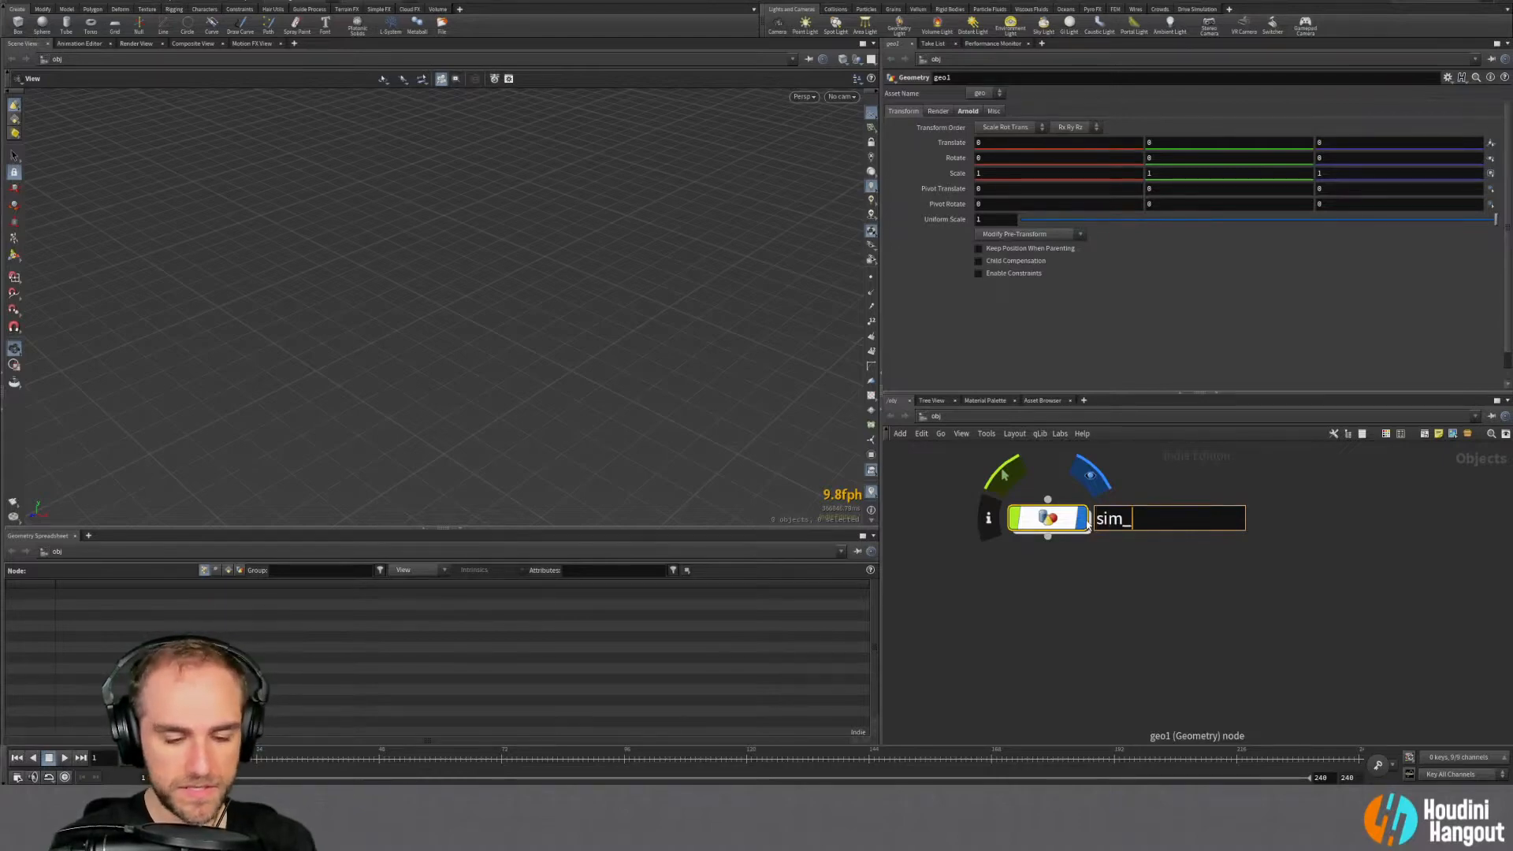
type("source")
key("Return")
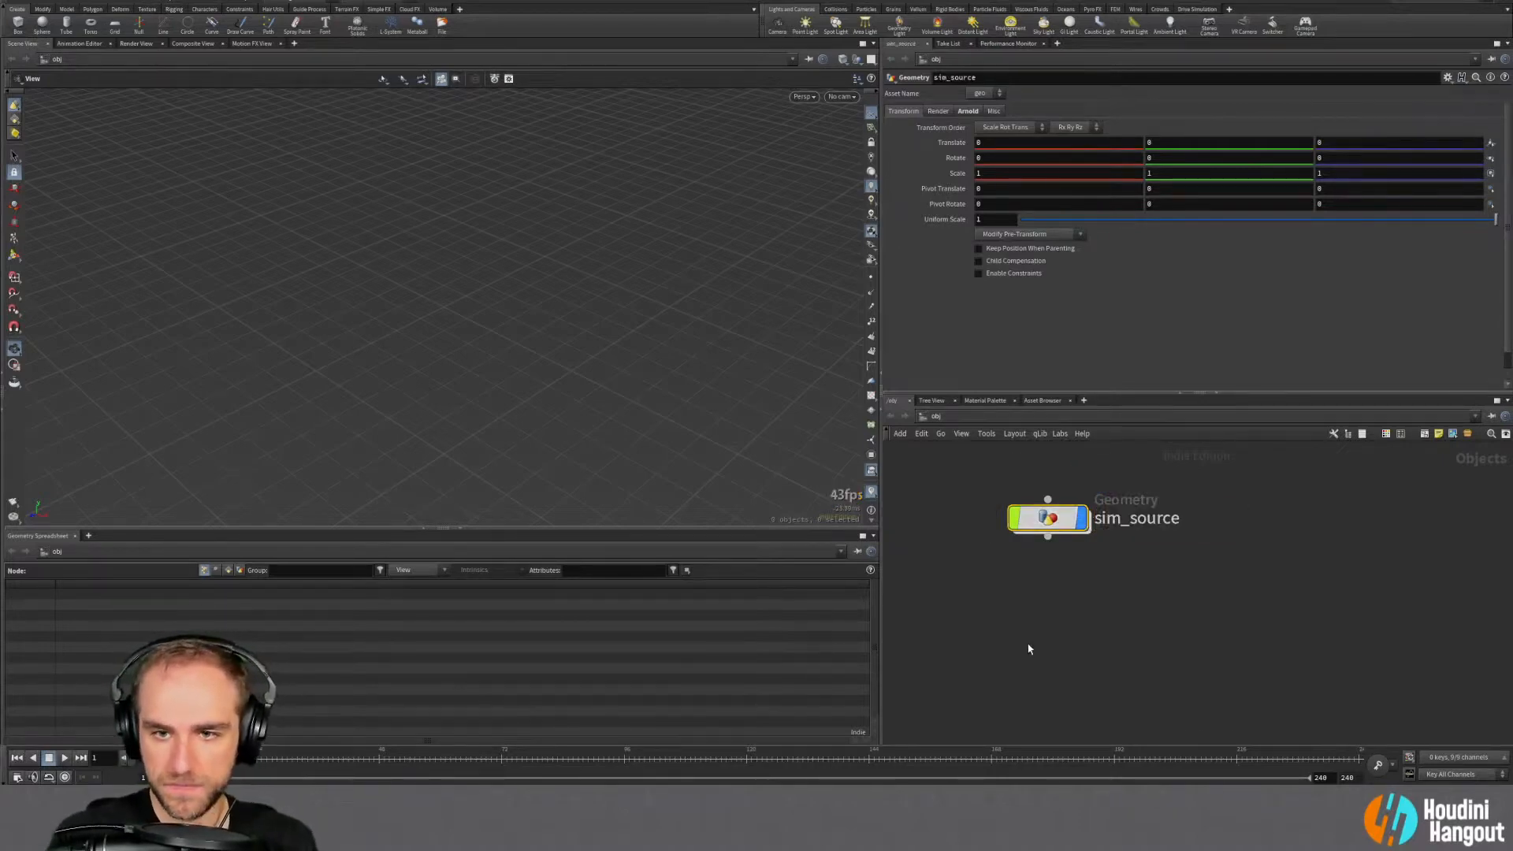
Give the sim_source node a purple colour in the network
scroll(1035, 637, "down", 2)
middle_click_drag(1042, 604, 1043, 643)
scroll(1043, 644, "up", 2)
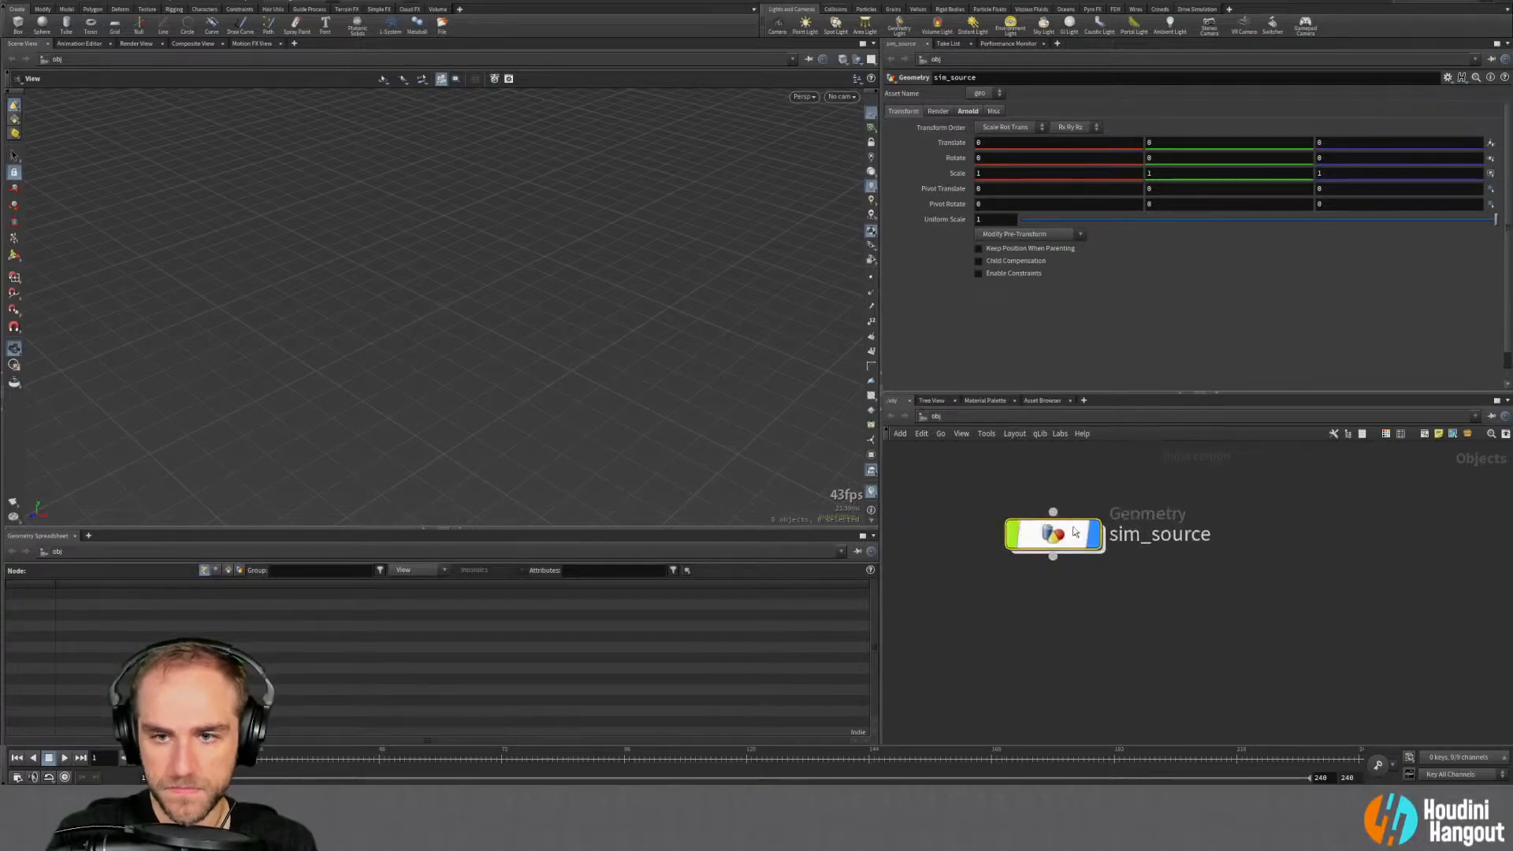
key("c")
left_click(1447, 718)
Enter the sim_source object and add a Grid node to its network
double_click(1054, 534)
key("Tab")
type("g")
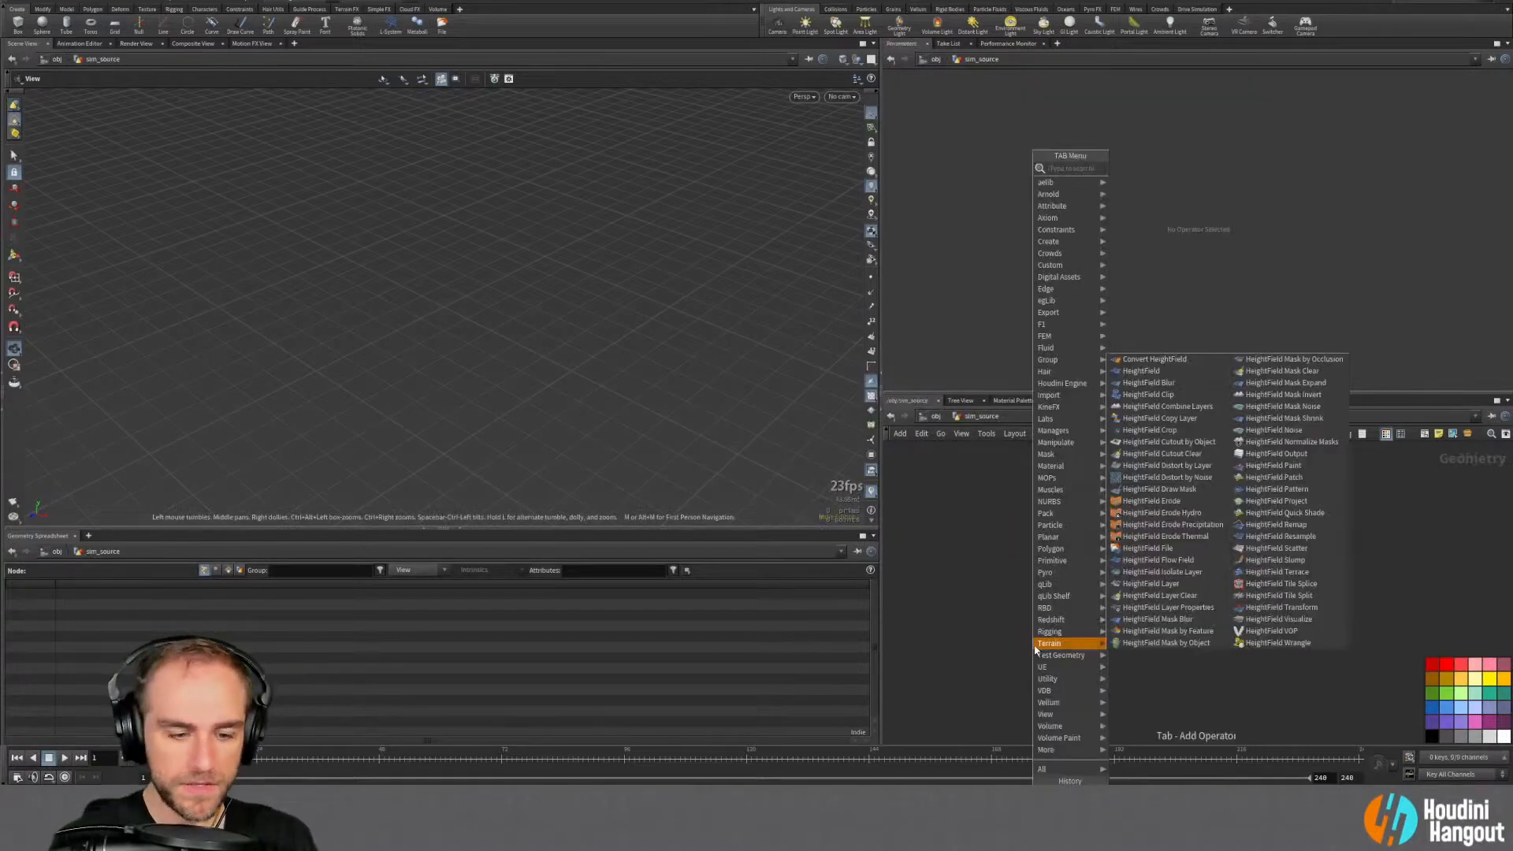
type("rid")
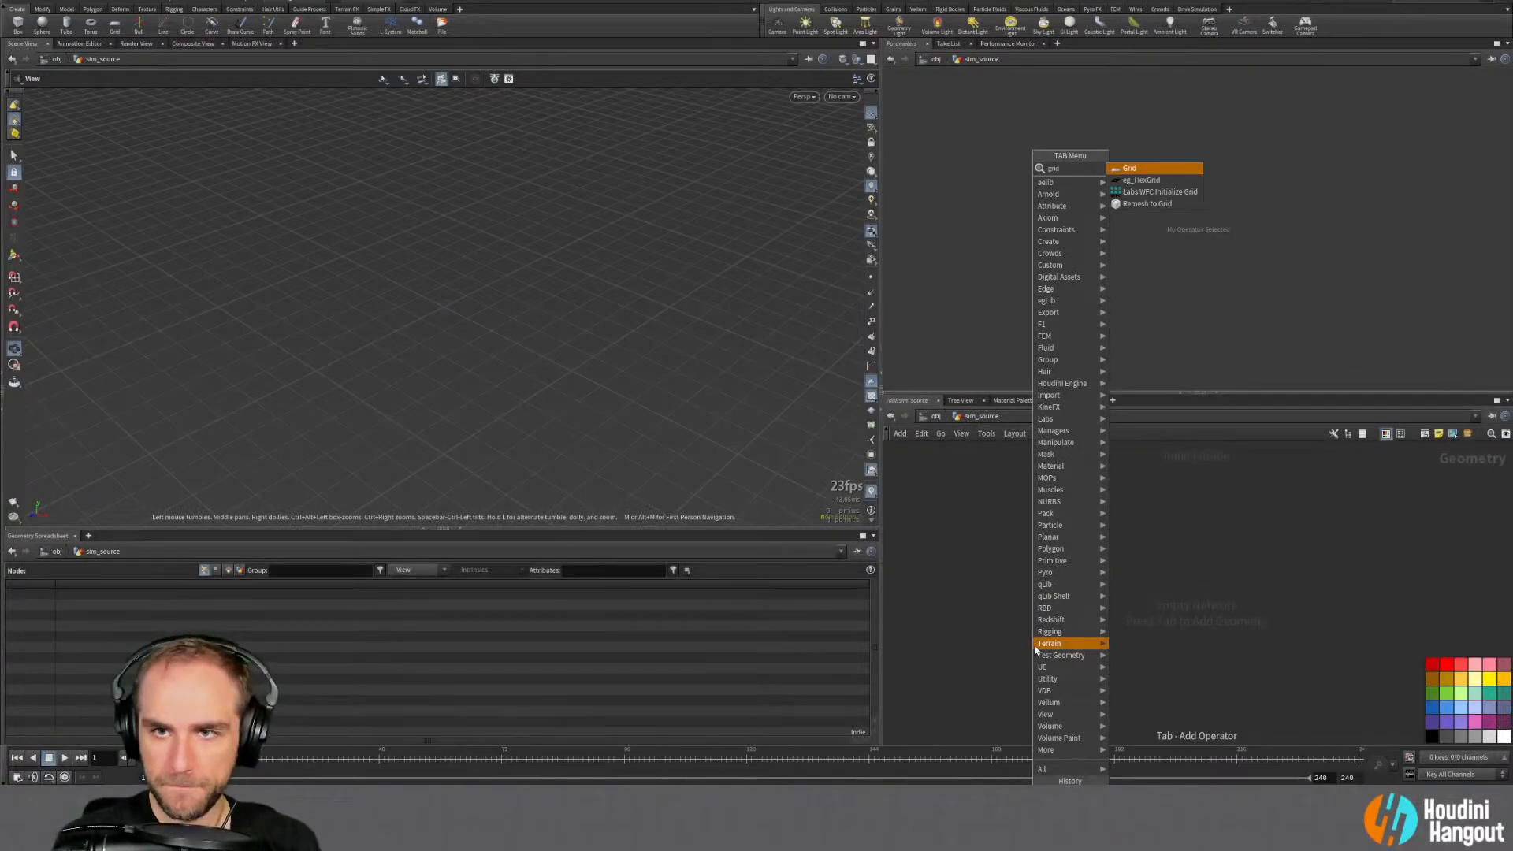
key("Return")
left_click(1093, 583)
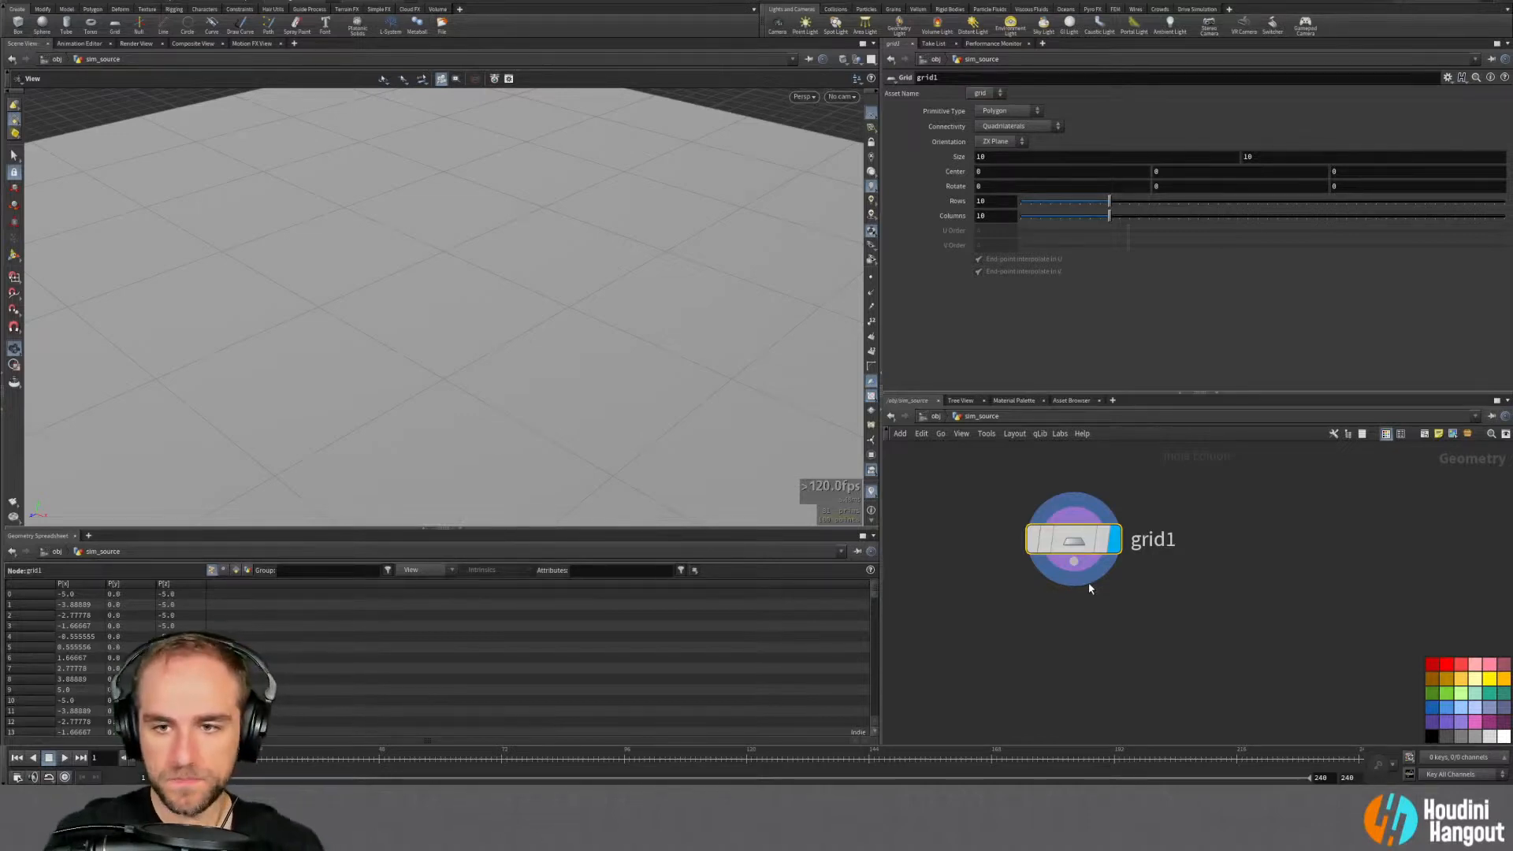
Set the grid's rows and columns to 250 each
left_click_drag(661, 309, 559, 234)
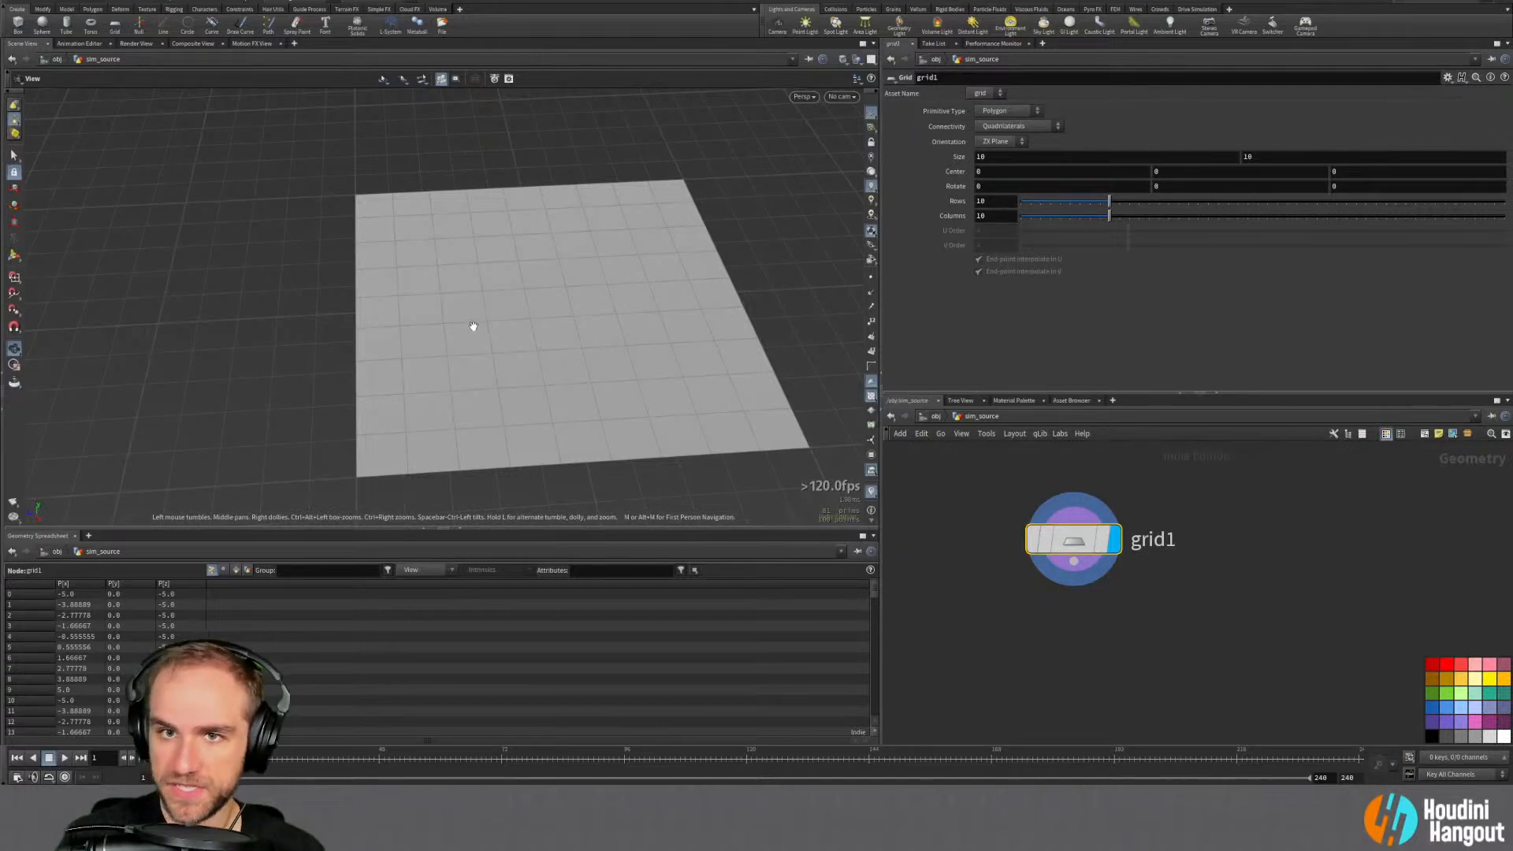
left_click(995, 204)
type("25")
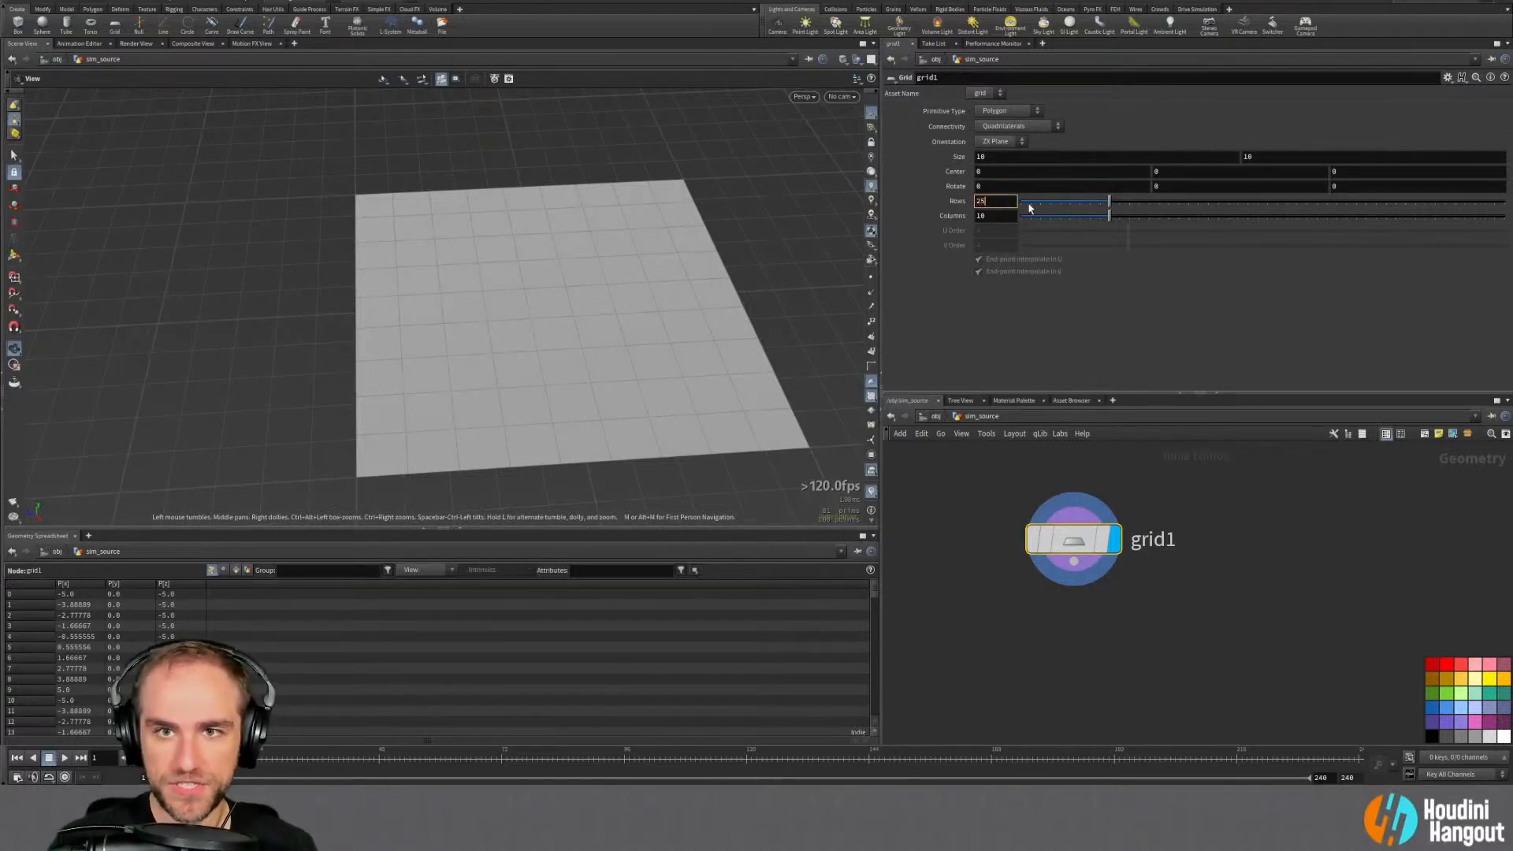
type("0")
key("Tab")
type("250")
key("Return")
scroll(656, 418, "up", 2)
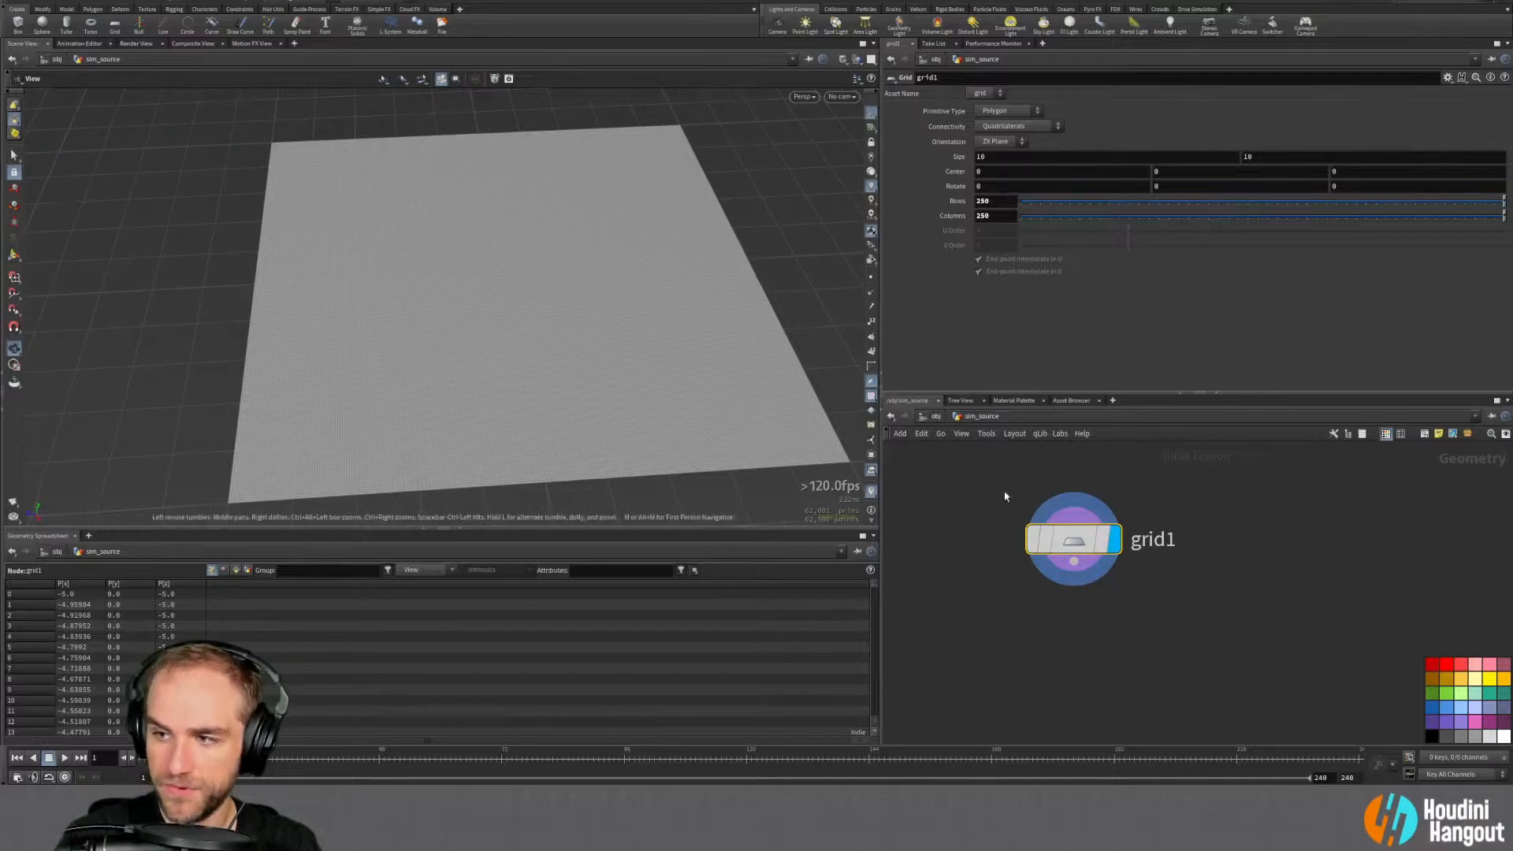
Add a Pyro Source node directly below the grid, fed by the grid's output
left_click_drag(567, 381, 523, 352)
left_click_drag(520, 260, 441, 315)
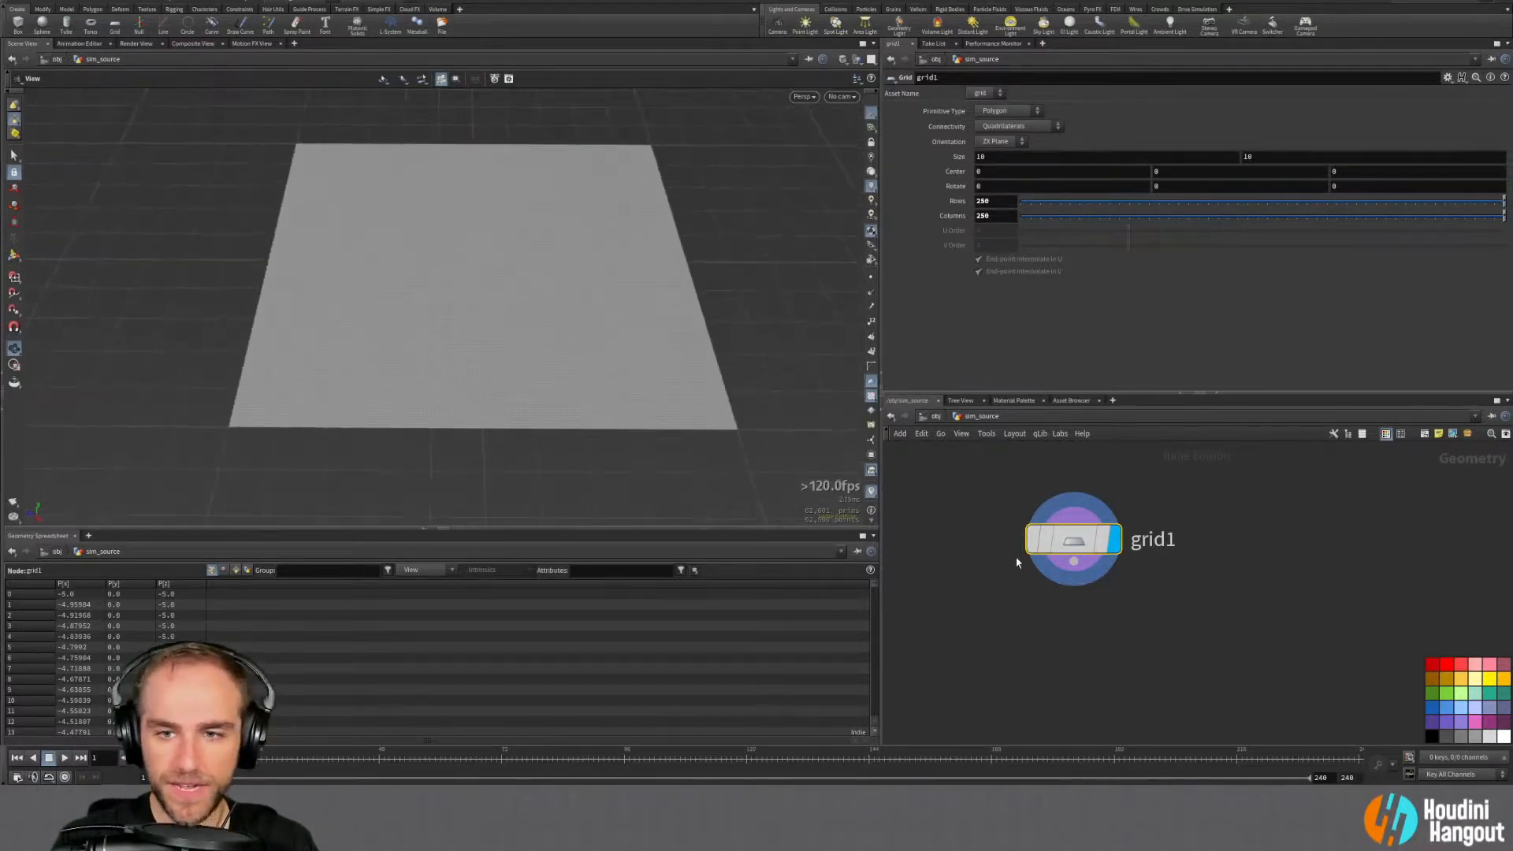
scroll(1041, 617, "down", 3)
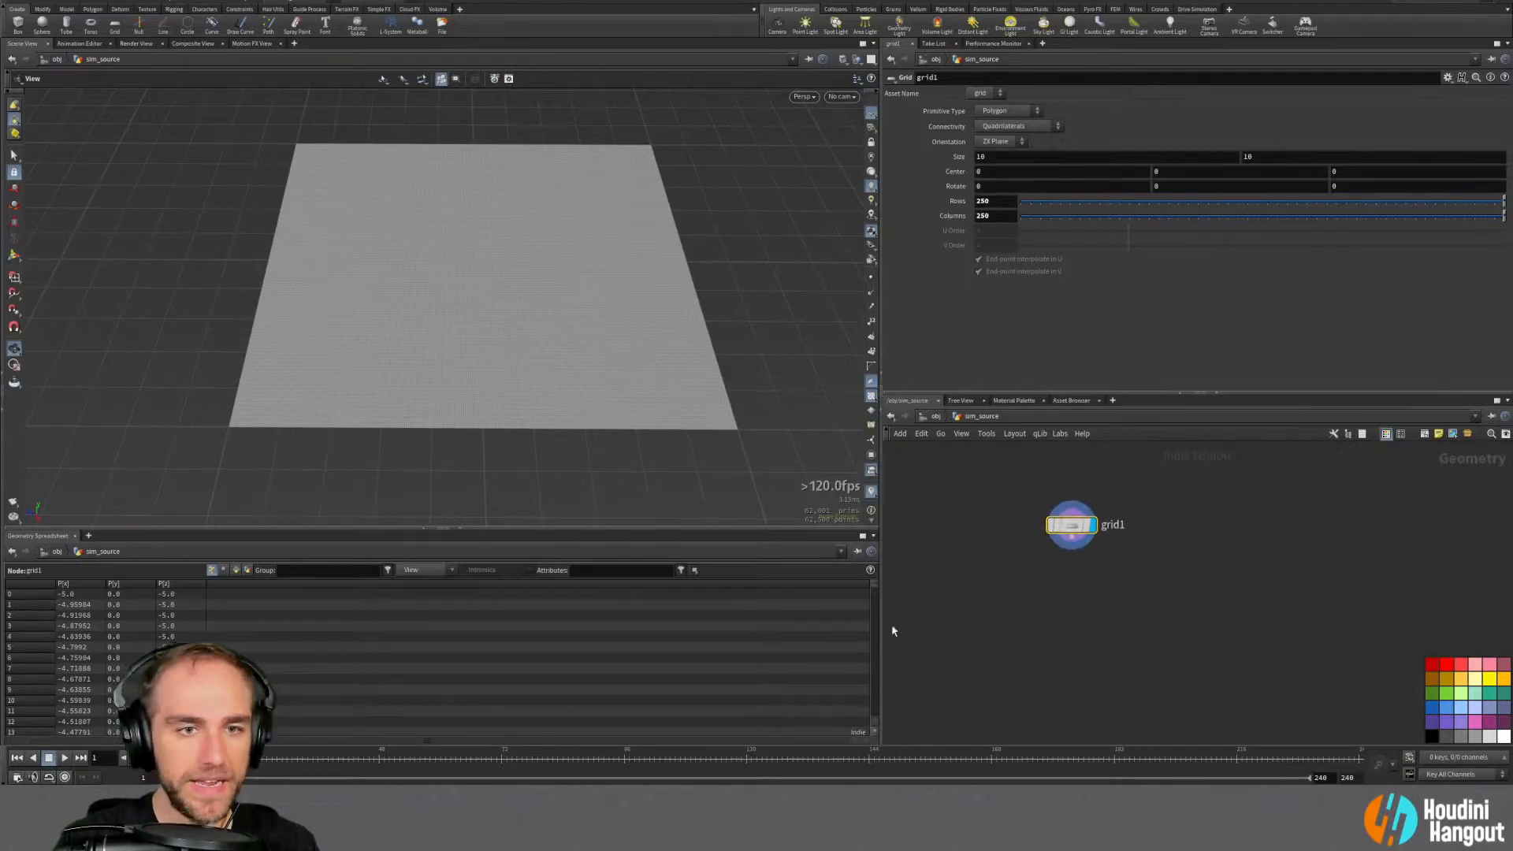
right_click_drag(469, 310, 527, 297)
left_click_drag(527, 297, 442, 347)
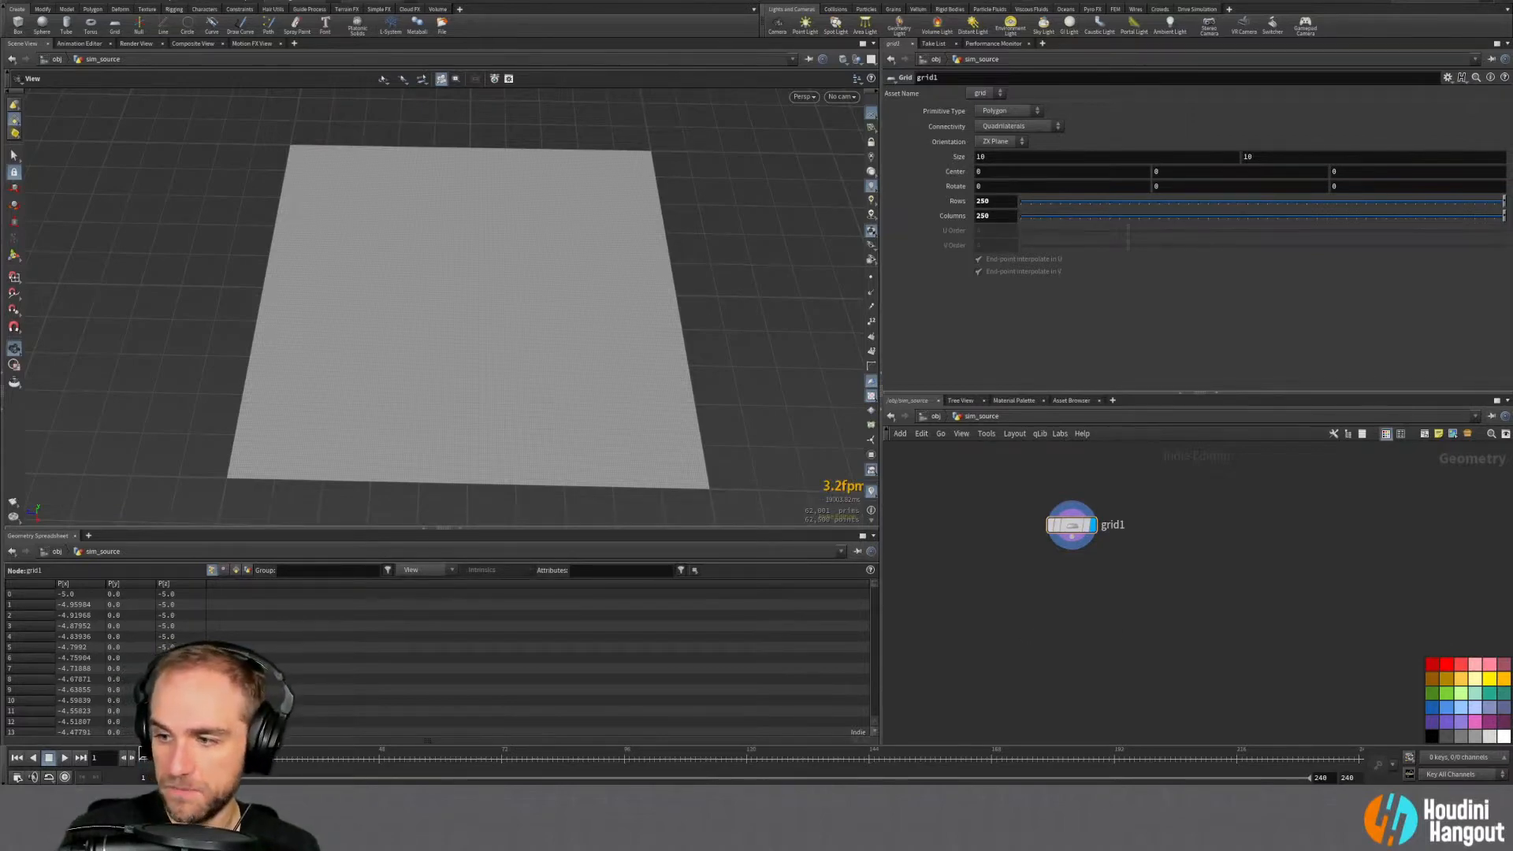
key("Tab")
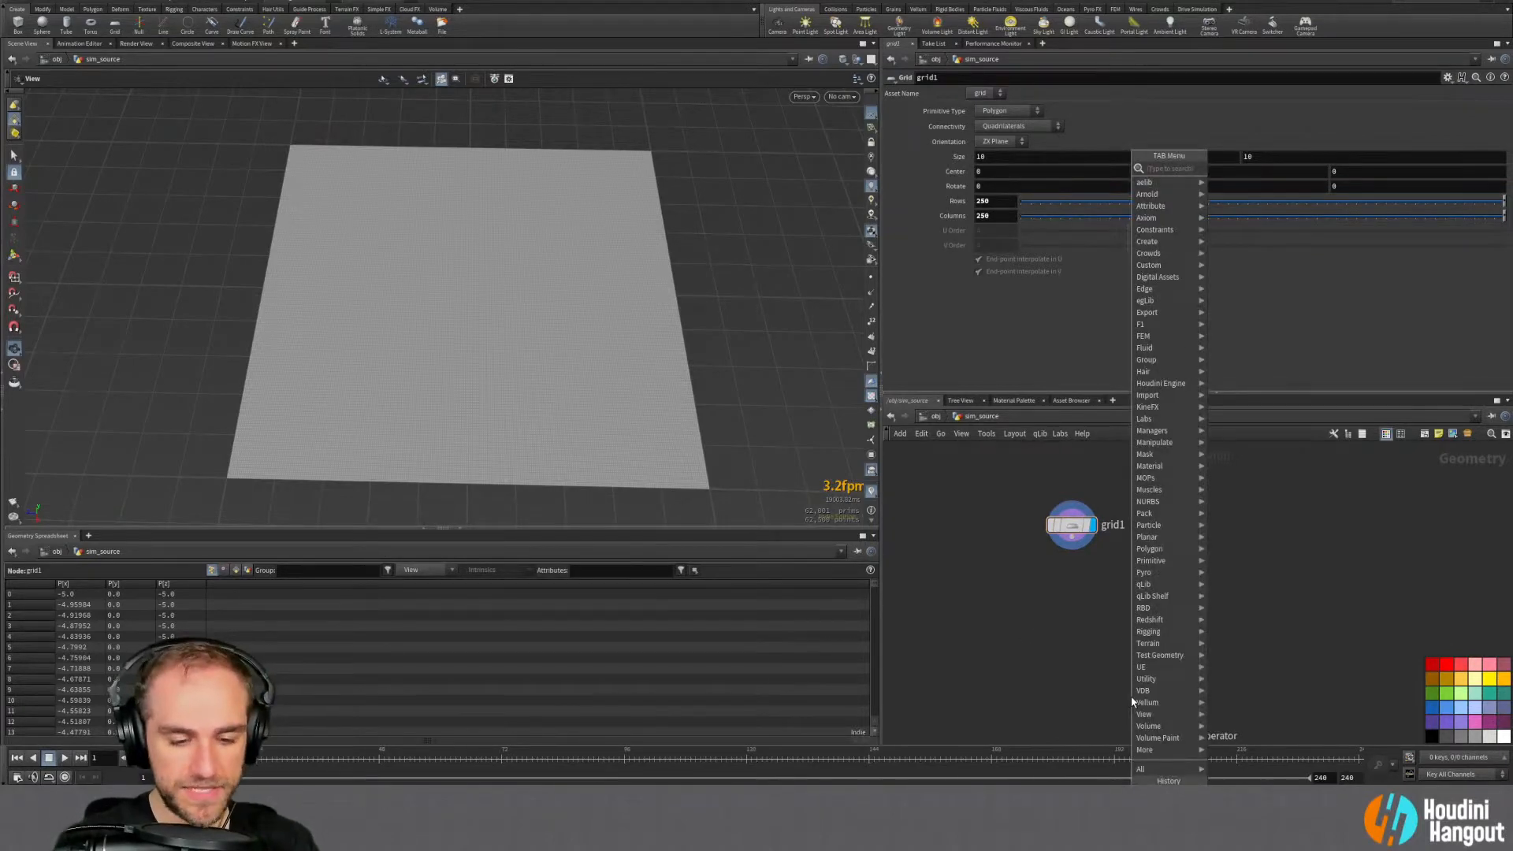
type("pyro sou")
key("Return")
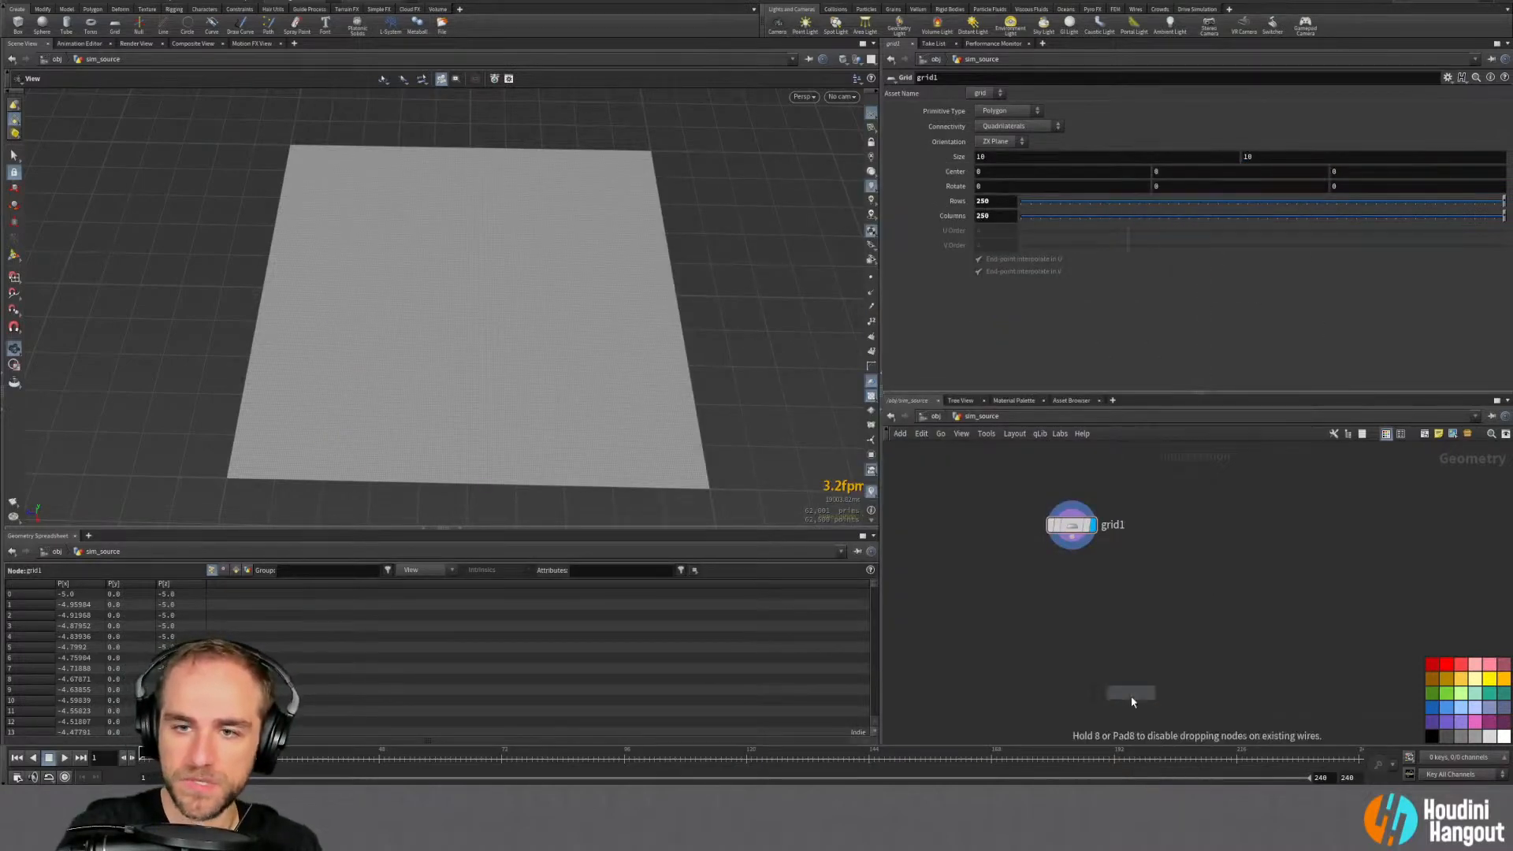
left_click(1084, 570)
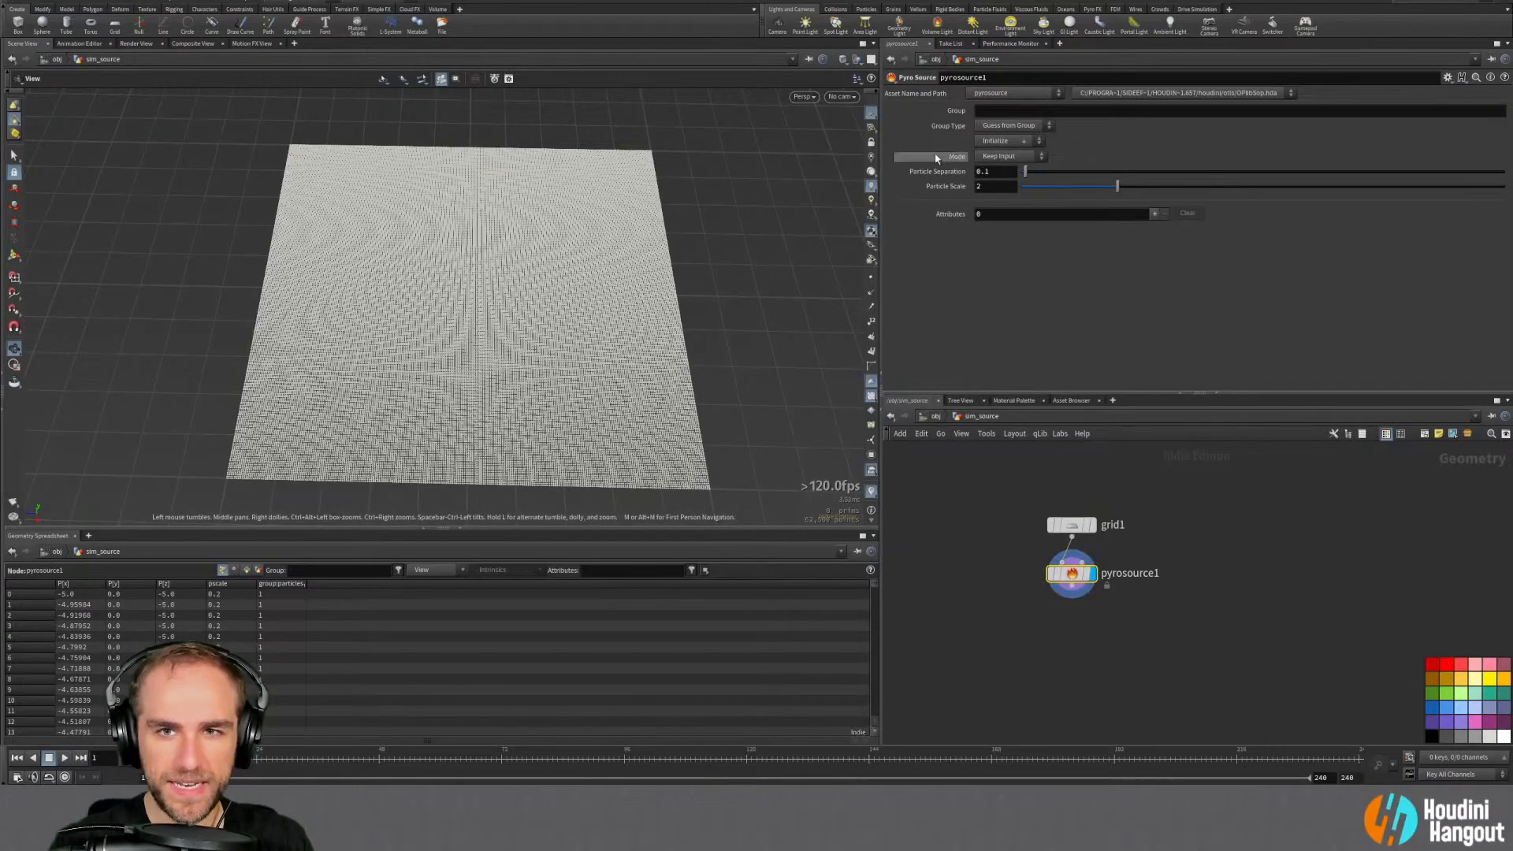
Try the Surface Scatter mode on the Pyro Source and inspect the resulting points
scroll(442, 328, "up", 6)
right_click_drag(442, 346, 480, 345)
left_click_drag(419, 389, 489, 307)
scroll(418, 402, "down", 5)
left_click_drag(614, 409, 491, 334)
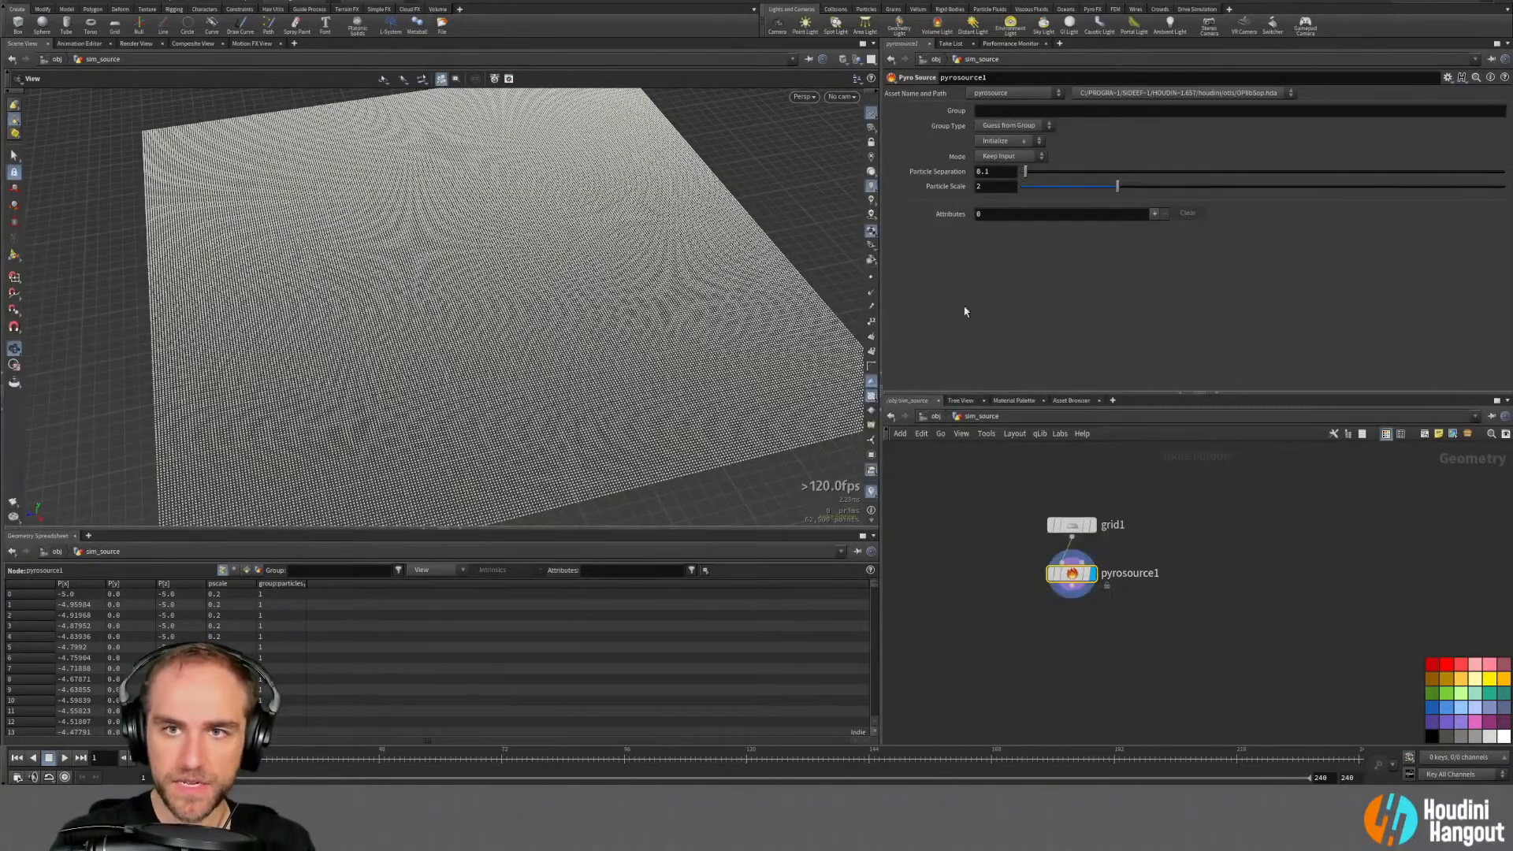
left_click(995, 145)
left_click(1016, 142)
left_click(999, 156)
left_click(1003, 172)
left_click_drag(533, 324, 422, 388)
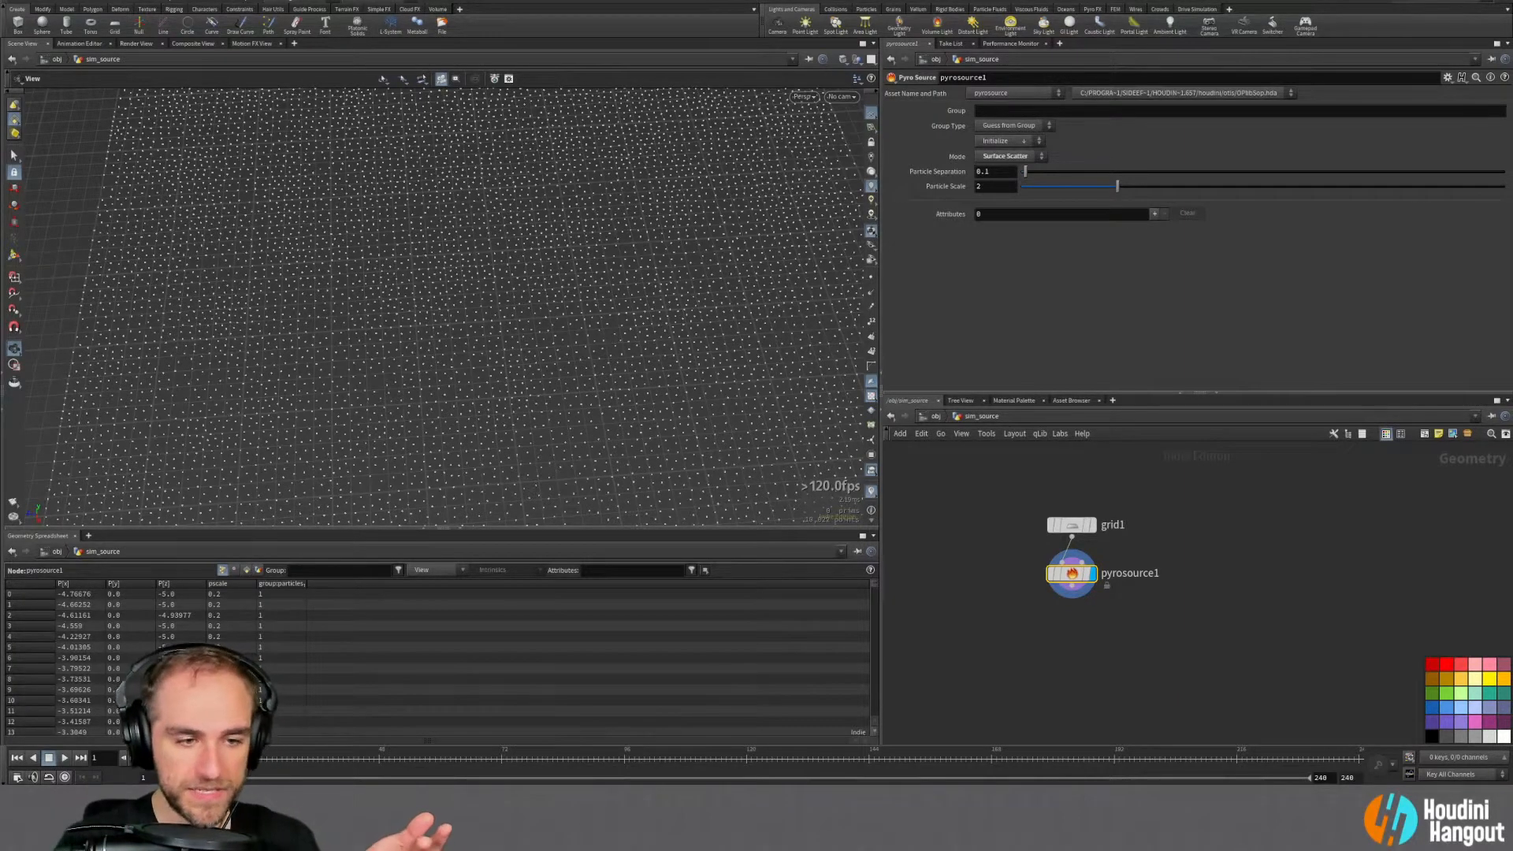
key("super")
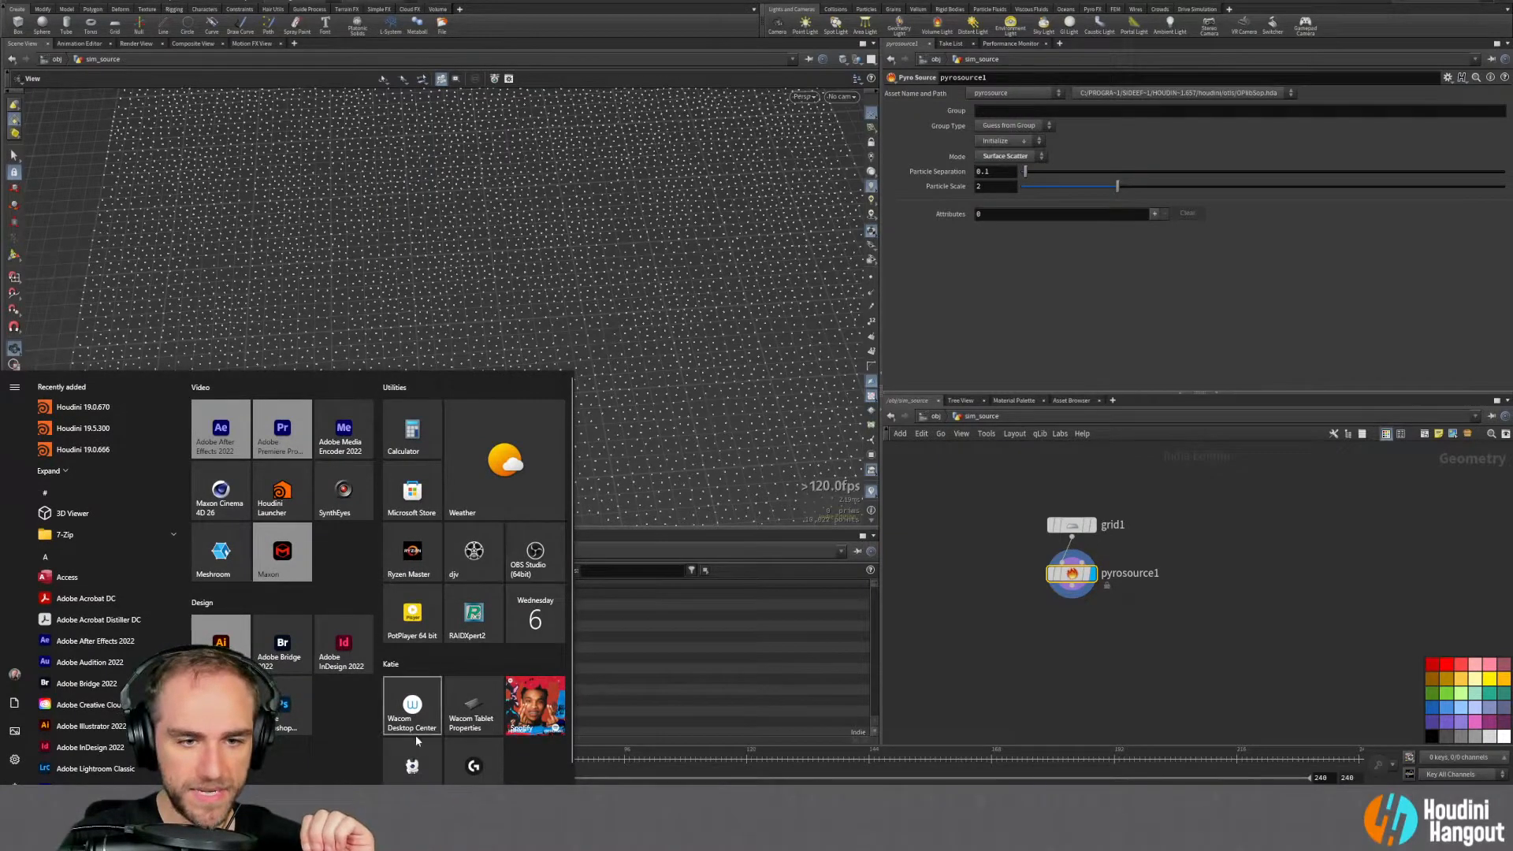
left_click(419, 767)
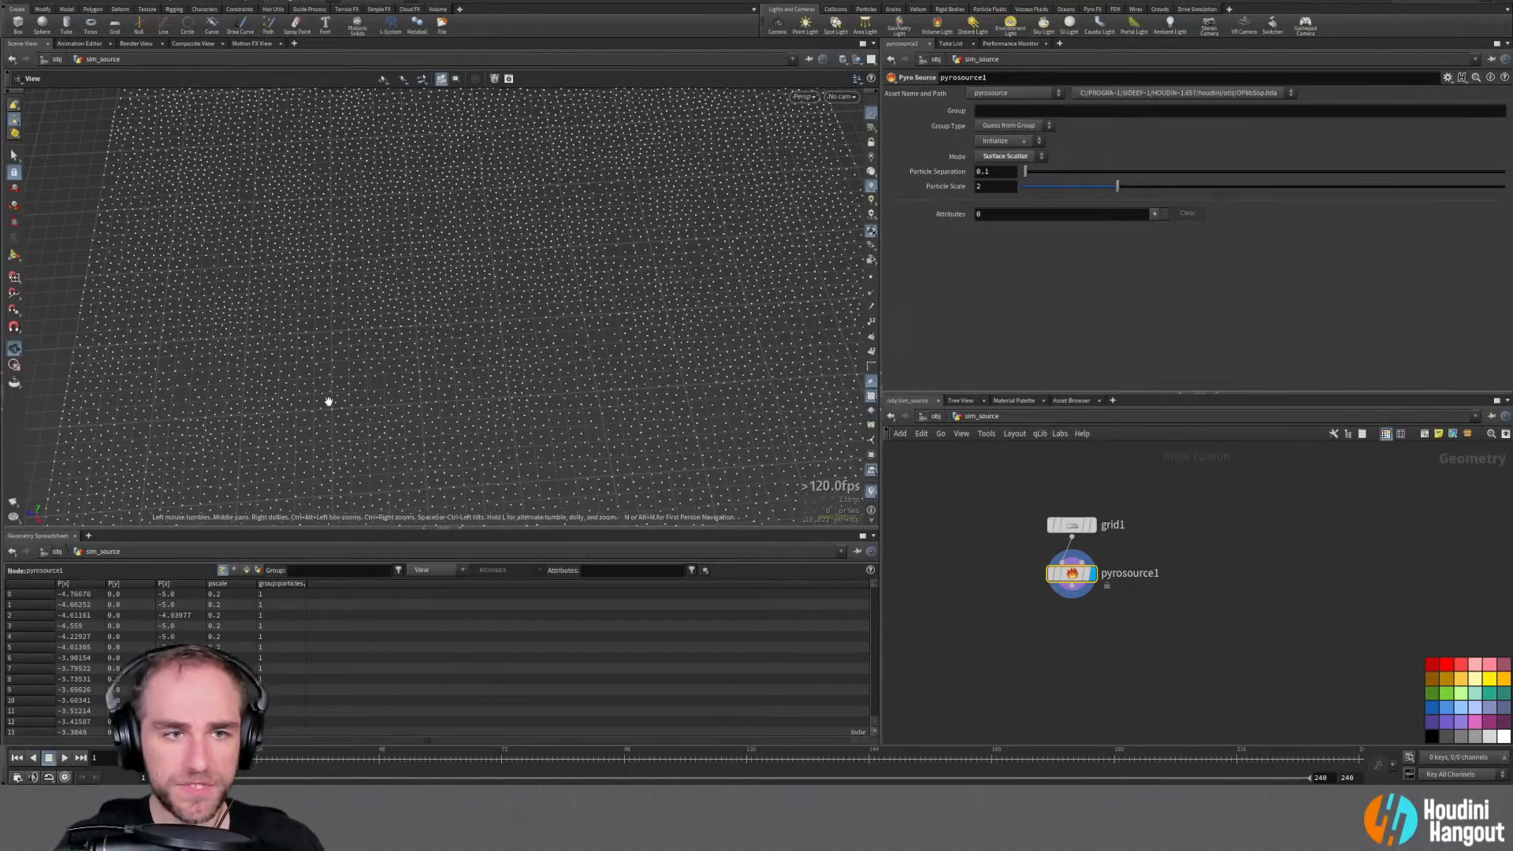
Set the Pyro Source mode to Keep Input and initialize it with the Source Smoke preset
left_click(1007, 156)
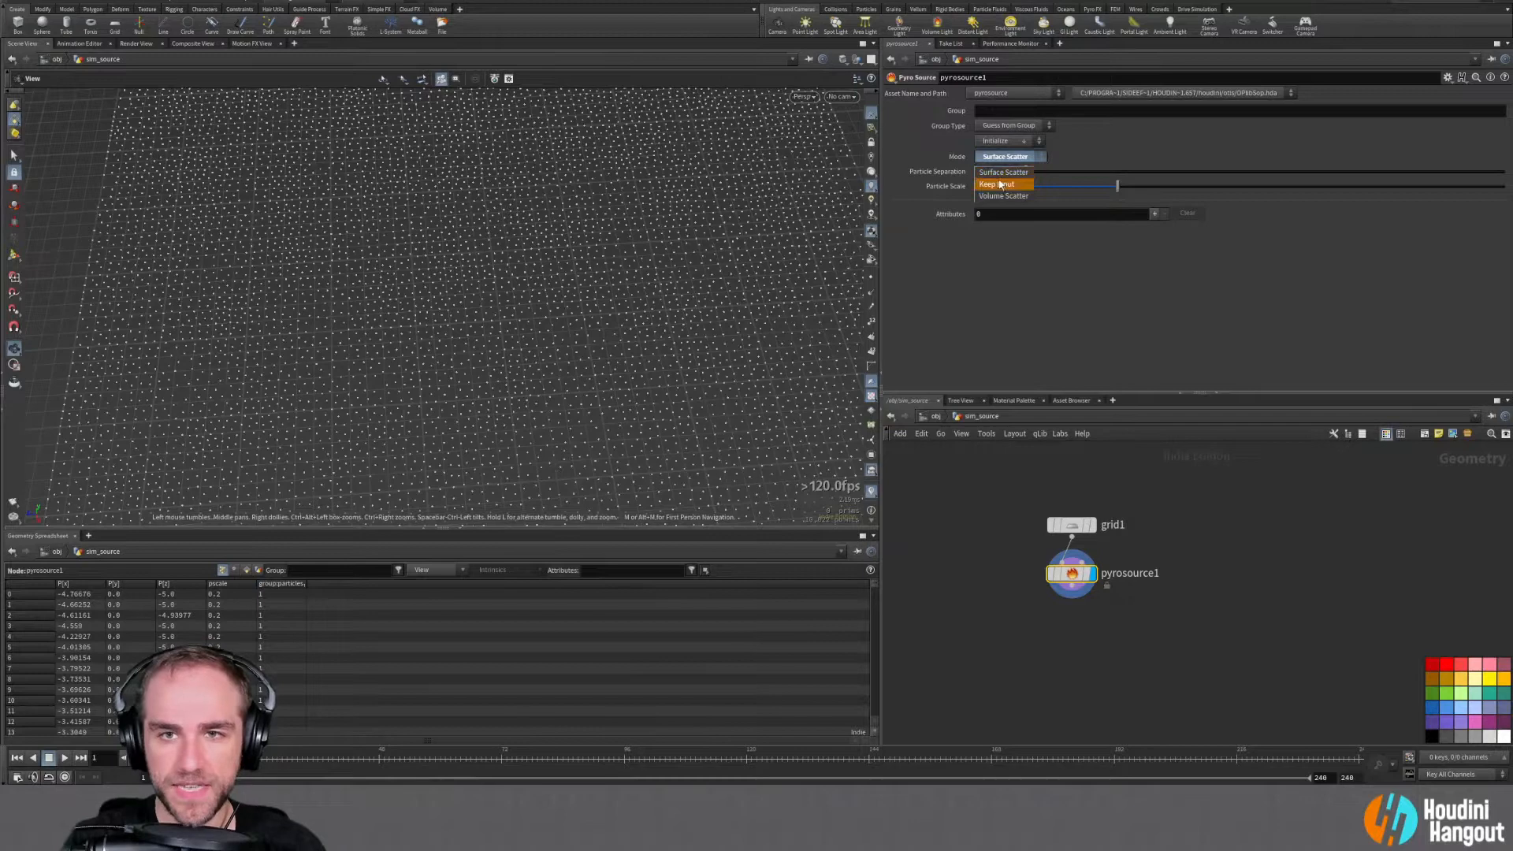
left_click(1004, 186)
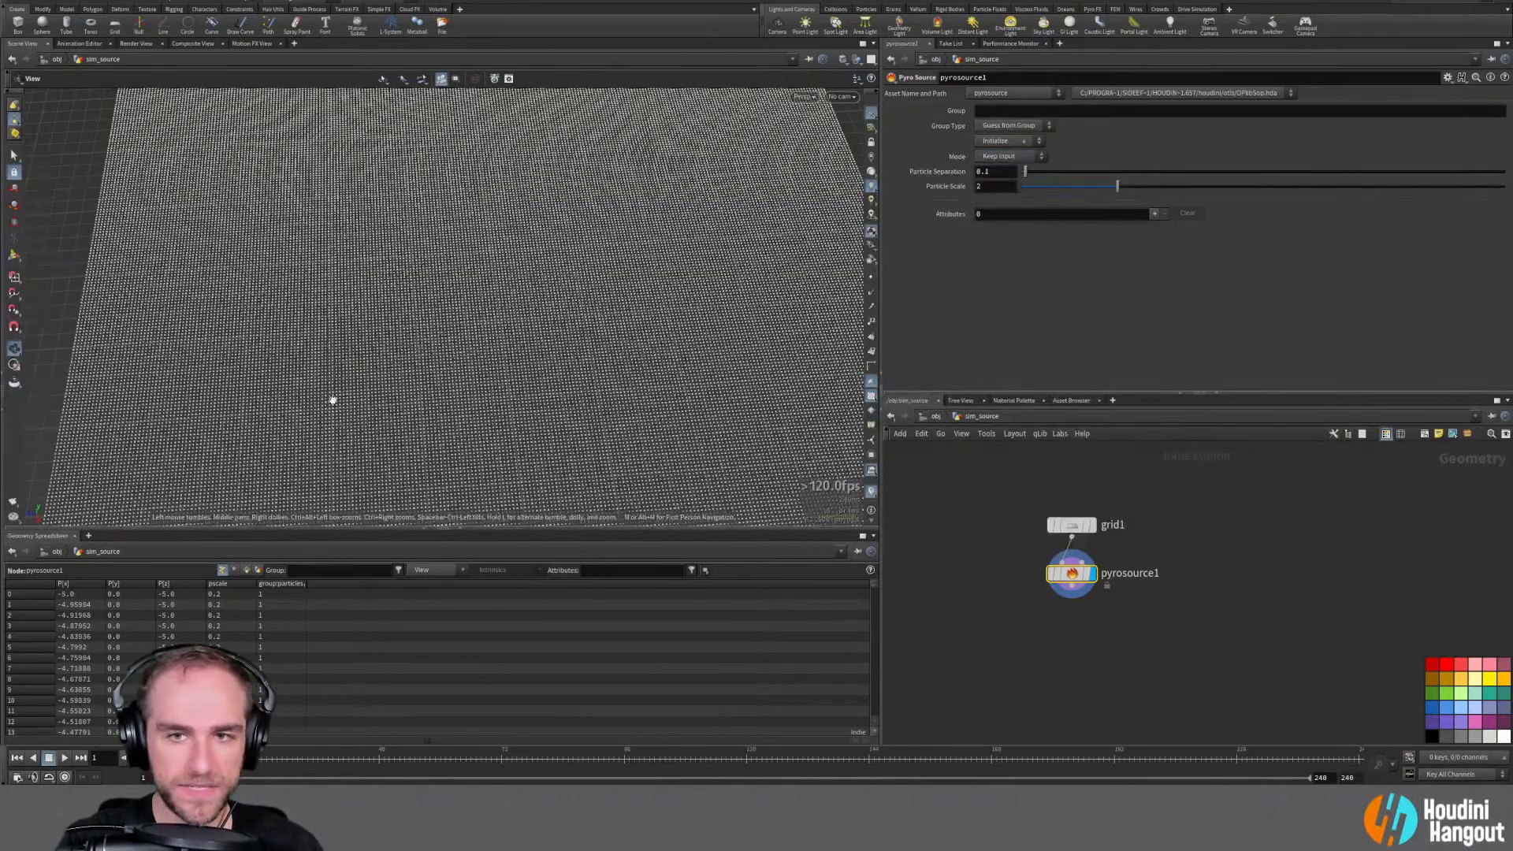
left_click(1007, 141)
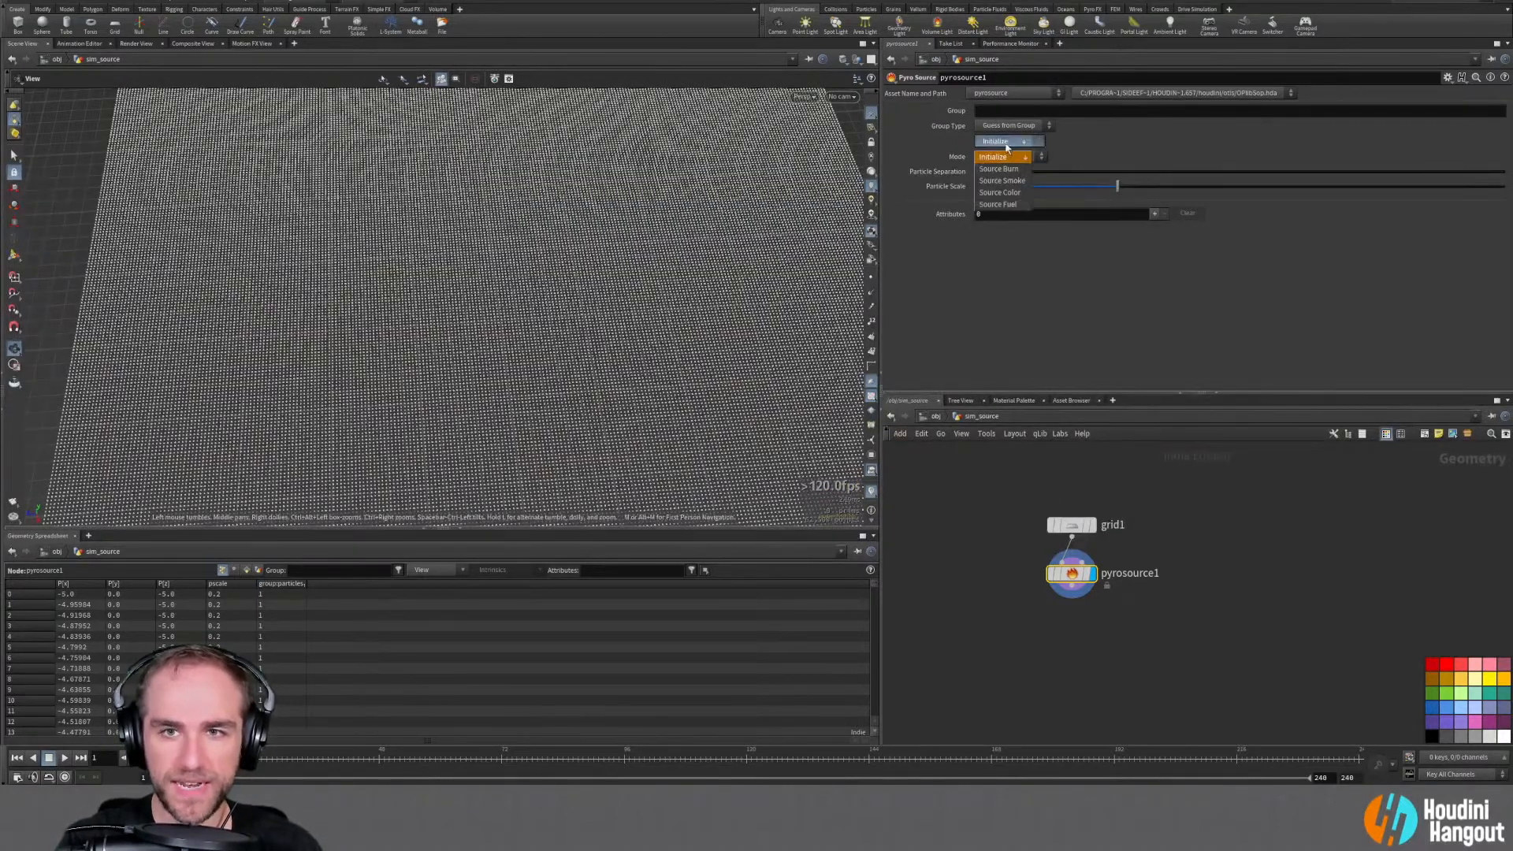
left_click(1003, 181)
left_click_drag(500, 307, 249, 650)
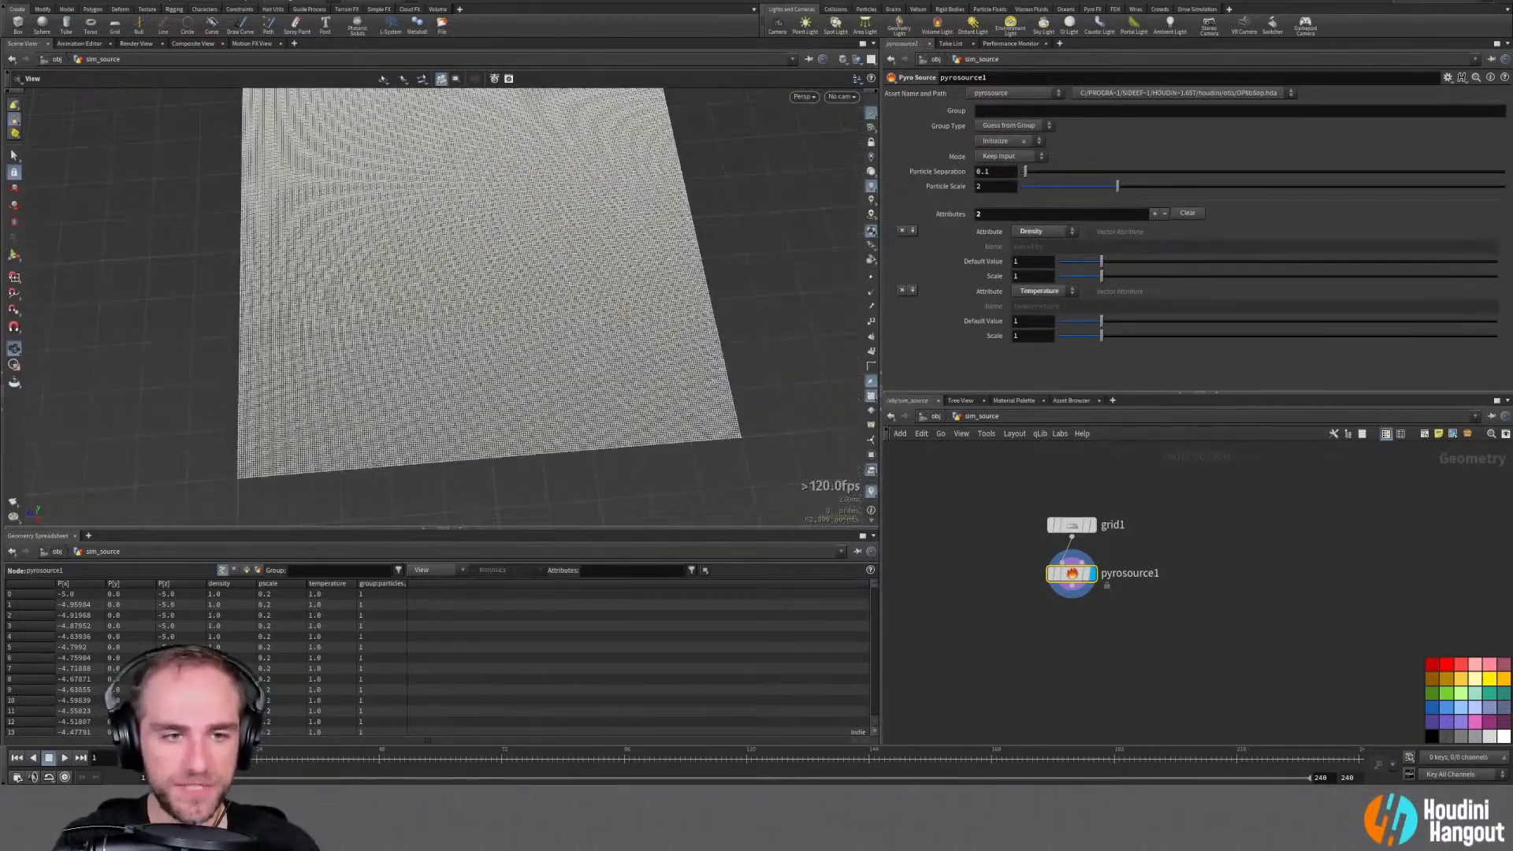
Move the Pyro Source node further below the grid, check the grid's node information, and reselect the Pyro Source
mouse_move(1062, 575)
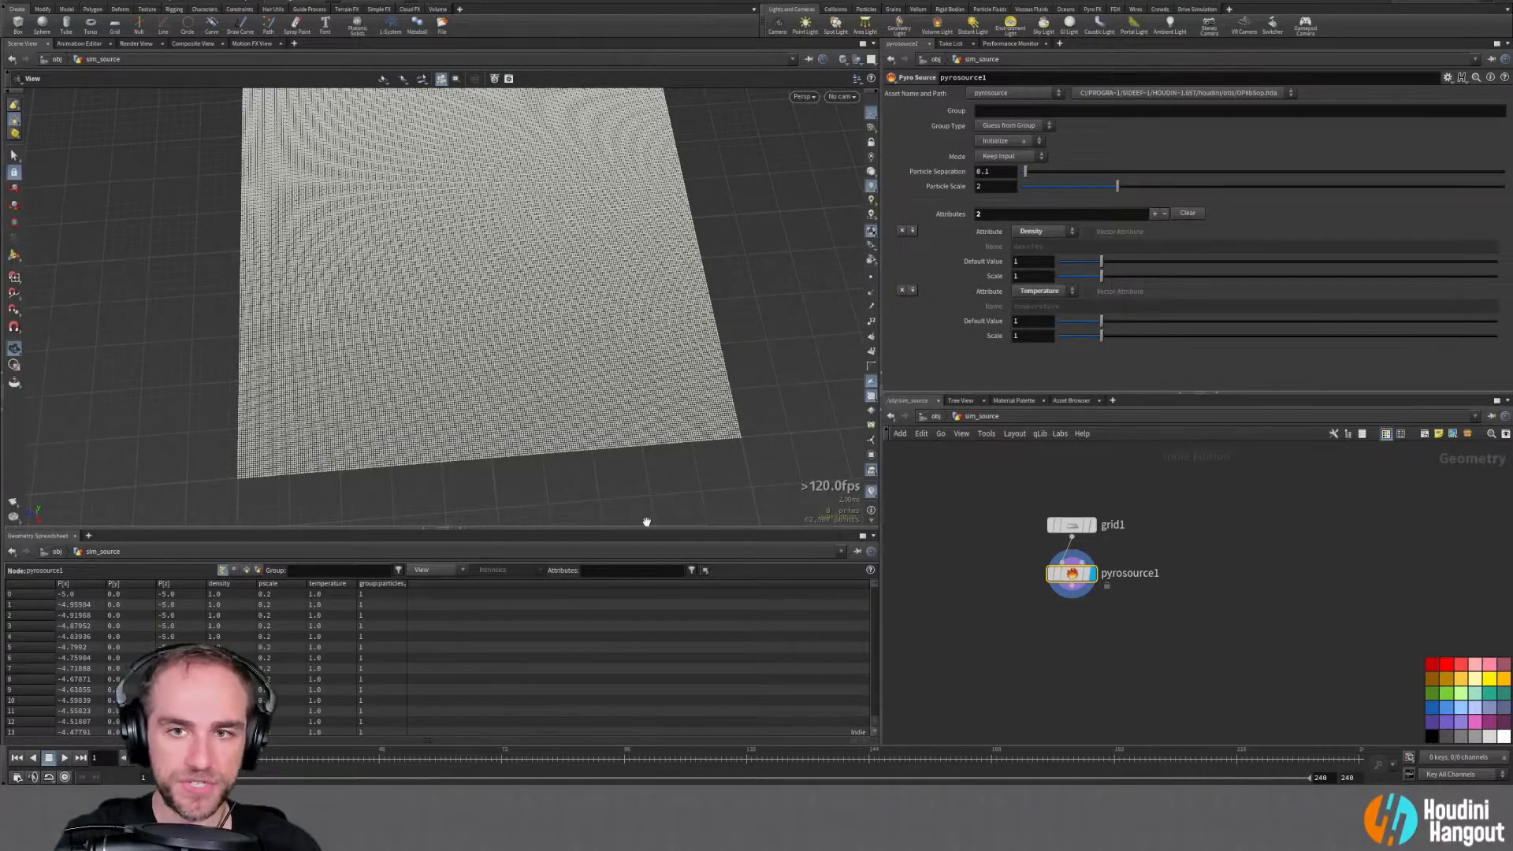
mouse_move(567, 352)
left_mouse_down()
mouse_move(547, 375)
mouse_move(554, 359)
left_mouse_up()
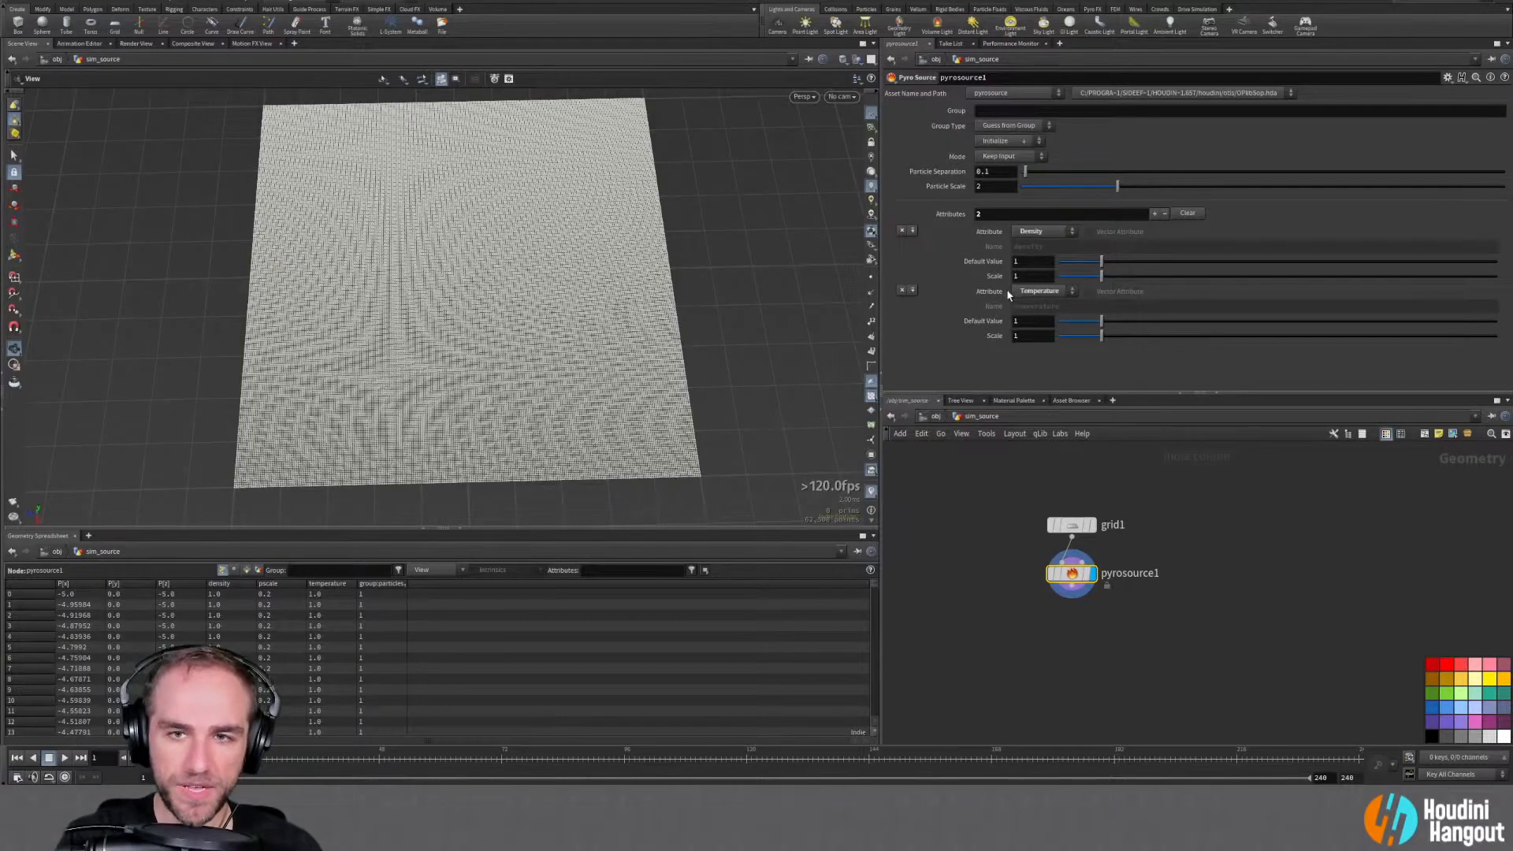
left_click_drag(453, 428, 490, 415)
right_click_drag(490, 415, 593, 340)
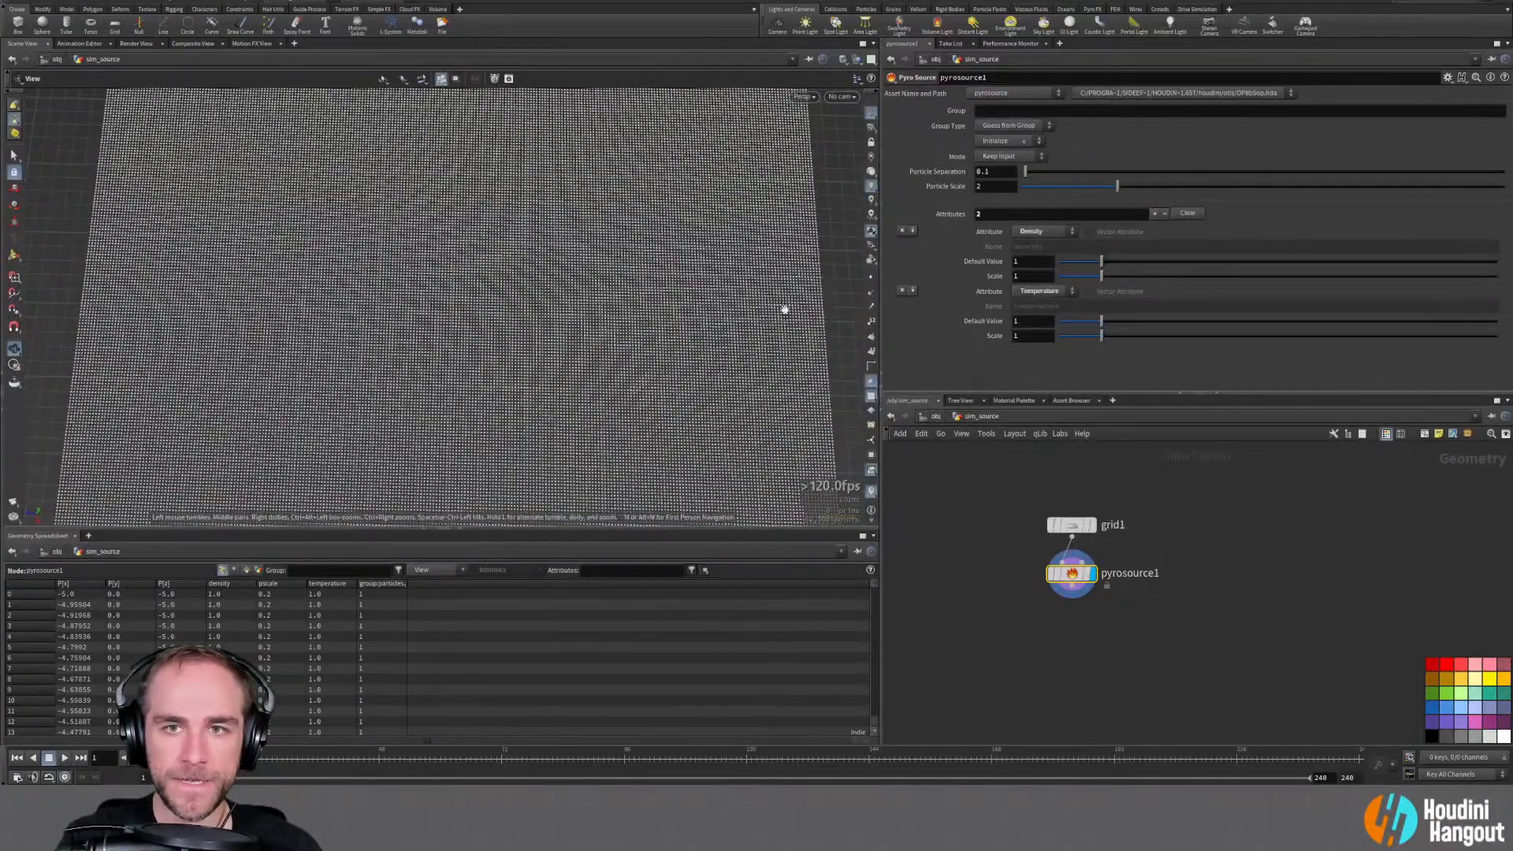
mouse_move(1074, 575)
left_click_drag(1074, 575, 1074, 613)
left_click(1073, 525)
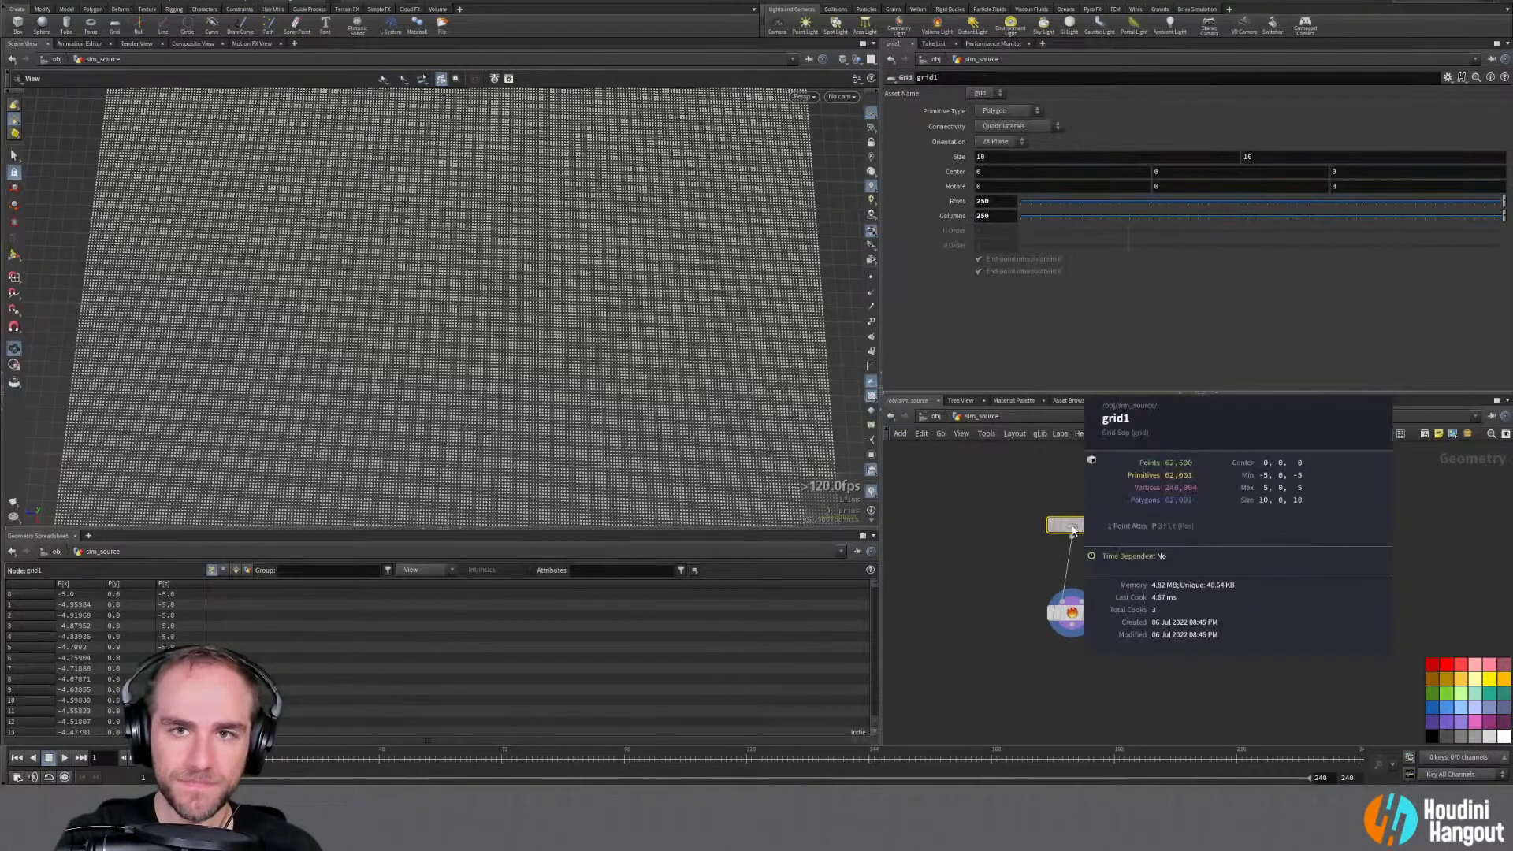
middle_click(1073, 526)
left_click(1072, 614)
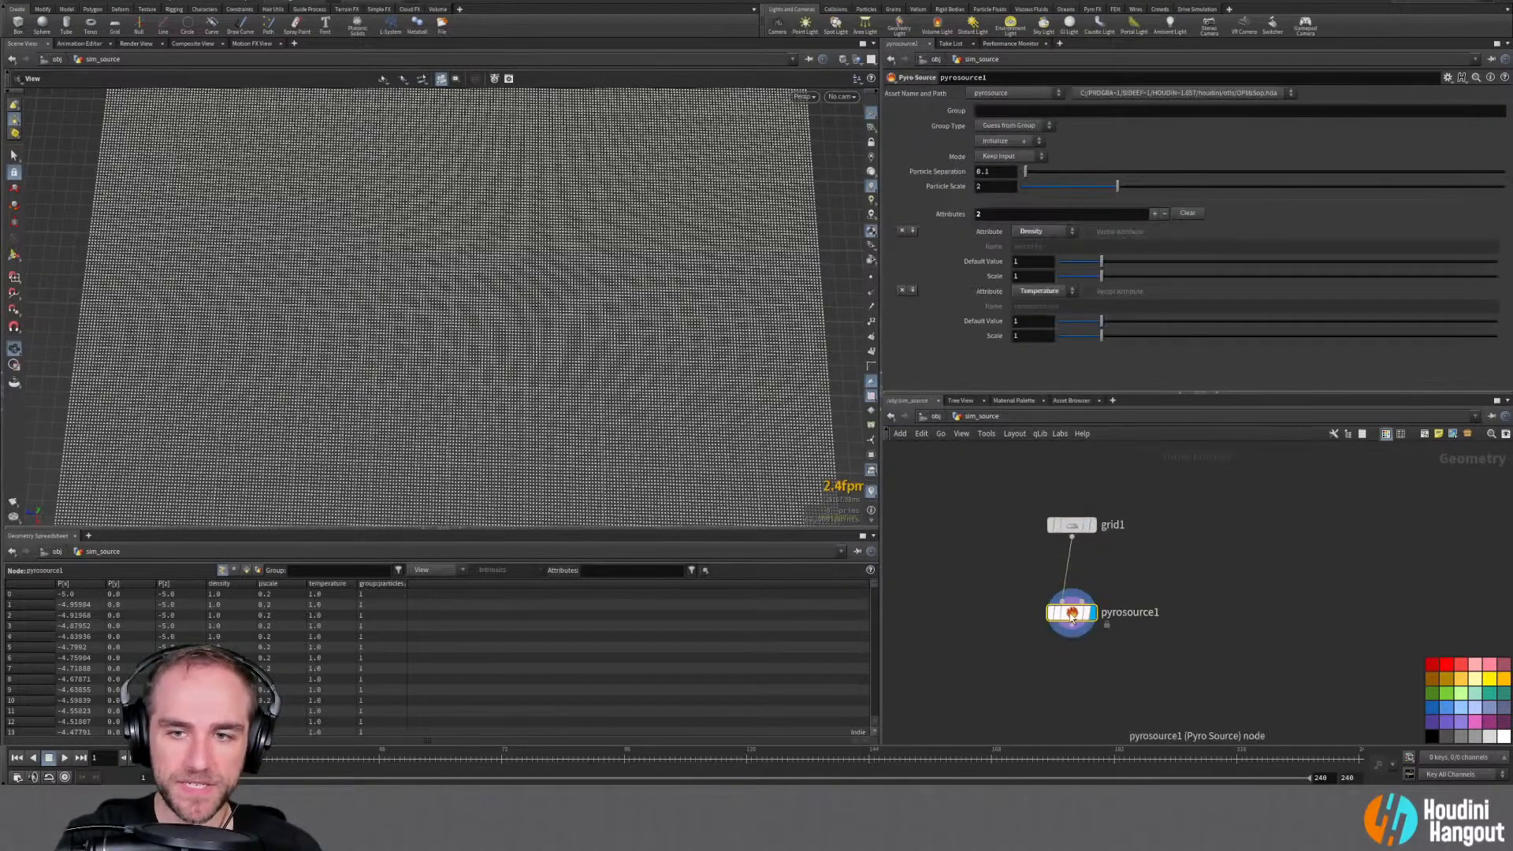
Try the Surface Scatter mode on the Pyro Source again, then return it to Keep Input
left_click(999, 156)
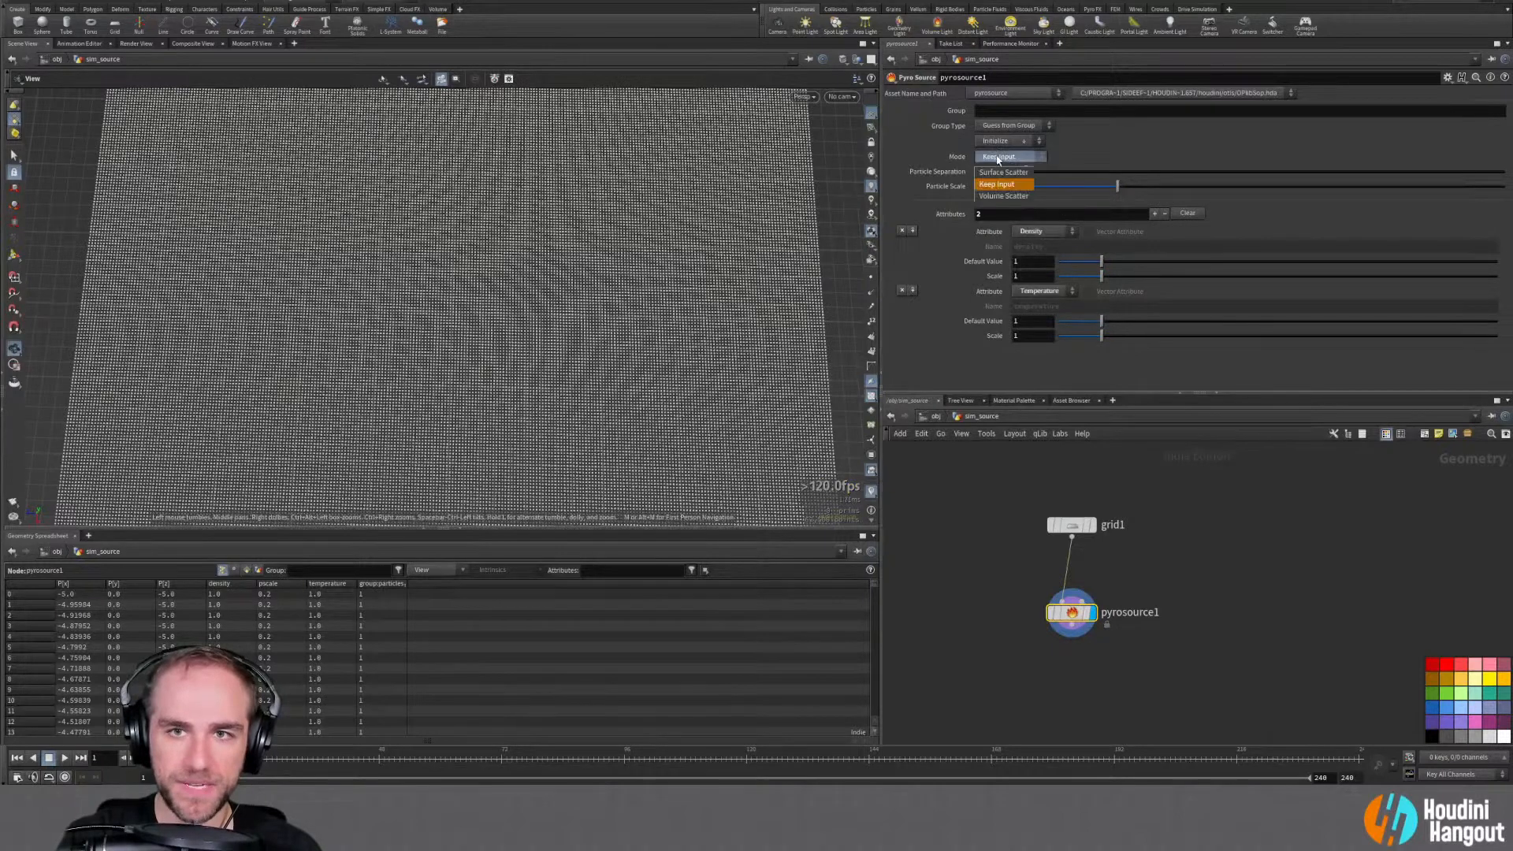
left_click(994, 171)
mouse_move(1002, 172)
middle_mouse_down()
mouse_move(974, 192)
mouse_move(999, 181)
middle_mouse_up()
middle_click(923, 172, "ctrl")
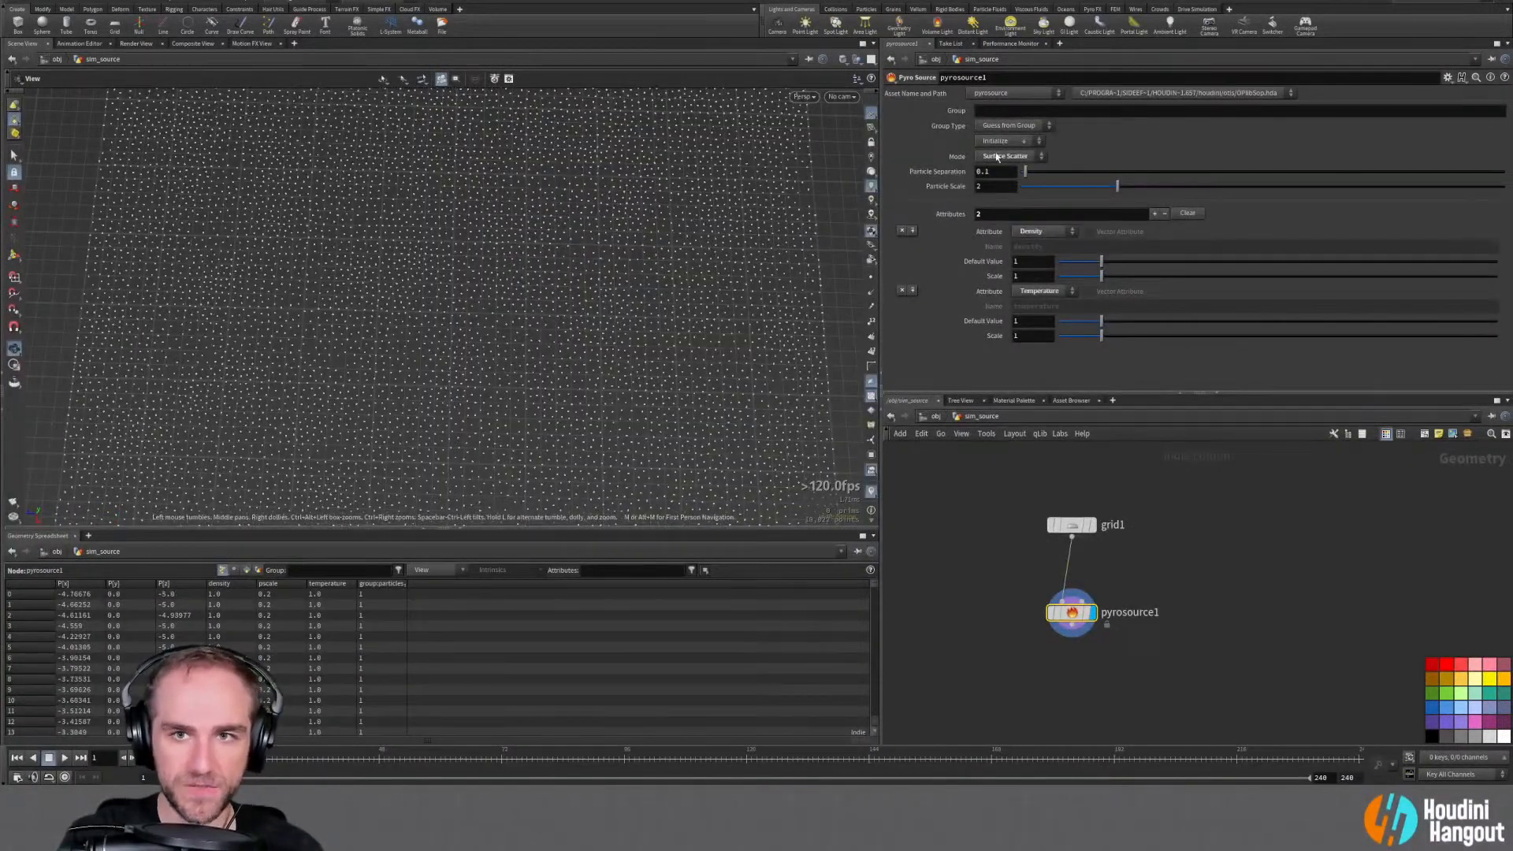
left_click(997, 157)
left_click(999, 189)
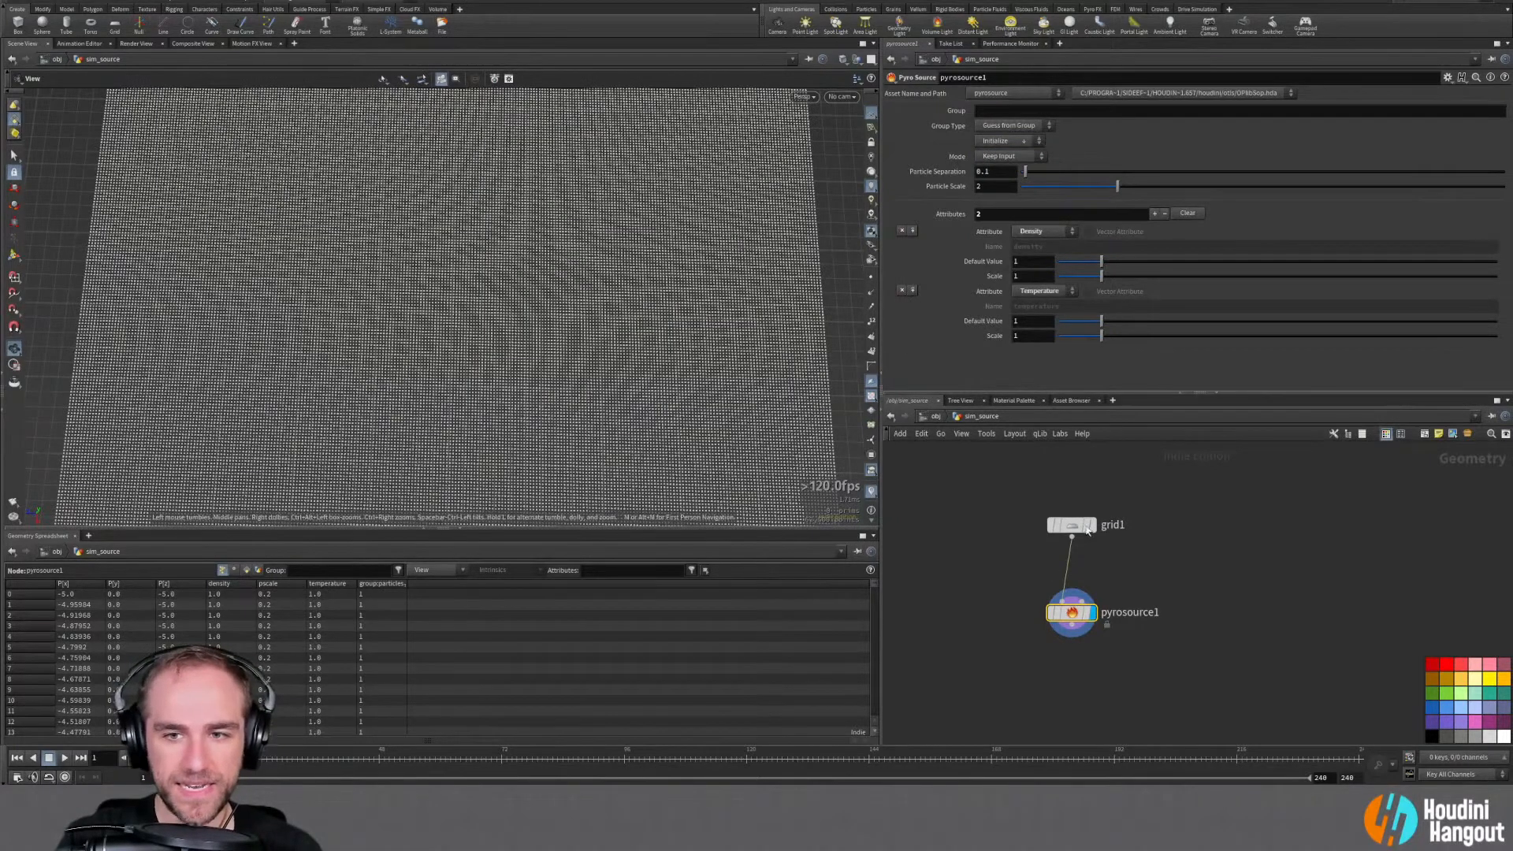
Try 500 rows and 500 columns on the grid and check the Pyro Source's point attributes
mouse_move(1072, 528)
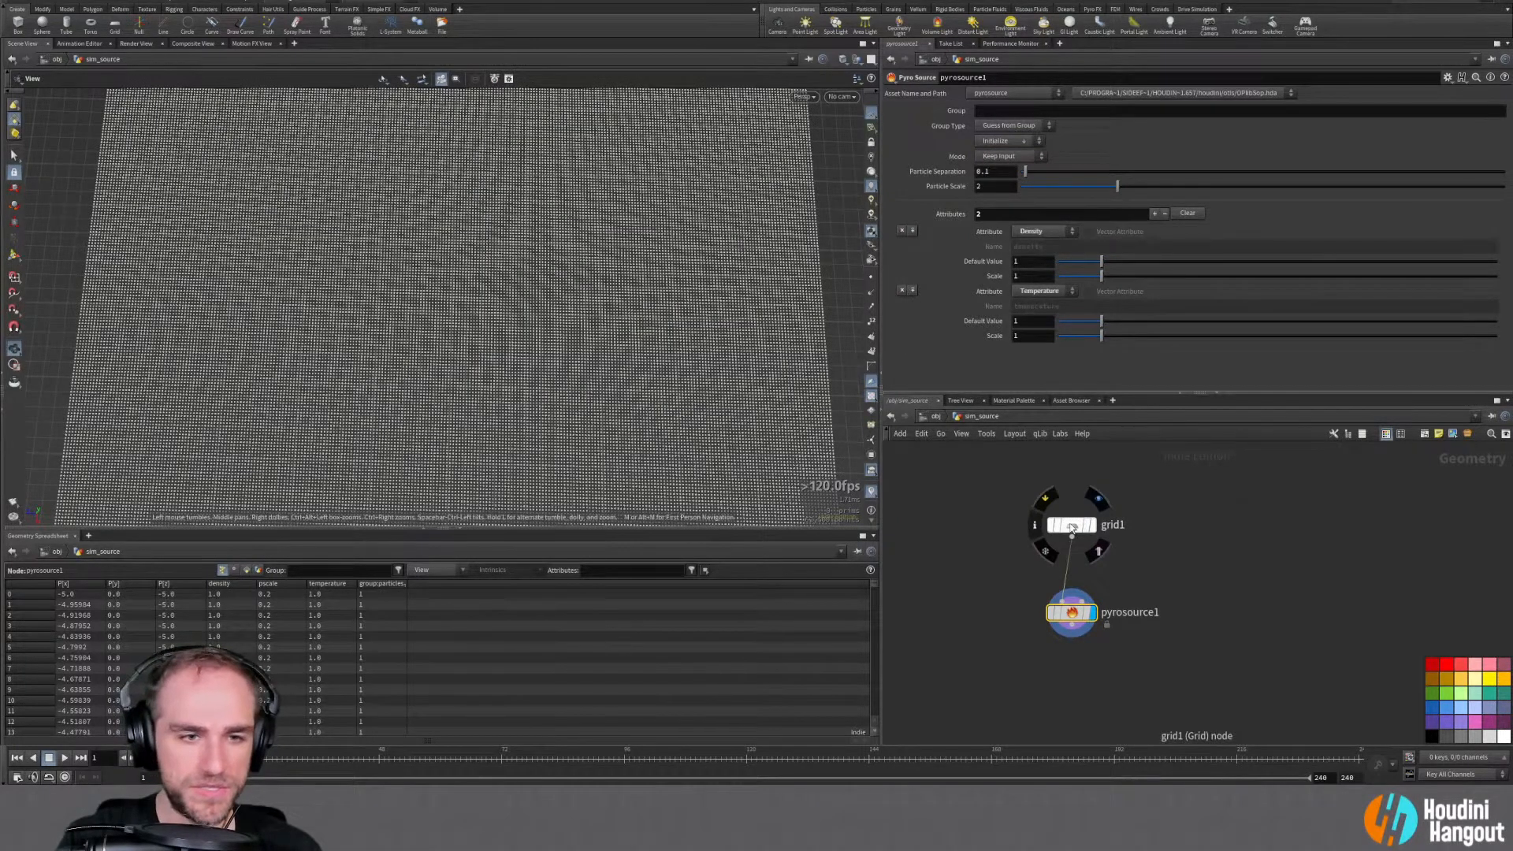
left_click(1072, 526)
double_click(993, 201)
type("50")
key("Tab")
type("500")
key("Return")
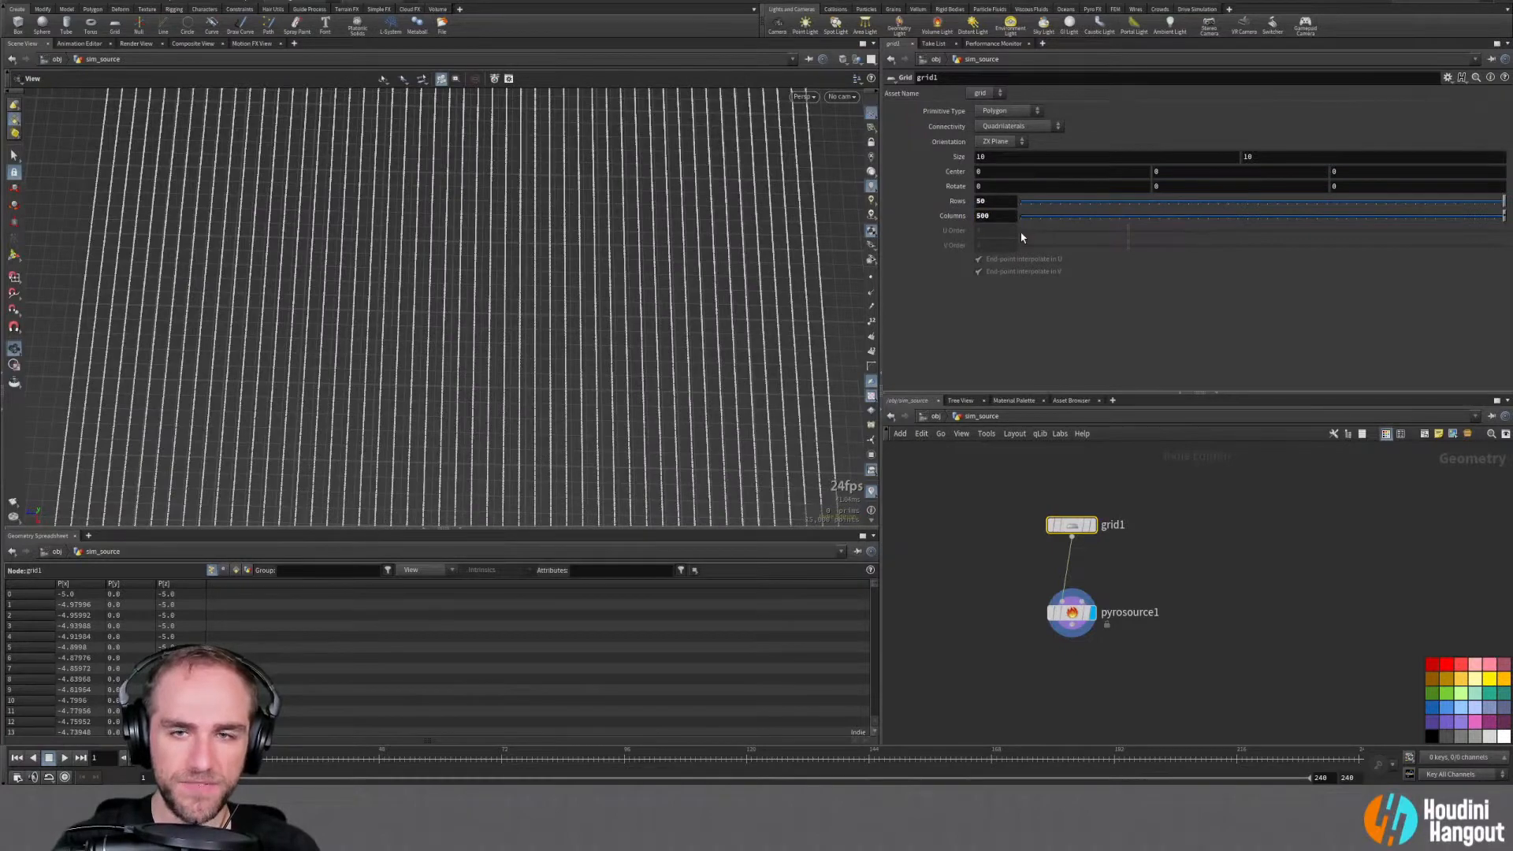
left_click(1009, 201)
type("0")
key("Return")
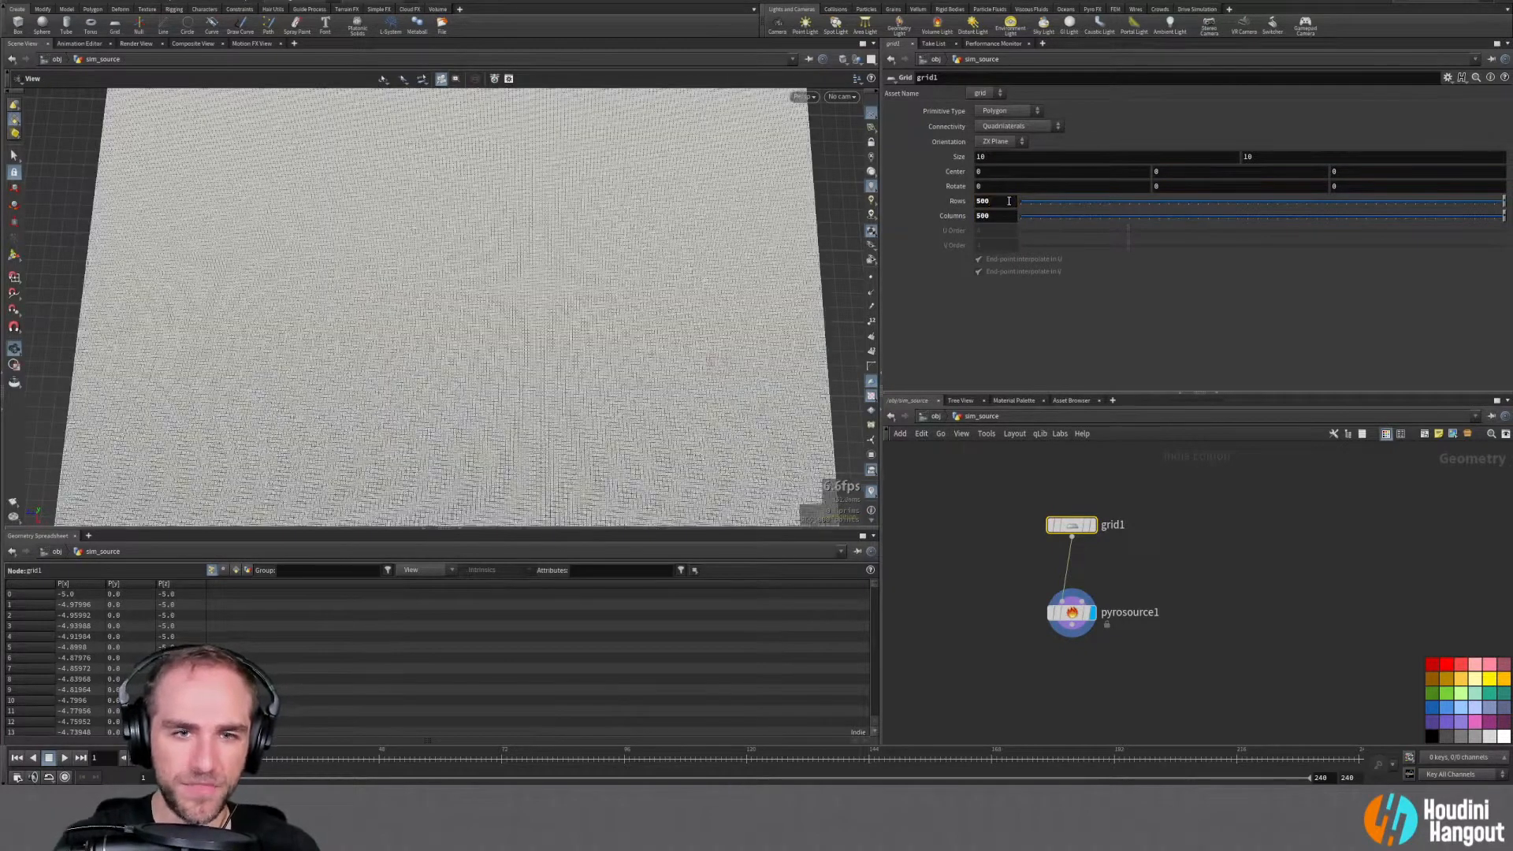
left_click(1070, 612)
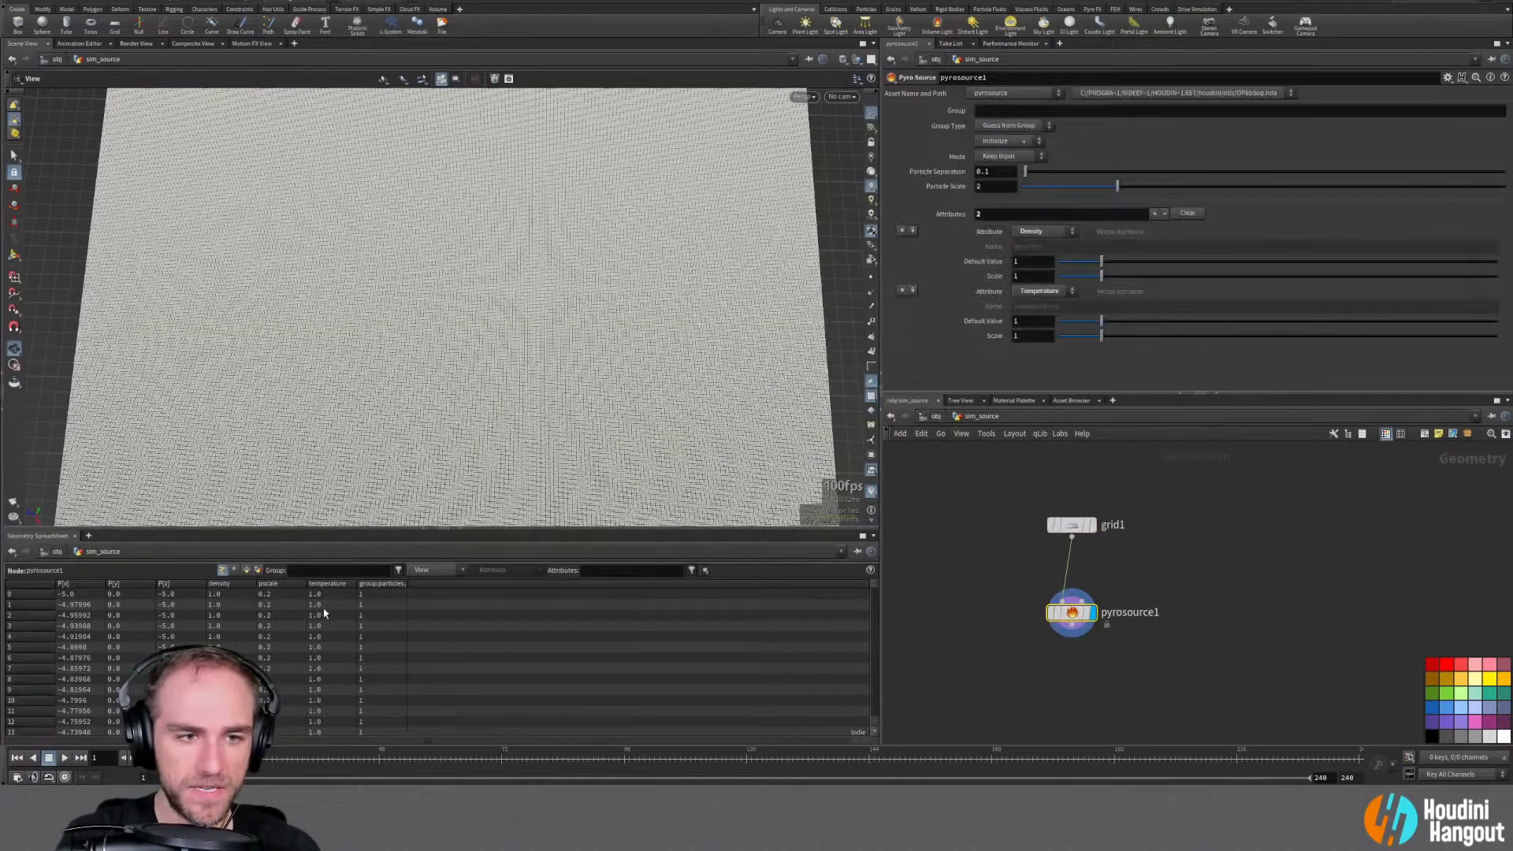
Undo the change to the grid's rows and columns
left_click(1070, 526)
key("ctrl+z")
key("ctrl+z")
key("ctrl+z")
key("ctrl+z")
key("ctrl+z")
key("ctrl+z")
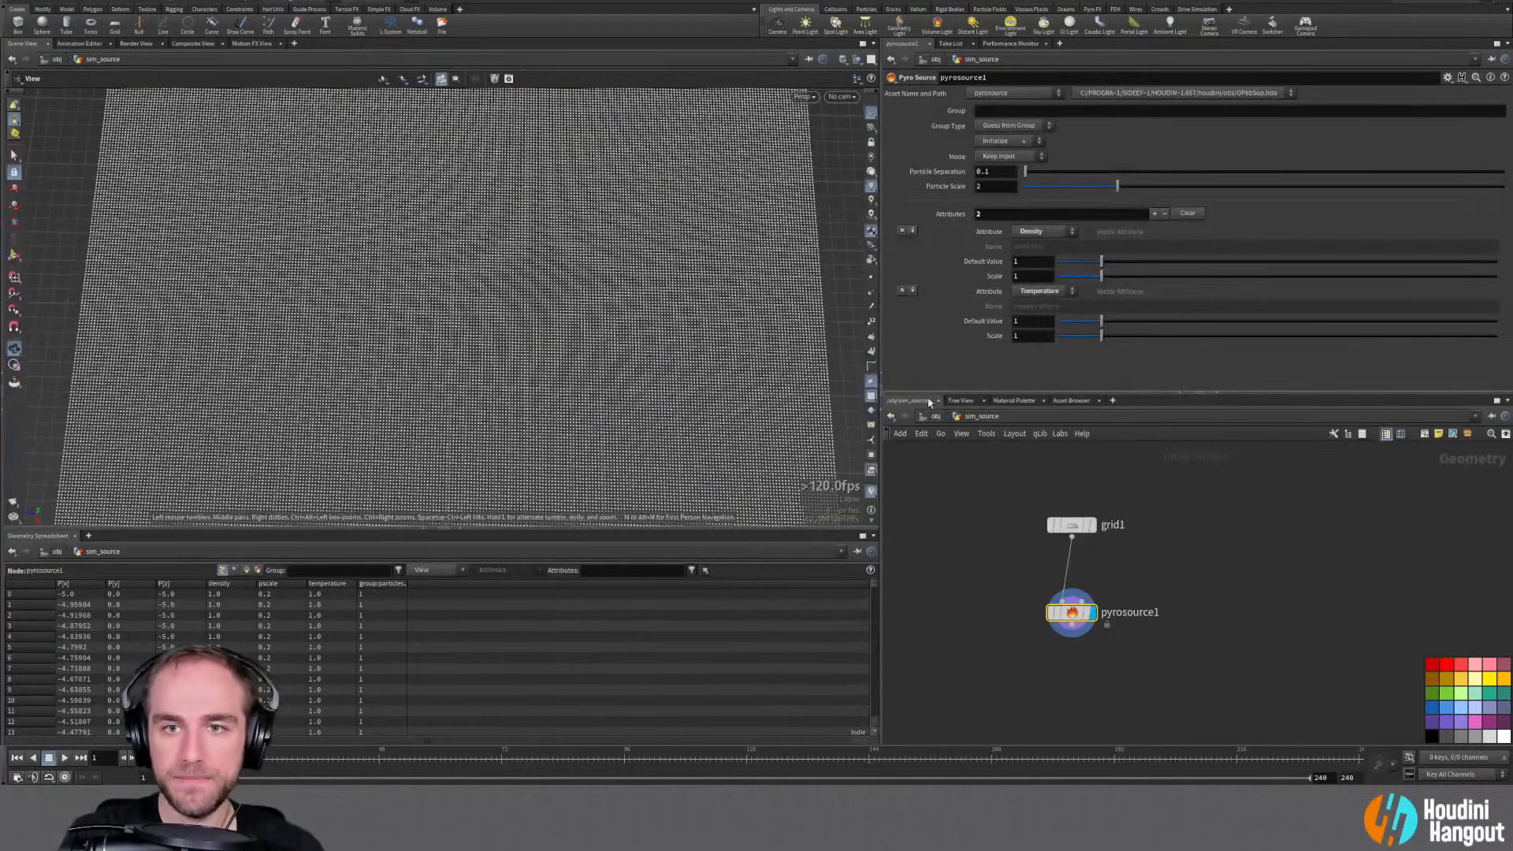
Link the Pyro Source's Particle Separation to the grid's X size with a relative reference
left_click(1071, 525)
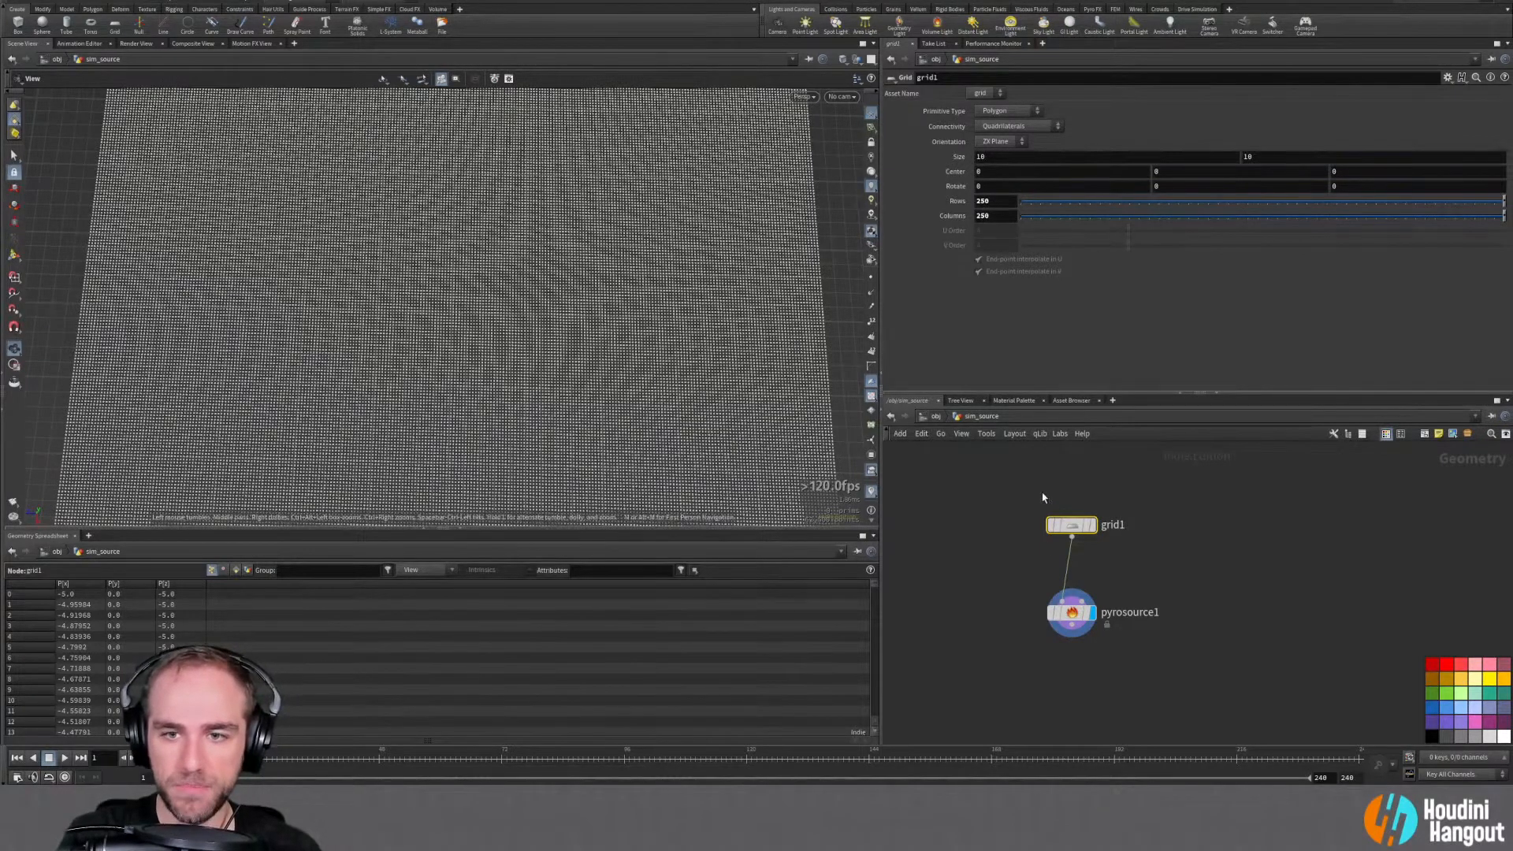
mouse_move(1065, 567)
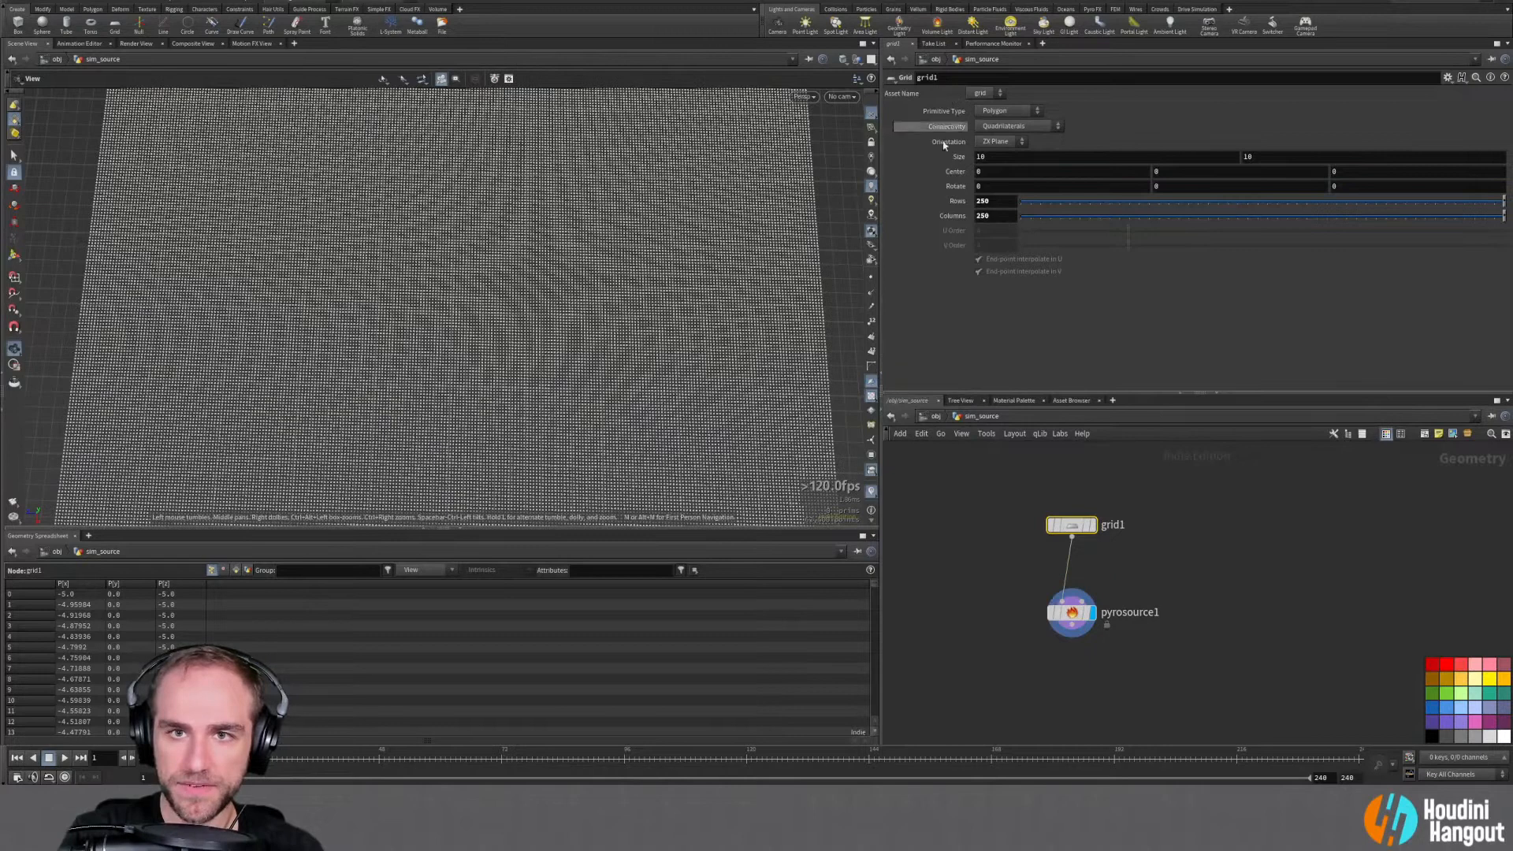
right_click(997, 159)
mouse_move(1017, 233)
left_click(1090, 554)
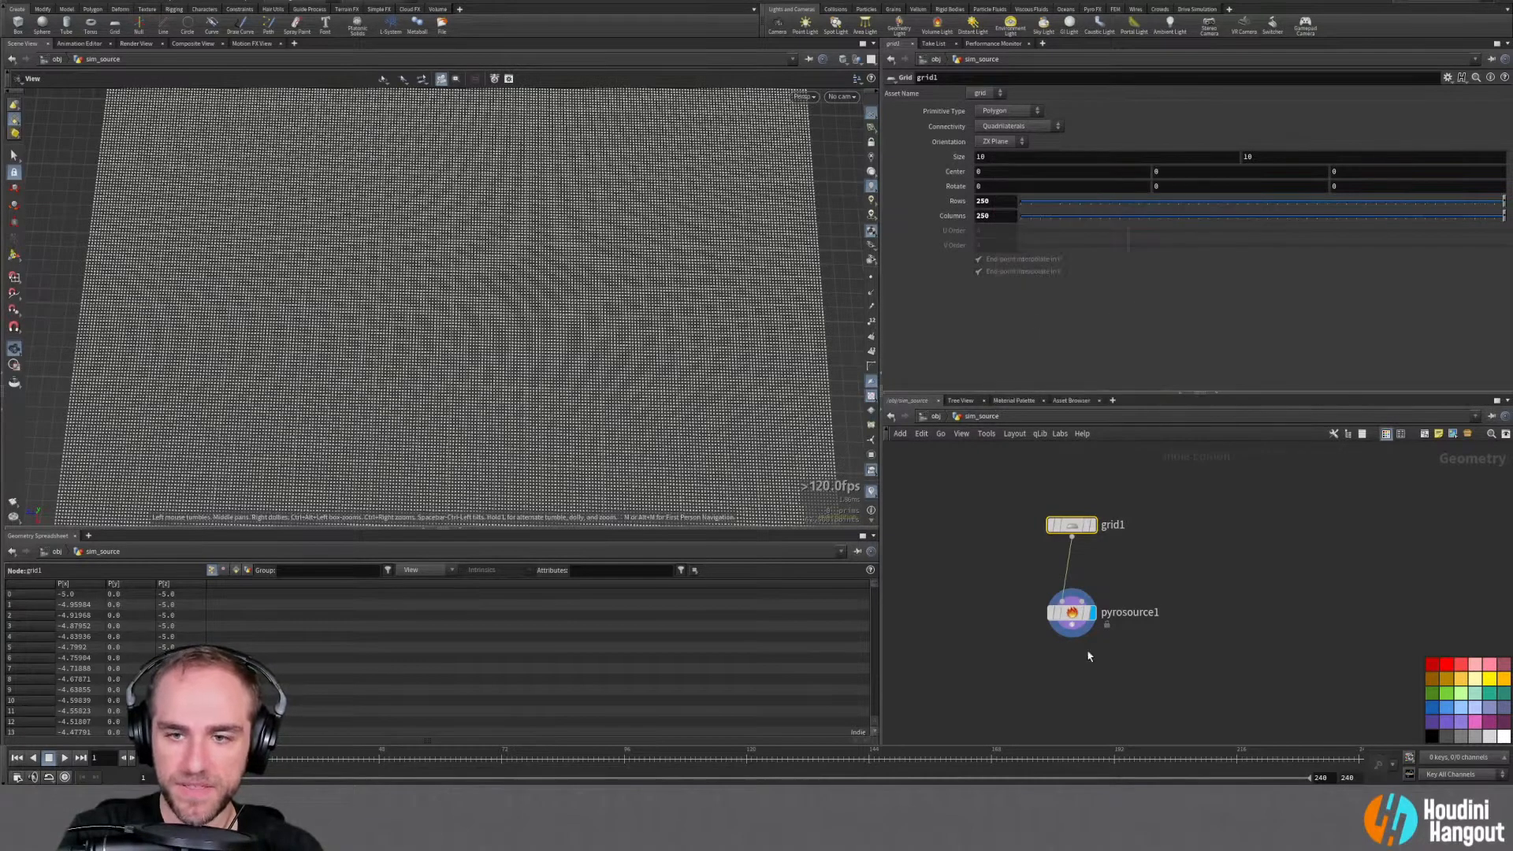
left_click(1070, 611)
right_click(1006, 176)
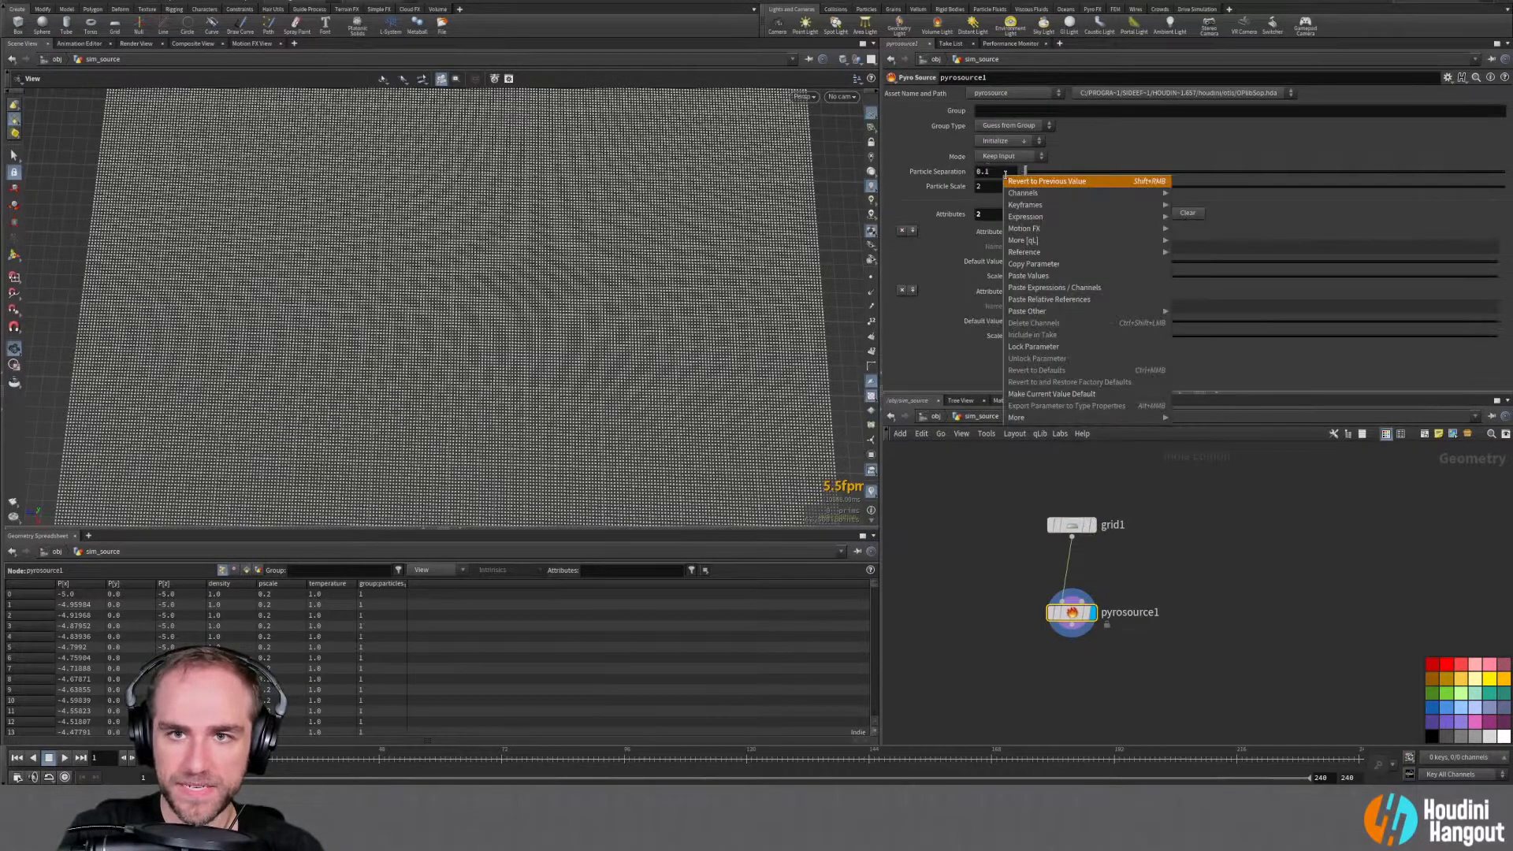
left_click(1042, 300)
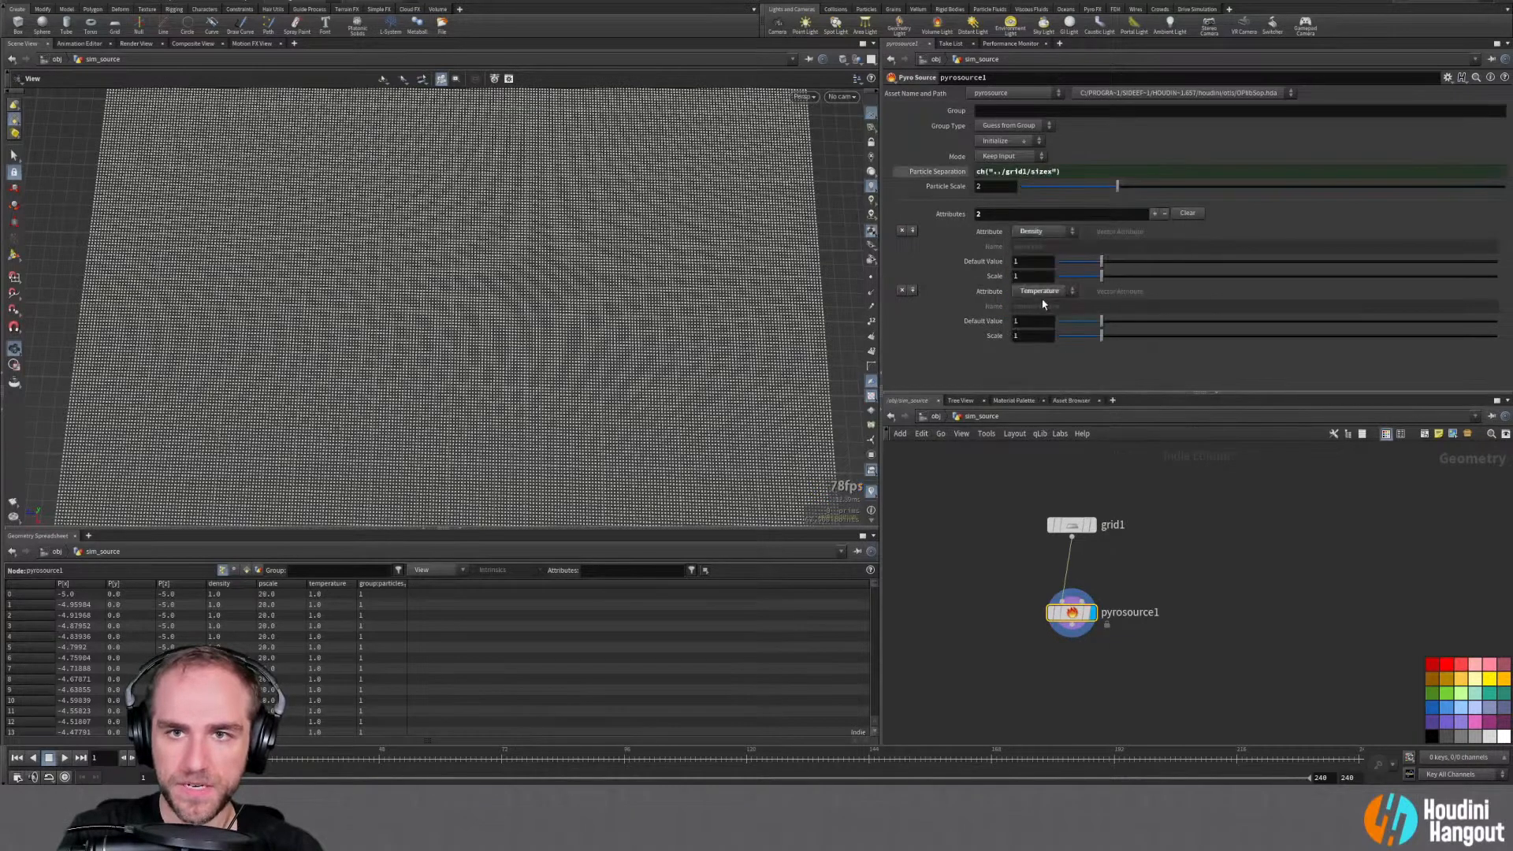
Divide the Particle Separation expression by a relative reference to the grid's Rows parameter
left_click(1070, 524)
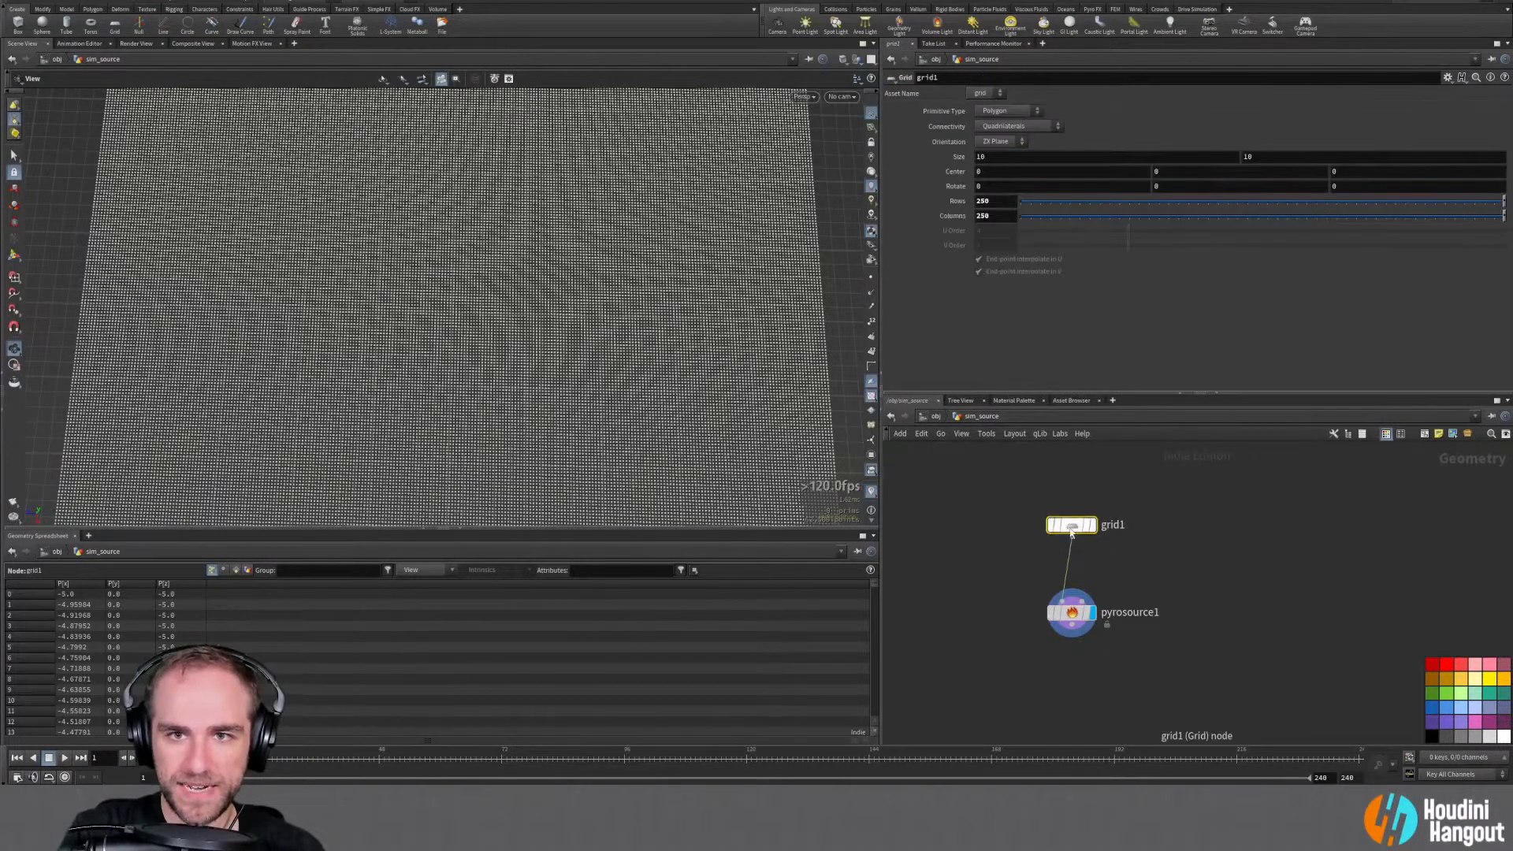
right_click(991, 202)
left_click(1040, 290)
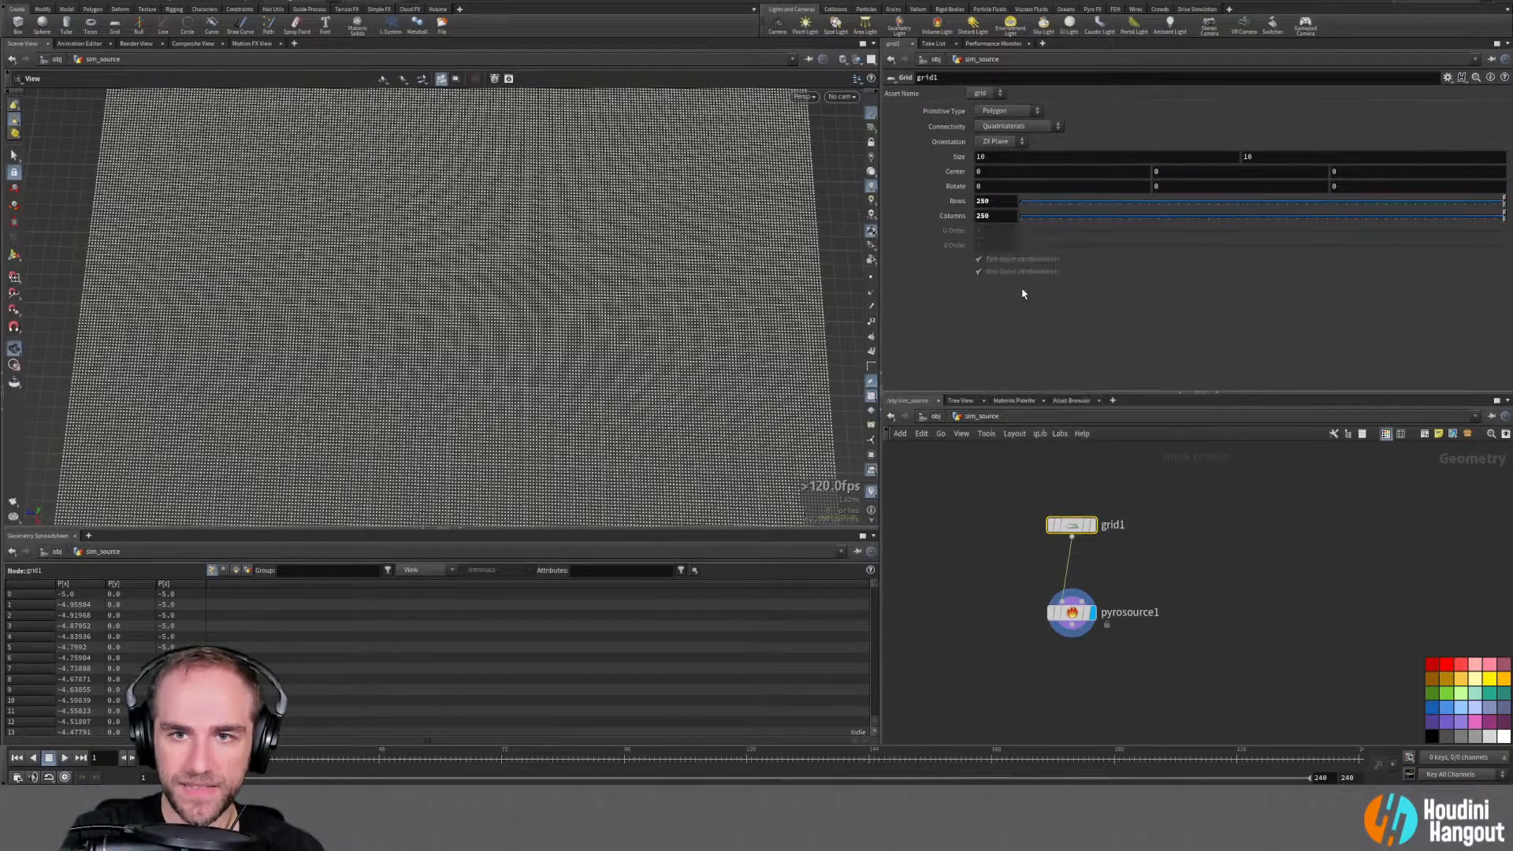
left_click(1070, 613)
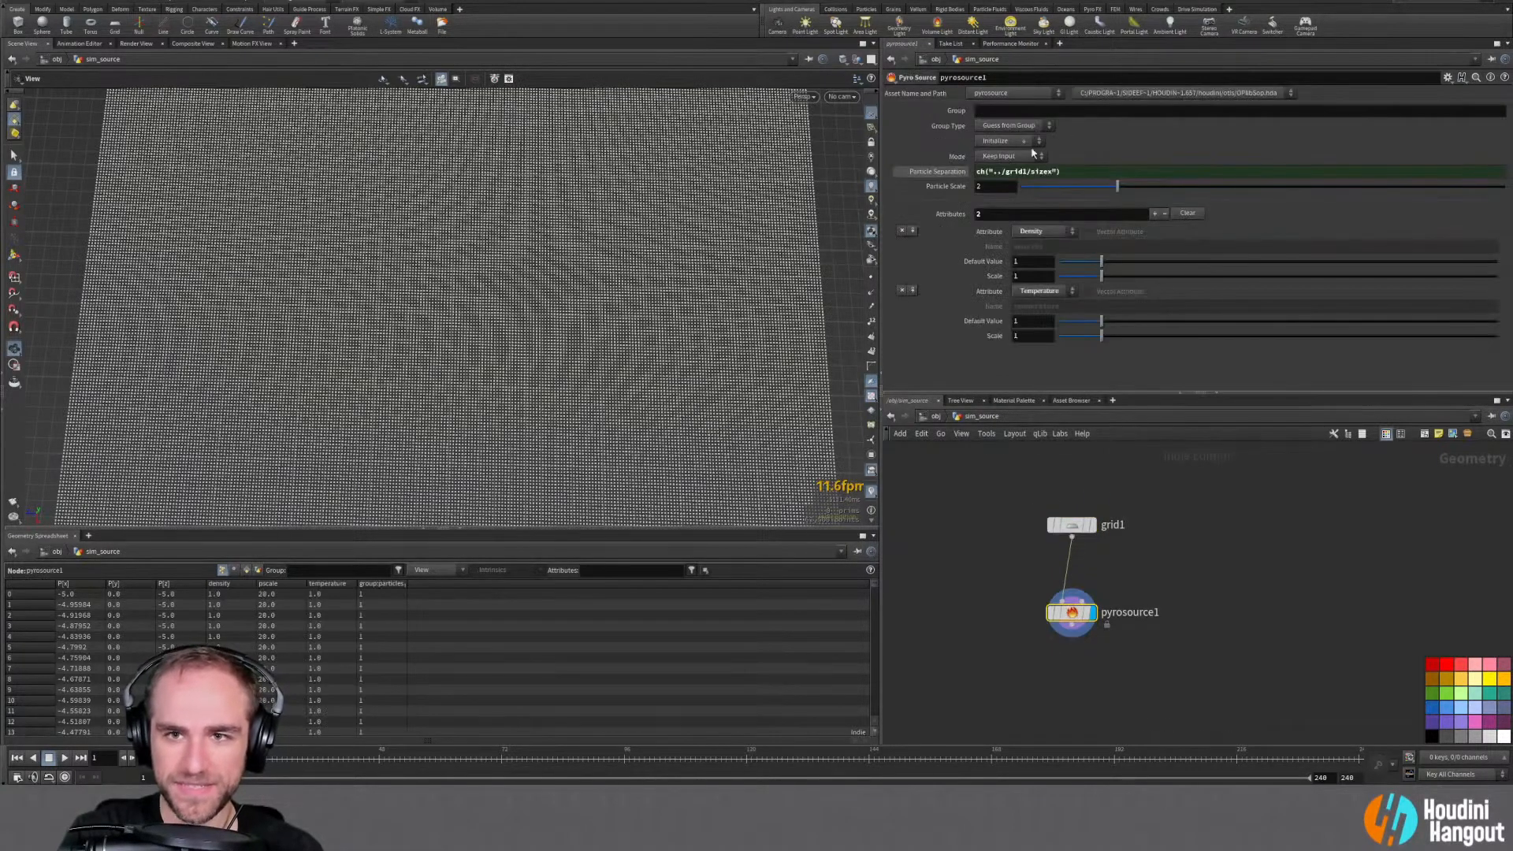
type(")")
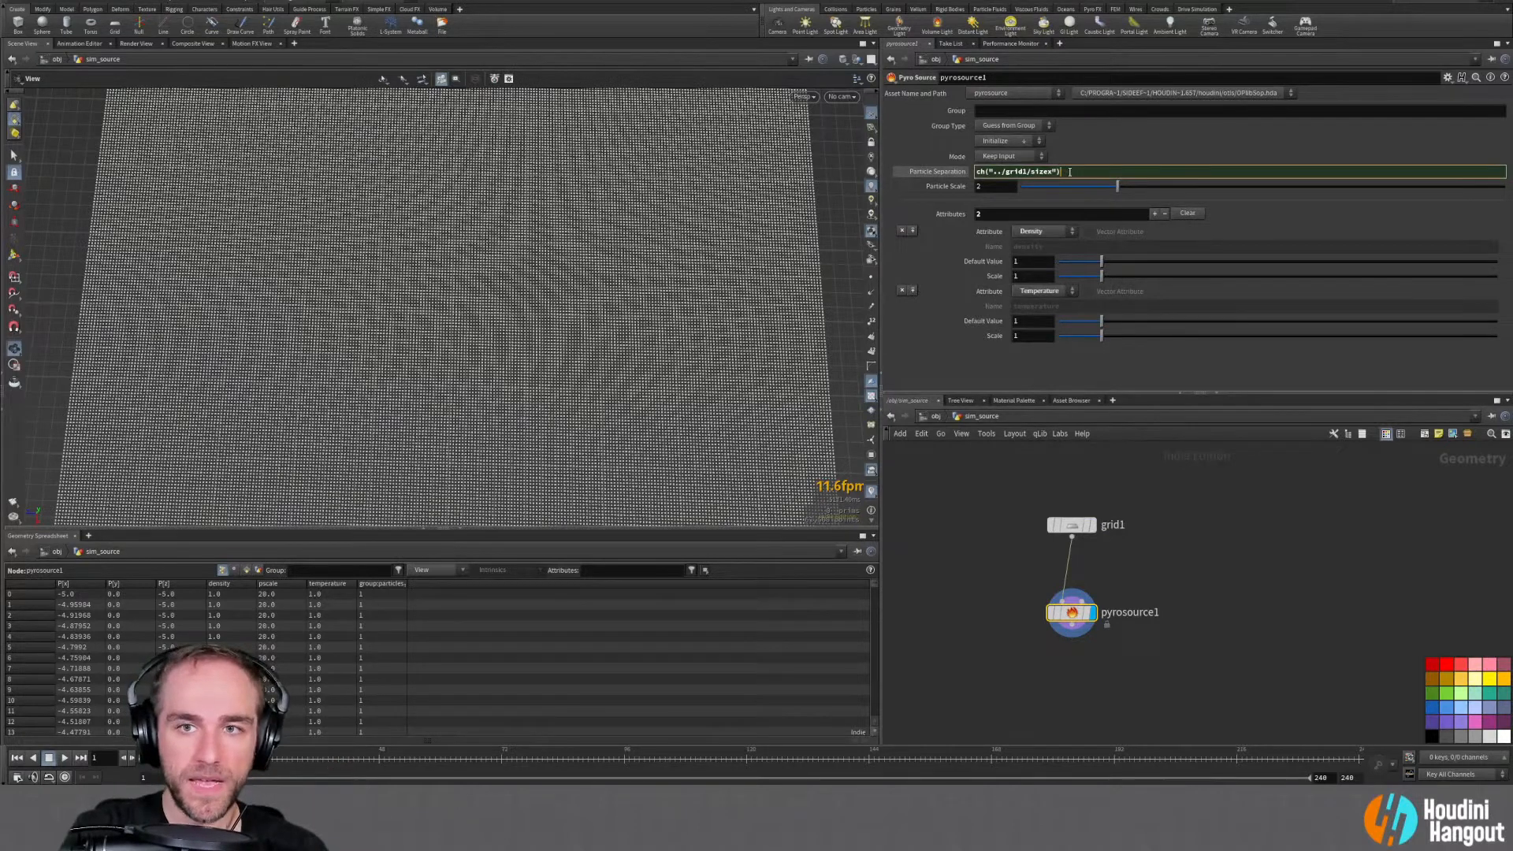
right_click(1069, 171)
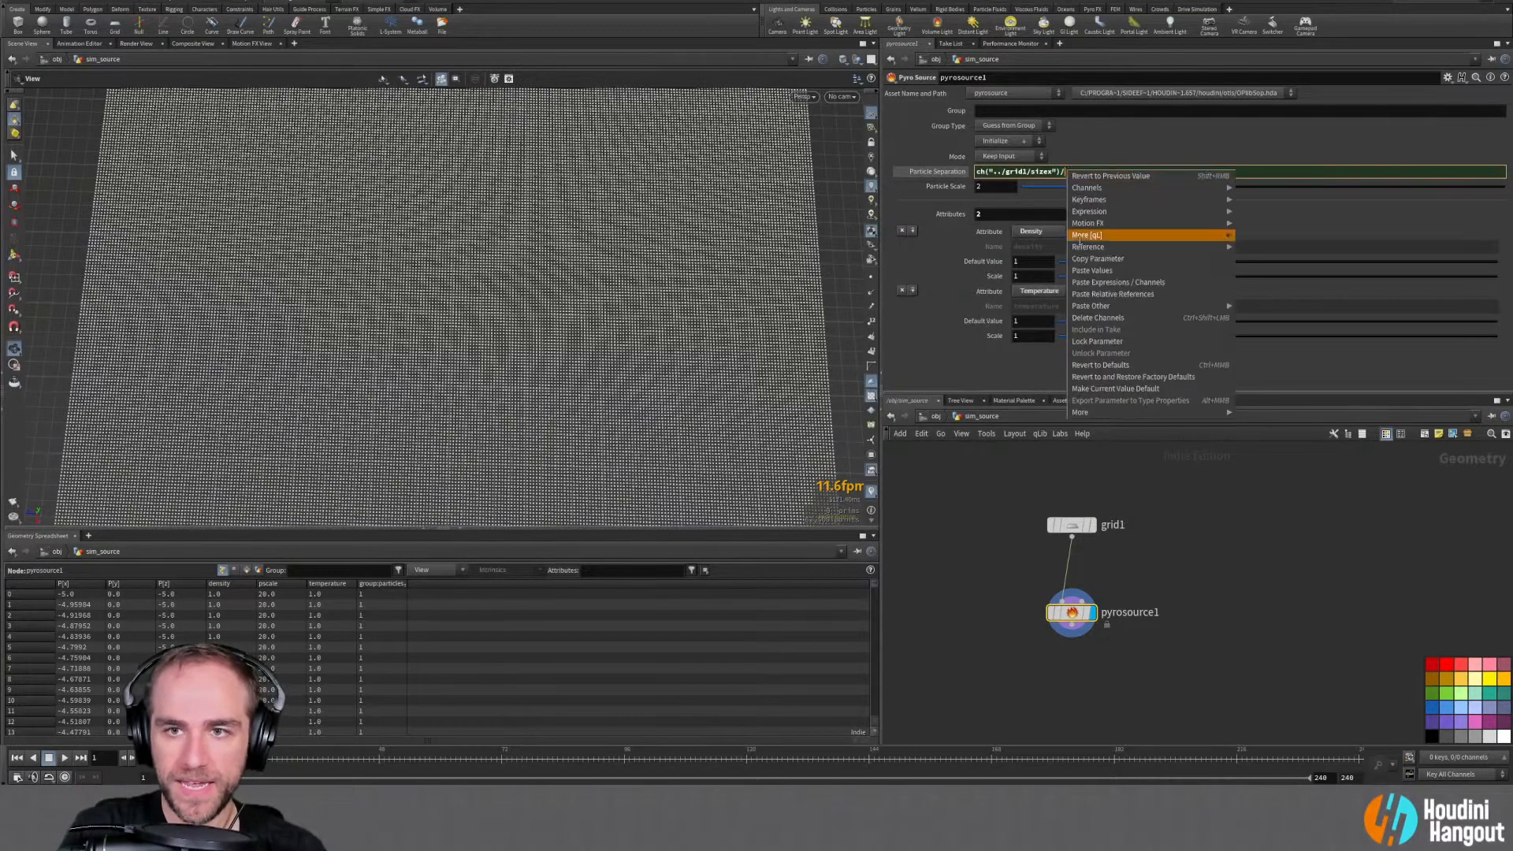
left_click(1086, 295)
key("Return")
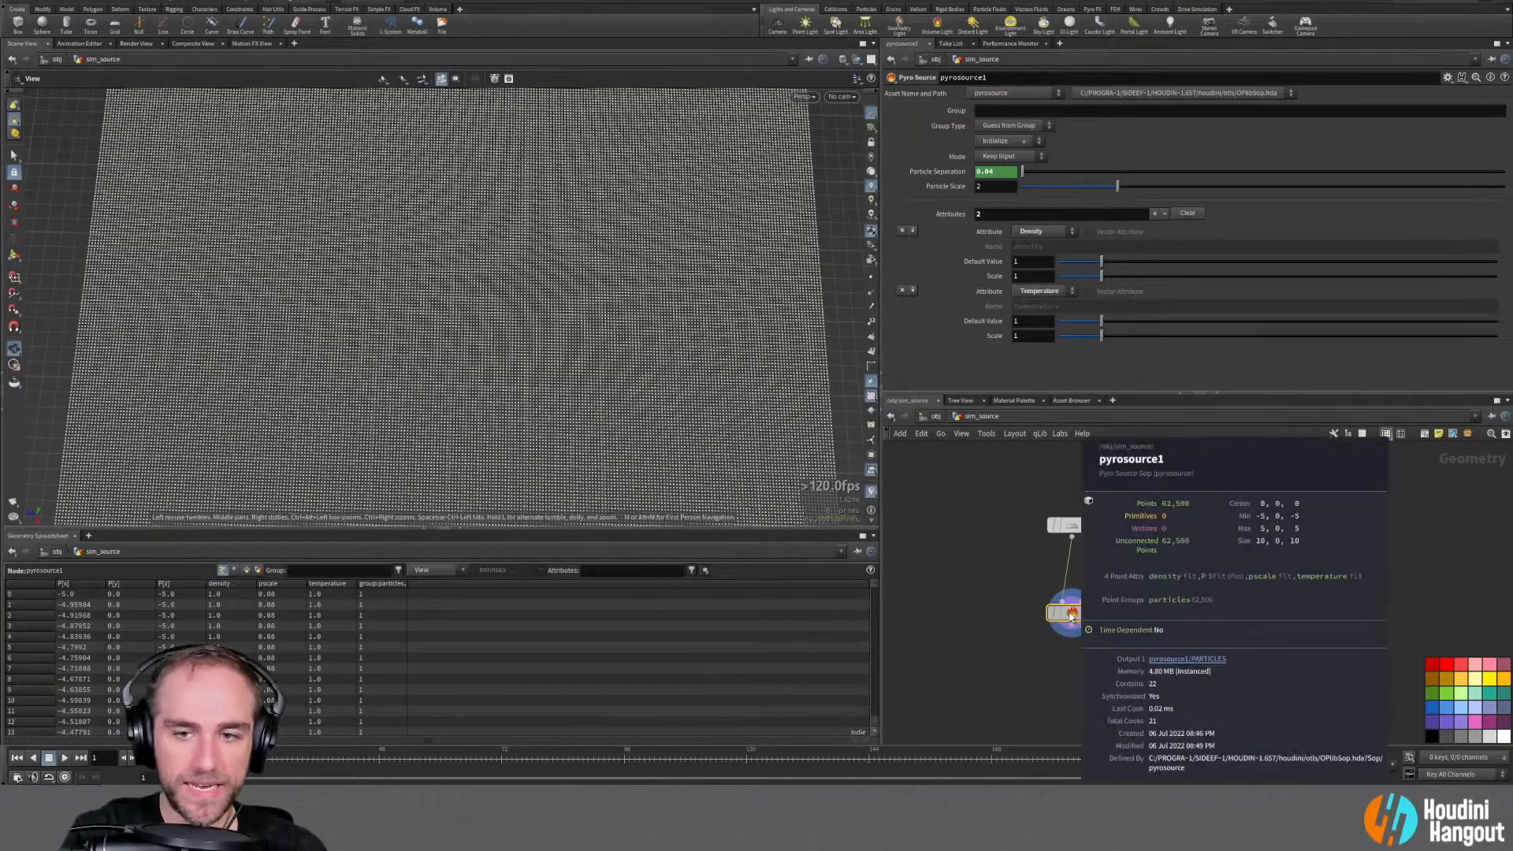
Move the Pyro Source node up closer to the grid node
mouse_move(1083, 612)
left_click_drag(1083, 612, 1083, 572)
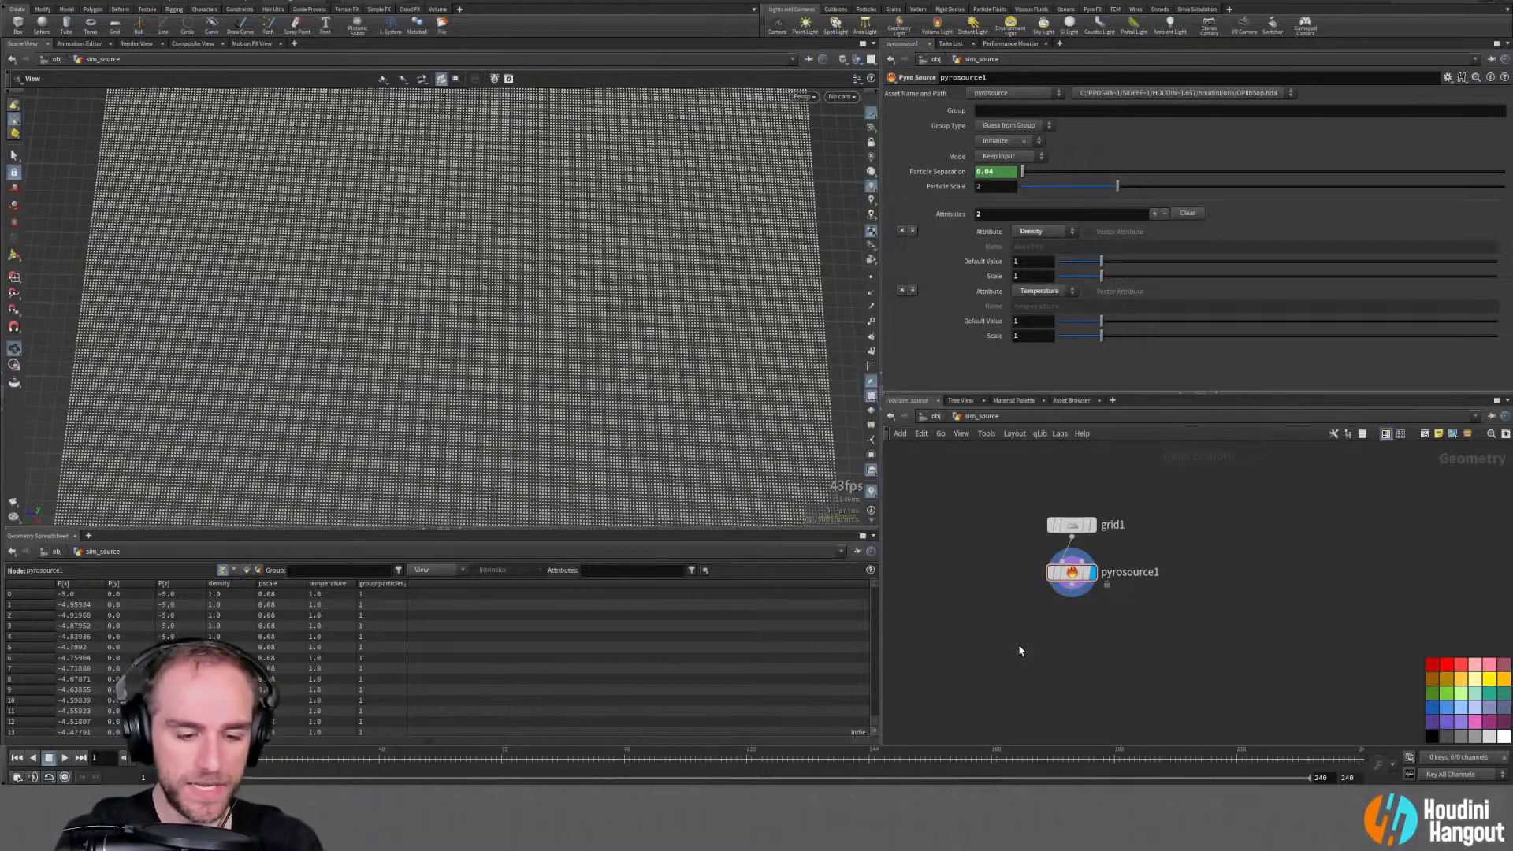
key("alt+shift+g")
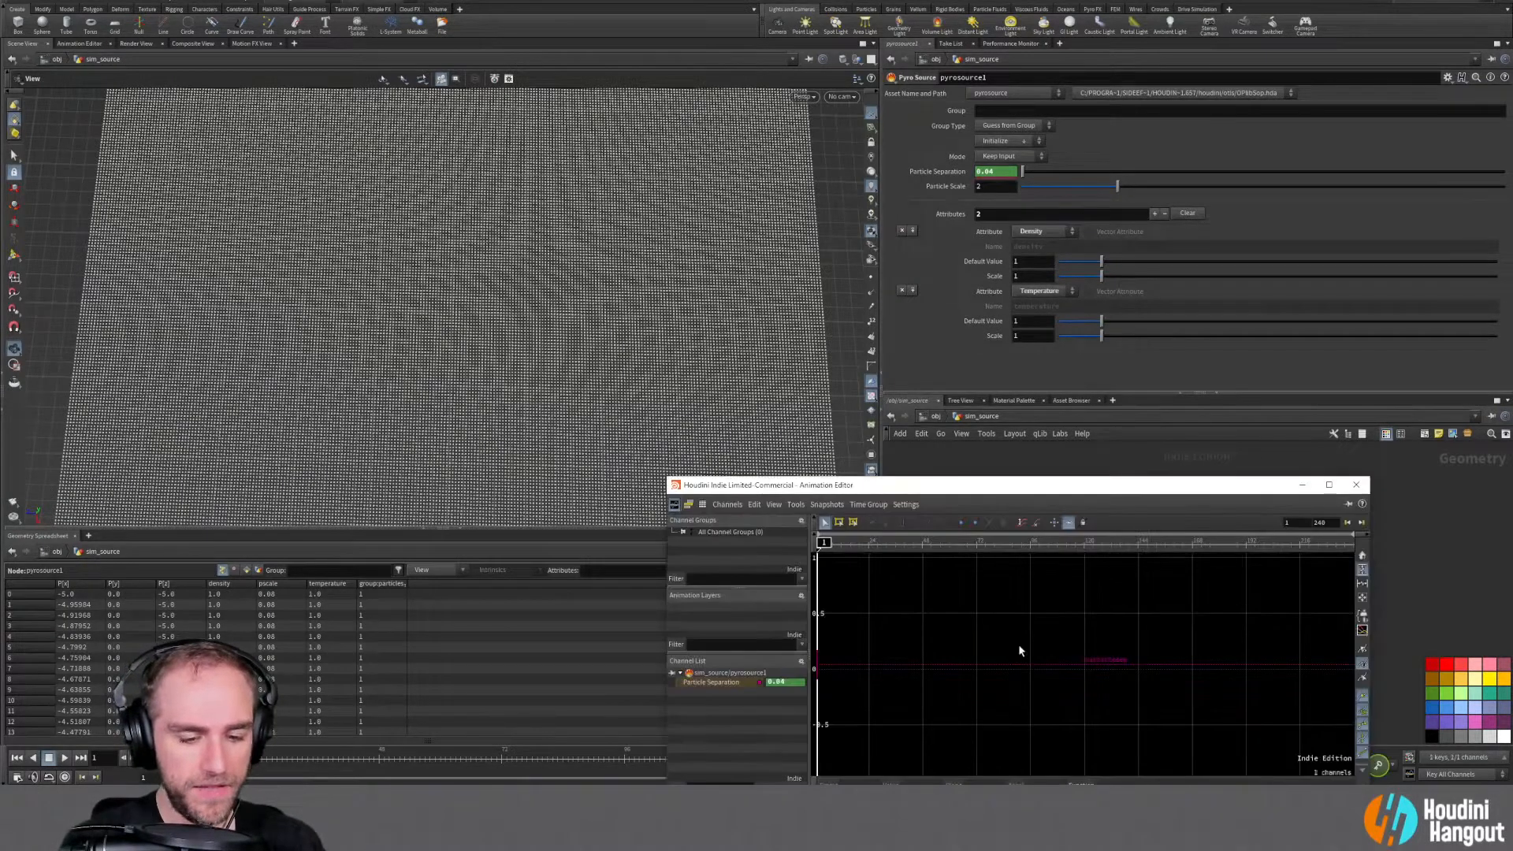
left_click(1355, 485)
Add a Volume Rasterize Attributes node below the Pyro Source, fed by its output, and display it
key("Tab")
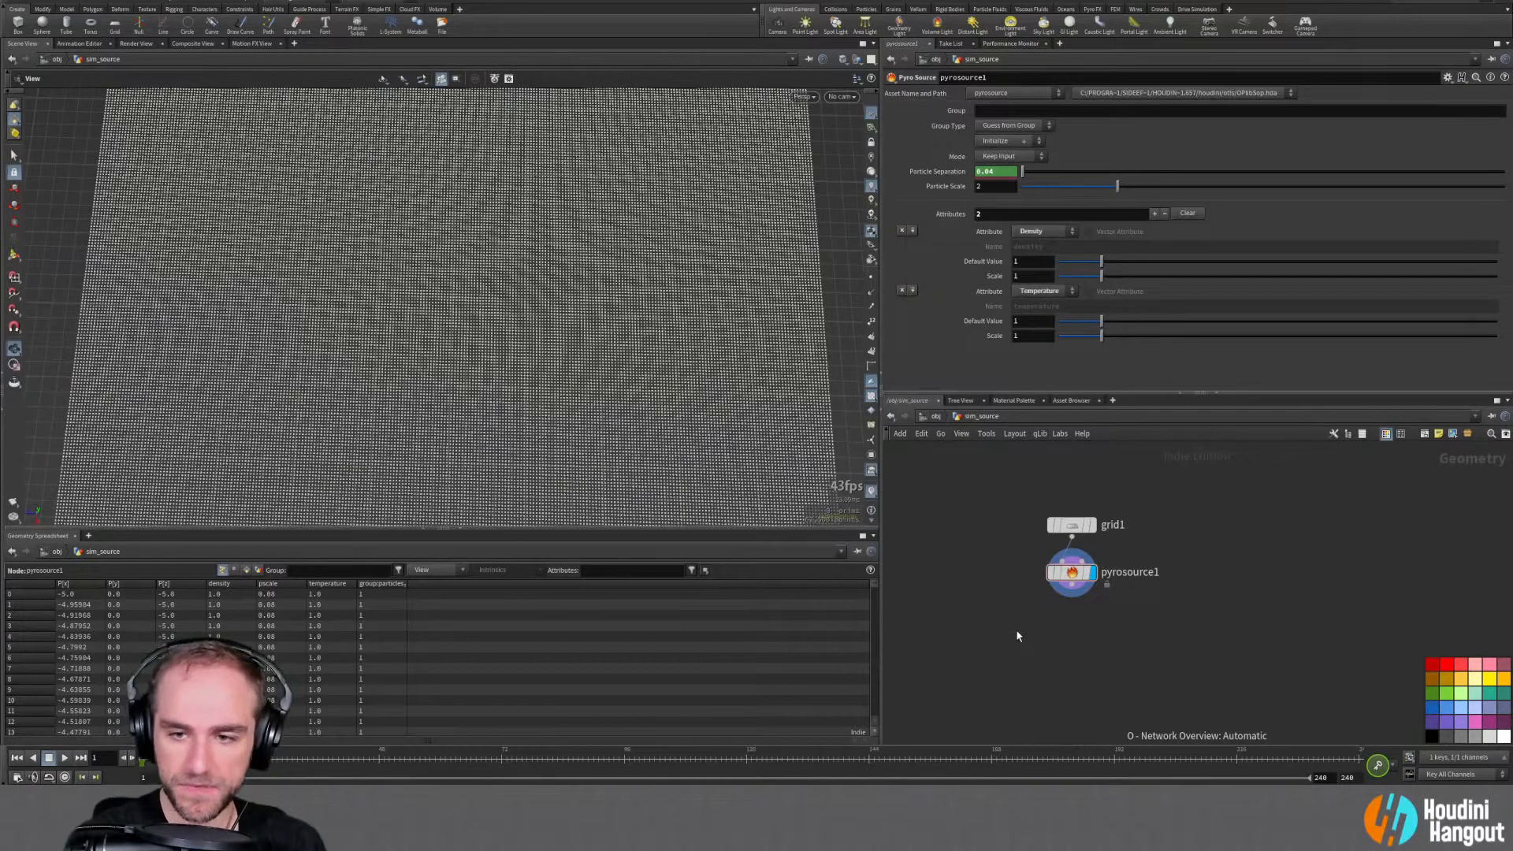
type("volume ra")
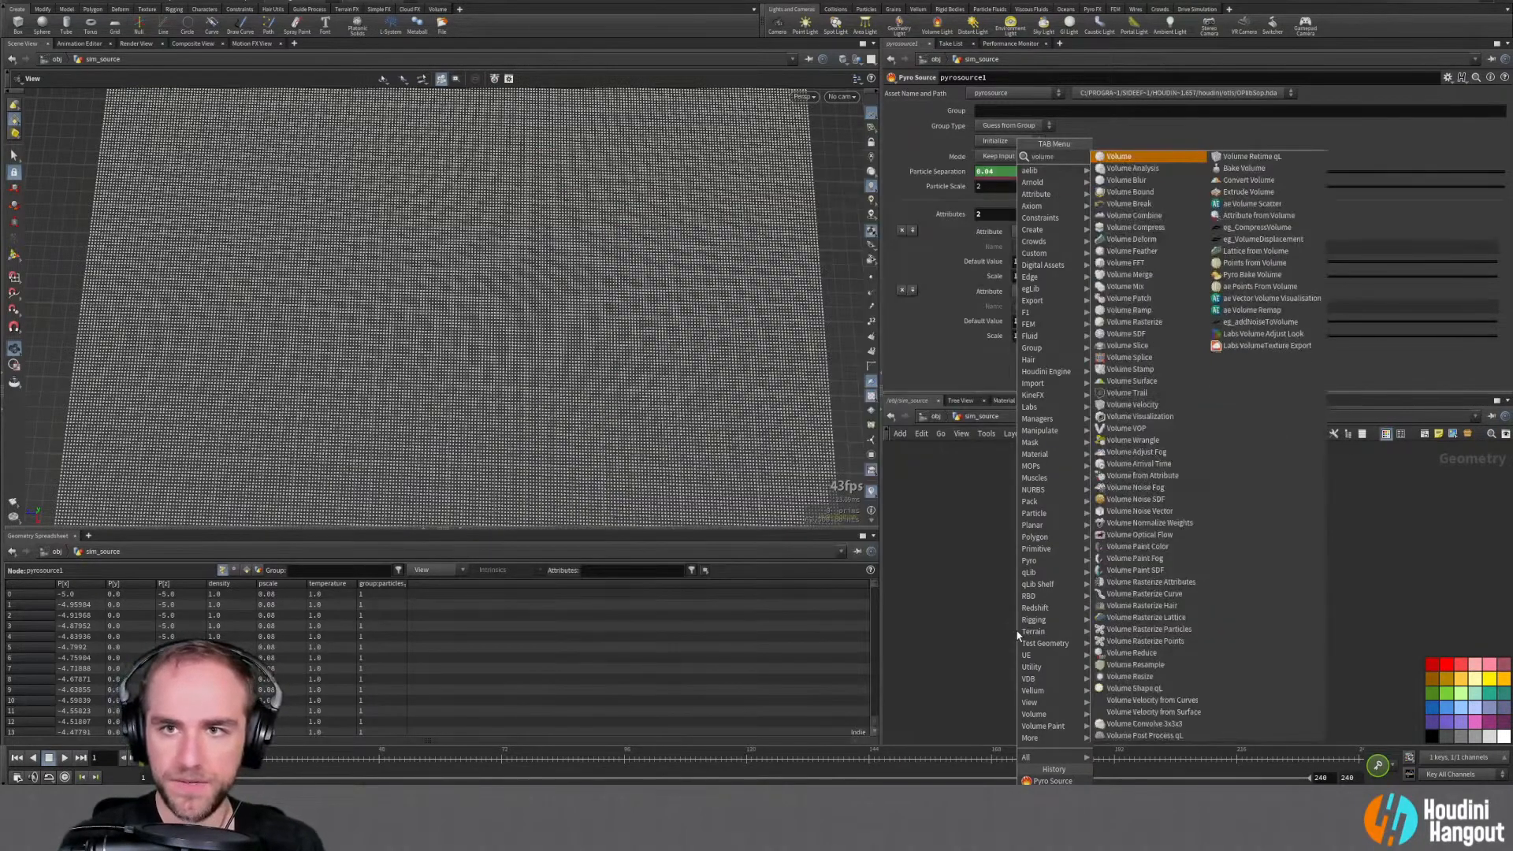
key("Down")
key("Down")
key("Return")
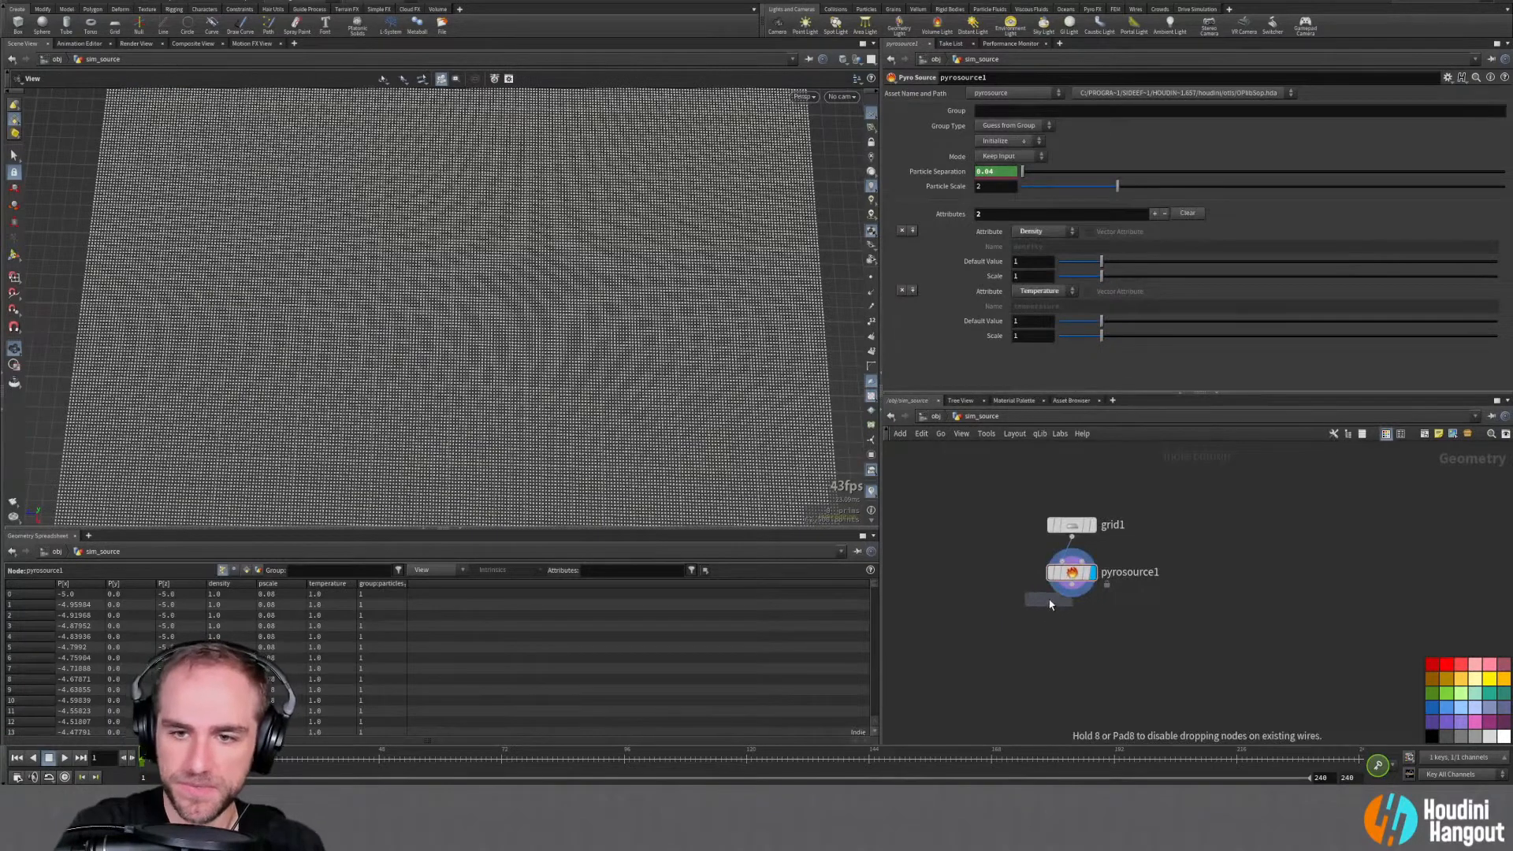
left_click(1094, 629)
left_click(1093, 622)
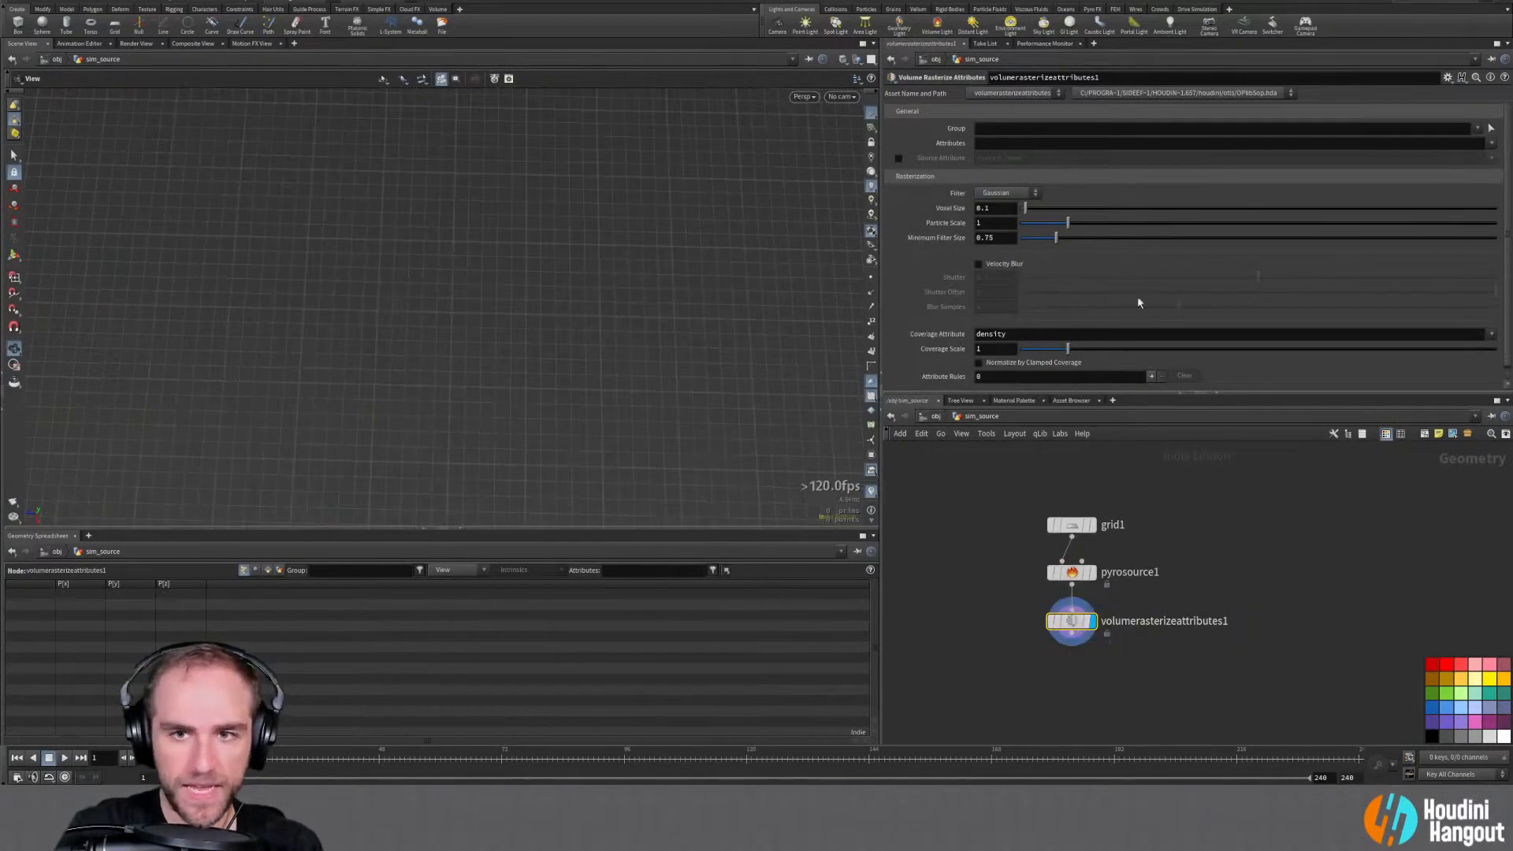
Rasterize the density and temperature attributes and inspect the thickness and edges of the resulting volume
left_click(1491, 144)
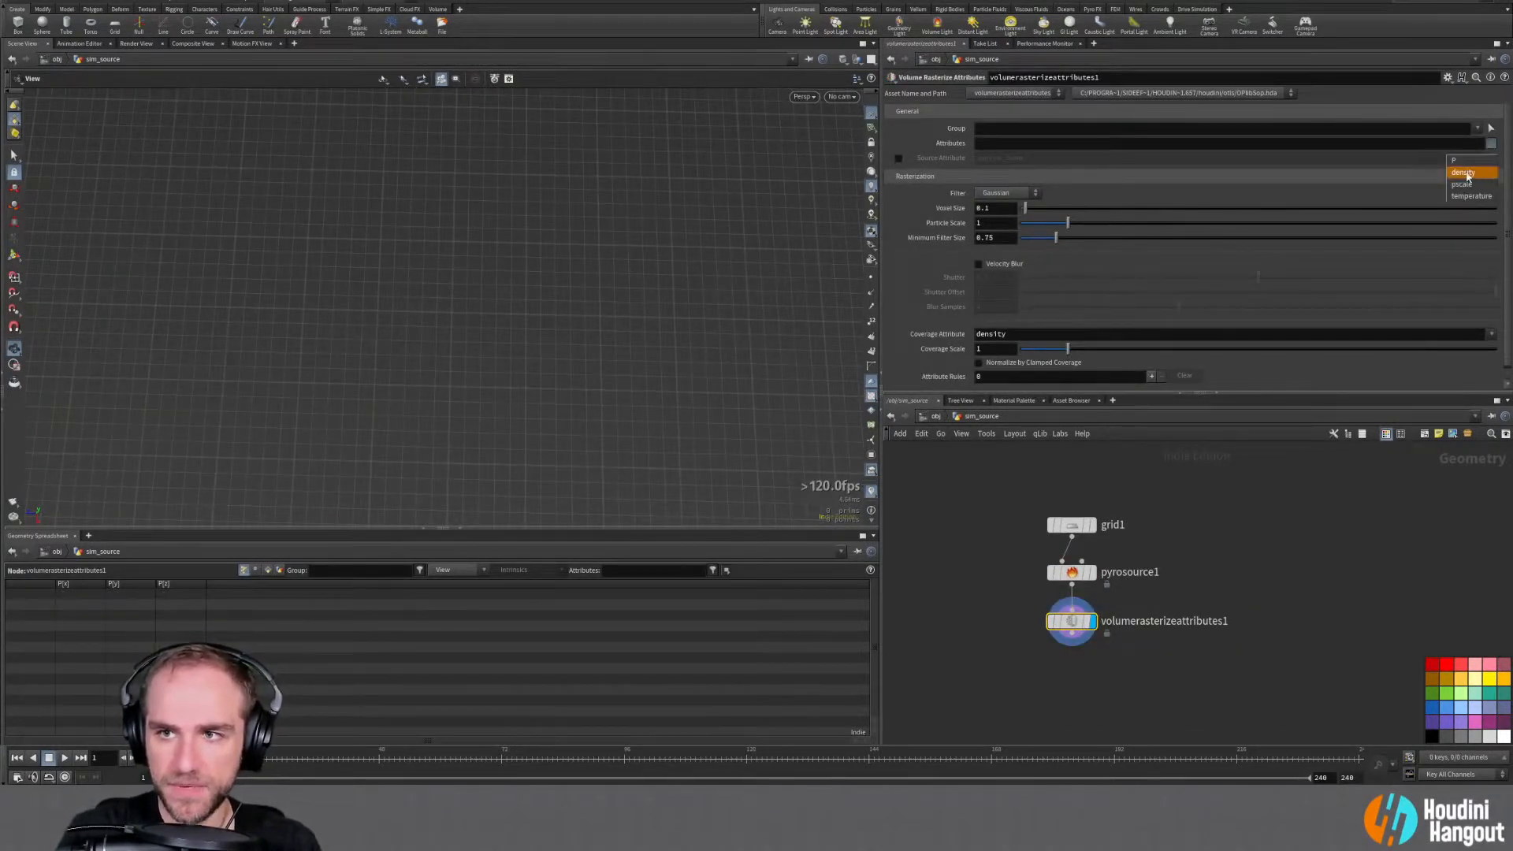
left_click(1463, 172)
left_click(1491, 144)
left_click(1470, 196)
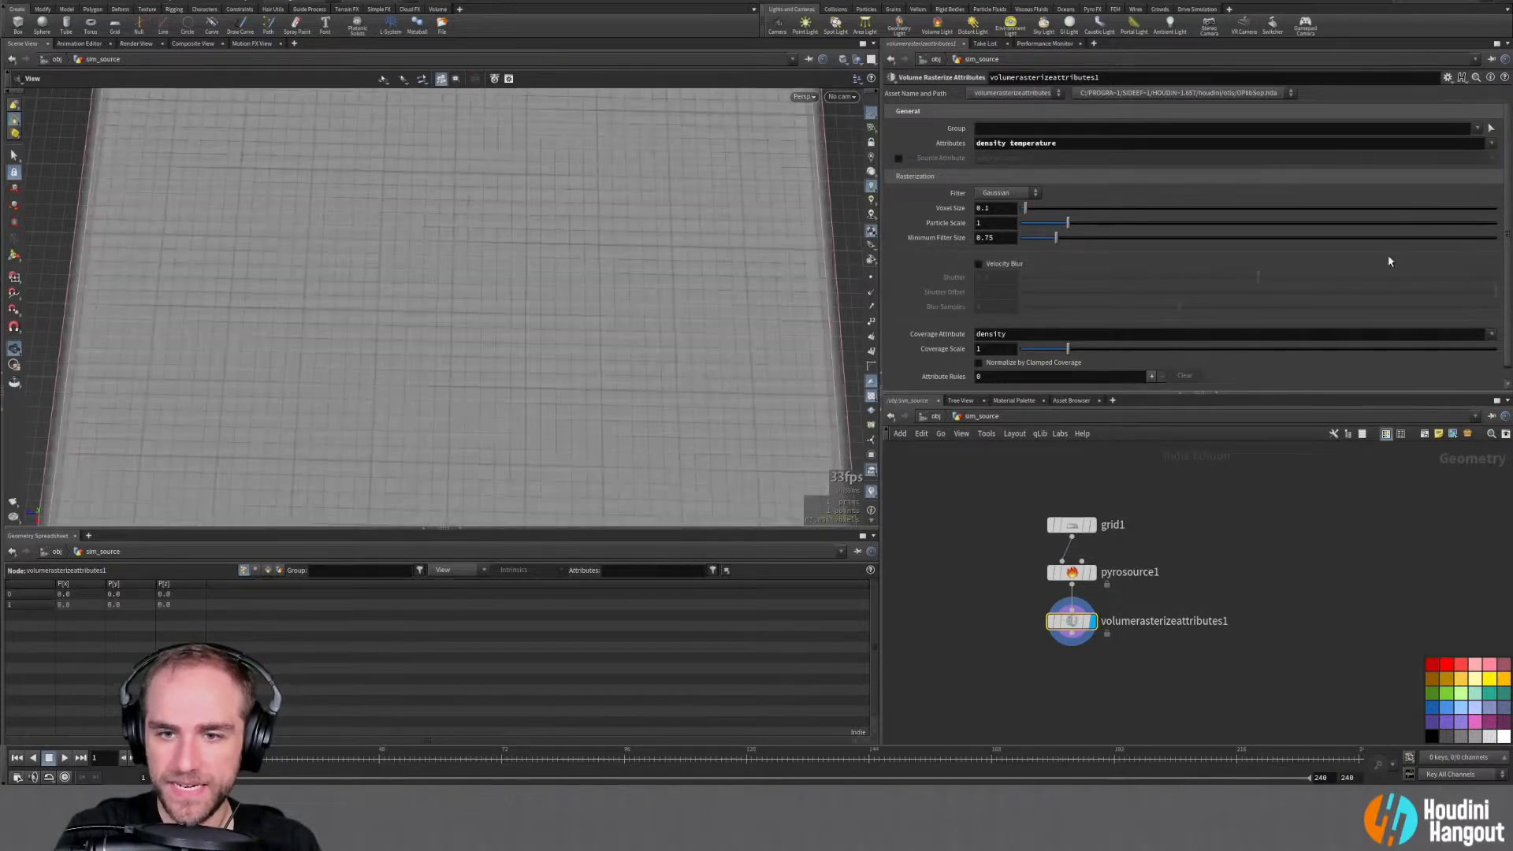
scroll(499, 383, "down", 3)
scroll(499, 383, "down", 2)
left_click_drag(499, 384, 599, 224)
left_click_drag(425, 442, 449, 365)
scroll(449, 365, "down", 3)
left_click_drag(307, 378, 352, 392)
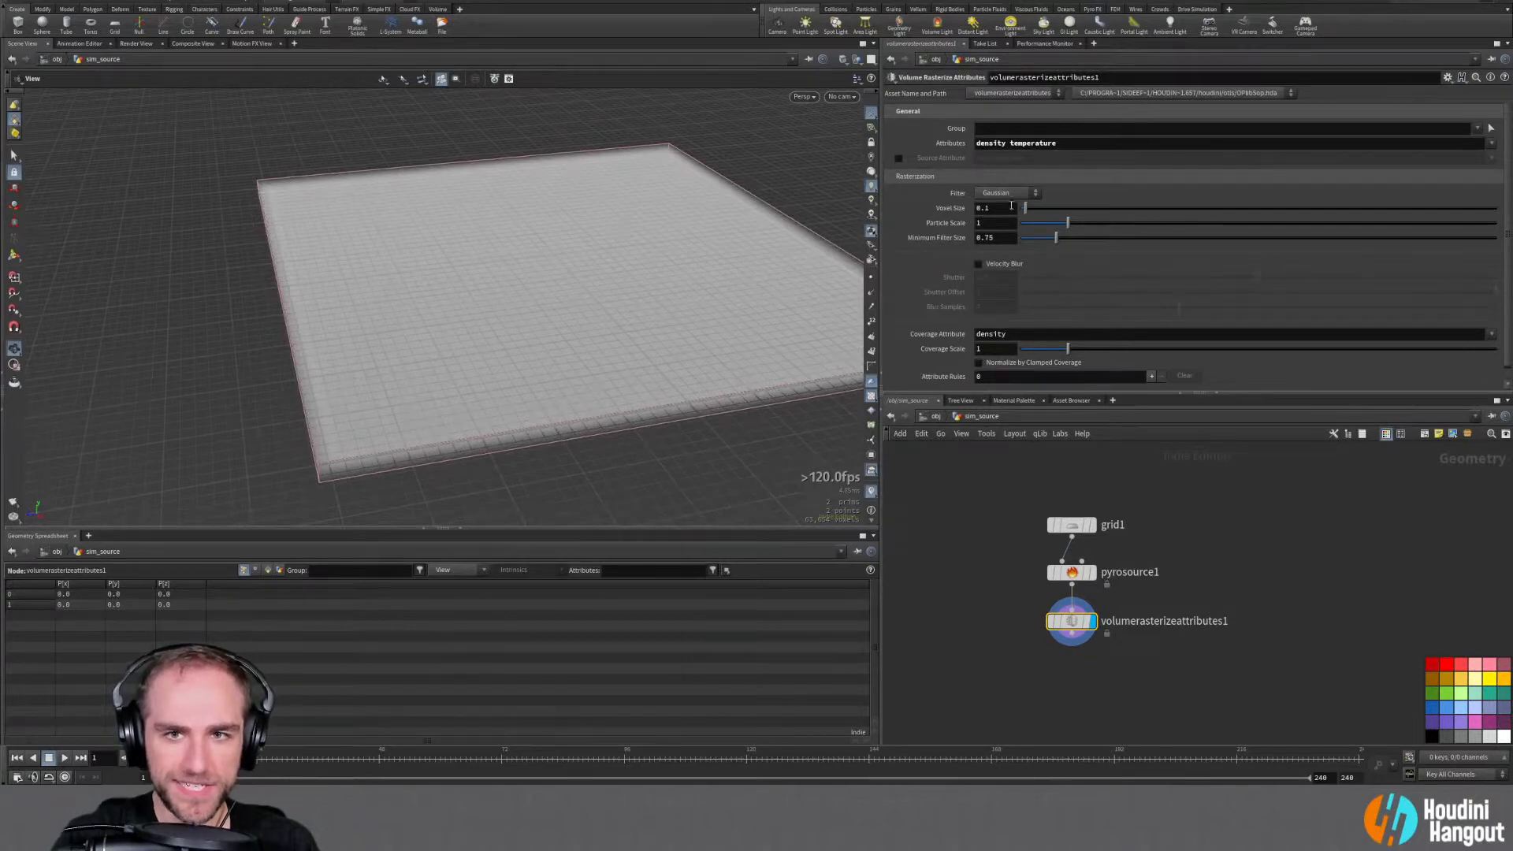
Link the Volume Rasterize Attributes node's Voxel Size to the Pyro Source's Particle Separation with a relative reference
left_click(1072, 572)
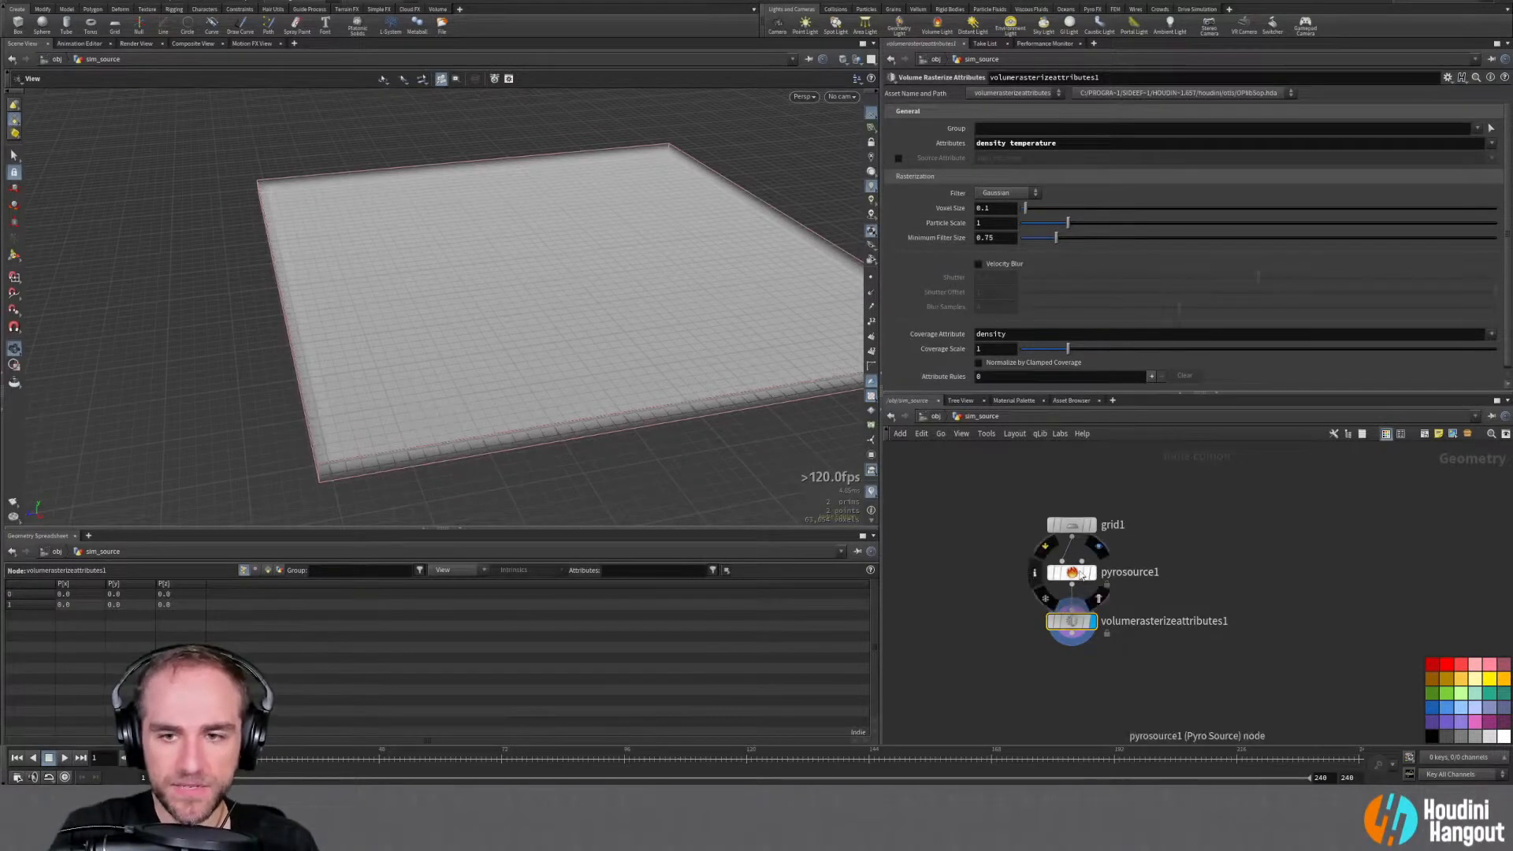
right_click(934, 178)
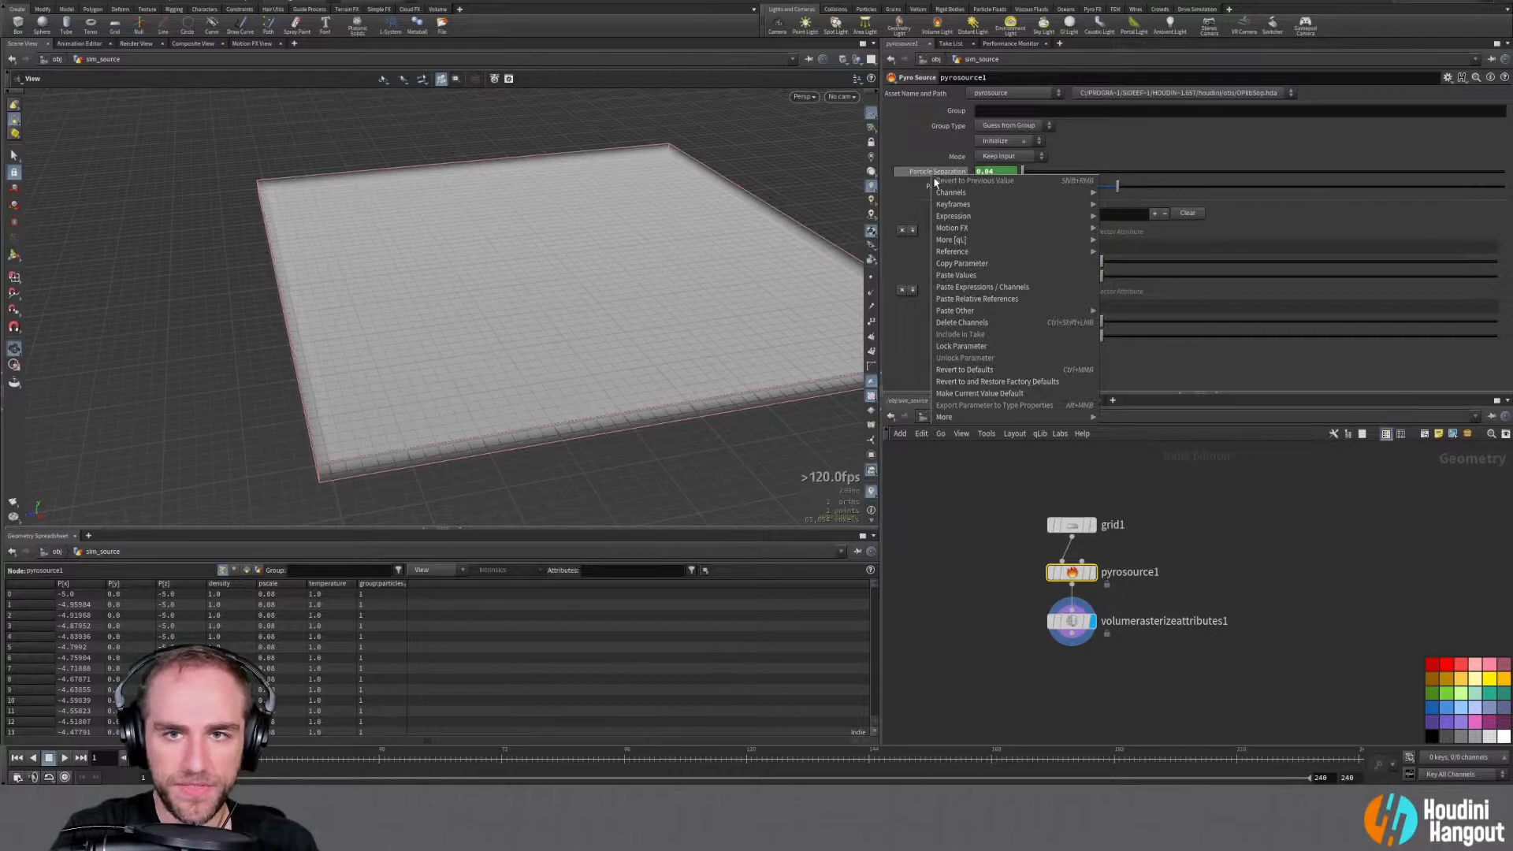
left_click(1016, 260)
left_click(1074, 631)
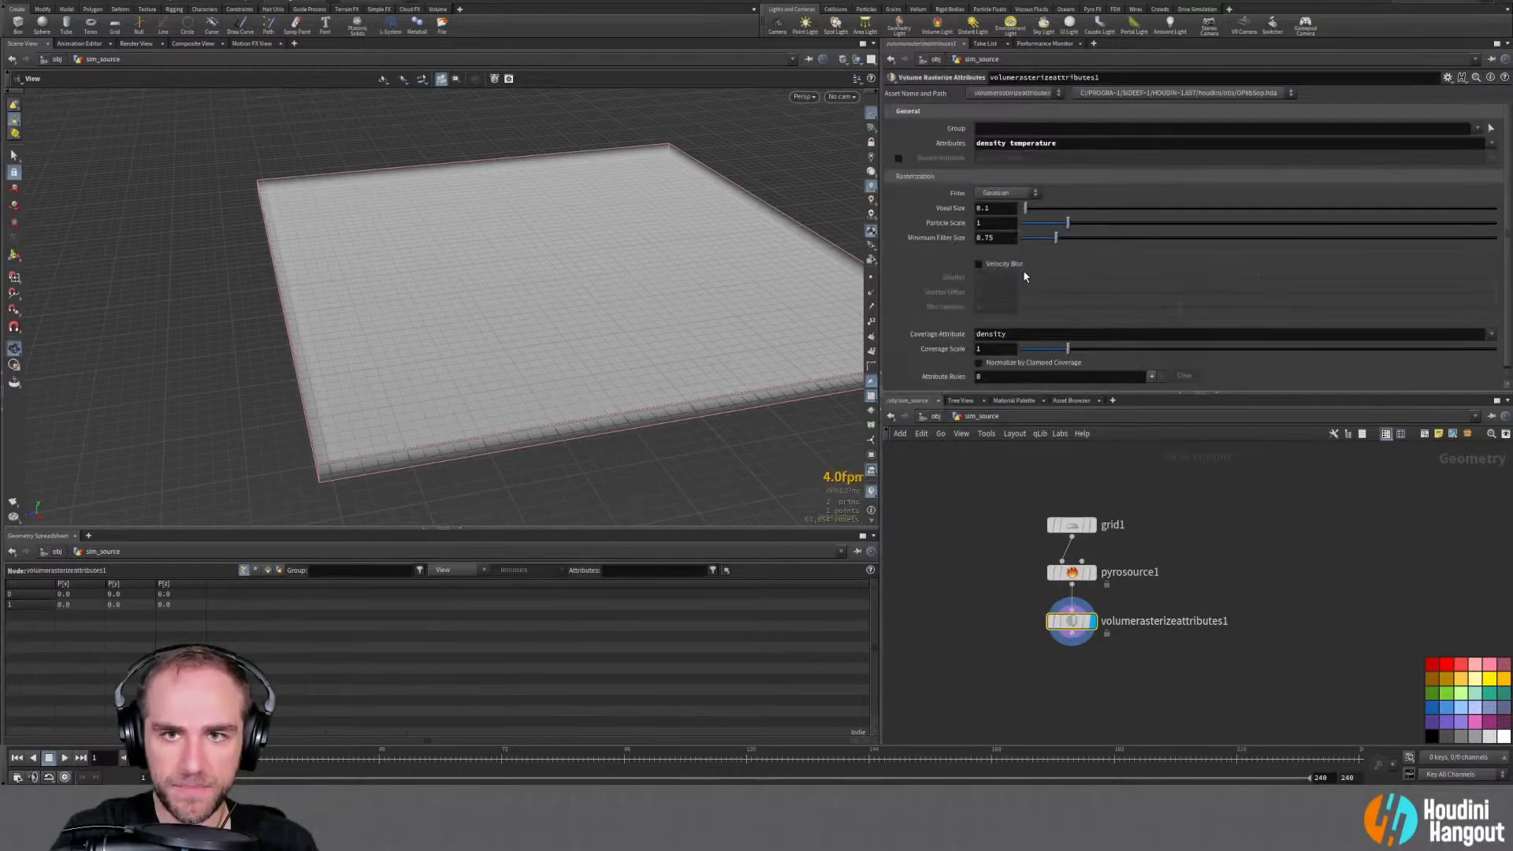
right_click(949, 208)
mouse_move(966, 345)
left_click(1160, 359)
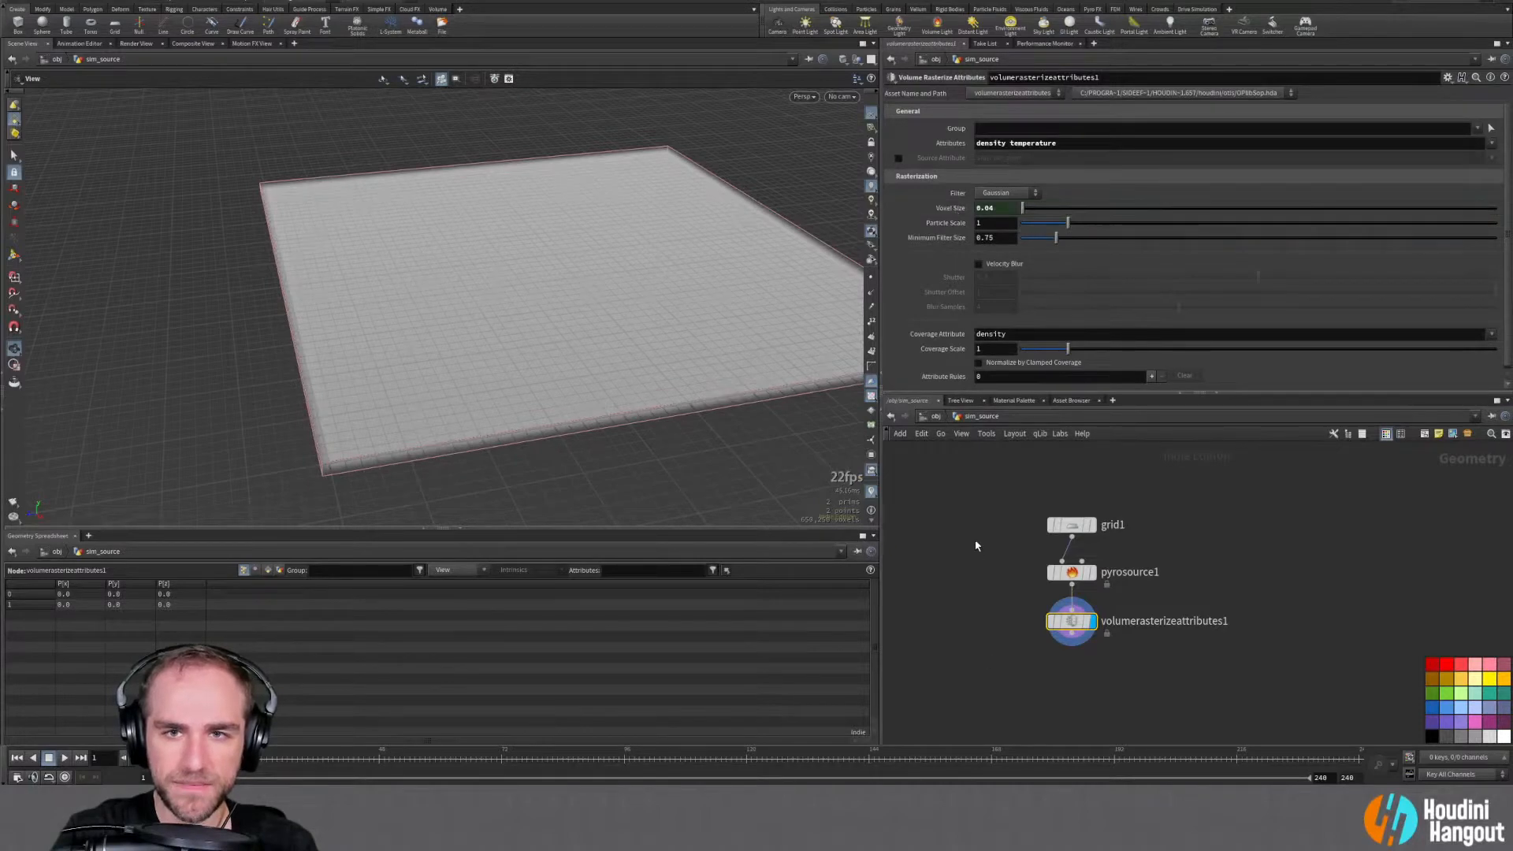
Set the Particle Scale of the Volume Rasterize Attributes node to 2 and select the Pyro Source node
left_click(991, 223)
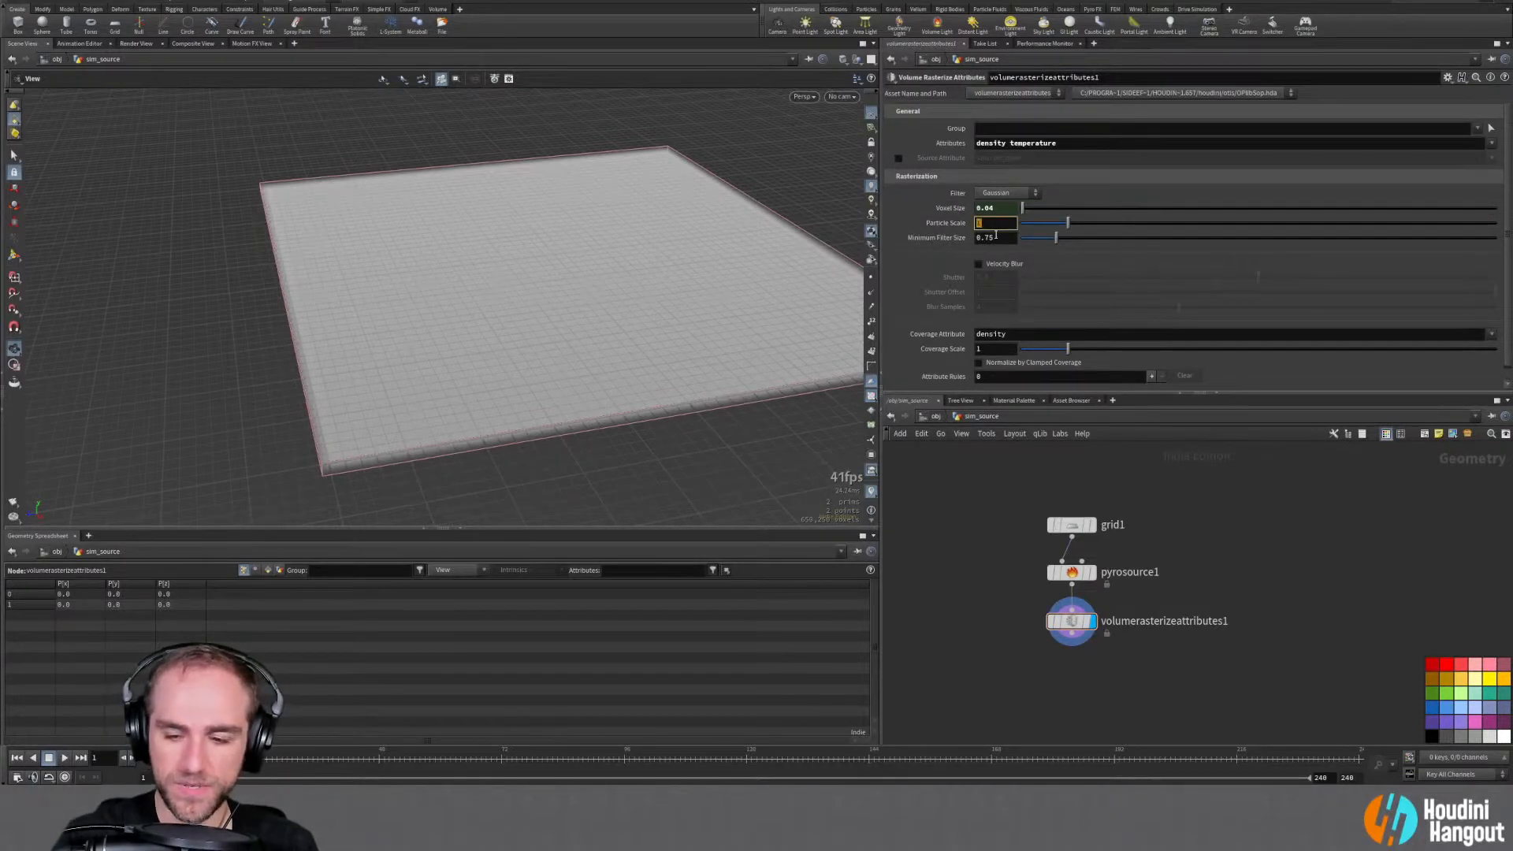
key("Return")
left_click_drag(544, 293, 530, 357)
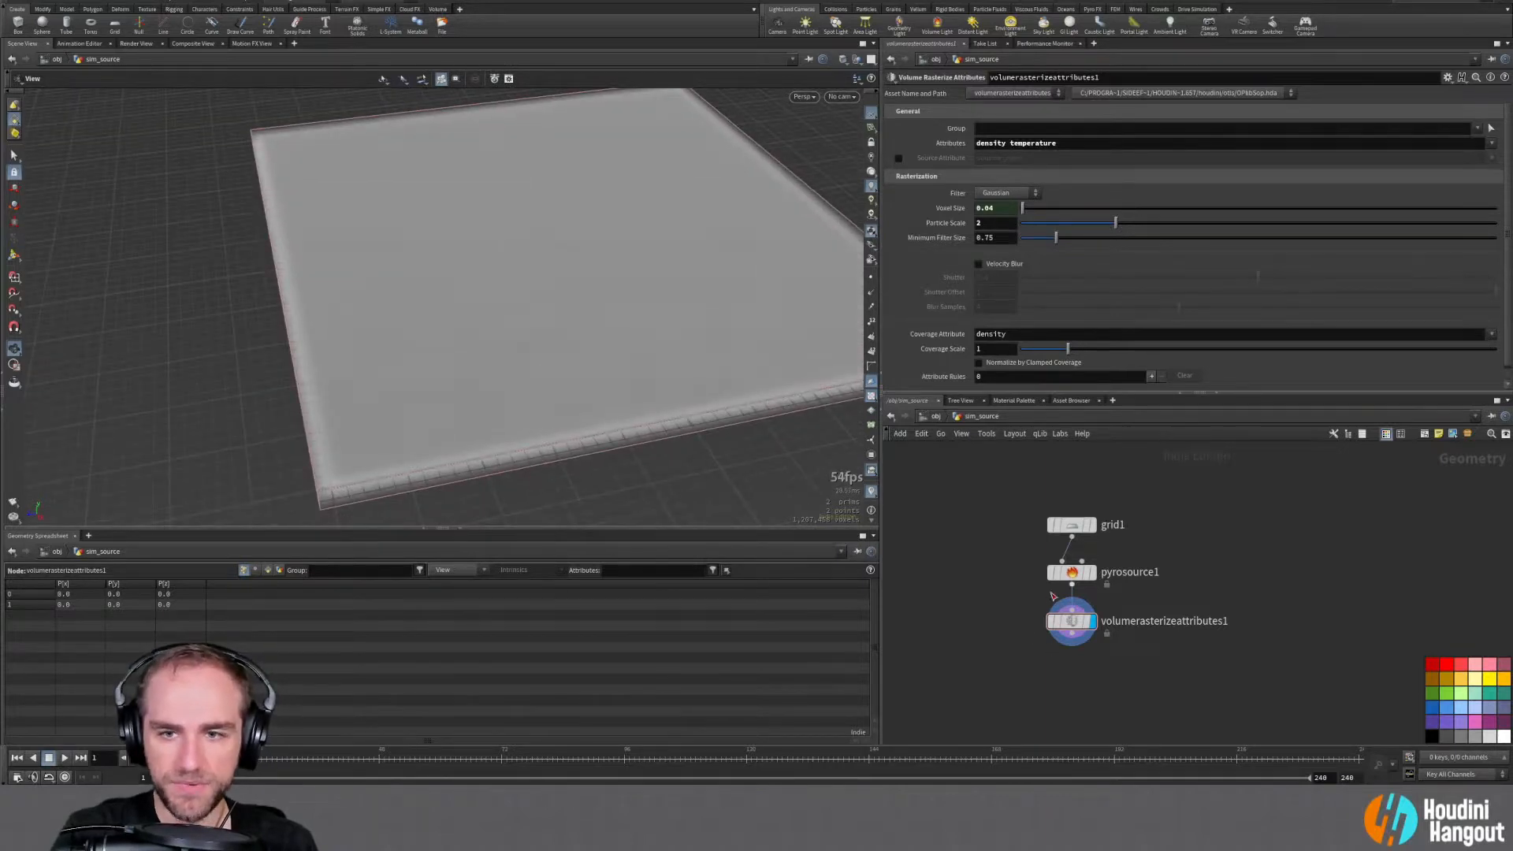
left_click(1070, 574)
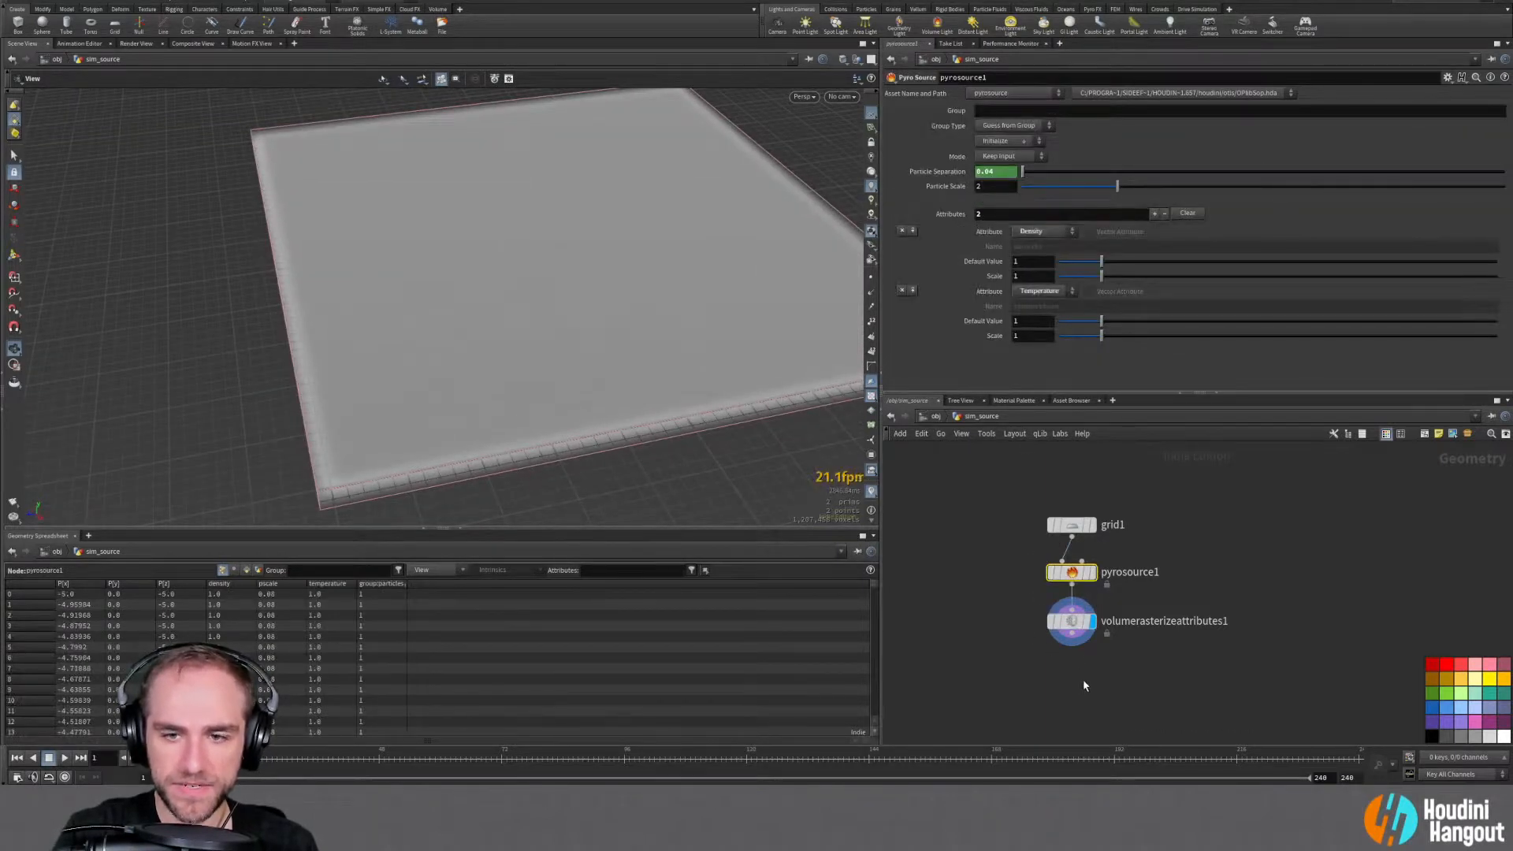
Check the Volume Rasterize Attributes node's volume resolution and set its Particle Scale to 1
left_click(1071, 621)
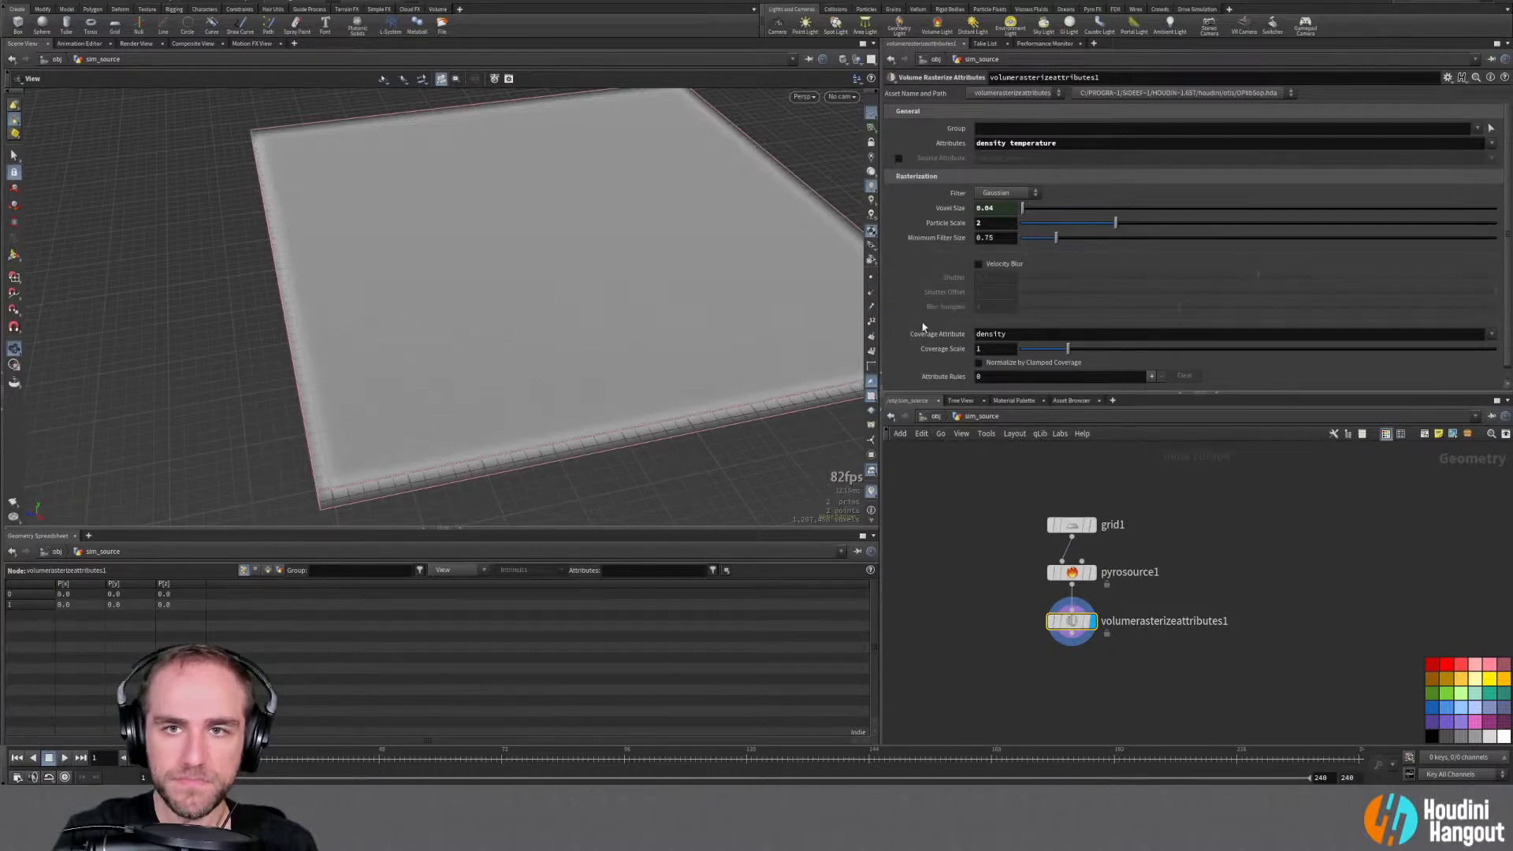
scroll(584, 331, "up", 5)
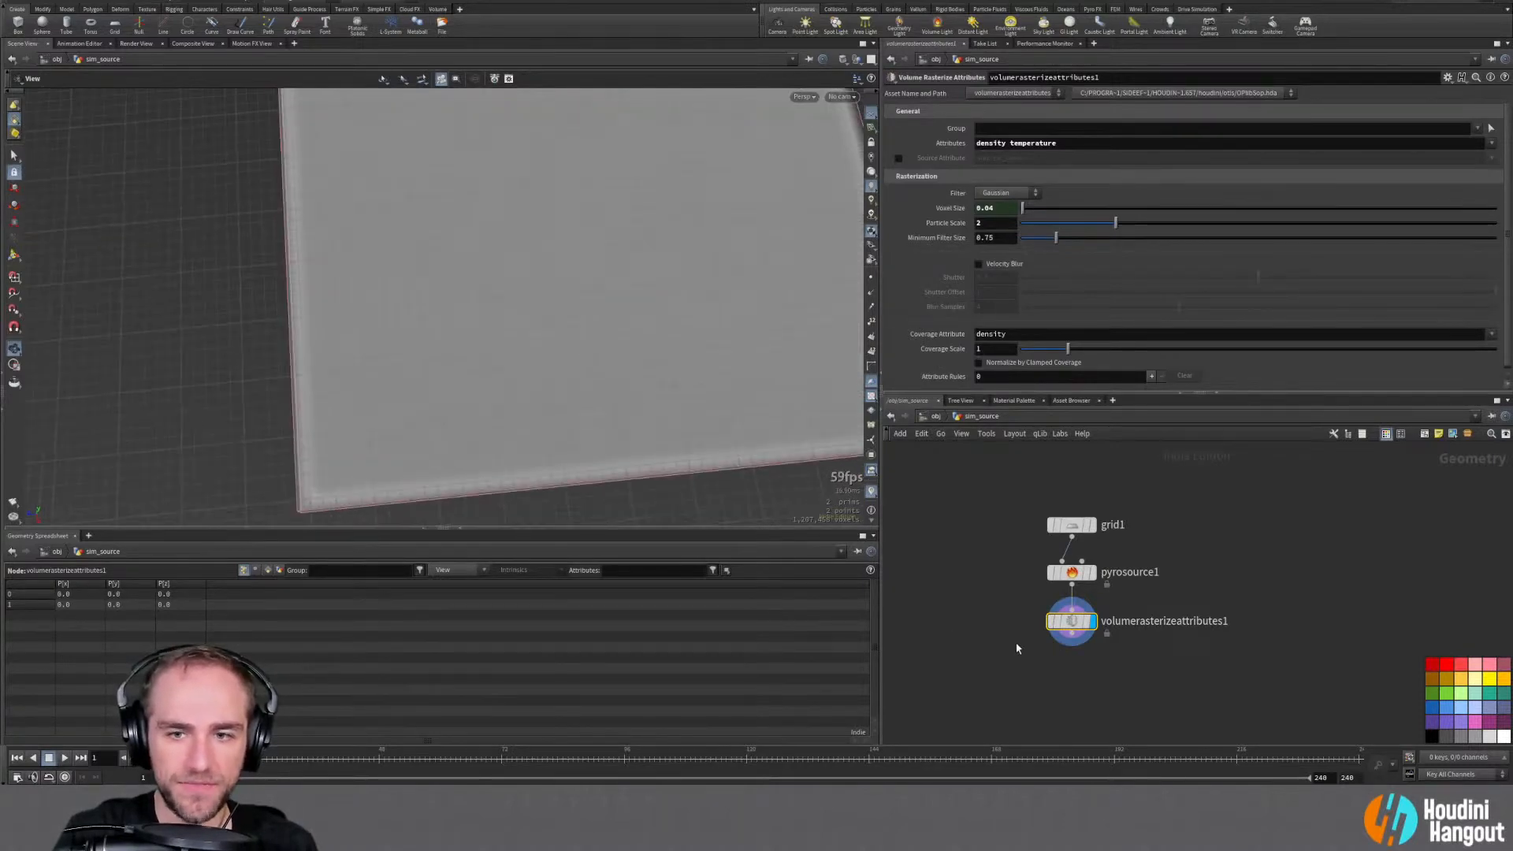
middle_click(1078, 623)
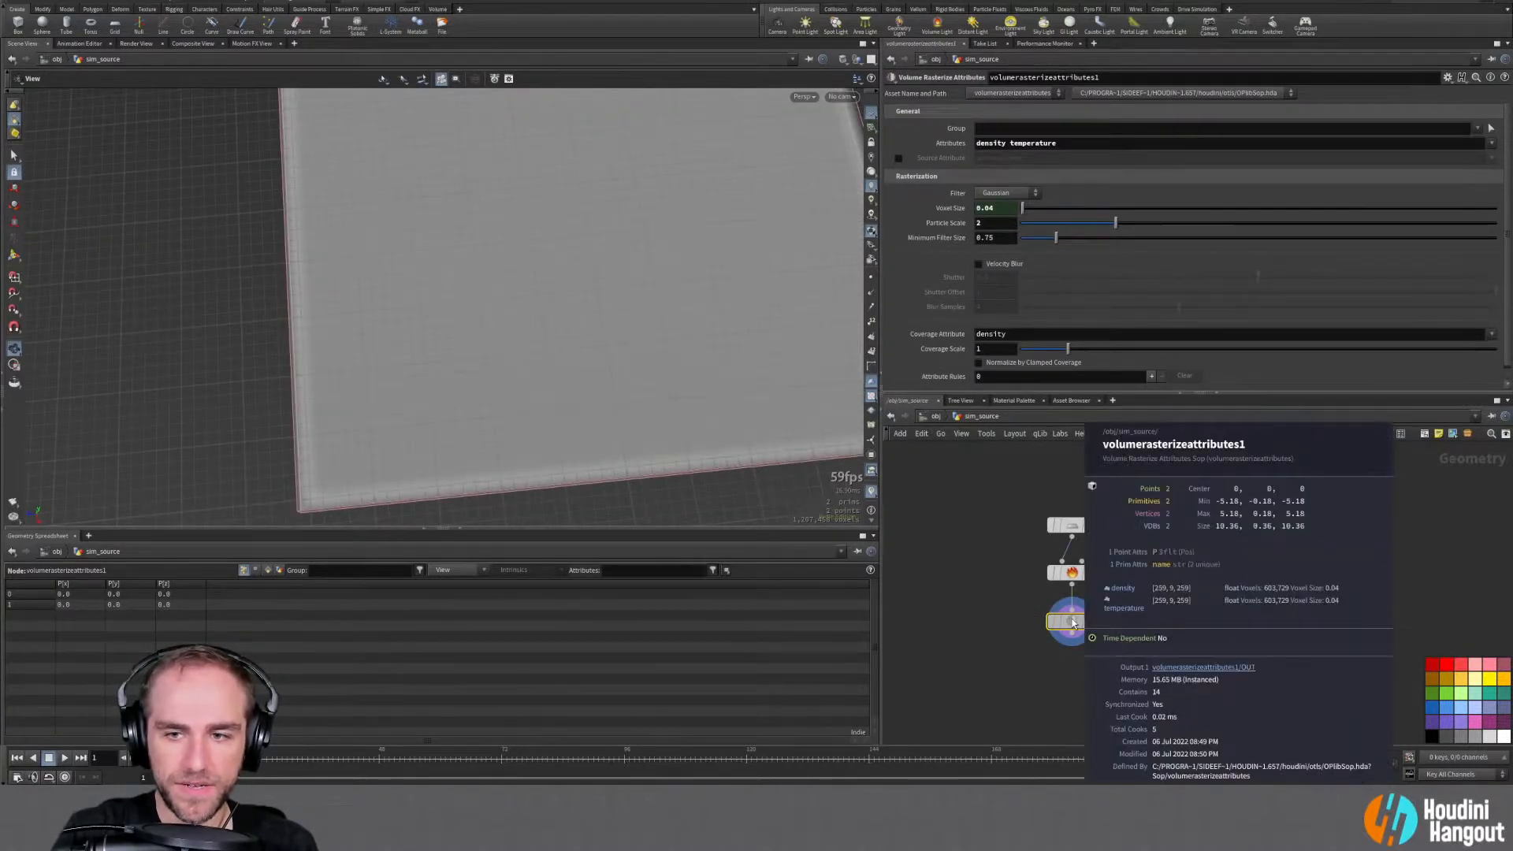
middle_click(1070, 626)
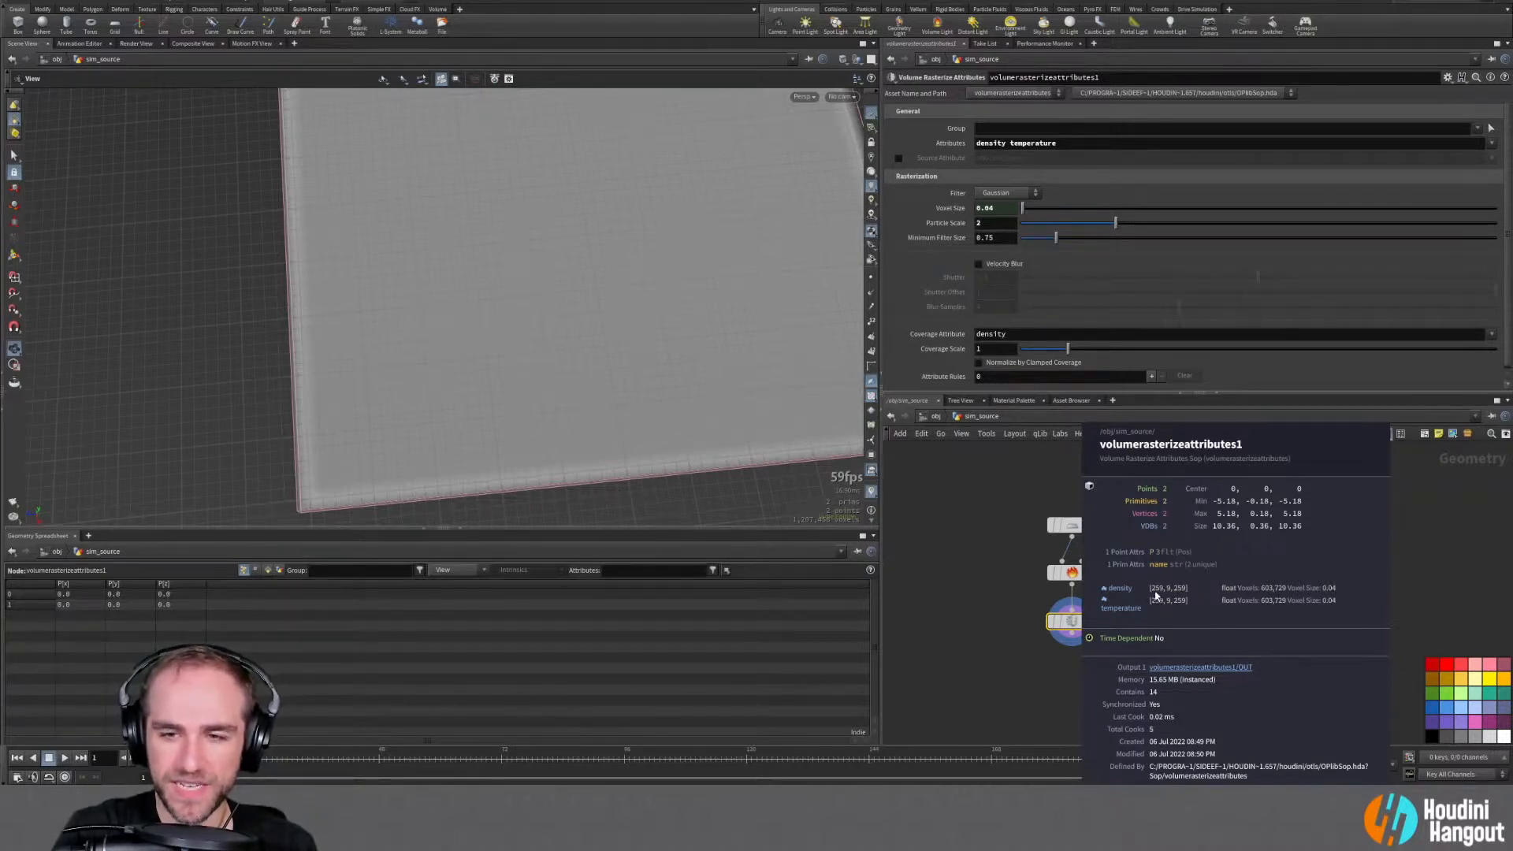
left_click(1003, 223)
key("Return")
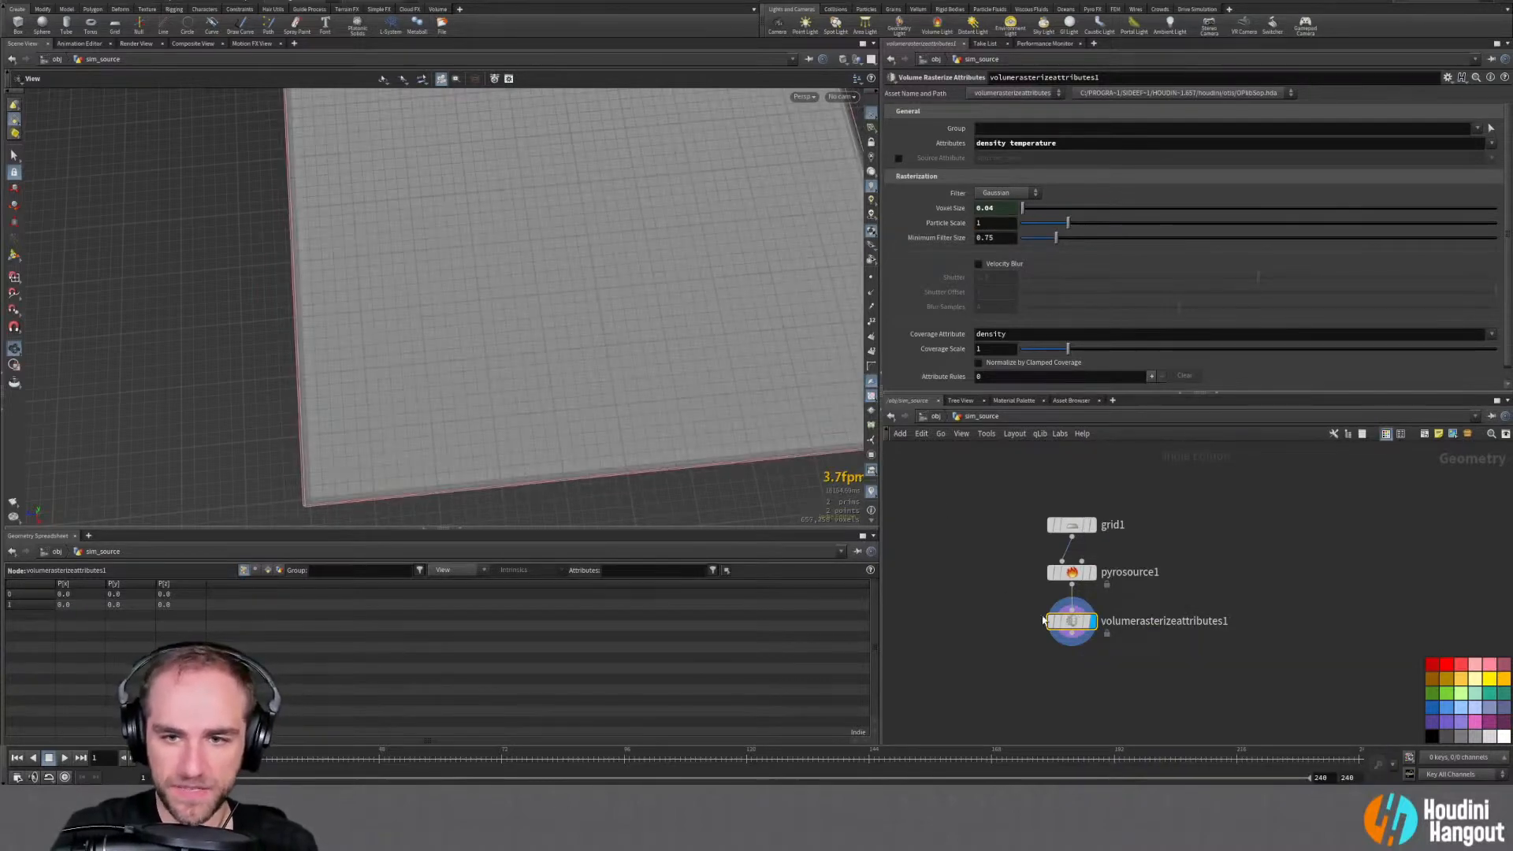
Inspect the Volume Rasterize Attributes node's voxel information and examine the rasterized slab from several angles
middle_click(1070, 623)
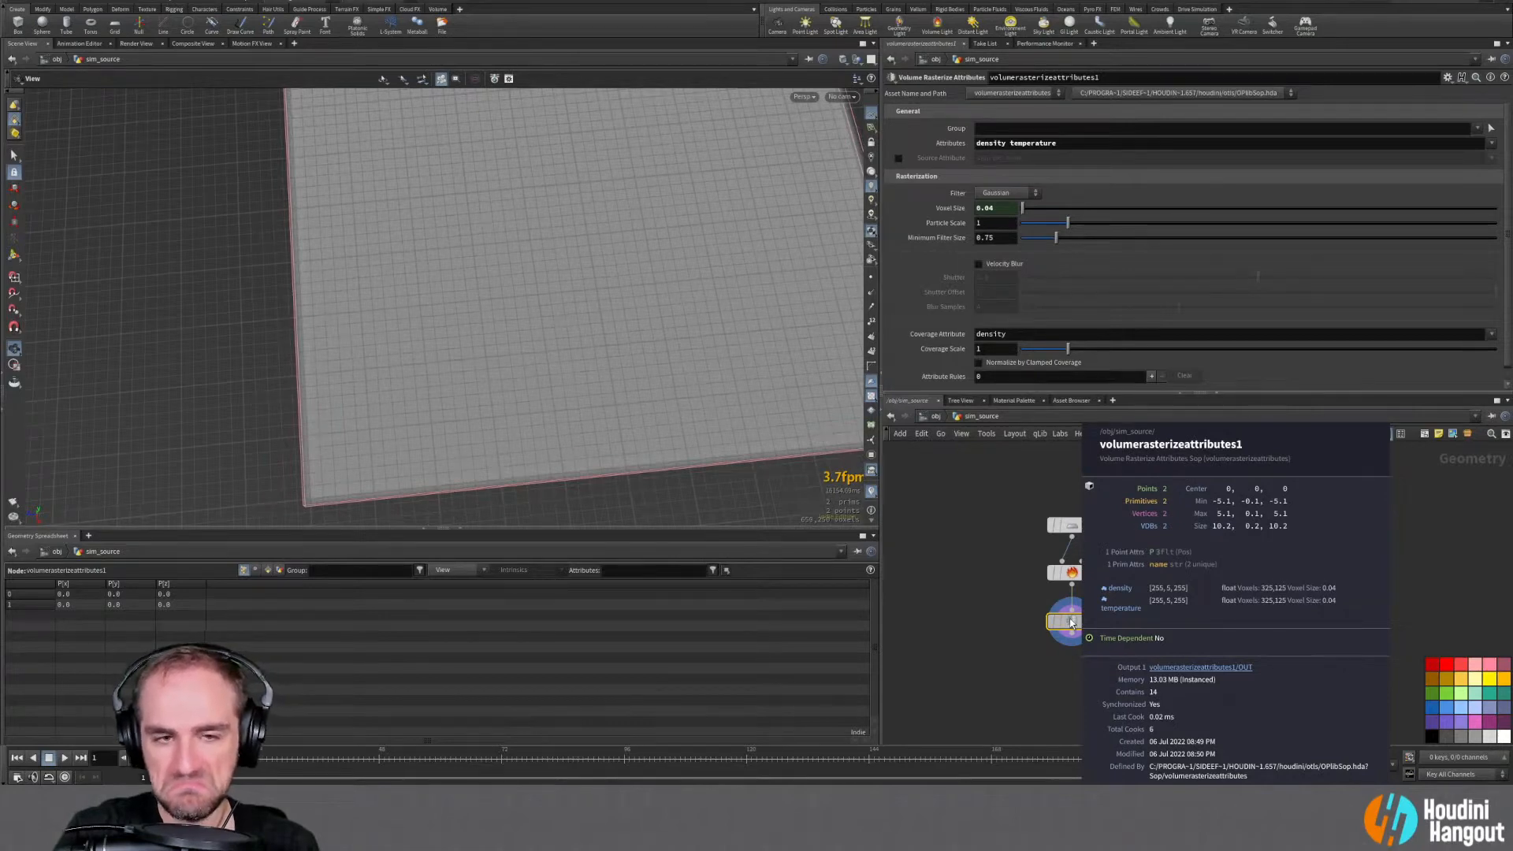
left_click_drag(533, 429, 196, 438)
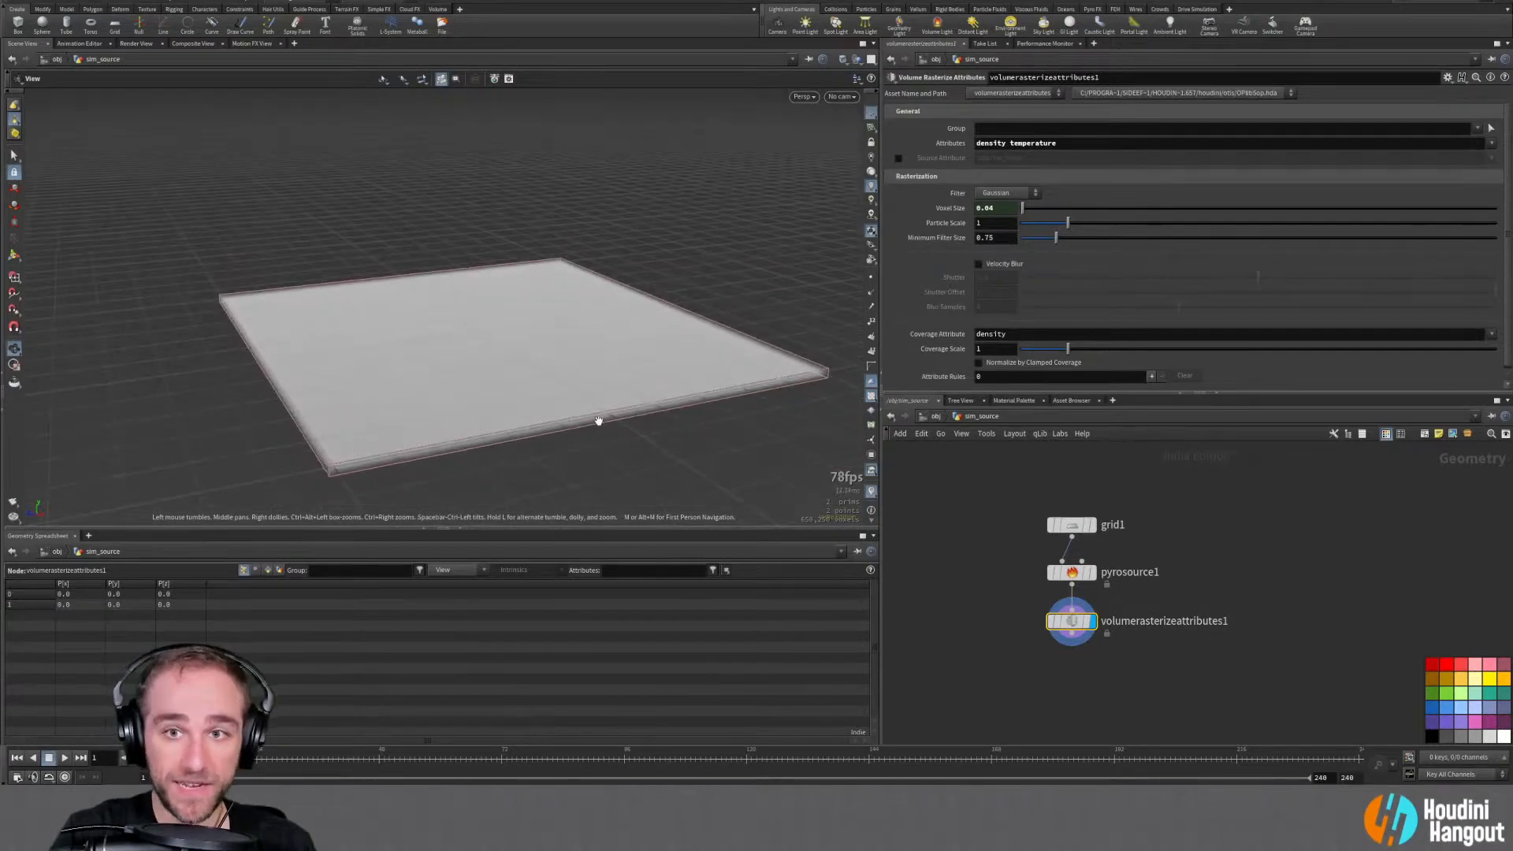
middle_click(1071, 621)
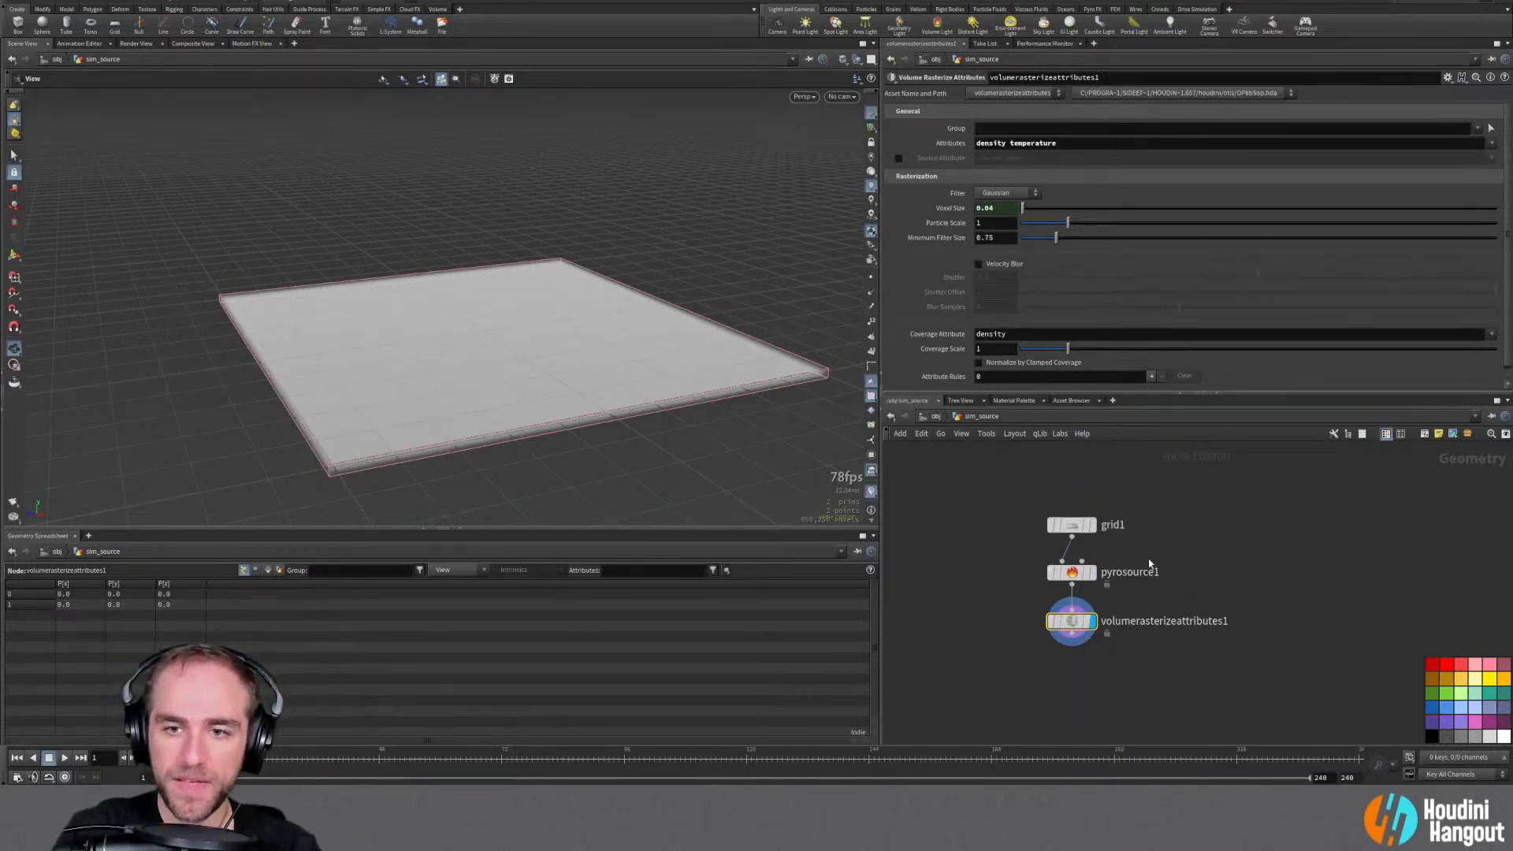
left_click_drag(603, 331, 550, 363)
scroll(496, 373, "up", 5)
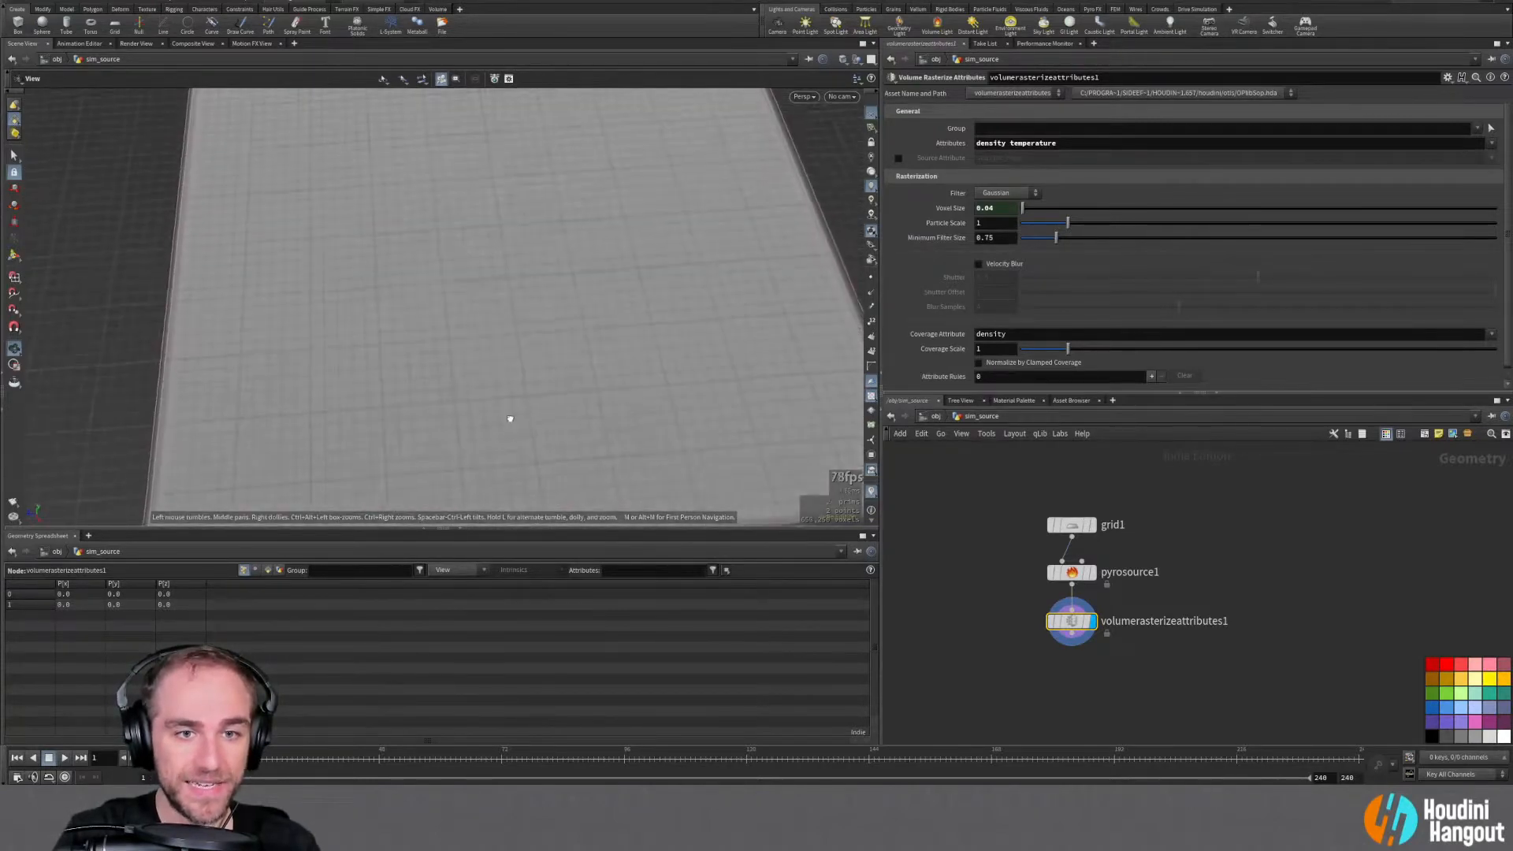
scroll(519, 378, "down", 5)
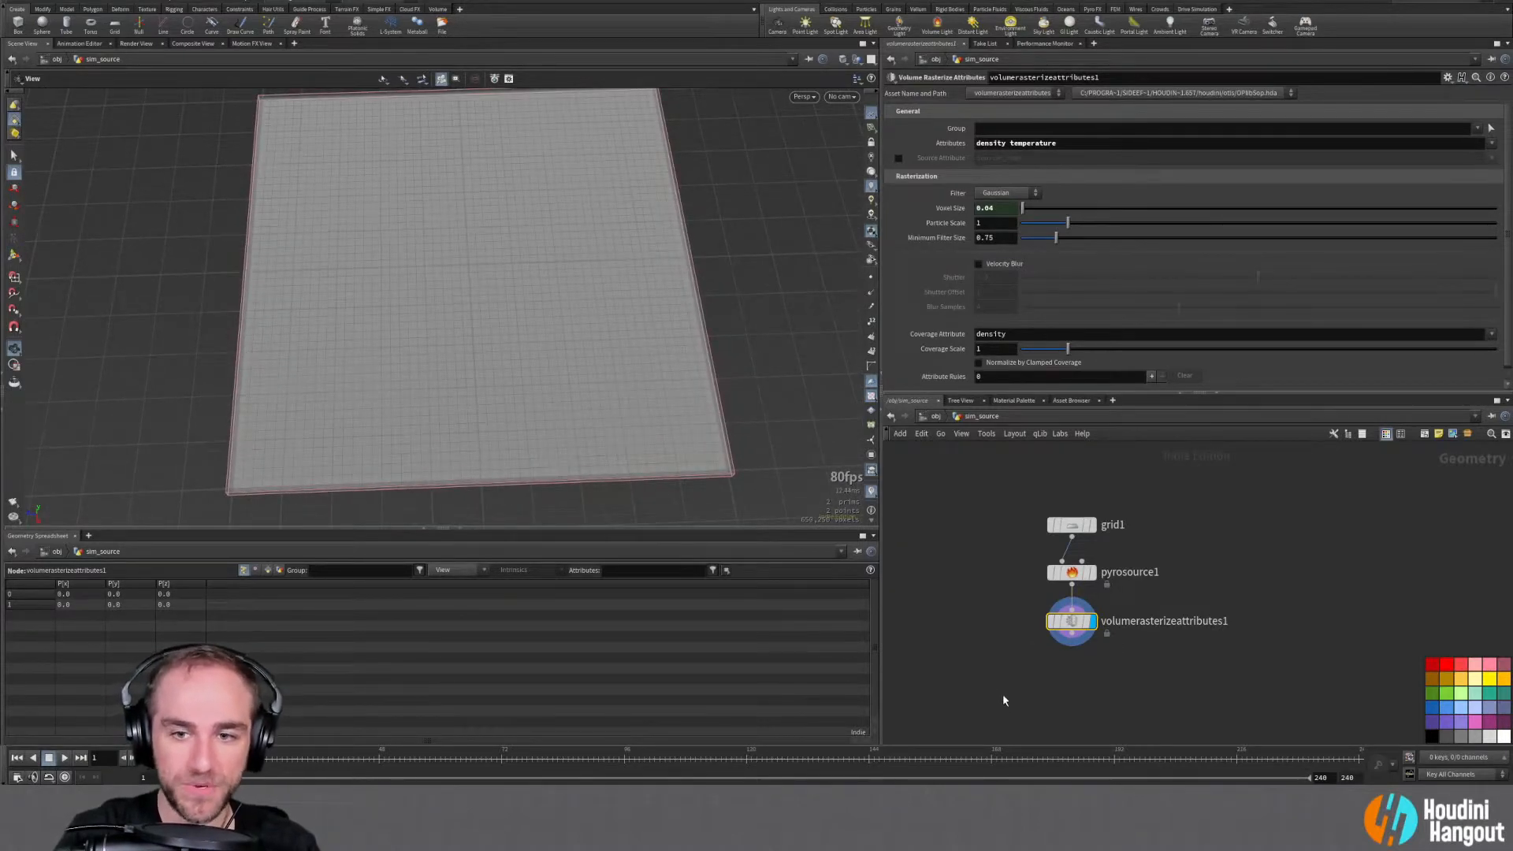
Insert an Attribute Noise Float node between the Pyro Source and Volume Rasterize Attributes nodes and view its effect on the volume
key("Tab")
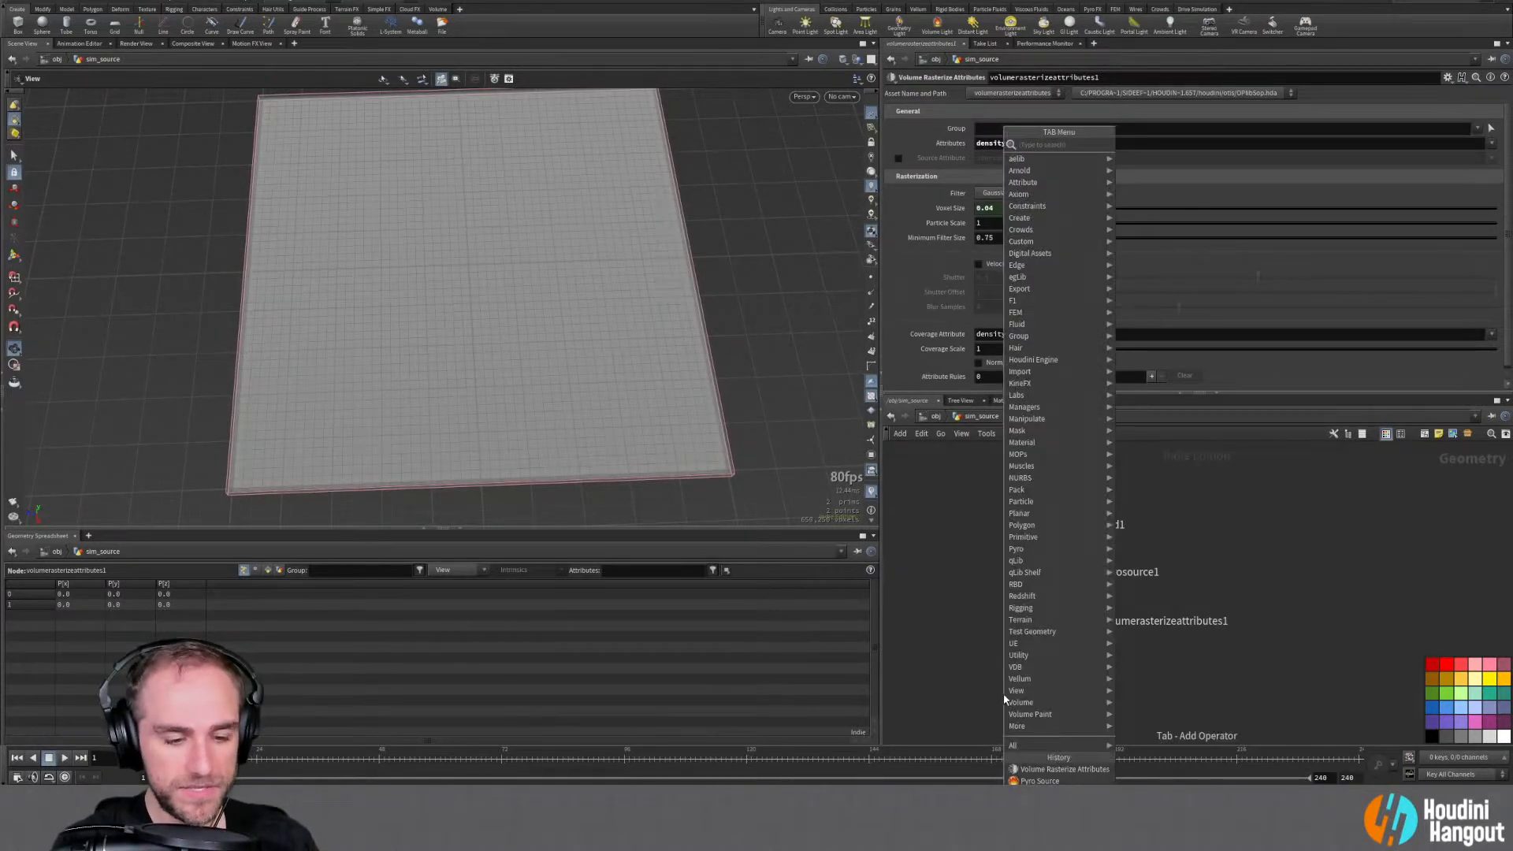
type("att no")
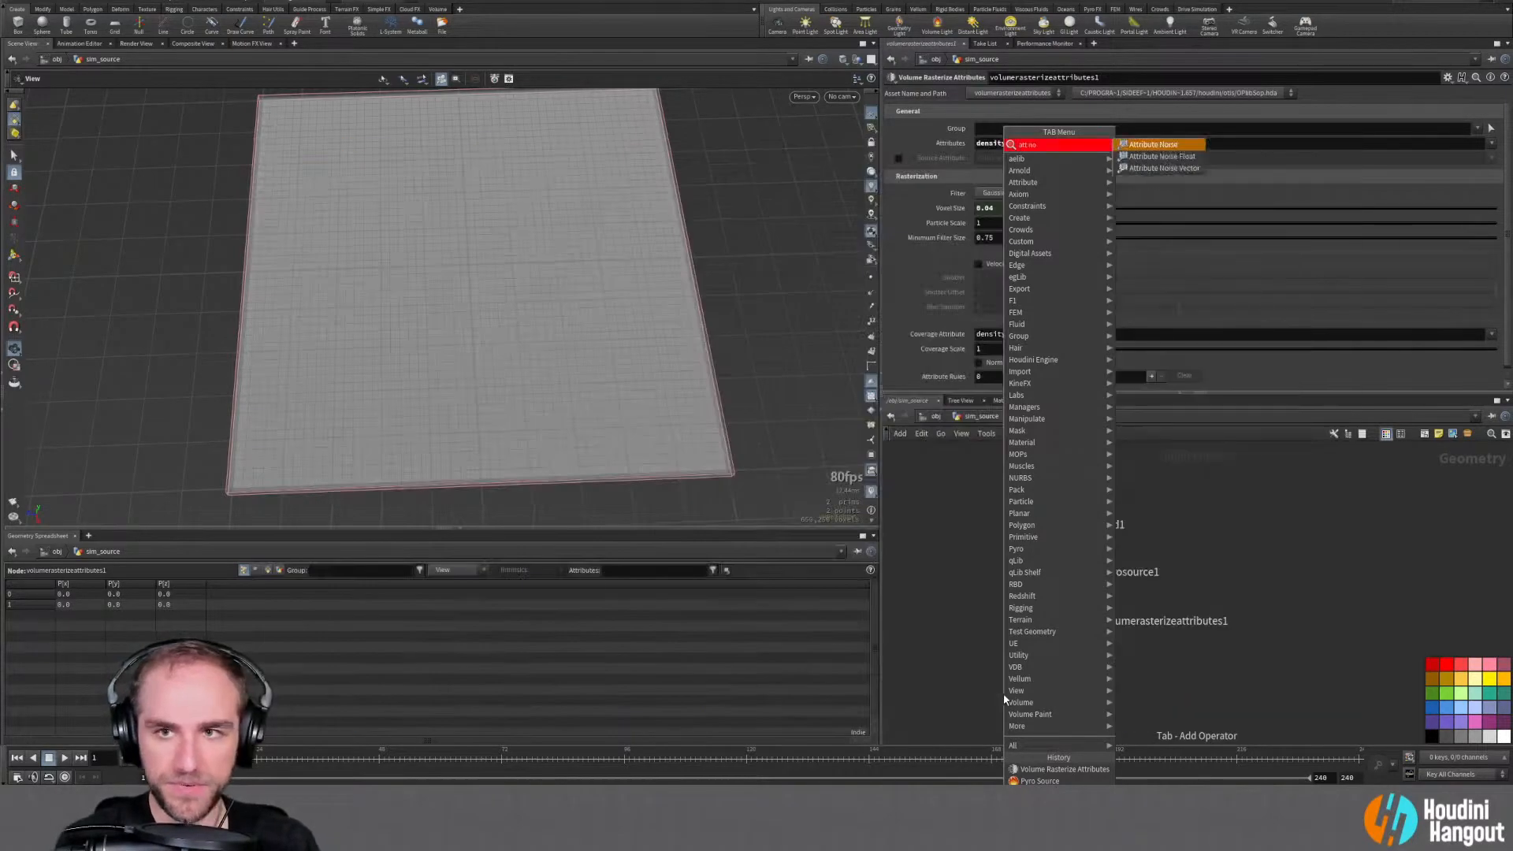
key("Return")
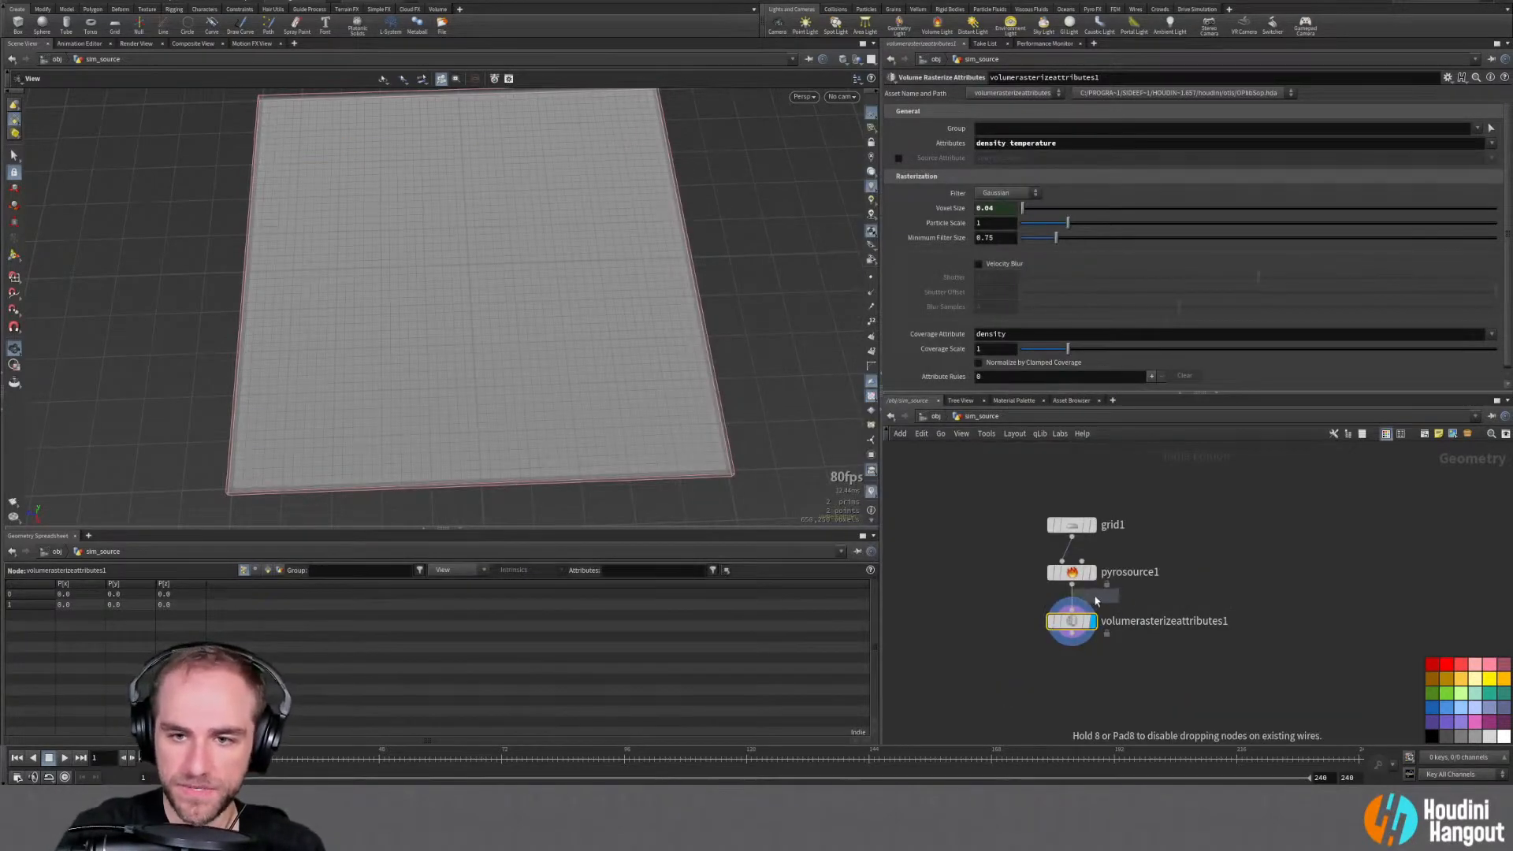
left_click(1073, 616)
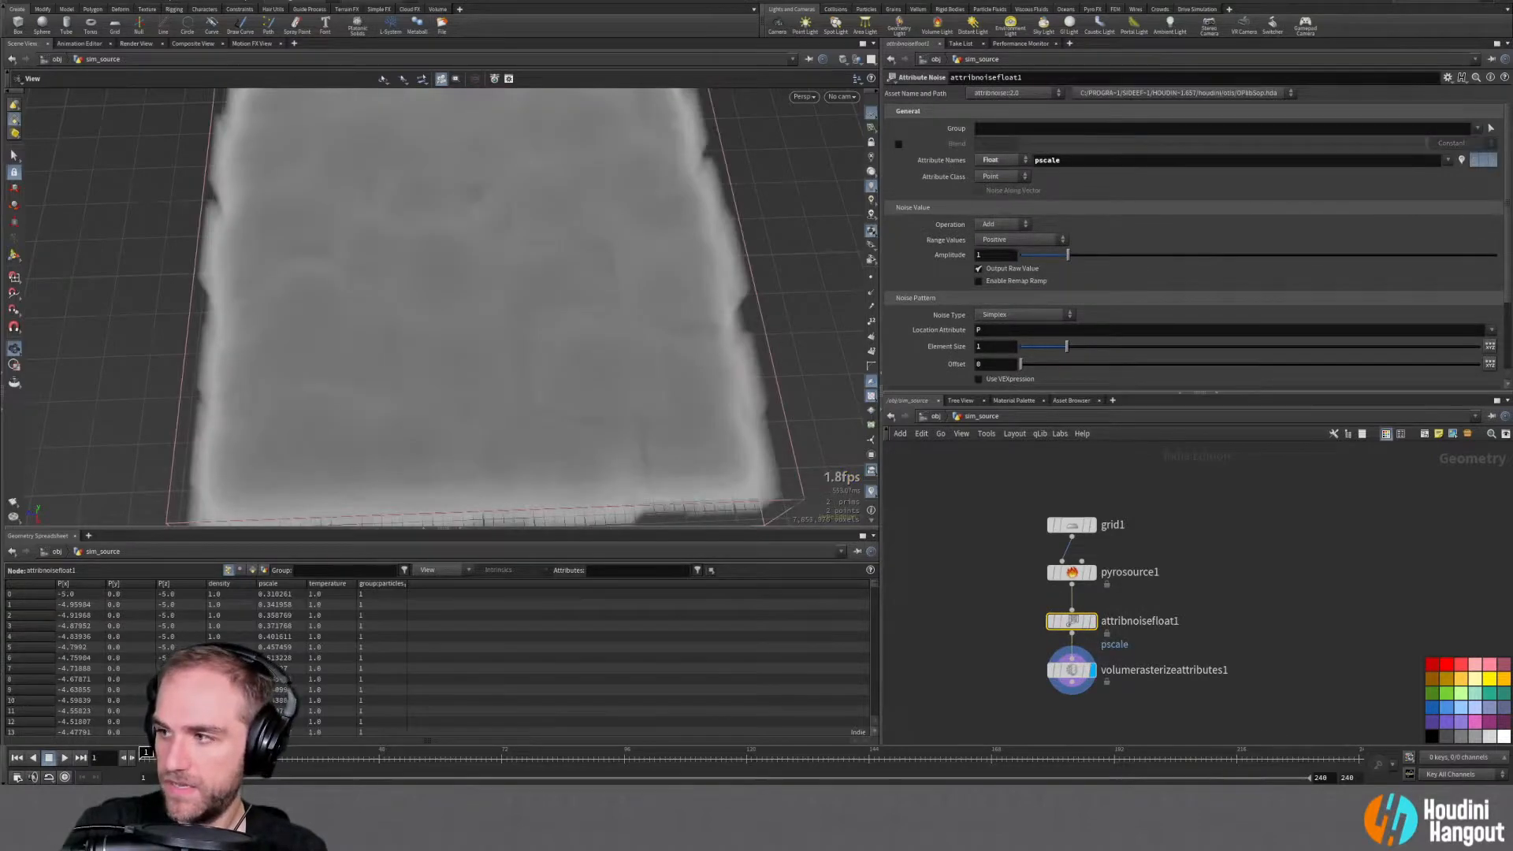
scroll(425, 363, "down", 5)
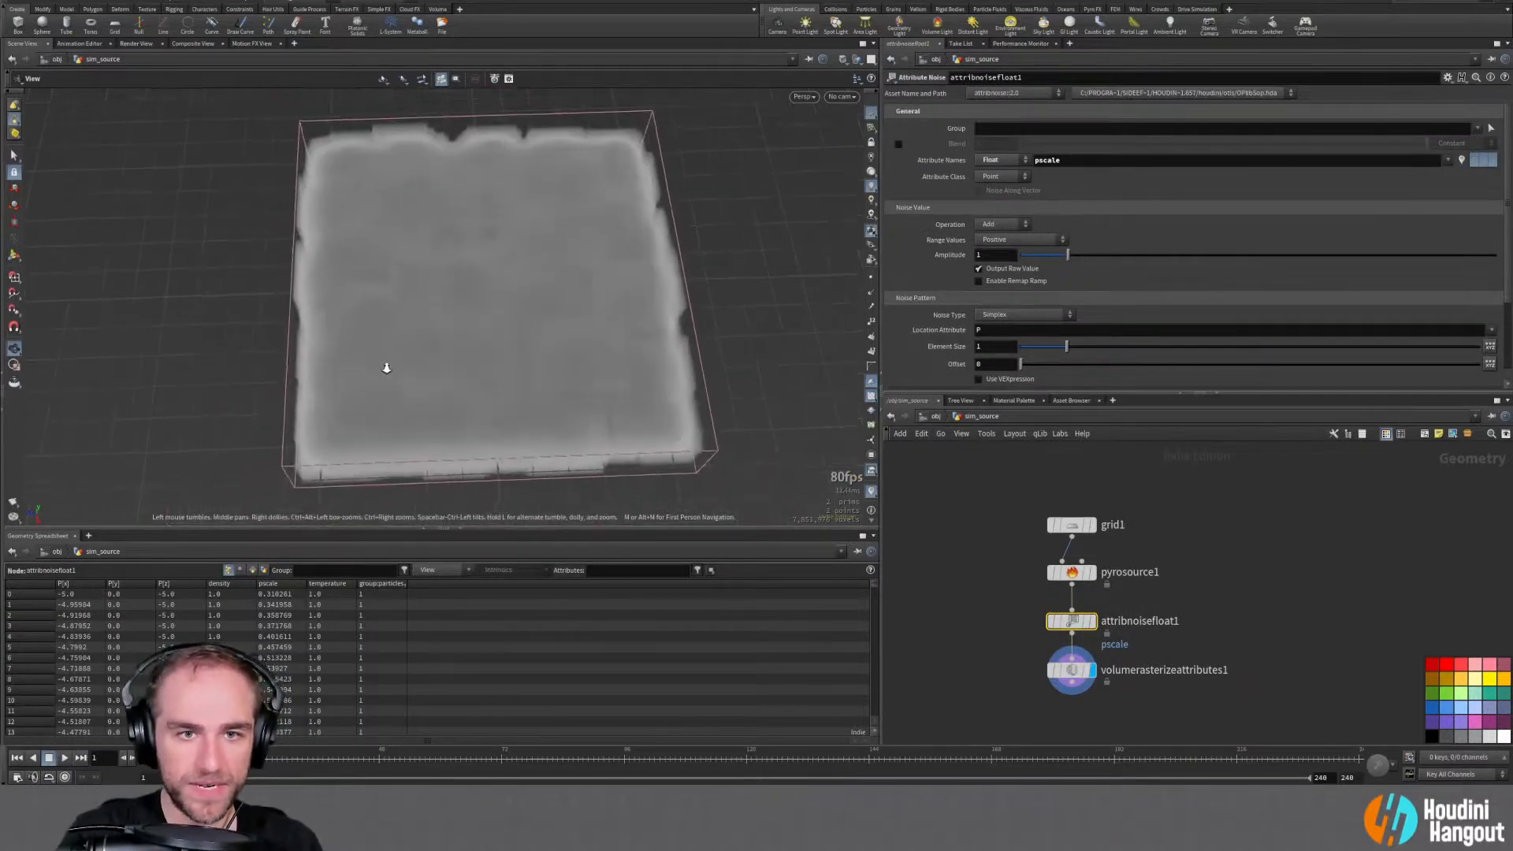
left_click_drag(417, 344, 442, 389)
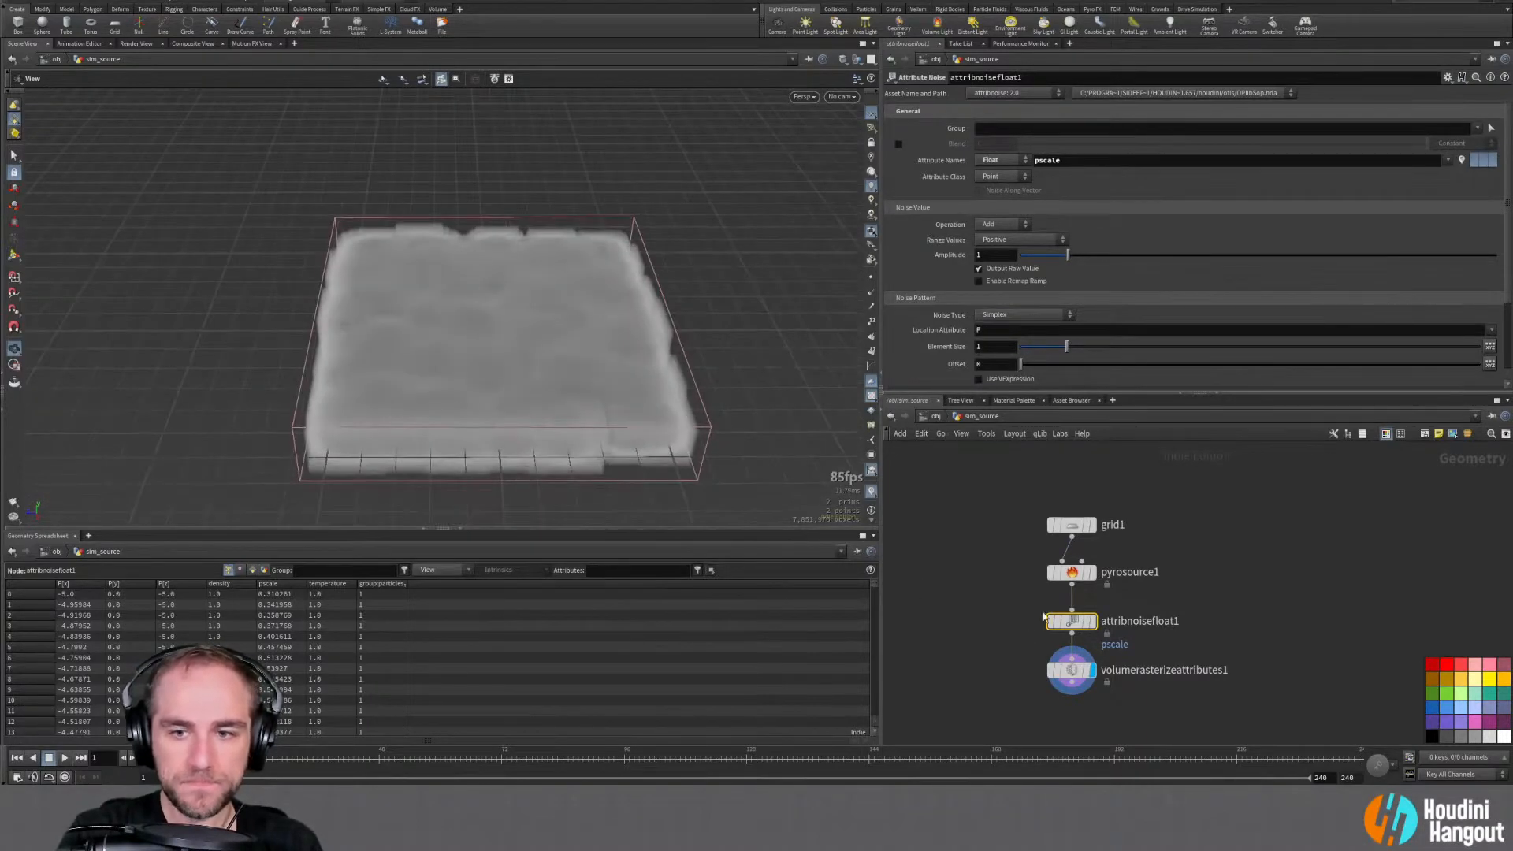
Display the Attribute Noise node and set its Attribute Names to density temperature
left_click(1092, 621)
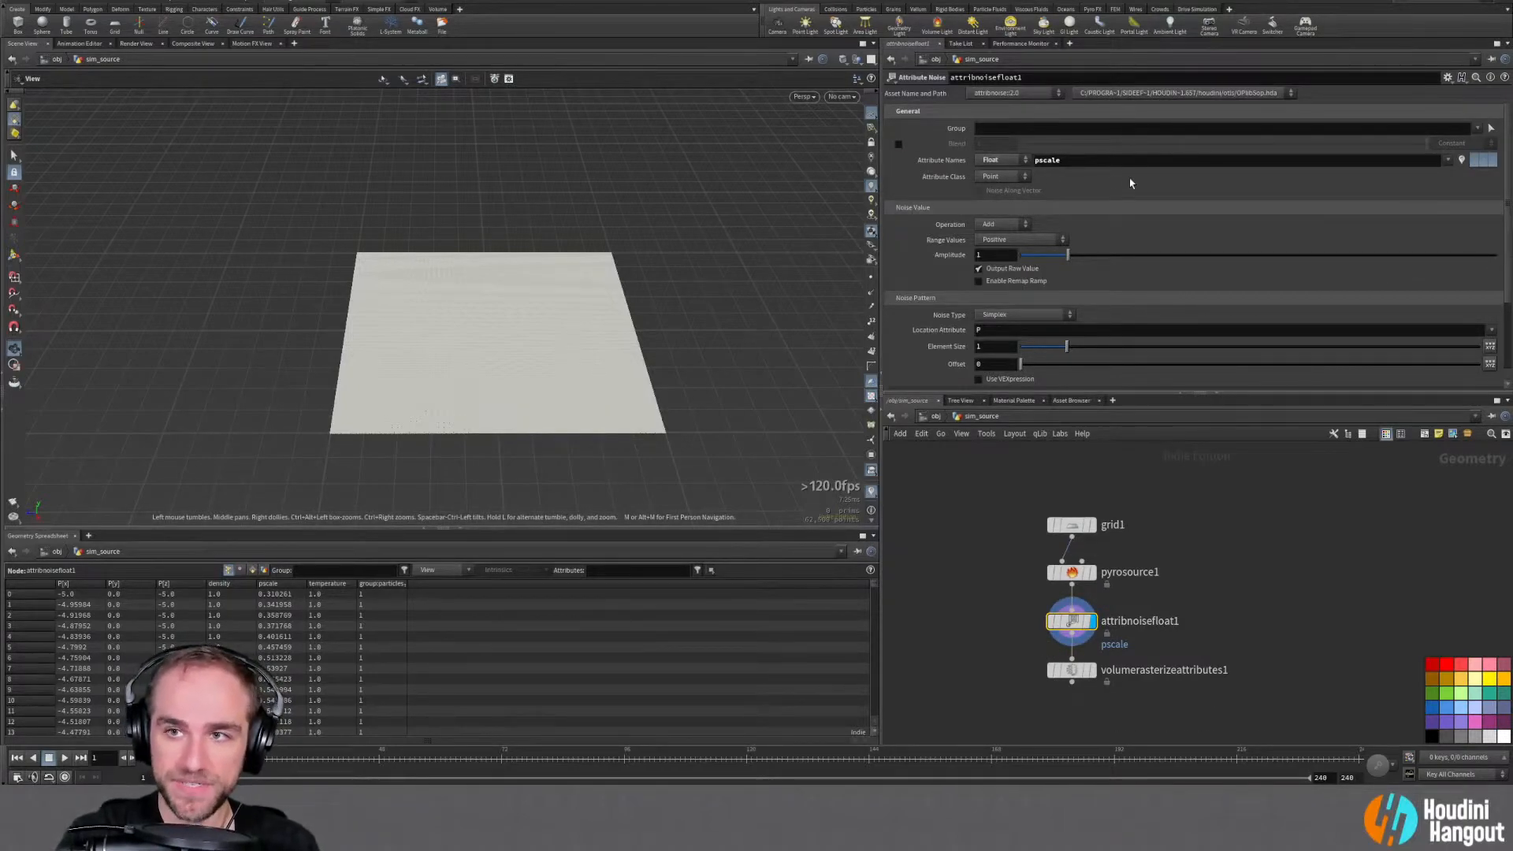
left_click_drag(557, 338, 504, 368)
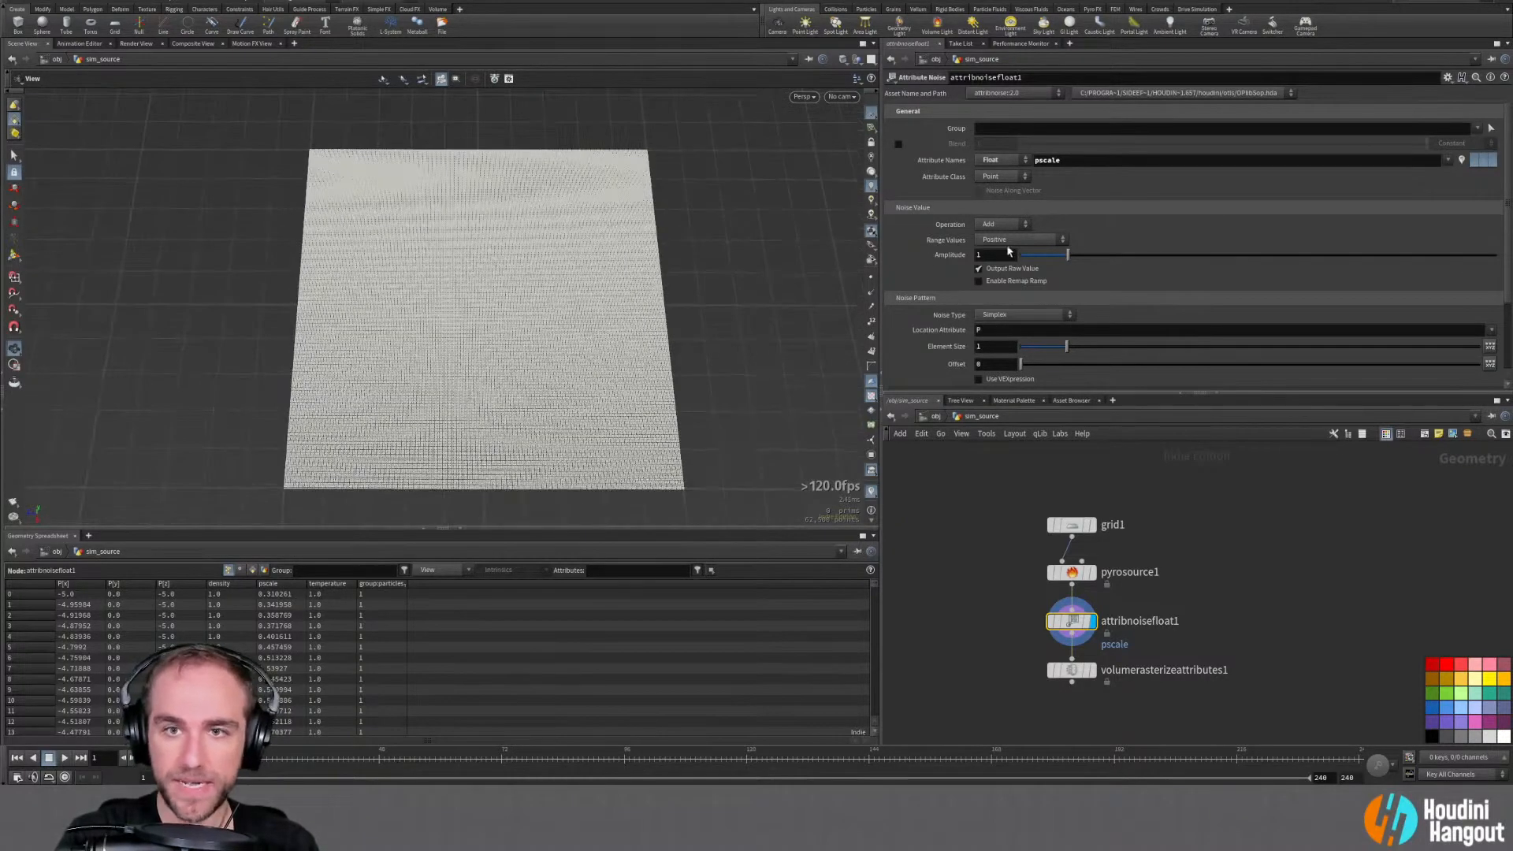
left_click(1069, 160)
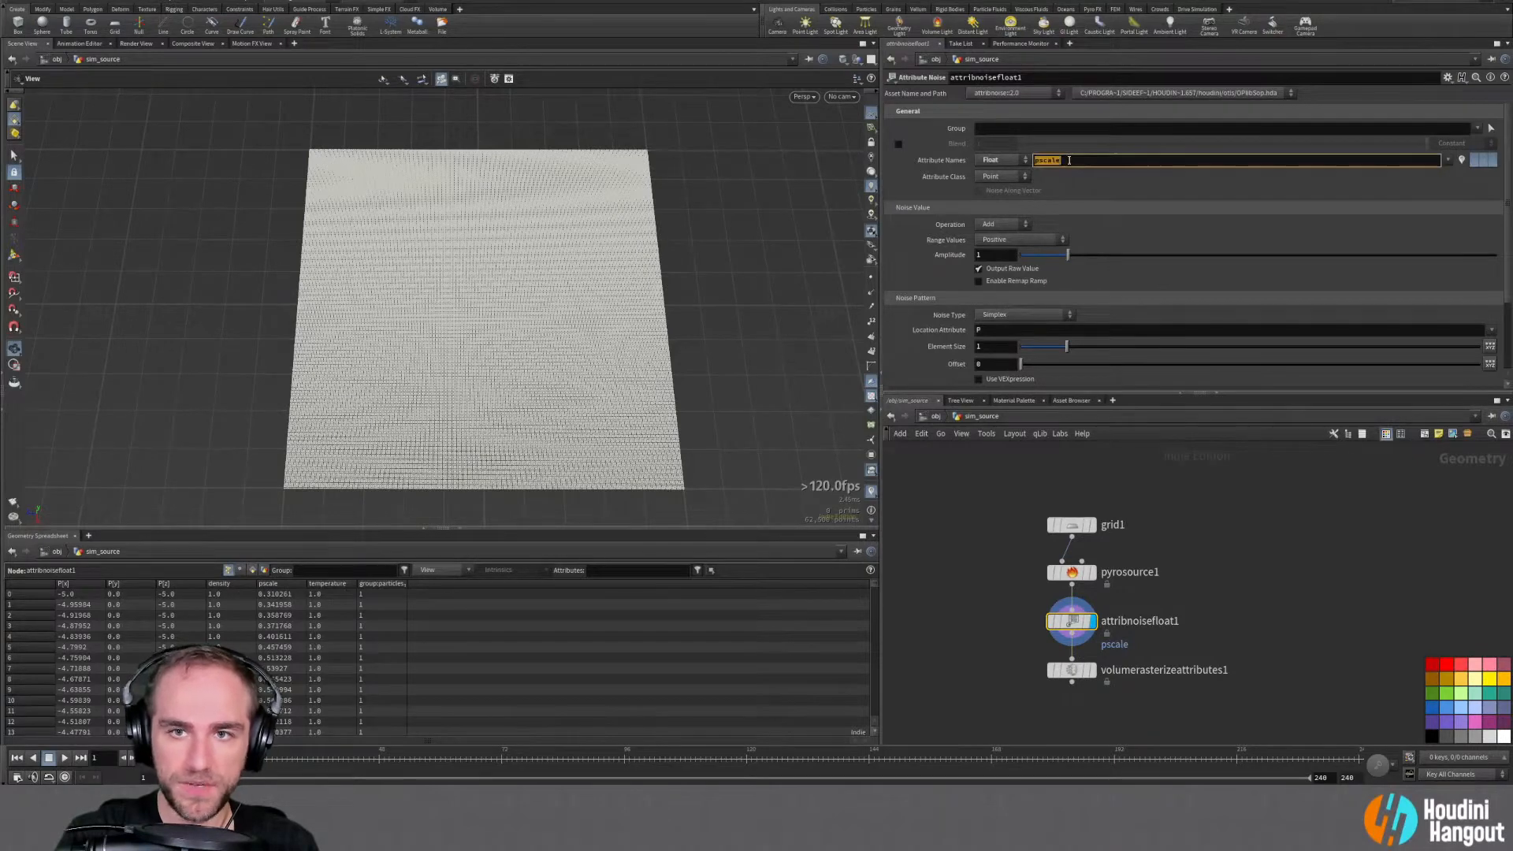
type("density temper")
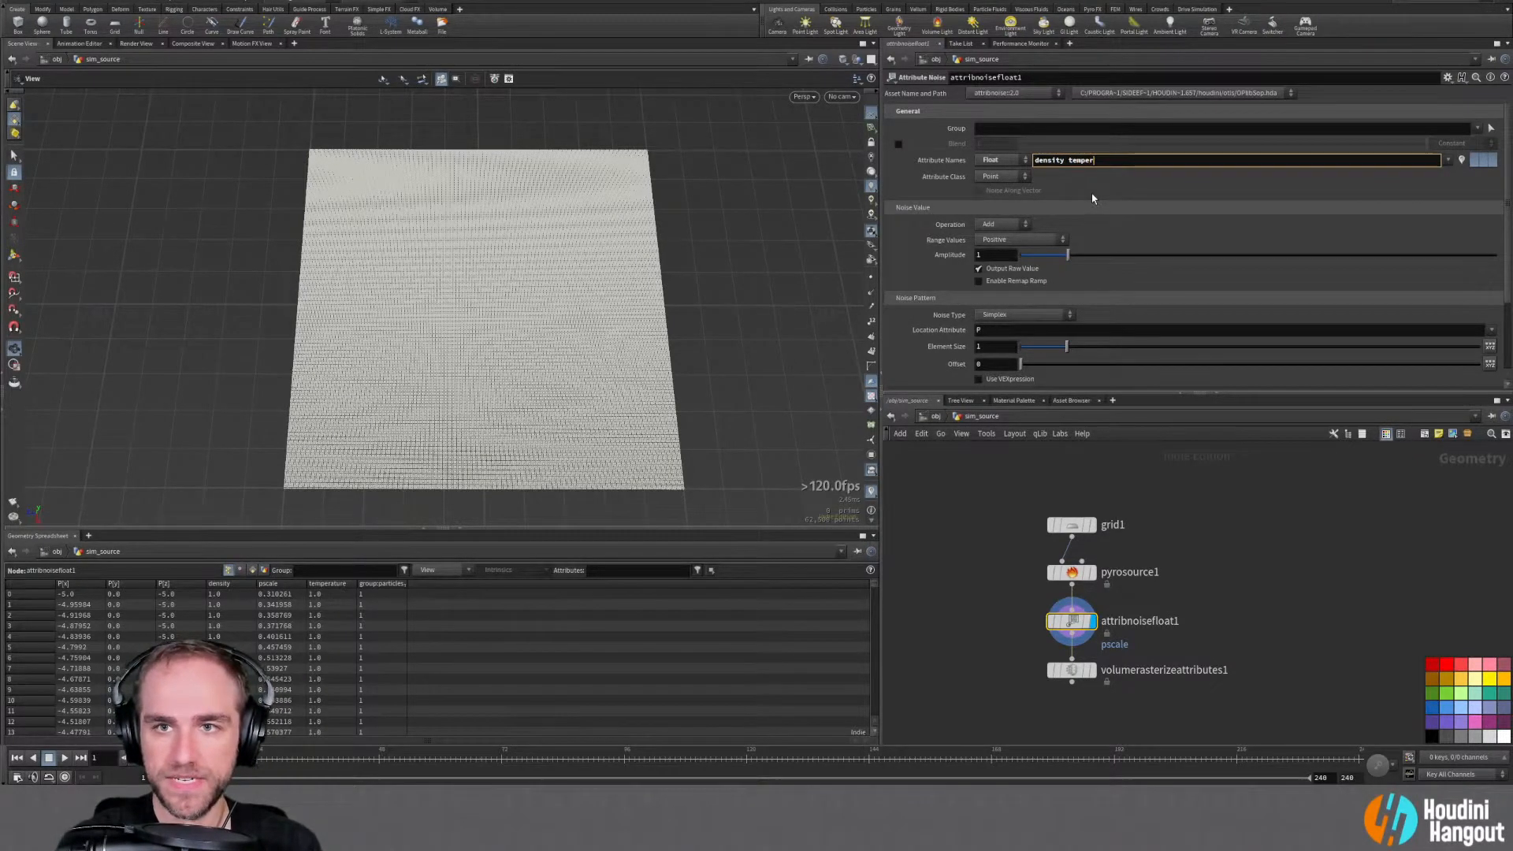
type("ature")
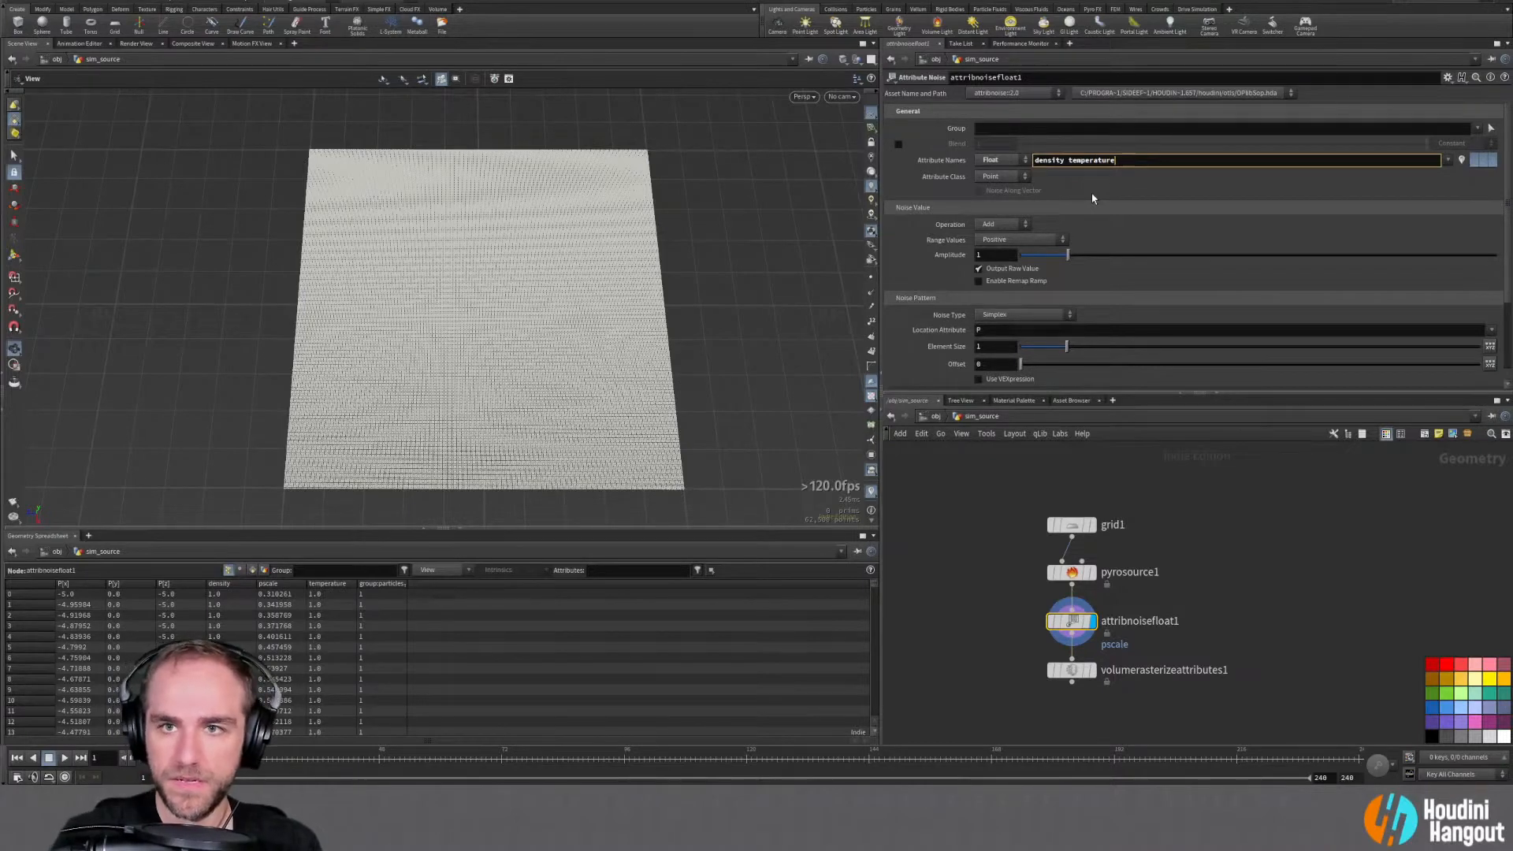
key("Return")
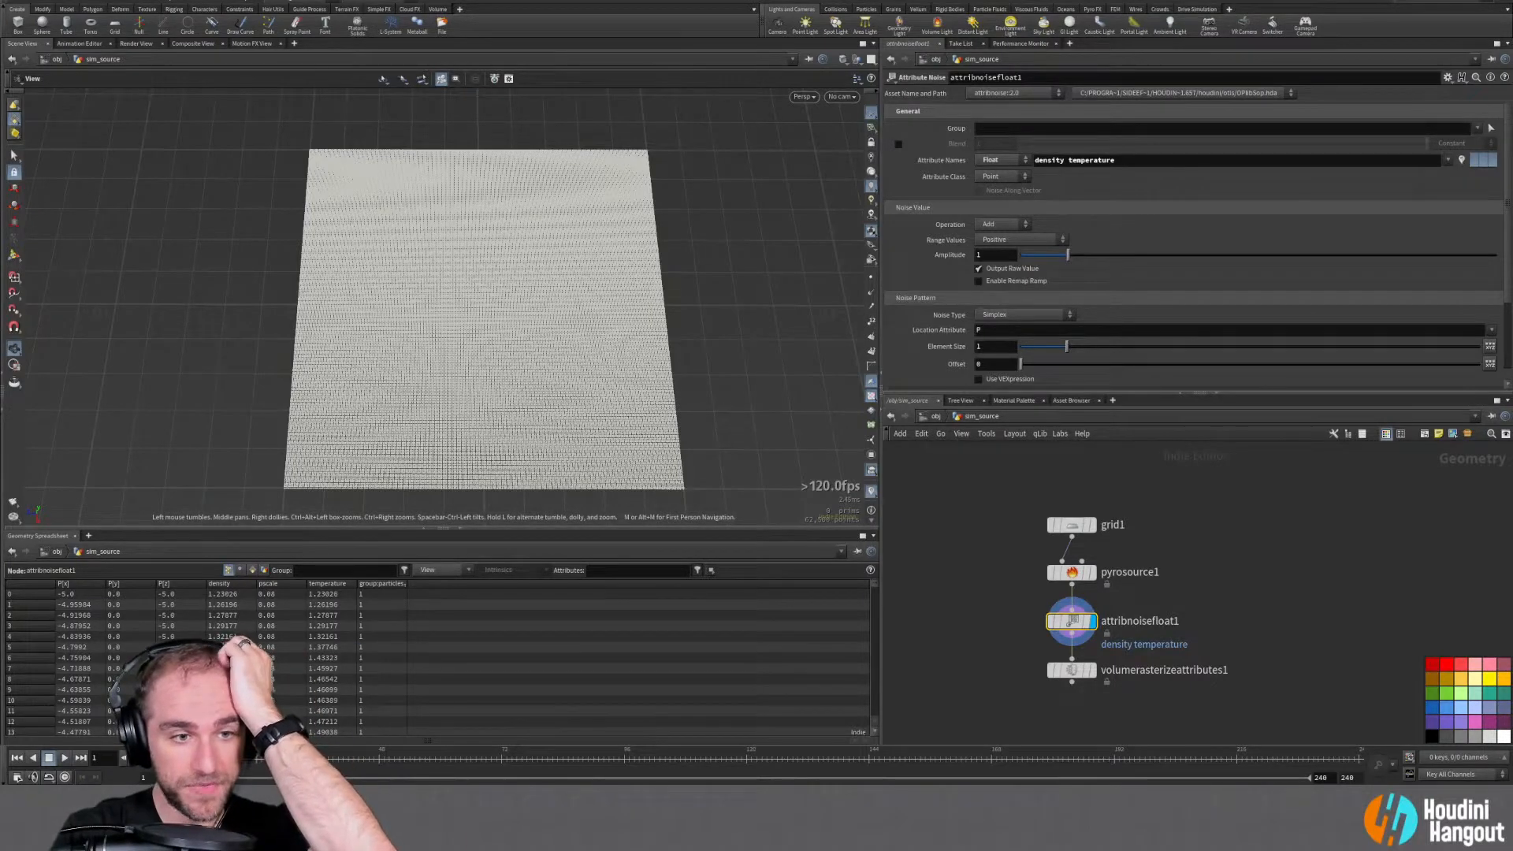
Set the Attribute Noise node's Operation to Set and its Range Values to Min/Max
left_click(999, 226)
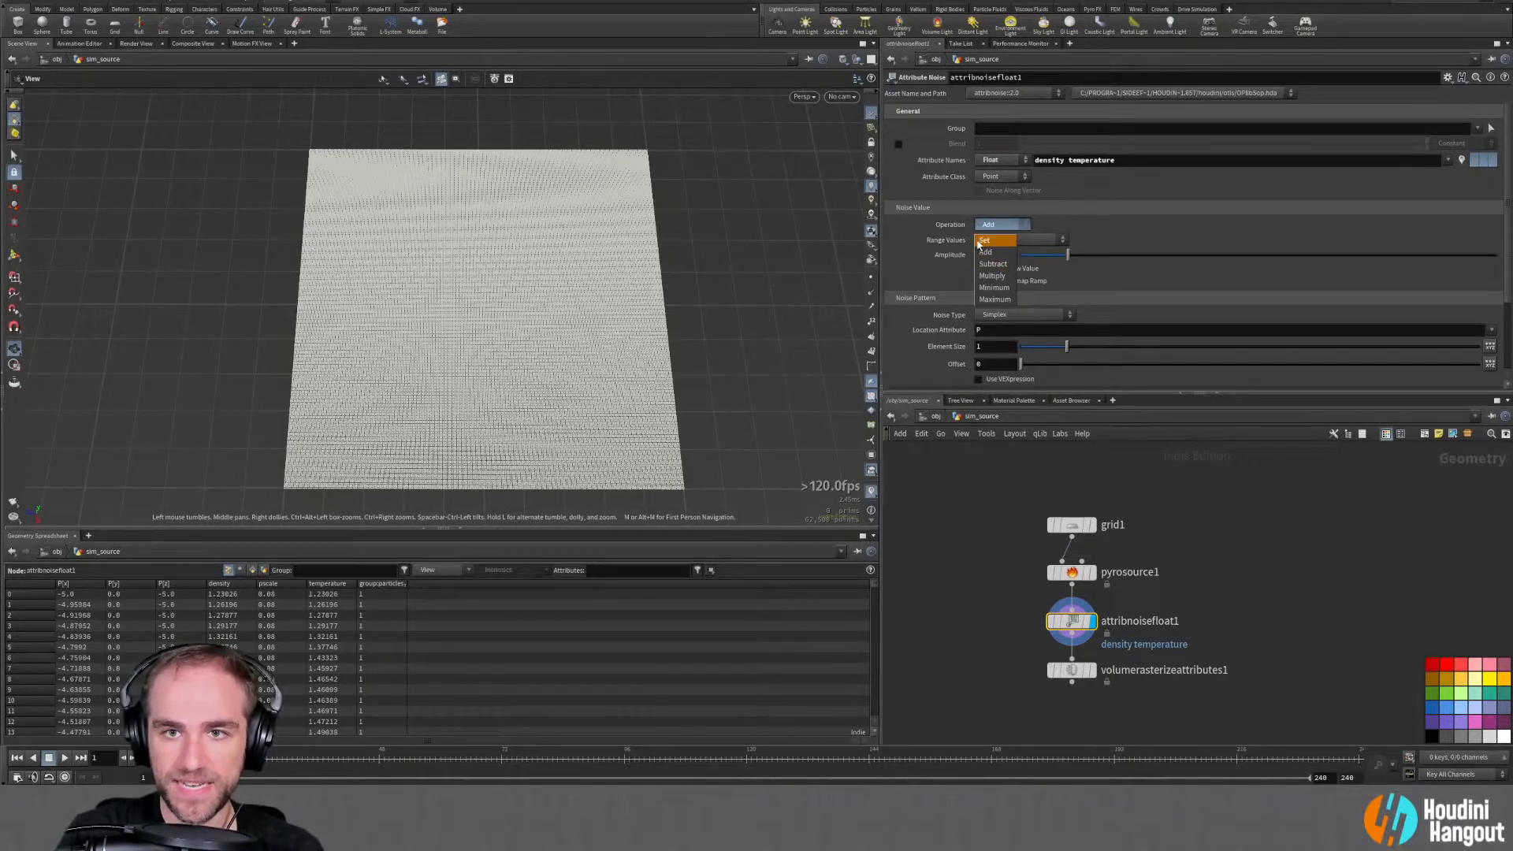
left_click(991, 239)
left_click(995, 241)
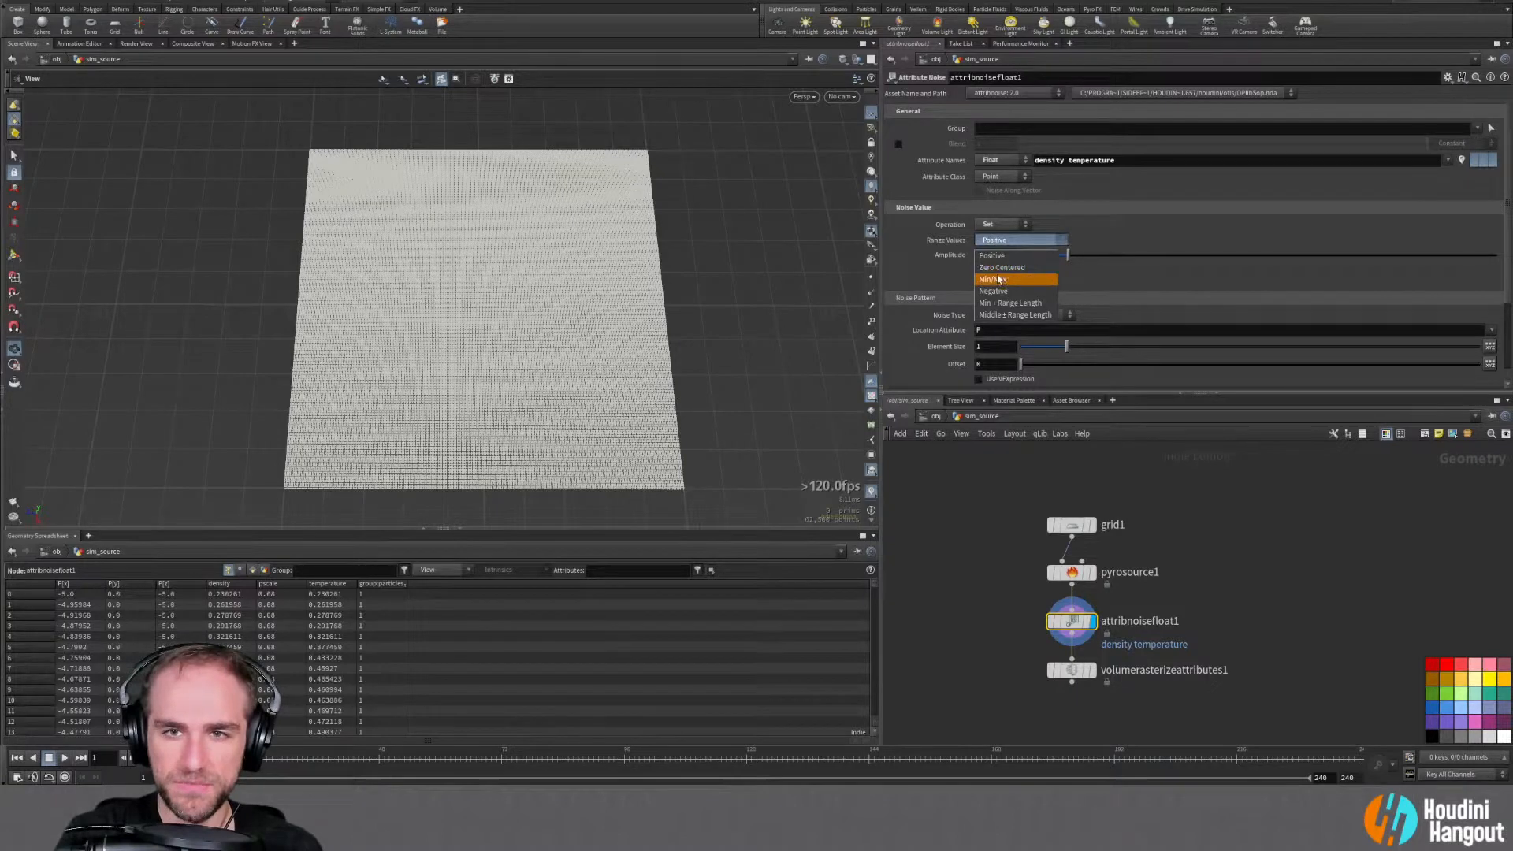
left_click(994, 279)
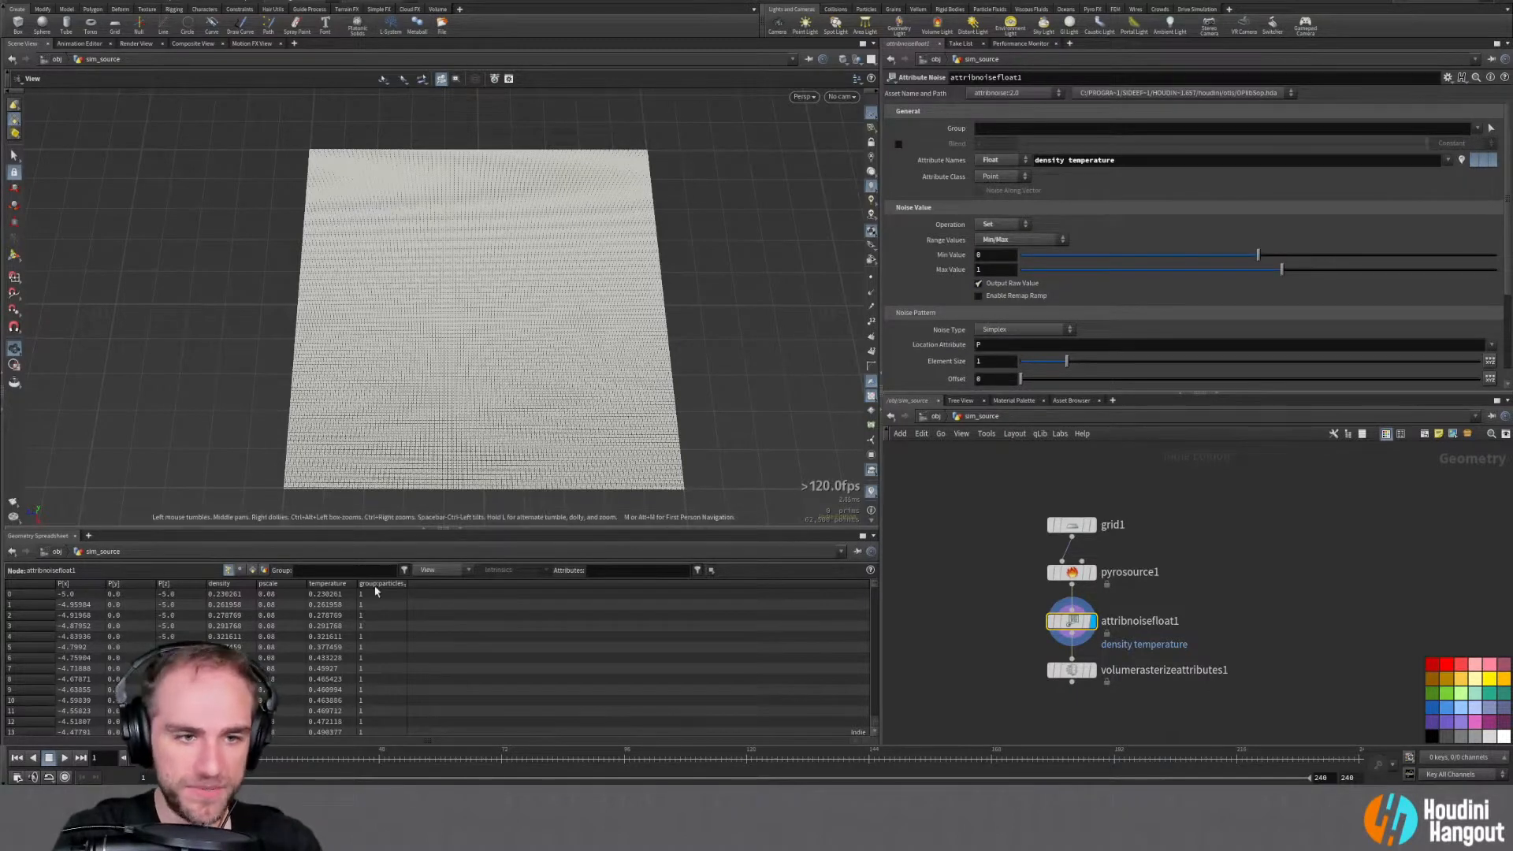
Display the Volume Rasterize Attributes node, enable Normalize by Clamped Coverage, and inspect the noisy volume
left_click(1087, 670)
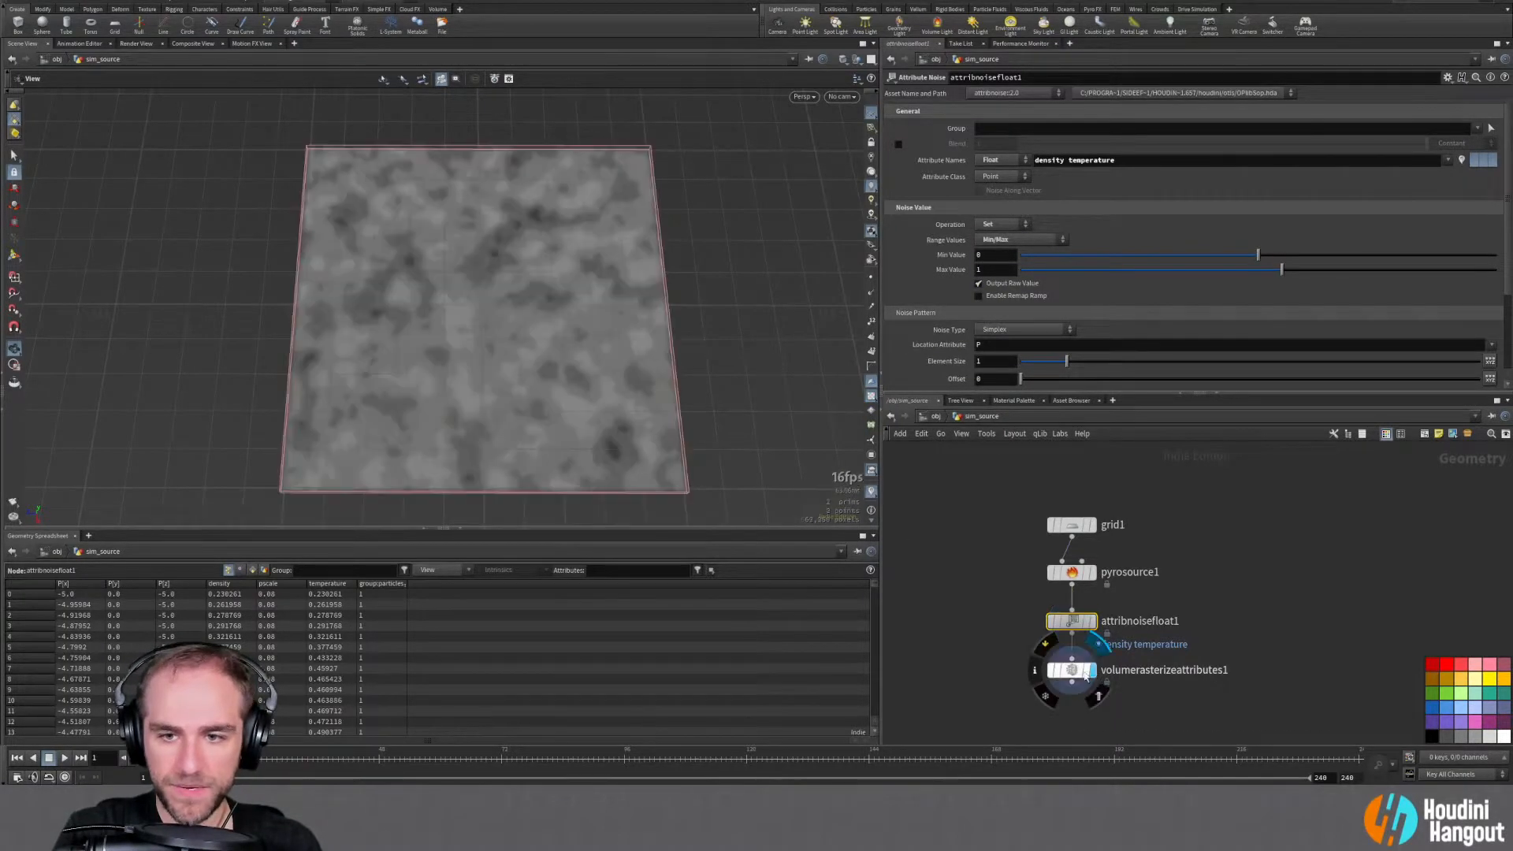
right_click_drag(532, 425, 665, 297)
left_click_drag(497, 370, 496, 286)
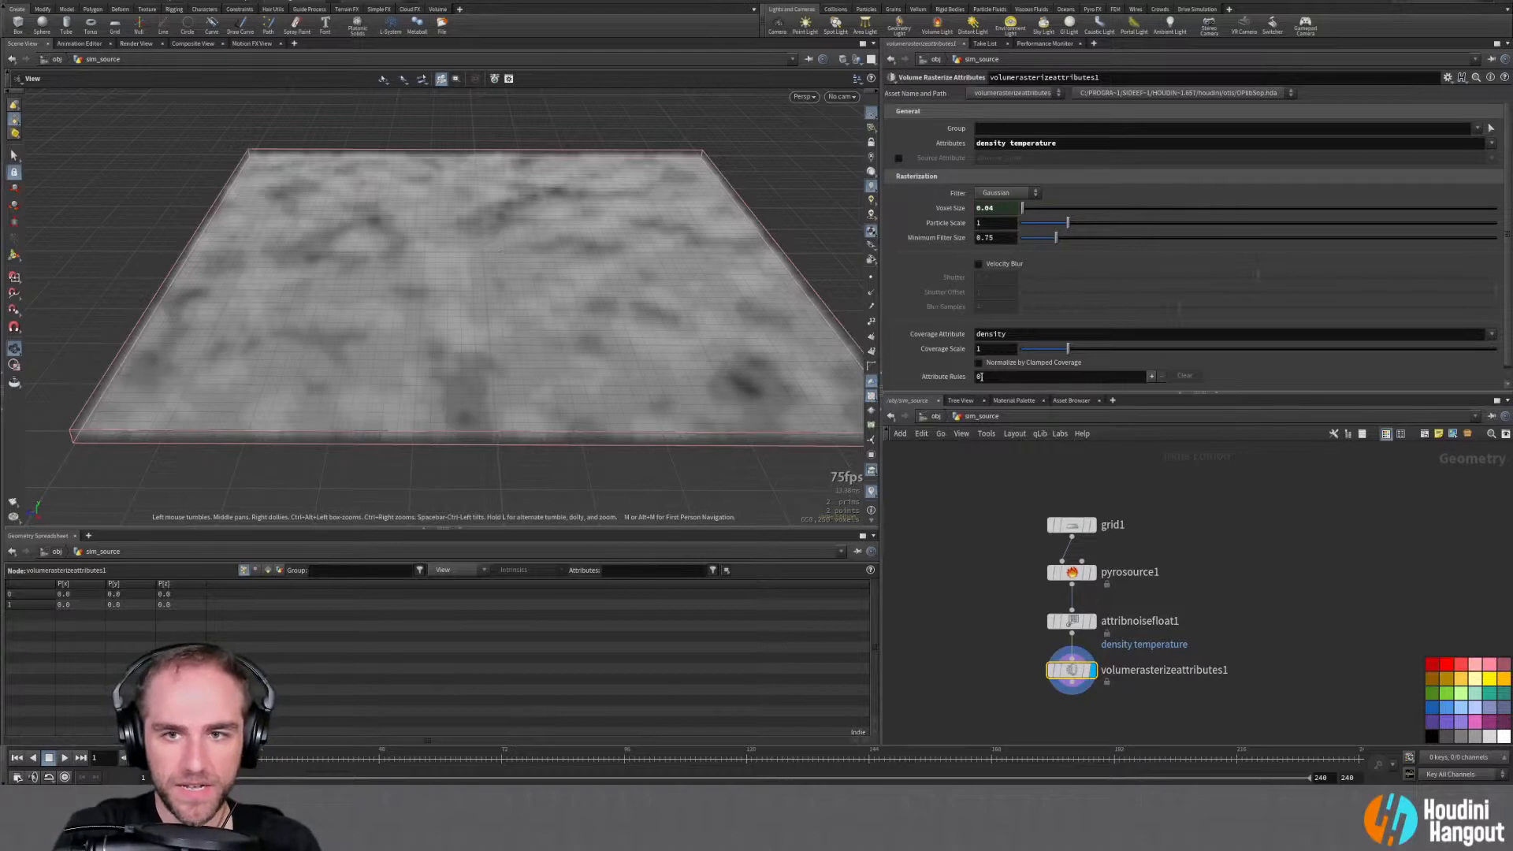
left_click_drag(415, 340, 510, 337)
left_click(979, 363)
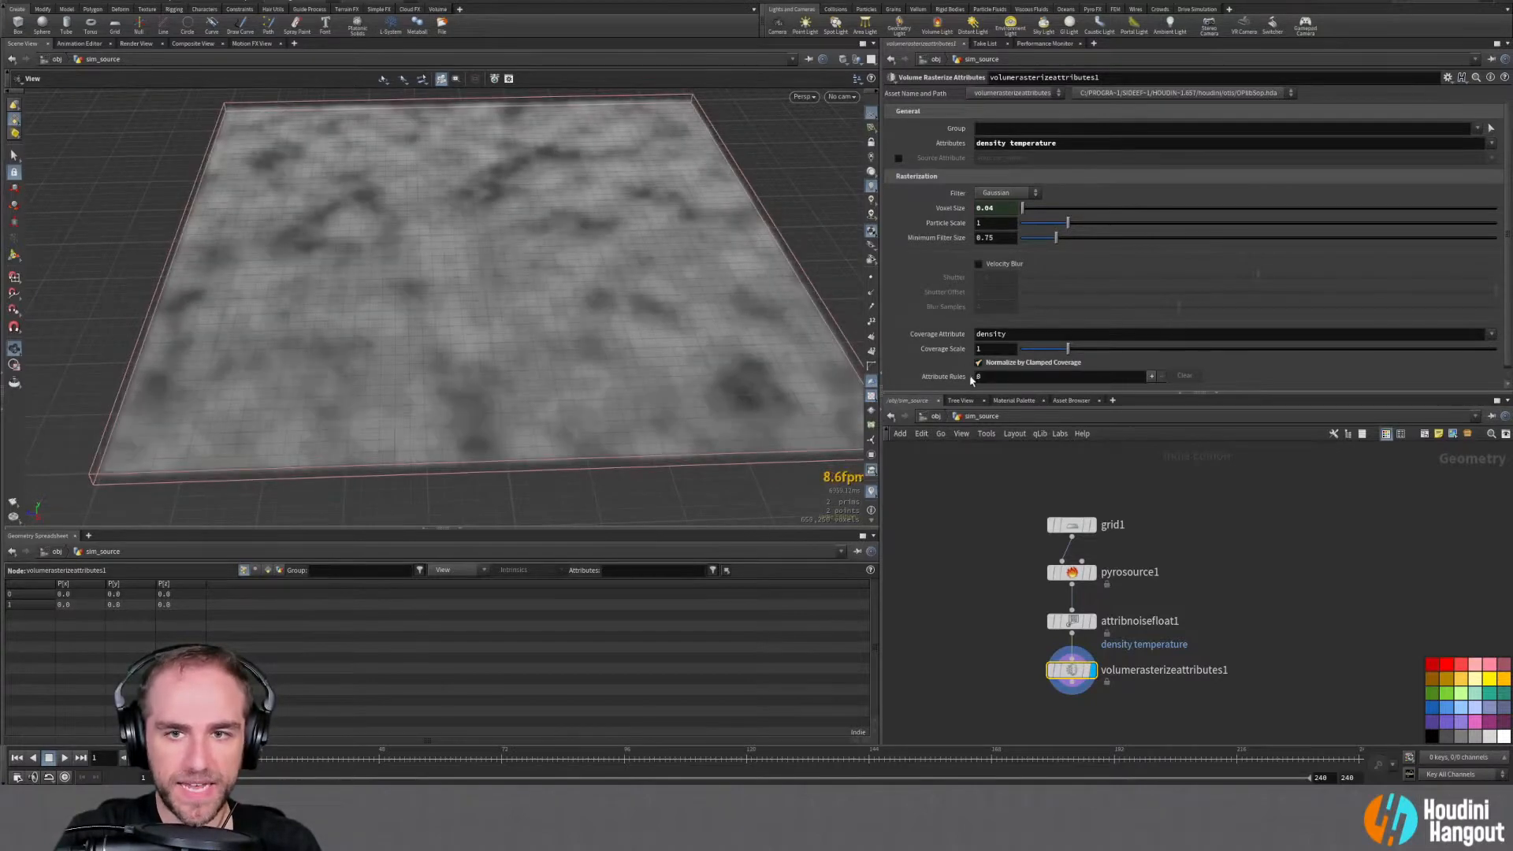
middle_click(1070, 678)
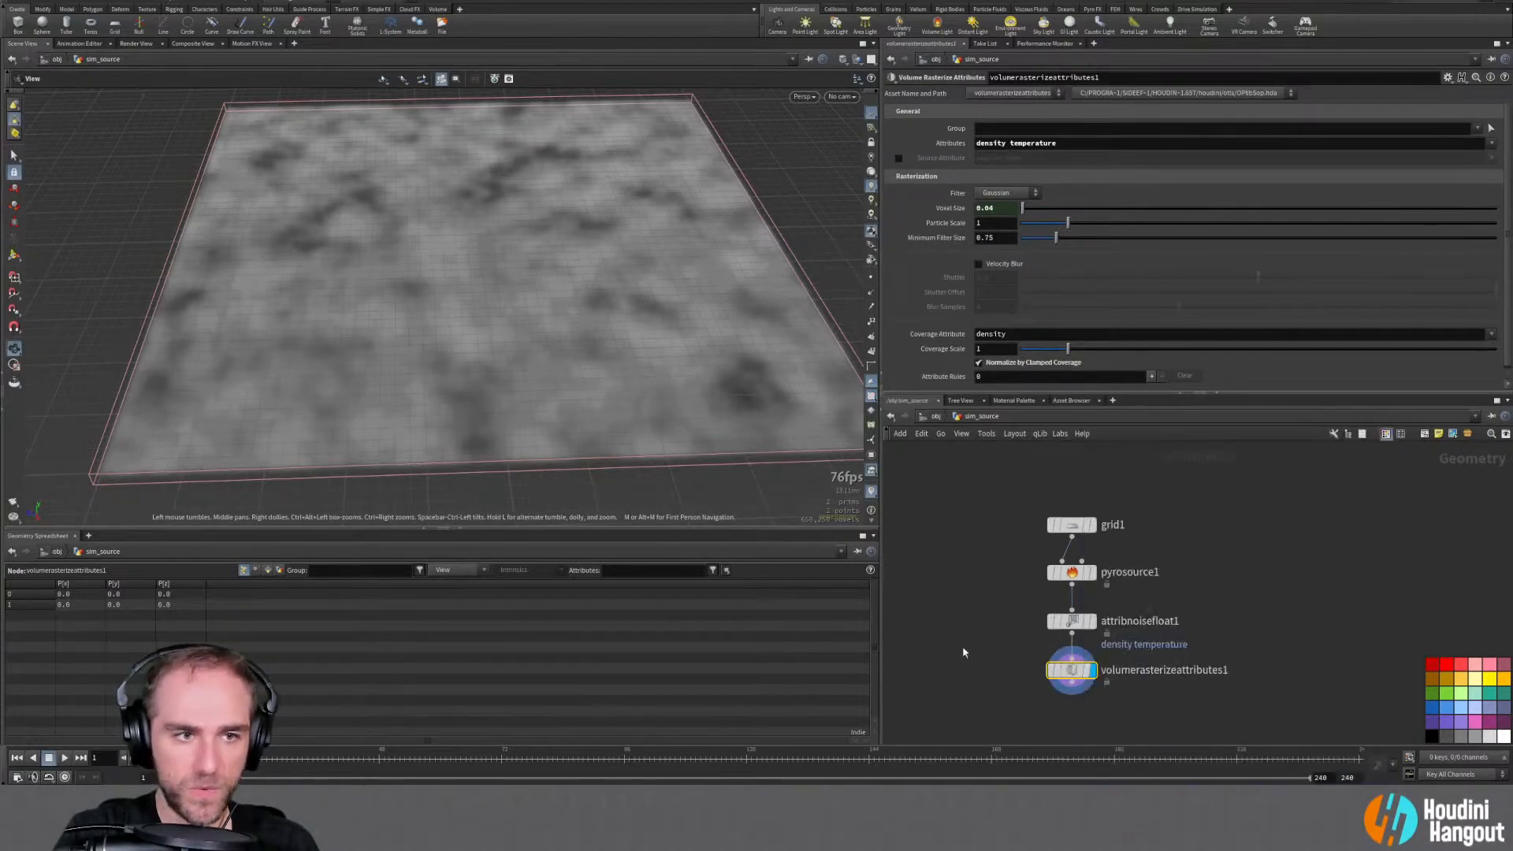
scroll(372, 396, "up", 2)
right_click_drag(372, 397, 237, 365)
middle_click_drag(453, 328, 390, 386)
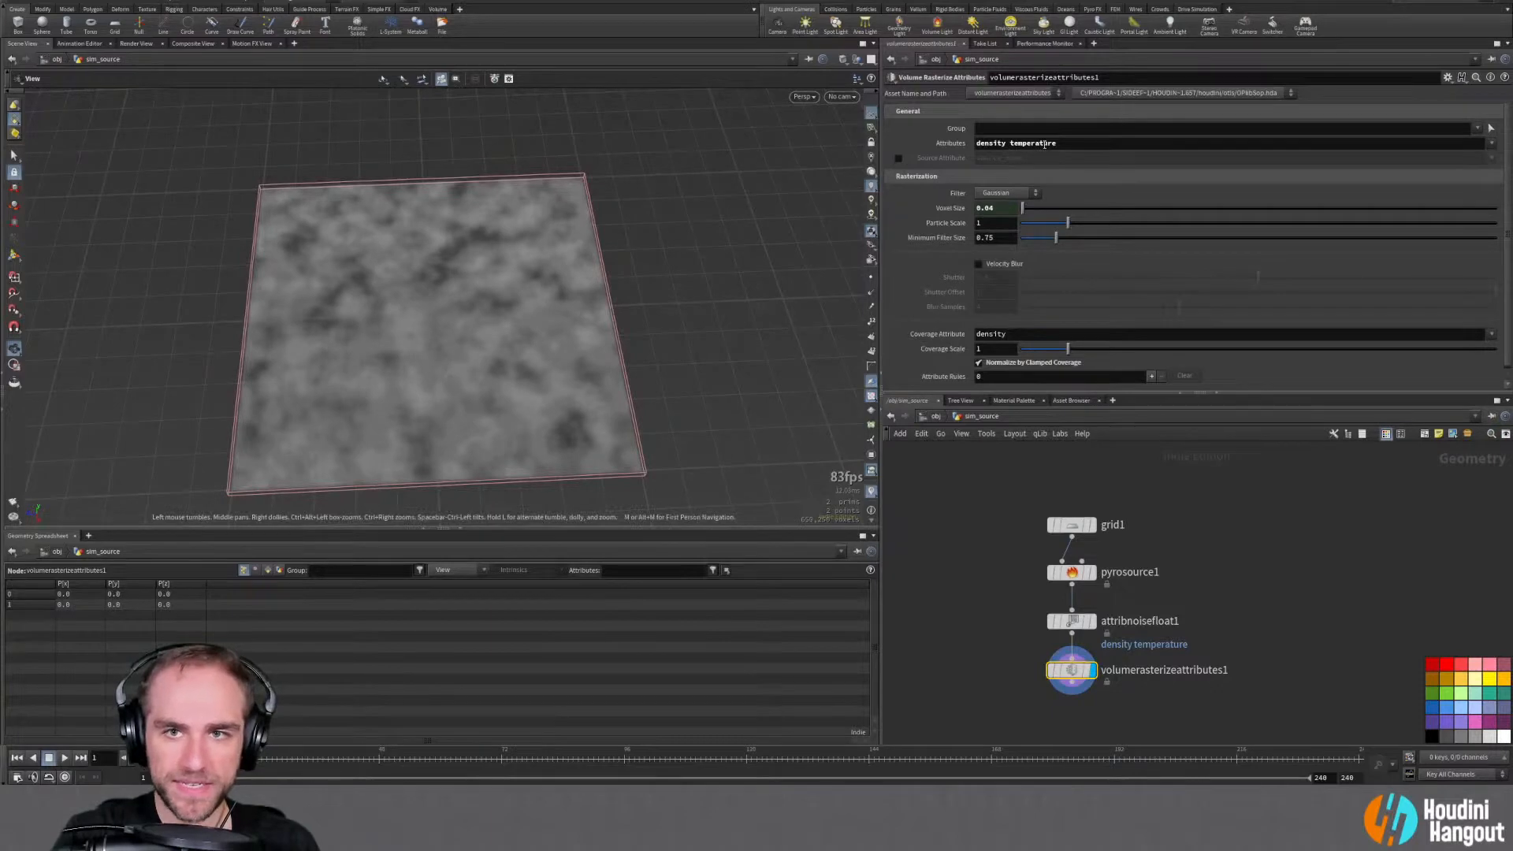
middle_click_drag(1071, 669, 1149, 602)
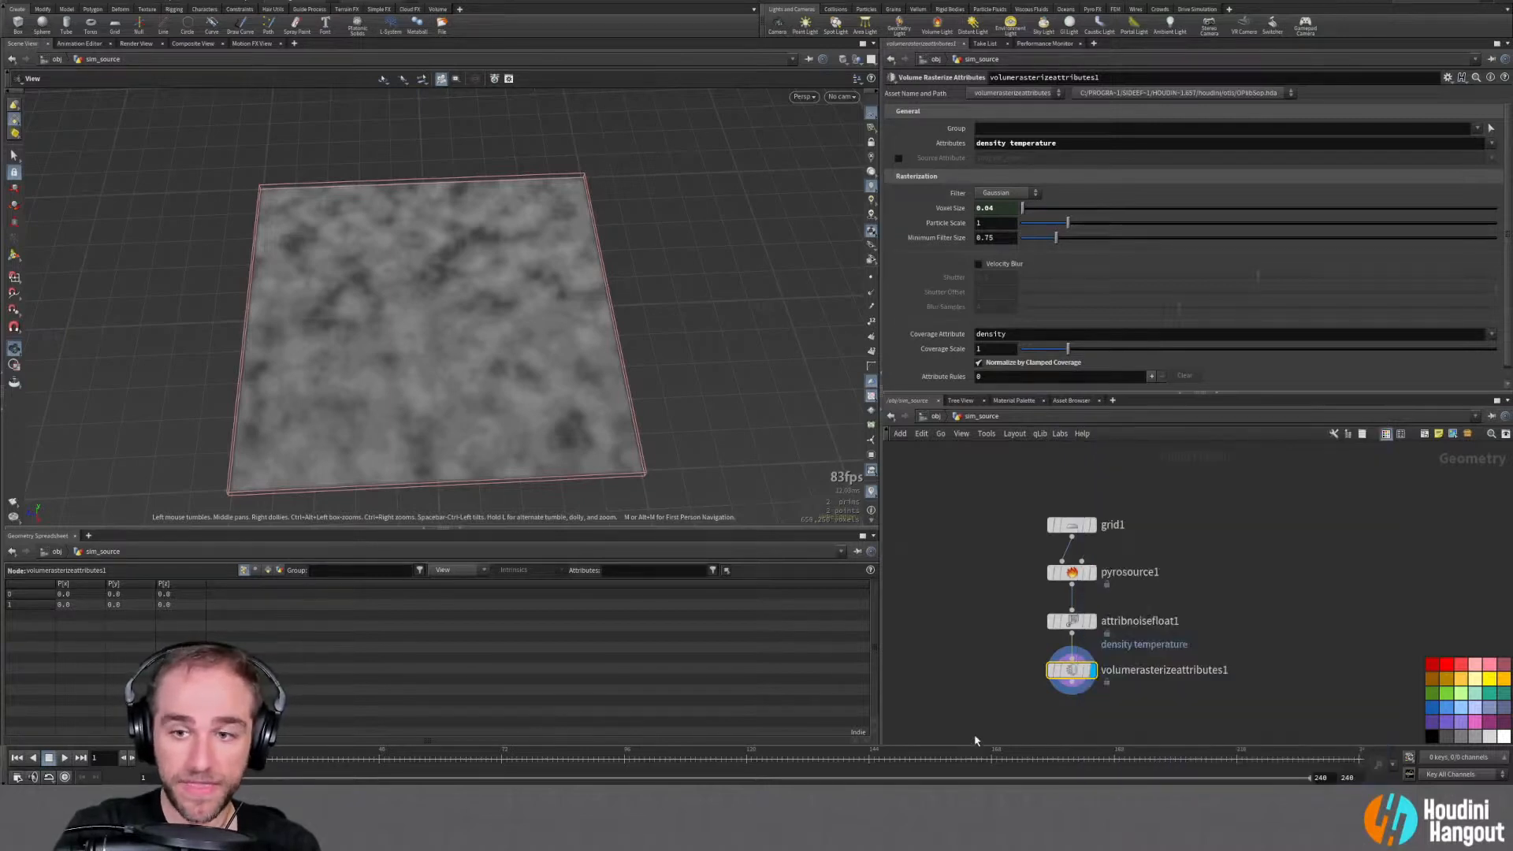
Add a Null below the Volume Rasterize Attributes node, display it, and select the Attribute Noise node
middle_click_drag(996, 670, 999, 652)
key("Tab")
type("nul")
key("Escape")
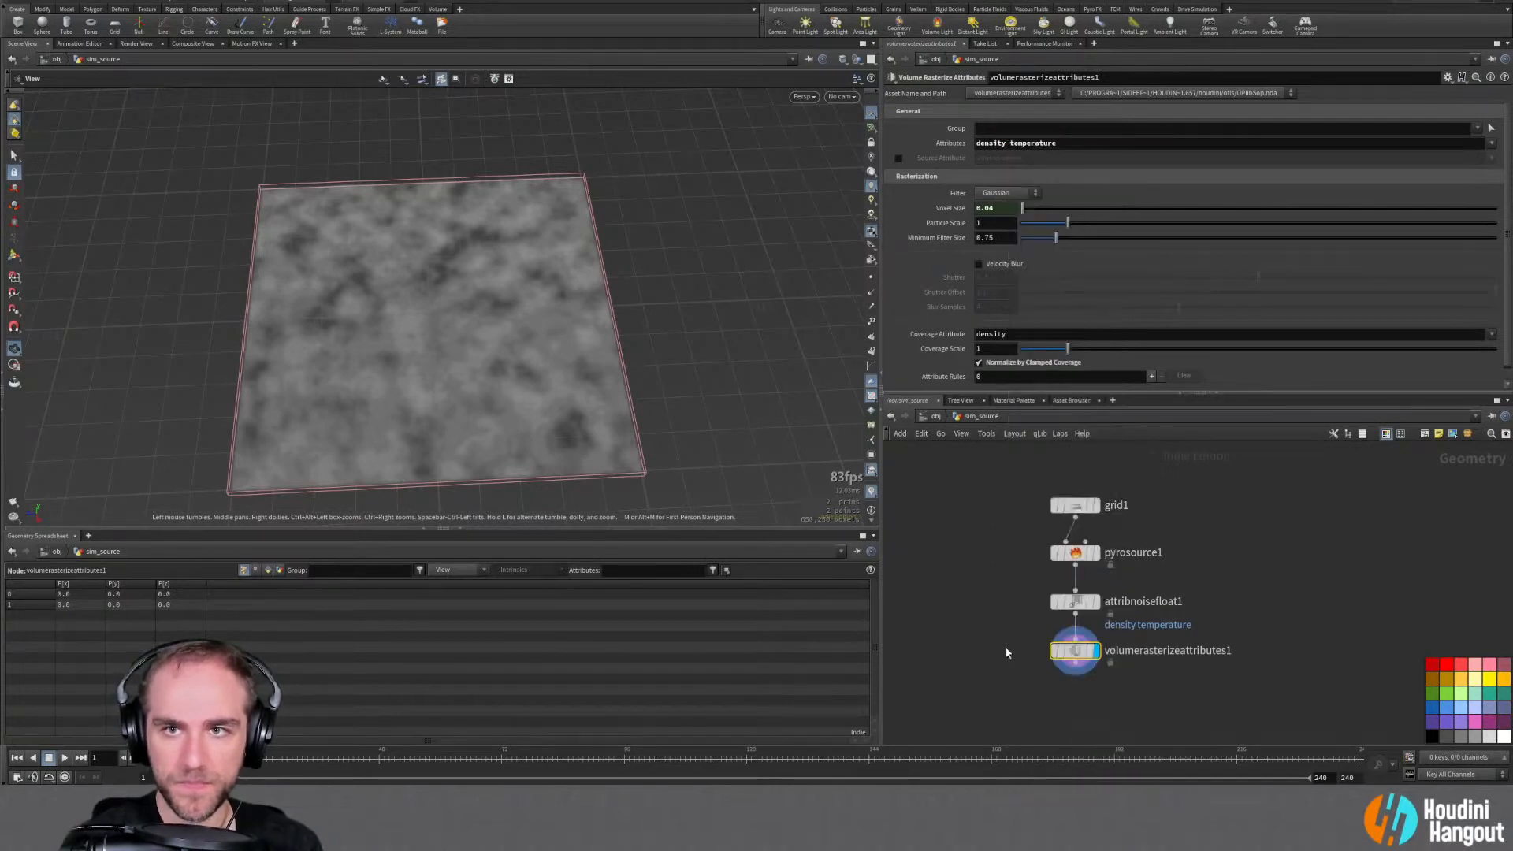
left_click(1086, 698)
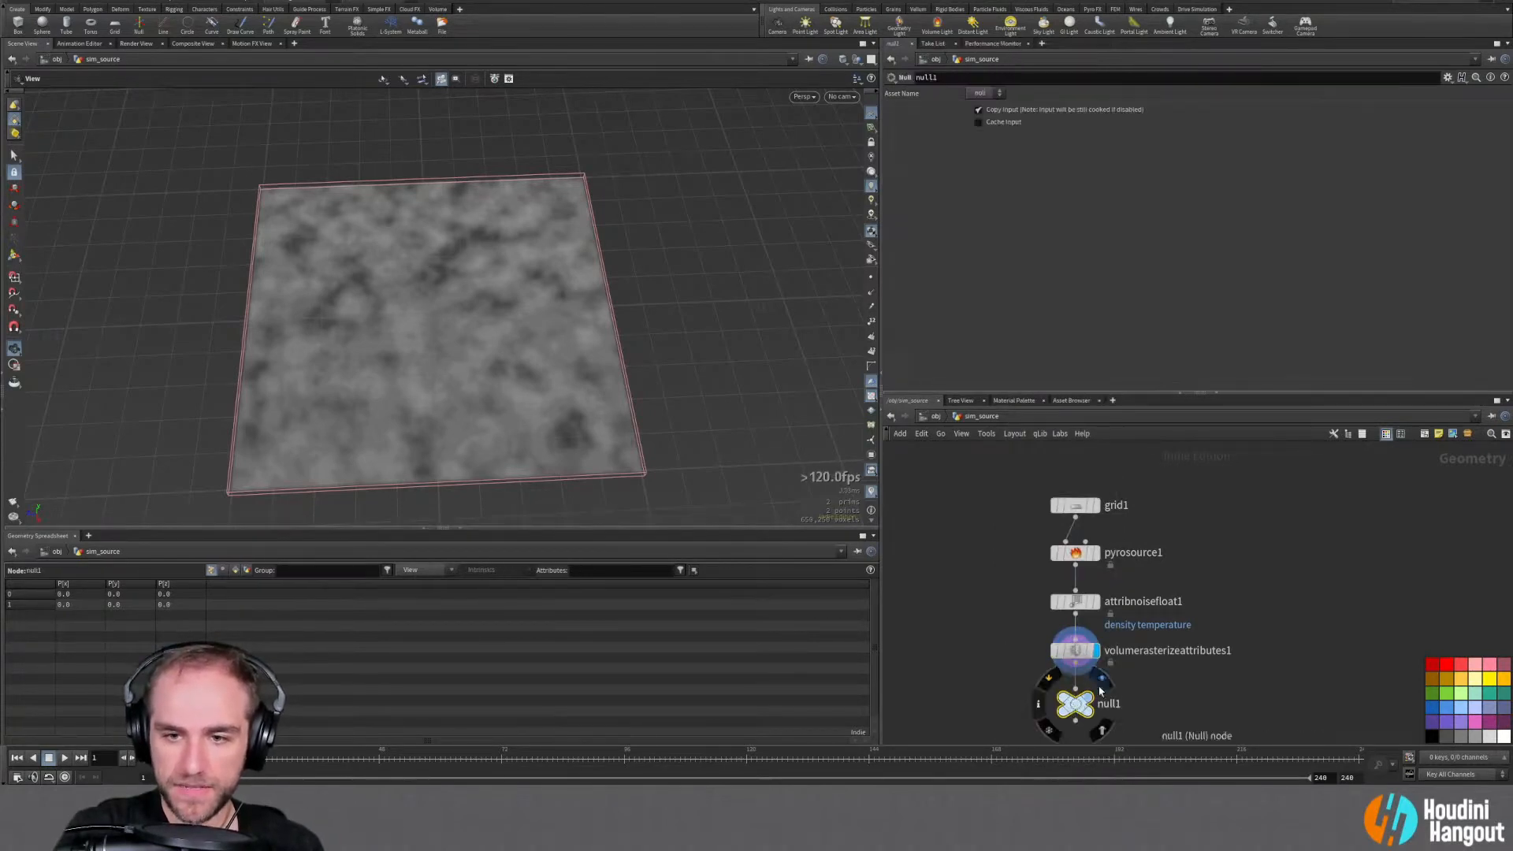
left_click(1088, 699)
middle_click_drag(1009, 705, 1013, 692)
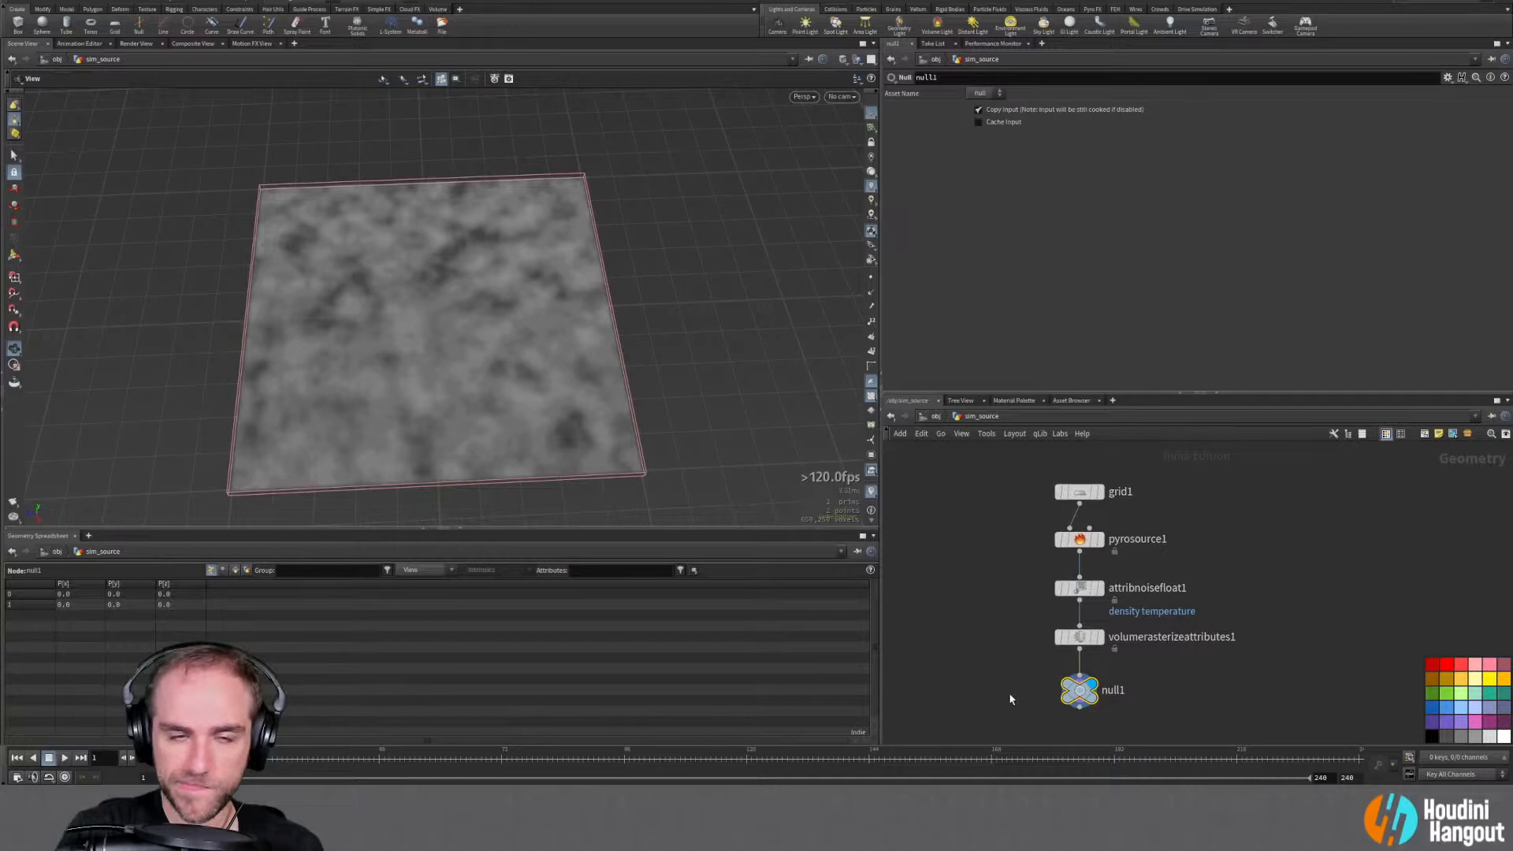
left_click(1079, 588)
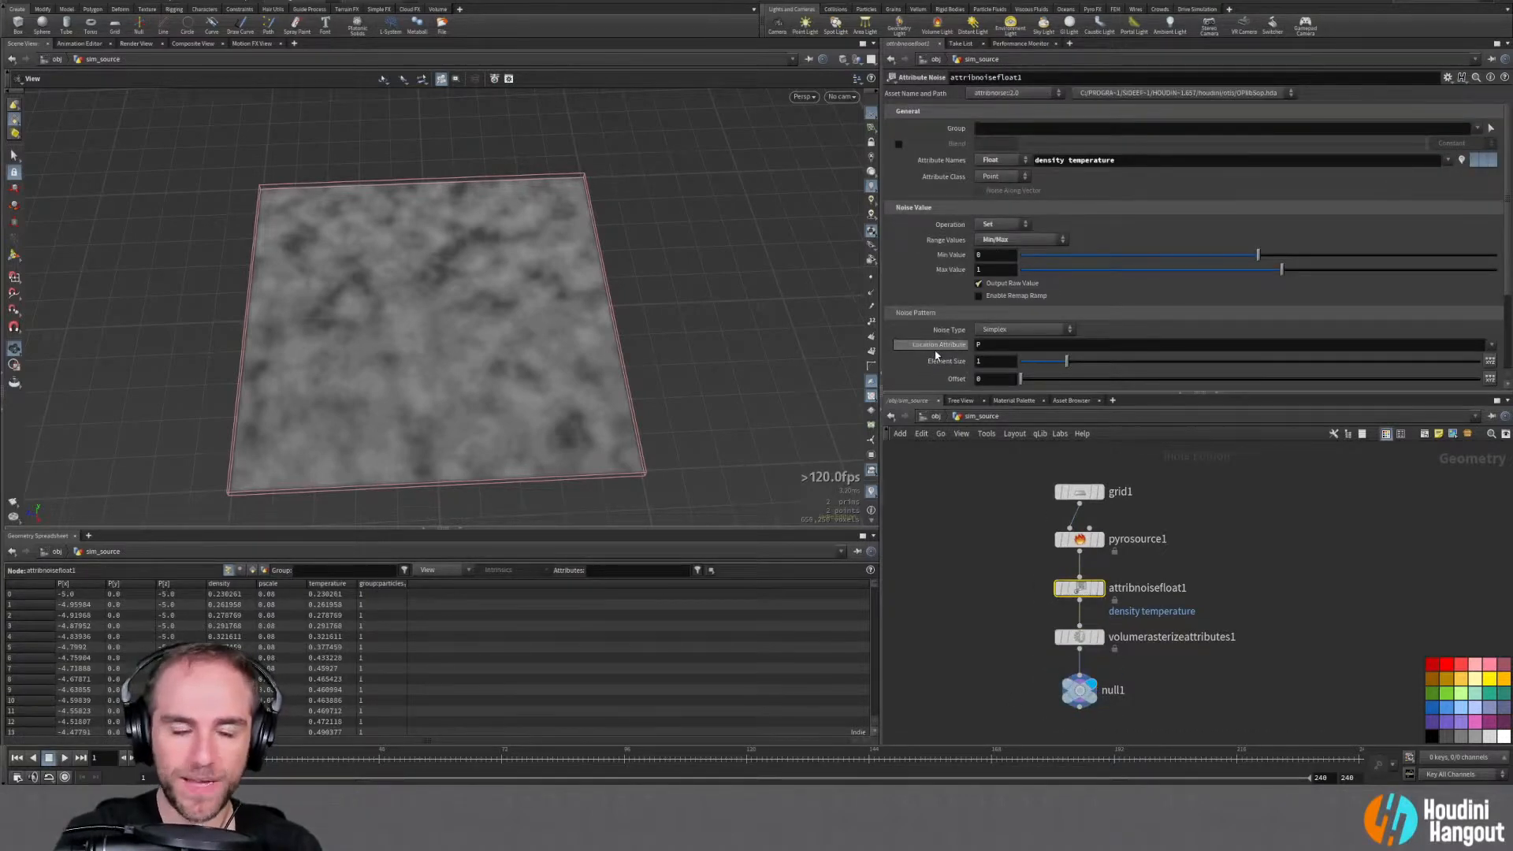
Rename the Null below the Volume Rasterize Attributes node to OUT and colour it green
mouse_move(936, 357)
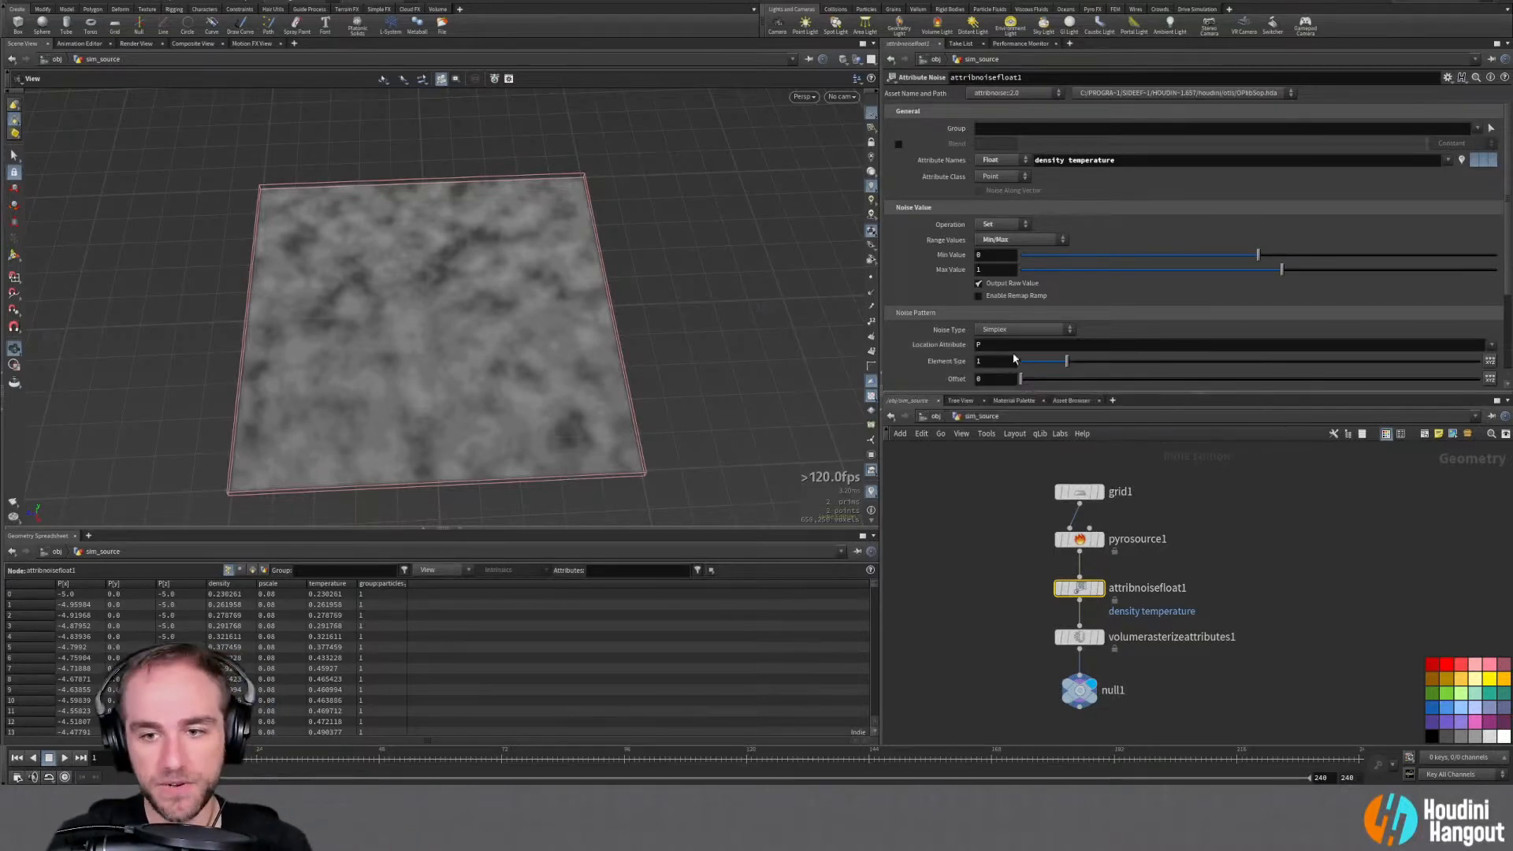
left_click(998, 634)
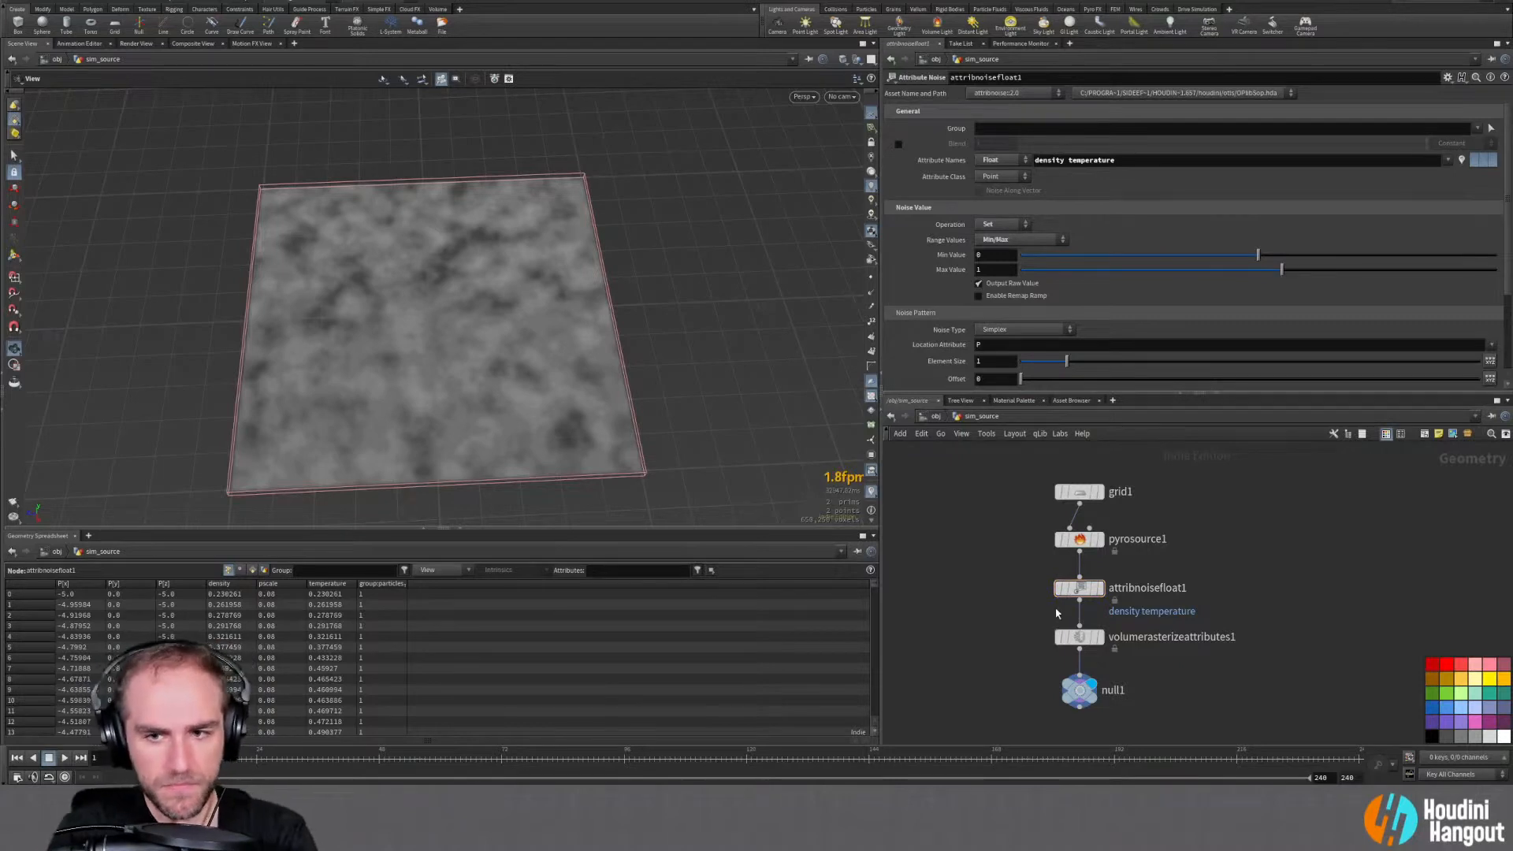
left_click(1073, 689)
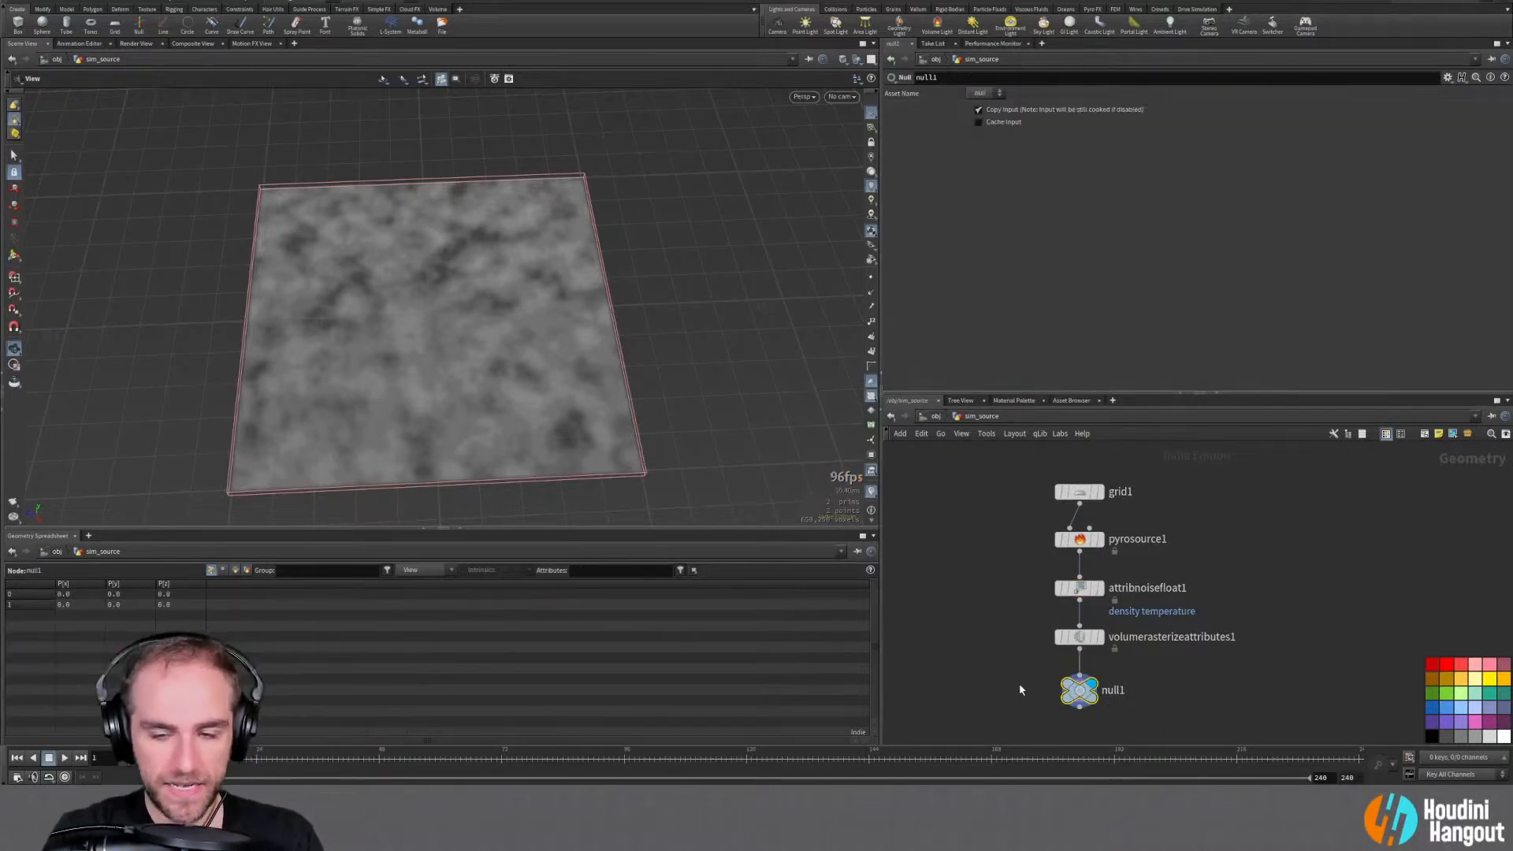
double_click(1111, 690)
type("OUT")
key("Return")
left_click(1432, 693)
Set the Attribute Noise node's Element Size to 2.1 and expand its Fractal settings
left_click(1080, 636)
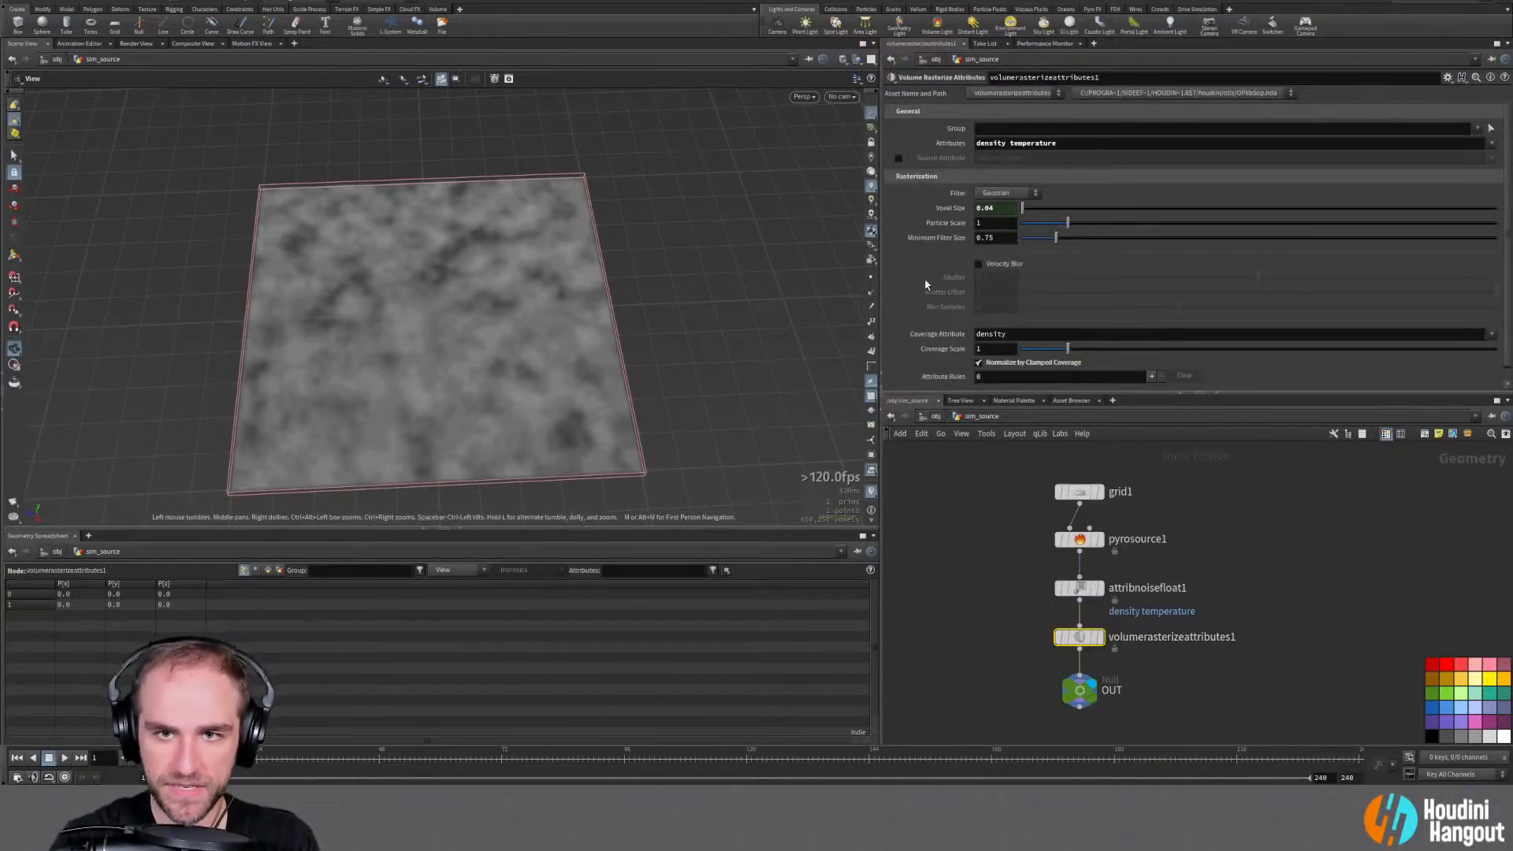
left_click(1080, 587)
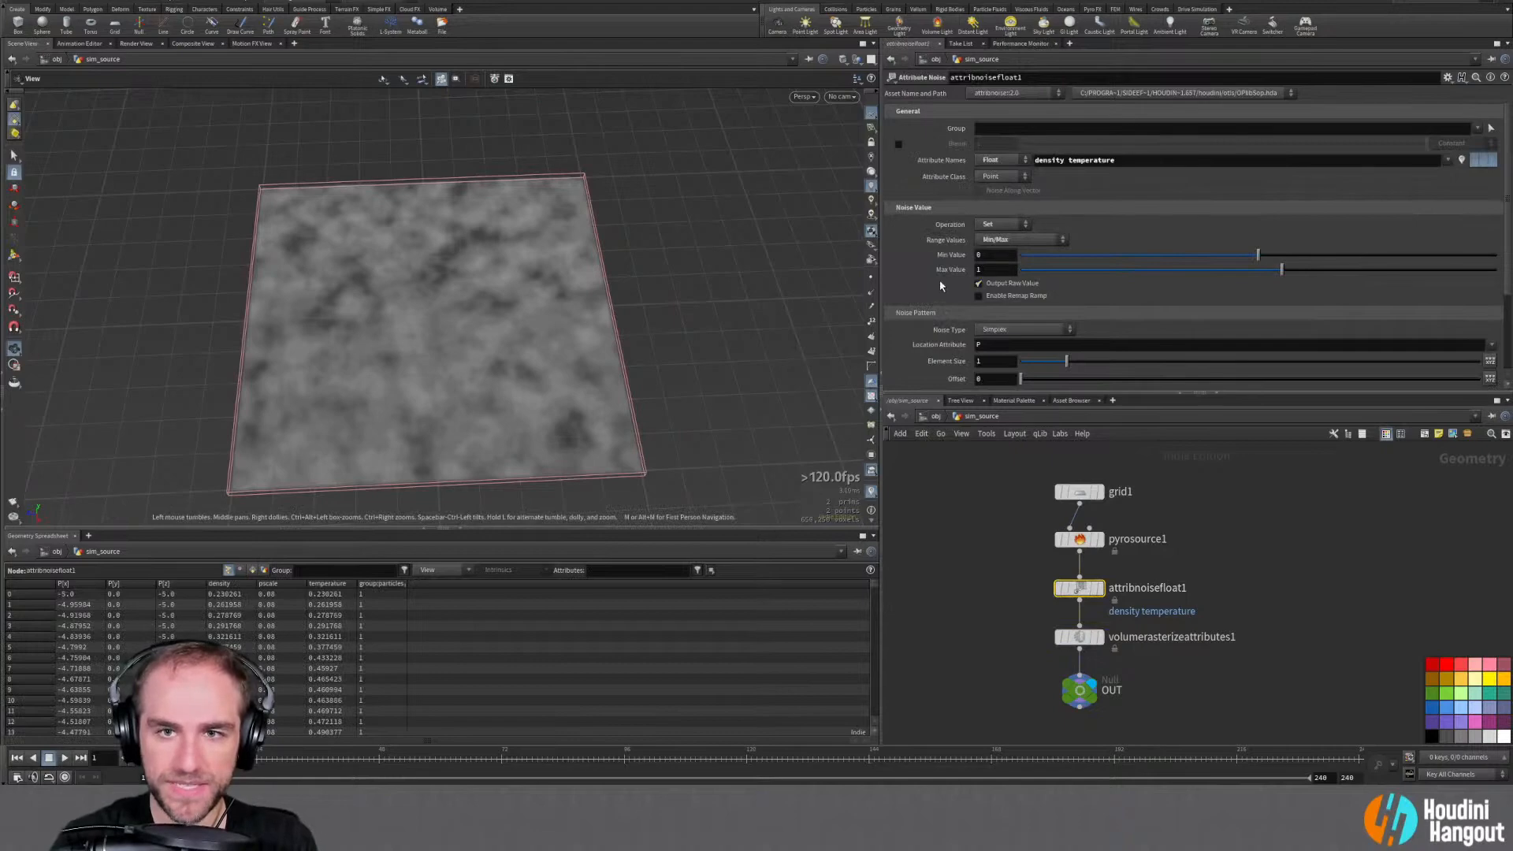
scroll(940, 286, "down", 1)
left_click_drag(1067, 337, 1146, 324)
scroll(902, 343, "down", 2)
left_click(898, 331)
scroll(1071, 350, "down", 1)
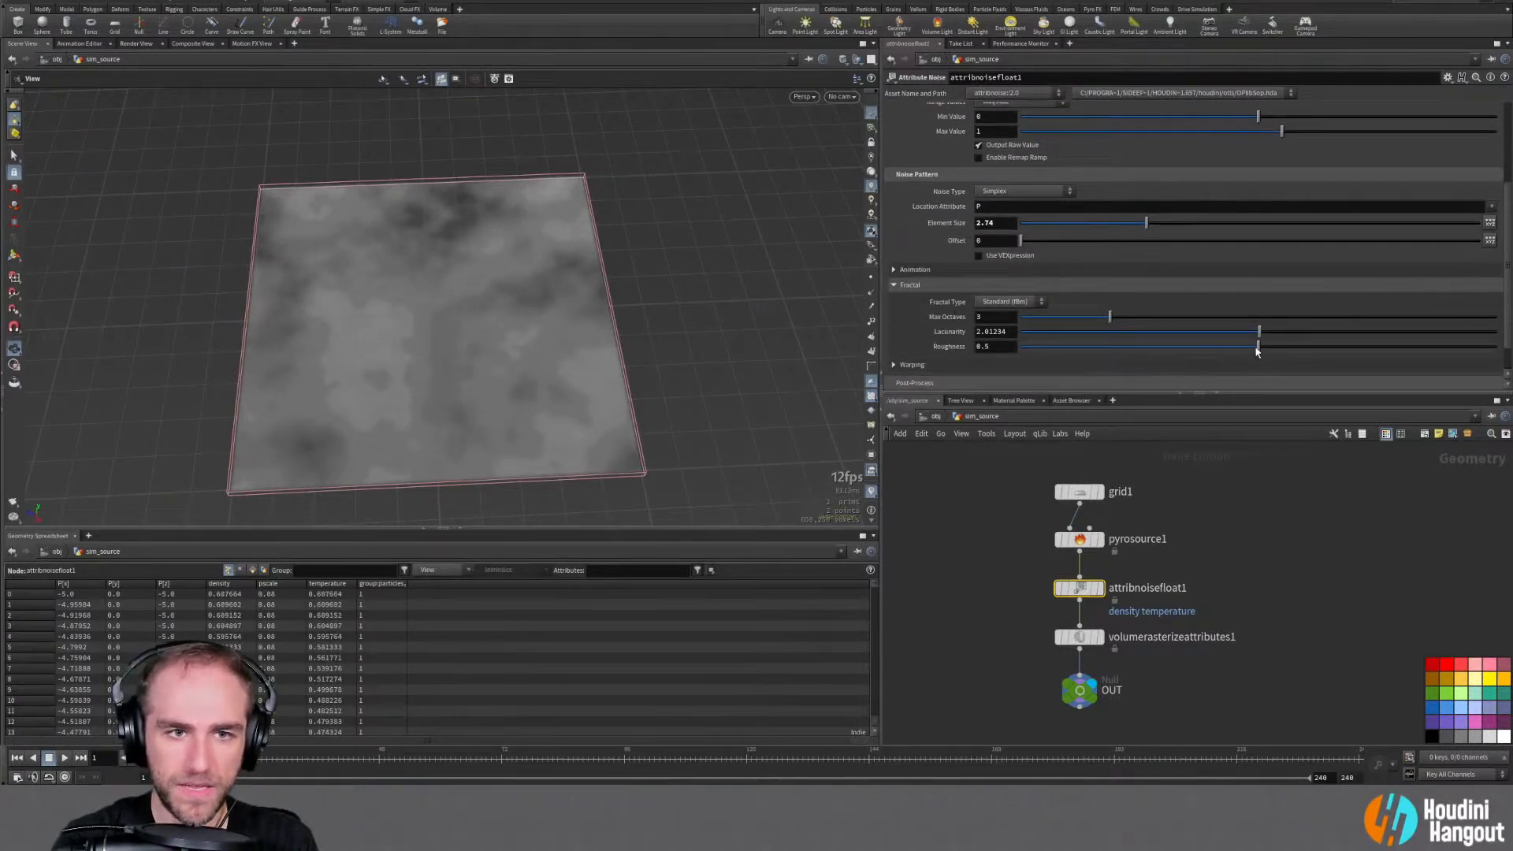
scroll(513, 338, "up", 3)
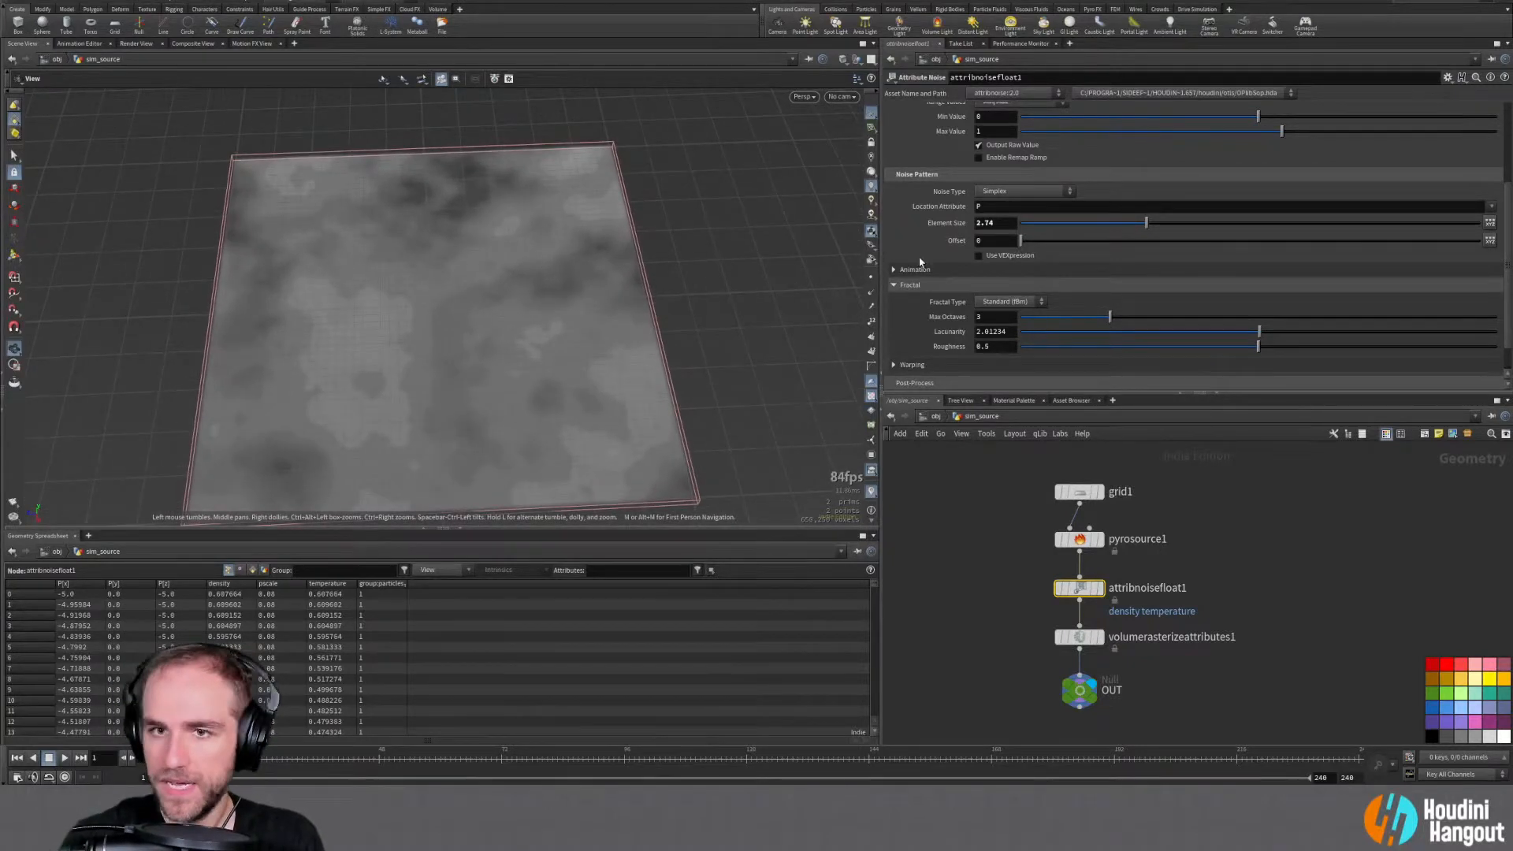
left_click_drag(1145, 223, 1109, 223)
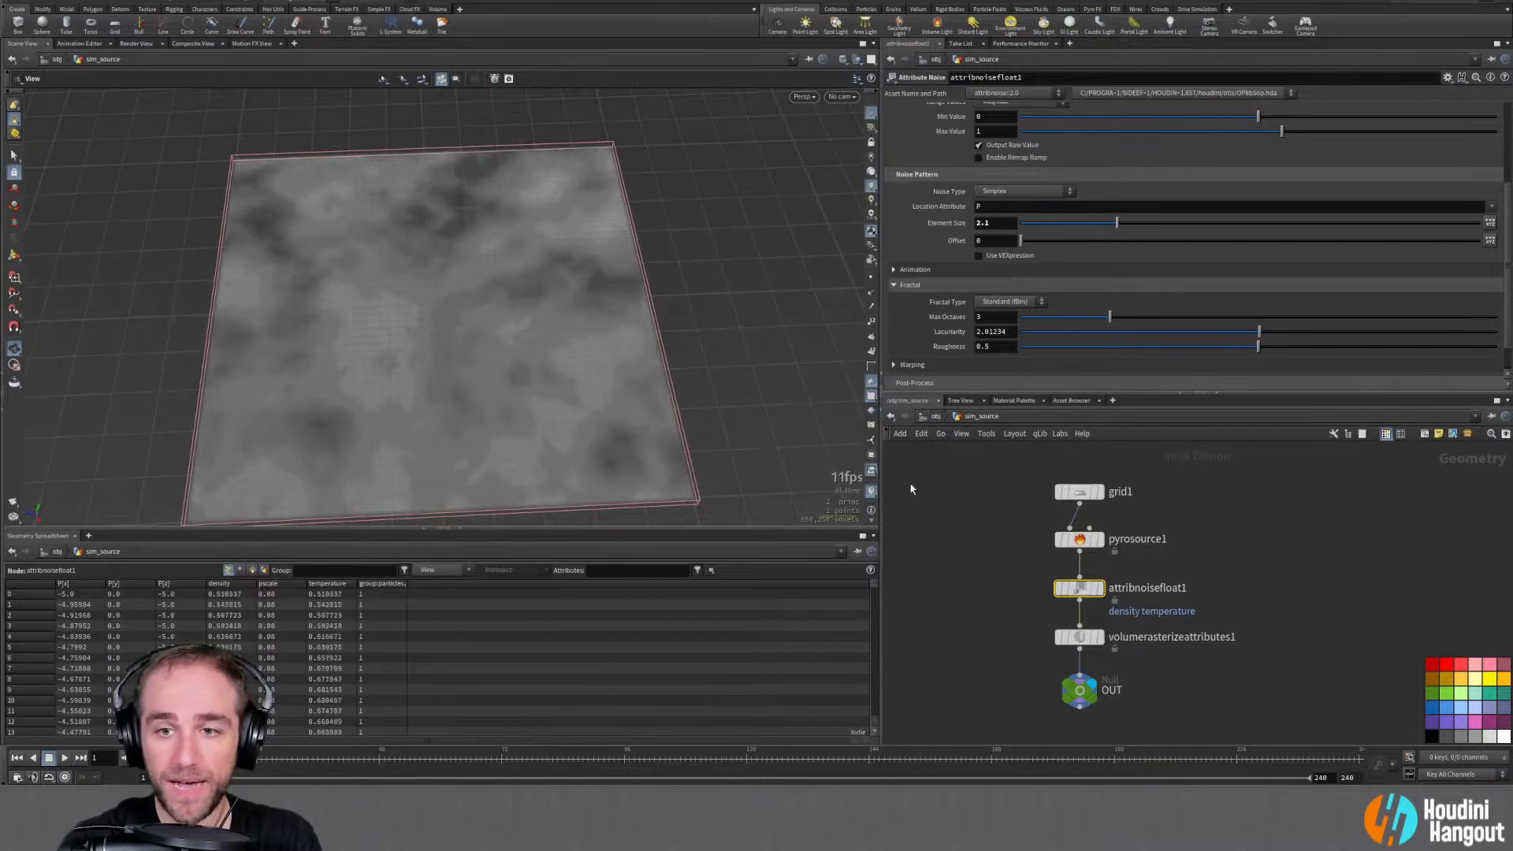
Set the source grid's Rows and Columns to 1000 each
left_click(1071, 490)
double_click(994, 202)
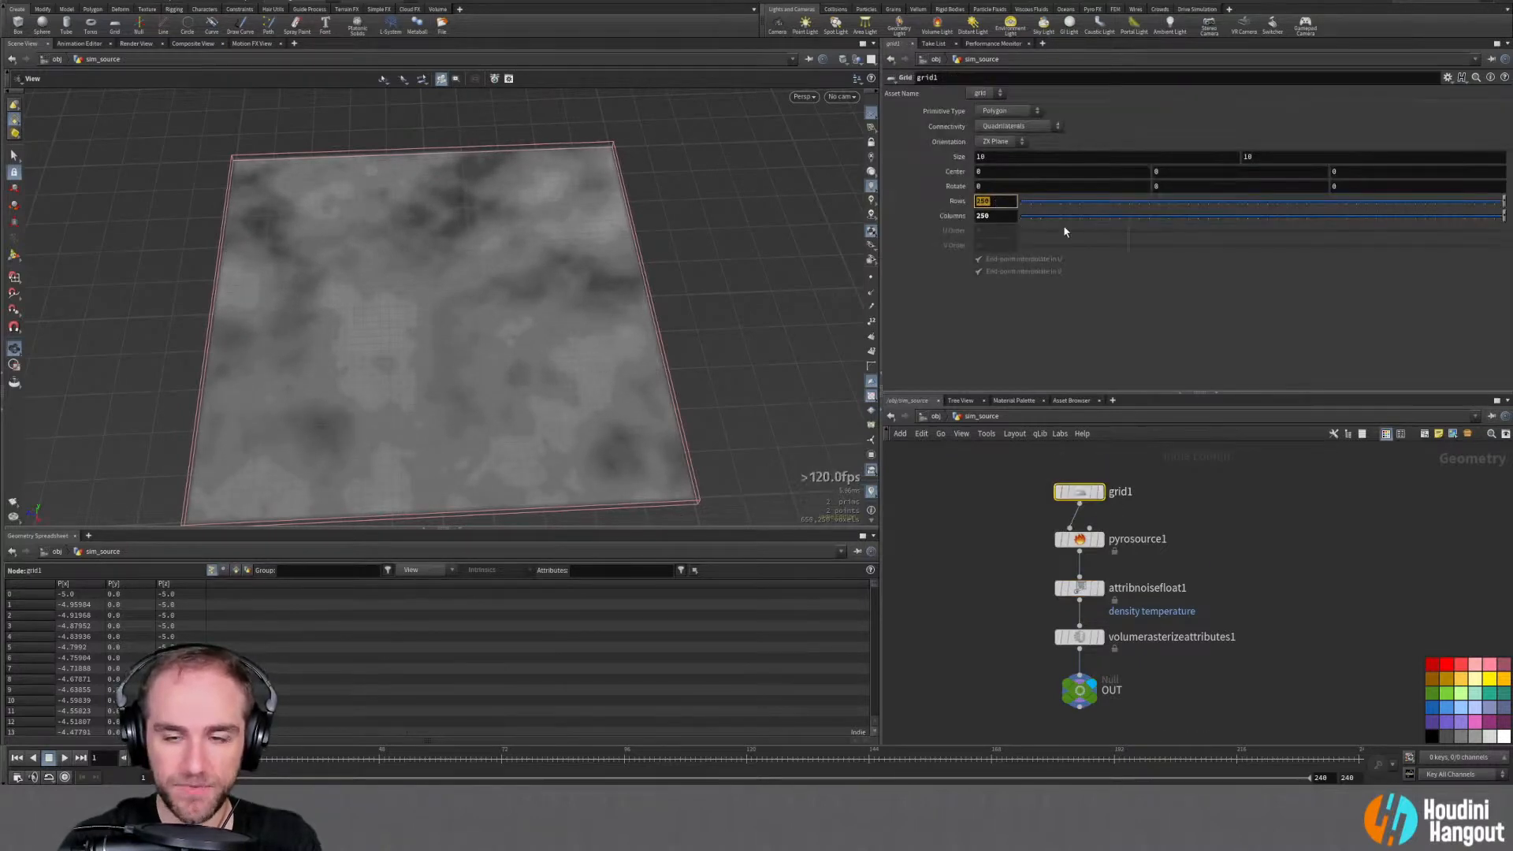
type("1000")
key("Tab")
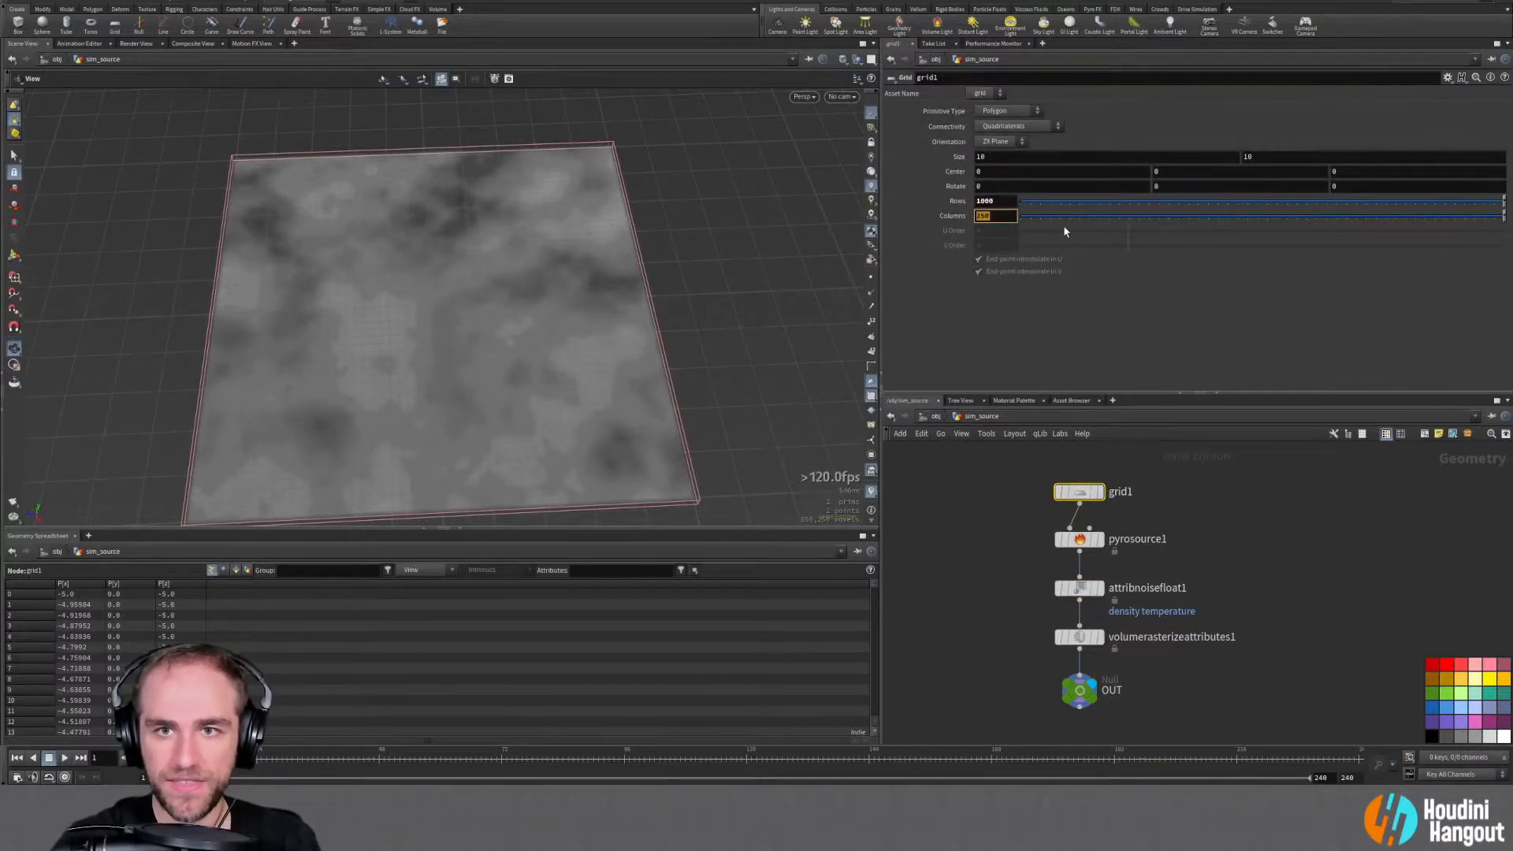
type("1000")
key("Return")
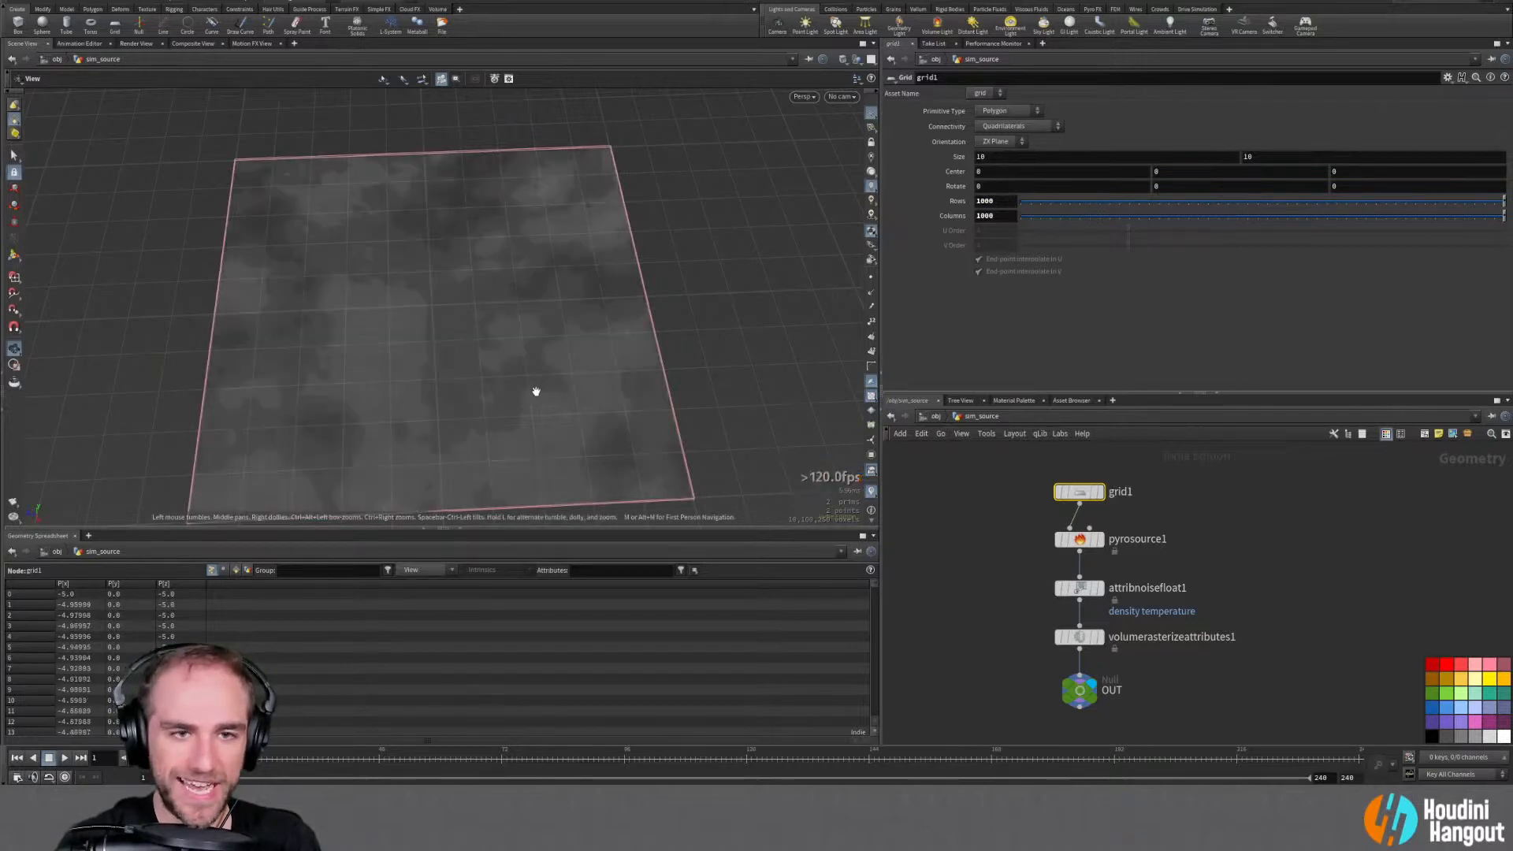
Display the Attribute Noise node with its density attribute visualized, and inspect the noise pattern on the grid
left_click_drag(475, 375, 394, 368)
scroll(520, 338, "up", 5)
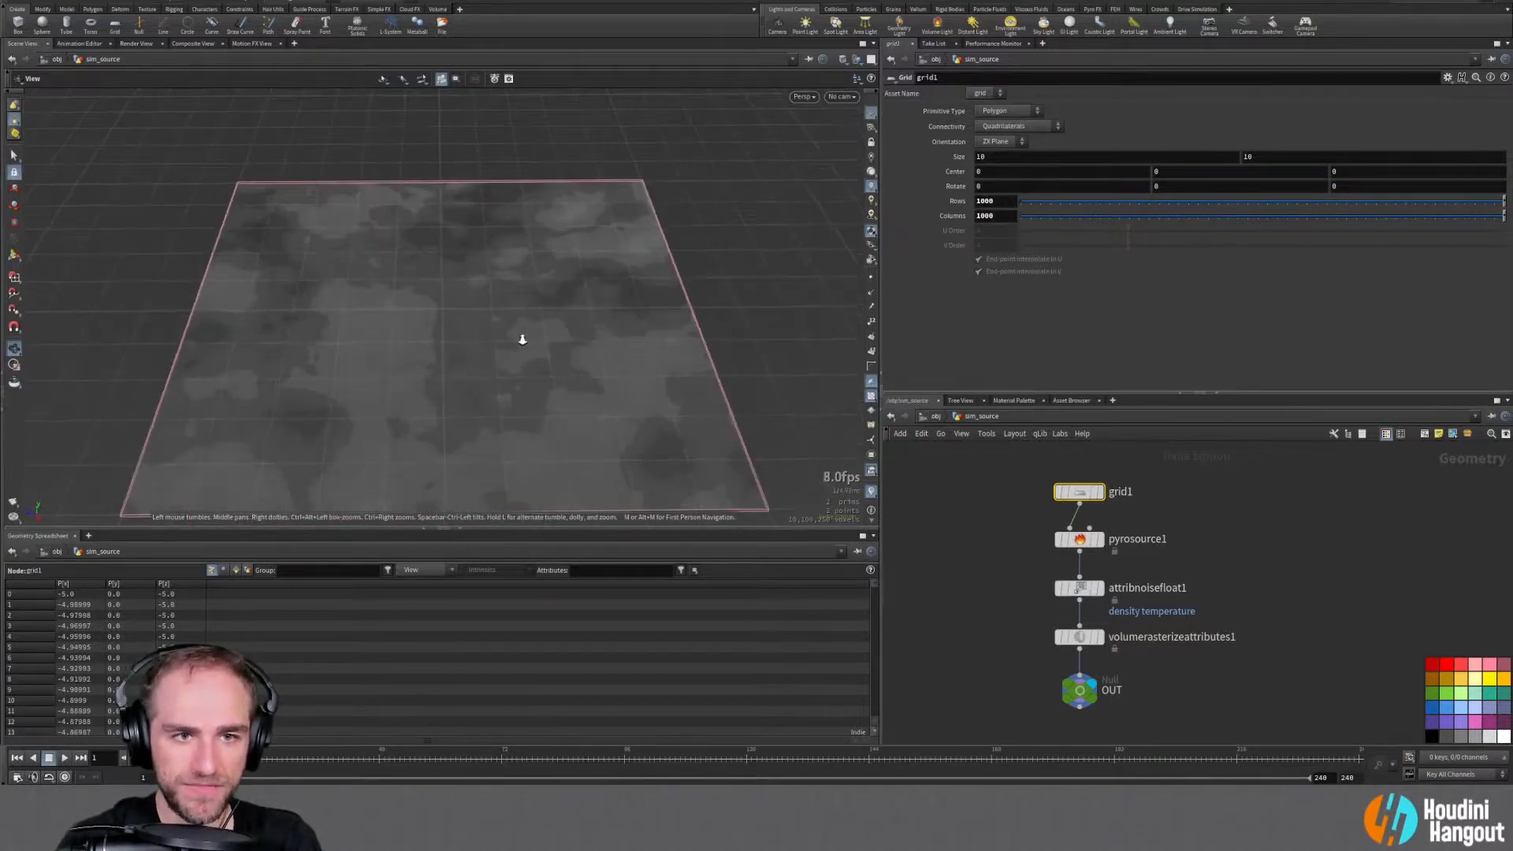
scroll(411, 359, "up", 3)
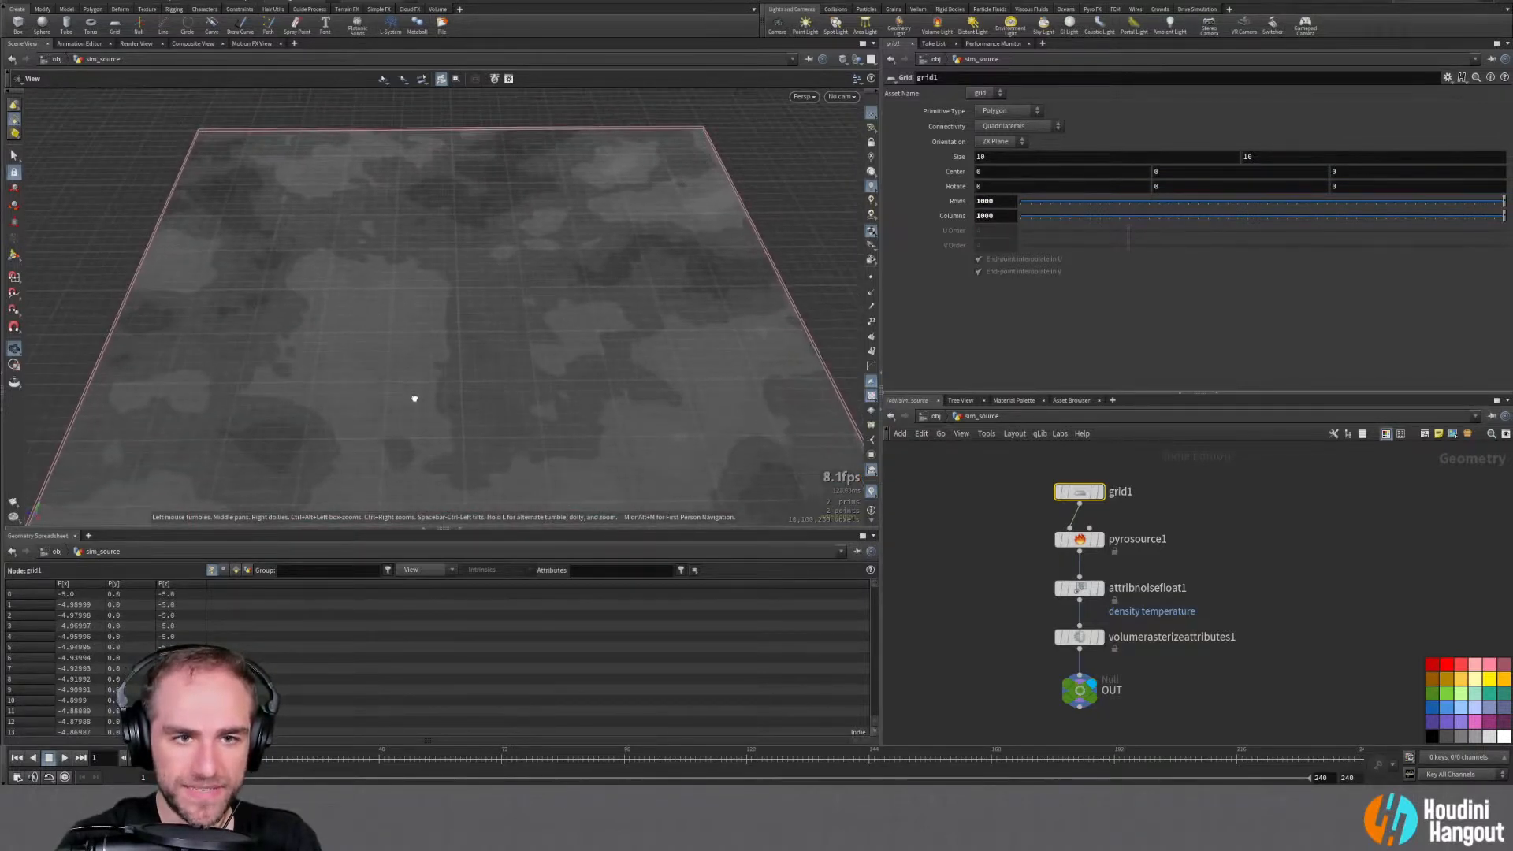
left_click(1101, 592)
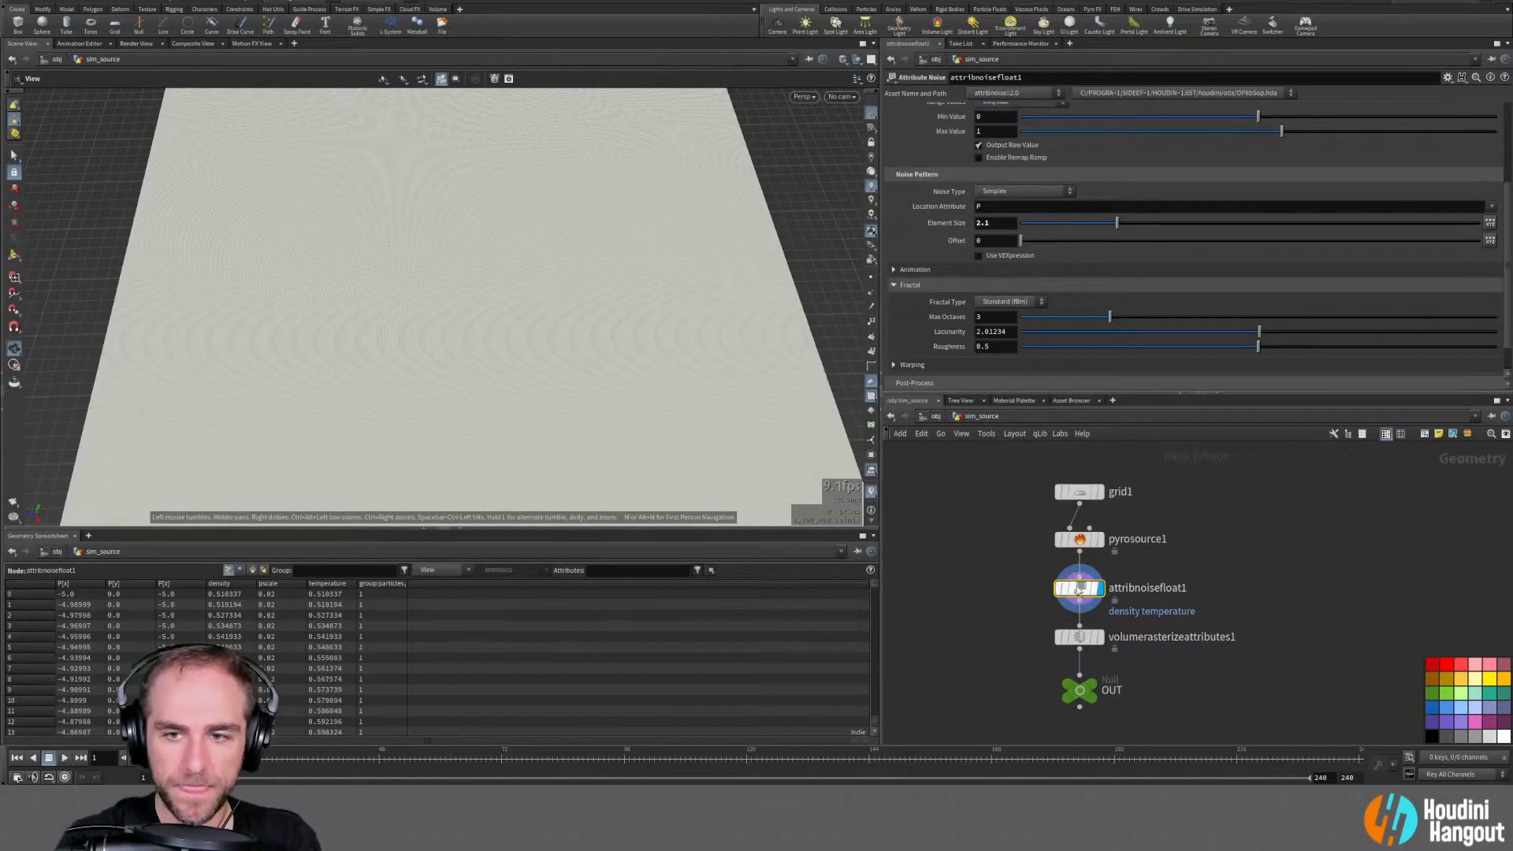
left_click(1043, 590)
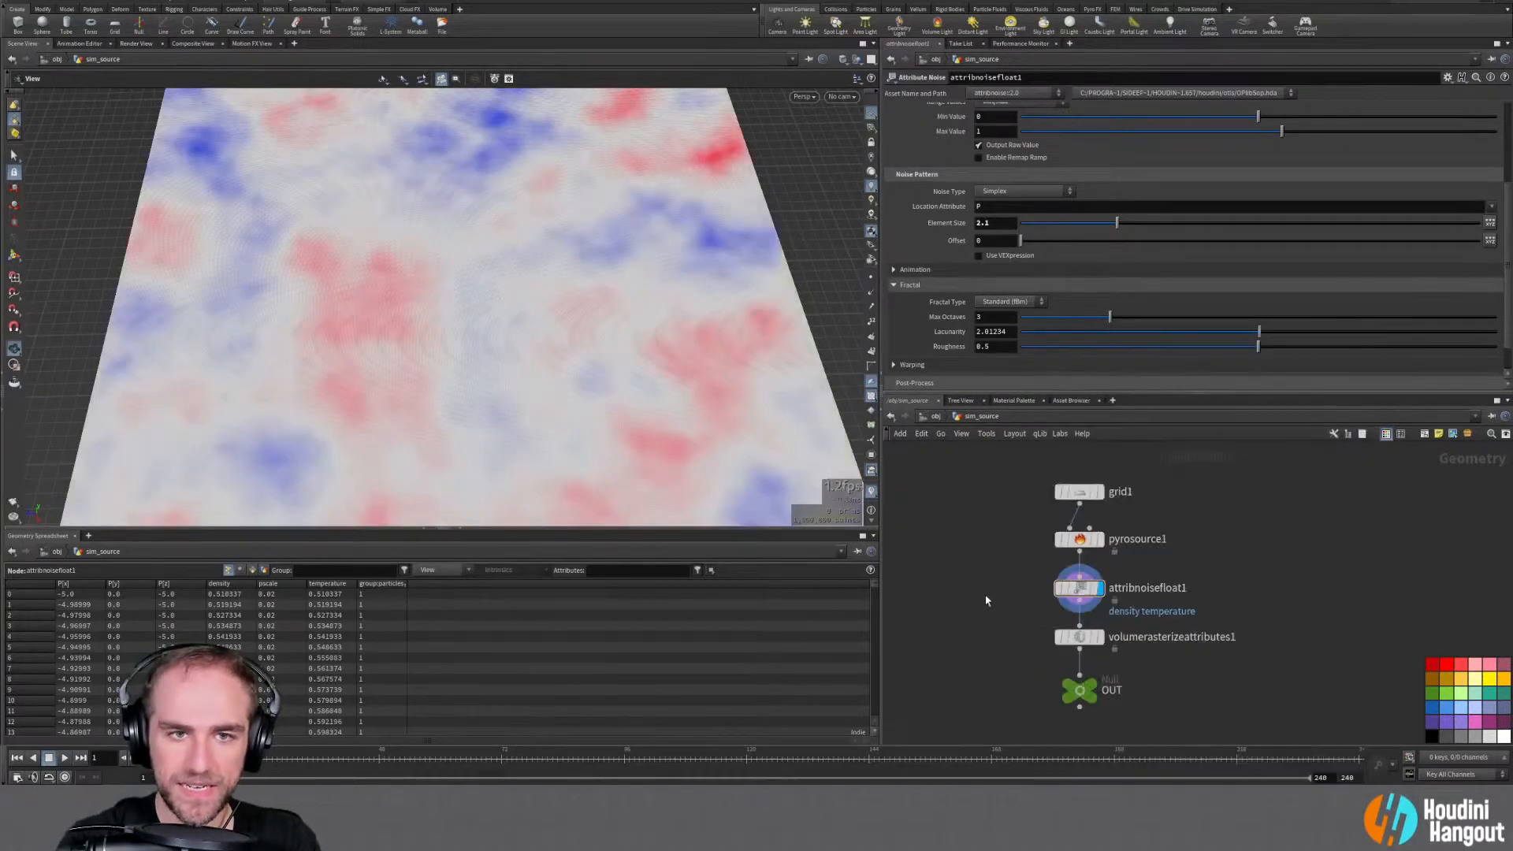
scroll(519, 350, "up", 2)
left_click_drag(519, 350, 507, 402)
right_click_drag(507, 402, 503, 323)
left_click_drag(503, 323, 512, 339)
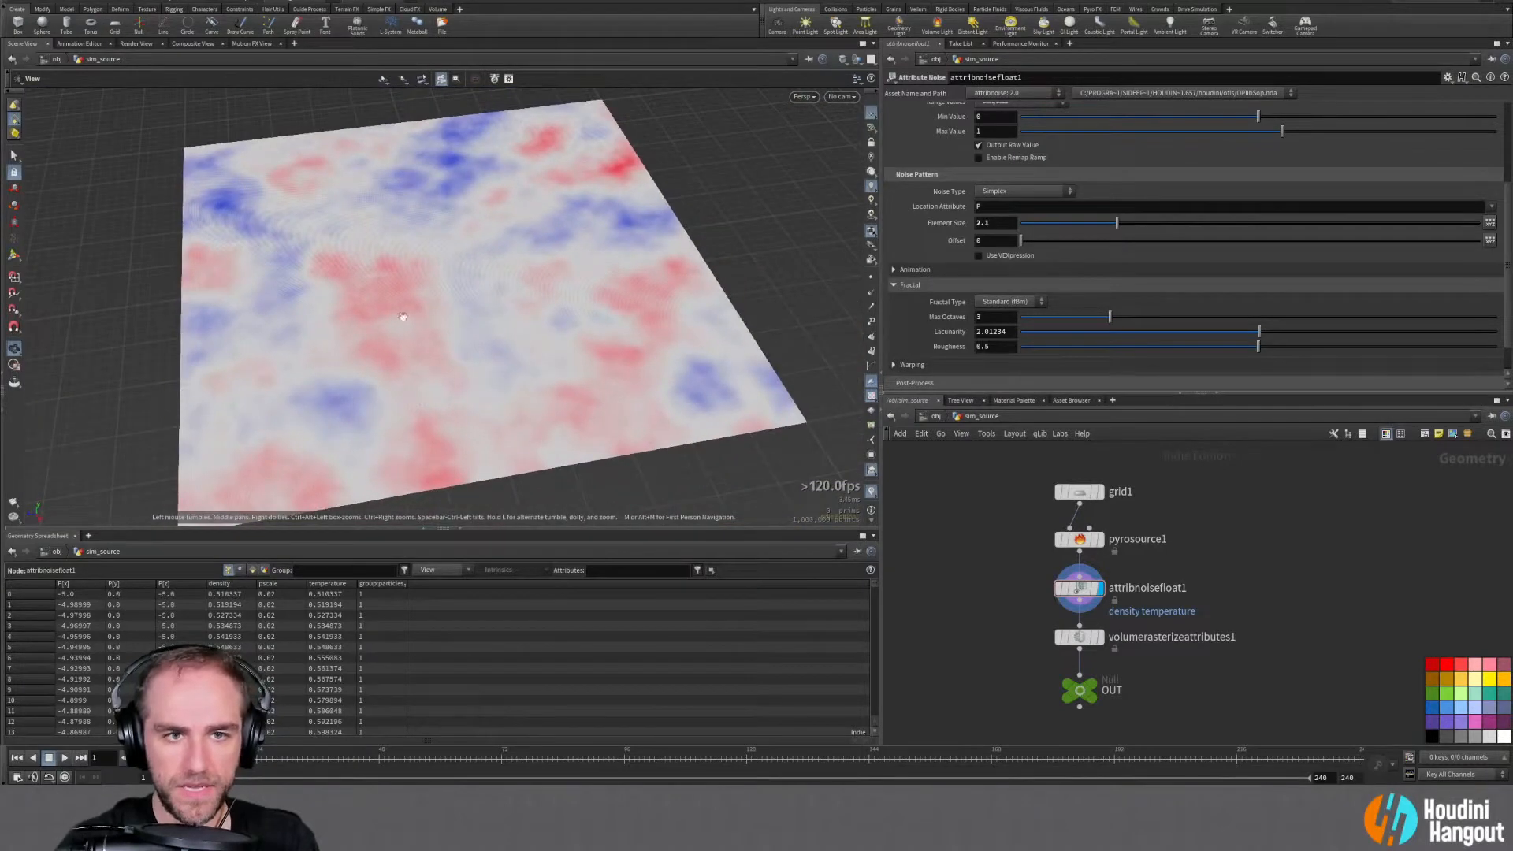
Edit the density visualizer to use a Min and Max range of 0 to 1 and the Infra-Red colour ramp
left_click(871, 490)
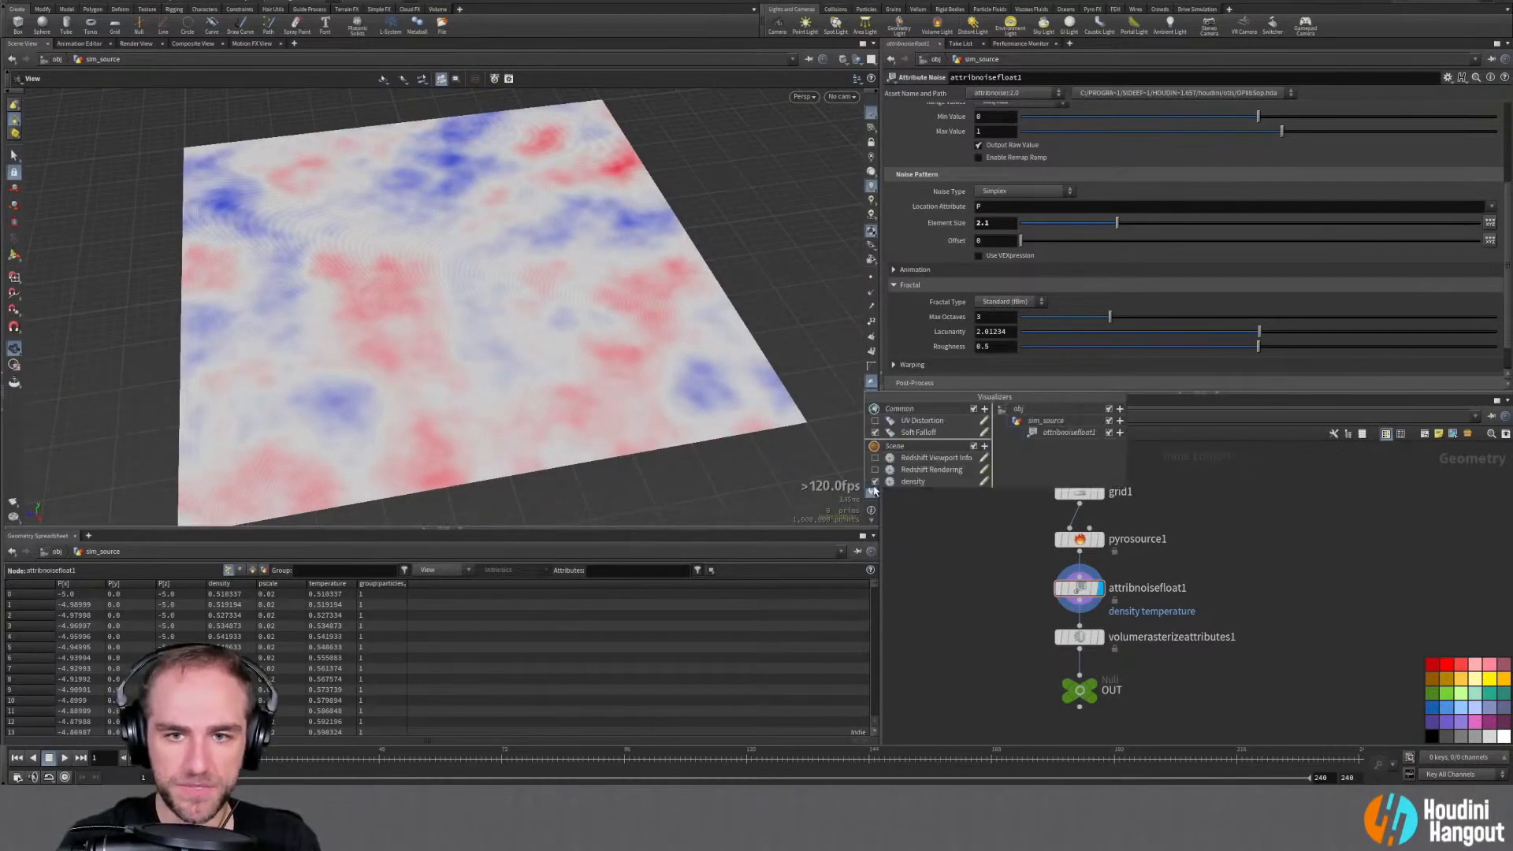
left_click(983, 482)
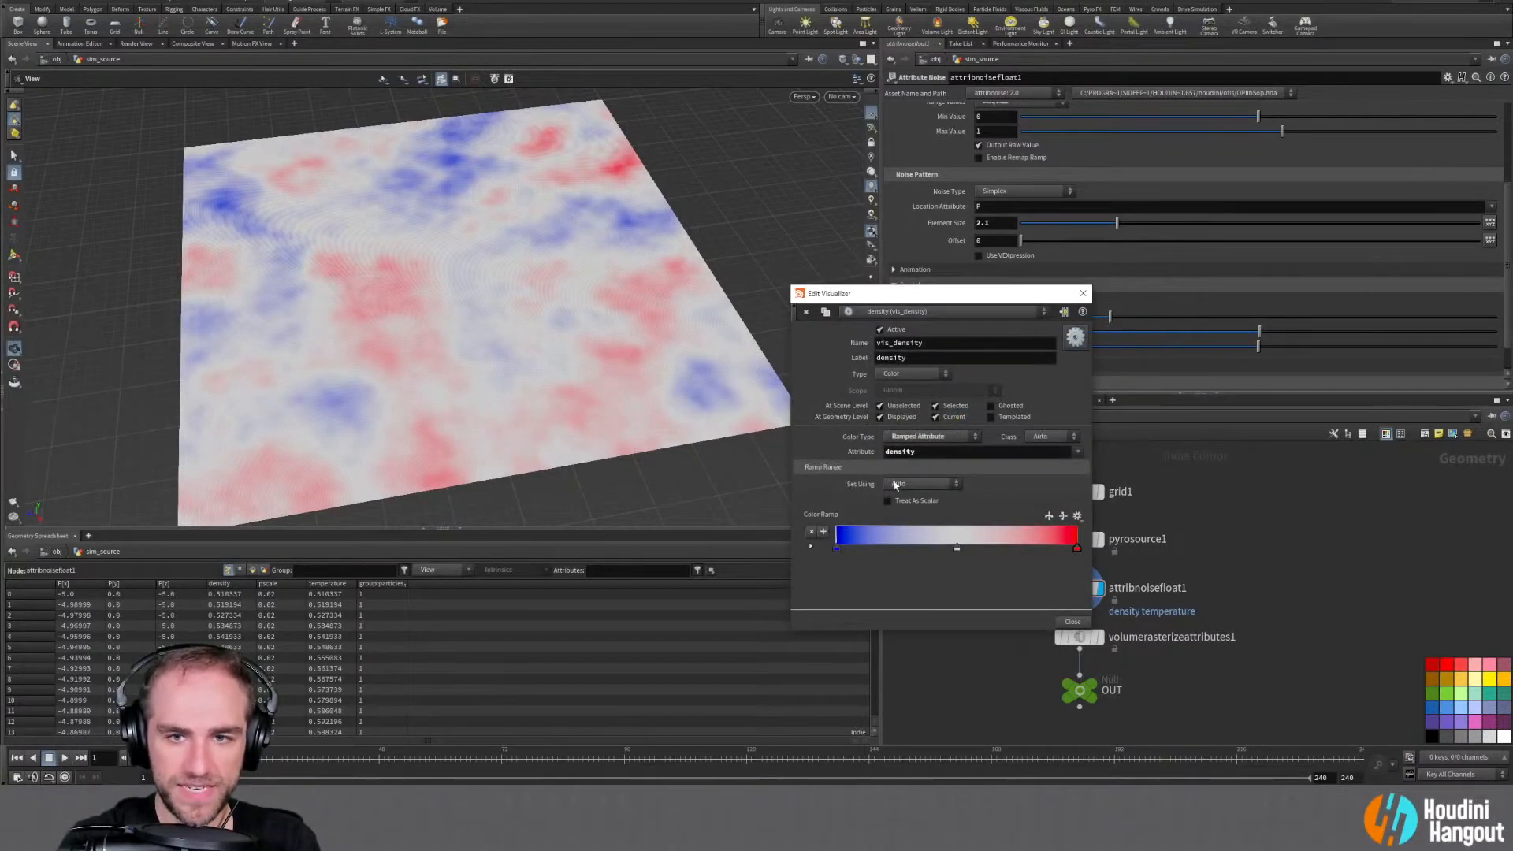
left_click(895, 484)
left_click(910, 507)
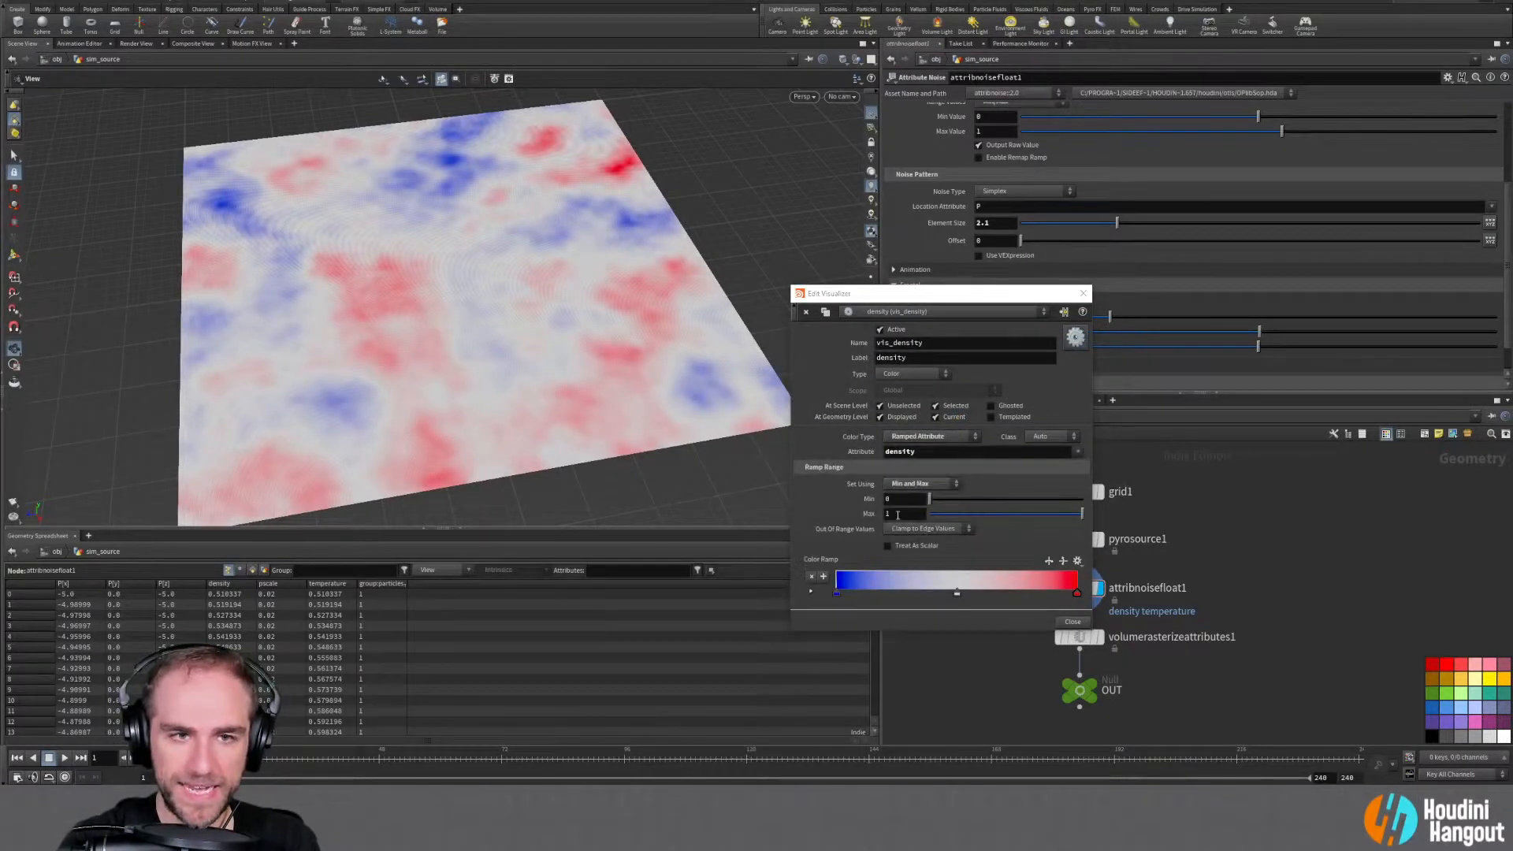
left_click(1077, 560)
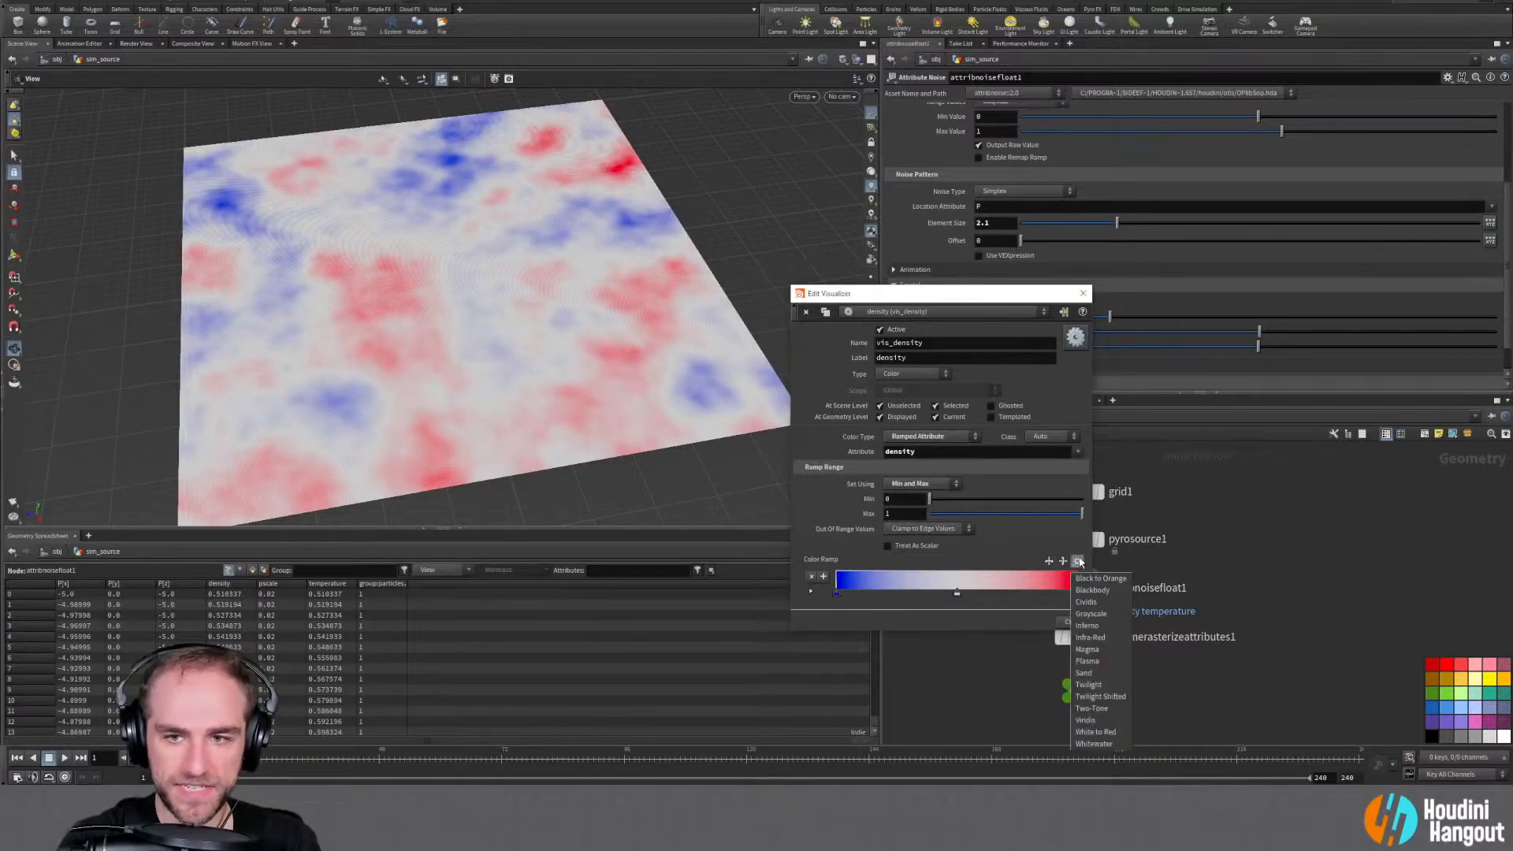
left_click(1105, 640)
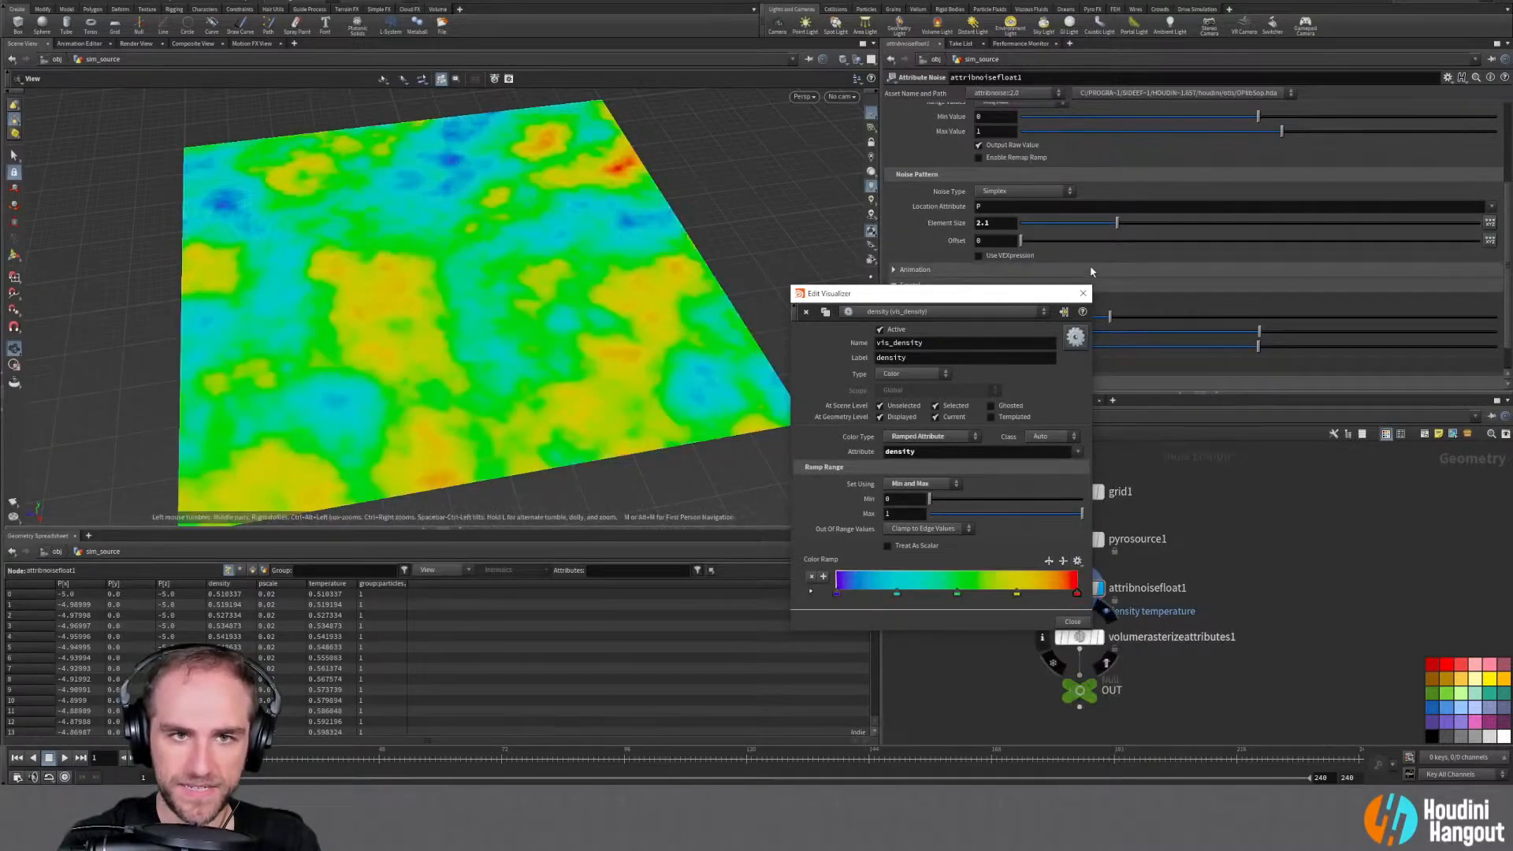
left_click(1082, 293)
left_click_drag(503, 289, 422, 311)
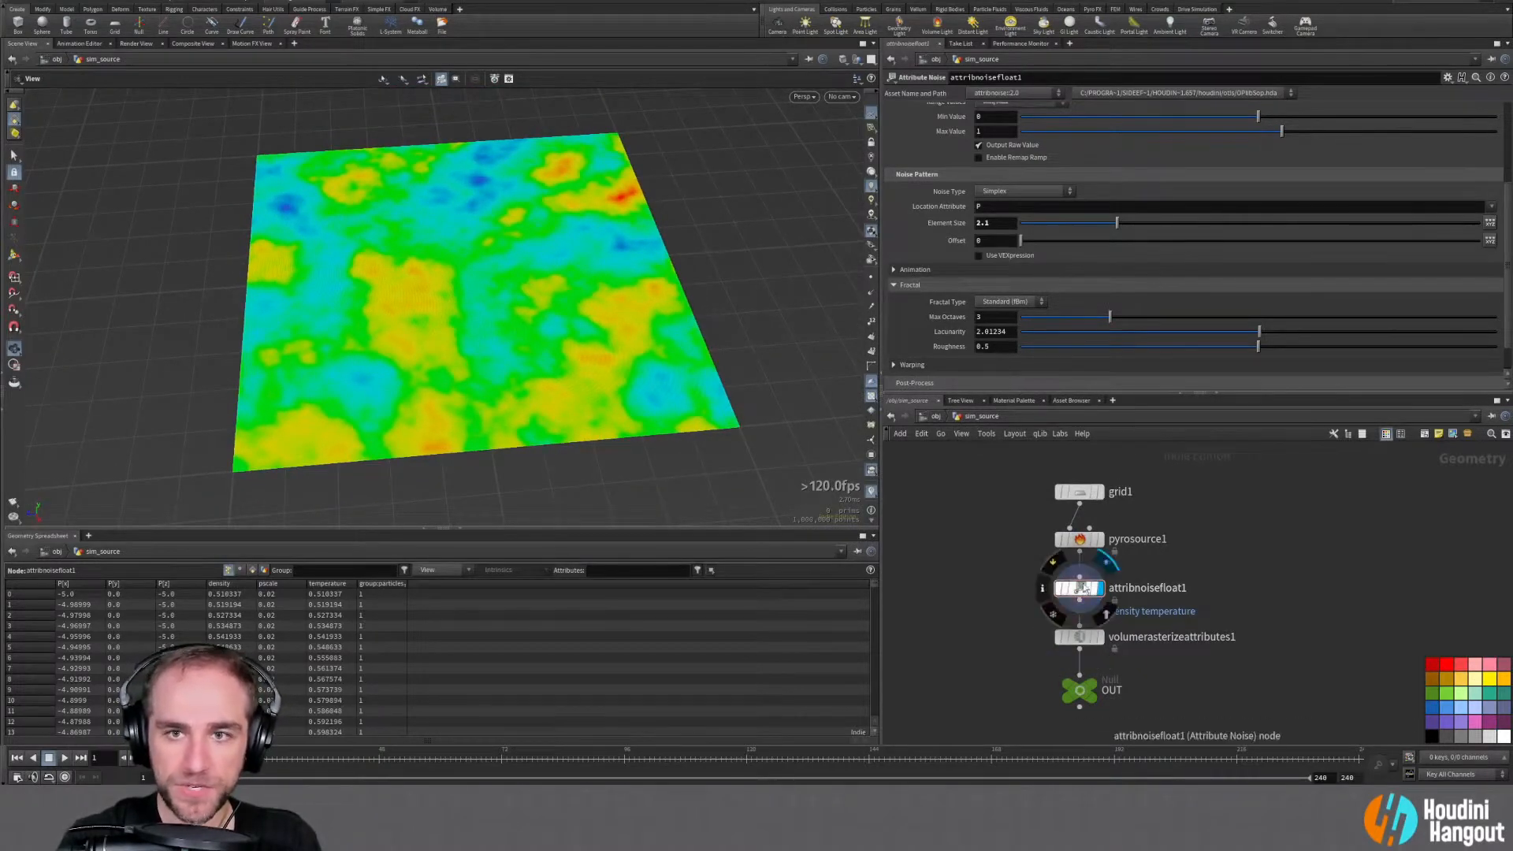
Set the noise's Element Size to 1.68, trying a Roughness of 0.687 and undoing it
mouse_move(1115, 223)
left_mouse_down()
mouse_move(1057, 222)
mouse_move(1106, 223)
left_mouse_up()
left_click_drag(1260, 348, 1349, 357)
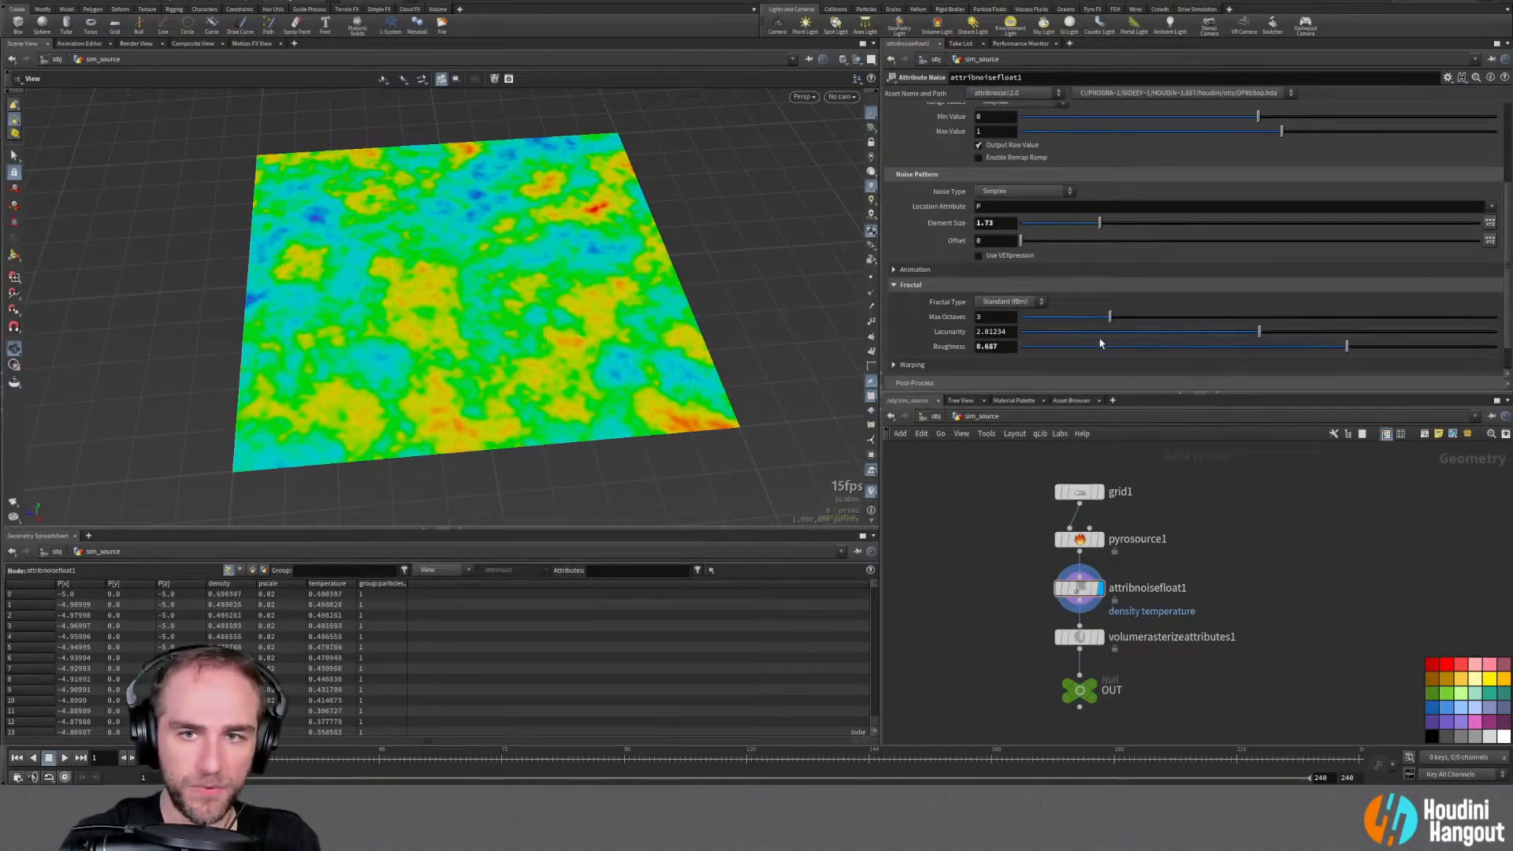
key("ctrl+z")
mouse_move(1111, 318)
left_mouse_down()
mouse_move(1042, 317)
mouse_move(1279, 326)
mouse_move(1110, 318)
left_mouse_up()
left_click_drag(1109, 226, 1105, 225)
scroll(569, 302, "up", 4)
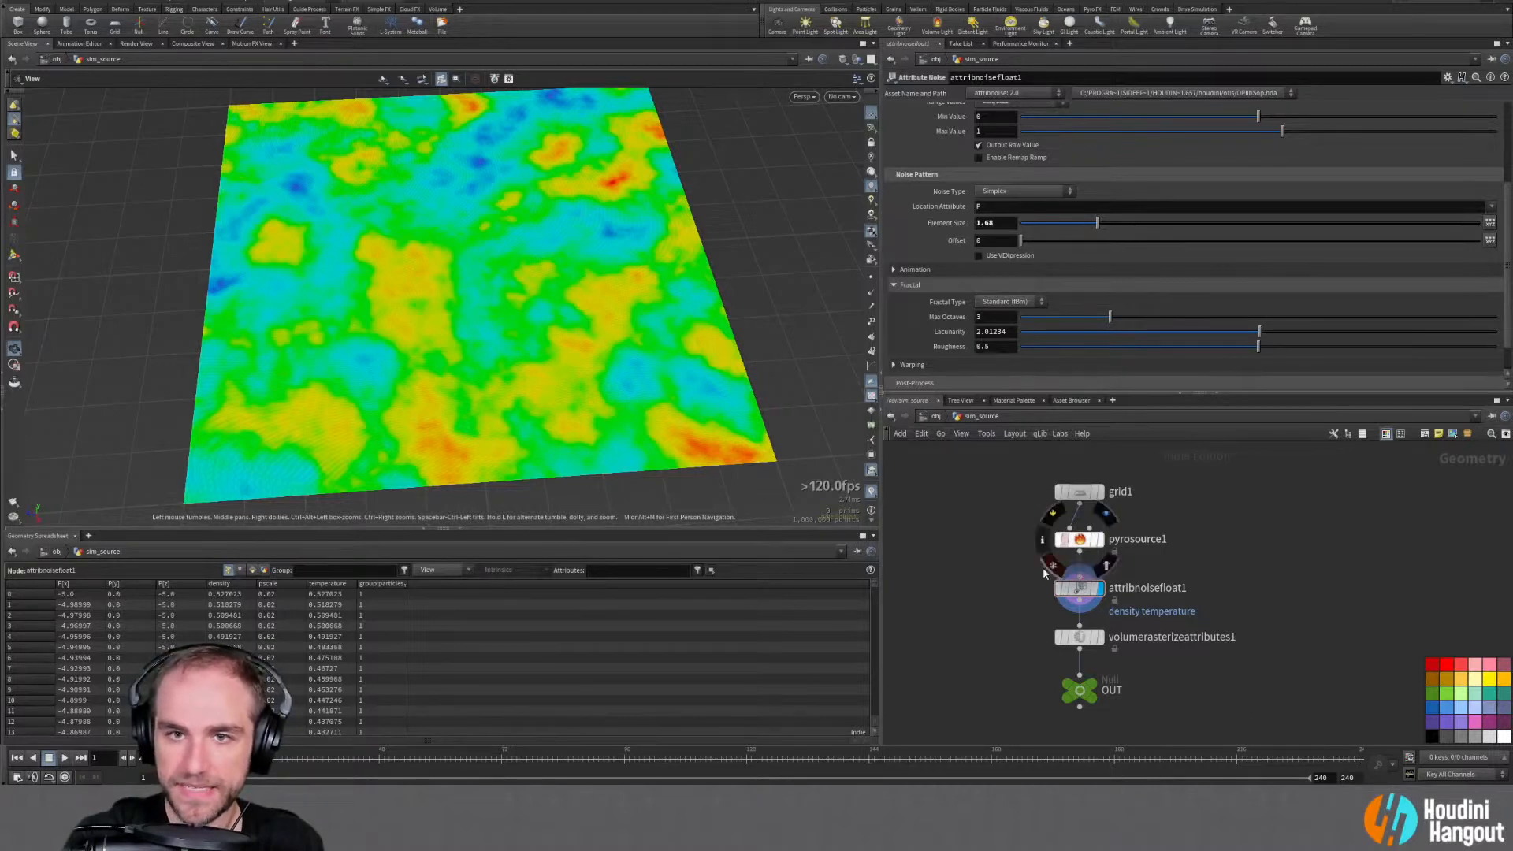
Enable the Attribute Noise node's Remap Ramp, enlarge its graph, and show its point controls
scroll(922, 249, "up", 3)
scroll(922, 249, "up", 1)
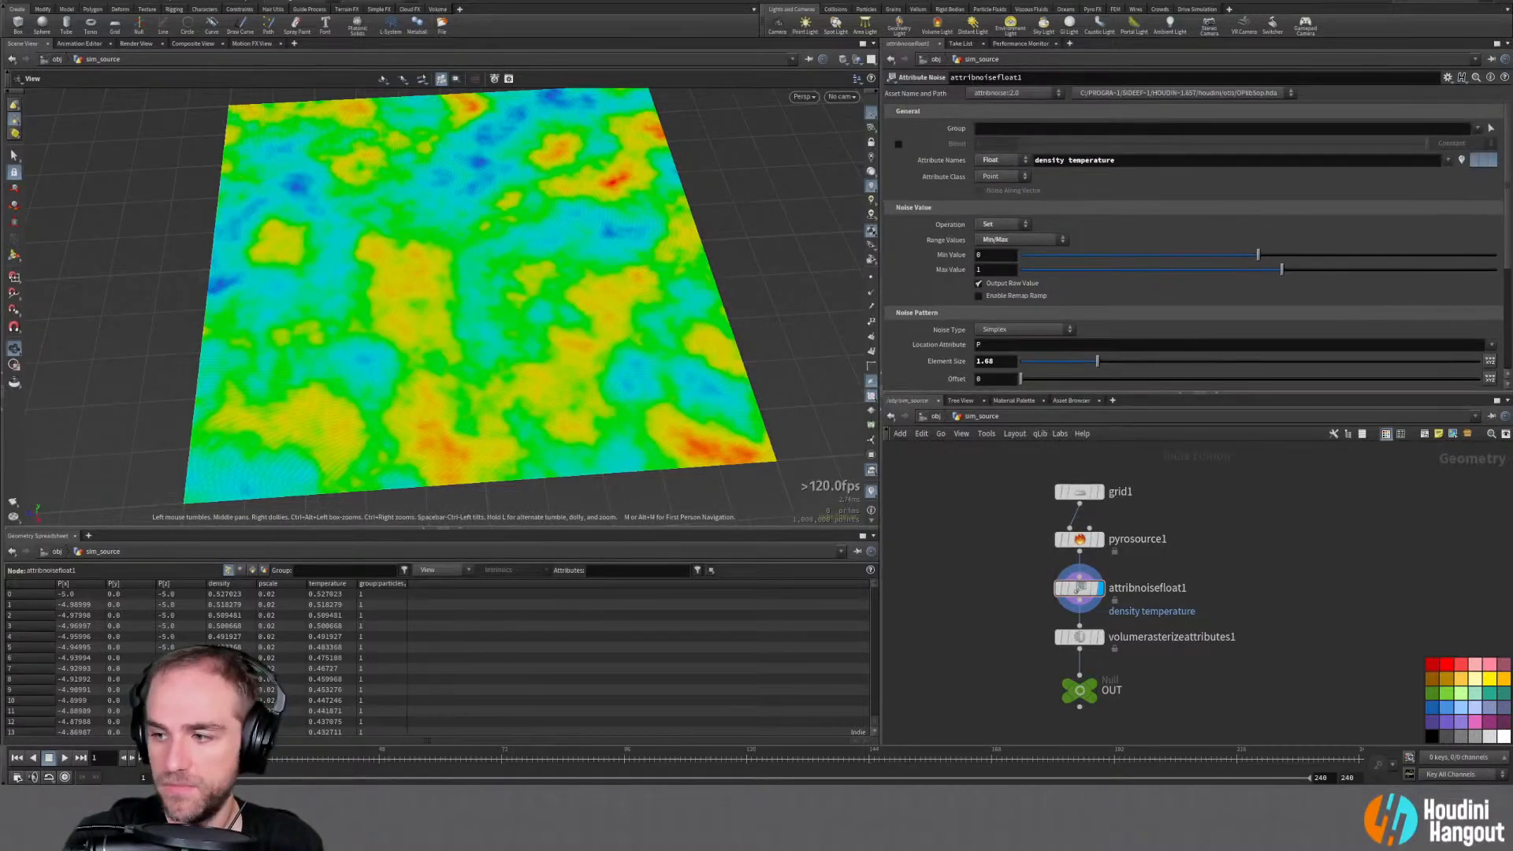
left_click(978, 296)
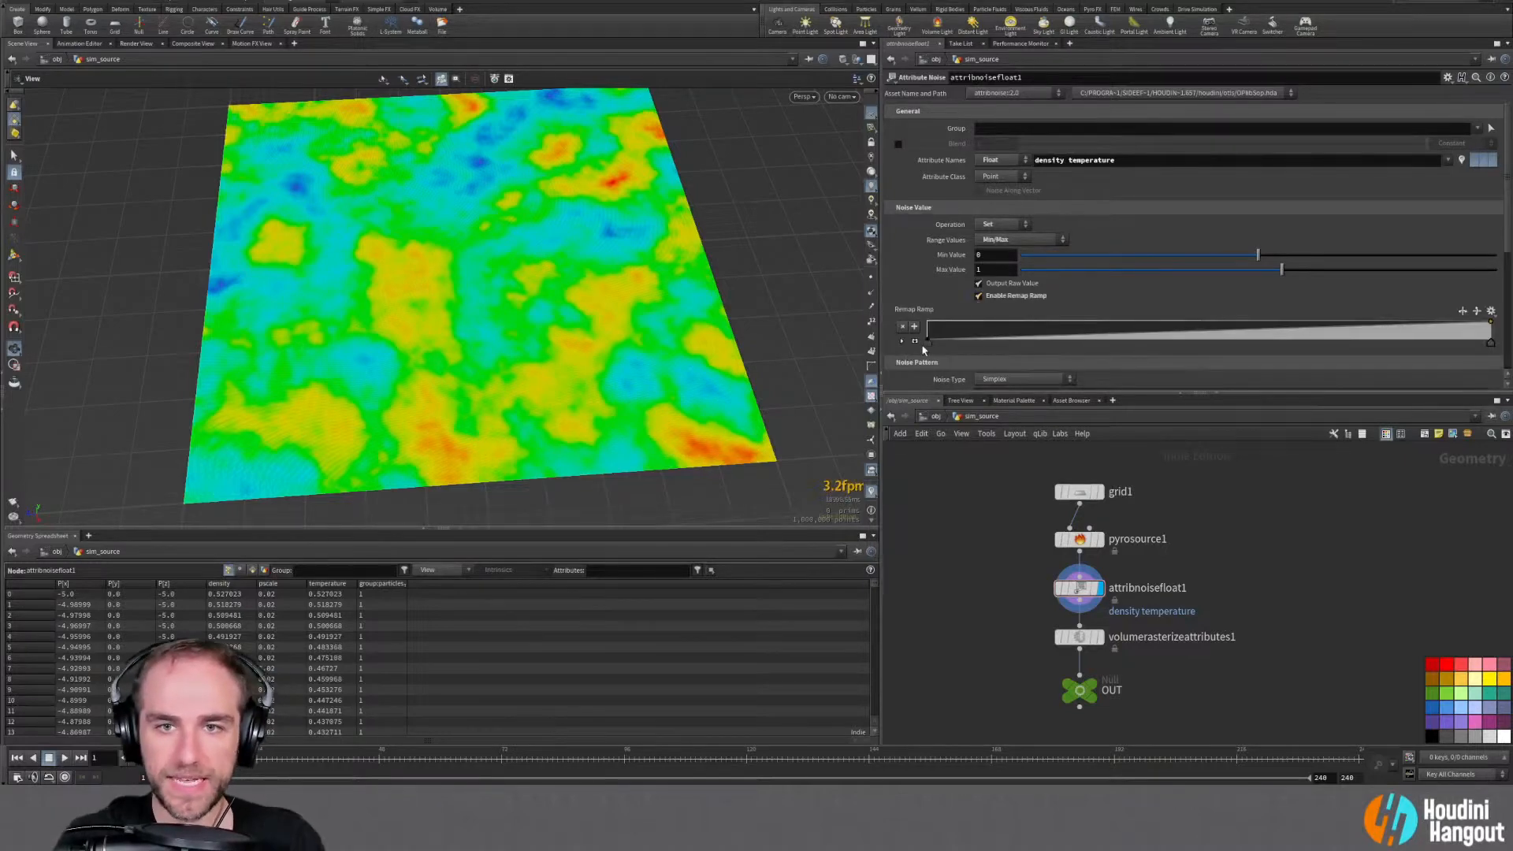
left_click(914, 340)
scroll(918, 311, "down", 2)
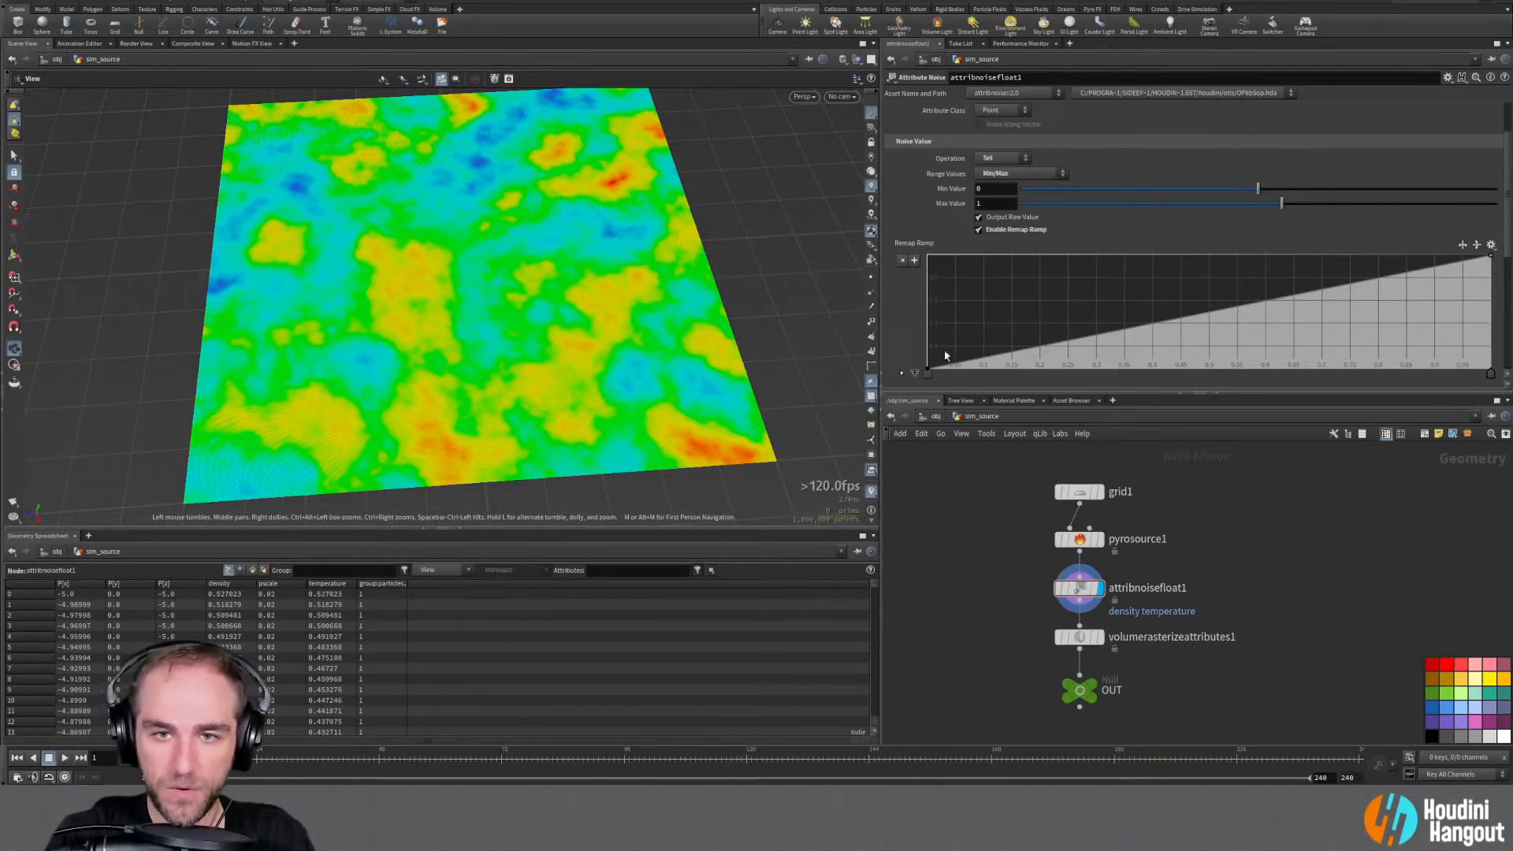
scroll(910, 335, "down", 1)
left_click(901, 339)
Set the interpolation of the Remap Ramp's points to Monotone Cubic
scroll(906, 323, "down", 1)
left_click(927, 298)
left_click(1490, 298)
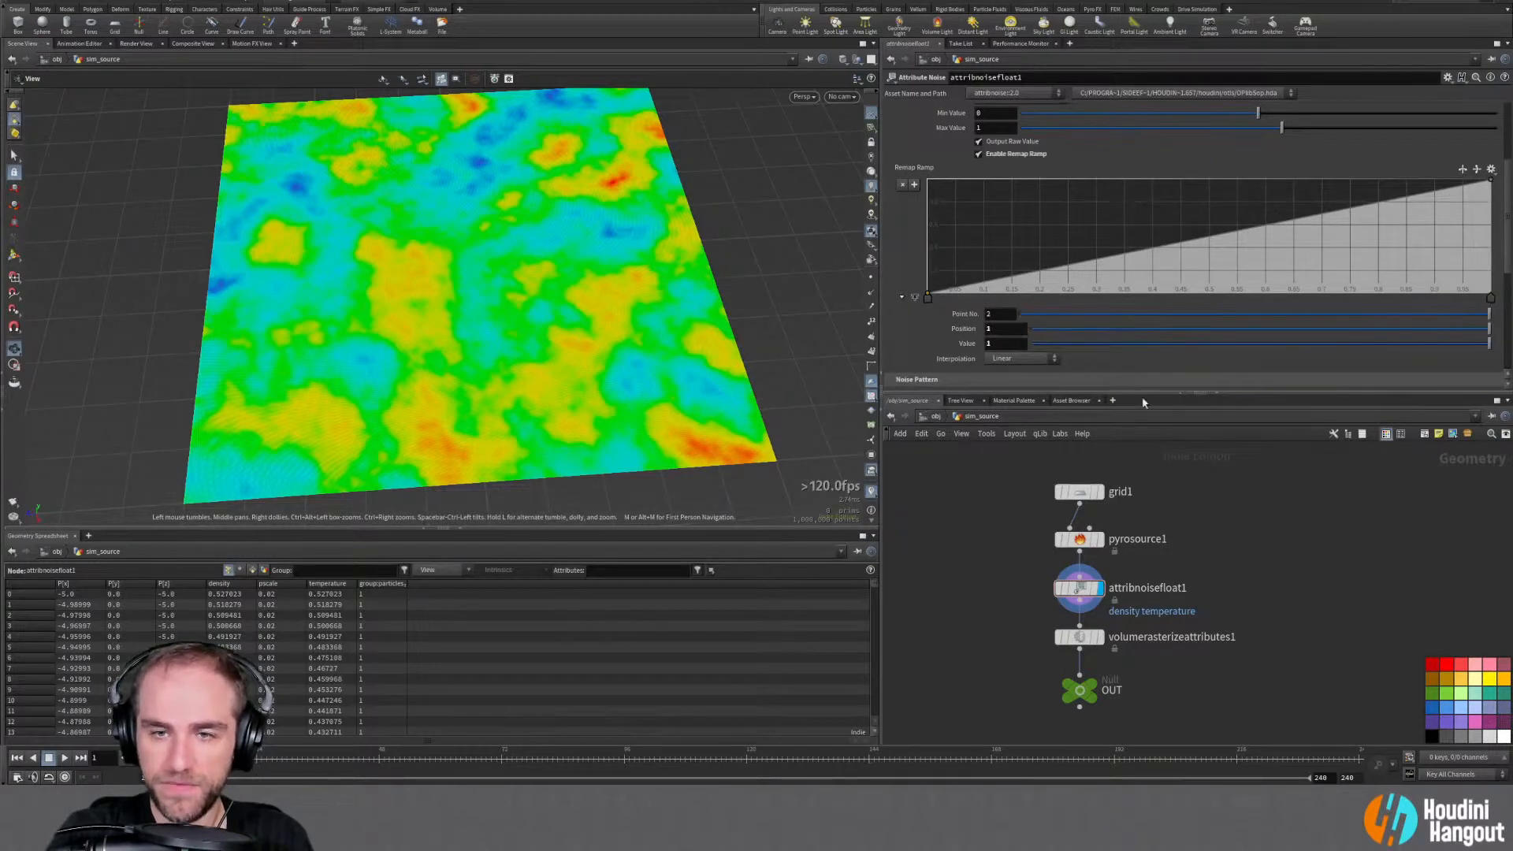
left_click(1023, 360)
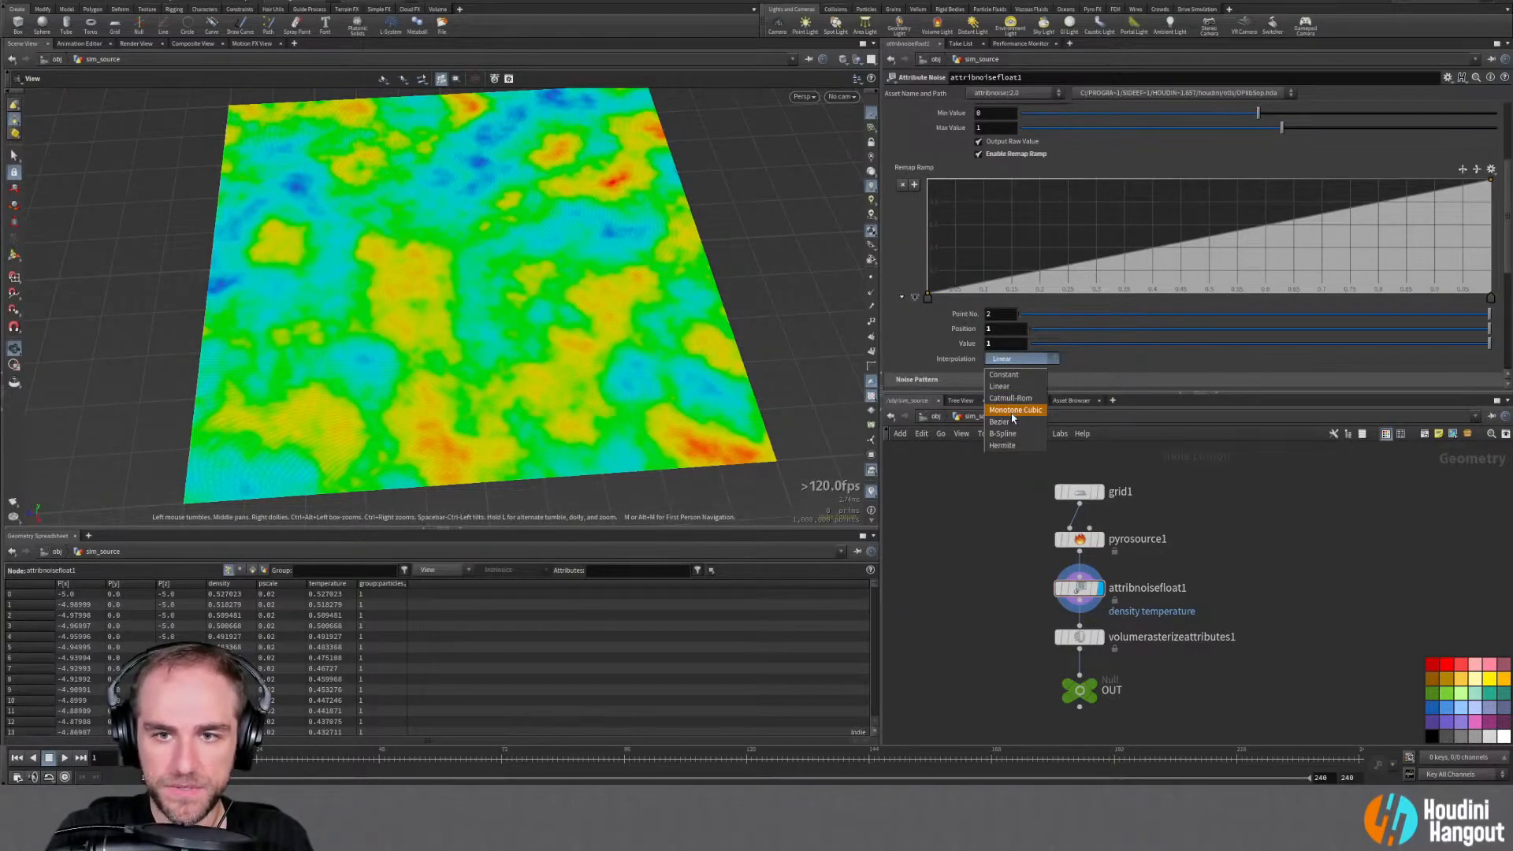
left_click(1014, 411)
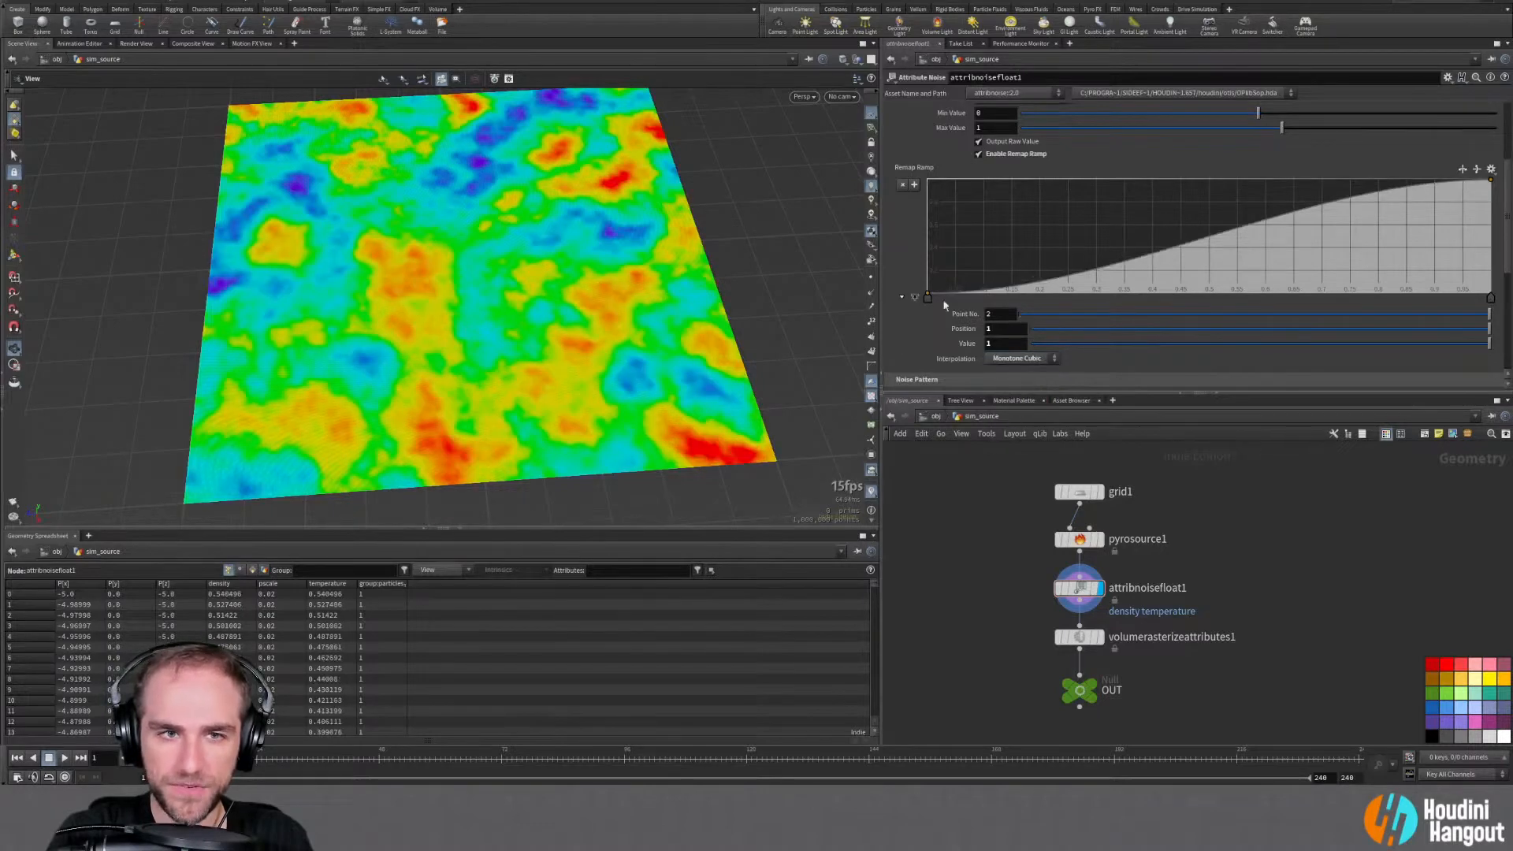
Move the Remap Ramp's start point to position about 0.099 and its end point to about 0.9
left_click_drag(927, 299, 957, 301)
left_click_drag(982, 304, 988, 303)
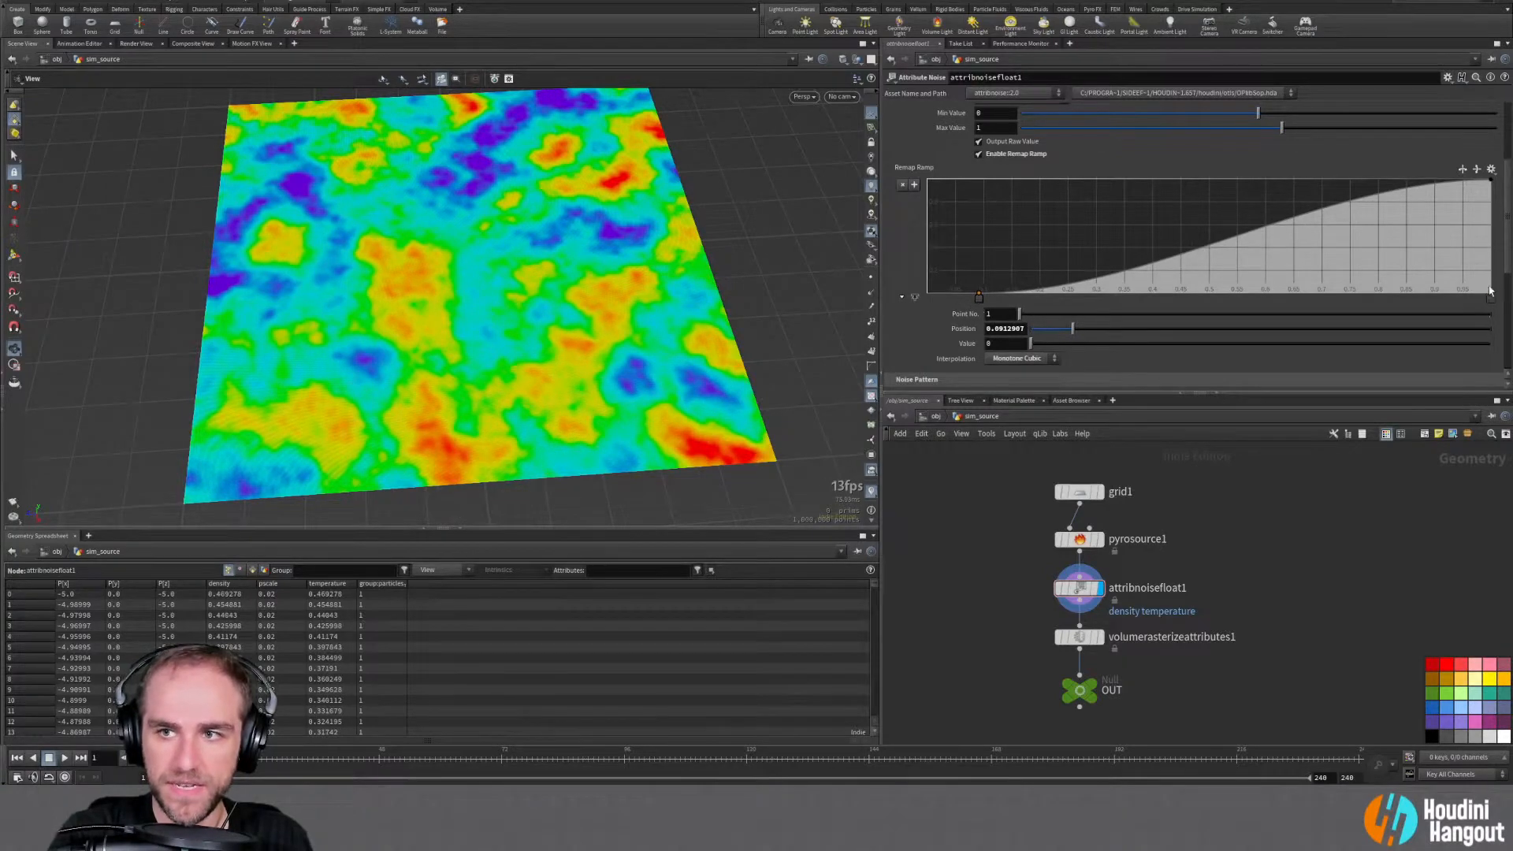
mouse_move(1489, 297)
left_mouse_down()
mouse_move(1420, 296)
mouse_move(1435, 301)
left_mouse_up()
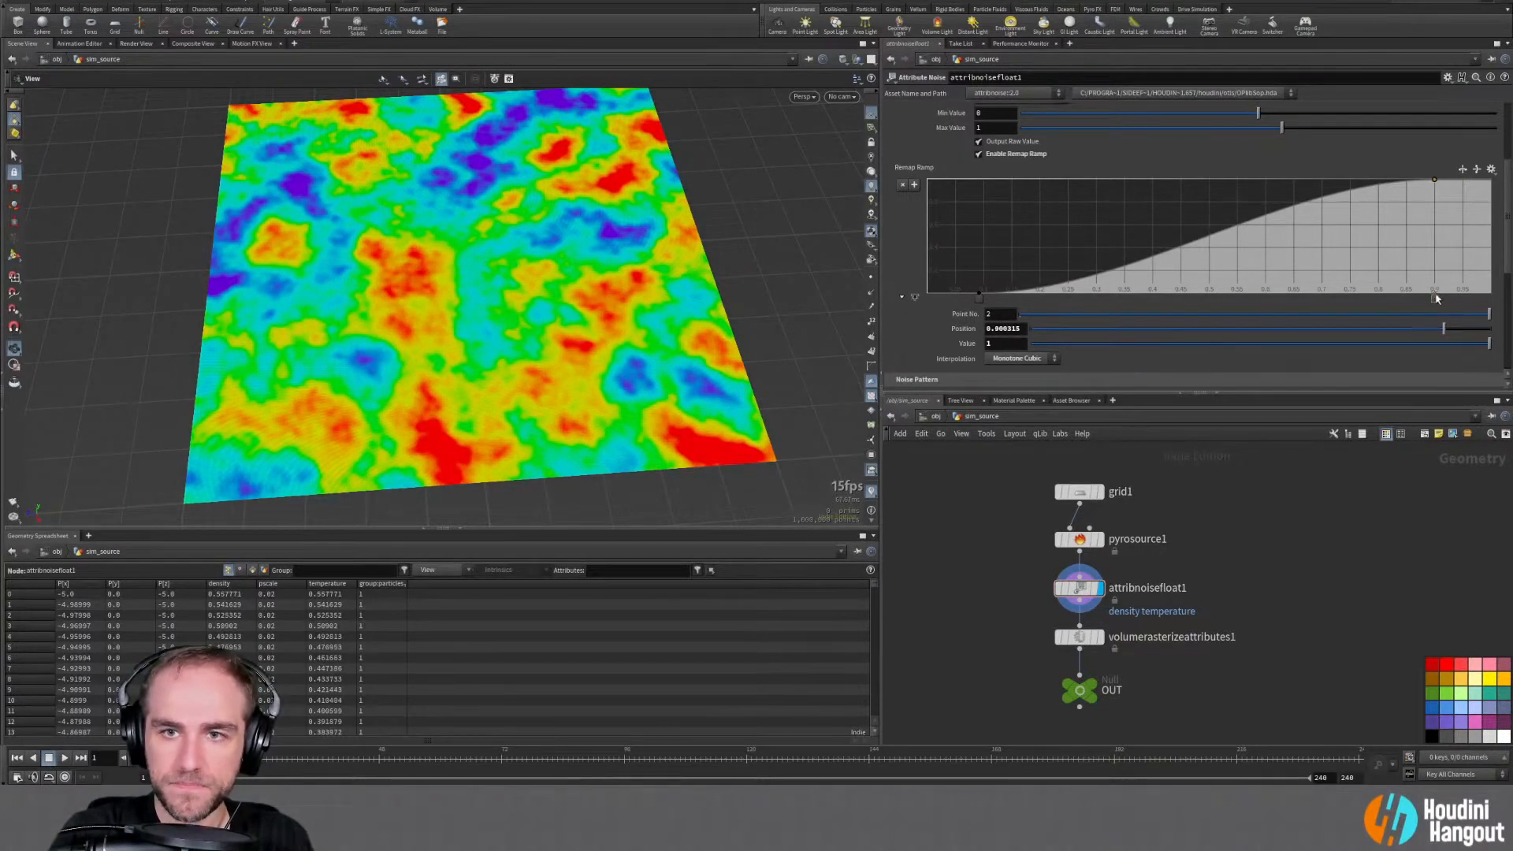
left_click_drag(978, 298, 984, 300)
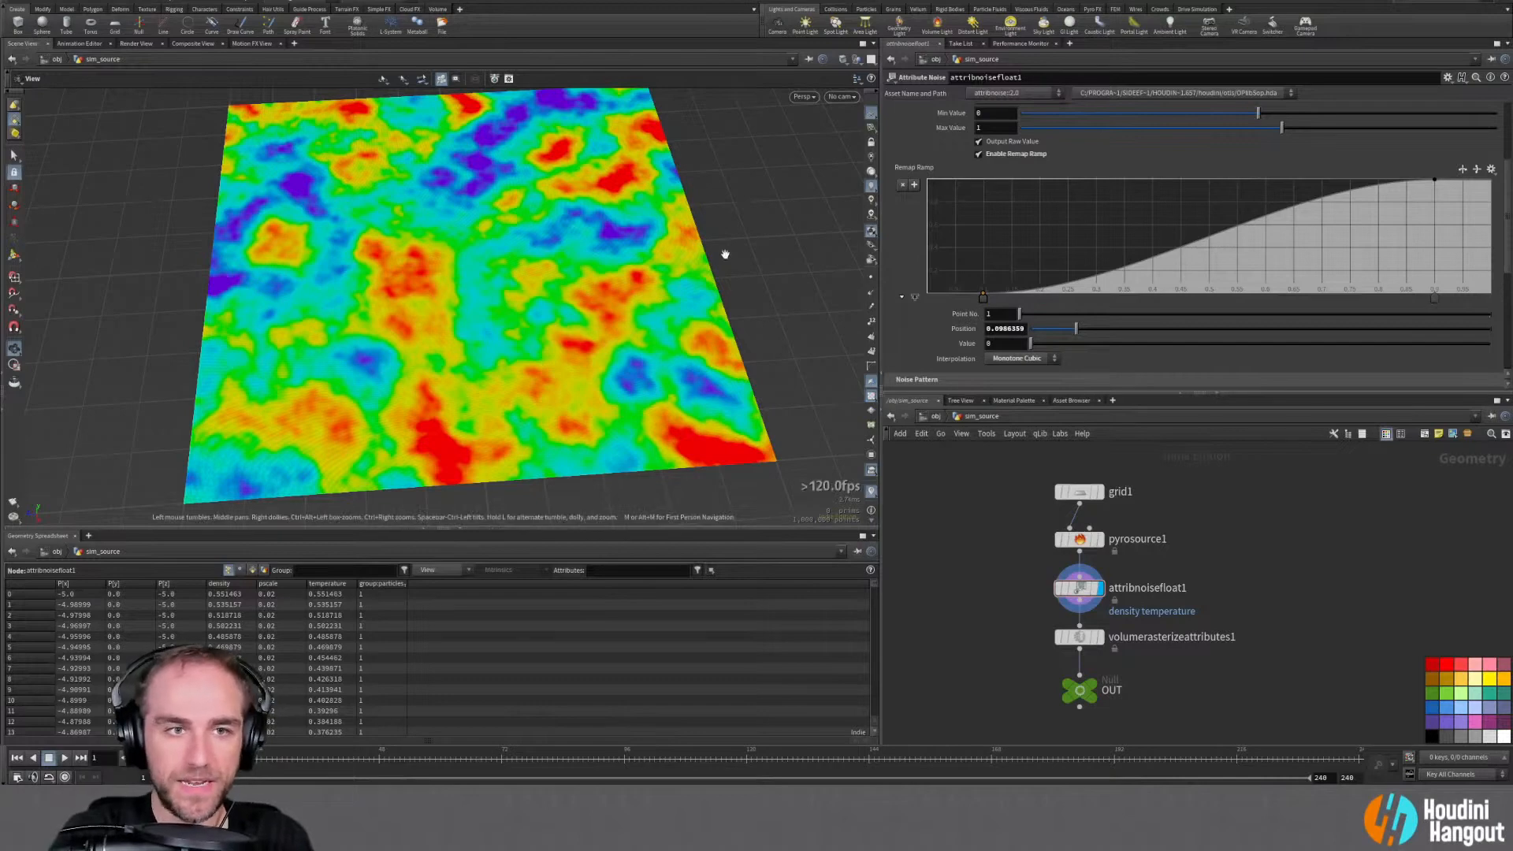
left_click_drag(395, 209, 294, 302)
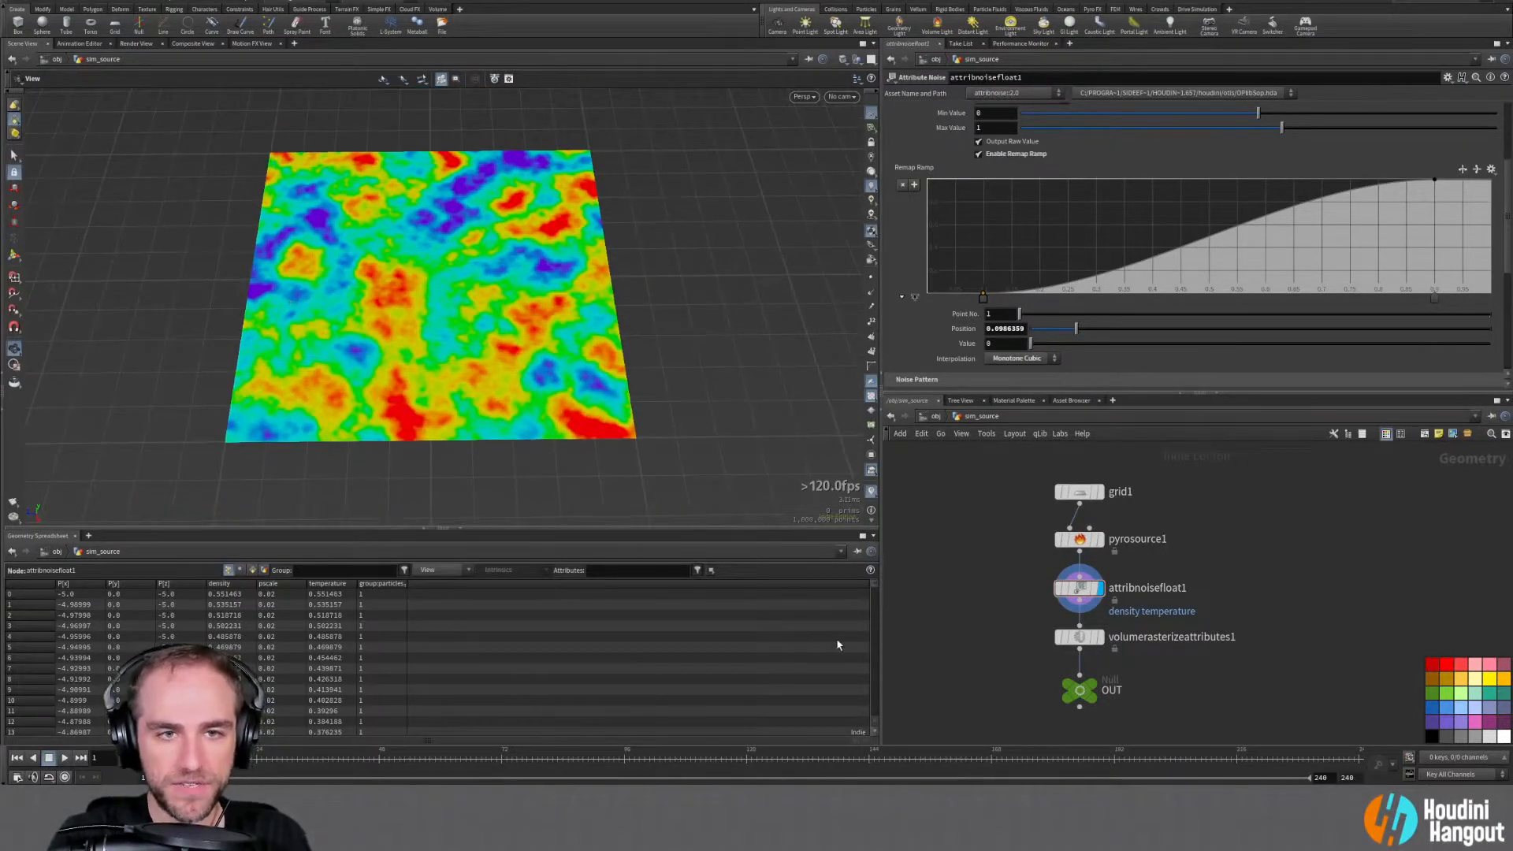
left_click(1080, 587)
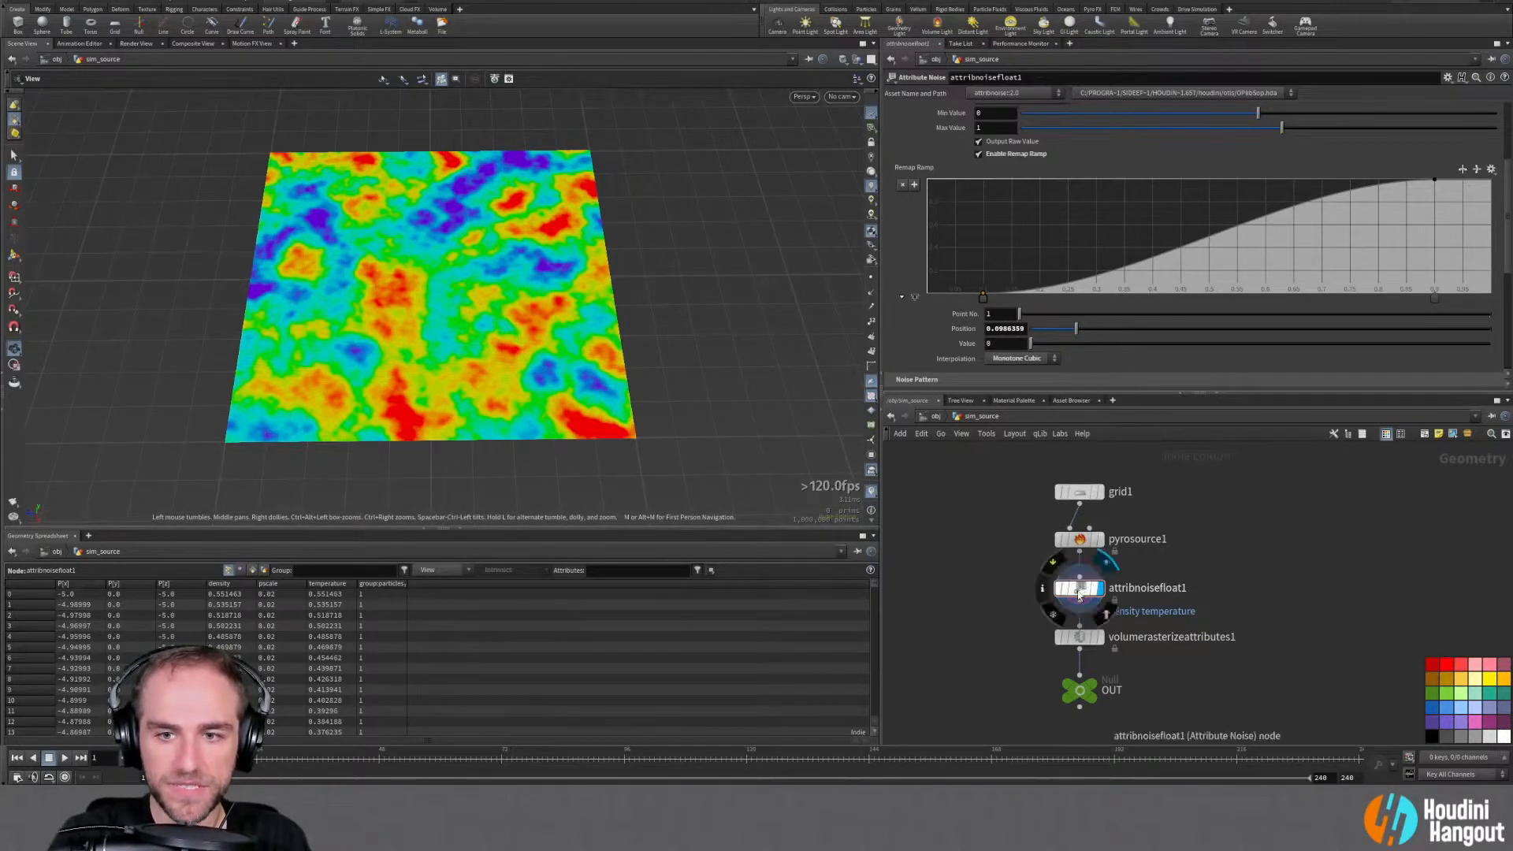
Set the Attribute Noise node's Element Size to 1.52
scroll(913, 174, "up", 2)
scroll(913, 175, "down", 4)
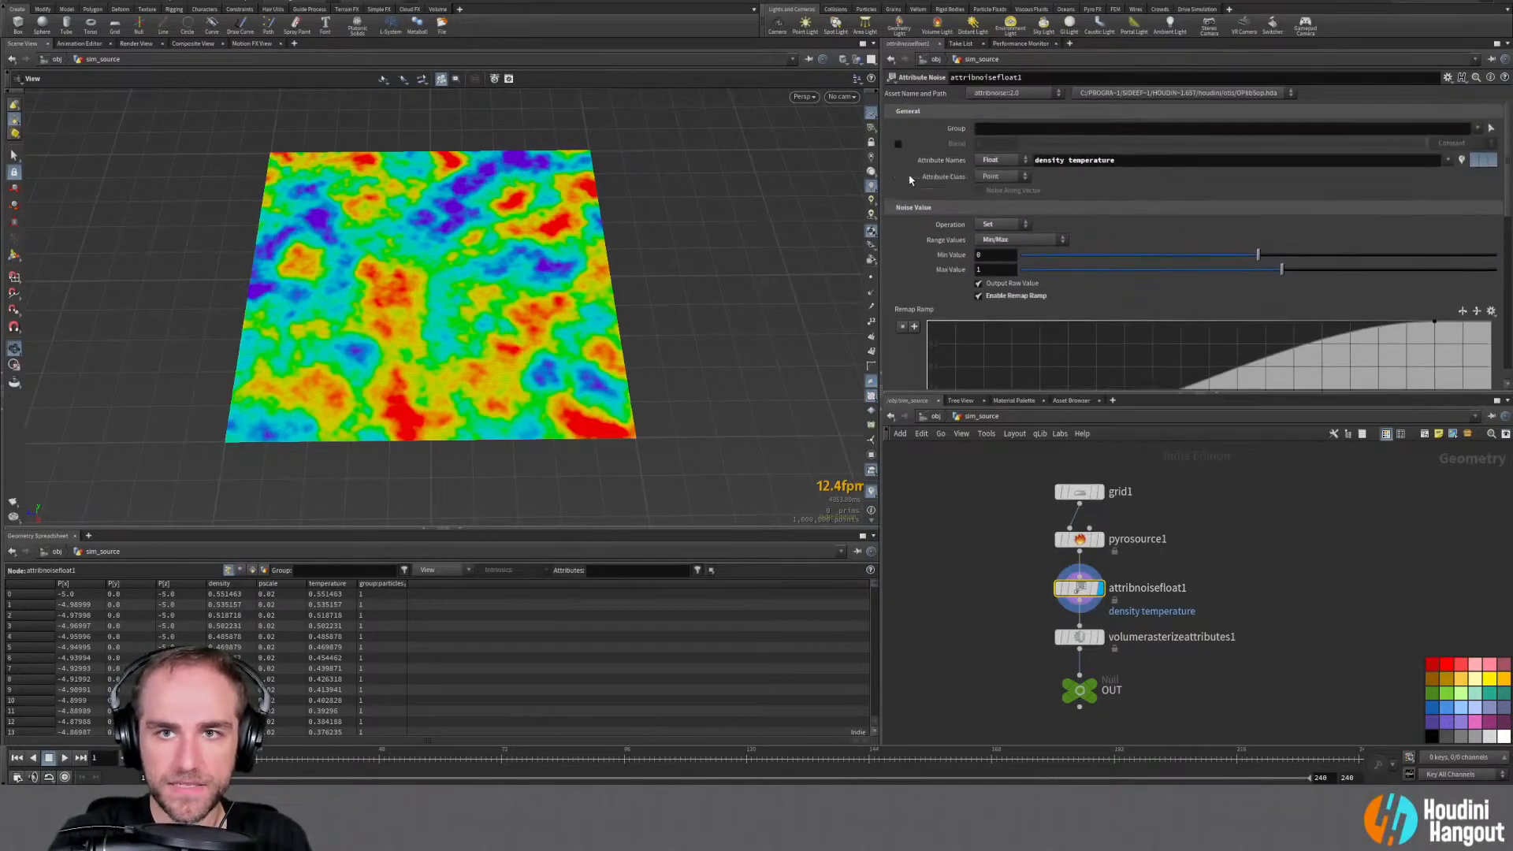
left_click_drag(1096, 280, 1091, 281)
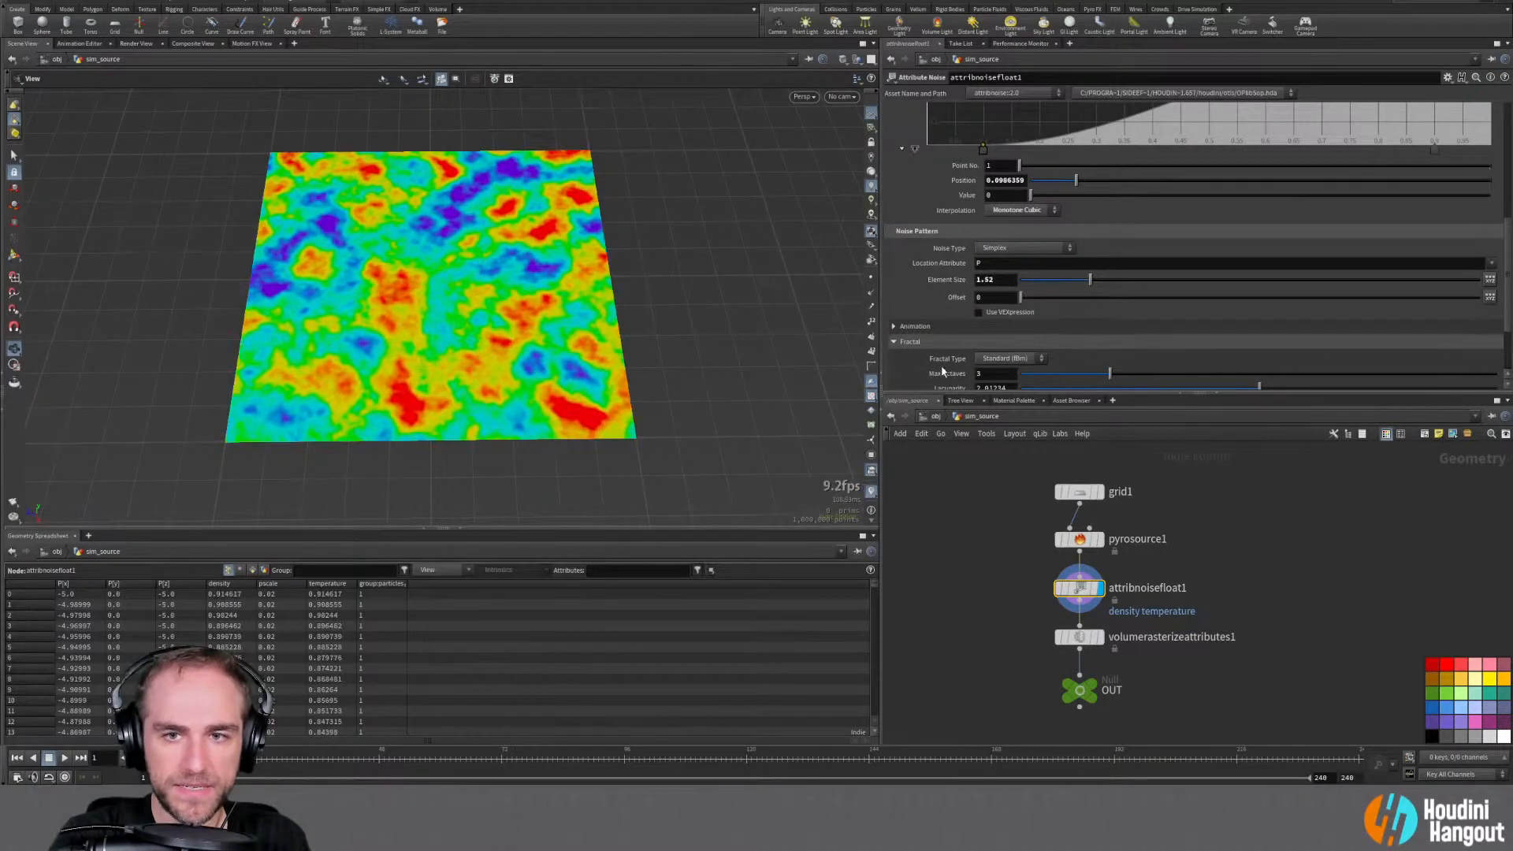
scroll(914, 351, "down", 2)
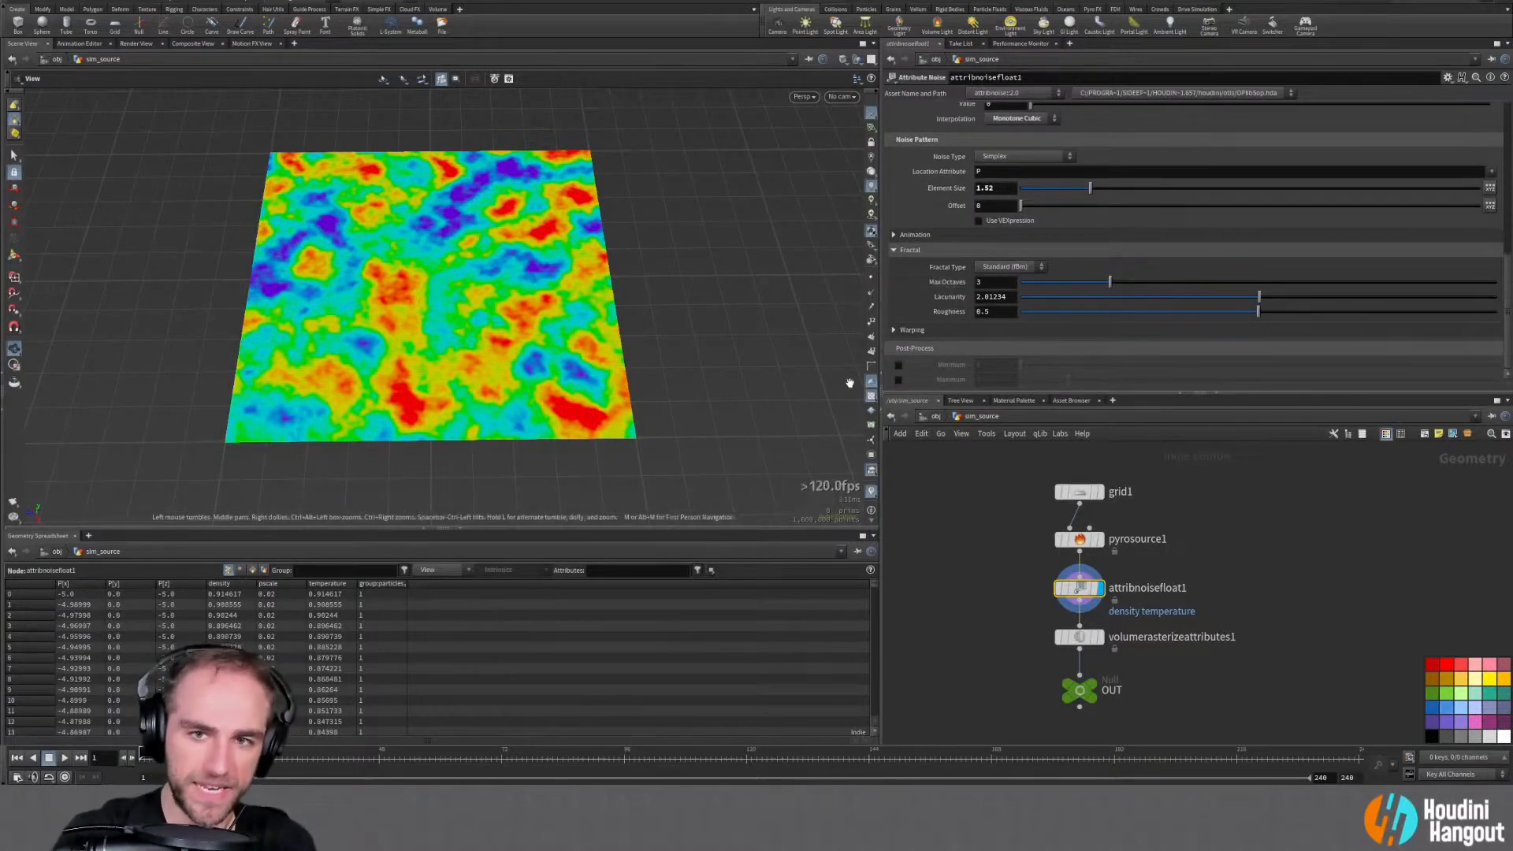
Display the OUT node's rasterized volume and check the node's info
left_click_drag(374, 341, 427, 358)
right_click_drag(427, 358, 473, 367)
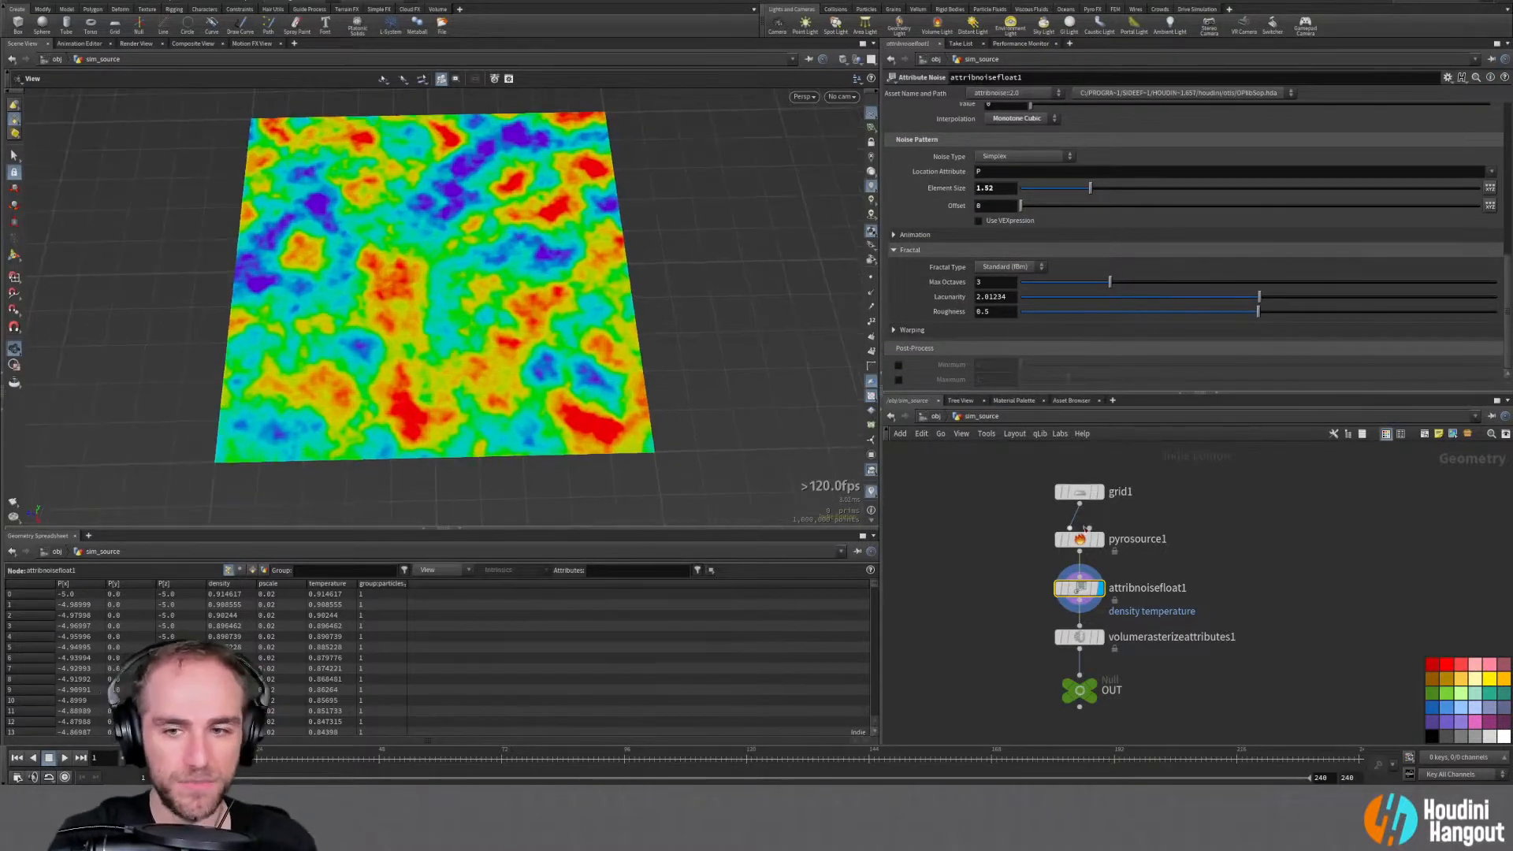
left_click(1091, 684)
left_click(1081, 698)
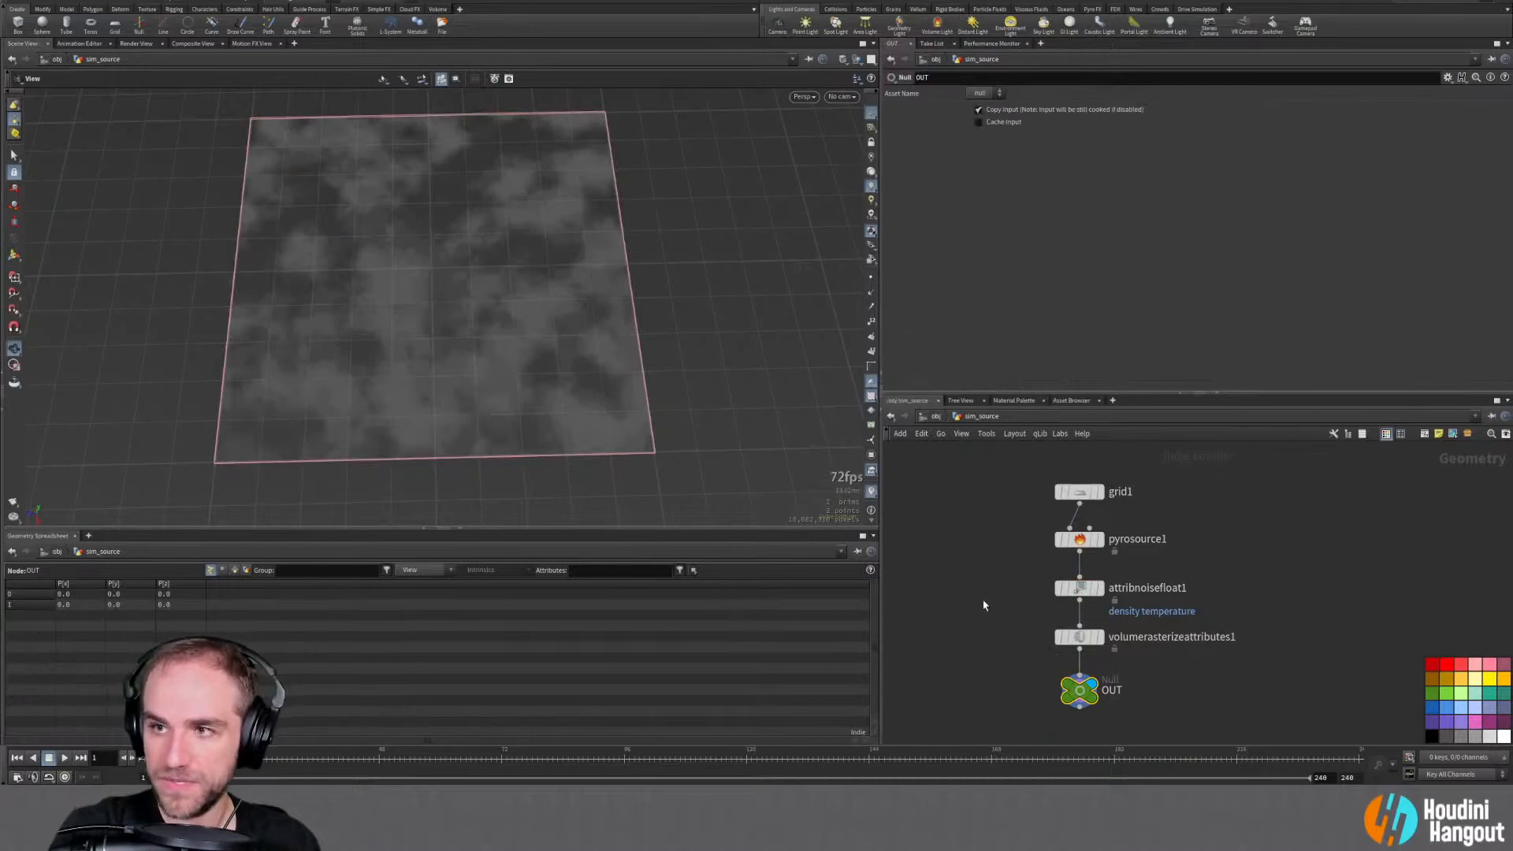
middle_click(1080, 690)
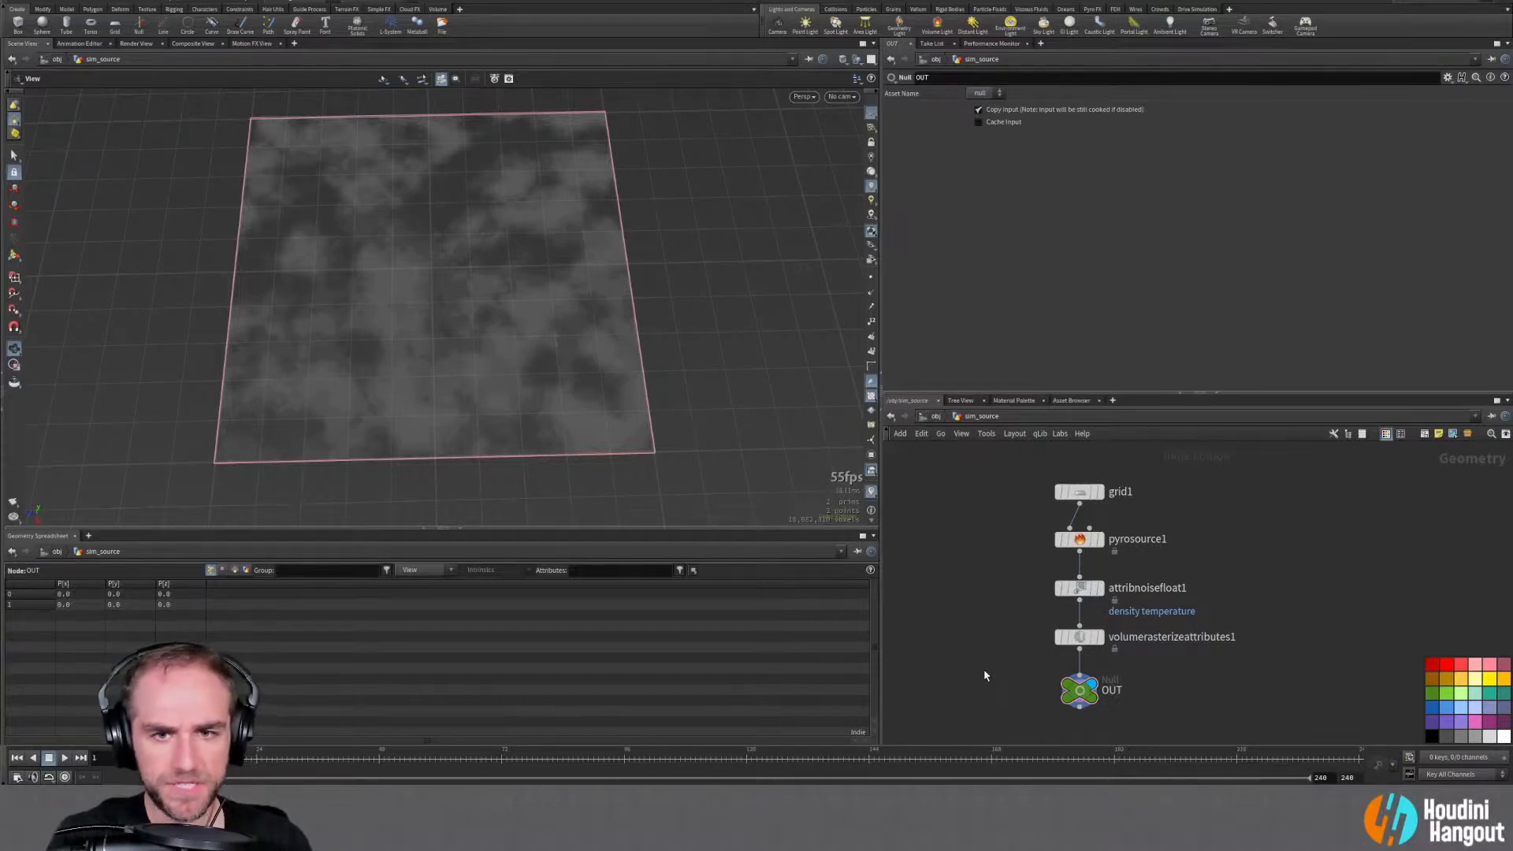
Set the grid1 node's Rows and Columns to 250 each
left_click(1079, 492)
left_click(999, 201)
type("250")
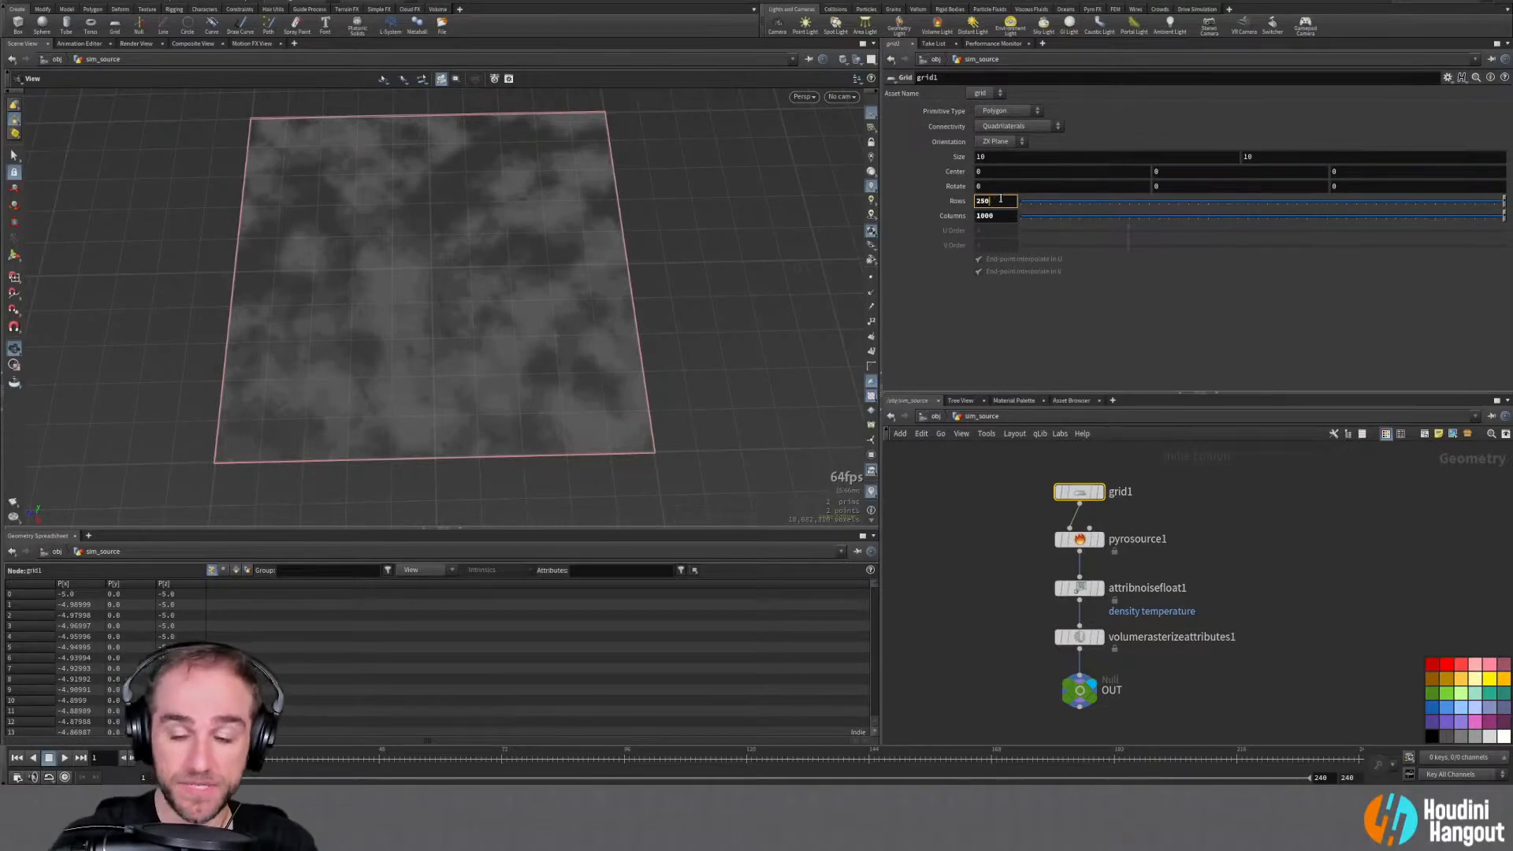
key("Tab")
type("250")
key("Return")
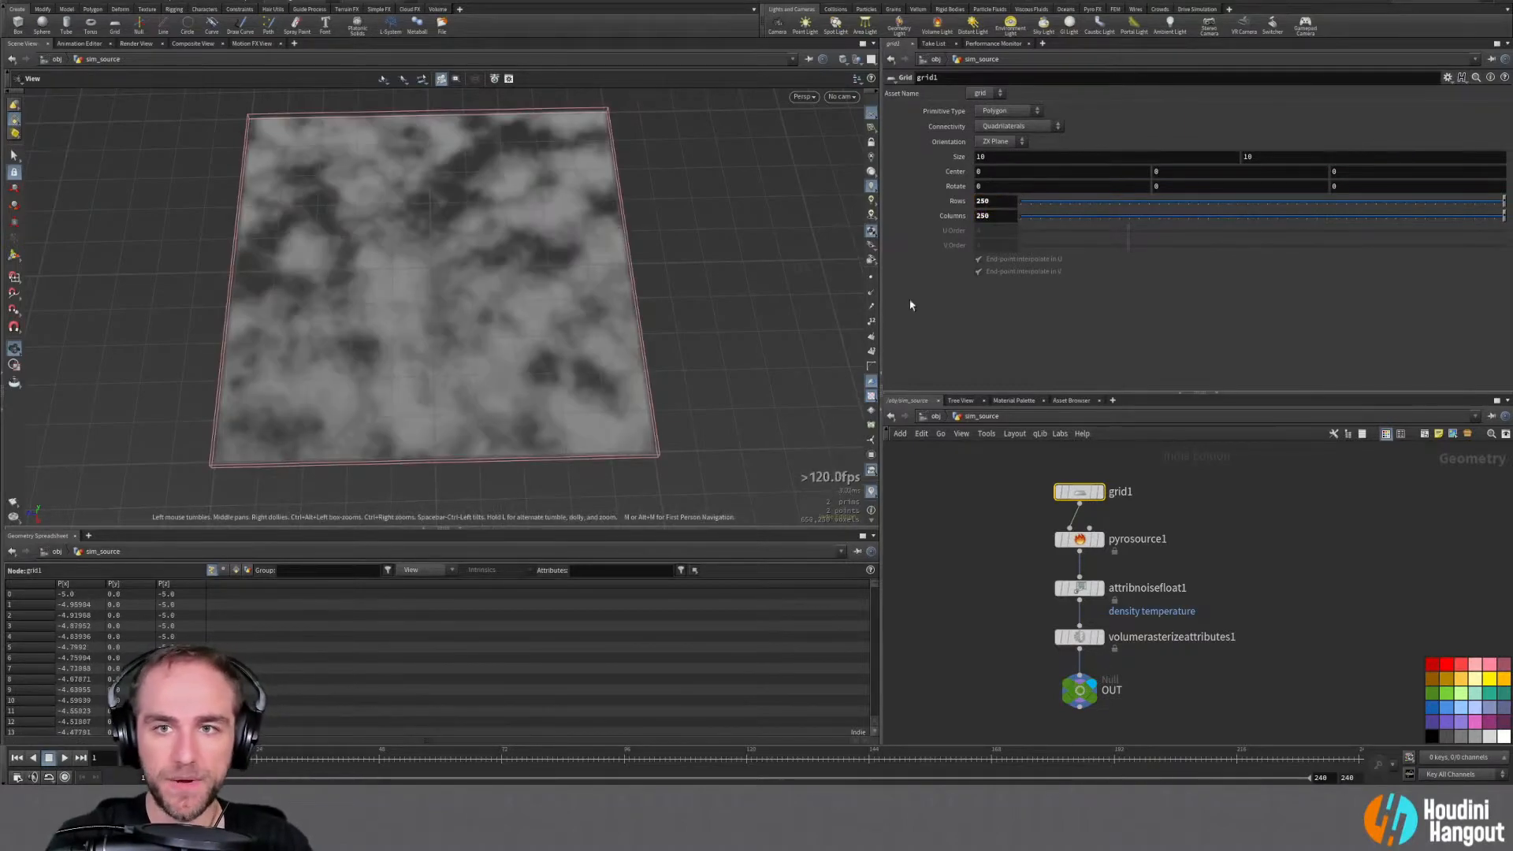
Display attribnoisefloat1 and examine the noise pattern on the coarser point grid
left_click(1099, 590)
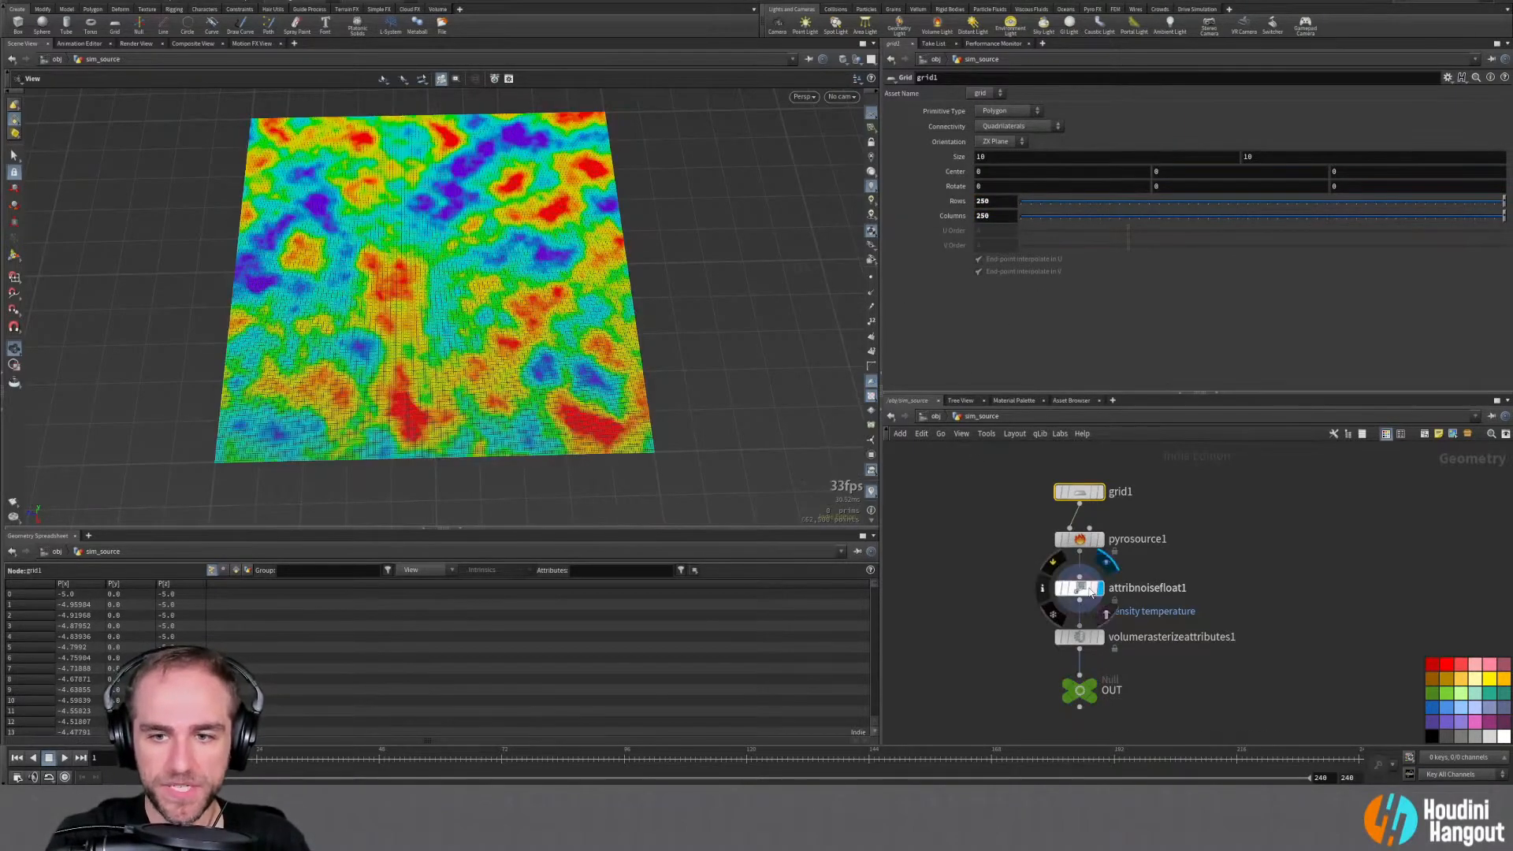
left_click(1079, 588)
scroll(534, 272, "up", 5)
left_click_drag(533, 272, 433, 297)
scroll(464, 288, "down", 3)
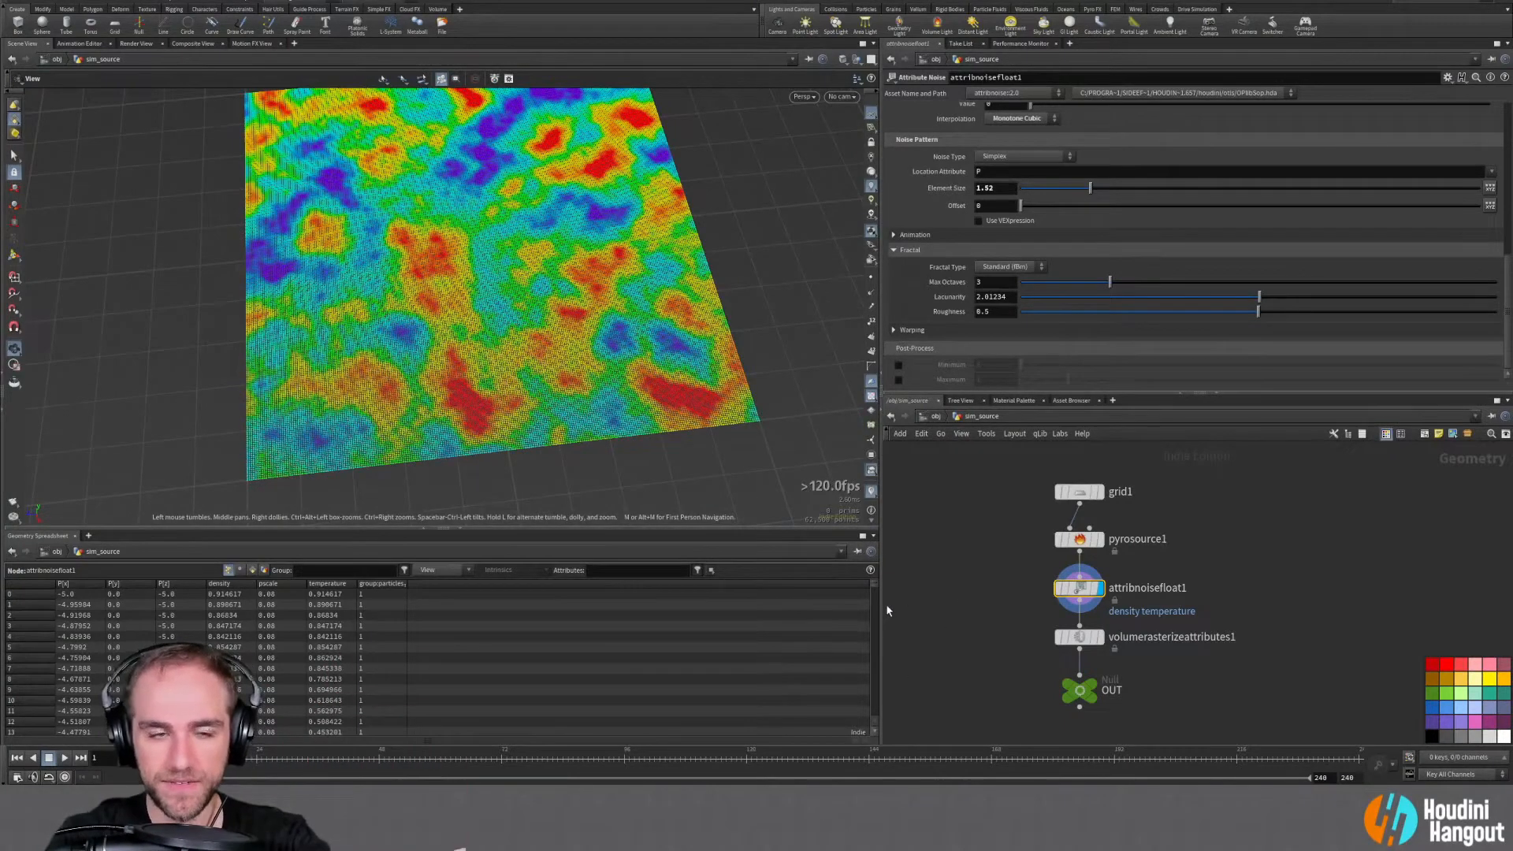
Display and select the OUT node, and go up to the object level
mouse_move(1067, 684)
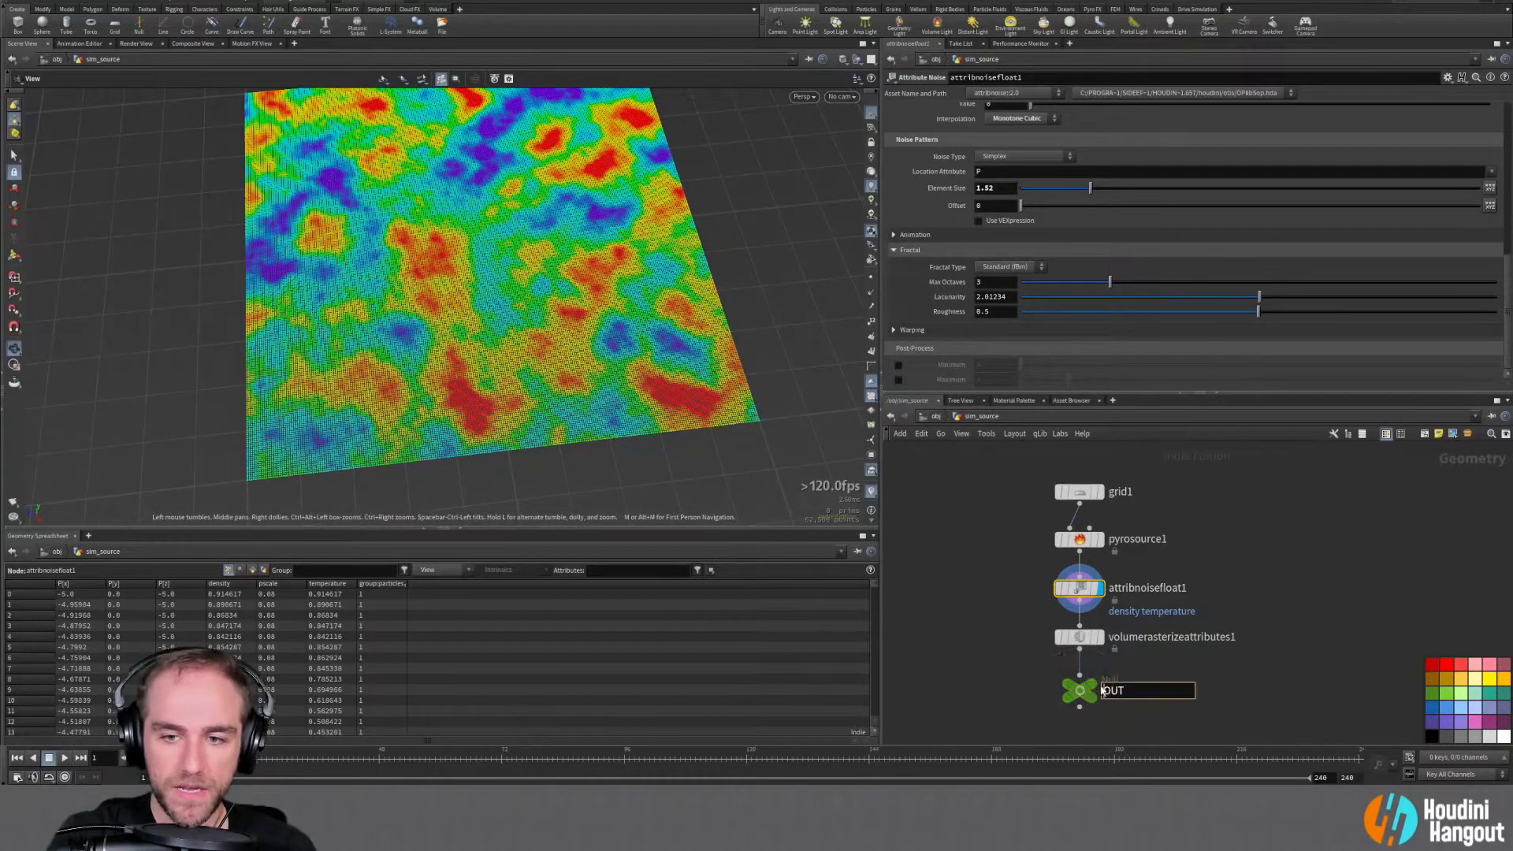
left_click(1096, 687)
key("u")
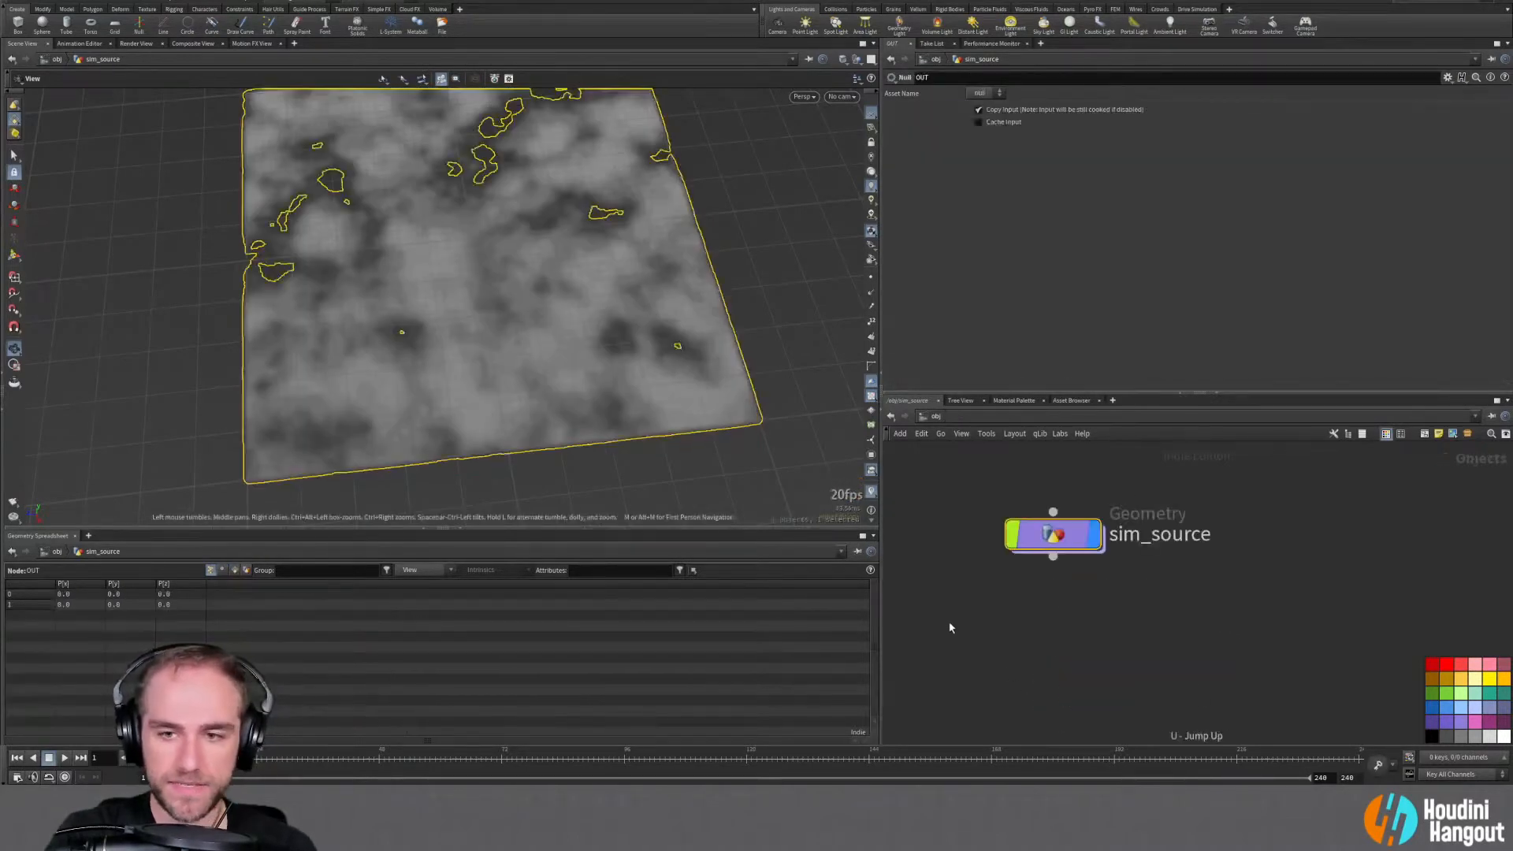
key("Tab")
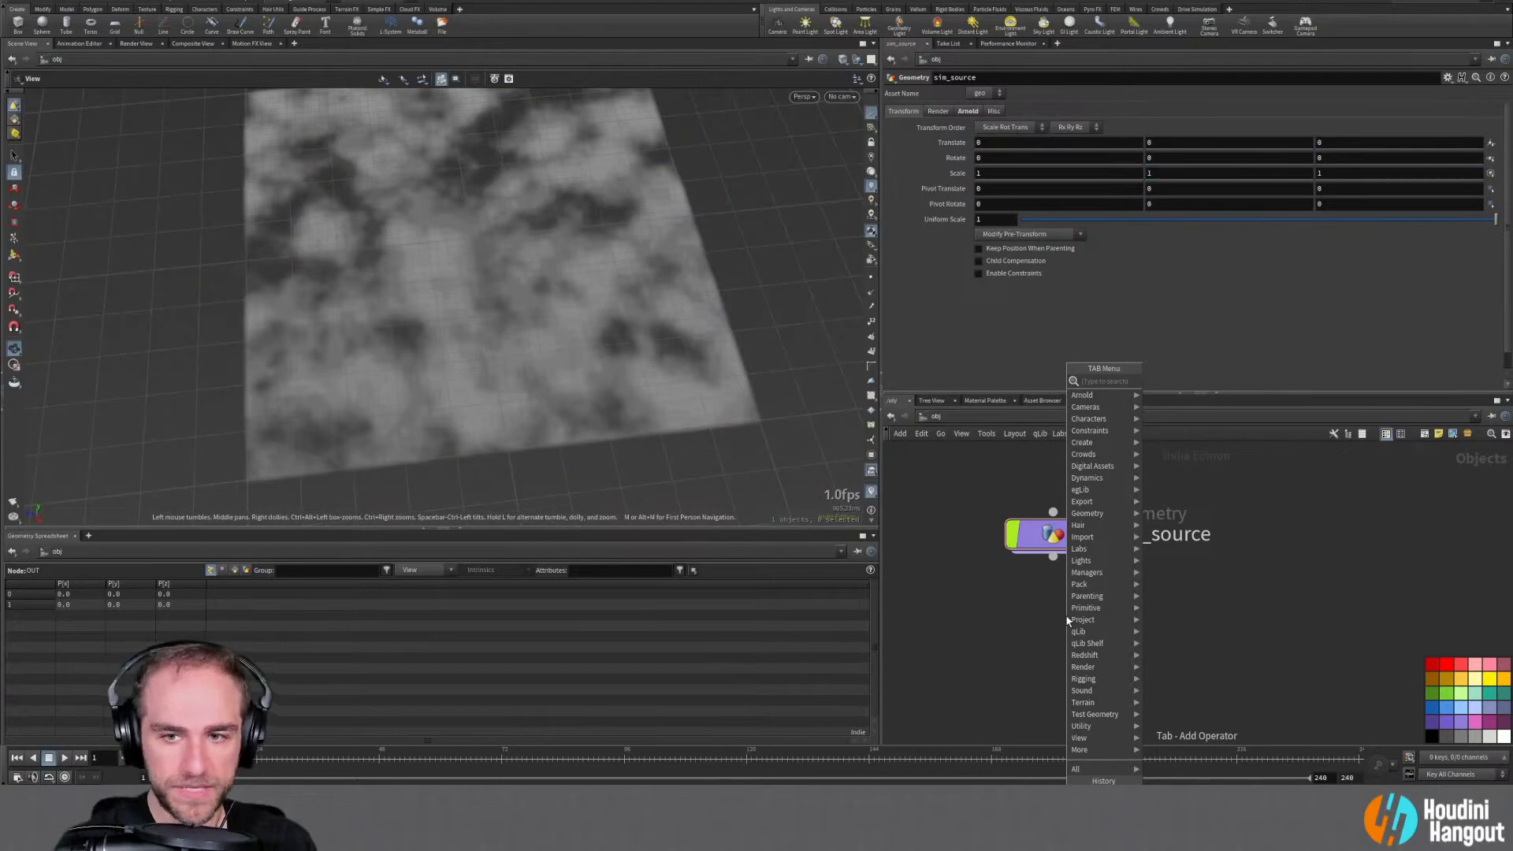
type("ge")
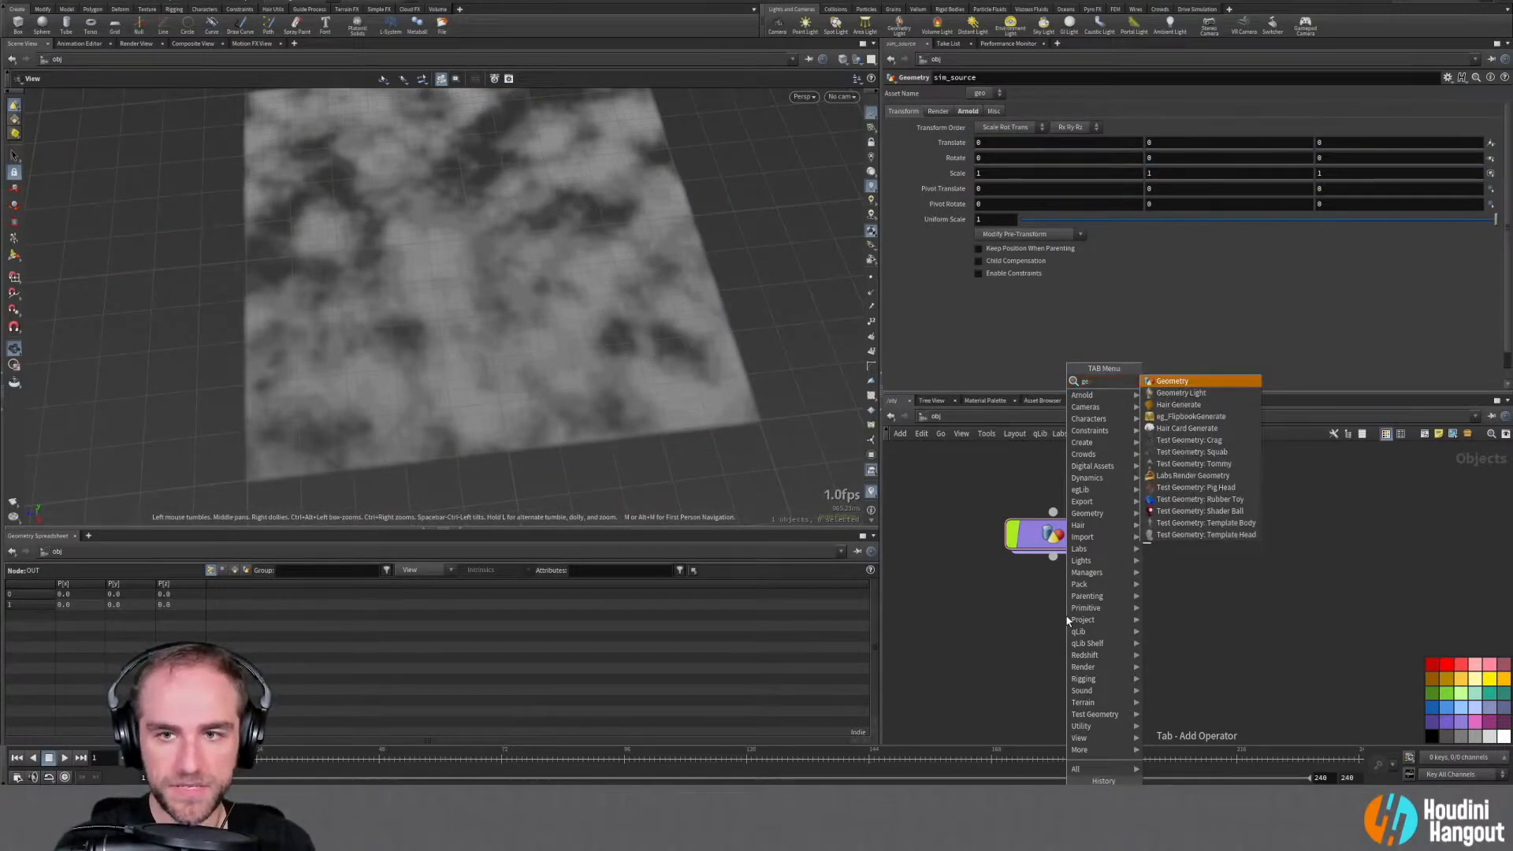
key("BackSpace")
key("BackSpace")
key("Escape")
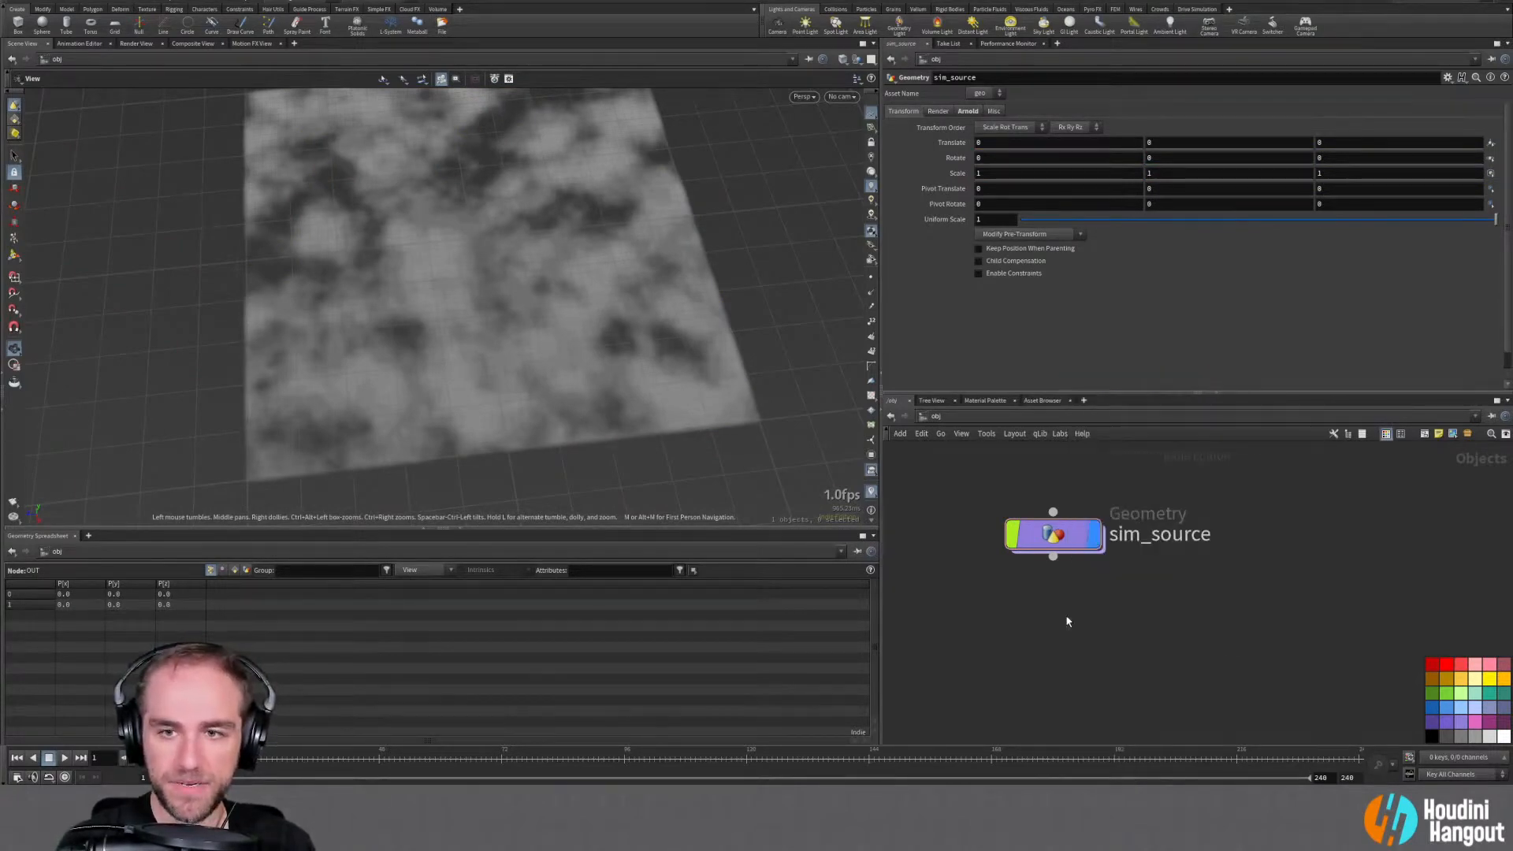
Place a DOP Network below sim_source, rename it sim_pyro, and colour it purple
left_click(1056, 630)
left_click_drag(1061, 640, 1060, 633)
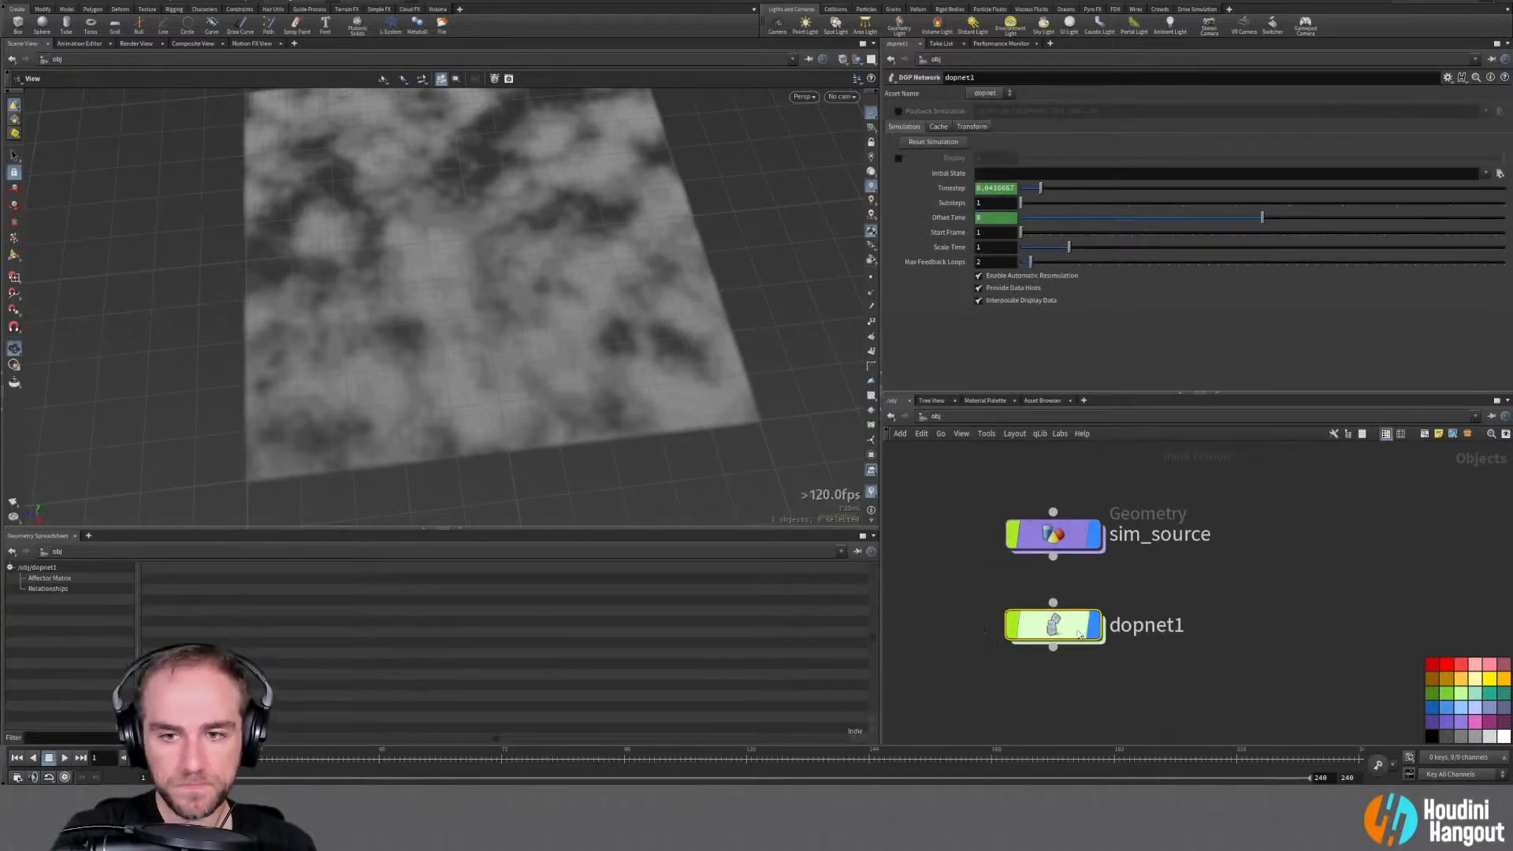
double_click(1146, 625)
type("sim_")
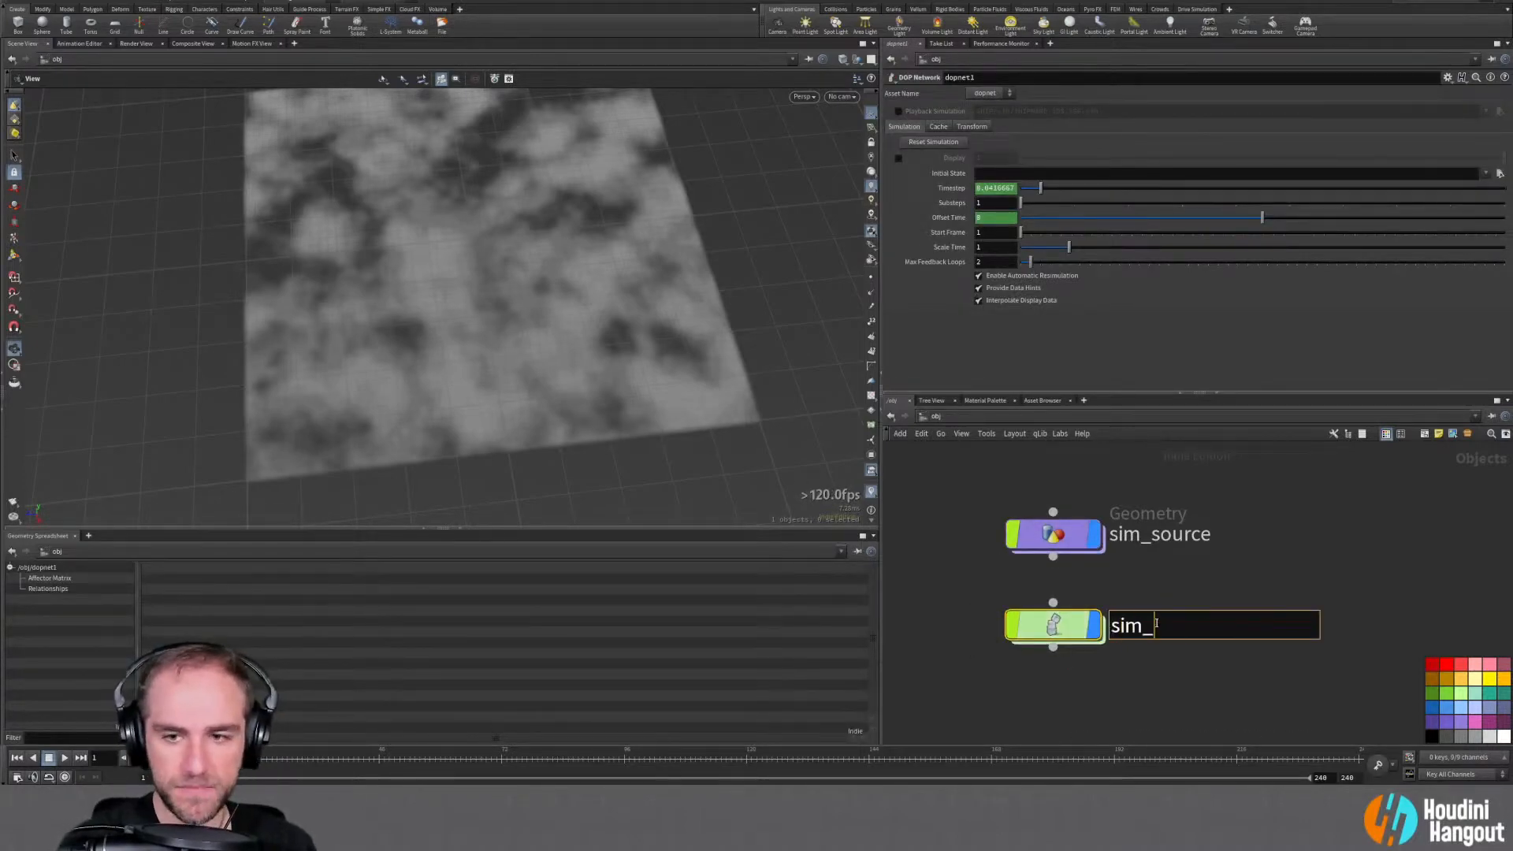
type("pyro")
key("Return")
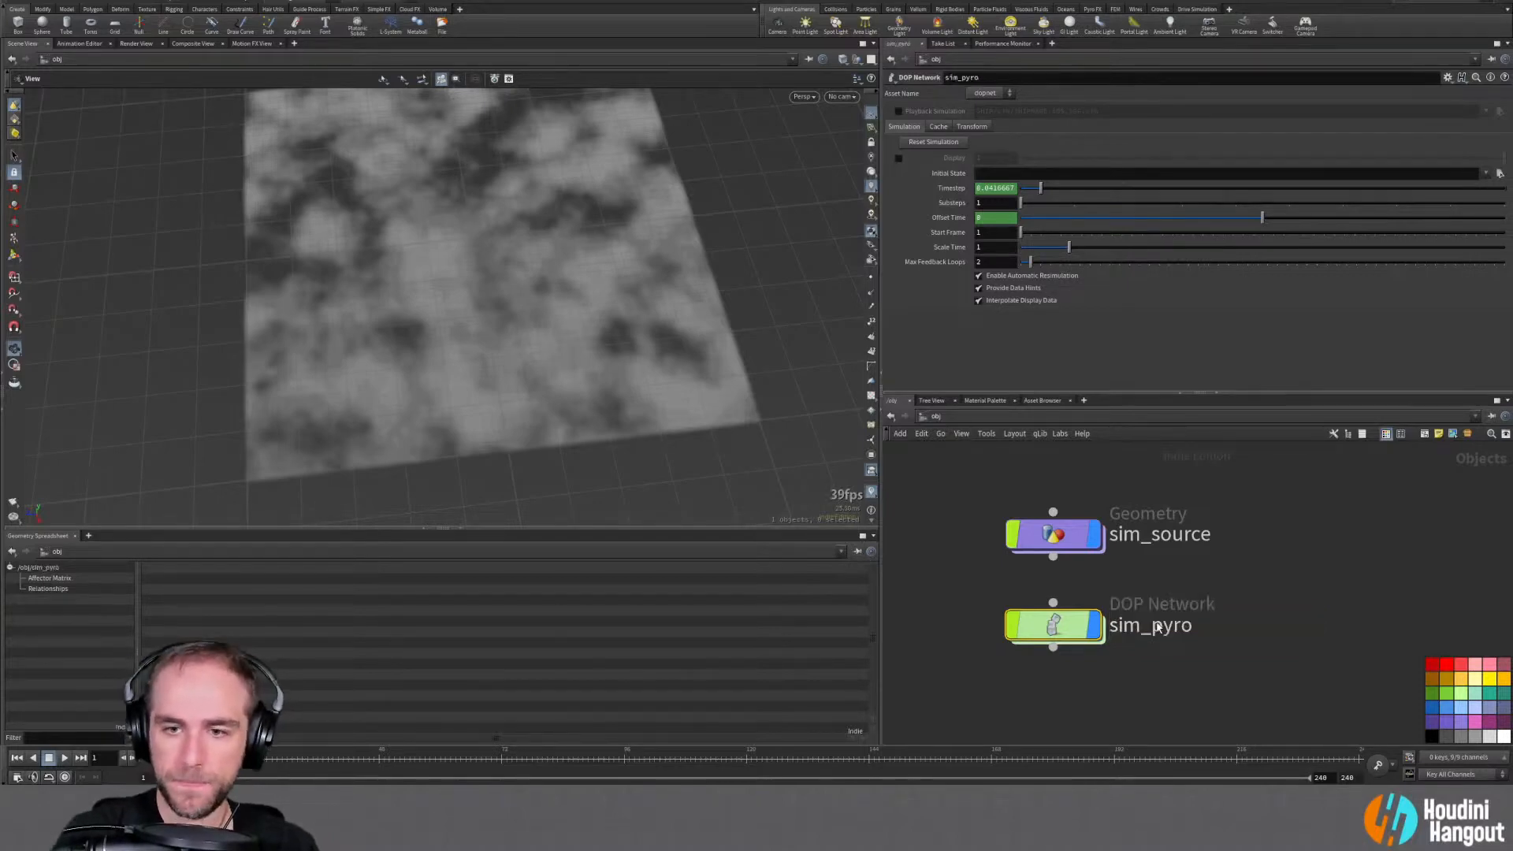
left_click(1431, 721)
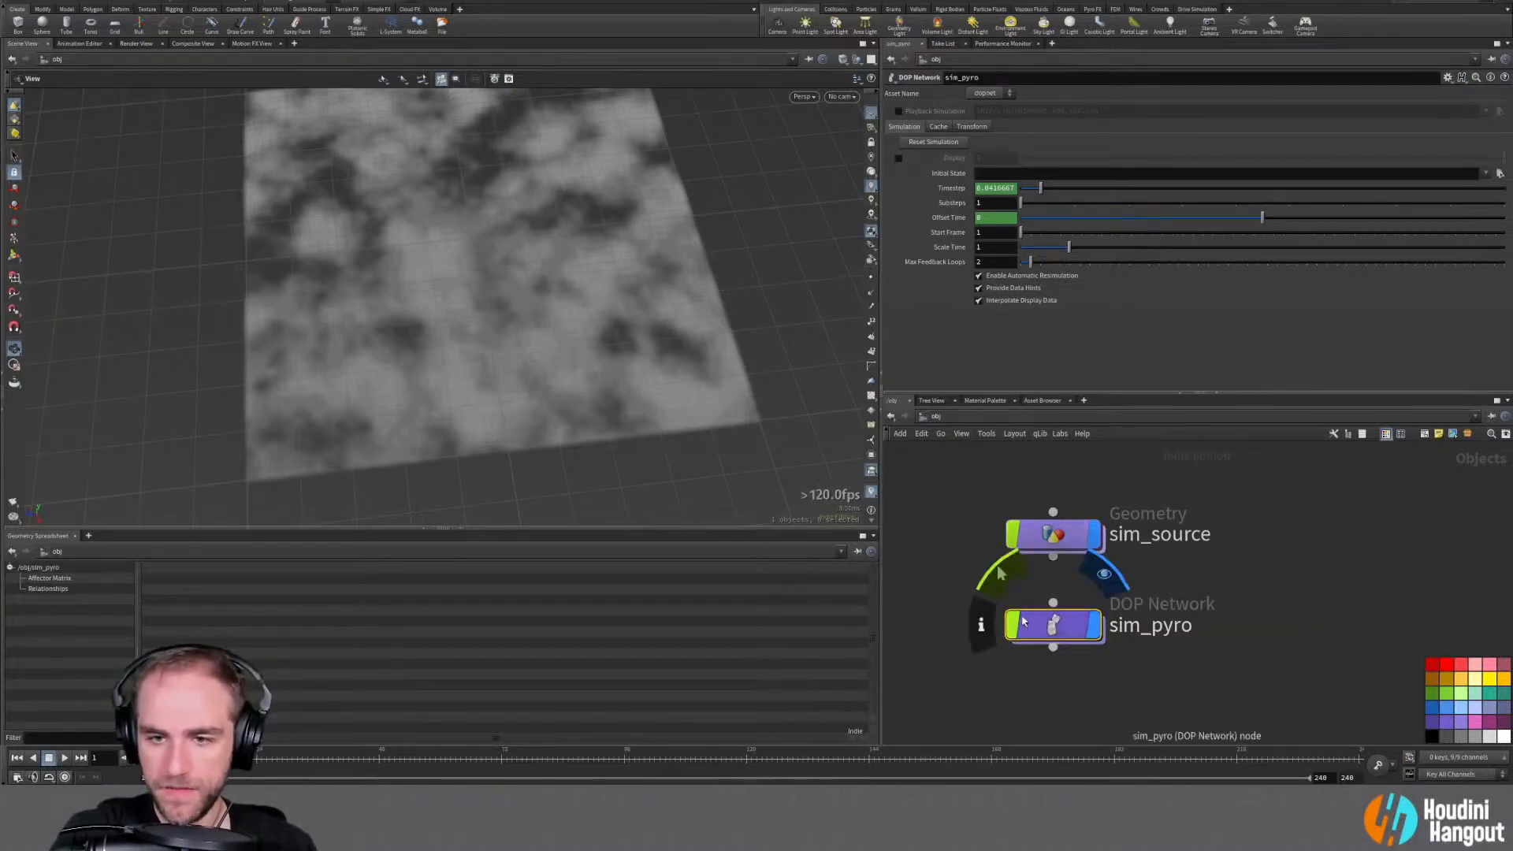
Go inside the sim_pyro network and start adding a node
double_click(1040, 633)
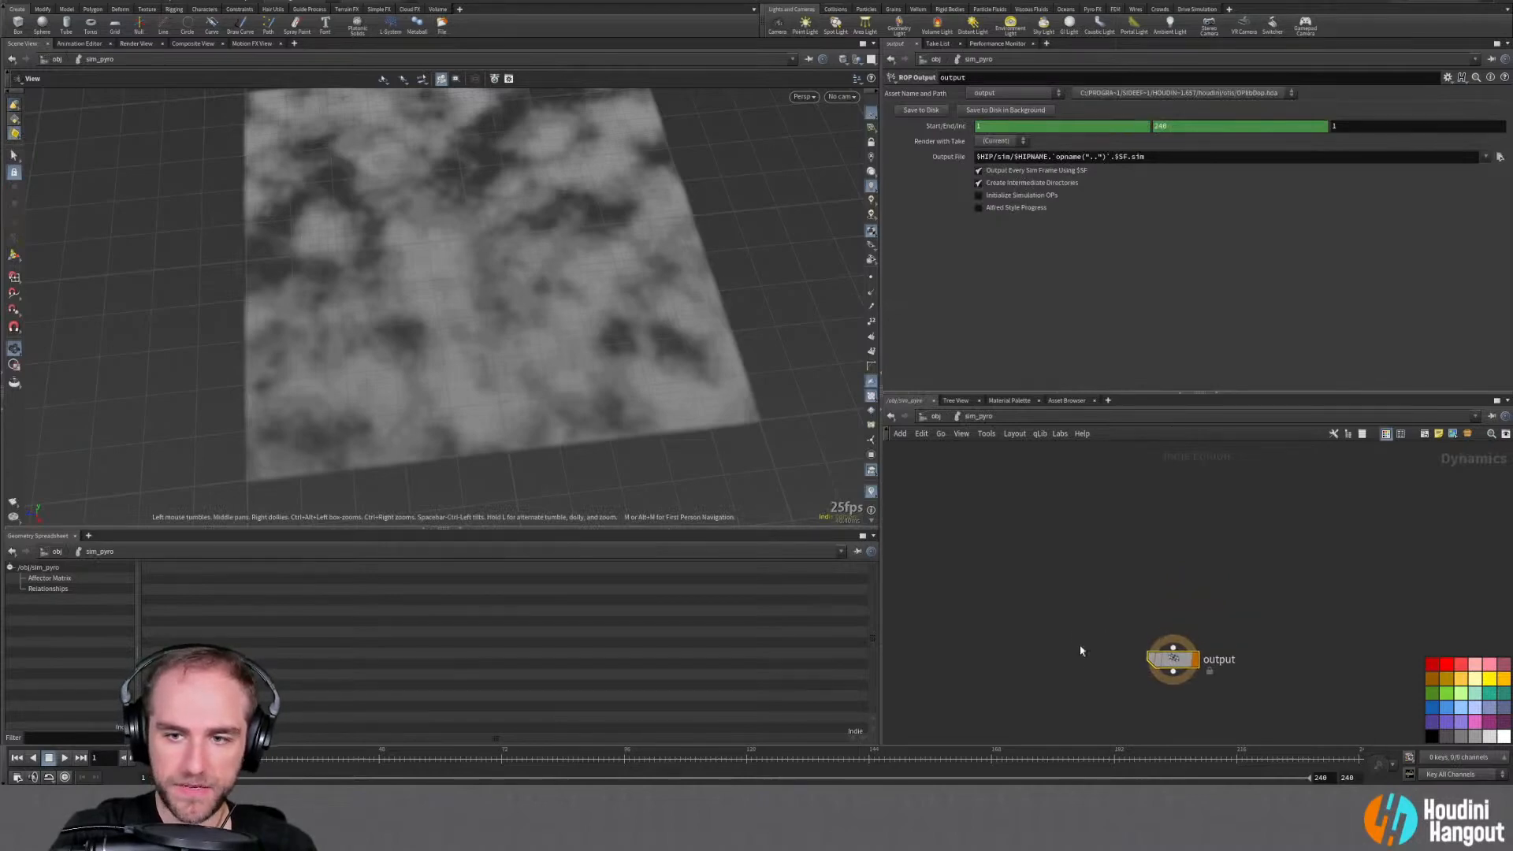
key("Tab")
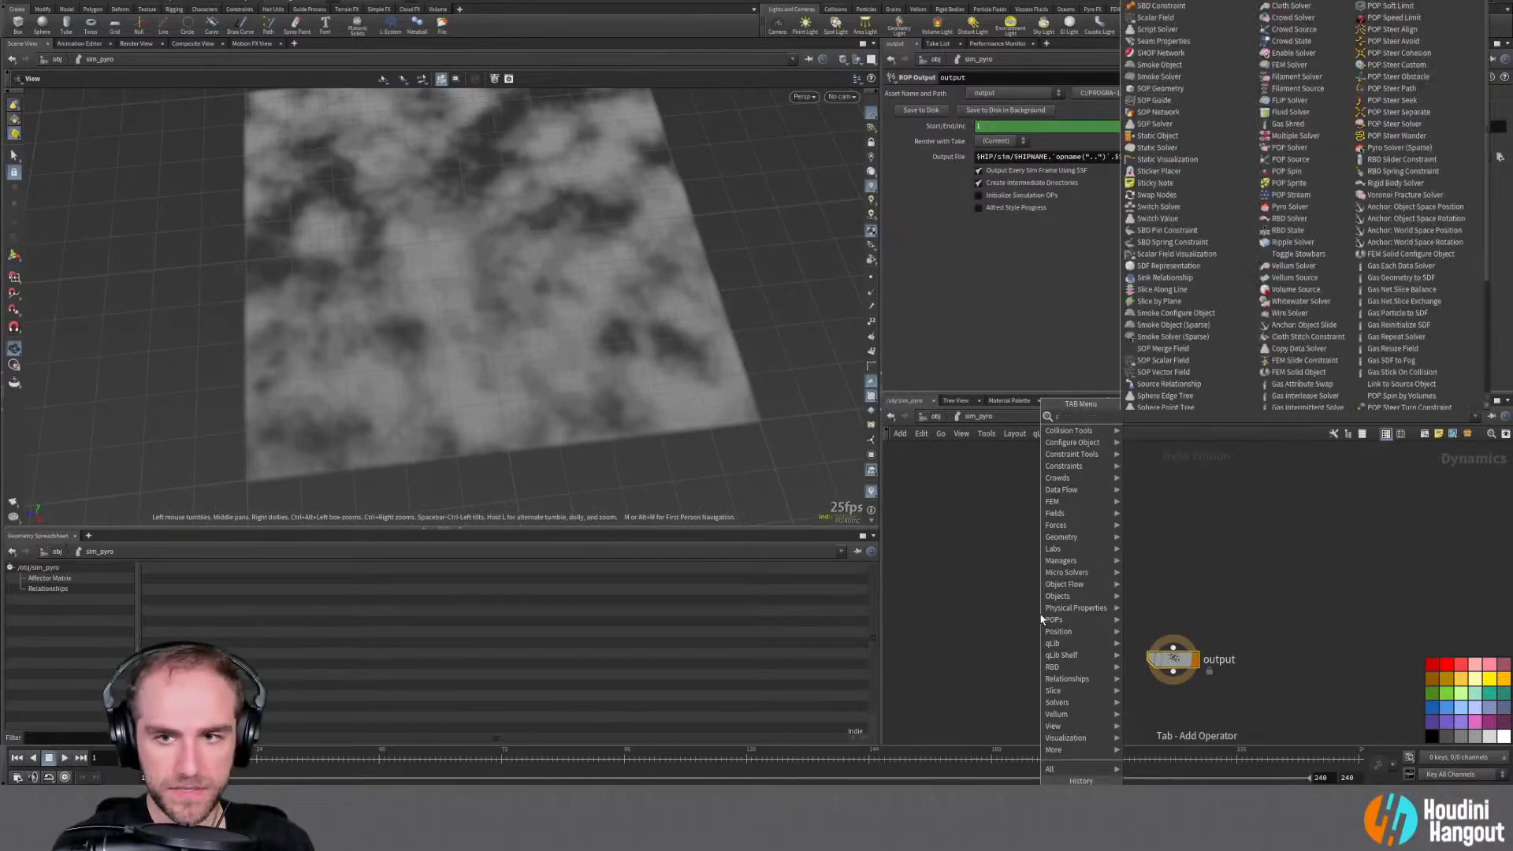
type("source")
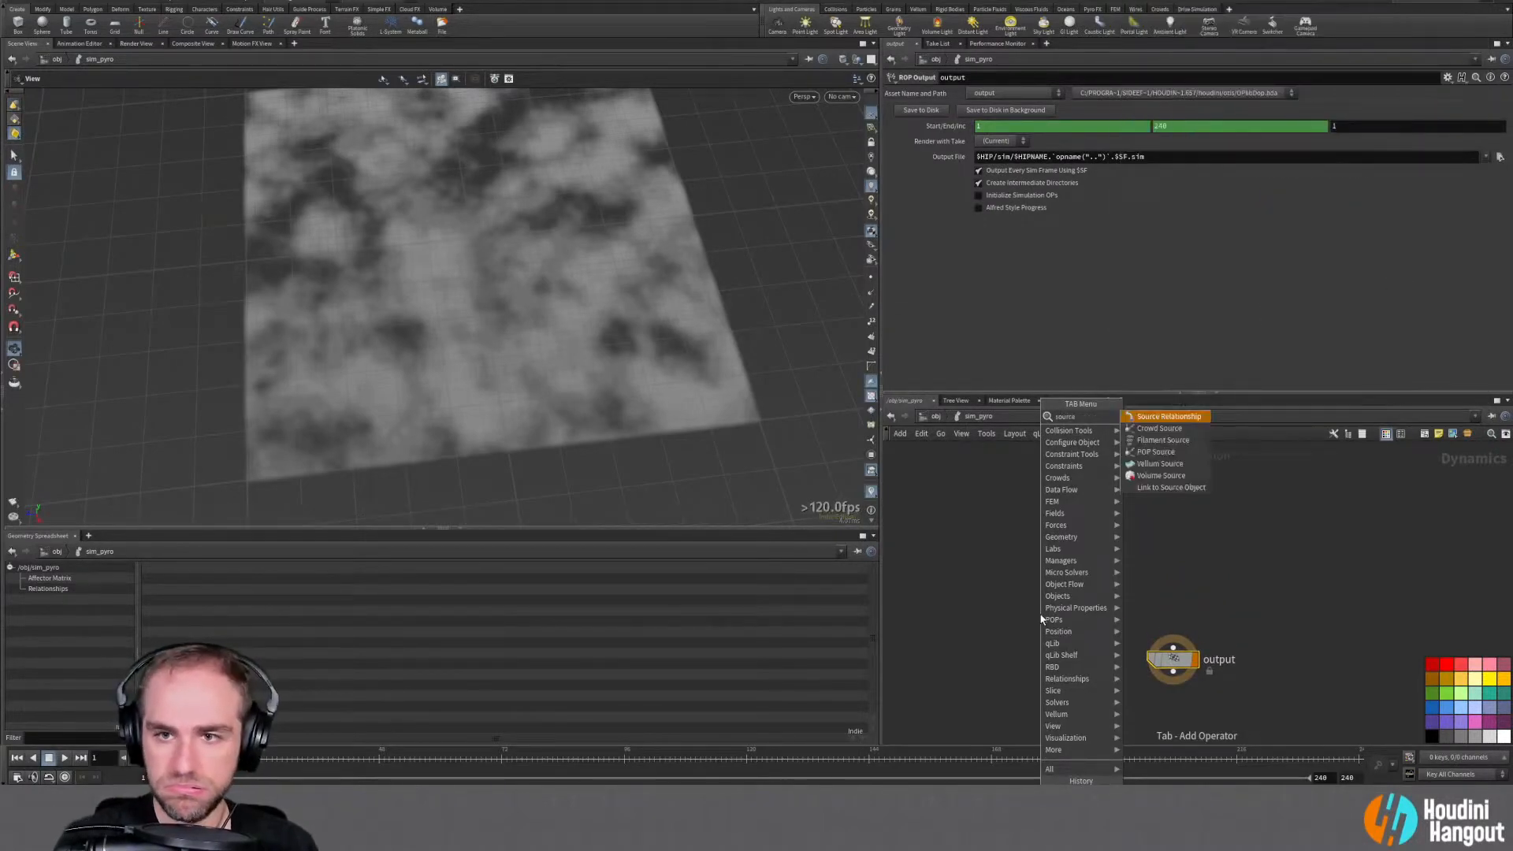
key("BackSpace")
key("BackSpace")
key("BackSpace")
key("BackSpace")
key("BackSpace")
key("BackSpace")
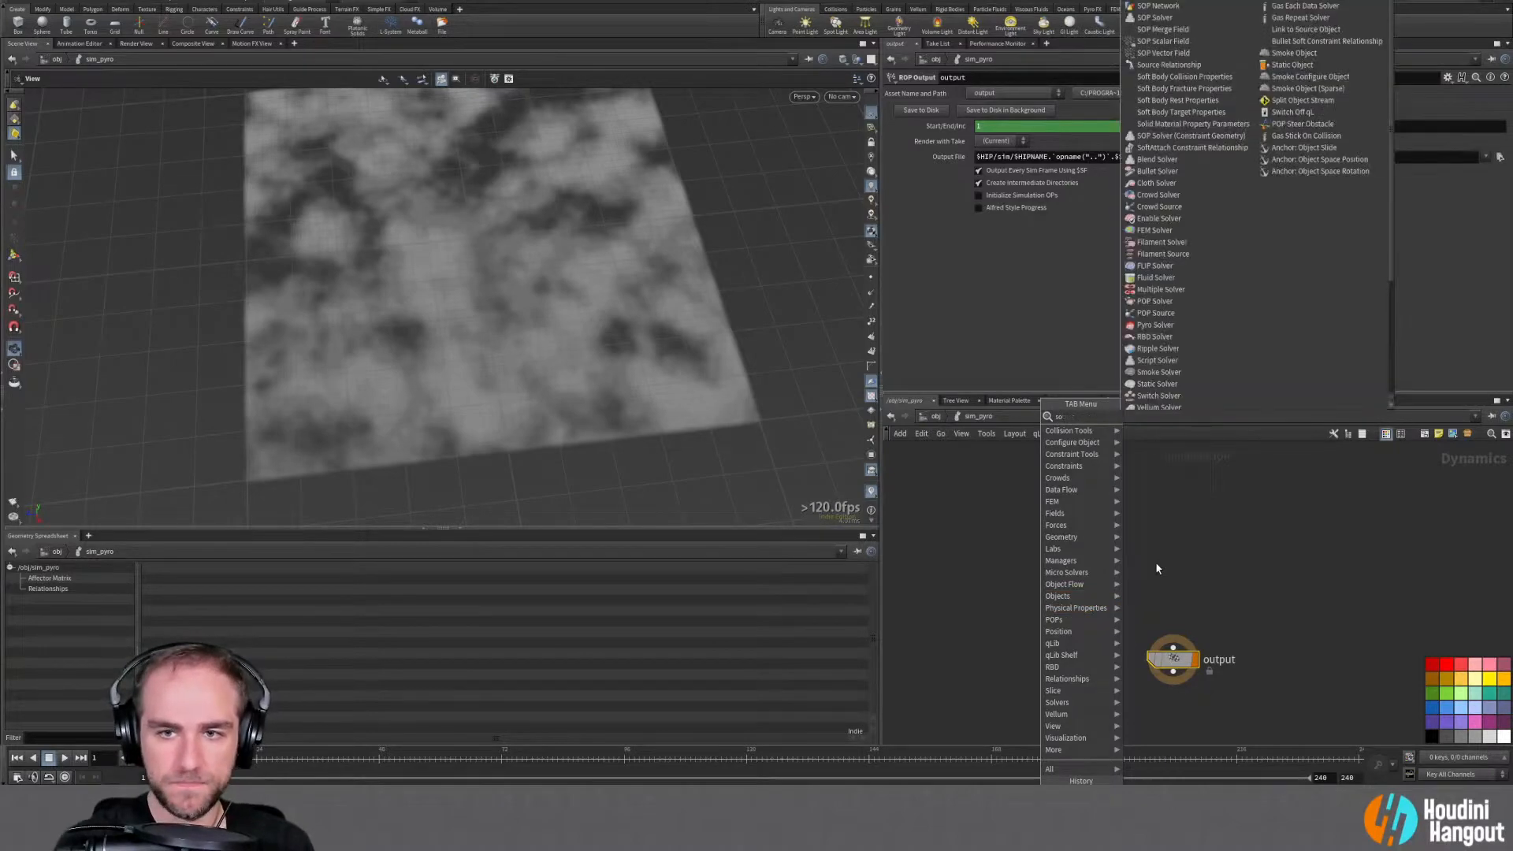
Add a Smoke Object (Sparse) node above the output node
type("object")
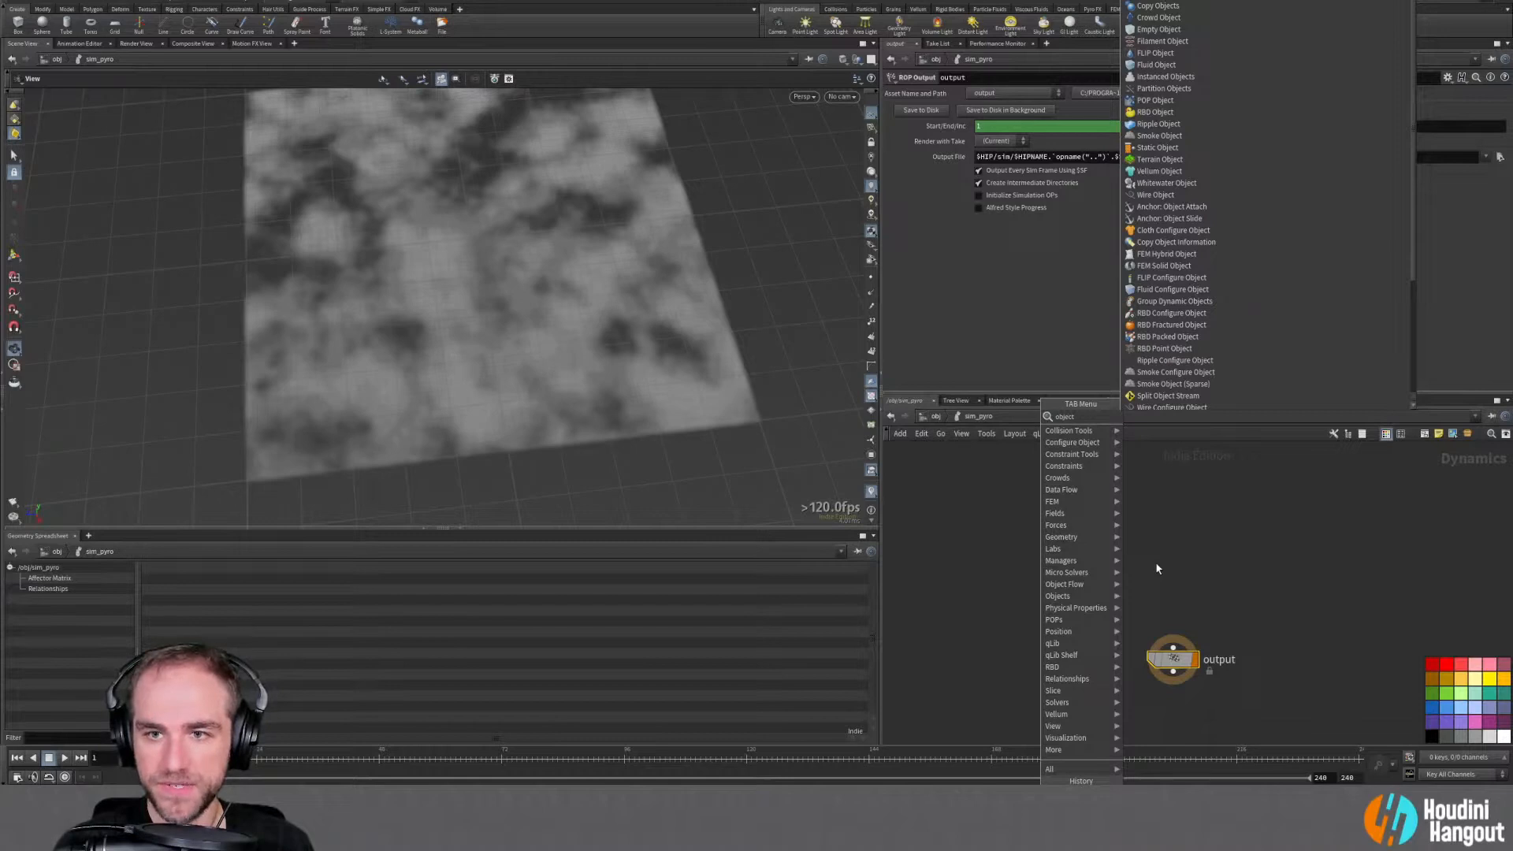
left_click(1156, 386)
left_click(1083, 527)
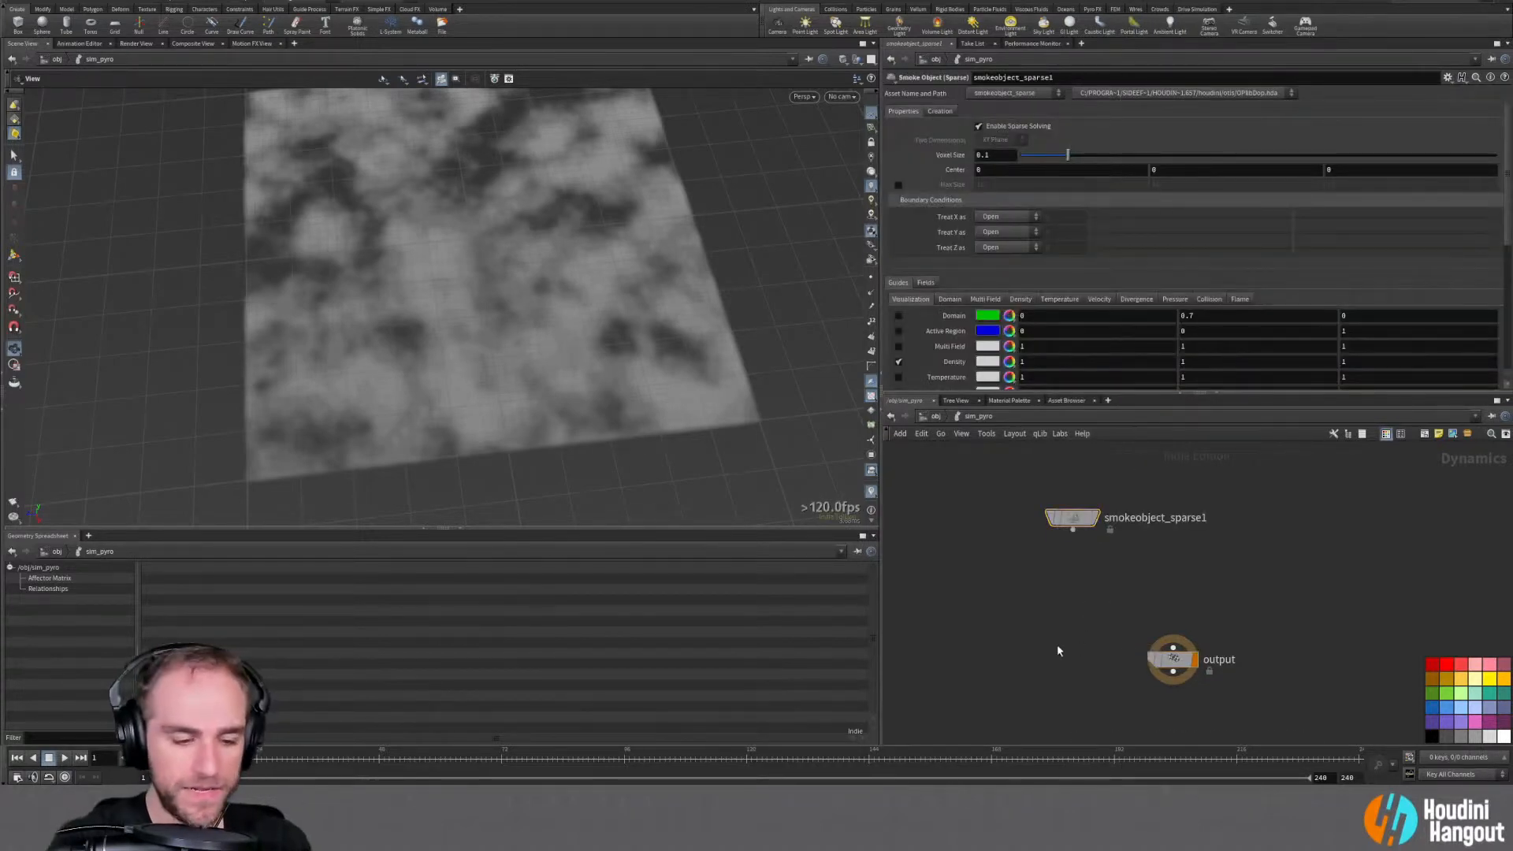
Add a Pyro Solver (Sparse) node below the smoke object and wire the smoke object into its first input
key("Tab")
type("pyro")
key("Return")
left_click(1099, 578)
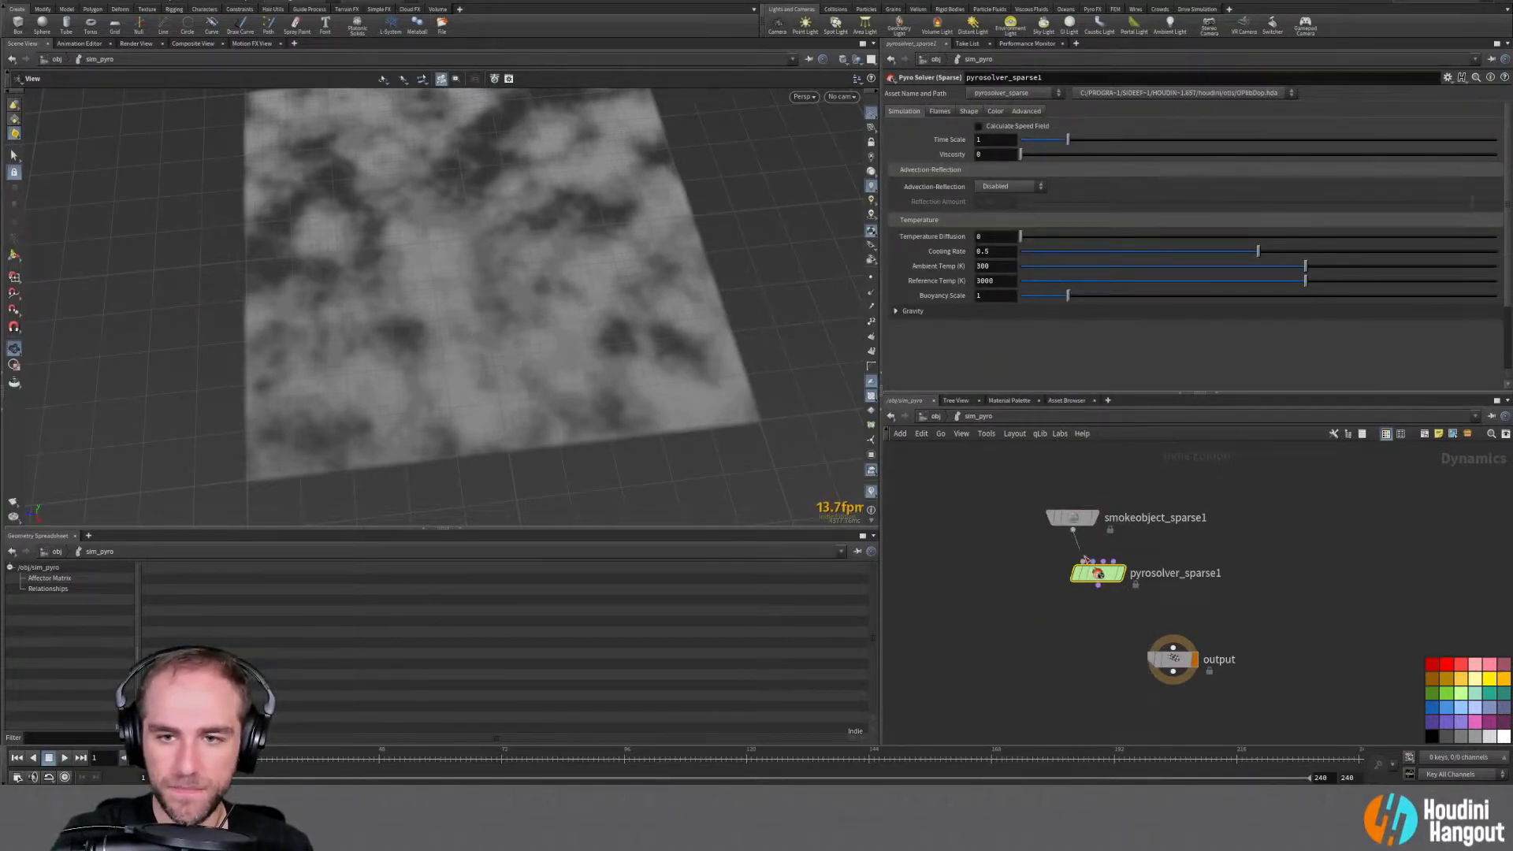
left_click_drag(1072, 531, 1076, 562)
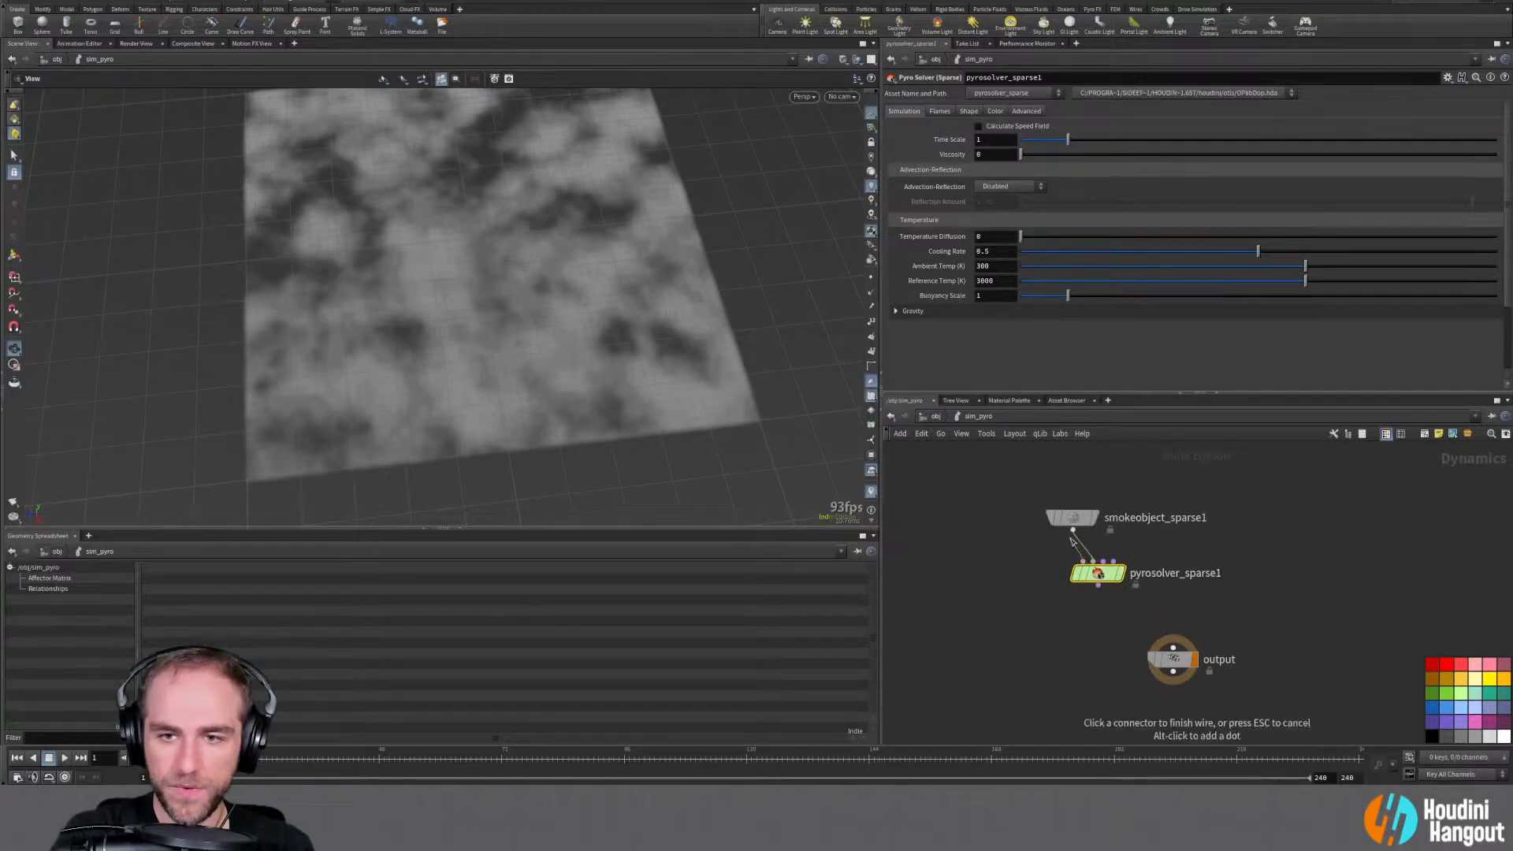
left_click(1092, 560)
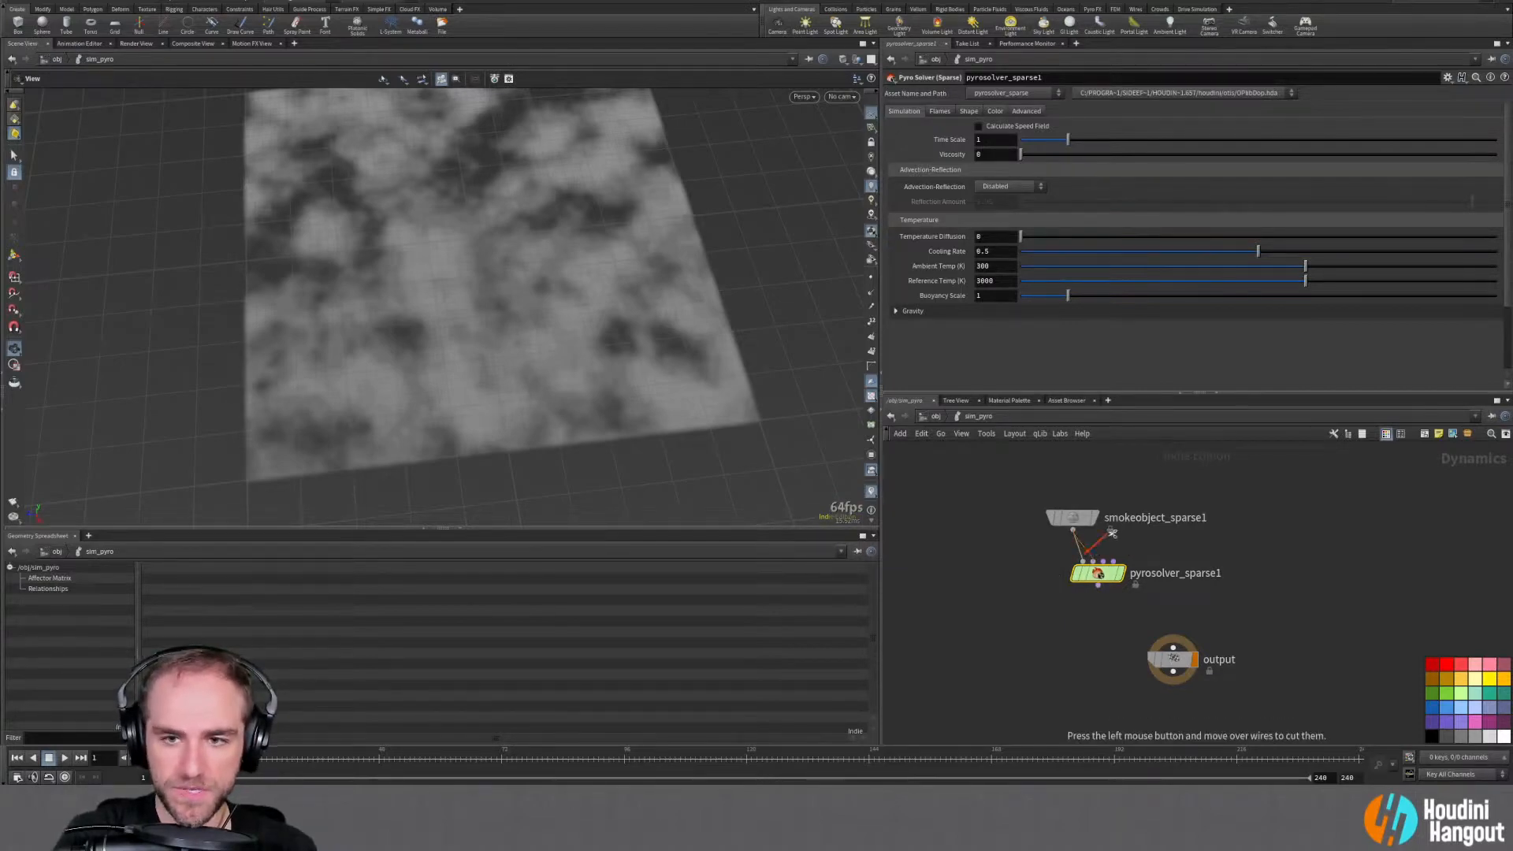
Connect the pyro solver to the output node, align it directly above output, and tidy the smoke object's placement
left_click_drag(1098, 574, 1182, 649)
left_click_drag(1127, 576, 1172, 604)
left_click_drag(1050, 517, 1053, 534)
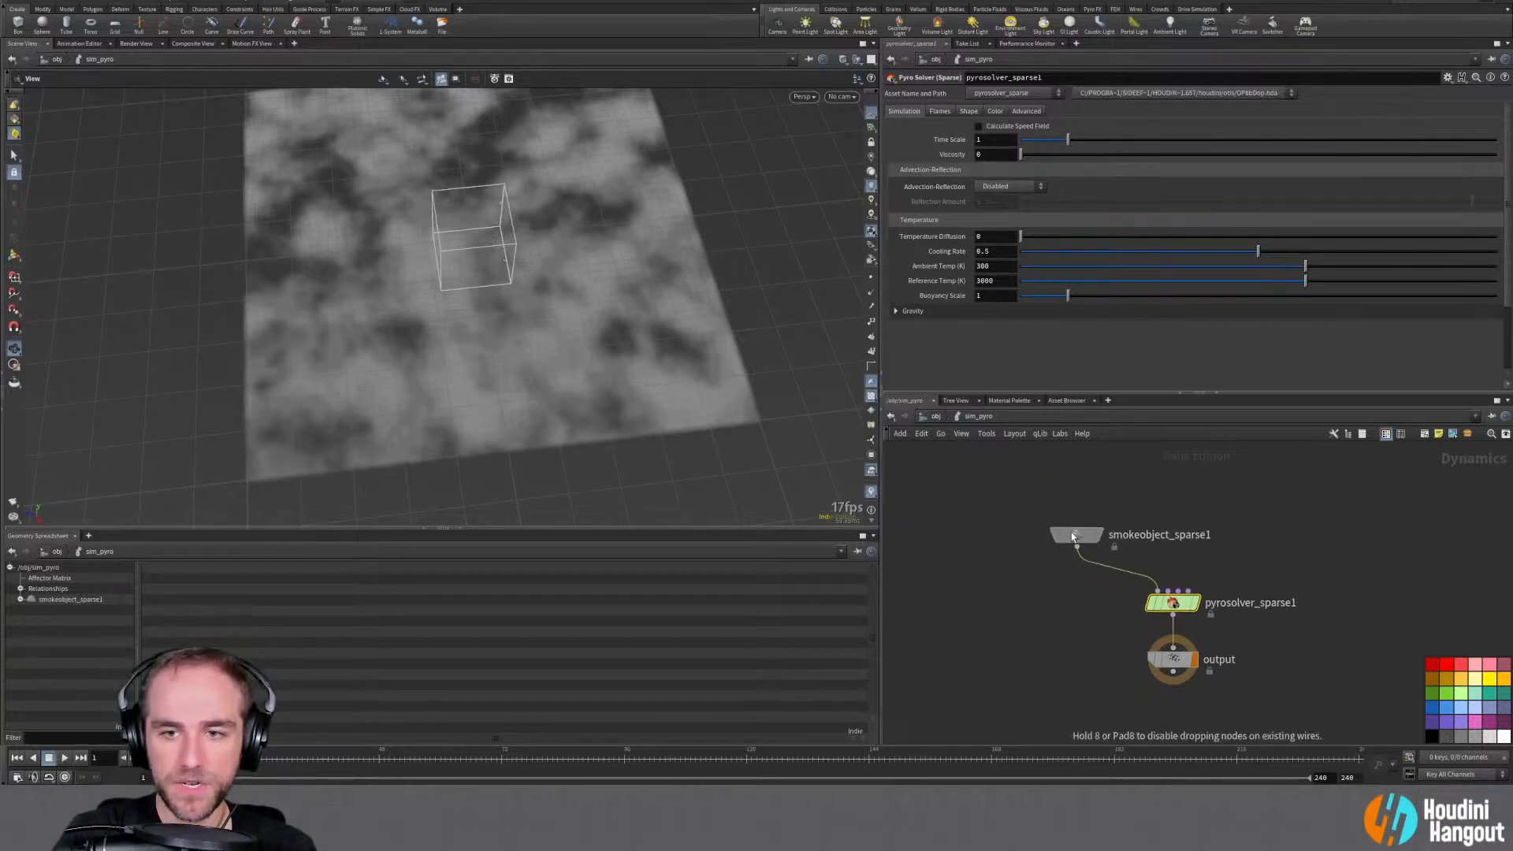
left_click_drag(1173, 604, 1173, 599)
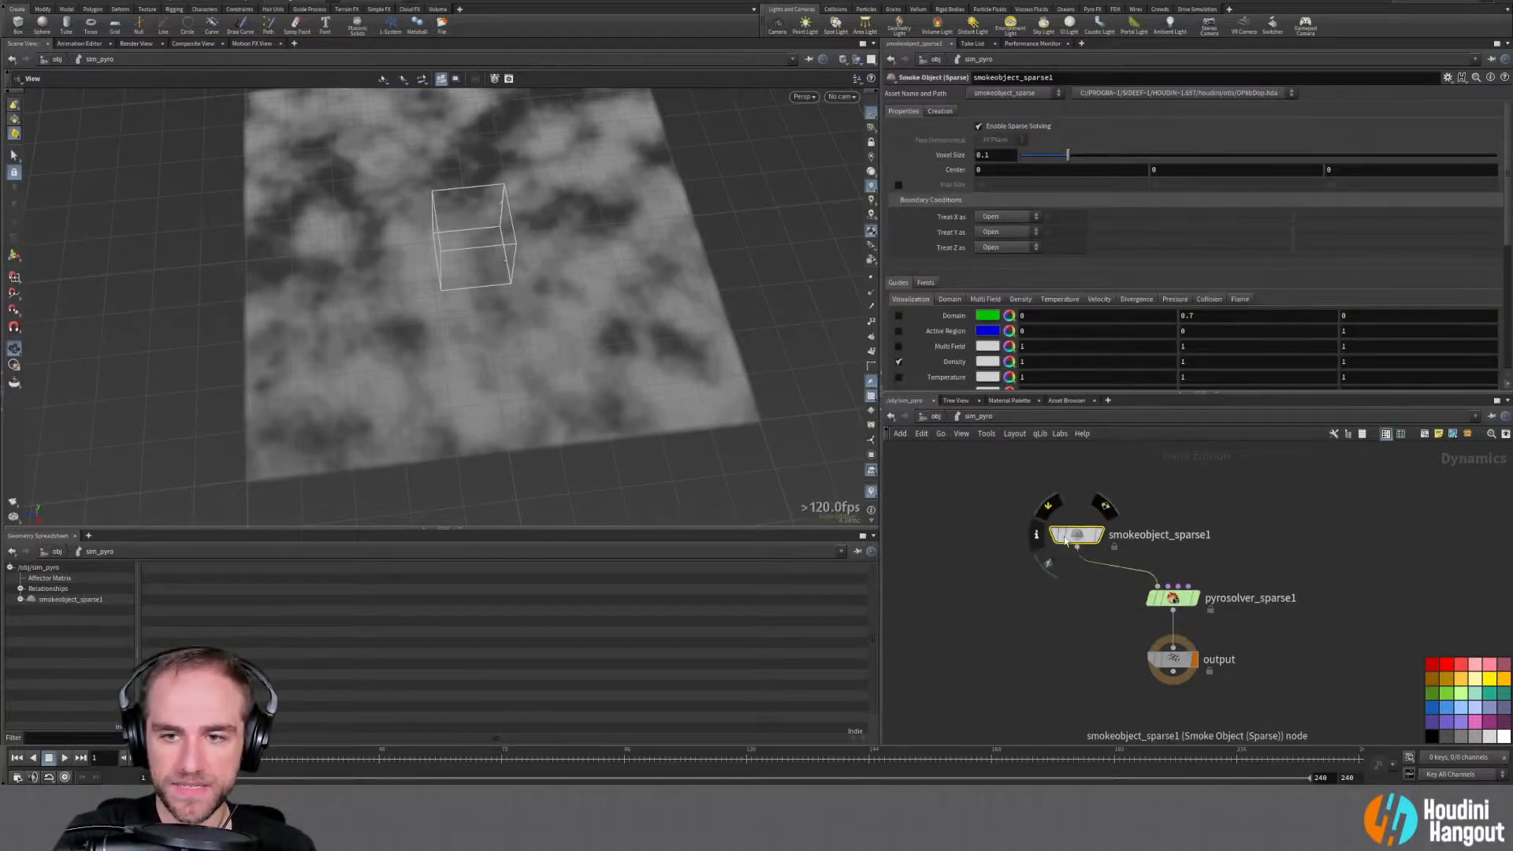
Rename the Smoke Object (Sparse) node as 2d_smoke
double_click(1152, 536)
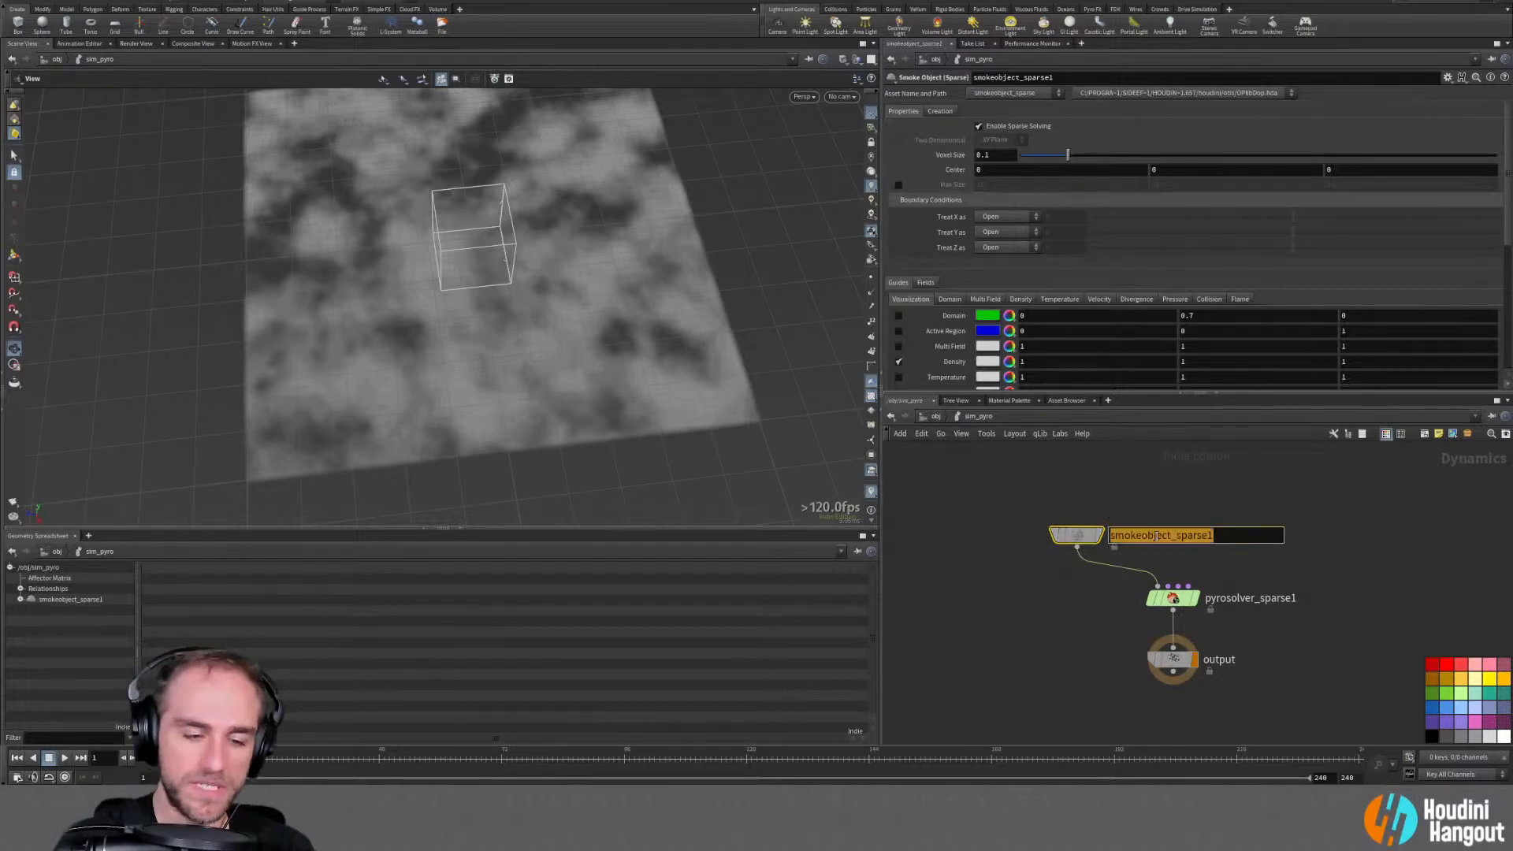
type("2d_smoke")
key("Return")
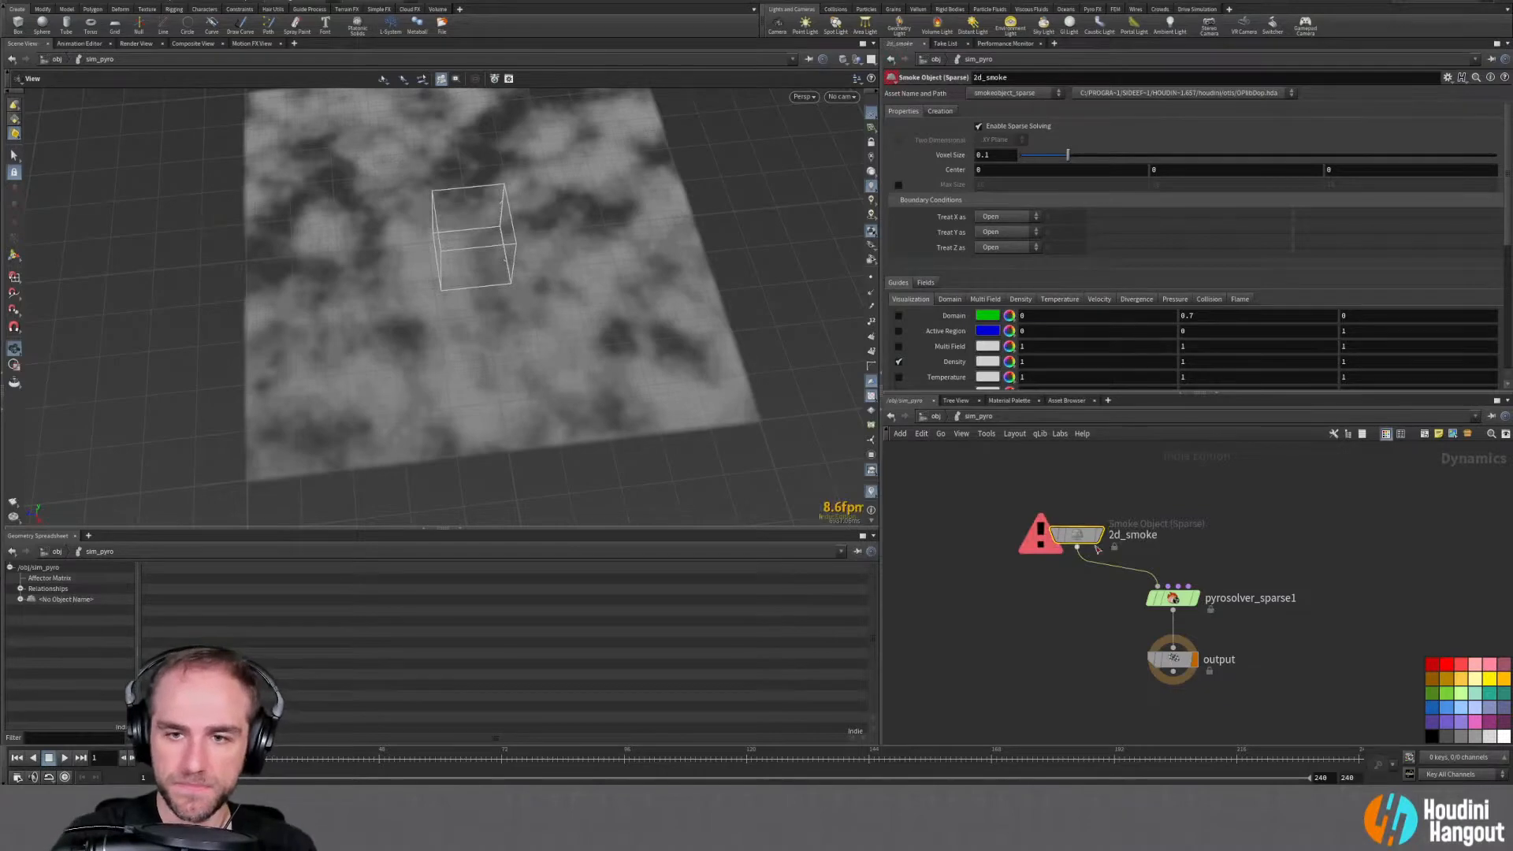
Inspect the smoke object's error details and clear its custom name so it reverts to the default name
left_click(1034, 538)
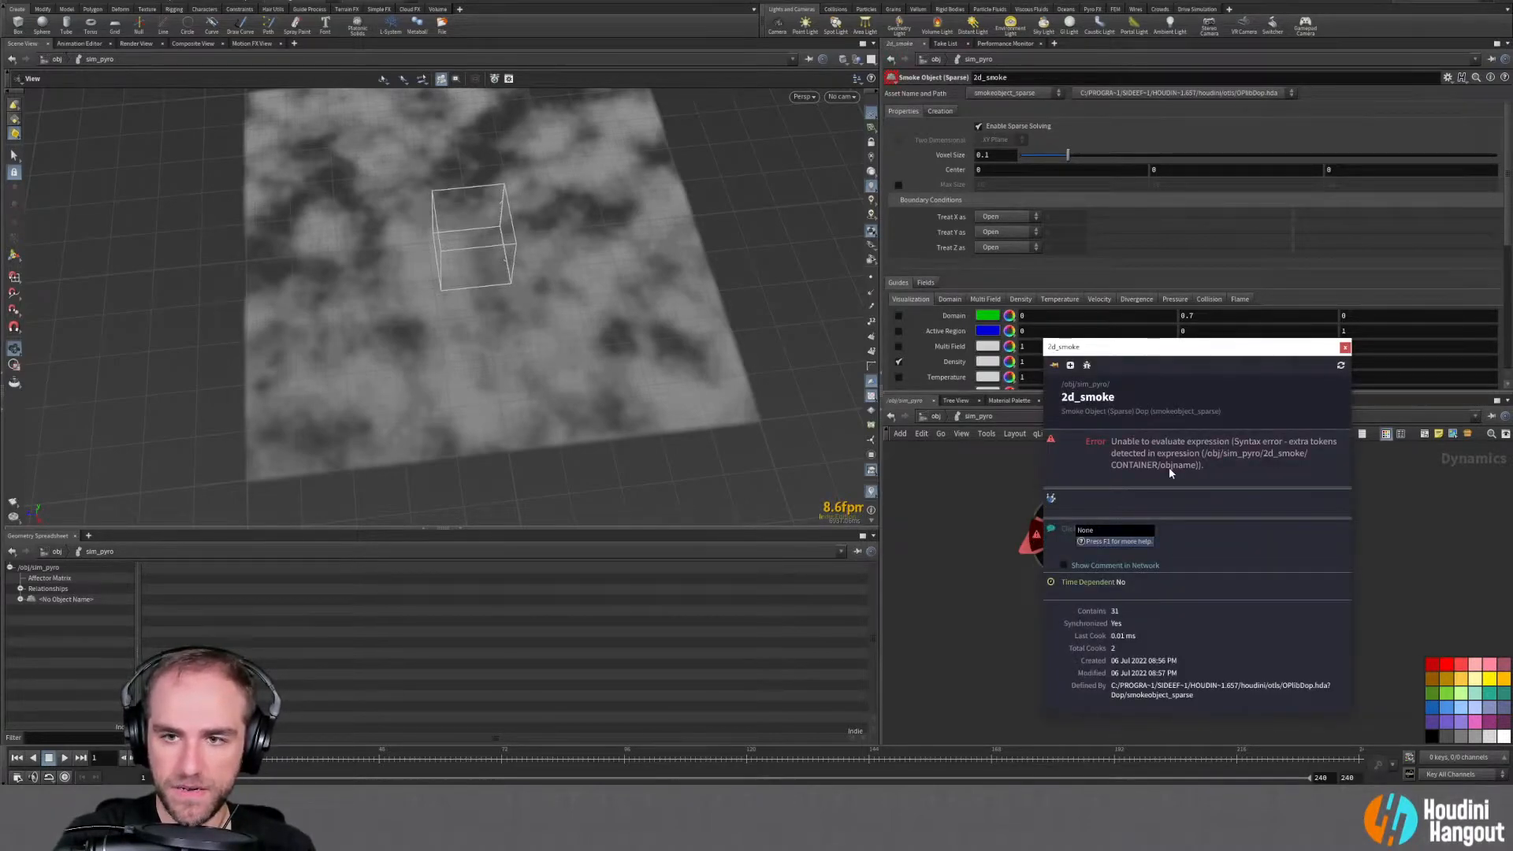
left_click(1344, 347)
double_click(1133, 535)
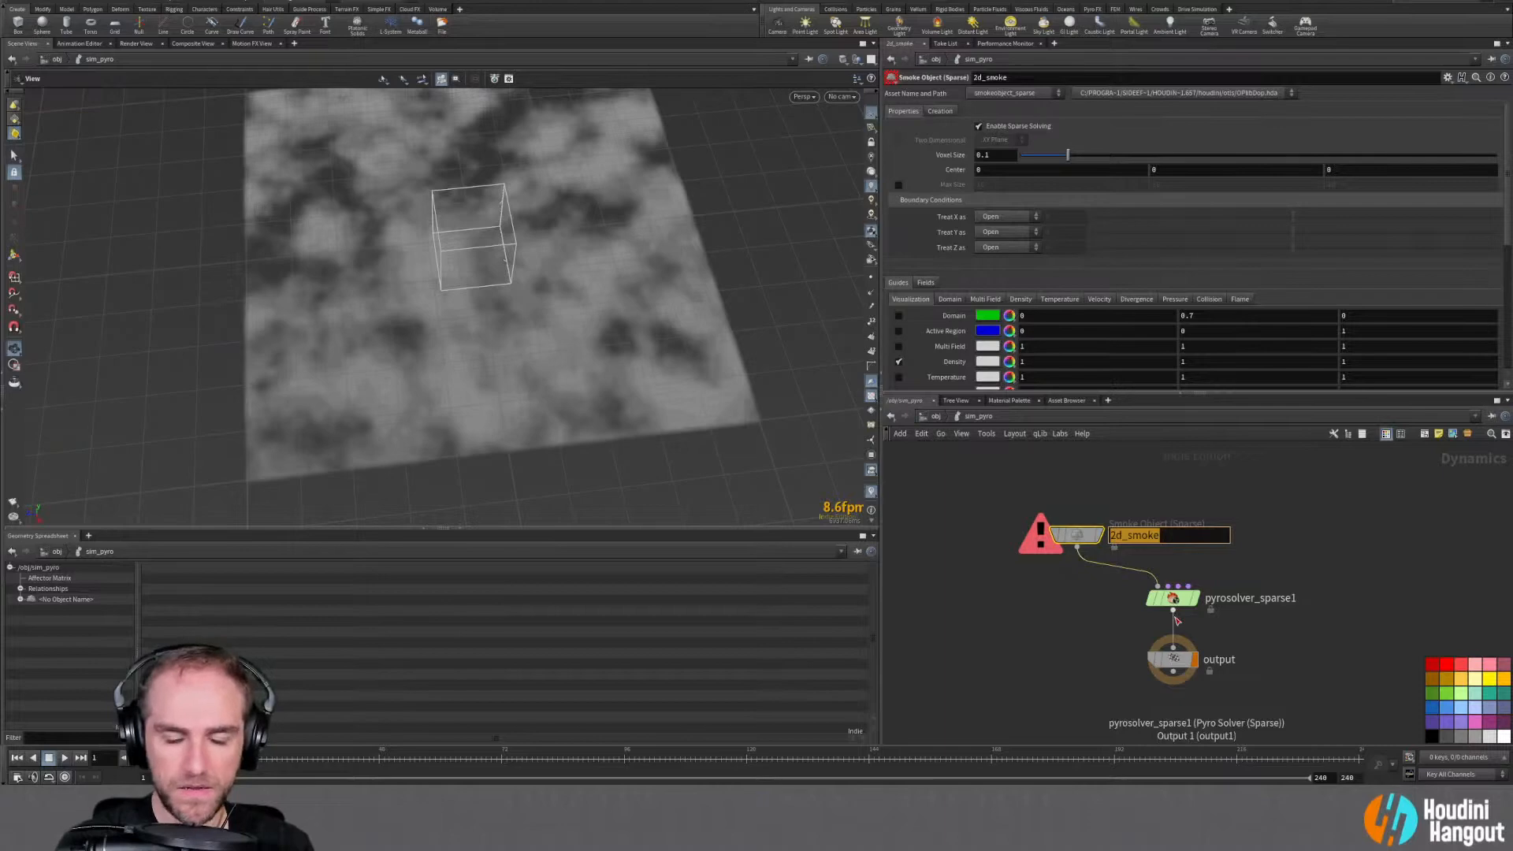
key("BackSpace")
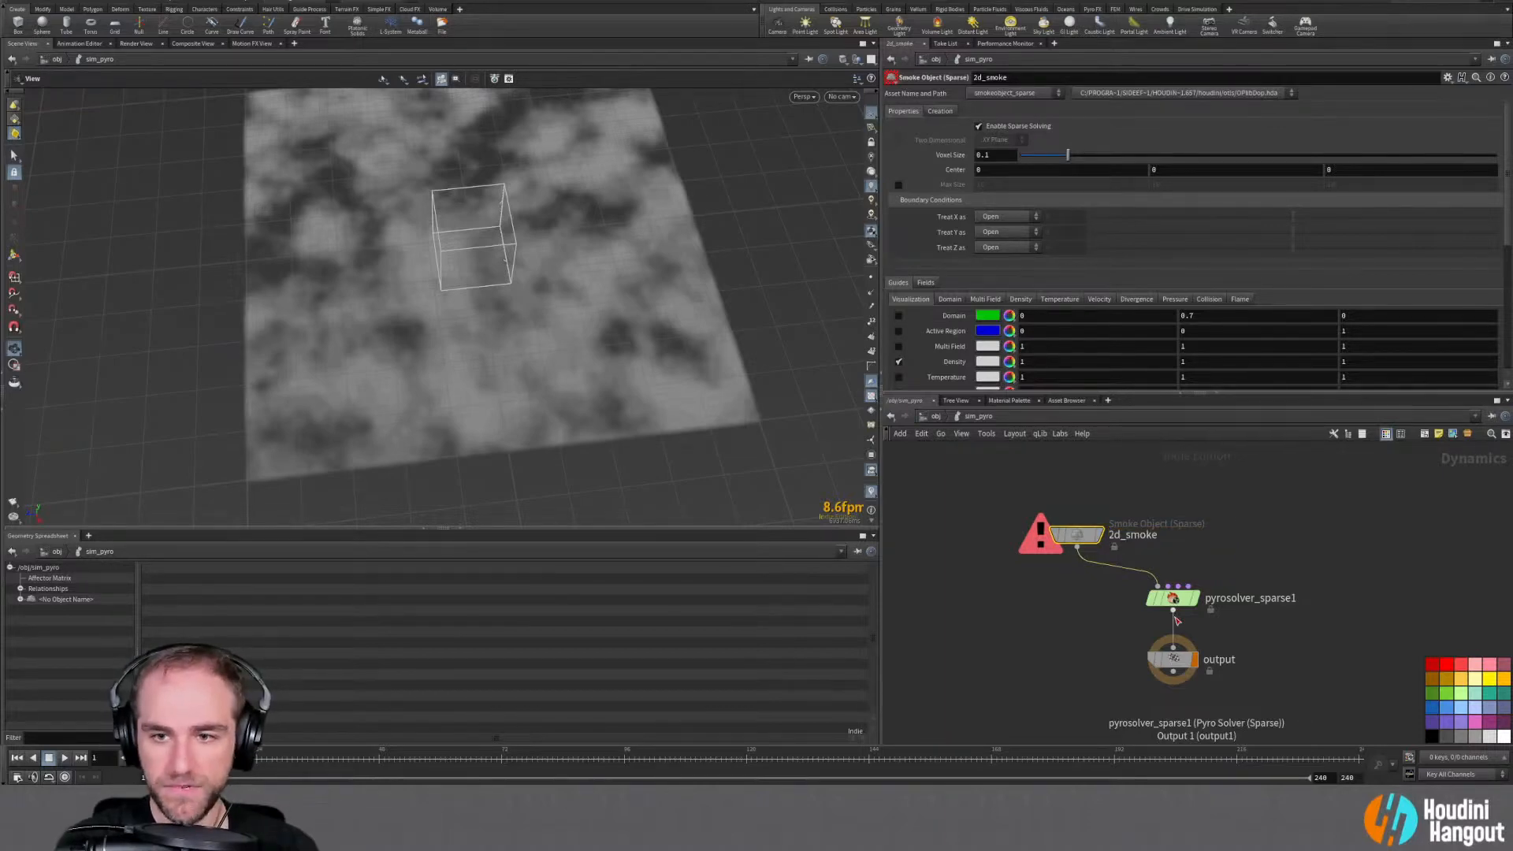
key("Return")
Disable sparse solving on the smoke object and enable its Two Dimensional option
middle_click_drag(1245, 513, 1231, 530)
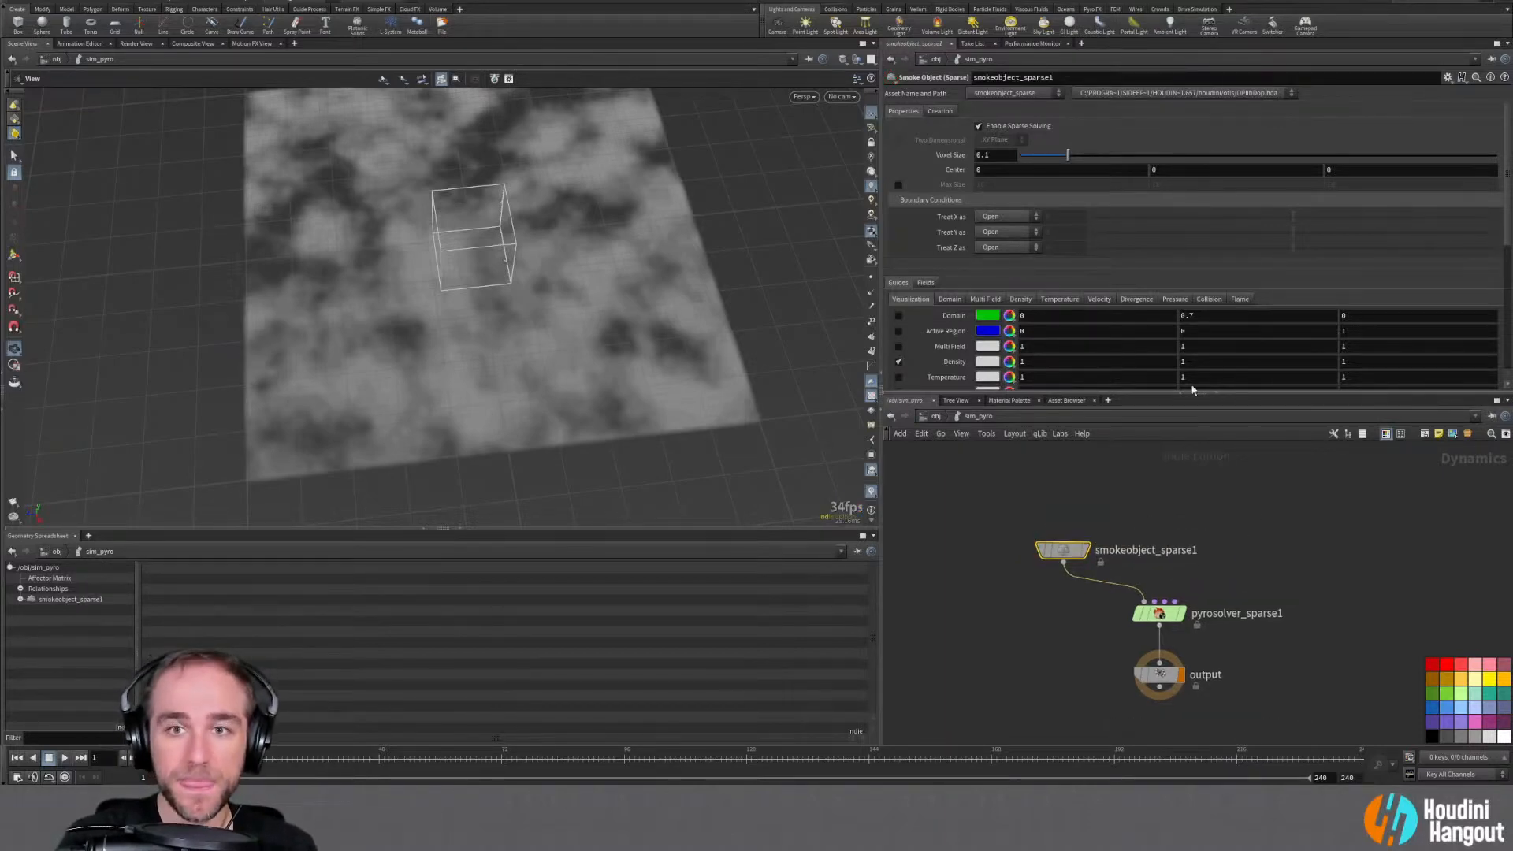
left_click(979, 126)
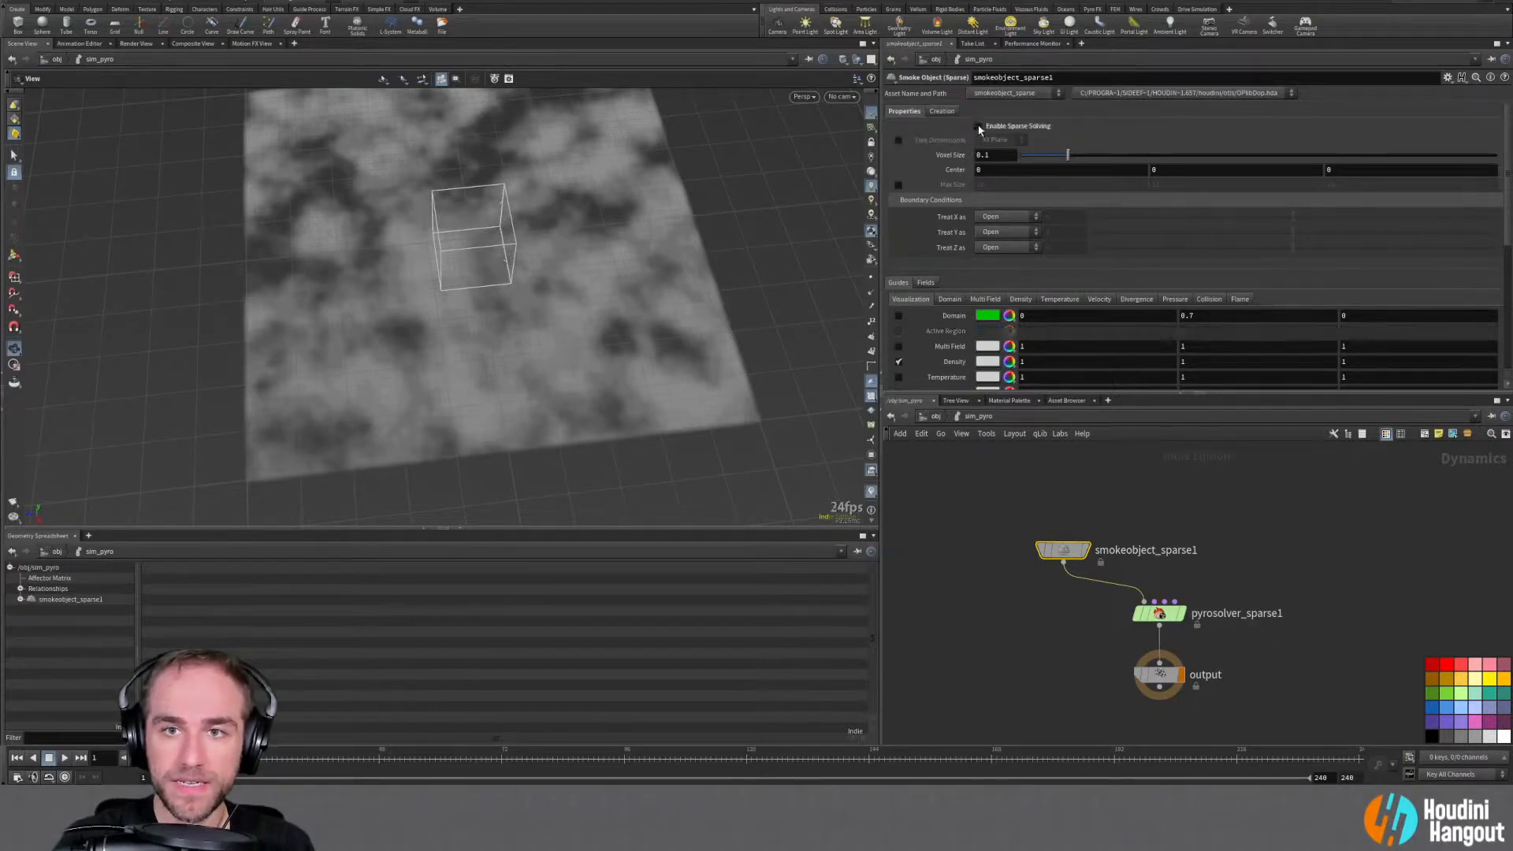
left_click(898, 140)
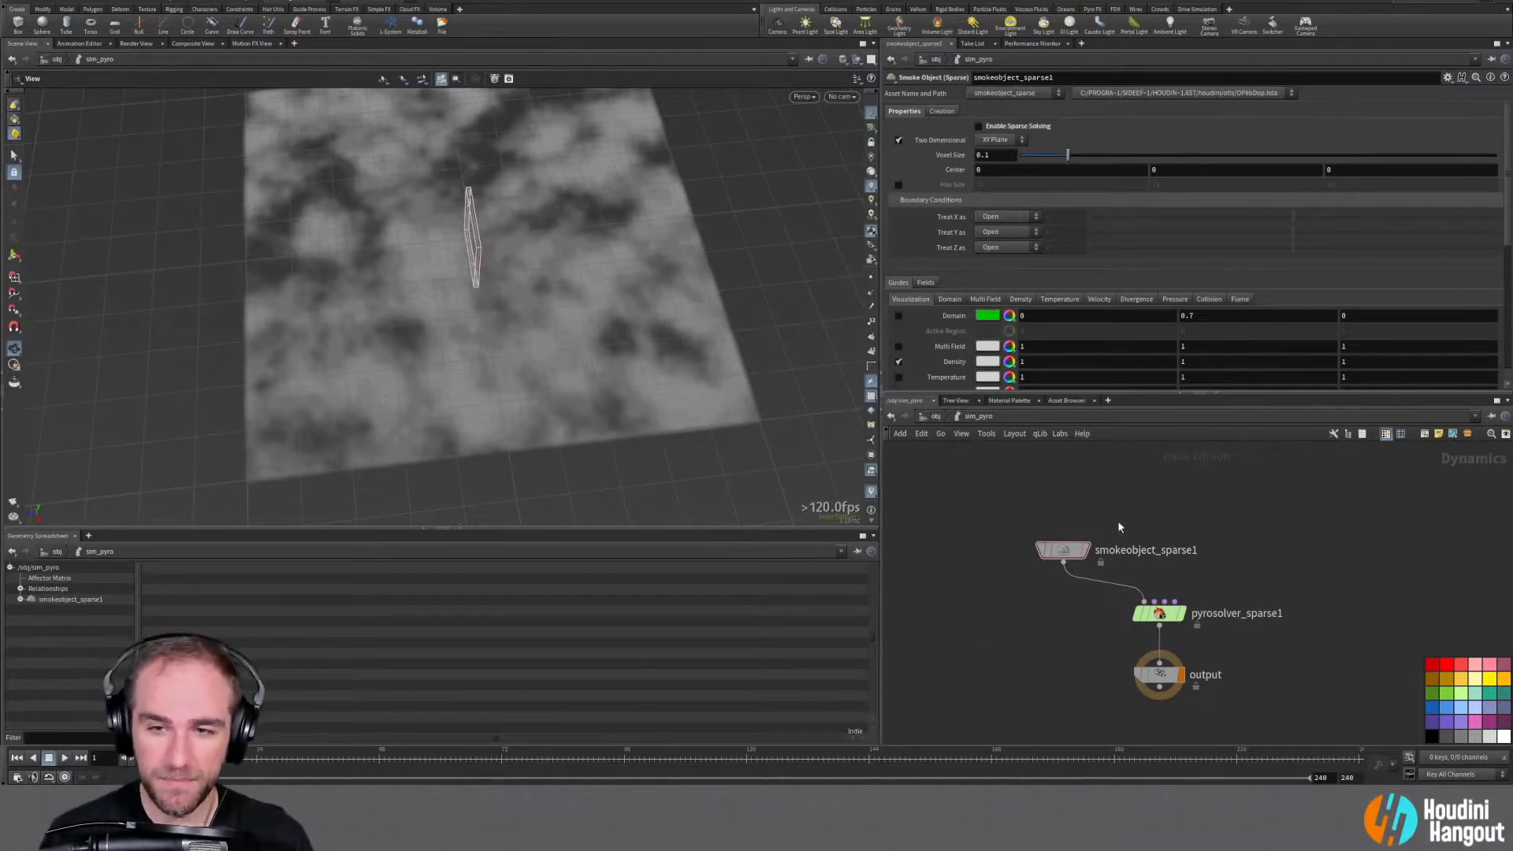
Delete the sparse smoke object and sparse pyro solver, leaving only the output node in the network
left_click_drag(1015, 521, 1220, 645)
left_click_drag(962, 444, 1103, 574)
left_click_drag(1010, 500, 1196, 649)
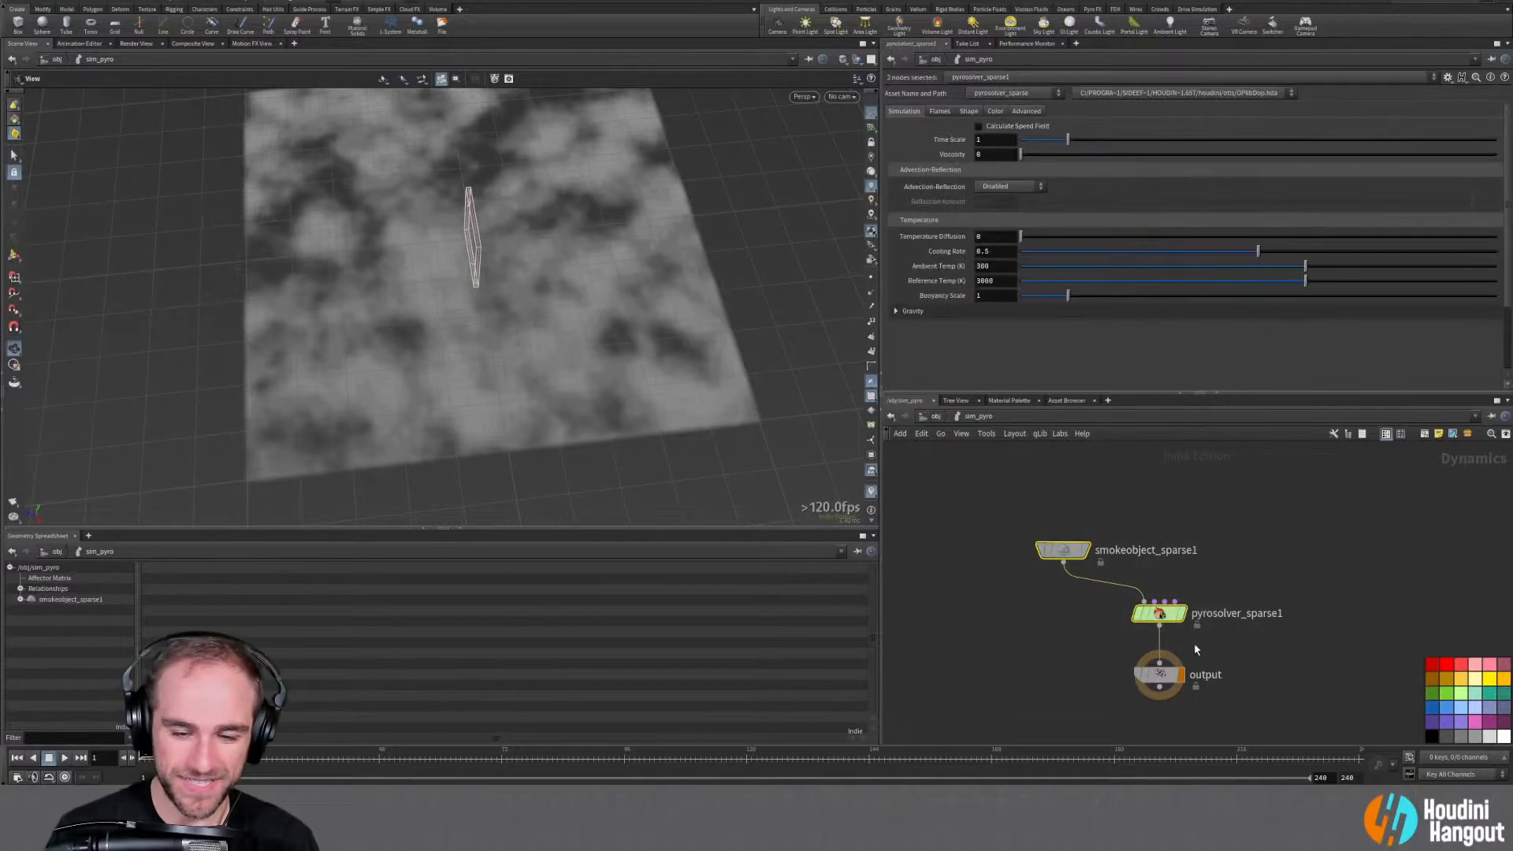
key("Delete")
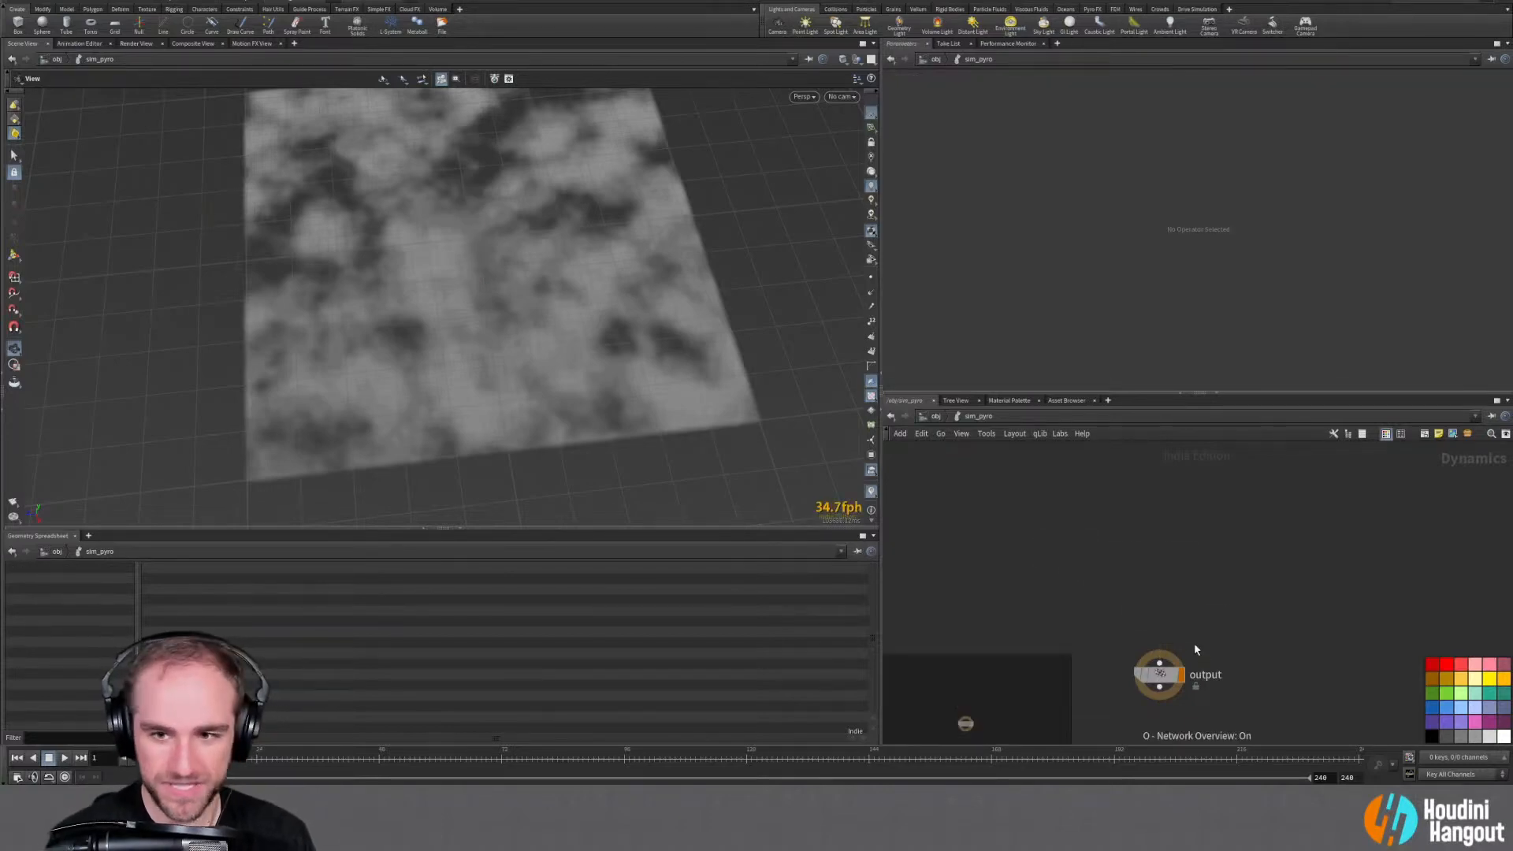
key("o")
Add a regular, non-sparse Smoke Object node above the output node
key("Tab")
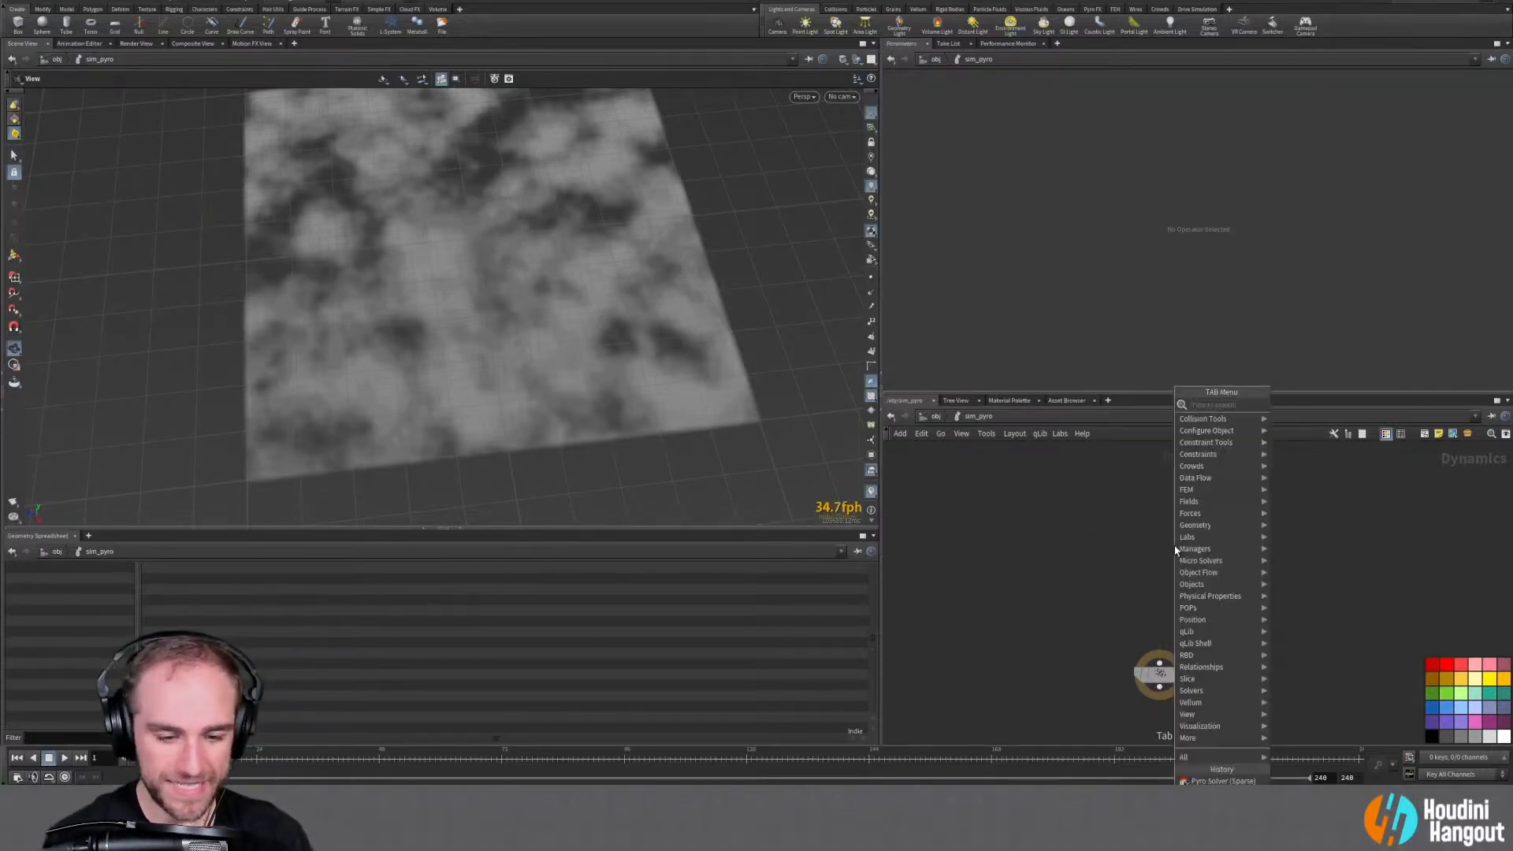
type("som")
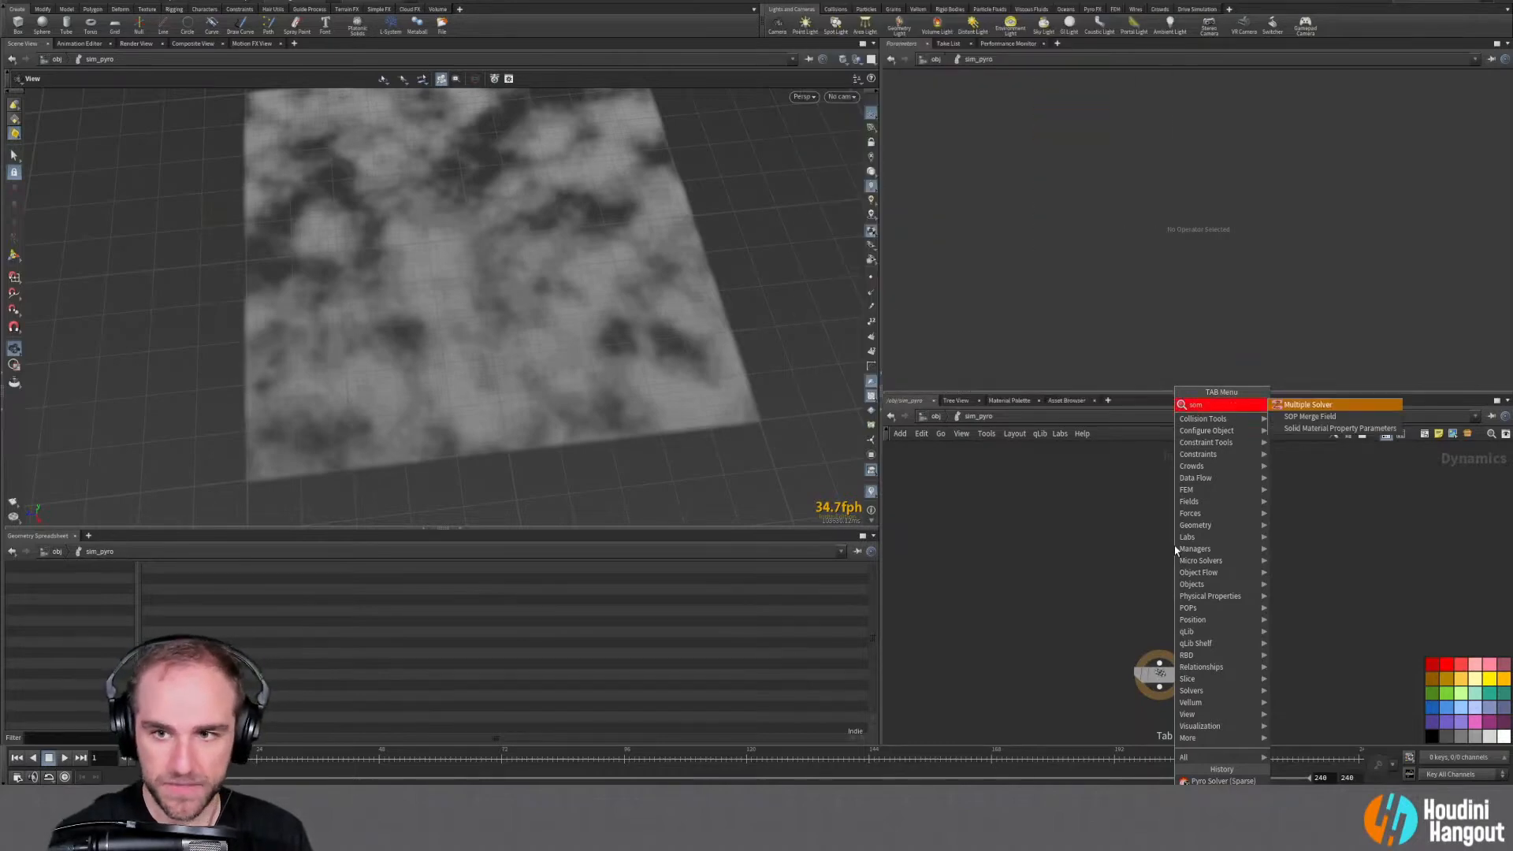
key("BackSpace")
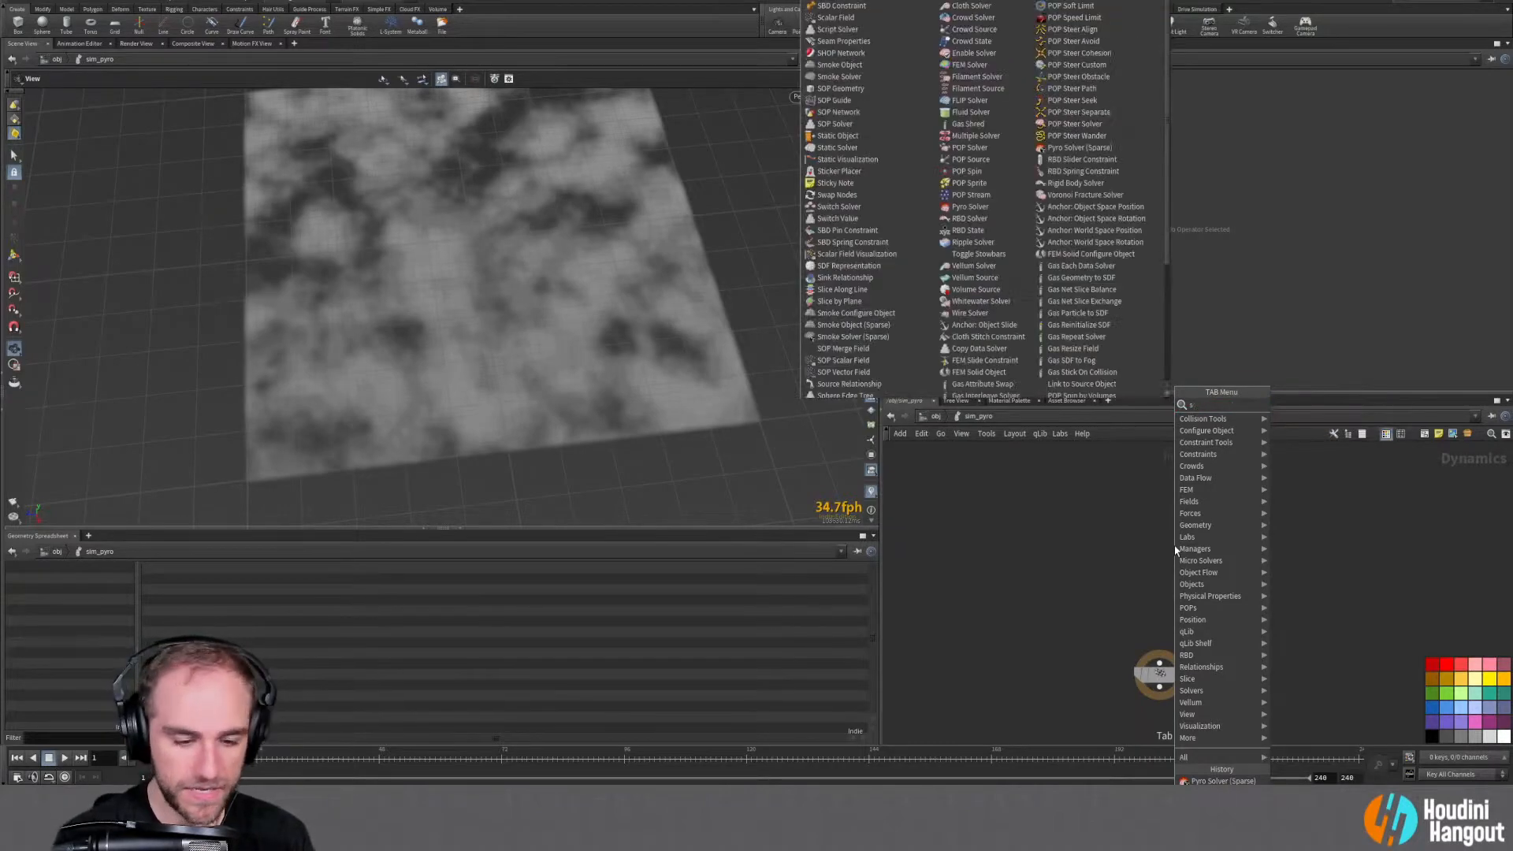
type("moke")
key("Return")
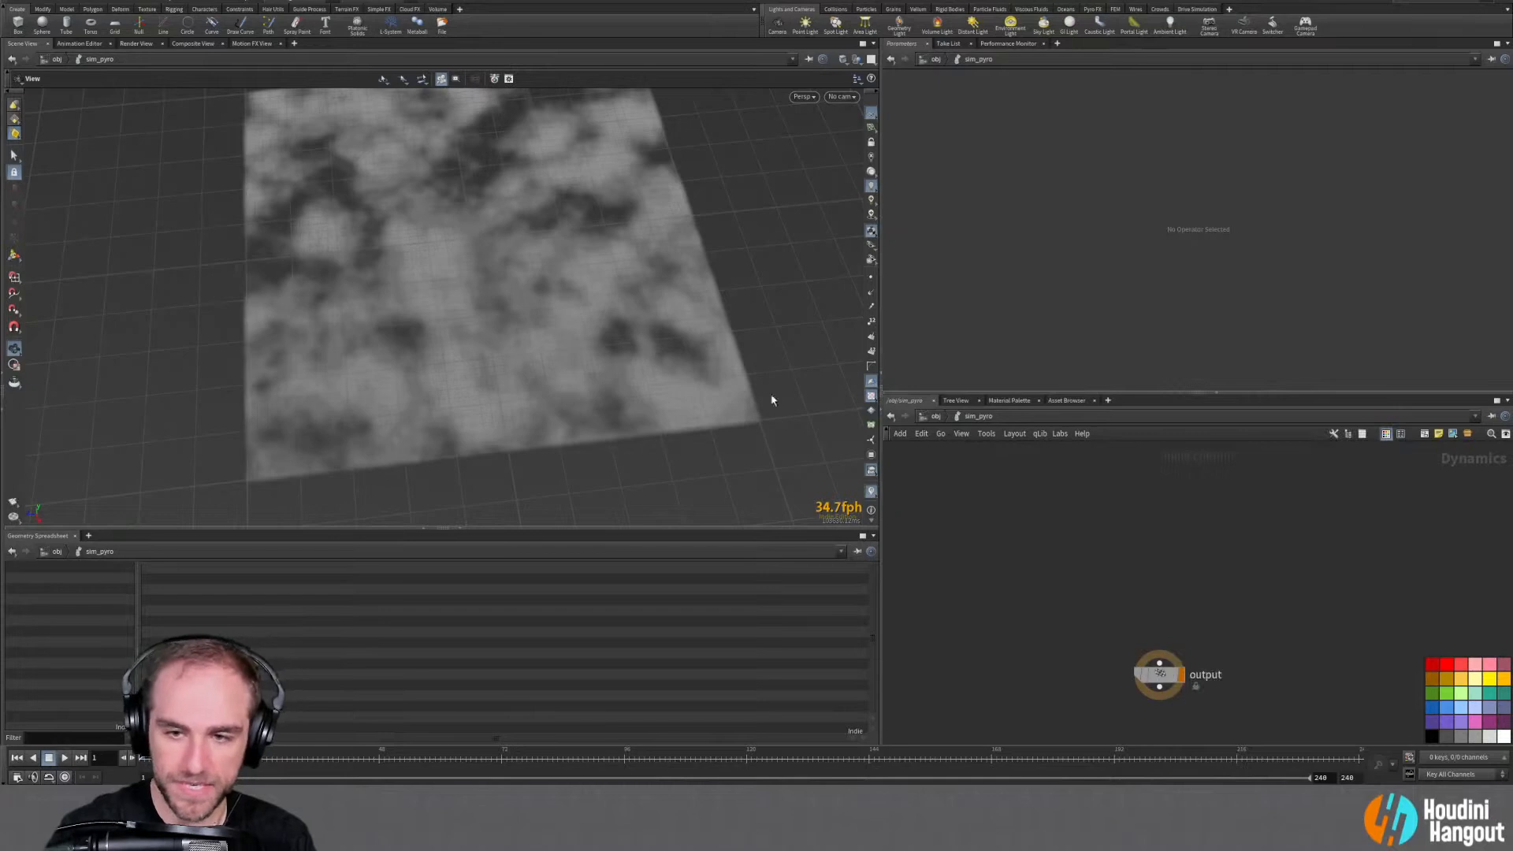
left_click(1083, 542)
Add a regular, non-sparse Pyro Solver node between the smoke object and the output node
key("Tab")
mouse_move(1084, 660)
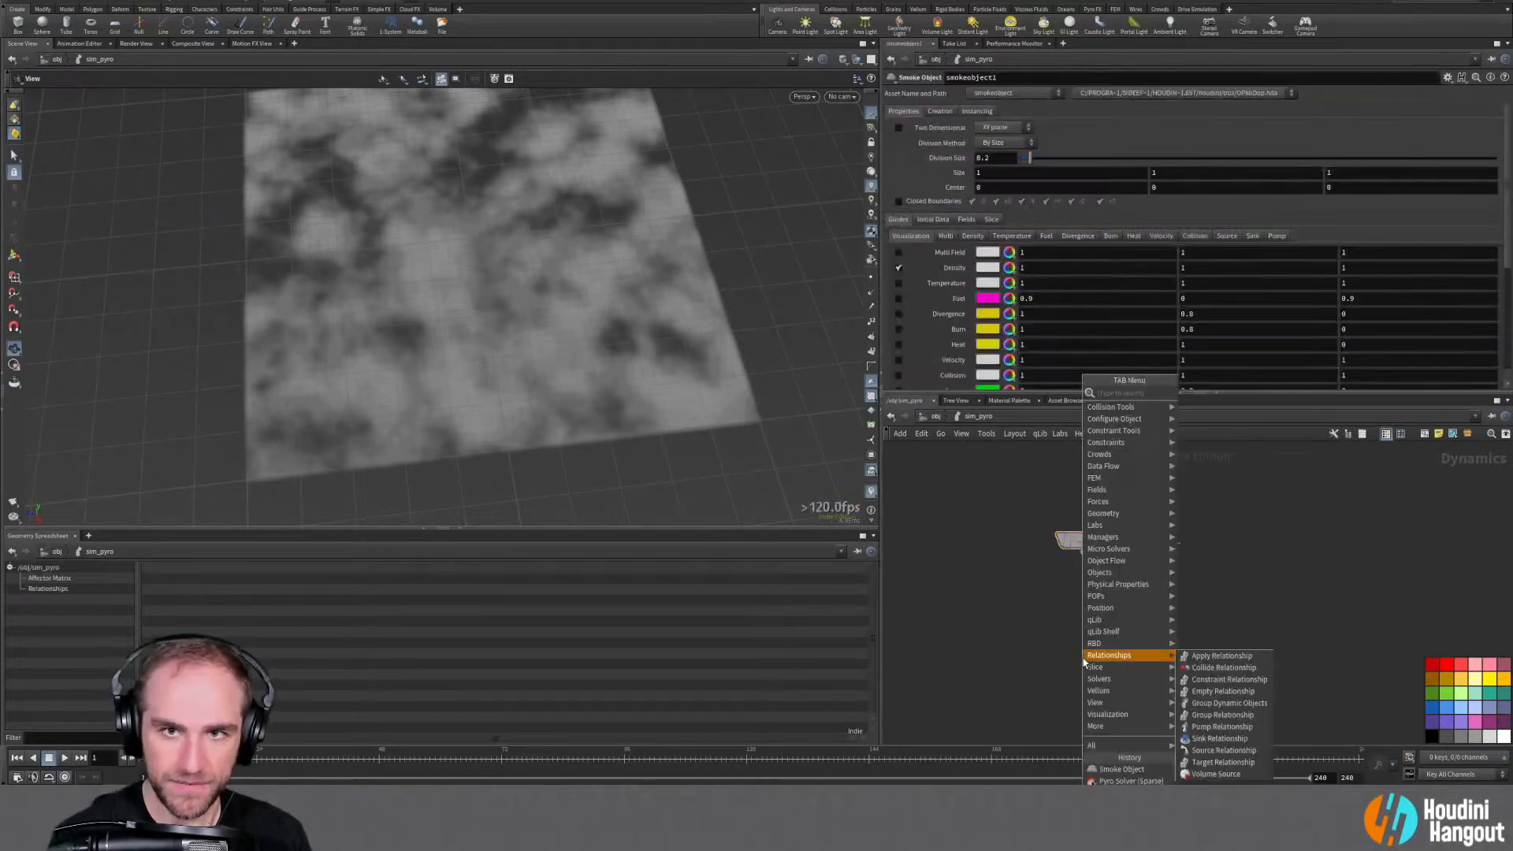
type("py")
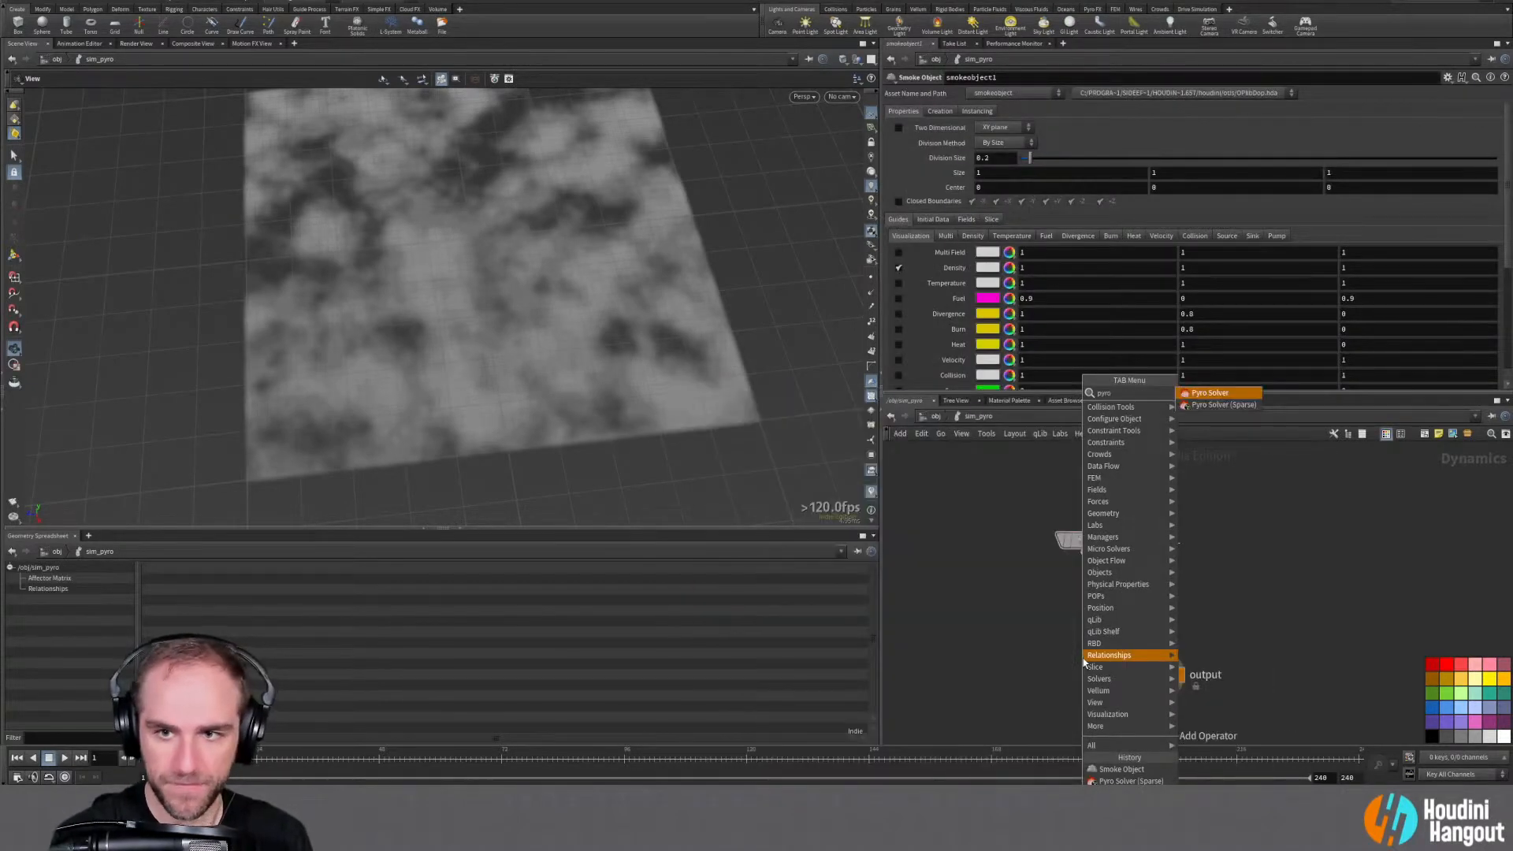
type("ro")
key("Return")
left_click(1135, 612)
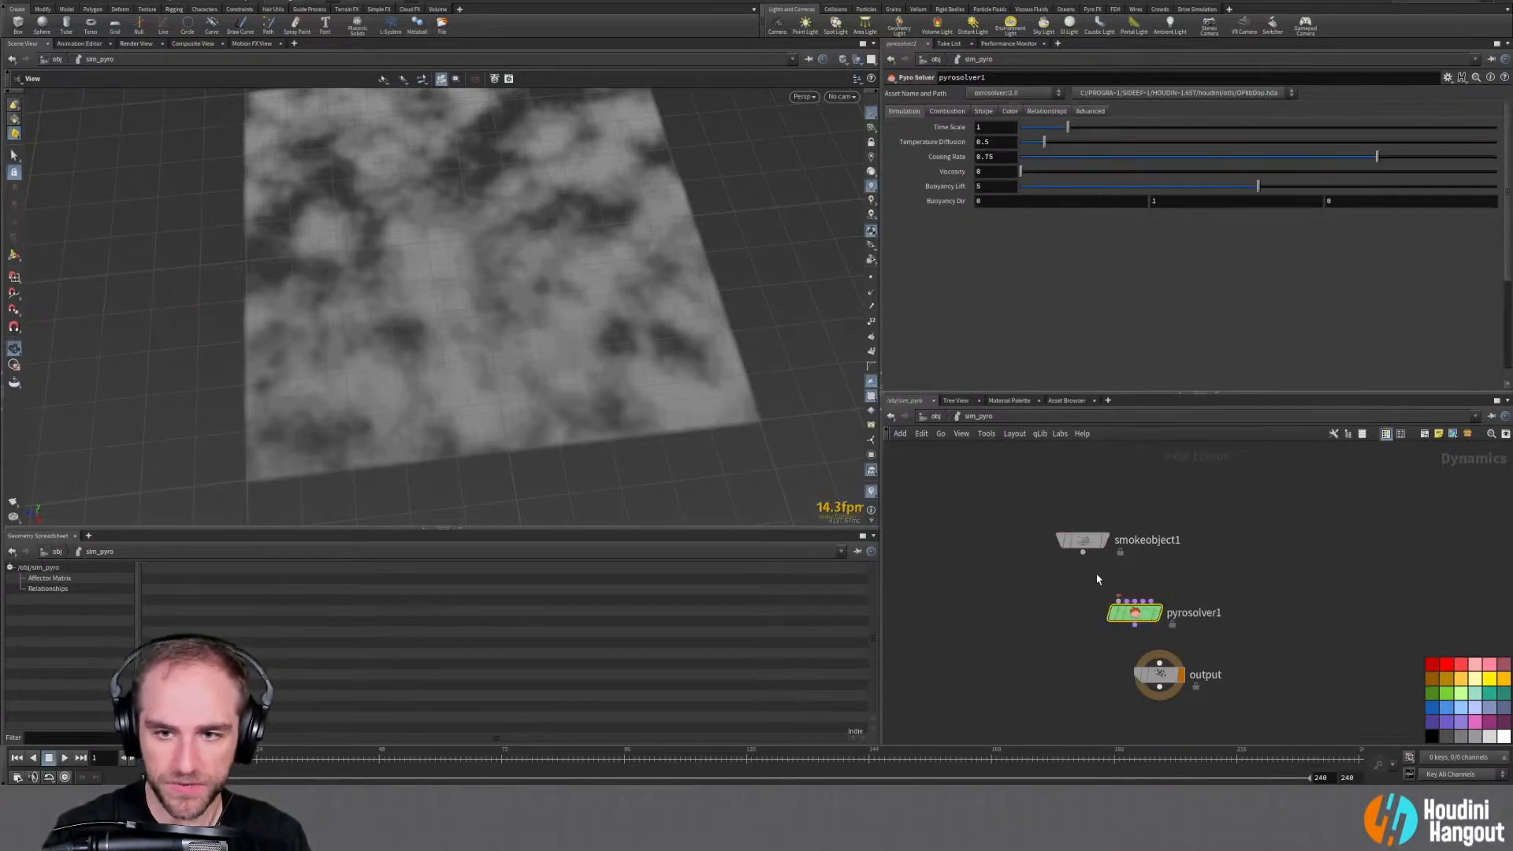
Wire the smoke object through the pyro solver into the output node, and align the solver directly above the output
left_click_drag(1083, 552, 1159, 665)
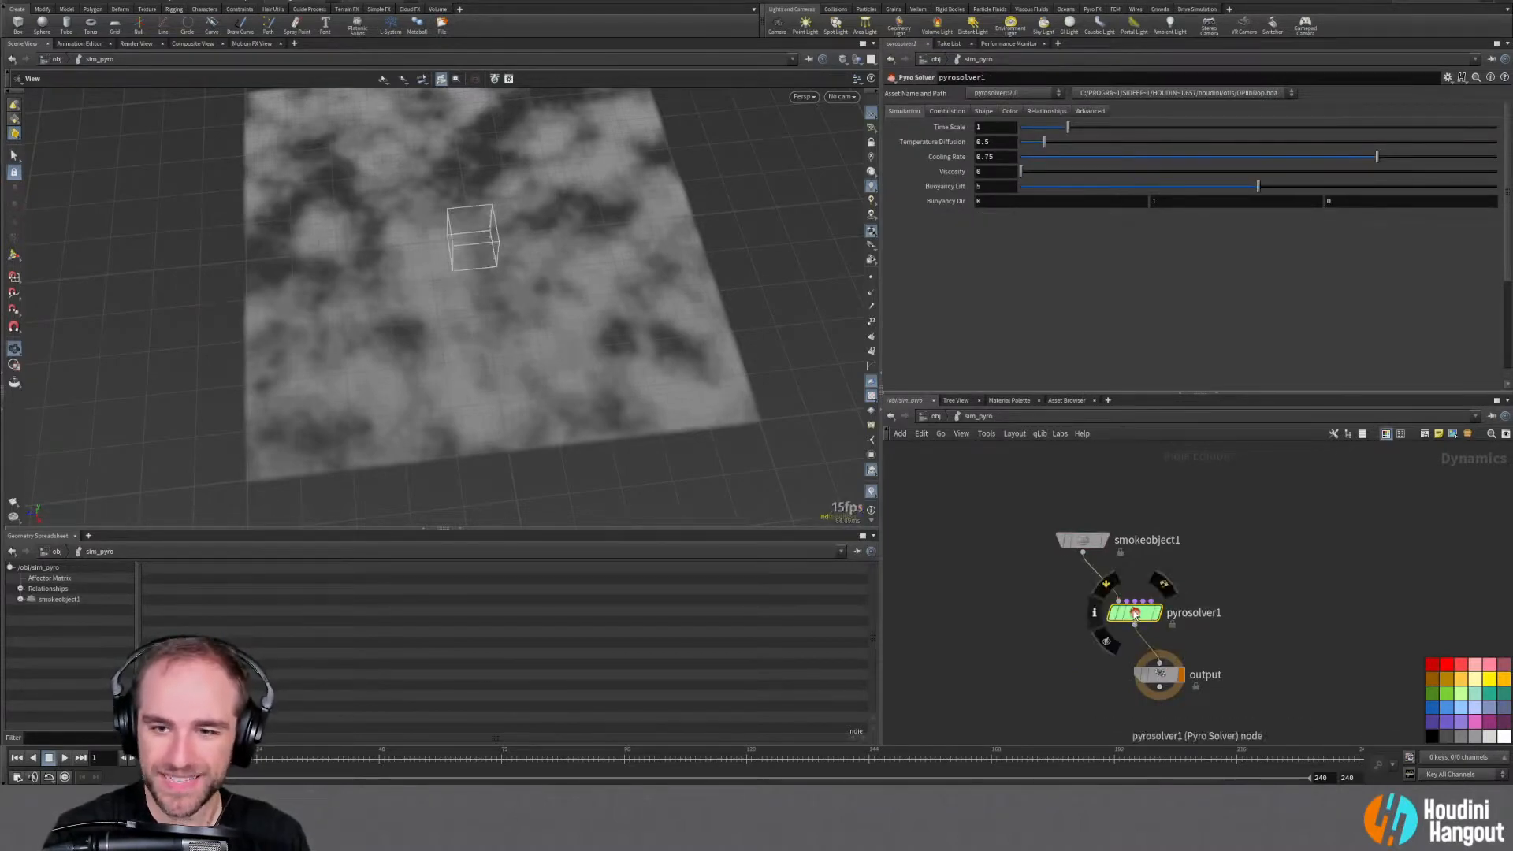
left_click_drag(1134, 612, 1159, 610)
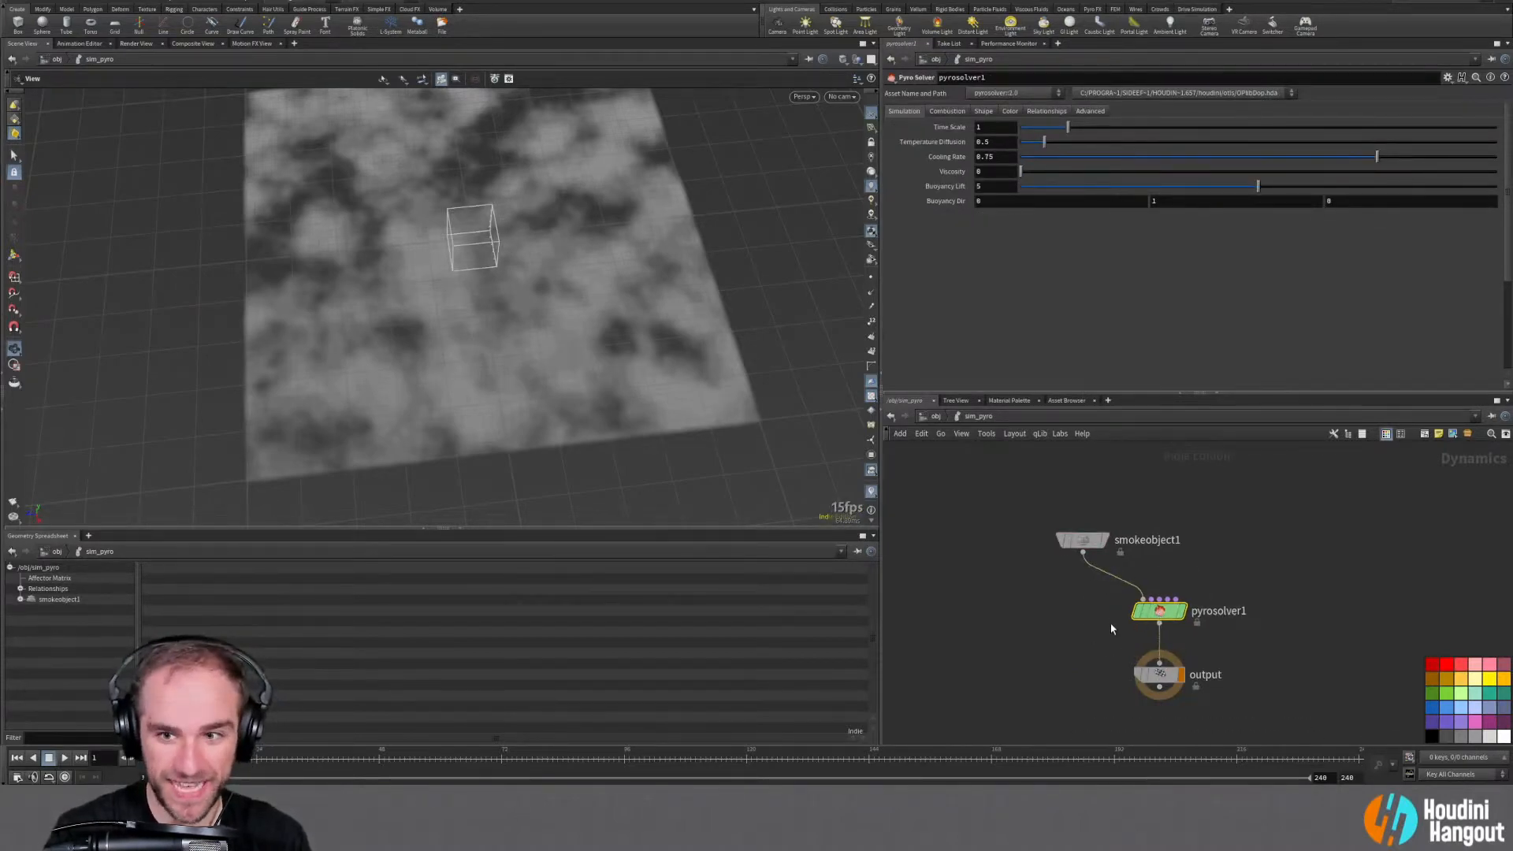
left_click_drag(1082, 541, 1062, 544)
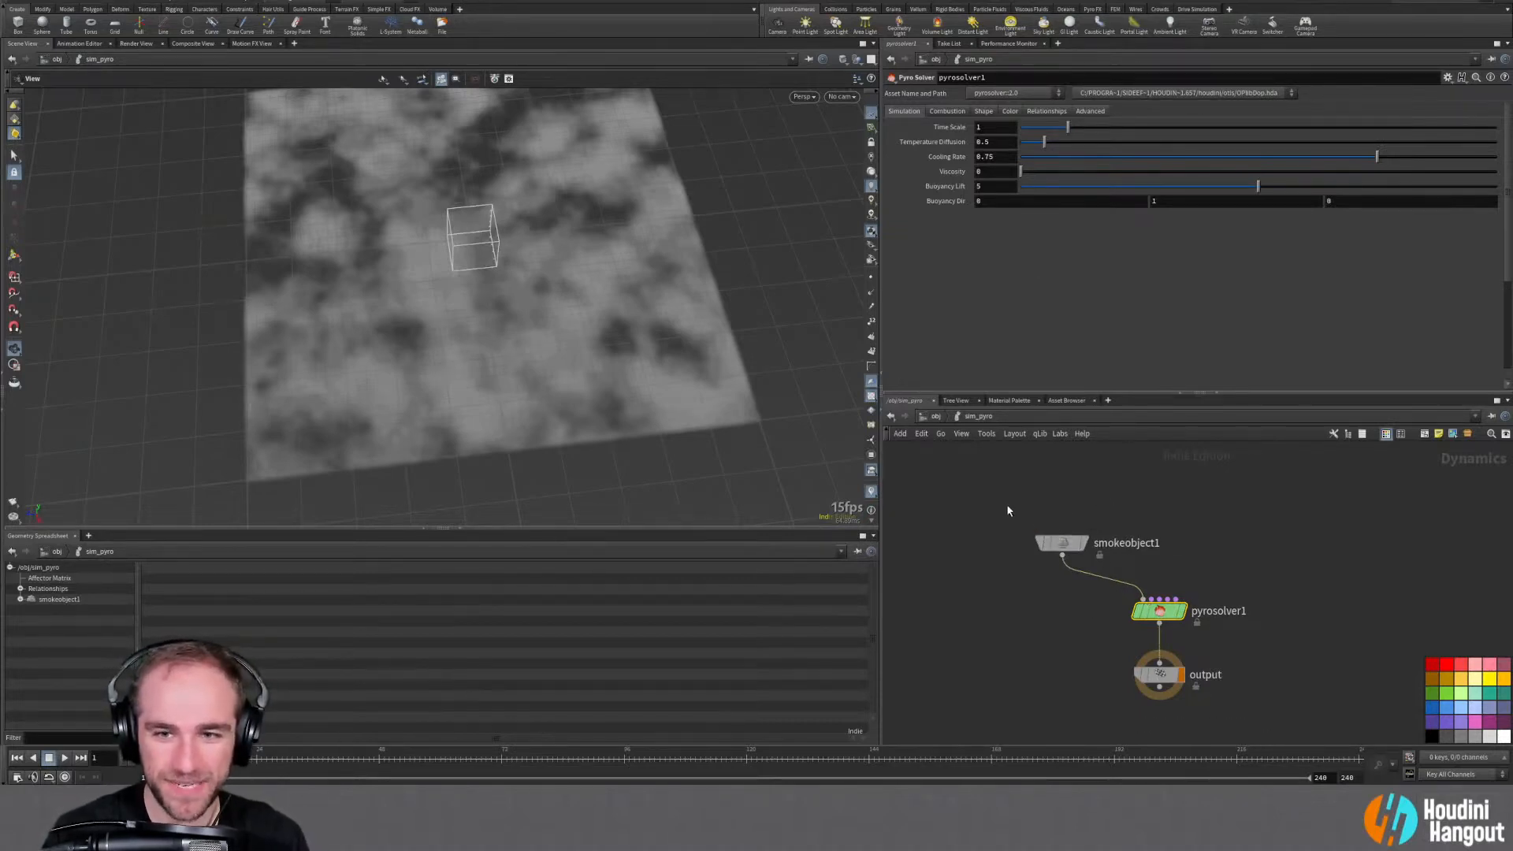
Make the smoke object two-dimensional in the ZX plane
left_click(1062, 542)
left_click(899, 127)
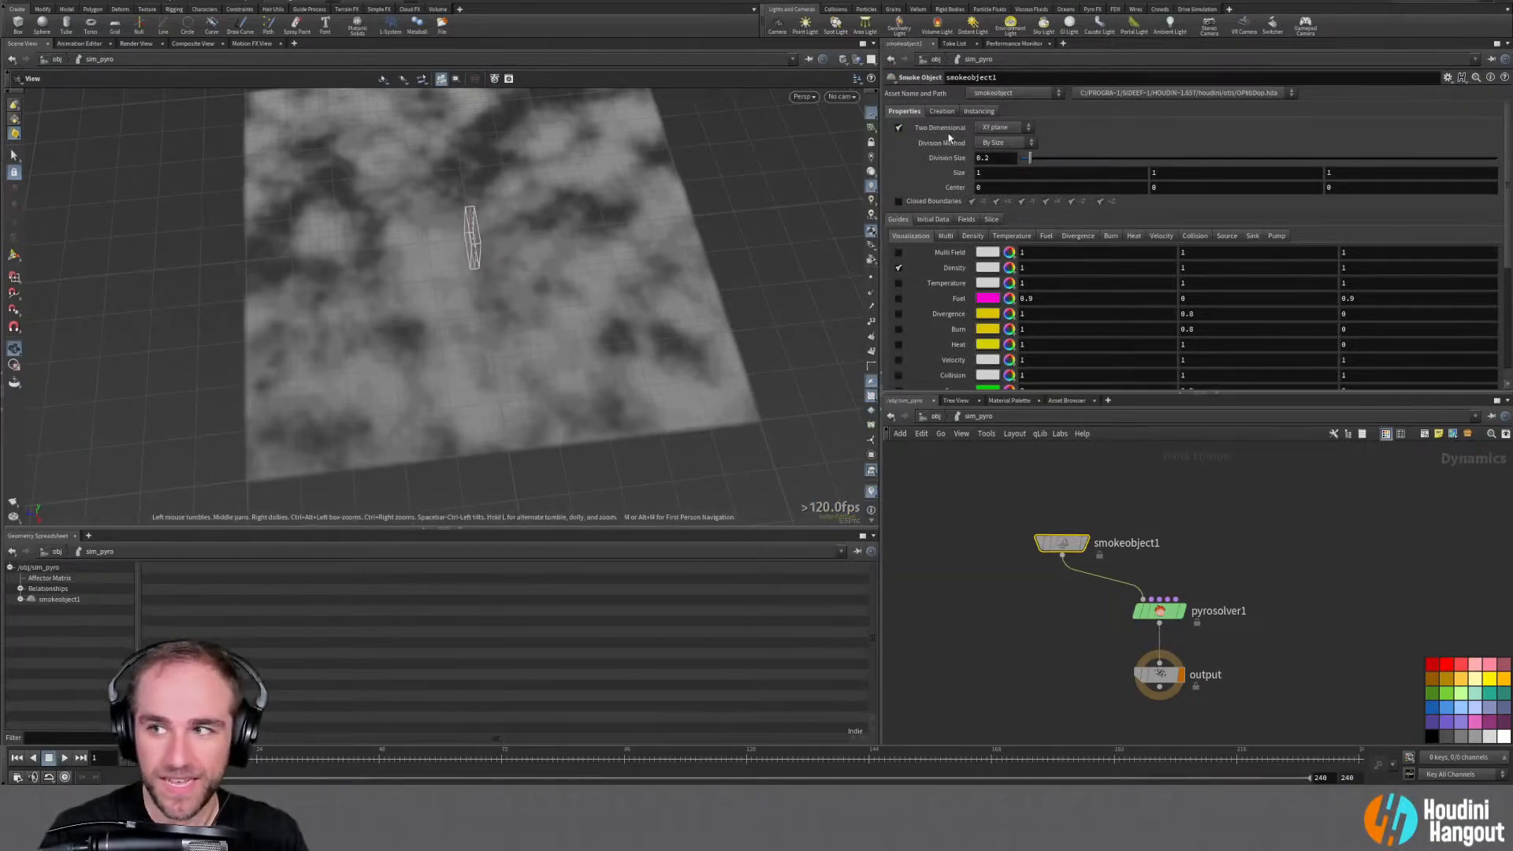
left_click(991, 128)
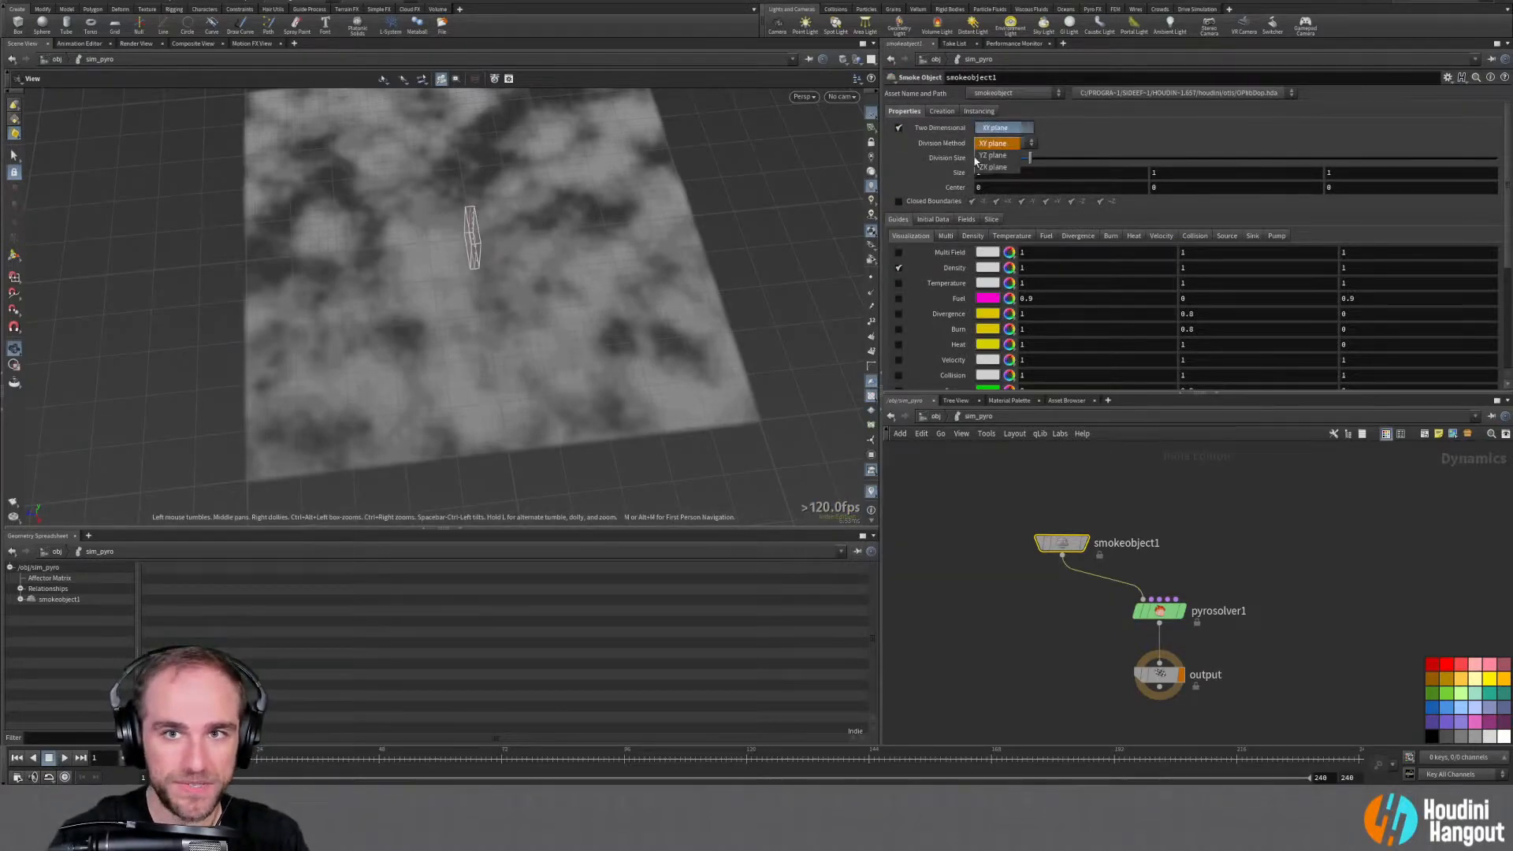
left_click(997, 157)
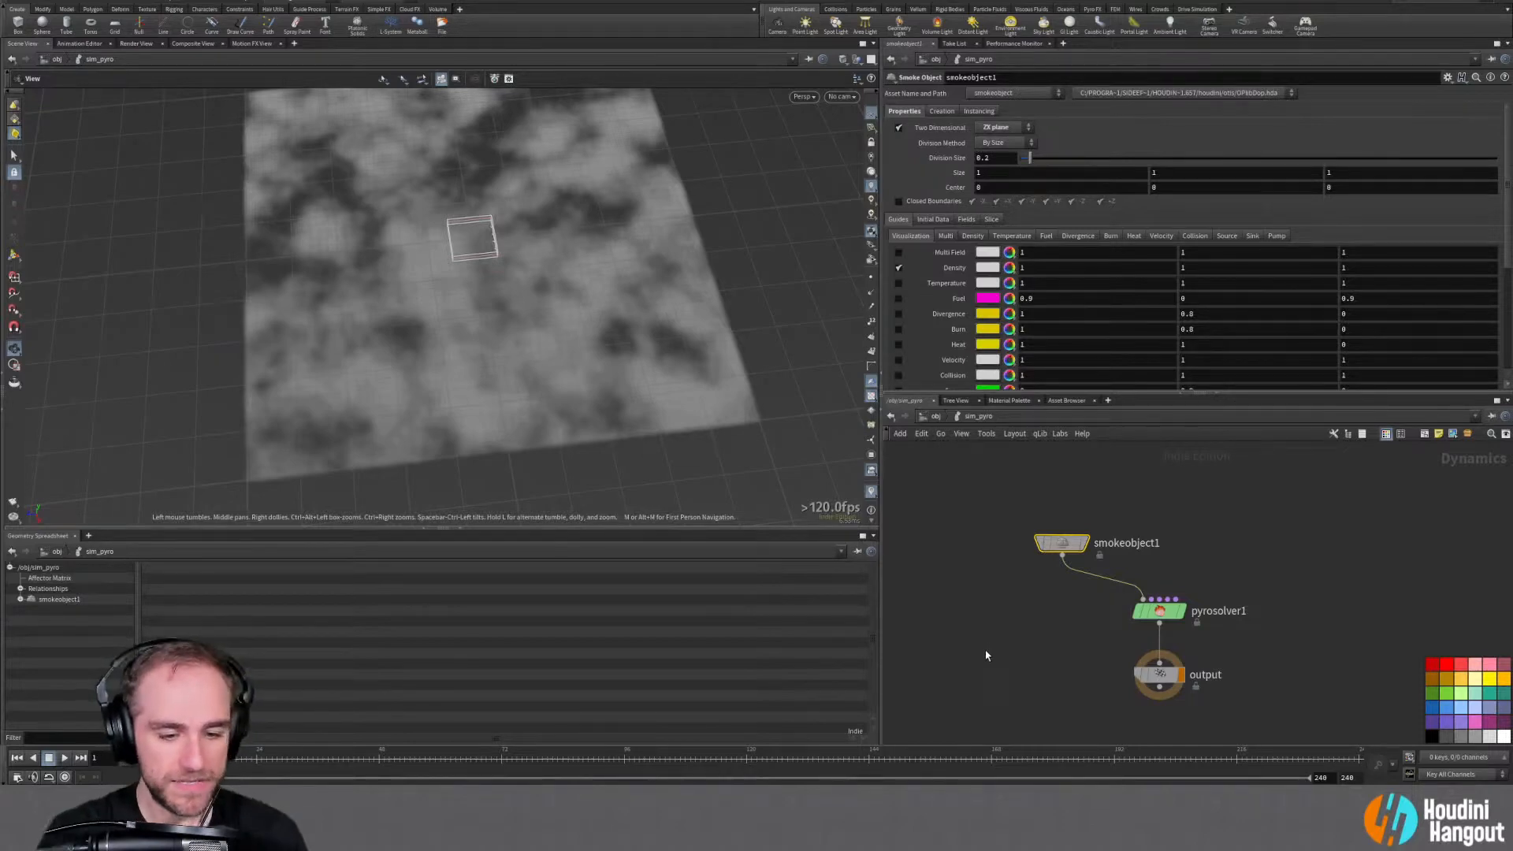
Set the smoke object's size to 10 in X and Z so that its container matches the source area
left_click(1003, 176)
type("0")
key("Tab")
key("Tab")
type("10")
key("Return")
left_click_drag(733, 135, 472, 417)
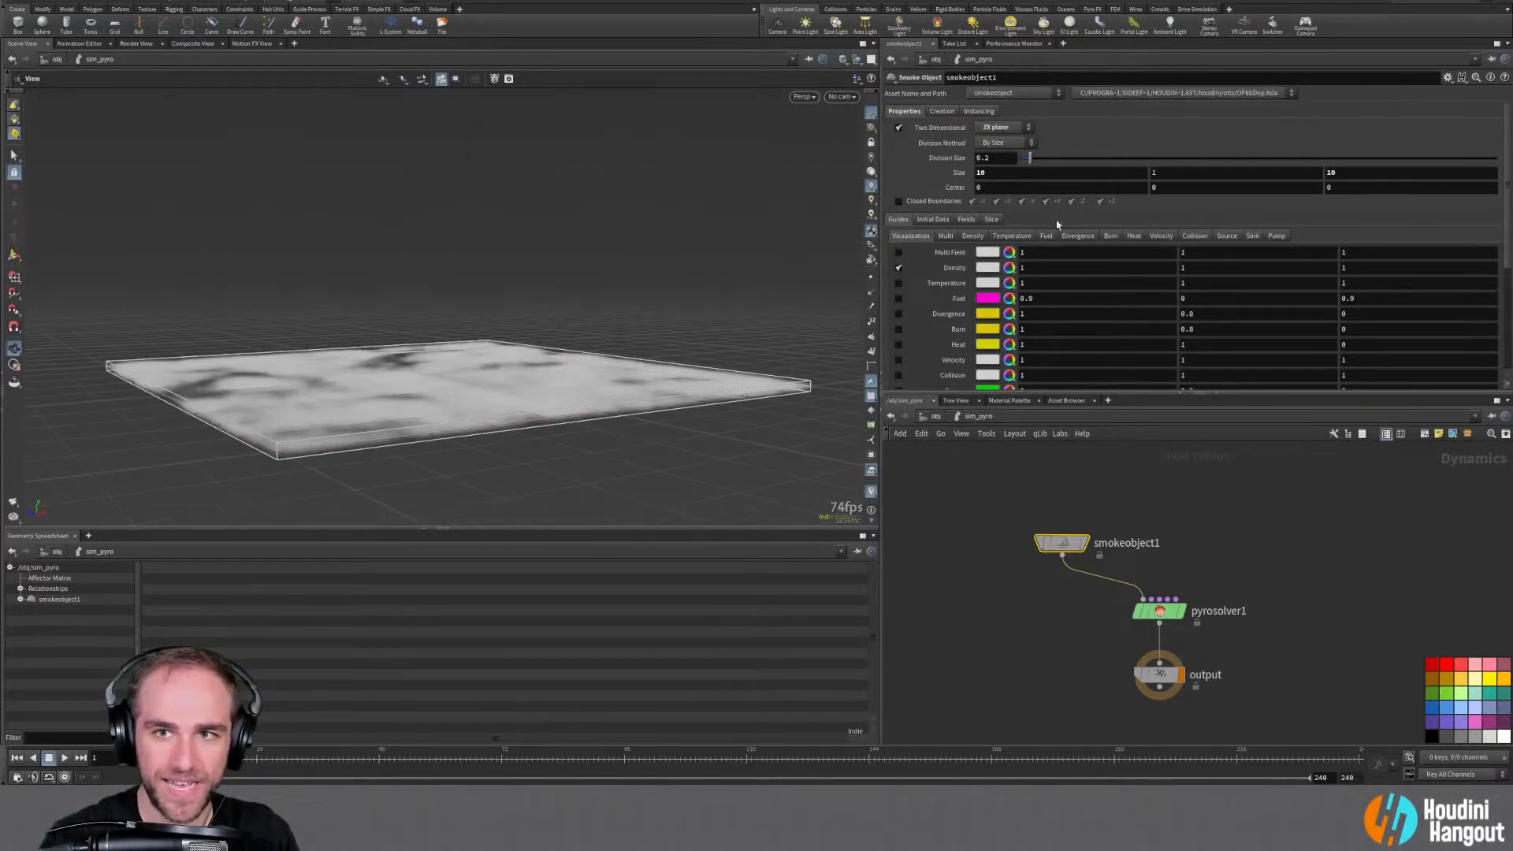
left_click_drag(324, 374, 287, 453)
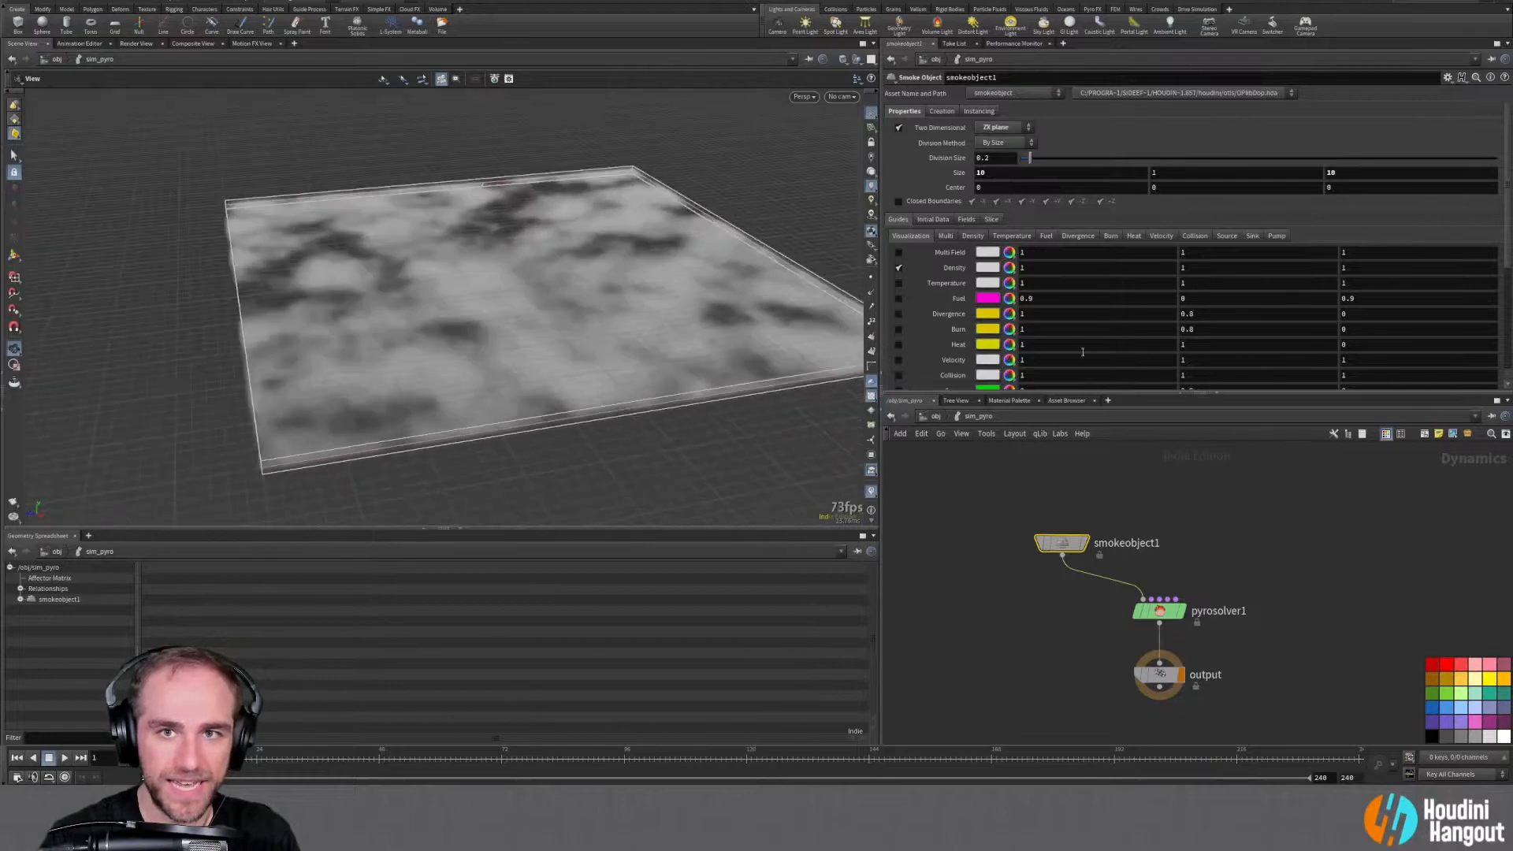
middle_click_drag(620, 367, 580, 369)
Link the smoke object's Division Size to the Voxel Size of volumerasterizeattributes1 in sim_source using a relative reference
key("u")
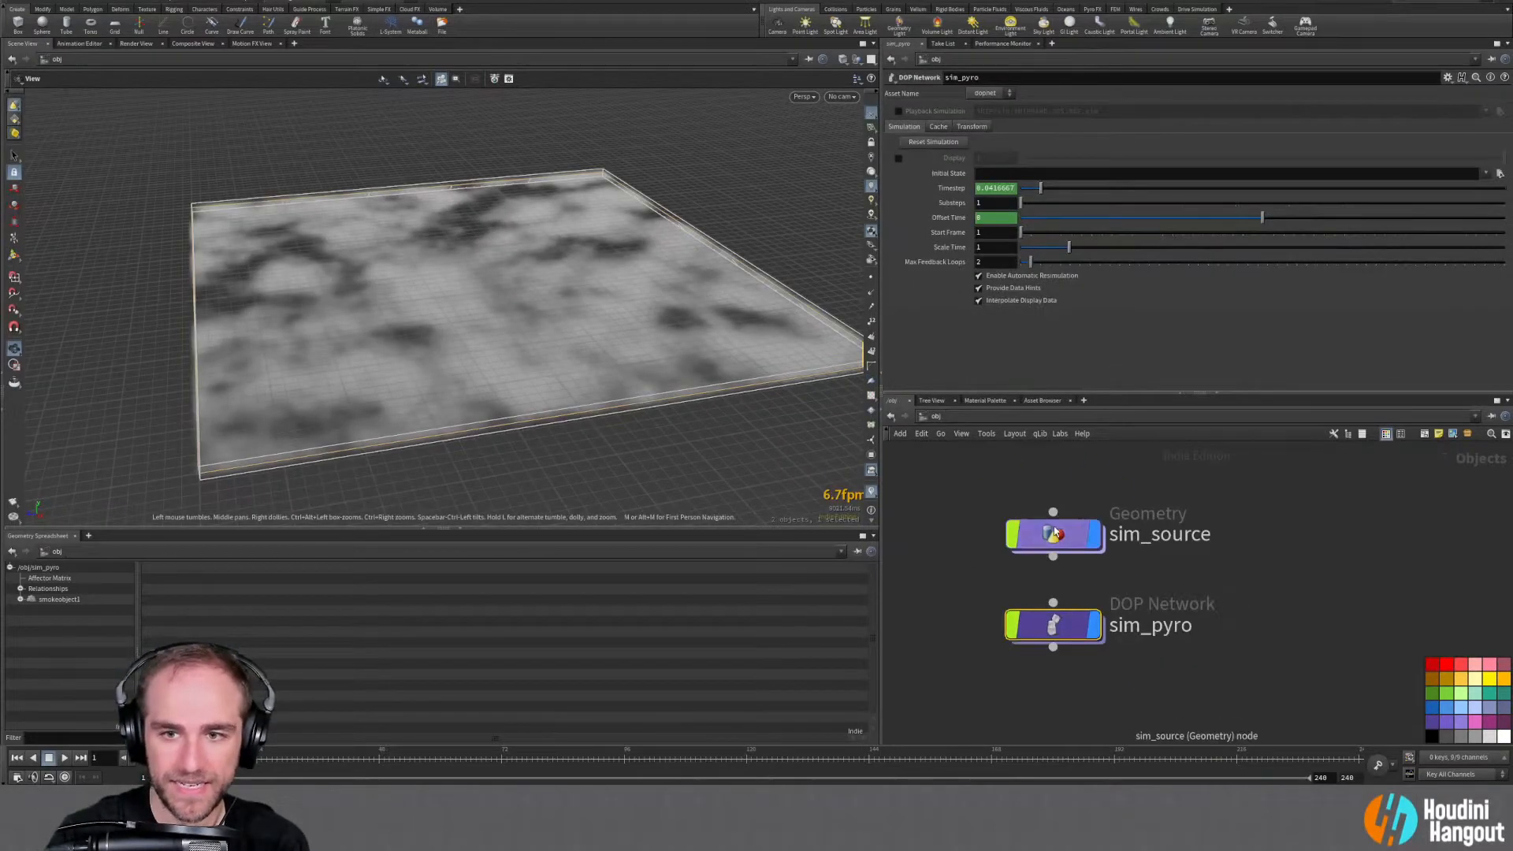
key("i")
left_click(1079, 636)
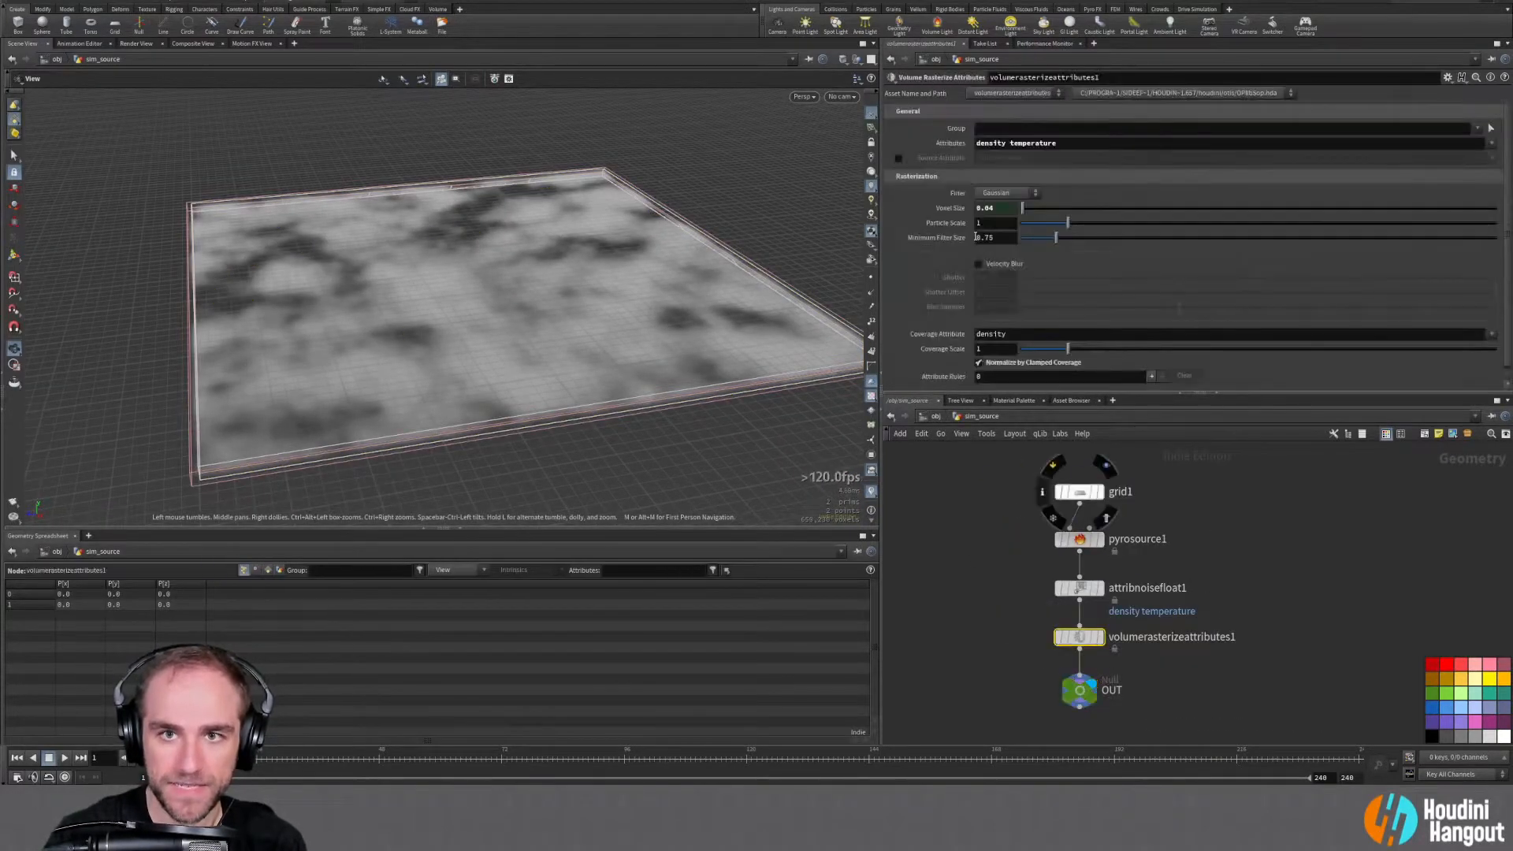
right_click(959, 217)
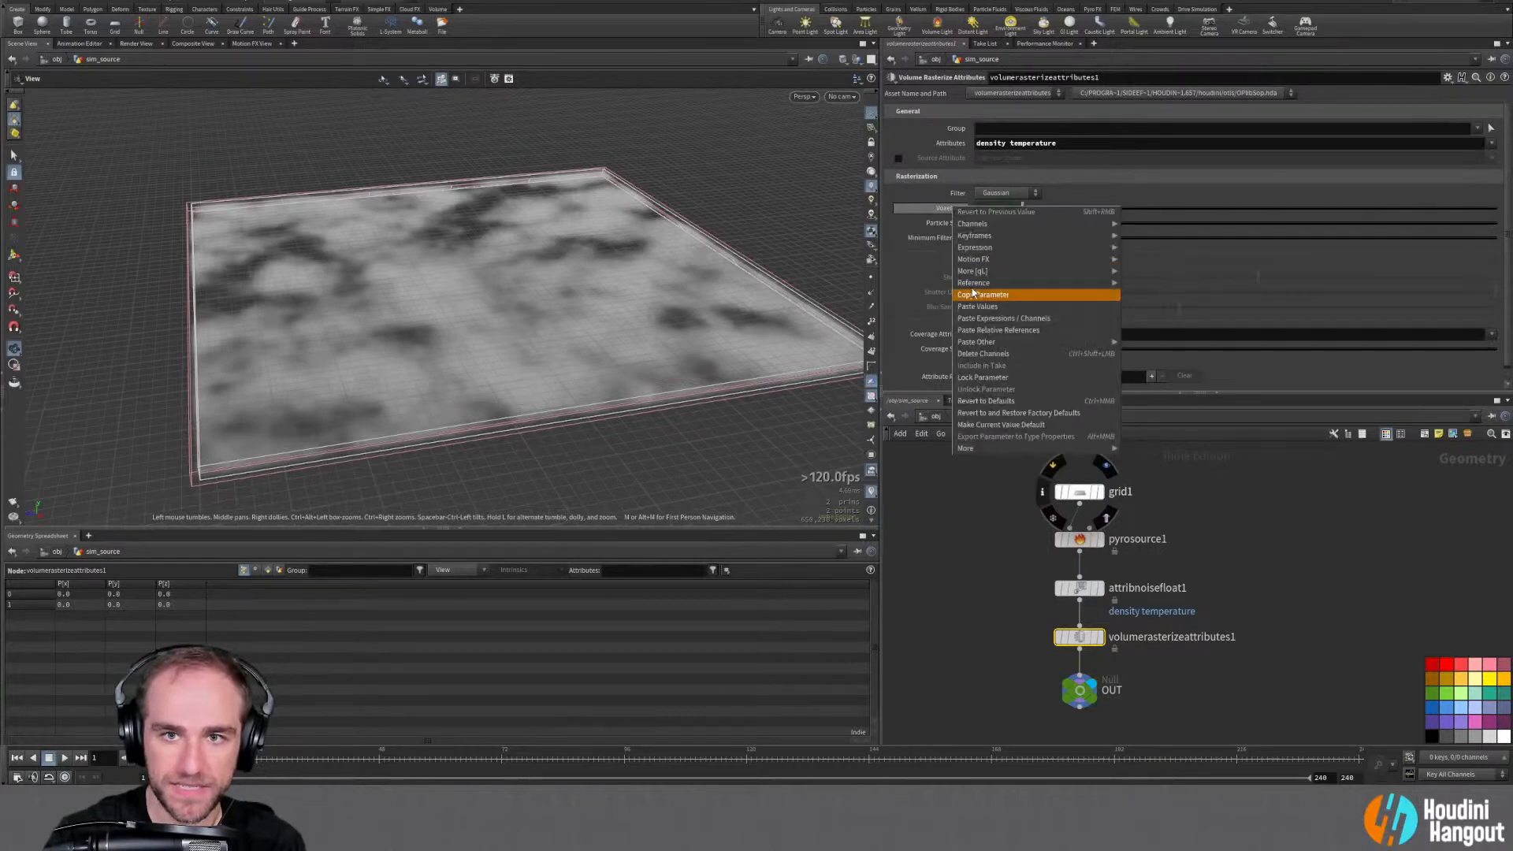
key("u")
left_click(1052, 625)
key("i")
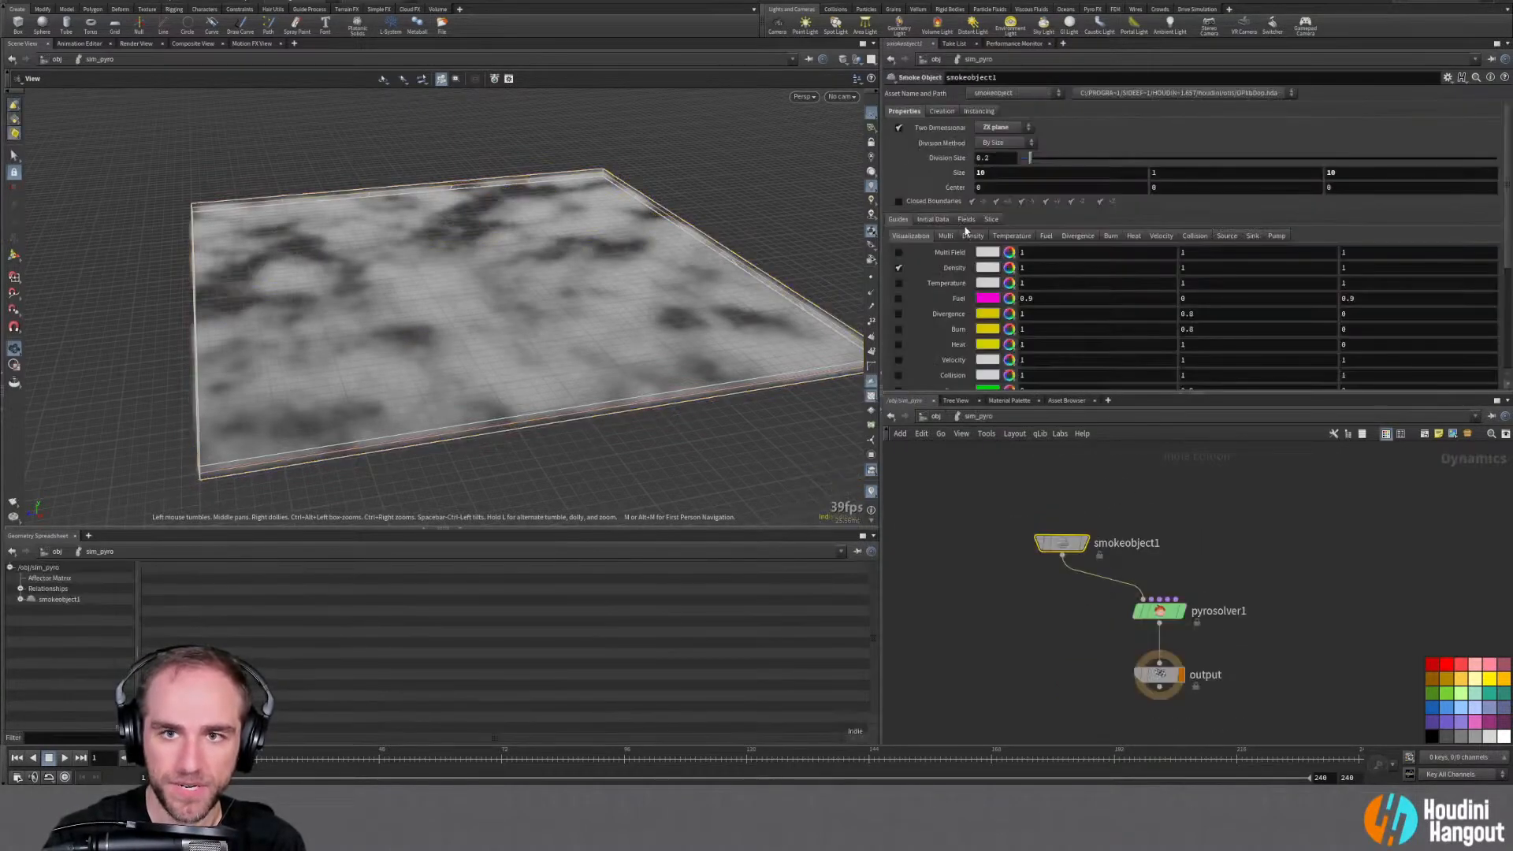
right_click(948, 159)
left_click(989, 285)
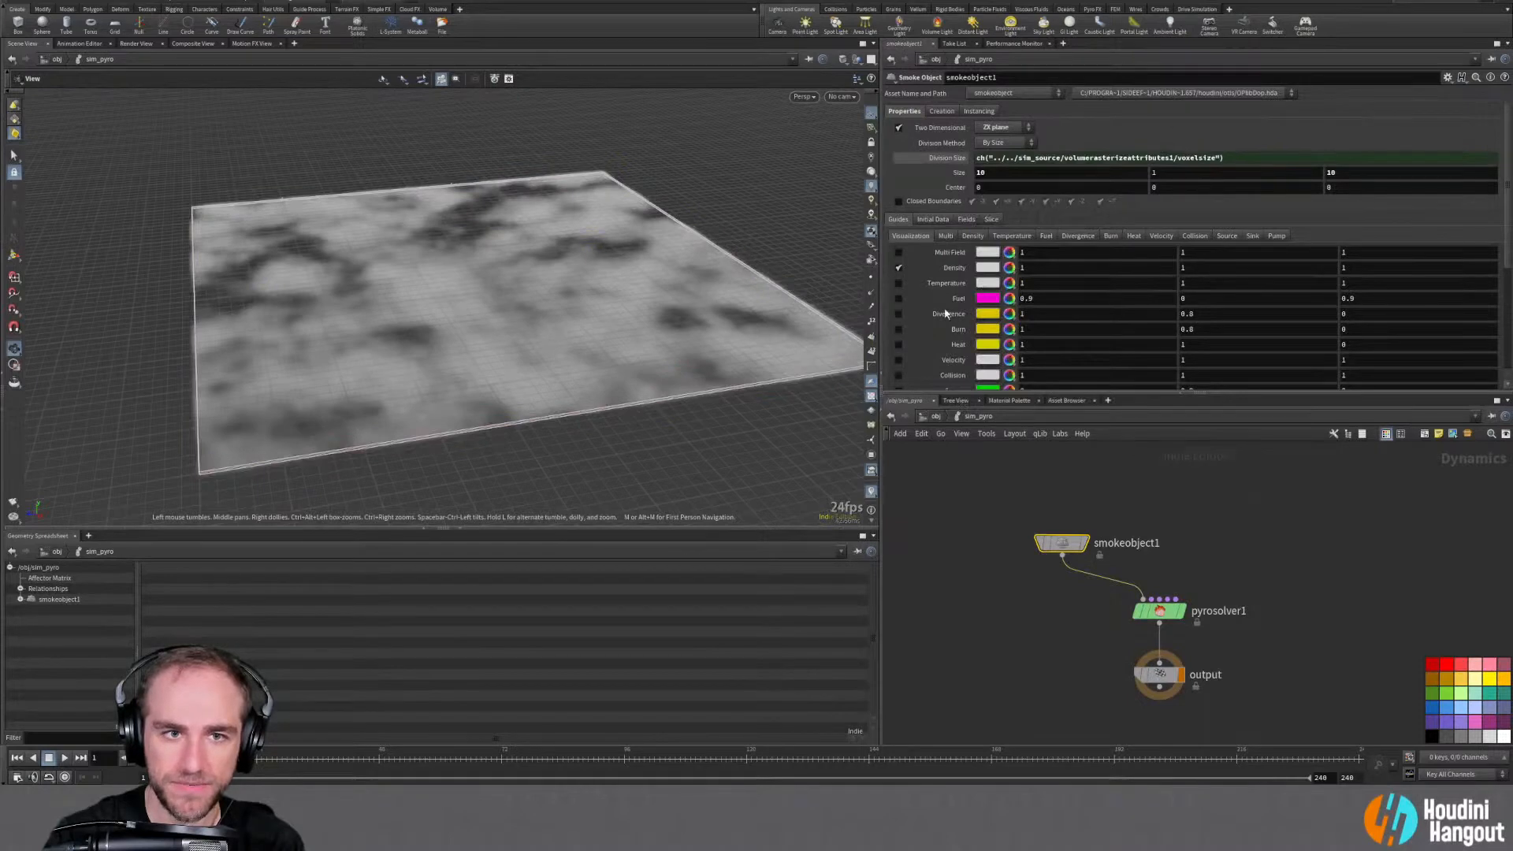
middle_click(1062, 546)
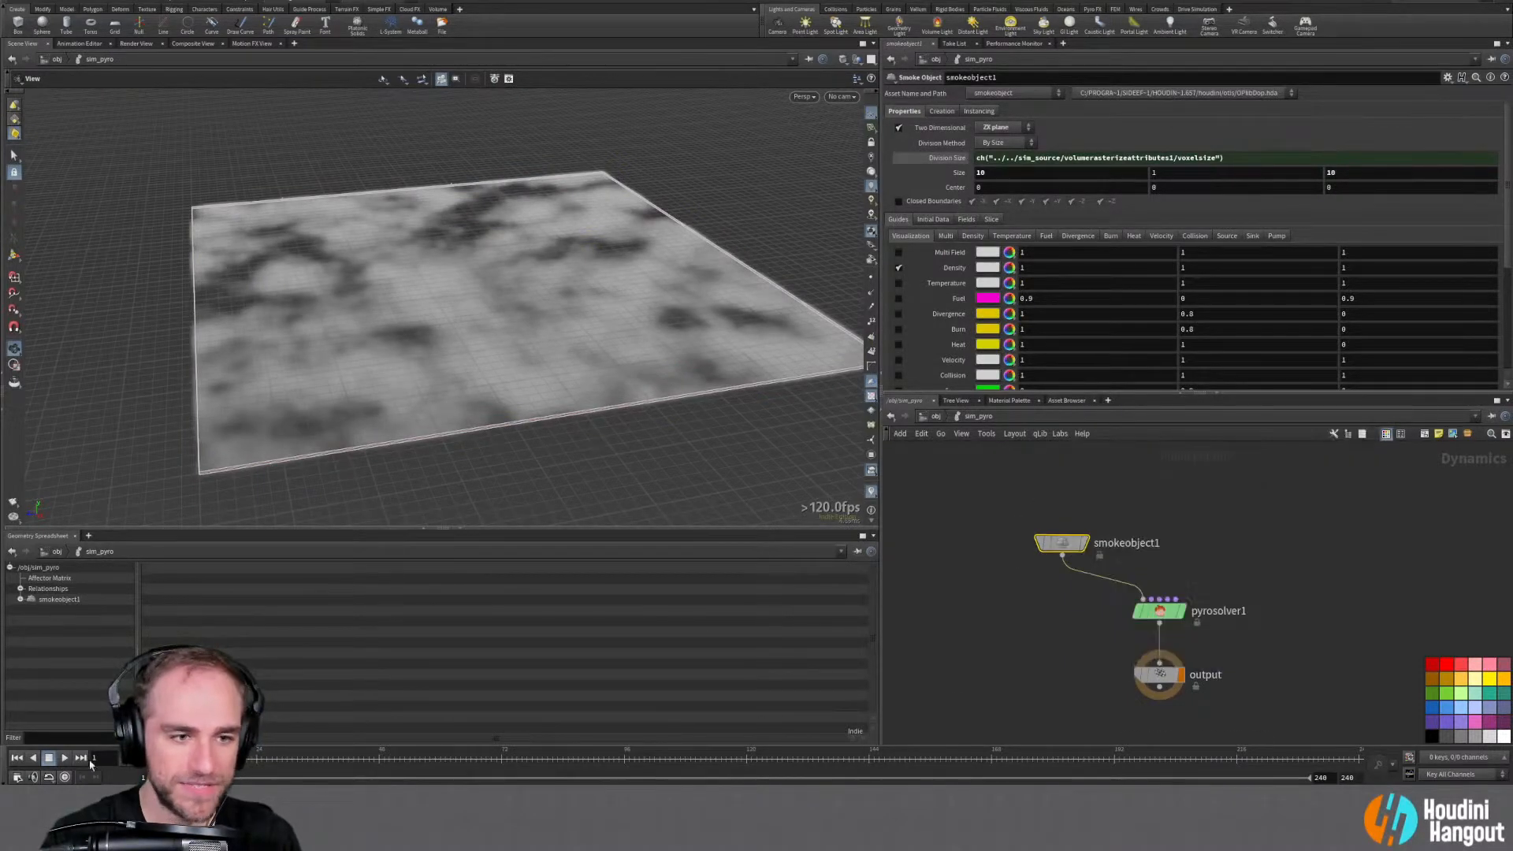
left_click_drag(371, 304, 452, 310)
left_click(930, 159)
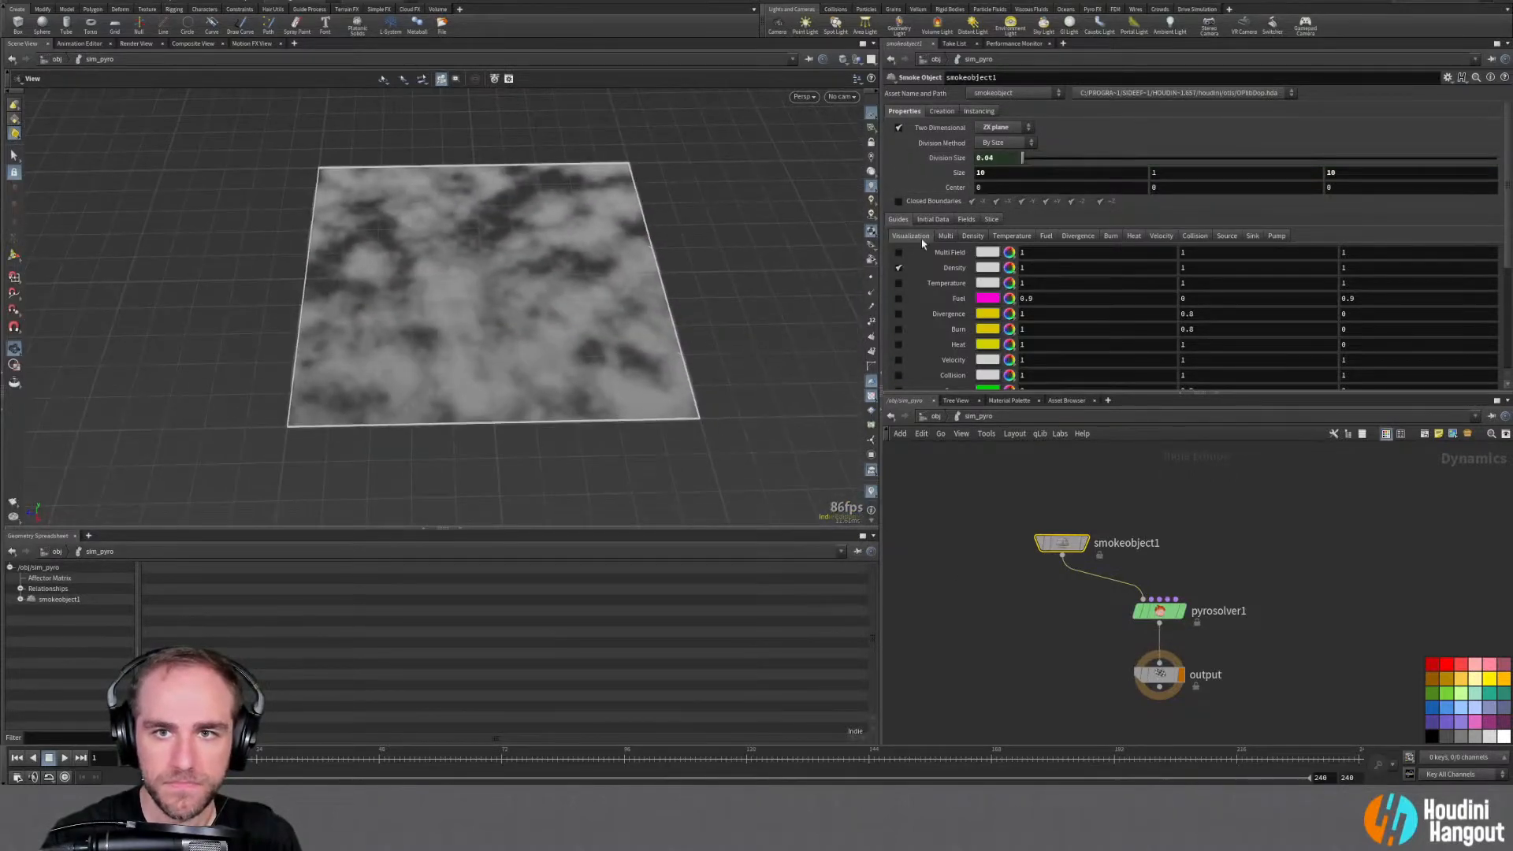
Play the simulation with the pyro solver selected, and disable combustion on the solver
left_click(1160, 611)
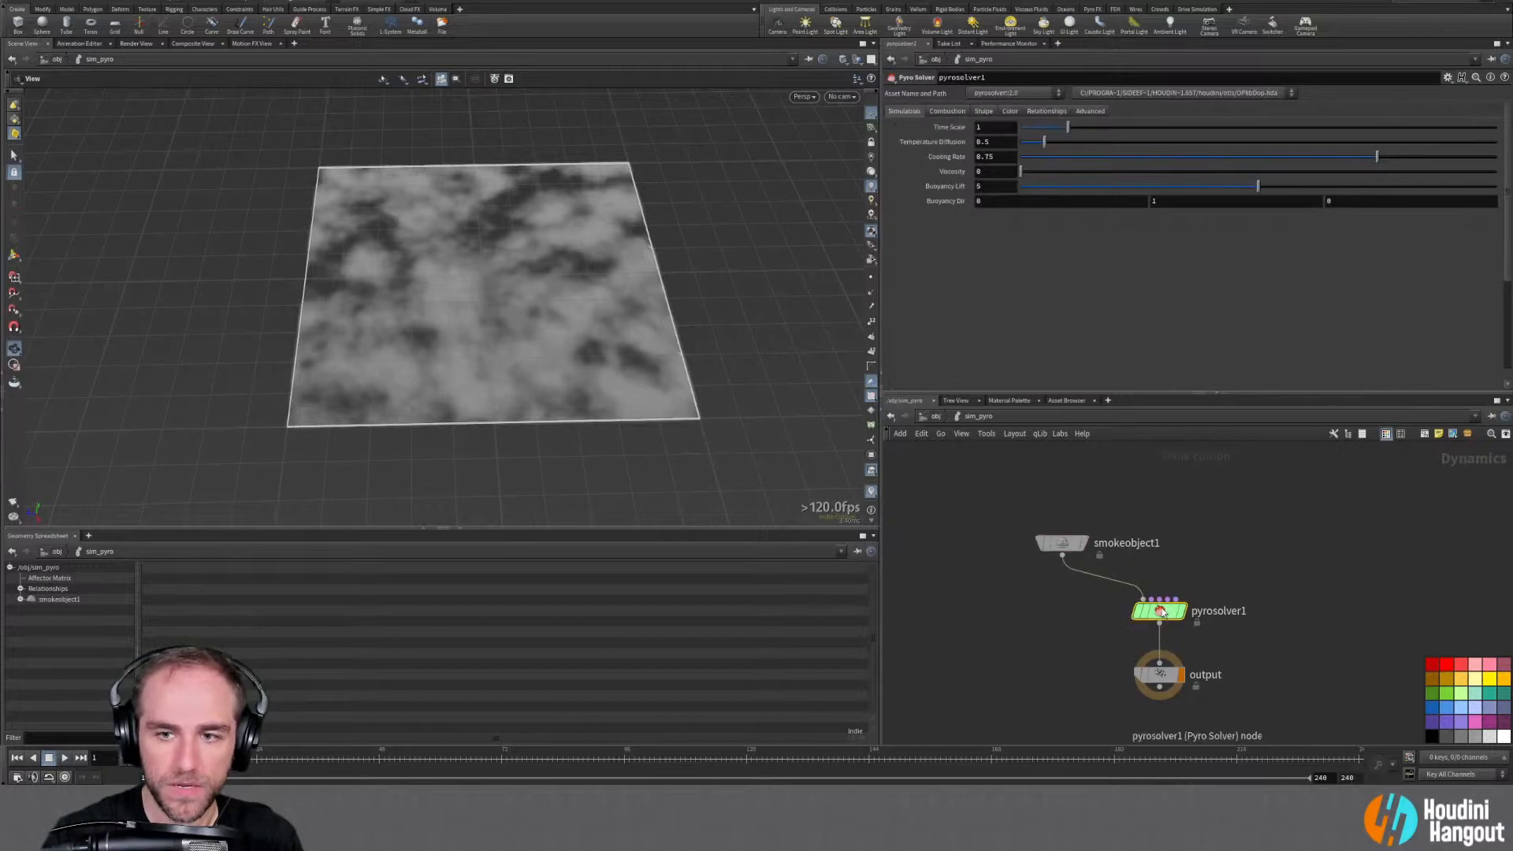
left_click(65, 758)
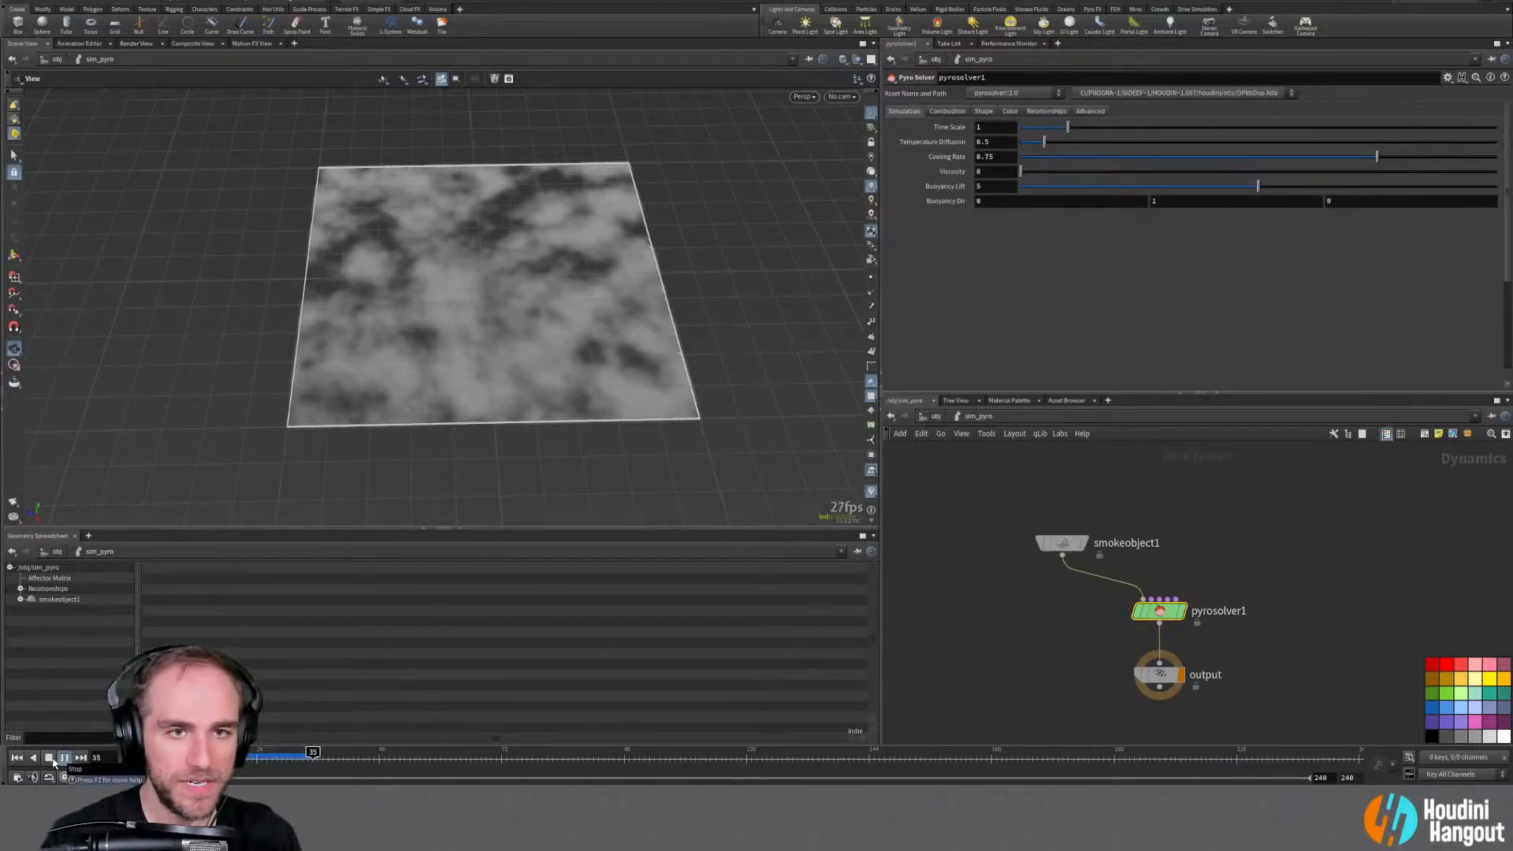
scroll(551, 304, "up", 4)
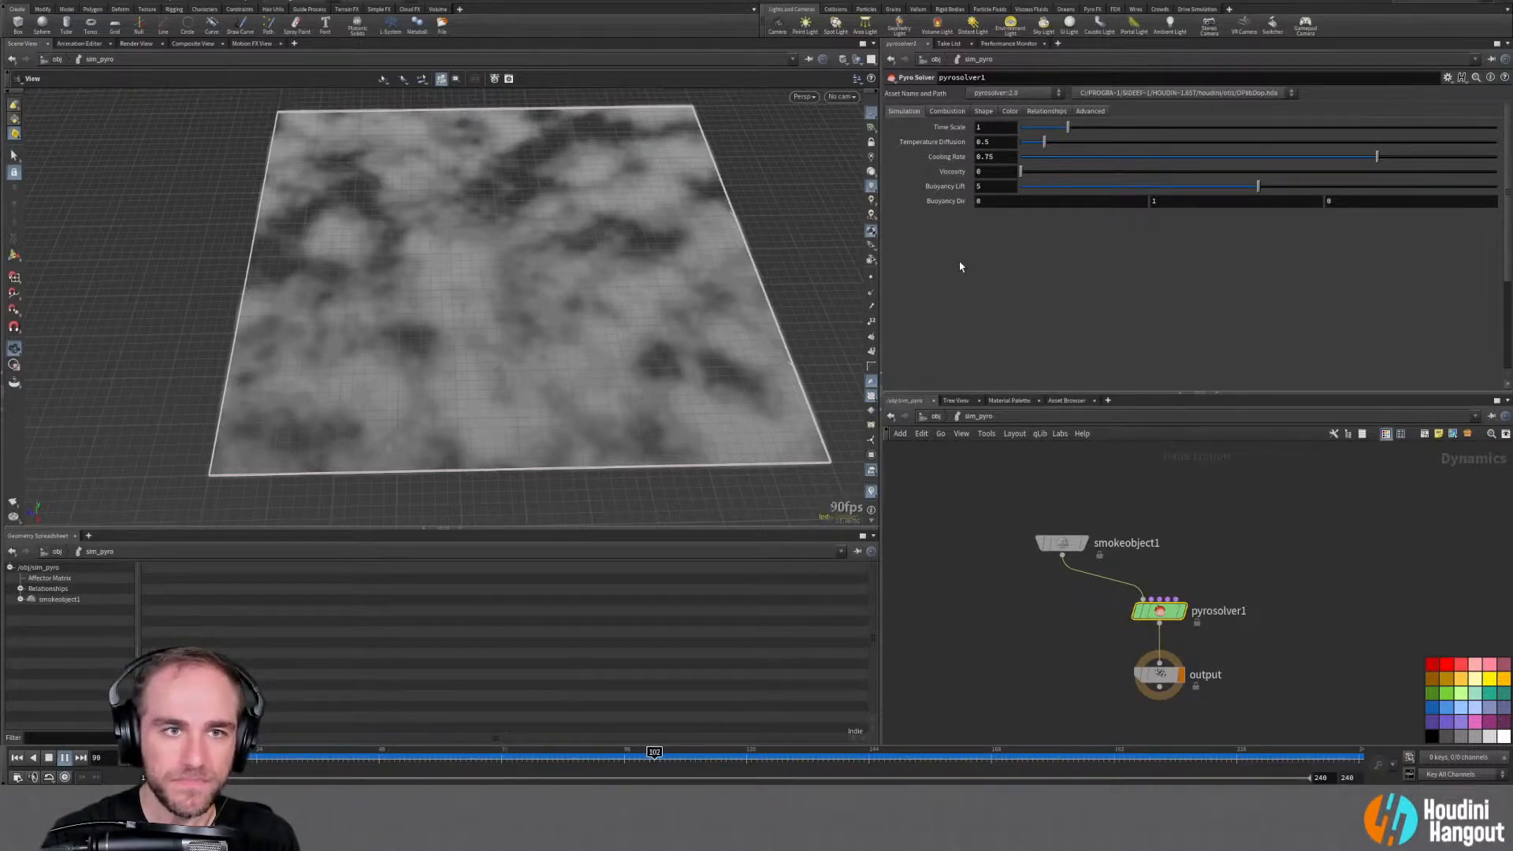
left_click(948, 111)
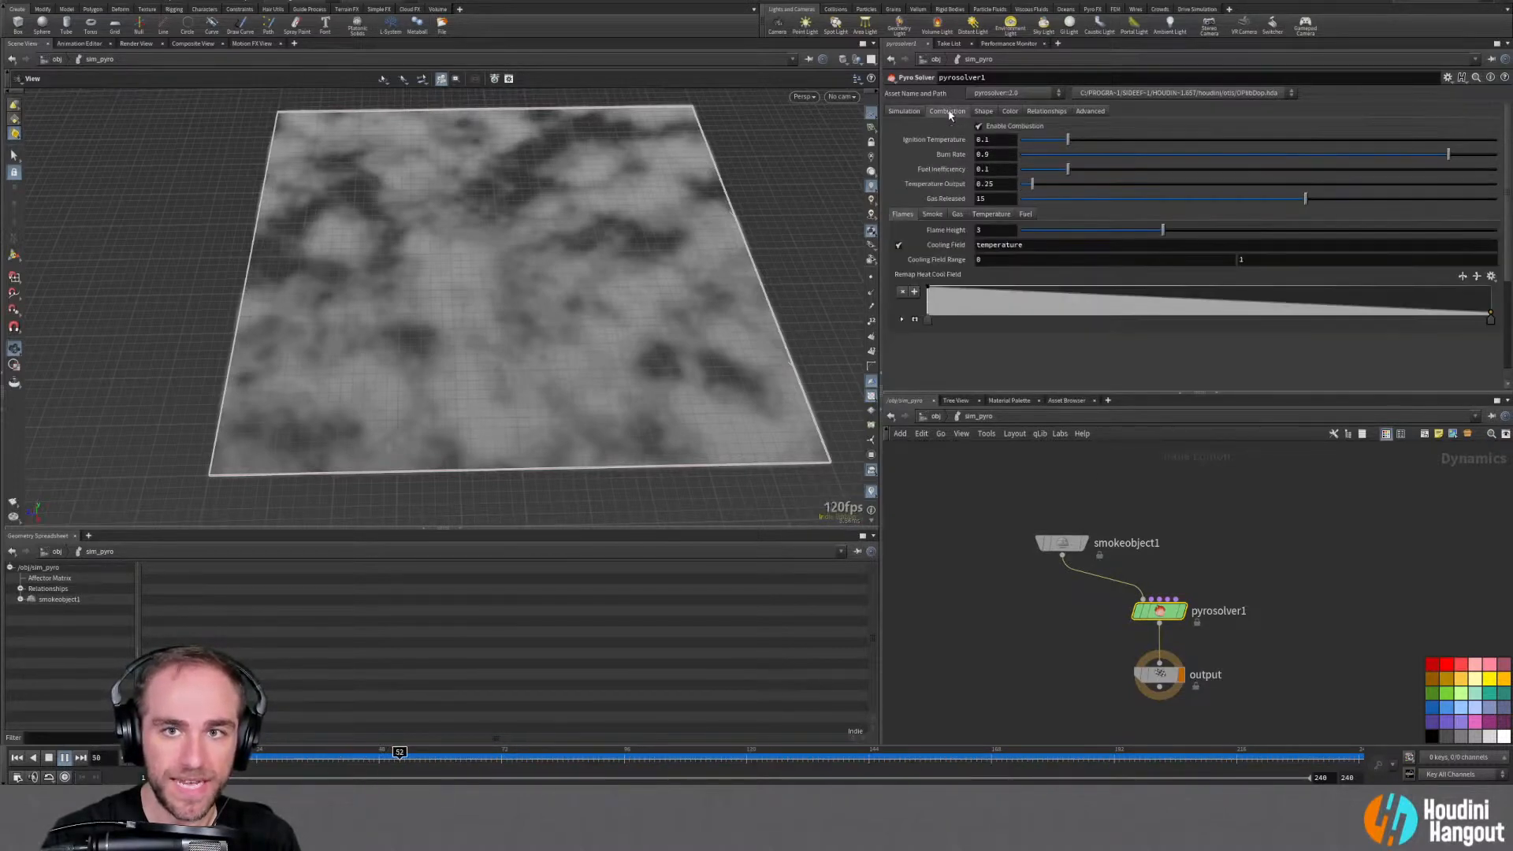
left_click(978, 126)
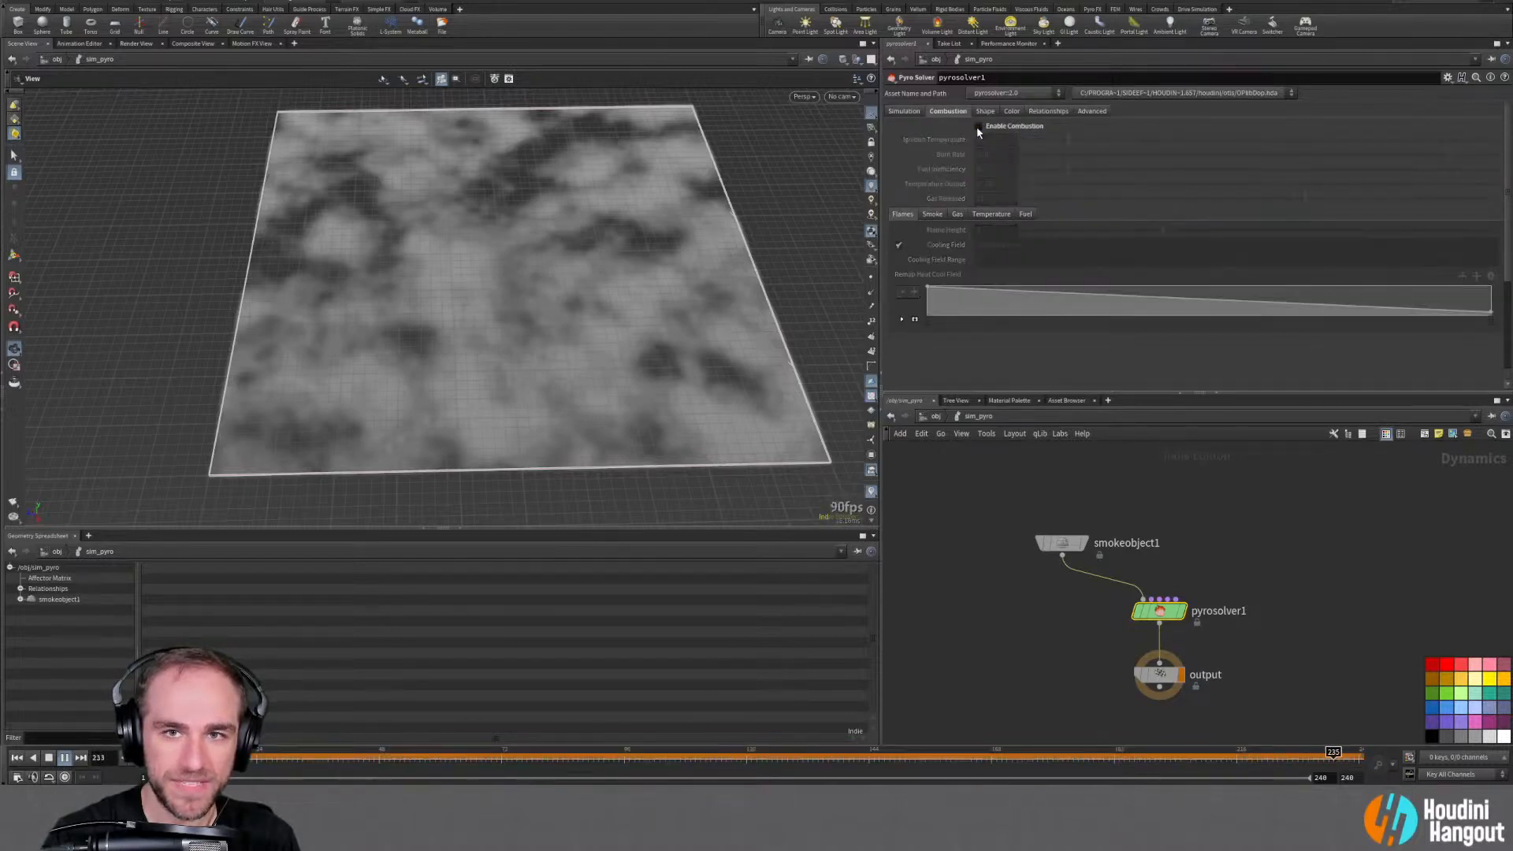
Try a Dissipation of 0.552 in the pyro solver's shape settings, and disable dissipation
left_click(985, 111)
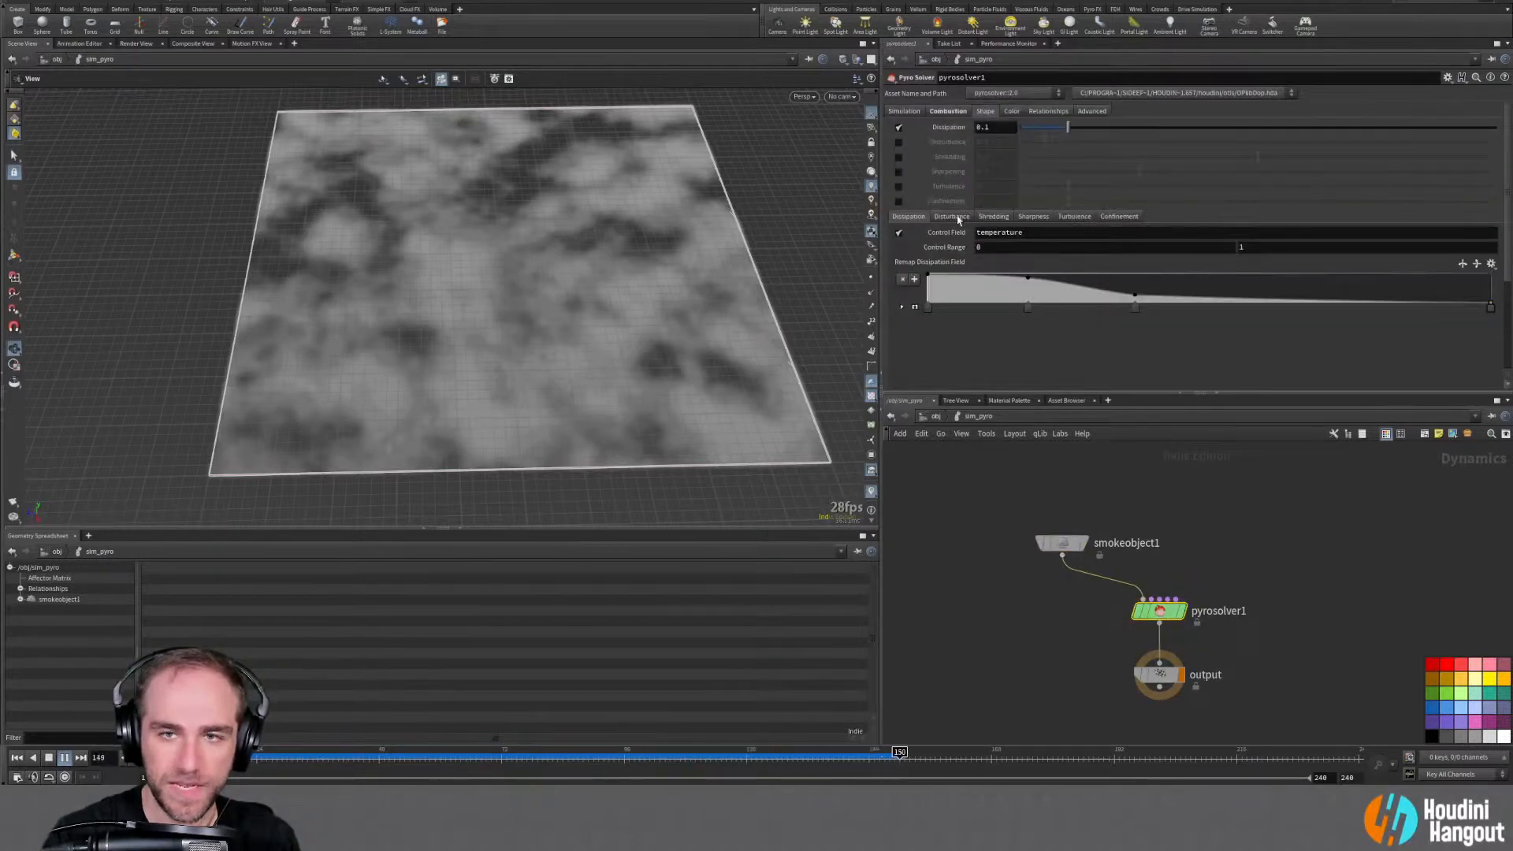
left_click_drag(1068, 127, 1284, 132)
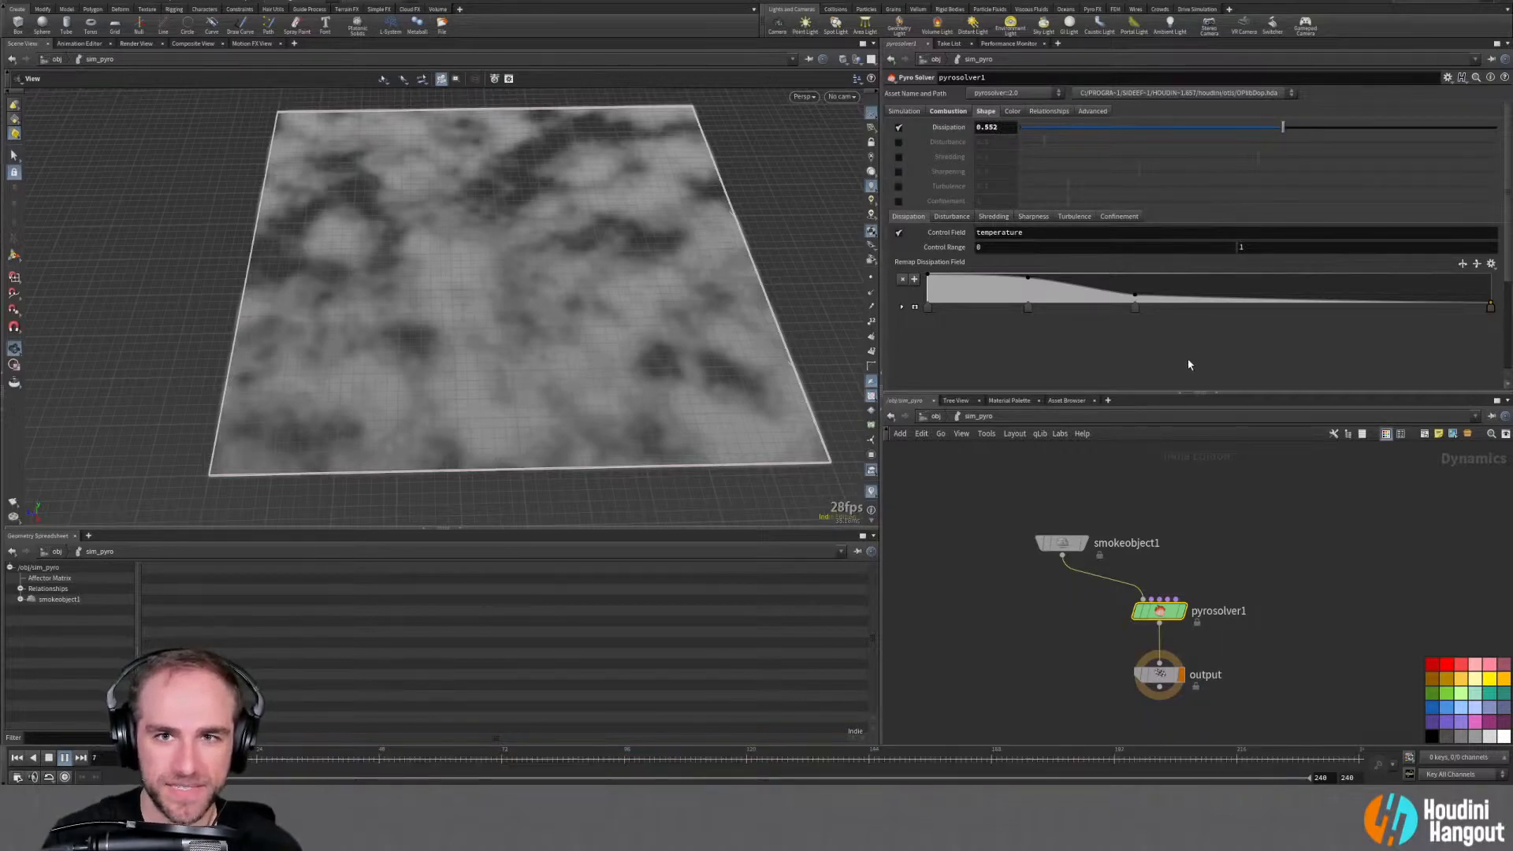
left_click(899, 129)
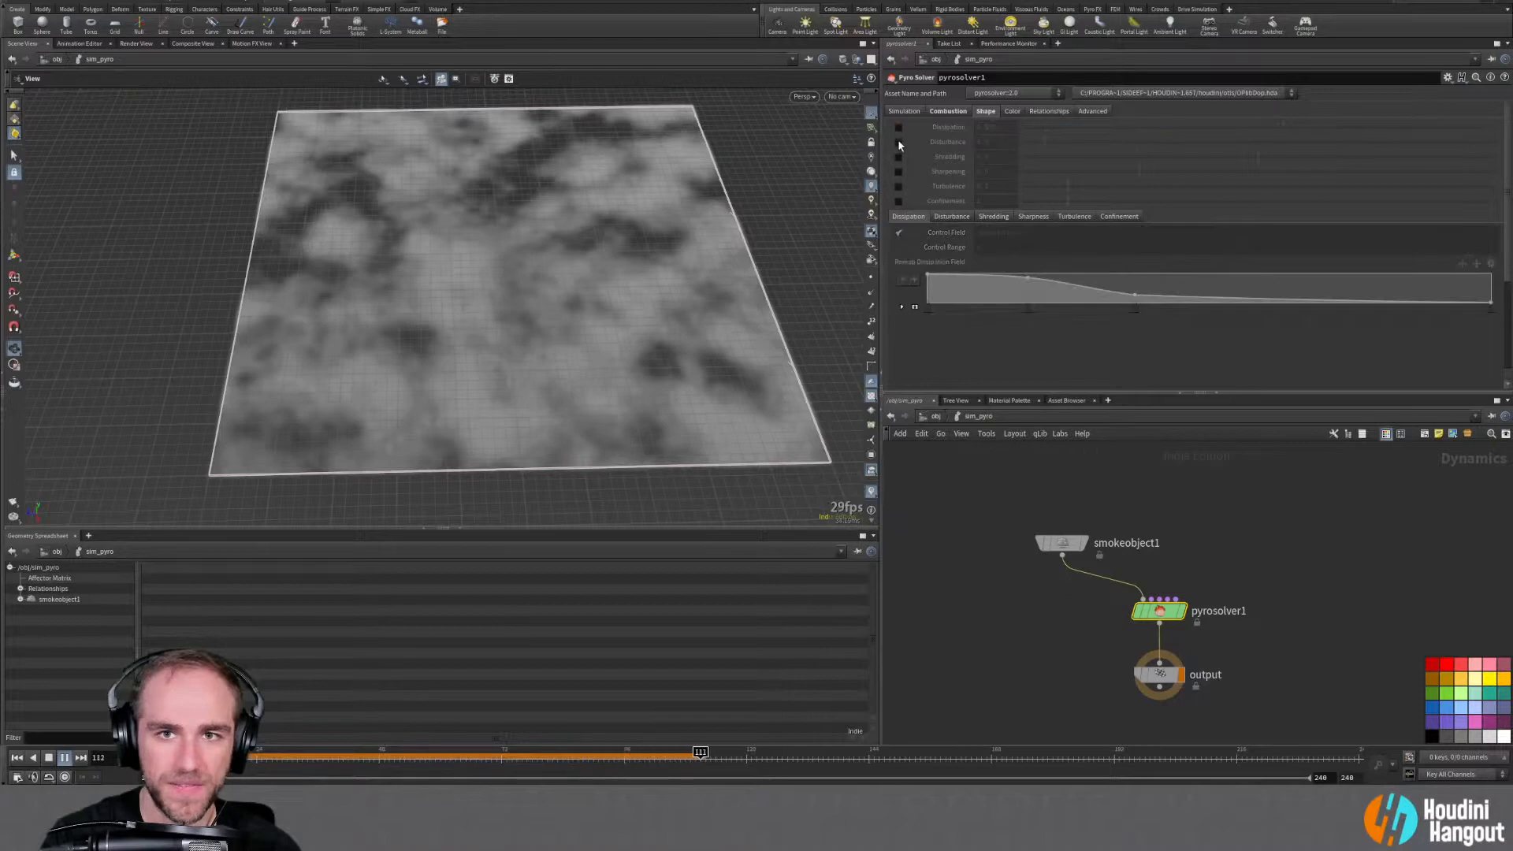
left_click(903, 111)
left_click(985, 111)
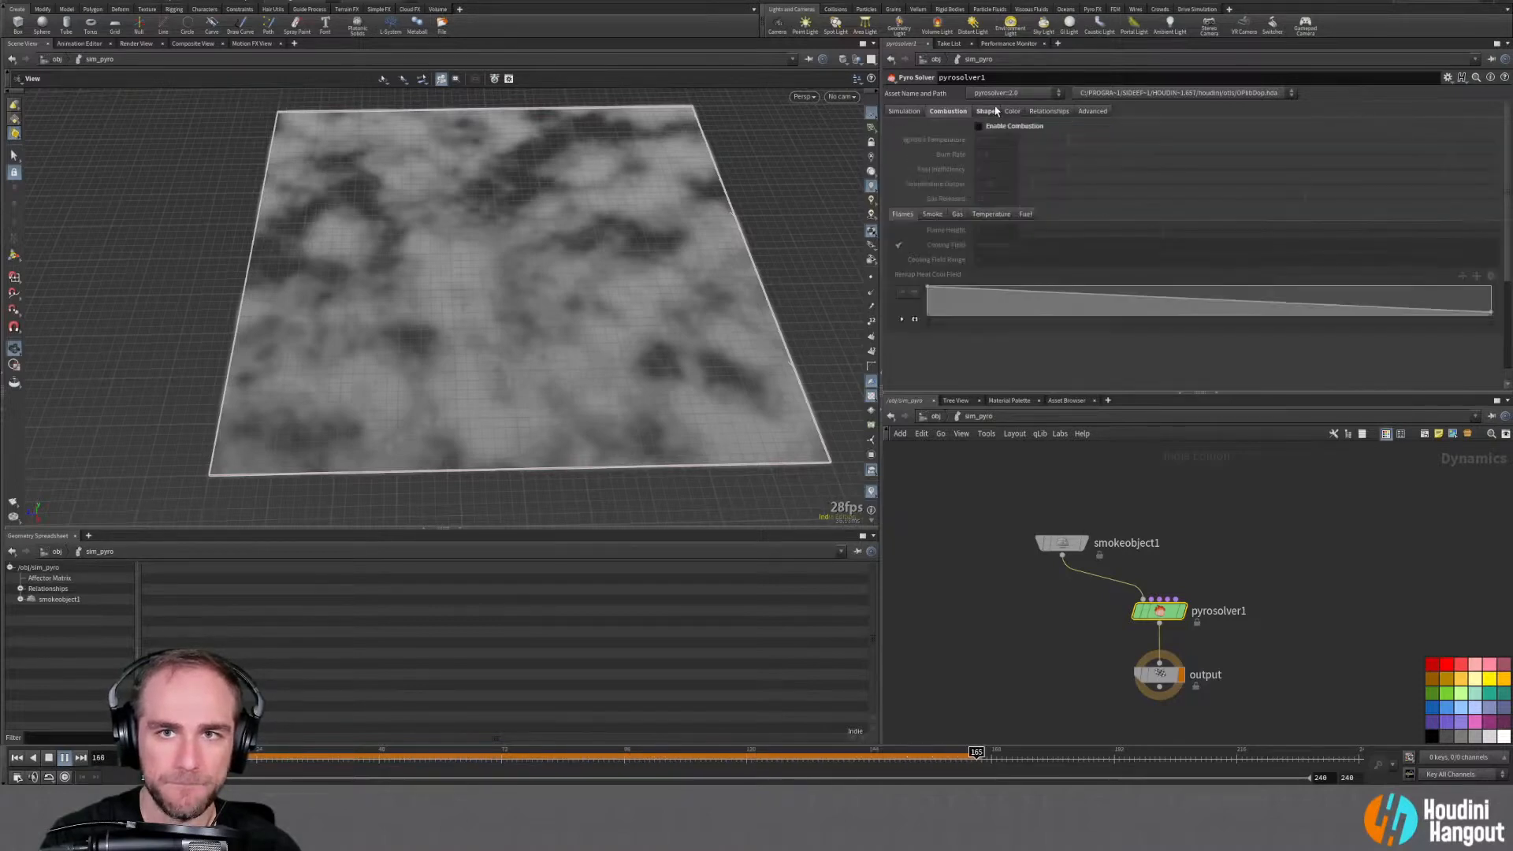
left_click(1010, 111)
Enable Closed Boundaries on smokeobject1 and play the simulation
left_click(1061, 543)
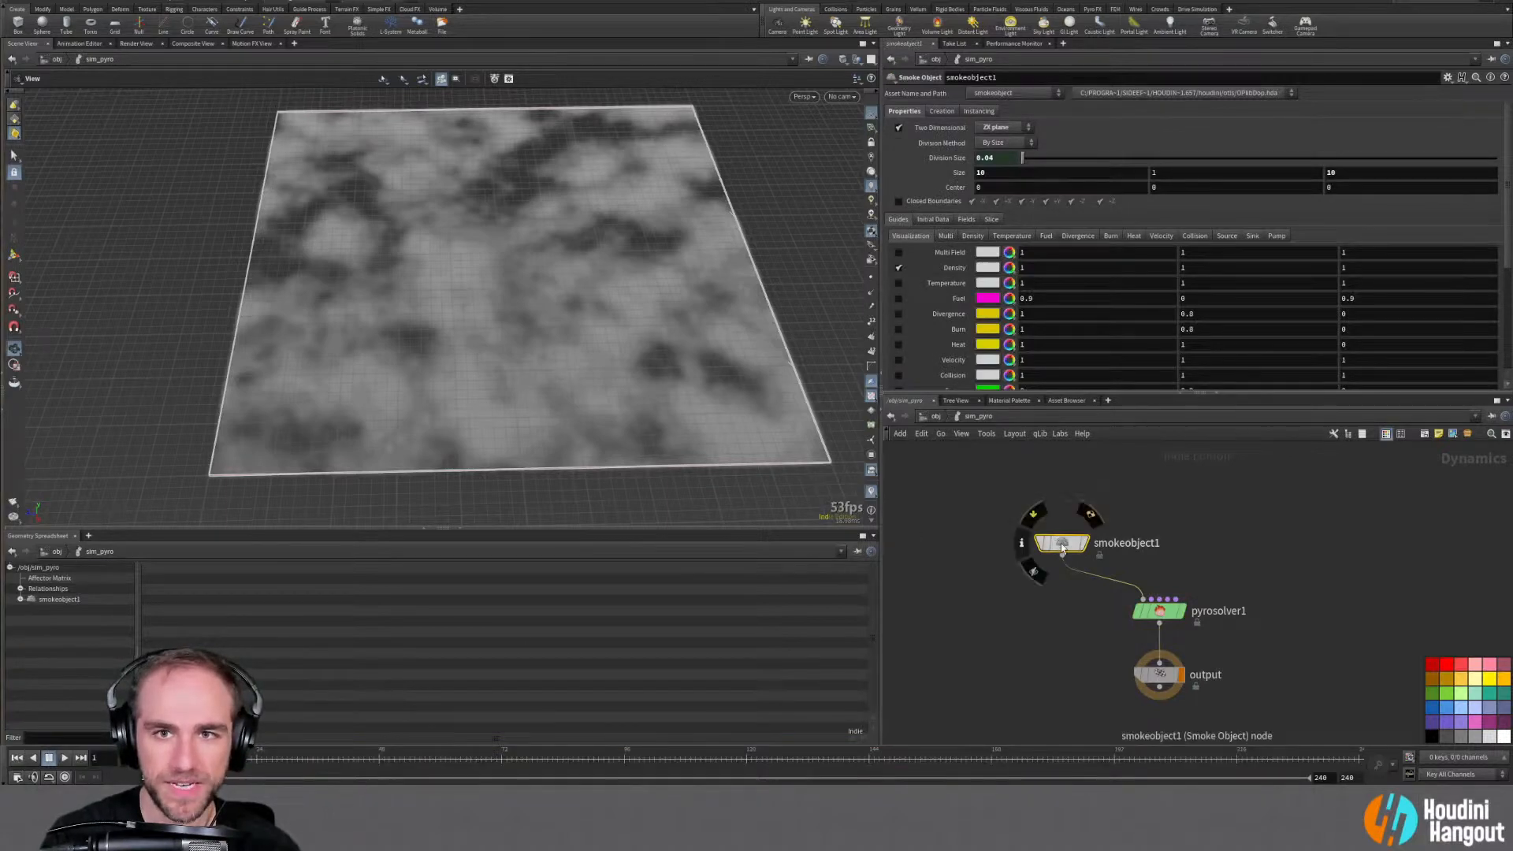
left_click(899, 202)
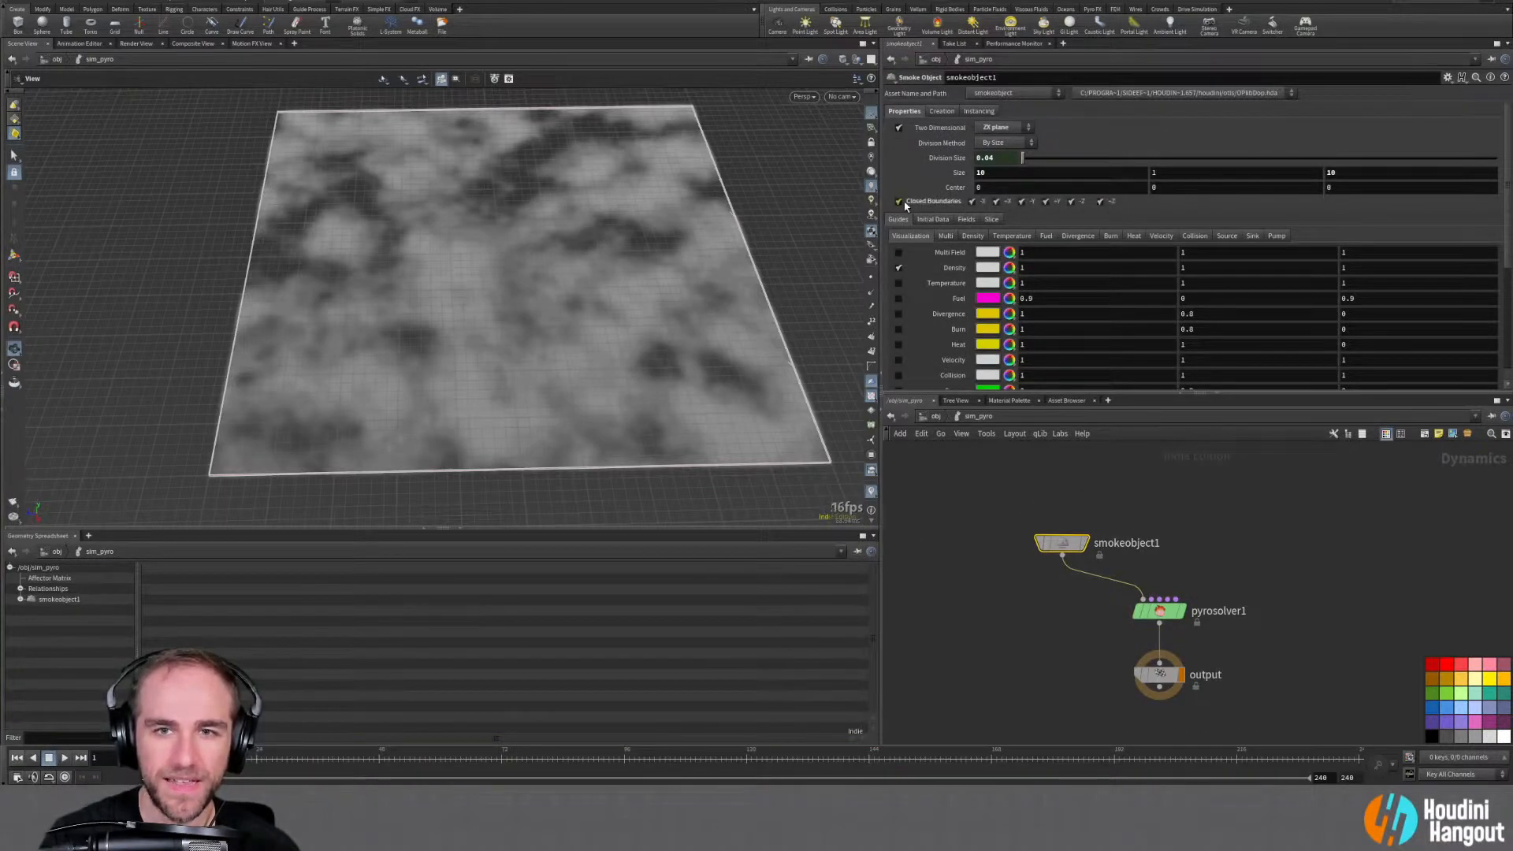
left_click(65, 758)
Try turbulence on the pyro solver while playing, raising it to 1, and disable it again
left_click(1158, 612)
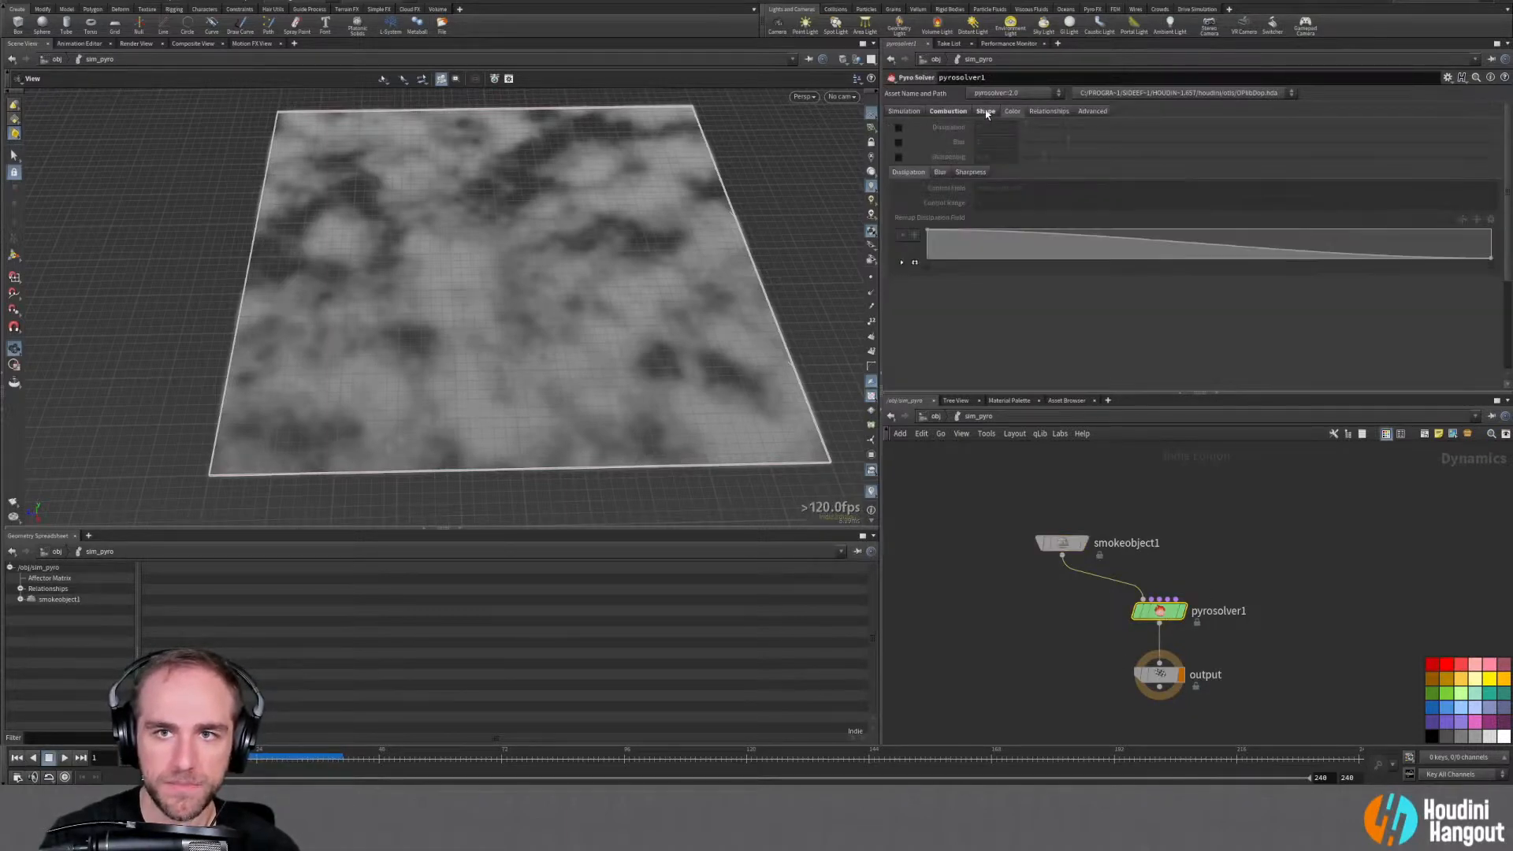
left_click(986, 112)
left_click(898, 187)
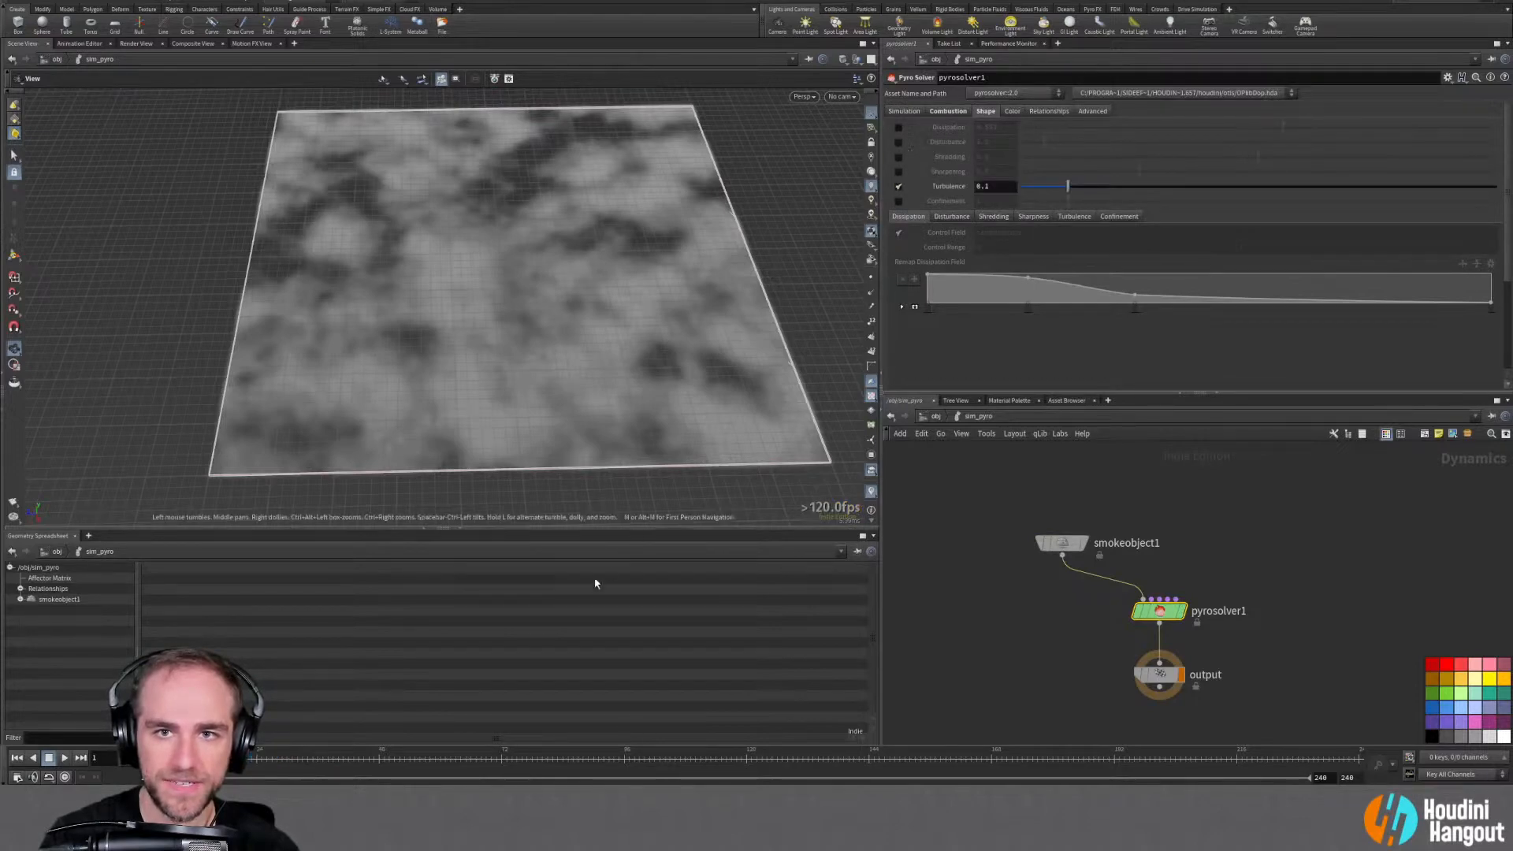
left_click(64, 758)
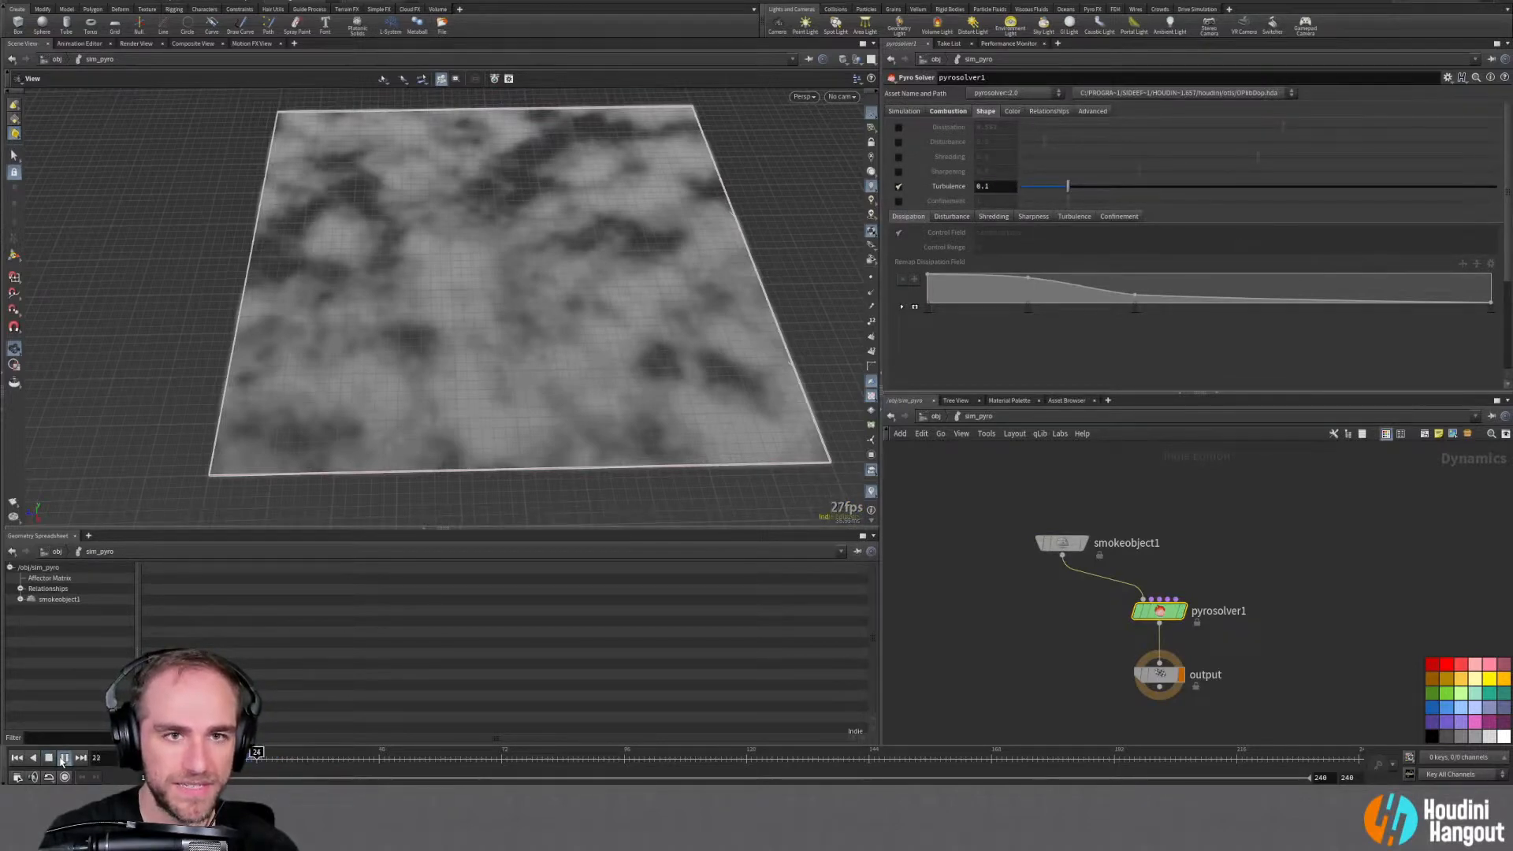
left_click_drag(1067, 185, 1497, 188)
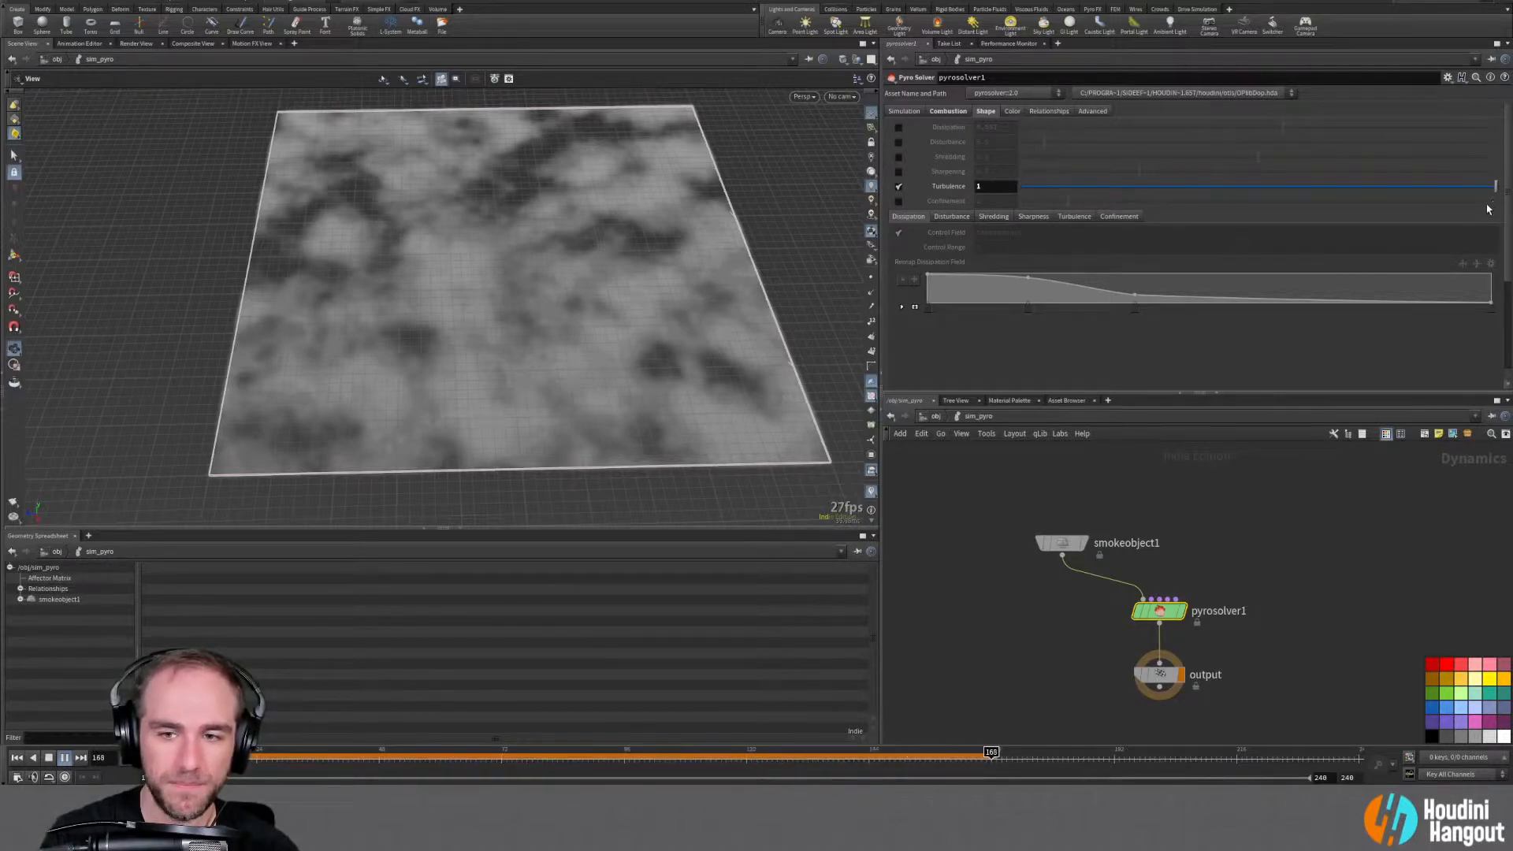
left_click(899, 188)
left_click(20, 760)
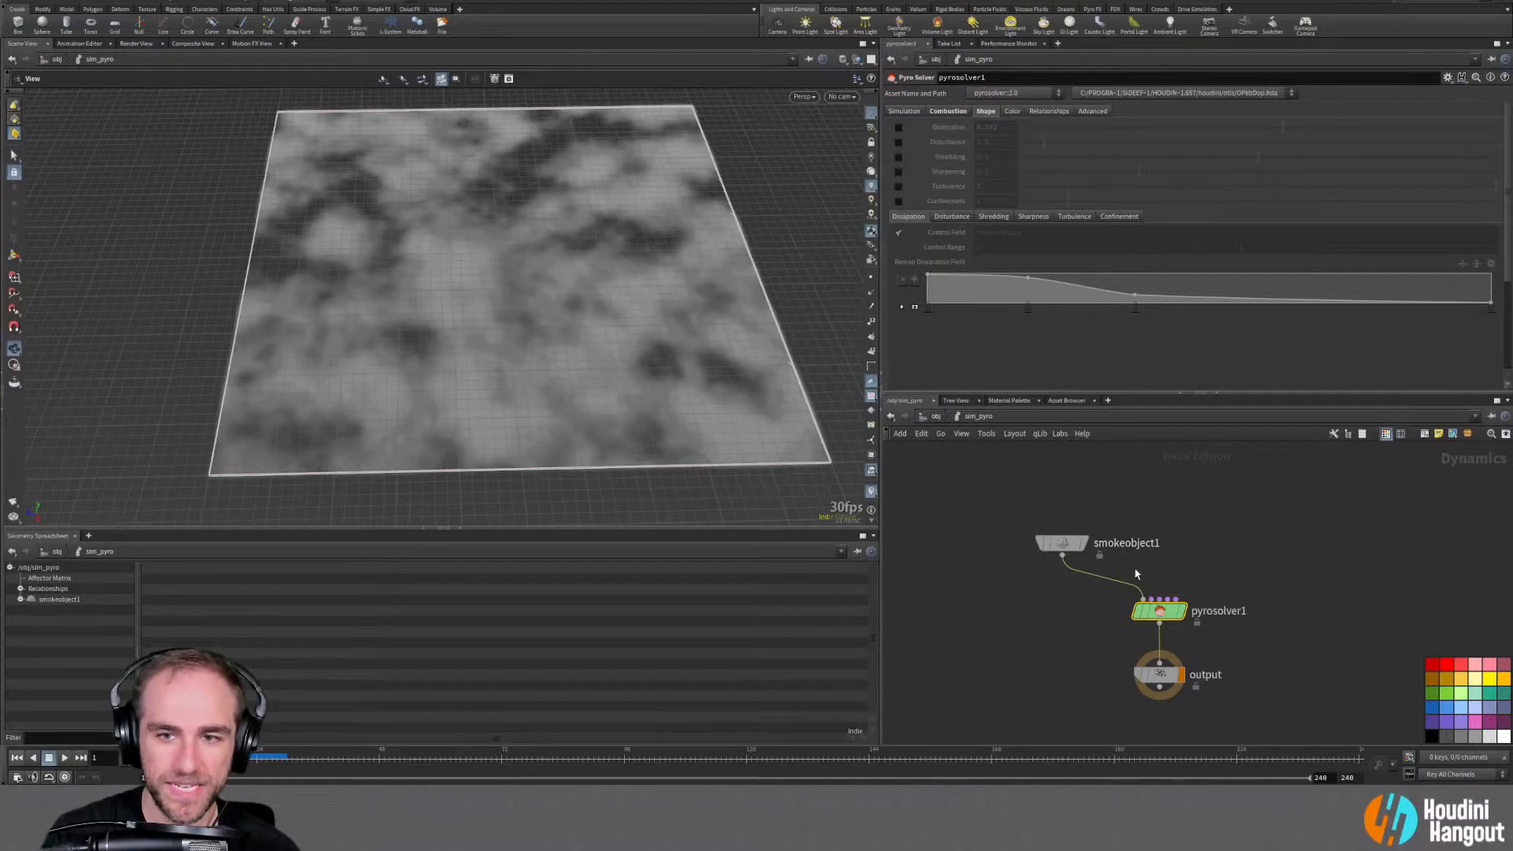
Add a Gas Field VOP node above the pyro solver and move smokeobject1 aside to make room
mouse_move(1068, 553)
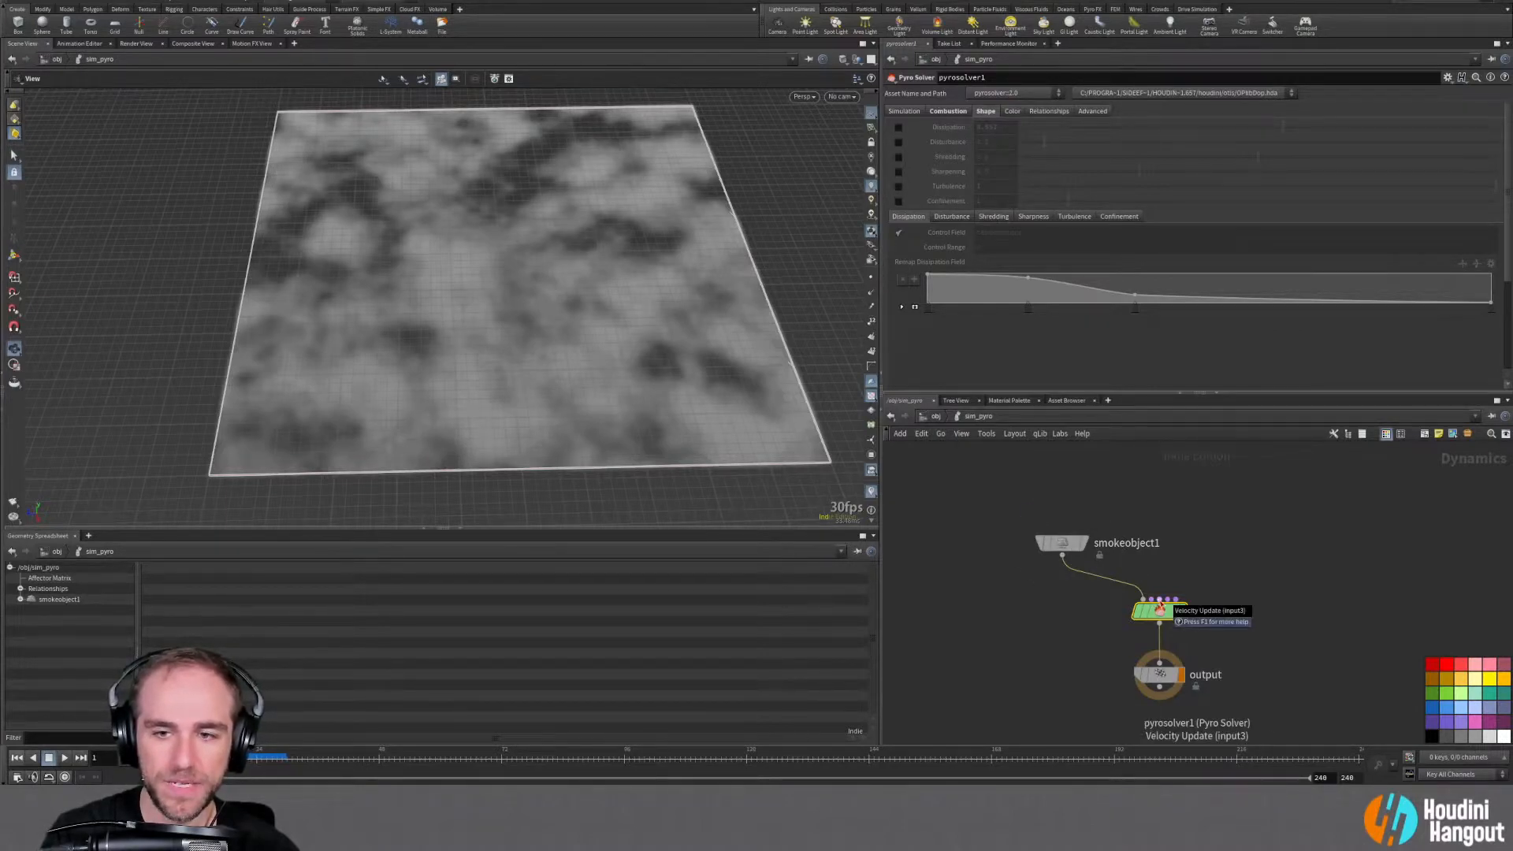
left_click_drag(1066, 549, 1049, 544)
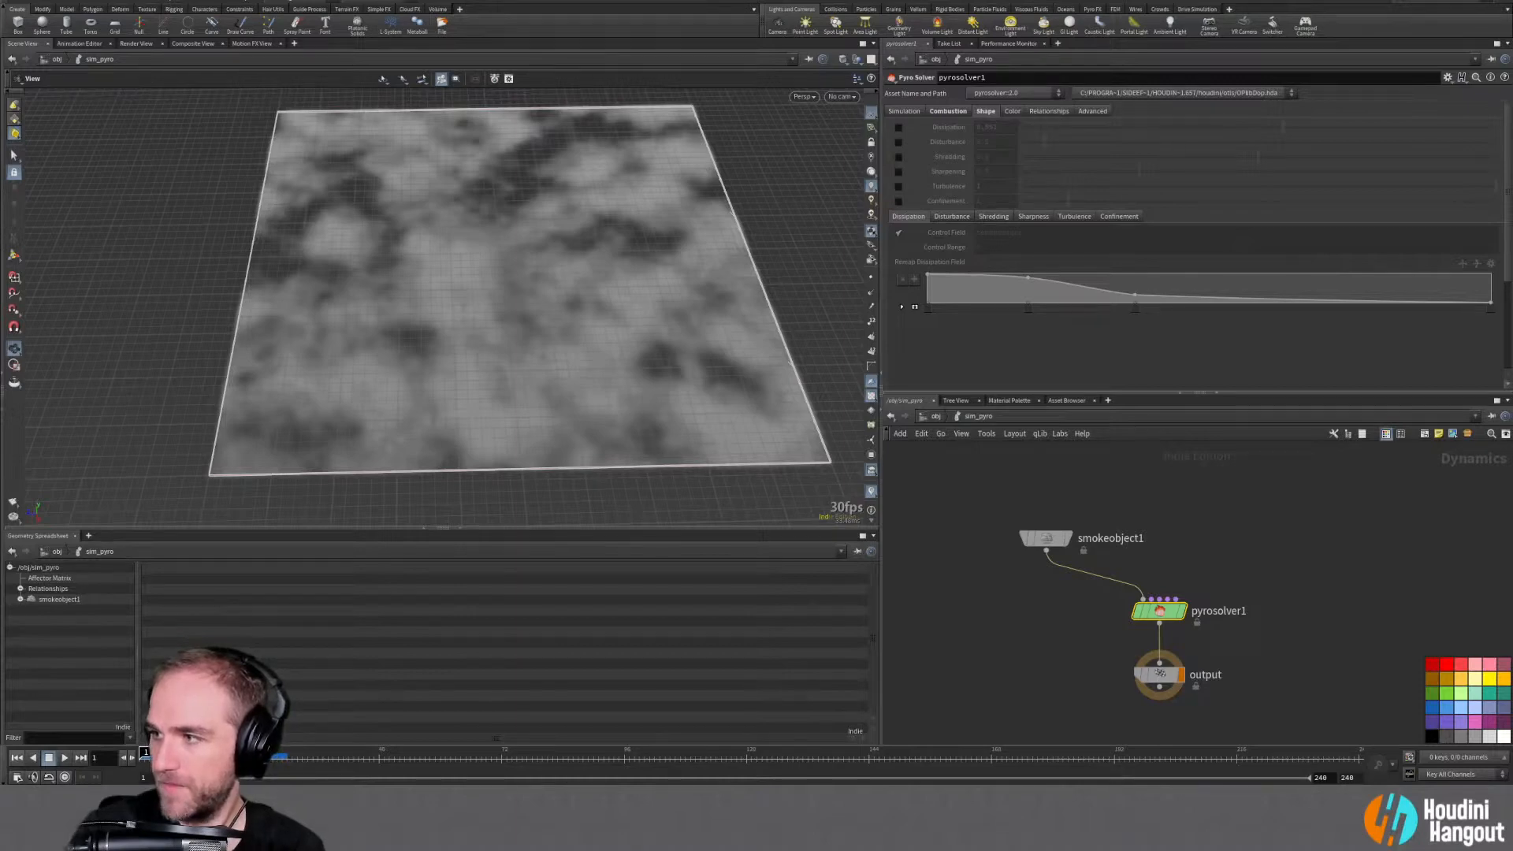
key("Tab")
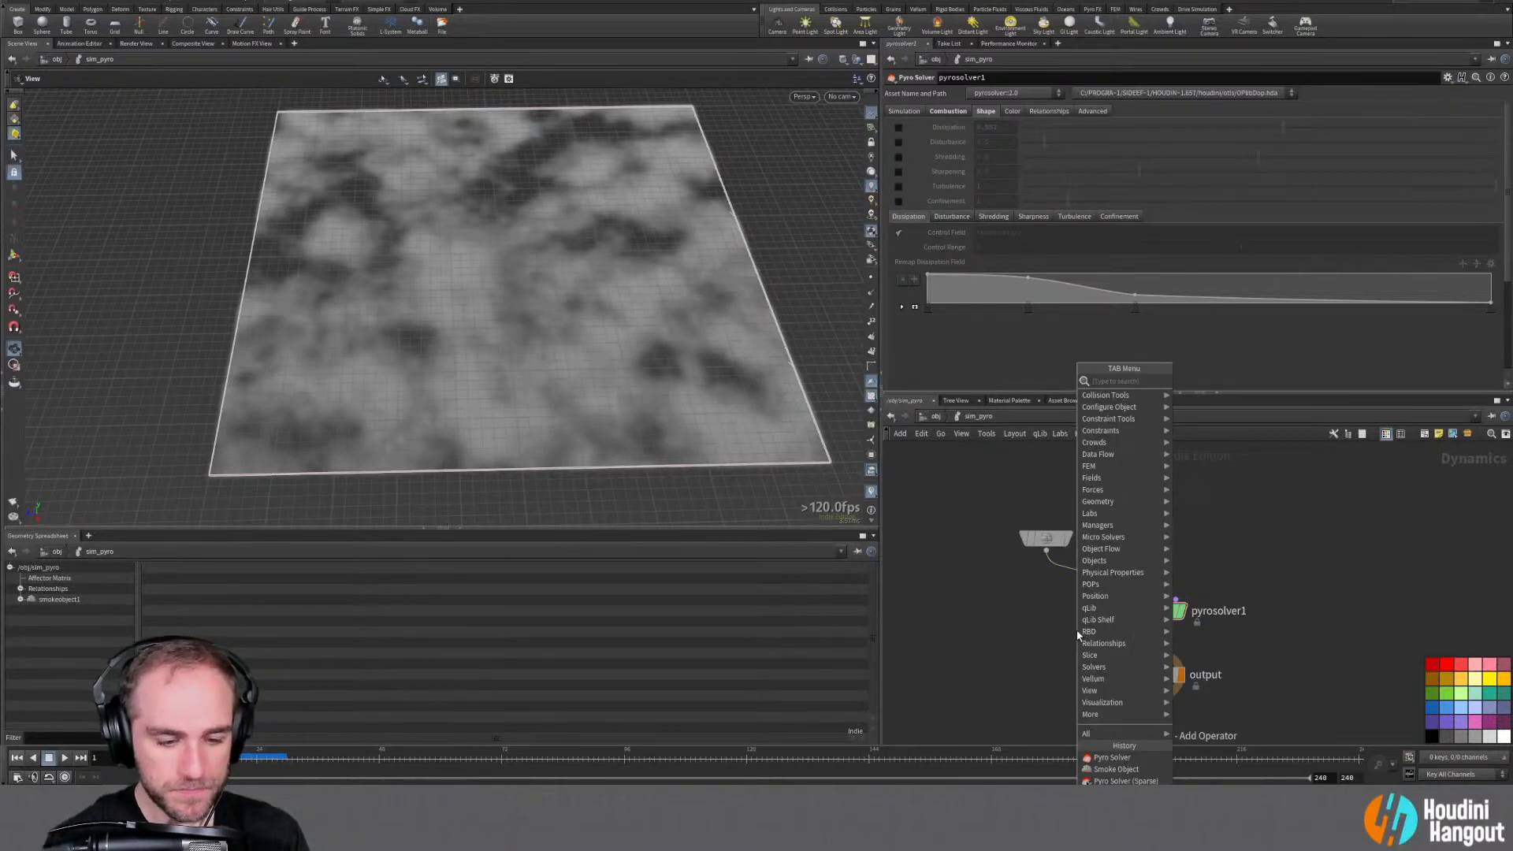
type("vop")
key("Down")
key("Down")
key("Down")
key("Down")
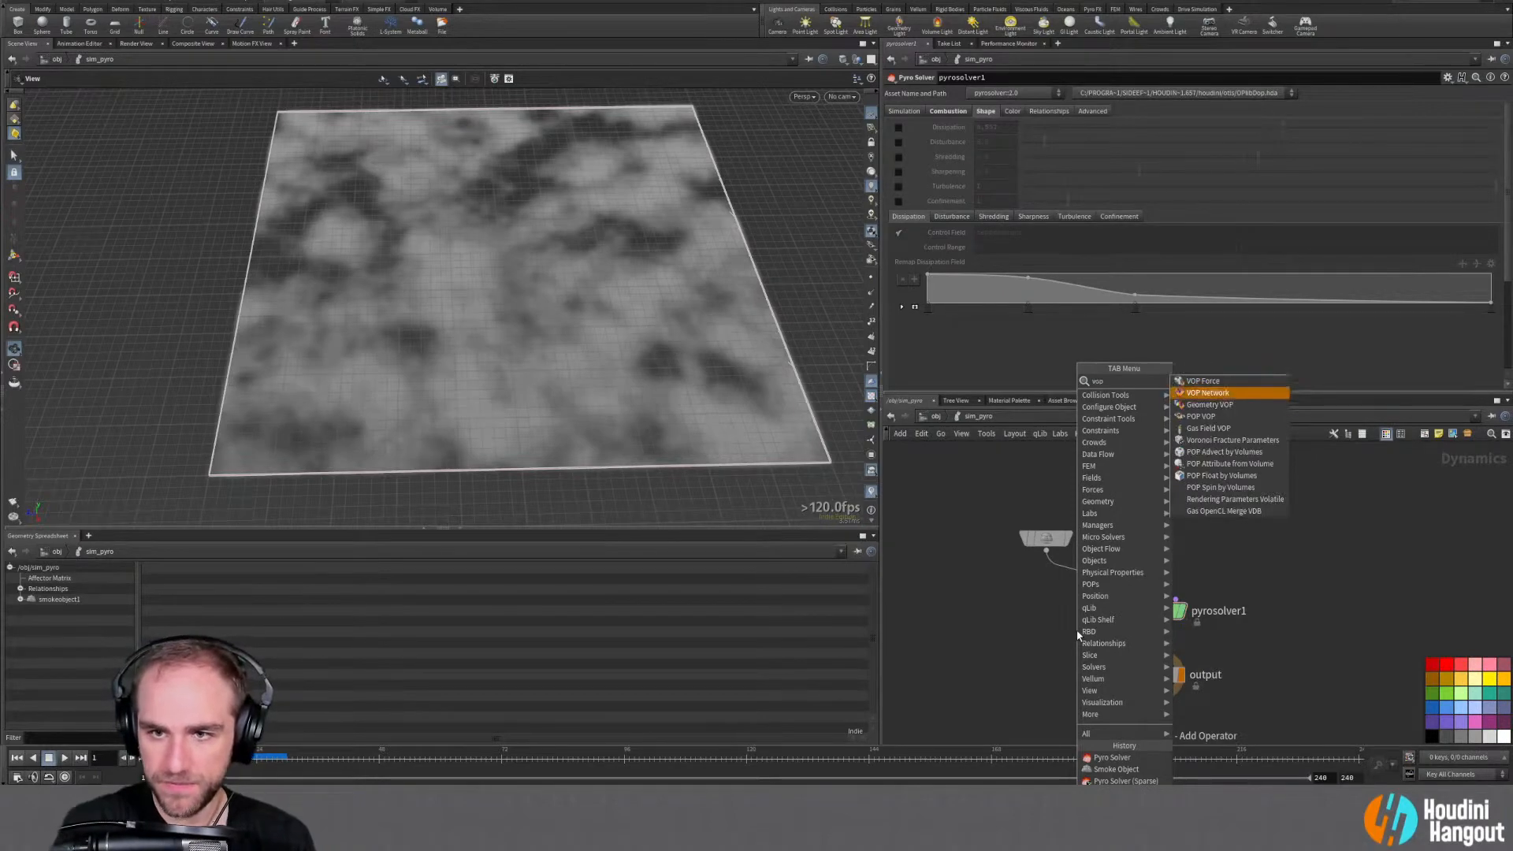
key("Return")
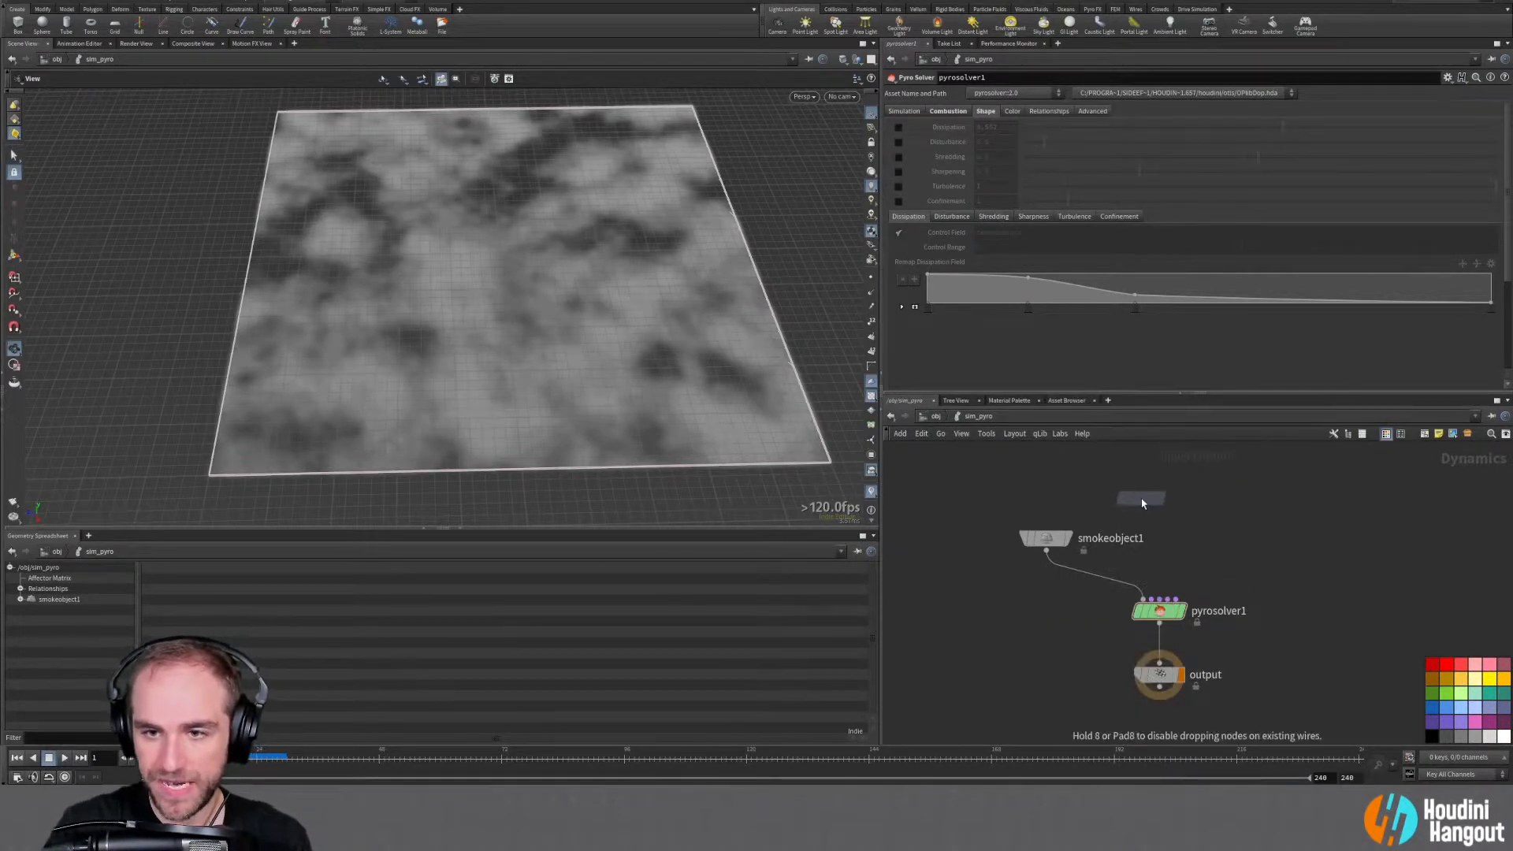
left_click(1159, 503)
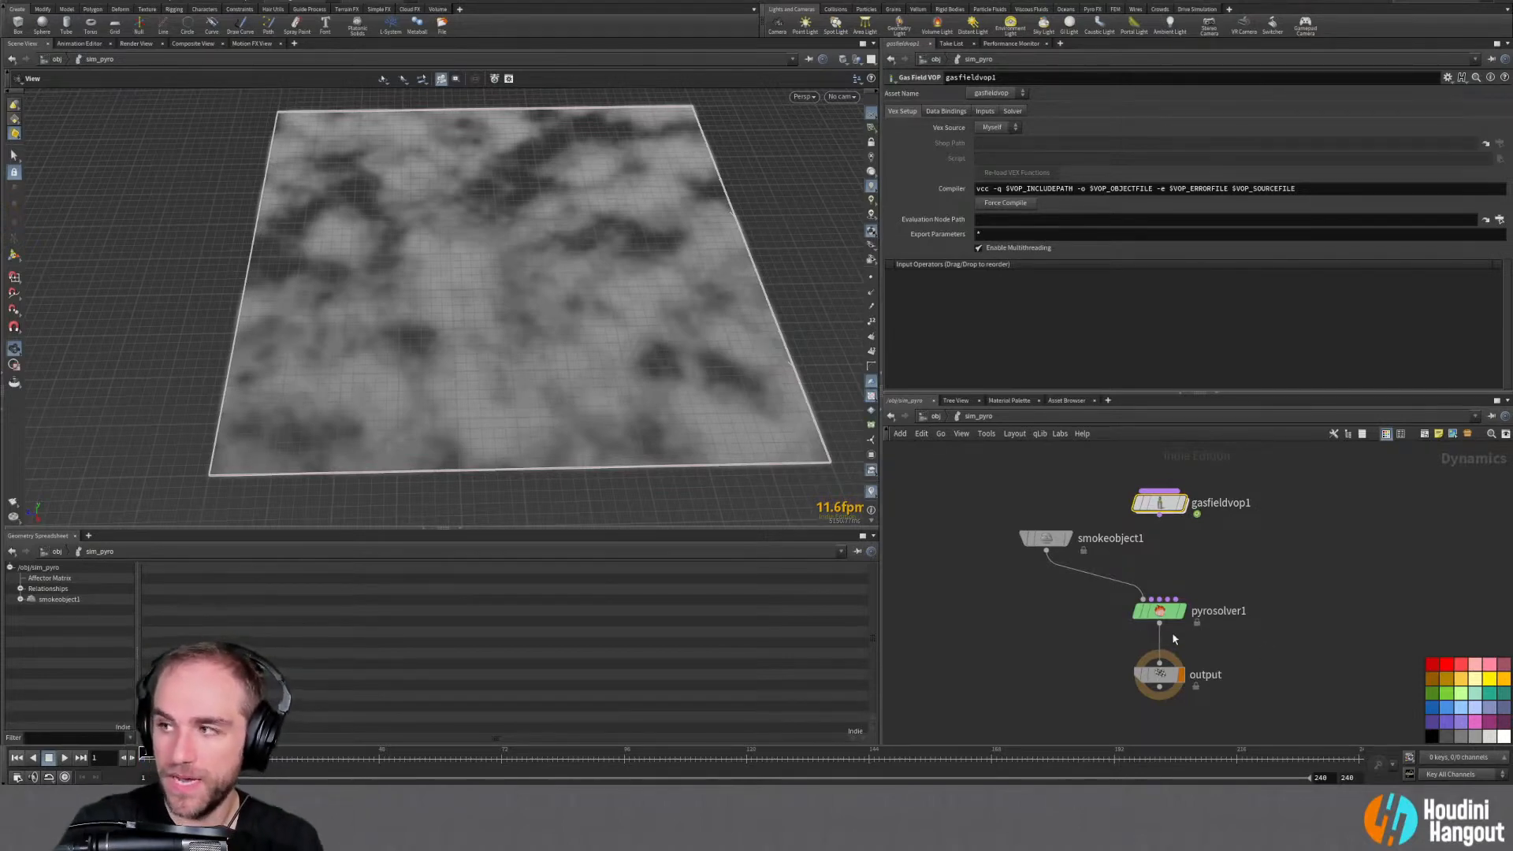
left_click_drag(1156, 514, 1186, 528)
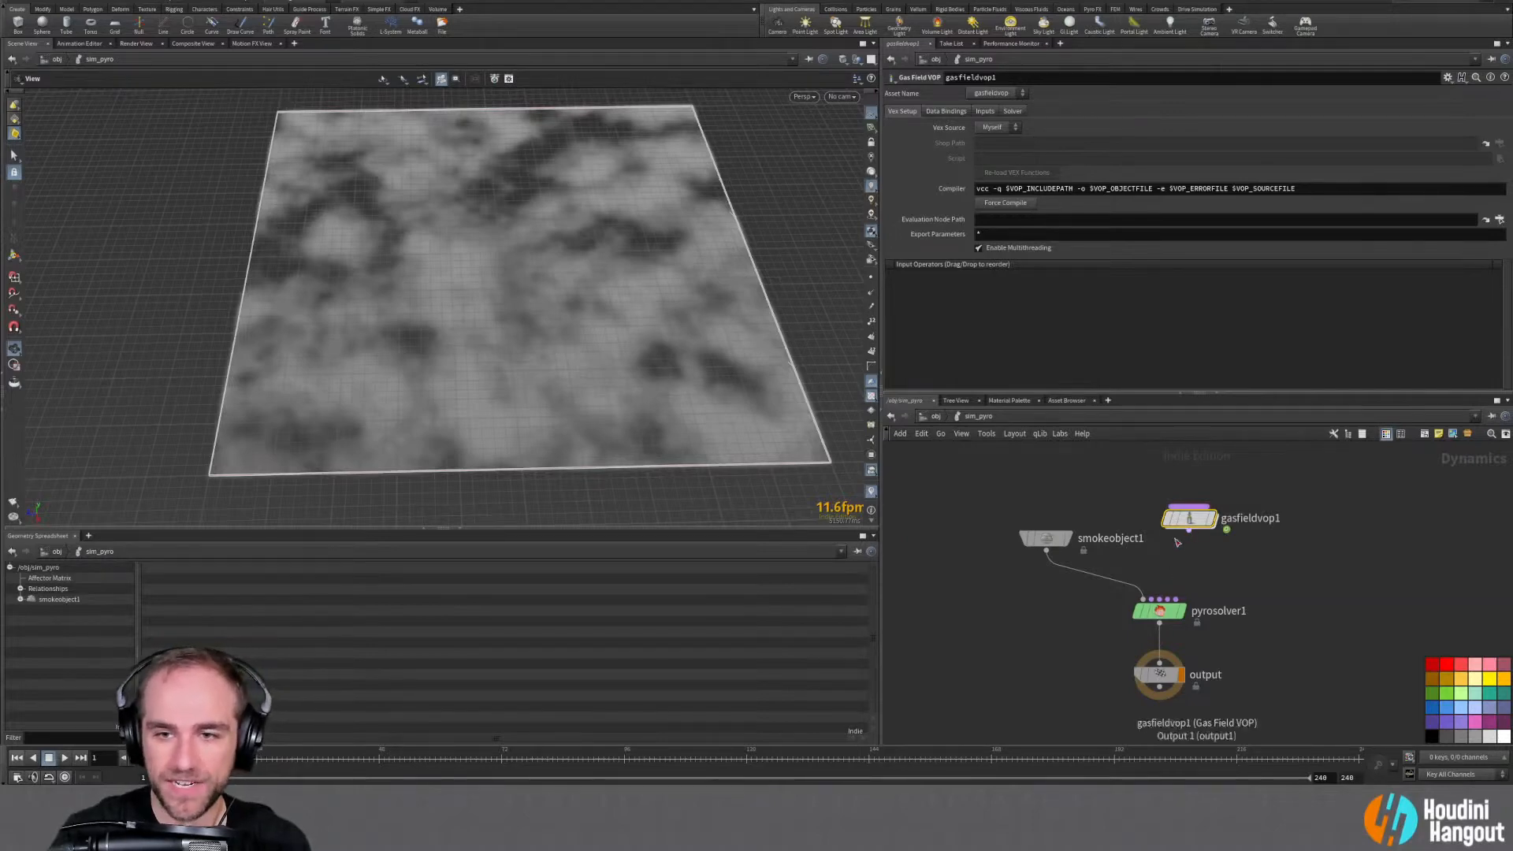
left_click_drag(1046, 539, 1015, 518)
Cut the wire between smokeobject1 and pyrosolver1, reconnect it to the solver's first input, and return to the first frame
key("y")
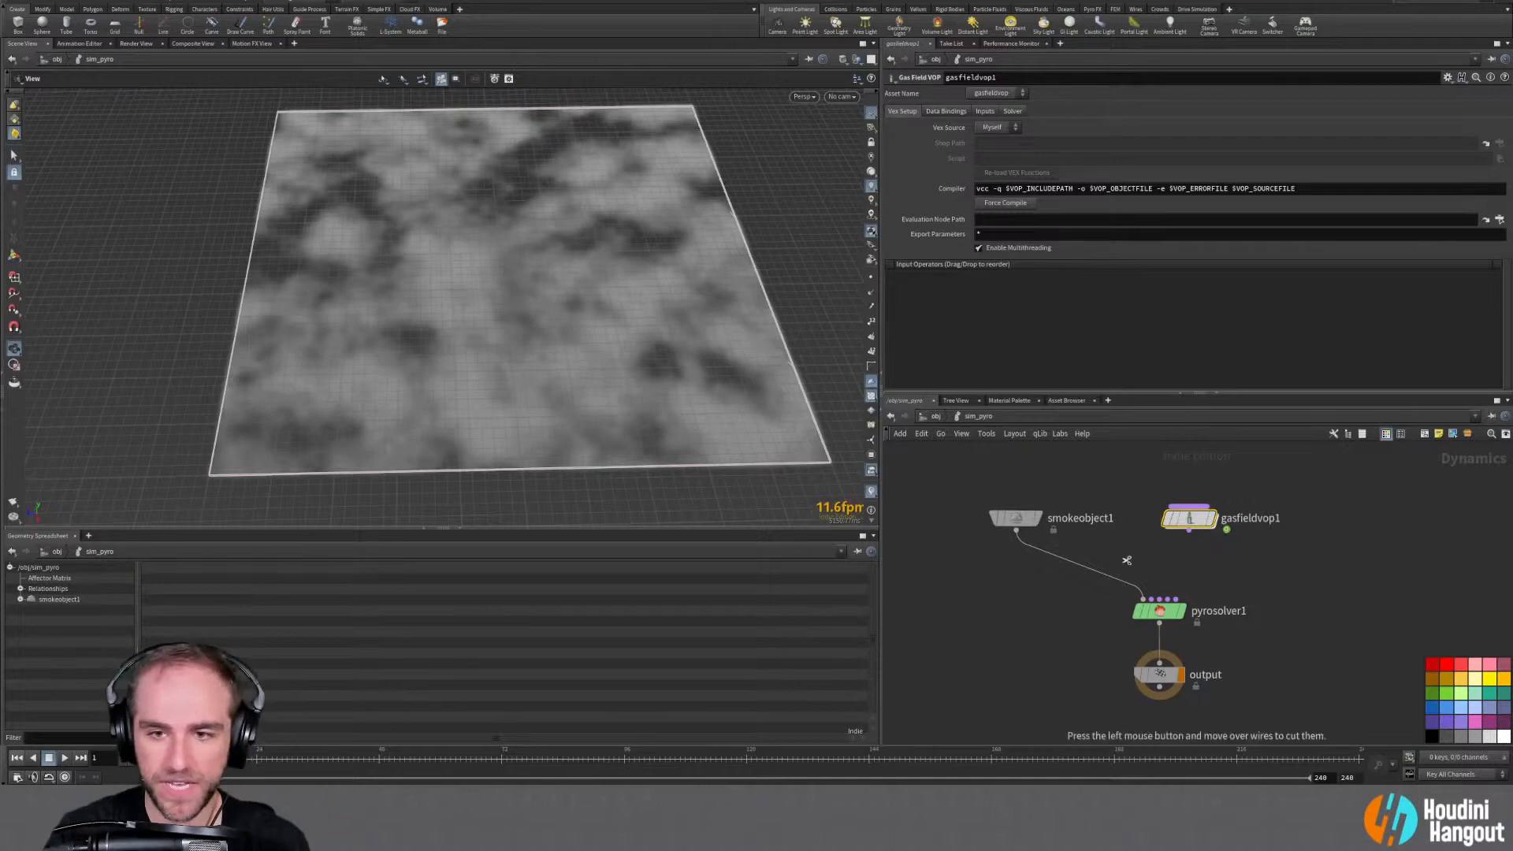
left_click_drag(1125, 558, 1090, 599)
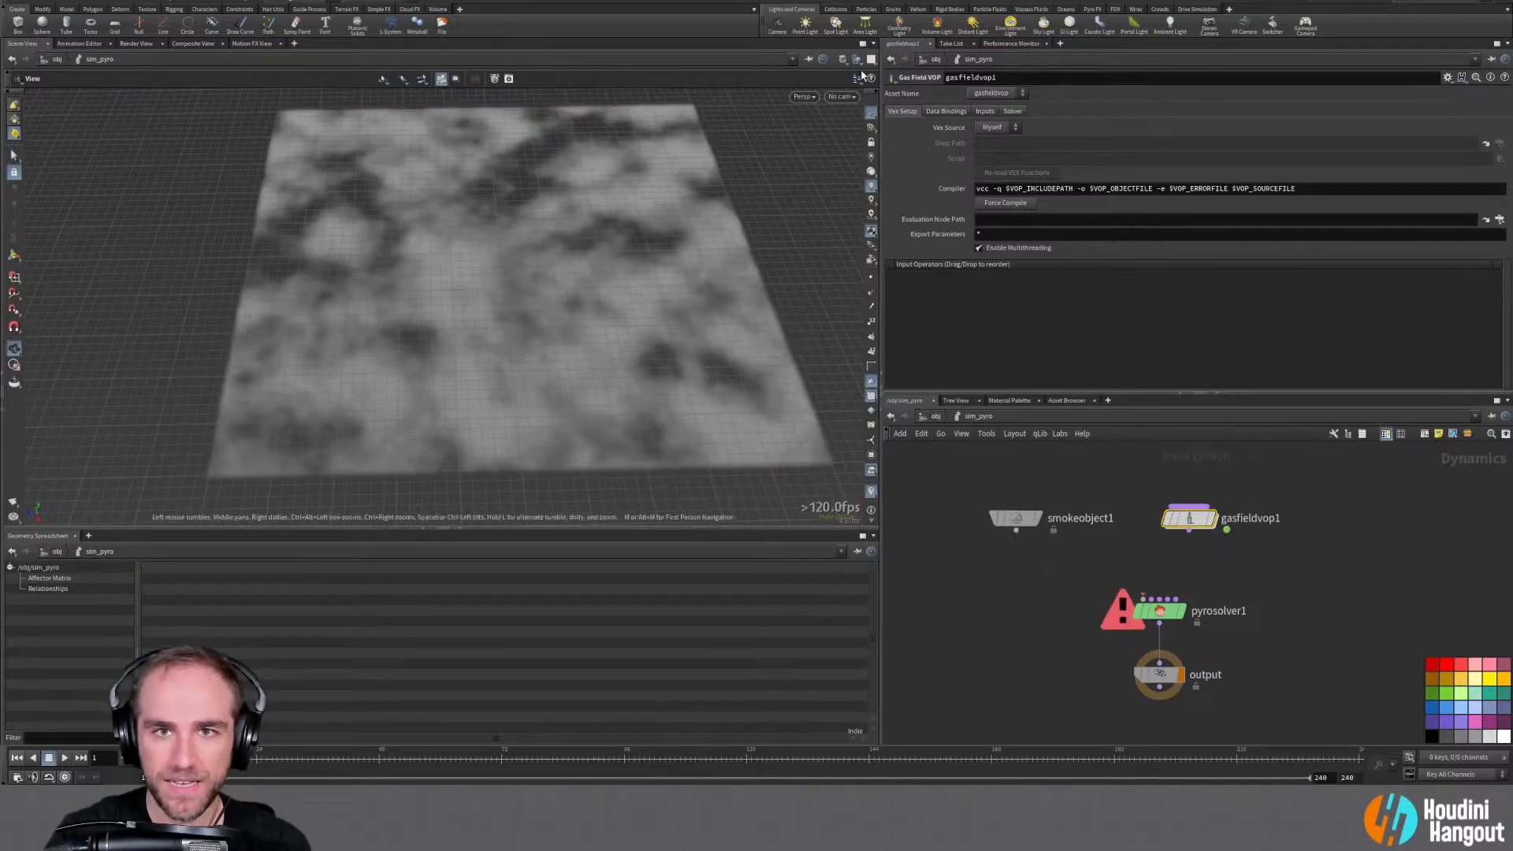
left_click(1015, 517)
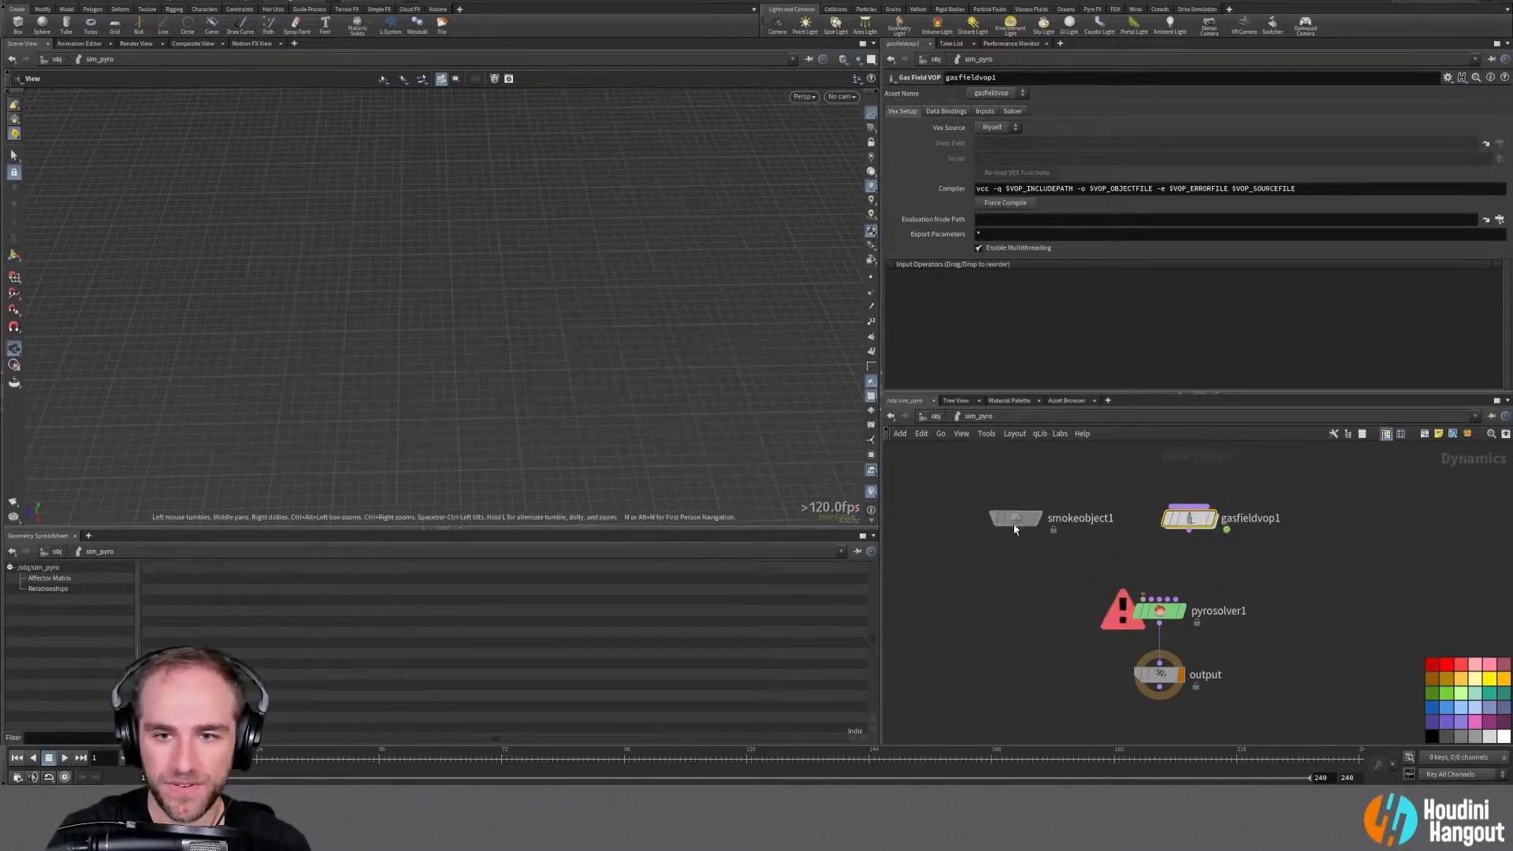
left_click_drag(1015, 532, 1144, 601)
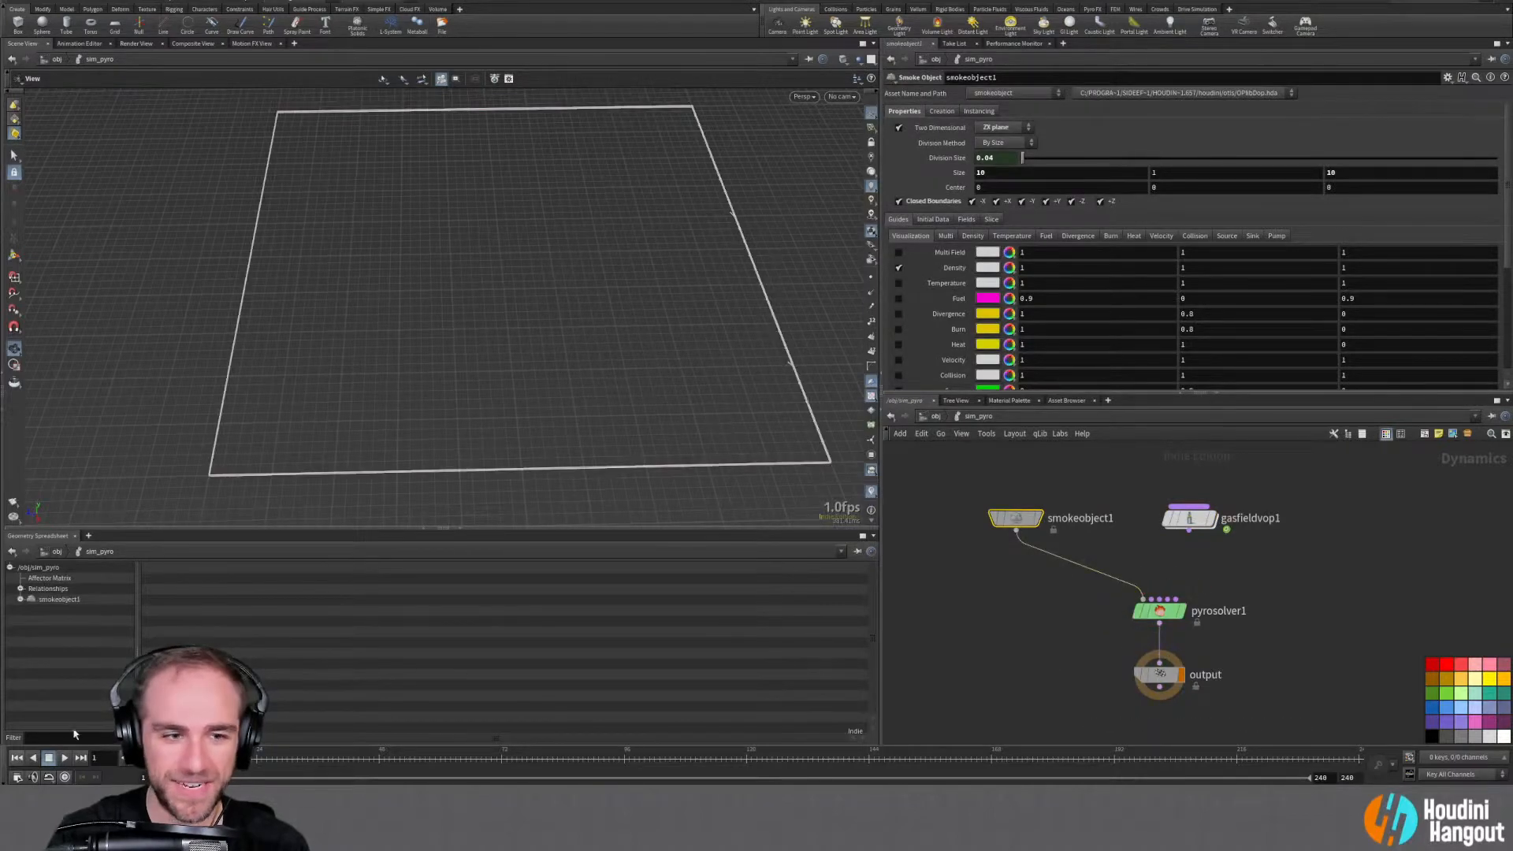
left_click(14, 758)
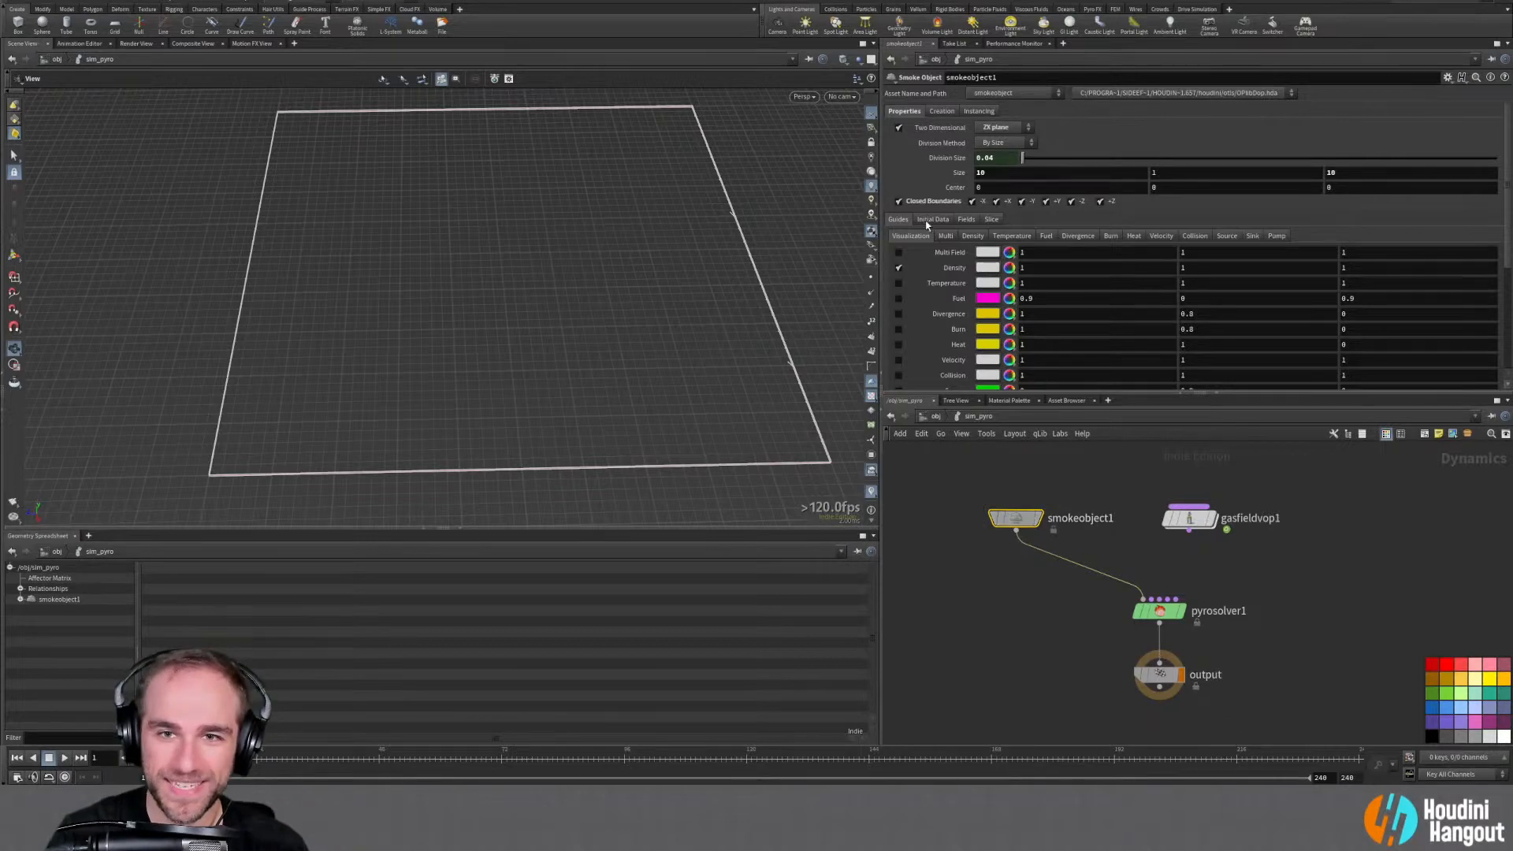
Show smokeobject1's Initial Data settings, and go into the sim_source geometry network
left_click(936, 220)
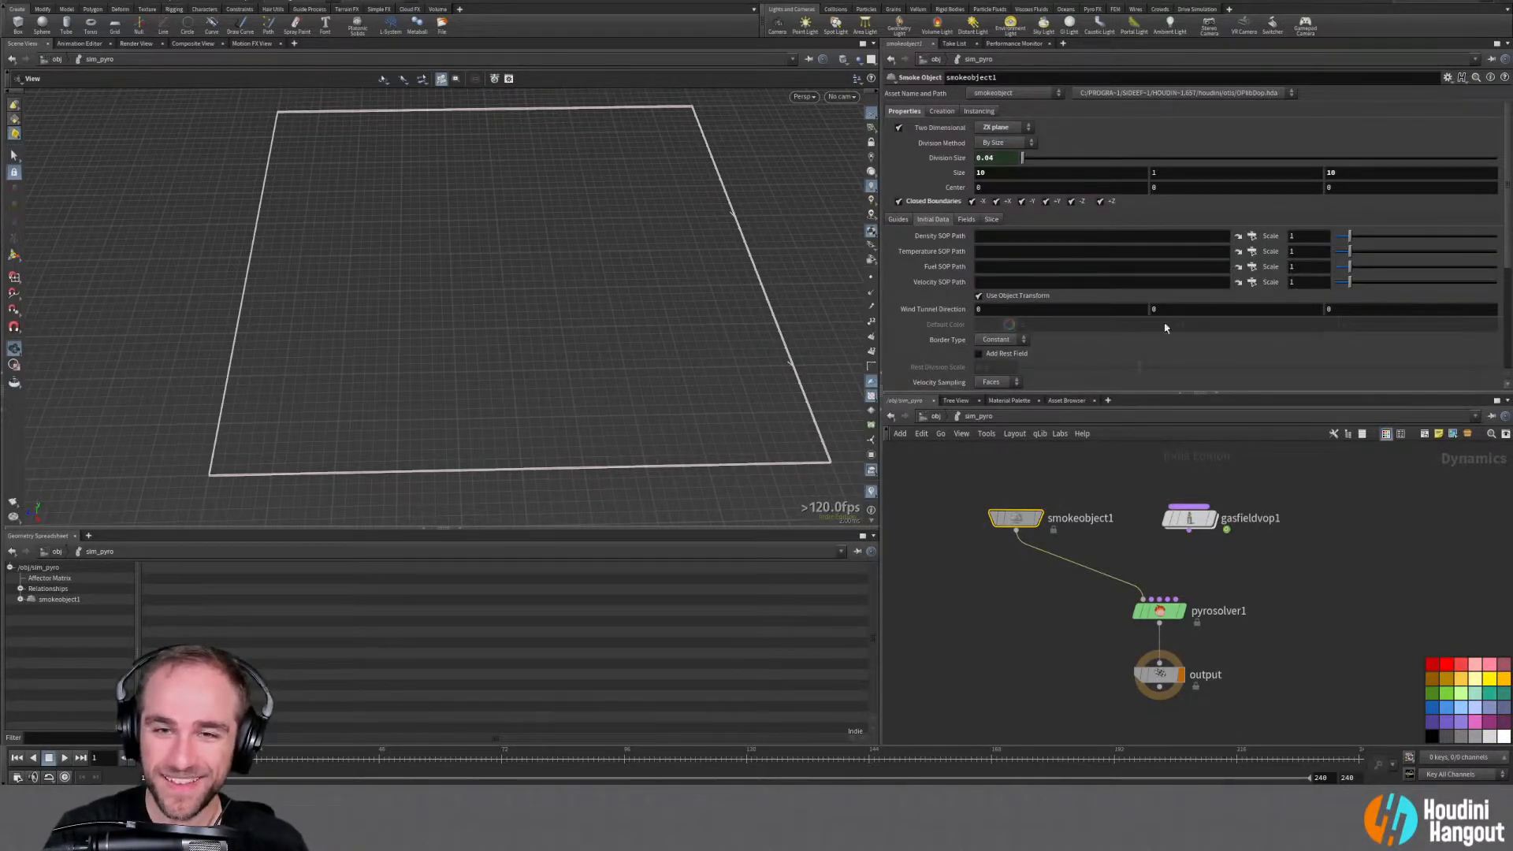
left_click(974, 616)
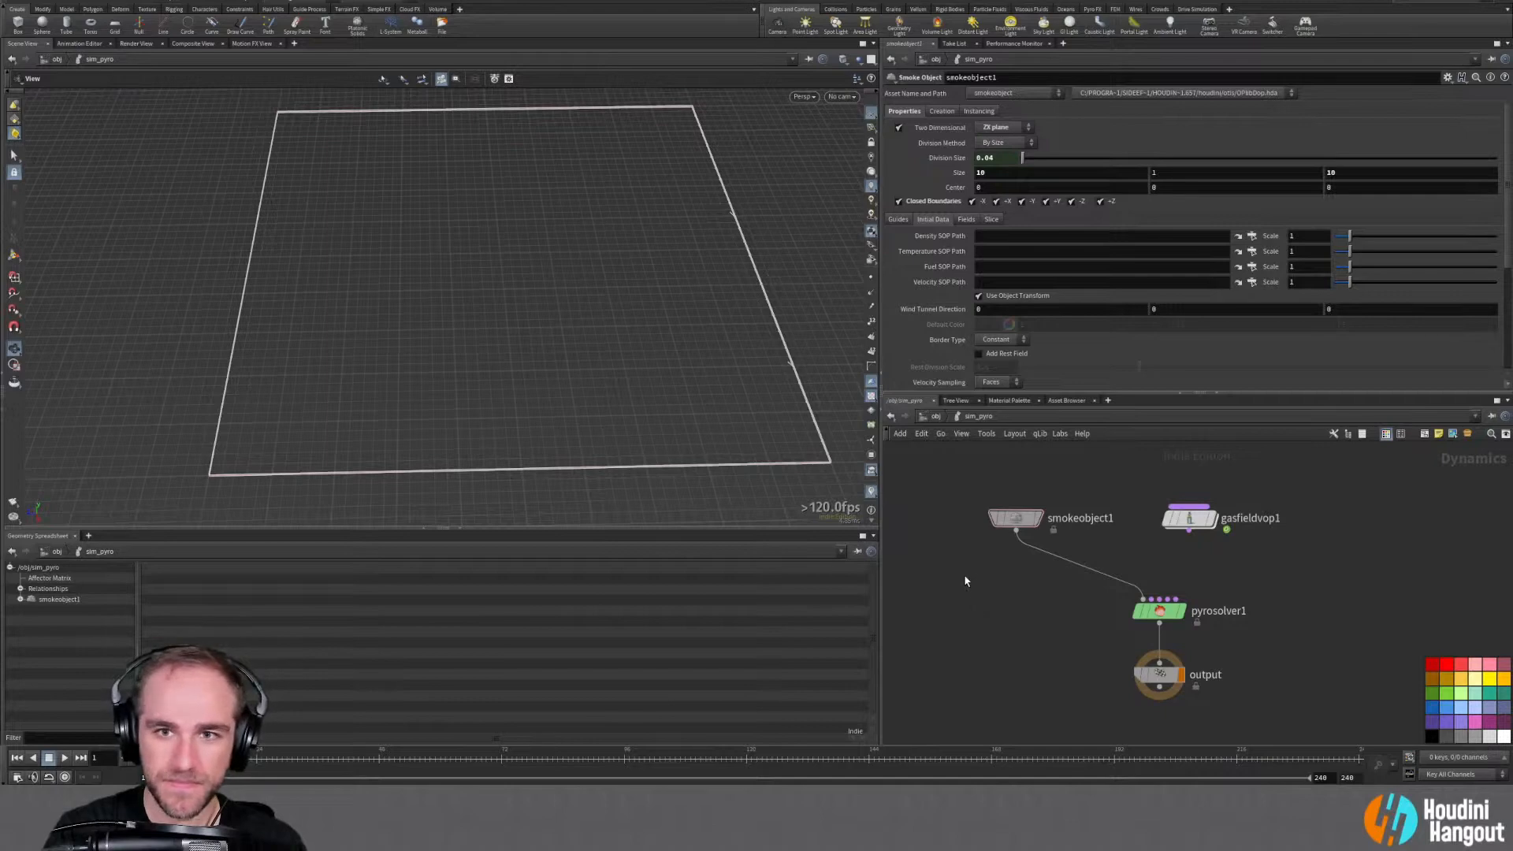
key("u")
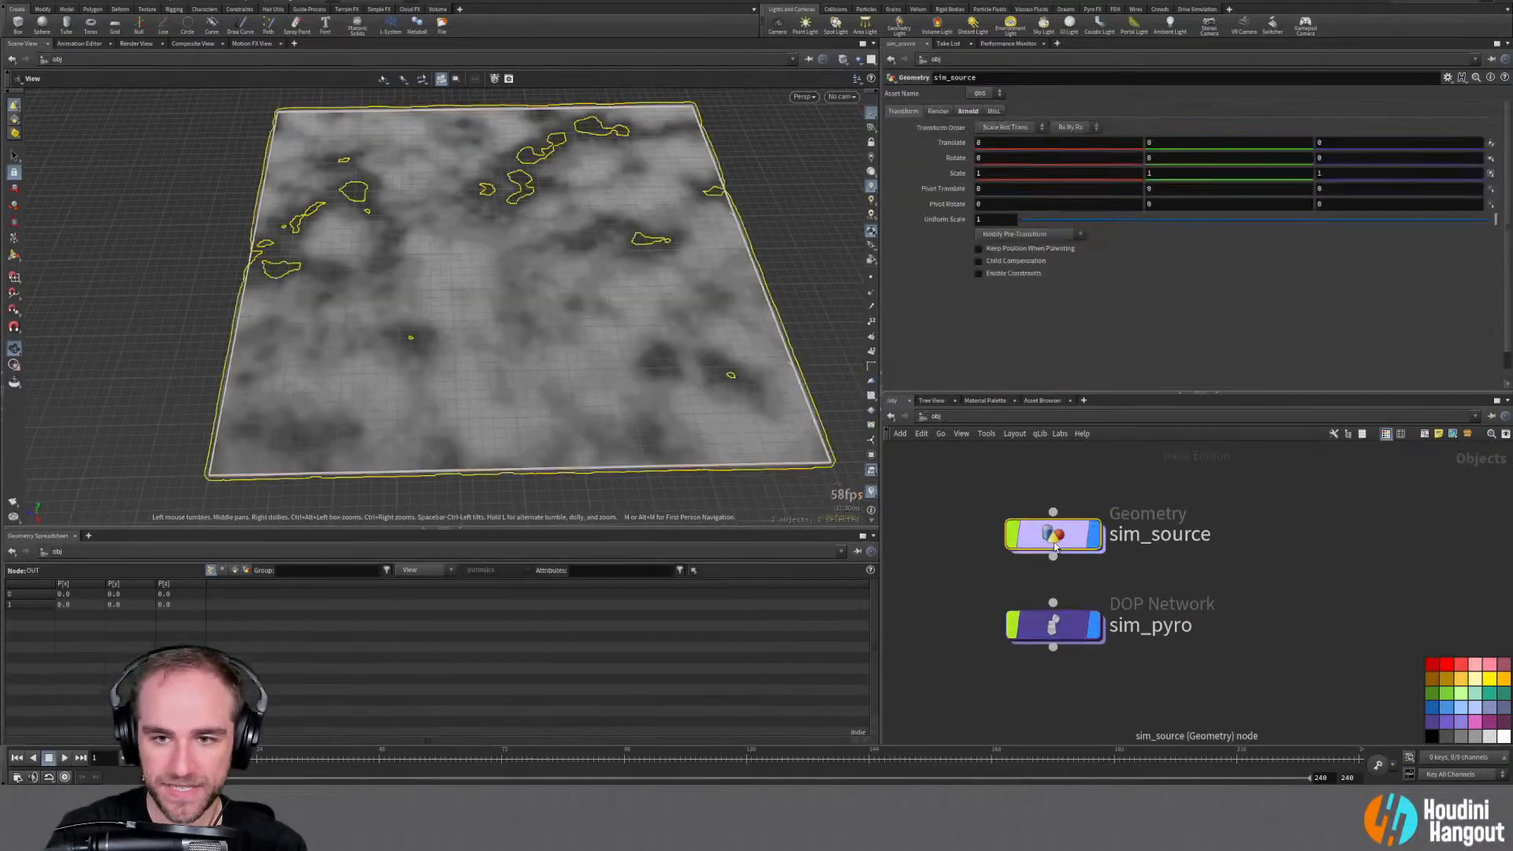
double_click(1052, 543)
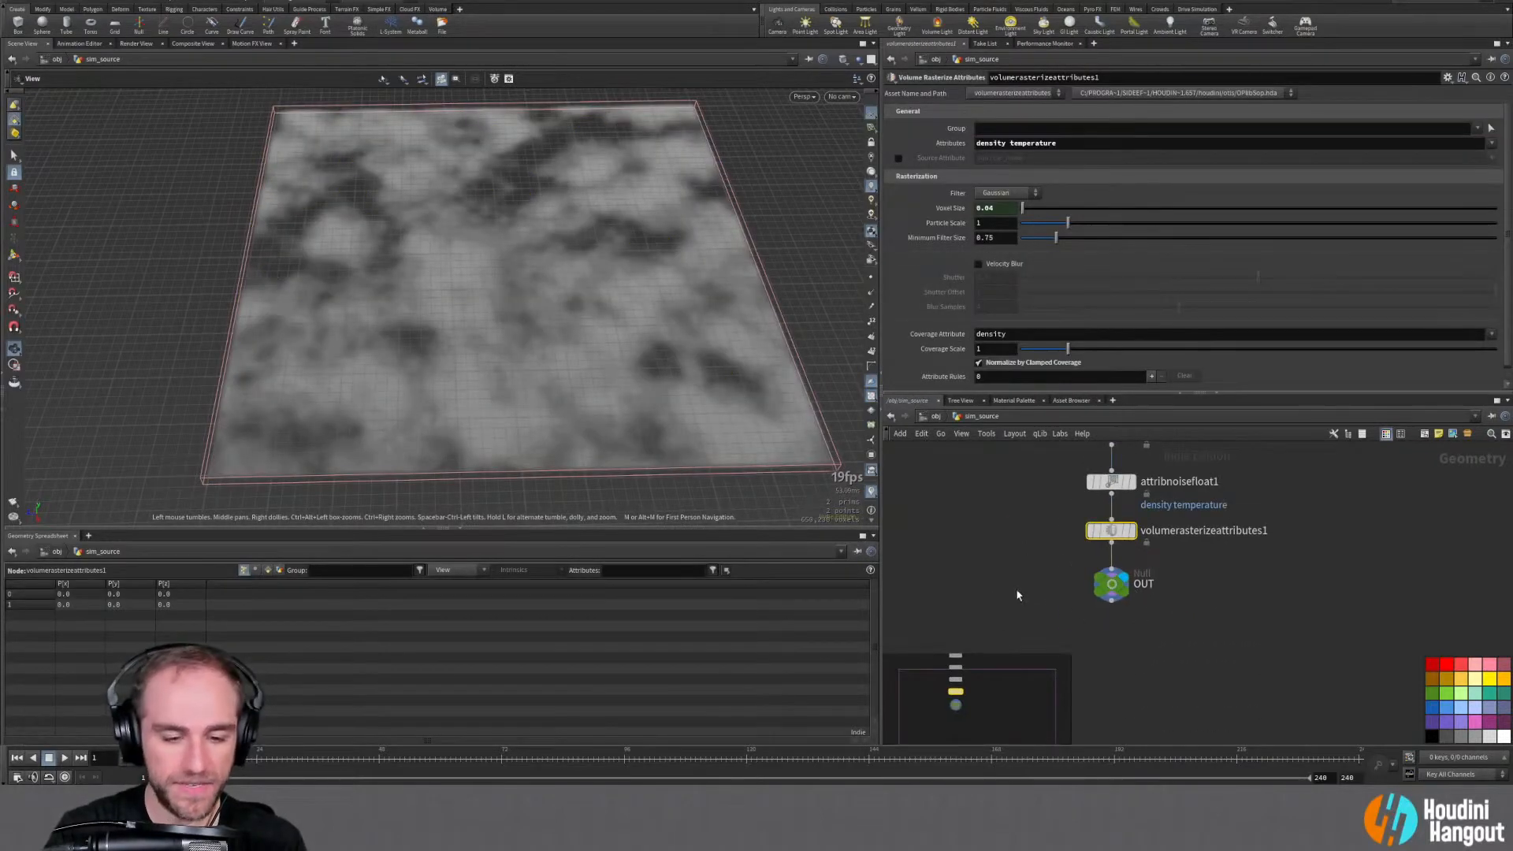
key("o")
Move the OUT null further below volumerasterizeattributes1 and rename it DENSITY_OUT
left_click_drag(1111, 583, 1036, 650)
type("DENS")
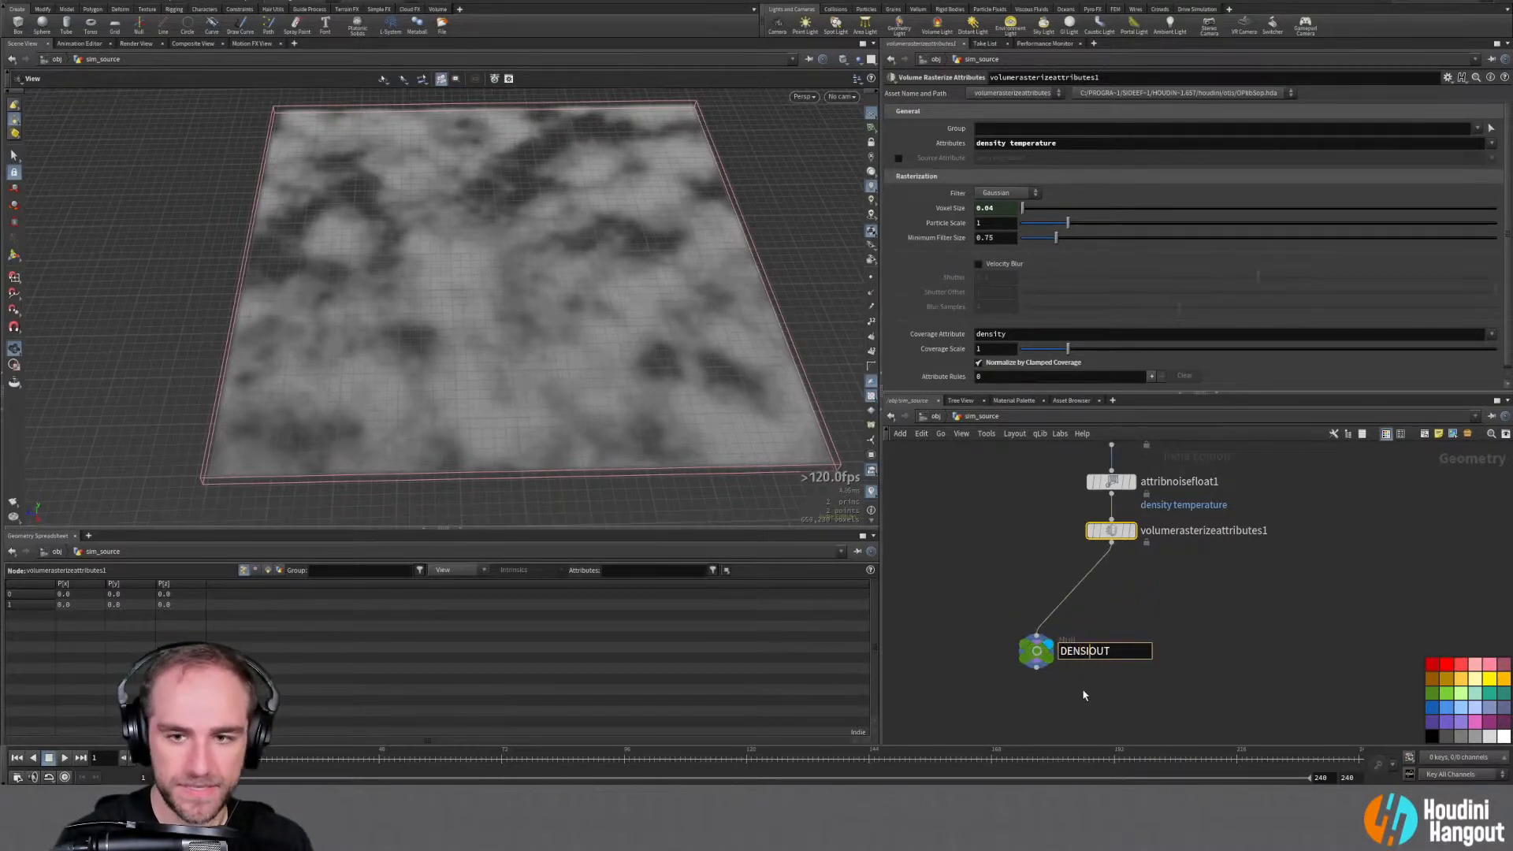
type("ITY_")
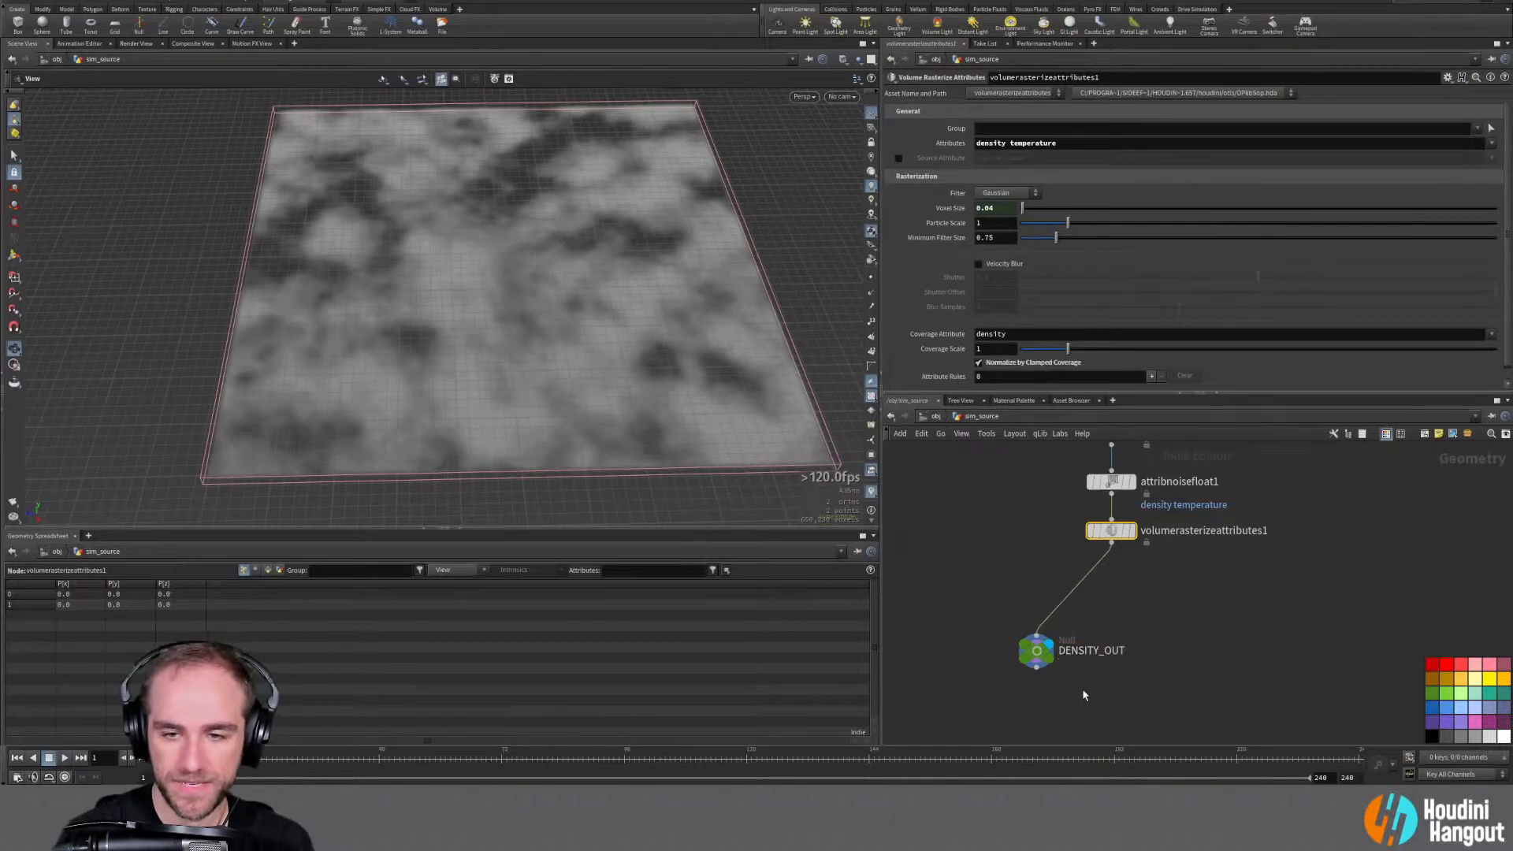
key("Return")
key("Tab")
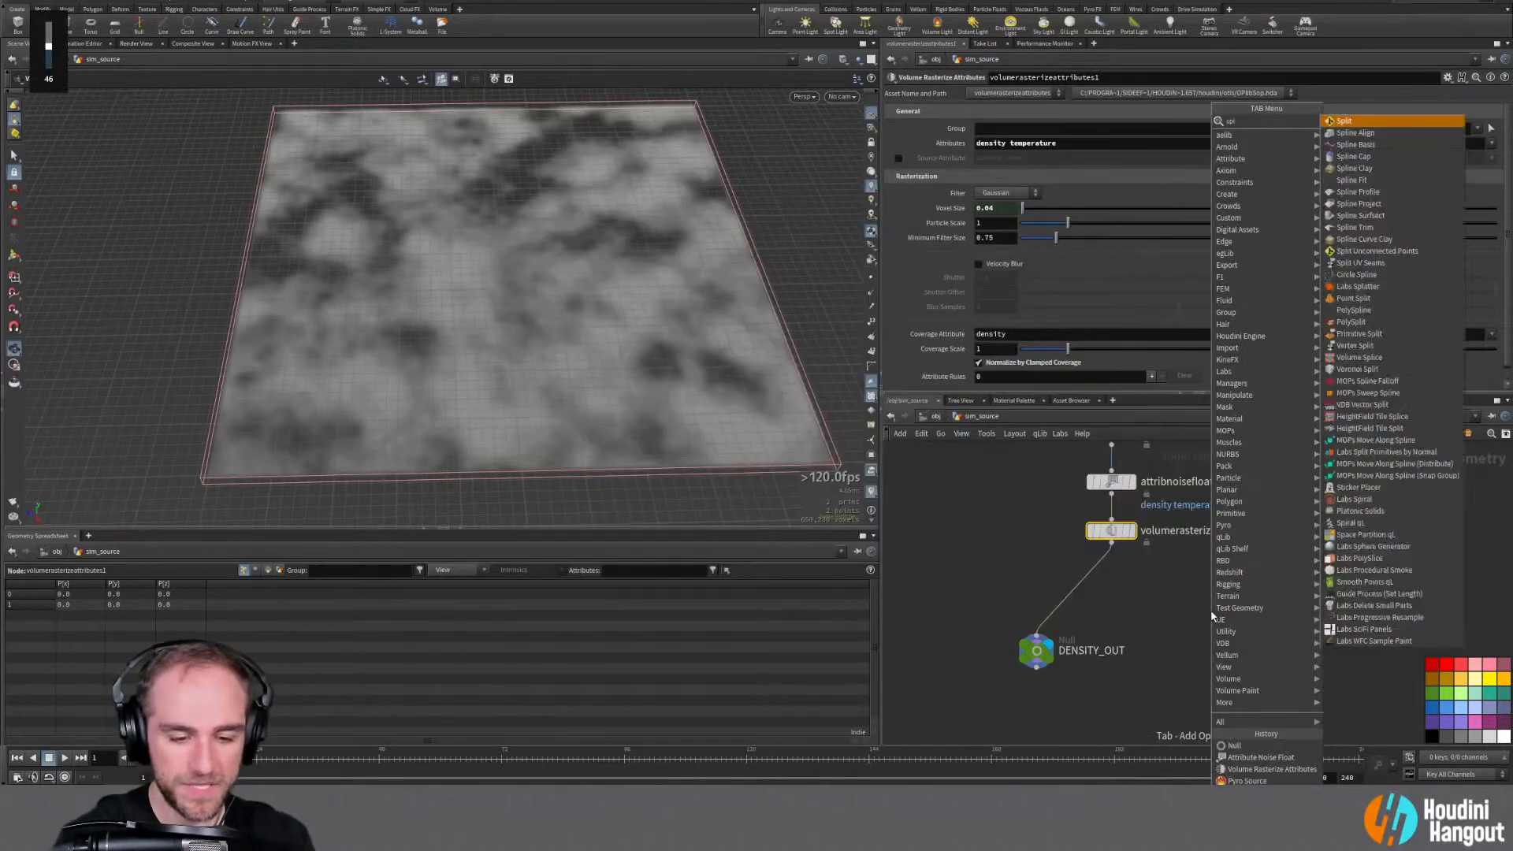
key("Return")
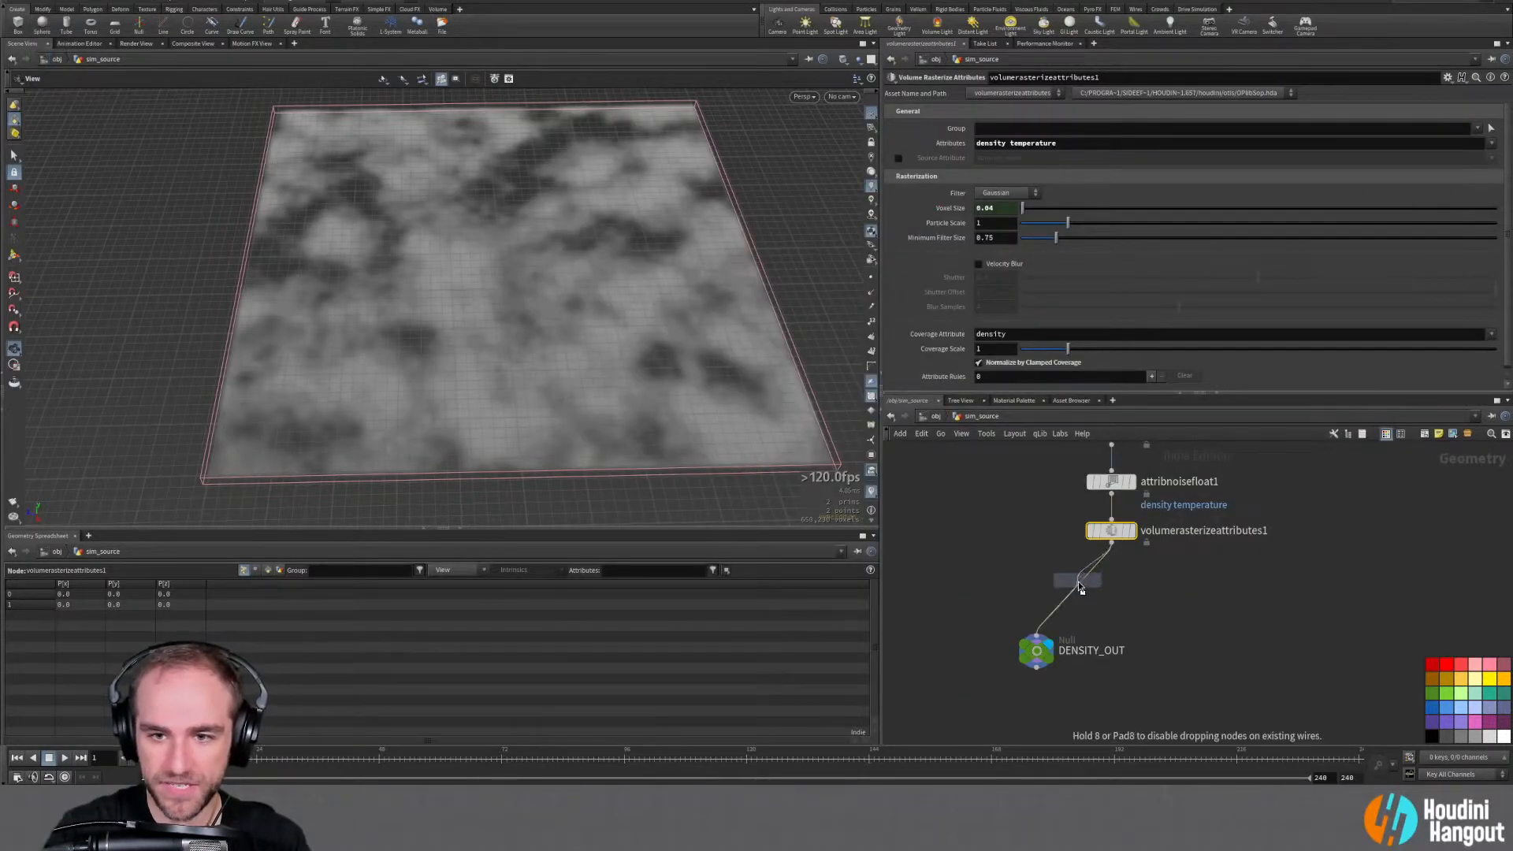
left_click(1078, 580)
left_click_drag(1078, 579, 1109, 577)
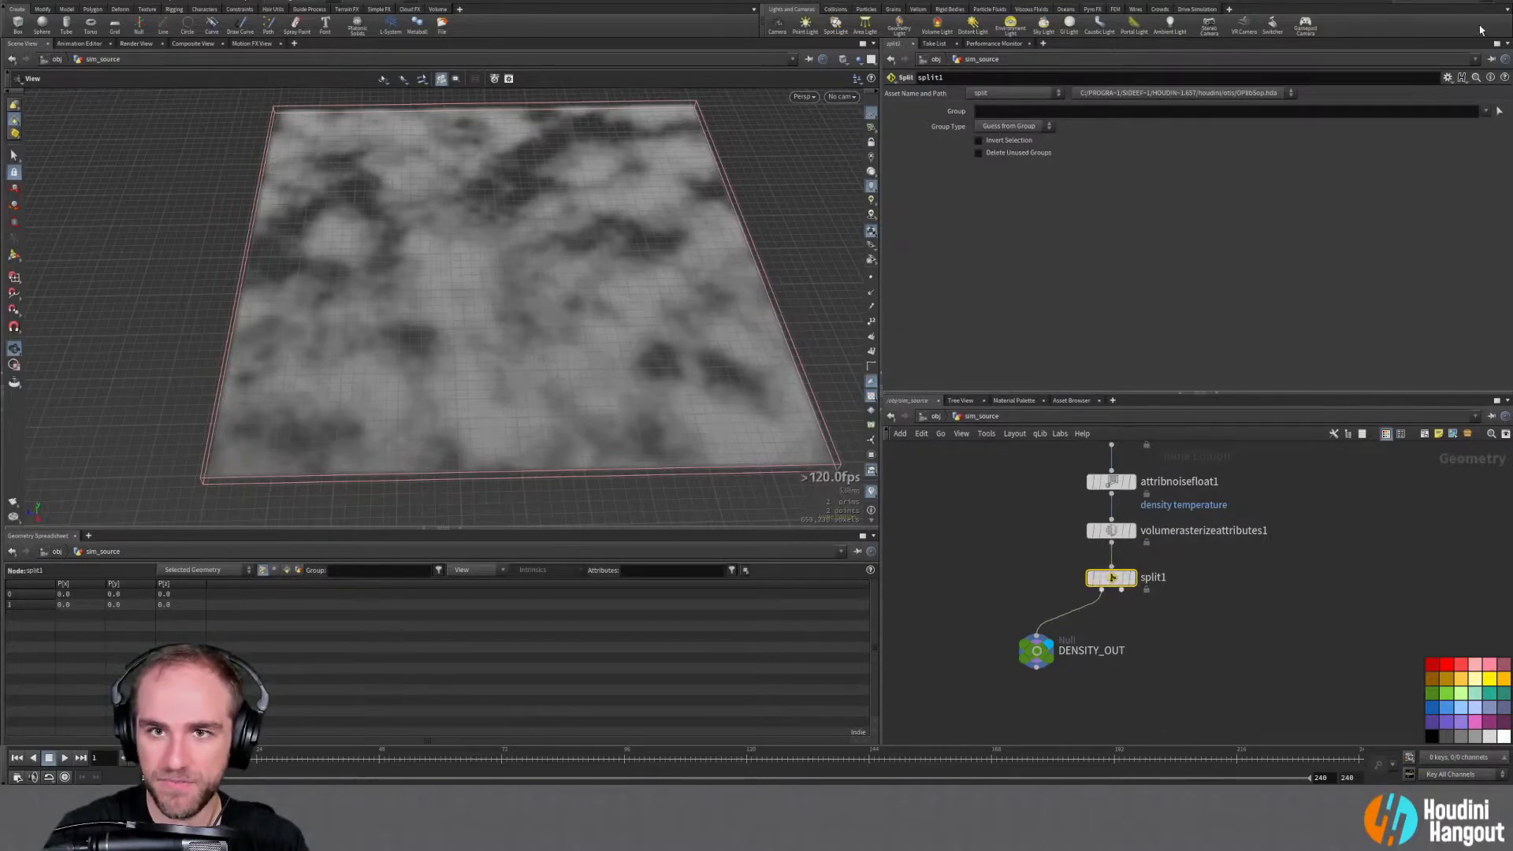
left_click(1489, 112)
left_click(1464, 125)
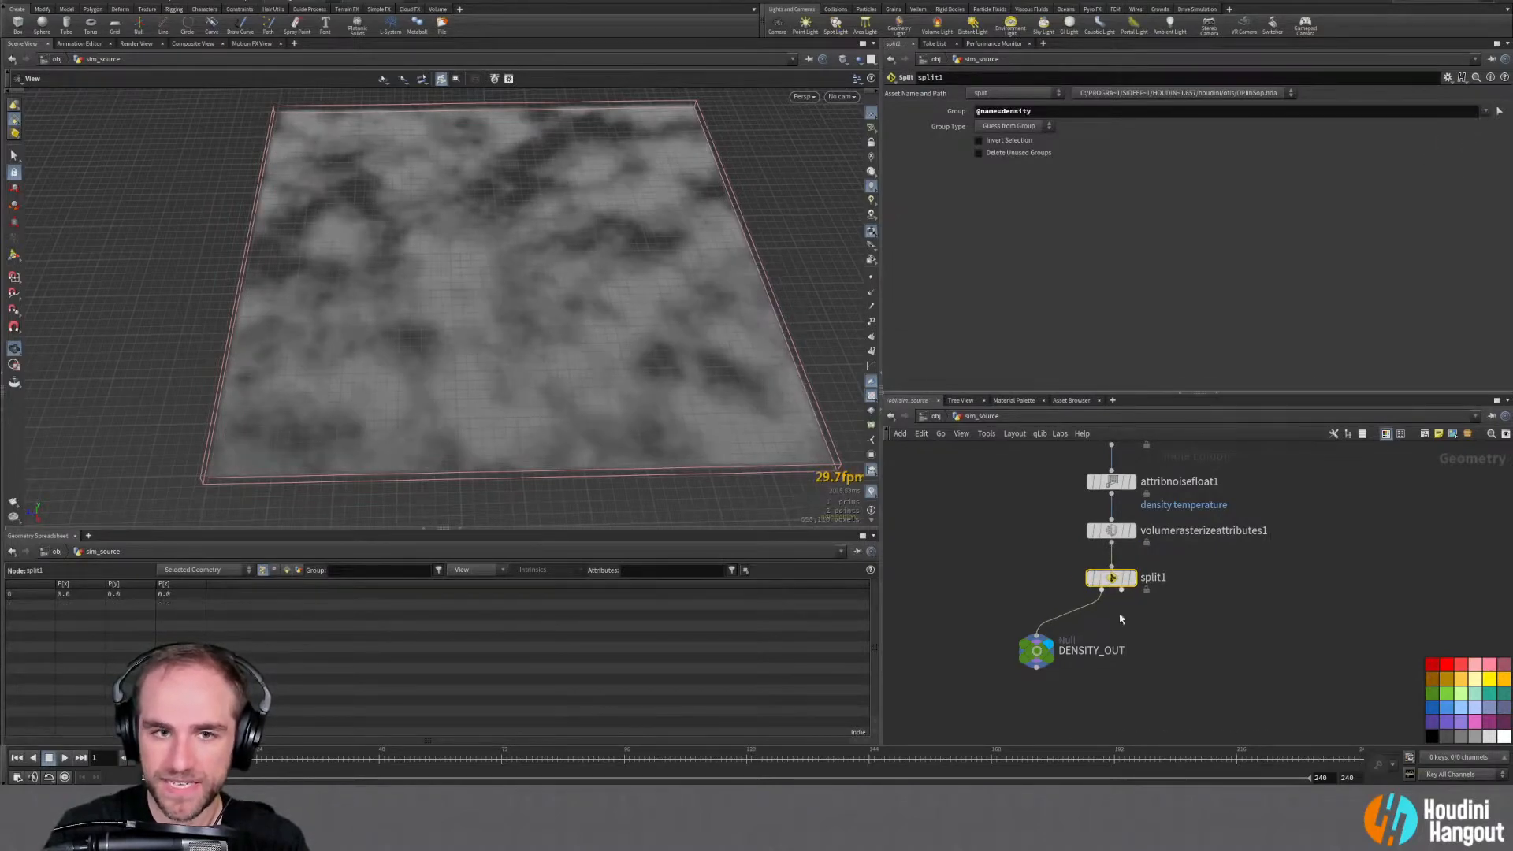
Duplicate the DENSITY_OUT null, wire the copy to split1's second output, and rename it TEMPERATURE_OUT
left_click_drag(1044, 652, 1194, 652, "alt")
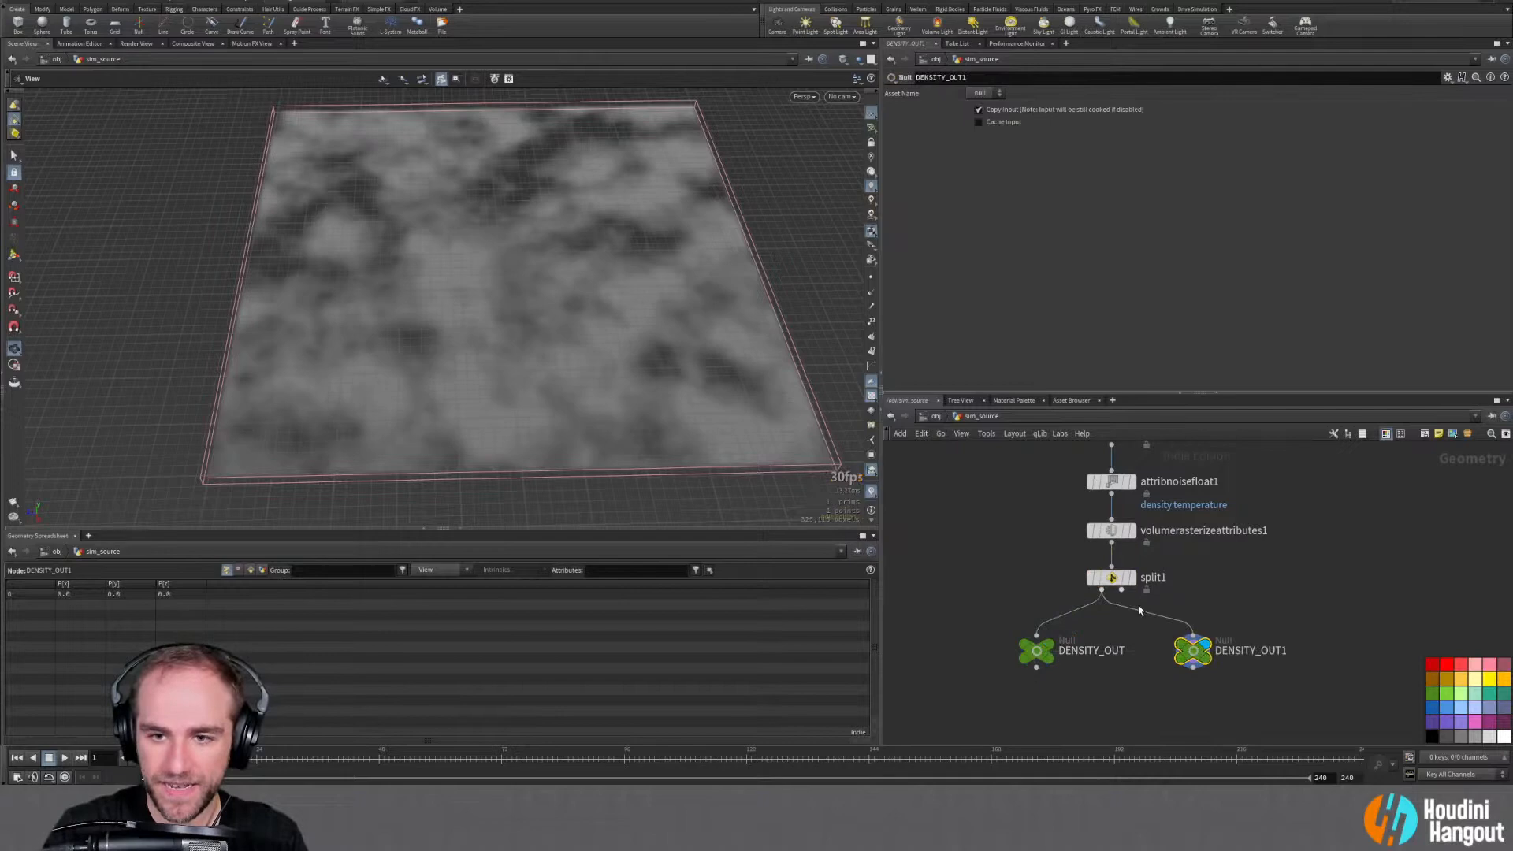
left_click_drag(1139, 608, 1122, 591)
left_click(1245, 651)
left_click_drag(1258, 650, 1100, 648)
type("TEMPERATURE")
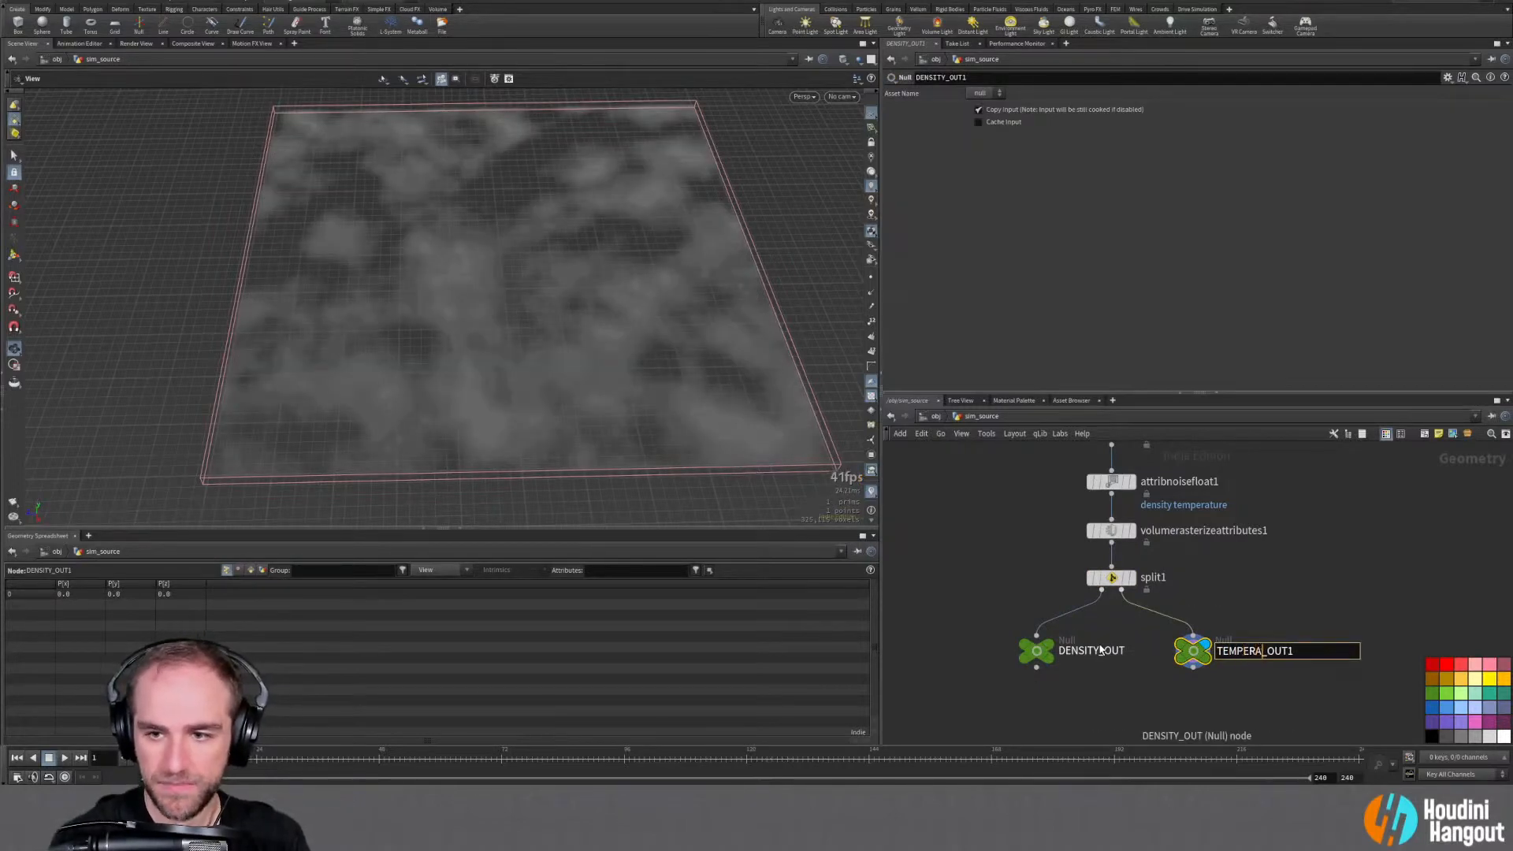
key("BackSpace")
key("Return")
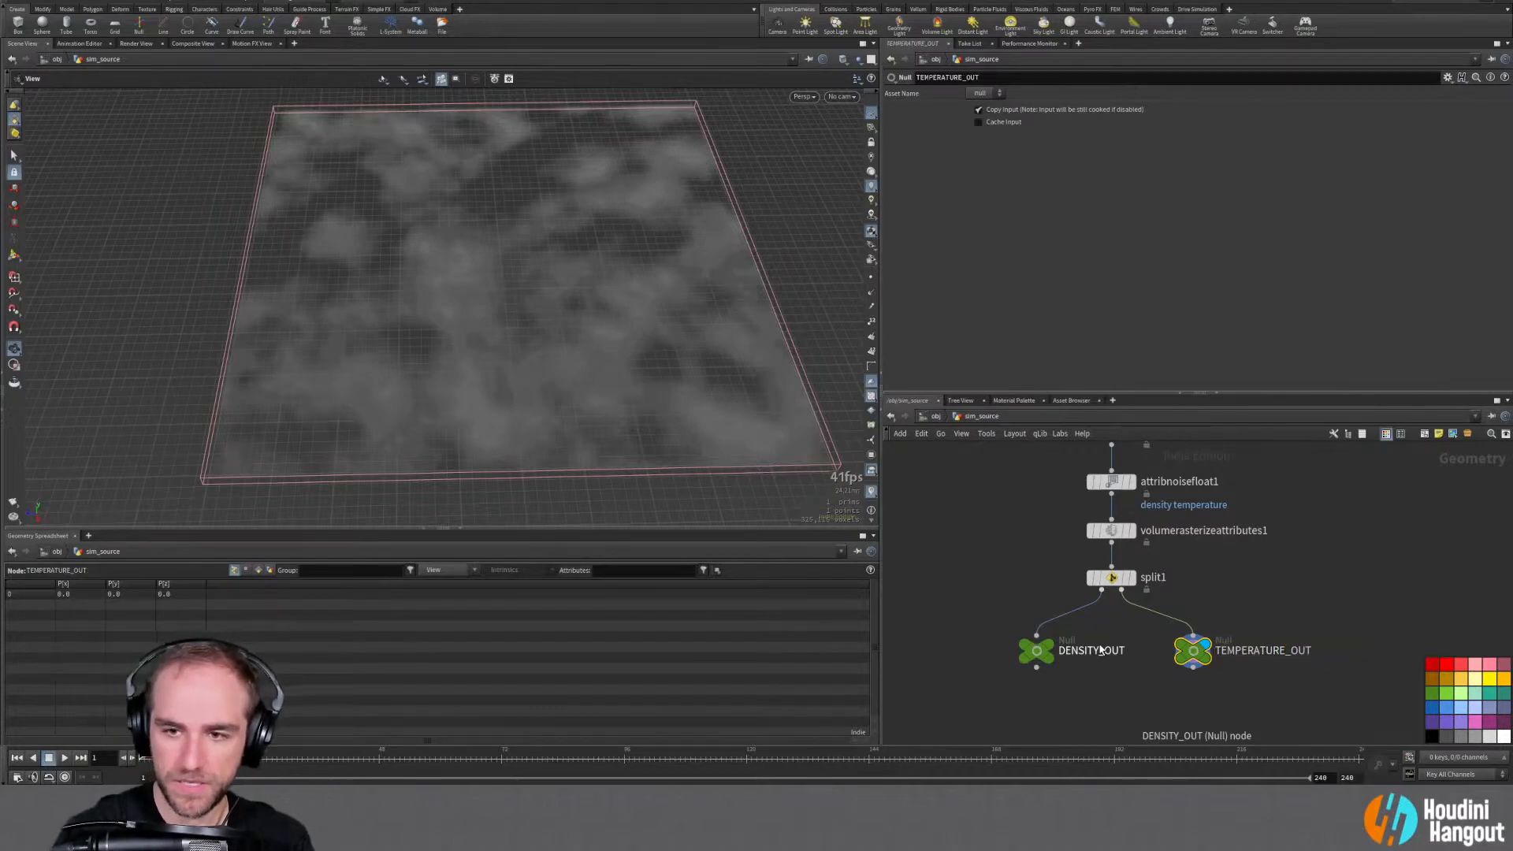
Shorten the temperature null's name to TEMP_OUT
left_click(1261, 651)
left_click_drag(1249, 651, 1282, 651)
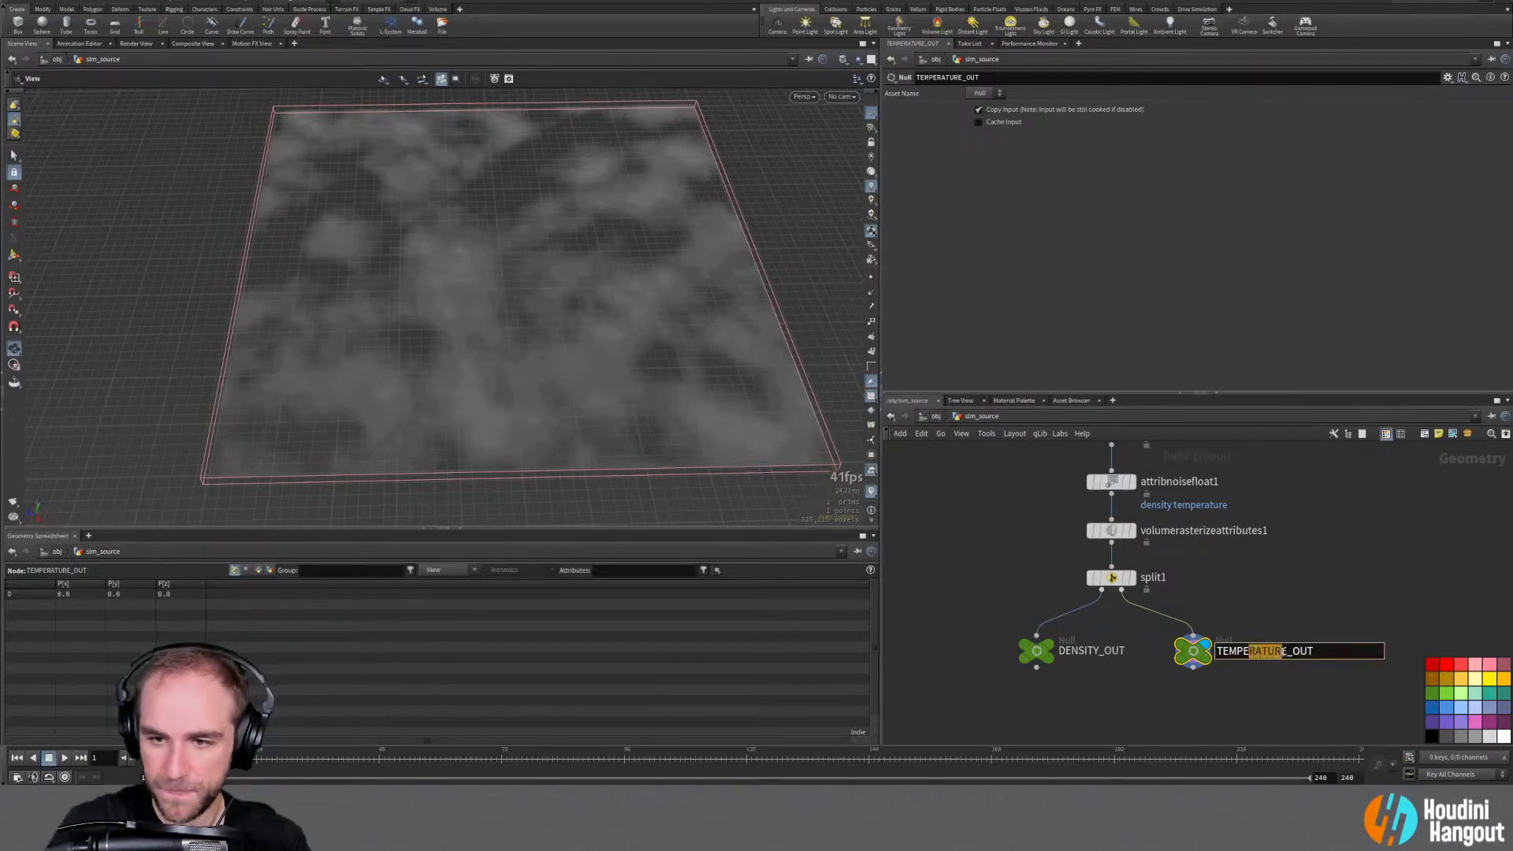
key("BackSpace")
key("BackSpace")
key("Return")
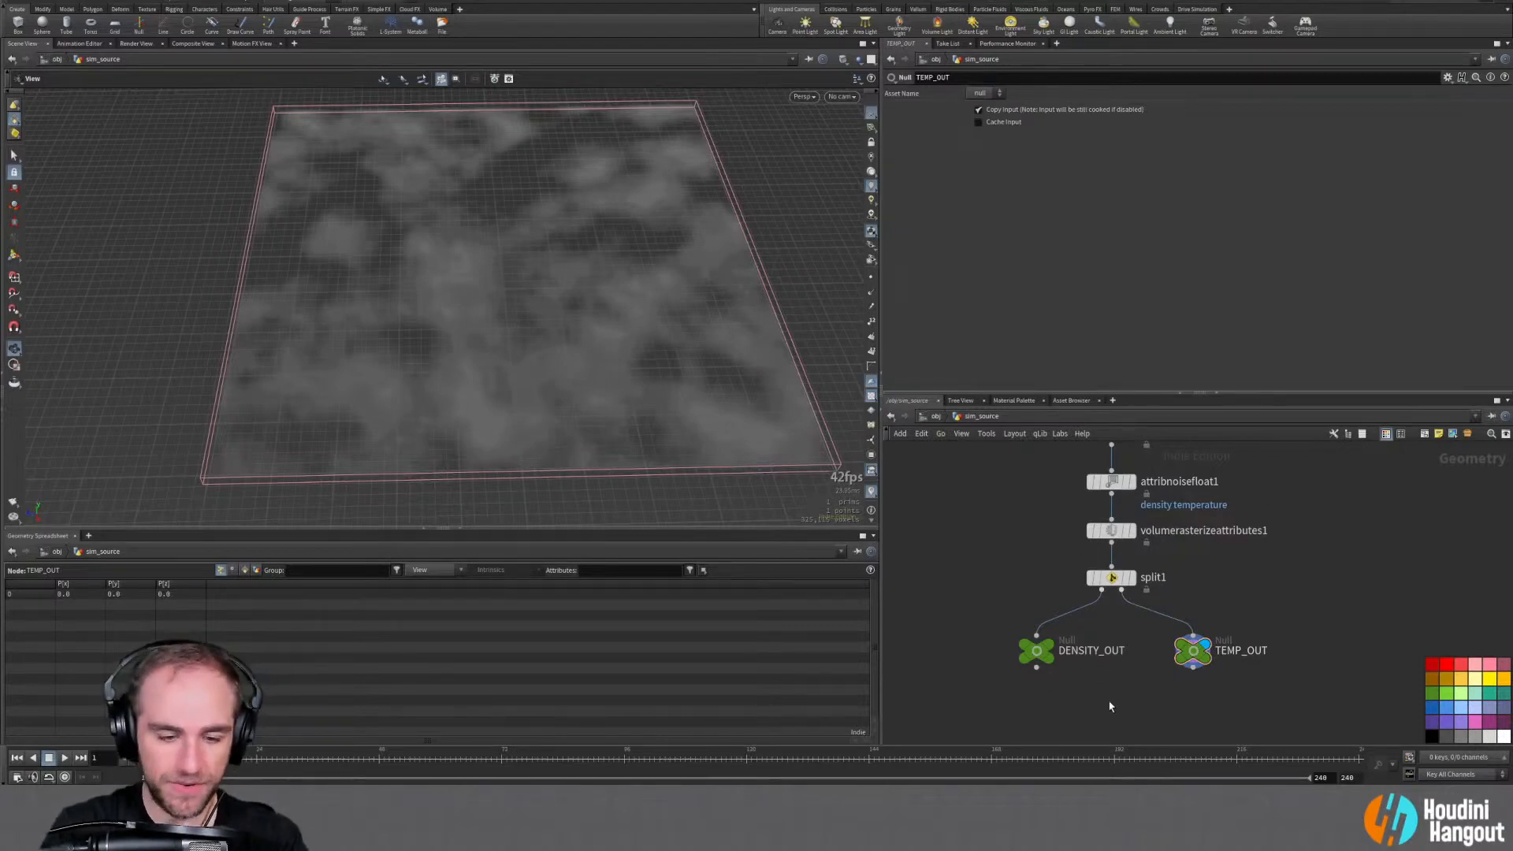
Return to the sim_pyro network and set smokeobject1's Density SOP Path to /obj/sim_source/DENSITY_OUT
key("u")
double_click(1054, 625)
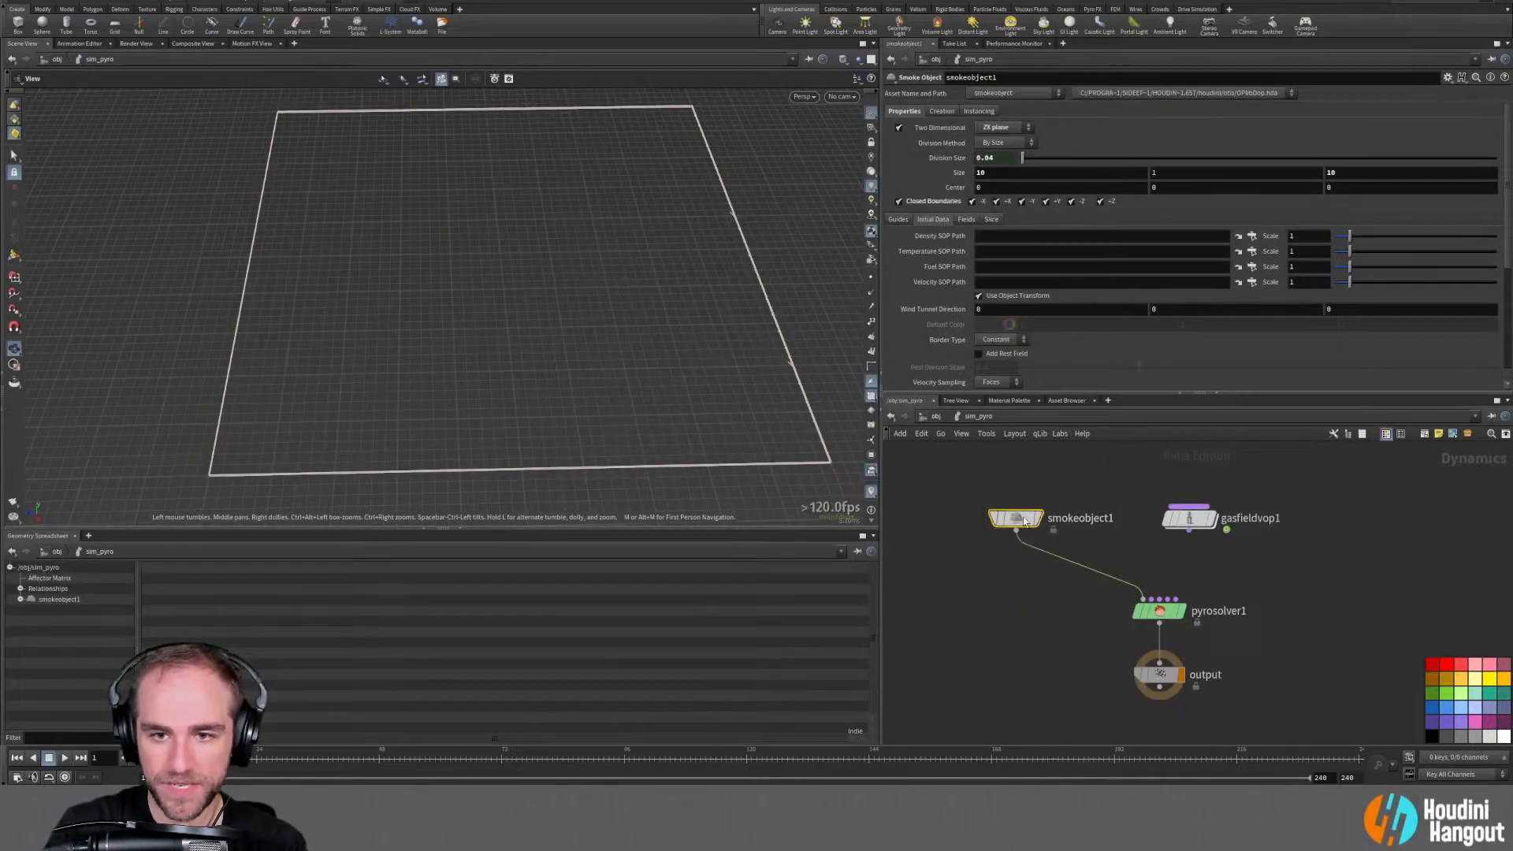
left_click(1251, 236)
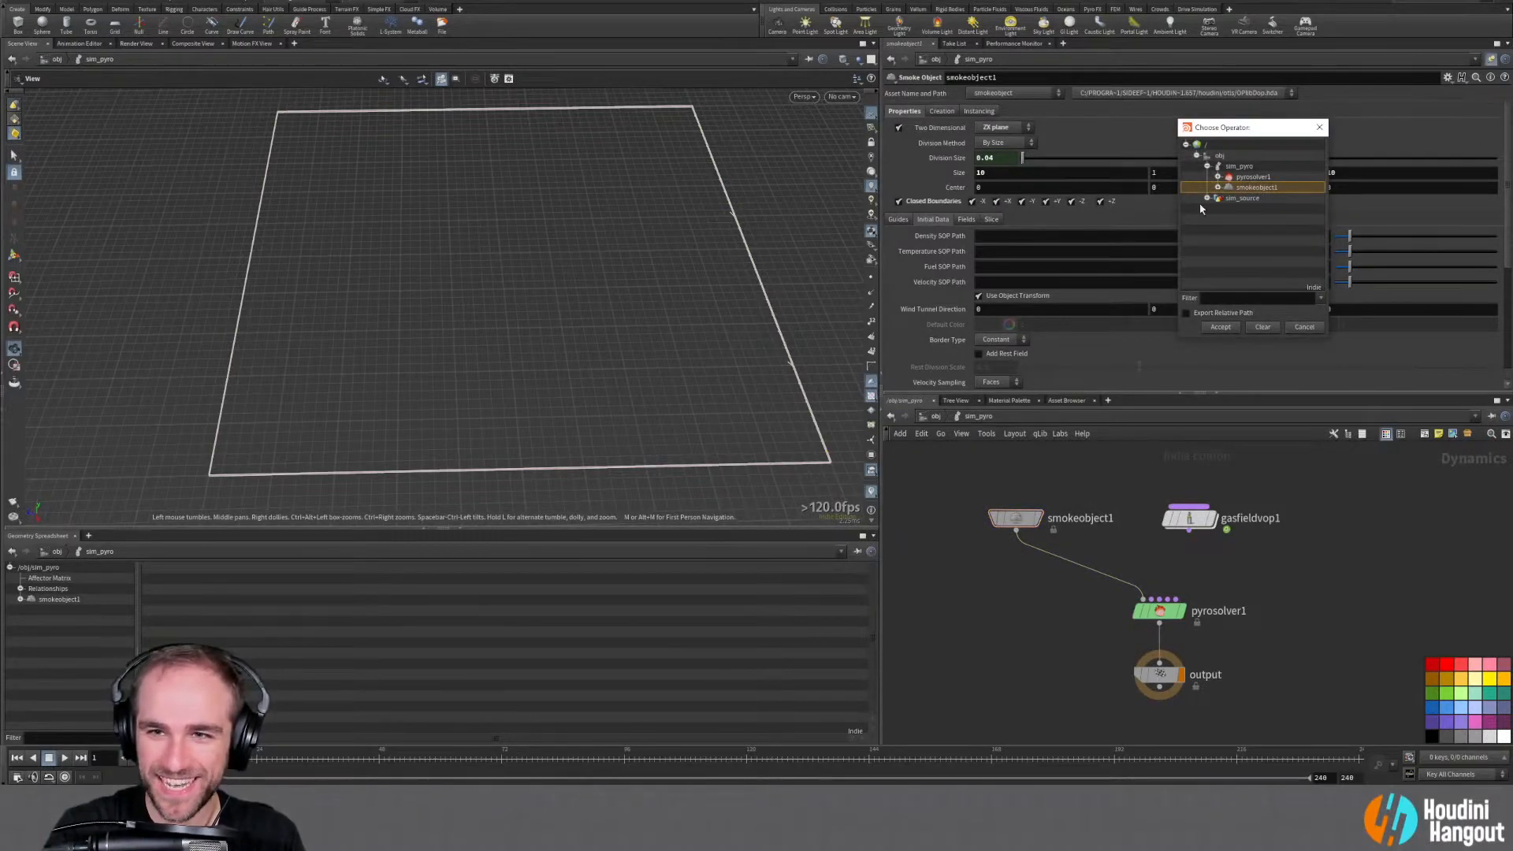
left_click(1208, 199)
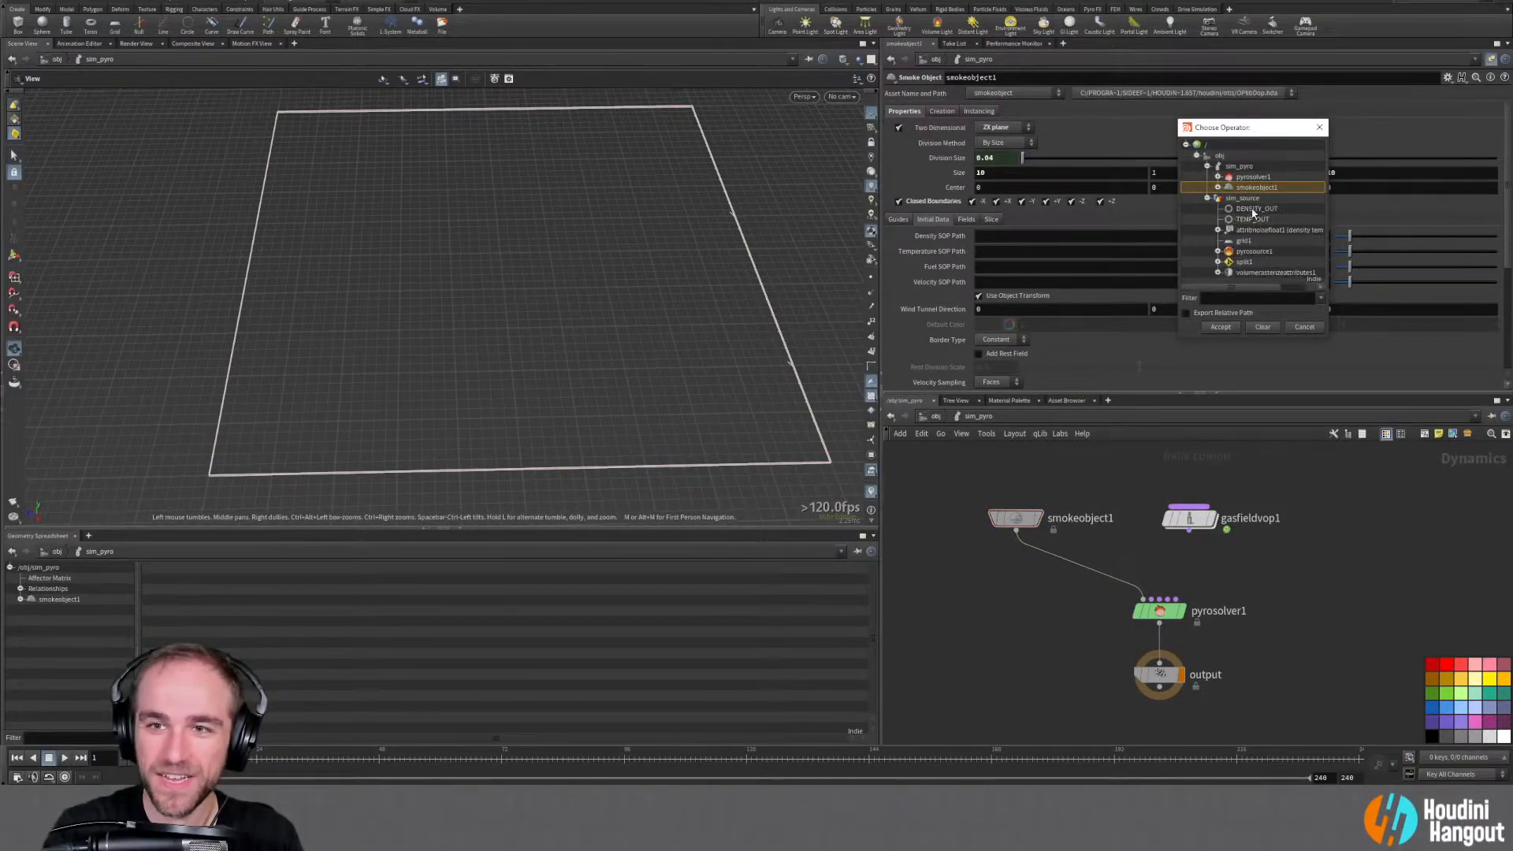
left_click(1253, 208)
left_click(1220, 327)
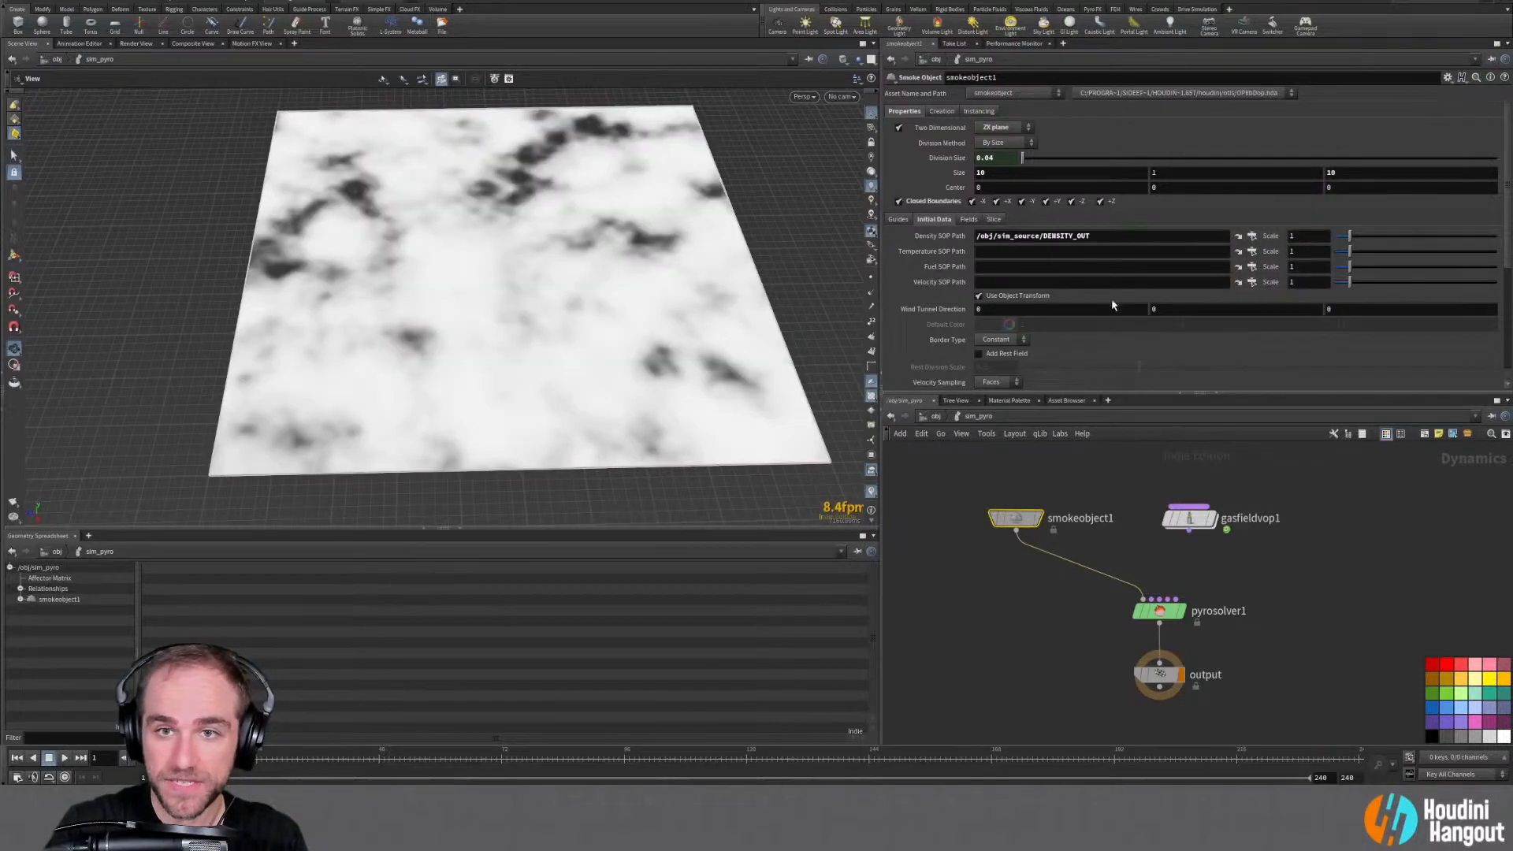
Set smokeobject1's Temperature SOP Path to /obj/sim_source/TEMP_OUT
left_click(1251, 252)
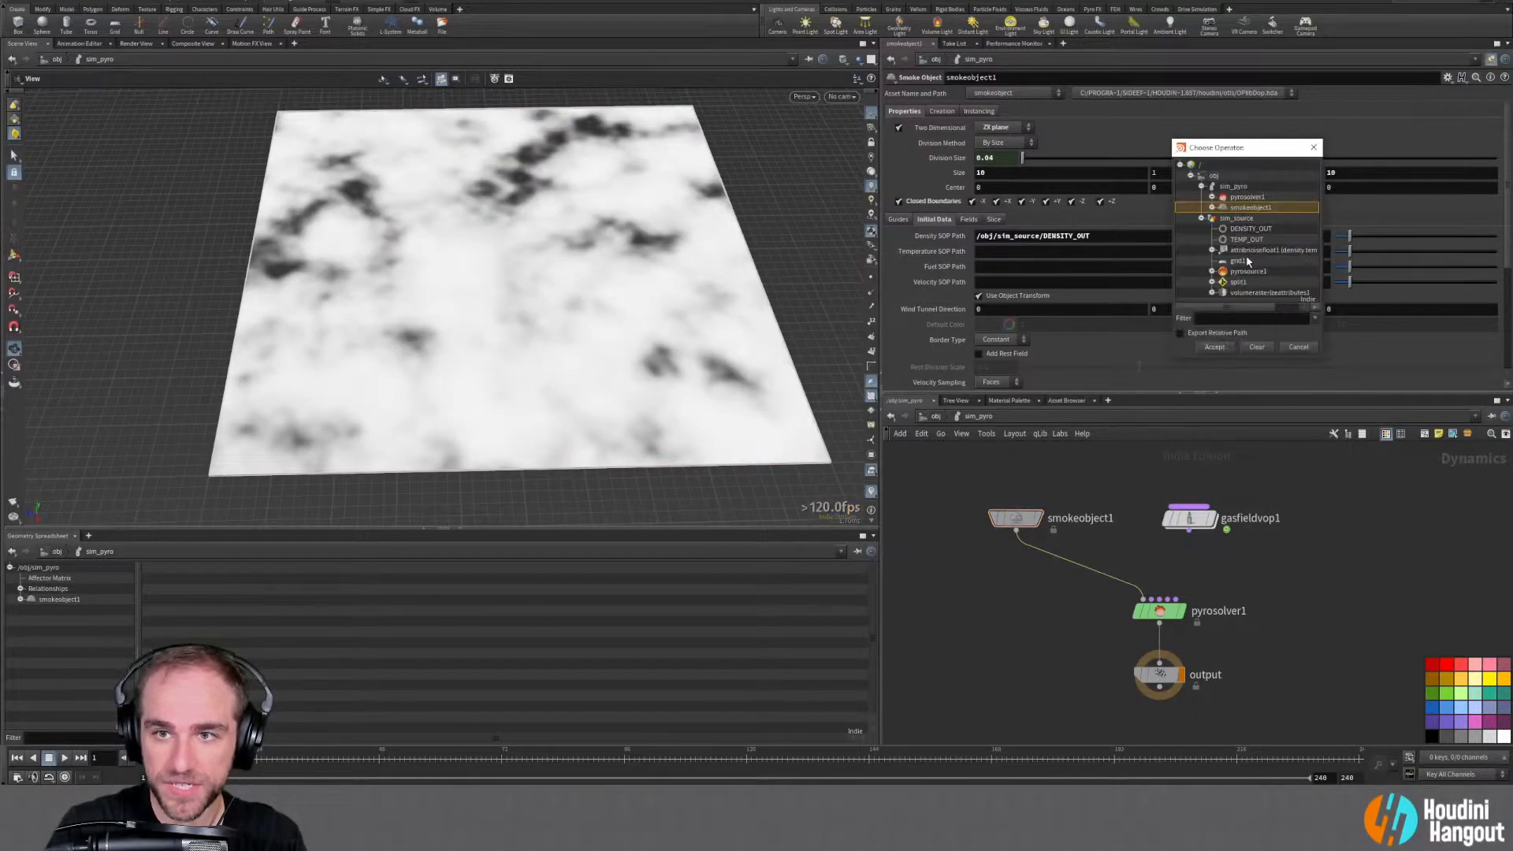
left_click(1237, 239)
left_click(1211, 347)
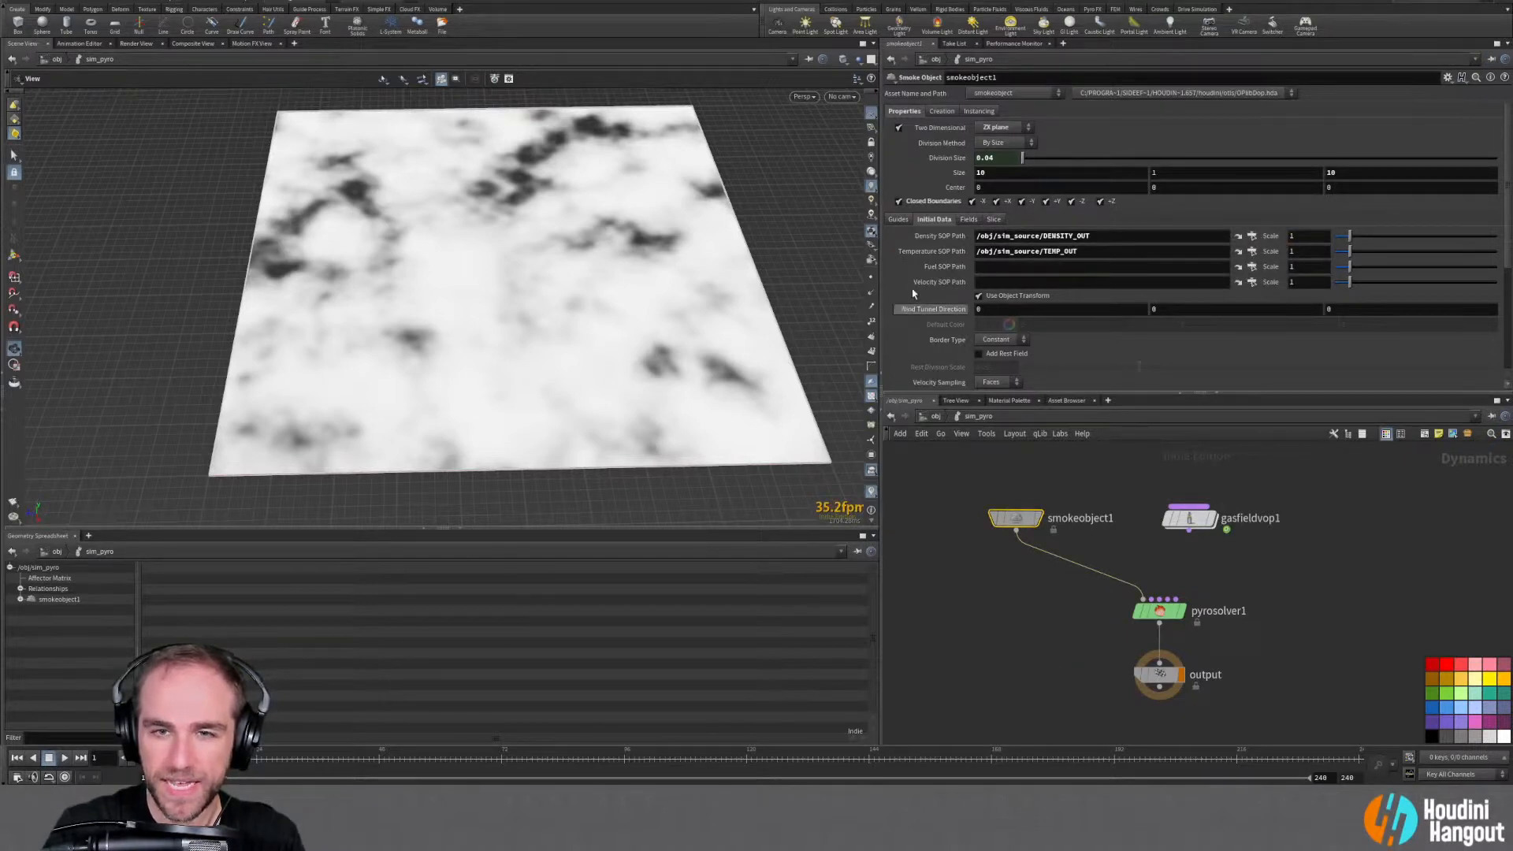
Disable the Heat, Burn and Fuel fields on smokeobject1, and show its guide visualization settings
scroll(930, 382, "down", 2)
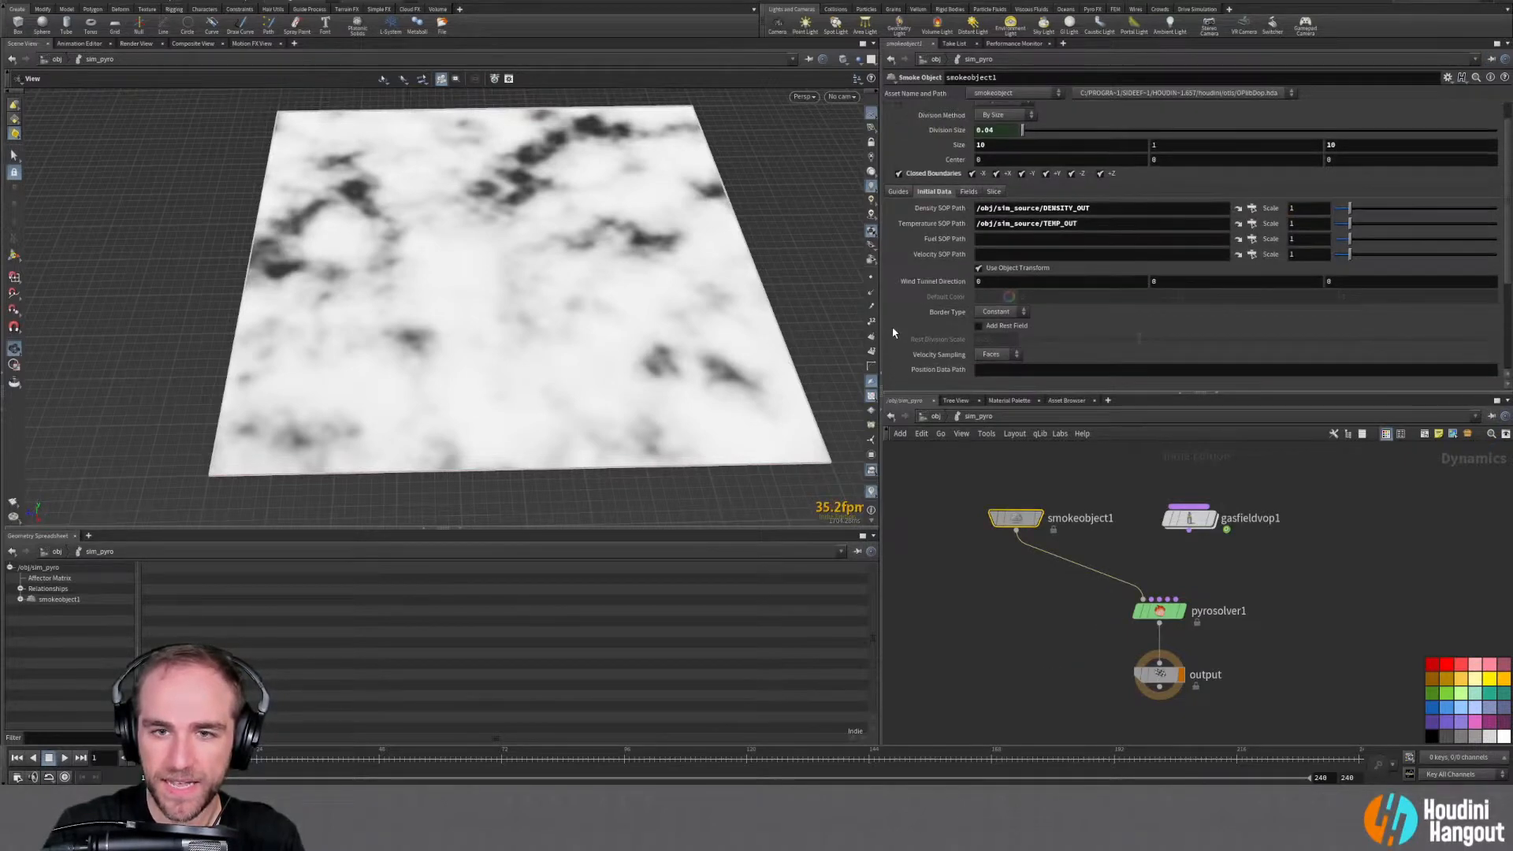
left_click(969, 178)
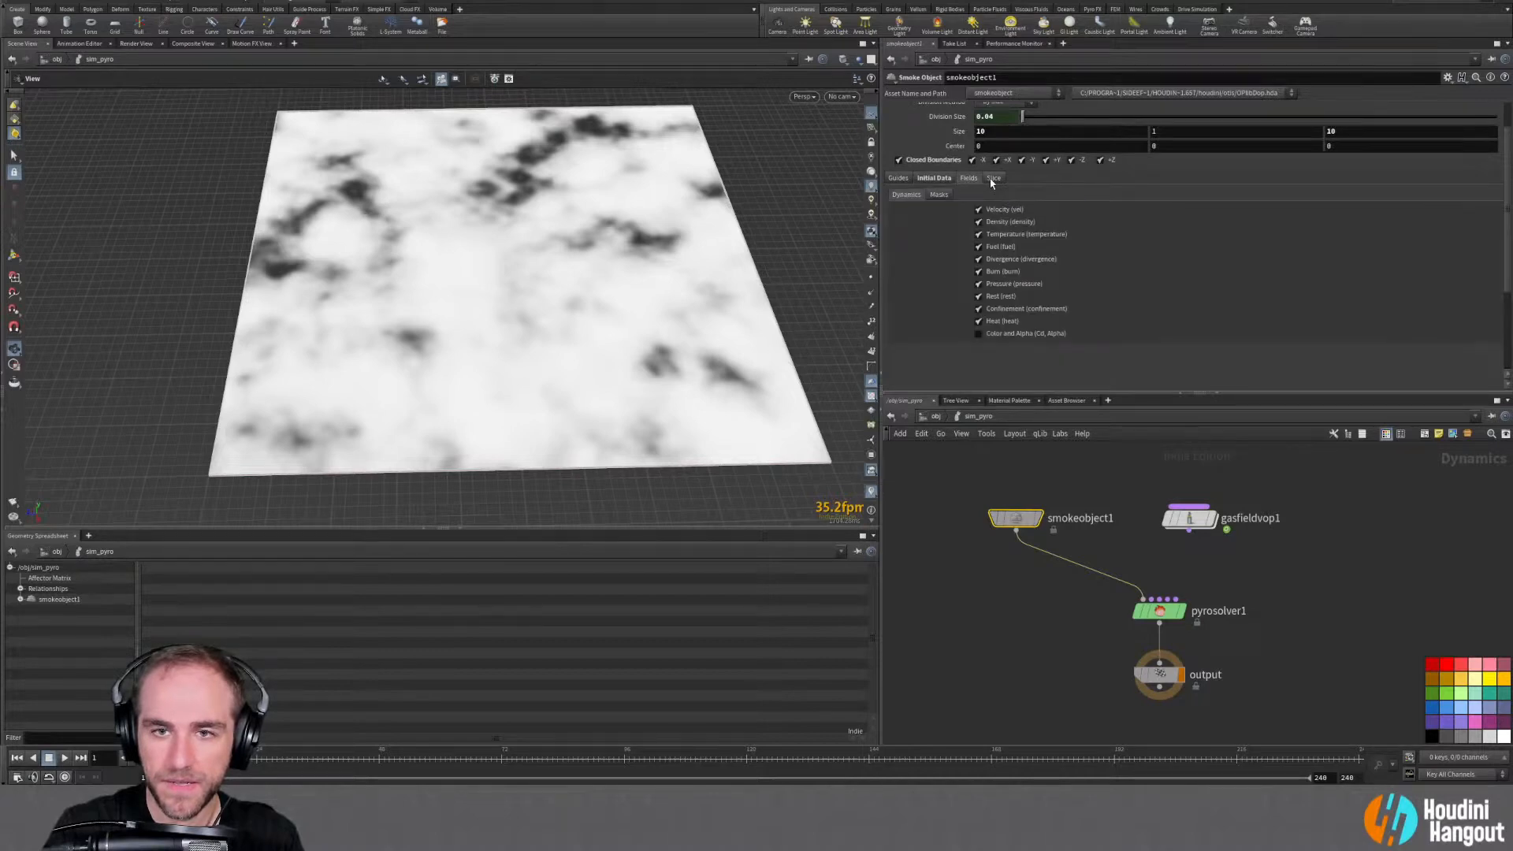
left_click(992, 179)
left_click(968, 178)
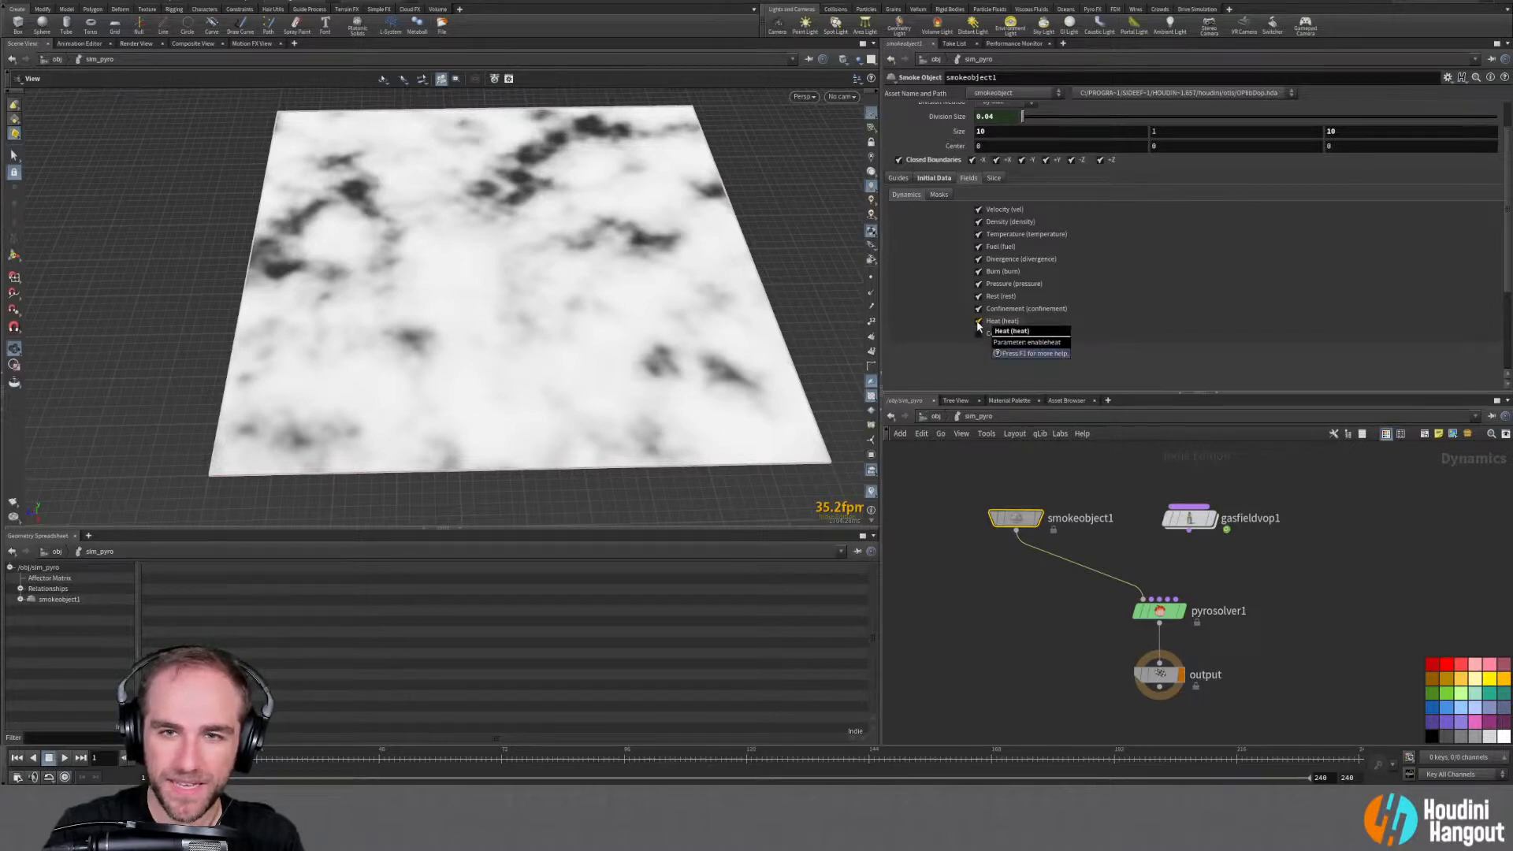
left_click(978, 322)
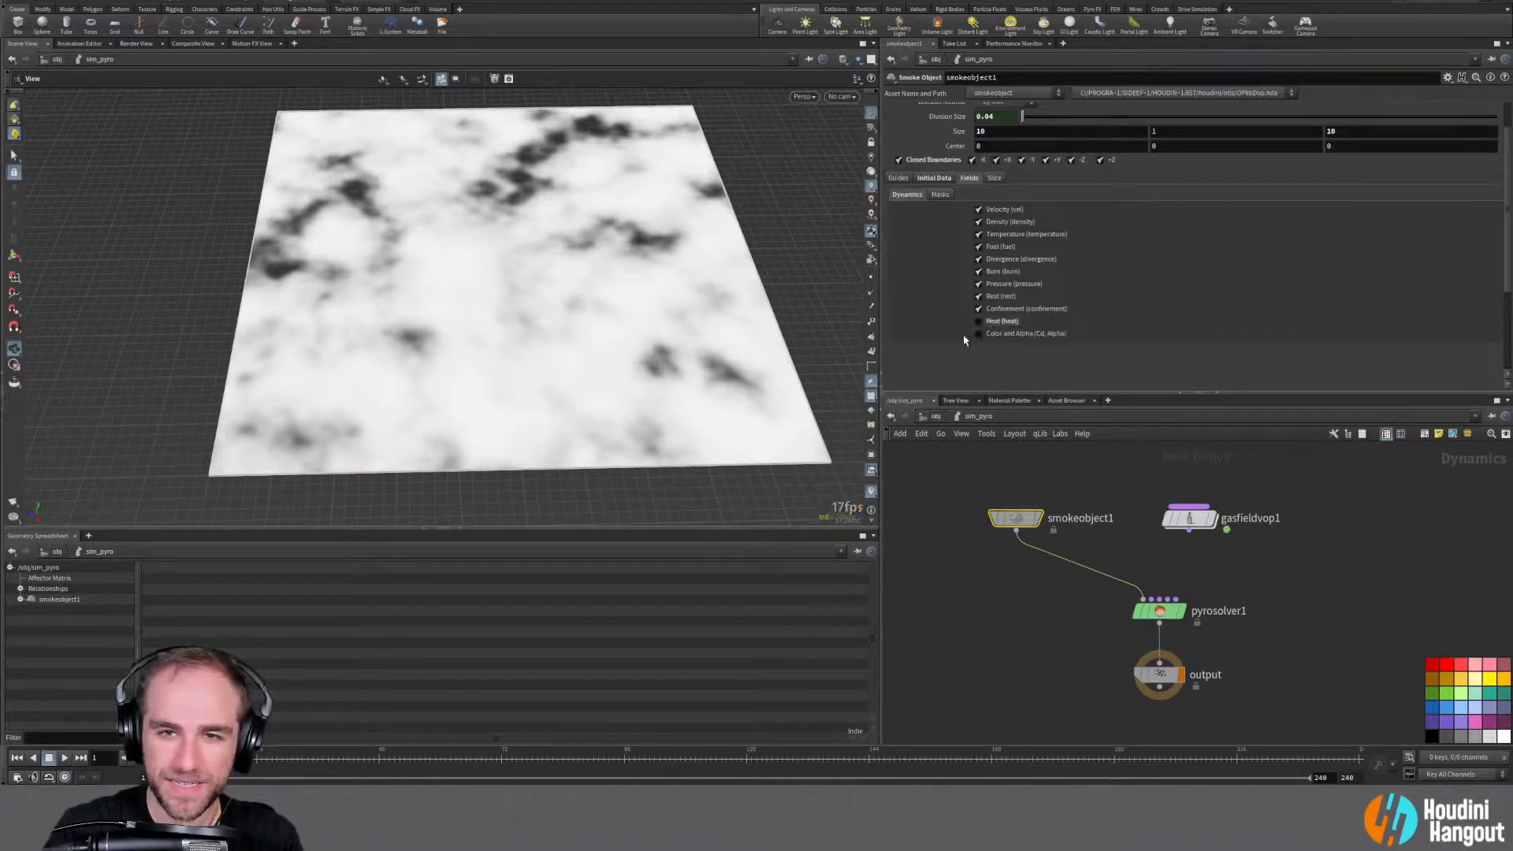
left_click(978, 272)
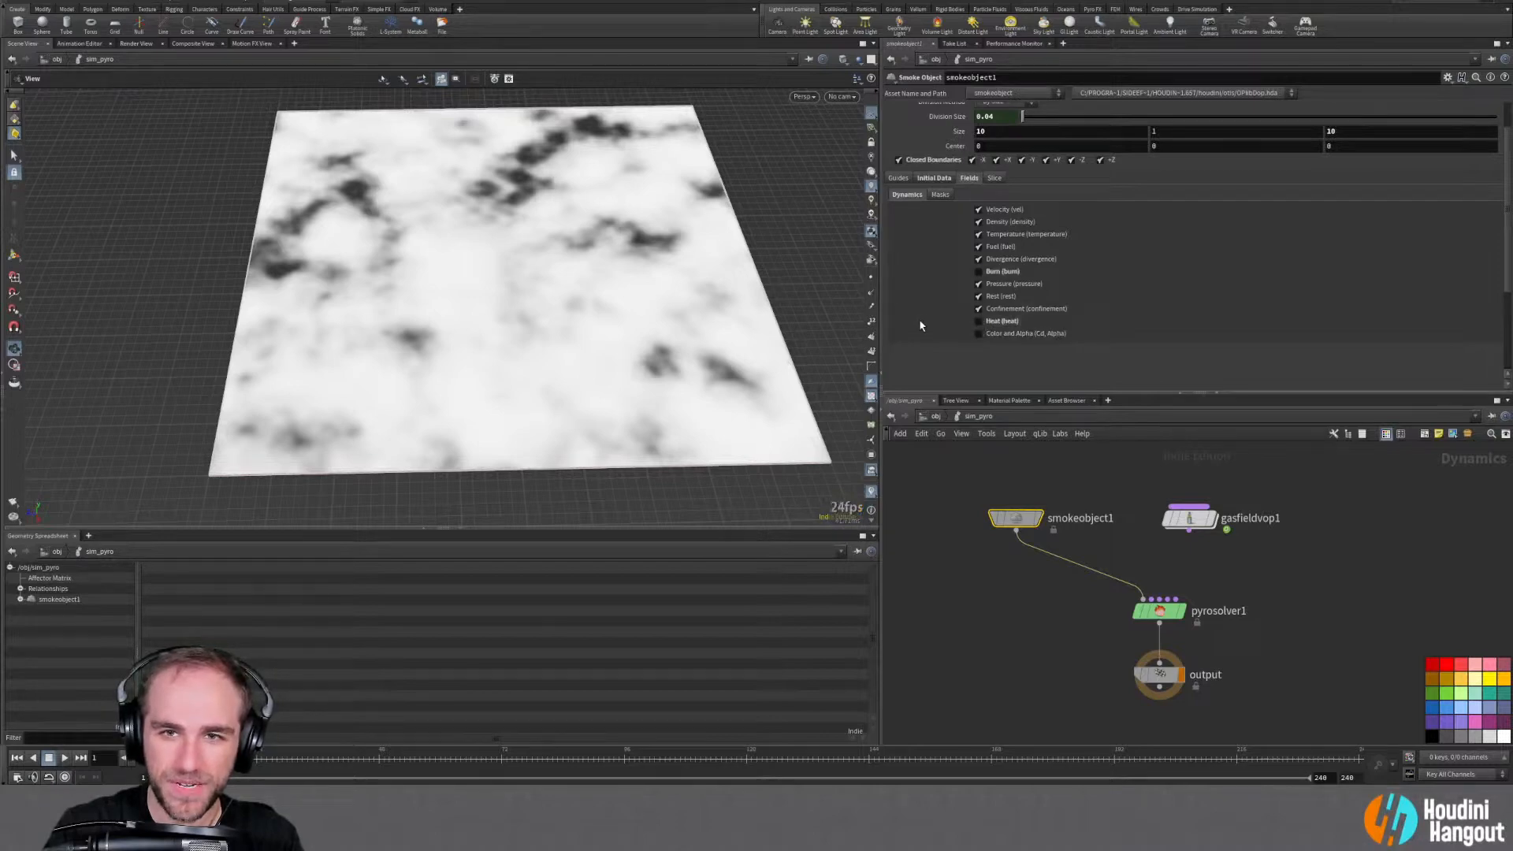
left_click(979, 247)
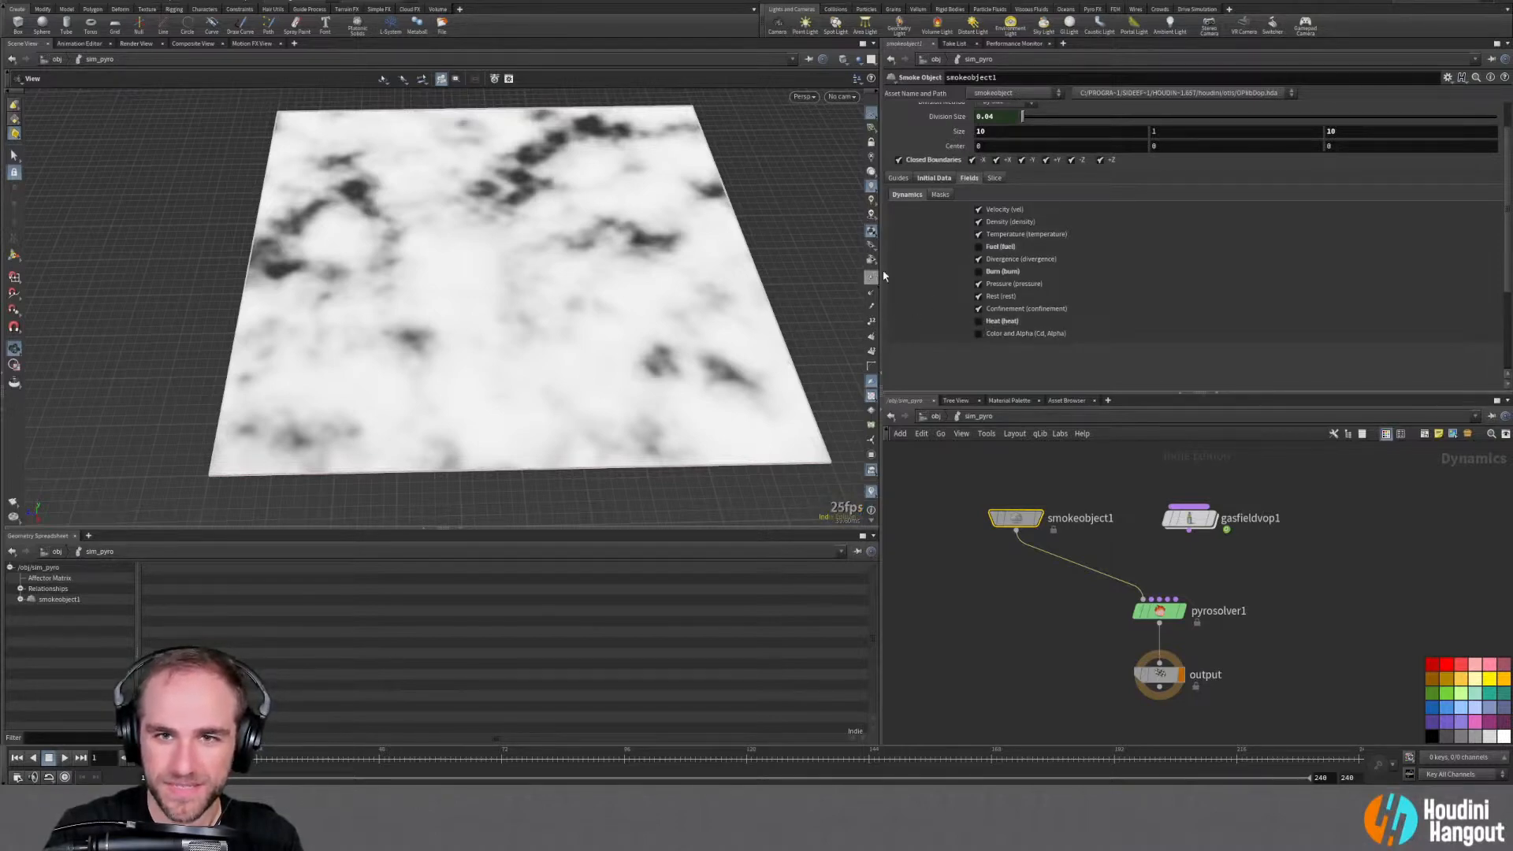
left_click(898, 178)
left_click(1005, 581)
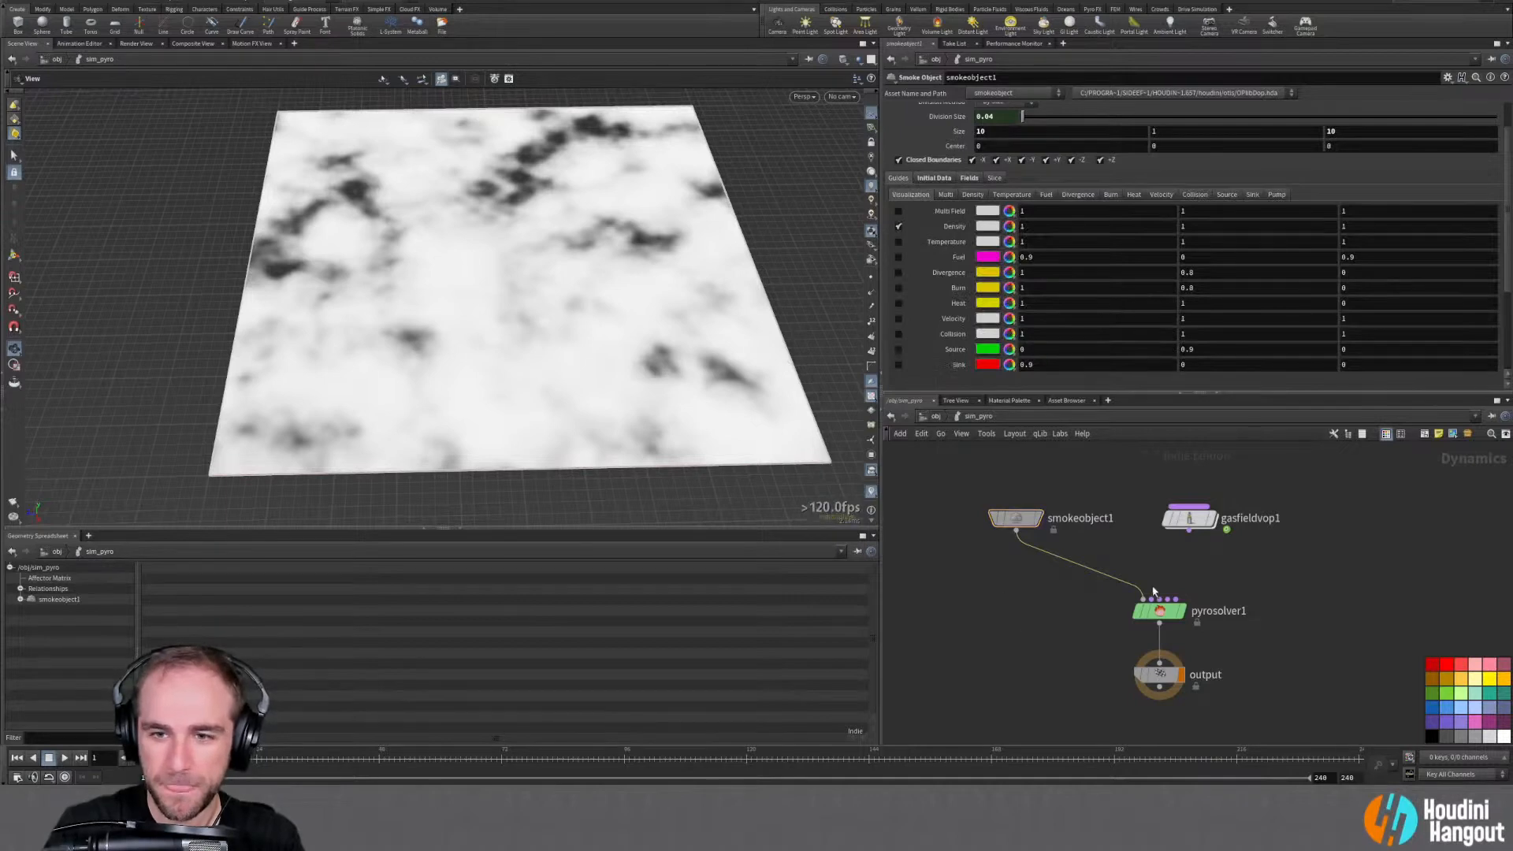
Enable Dissipation in pyrosolver1's shape settings, and test-play the simulation before returning to the first frame
left_click(1160, 612)
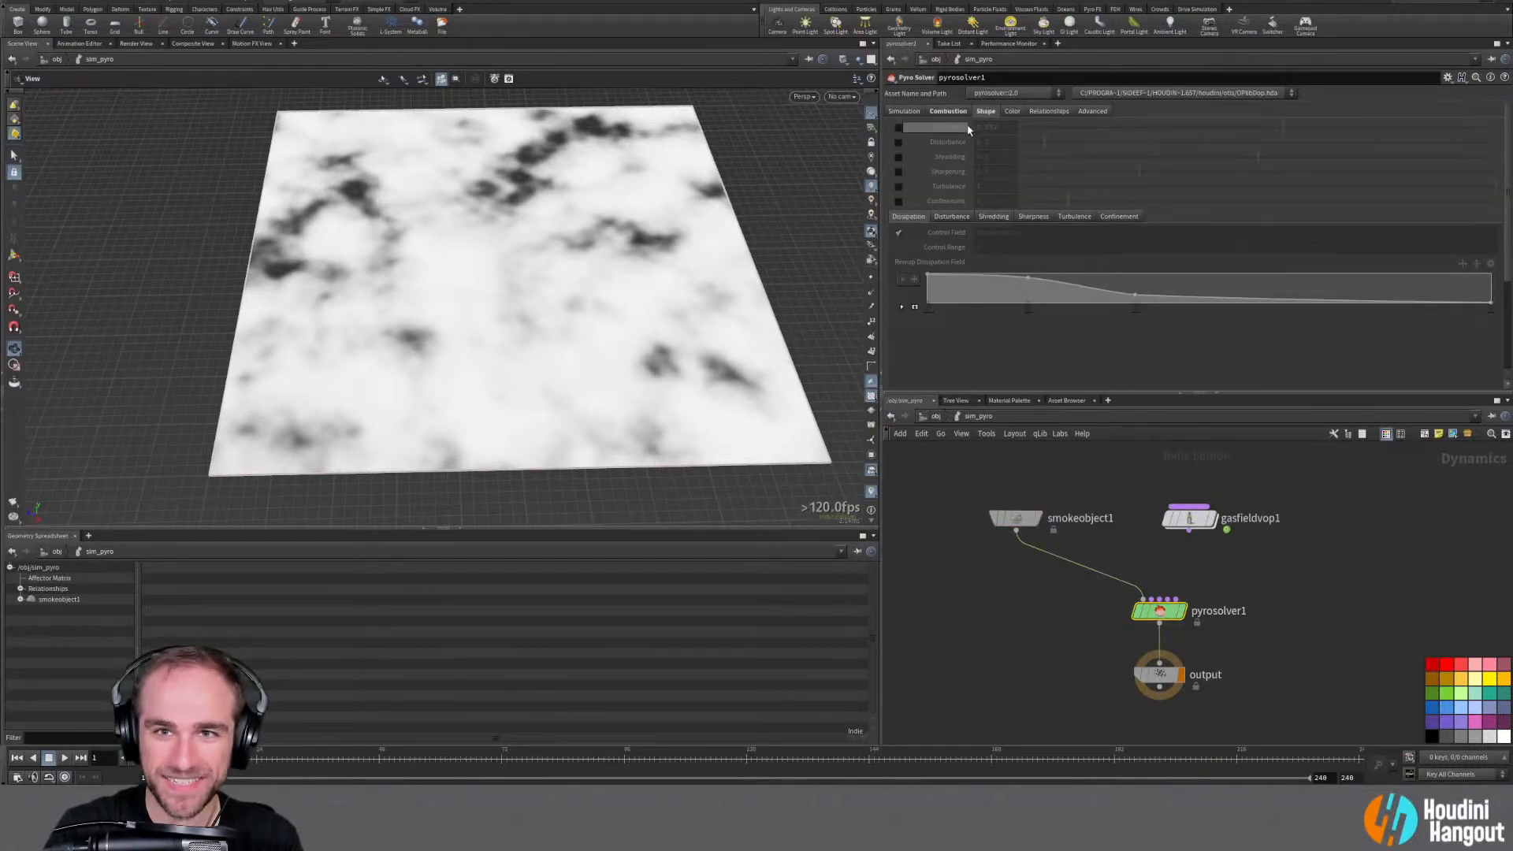
left_click(899, 127)
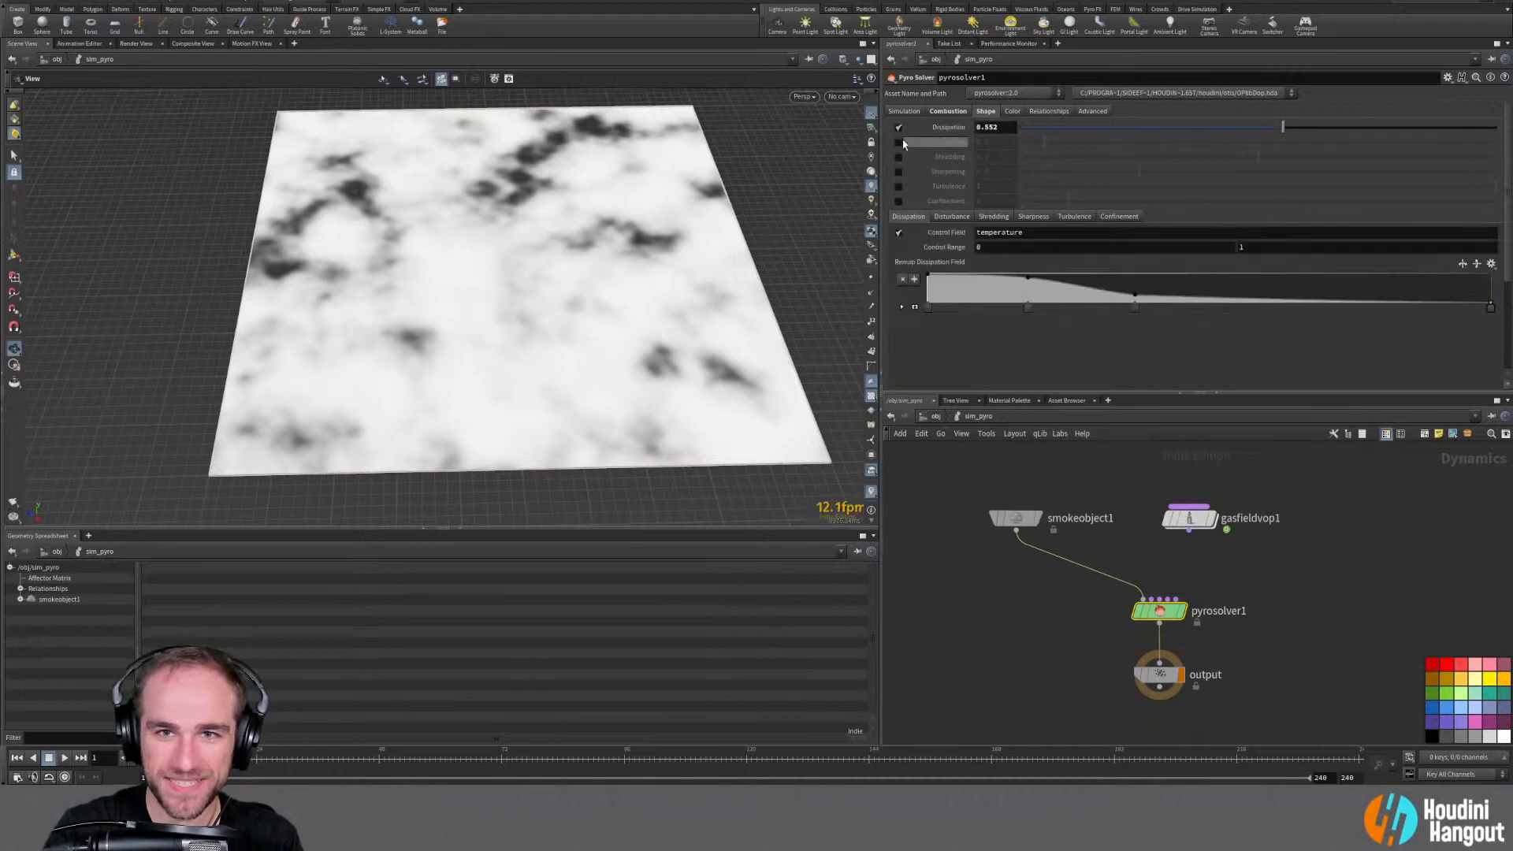
left_click(64, 759)
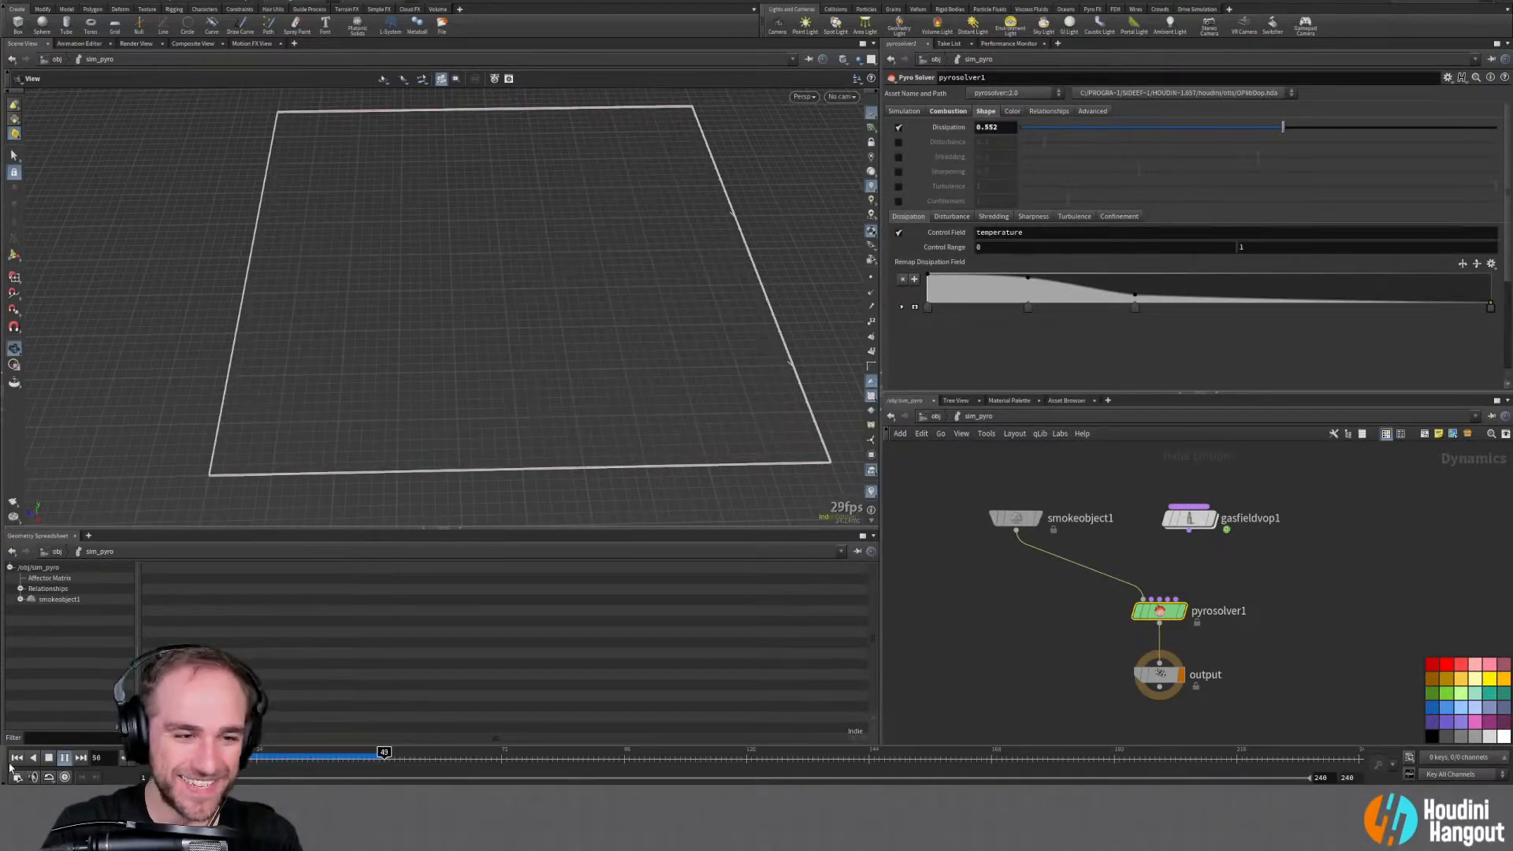
left_click(16, 757)
Reset pyrosolver1's Dissipation to its default of 0.1, and test-play the simulation from the first frame
middle_click(949, 130, "ctrl")
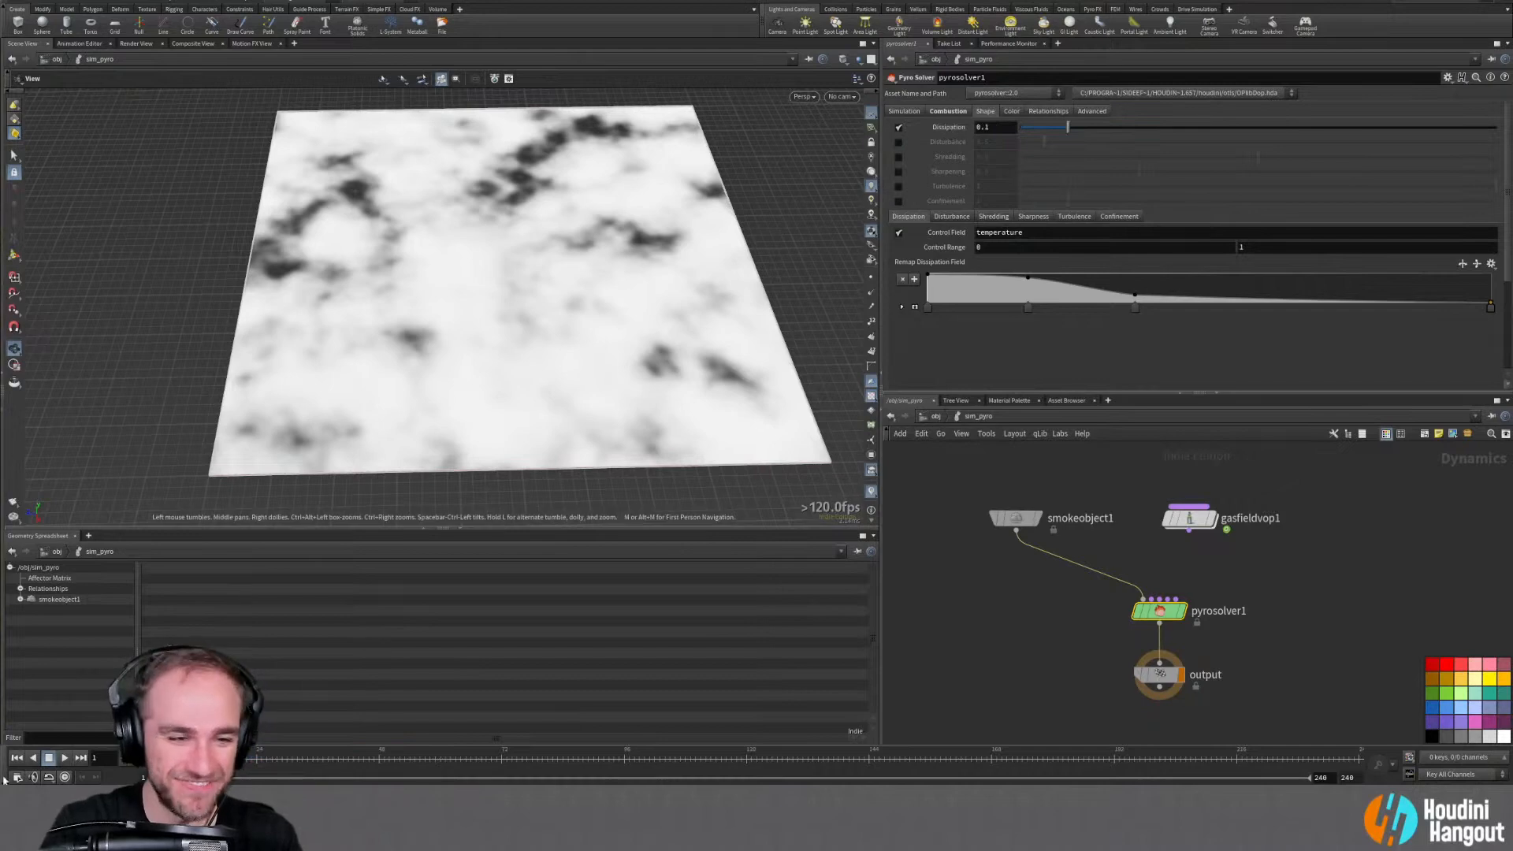
left_click(63, 759)
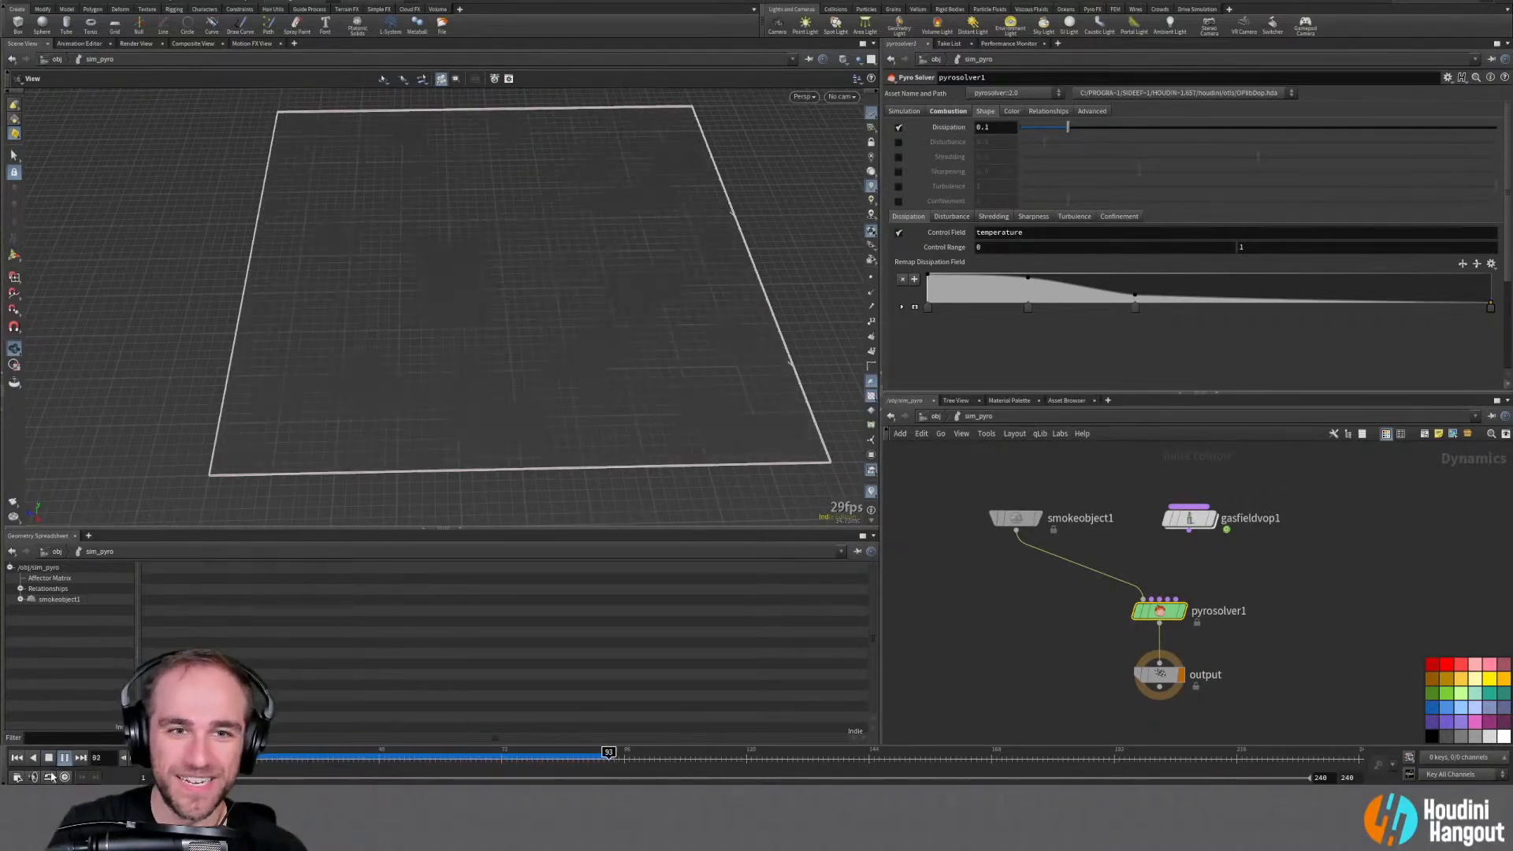
left_click(17, 757)
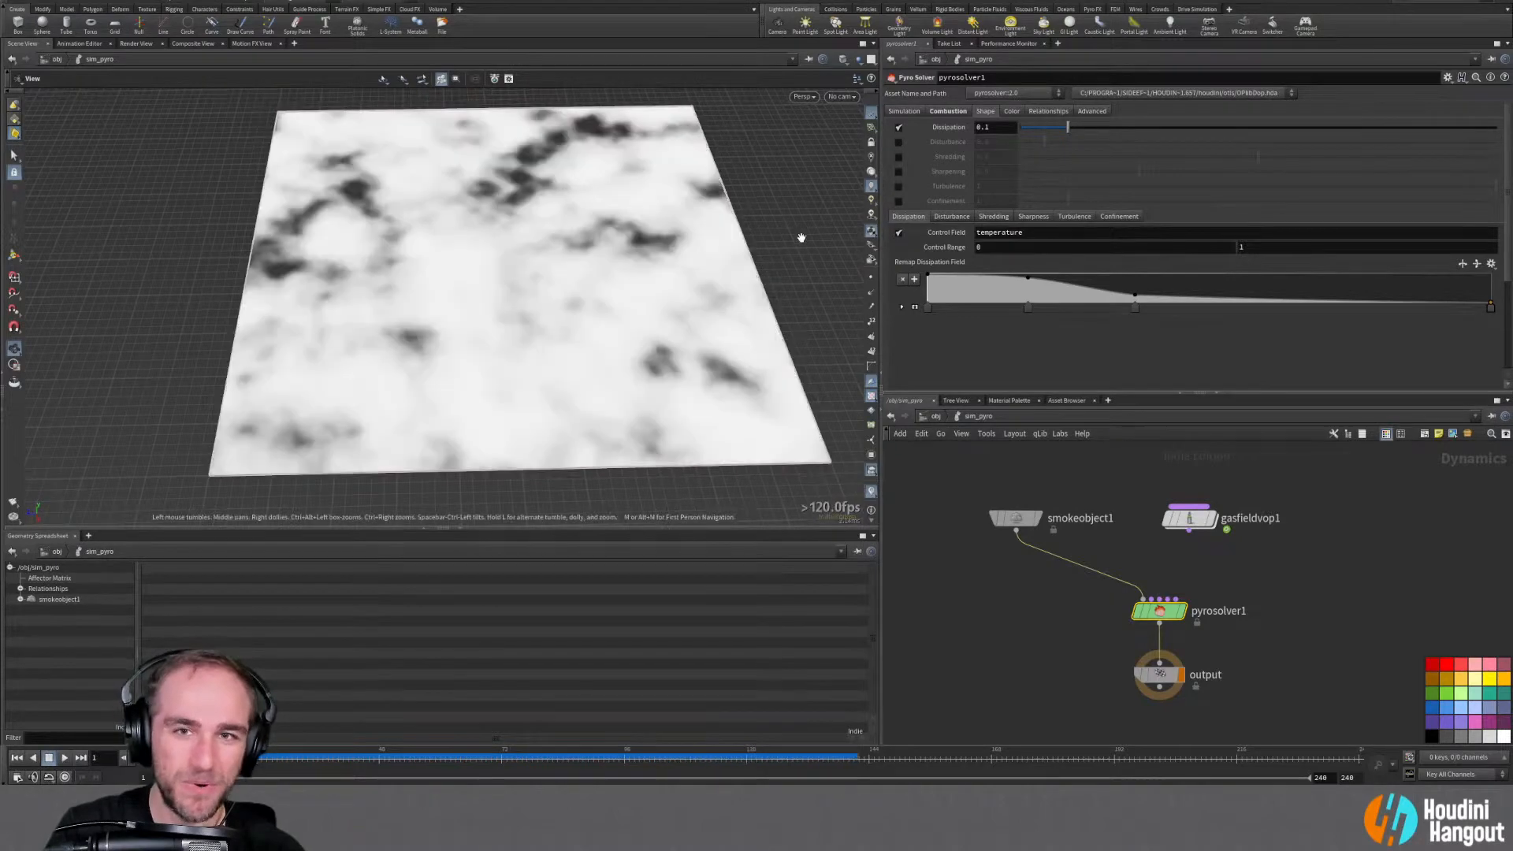
Turn off Dissipation on pyrosolver1, play the simulation, and return to the first frame
left_click(898, 128)
left_click(67, 758)
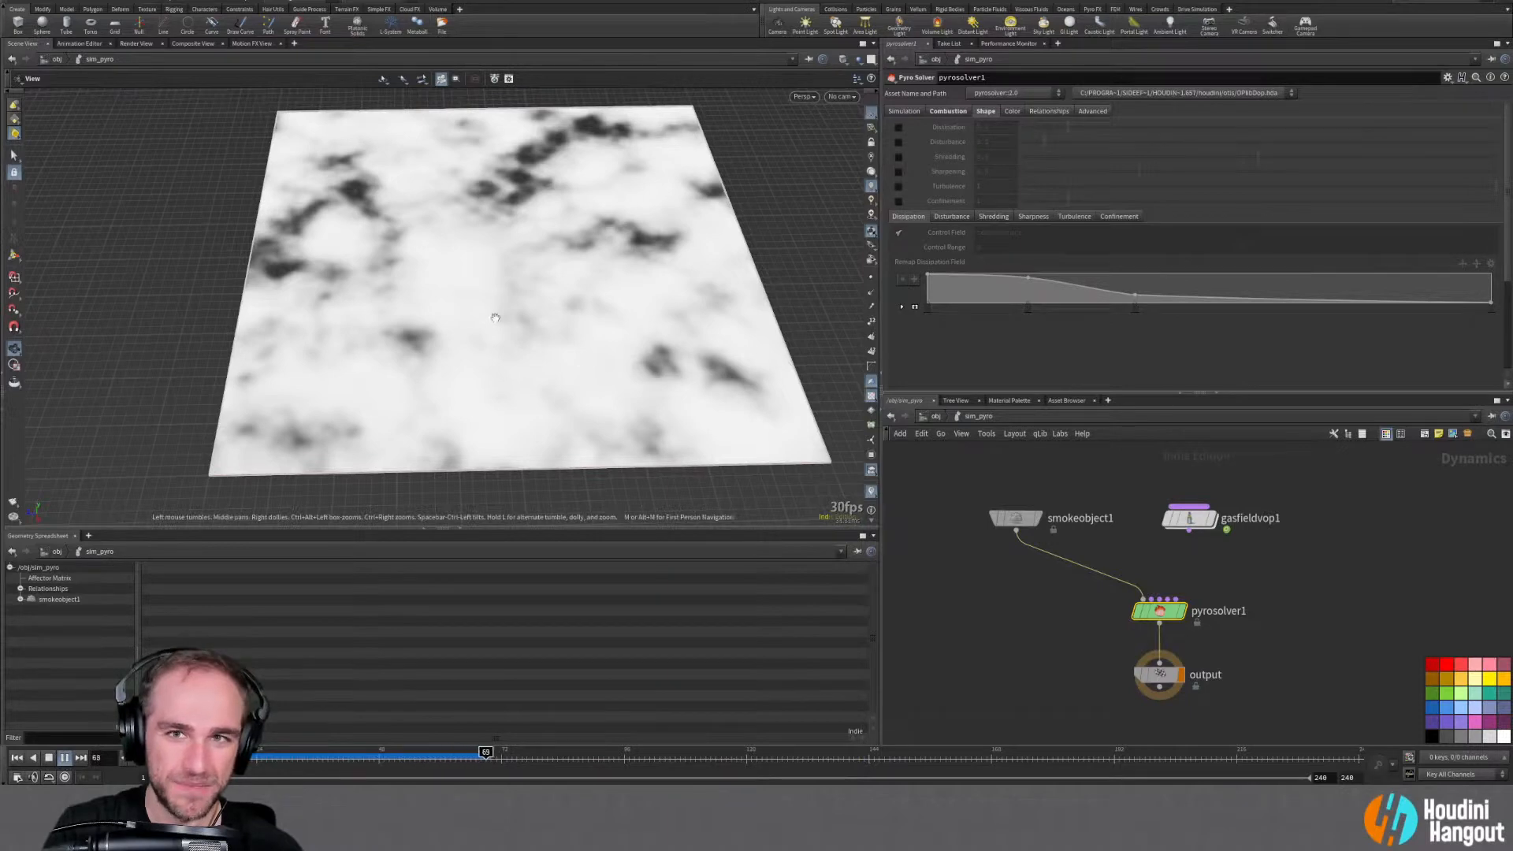
left_click(18, 760)
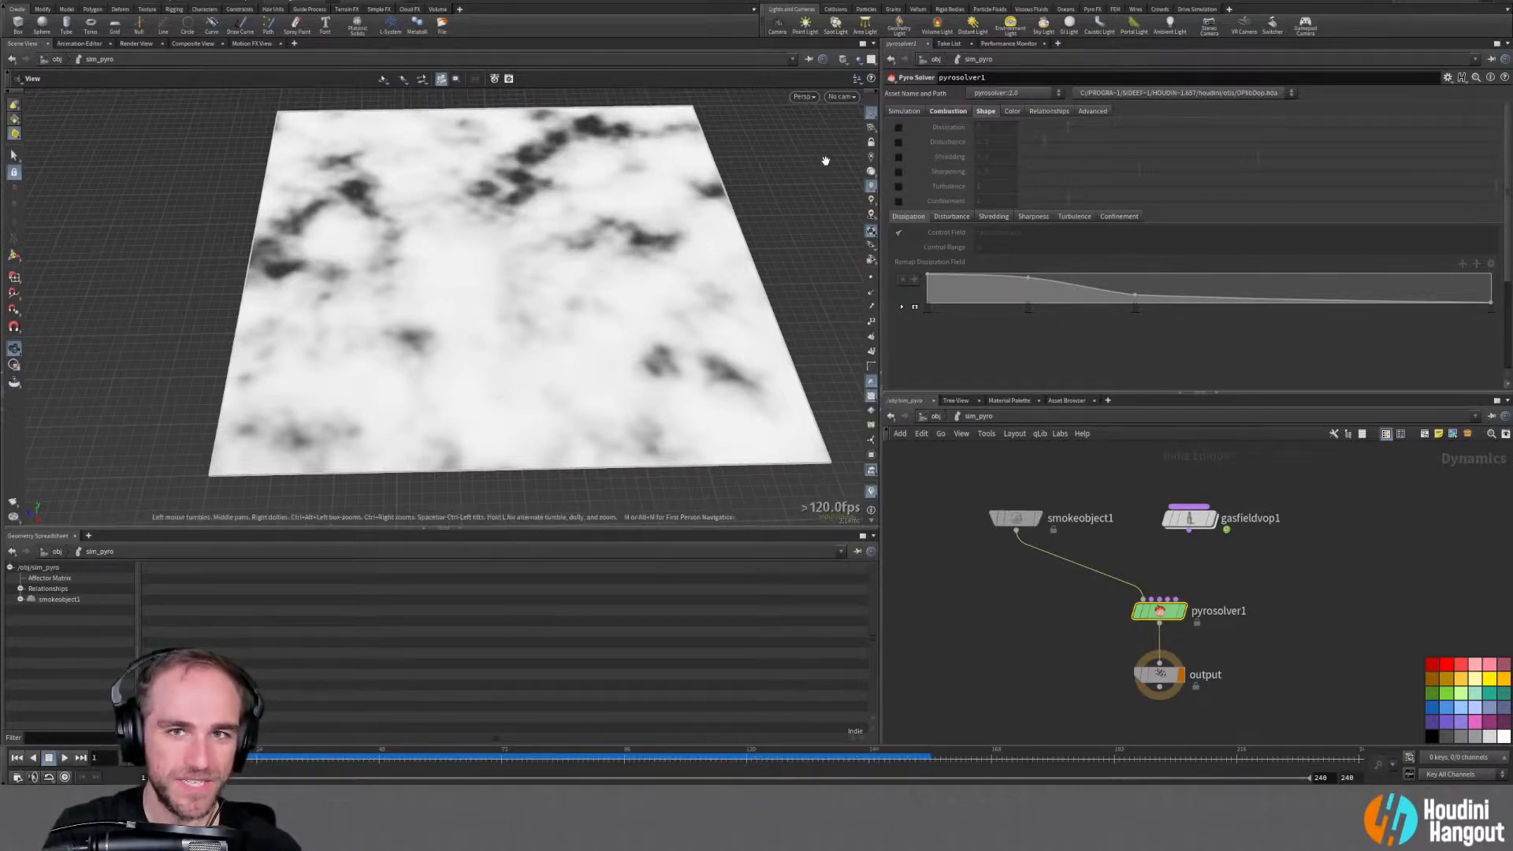
Enable Turbulence at 0.1 in pyrosolver1's shape settings and play the simulation
left_click(933, 114)
left_click(896, 115)
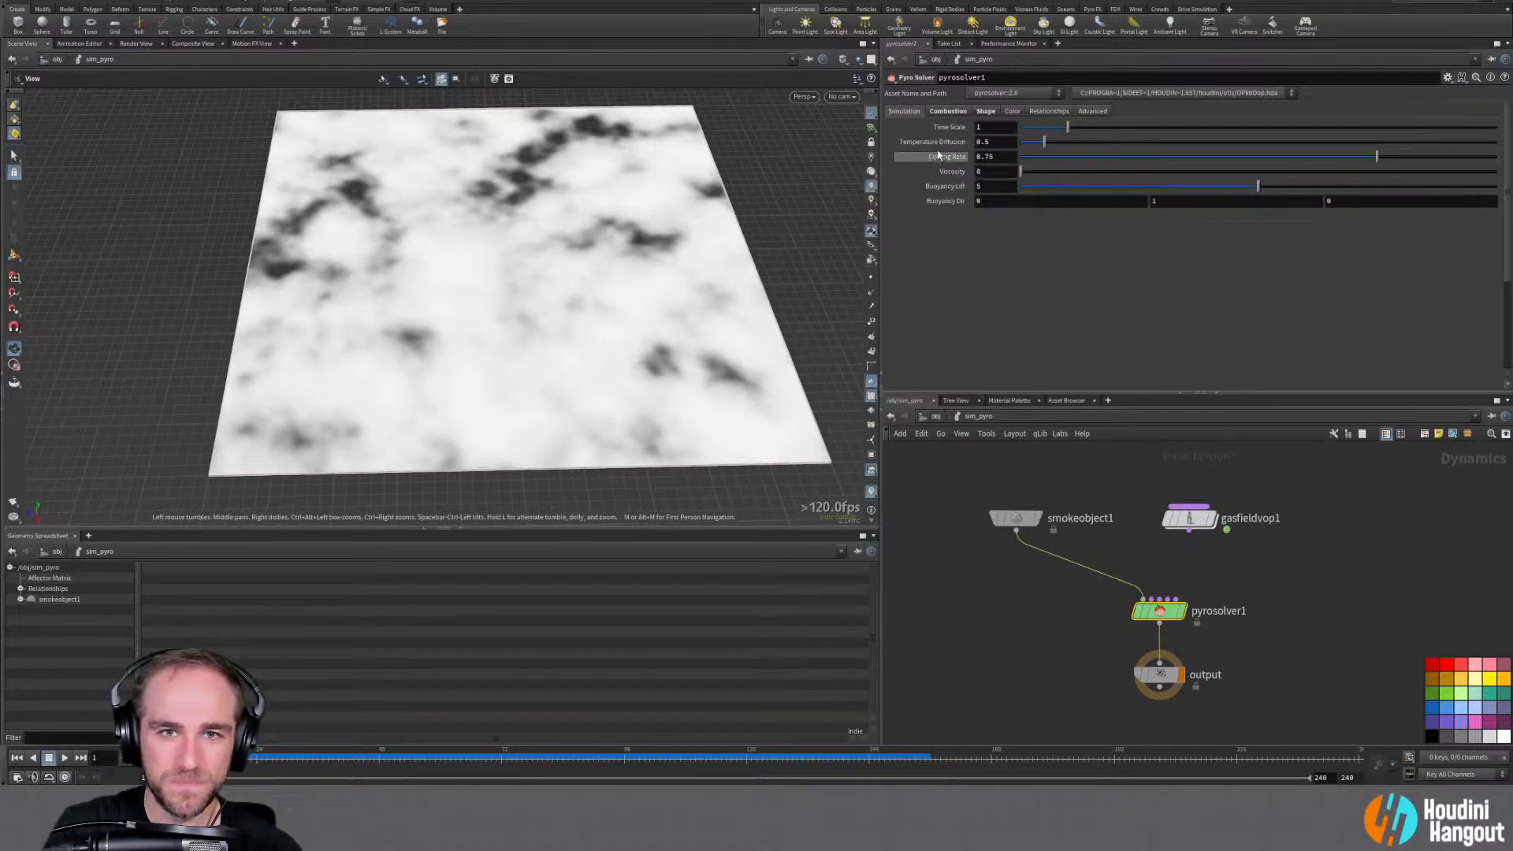
mouse_move(934, 150)
left_click(986, 111)
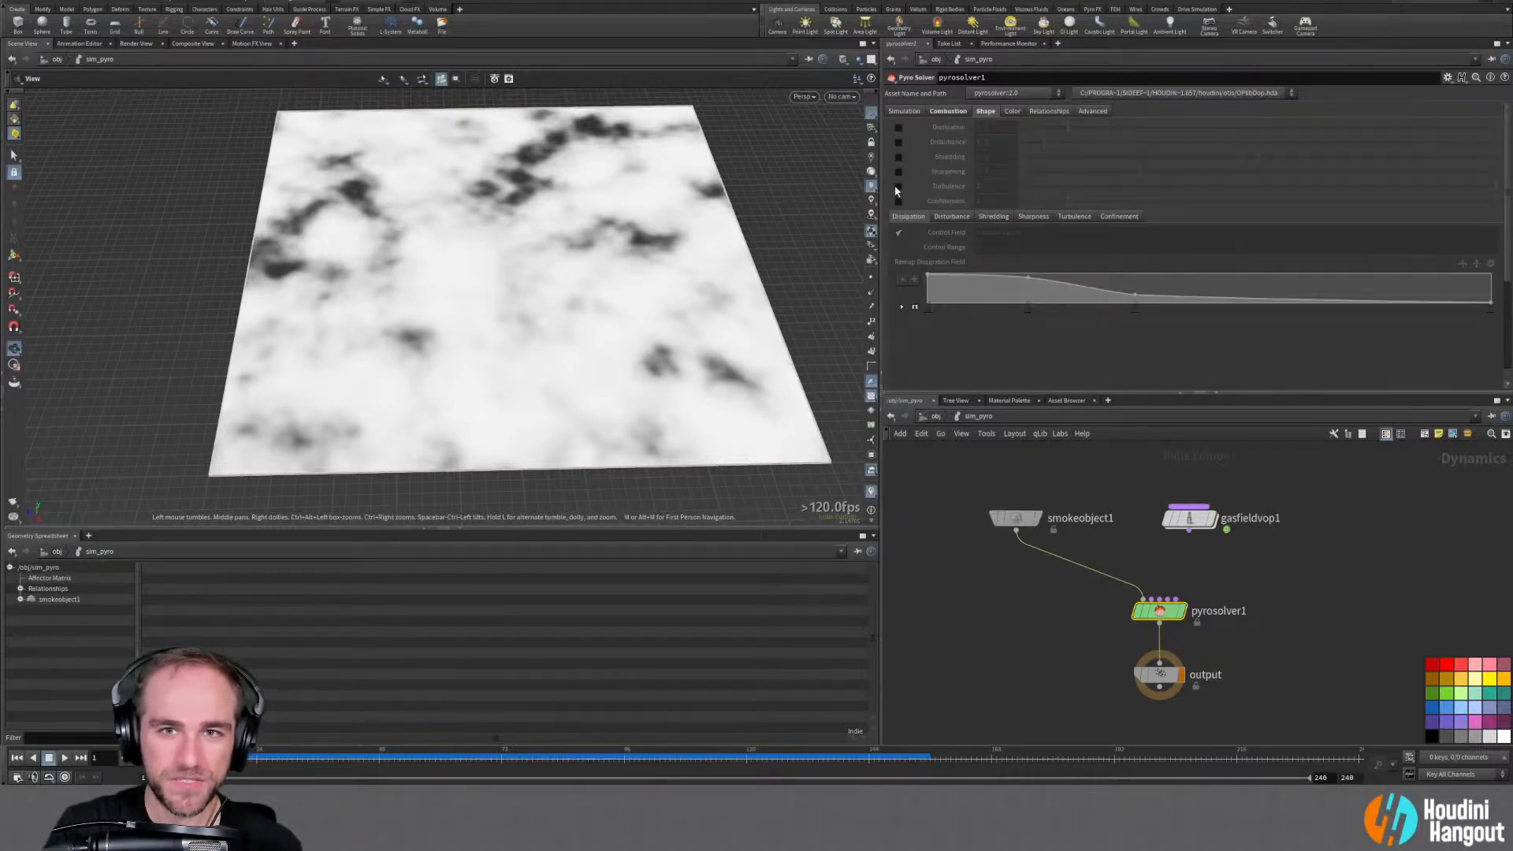
left_click(897, 187)
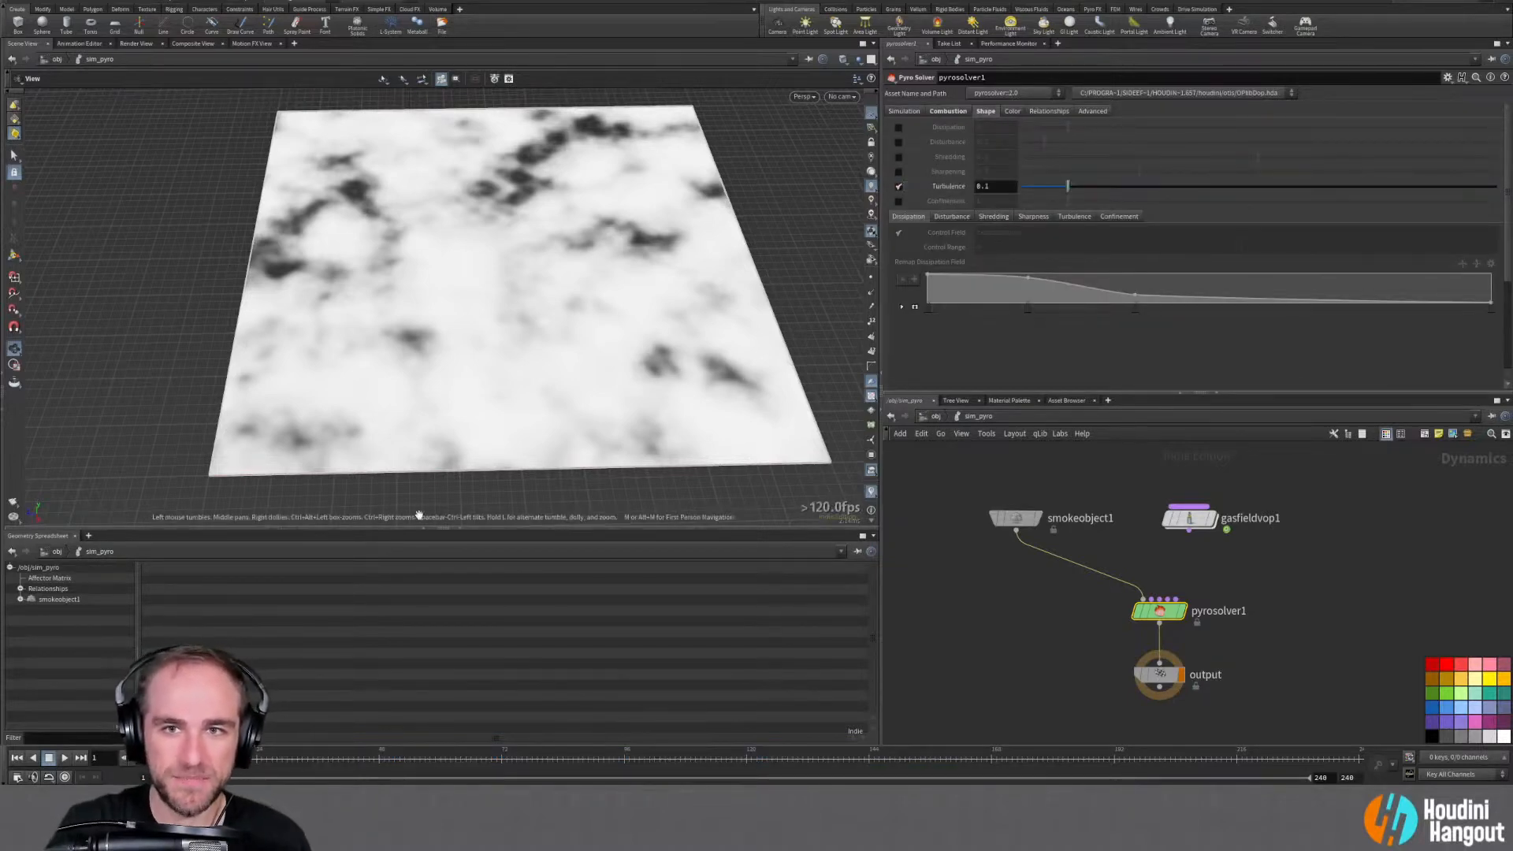
left_click(64, 758)
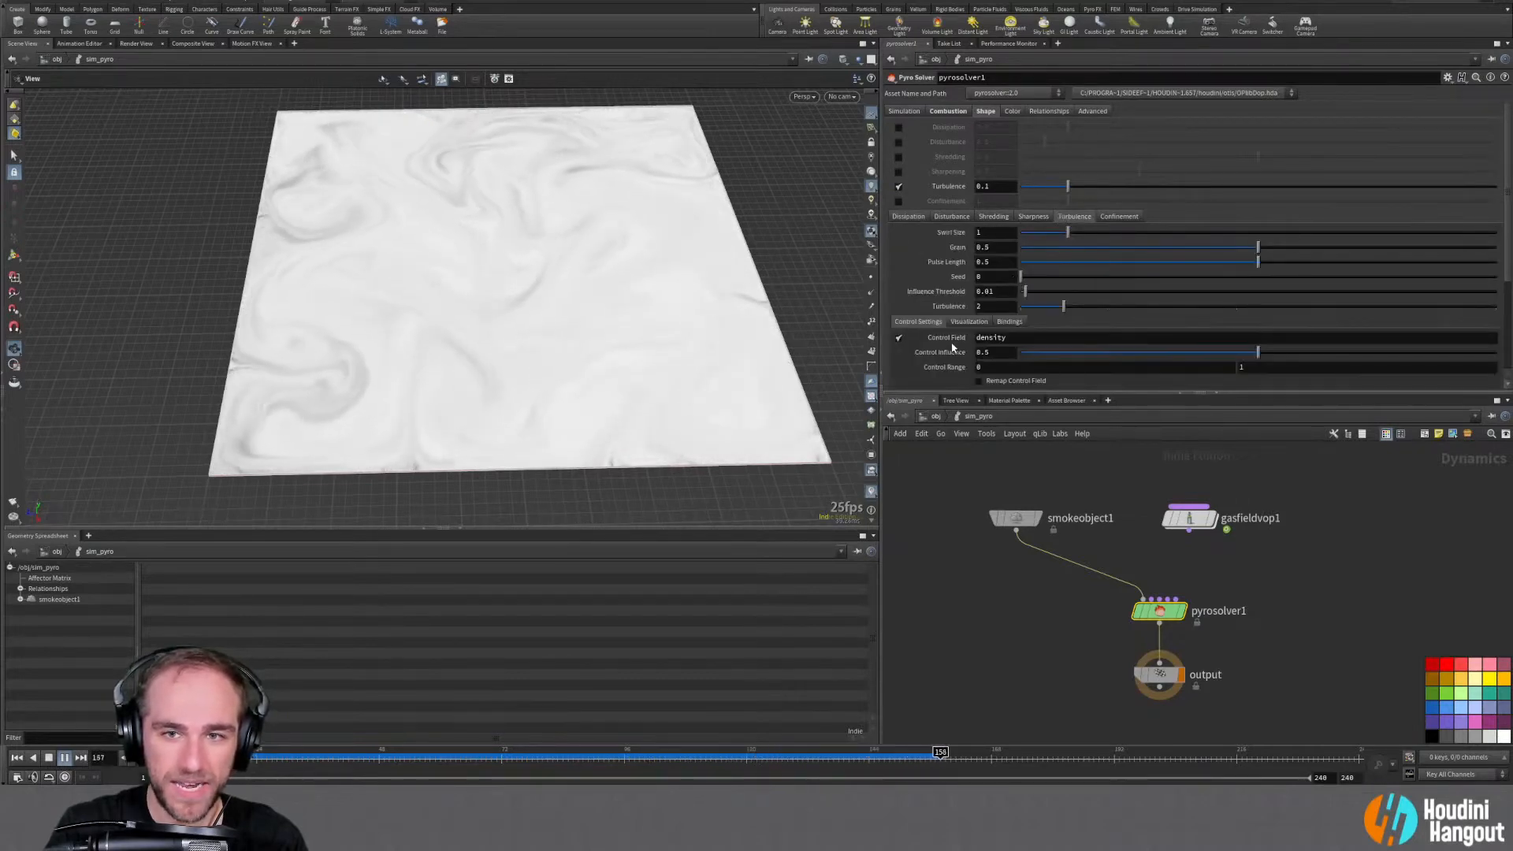
Review the solver's turbulence settings, and scrub the simulation to frame 71 to examine the swirling smoke pattern
scroll(934, 370, "down", 3)
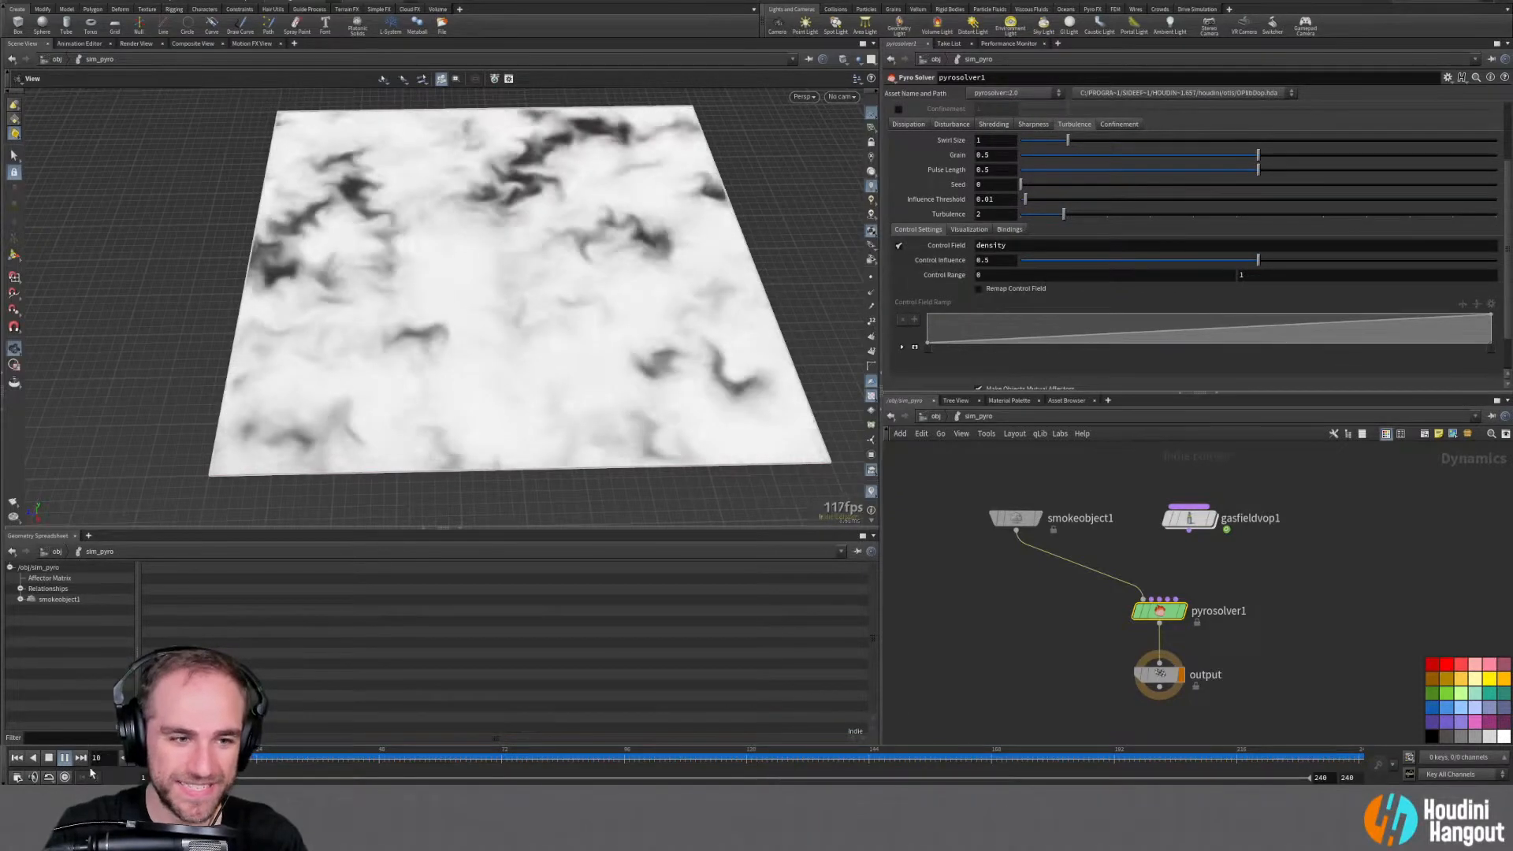
left_click(17, 757)
left_click_drag(301, 760, 497, 753)
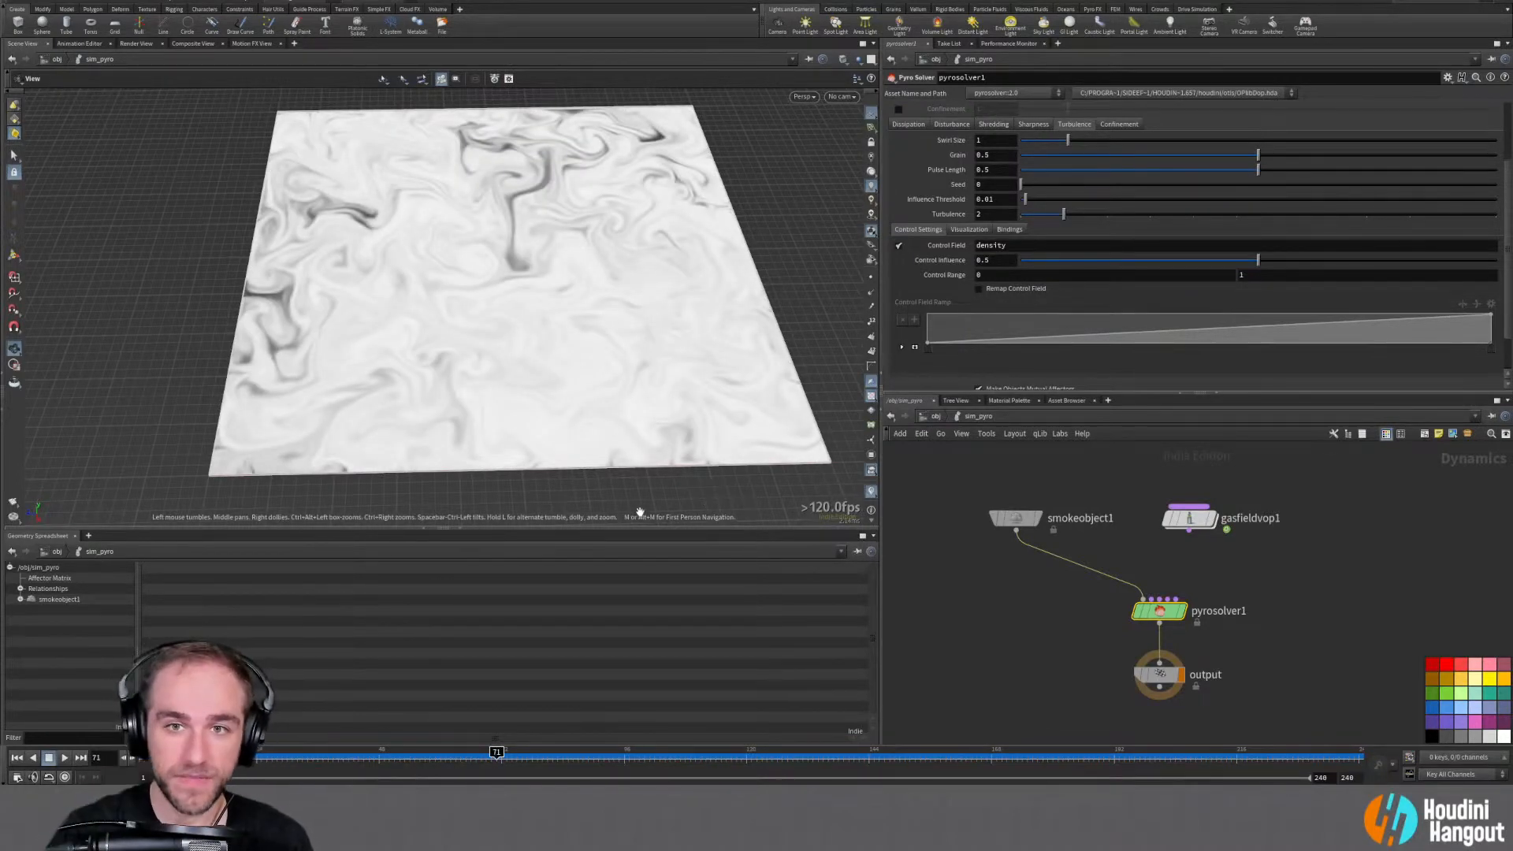
mouse_move(512, 372)
left_mouse_down()
mouse_move(510, 190)
mouse_move(501, 418)
mouse_move(510, 193)
mouse_move(499, 350)
left_mouse_up()
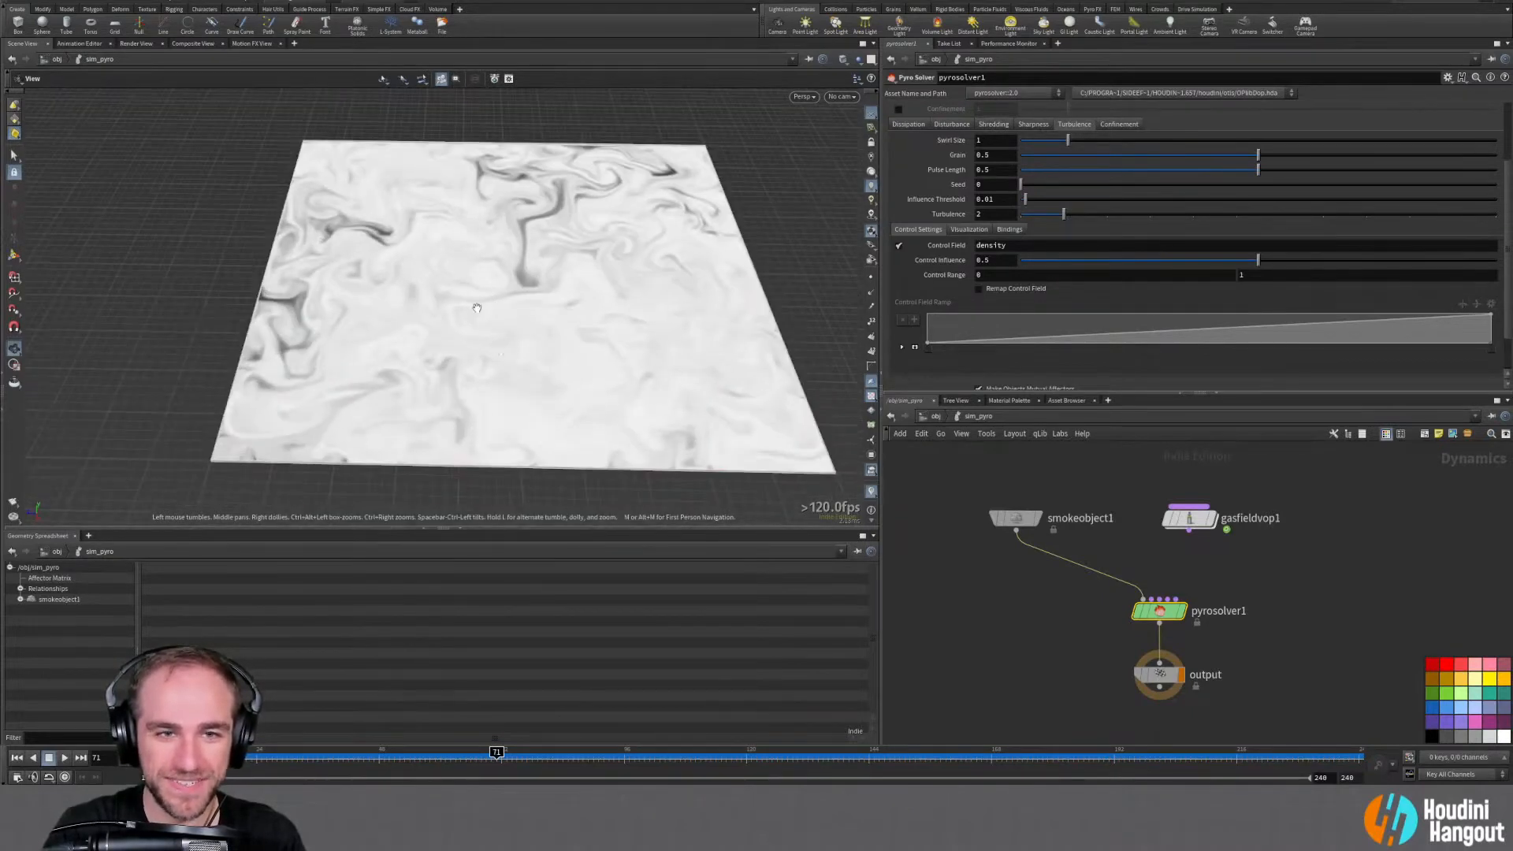
scroll(523, 324, "down", 1)
scroll(928, 307, "down", 2)
scroll(928, 344, "up", 2)
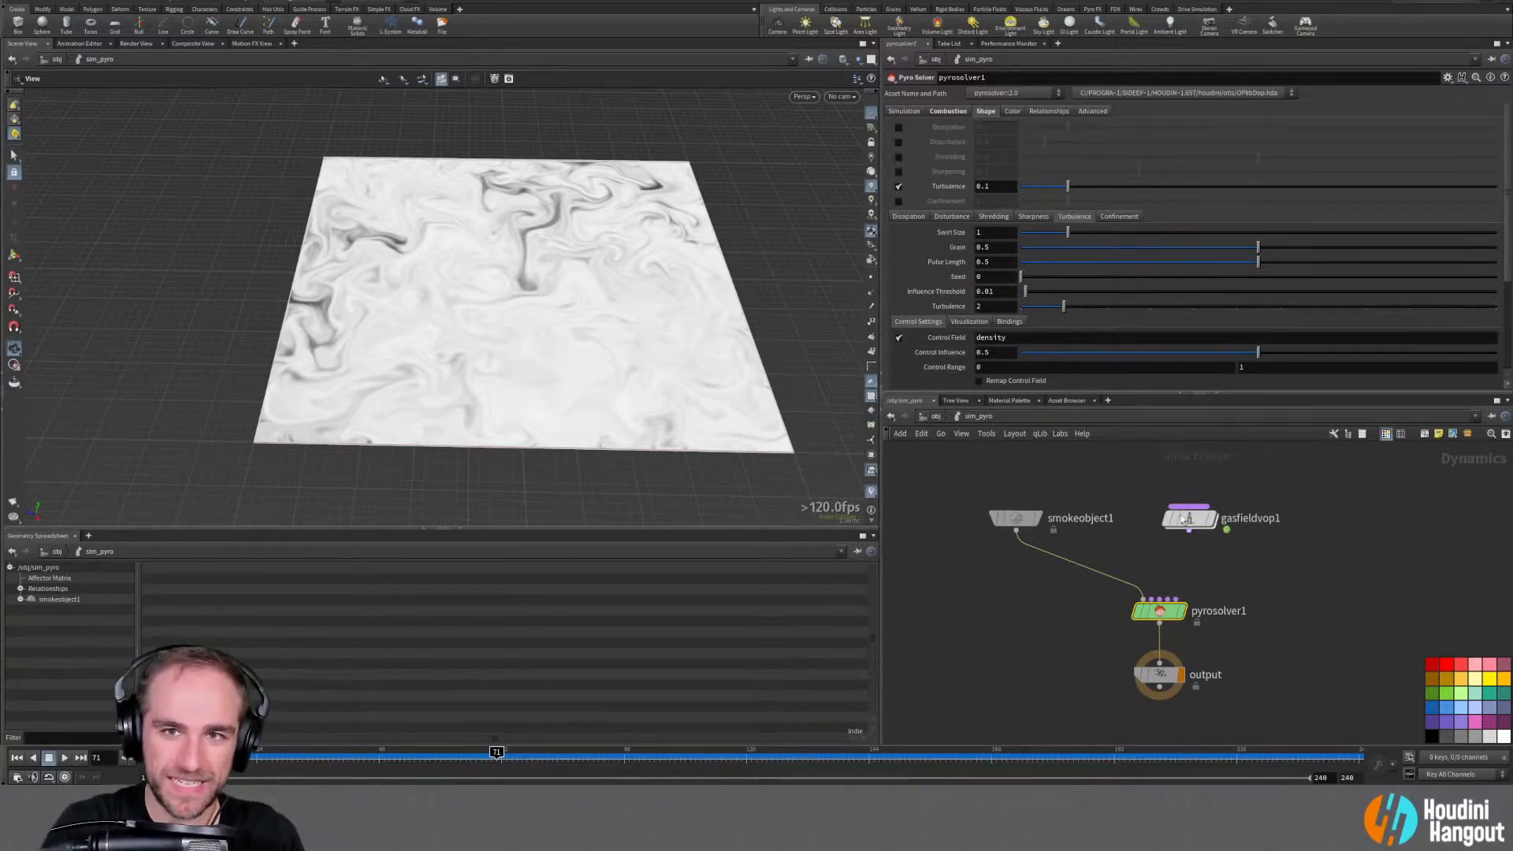
left_click(905, 189)
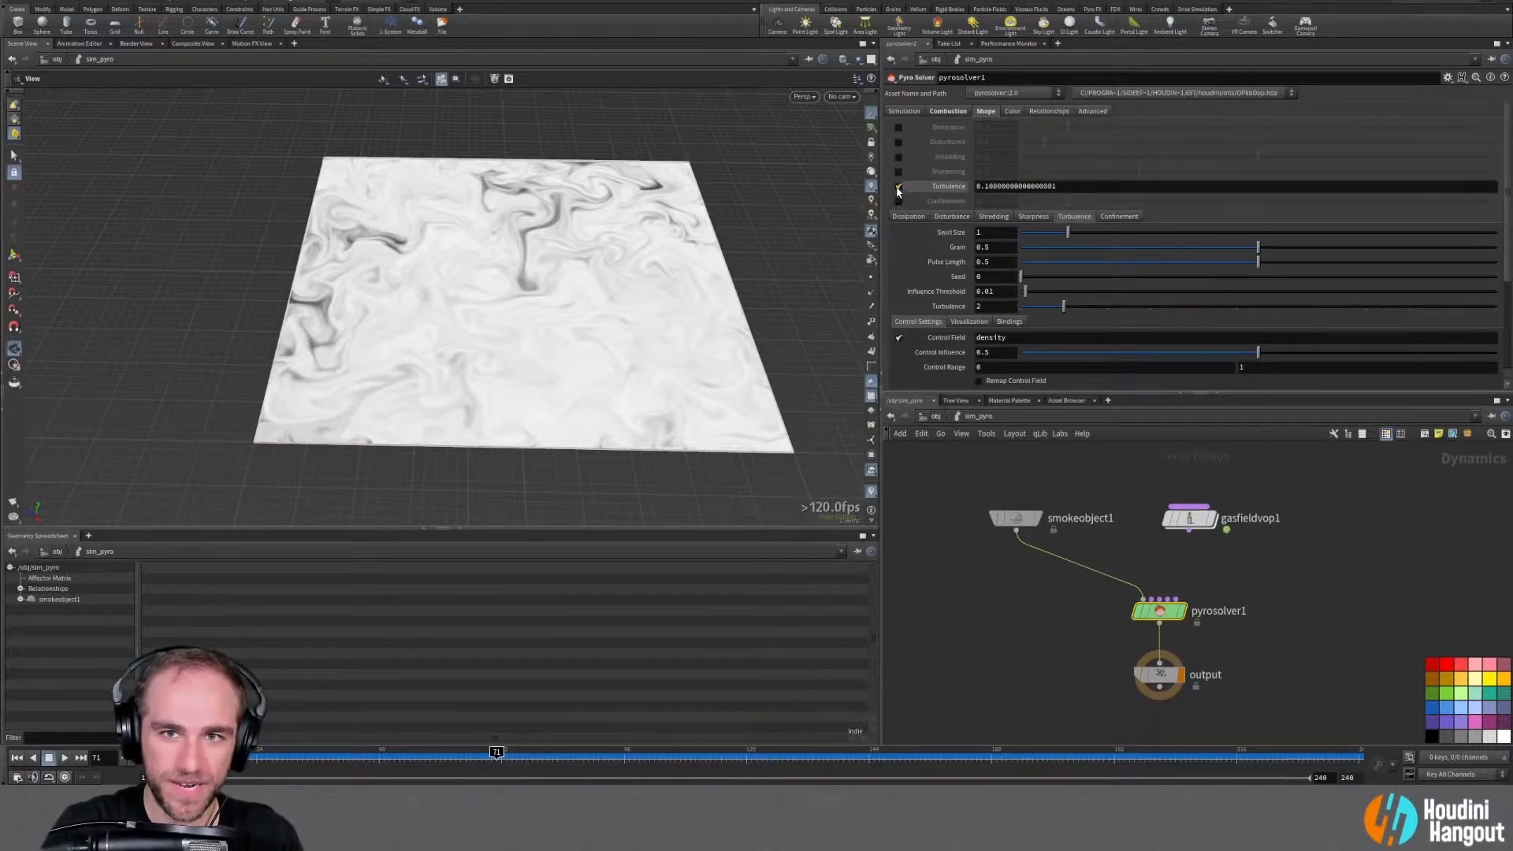
Turn off Turbulence on pyrosolver1, and test-play the simulation with Confinement at 1 before disabling Confinement as well
left_click(898, 188)
left_click(899, 201)
left_click(17, 758)
left_click(65, 757)
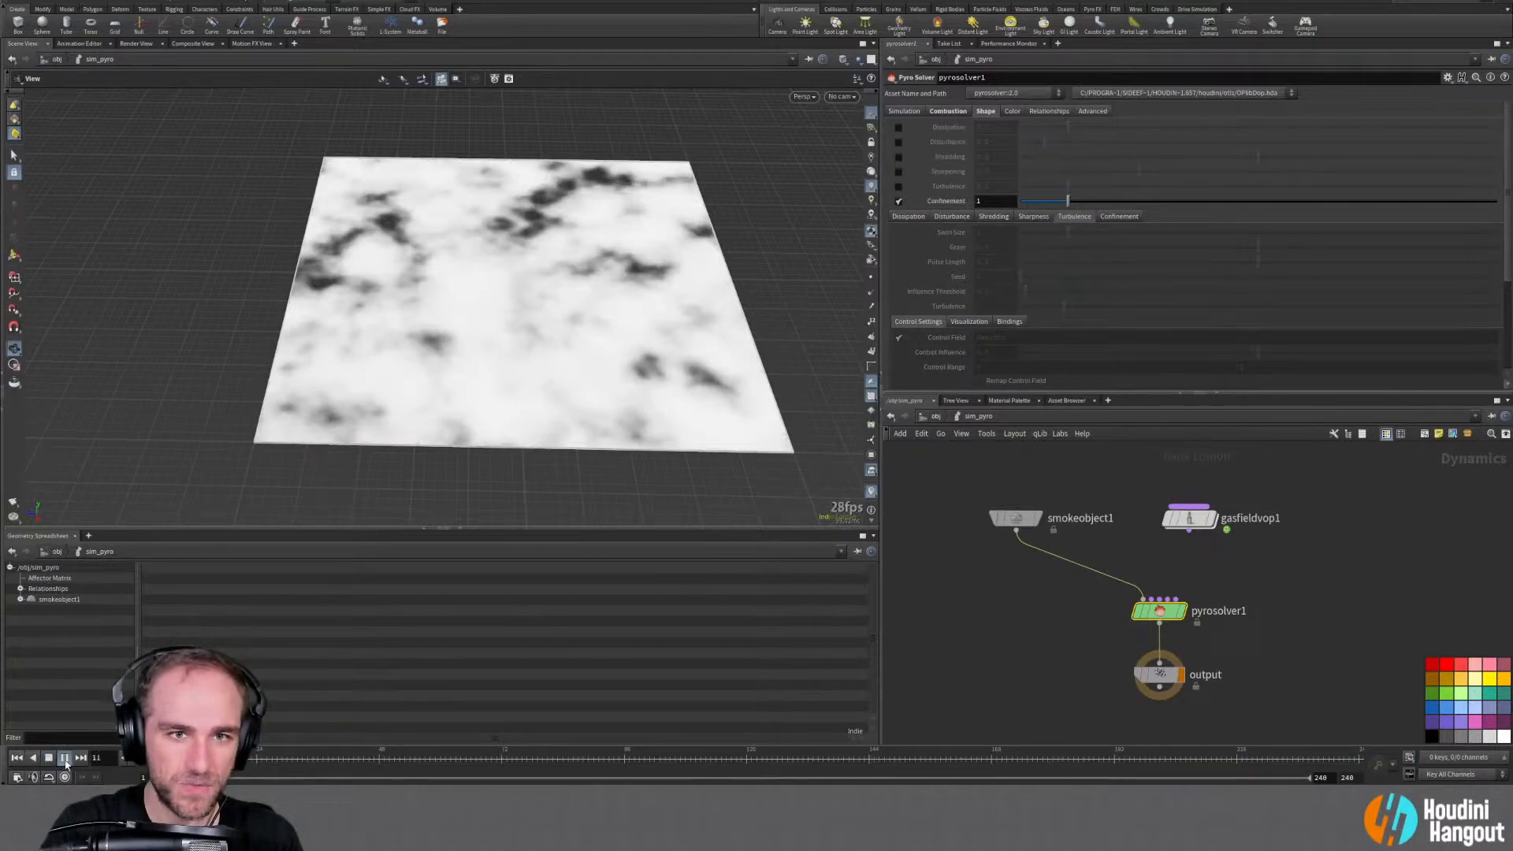
left_click(15, 757)
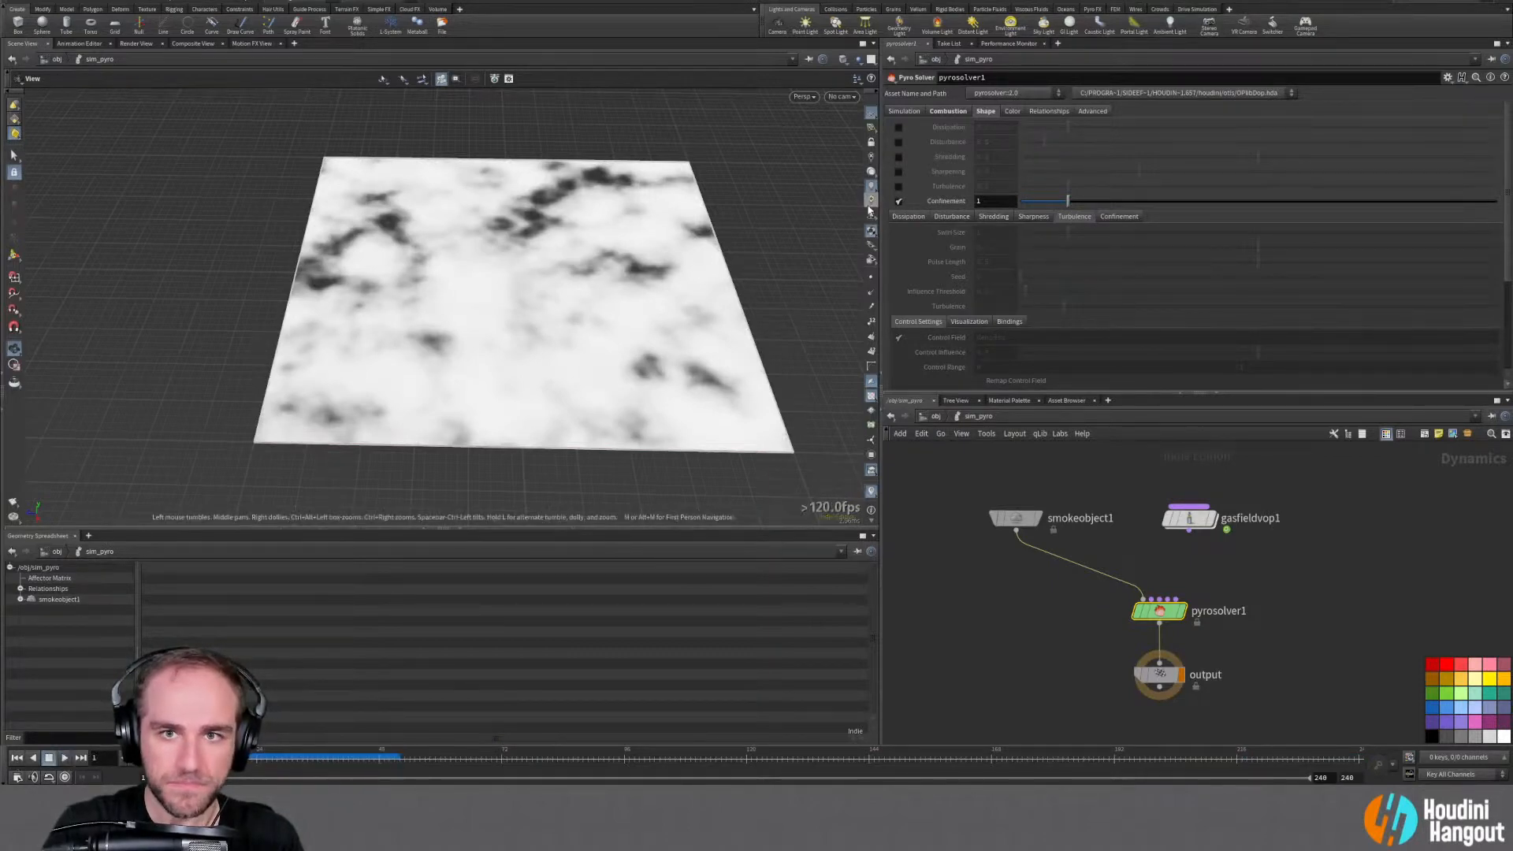
left_click(898, 201)
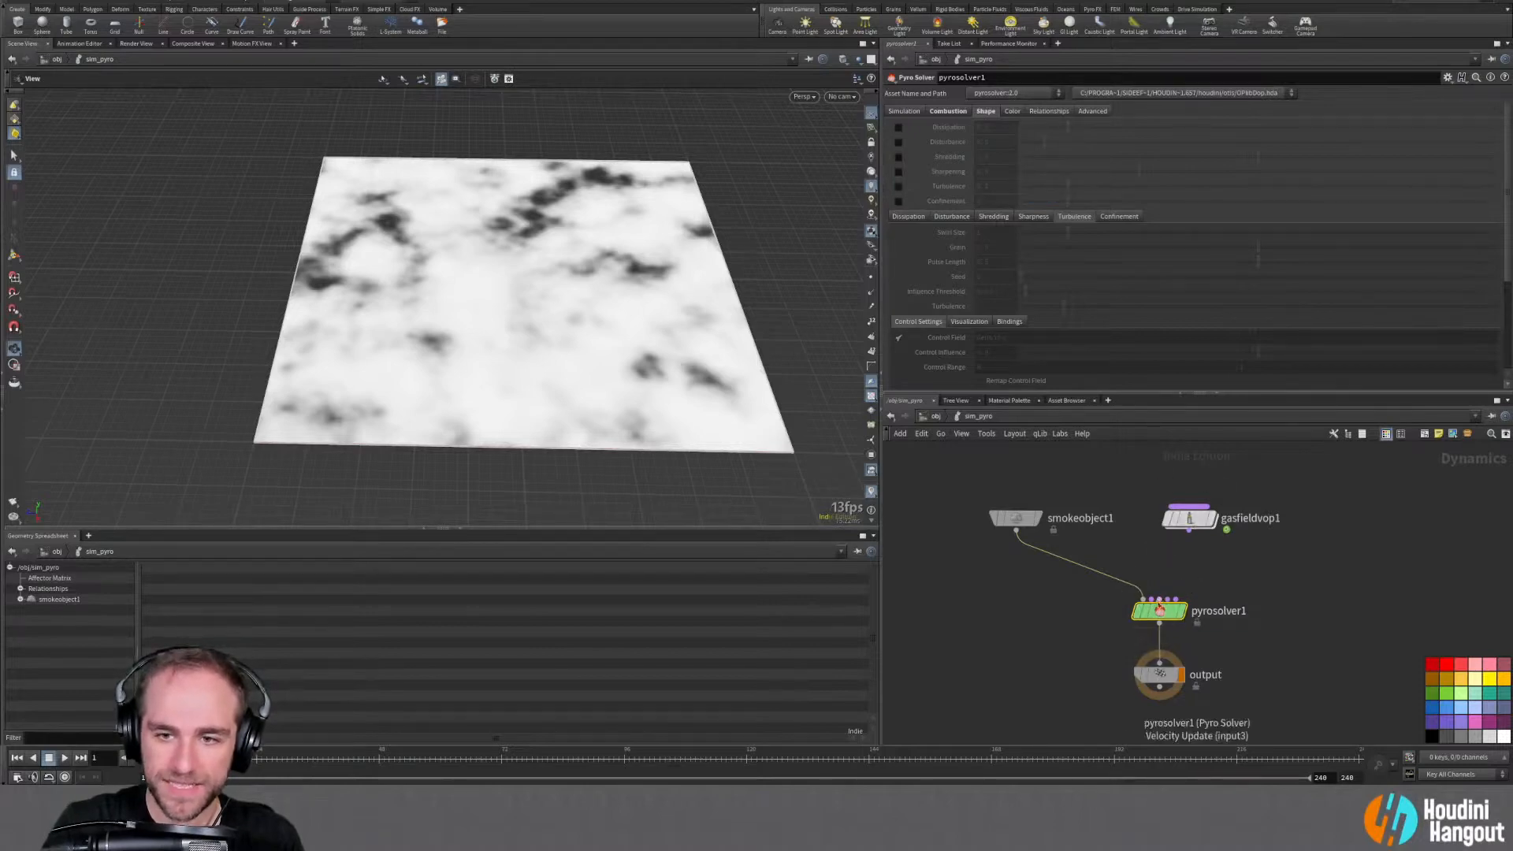
Cut the wire between smokeobject1 and pyrosolver1, and reconnect it to the solver's first input
key("y")
left_click_drag(1105, 562, 976, 628)
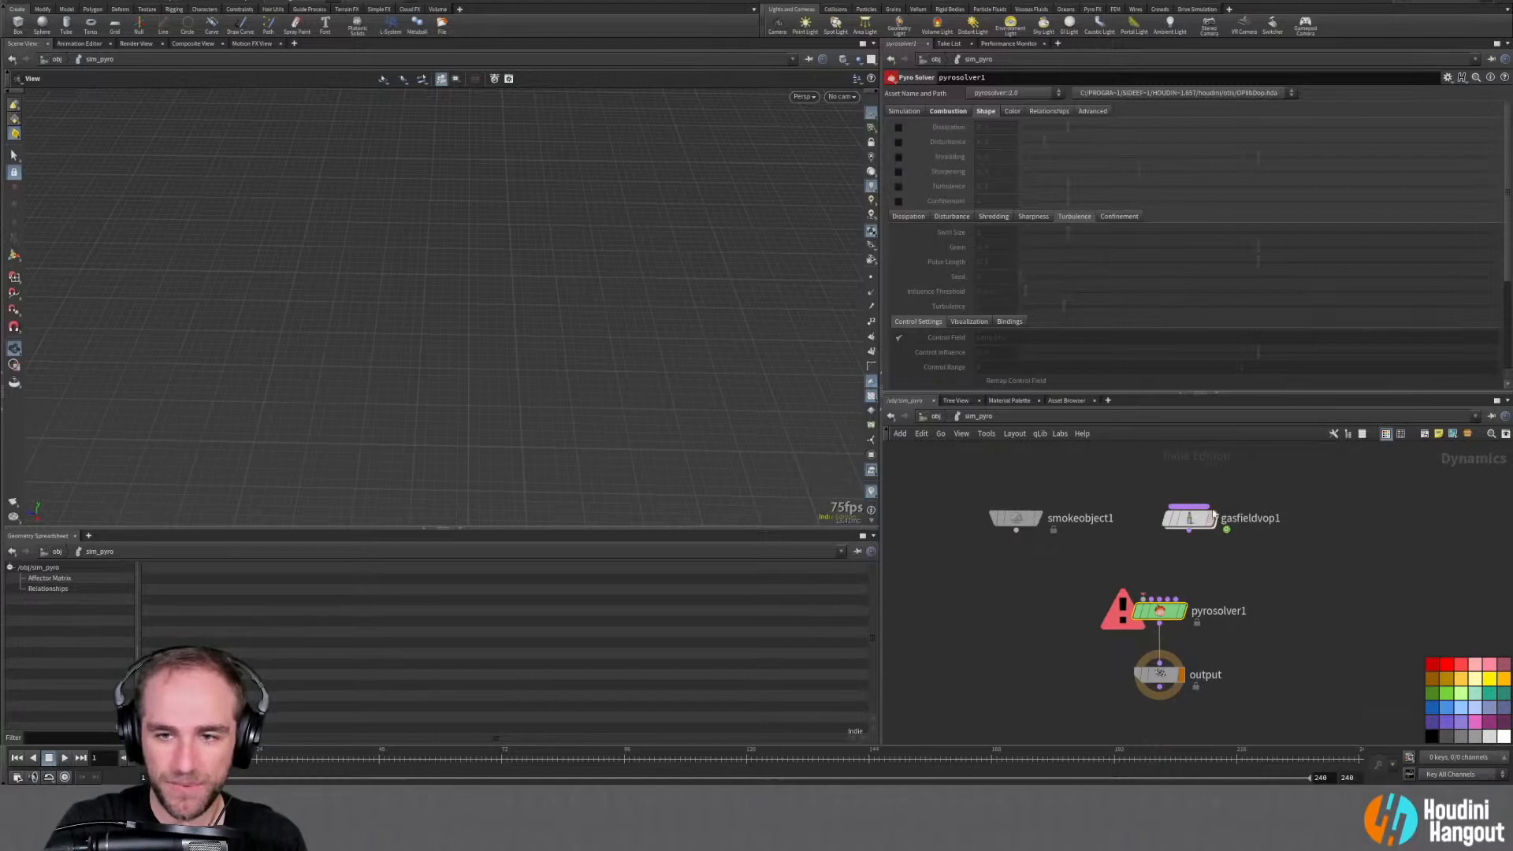
mouse_move(1048, 537)
mouse_move(1193, 535)
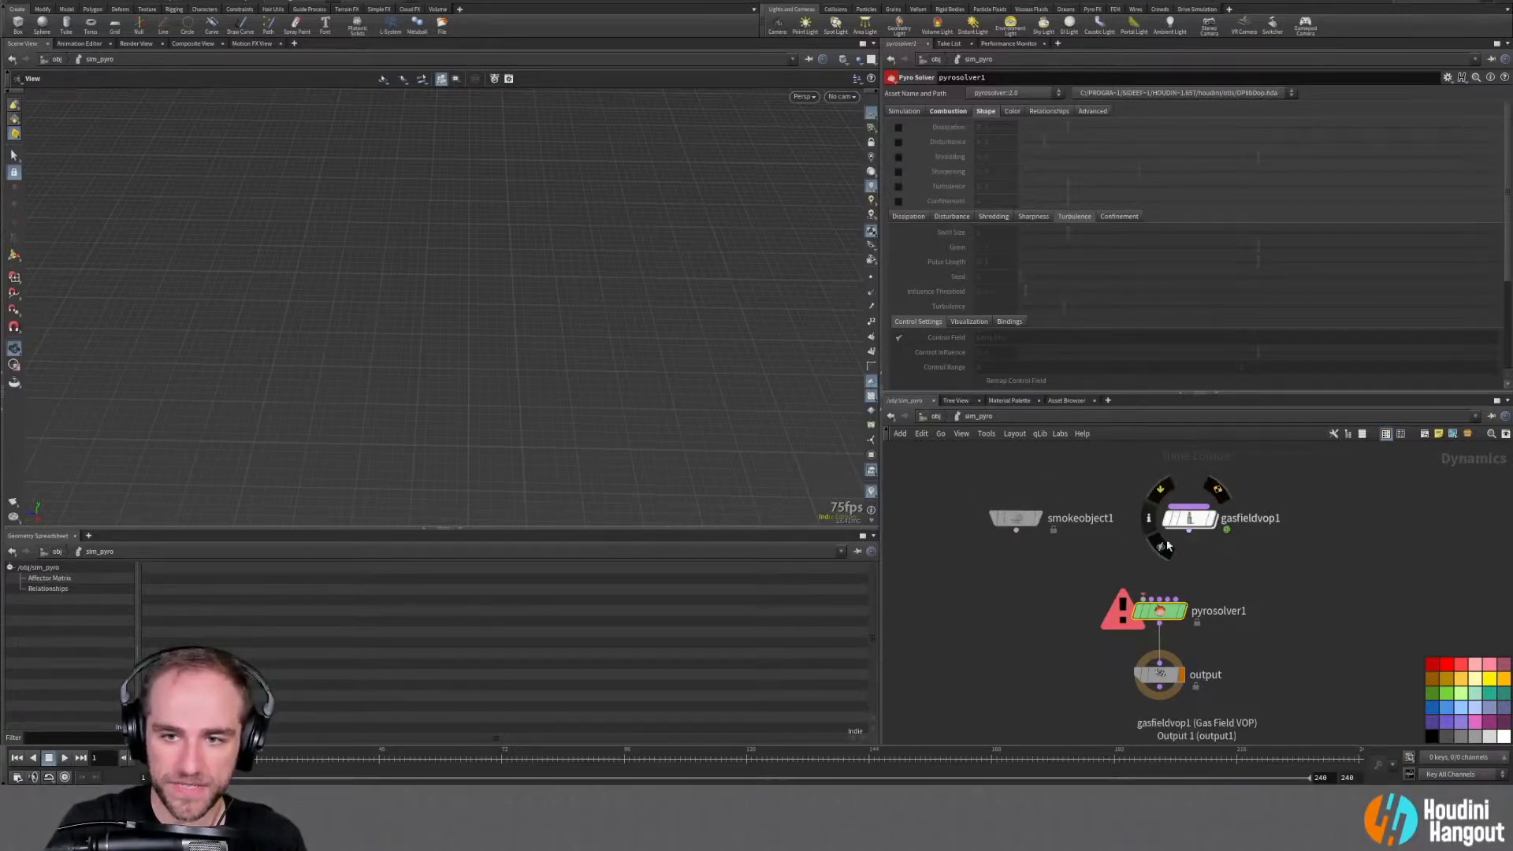
left_click_drag(1016, 530, 1144, 600)
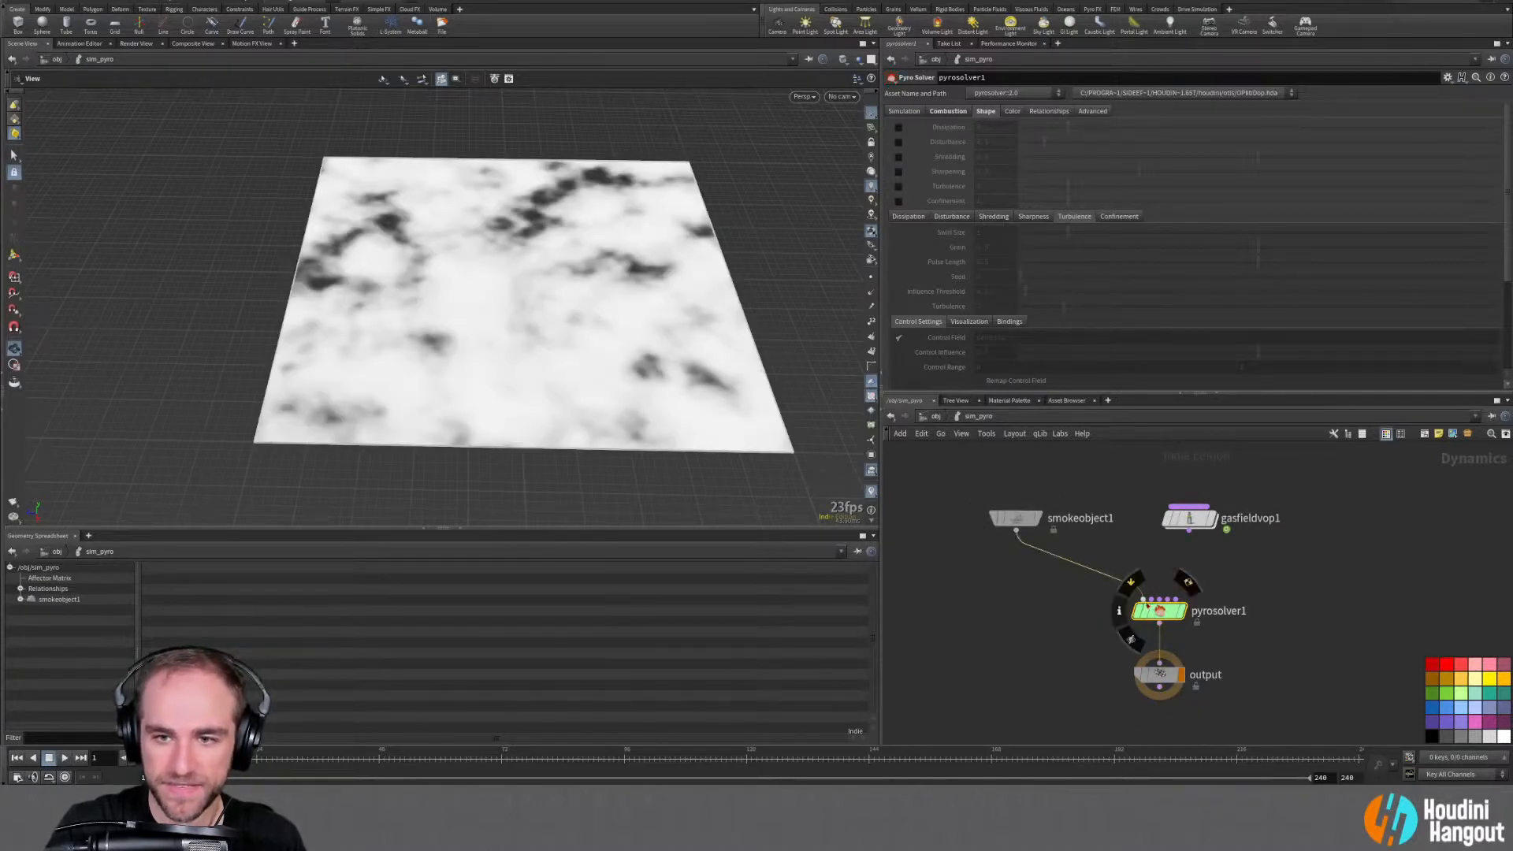
left_click_drag(1131, 586, 1144, 600)
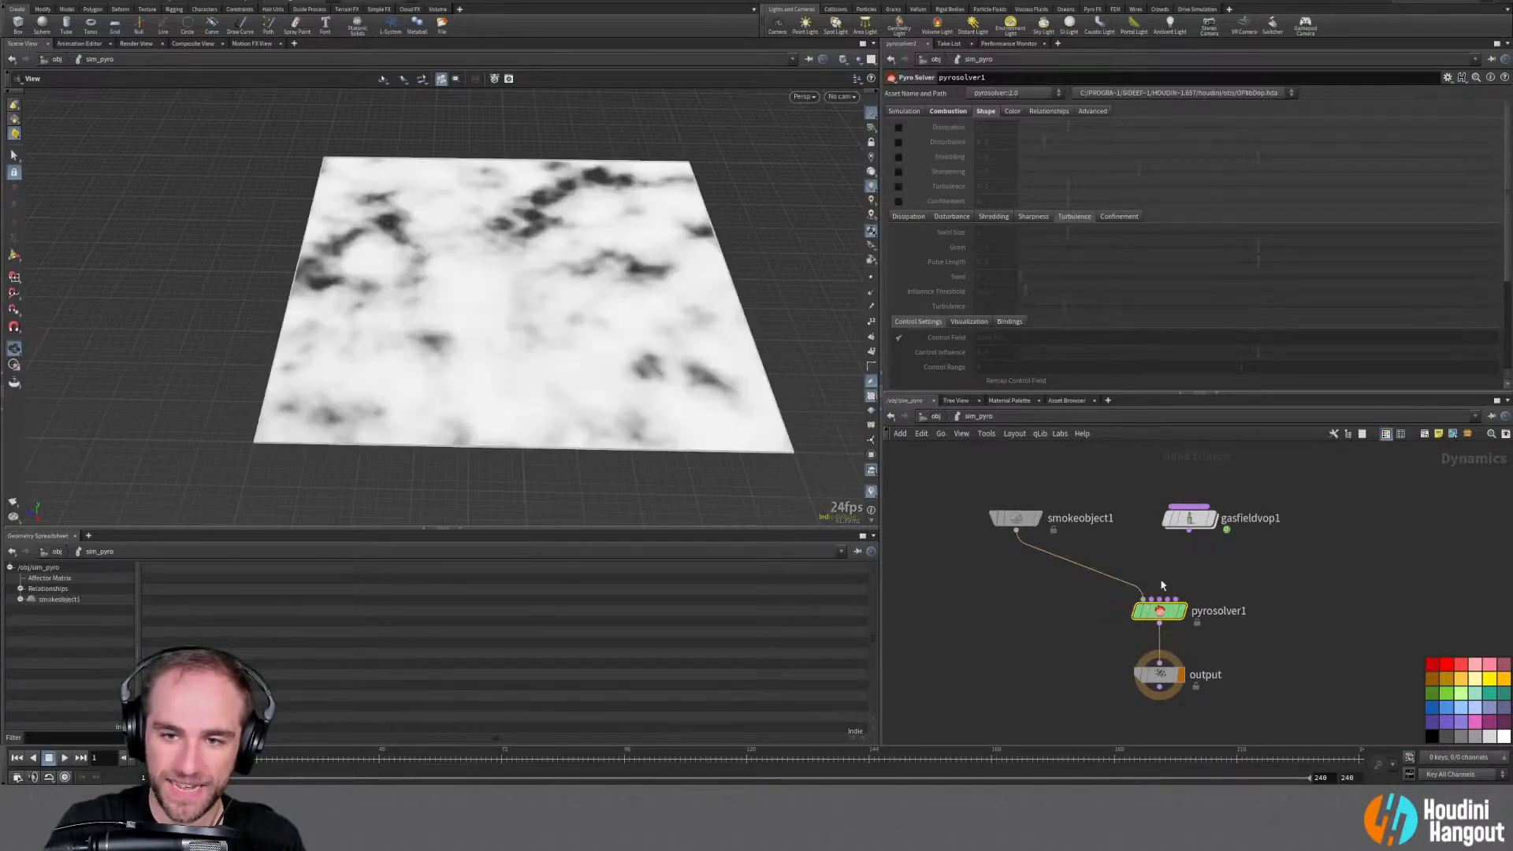
Connect gasfieldvop1 to pyrosolver1's Velocity Update input, and align the node above the solver
left_click_drag(1189, 531, 1152, 600)
mouse_move(1189, 530)
left_mouse_down()
mouse_move(1159, 599)
mouse_move(1226, 577)
left_mouse_up()
key("y")
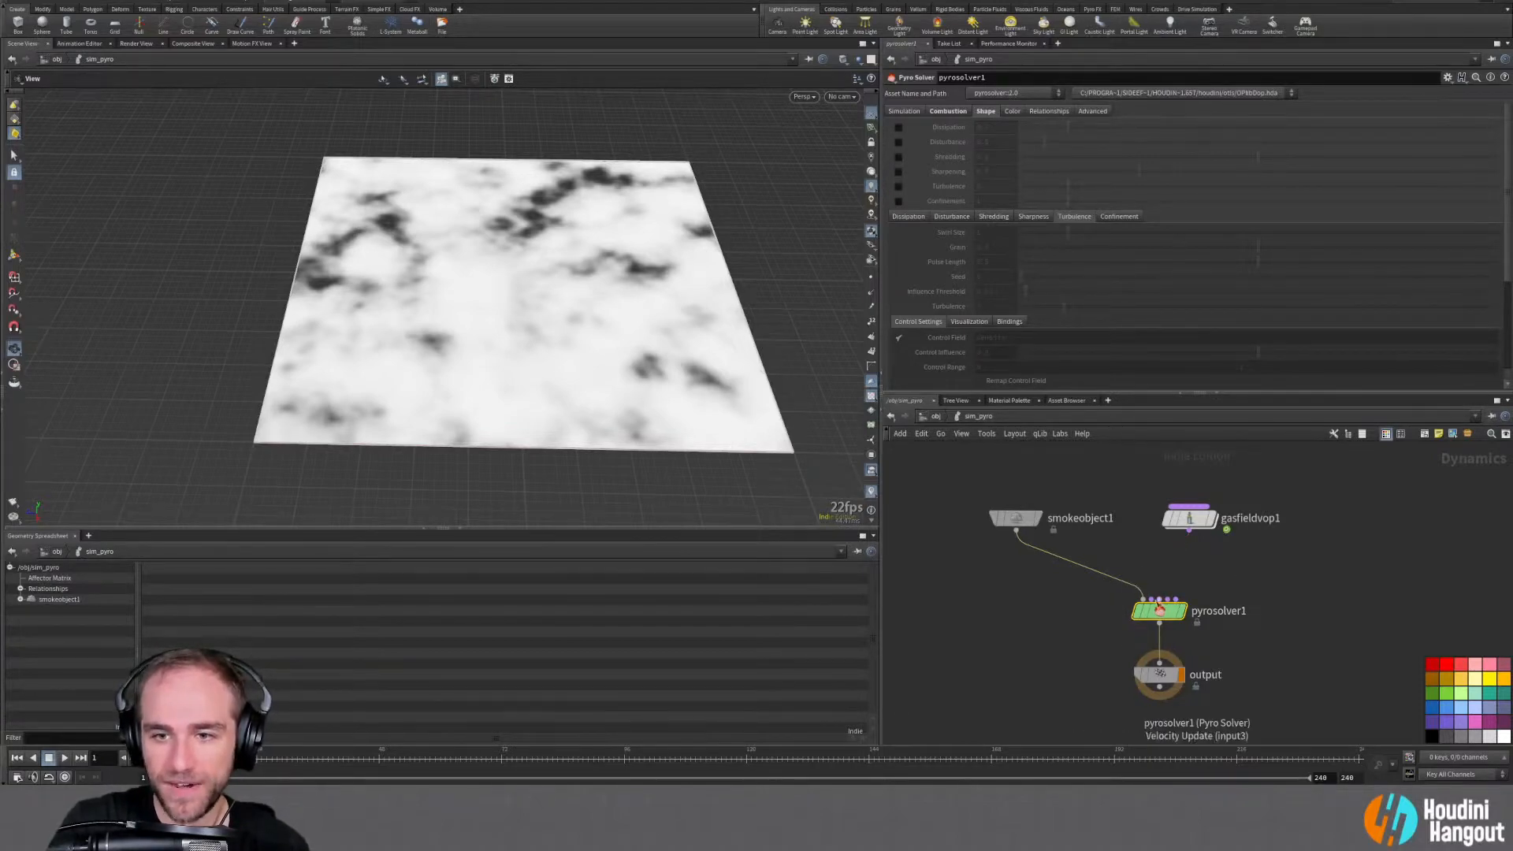
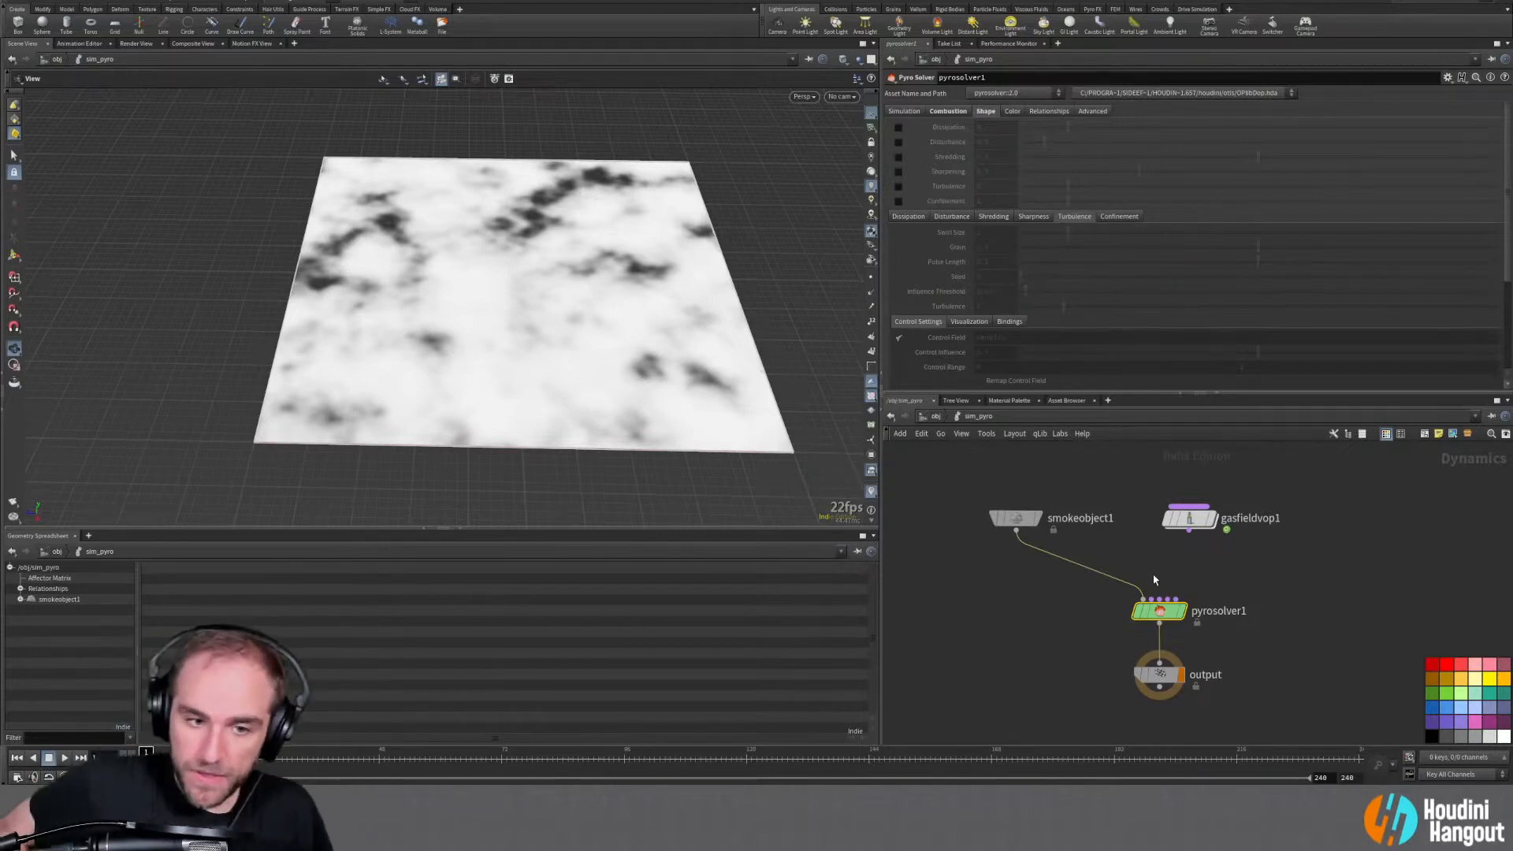
left_click_drag(1190, 531, 1153, 609)
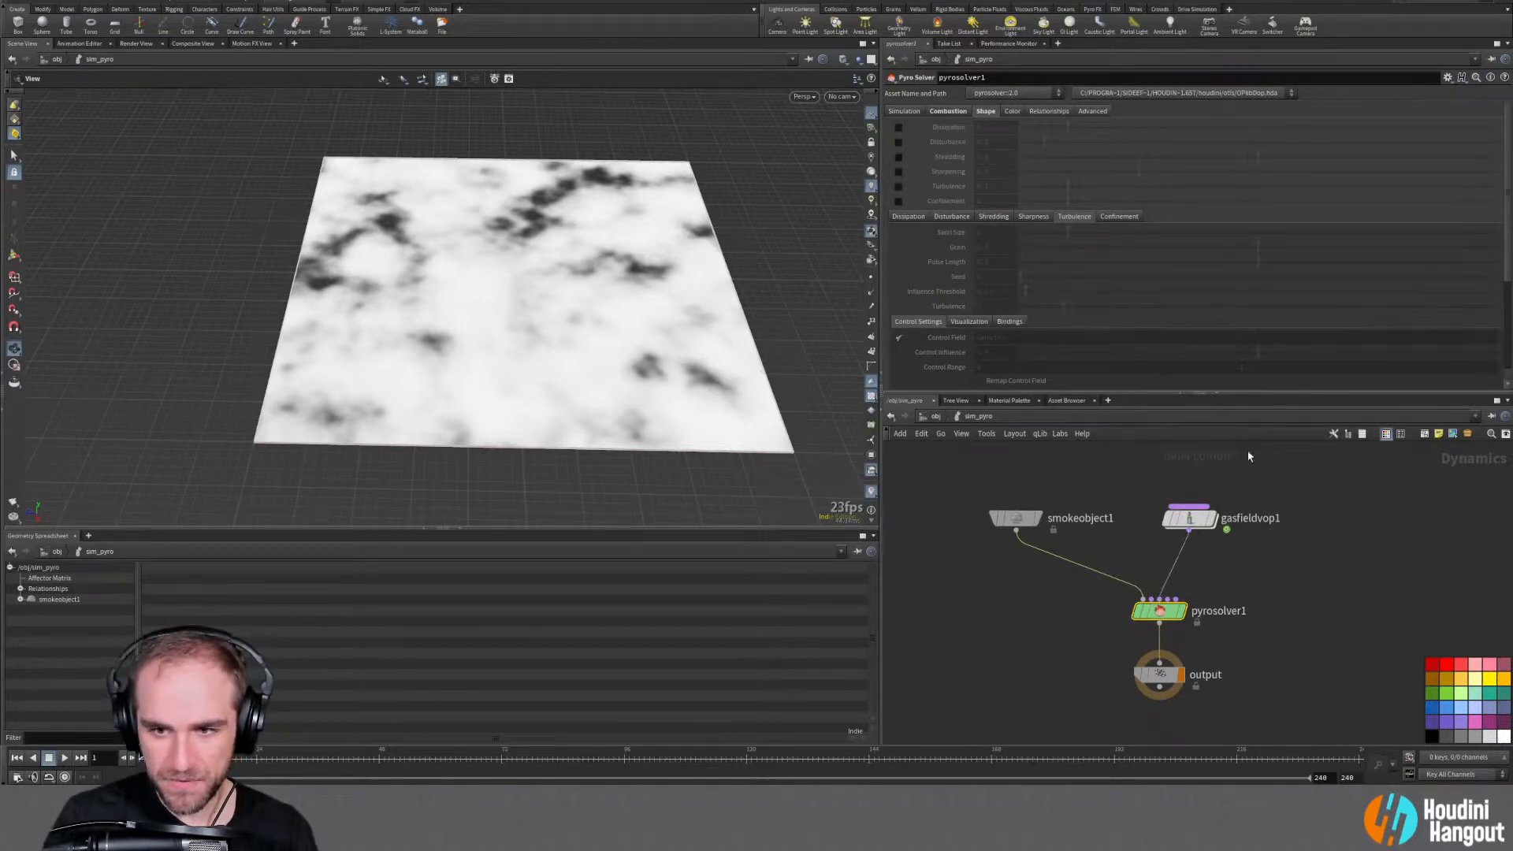
mouse_move(1195, 512)
left_mouse_down()
mouse_move(1165, 495)
mouse_move(1175, 511)
left_mouse_up()
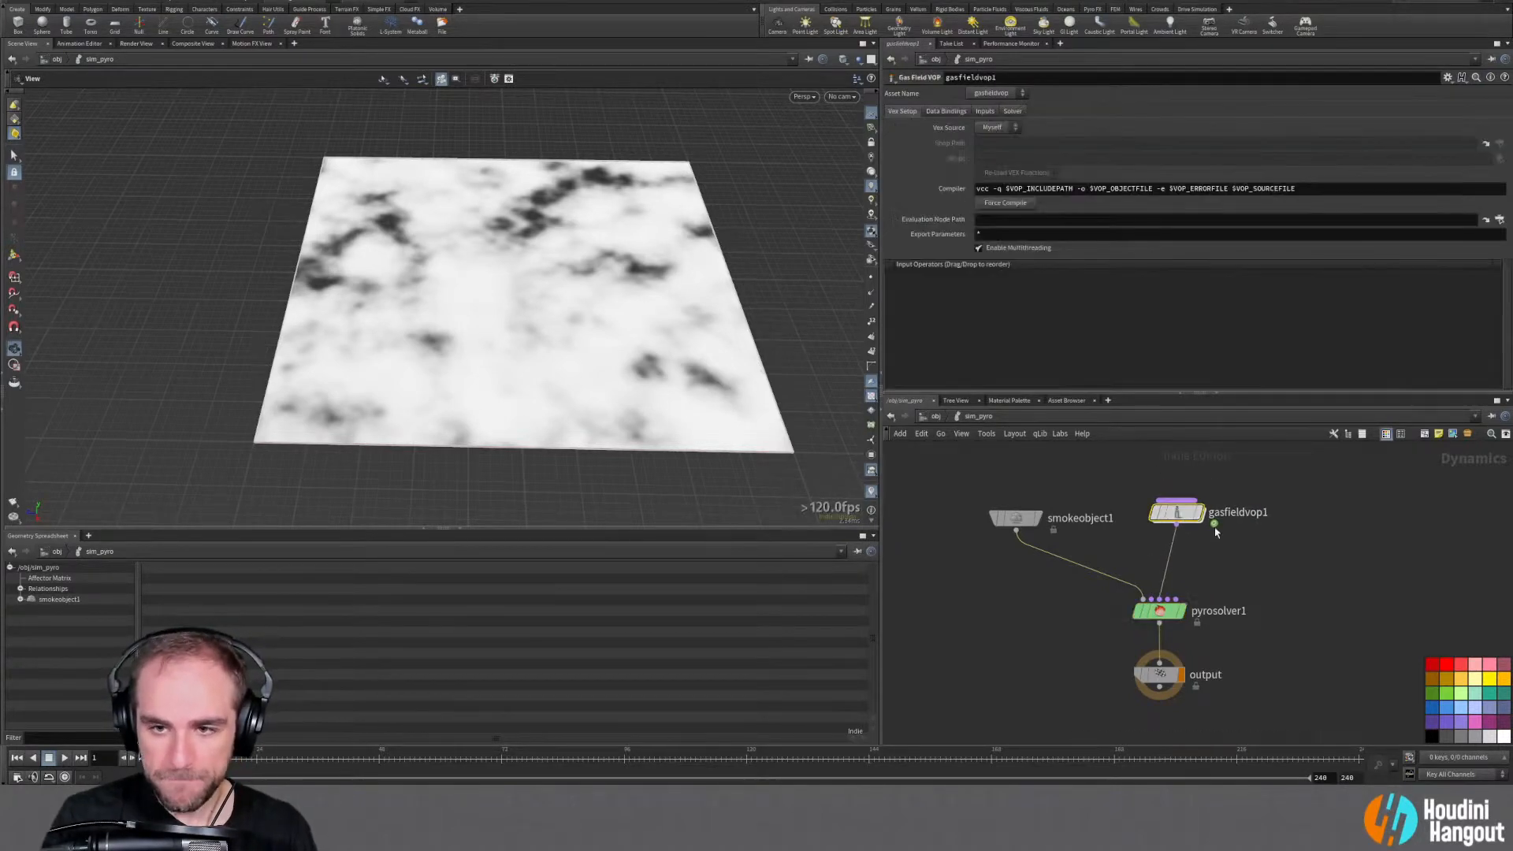
Open gasfieldvop1's inner network and add a Bind Export node below volumevopoutput1
double_click(1178, 511)
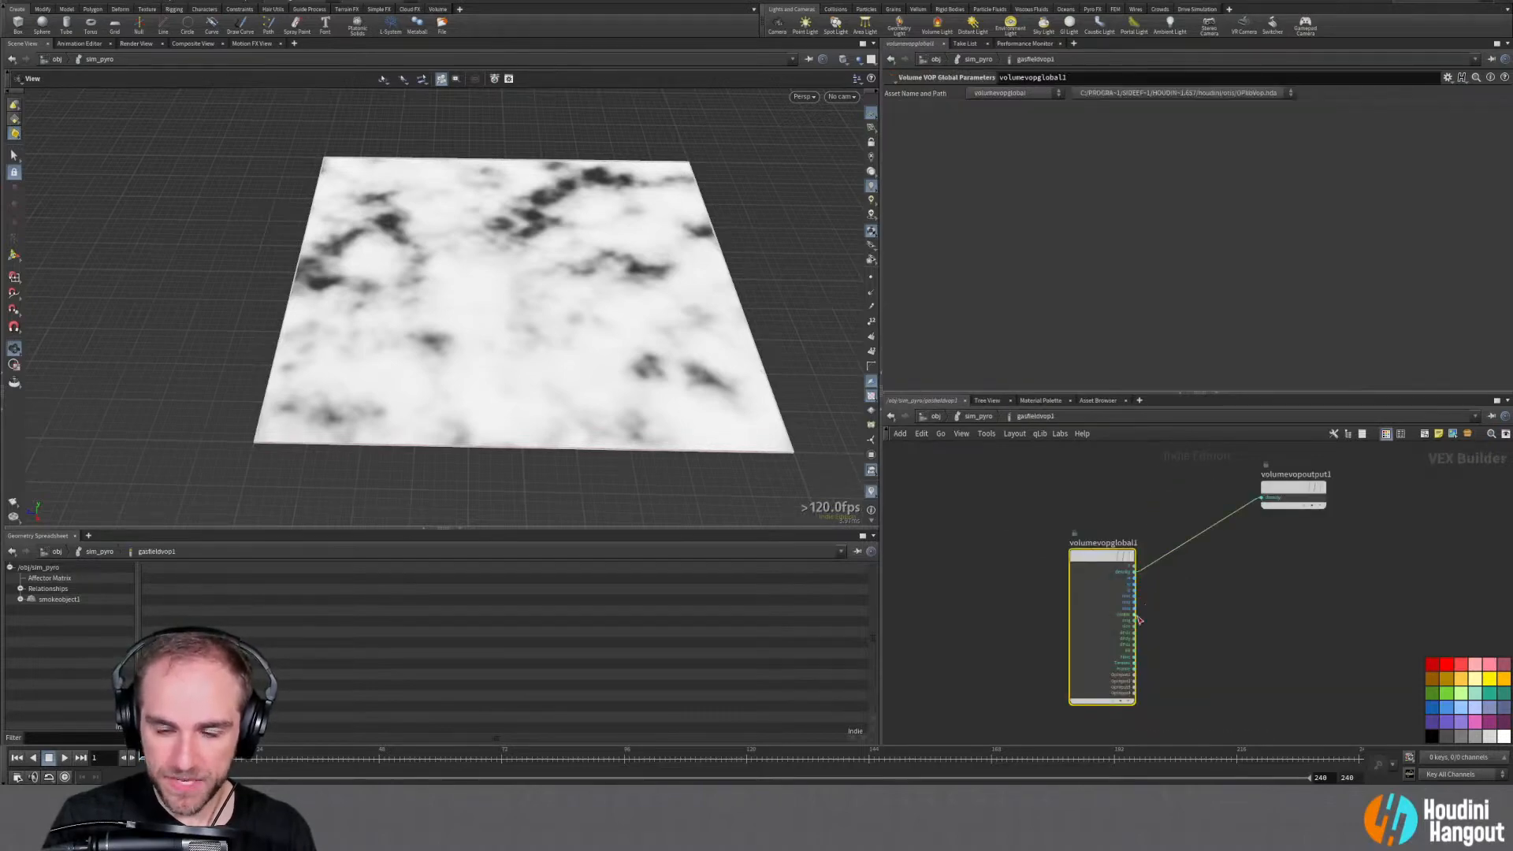
middle_click_drag(1100, 549, 1060, 494)
middle_click_drag(1220, 591, 1194, 594)
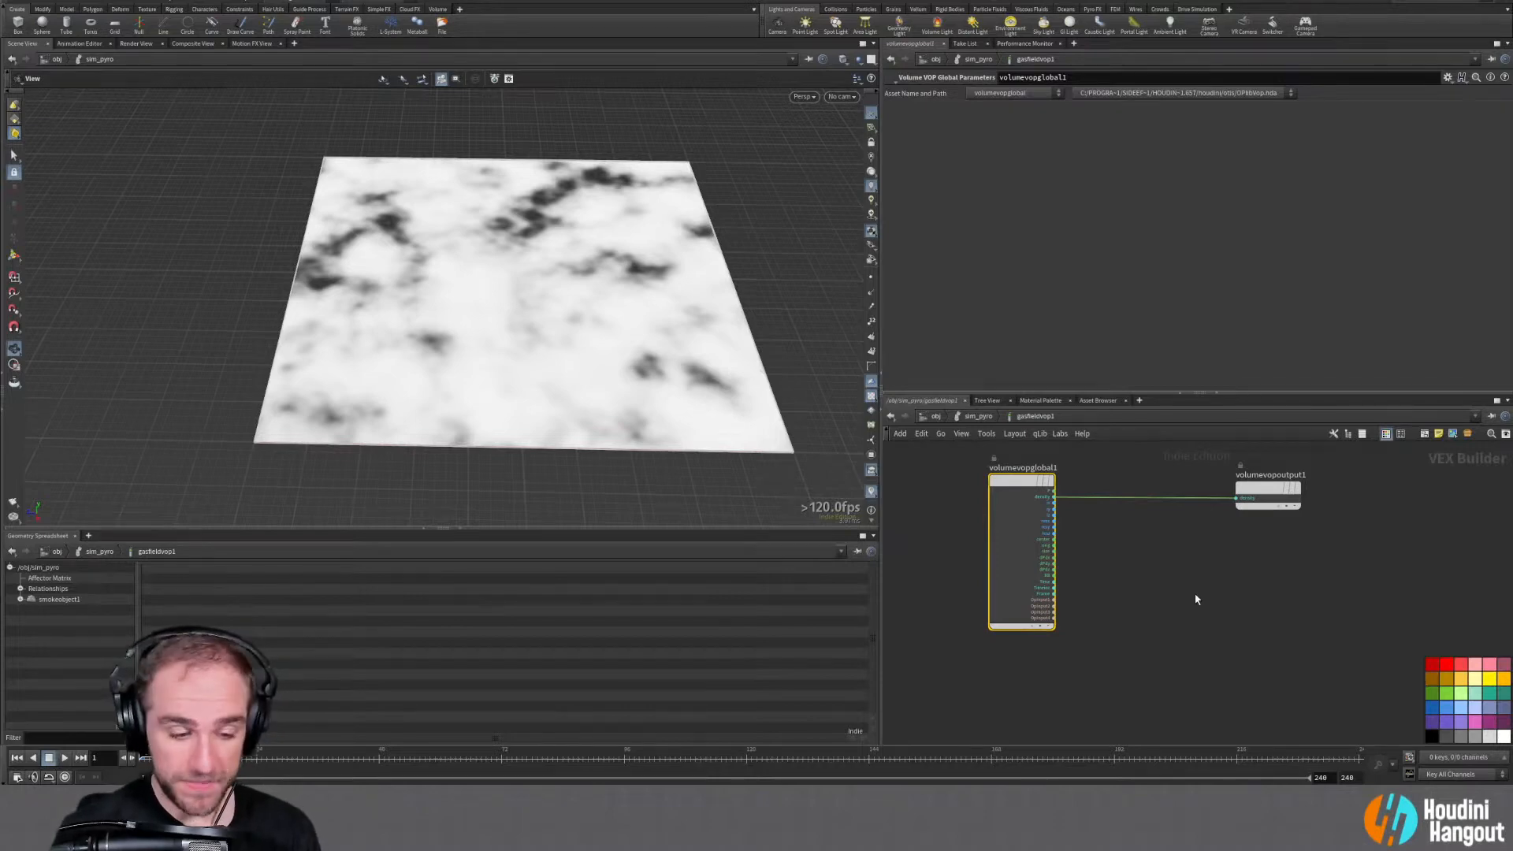
key("Tab")
type("binde")
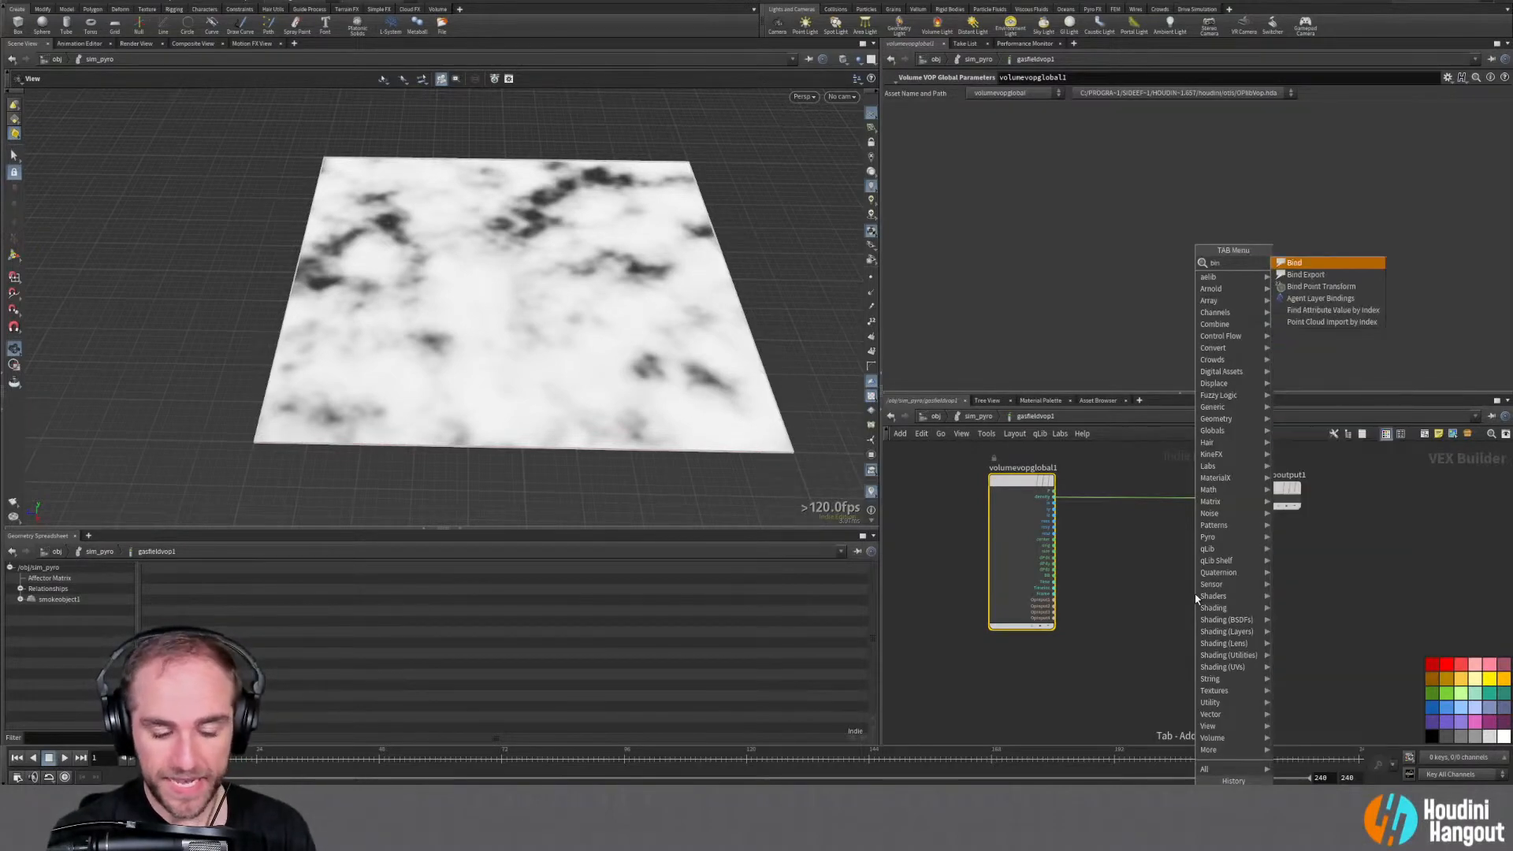
key("Return")
left_click(1264, 603)
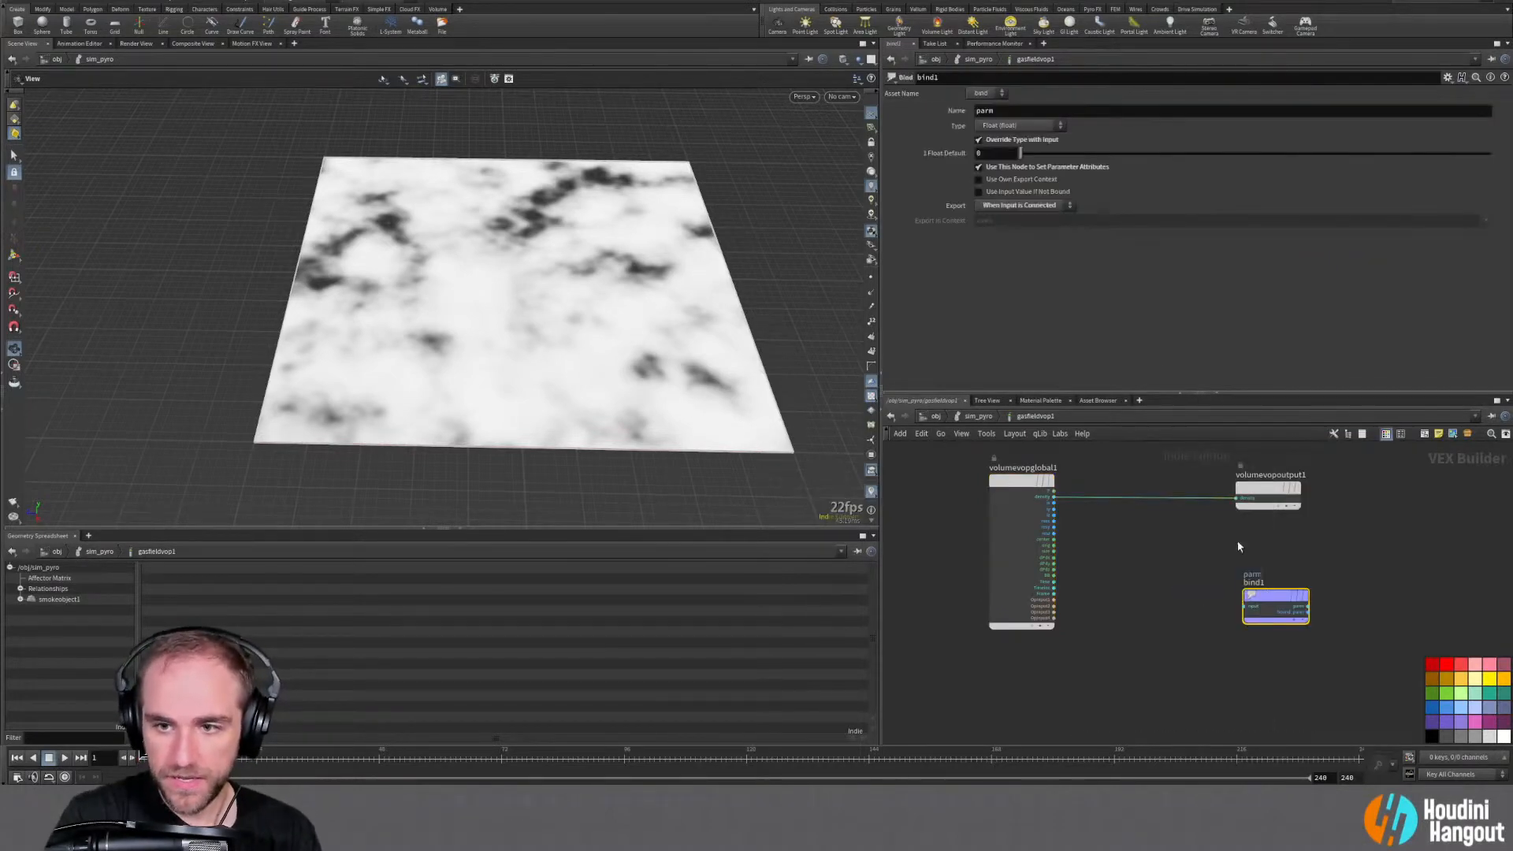
Name the bind export vel and set its type to Vector (vector)
left_click(1028, 109)
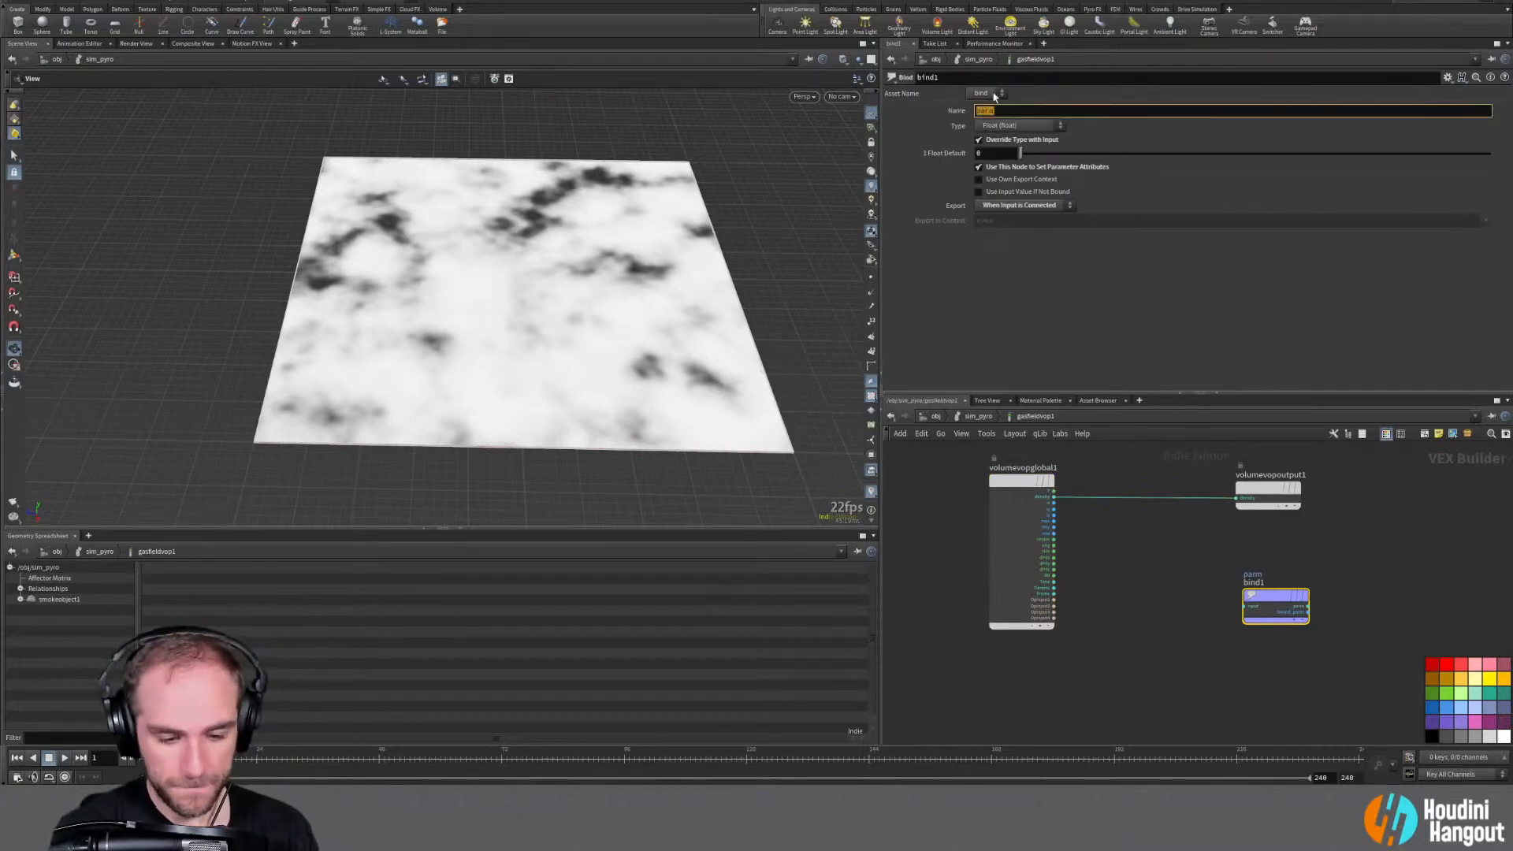
type("vel")
key("Return")
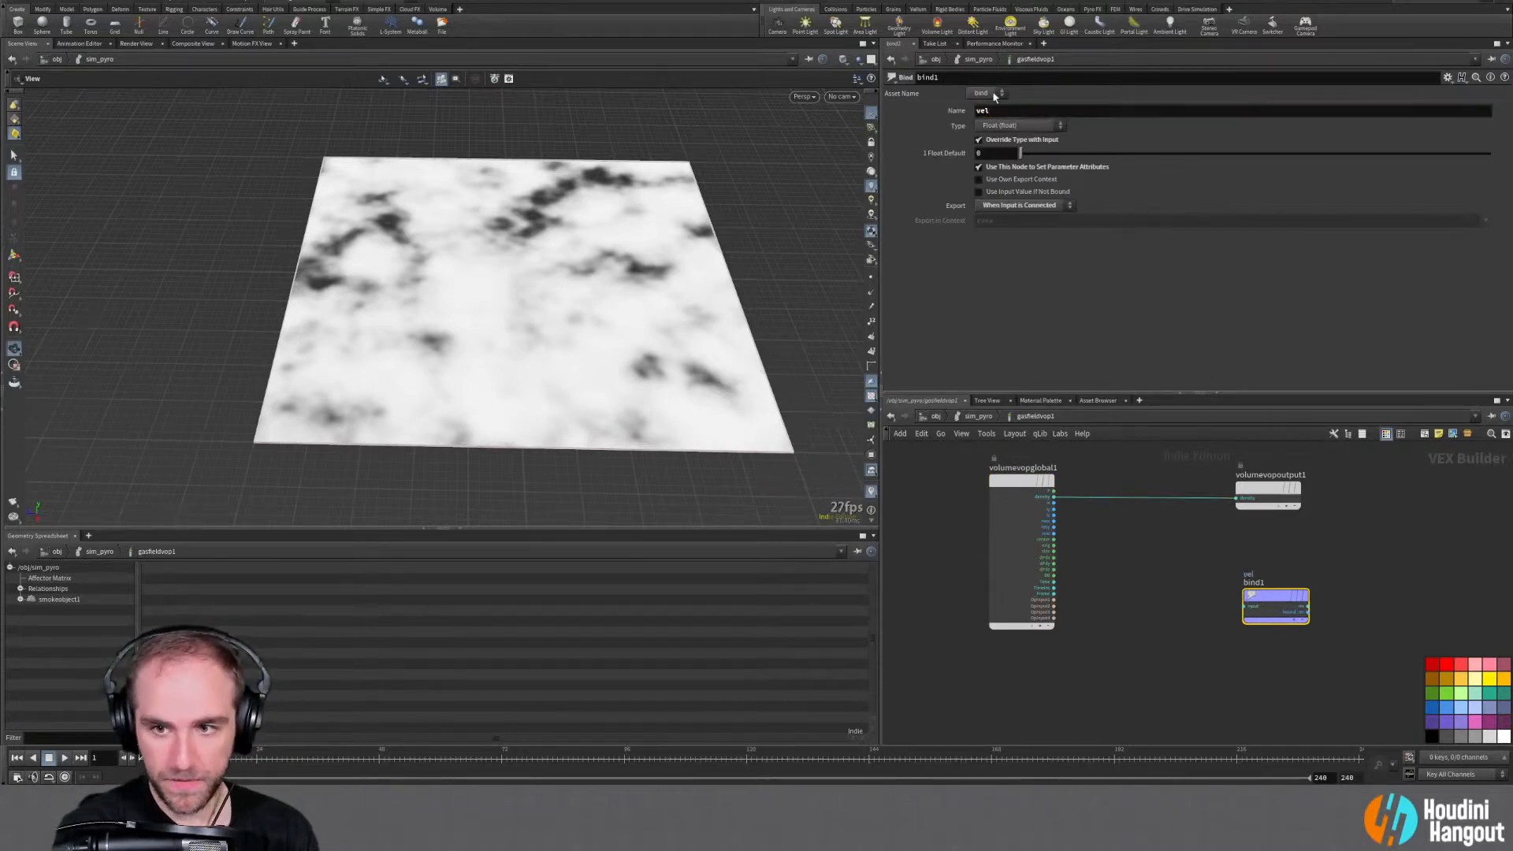
left_click(1017, 125)
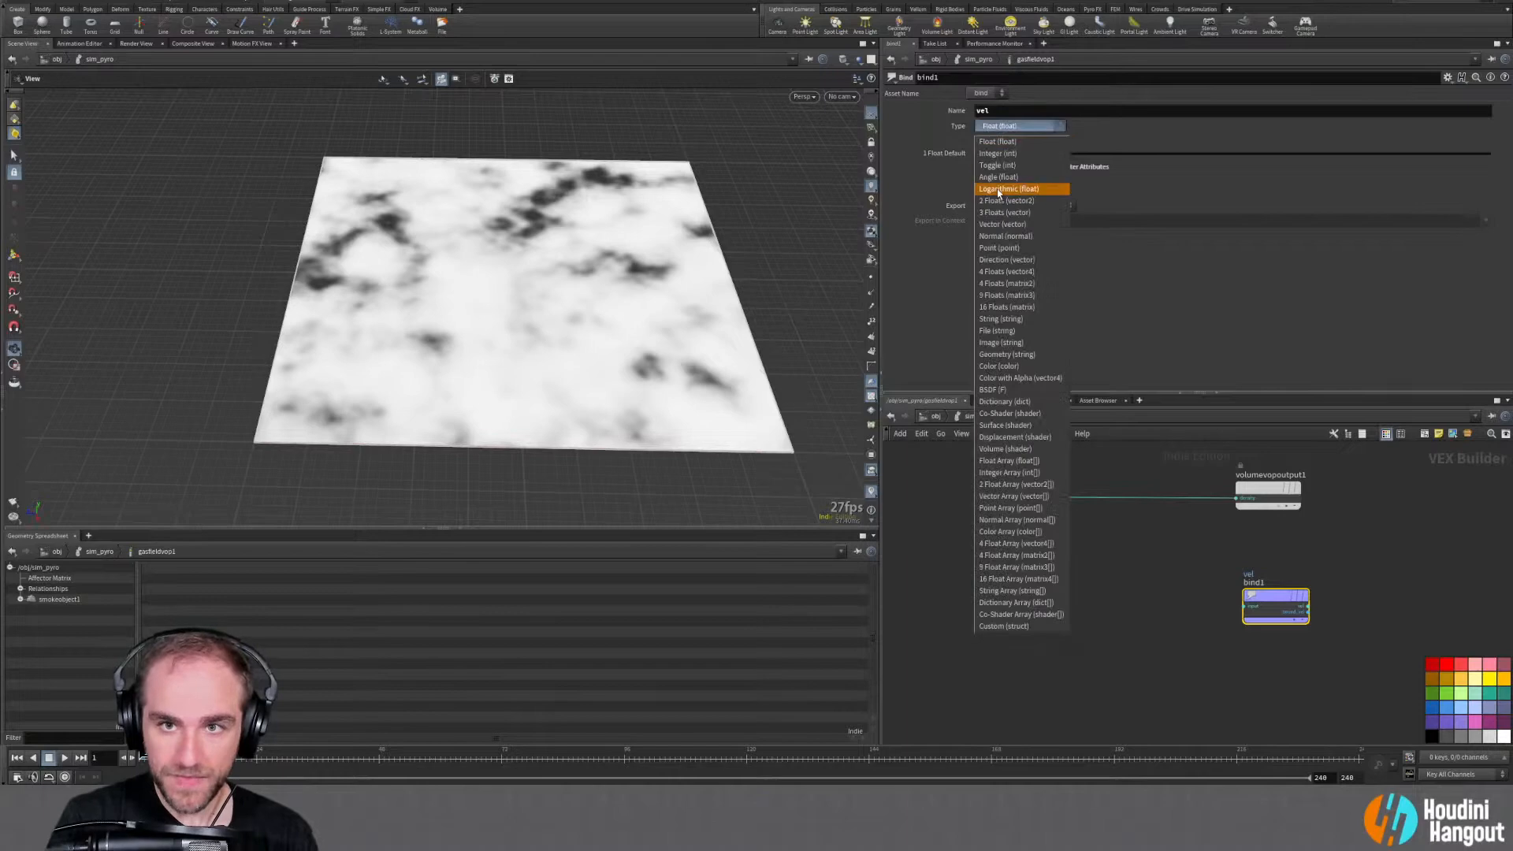
left_click(1001, 233)
left_click(1017, 126)
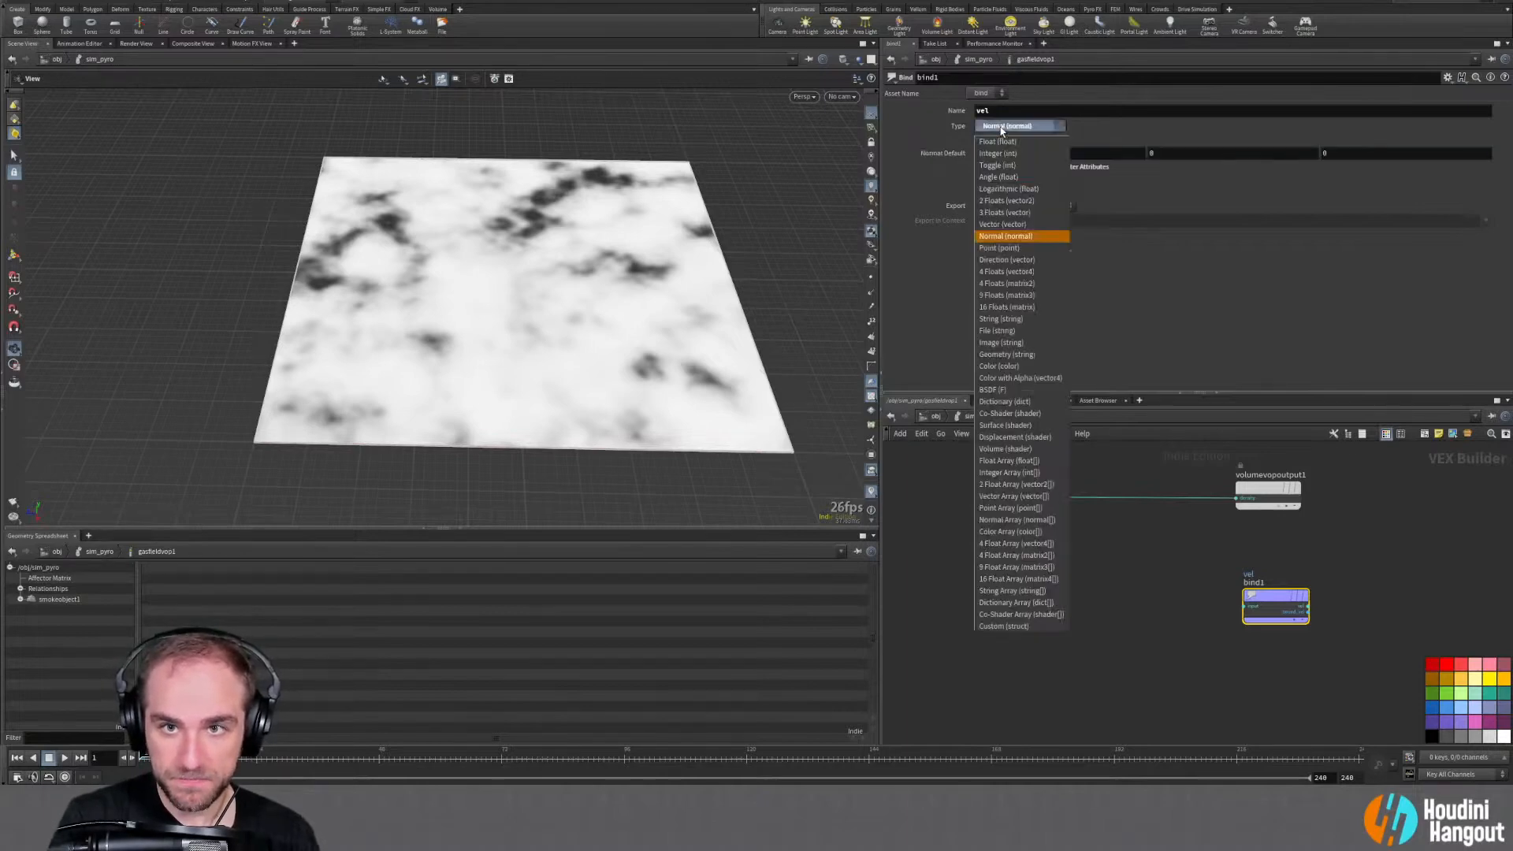
left_click(1013, 225)
Cut the density wire between volumevopglobal1 and volumevopoutput1, and space the global parameters node farther from the outputs
left_click_drag(1021, 480, 968, 473)
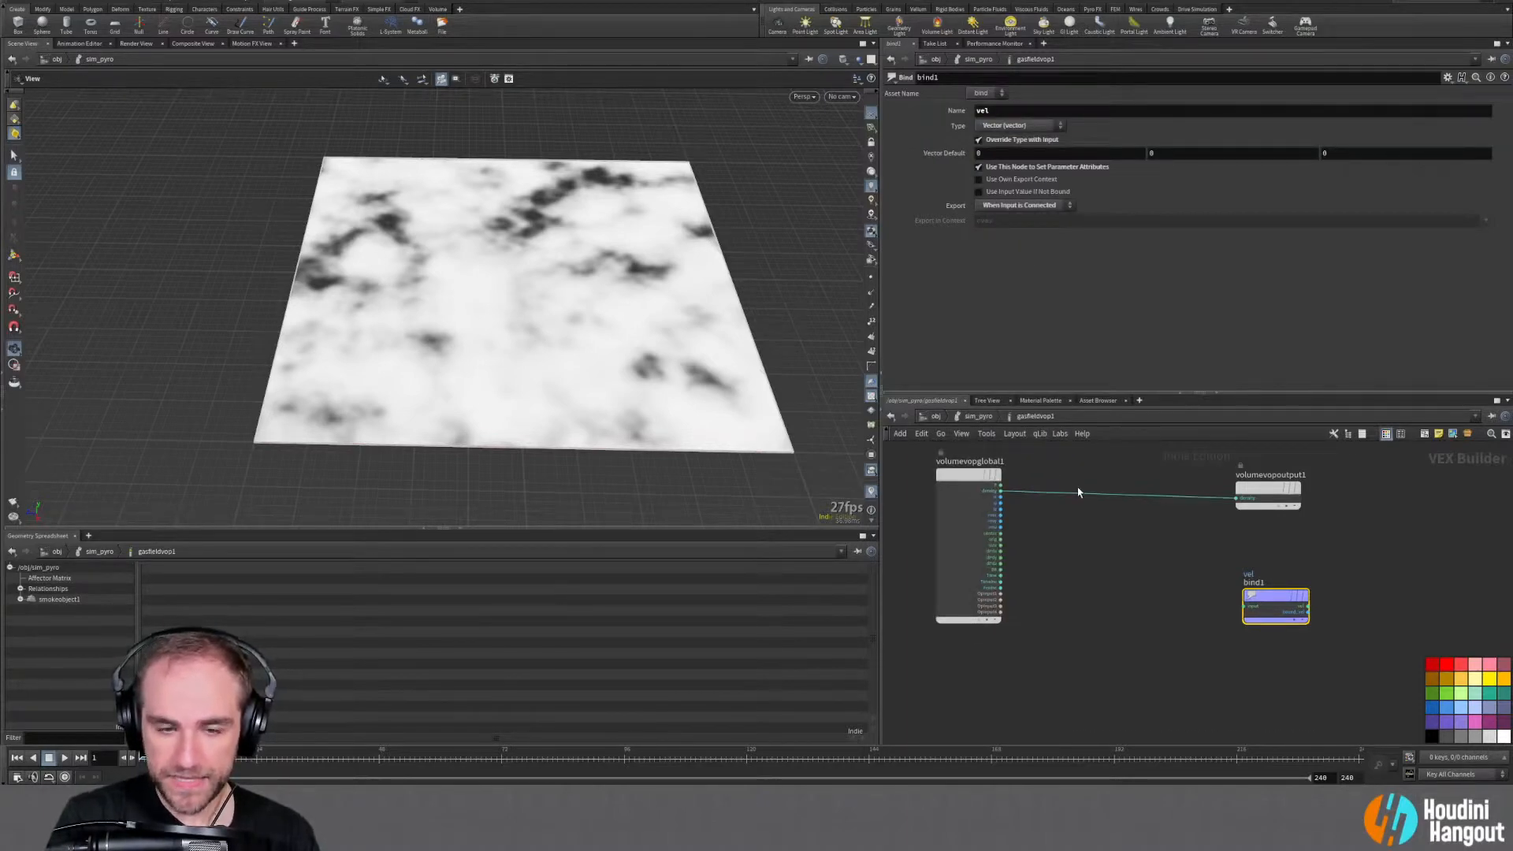
left_click_drag(1100, 466, 1132, 642)
middle_click_drag(1131, 641, 1150, 636)
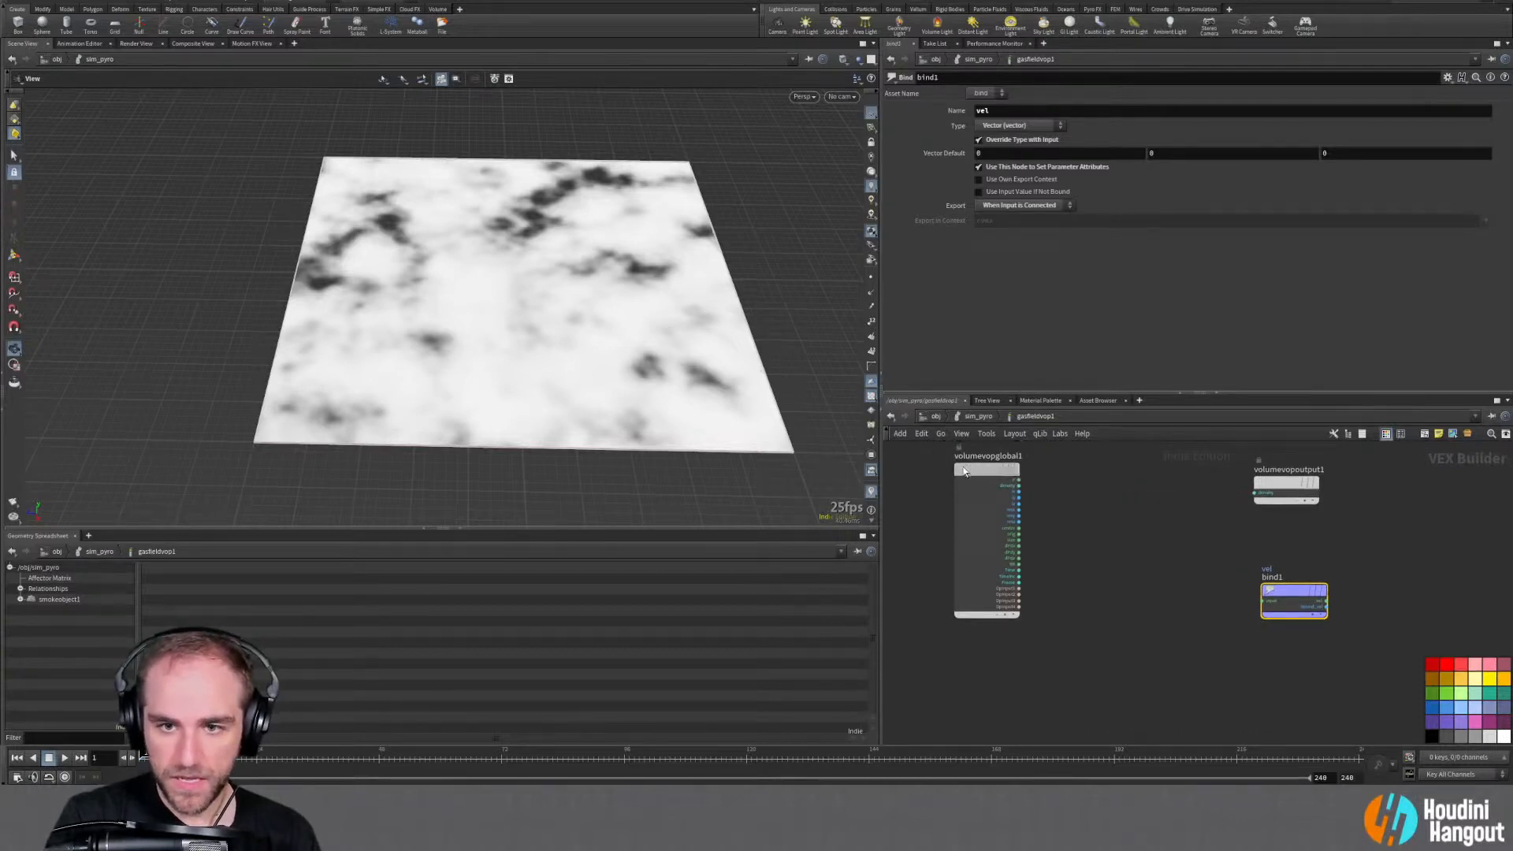
left_click_drag(981, 471, 920, 470)
Add a Bind node named vel to read the velocity field, and place it below volumevopglobal1
middle_click_drag(1105, 554, 1131, 561)
key("Tab")
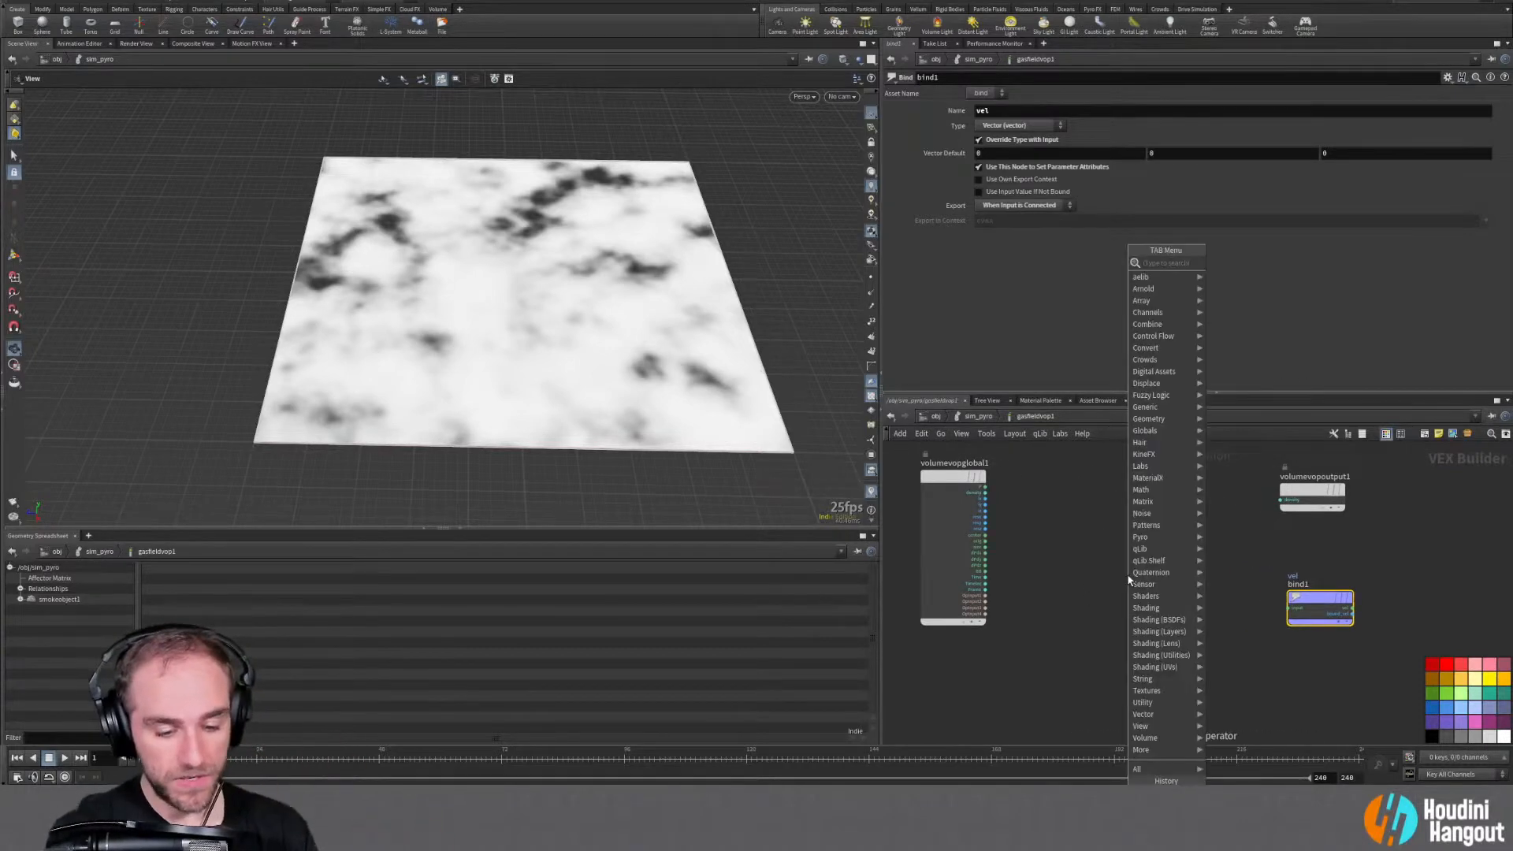
type("bind")
key("Escape")
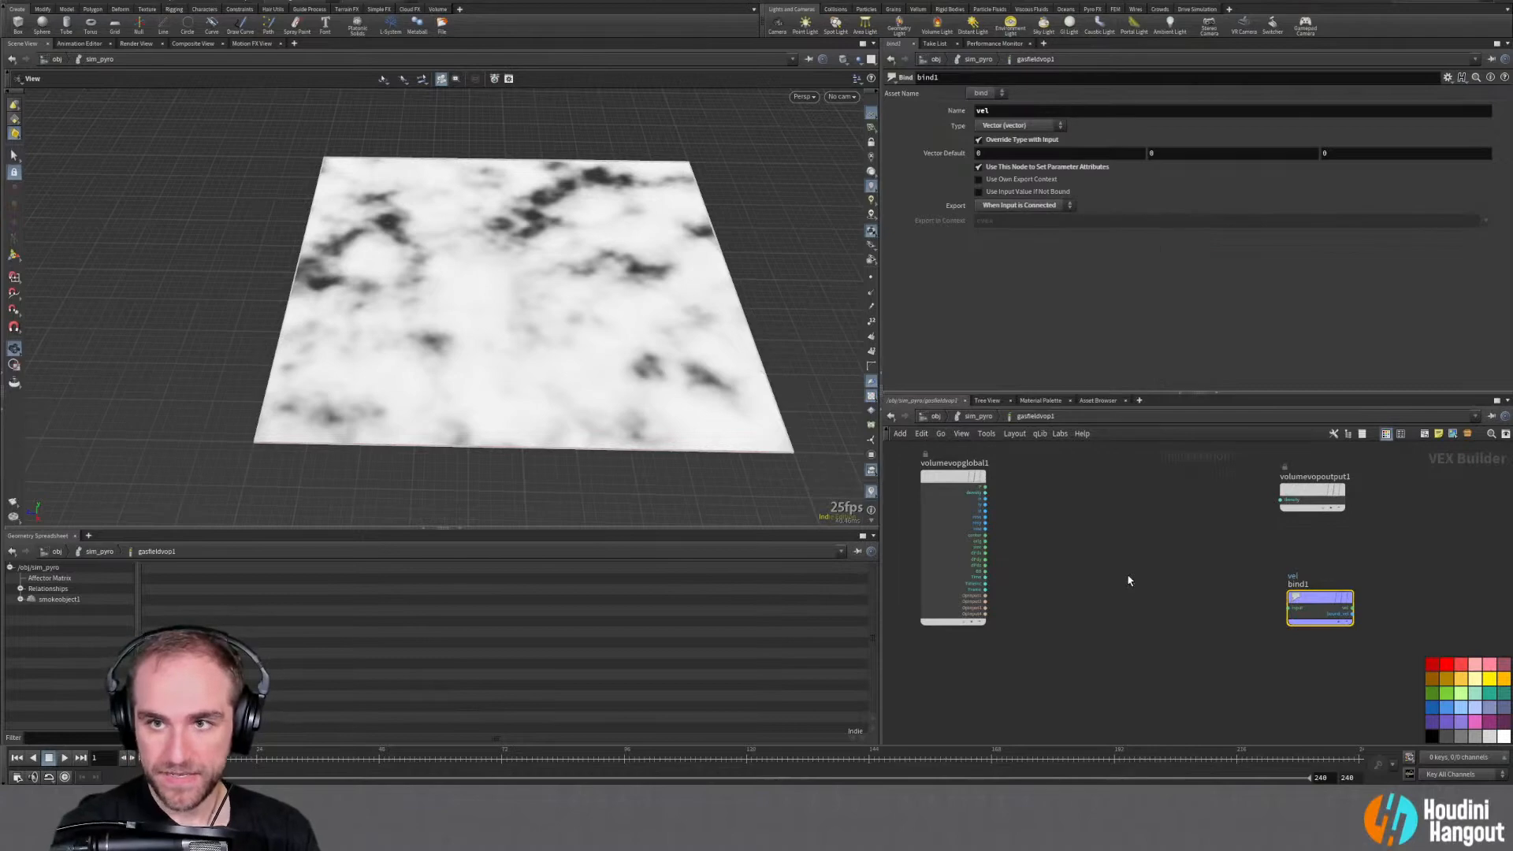
left_click(1035, 685)
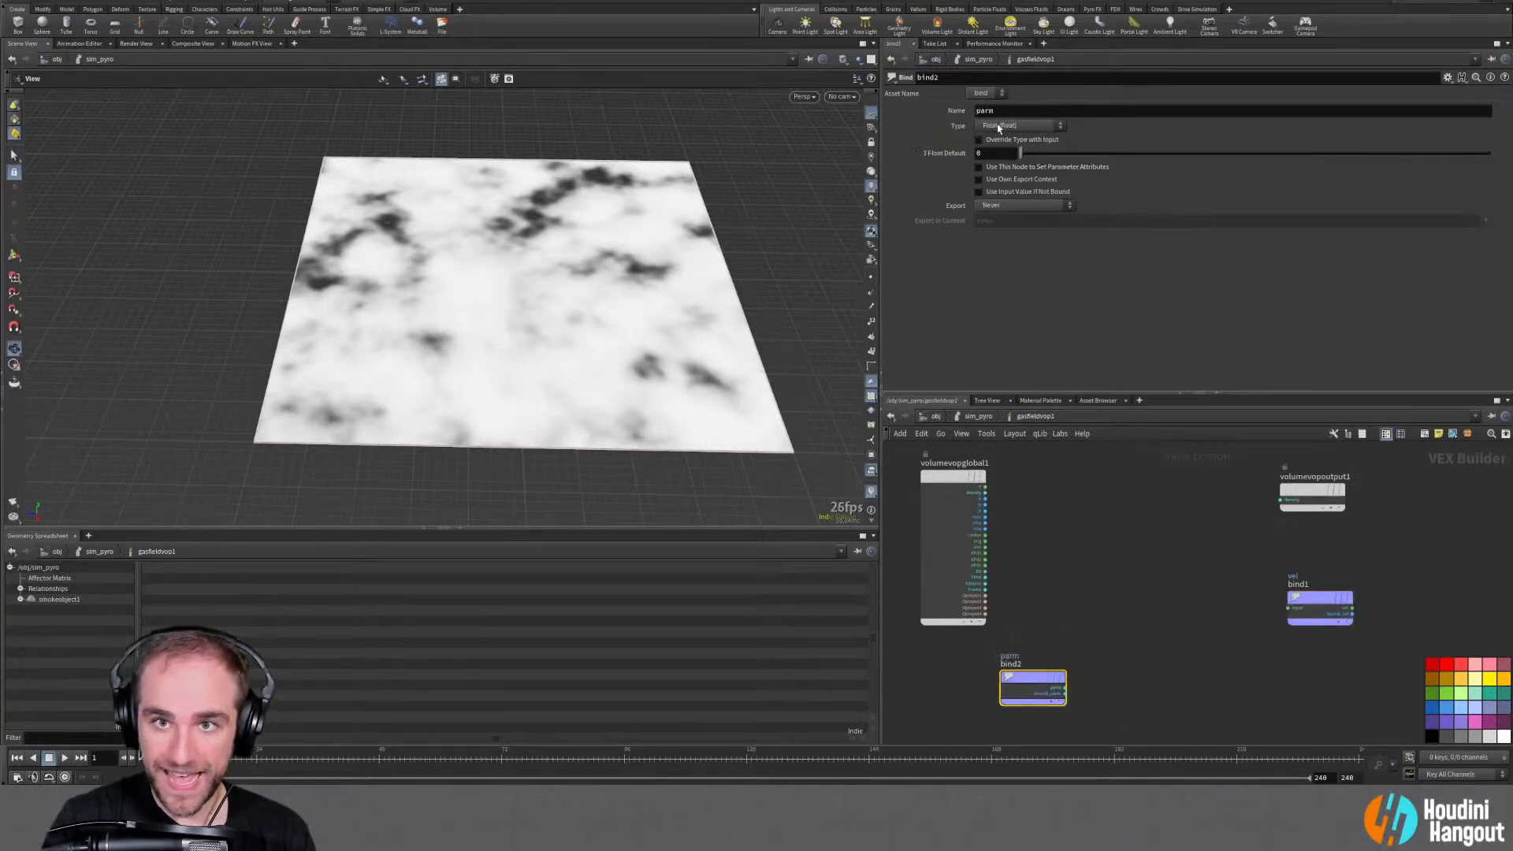
double_click(985, 111)
type("vel")
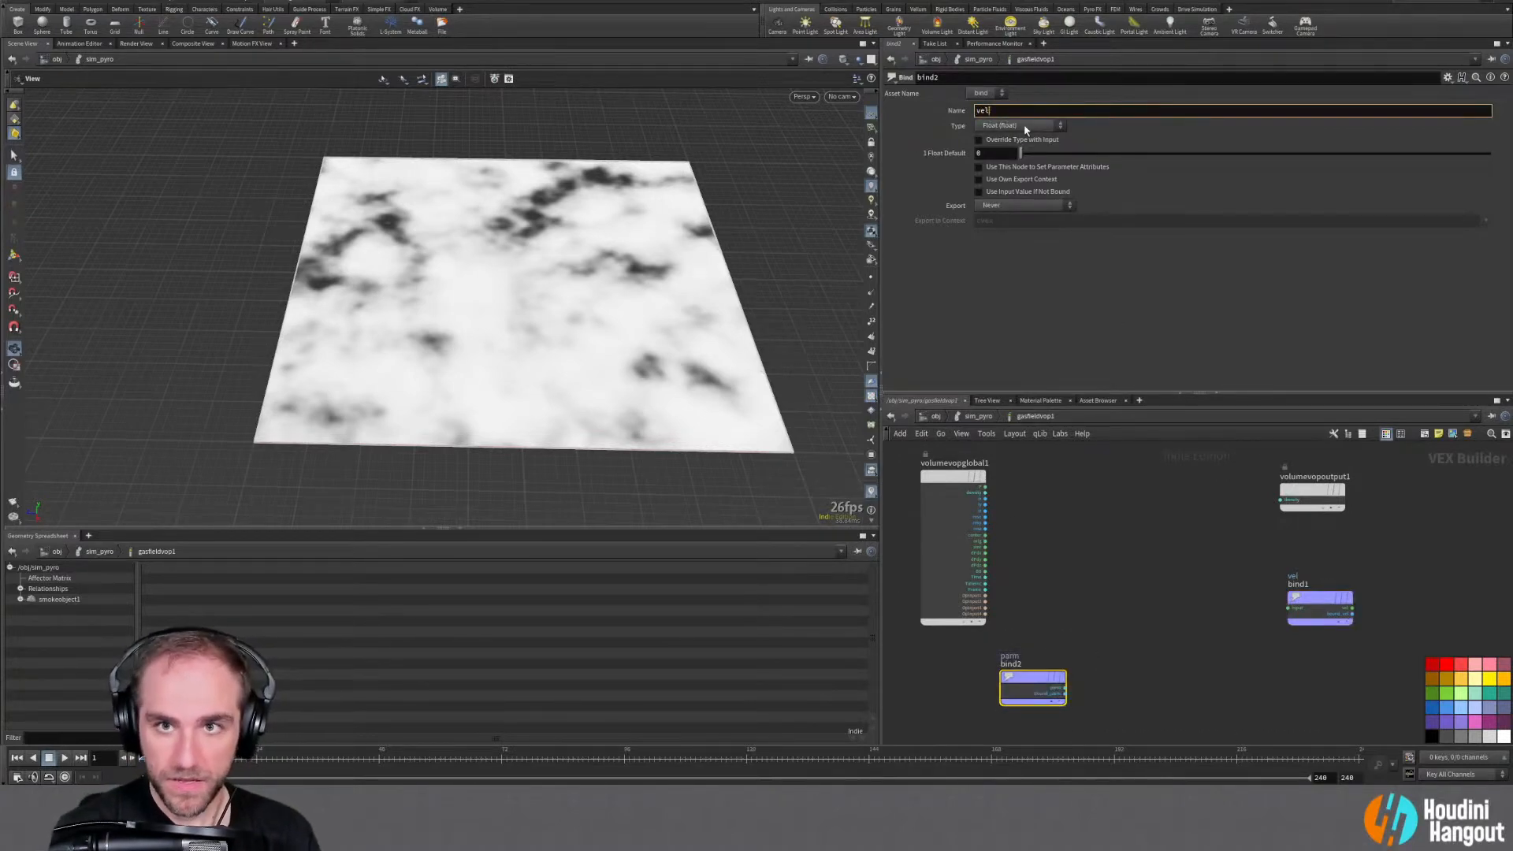
left_click(1022, 126)
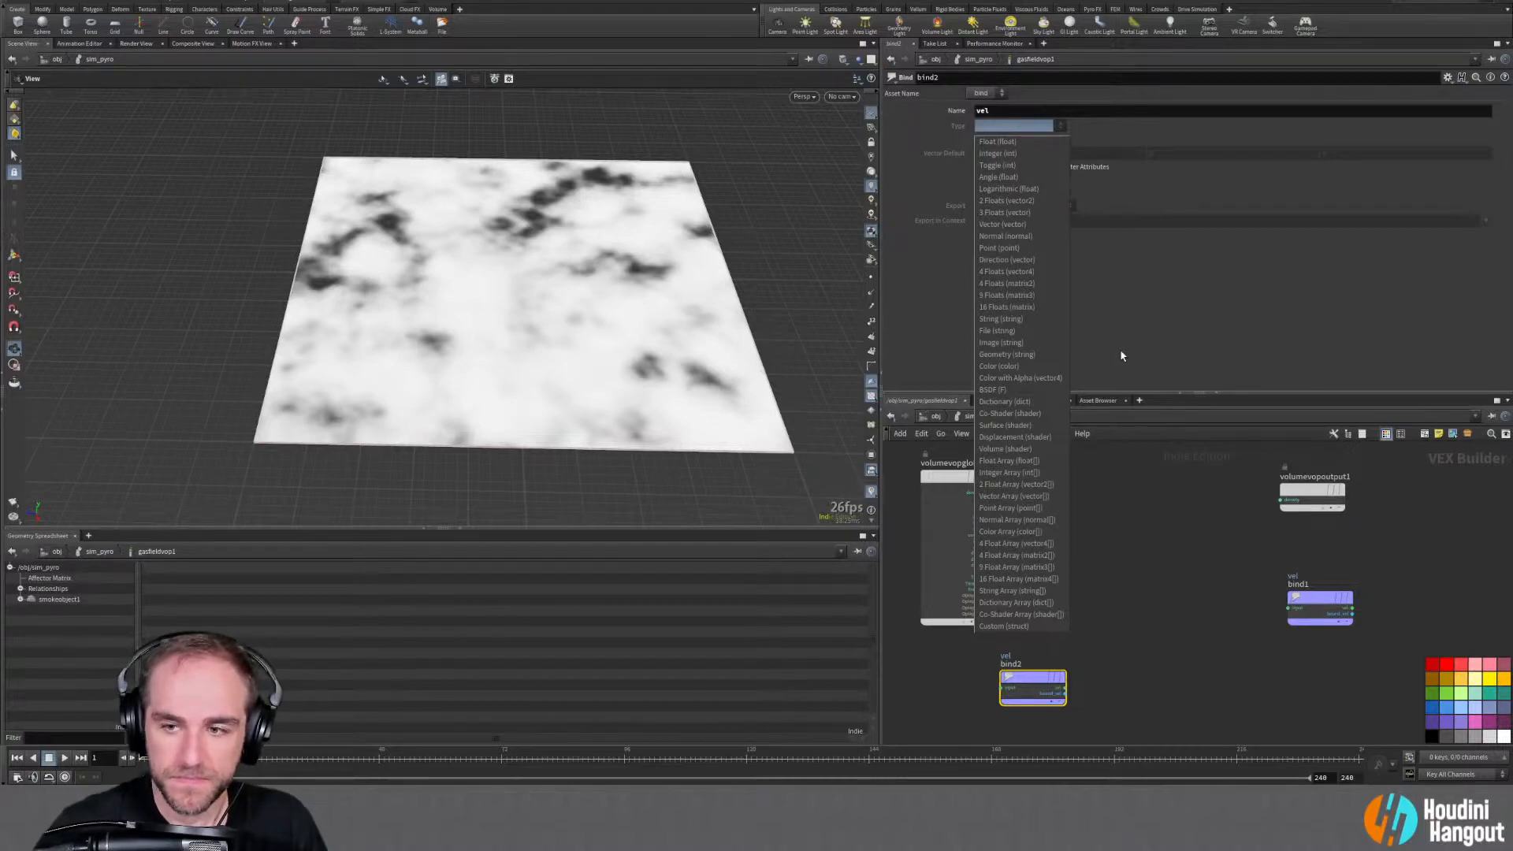
left_click_drag(1119, 1, 1013, 1)
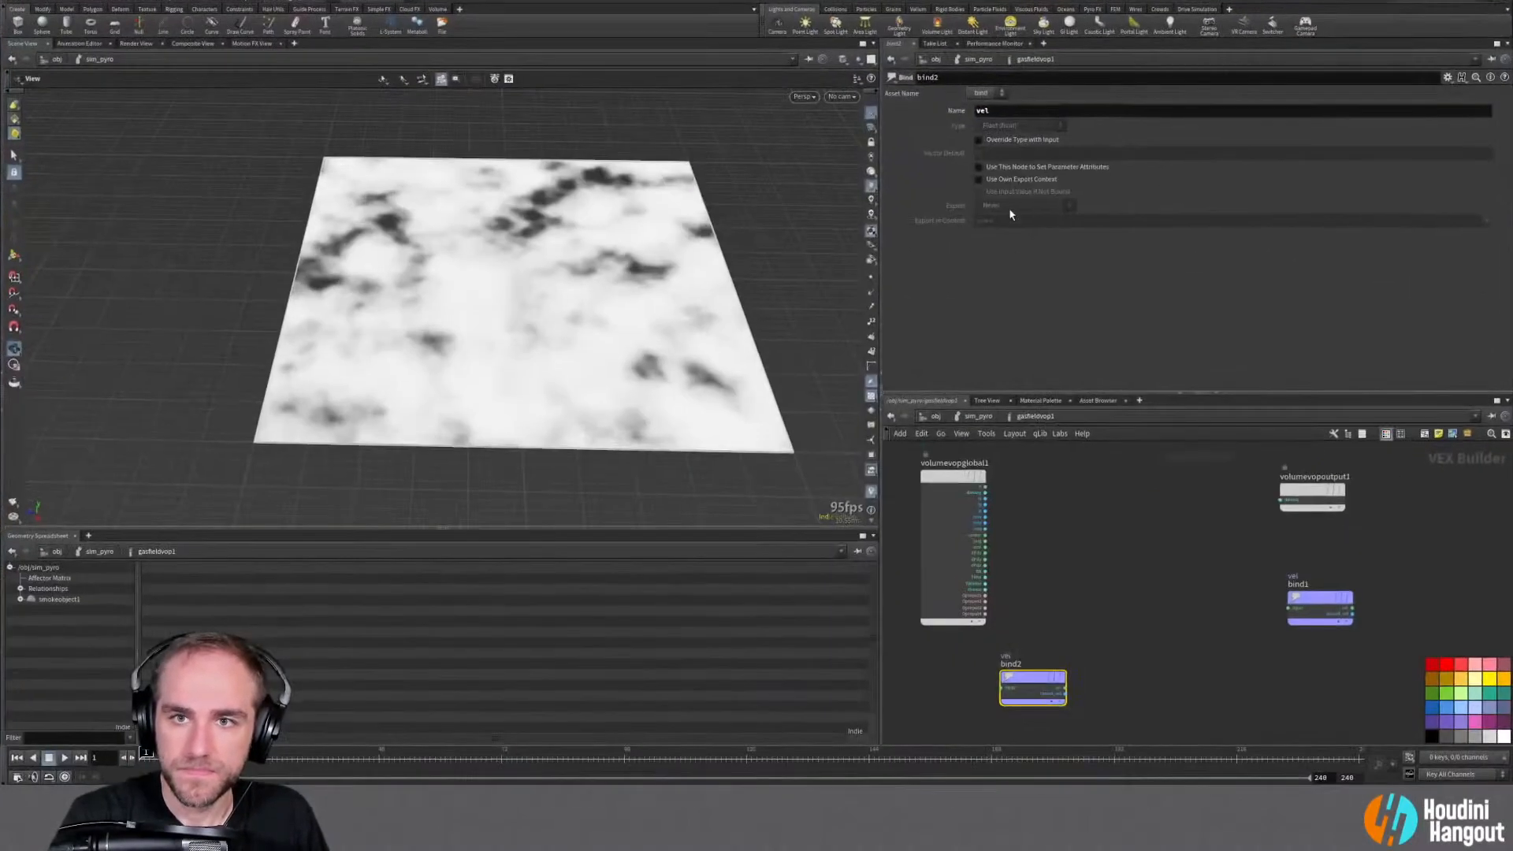
mouse_move(1028, 695)
left_mouse_down()
mouse_move(995, 699)
mouse_move(1007, 687)
left_mouse_up()
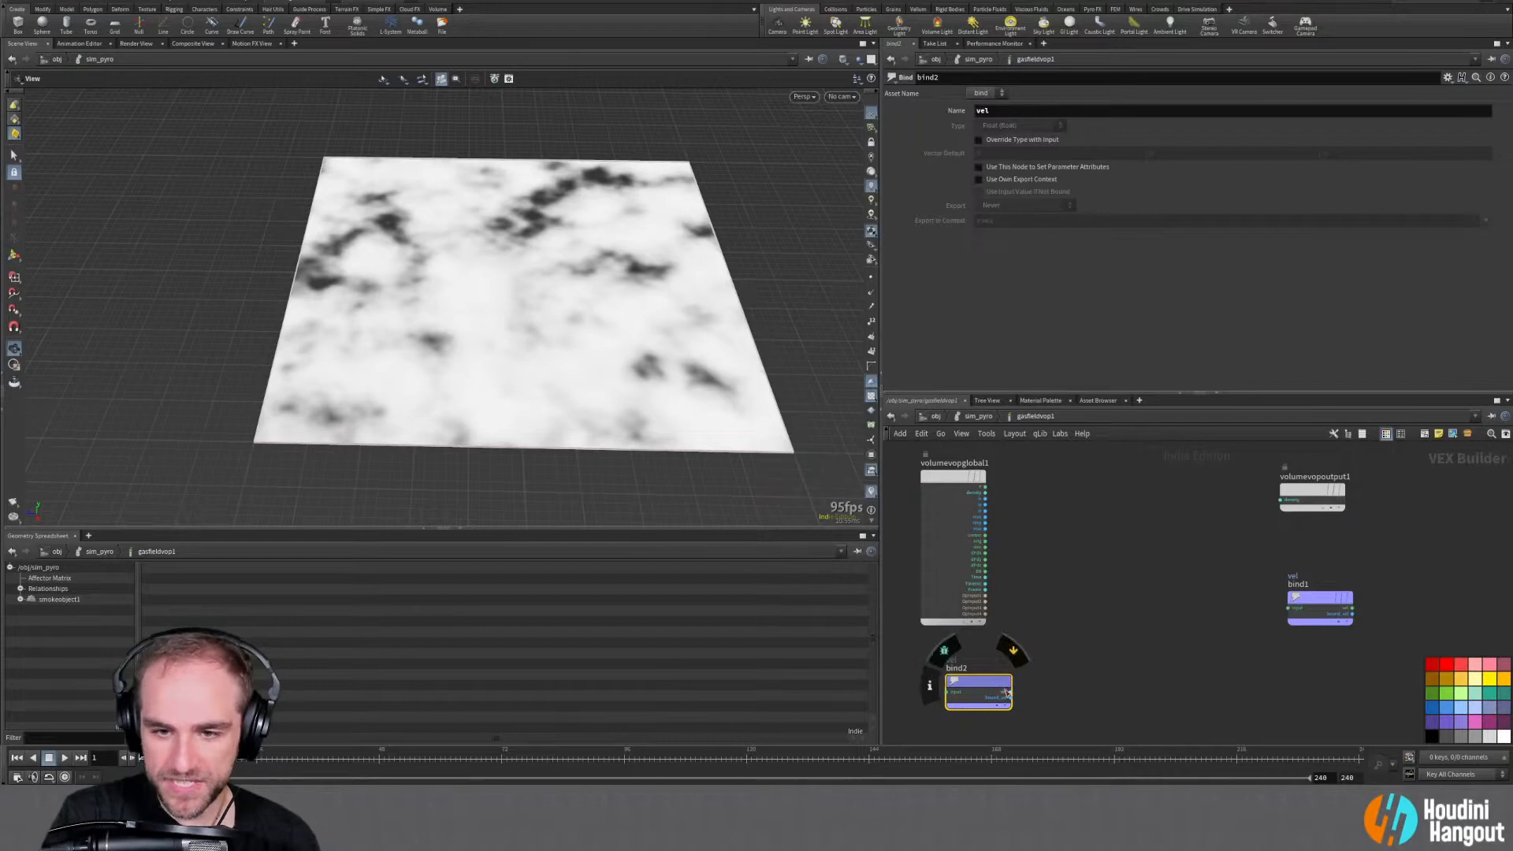
left_click_drag(976, 685, 967, 684)
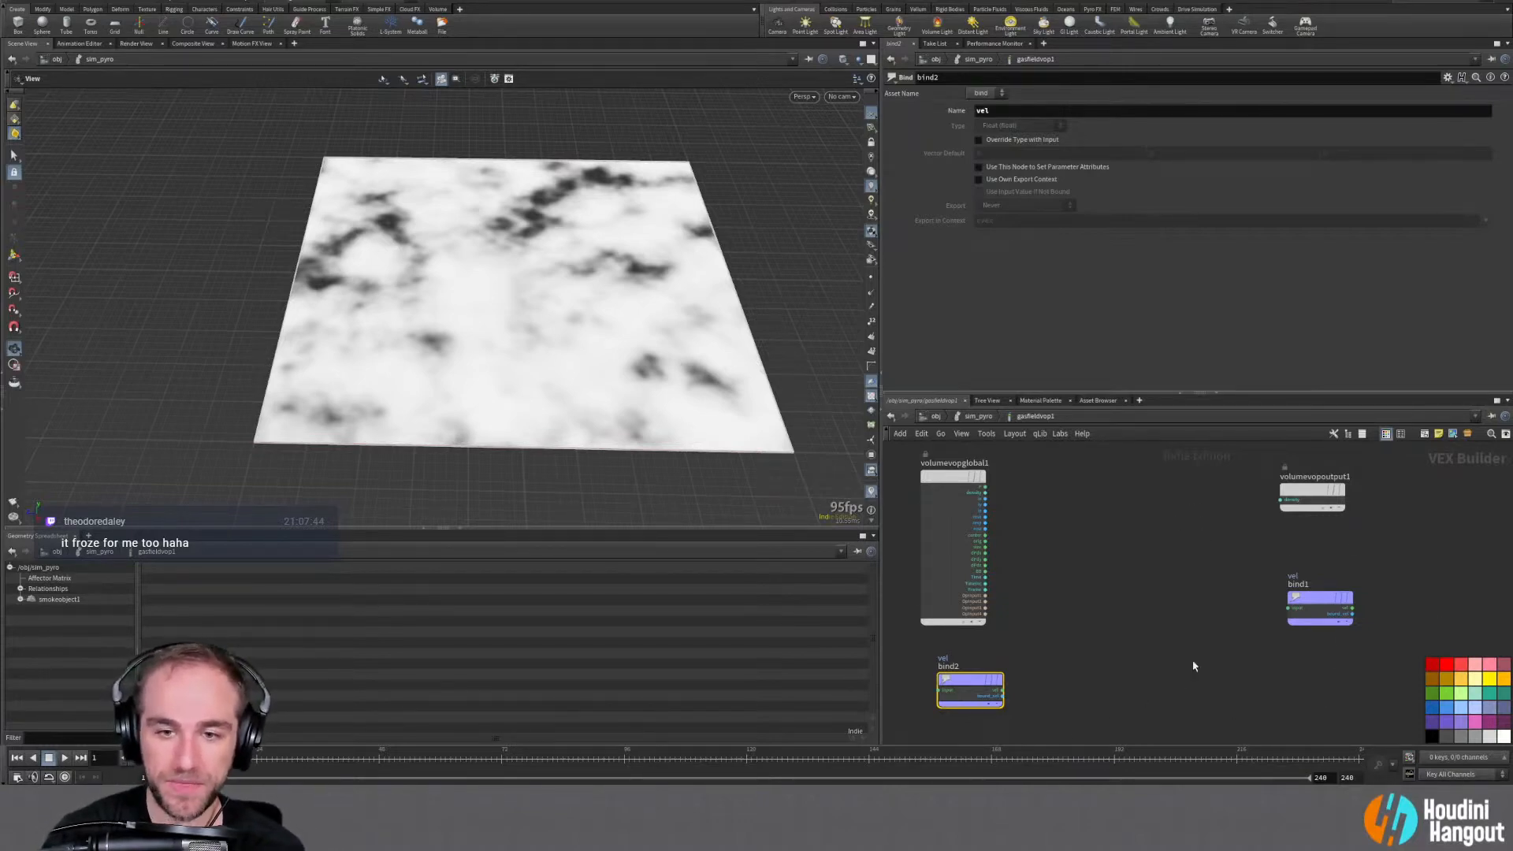
Compare the parameters of the vel export bind and the vel input bind
left_click_drag(1234, 560, 1294, 624)
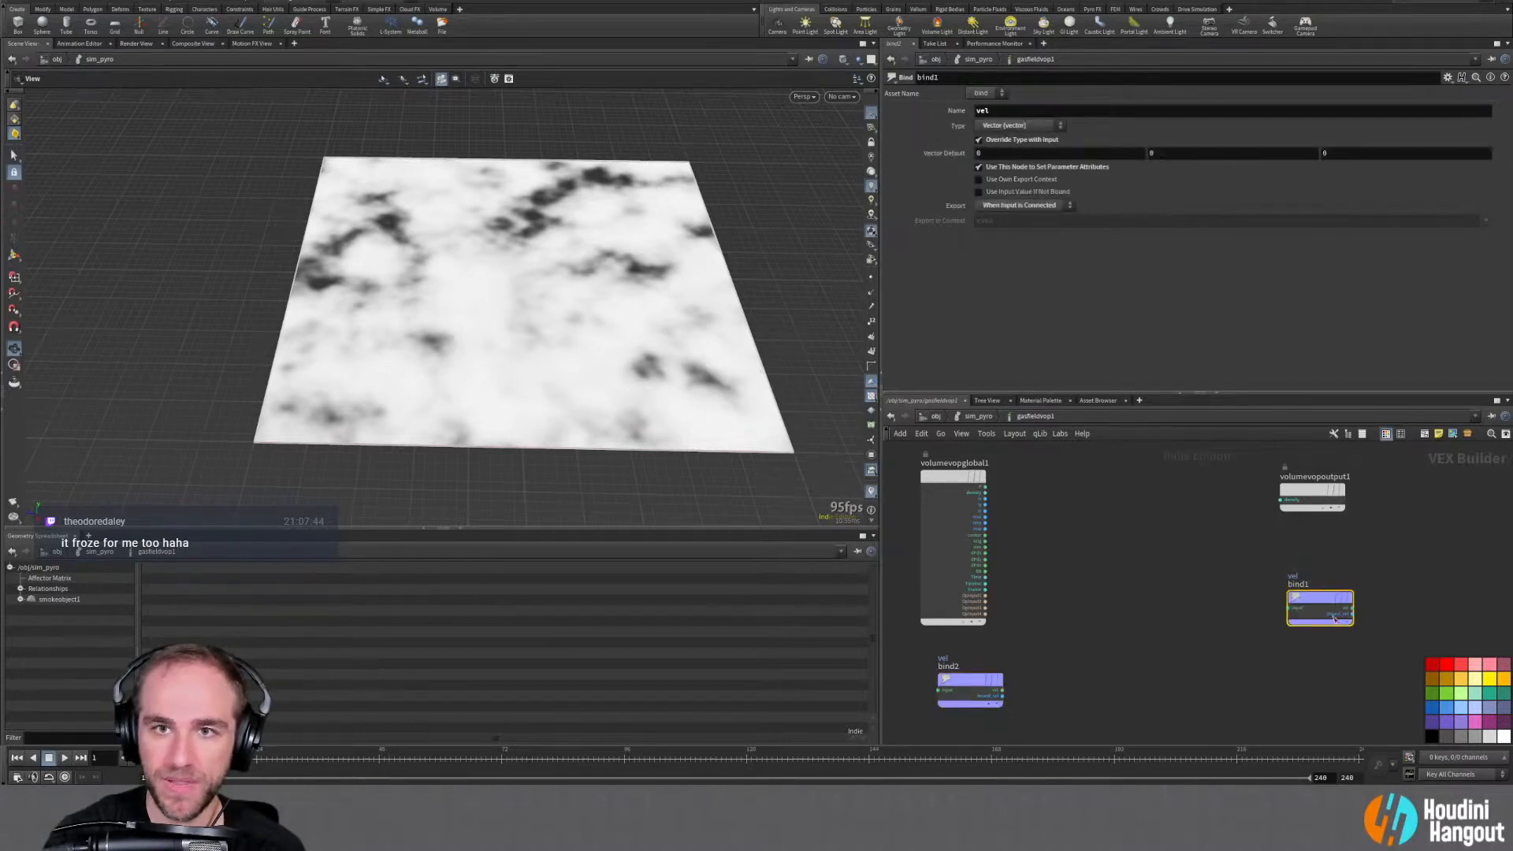
left_click_drag(1070, 653, 935, 710)
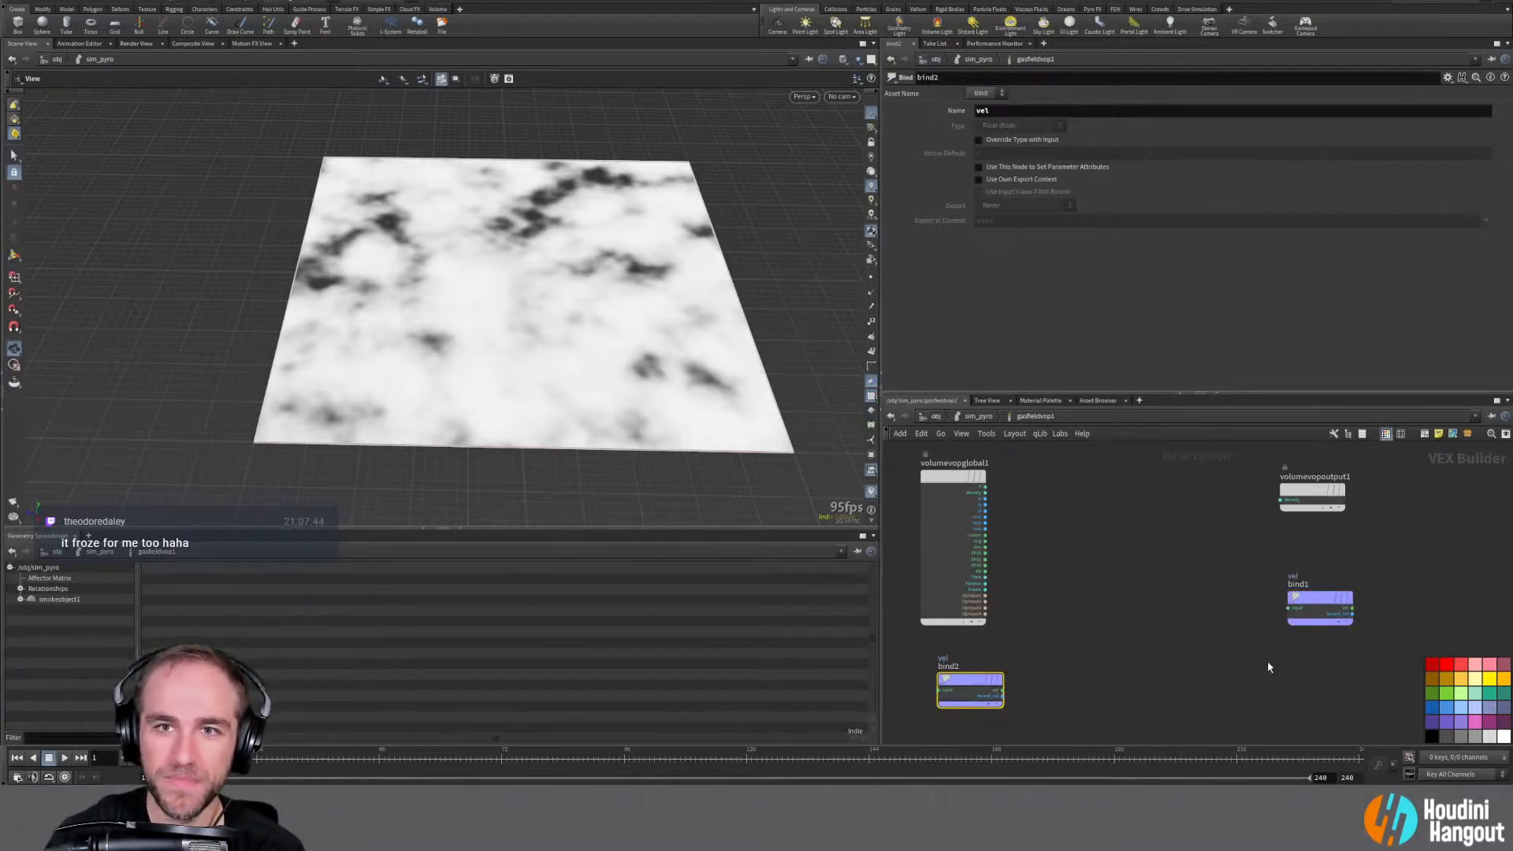
left_click(1314, 603)
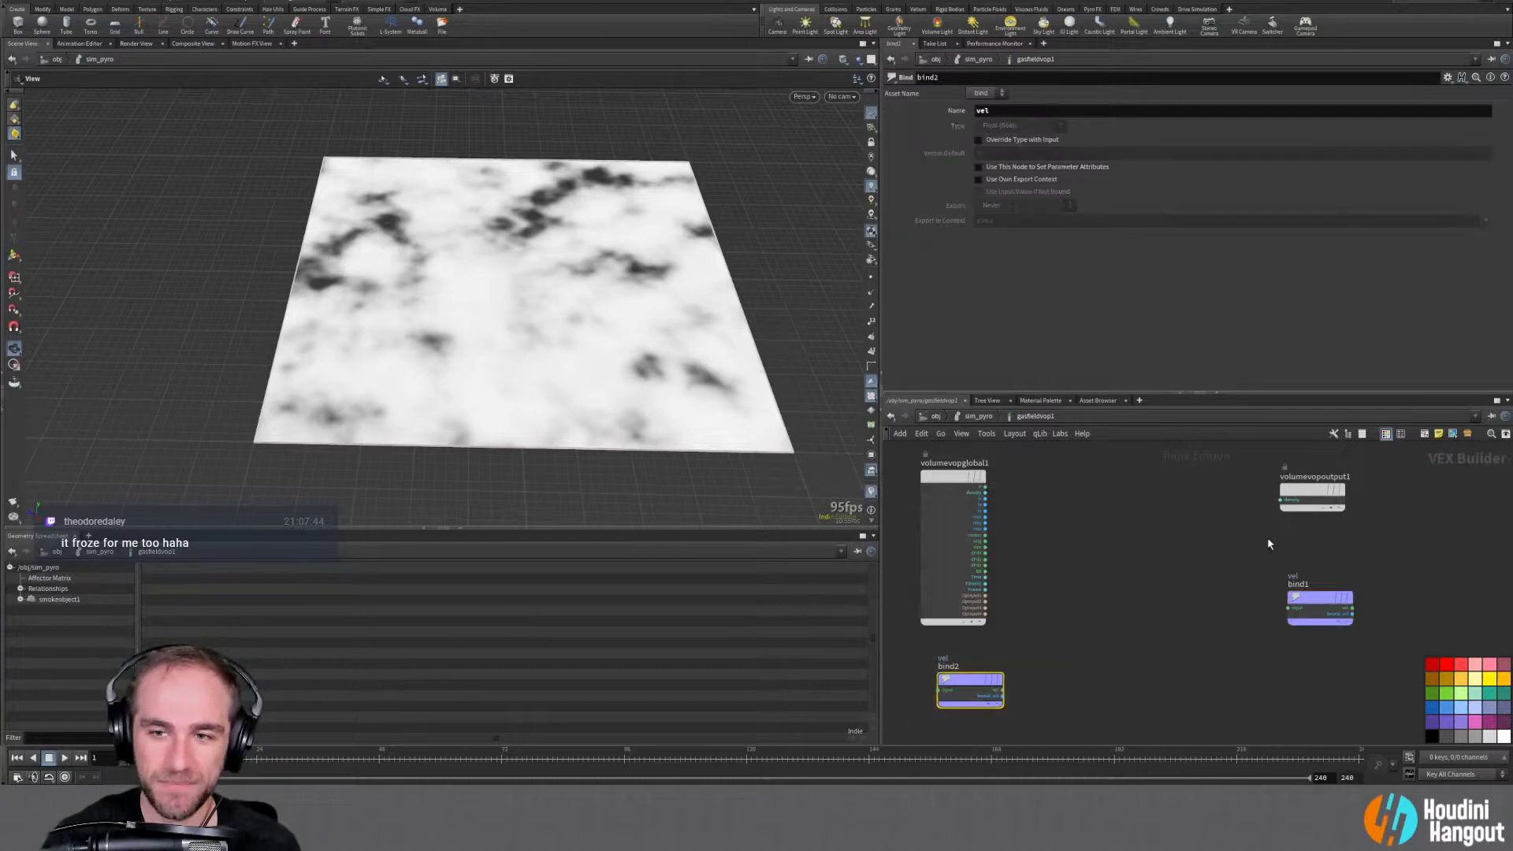
left_click(1141, 666)
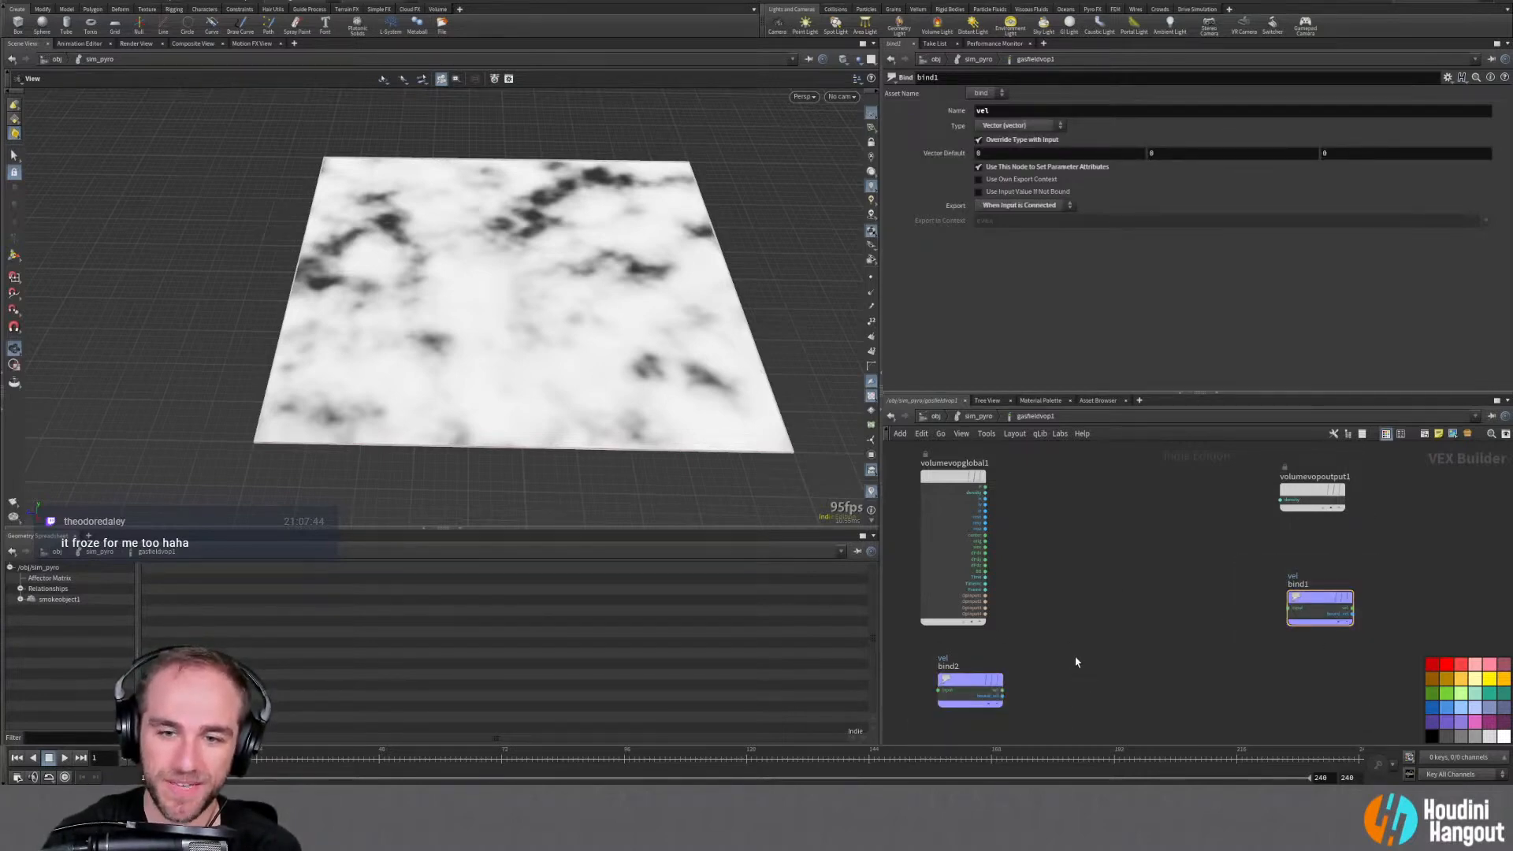
left_click(970, 680)
left_click(1149, 668)
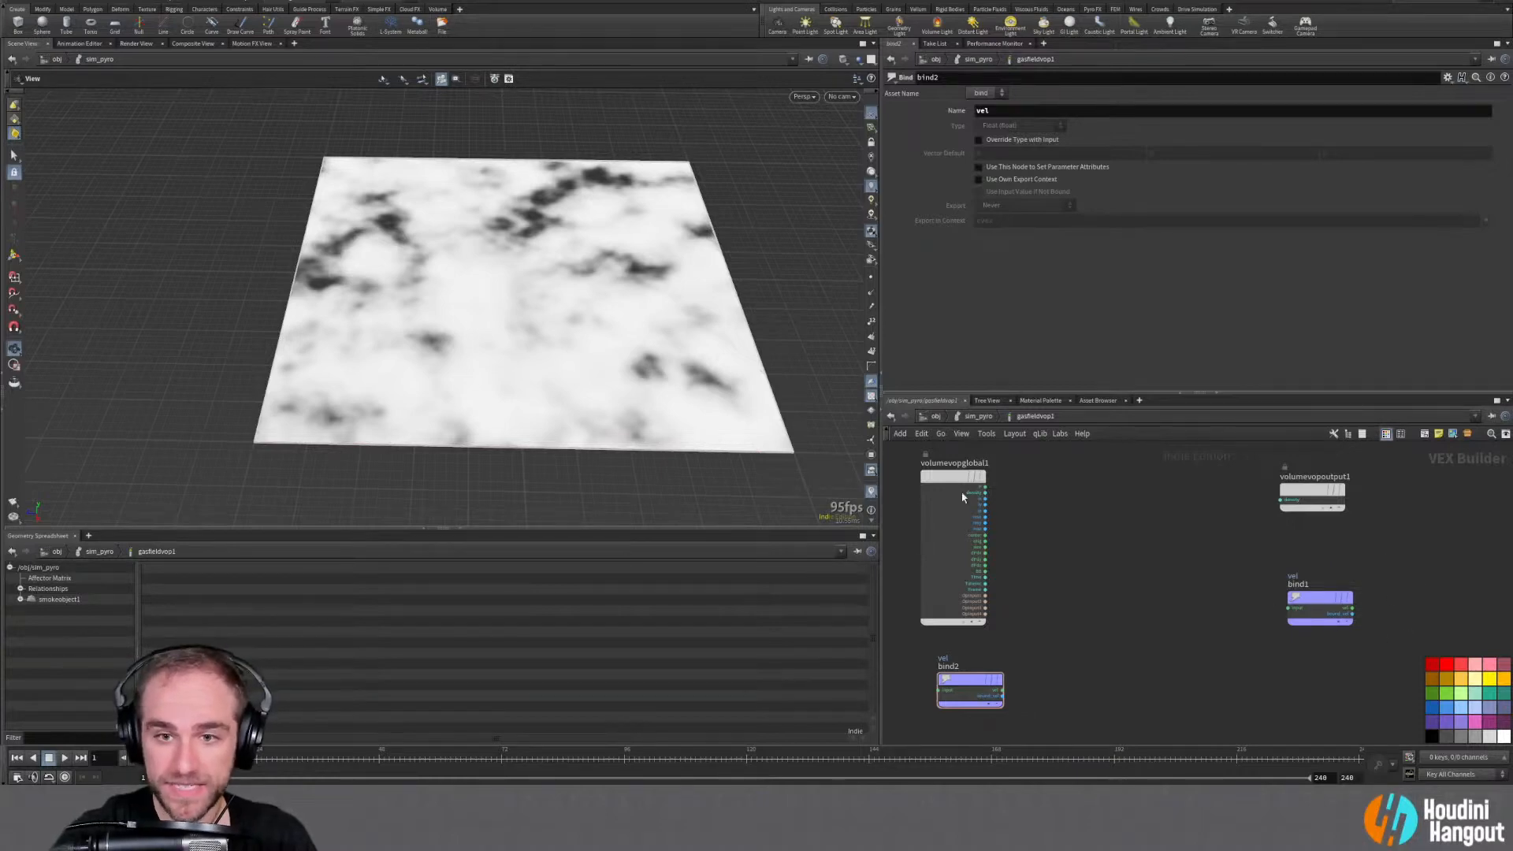
middle_click_drag(1100, 567, 1111, 579)
key("Tab")
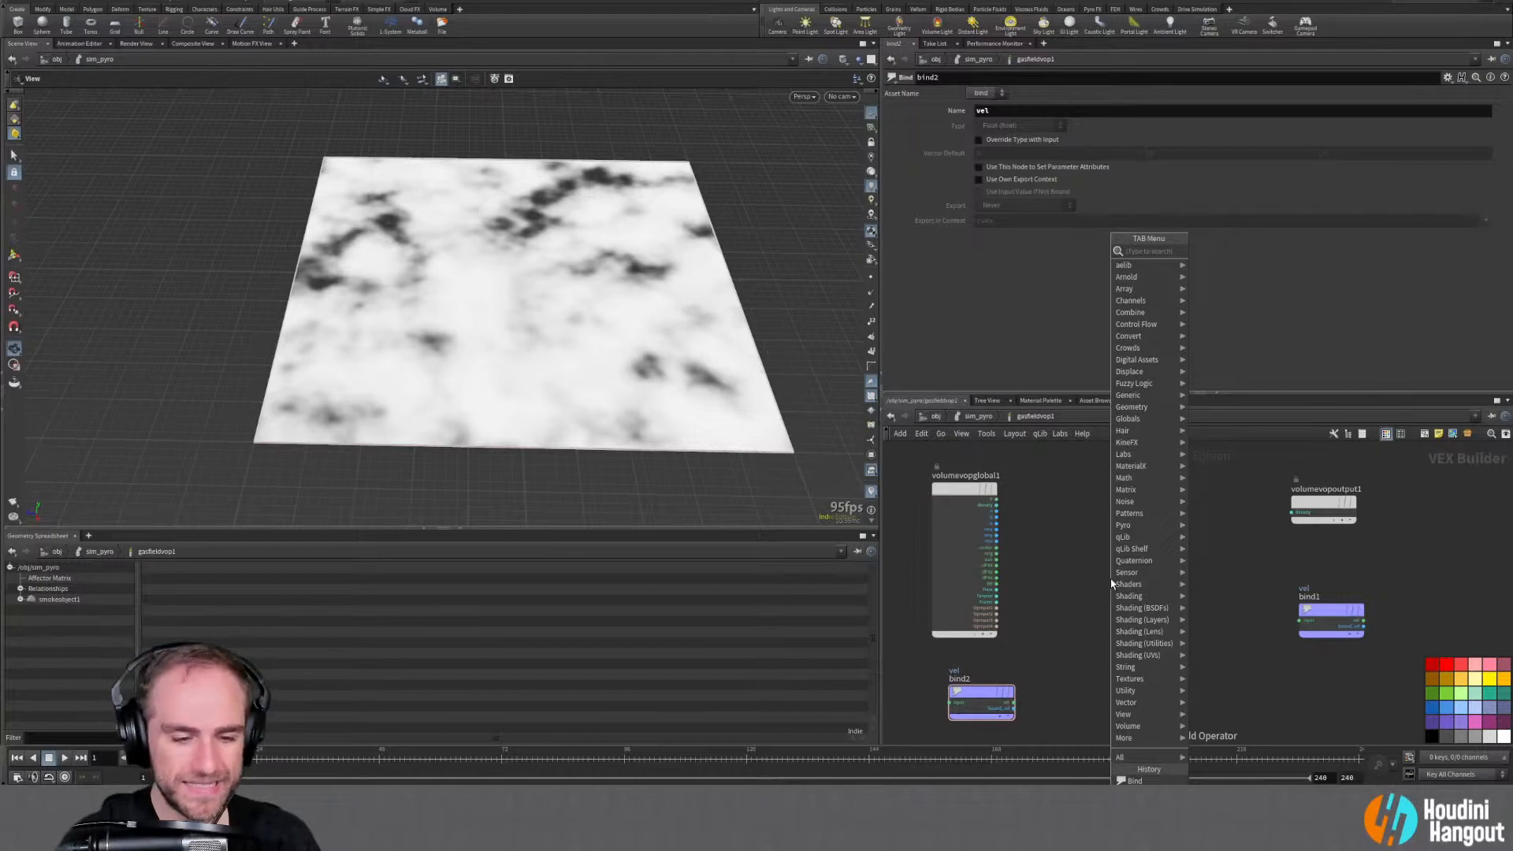
type("curl")
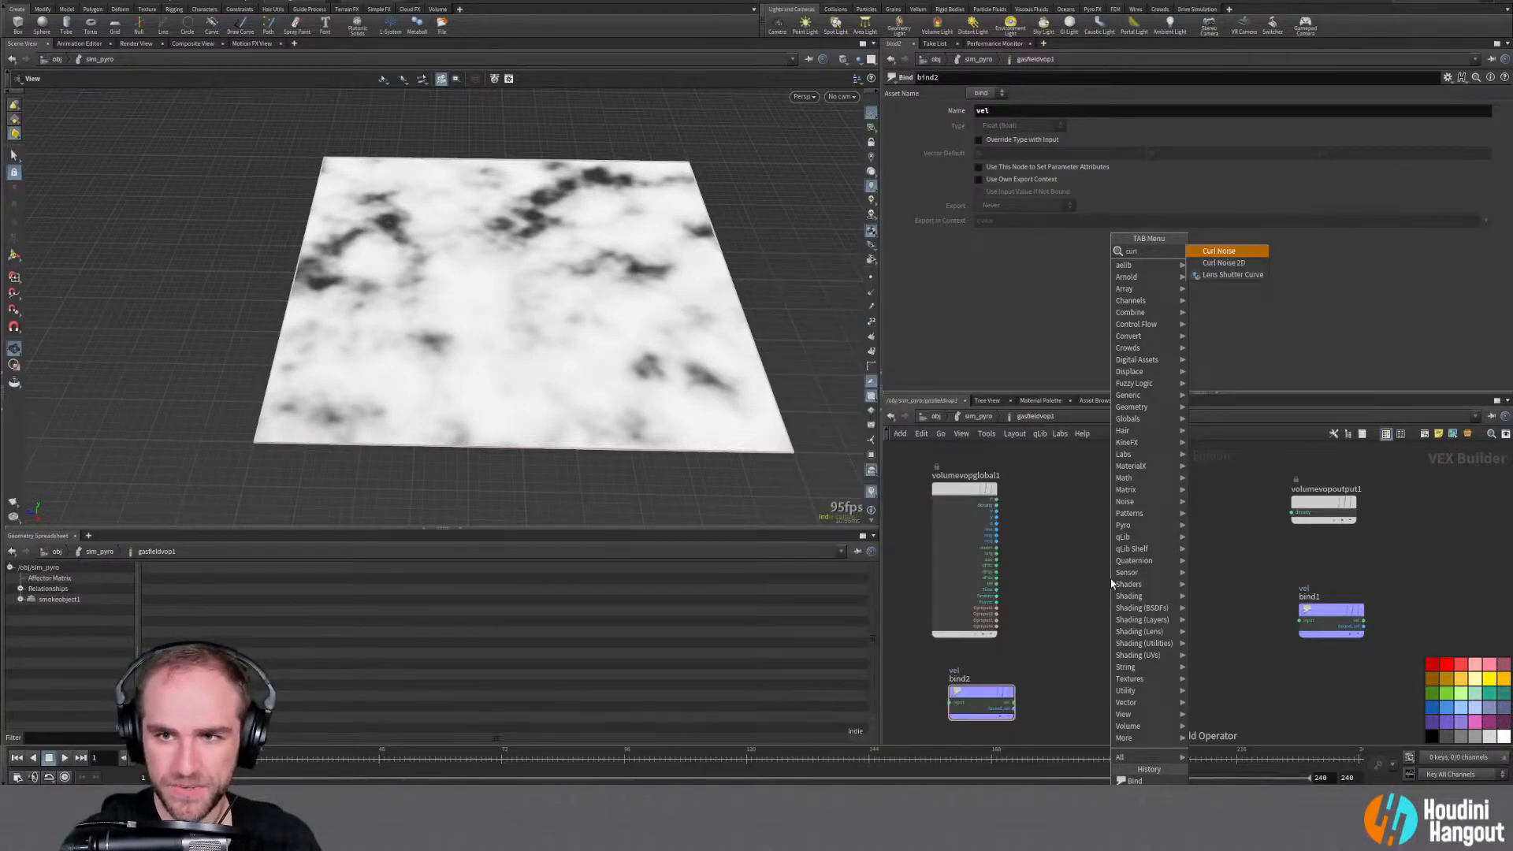
key("Return")
left_click(1109, 565)
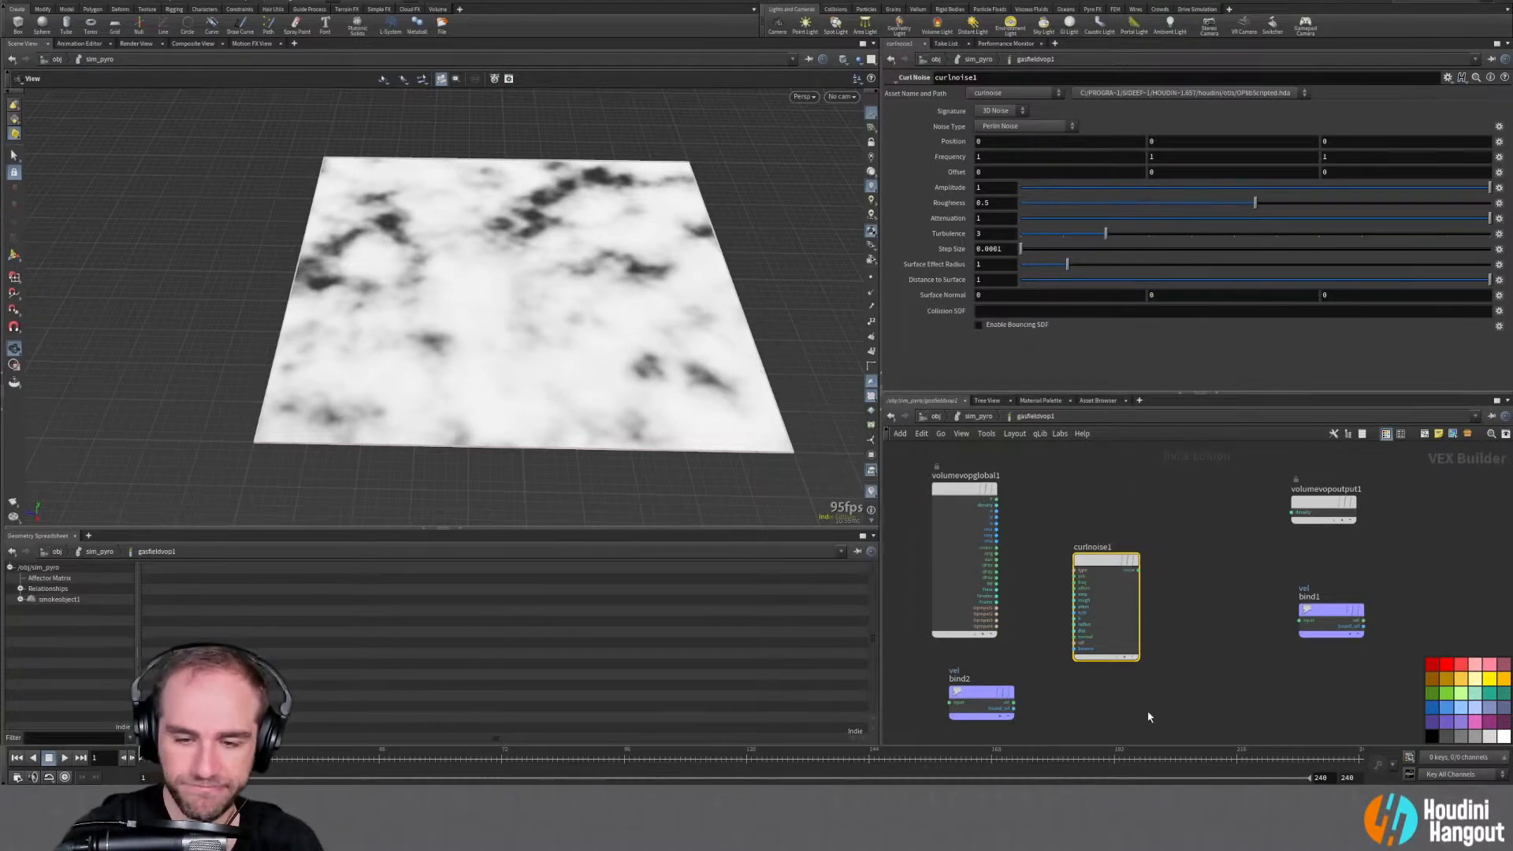
key("Delete")
Add an Anti-Aliased Flow Noise node between volumevopglobal1 and the output nodes
key("Tab")
type("aa flow")
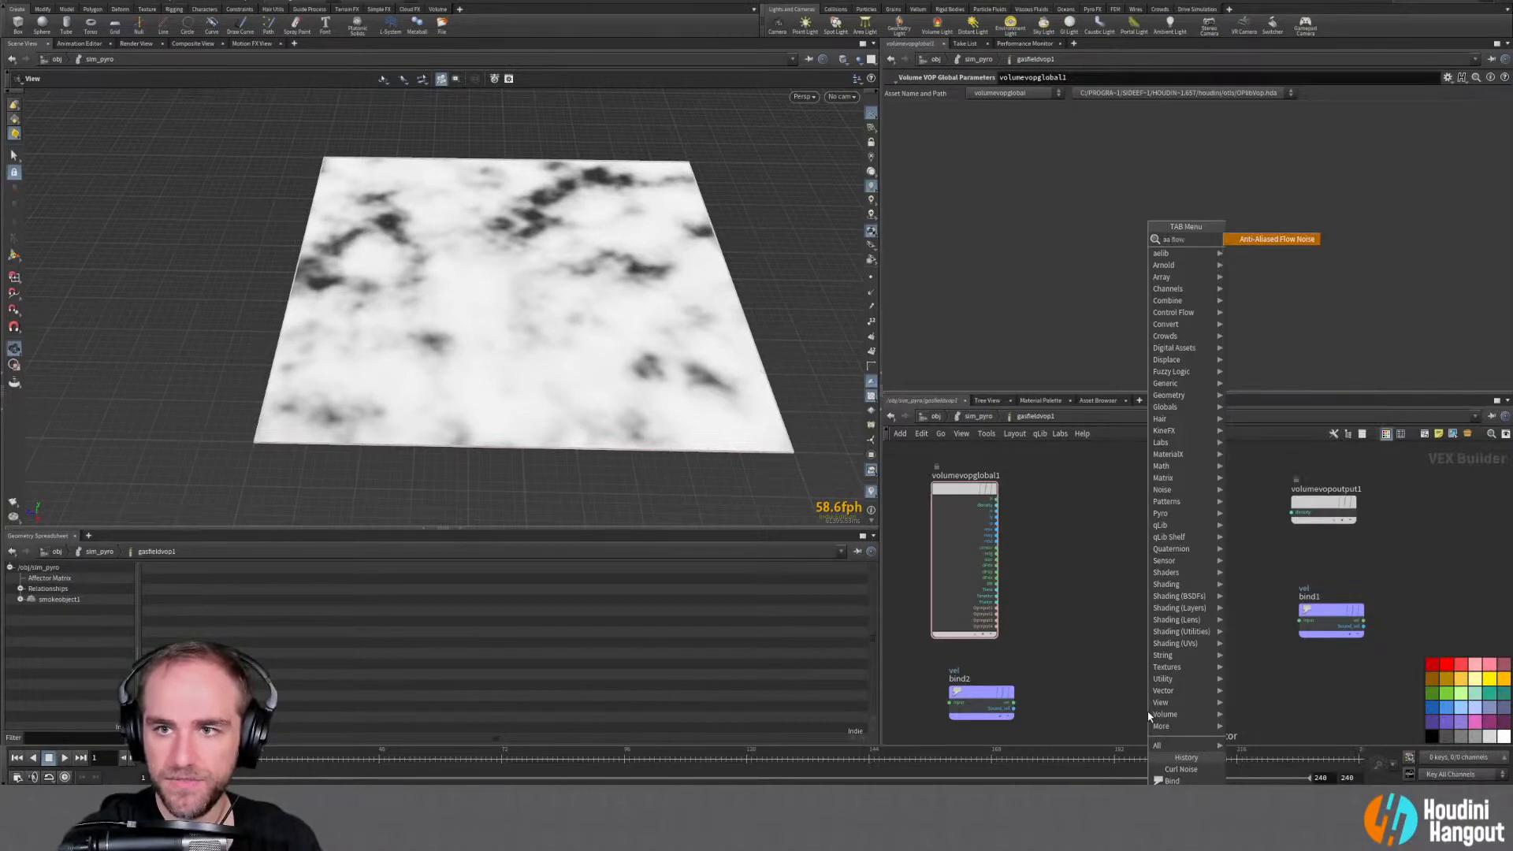
key("Return")
left_click(1134, 524)
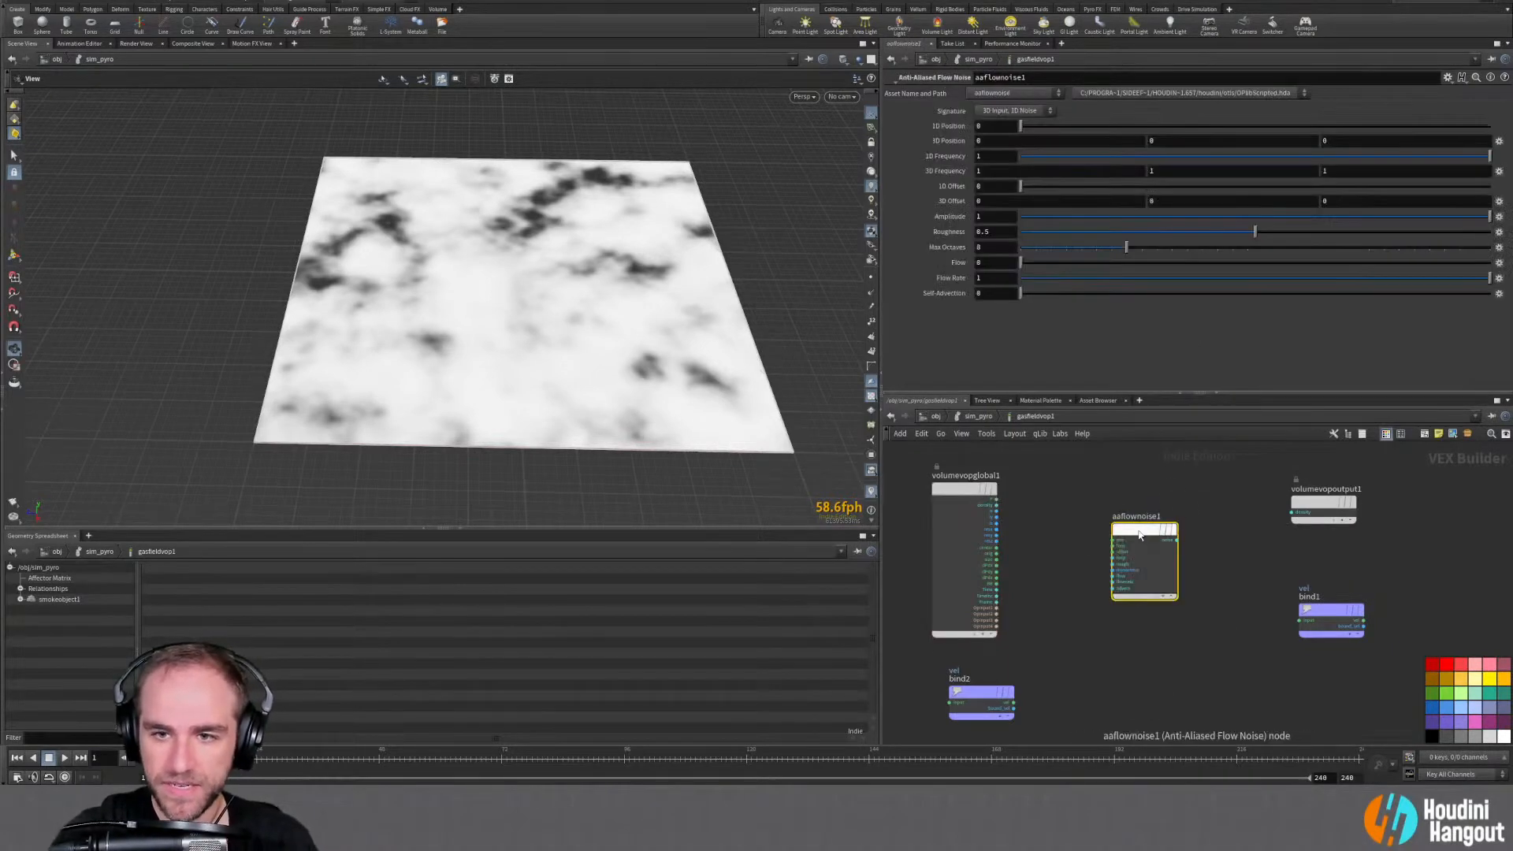
left_click(1125, 699)
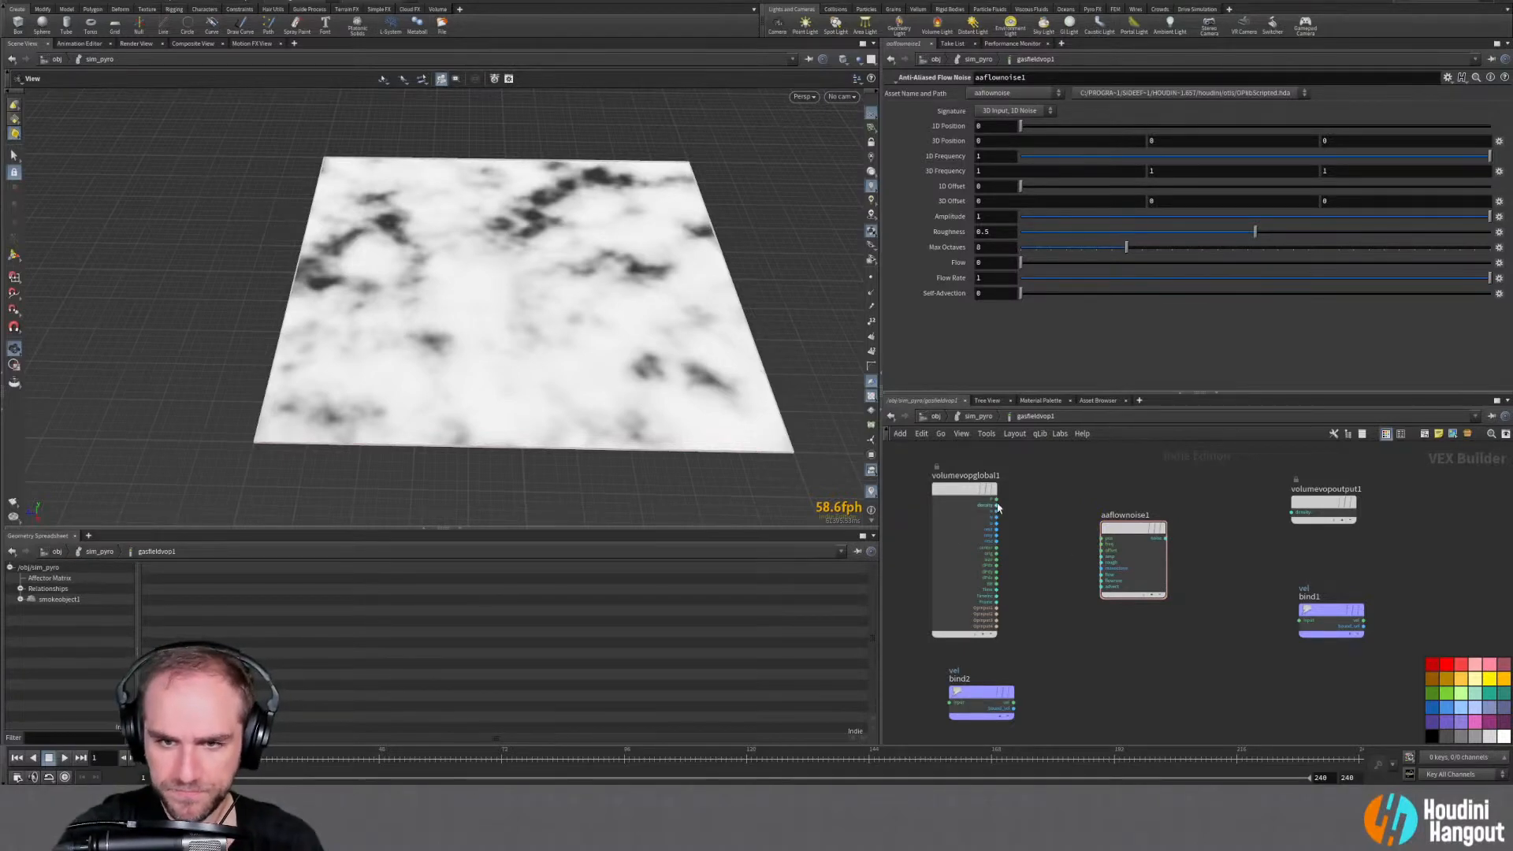
Wire the P output of volumevopglobal1 into the flow noise's pos input and Time into its offset input
scroll(1110, 630, "up", 2)
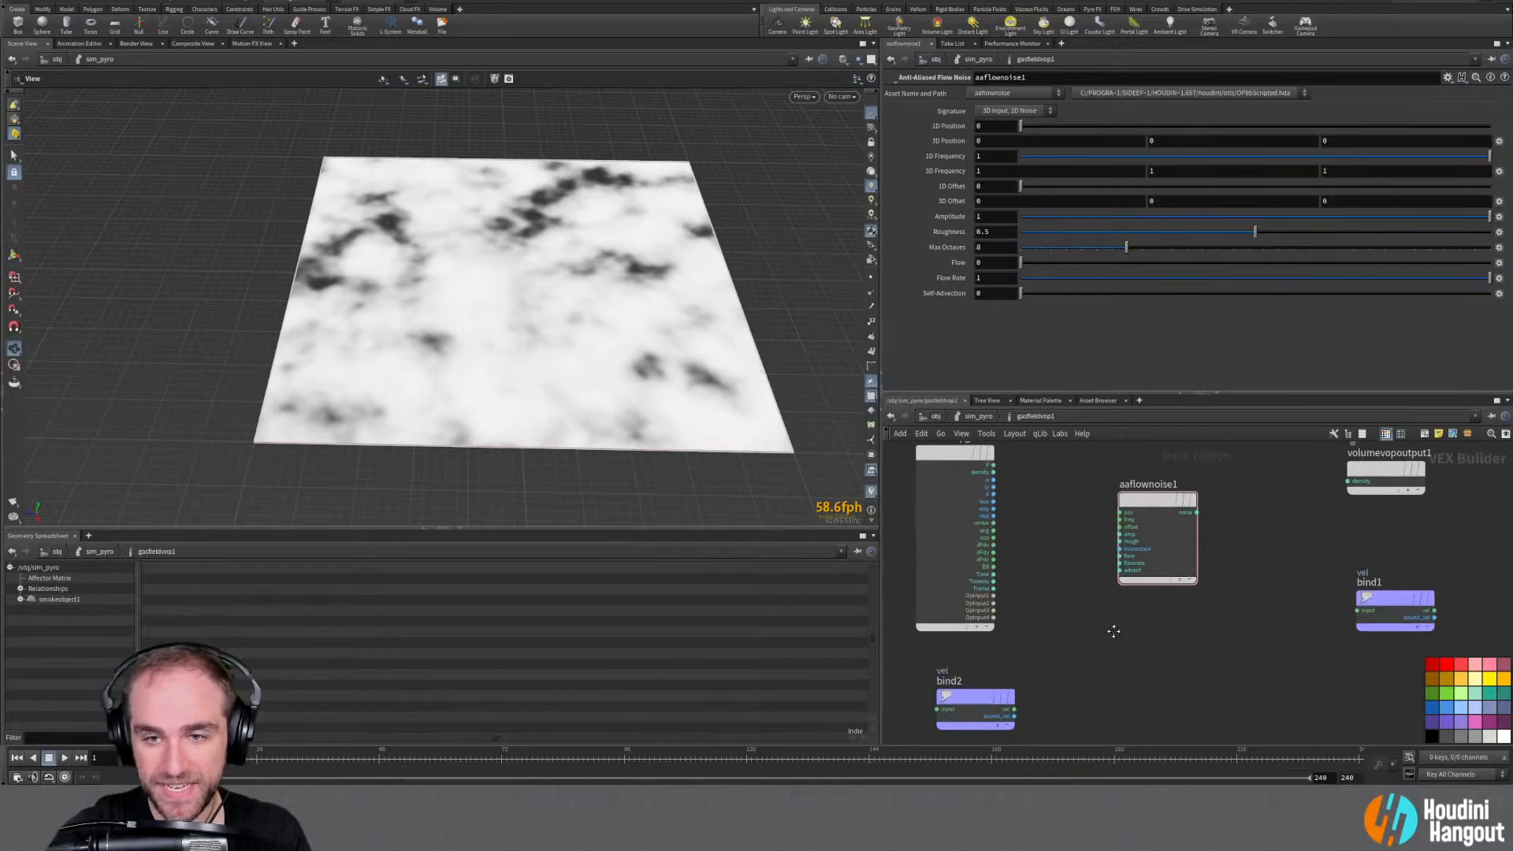
left_click_drag(995, 466, 1155, 545)
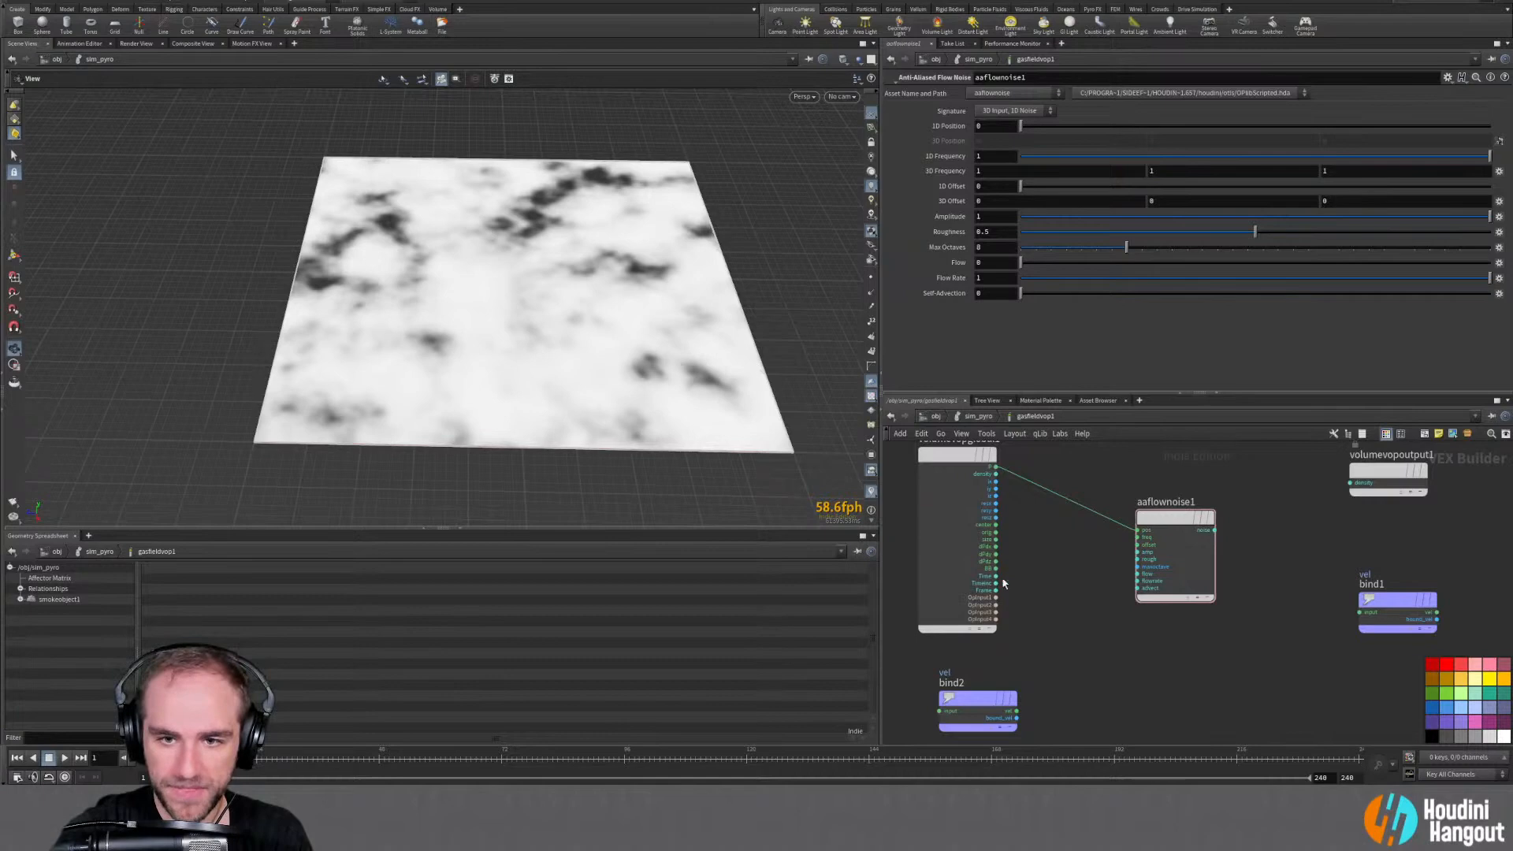
left_click_drag(998, 576, 1137, 512)
Space the flow noise node and the vel export bind farther apart, and select the vel input bind bind2
middle_click_drag(1270, 613, 1200, 614)
scroll(1206, 620, "down", 2)
left_click_drag(1297, 587, 1318, 599)
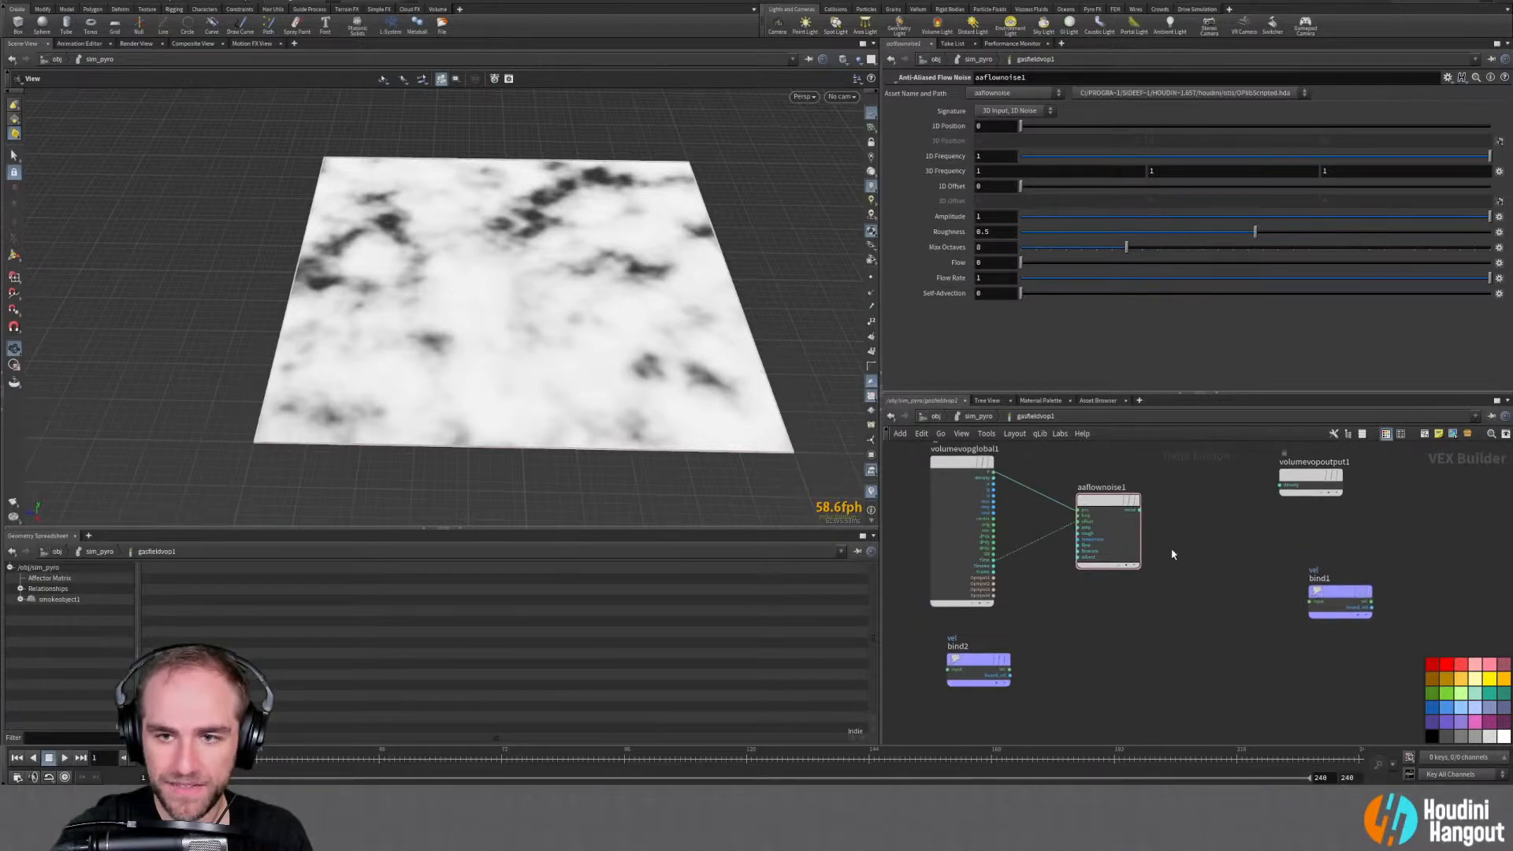
left_click_drag(1116, 506, 1091, 506)
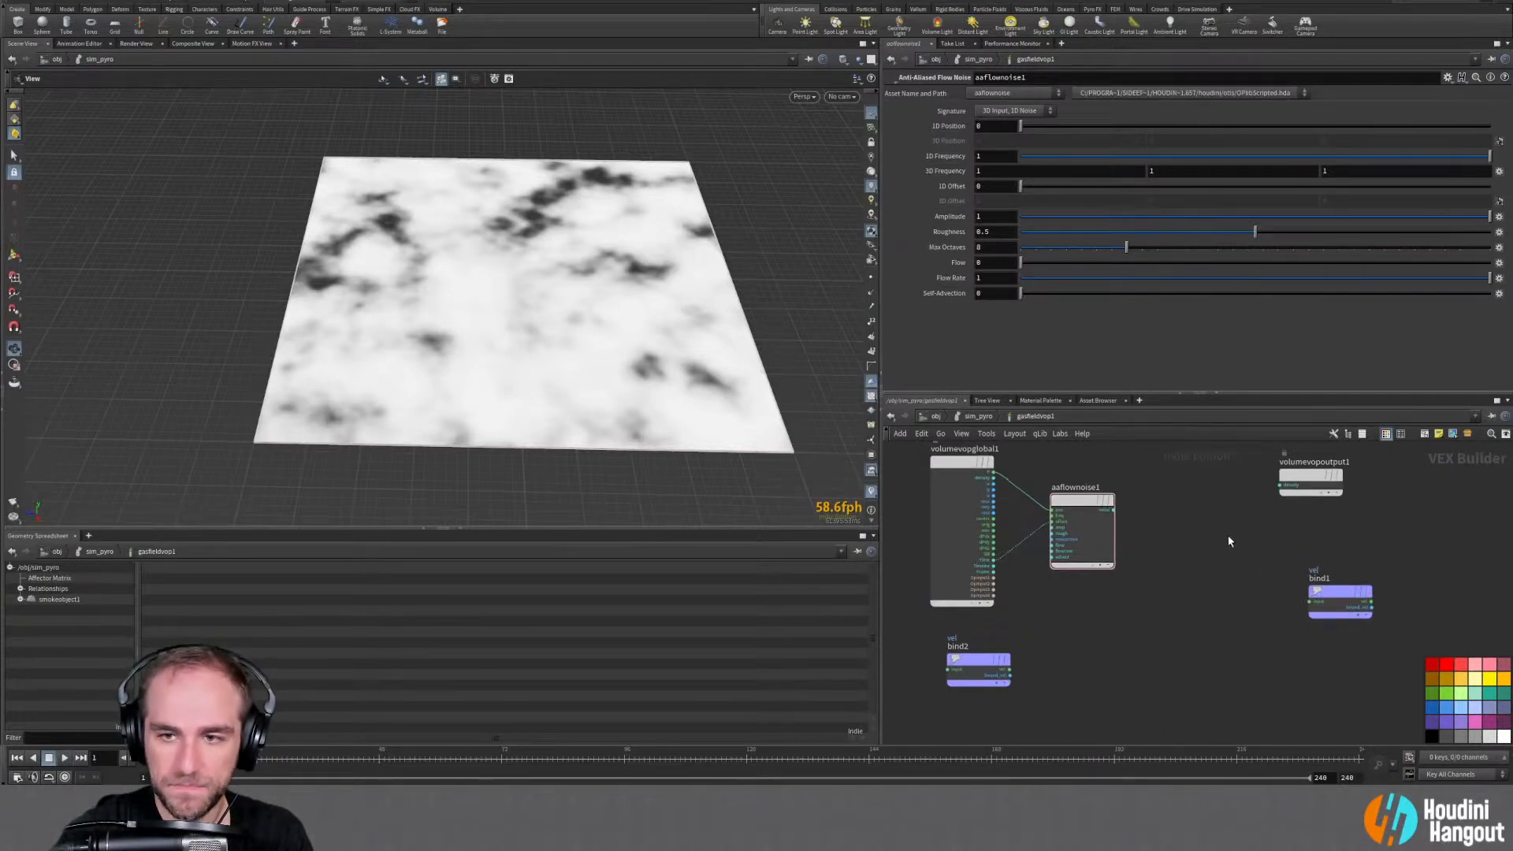
left_click(981, 662)
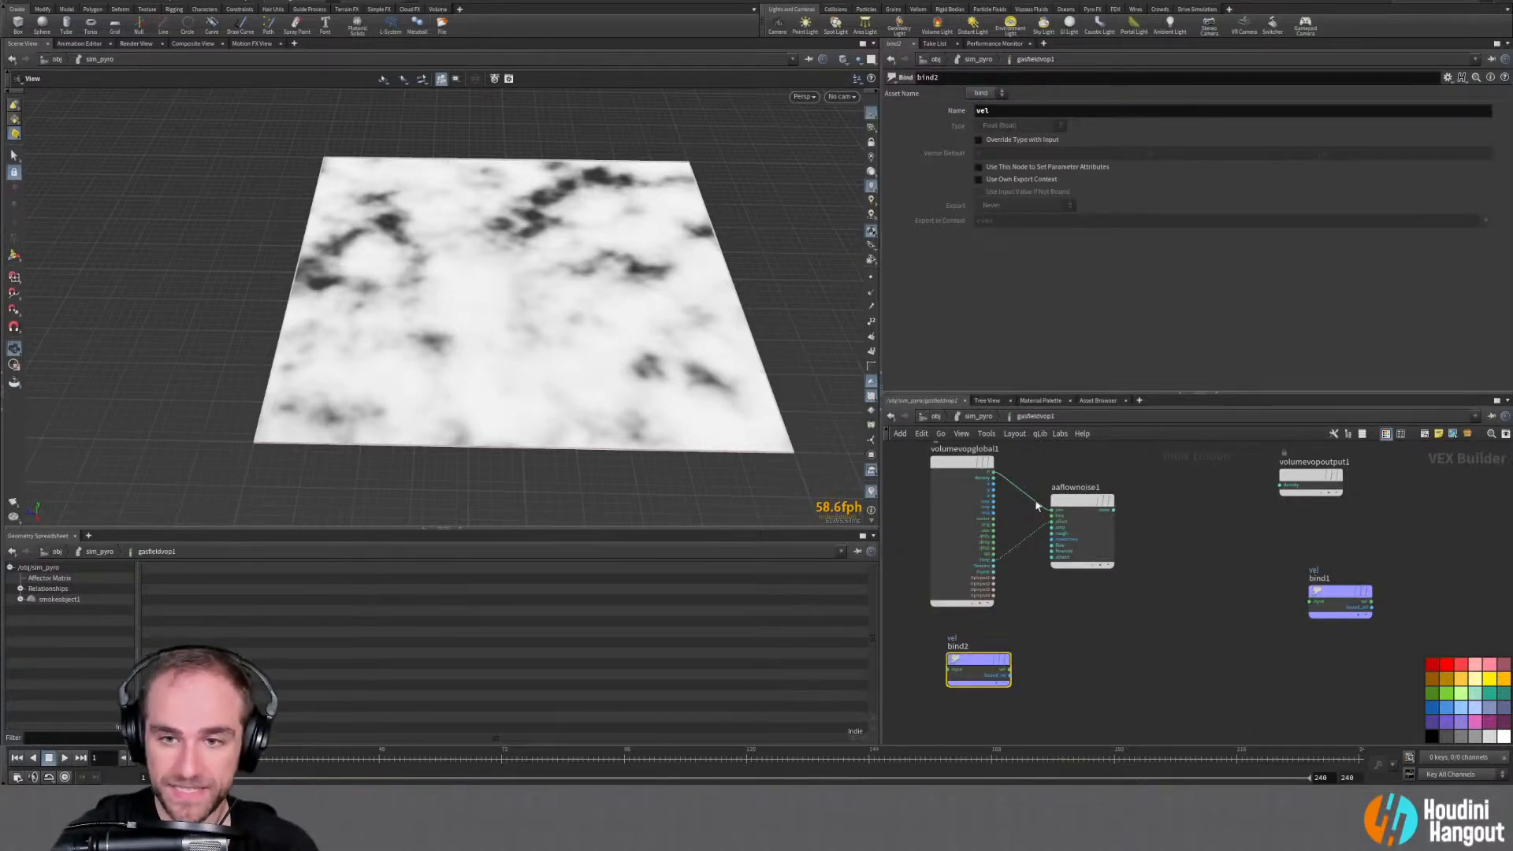
Set the signature of the Anti-Aliased Flow Noise node to 3D Input, 3D Noise
left_click(1080, 502)
left_click(1013, 111)
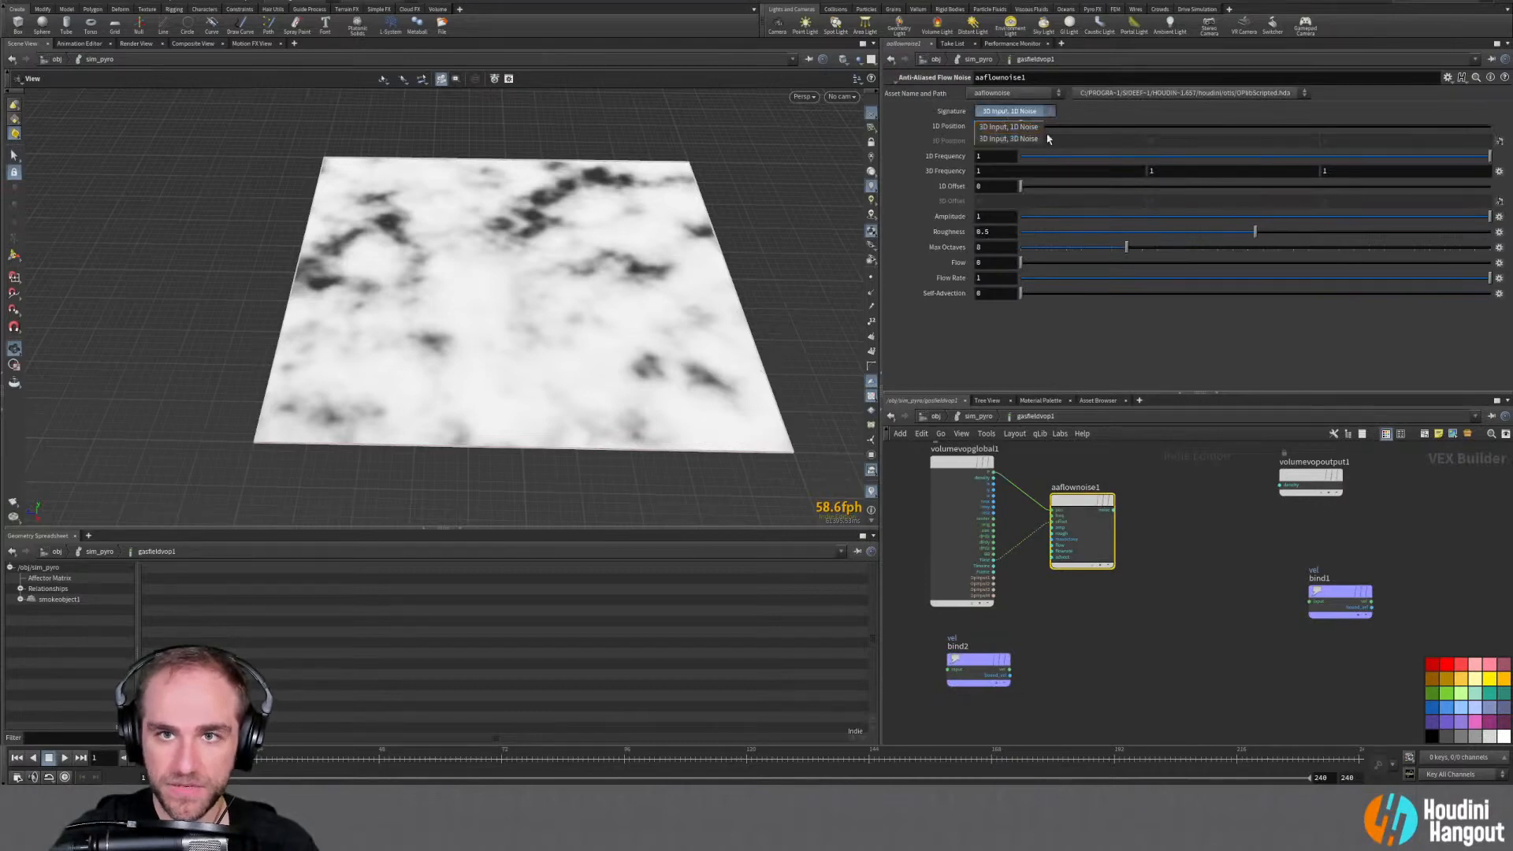
left_click(1008, 138)
scroll(1132, 540, "up", 3)
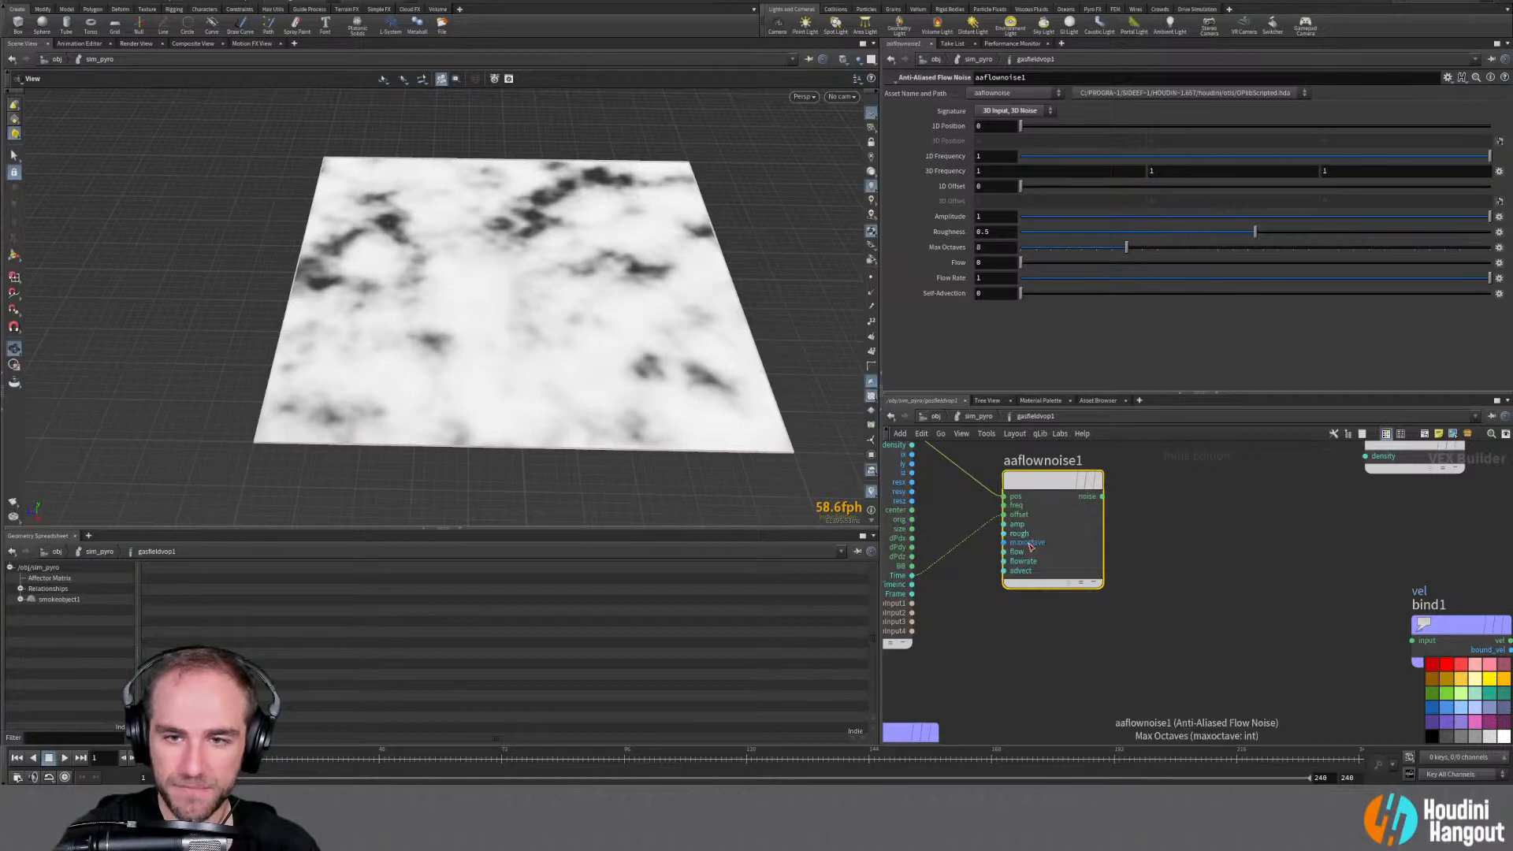
scroll(1028, 686, "down", 4)
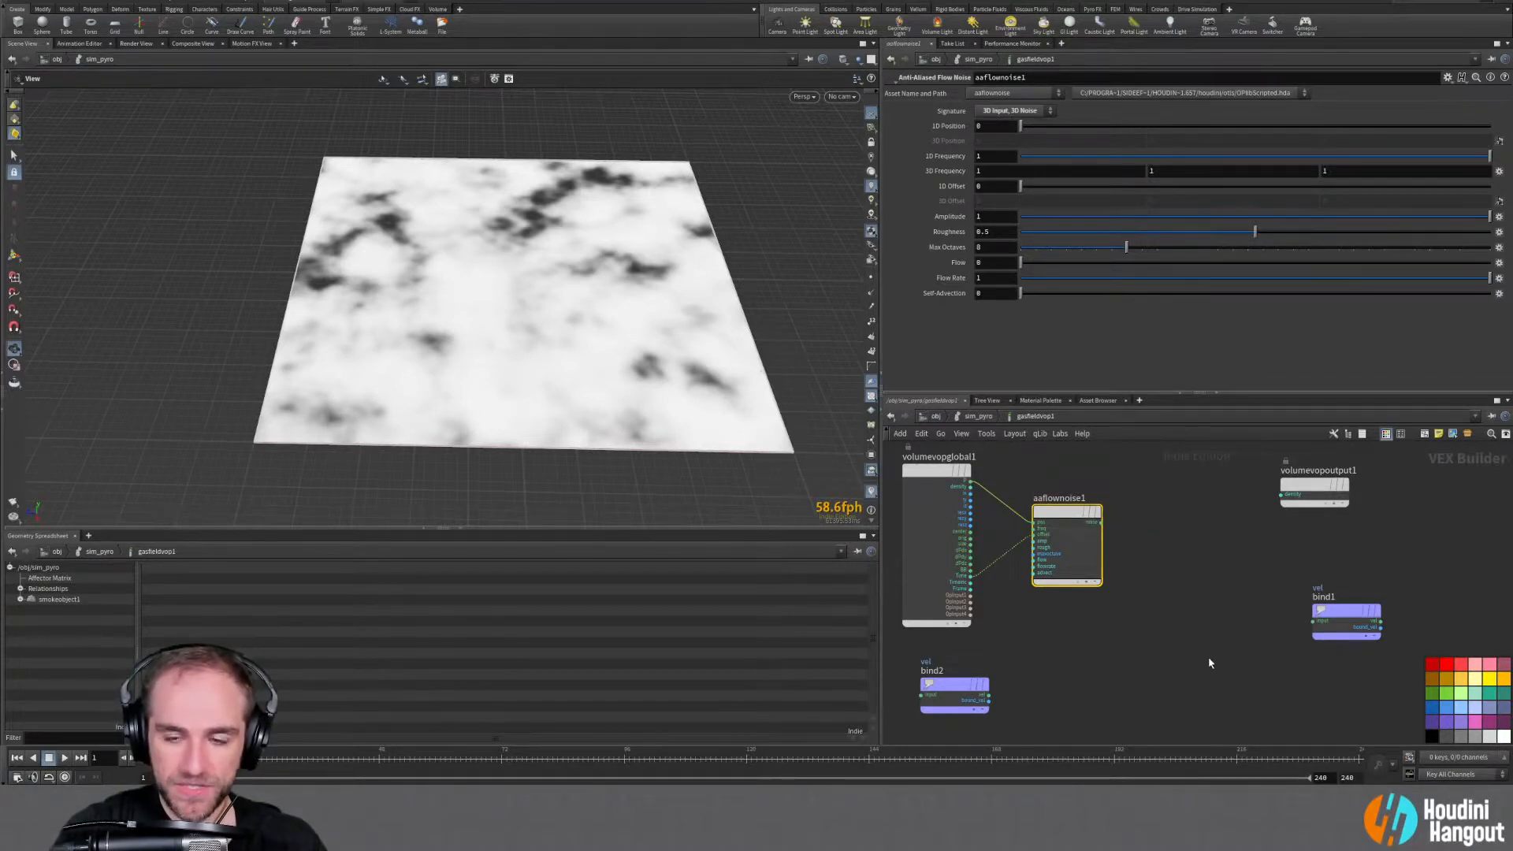
Add a Mix node to the VOP network and set its signature to 3D Vector
key("Tab")
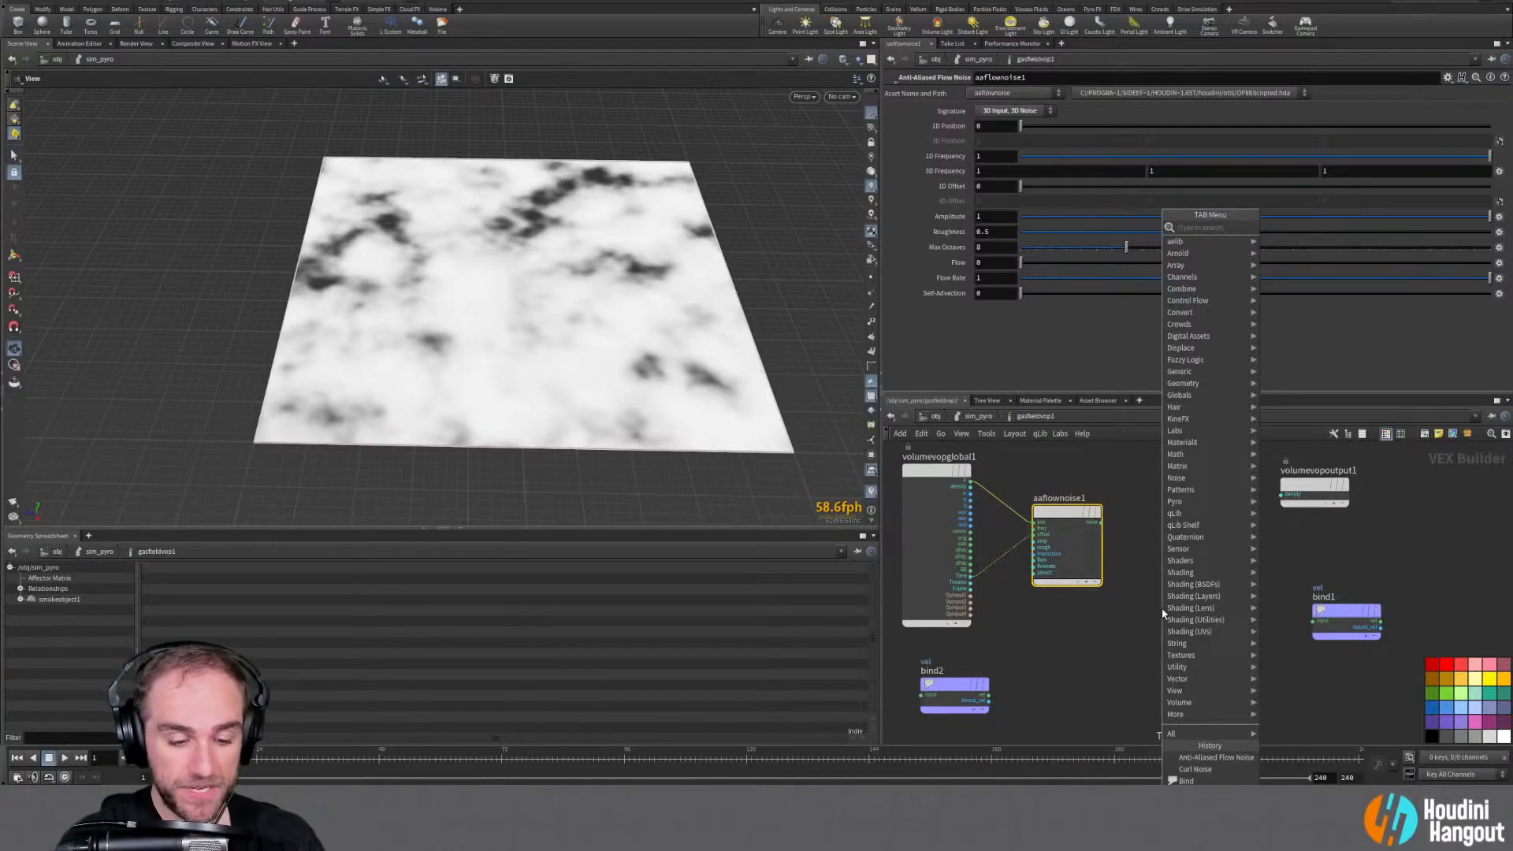
type("mix")
key("Return")
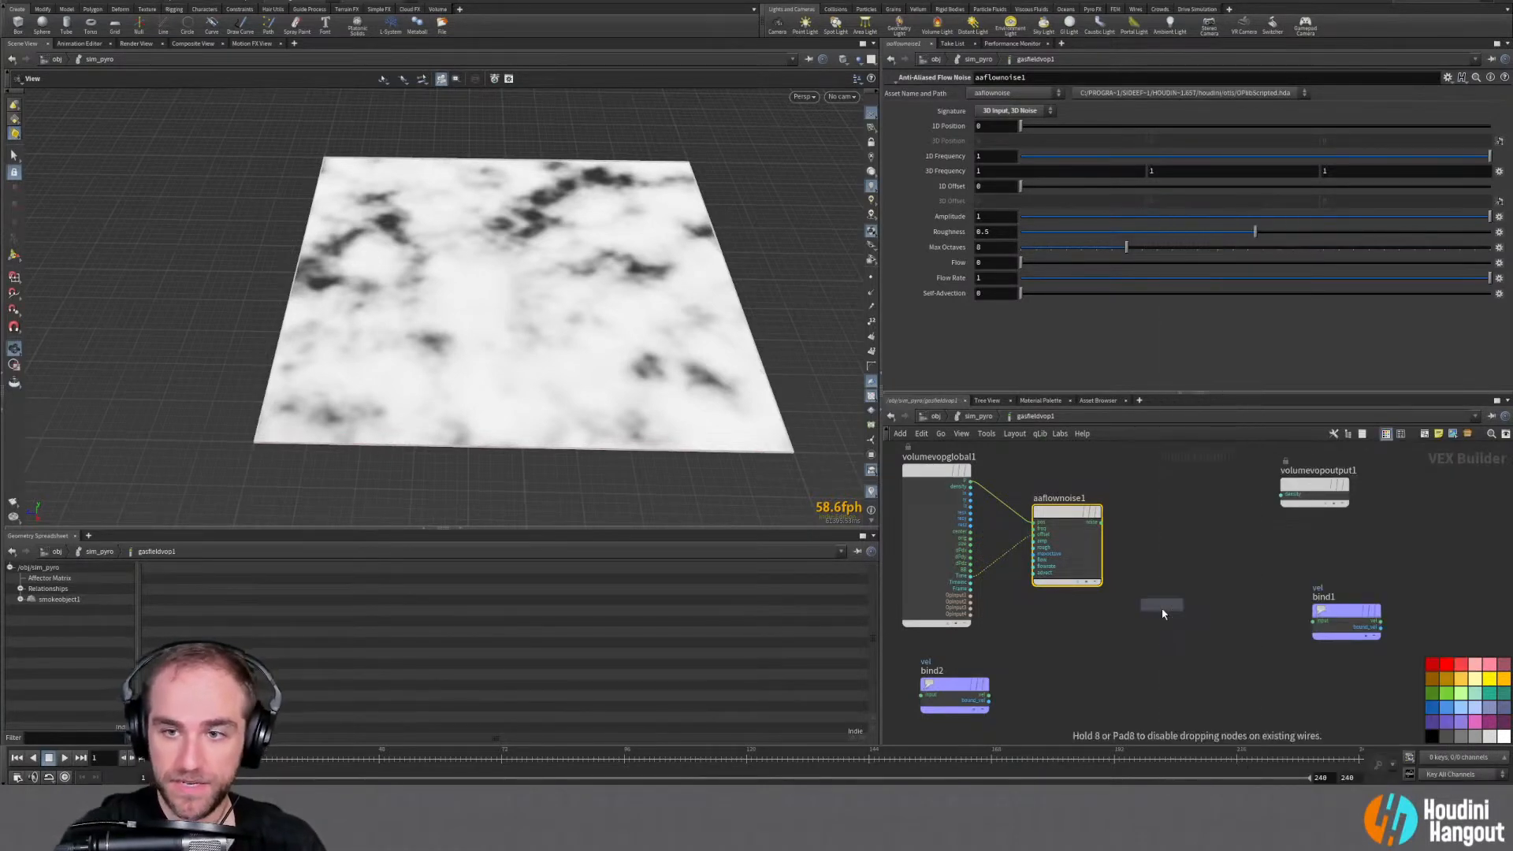
left_click(1190, 578)
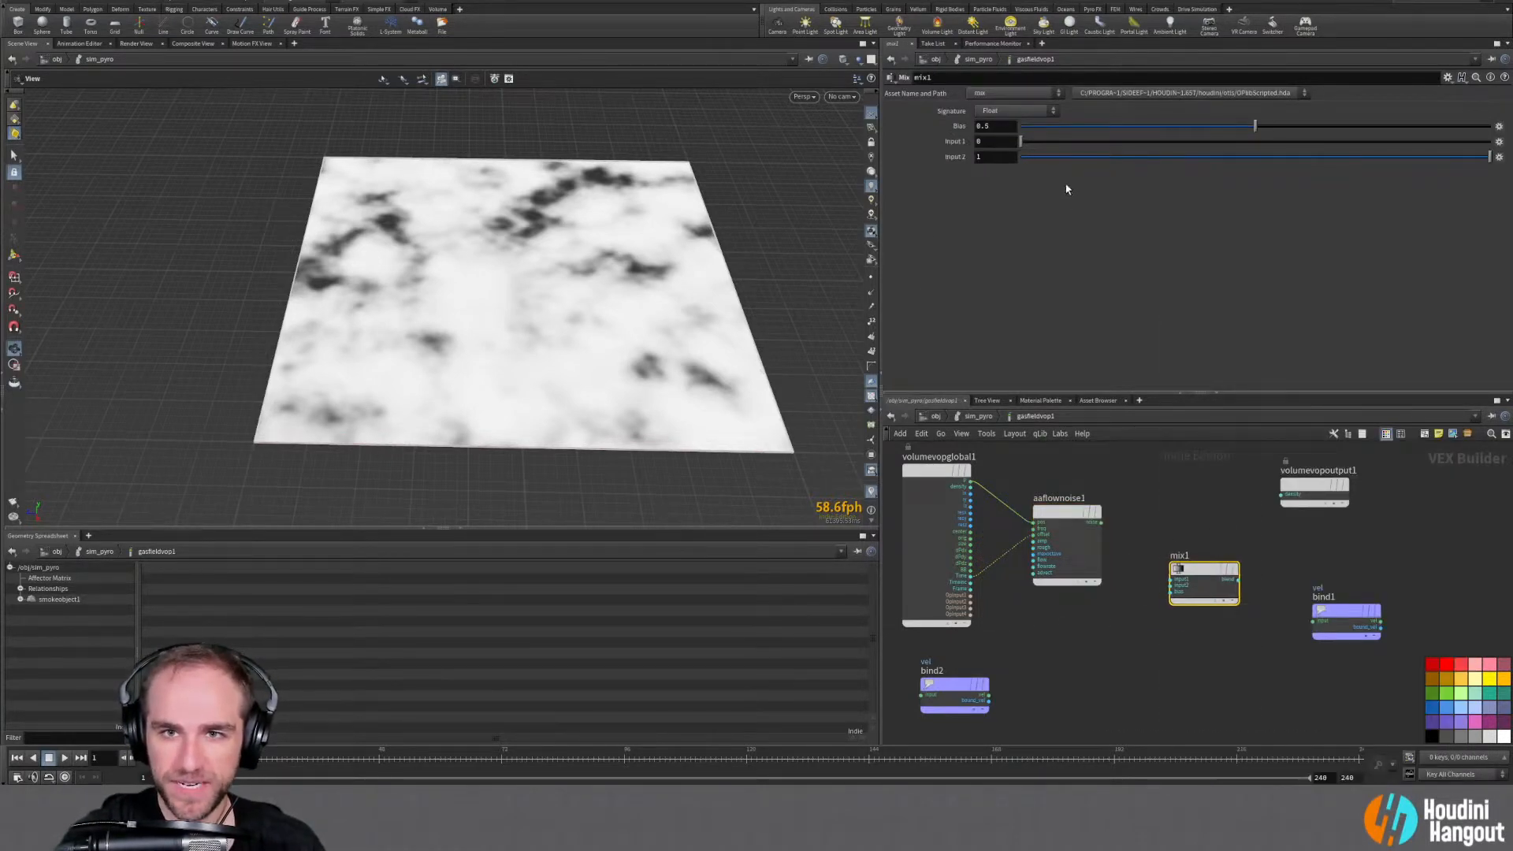
left_click(994, 111)
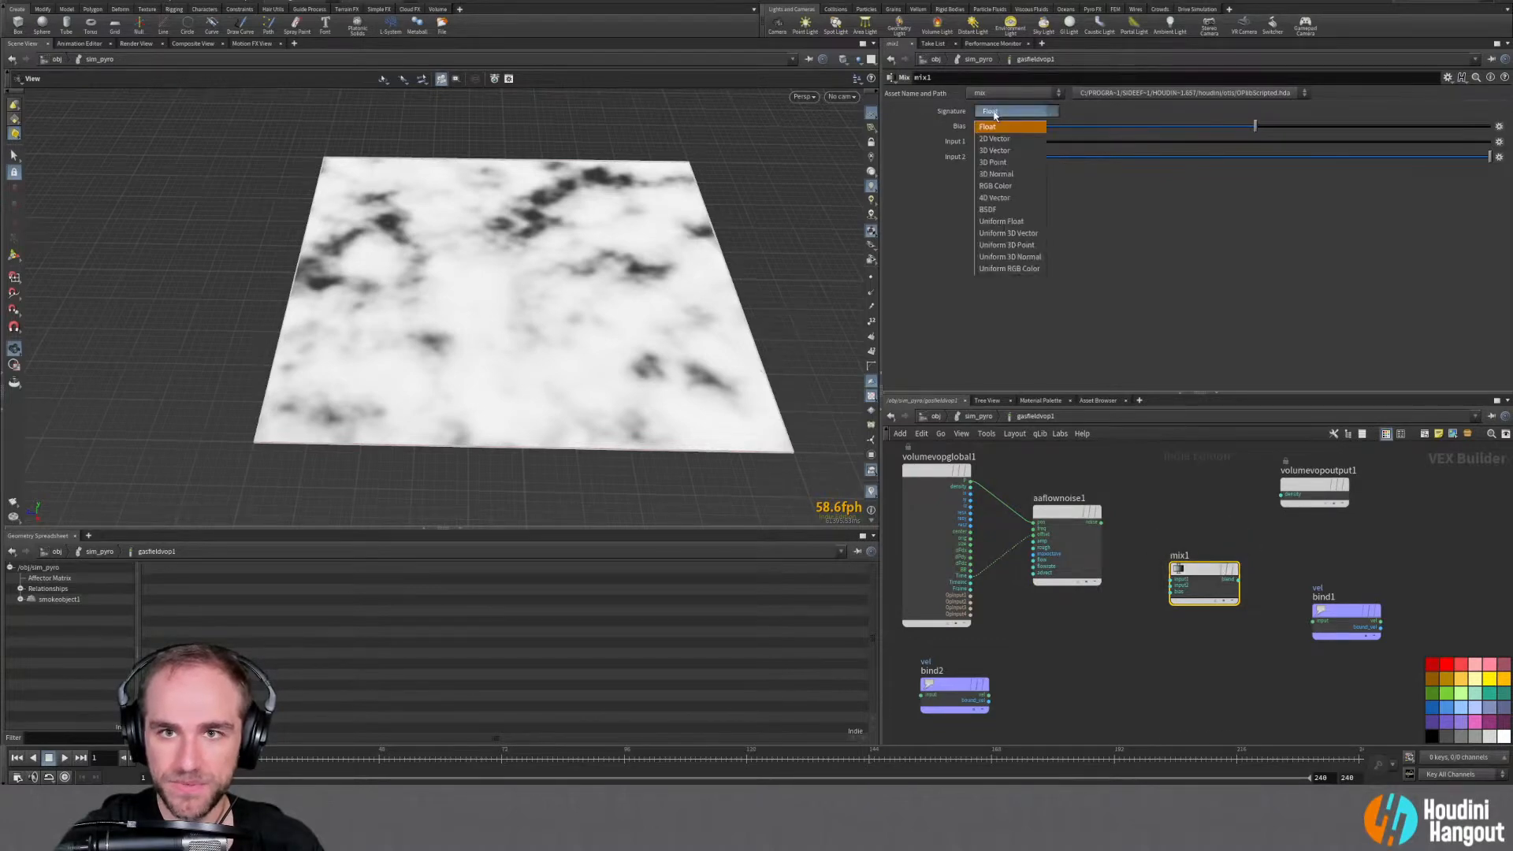
left_click(1008, 154)
Wire the flow noise and the bind2 vel output into the Mix node's two inputs, and feed its result into the bind1 vel node
left_click_drag(1200, 570, 1229, 581)
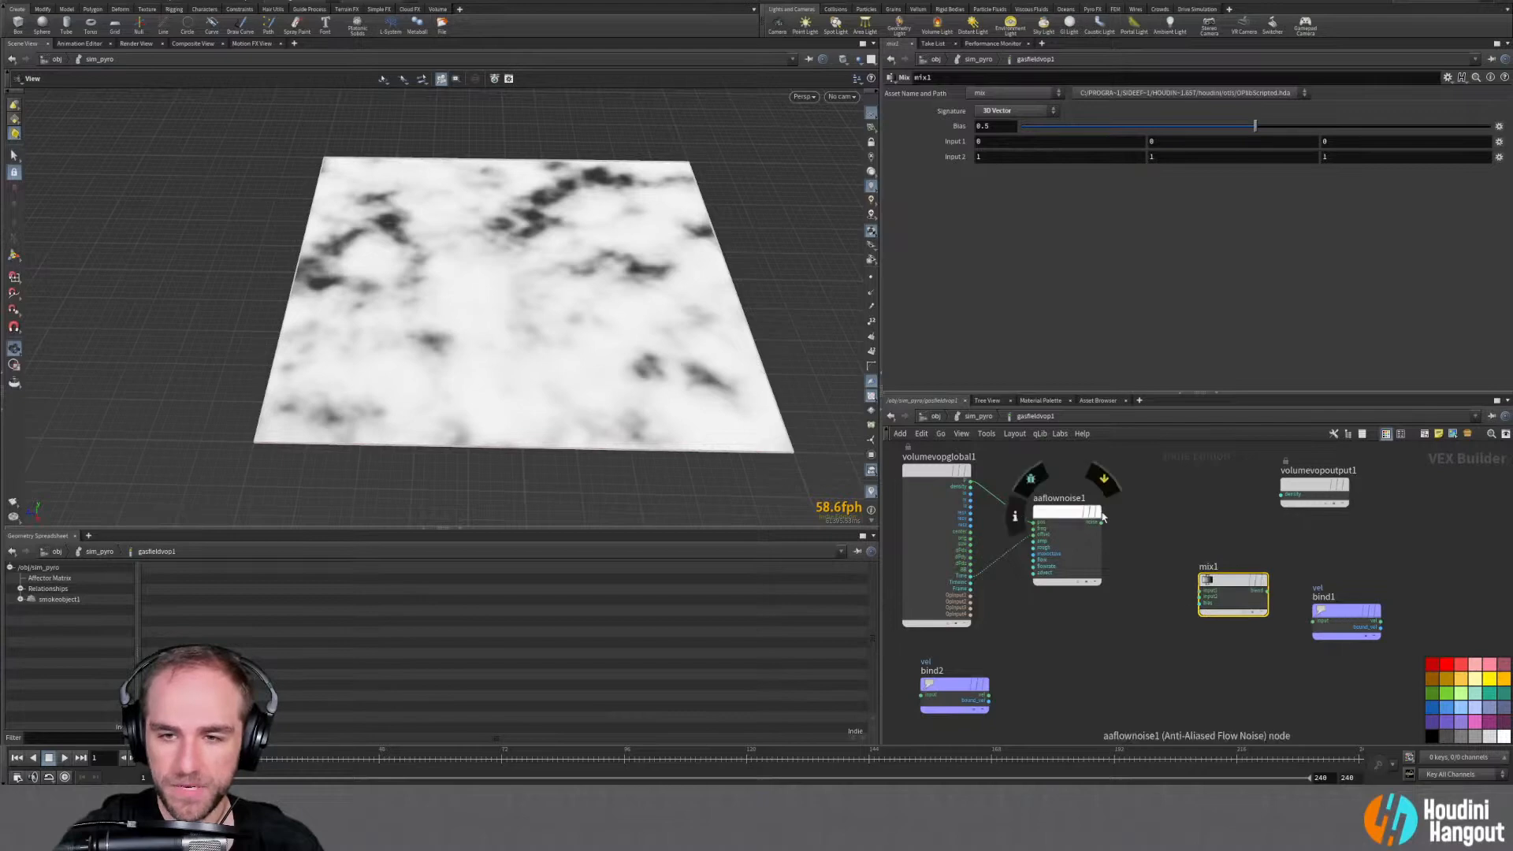
left_click_drag(1105, 528, 1201, 590)
left_click_drag(989, 699, 1313, 620)
left_click_drag(1245, 587, 1232, 609)
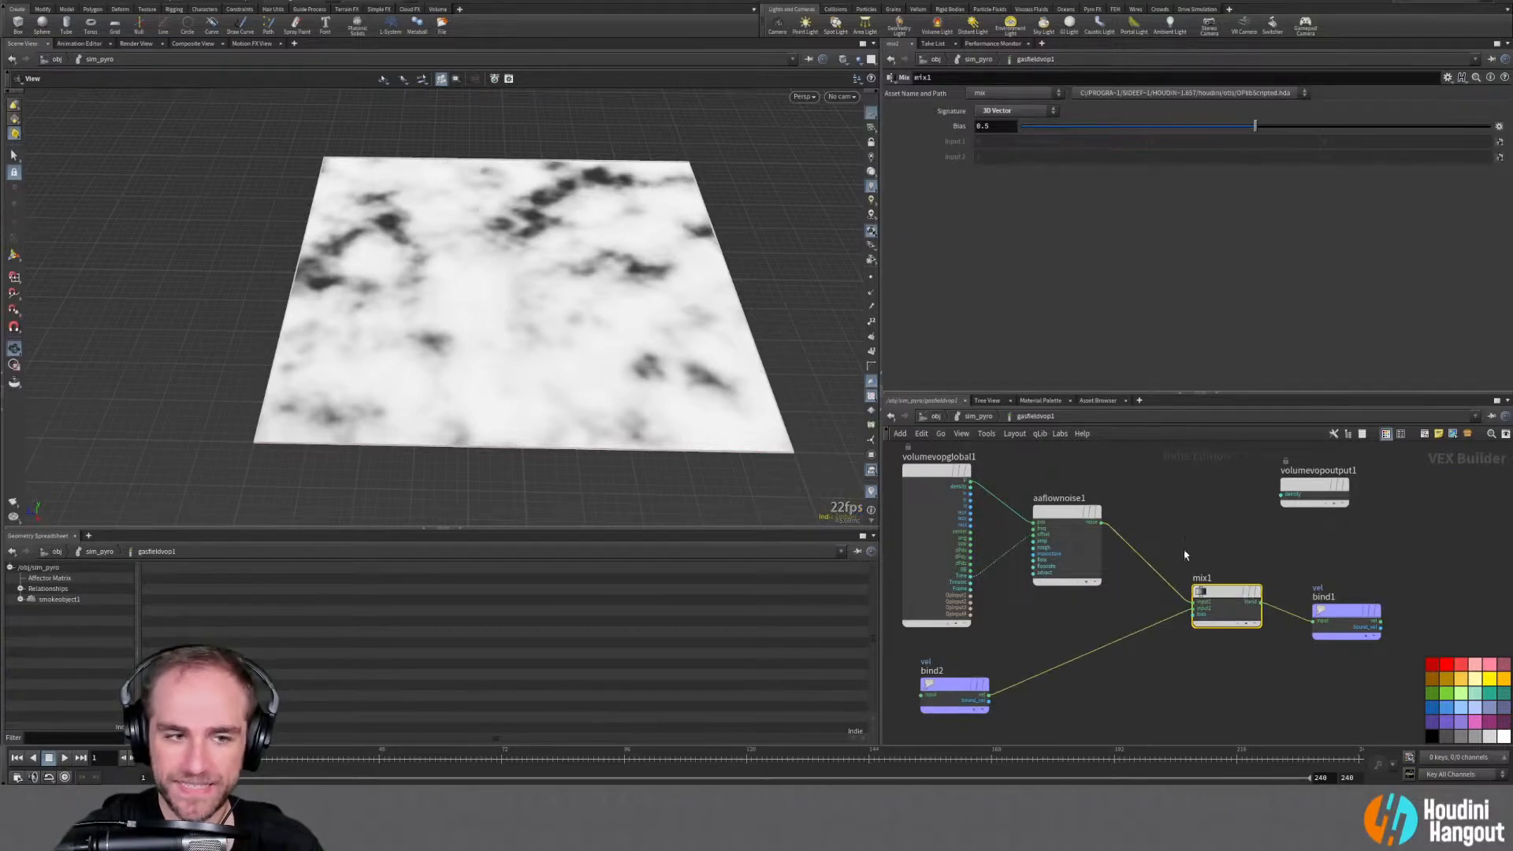
left_click_drag(1052, 513, 1060, 512)
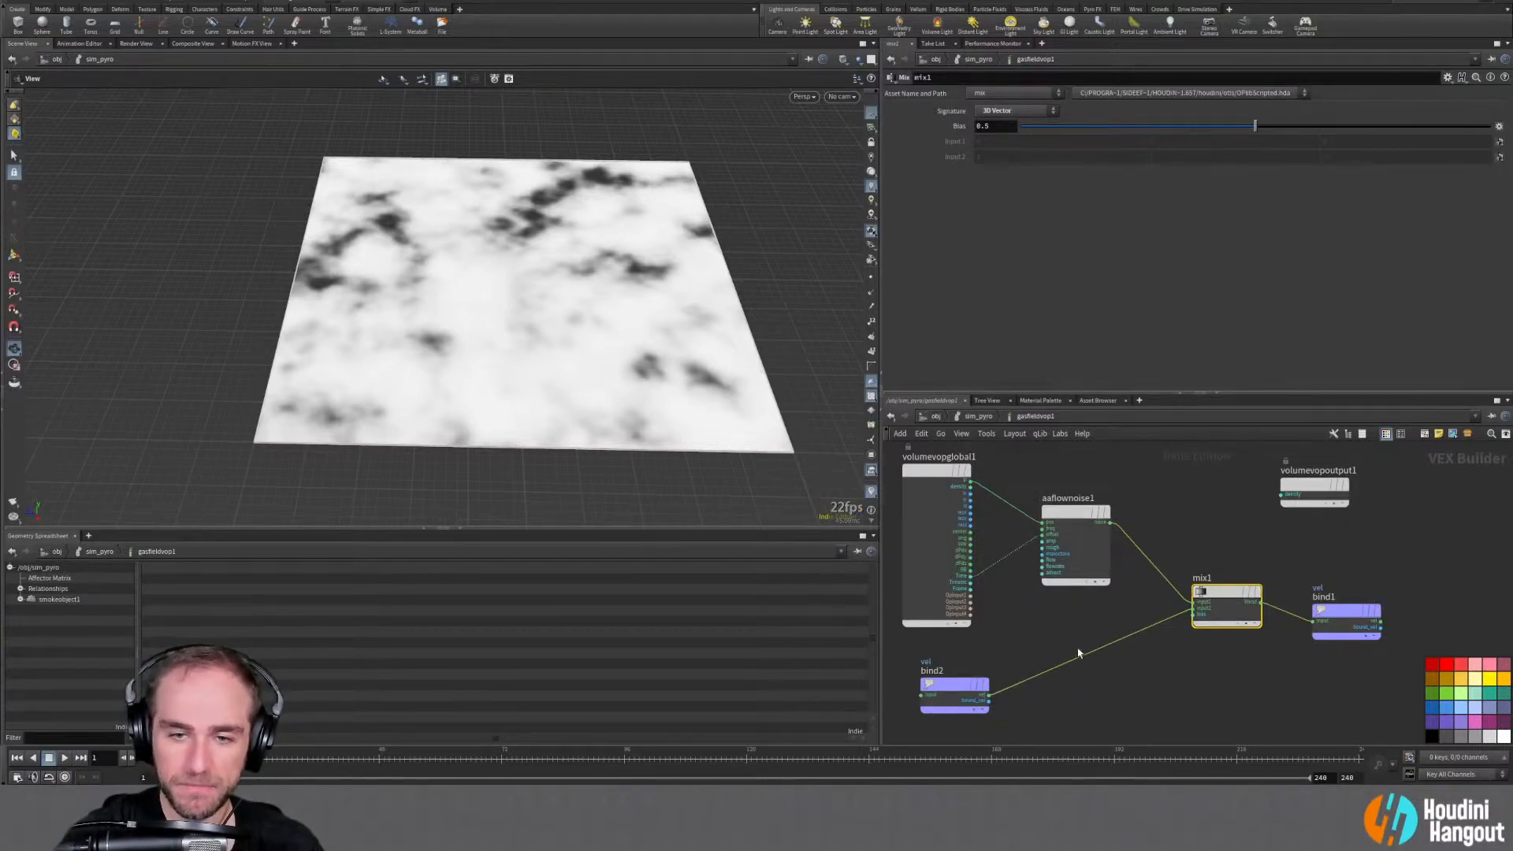
Move the Mix and bind1 nodes farther from the flow noise node to free space between them
middle_click_drag(1227, 646, 1180, 623)
scroll(1190, 637, "down", 3)
left_click_drag(1170, 561, 1259, 621)
left_click_drag(1180, 591, 1227, 598)
scroll(1154, 527, "up", 2)
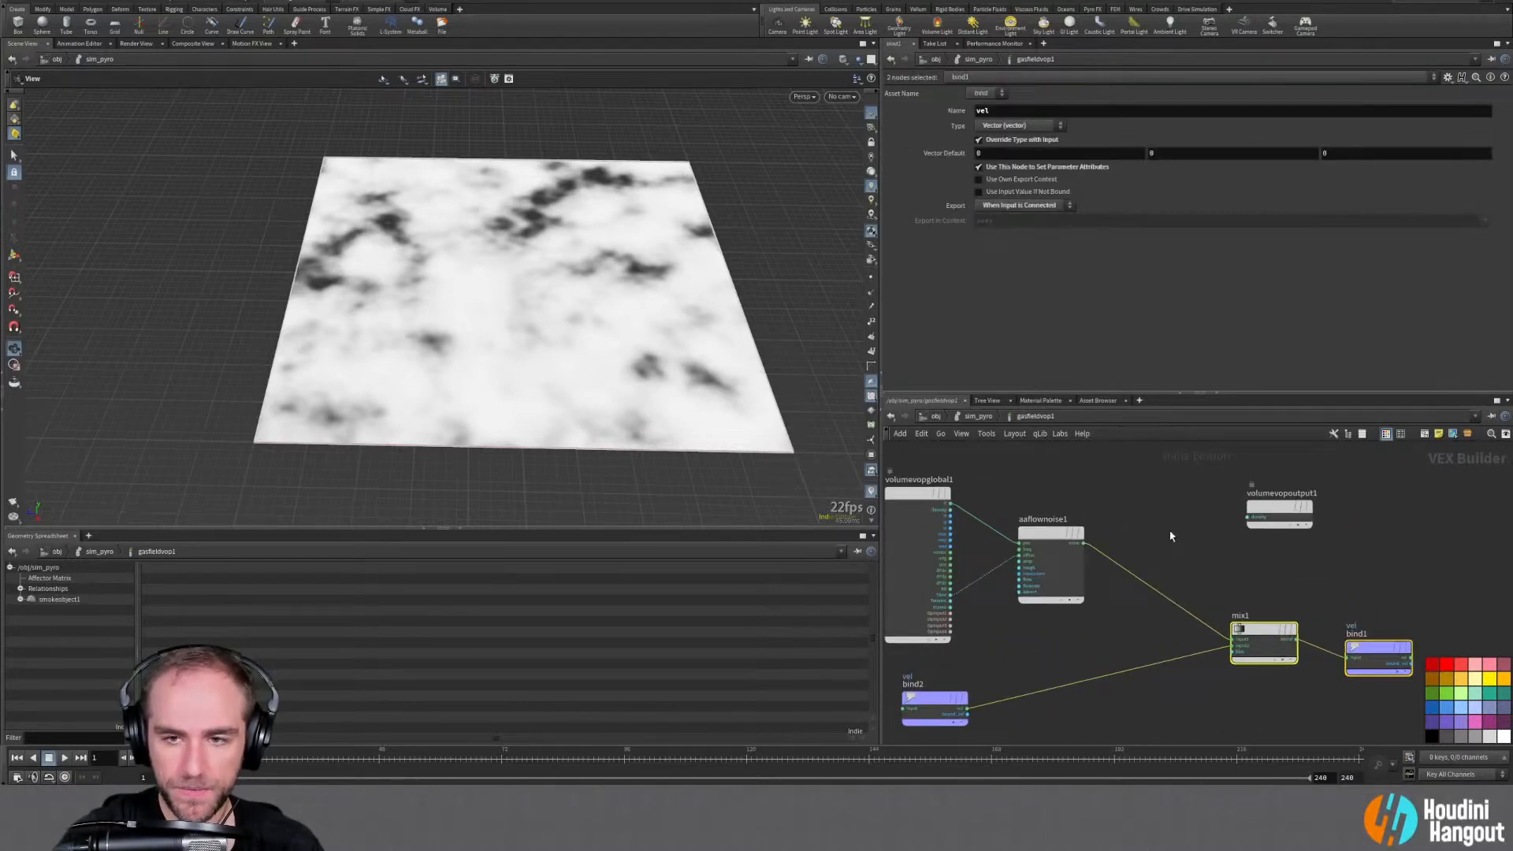
Add a Set Vector Component node between the flow noise and the Mix node
left_click(1154, 539)
key("Tab")
type("set com")
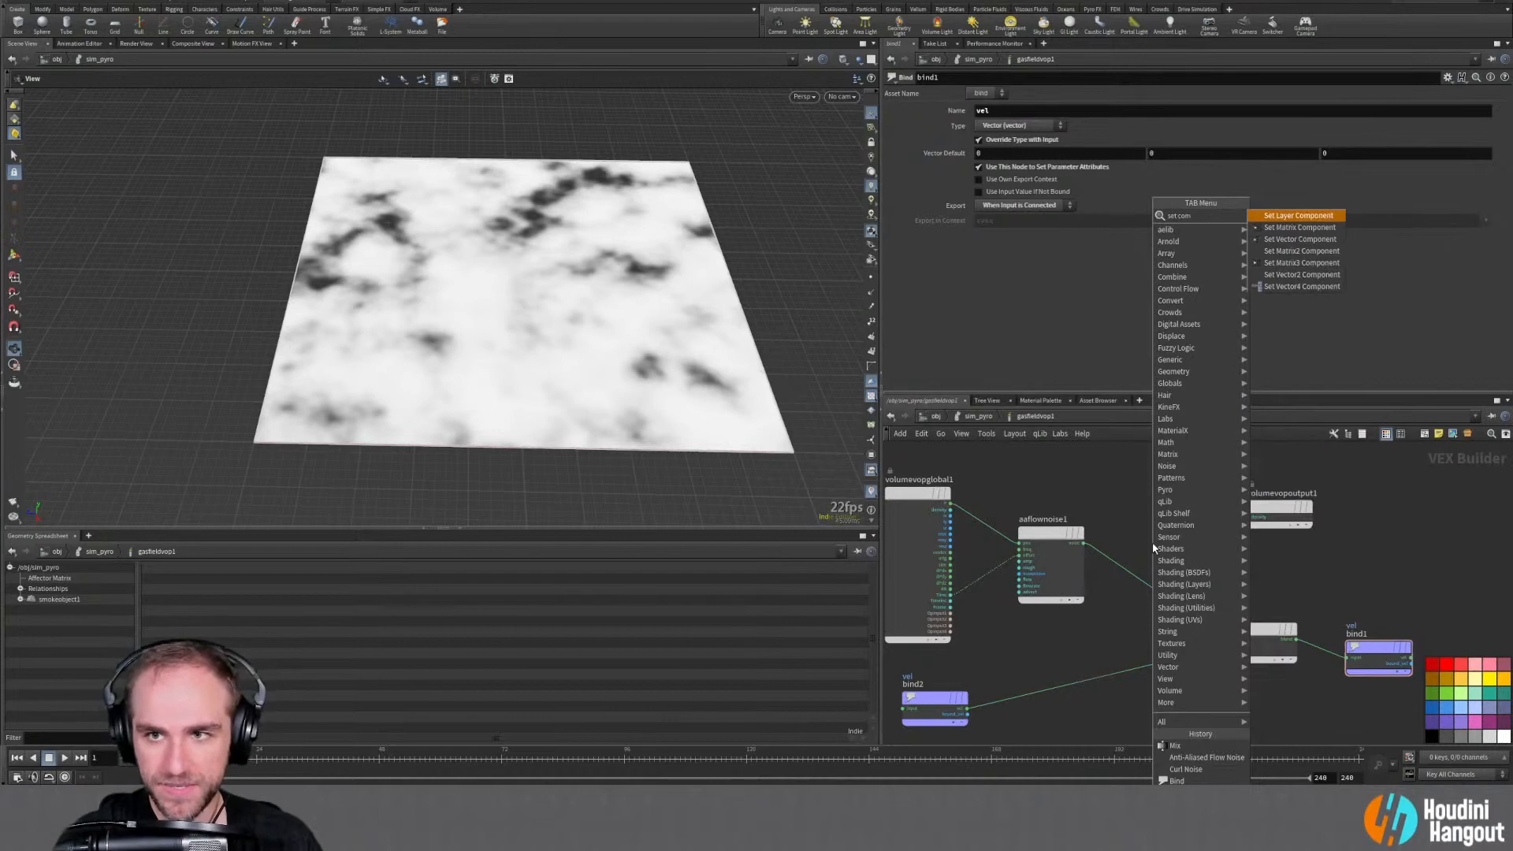
key("Down")
key("Down")
key("Return")
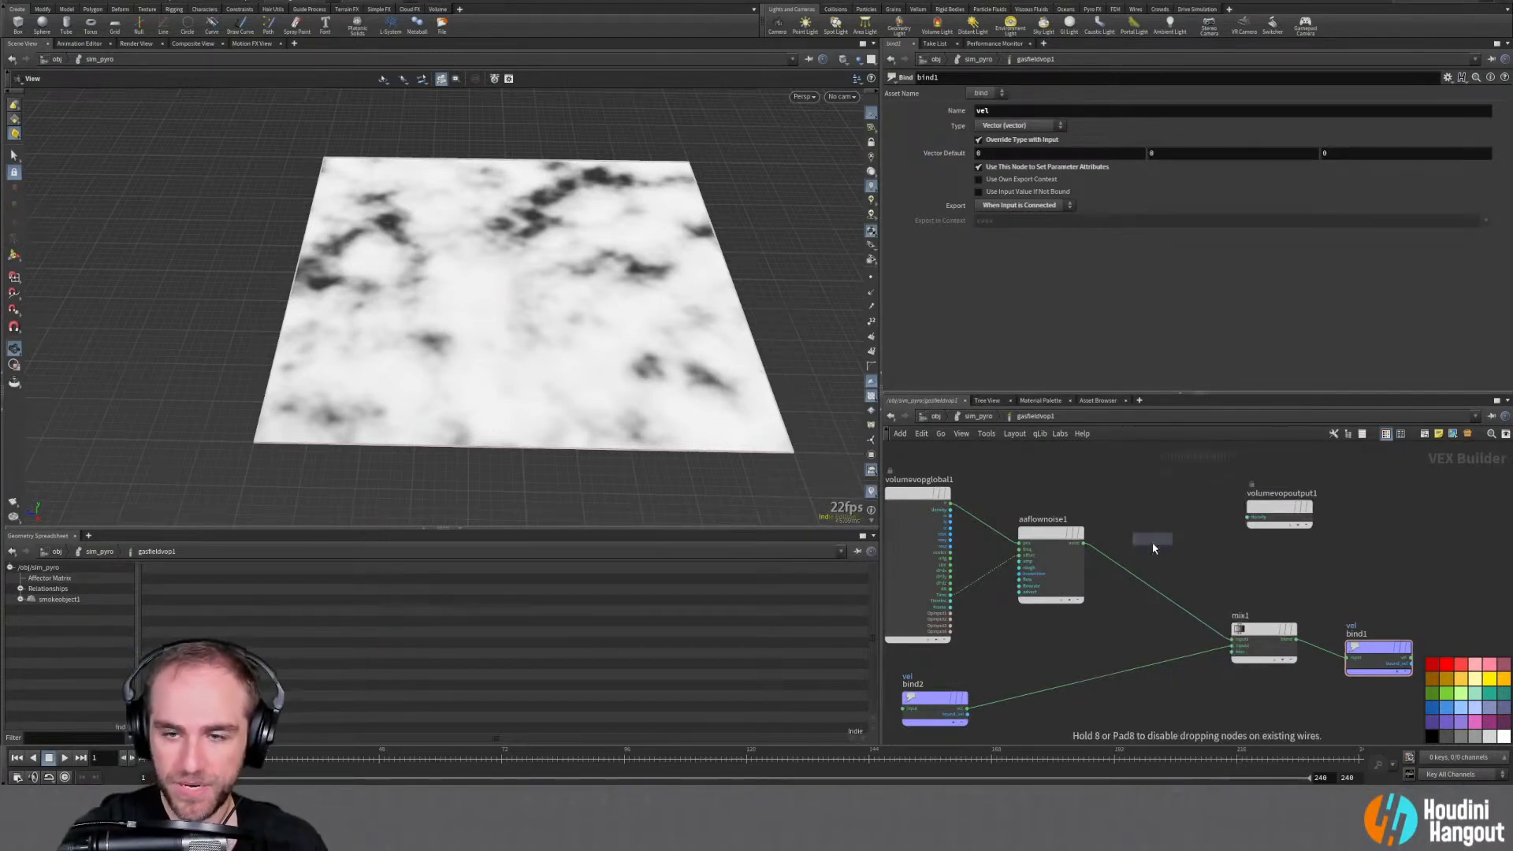
left_click(1166, 558)
Insert the Set Vector Component node into the noise-to-Mix wire and set its vector component to Component 2
scroll(1167, 560, "up", 3)
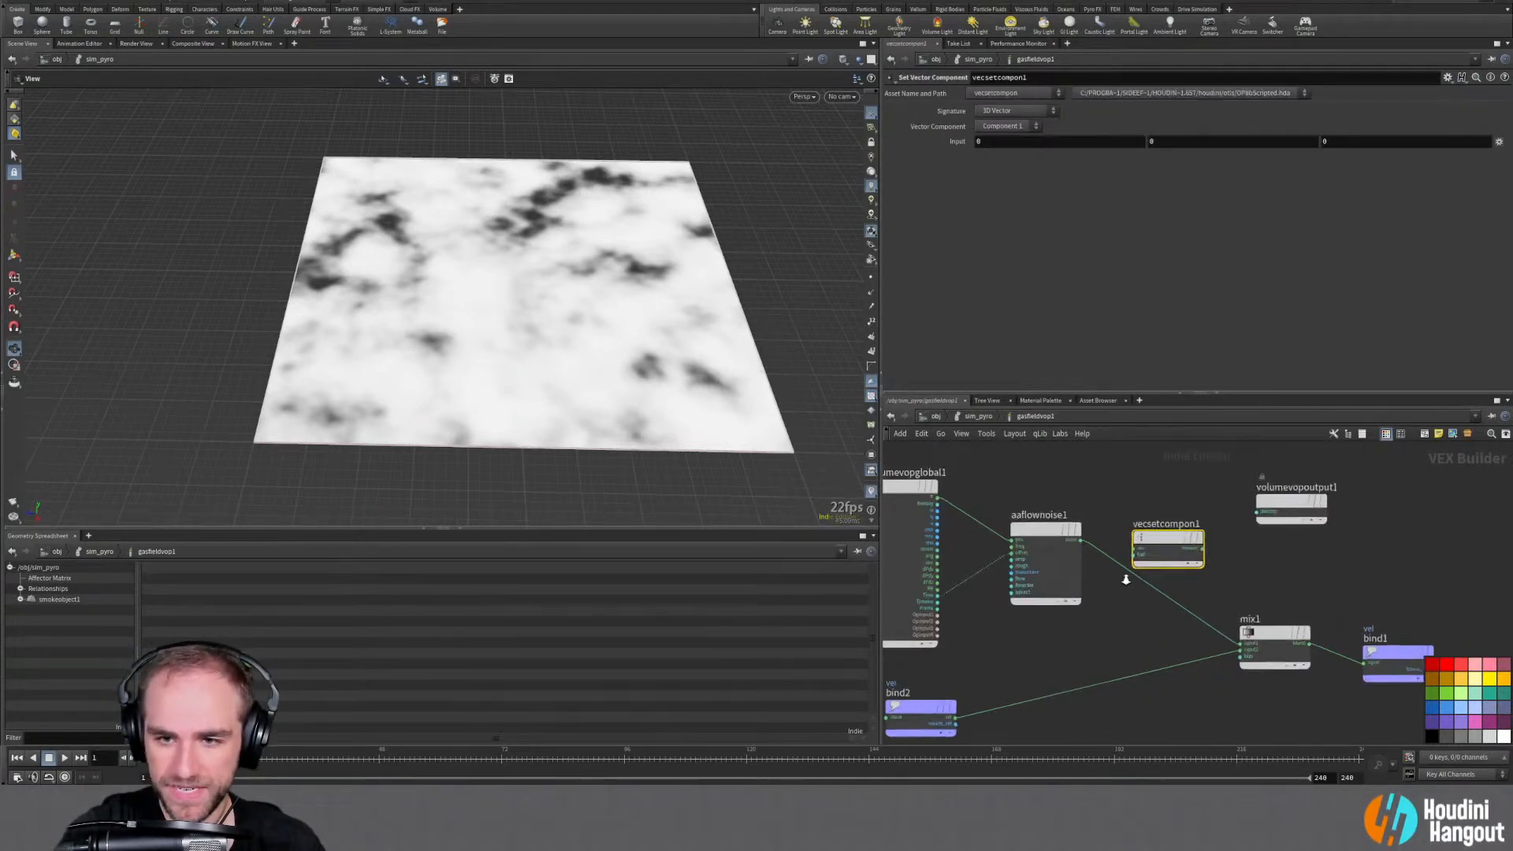
left_click_drag(1176, 521, 1178, 564)
left_click(1007, 126)
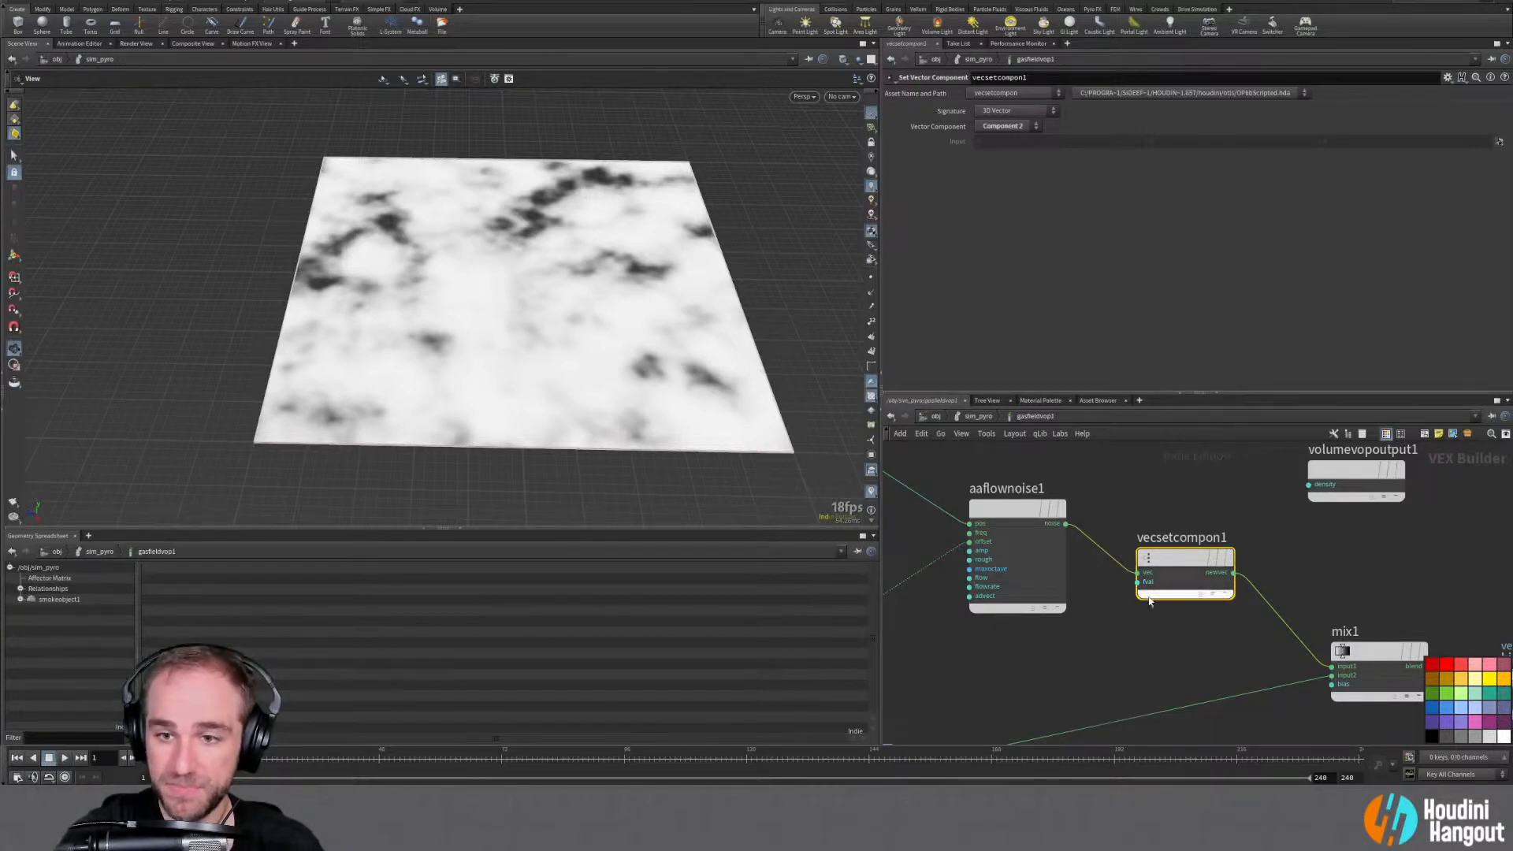
middle_click_drag(1132, 644, 1158, 573)
right_click_drag(1159, 574, 1145, 574)
scroll(1146, 574, "down", 2)
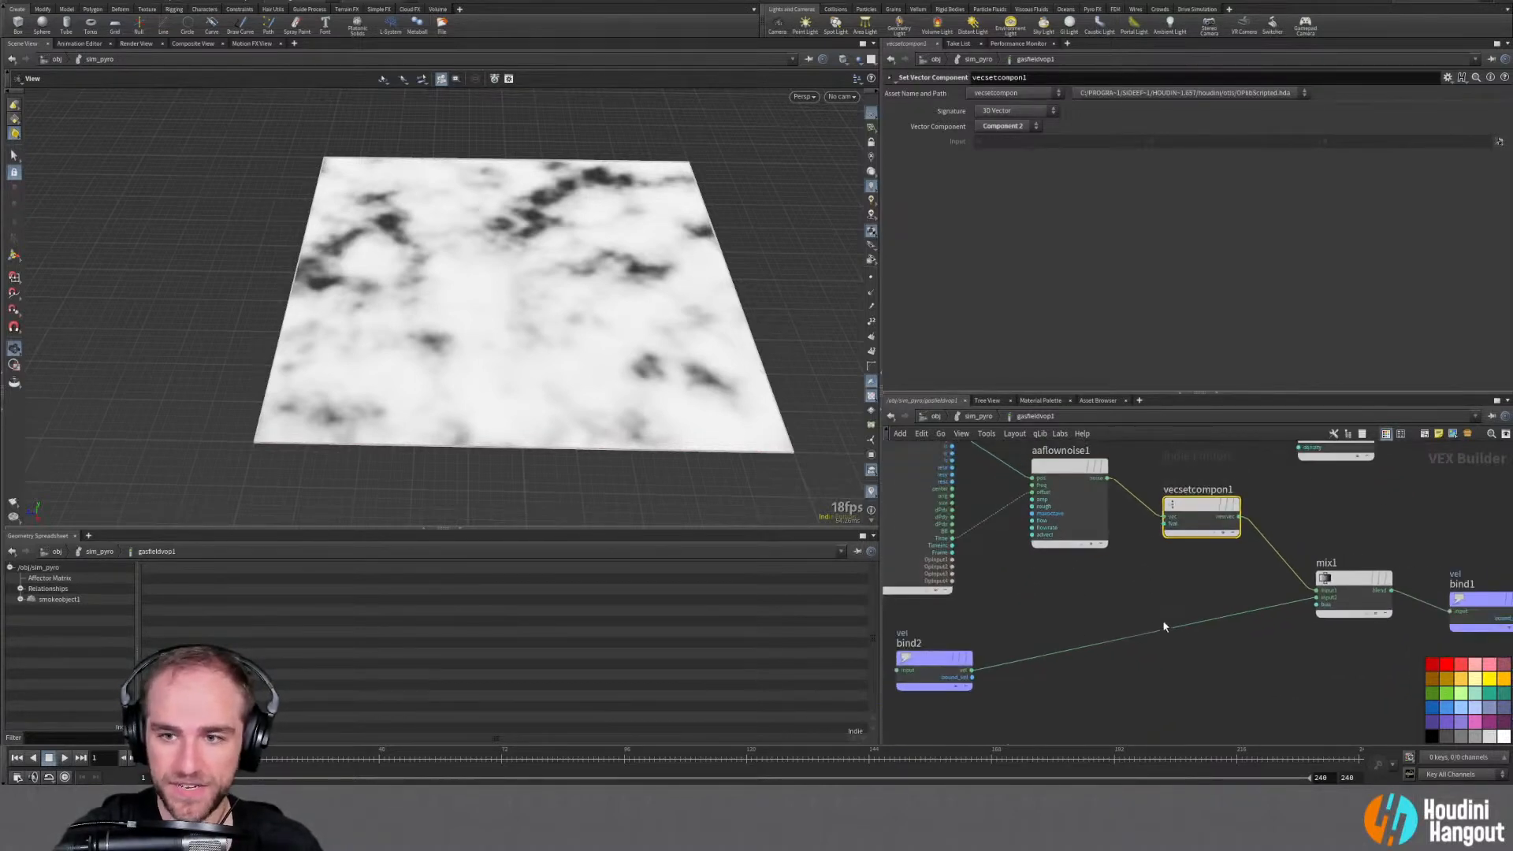
Set the Mix node's bias to 0.856 so the existing velocity outweighs the noise
left_click_drag(450, 387, 478, 414)
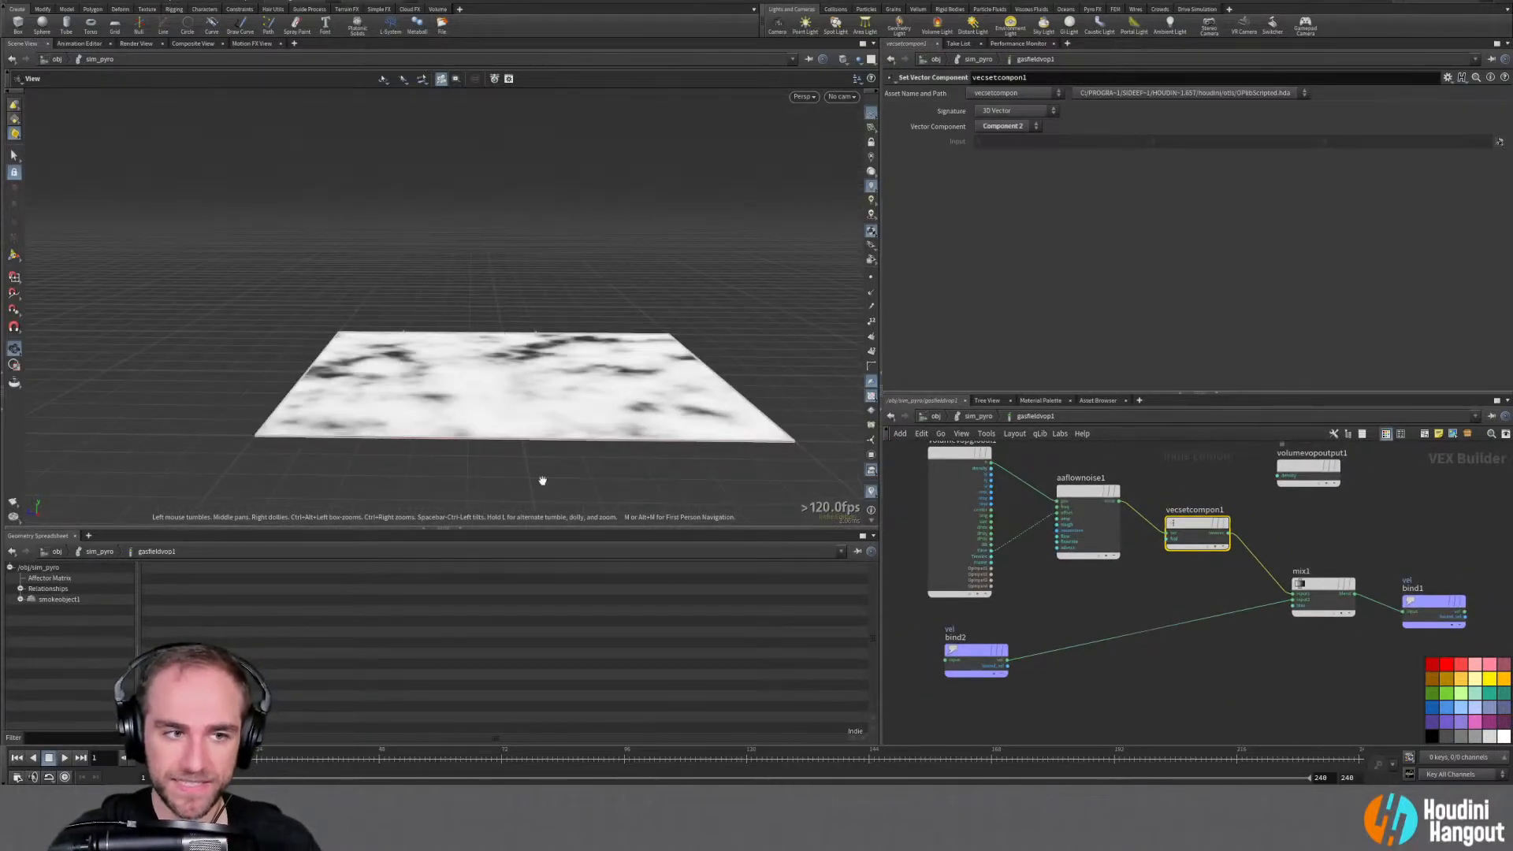
scroll(1229, 622, "down", 2)
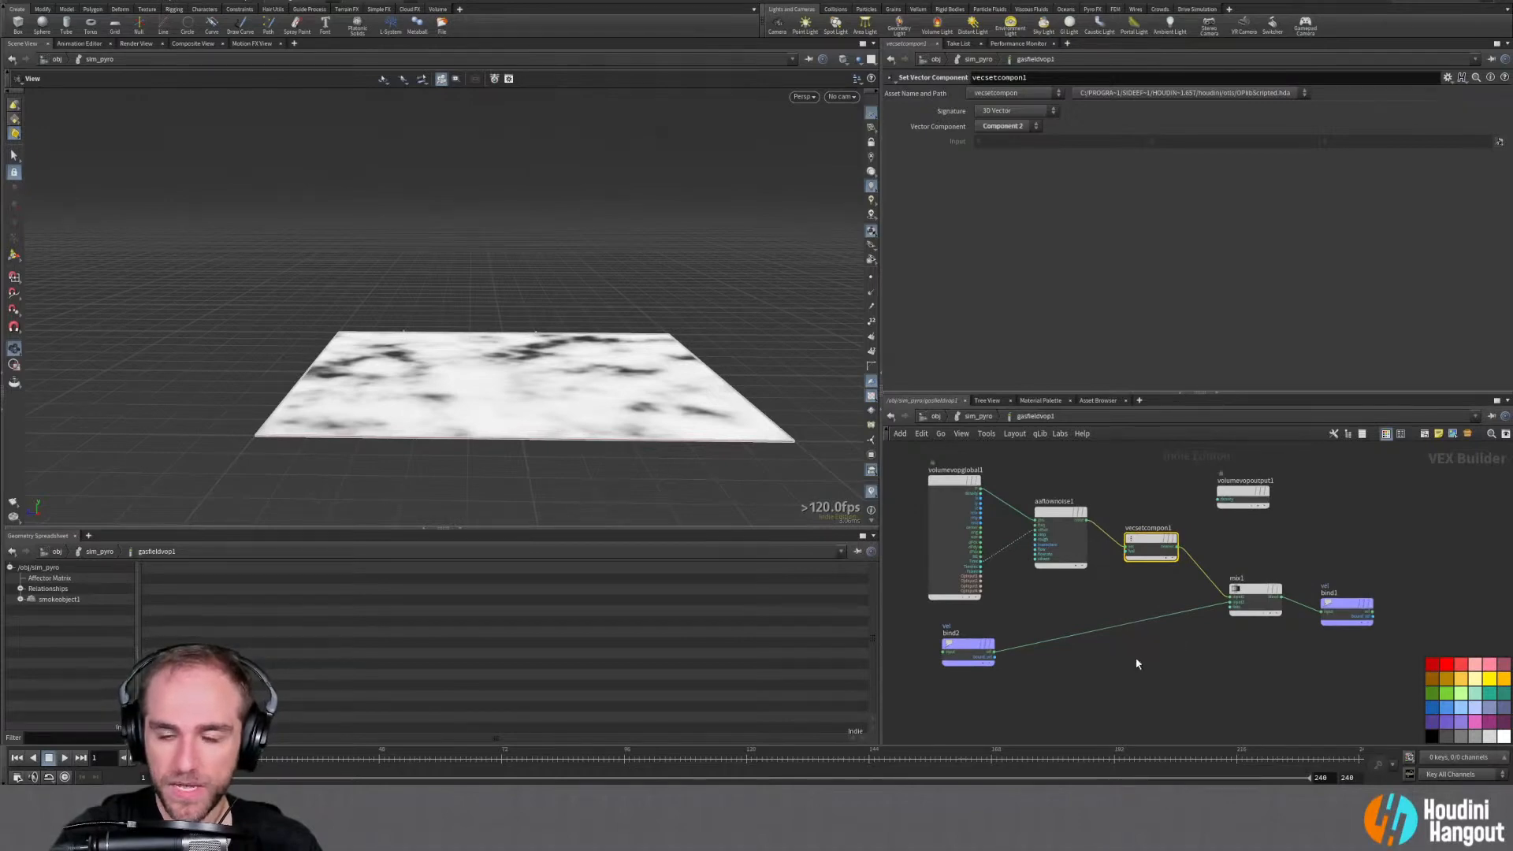
left_click(1252, 588)
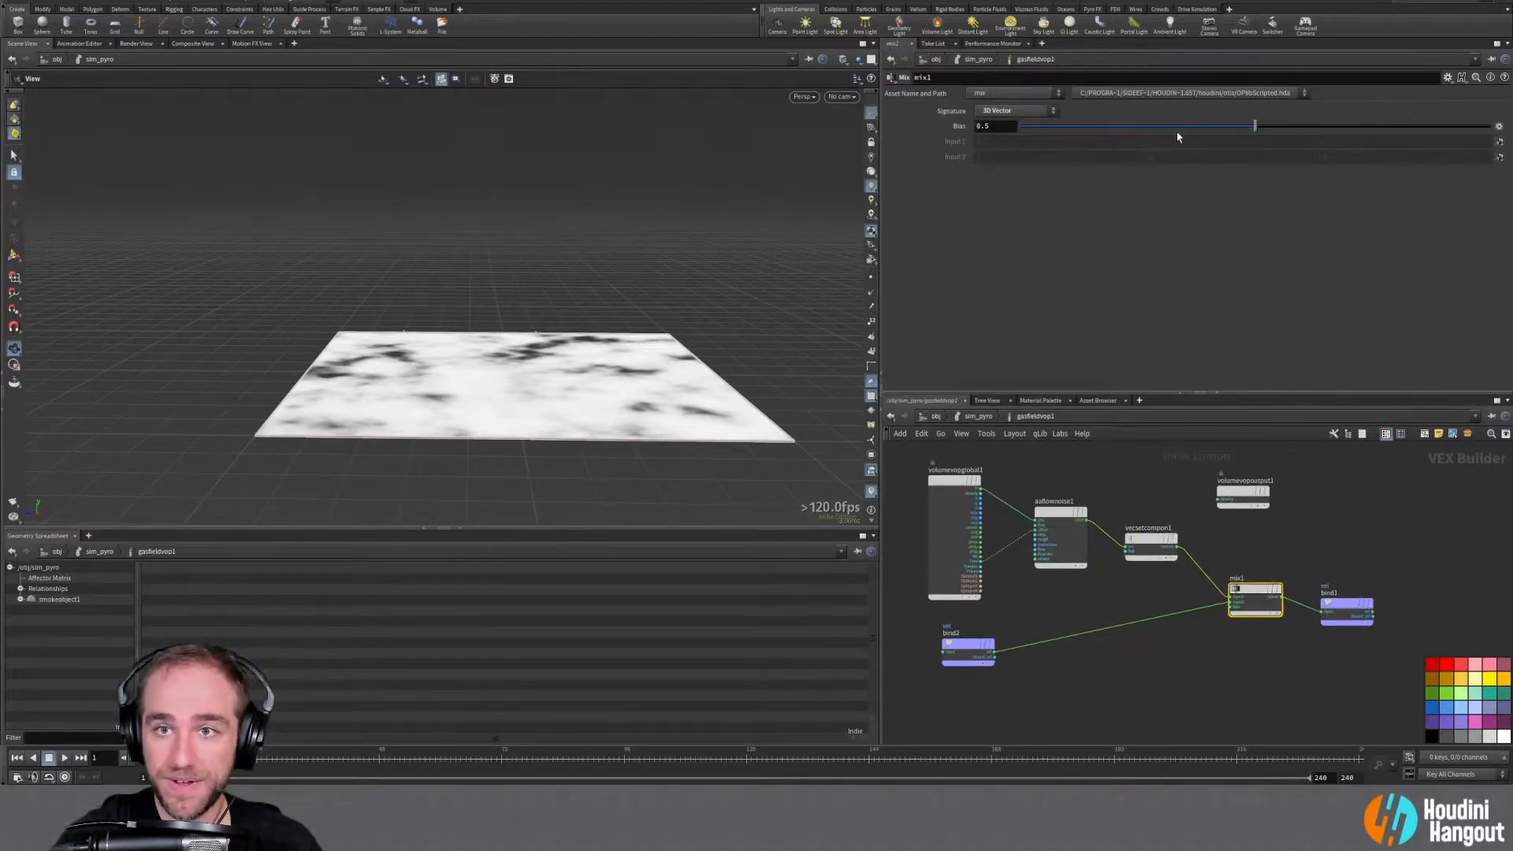
left_click_drag(1187, 134, 1051, 139)
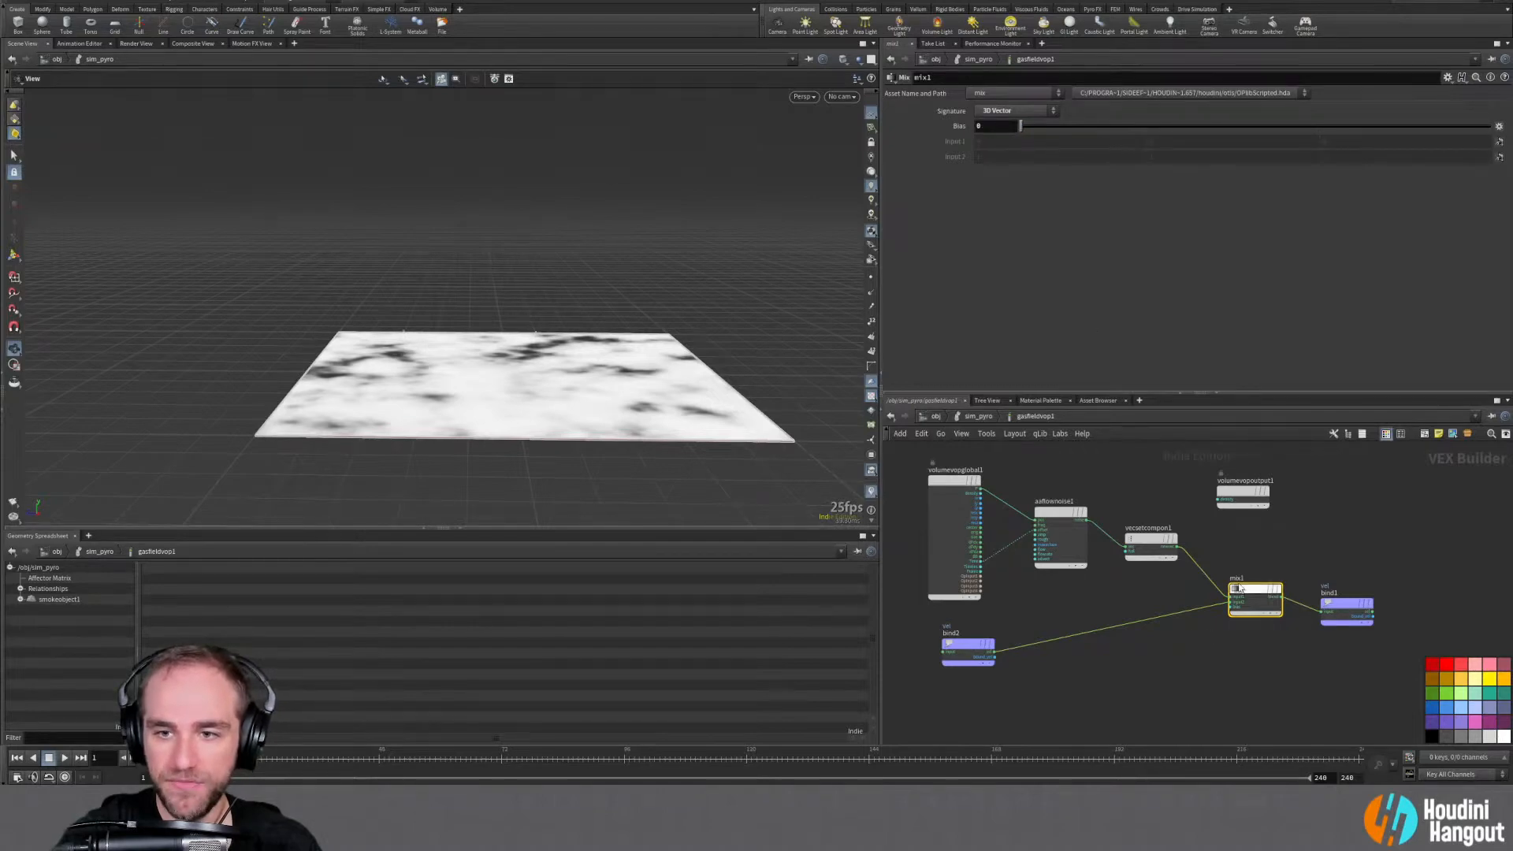
scroll(1190, 624, "up", 1)
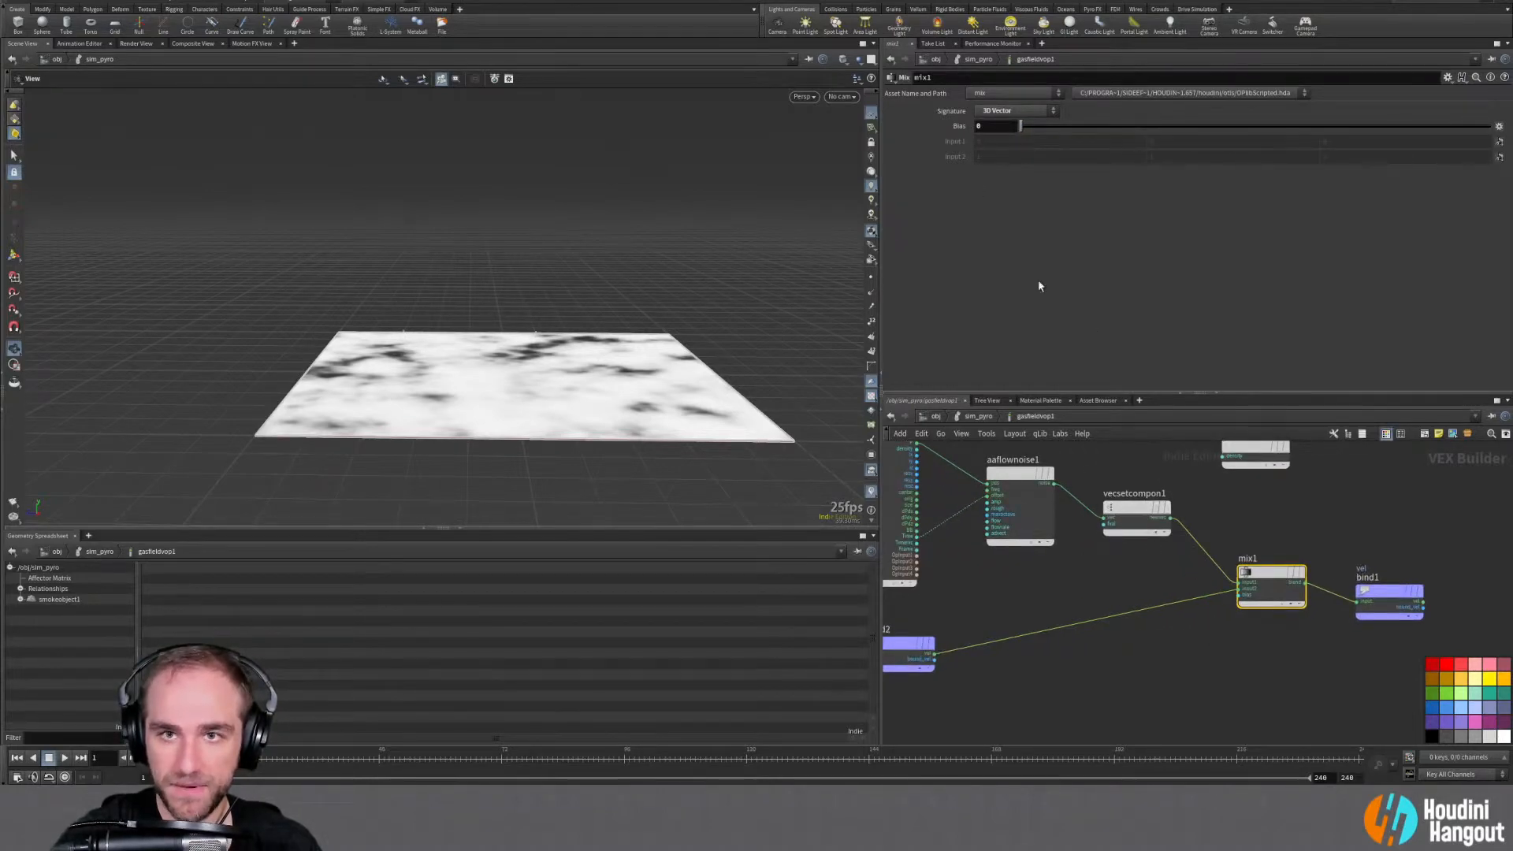
left_click_drag(1073, 134, 1422, 135)
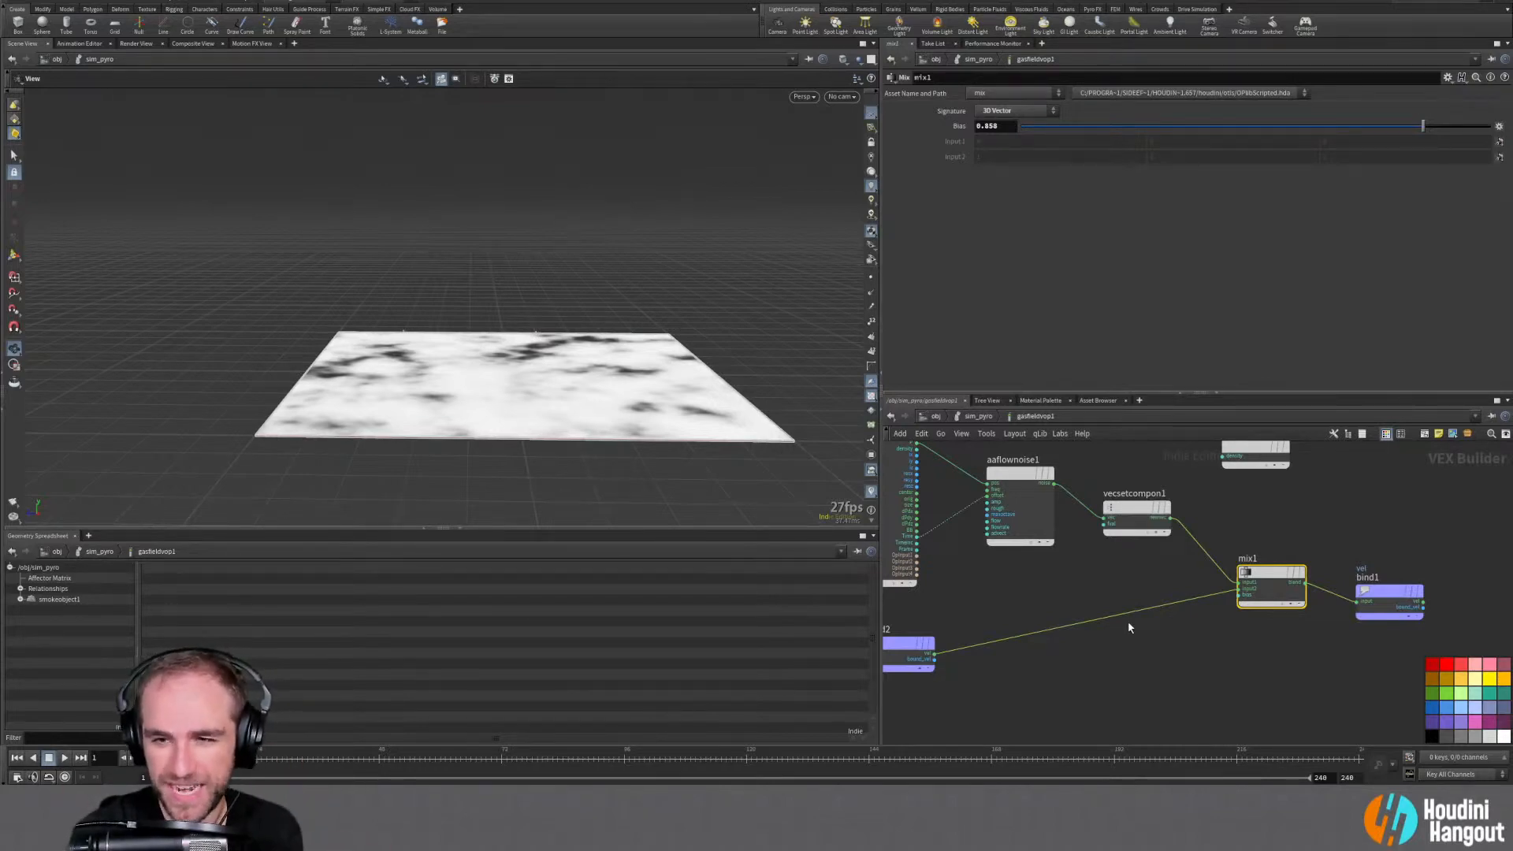
Return to the sim_pyro network and set the Pyro Solver's temperature diffusion to 0.1, cooling rate to 0.25 and buoyancy lift to 0
left_click(1154, 631)
key("u")
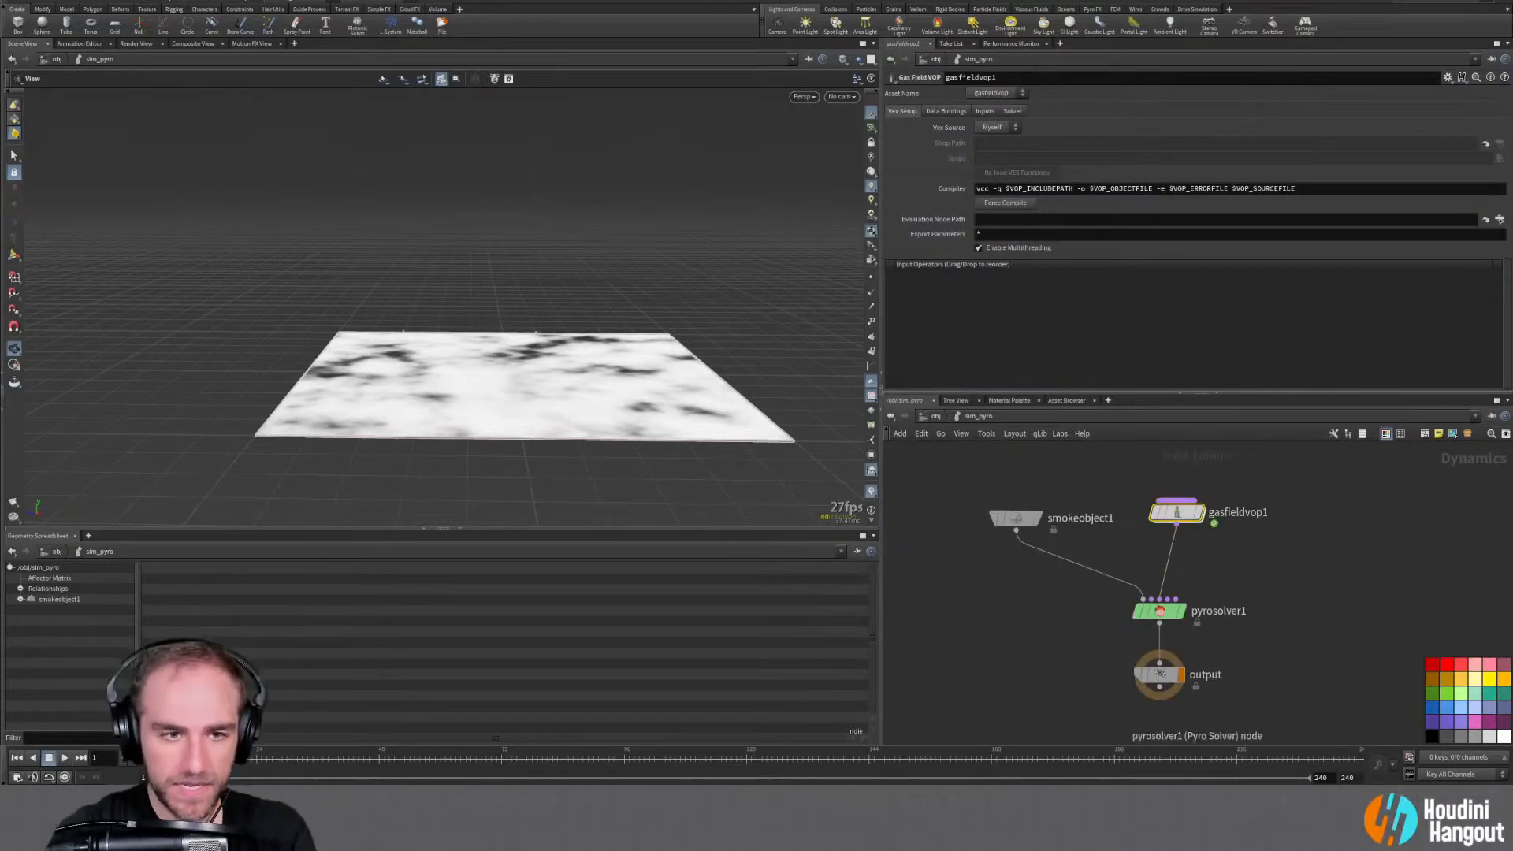
left_click_drag(490, 253, 492, 405)
left_click(1159, 610)
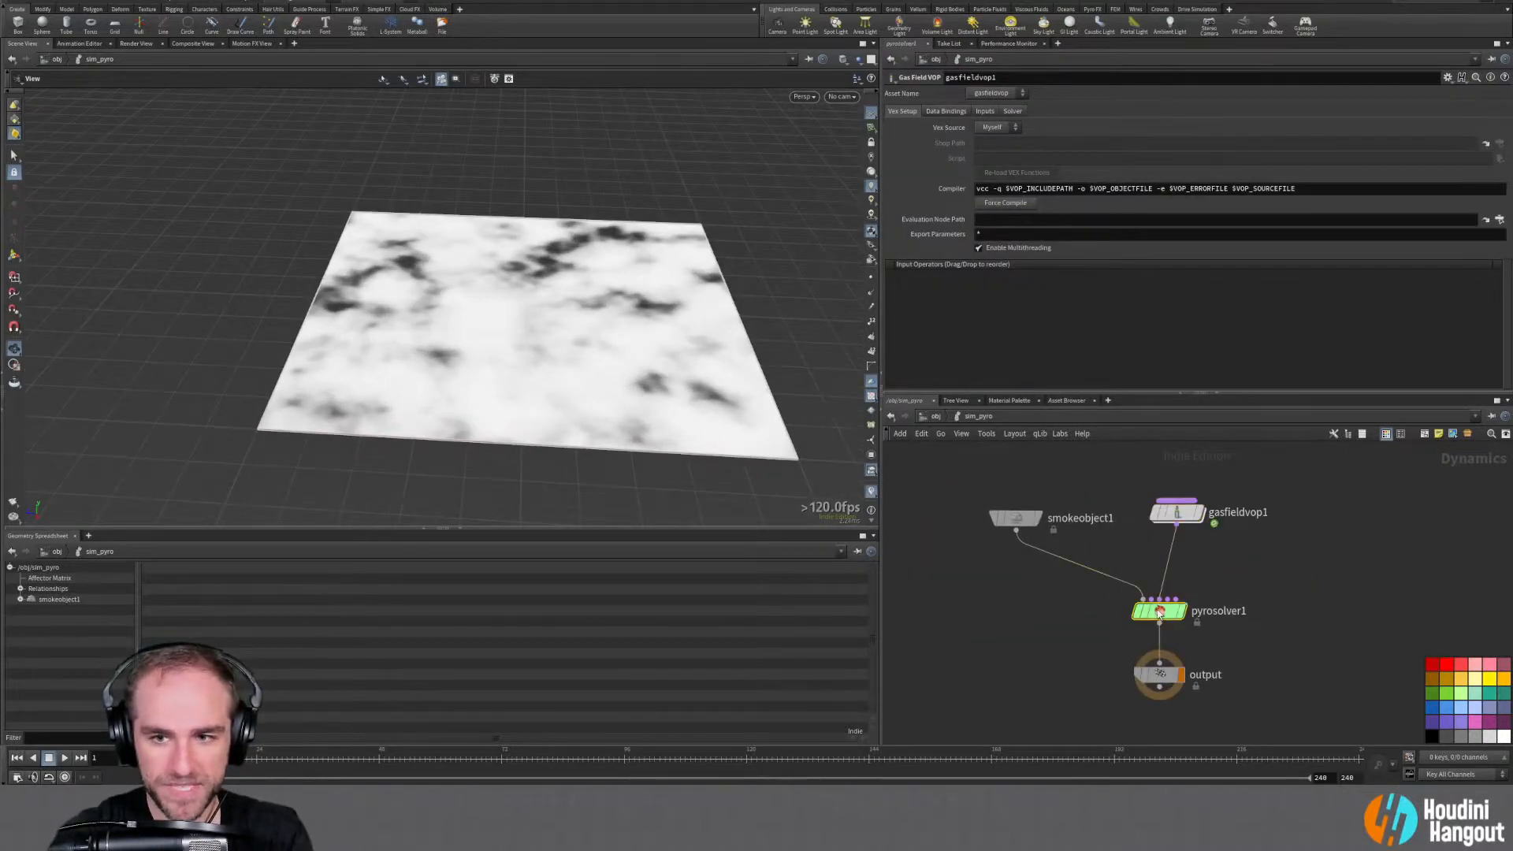
left_click(904, 111)
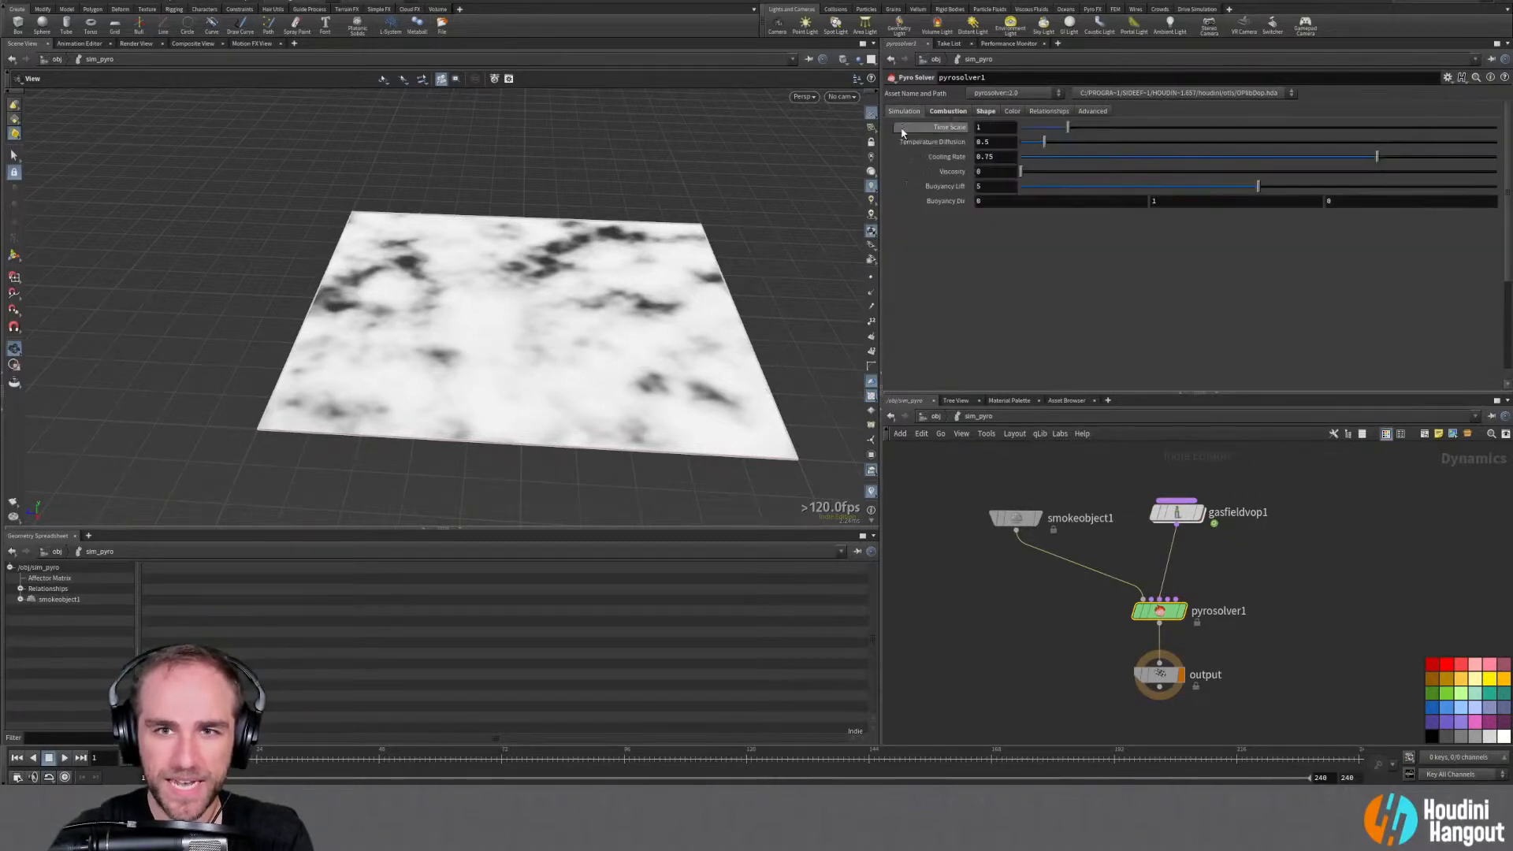
left_click(997, 142)
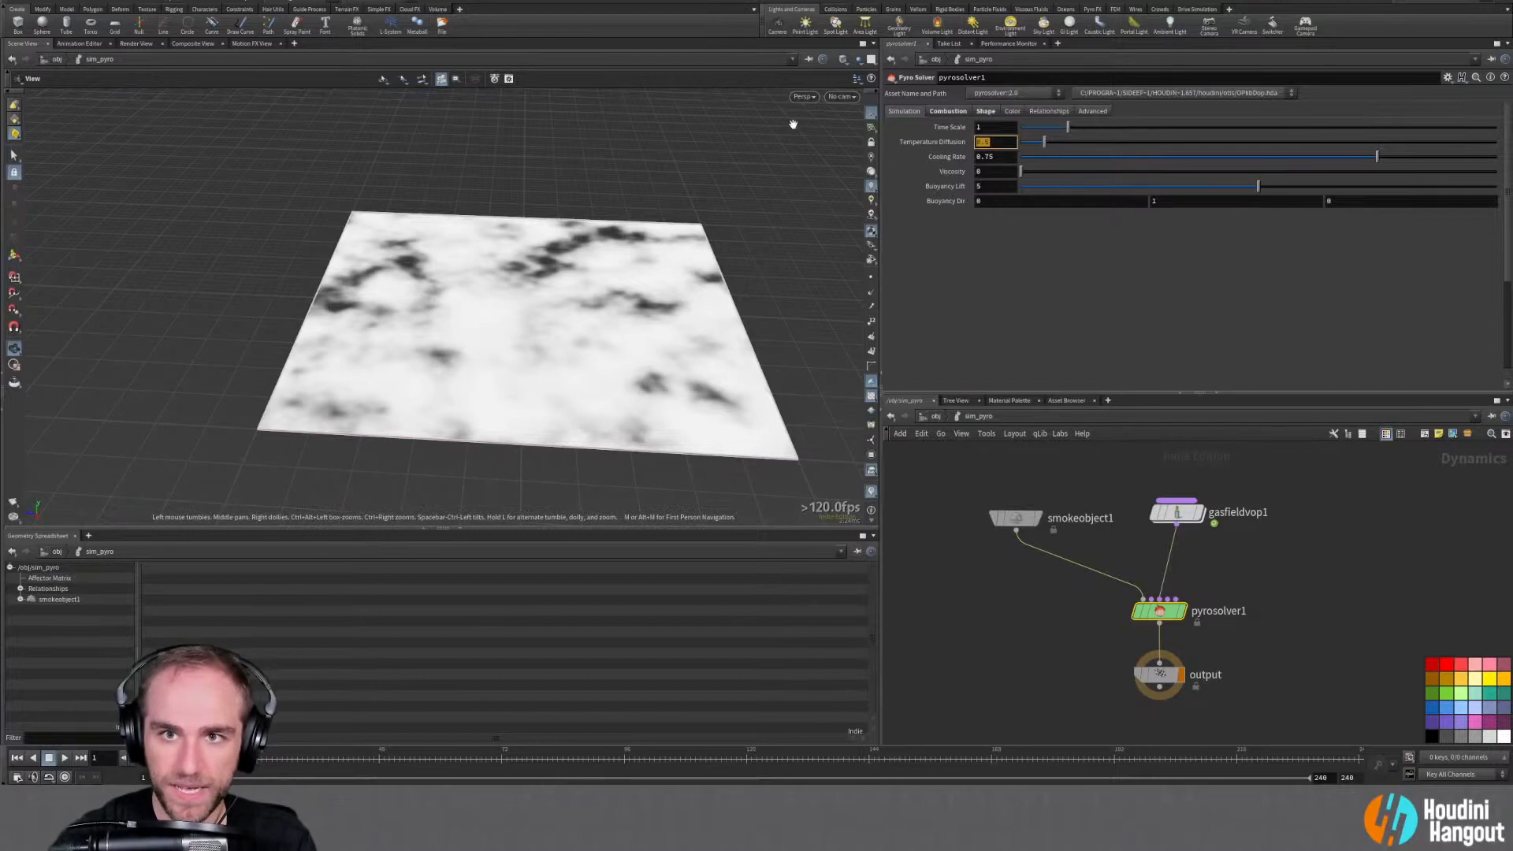
key("Tab")
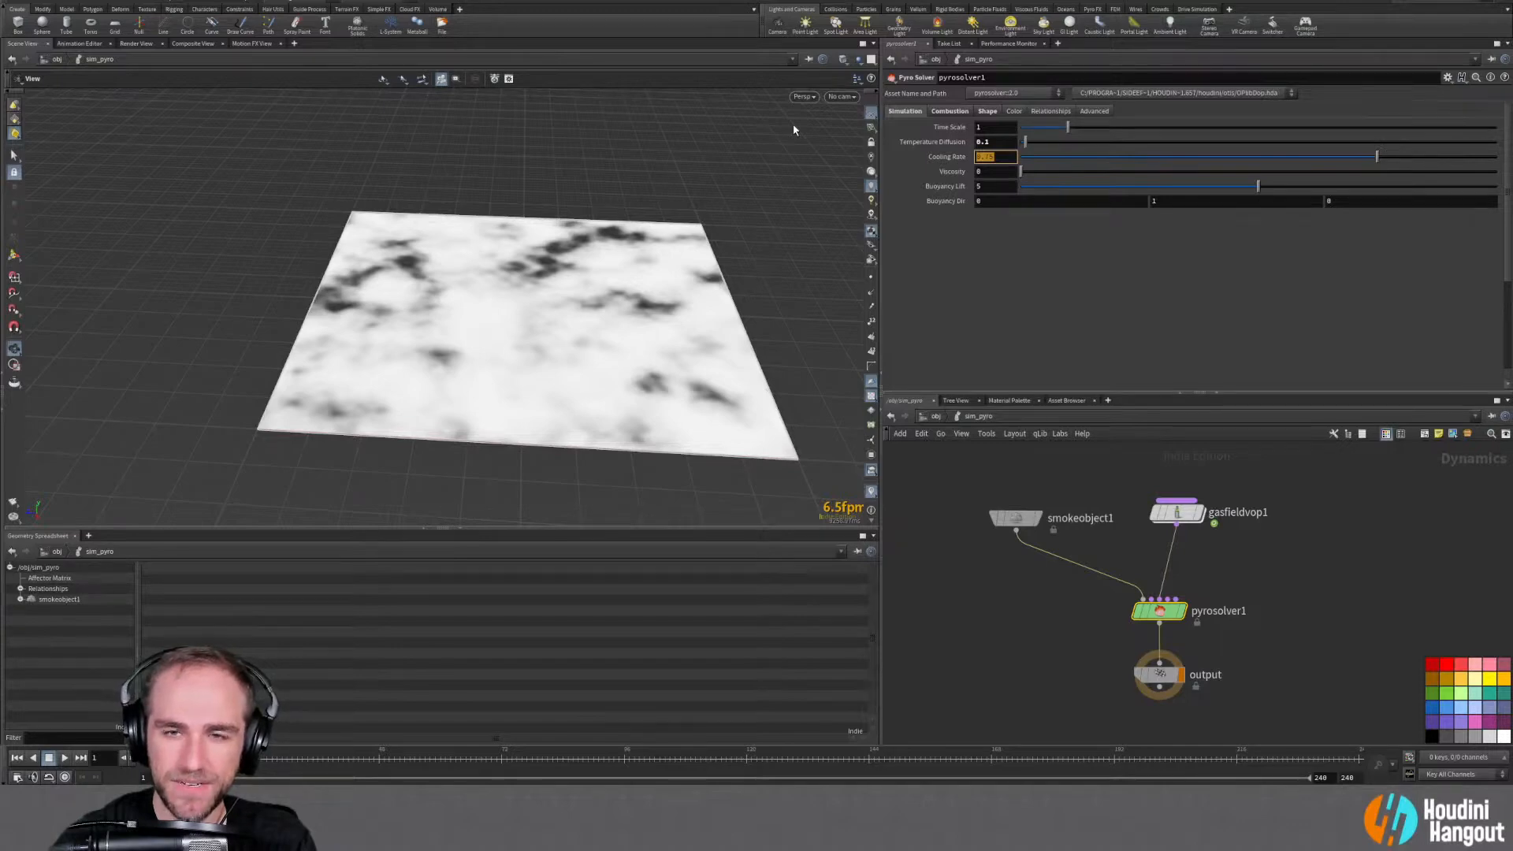
type("0.25")
key("Return")
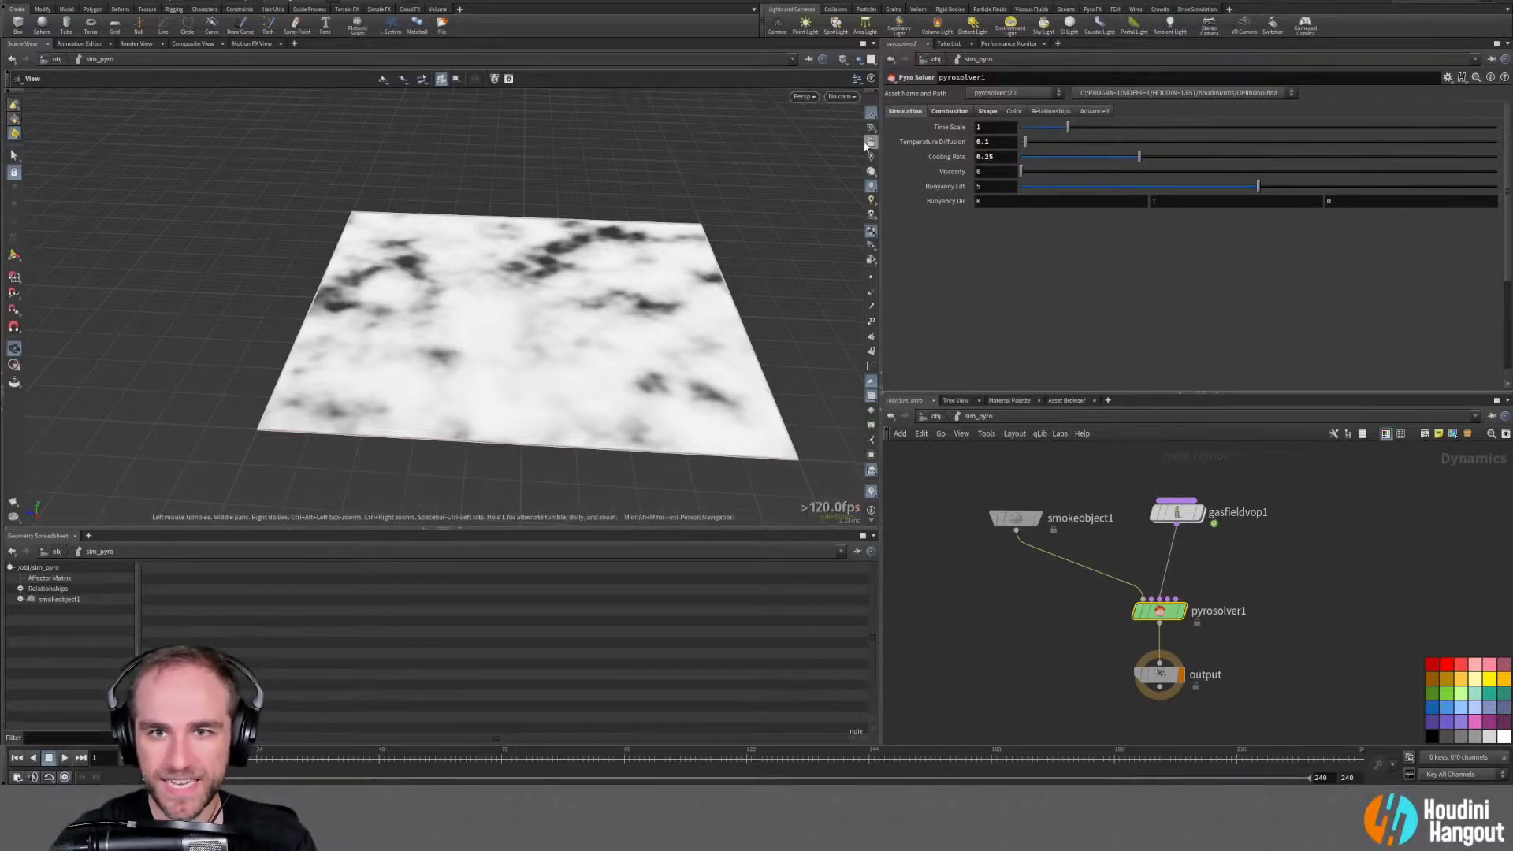
type("0")
key("Return")
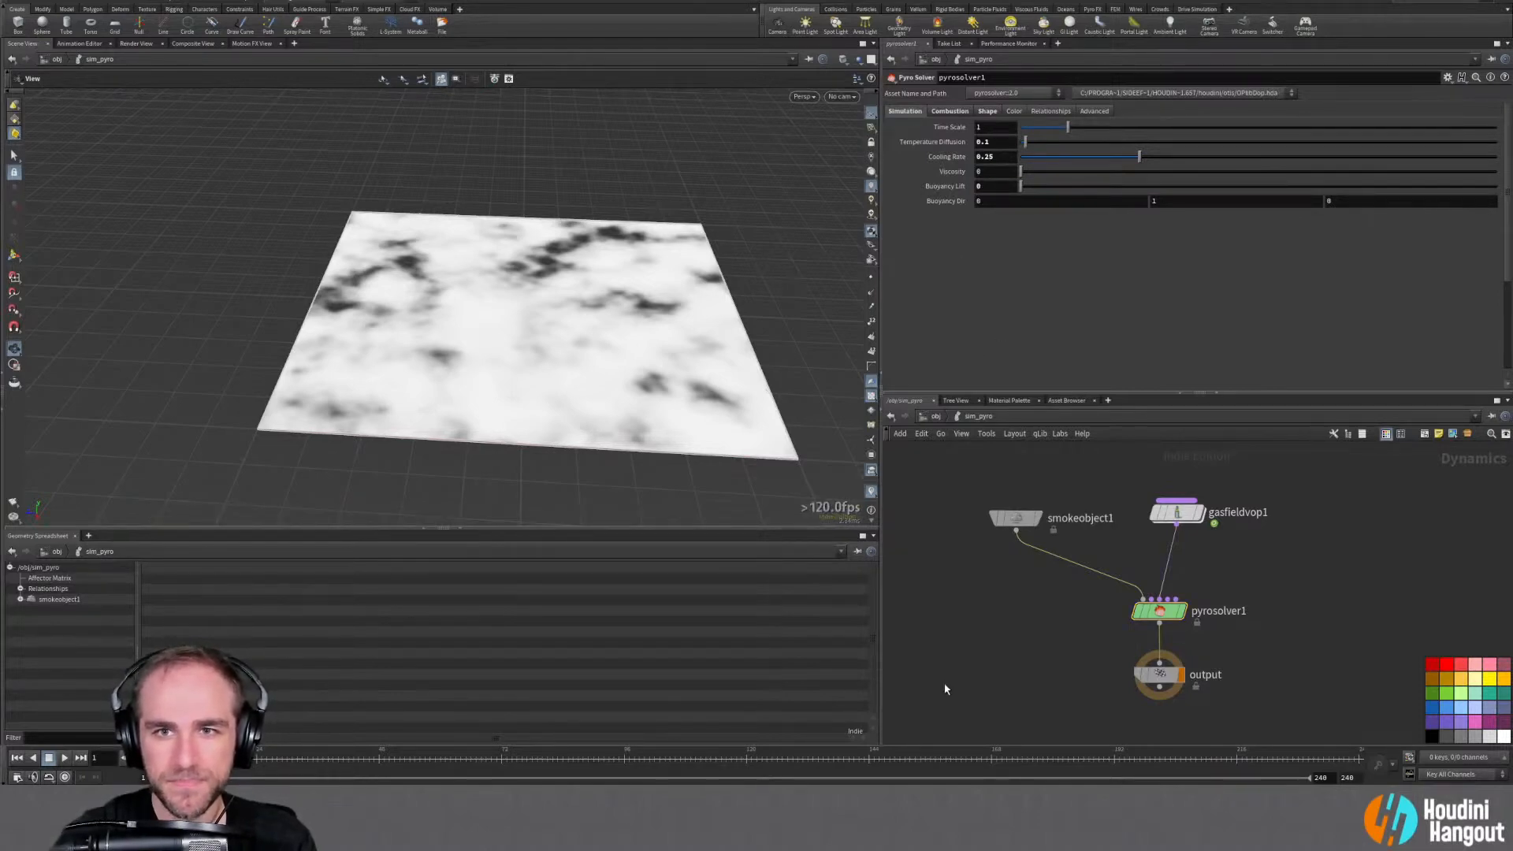
Play the simulation, turn on real-time playback, and examine the smoke's motion across the plane
left_click(63, 761)
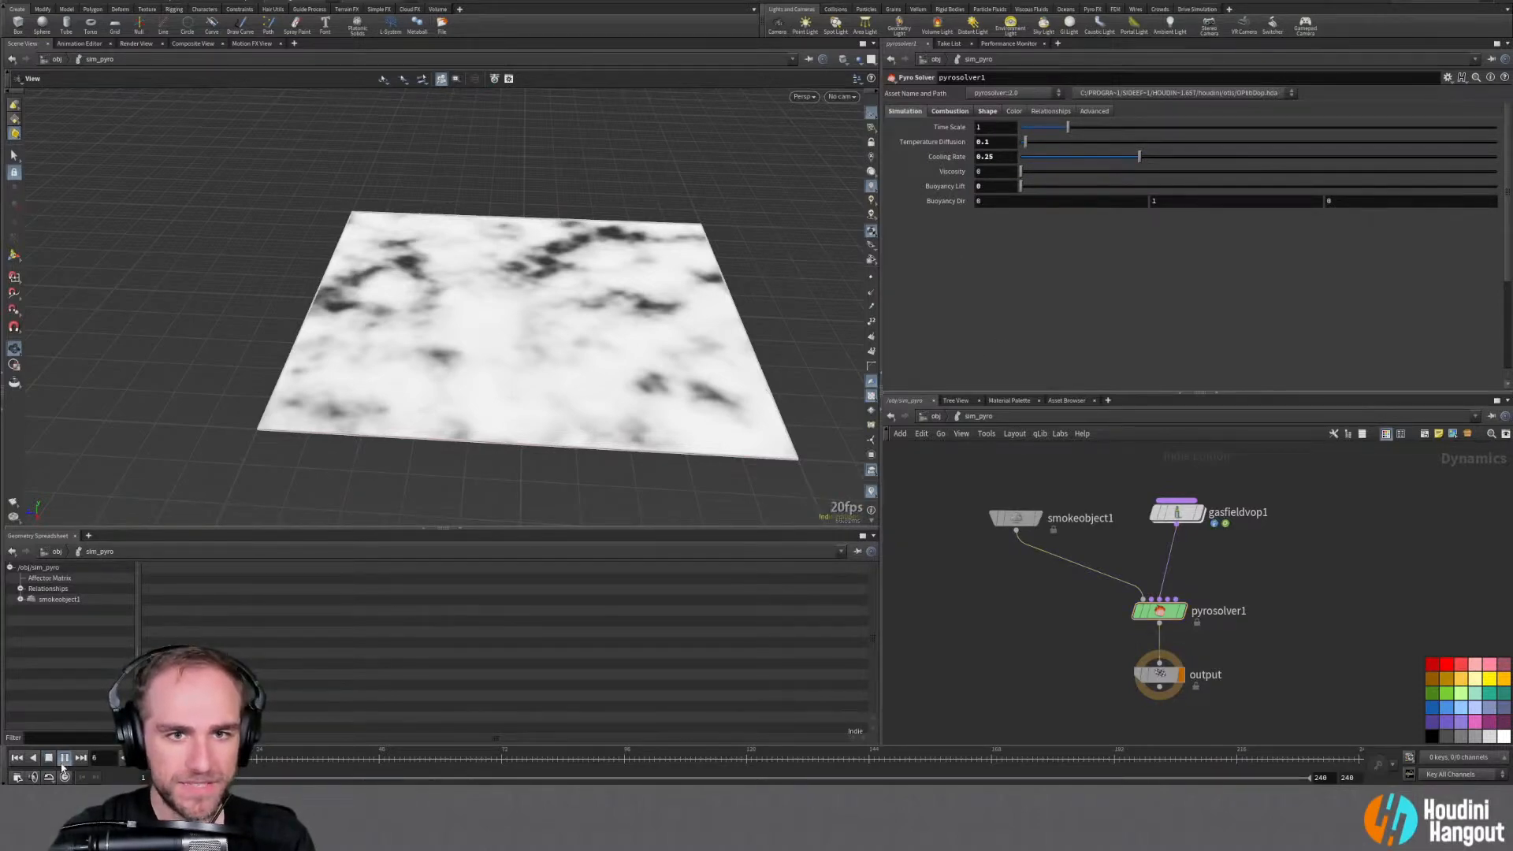
left_click_drag(395, 341, 400, 382)
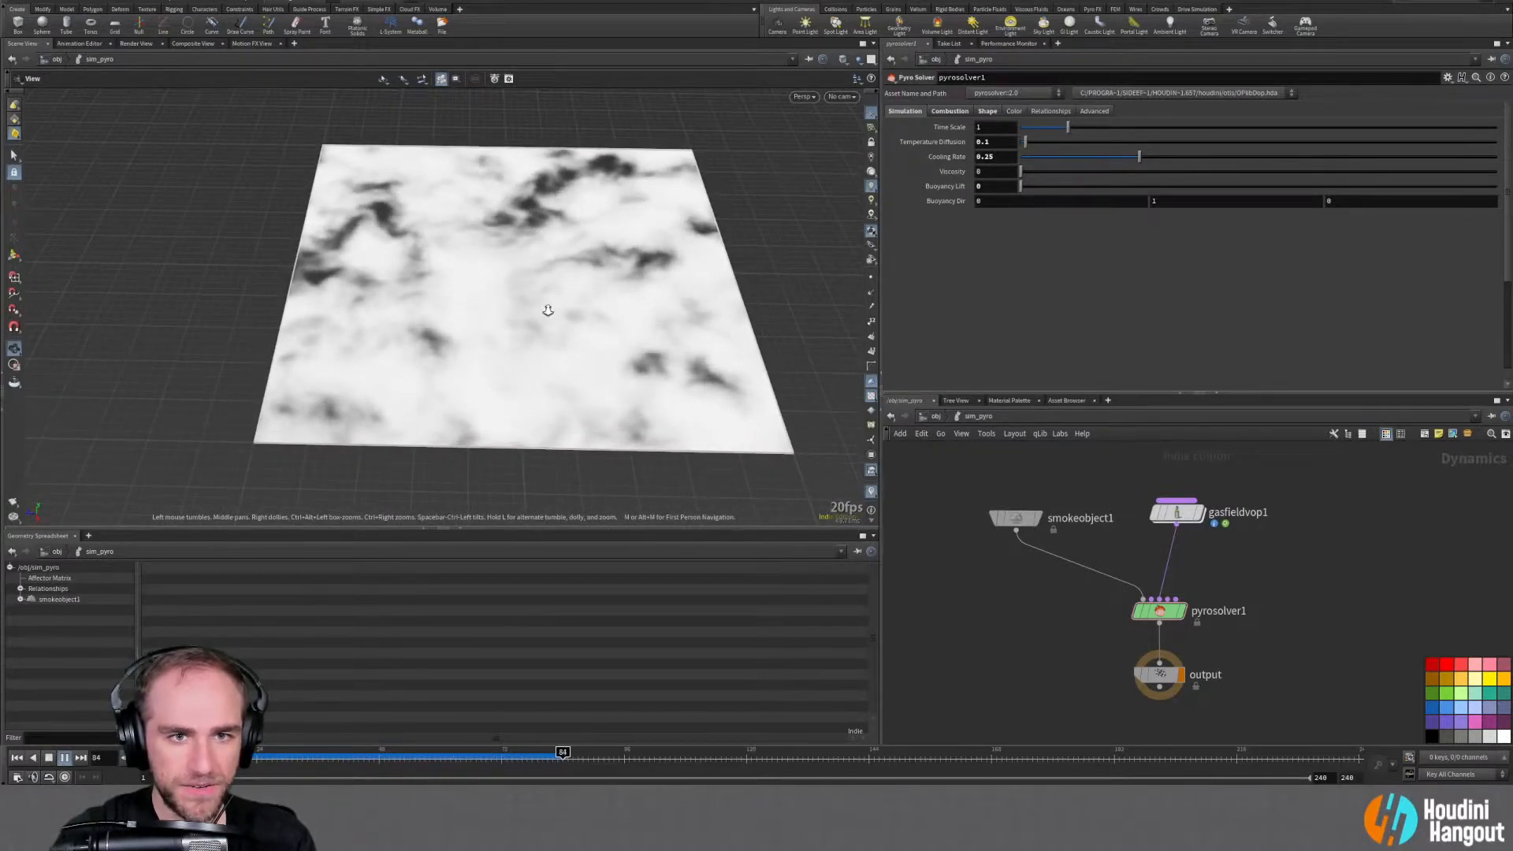
scroll(570, 295, "up", 3)
left_click_drag(489, 442, 519, 379)
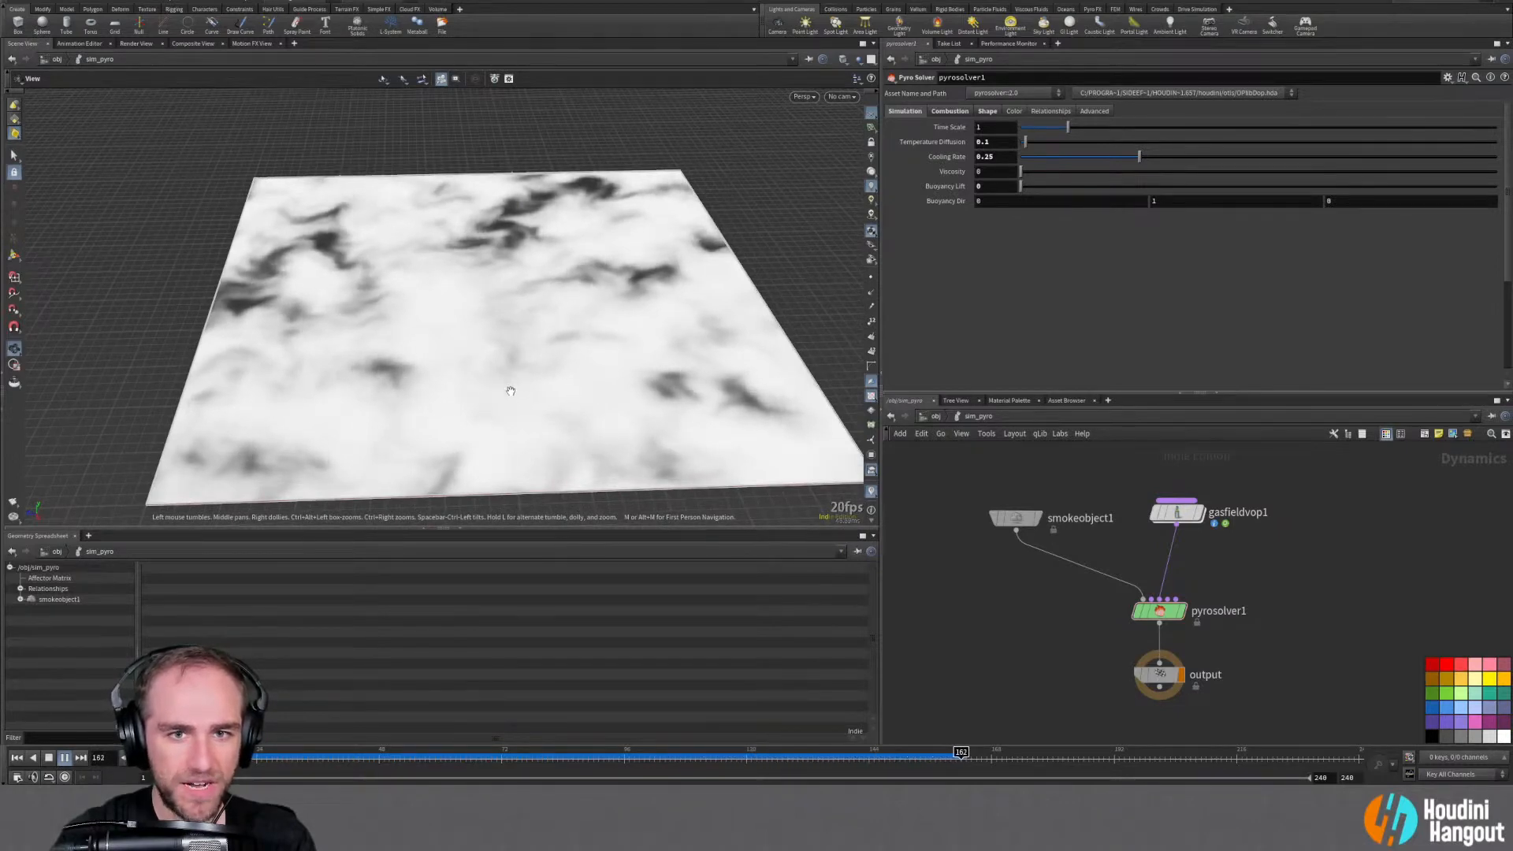
left_click_drag(374, 402, 420, 359)
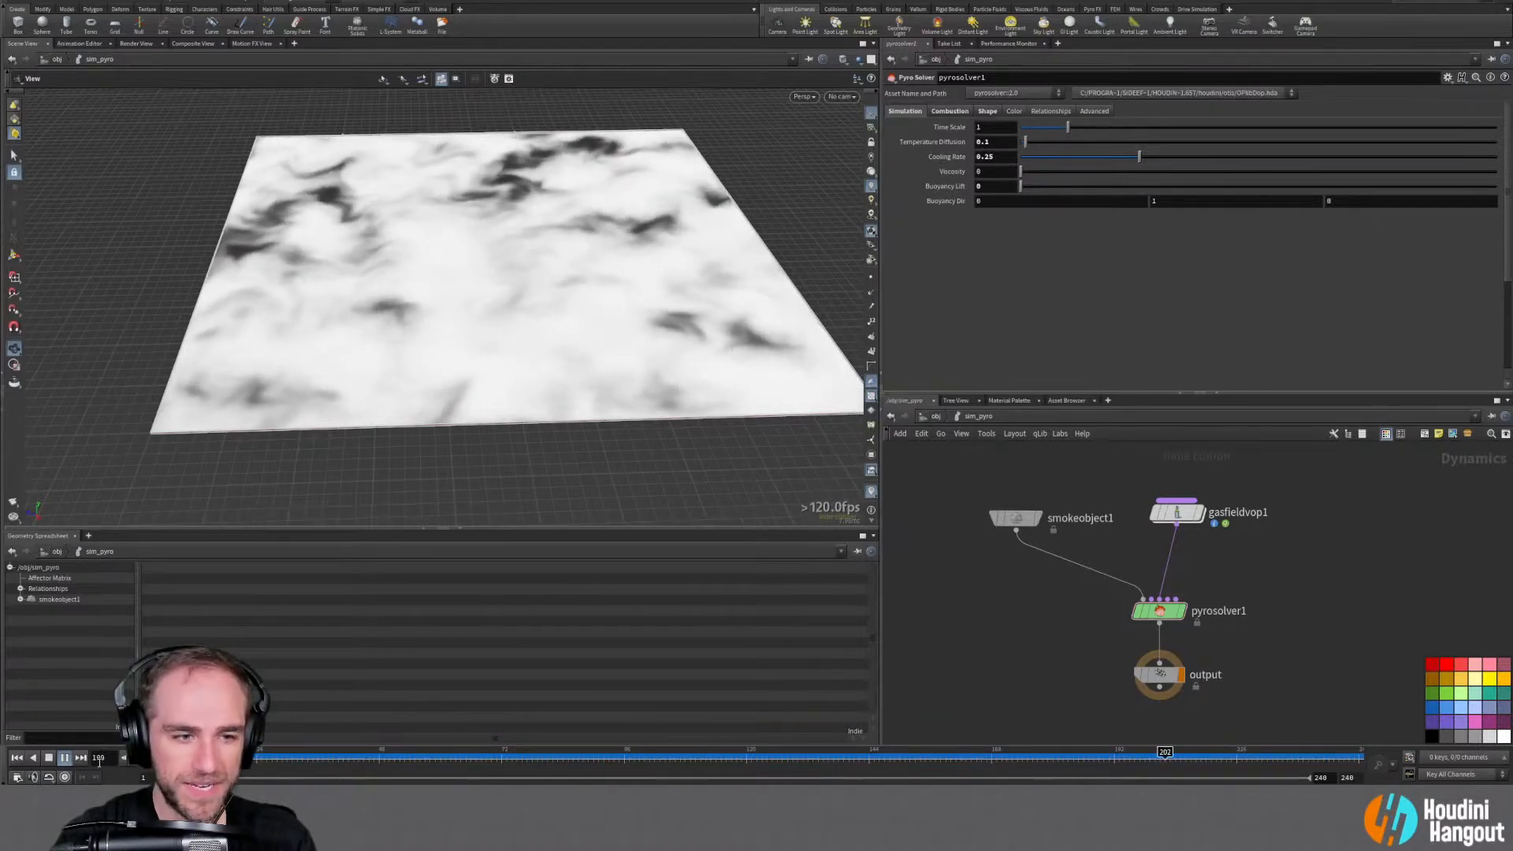
left_click(64, 777)
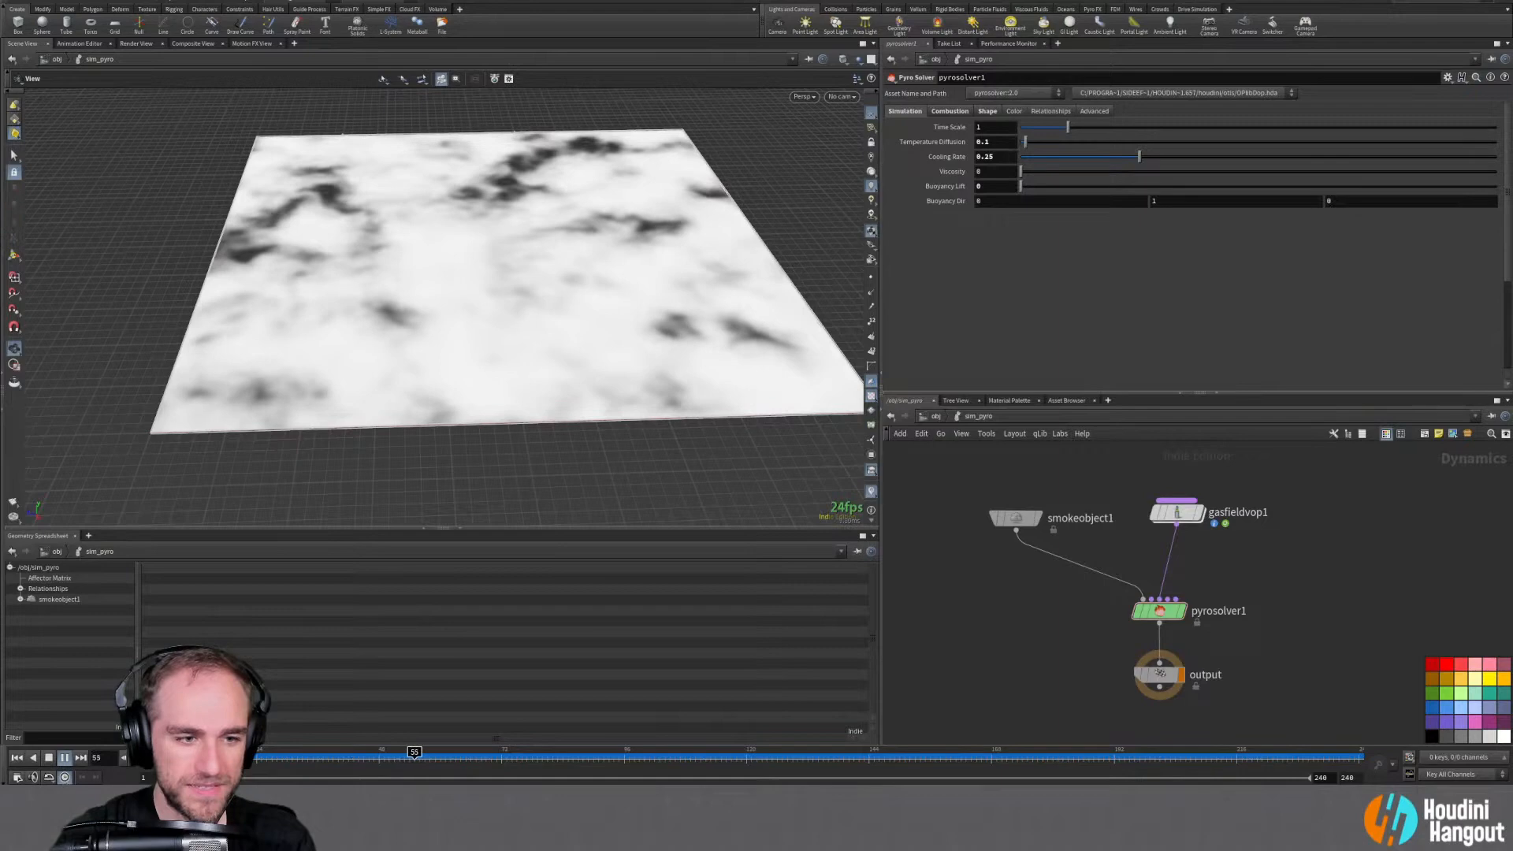
left_click_drag(431, 207, 445, 272)
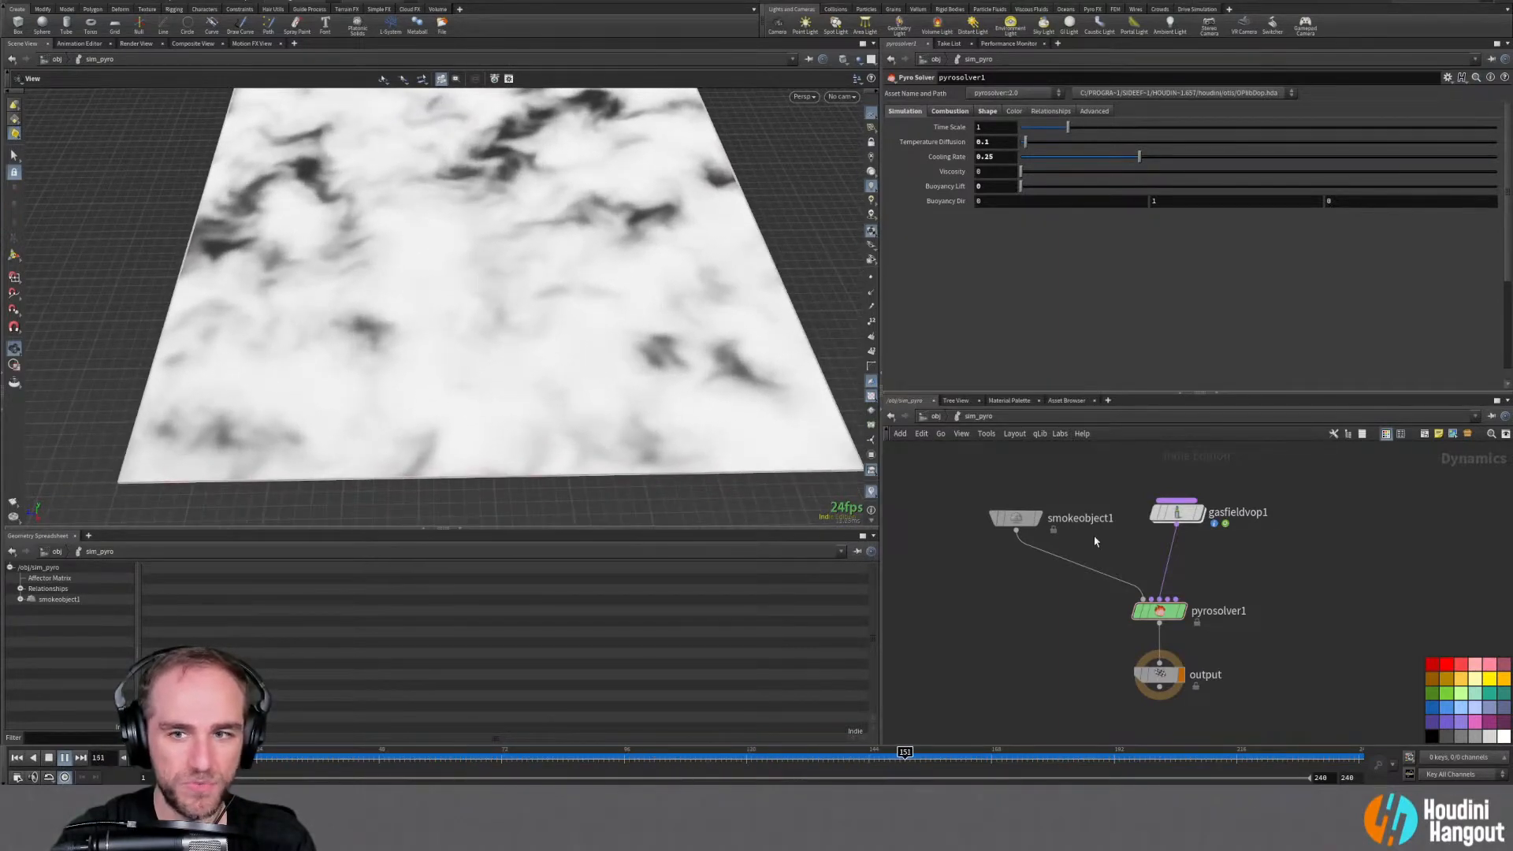
Rewind the simulation, open the Gas Field VOP network, and show the flow noise node's parameters
left_click(17, 757)
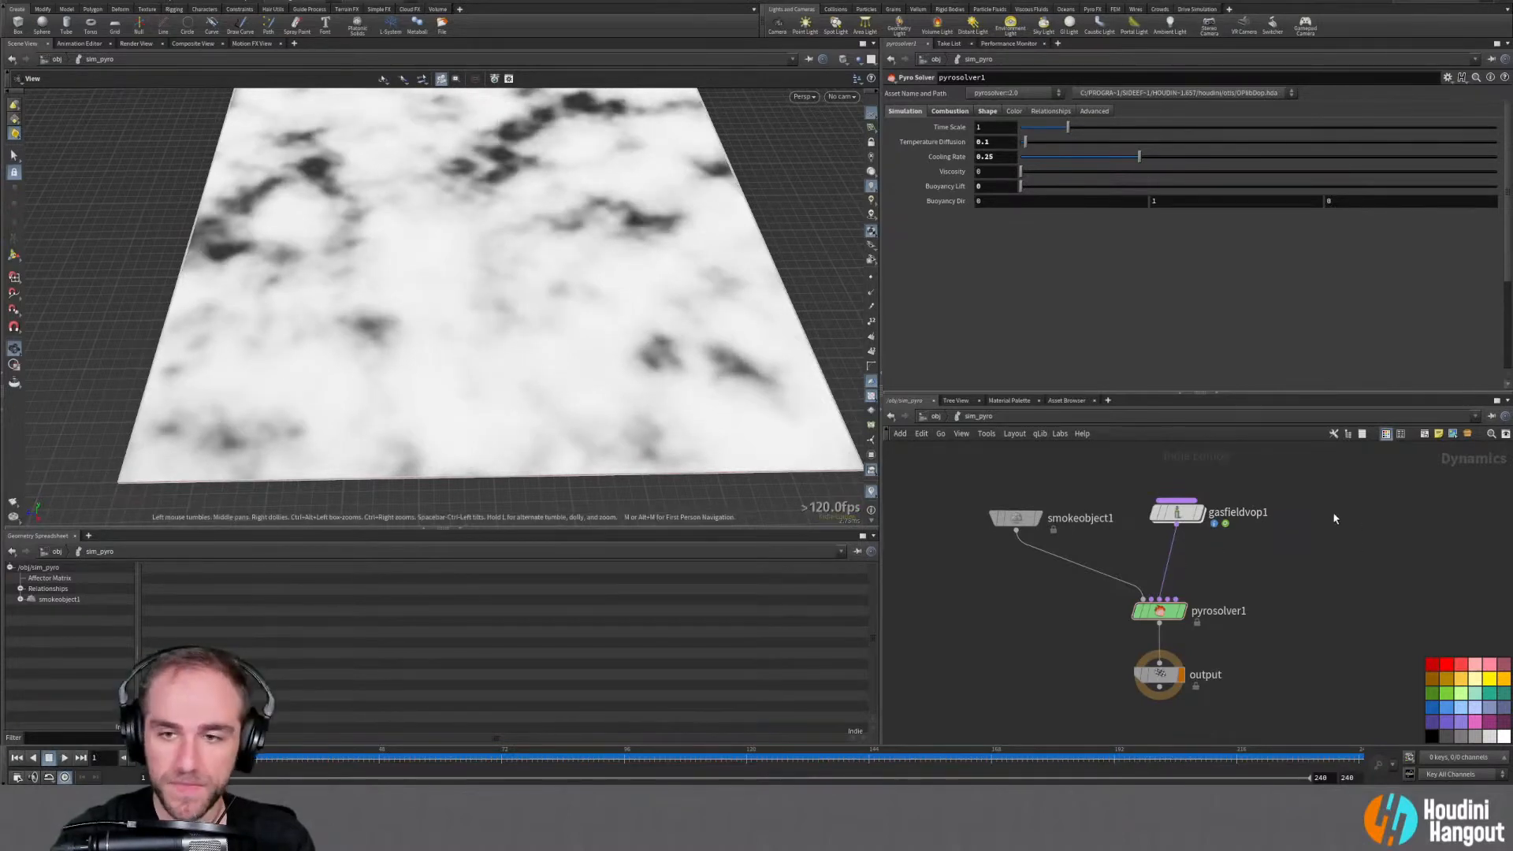
double_click(1176, 512)
middle_click_drag(1076, 600, 1151, 609)
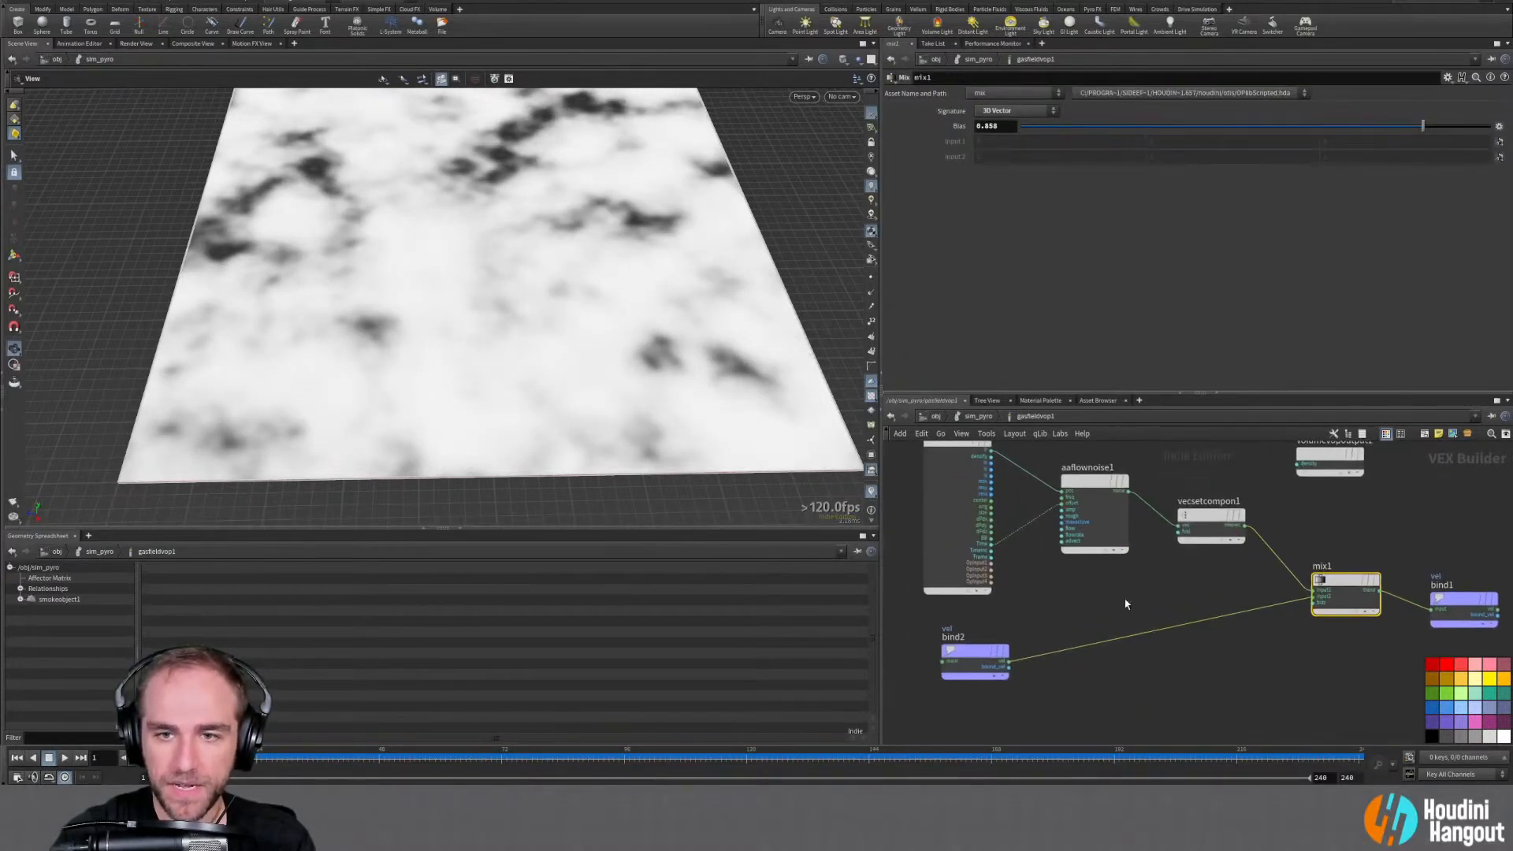
left_click(1080, 481)
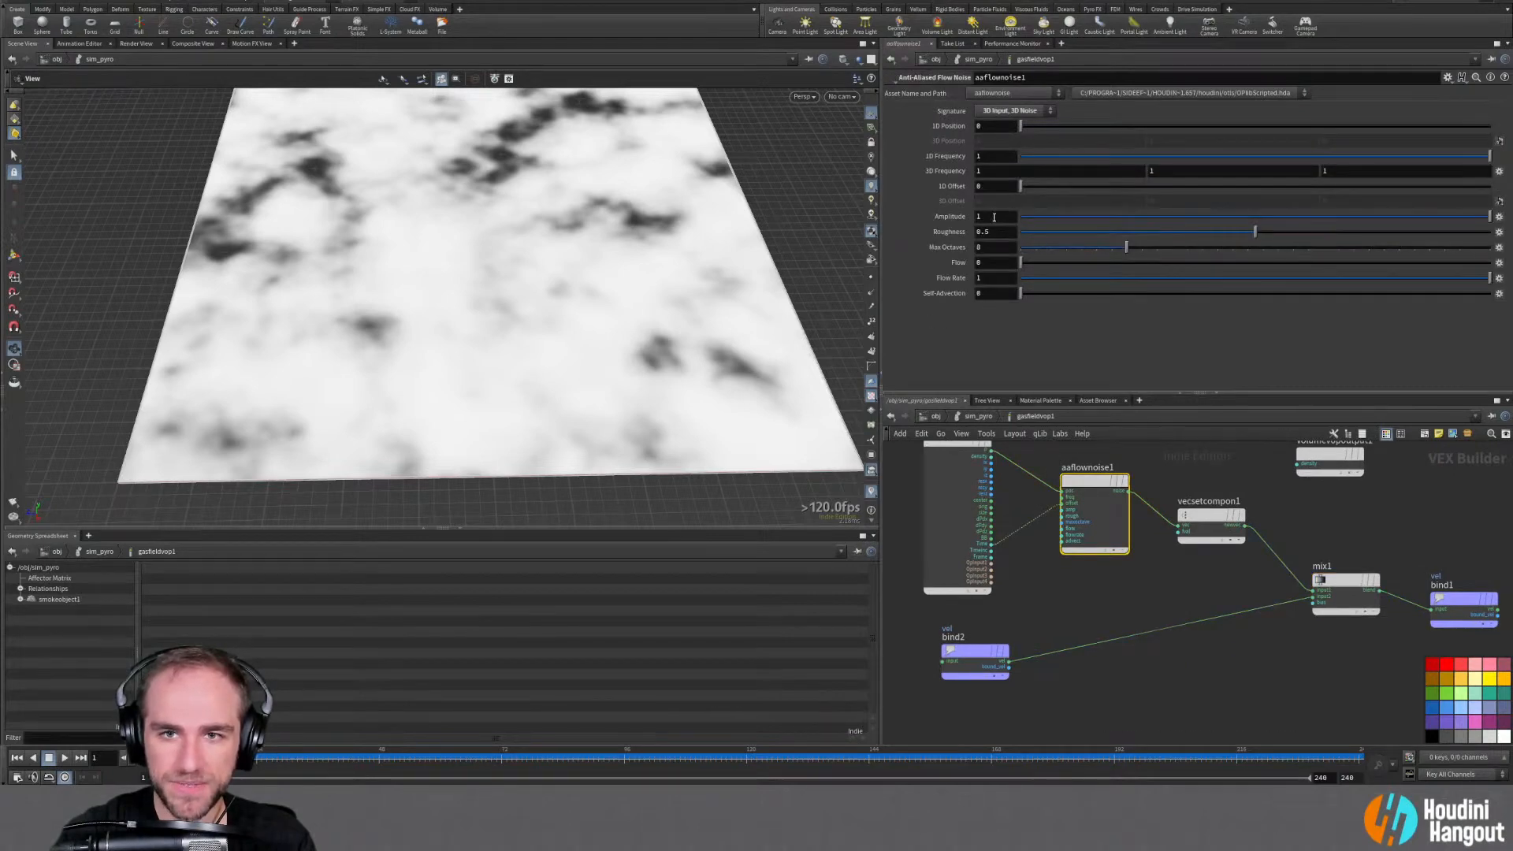
Reset the Mix node's bias to 0.5 and play the simulation, trying a bias of 0 during playback before rewinding
left_click(1349, 606)
middle_click(959, 127, "ctrl")
left_click(64, 757)
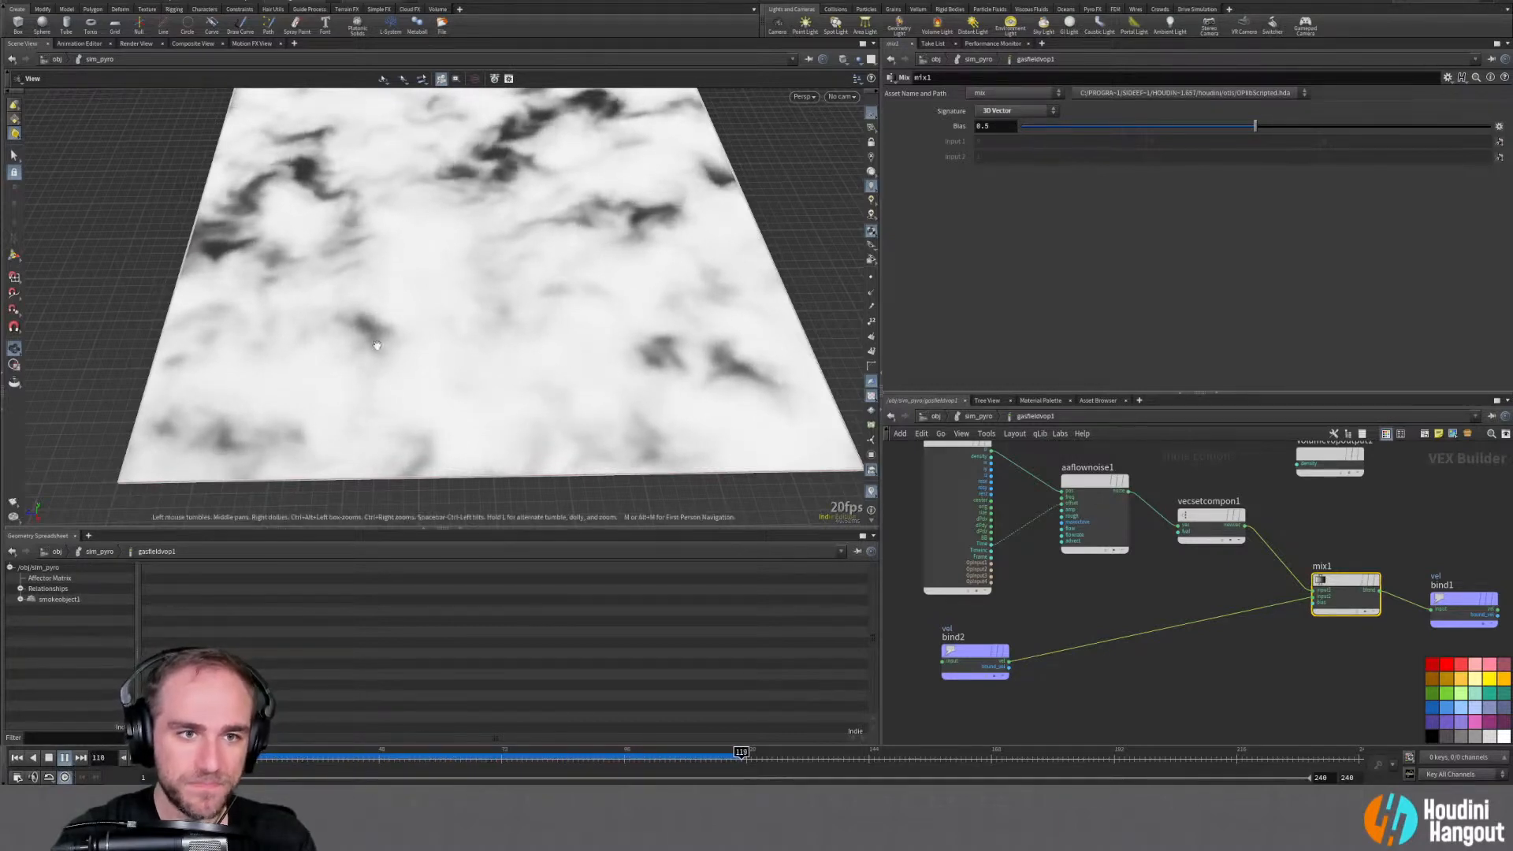
left_click(1026, 129)
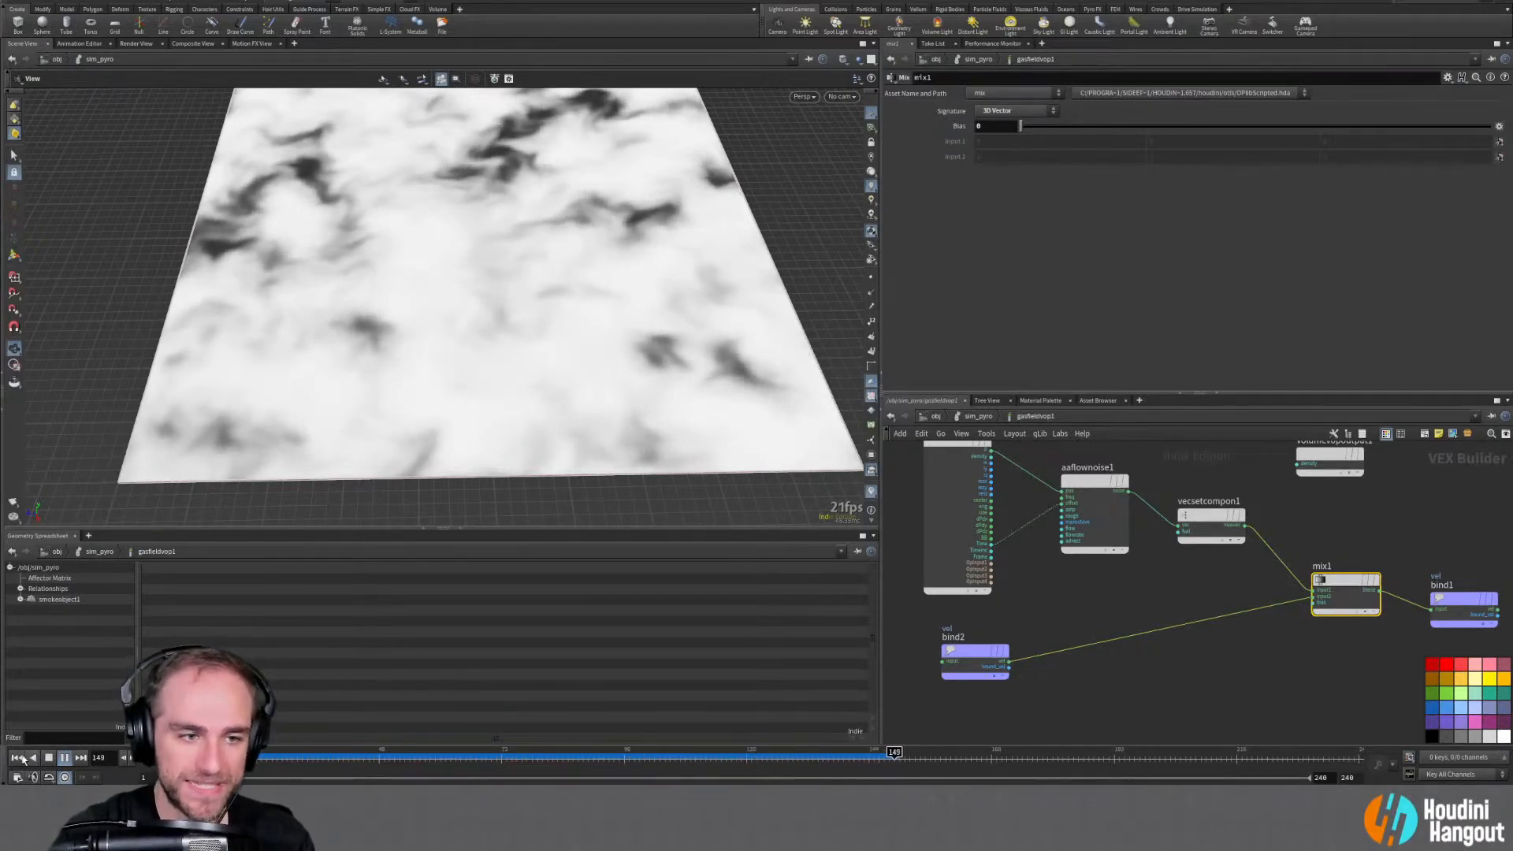
left_click(49, 757)
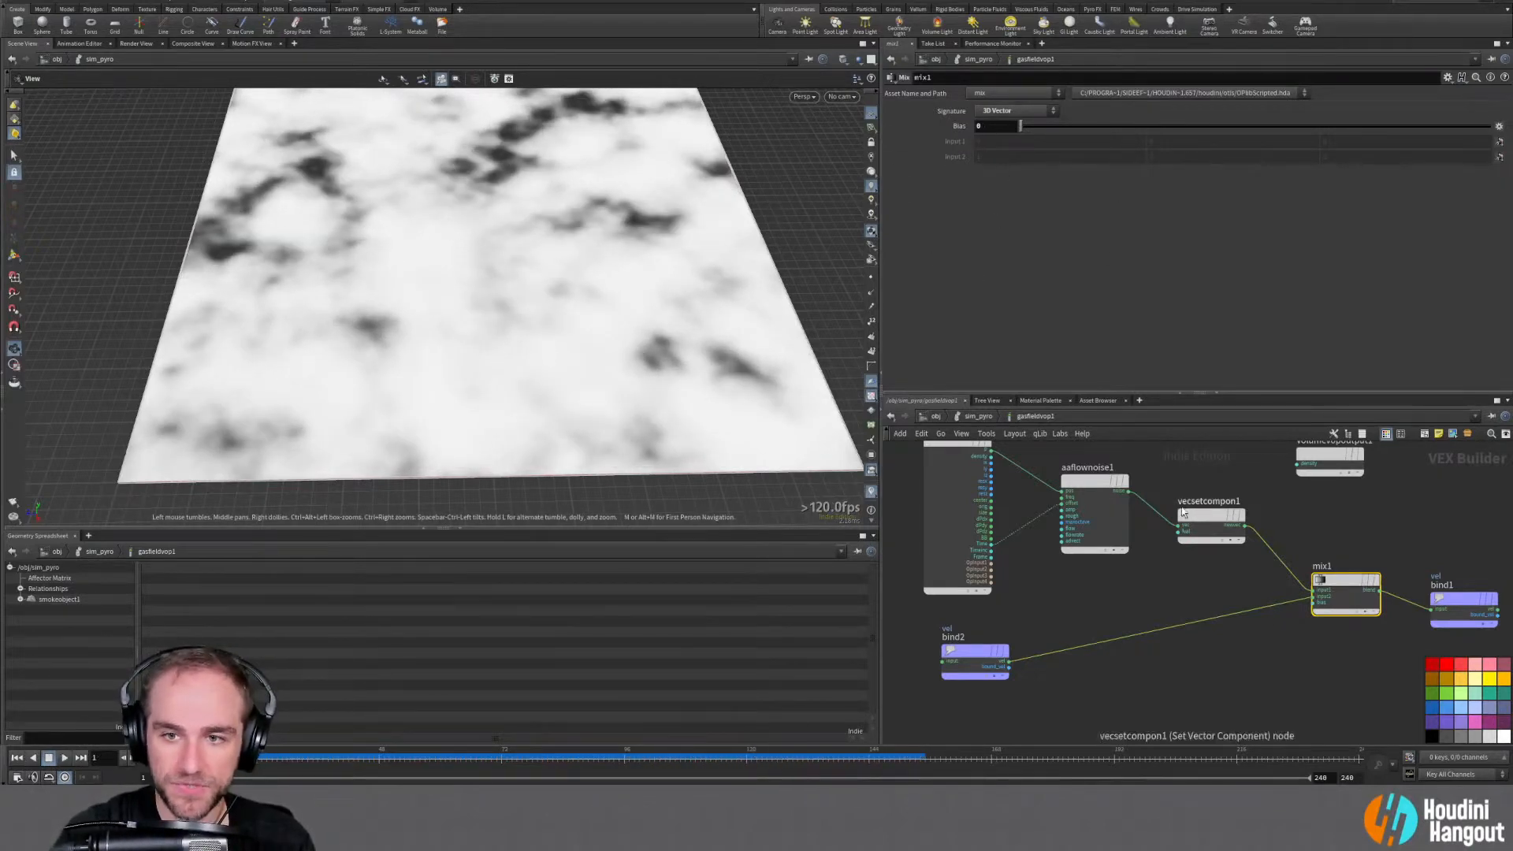
Set the flow noise's amplitude to 5, play the simulation to check the motion, and rewind to the first frame
left_click(1090, 490)
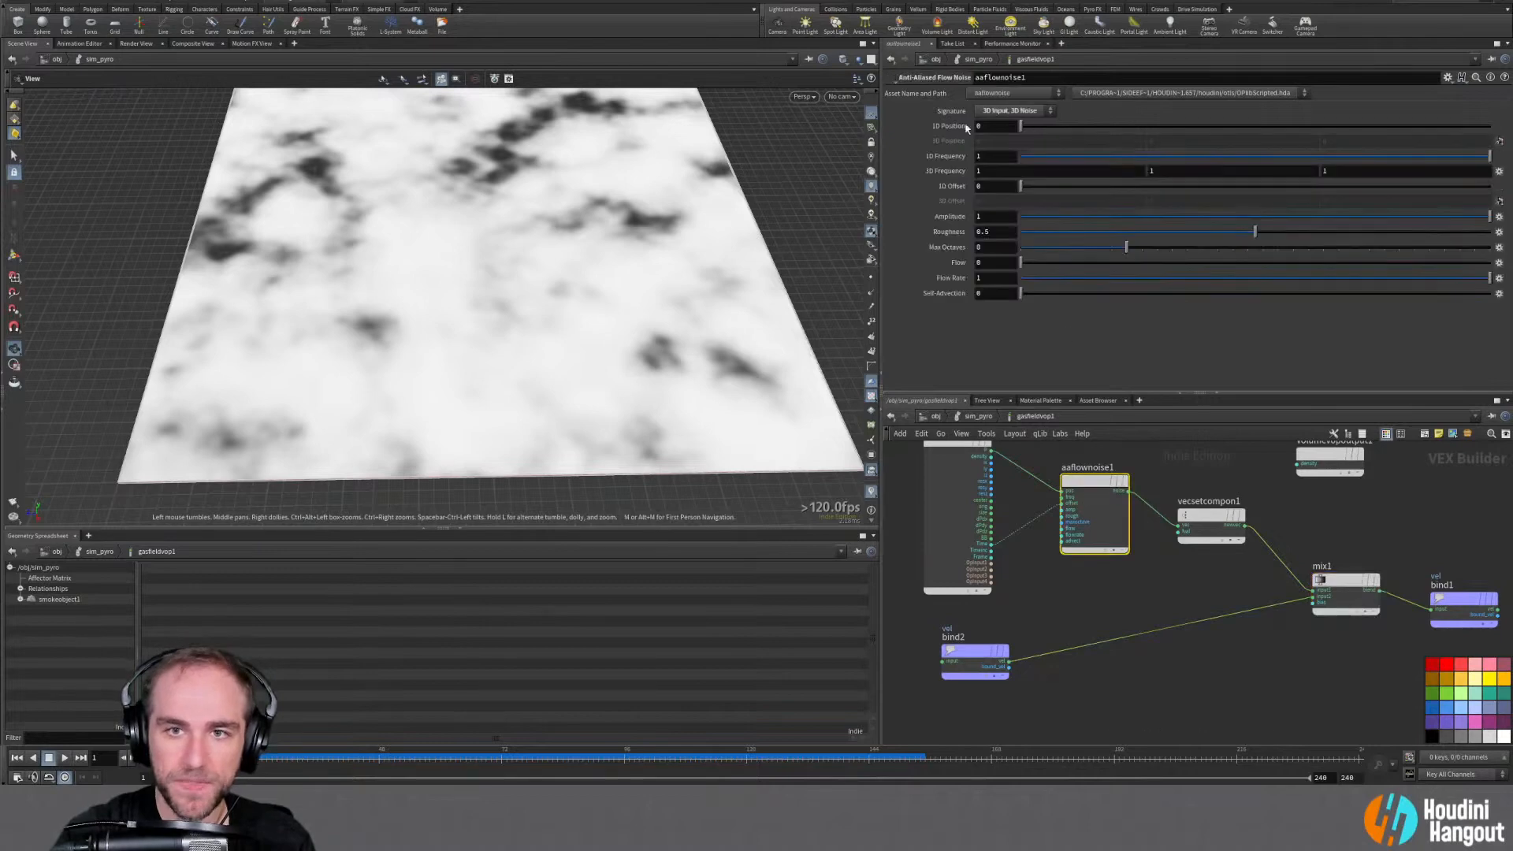
left_click(992, 218)
type("5")
key("Return")
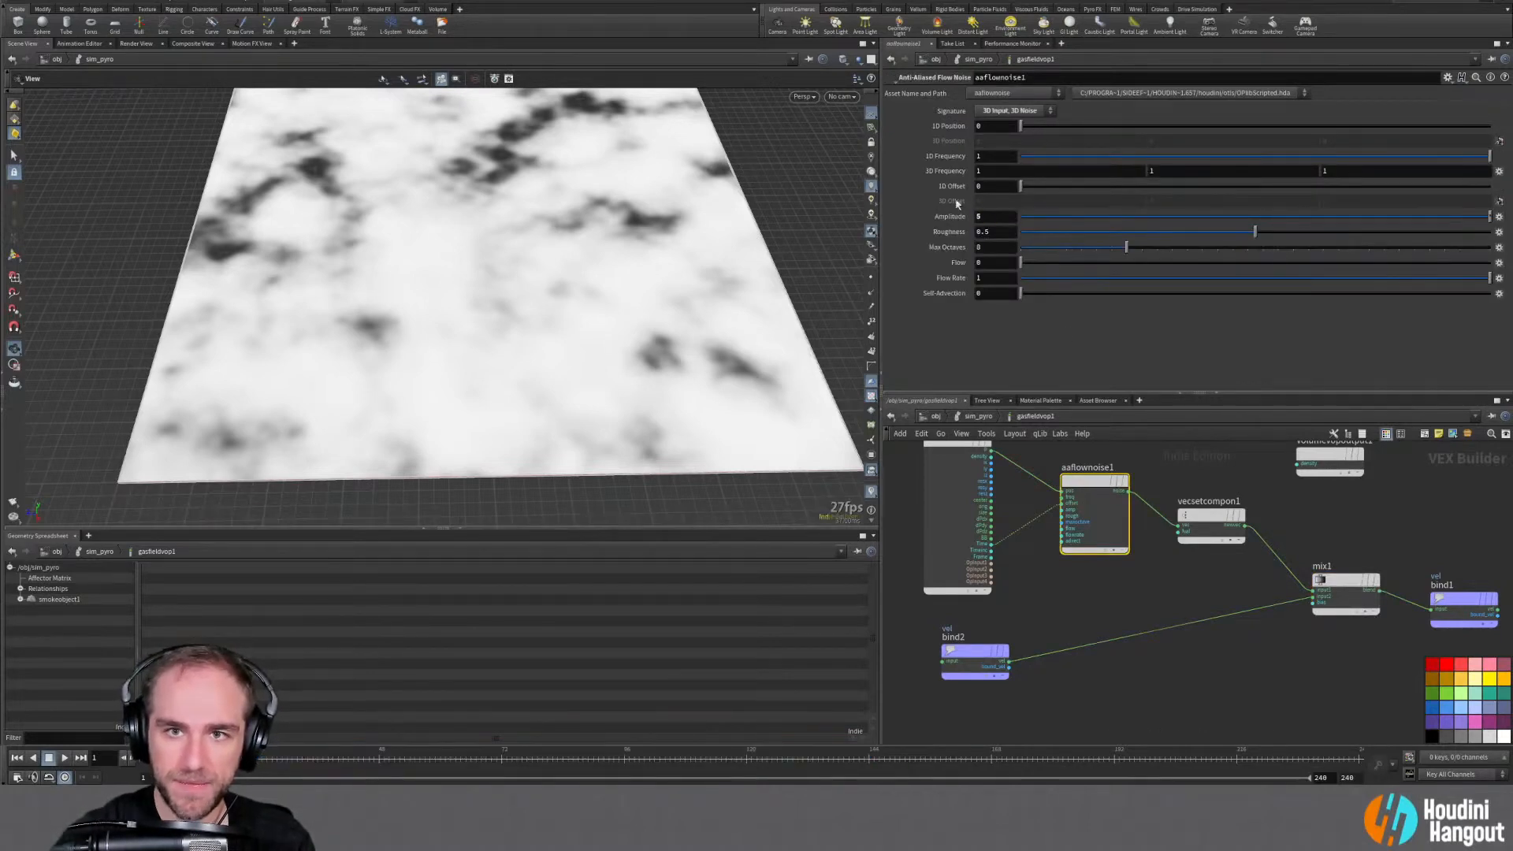
left_click(65, 758)
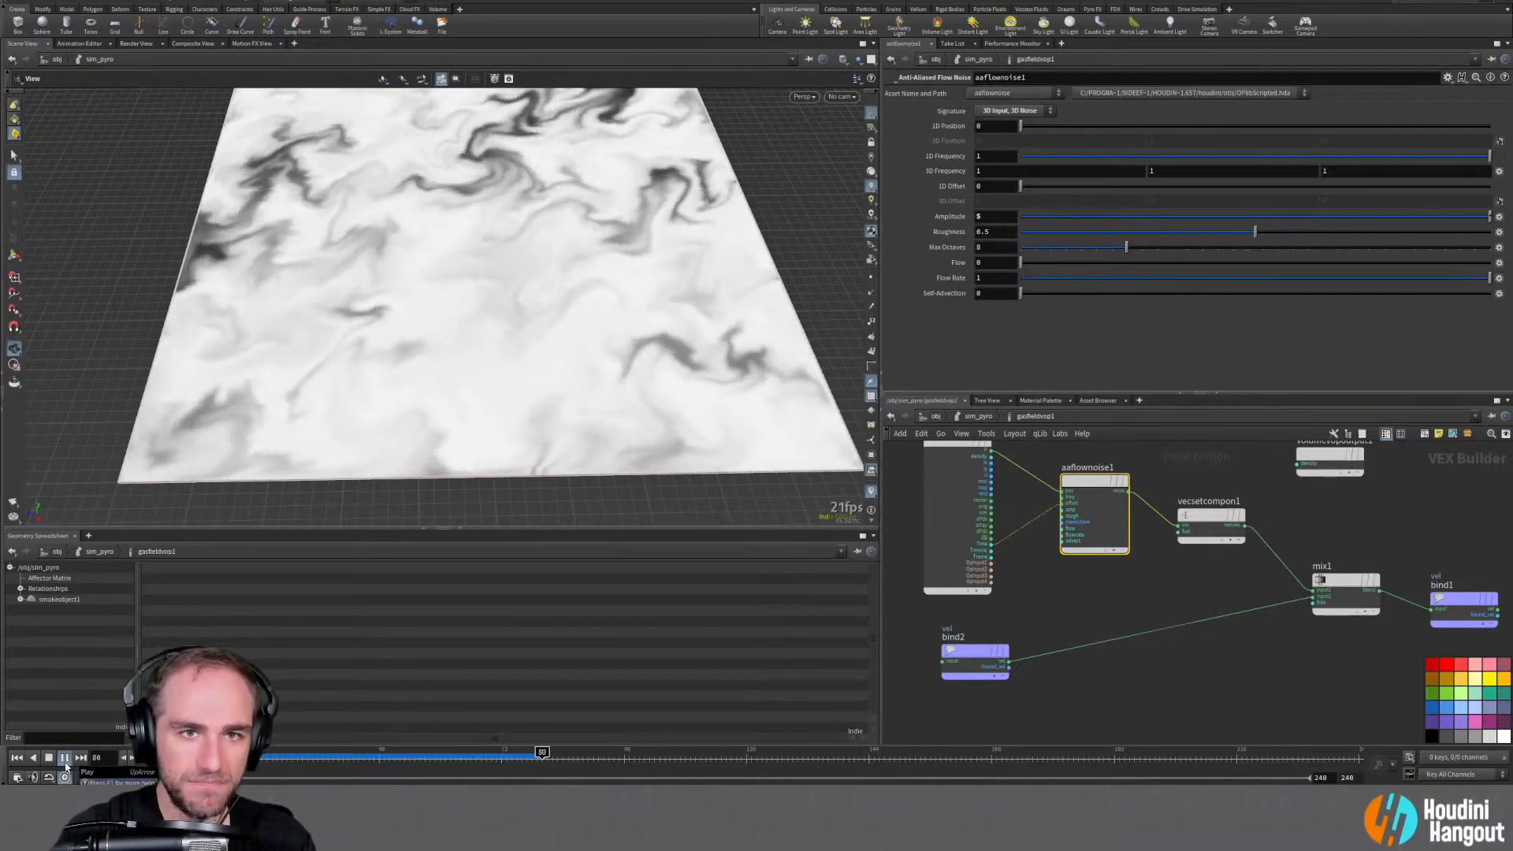
left_click(15, 758)
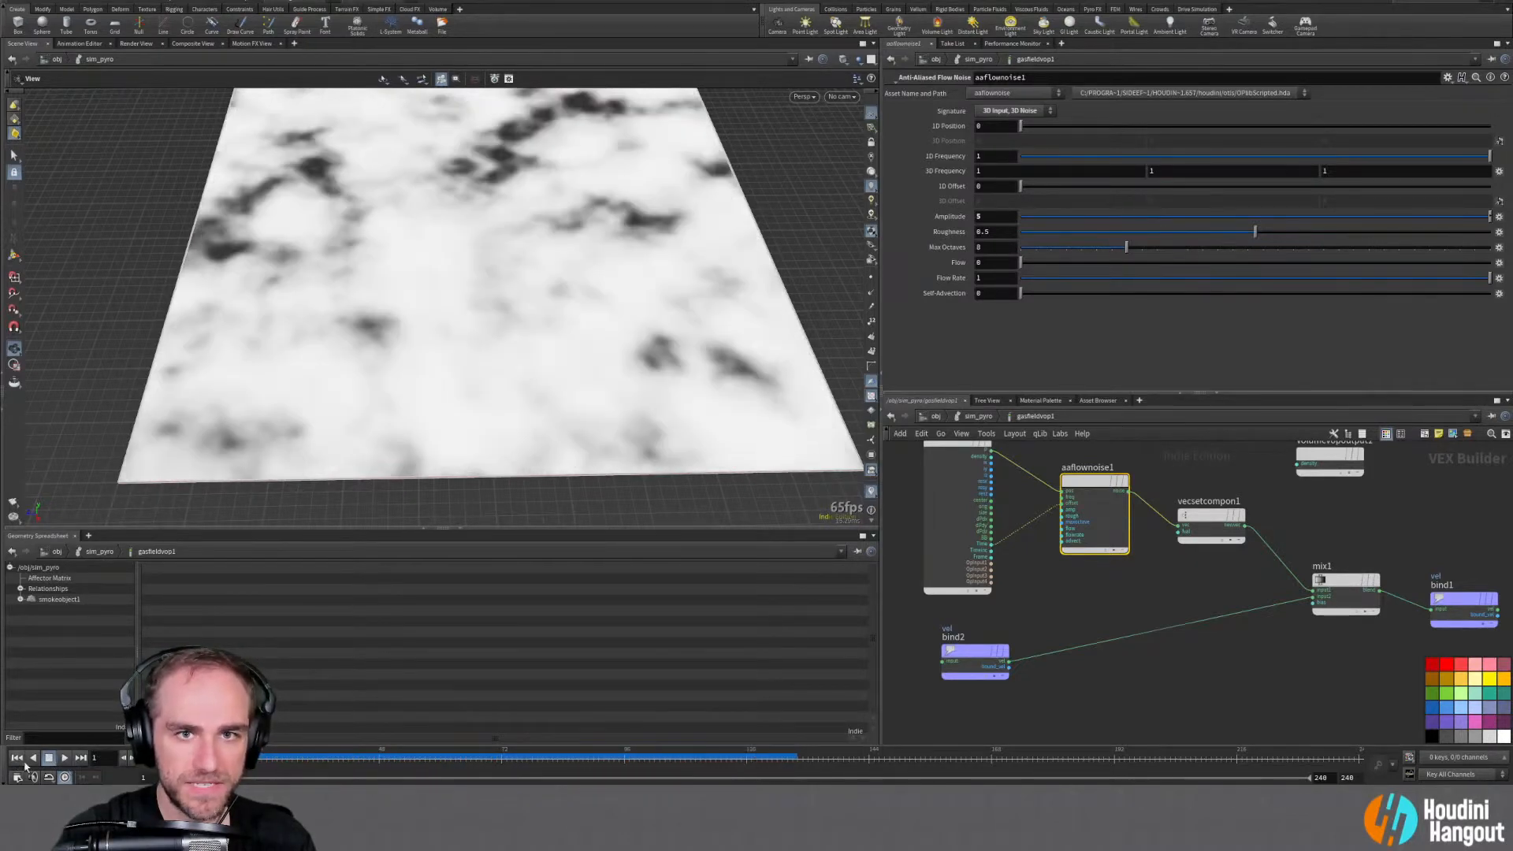
Set the Mix node's bias to 0.75 and play the simulation to examine the smoke's motion
left_click(1356, 578)
left_click_drag(1081, 125, 1197, 125)
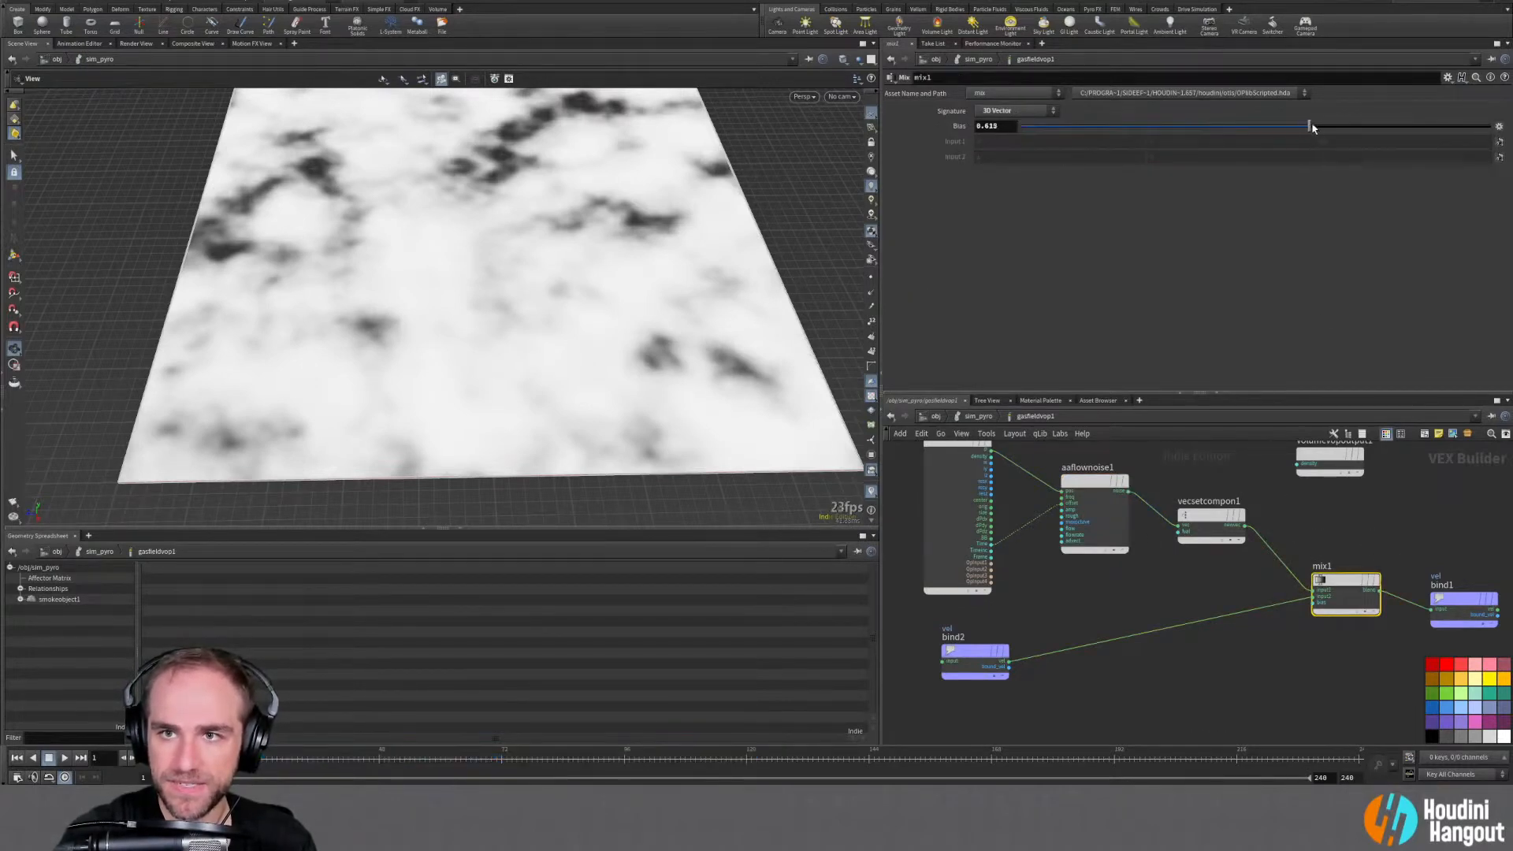
double_click(995, 126)
type("0.75")
key("Return")
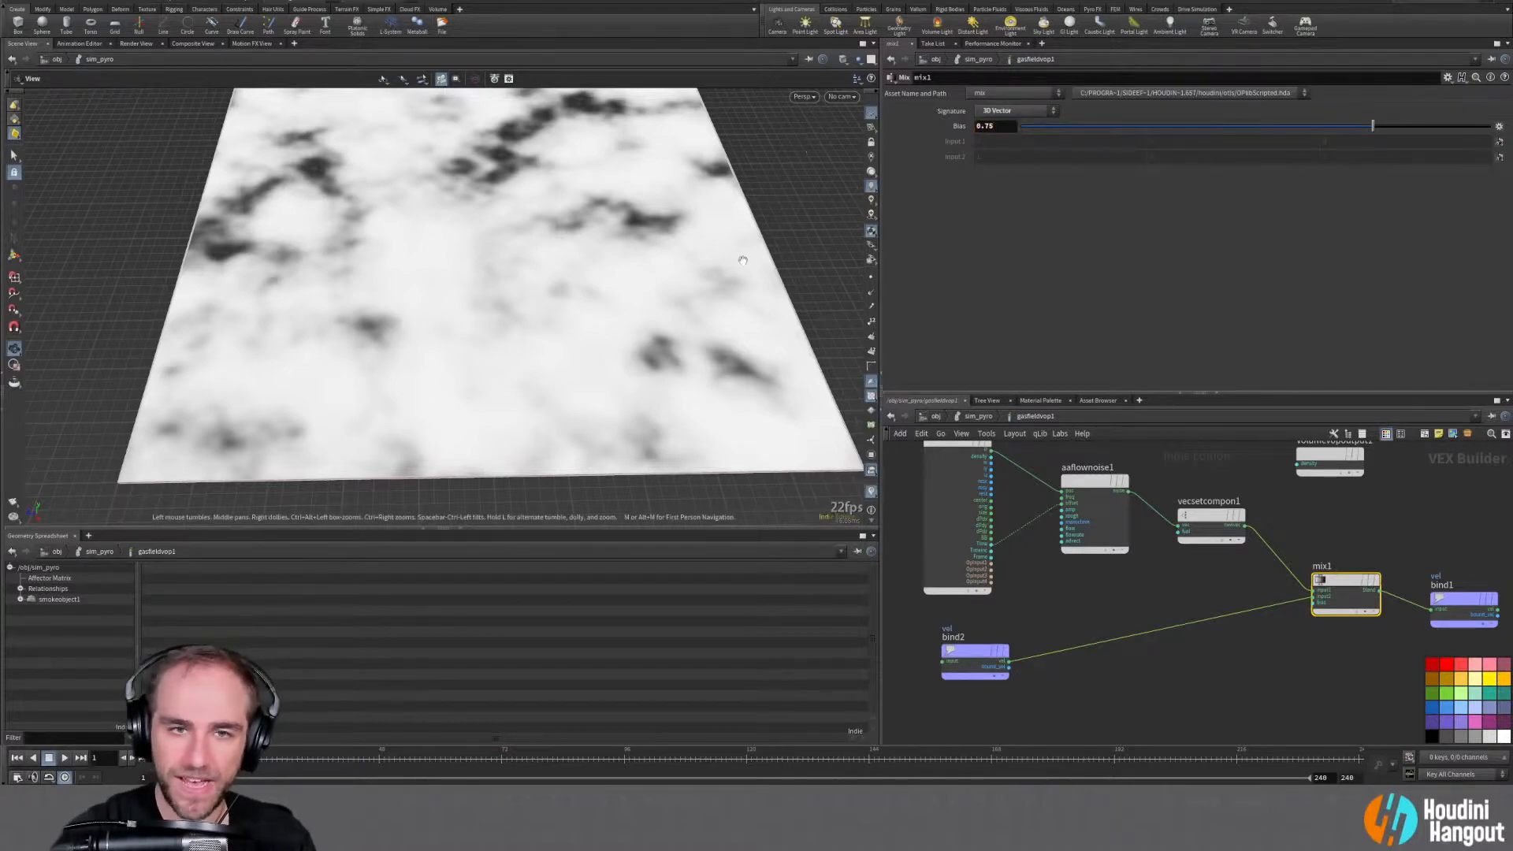
left_click(65, 757)
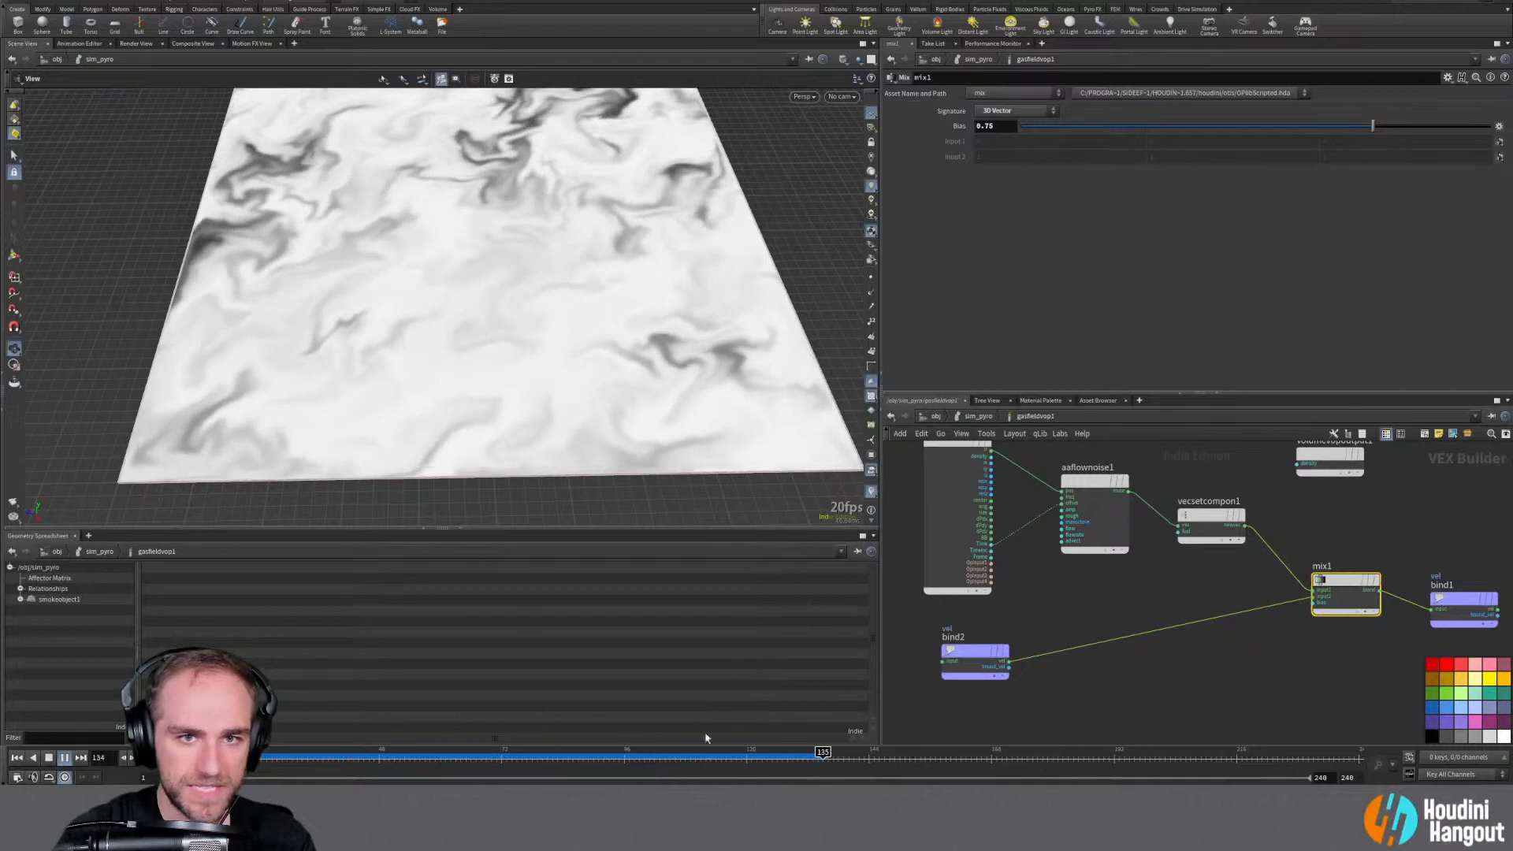
right_click_drag(455, 344, 414, 313)
left_click_drag(415, 314, 572, 305)
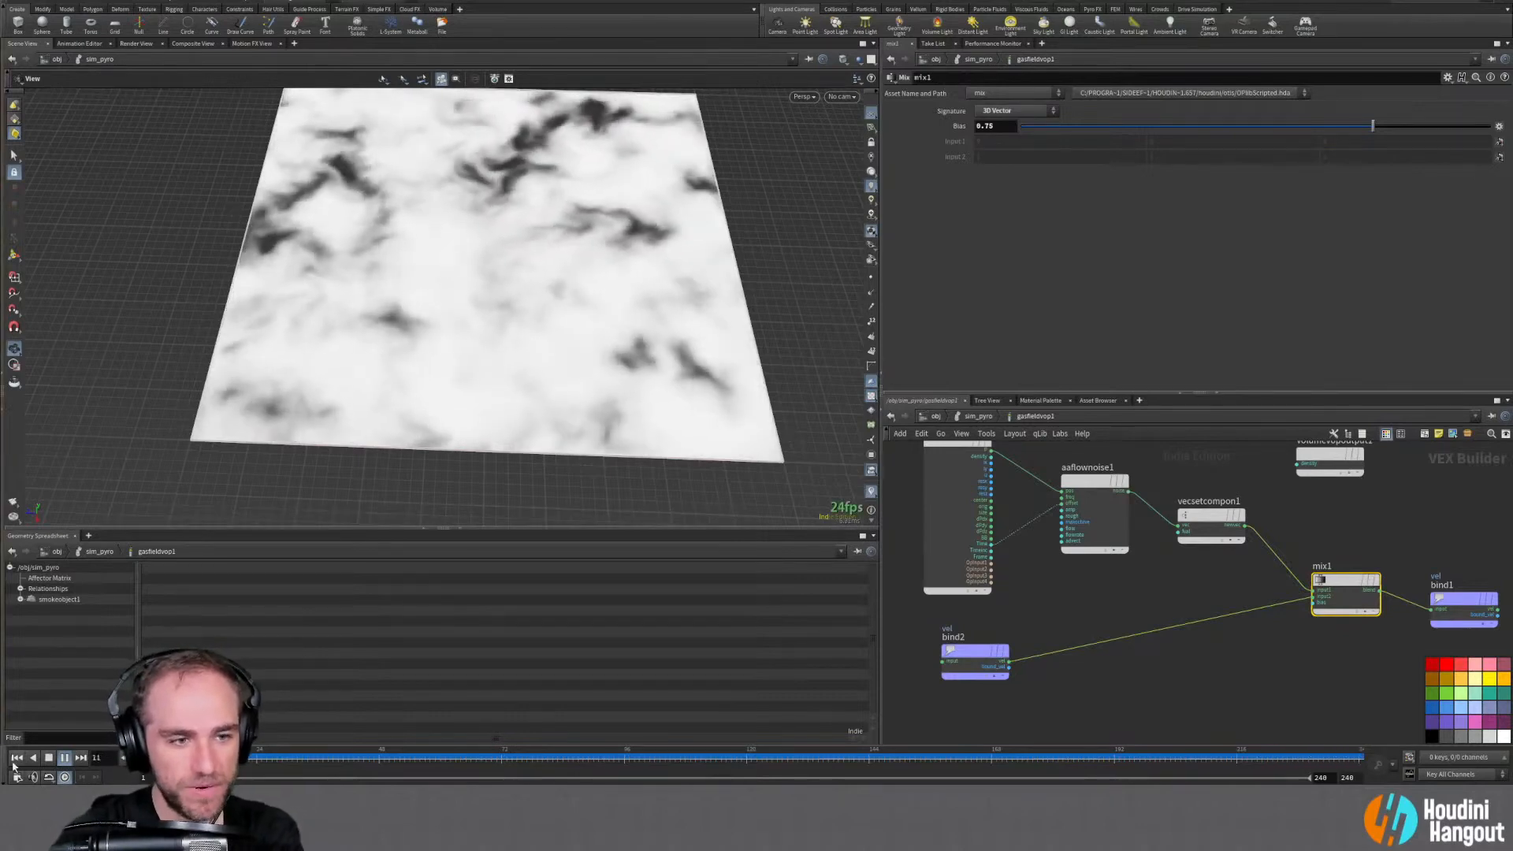
Insert a Multiply Constant node into the wire from Time to the flow noise's offset input
middle_click_drag(1043, 568, 1116, 596)
left_click_drag(1051, 549, 987, 553)
scroll(1043, 577, "up", 3)
left_click(980, 577)
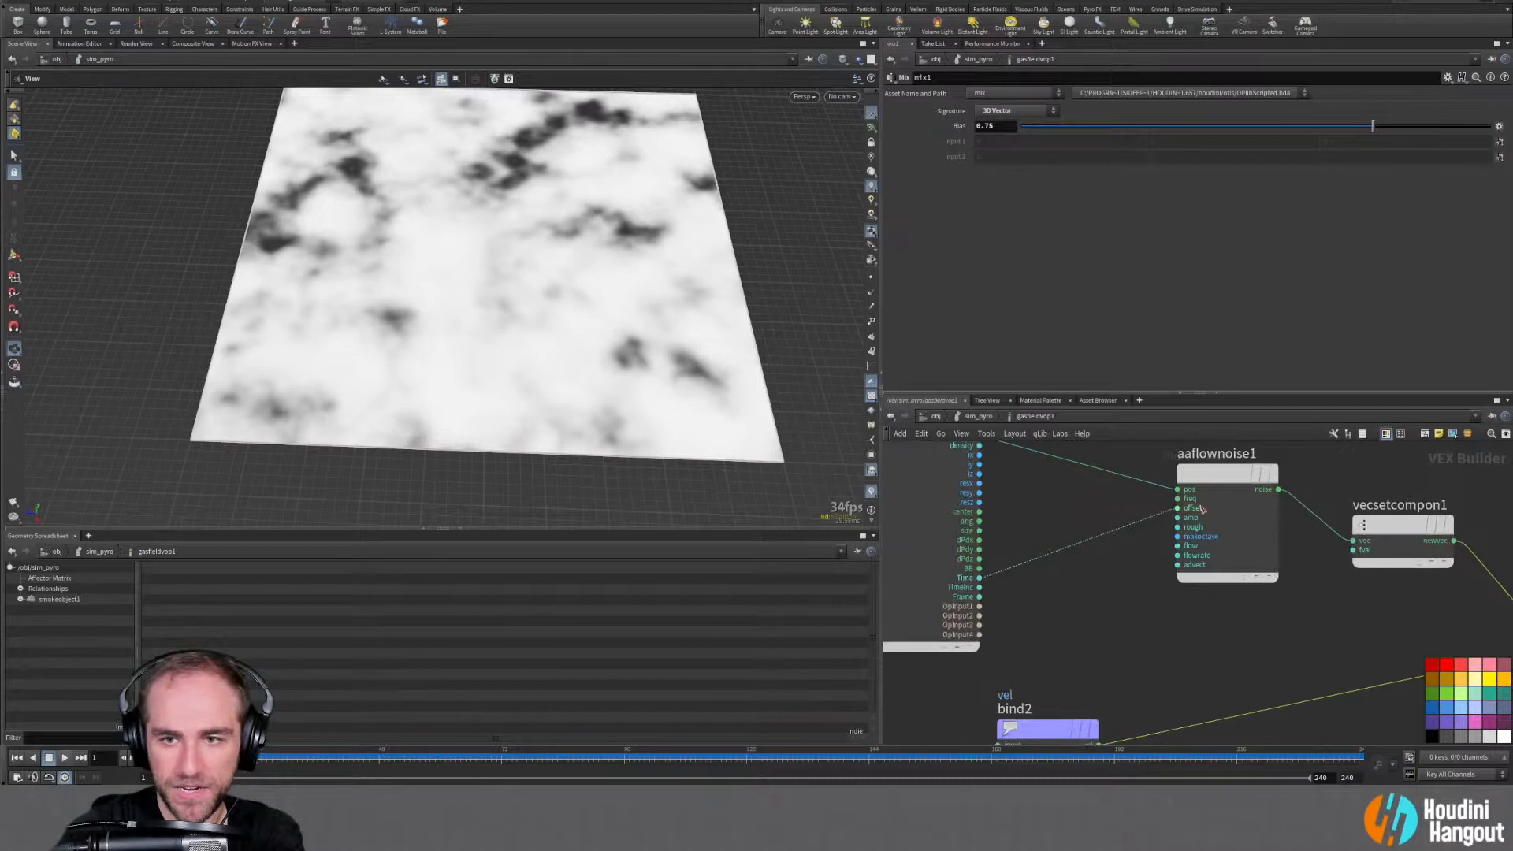
left_click(1206, 476)
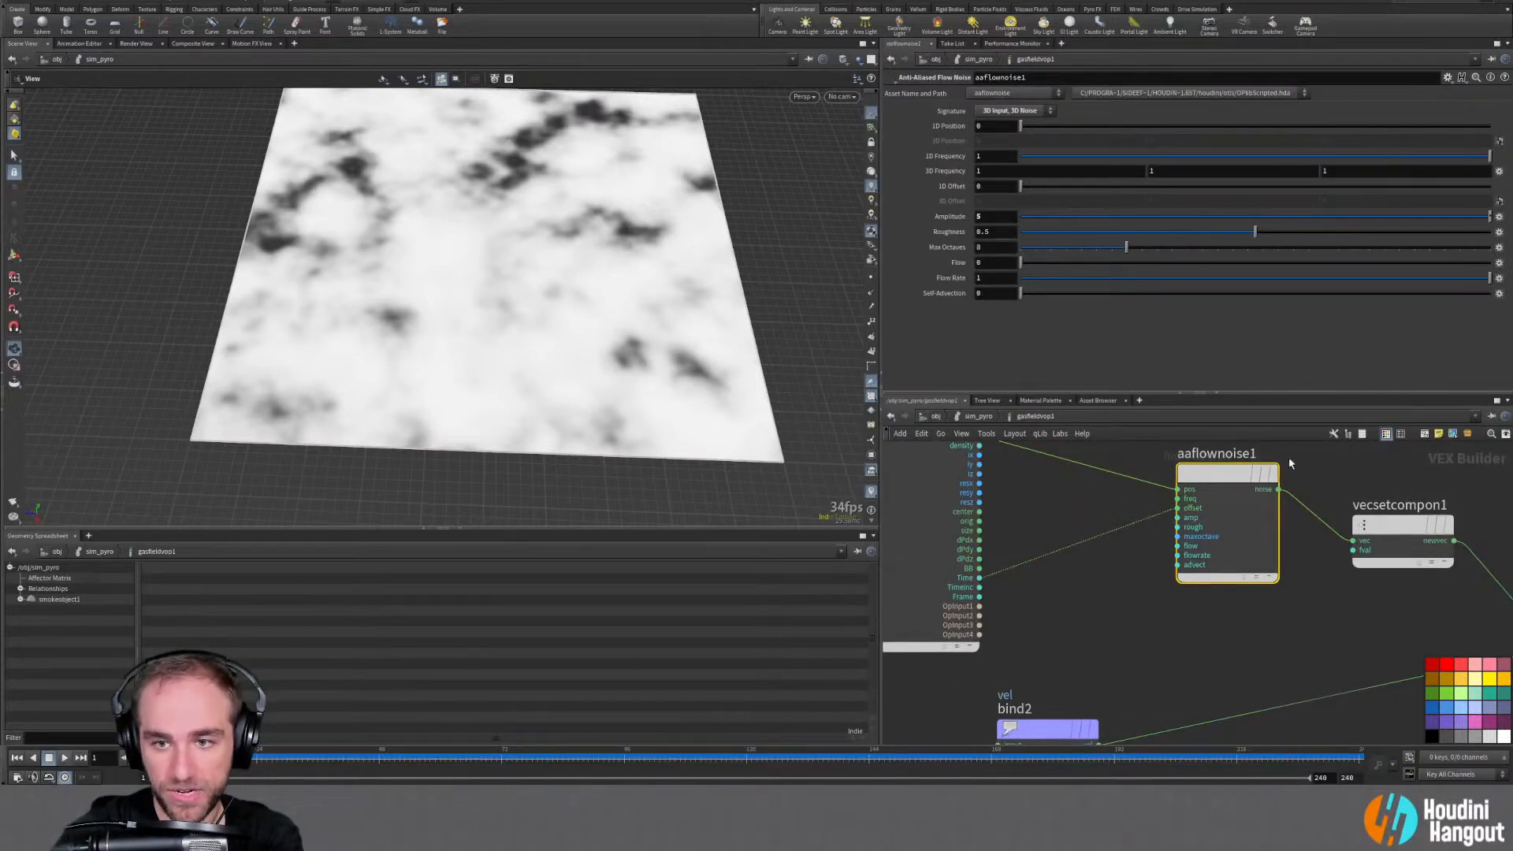
key("Tab")
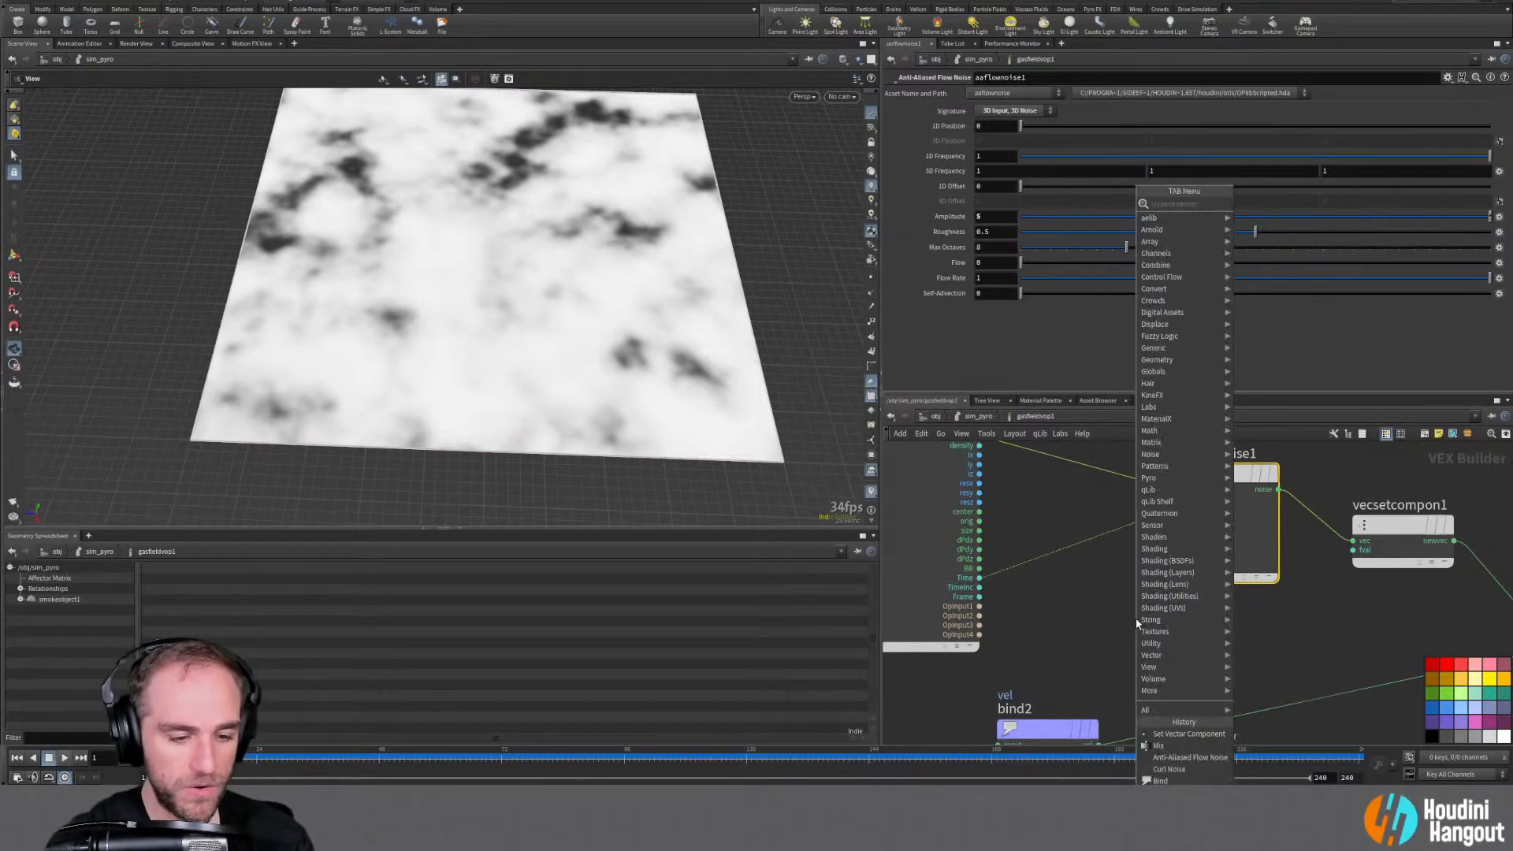
type("mult")
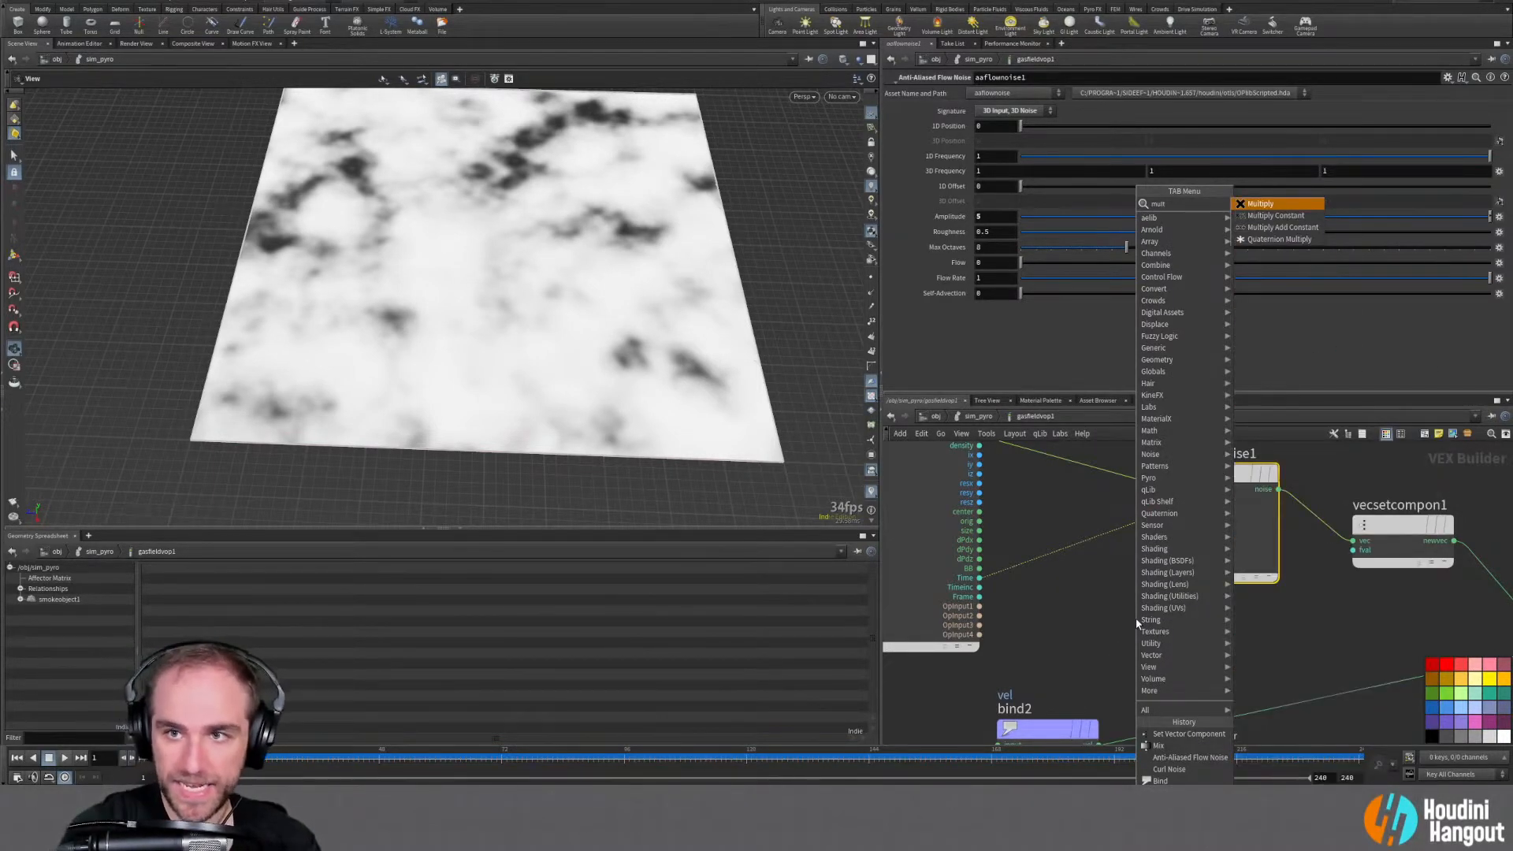
key("Return")
left_click(1074, 545)
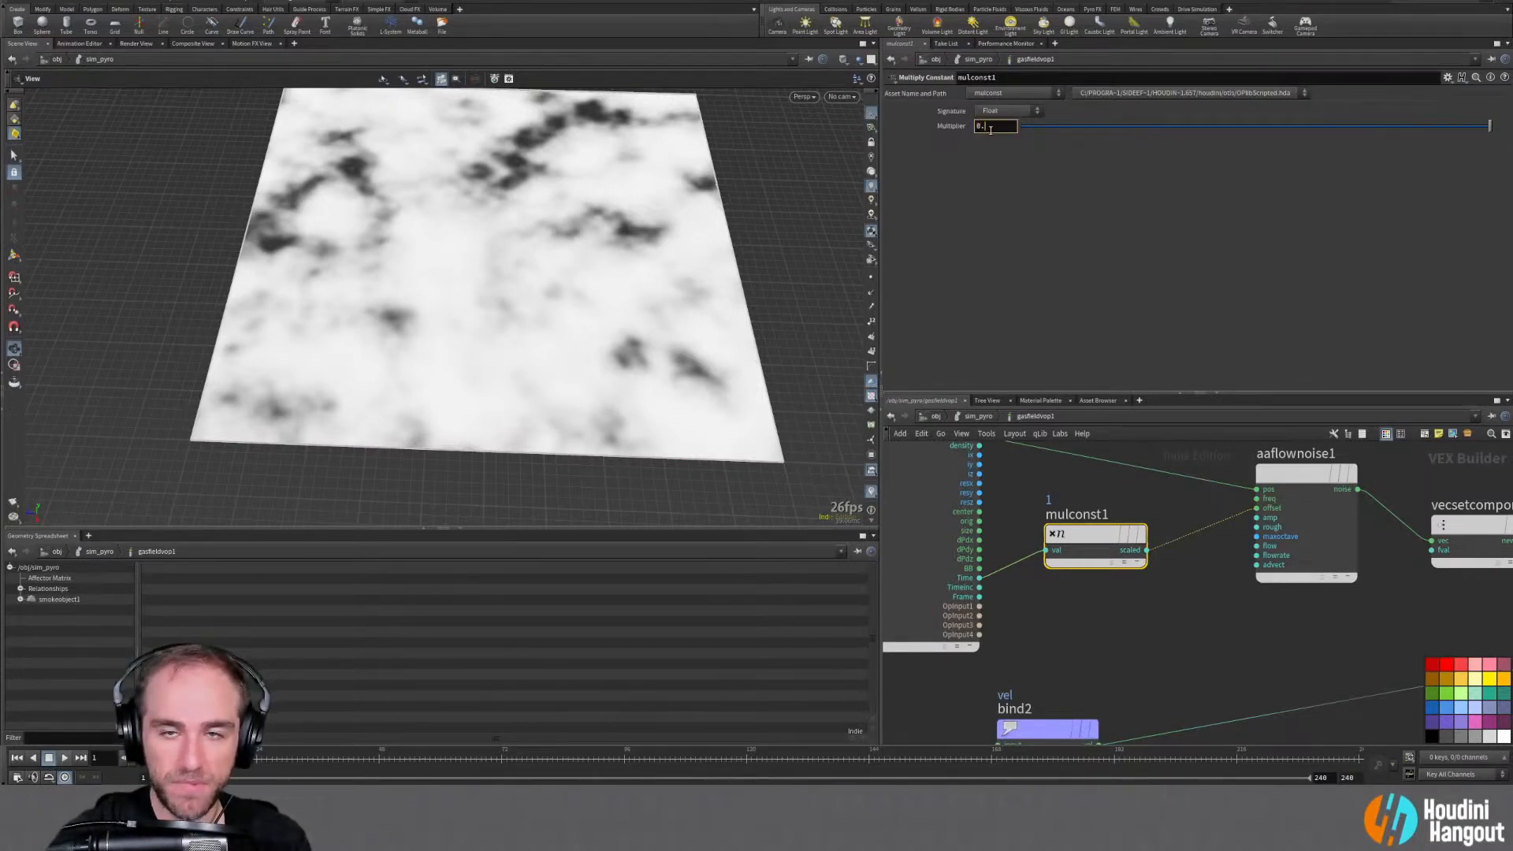
Set the Multiply Constant's multiplier to 0.25, play the simulation to examine the smoke, and rewind
left_click(991, 128)
type("0.25")
key("Return")
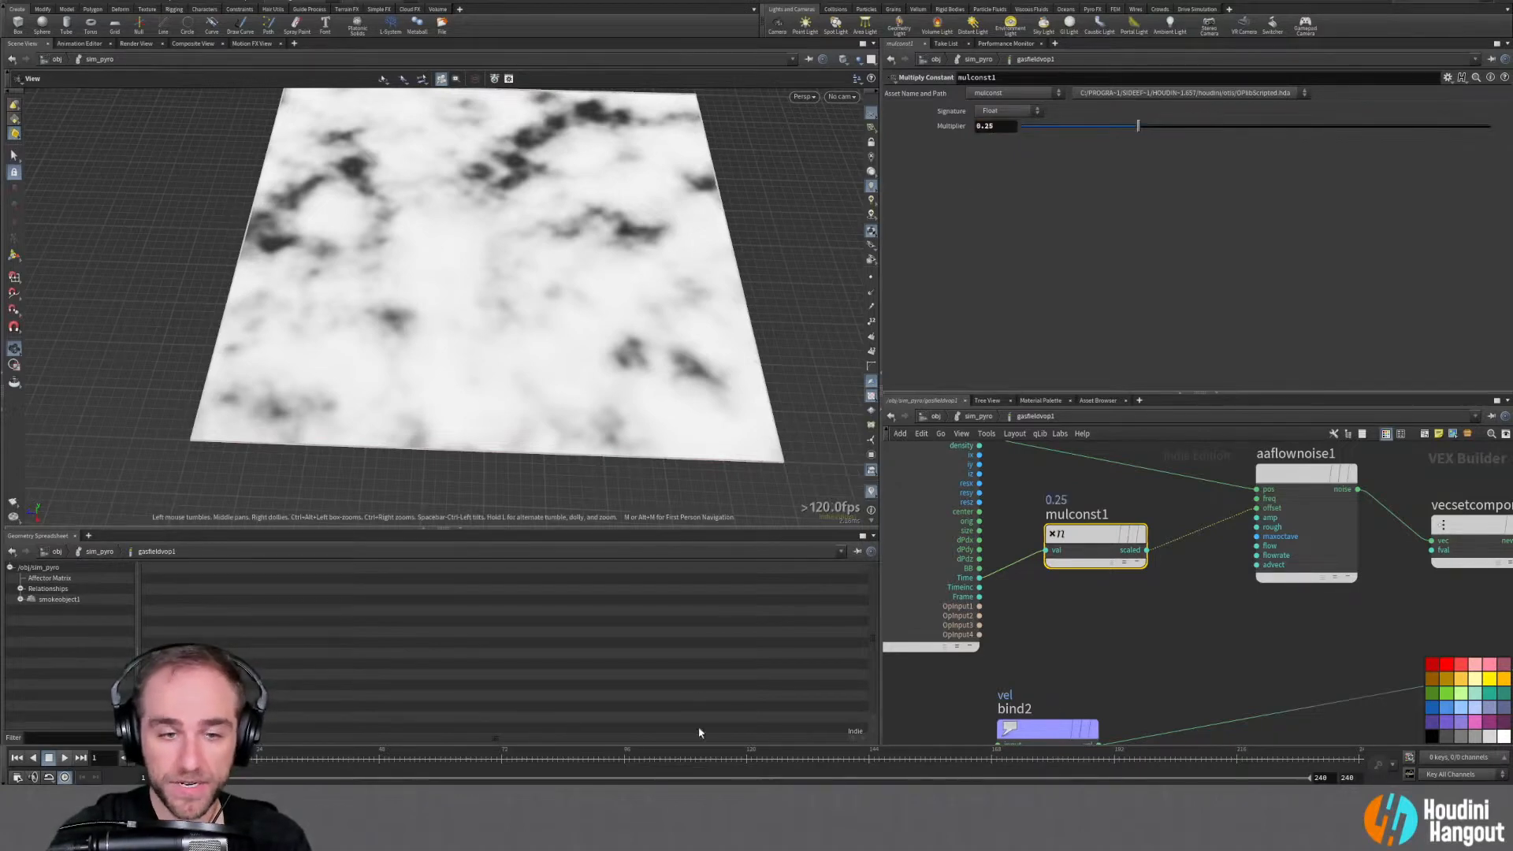
left_click(65, 758)
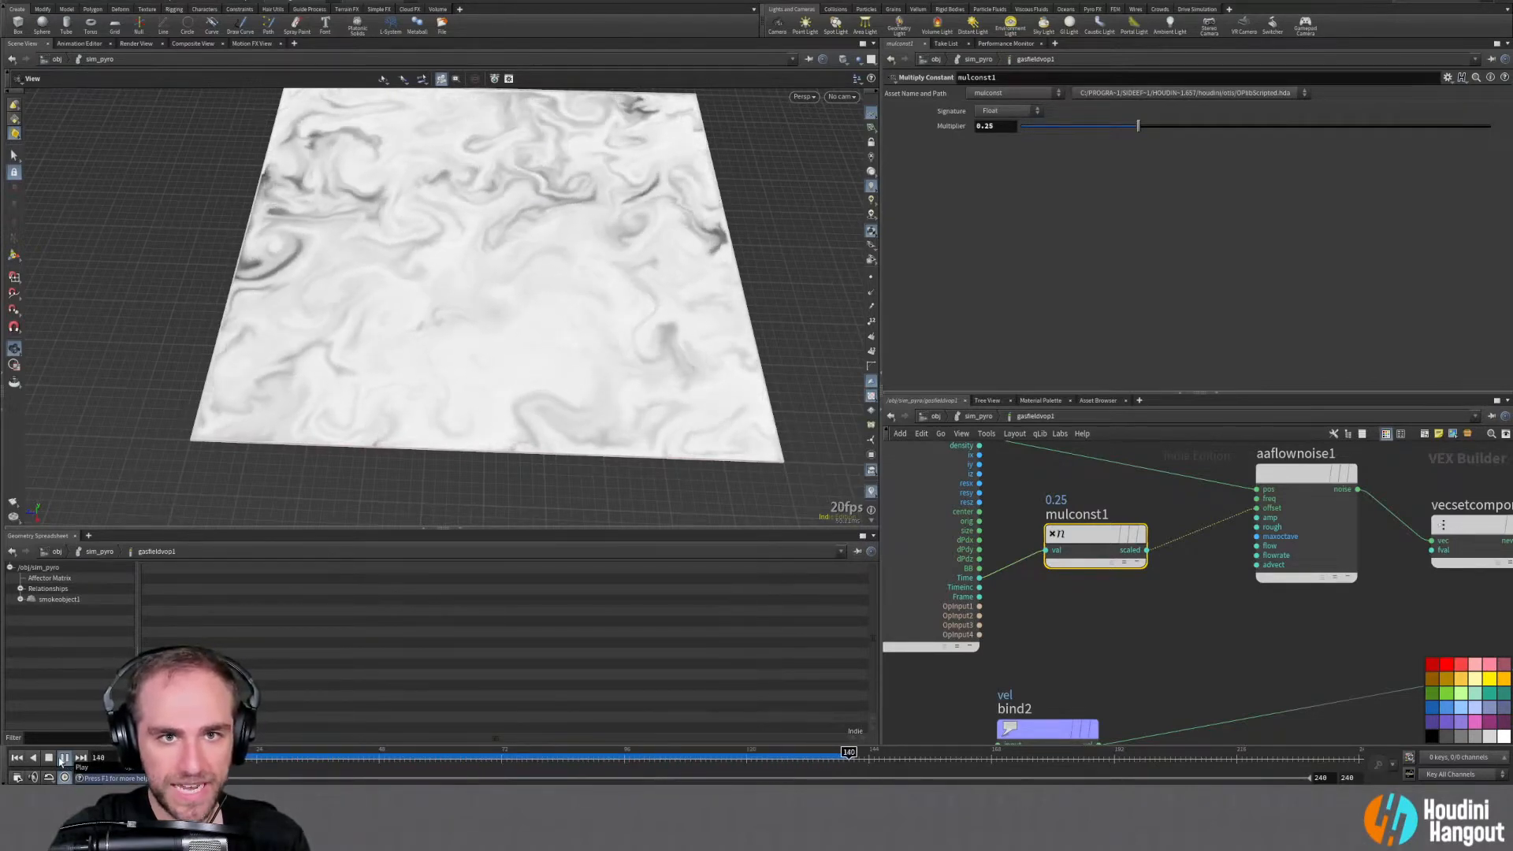
right_click_drag(399, 297, 347, 325)
left_click_drag(346, 324, 441, 308)
mouse_move(441, 307)
right_mouse_down()
mouse_move(479, 273)
mouse_move(429, 299)
right_mouse_up()
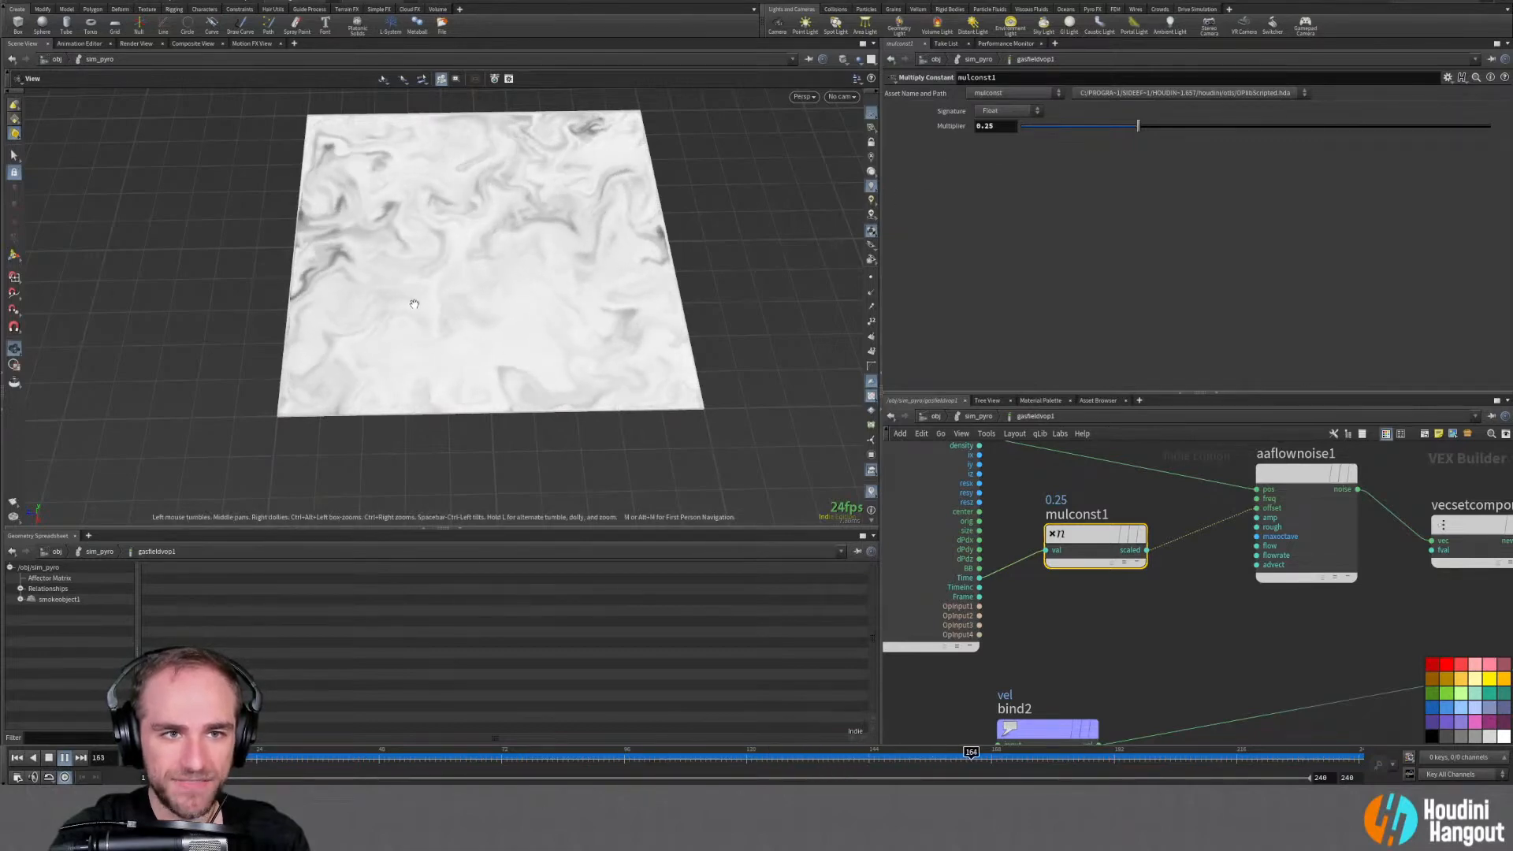
left_click(13, 759)
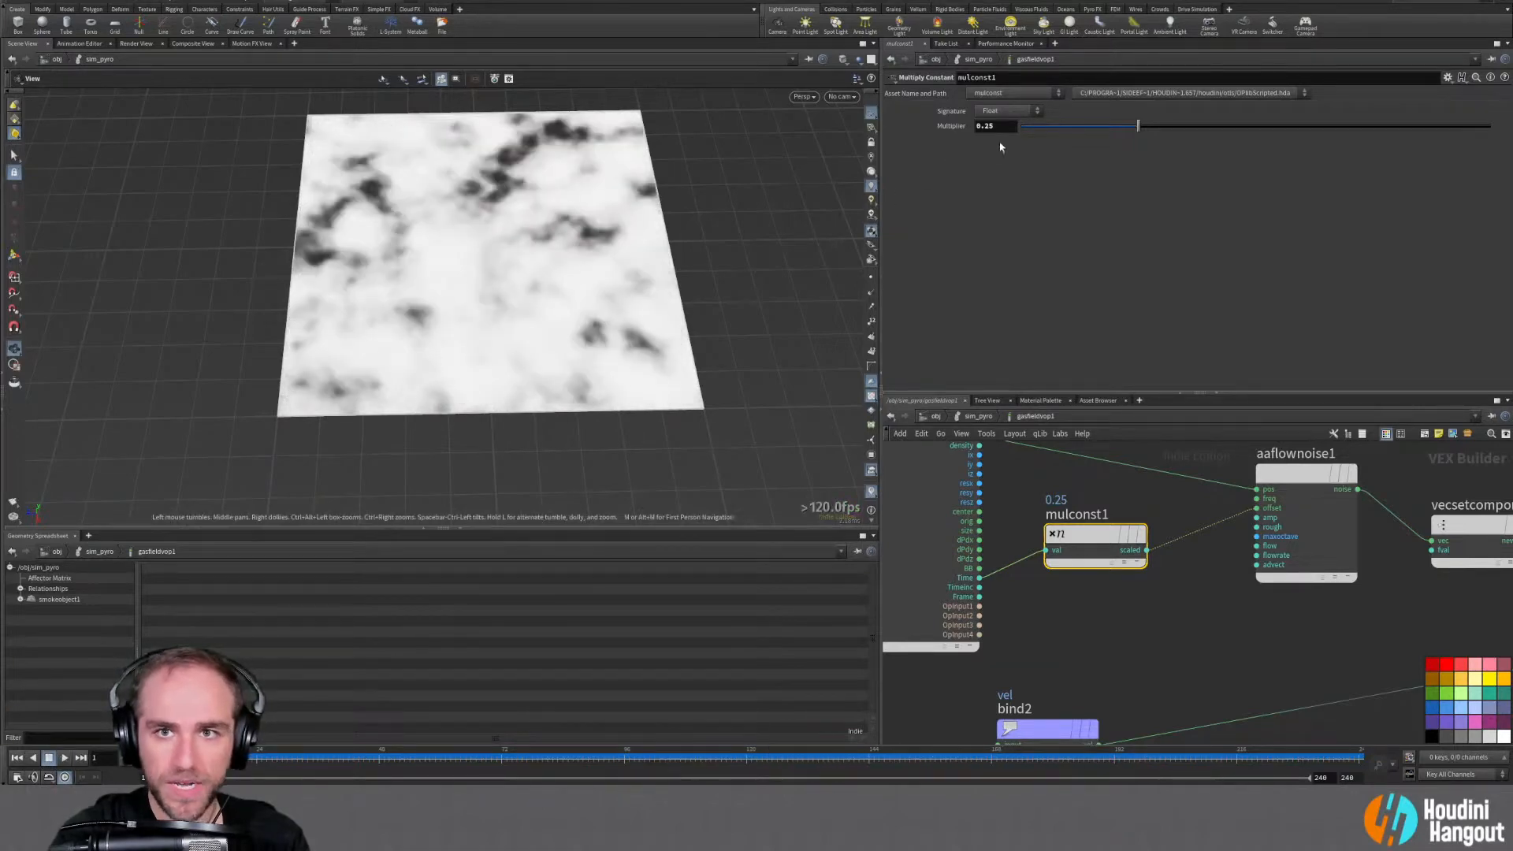
Set the Multiply Constant's multiplier to 0.1, check the smoke's motion during playback, and rewind
type("0.1")
key("Return")
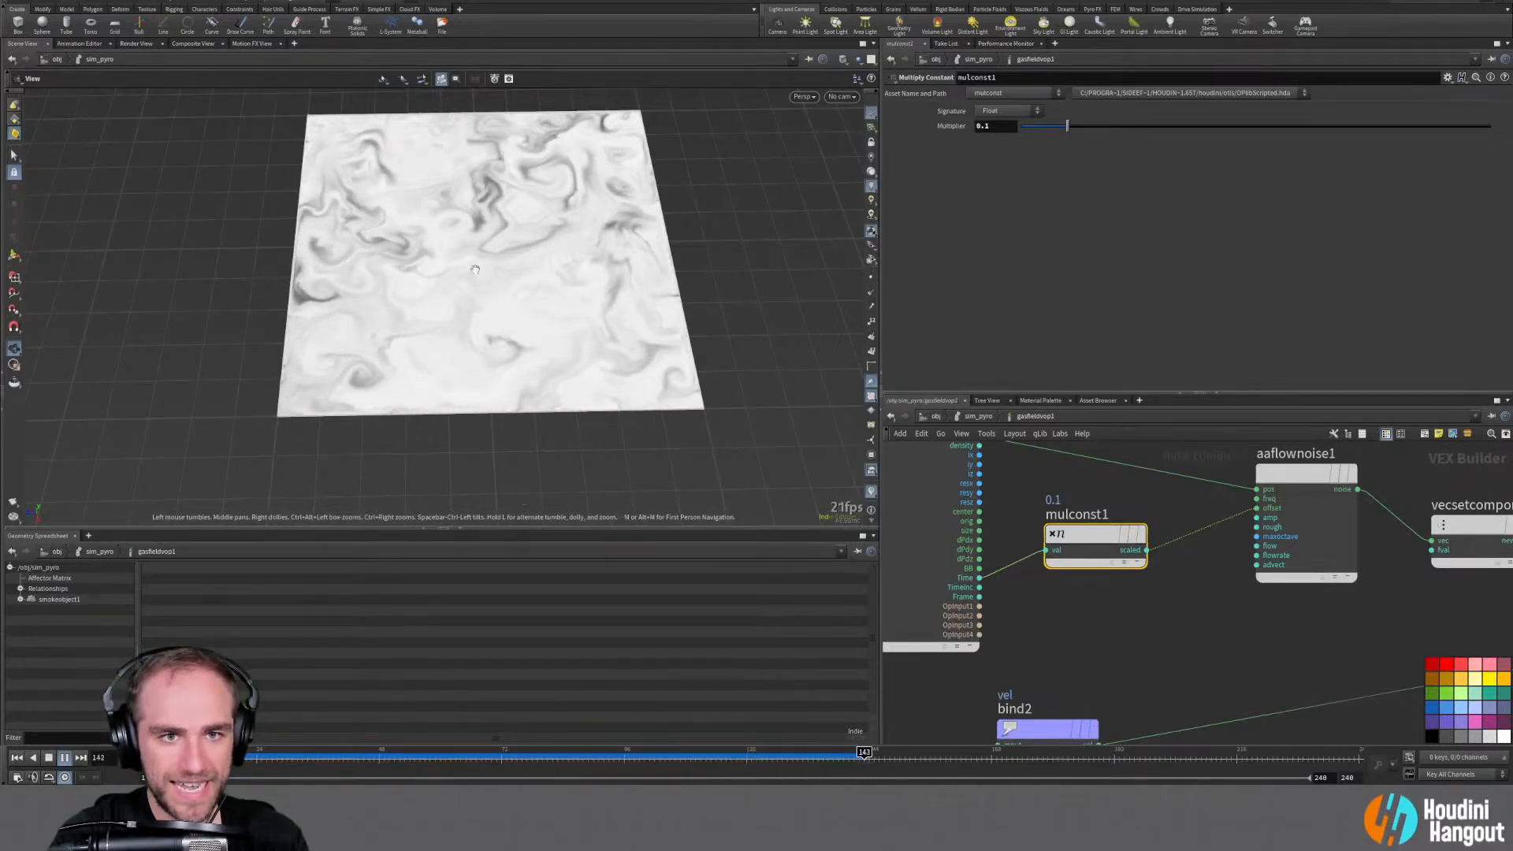
scroll(505, 299, "up", 3)
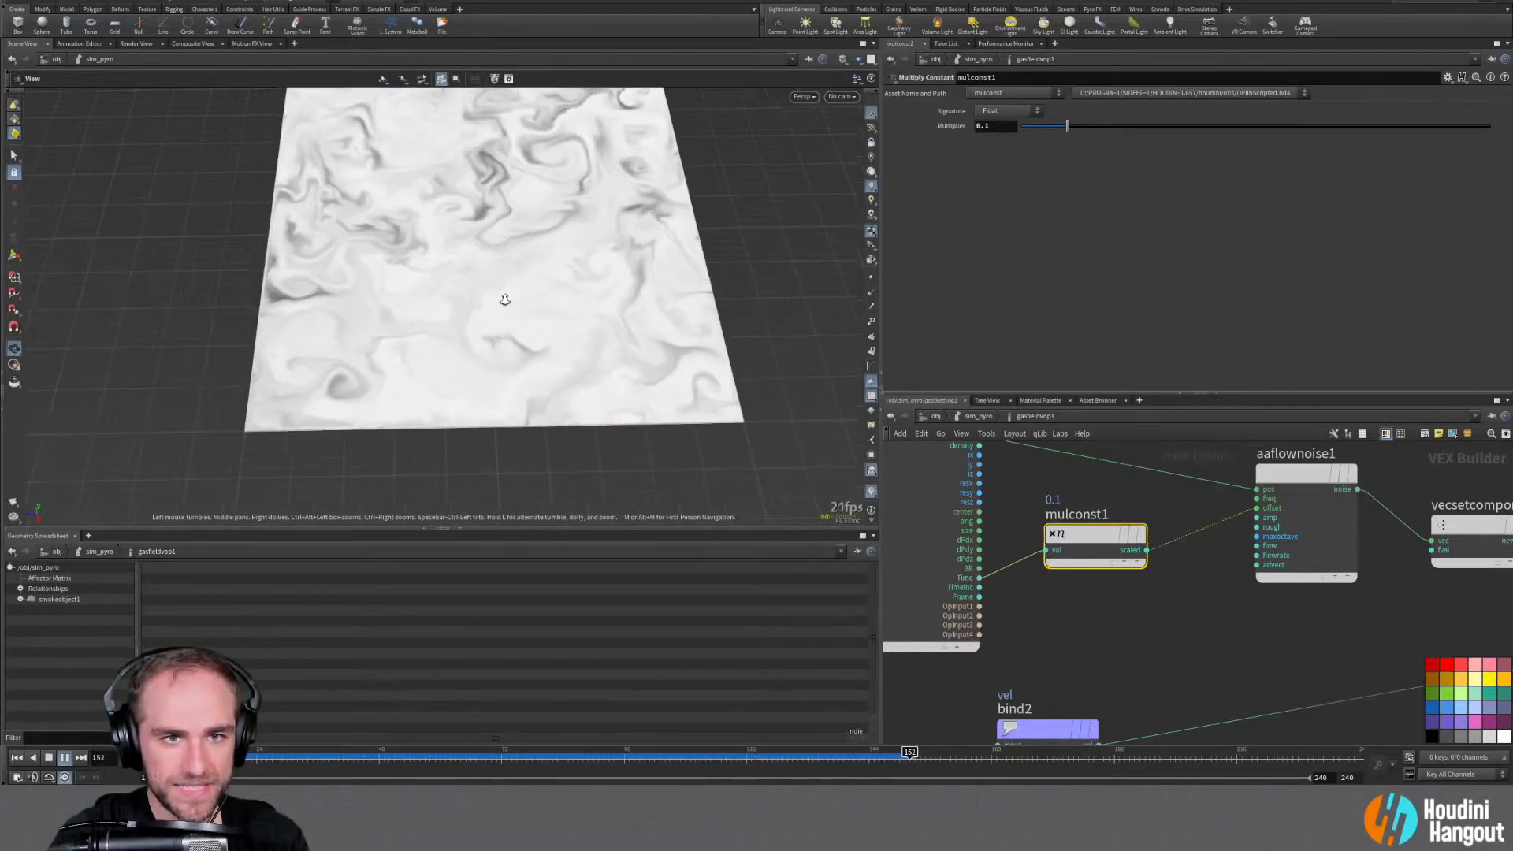
left_click(17, 758)
Try a 3D frequency of 0.2 on the flow noise during playback, and settle on 0.4 for all three components
left_click(1307, 535)
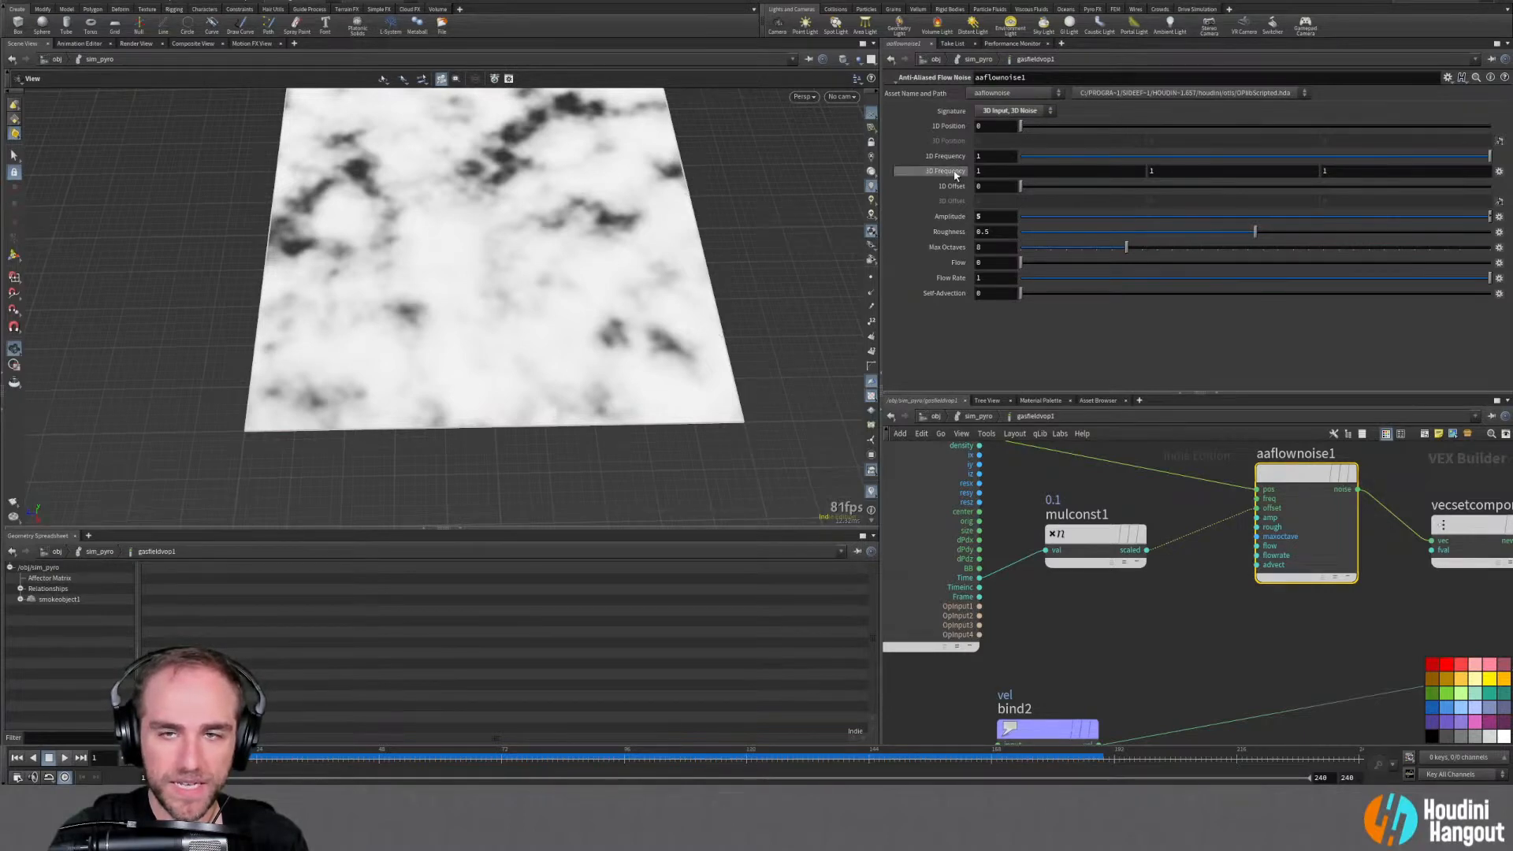
middle_click_drag(950, 176, 899, 168)
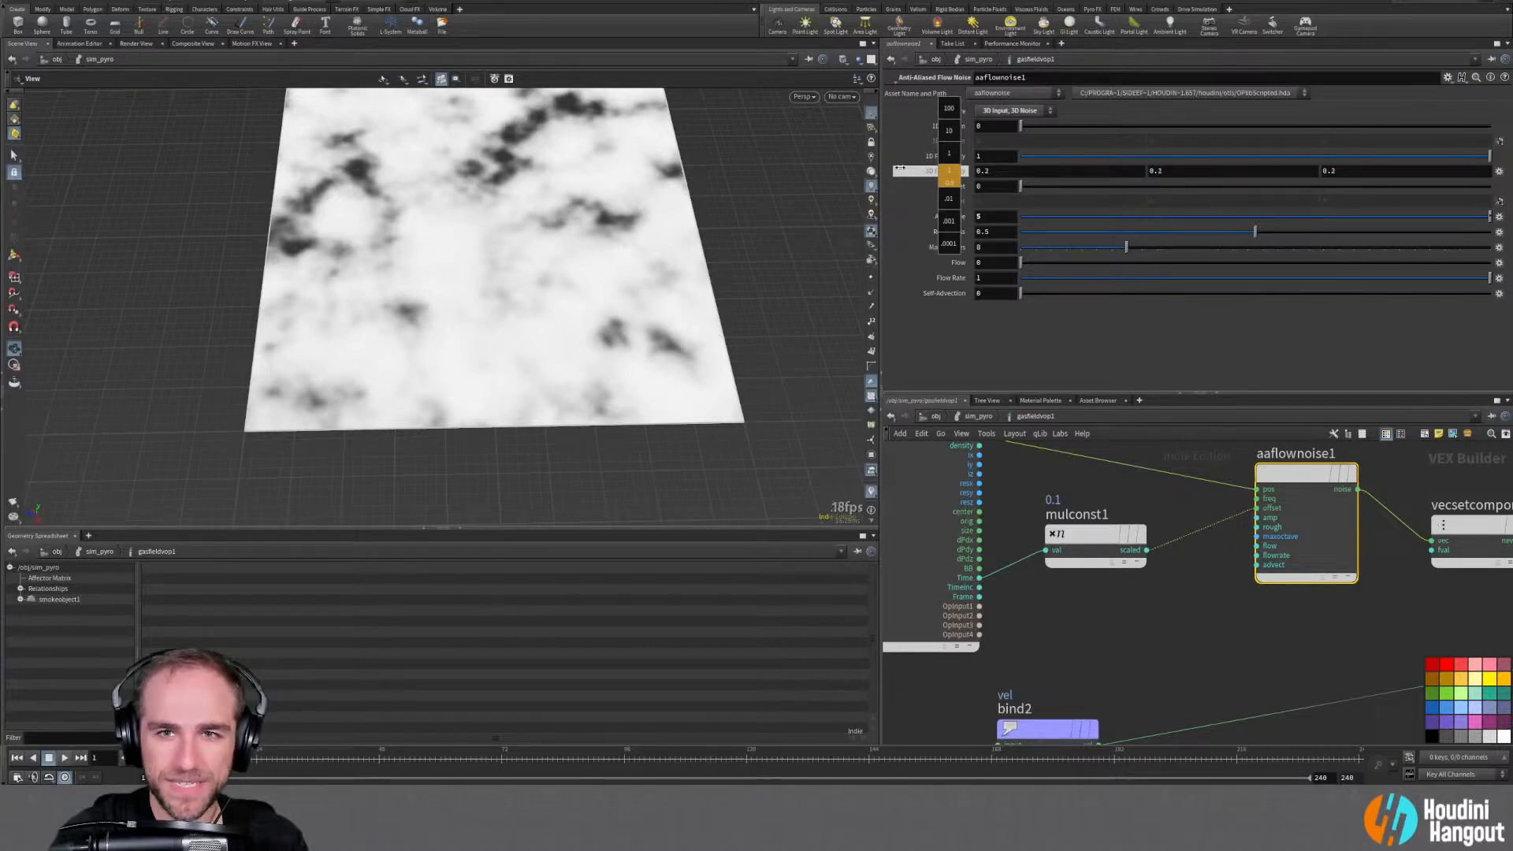
middle_click_drag(899, 168, 899, 168)
left_click(64, 758)
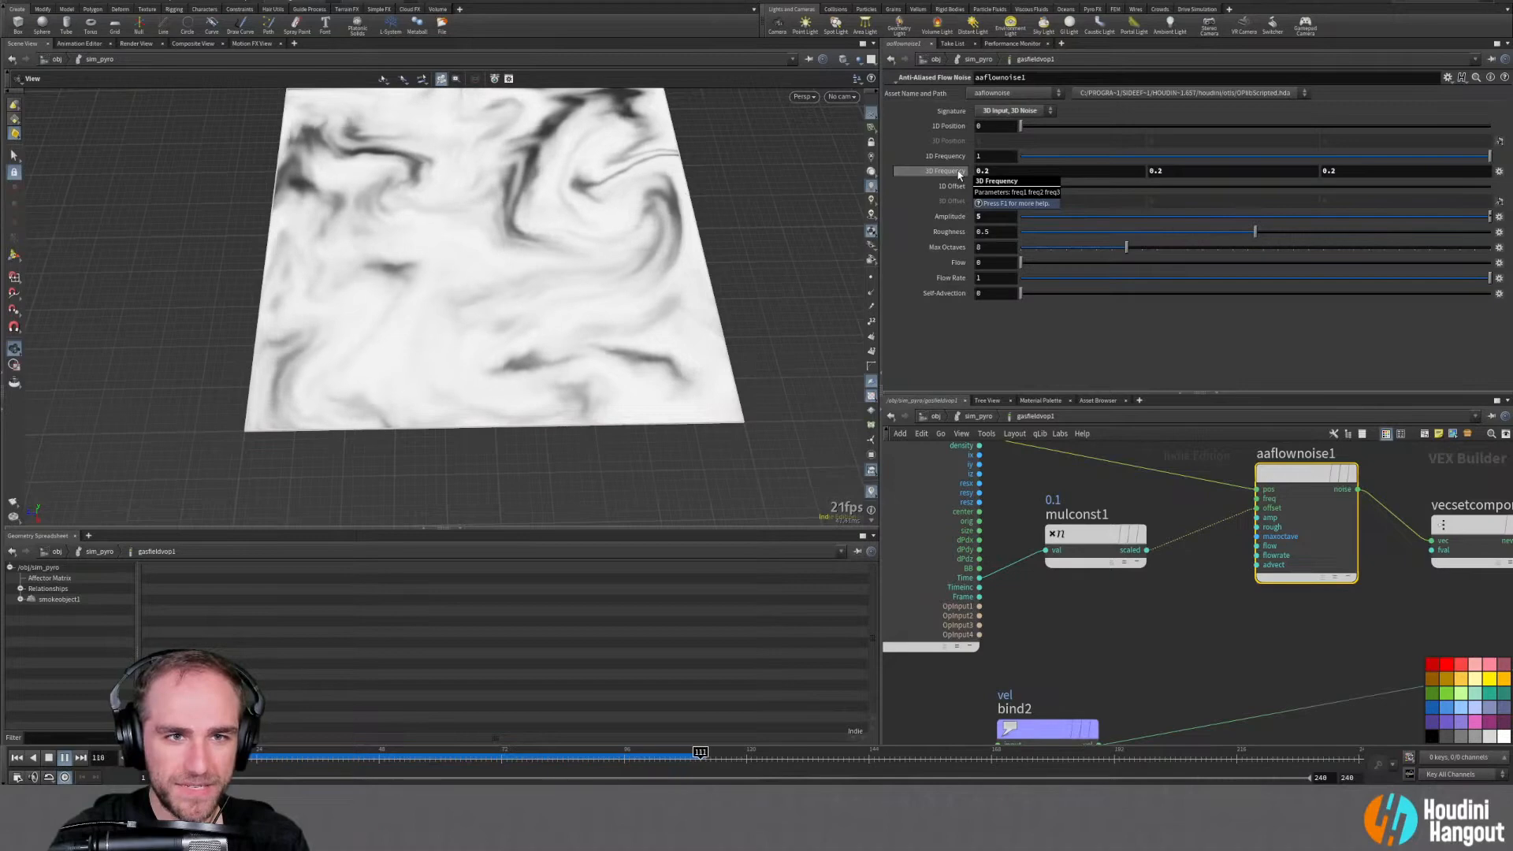
middle_click_drag(959, 173, 974, 172)
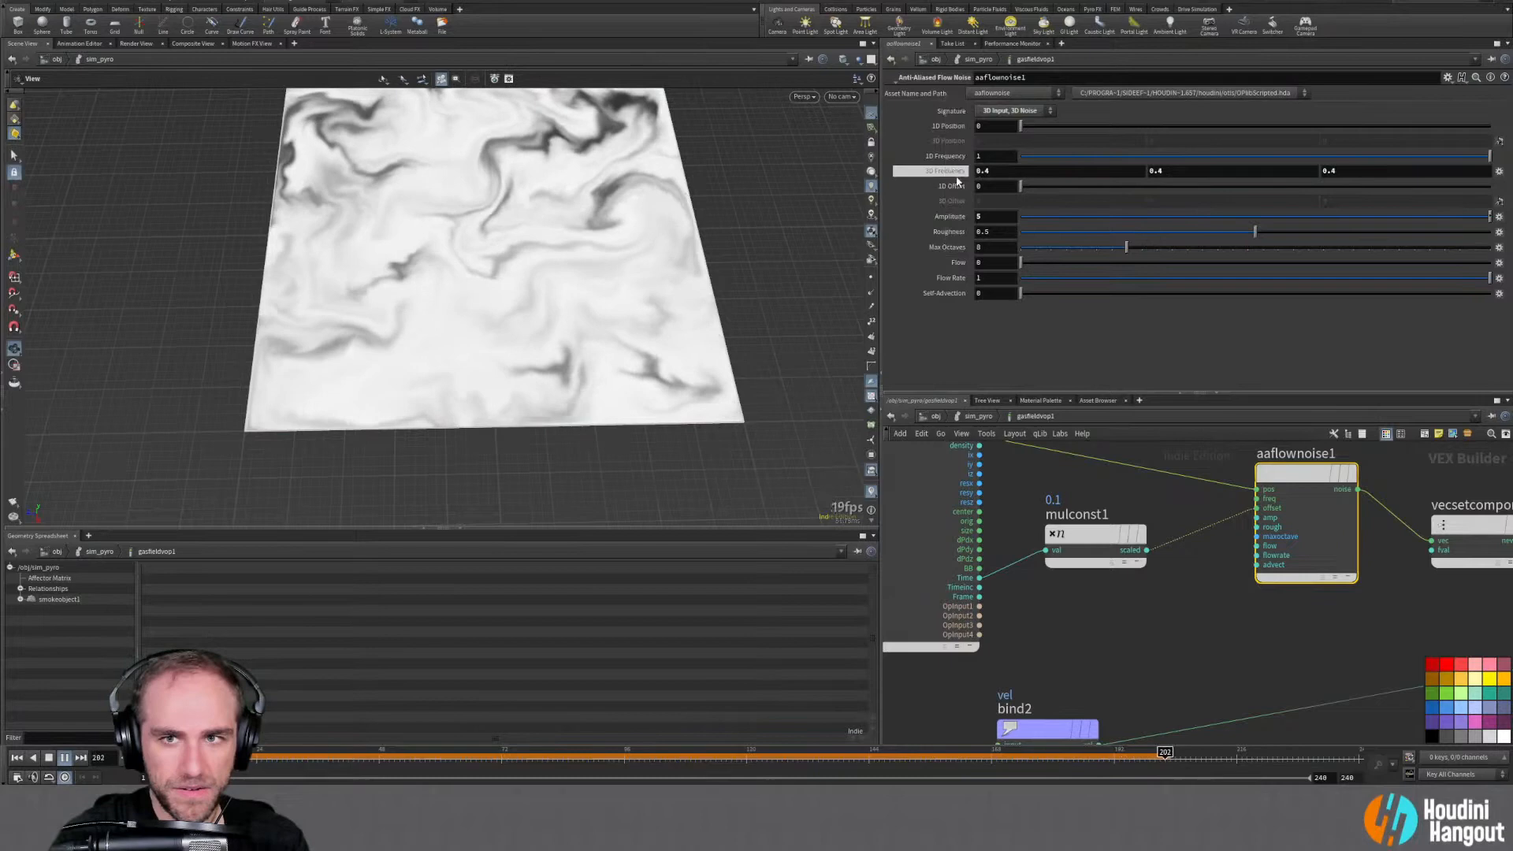
left_click(17, 757)
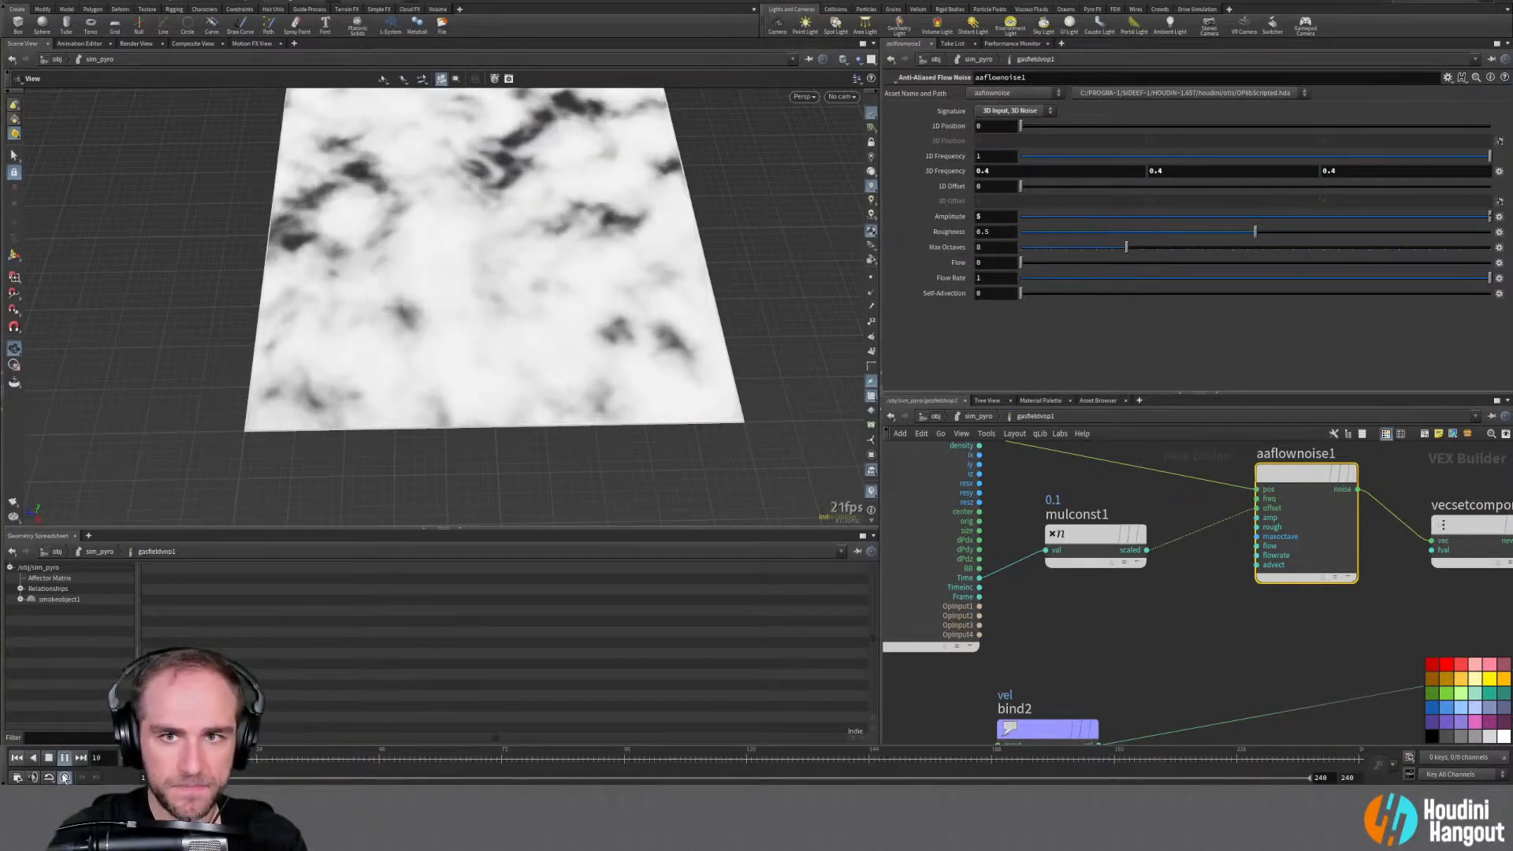
Set the flow noise's roughness to 0.4 and max octaves to 5, and restart the playback from the first frame
double_click(999, 231)
type("0.4")
key("Return")
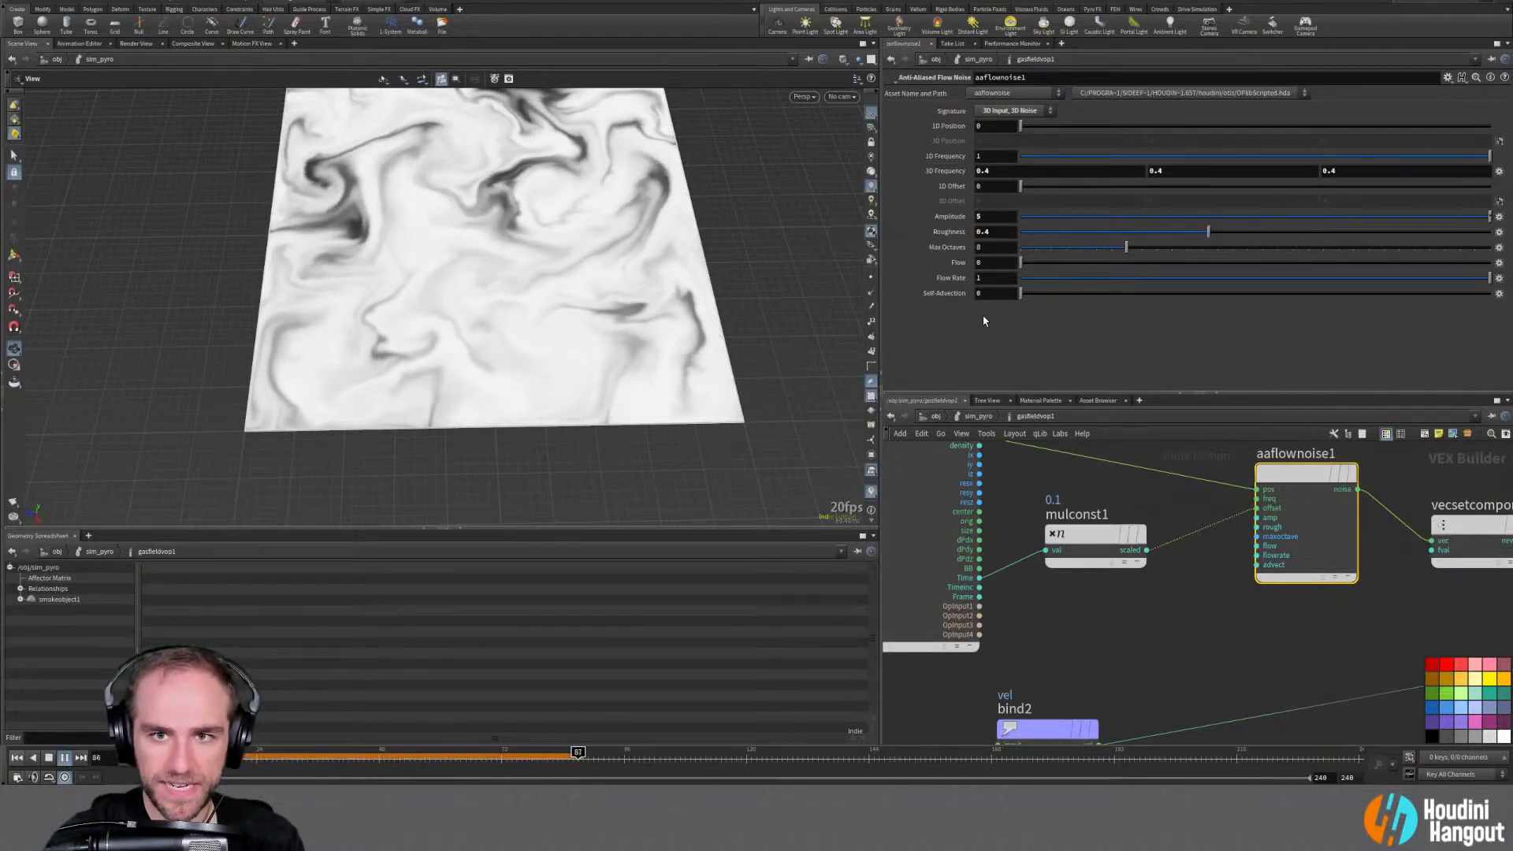
left_click(1078, 251)
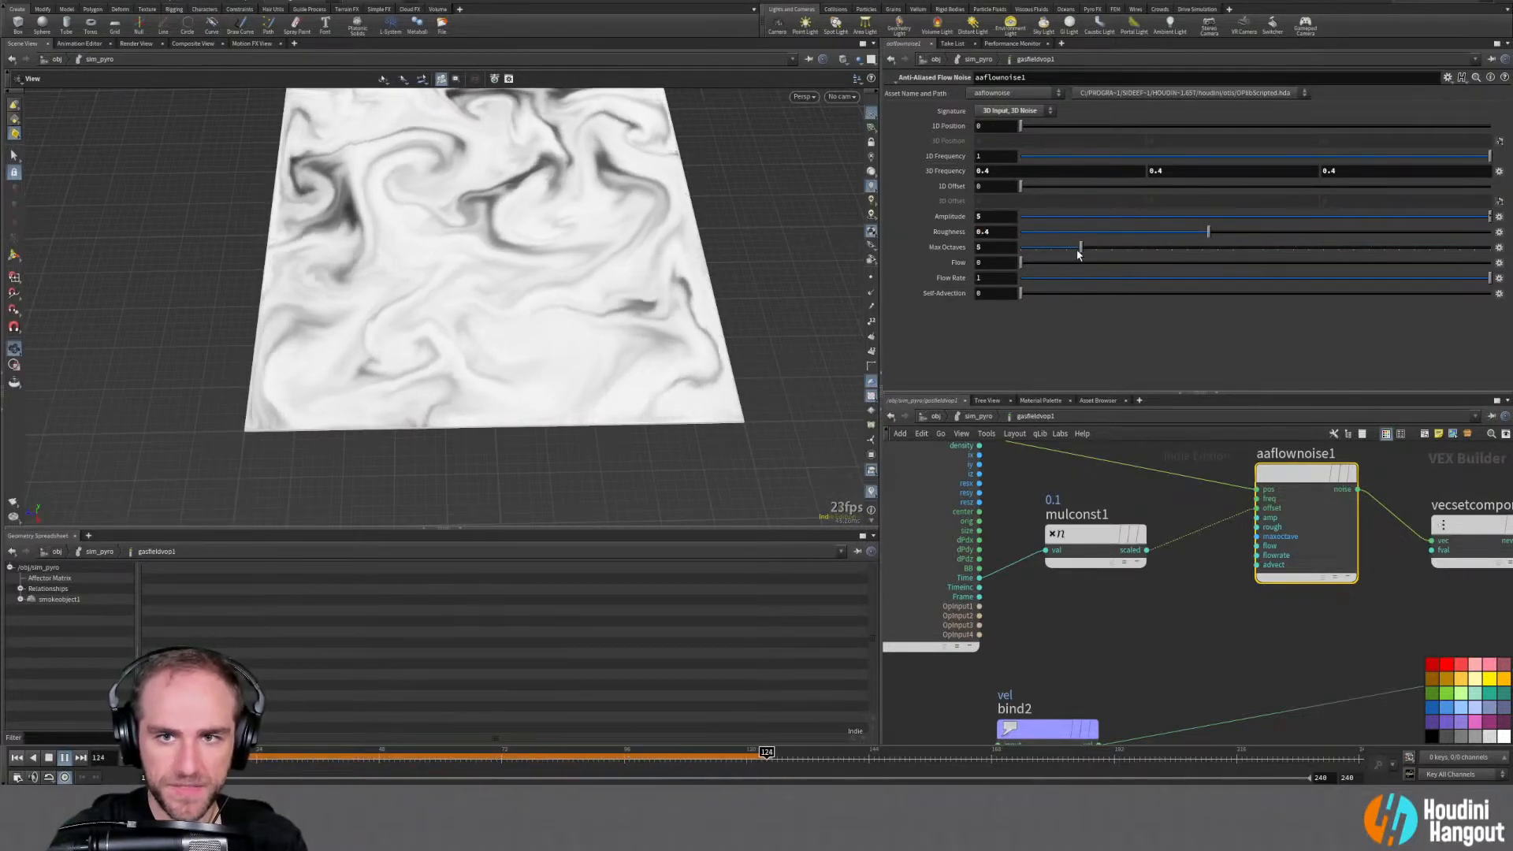
left_click(19, 760)
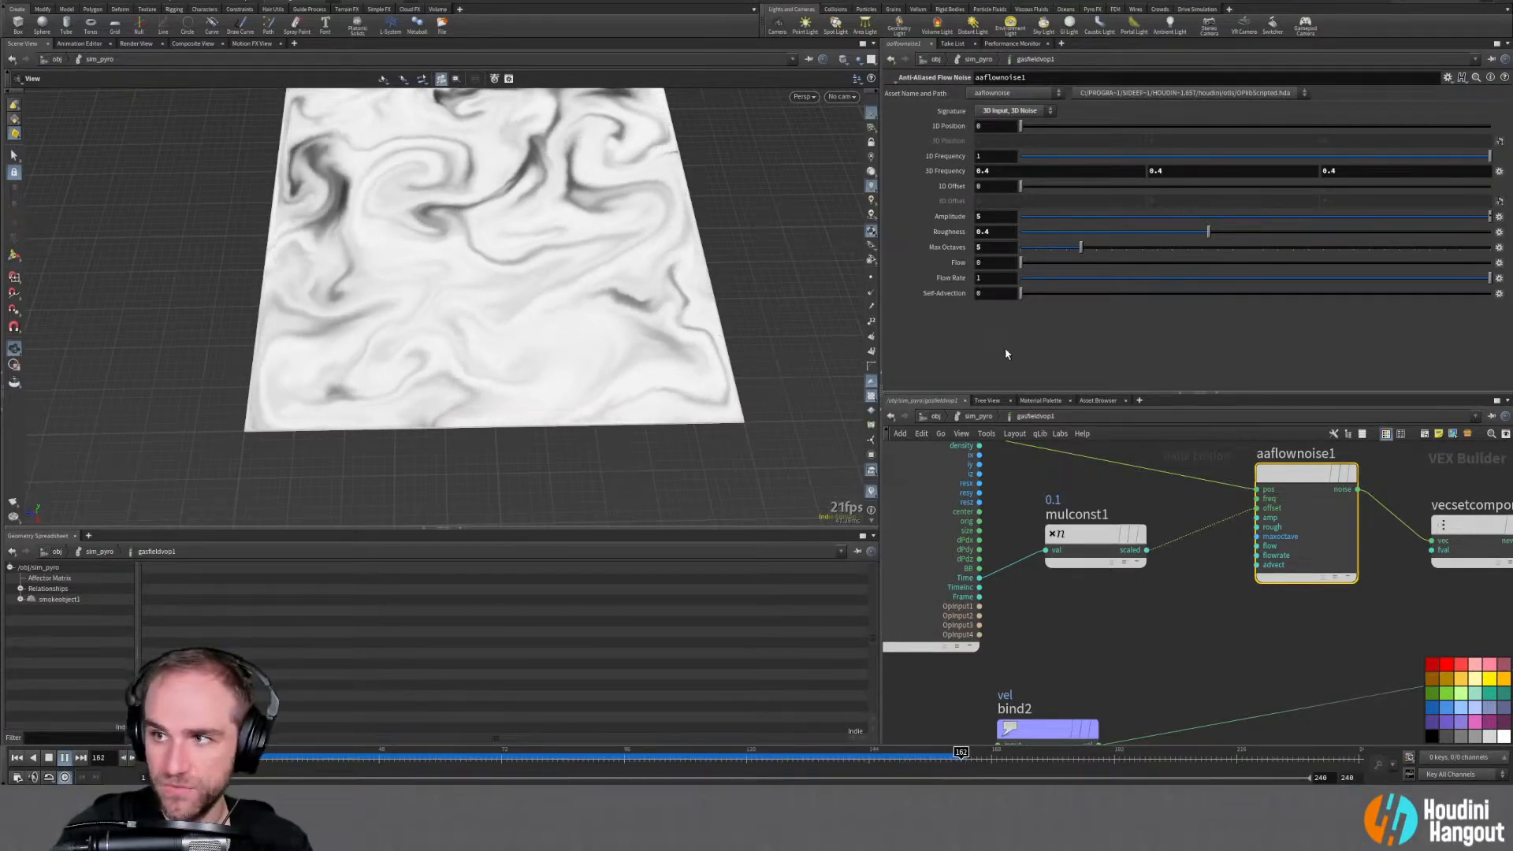
Set the flow noise's amplitude to 10 while the simulation plays
left_click(1004, 217)
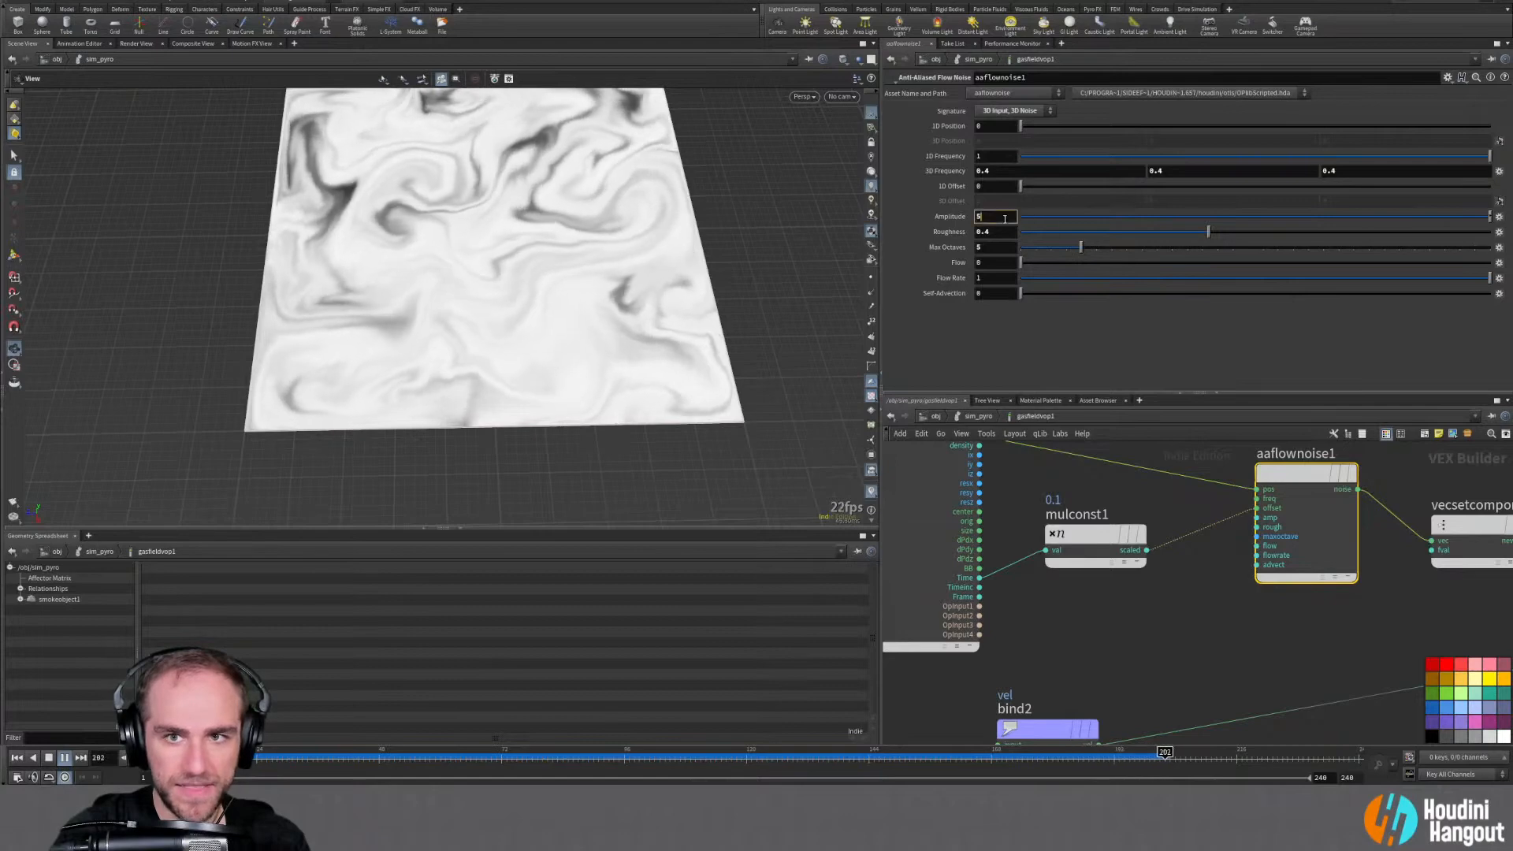
type("10")
key("Return")
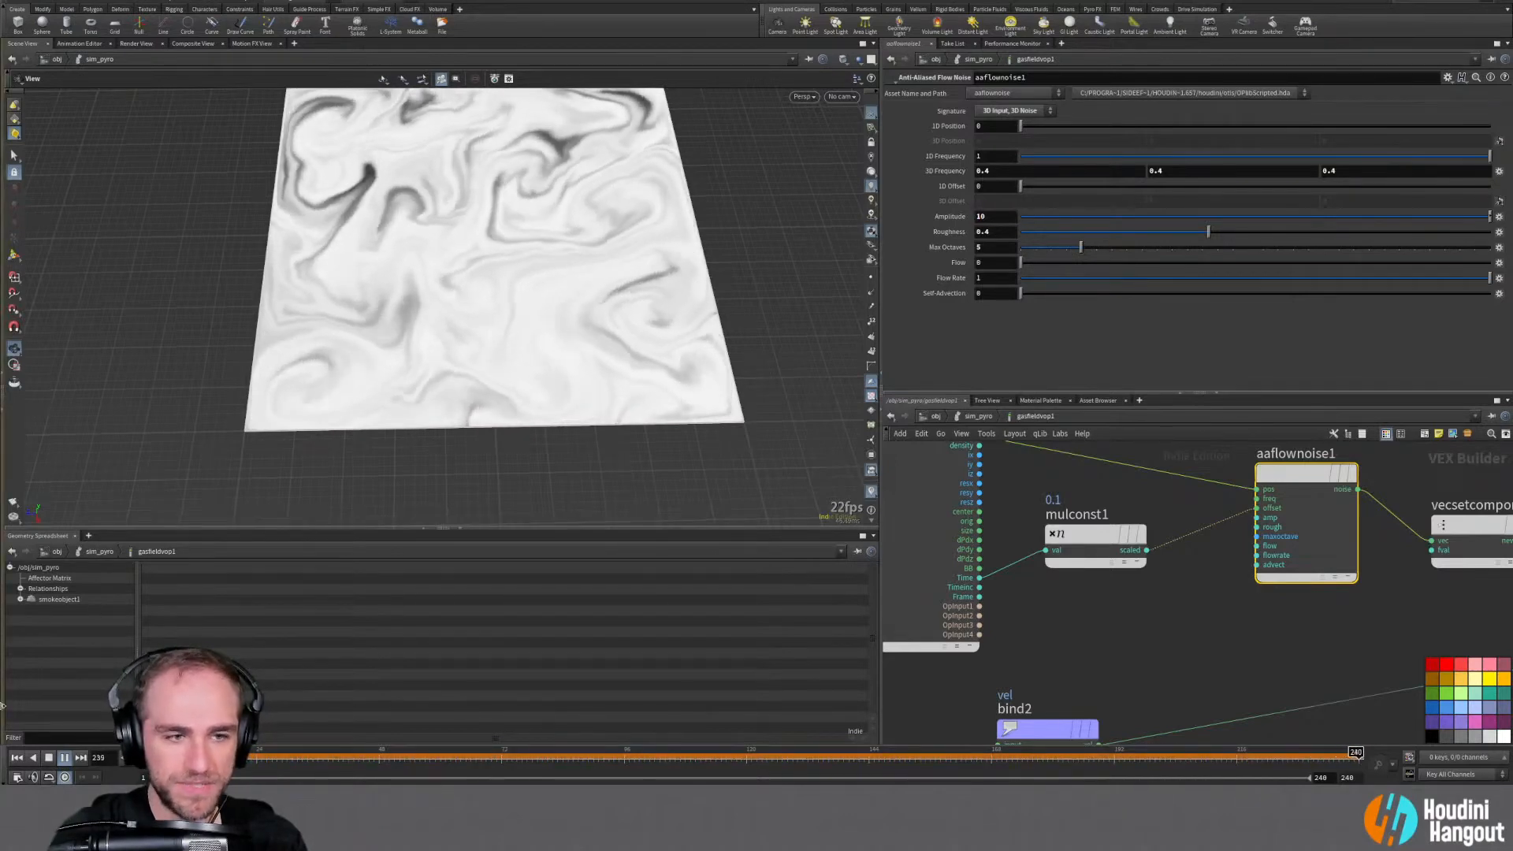
Set the flow noise's amplitude to 7.5 during playback, watch the smoke's motion, and rewind to the first frame
left_click(17, 757)
left_click(17, 757)
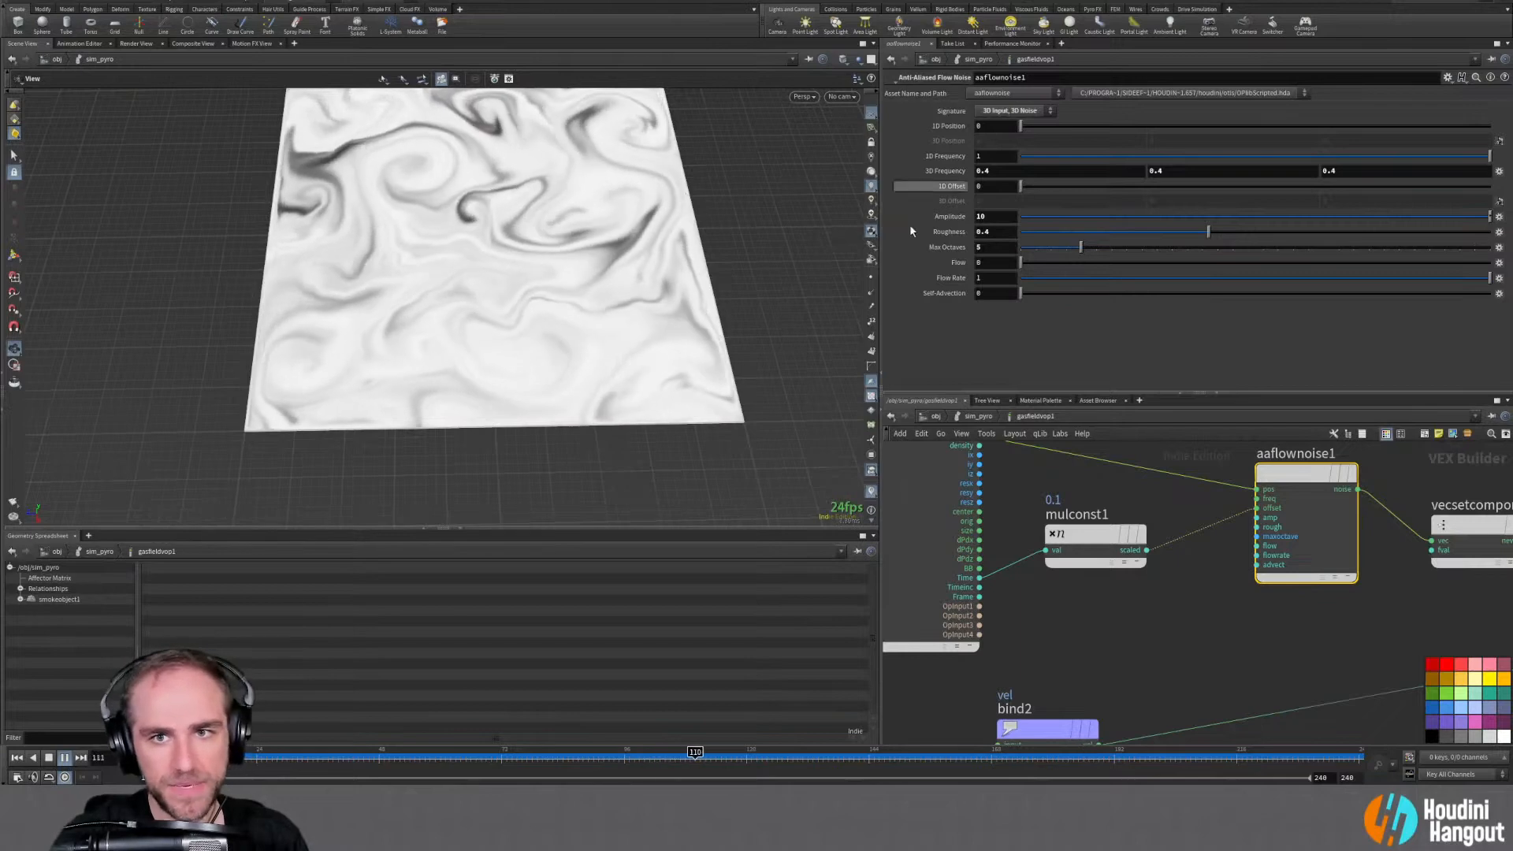
left_click(1001, 217)
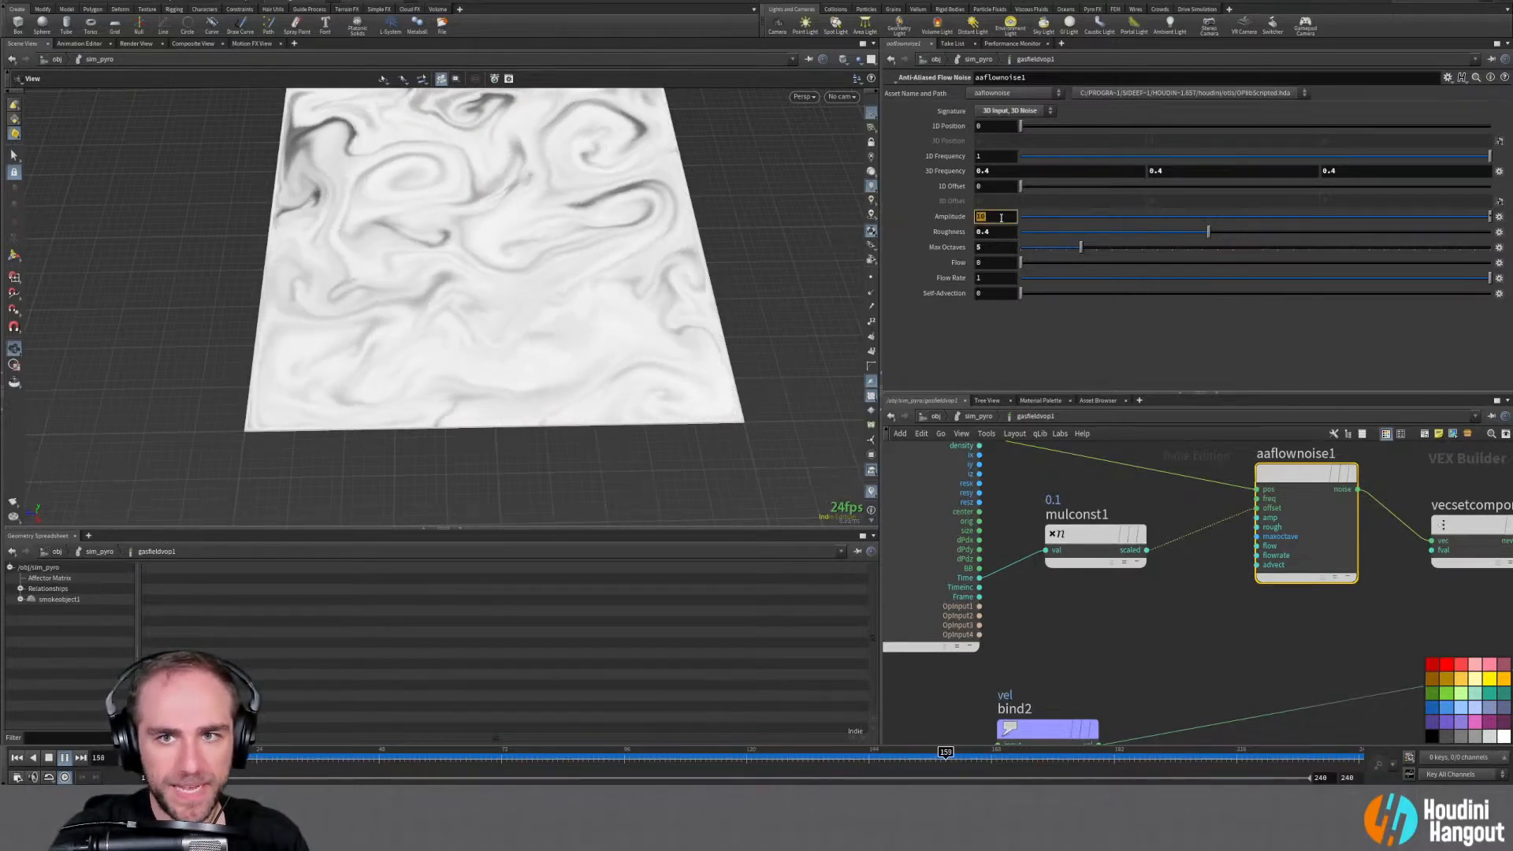
type("7.5")
key("Return")
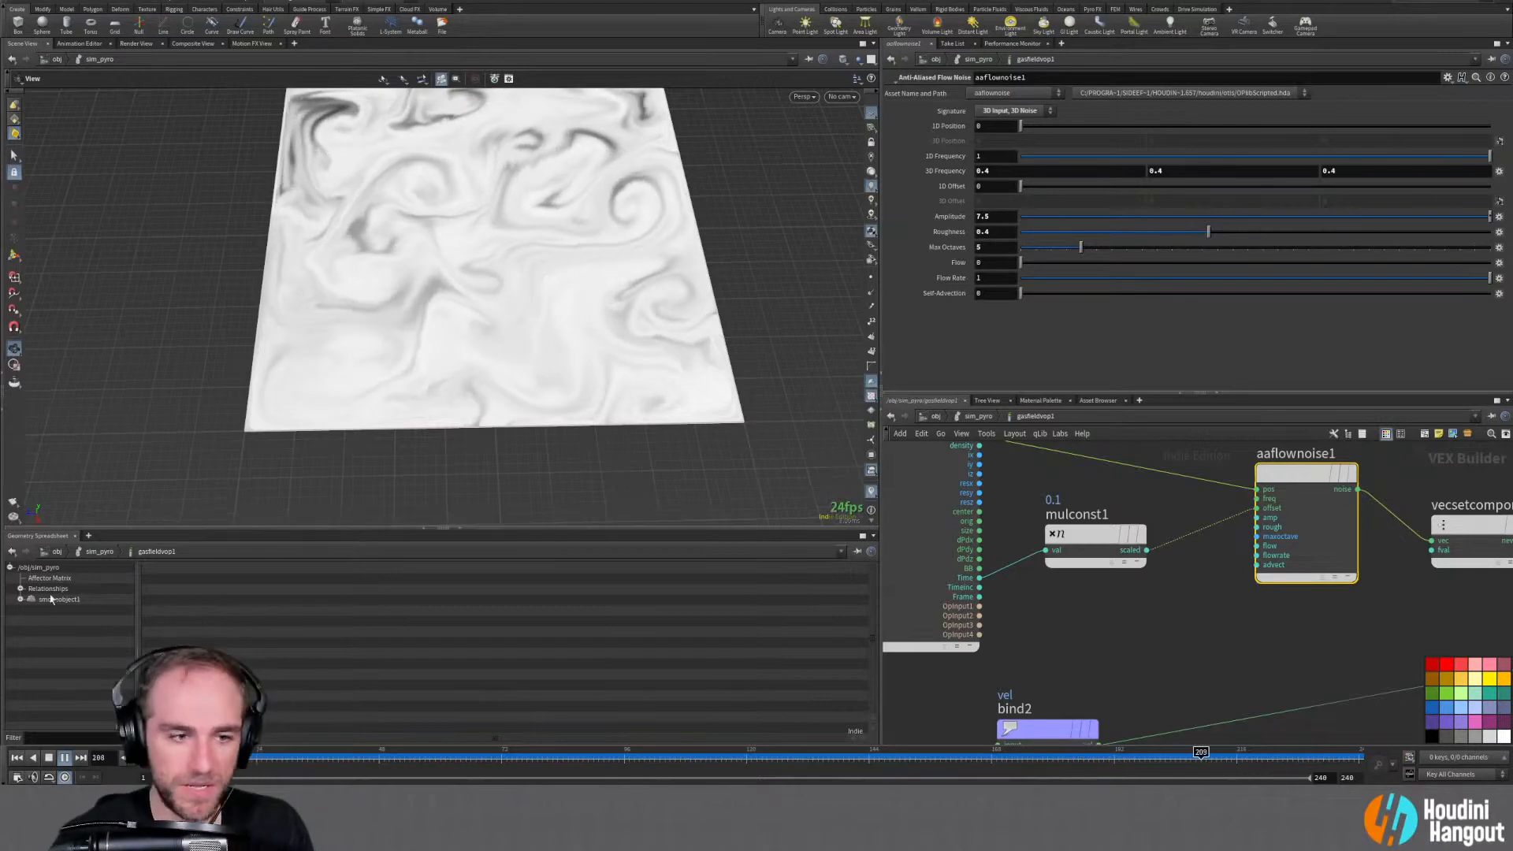
left_click(16, 757)
Try adding a Multiply Add Constant node below the Multiply Constant, delete it, and look through the other constant operators
left_click(1126, 633)
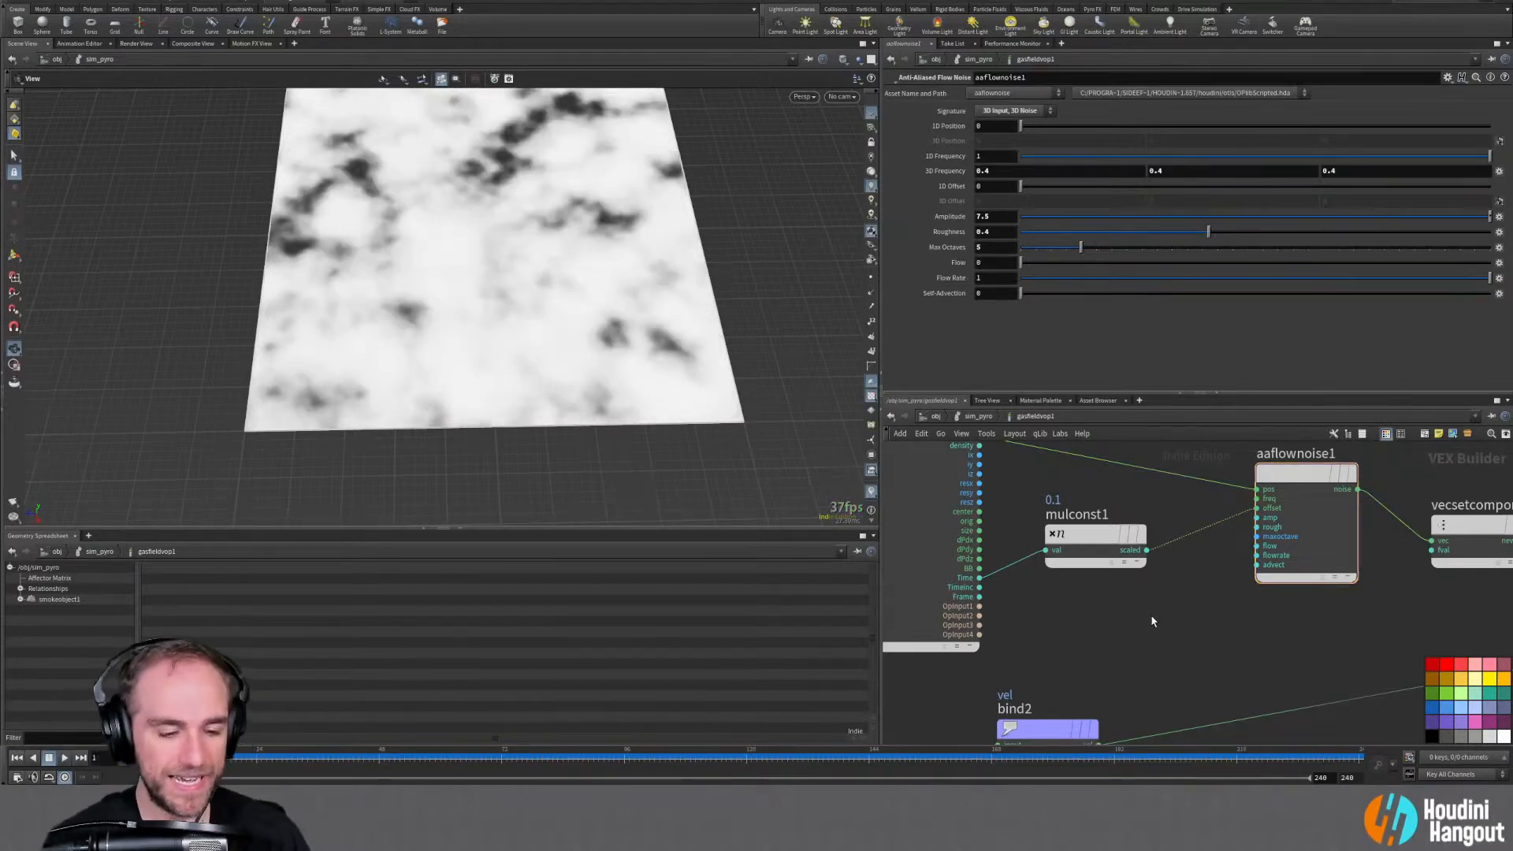
key("Tab")
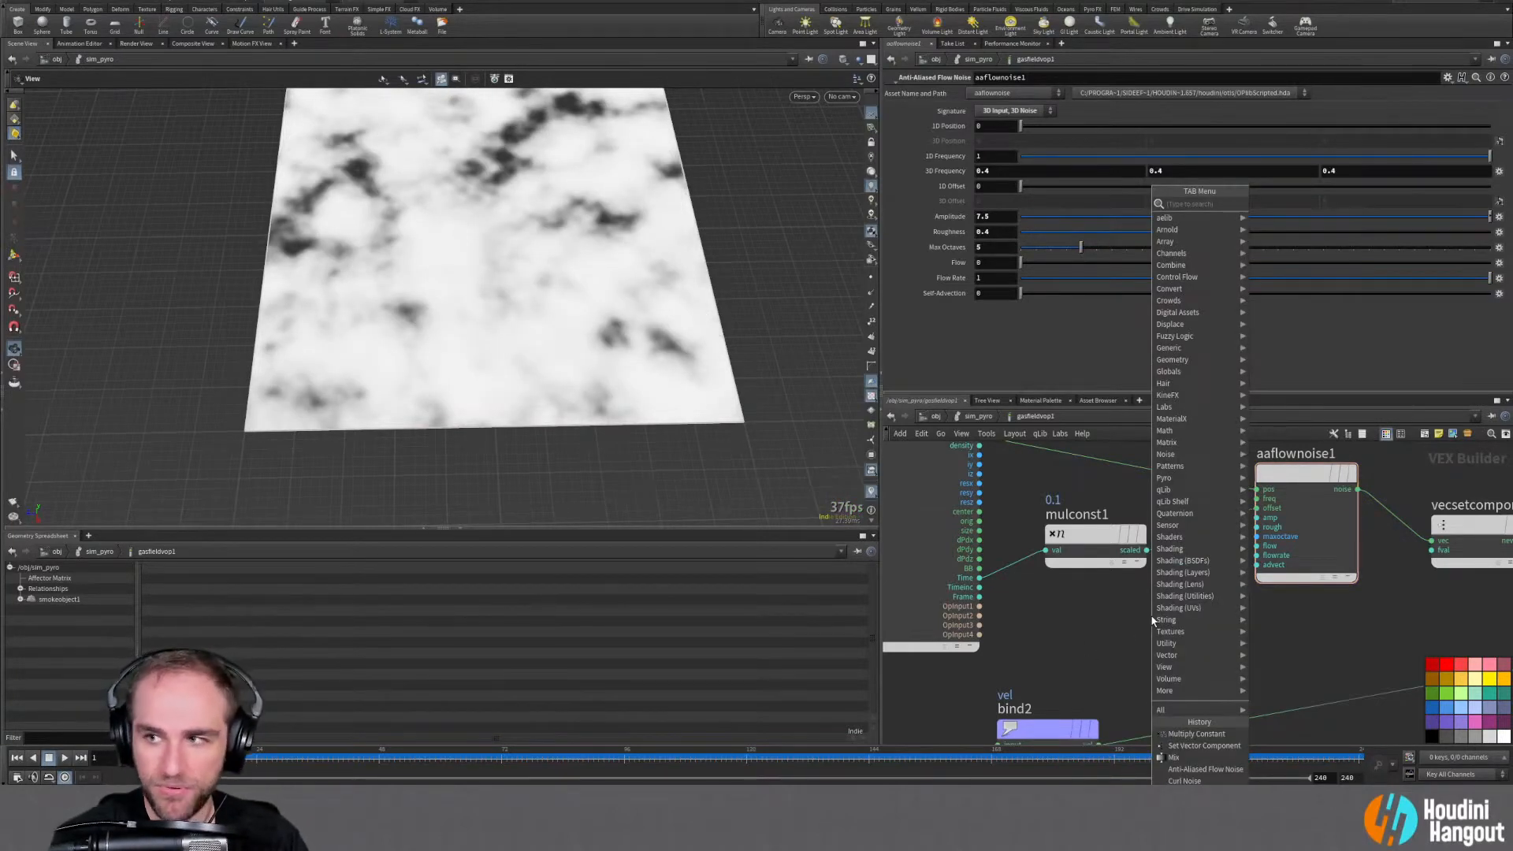
type("multi")
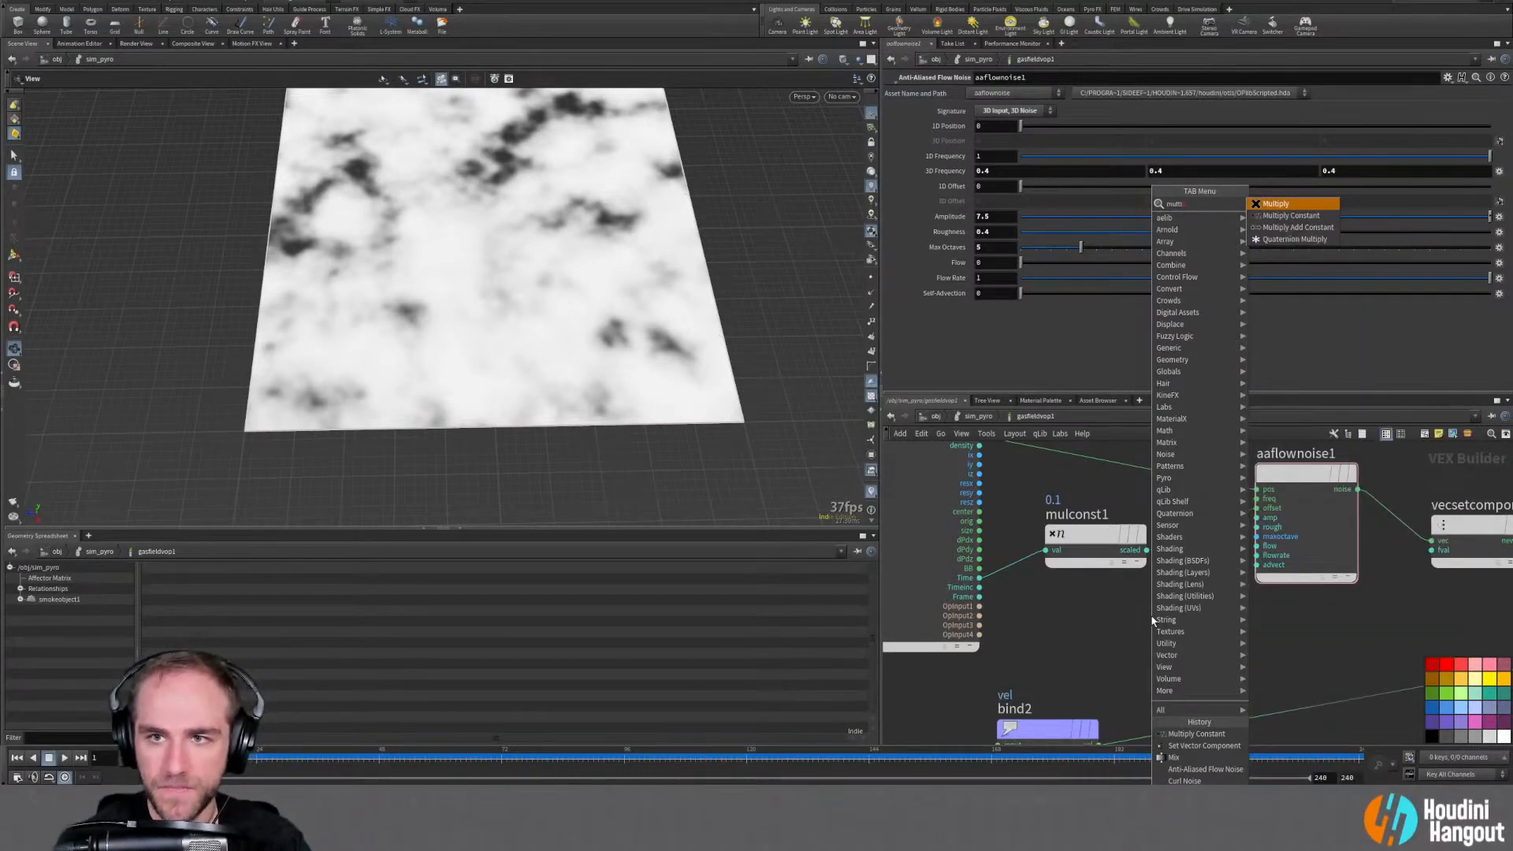
key("BackSpace")
key("BackSpace")
key("BackSpace")
key("BackSpace")
key("BackSpace")
type("constant")
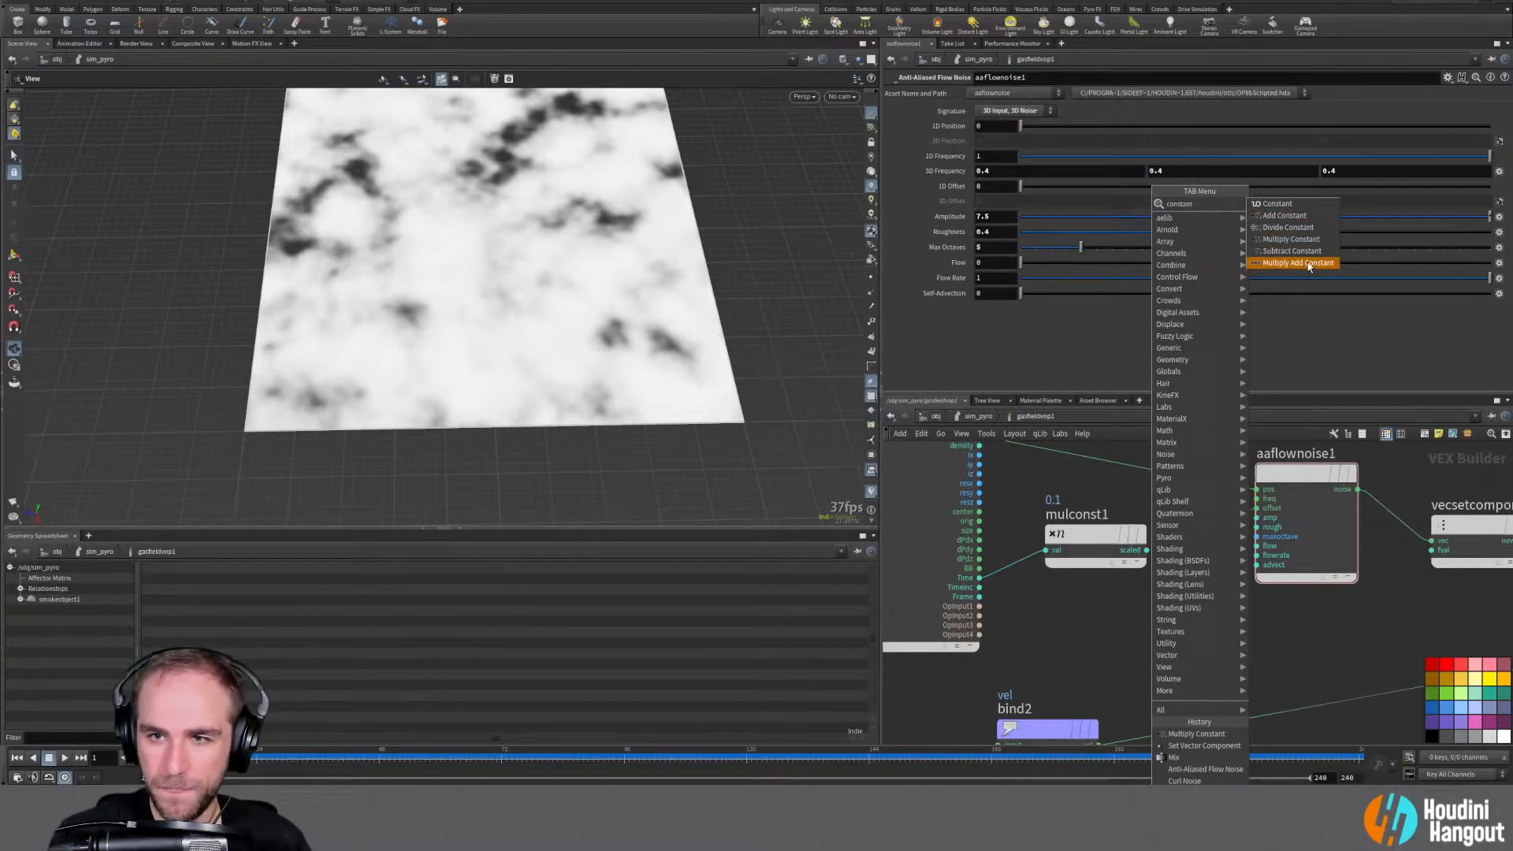
left_click(1308, 263)
left_click(1147, 623)
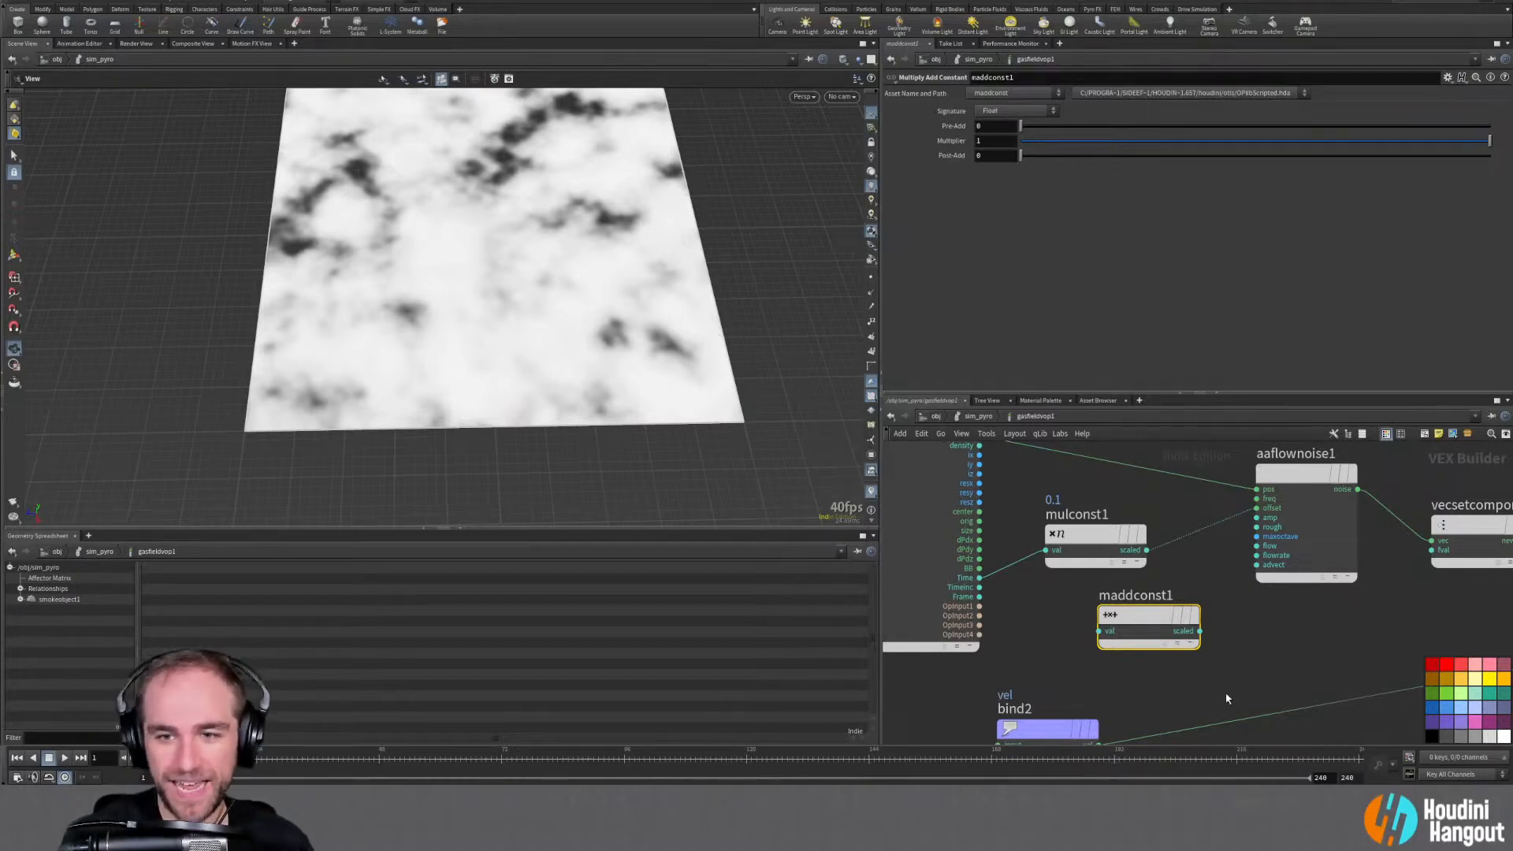
key("Delete")
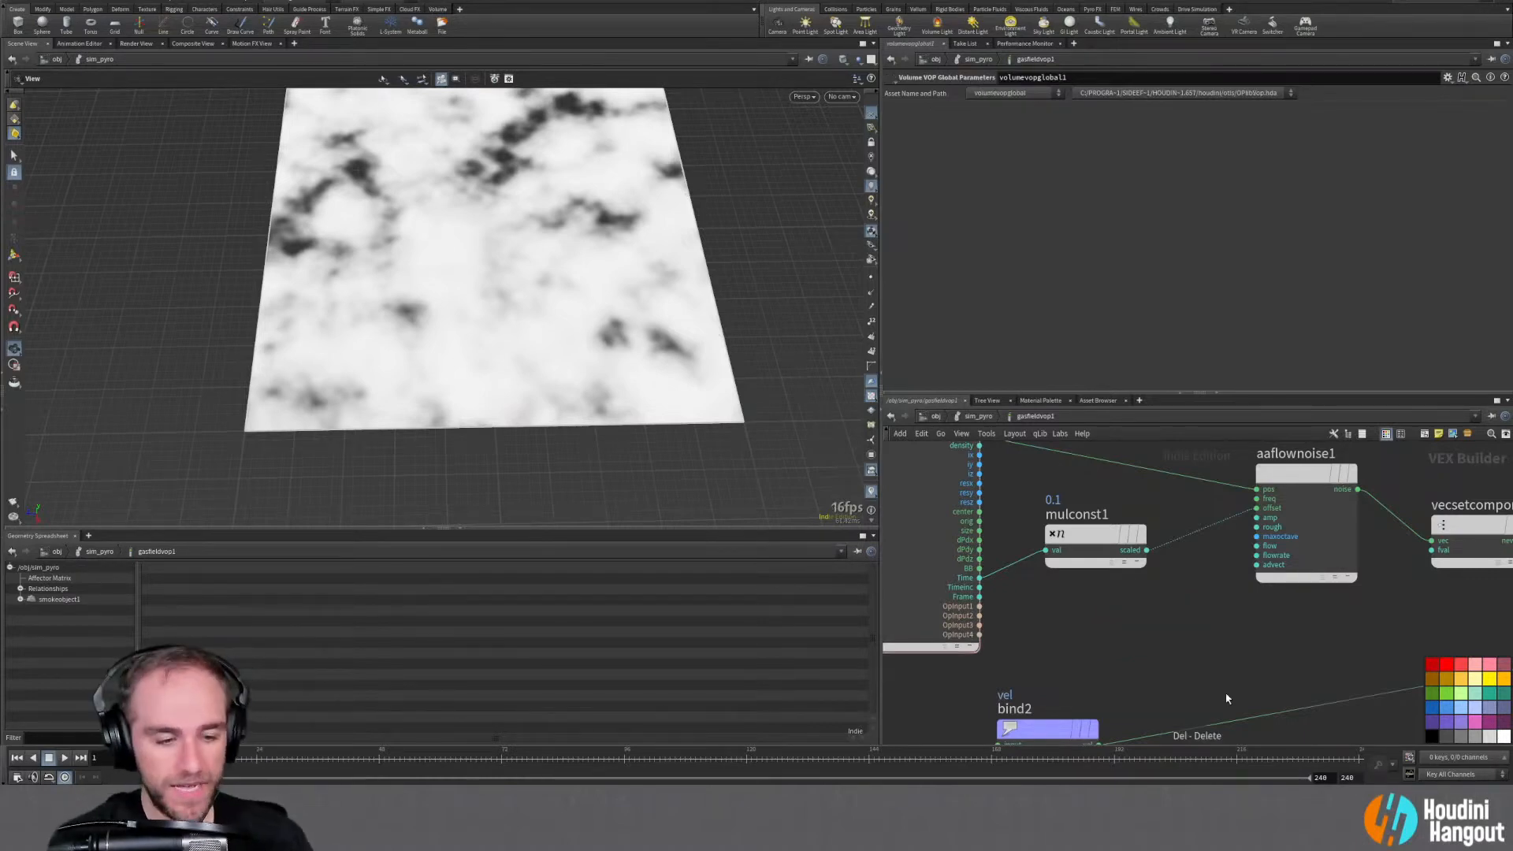
key("Tab")
type("const")
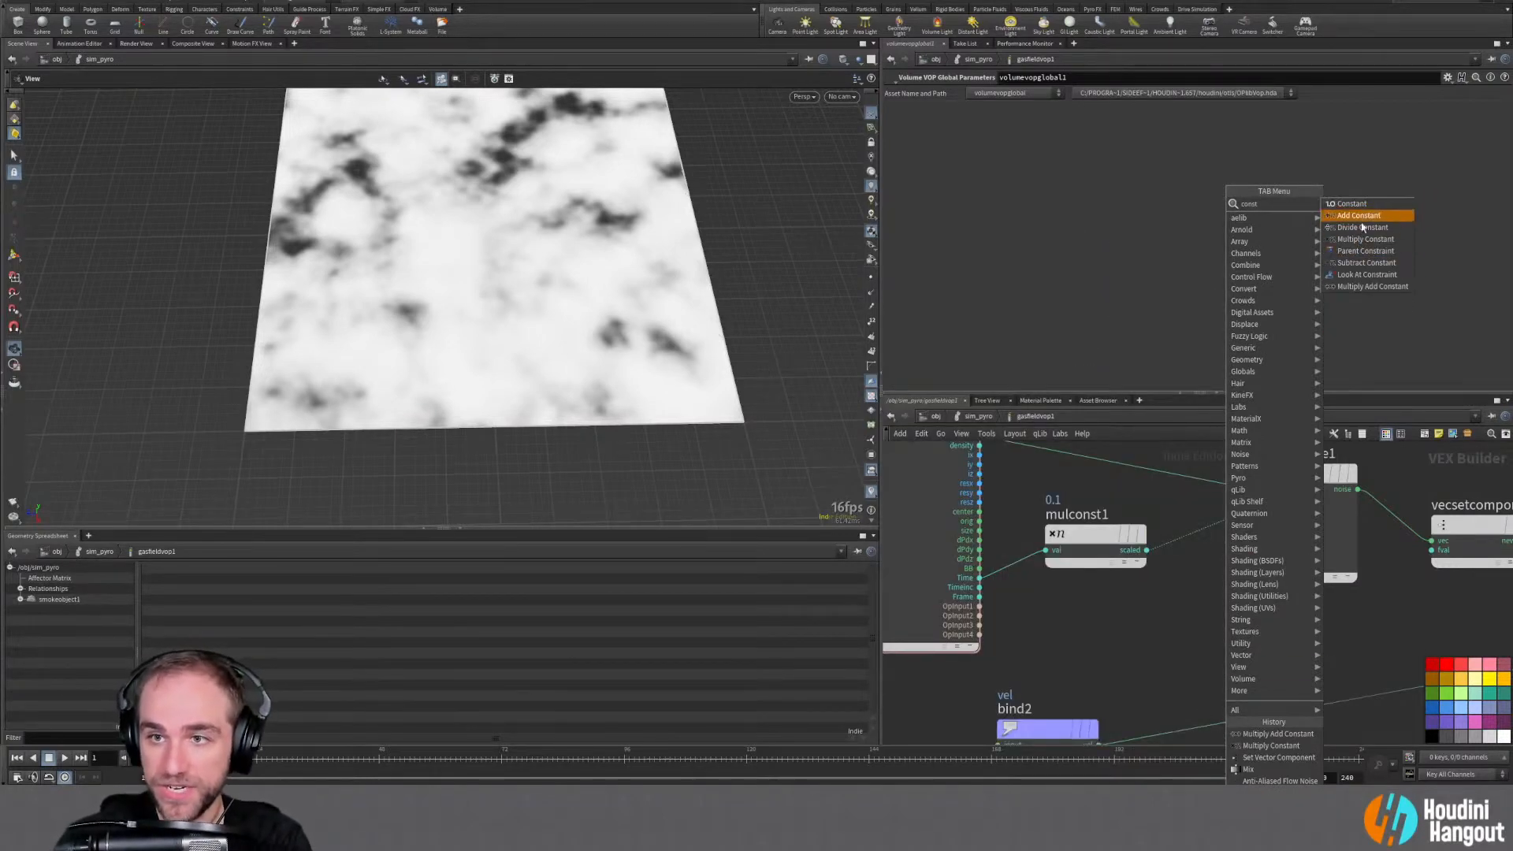
left_click(1148, 608)
Add a Multiply node below the Multiply Constant, and delete the Multiply Constant
left_click(1095, 537)
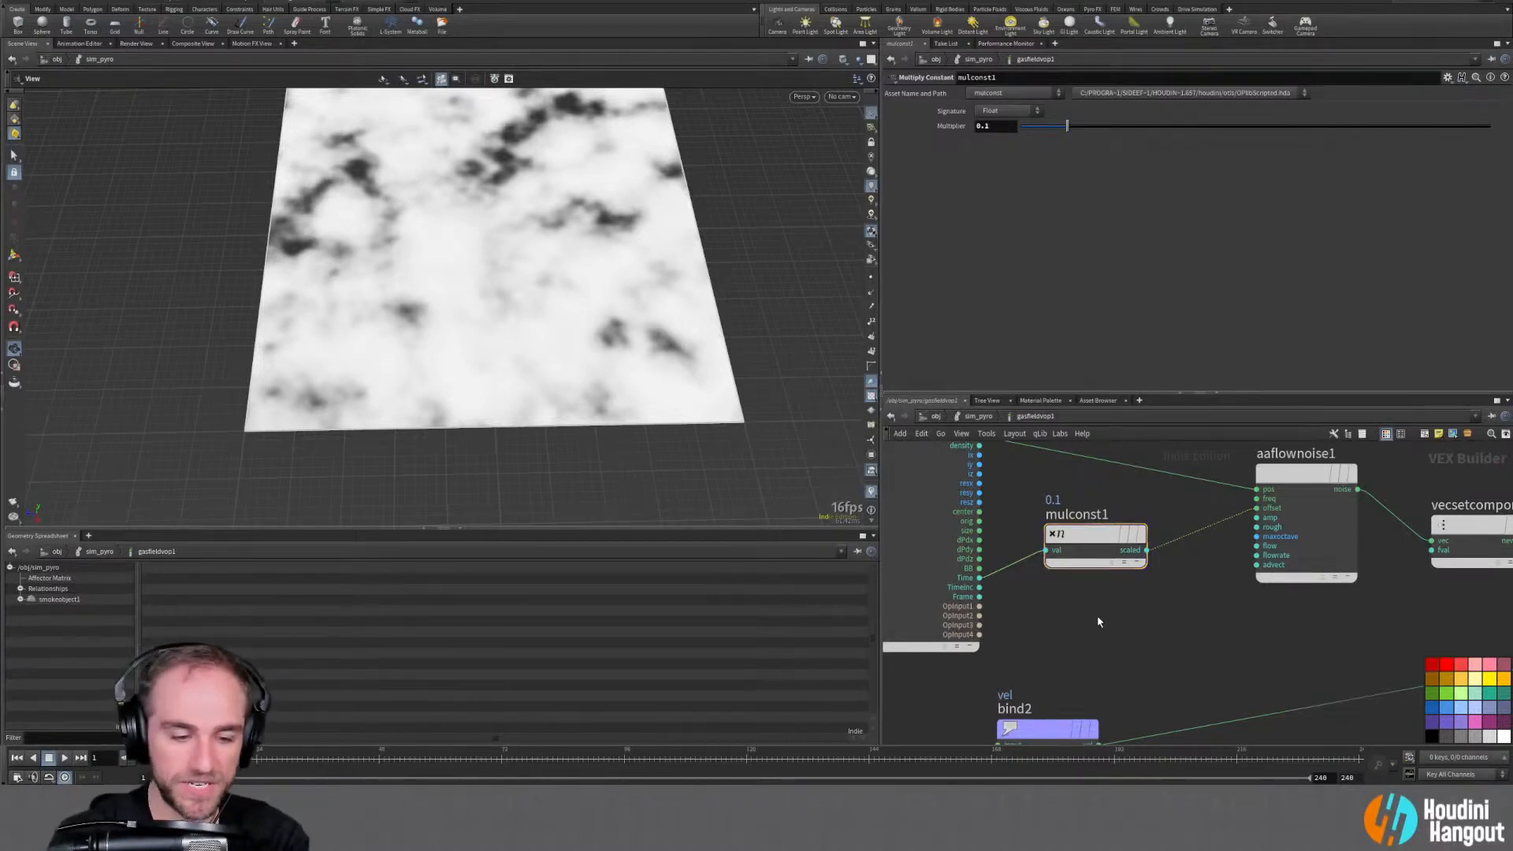
key("Tab")
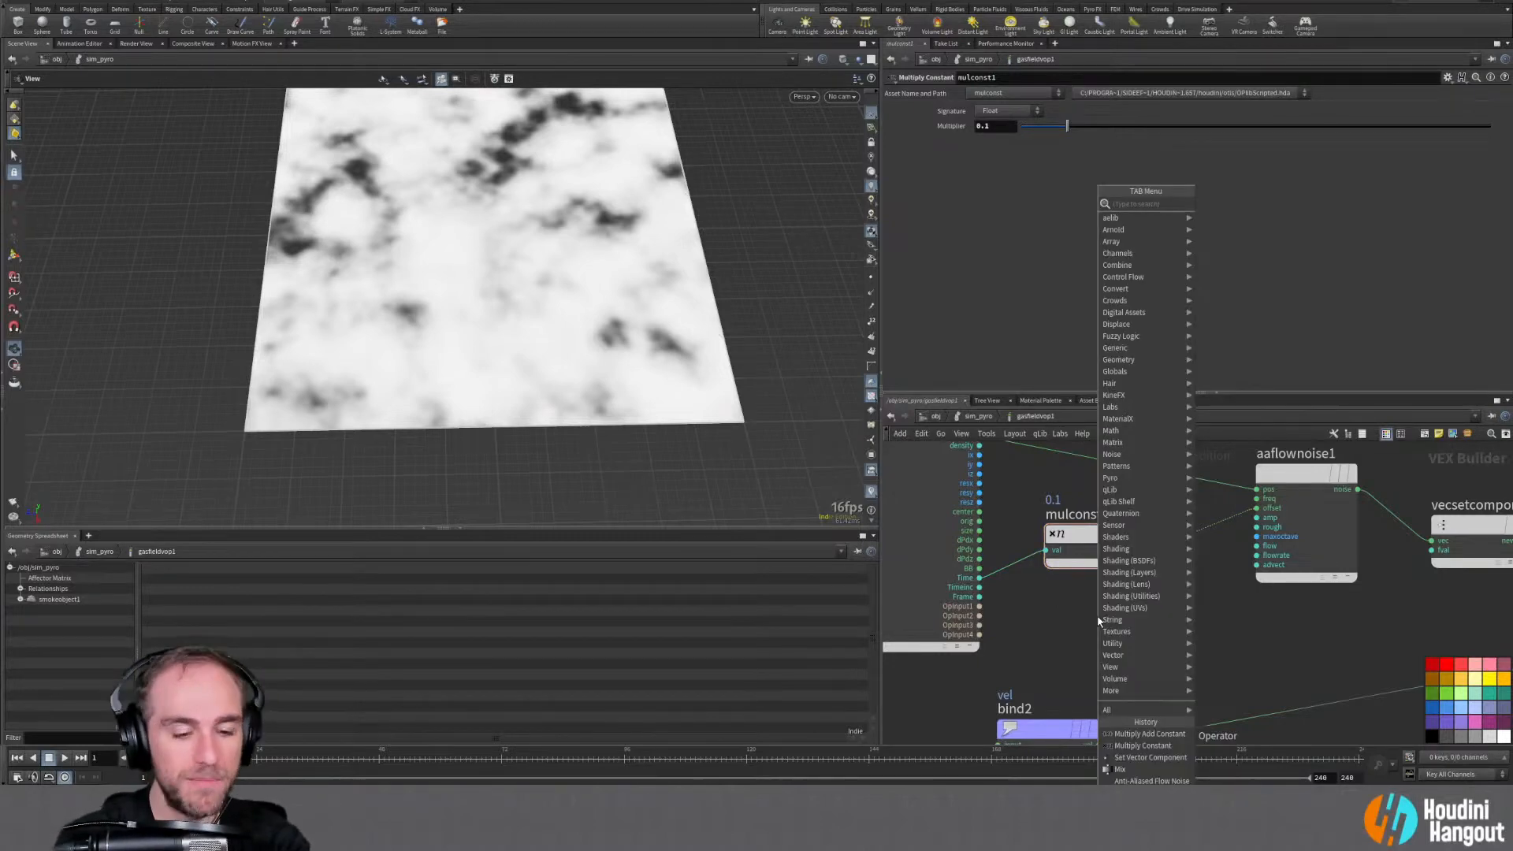
type("mult")
key("Return")
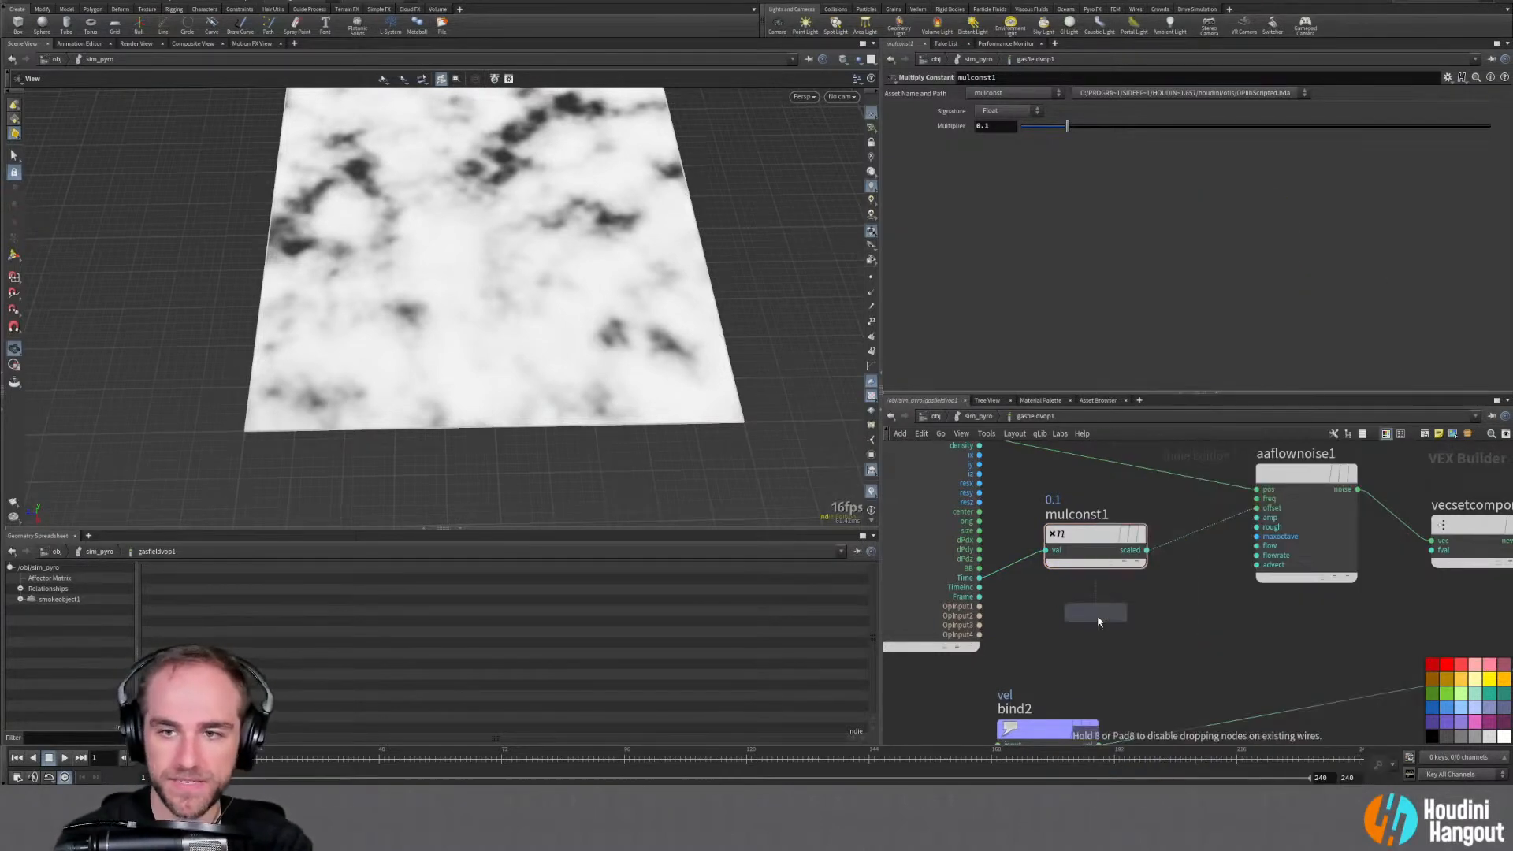
left_click(1099, 617)
middle_click_drag(1124, 675, 1171, 661)
double_click(1125, 501)
left_click(1136, 532)
key("Delete")
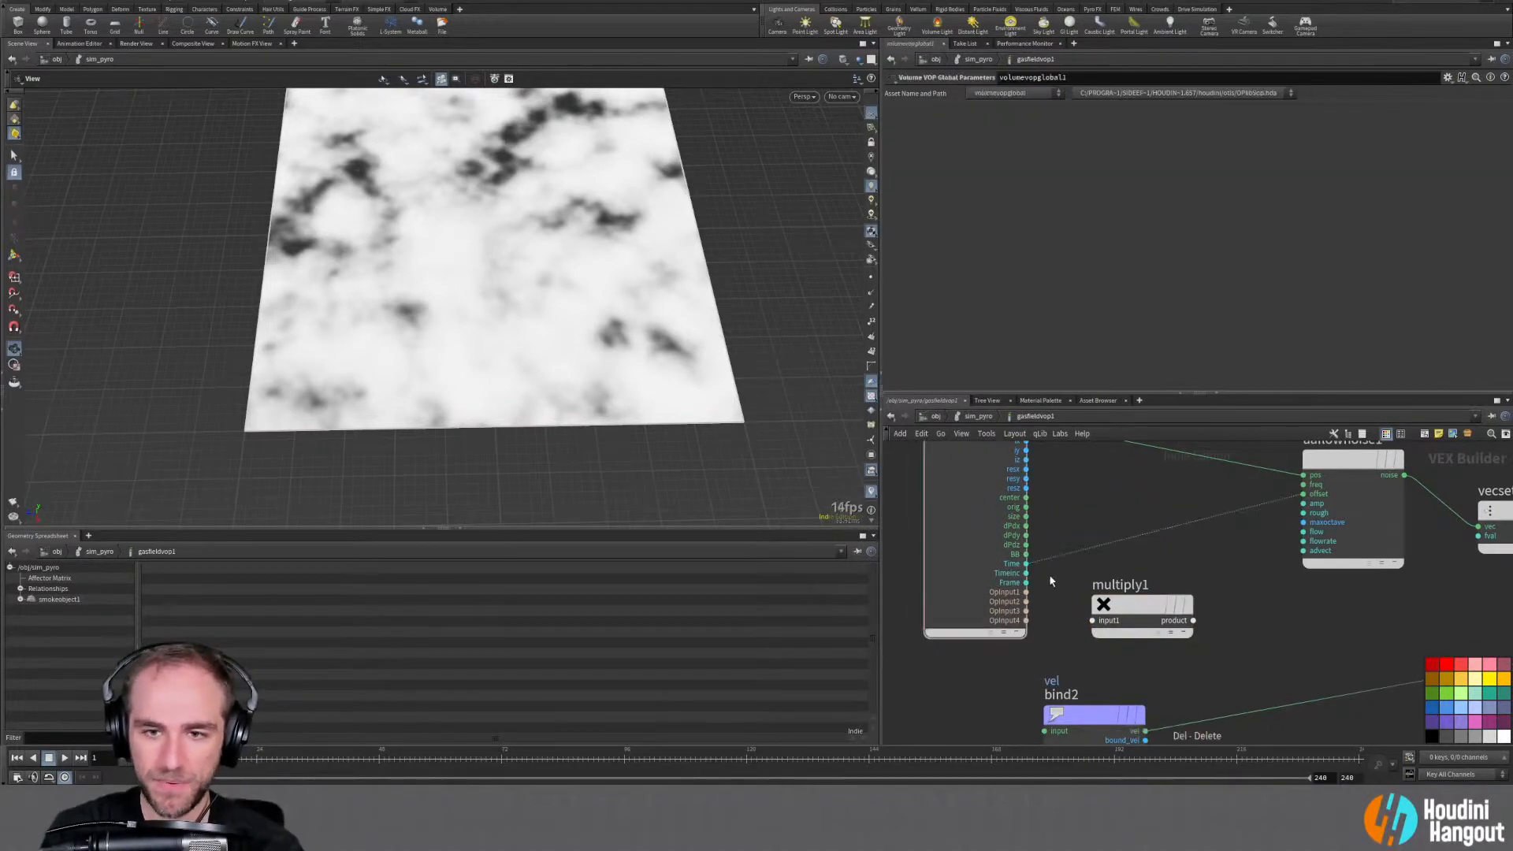
Wire Time into the Multiply node's first input and its product into the flow noise's offset, and line the node up with Time
left_click(1025, 564)
left_click(1092, 620)
left_click(1193, 620)
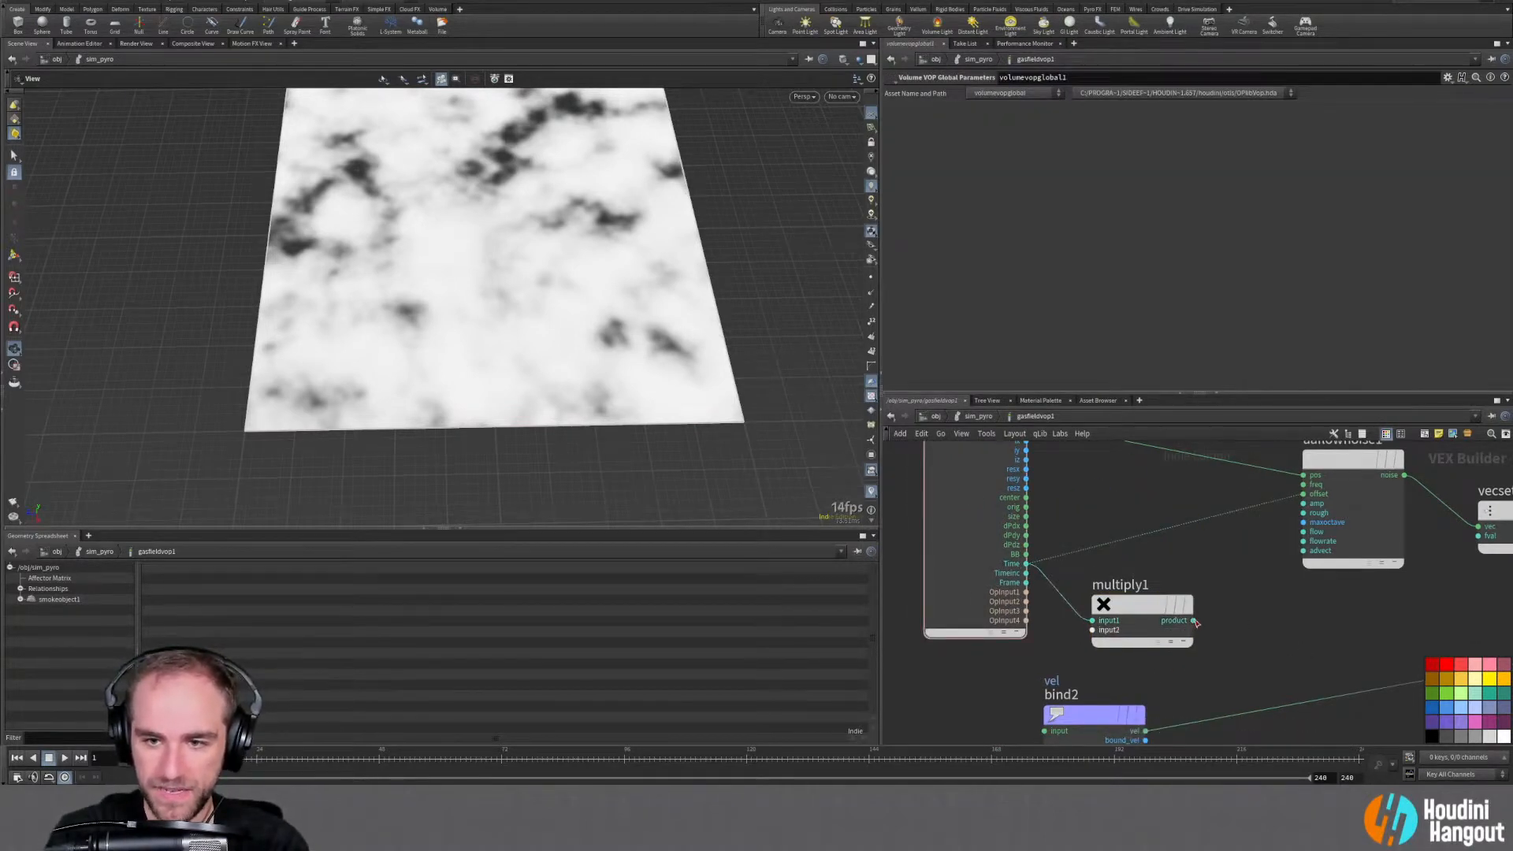
left_click(1303, 494)
left_click_drag(1100, 642, 1113, 583)
Promote the Multiply node's second input to a parameter
right_click(1113, 583)
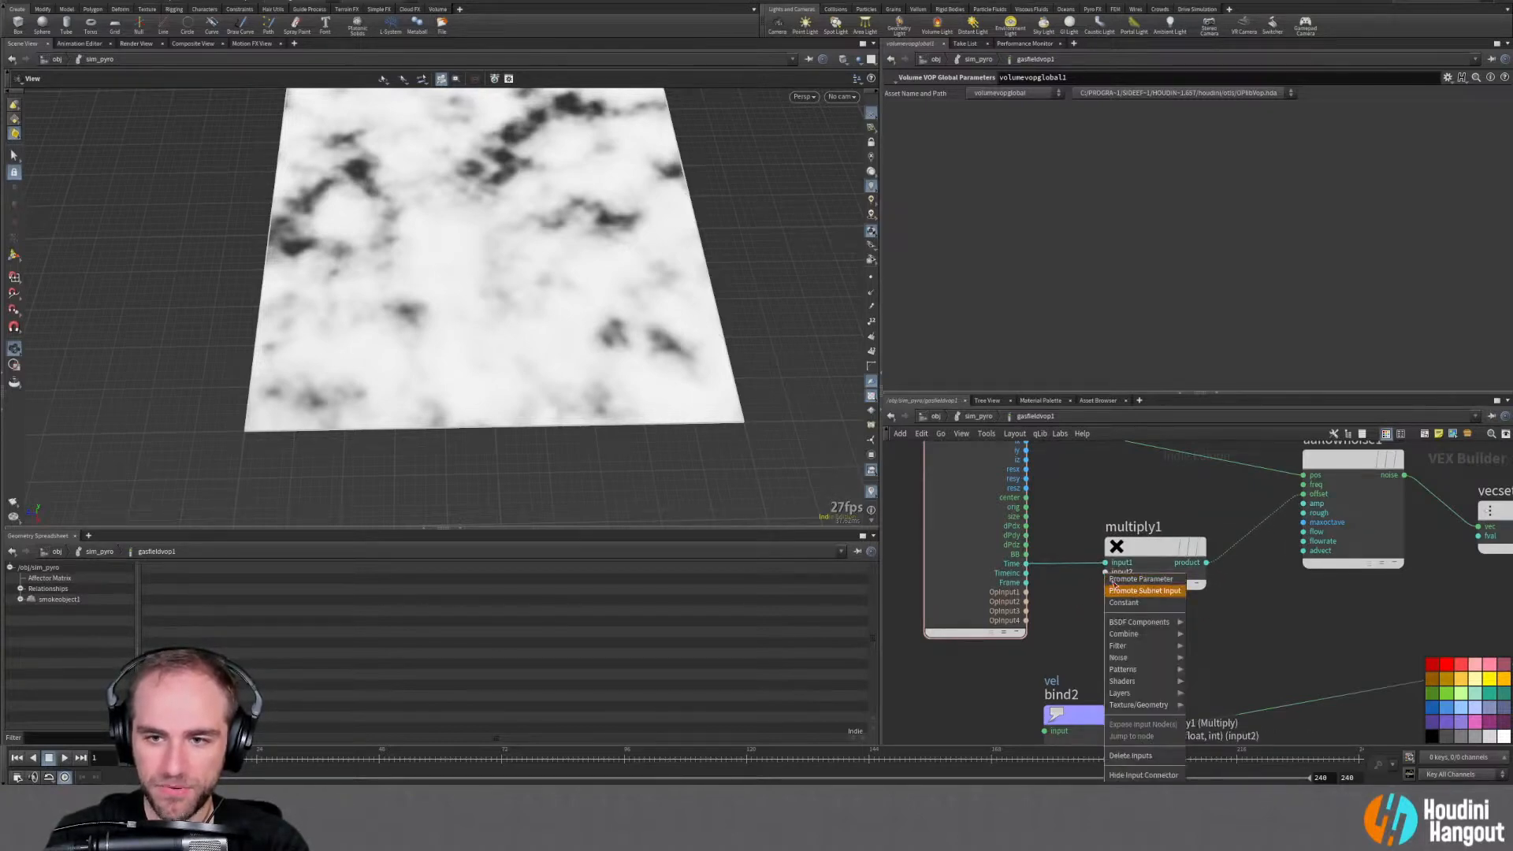
left_click(1113, 587)
left_click(1098, 572)
Label the promoted parameter "Time Multiplier" and name it multTime
double_click(1024, 110)
type("input2")
key("Return")
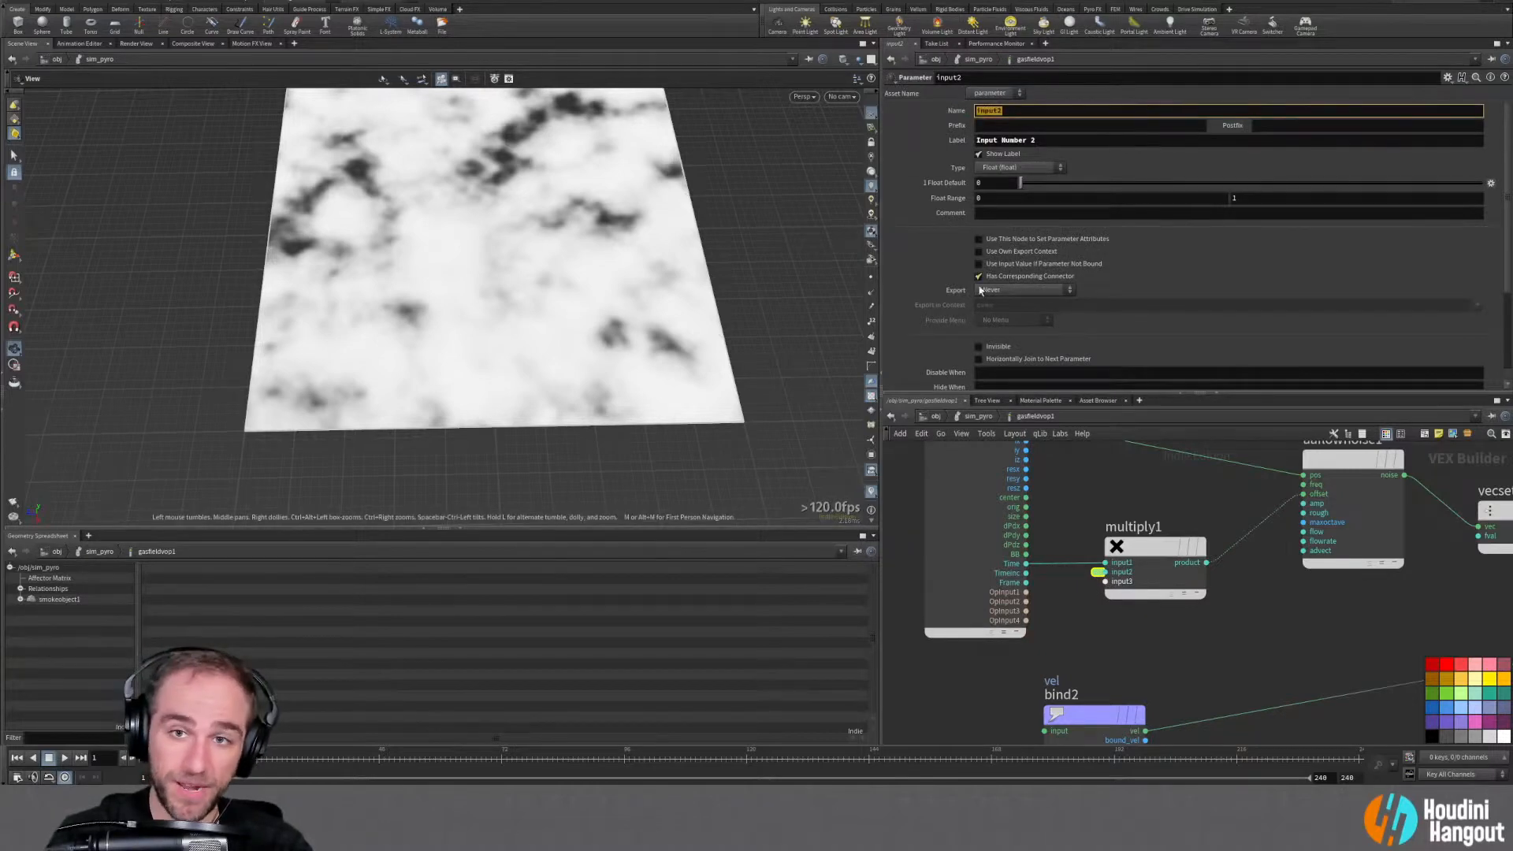
left_click(1059, 140)
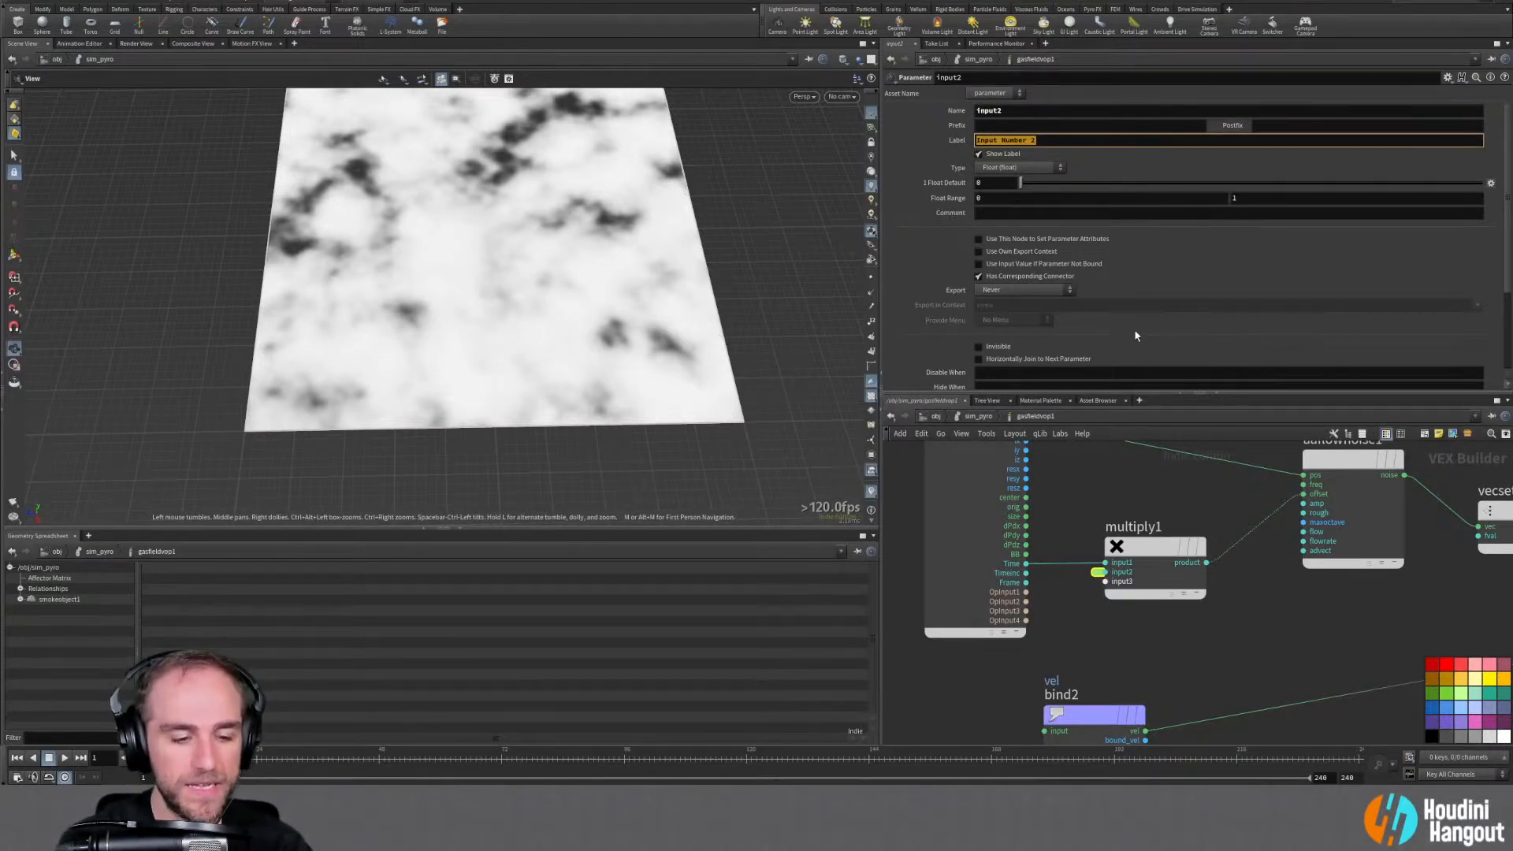
type("Time ")
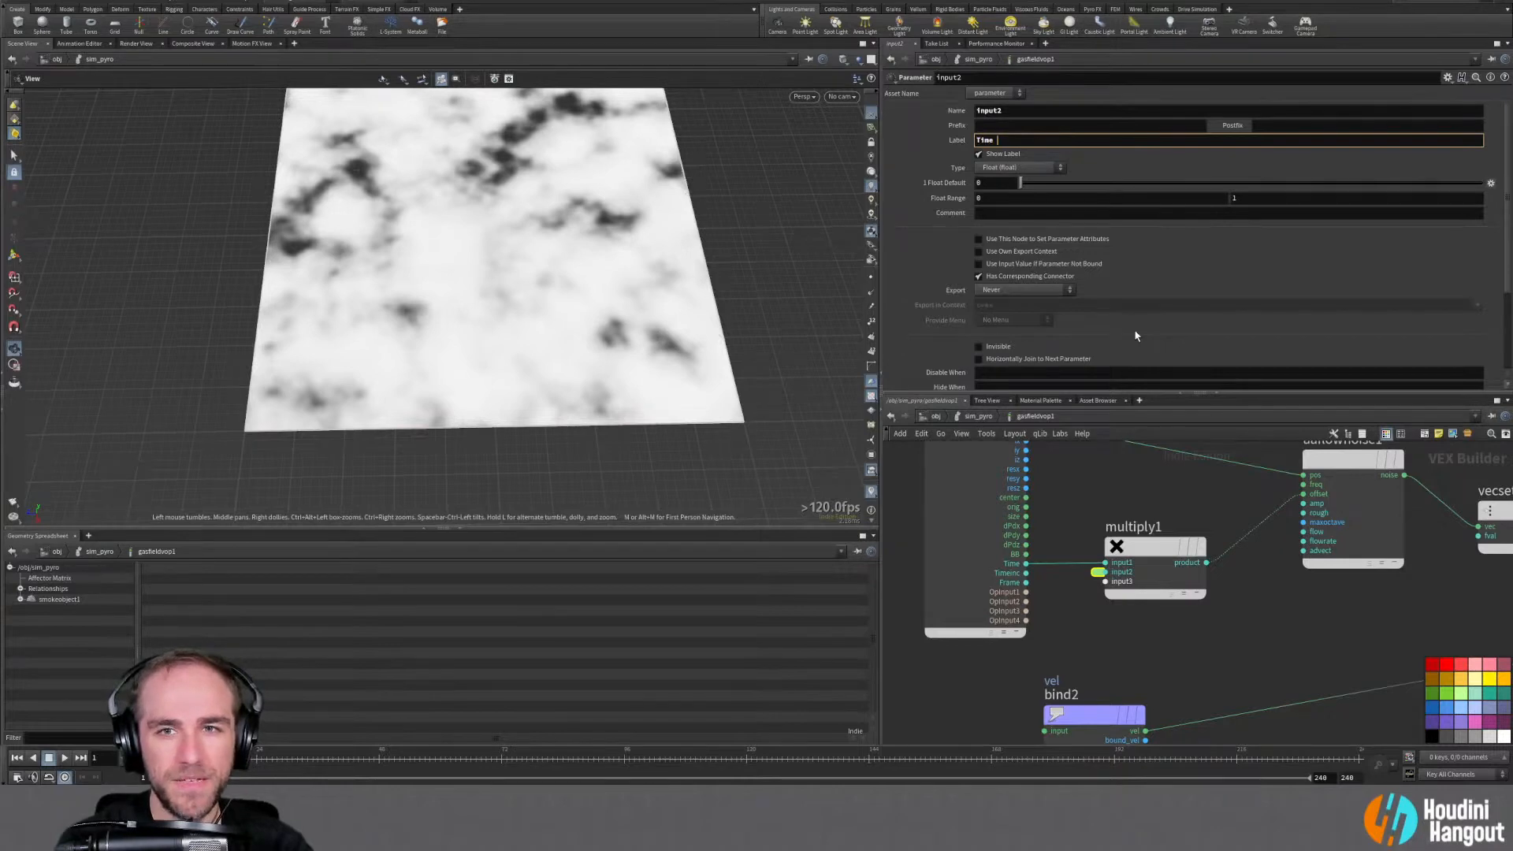
type("Multiplierr")
key("shift+Tab")
key("shift+Tab")
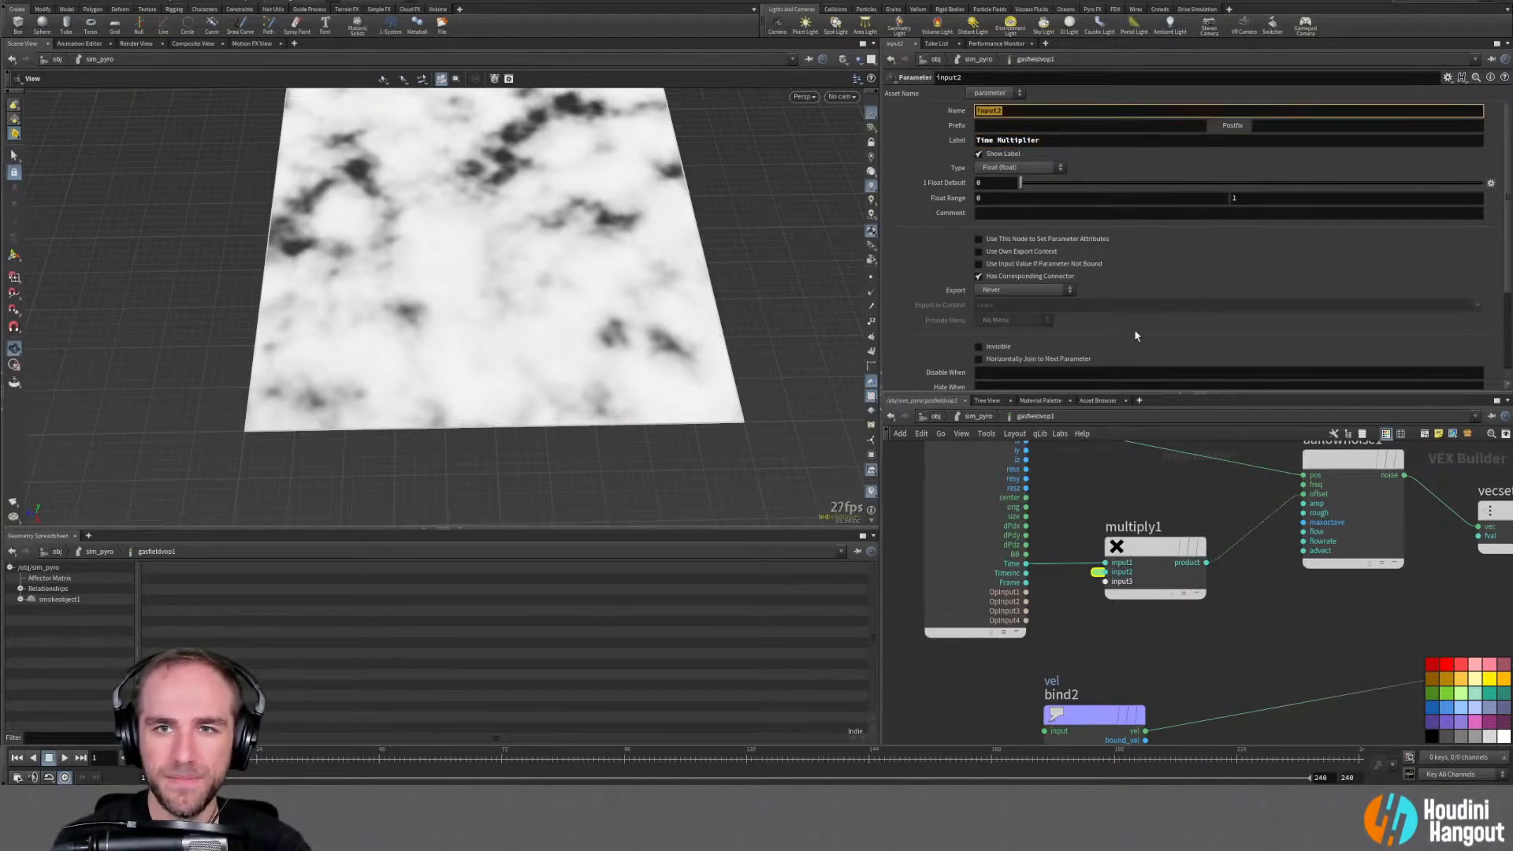
type("multTime")
key("Return")
Go up to the simulation network and try a Time Multiplier of about 0.194 on the Gas Field VOP
left_click(1134, 563)
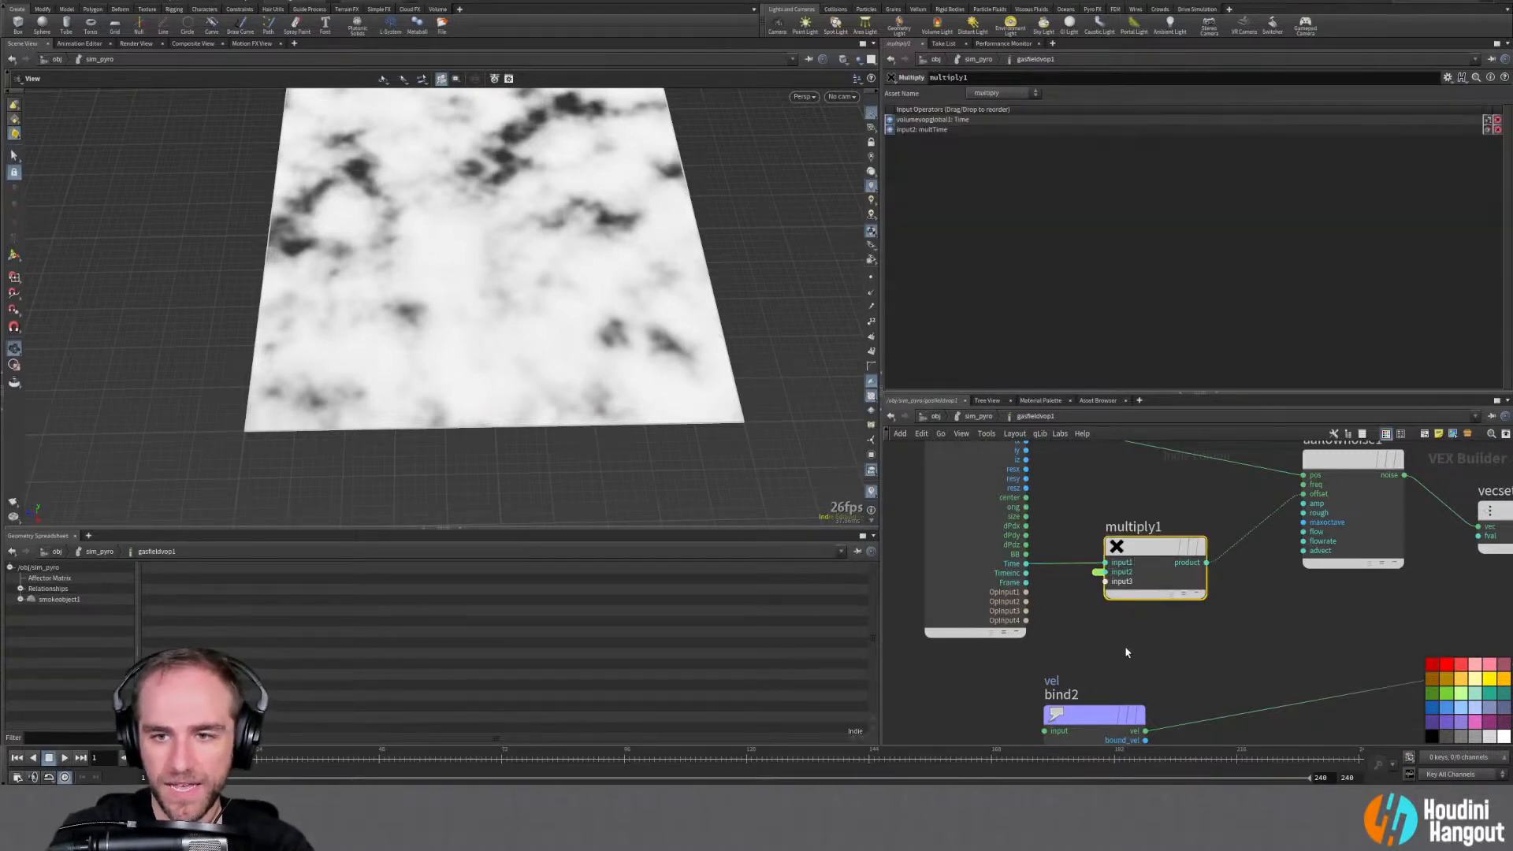
key("u")
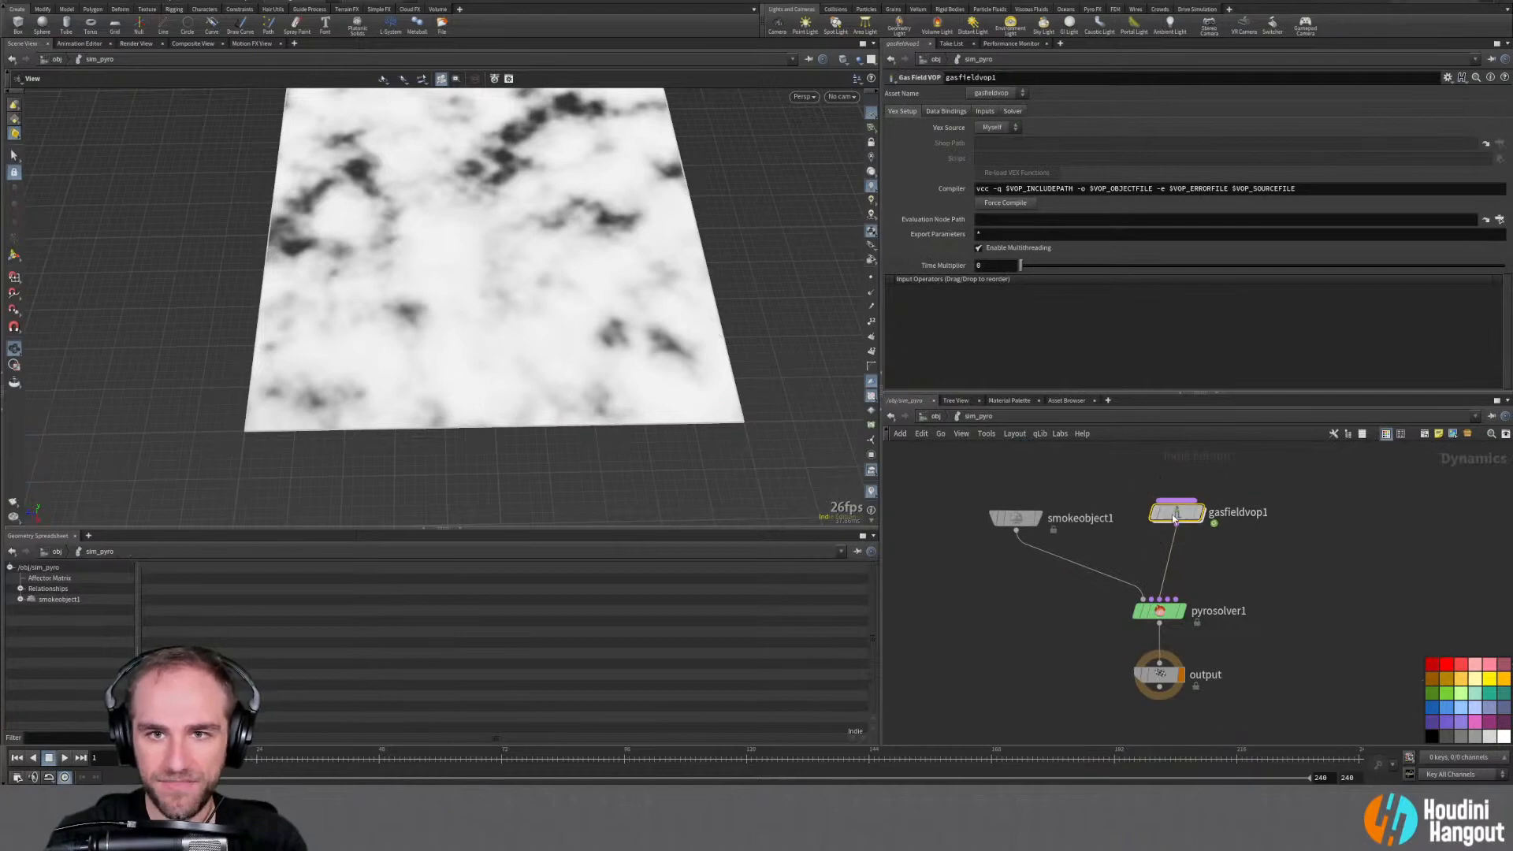
left_click_drag(1019, 269, 1114, 265)
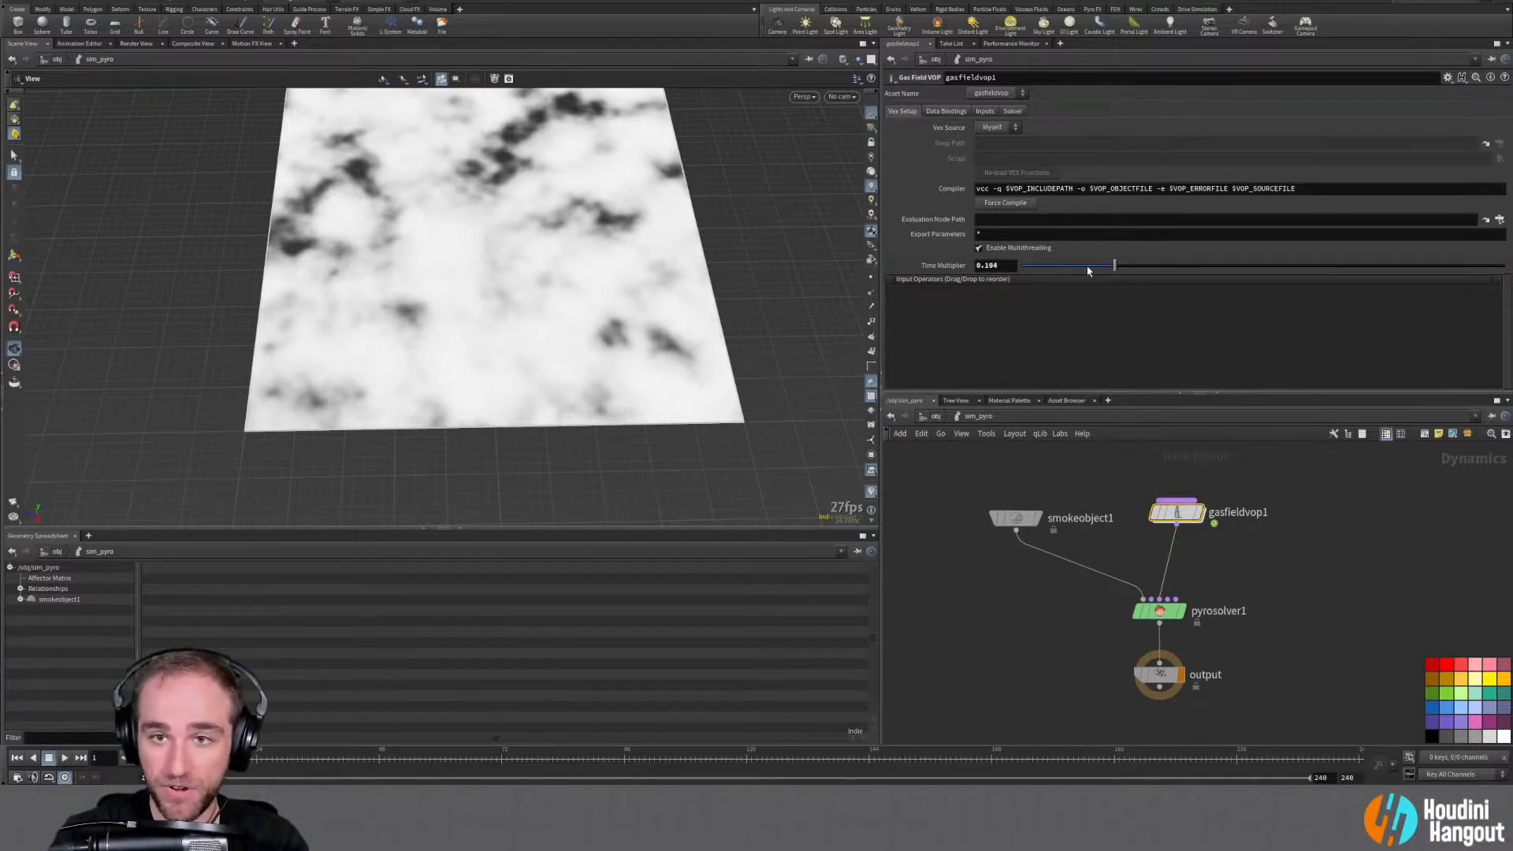
double_click(1176, 512)
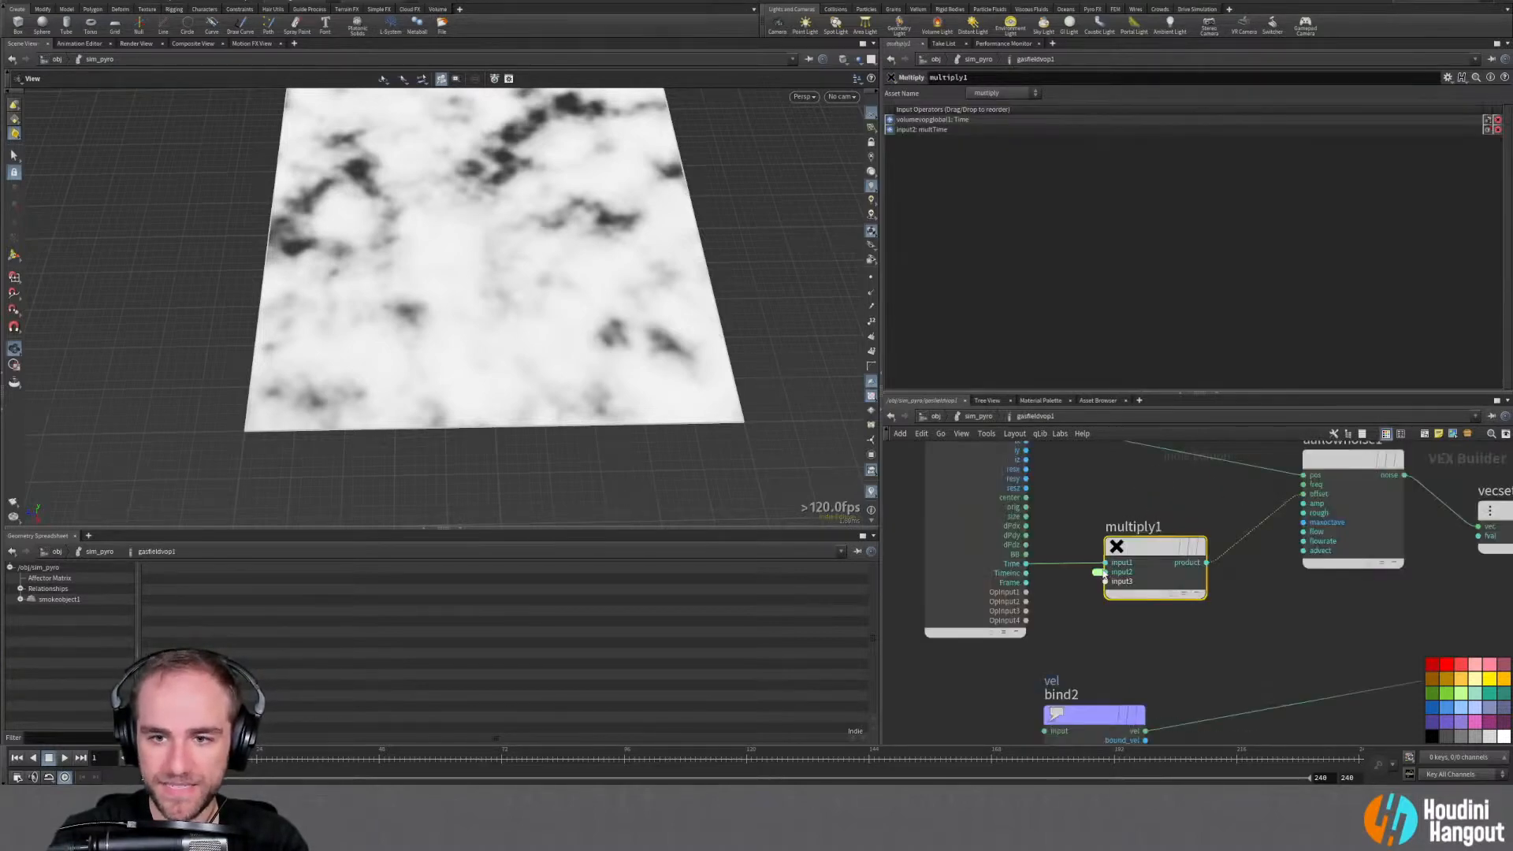
key("Tab")
type("pa")
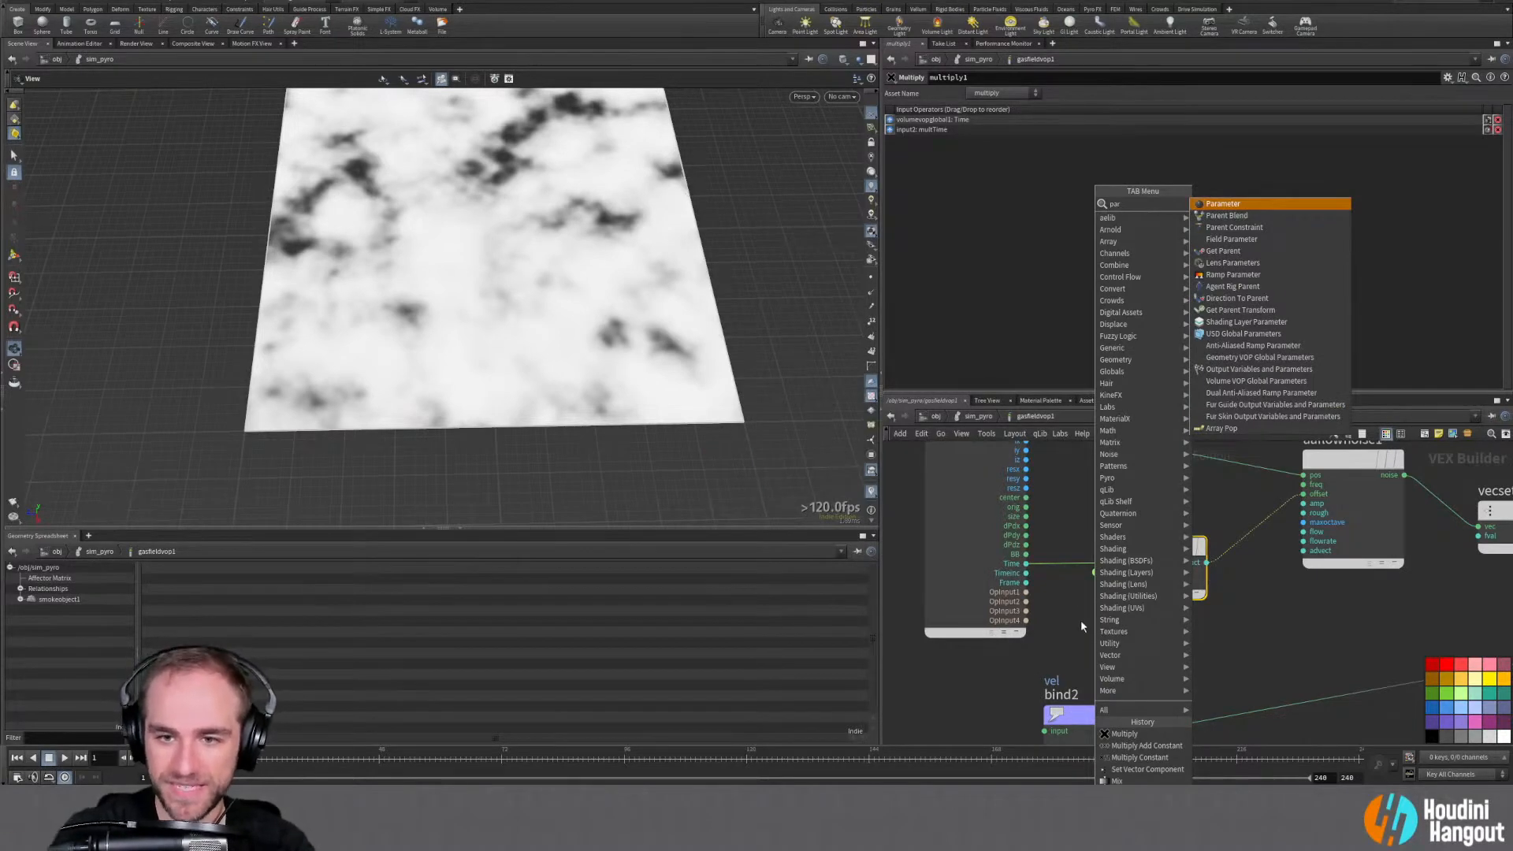
key("Escape")
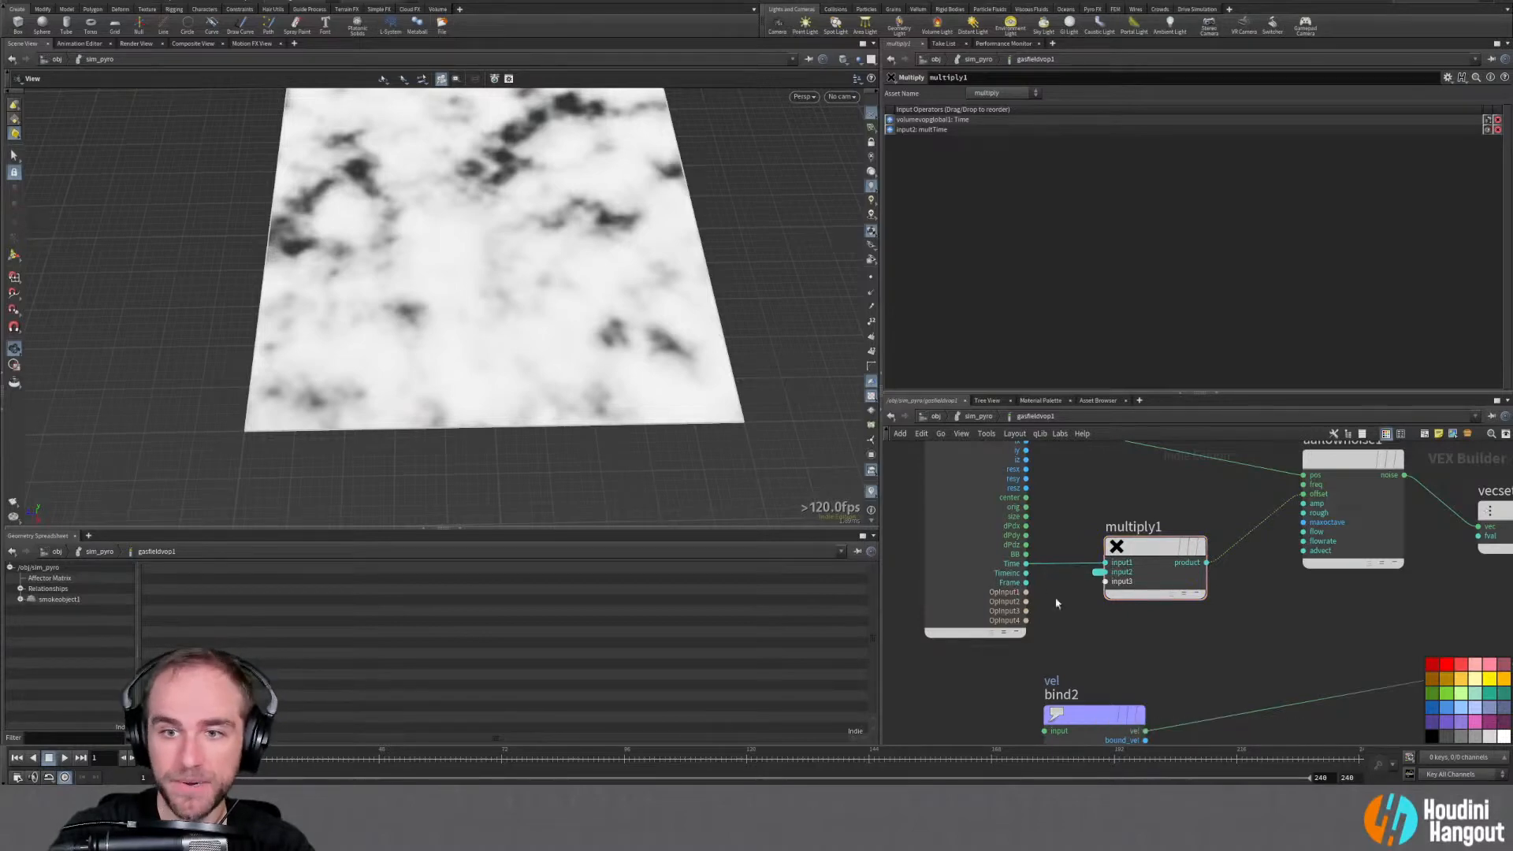
mouse_move(1125, 585)
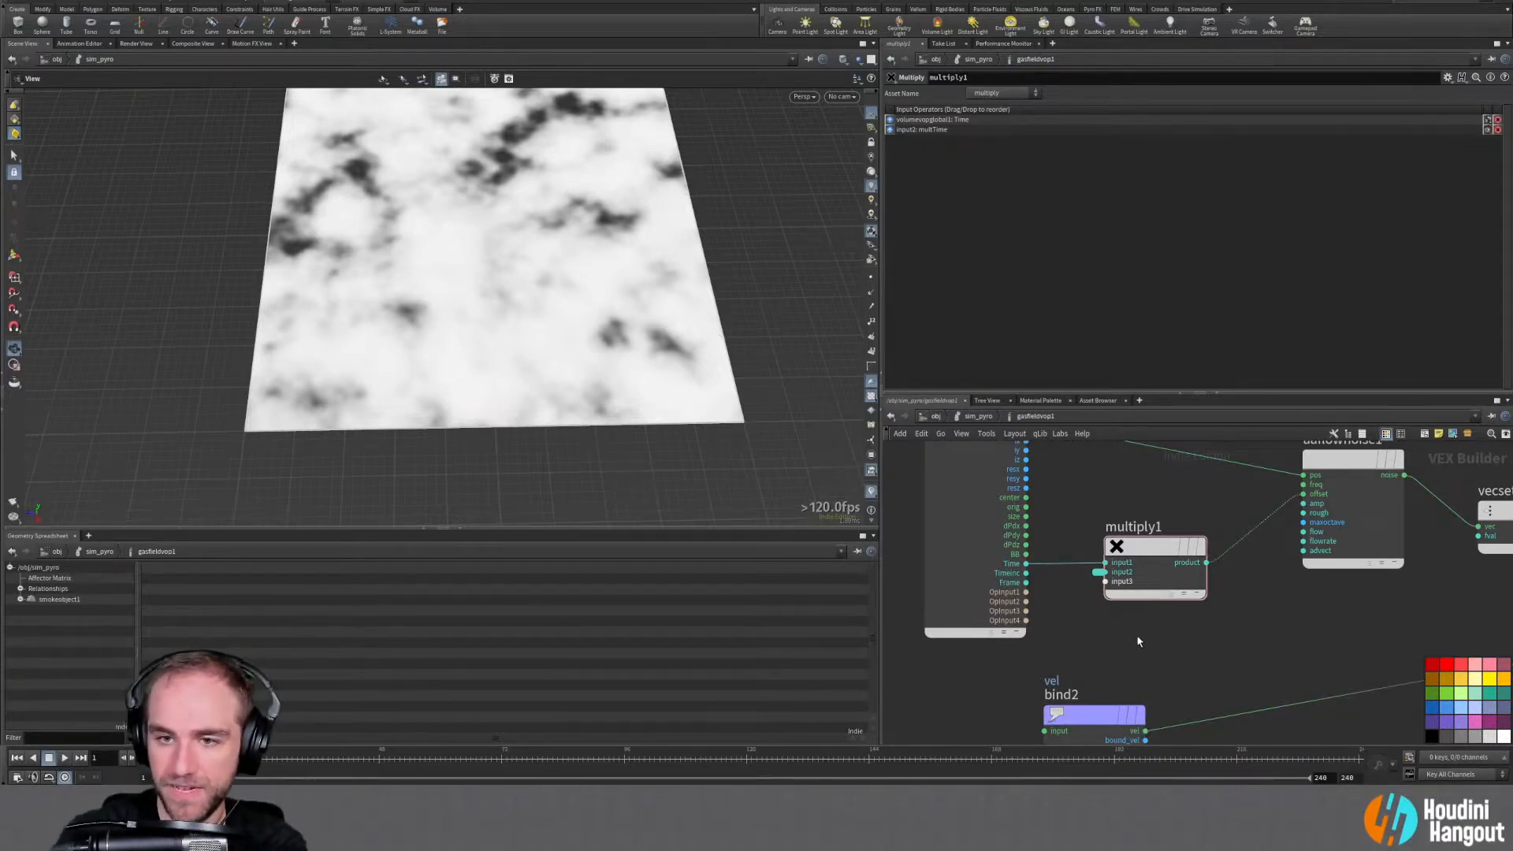
Set the Gas Field VOP's Time Multiplier to 0.1, play the simulation to check the motion, and rewind
key("u")
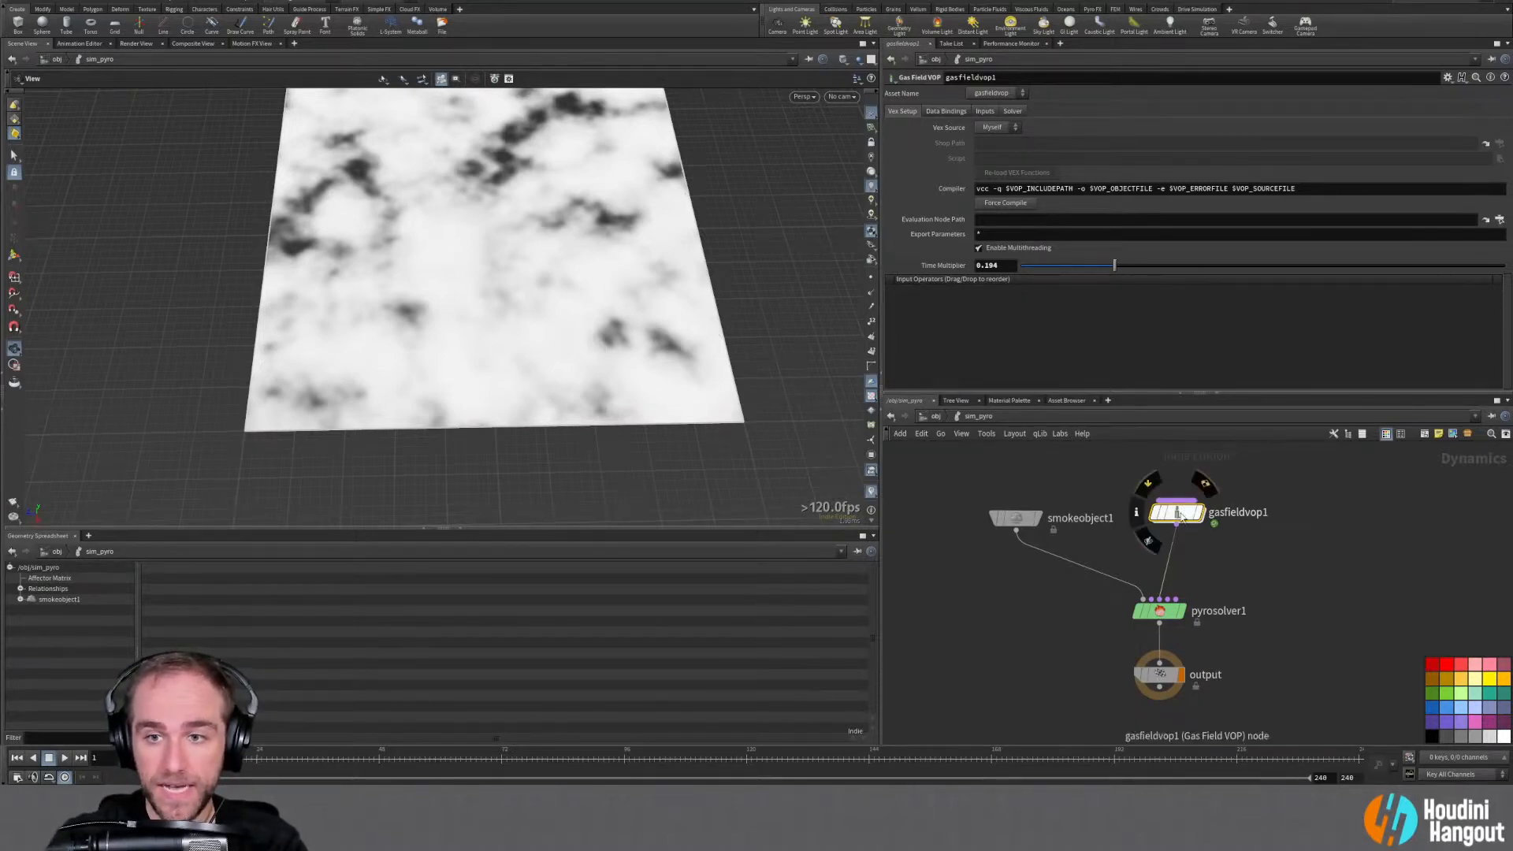
left_click(987, 266)
type("0.1")
key("Return")
left_click(64, 758)
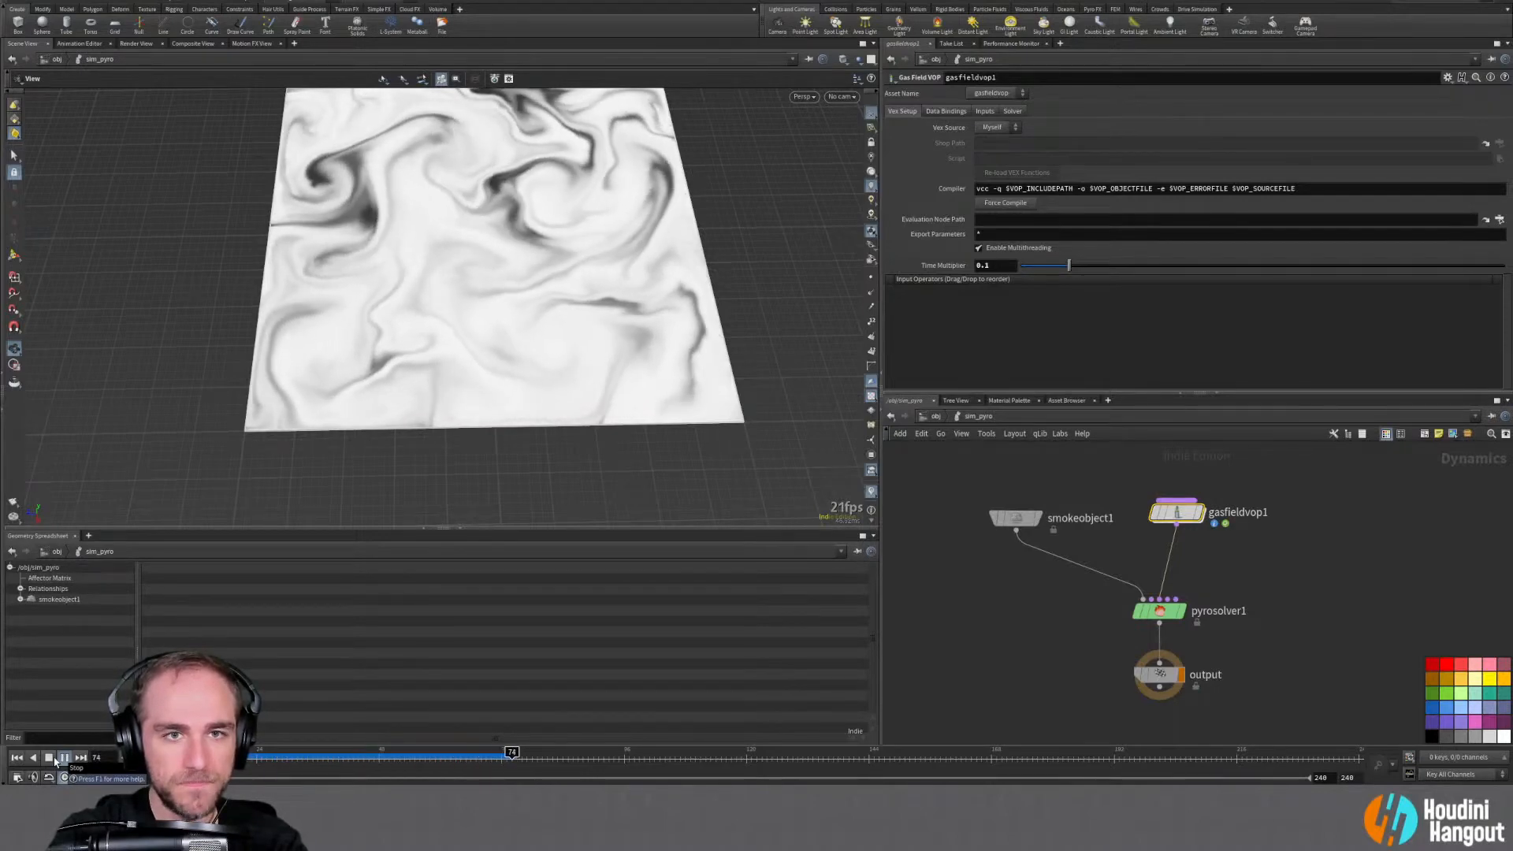
left_click(51, 758)
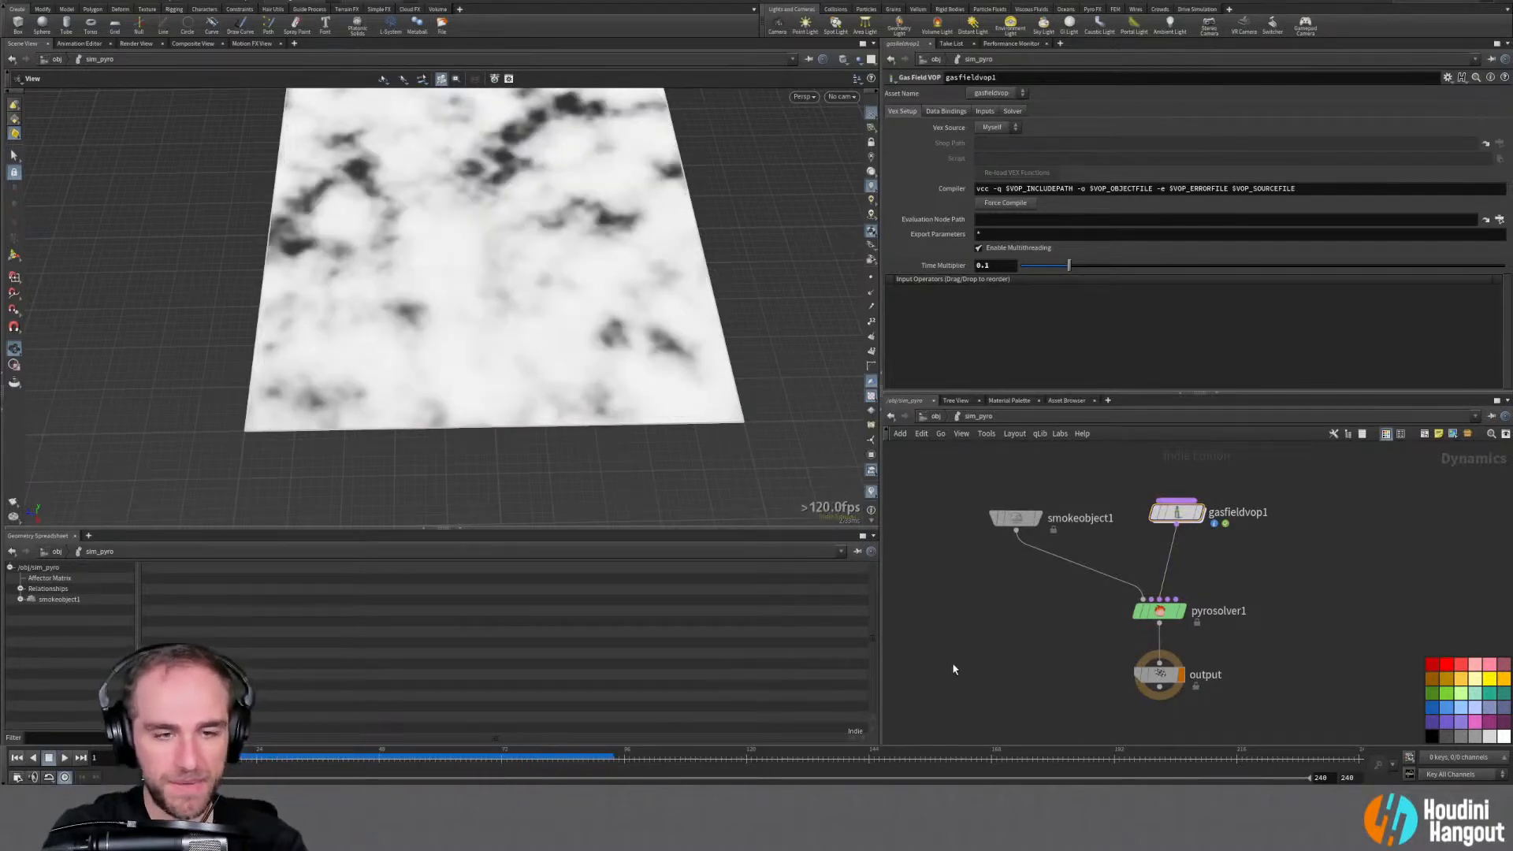
In sim_source's attribute noise, move the remap ramp's first point to about 0.25 and the second to about 0.8, and return to object level
key("u")
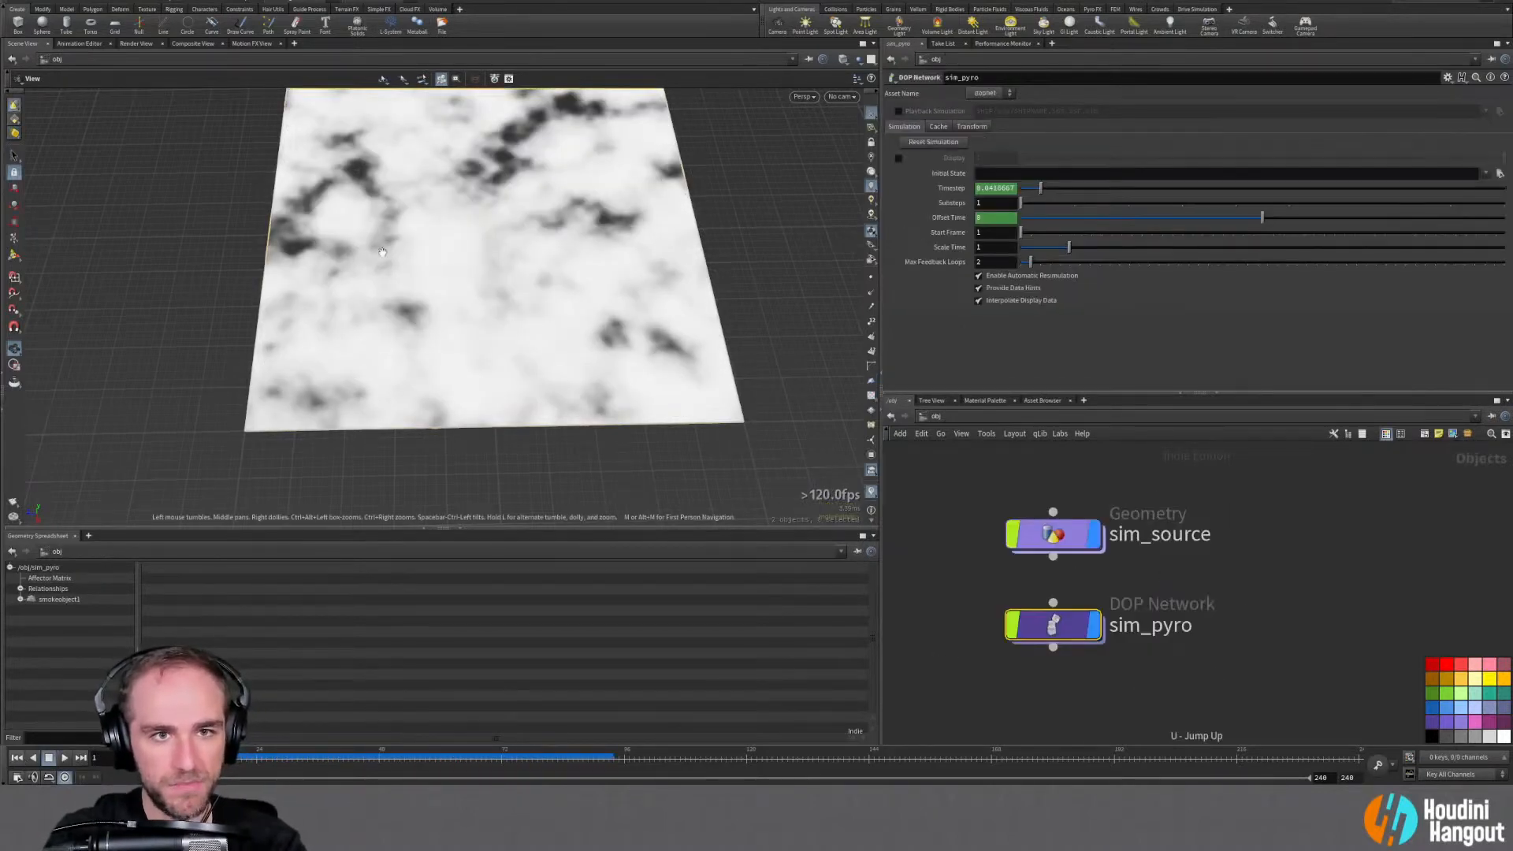
double_click(1075, 546)
scroll(1120, 535, "up", 2)
left_click(1109, 525)
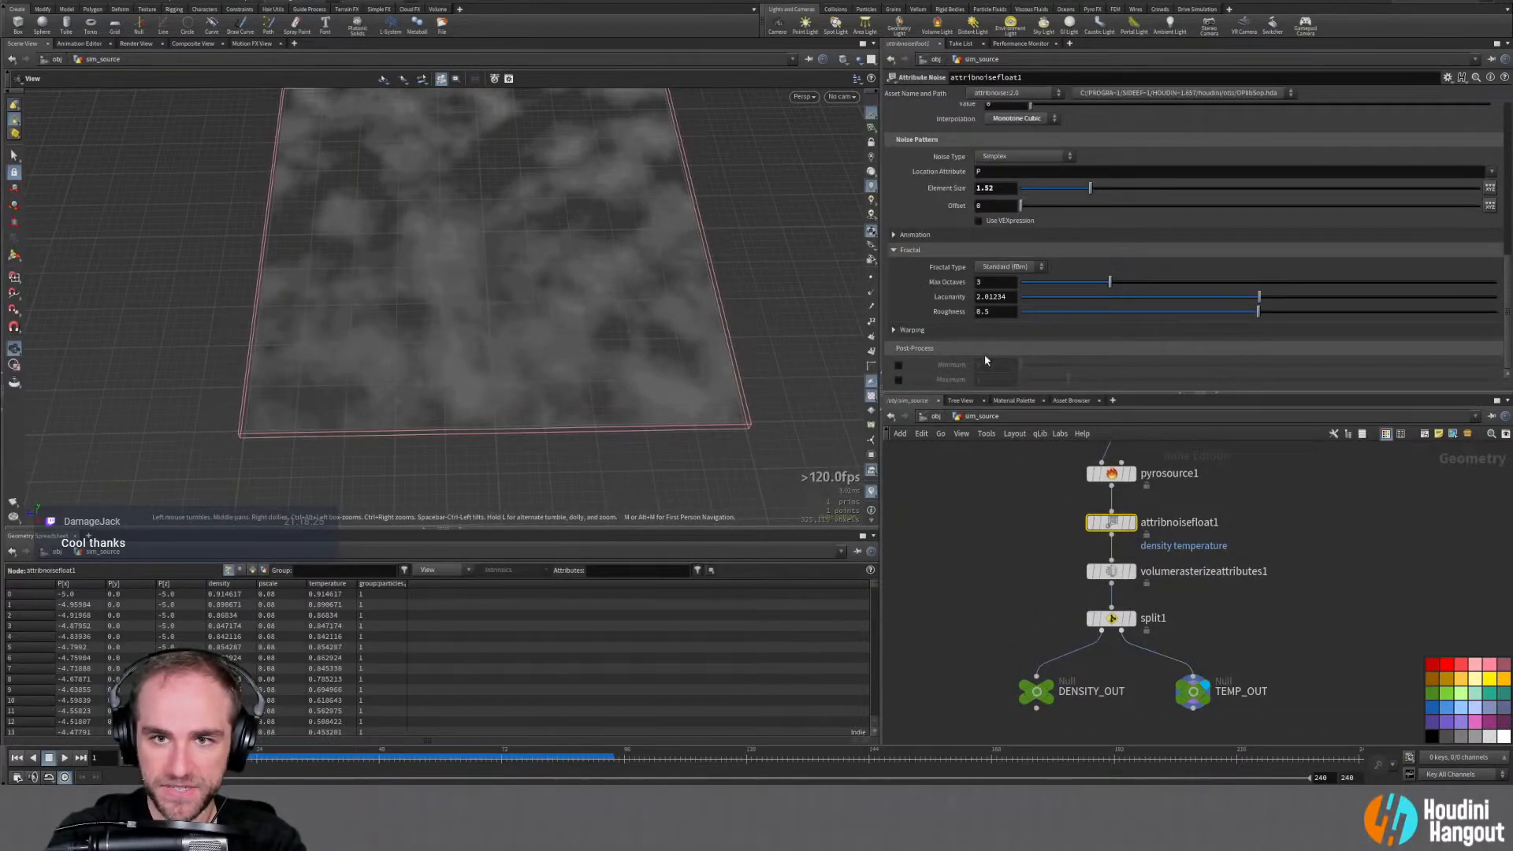
scroll(943, 230, "up", 3)
left_click_drag(981, 203, 1069, 202)
scroll(1197, 205, "up", 2)
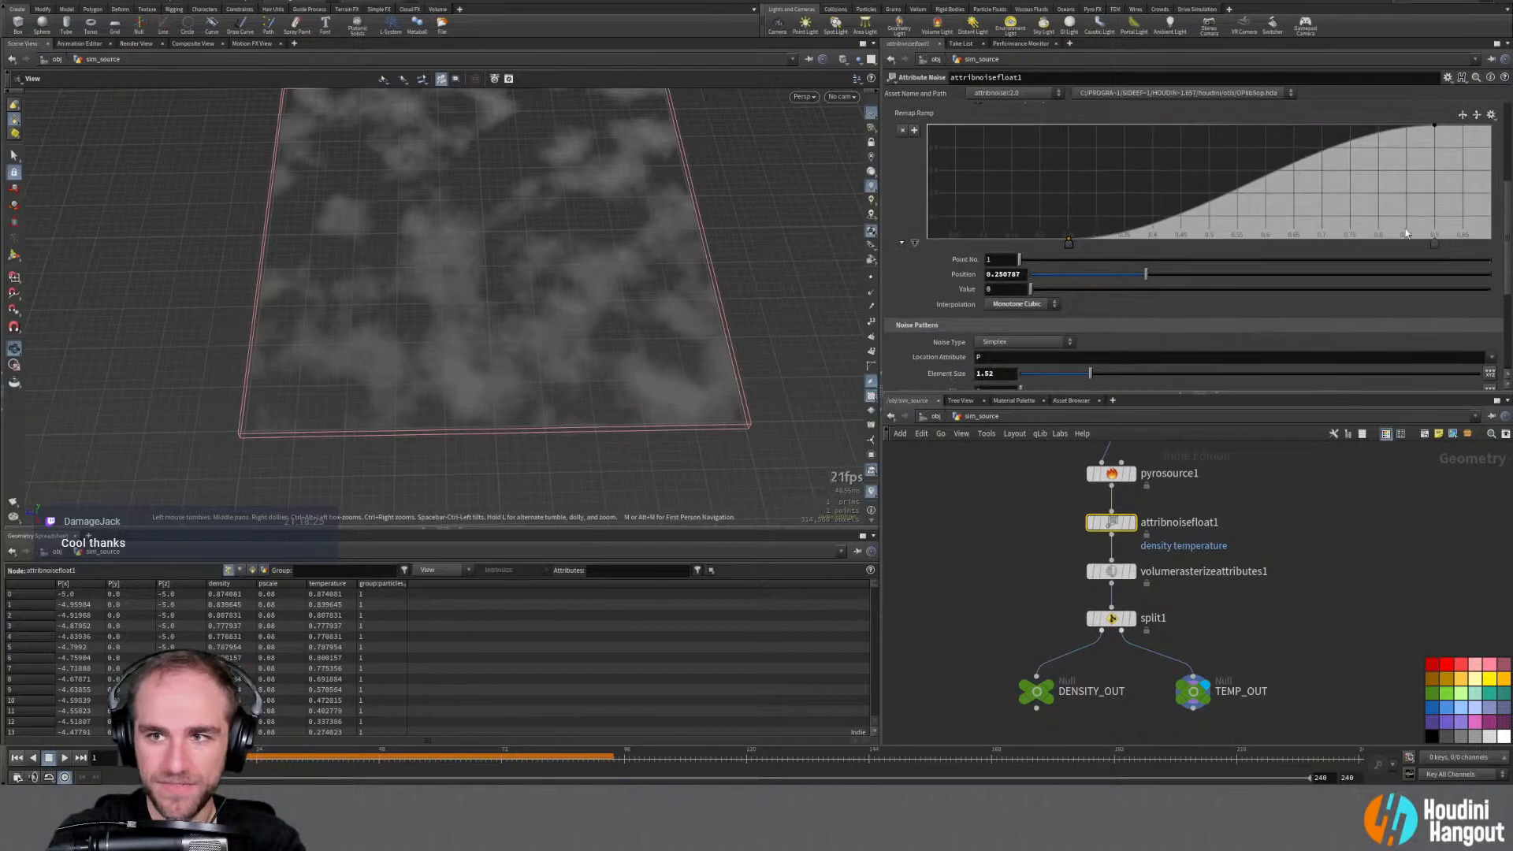
left_click_drag(1433, 244, 1381, 245)
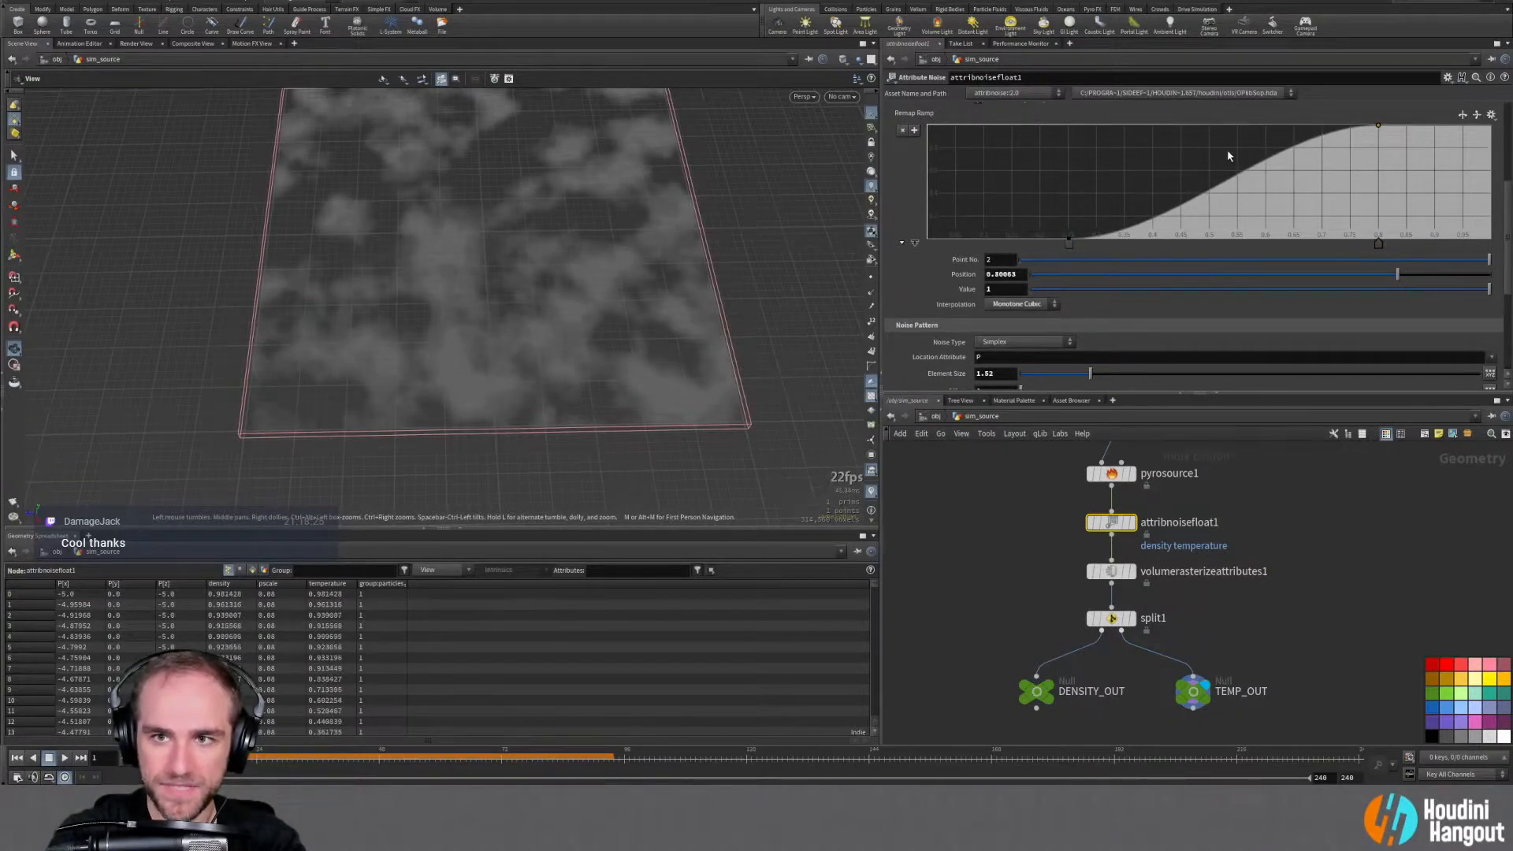
key("u")
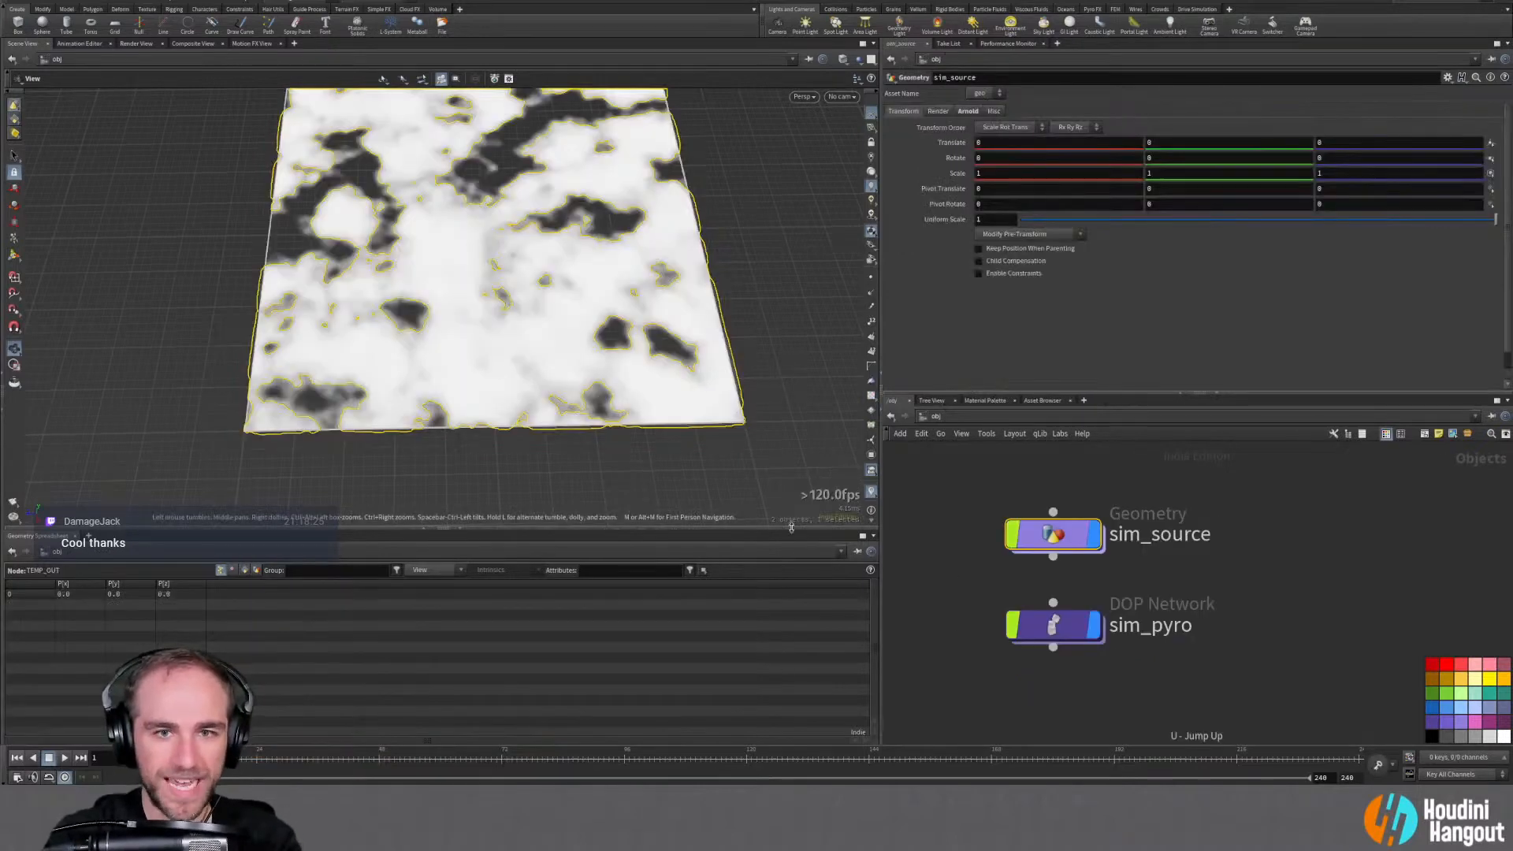
Enter the sim_pyro network, play the simulation to check the motion with the adjusted source noise, and rewind
left_click(1008, 649)
double_click(1076, 629)
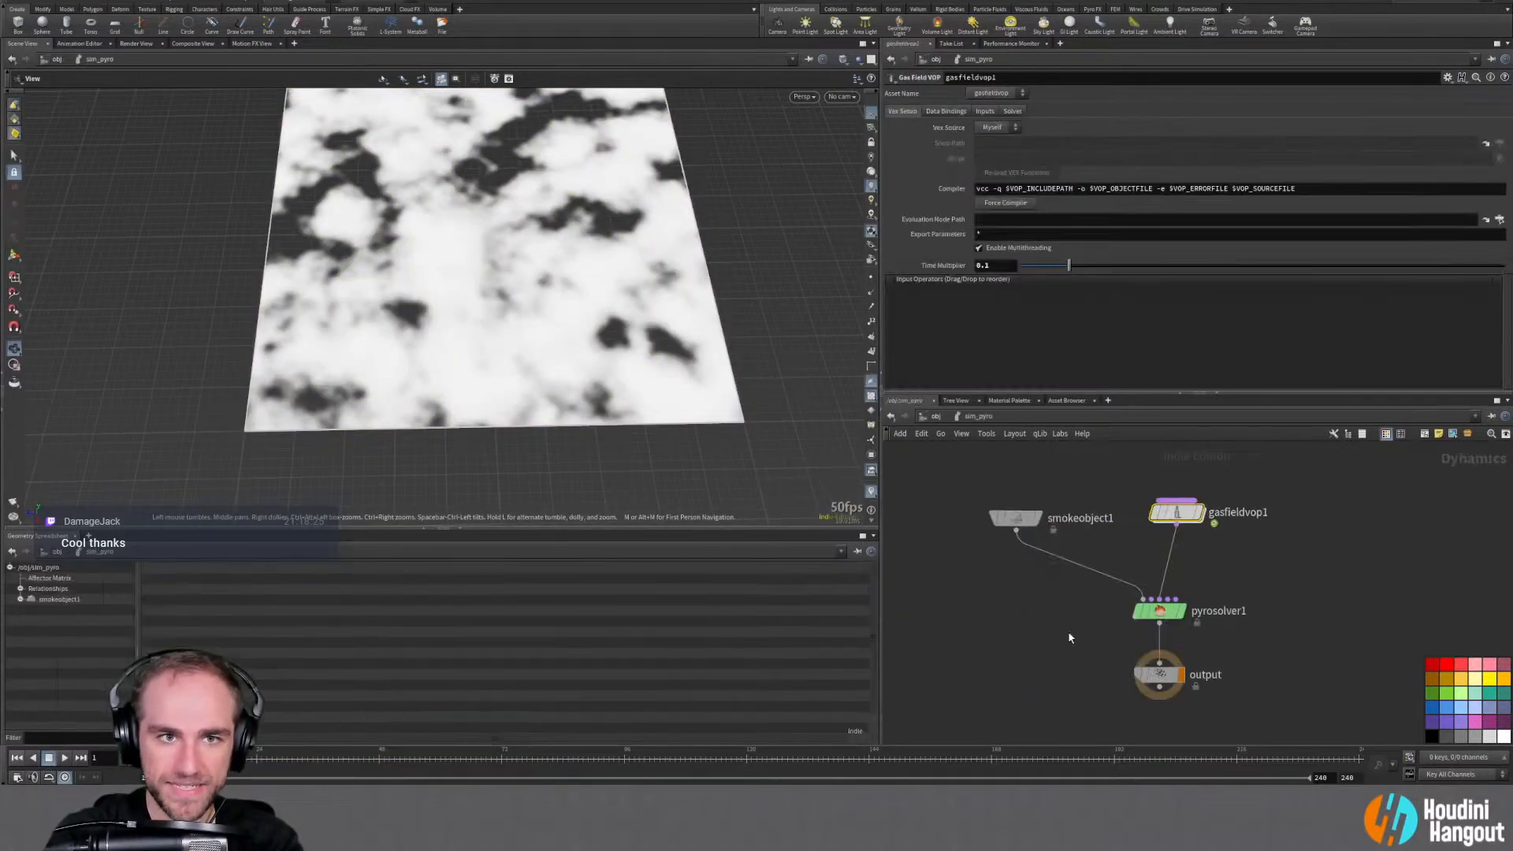
left_click(63, 758)
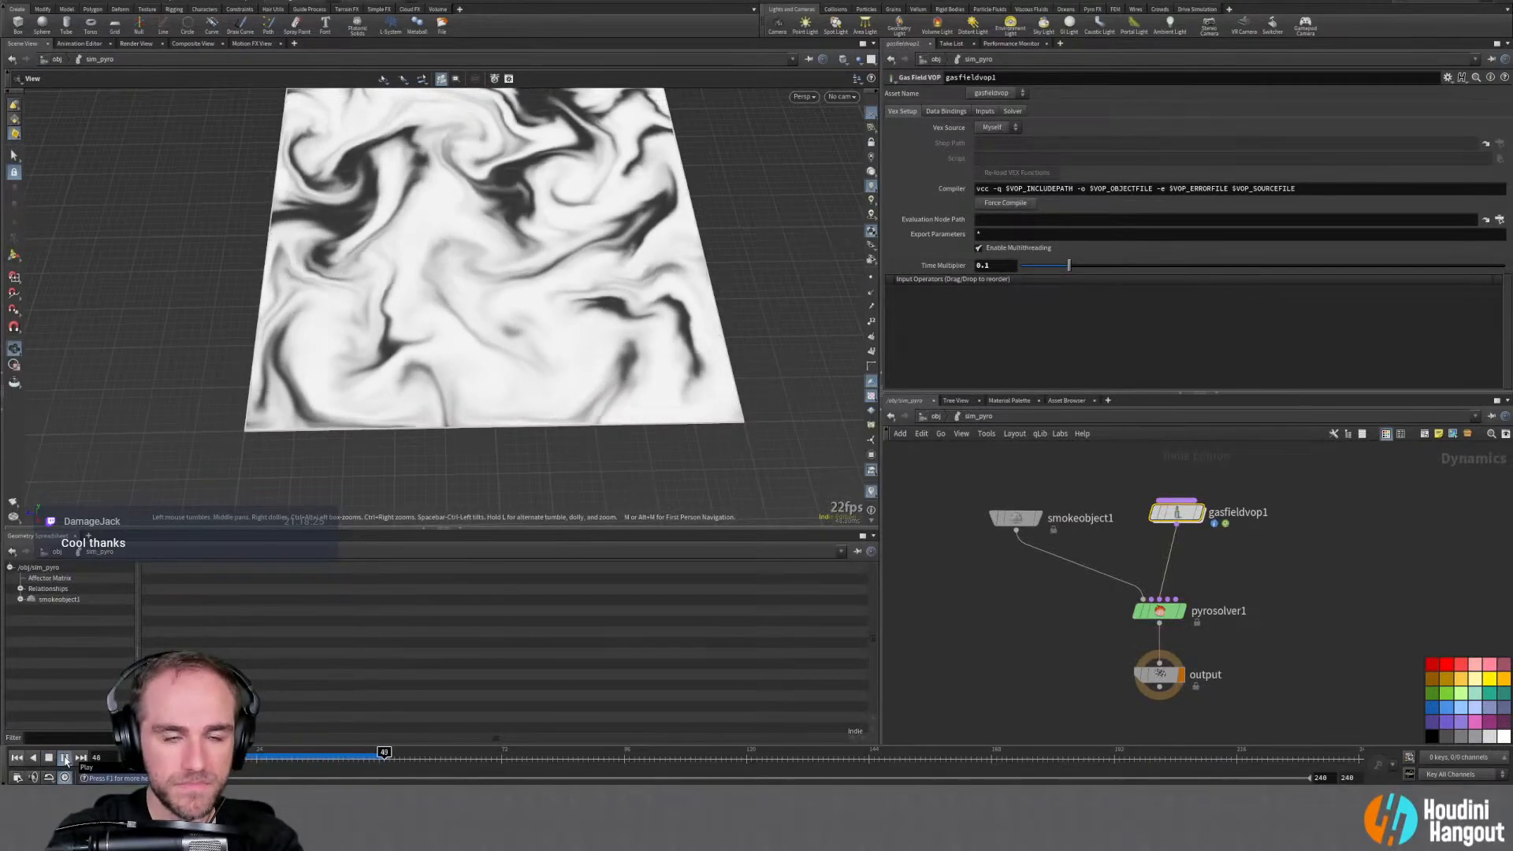
left_click(16, 758)
Try the pyro solver's Confinement shaping at 1, play the simulation to judge it, and disable Confinement
left_click(1154, 611)
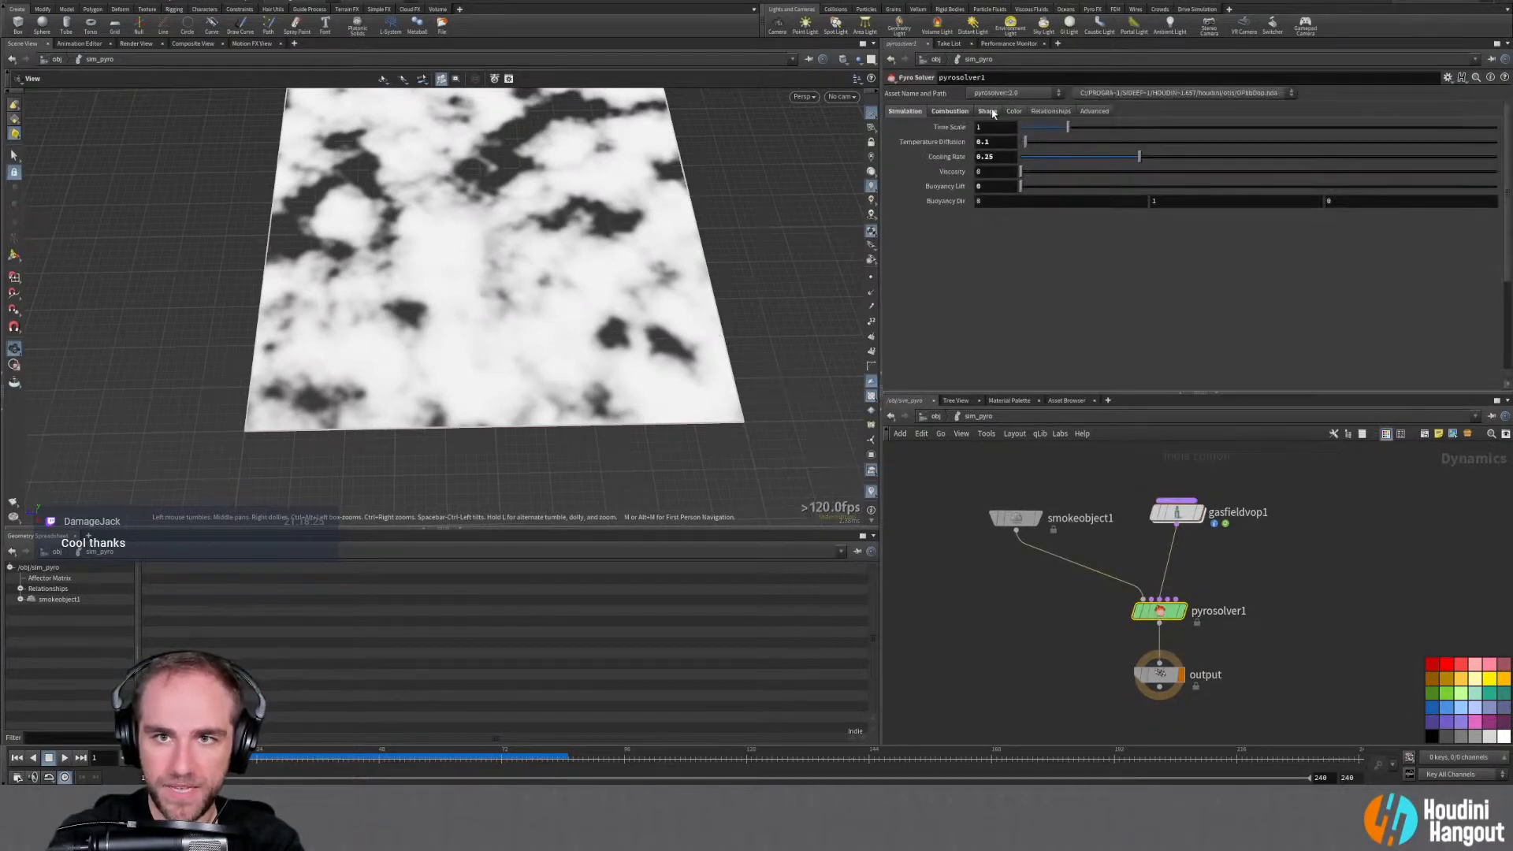
left_click(988, 111)
left_click(898, 202)
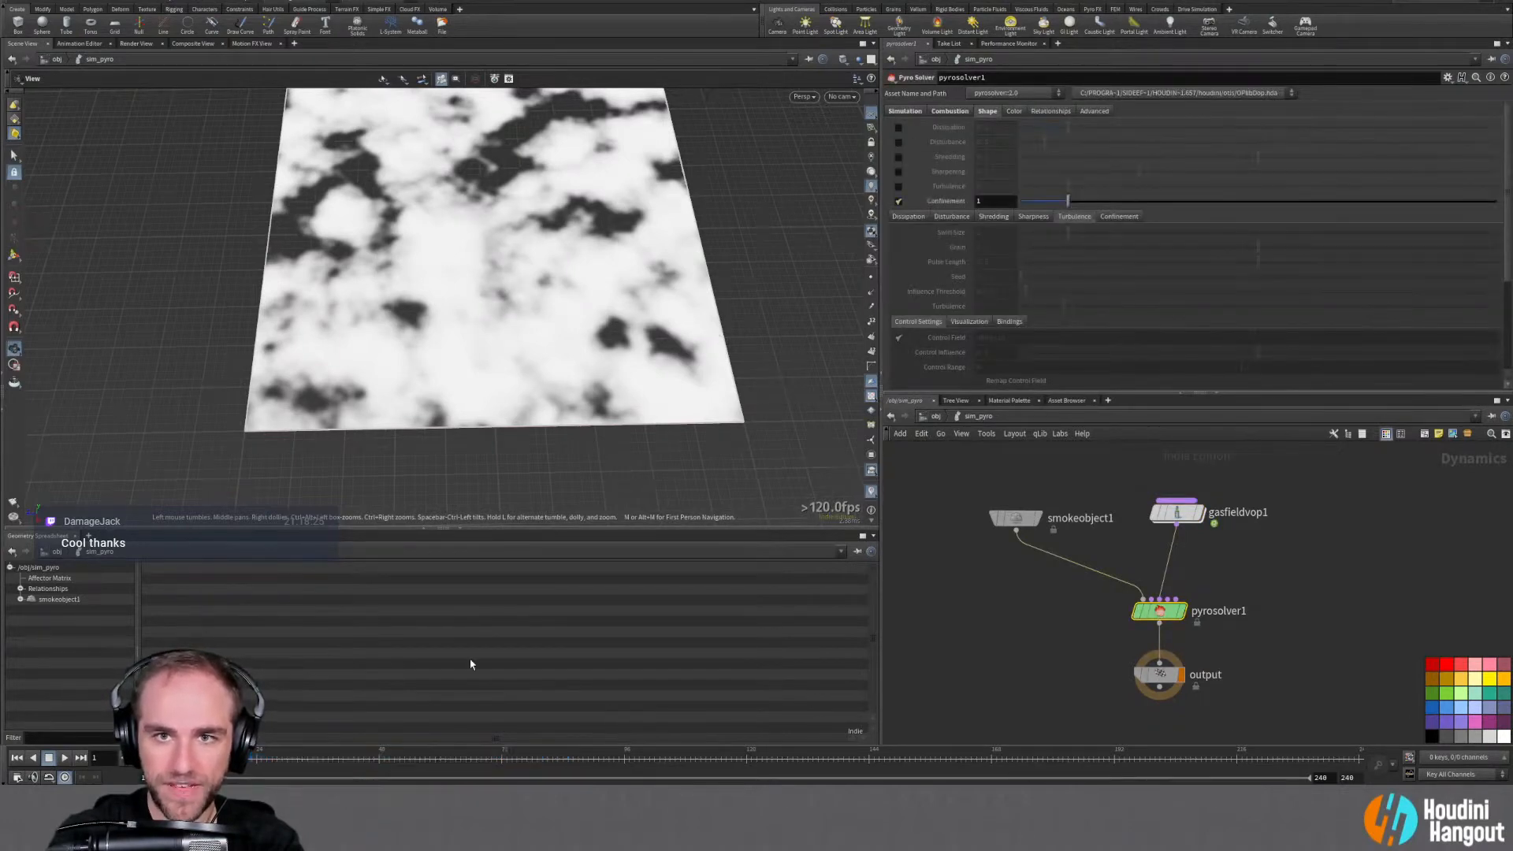
left_click(64, 758)
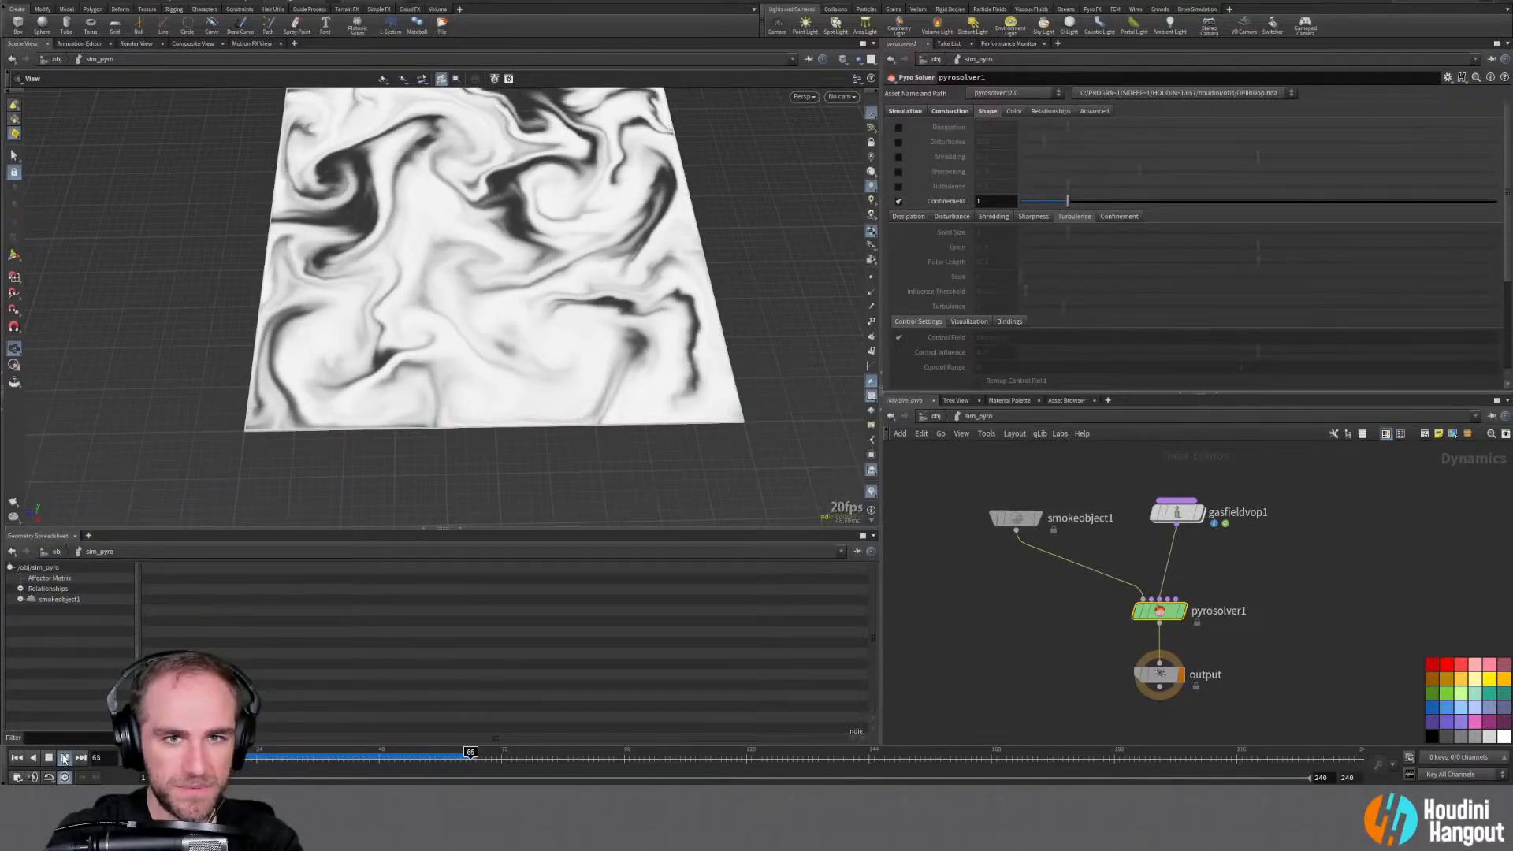
left_click(1107, 223)
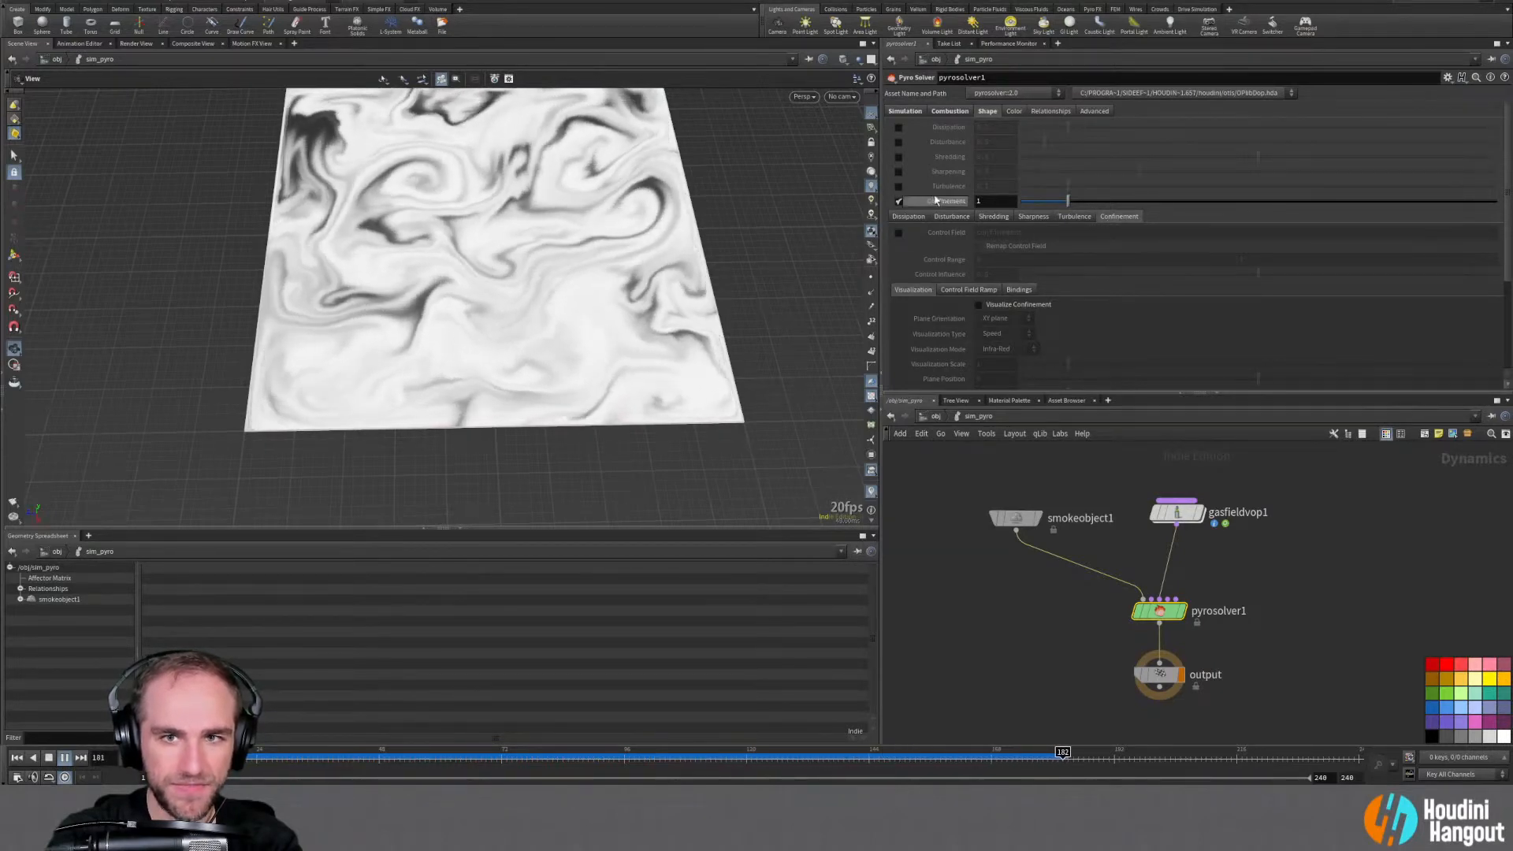
left_click(898, 201)
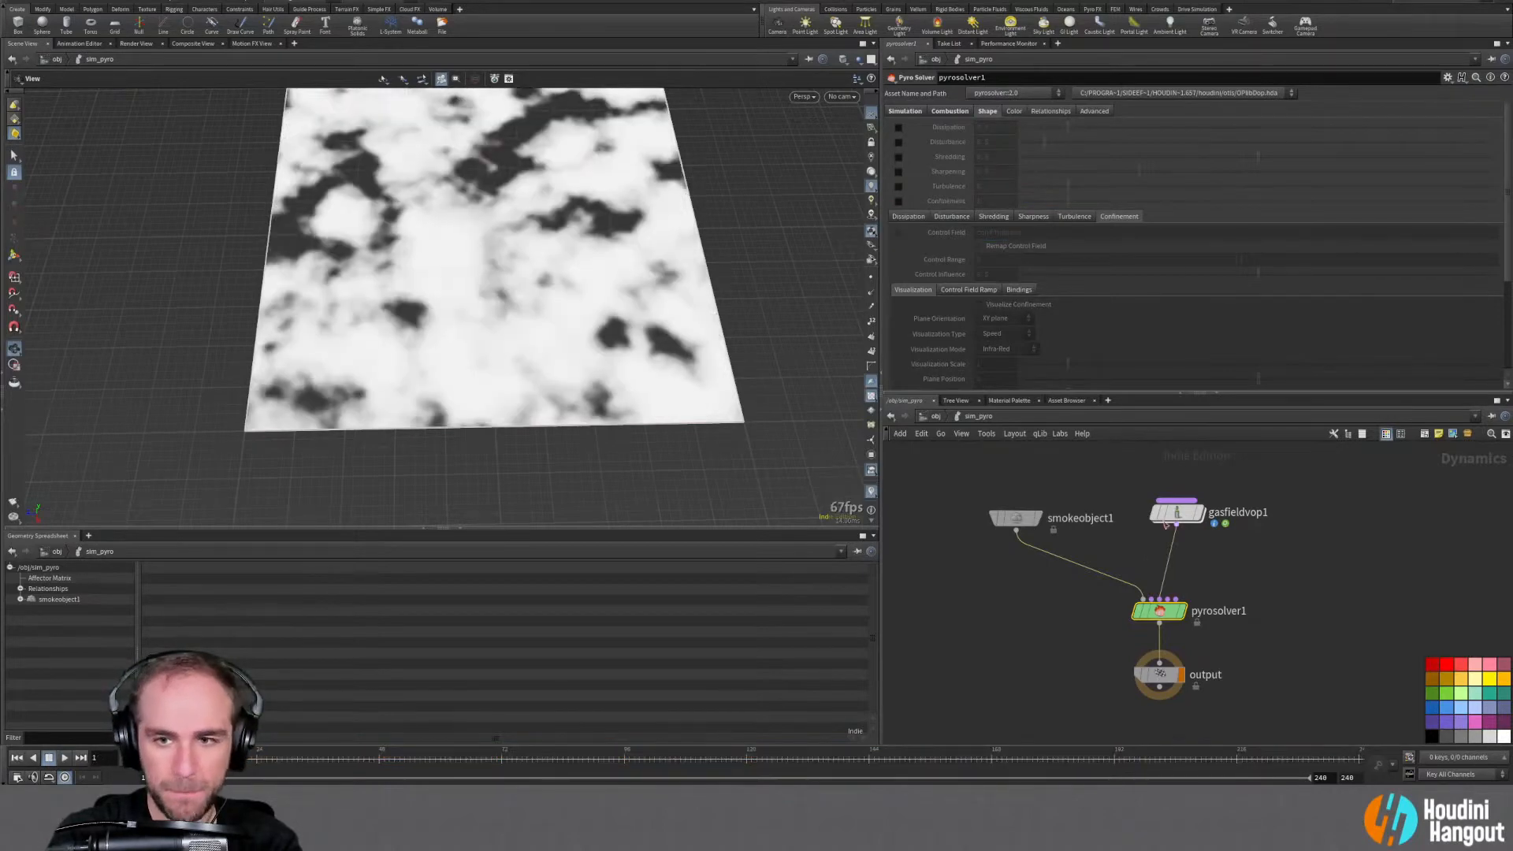
Place the Gas Field VOP directly above the pyro solver and add a Gas Vortex Confinement node beside it
left_click_drag(1181, 514, 1165, 488)
key("Tab")
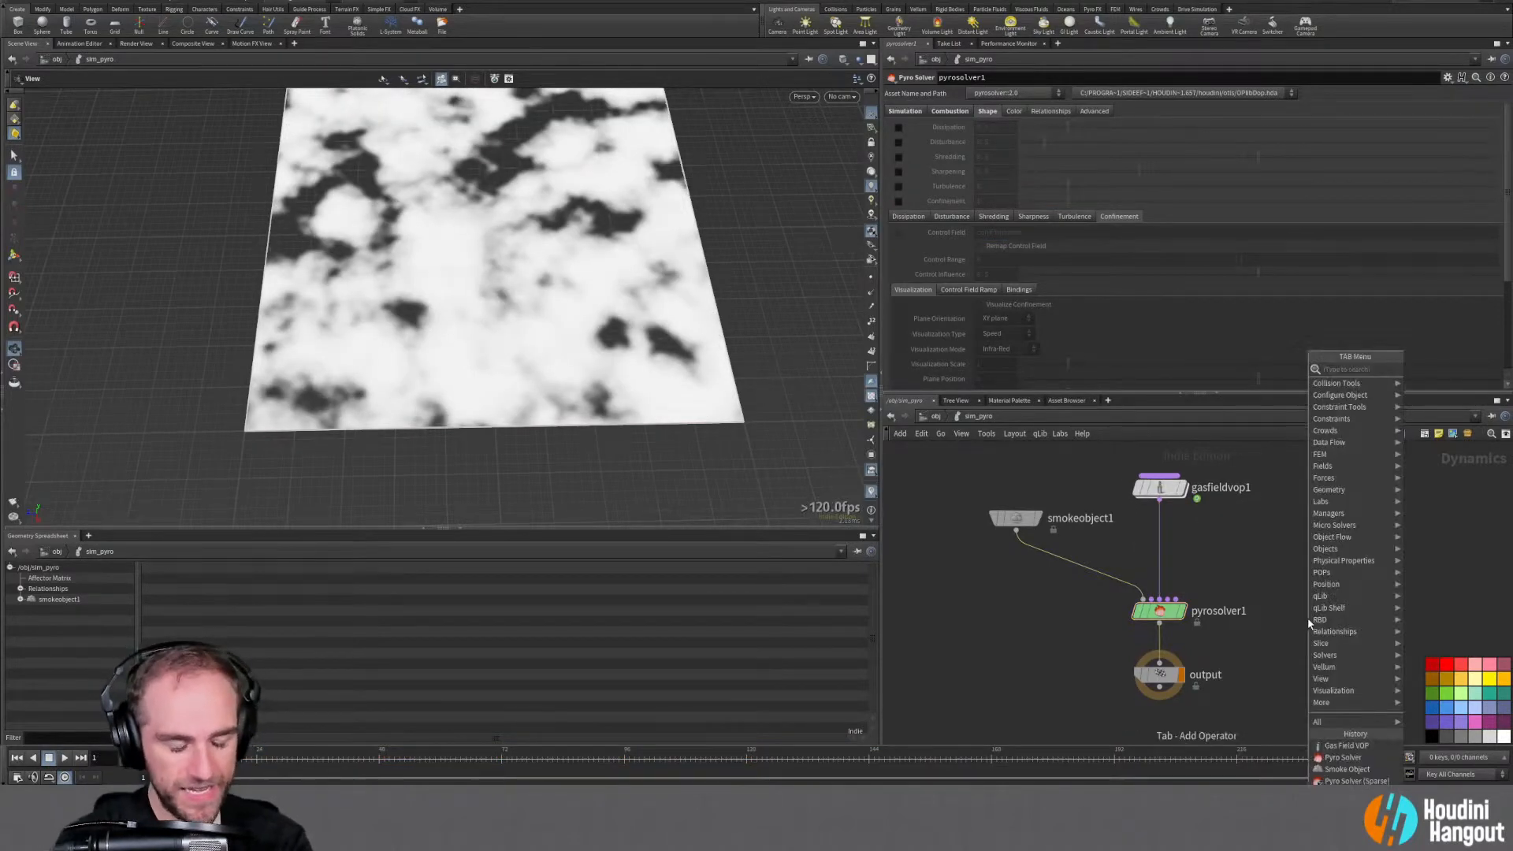
type("vor")
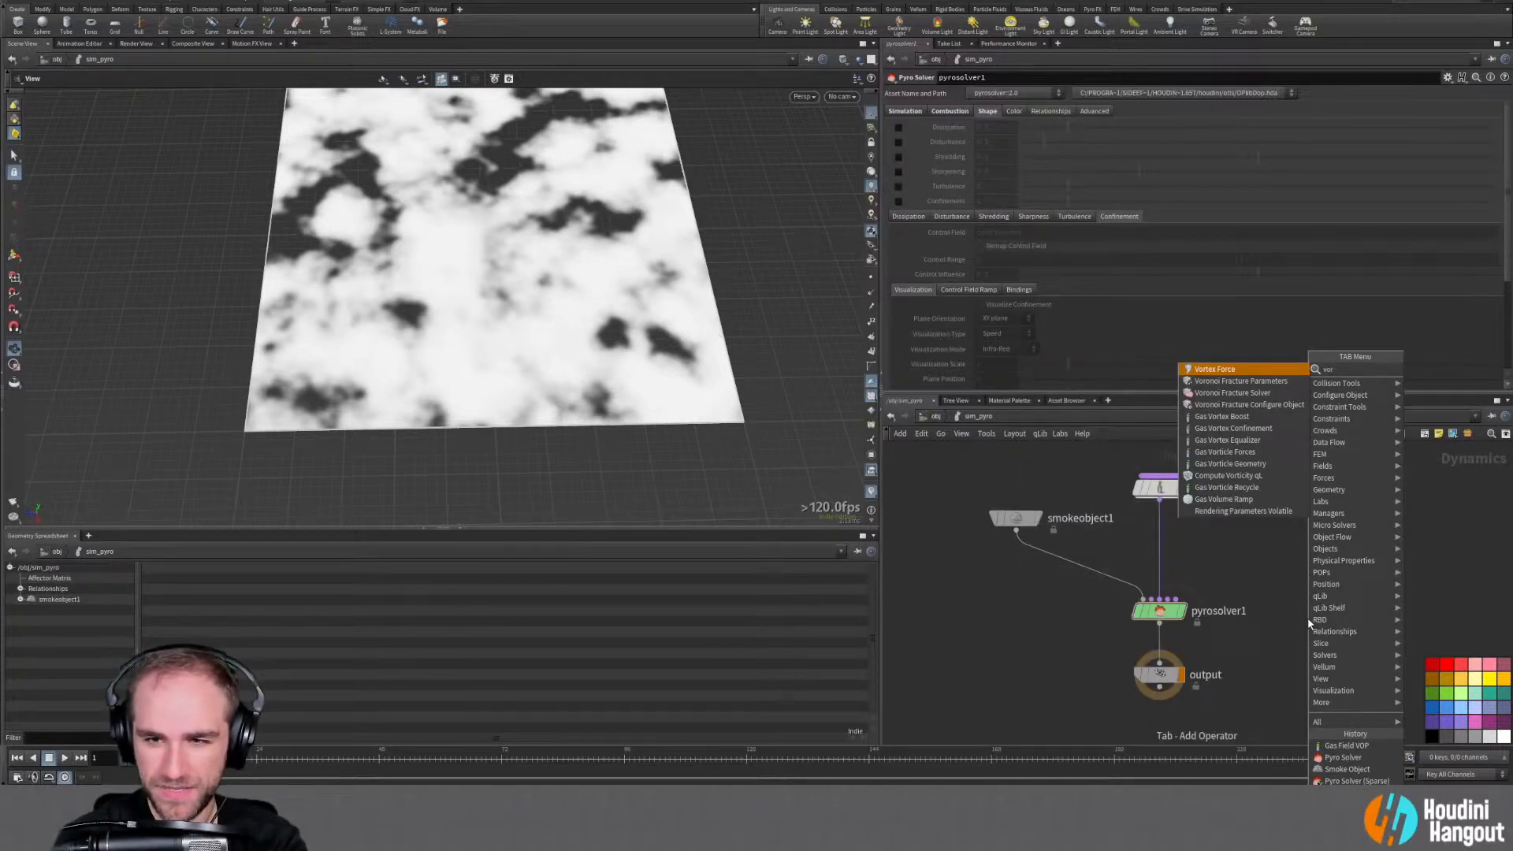
left_click(1245, 427)
left_click(1257, 512)
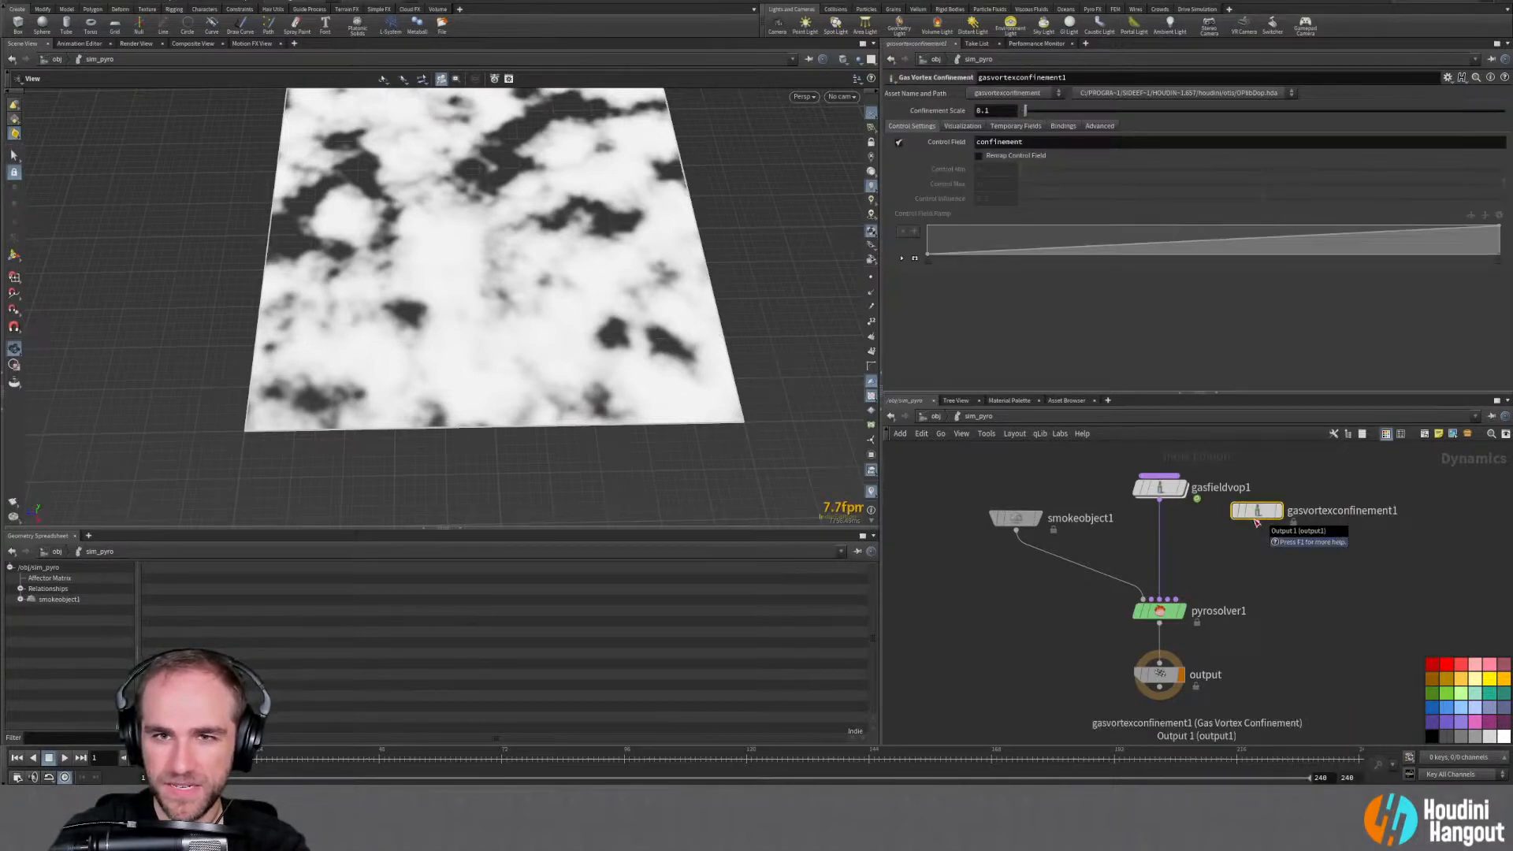
Check which fields the pyro solver carries and whether the smoke object's dynamics fields include confinement
mouse_move(1256, 524)
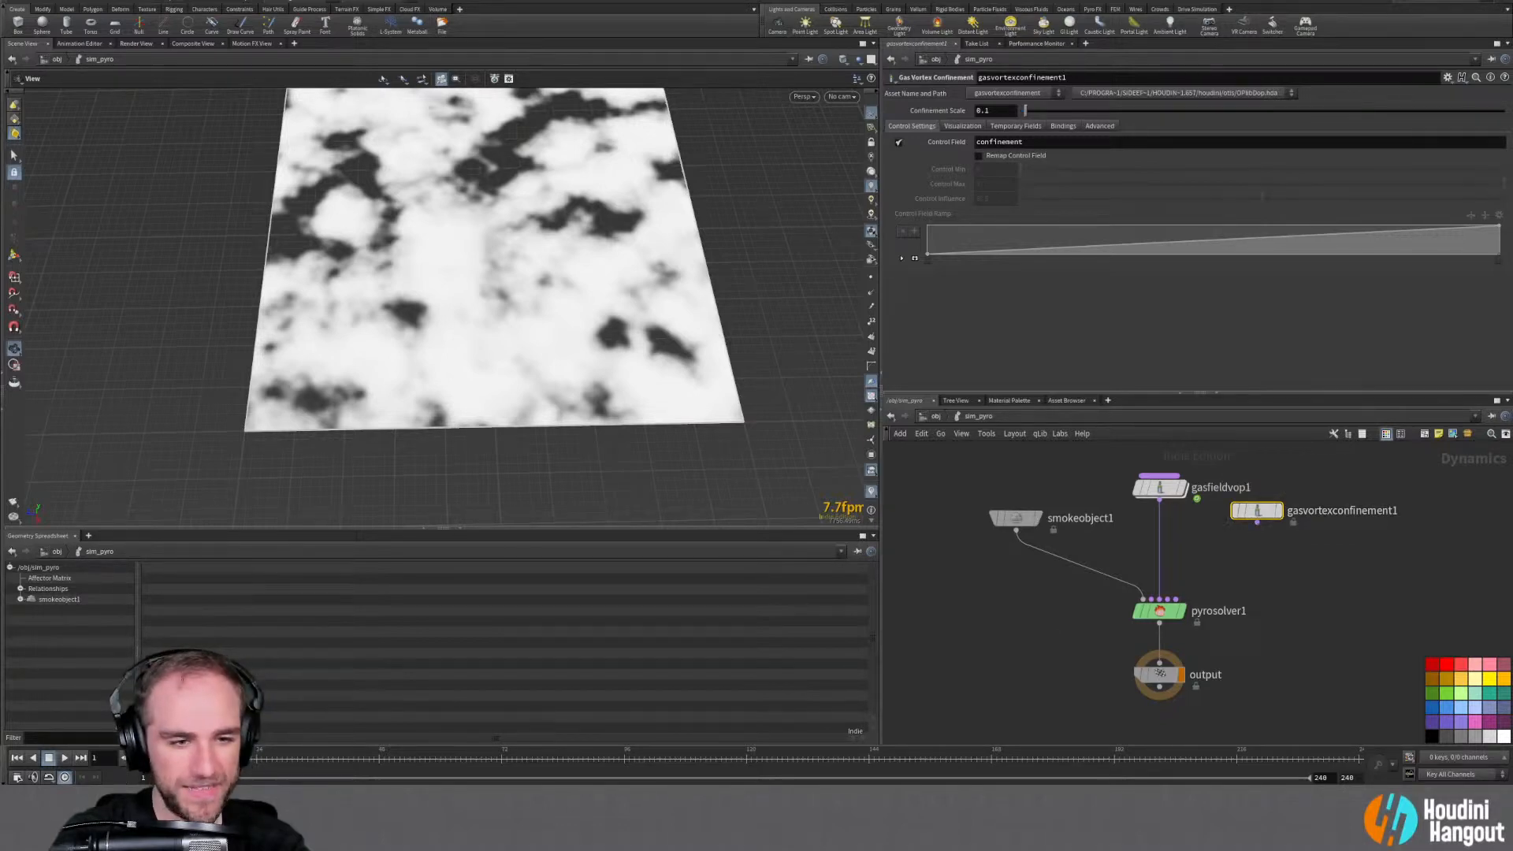
middle_click(1153, 618)
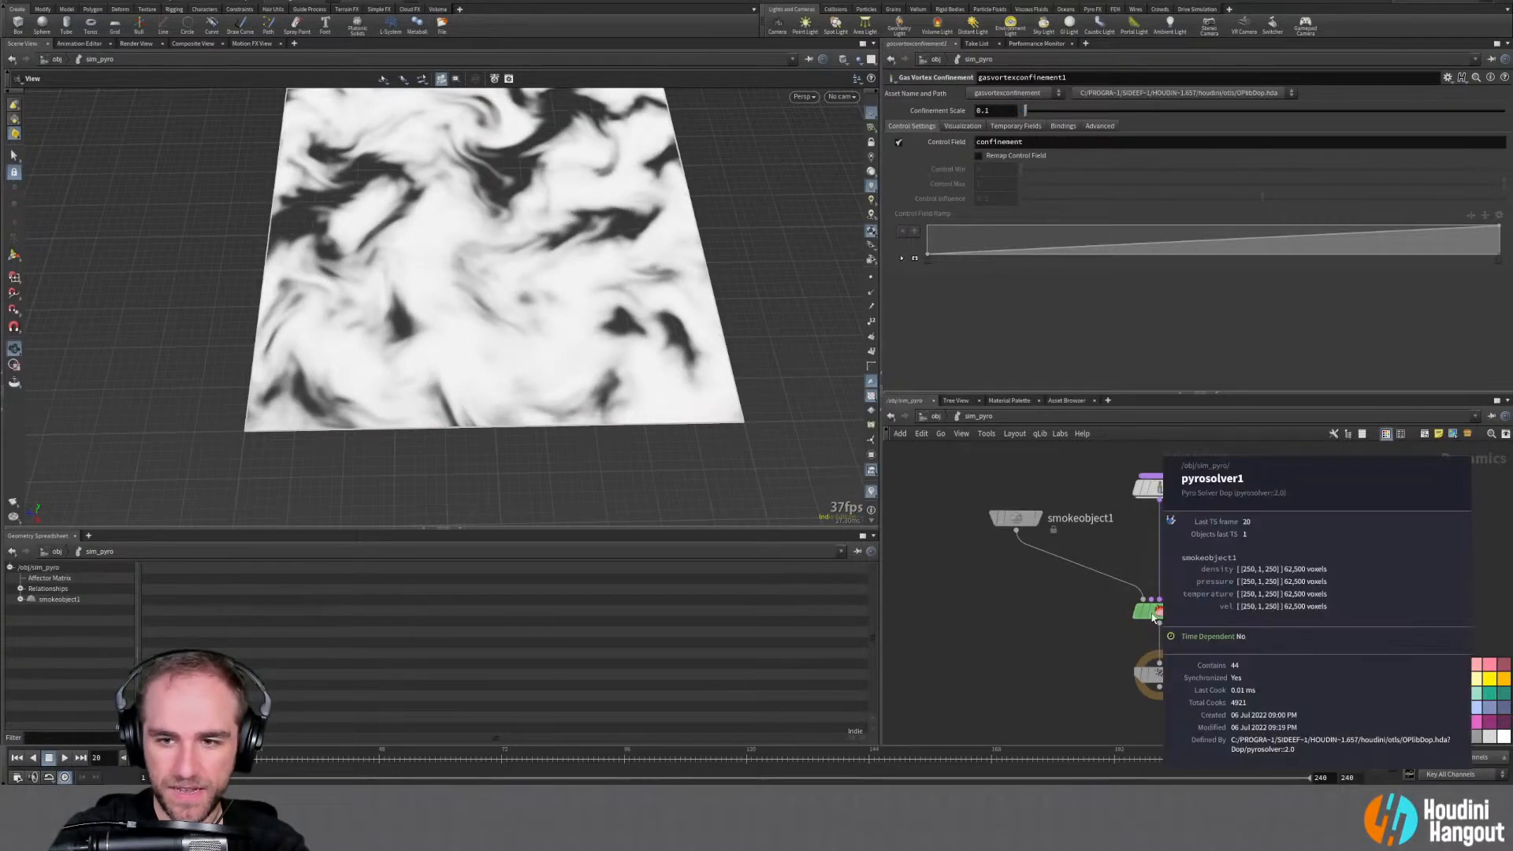
left_click(1015, 518)
left_click(934, 178)
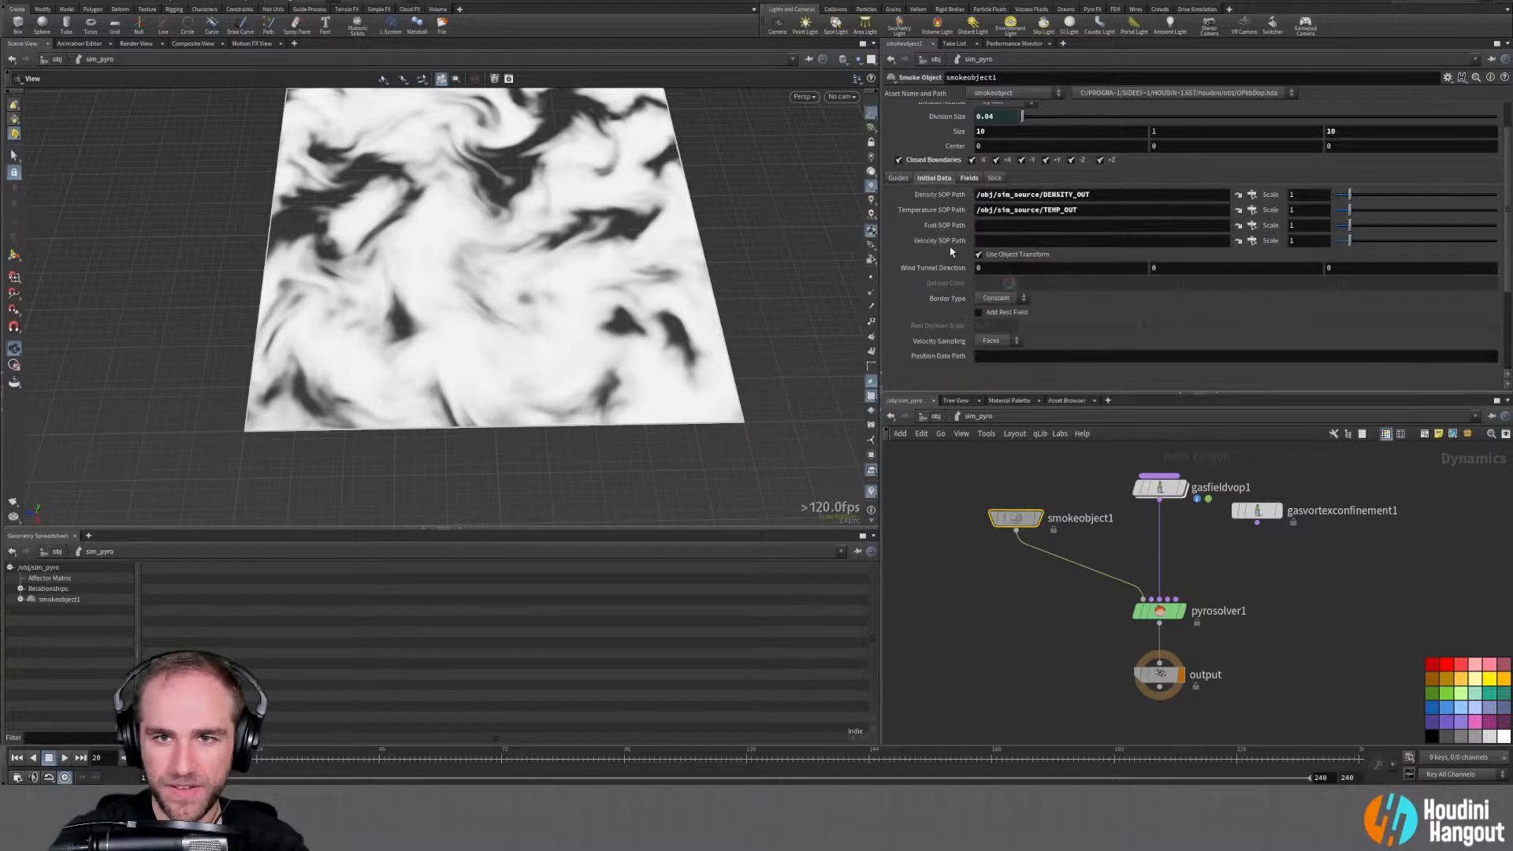
left_click(969, 178)
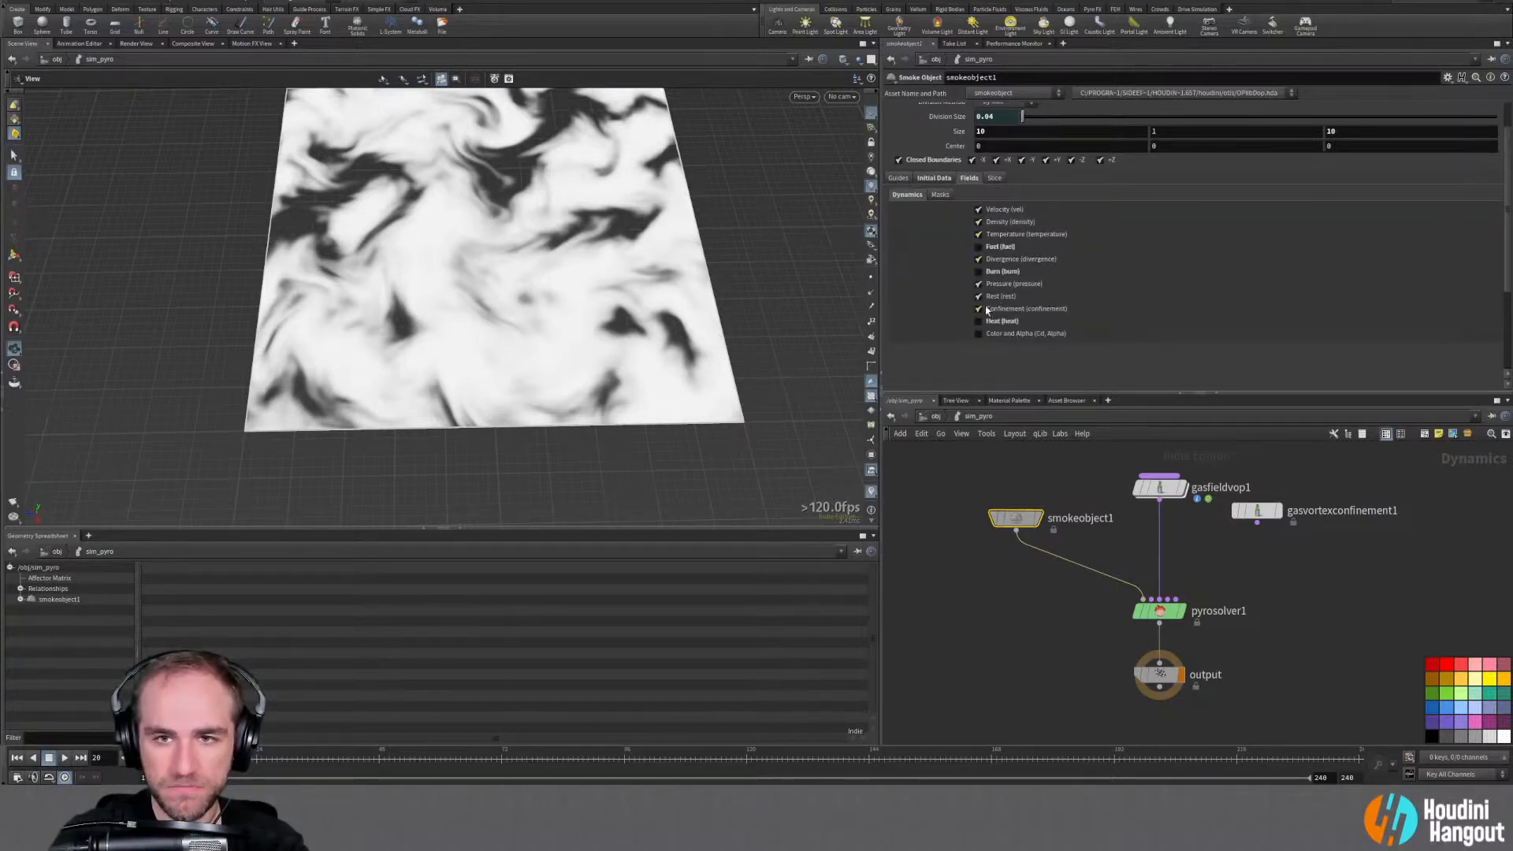
middle_click(1165, 613)
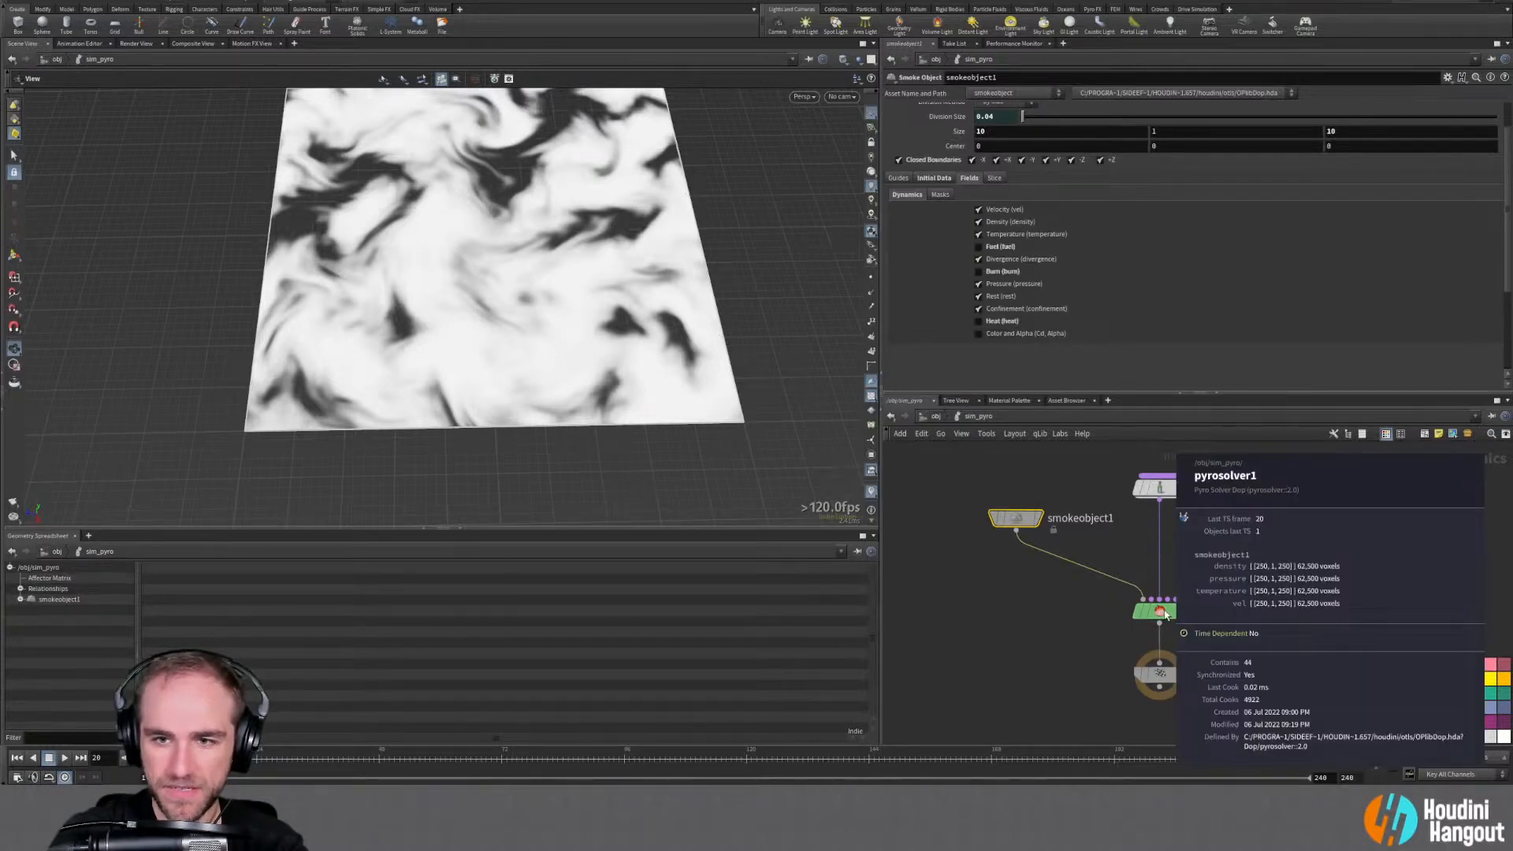
Merge the Gas Vortex Confinement node with the Gas Field VOP into the pyro solver's input
left_click(1256, 511)
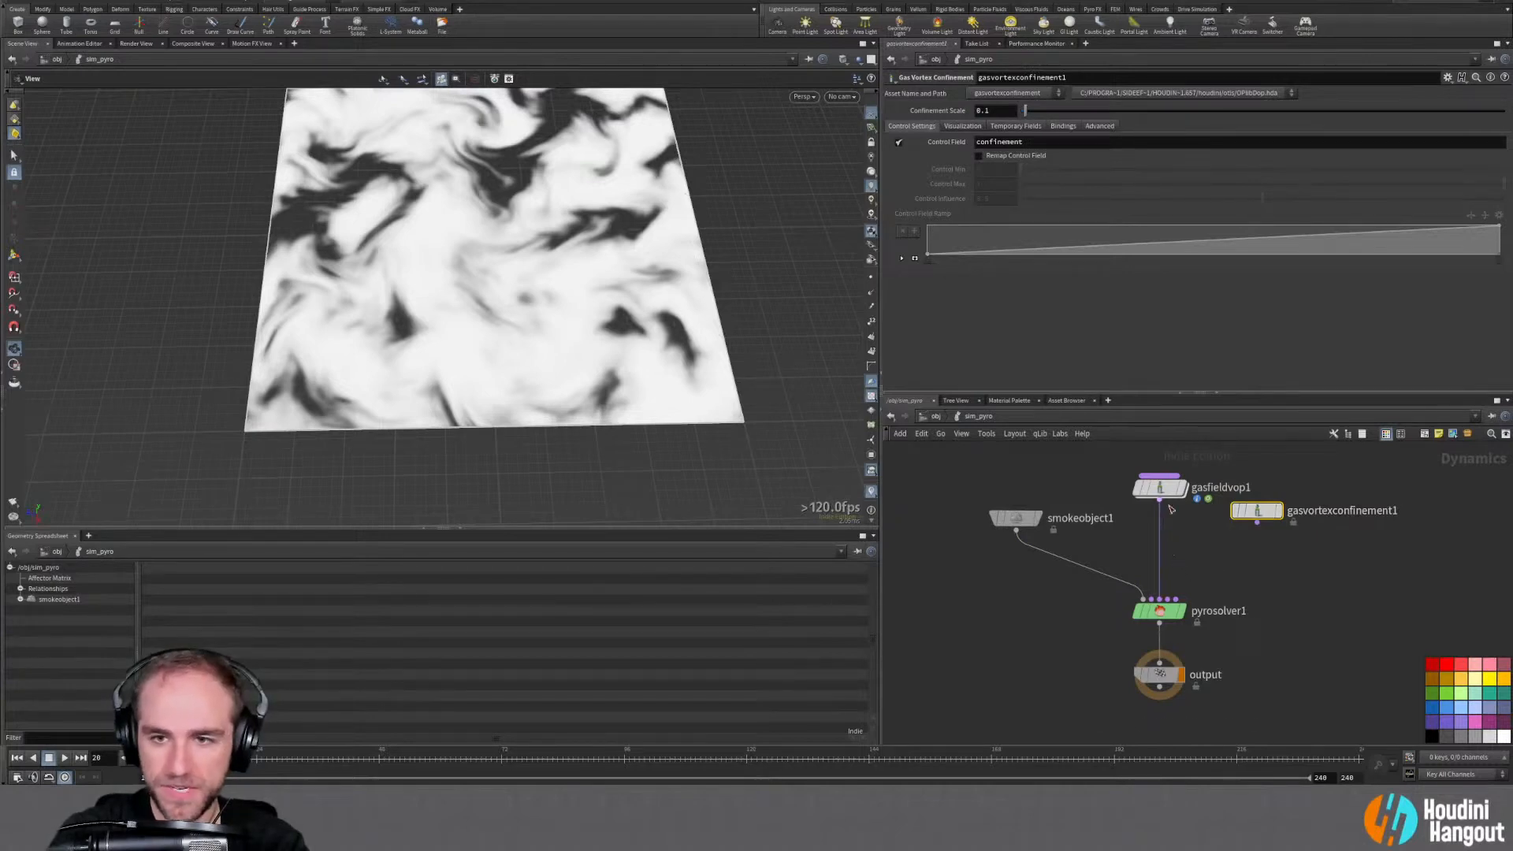
left_click(1257, 522)
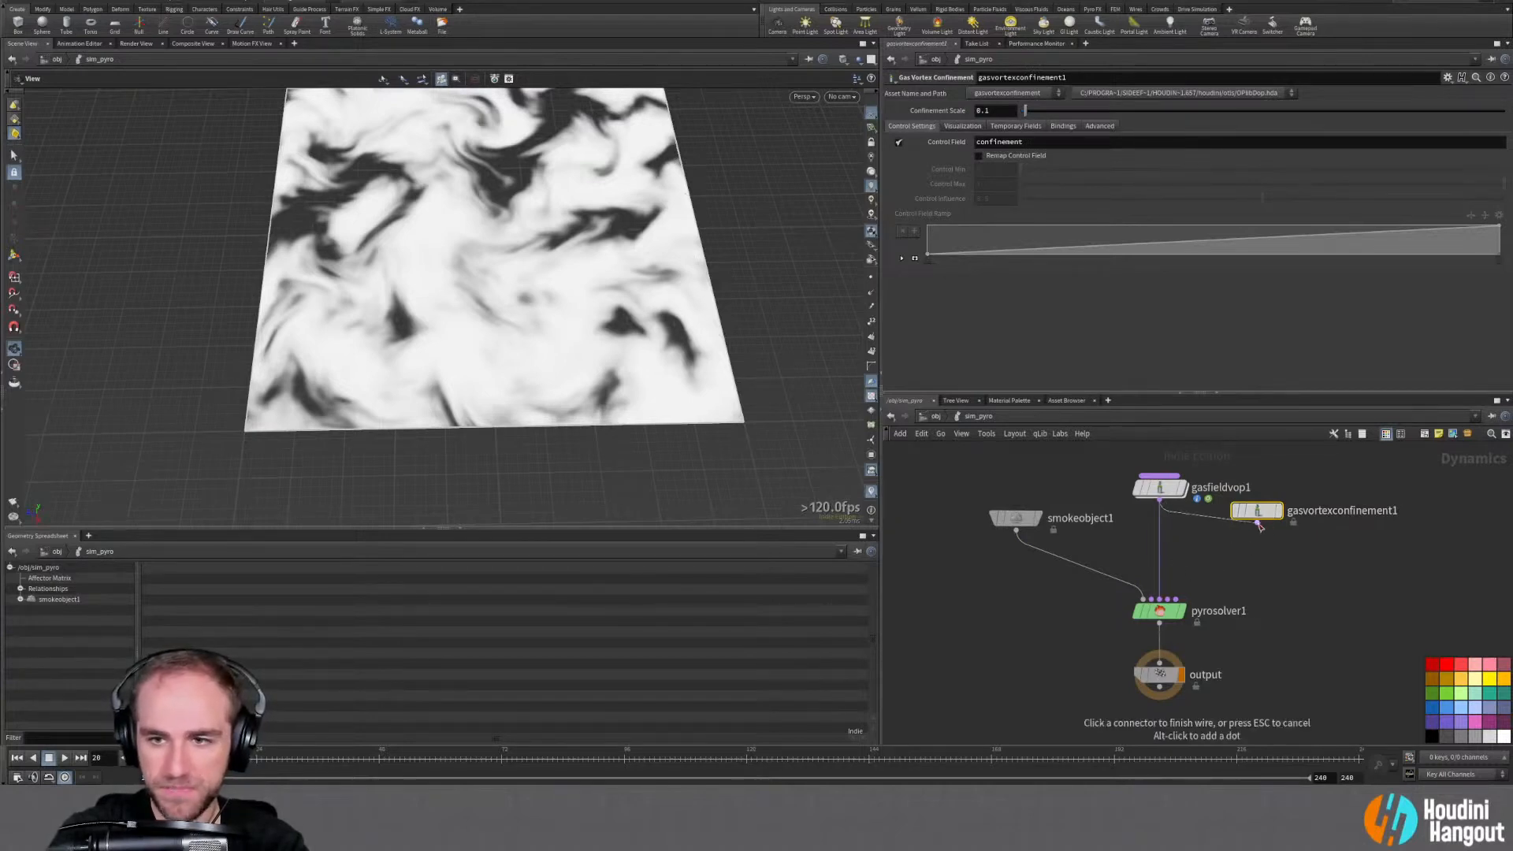
left_click(1171, 584)
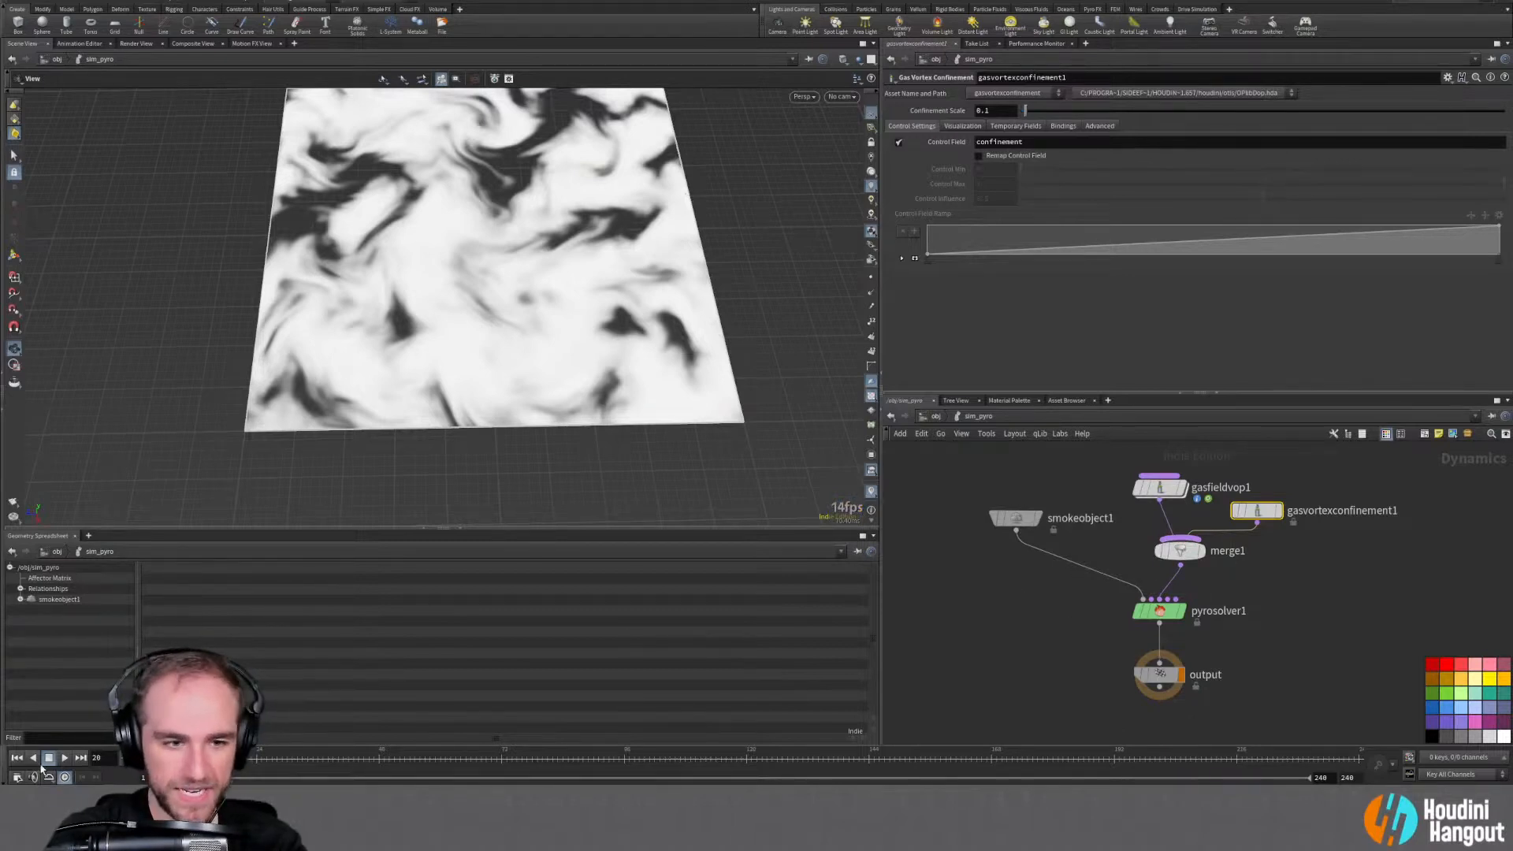
Play the simulation from the start to examine the effect of the merged vortex confinement, and rewind
left_click(19, 757)
left_click(63, 759)
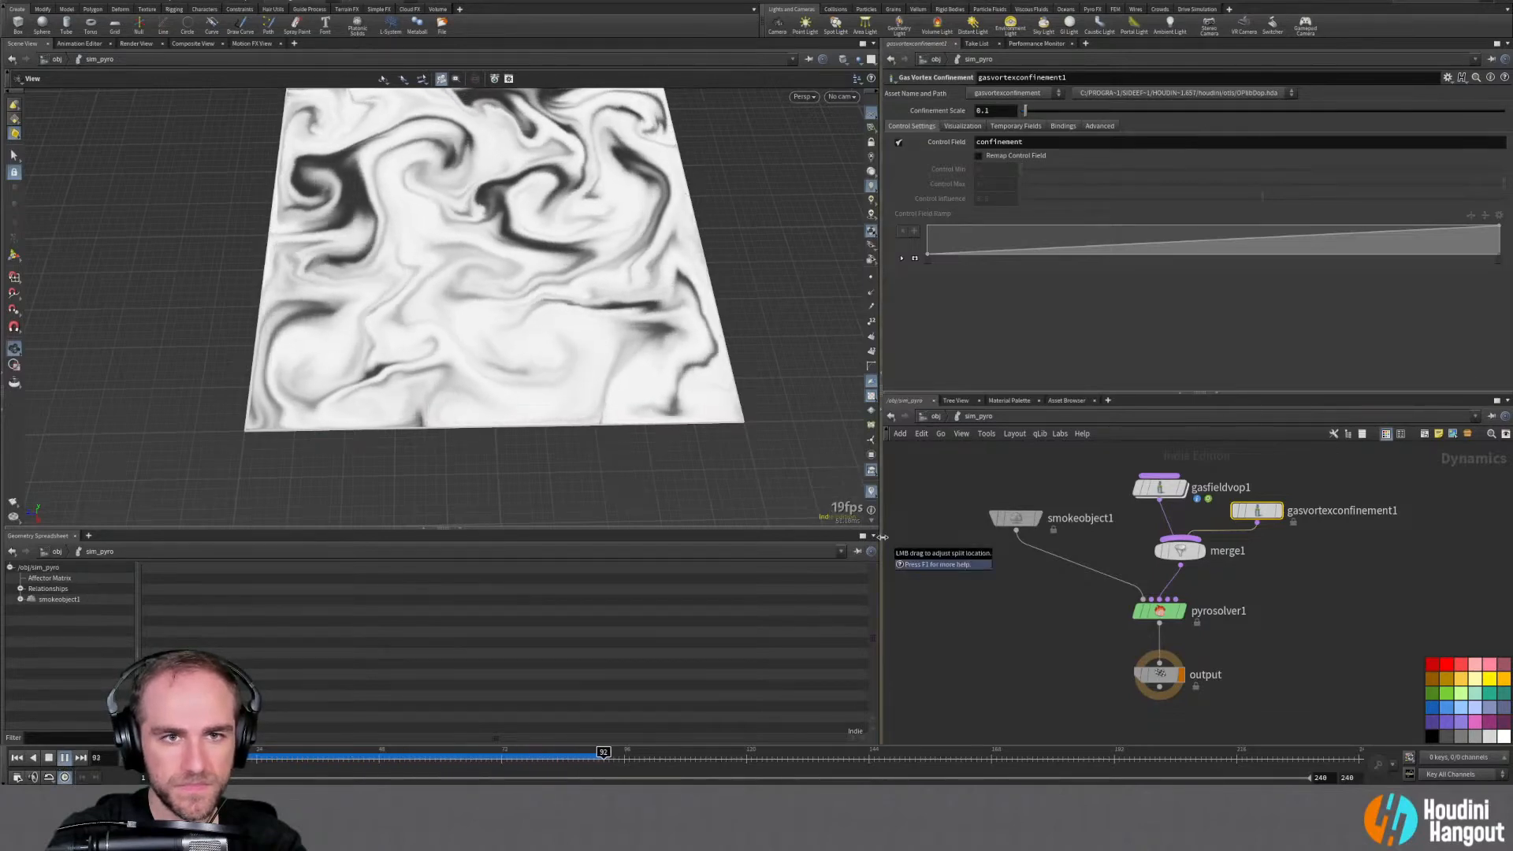
left_click_drag(457, 354, 453, 374)
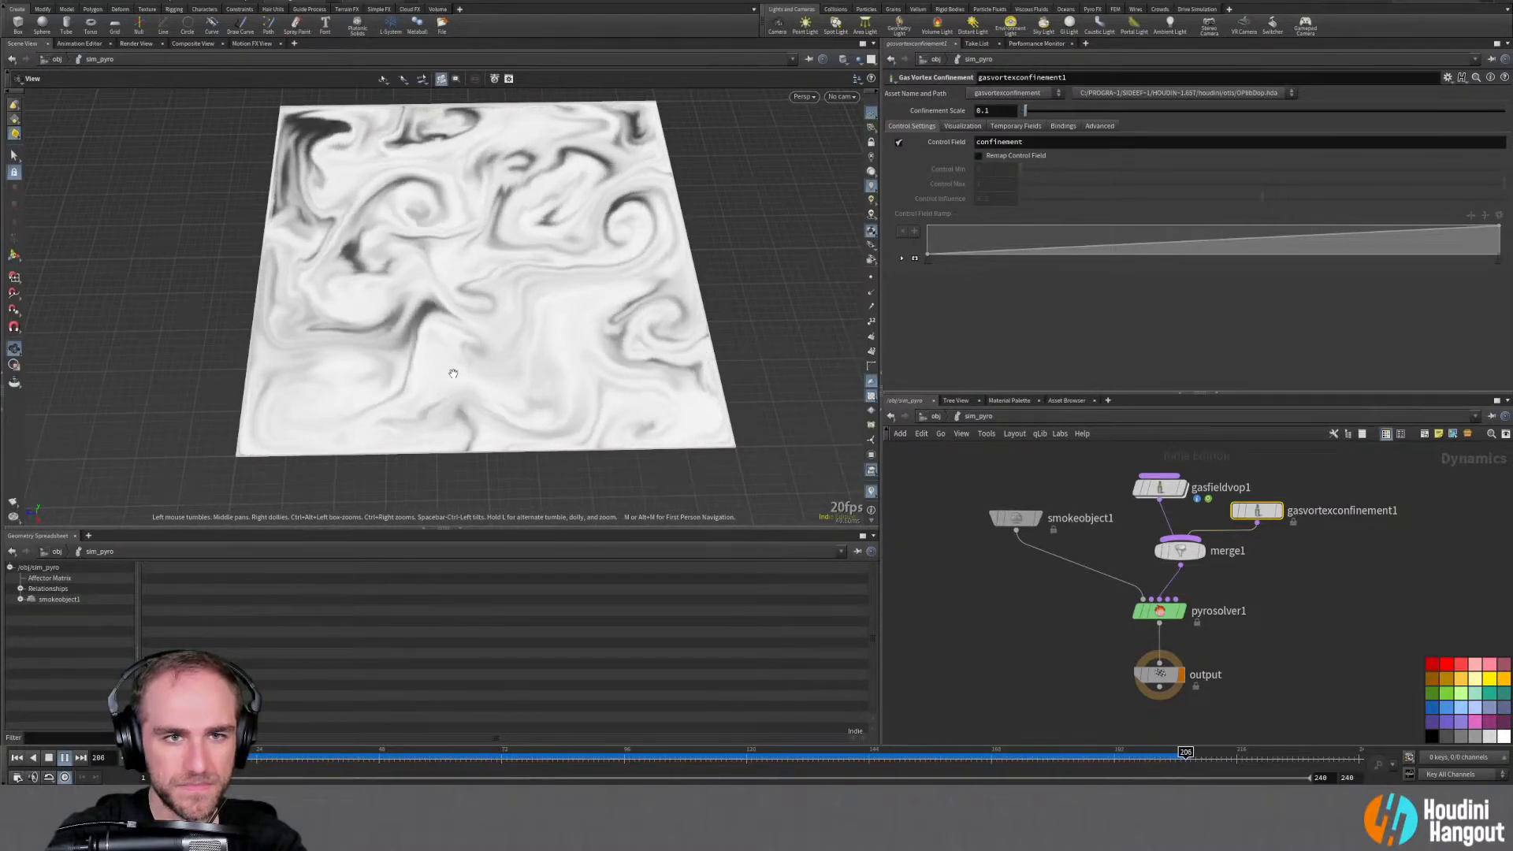
left_click(17, 759)
left_click(1015, 517)
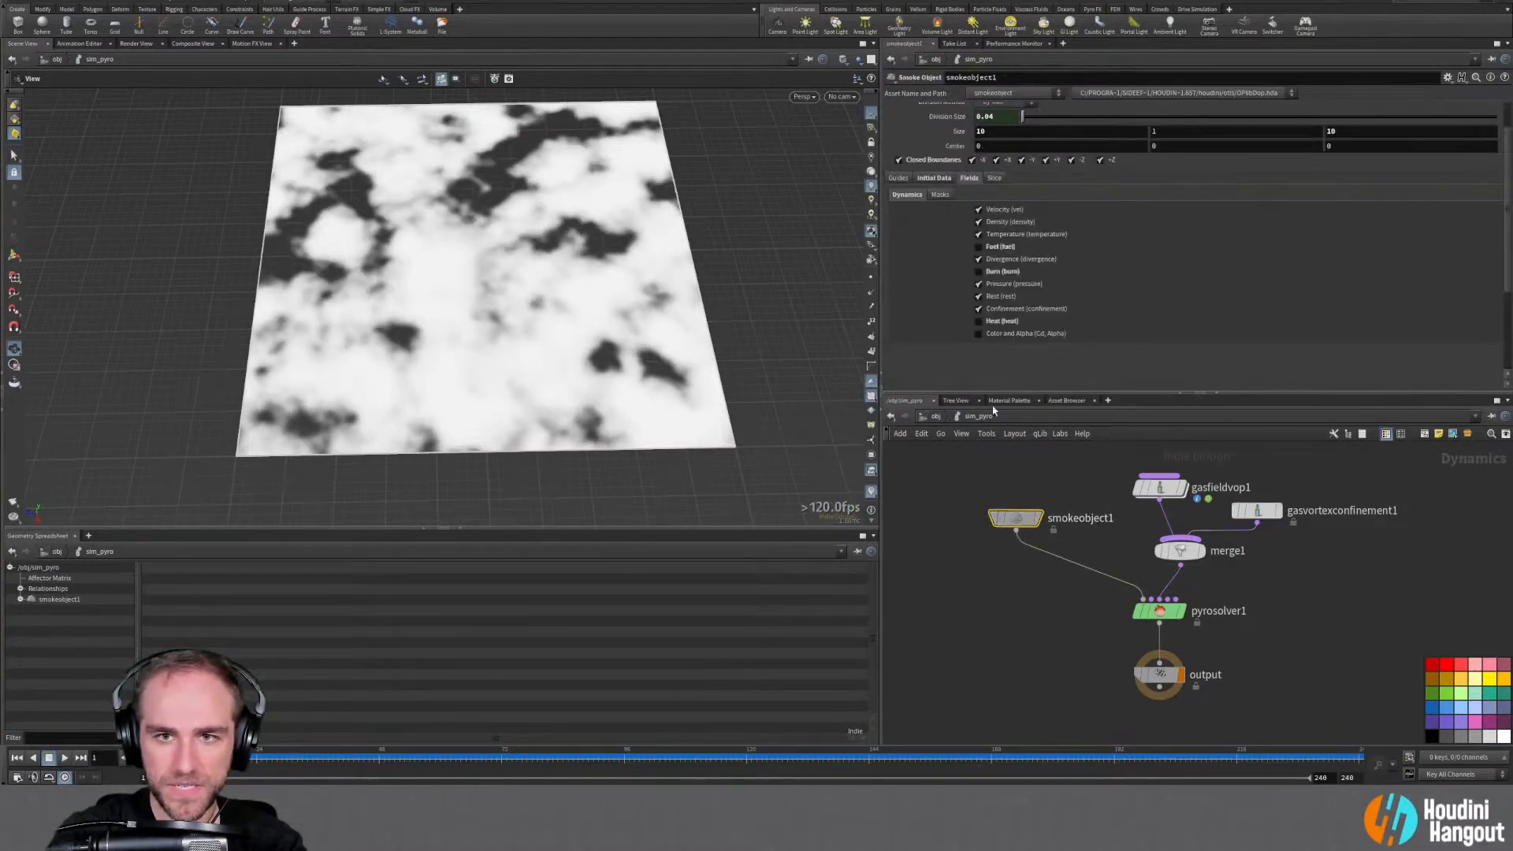
left_click(940, 195)
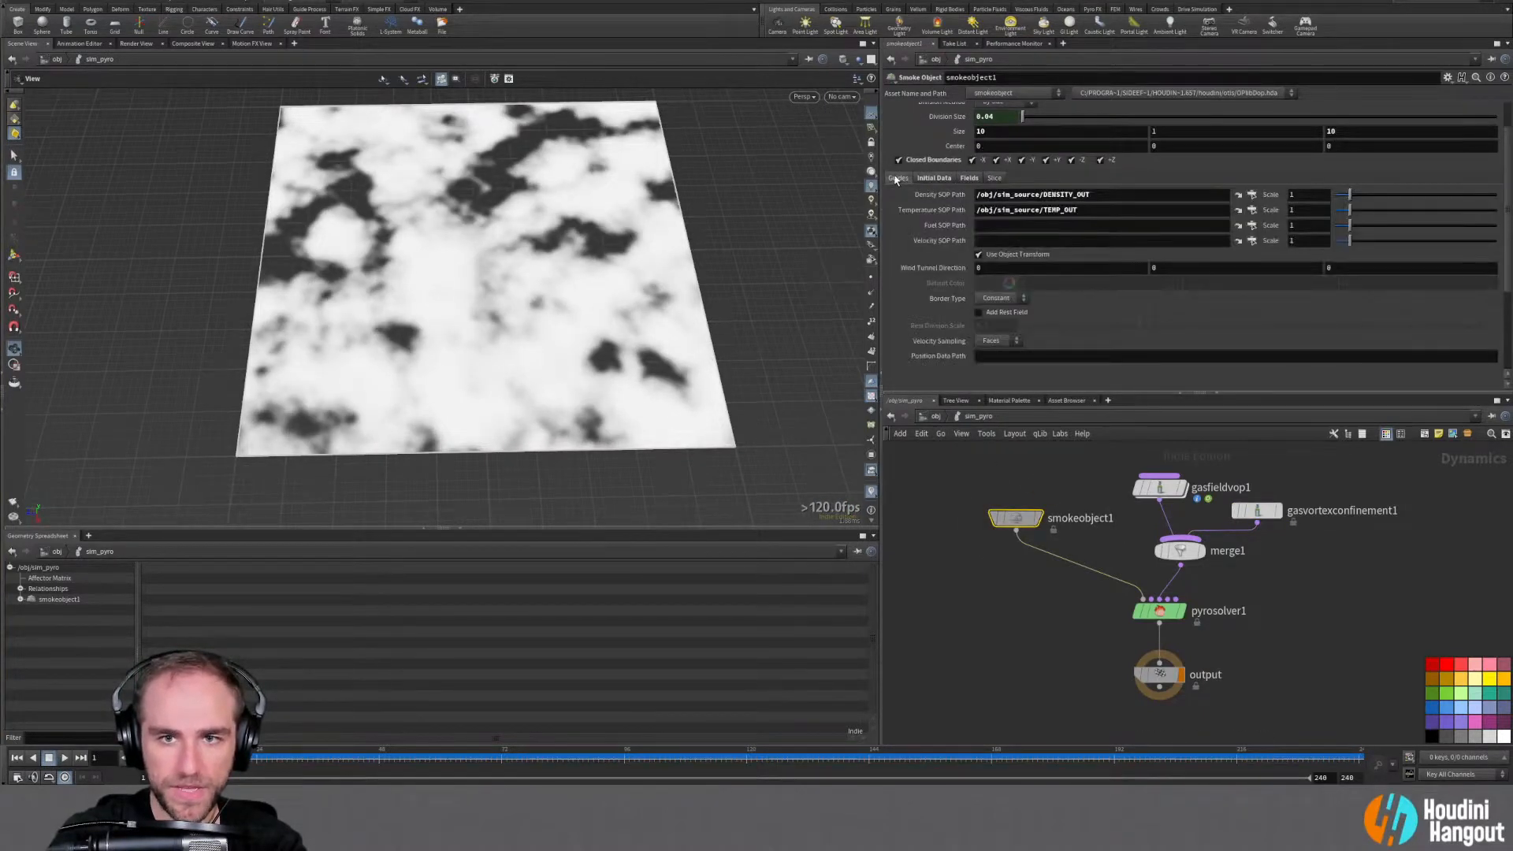
left_click(898, 178)
Set the pyro solver's Viscosity to 0.1, play the simulation to check the result, and rewind
left_click(1158, 611)
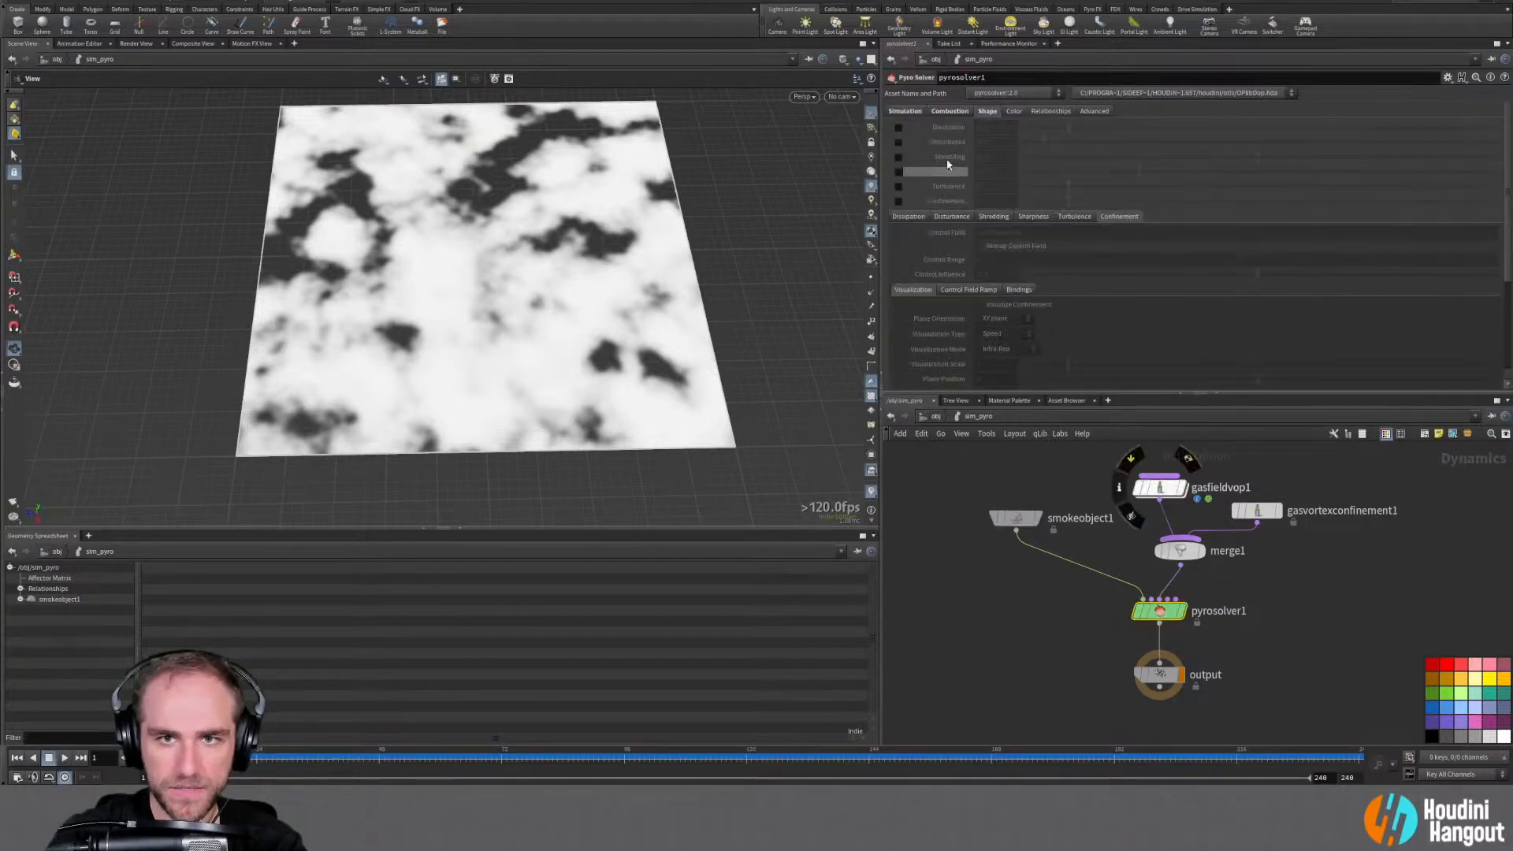
left_click(952, 111)
left_click(904, 111)
left_click(981, 171)
type("0.1")
key("Return")
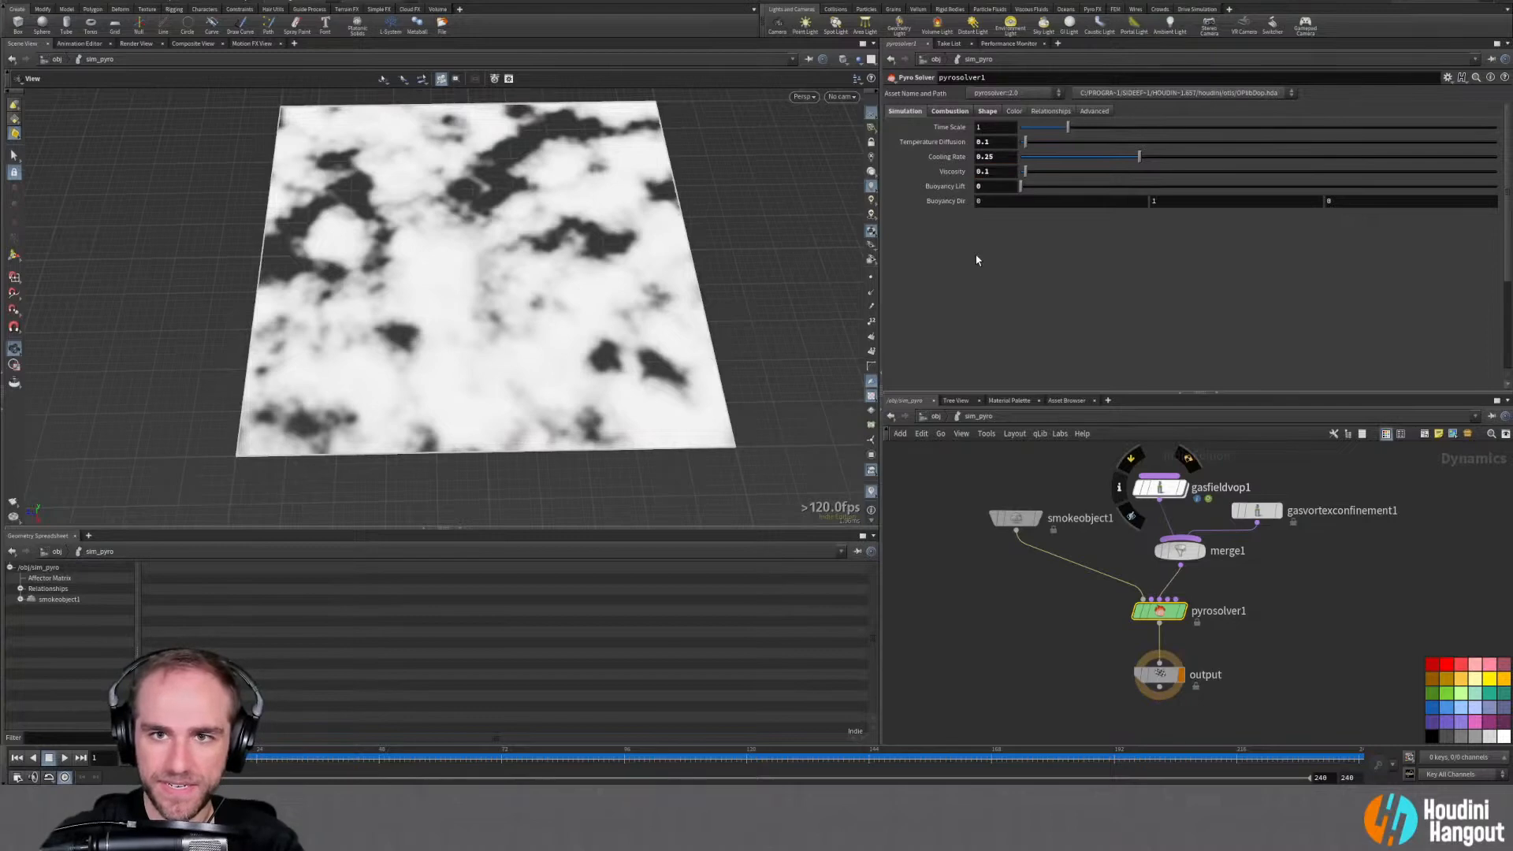
left_click(65, 757)
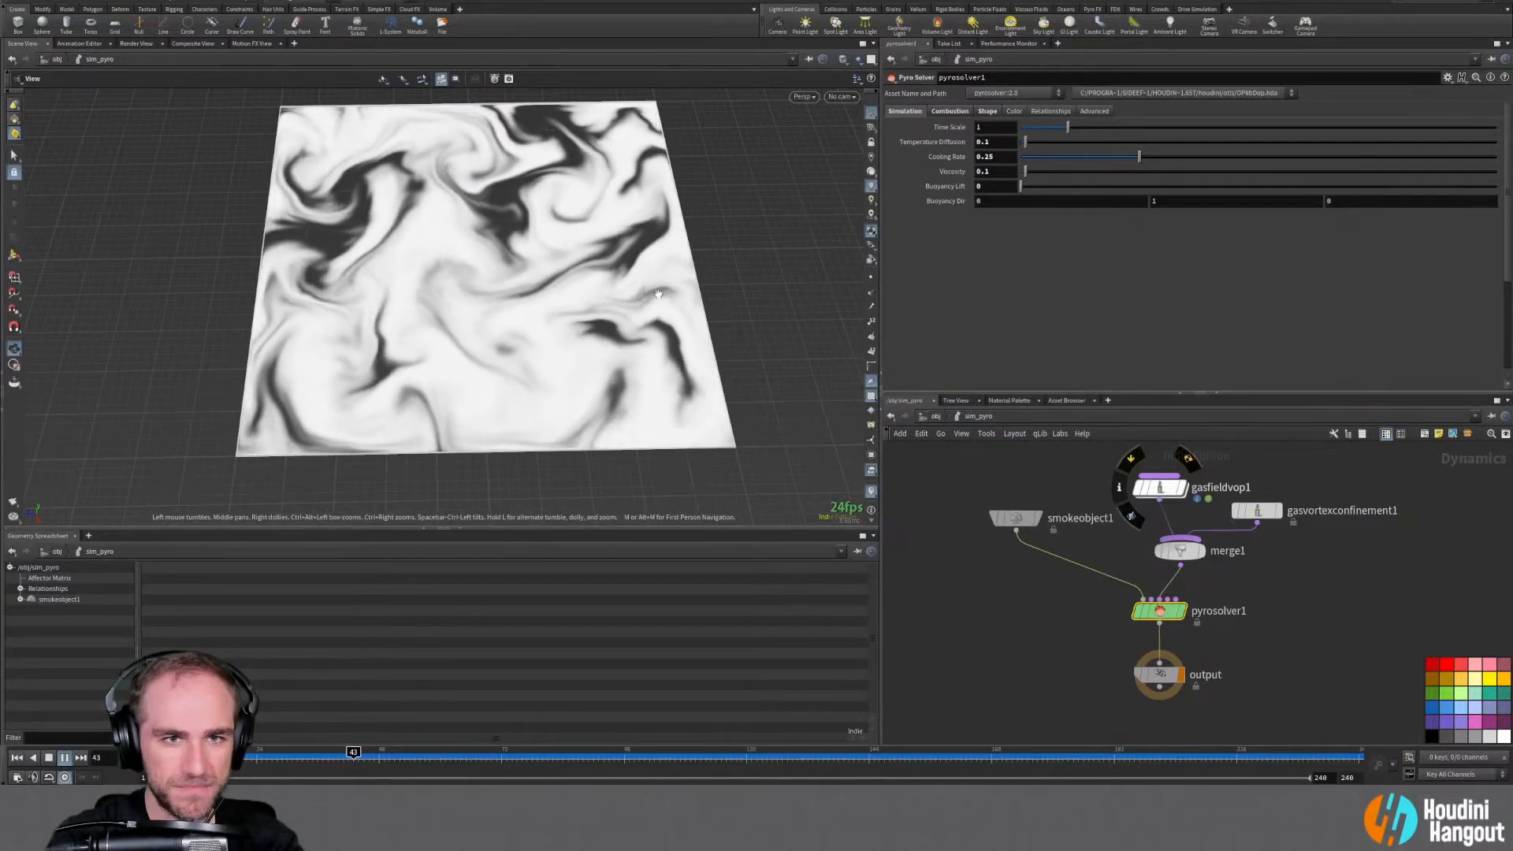
left_click(17, 759)
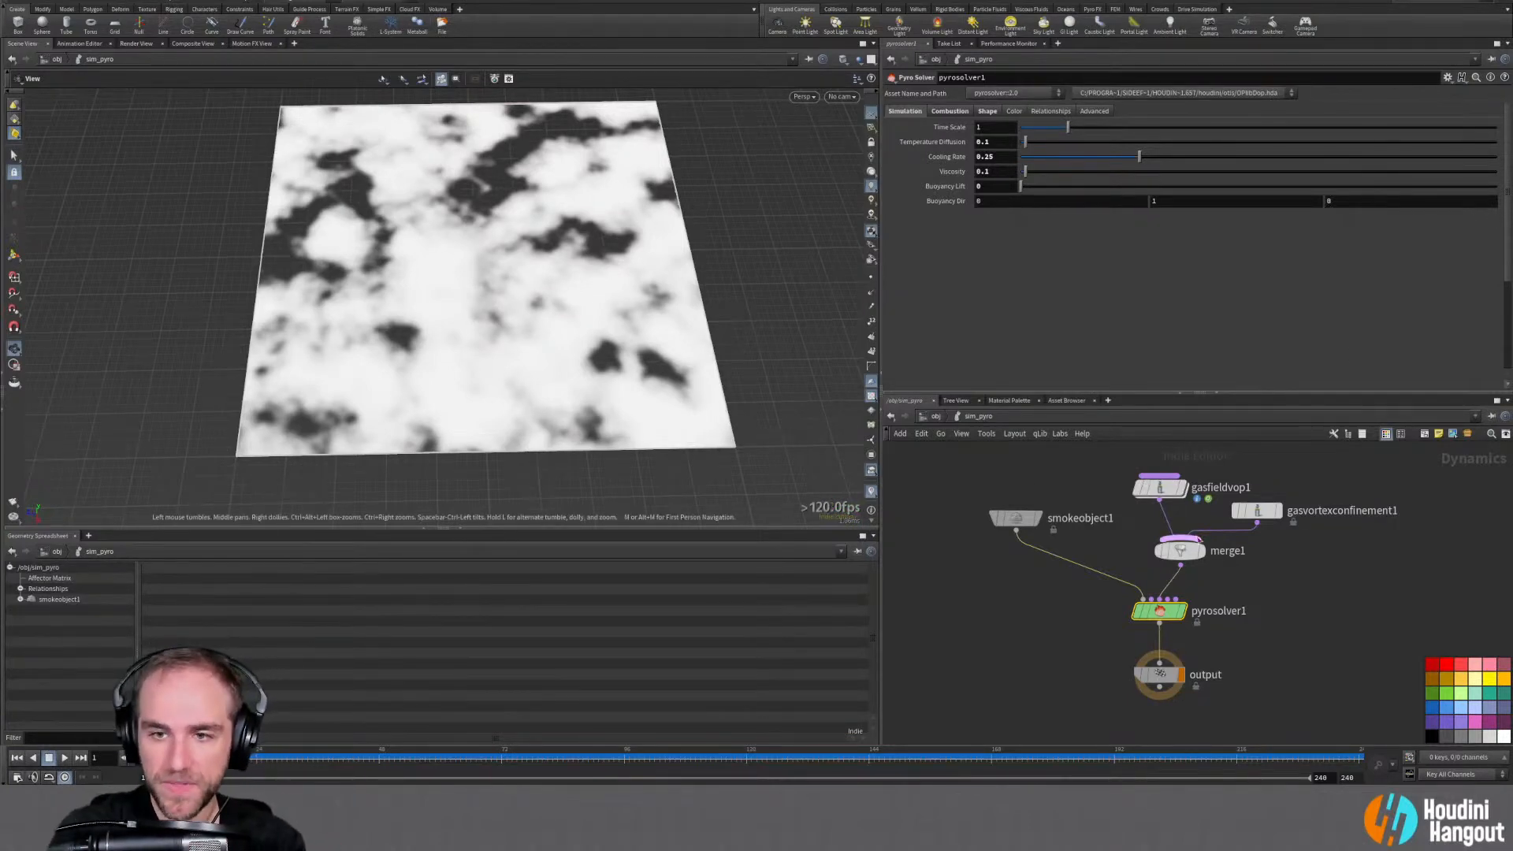
Spread the Gas Field VOP and Gas Vortex Confinement nodes apart above the merge to tidy the network
left_click_drag(1257, 511, 1268, 495)
left_click_drag(1159, 487, 1145, 475)
left_click_drag(1268, 495, 1278, 487)
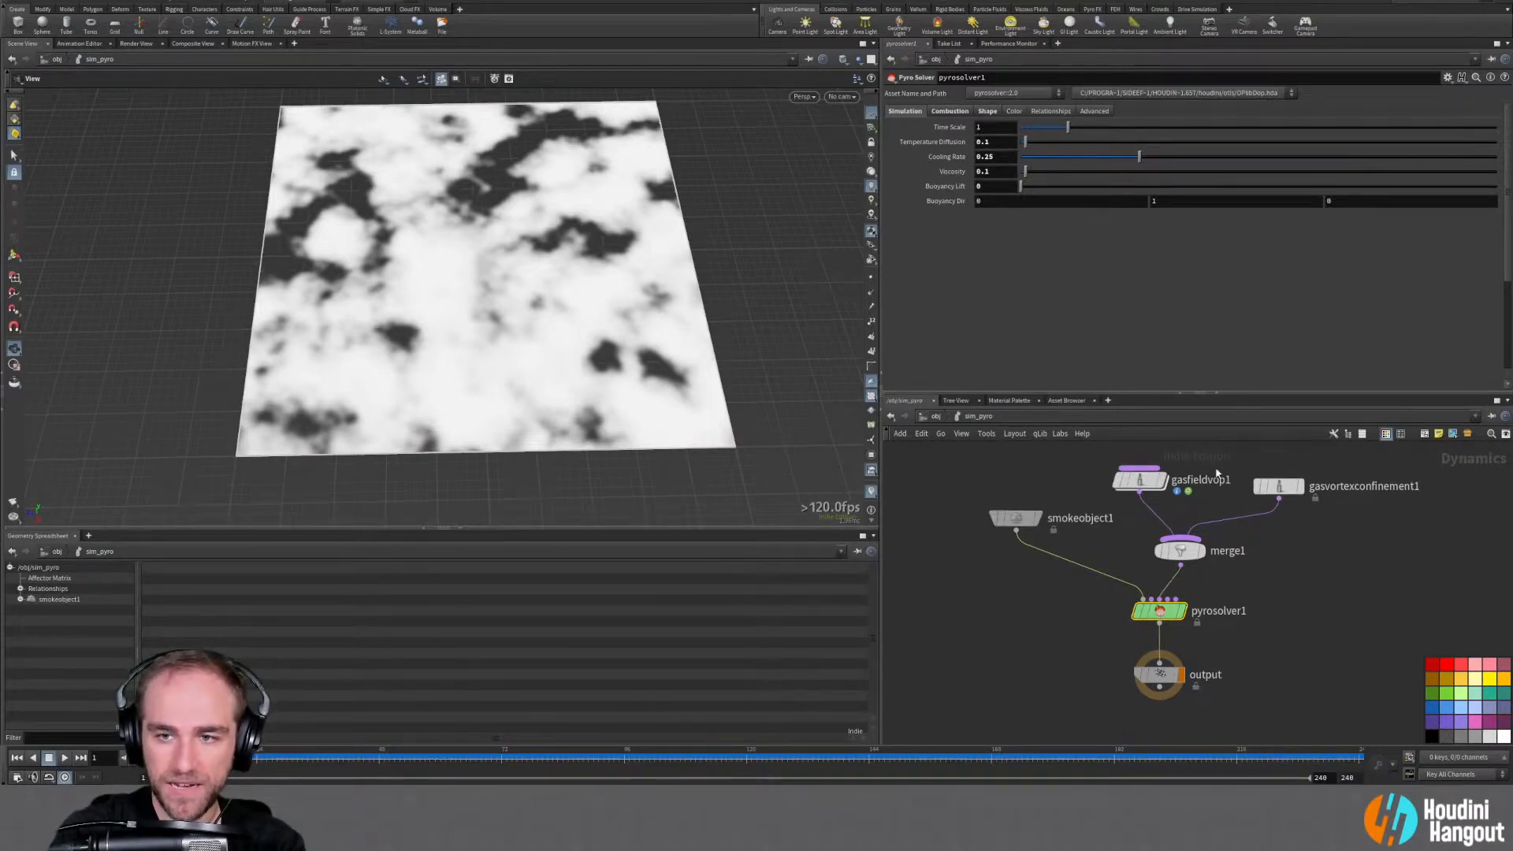
Try adding a Gas Turbulence node near the merge, check the pyro solver's shape options, and delete the new node
key("Tab")
type("gas")
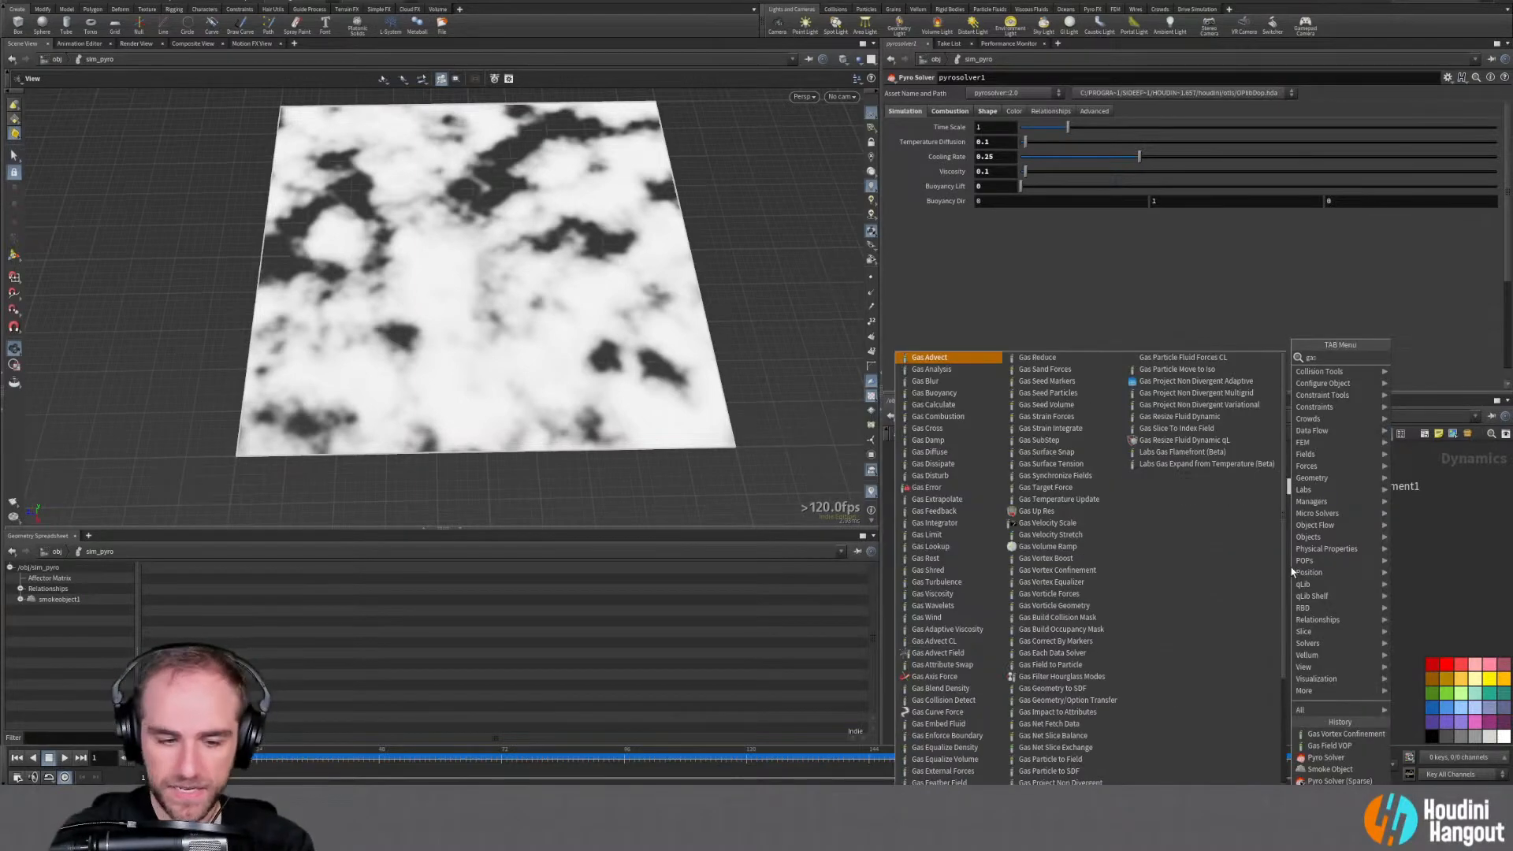
type(" tur")
key("Return")
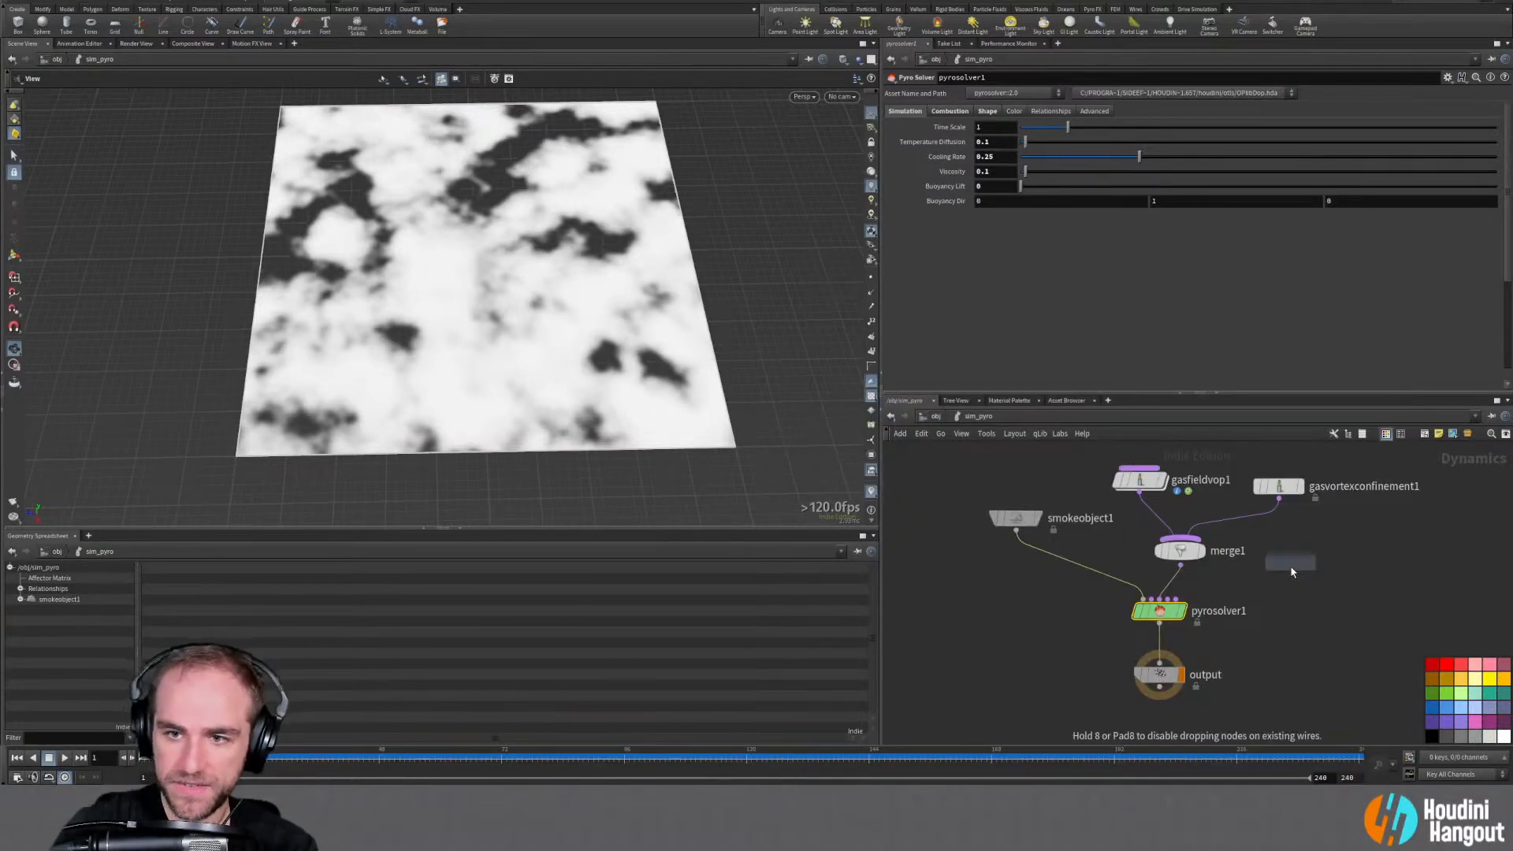
left_click(1347, 542)
left_click(1157, 619)
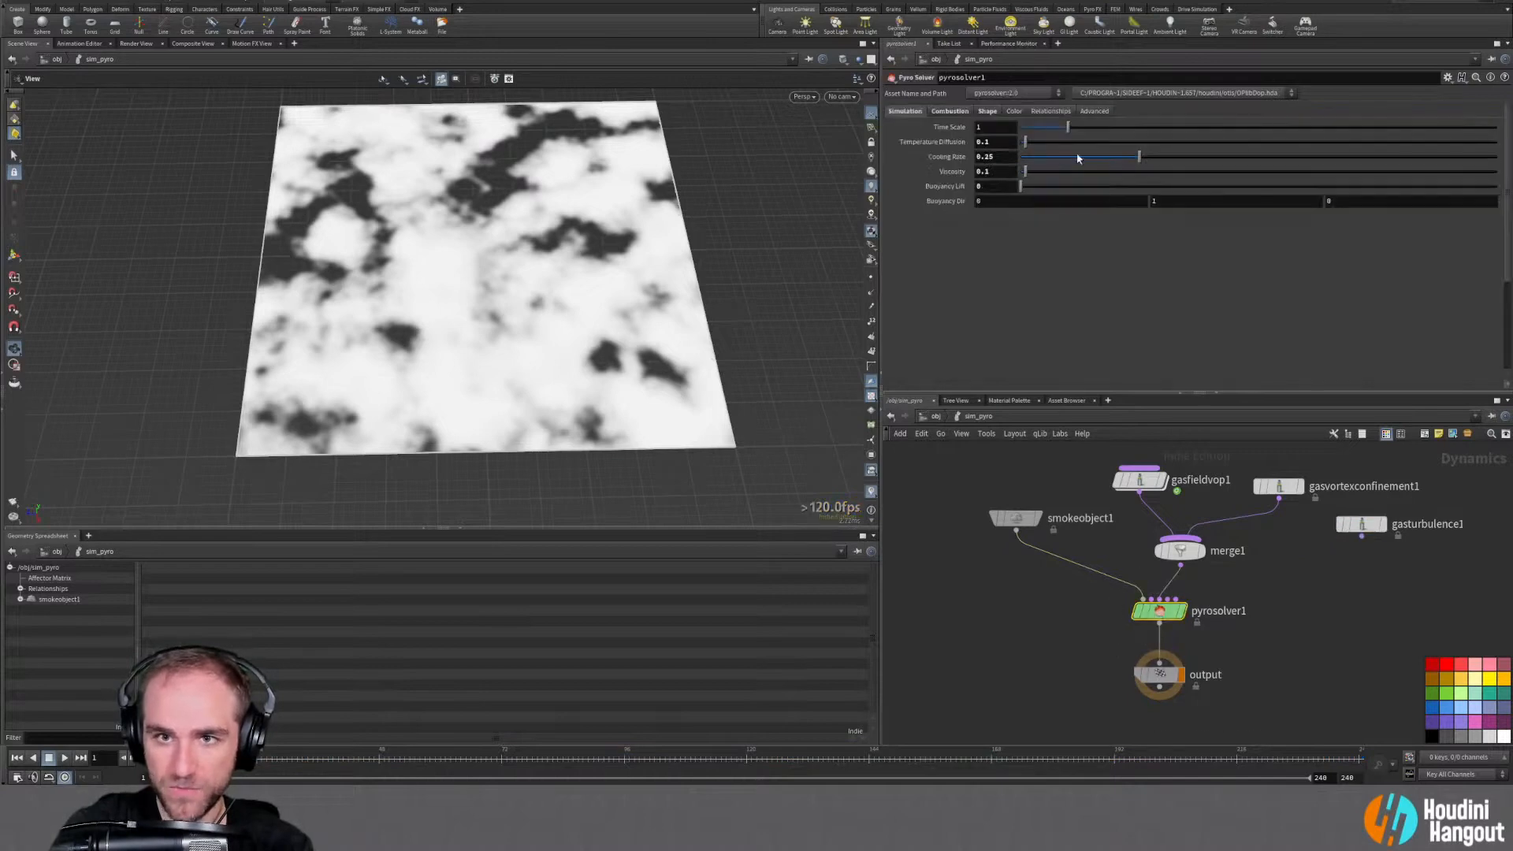
left_click(987, 112)
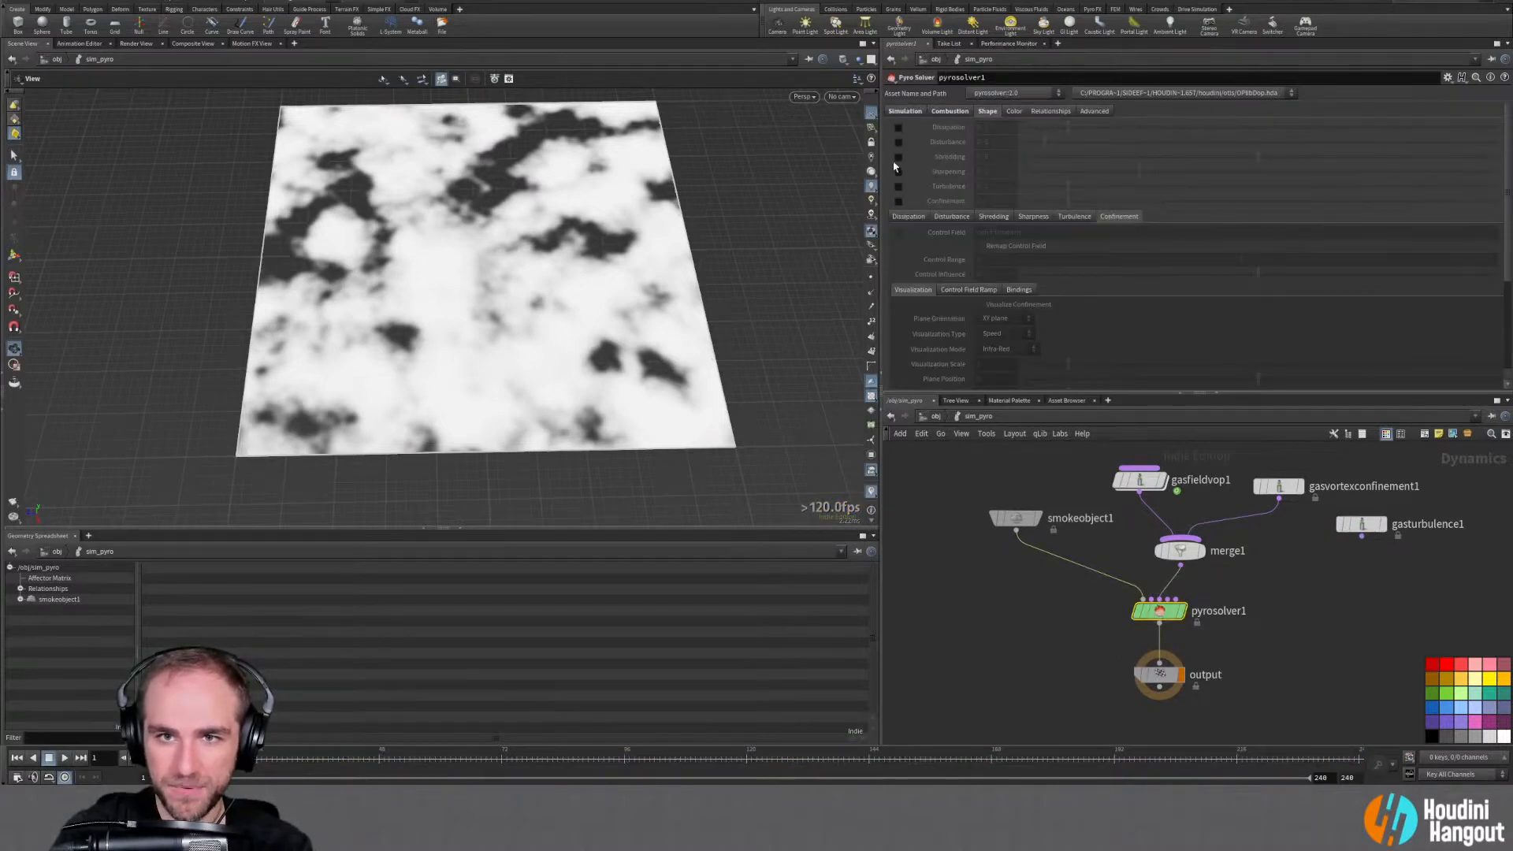
left_click(1362, 524)
key("Delete")
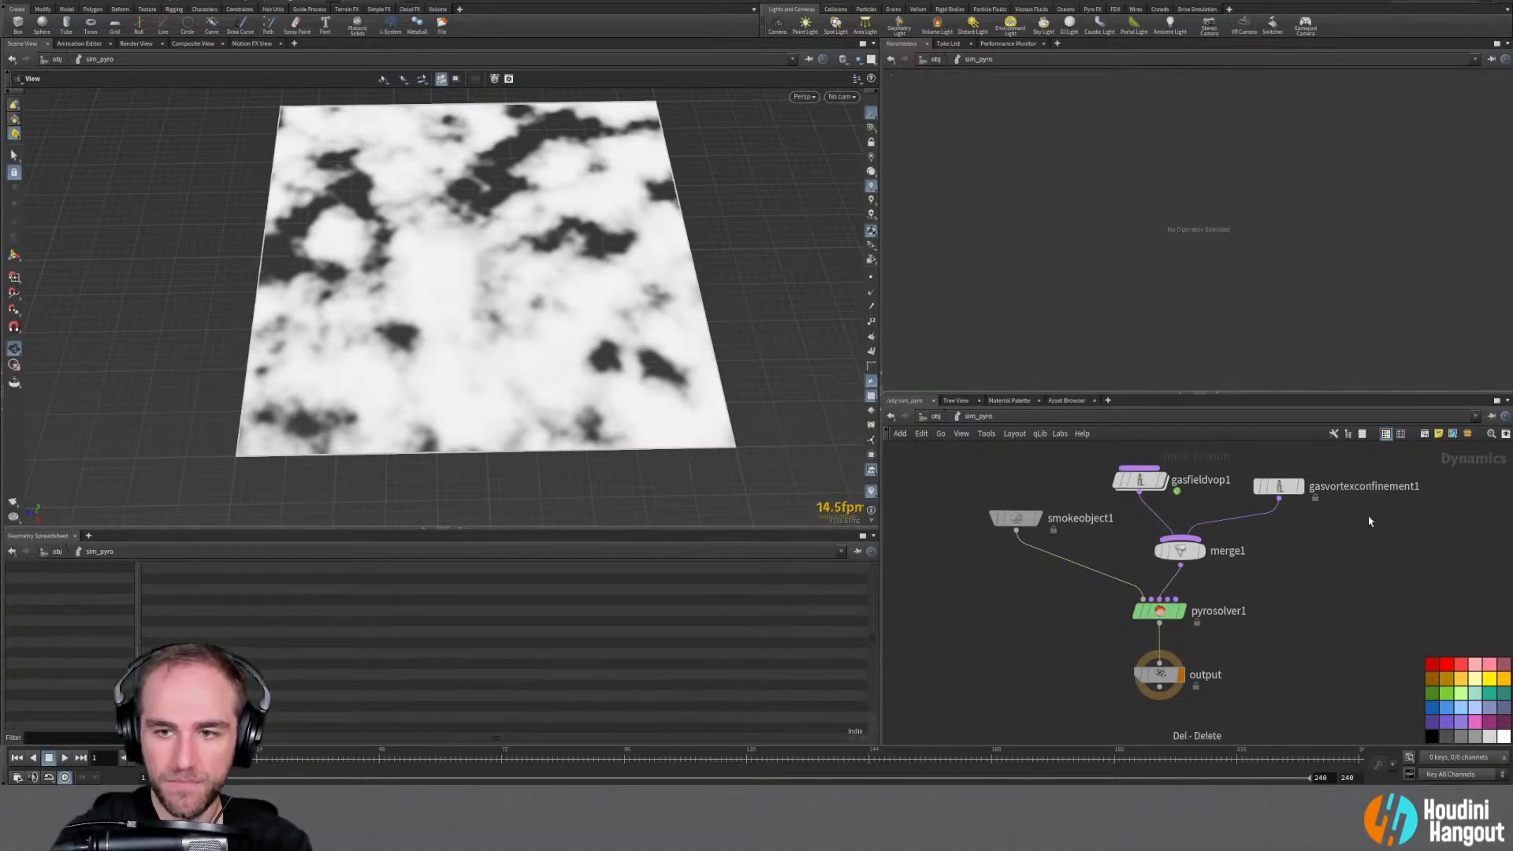
Enable Disturbance on the pyro solver, play the simulation, and raise the Disturbance to about 4.28
left_click(1158, 611)
left_click(898, 142)
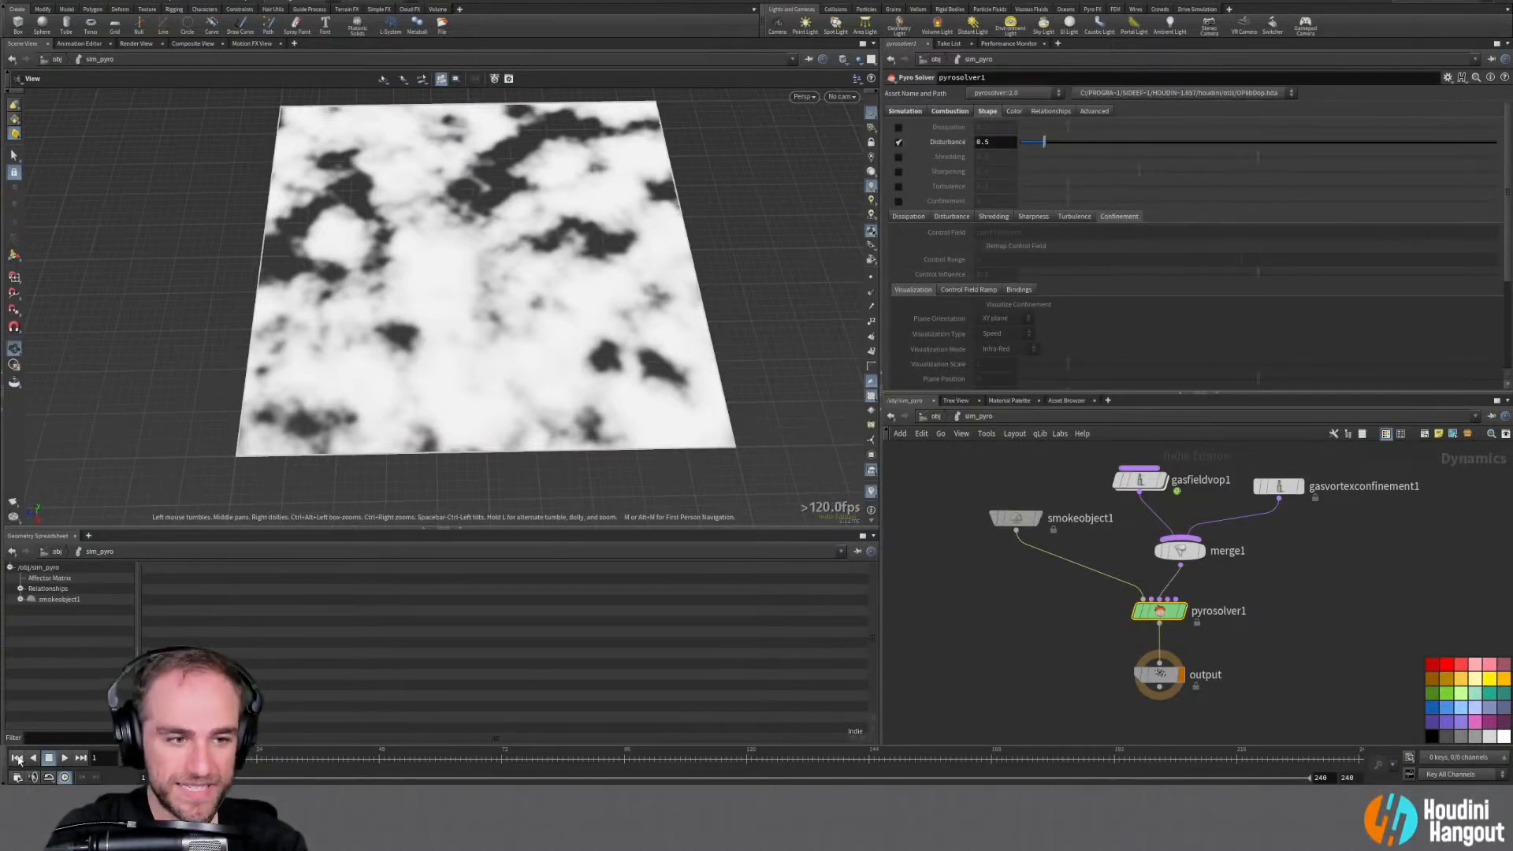
left_click(64, 758)
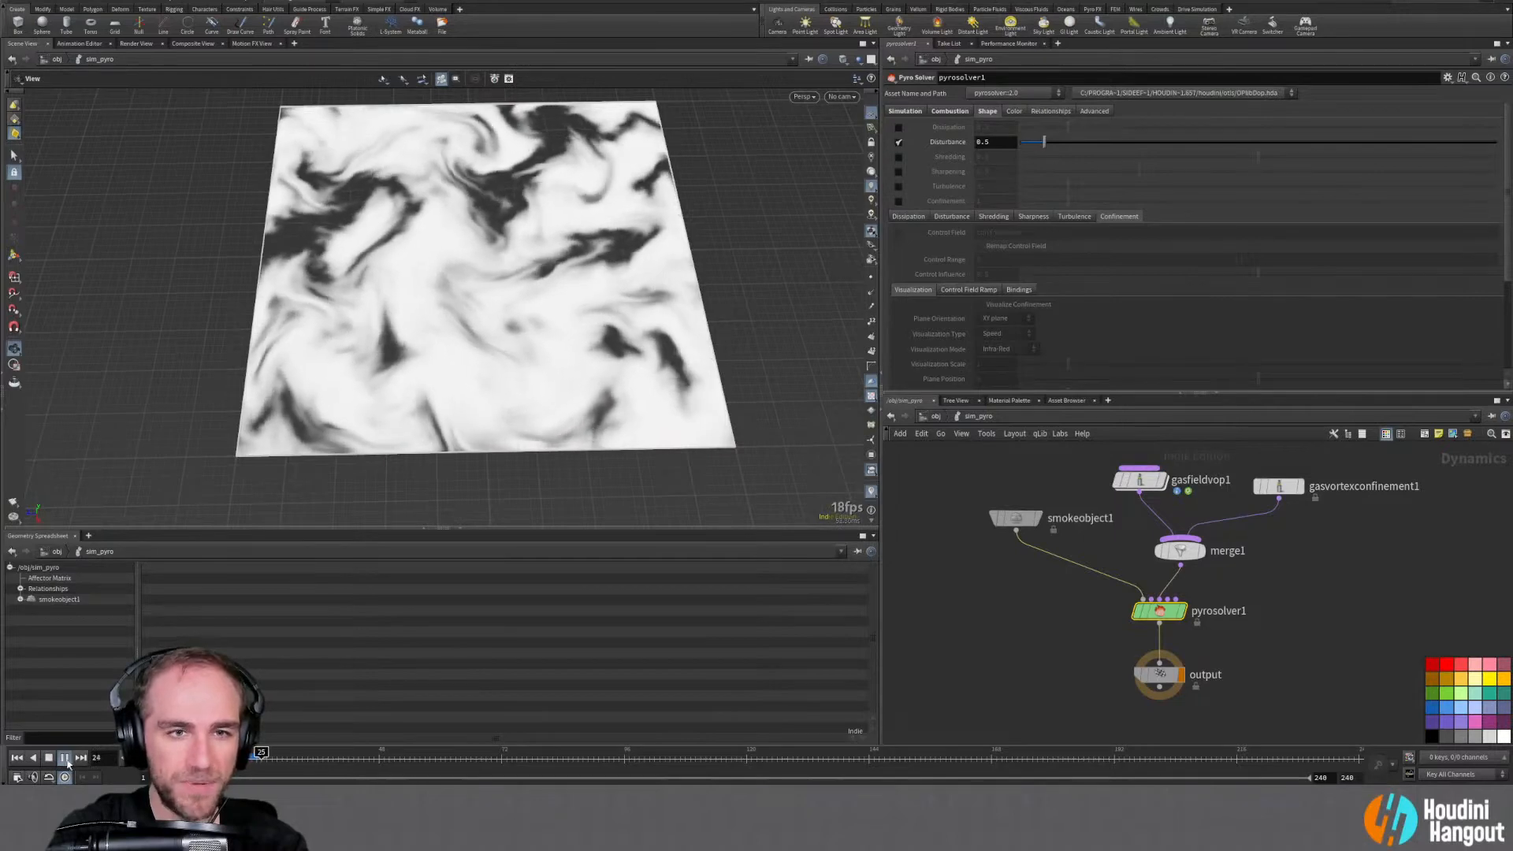
left_click_drag(1045, 142, 1223, 142)
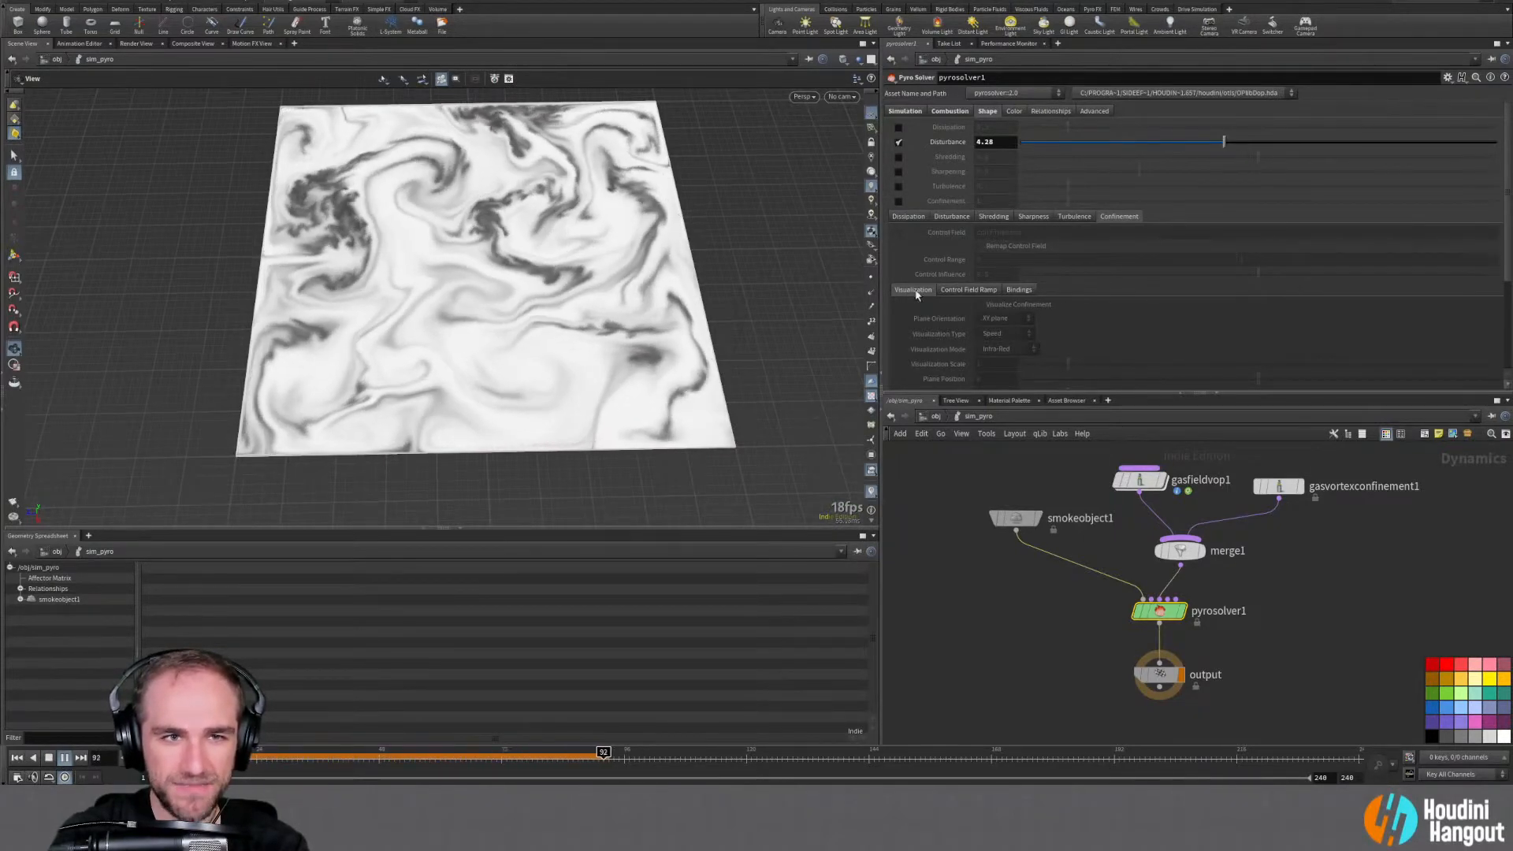
Replay the simulation from the start, rewind, then reset the pyro solver's Disturbance to 0.5 and disable it
left_click(16, 758)
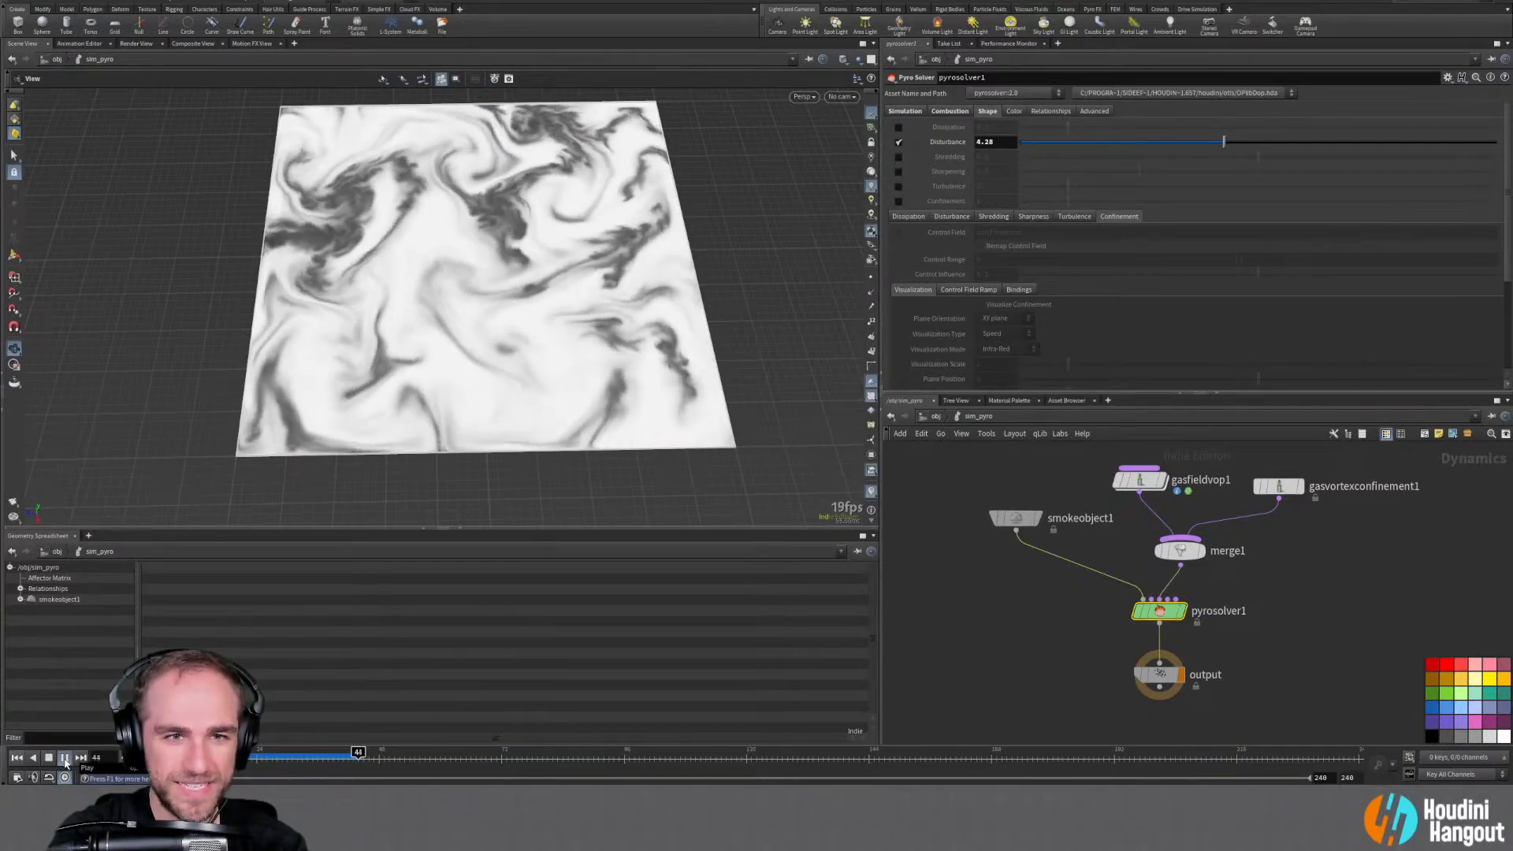
left_click(17, 758)
middle_click(943, 146, "ctrl")
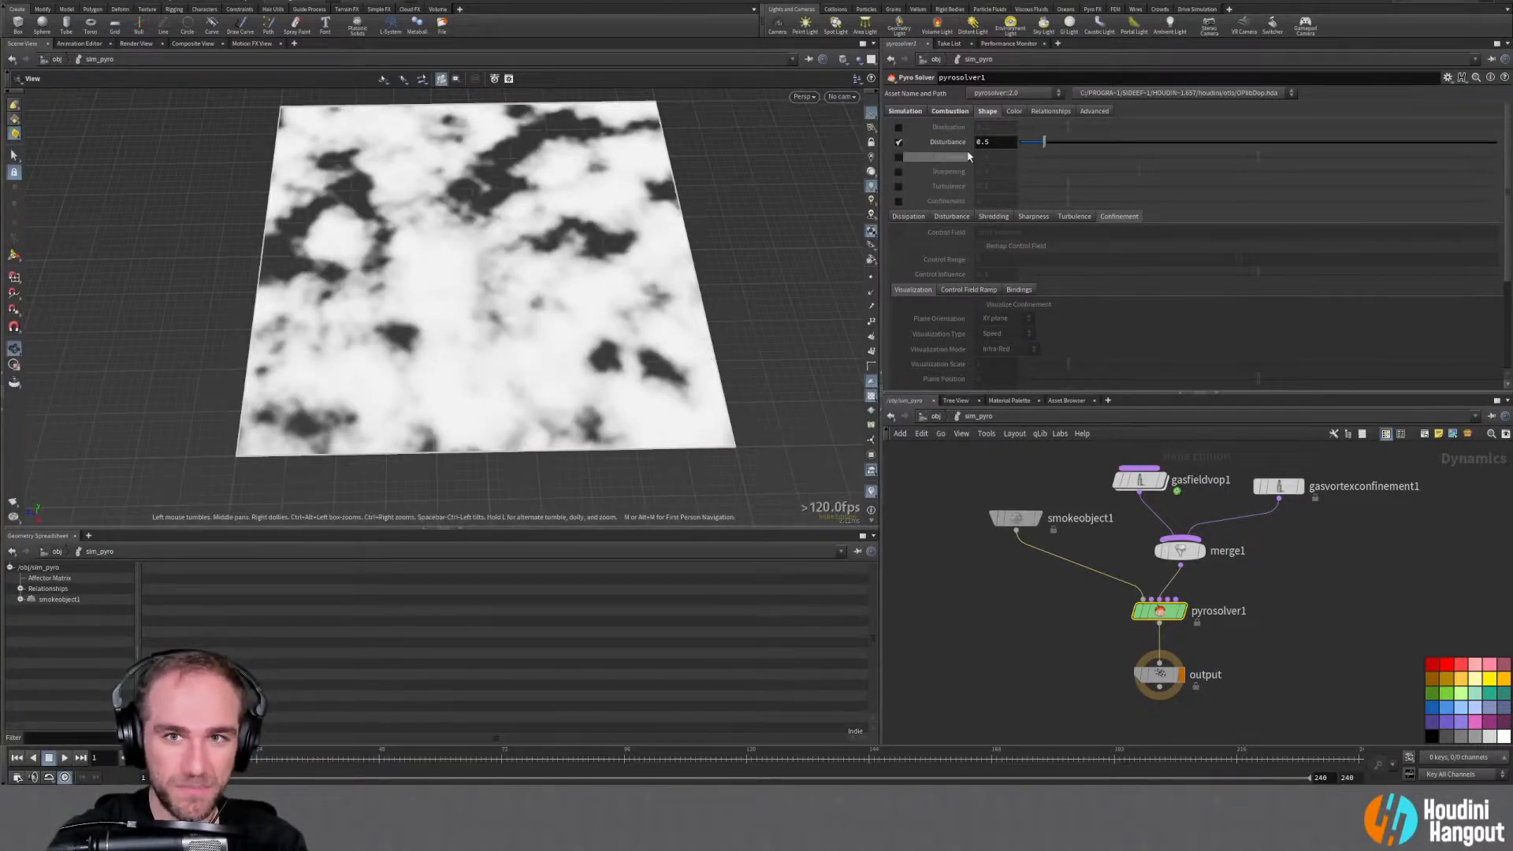
left_click(898, 142)
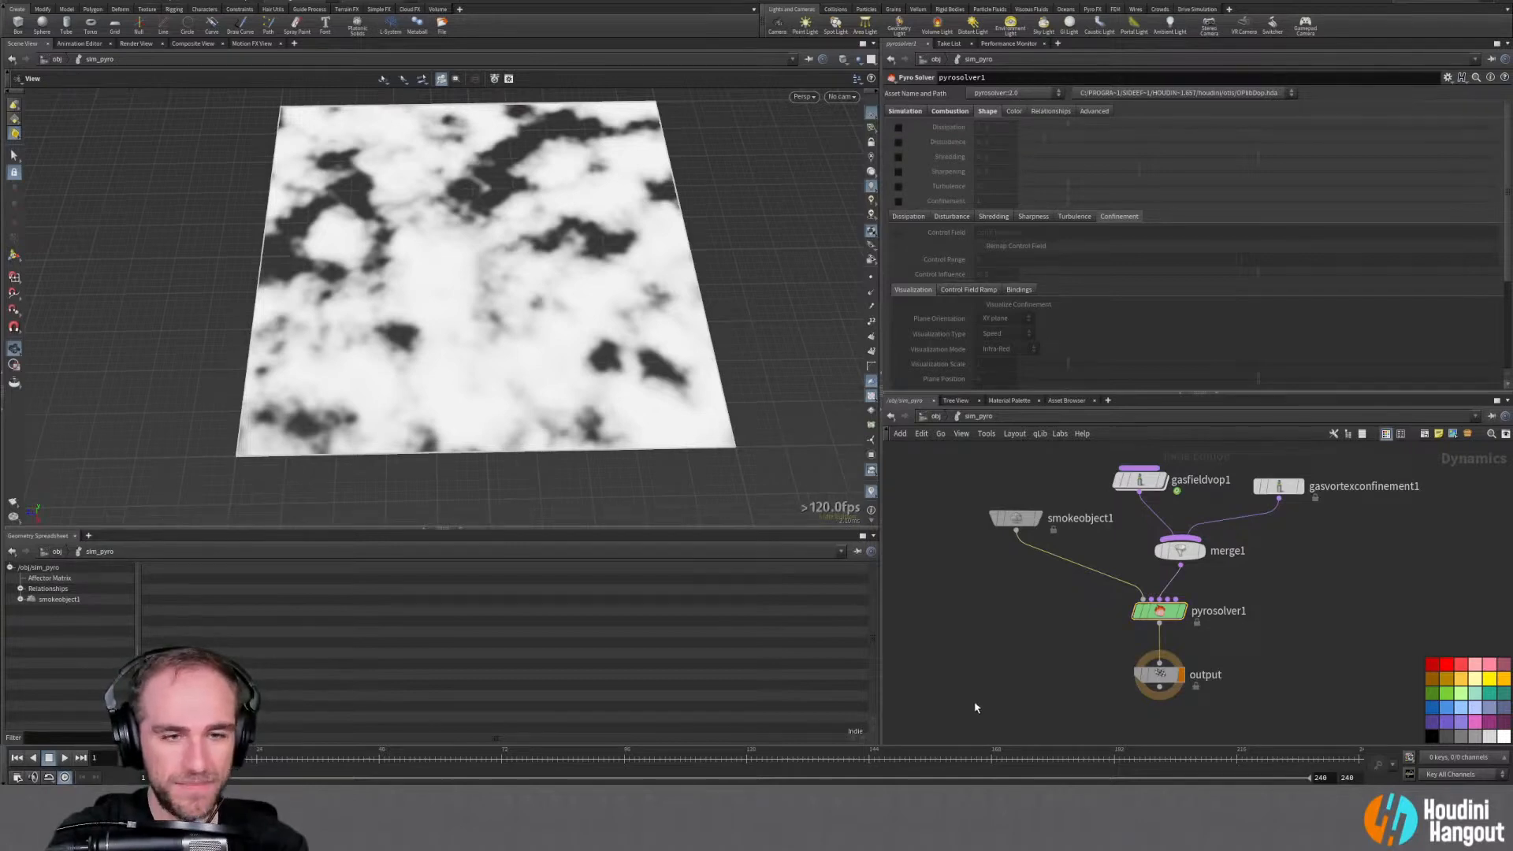
In sim_source, move the attribute noise's remap ramp points to about 0.44 and 0.69 for a sharper density contrast
key("u")
left_click(1056, 536)
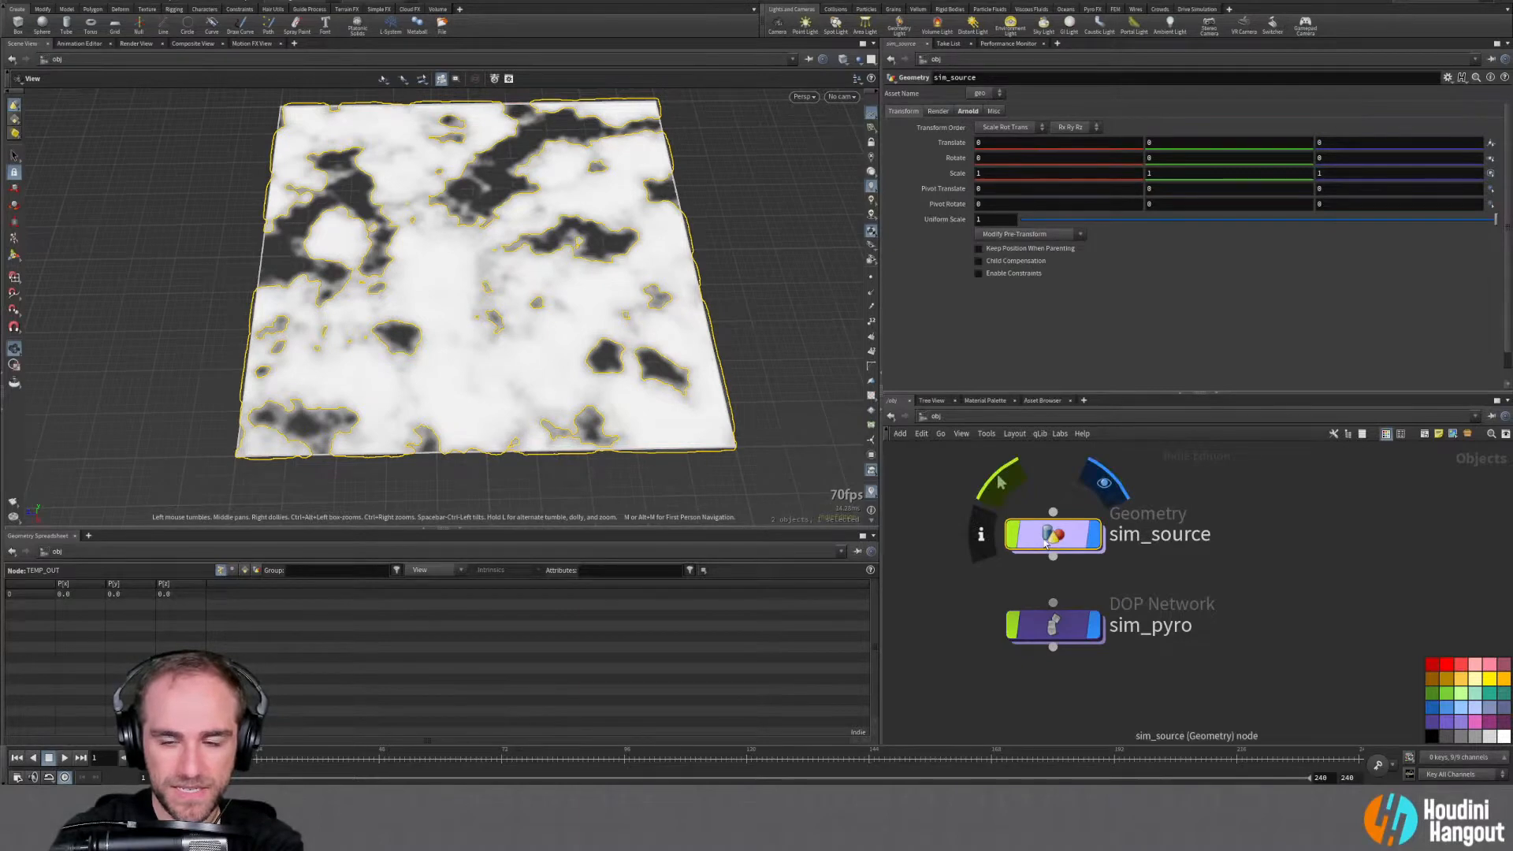
double_click(1045, 543)
left_click(1128, 523)
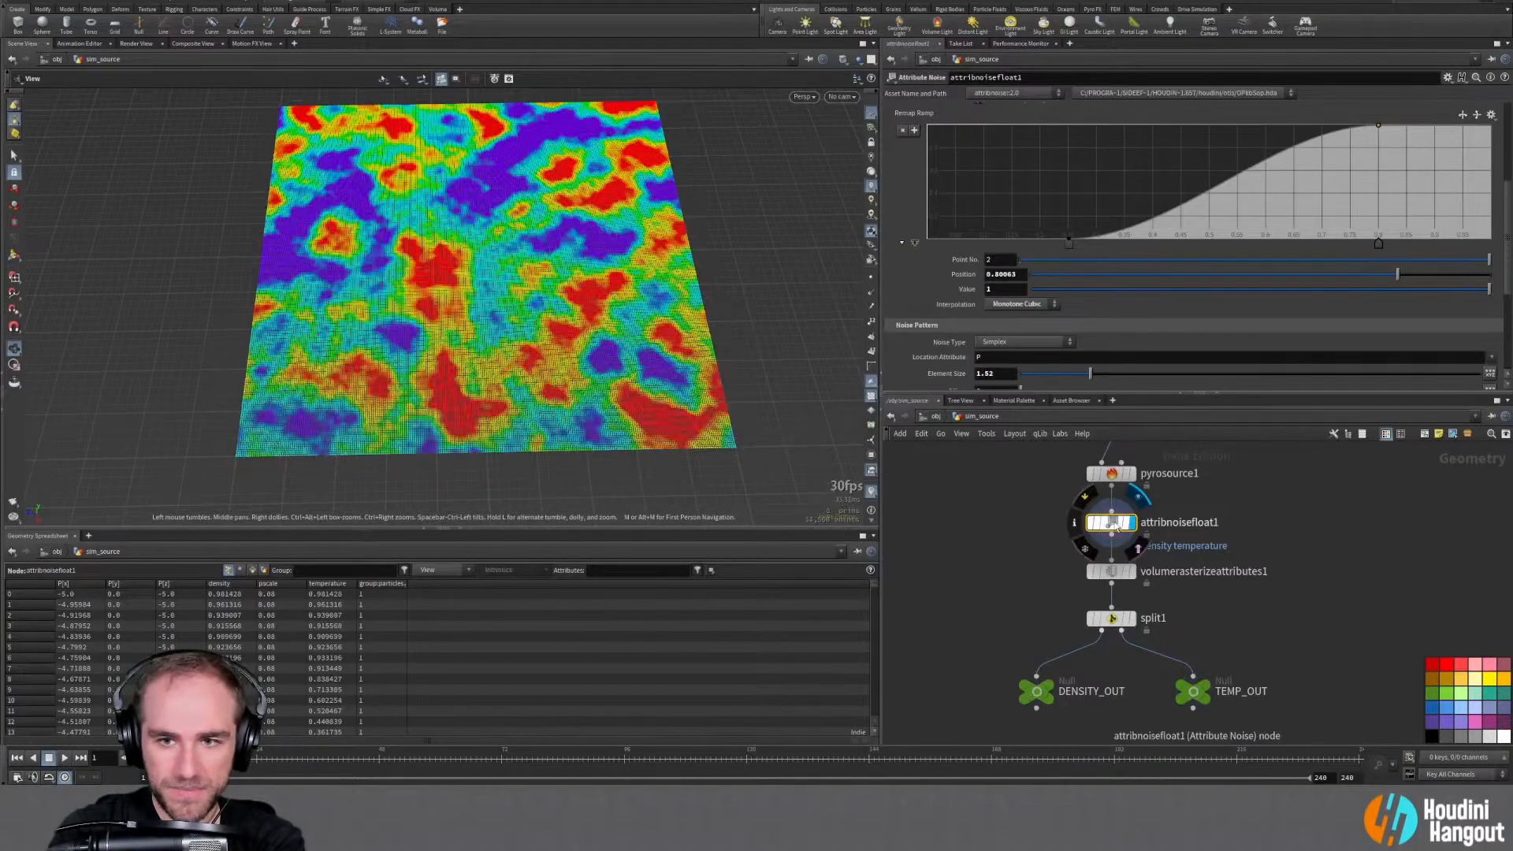
left_click_drag(1069, 241, 1173, 248)
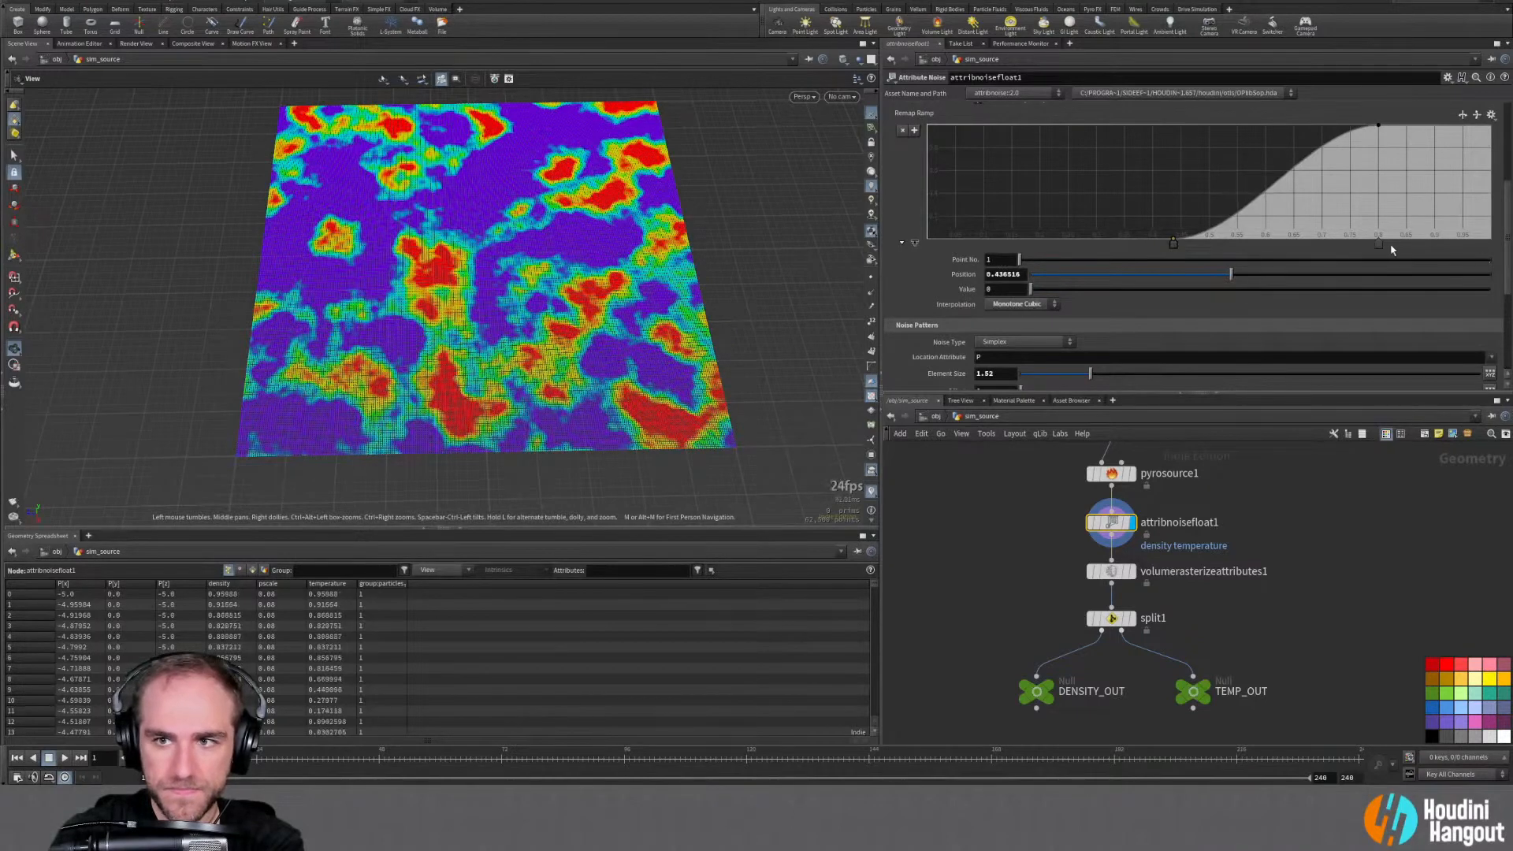
left_click_drag(1378, 248, 1315, 242)
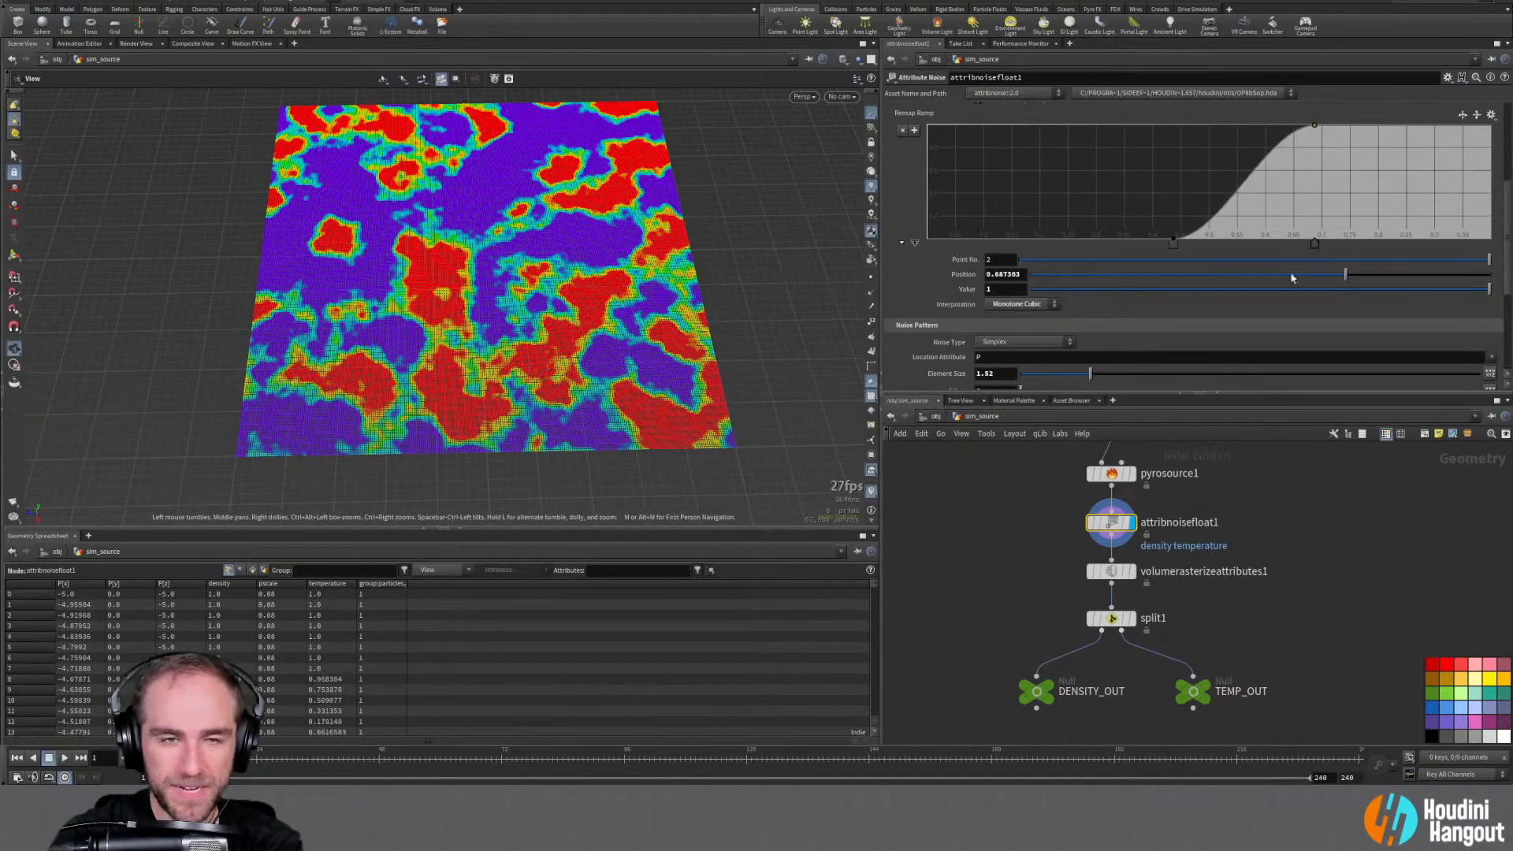
Return to the sim_pyro network, play the simulation with the new source, and rewind it
key("u")
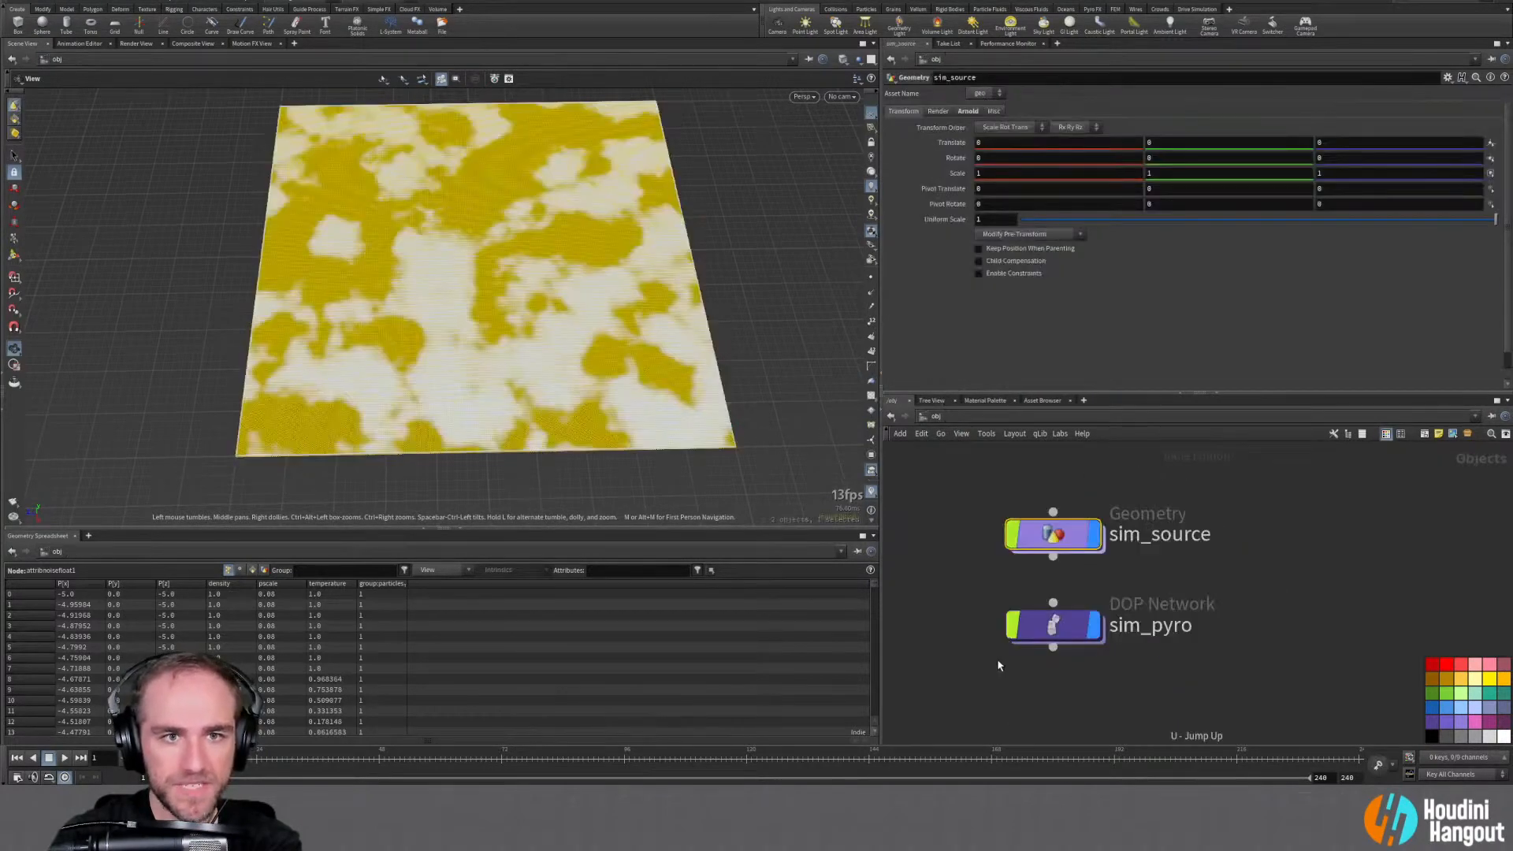
double_click(1054, 624)
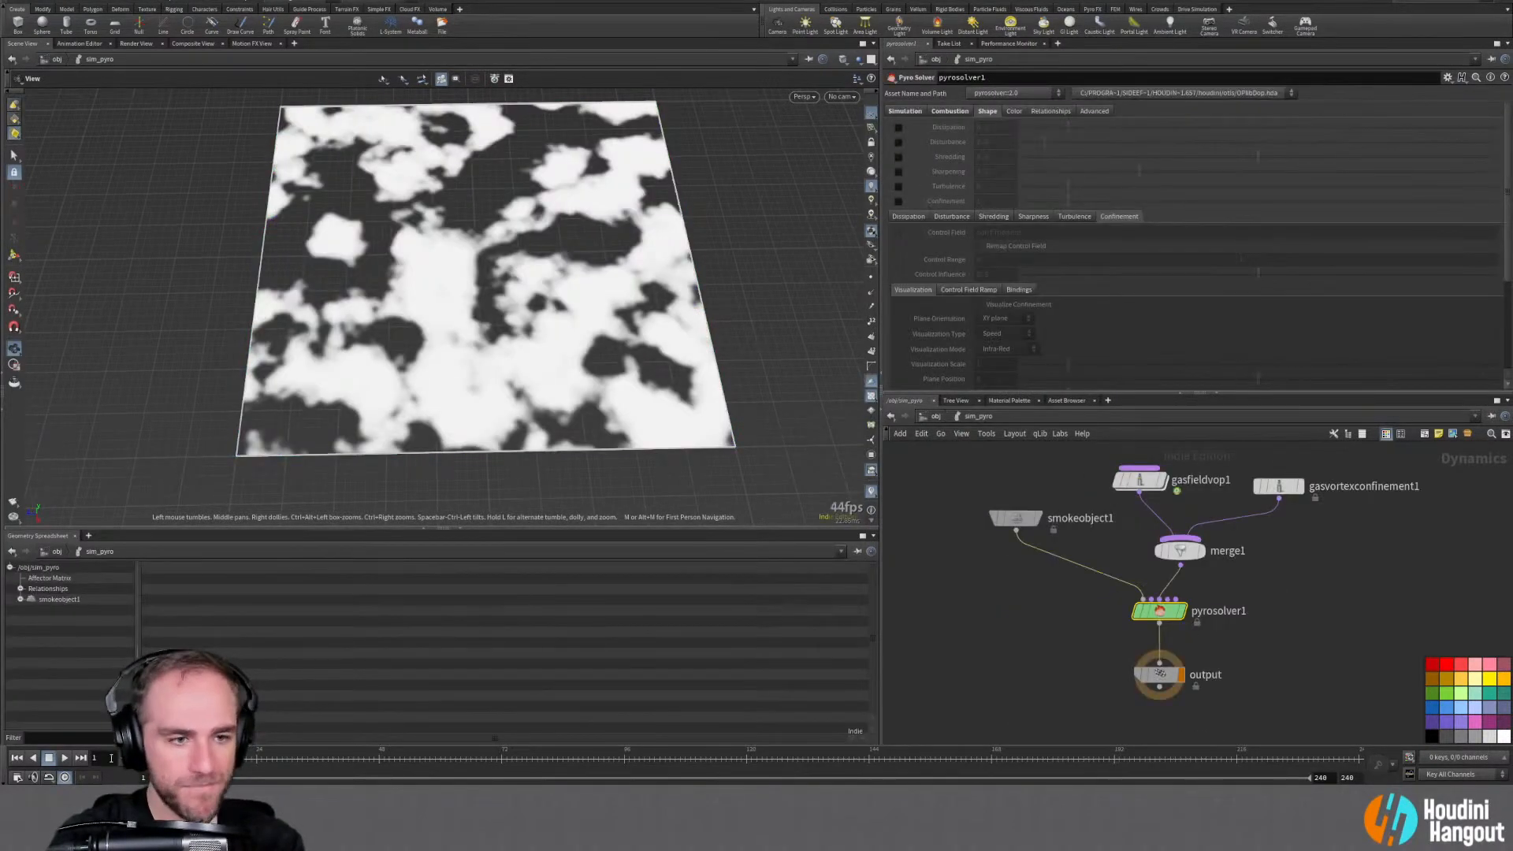
left_click(63, 758)
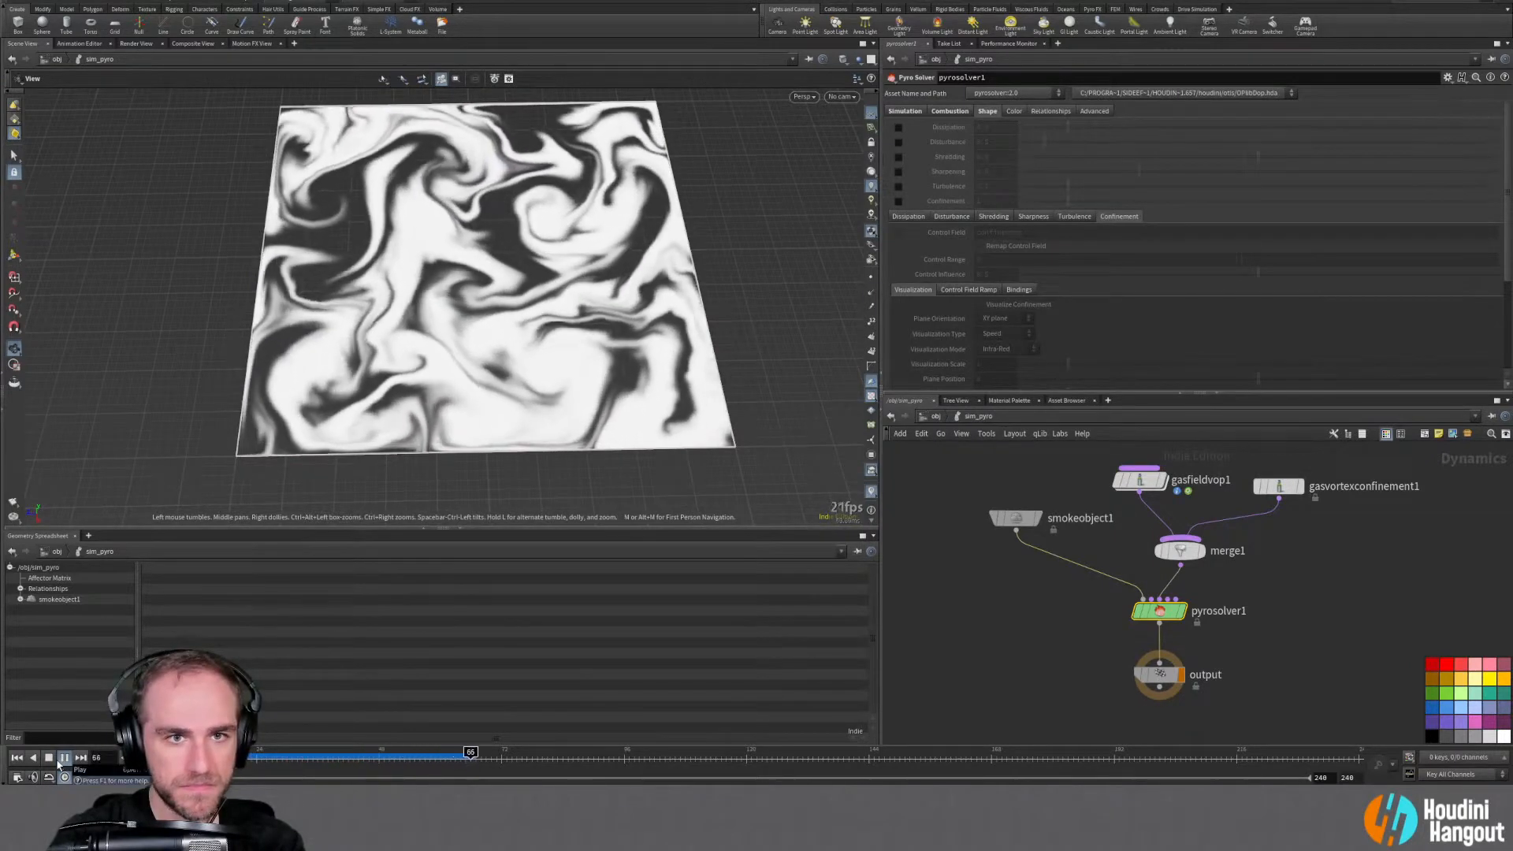
left_click(16, 757)
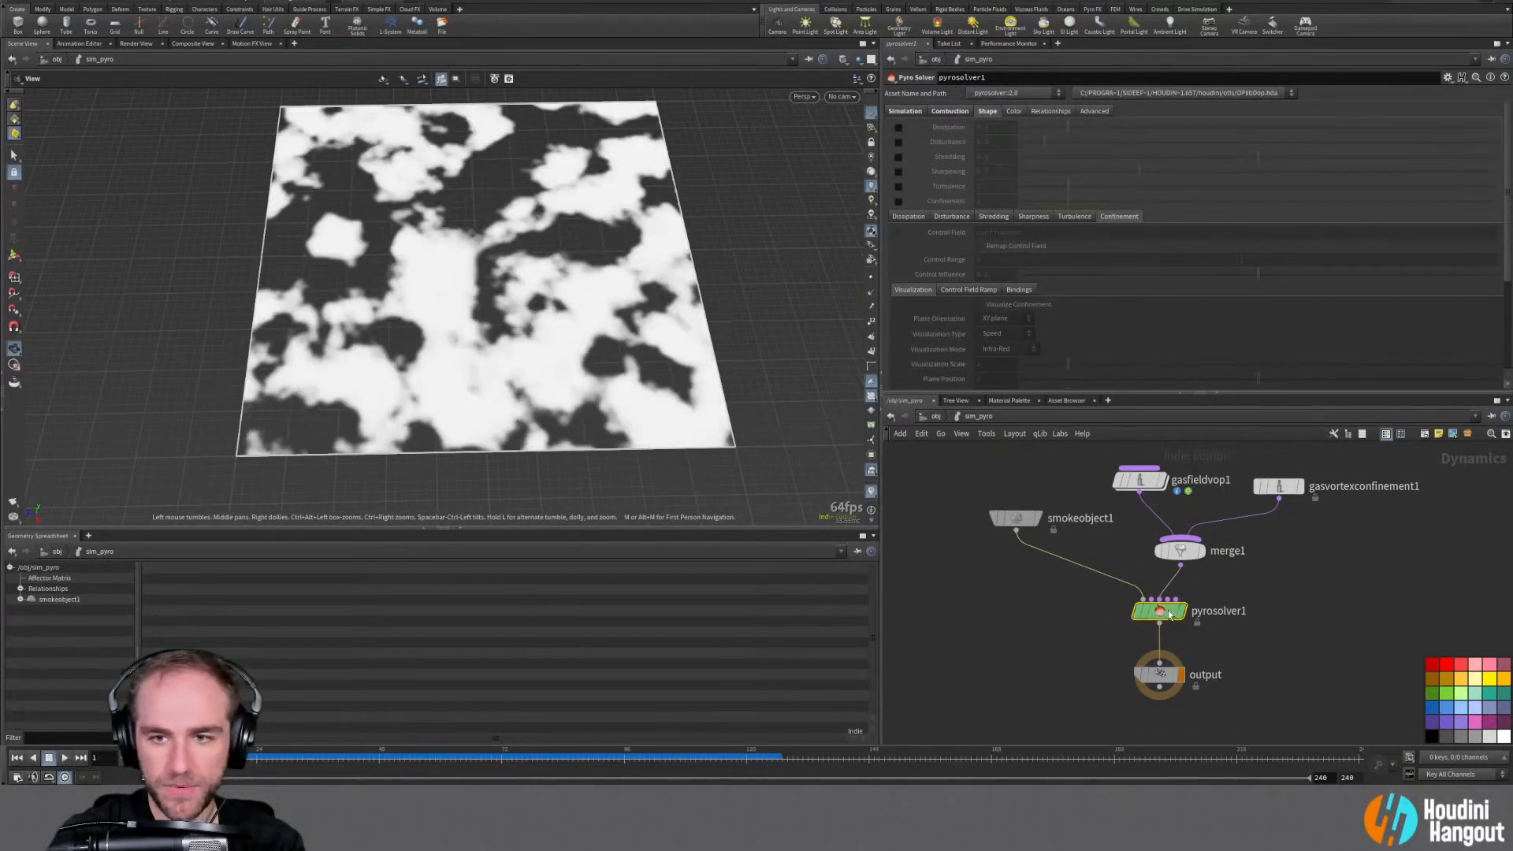
Set the pyro solver's Min Substeps to 2 and Max Substeps to 4, and play the simulation
left_click(904, 110)
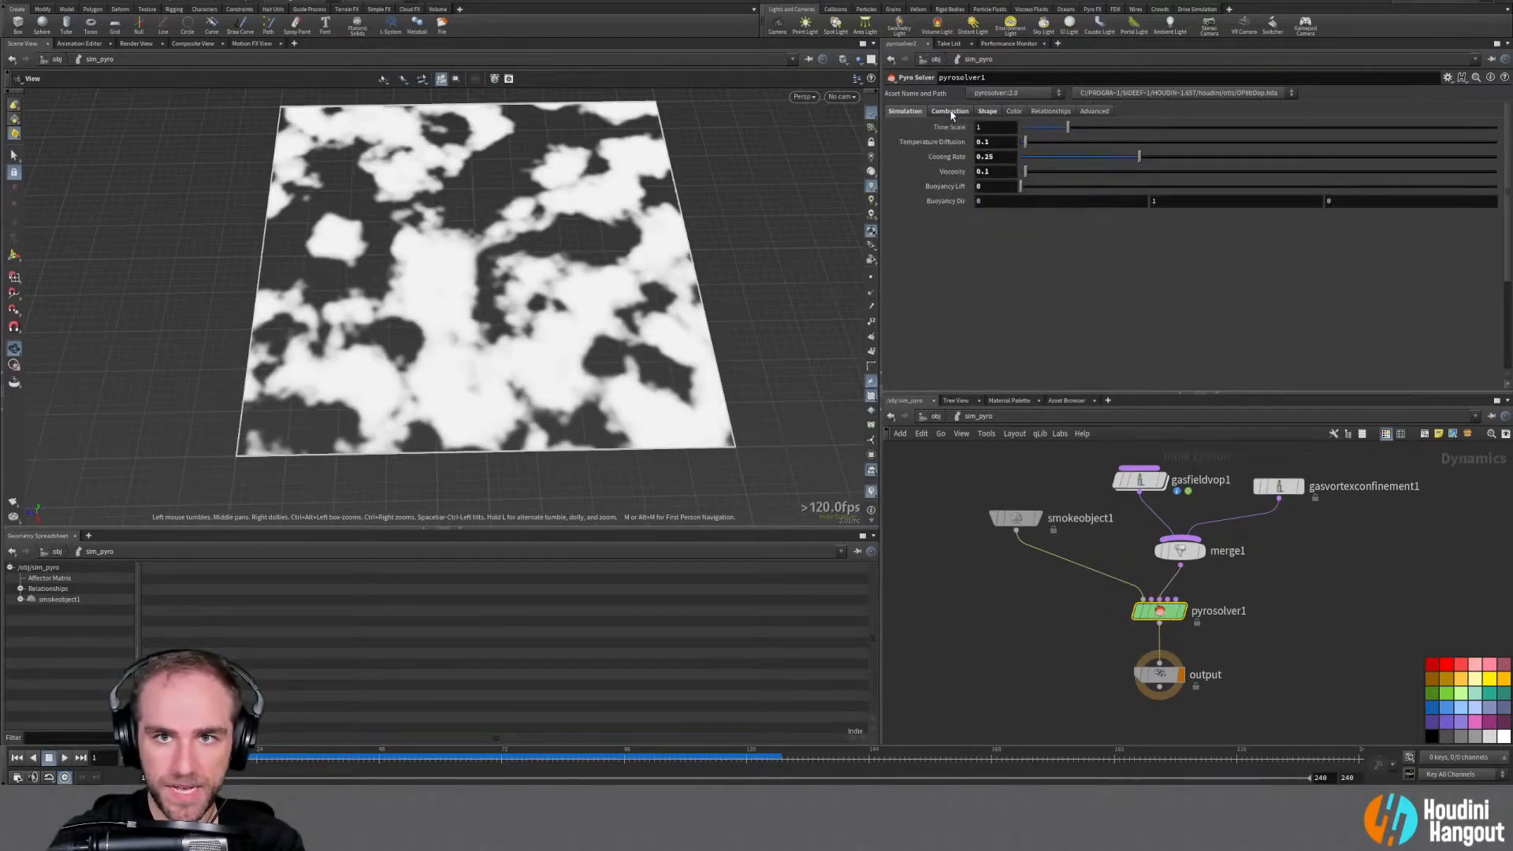
left_click(1093, 111)
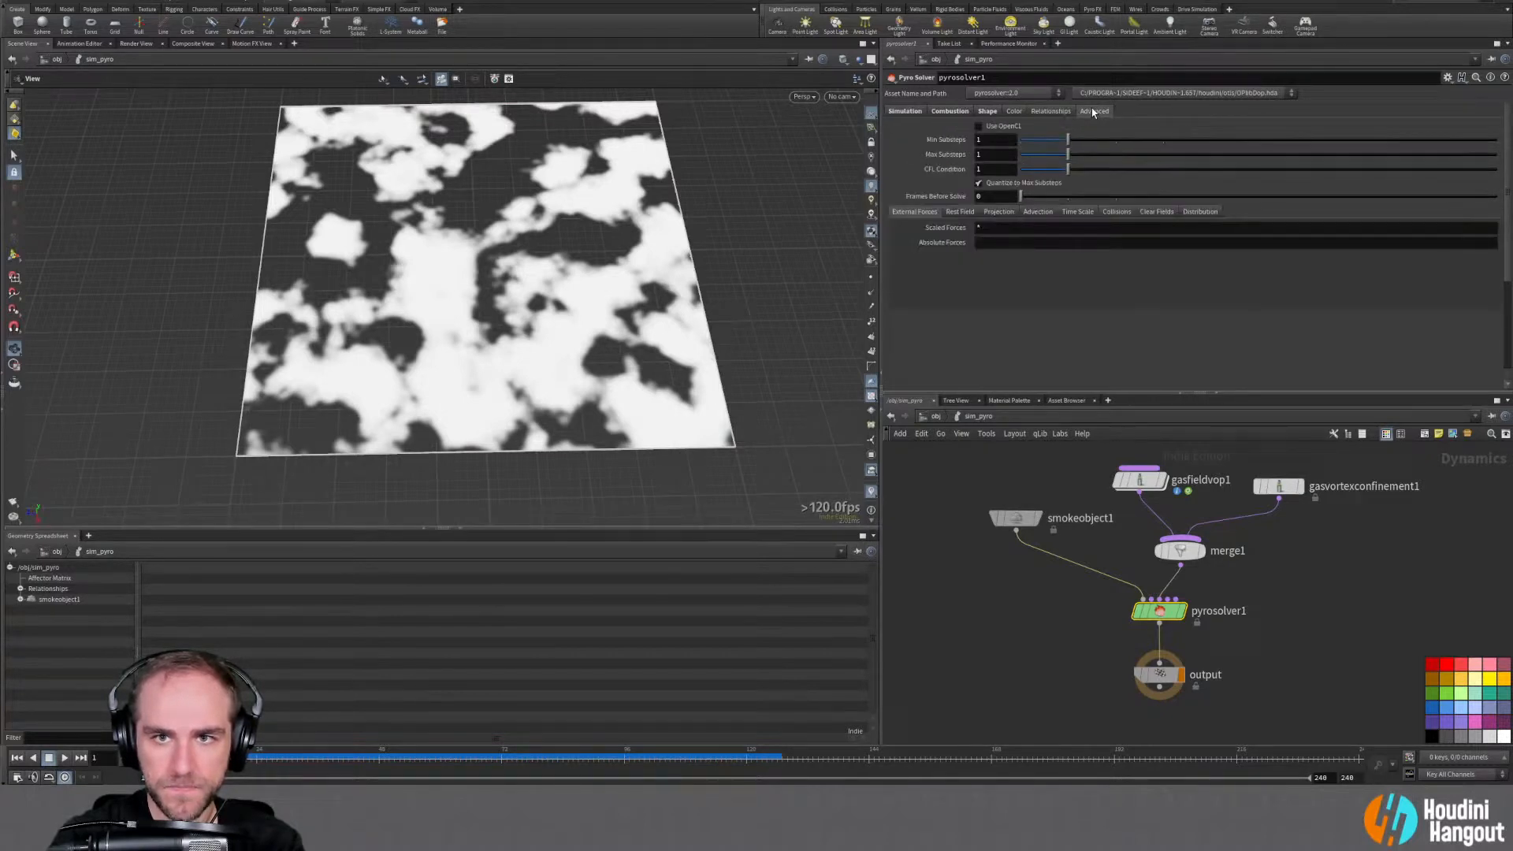
type("2")
key("Return")
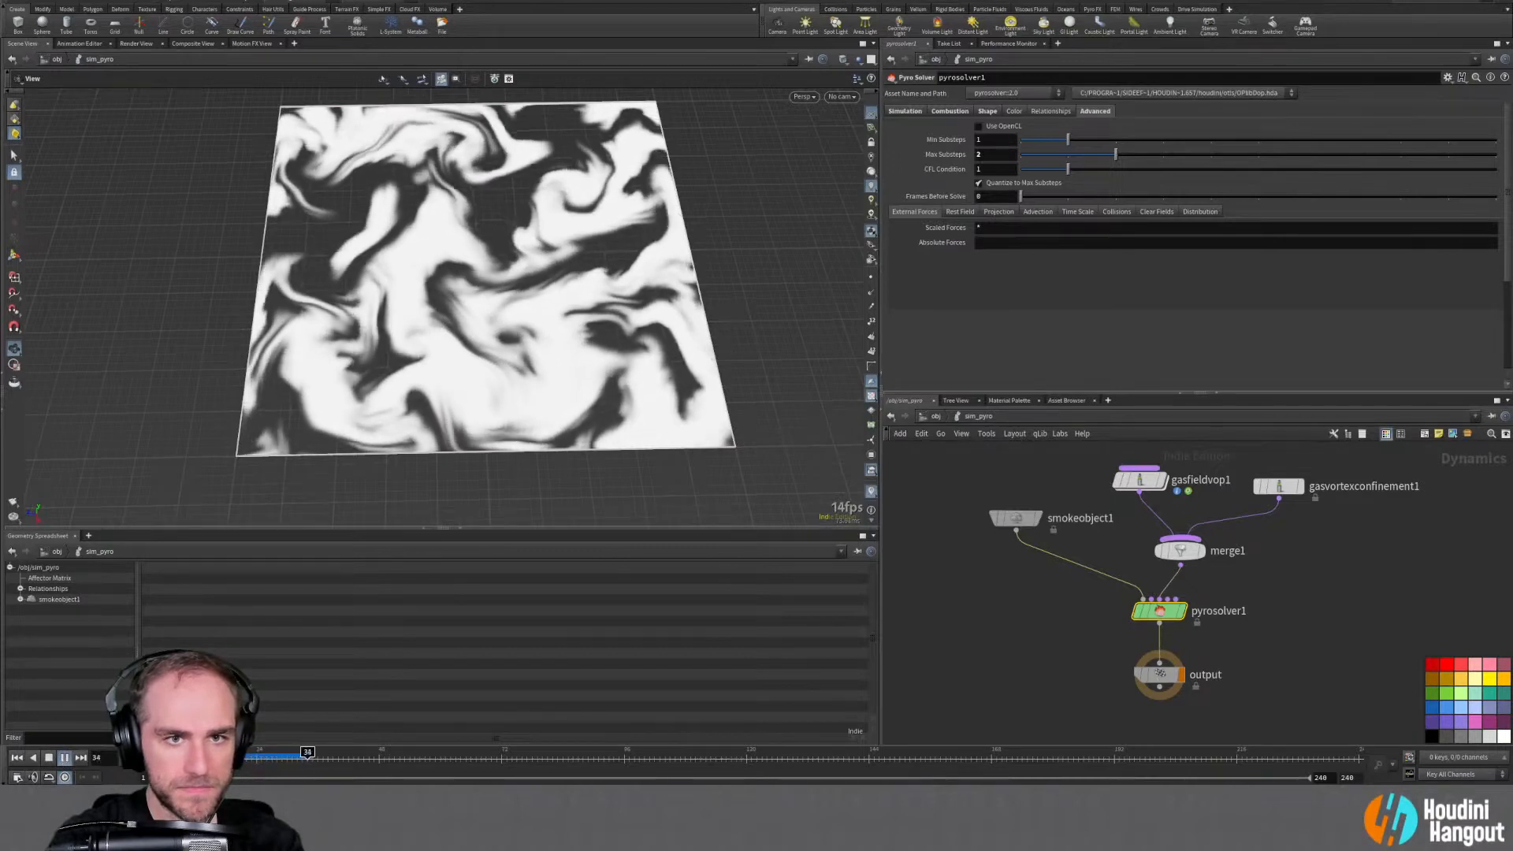
left_click(15, 758)
left_click_drag(1114, 155, 1080, 158)
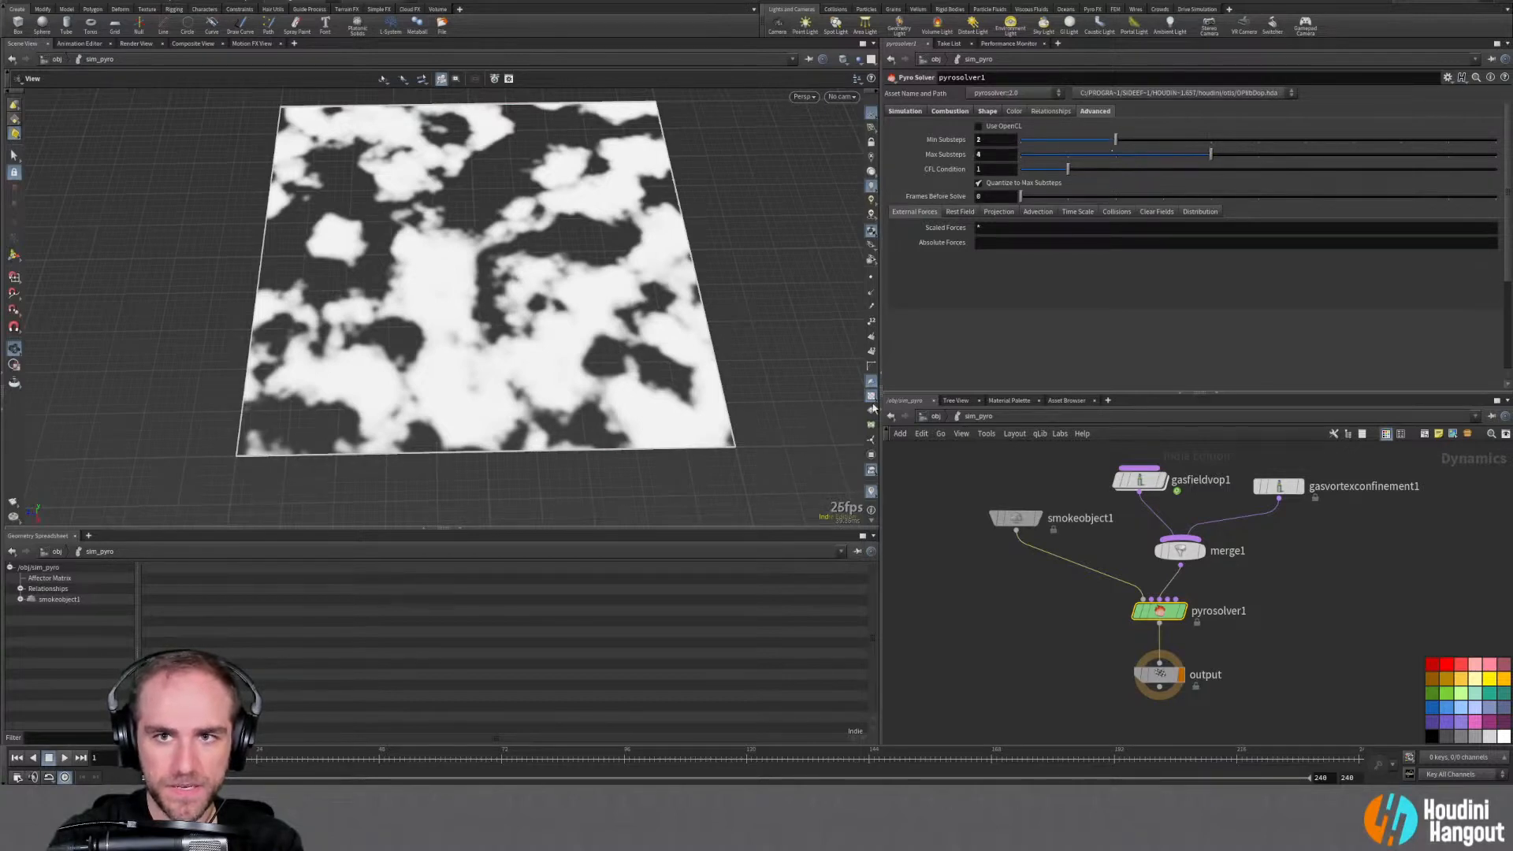
left_click(65, 757)
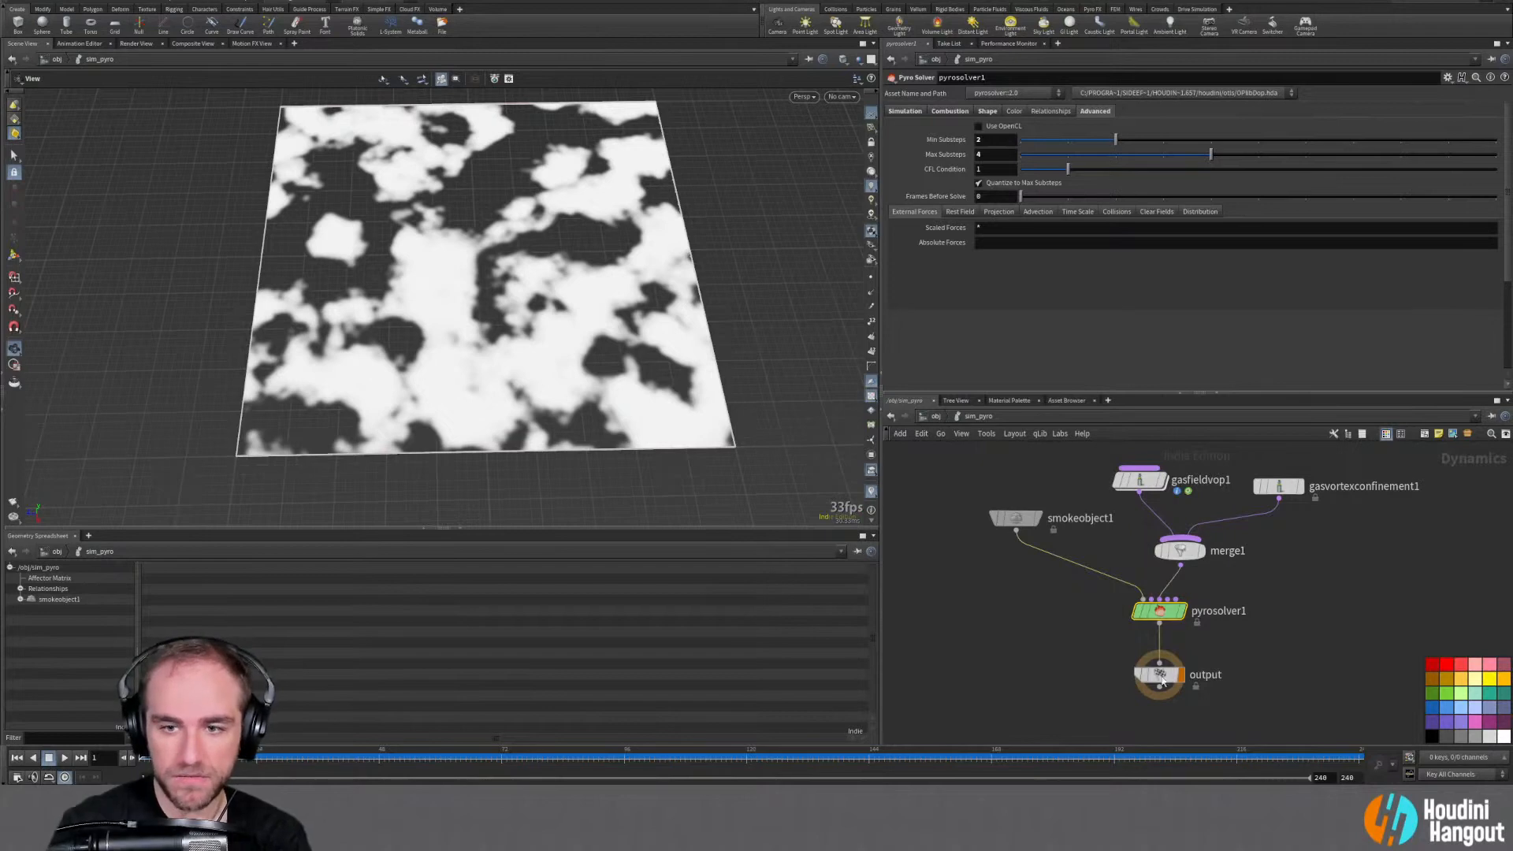
Enable Disturbance on the pyro solver again at 0.5, play the simulation, and rewind
left_click(994, 111)
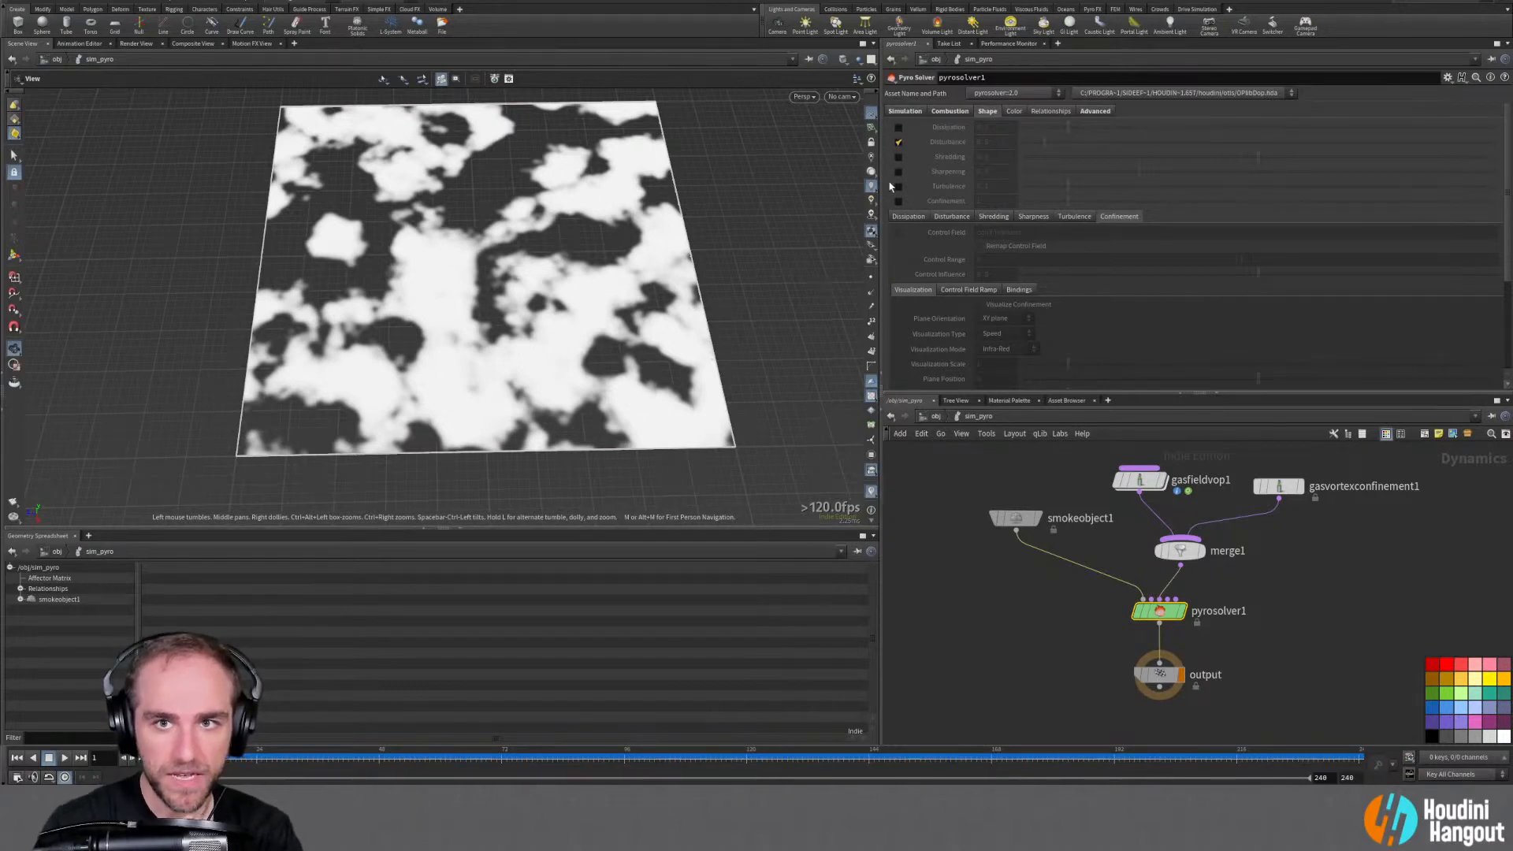
left_click(64, 757)
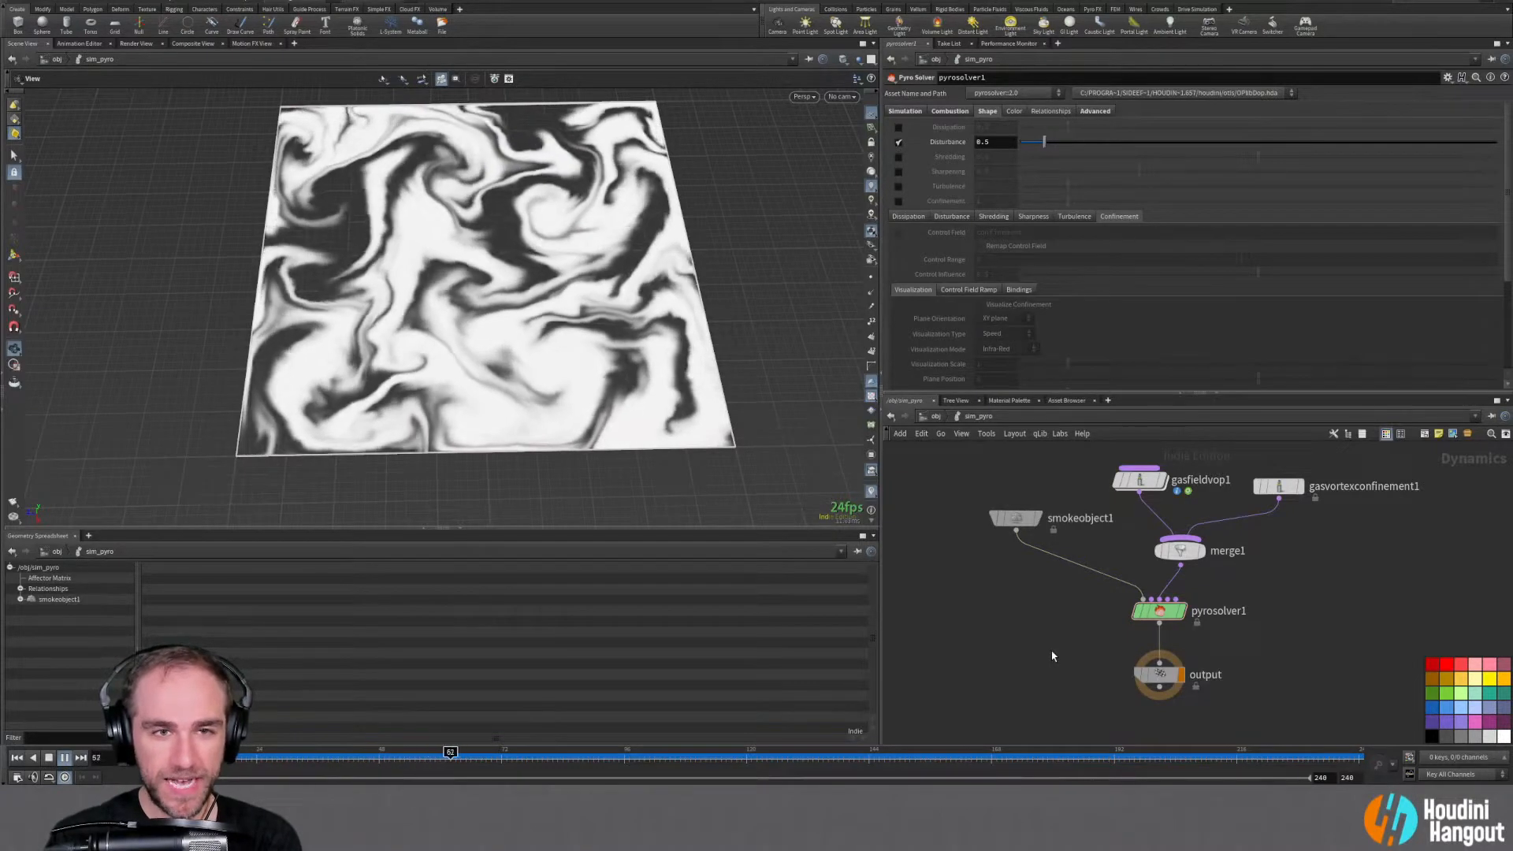
scroll(458, 322, "up", 1)
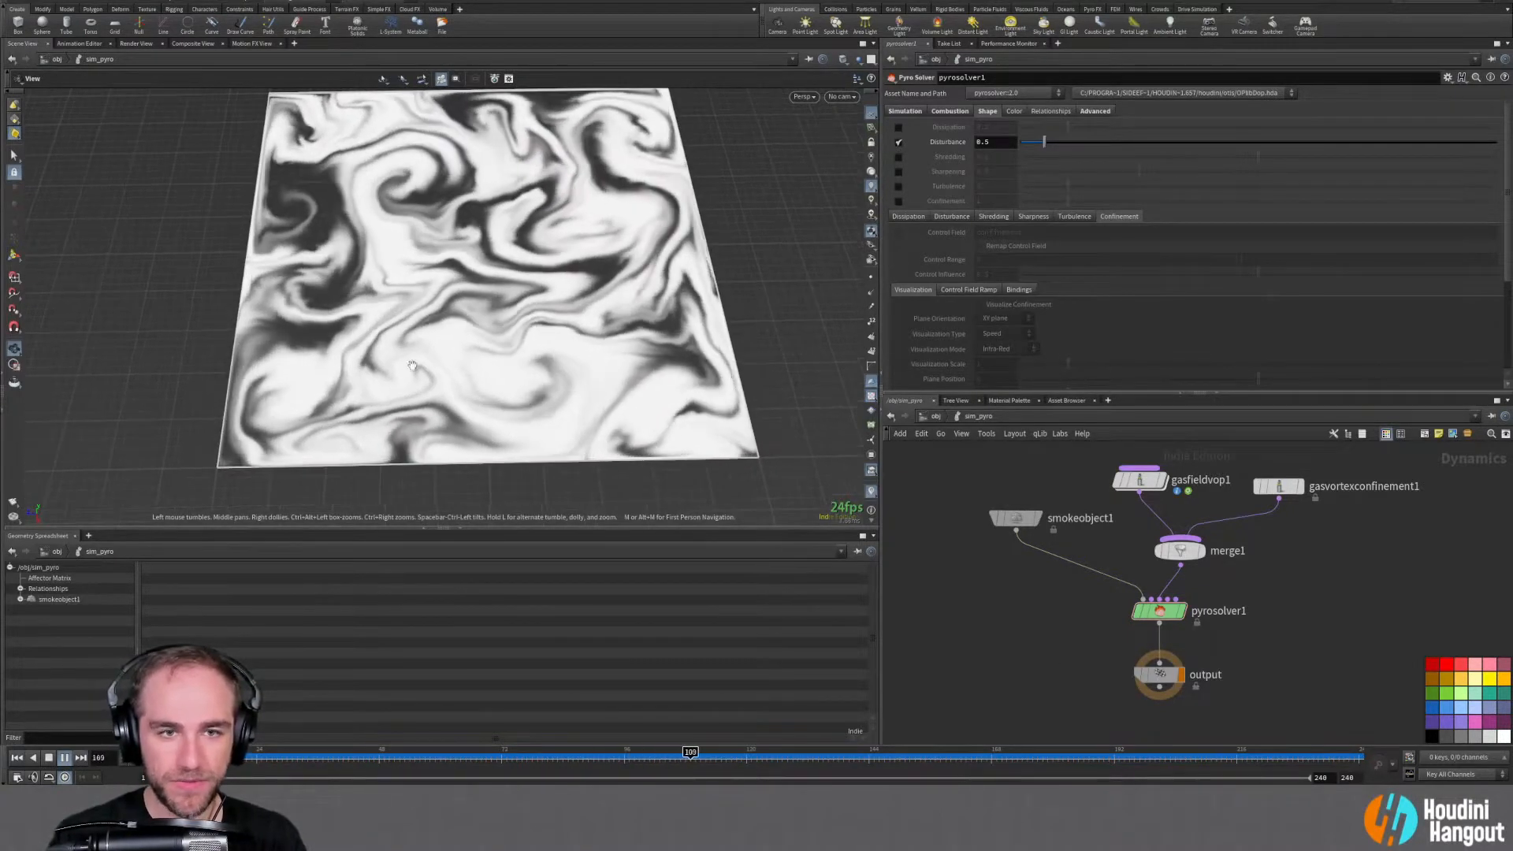
key("ctrl+Up")
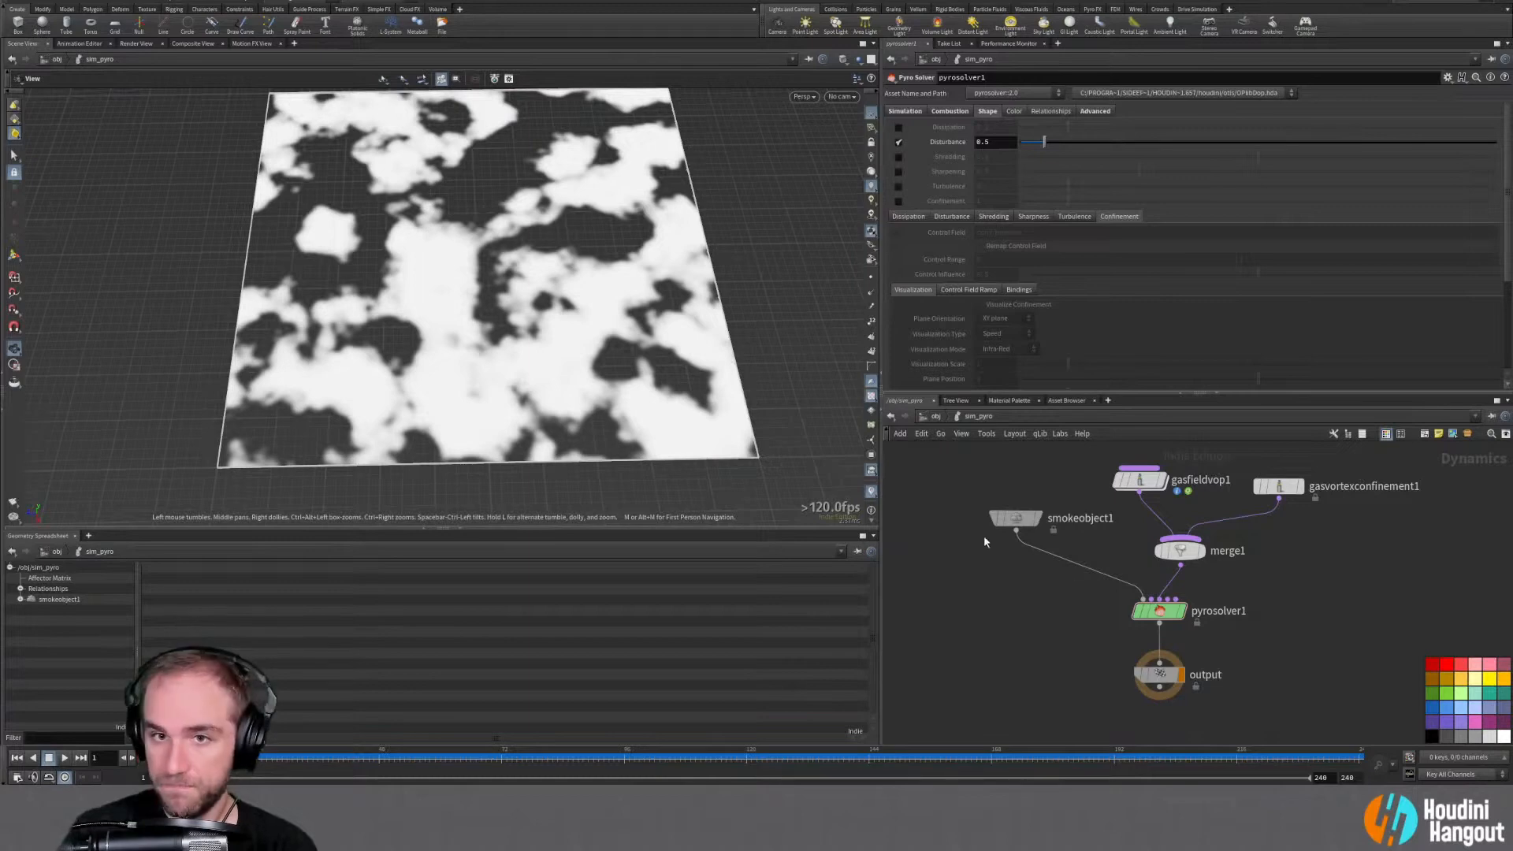
Inside the Gas Field VOP, set the Amplitude of the anti-aliased flow noise to 6
double_click(1140, 480)
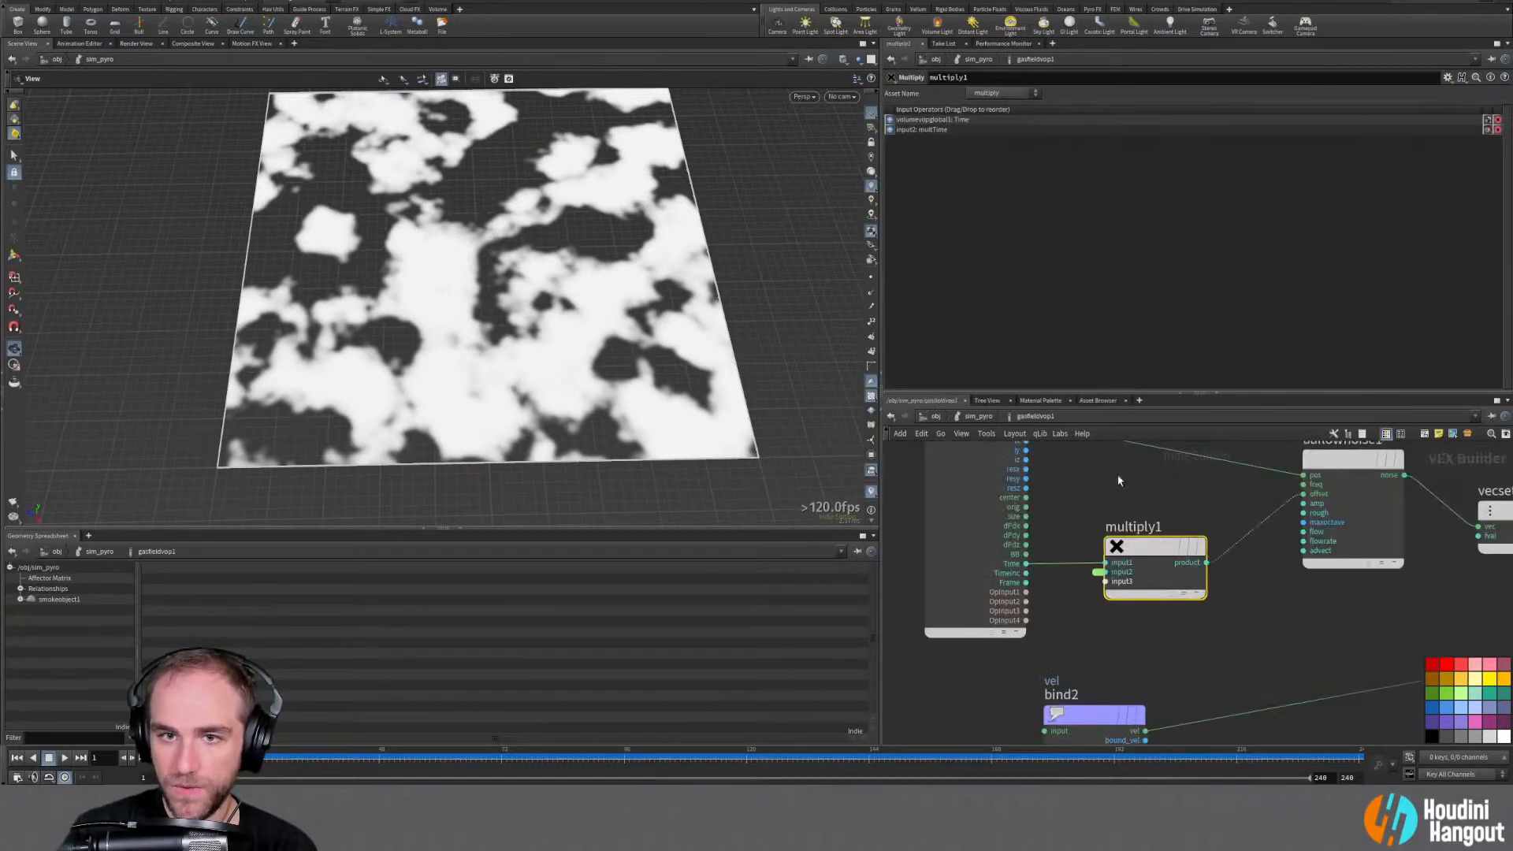
middle_click_drag(1090, 505, 1027, 555)
left_click_drag(1192, 452, 1340, 618)
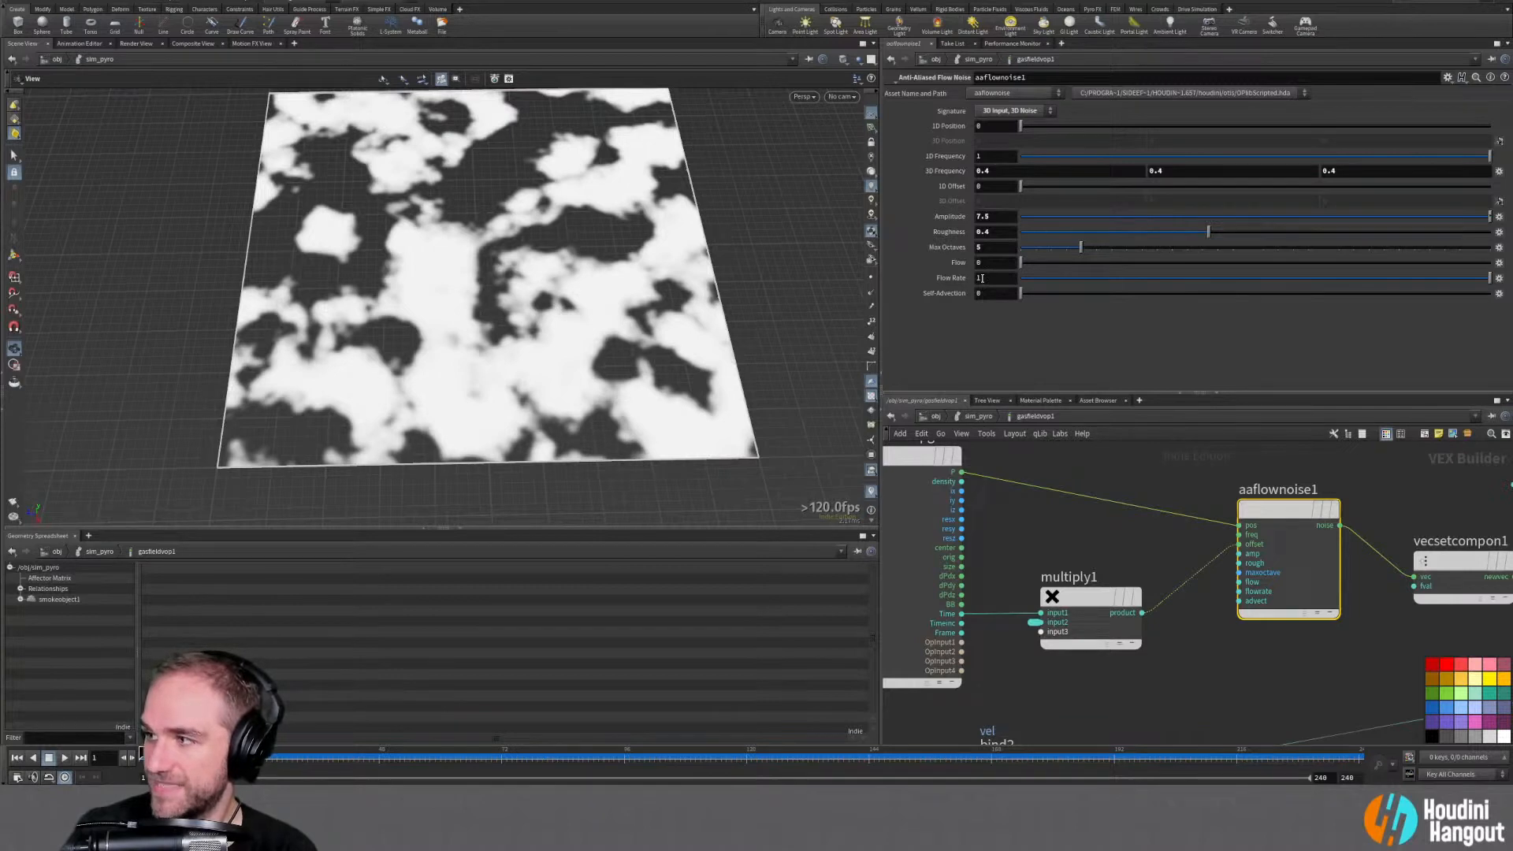
left_click(994, 216)
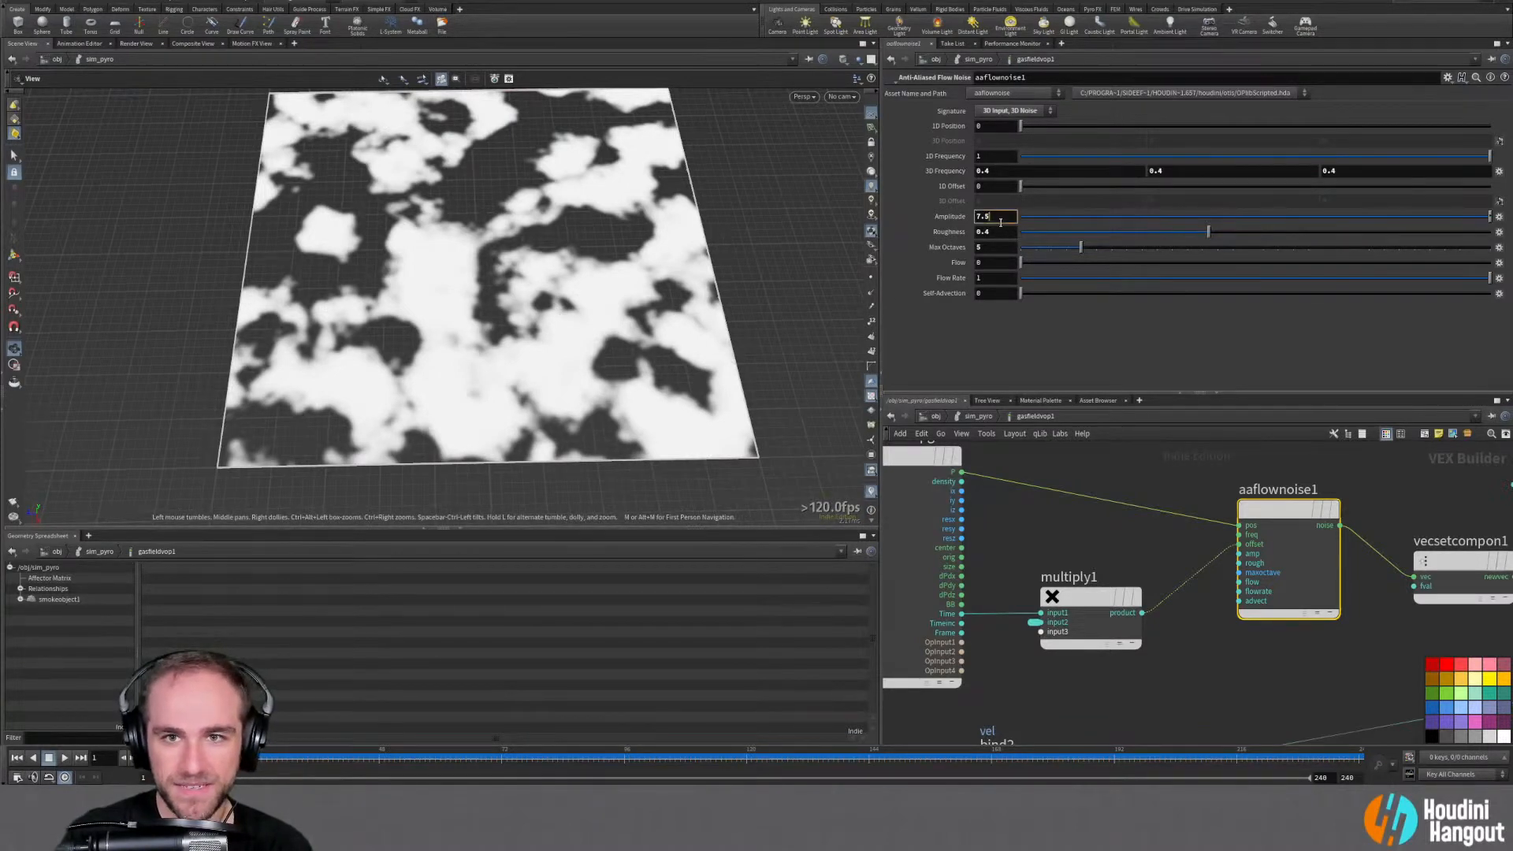
type("6")
key("Return")
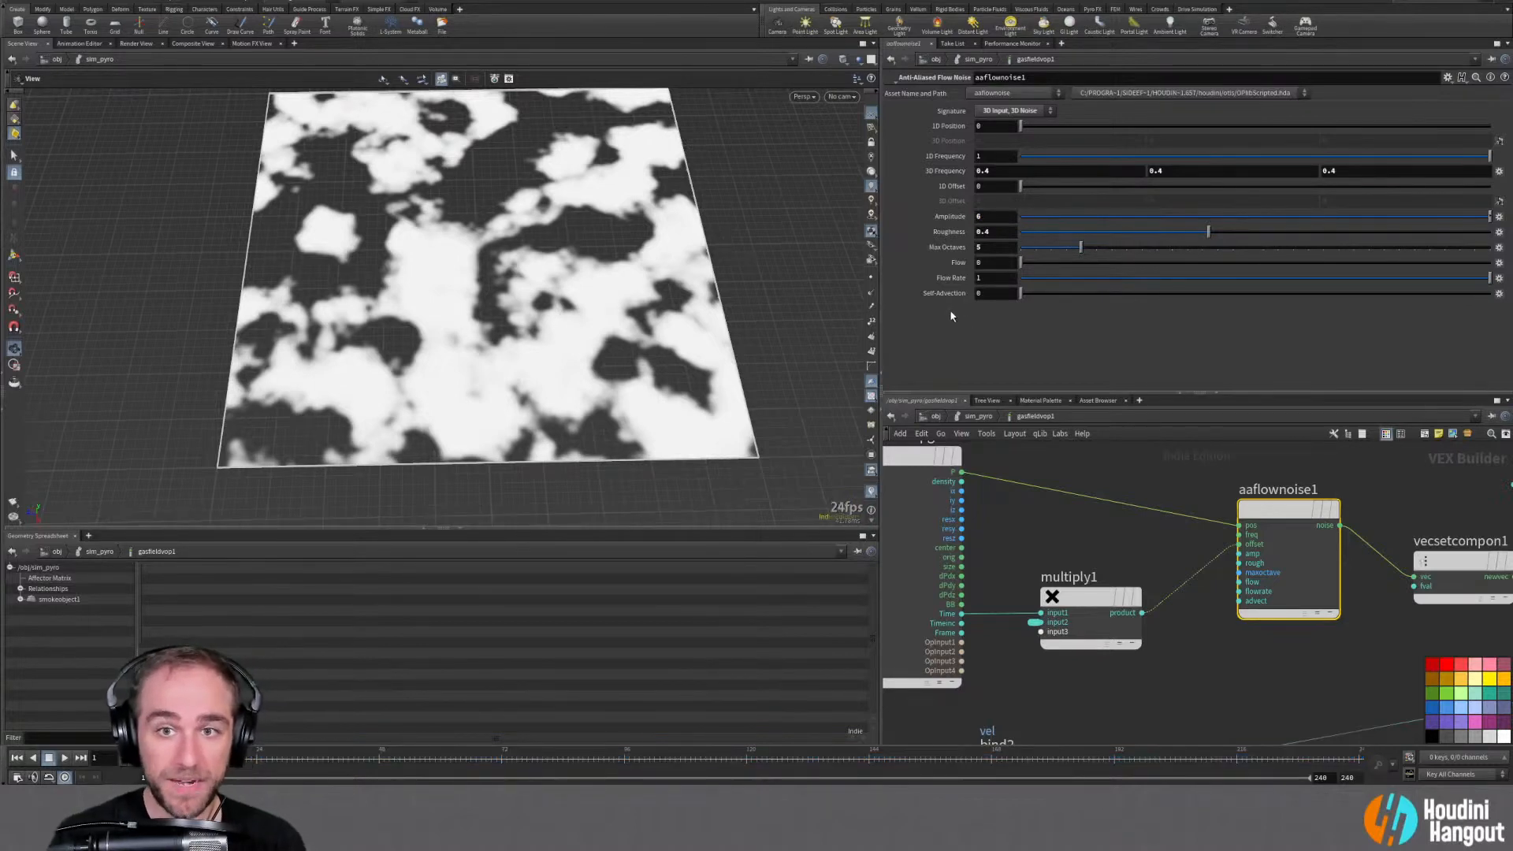
Preview the simulation briefly, rewind, and render a flipbook of the full frame range to MPlay
left_click(66, 758)
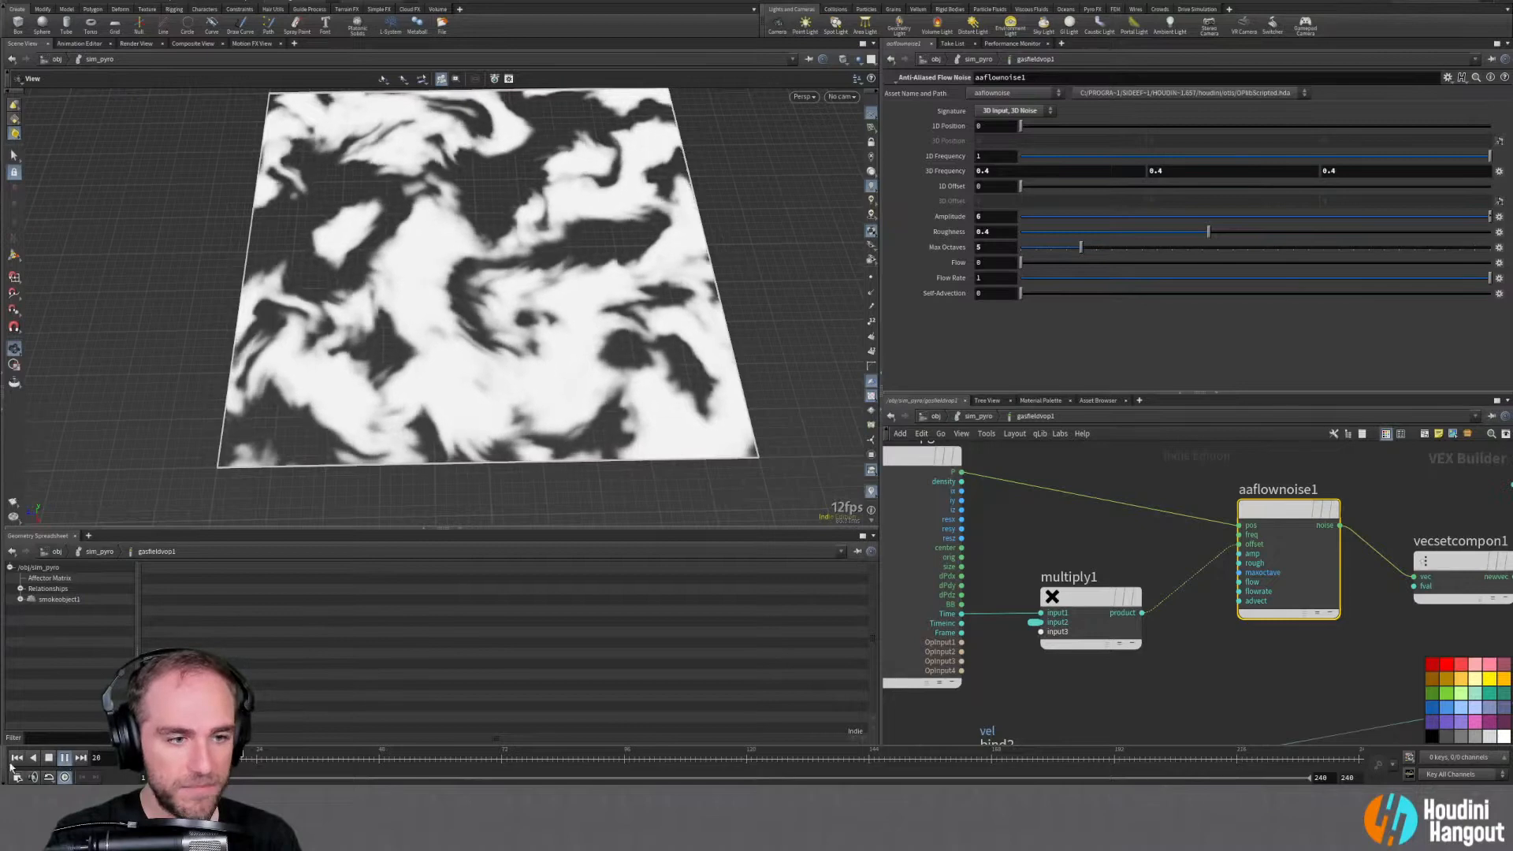
left_click(66, 758)
left_click(17, 757)
left_click(13, 502)
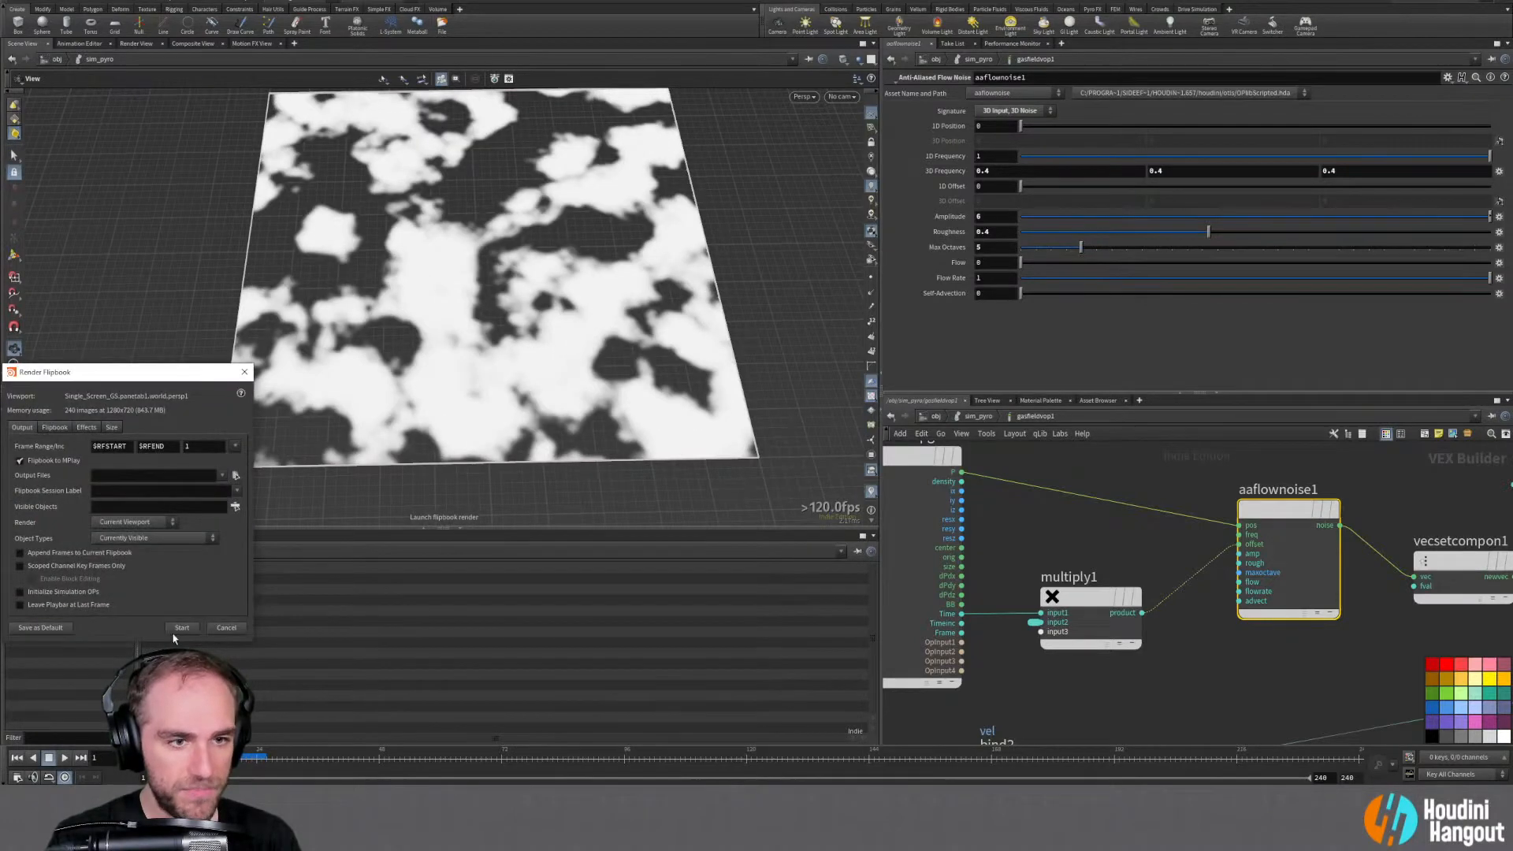
left_click(181, 644)
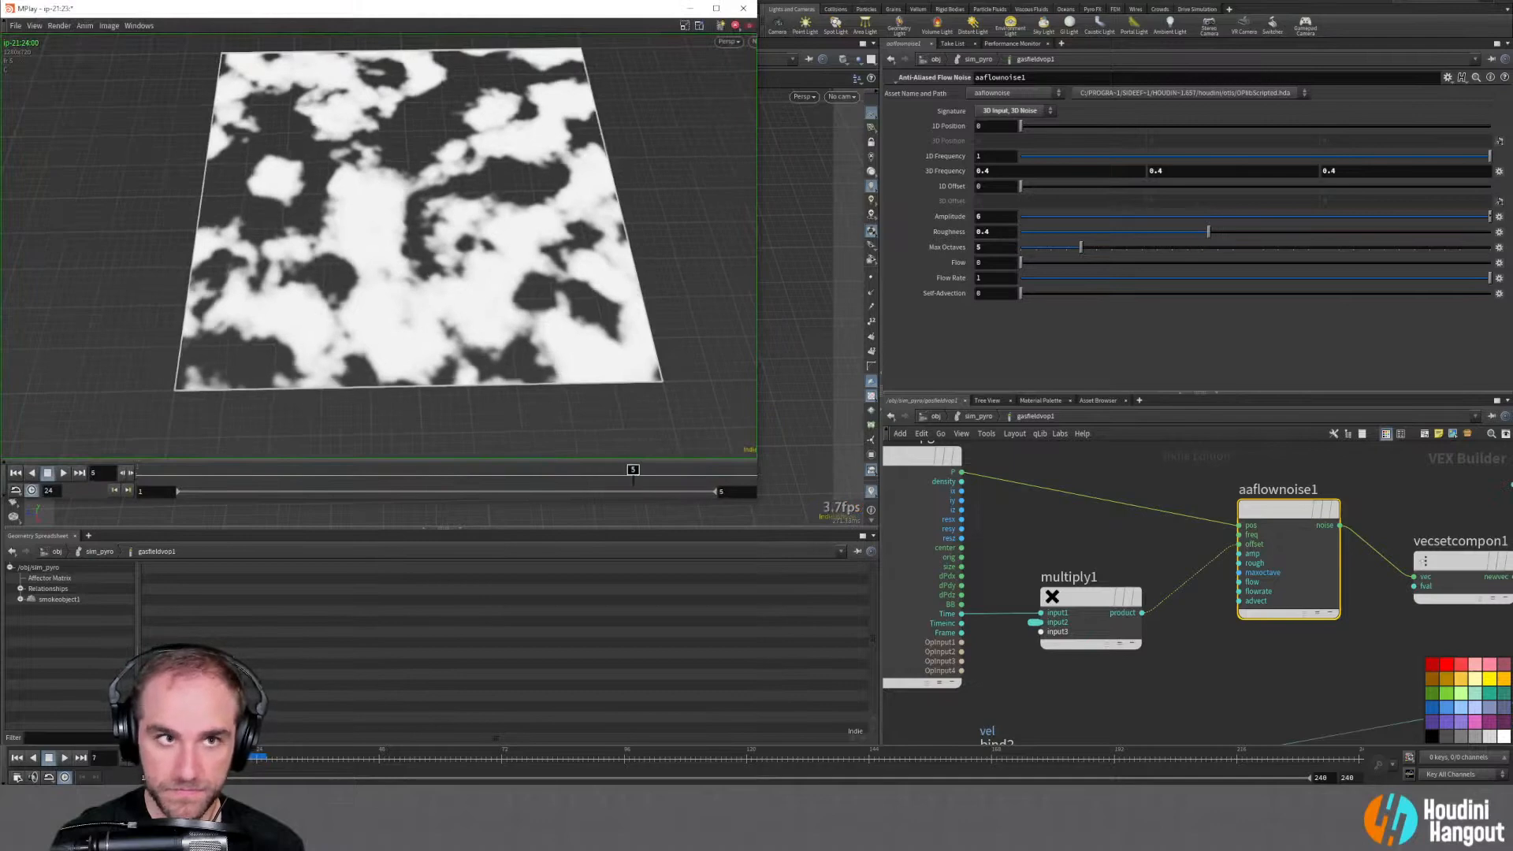
left_click_drag(365, 9, 607, 88)
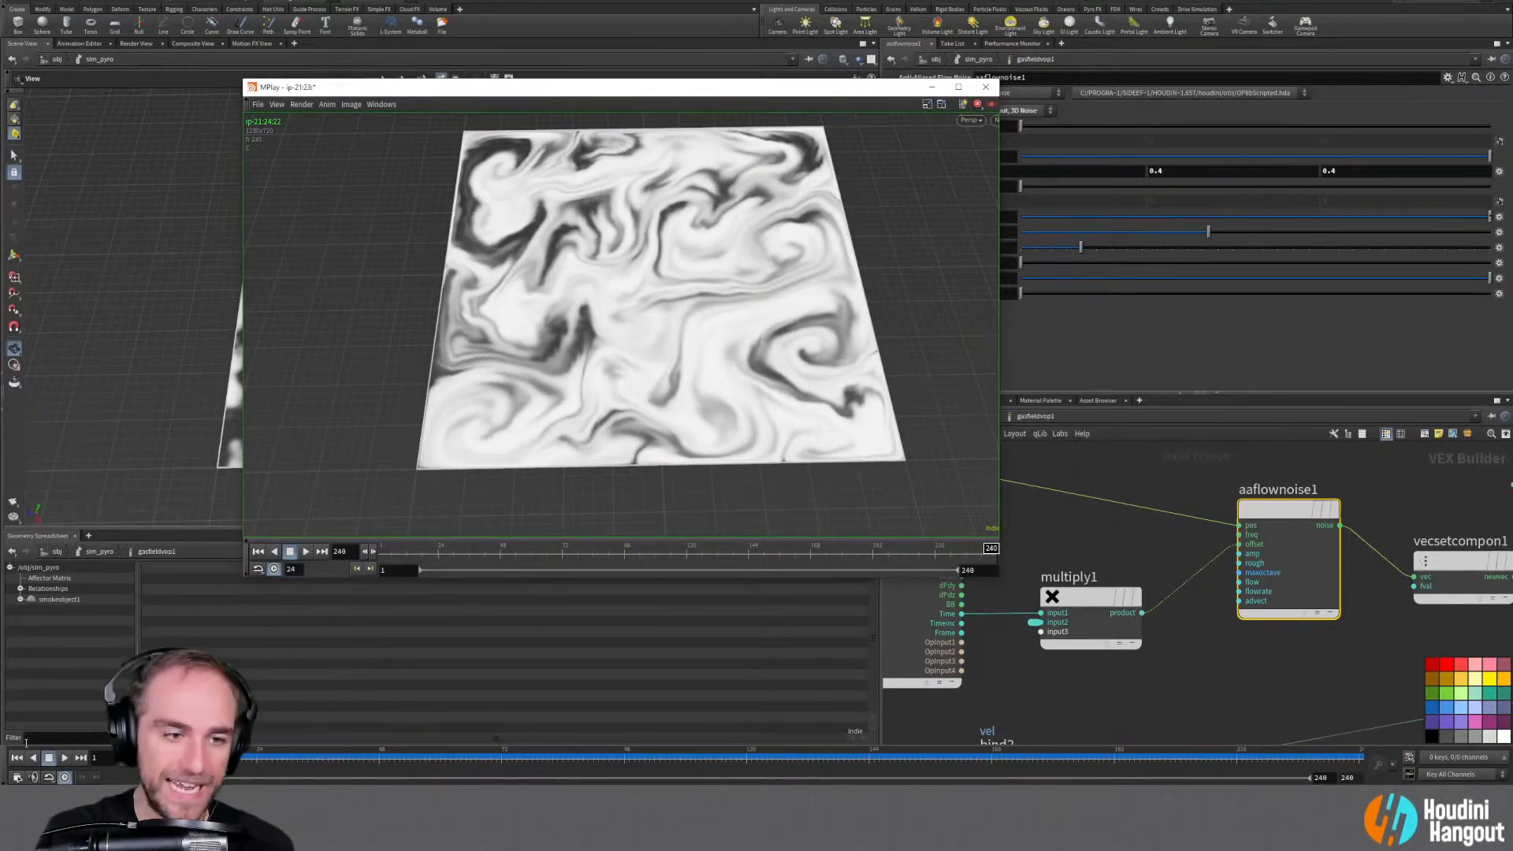
Set the flow noise's Flow Rate to 2.5, rewind, and render another flipbook for comparison
left_click(65, 758)
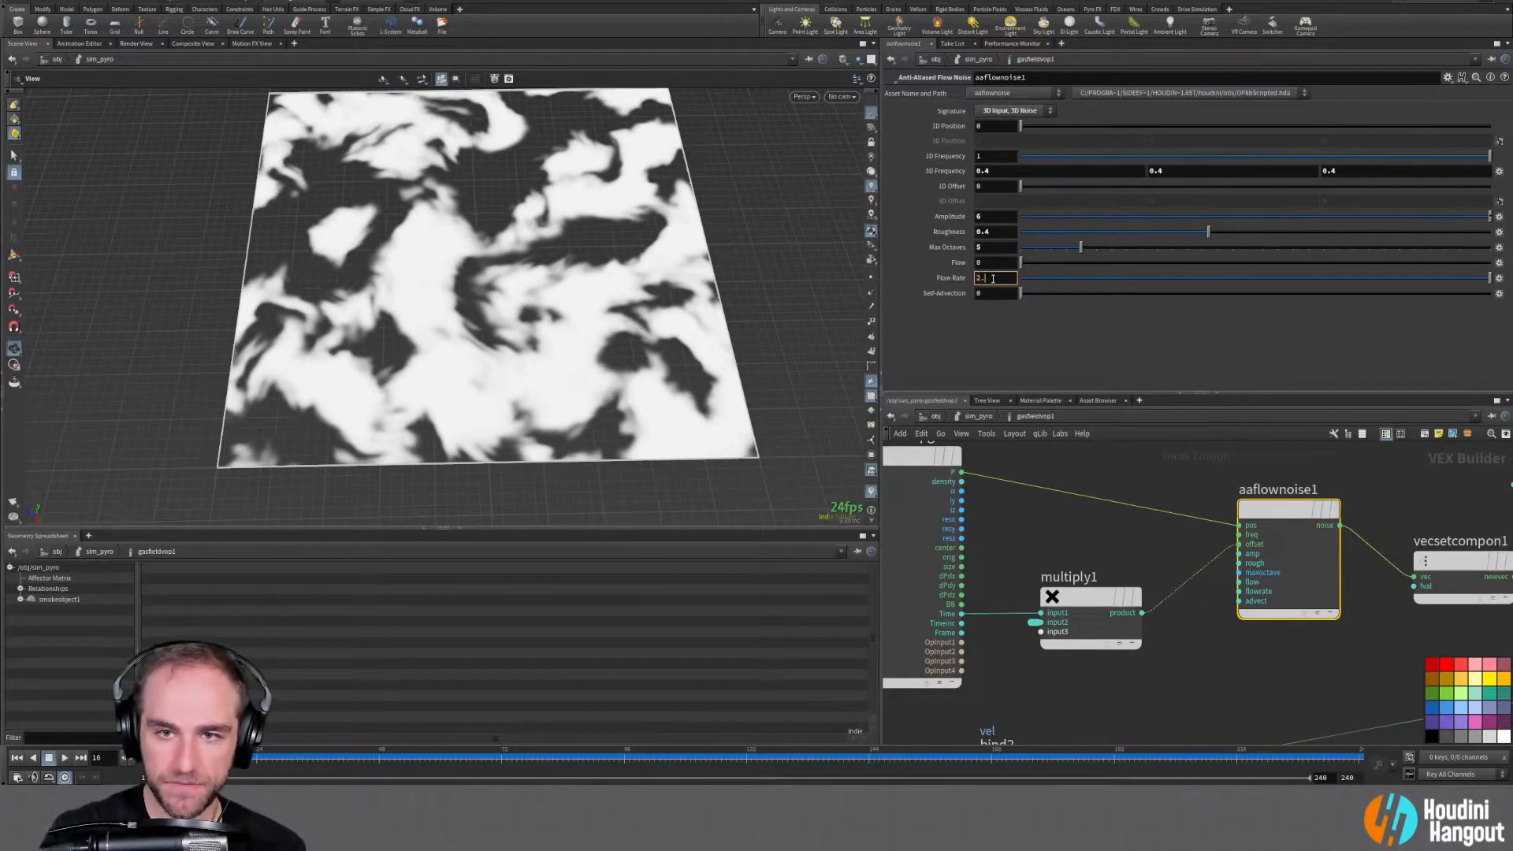
key("Return")
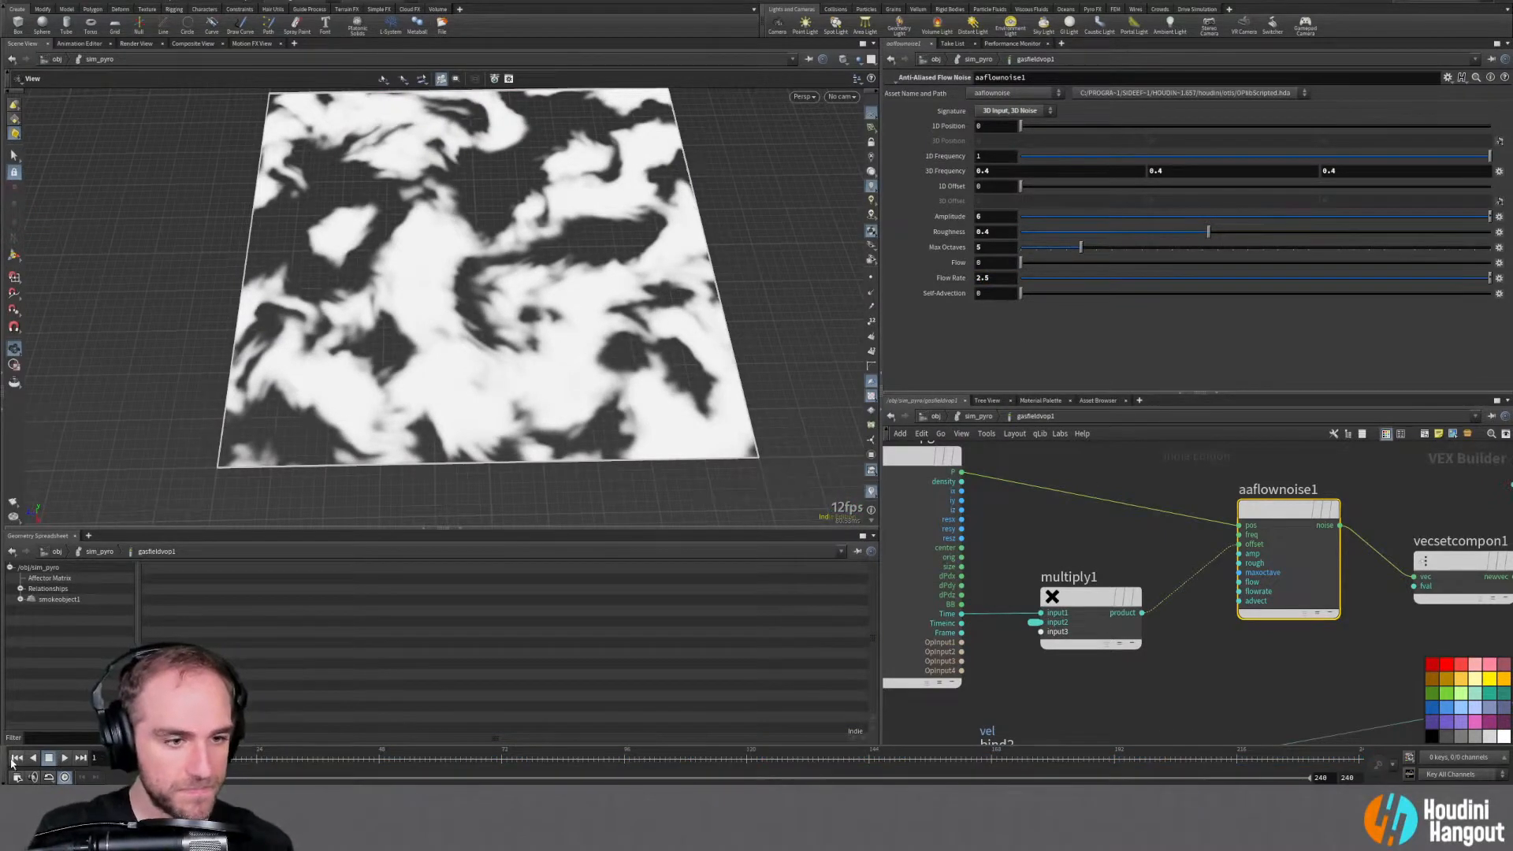
left_click(15, 758)
key("alt+Tab")
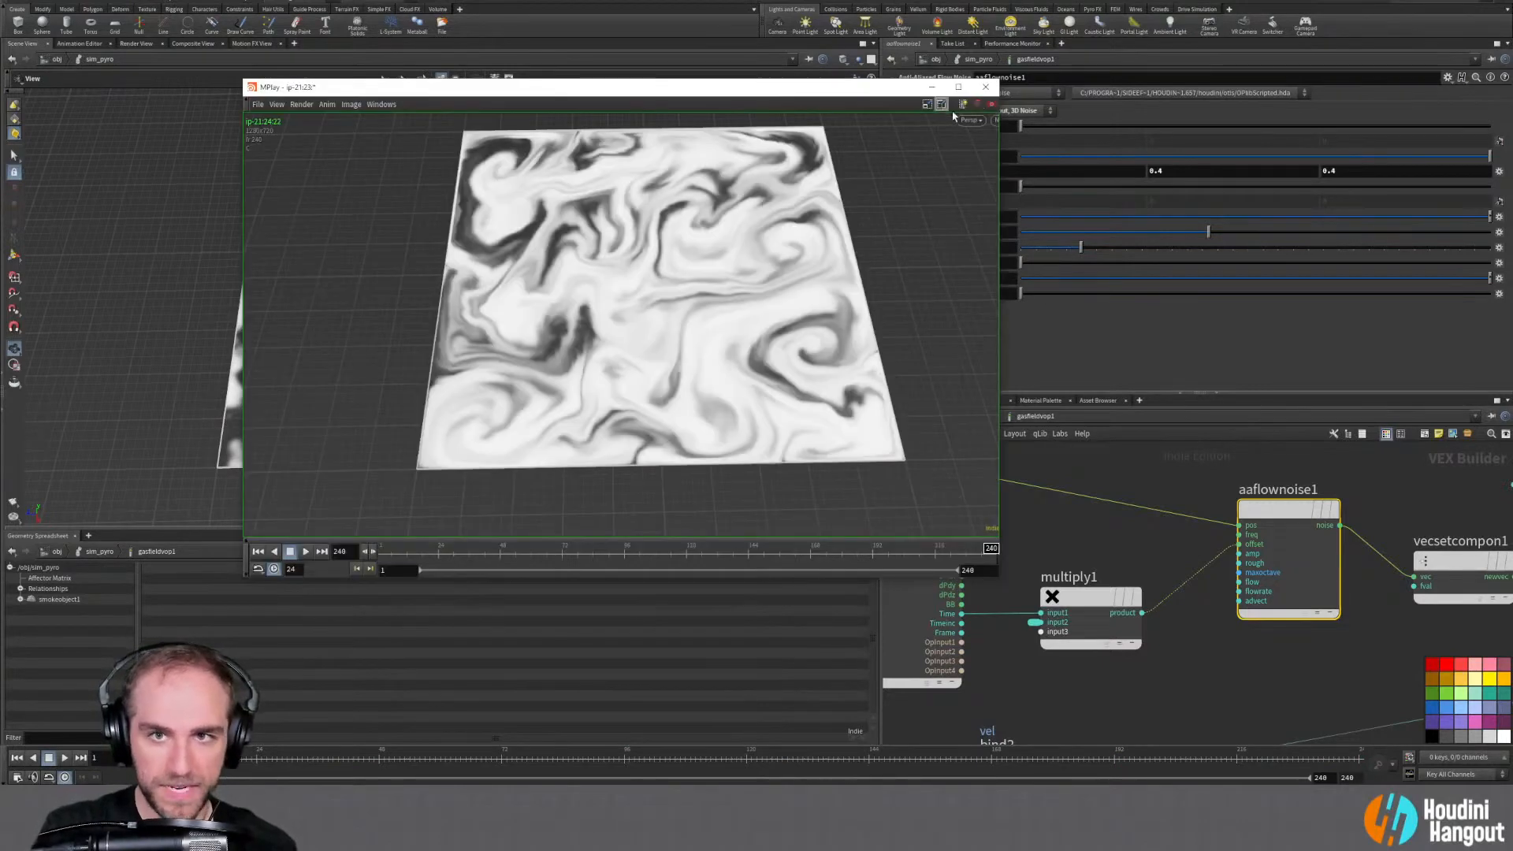
left_click(12, 502)
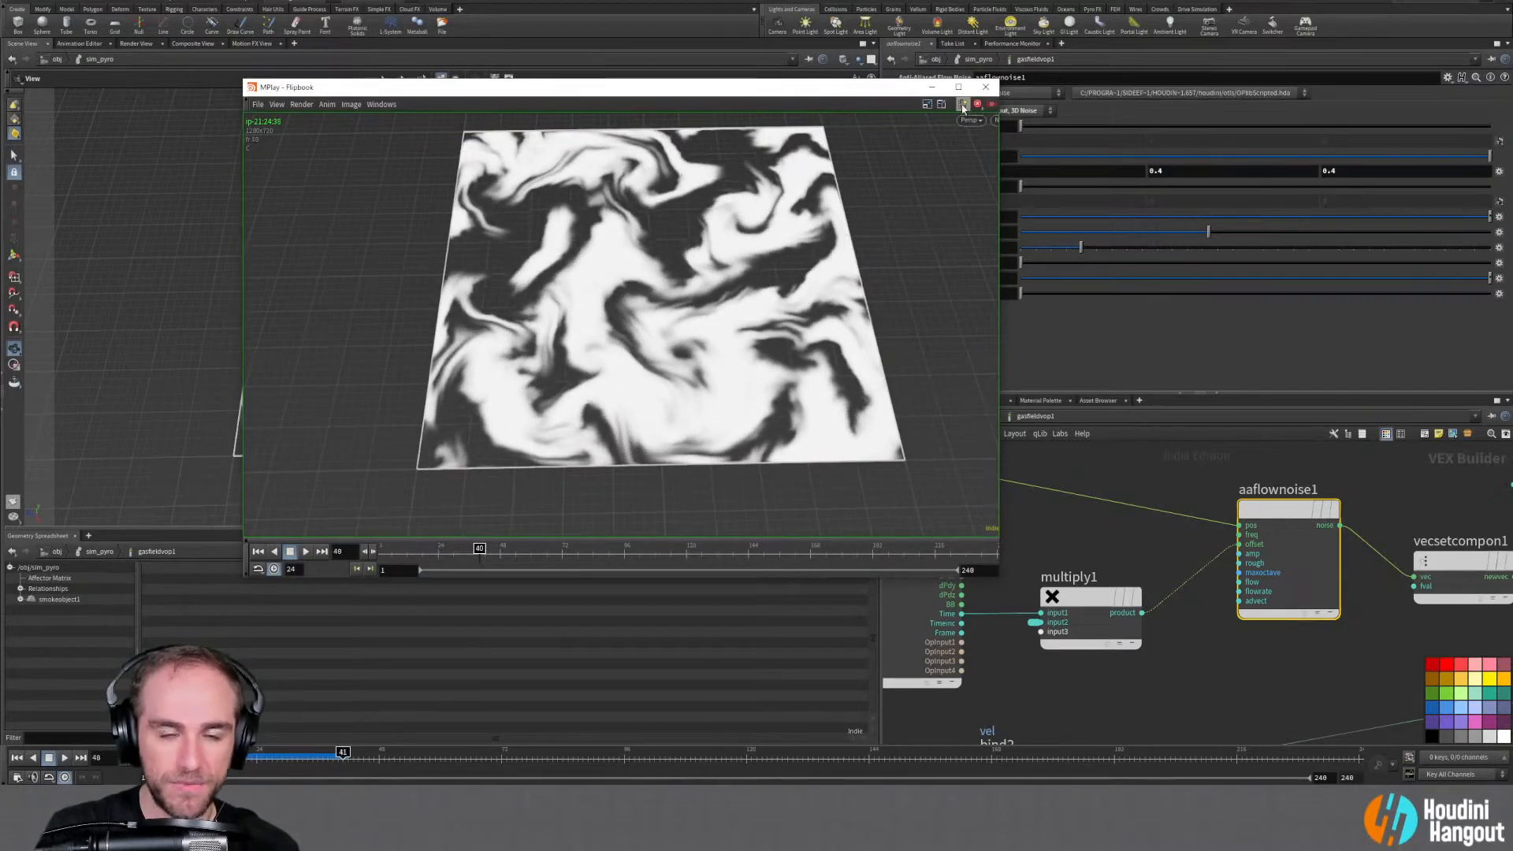
Open MPlay's sequence list, place it beside the image, and view the first flipbook to compare the two renders
left_click(378, 105)
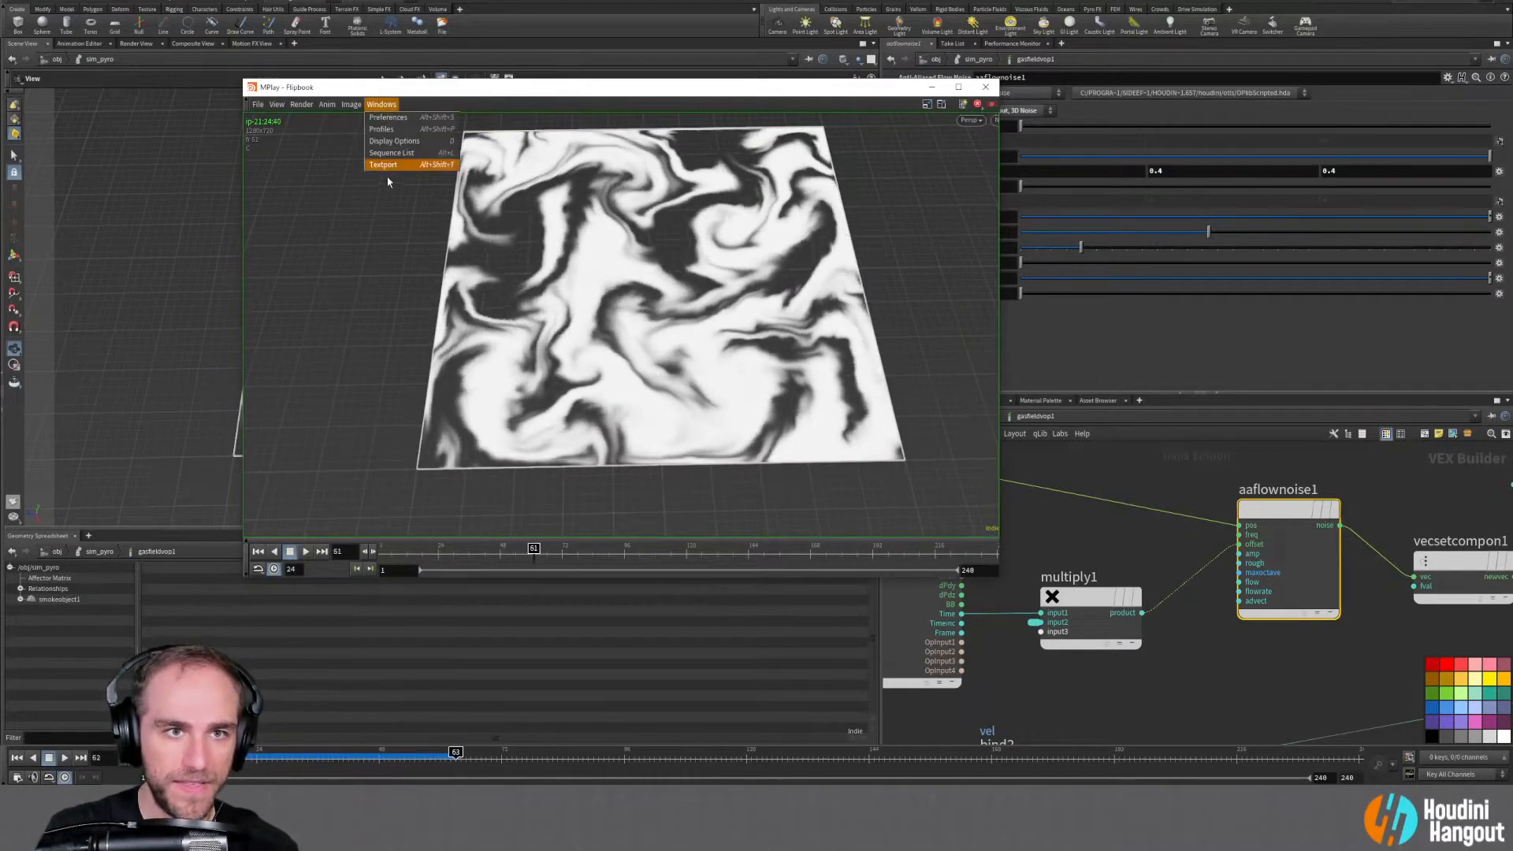
left_click(385, 154)
left_click_drag(394, 85, 1226, 322)
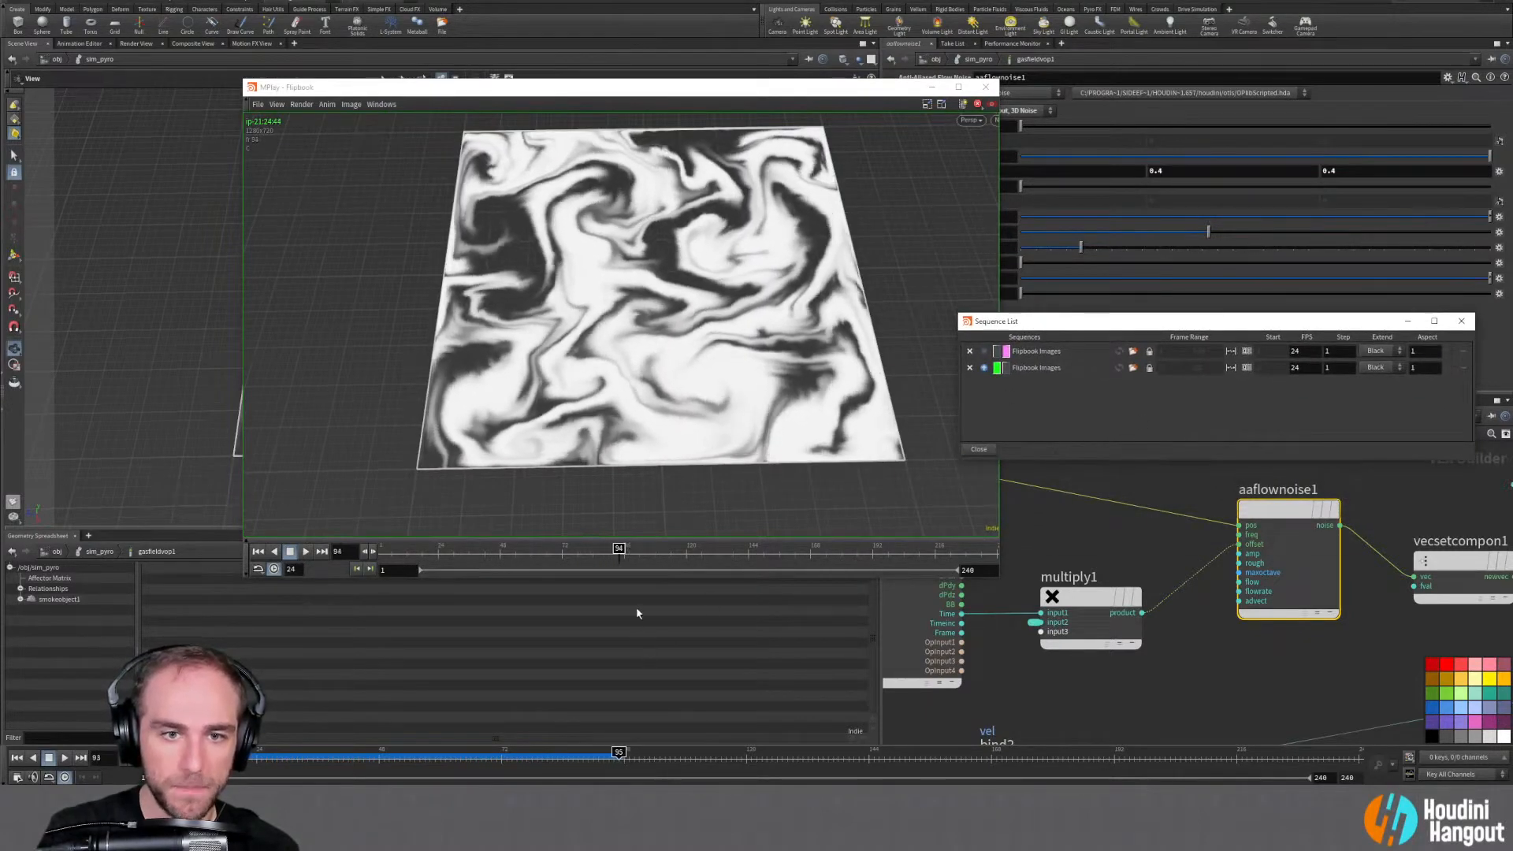
left_click(997, 351)
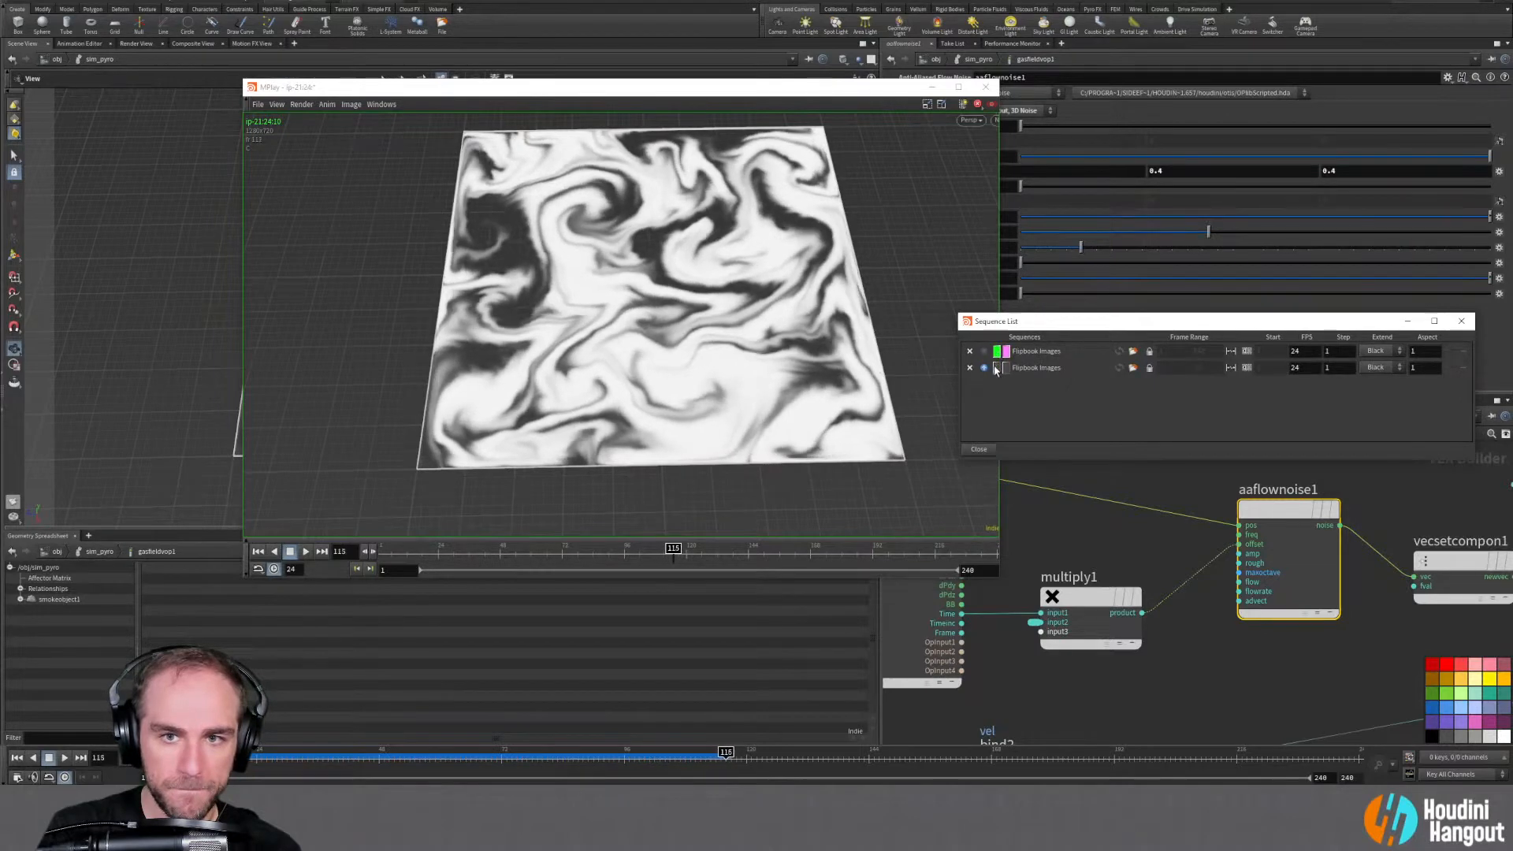
Alternate between the two flipbook sequences in MPlay during playback to compare how their smoke develops
left_click(997, 369)
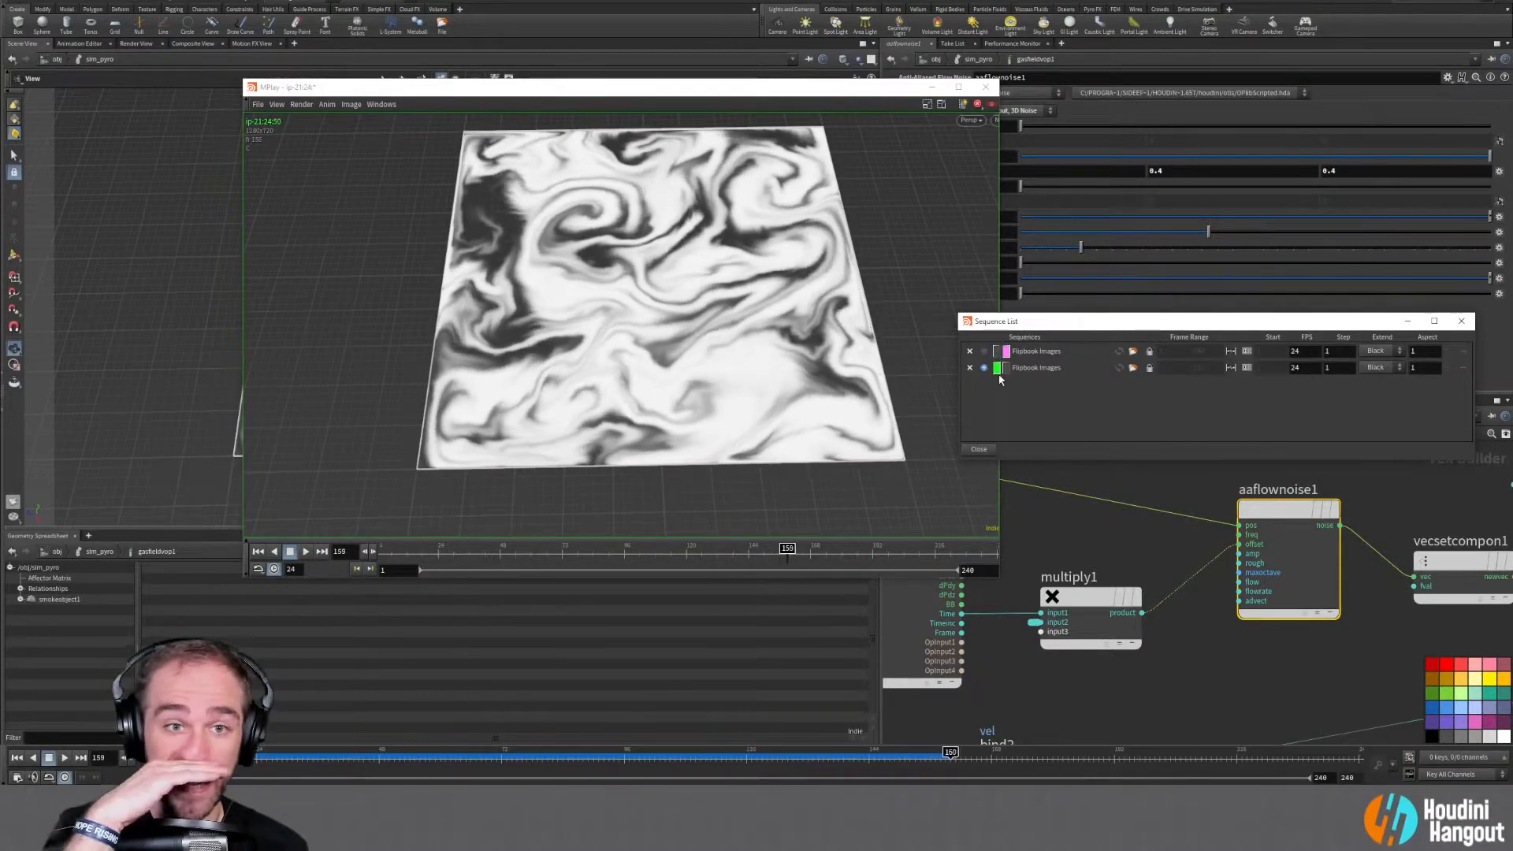
left_click(996, 351)
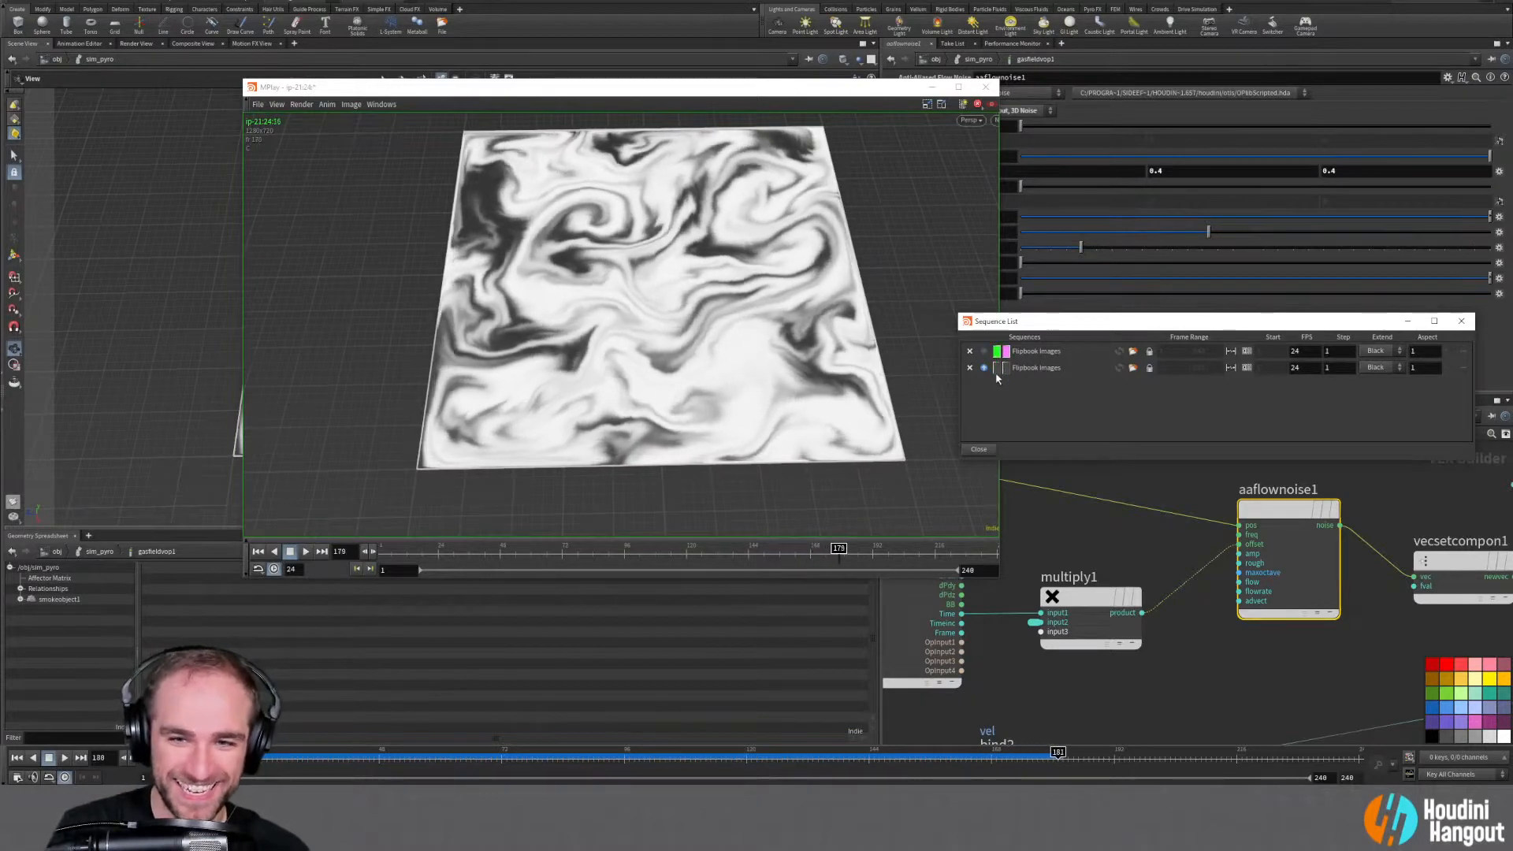
left_click(997, 368)
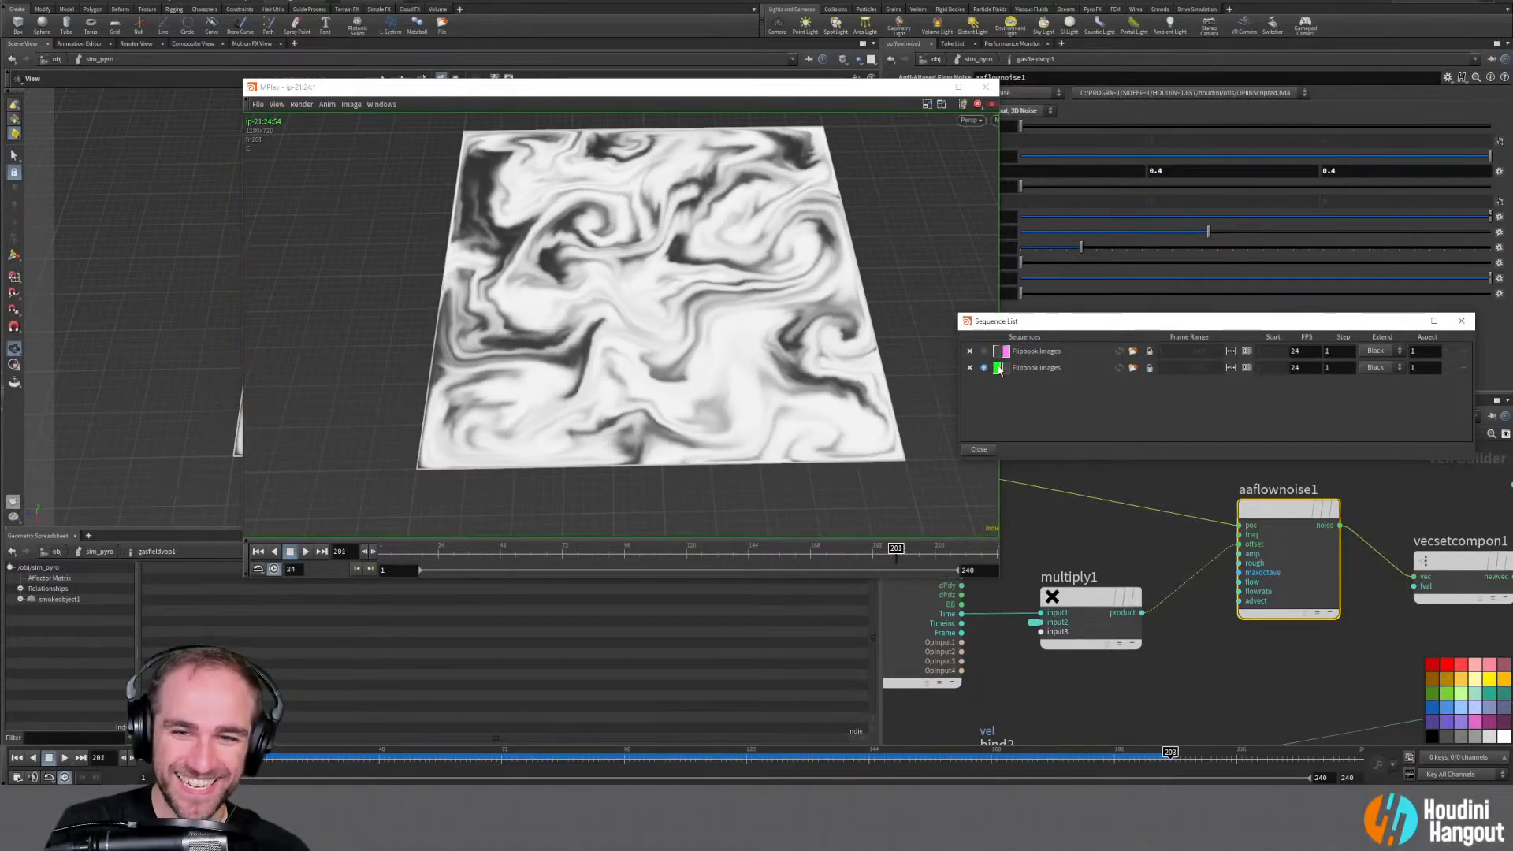
left_click(306, 553)
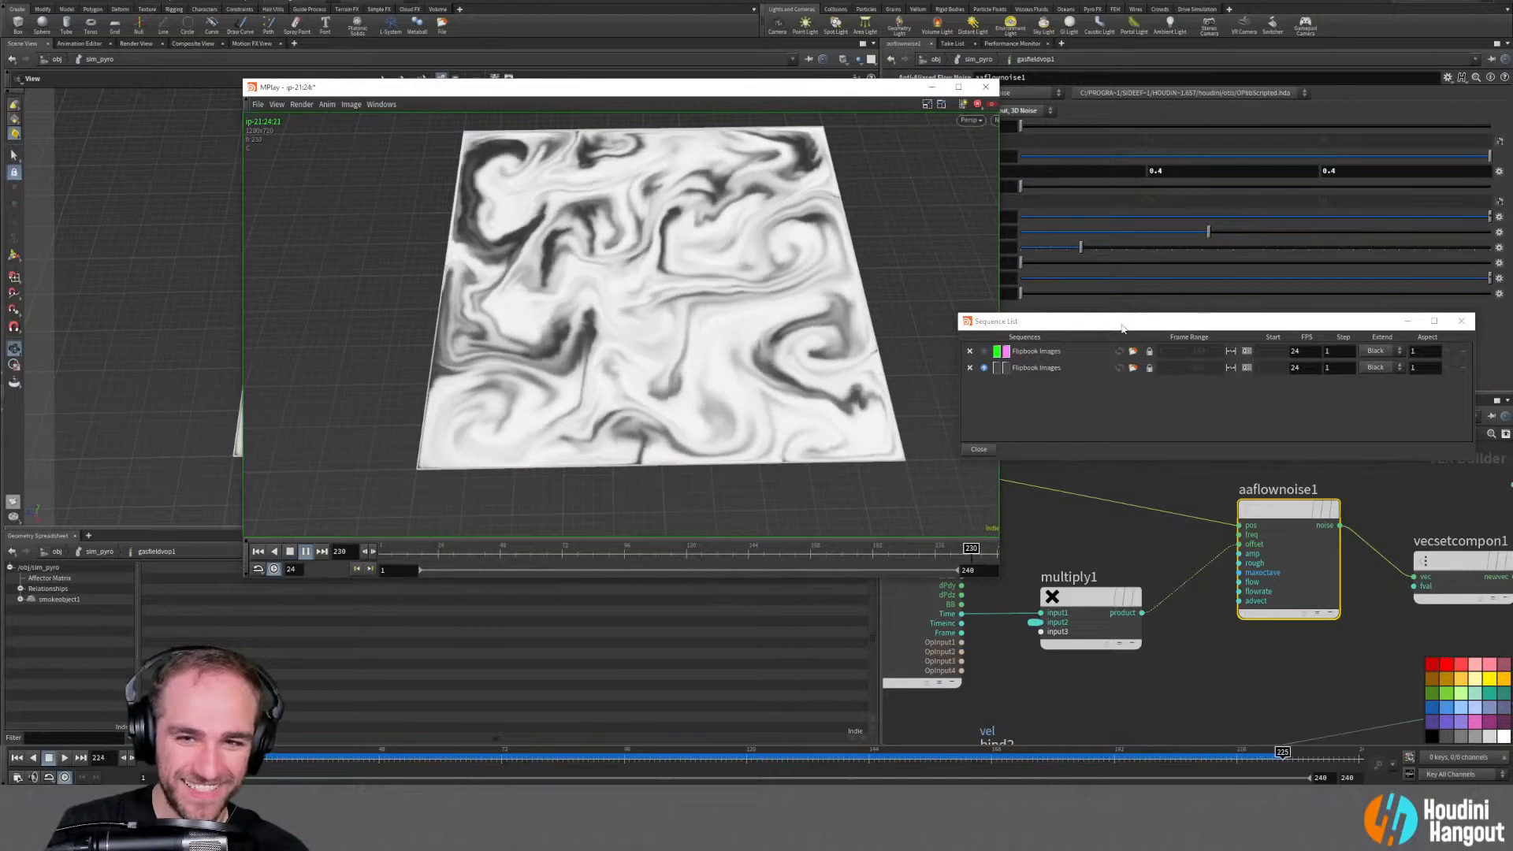
left_click(997, 368)
left_click(996, 353)
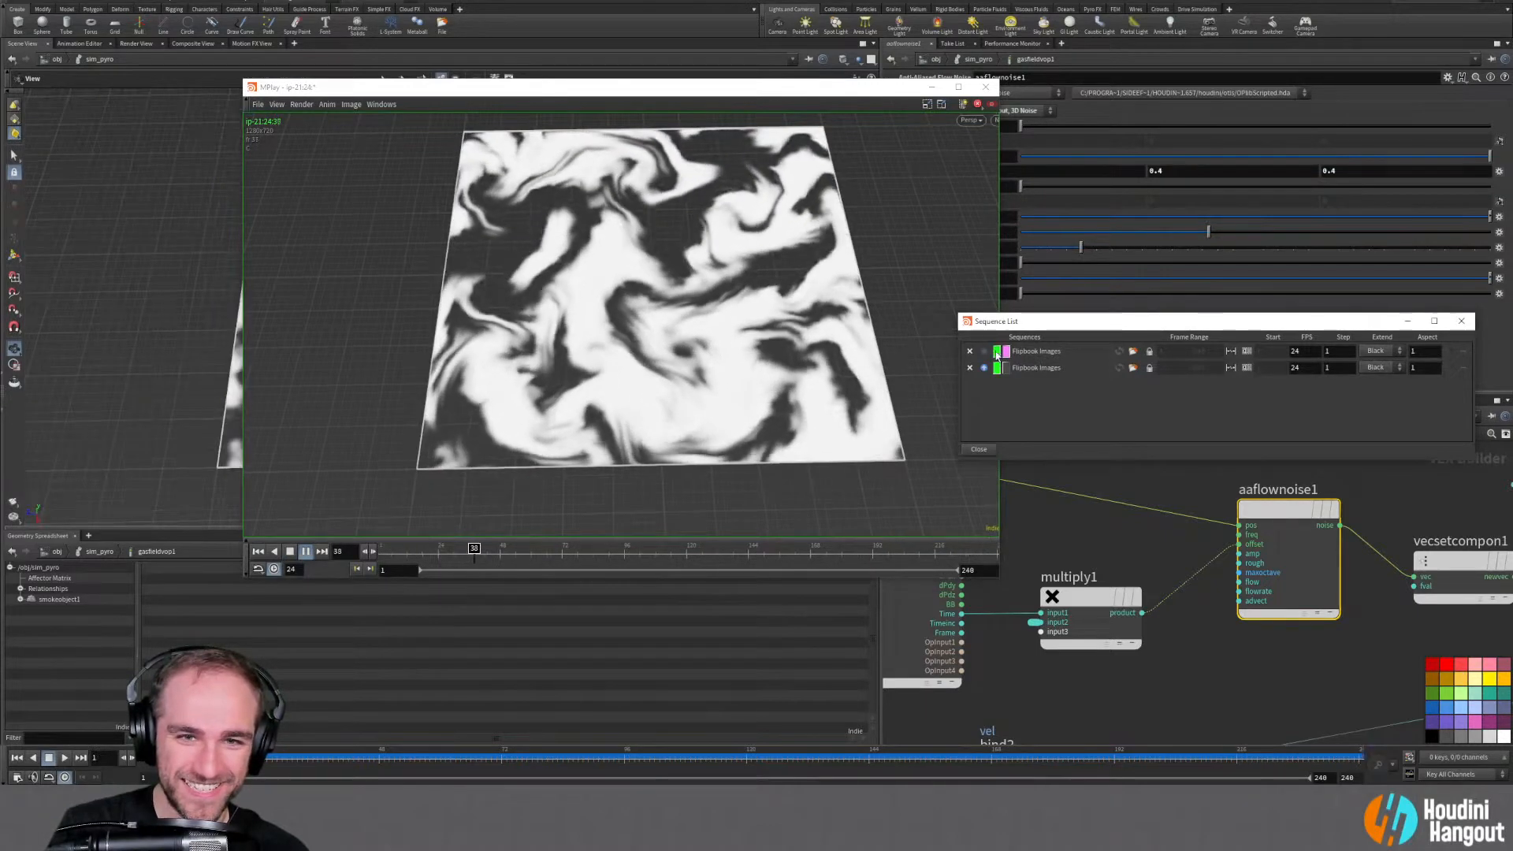
left_click(996, 352)
left_click(997, 368)
left_click(997, 352)
left_click(997, 368)
left_click(996, 351)
left_click(997, 368)
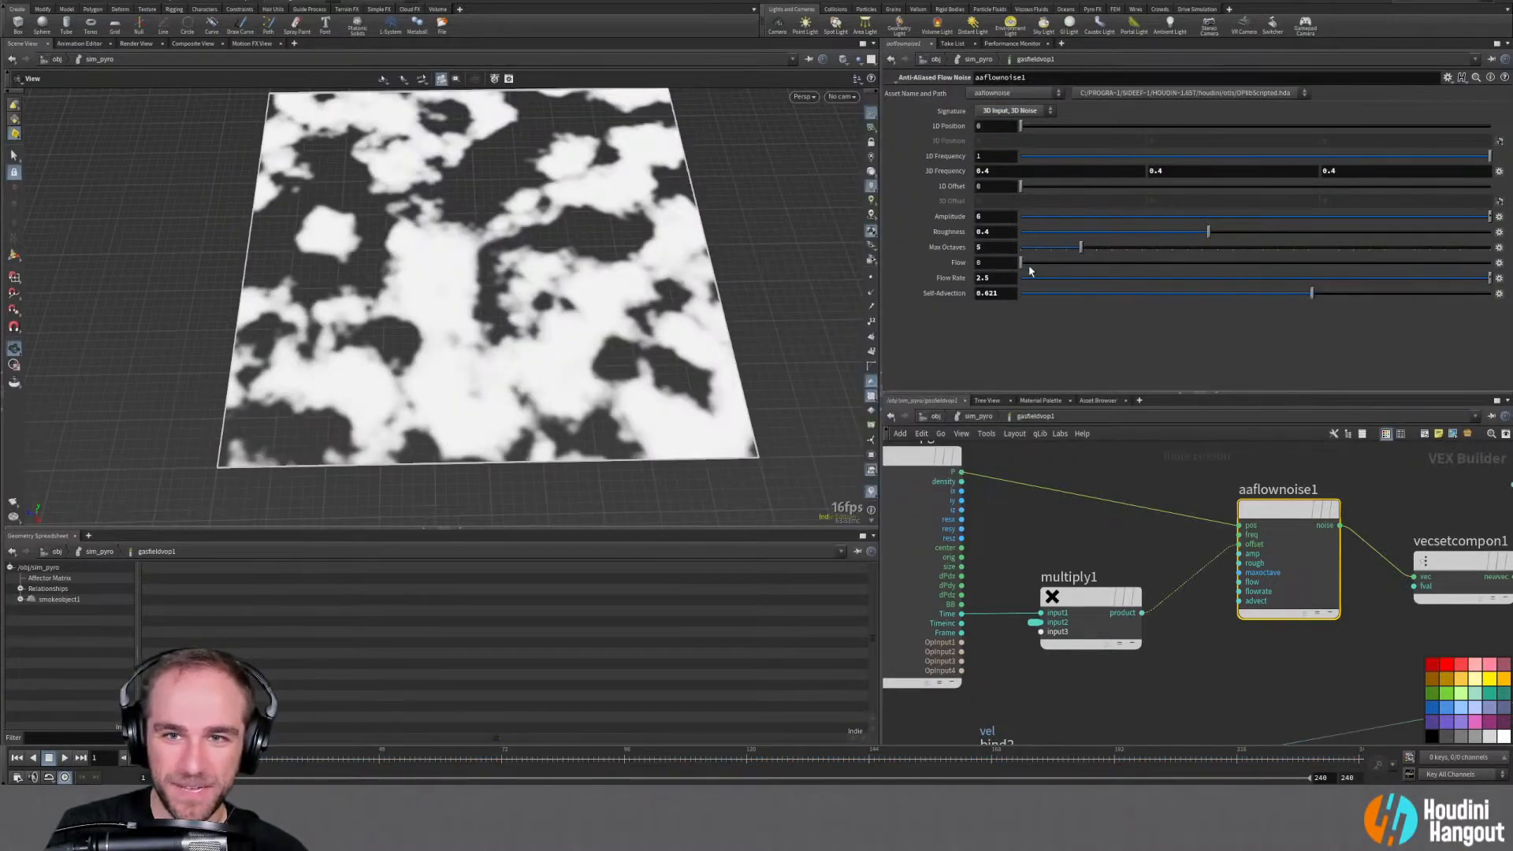
Set the flow noise's Flow to 0.5 and play back both flipbook sequences in MPlay
left_click_drag(1021, 264, 1256, 289)
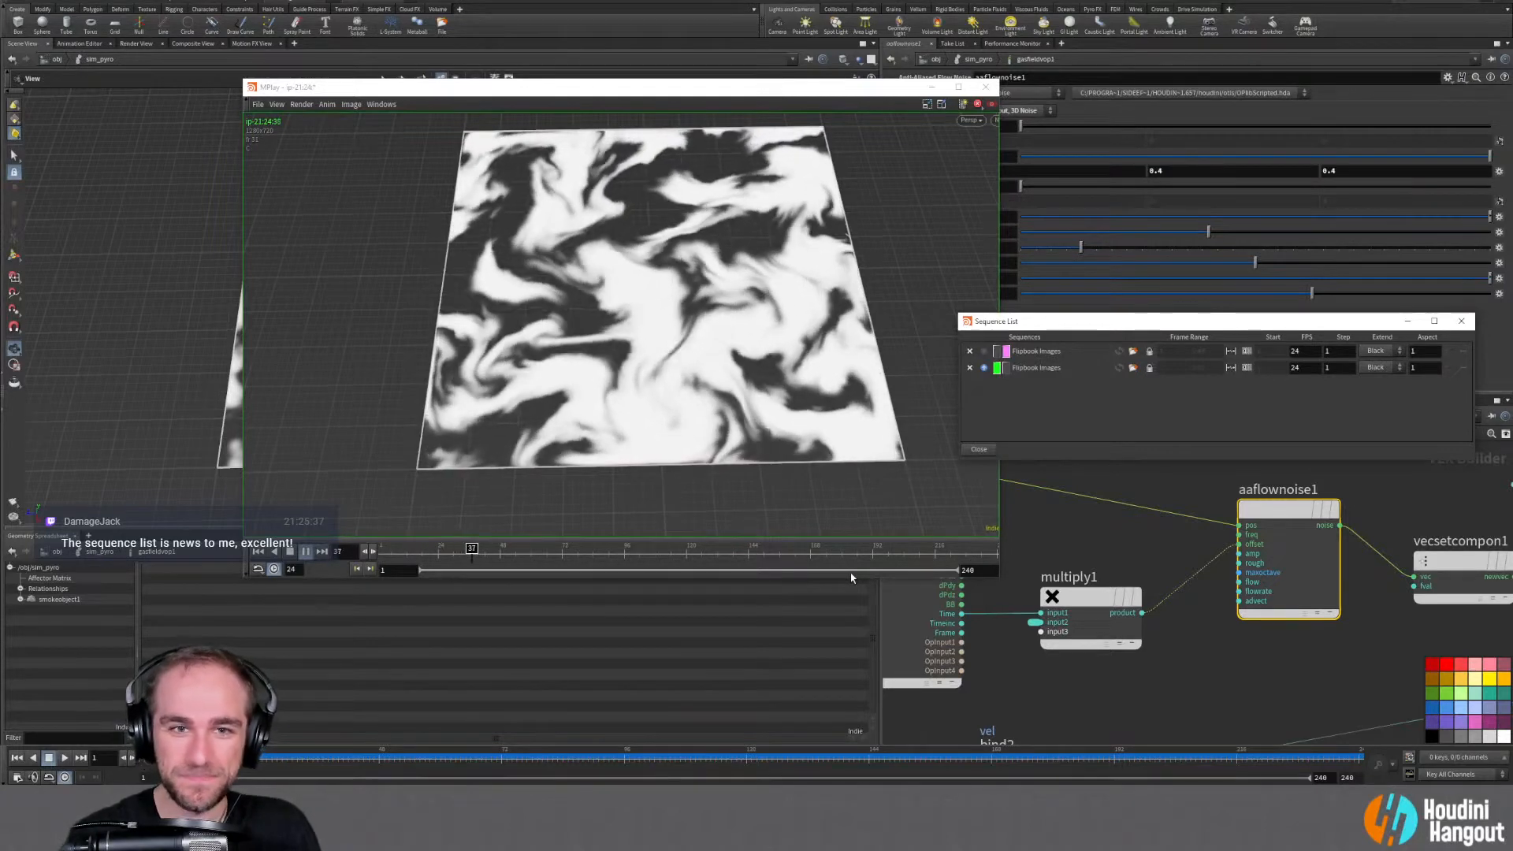
left_click(996, 352)
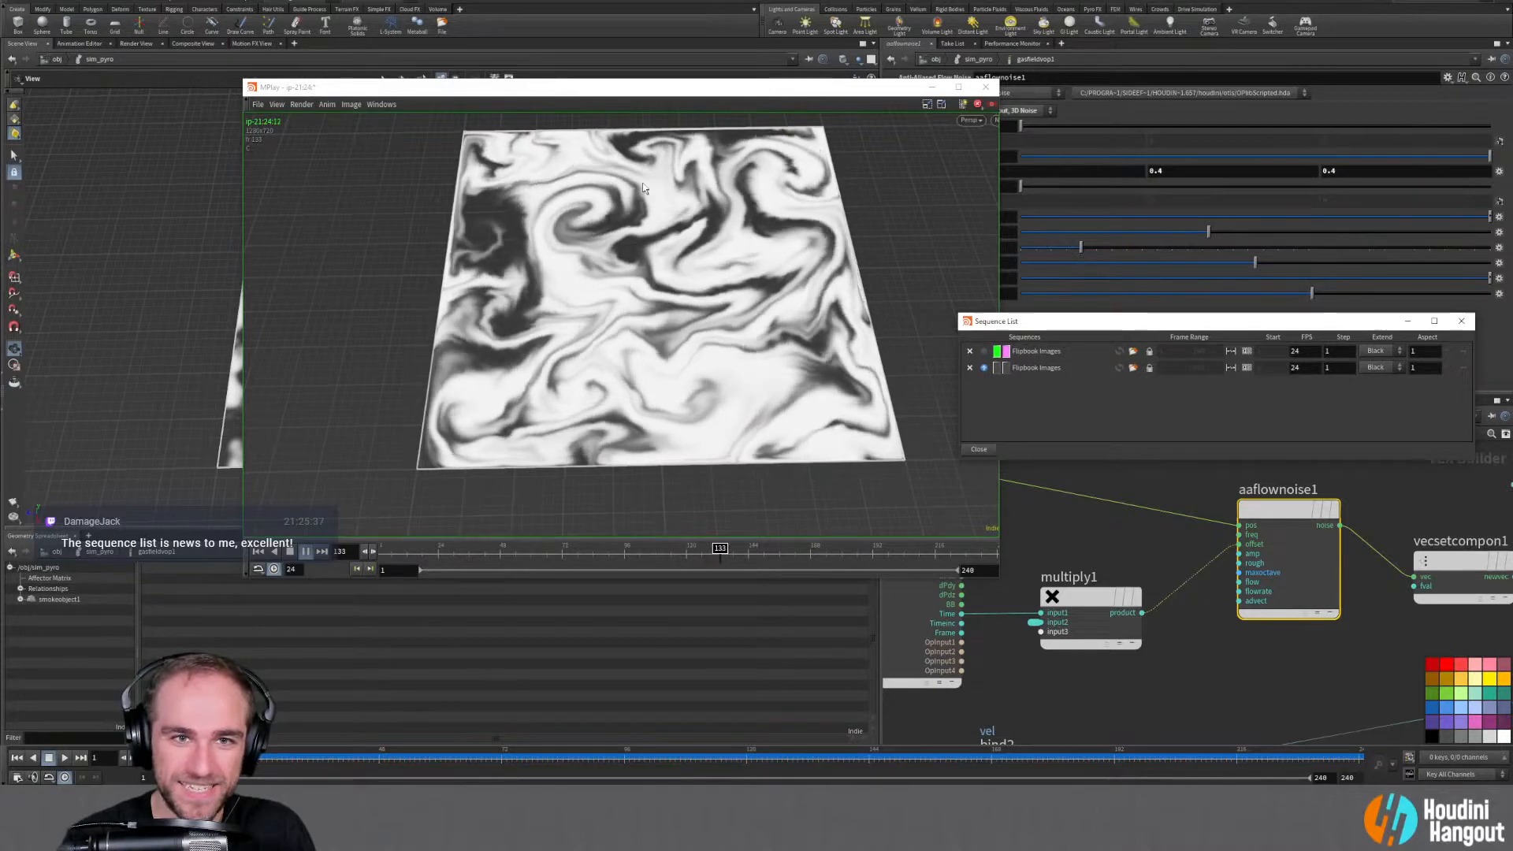
left_click(997, 367)
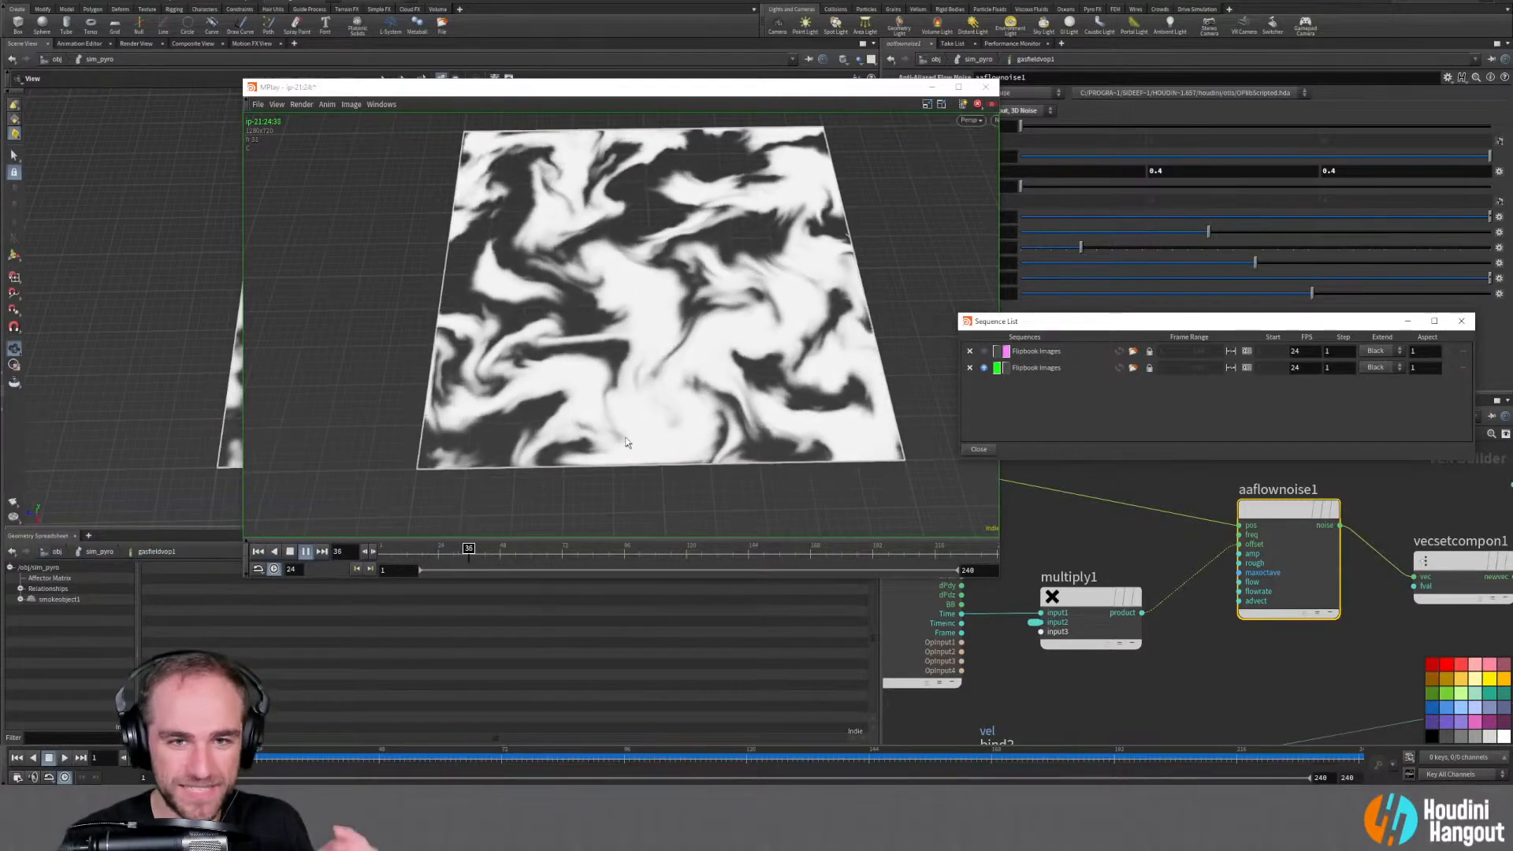
Compare the two flipbooks in a side-by-side split view in MPlay, with the divider at 0.535
left_click(350, 104)
left_click(379, 250)
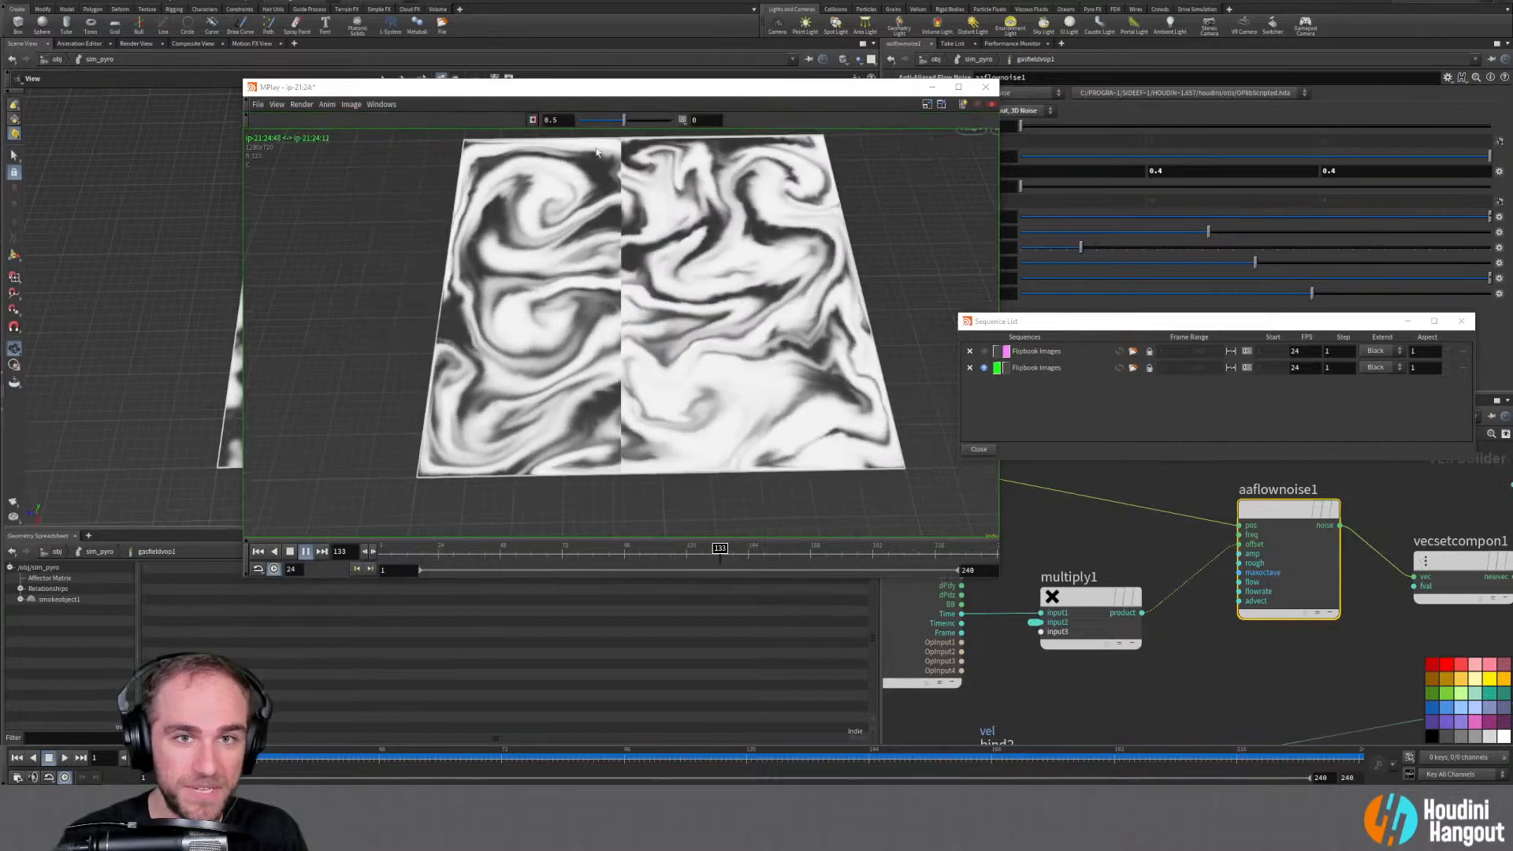
left_click_drag(625, 120, 627, 120)
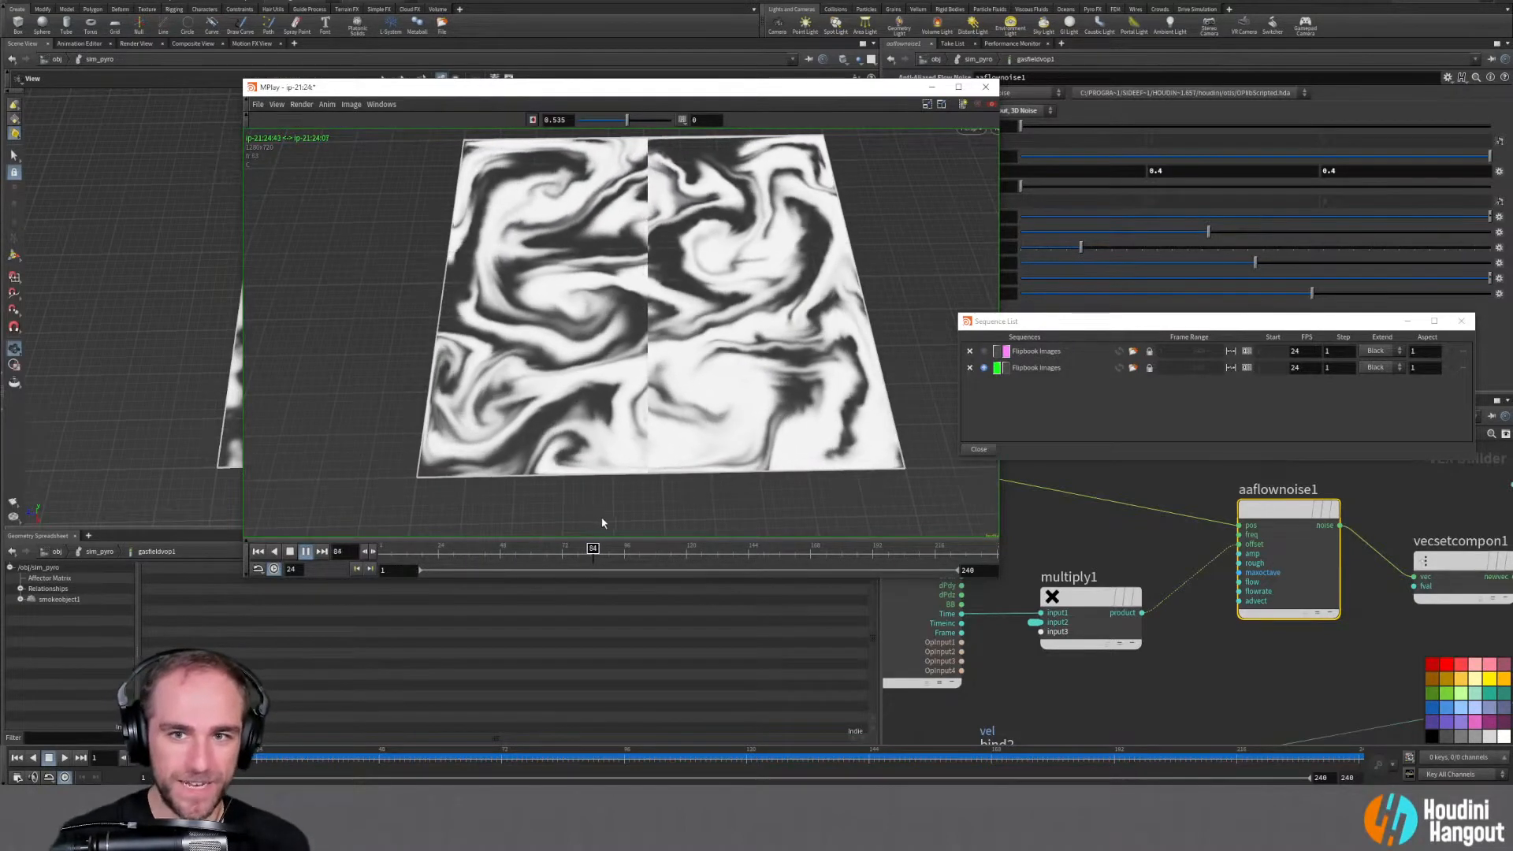
left_click(997, 353)
left_click(998, 368)
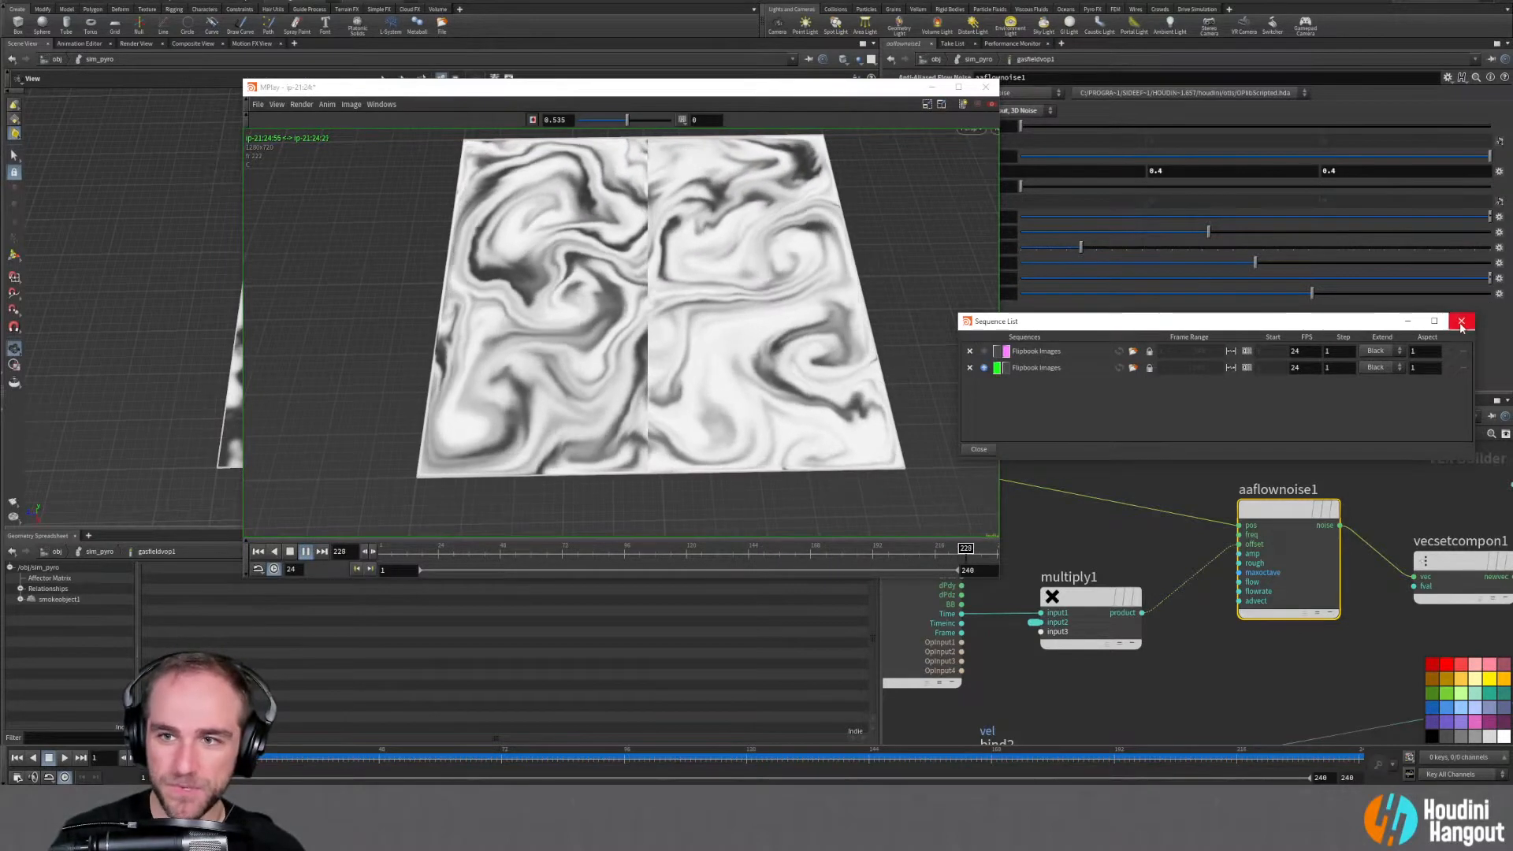
left_click(696, 102)
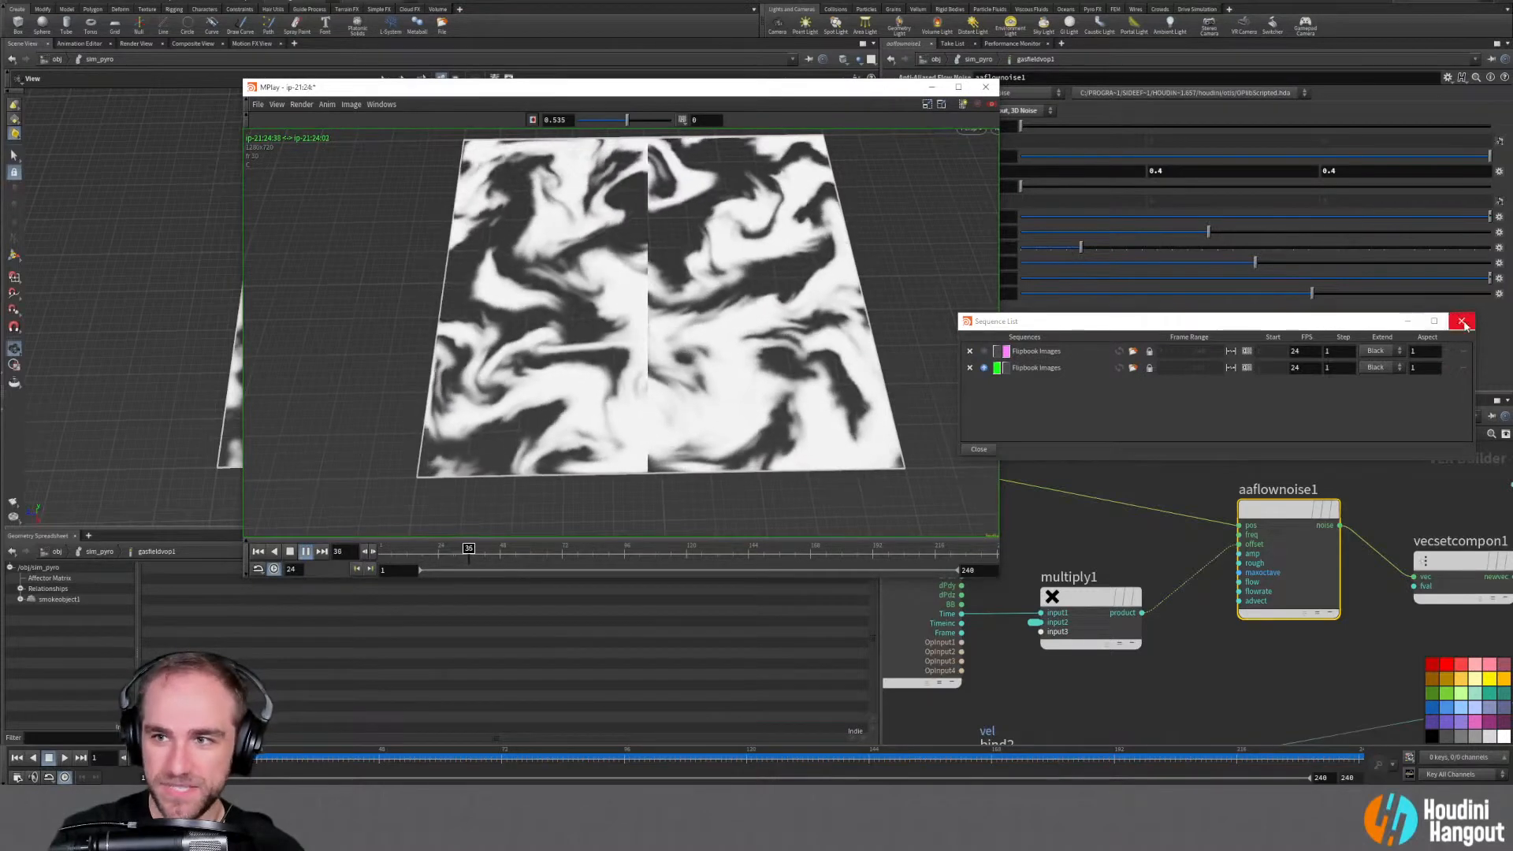
left_click(982, 368)
Switch MPlay's comparison to Split Horizontal, then Split Vertical, and shift the divider between the two flipbooks
left_click(532, 120)
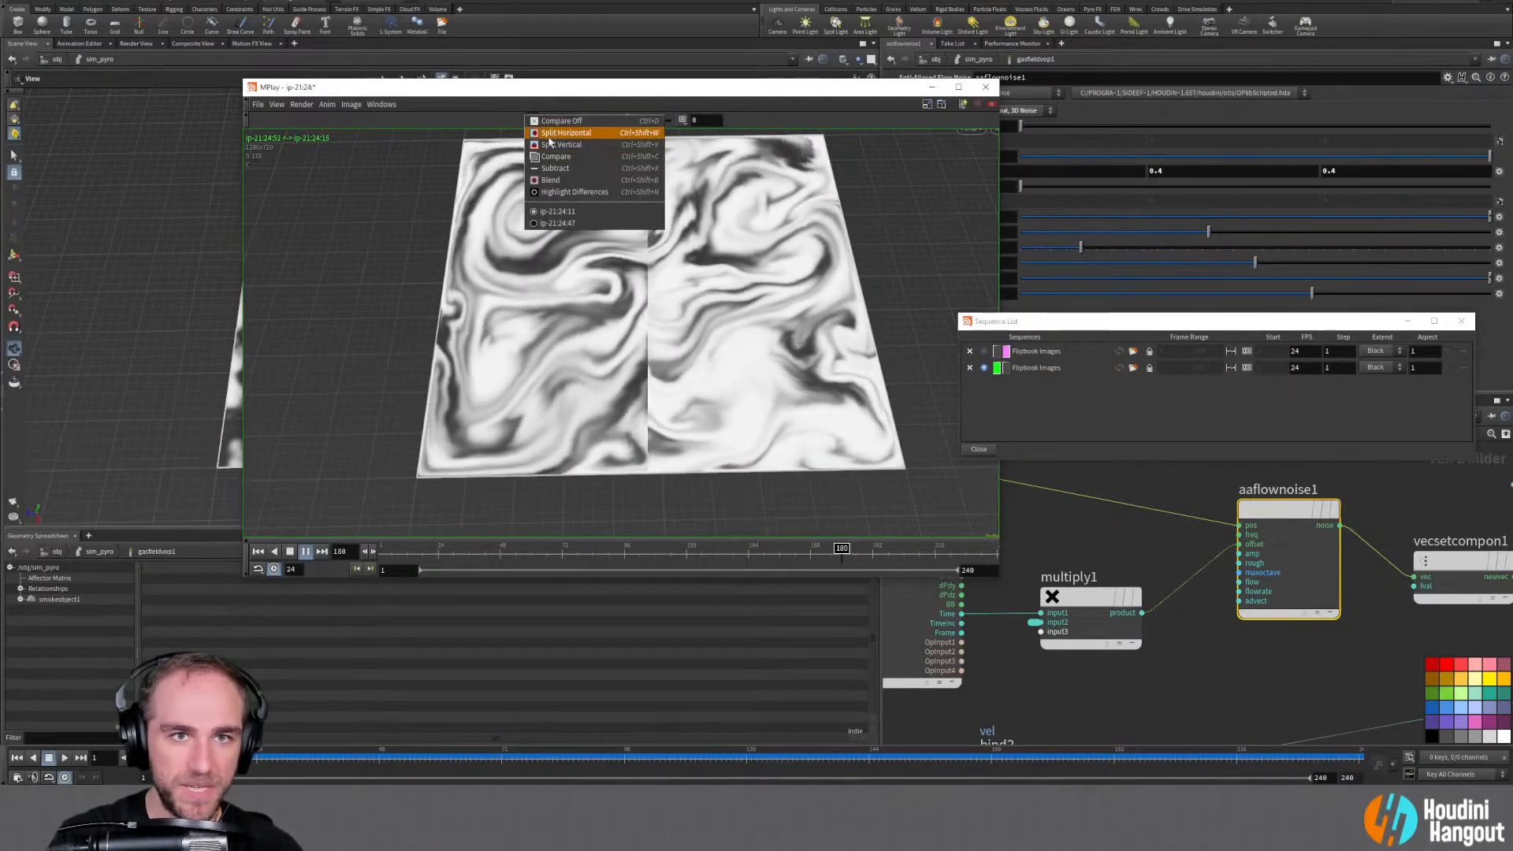
left_click(561, 132)
left_click(533, 119)
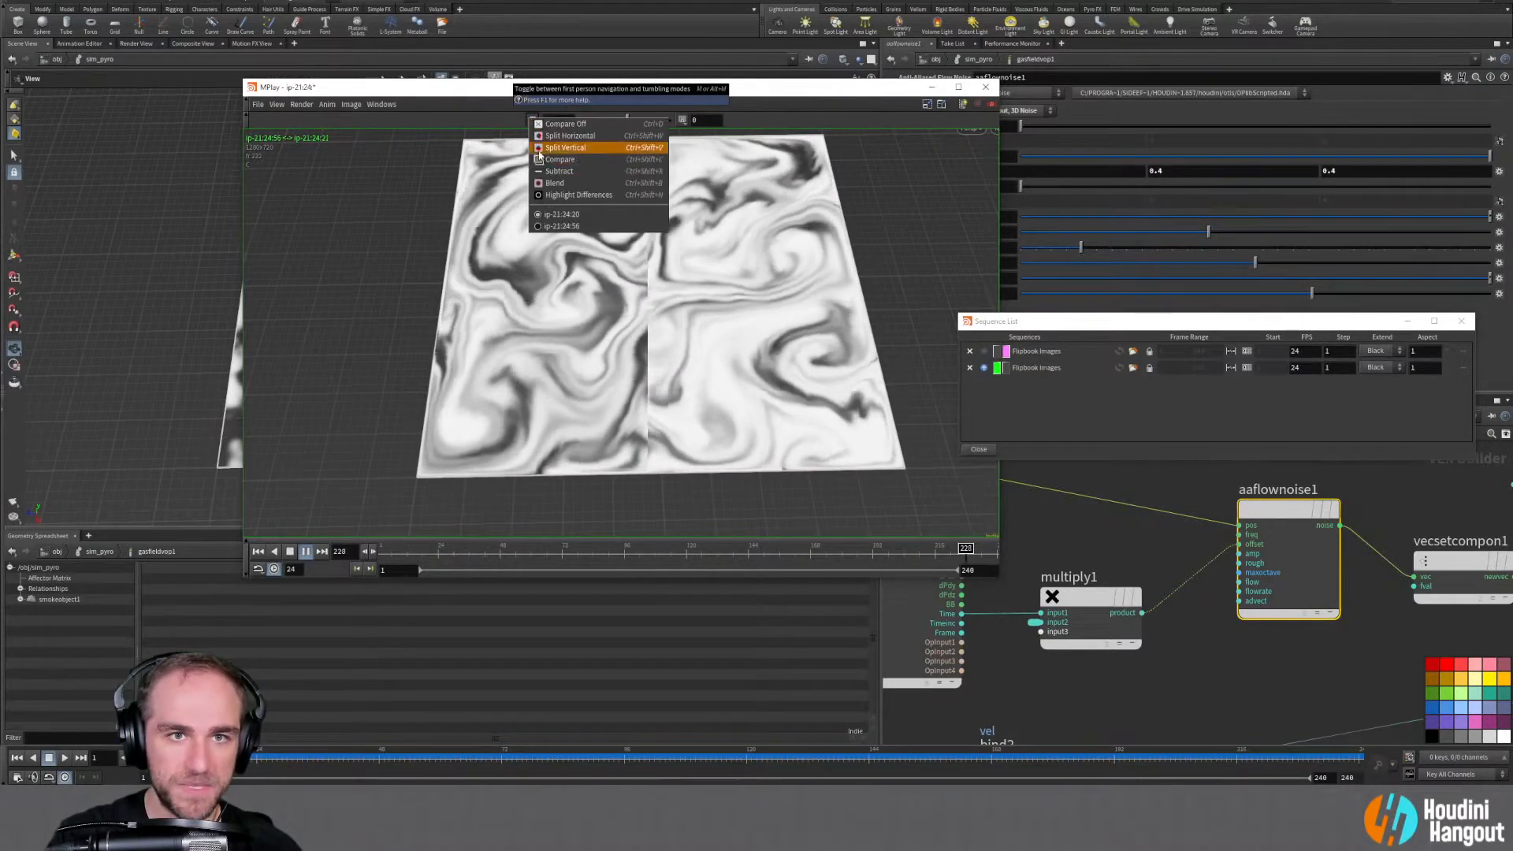
left_click(559, 148)
left_click_drag(623, 120, 630, 120)
Inspect the flipbook differences with the Subtract and Highlight Differences modes, raise the difference threshold, and turn comparison off
left_click(532, 120)
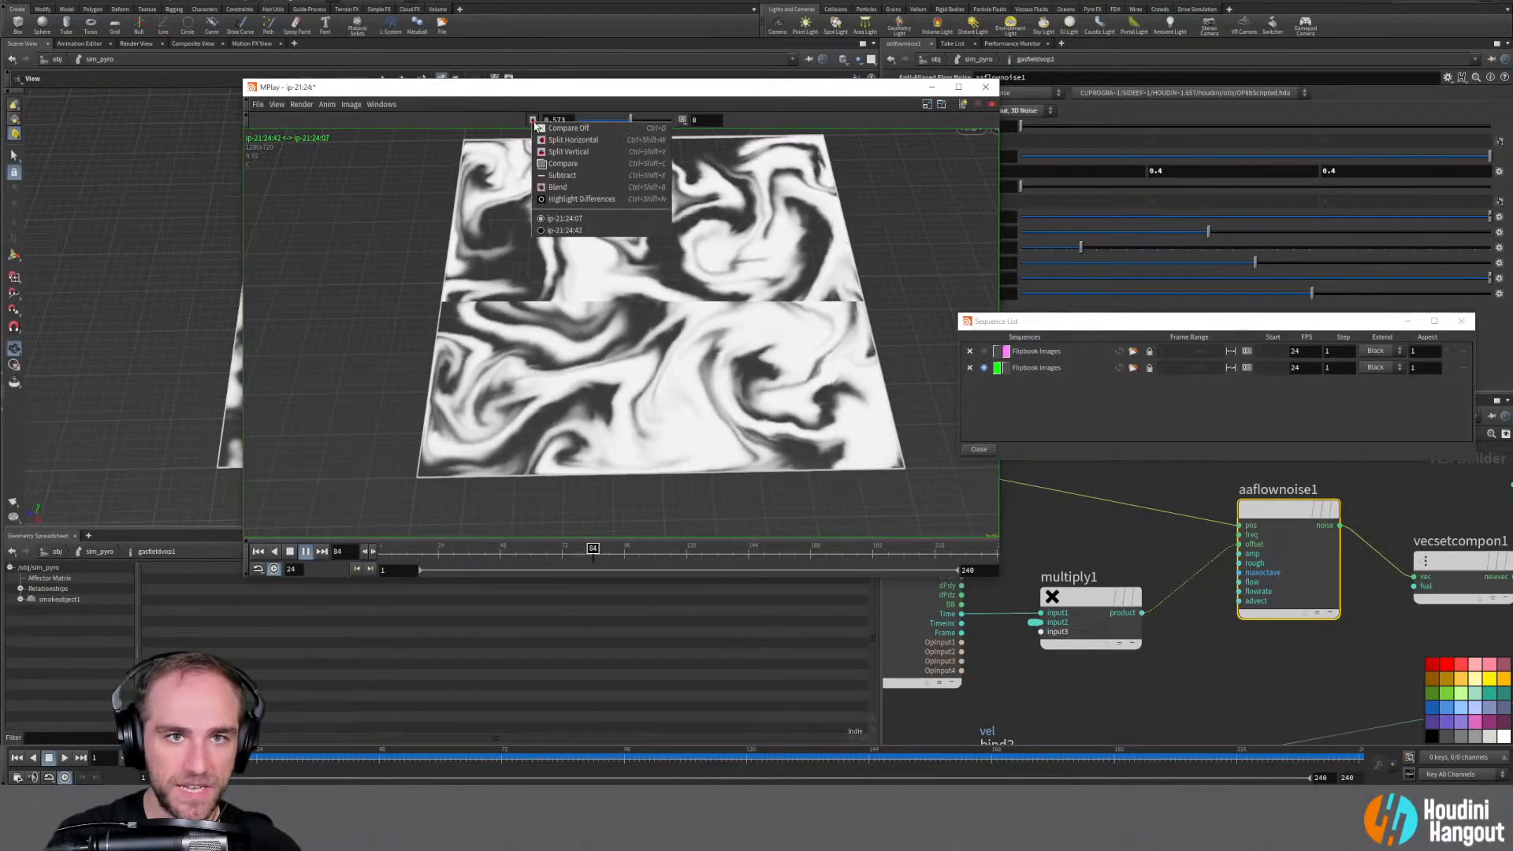
left_click(554, 164)
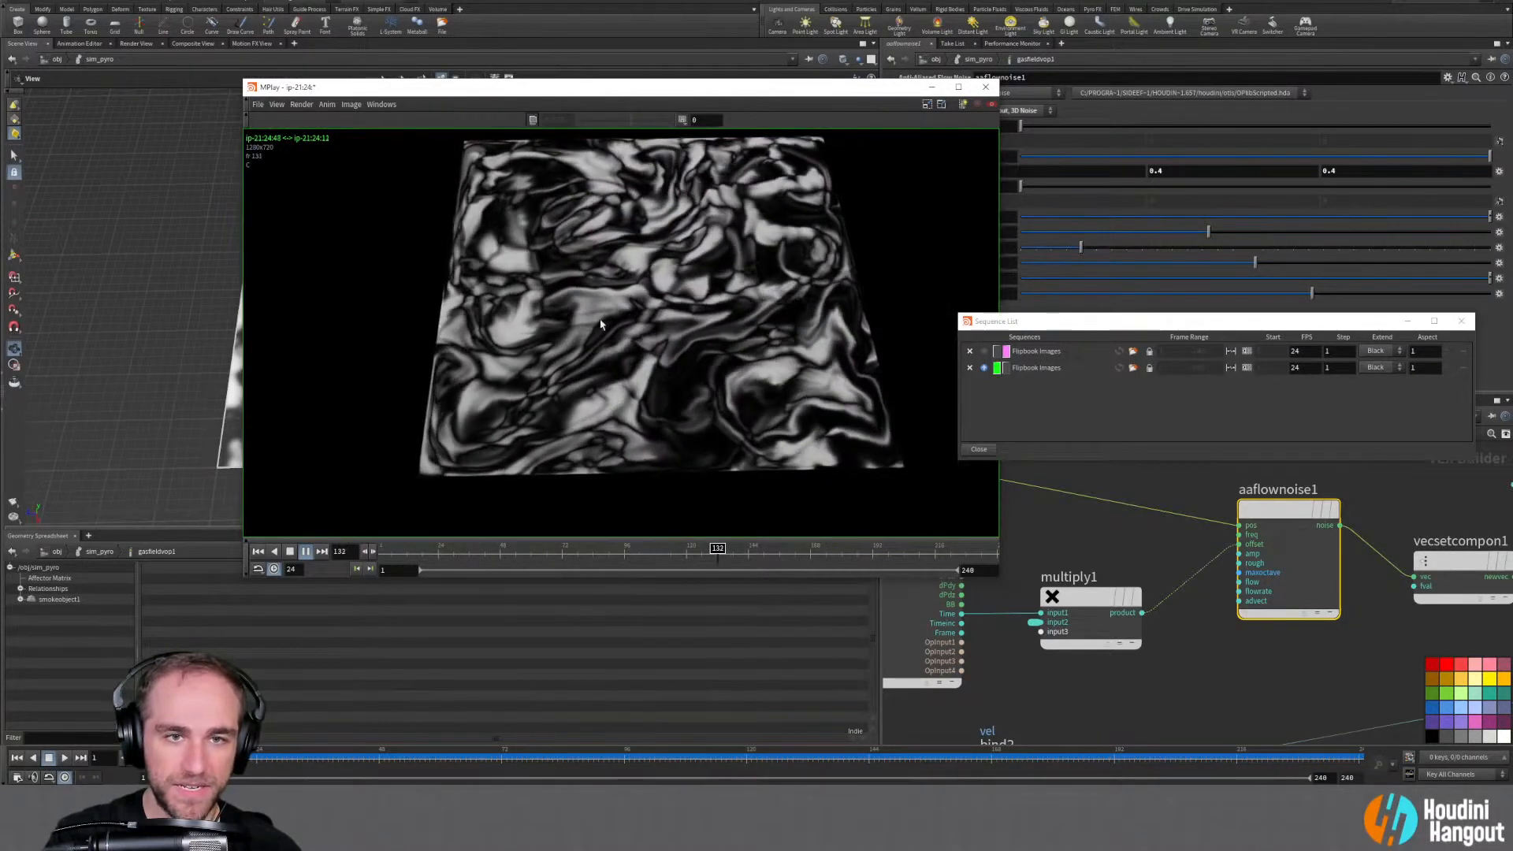
left_click(532, 121)
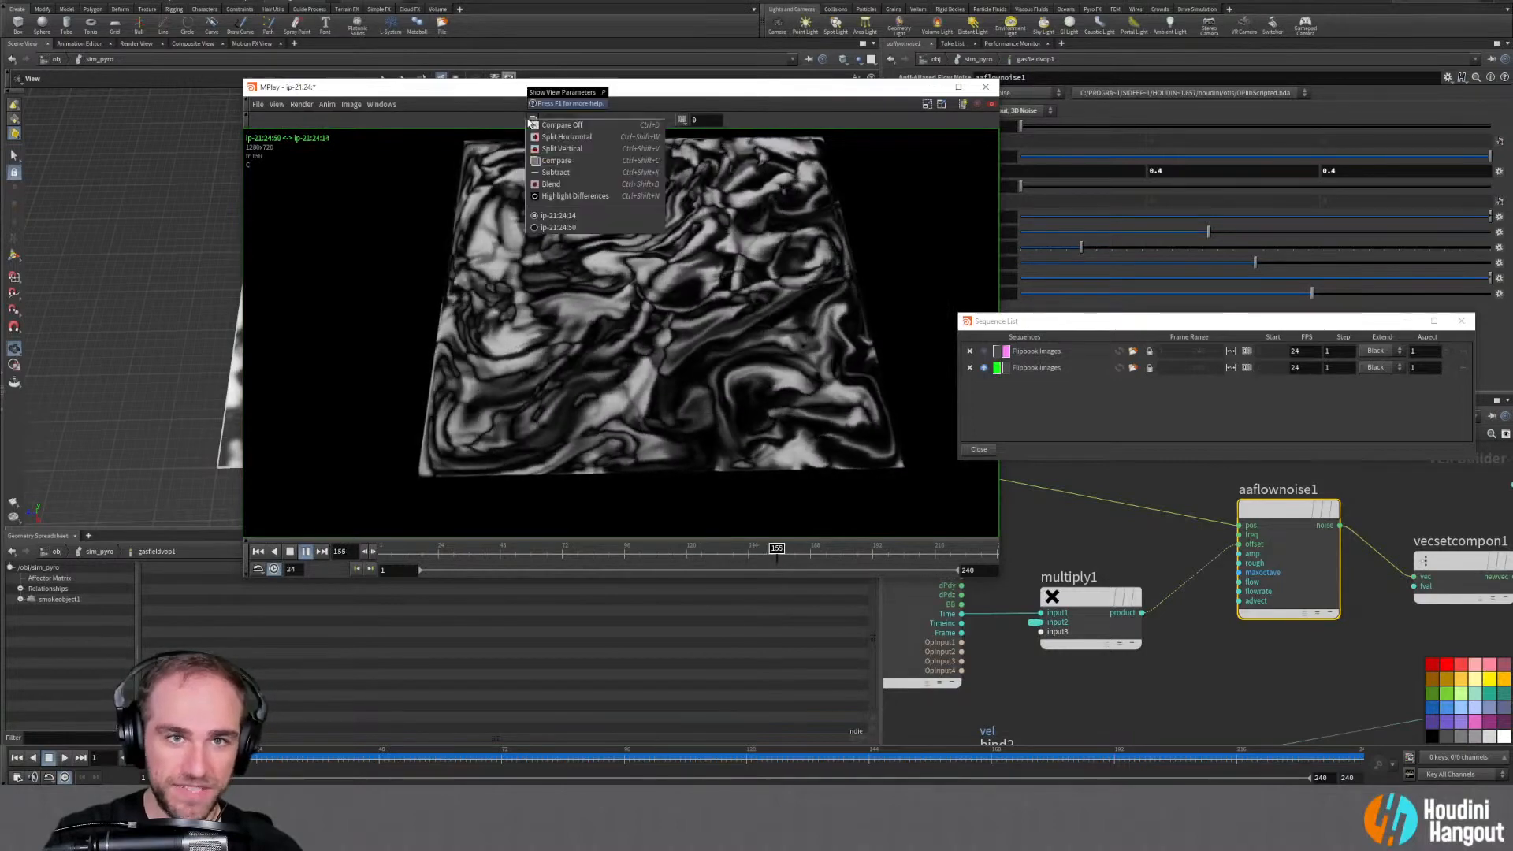
left_click(554, 186)
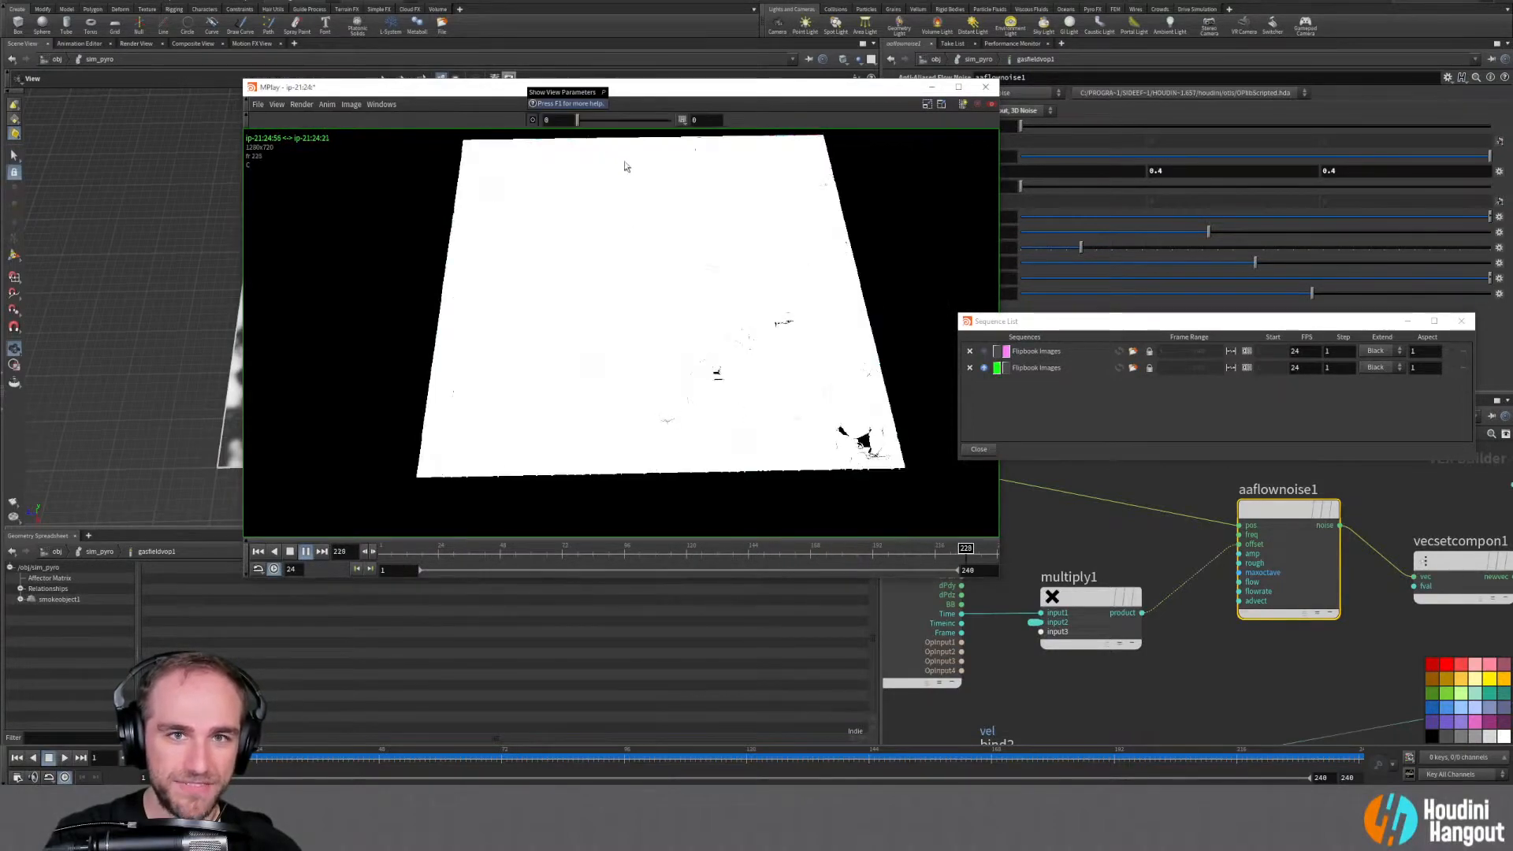
left_click_drag(577, 119, 623, 121)
left_click(532, 120)
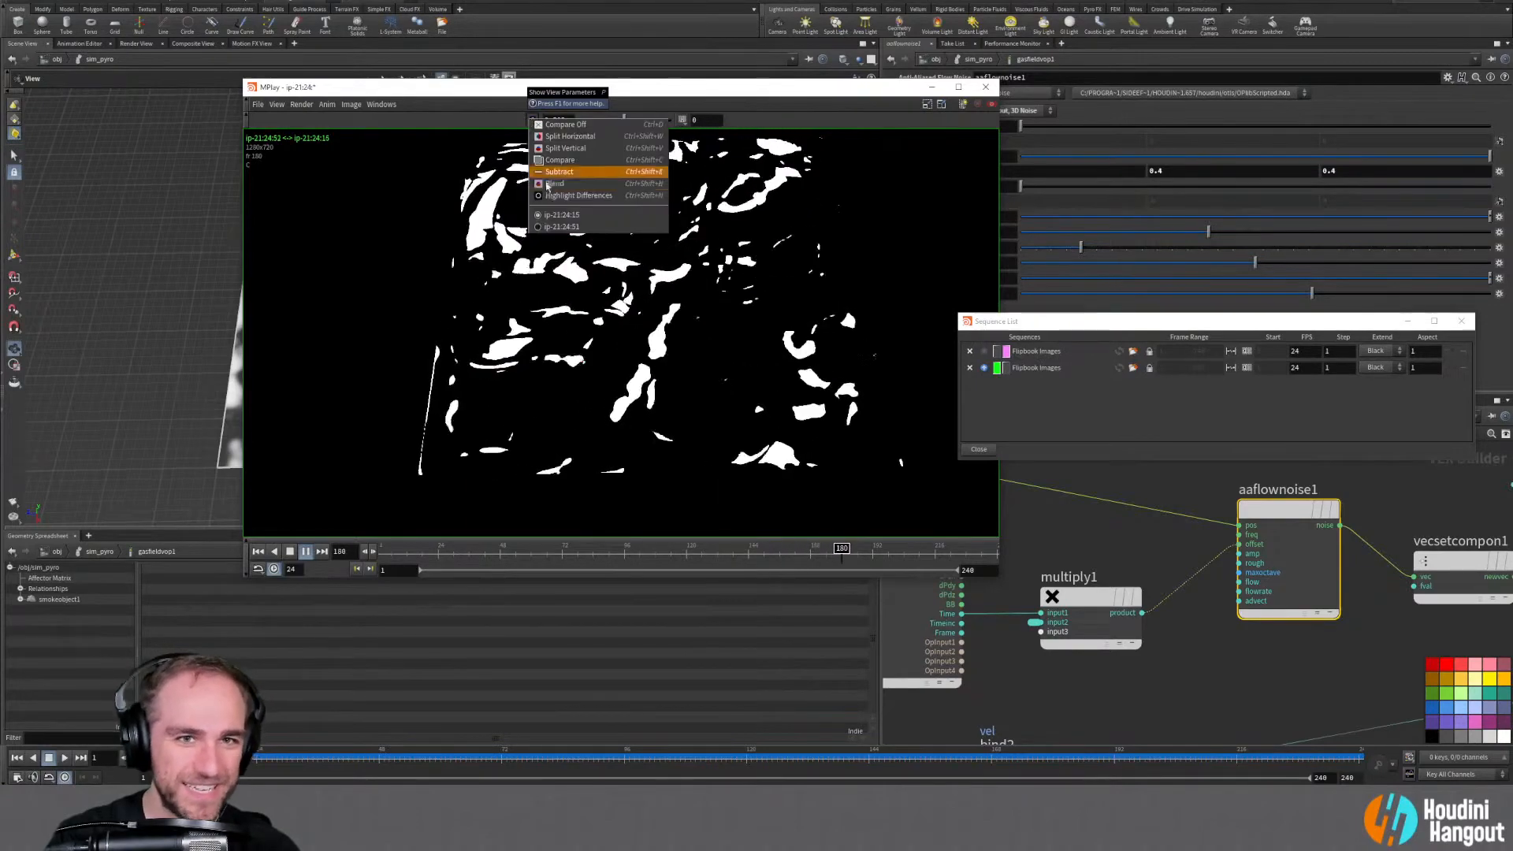
left_click(549, 164)
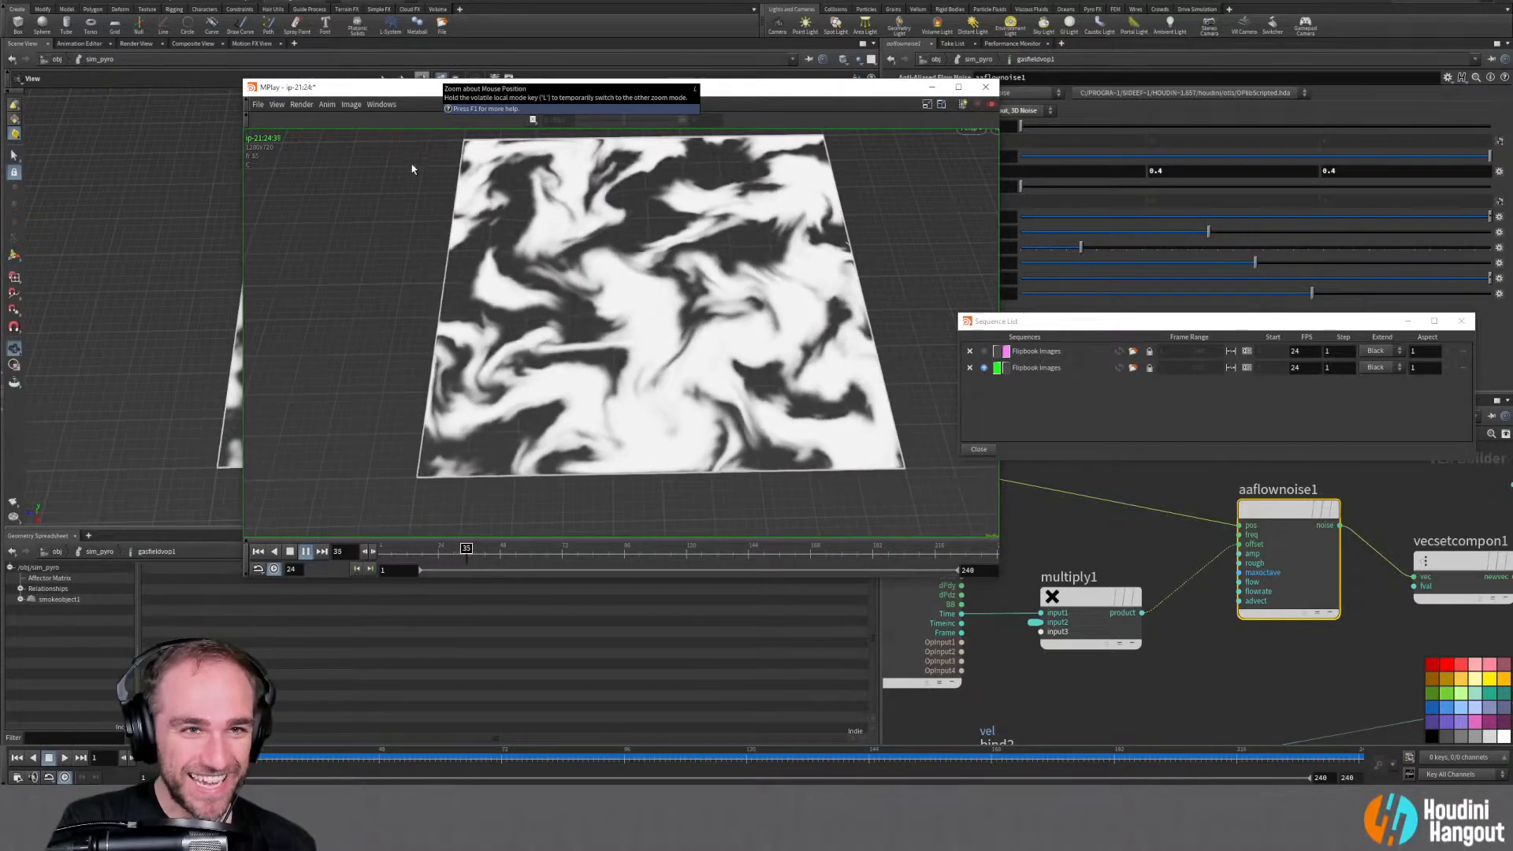
Review the video formats MPlay offers for exporting the flipbook, without exporting
left_click(258, 104)
mouse_move(290, 259)
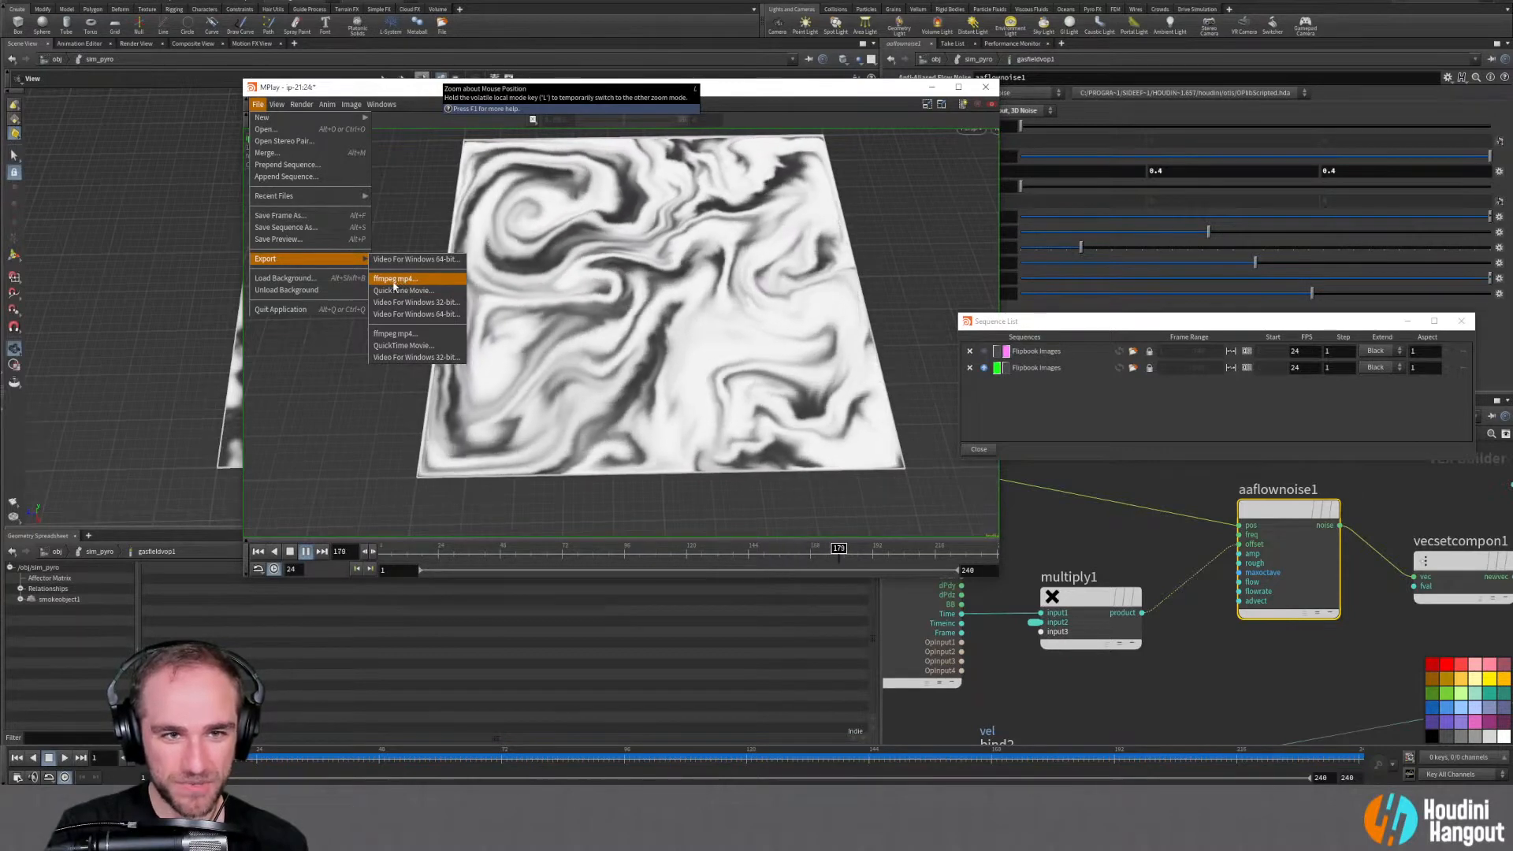
left_click(392, 104)
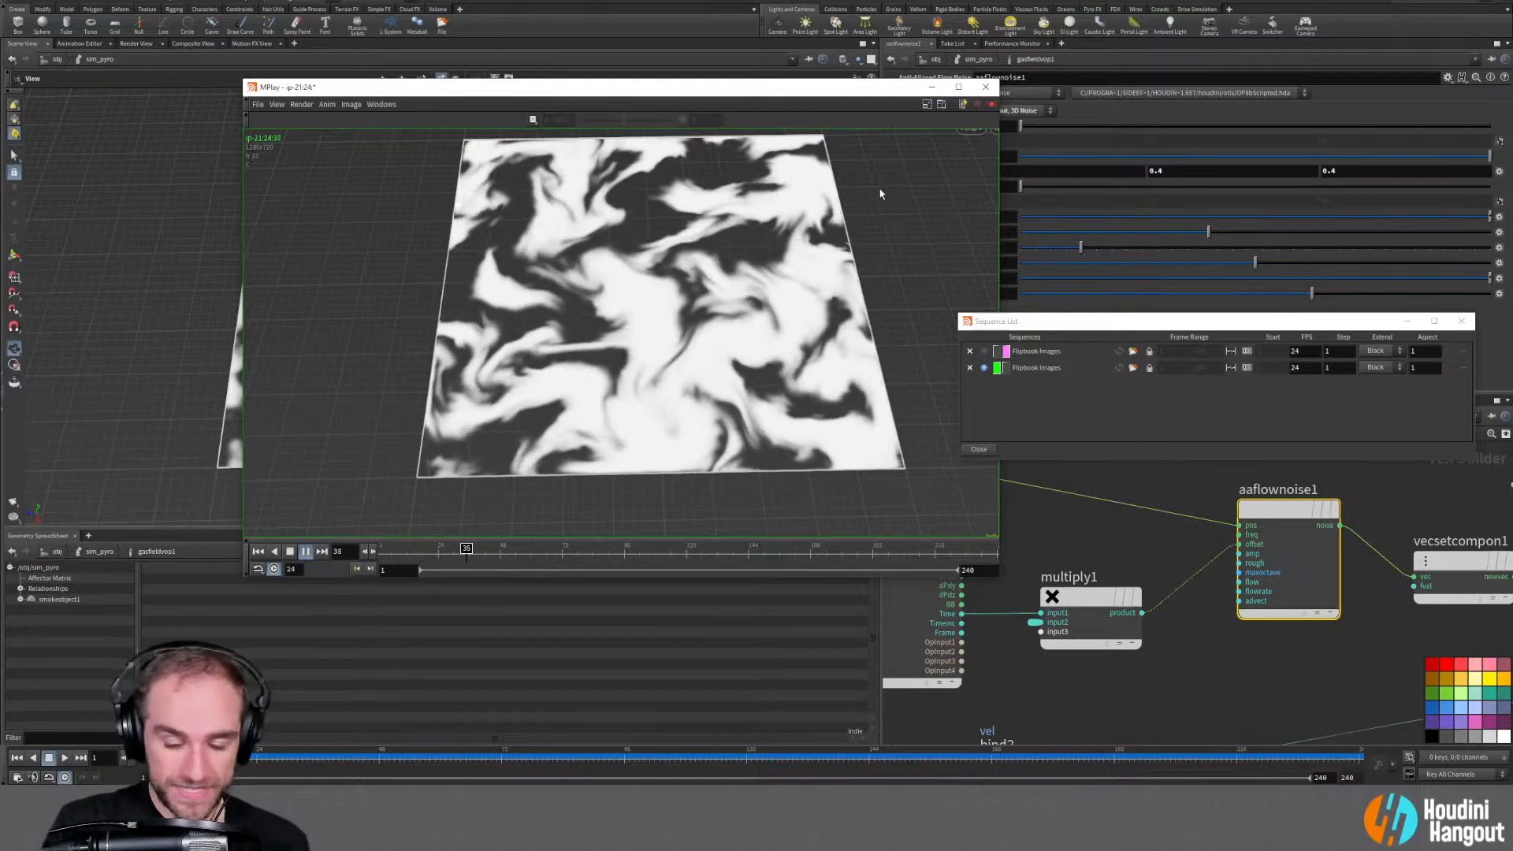
Close the sequence list, minimise MPlay, and return from the Gas Field VOP to the object level in Houdini
left_click(1461, 323)
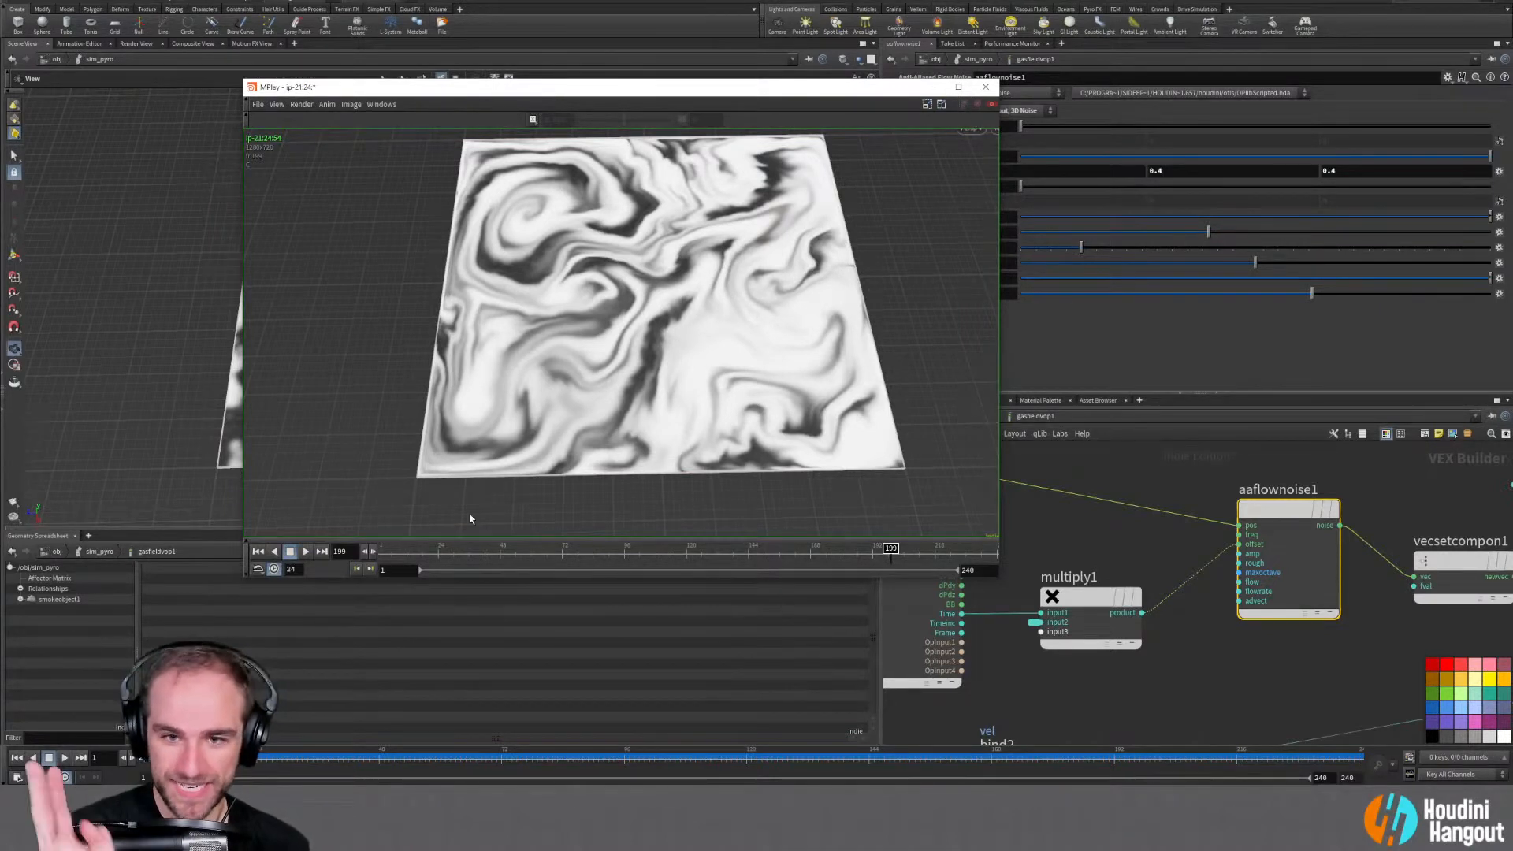
left_click(934, 87)
scroll(1186, 690, "down", 6)
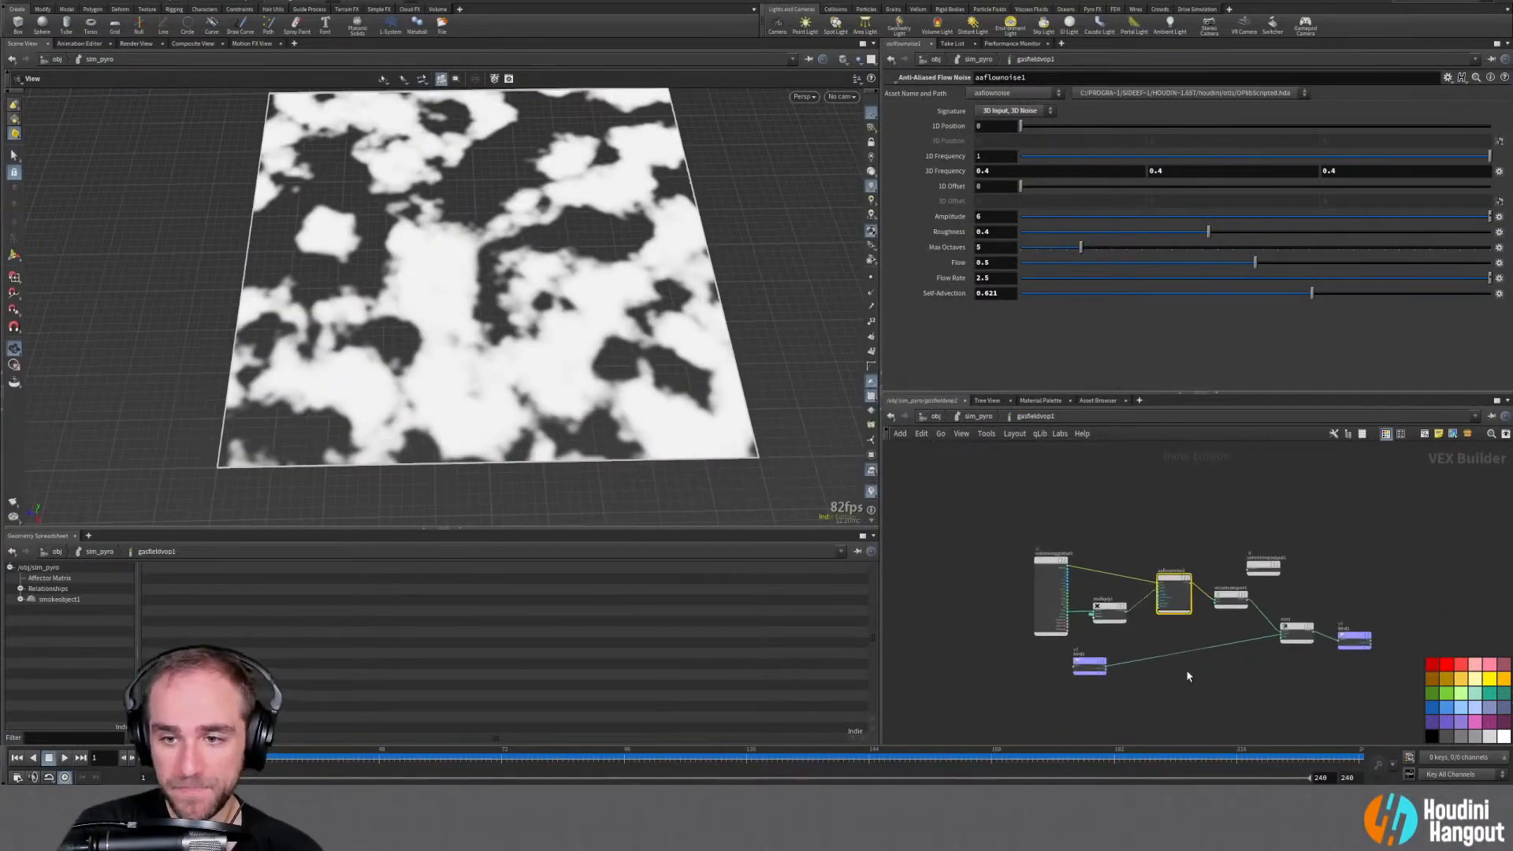
key("u")
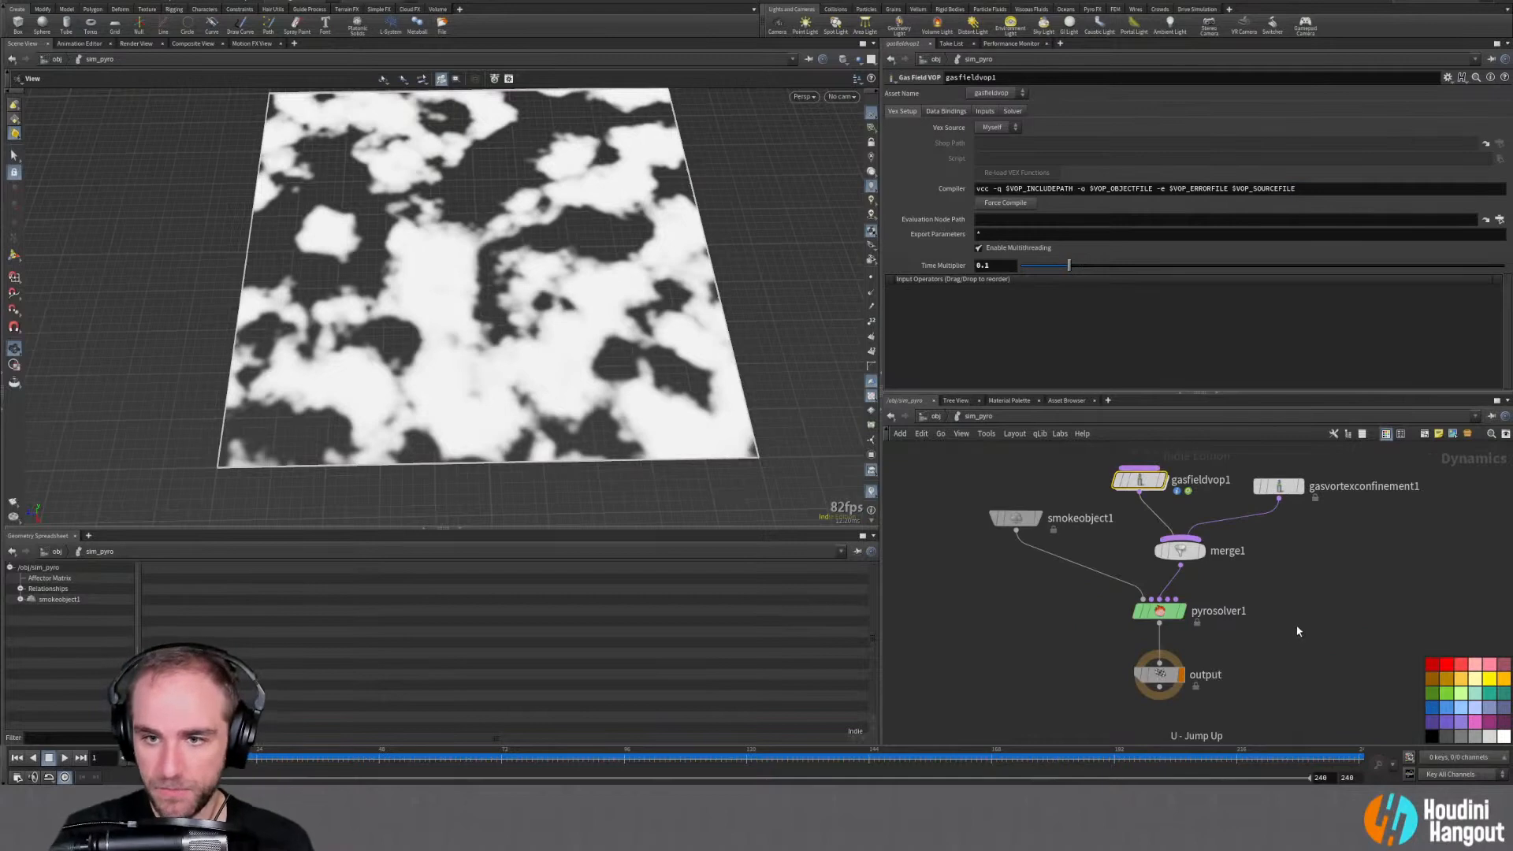
key("u")
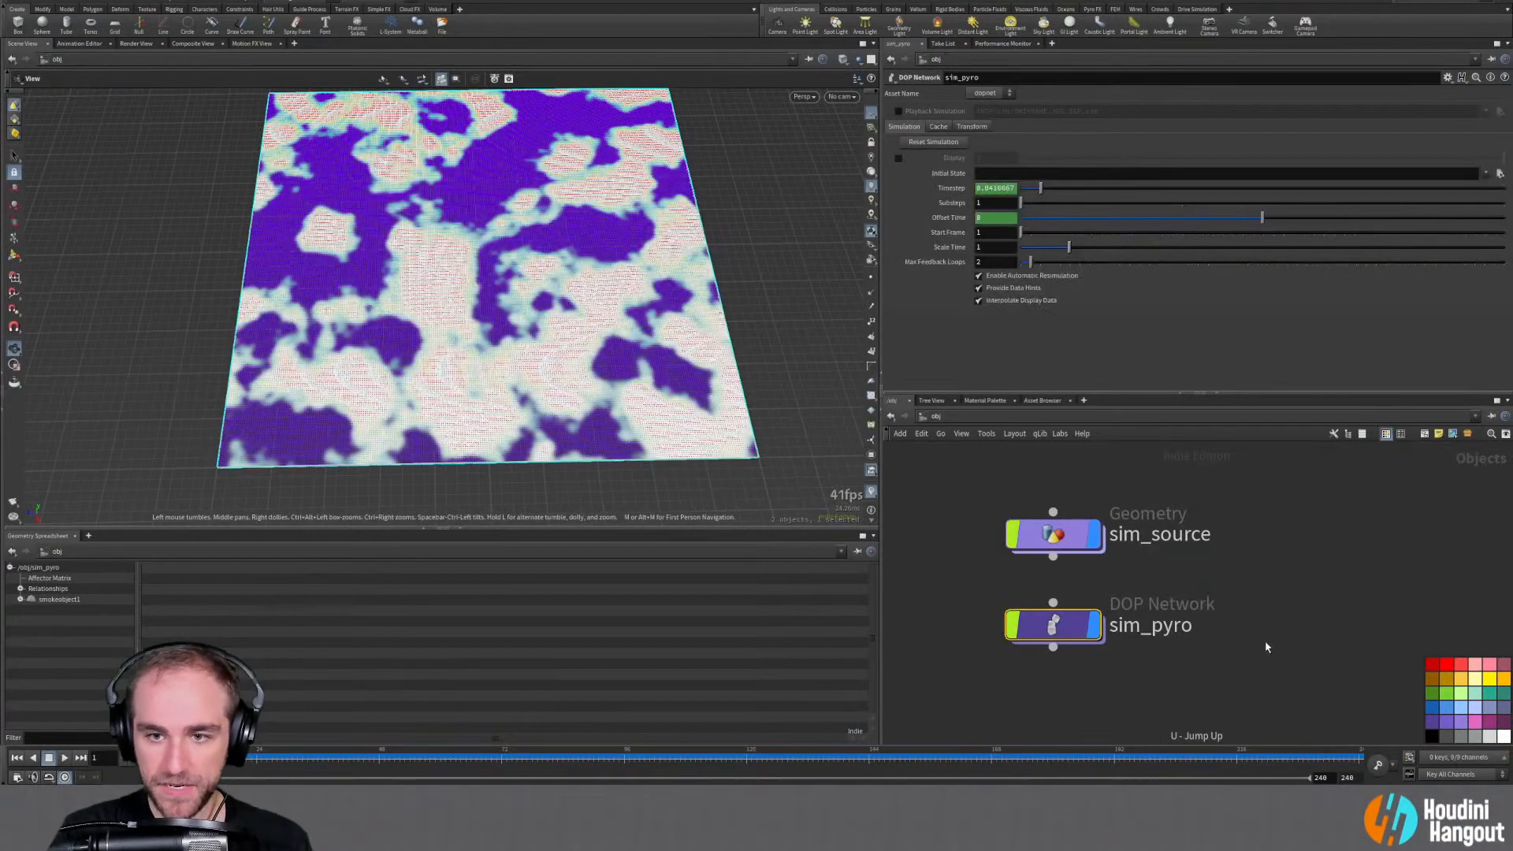
Add a Geometry object named sim_particles to the right of sim_source and sim_pyro
key("Tab")
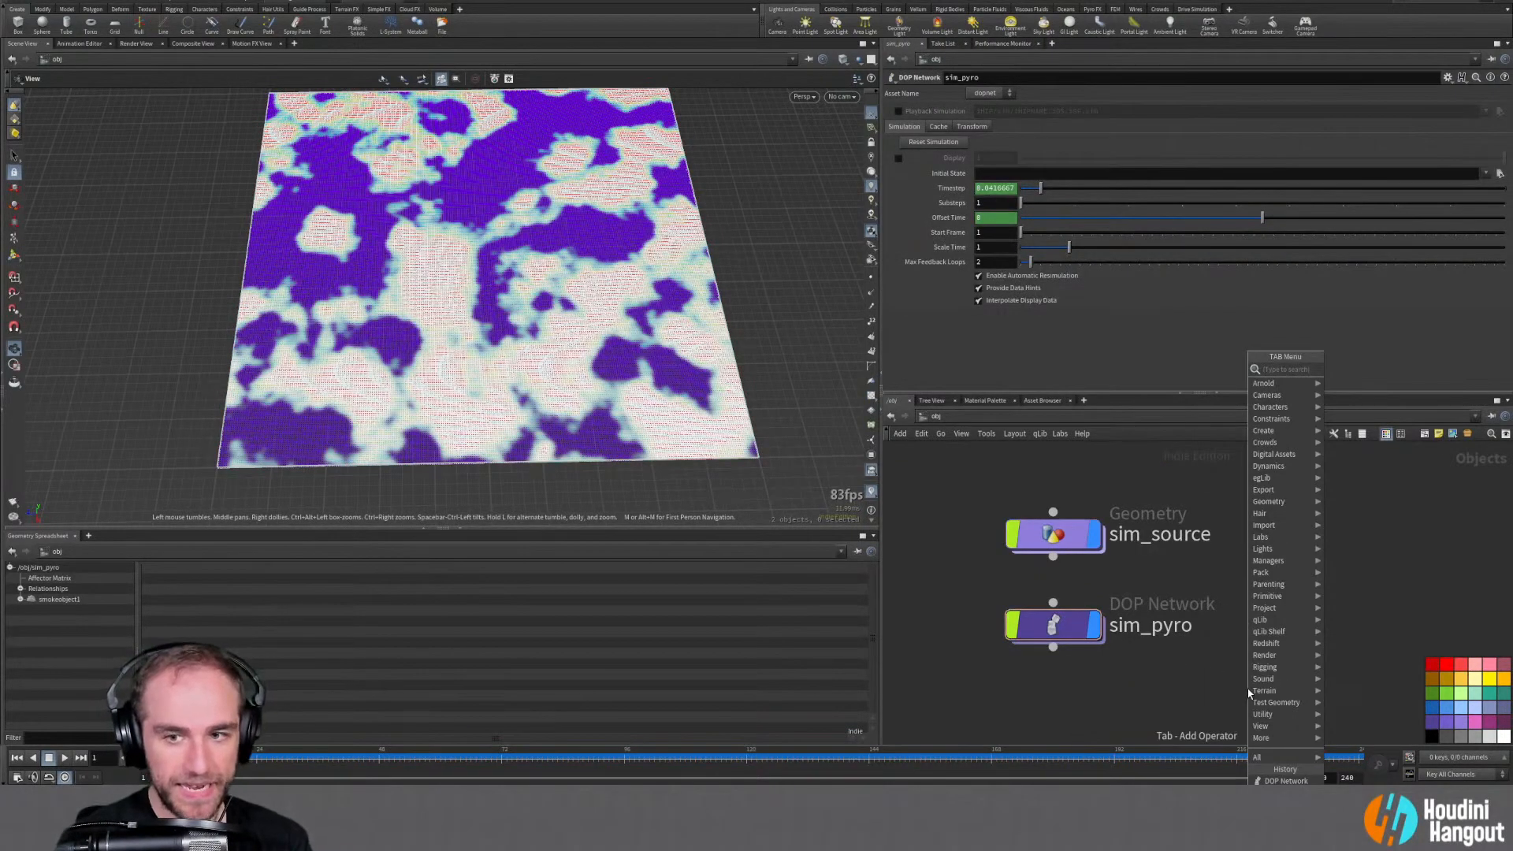
type("sim")
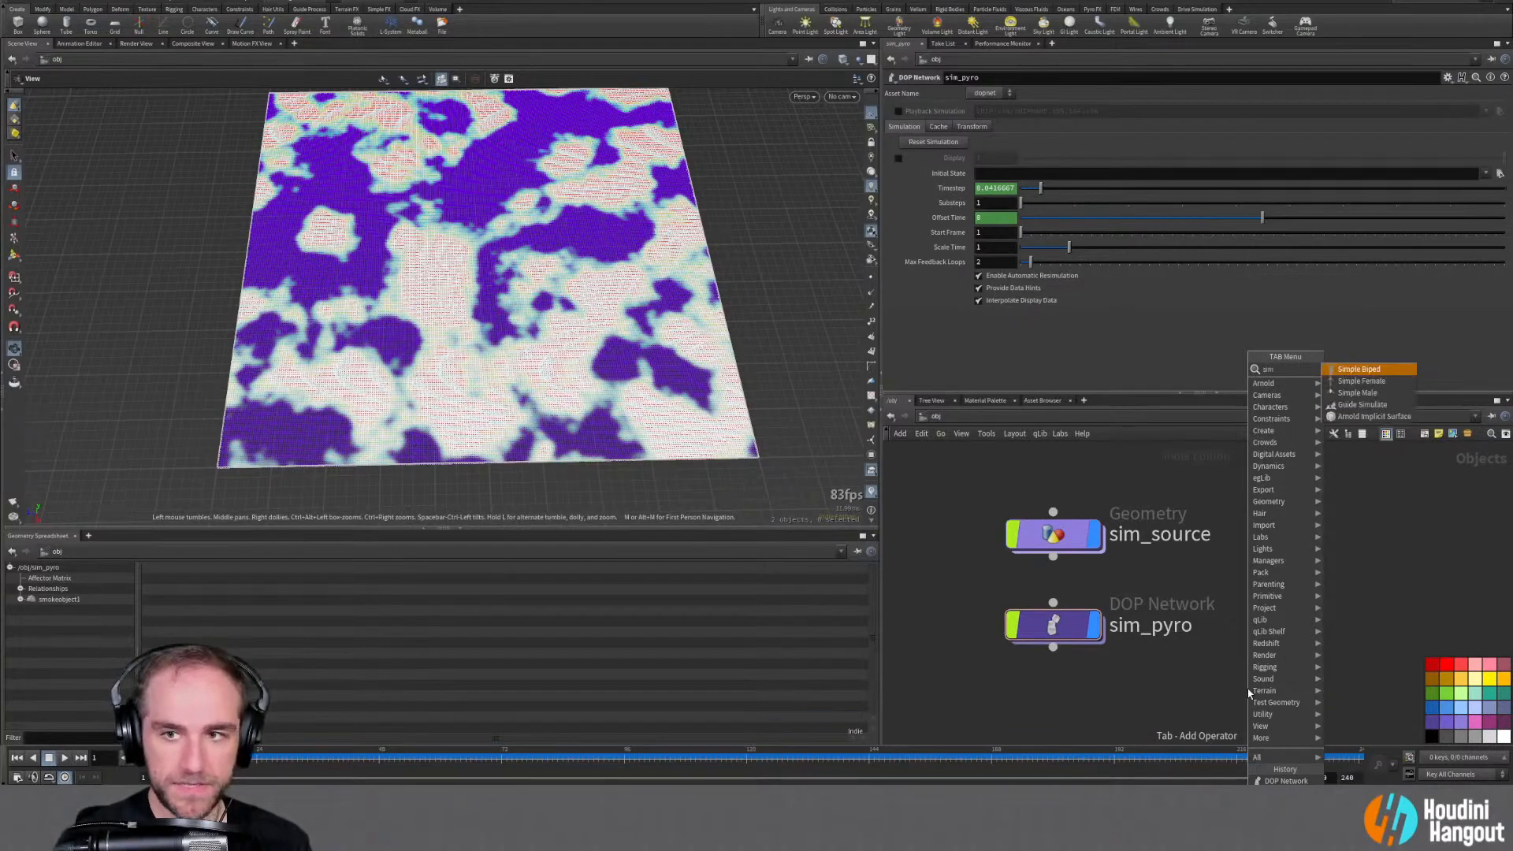
type("geo")
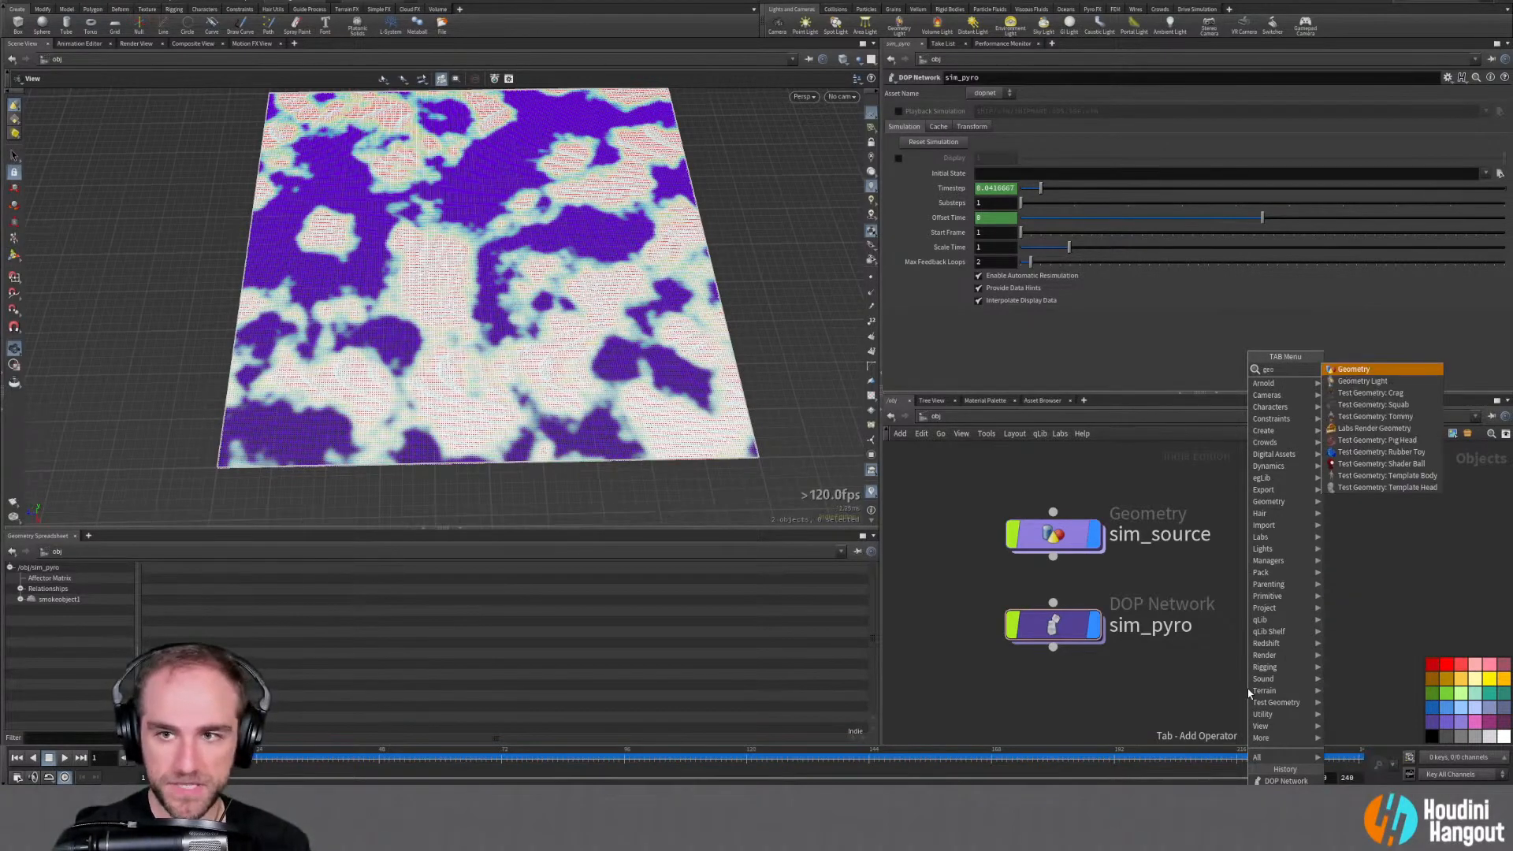
key("Return")
scroll(1300, 567, "down", 3)
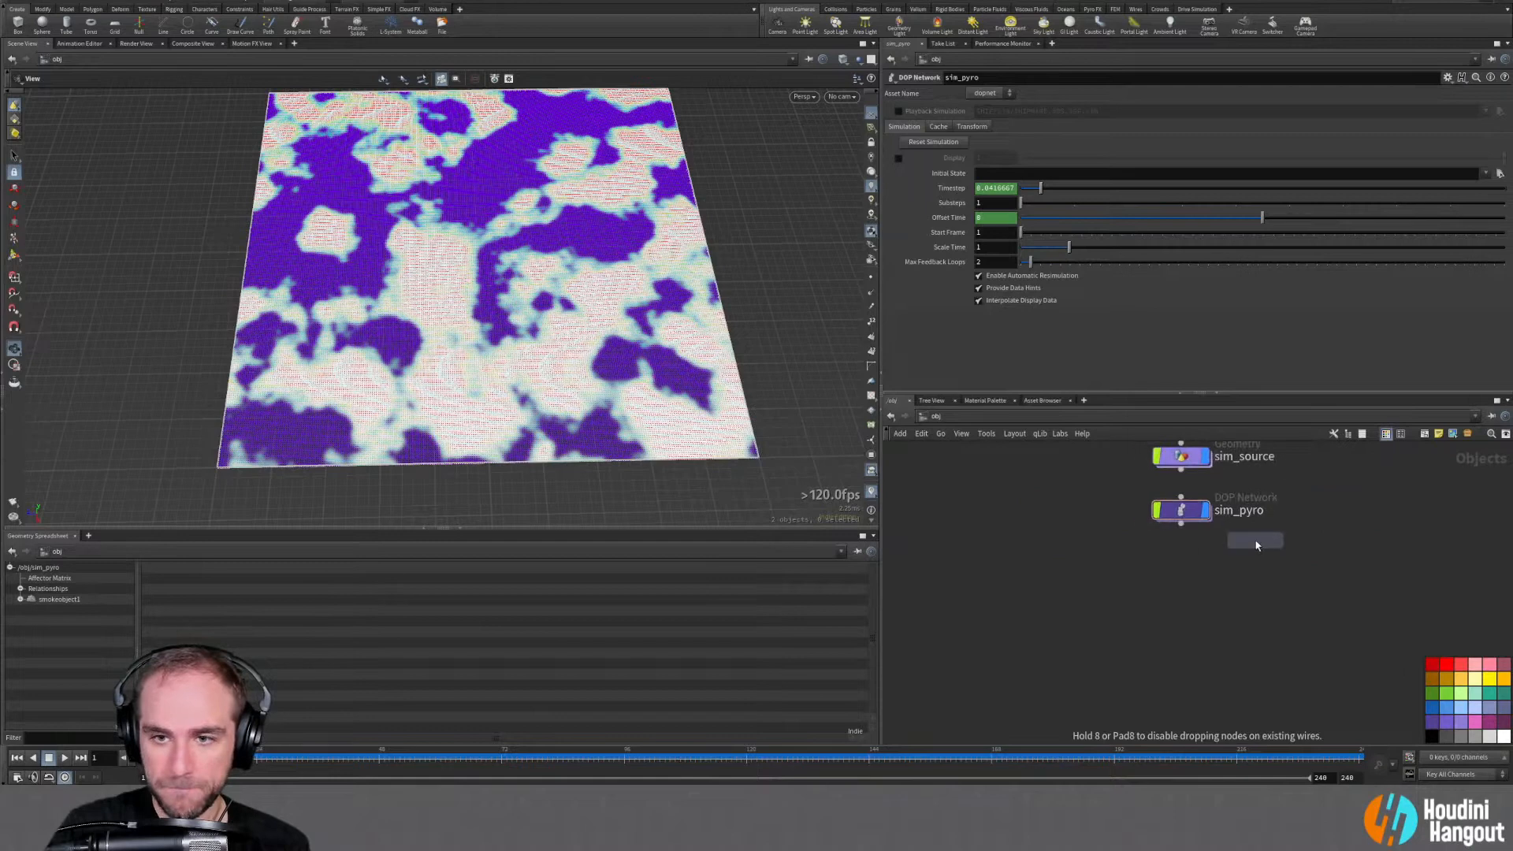
left_click(1187, 584)
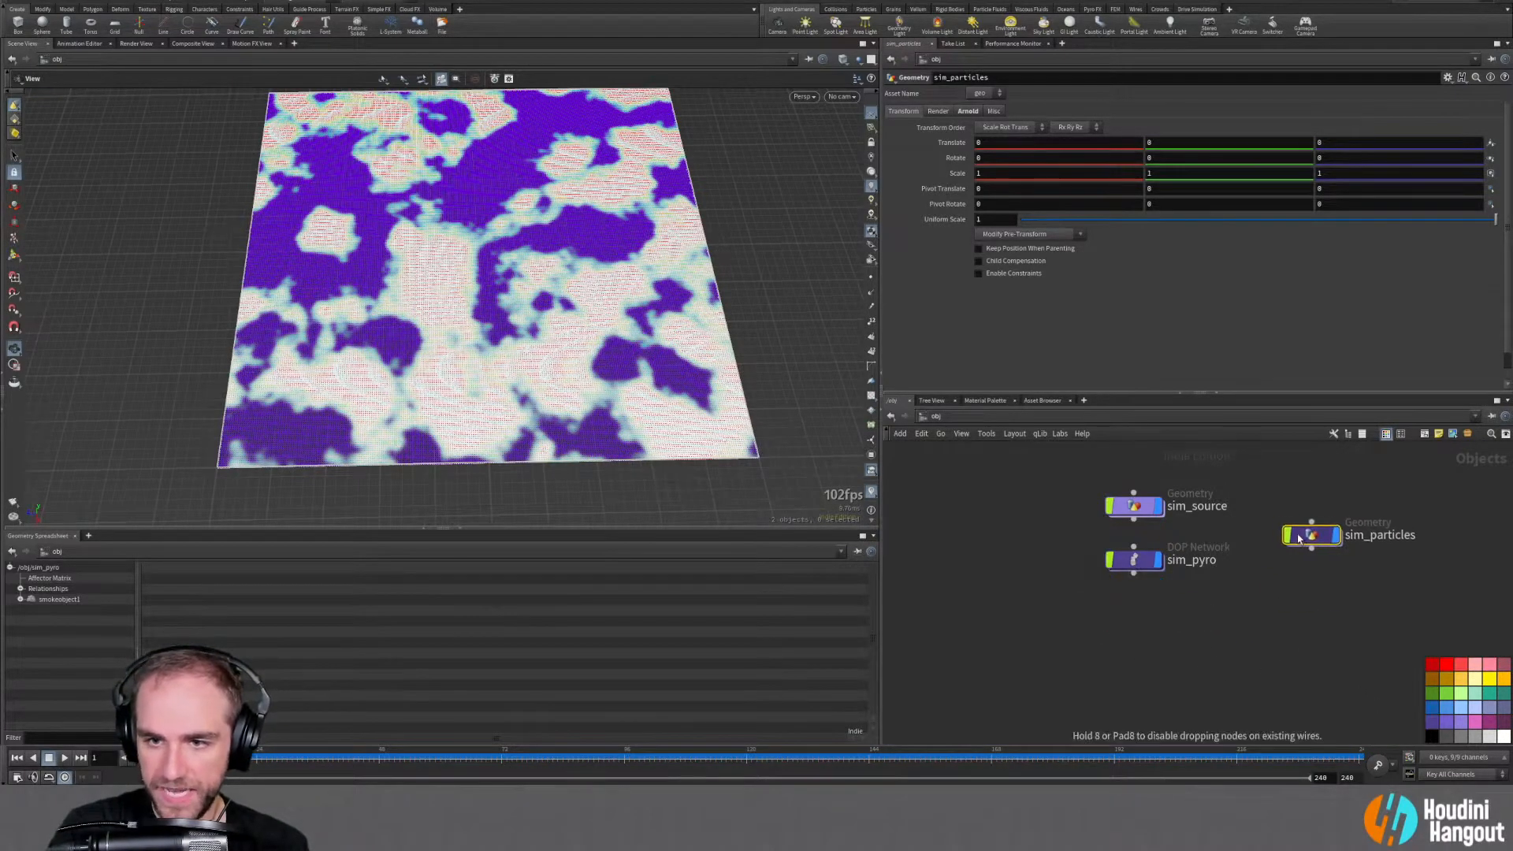
scroll(1235, 633, "up", 3)
middle_click_drag(1269, 597, 1293, 627)
scroll(1296, 620, "down", 2)
Enter the sim_particles geometry network and place a Dop I/O node in it
double_click(1256, 561)
key("Tab")
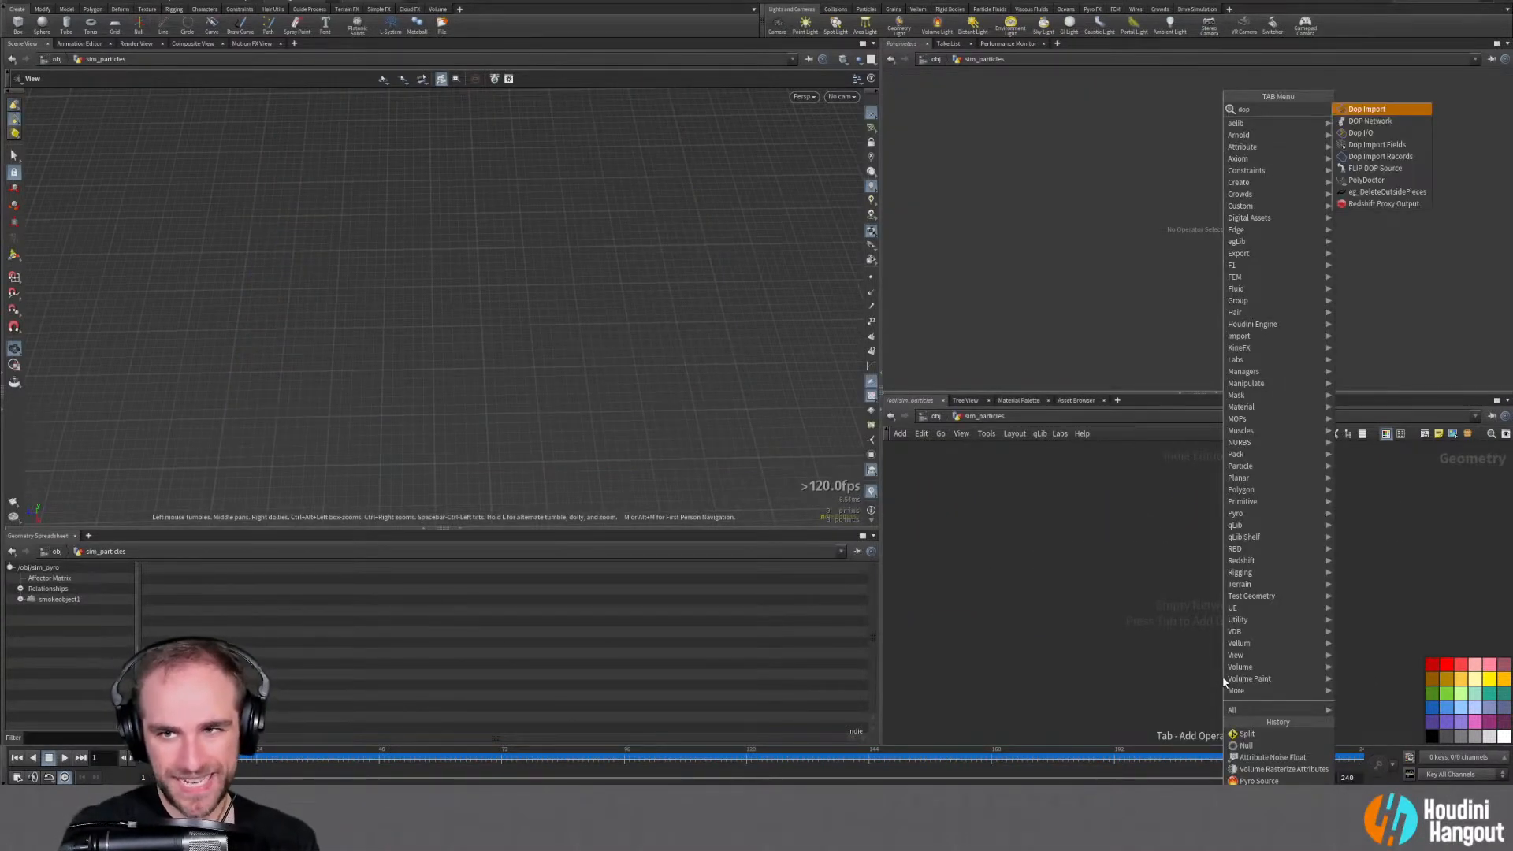
key("Return")
left_click(1227, 544)
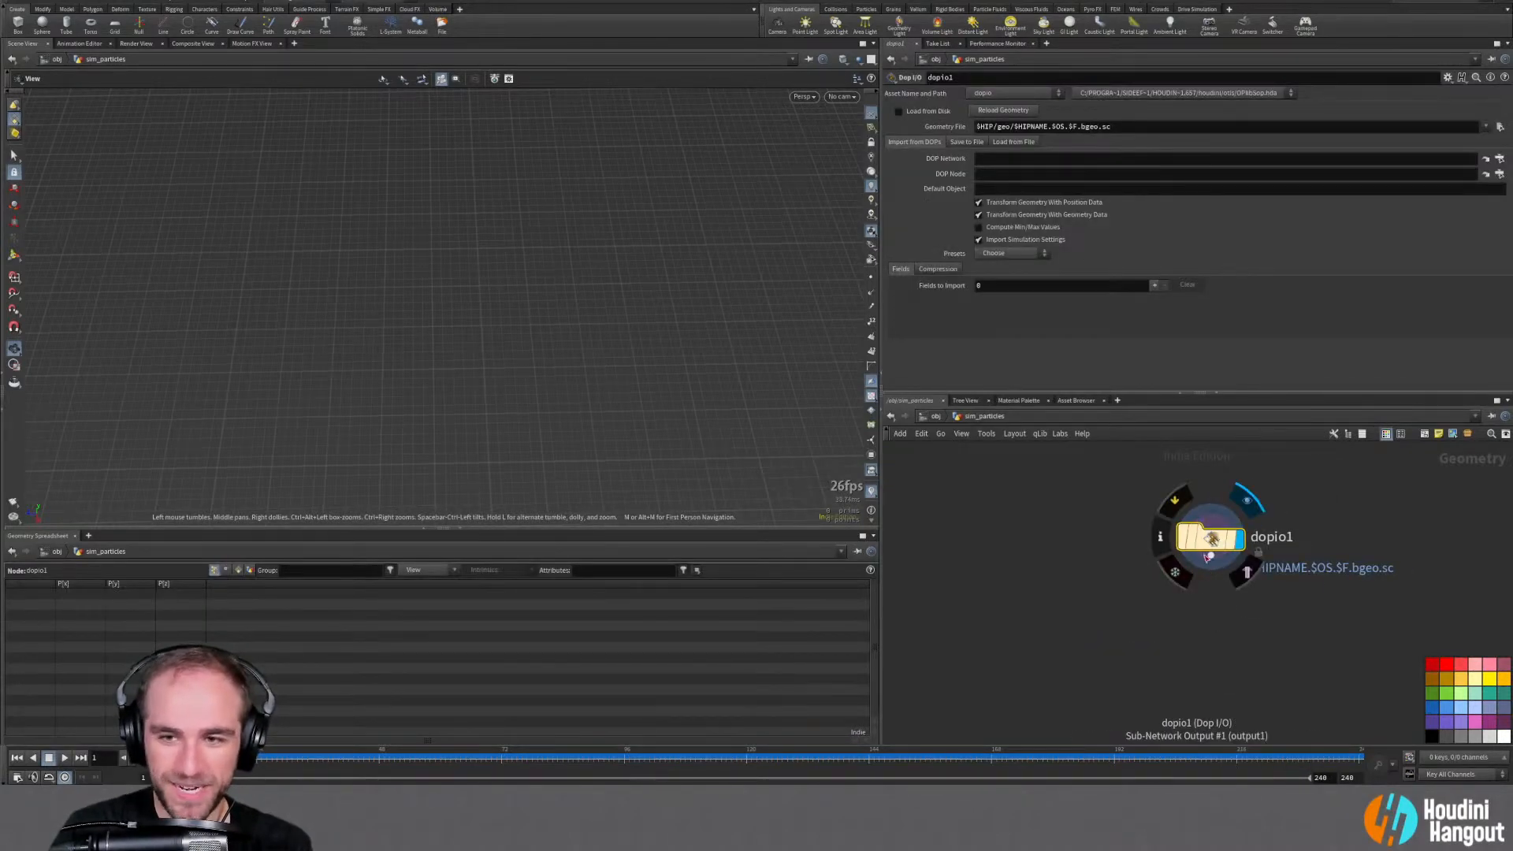
Place a Dop Import Fields node beside the Dop I/O node, compare the parameters of both, and delete the Dop Import Fields node
key("Tab")
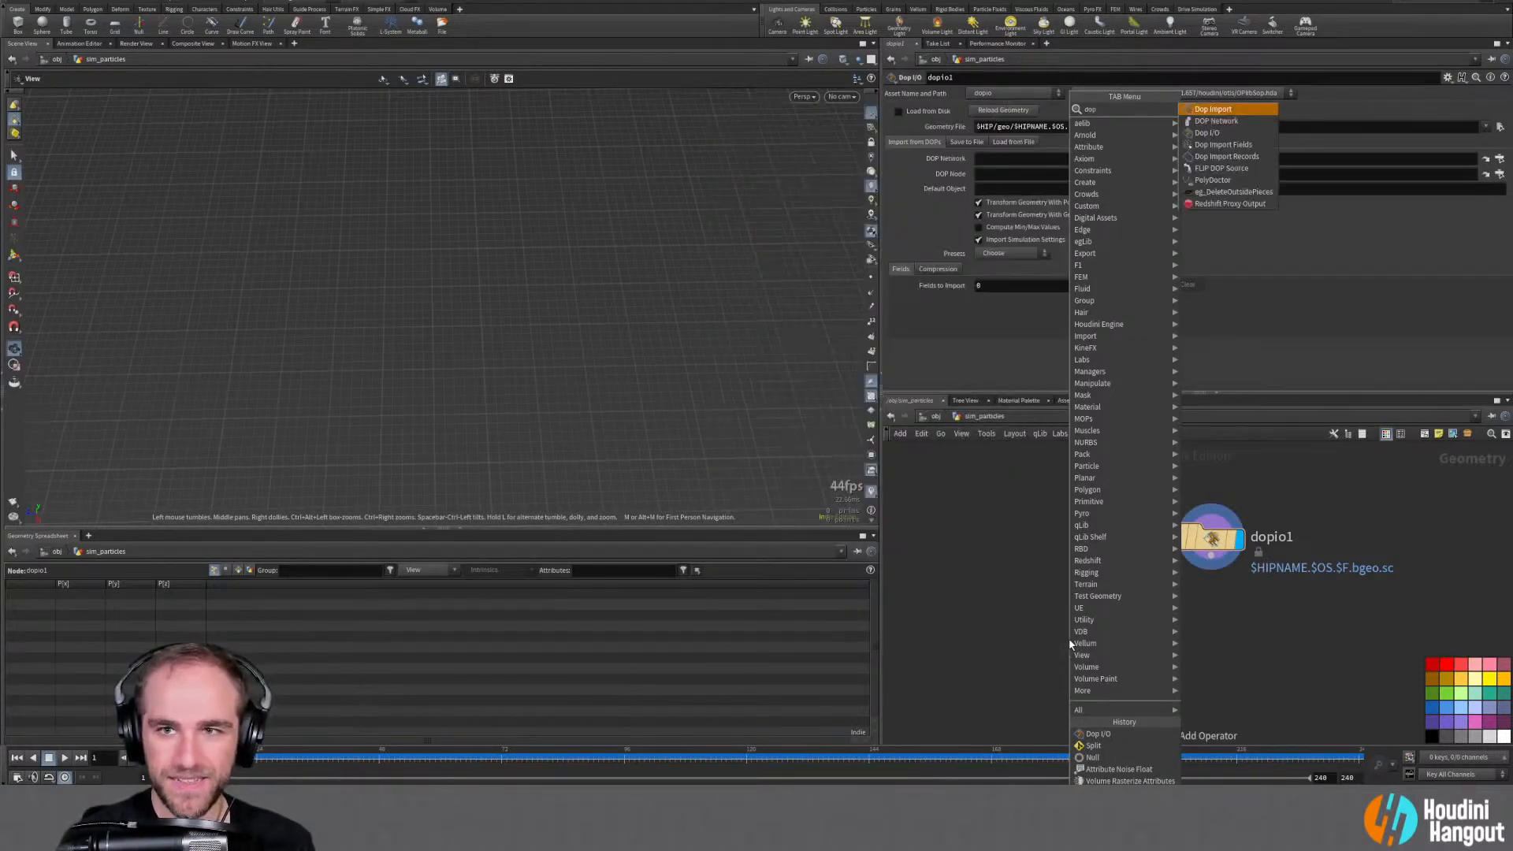
key("Return")
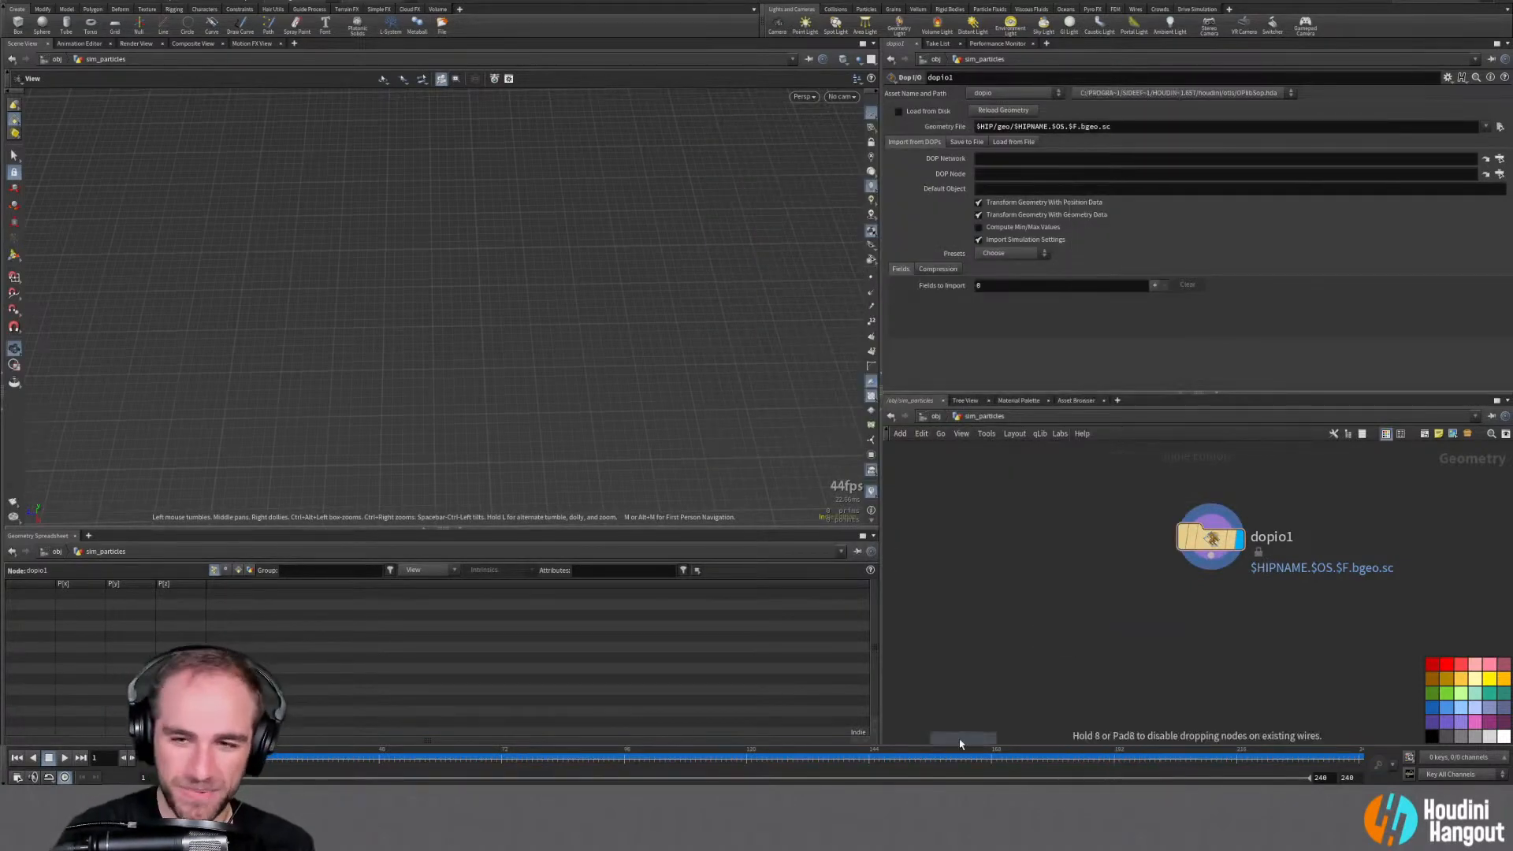
left_click(1122, 516)
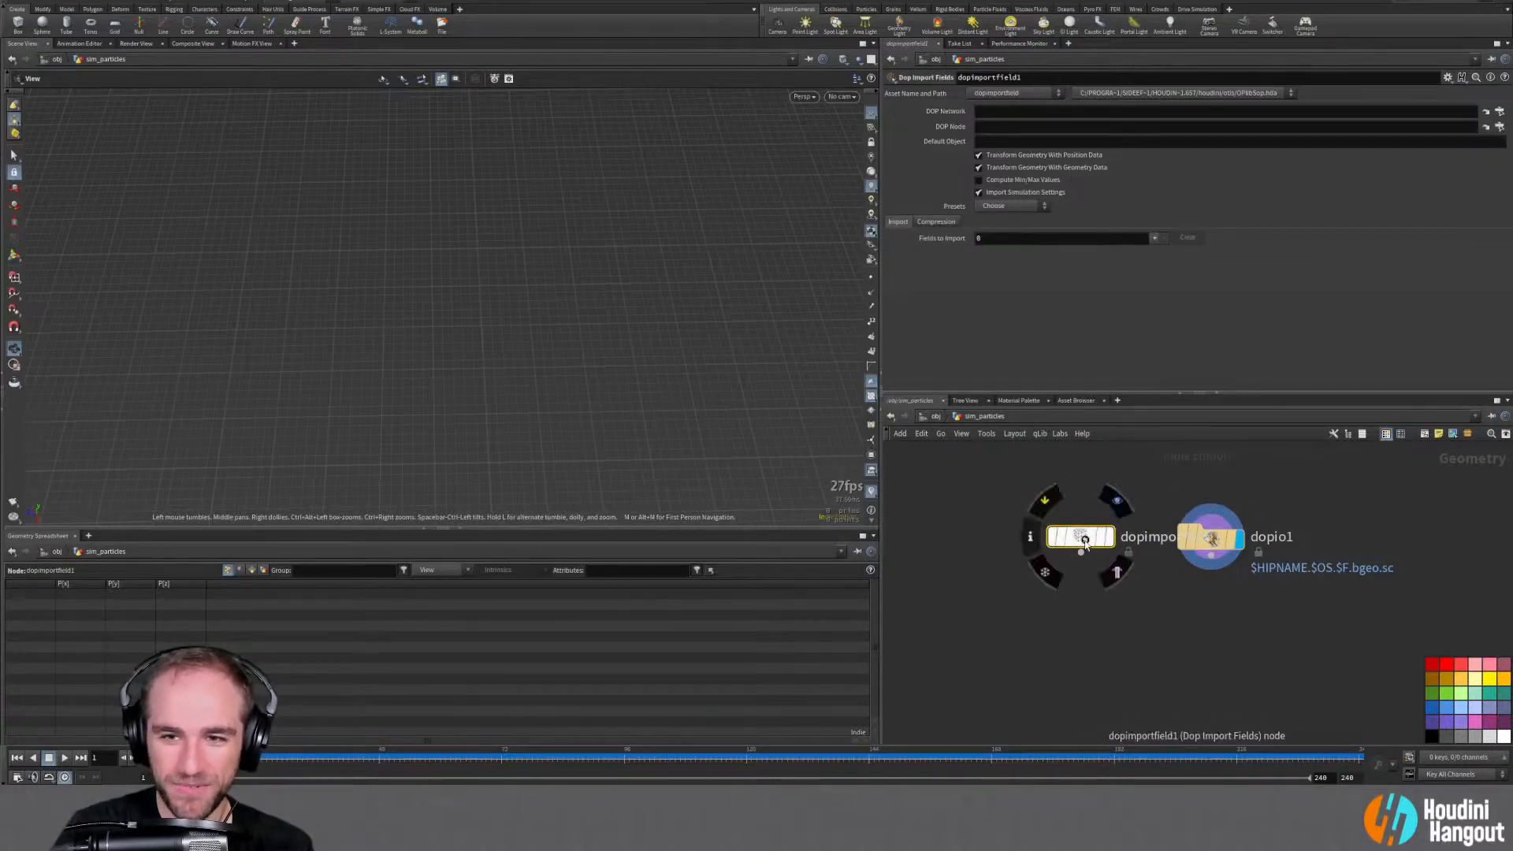
left_click_drag(1030, 538, 1003, 538)
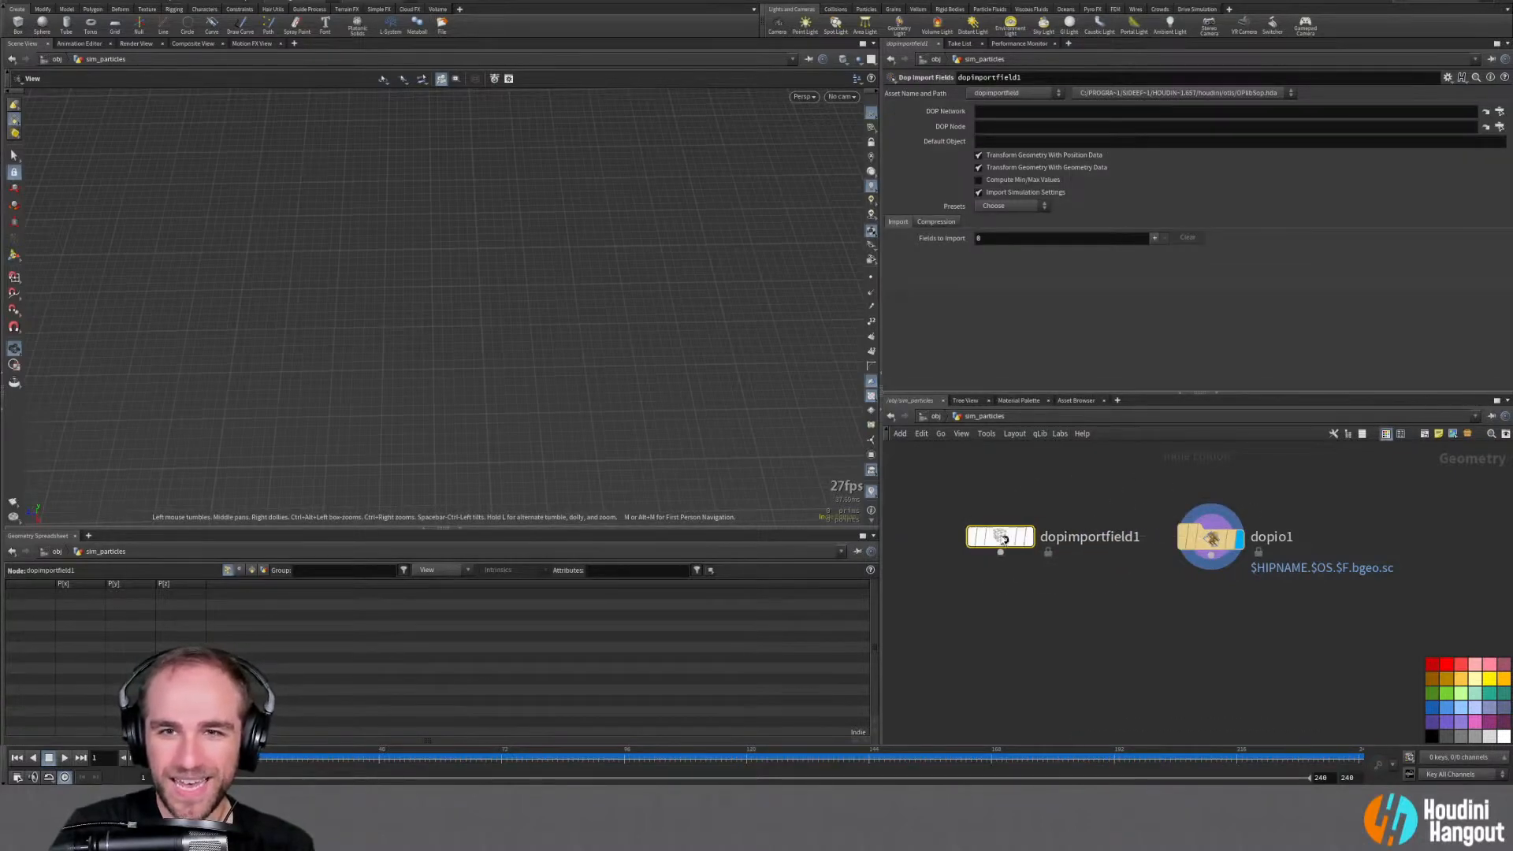
left_click(1211, 543)
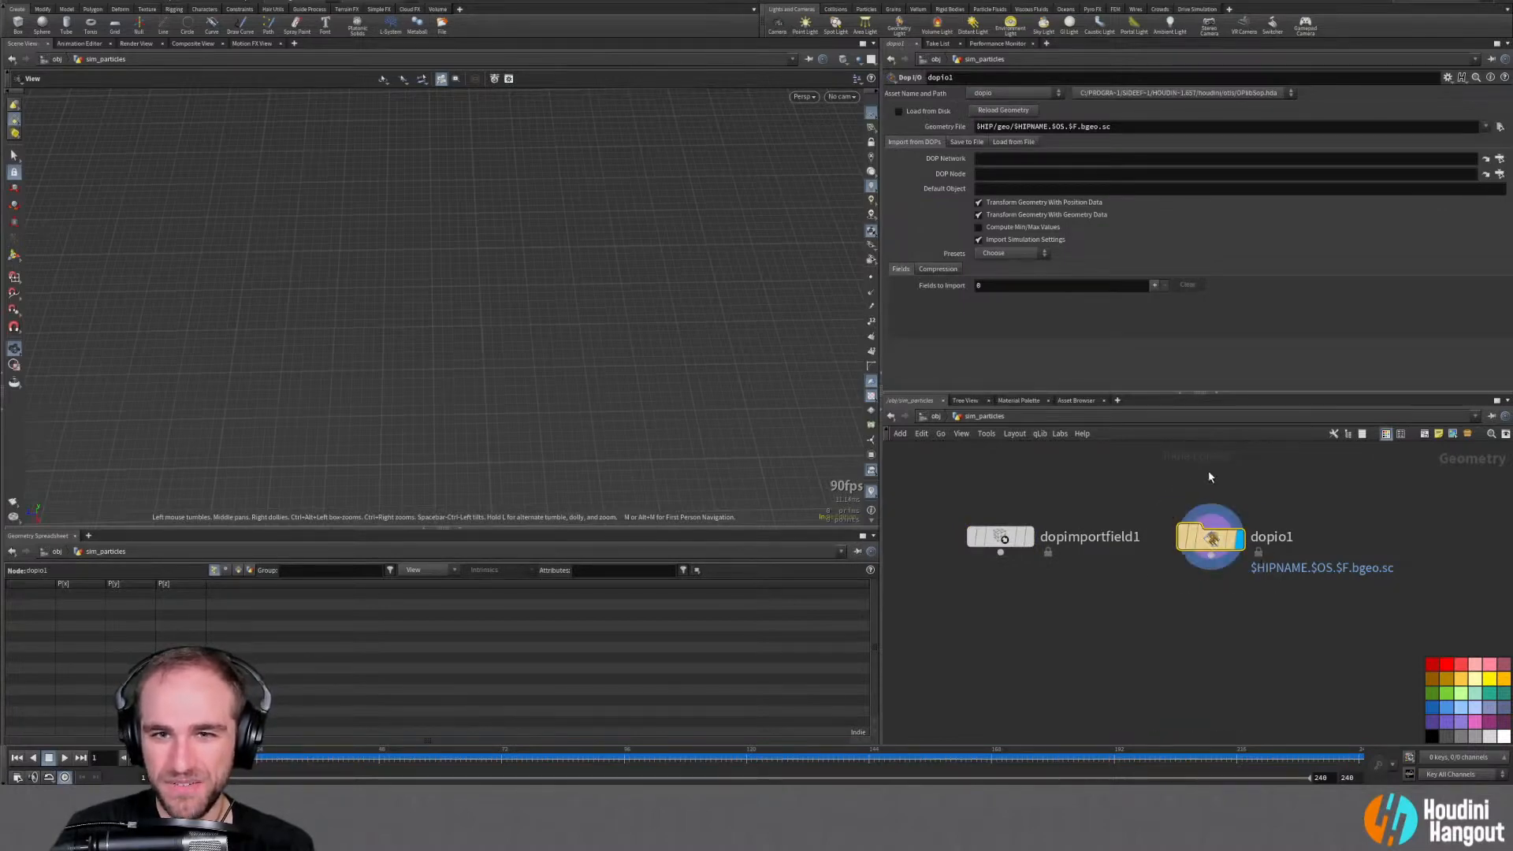
mouse_move(1225, 518)
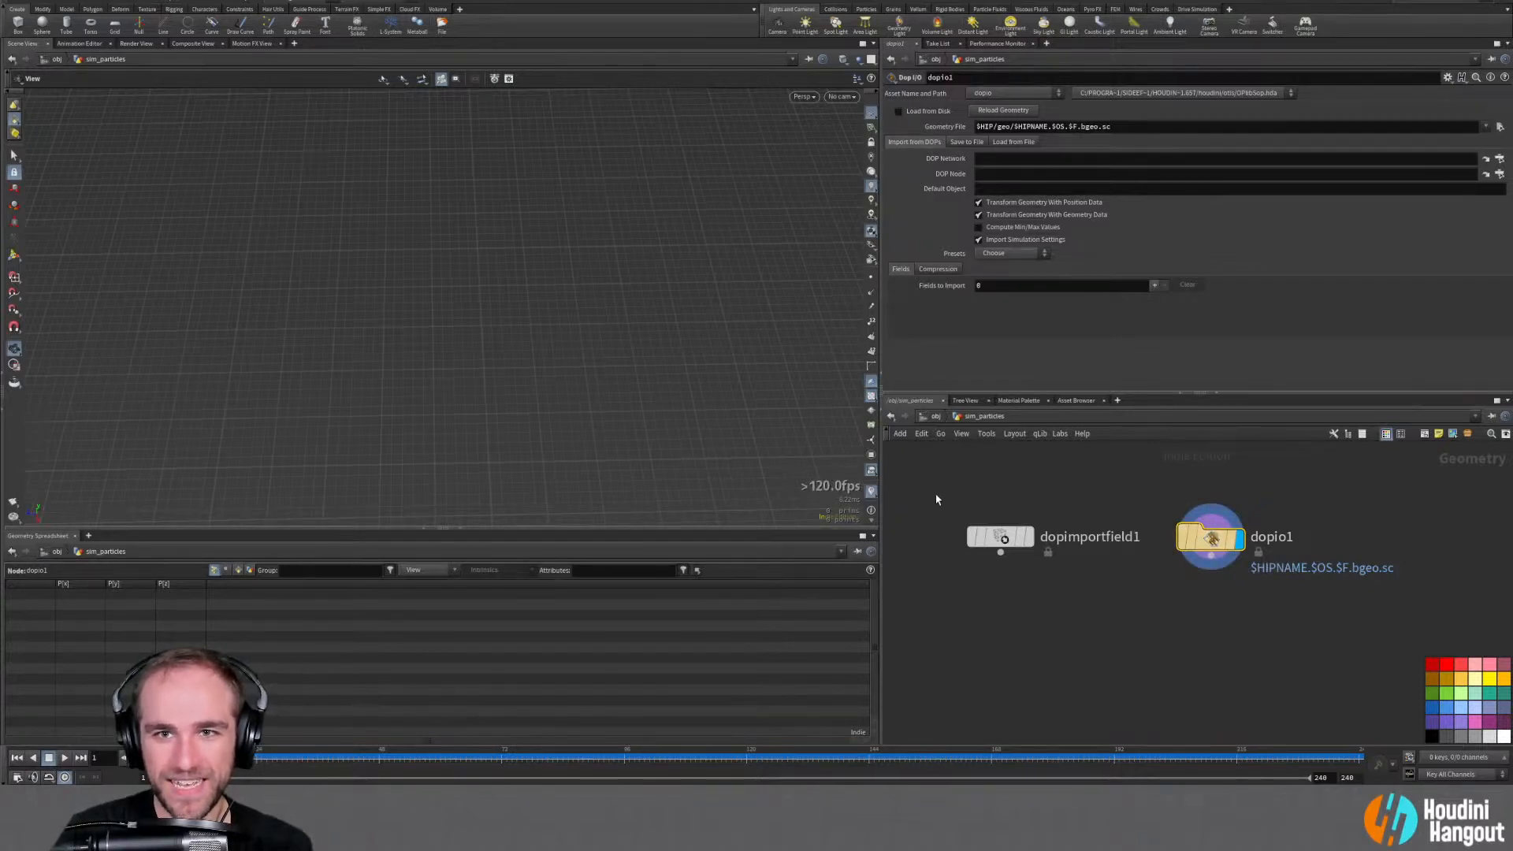
left_click(1000, 537)
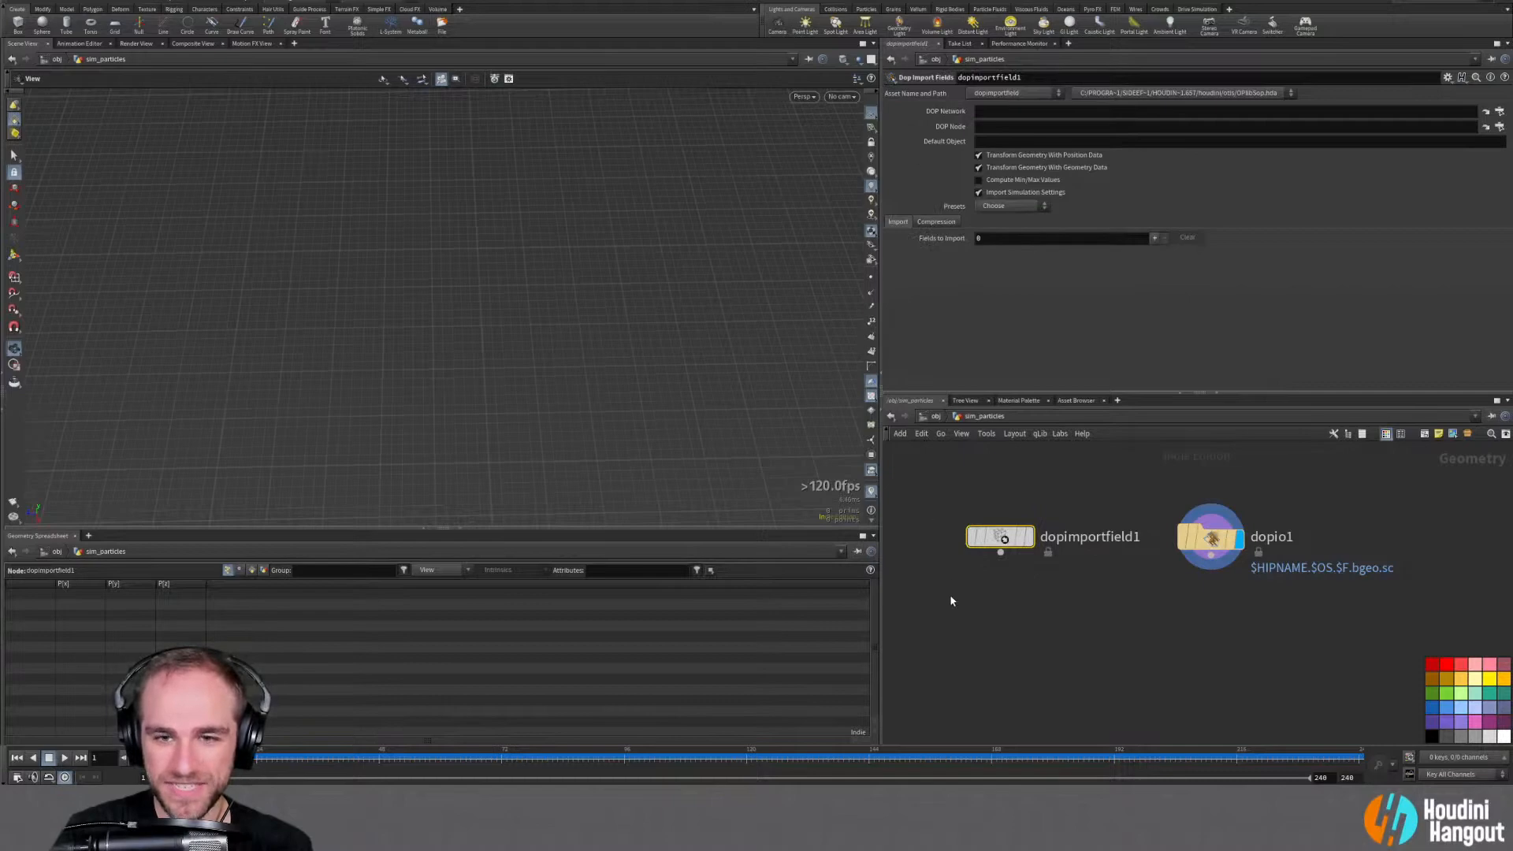
key("Delete")
Try the Pyro field preset on the Dop I/O node and remove its Cd field
left_click(1221, 538)
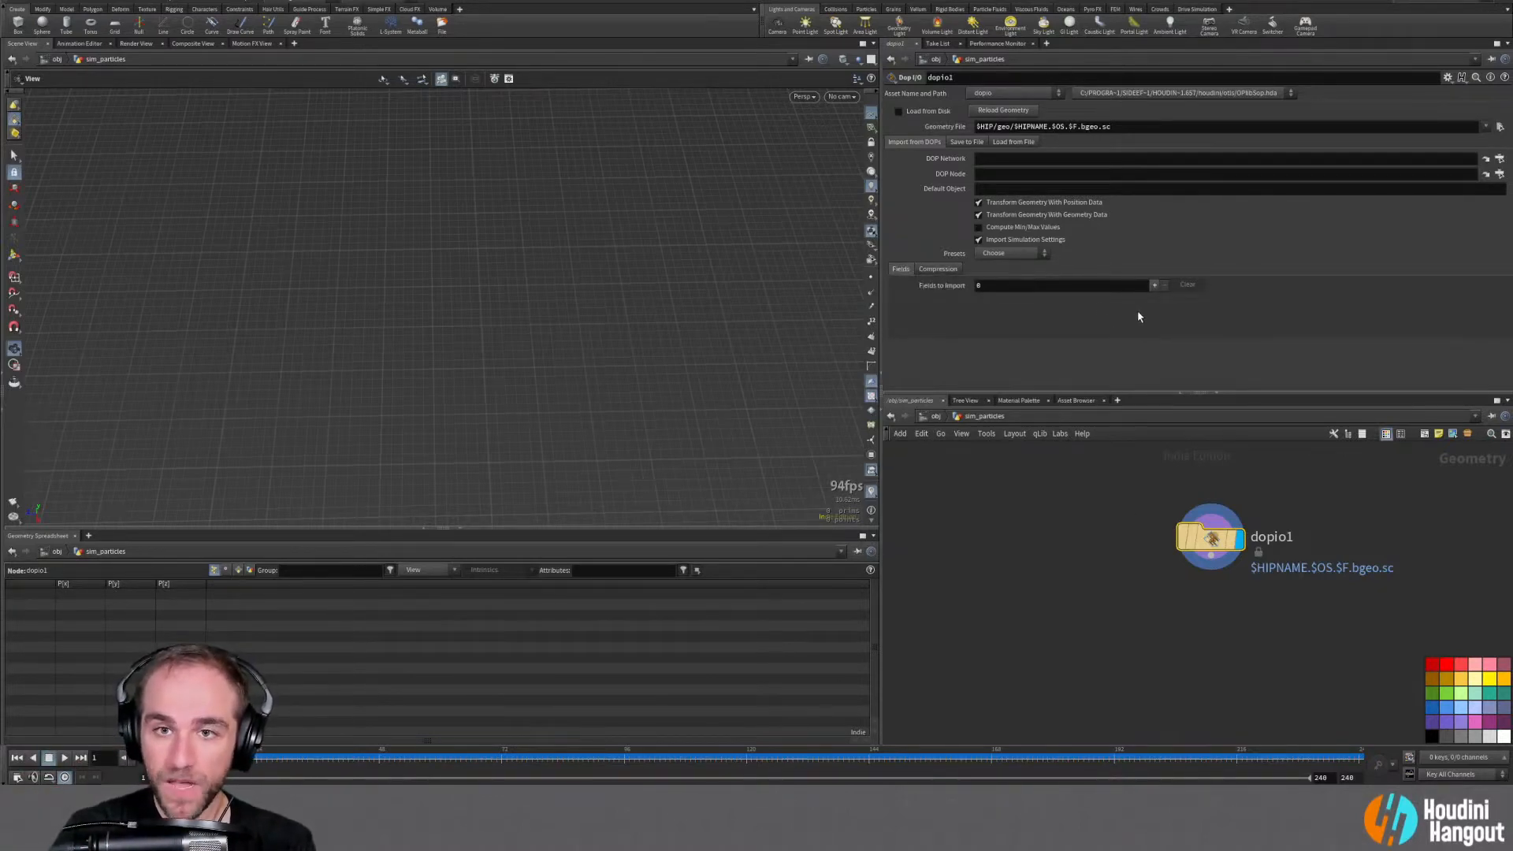
left_click(1014, 253)
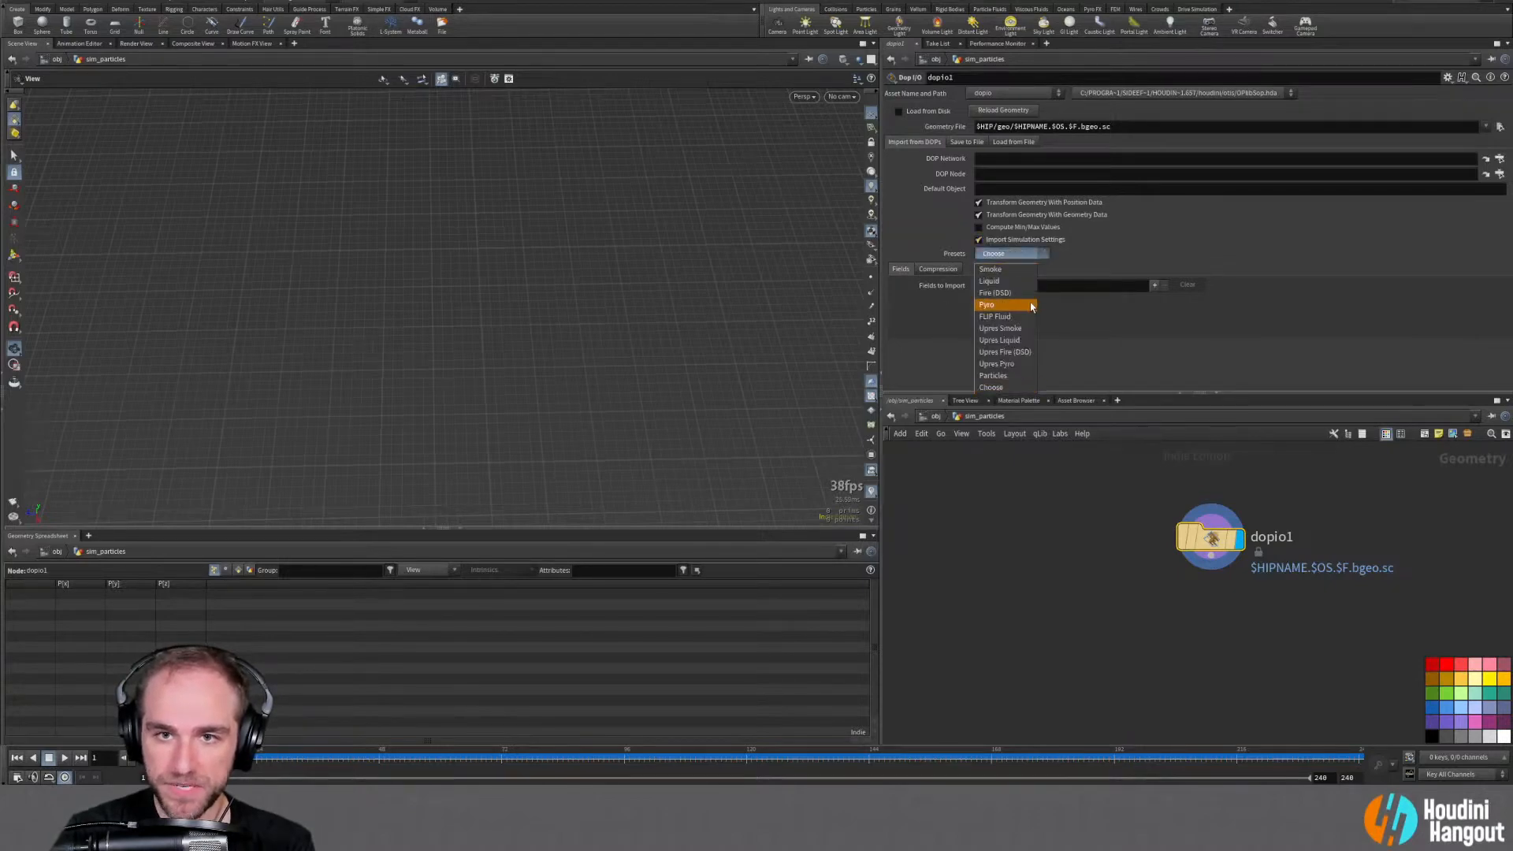
left_click(1001, 304)
scroll(1302, 287, "down", 3)
scroll(1305, 262, "down", 3)
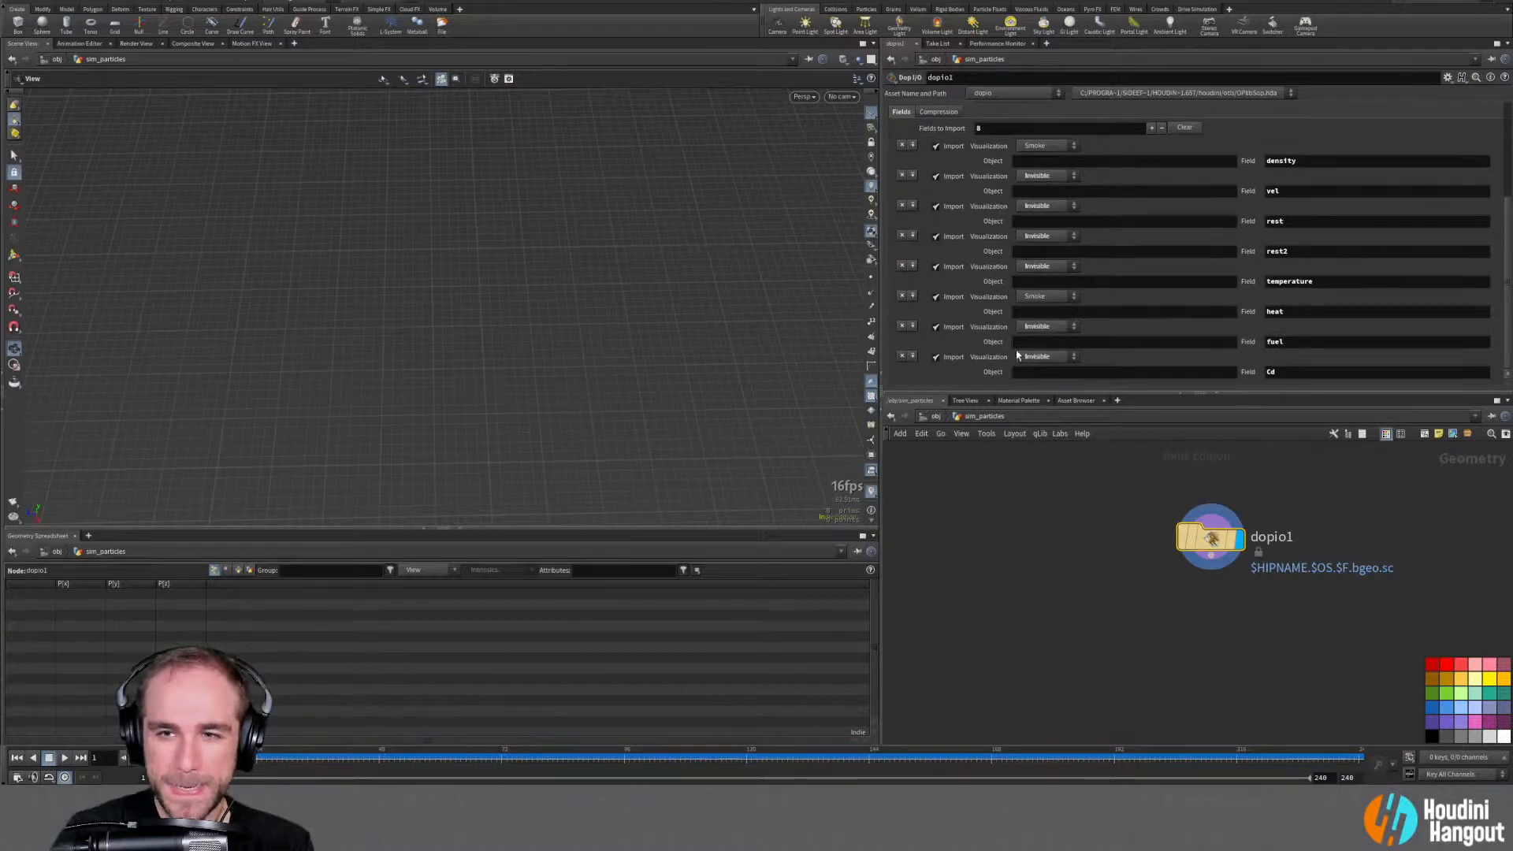
left_click(902, 355)
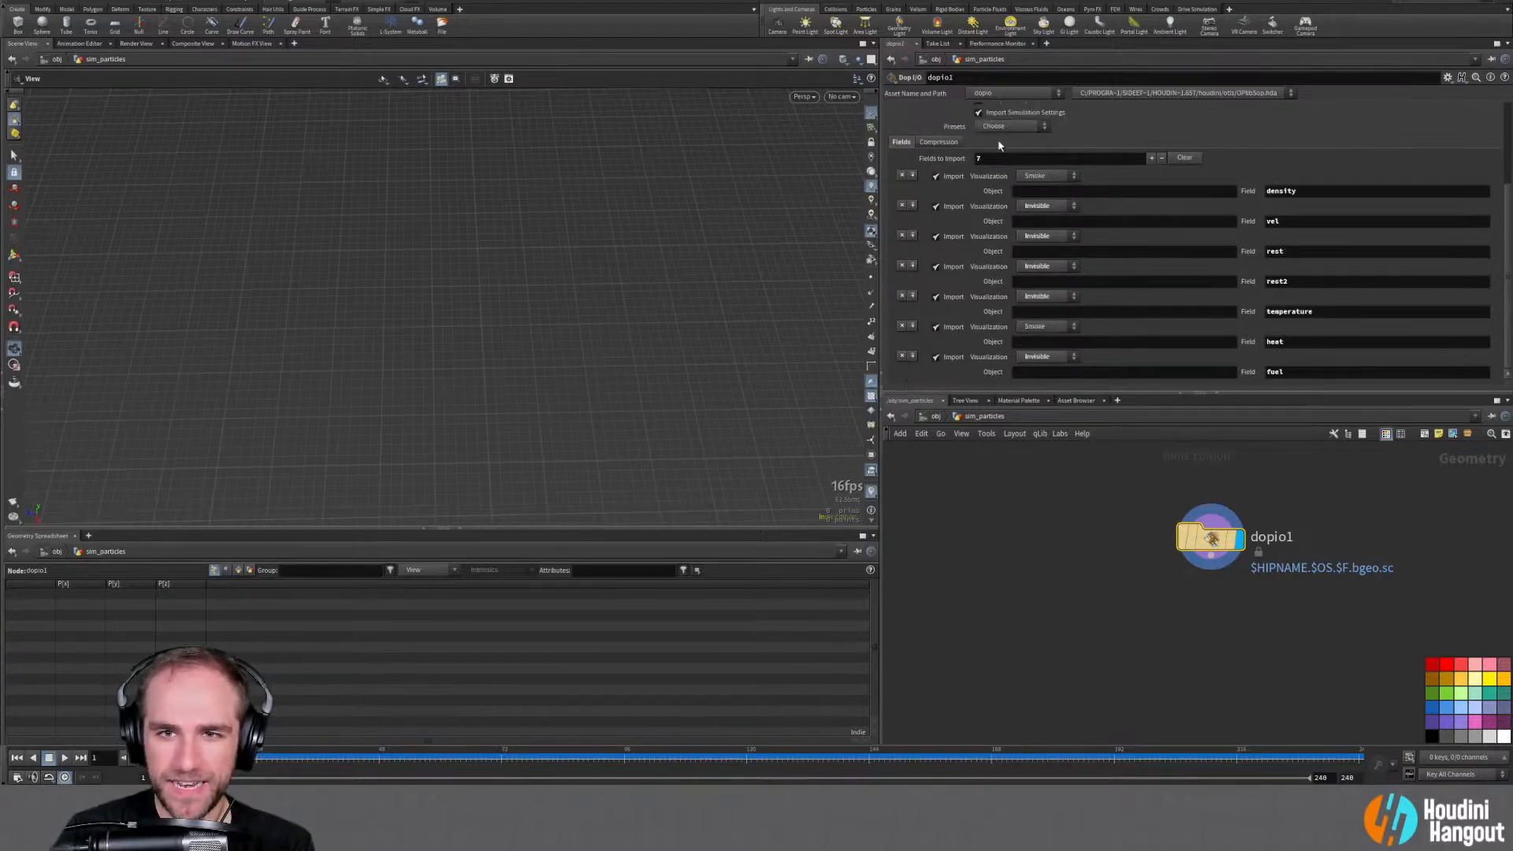
Apply the Smoke preset to the Dop I/O node and remove rest and Cd, keeping density, vel and temperature
scroll(1004, 132, "up", 2)
left_click(1001, 174)
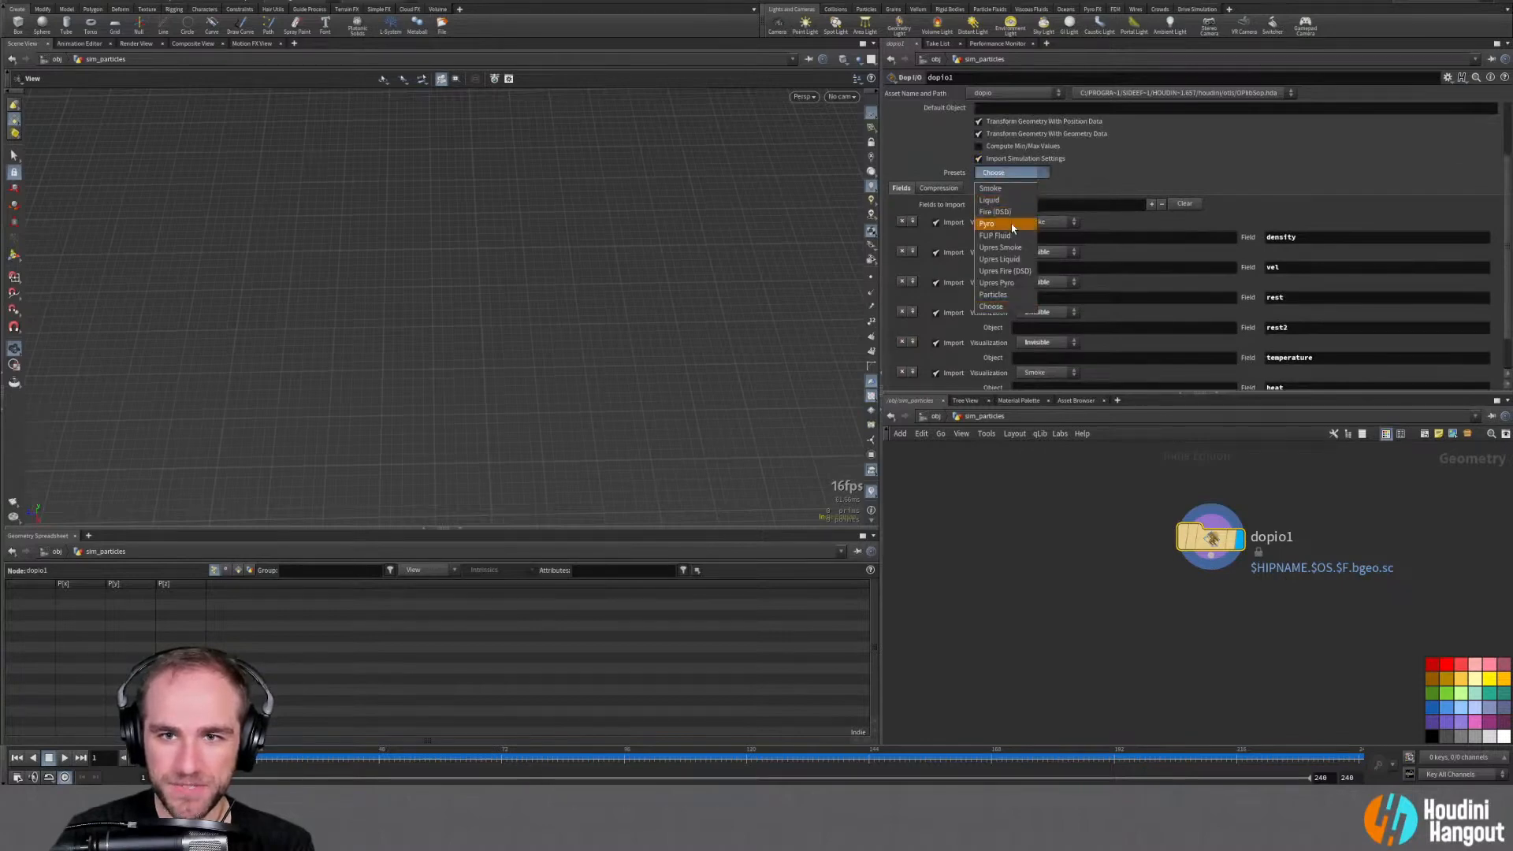
left_click(989, 188)
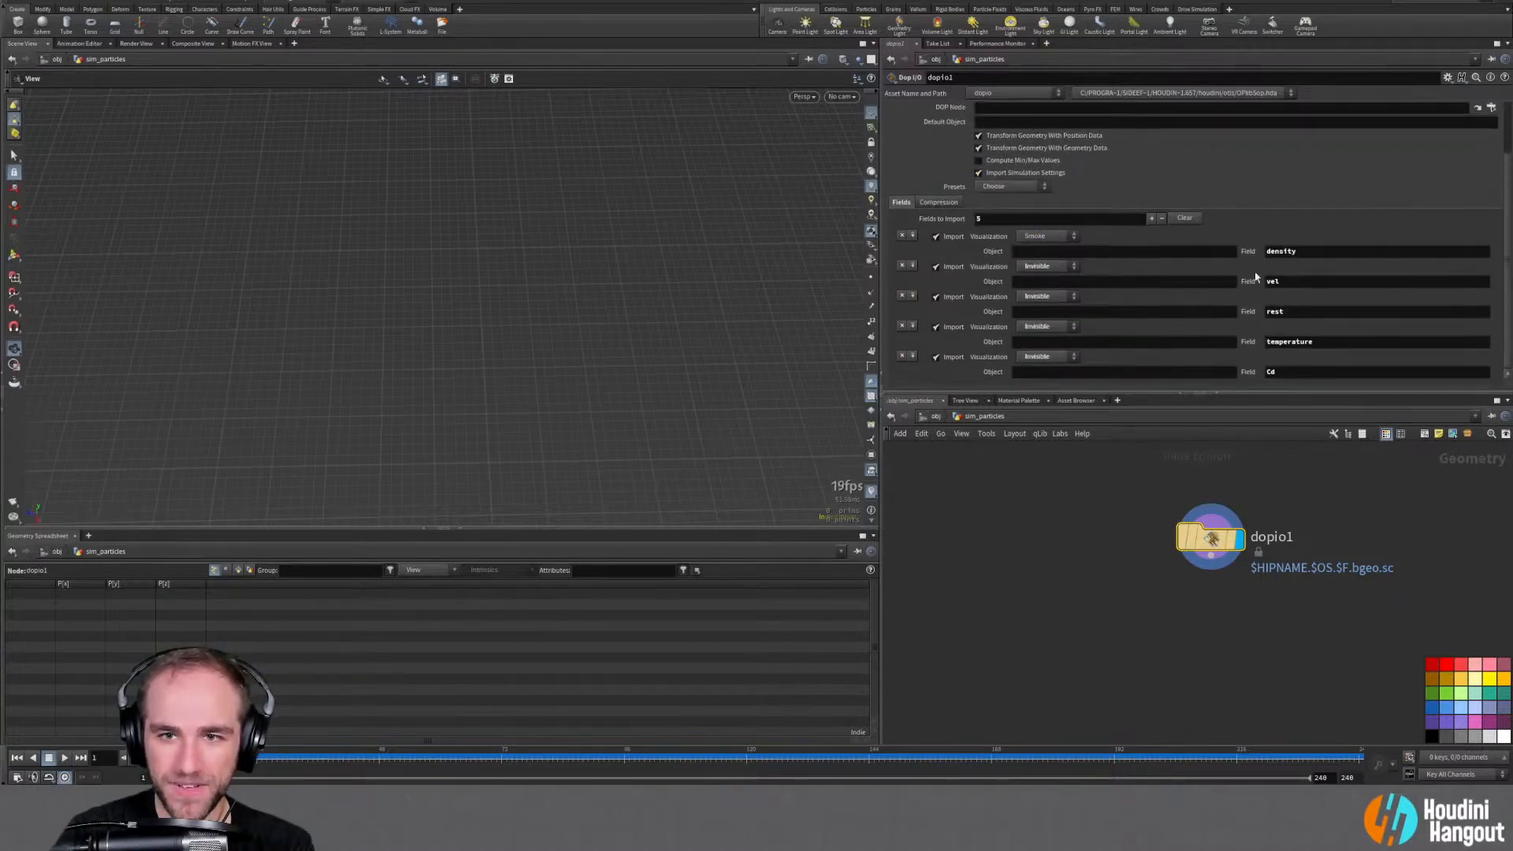
left_click(902, 295)
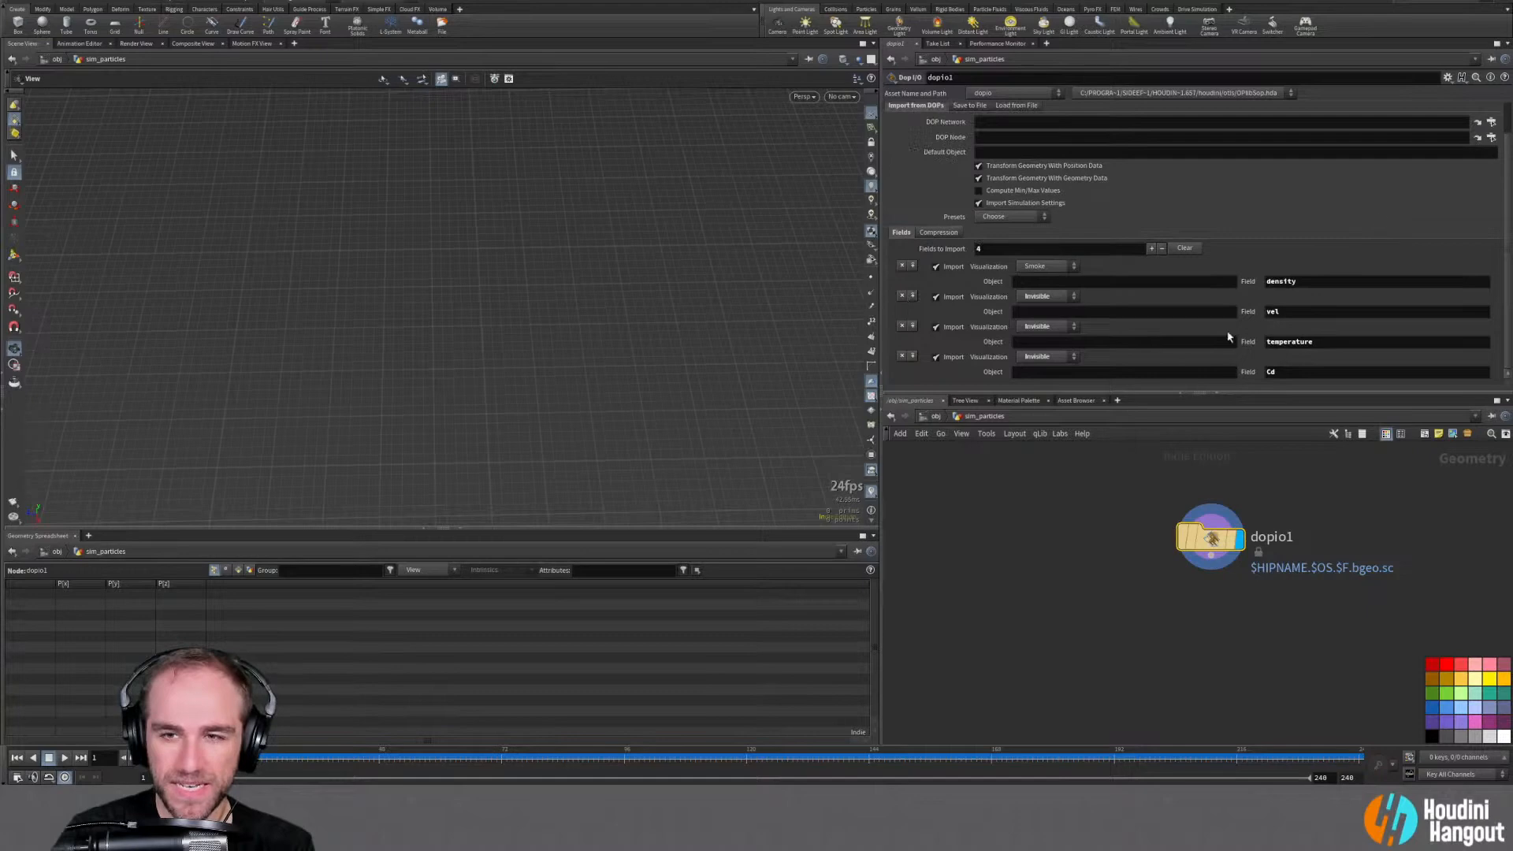
left_click(901, 356)
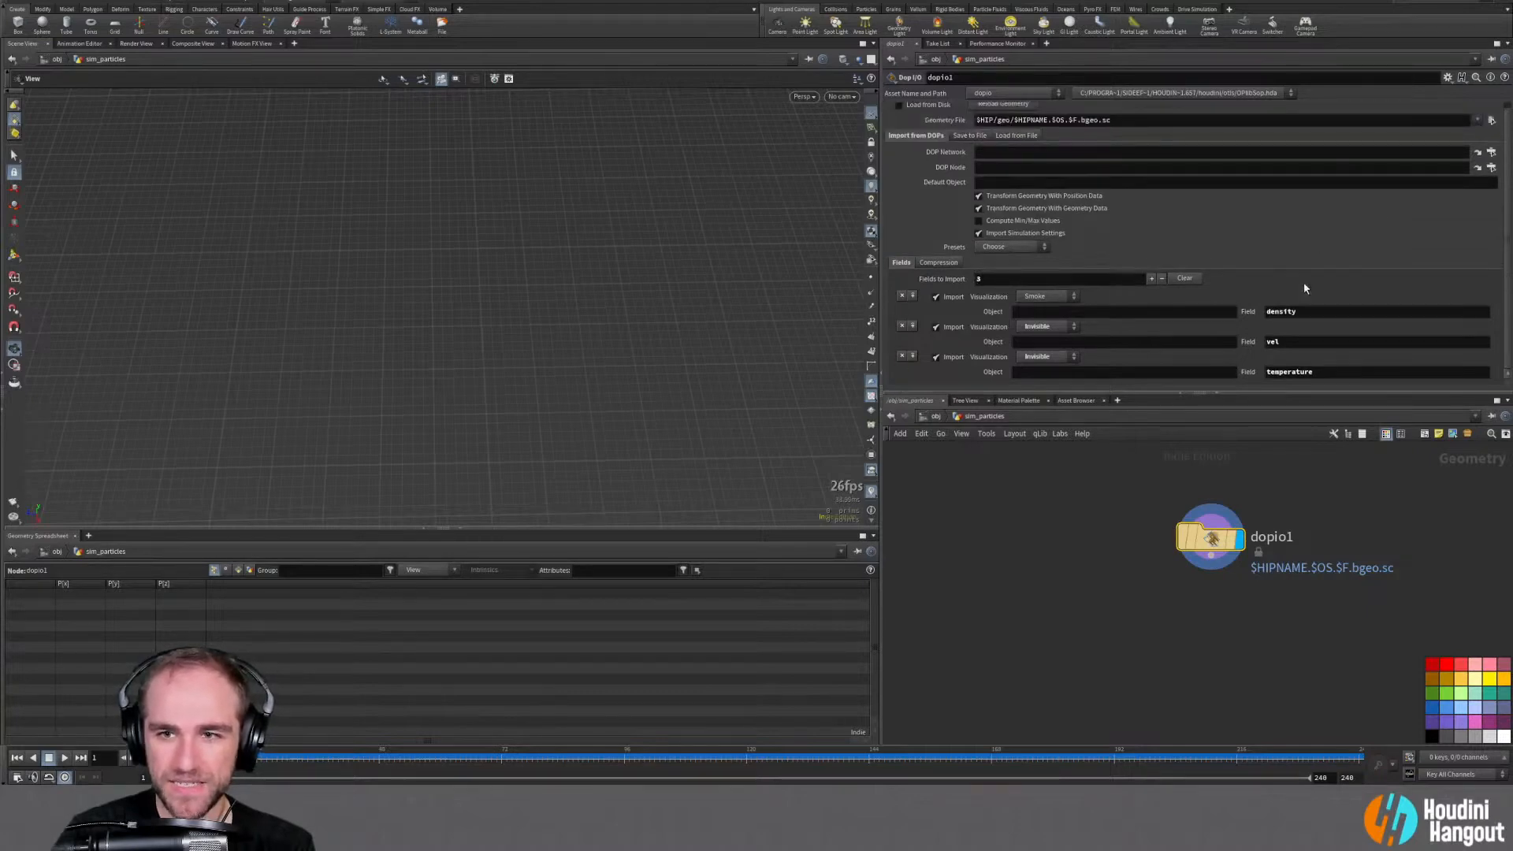
Set the Dop I/O node's DOP Network to /obj/sim_pyro and its DOP Node to smokeobject1, and inspect the imported volumes
left_click(1491, 154)
left_click_drag(1436, 55, 1037, 350)
left_click(990, 395)
left_click(1021, 394)
left_click(1002, 545)
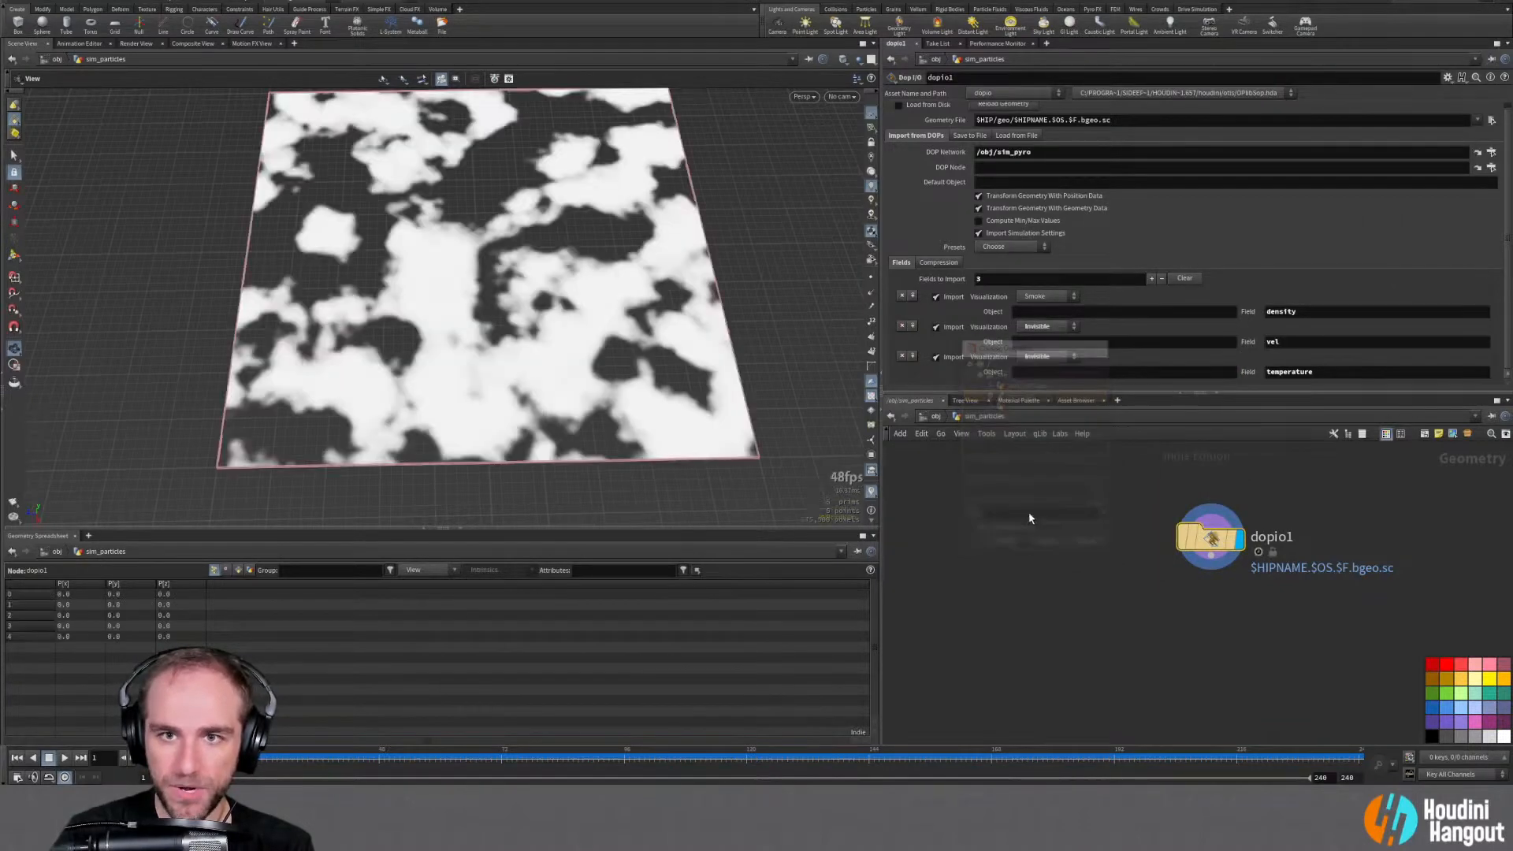
left_click(1491, 167)
left_click(1385, 149)
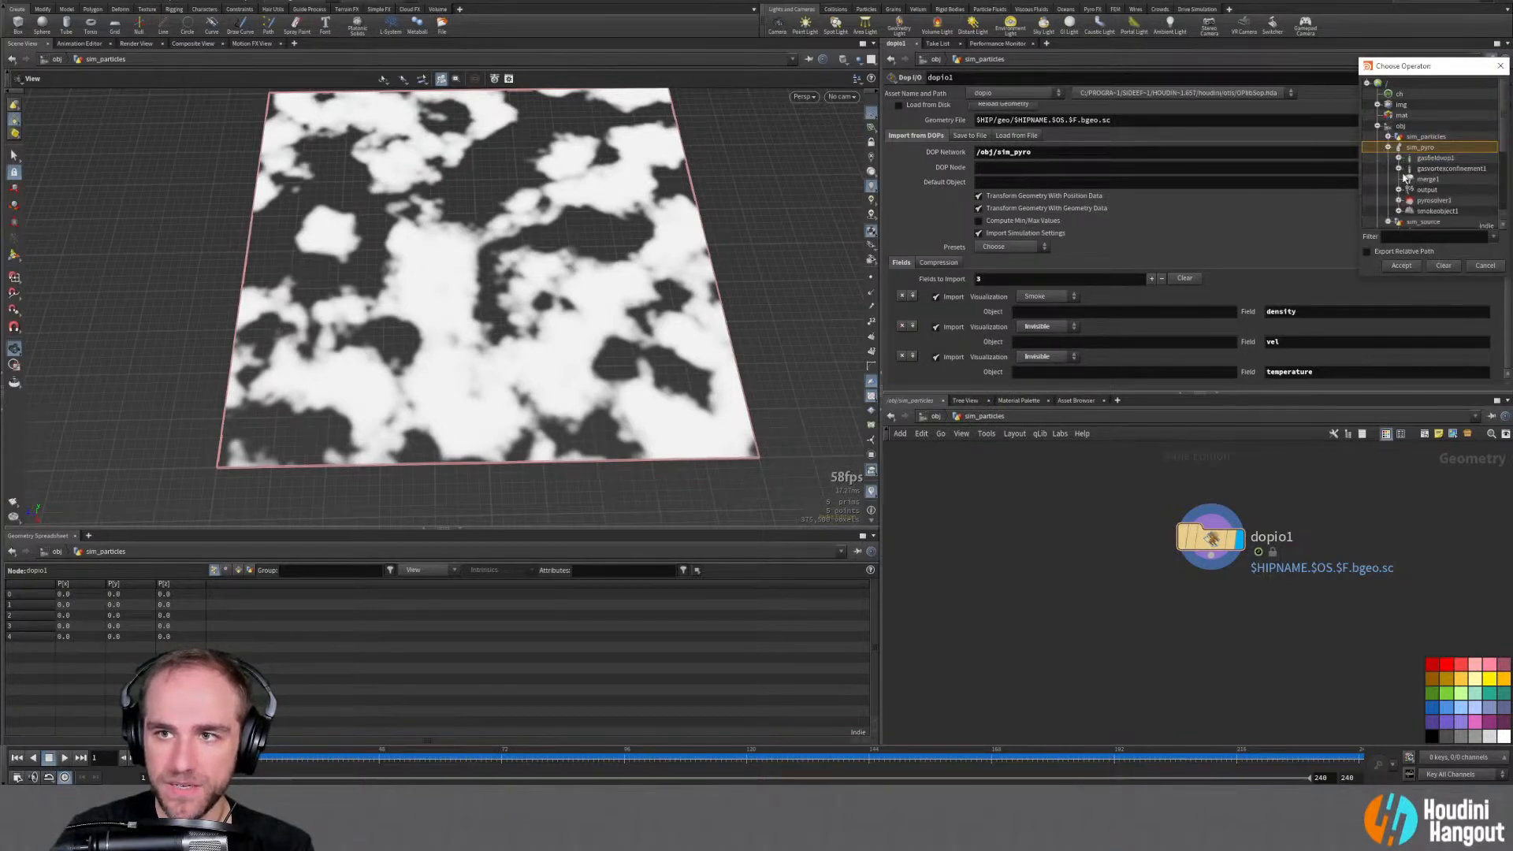
left_click(1436, 212)
left_click(1393, 265)
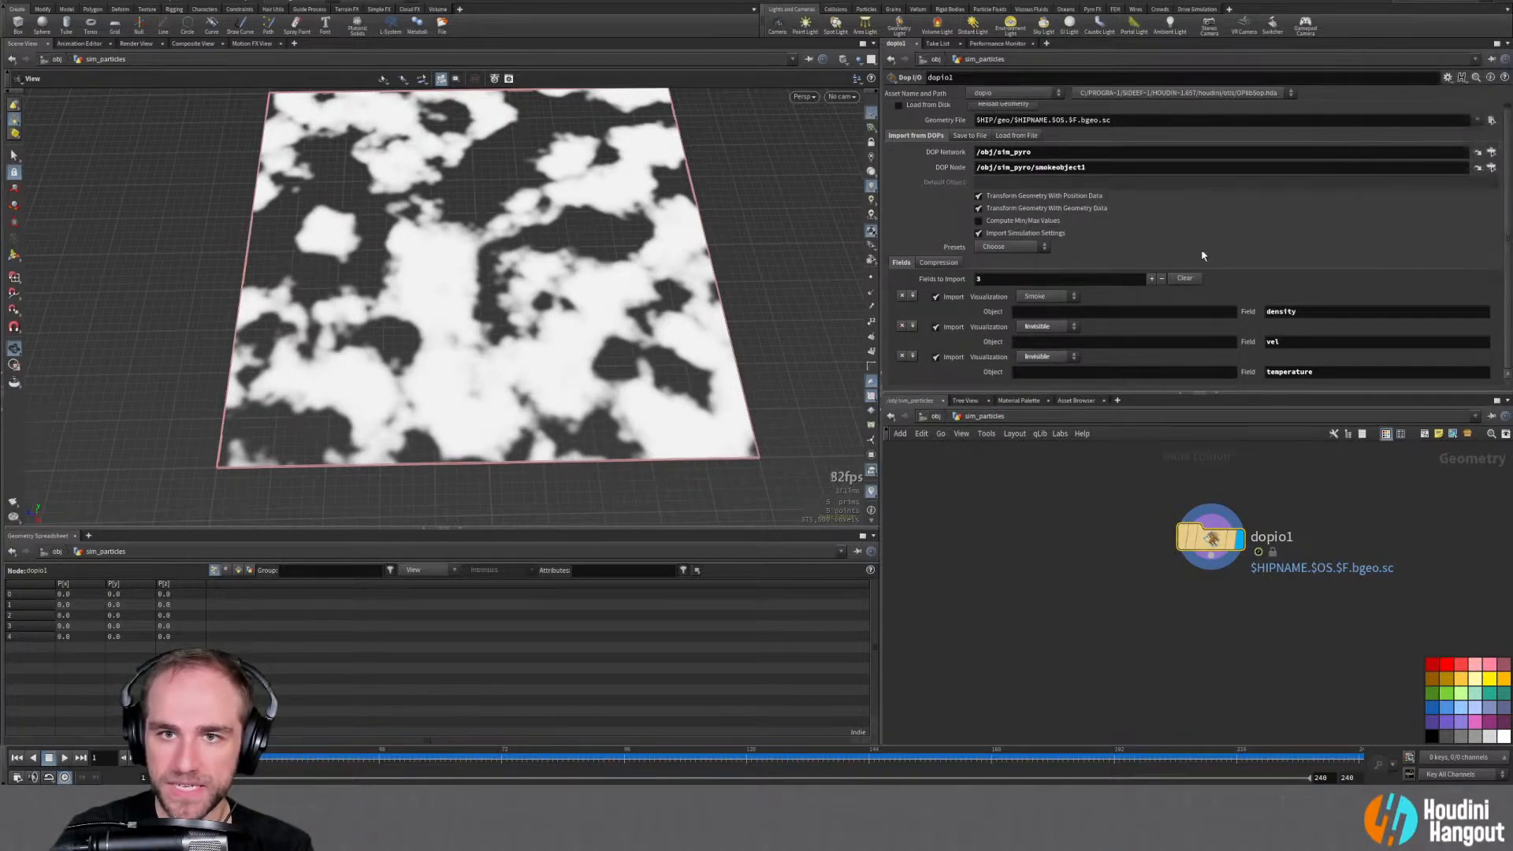
middle_click(1206, 541)
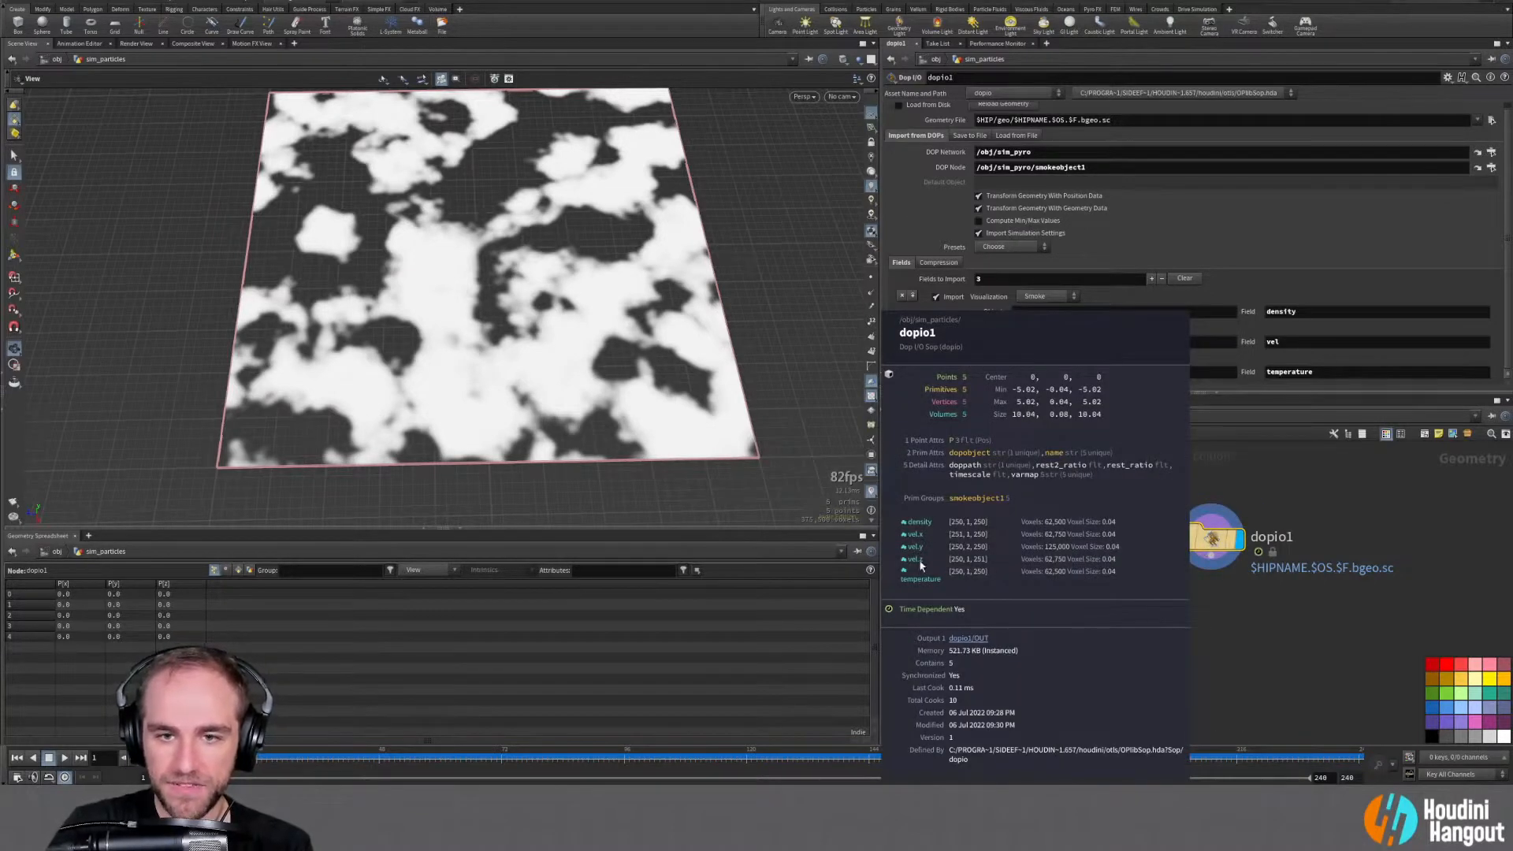
middle_click(1208, 540)
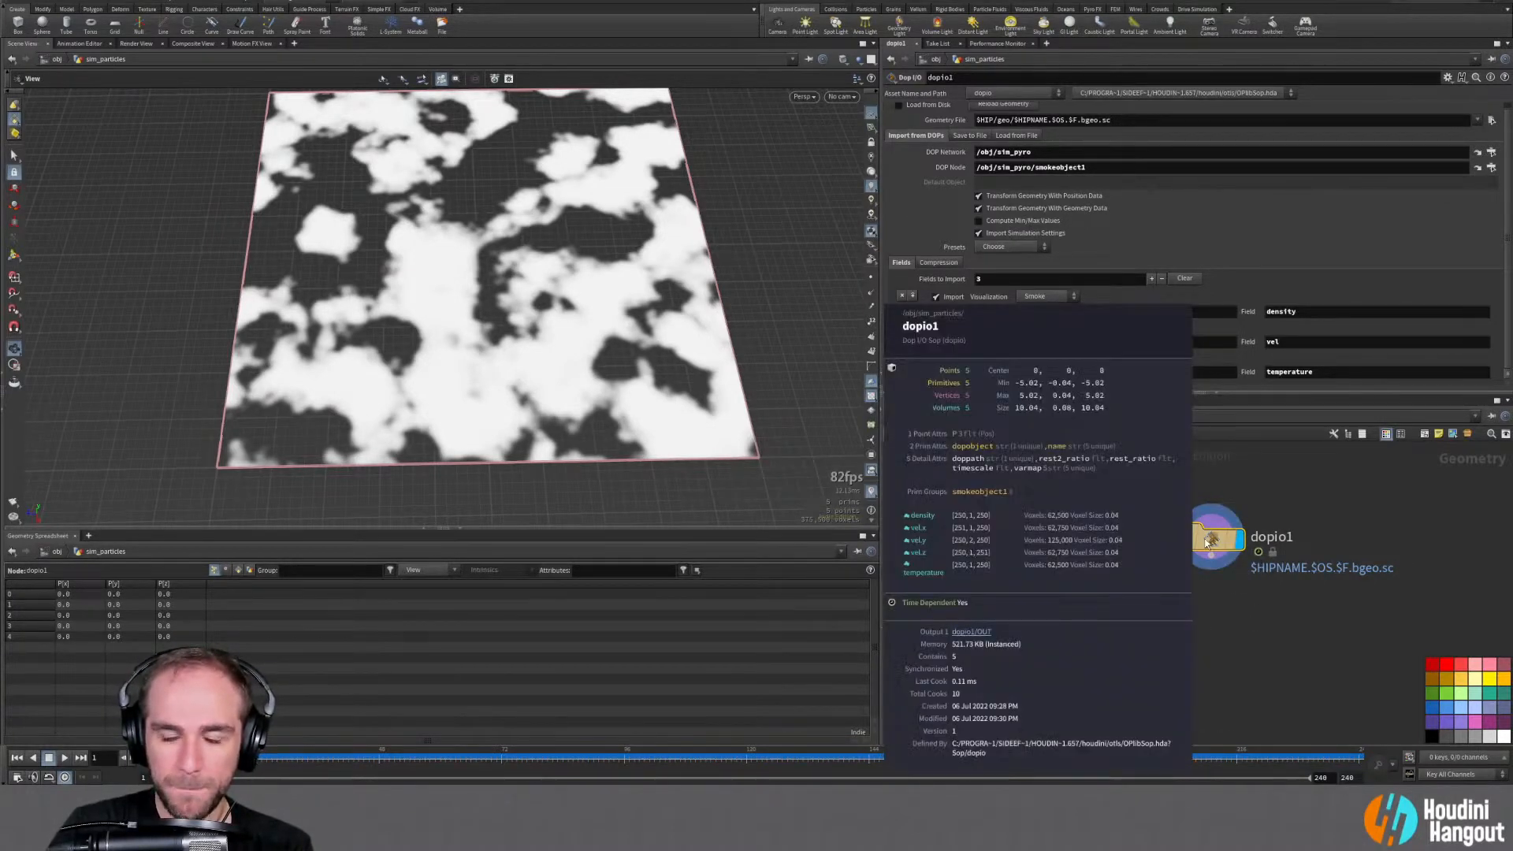
Try a VDB Vector from Scalar node after the Dop I/O node, check its output information, and delete it
key("Tab")
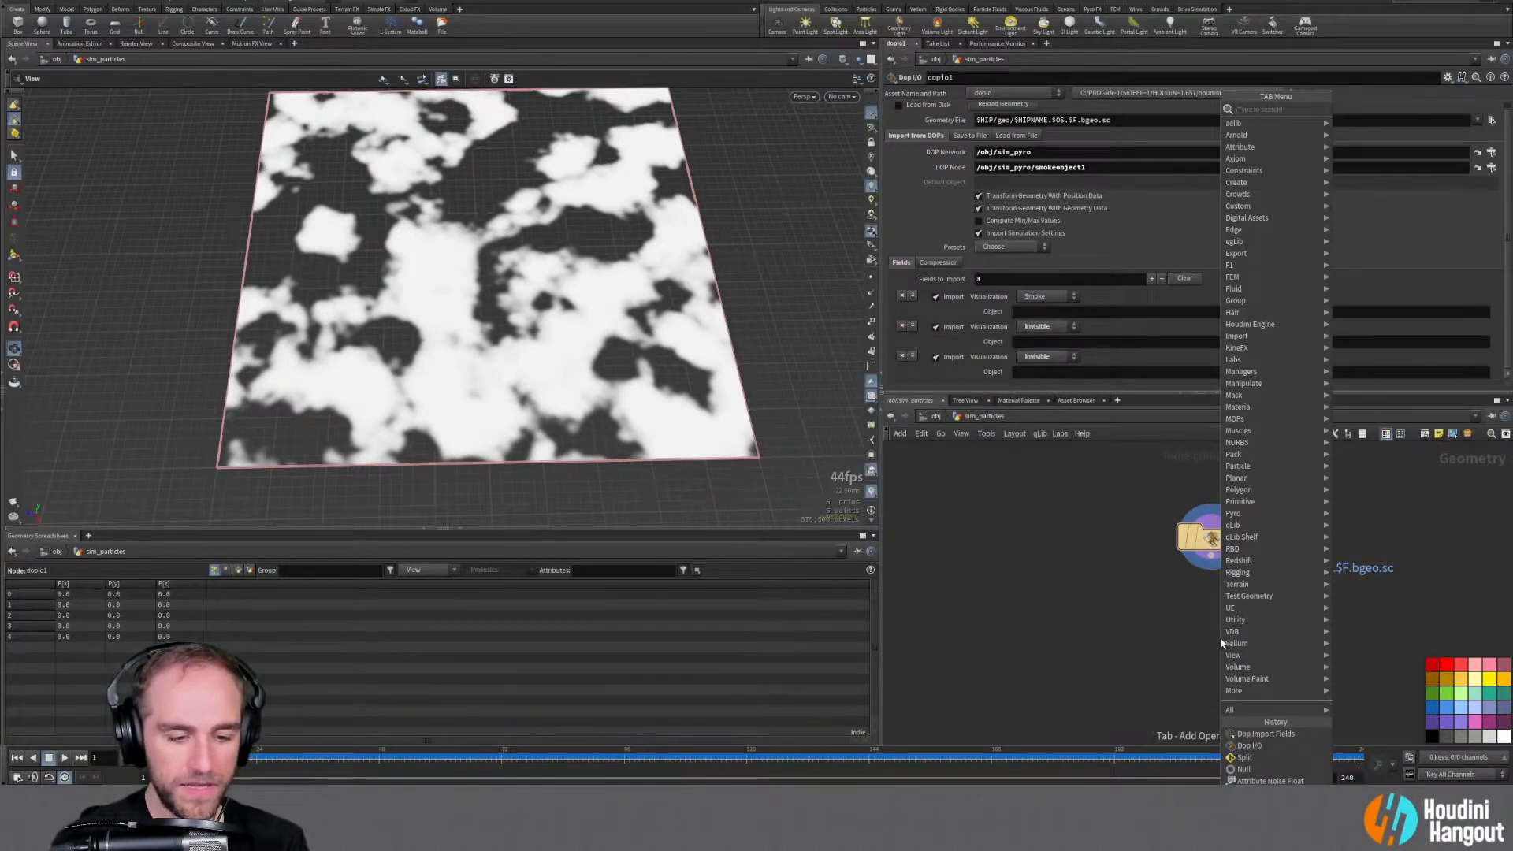
type("vdb c")
key("BackSpace")
type("ve")
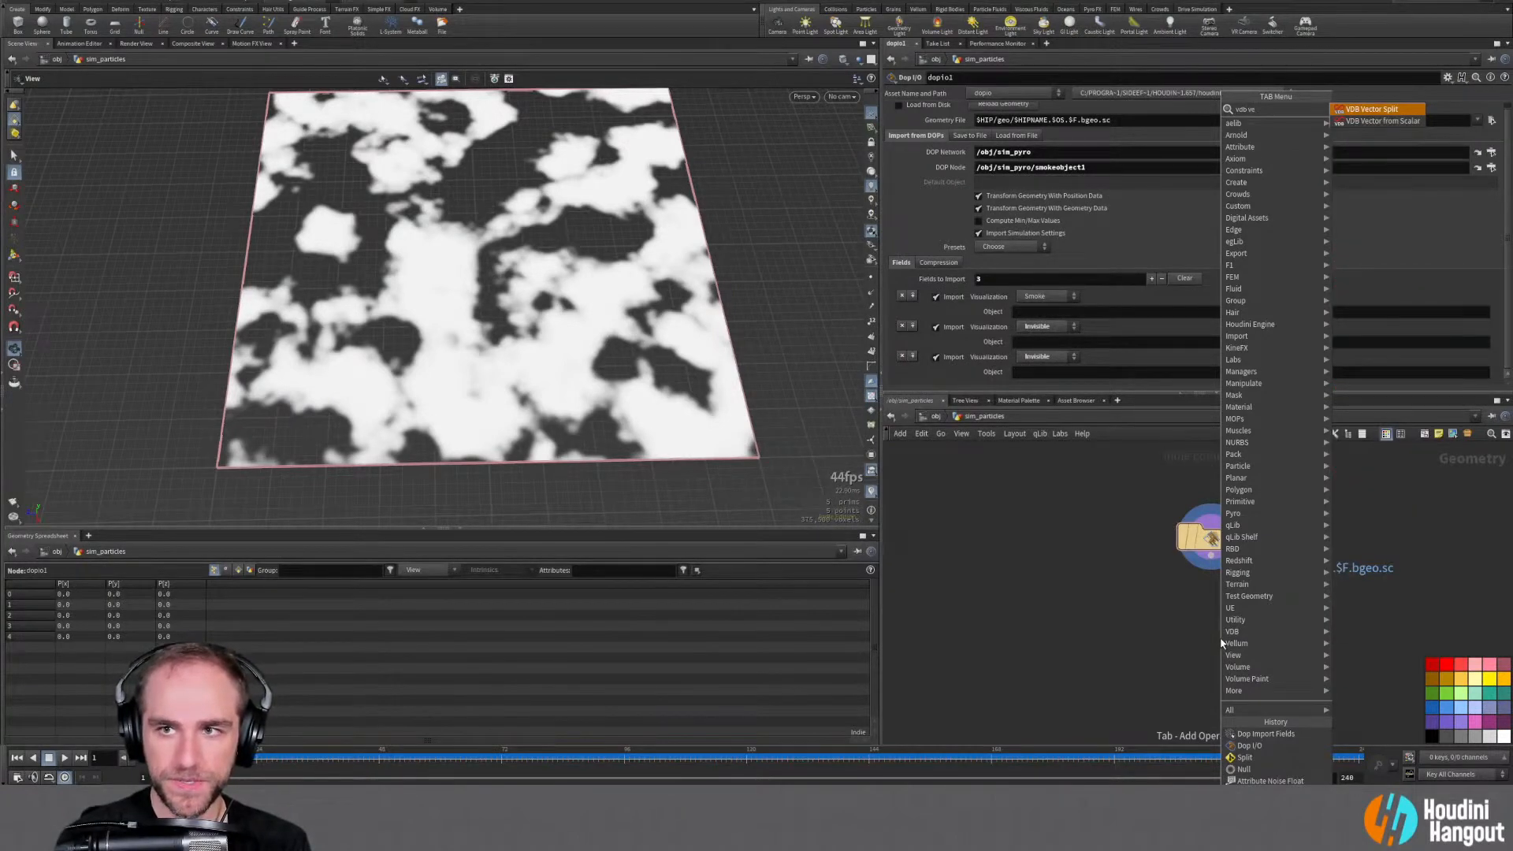
key("Return")
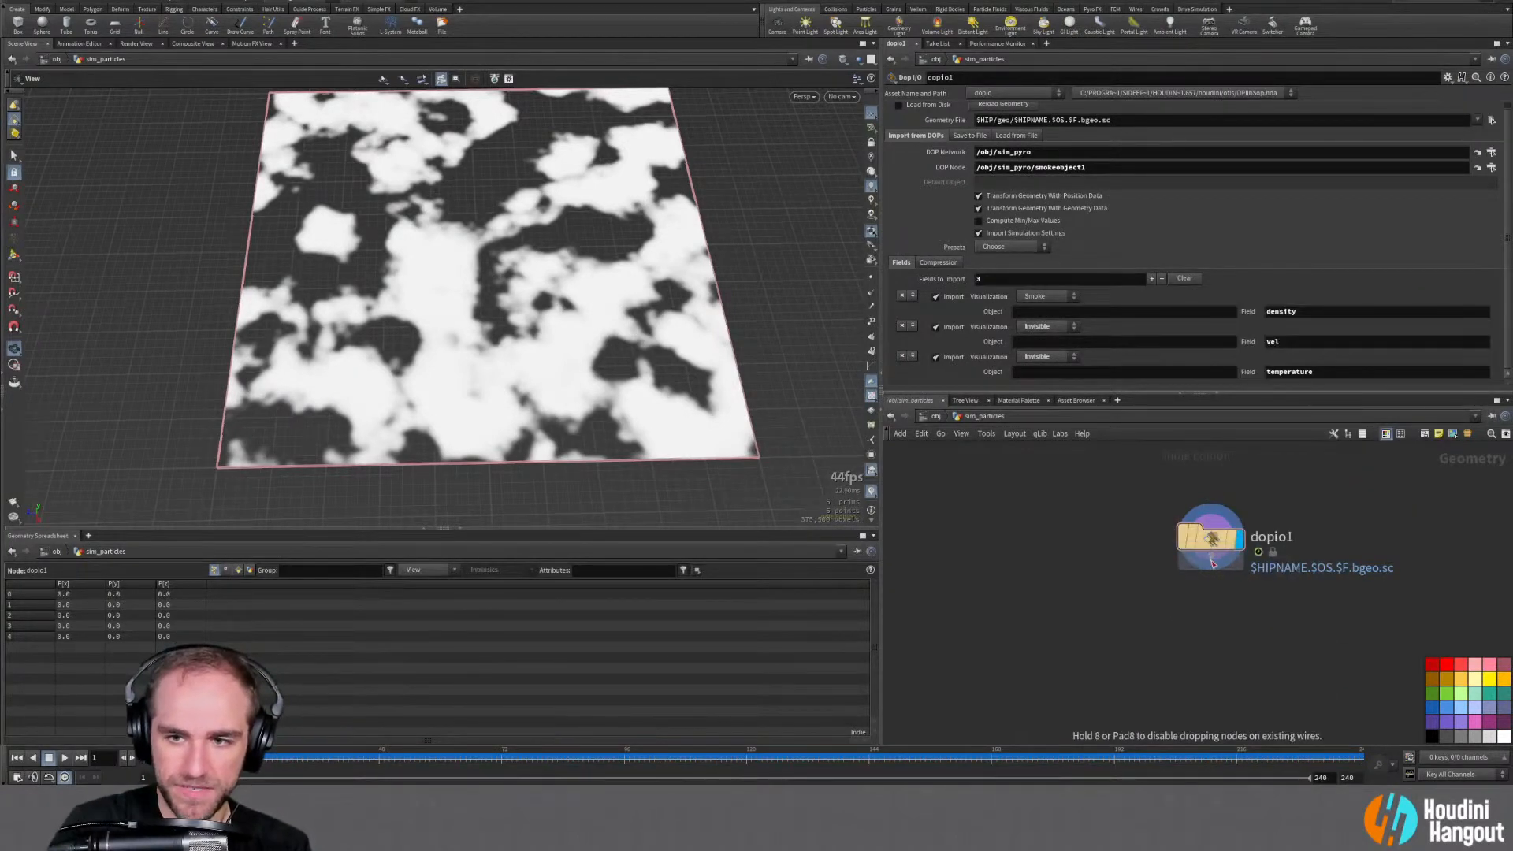
left_click(1211, 605)
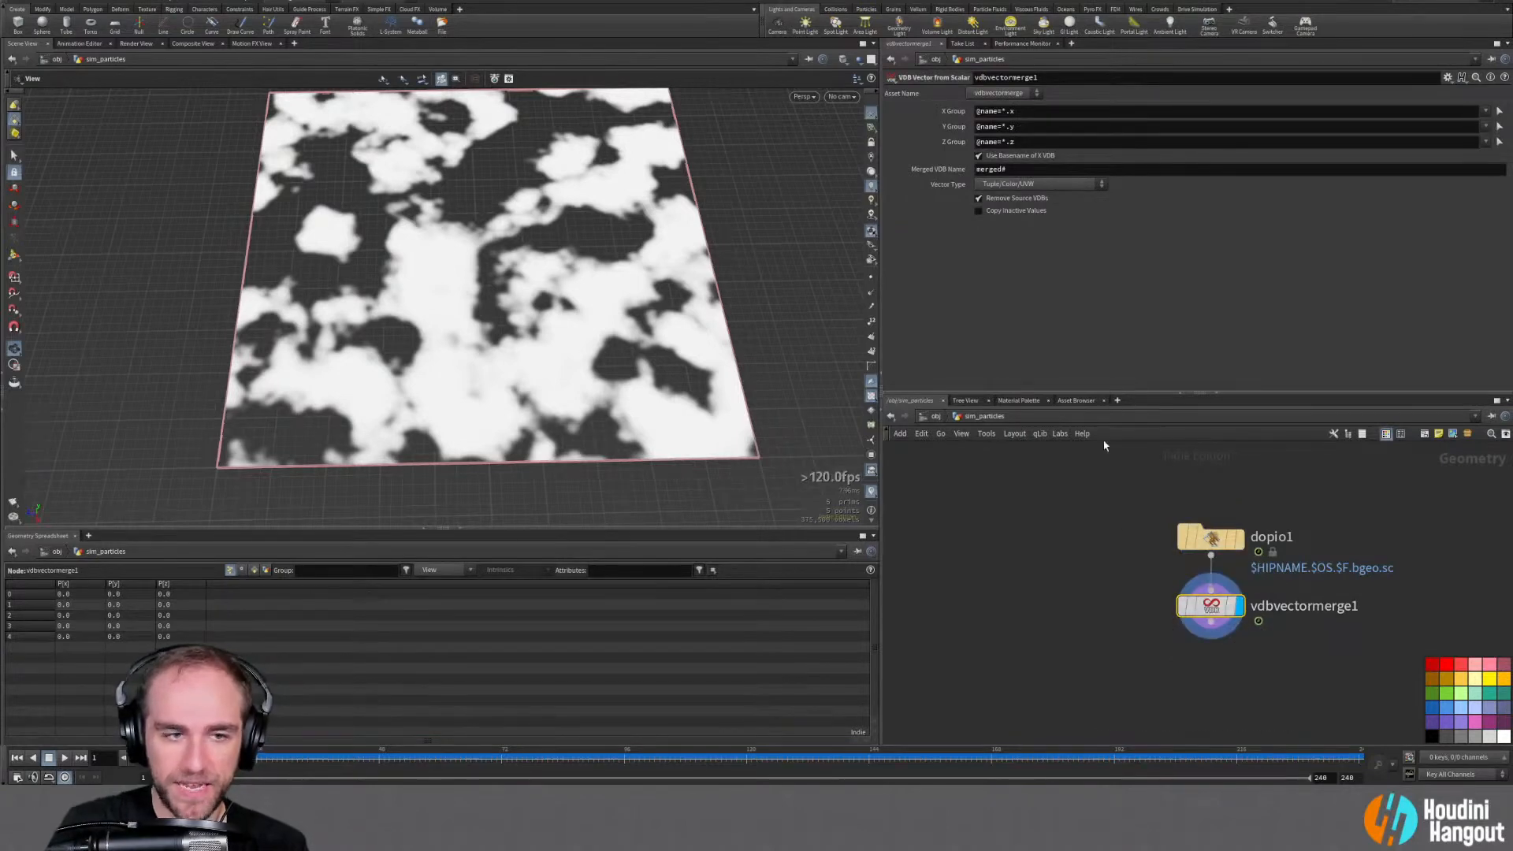
middle_click(1216, 612)
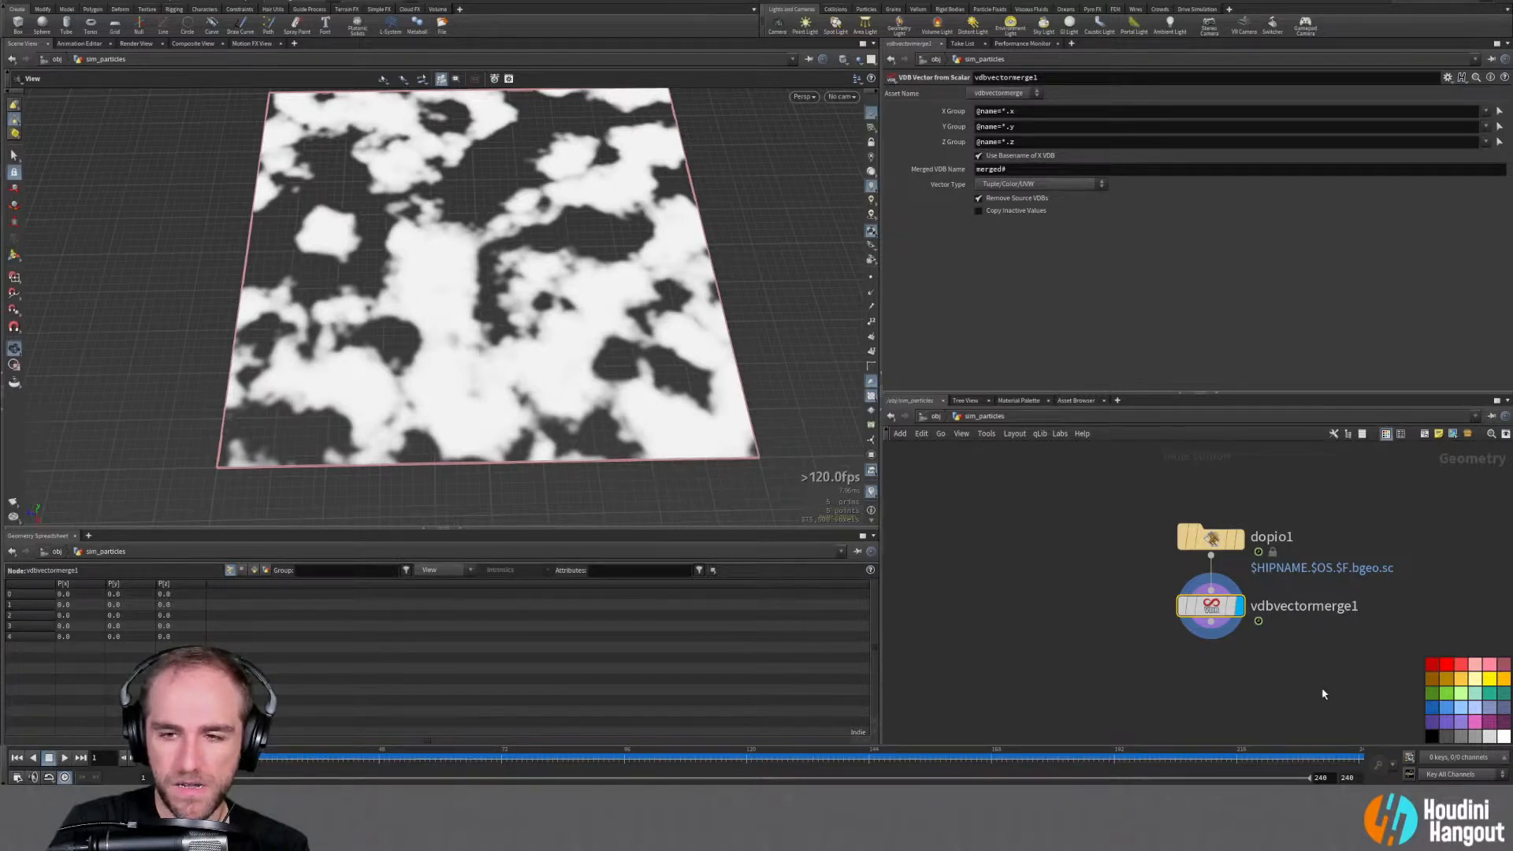
middle_click(1219, 609)
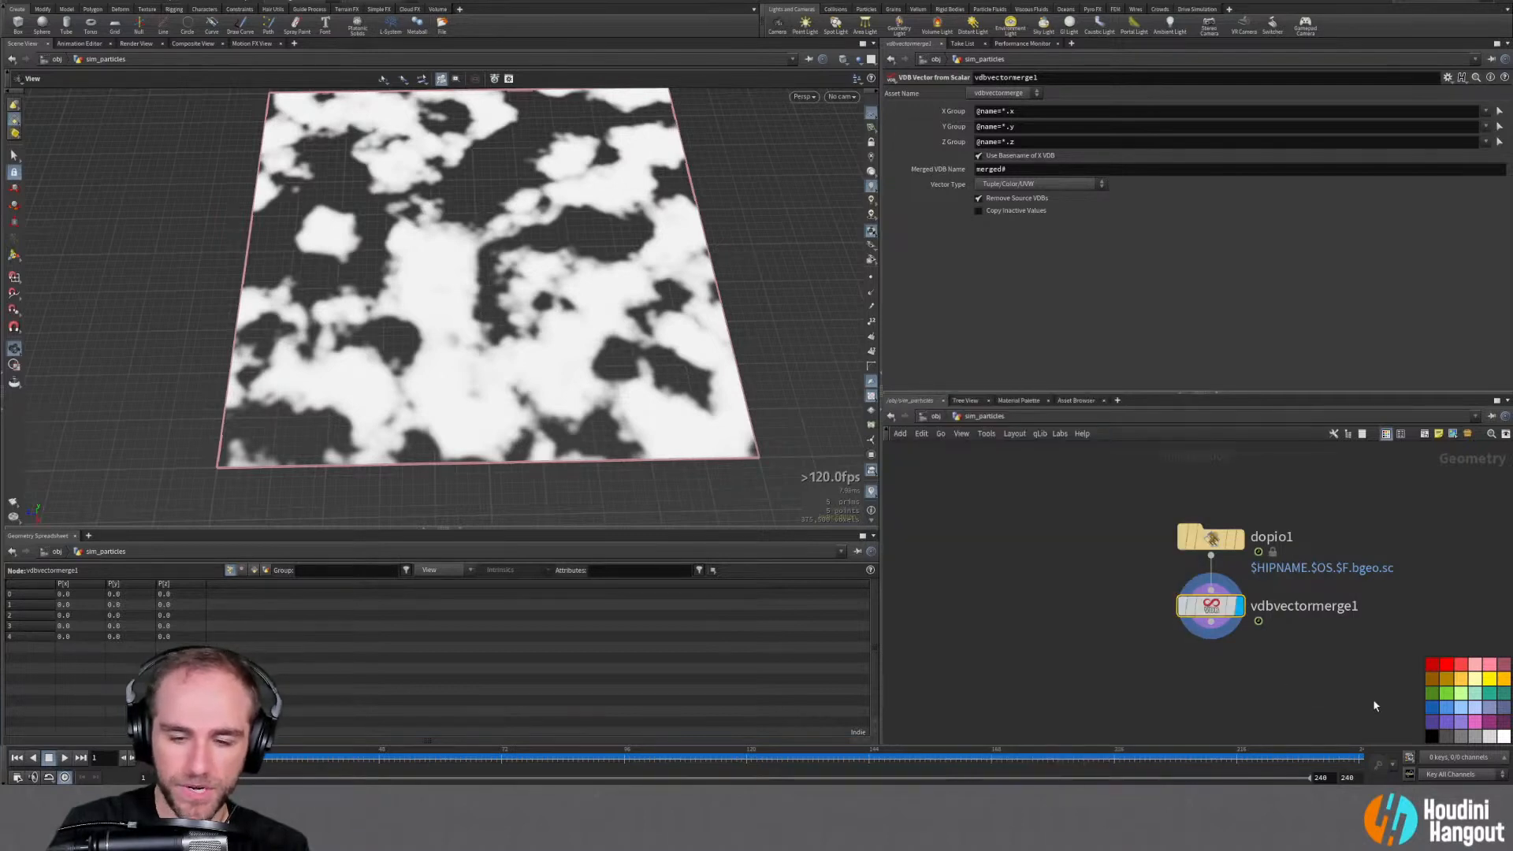
key("Delete")
Add a Pyro Post-Process node fed by the Dop I/O node and align it directly below
key("Tab")
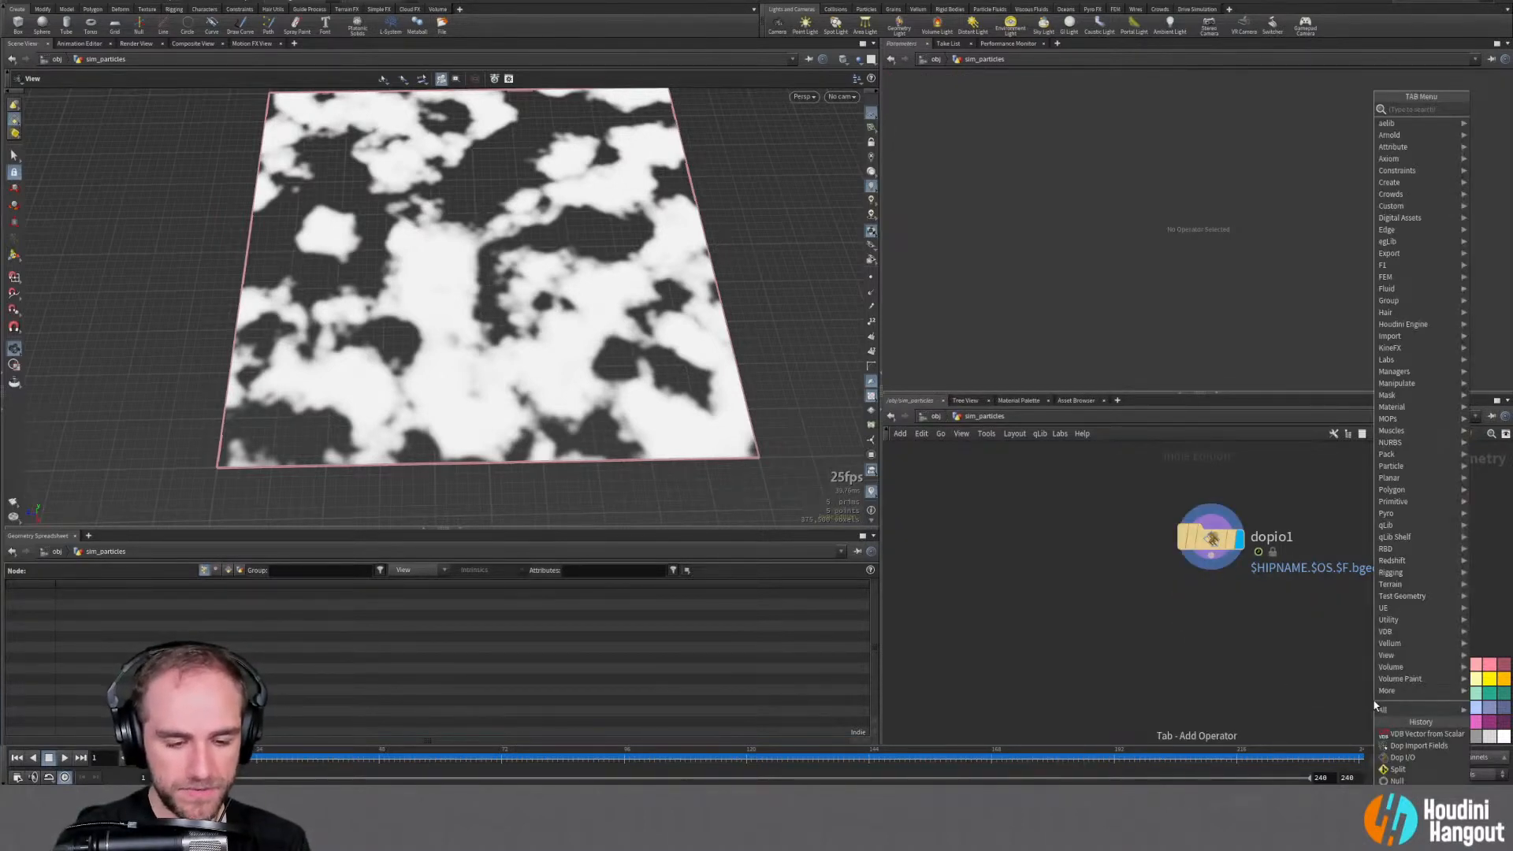
type("pyro")
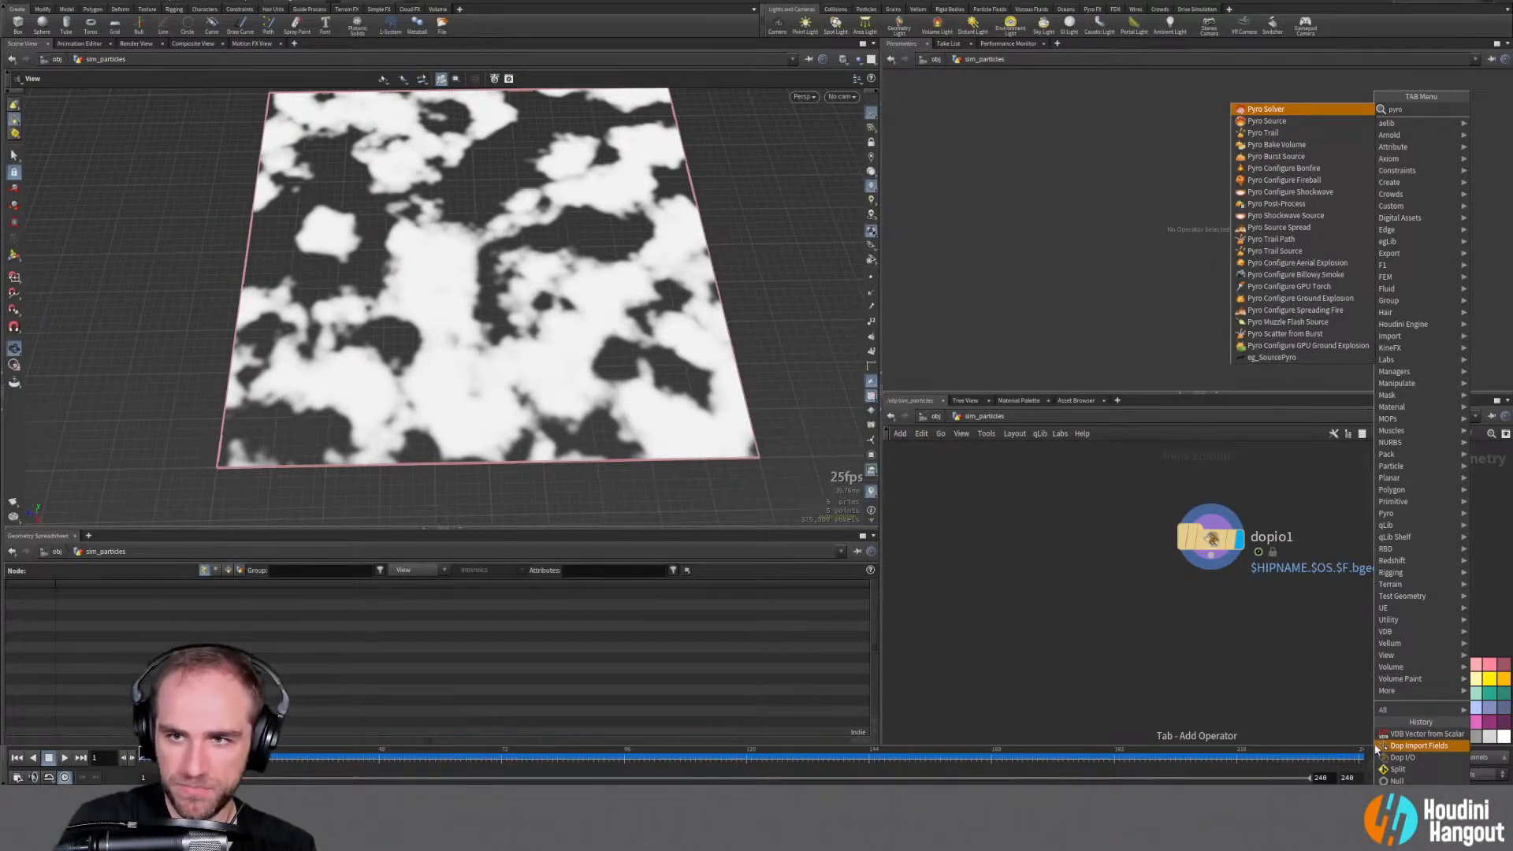
left_click(1276, 207)
left_click(1130, 609)
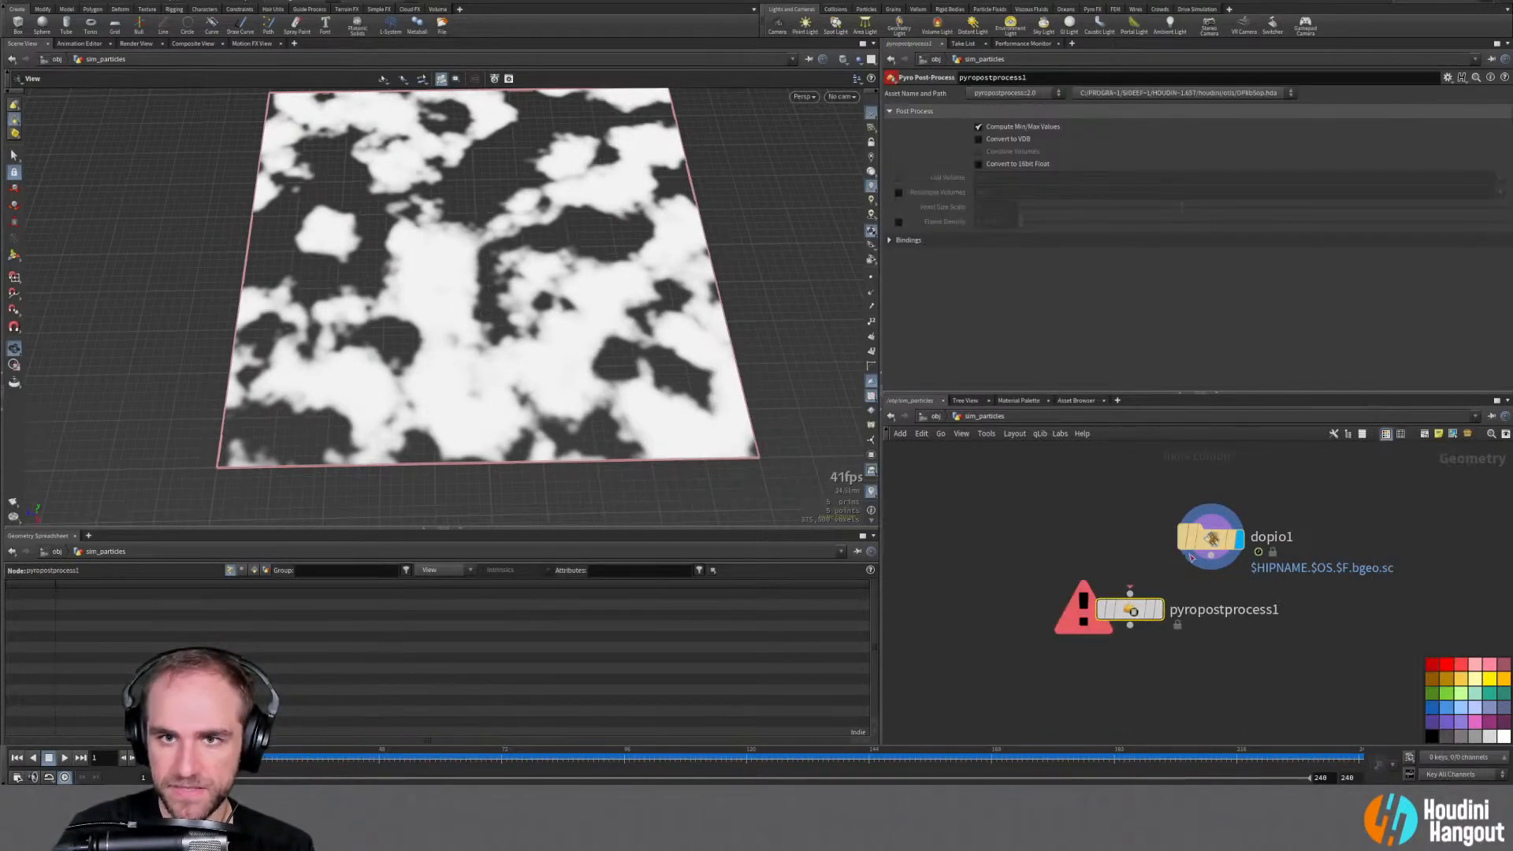
left_click(1130, 593)
left_click(1210, 555)
left_click(1156, 609)
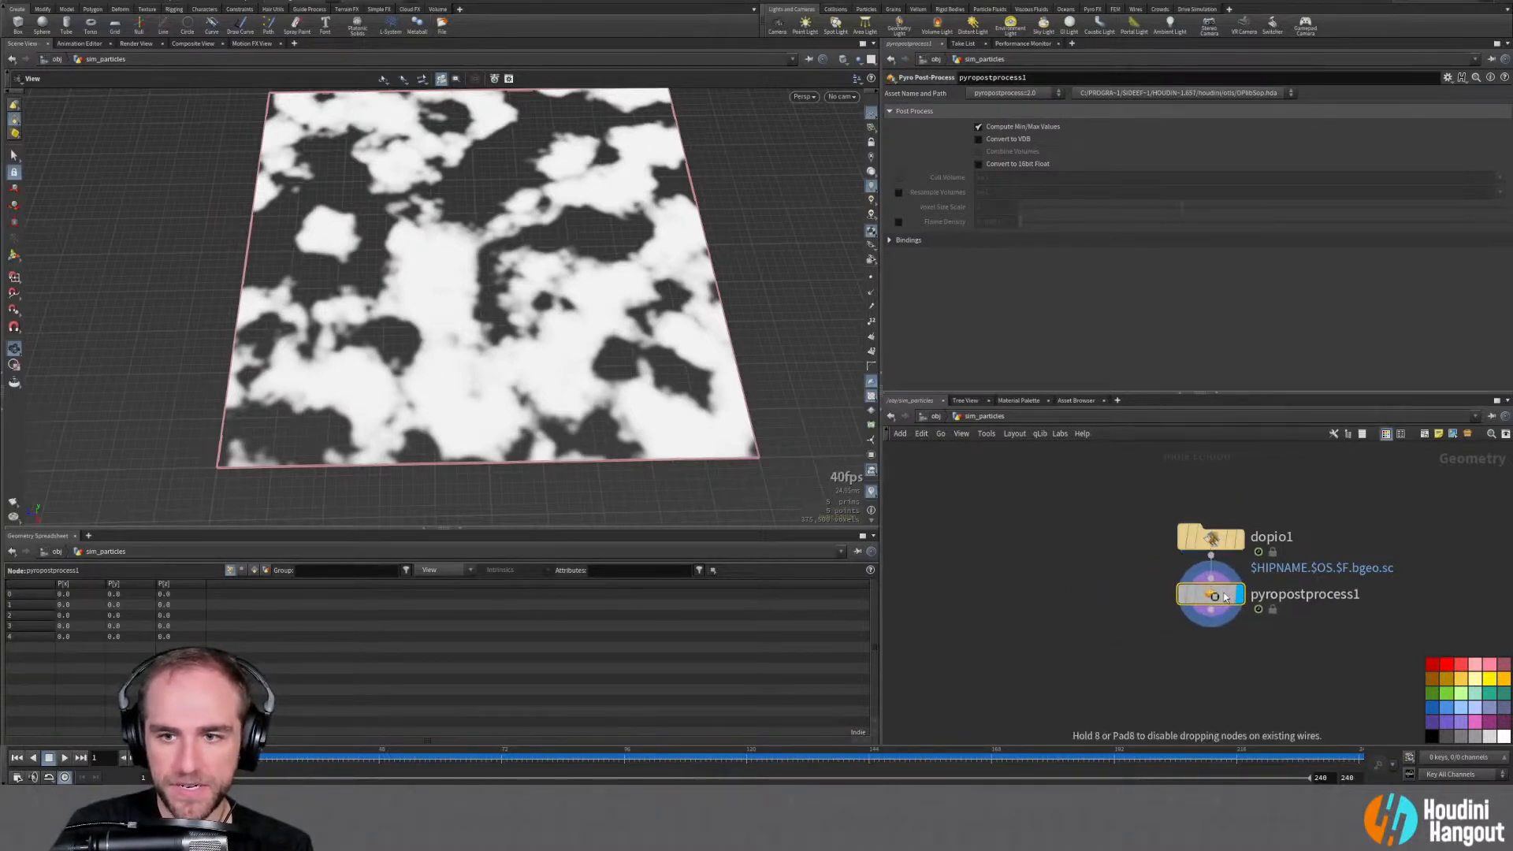
Look inside the Pyro Post-Process node, return to the sim_particles network, and enable the node's Convert to VDB option
double_click(1141, 613)
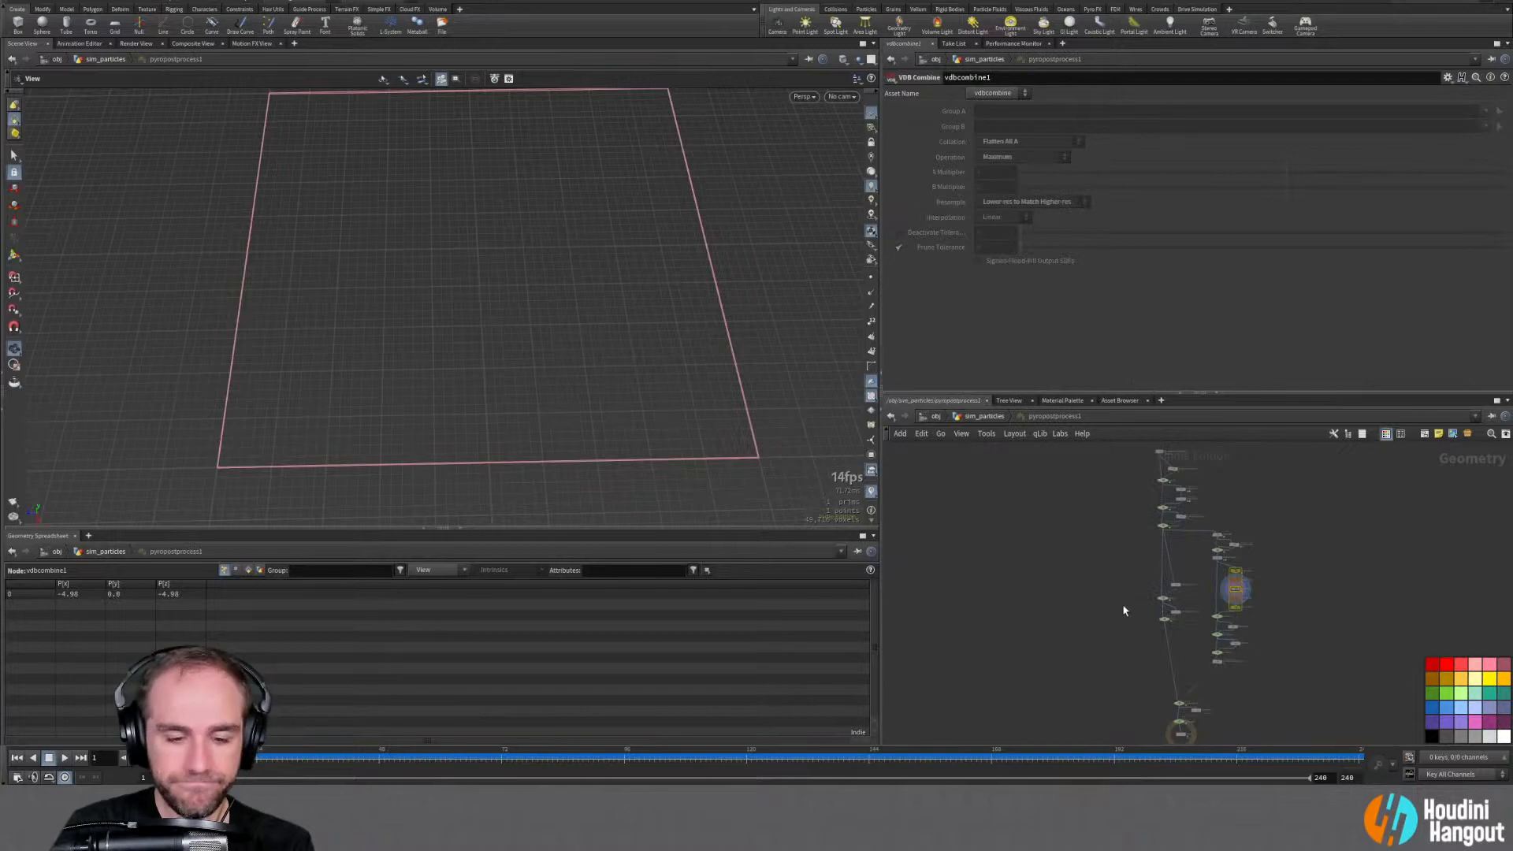
key("u")
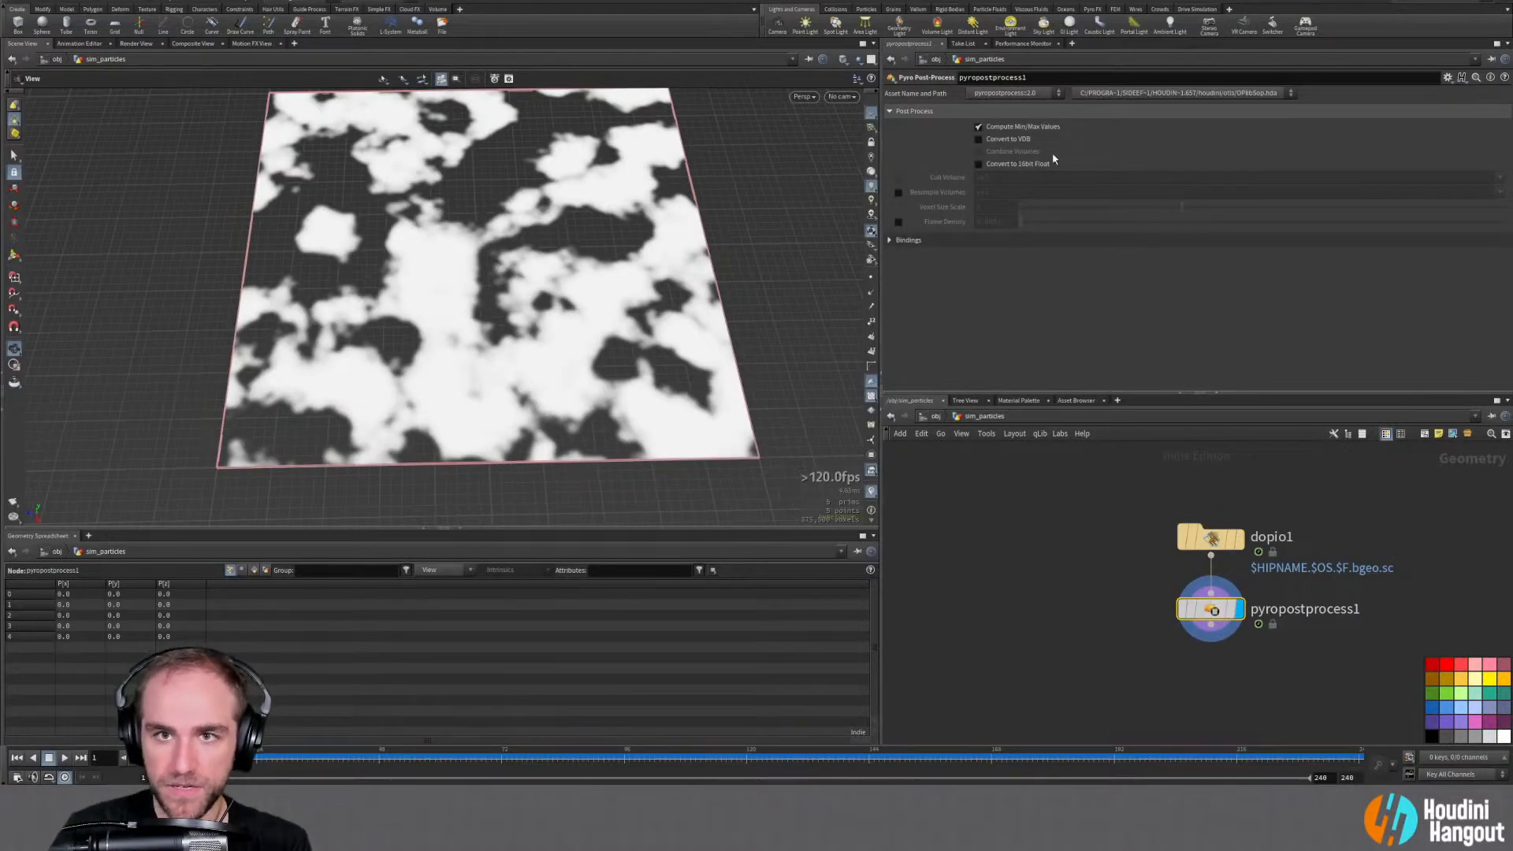
left_click(978, 139)
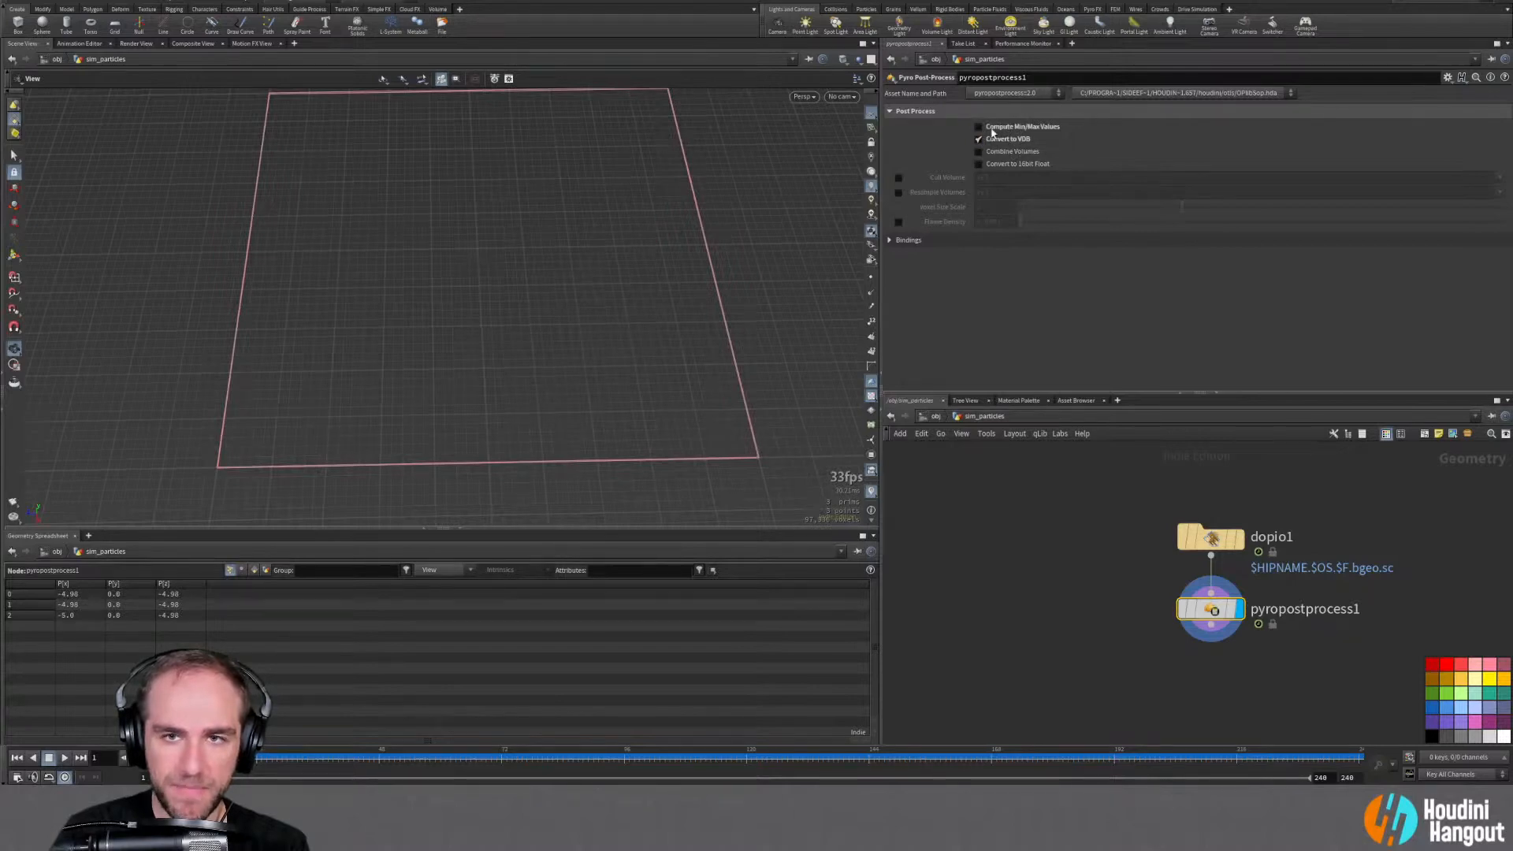
Examine the primitive attributes and node information of pyropostprocess1 for the converted density, temperature and vel VDBs
left_click(255, 570)
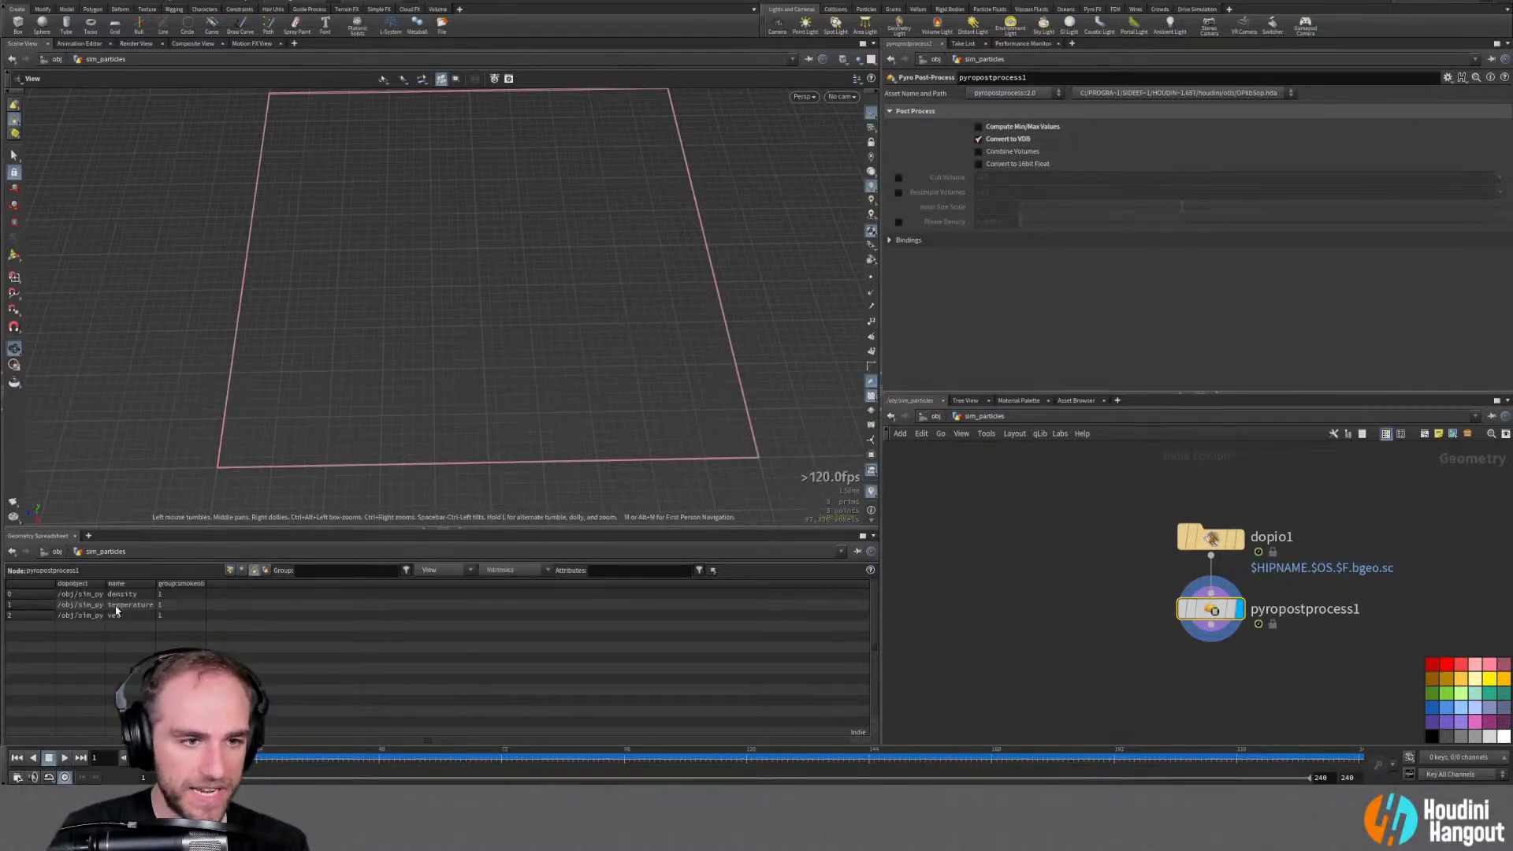
middle_click(1208, 613)
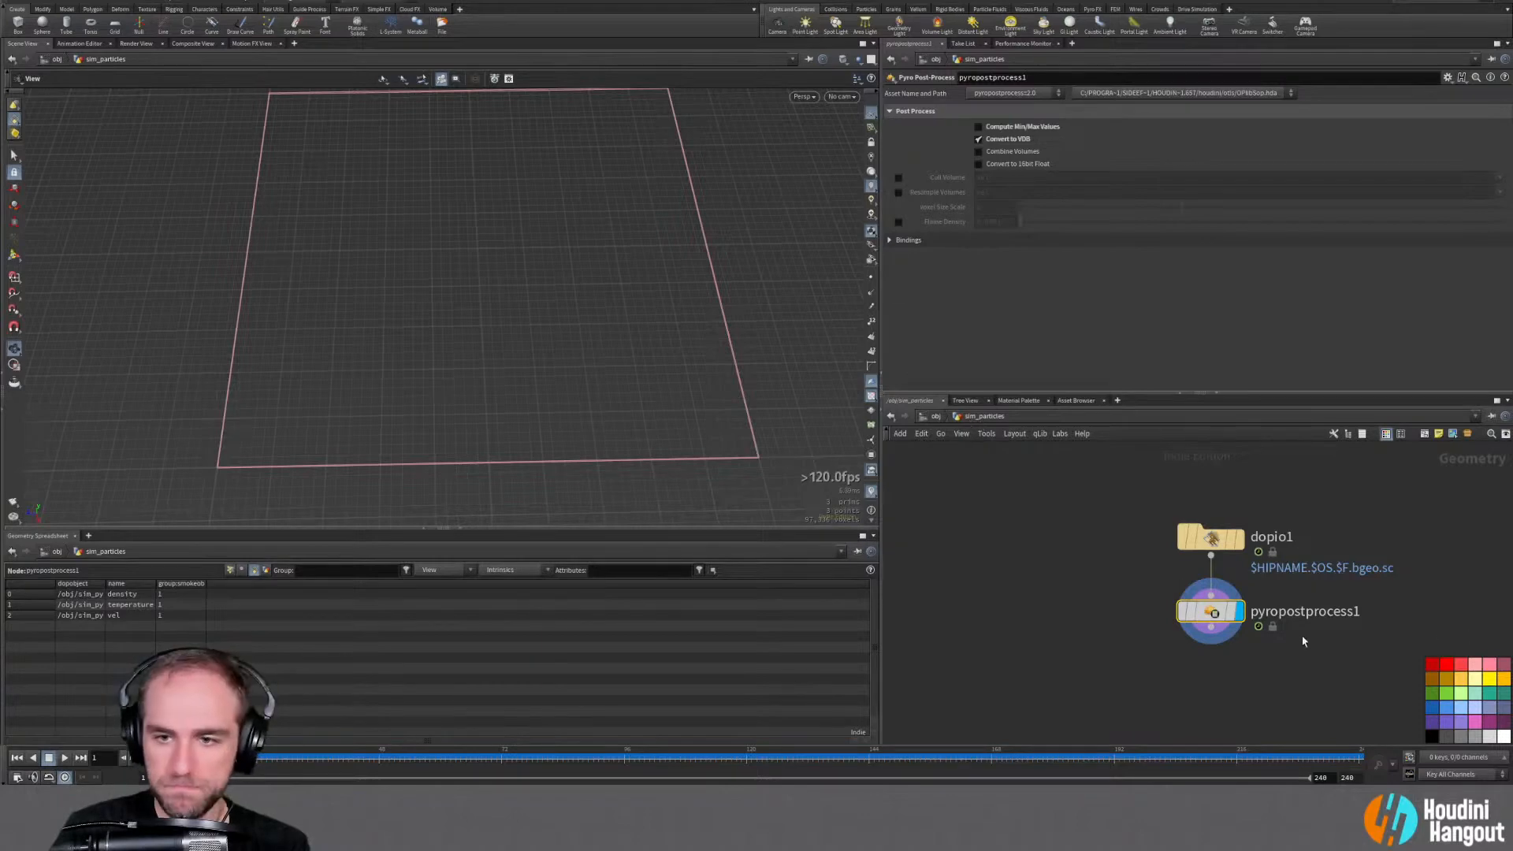
middle_click(1215, 605)
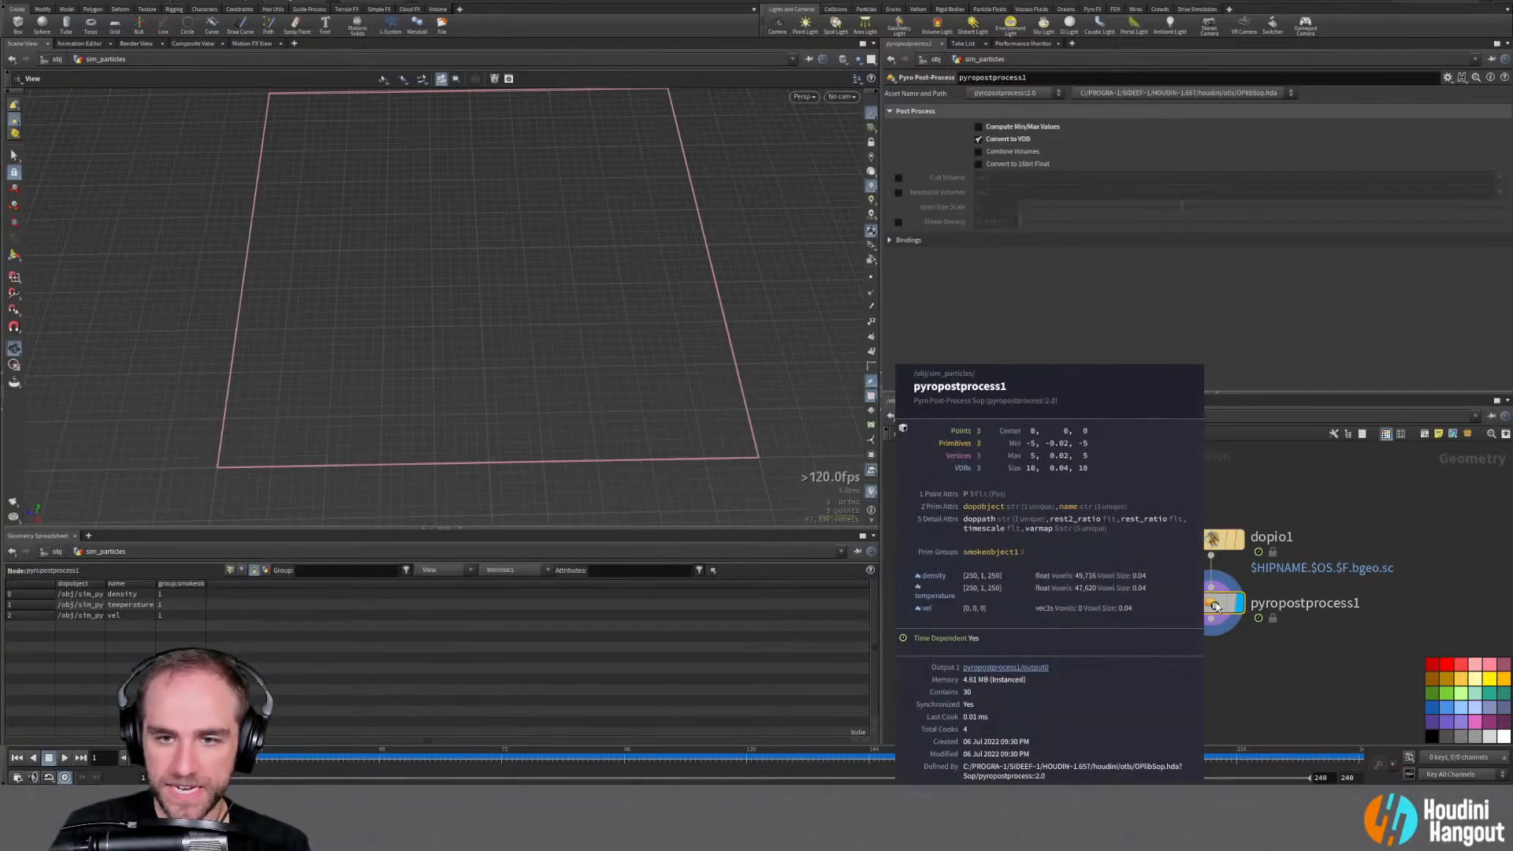
Add an Object Merge node to the sim_particles network, beside the dopio1 and pyropostprocess1 chain
scroll(1208, 653, "down", 2)
middle_click_drag(1188, 679, 1216, 655)
key("Tab")
type("null")
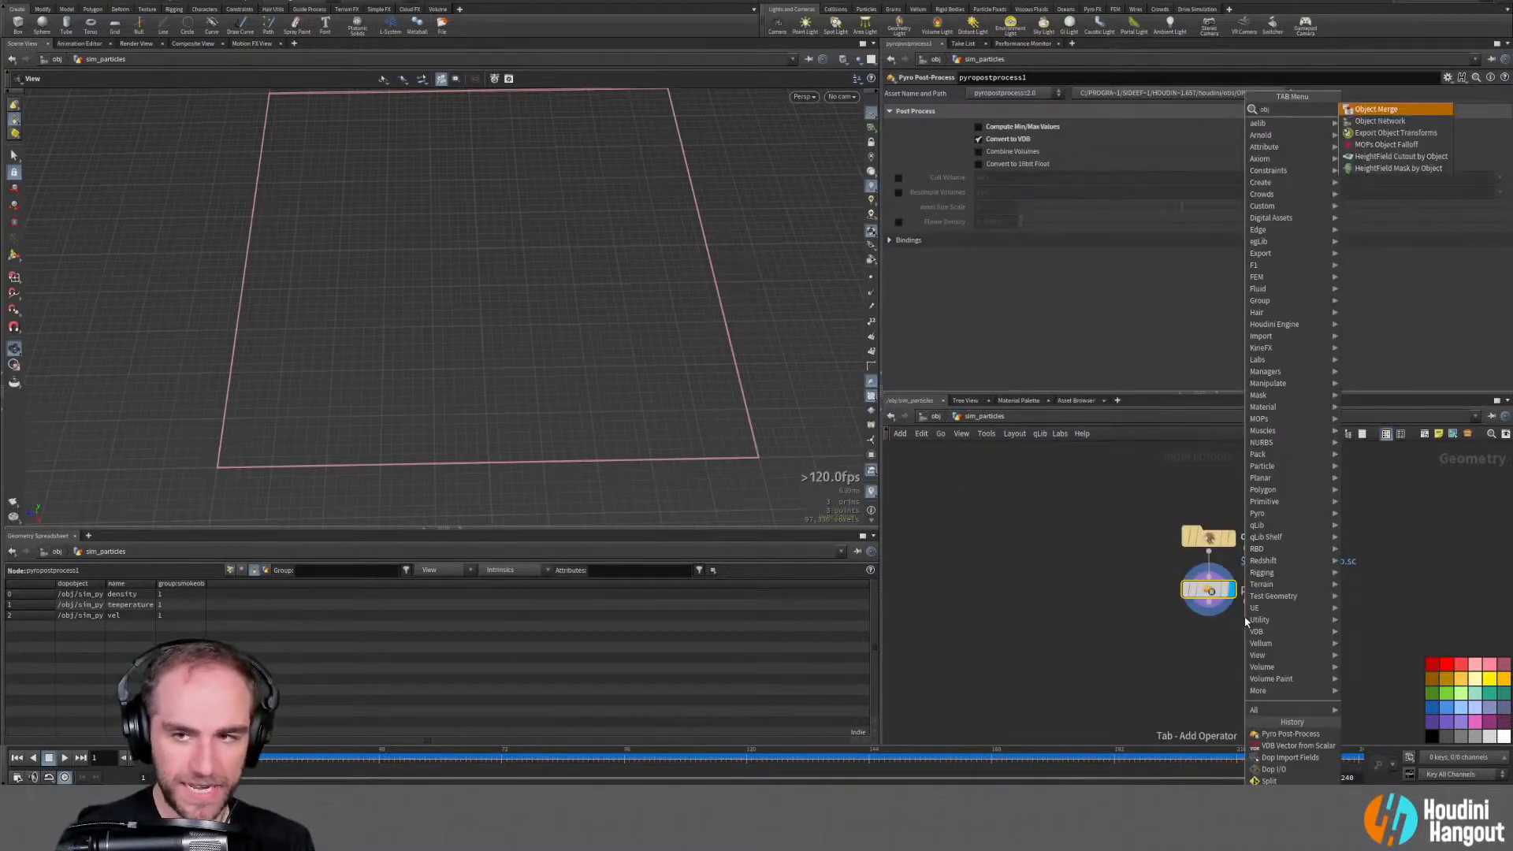
key("Return")
left_click(999, 566)
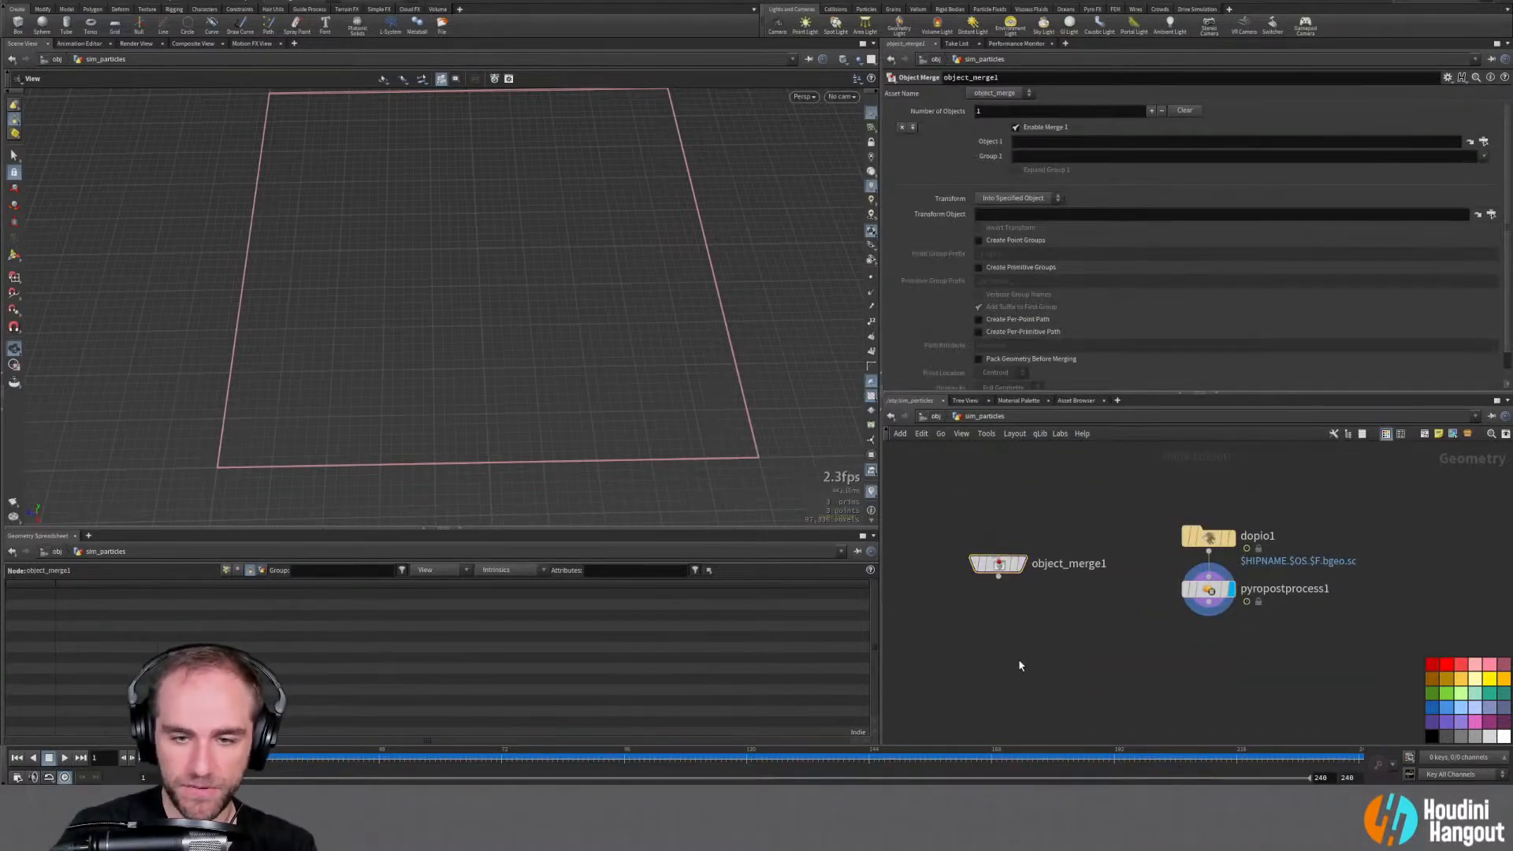
In the sim_source network, make room below grid1 and insert a Null node between grid1 and pyrosource1
key("u")
double_click(1076, 561)
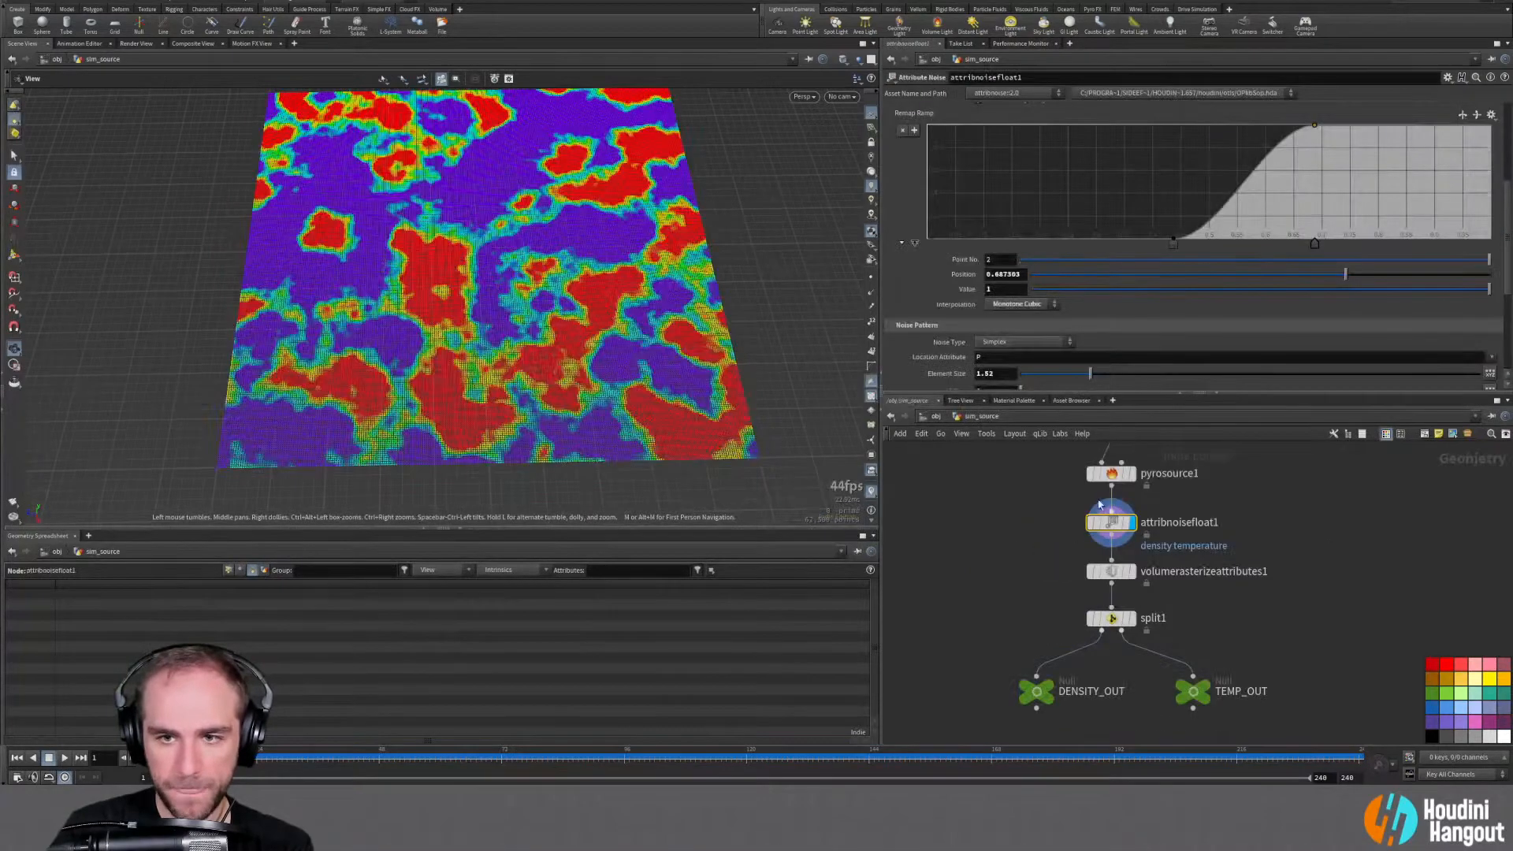
middle_click_drag(996, 554, 992, 651)
left_click_drag(1108, 530, 1107, 501)
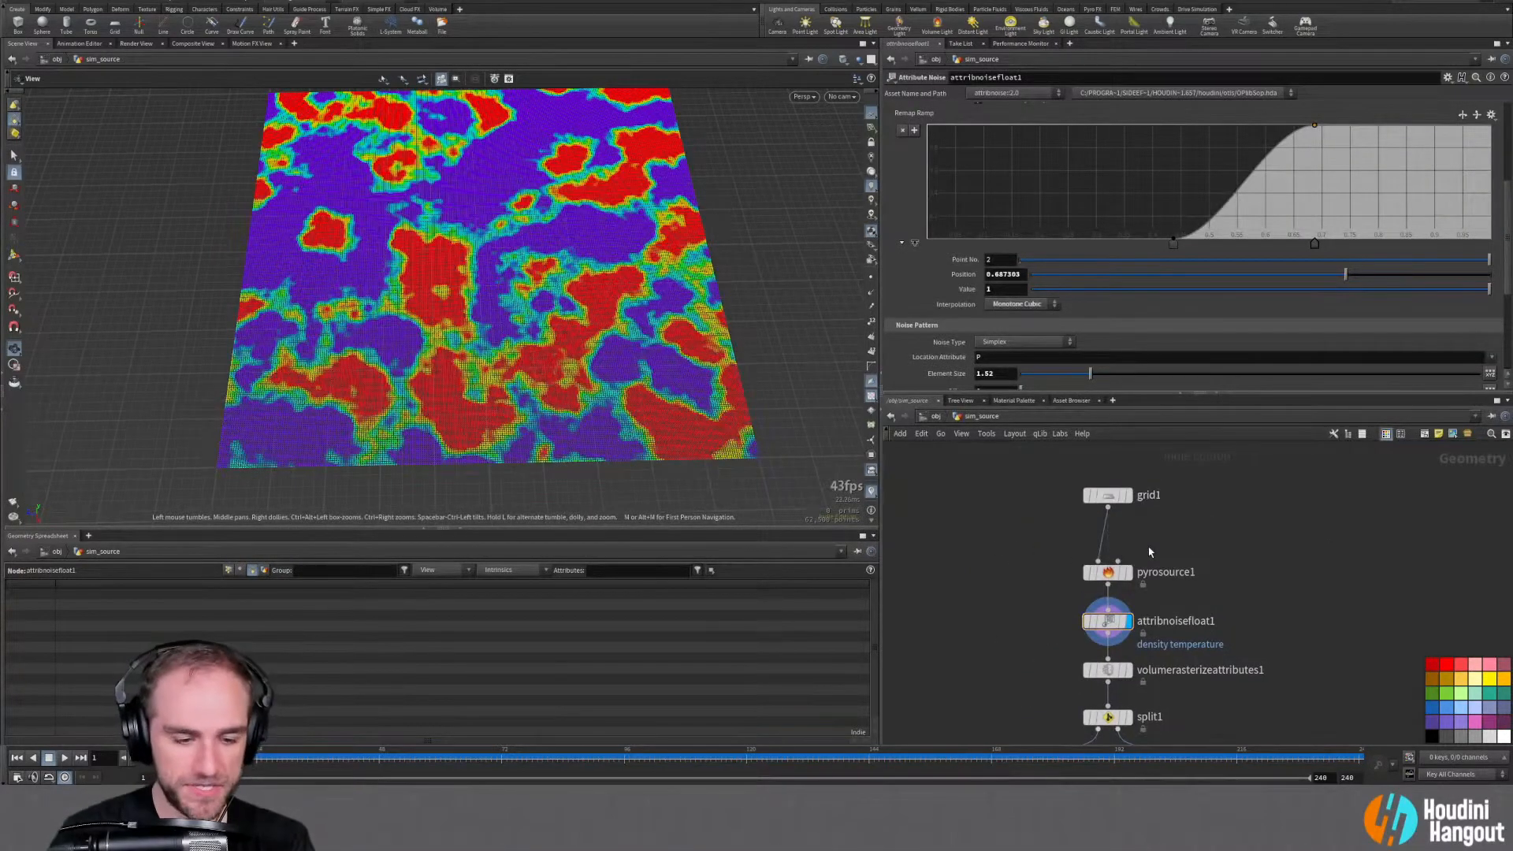
key("Tab")
type("null")
key("Return")
left_click(1111, 555)
Rename the new Null node GRID_GEO and colour it golden yellow
key("F2")
type("Gr")
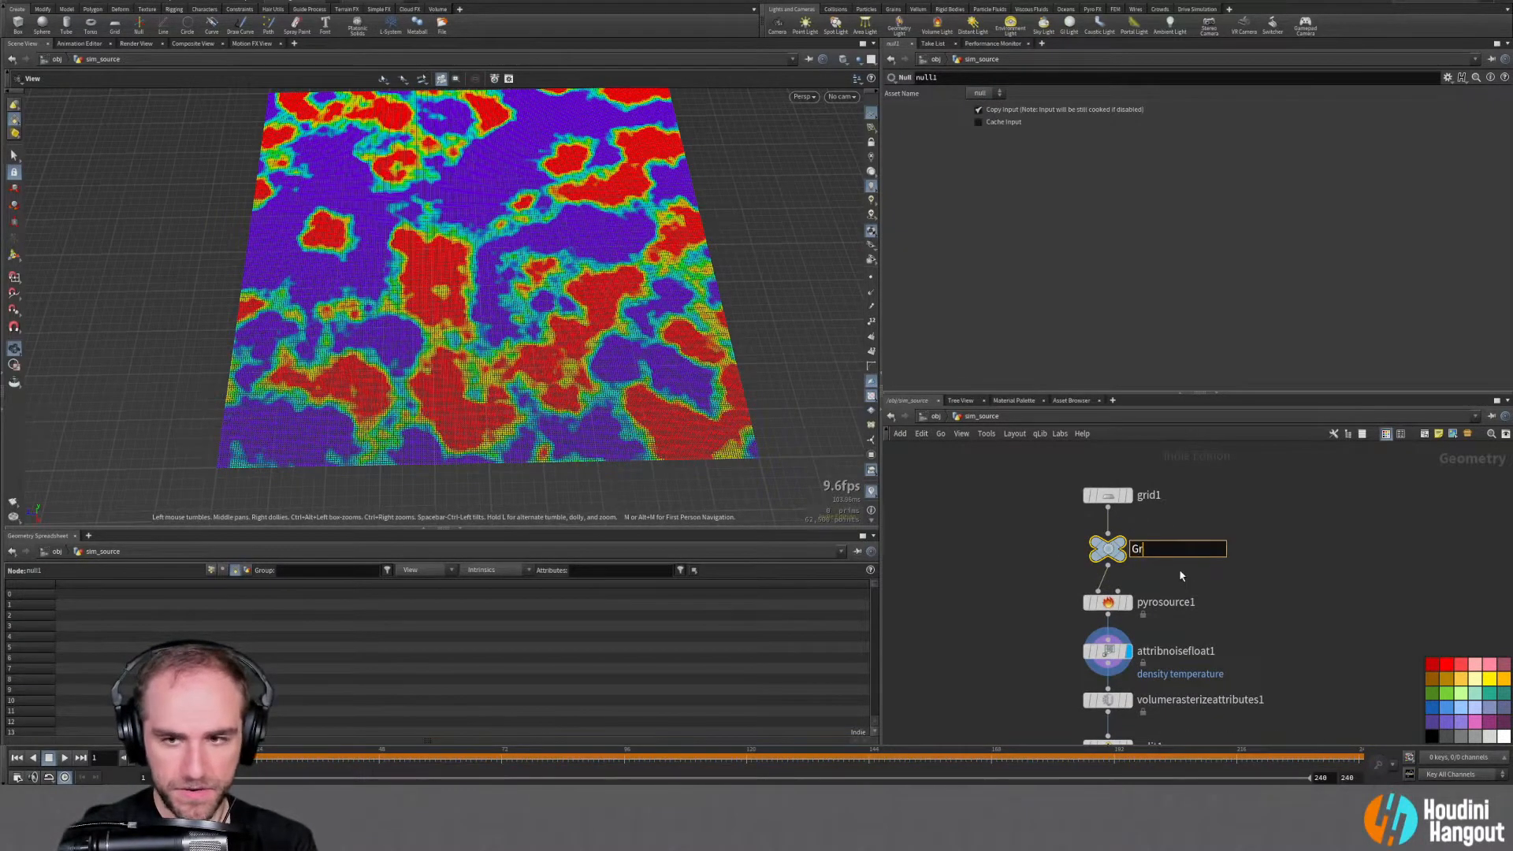
key("BackSpace")
type("RID_GEO")
key("Return")
left_click(1461, 679)
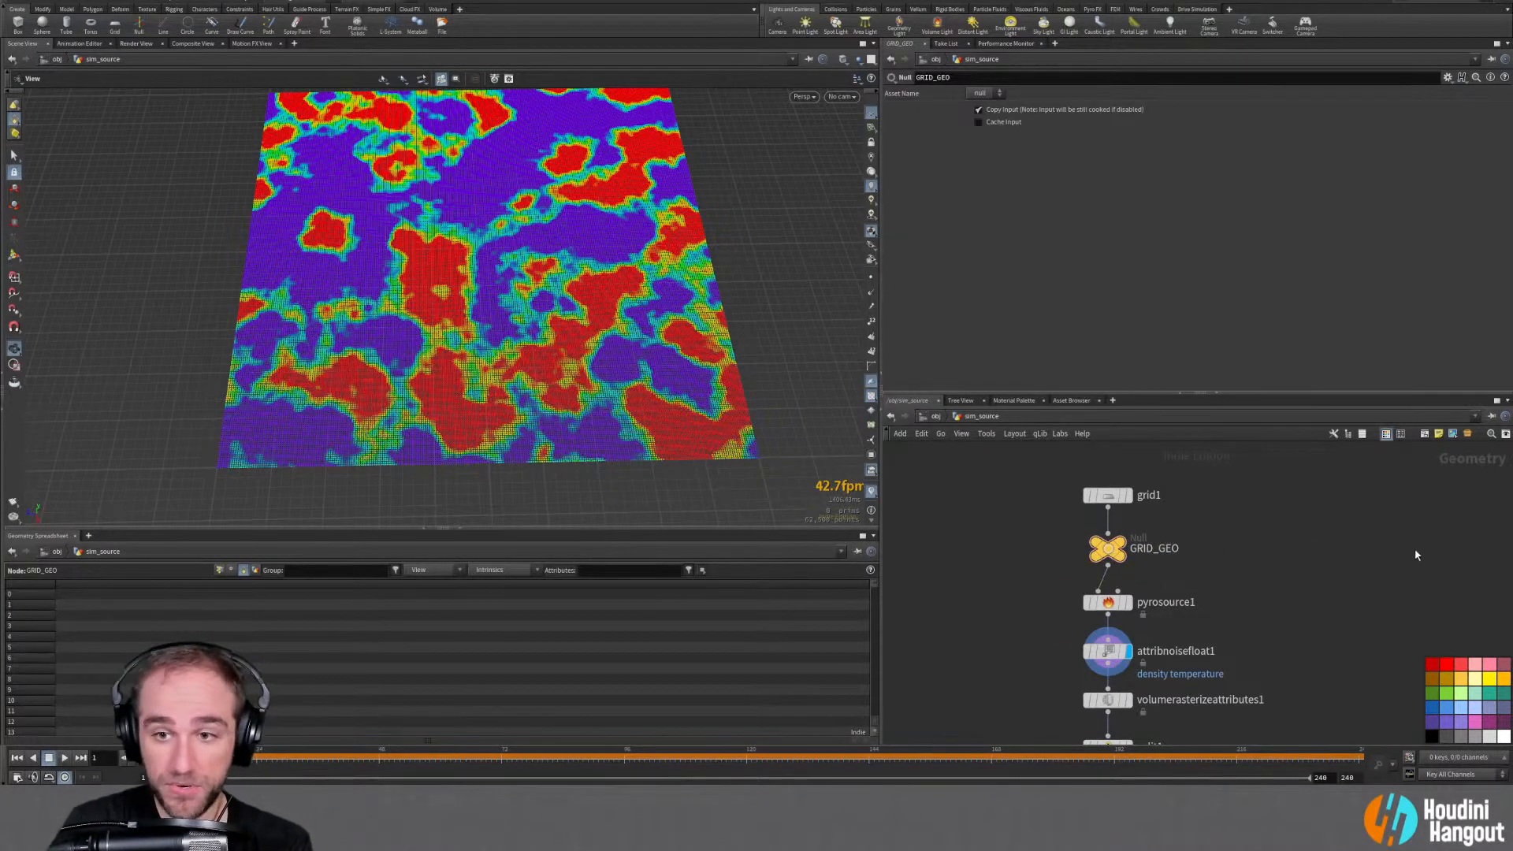
Back in the sim_particles network, rename the Object Merge node get_grid and colour it red
key("u")
double_click(1260, 561)
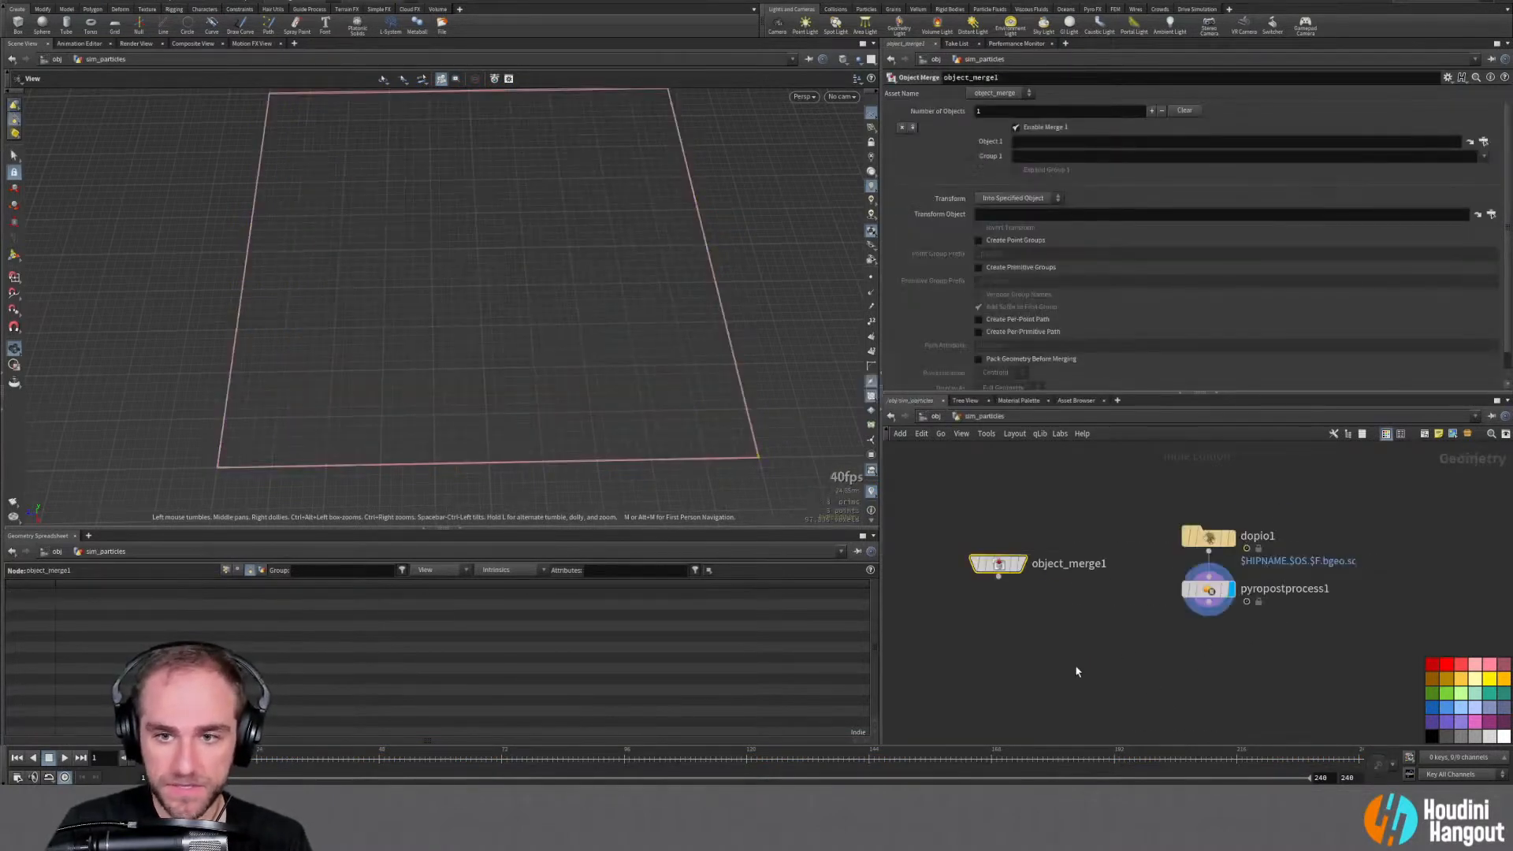
double_click(1029, 566)
type("get_grid")
key("Return")
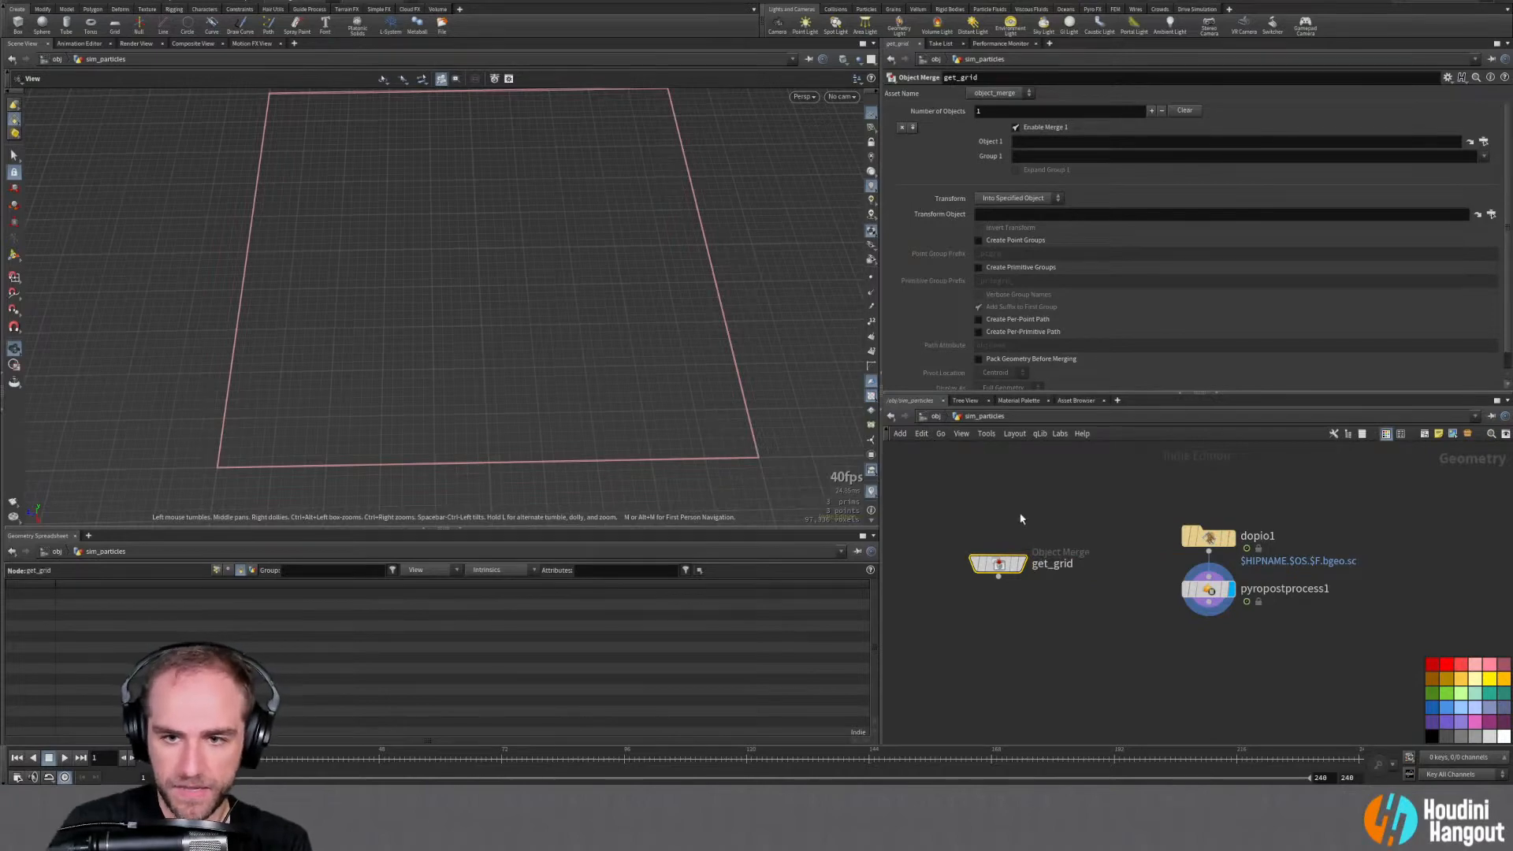
left_click(1432, 665)
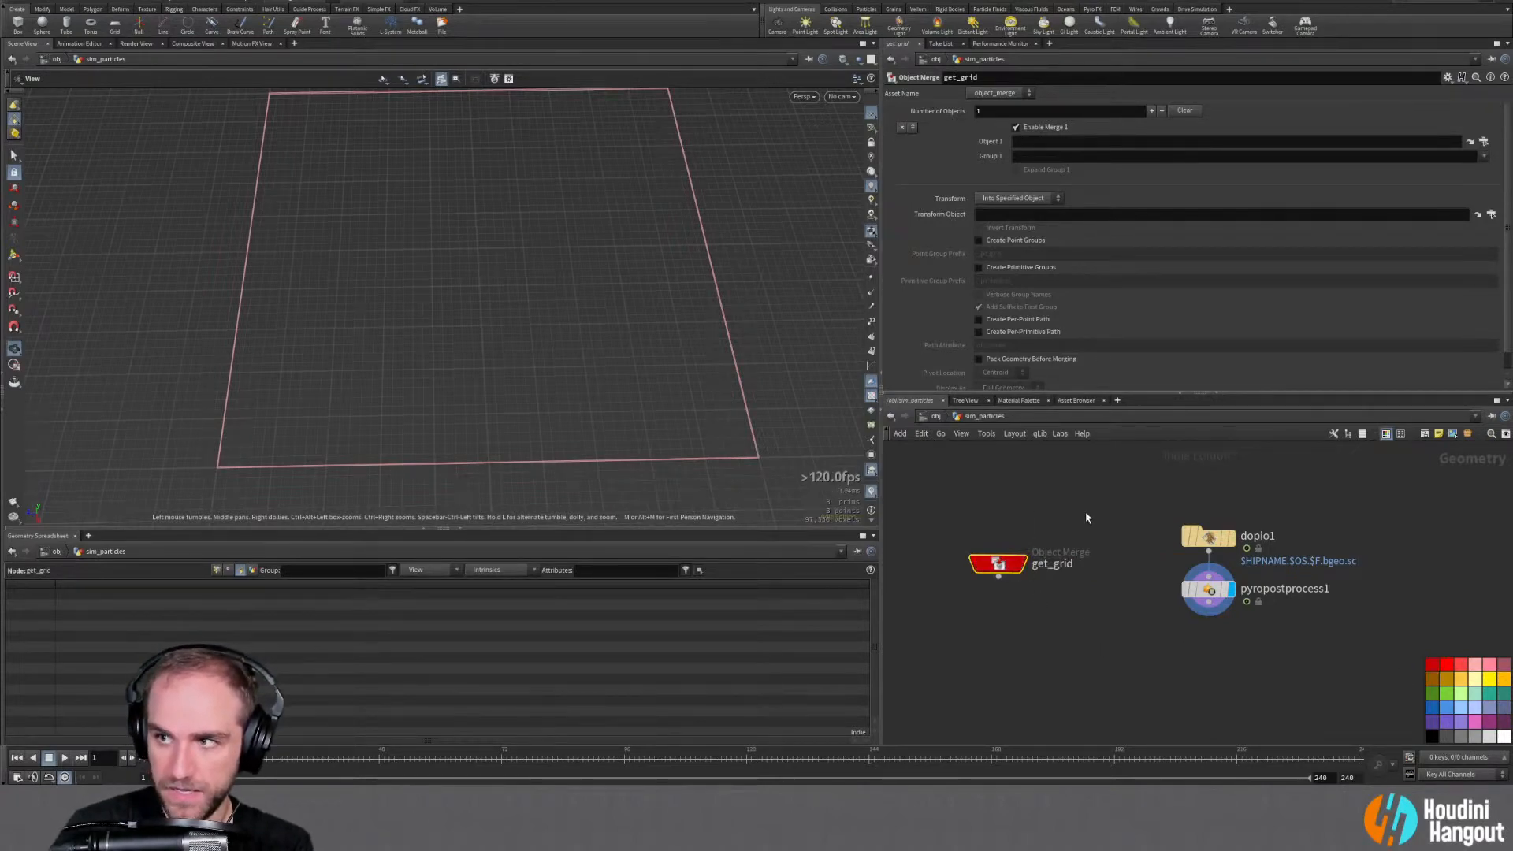
Display the get_grid node and set its Object 1 to /obj/sim_source/GRID_GEO
left_click(1022, 563)
left_click_drag(1003, 565, 1017, 546)
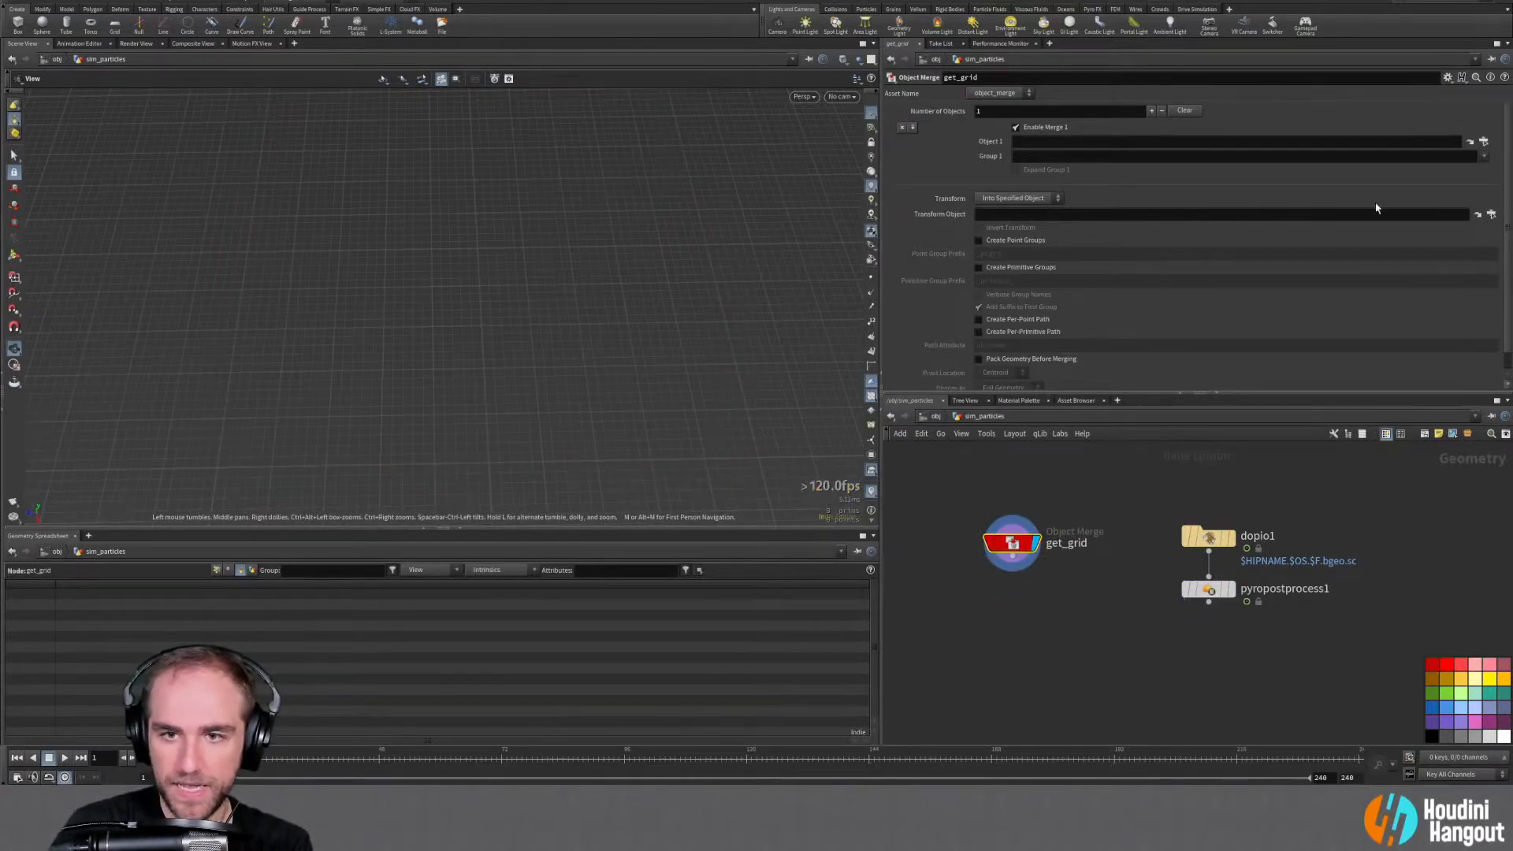
left_click(1484, 143)
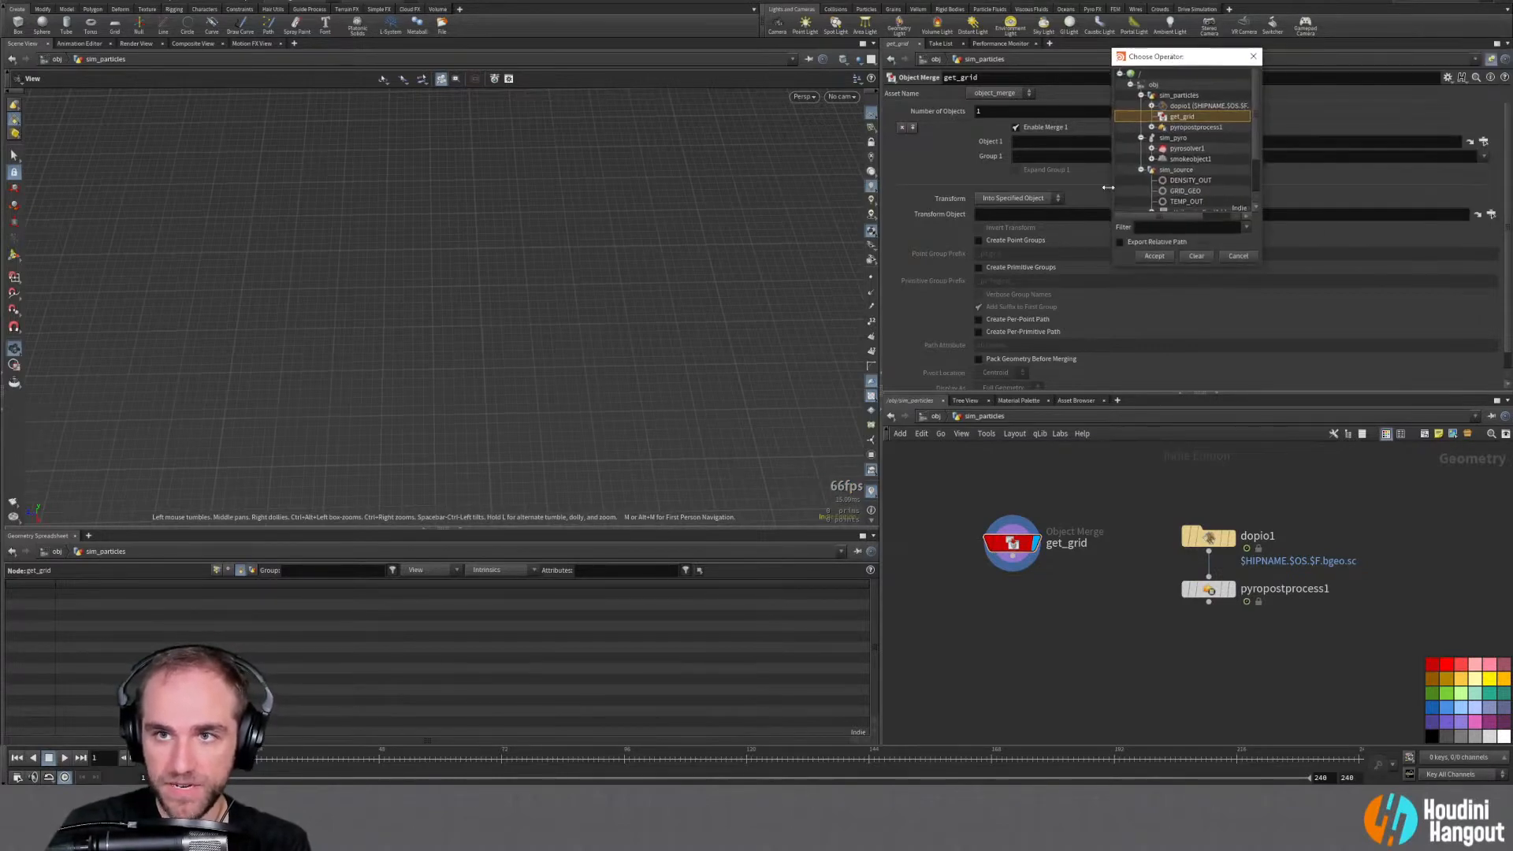
scroll(1196, 197, "down", 2)
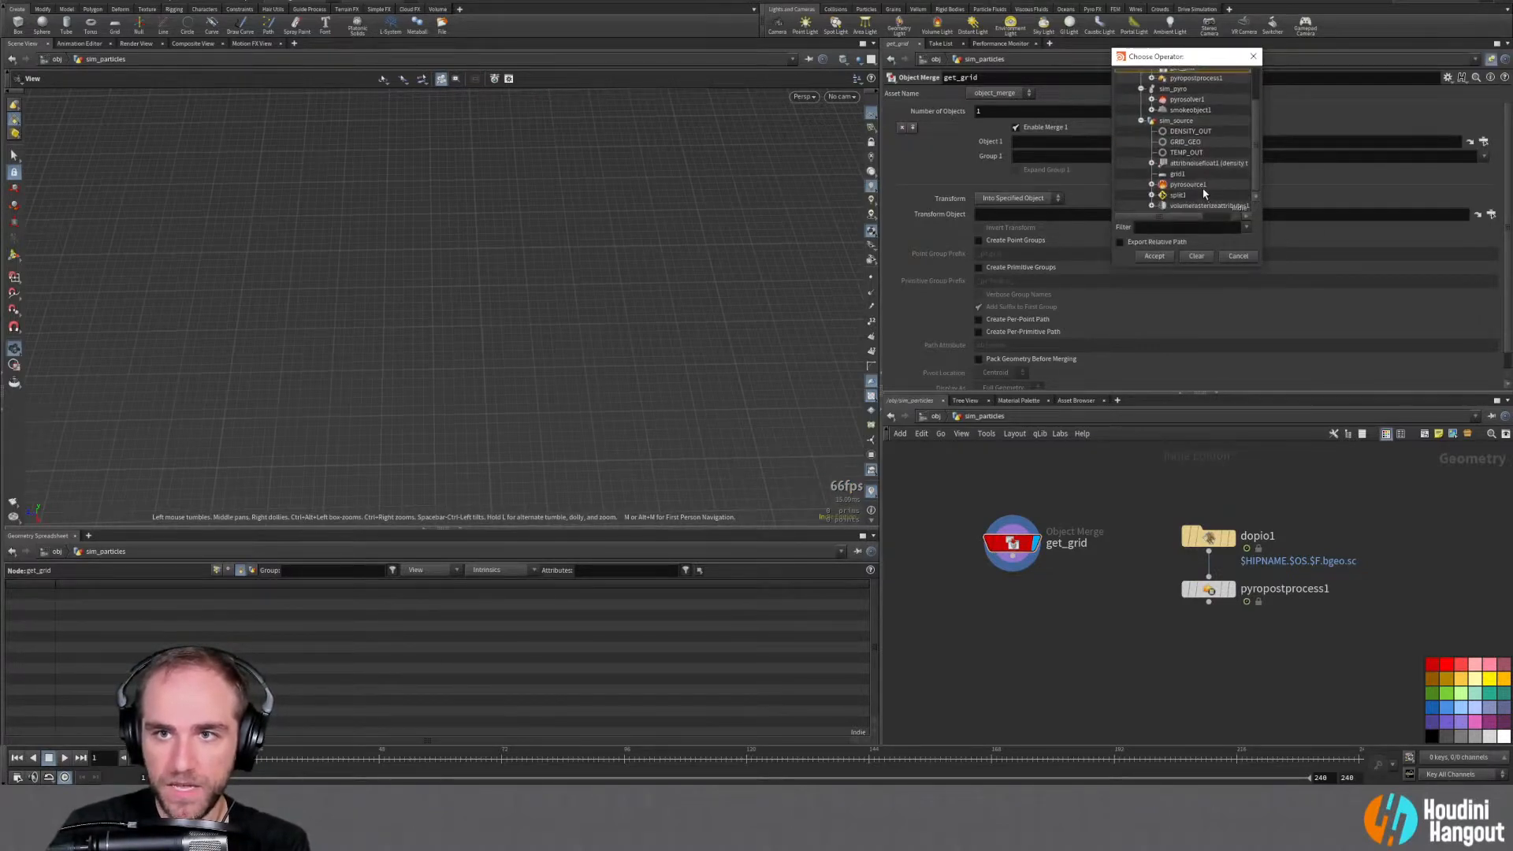
left_click(1174, 141)
left_click(1155, 255)
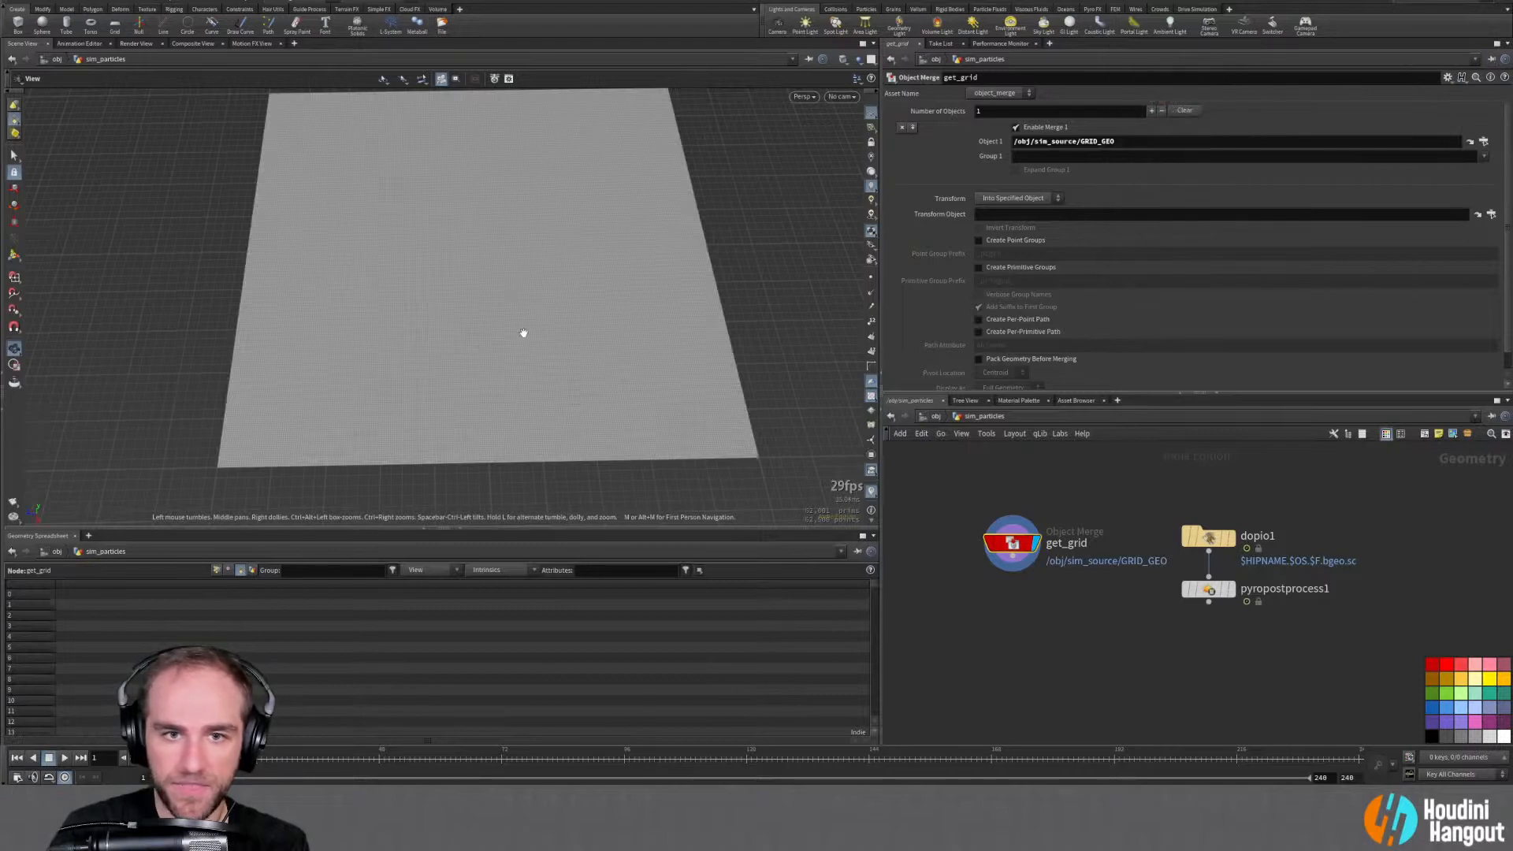
Append an Add node directly below get_grid and display it
left_click_drag(542, 358, 570, 341)
mouse_move(1012, 552)
key("Tab")
type("add")
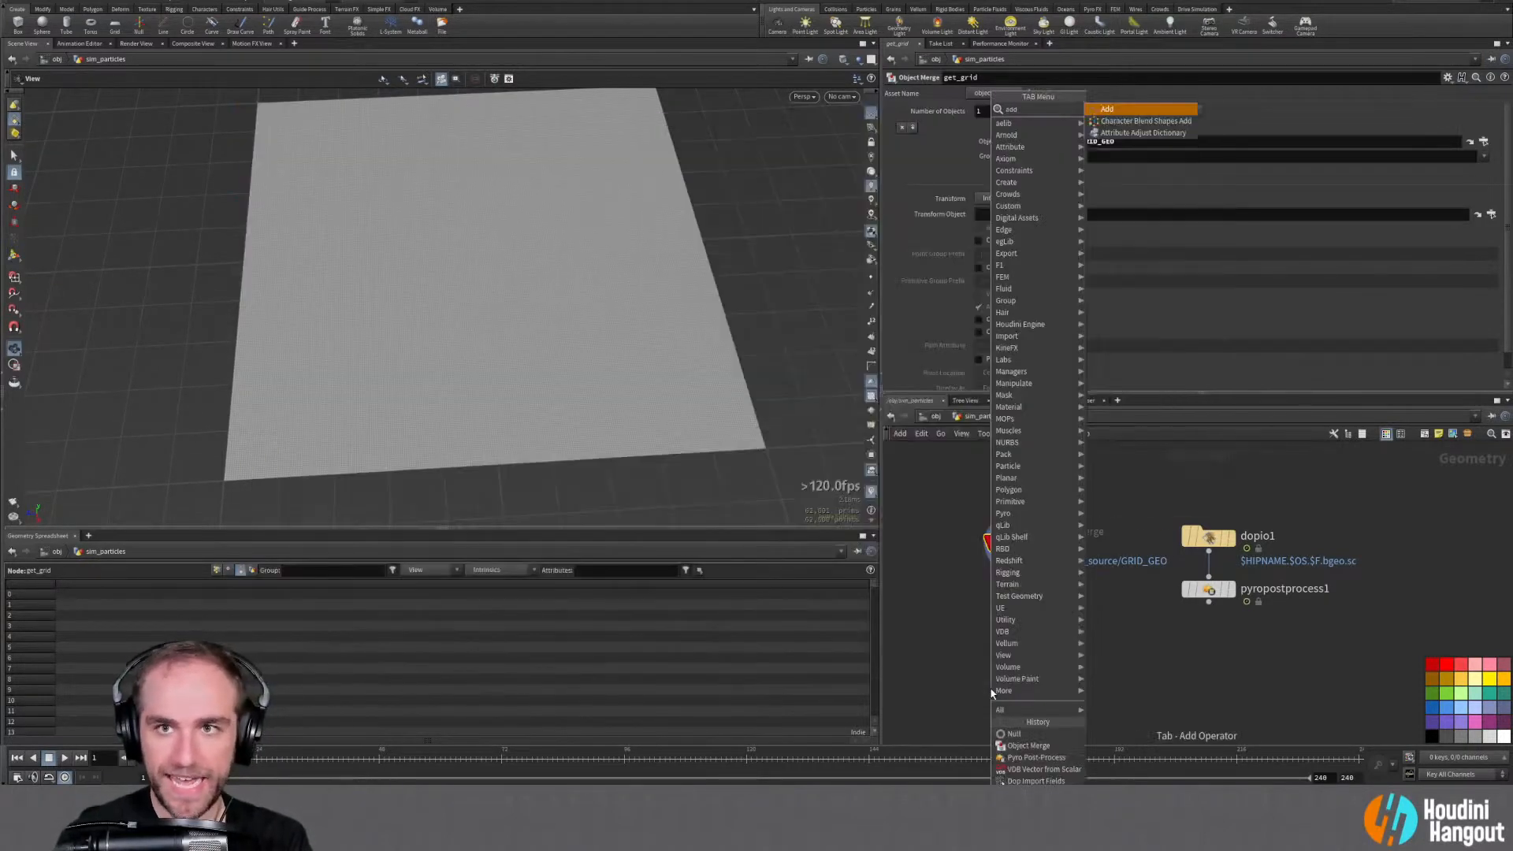
key("Return")
left_click(1013, 603)
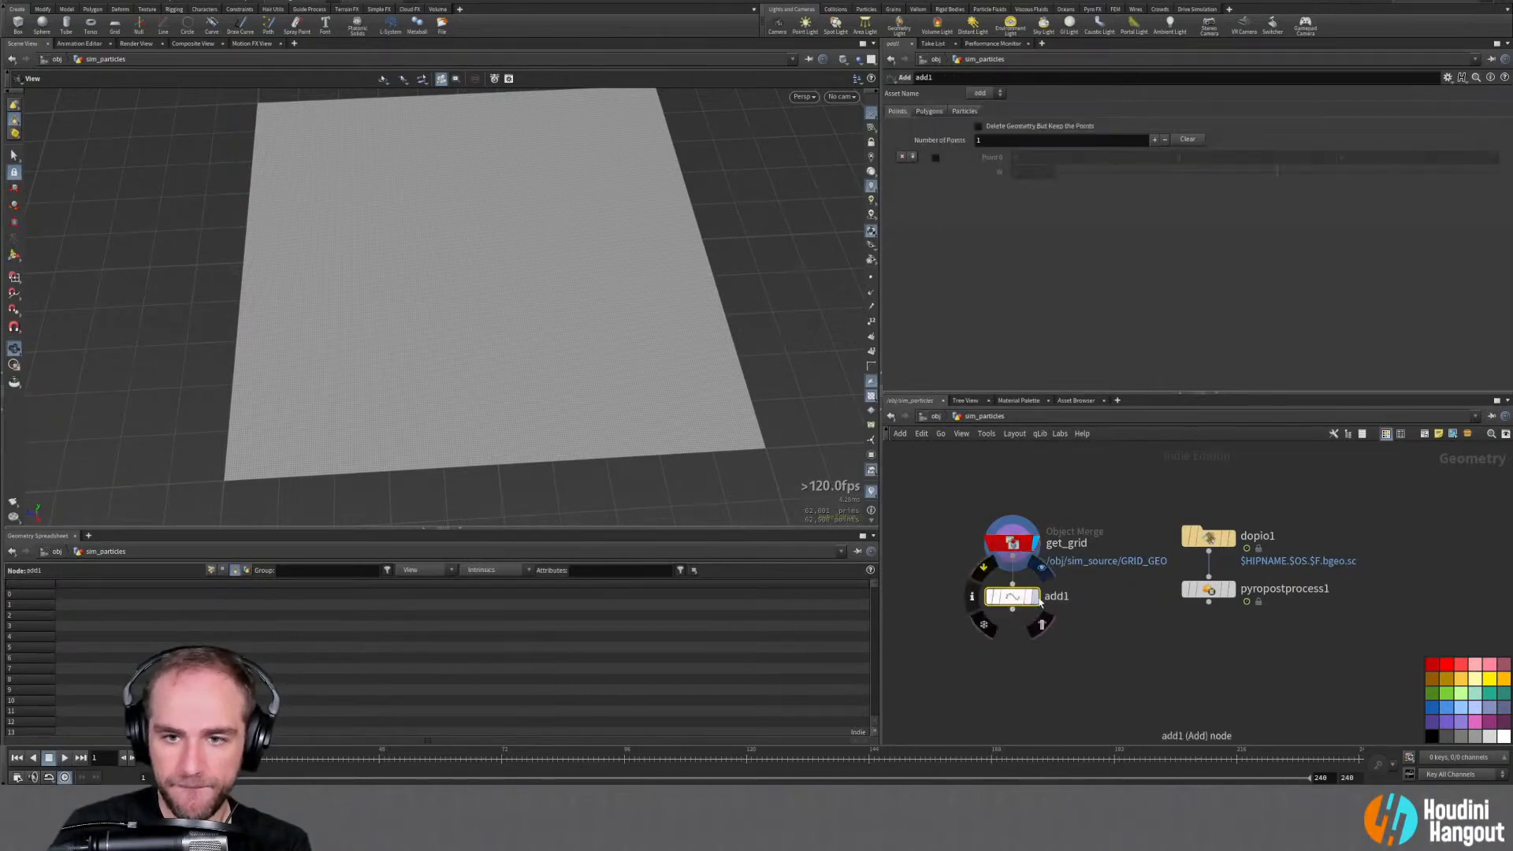
Enable Delete Geometry But Keep the Points on the Add node and align the get_grid chain with dopio1
left_click(978, 126)
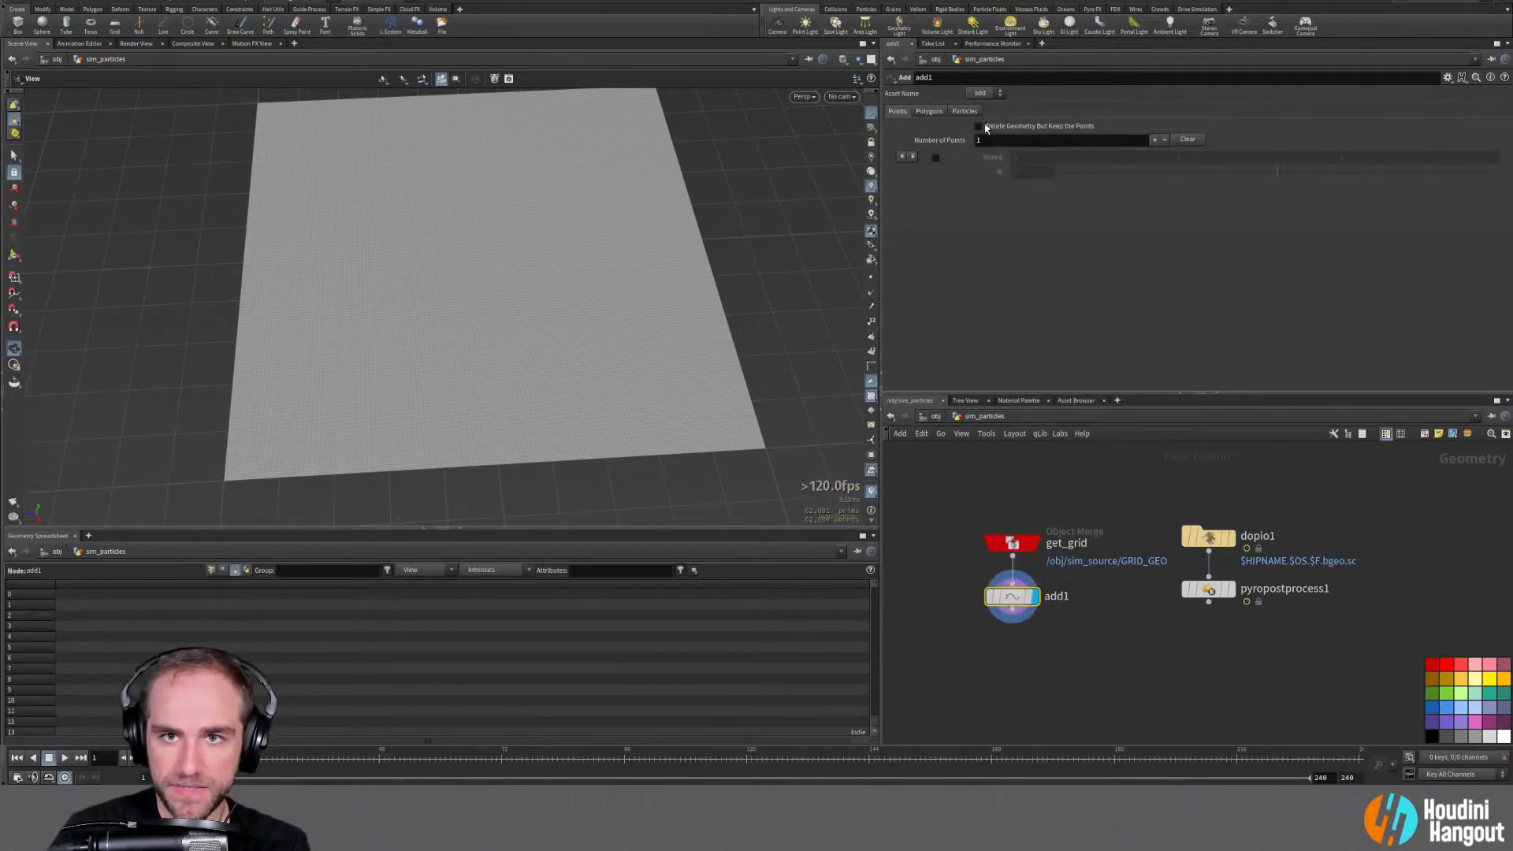
left_click_drag(1013, 599, 1014, 595)
left_click_drag(979, 512, 1018, 581)
left_click(1019, 581)
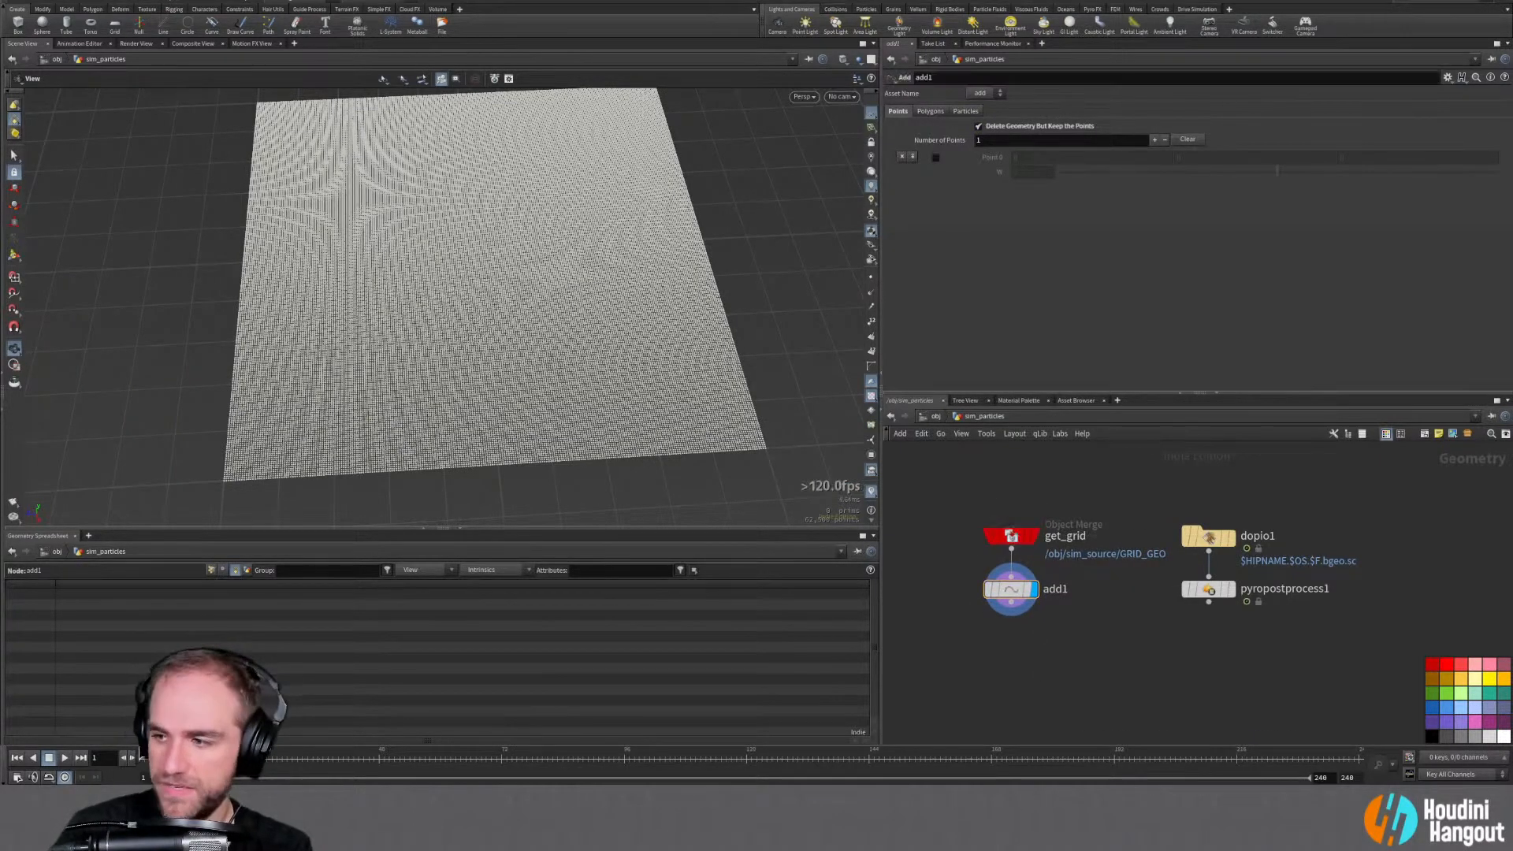
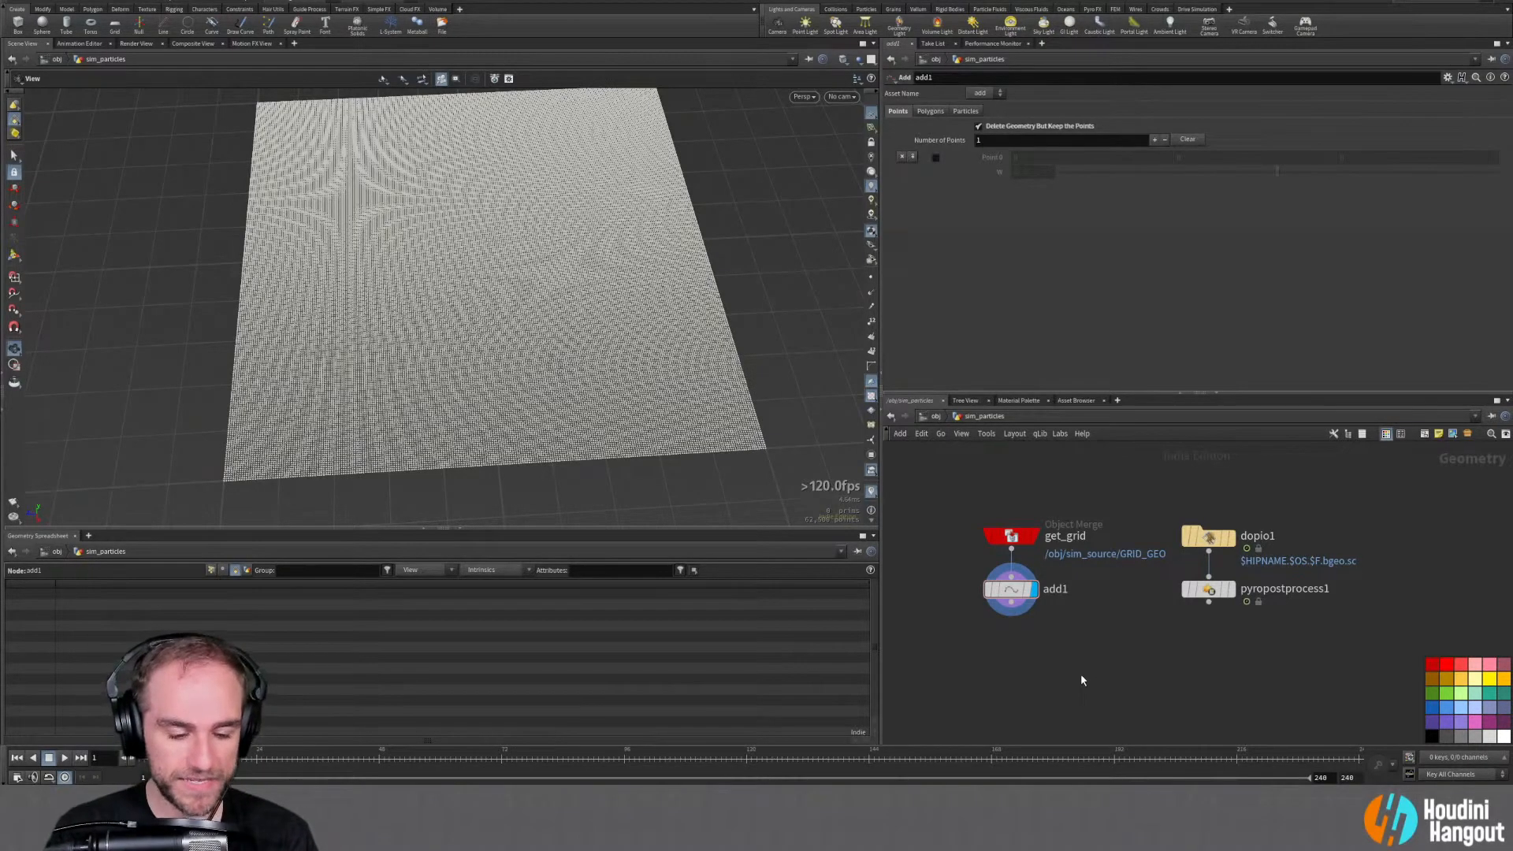
Add a POP Network node below the two chains, look inside it, and return to sim_particles
key("Tab")
type("pop")
key("Return")
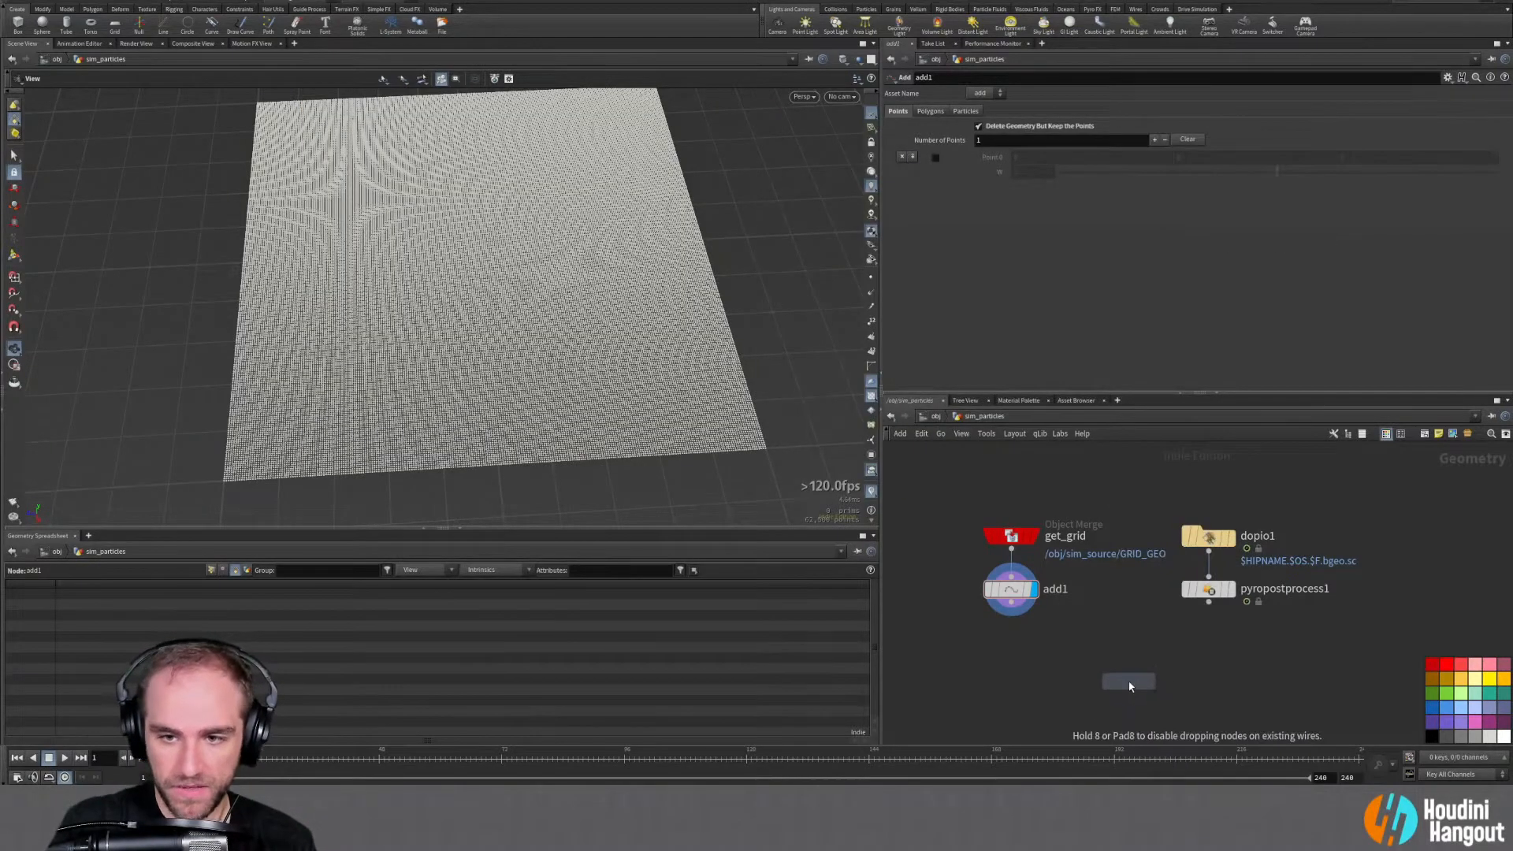
left_click(1131, 669)
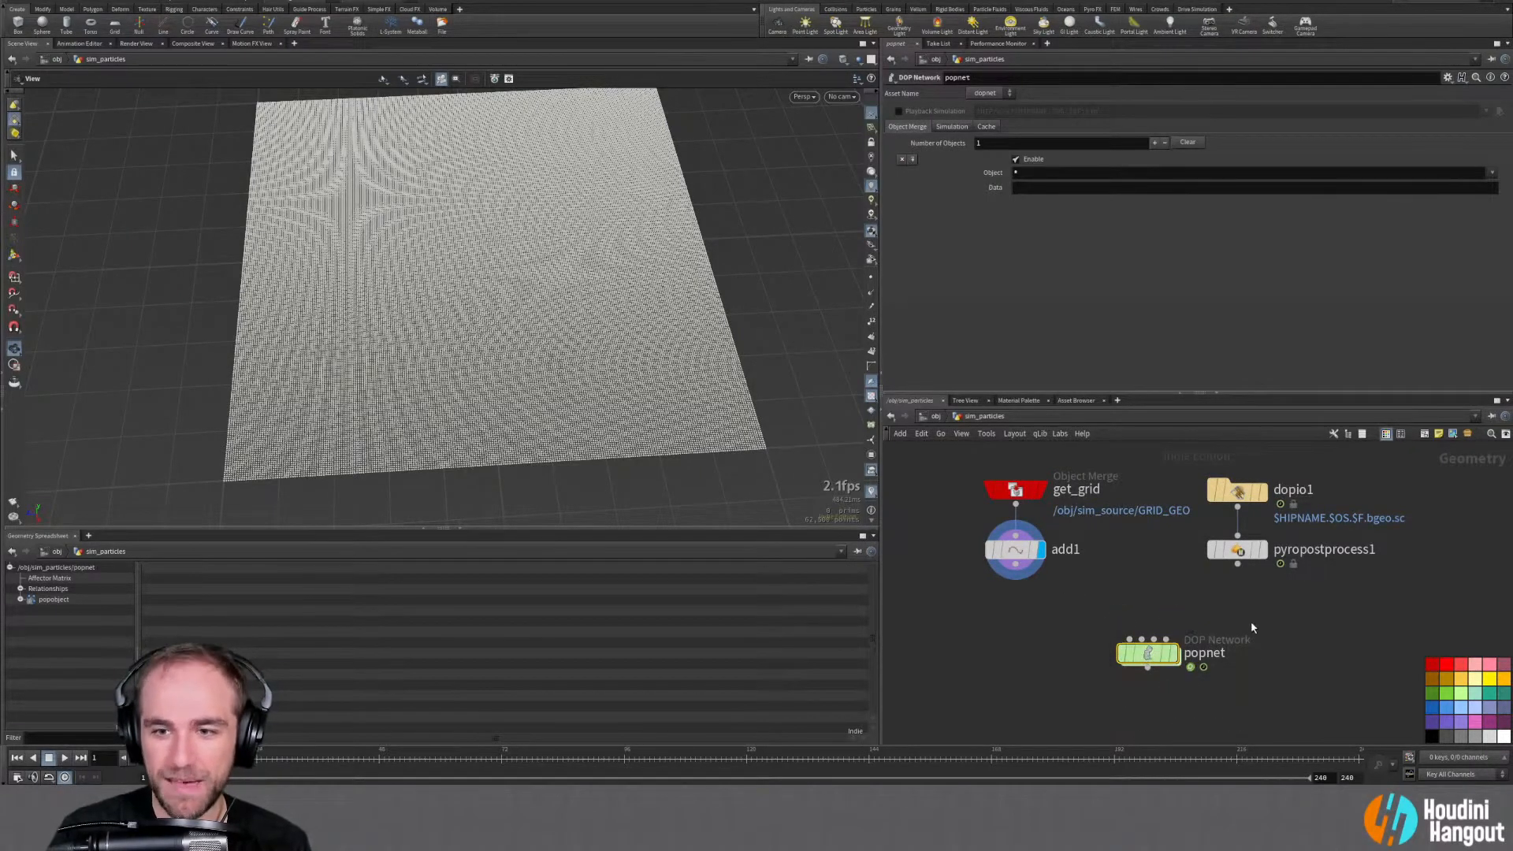
double_click(1143, 655)
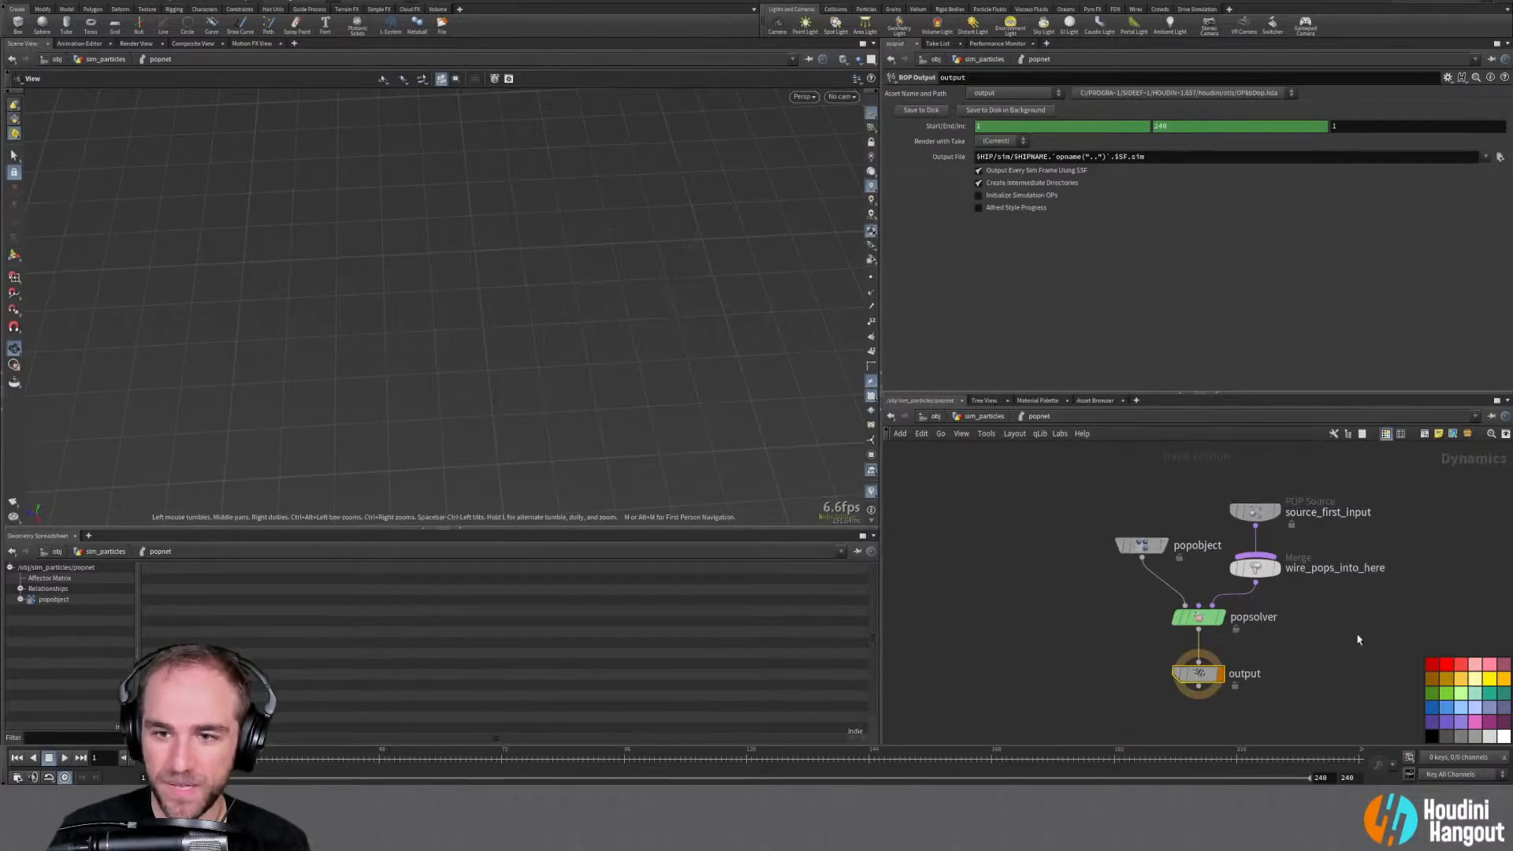
key("u")
Connect the Add node's output to the first input of popnet and display the Add node
left_click(1015, 580)
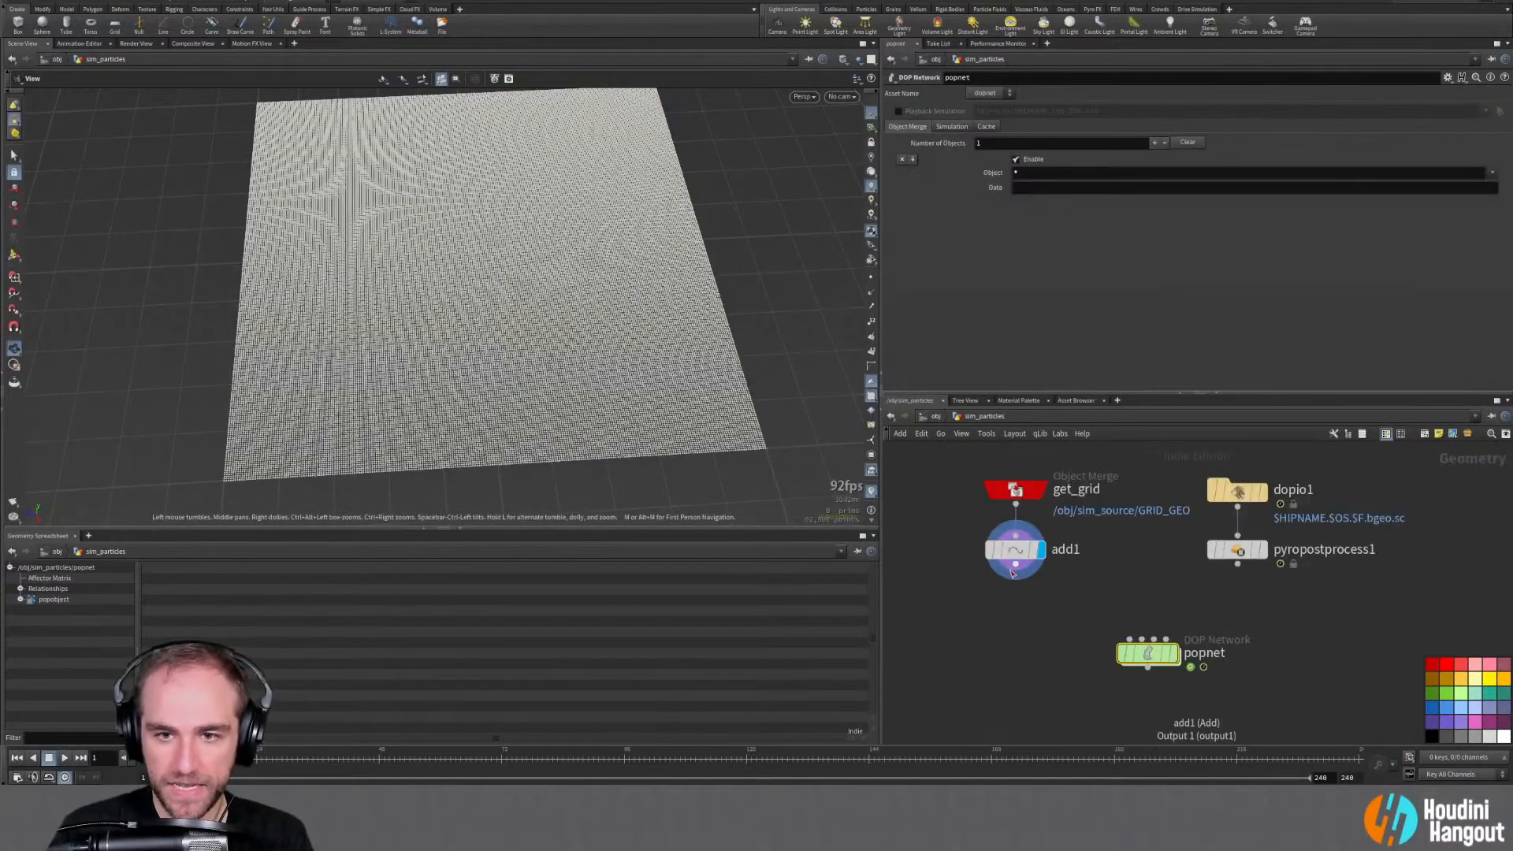
left_click(1129, 640)
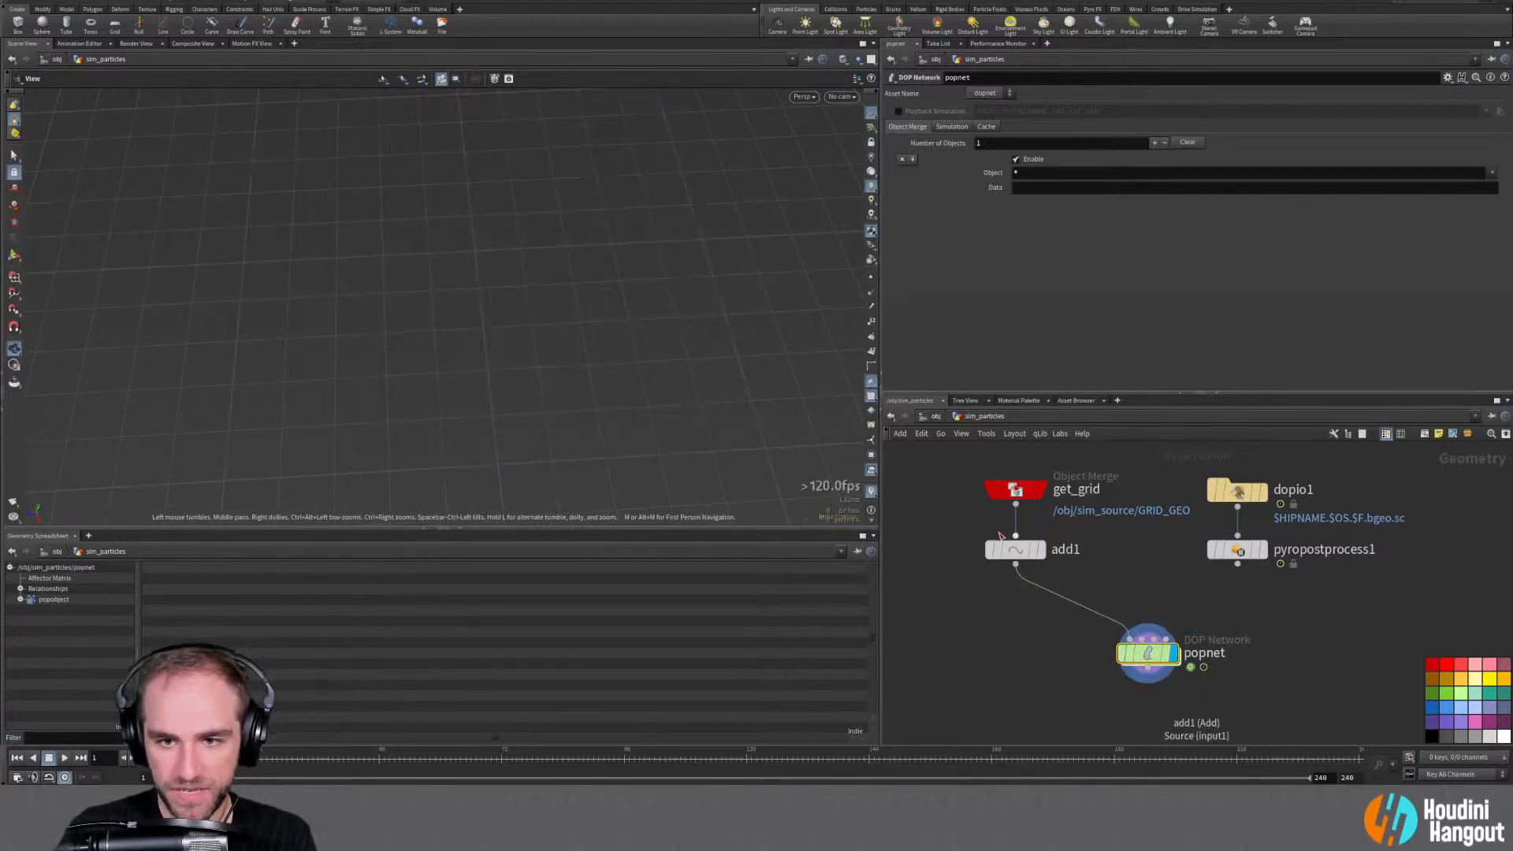
left_click(1025, 552)
left_click(1048, 518)
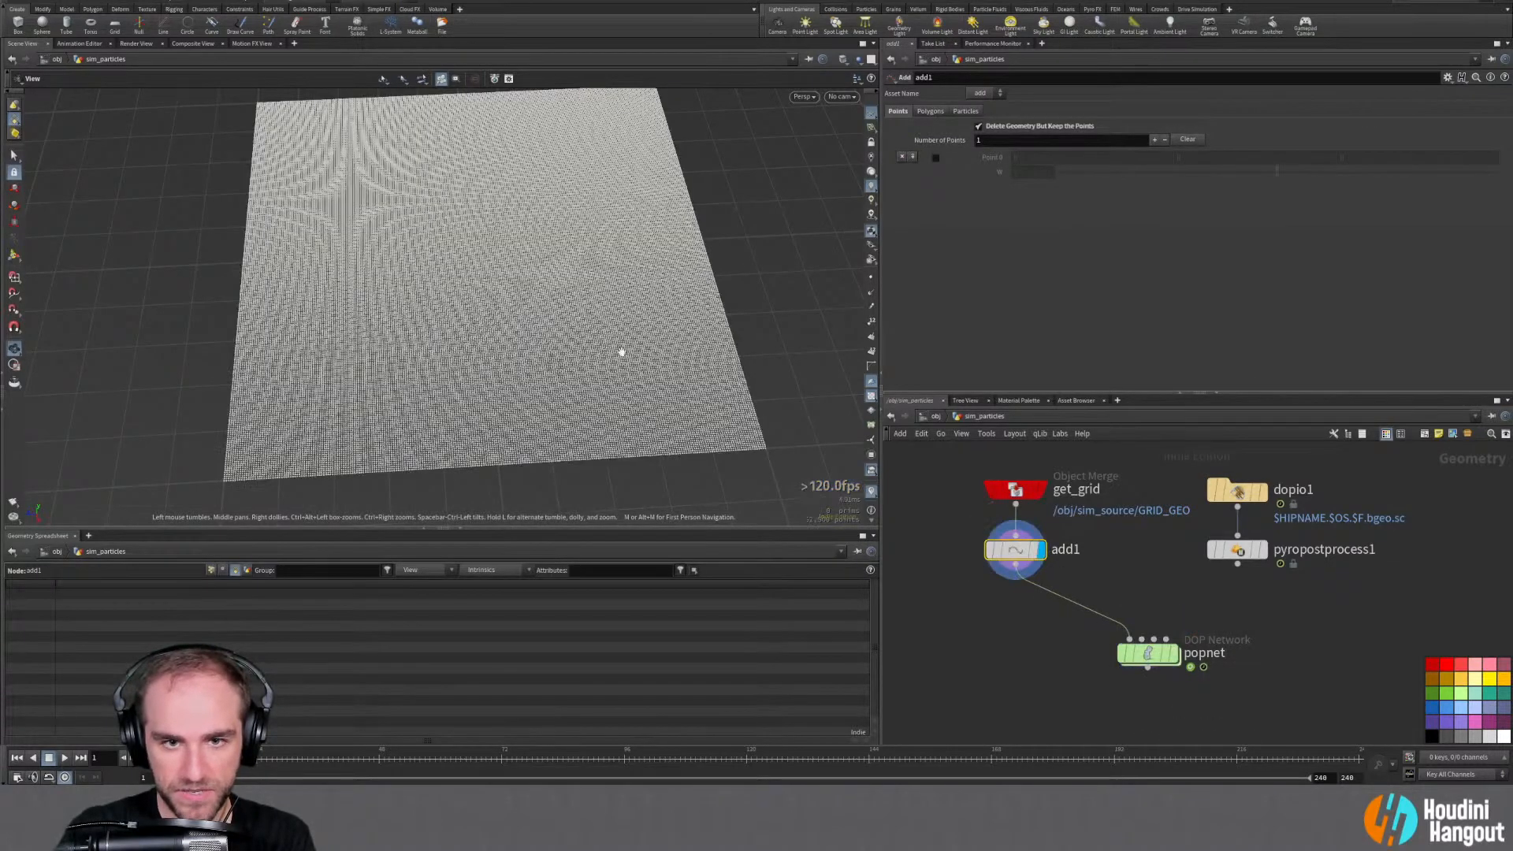
Inside popnet, examine the Emission Type options of source_first_input and the settings of popobject
left_click(1148, 662)
left_click(1180, 621)
key("i")
left_click(1254, 513)
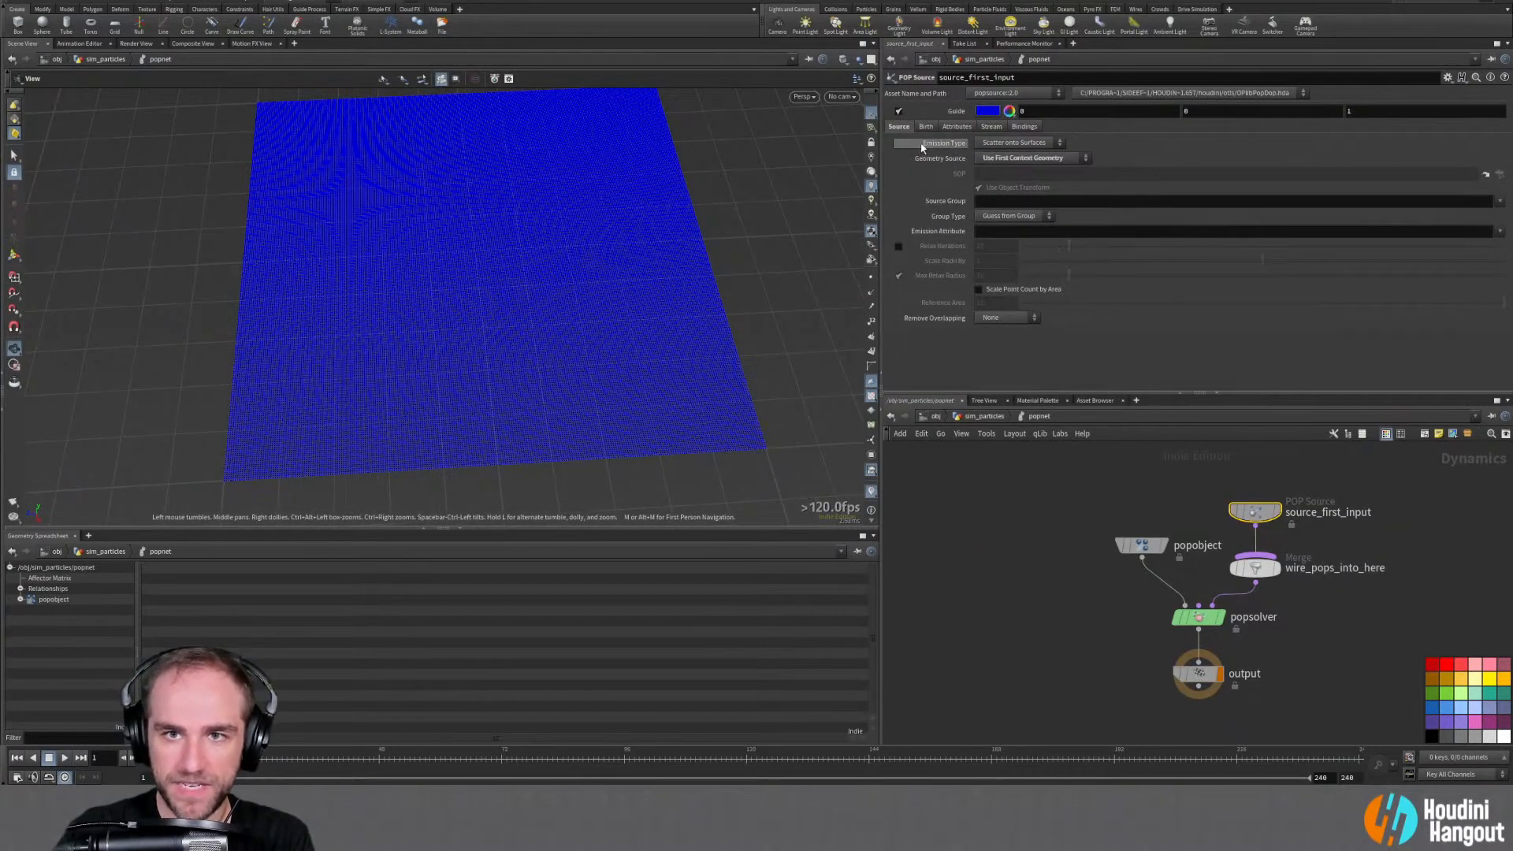
left_click(1006, 145)
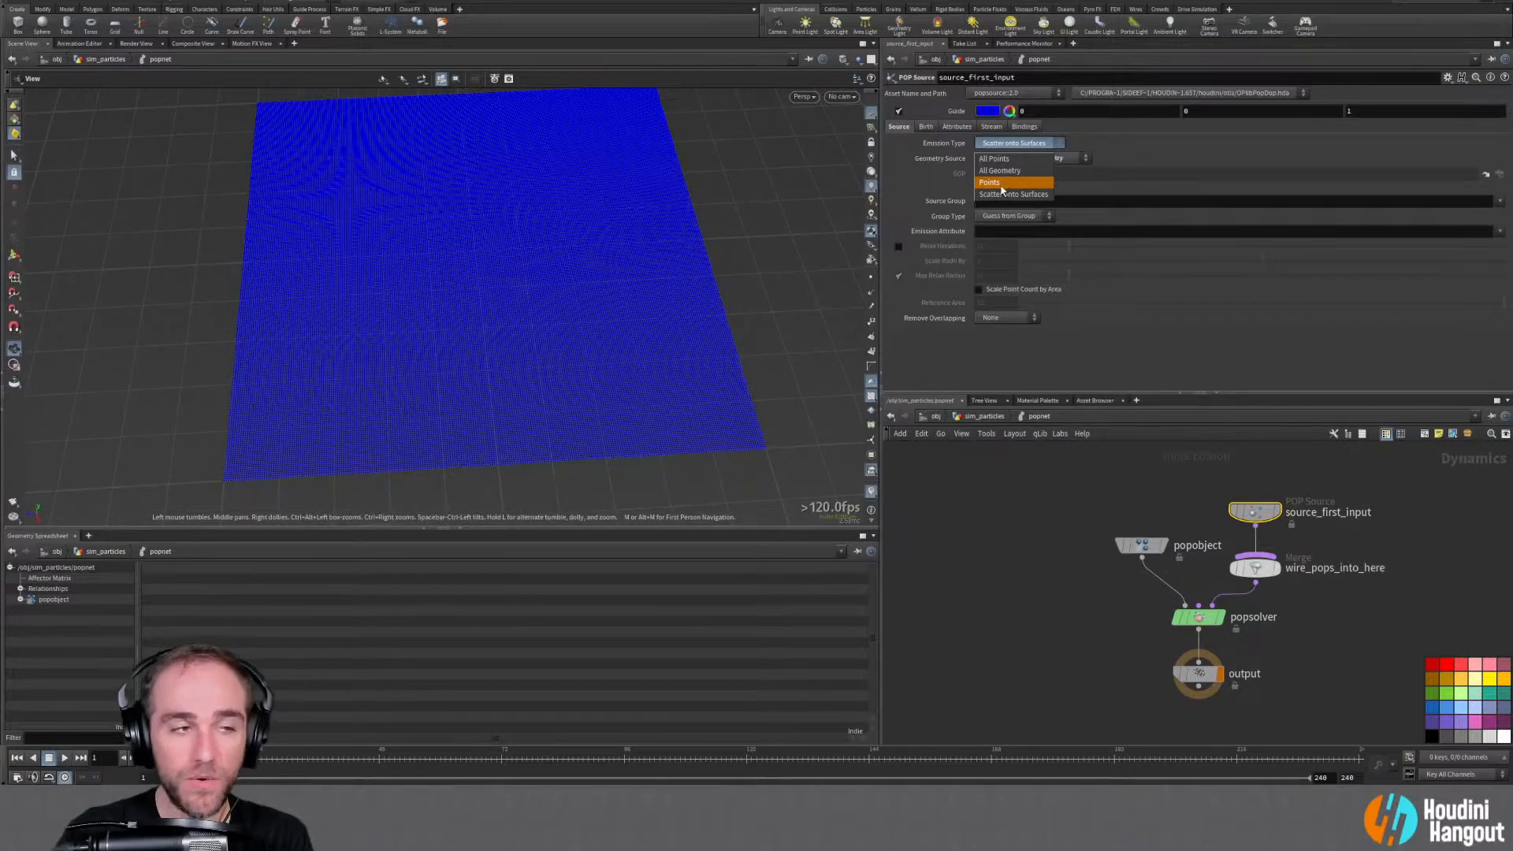
left_click(1184, 498)
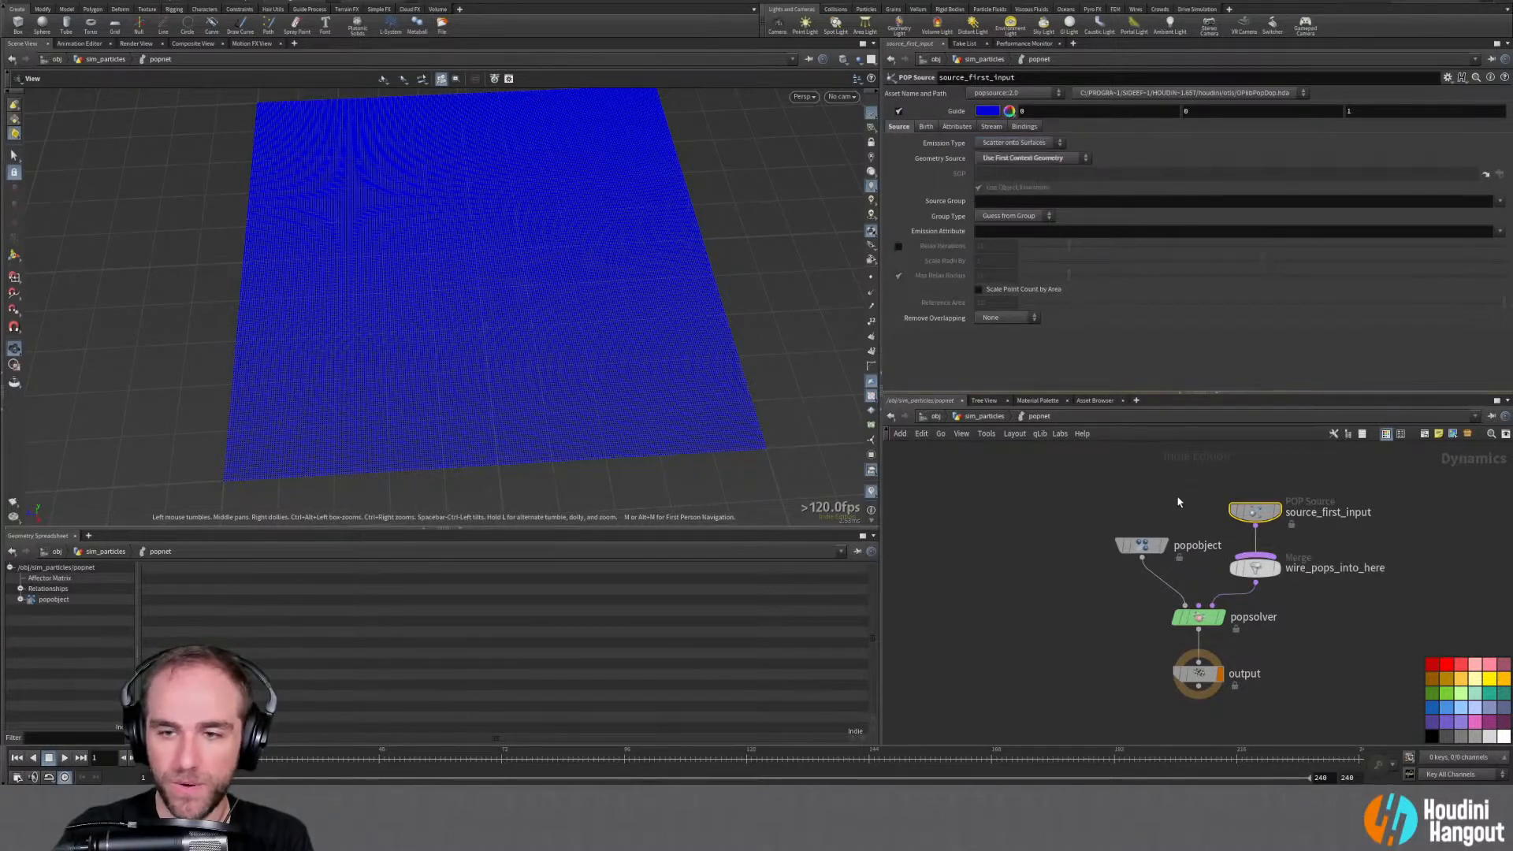
left_click_drag(1145, 550, 1112, 543)
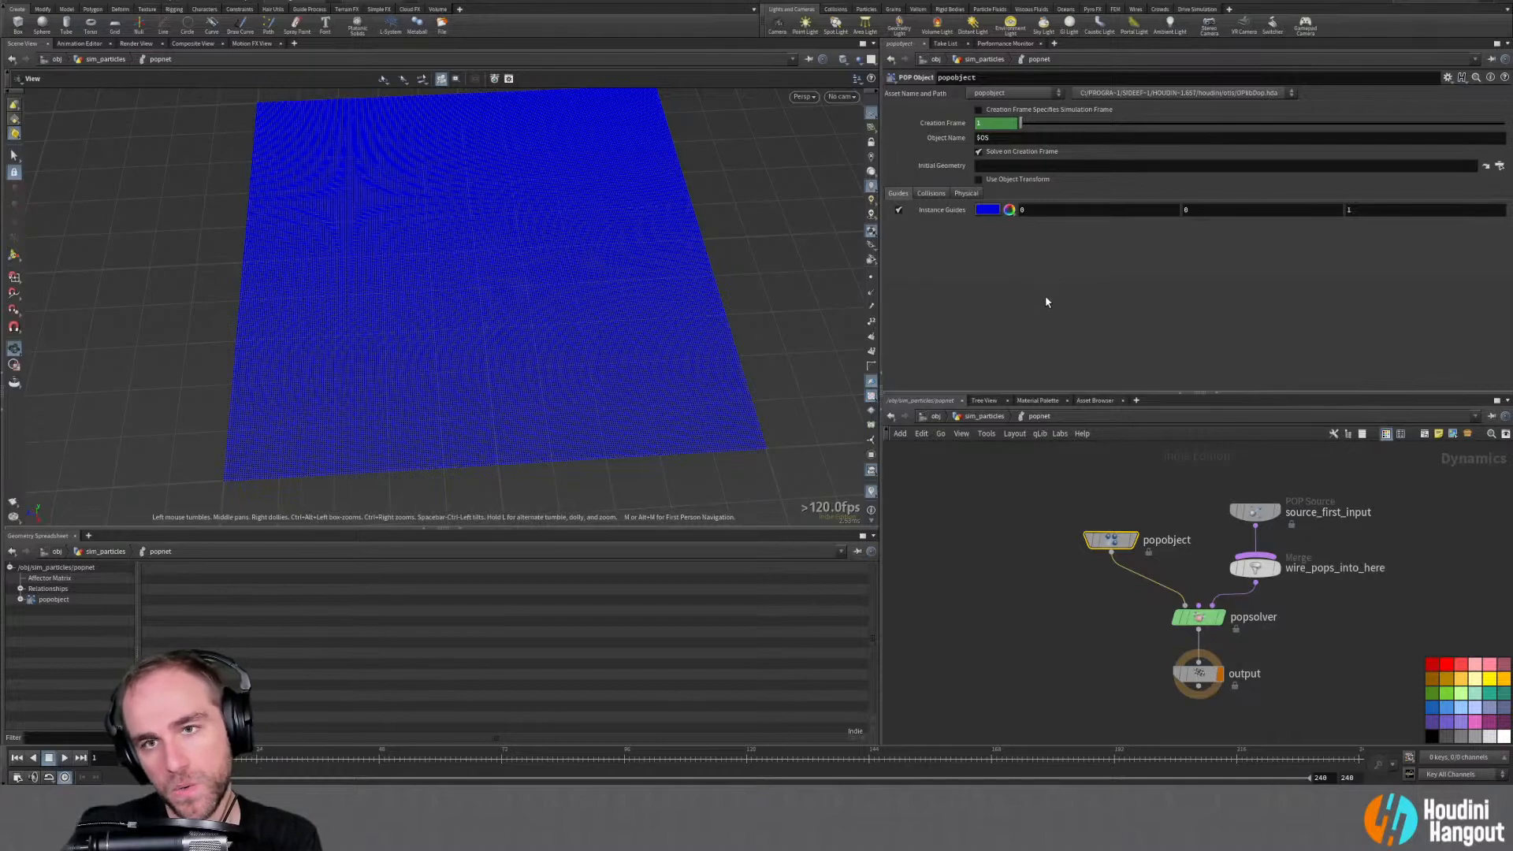
left_click(1259, 513)
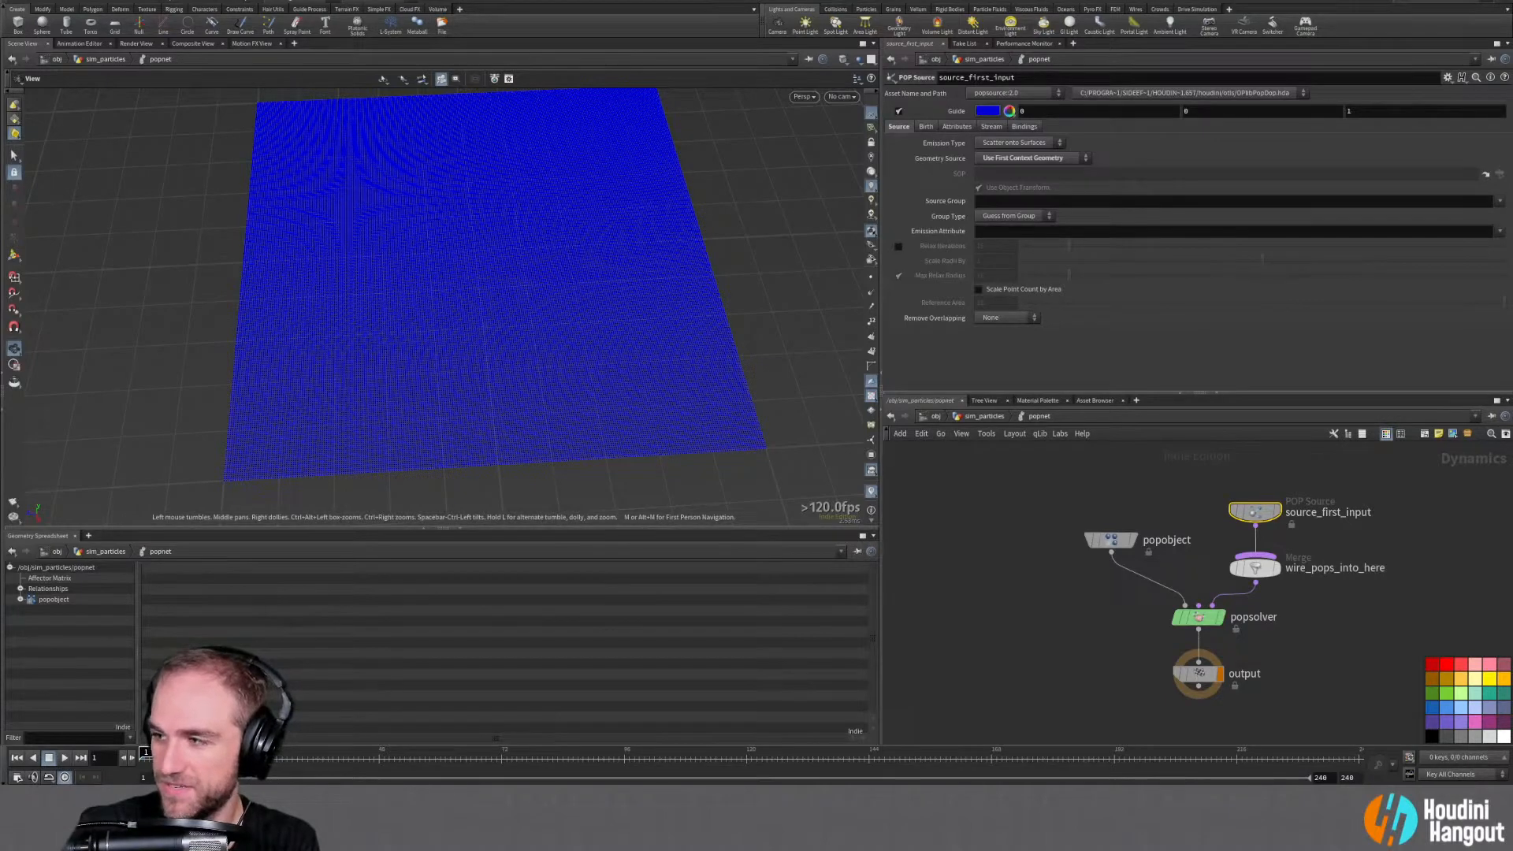
left_click(1399, 668)
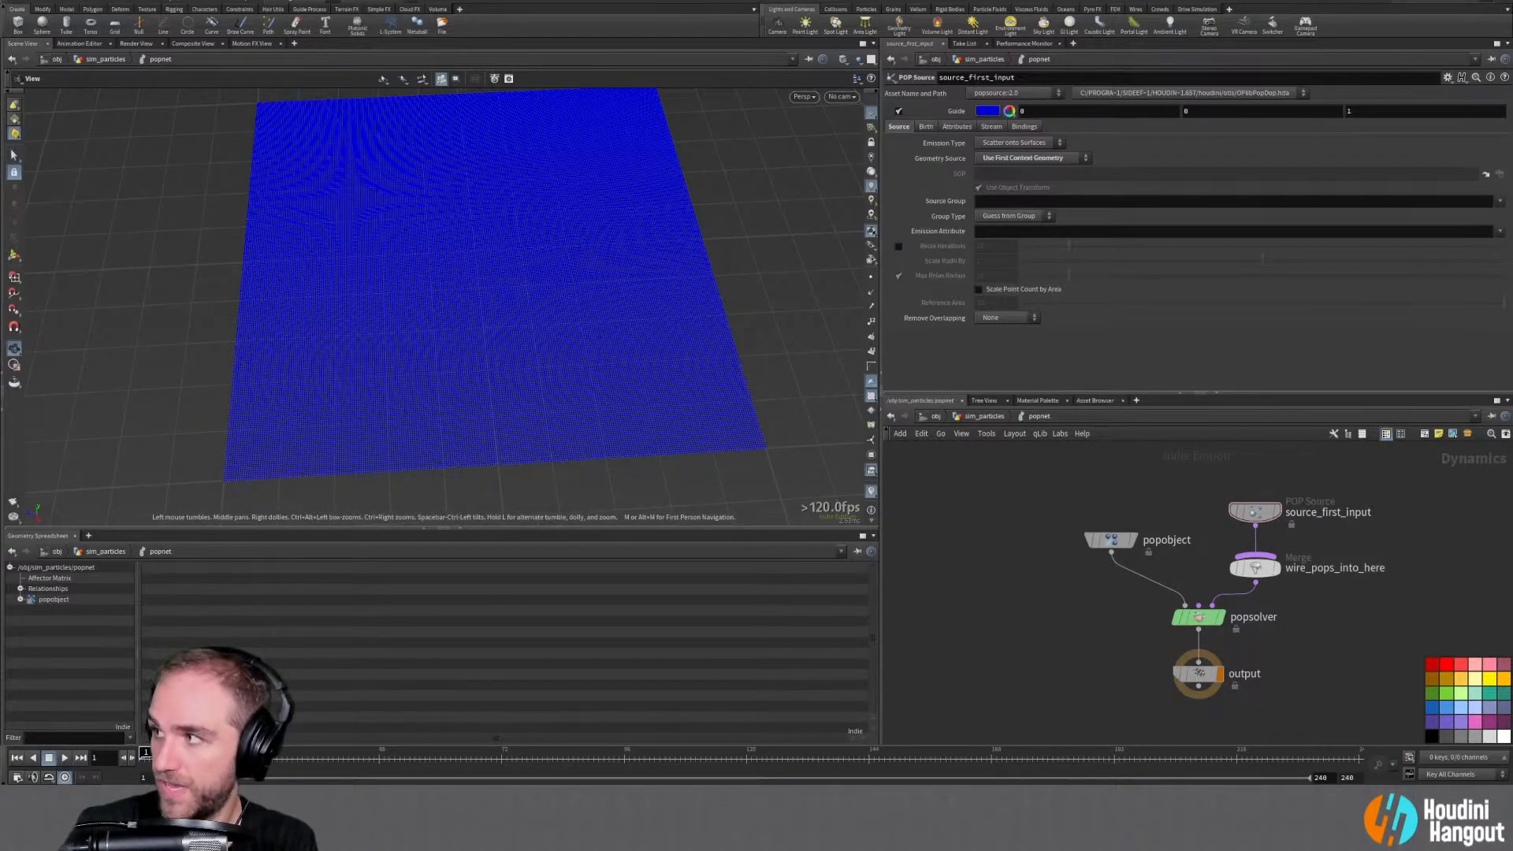
Delete the source_first_input and wire_pops_into_here nodes from popnet and show popobject's parameters
middle_click_drag(1195, 563, 1145, 568)
left_click_drag(1156, 487, 1258, 591)
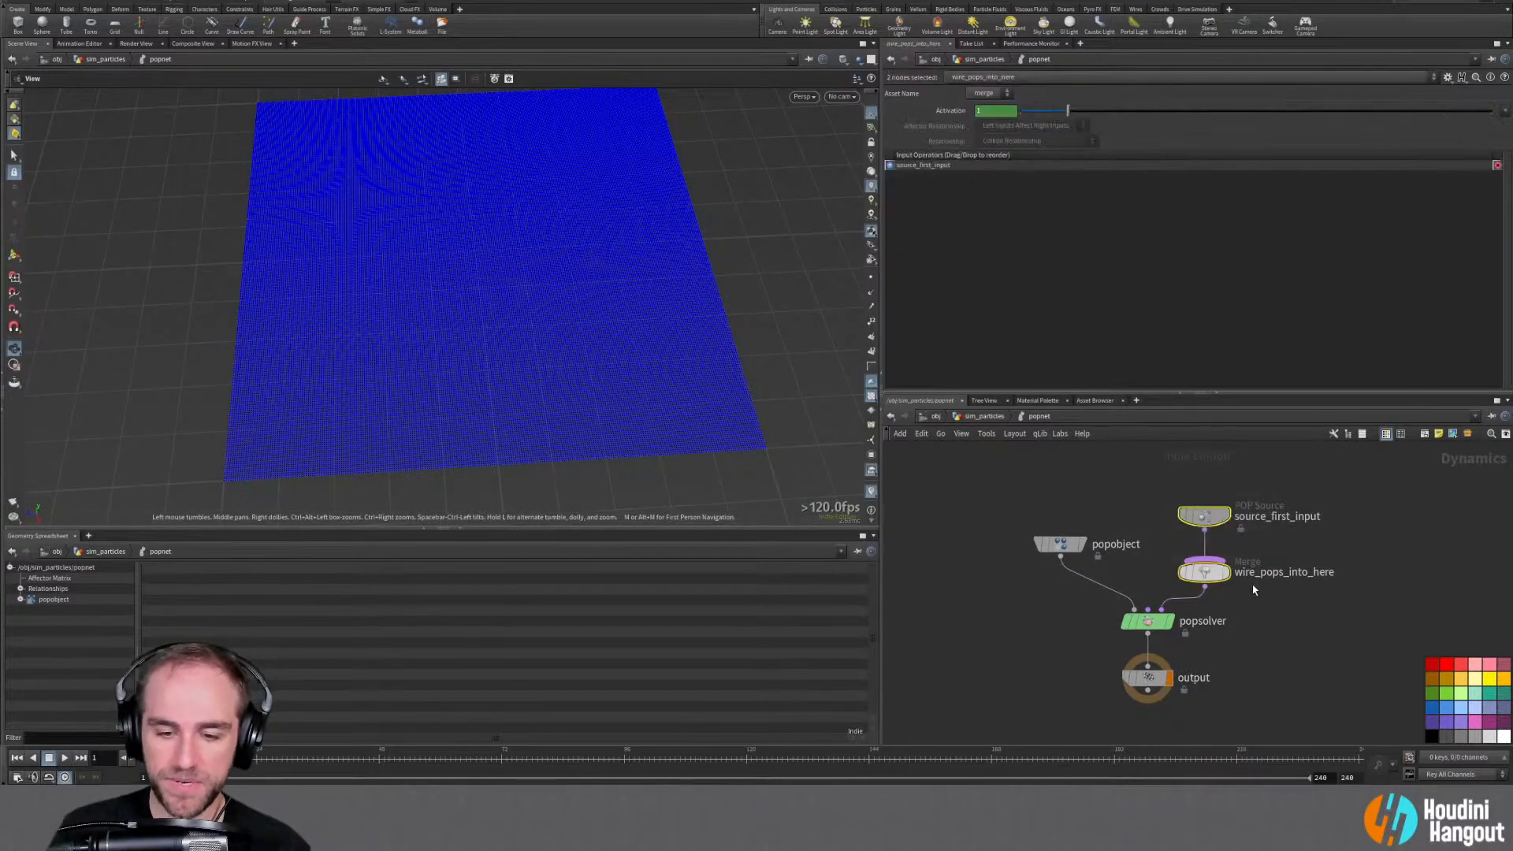
key("Delete")
left_click(1059, 544)
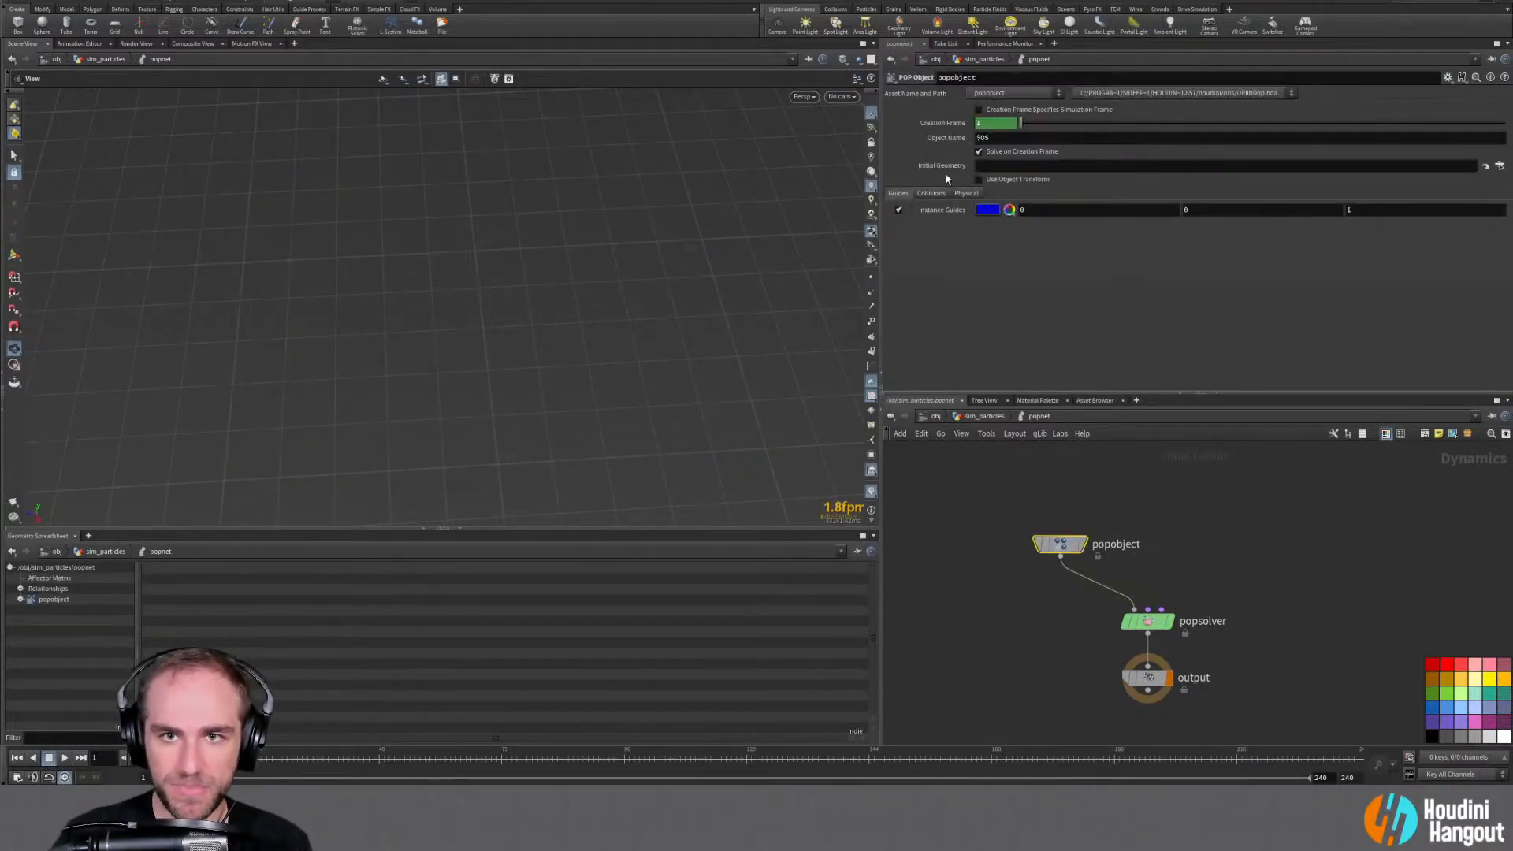
Set popobject's Initial Geometry to the expression `opinputpath("..",0)` in backticks
left_click(999, 166)
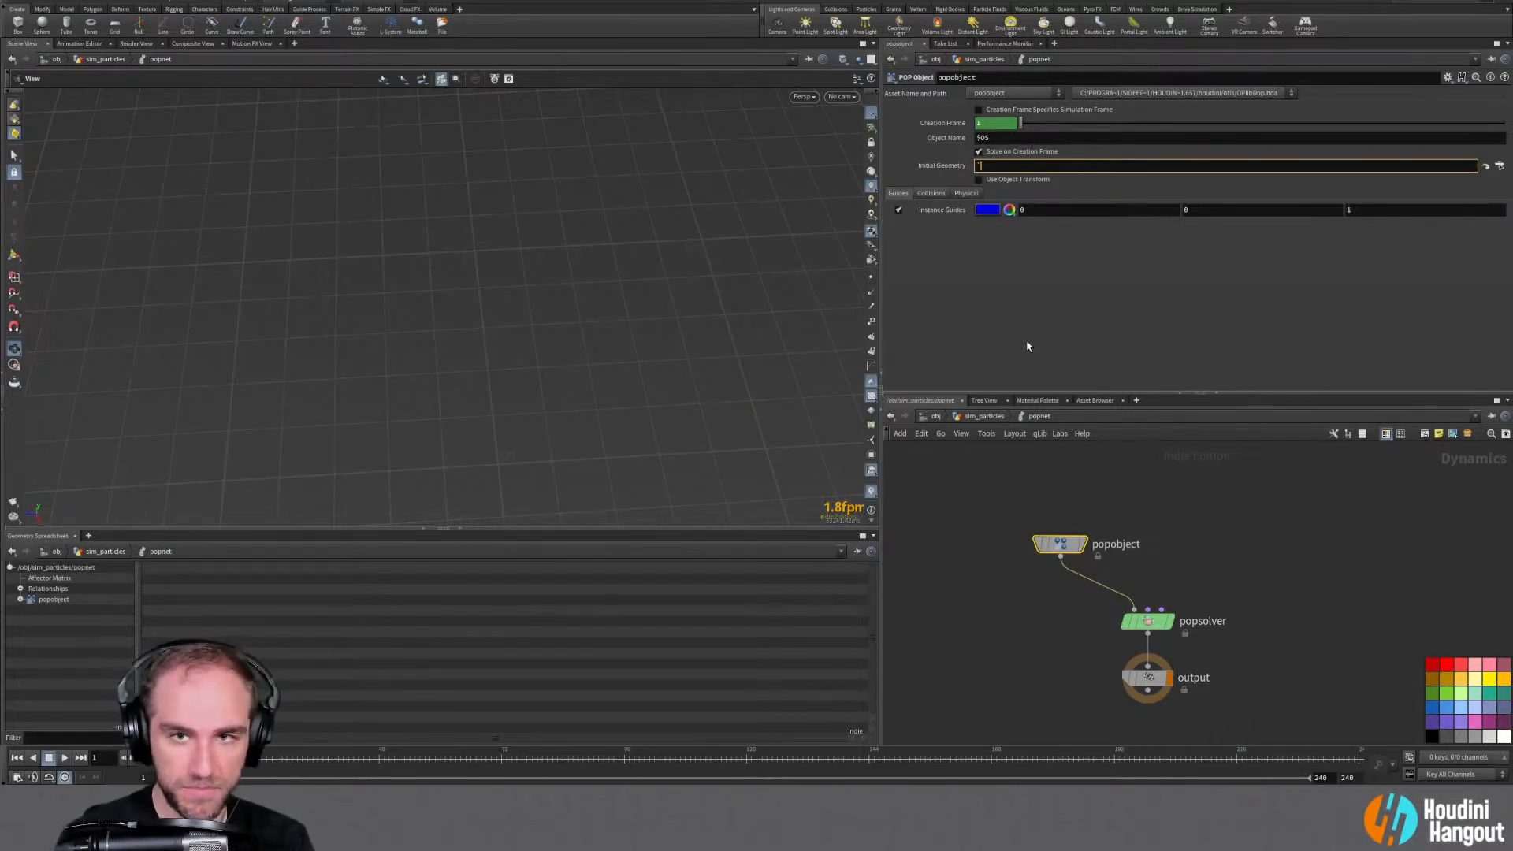
type("op")
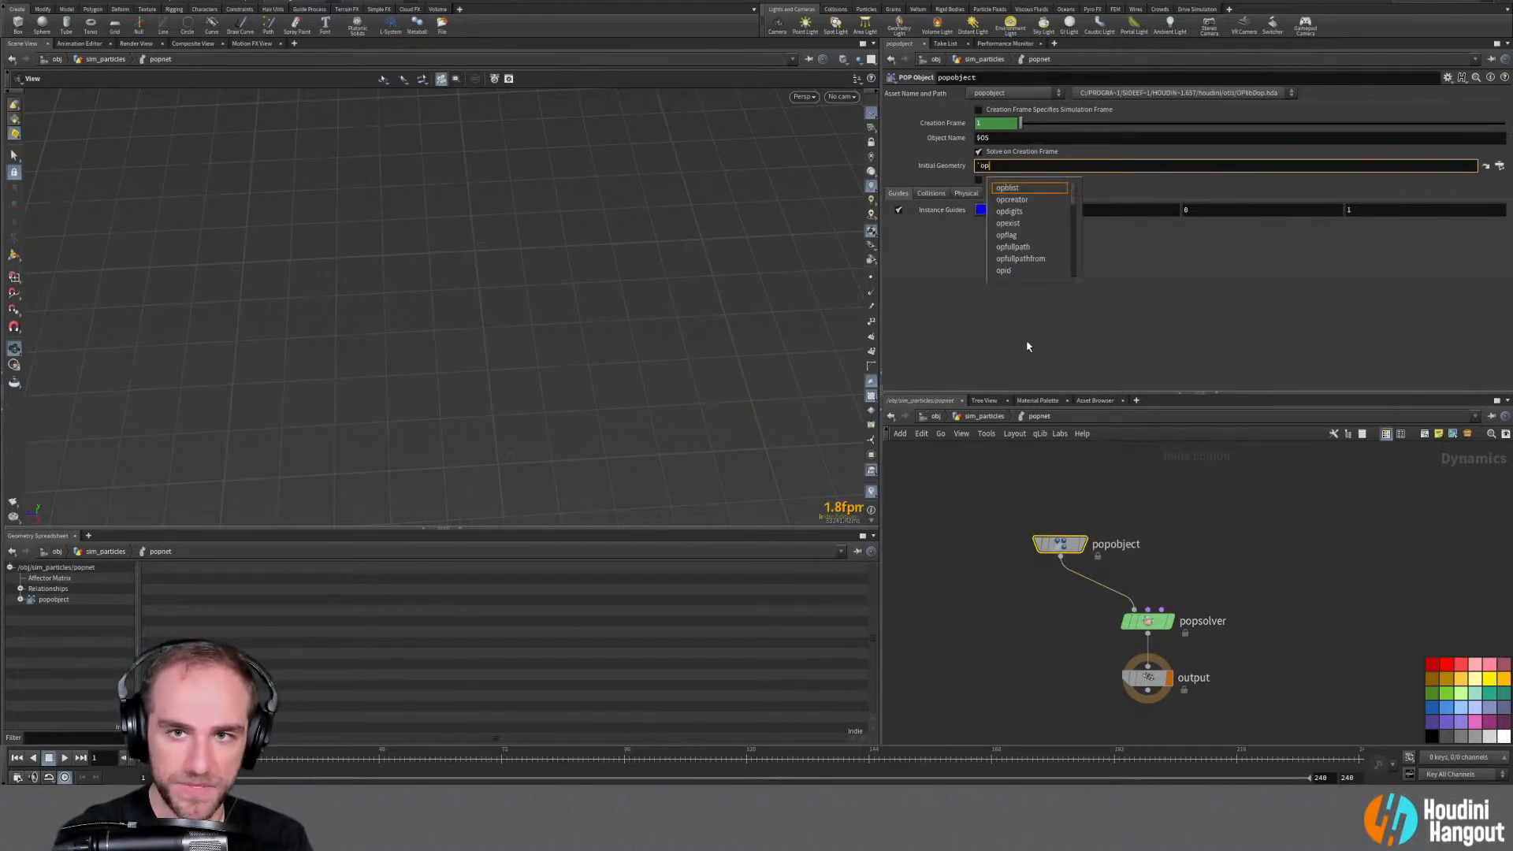
type("in")
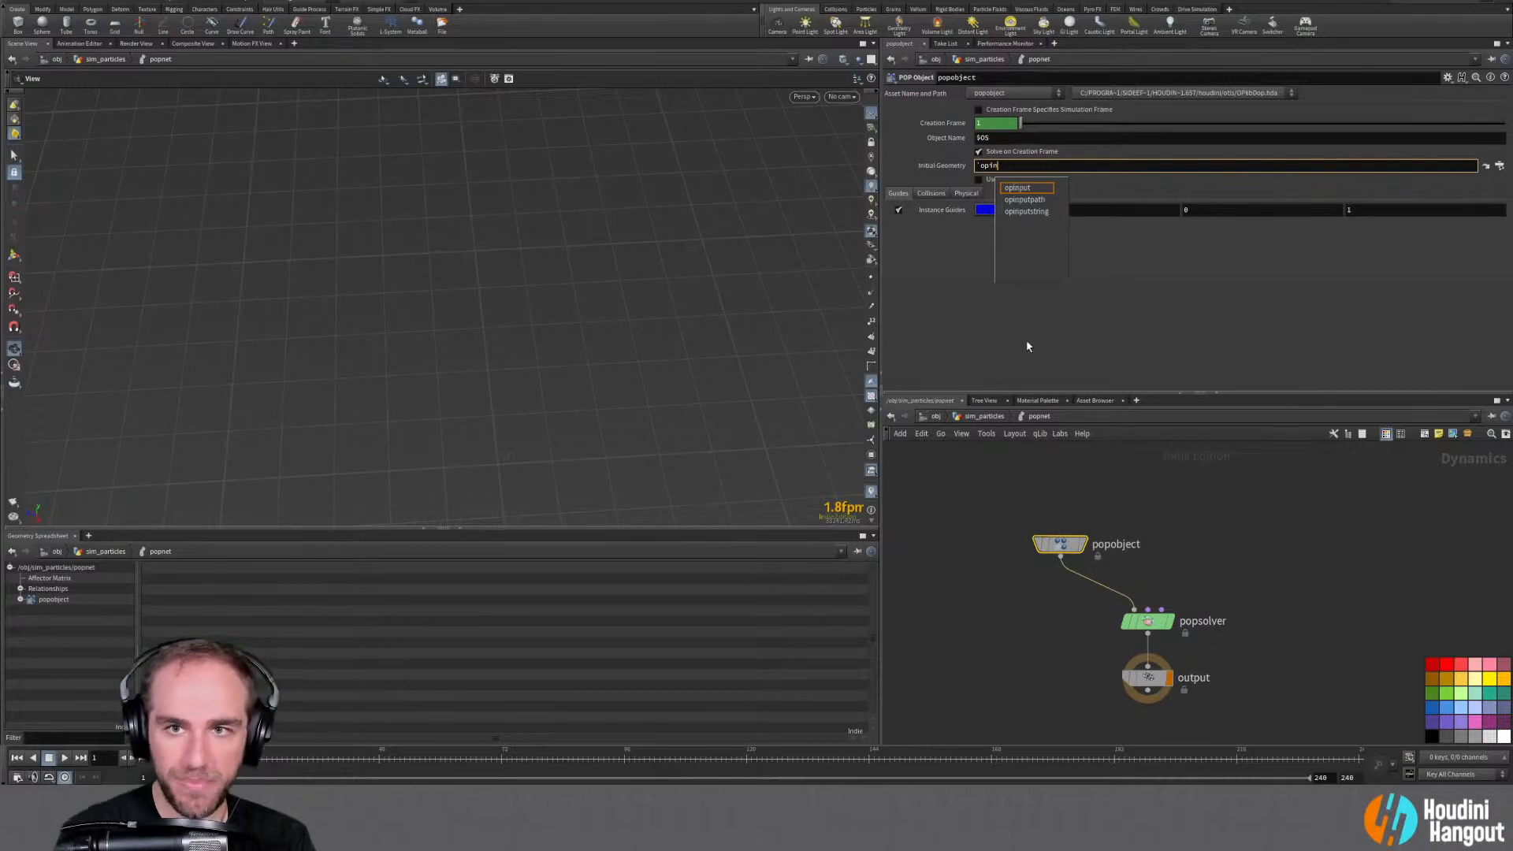
key("Down")
key("Return")
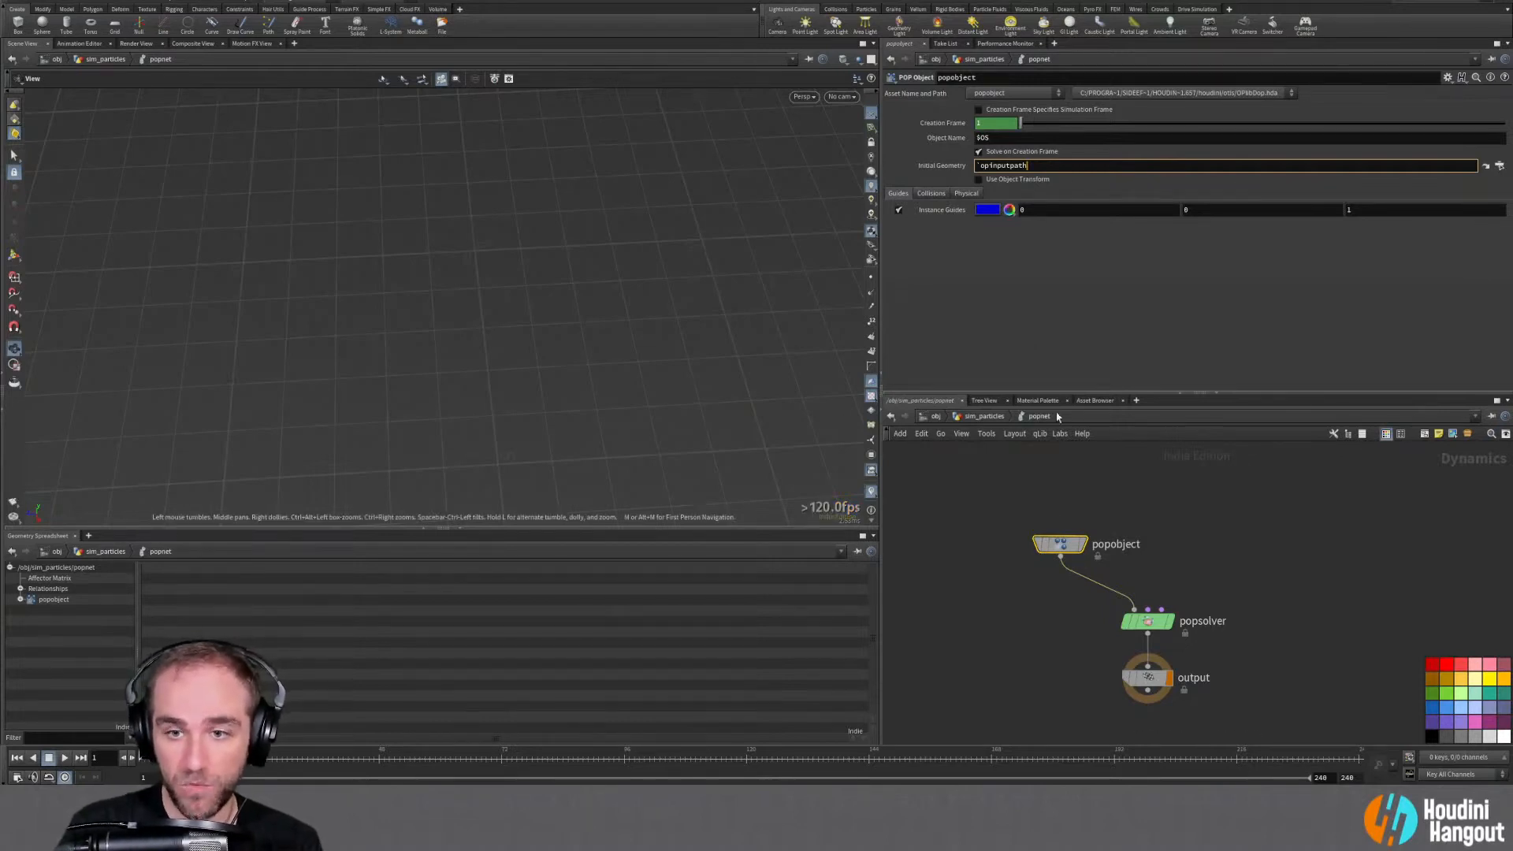
key("Return")
left_click(1042, 165)
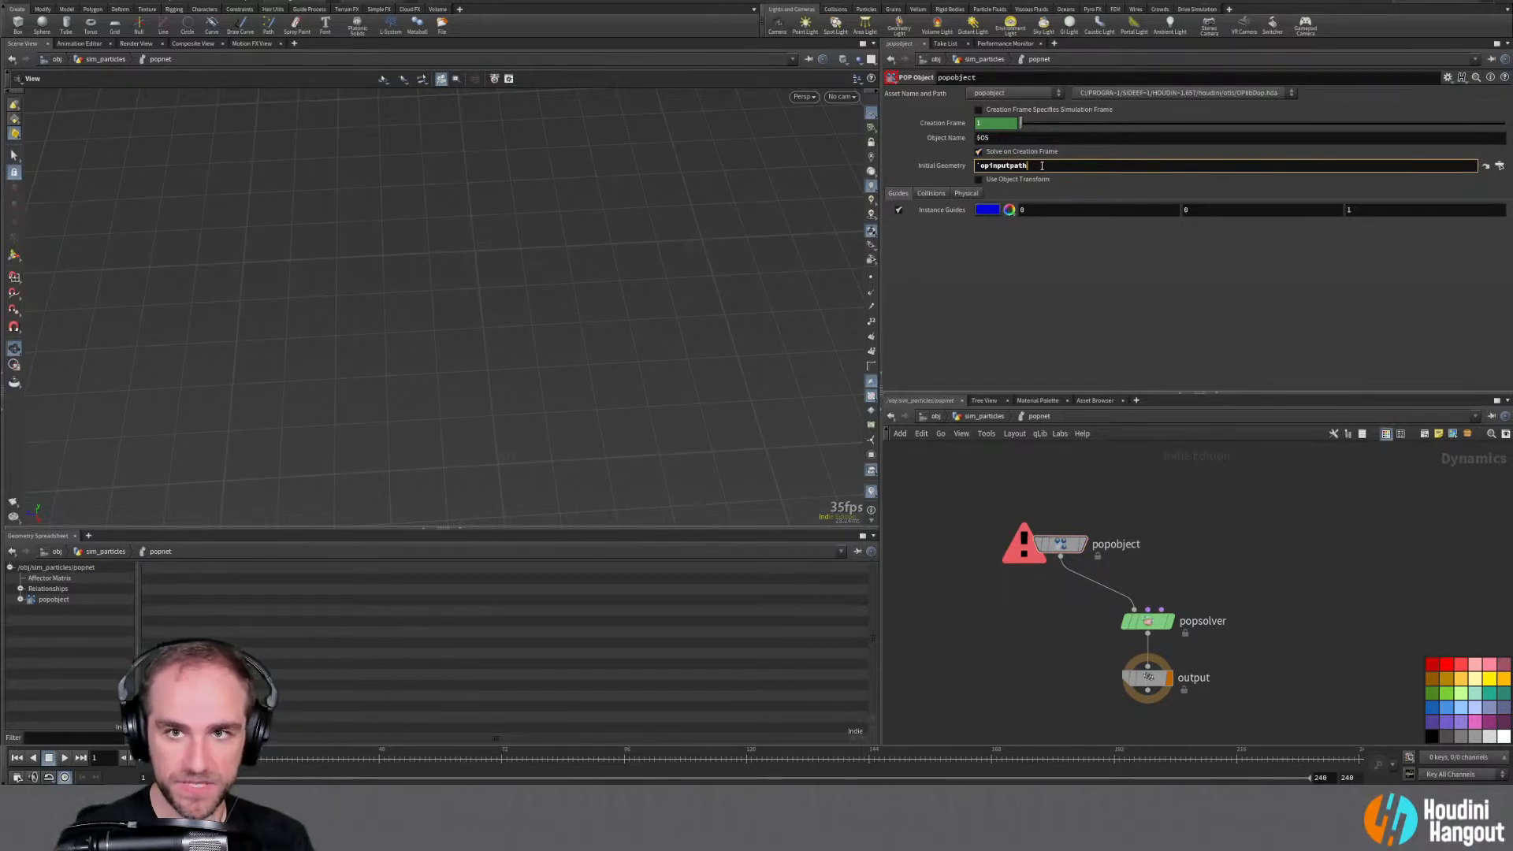
type("(")
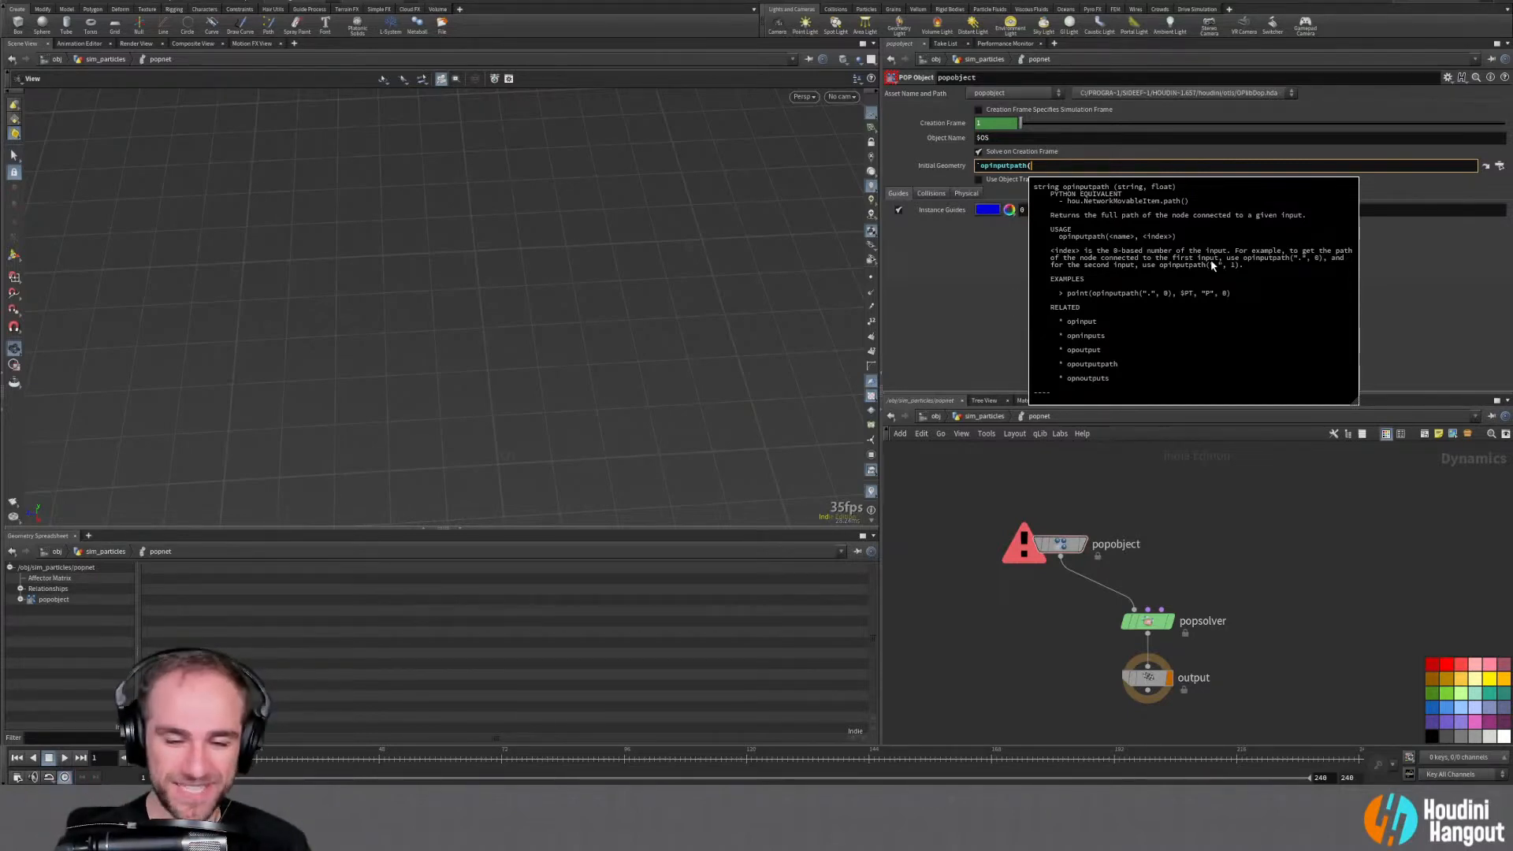
type("\"..\"")
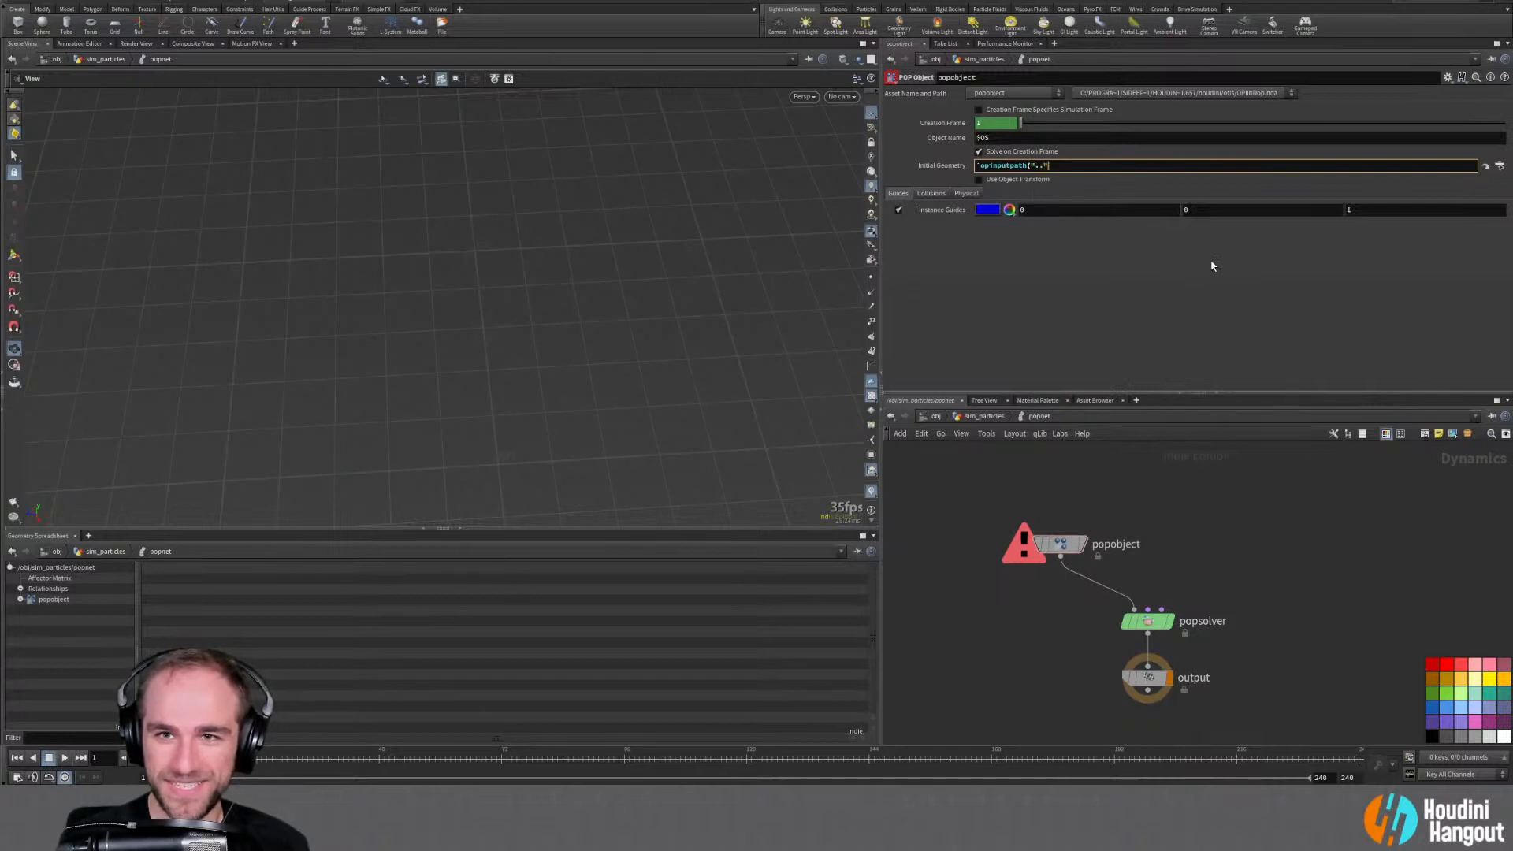
type(",0)")
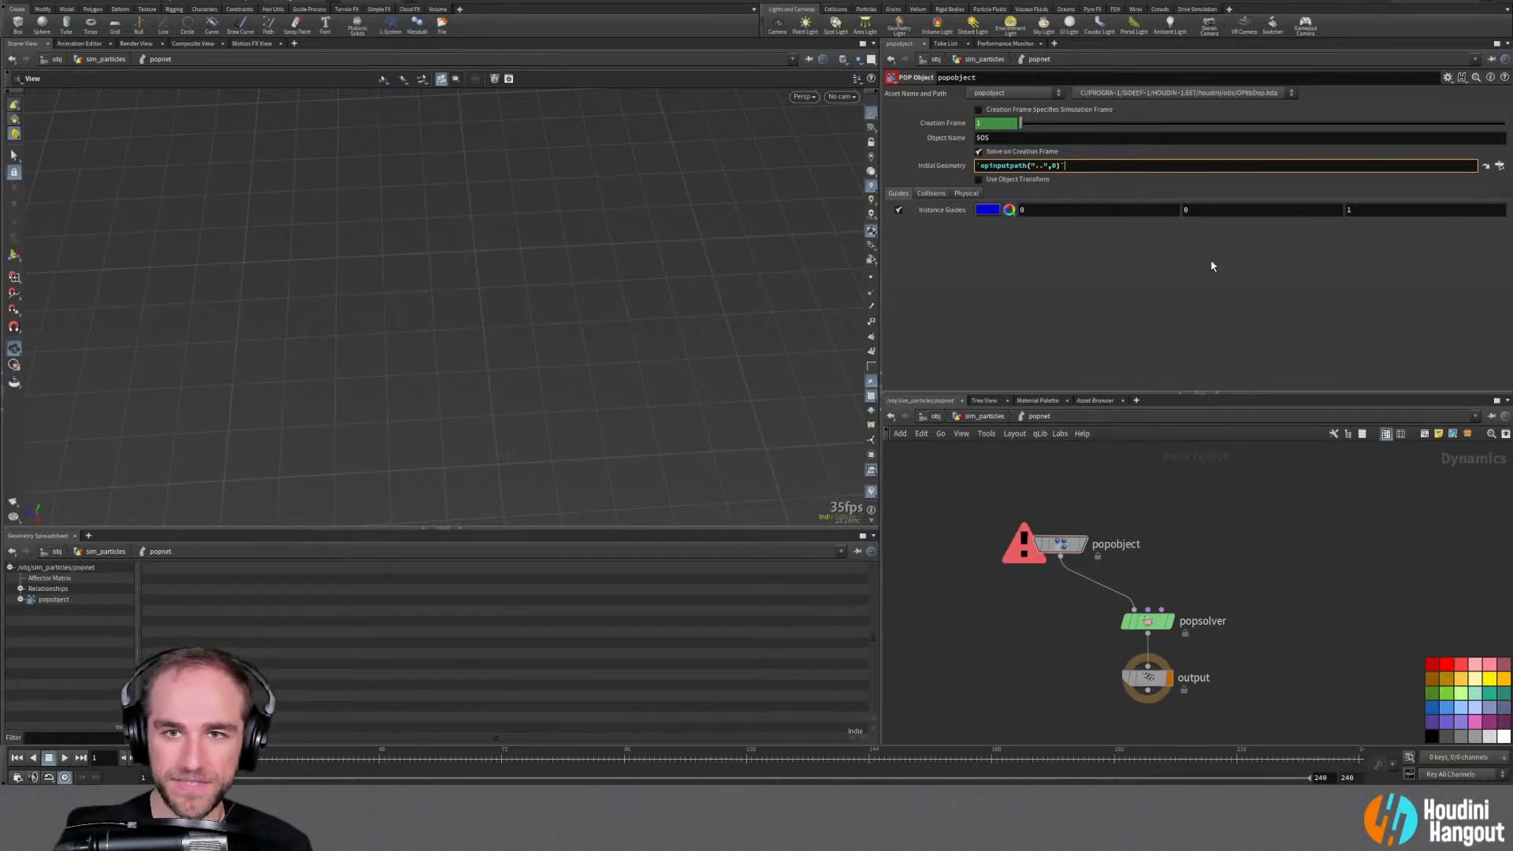
key("Return")
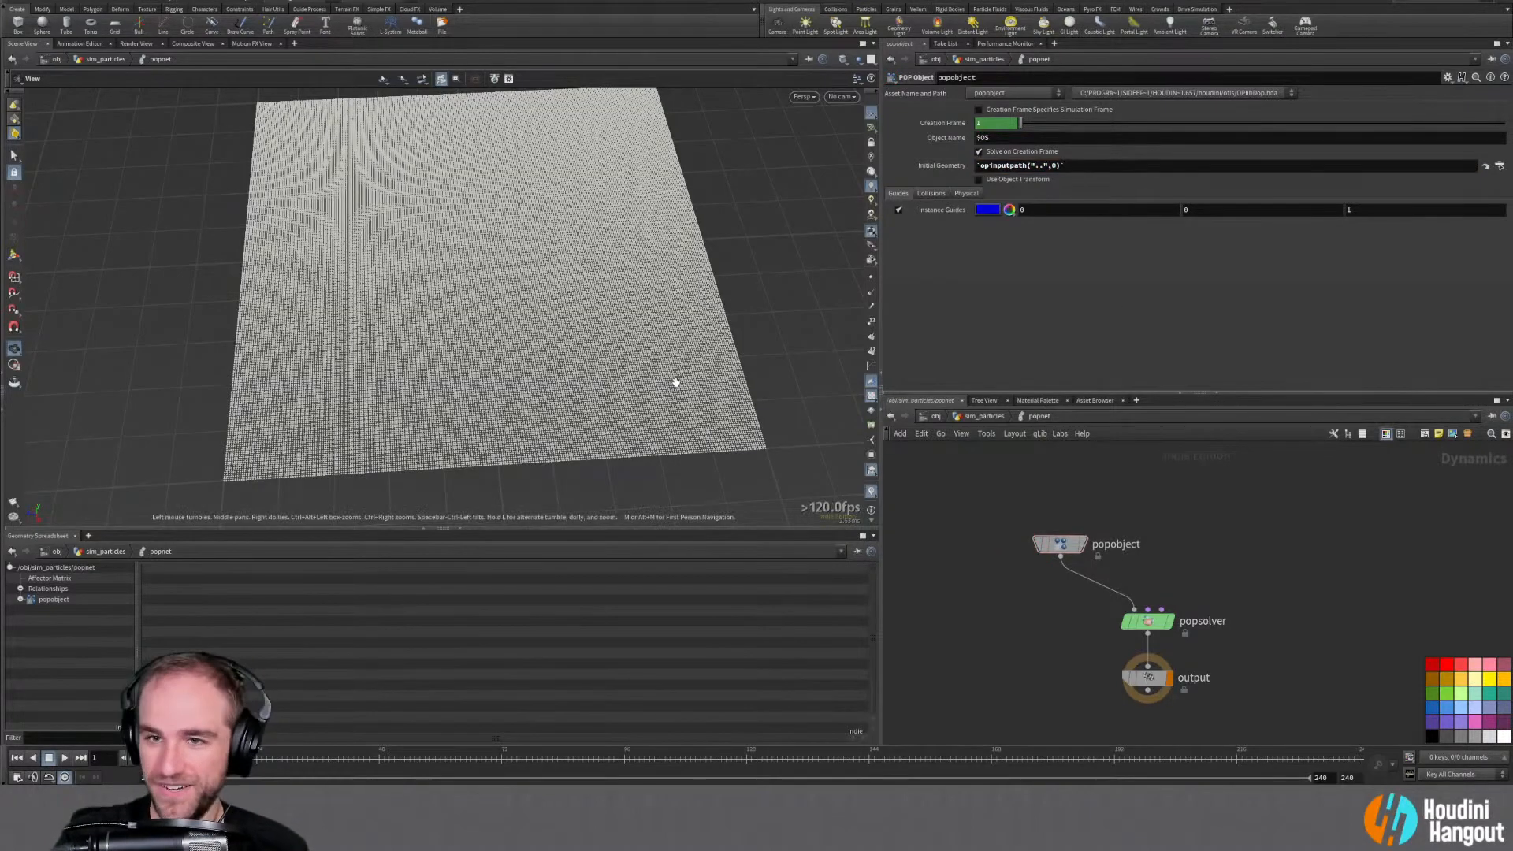
Check popobject's evaluated Initial Geometry path against the Add node feeding popnet in sim_particles
left_click(946, 168)
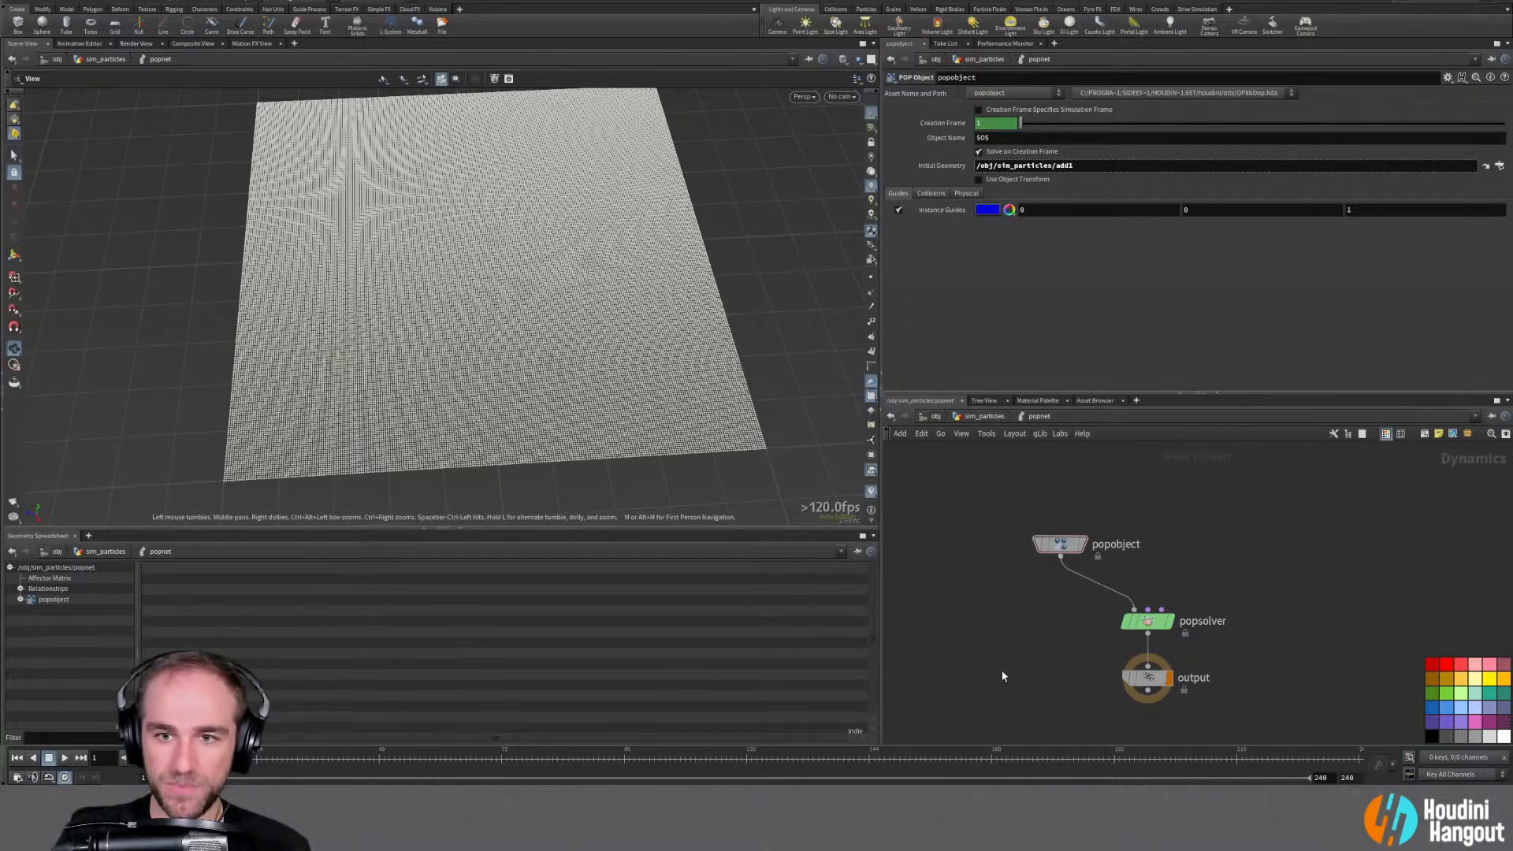
key("u")
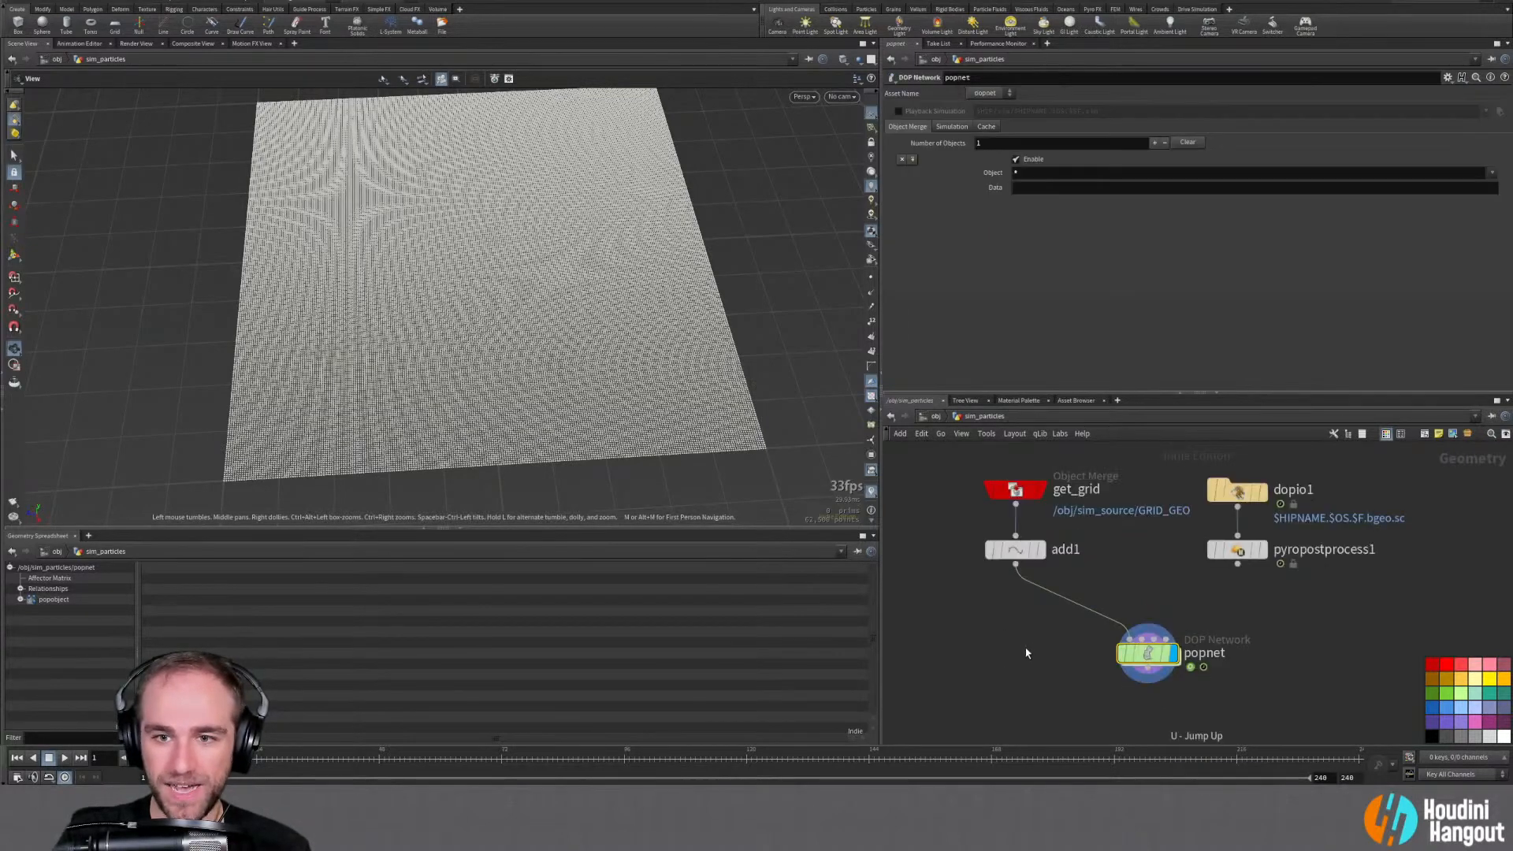
left_click(1010, 551)
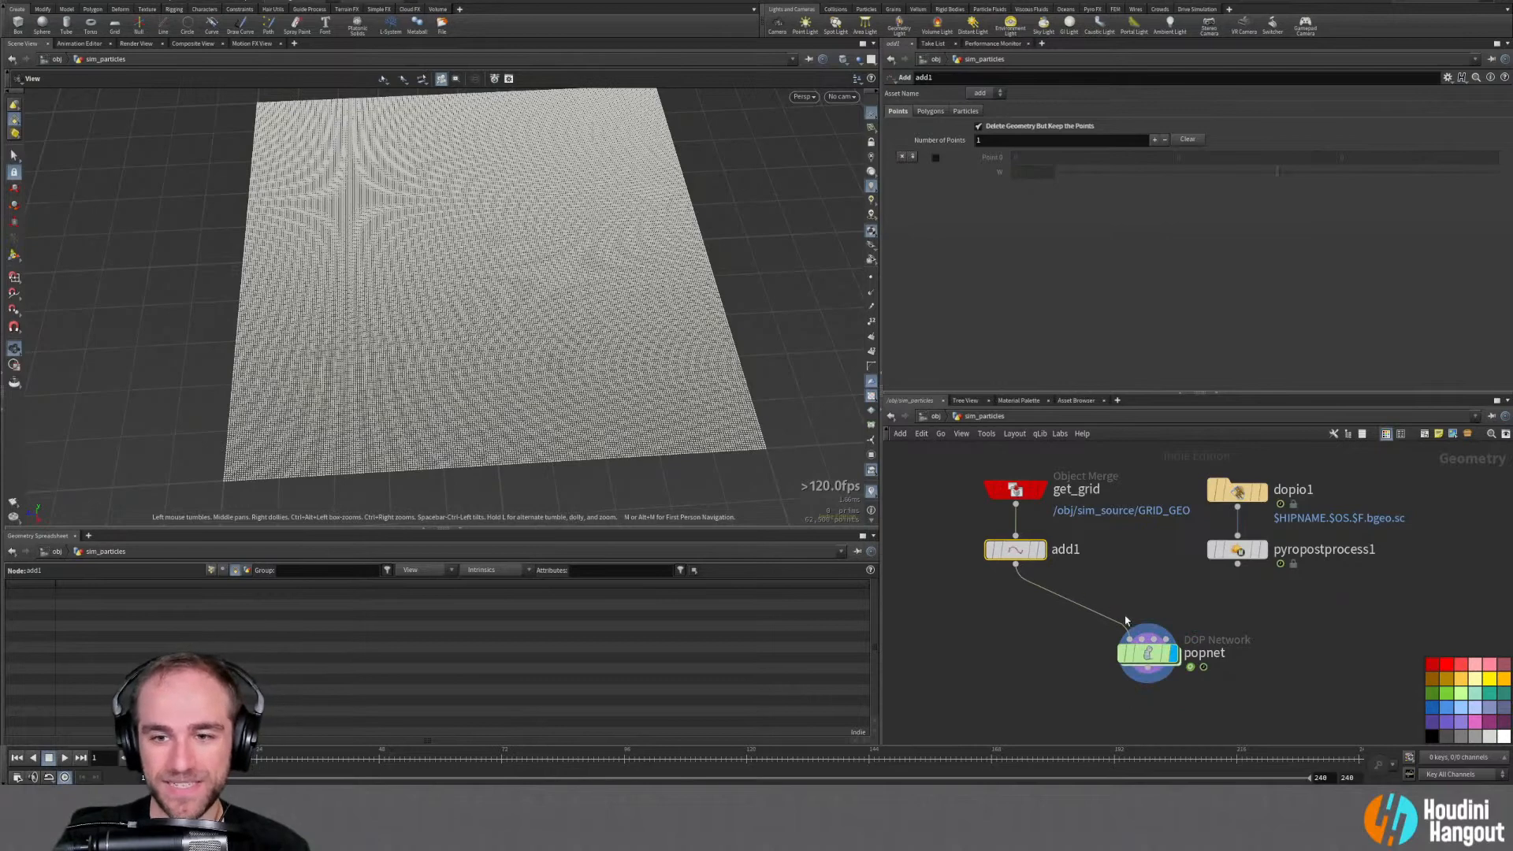
double_click(1147, 651)
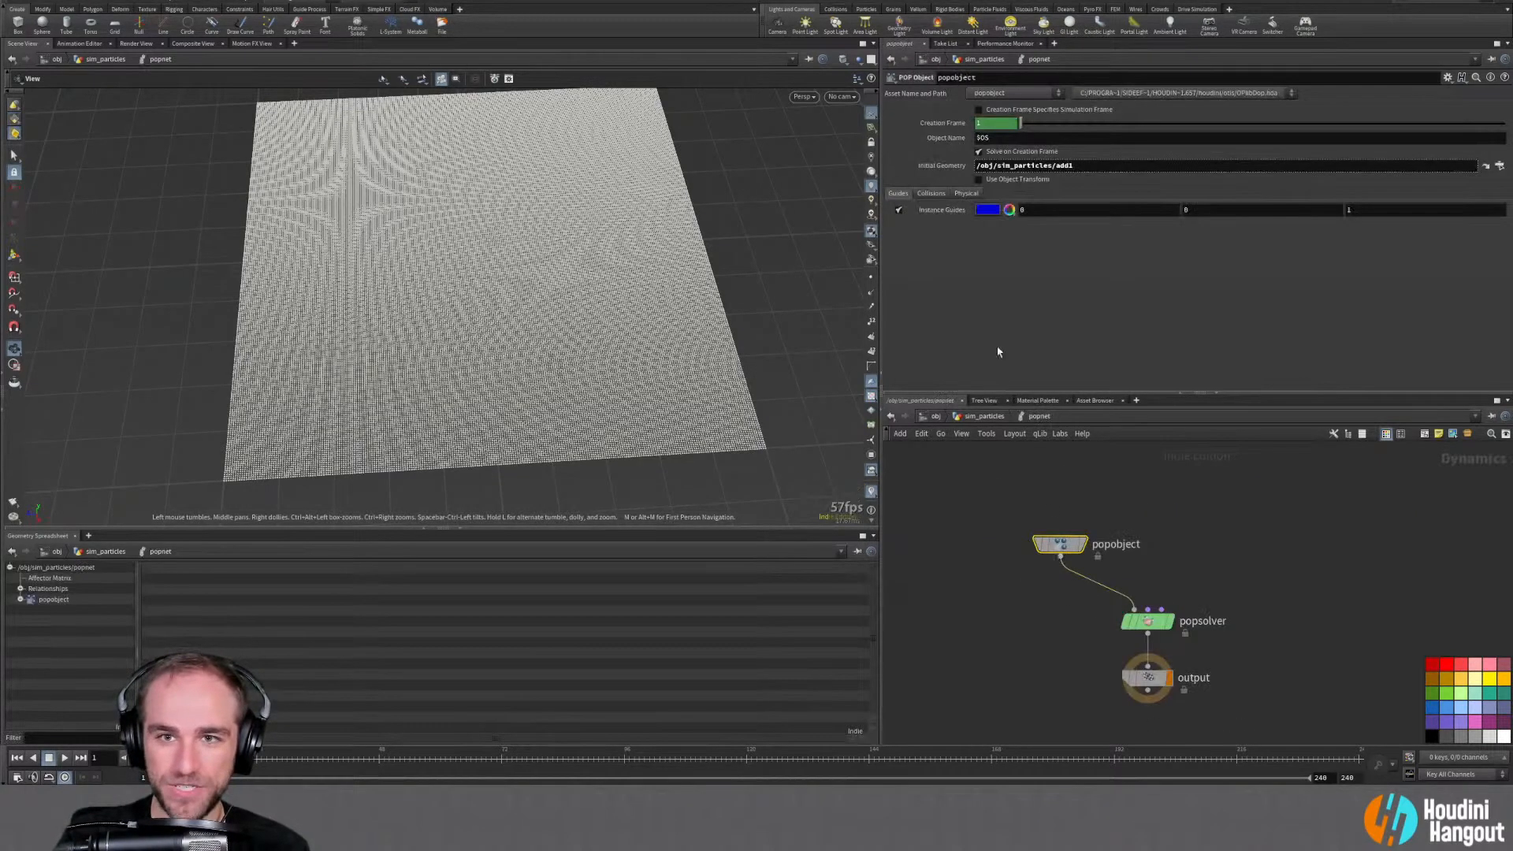
middle_click(936, 170, "ctrl")
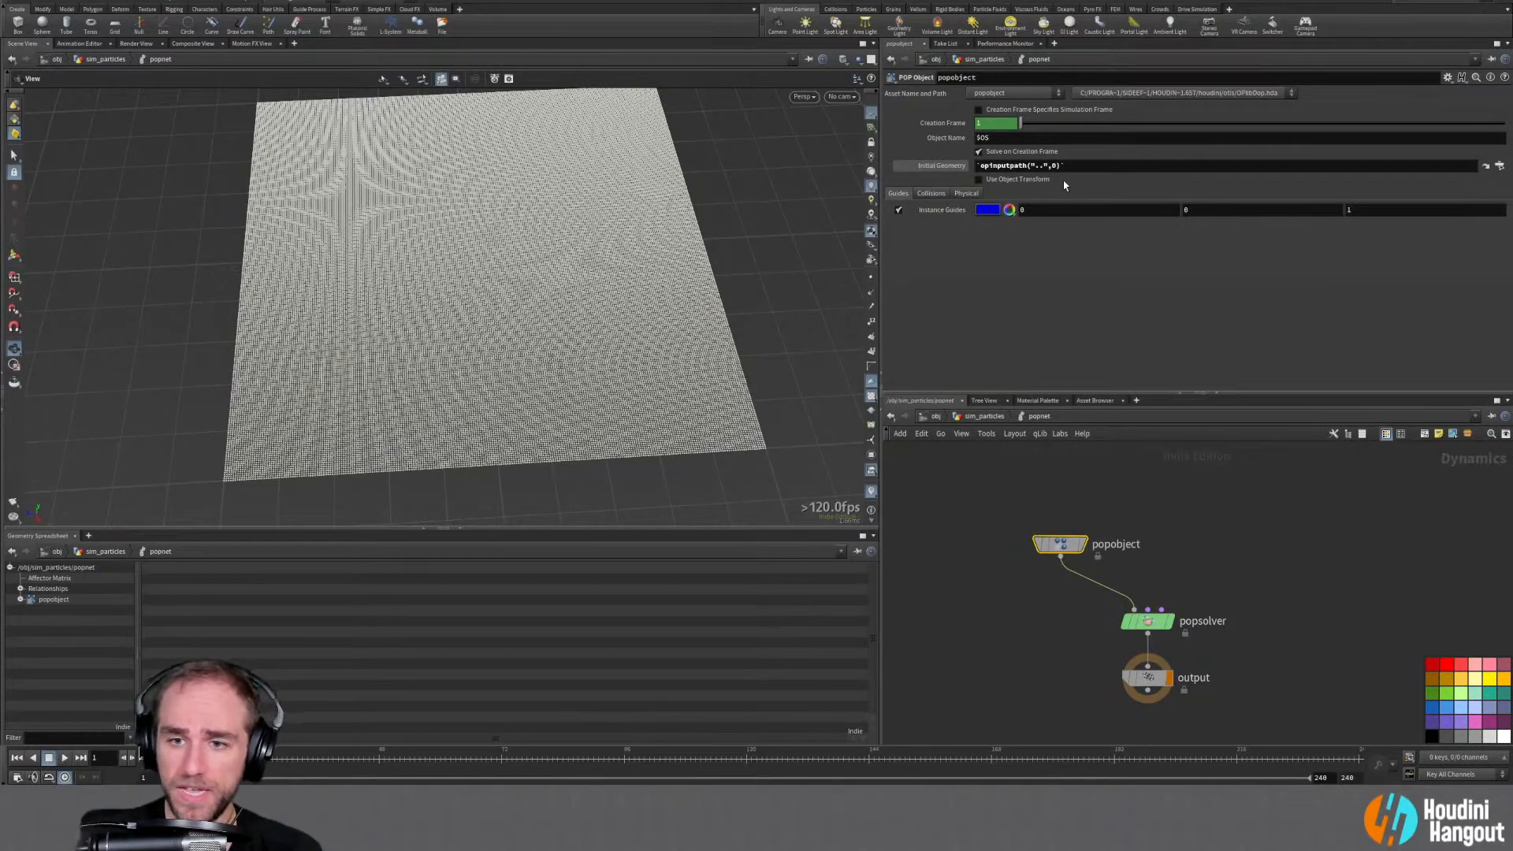
In sim_particles, connect pyropostprocess1's output to popnet's second input and go back inside popnet
key("u")
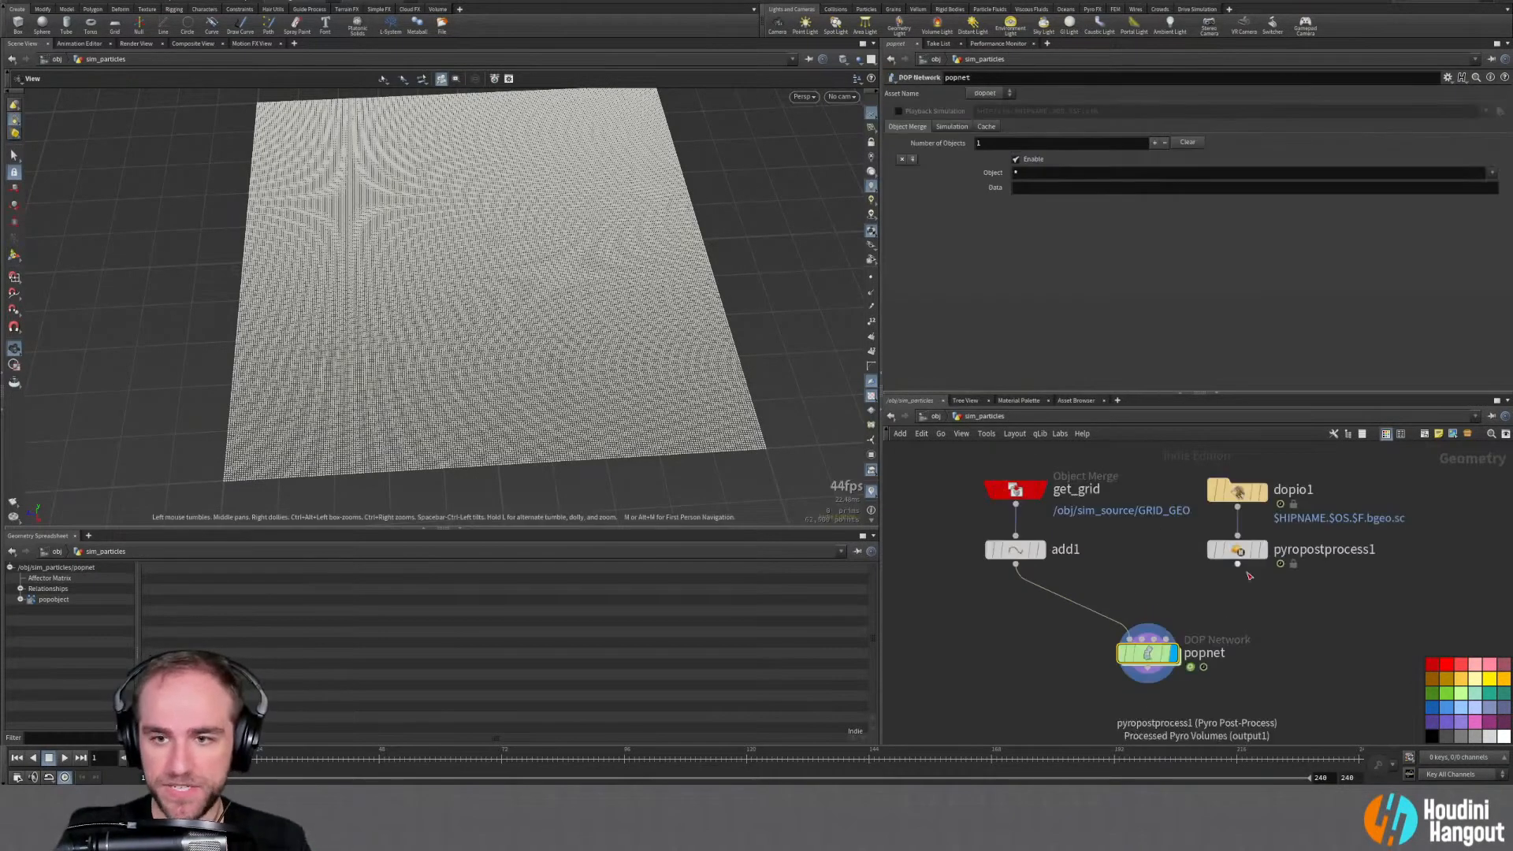
left_click_drag(1239, 566, 1149, 660)
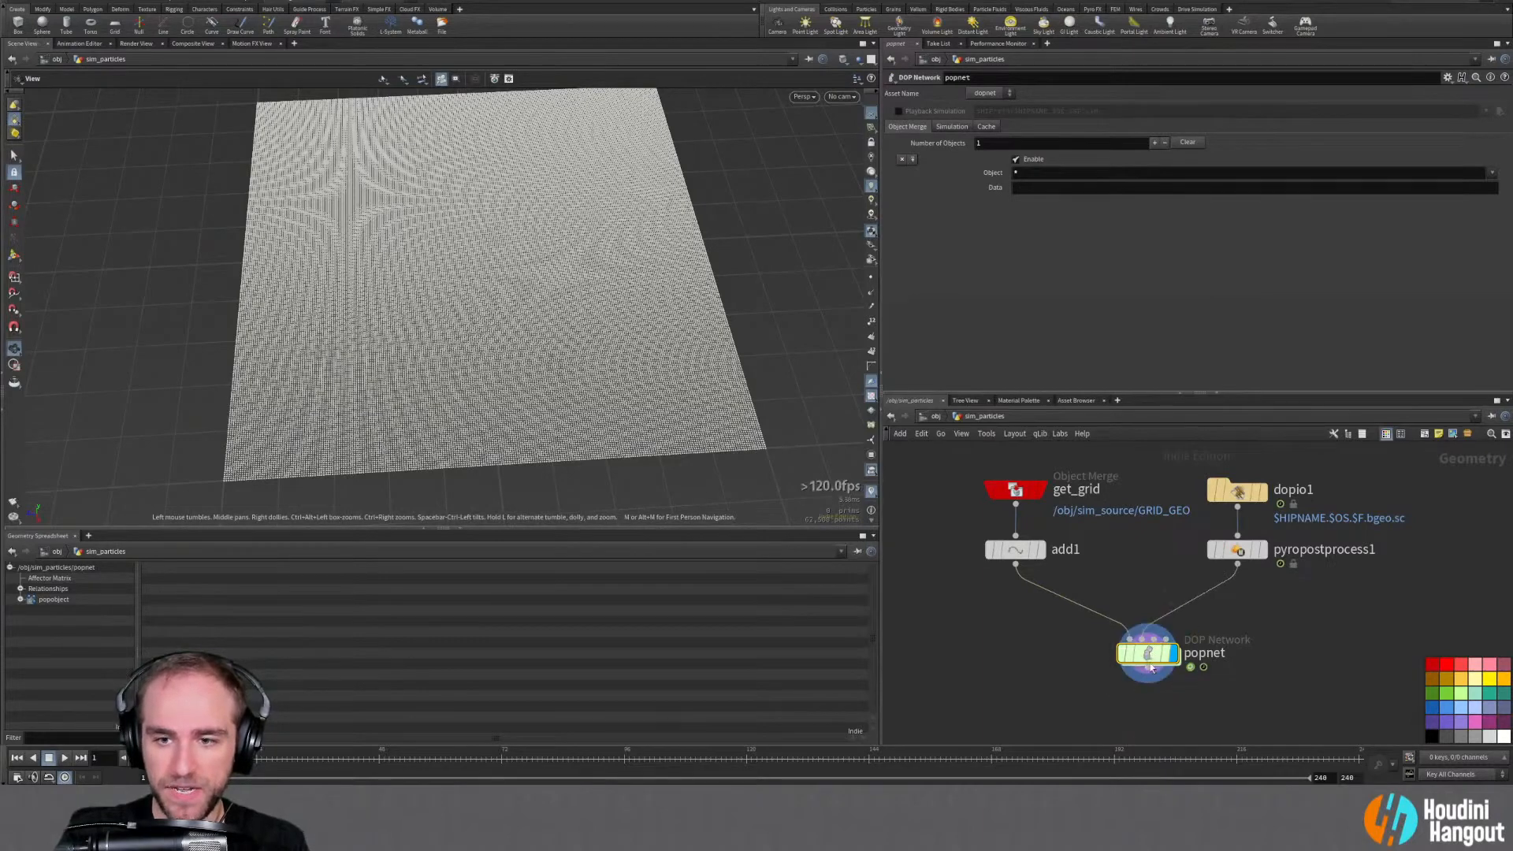
double_click(1149, 656)
Add a POP Advect by Volumes node, wire it into popsolver's Pre-Solve input and place it above the solver
key("Tab")
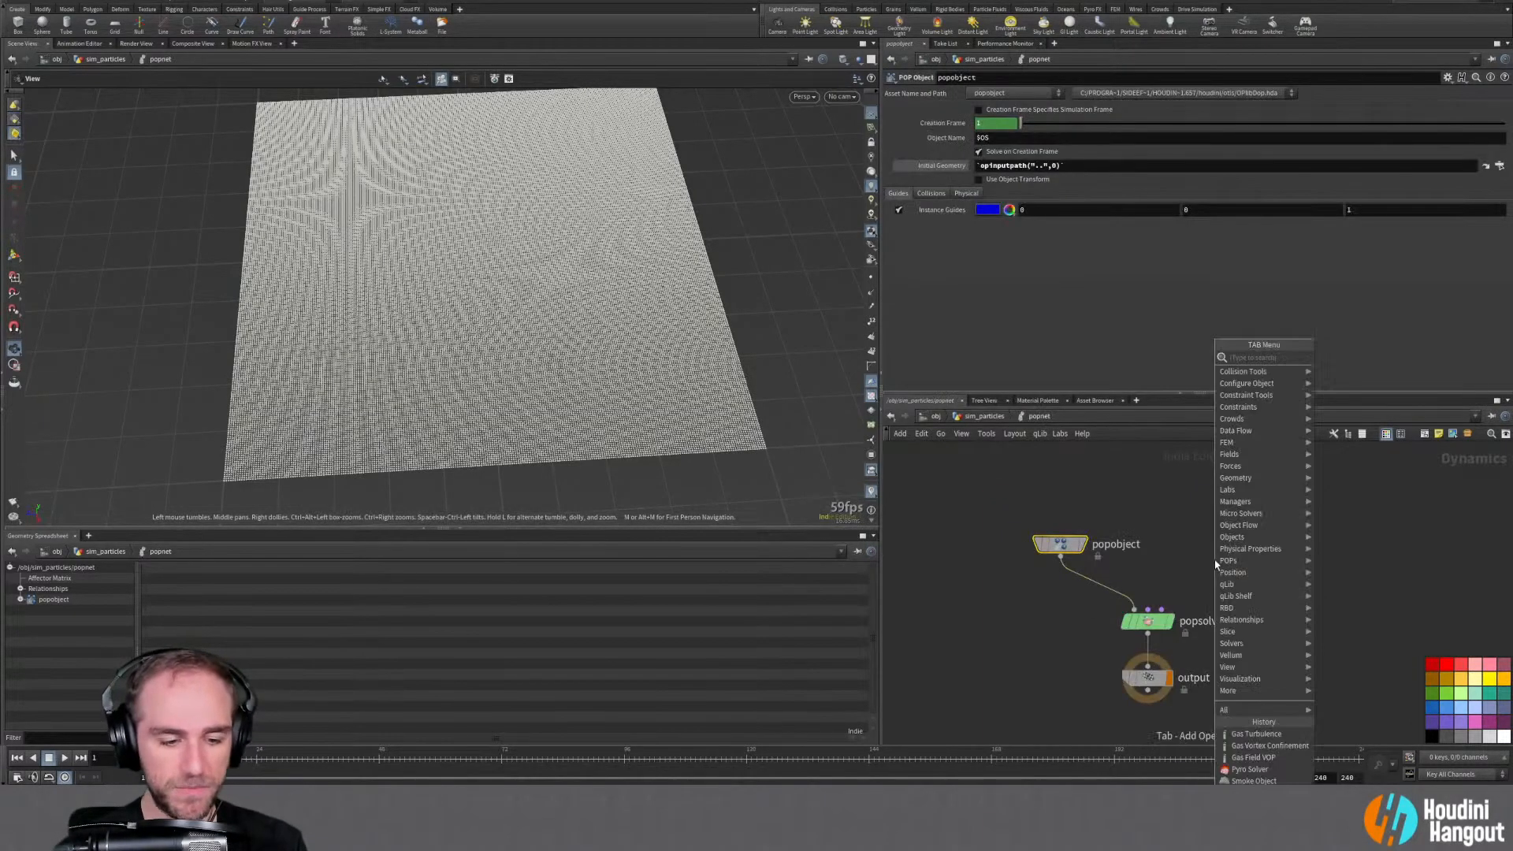
type("adv")
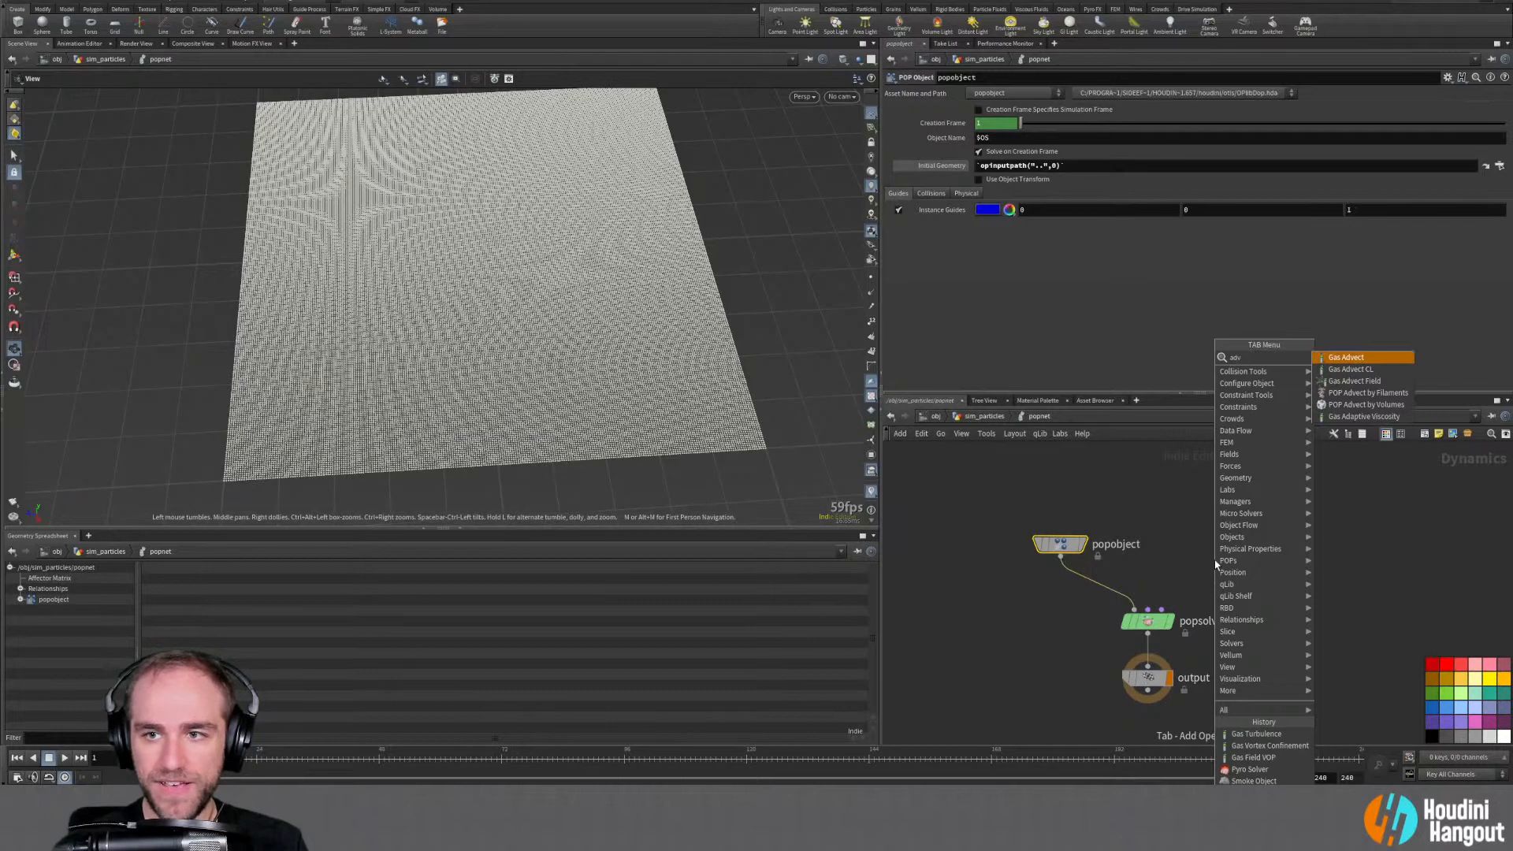
key("Down")
key("Down")
key("Down")
key("Down")
key("Return")
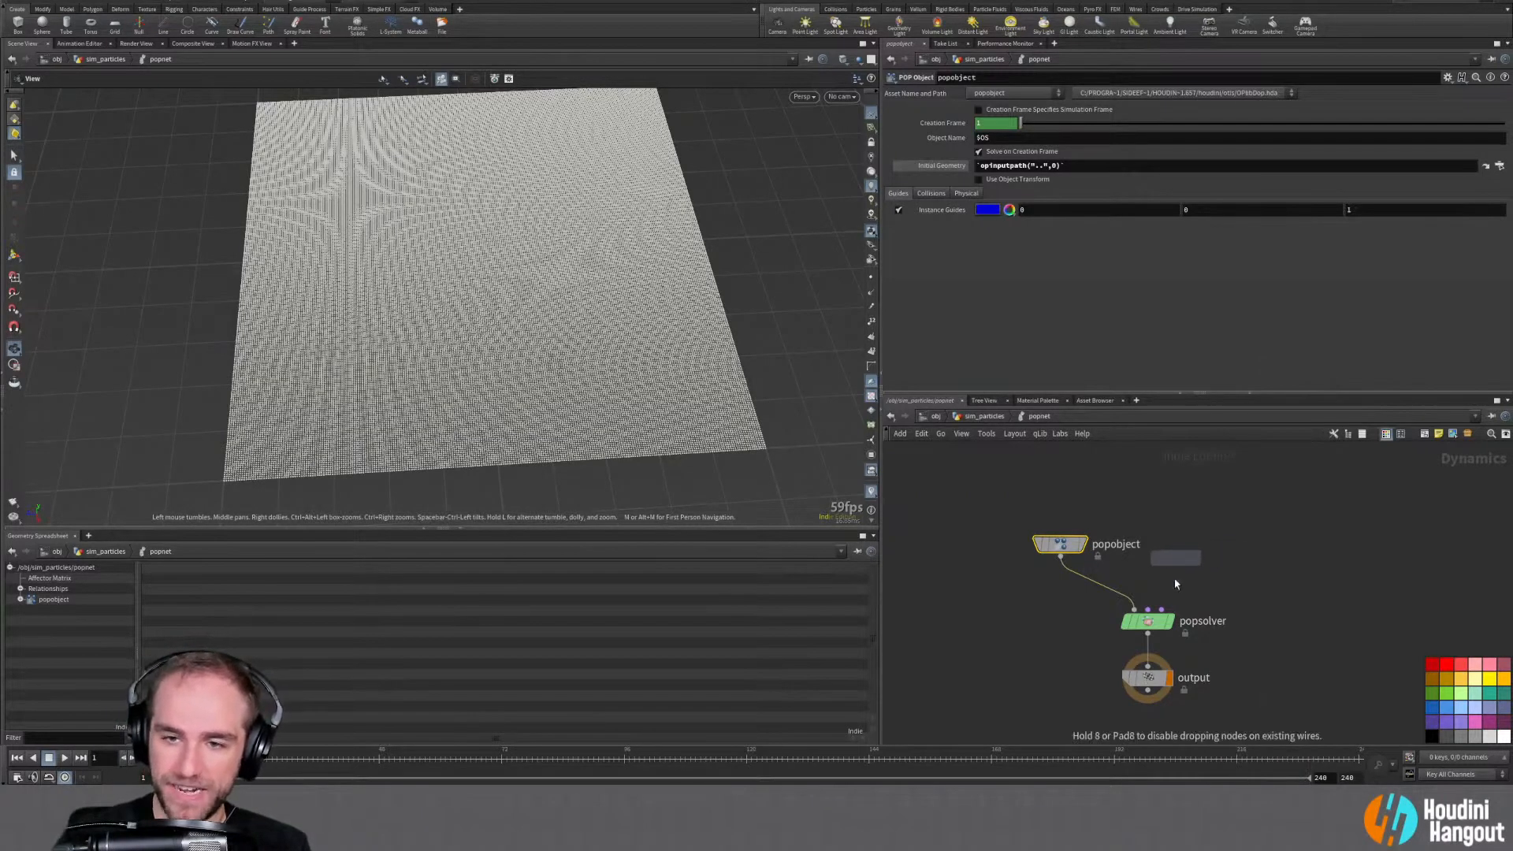
left_click(1190, 540)
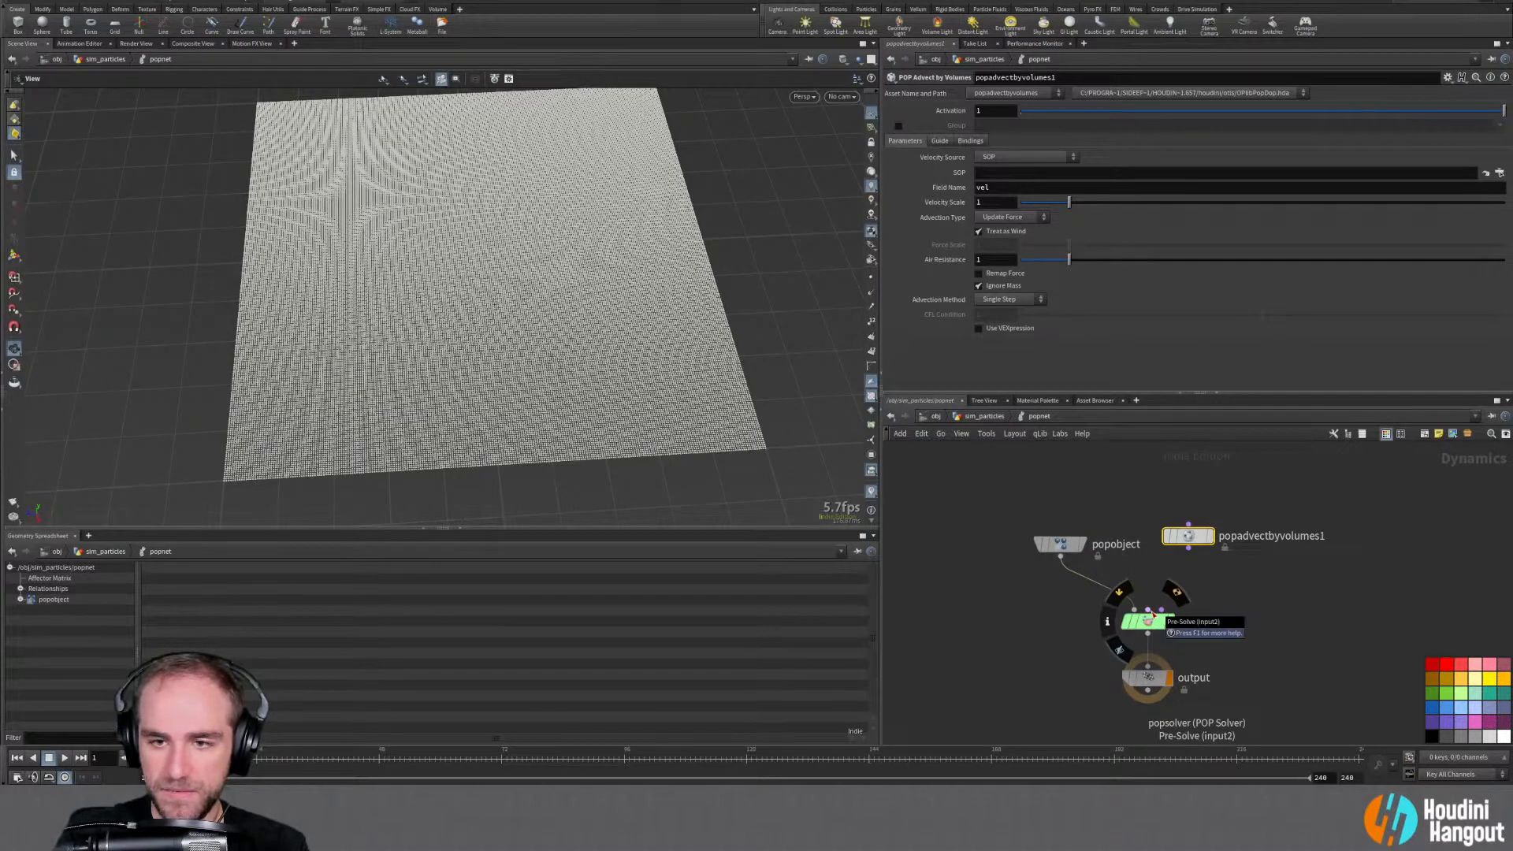
left_click(1148, 613)
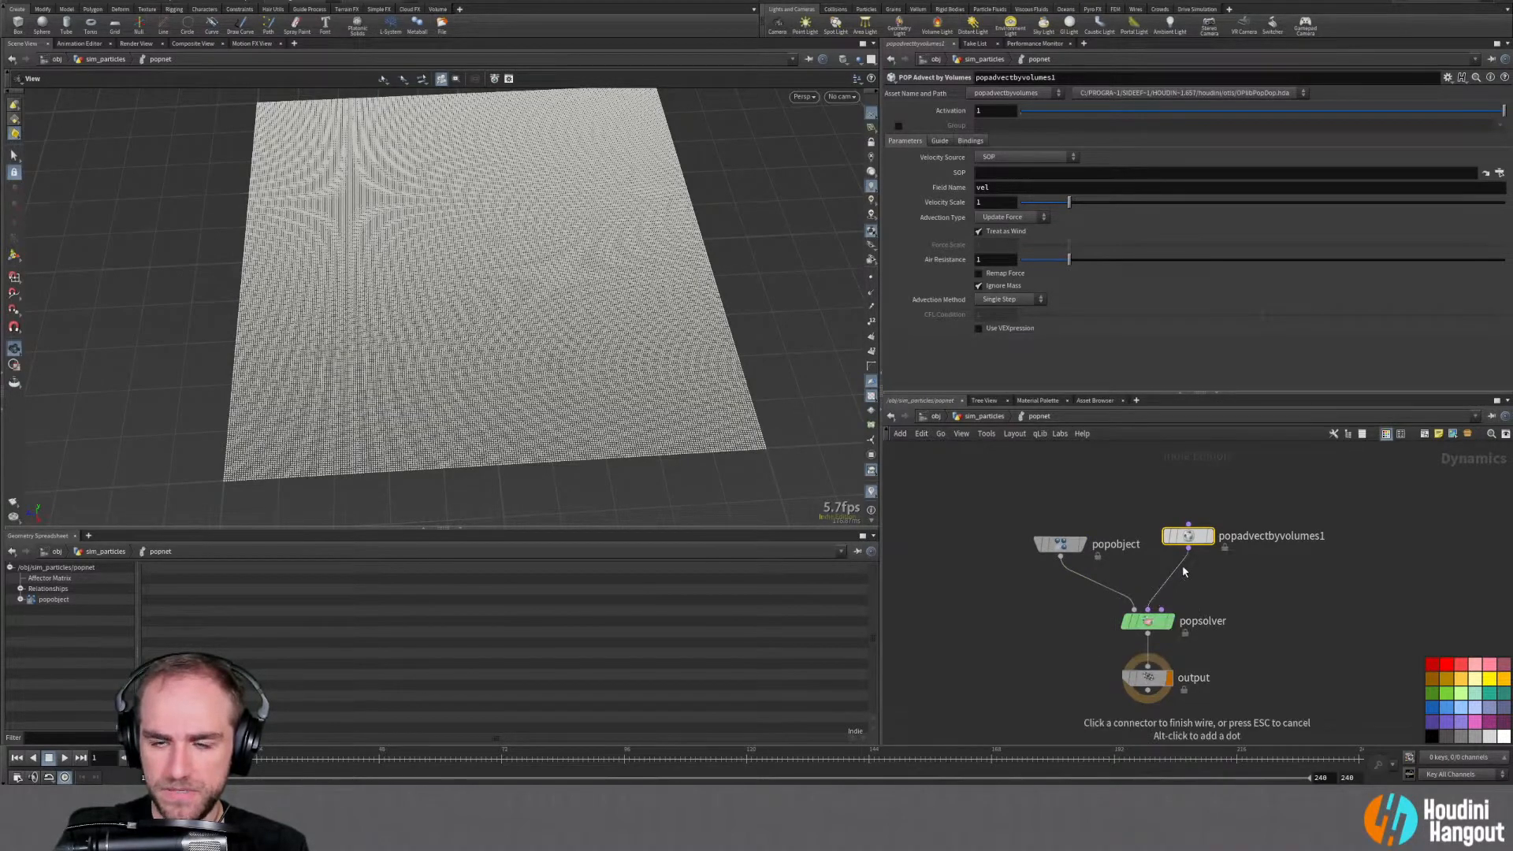
left_click(1188, 548)
left_click_drag(1188, 536, 1172, 502)
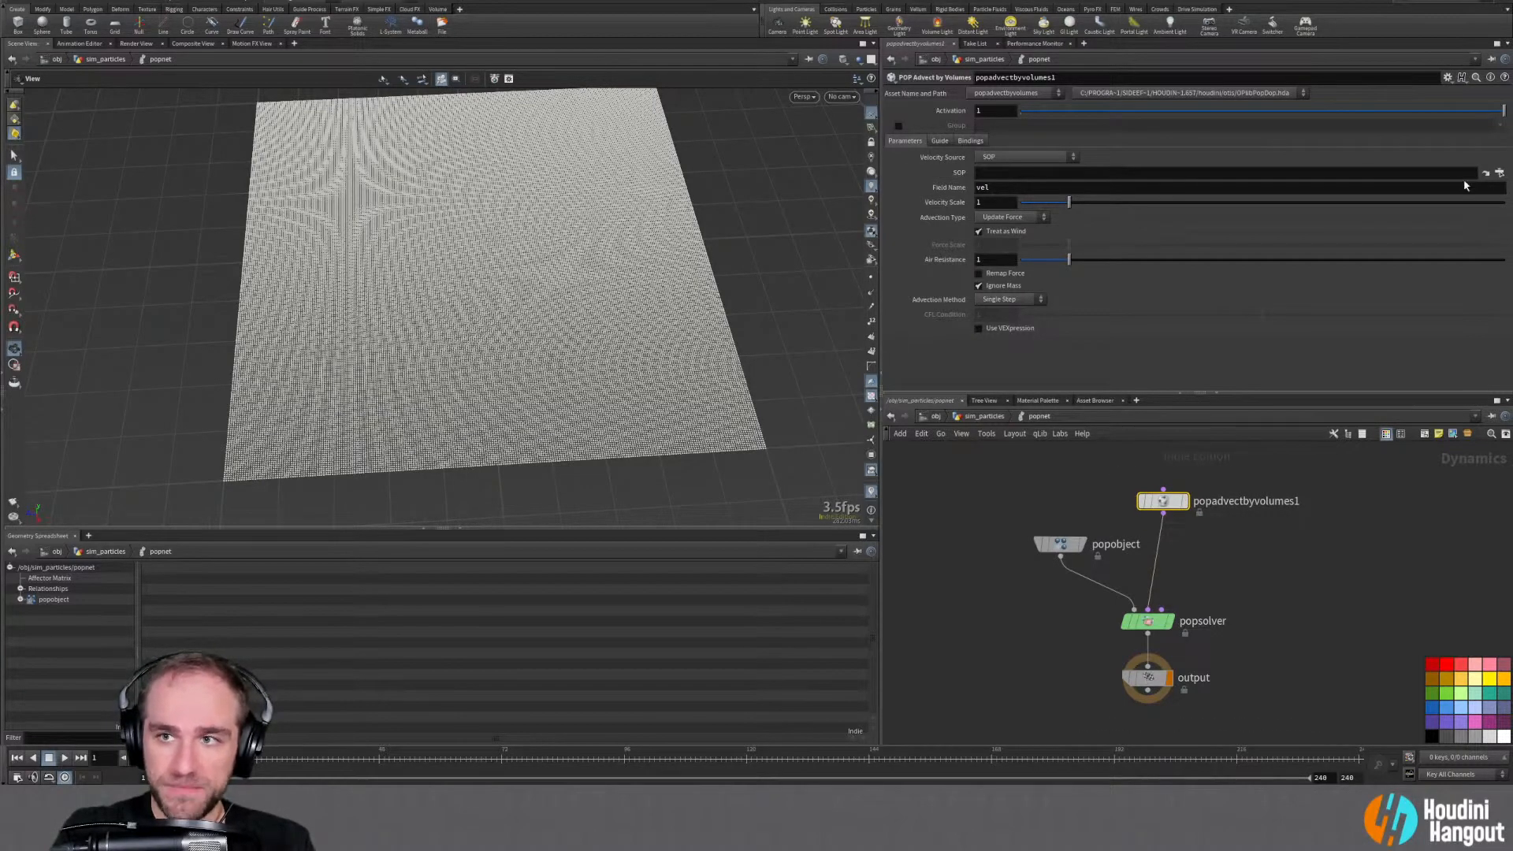
Copy popobject's Initial Geometry expression into the advect node's SOP path and change its index to 1, giving `opinputpath("..",1)`
left_click(1007, 177)
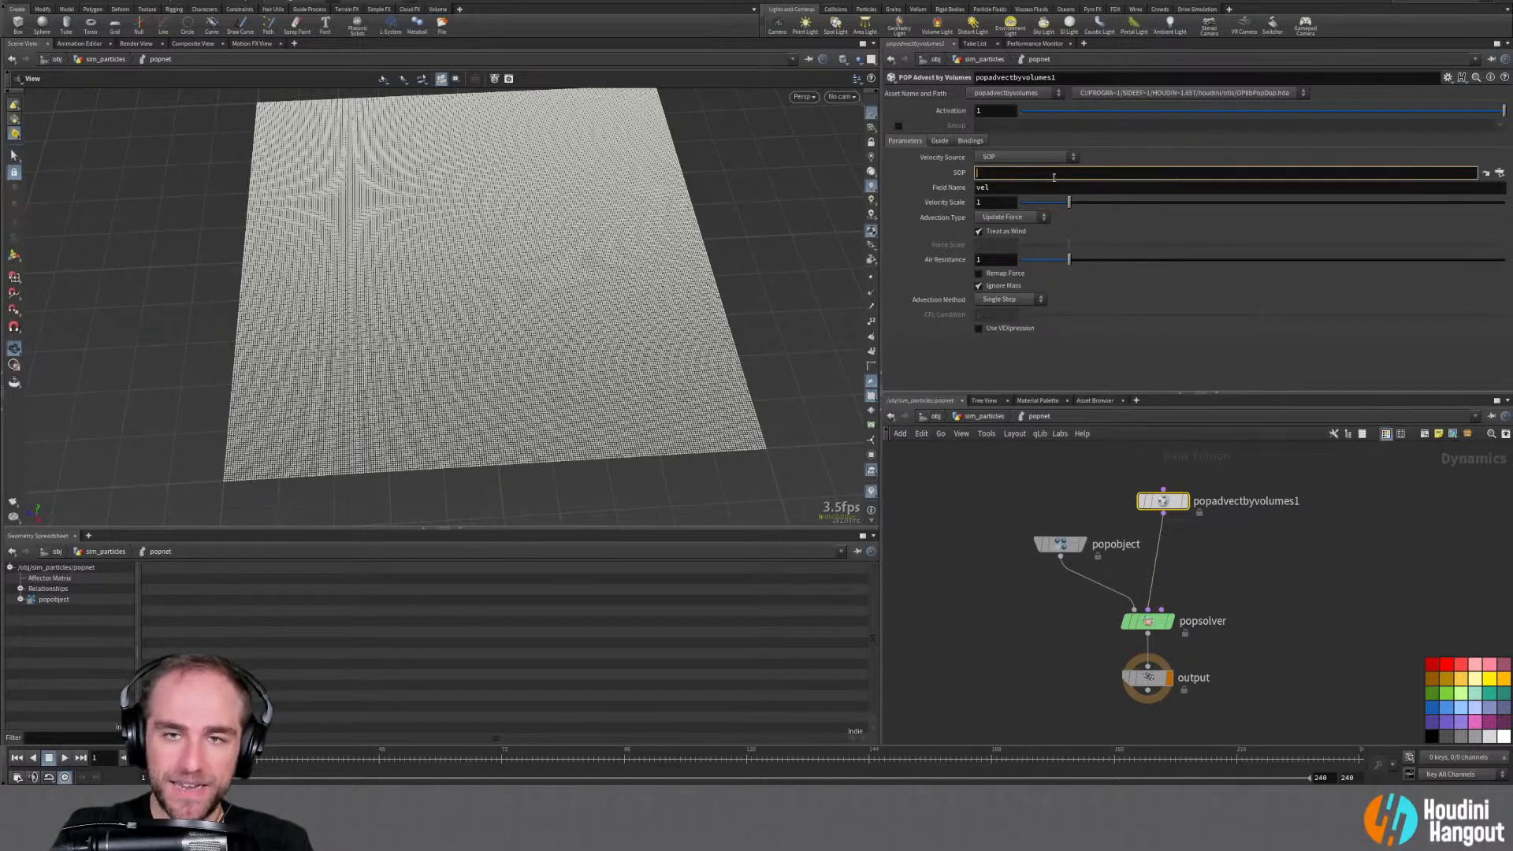
left_click(1060, 556)
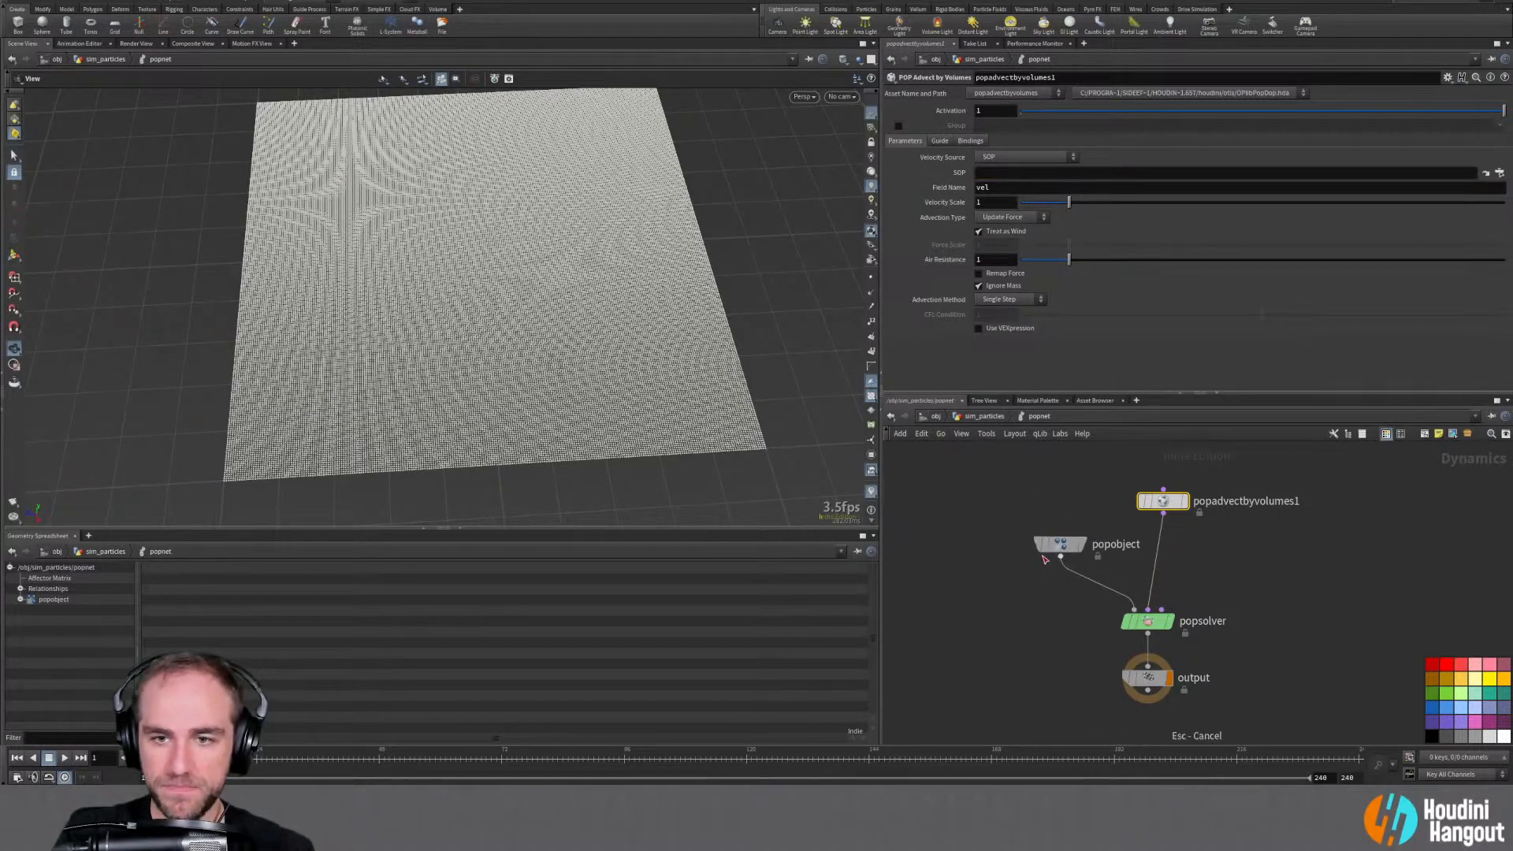
left_click(1060, 552)
left_click_drag(1073, 167, 791, 252)
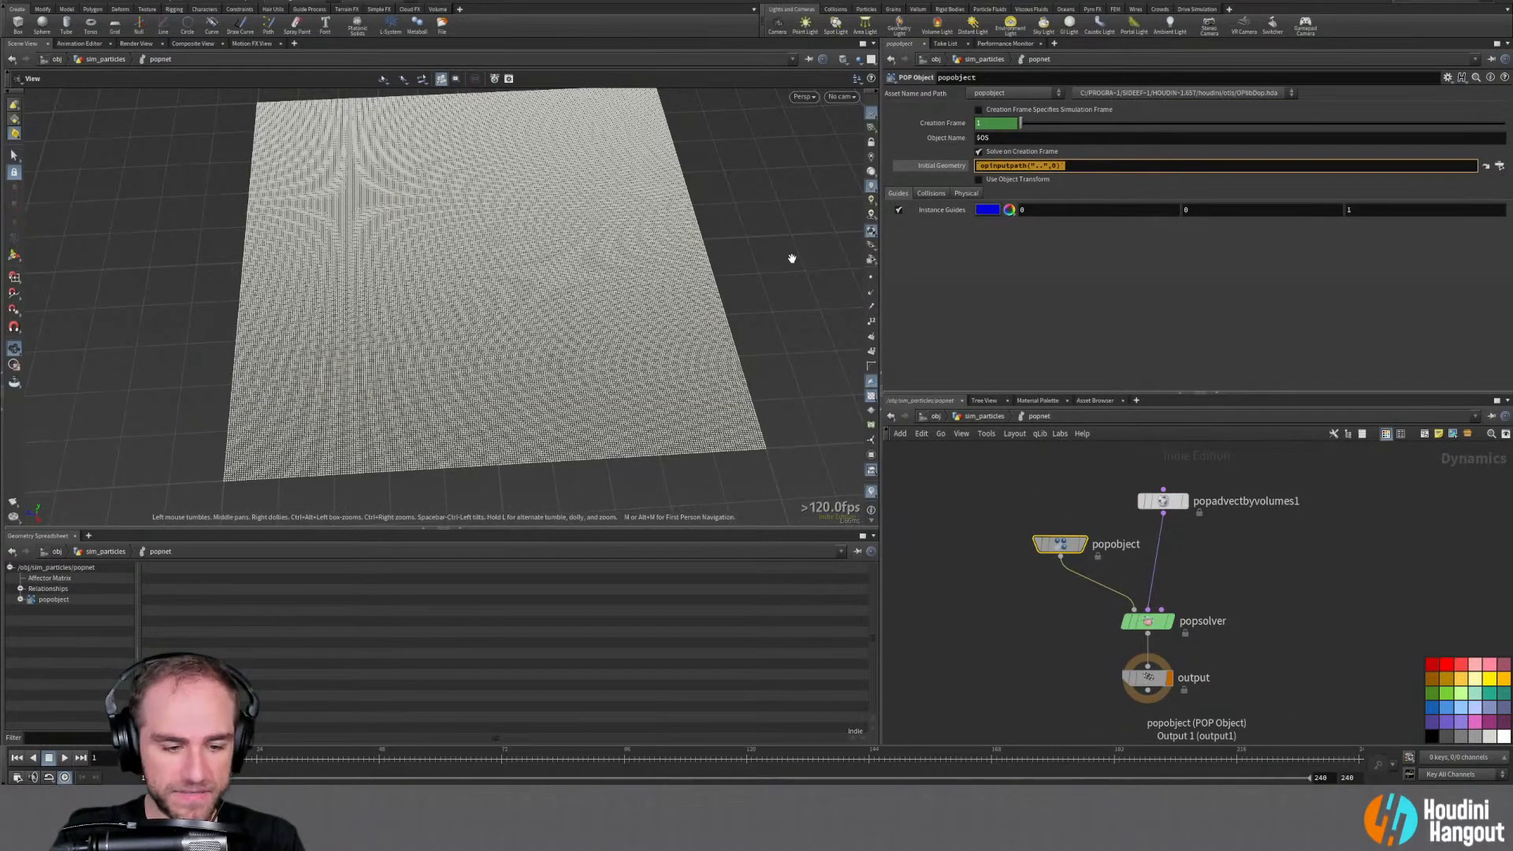
left_click(1163, 501)
left_click(988, 172)
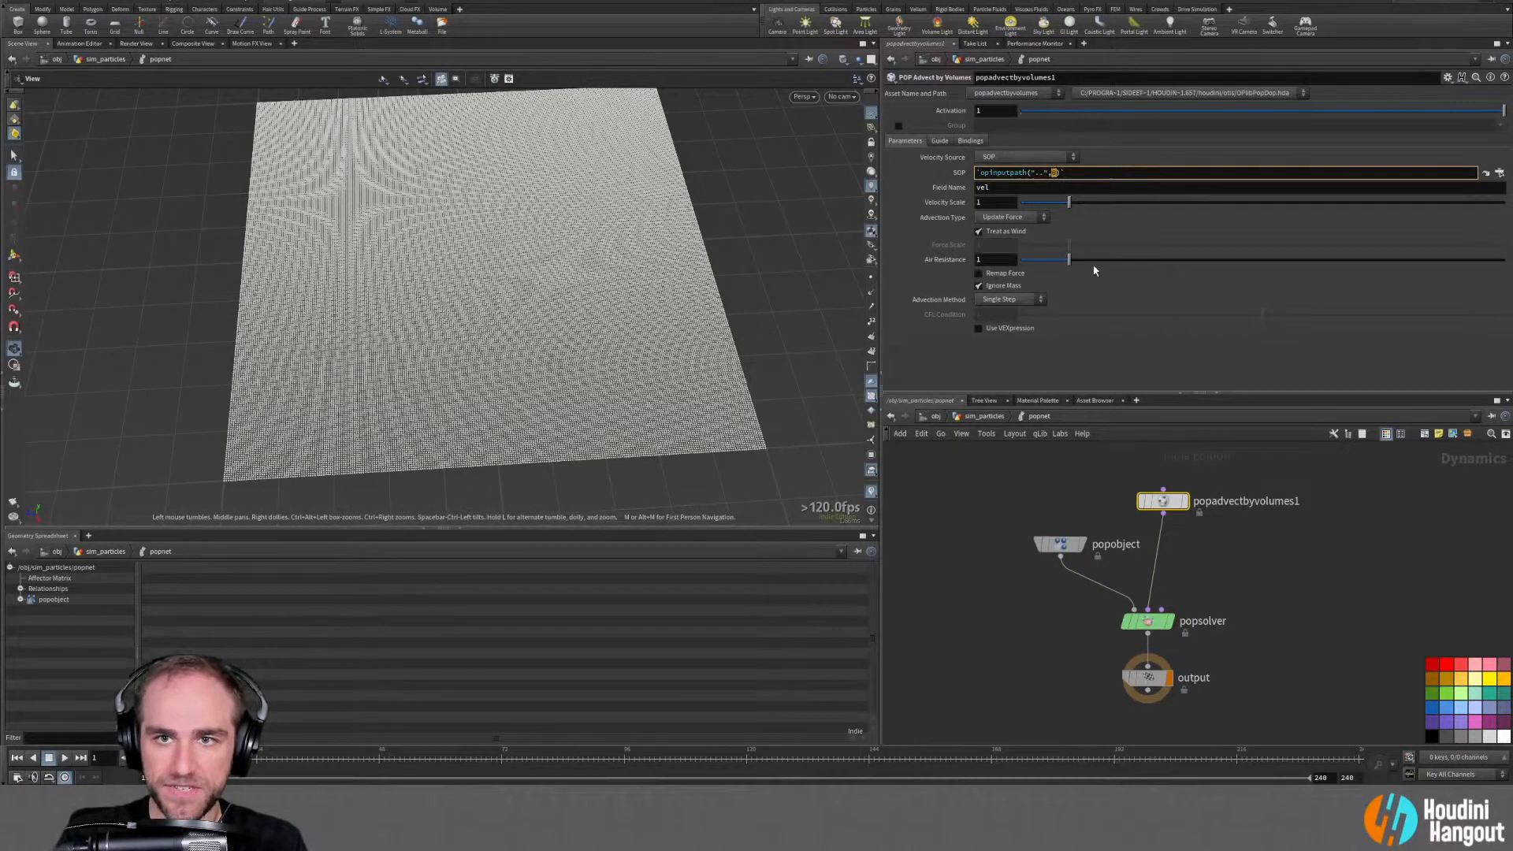
type("1")
key("Return")
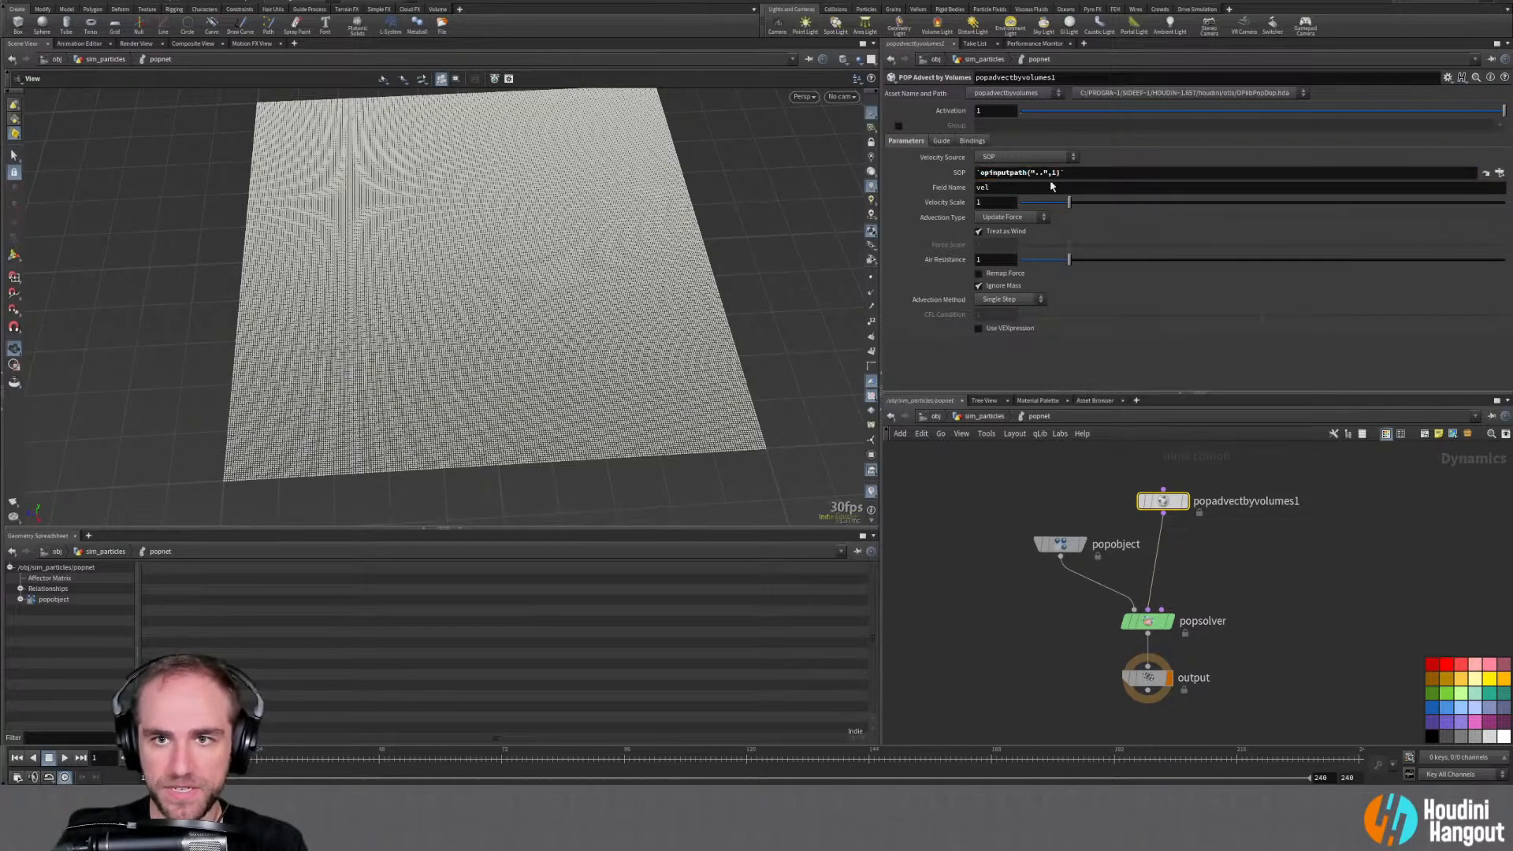
left_click(944, 173)
left_click(949, 173)
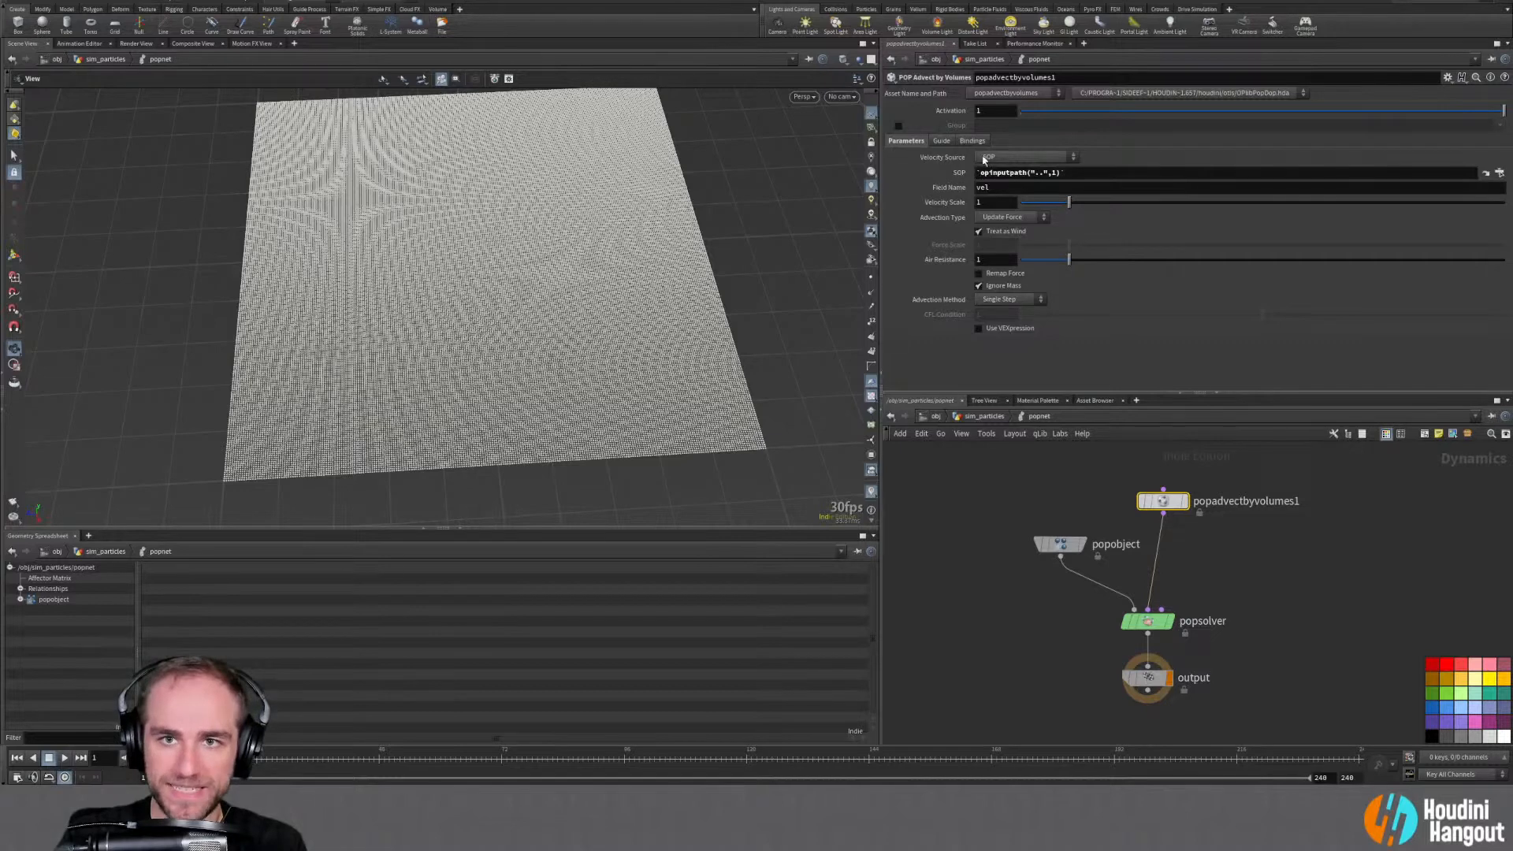
Review the Velocity Source options of popadvectbyvolumes1 and set it to Second Context Geometry
left_click(992, 158)
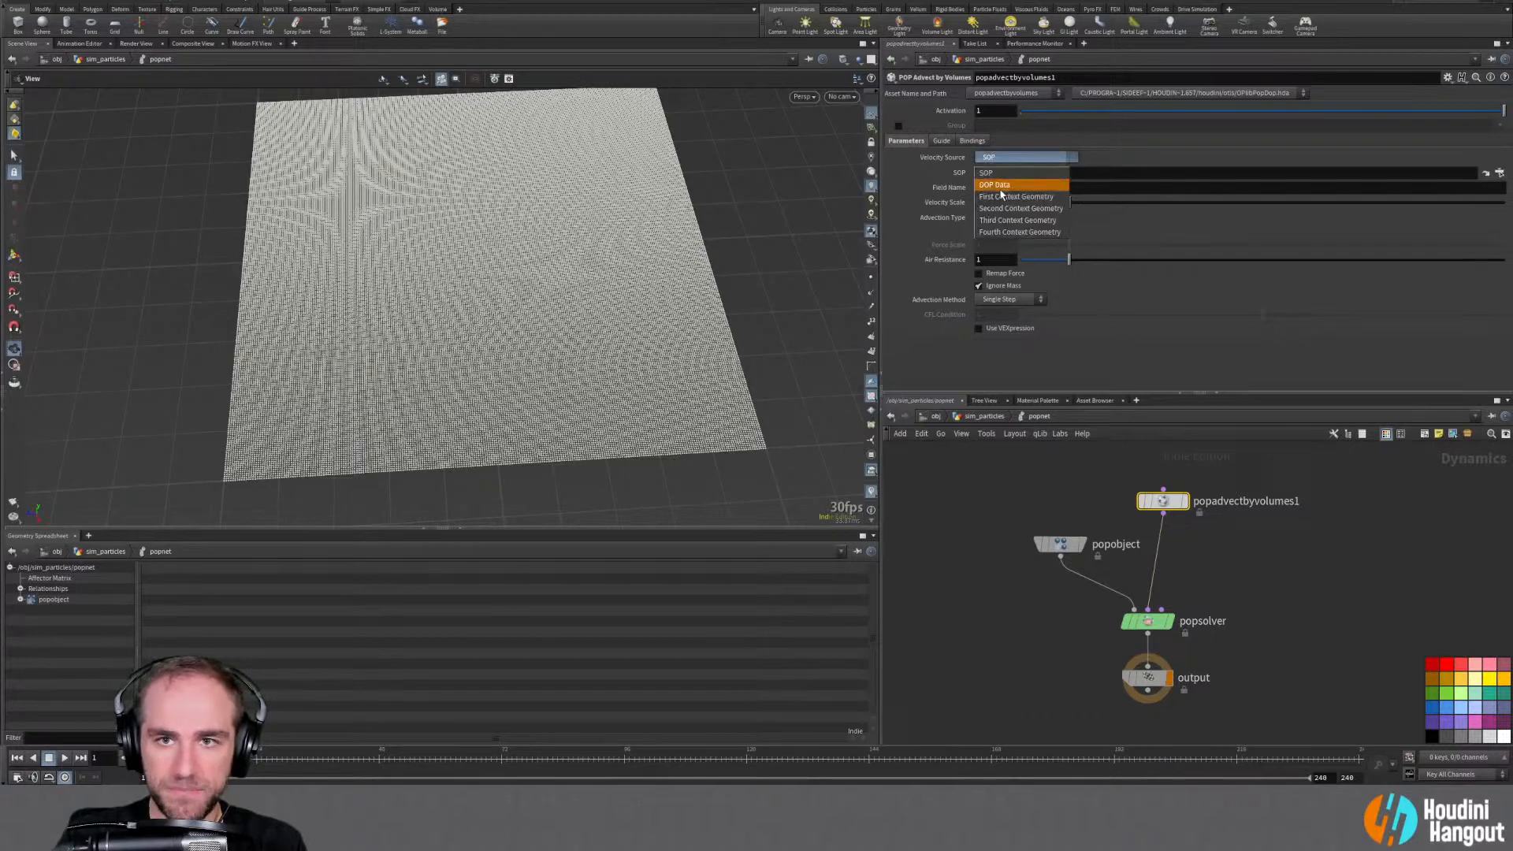
left_click(1010, 159)
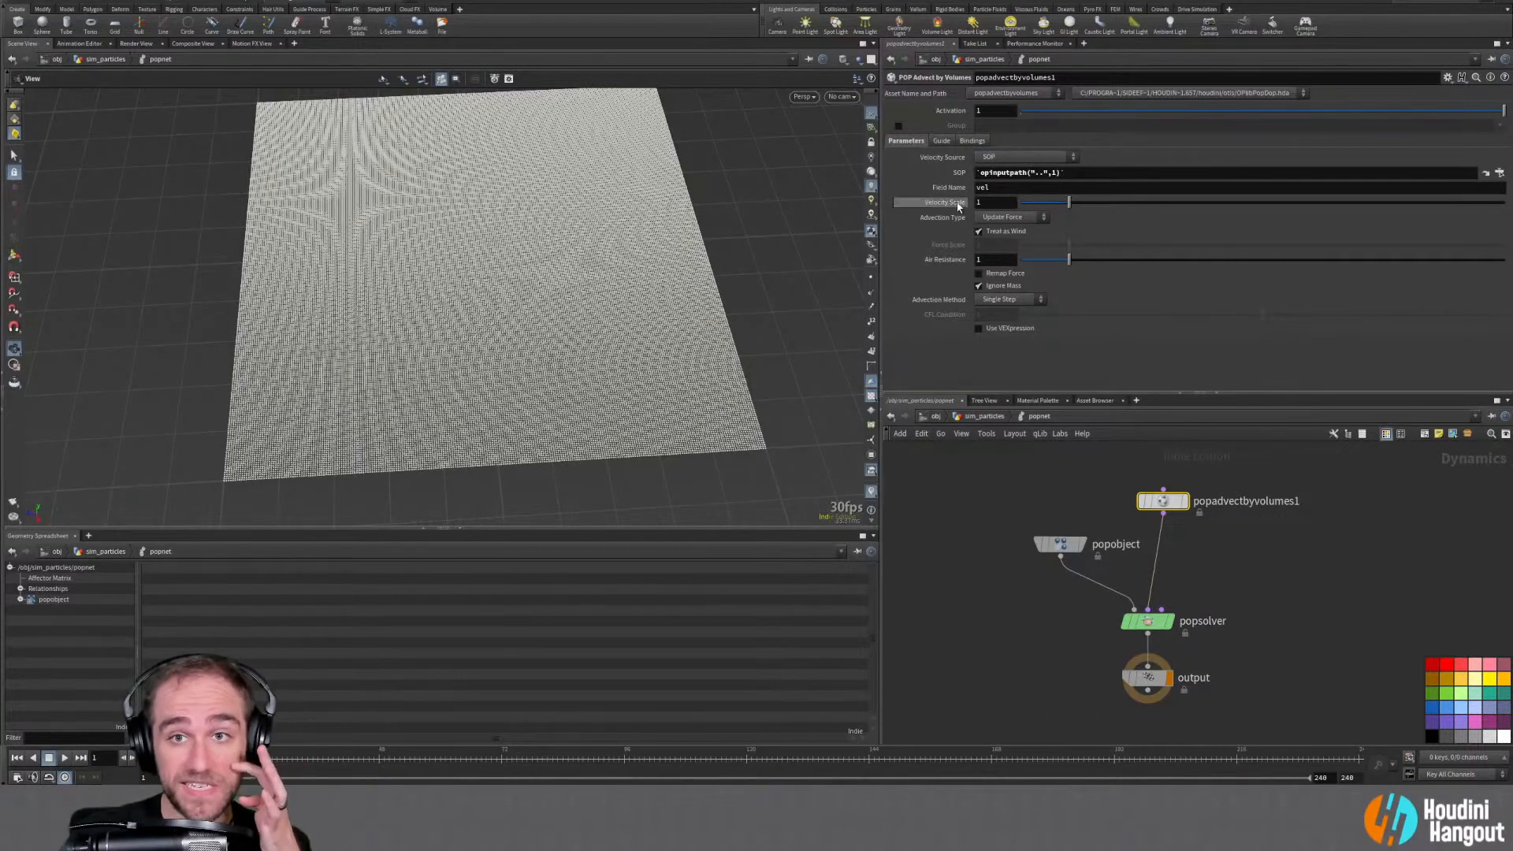
left_click(985, 157)
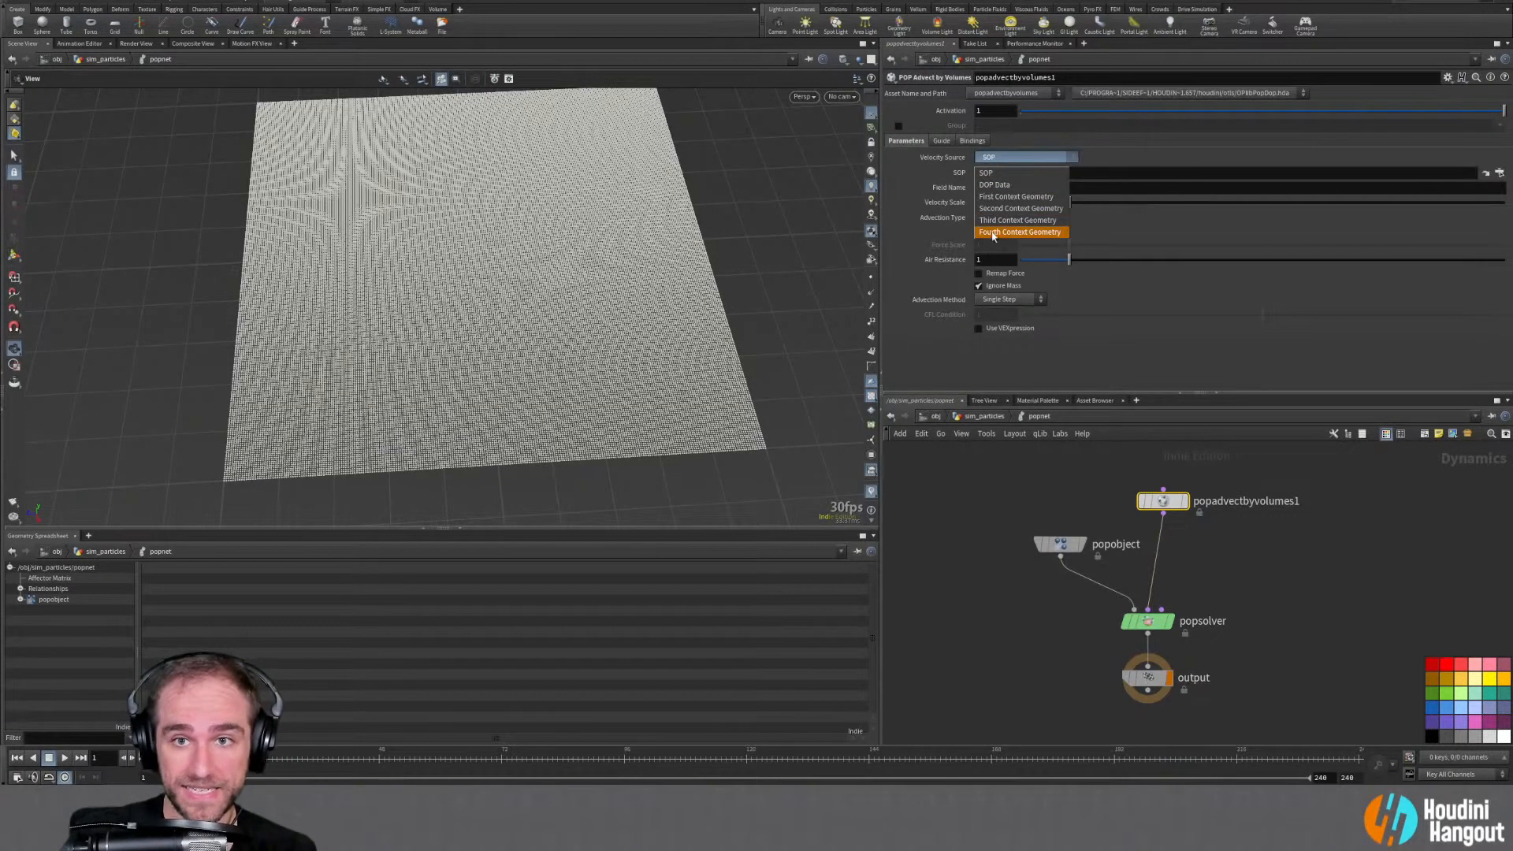
left_click(966, 365)
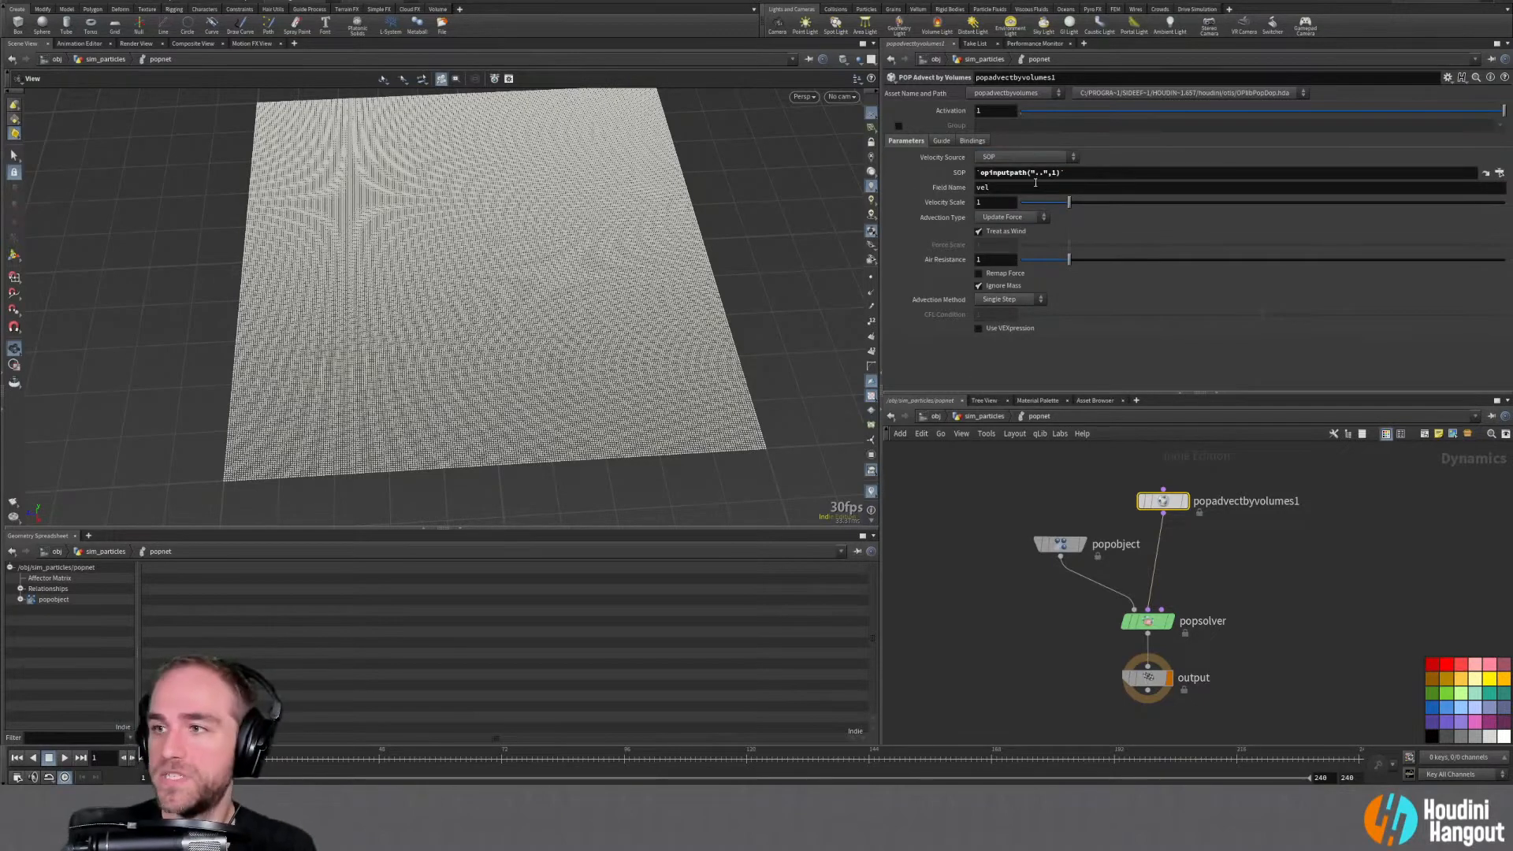
left_click(1004, 159)
left_click(1005, 209)
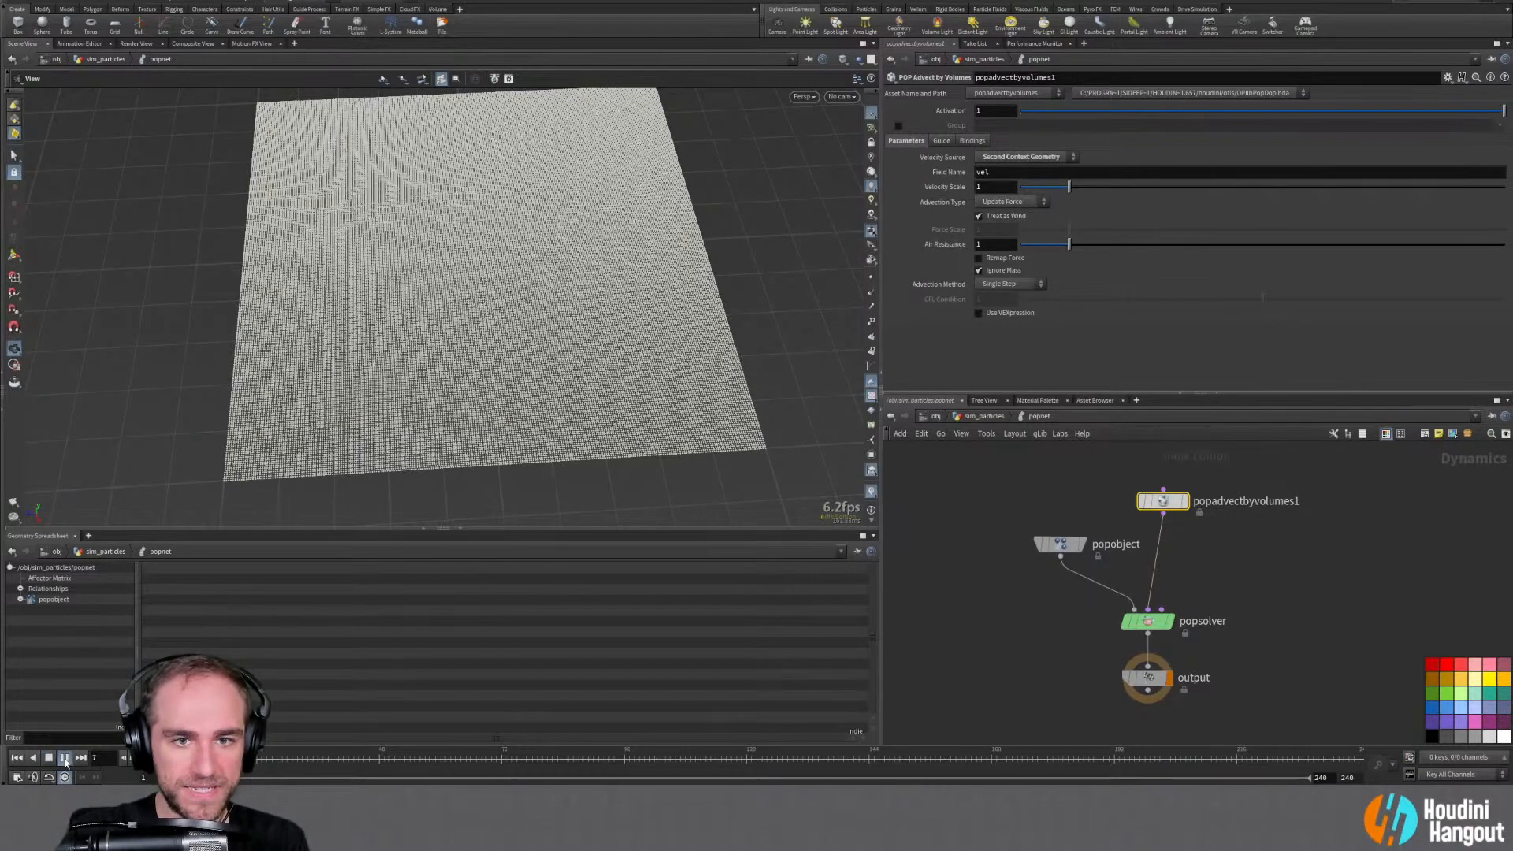
Play the particle simulation and examine the advected points up close from different angles
scroll(578, 351, "up", 5)
scroll(523, 361, "down", 3)
mouse_move(523, 361)
left_mouse_down()
mouse_move(517, 245)
mouse_move(518, 373)
left_mouse_up()
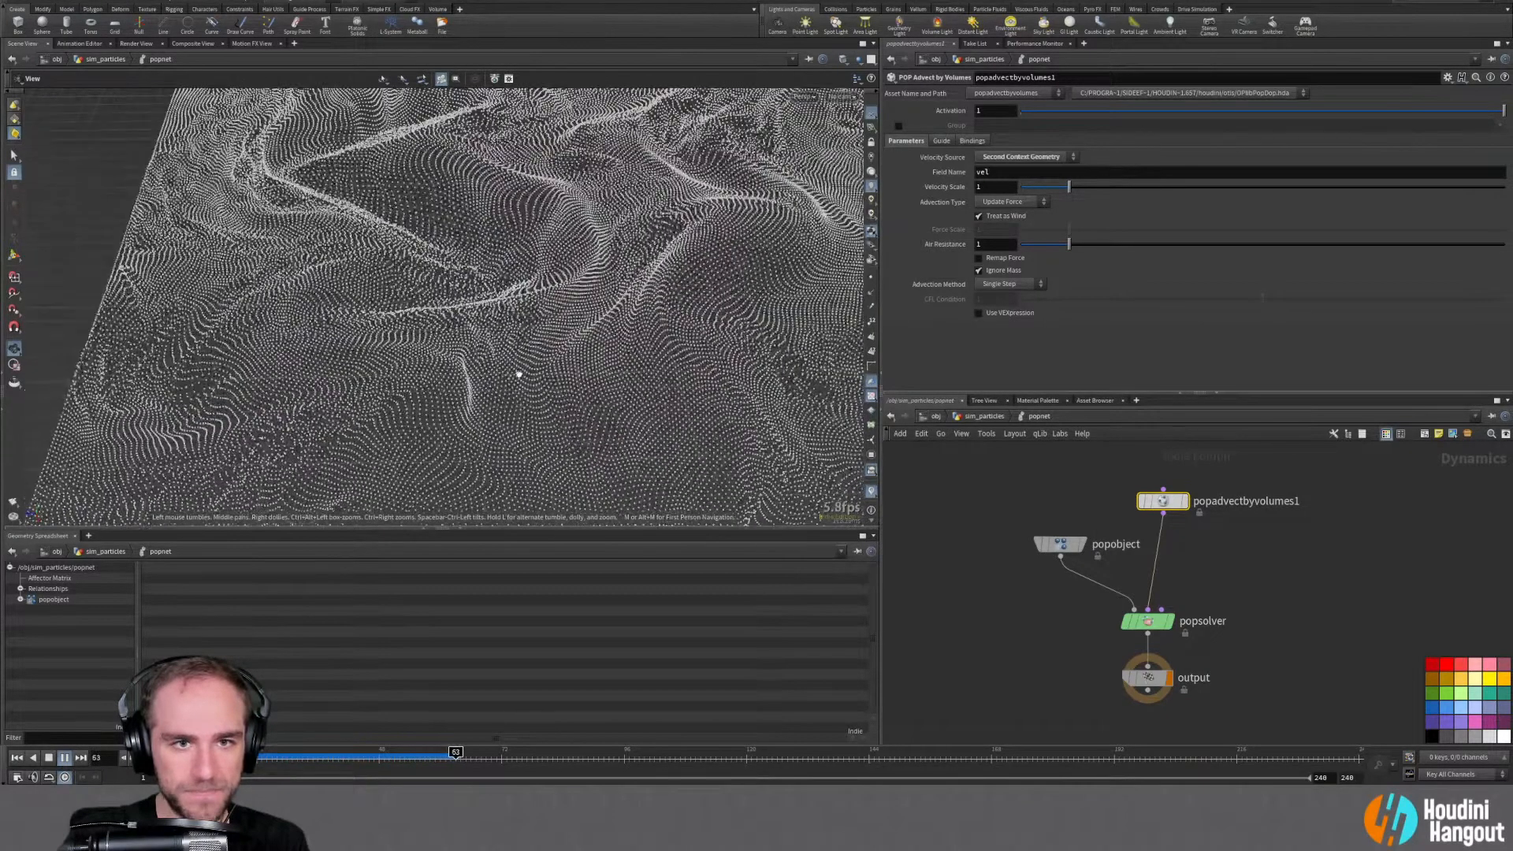
left_click_drag(640, 344, 479, 378)
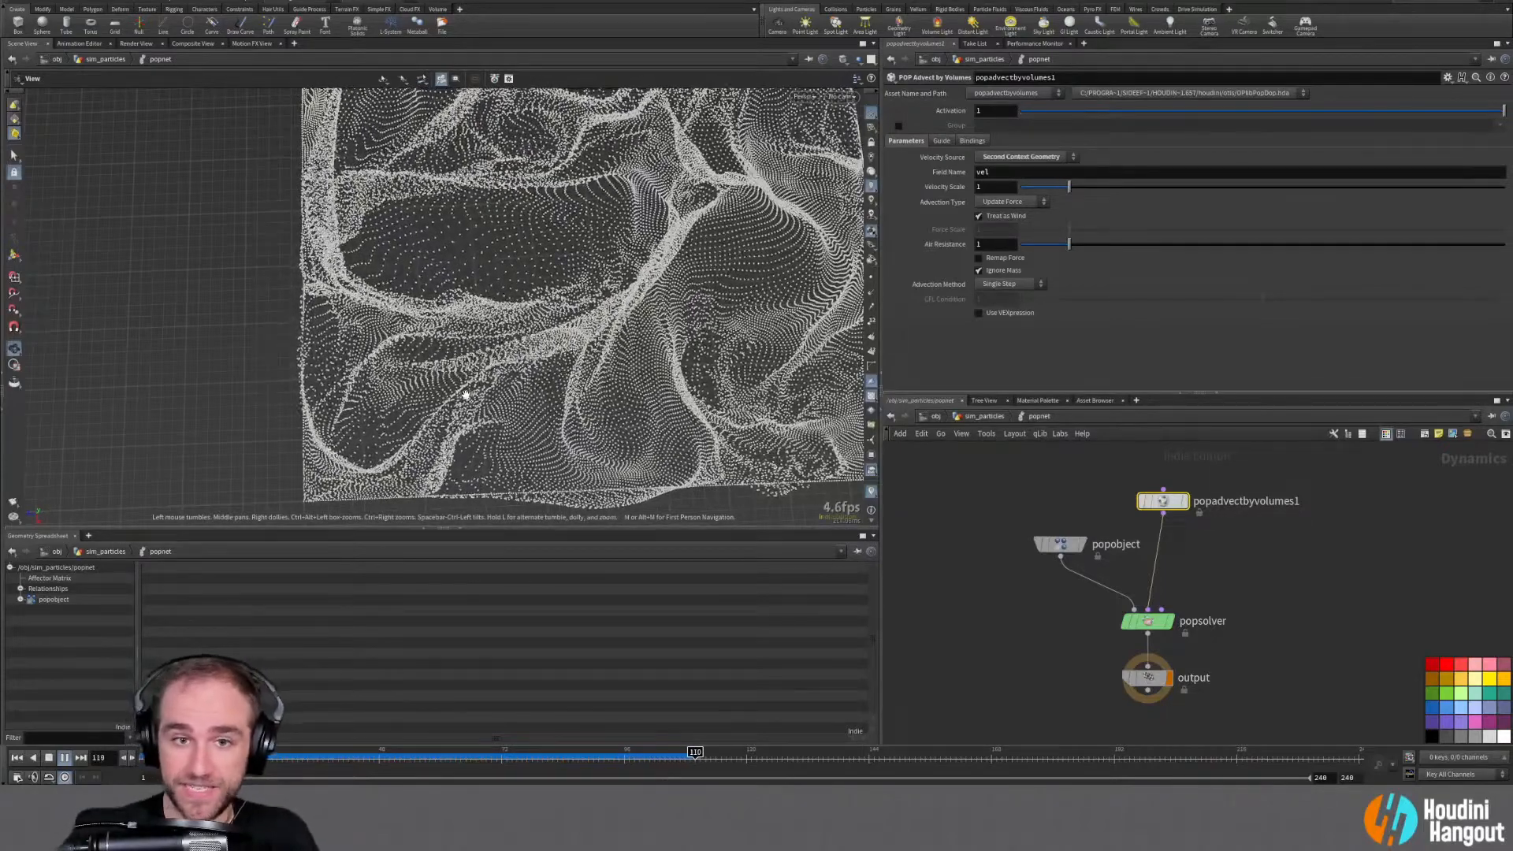
Try an Air Resistance of 10 on popadvectbyvolumes1, replay the particle simulation from the first frame, and restore the parameter's default
right_click_drag(583, 377, 638, 383)
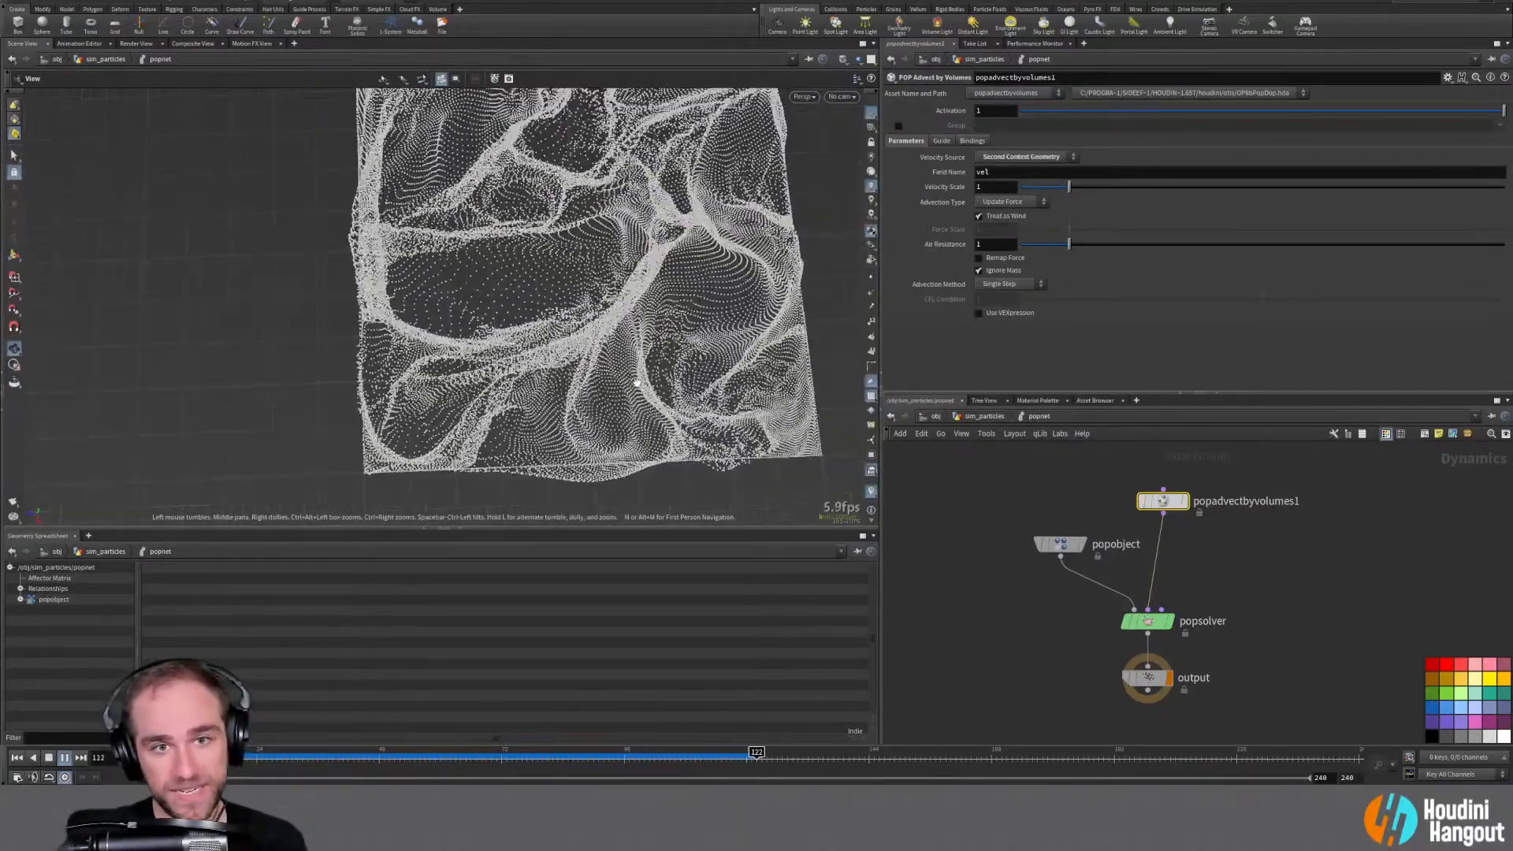
middle_click_drag(637, 383, 558, 406)
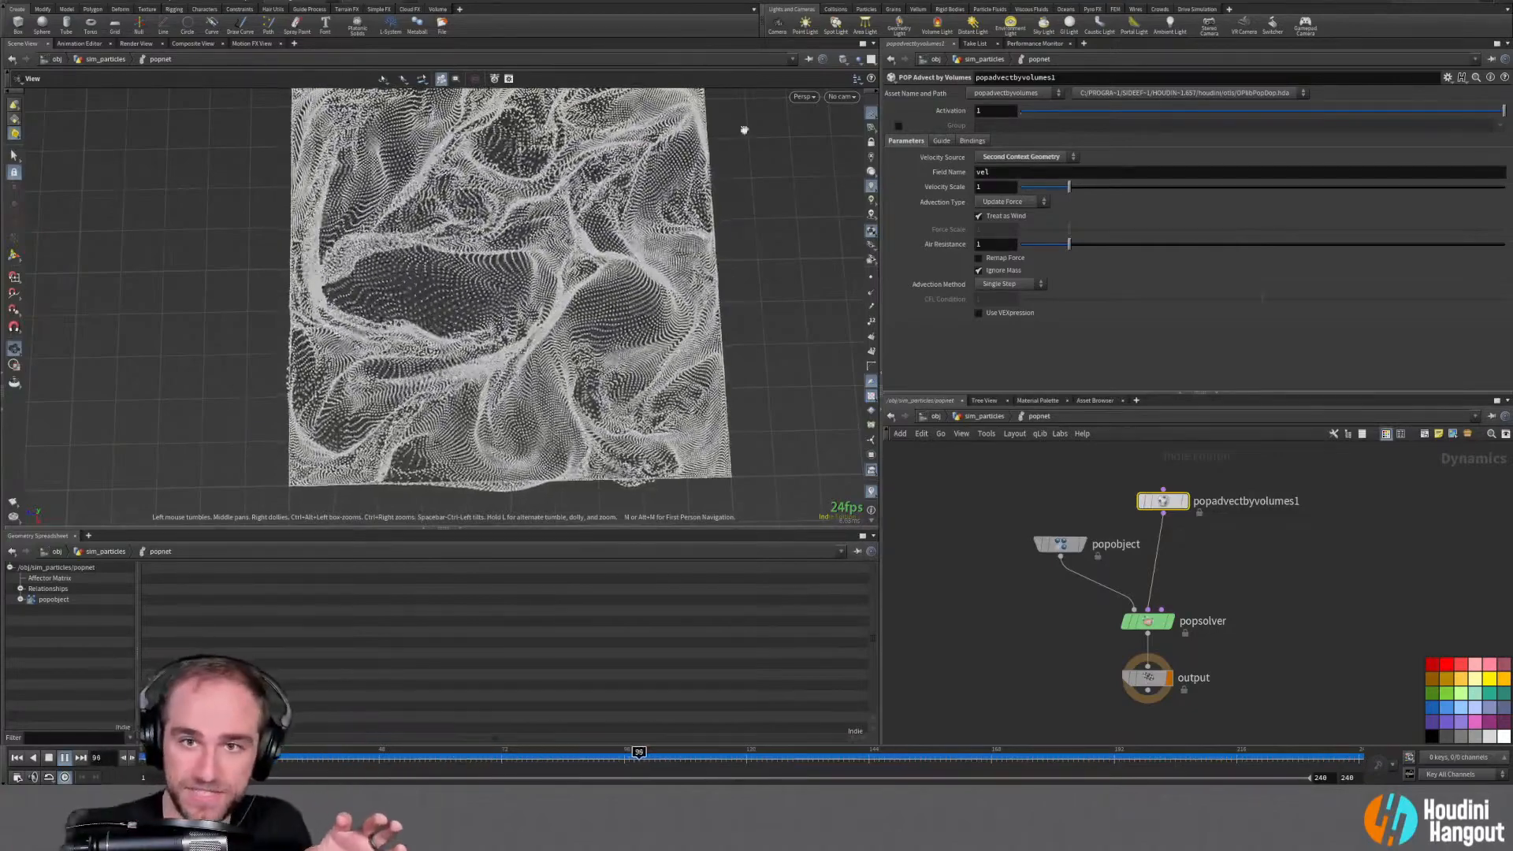
left_click(995, 244)
type("10")
key("Return")
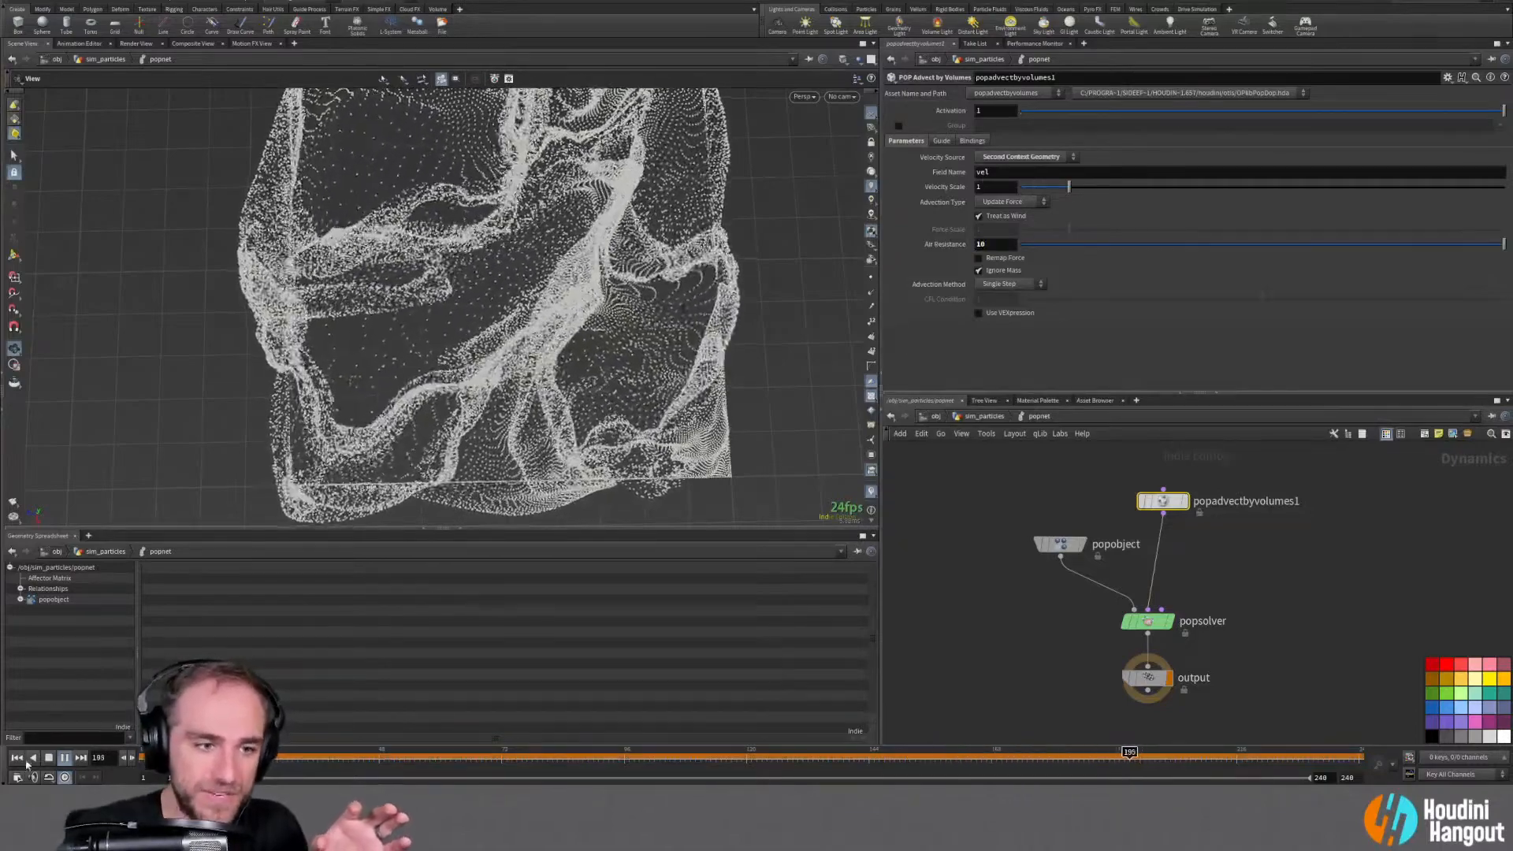
left_click(16, 757)
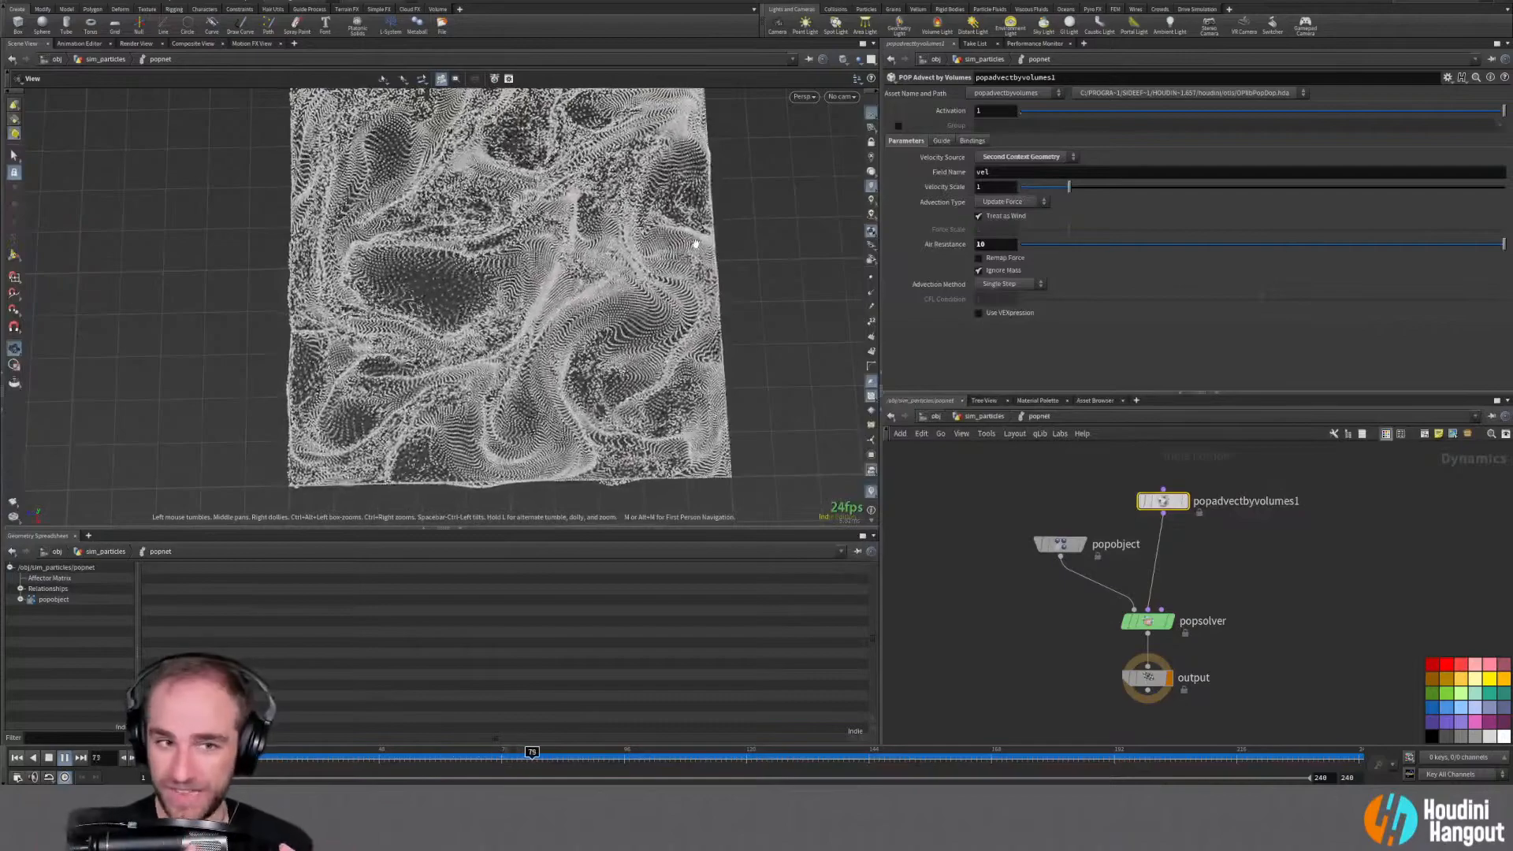
middle_click(944, 245, "ctrl")
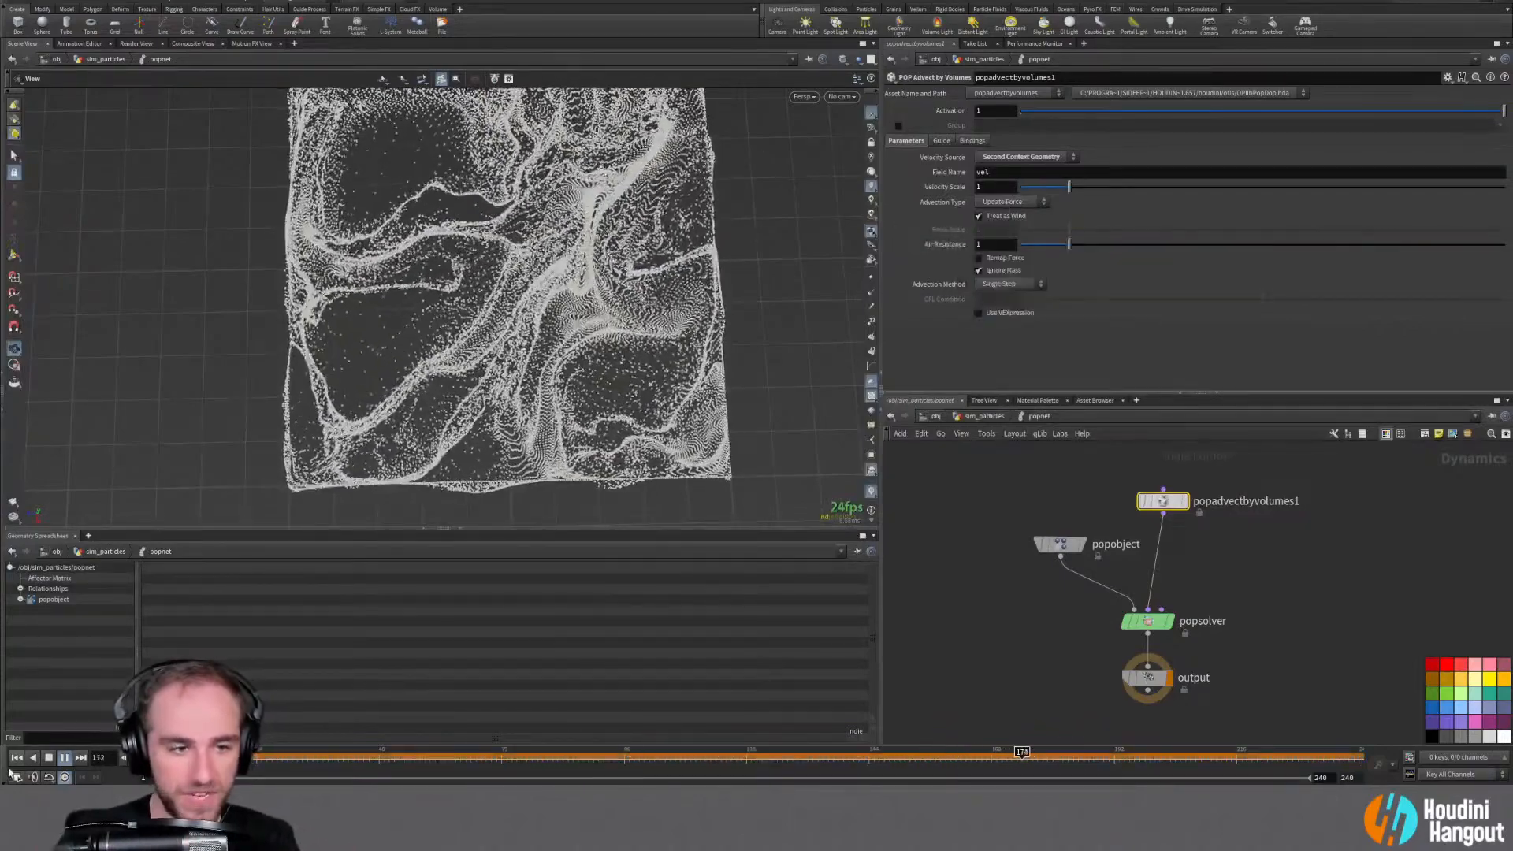
Return to the first frame and set popadvectbyvolumes1's Advection Type to Update Position
key("ctrl+Up")
left_click(990, 202)
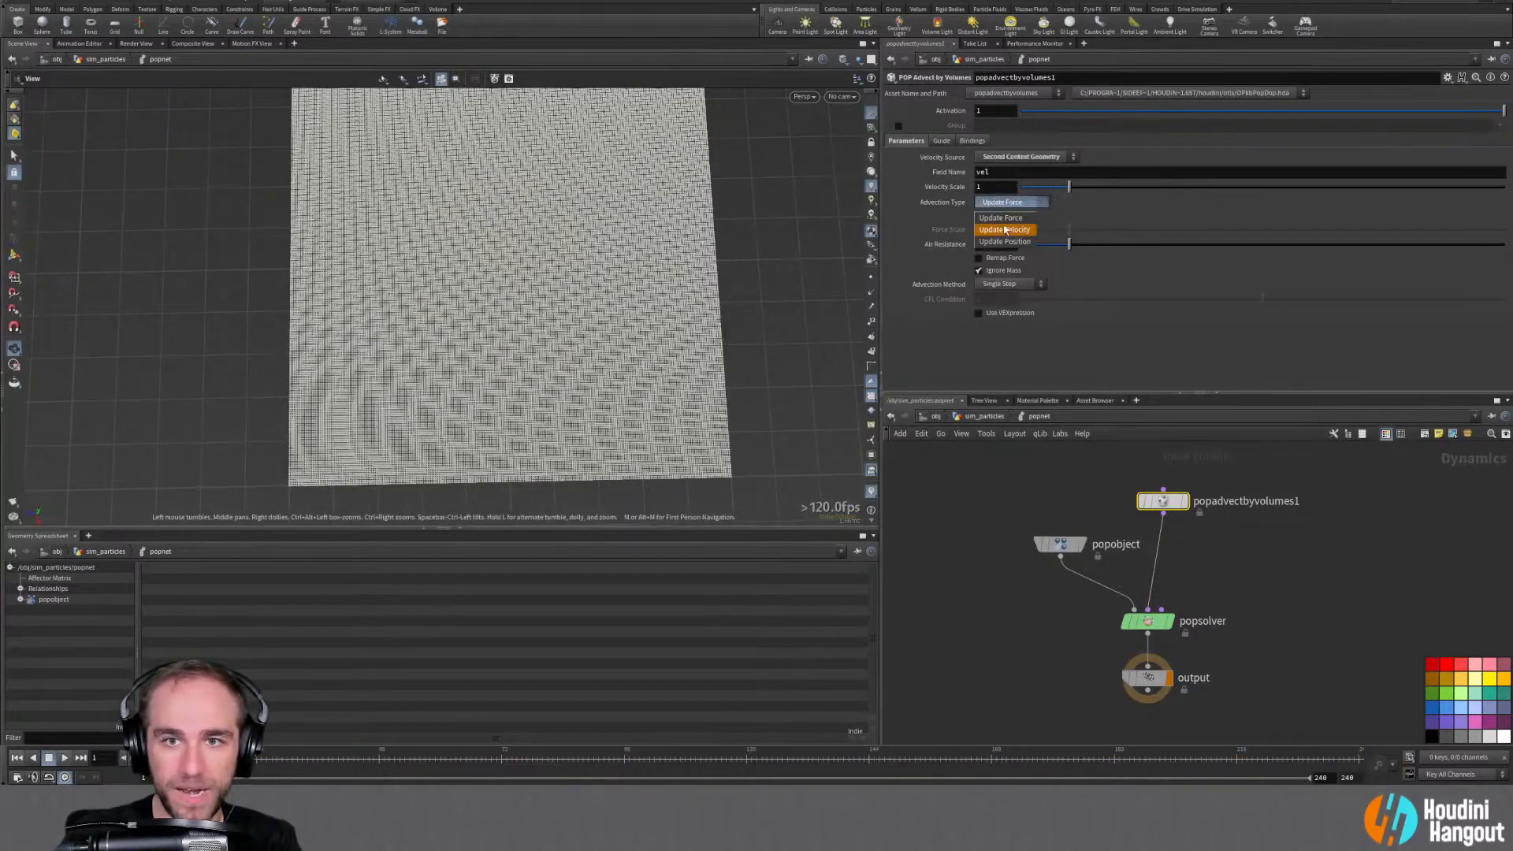
left_click(1001, 241)
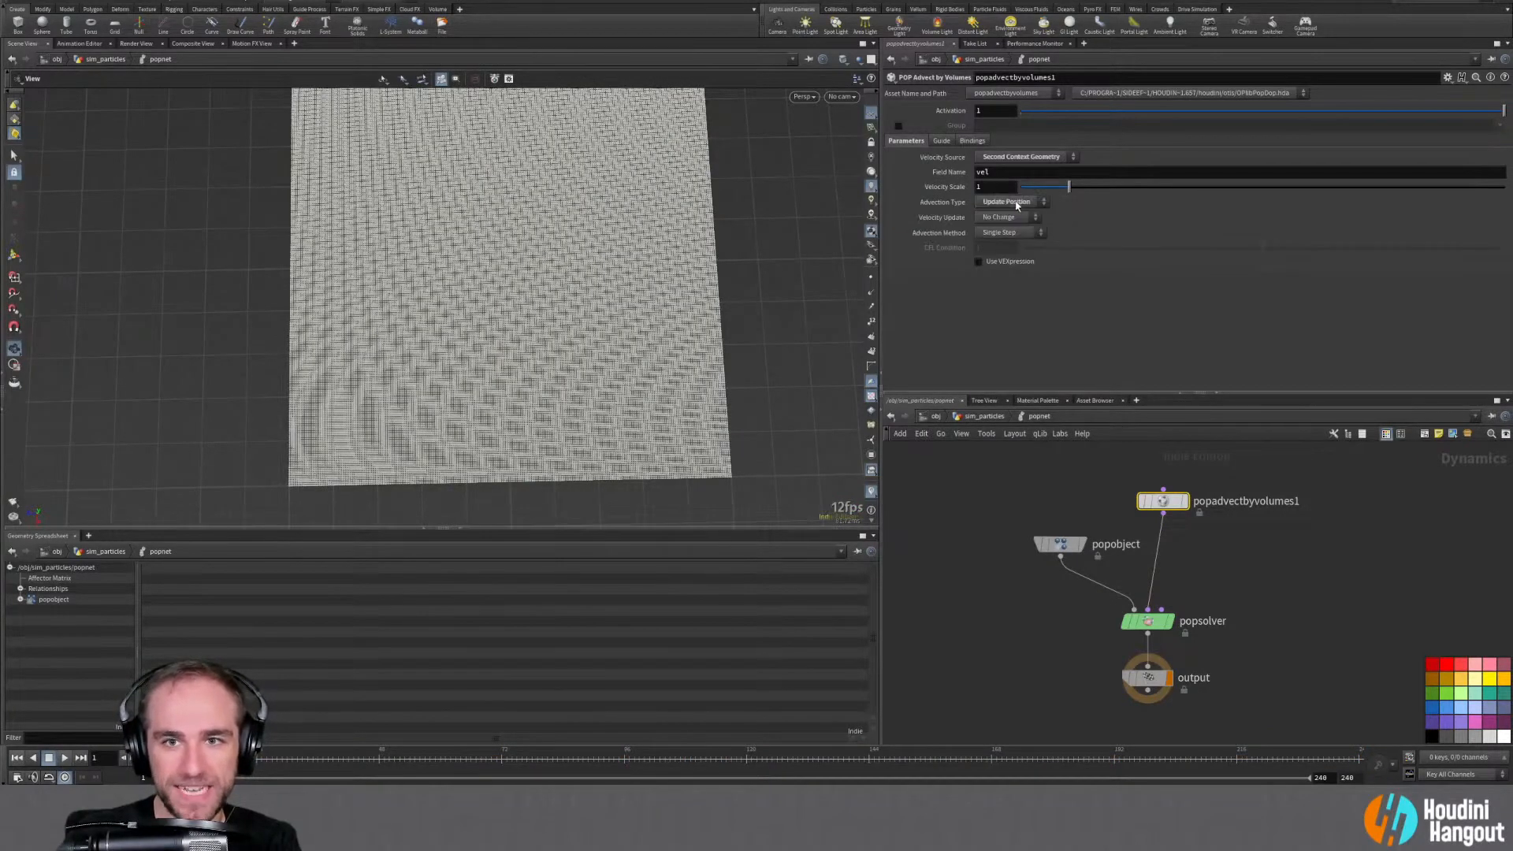
Play the particle simulation from the first frame, inspect the advected motion from several angles, and return to the start frame
left_click(65, 758)
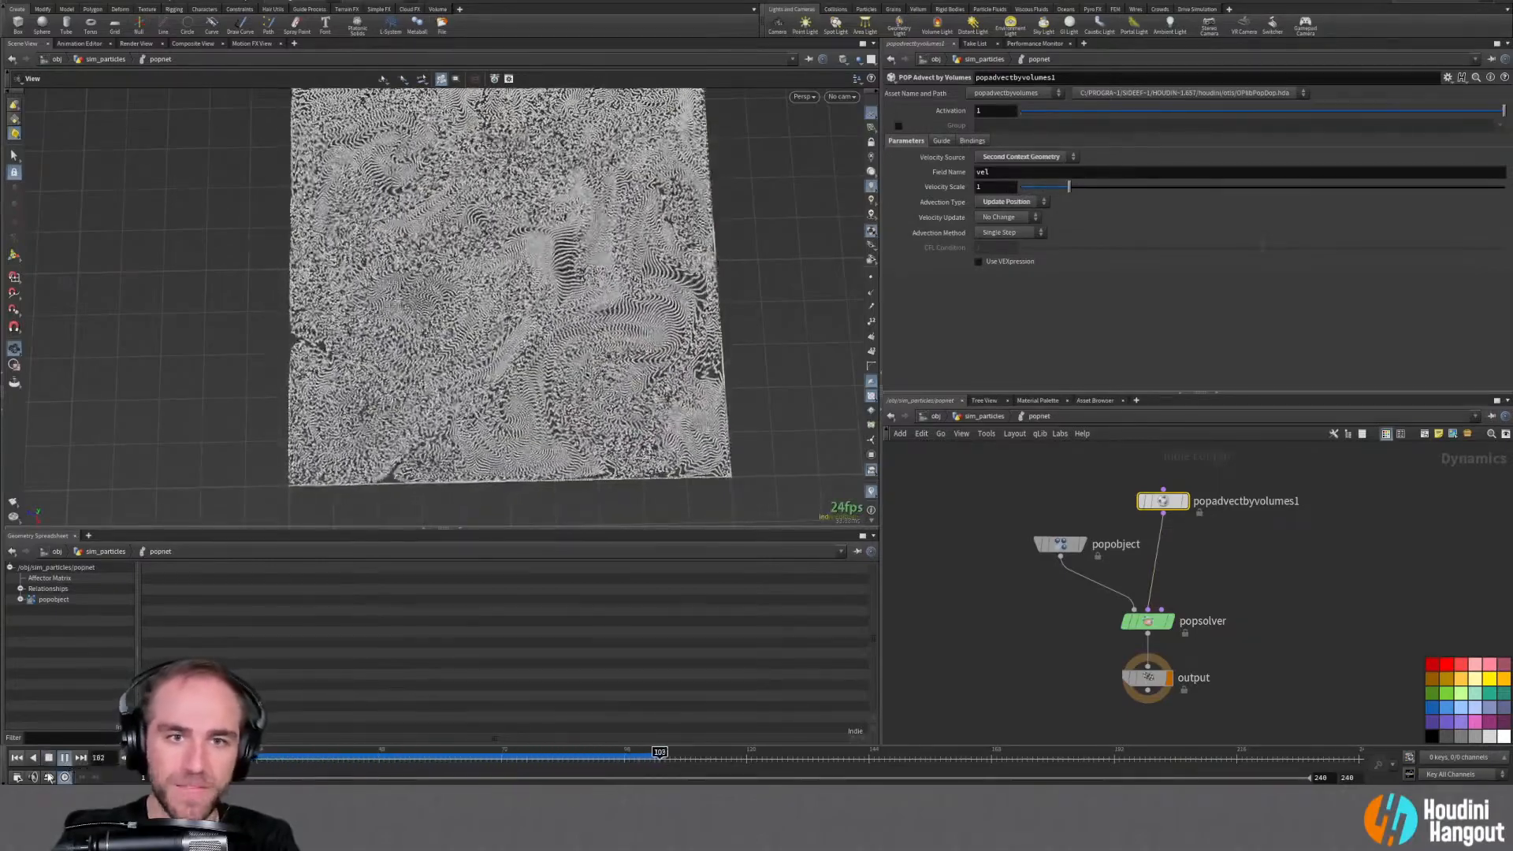
right_click_drag(445, 357, 584, 348)
left_click_drag(523, 409, 511, 338)
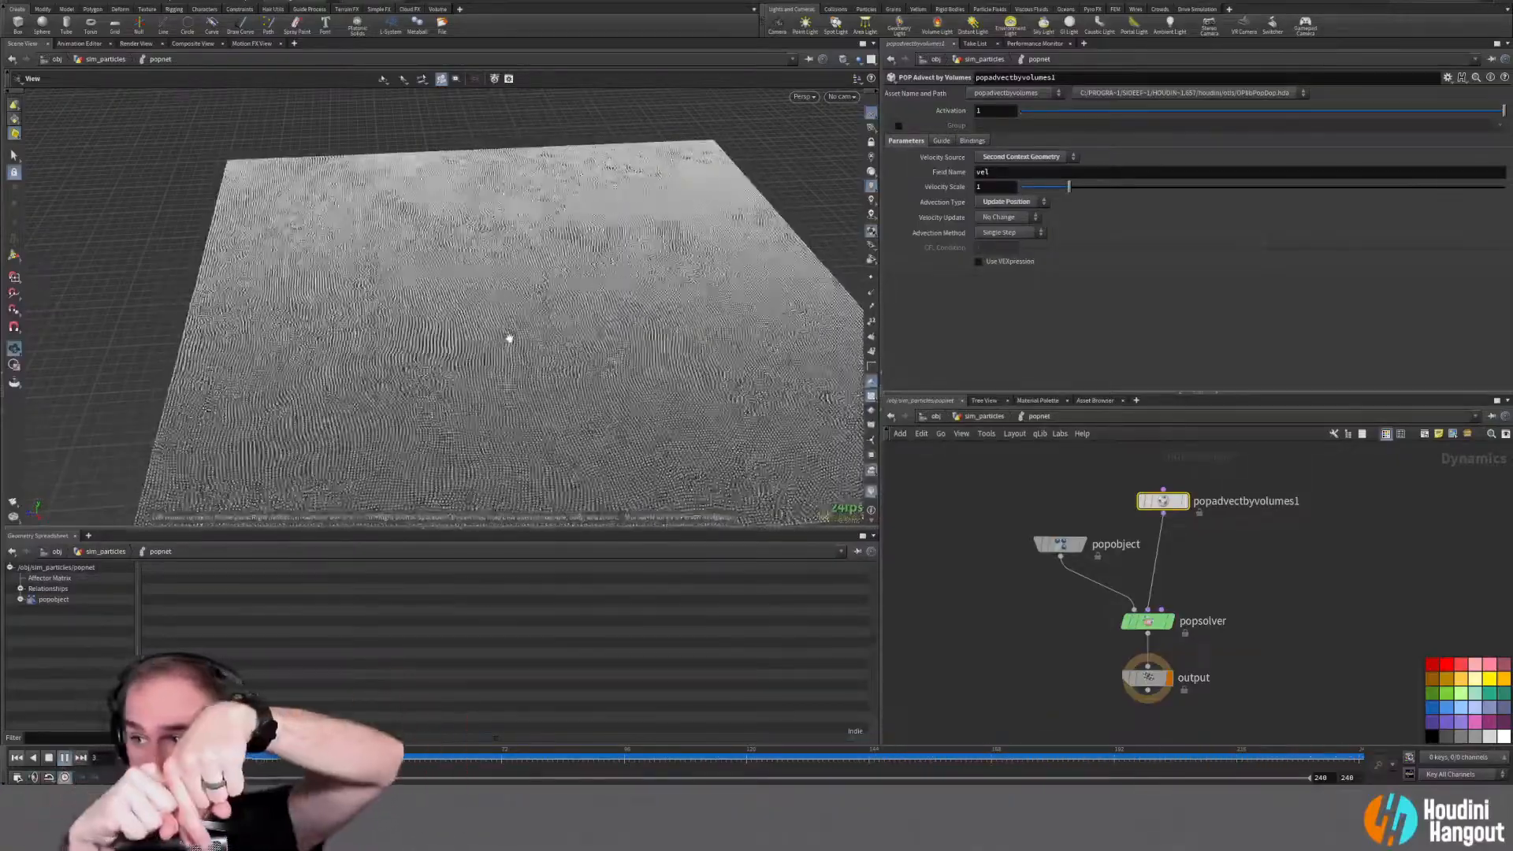
left_click_drag(622, 211, 508, 313)
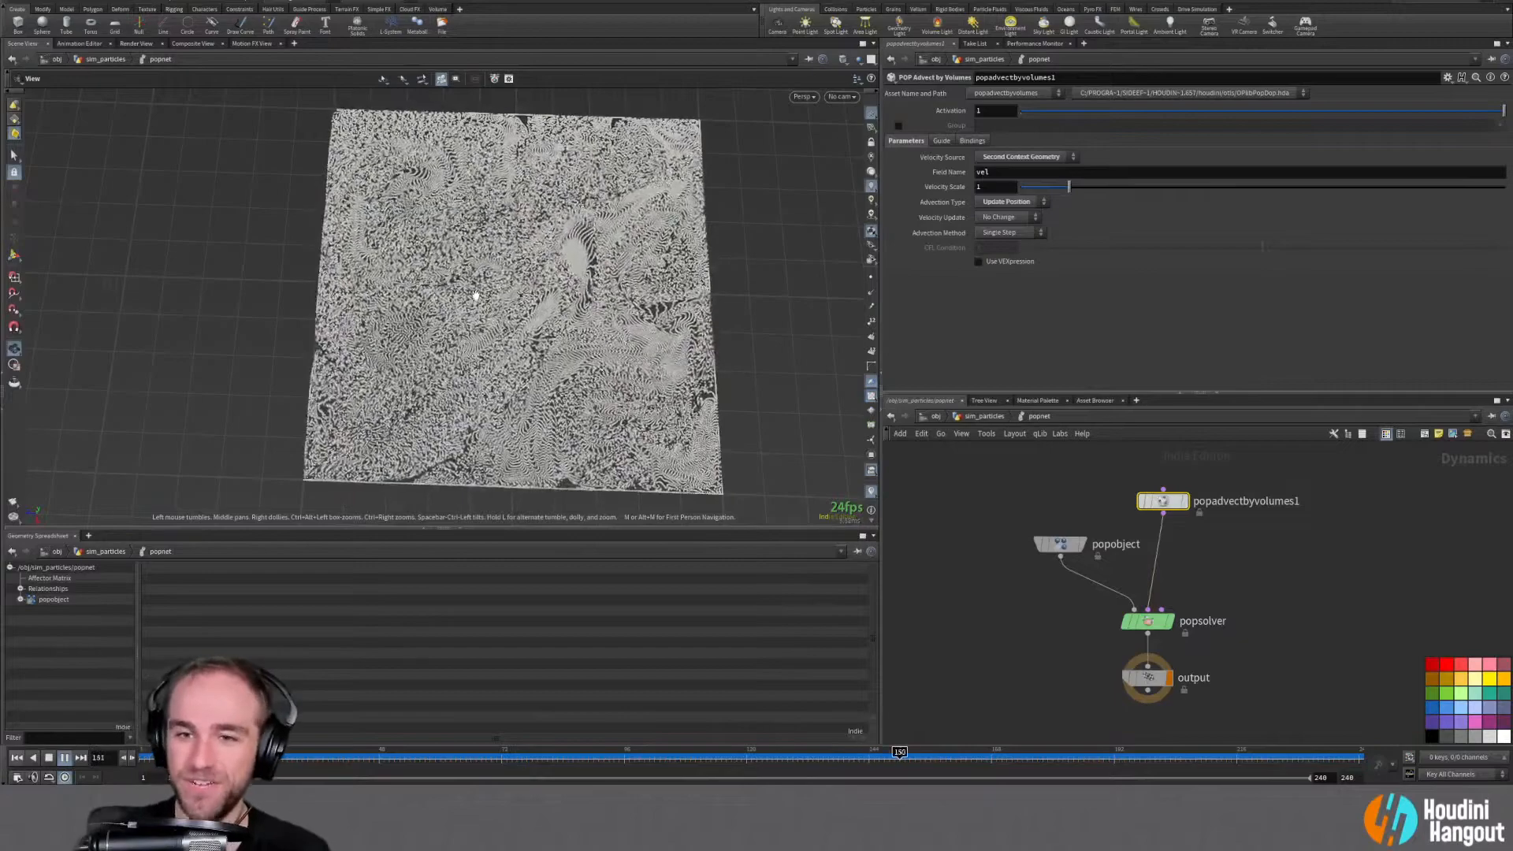
key("ctrl+Up")
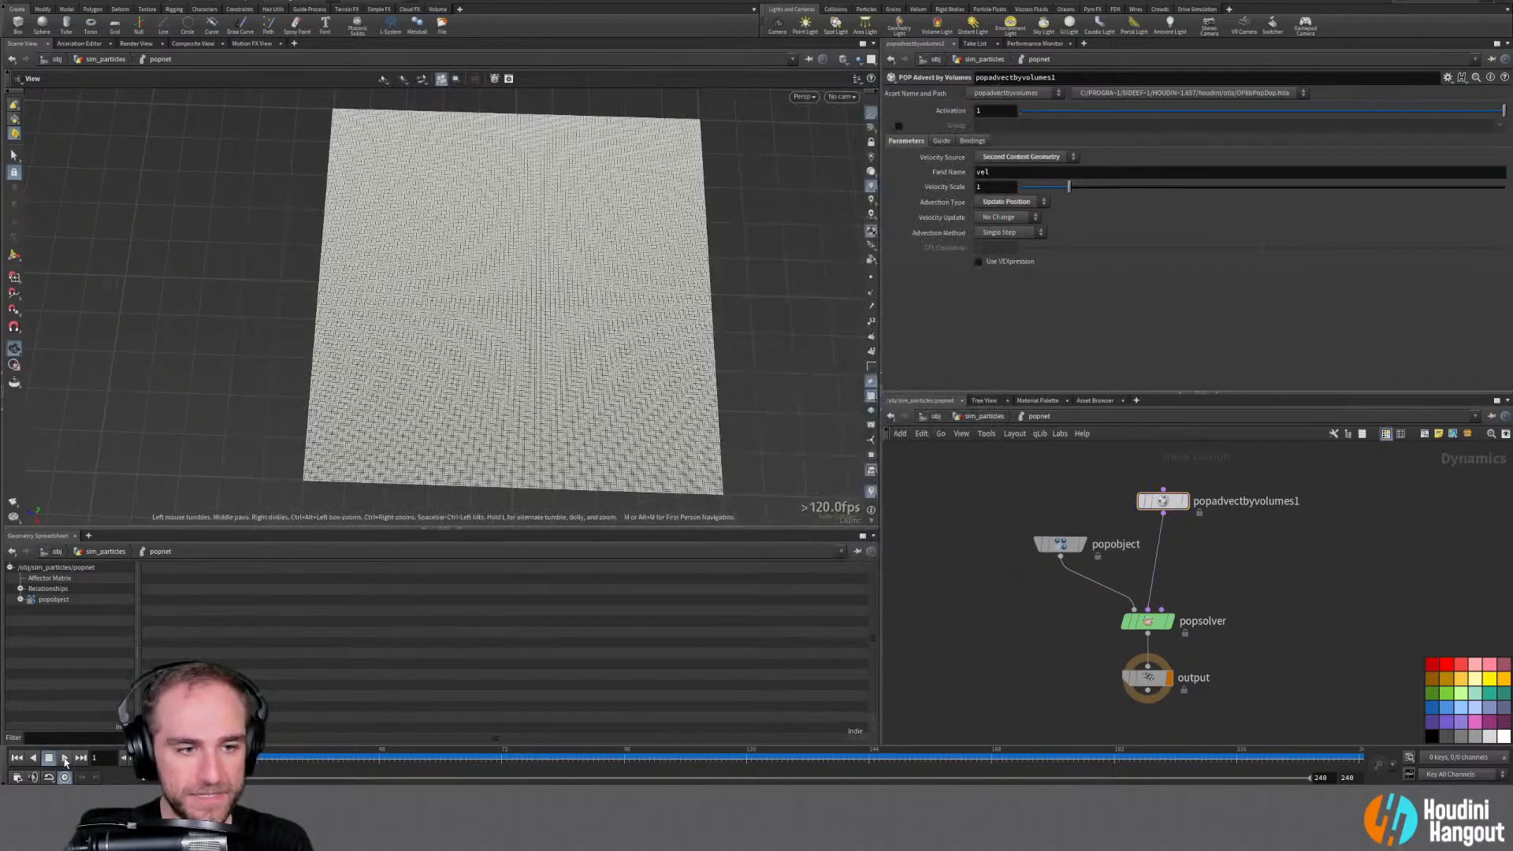
left_click(64, 758)
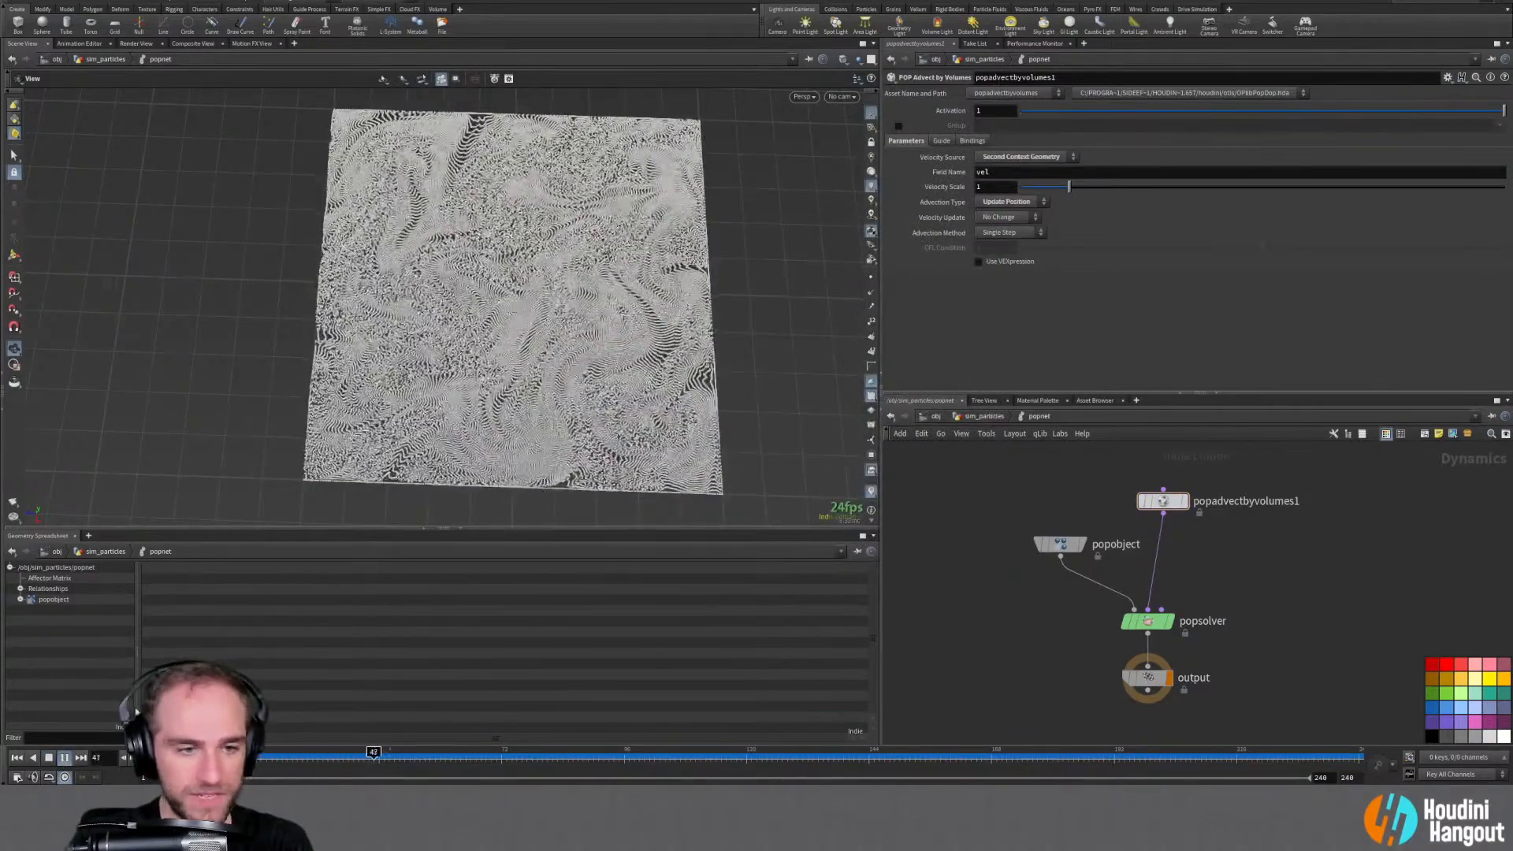
key("ctrl+Up")
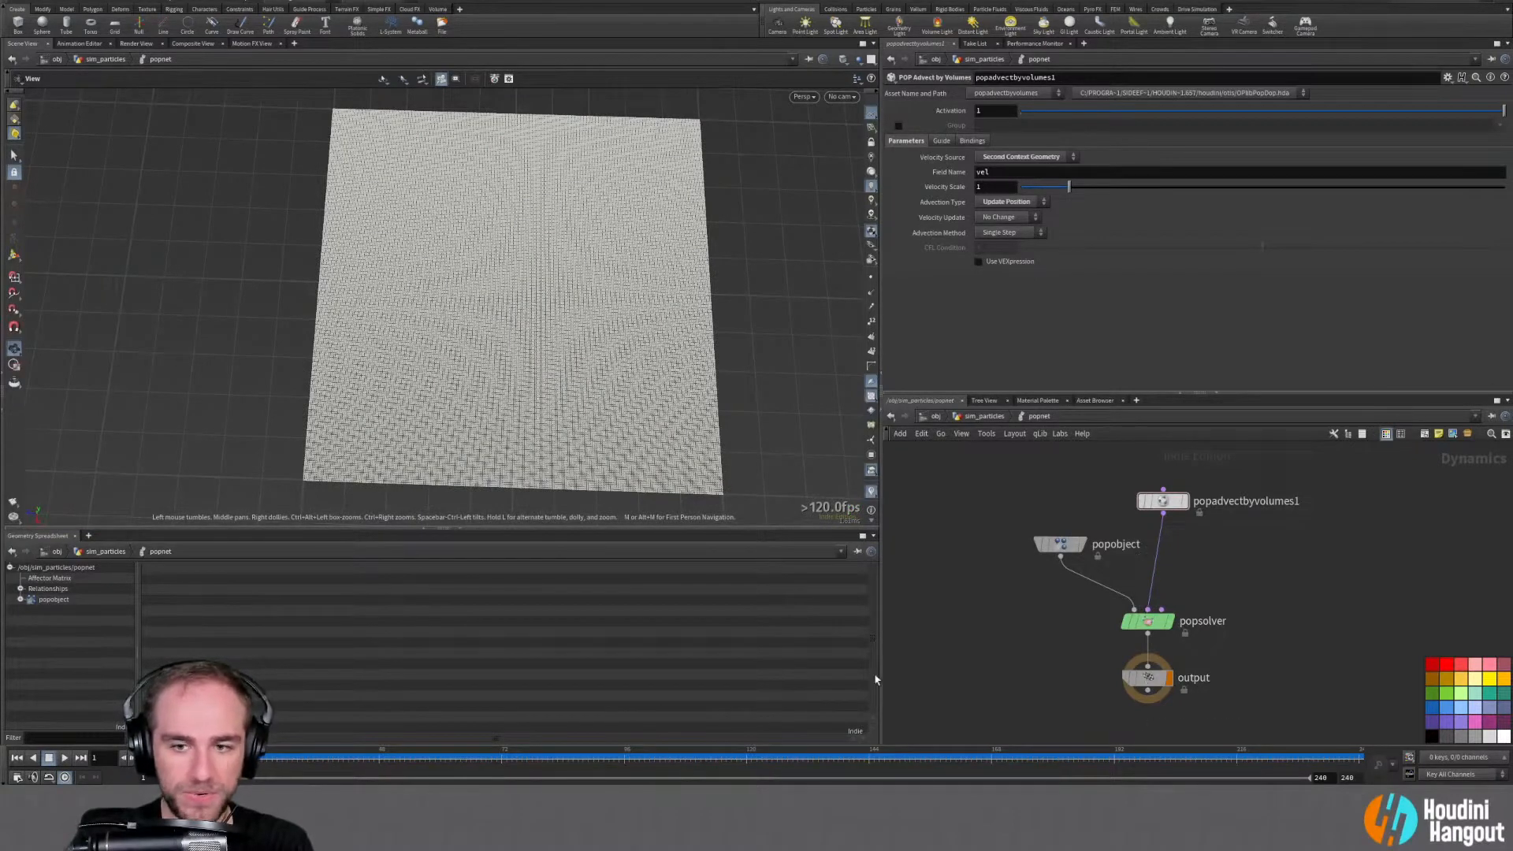
Render flipbooks of the particle simulation before and after rewiring popadvectbyvolumes1 from popsolver's middle input to its third input
left_click(13, 505)
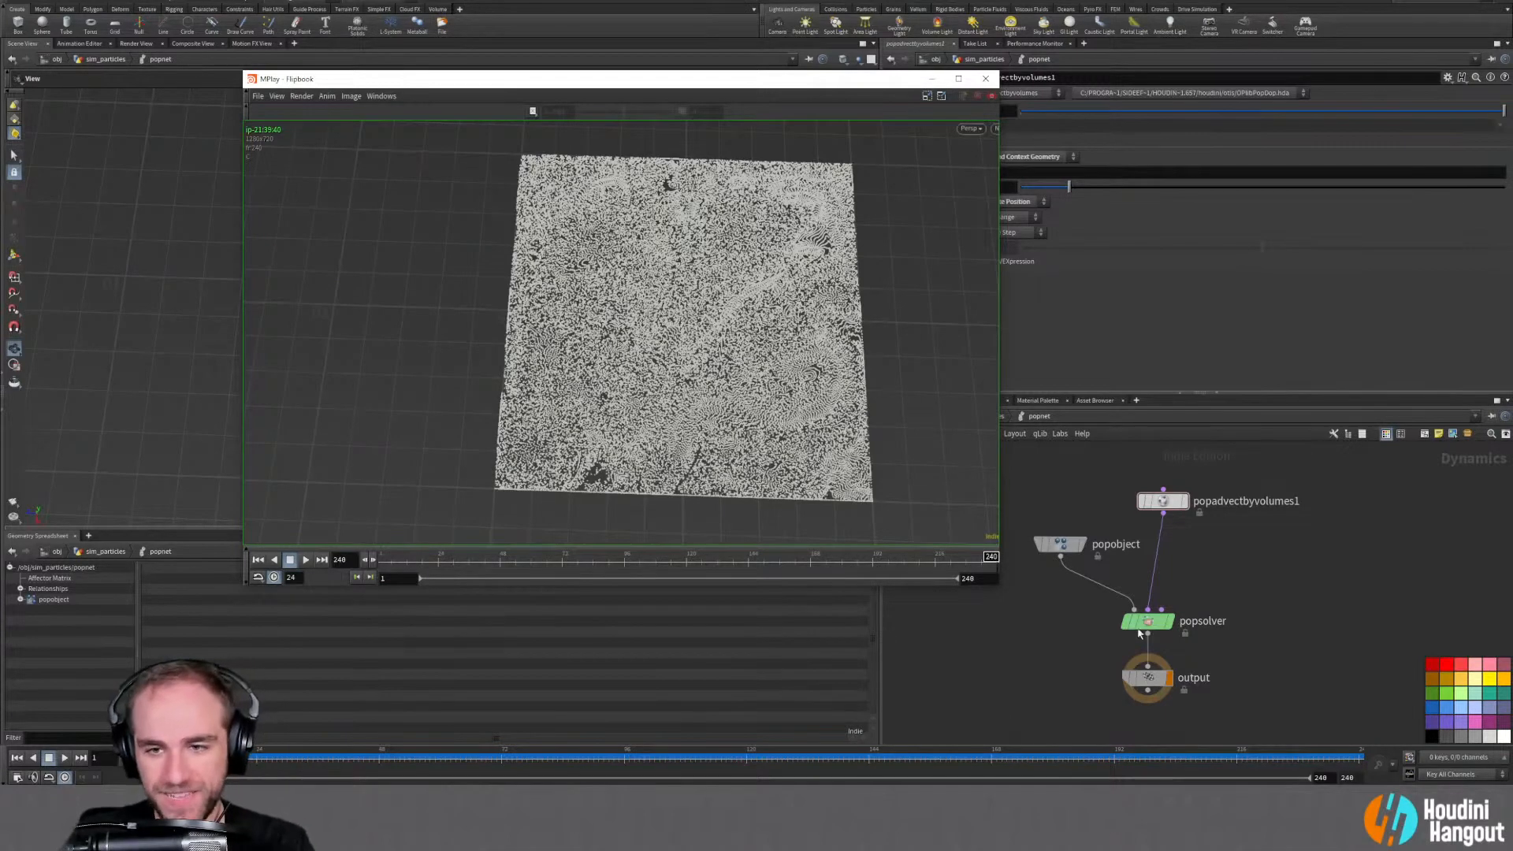
left_click_drag(1155, 574, 1161, 609)
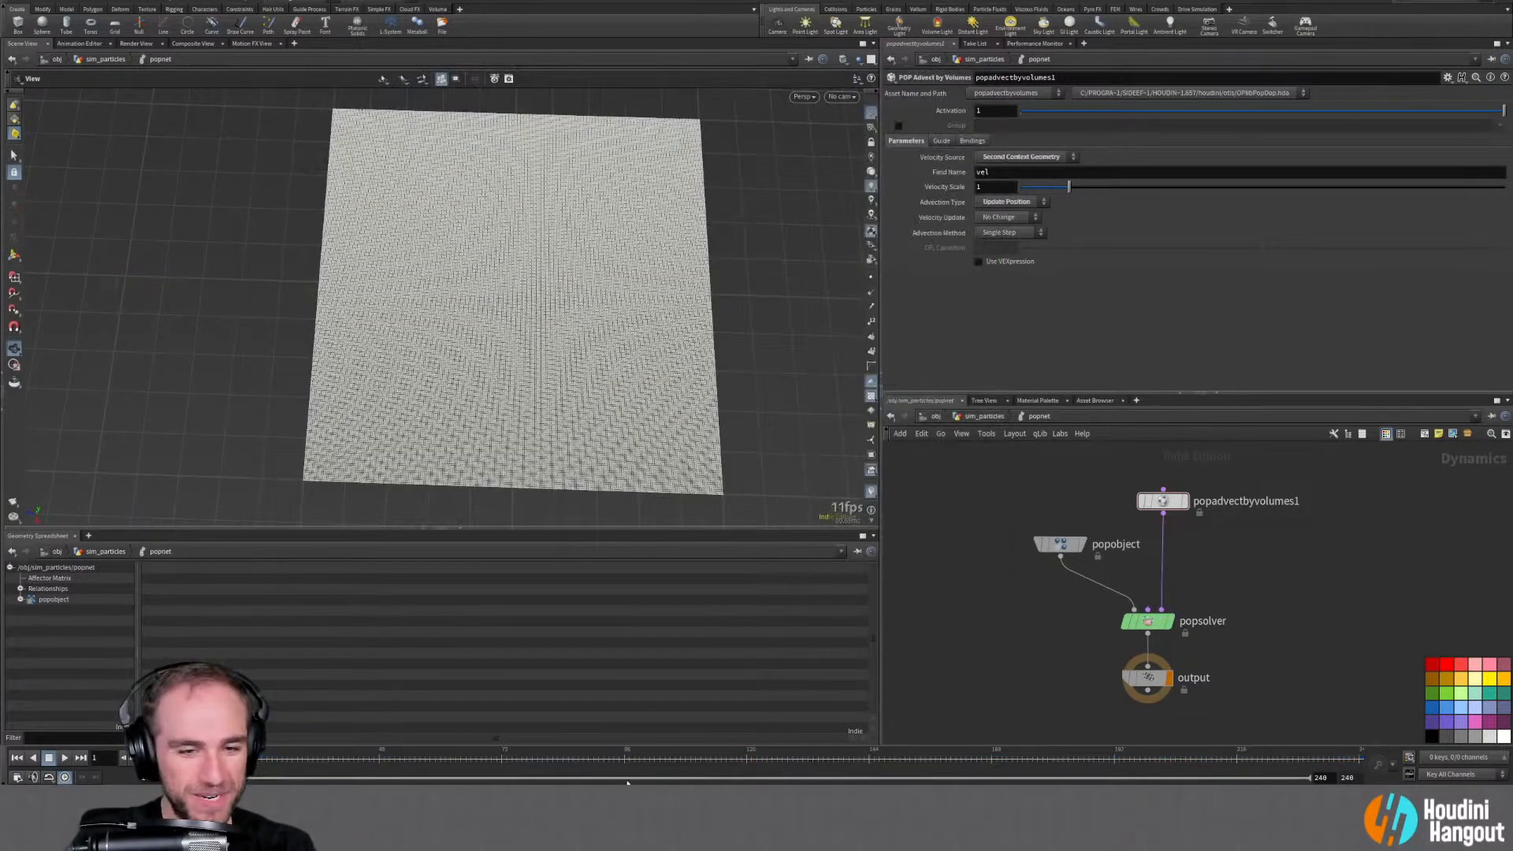
key("alt+Tab")
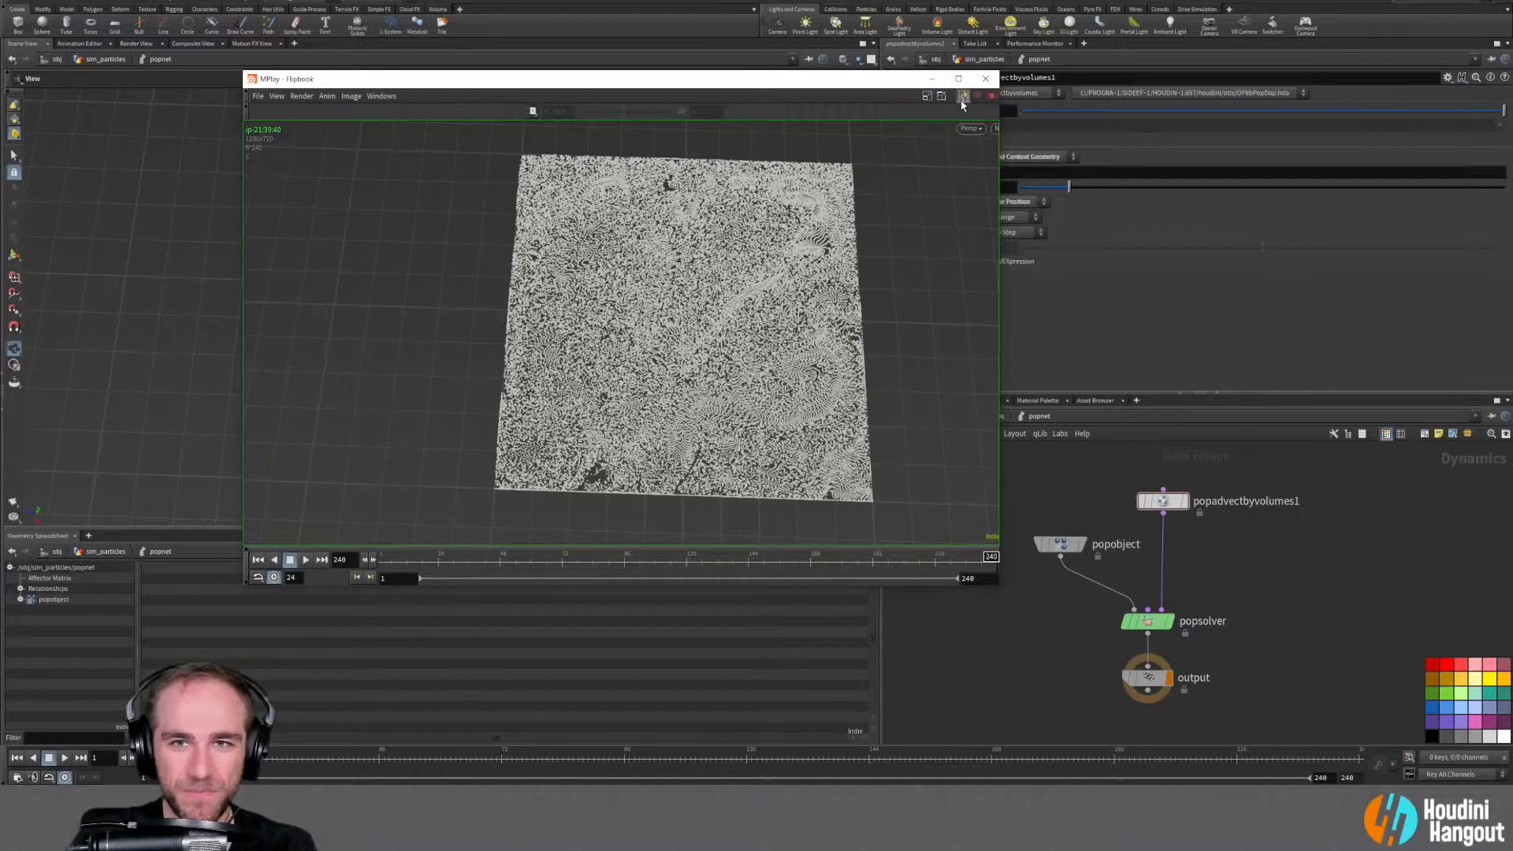
left_click(900, 680)
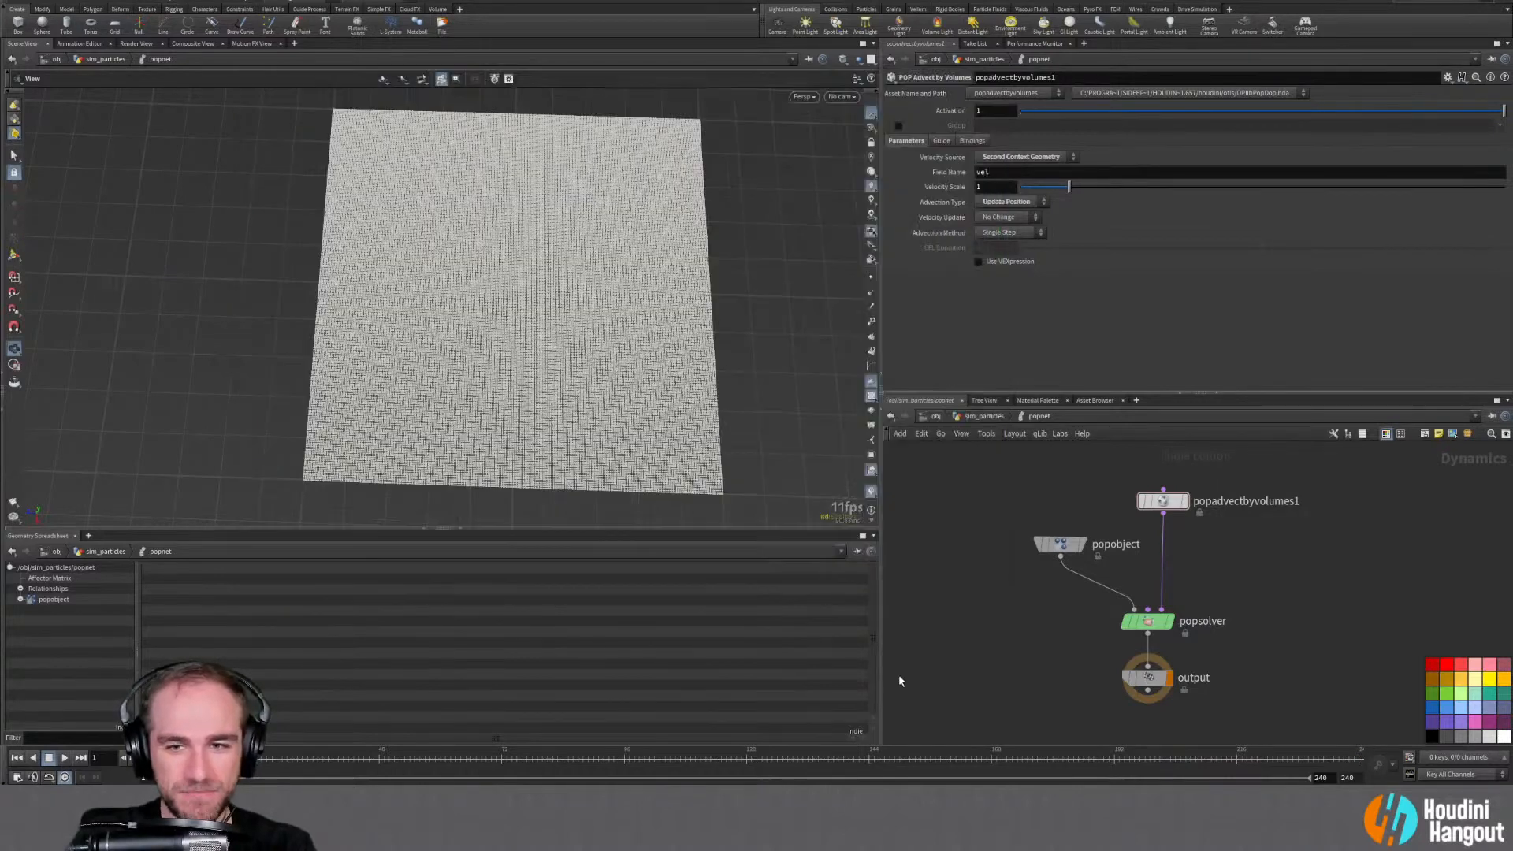
left_click(14, 503)
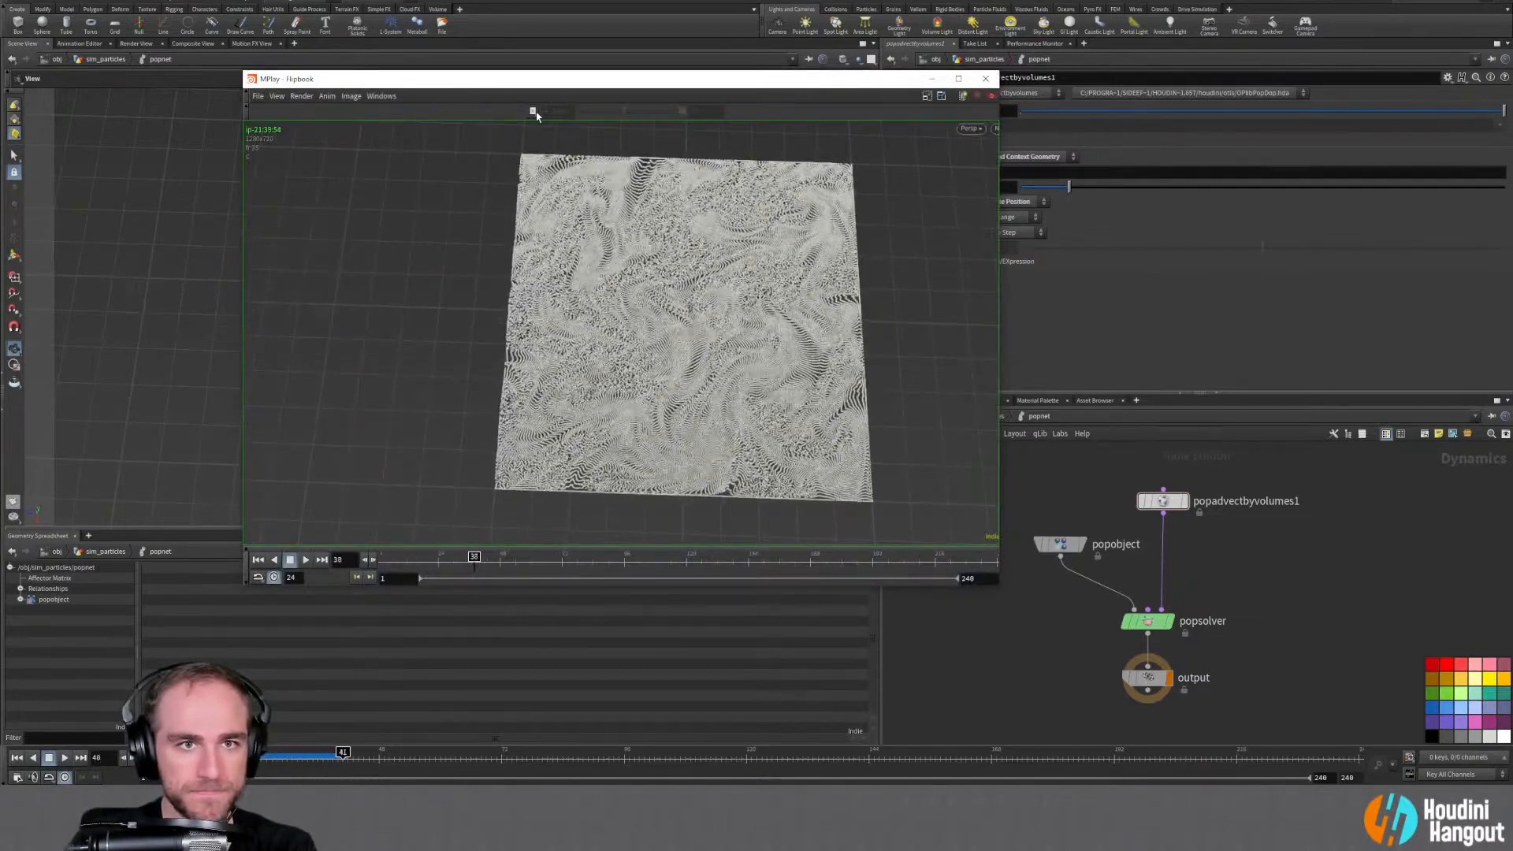
Compare the two latest flipbook sequences in MPlay's compare mode during playback, with the Sequence List open, and dismiss the viewer
left_click(381, 96)
left_click(392, 156)
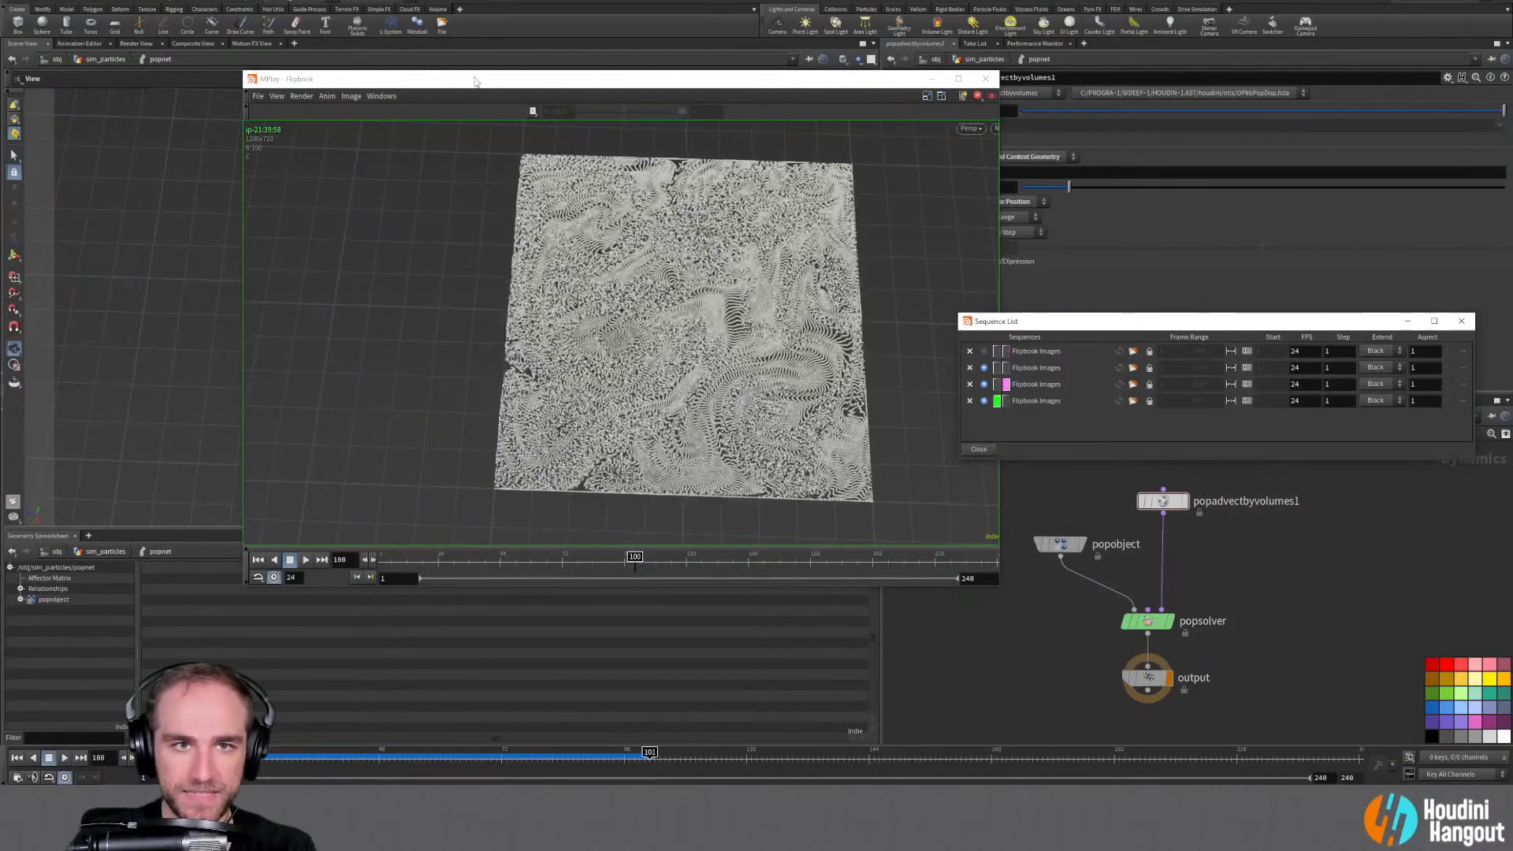
left_click(533, 111)
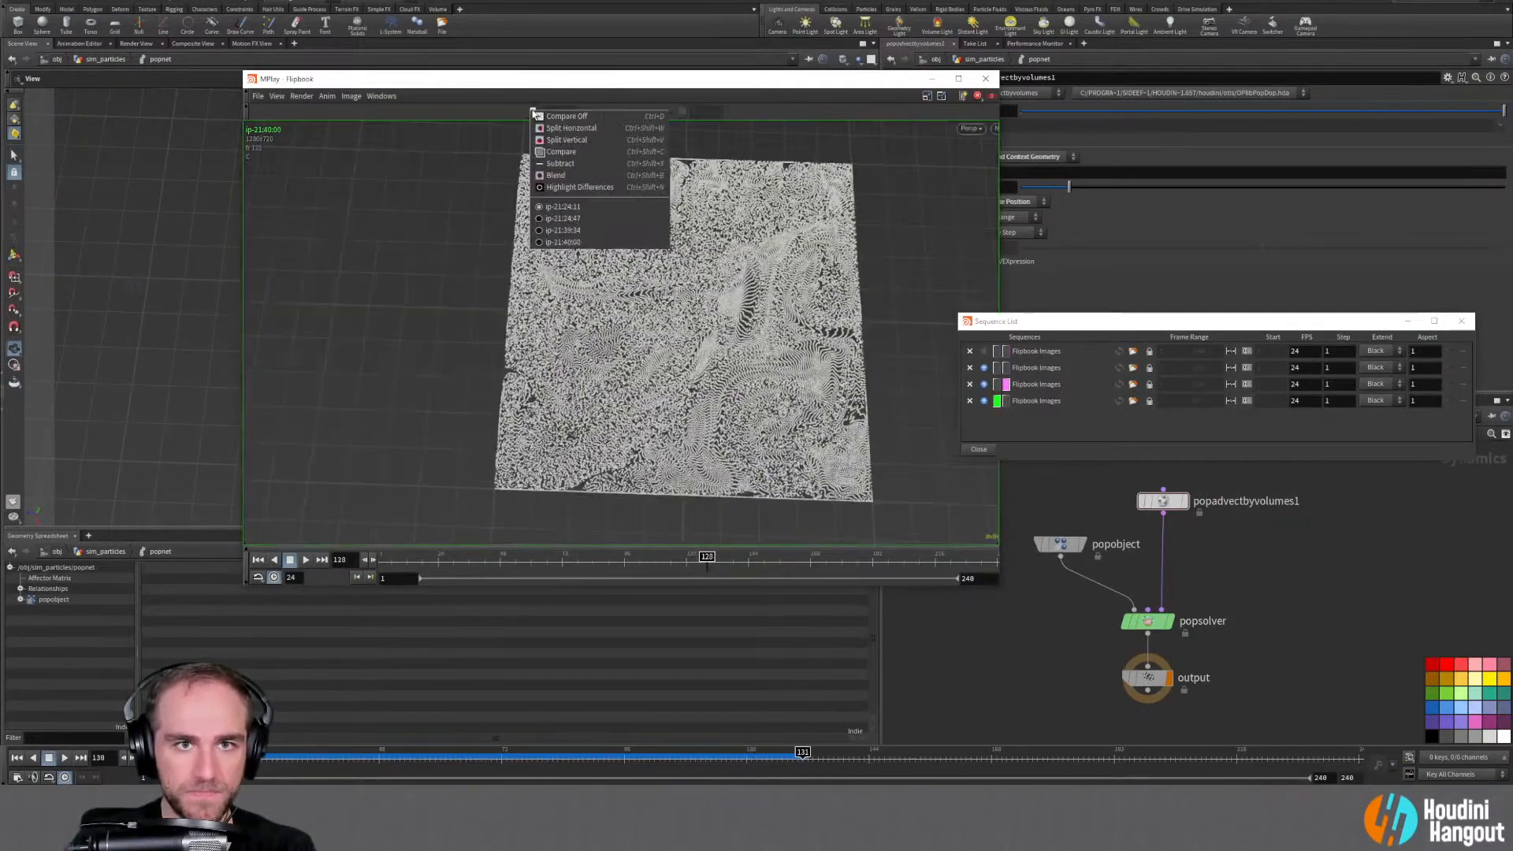
left_click(533, 112)
left_click(533, 112)
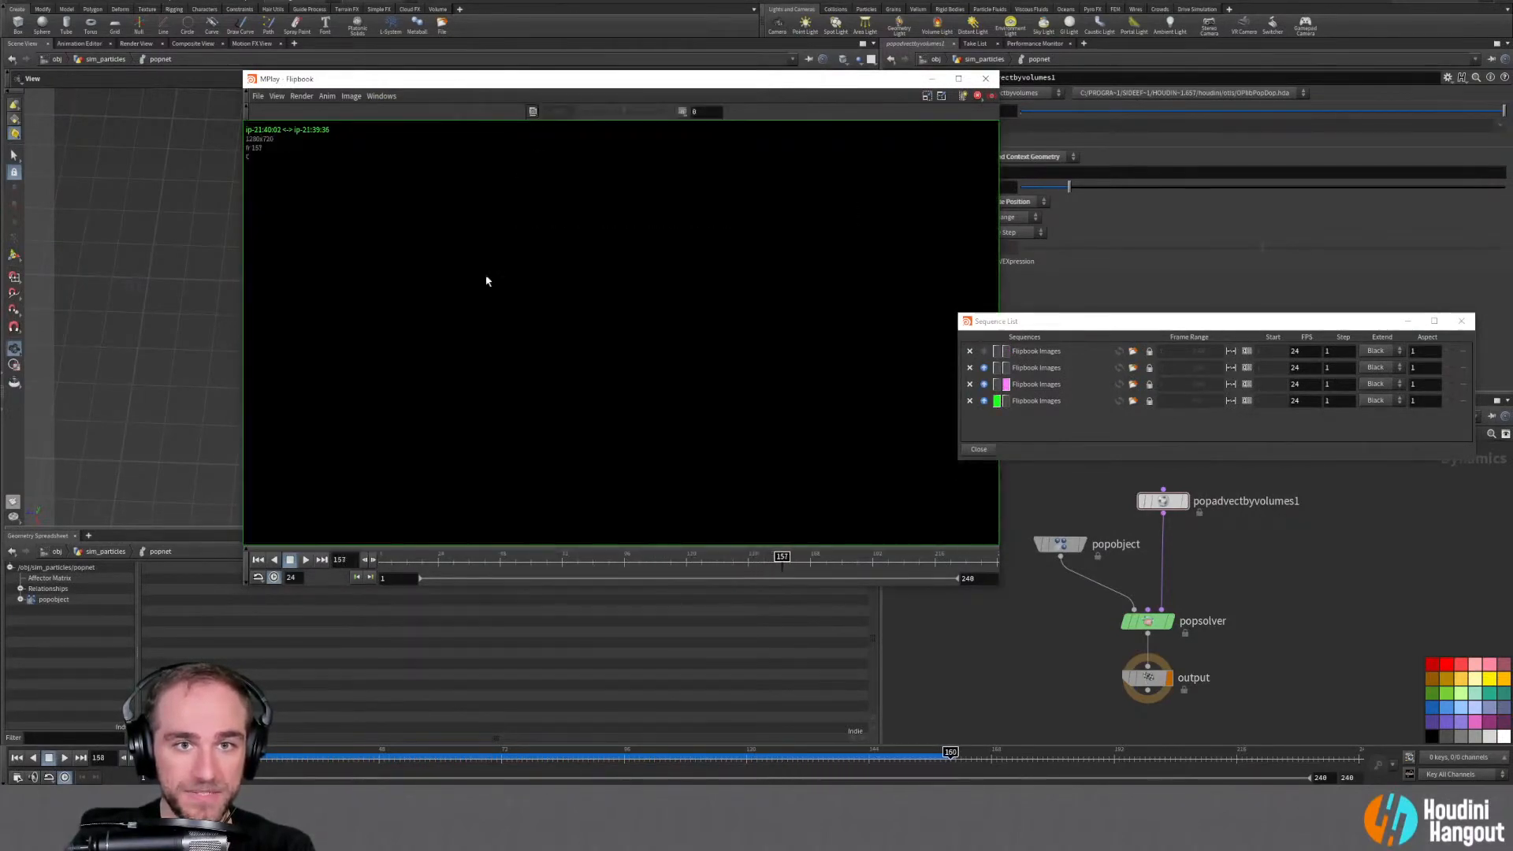
left_click(305, 561)
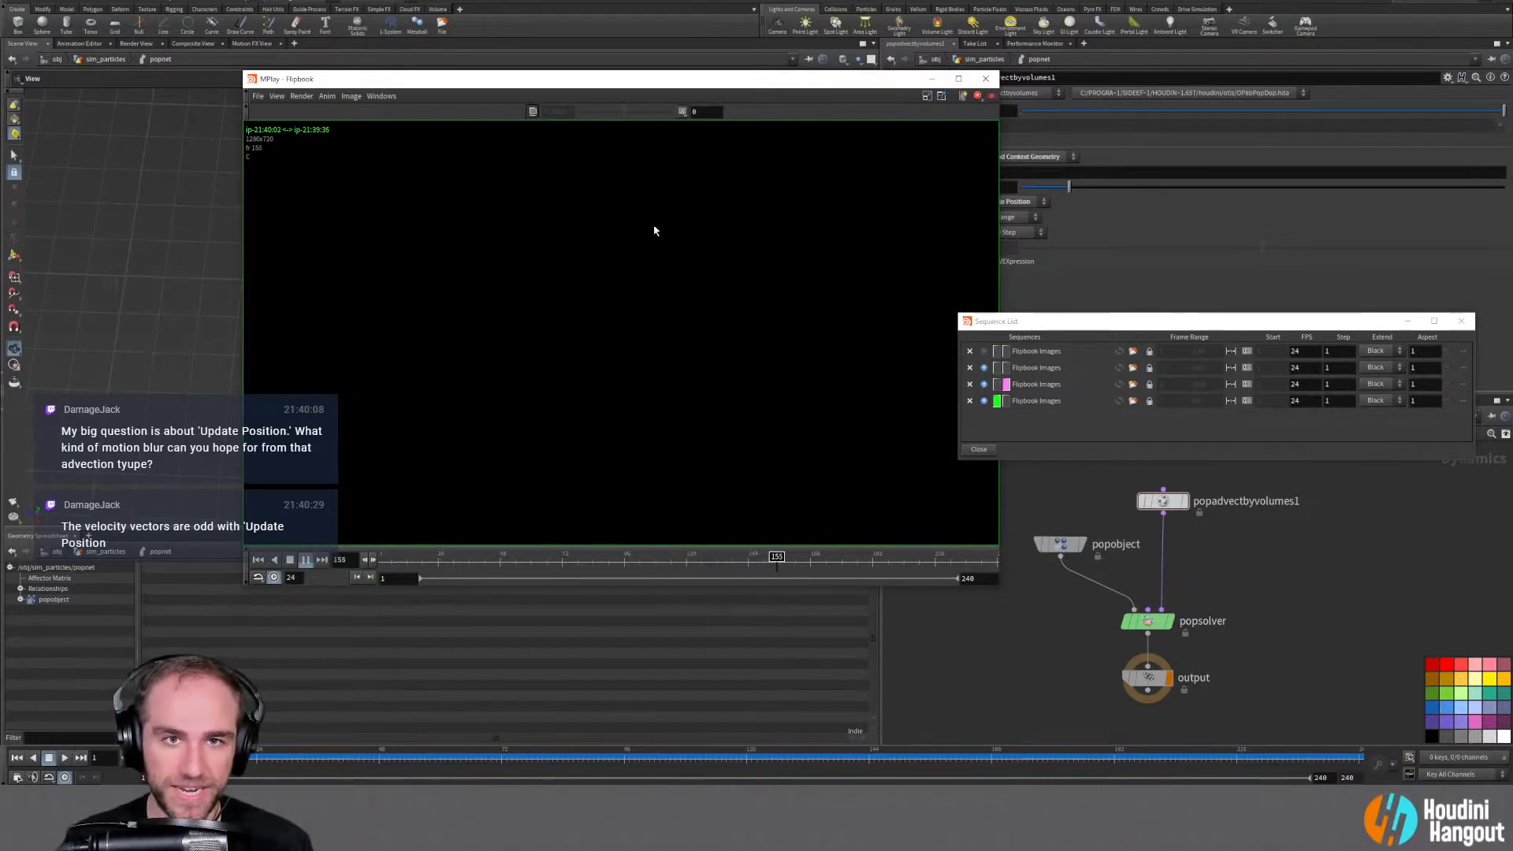
left_click(304, 560)
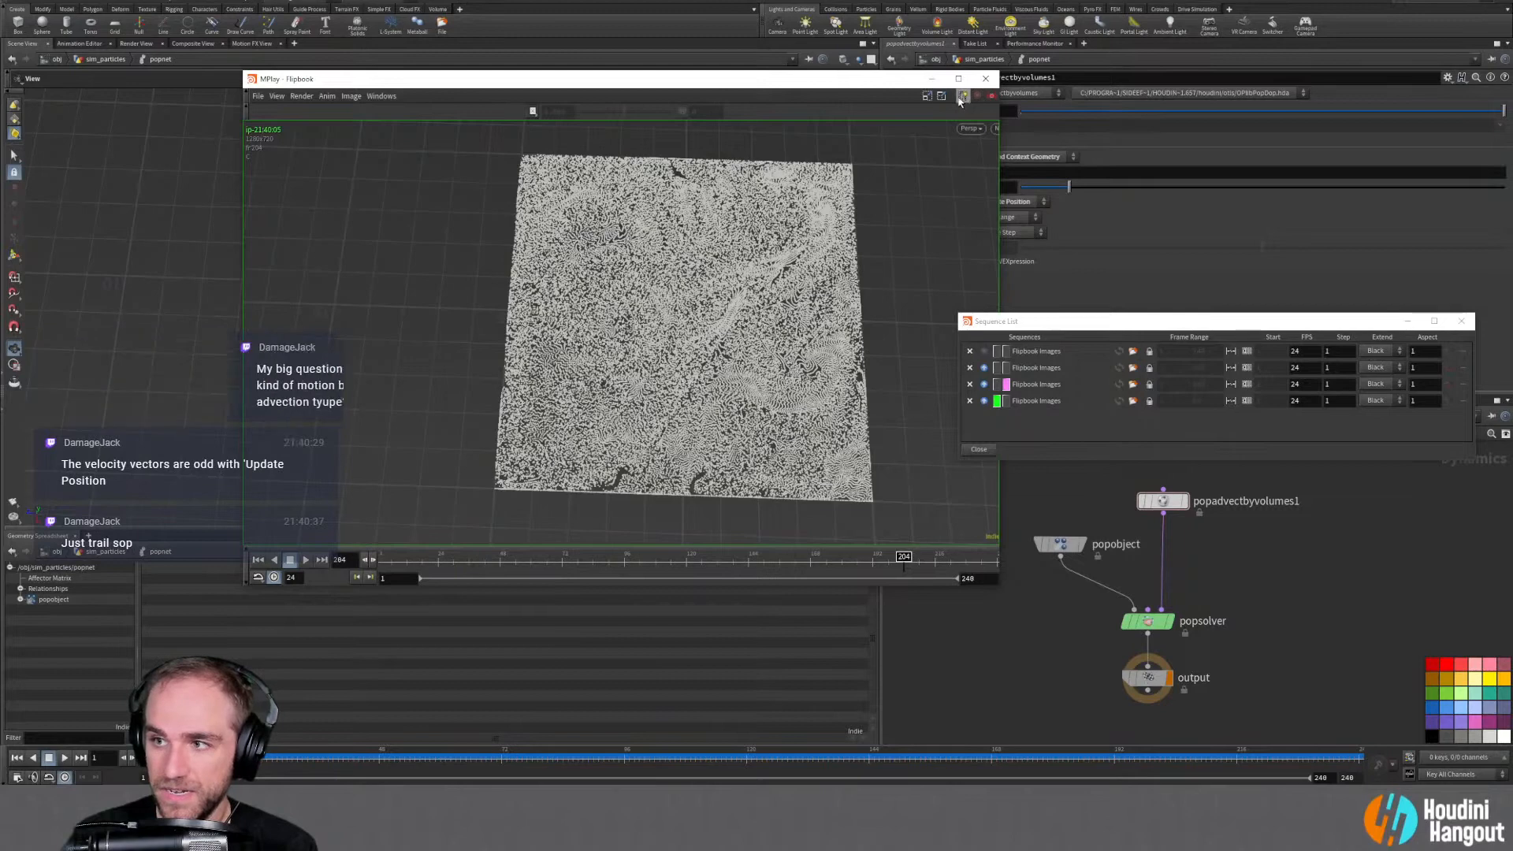
left_click(931, 79)
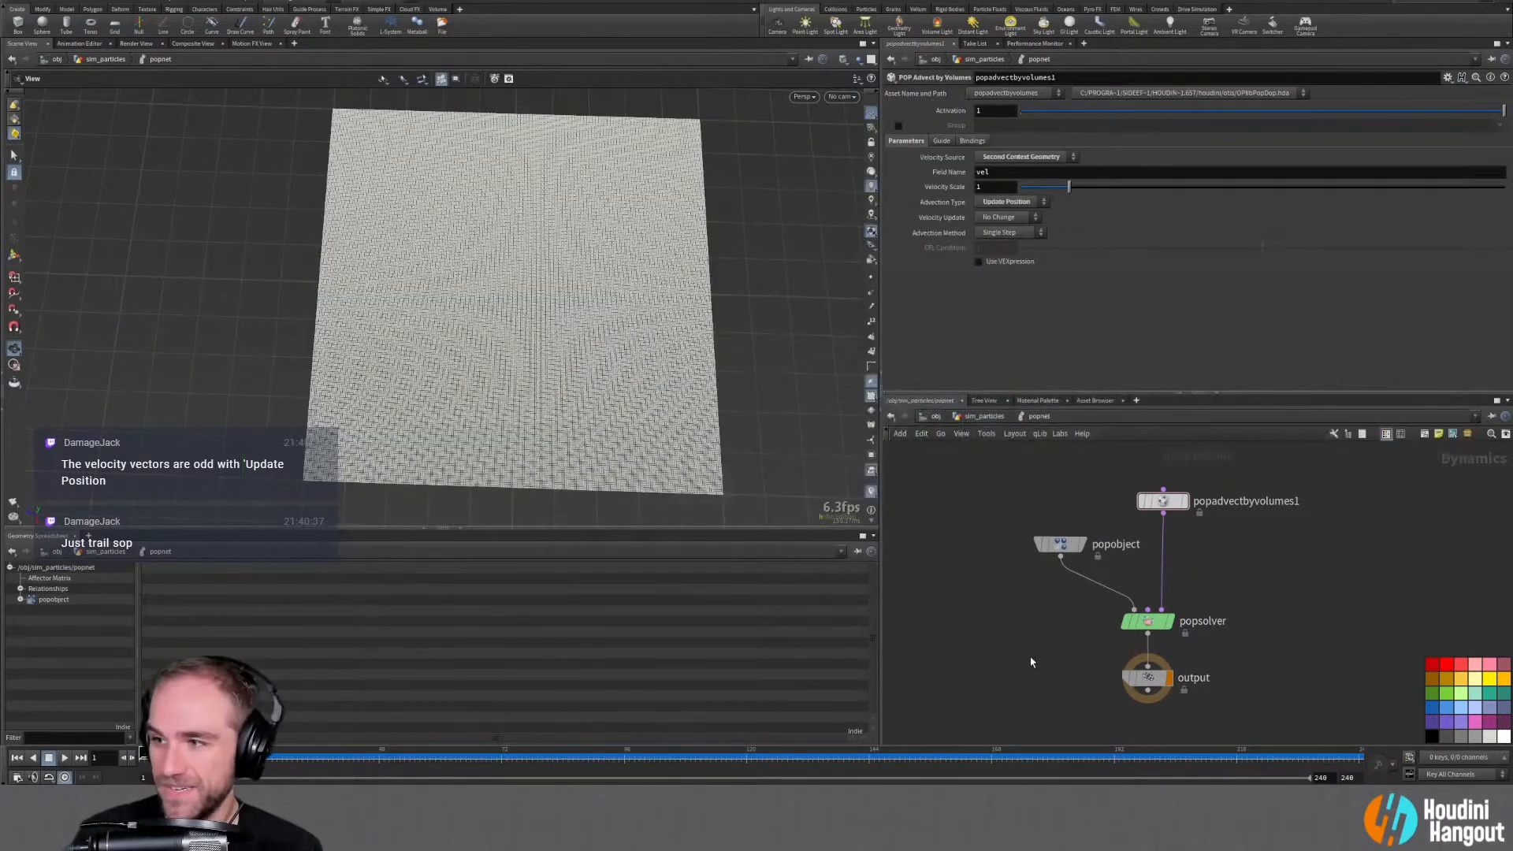
Go up to the sim_particles network and set the popnet node's Object mask to *pop*
key("u")
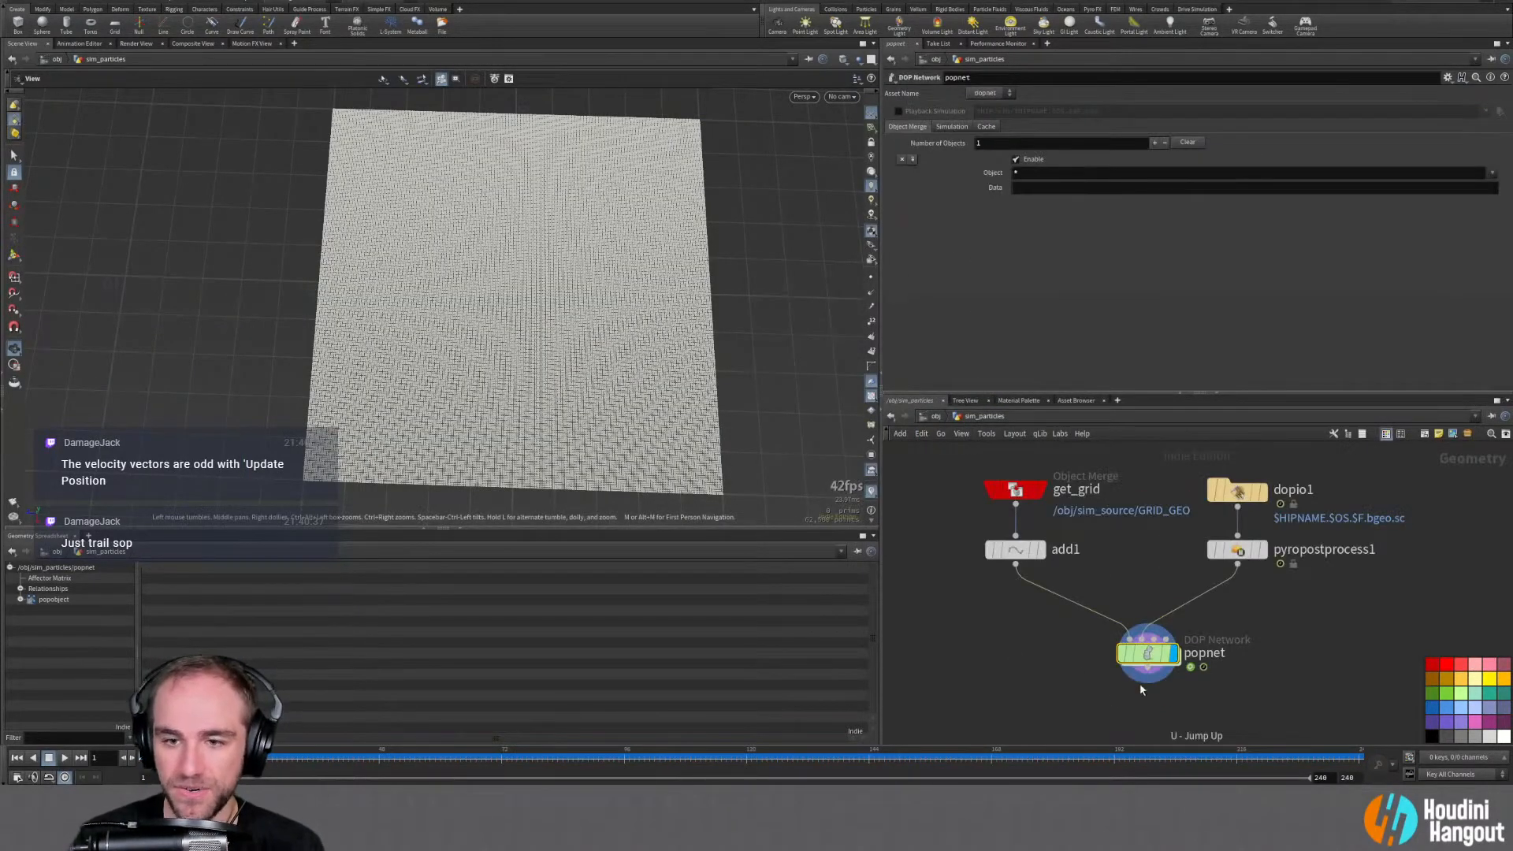
middle_click(1146, 654)
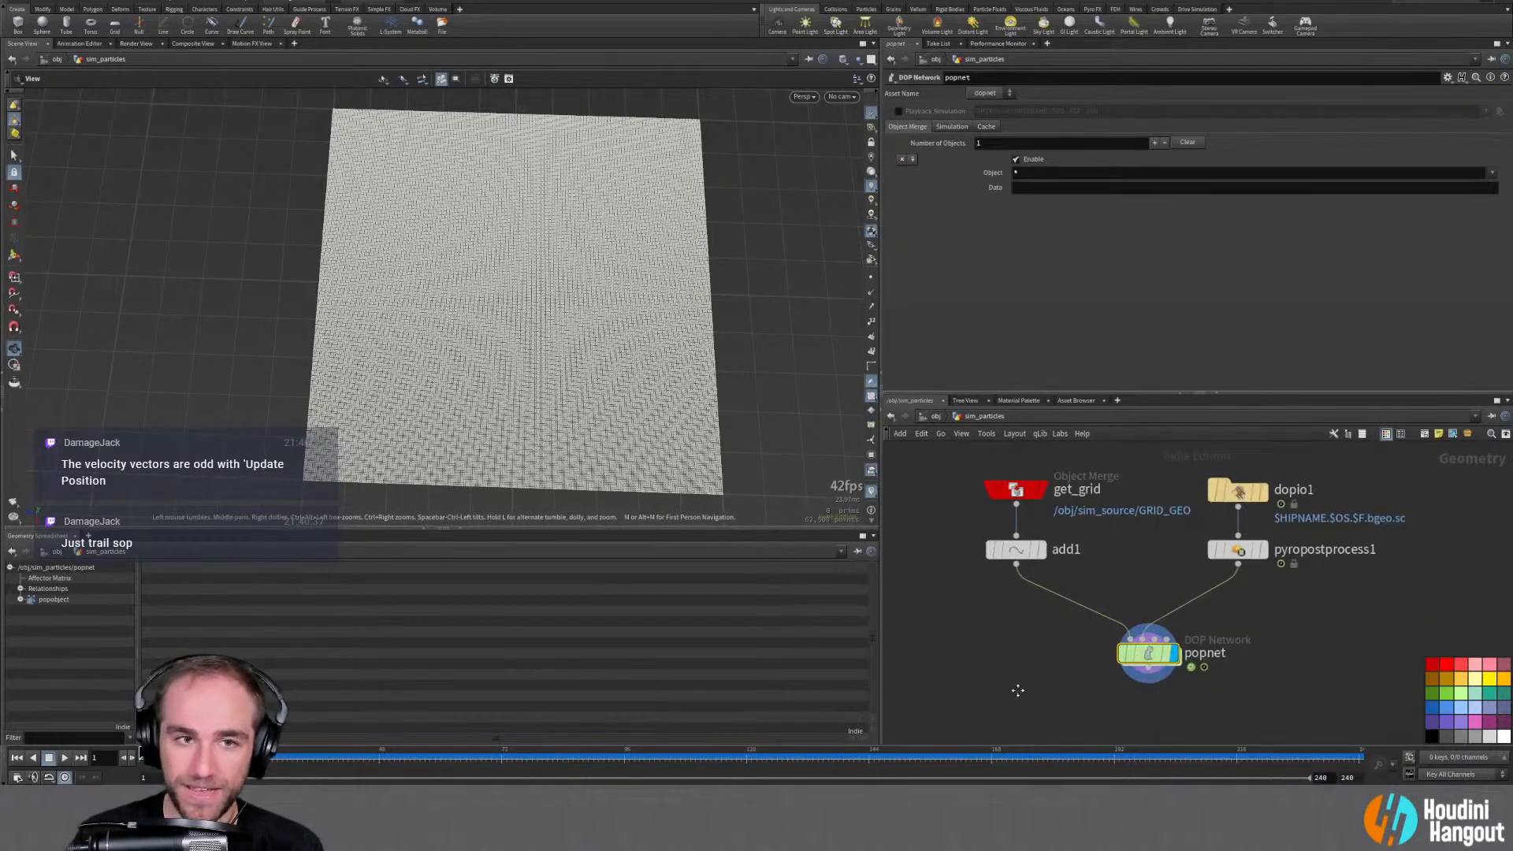
middle_click_drag(1147, 654, 1163, 571)
left_click(1045, 172)
type("po")
key("Return")
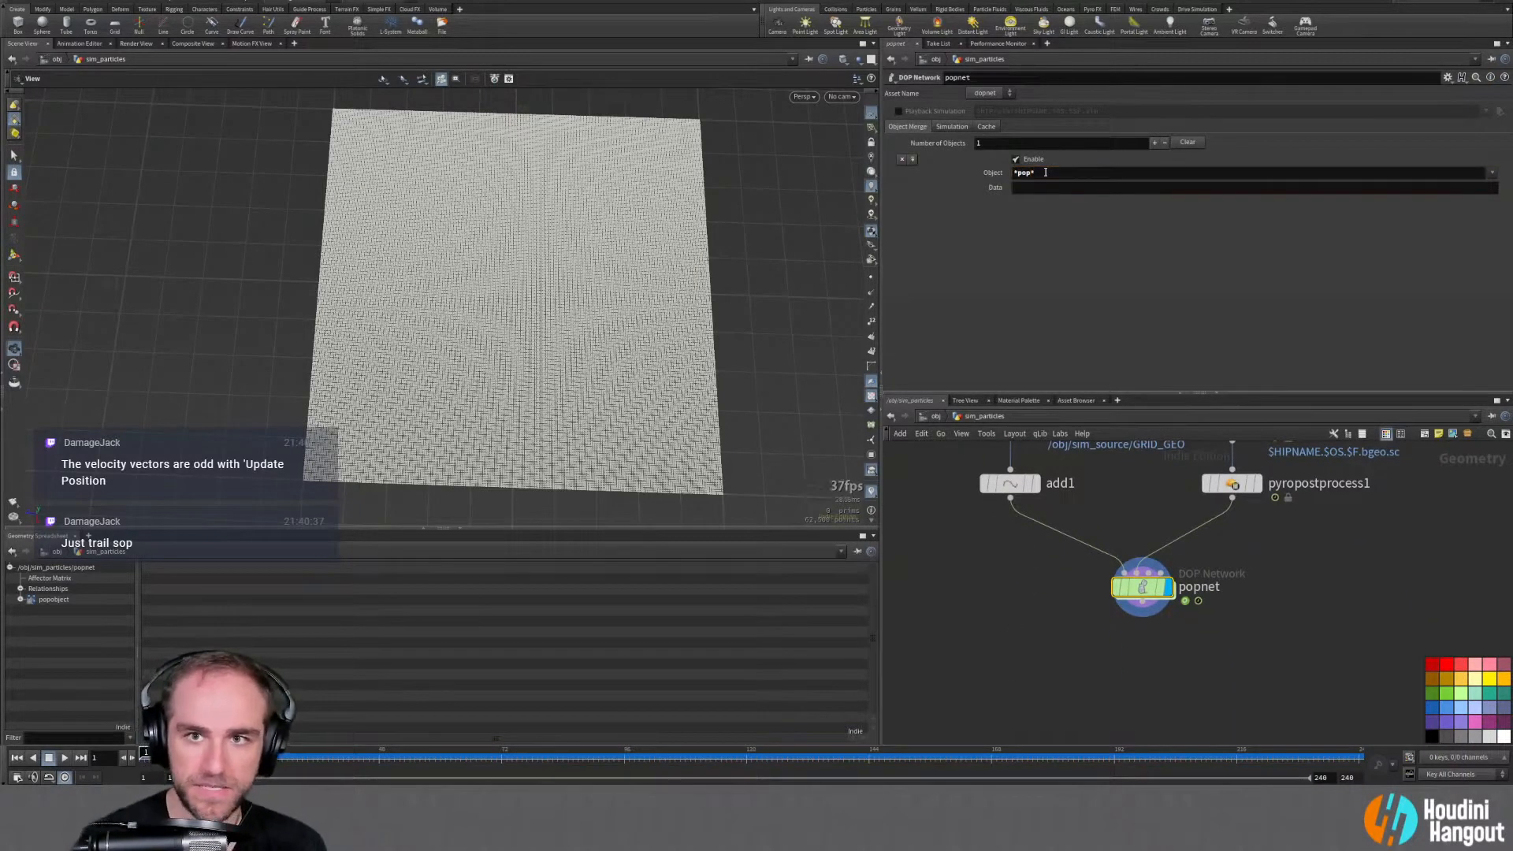
key("Tab")
type("trai")
key("Return")
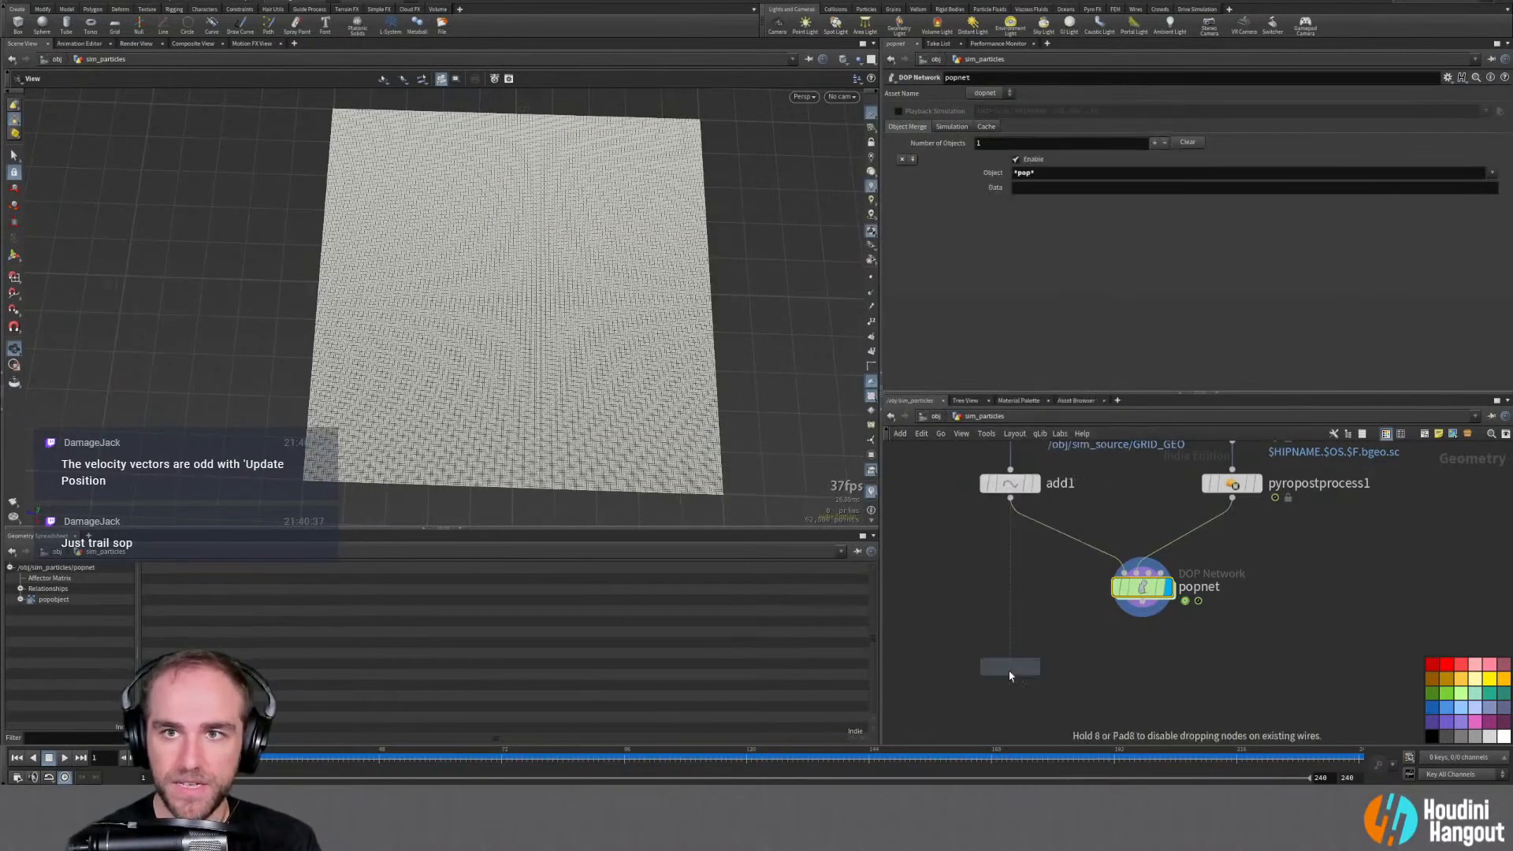
Add a Point Velocity node after popnet and set it as the displayed node
key("Tab")
type("poi")
key("BackSpace")
key("BackSpace")
key("BackSpace")
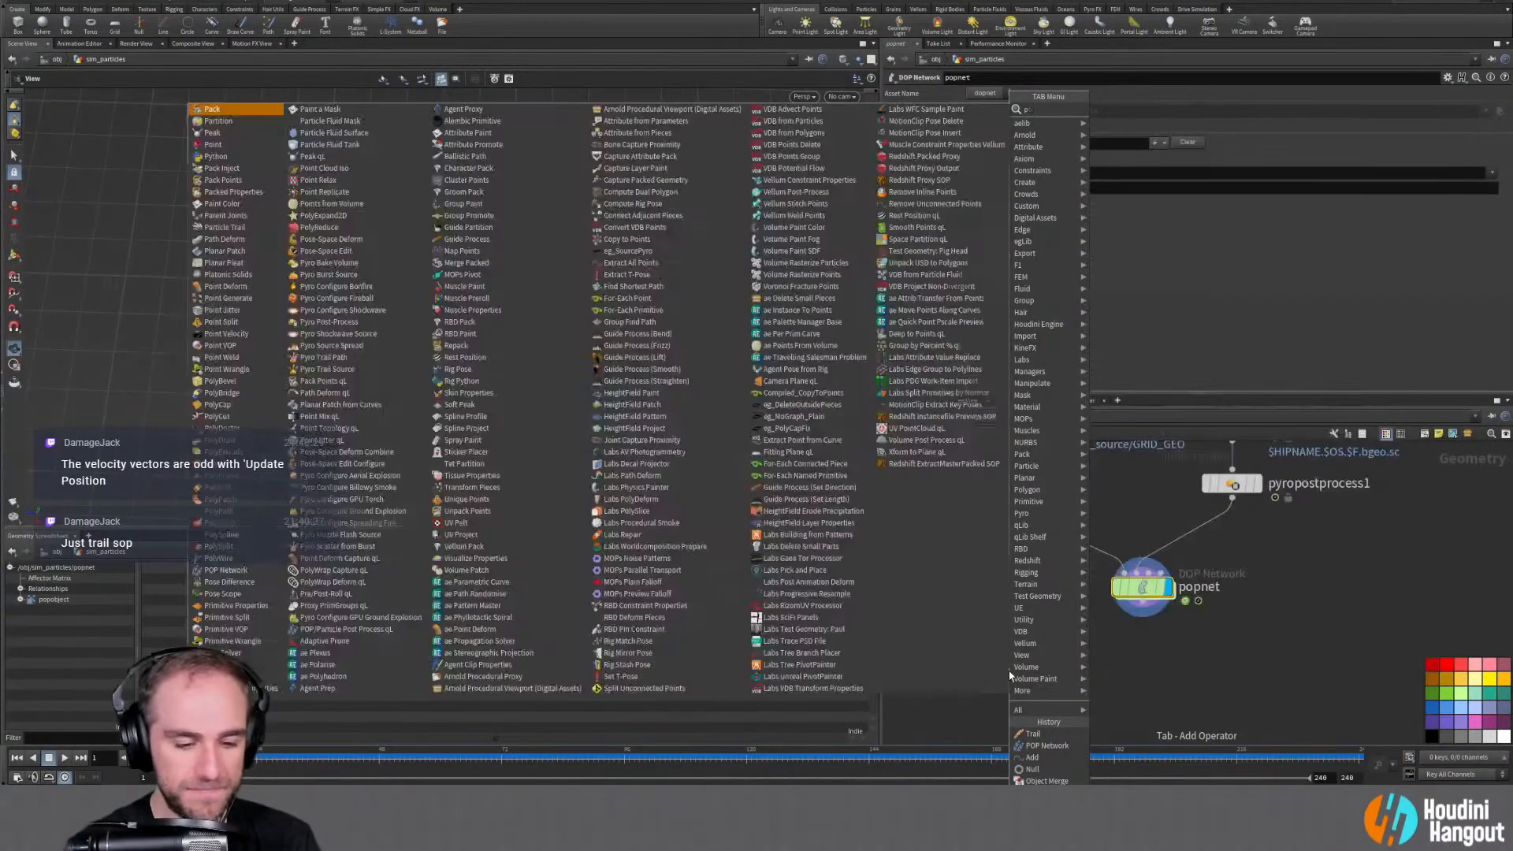
type("velov")
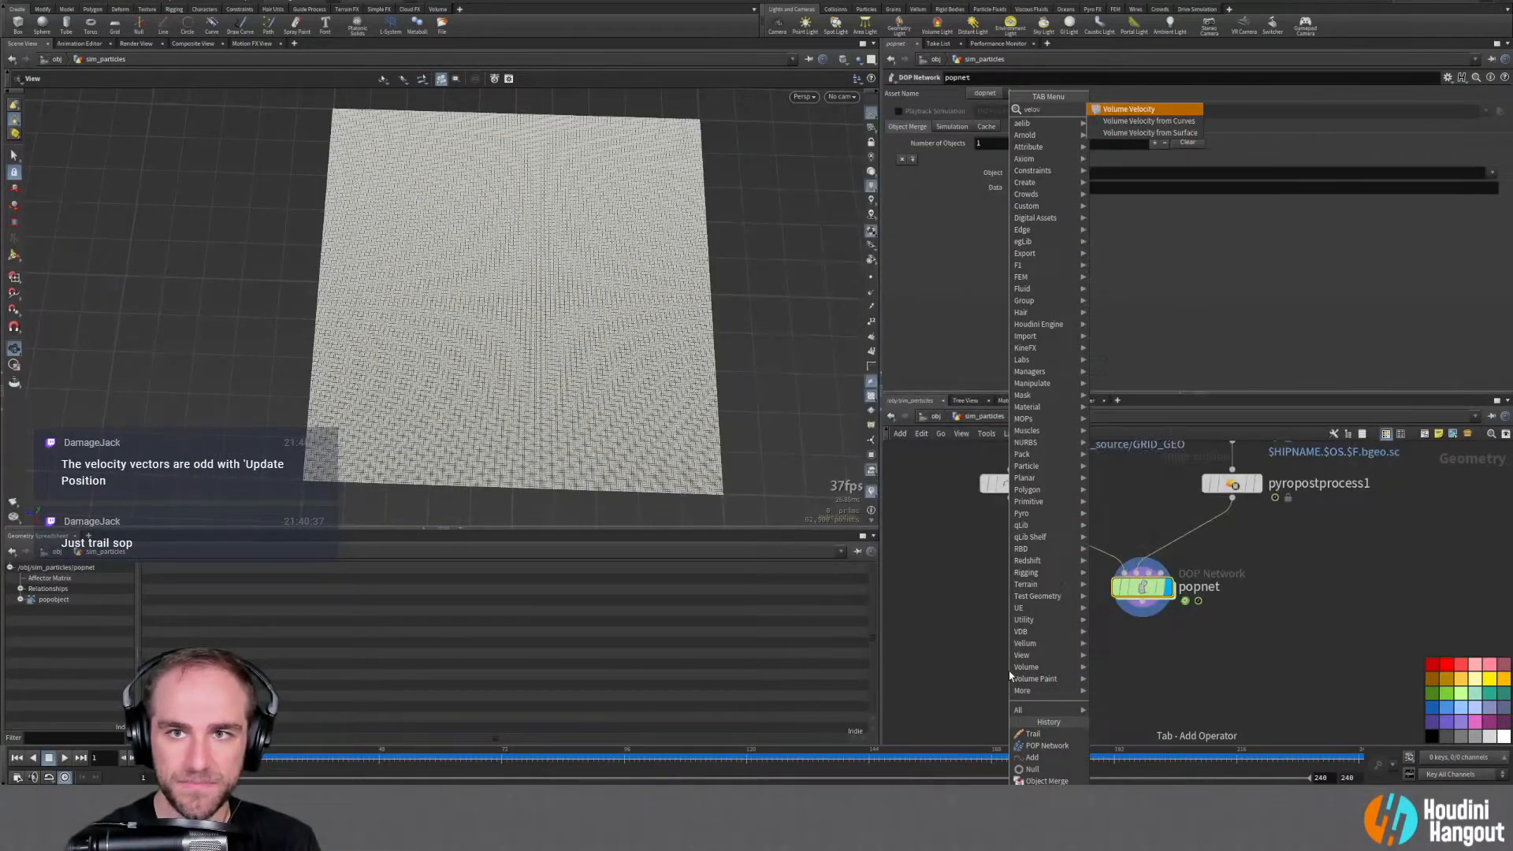
key("BackSpace")
key("Down")
key("Return")
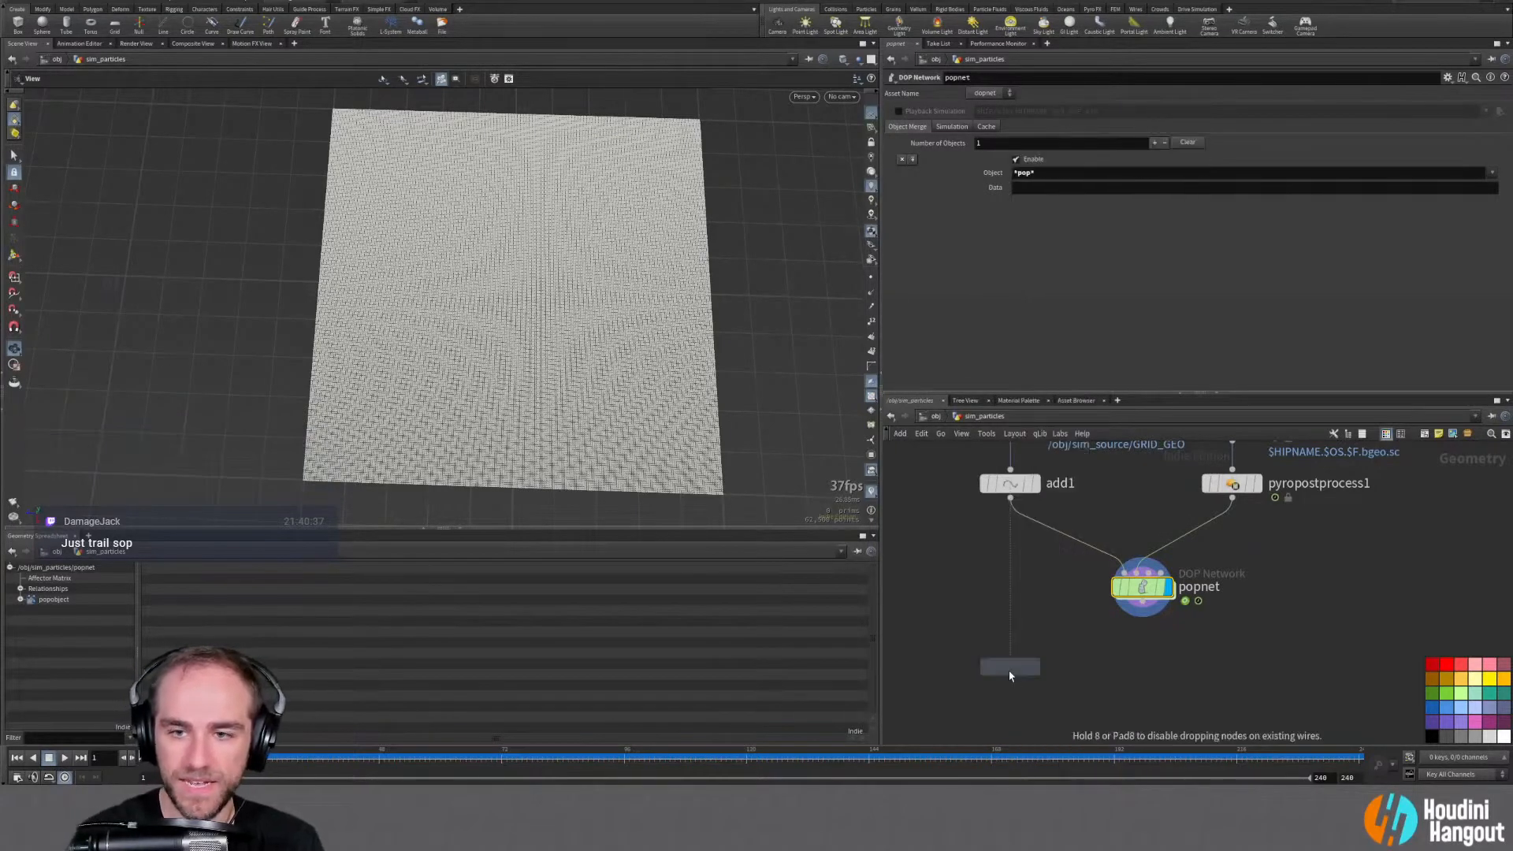
left_click(1143, 647)
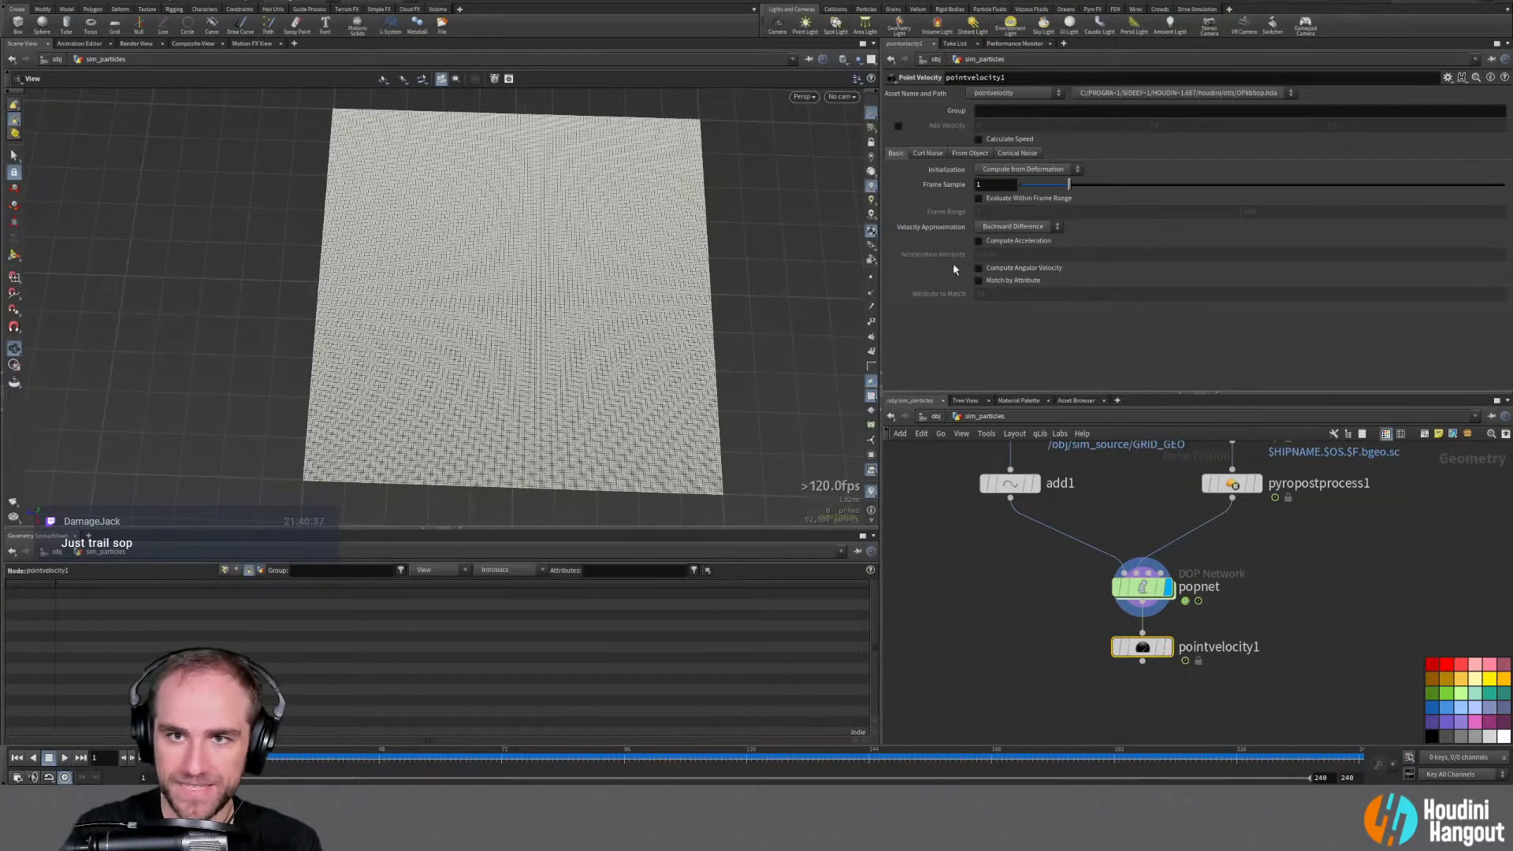
left_click(1166, 647)
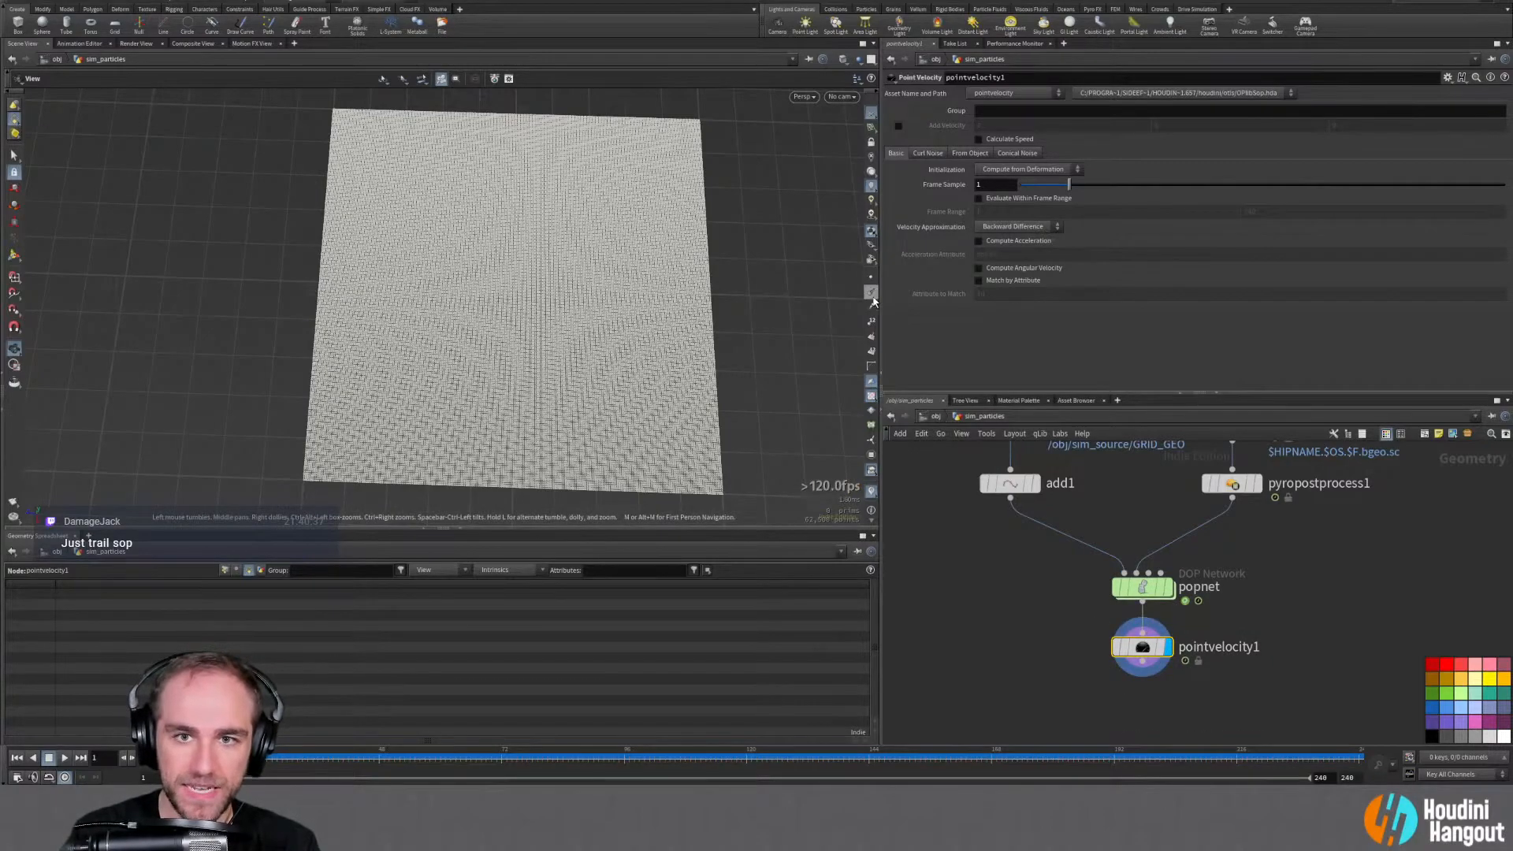
Play the simulation with point trails shown and examine the computed particle velocities up close
right_click_drag(731, 377, 835, 246)
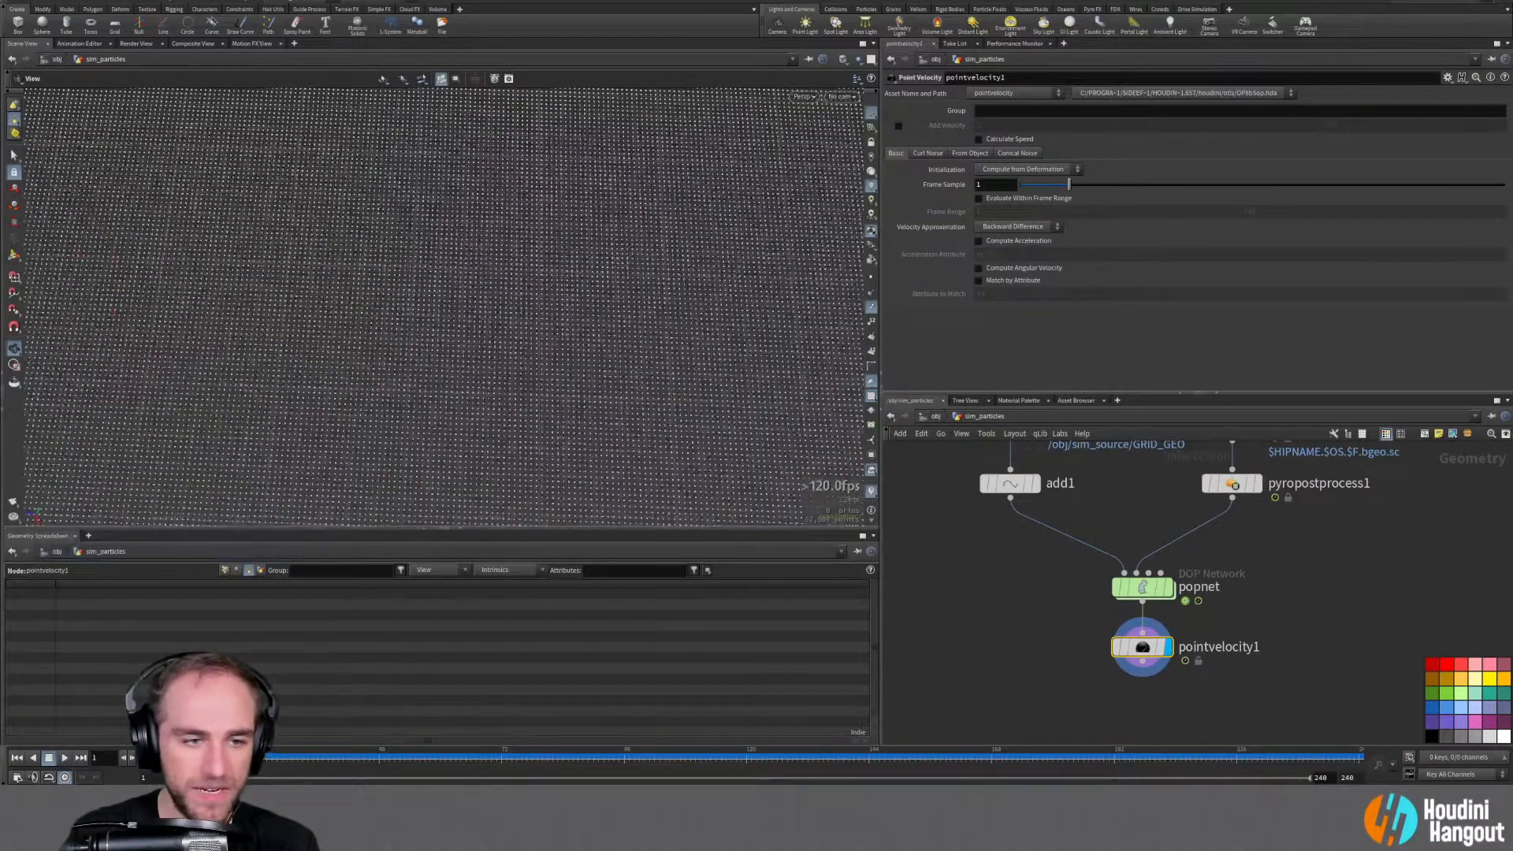
left_click(64, 758)
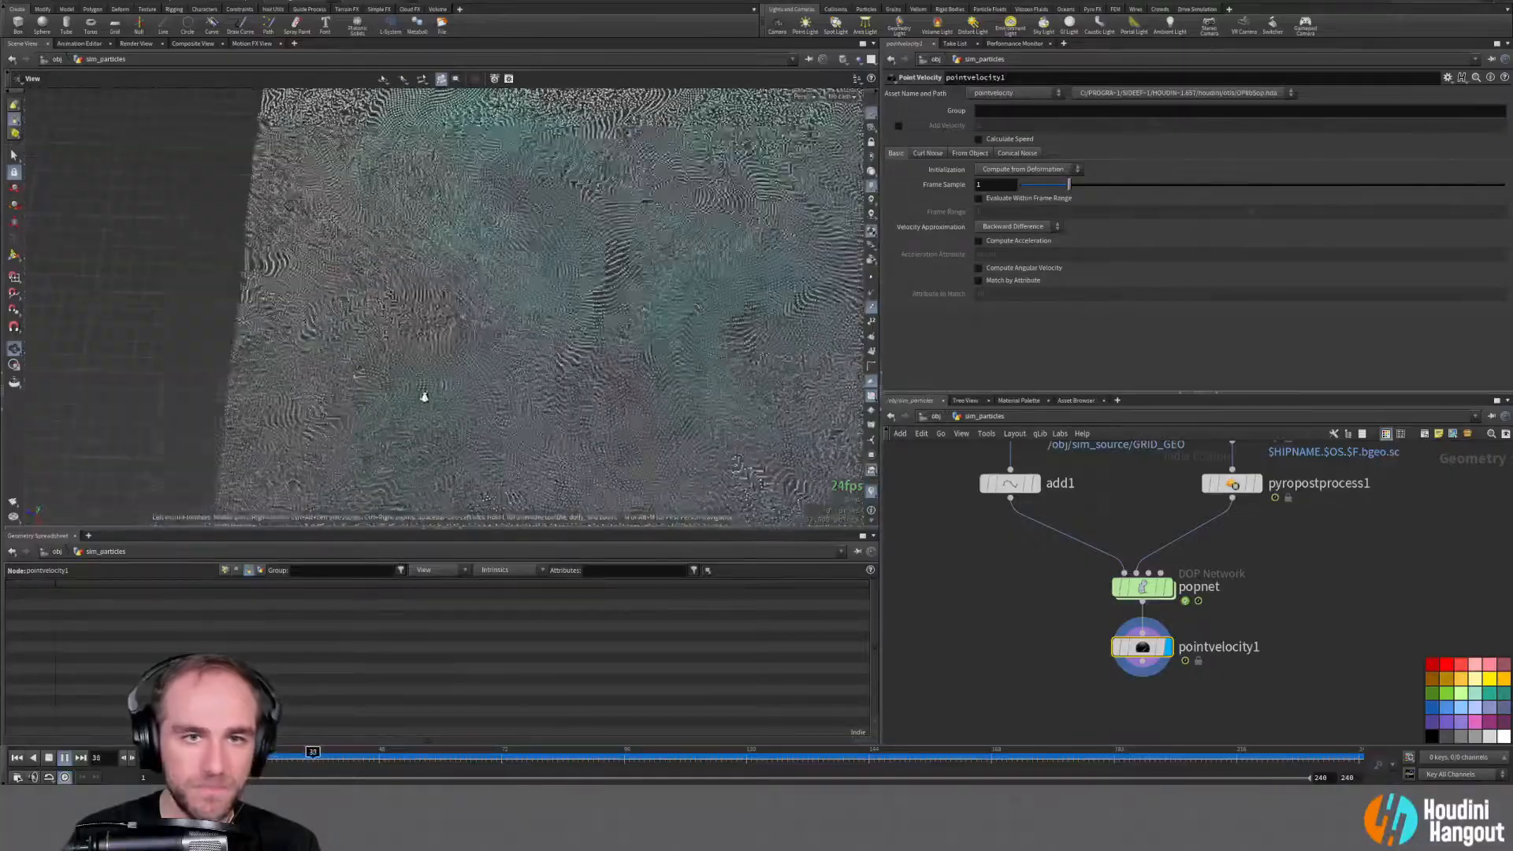
right_click_drag(509, 339, 499, 300)
left_click_drag(499, 300, 513, 321)
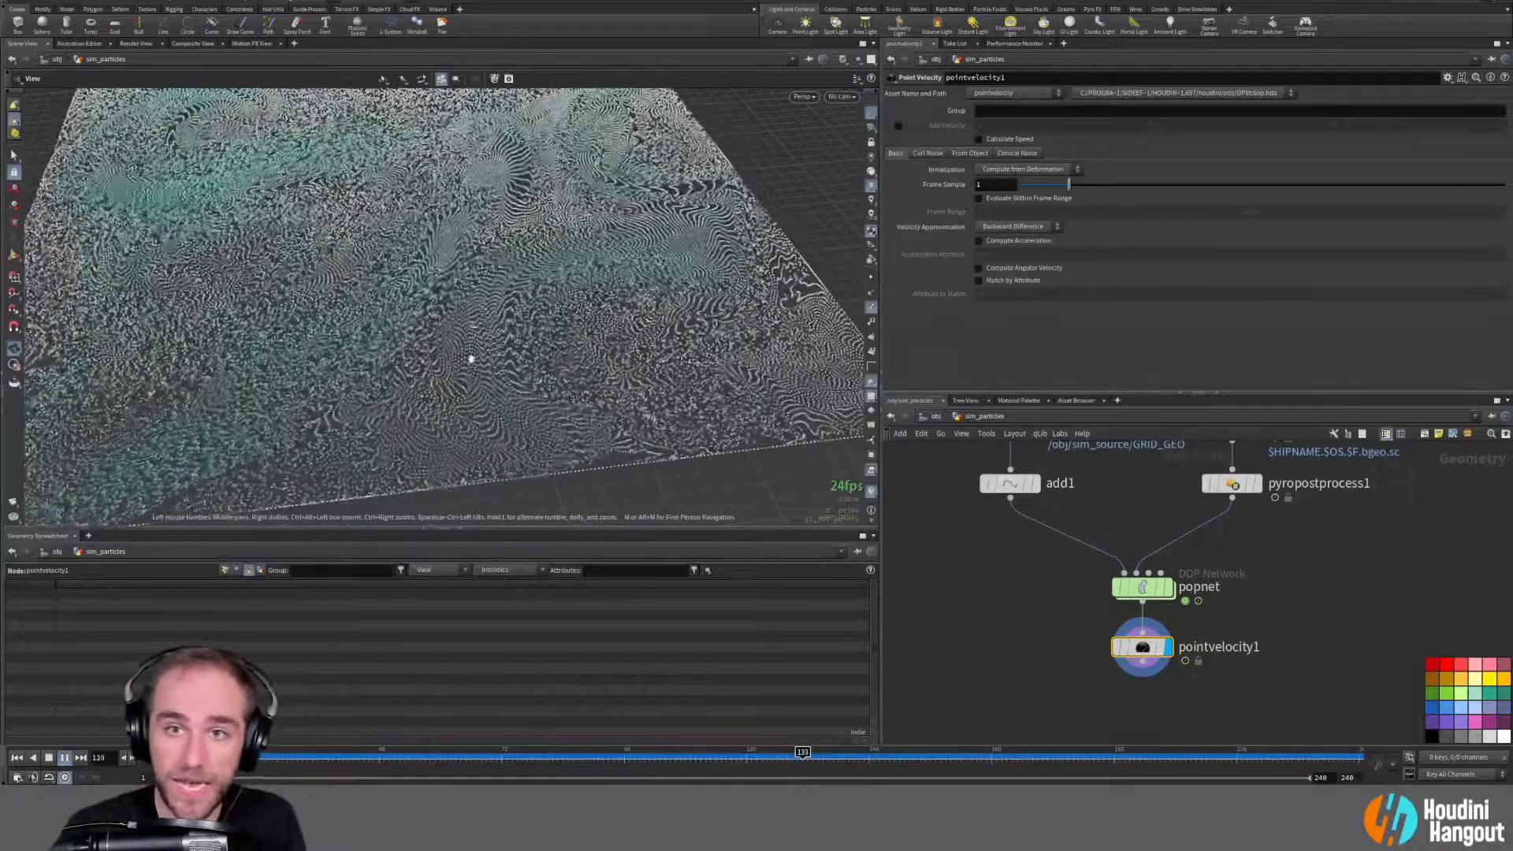
left_click(47, 756)
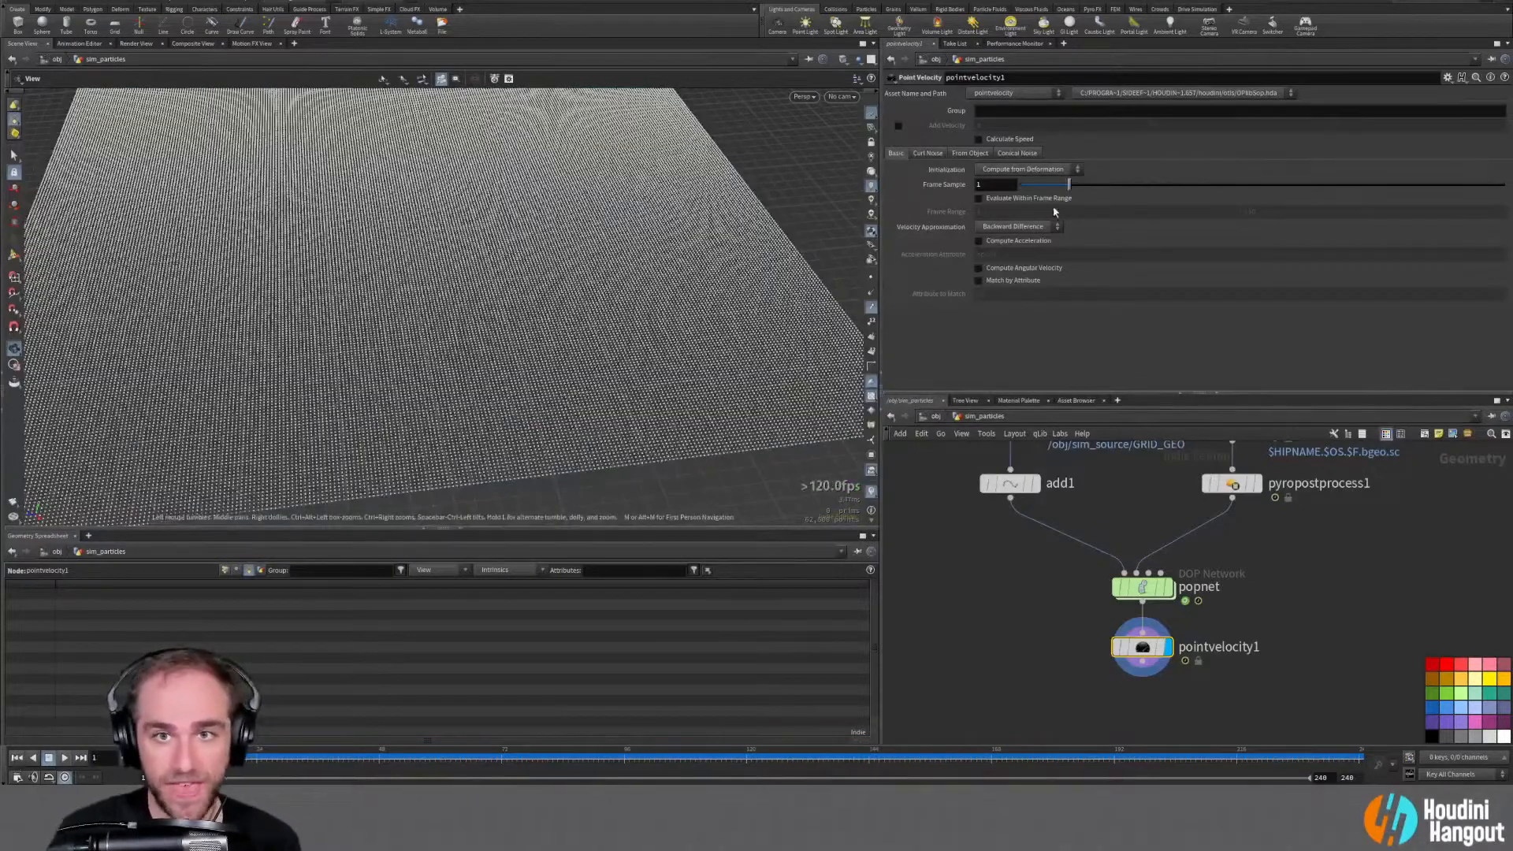
Enable Add Curl Noise on pointvelocity1 and play the simulation to check its effect on the velocities
mouse_move(1151, 648)
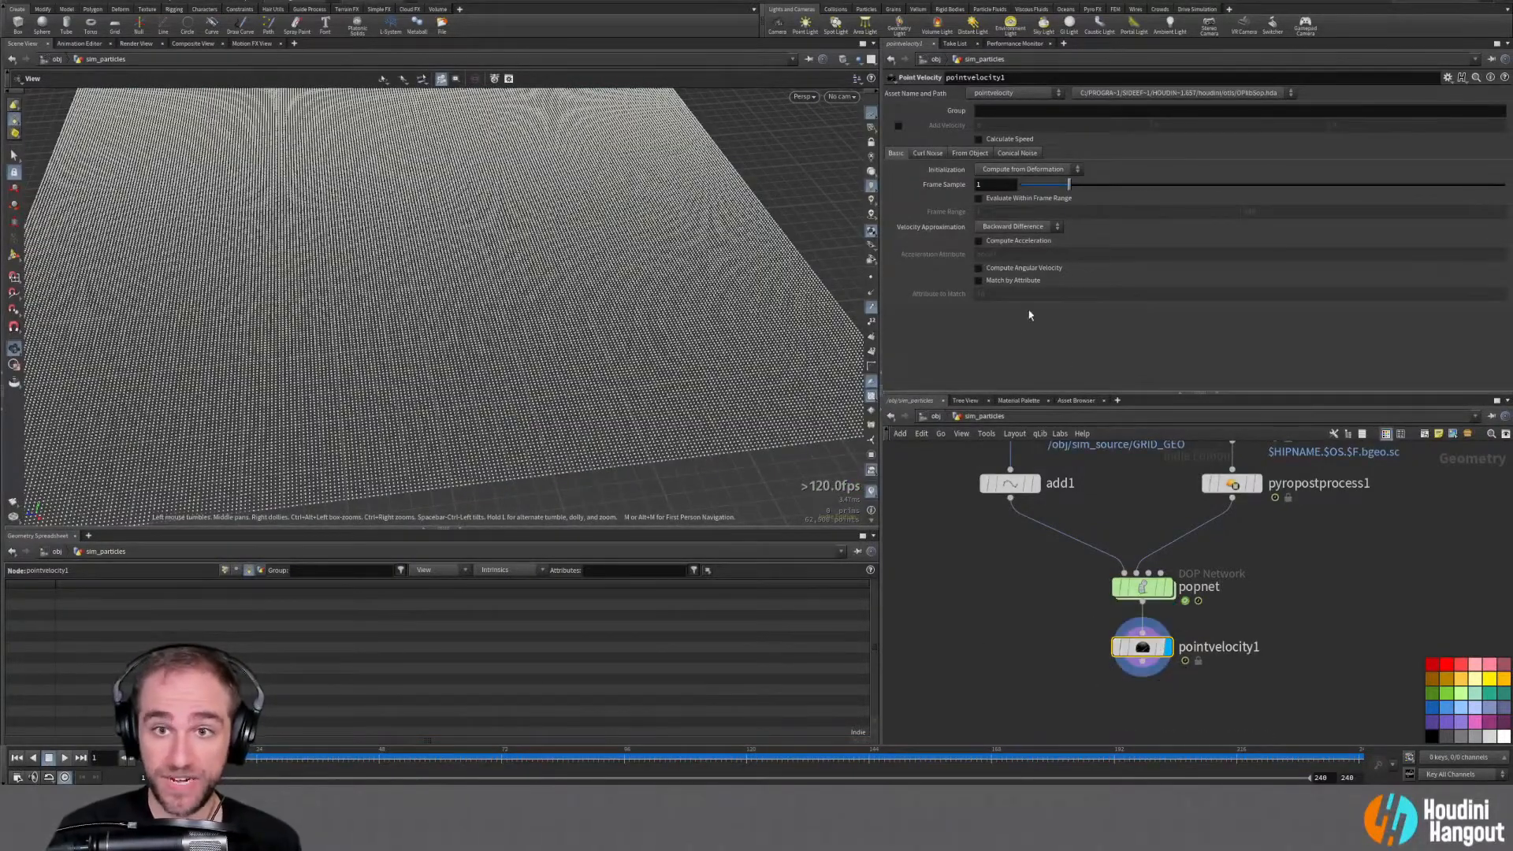
left_click(929, 153)
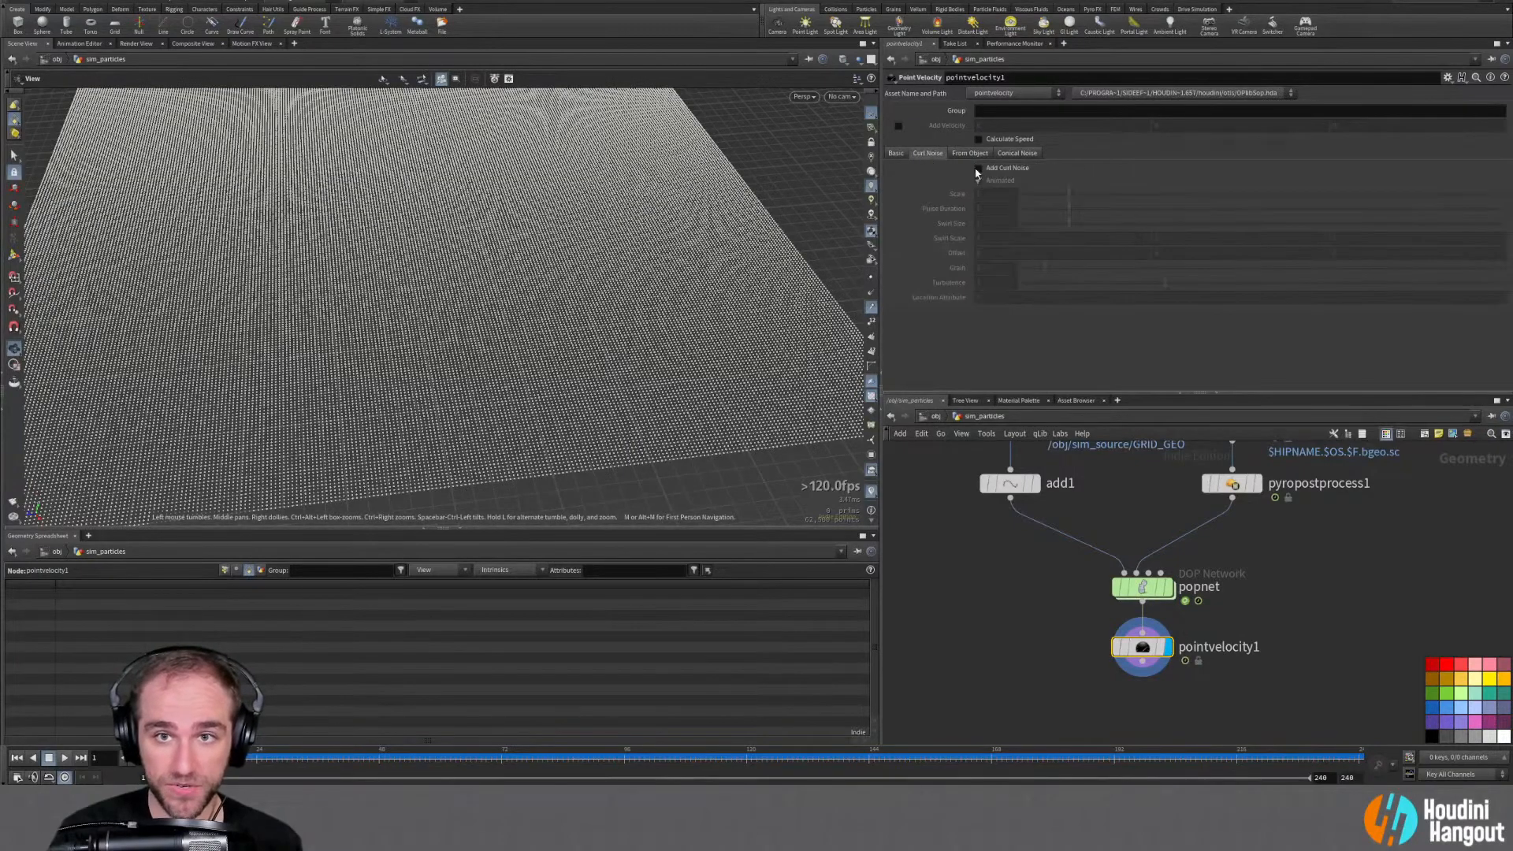
left_click(978, 168)
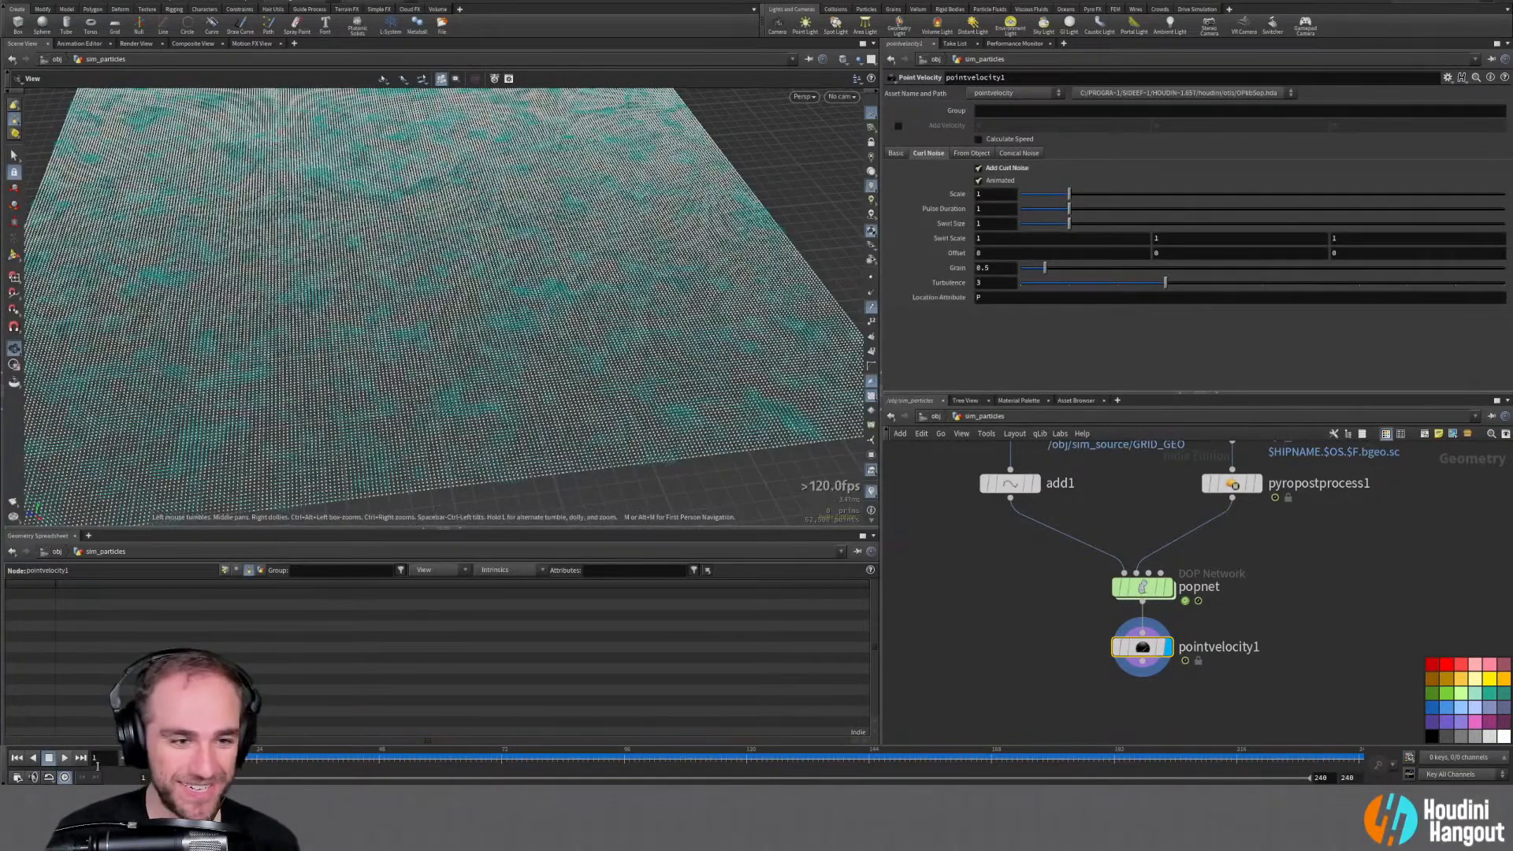
left_click(65, 757)
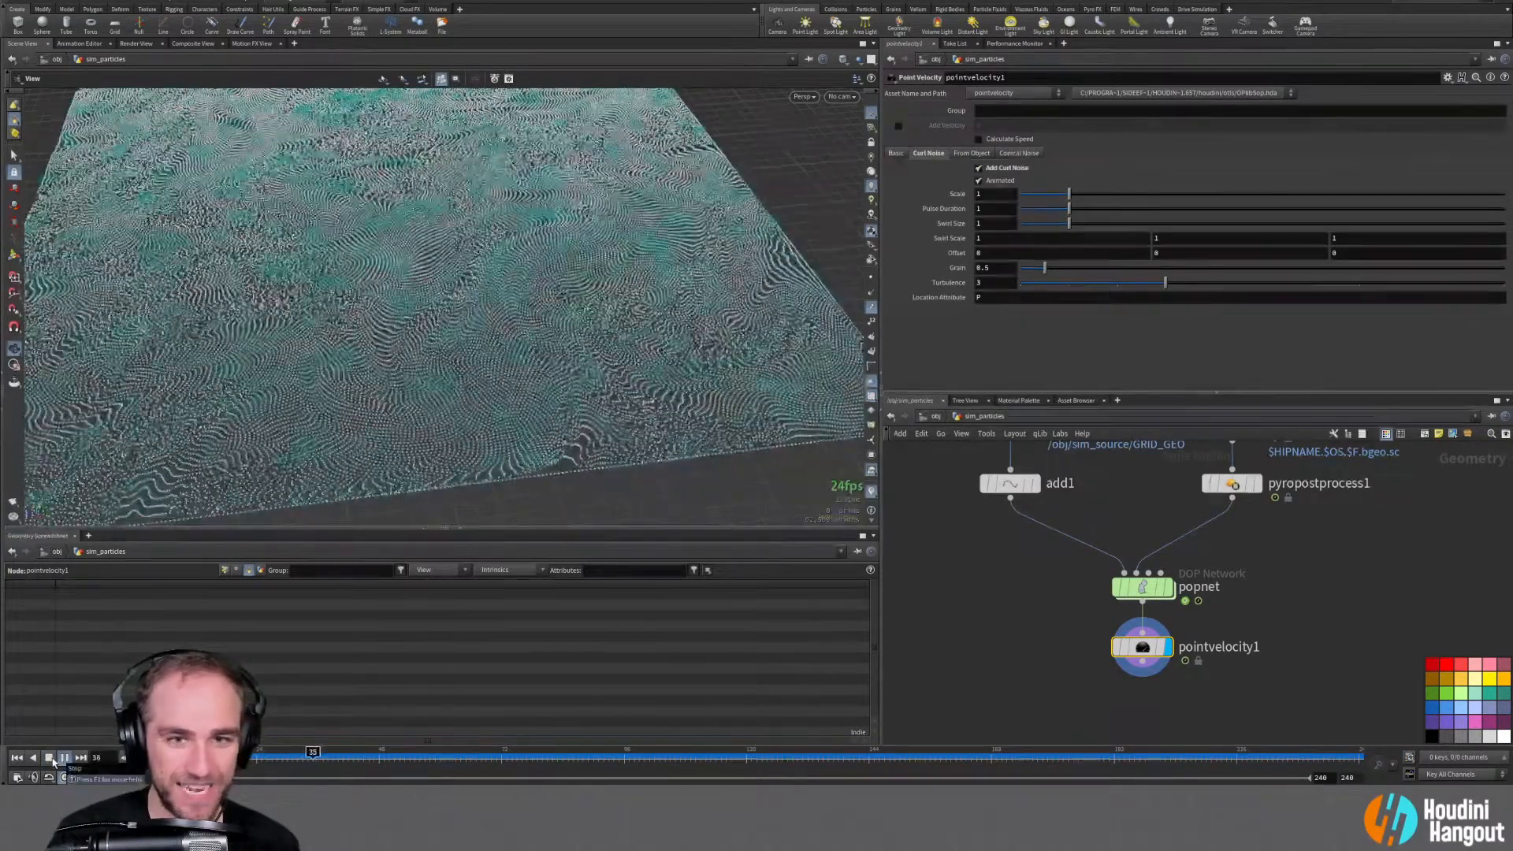
left_click(49, 758)
left_click(970, 153)
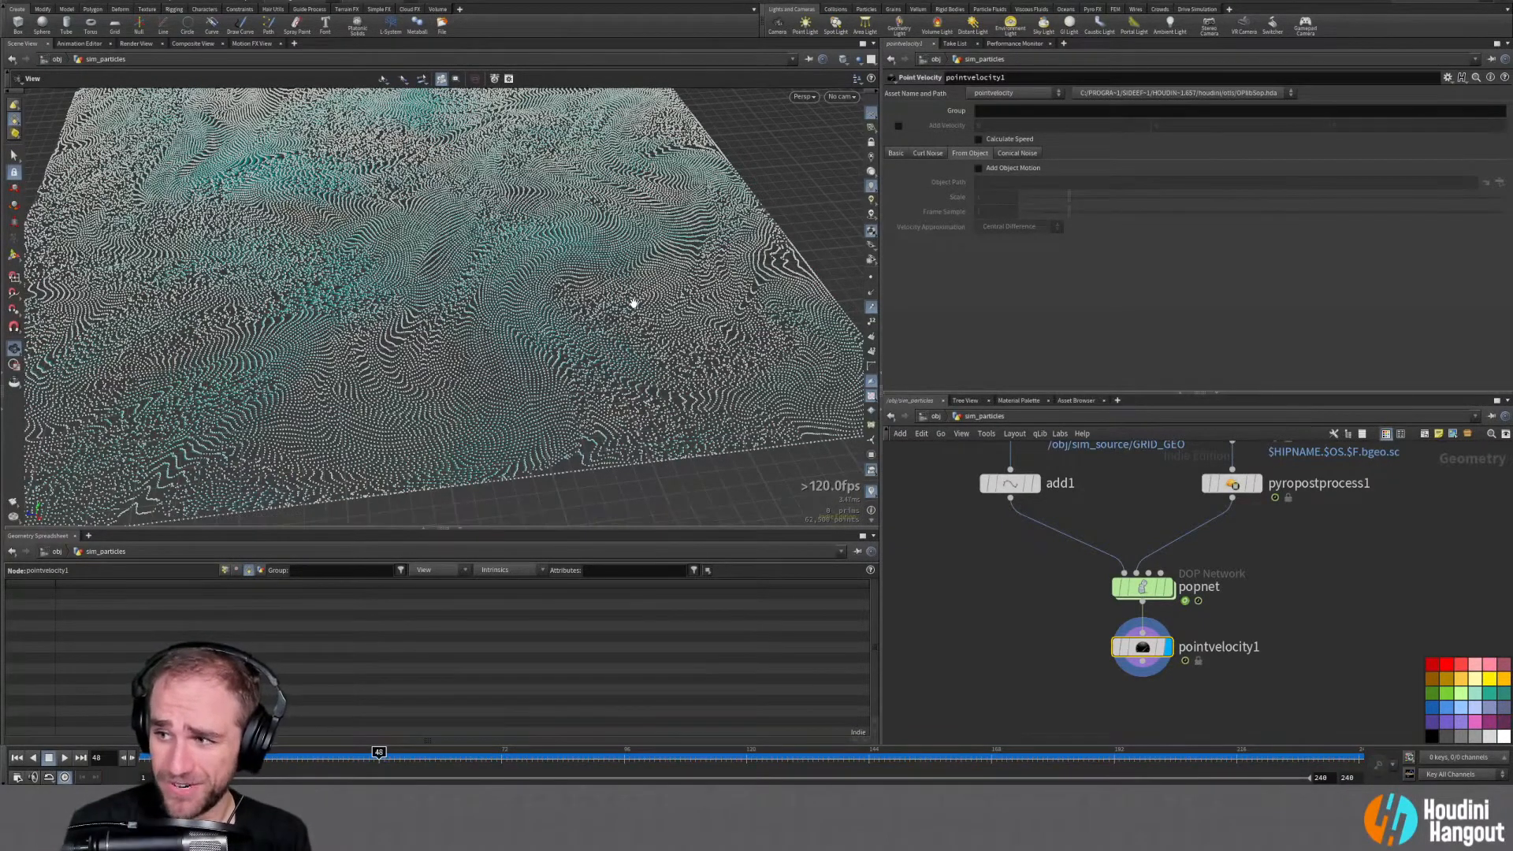
Enable Conical Noise on pointvelocity1, raise its Scale to 7.27 and inspect the resulting velocities back at frame 1
left_click(1018, 152)
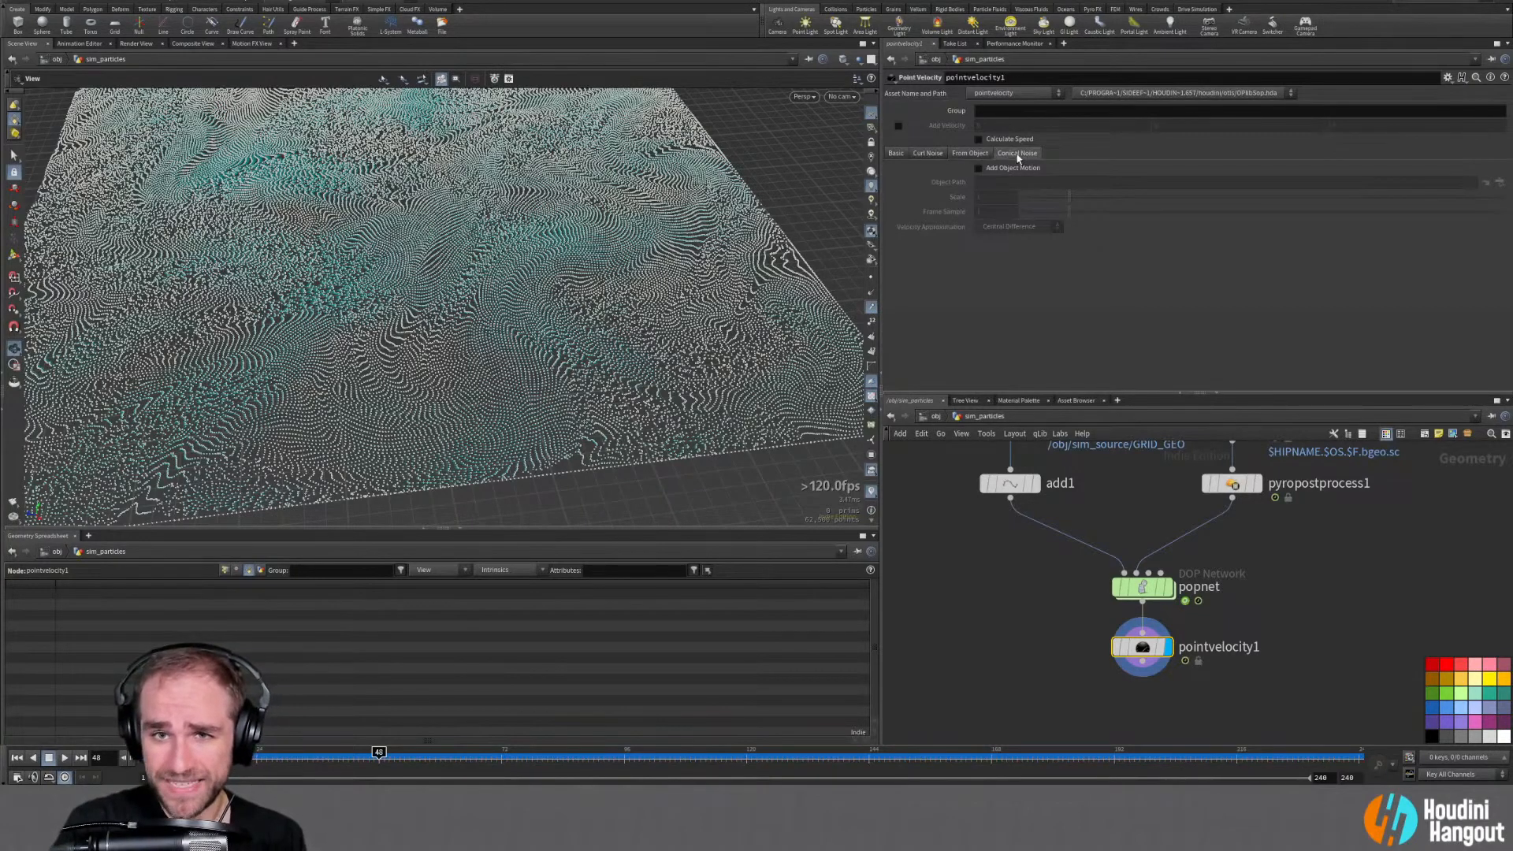
left_click(977, 169)
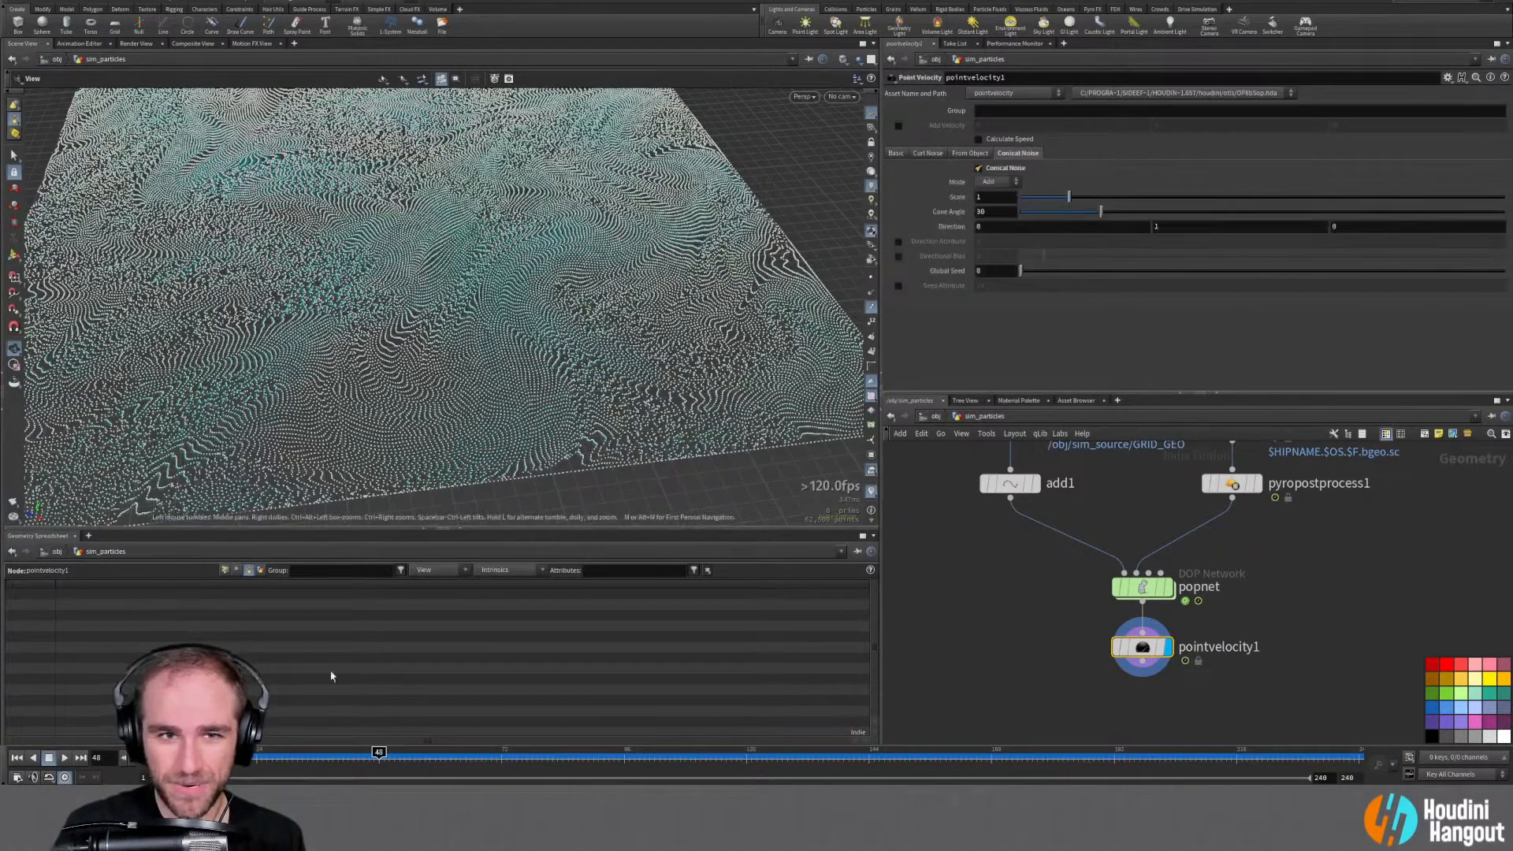
left_click_drag(1070, 197, 1299, 199)
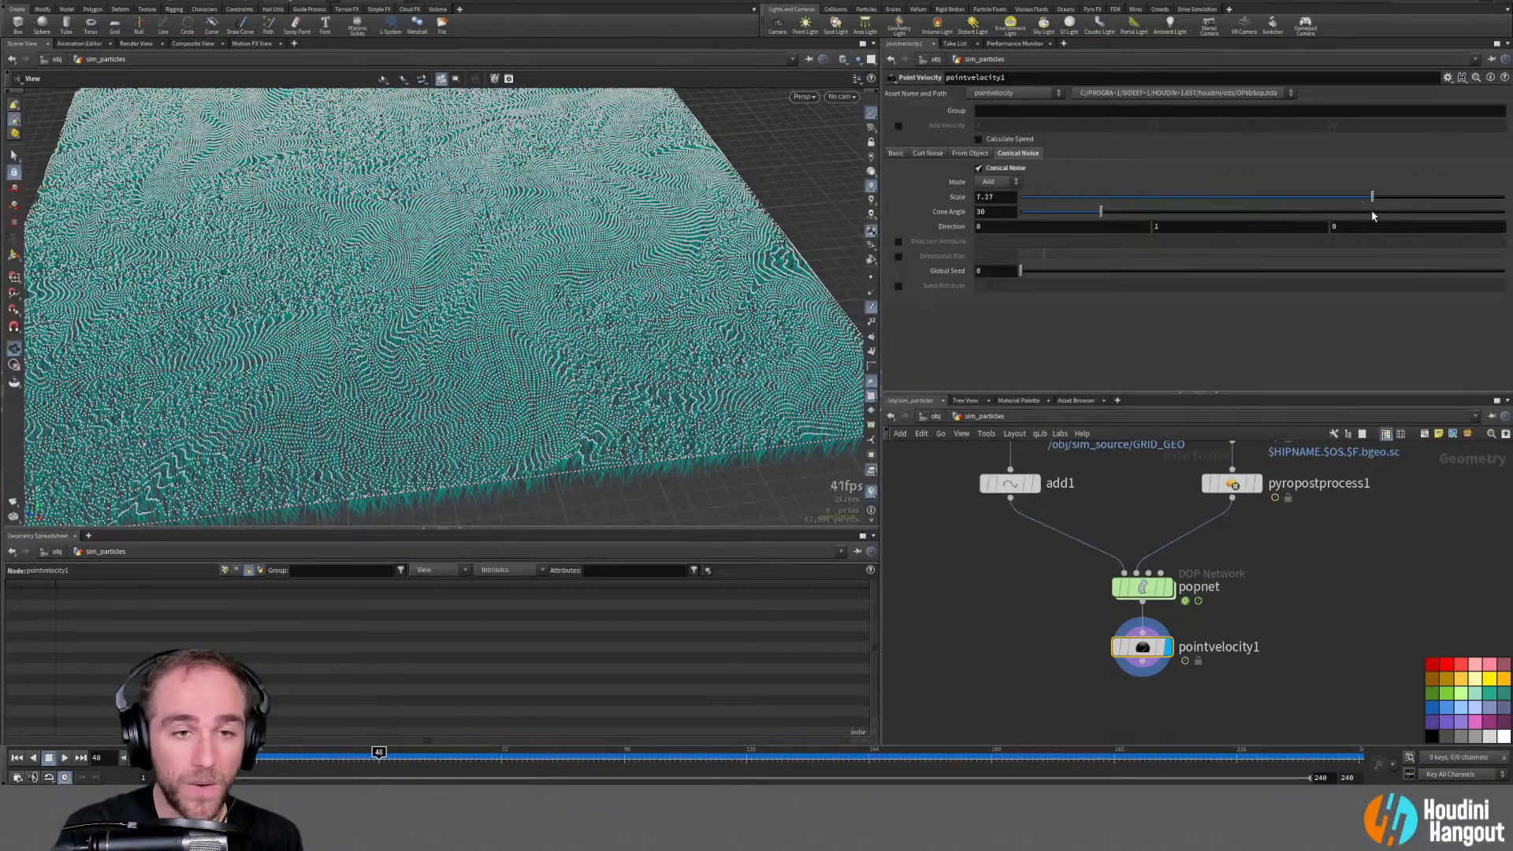
left_click_drag(494, 482, 516, 417)
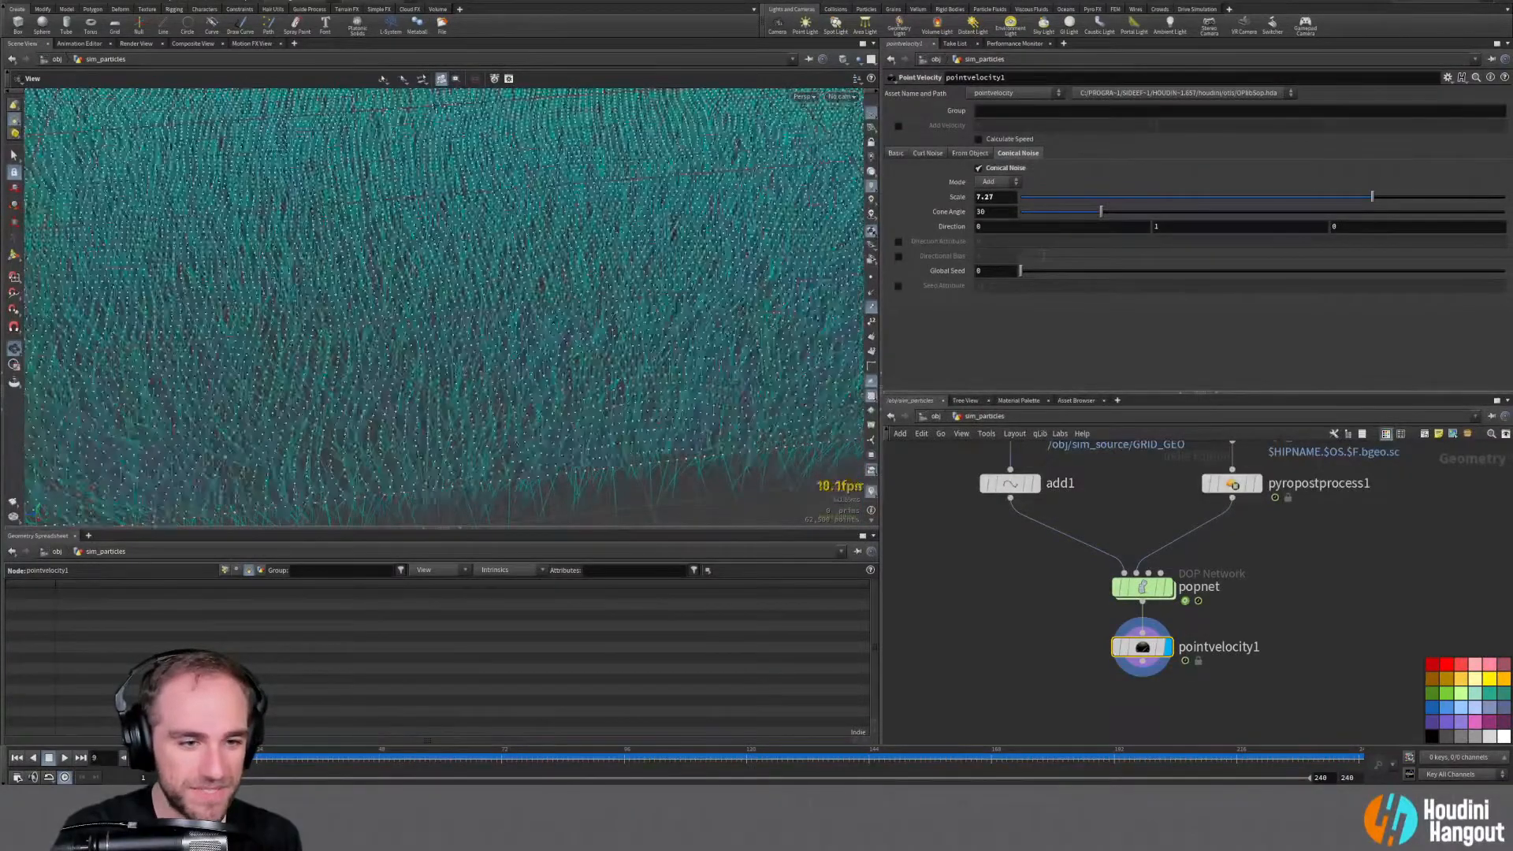
left_click_drag(267, 763, 140, 763)
left_click_drag(317, 438, 411, 483)
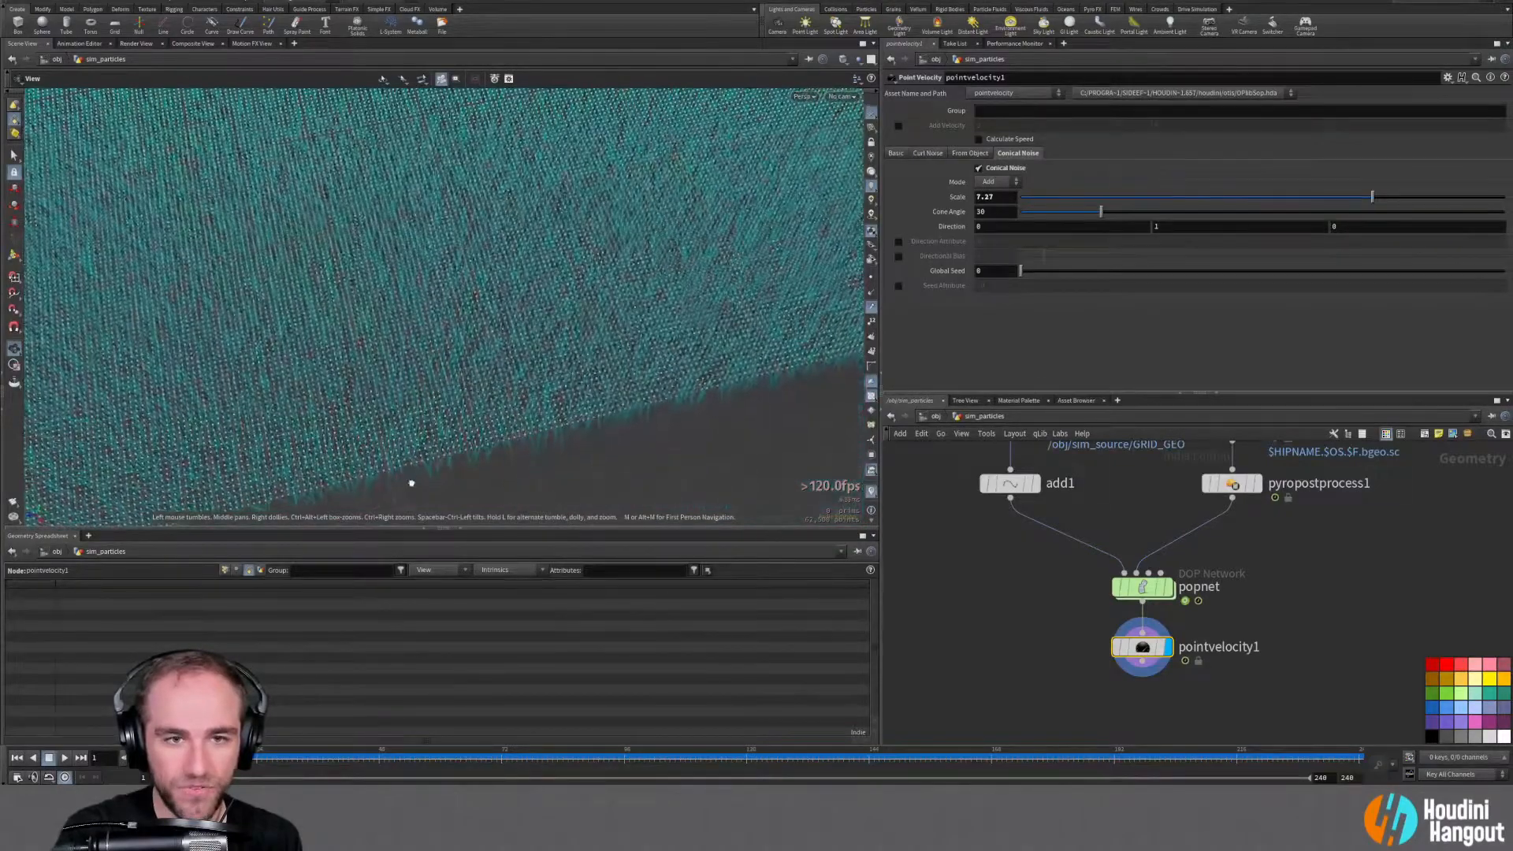
Experiment with the conical noise spread and strength, ending with Scale 9.69 and Cone Angle 10
left_click_drag(1100, 211, 1048, 236)
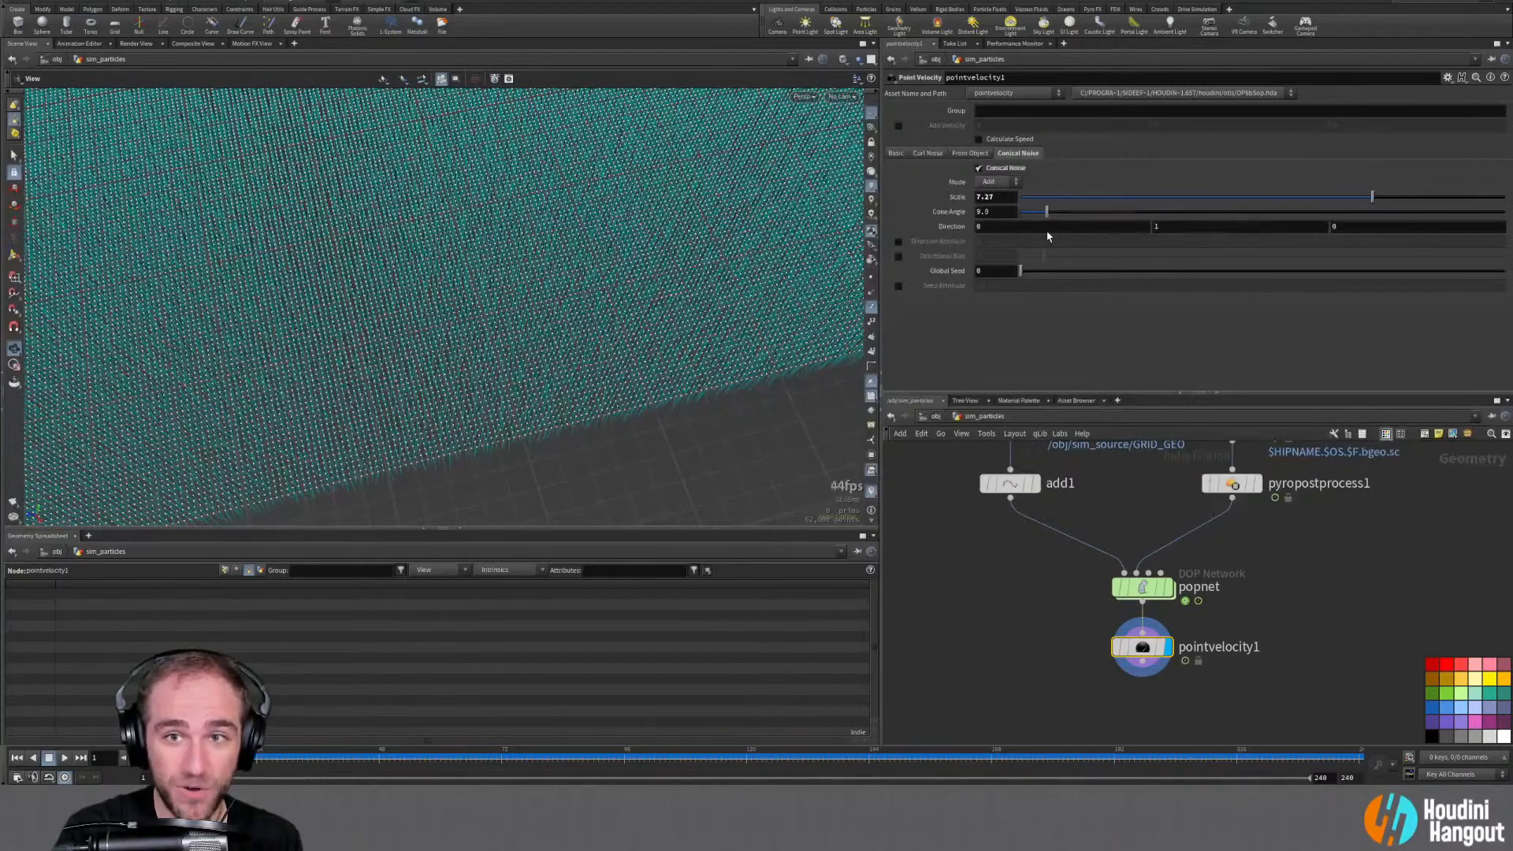
middle_click(971, 198, "ctrl")
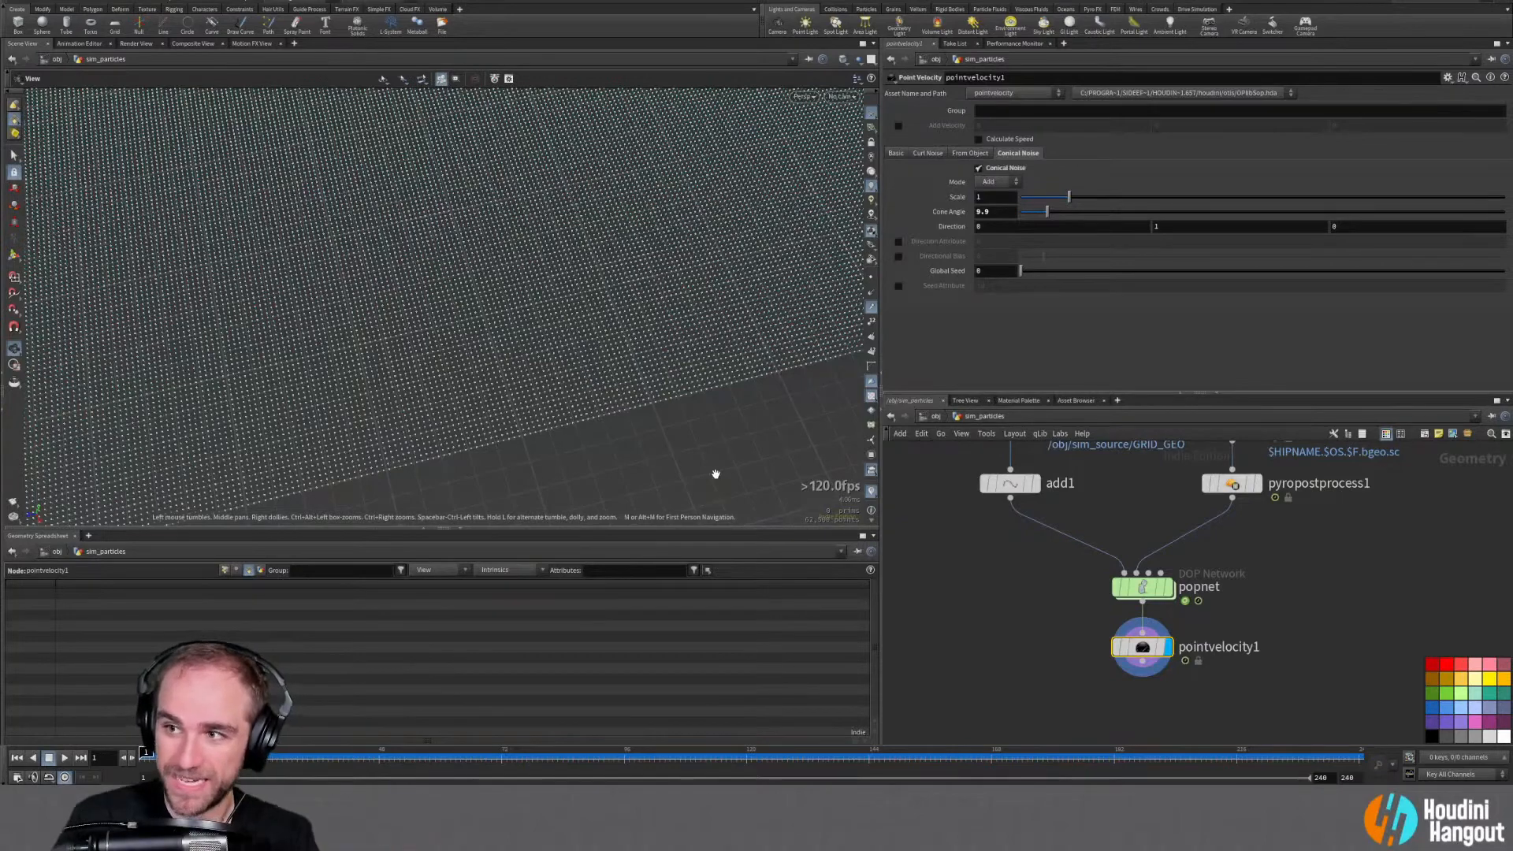
left_click_drag(584, 292, 552, 205)
mouse_move(1050, 212)
left_mouse_down()
mouse_move(1110, 223)
mouse_move(1168, 199)
mouse_move(1488, 196)
left_mouse_up()
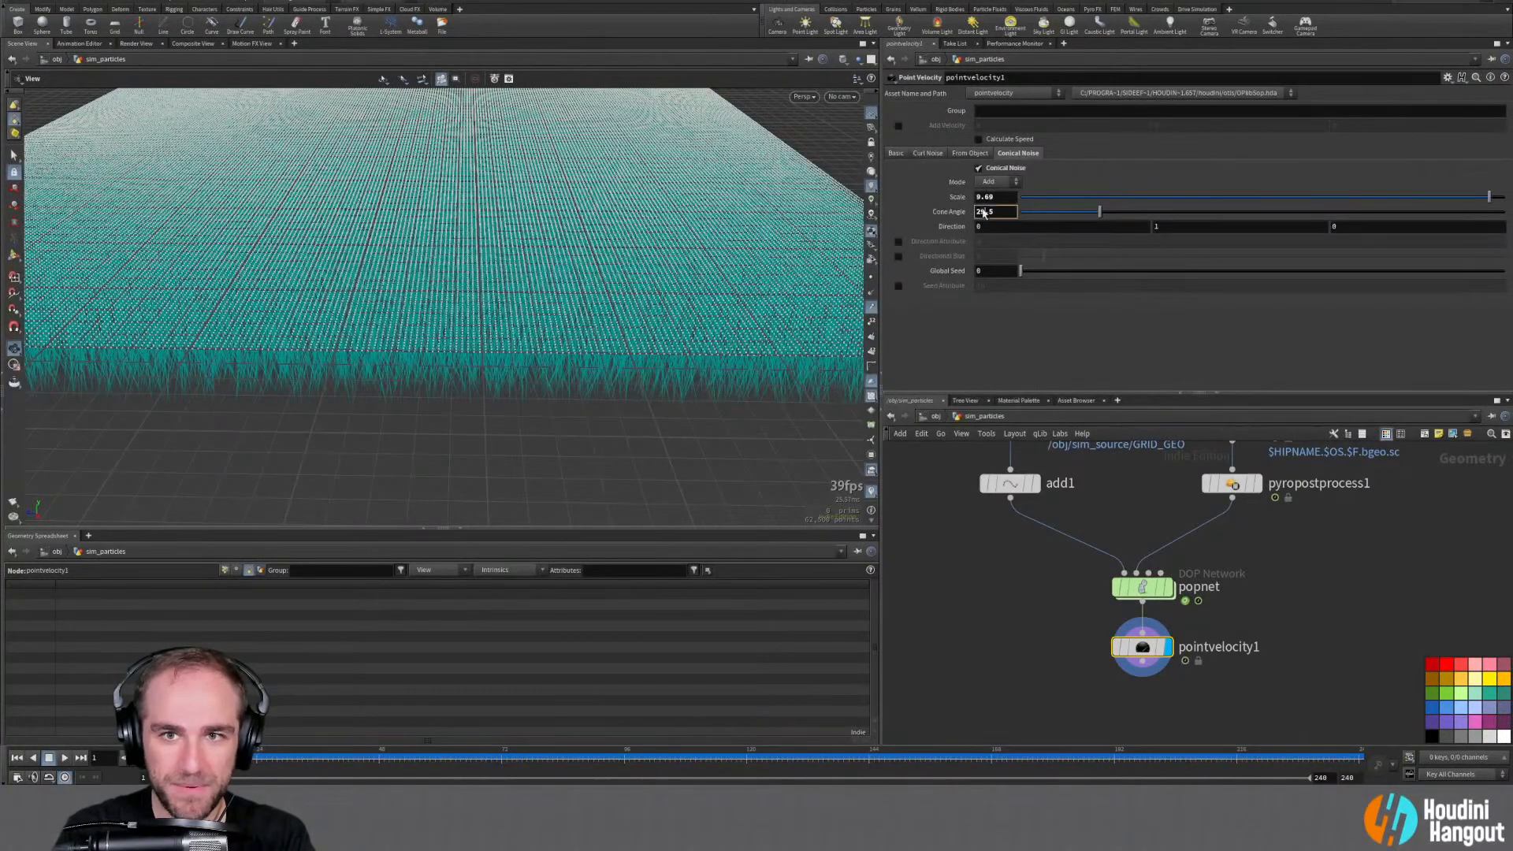
type("10")
key("Return")
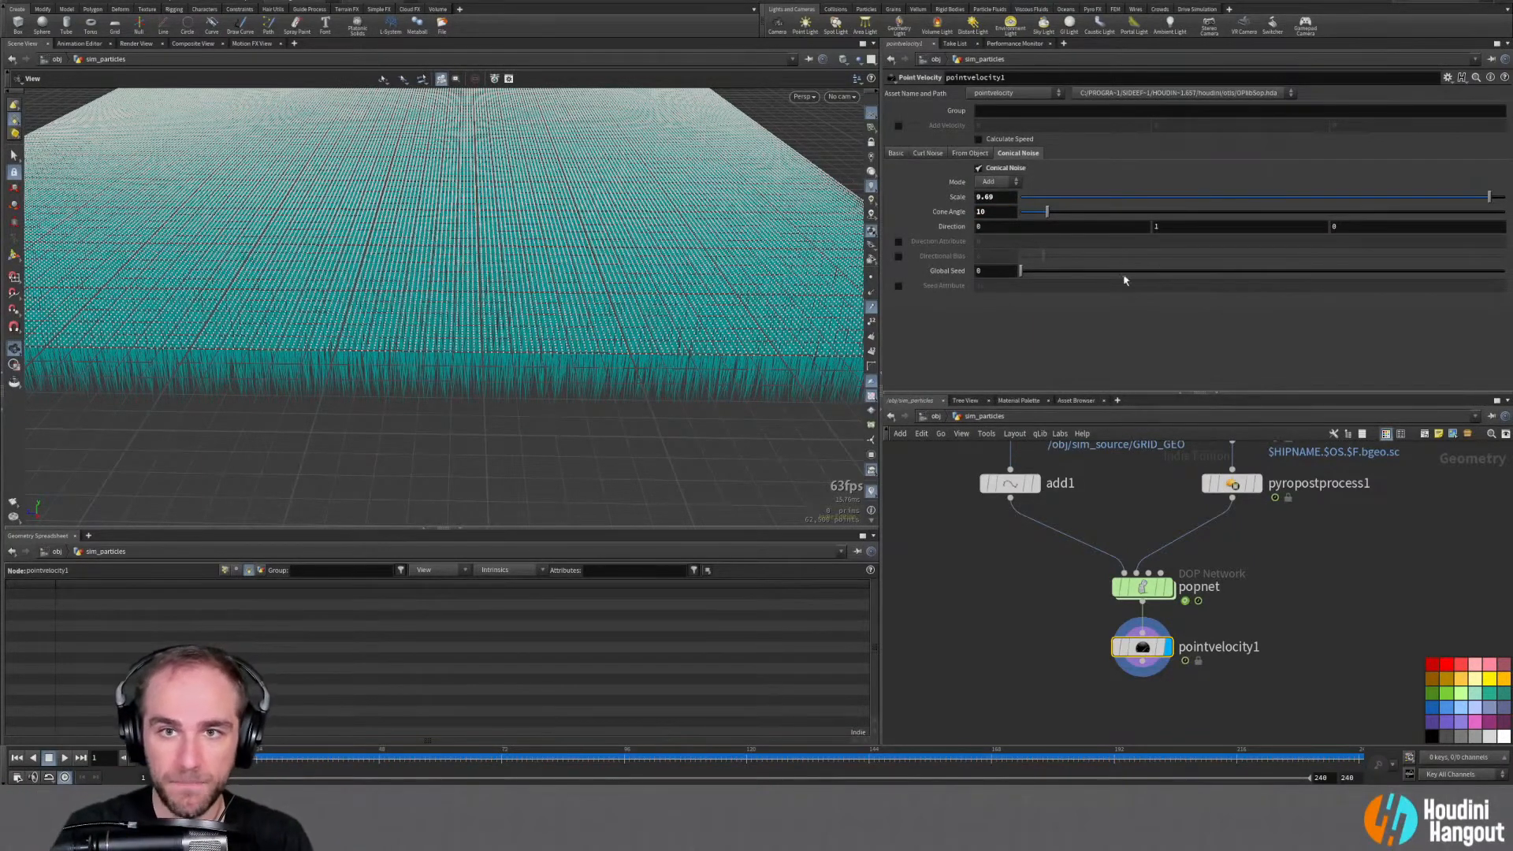
Tilt the conical noise by setting Direction X to 1.1, inspect the velocities, and disable Conical Noise
type("1")
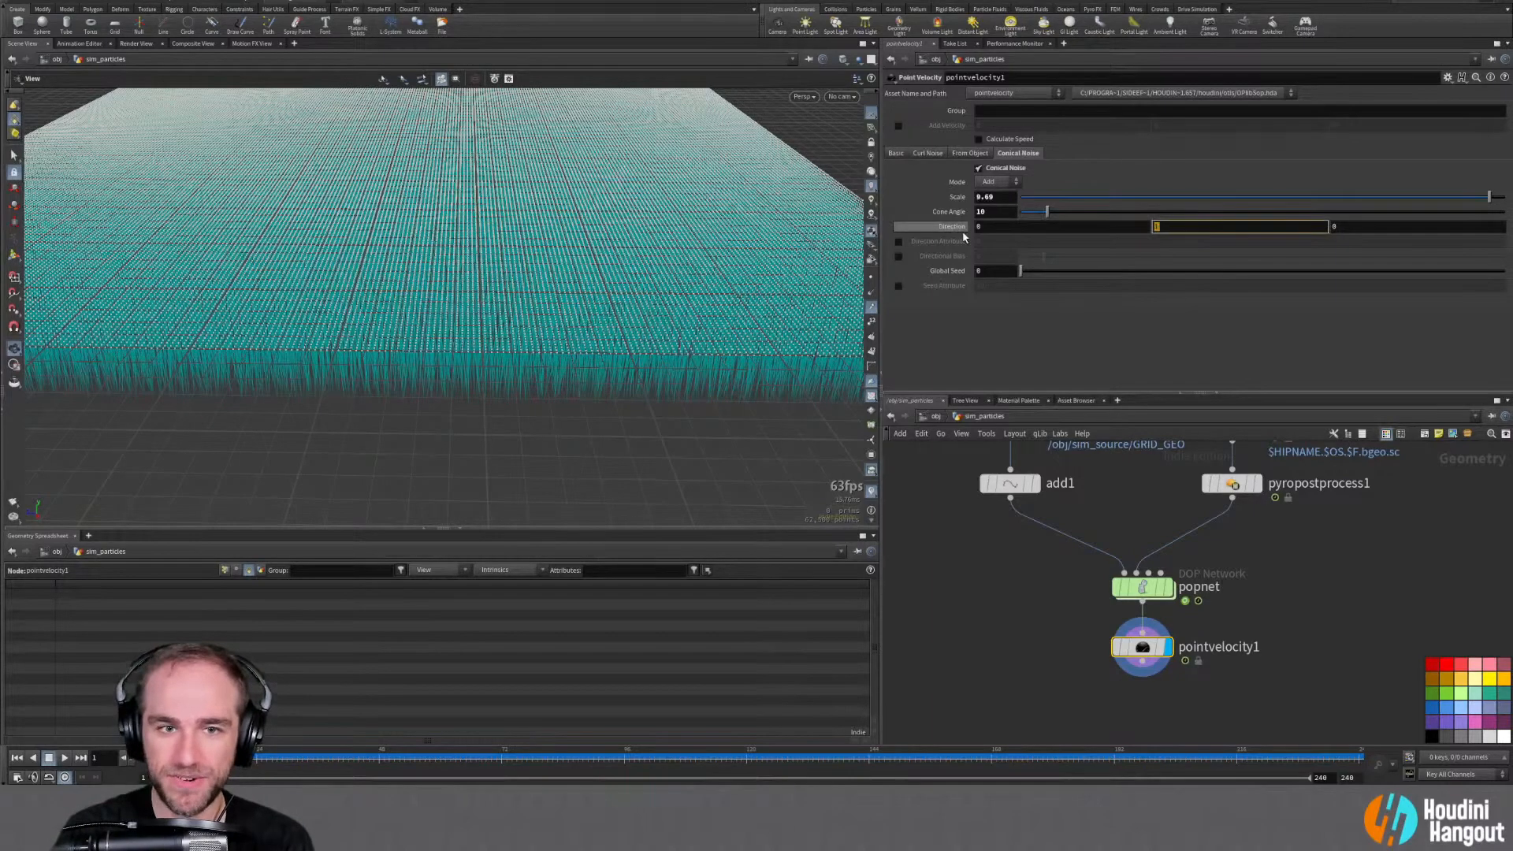
key("Return")
middle_click_drag(1008, 228, 1048, 236)
left_click_drag(383, 331, 505, 334)
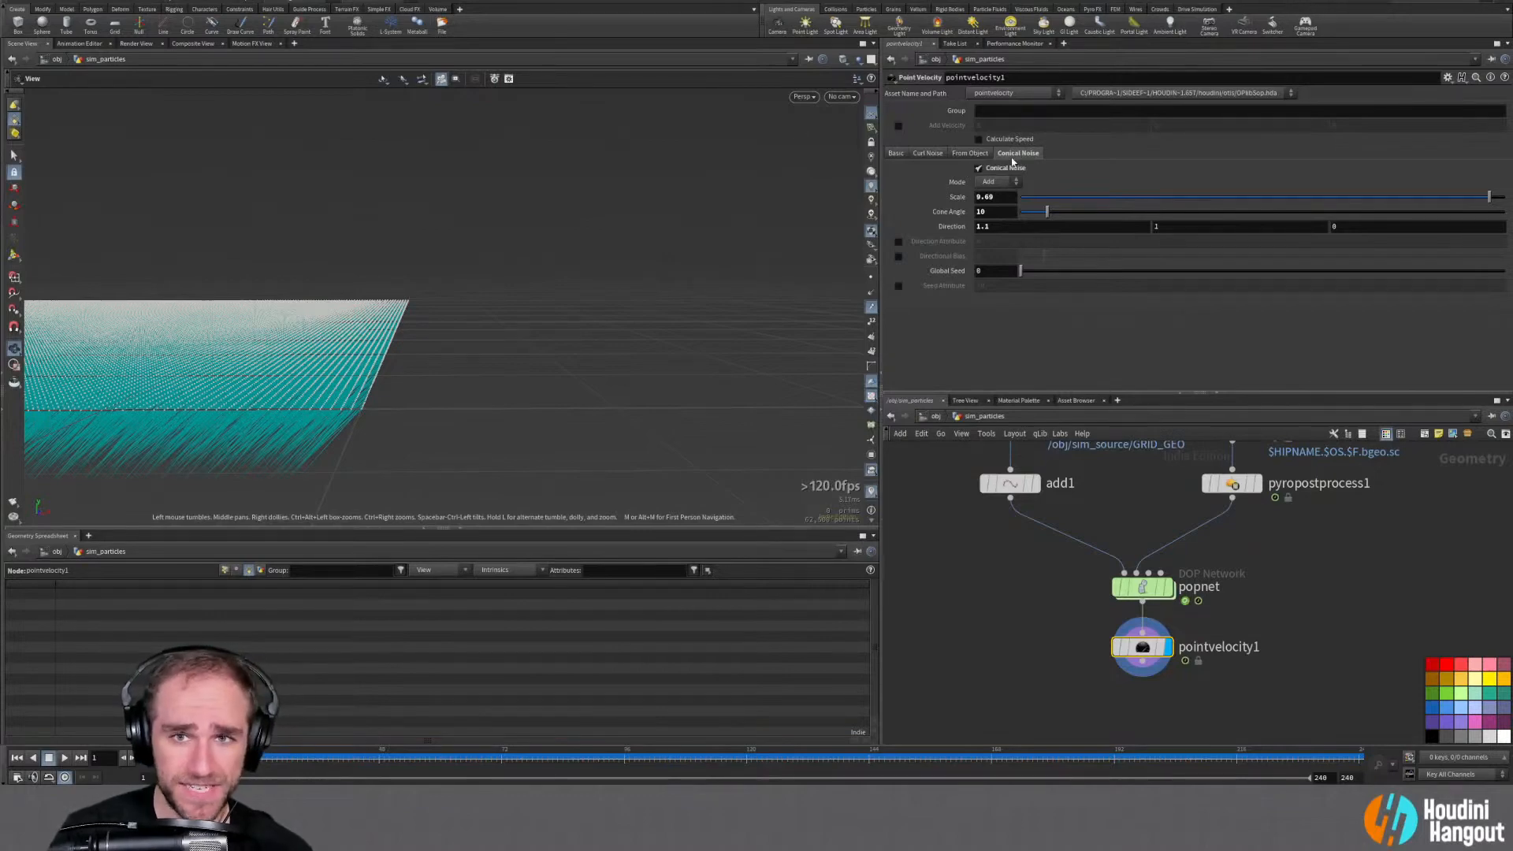
left_click(980, 168)
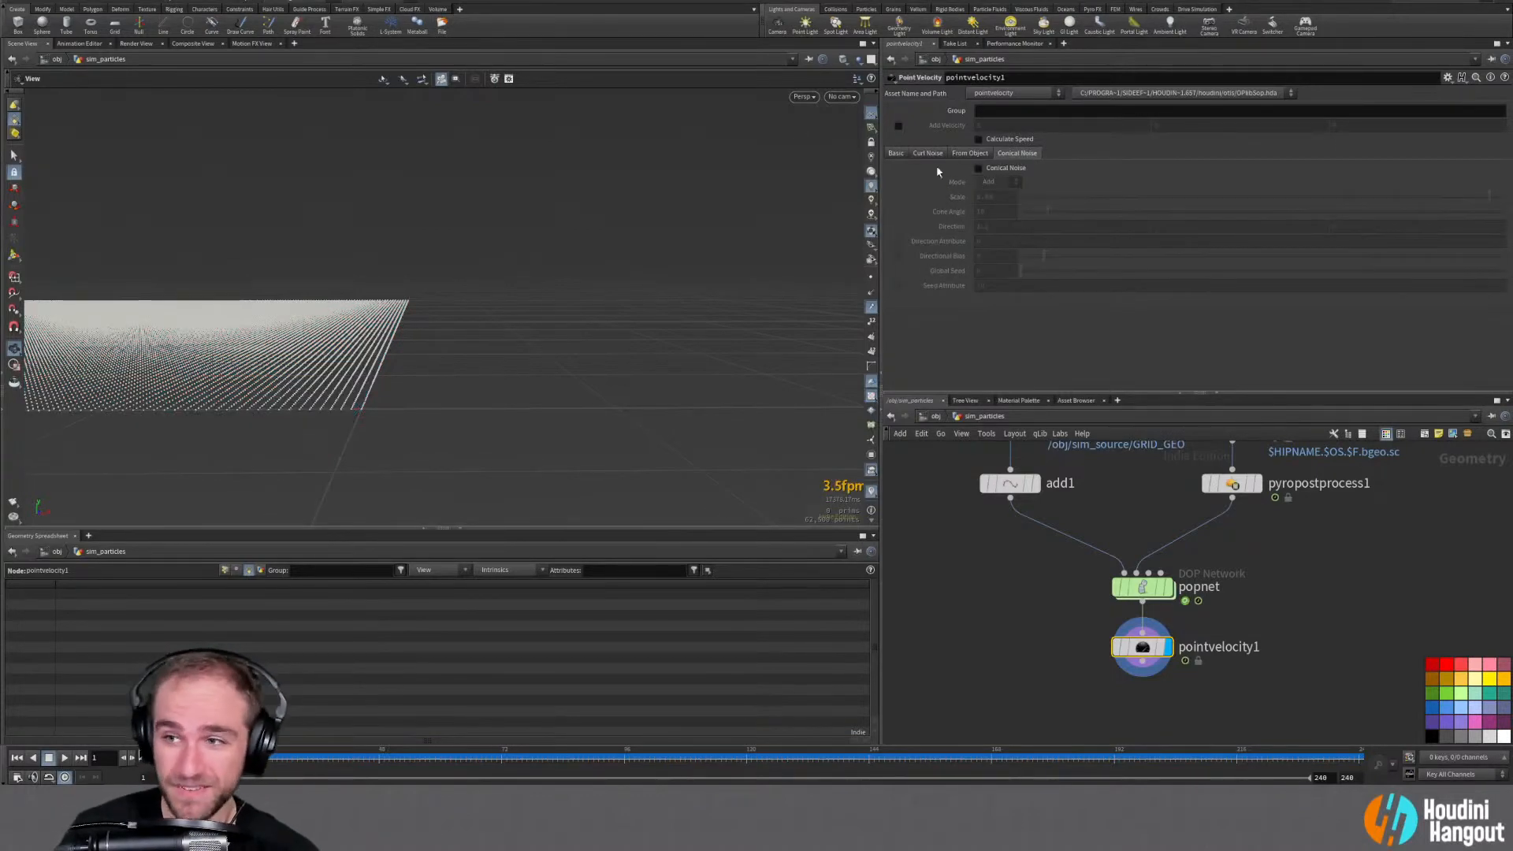
Try the Add Velocity option on pointvelocity1 and switch it off again
left_click(896, 154)
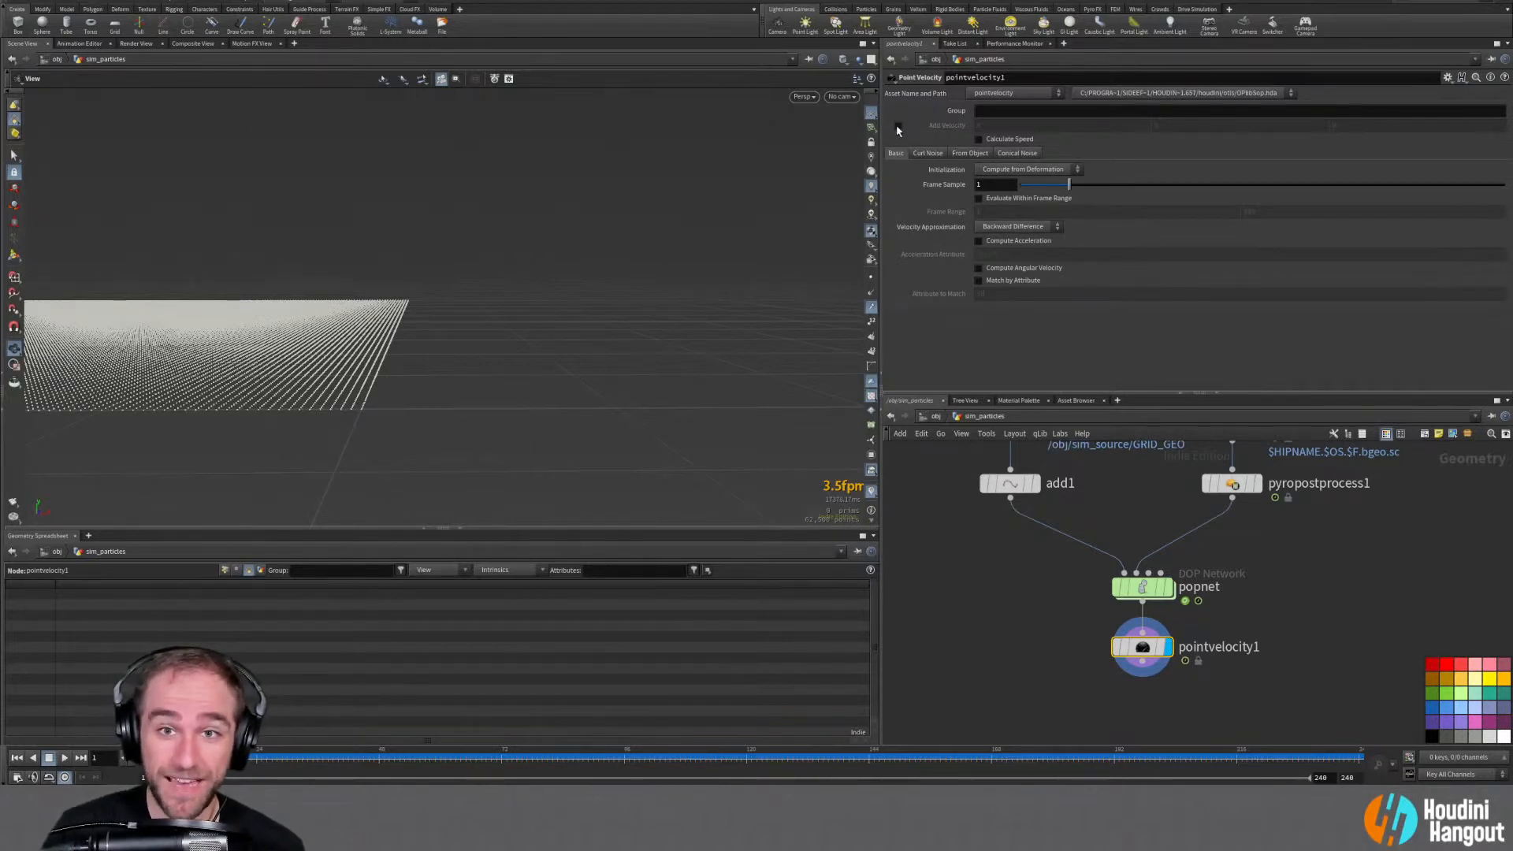
left_click(899, 125)
left_click(899, 125)
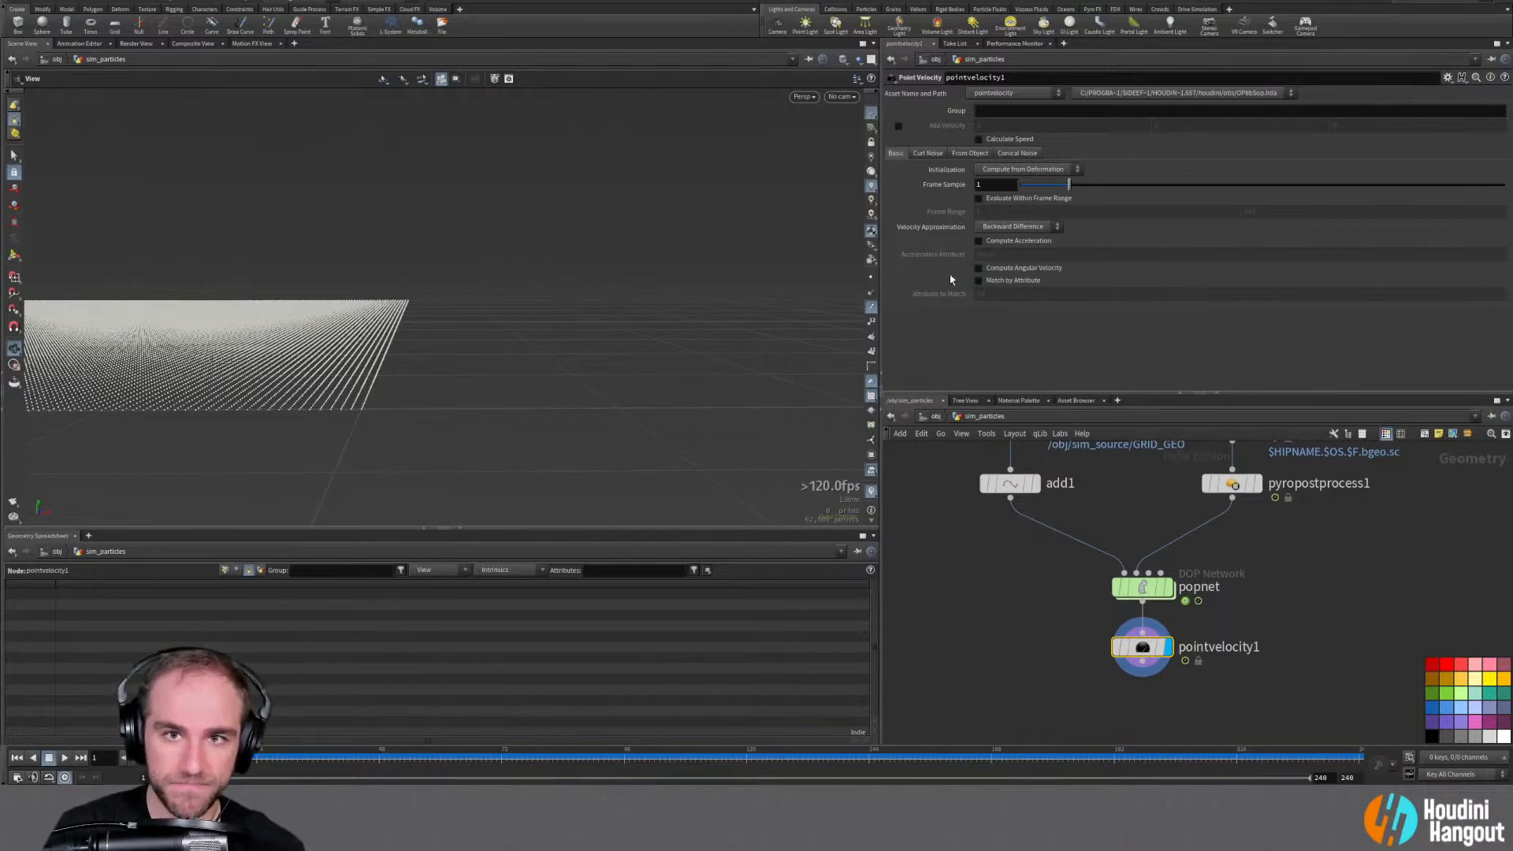
Enable Calculate Speed on pointvelocity1, check the speed attribute in the point data during playback, and disable the option again
left_click(979, 139)
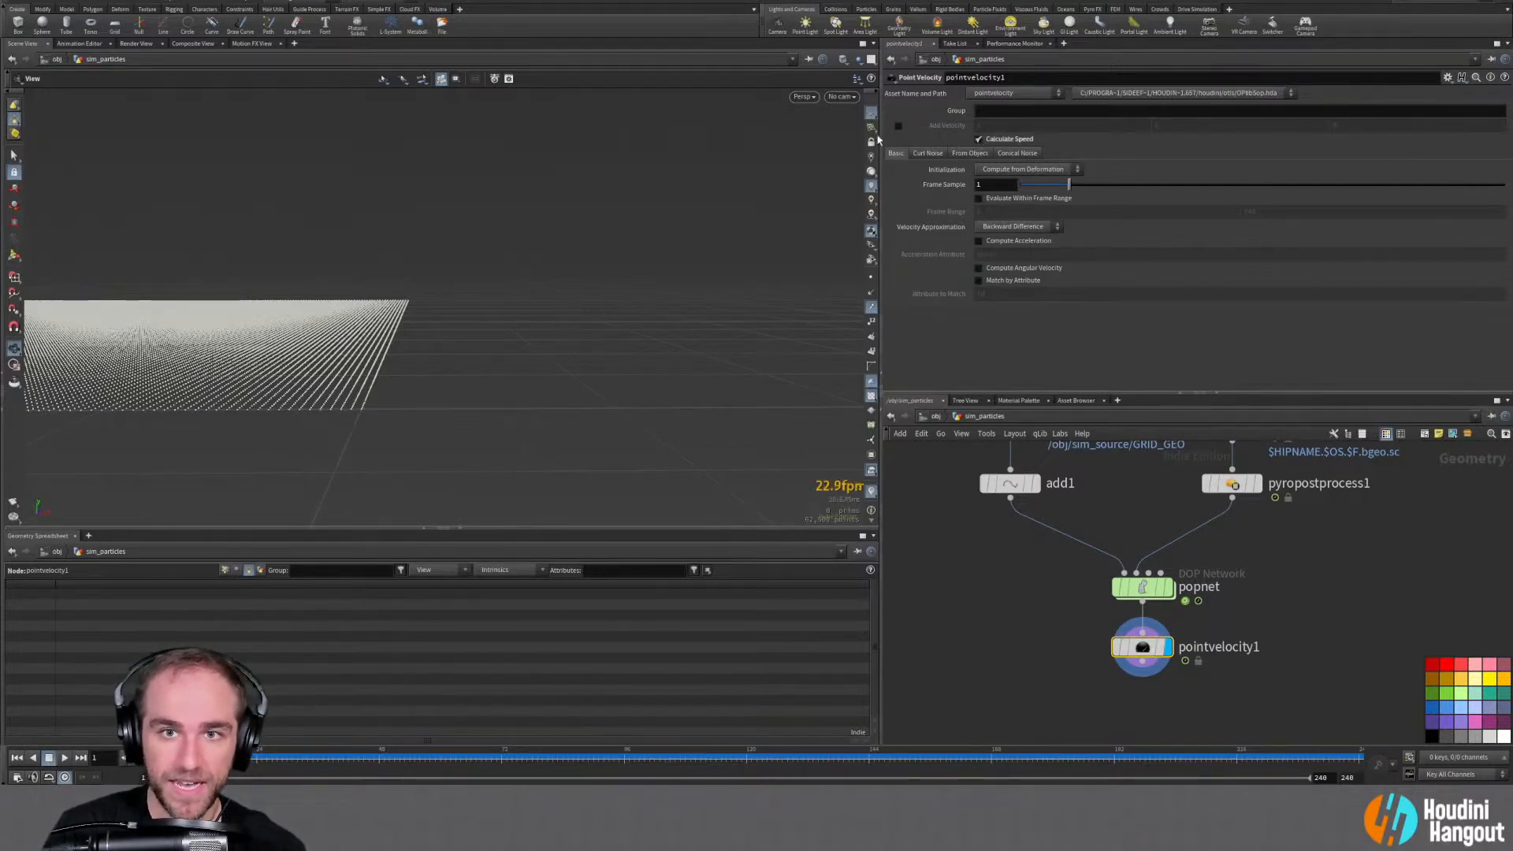
left_click(225, 570)
left_click_drag(390, 739, 799, 733)
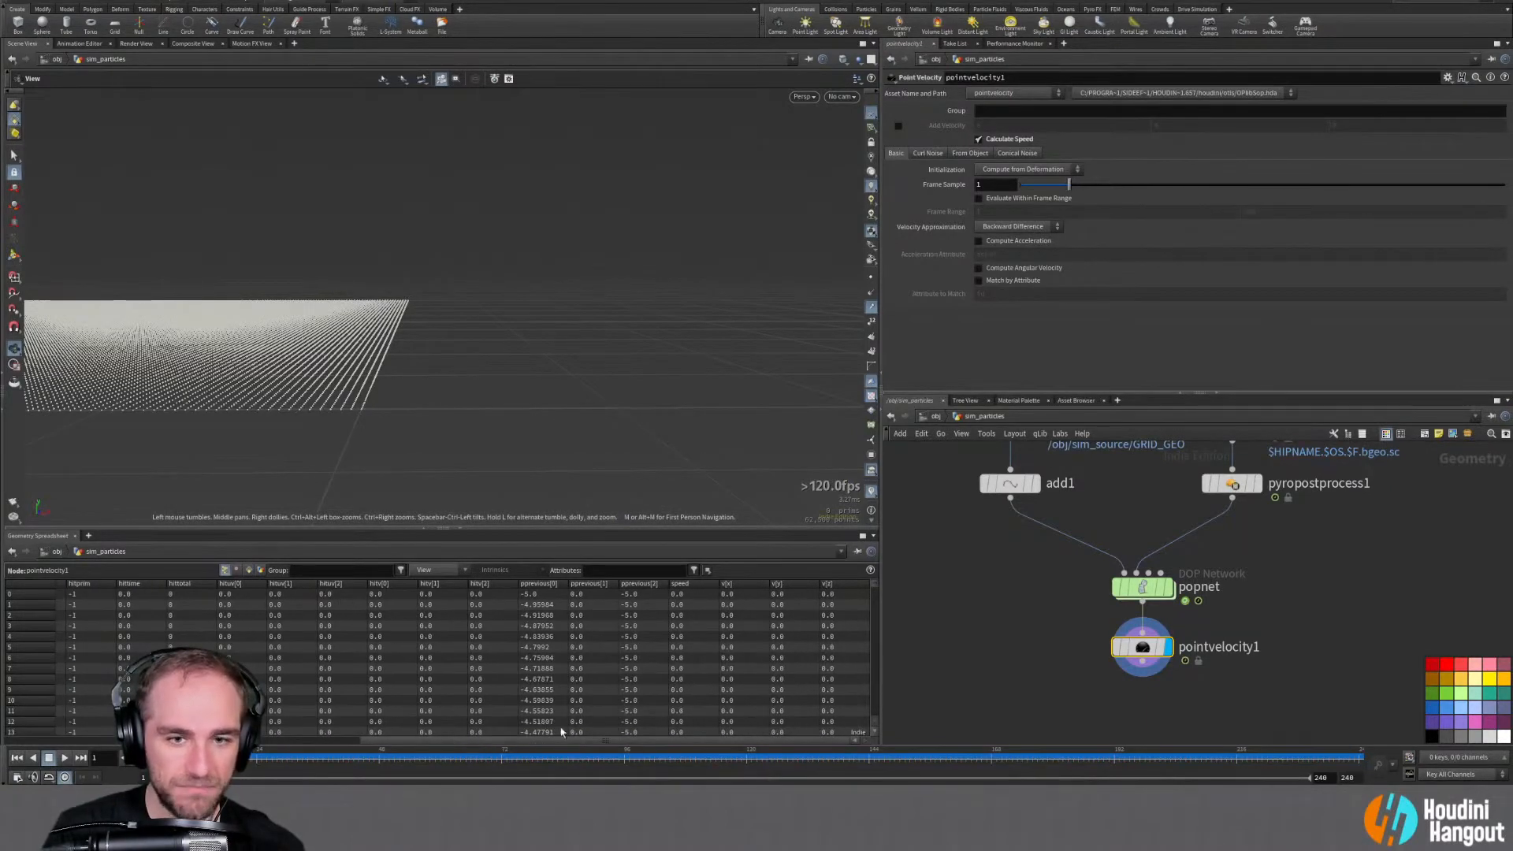
left_click(64, 756)
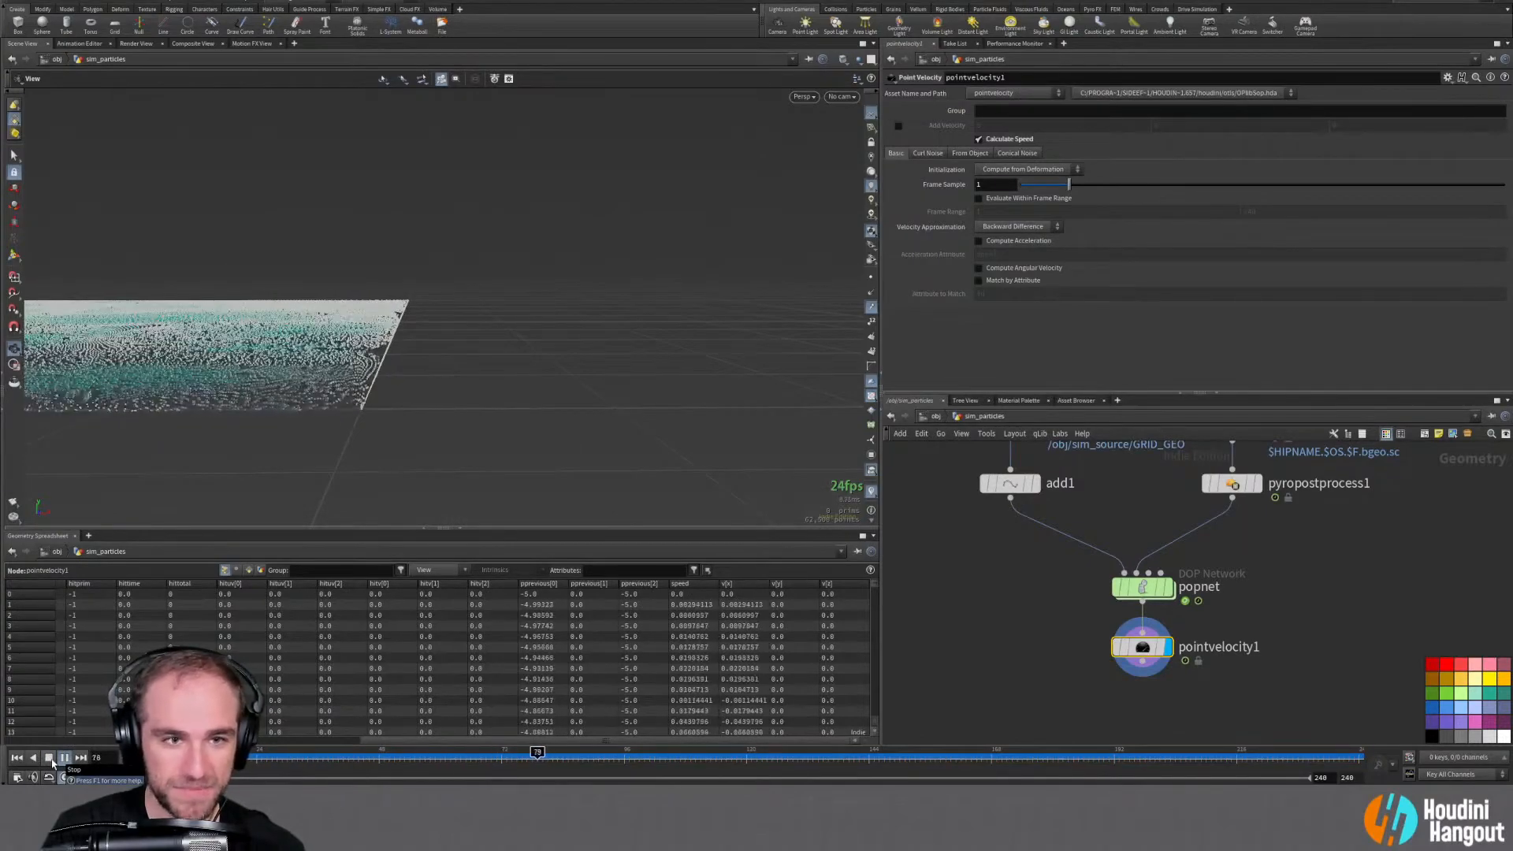
left_click(49, 758)
left_click_drag(126, 504, 583, 334)
left_click_drag(1047, 624, 1203, 654)
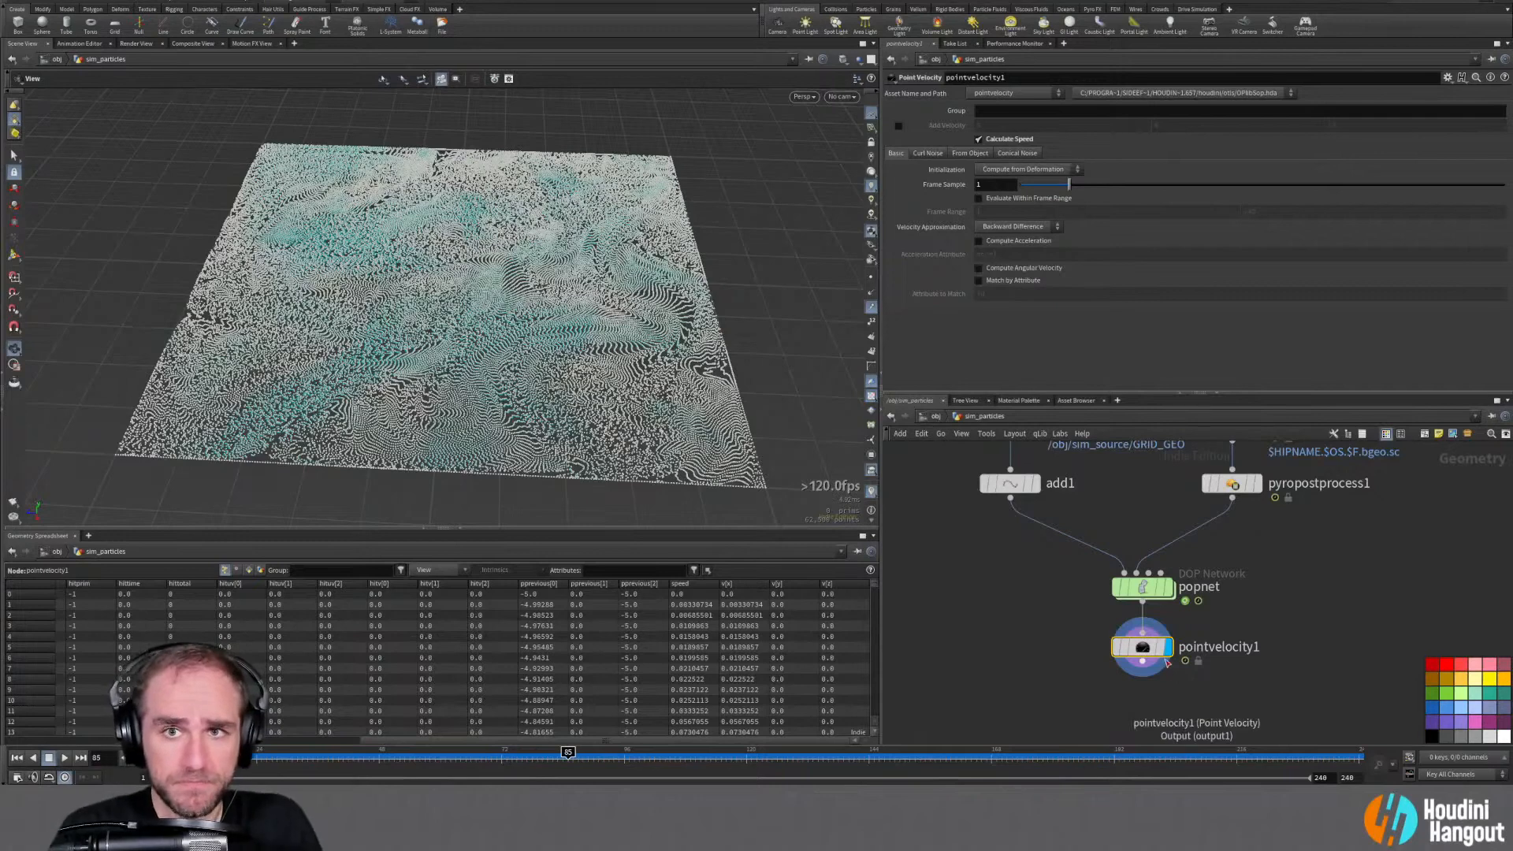
left_click(1004, 143)
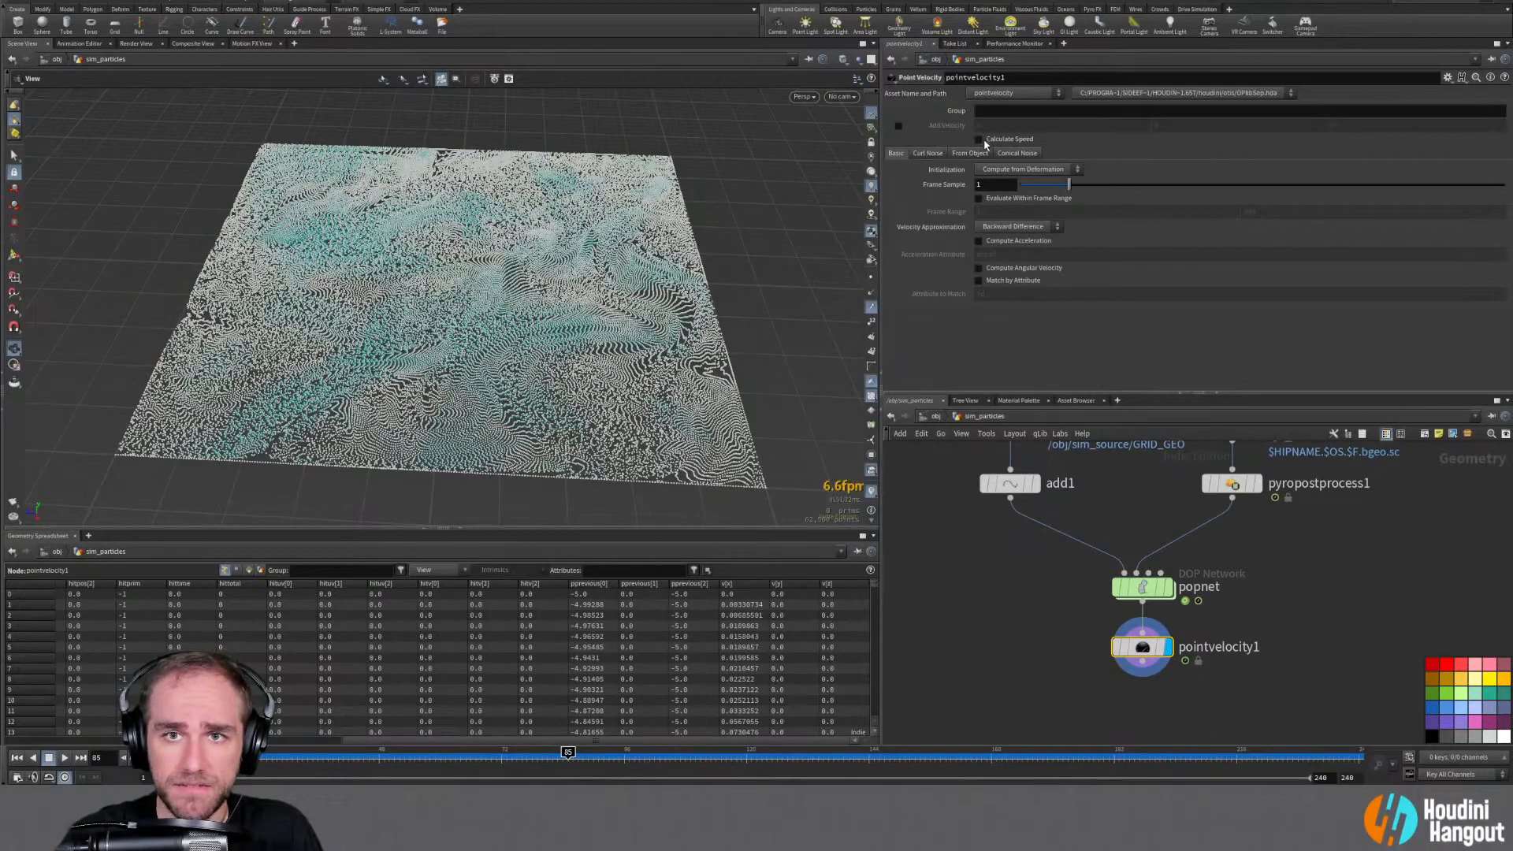
Make room below popnet and insert an Attribute Delete node between popnet and pointvelocity1
middle_click_drag(1024, 649, 1006, 610)
left_click_drag(1126, 607, 1132, 683)
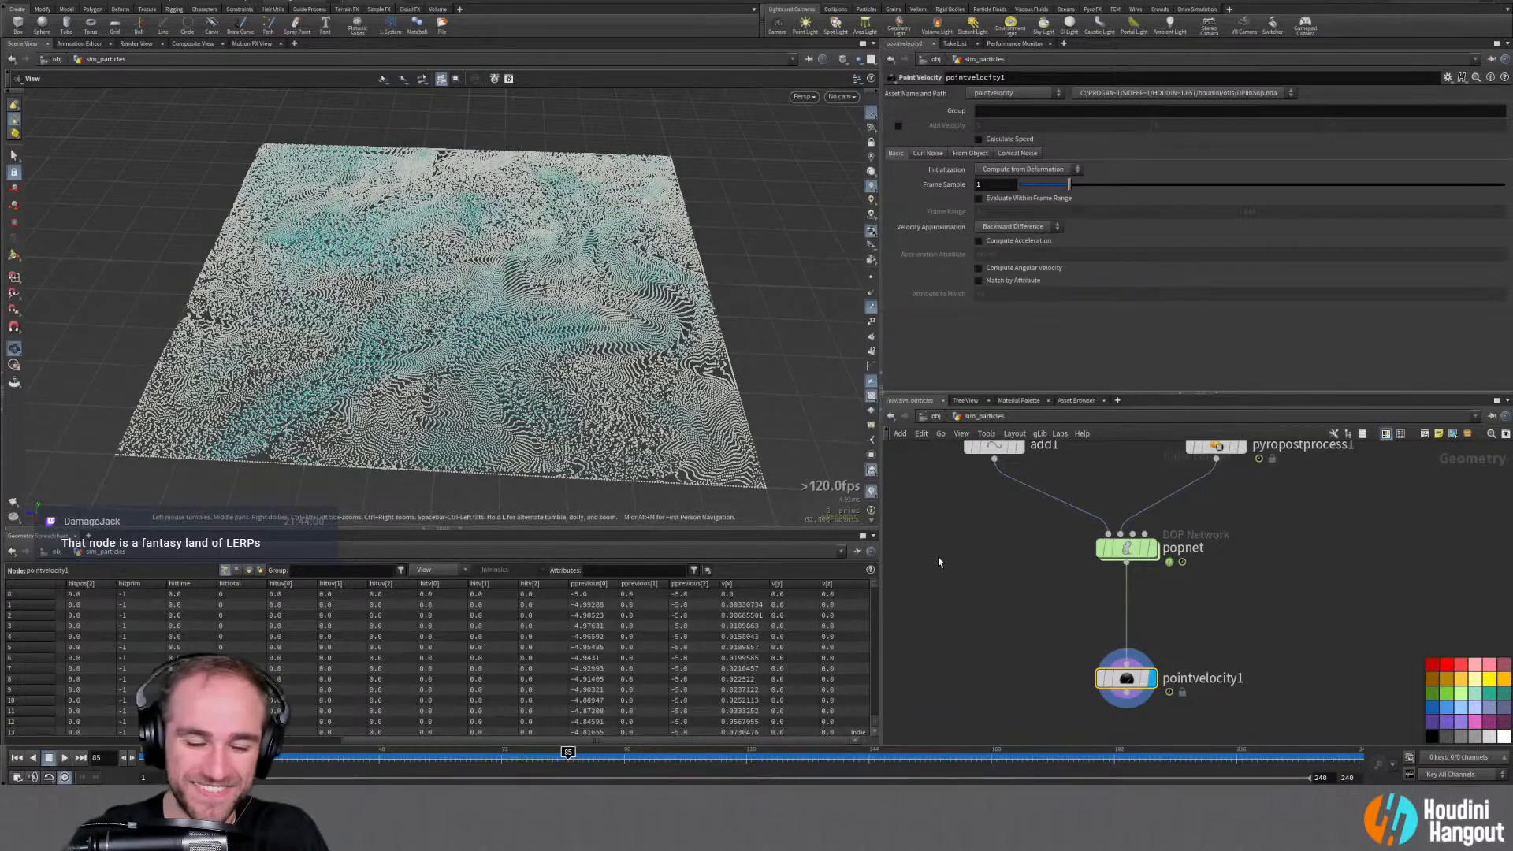
key("Tab")
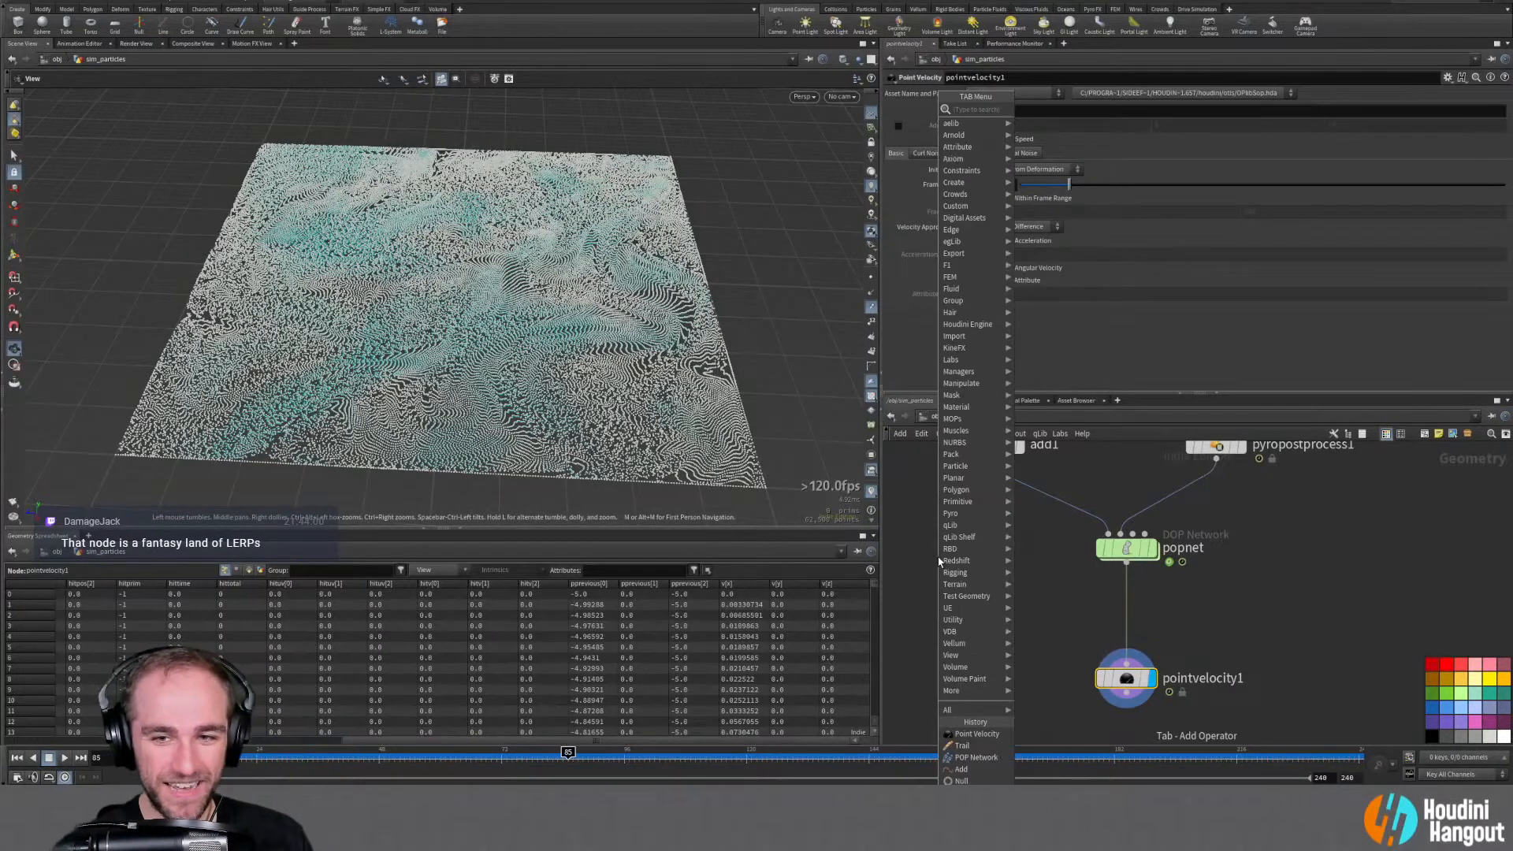
type("attw")
key("Return")
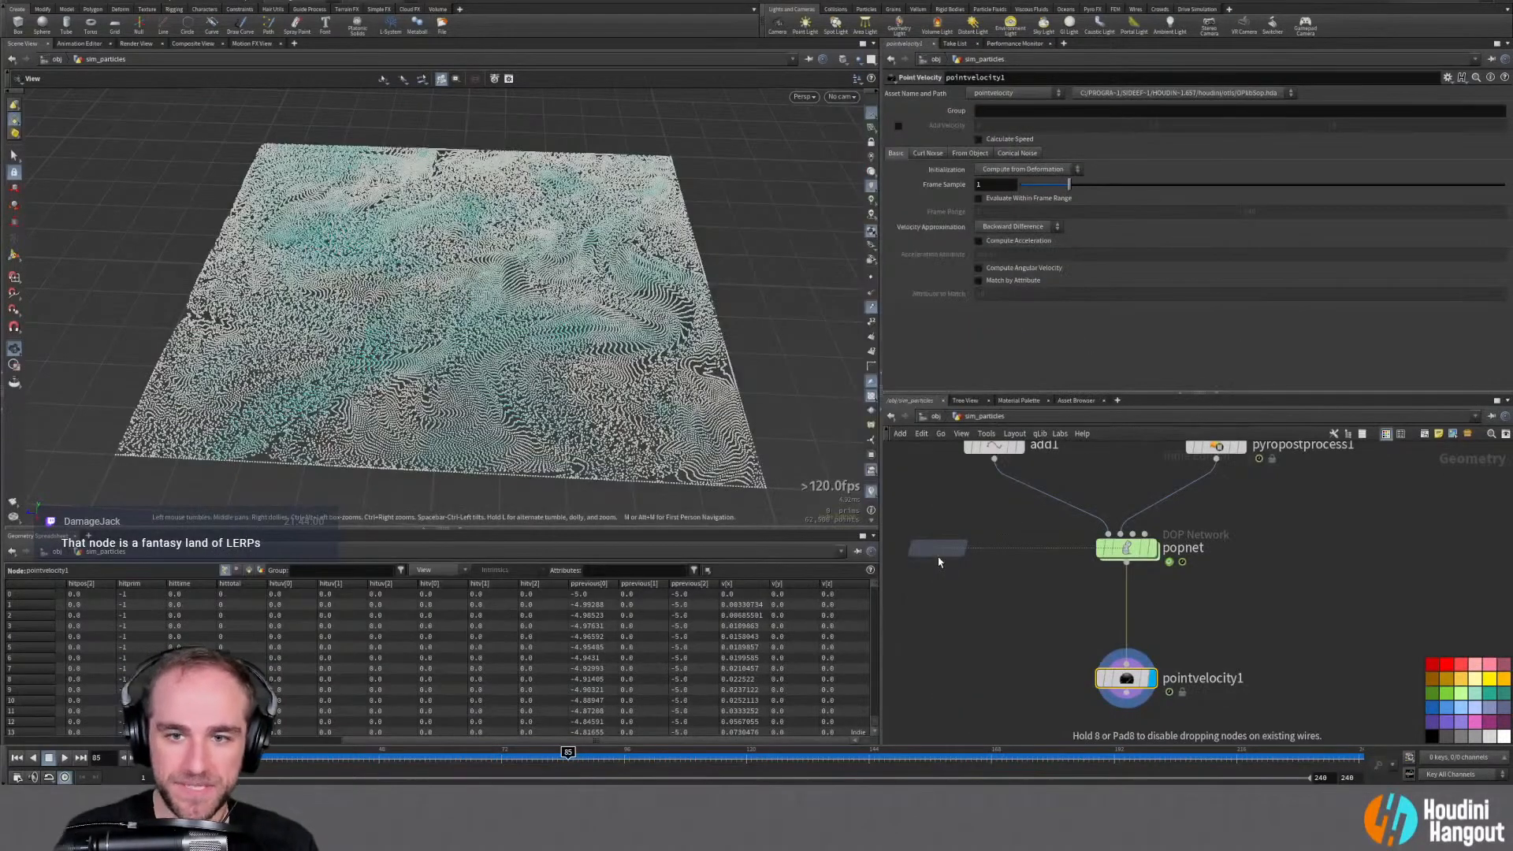
left_click(1135, 602)
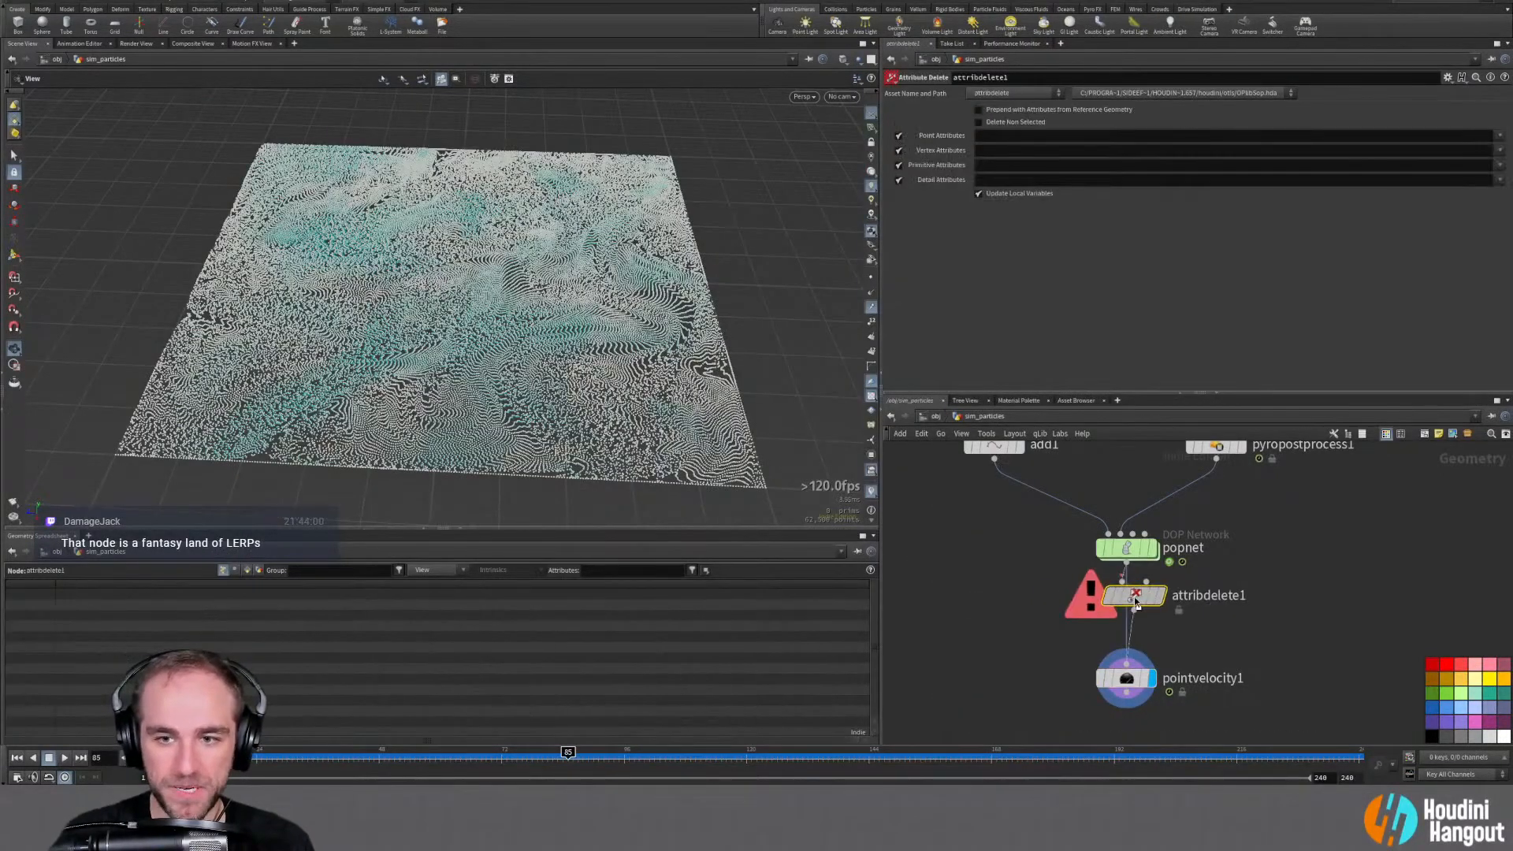
left_click_drag(1128, 611, 1120, 603)
Set attribdelete1 to Delete Non Selected with point attributes P and v, so only position and velocity are kept
left_click(978, 123)
left_click(1498, 137)
left_click(1491, 153)
left_click(1499, 136)
left_click(1474, 165)
left_click(1500, 136)
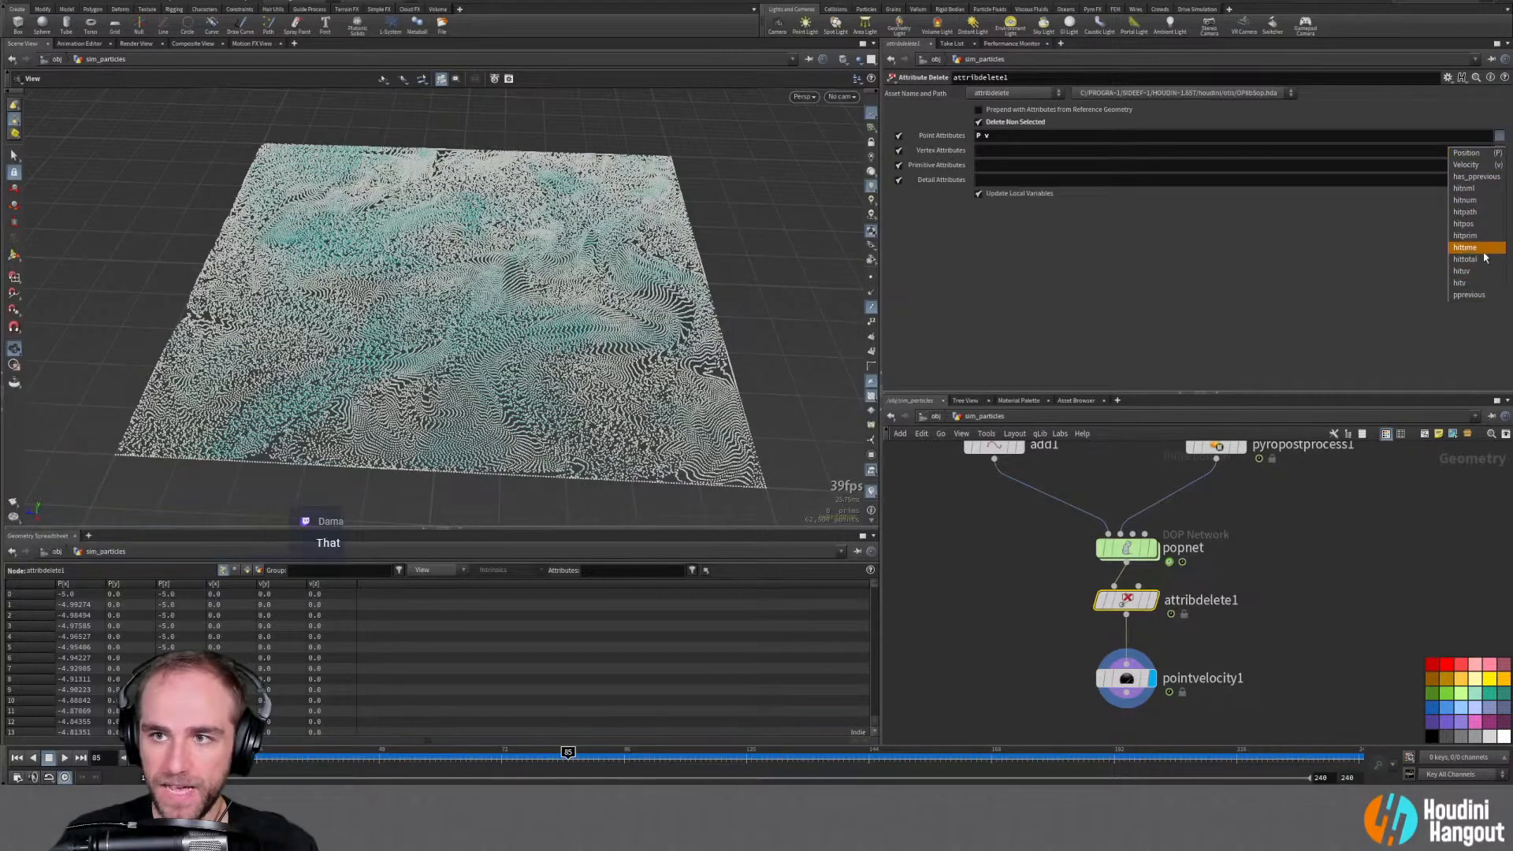
left_click(1500, 151)
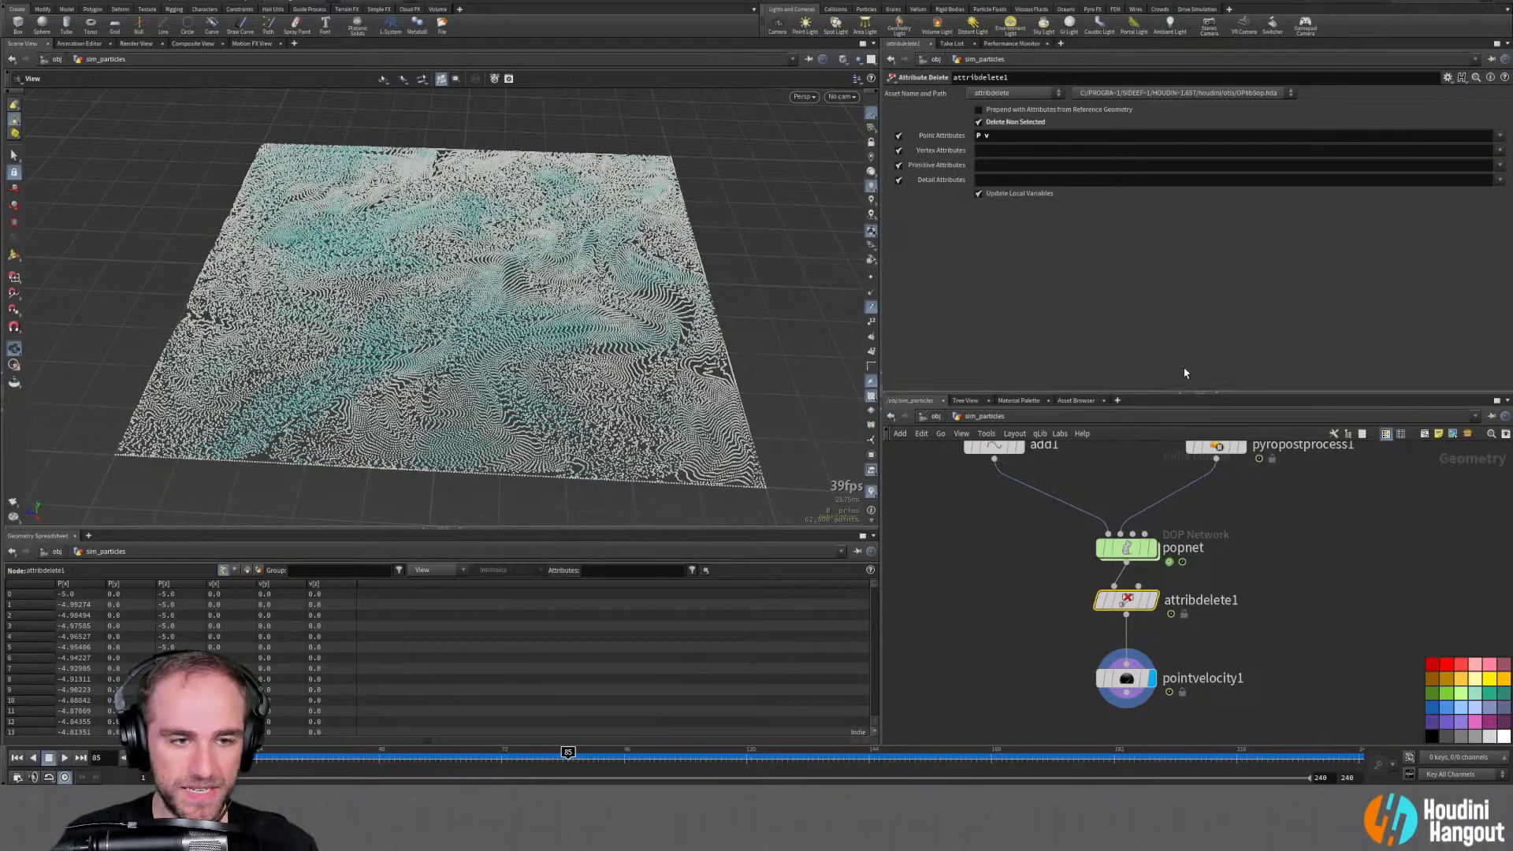
Take attribdelete1 out of the chain and reinsert it between popnet and pointvelocity1
left_click_drag(1126, 599, 1127, 714)
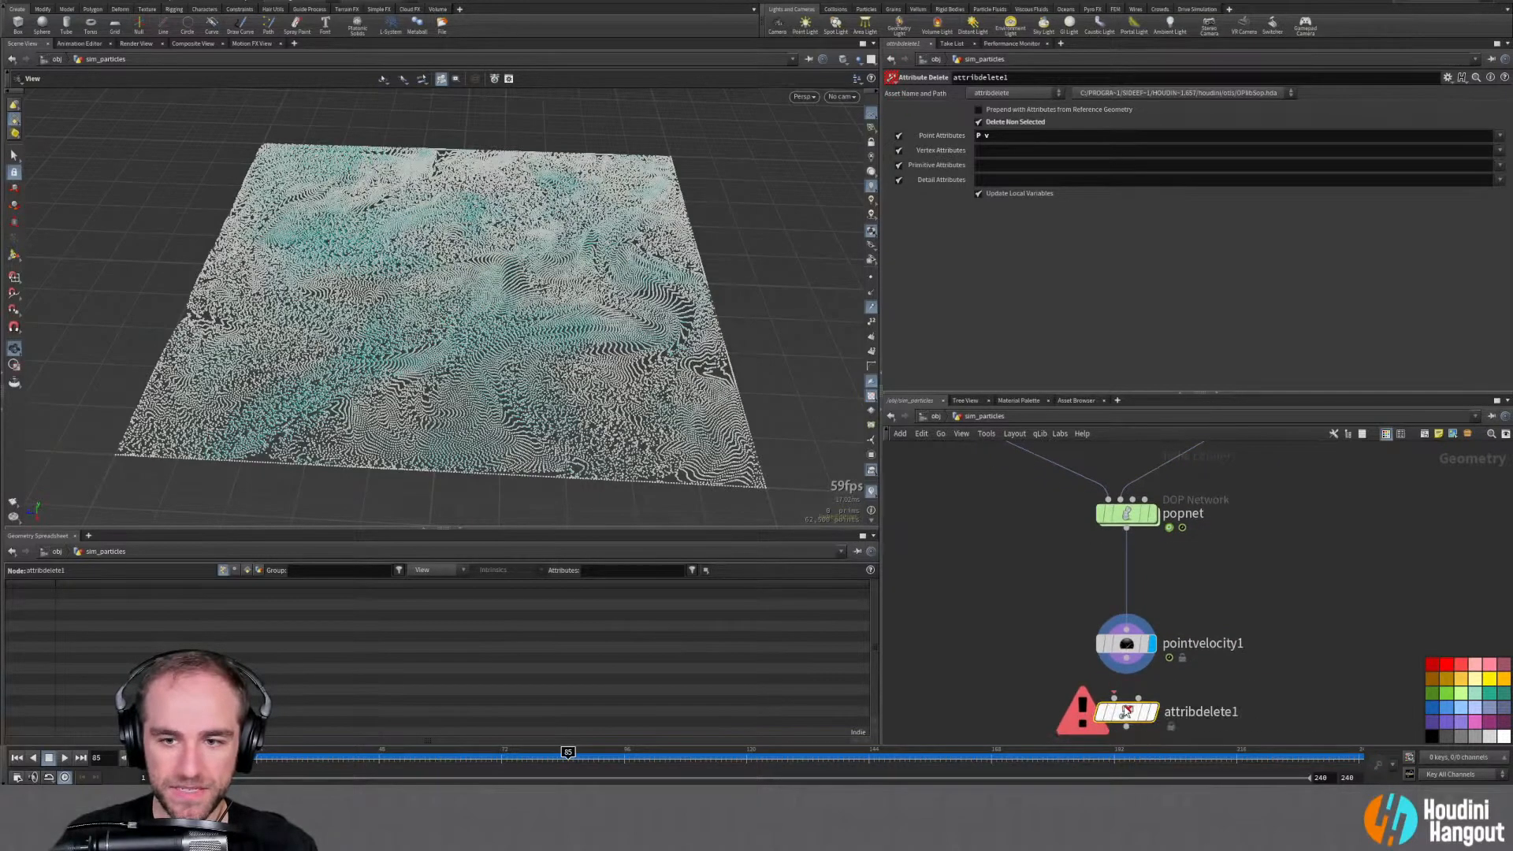
left_click_drag(1127, 713, 1126, 583)
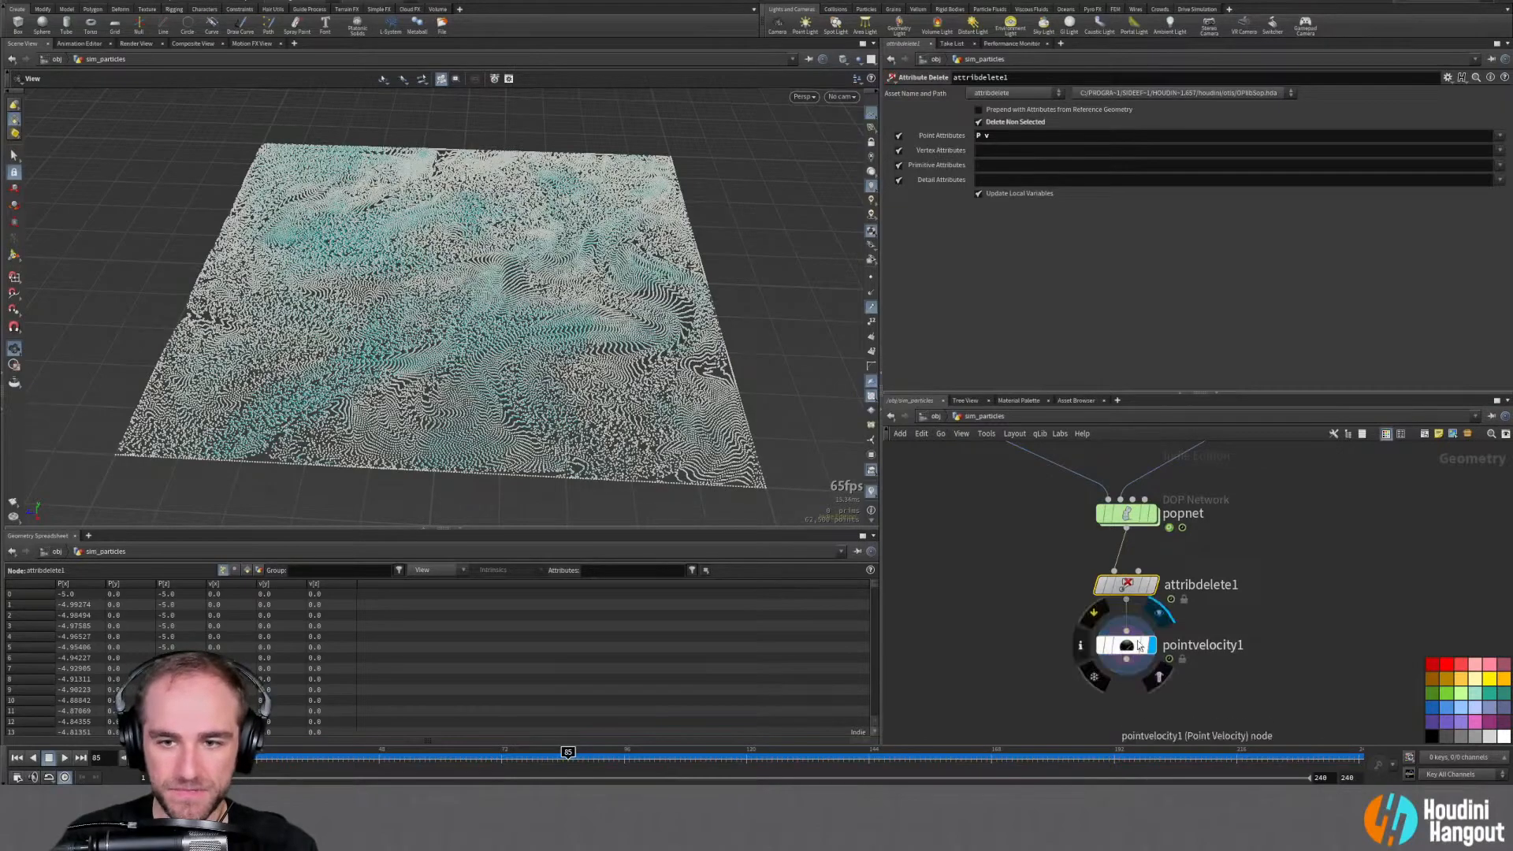
Examine pointvelocity1's point positions and velocities in the spreadsheet across several frames and point ranges
left_click(1138, 644)
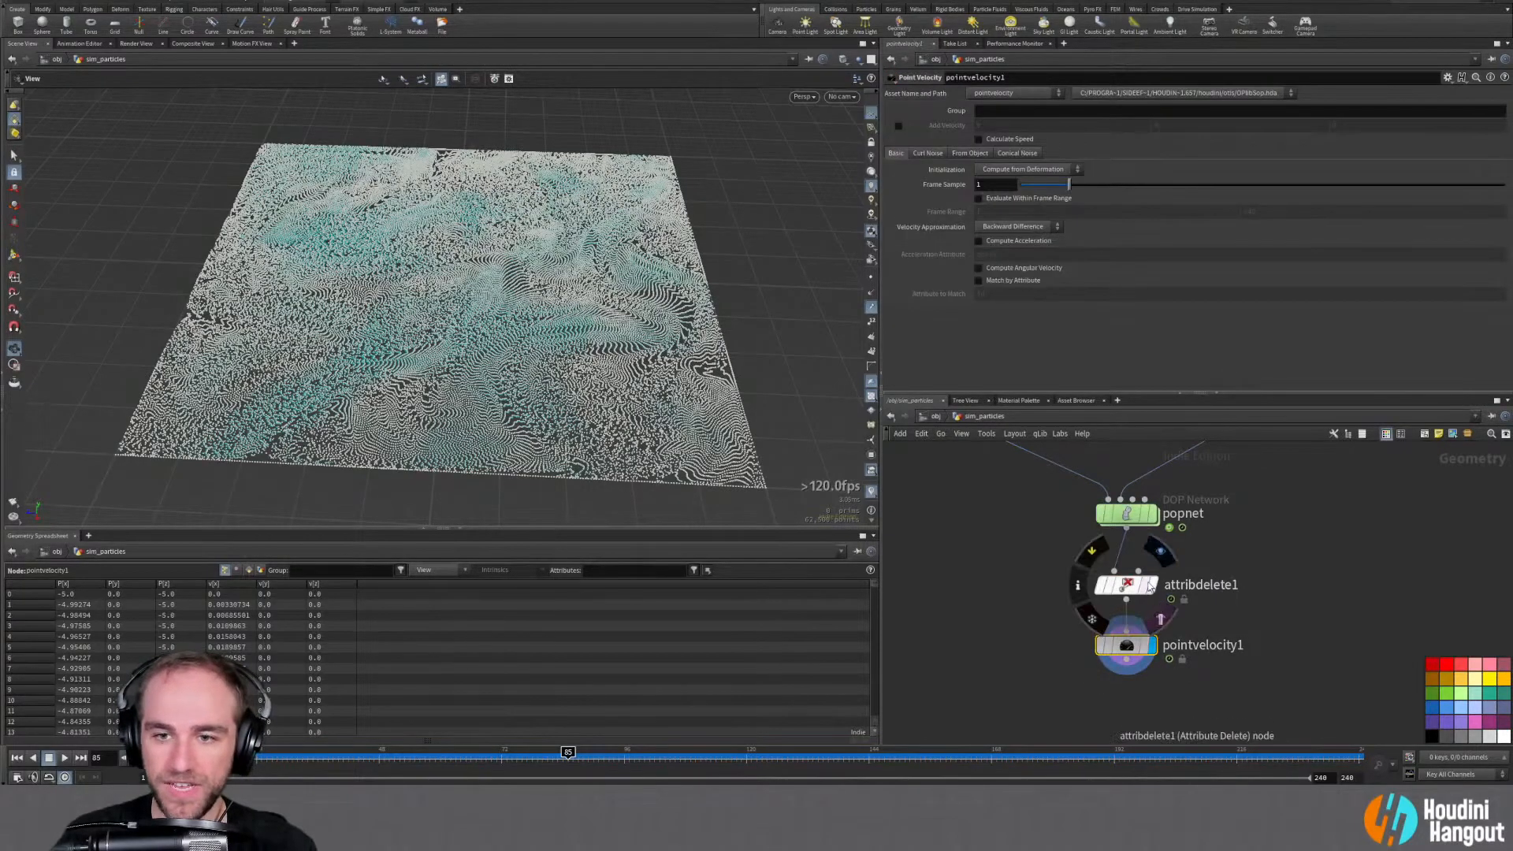
left_click_drag(568, 757, 761, 776)
left_click_drag(656, 772, 415, 771)
scroll(454, 704, "down", 15)
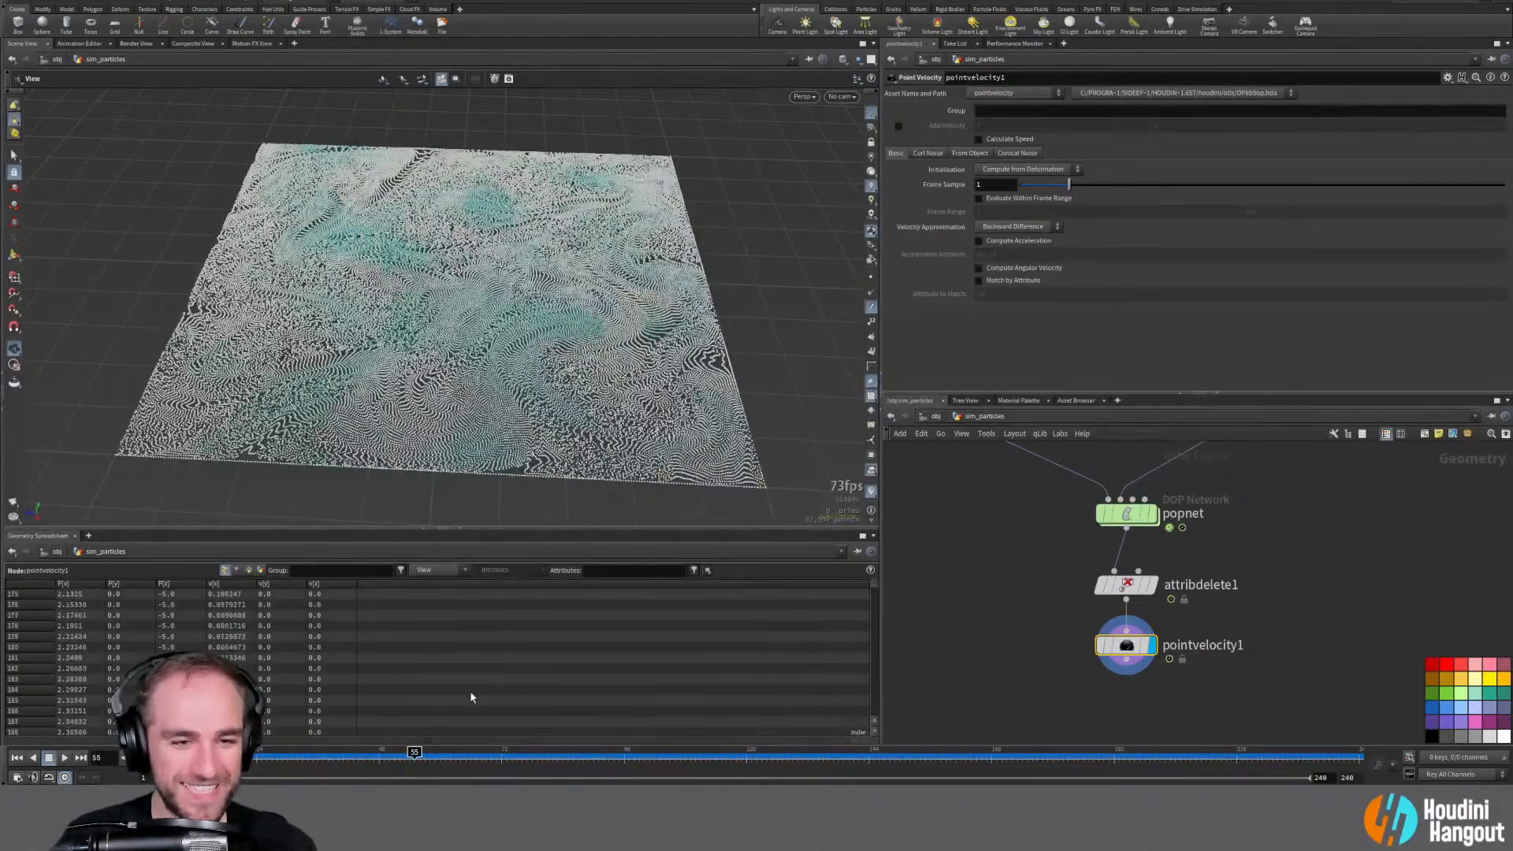
left_click_drag(873, 594, 873, 662)
left_click_drag(460, 758, 950, 759)
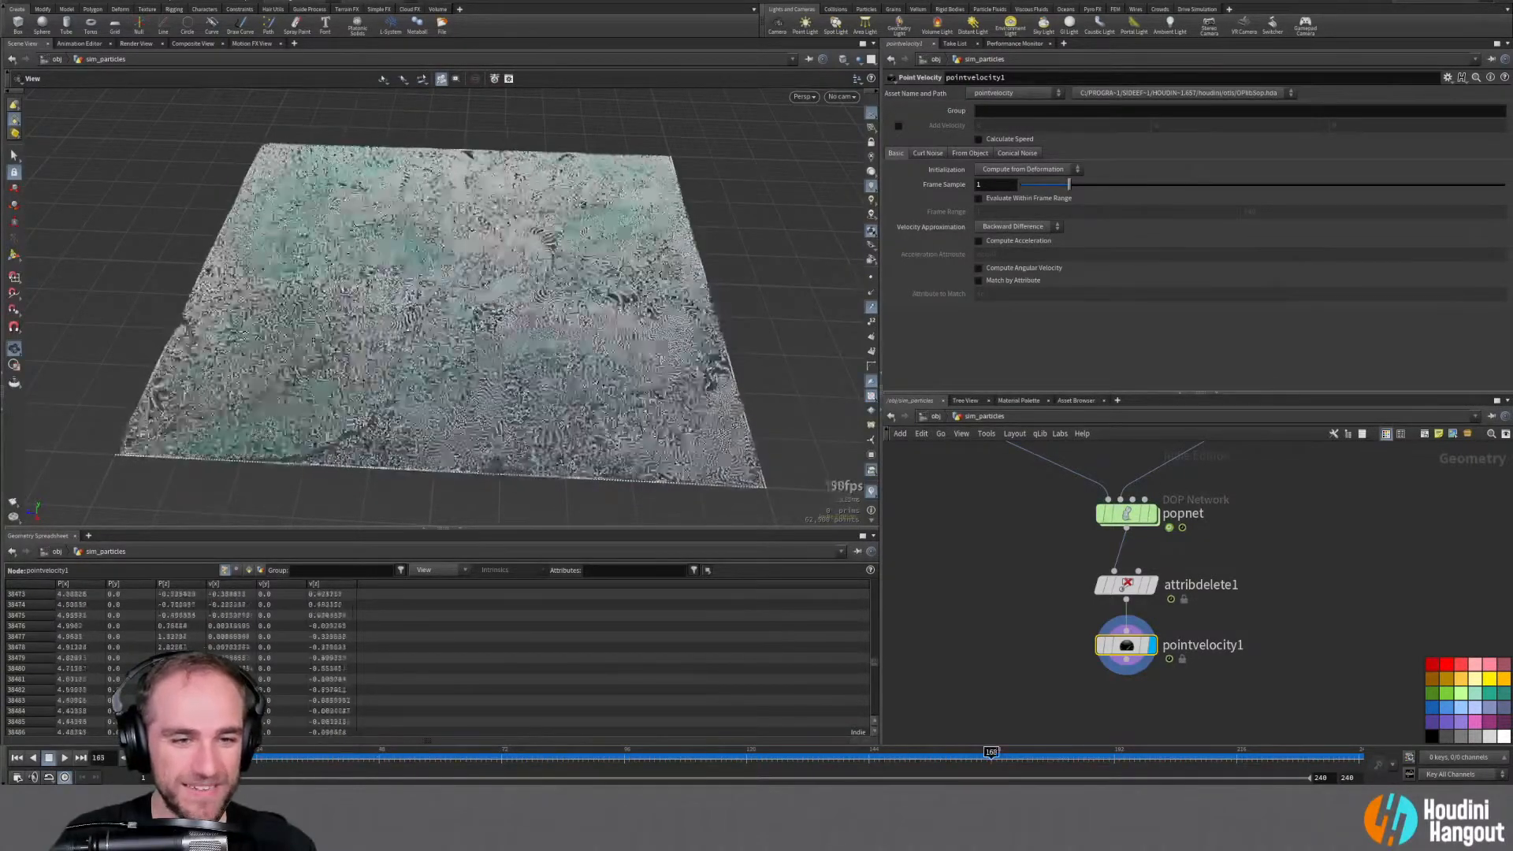
left_click_drag(873, 662, 865, 526)
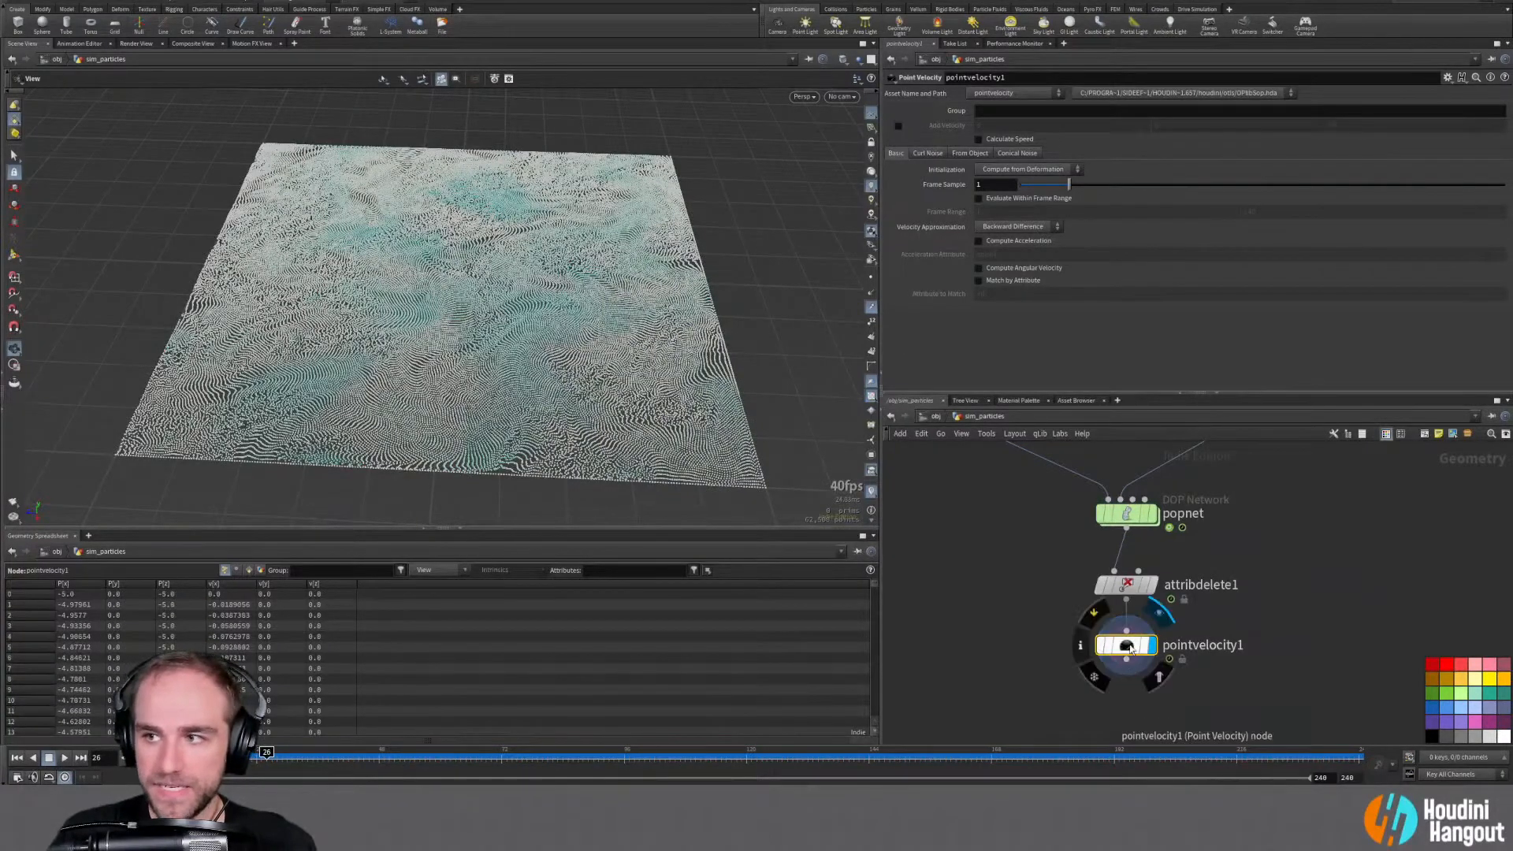
middle_click(1130, 648)
Align popnet, attribdelete1 and pointvelocity1 in a tidy vertical column below the two inputs
left_click_drag(1088, 504, 1186, 696)
key("a")
left_click_drag(1130, 546, 1107, 456)
left_click(1013, 628)
scroll(1003, 662, "down", 2)
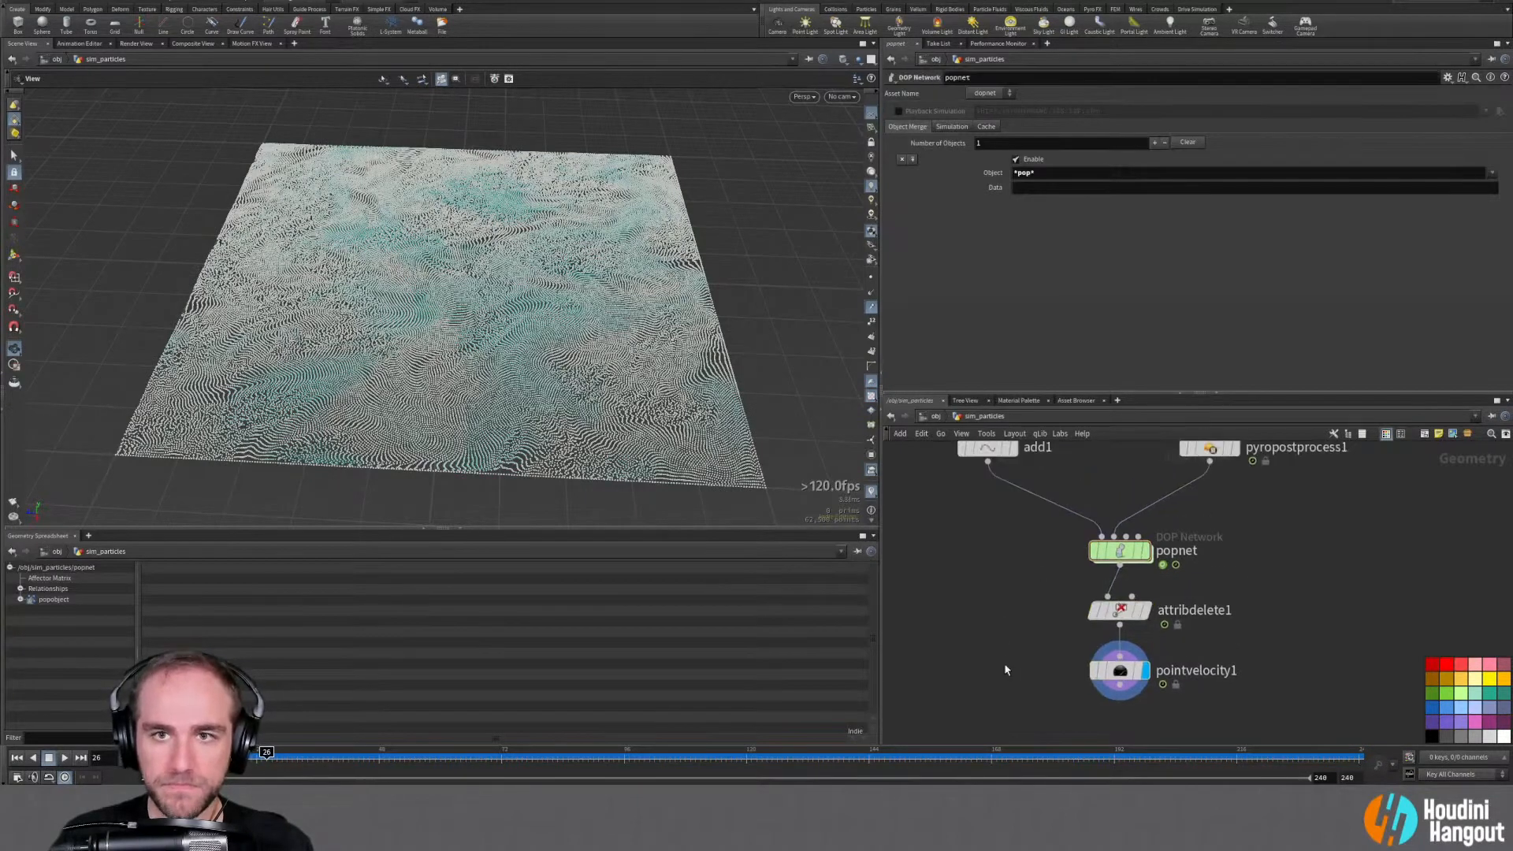
middle_click_drag(1039, 684, 1057, 668)
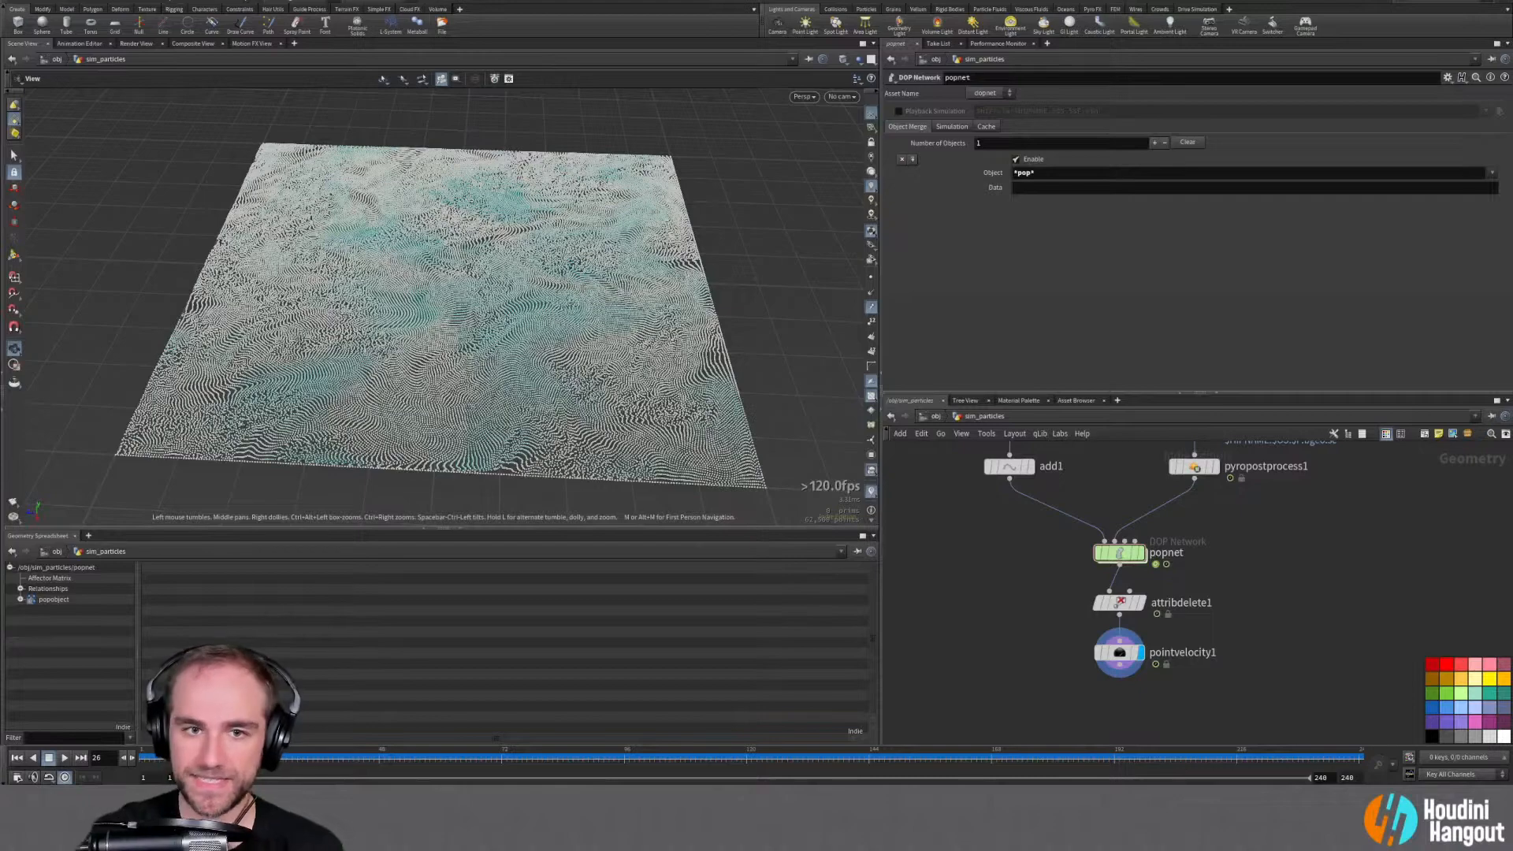
Append a Mountain node below pointvelocity1 and display its output
left_click_drag(374, 128, 709, 473)
left_click_drag(532, 308, 488, 347)
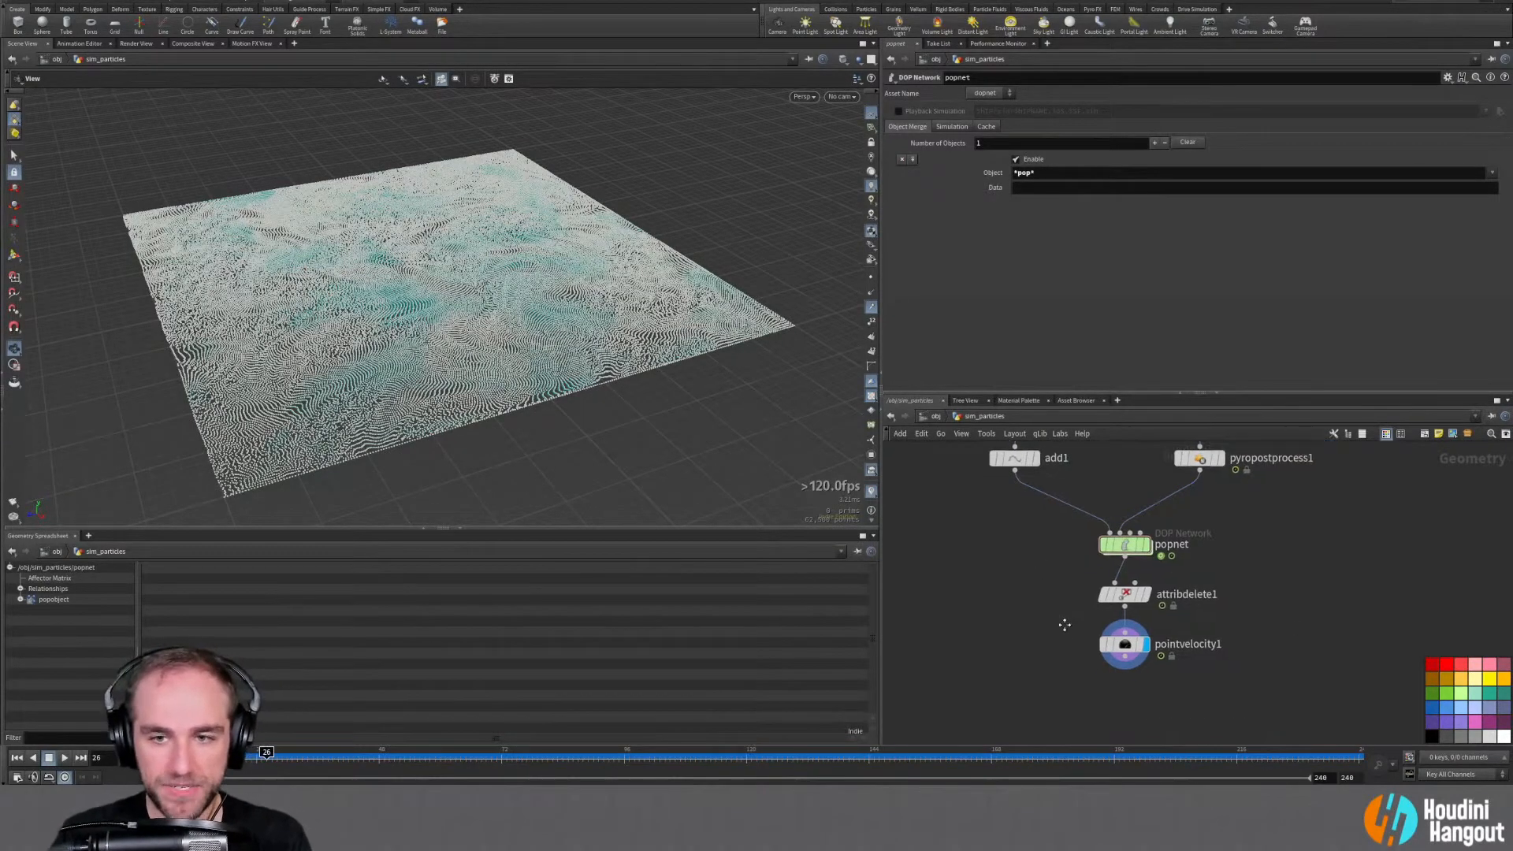
key("Tab")
type("m")
key("BackSpace")
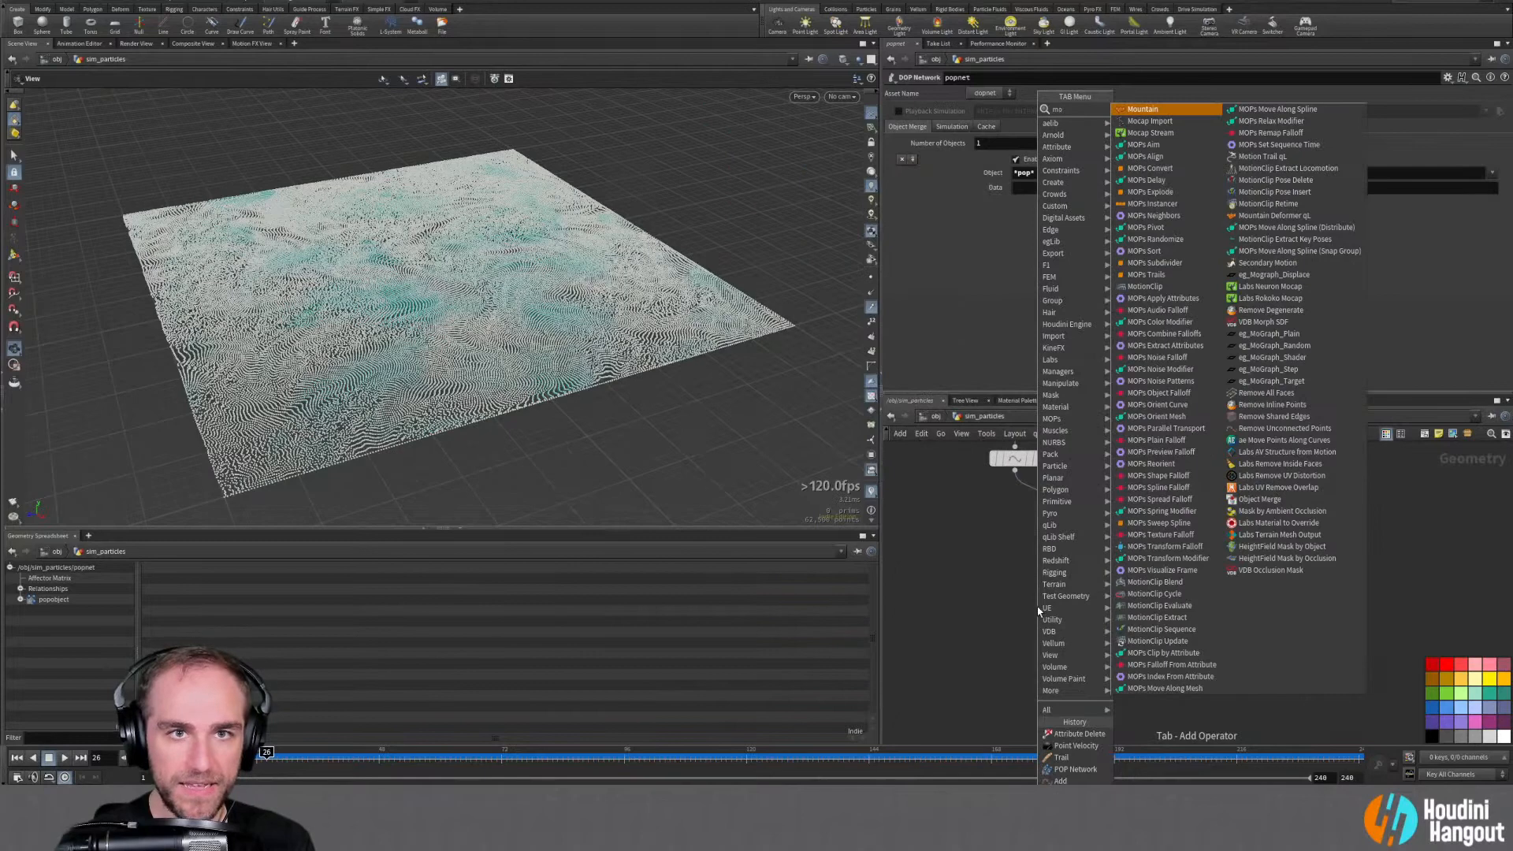
type("moun")
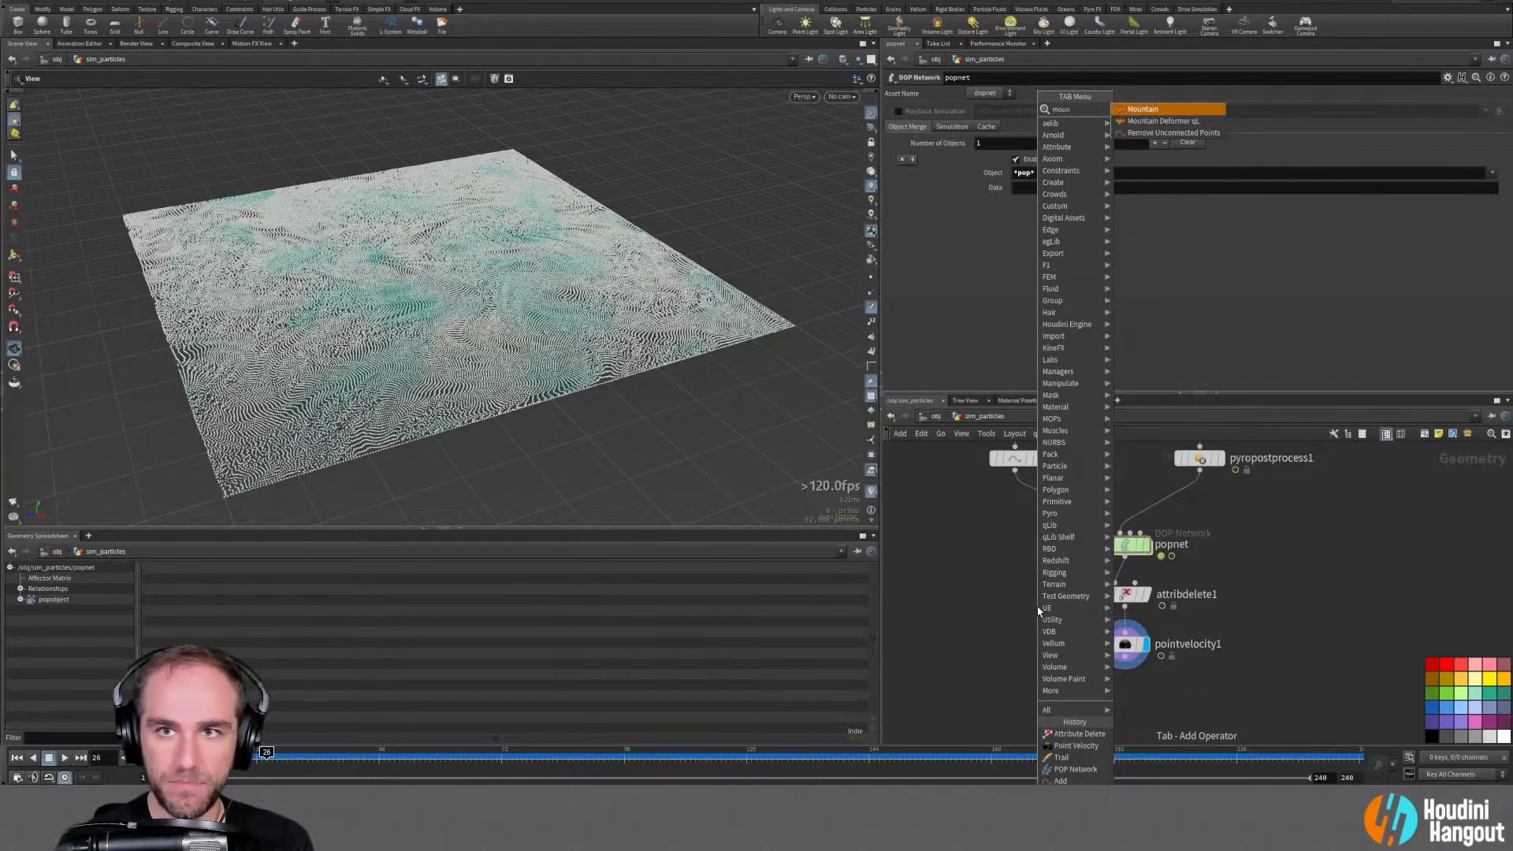
key("Return")
middle_click_drag(1039, 590, 1025, 554)
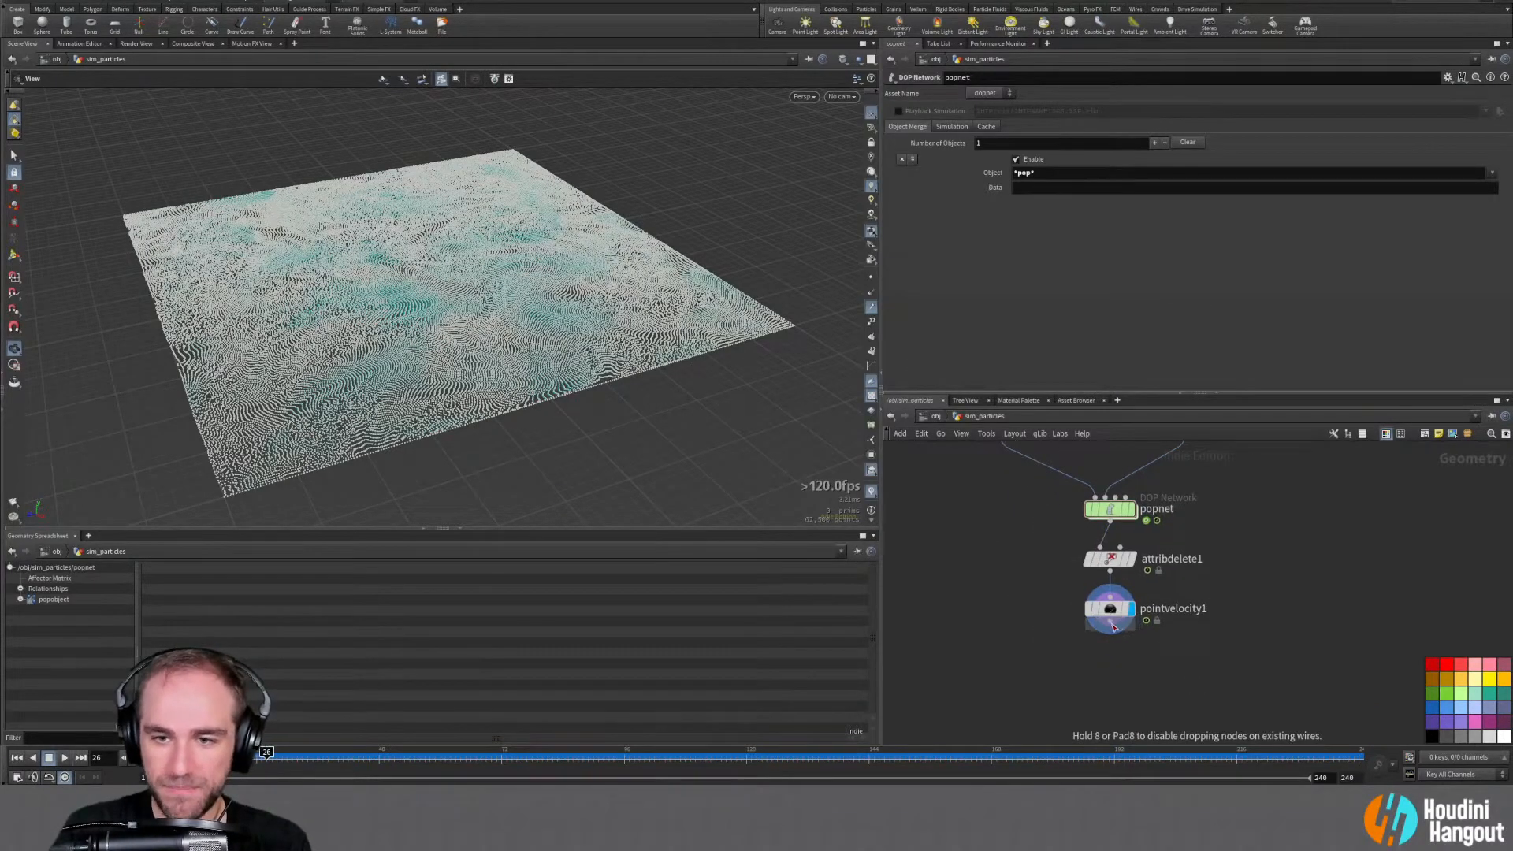
left_click(1119, 631)
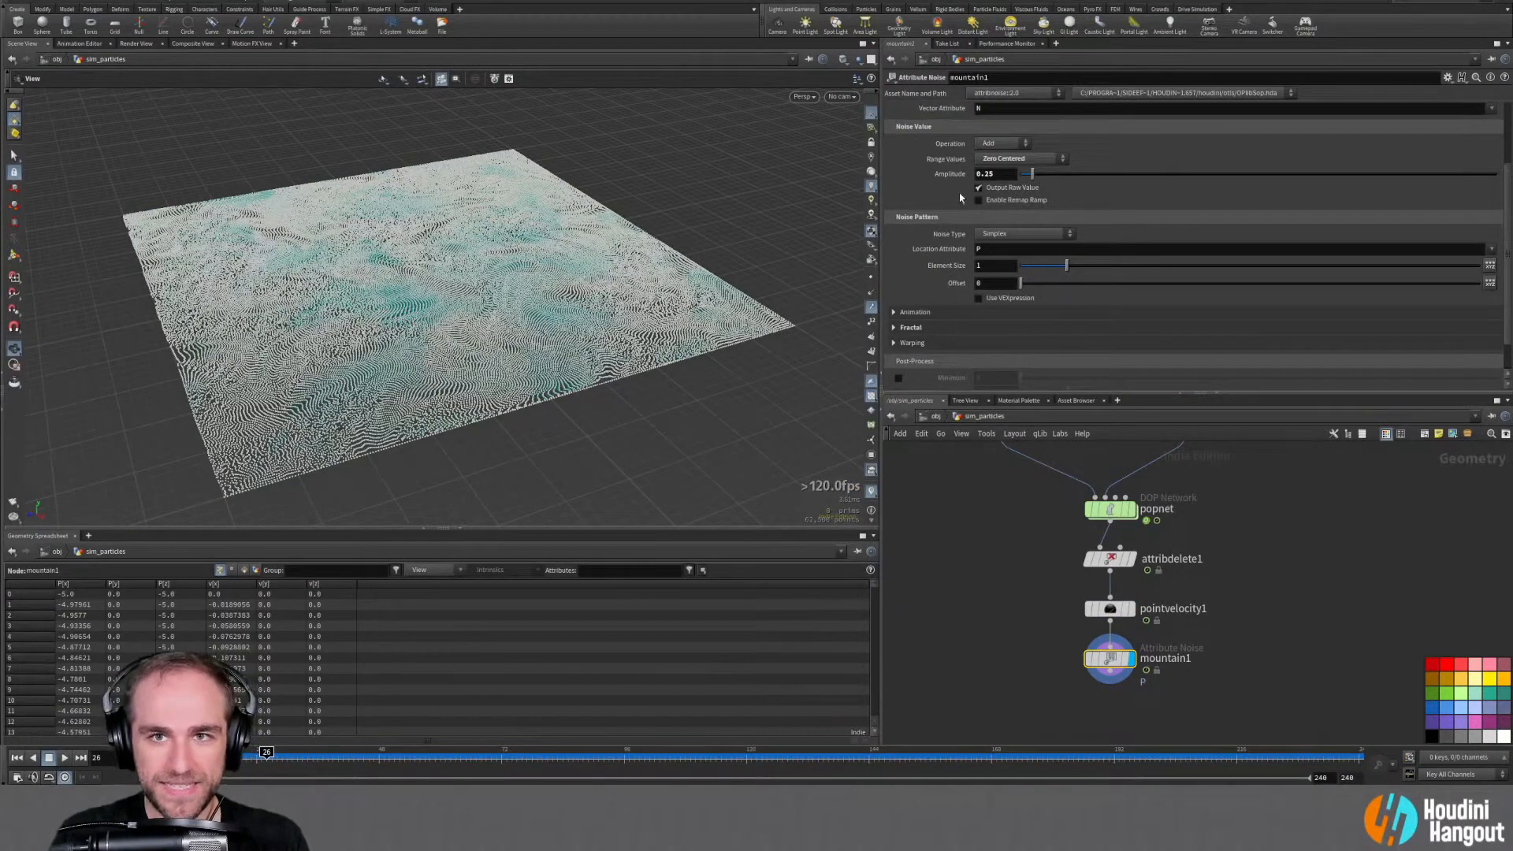
scroll(964, 201, "up", 3)
left_click_drag(465, 177, 455, 380)
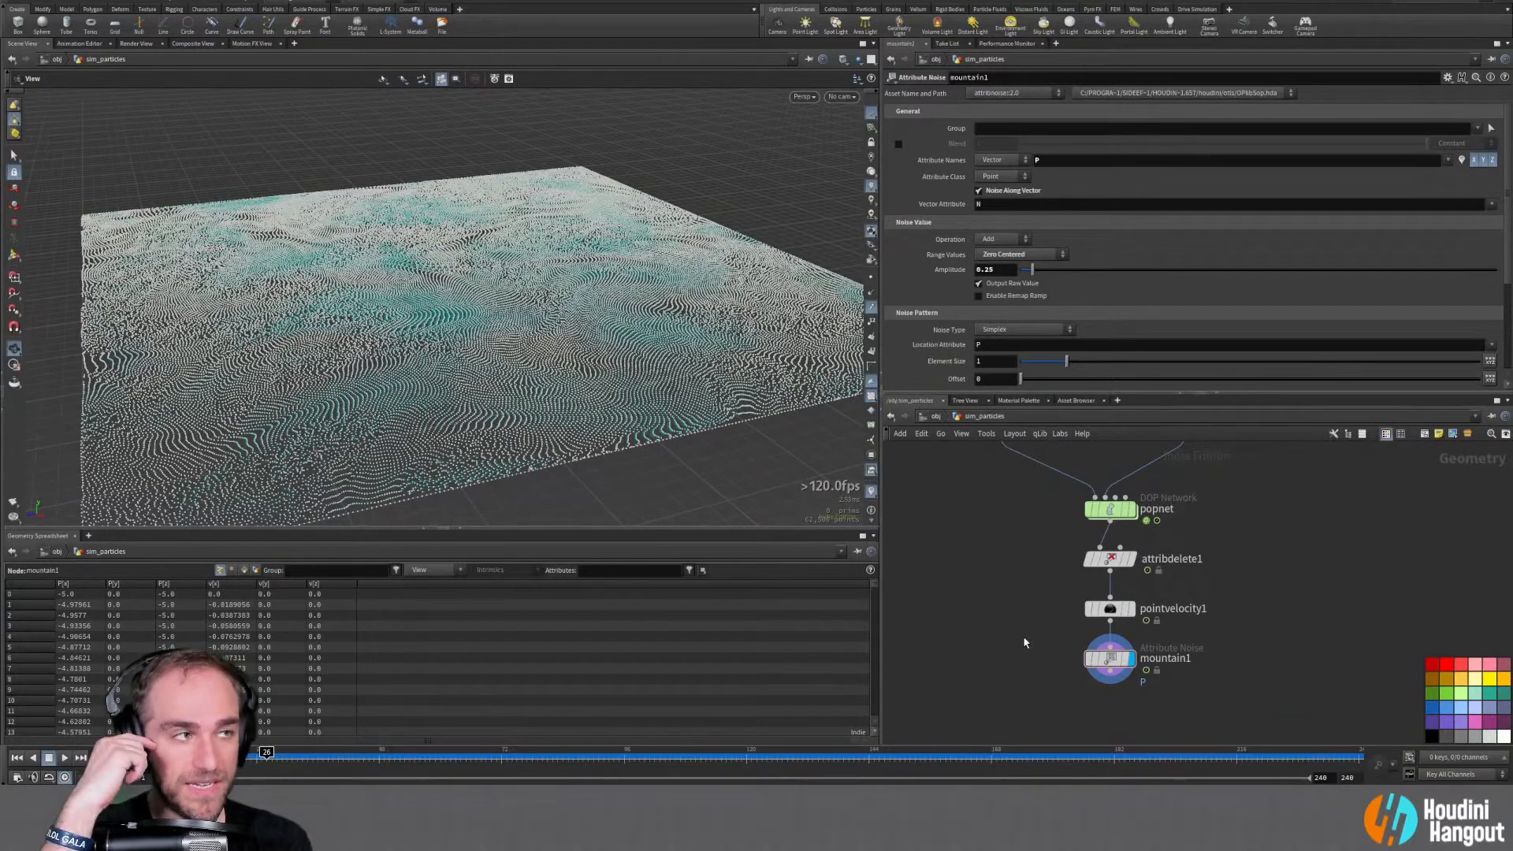
Try a Normal node between pointvelocity1 and mountain1 with Override Normal on and normals added to points, then remove it
key("Tab")
type("nor")
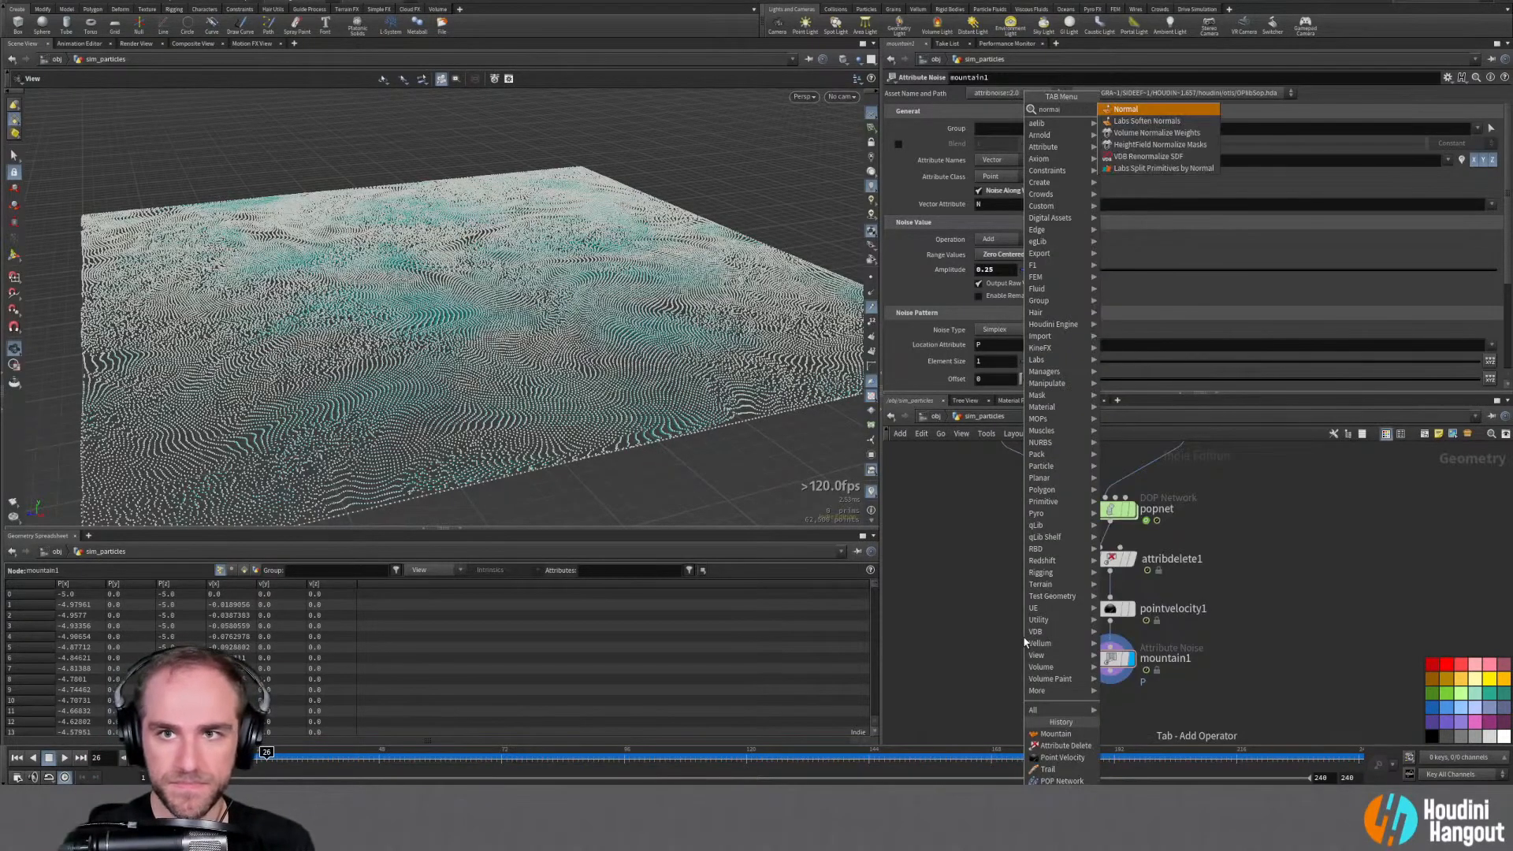
key("Return")
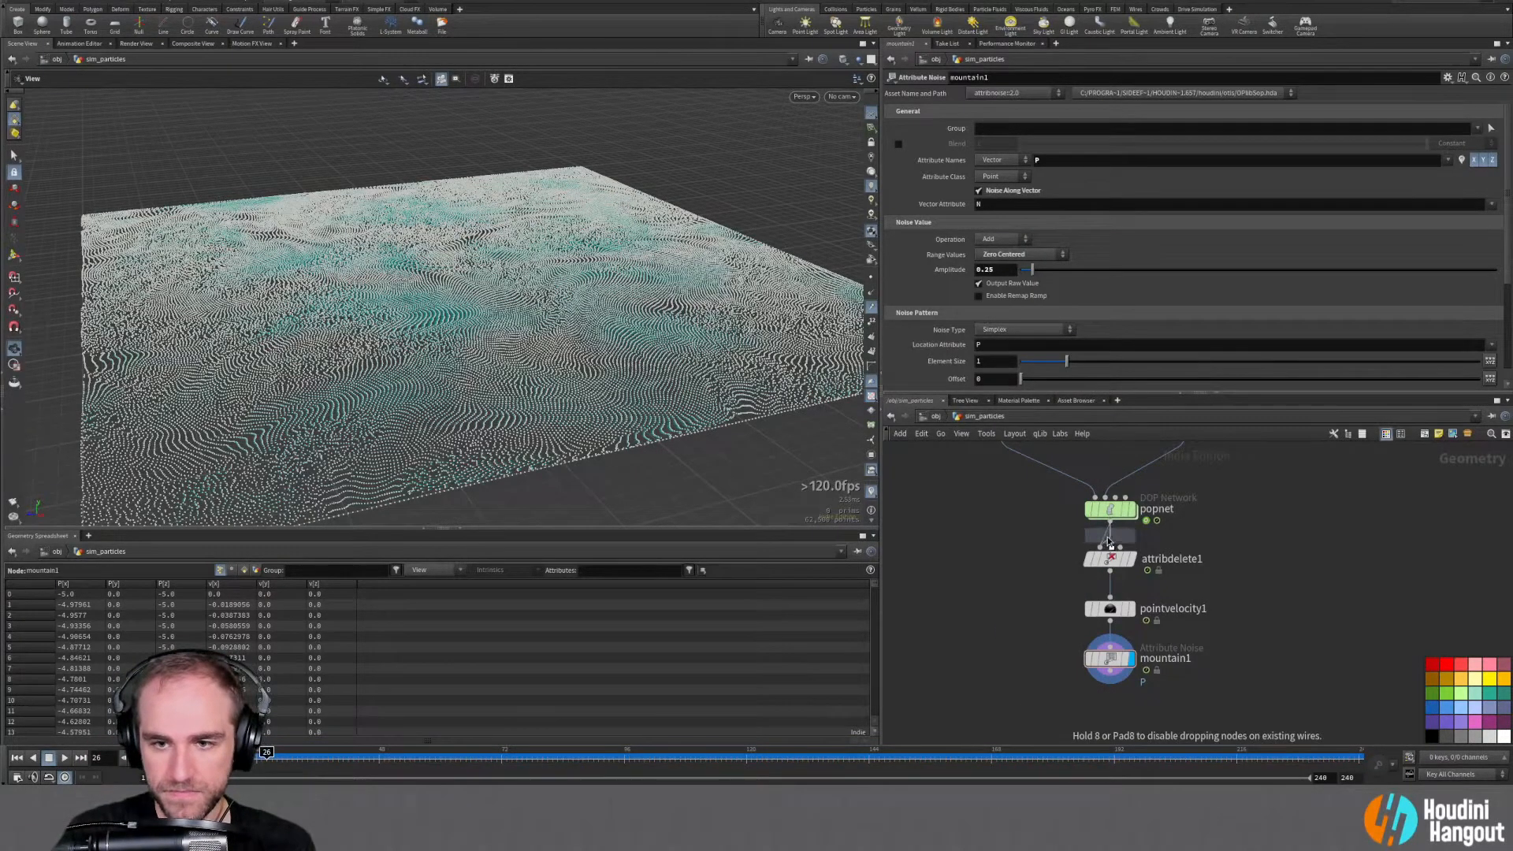
left_click(1111, 643)
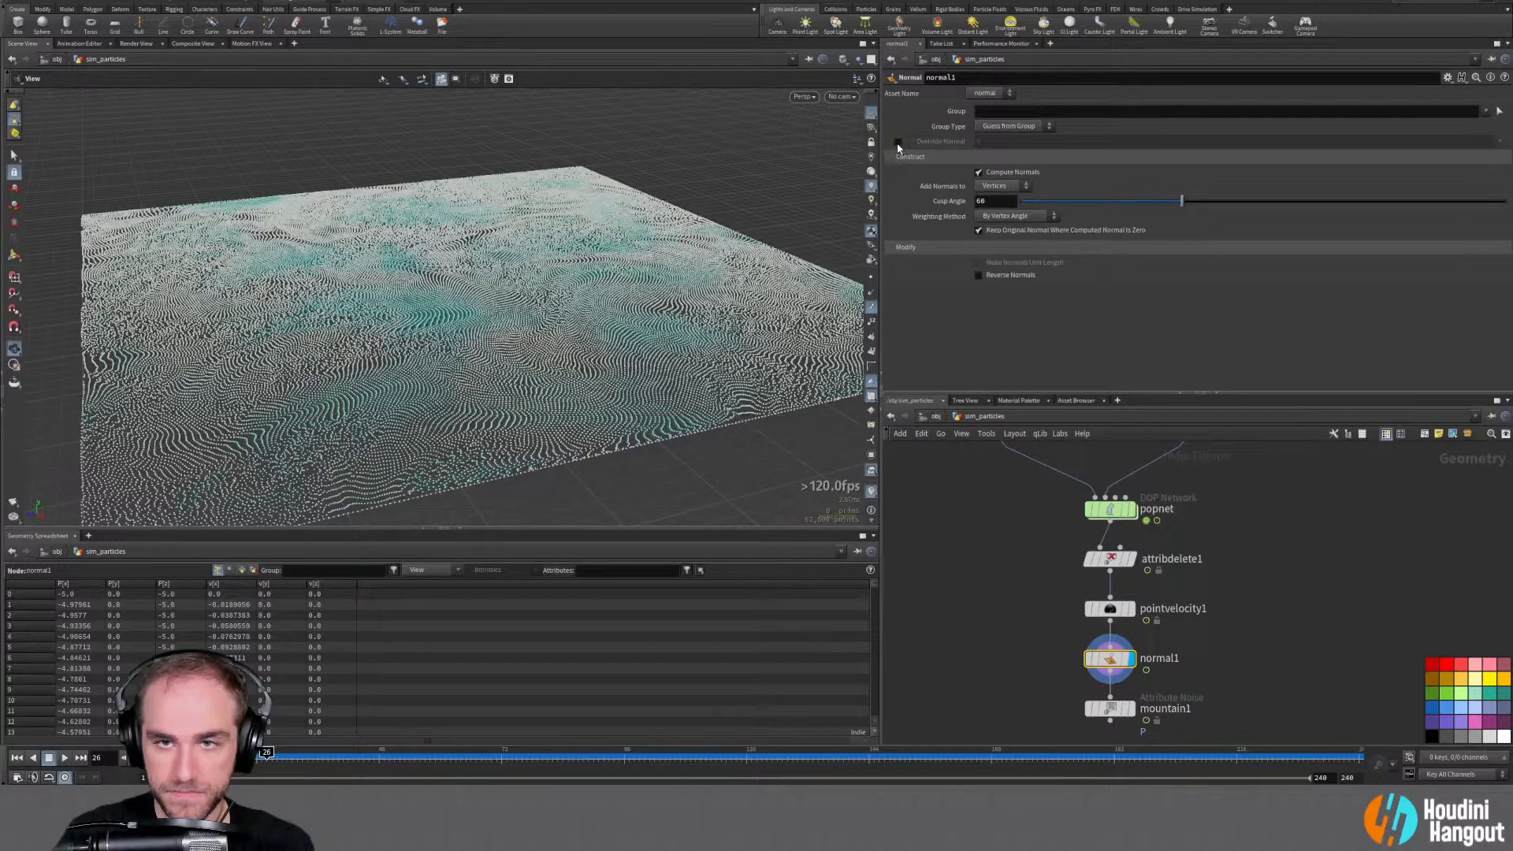
left_click(899, 143)
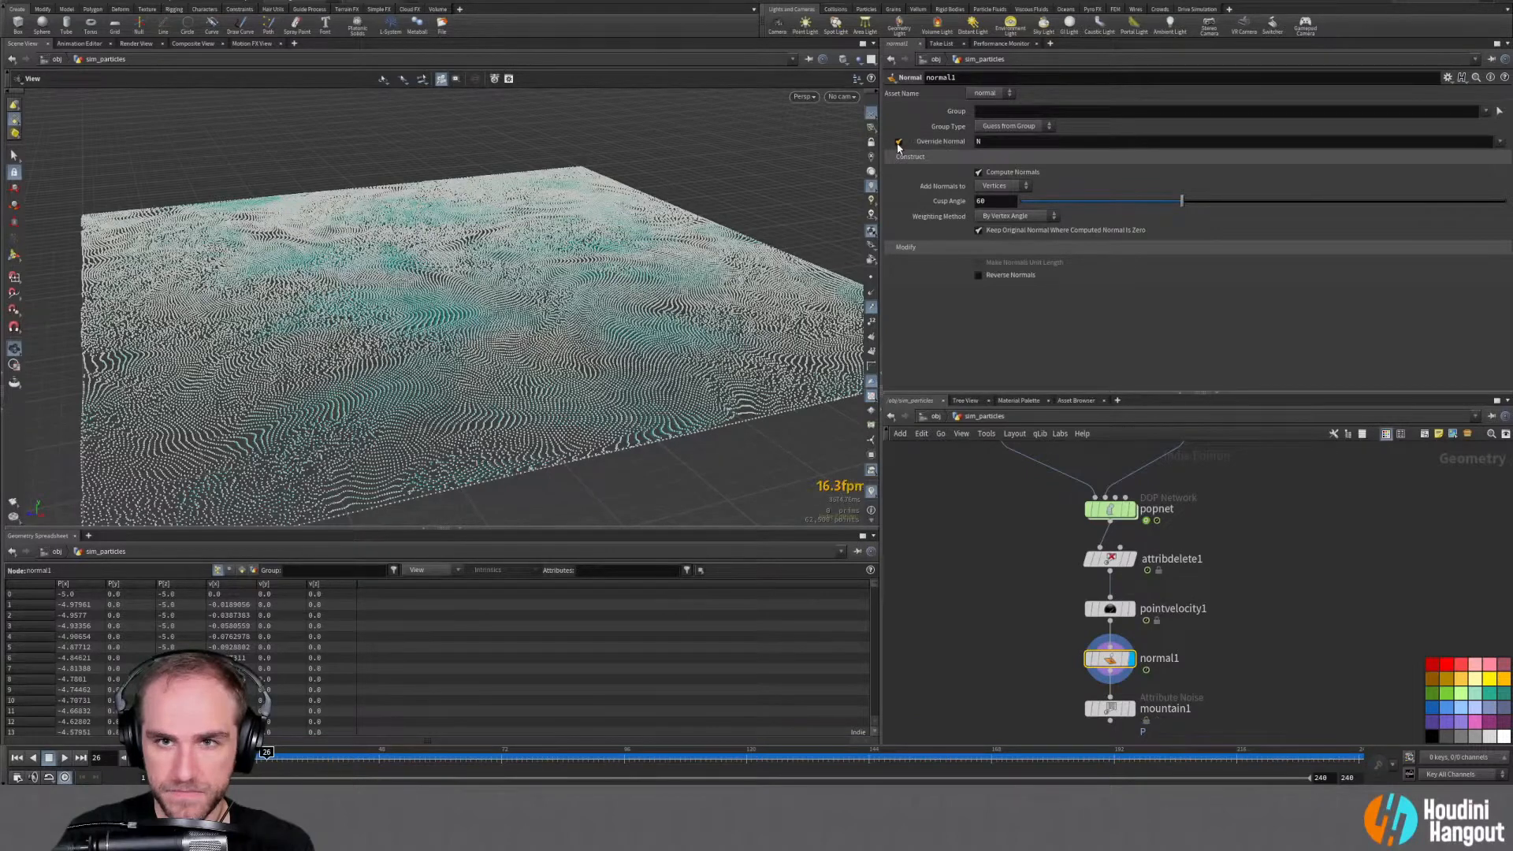
left_click(1001, 186)
left_click(1003, 203)
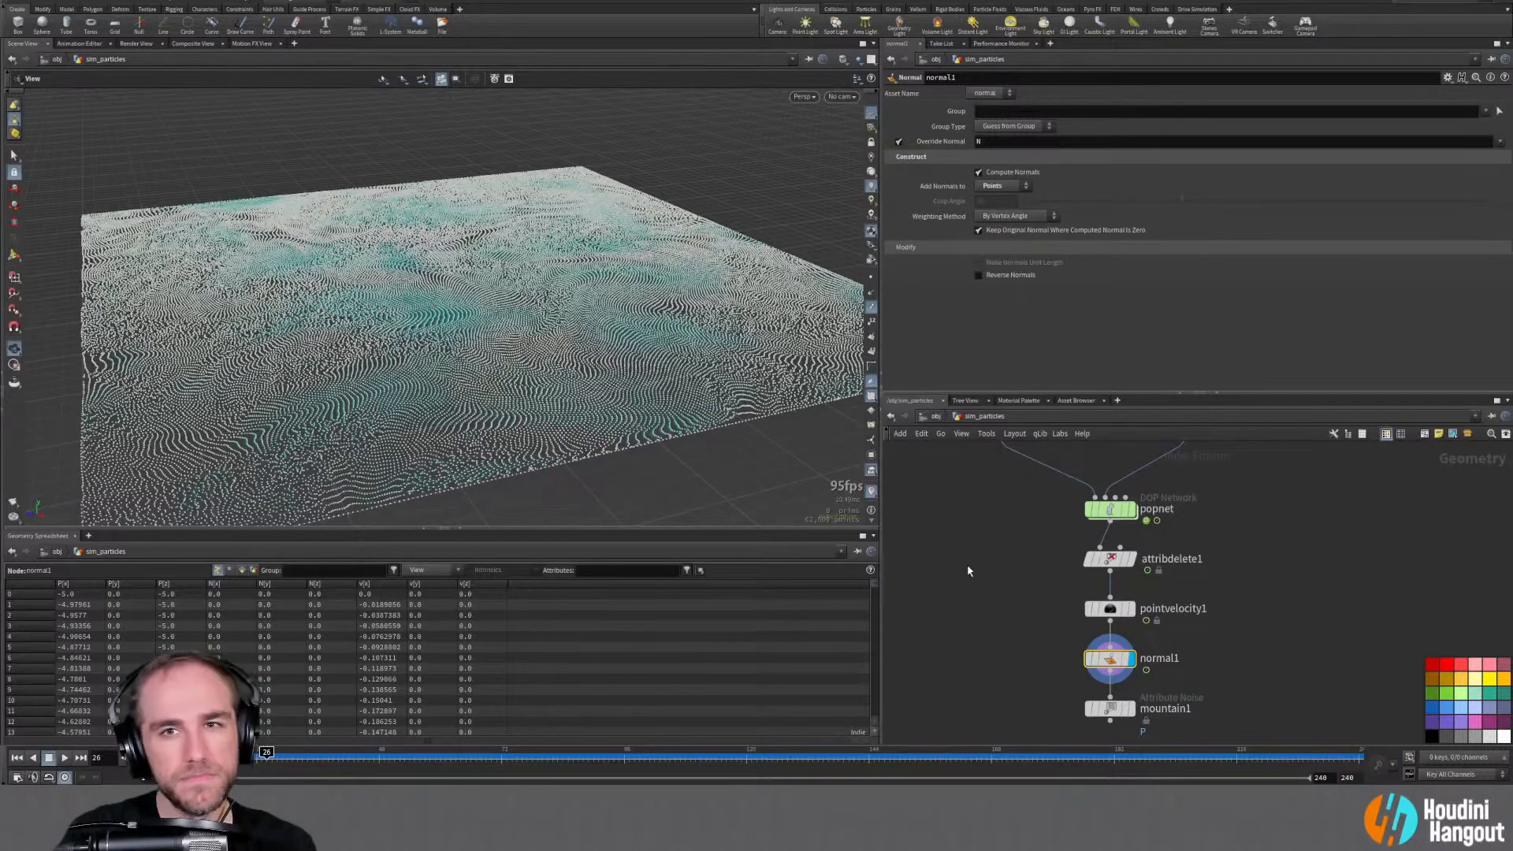
left_click_drag(1003, 643, 1277, 674)
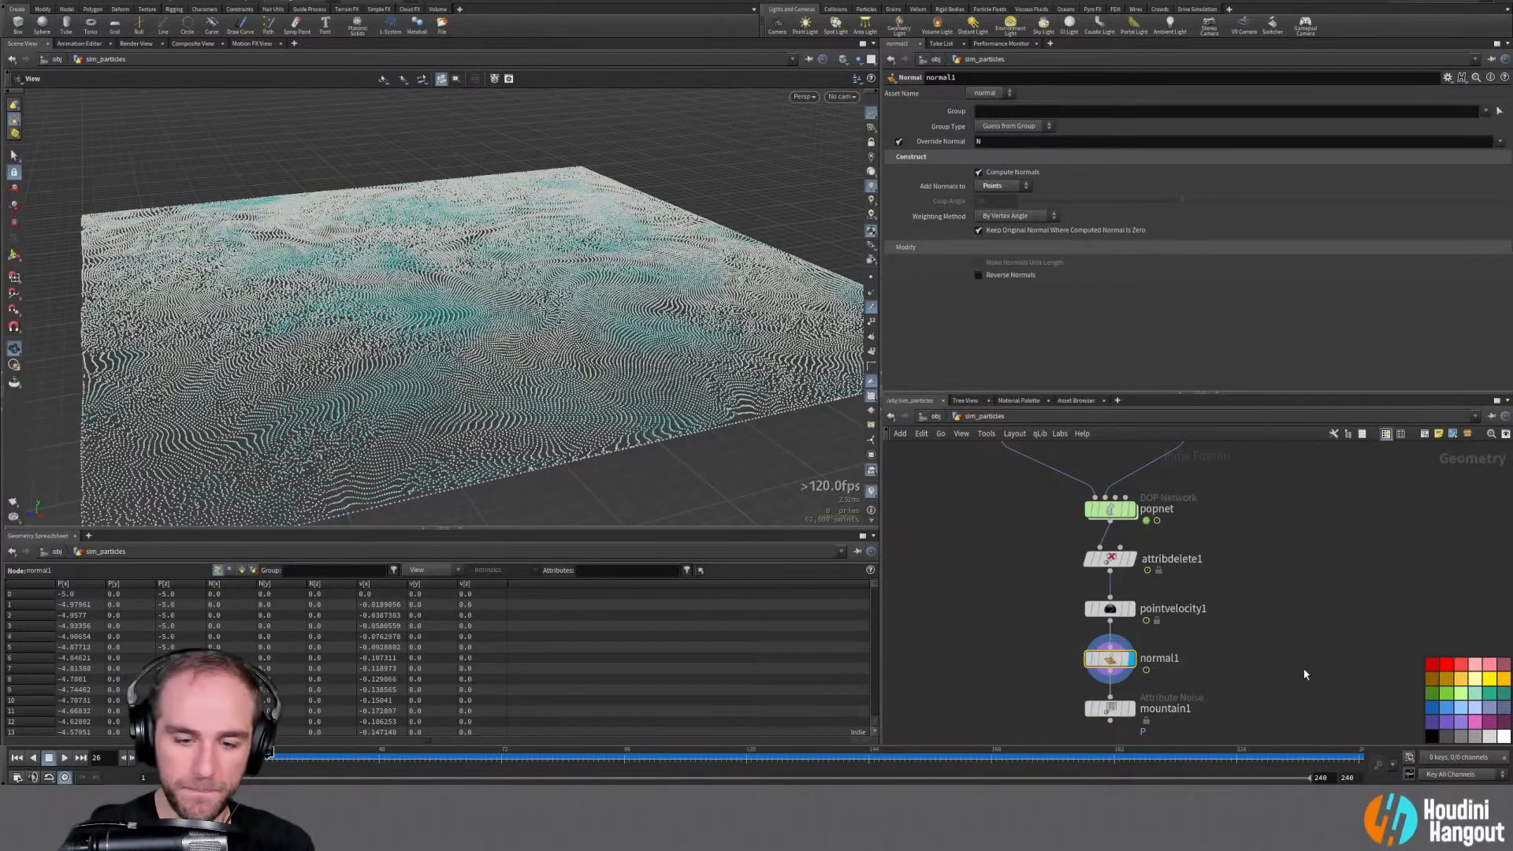
key("Delete")
Insert an Attribute Adjust Vector node between pointvelocity1 and mountain1
key("Tab")
type("att a")
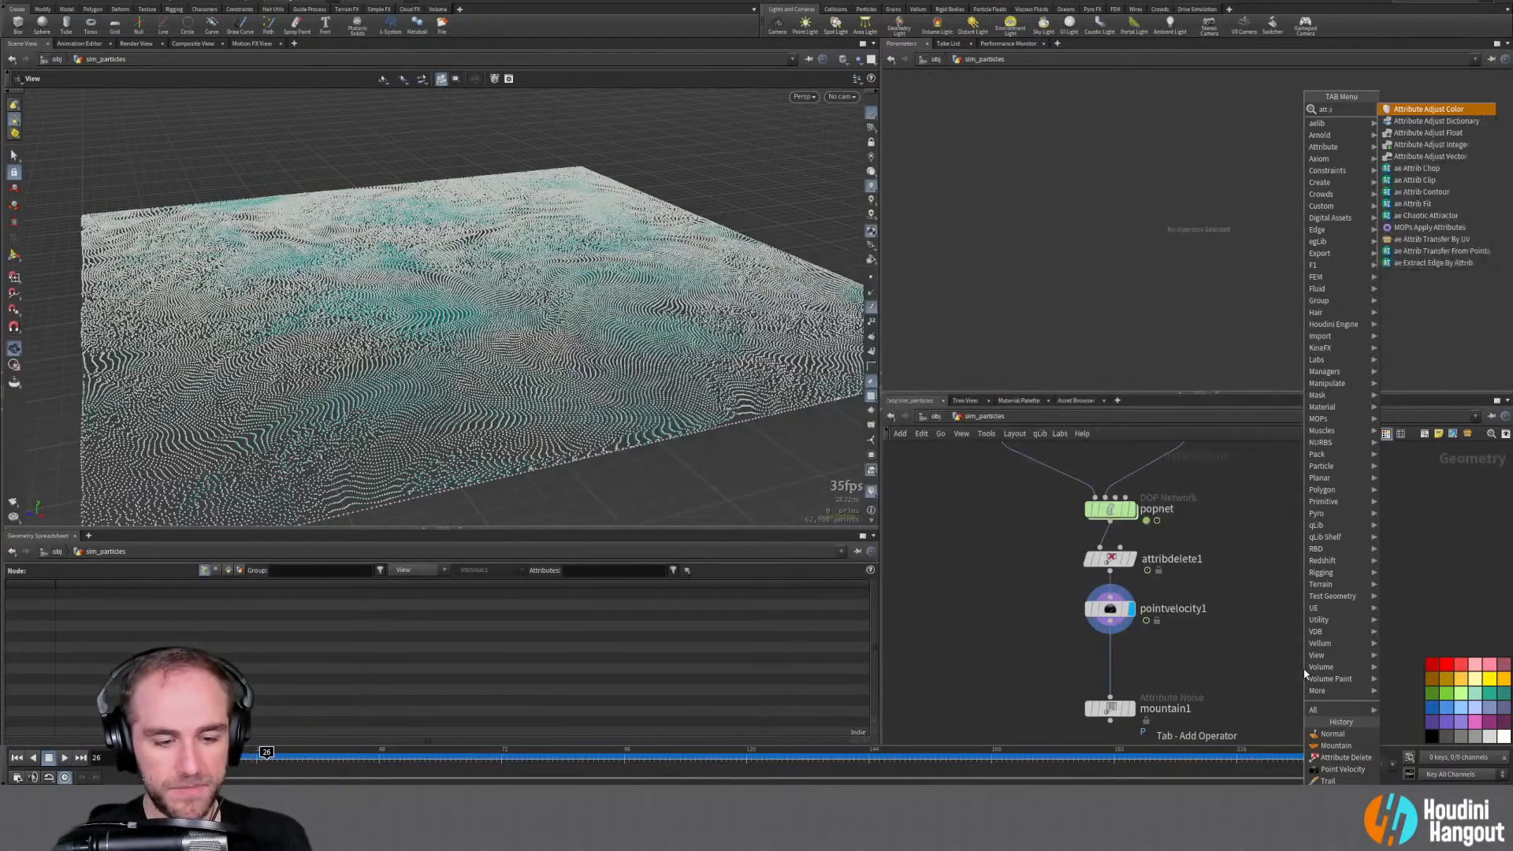
type("djust vec")
key("Return")
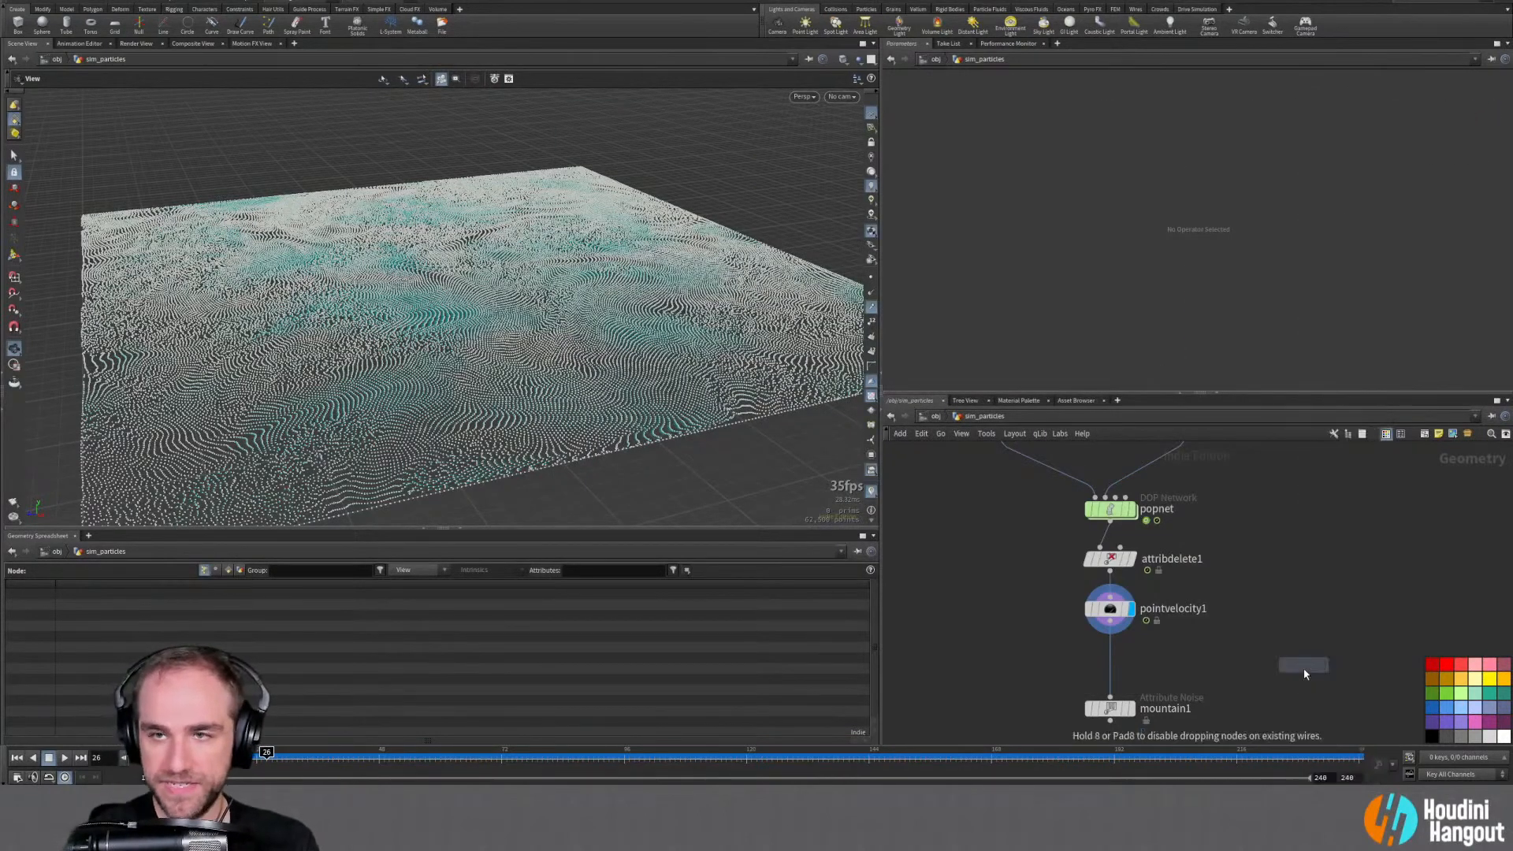
left_click(1119, 664)
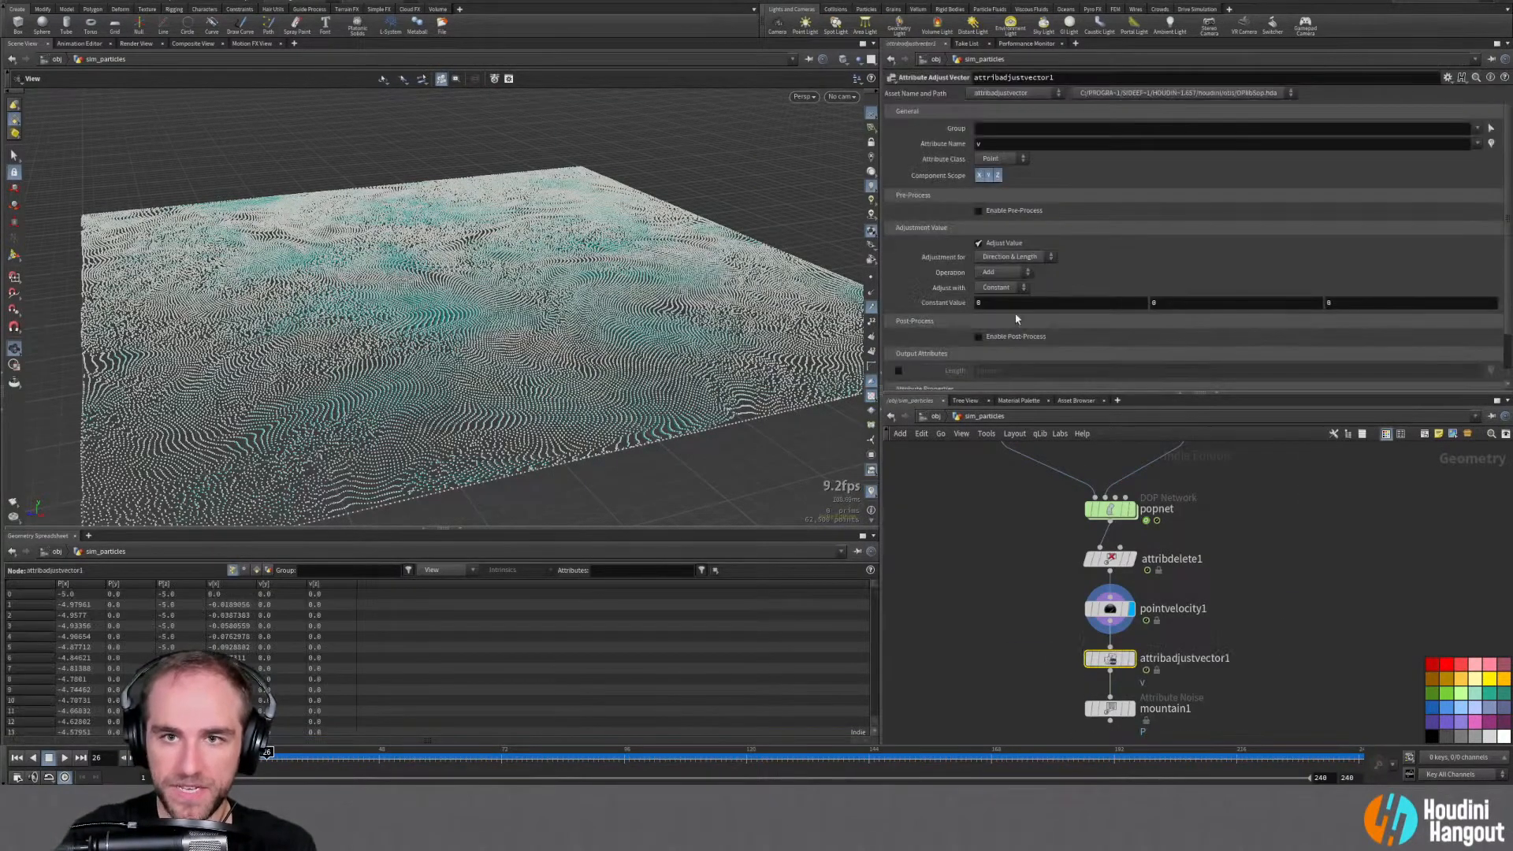
Set attribadjustvector1 to adjust attribute N with a constant value of 0, 1, 0 and display the node
left_click(985, 144)
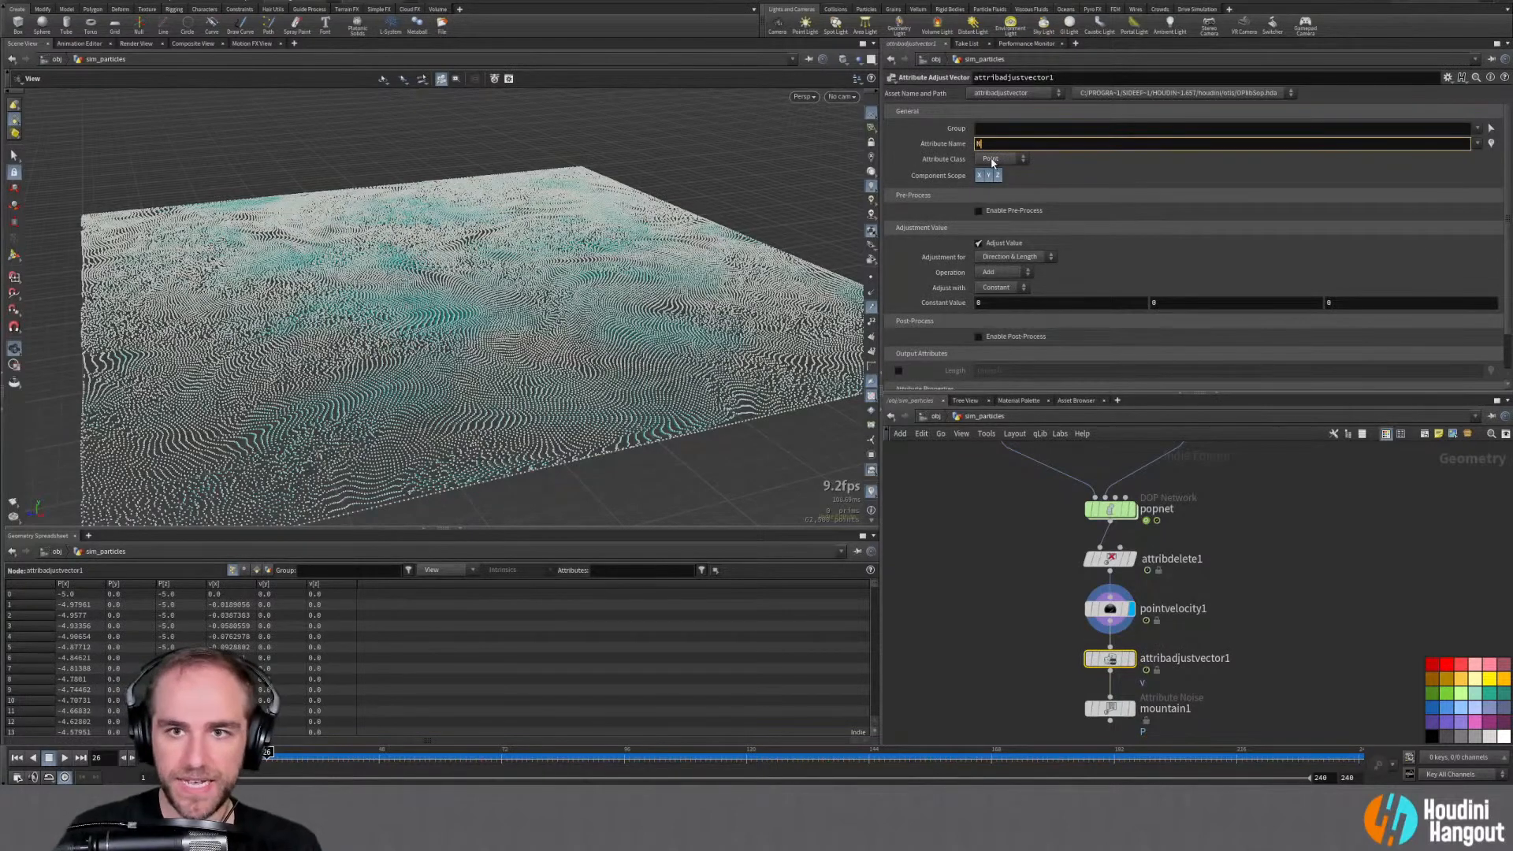
left_click(1172, 302)
type("1")
key("Return")
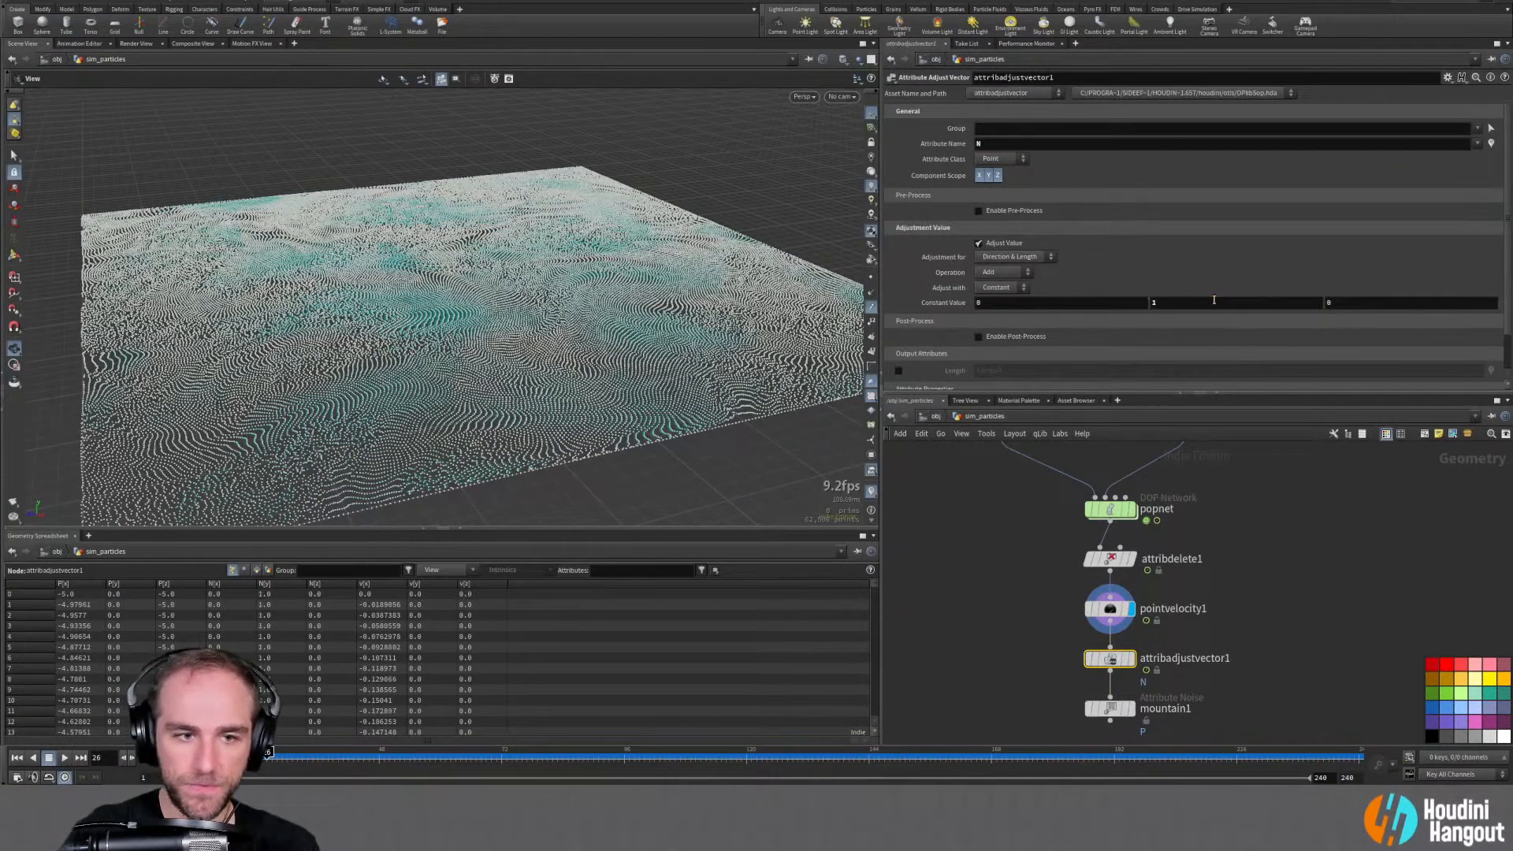
left_click(1132, 658)
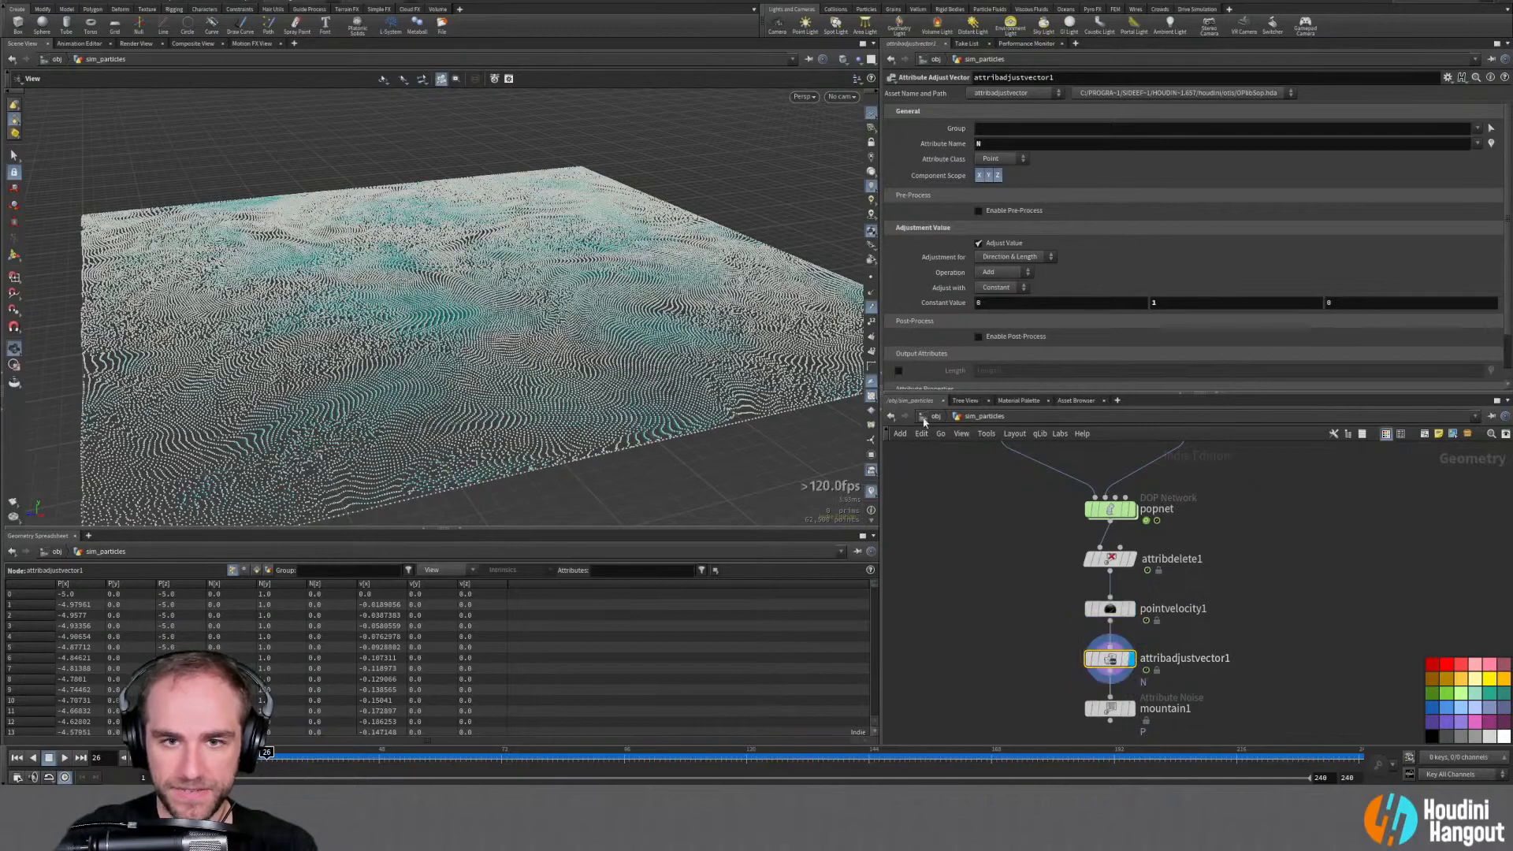
Turn off the point trails in the viewport and display mountain1's output
left_click(871, 307)
left_click_drag(552, 331, 542, 491)
key("h")
left_click(871, 308)
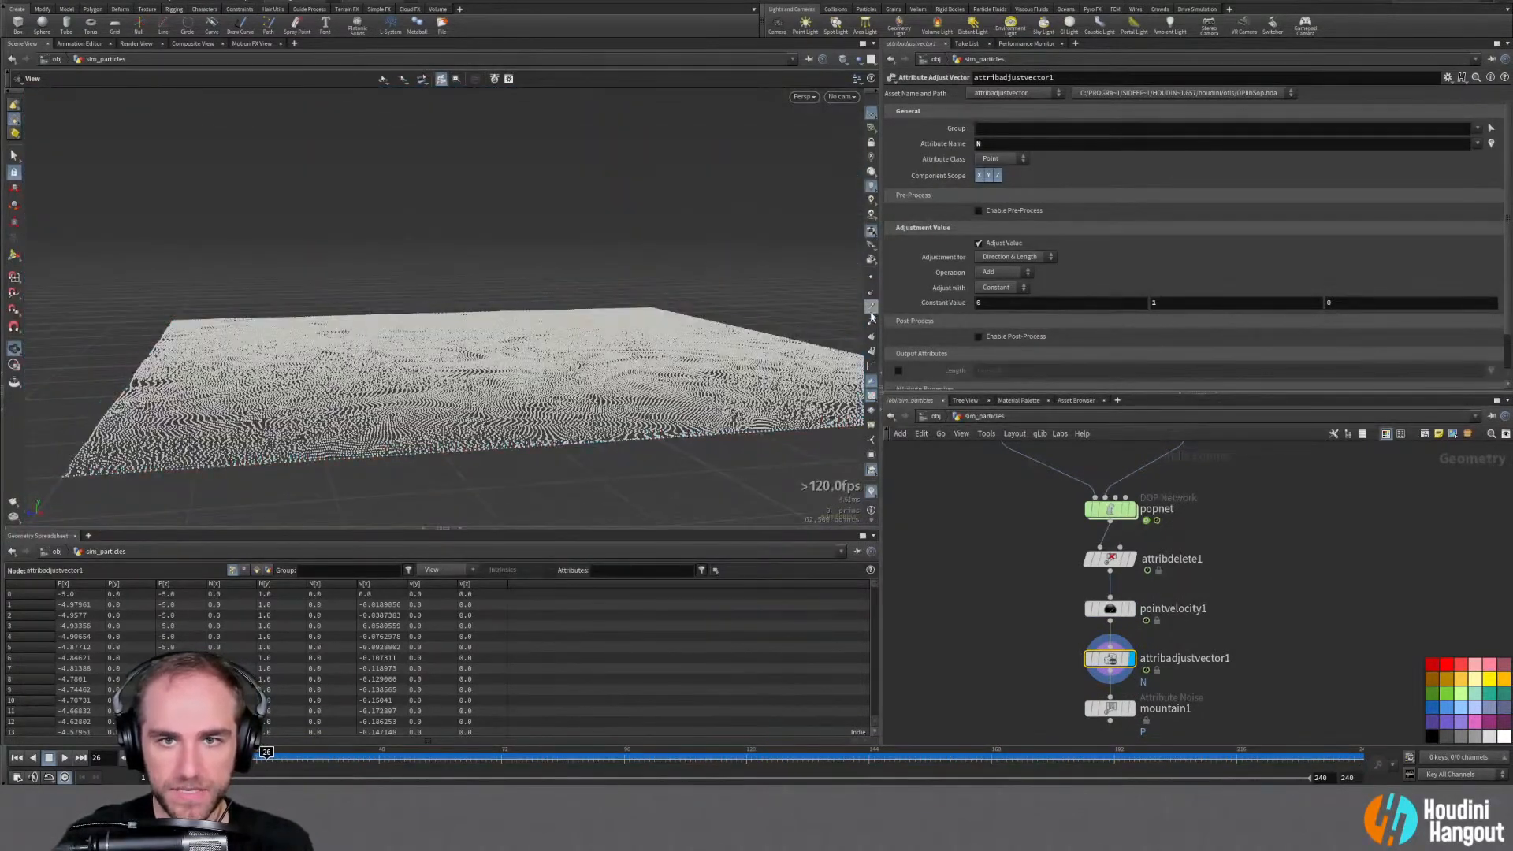
left_click(1133, 708)
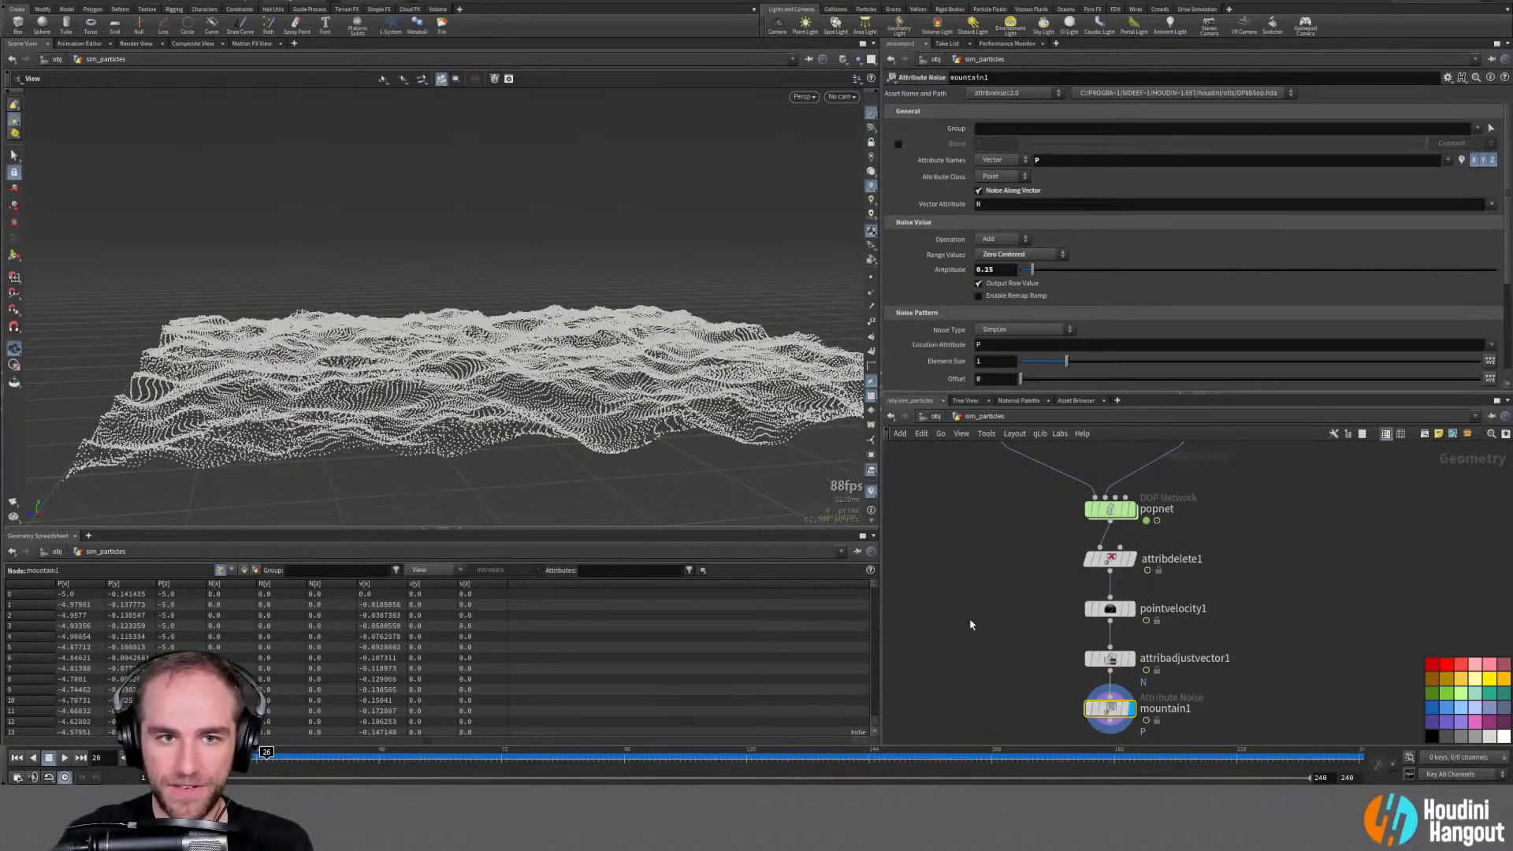
key("h")
left_click_drag(501, 340, 504, 314)
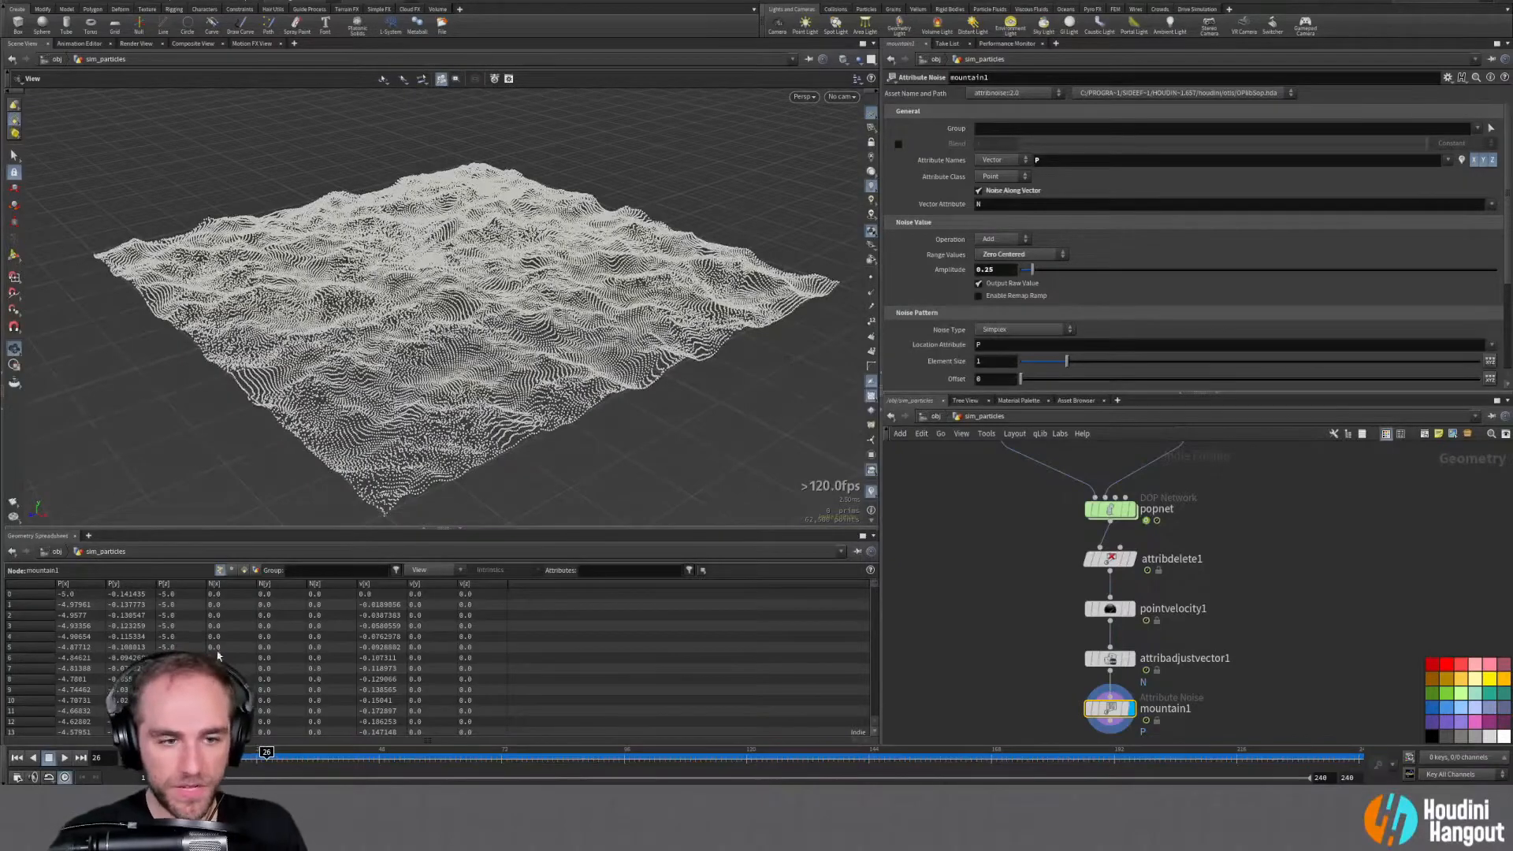
Scrub the timeline to frame 240 and inspect the displaced particles up close
left_click_drag(167, 757, 151, 757)
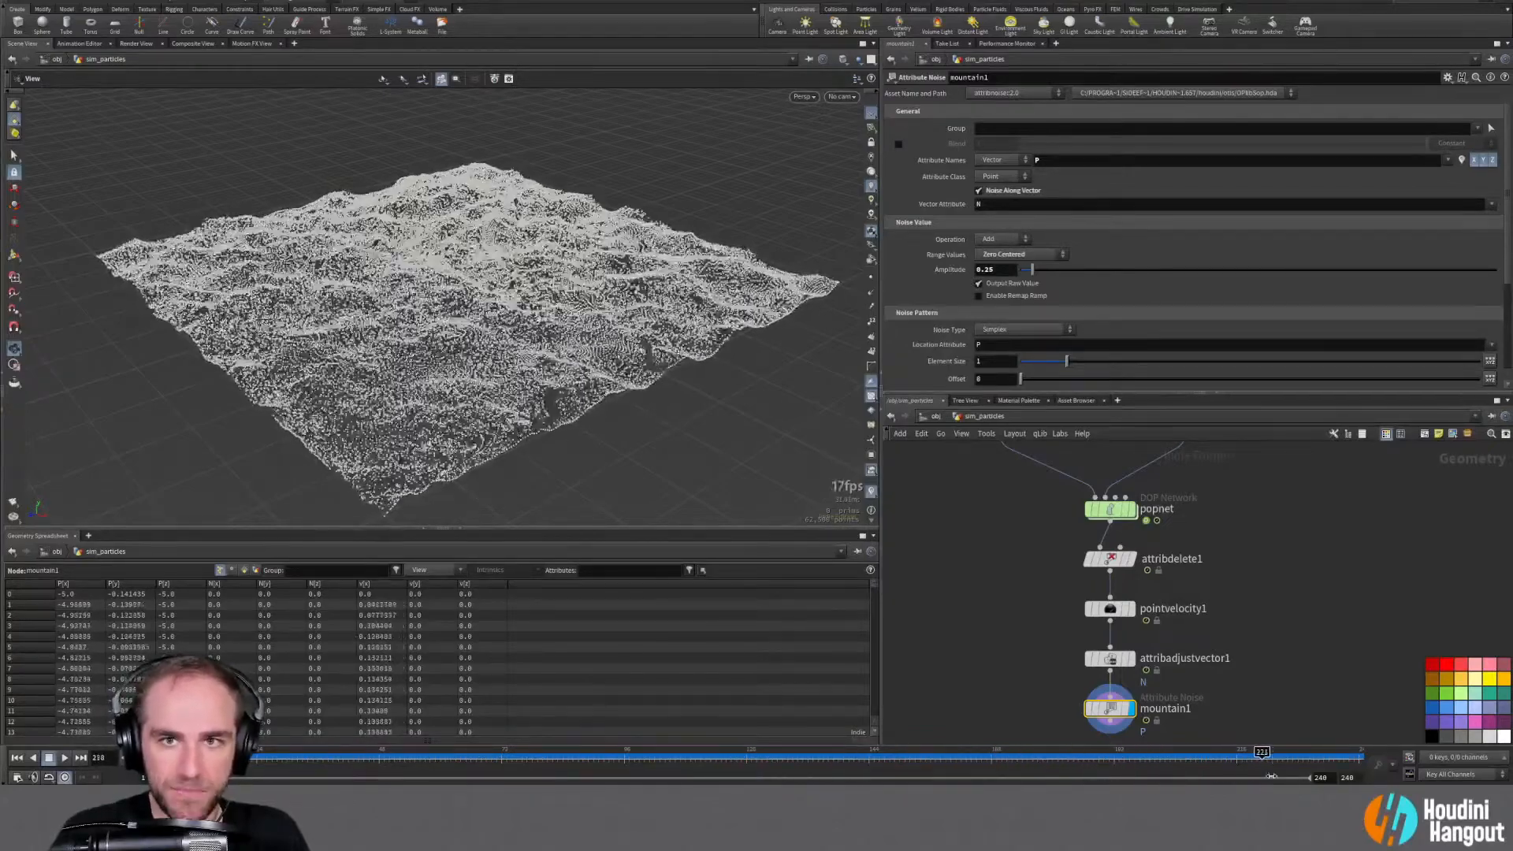
mouse_move(1357, 758)
left_mouse_down()
mouse_move(220, 769)
mouse_move(1357, 768)
left_mouse_up()
left_click_drag(318, 396, 622, 315)
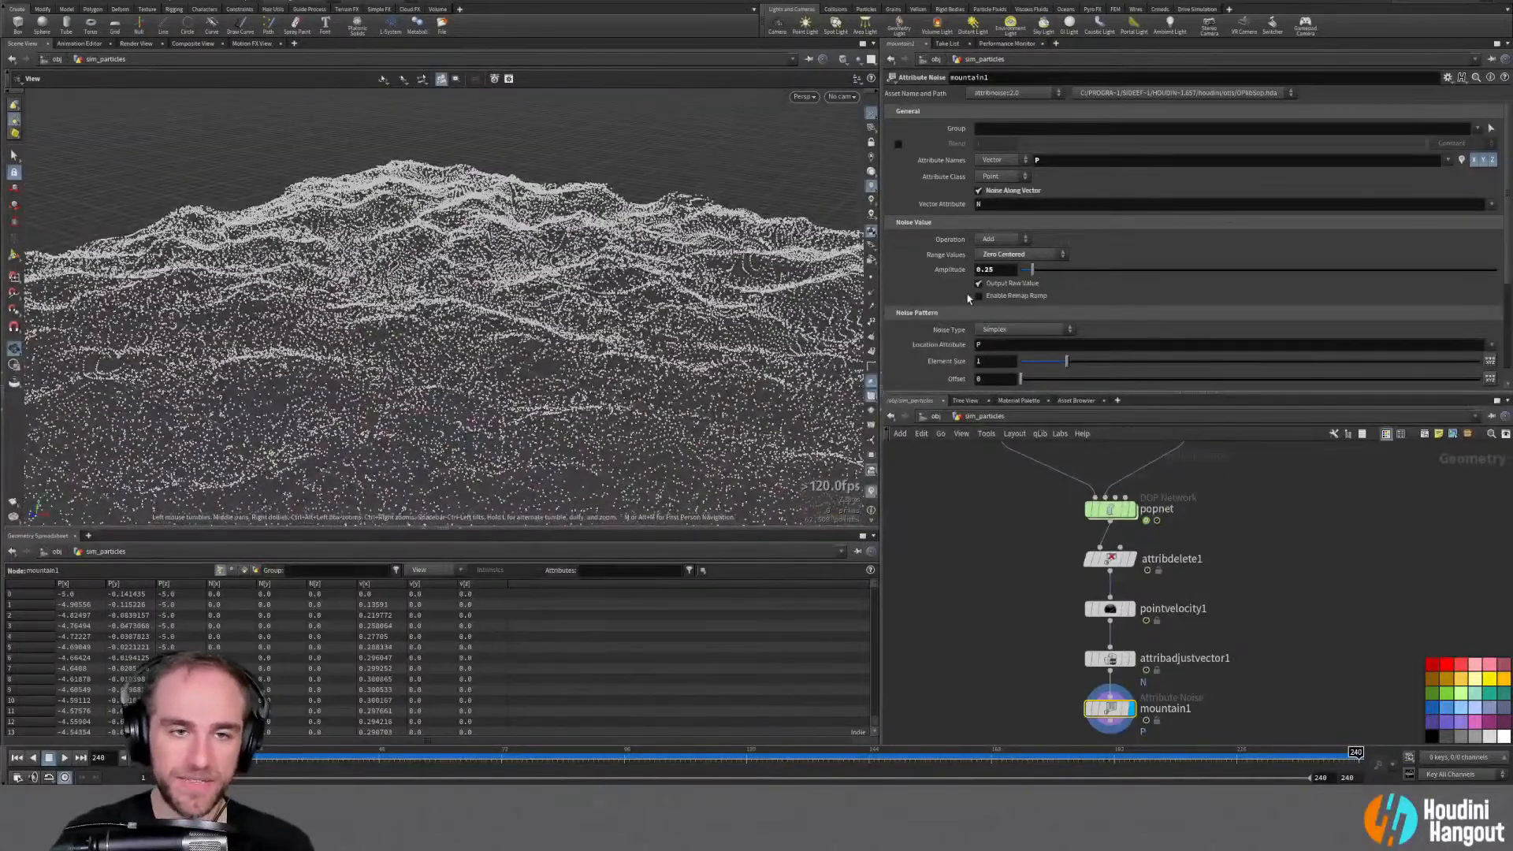
Set mountain1's noise element size to 2.51 and its amplitude to 0.3
left_click_drag(1070, 362, 1135, 361)
left_click_drag(686, 347, 575, 316)
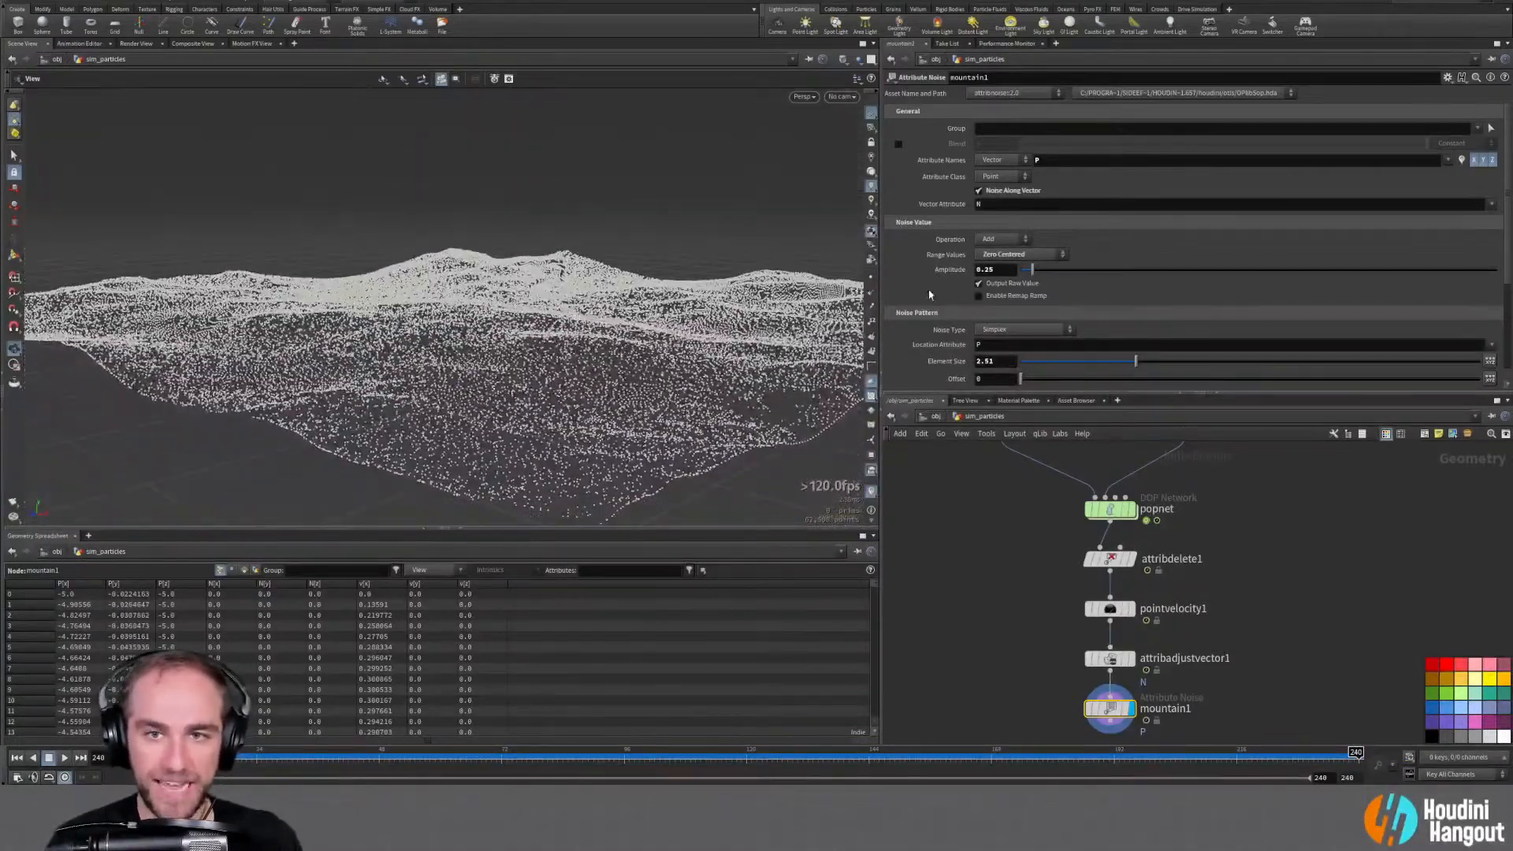
left_click_drag(1032, 270, 1034, 271)
scroll(542, 325, "up", 5)
scroll(542, 326, "down", 5)
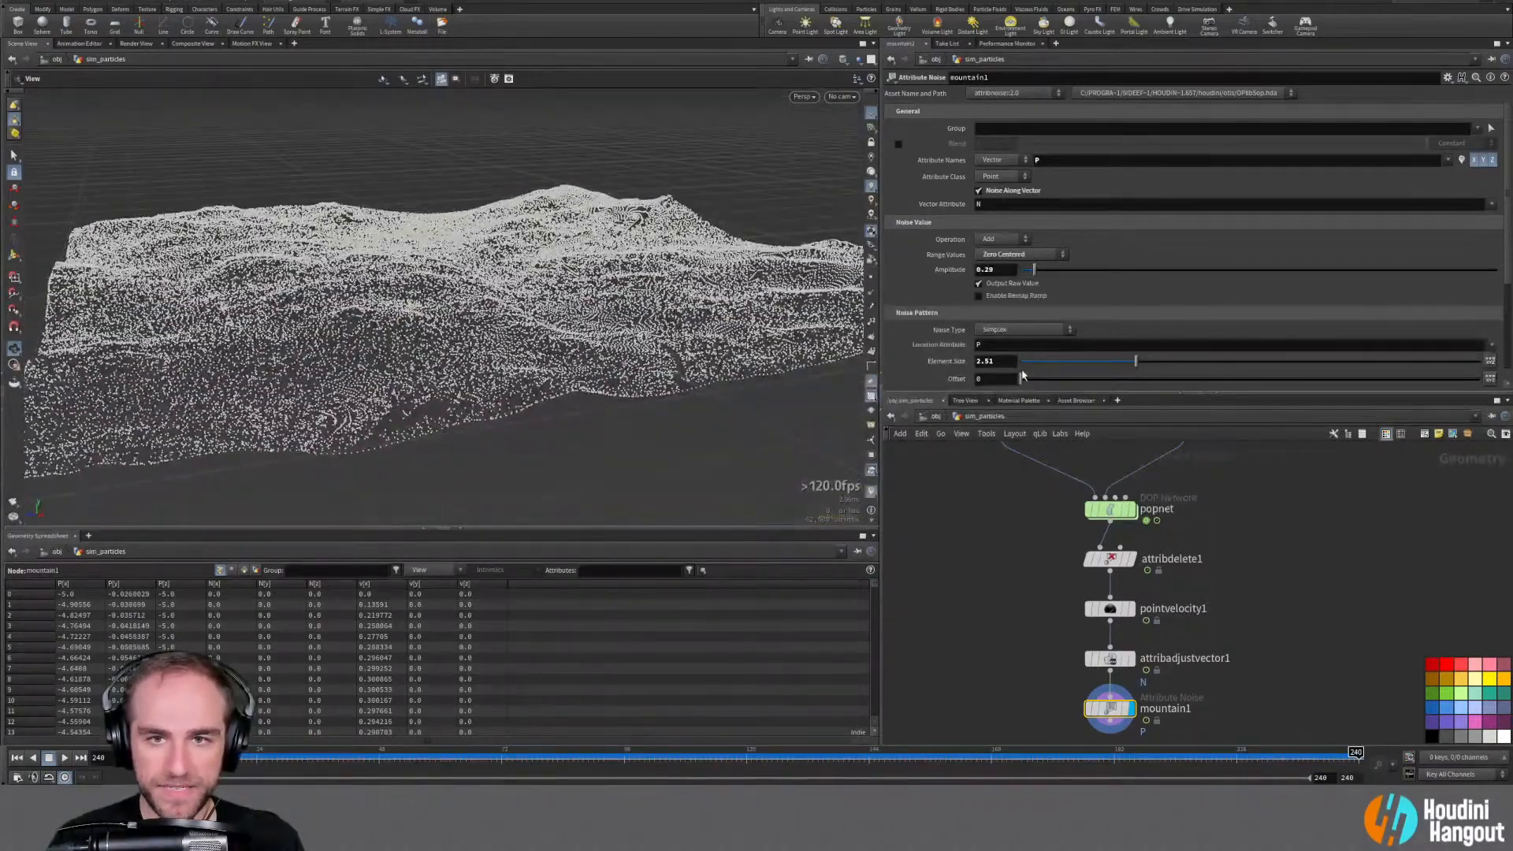
left_click_drag(1028, 271, 1040, 270)
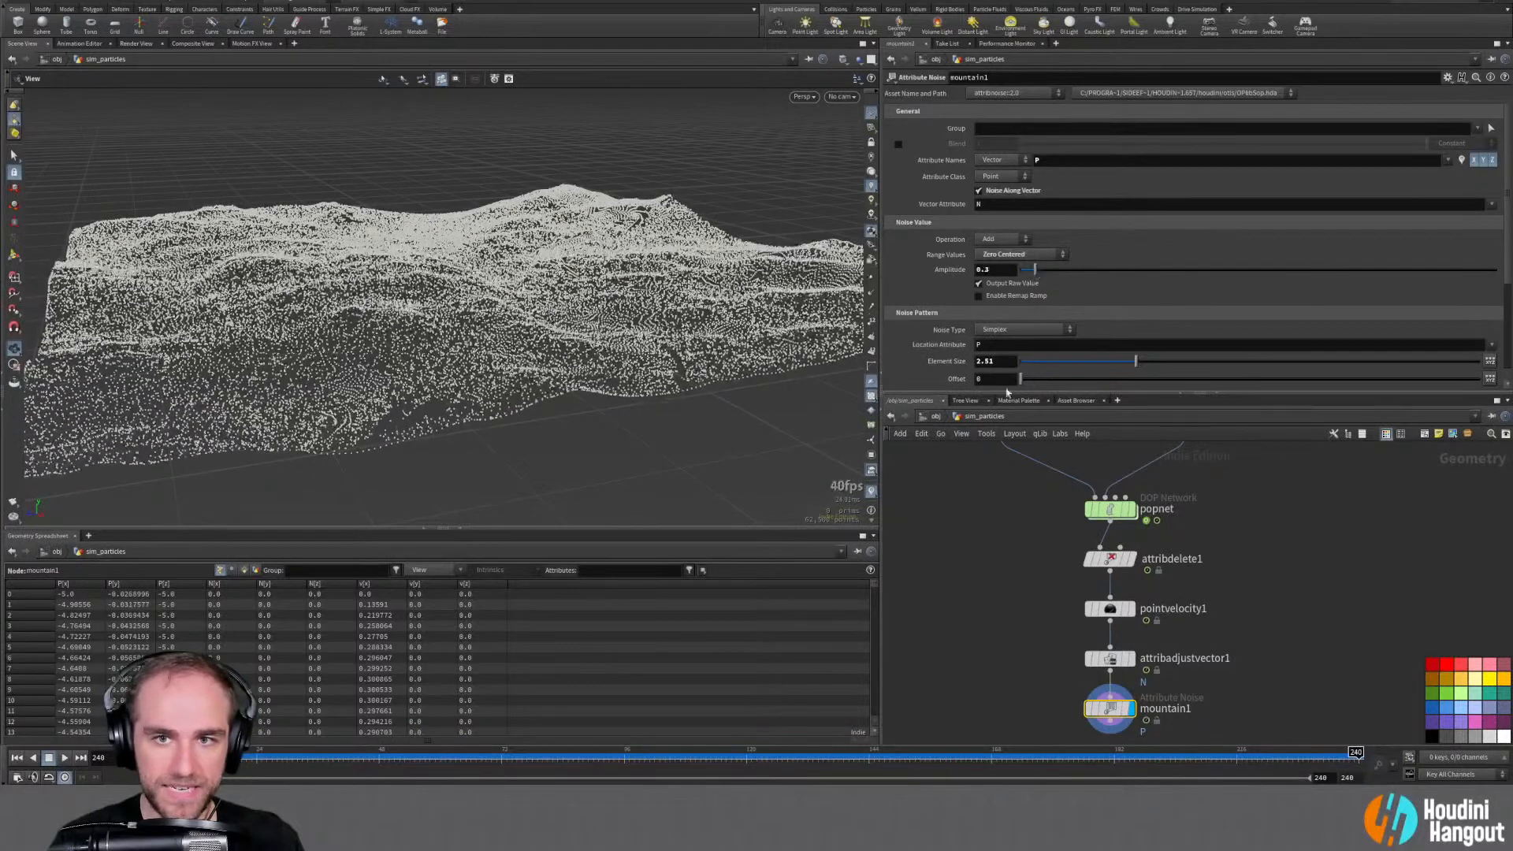
Lower the fractal roughness of mountain1's noise to 0.223
scroll(1129, 278, "down", 2)
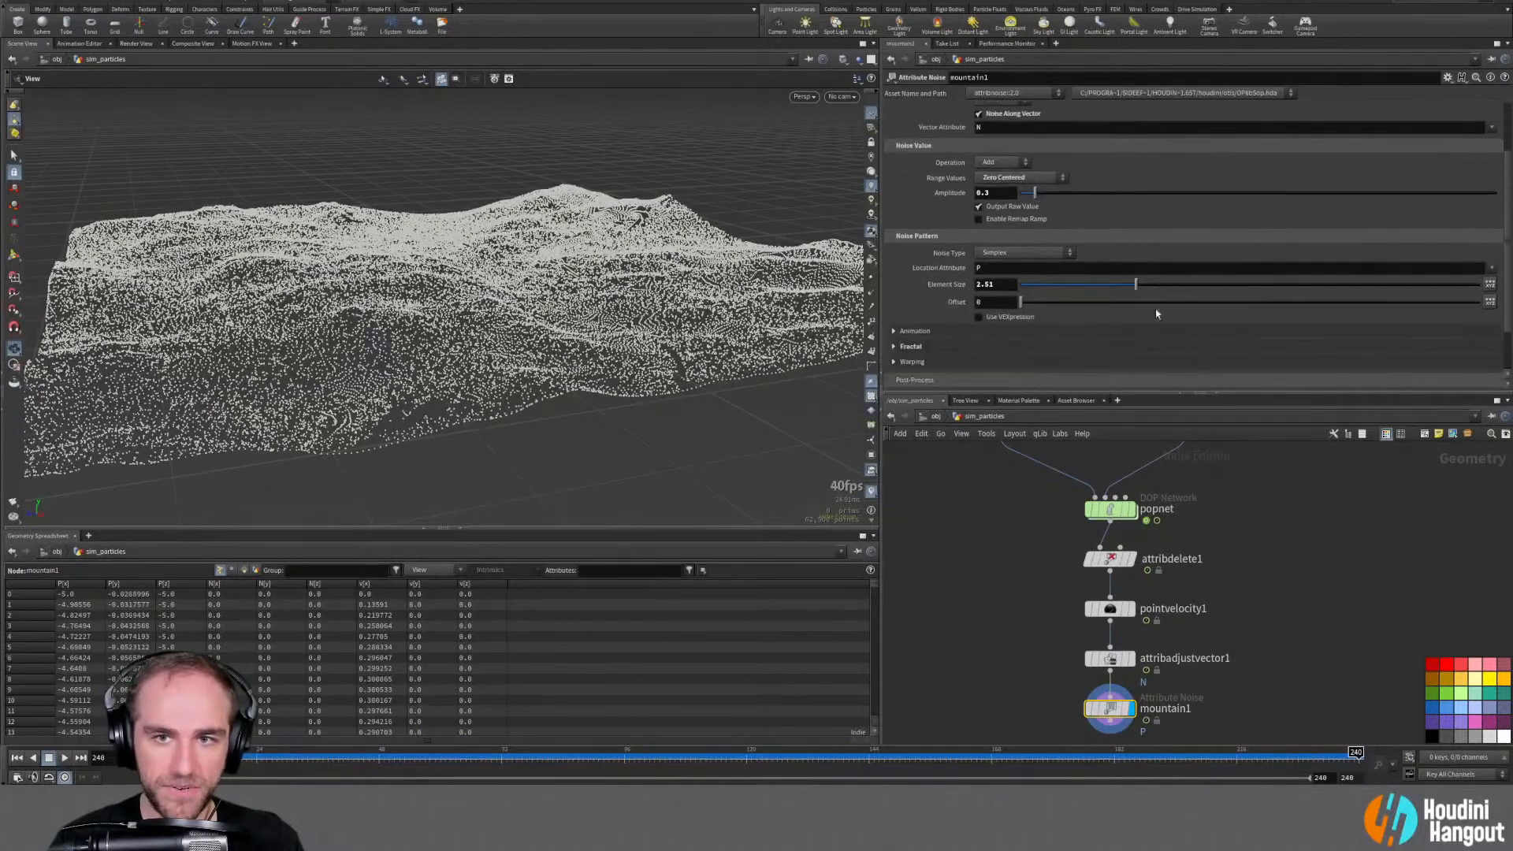
left_click(912, 345)
scroll(1024, 347, "down", 1)
left_click_drag(1162, 361, 1127, 376)
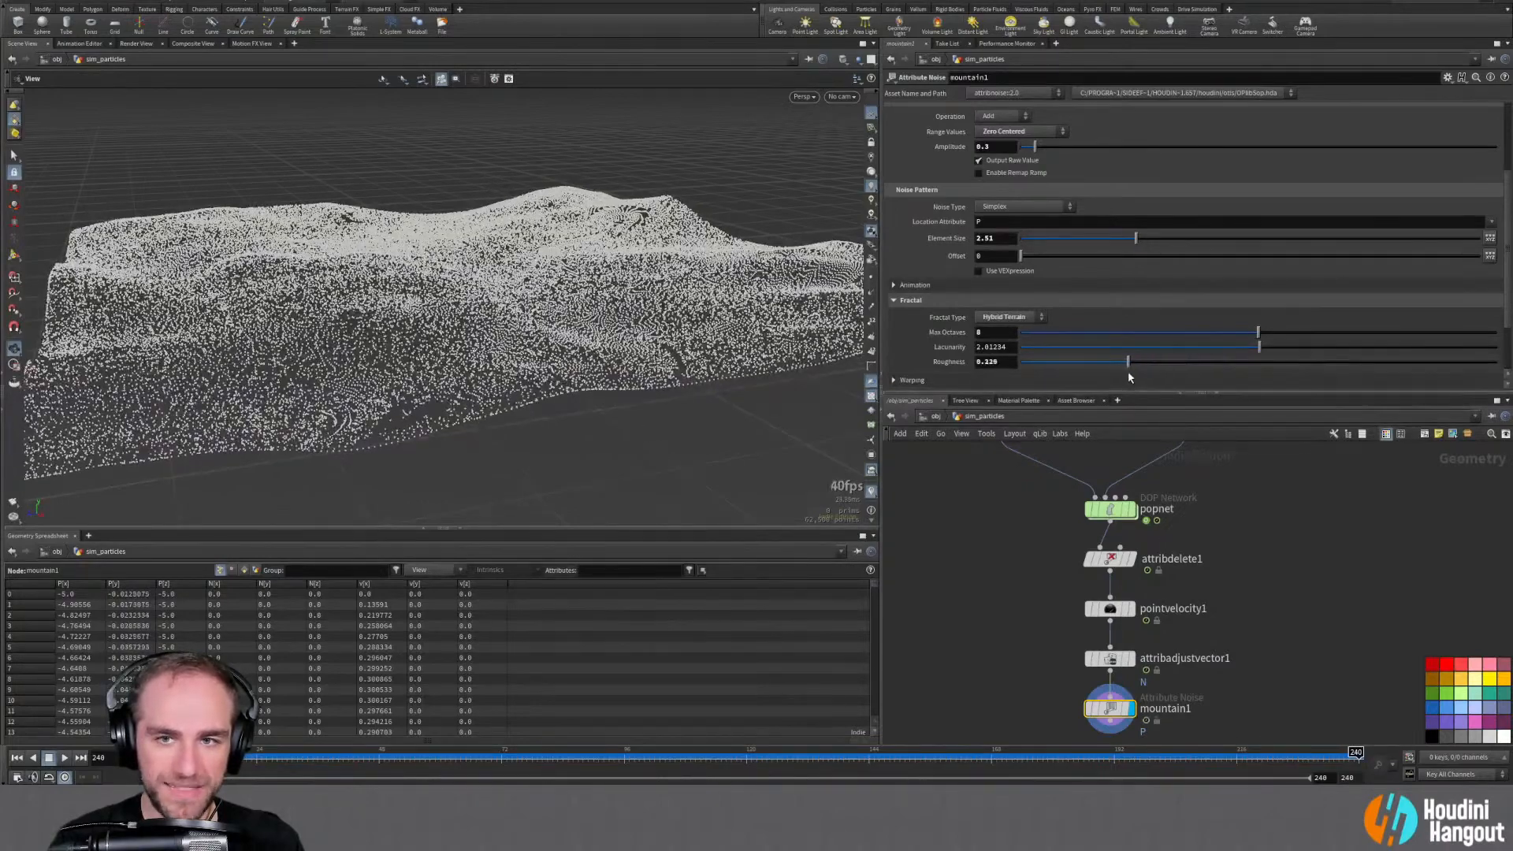
left_click_drag(410, 315, 490, 292)
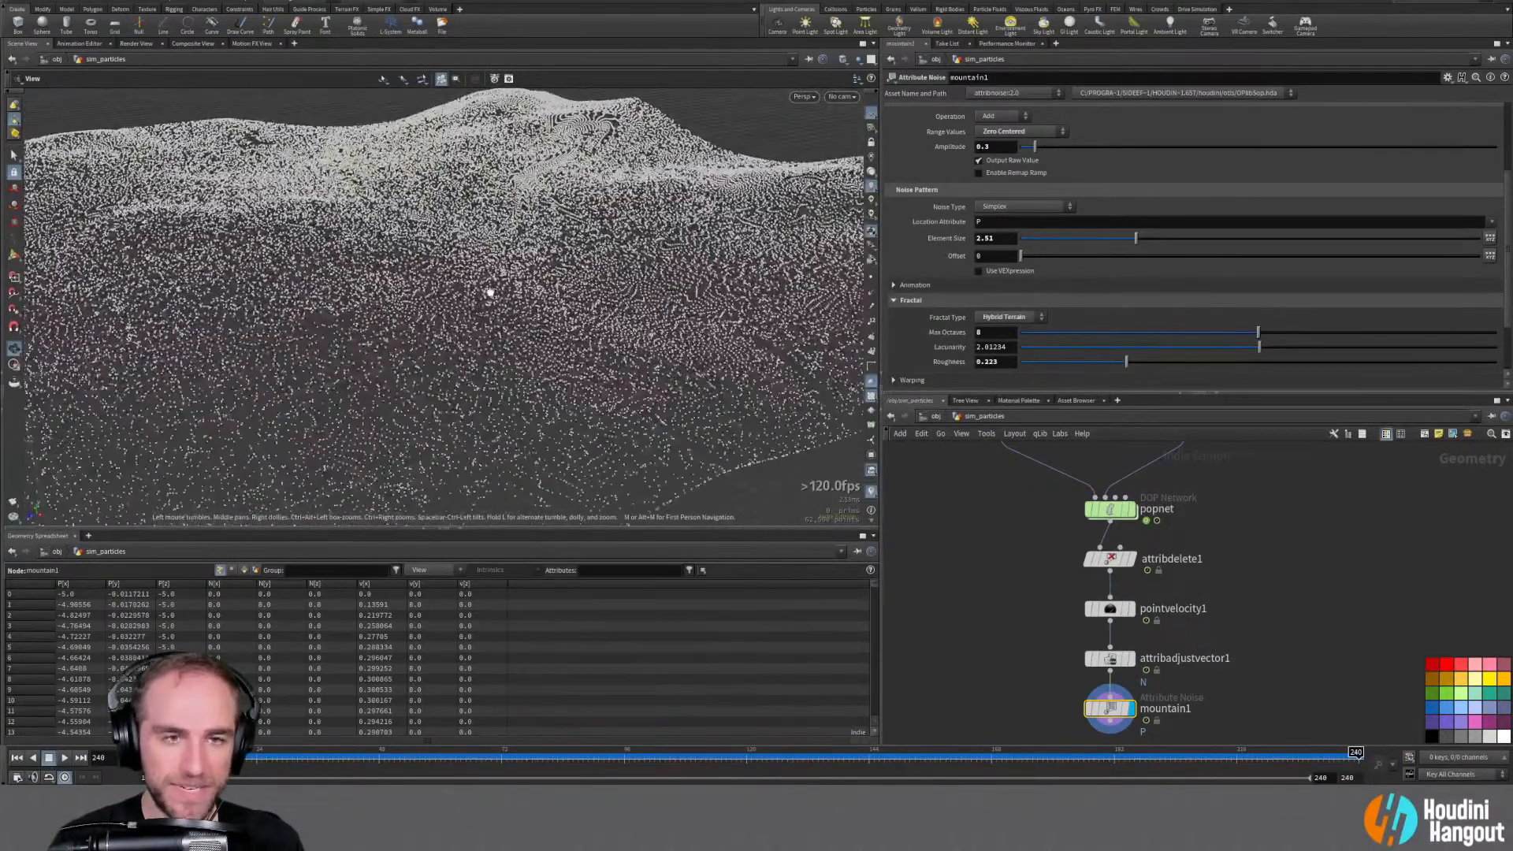
Play the simulation from the first frame and examine the particles moving over the displaced surface
left_click(19, 758)
left_click(64, 757)
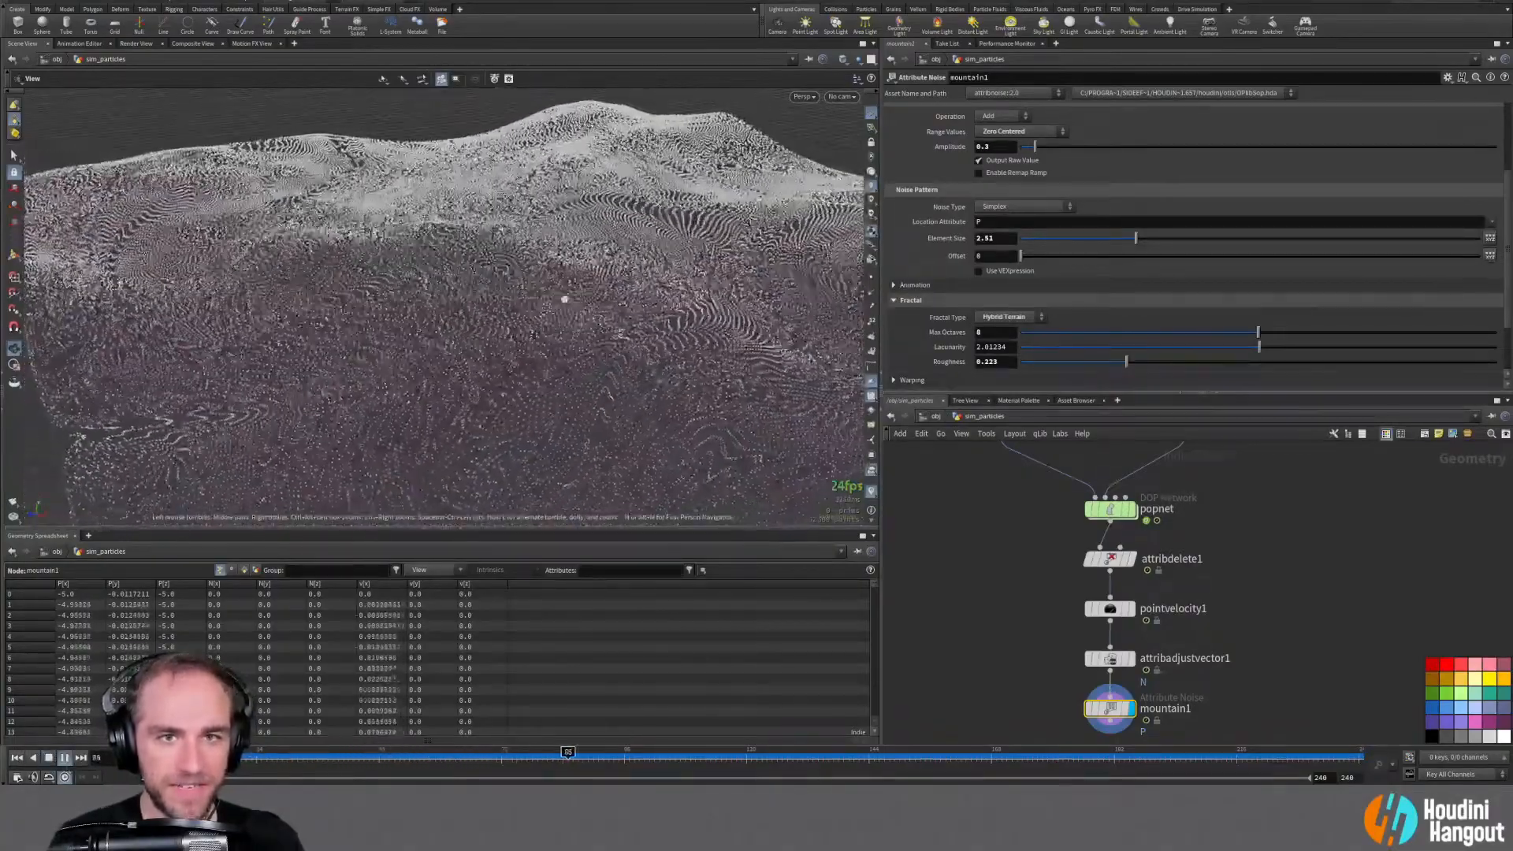
left_click_drag(463, 318, 337, 267)
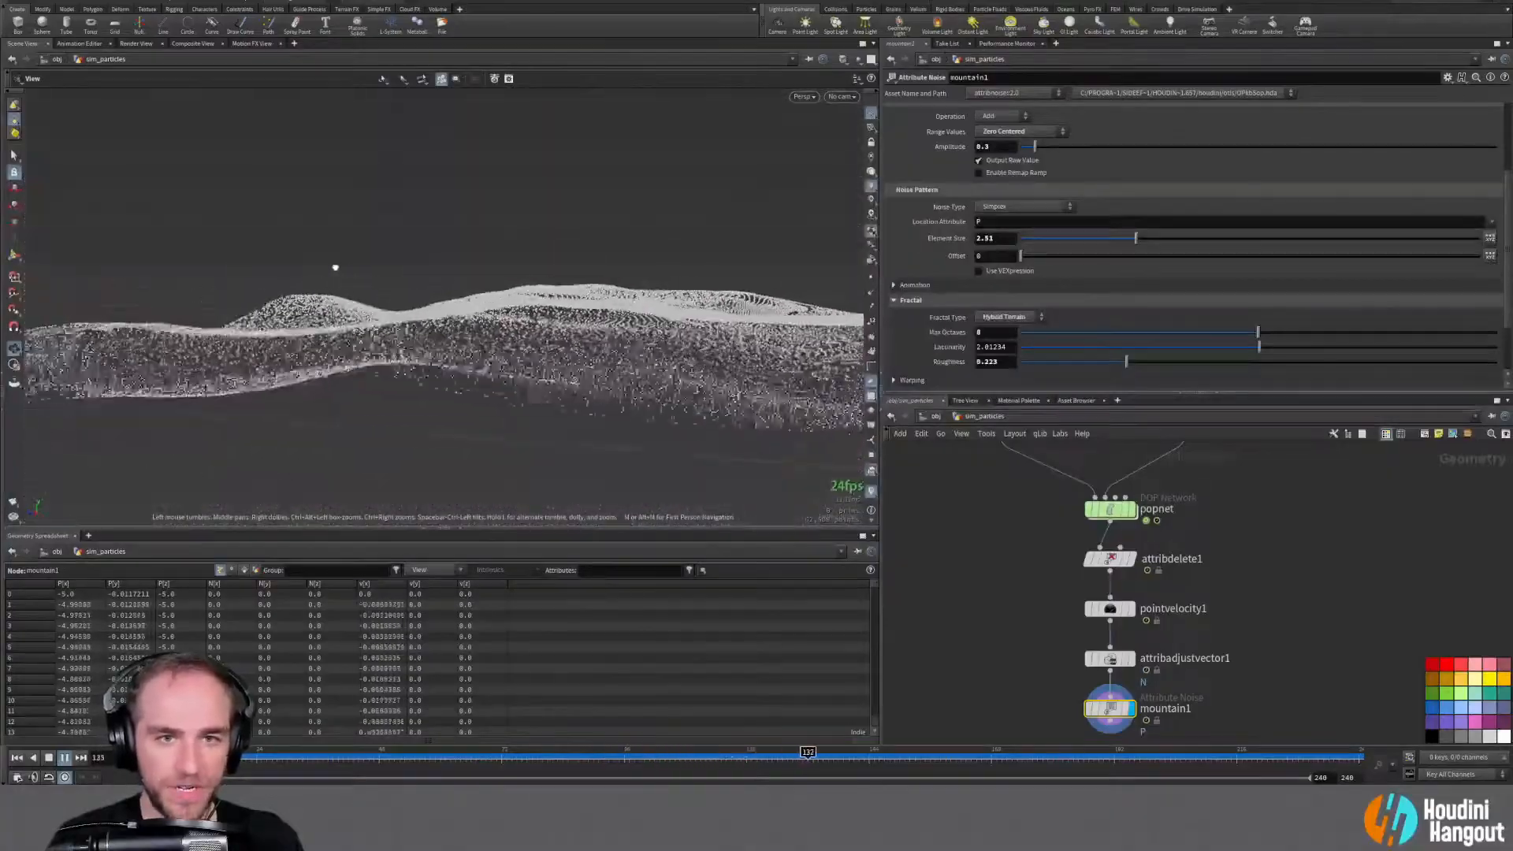
scroll(336, 267, "up", 5)
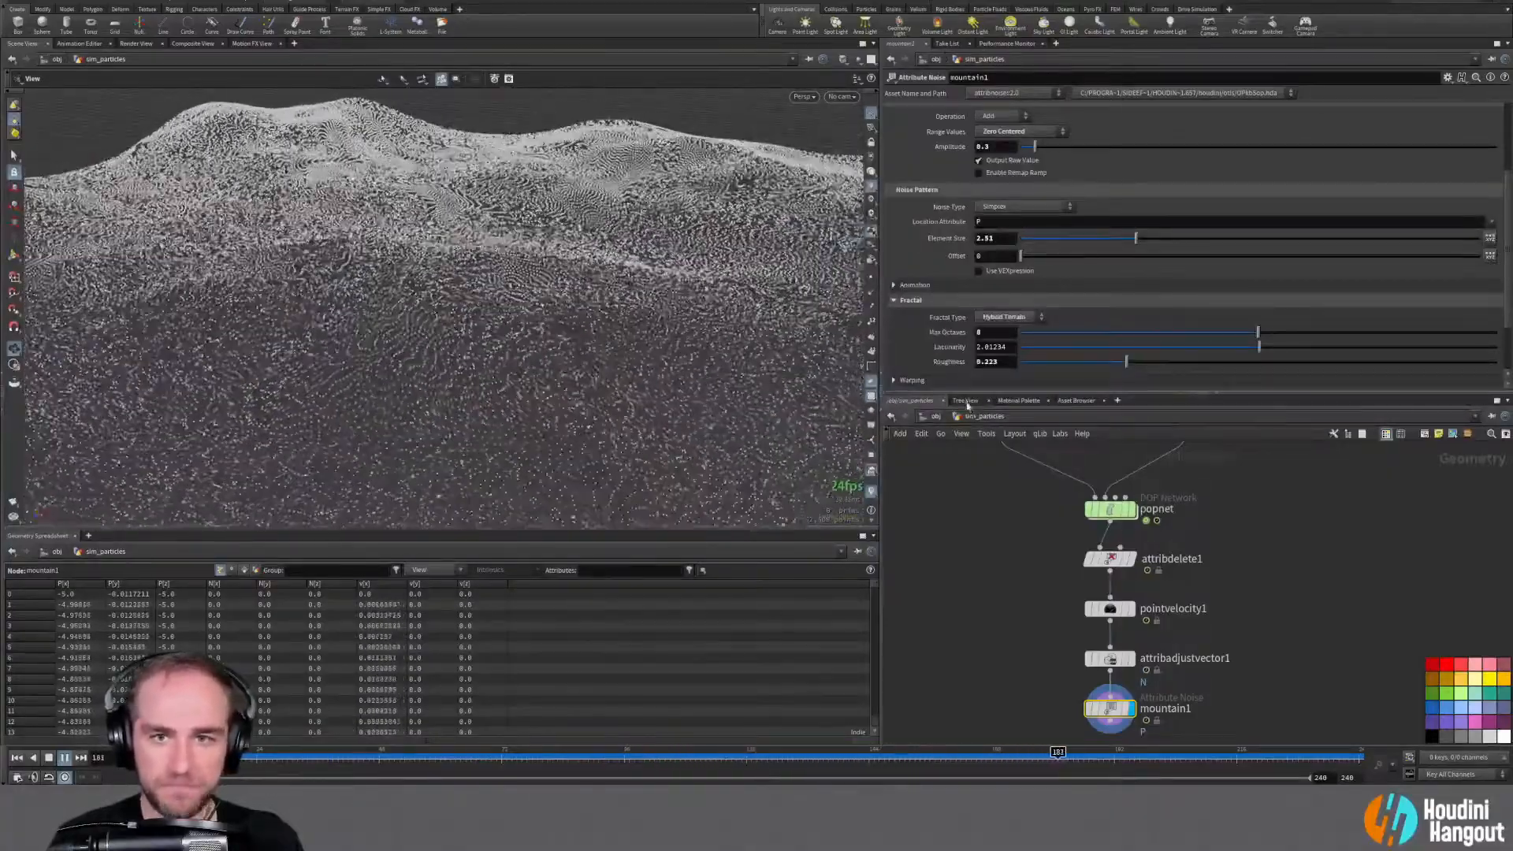
scroll(969, 362, "down", 3)
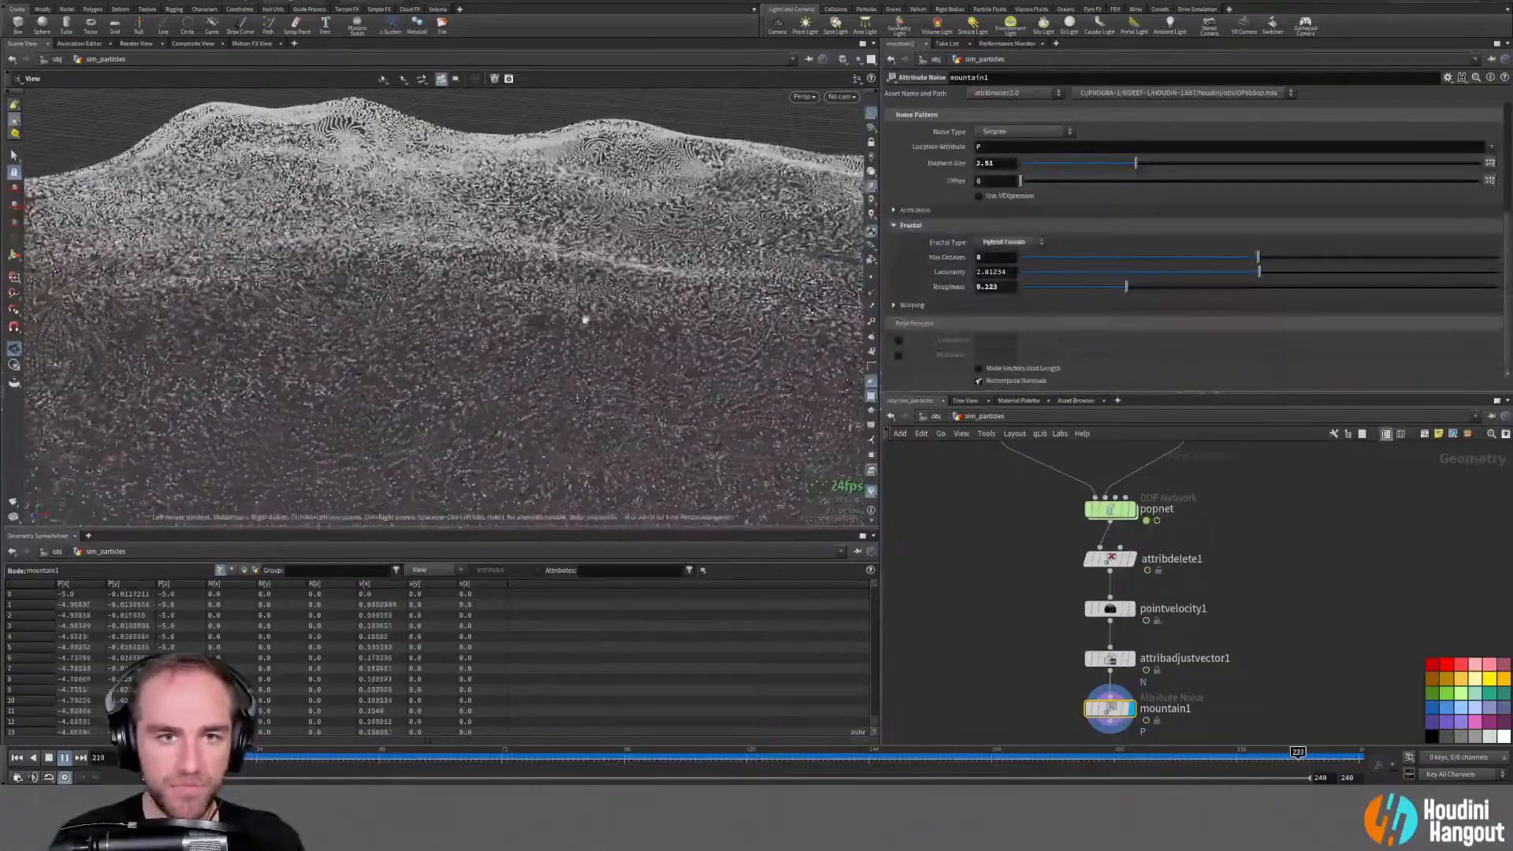
Enable Animate Noise on mountain1 and set its pulse duration to 0.25
left_click(895, 209)
left_click(979, 226)
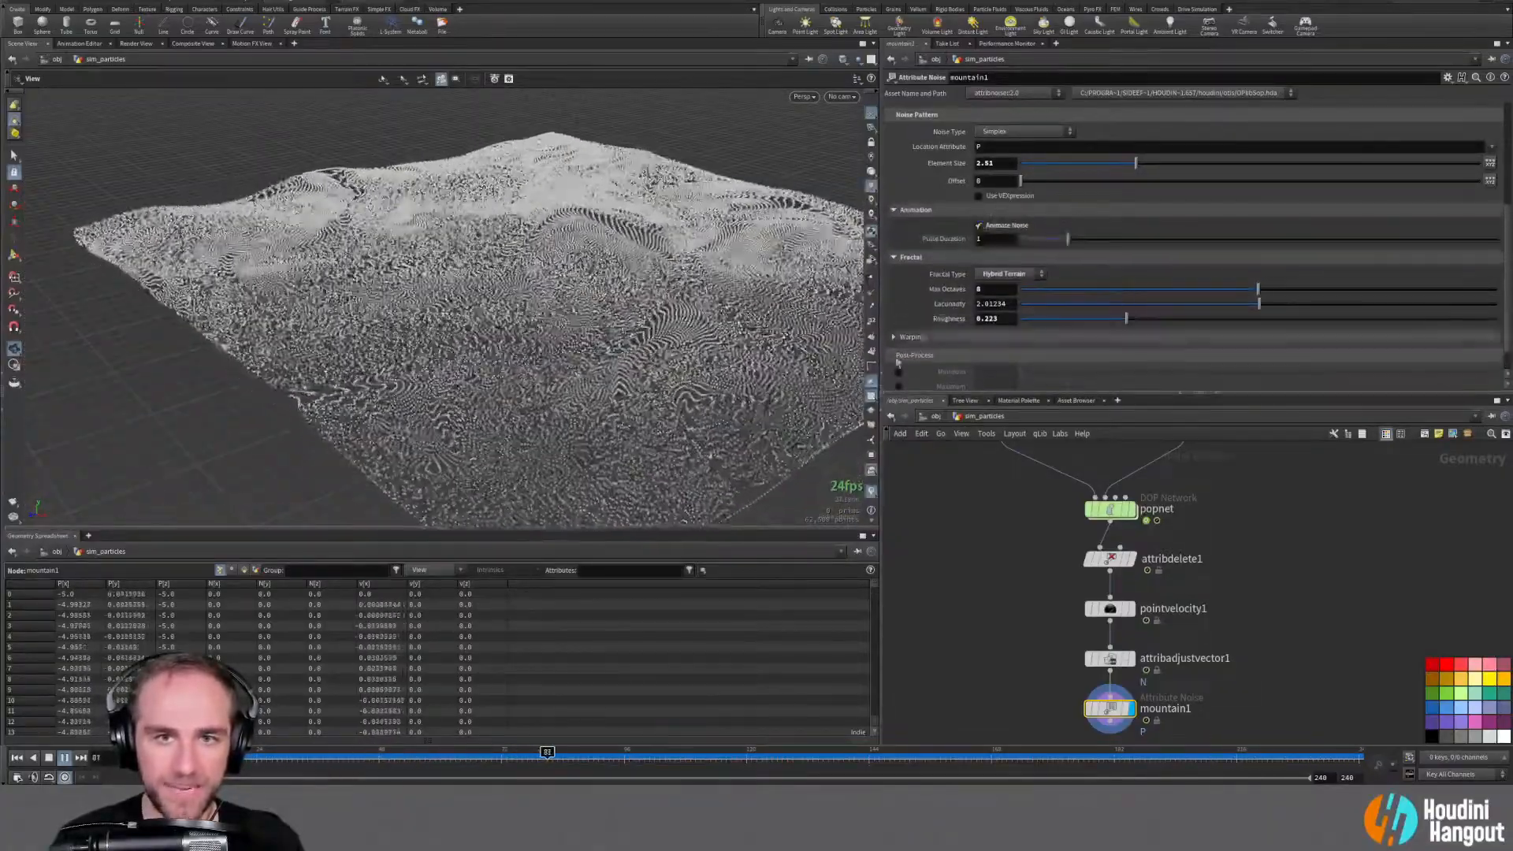
left_click_drag(614, 413, 639, 370)
left_click(992, 238)
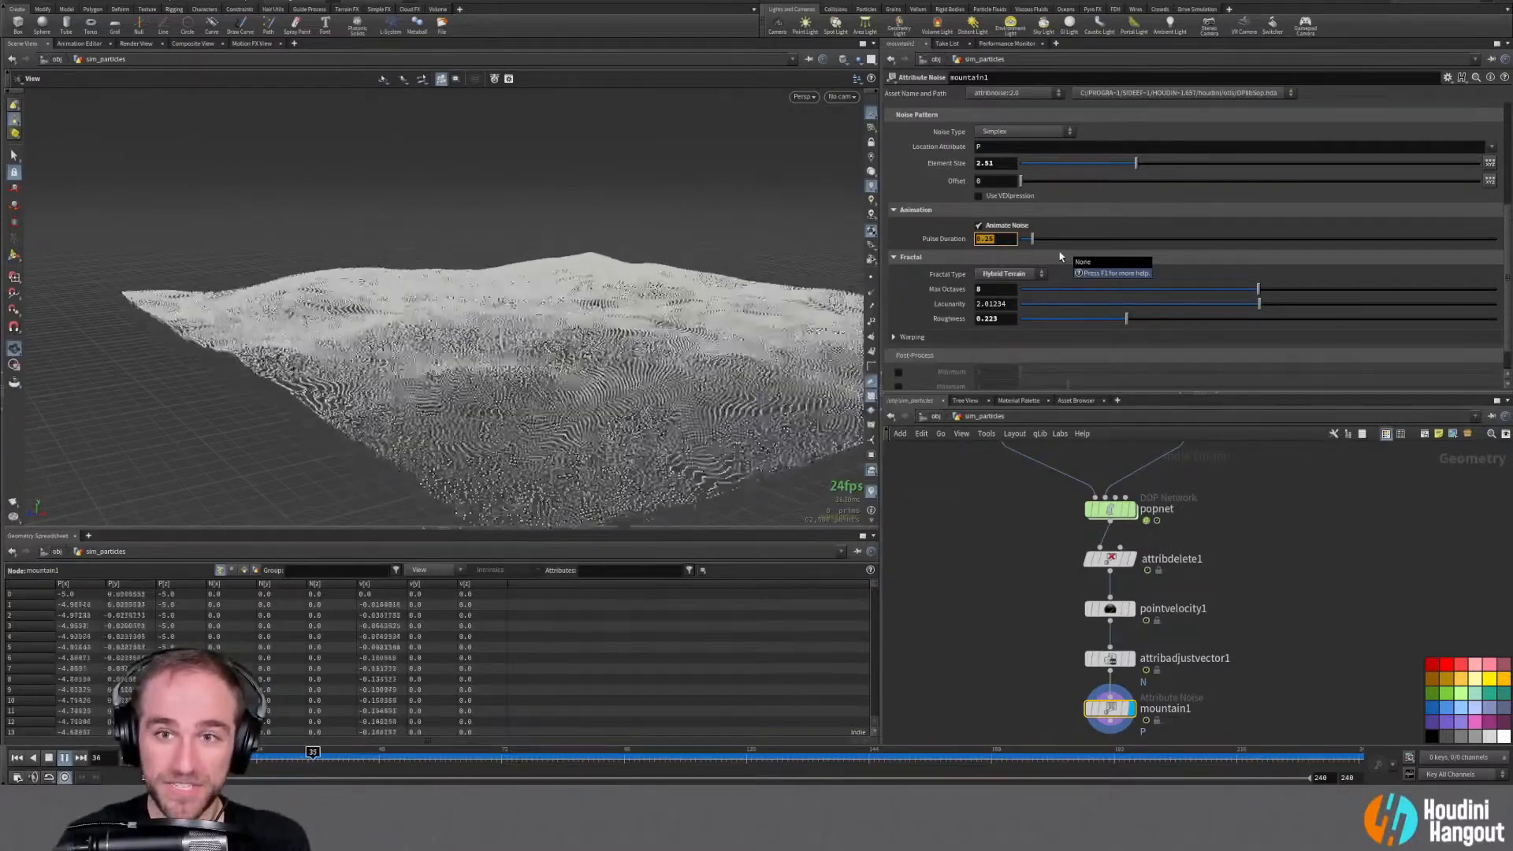
Try pulse durations of 5 and 2 on mountain1's animated noise while the simulation plays
type("5")
key("Return")
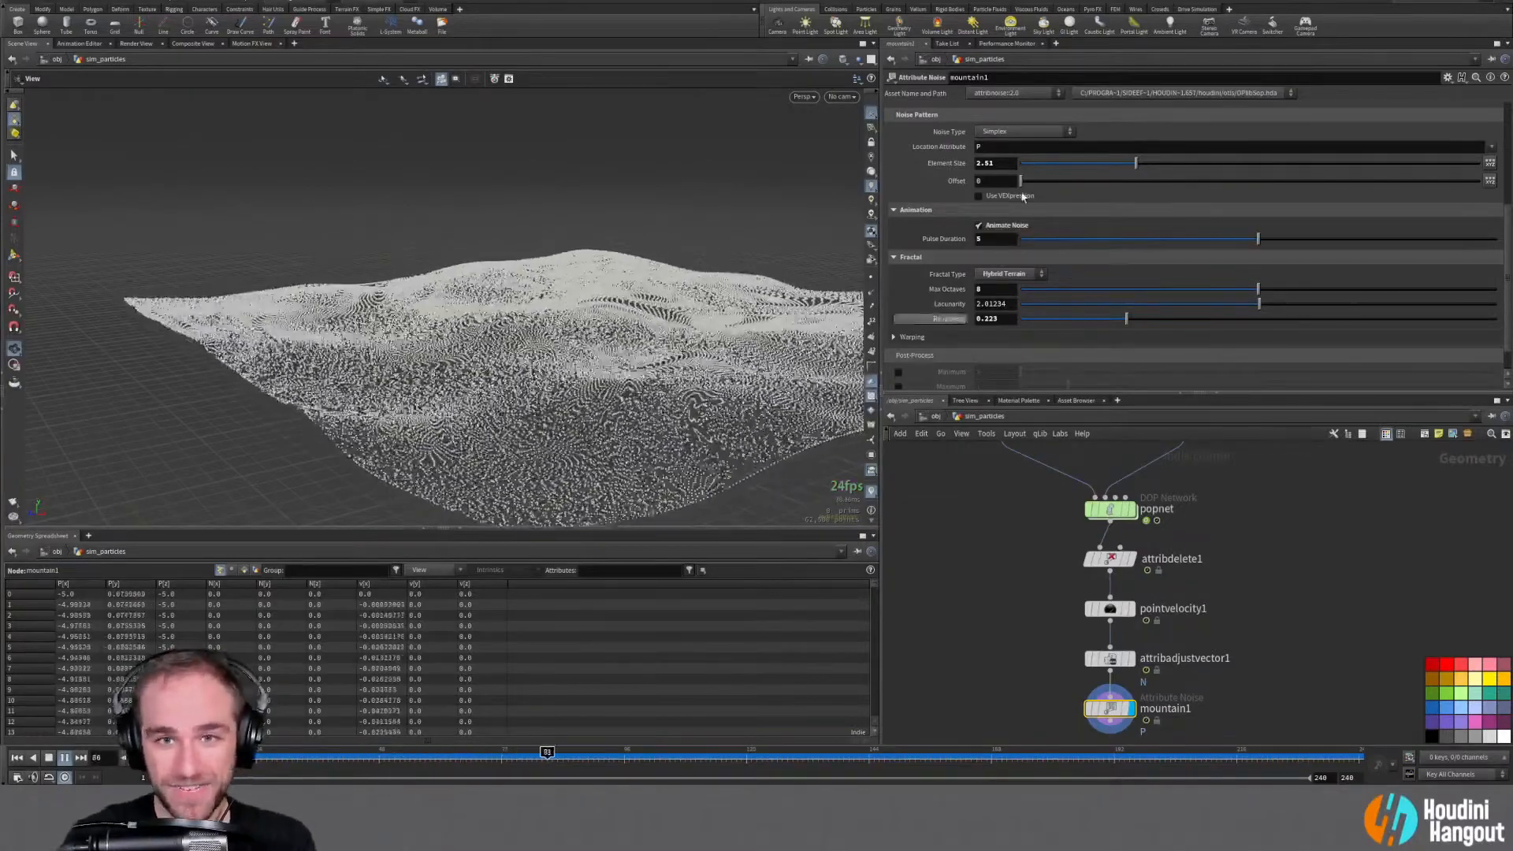
double_click(993, 239)
type("2")
key("Return")
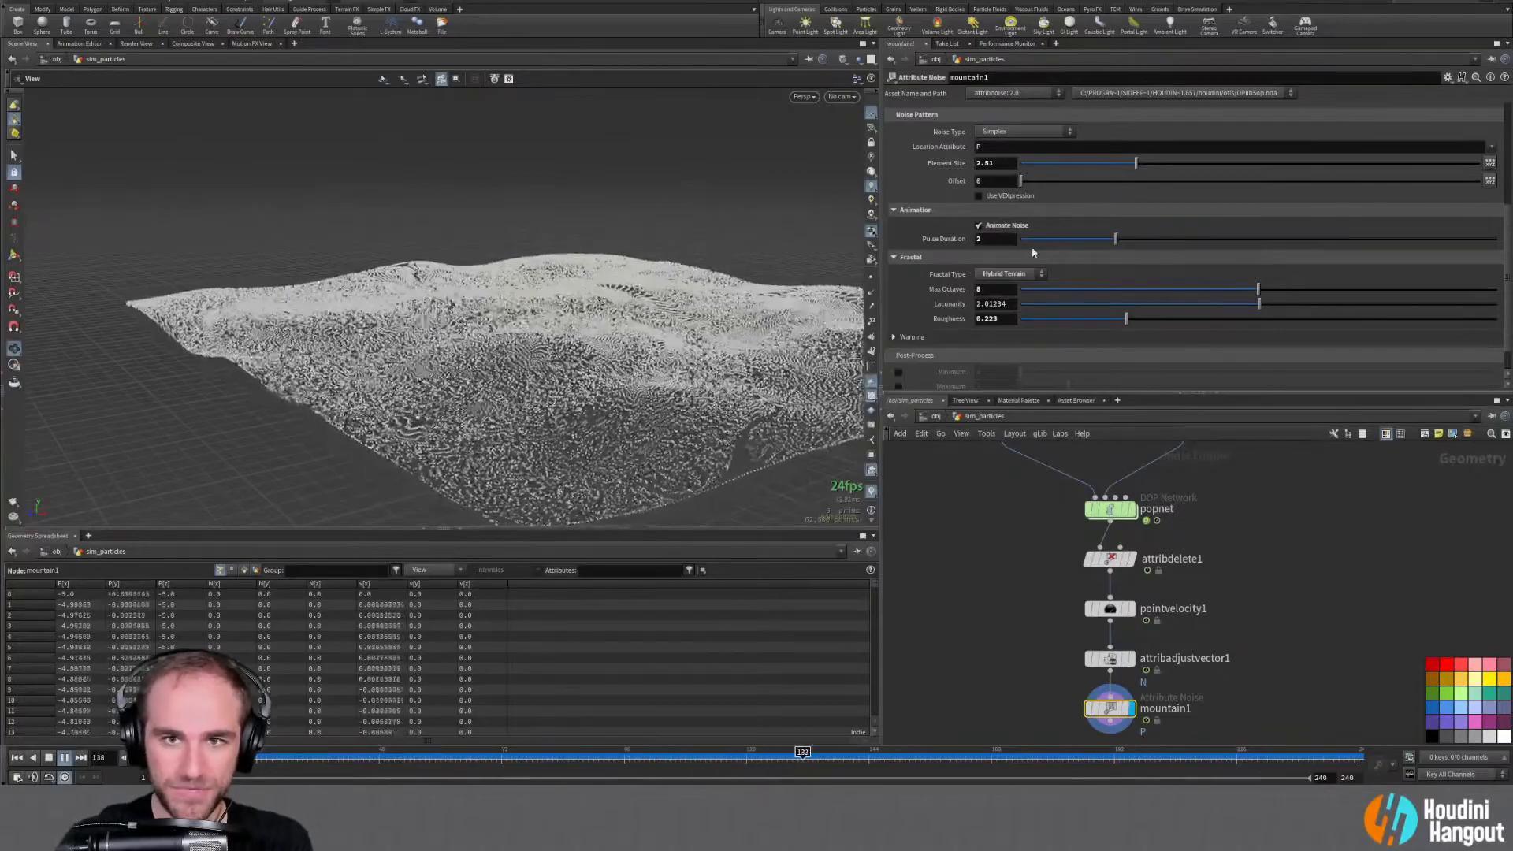
left_click_drag(583, 331, 674, 293)
Set the pulse duration of mountain1's noise to 2.5 and its amplitude to 0.5
double_click(993, 239)
type("2.5")
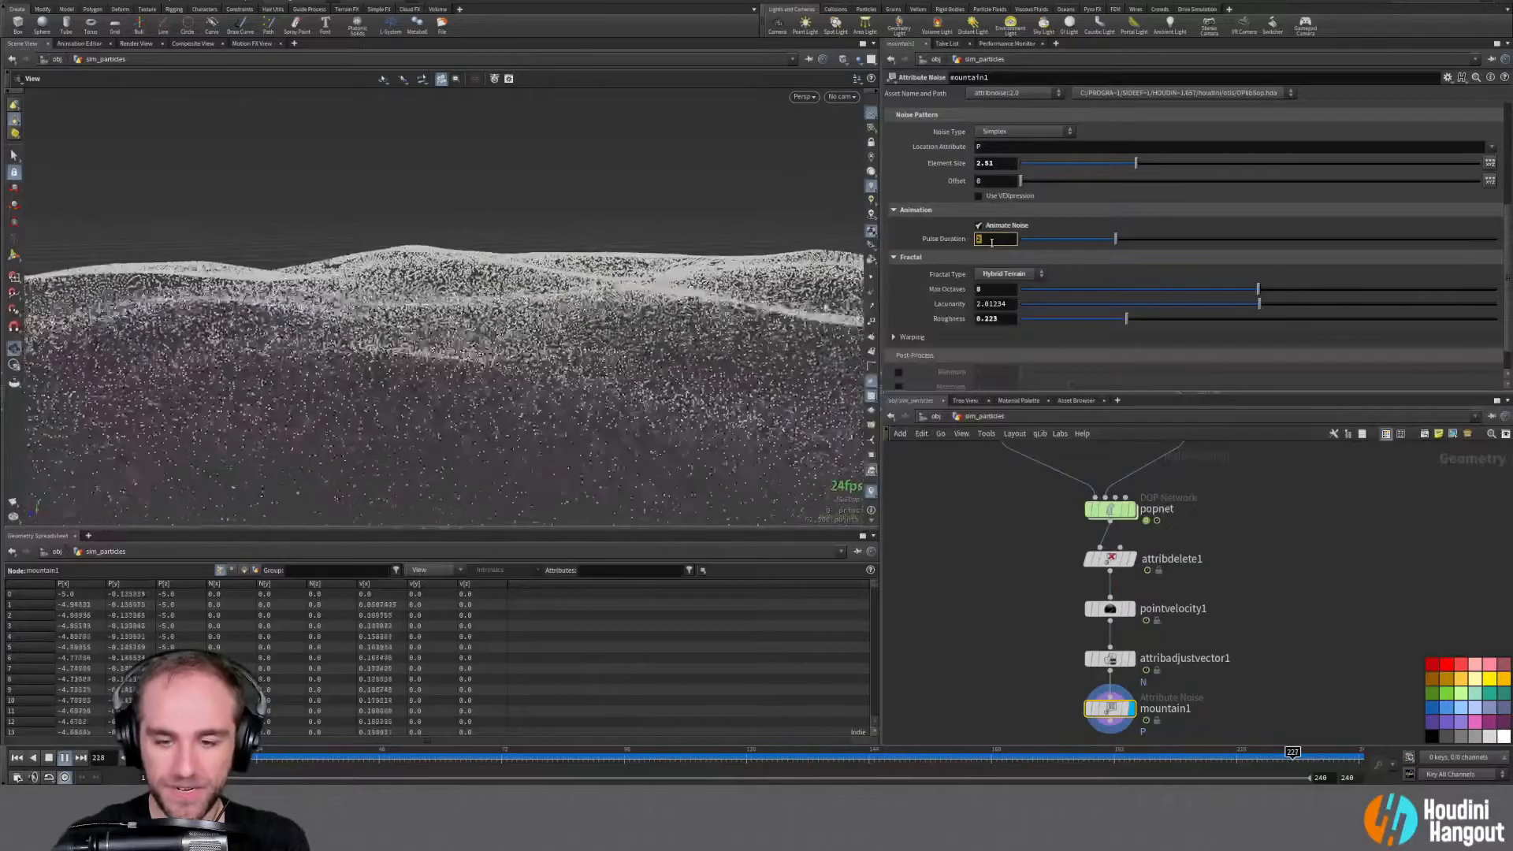
key("Return")
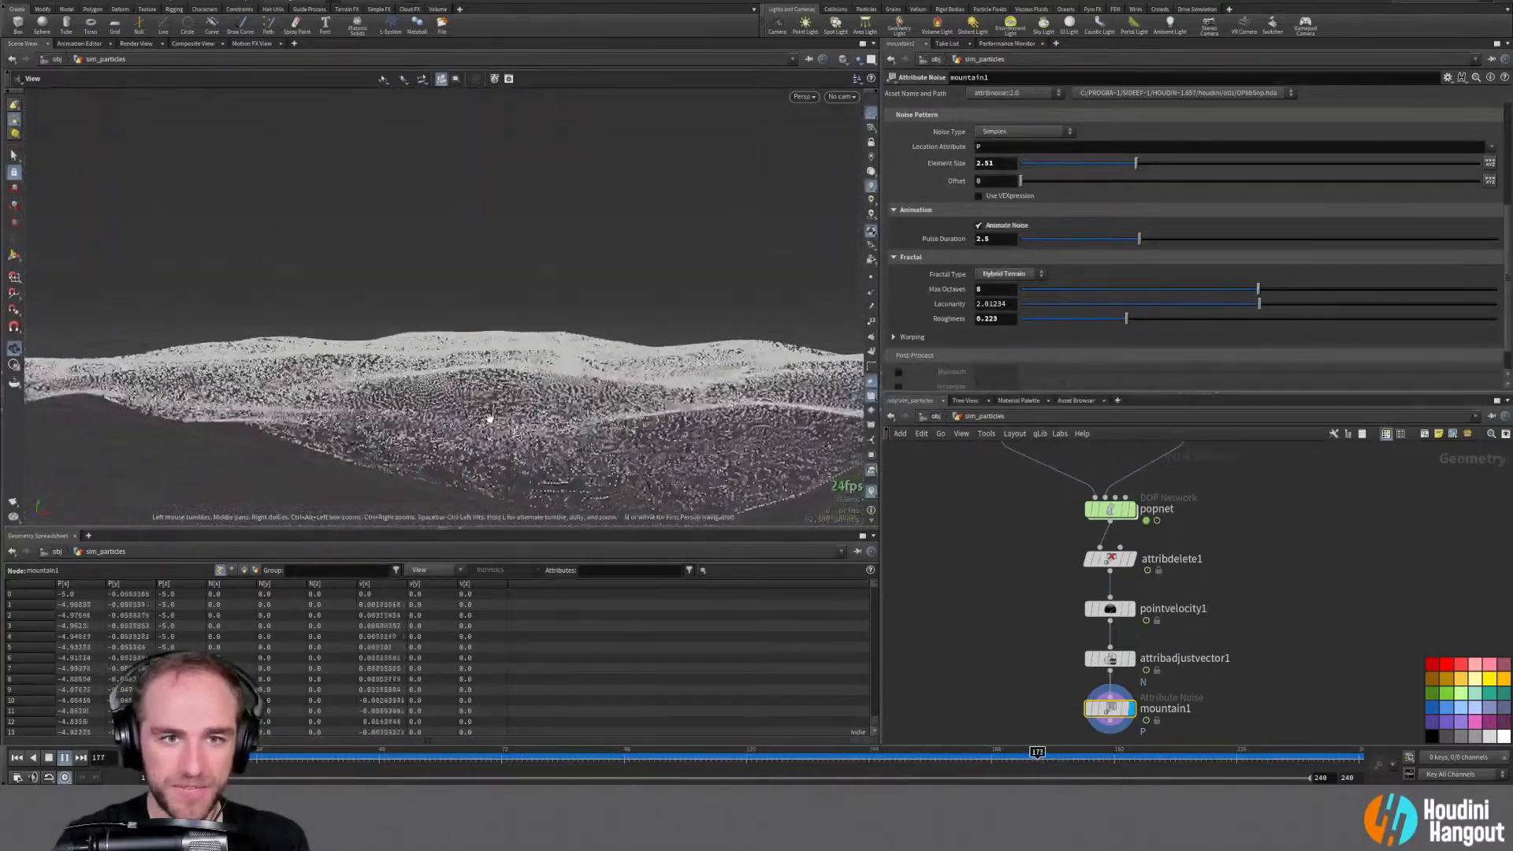
scroll(981, 221, "up", 5)
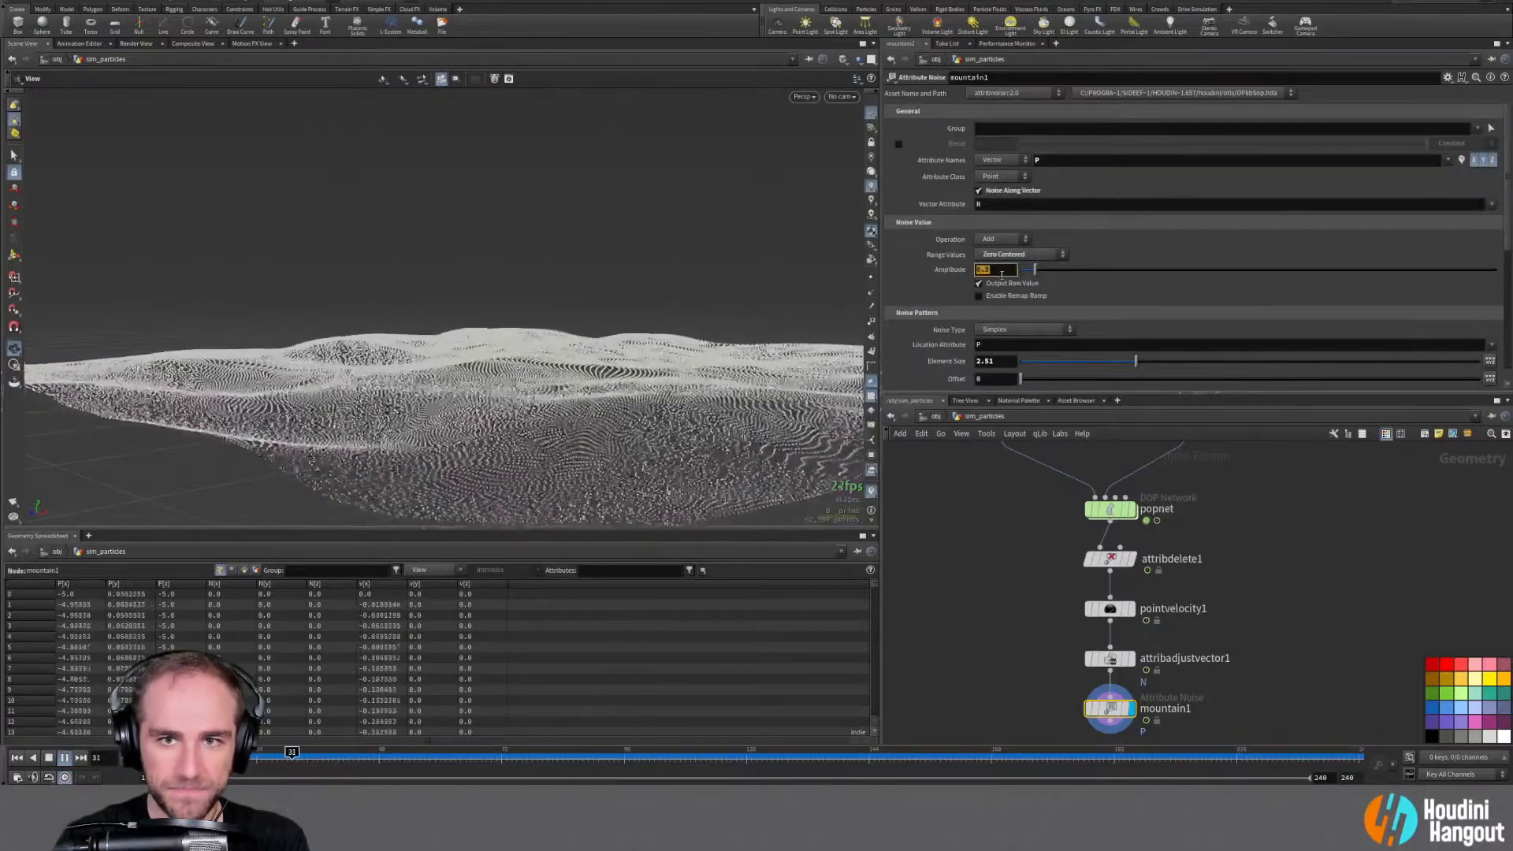
key("Return")
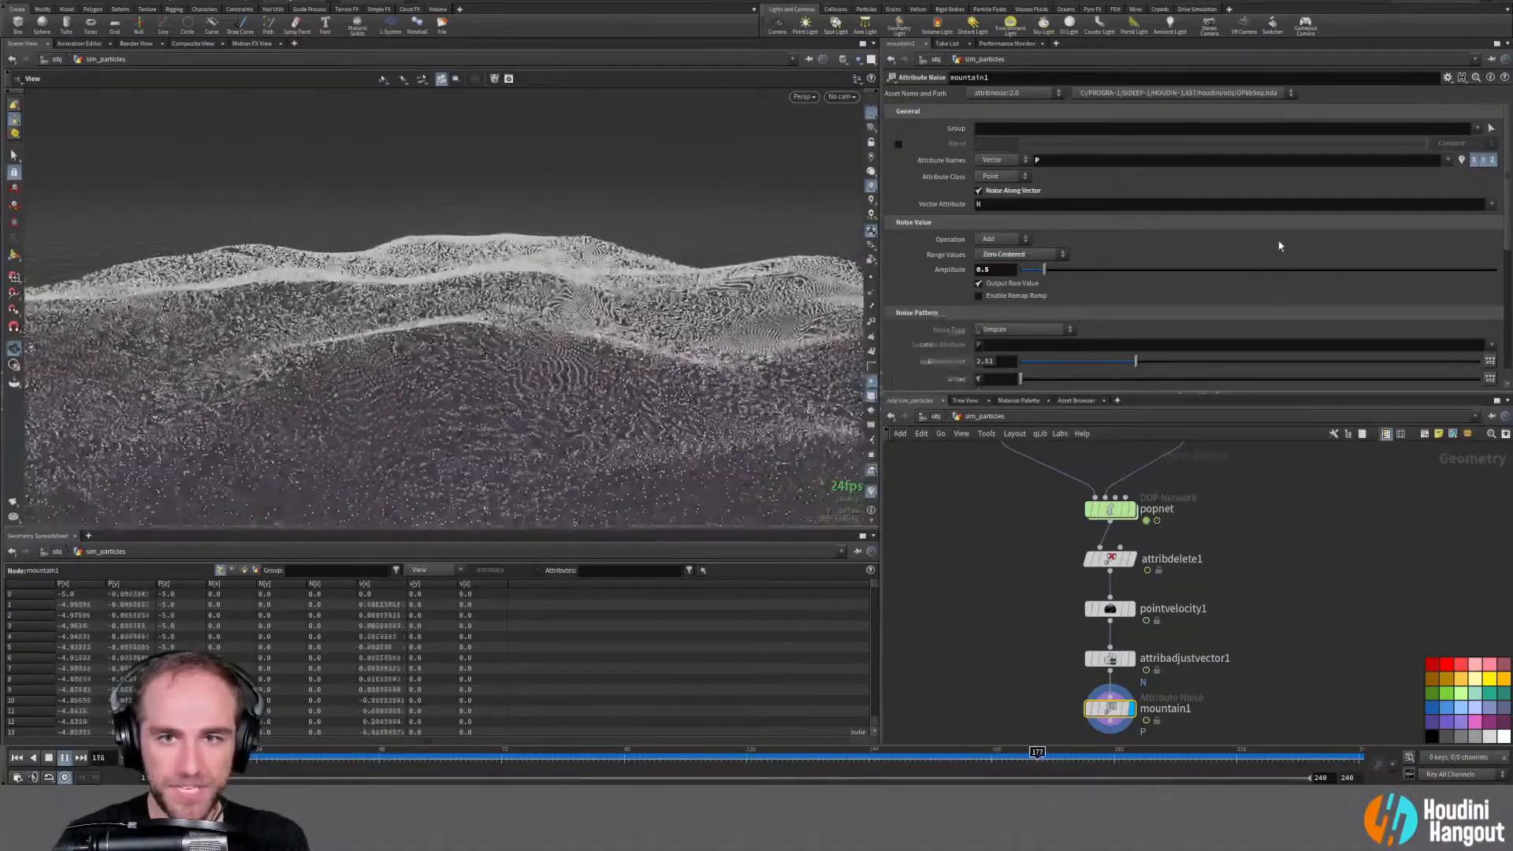
Try the Worley Cellular F1, Manhattan Cellular F1, Chebyshev Cellular F1 and Chebyshev Cellular F2-F1 noise types on mountain1
scroll(1278, 250, "down", 3)
left_click(1024, 268)
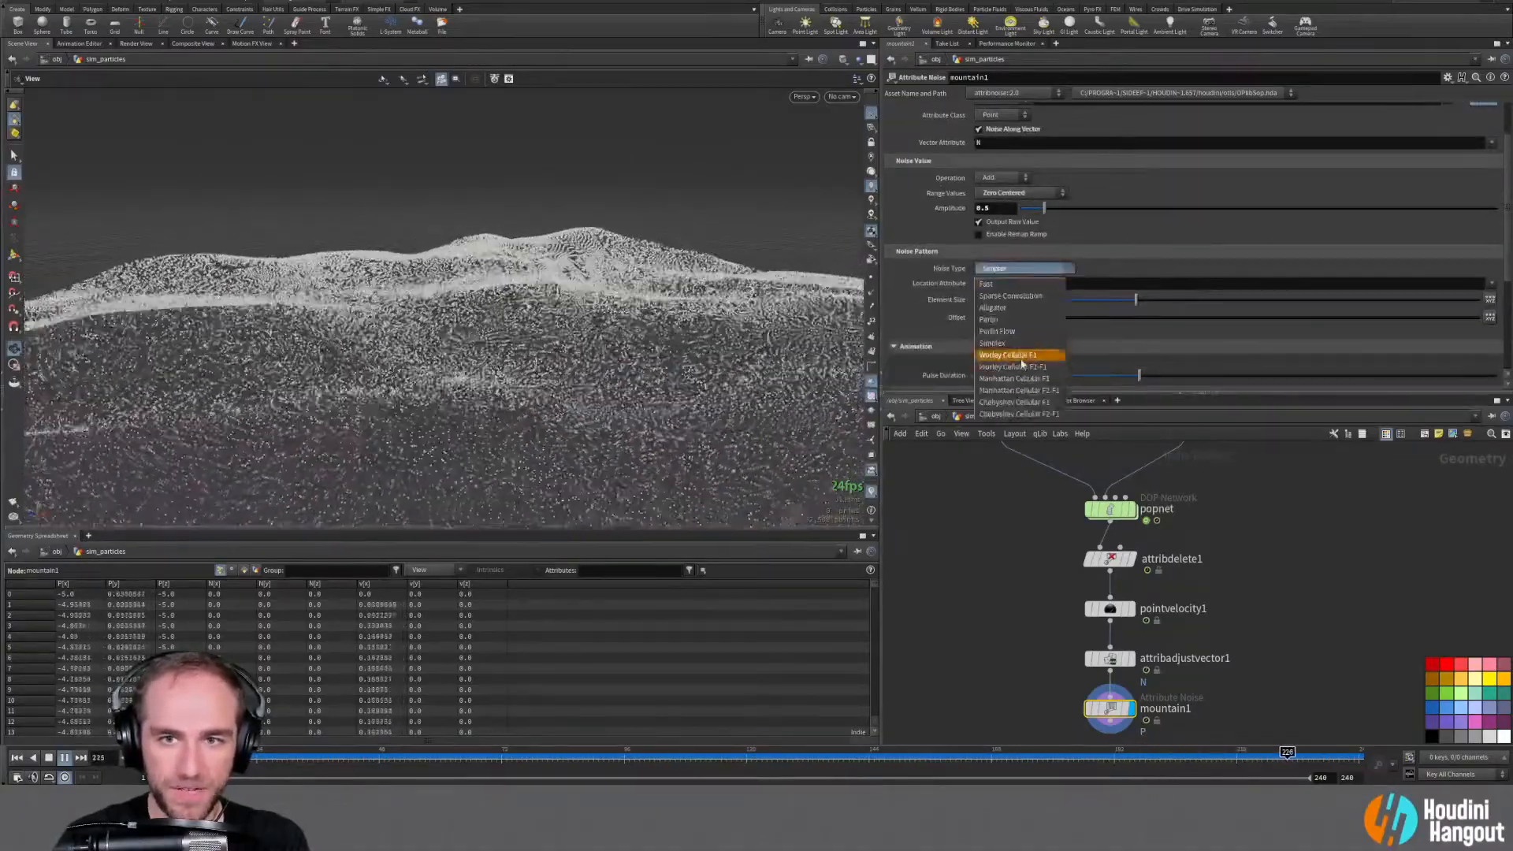
left_click(1012, 354)
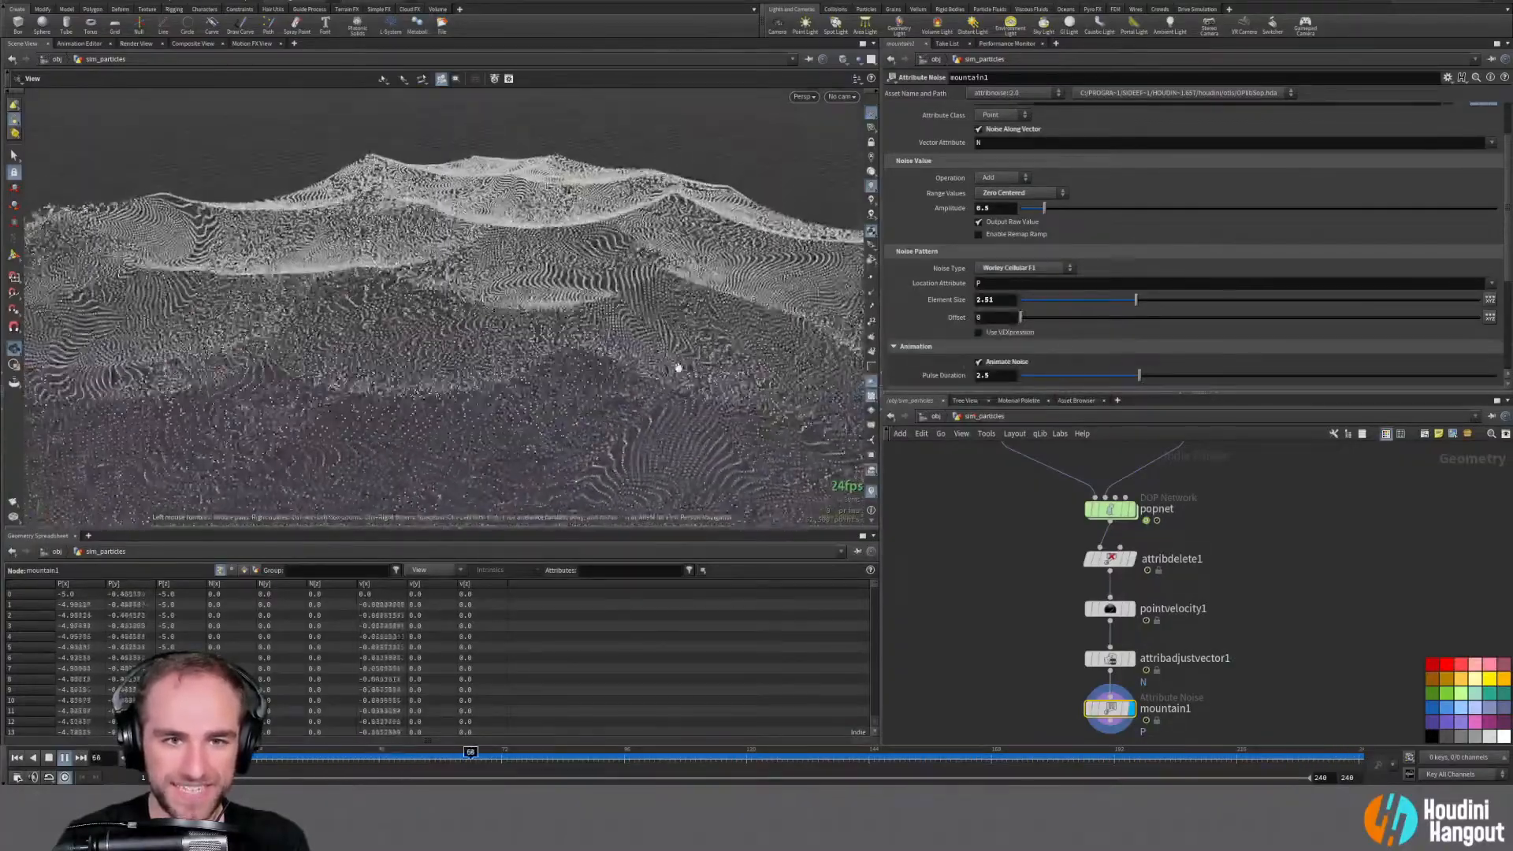
left_click(1009, 268)
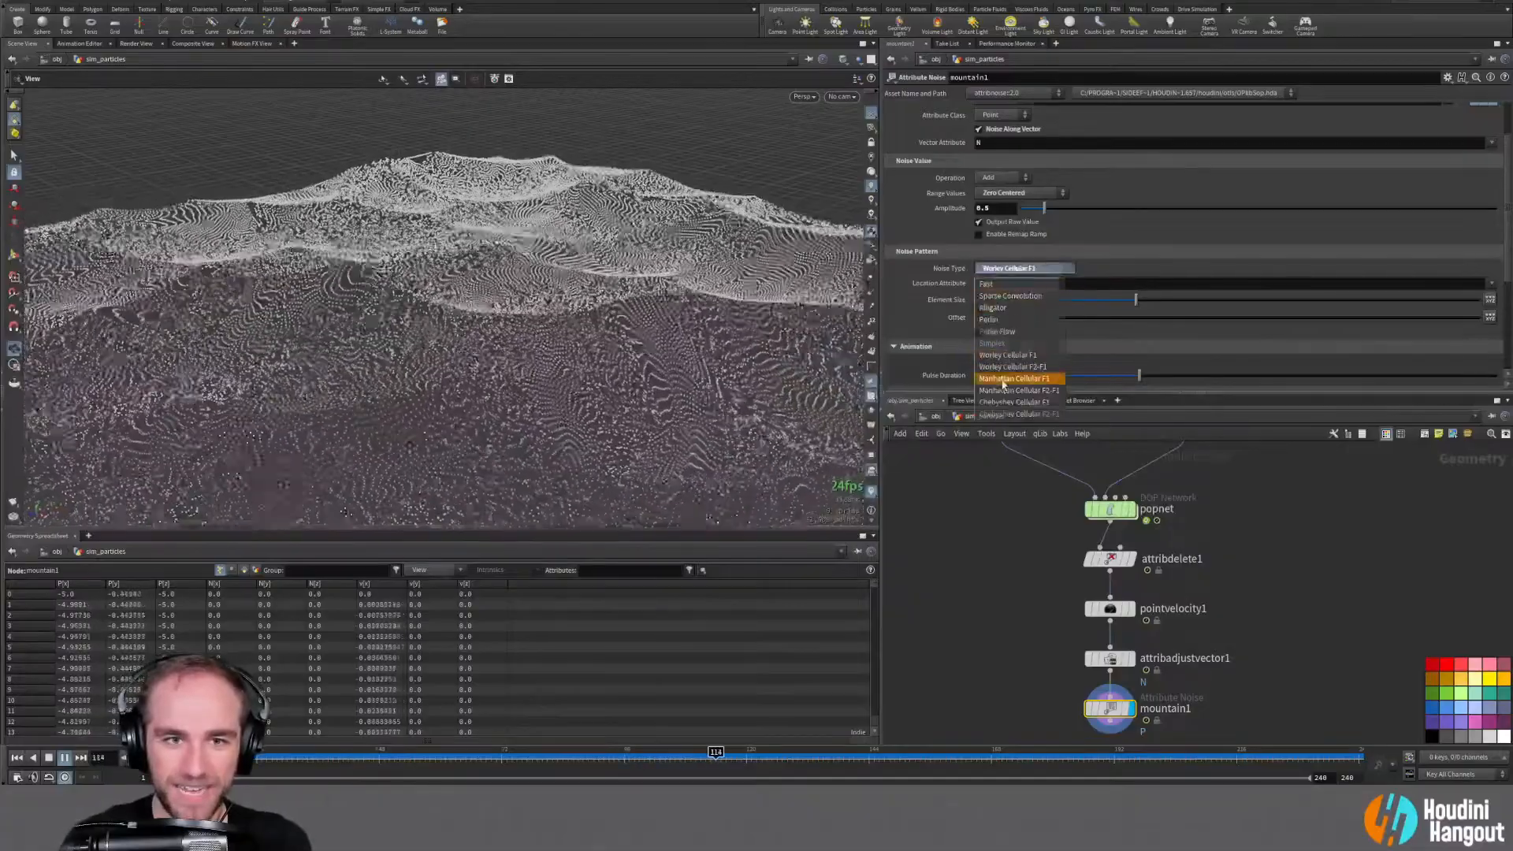
left_click(1001, 378)
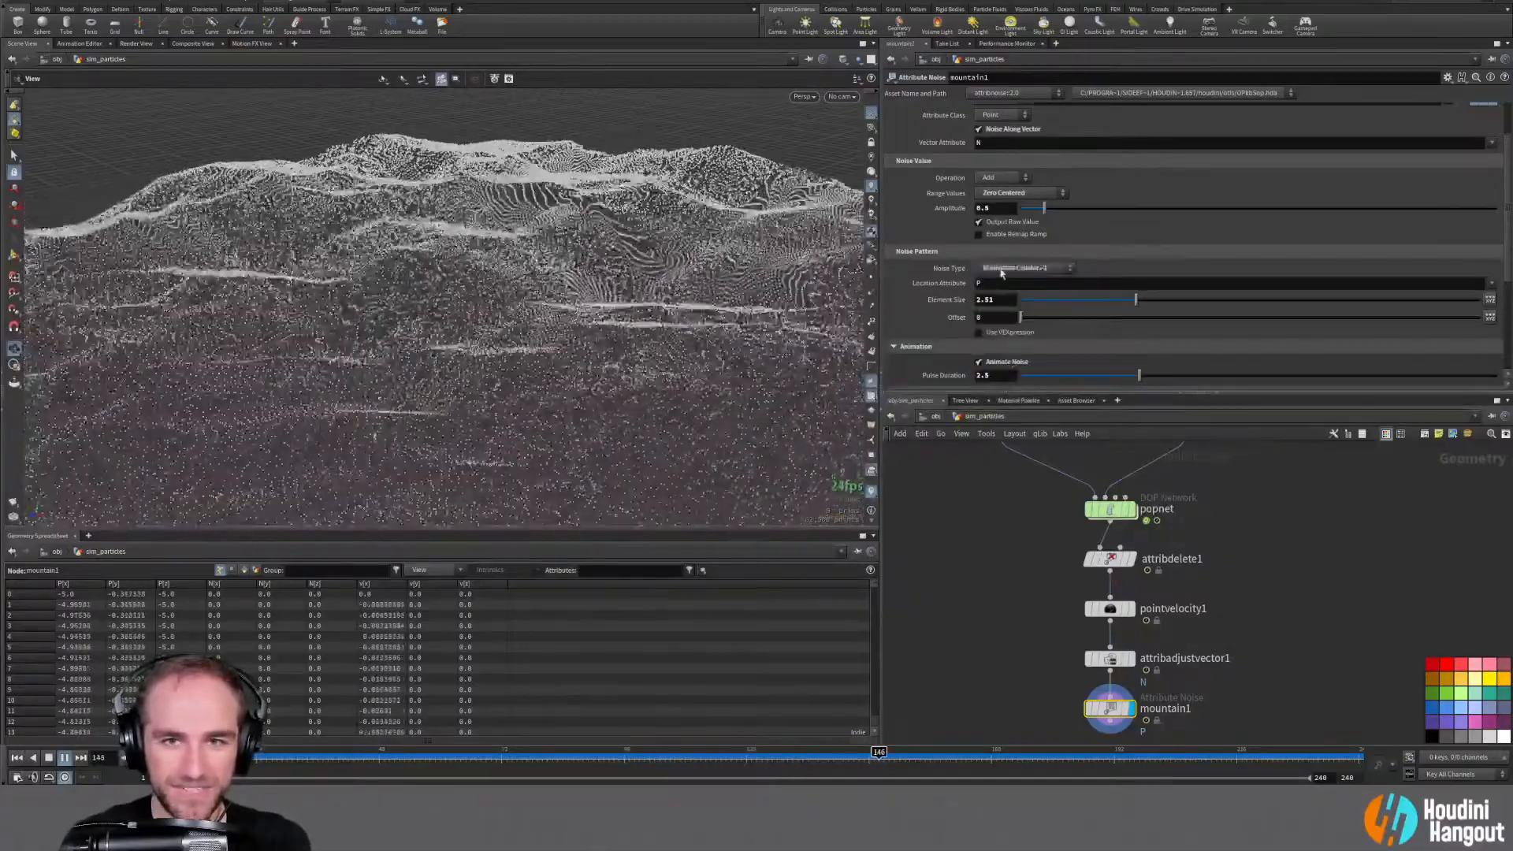
left_click(1000, 272)
left_click(1002, 399)
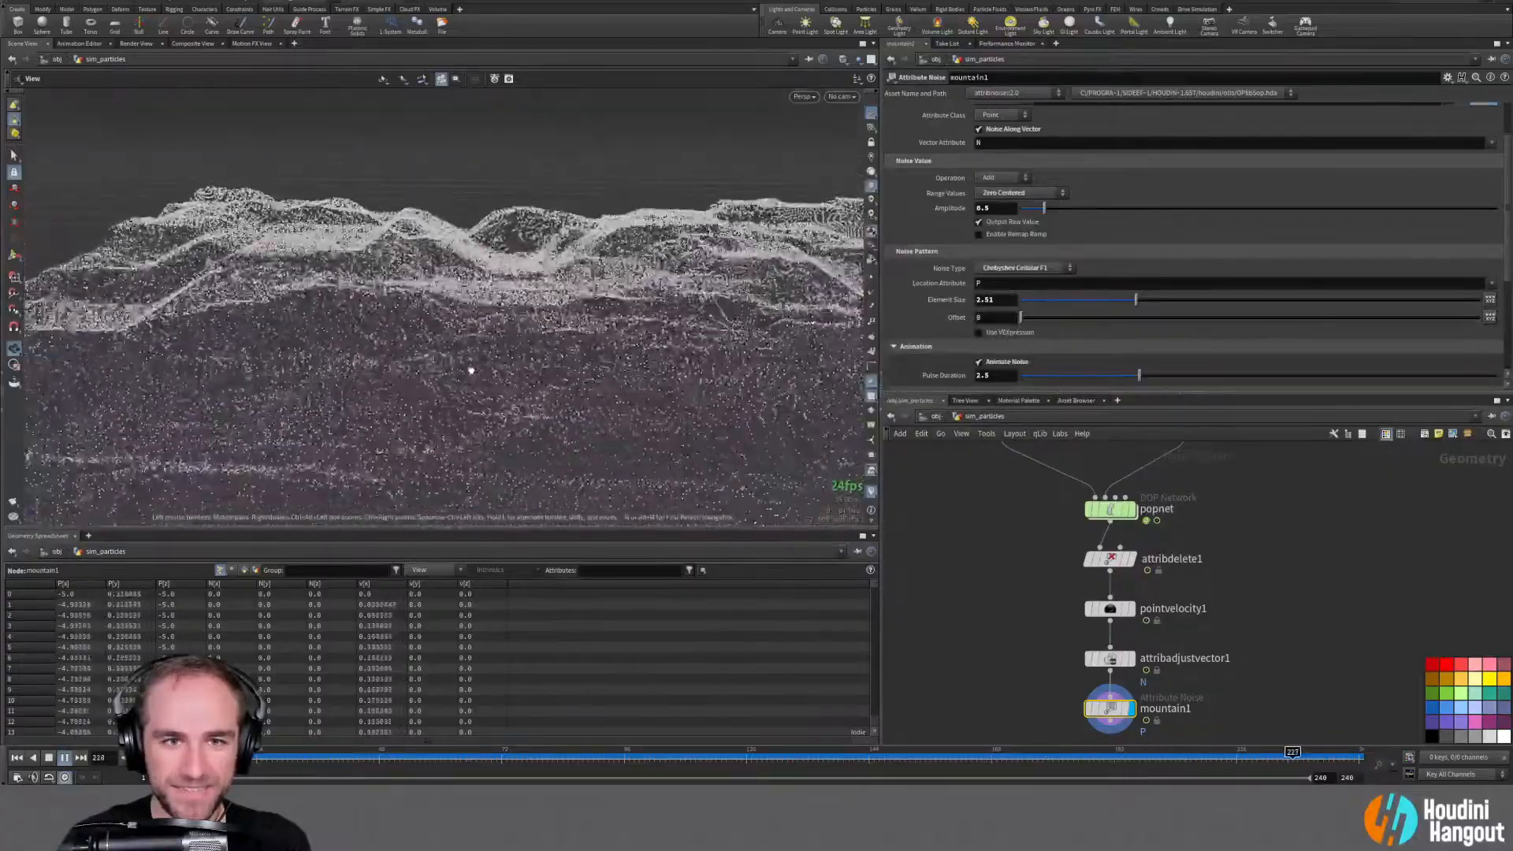
left_click_drag(471, 370, 572, 400)
left_click(1016, 268)
left_click(1027, 416)
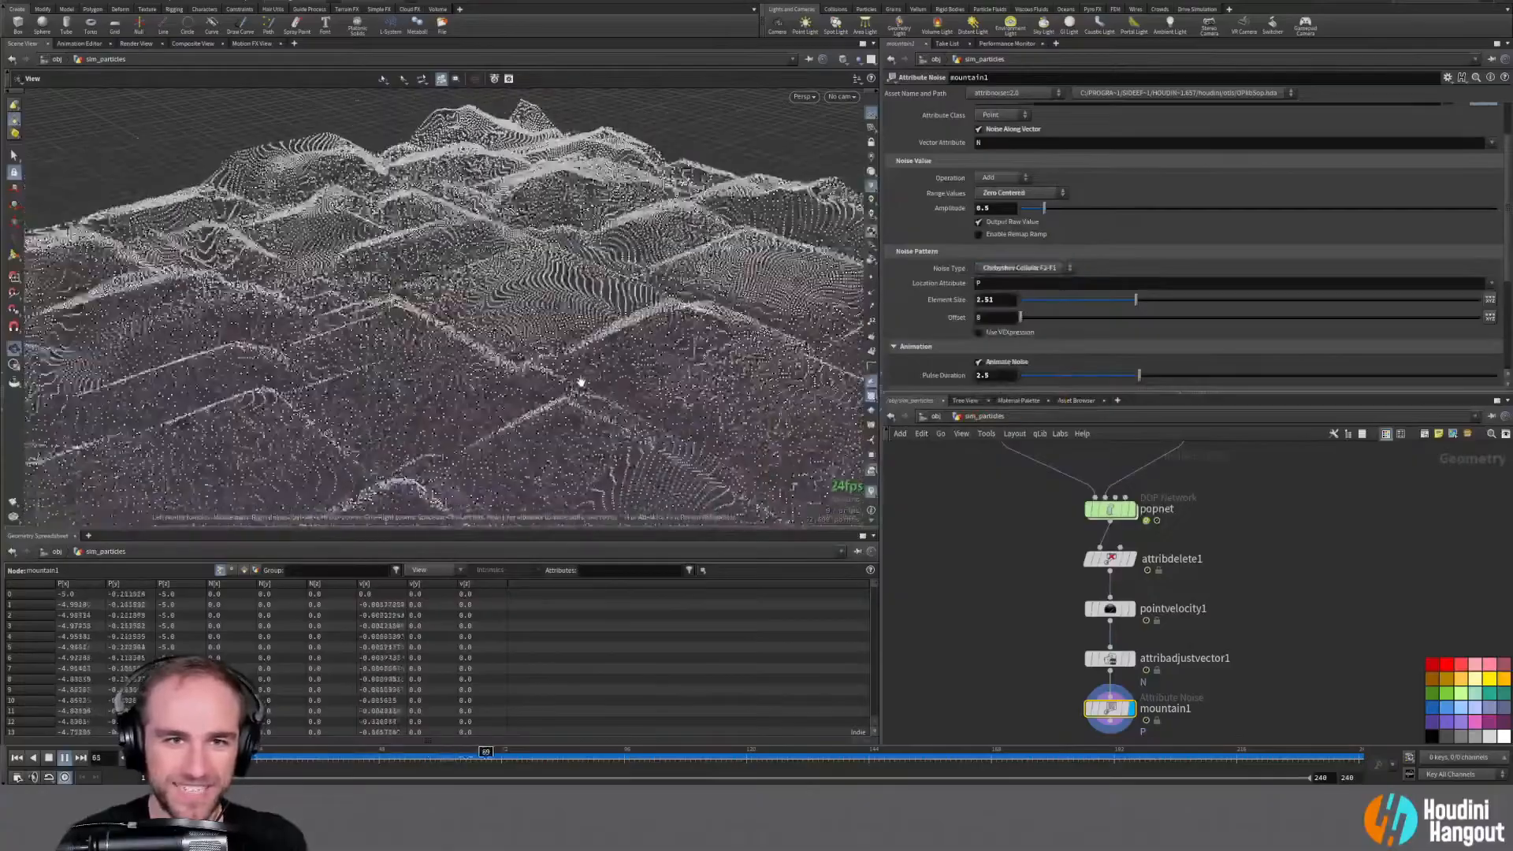
Try the Manhattan Cellular F2-F1 and Worley Cellular F2-F1 noise types on mountain1, and return to Simplex
left_click(1015, 269)
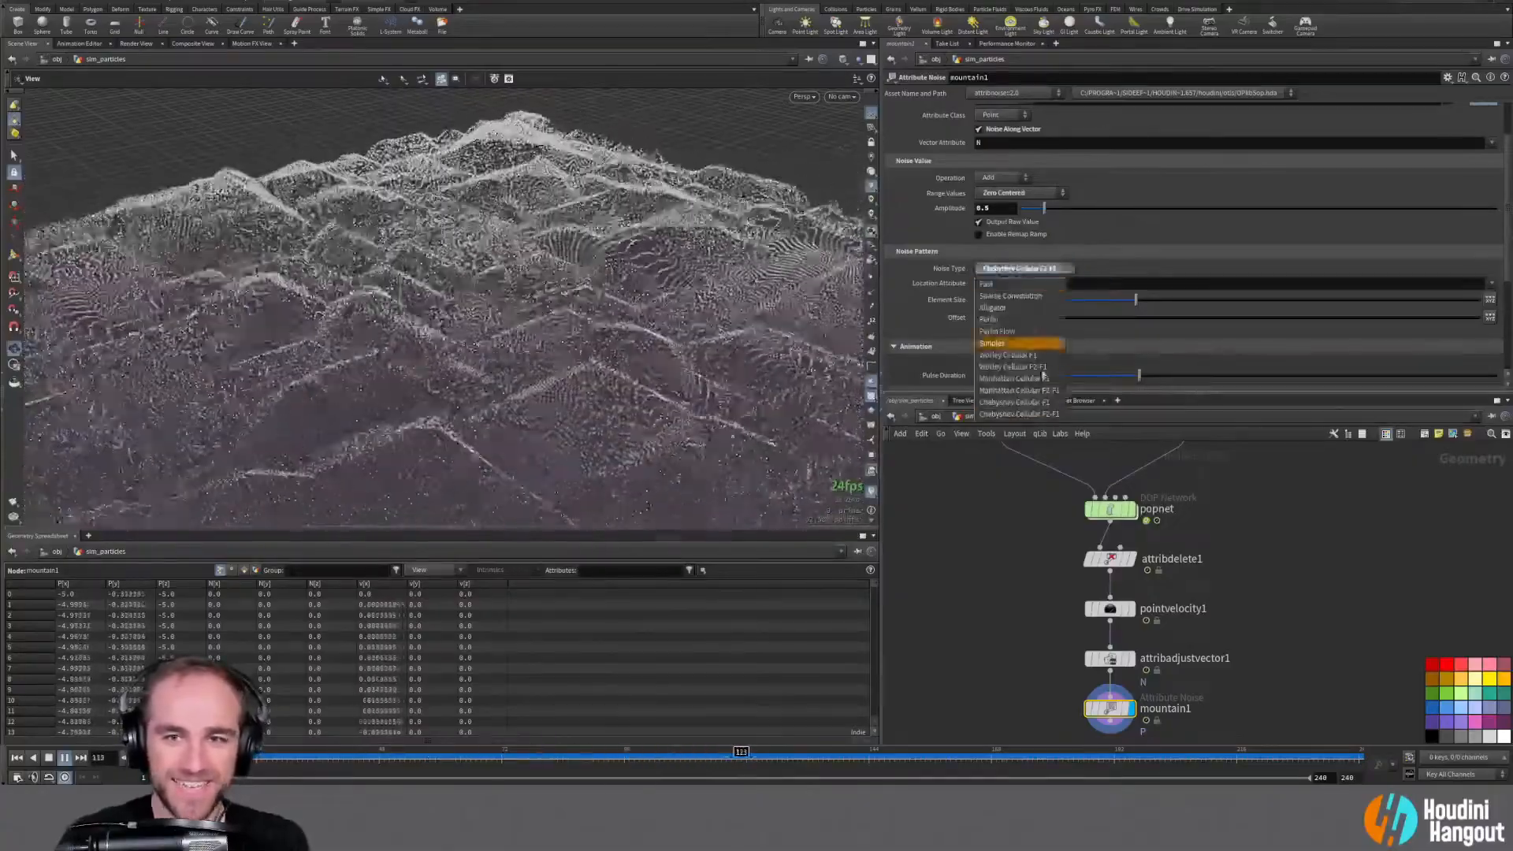
left_click(1016, 391)
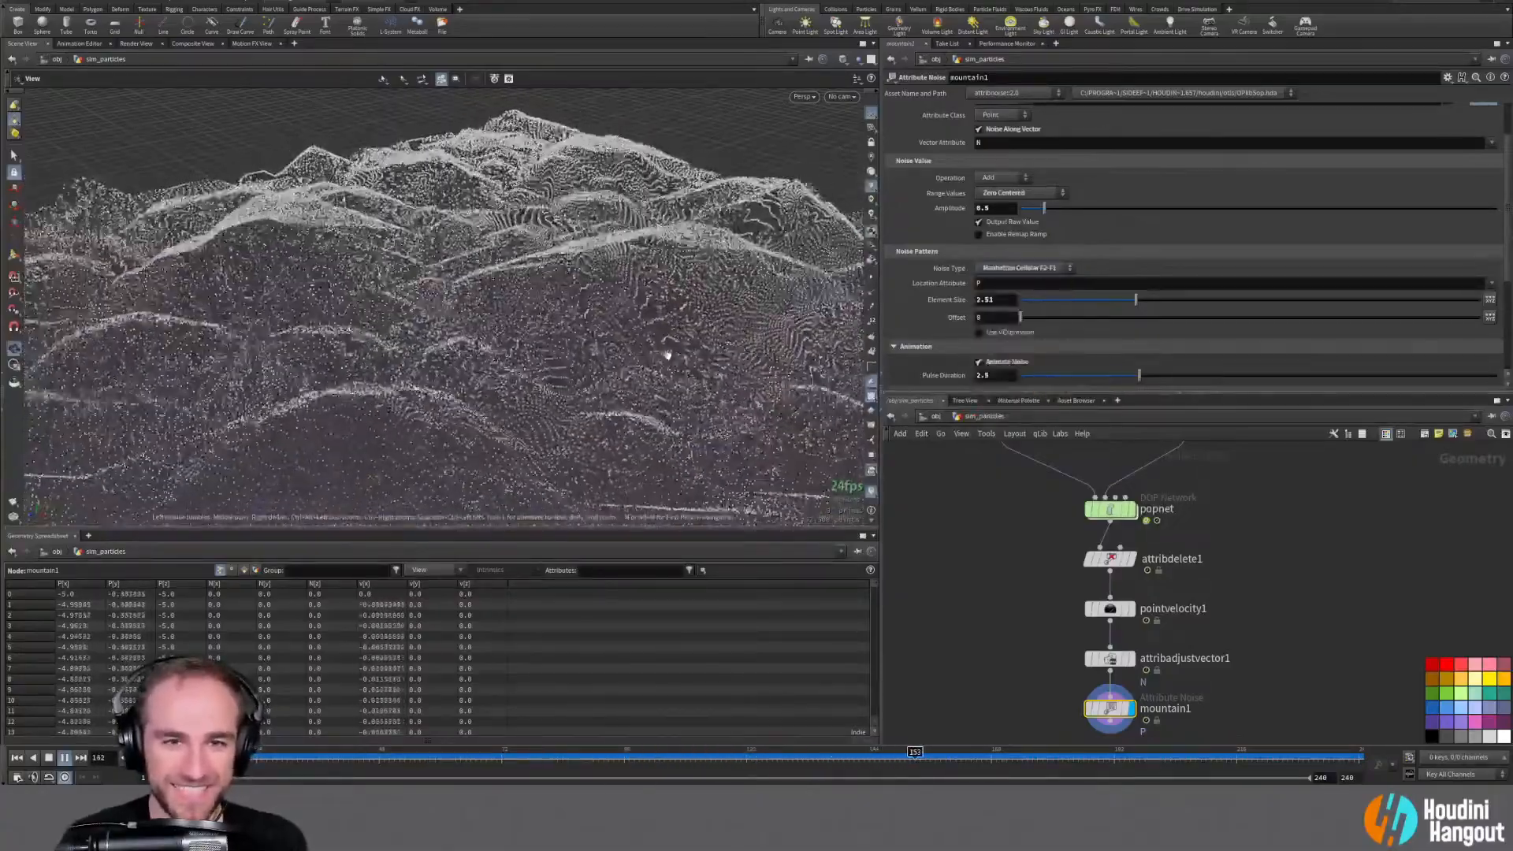
left_click(1001, 269)
left_click(1000, 366)
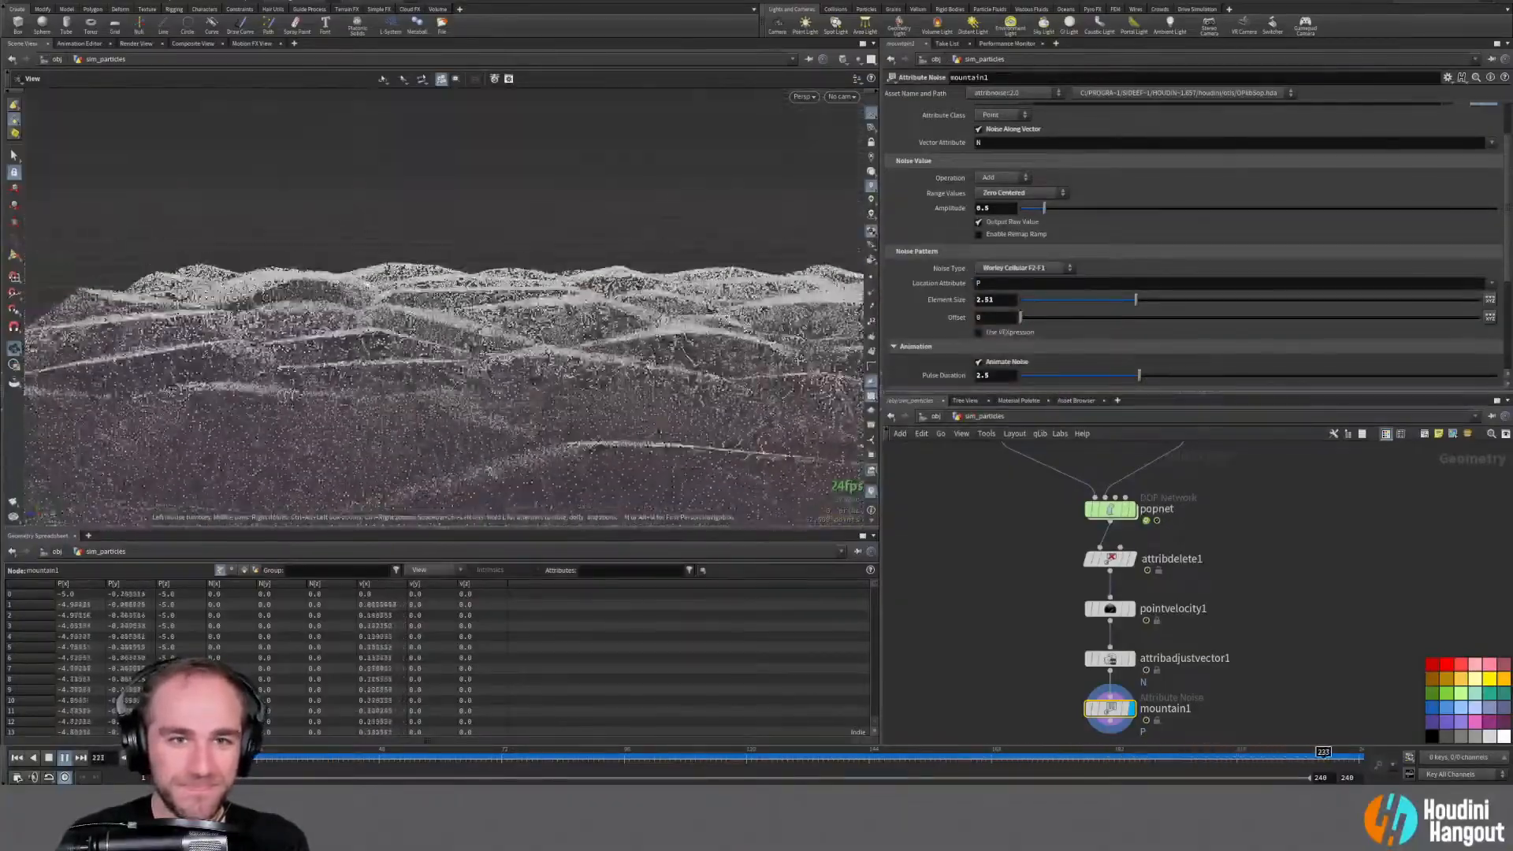
left_click(1002, 268)
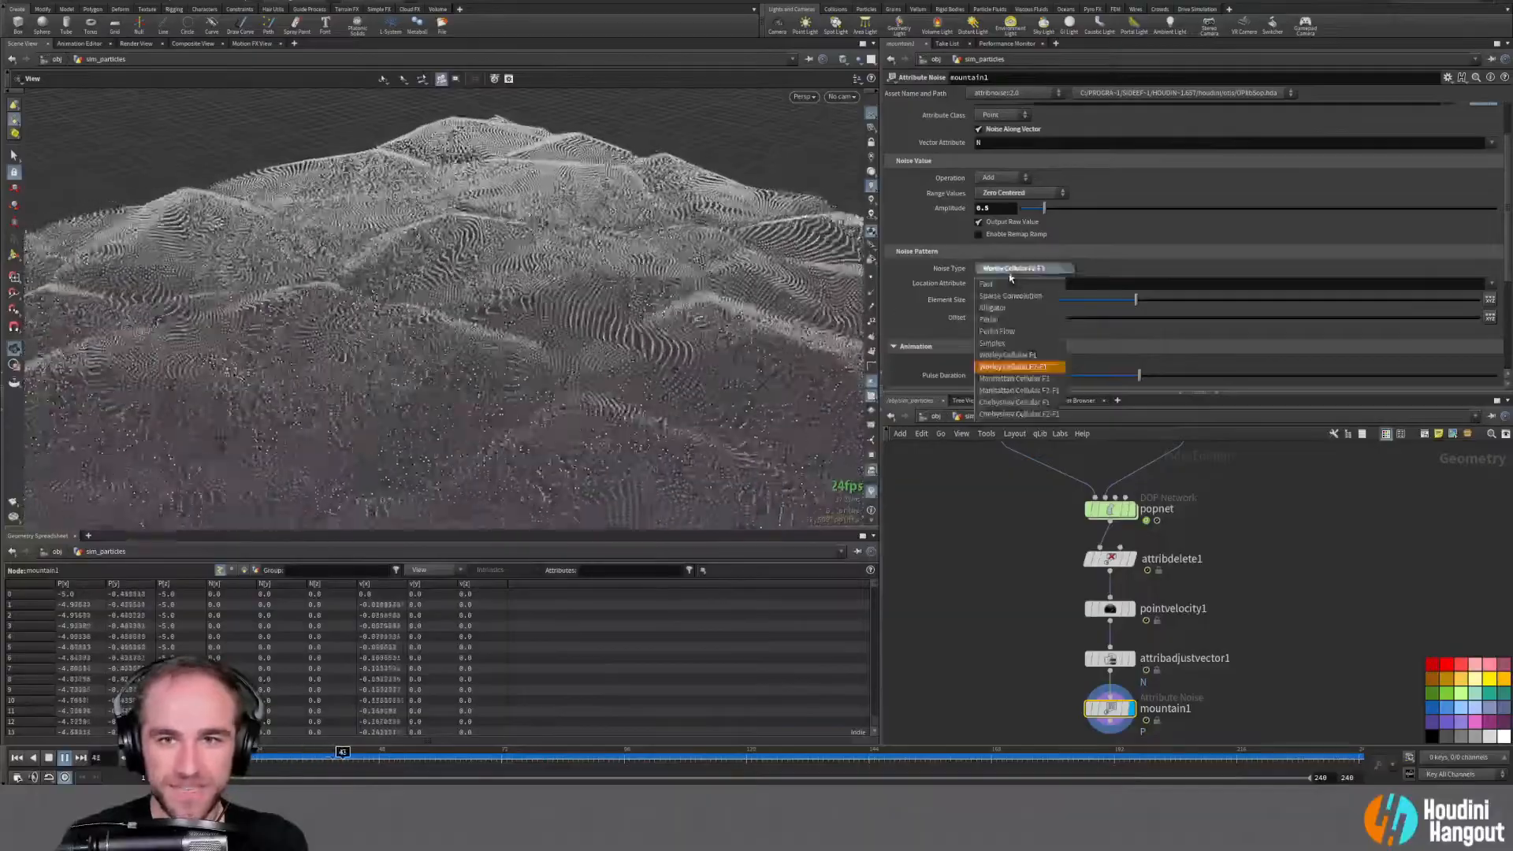
left_click(1007, 344)
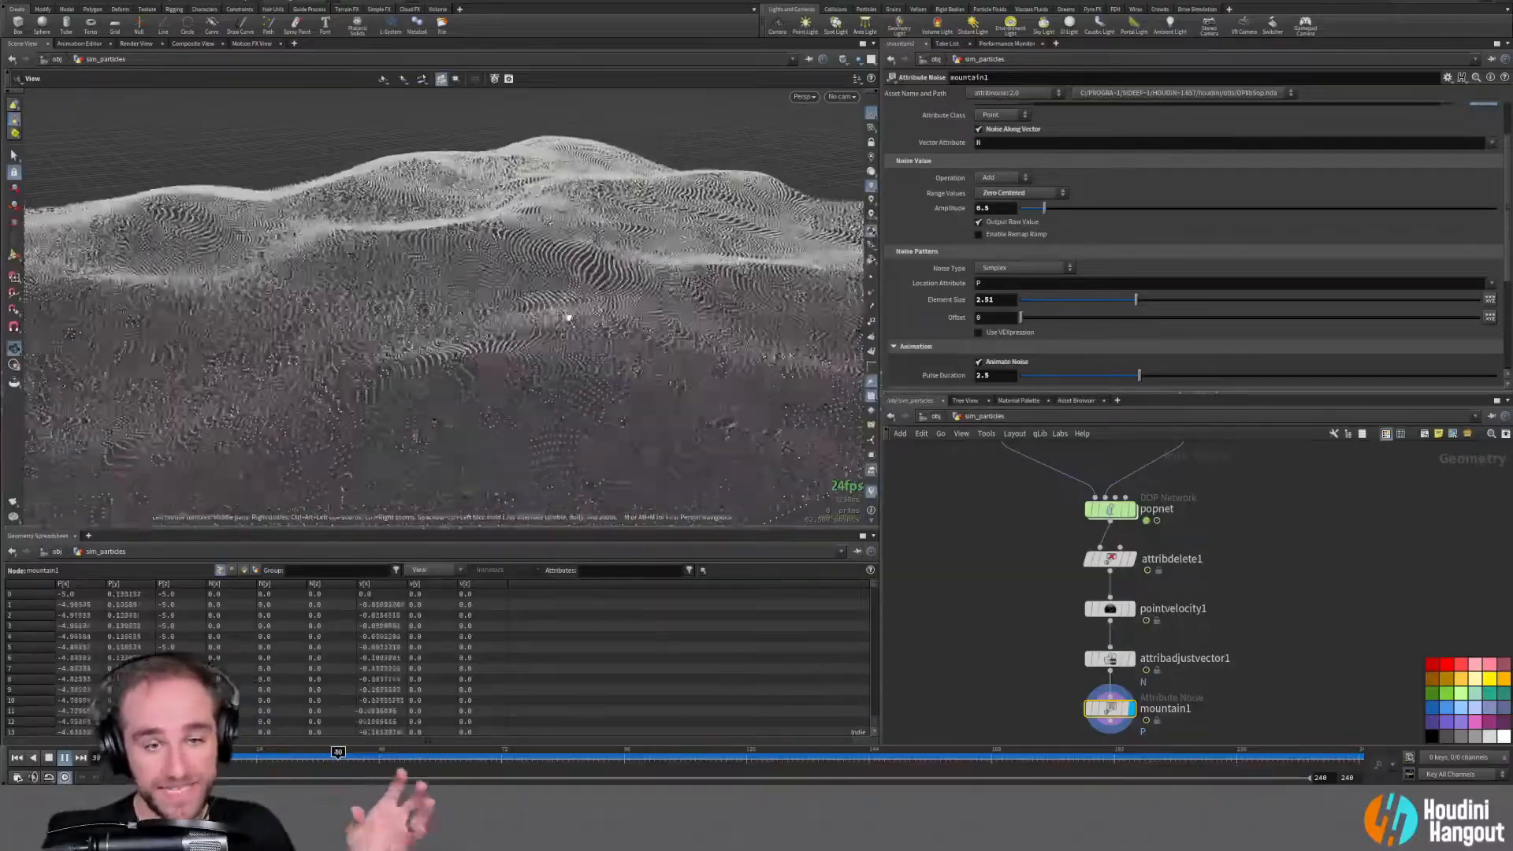
Return to the first frame and add a Point Replicate node below mountain1 with 10 points per point
middle_click_drag(963, 615, 963, 562)
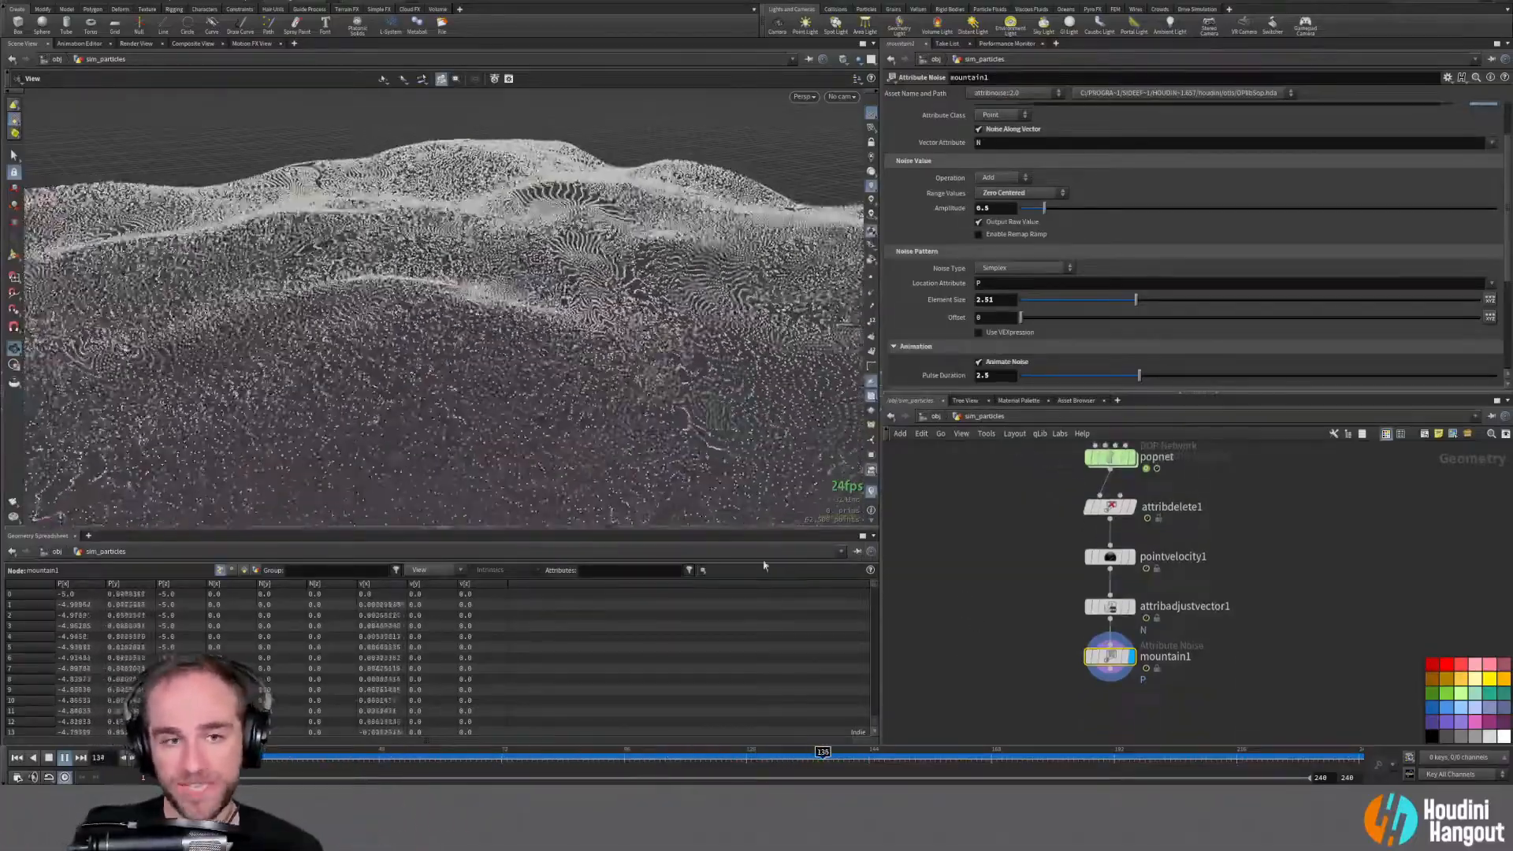
left_click(16, 758)
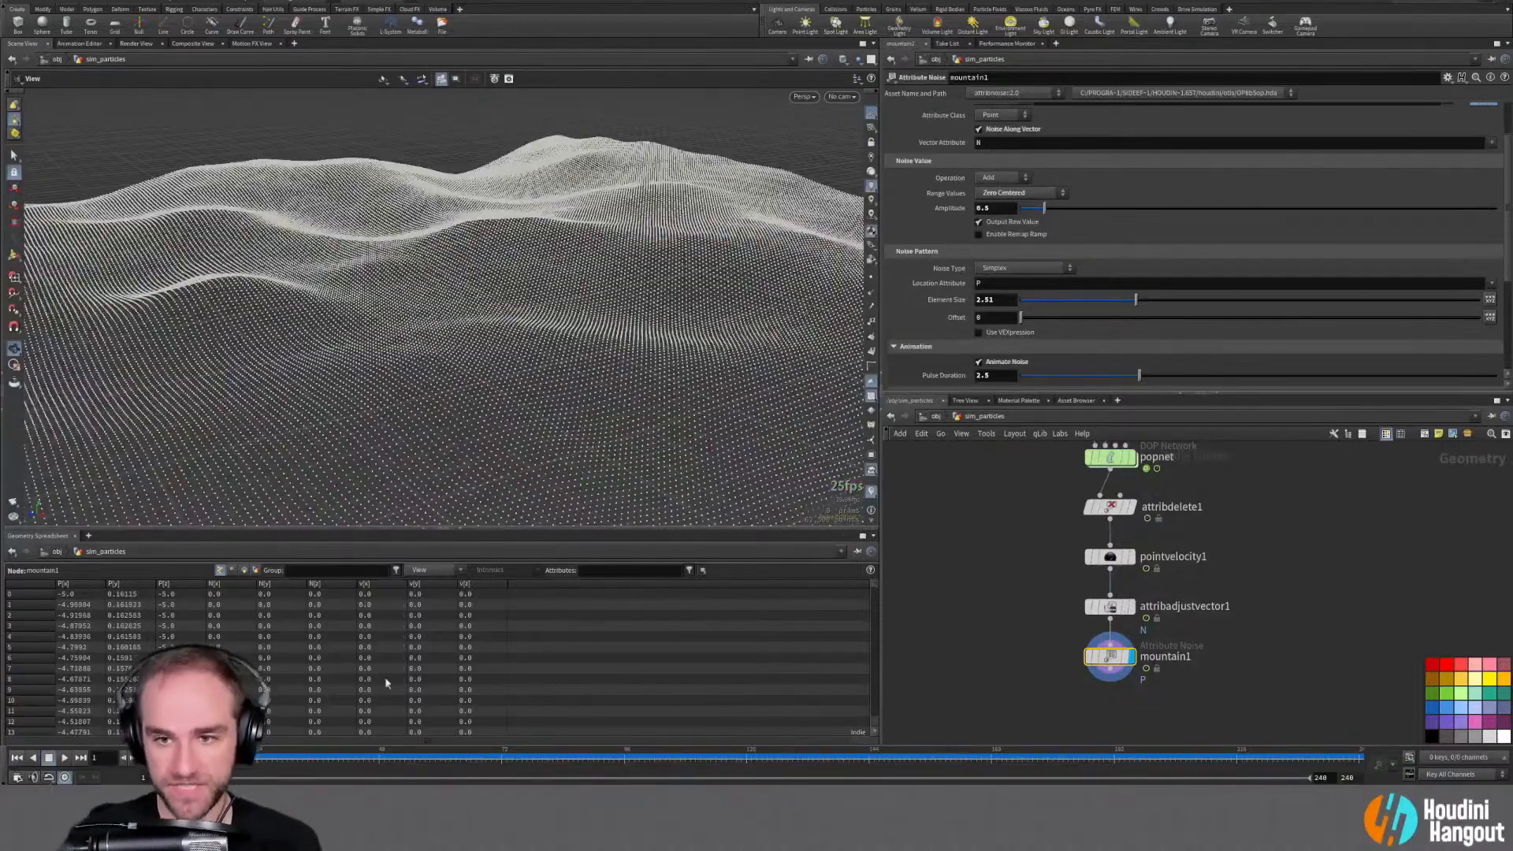
key("Tab")
type("point r")
key("Return")
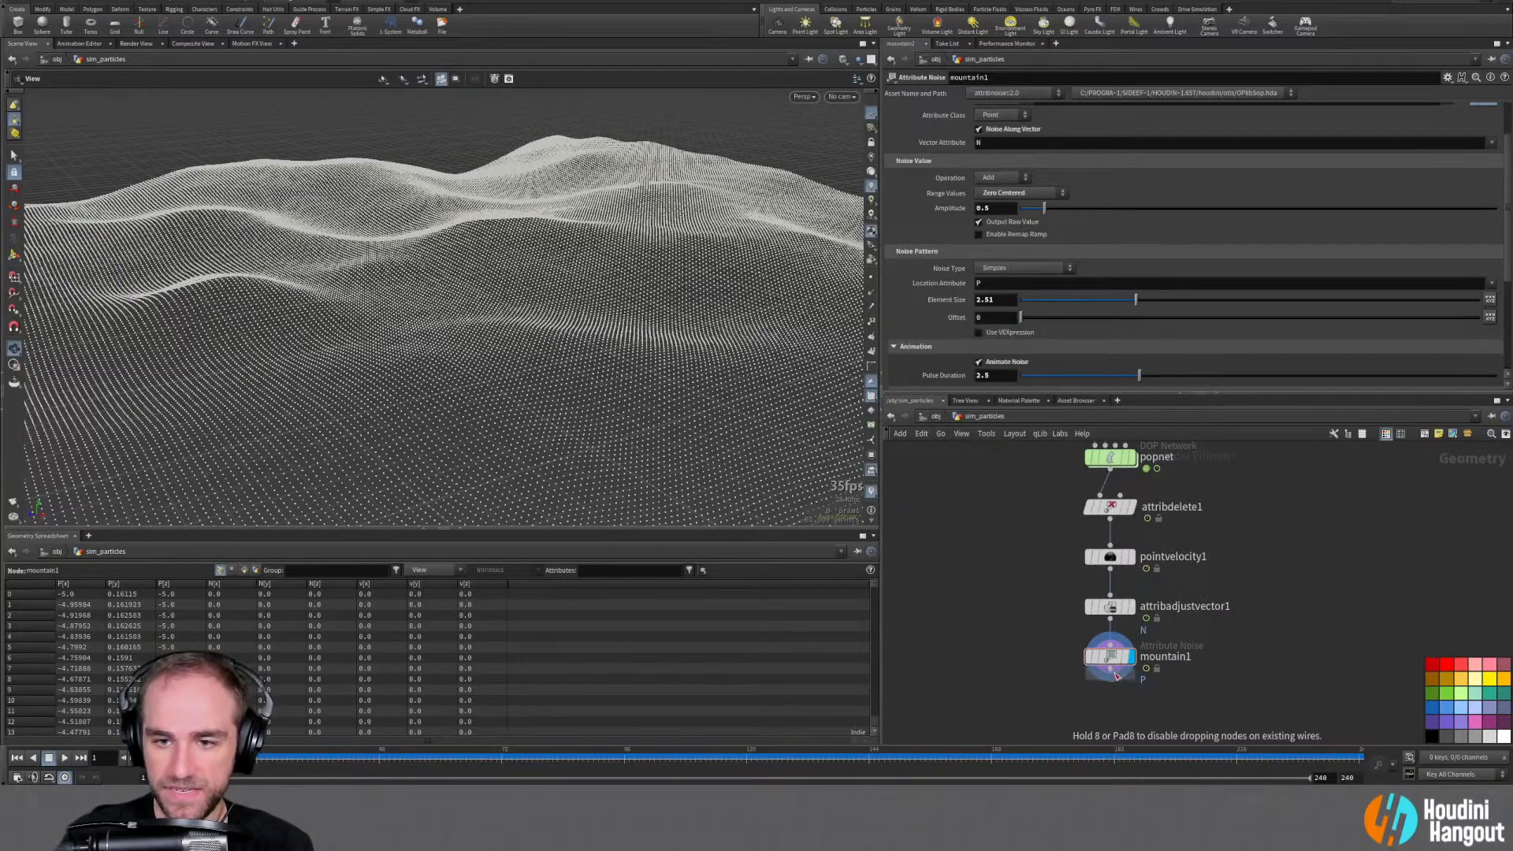
left_click(1112, 703)
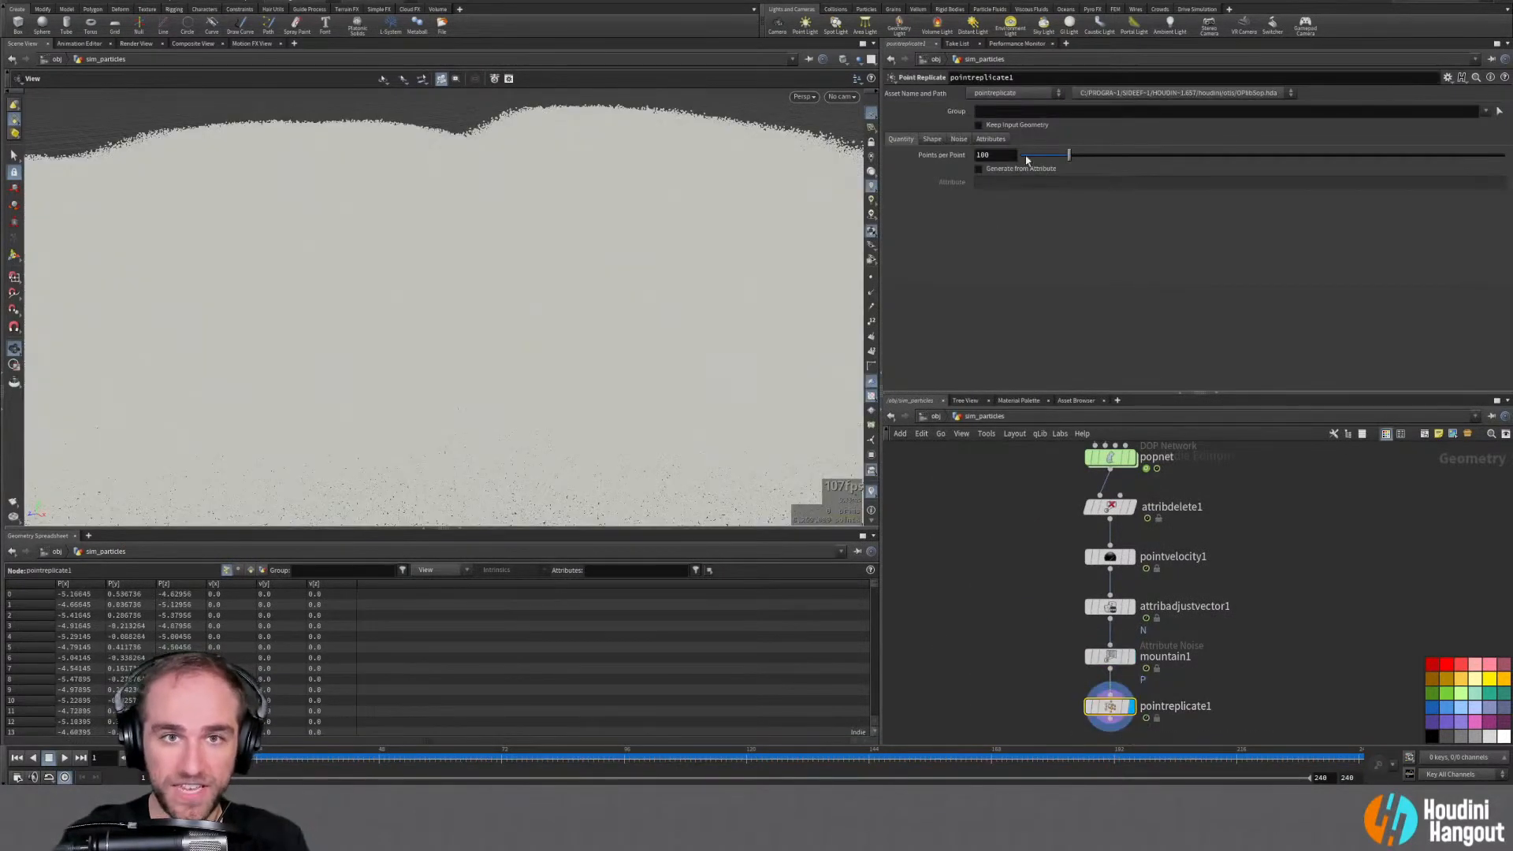
type("10")
key("Return")
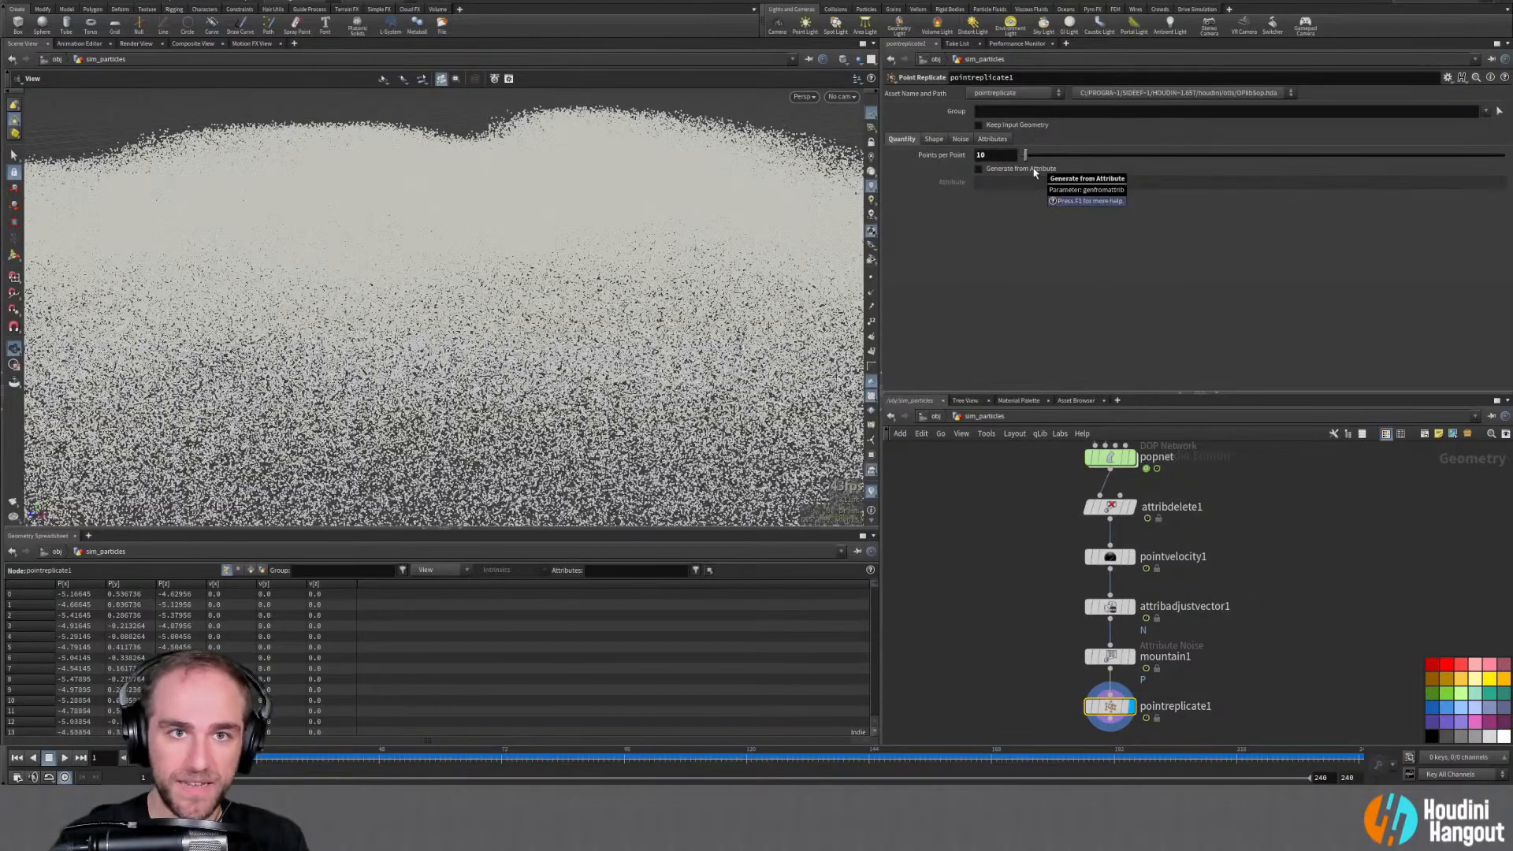
Set the uniform scale of pointreplicate1's box shape to 0.1 and inspect the resulting point spread
scroll(461, 414, "down", 3)
left_click_drag(461, 414, 531, 436)
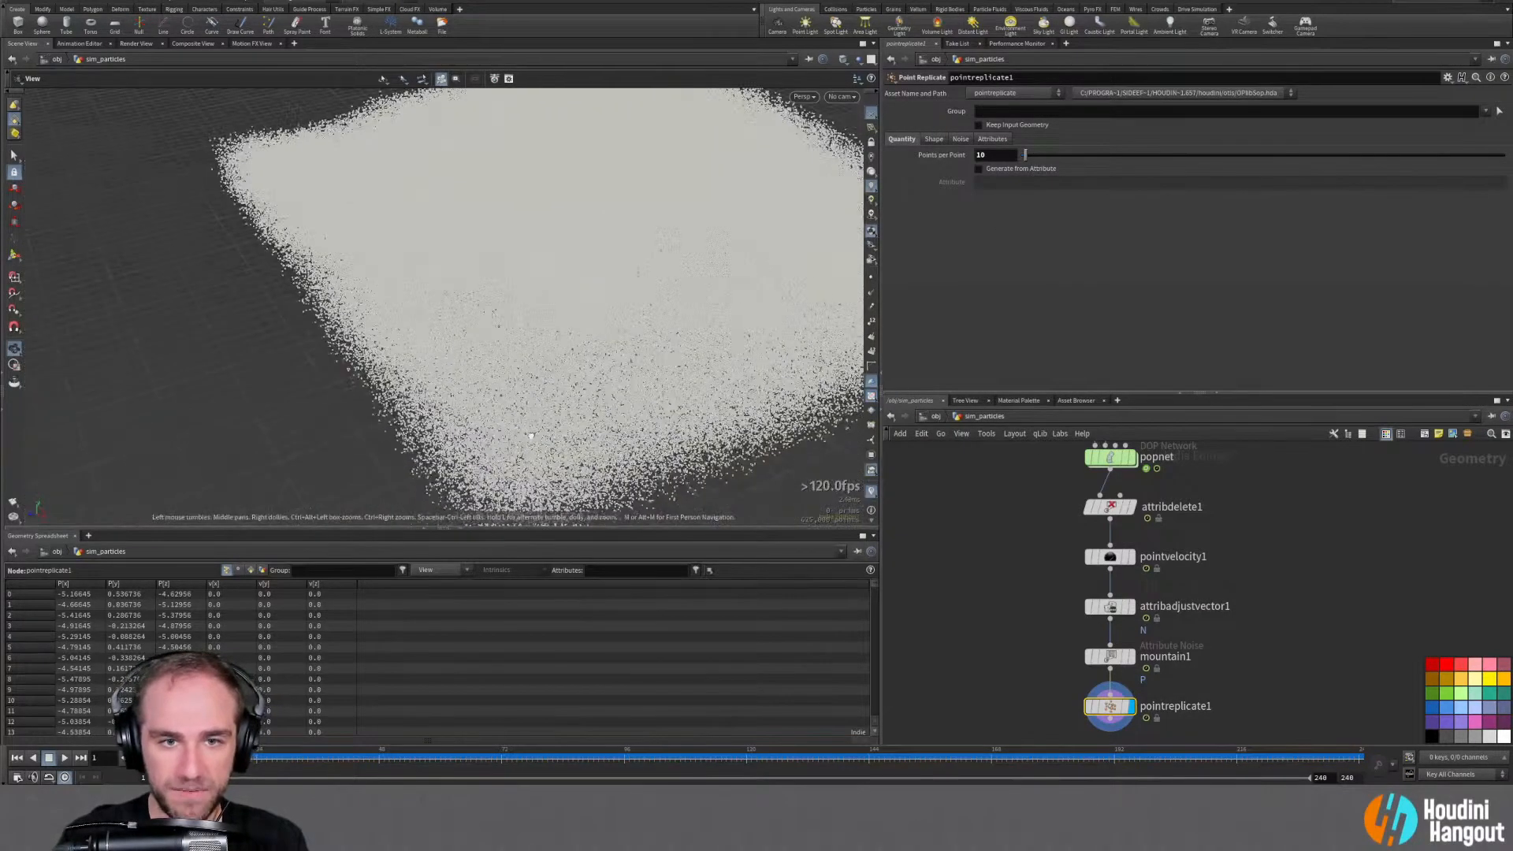
left_click(933, 138)
left_click(996, 215)
type("0.1")
key("Return")
scroll(750, 174, "up", 5)
left_click_drag(864, 201, 551, 253)
Try a uniform scale of 0.01 on pointreplicate1's shape and settle on 0.05
left_click_drag(997, 215, 777, 217)
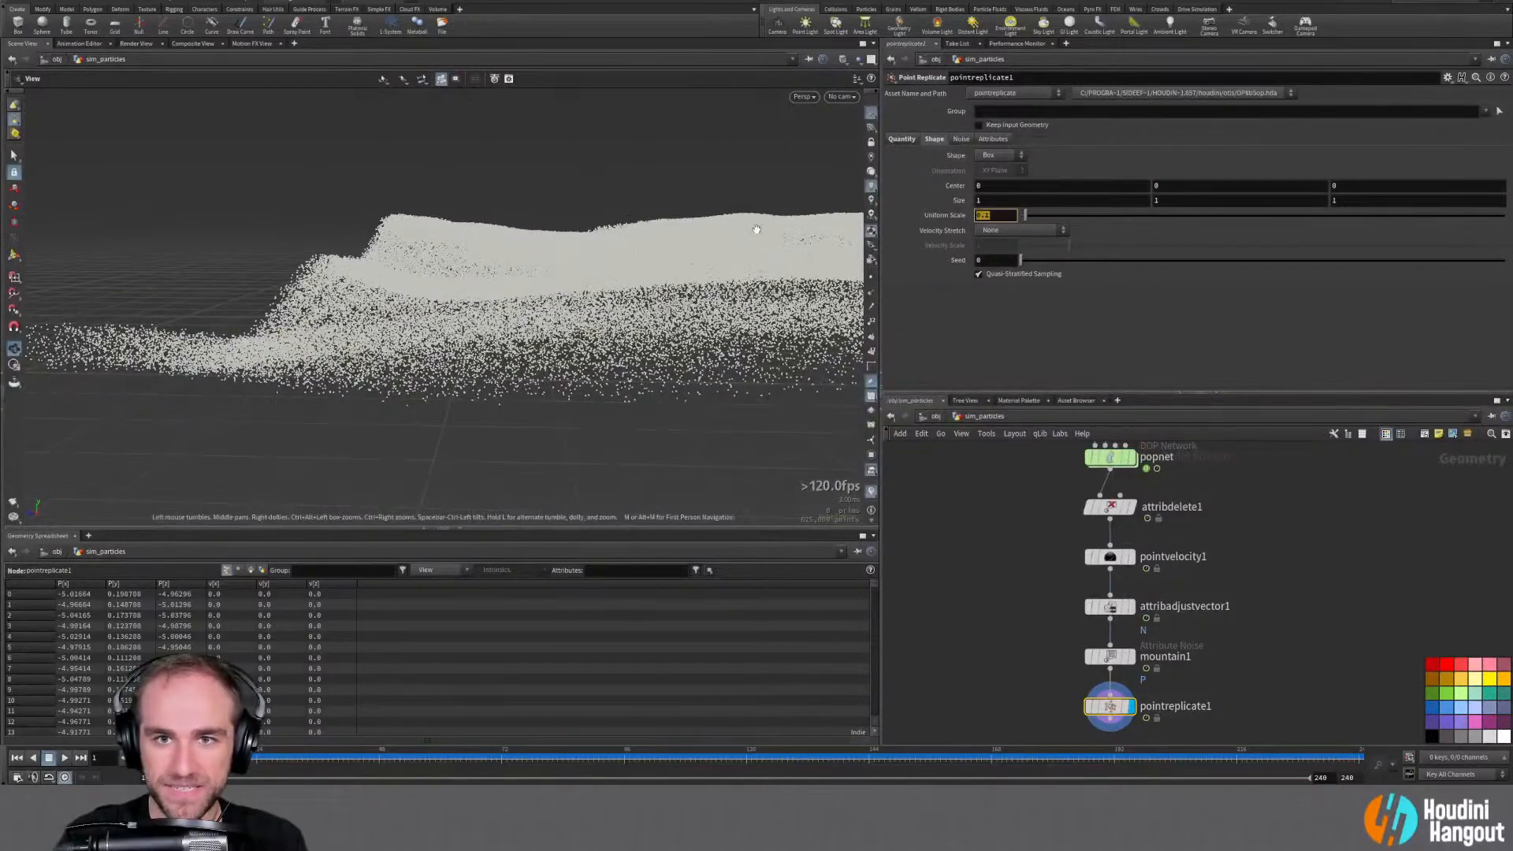
key("Return")
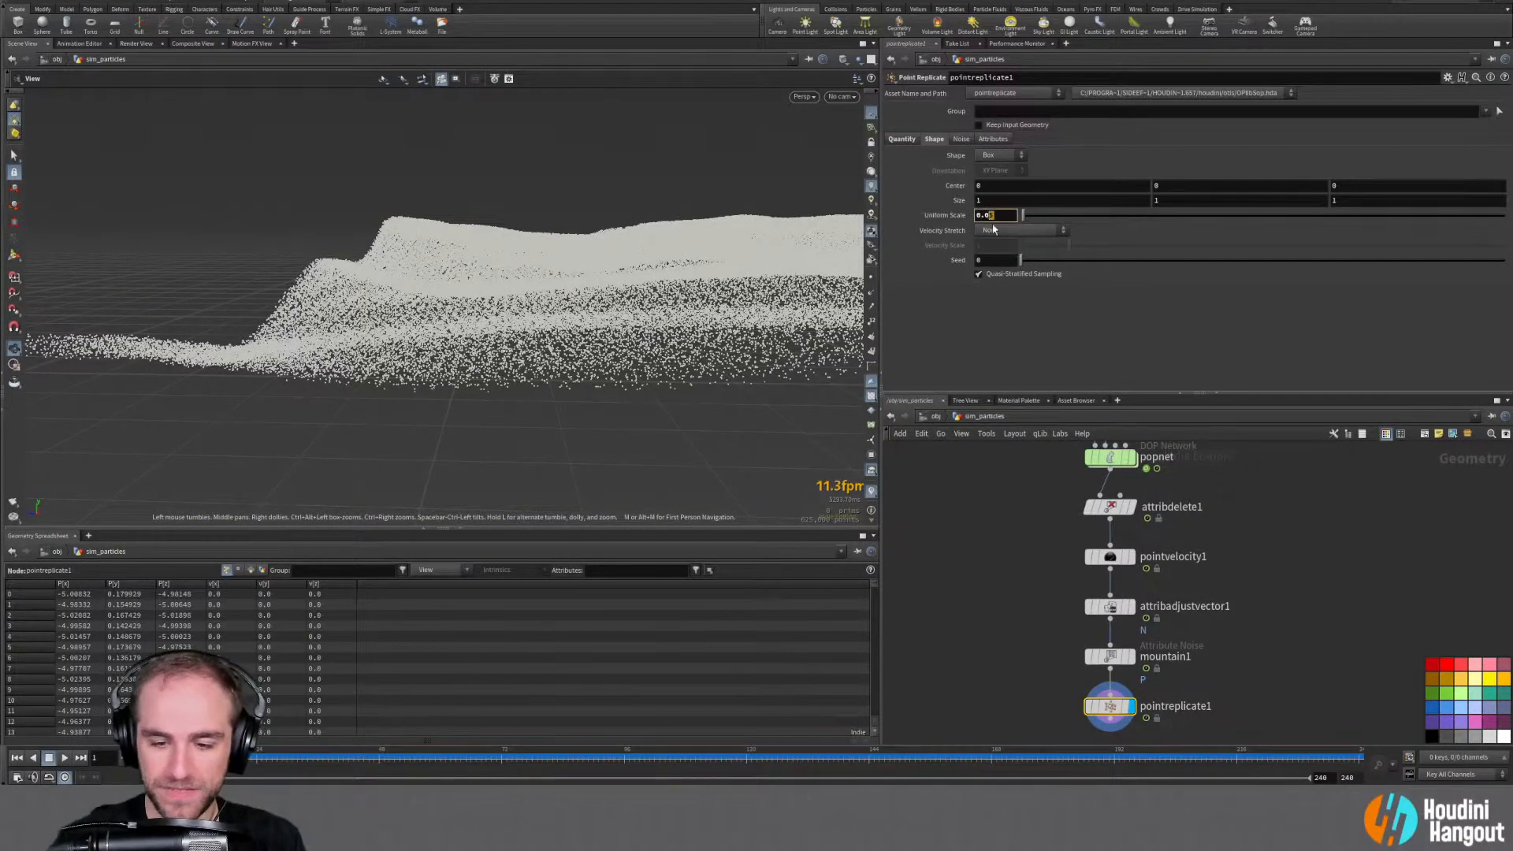
type("1")
key("Return")
middle_click_drag(948, 219, 983, 246)
left_click_drag(395, 352, 457, 394)
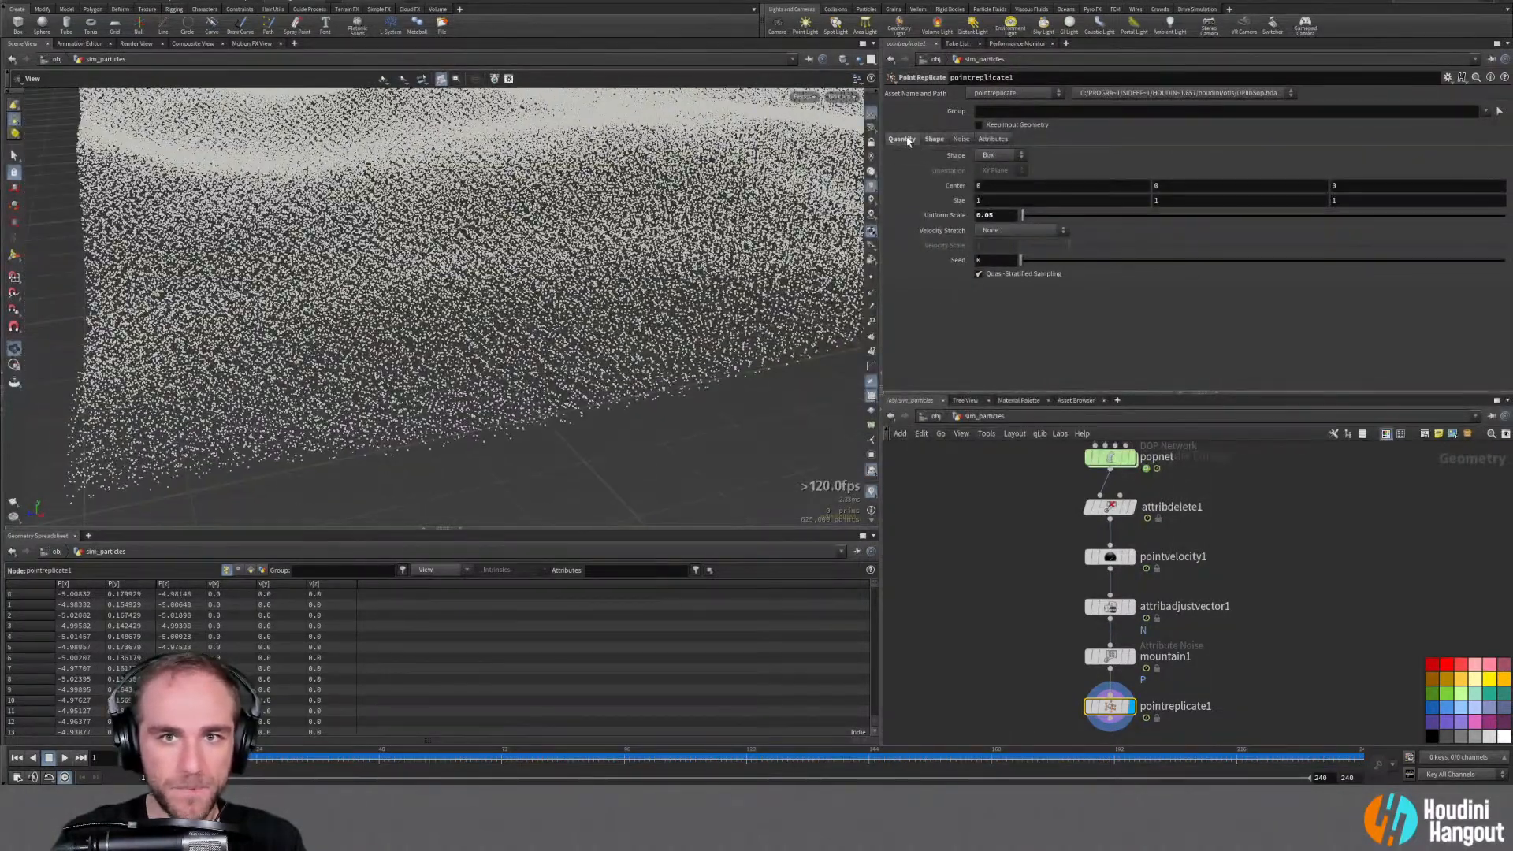
Set pointreplicate1 to 20 points per point and play the simulation
left_click(901, 139)
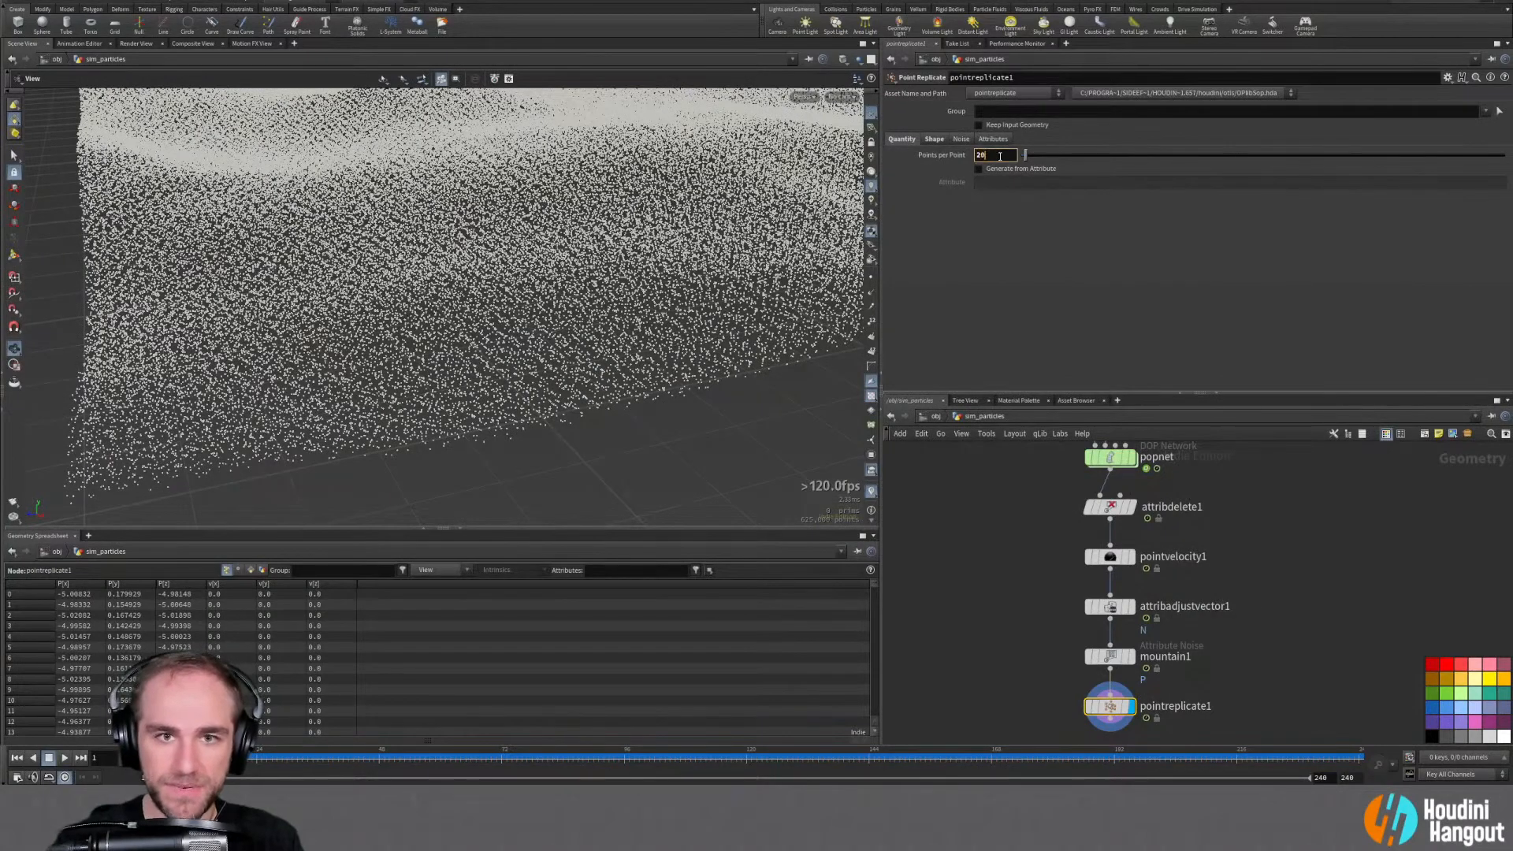
key("Return")
left_click_drag(439, 220, 435, 283)
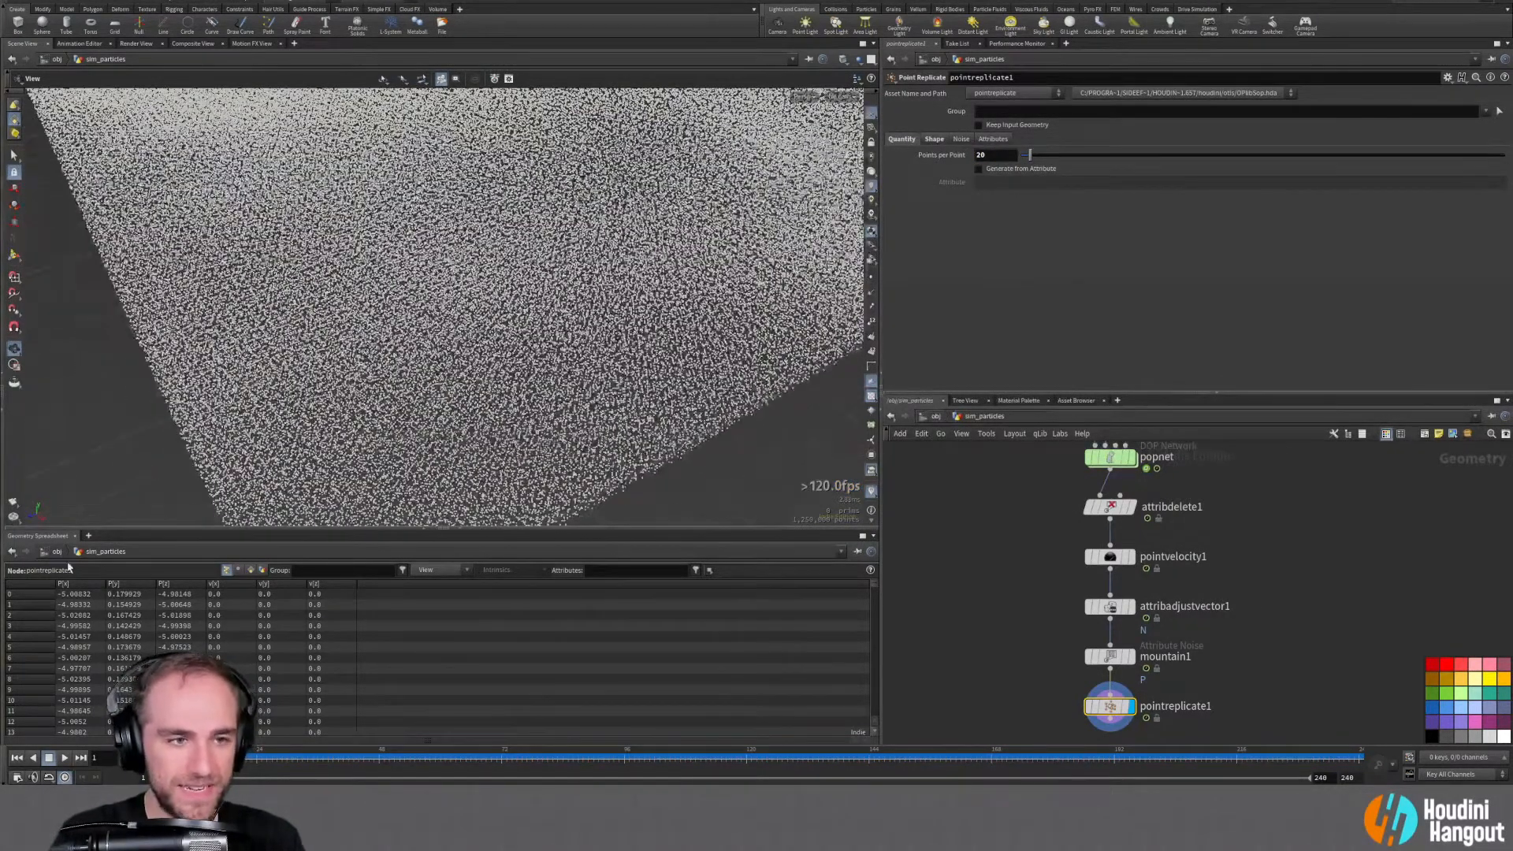
left_click(65, 758)
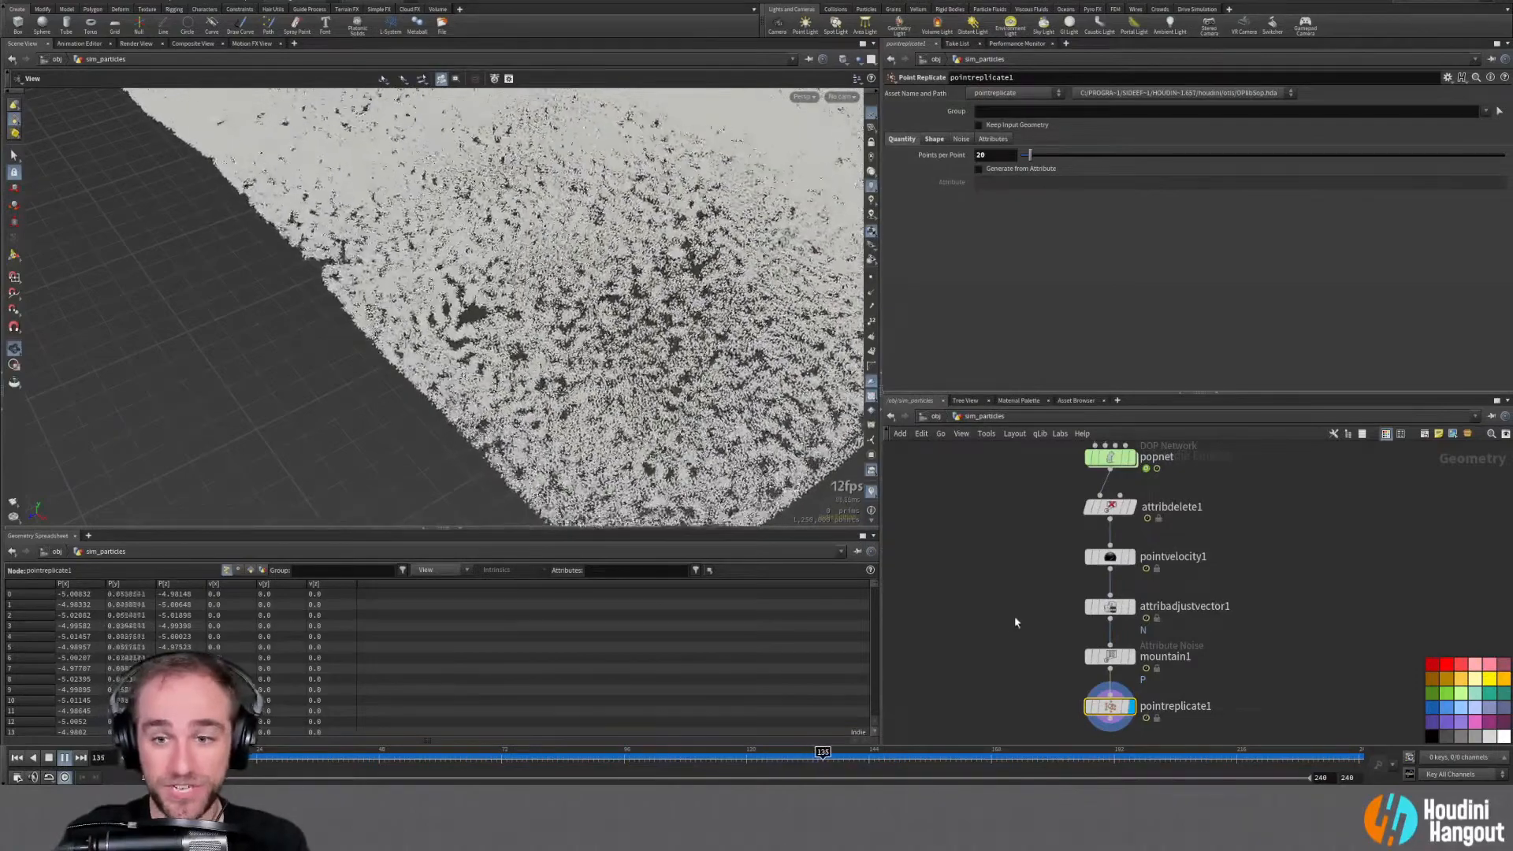
Move the pointreplicate1 node sideways below mountain1, clear of the main node column
left_click_drag(1109, 706, 983, 699)
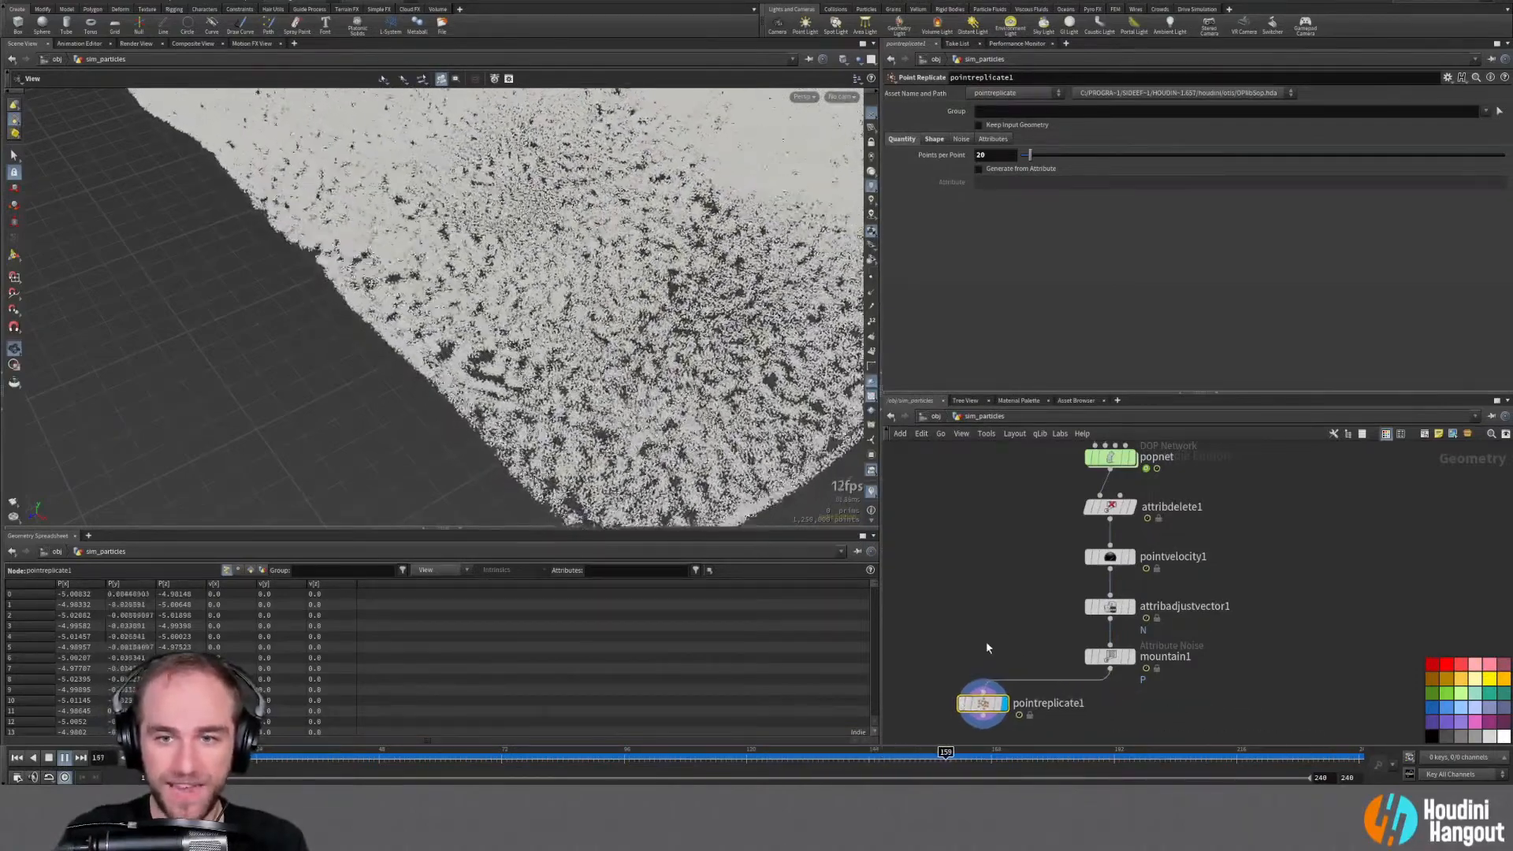
middle_click_drag(990, 646, 950, 609)
left_click_drag(948, 673, 948, 689)
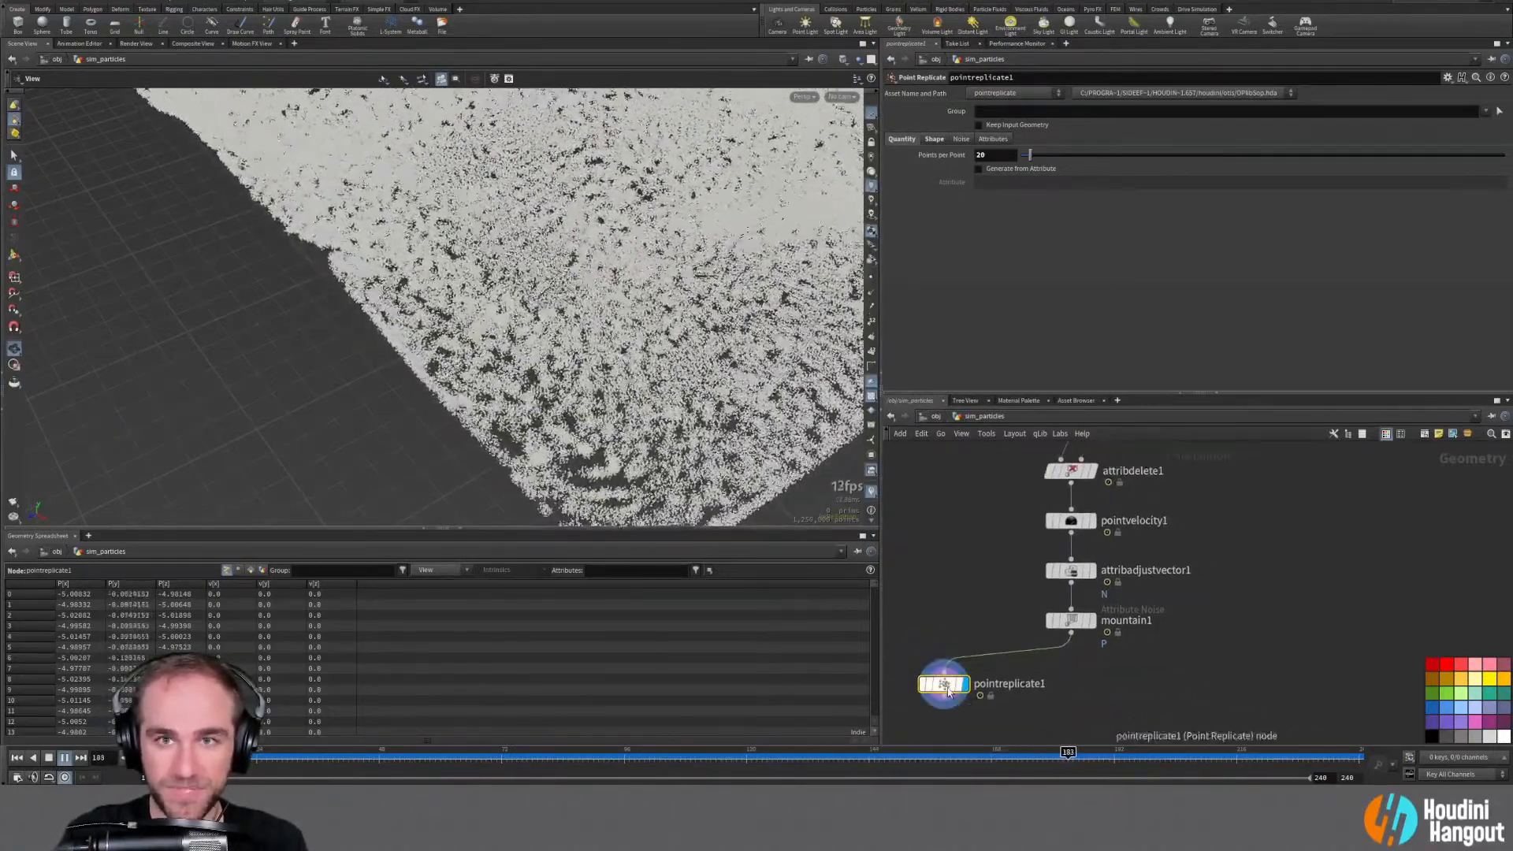
Set pointreplicate1's points per point to 10 and show its shape settings
double_click(982, 155)
type("1")
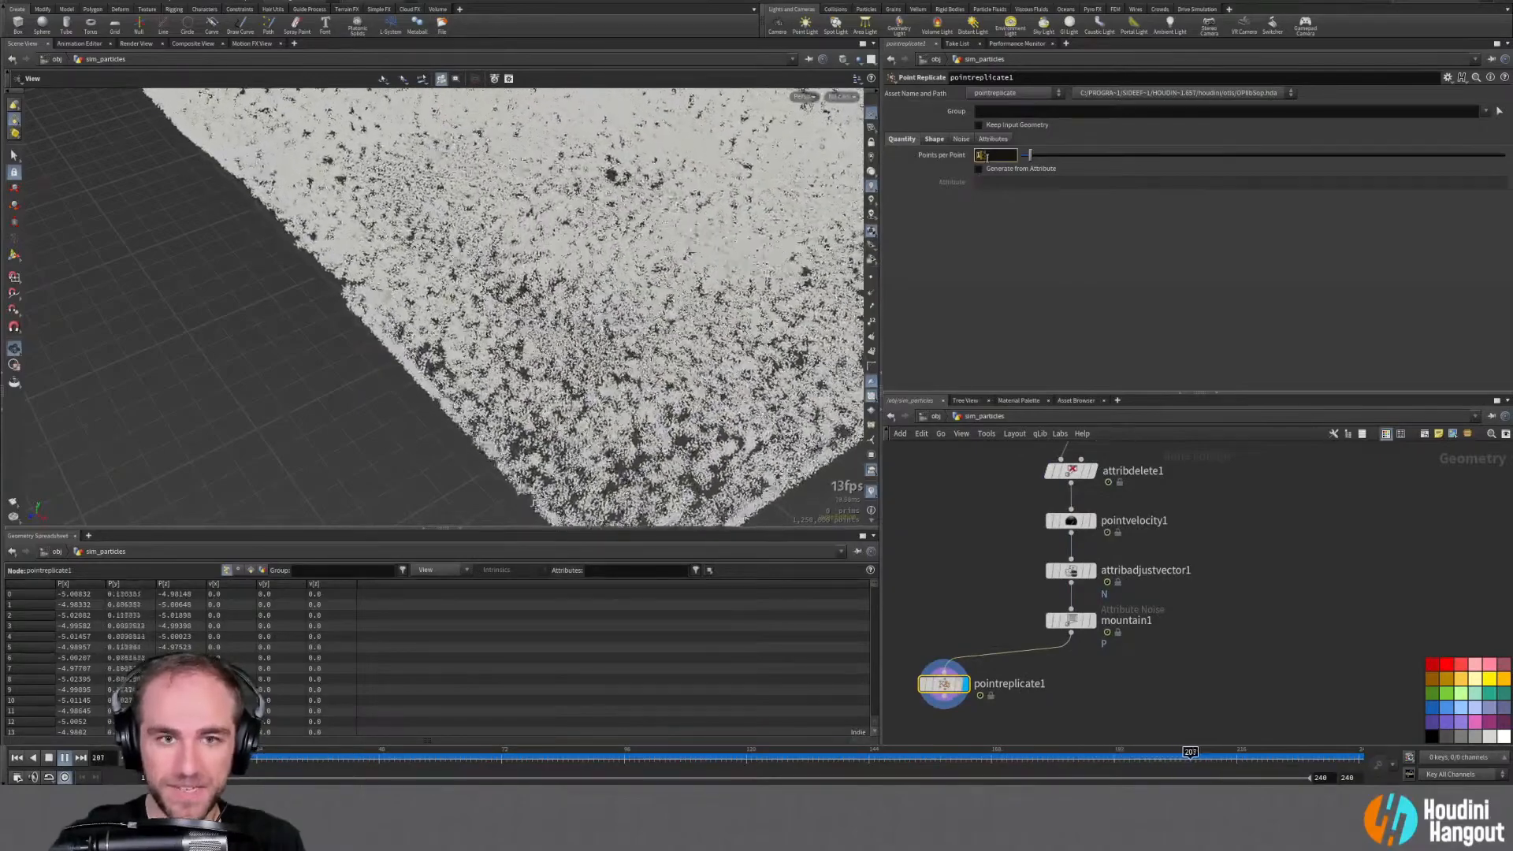
type("0")
key("Return")
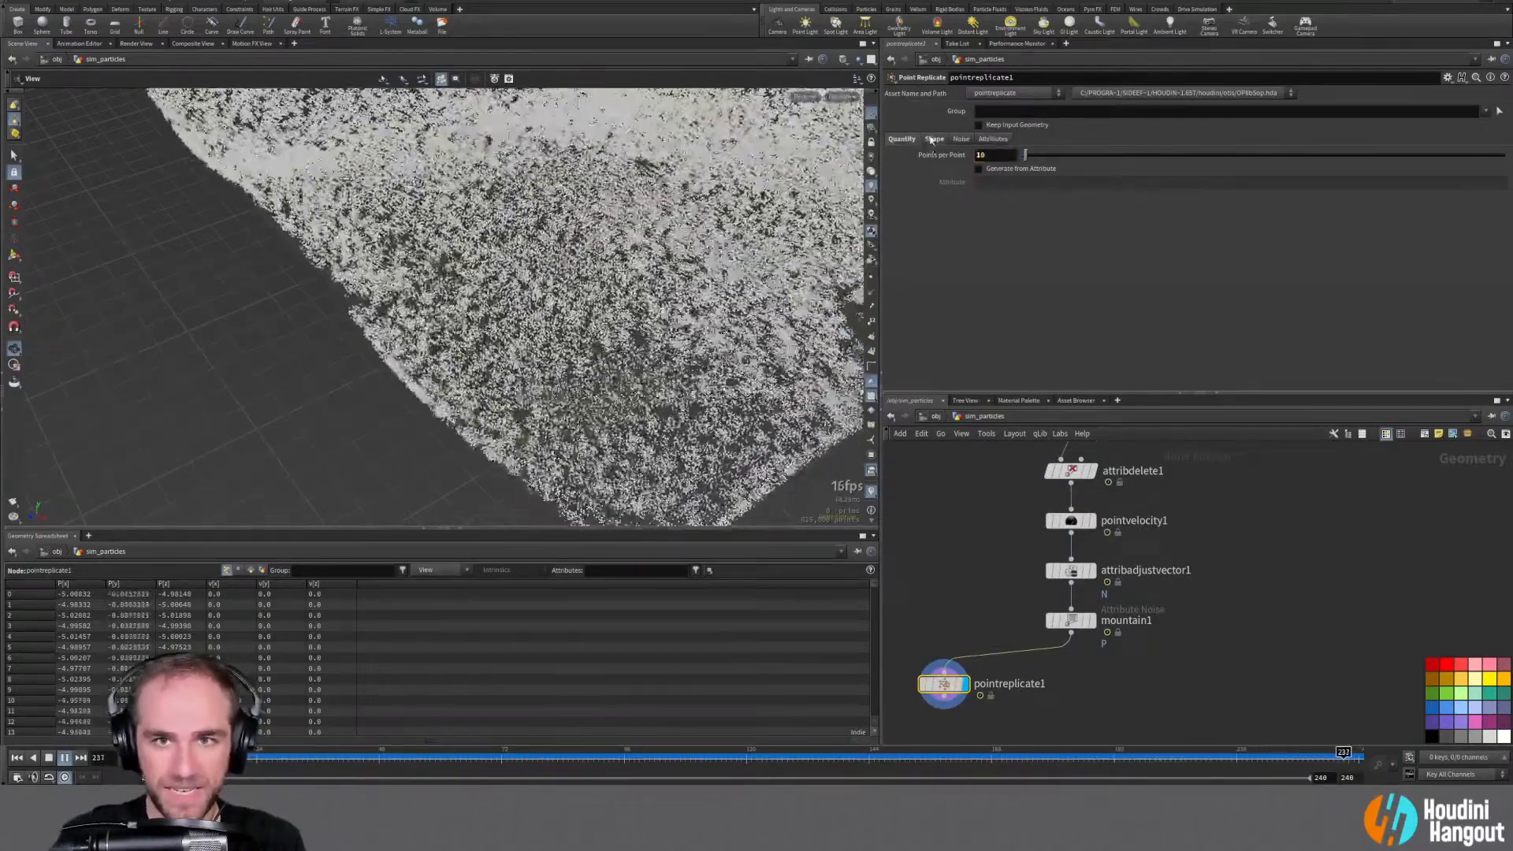
left_click(934, 140)
Add a Point Jitter node after pointreplicate1, display its result and reduce its scale to 0.11
scroll(1123, 641, "down", 1)
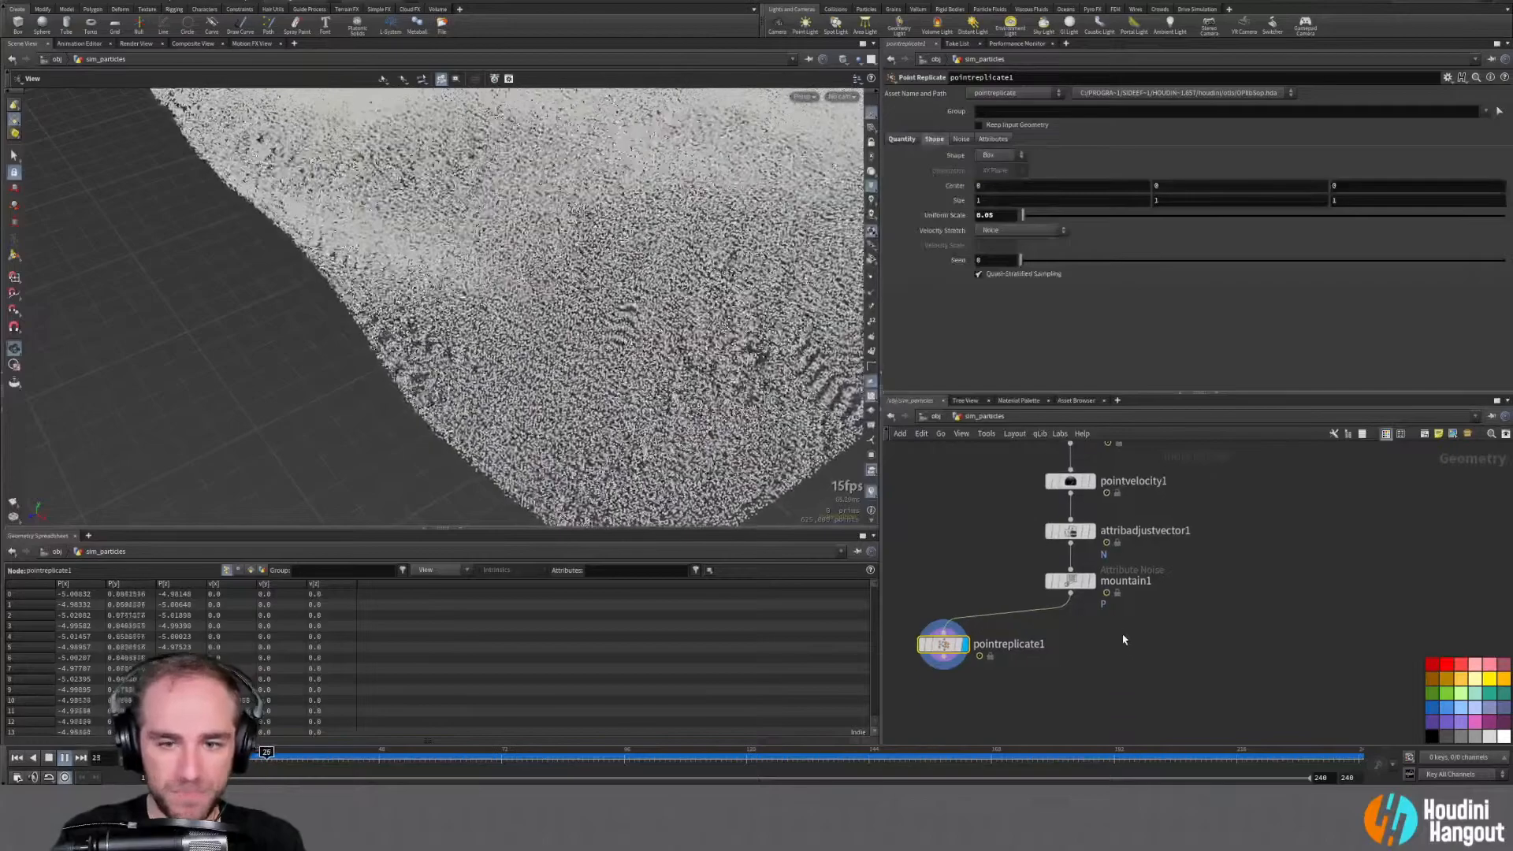
key("Tab")
type("p")
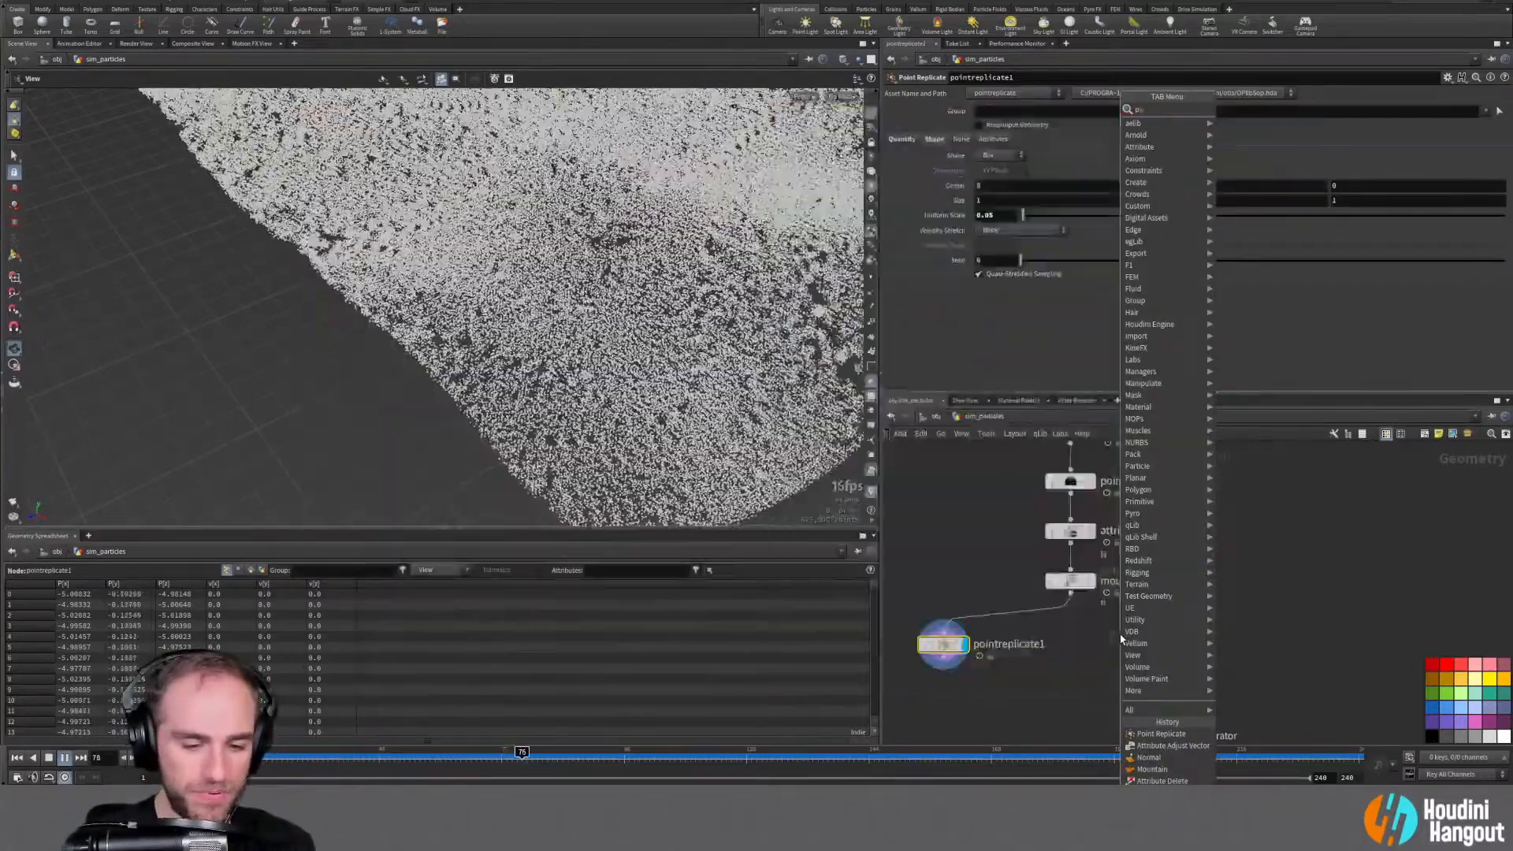
type("opntv")
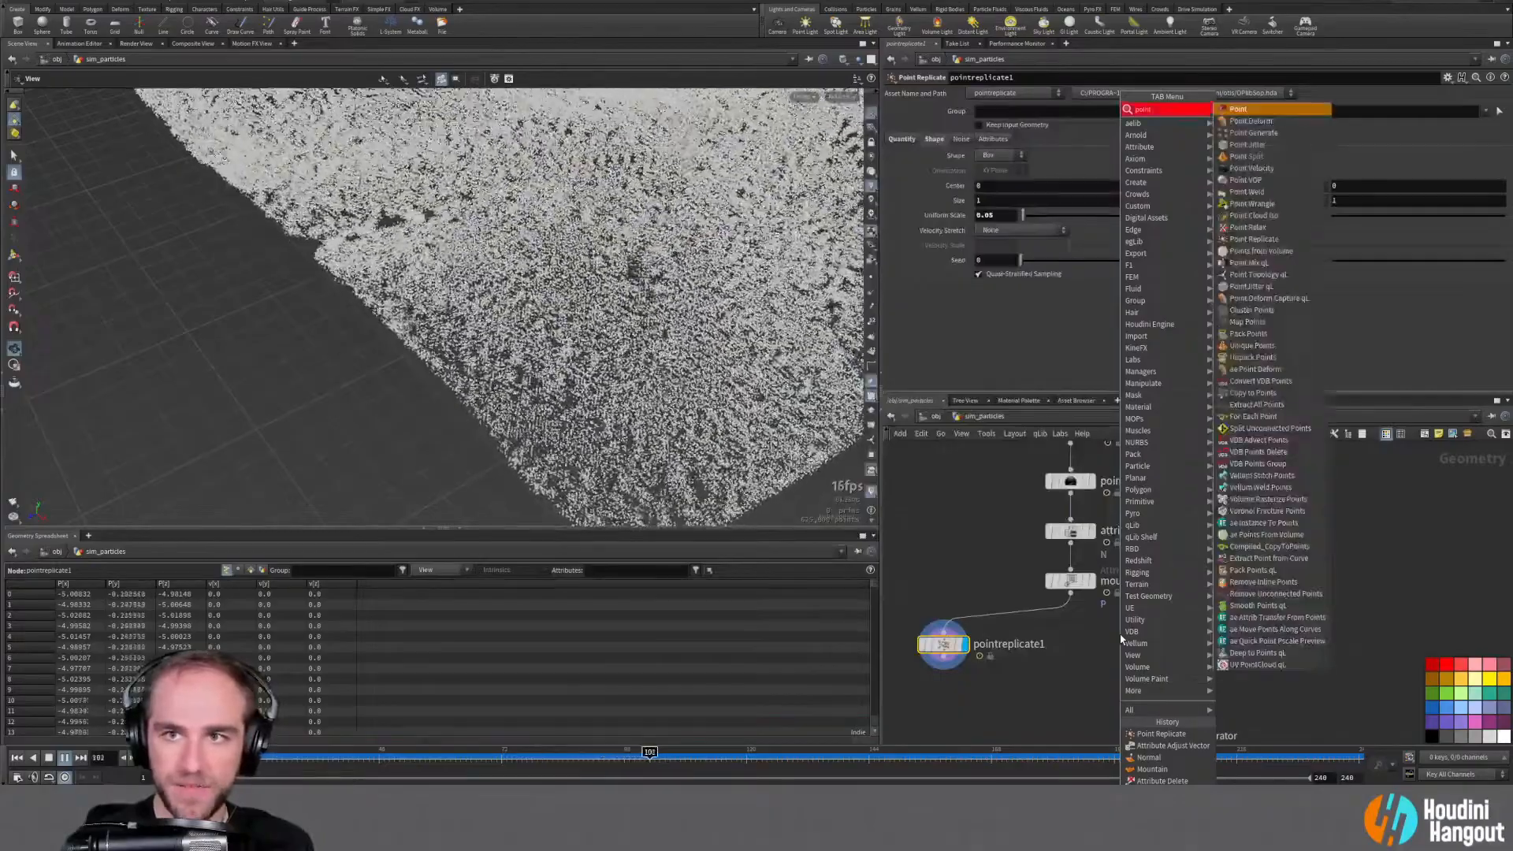
key("Return")
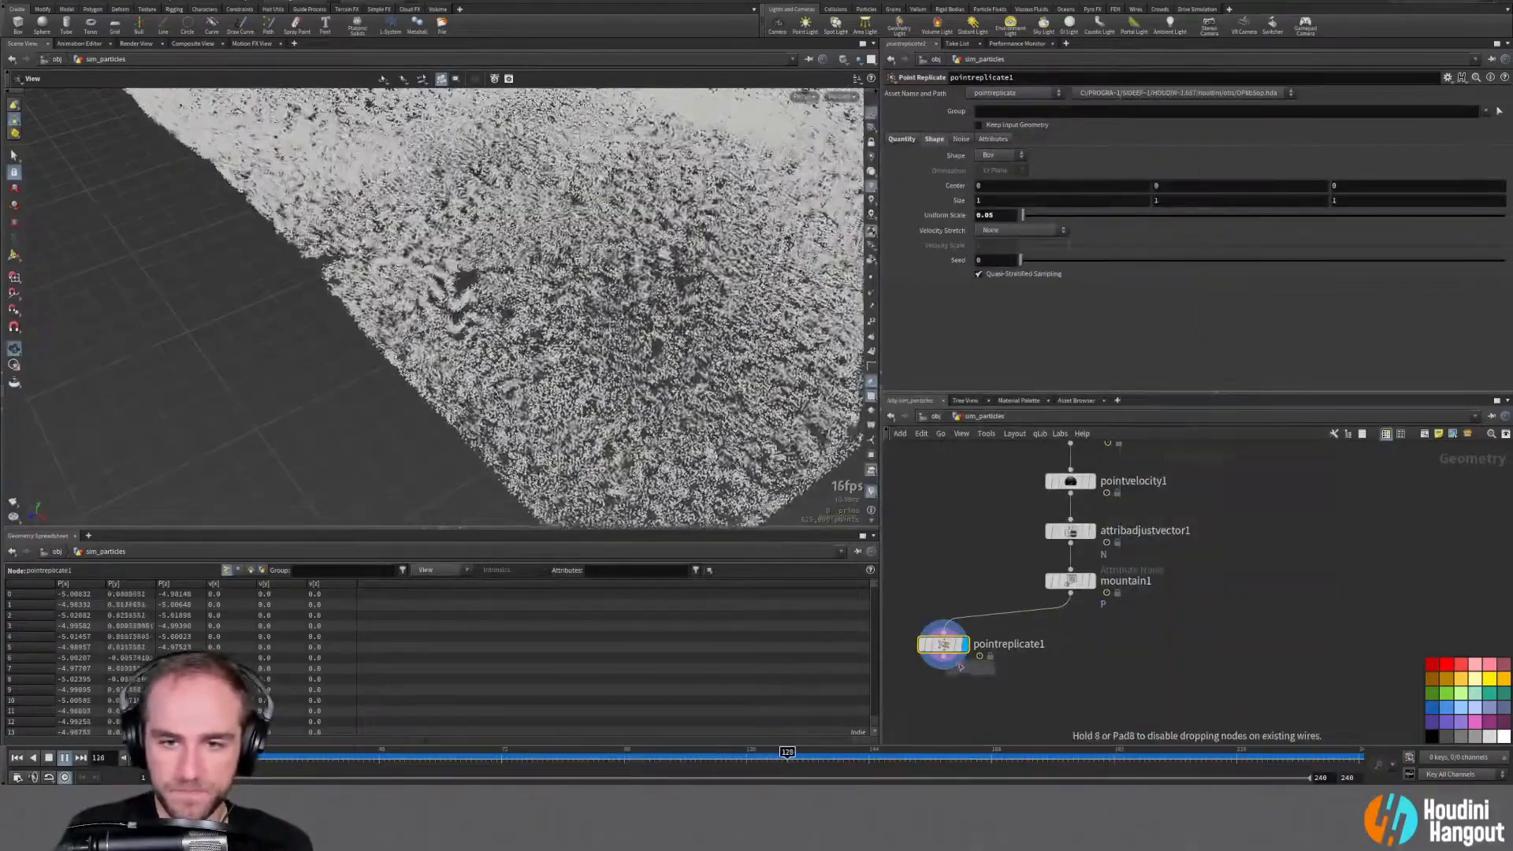
left_click(952, 684)
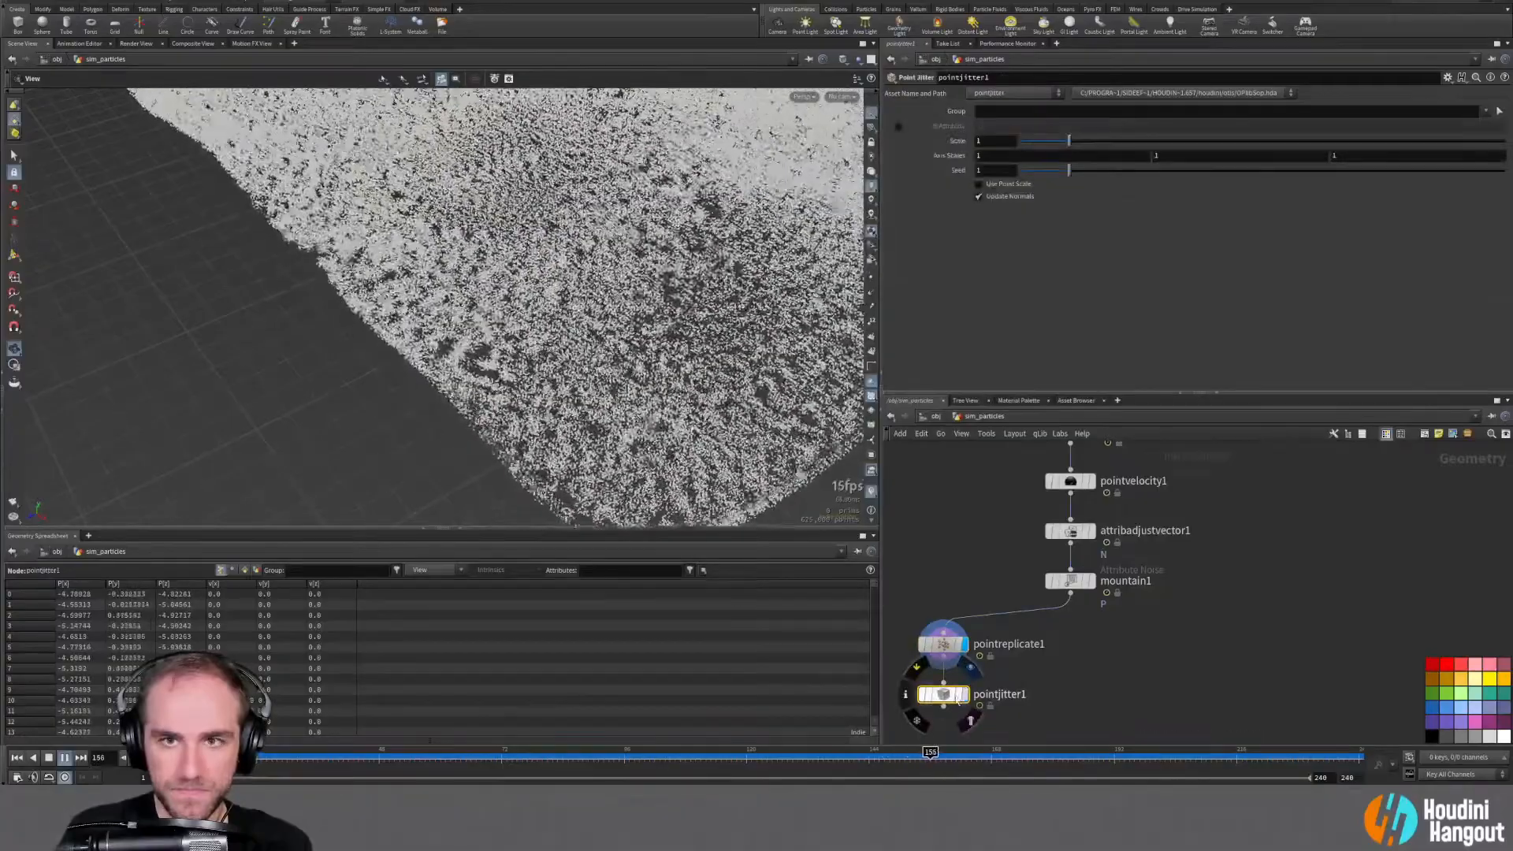
left_click(963, 694)
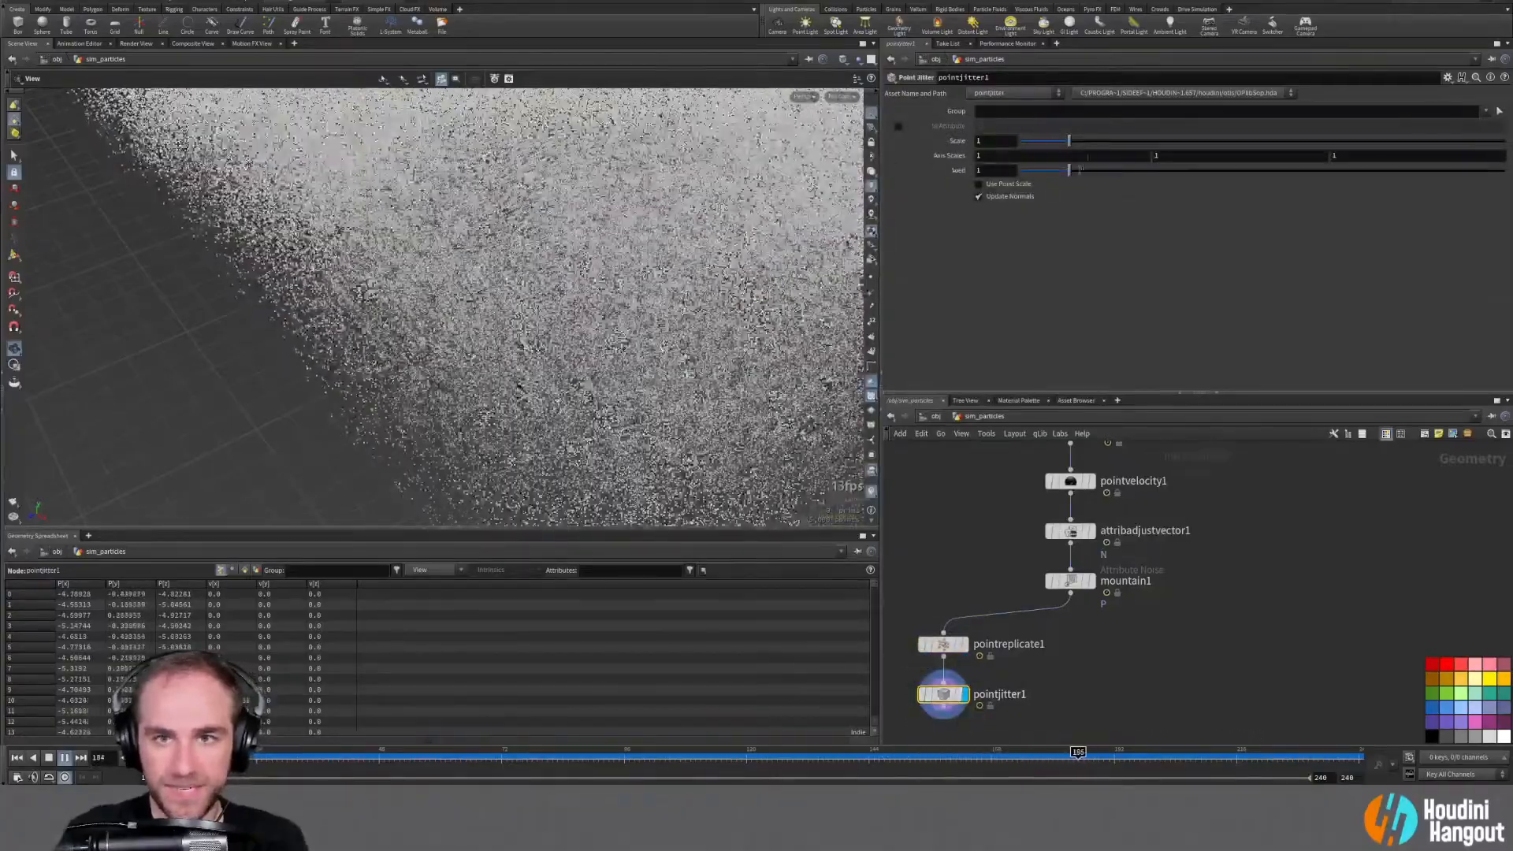
left_click_drag(1068, 147, 1027, 148)
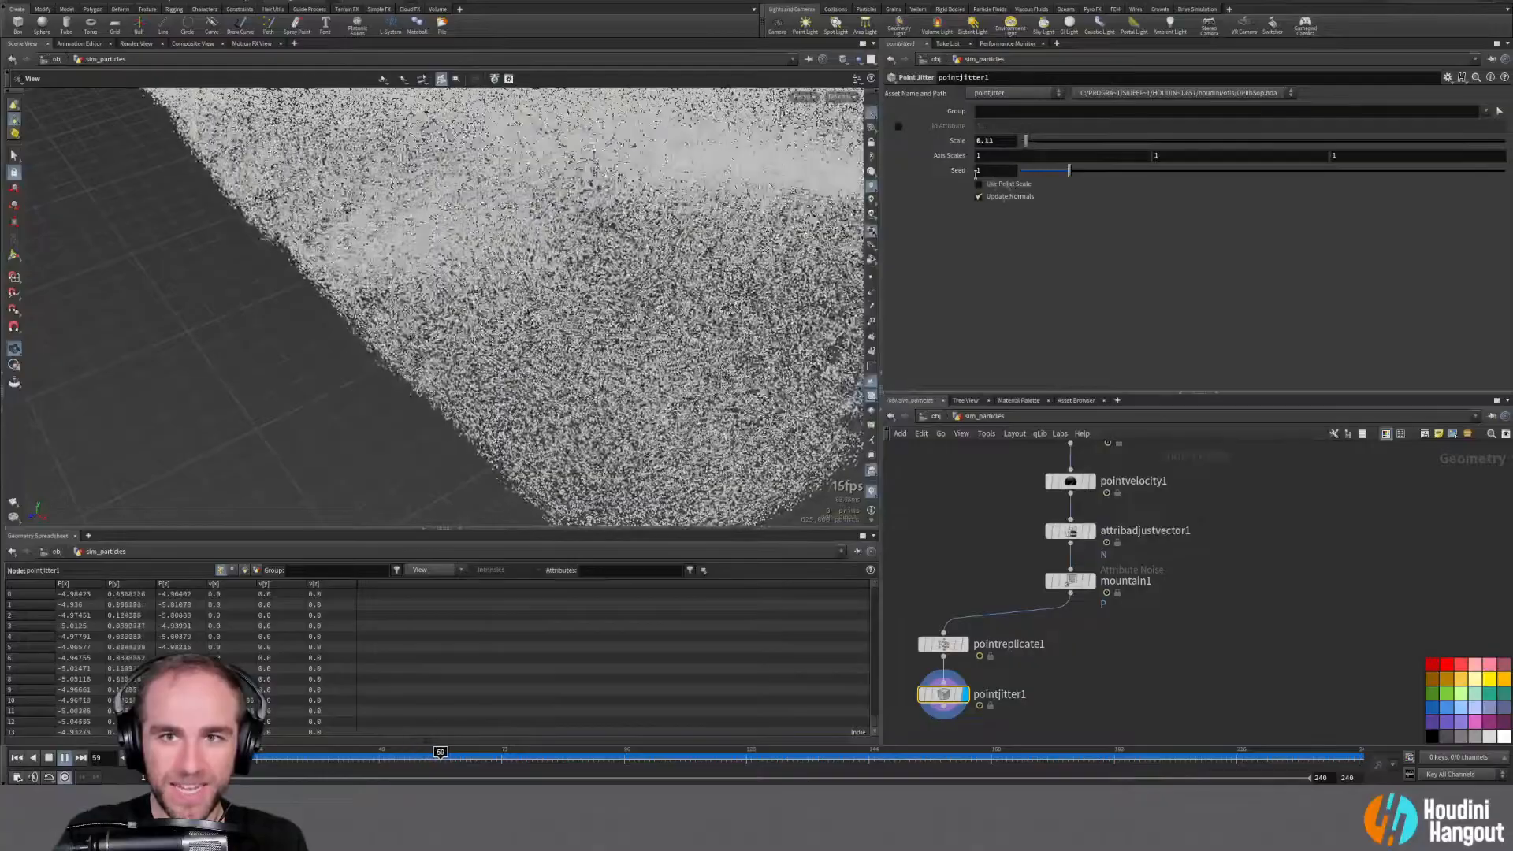
Drive pointjitter1's seed with the time expression $T, trying the multipliers $T*0.1 and $T*10
double_click(979, 170)
type("$T")
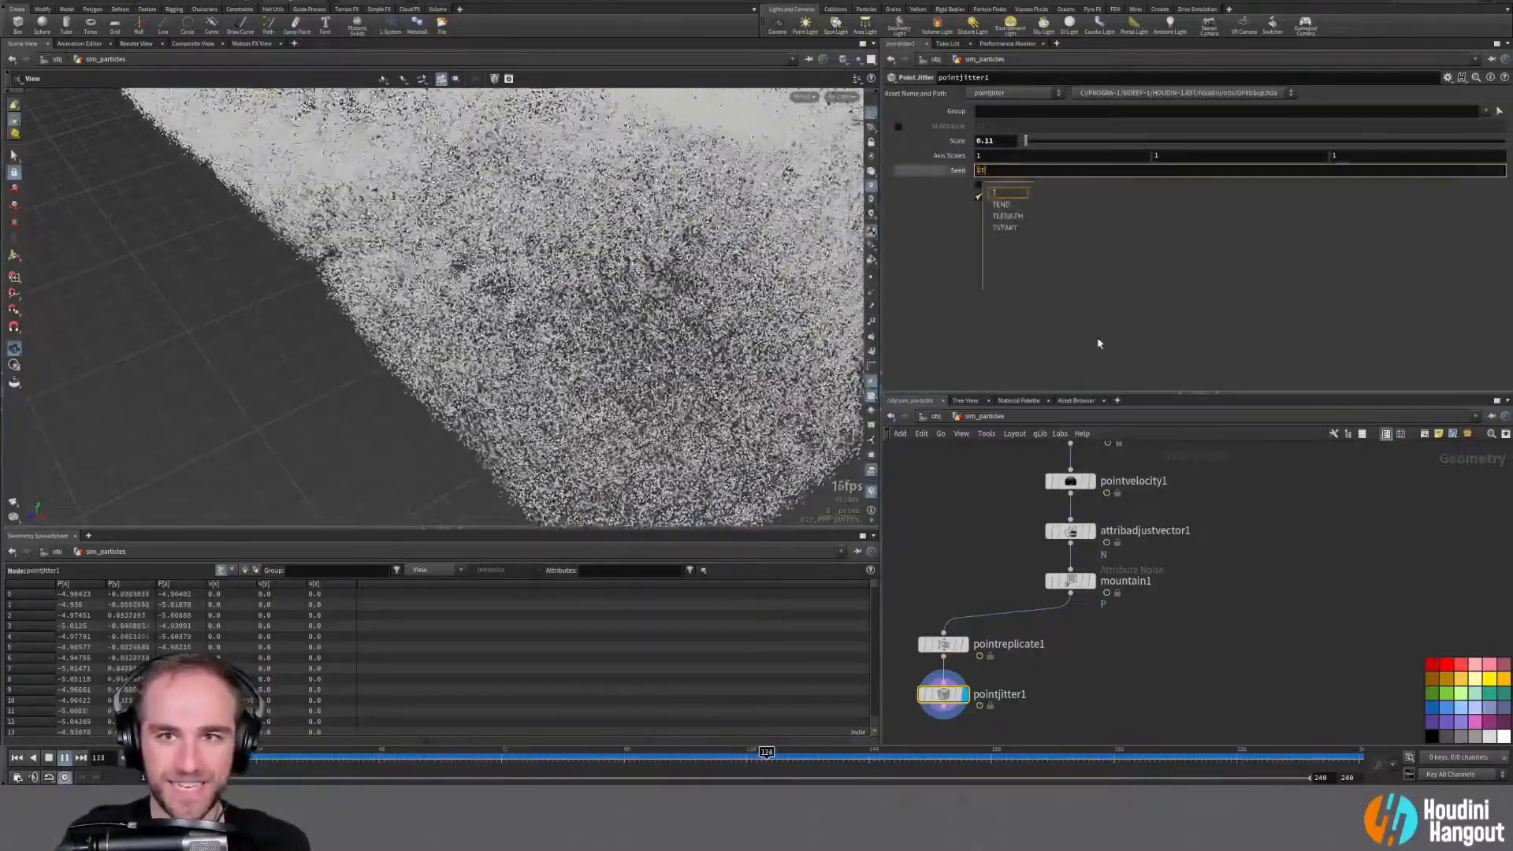
key("Return")
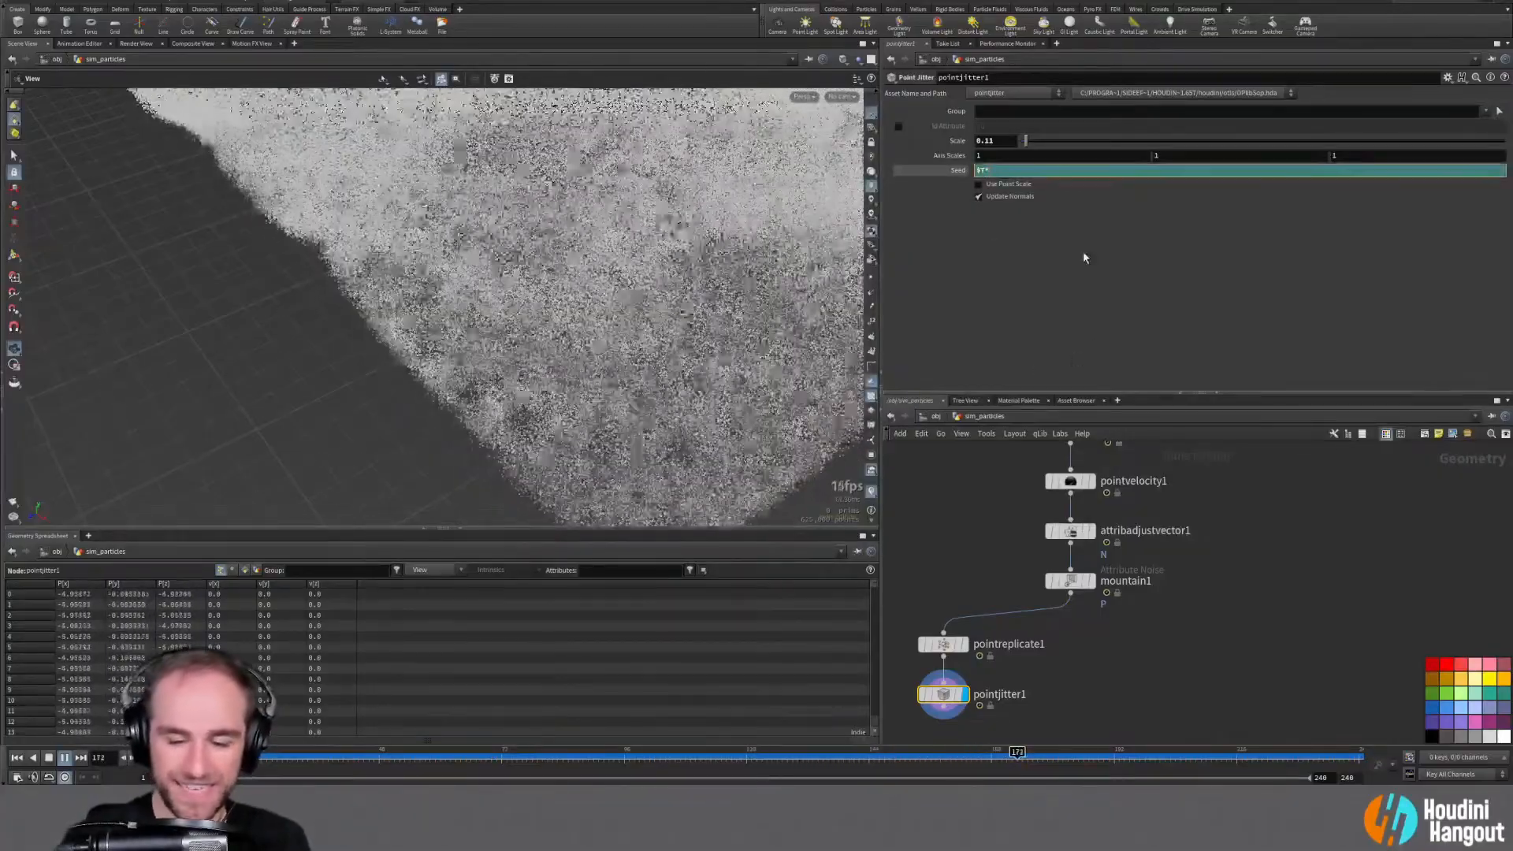
type("*0.1")
key("Return")
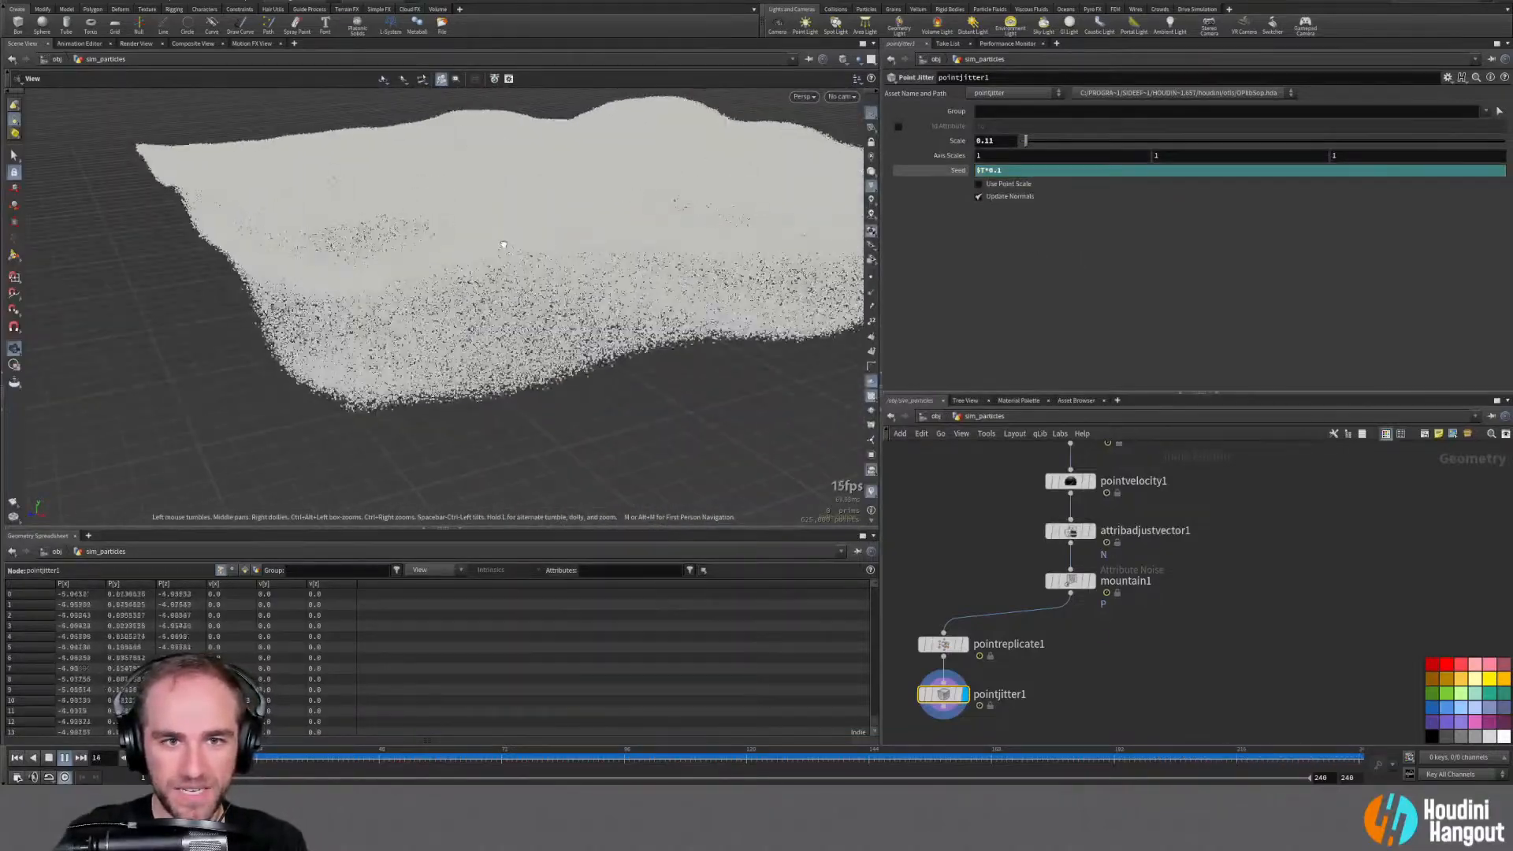
double_click(994, 170)
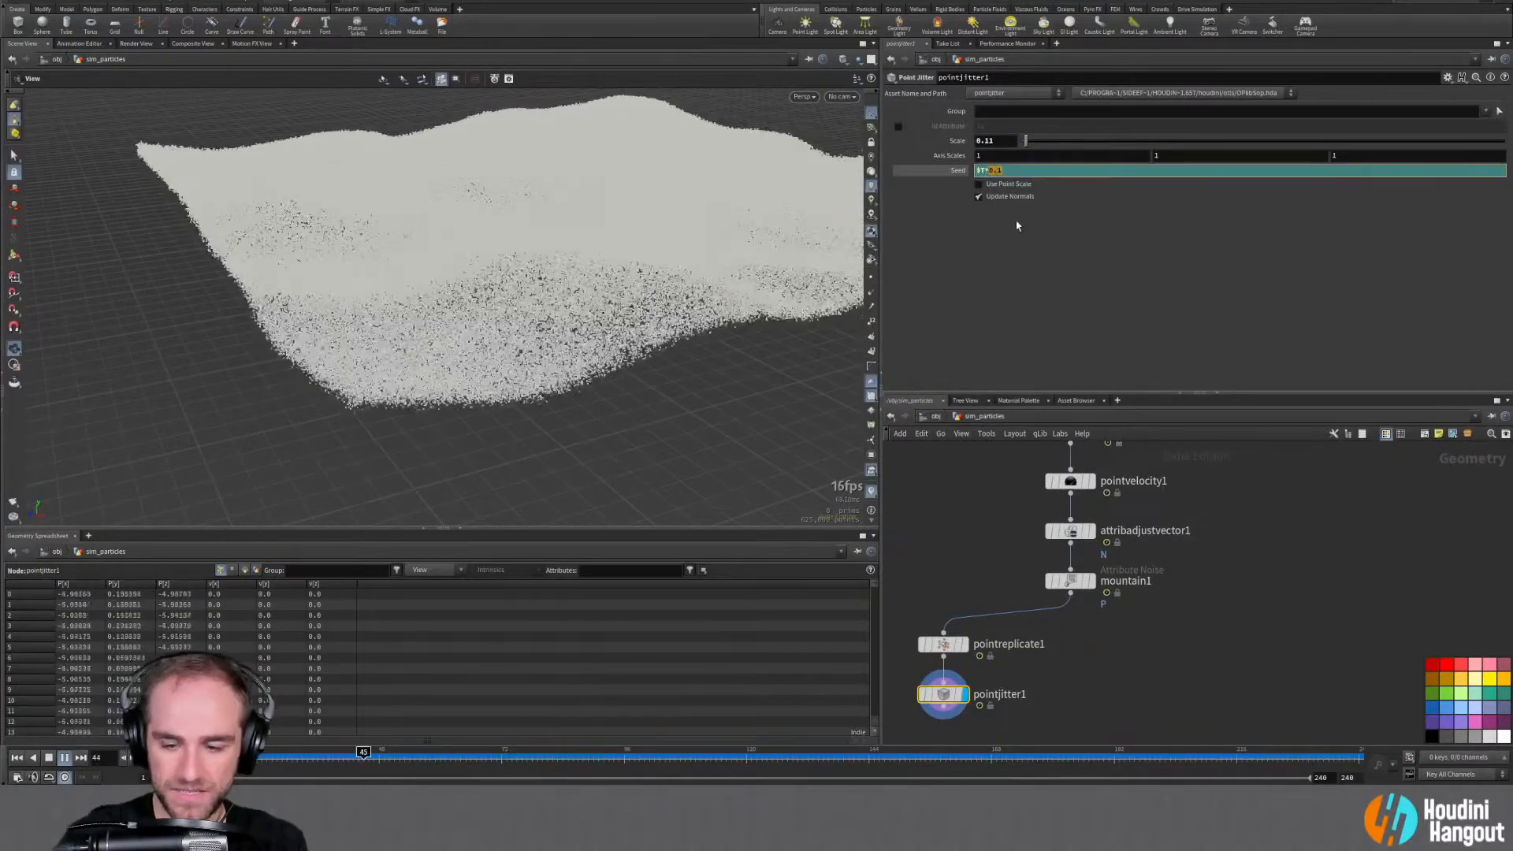
type("10")
key("Return")
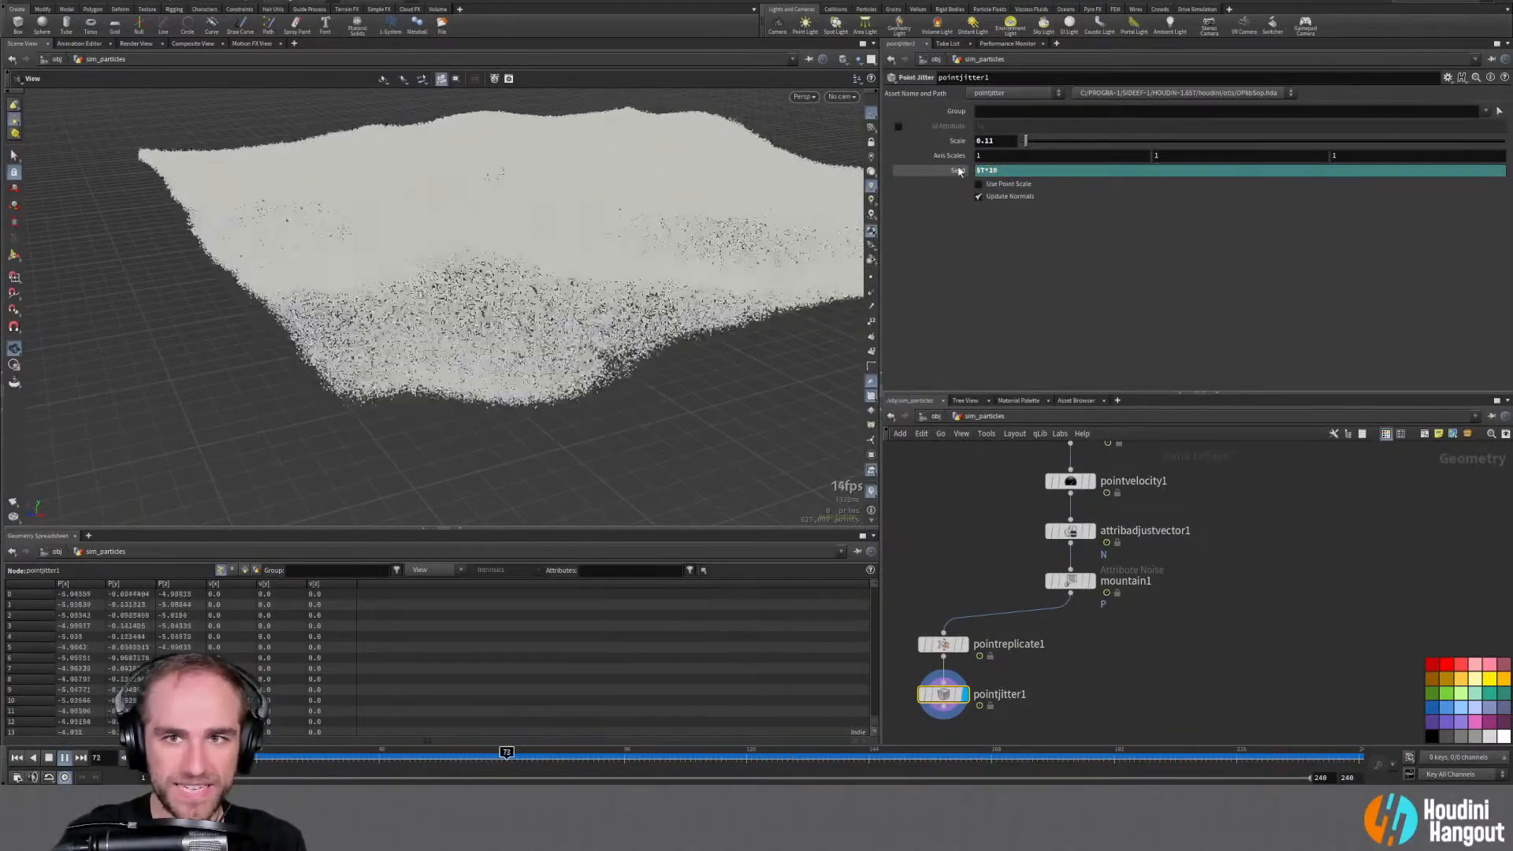
Remove the expression from pointjitter1's seed, set the seed to 0 and scrub the timeline to check the jittered particles
left_click(957, 170)
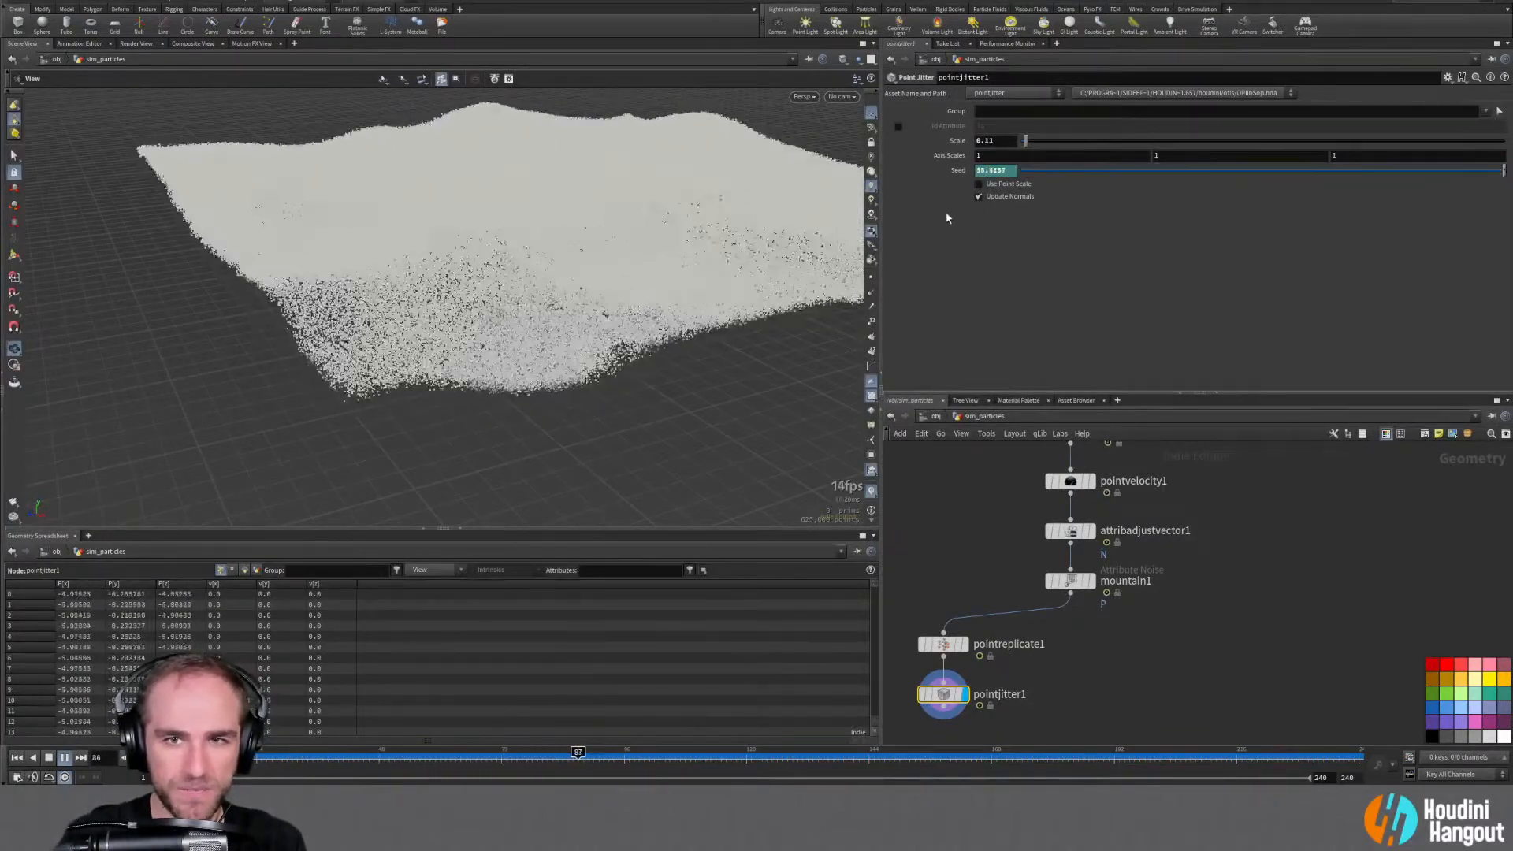
right_click(958, 173)
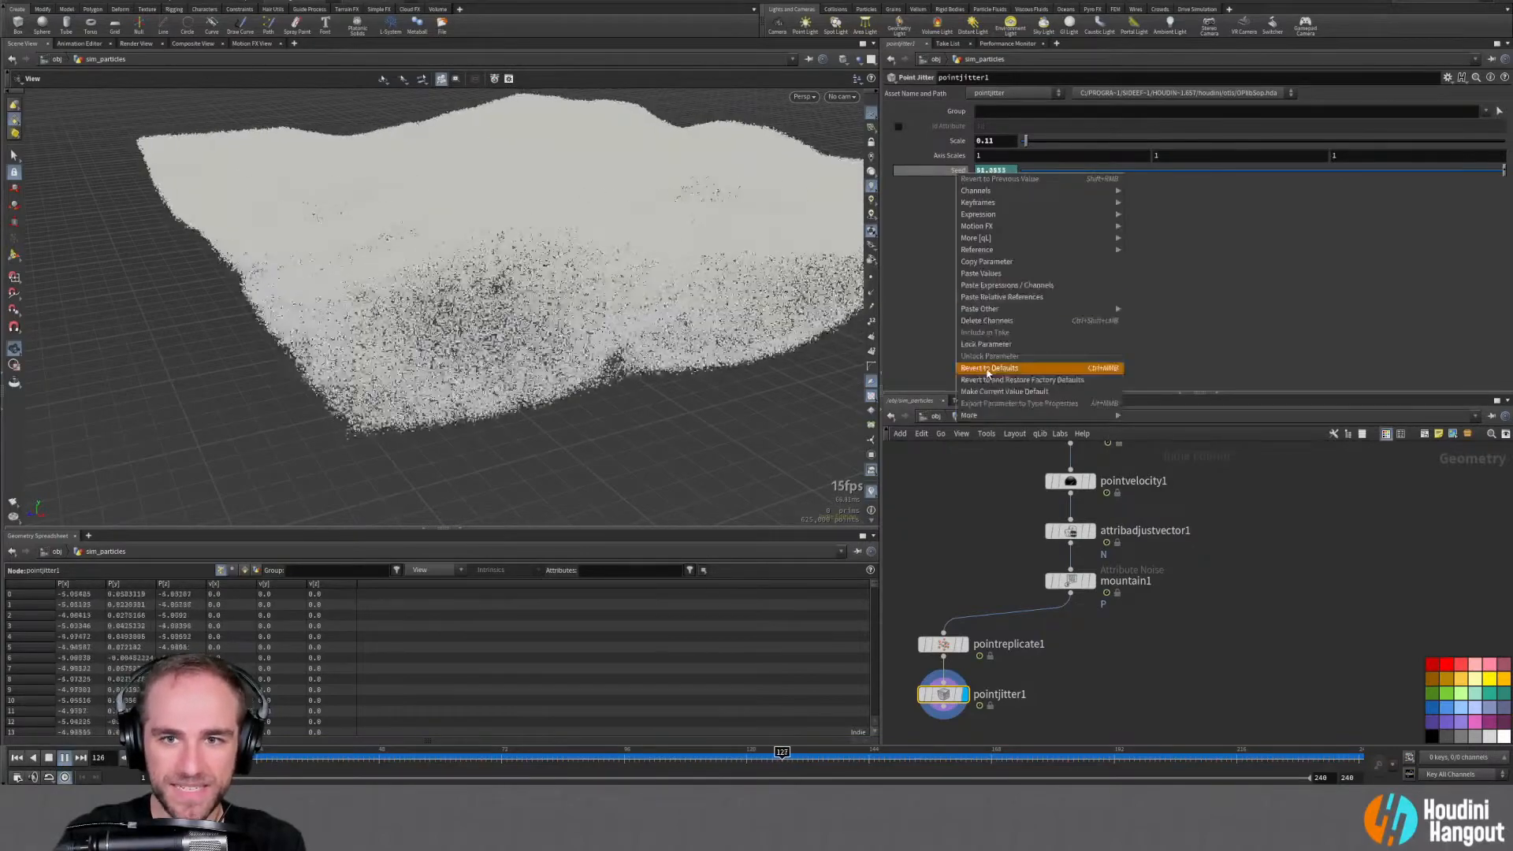
left_click(987, 369)
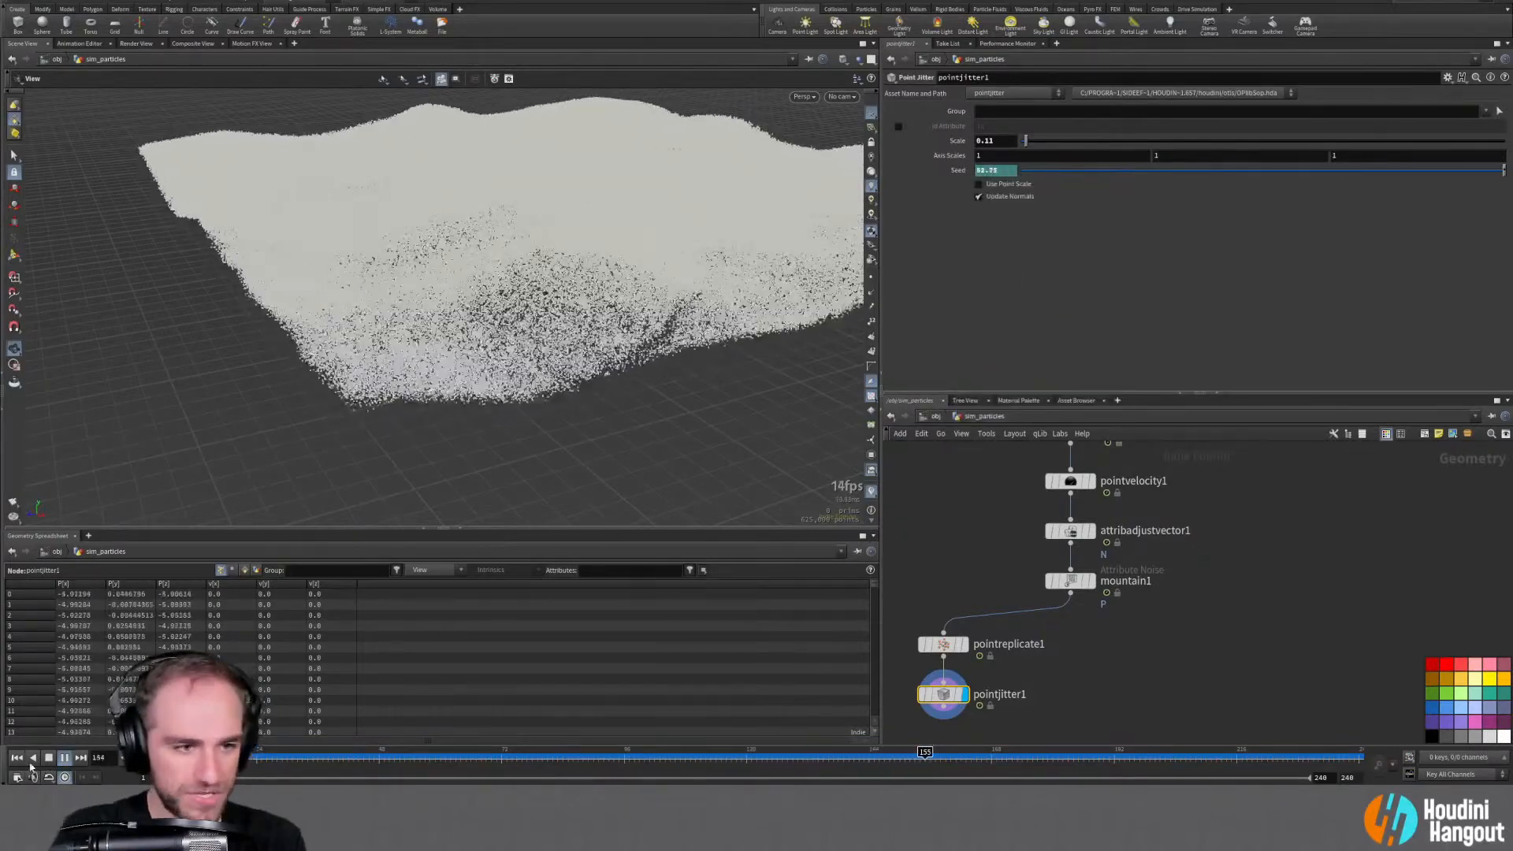
key("ctrl+Up")
right_click(951, 174)
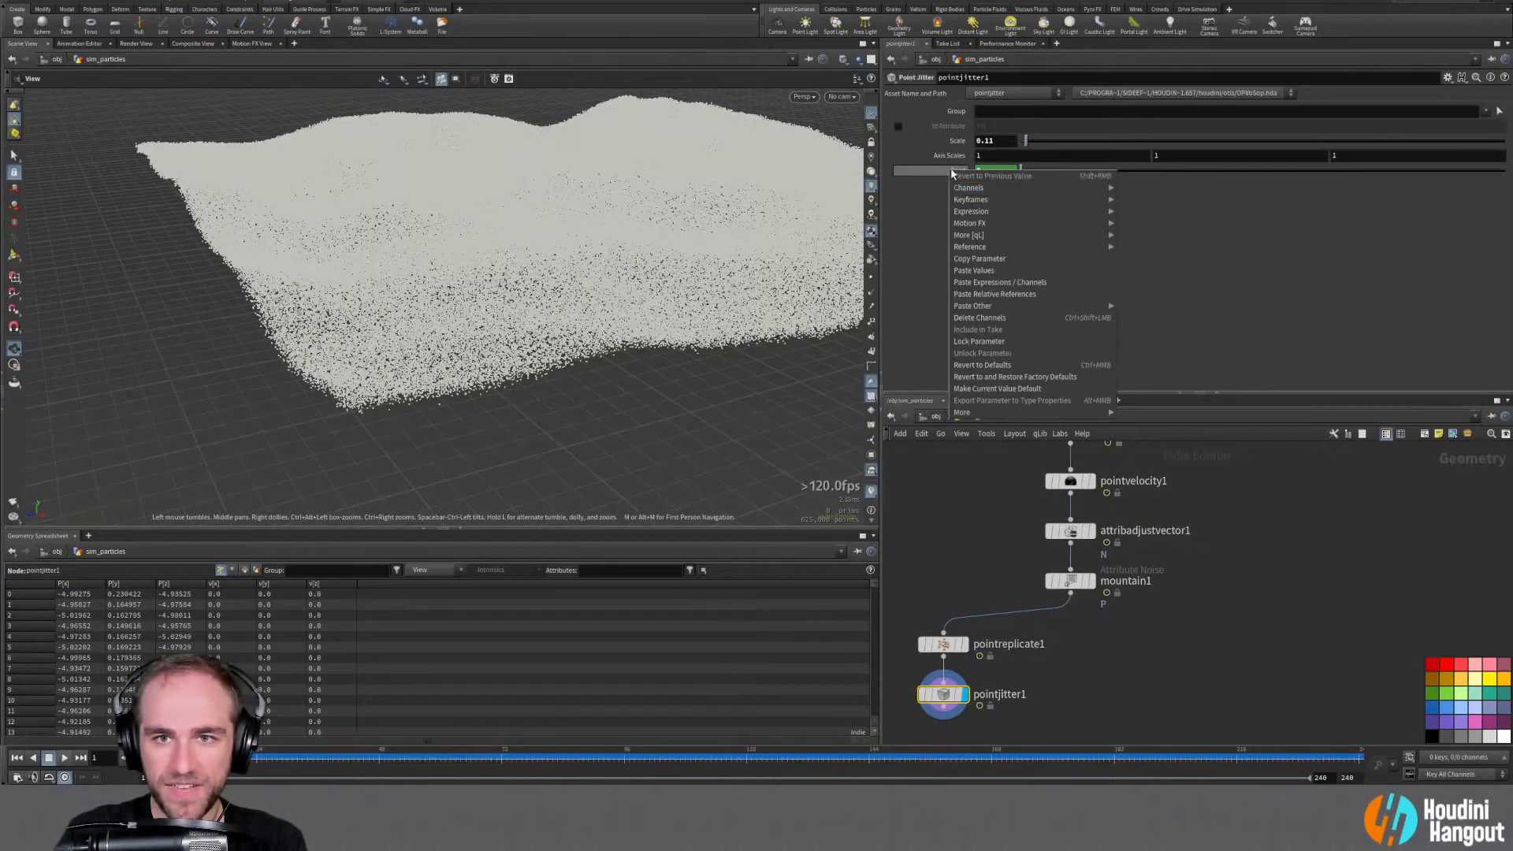
left_click(1008, 307)
left_click_drag(851, 339, 788, 386)
key("Up")
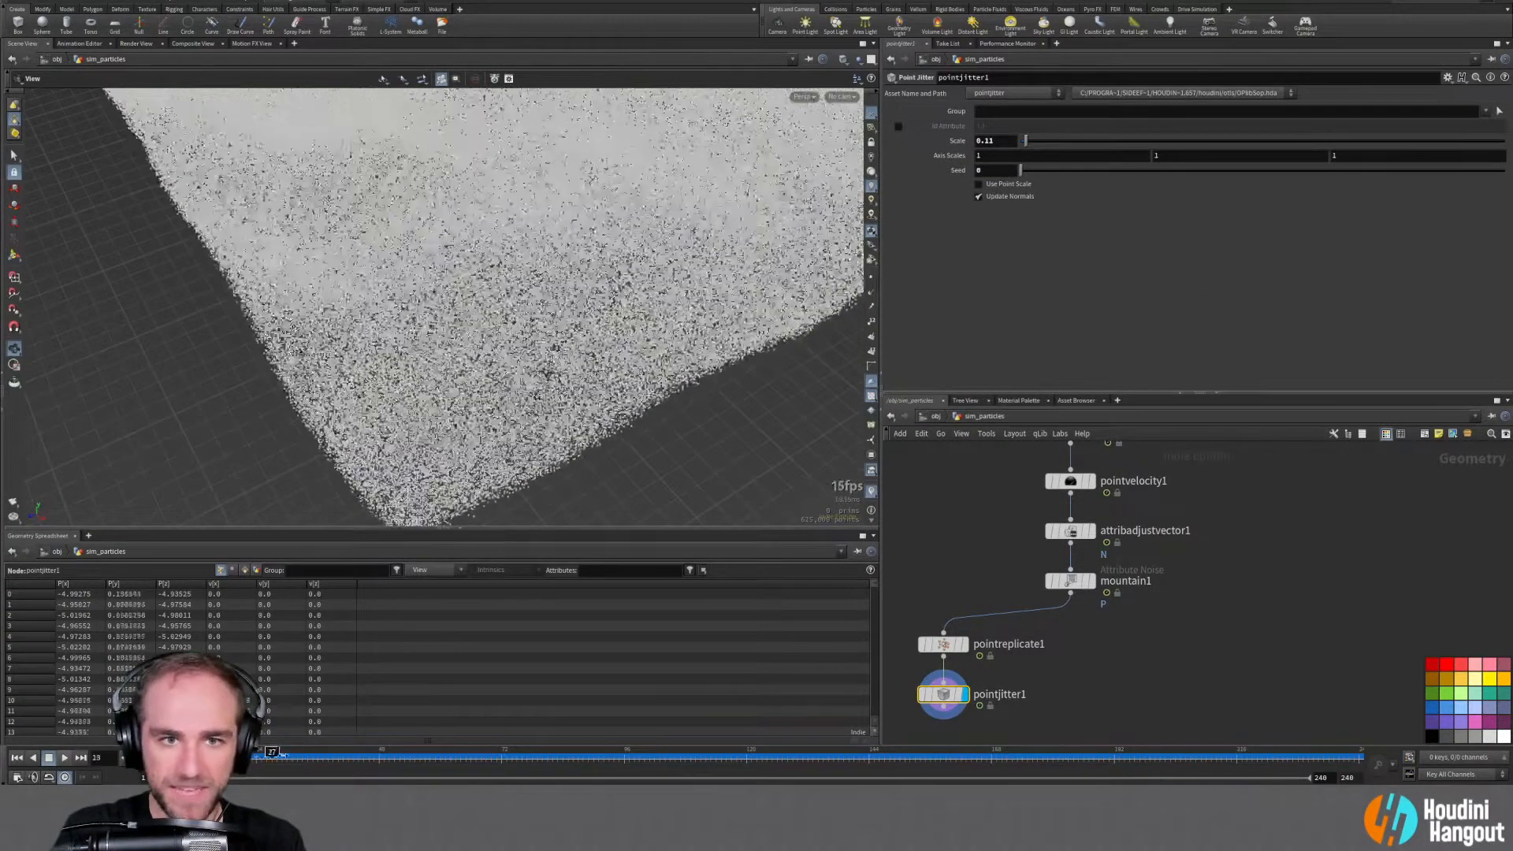
left_click_drag(438, 762, 940, 781)
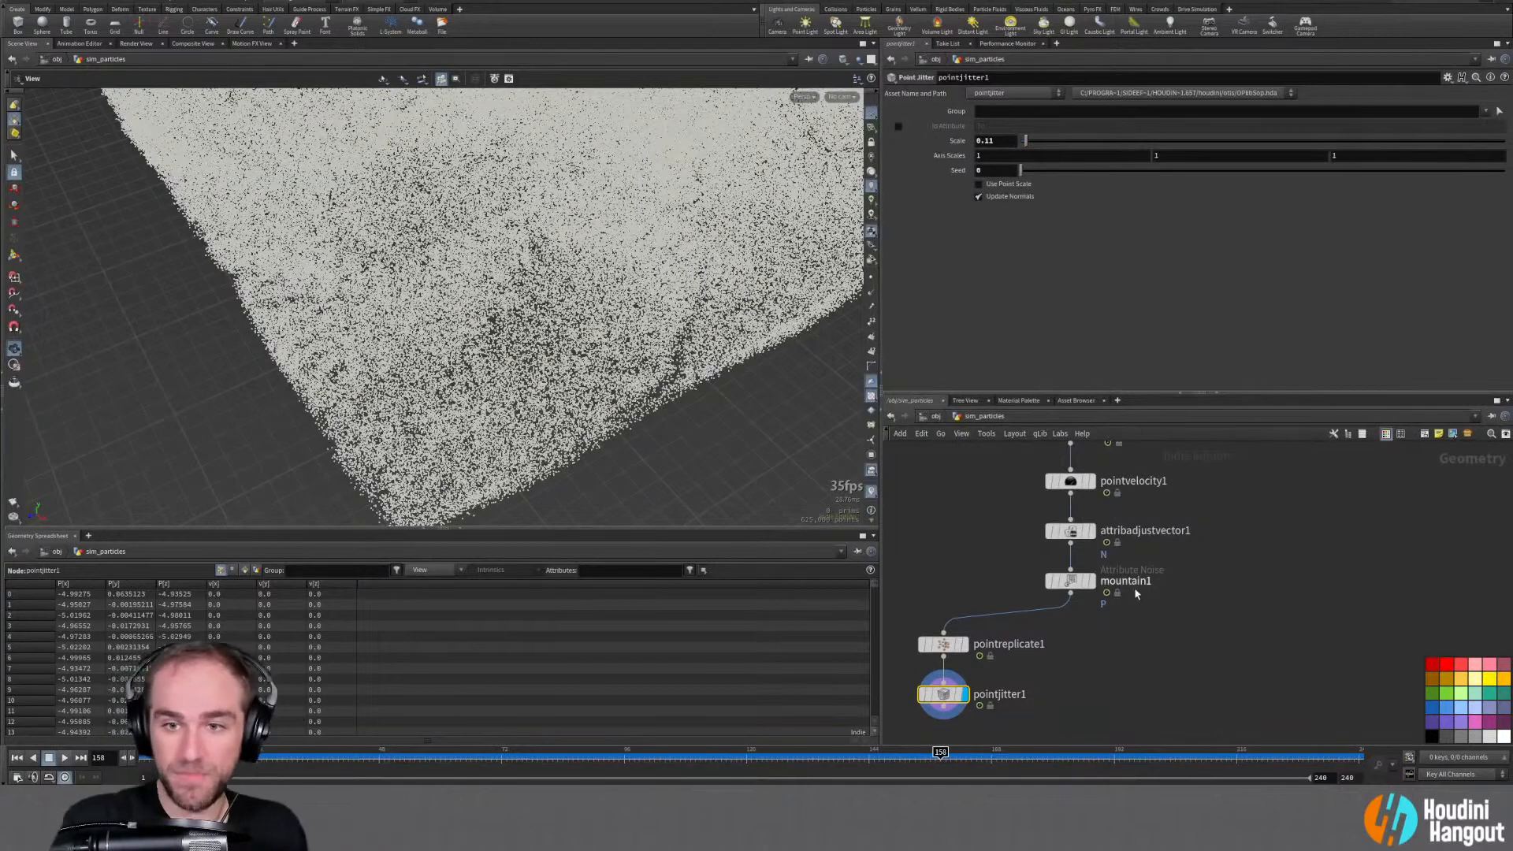
Display mountain1 again and delete the pointreplicate1 and pointjitter1 nodes
left_click(1088, 581)
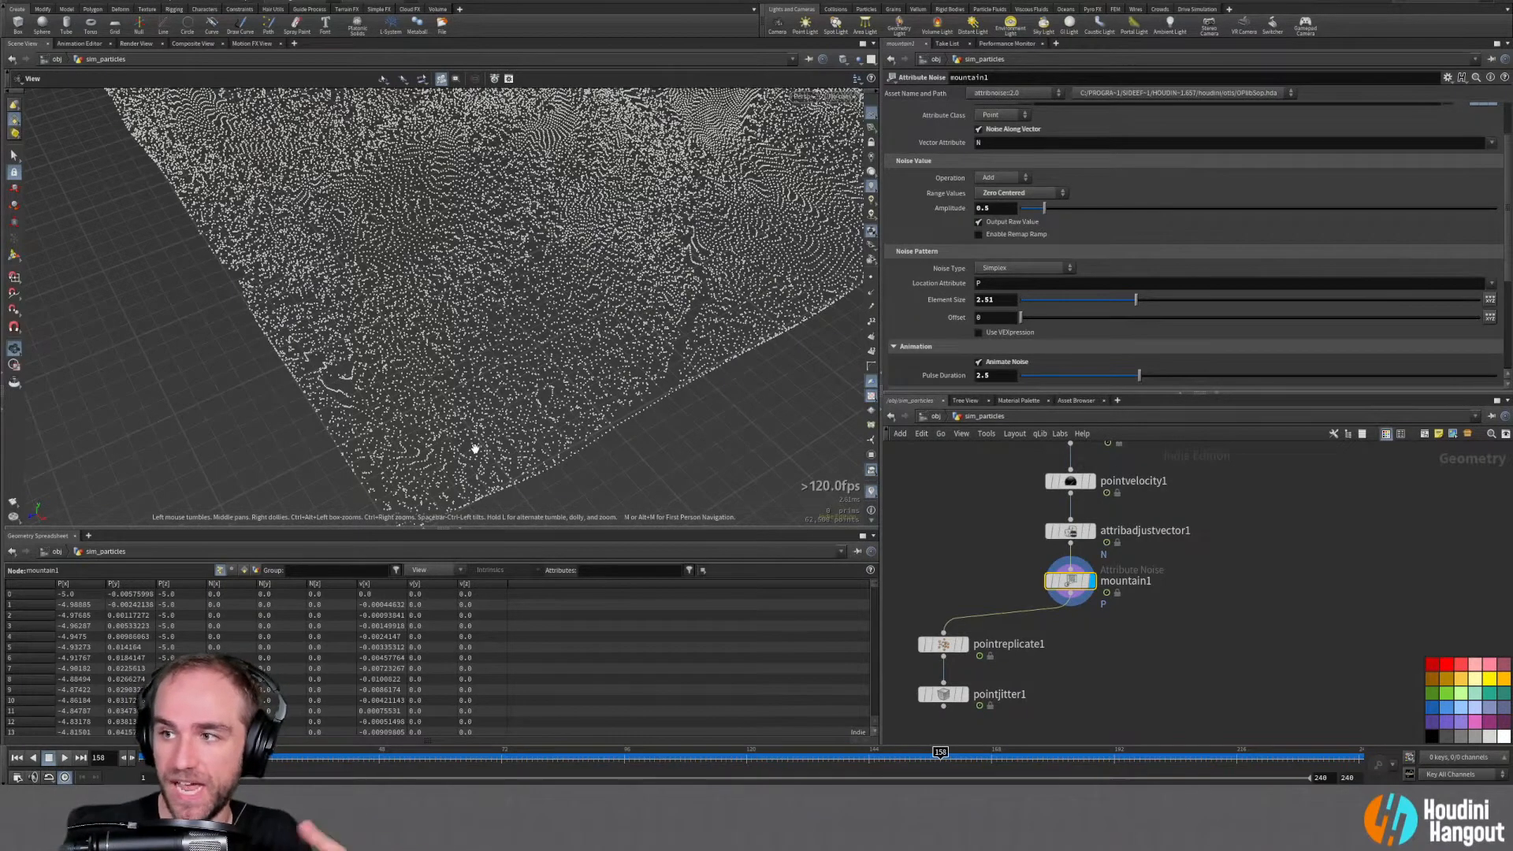
left_click_drag(916, 616, 965, 741)
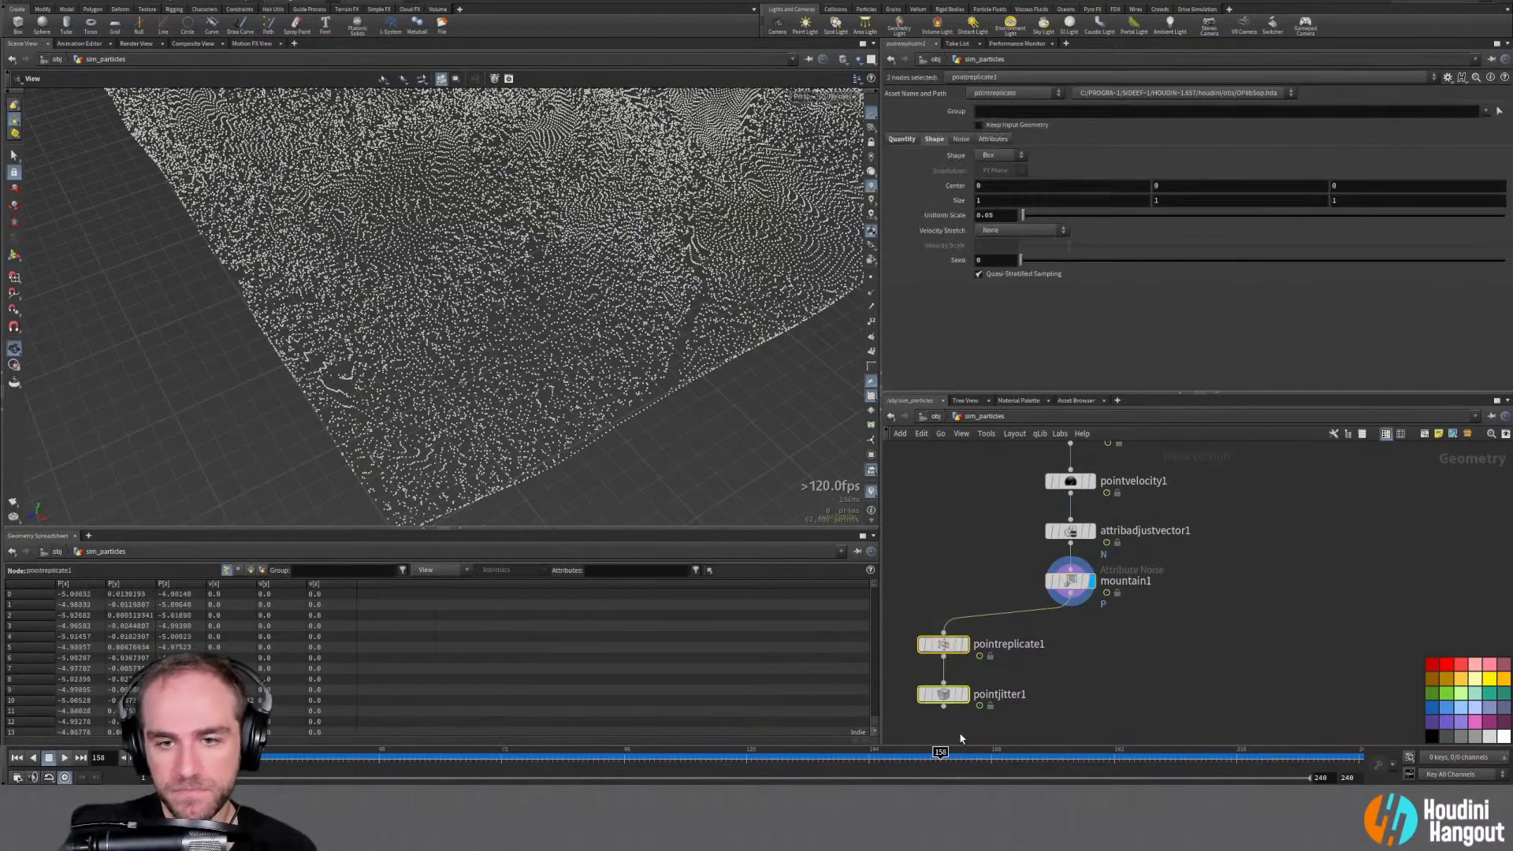
key("Delete")
right_click_drag(653, 250, 489, 358)
left_click_drag(489, 358, 516, 323)
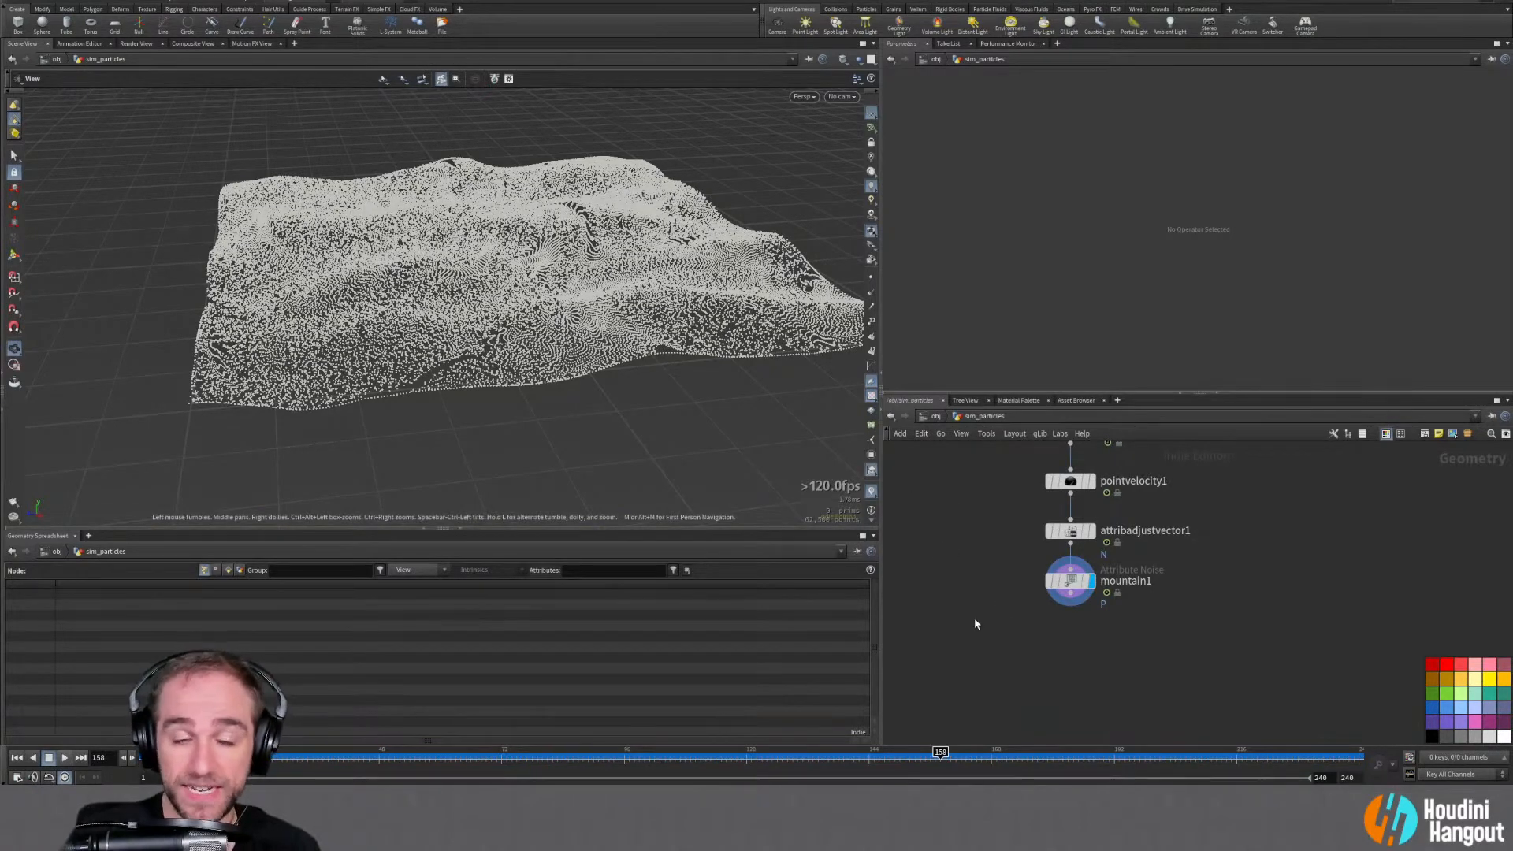
Set the rows and columns of grid1 in sim_source to 500
key("h")
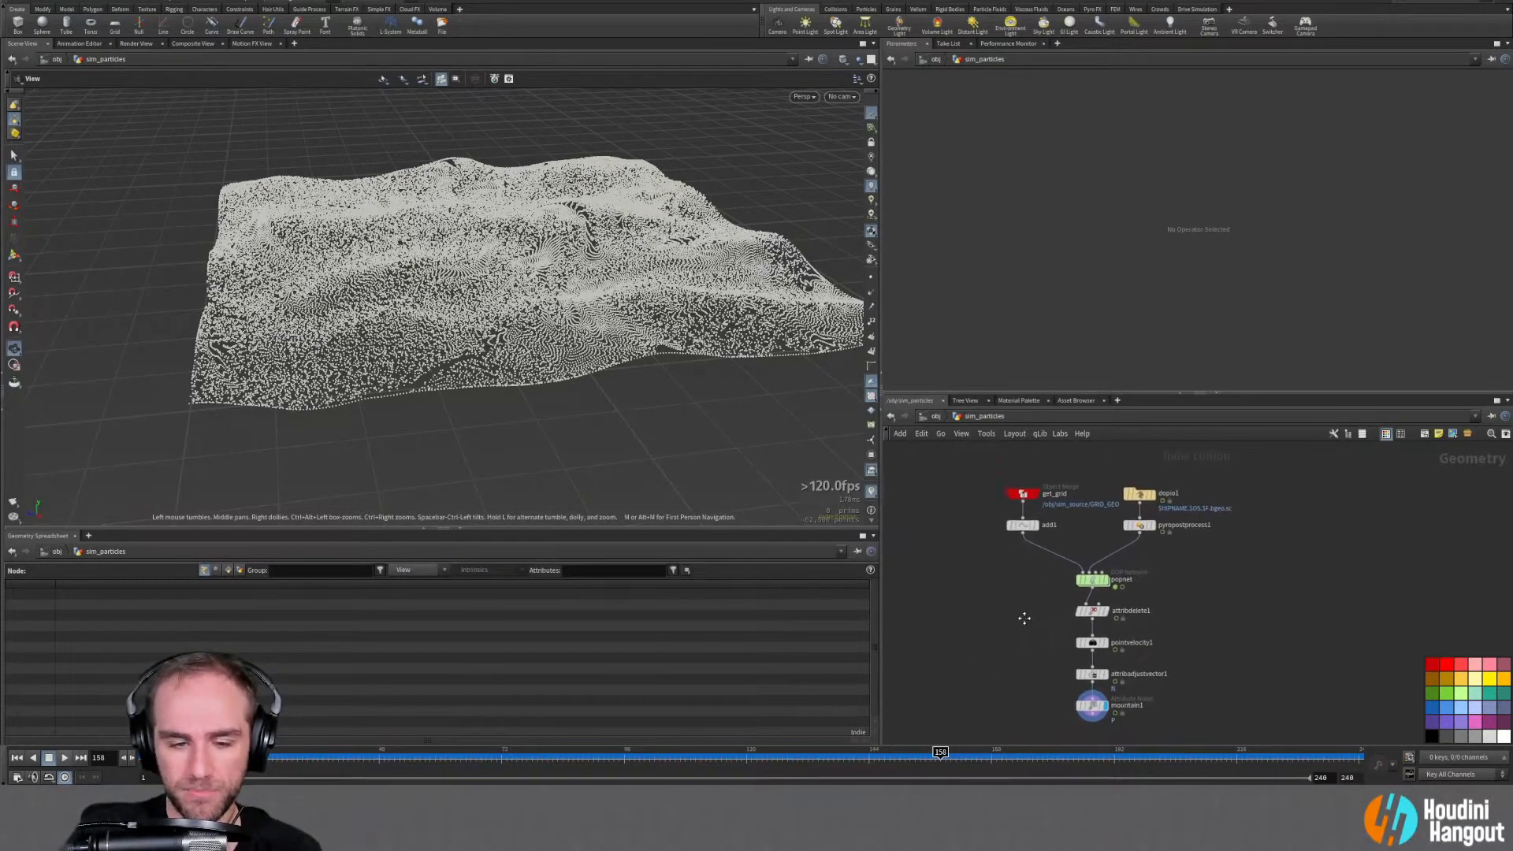
key("u")
double_click(1084, 573)
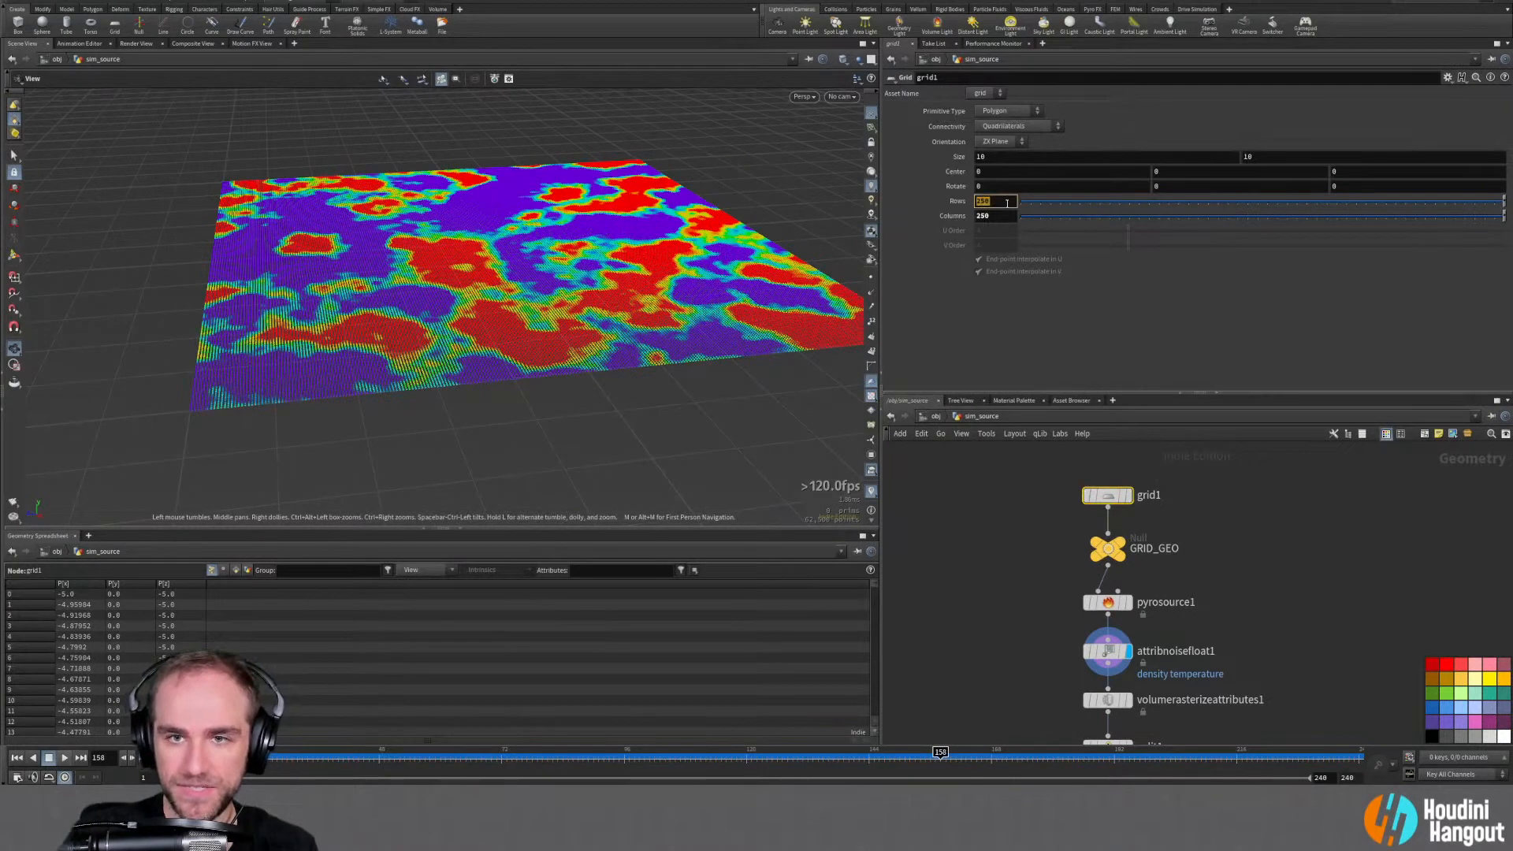
type("500")
key("Return")
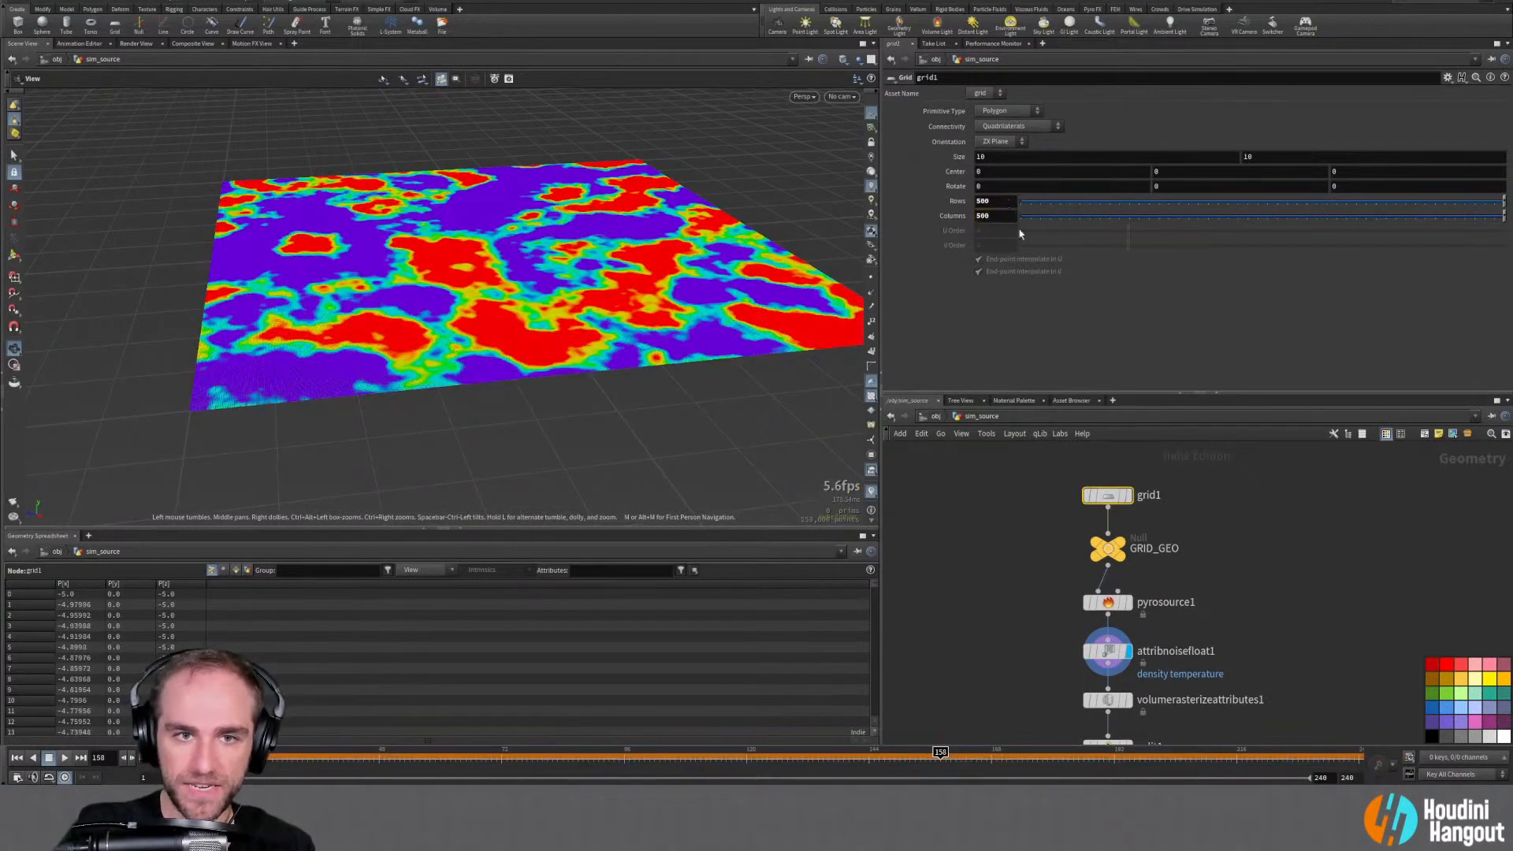
Open the sim_pyro network, return to the first frame and show the settings of smokeobject1
key("u")
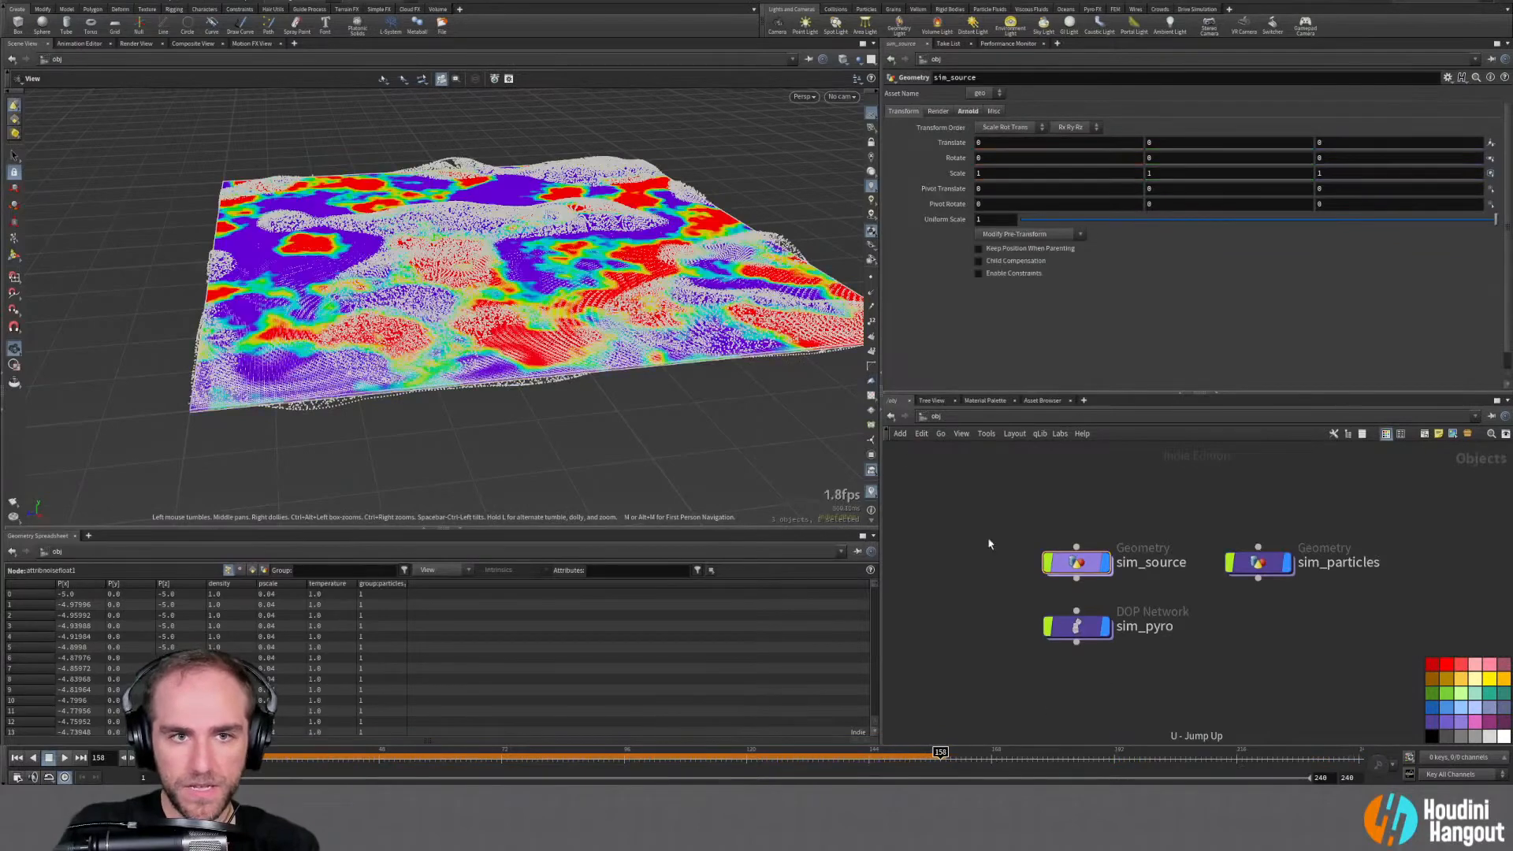
double_click(1076, 627)
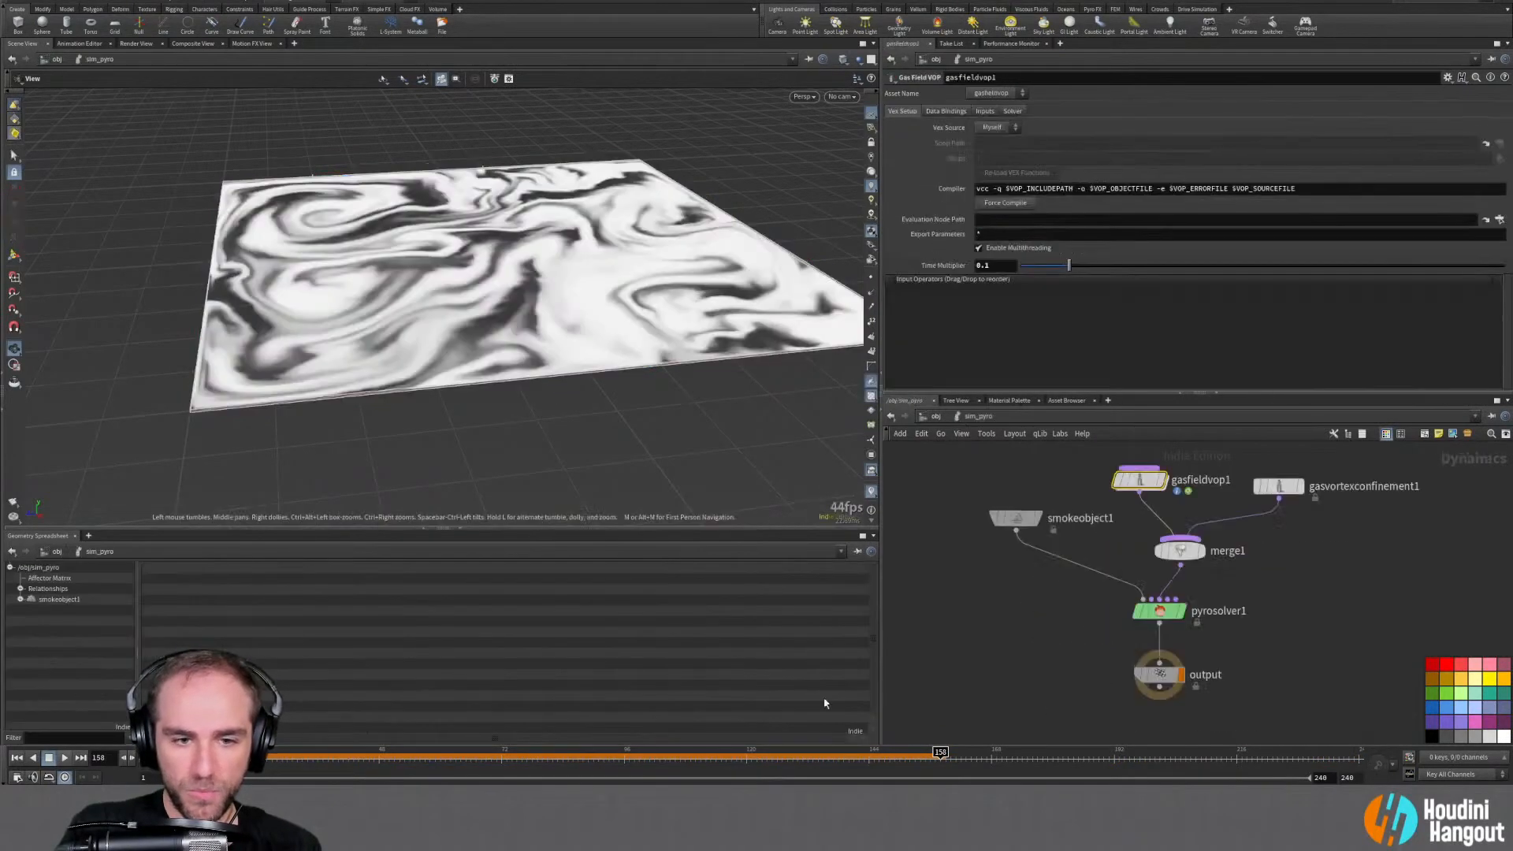
left_click(17, 757)
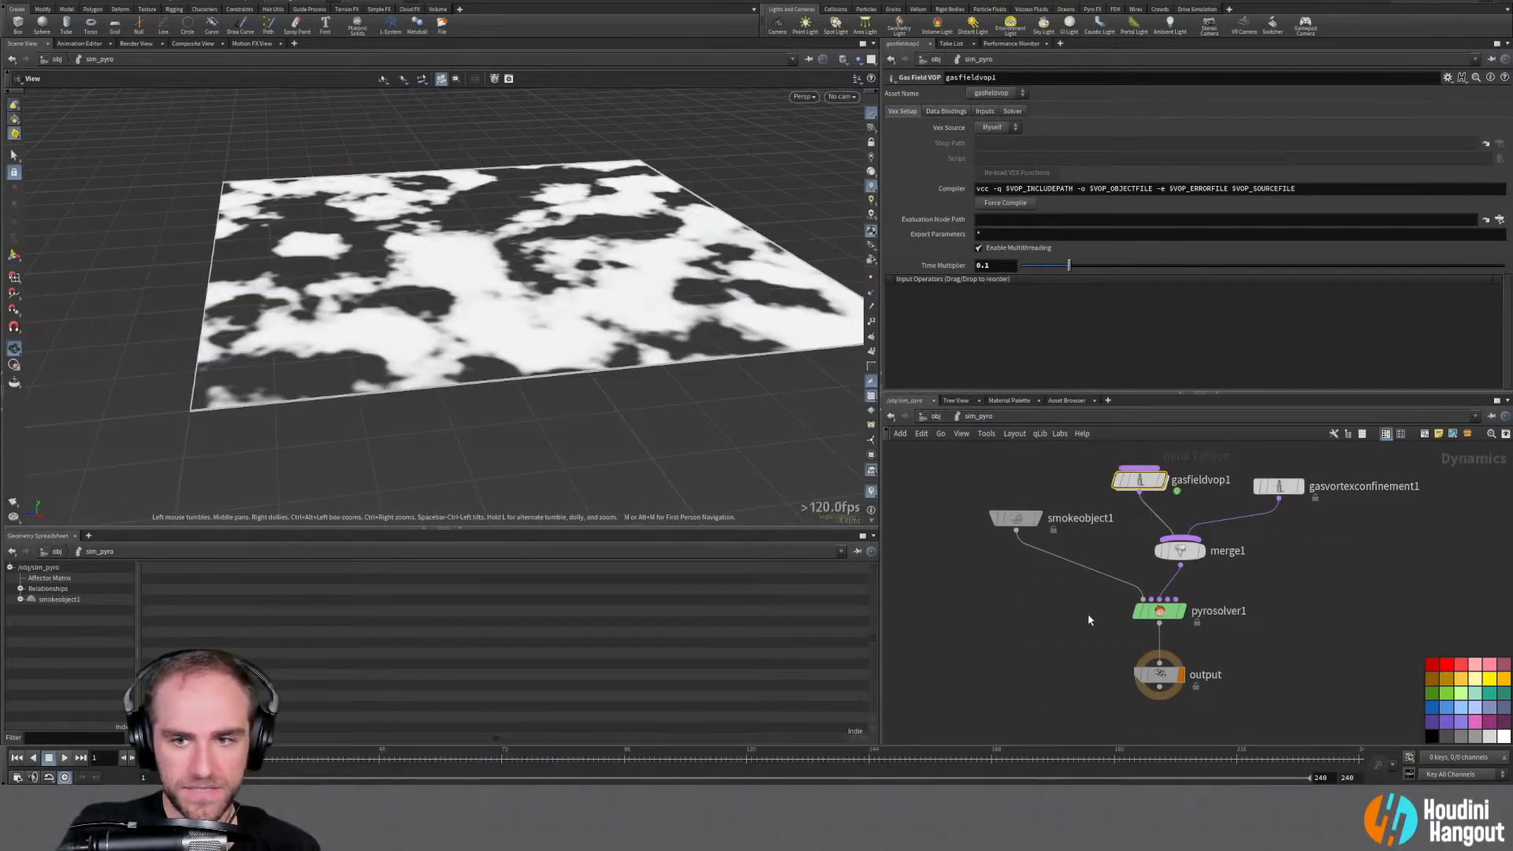
left_click(1016, 517)
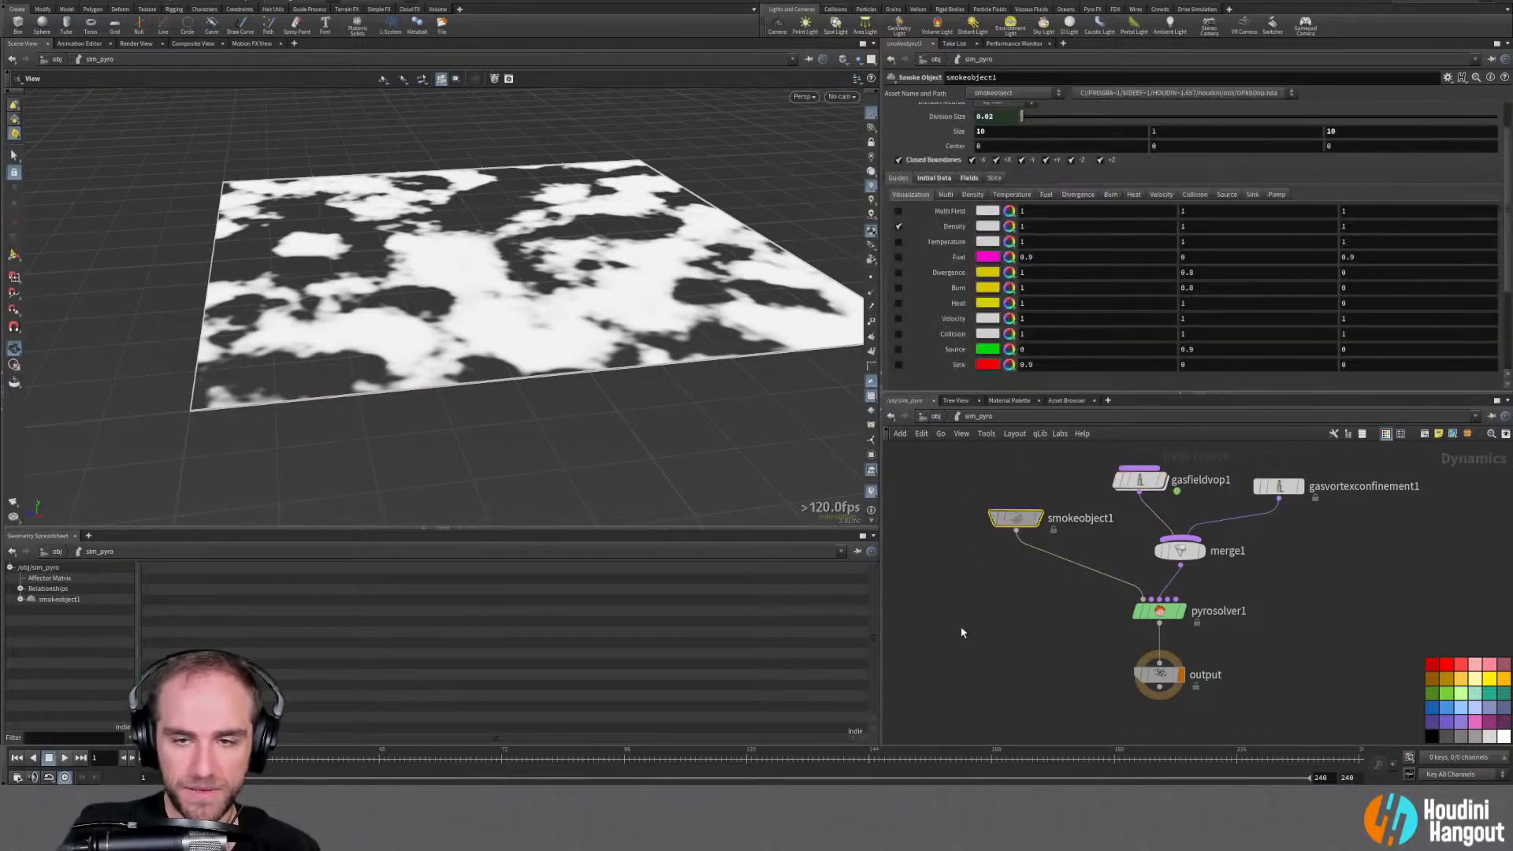
Display the popnet node in sim_particles and play the denser particle simulation to frame 55
key("u")
double_click(1259, 567)
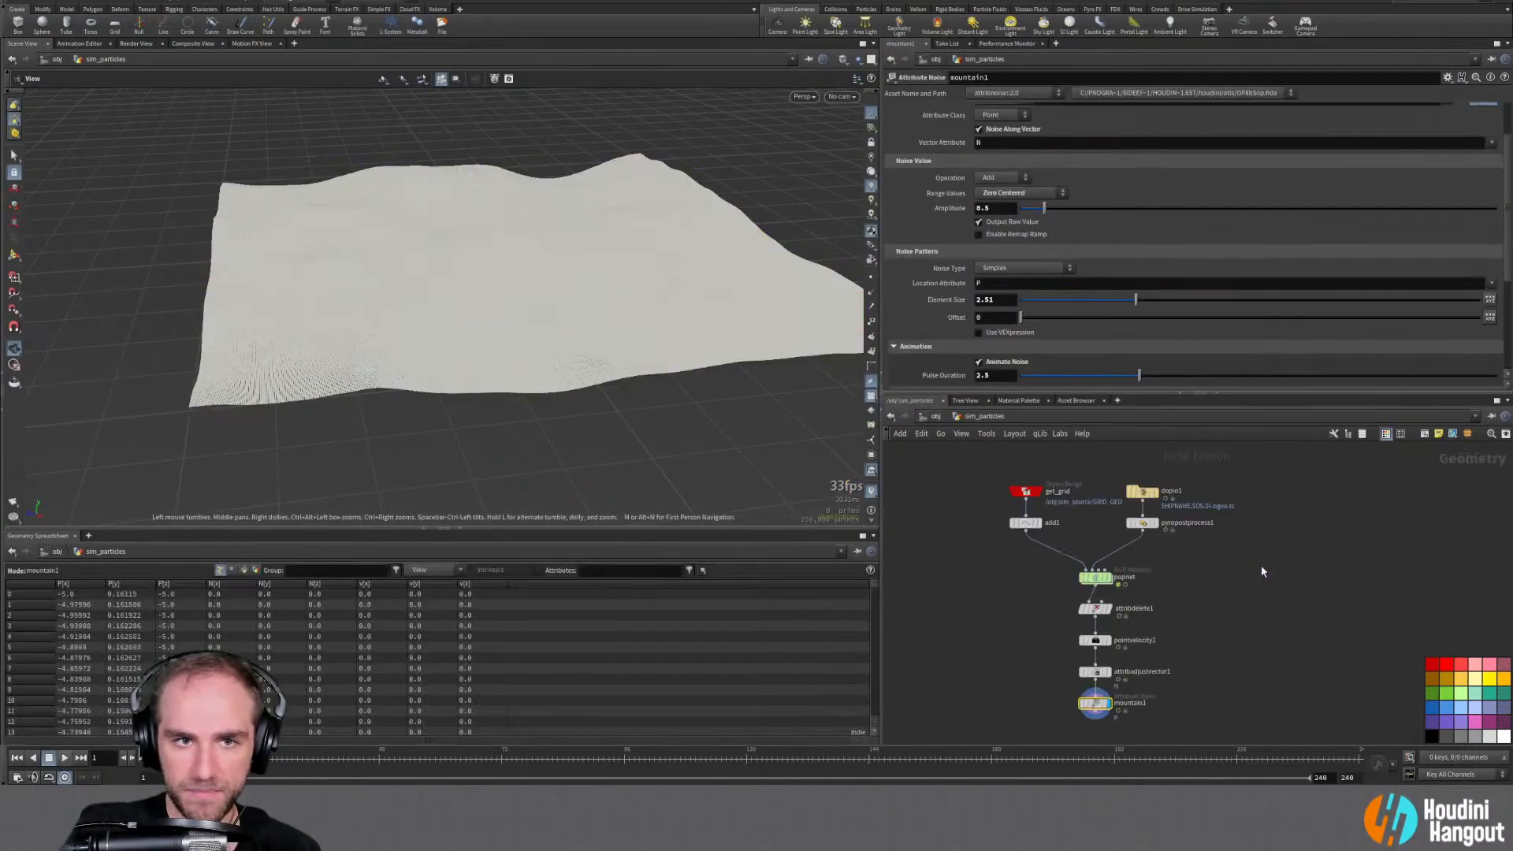
left_click(1104, 581)
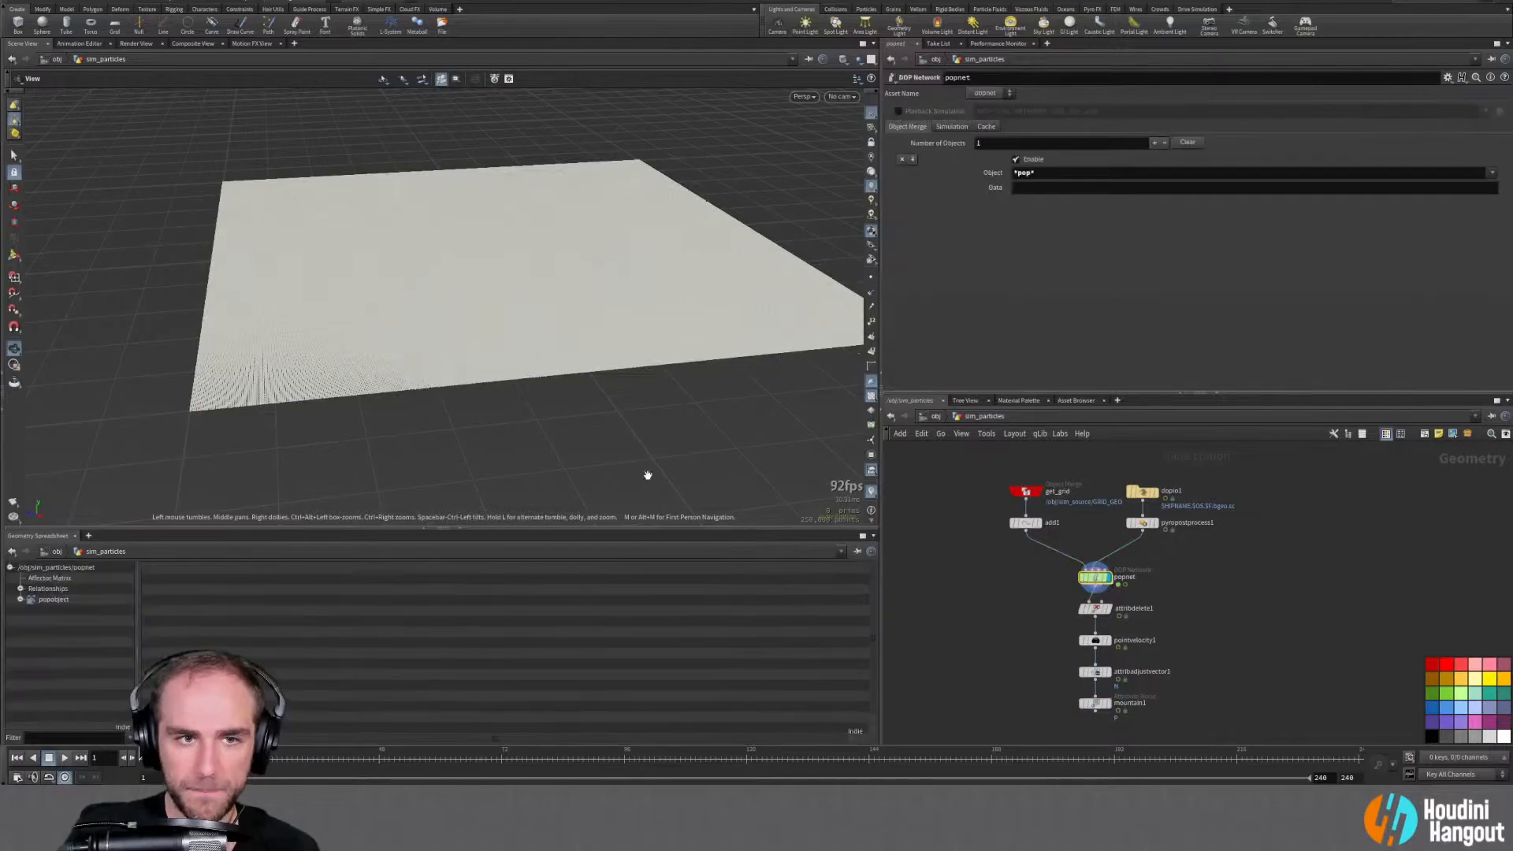
left_click_drag(378, 244, 373, 318)
right_click_drag(373, 318, 688, 229)
middle_click_drag(689, 229, 627, 330)
right_click_drag(626, 329, 451, 229)
middle_click_drag(446, 223, 444, 270)
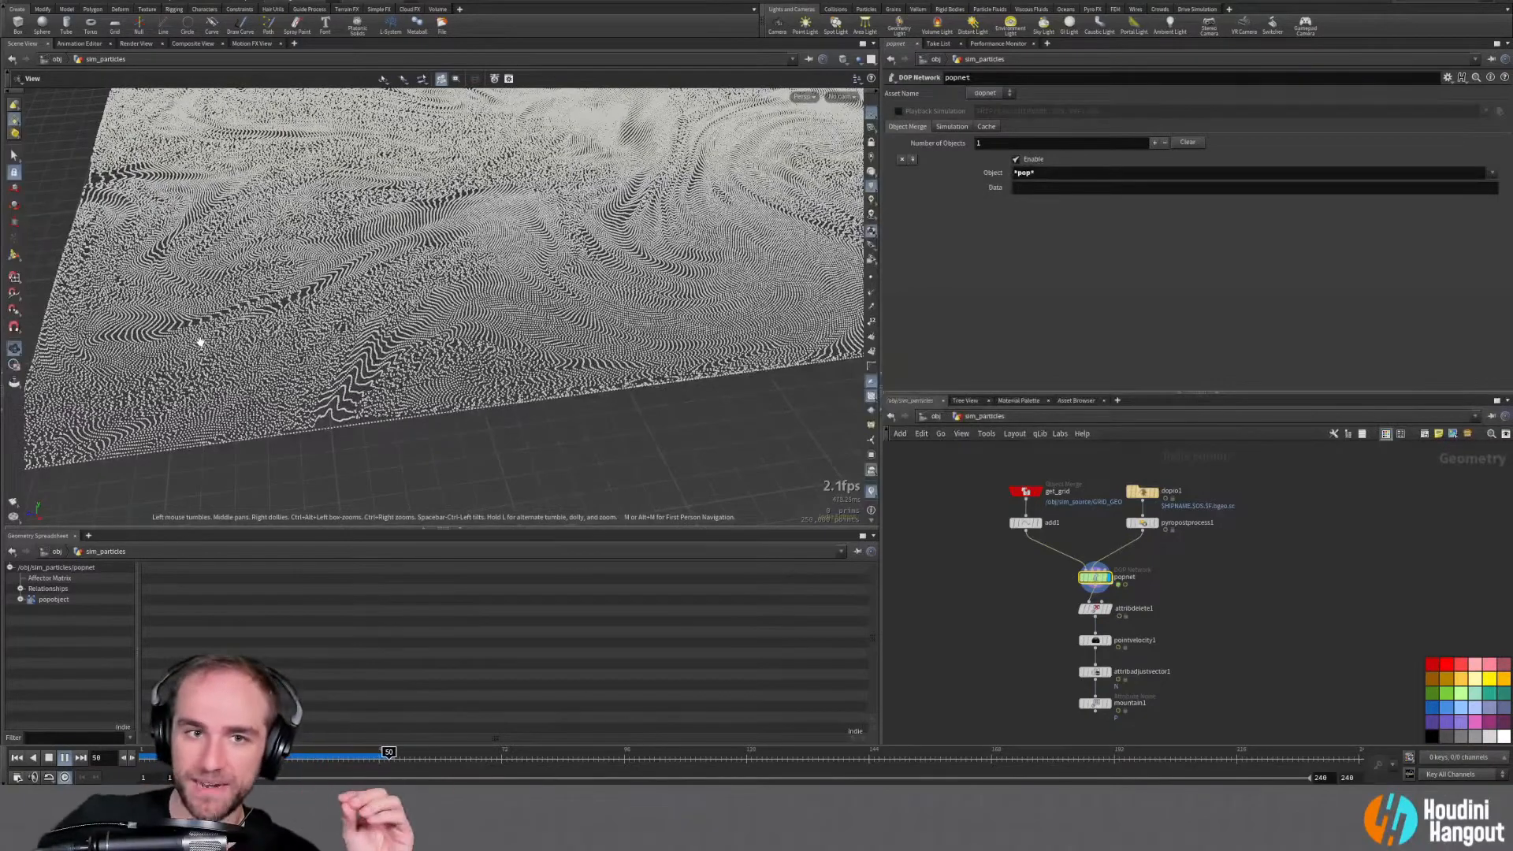
left_click(61, 758)
Return to the object level and examine the advected particles together with the pyro smoke from several angles
right_click_drag(488, 346, 442, 358)
middle_click_drag(499, 290, 453, 378)
left_click_drag(453, 377, 473, 441)
key("u")
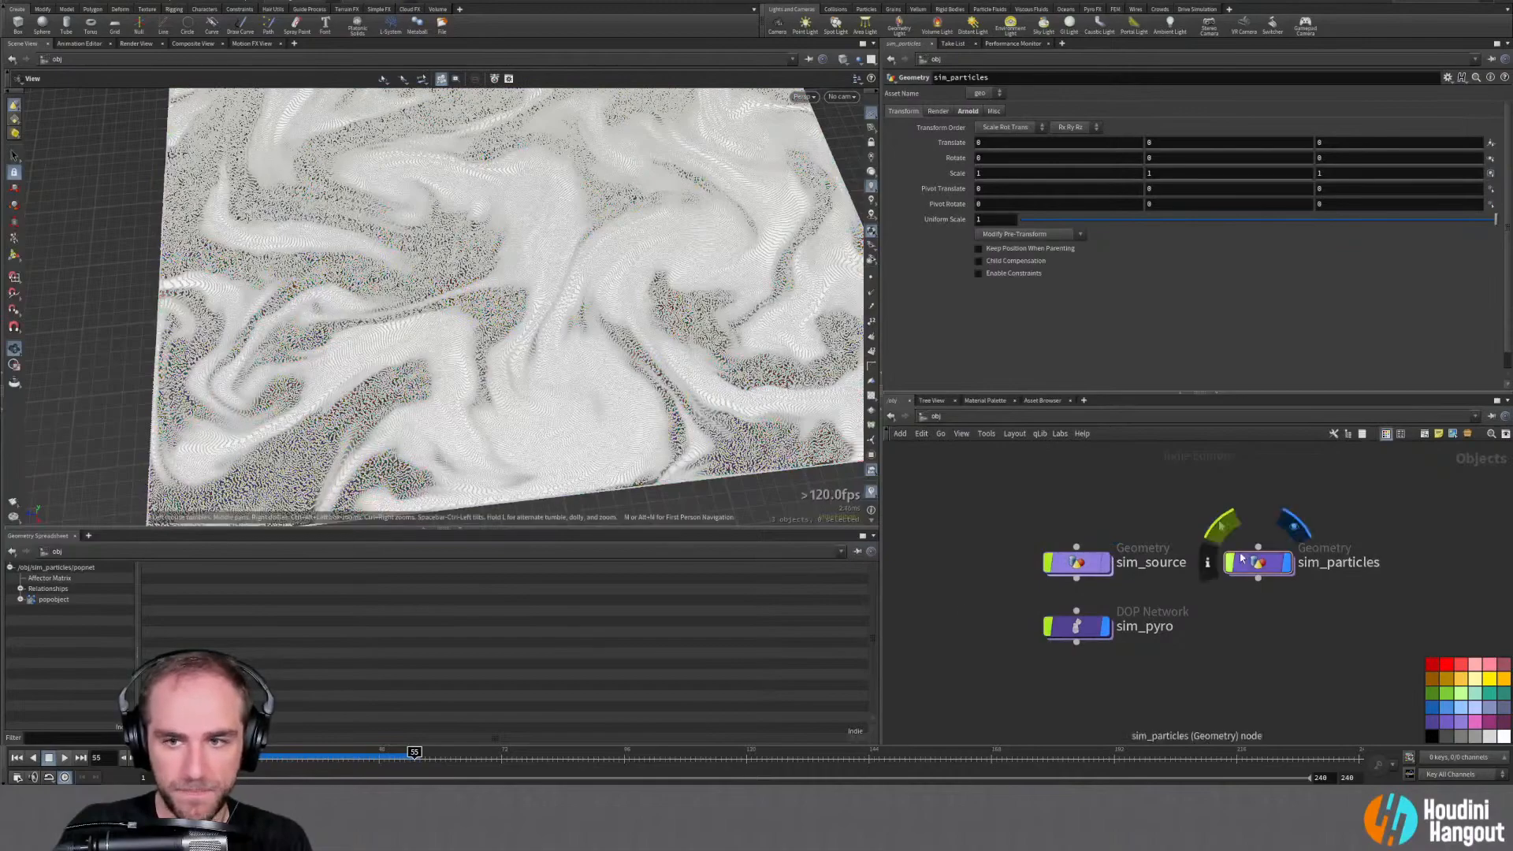
right_click_drag(440, 426, 551, 457)
middle_click_drag(551, 456, 571, 341)
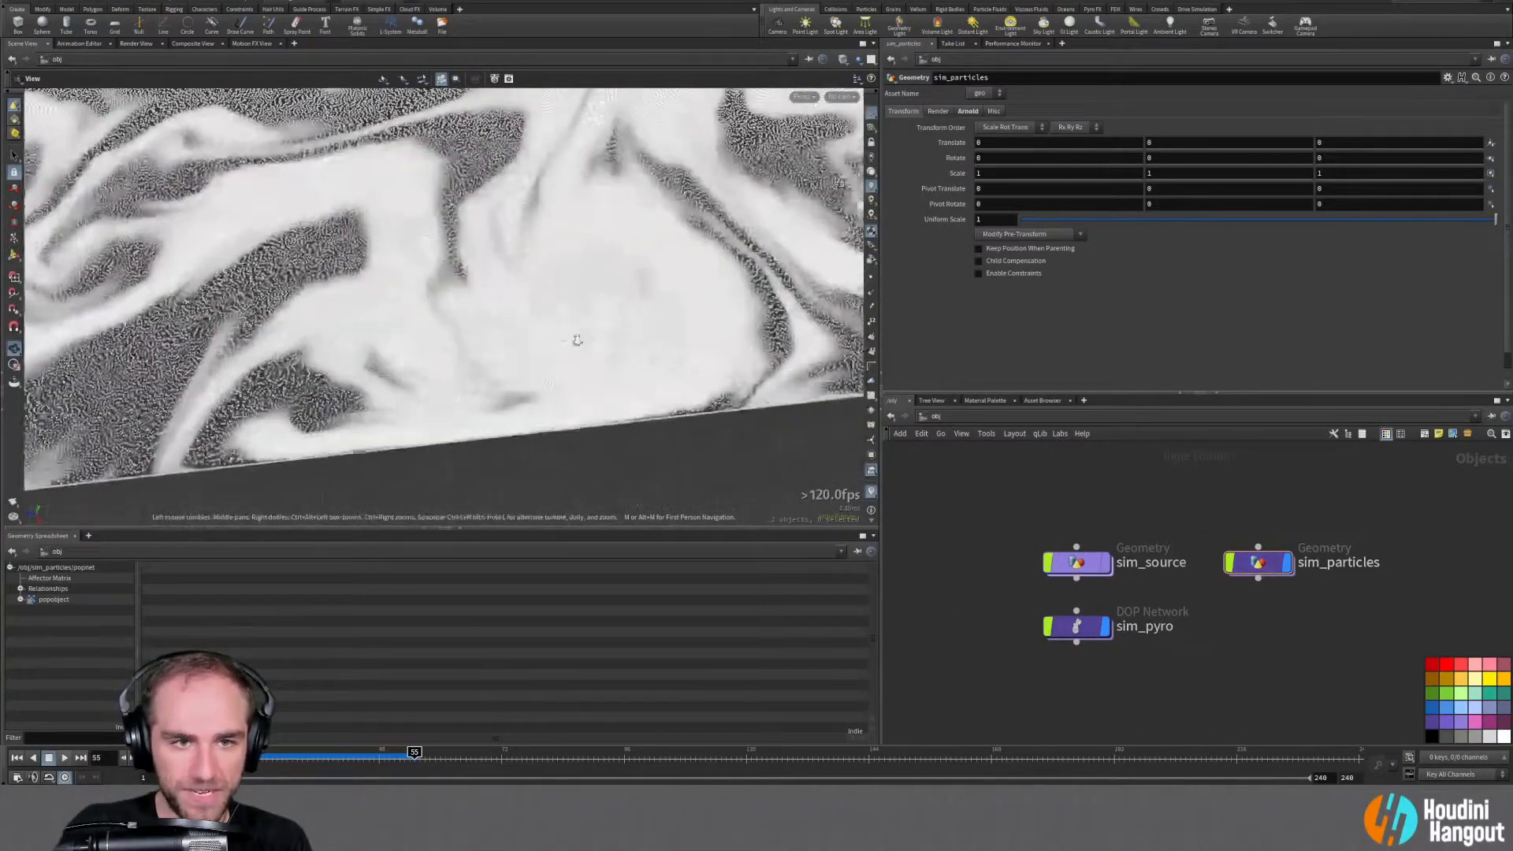
right_click_drag(570, 341, 641, 286)
left_click_drag(642, 287, 340, 213)
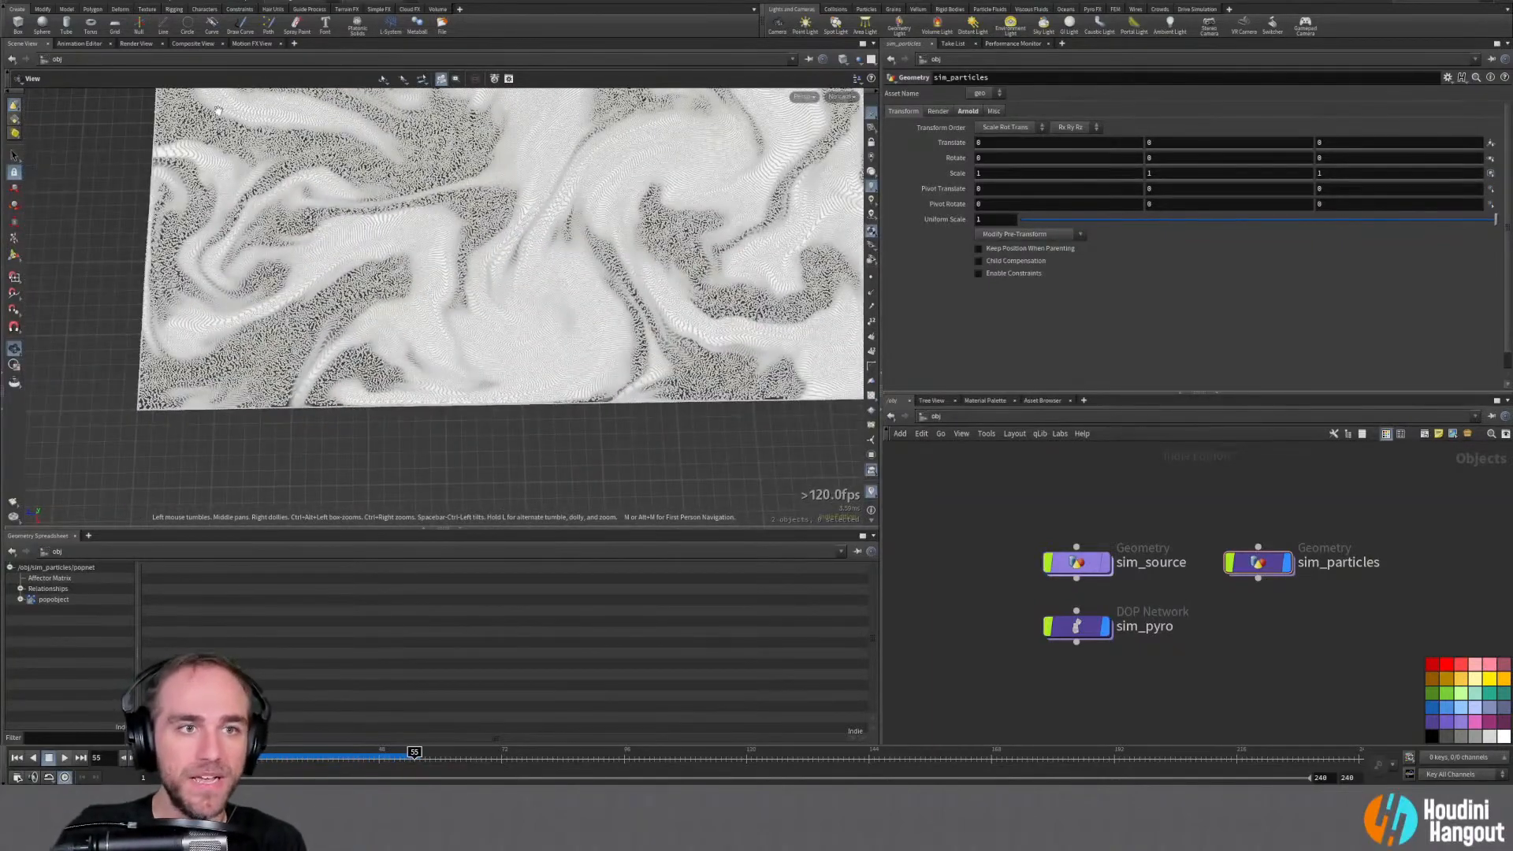
middle_click_drag(337, 242, 315, 319)
right_click_drag(315, 319, 504, 209)
middle_click_drag(504, 209, 449, 288)
left_click_drag(469, 352, 597, 371)
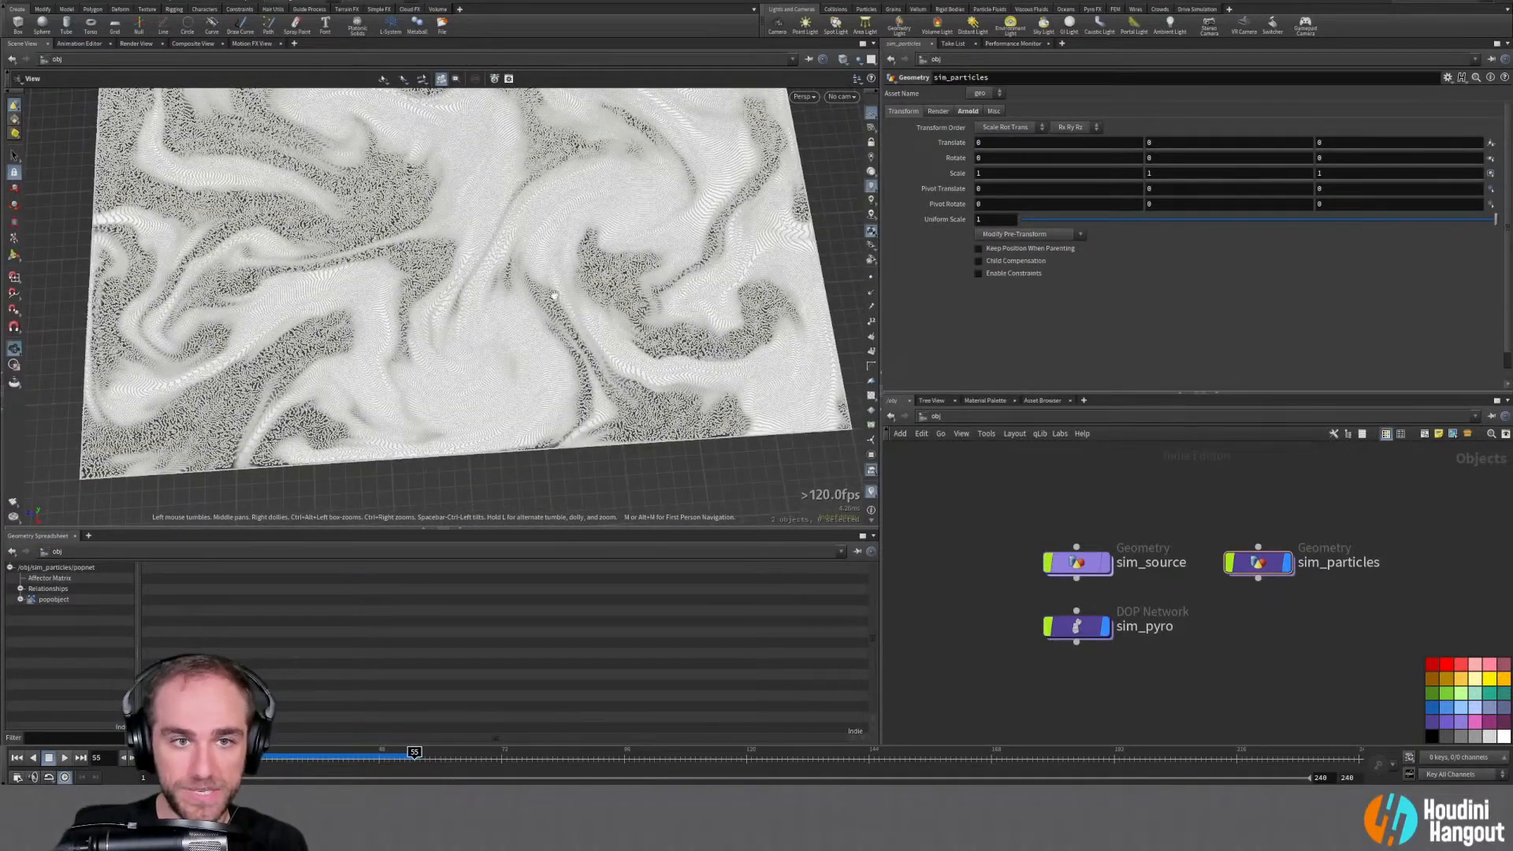
Turn off the Disturbance setting on pyrosolver1 in the sim_pyro network
right_click_drag(300, 359, 489, 229)
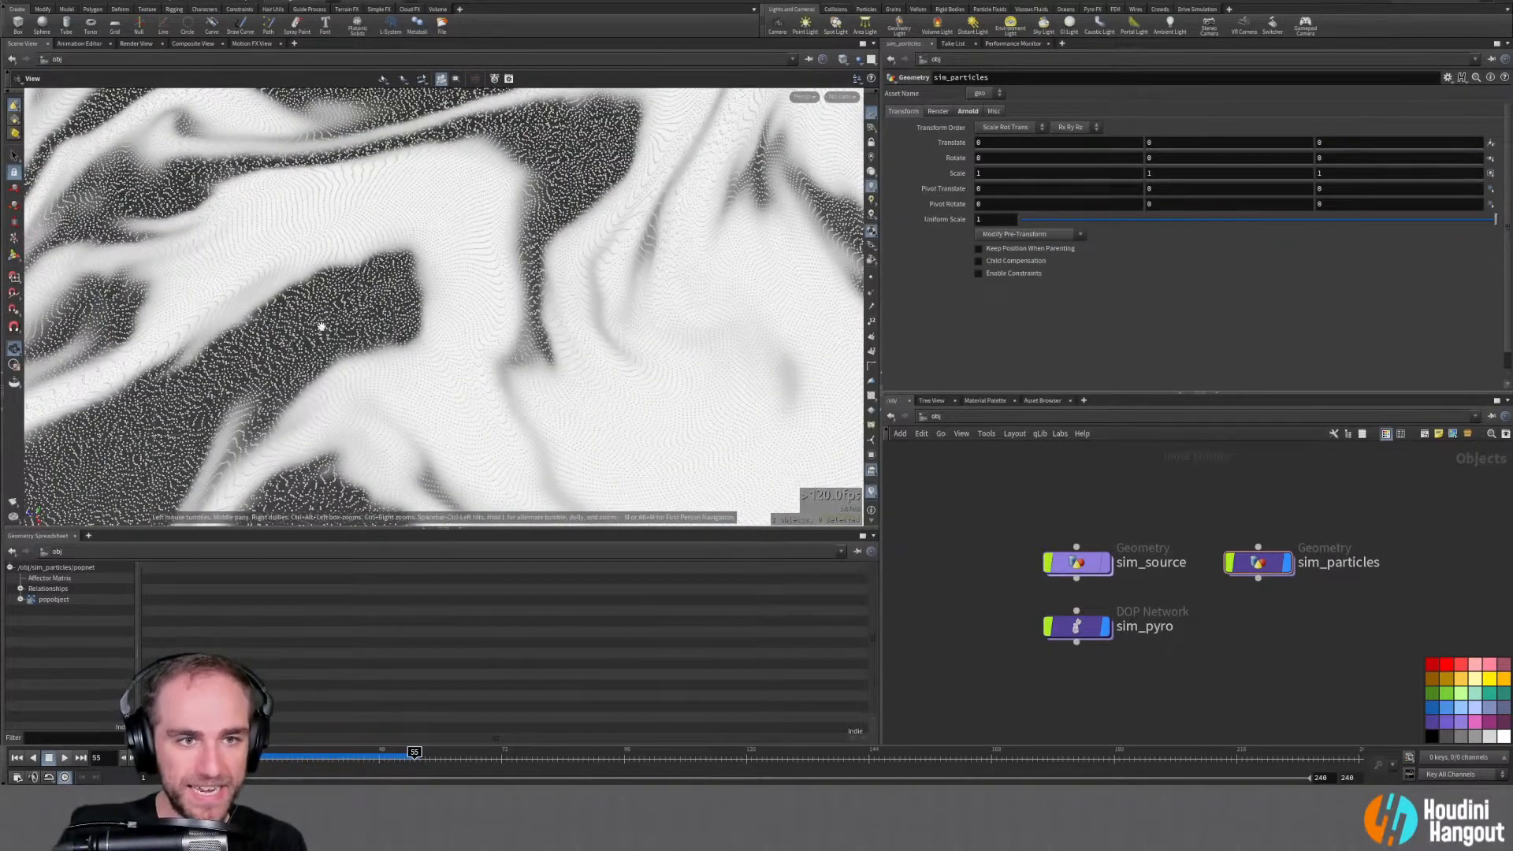
right_click_drag(276, 364, 246, 368)
middle_click_drag(302, 347, 356, 331)
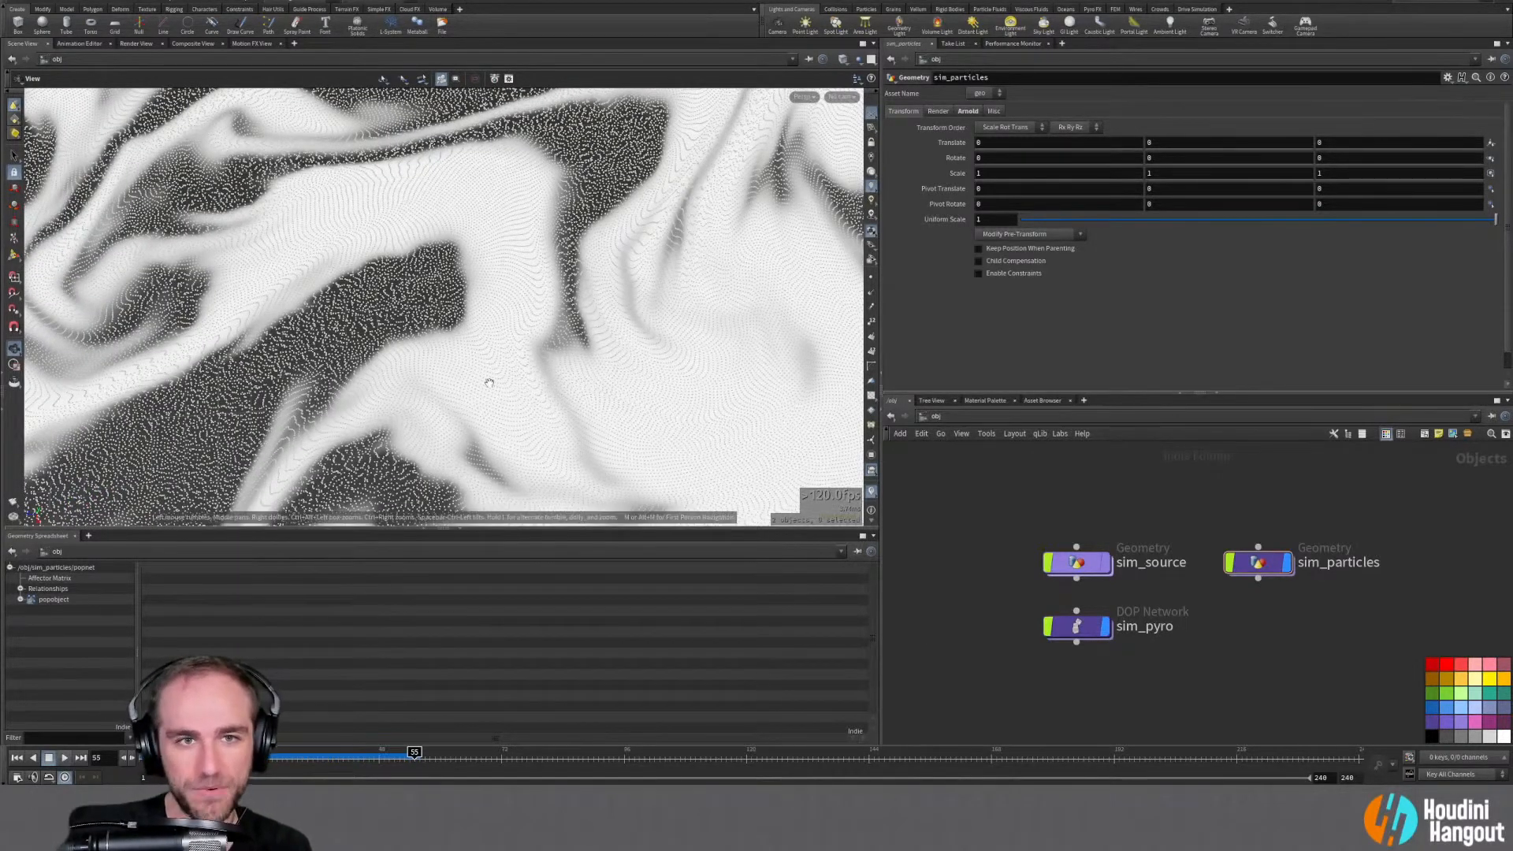
double_click(1258, 563)
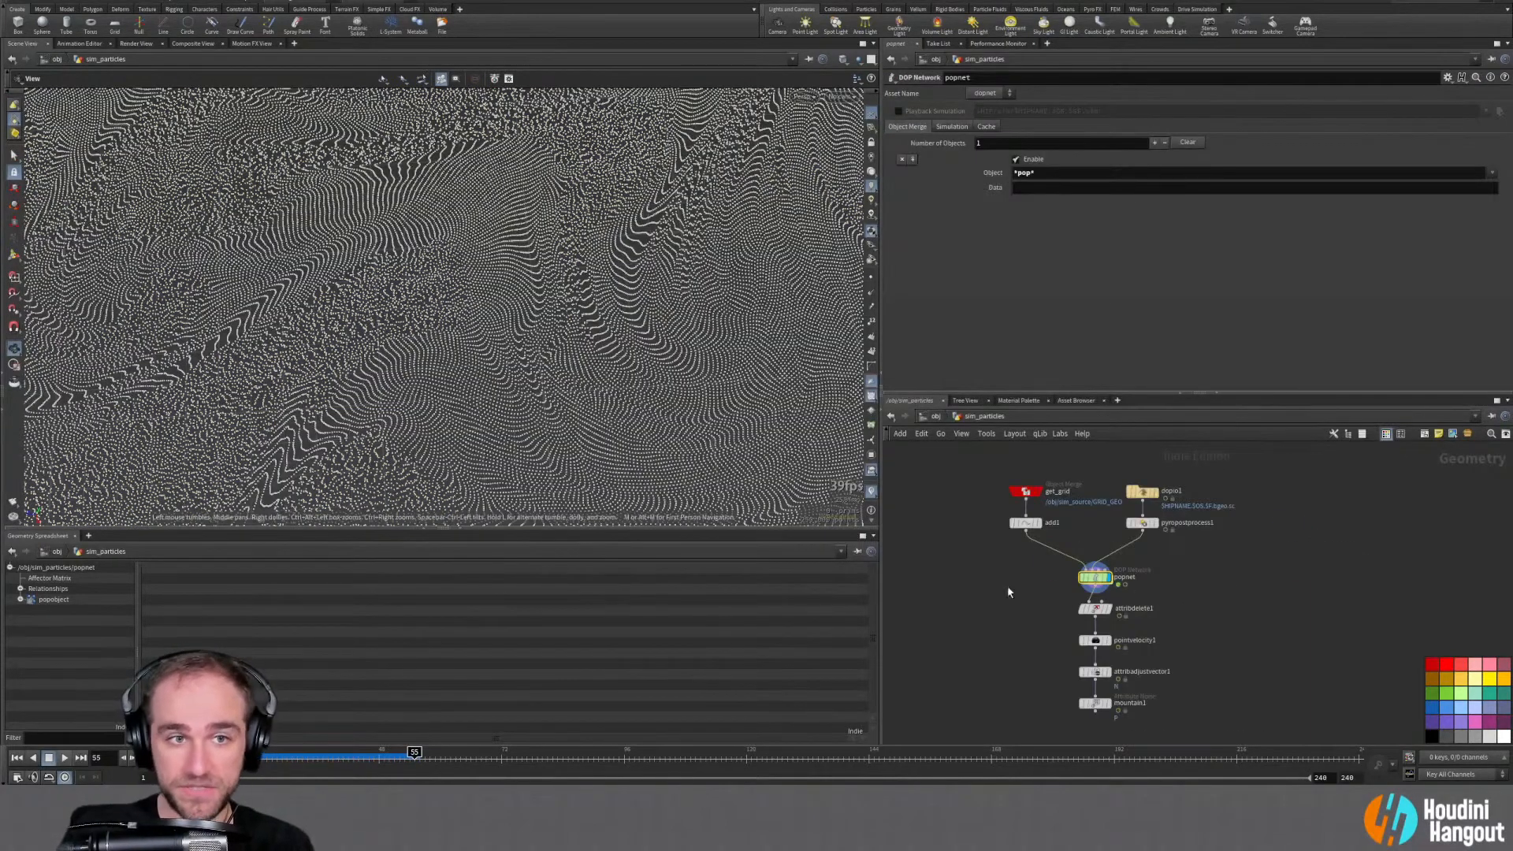
key("u")
left_click(1050, 621)
key("i")
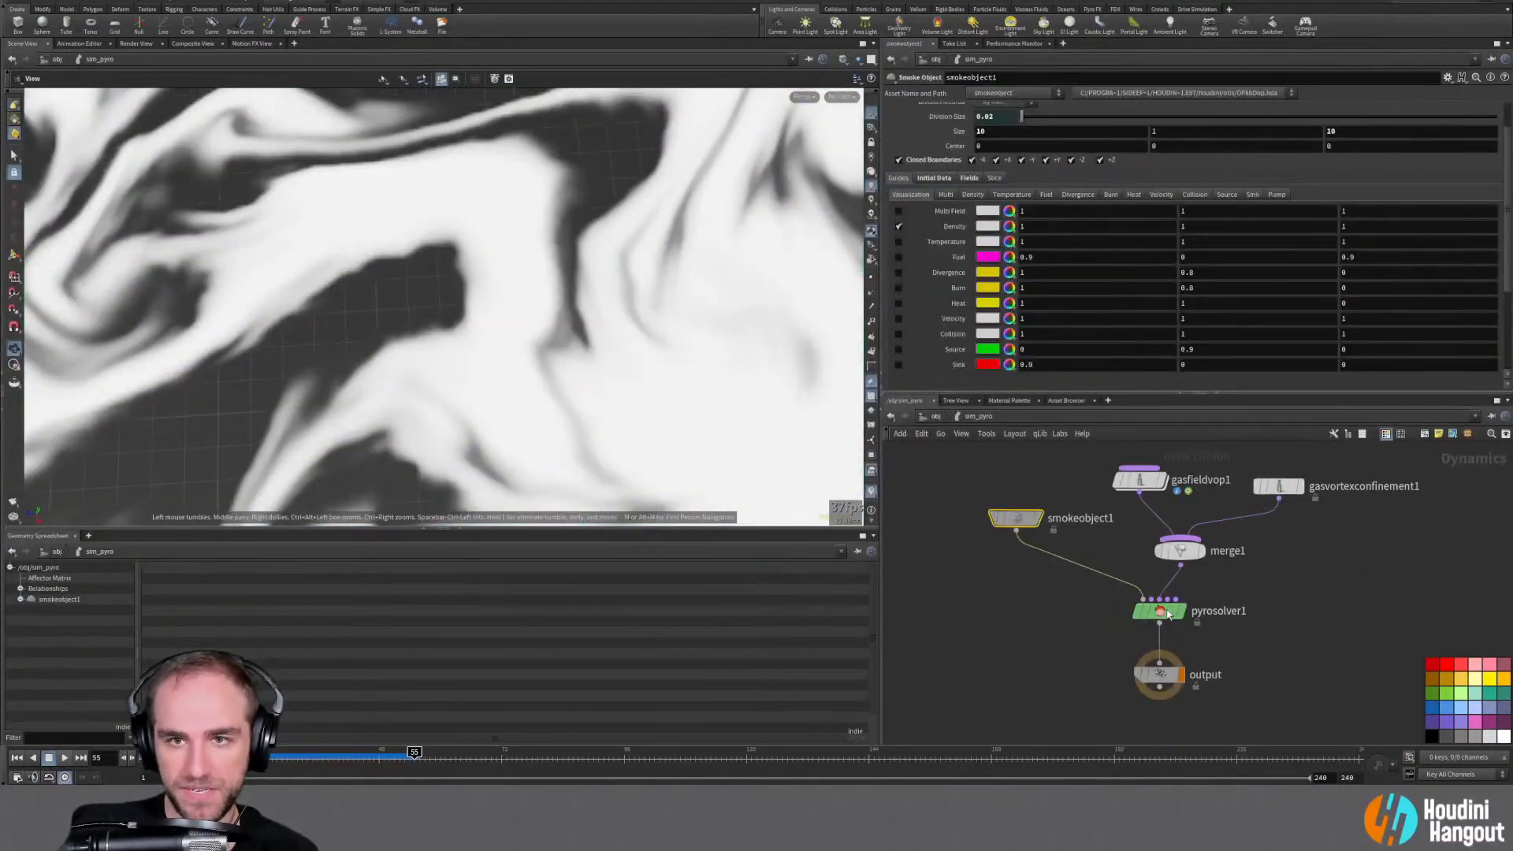
left_click(1169, 614)
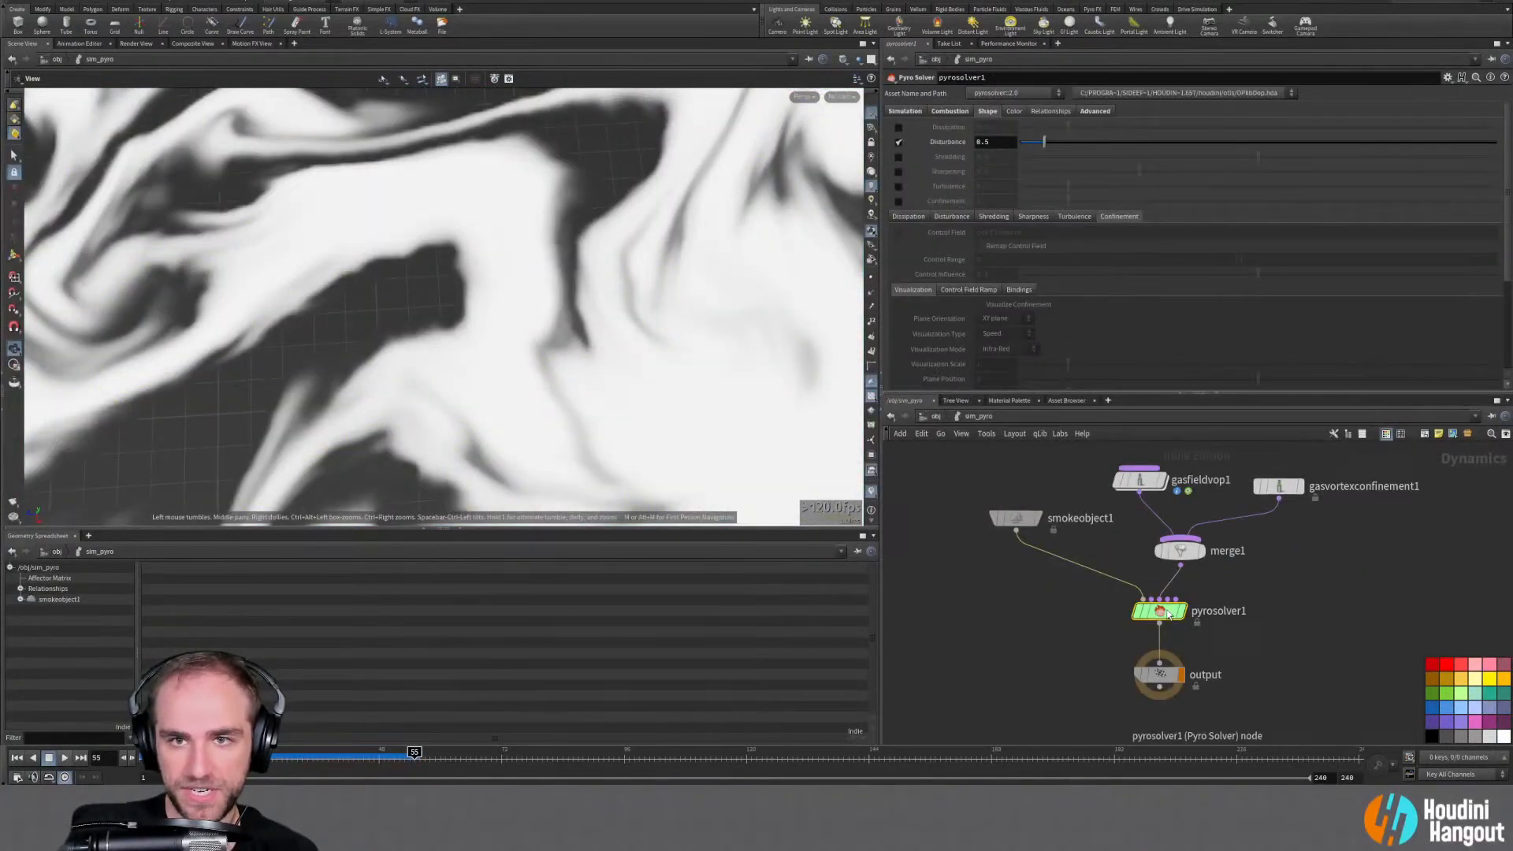
left_click(899, 144)
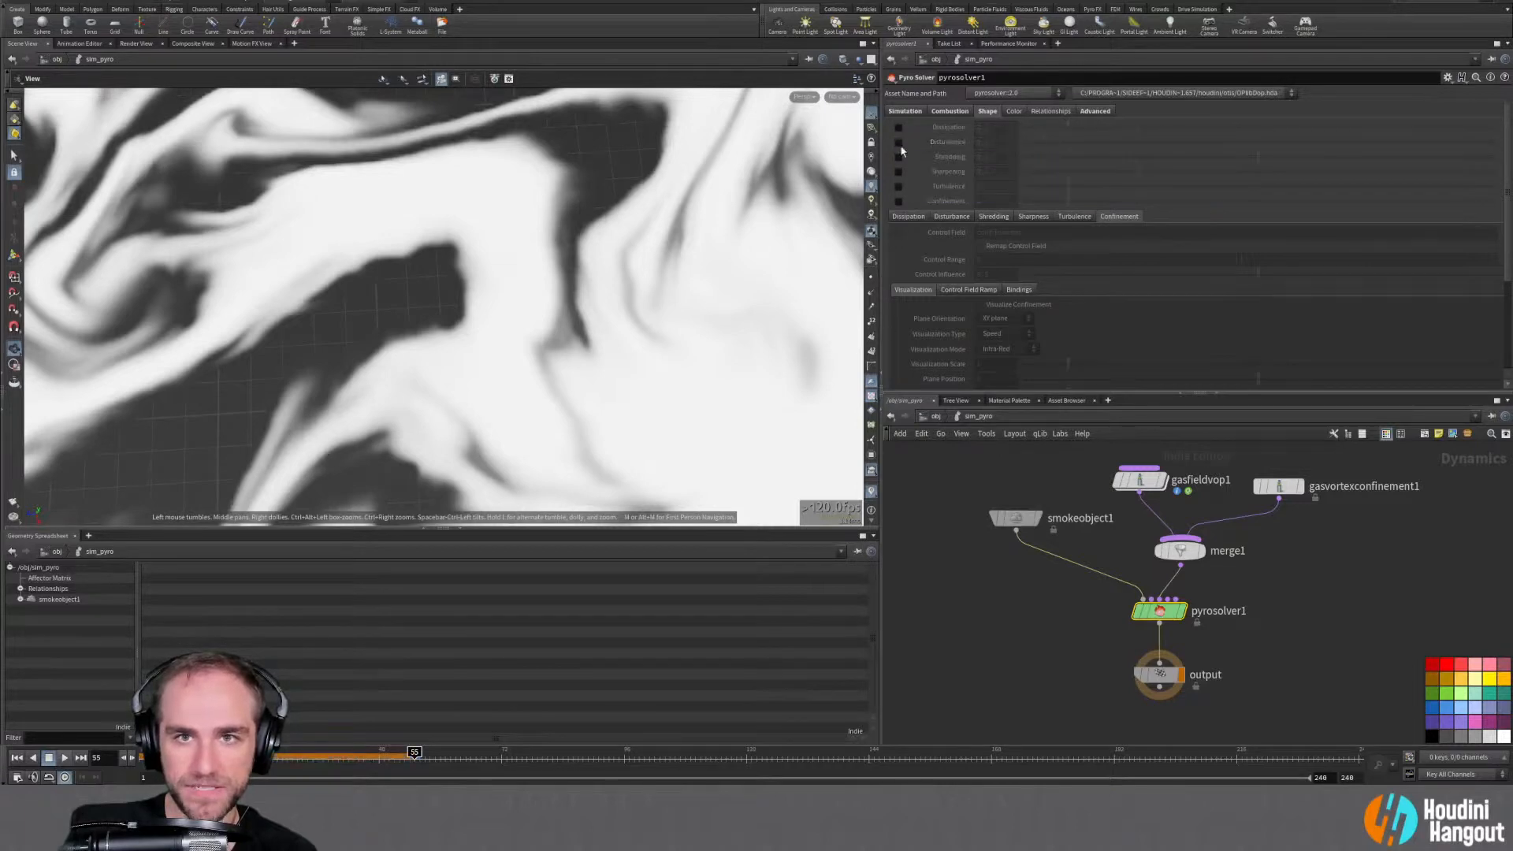
Play the simulation at the object level past frame 57 without disturbance and return to the first frame
key("u")
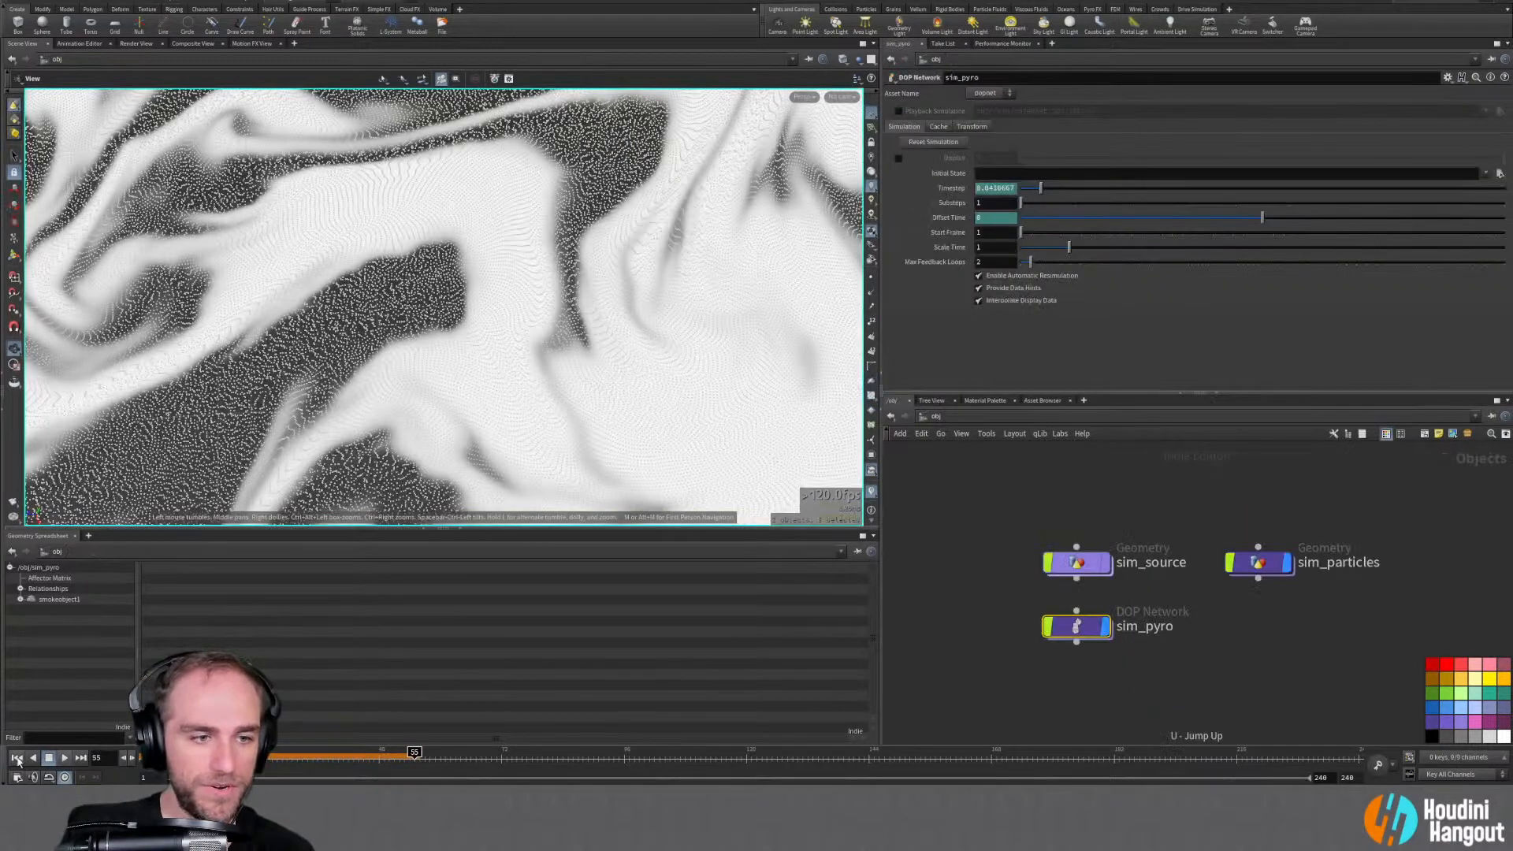
left_click(65, 758)
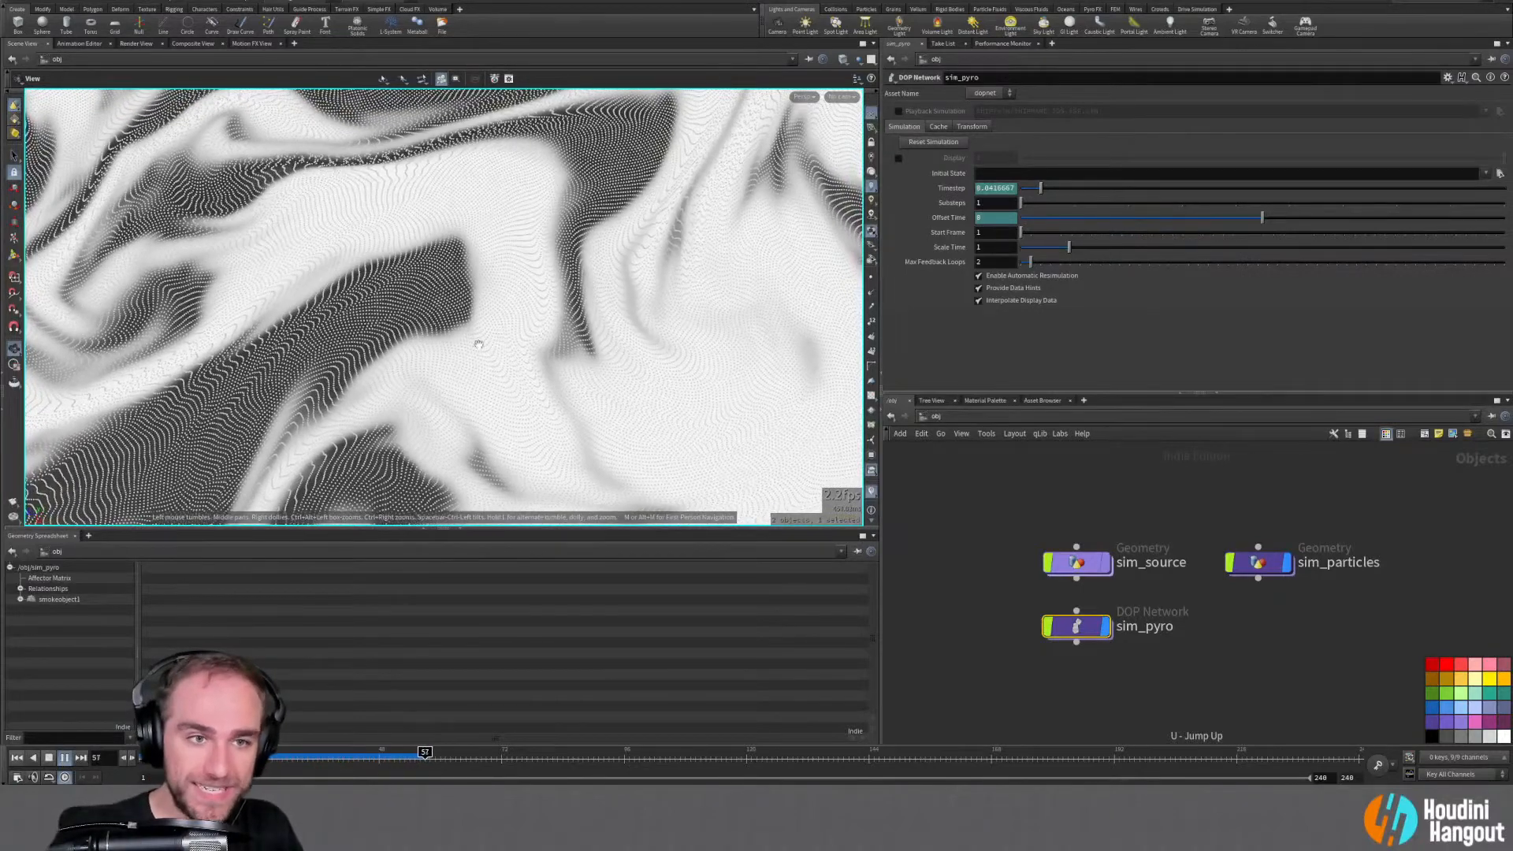
key("ctrl+Up")
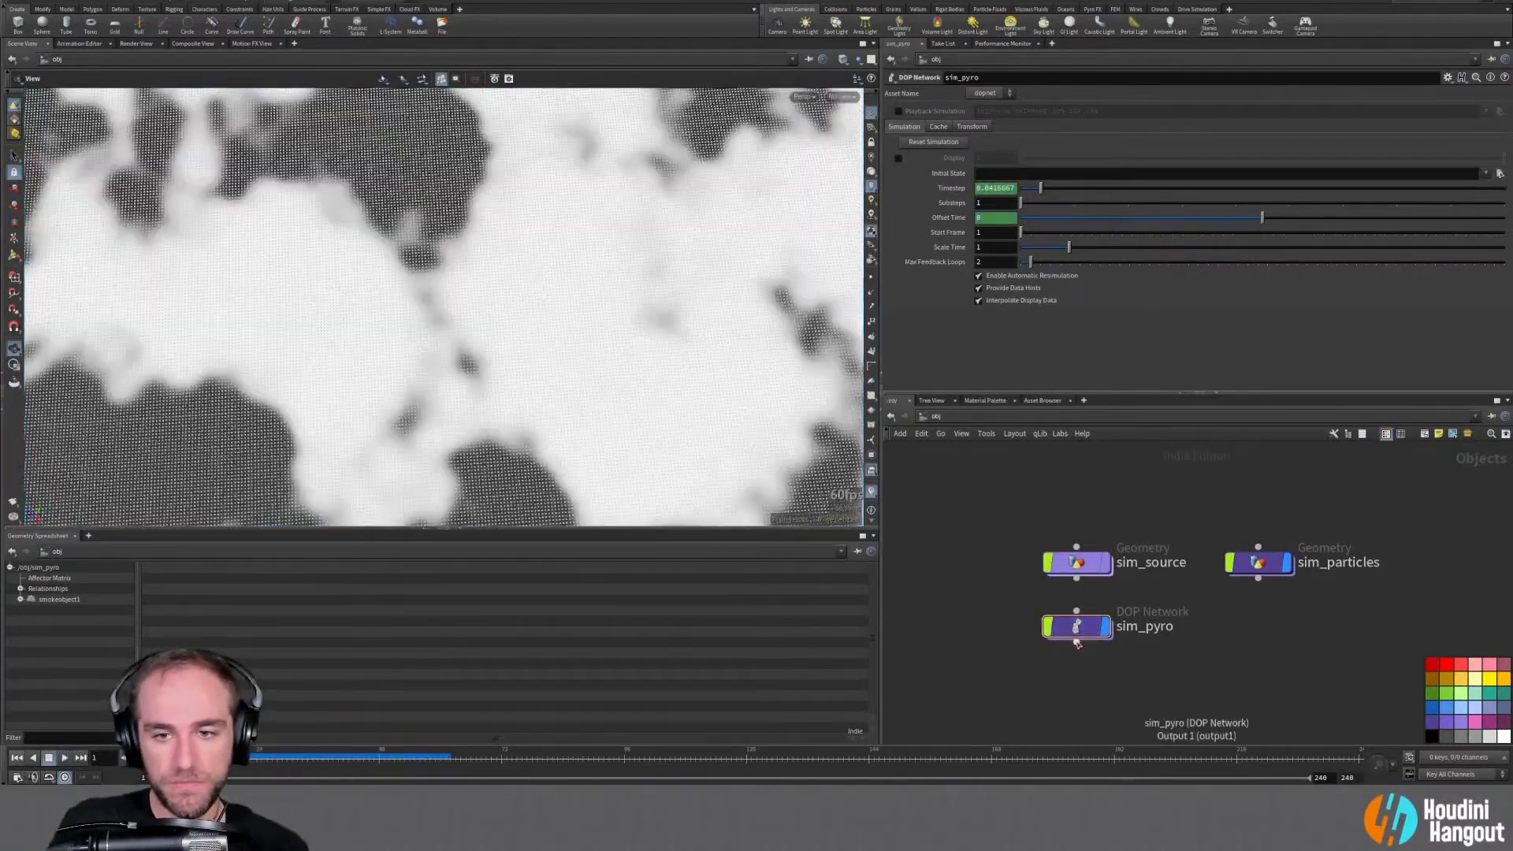
Enable Disturbance on pyrosolver1 in sim_pyro and set it to 0.1
double_click(1074, 628)
left_click(898, 141)
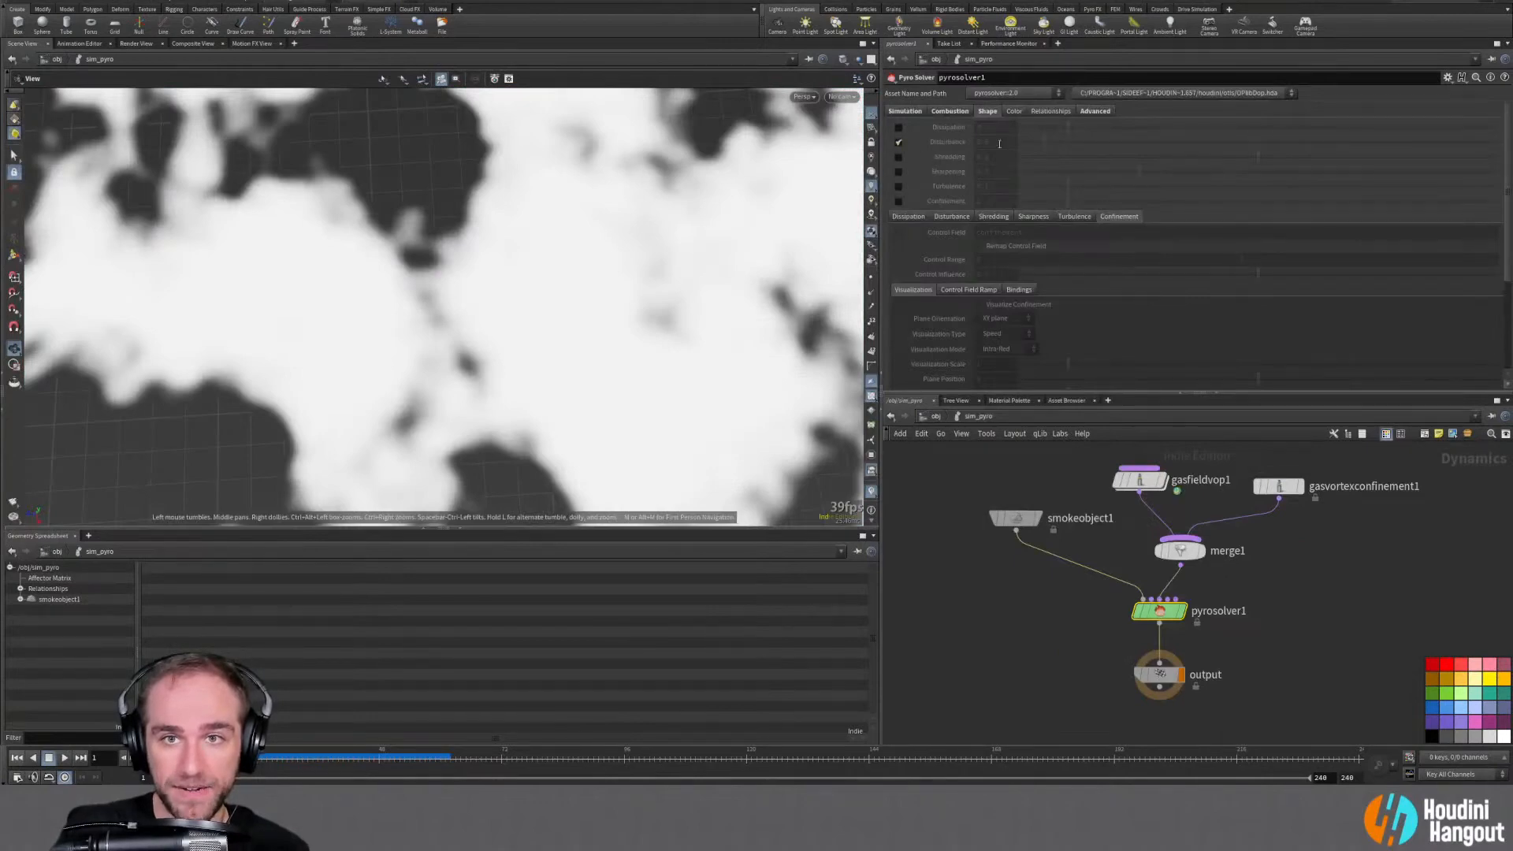
type("0.1")
key("Return")
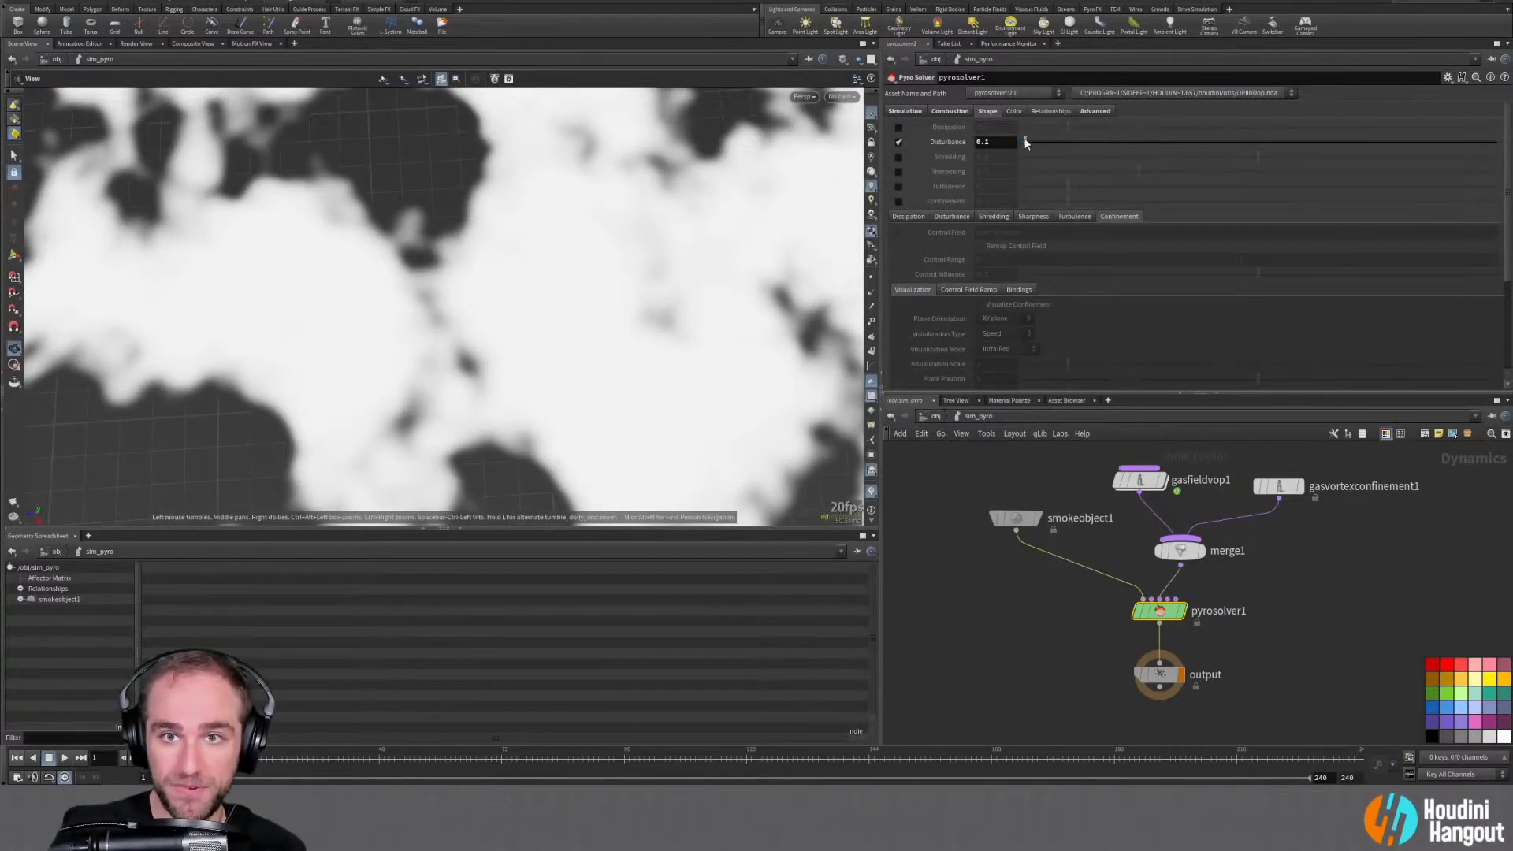
Play the simulation at the object level past frame 48, return to the first frame and view the whole grid
key("u")
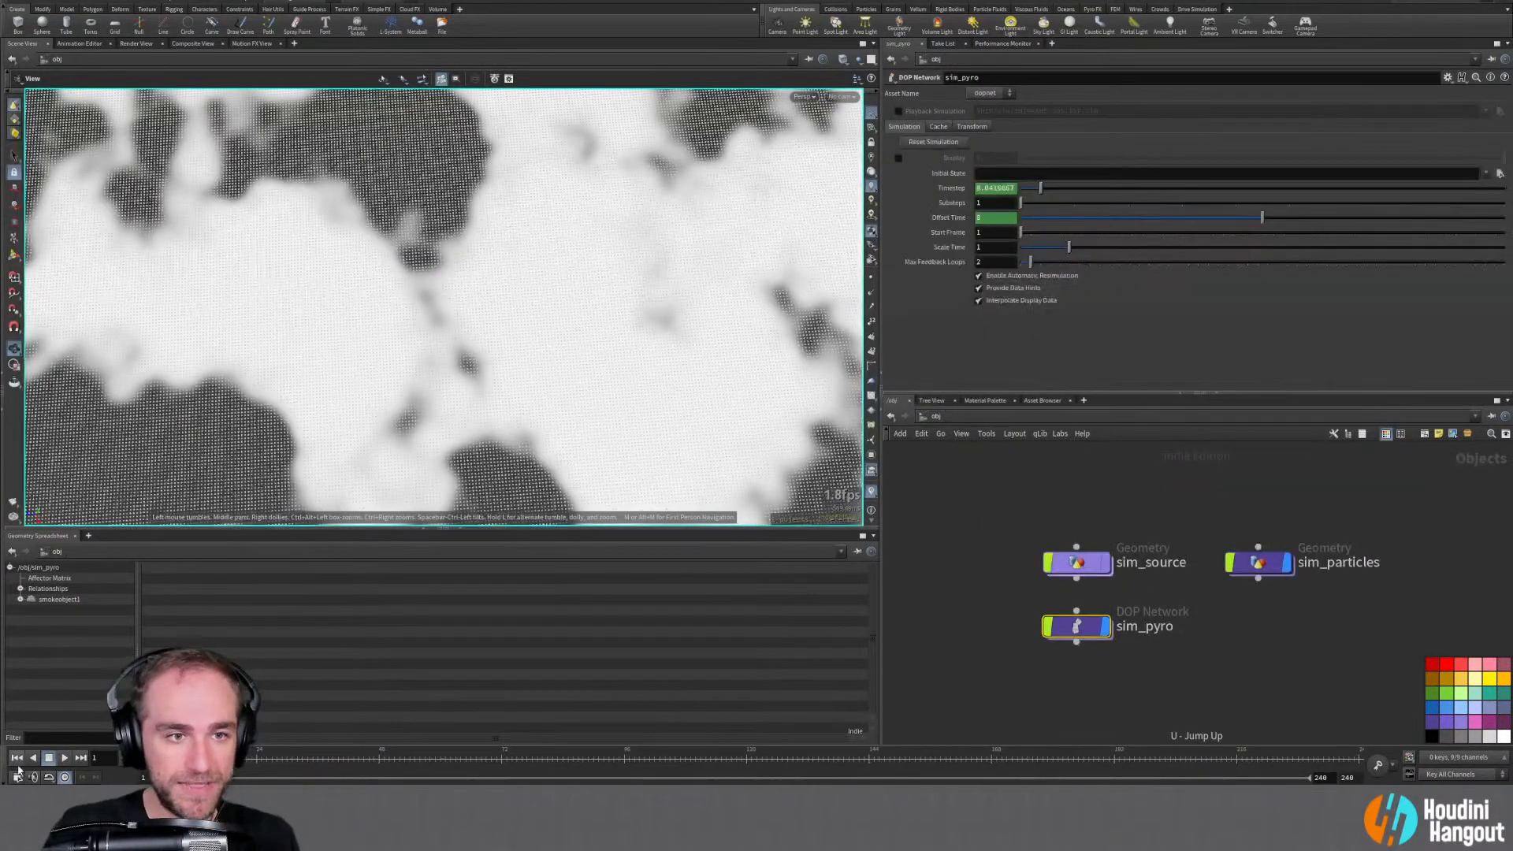
left_click(62, 757)
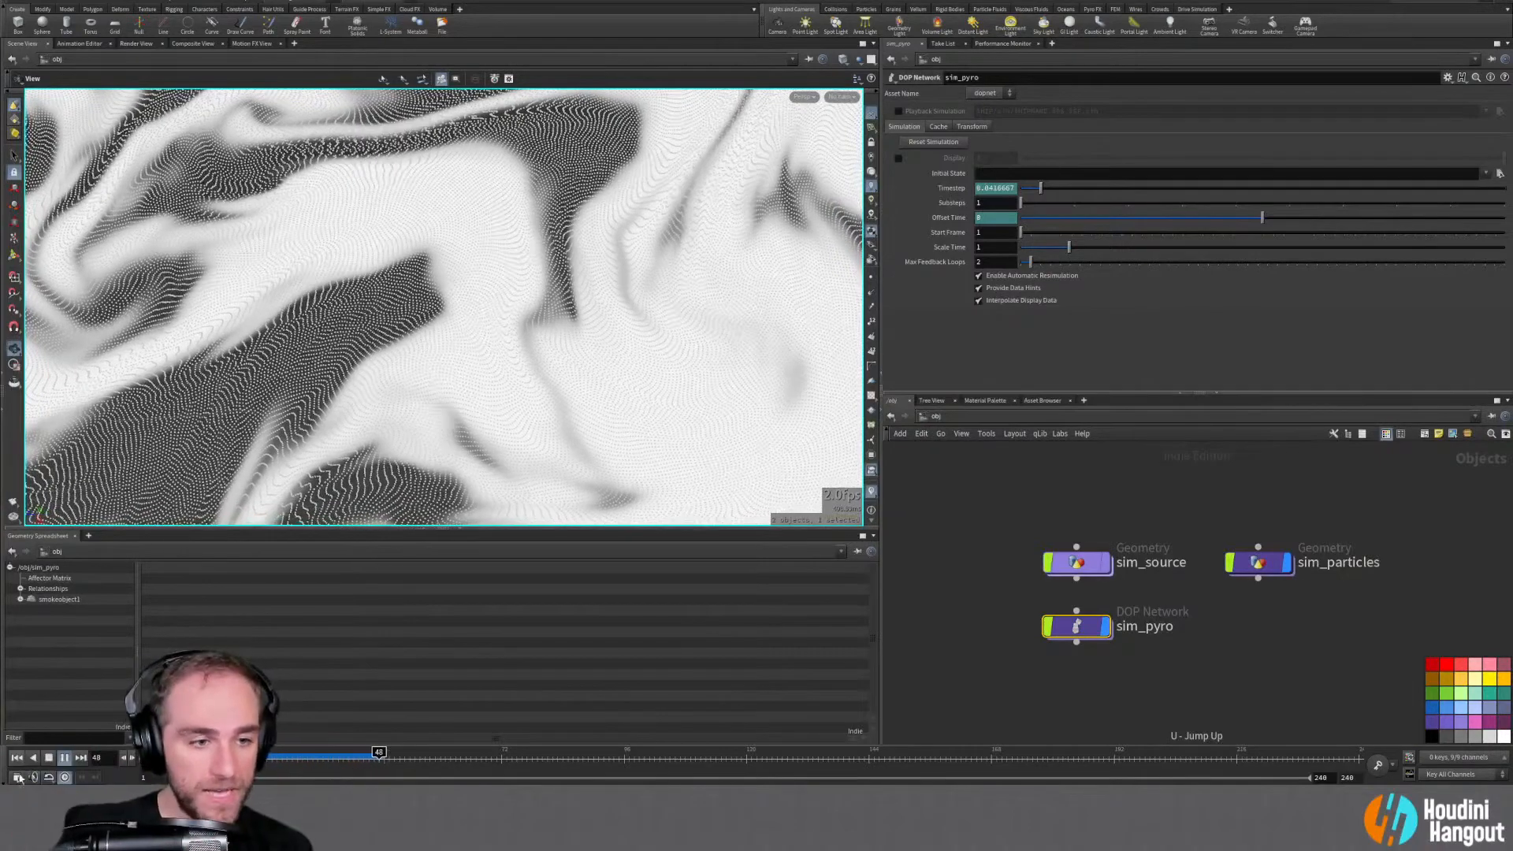
key("ctrl+Up")
right_click_drag(580, 355, 241, 353)
left_click_drag(445, 311, 428, 393)
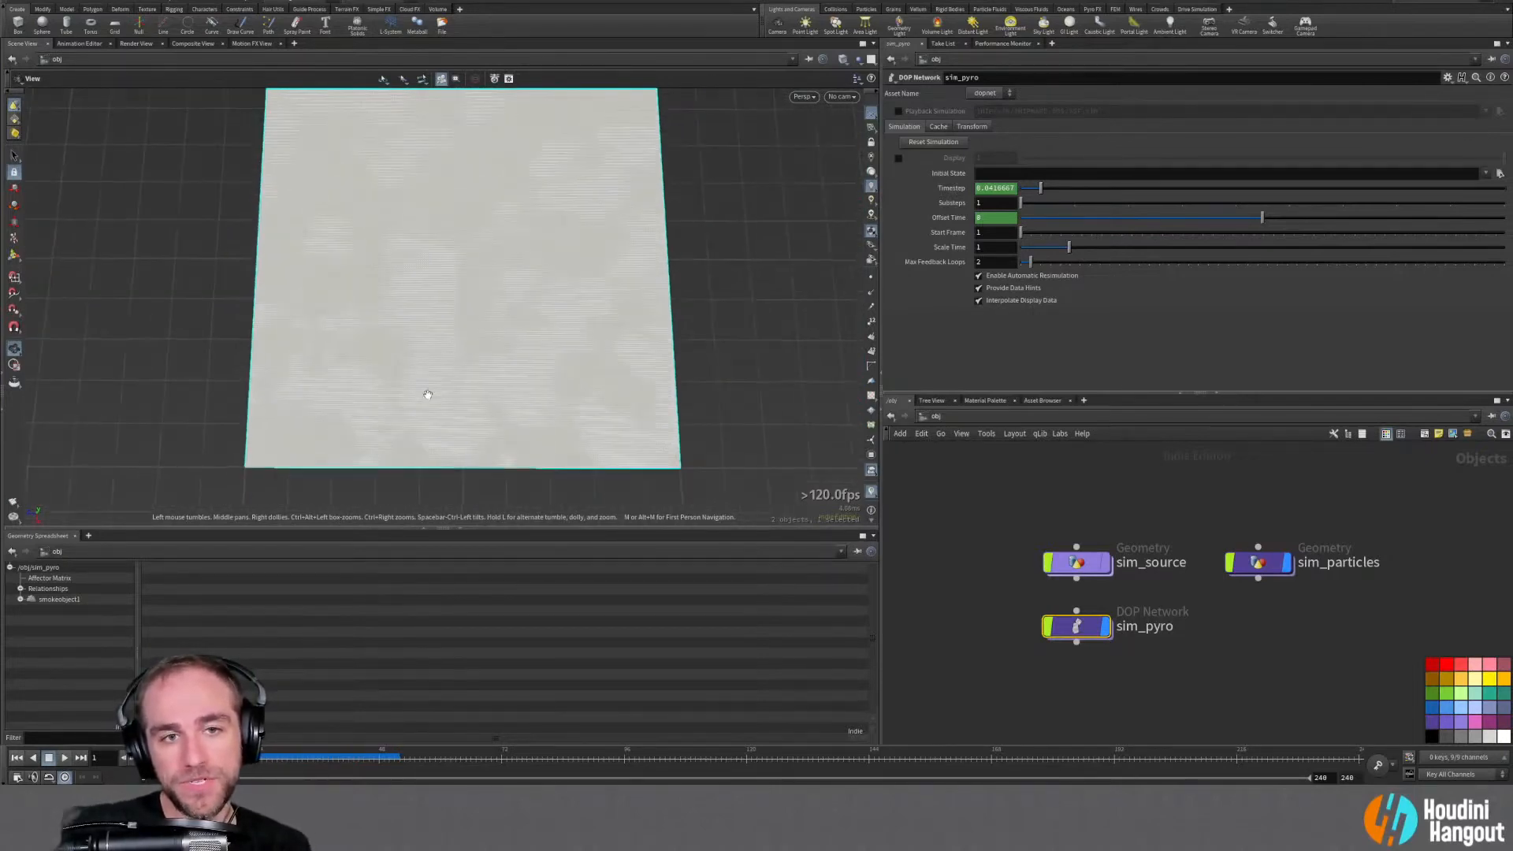
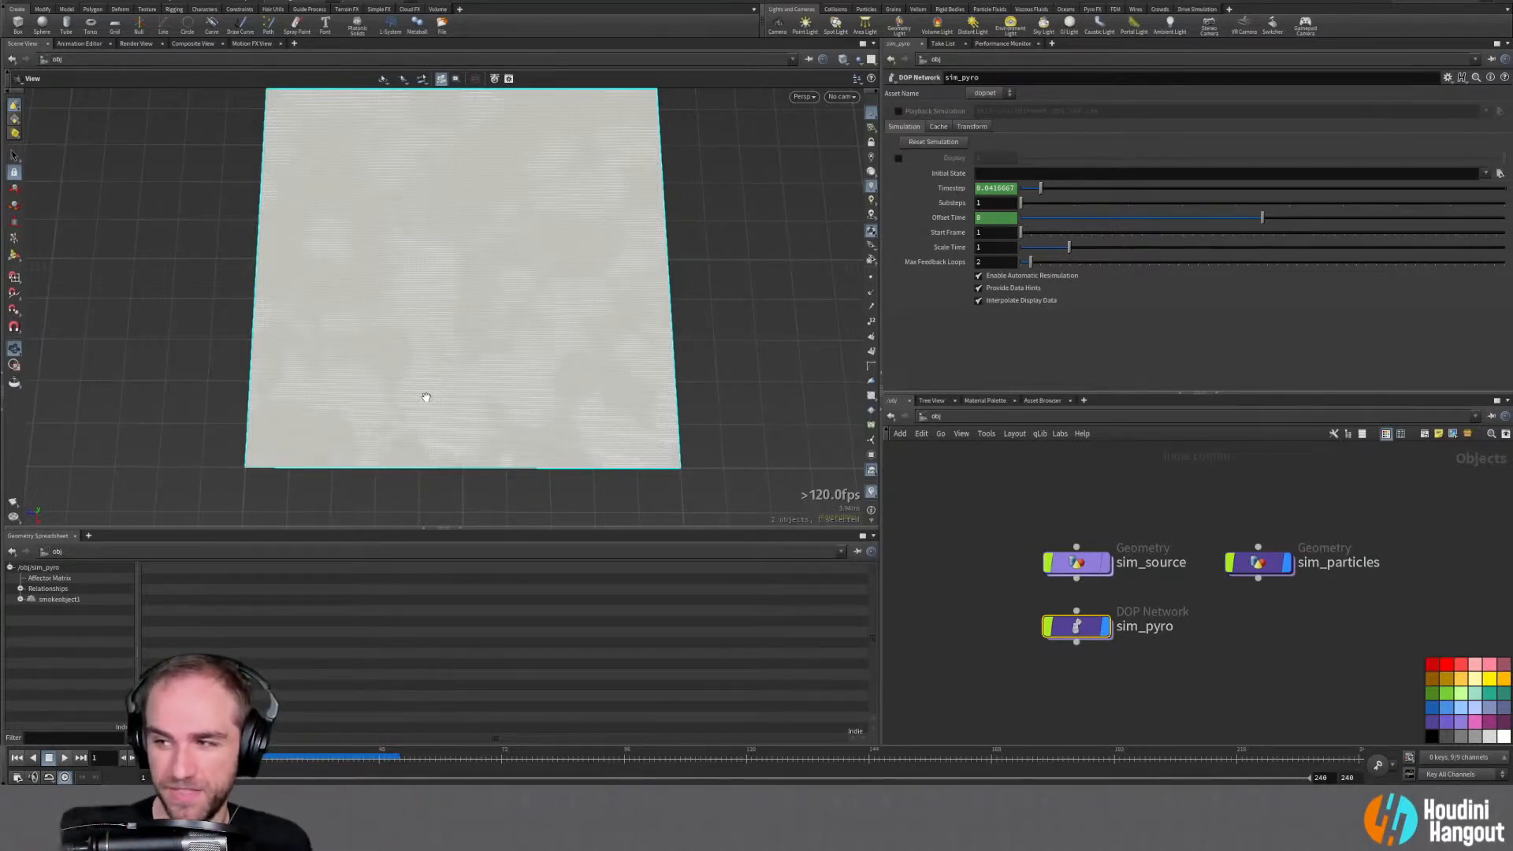
Display the mountain1 node in sim_particles, play the displaced particles to frame 87 and return to the first frame
double_click(1253, 561)
scroll(1046, 678, "up", 3)
middle_click_drag(1047, 671, 1097, 604)
left_click(1188, 652)
left_click(1169, 653)
left_click_drag(454, 350, 394, 331)
right_click_drag(395, 331, 585, 254)
left_click_drag(585, 253, 583, 279)
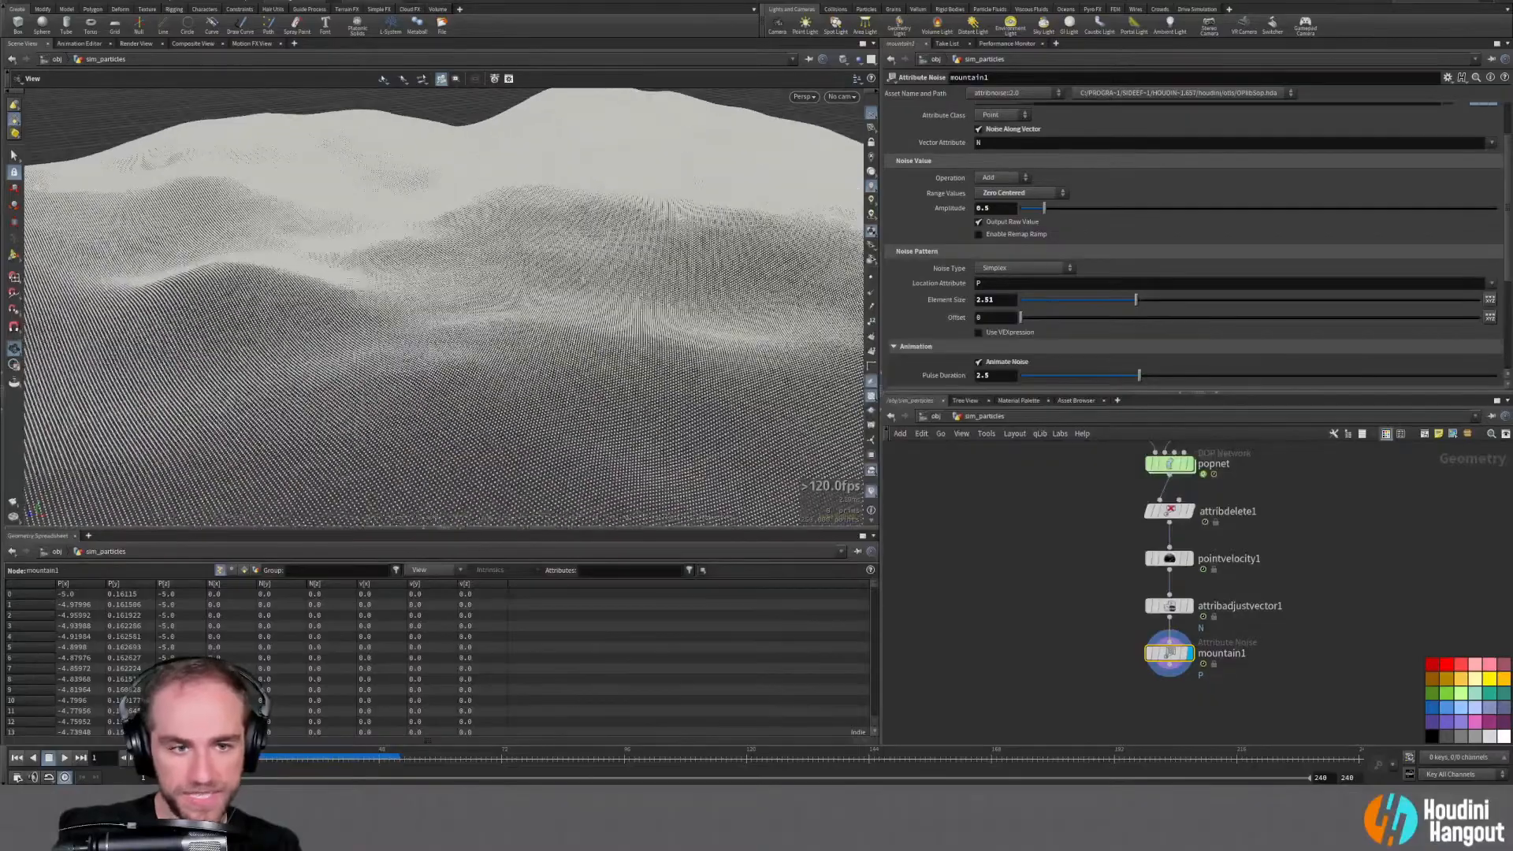
left_click(65, 760)
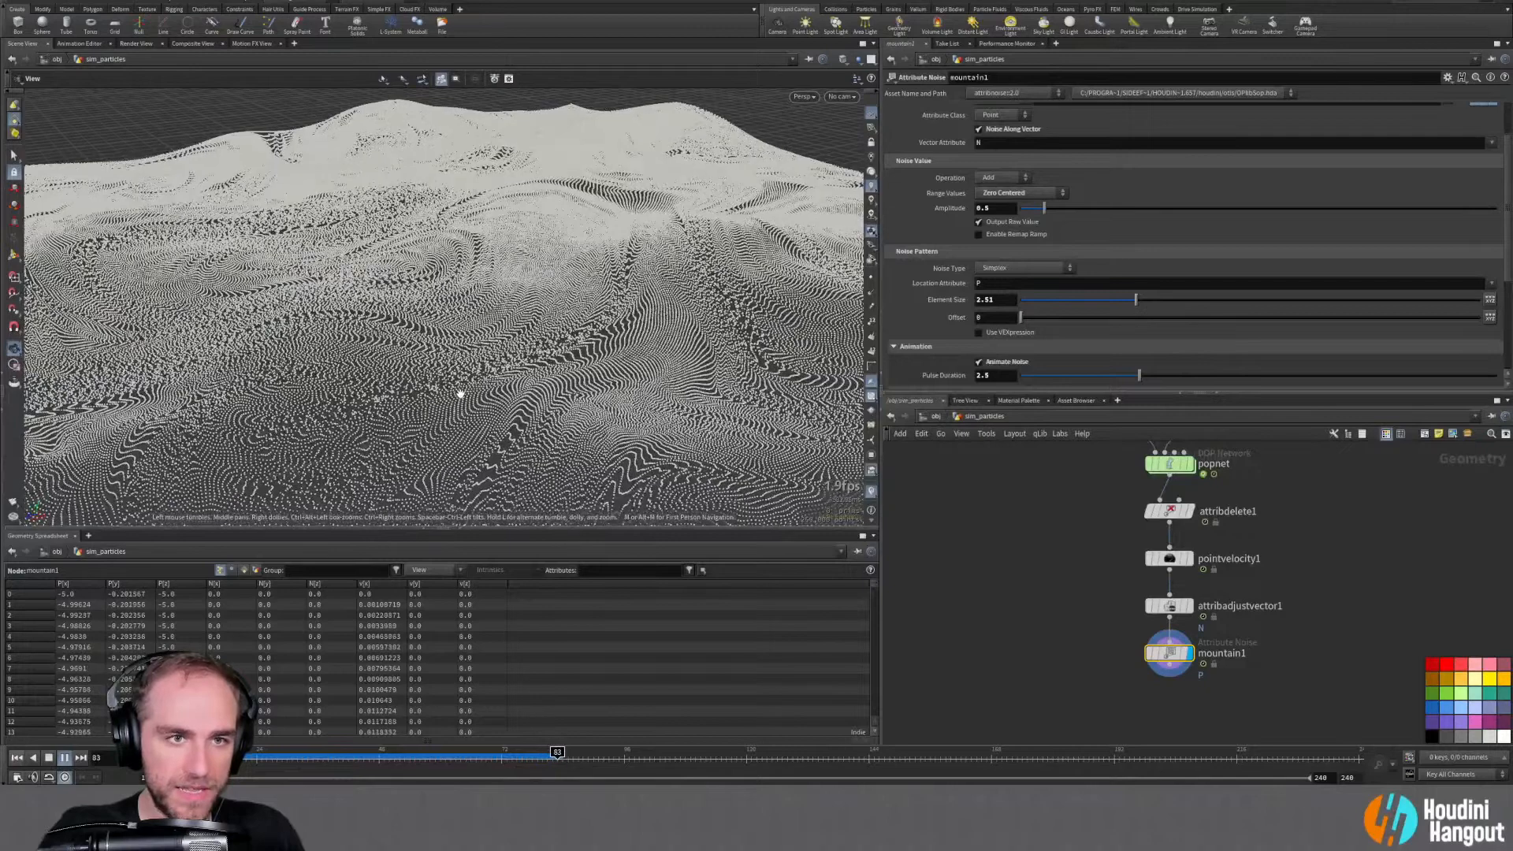
left_click(17, 758)
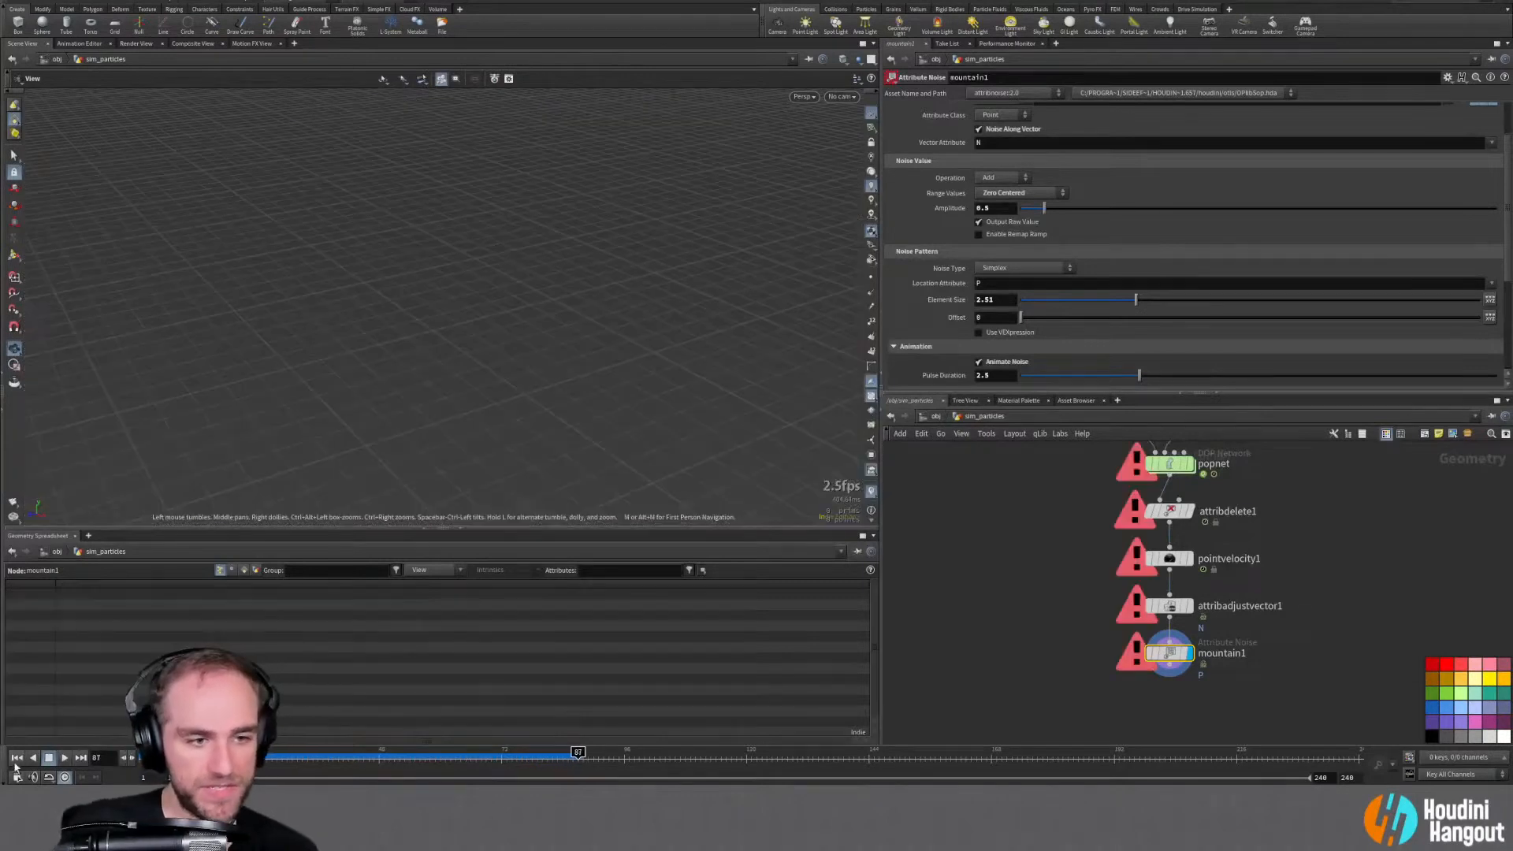
Set the rows and columns of grid1 in sim_source to 250
key("u")
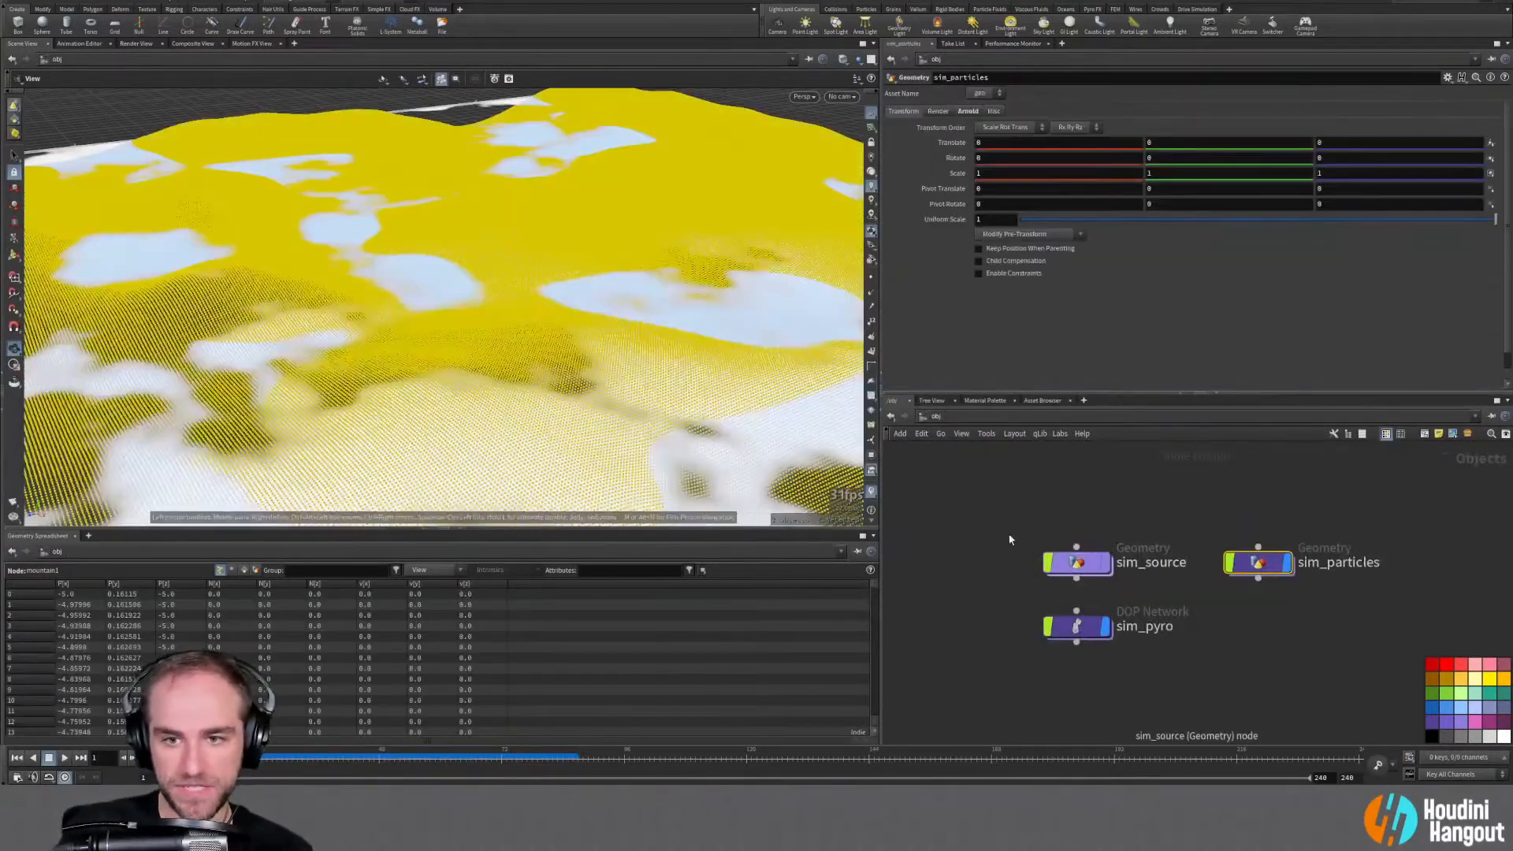
double_click(1069, 565)
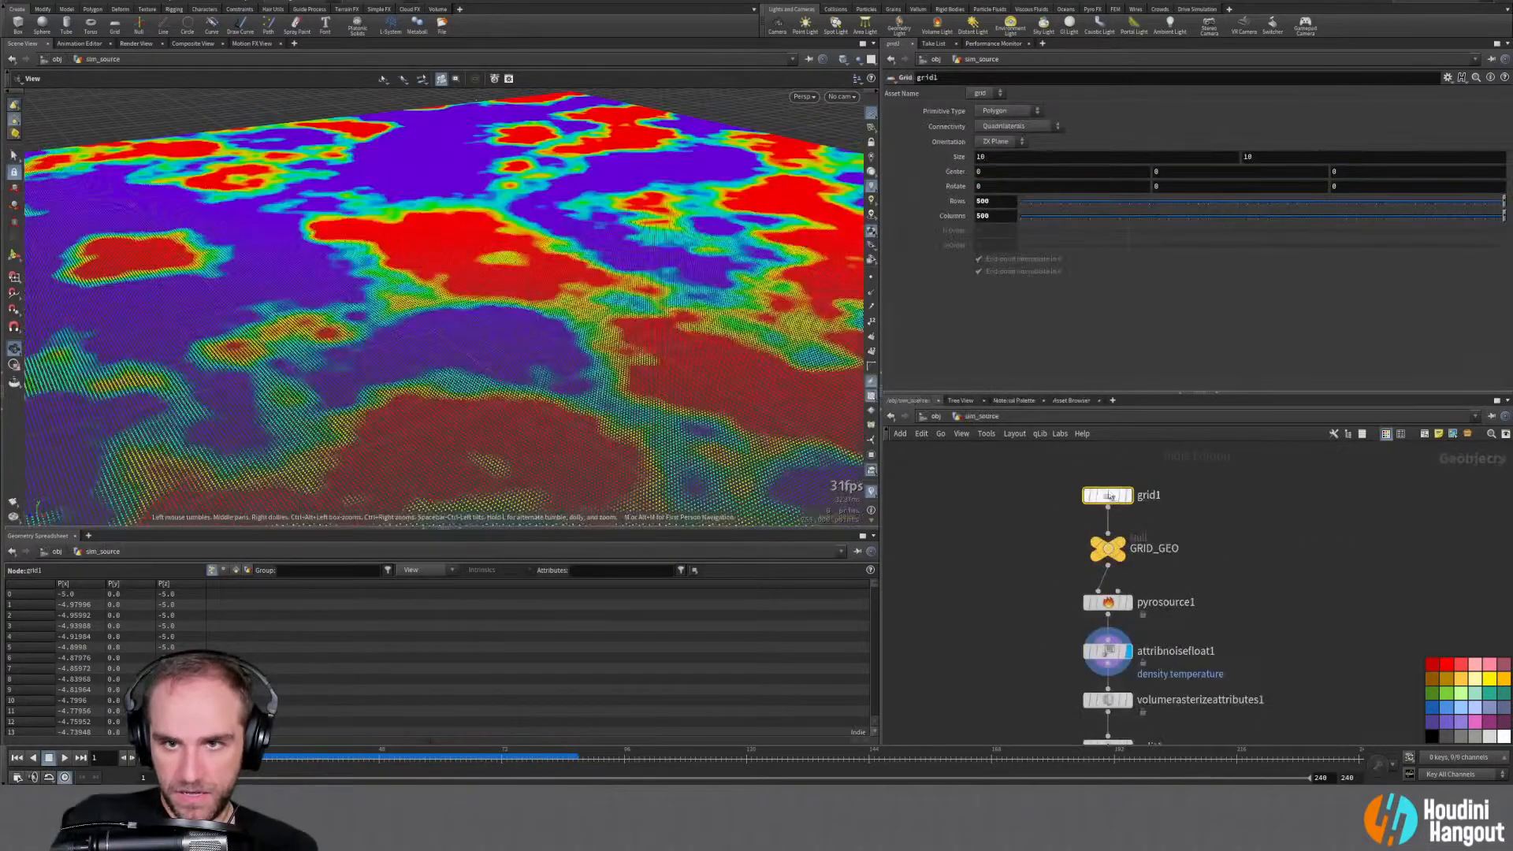
left_click(996, 203)
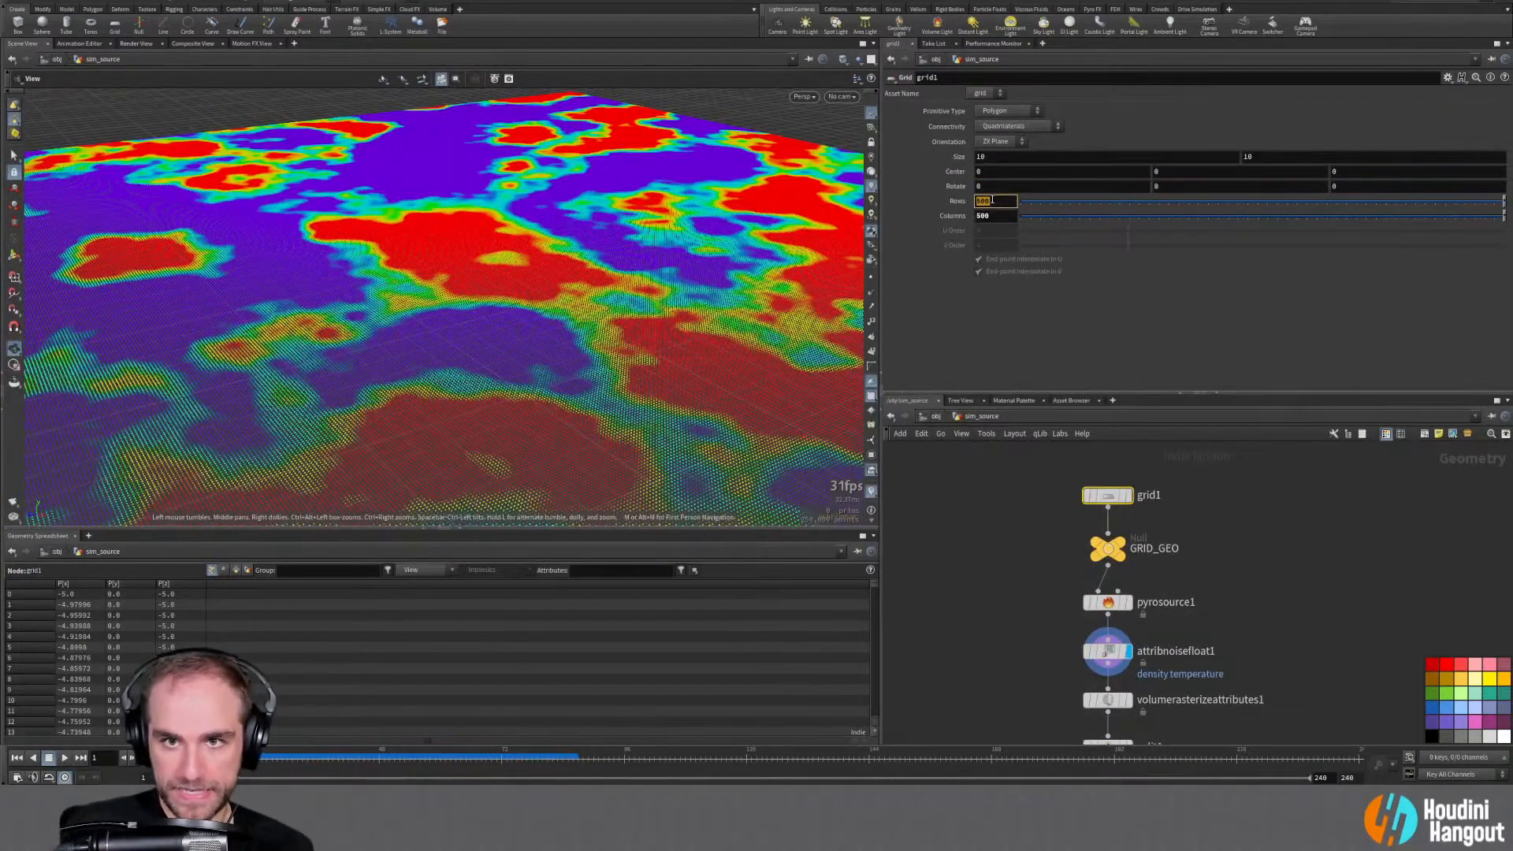
type("250")
key("Tab")
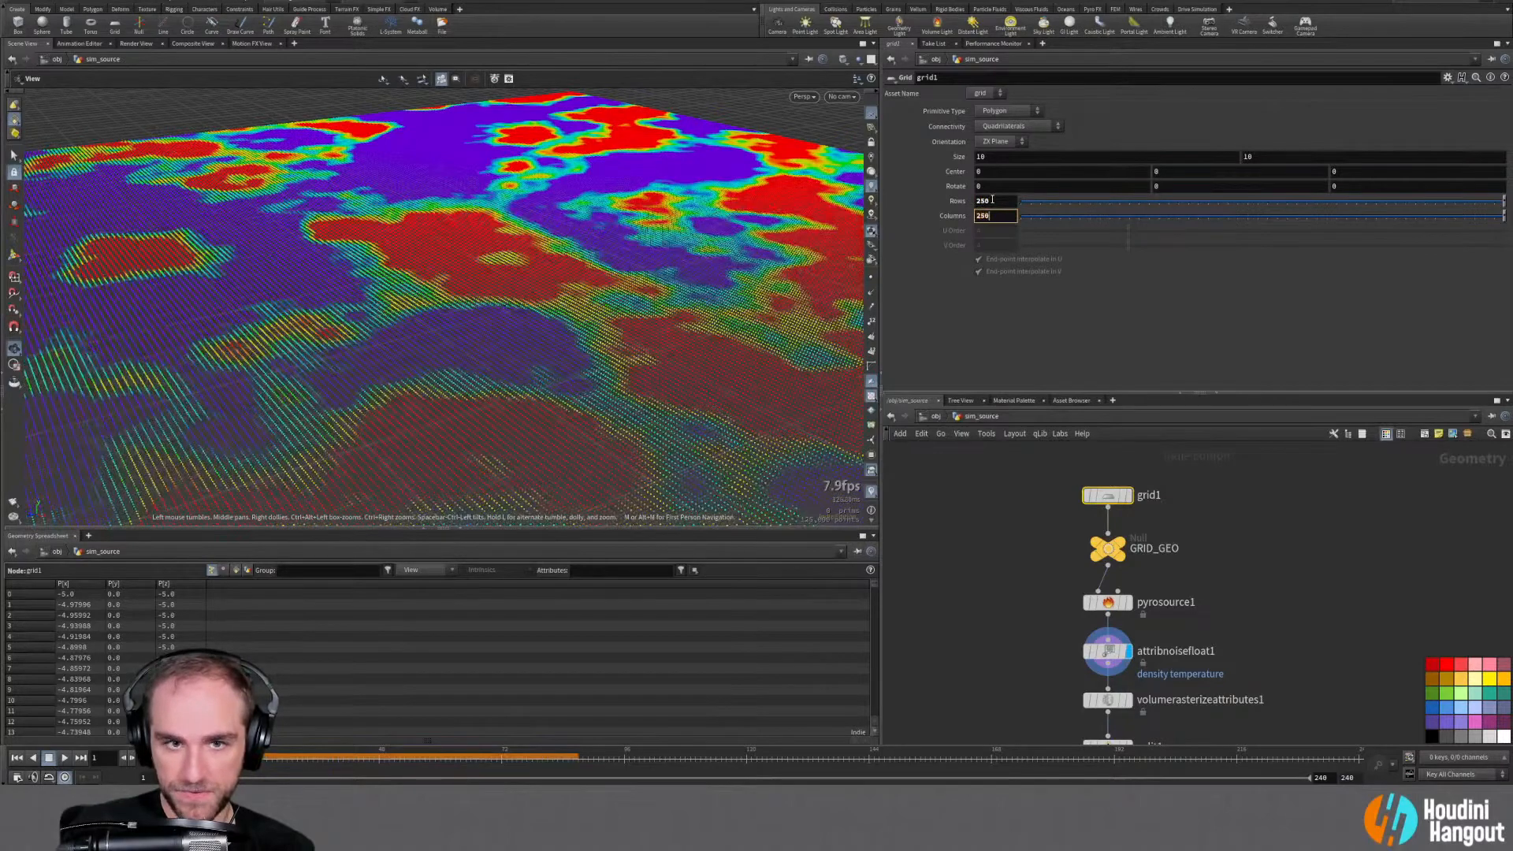
key("Return")
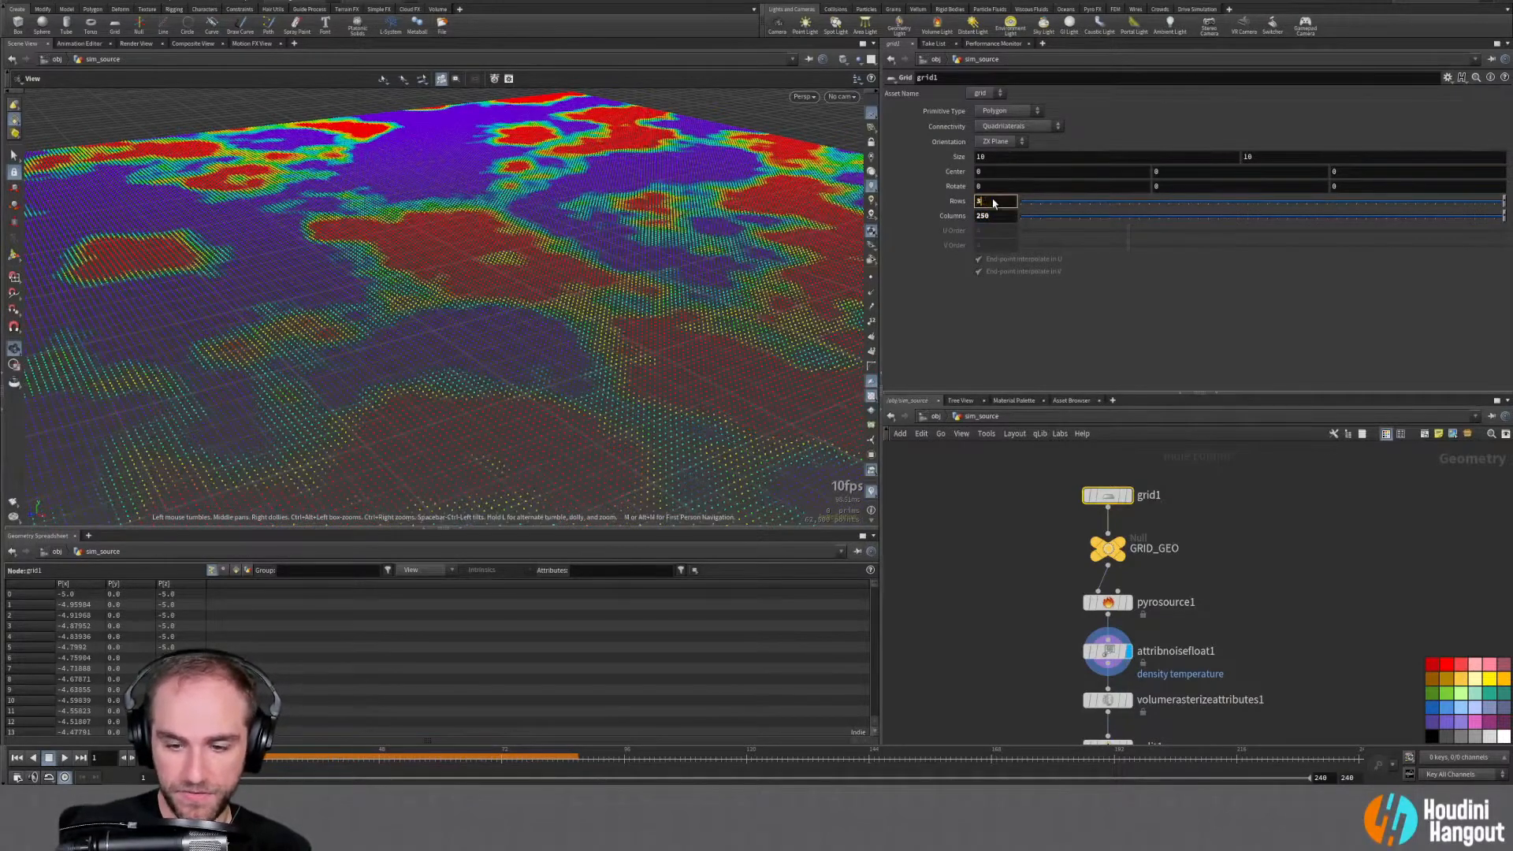
Set the rows and columns of grid1 to 350
type("50")
key("Tab")
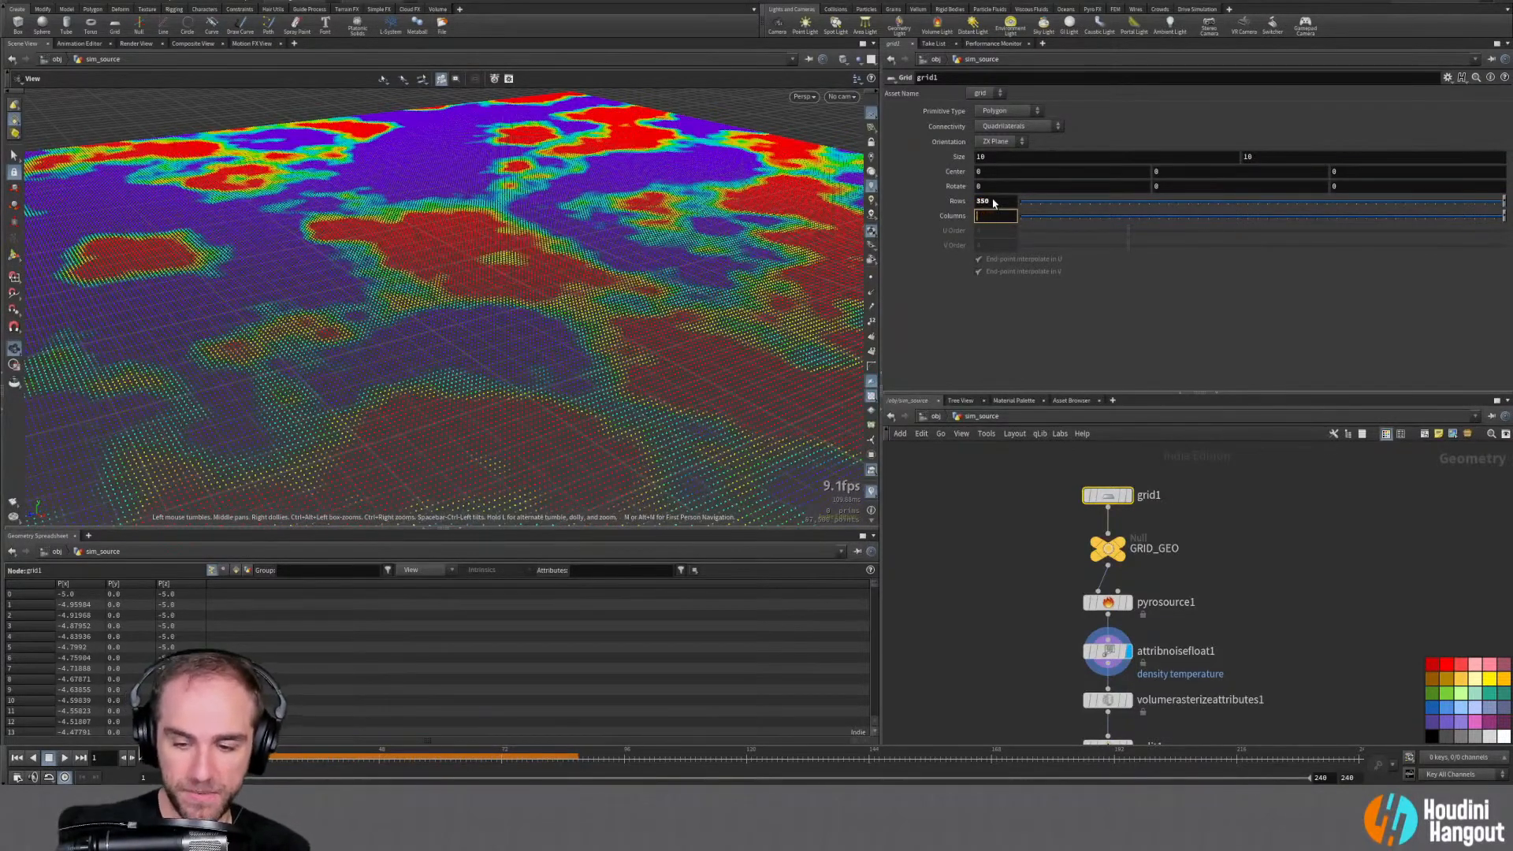
key("Return")
Play the displaced particles in sim_particles with the new grid density and return to the first frame
key("u")
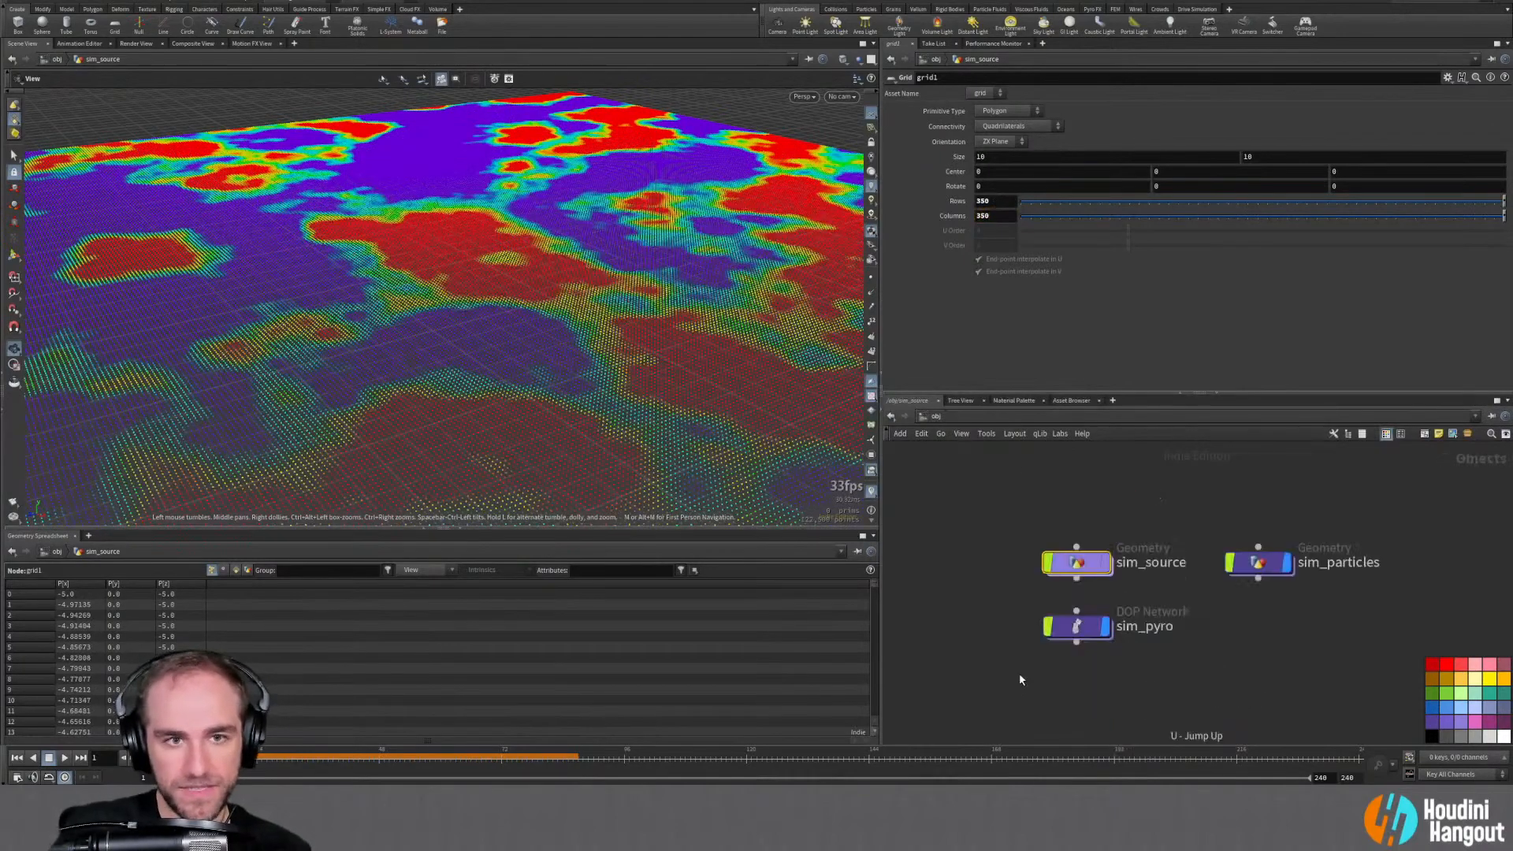
left_click(1261, 564)
key("i")
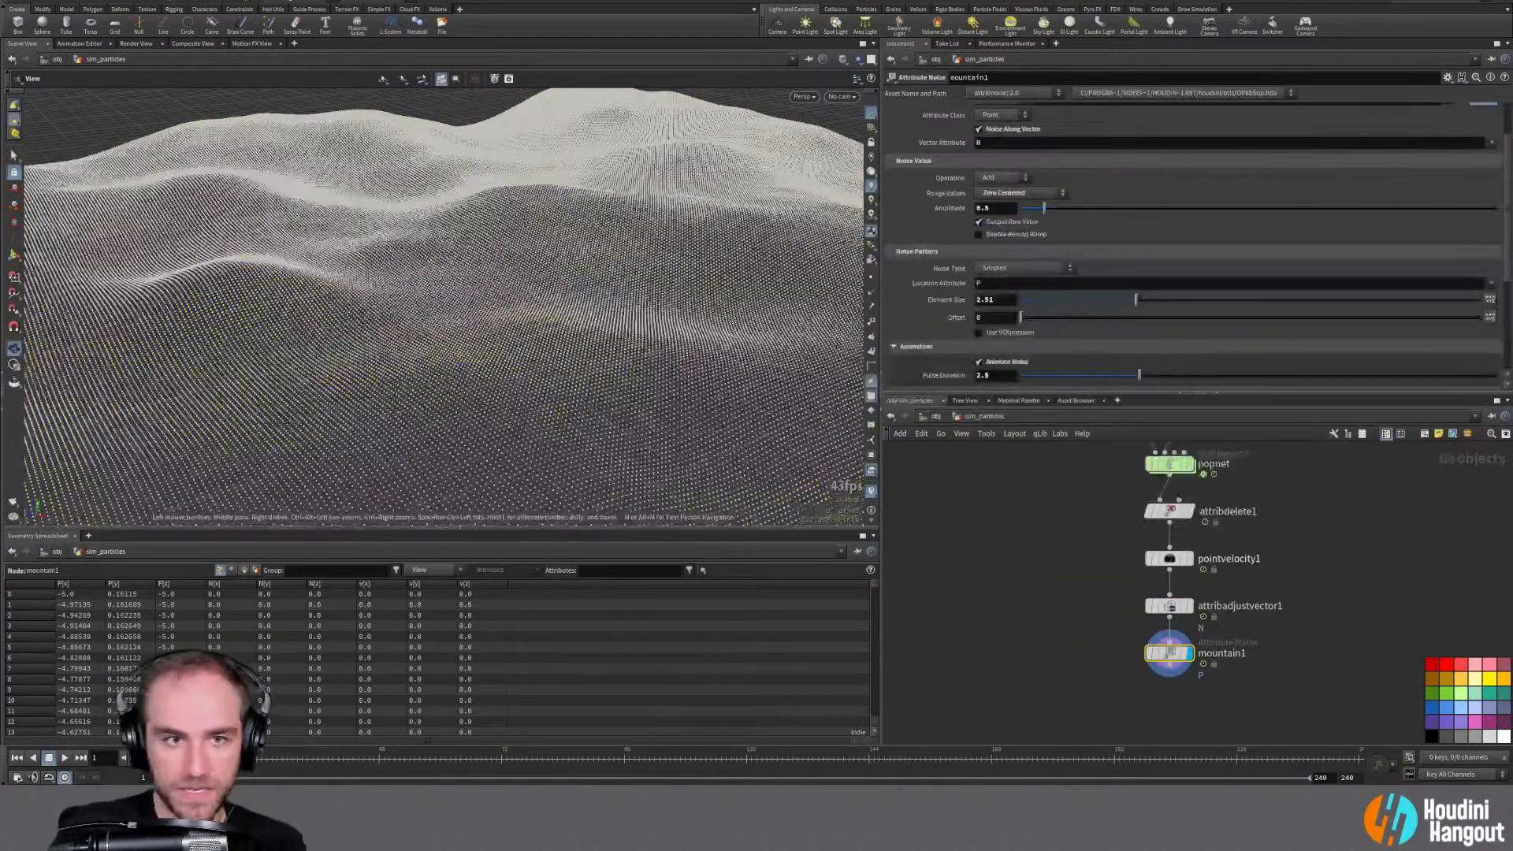
left_click(63, 758)
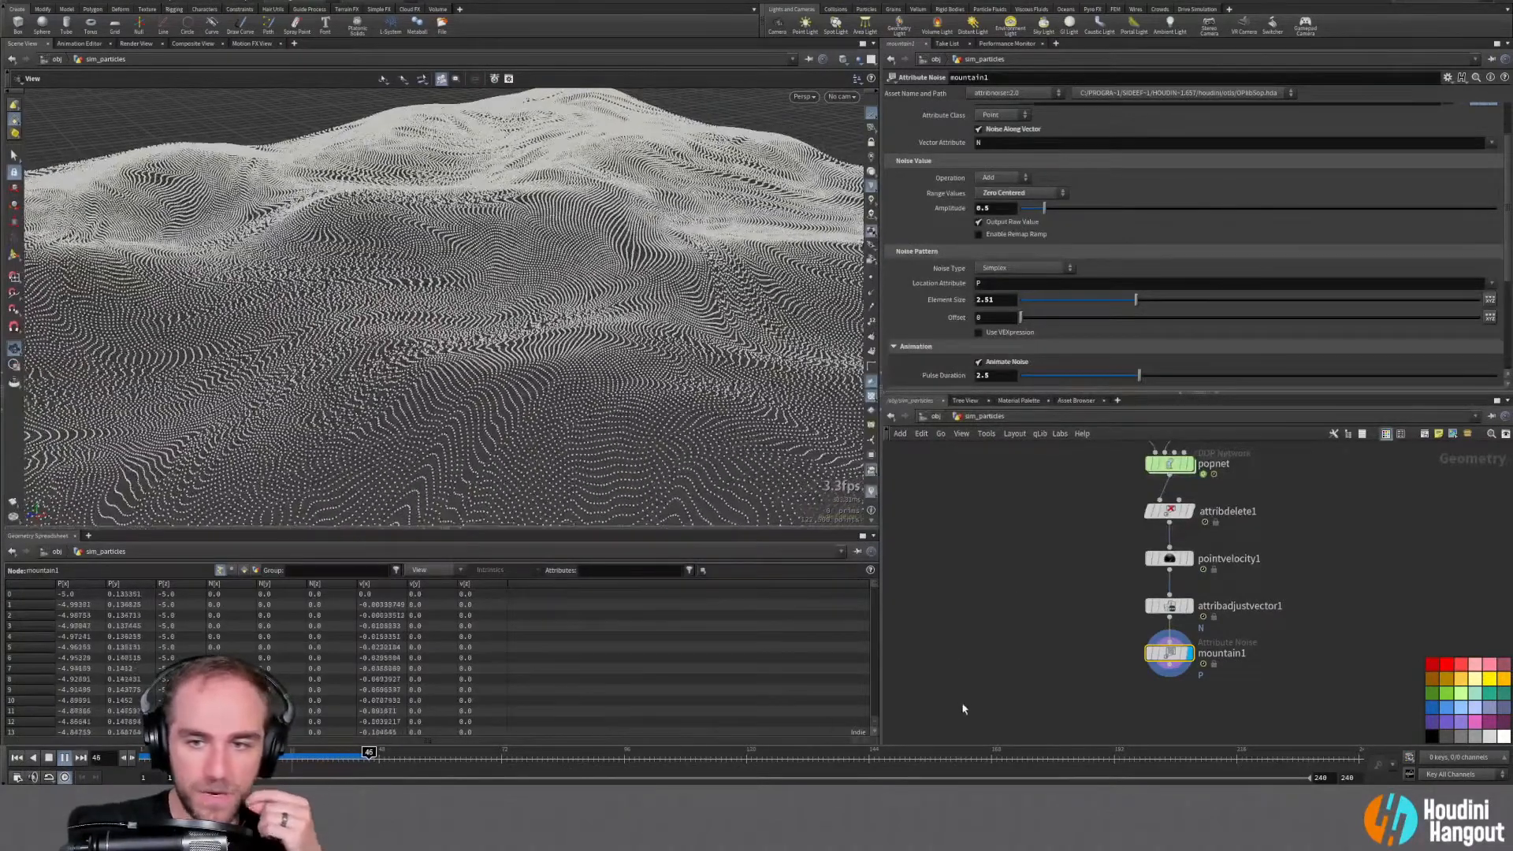
left_click(15, 759)
Add a Platonic Solids node beside mountain1 in sim_particles and display it
middle_click_drag(1034, 664, 1029, 628)
key("Tab")
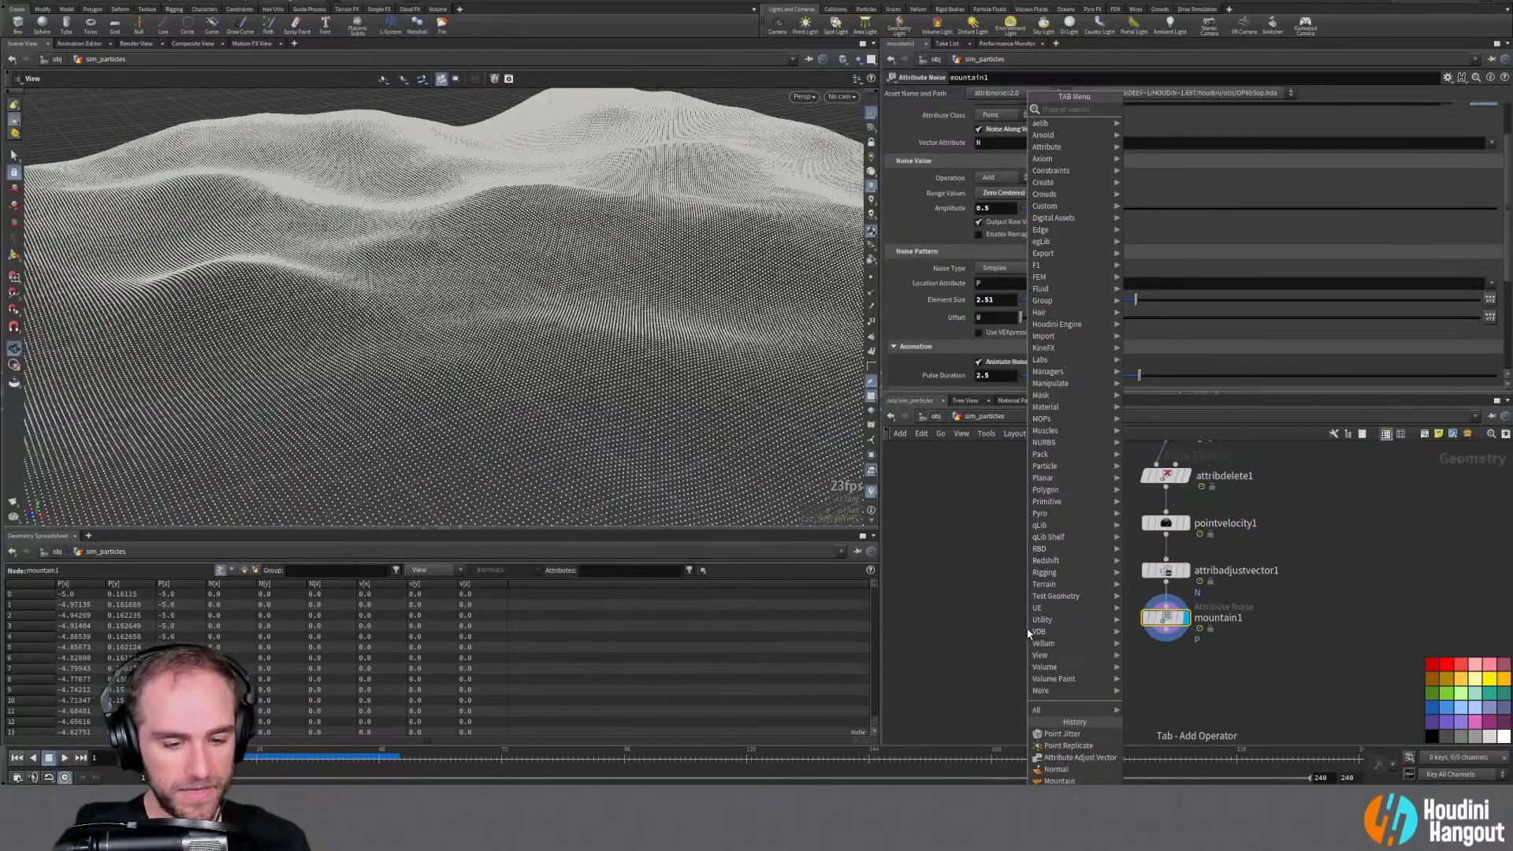
type("plat")
key("Return")
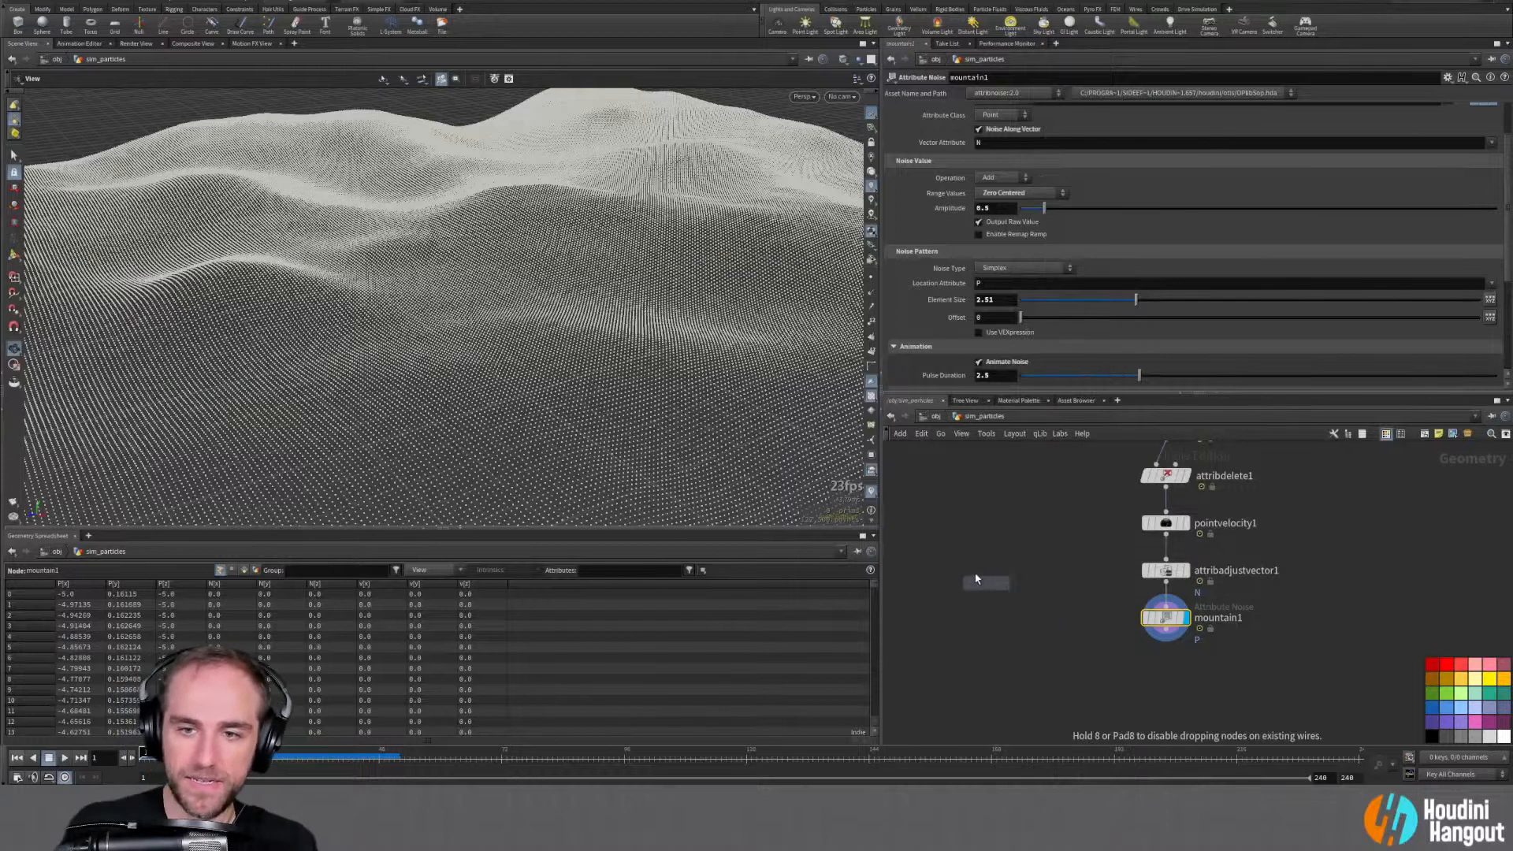
left_click(1011, 619)
left_click(1039, 638)
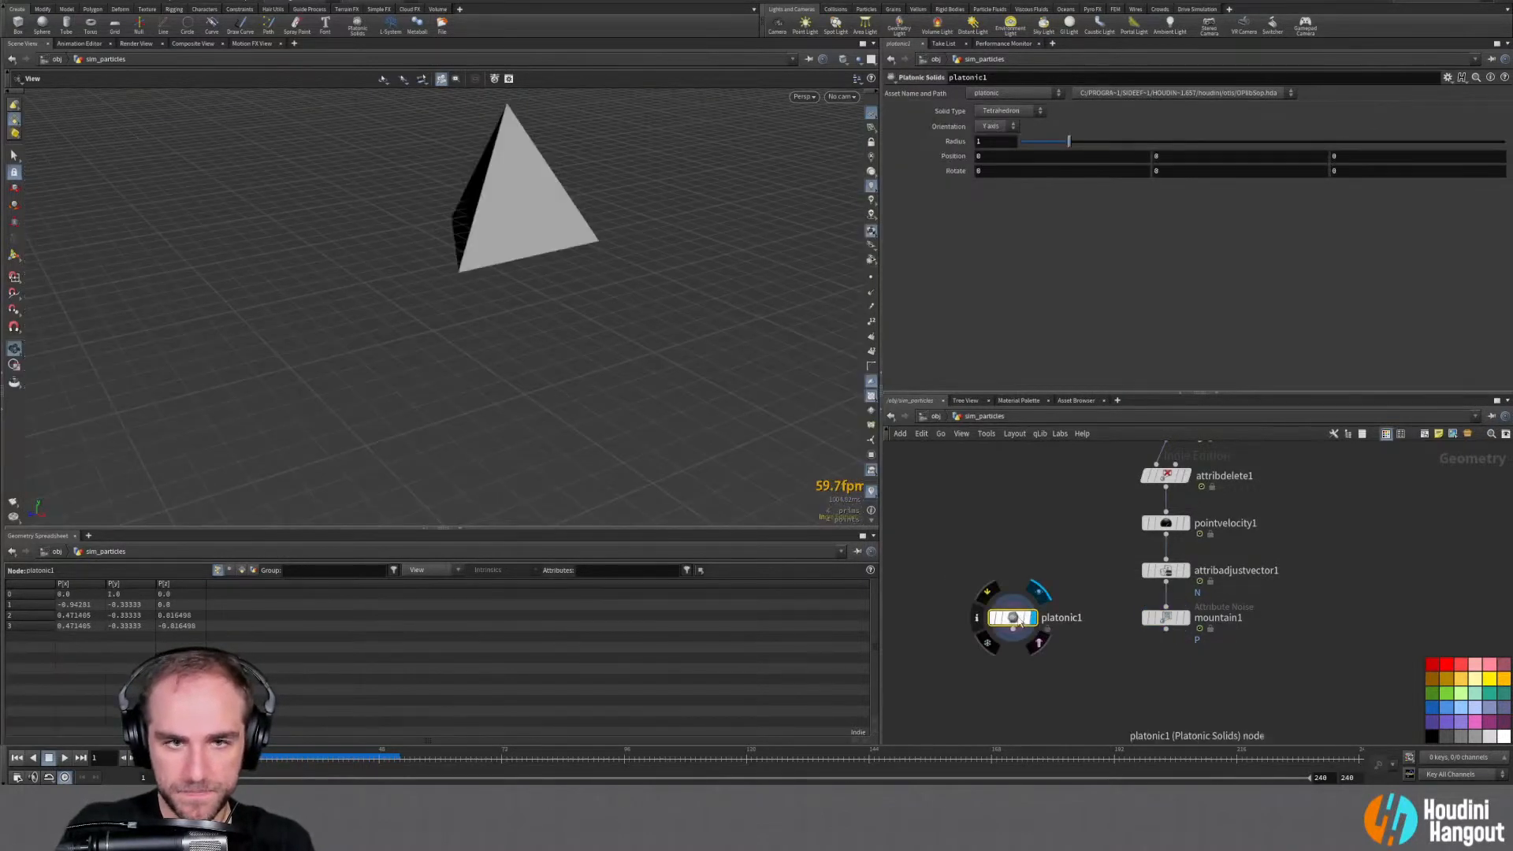
Compare the Icosahedron and Dodecahedron solid types on platonic1 and set it to Dodecahedron
left_click(1002, 111)
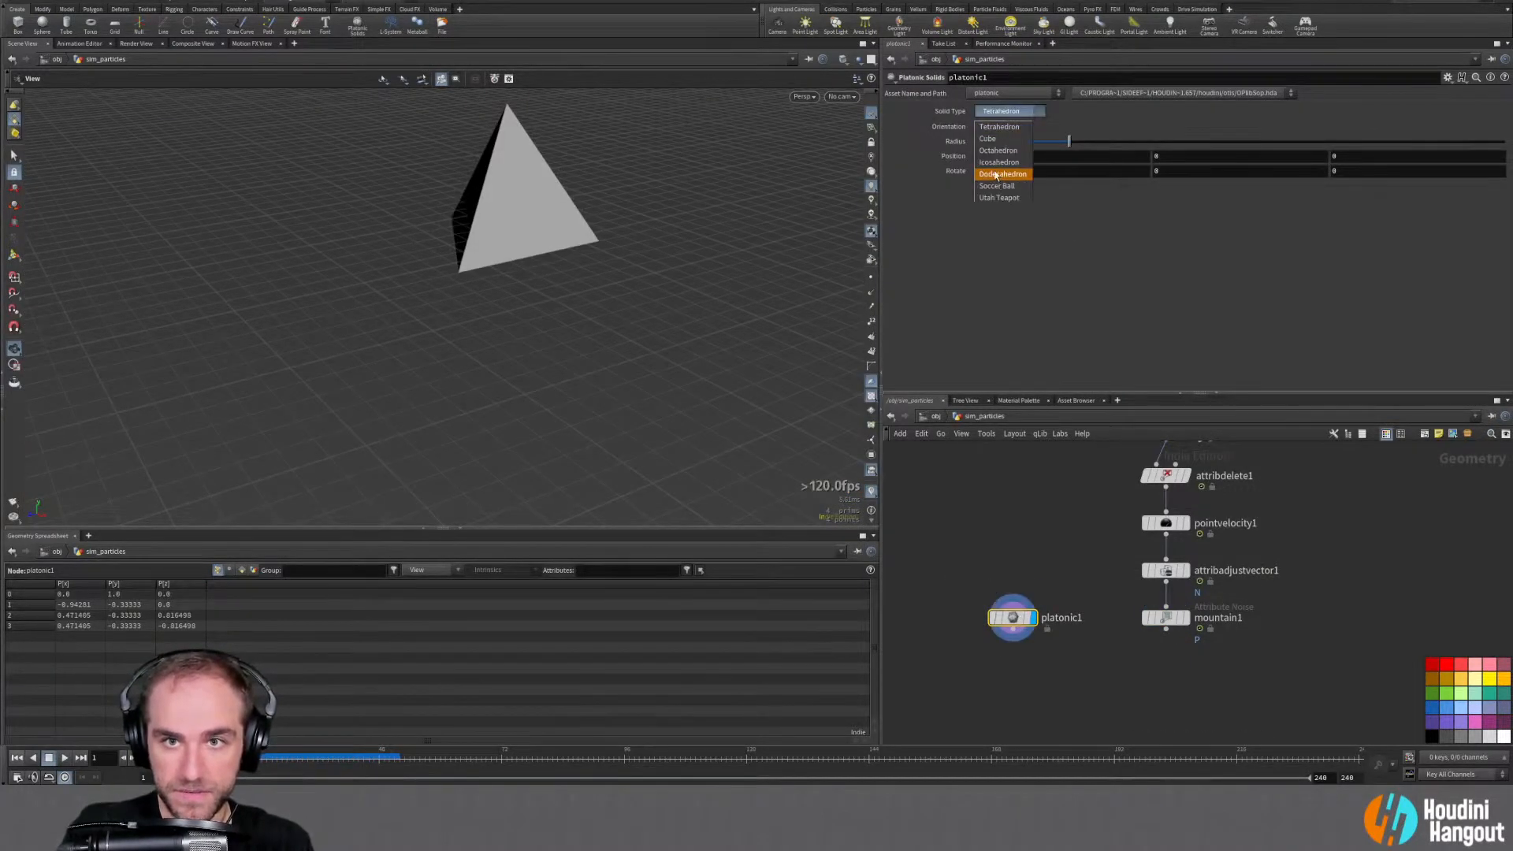
left_click(999, 174)
left_click(1002, 114)
left_click(997, 163)
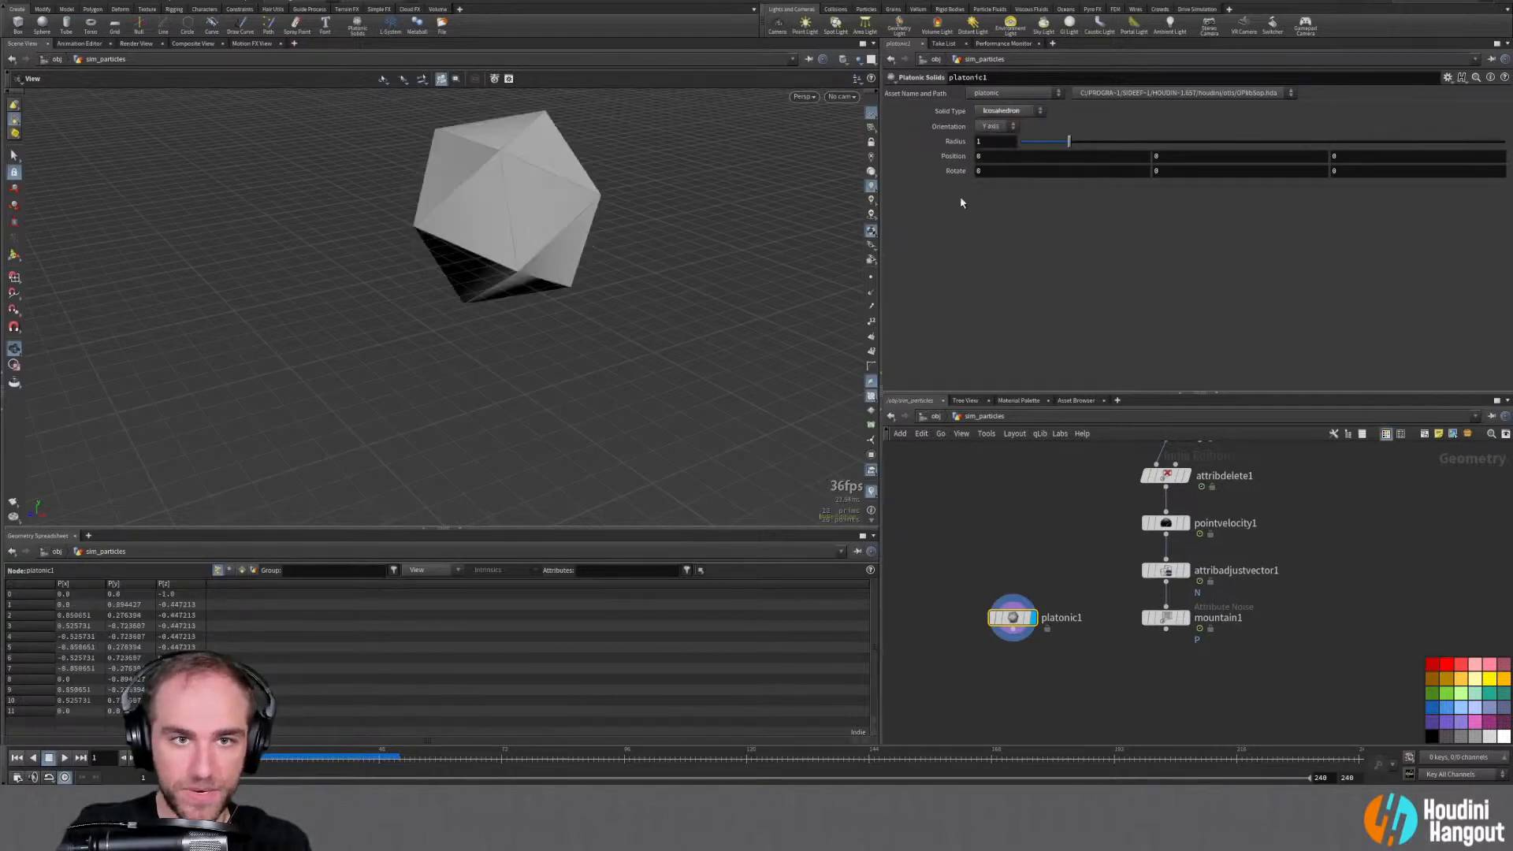
left_click(997, 111)
left_click(999, 174)
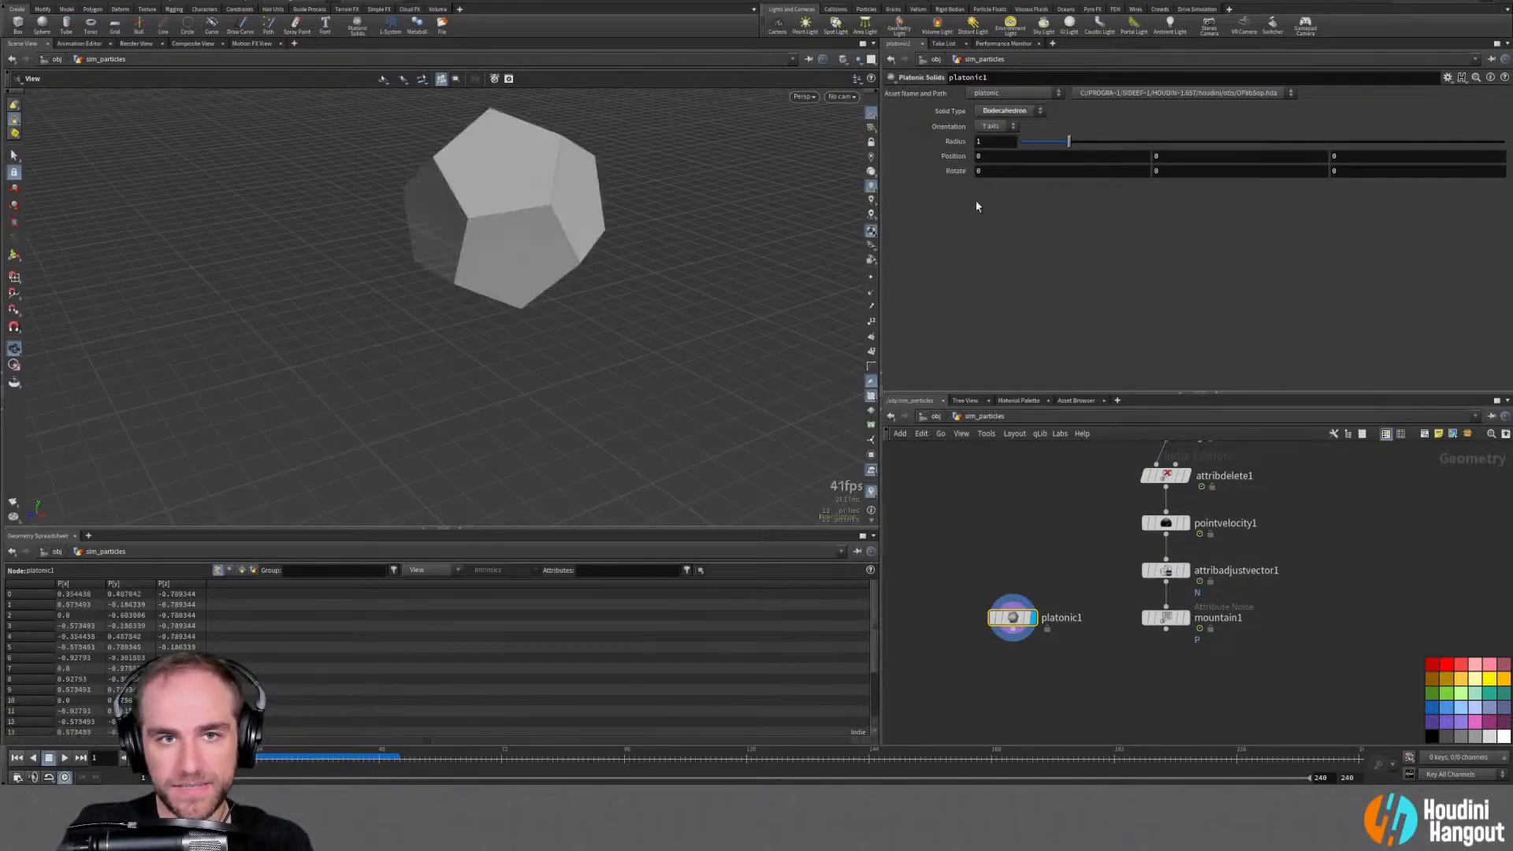
left_click_drag(528, 217, 557, 253)
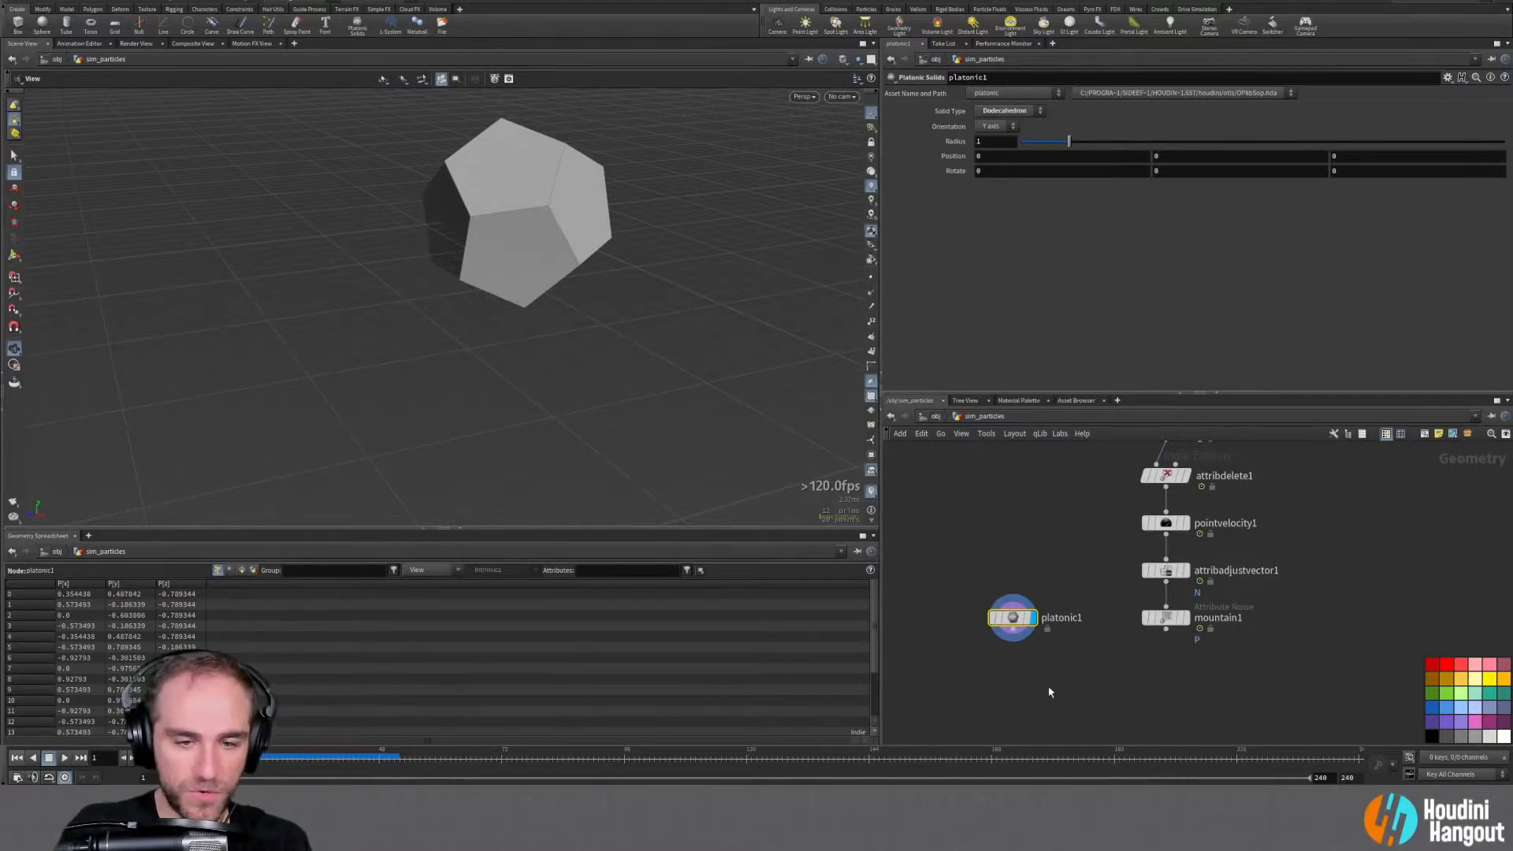
Add a Copy to Points node fed by platonic1 as the source and mountain1 as the target points, and display it
key("Tab")
type("copy to")
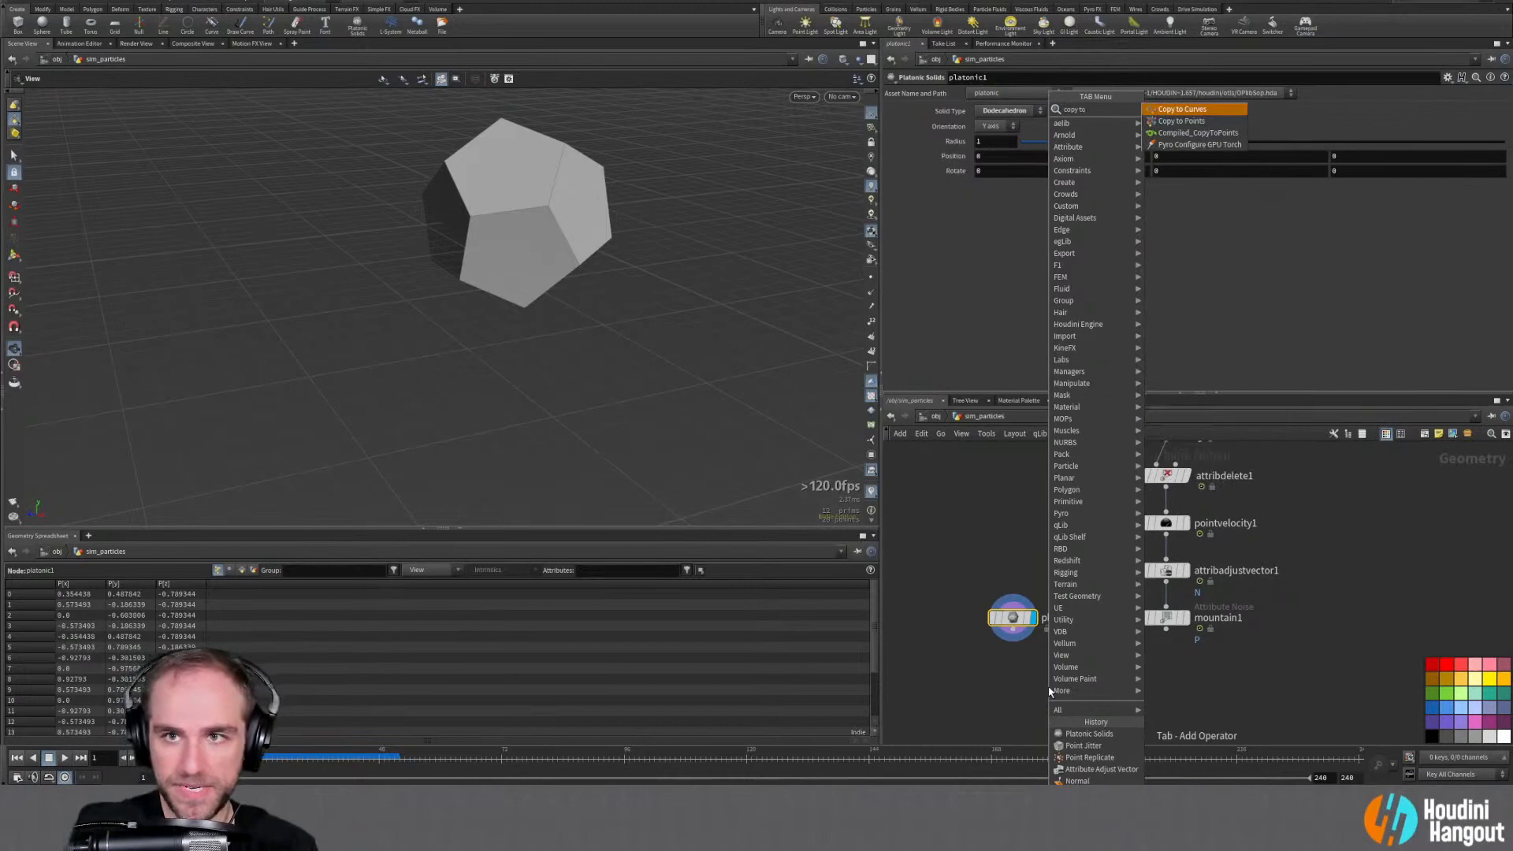
key("Down")
key("Return")
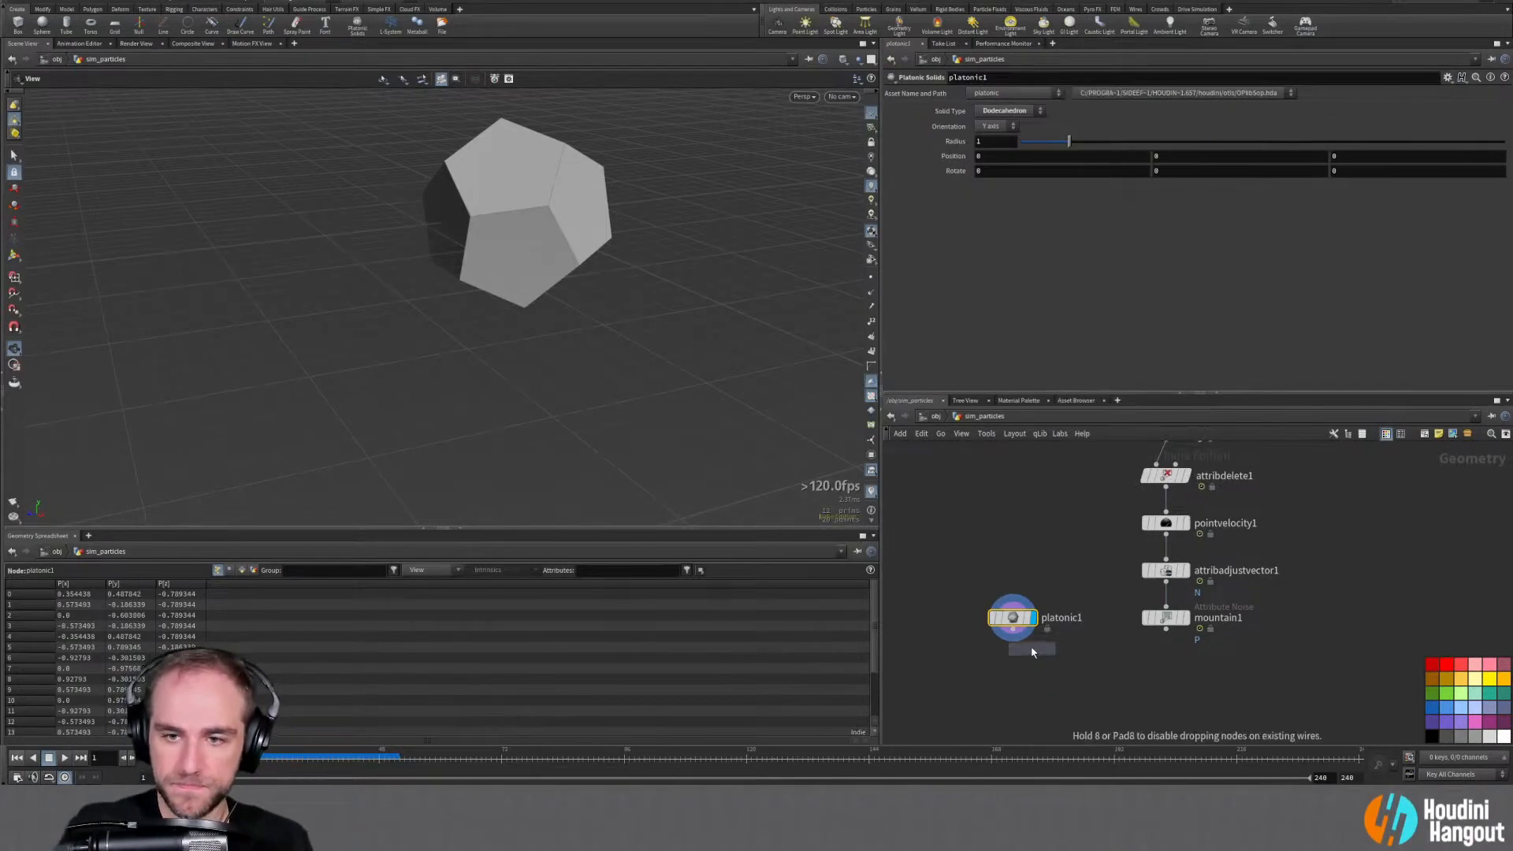
left_click(1091, 685)
left_click_drag(1013, 629, 1086, 675)
left_click_drag(1165, 628, 1106, 676)
left_click(1118, 691)
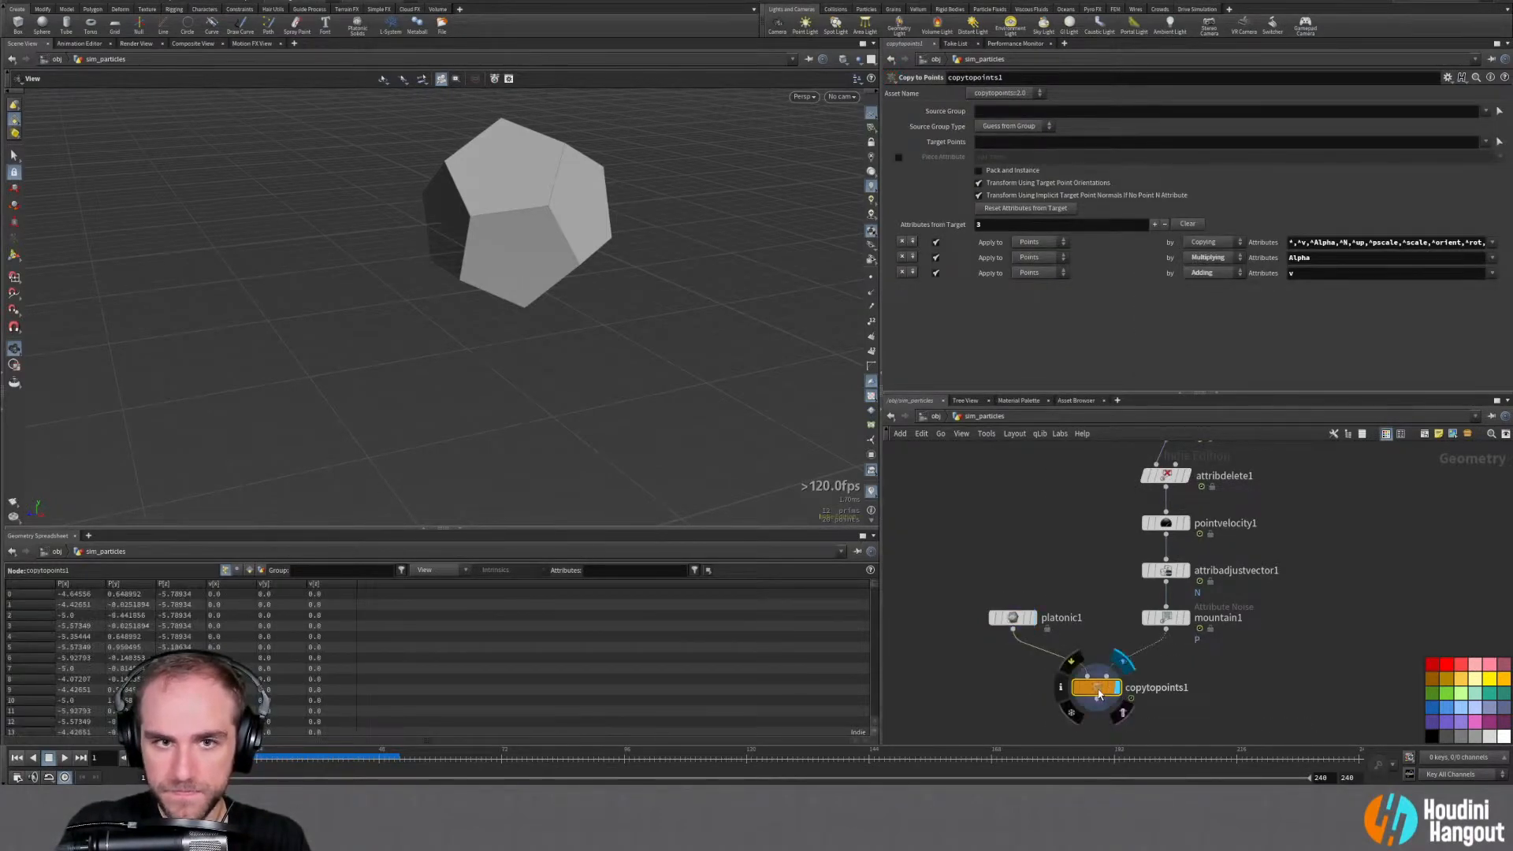
right_click_drag(692, 452, 351, 321)
left_click_drag(351, 321, 515, 352)
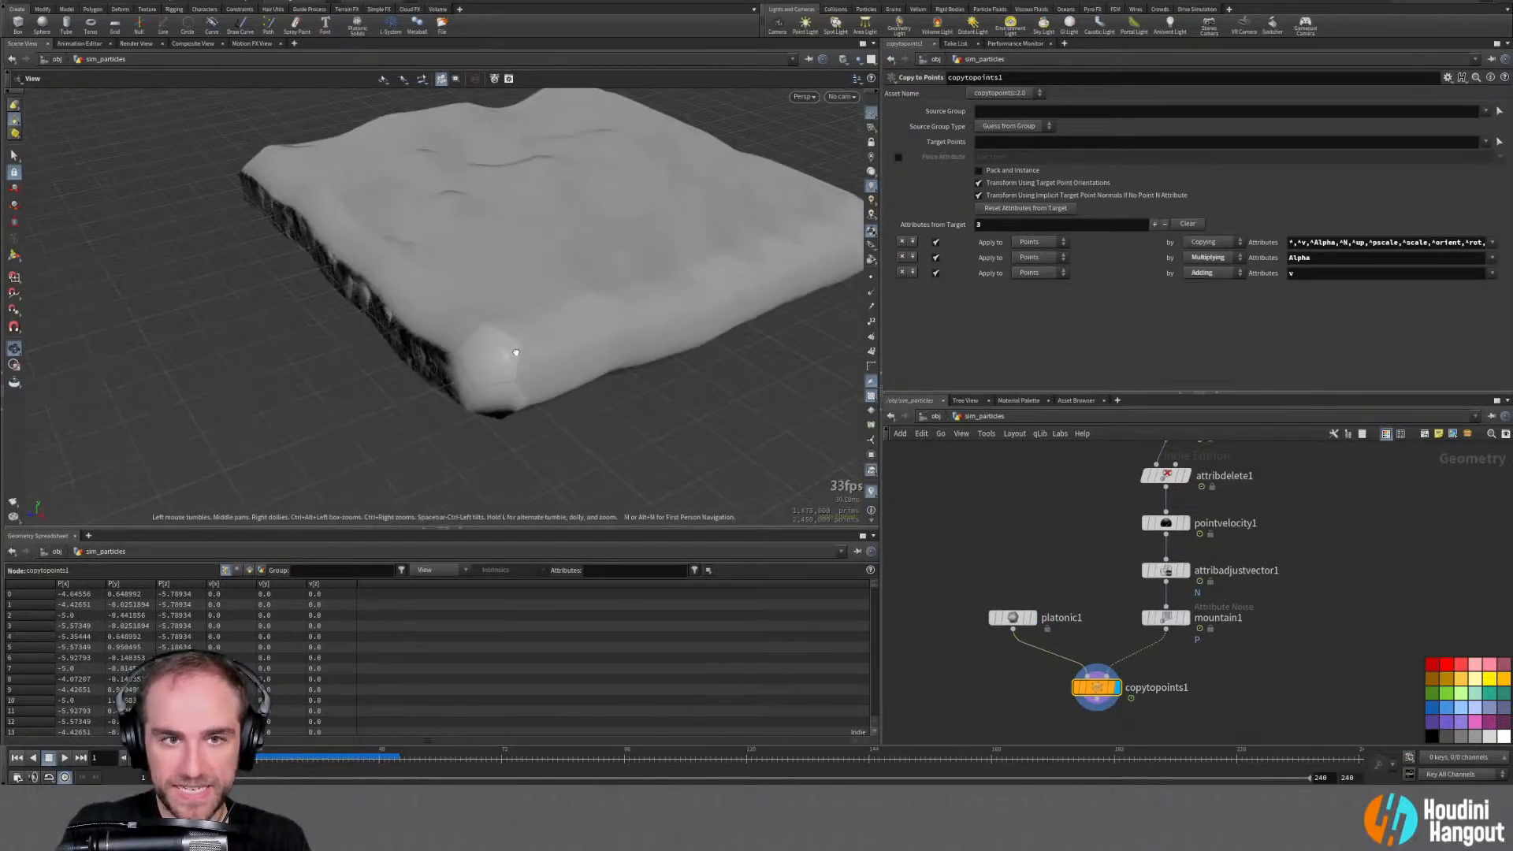
Compare mountain1's displaced points with the copied solids and move copytopoints1 further down in the network
left_click(1184, 617)
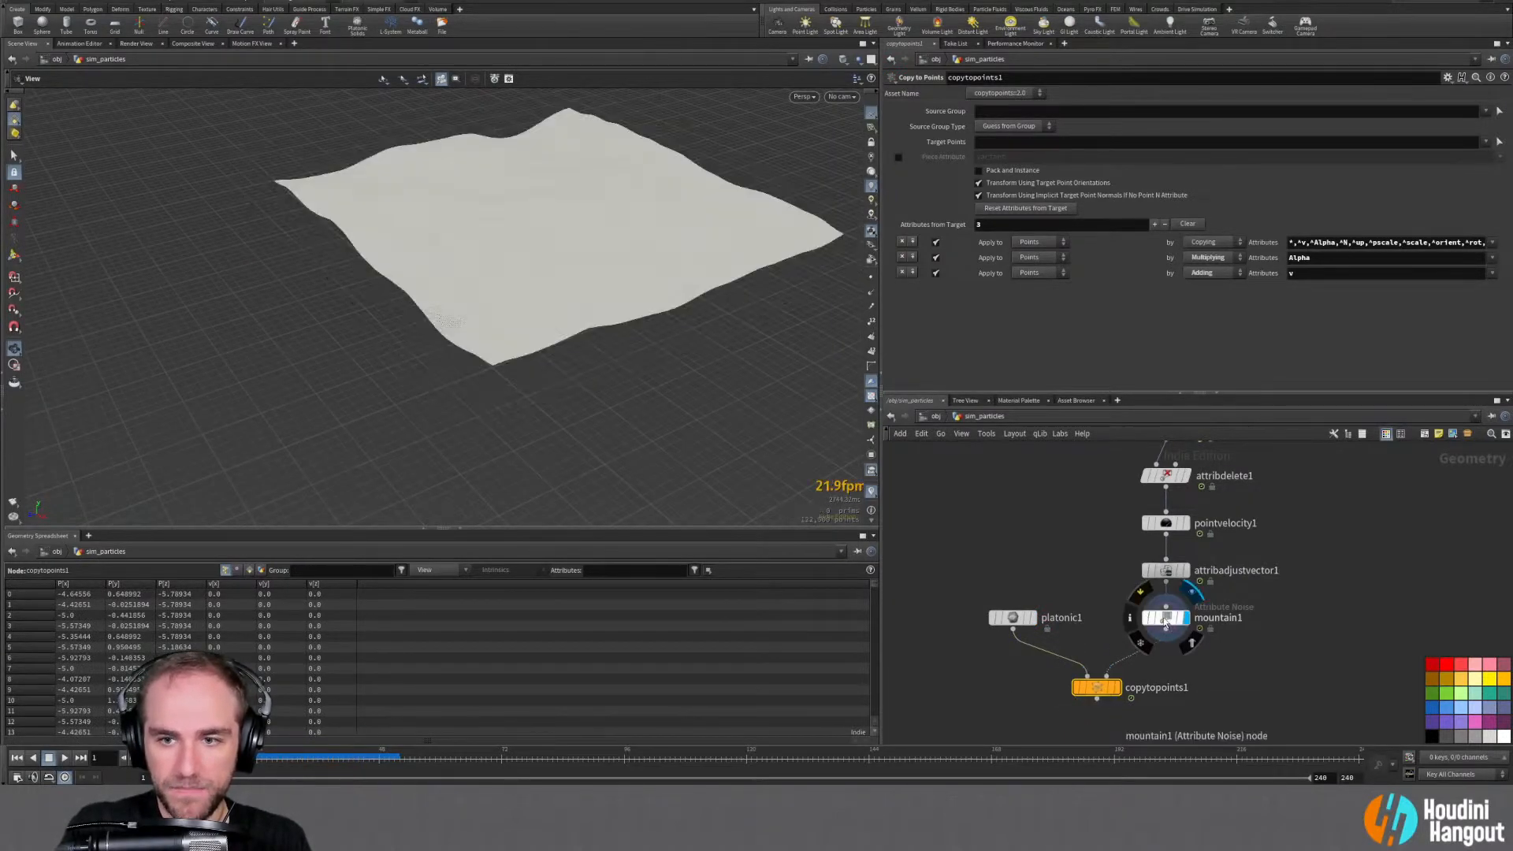
left_click(1167, 621)
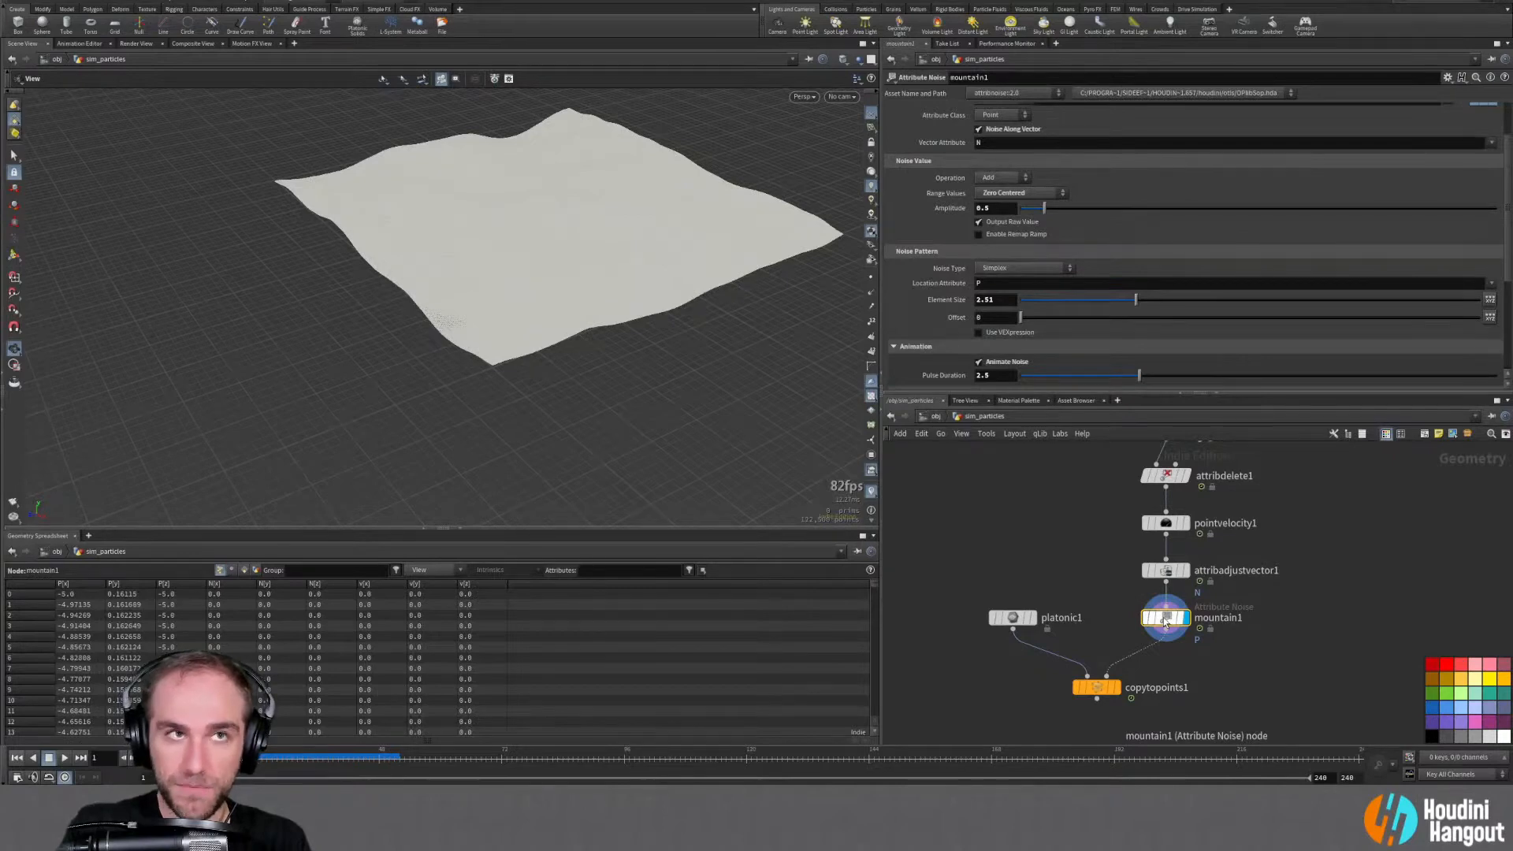
middle_click_drag(1122, 556, 1103, 672)
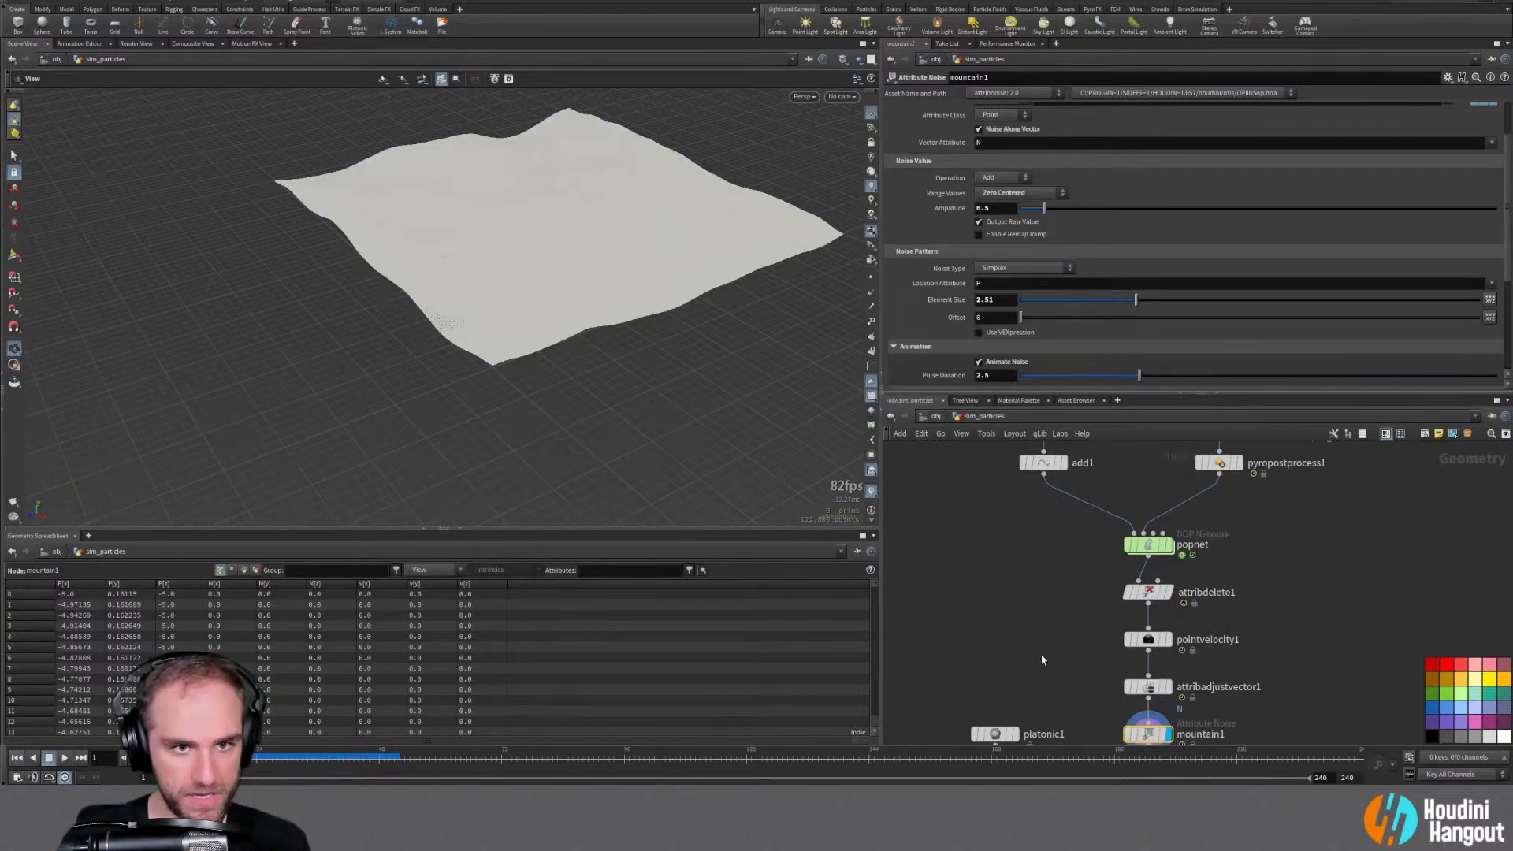
right_click_drag(532, 306, 843, 167)
middle_click_drag(1091, 666, 1073, 478)
left_click(1082, 617)
left_click_drag(1066, 618, 1071, 671)
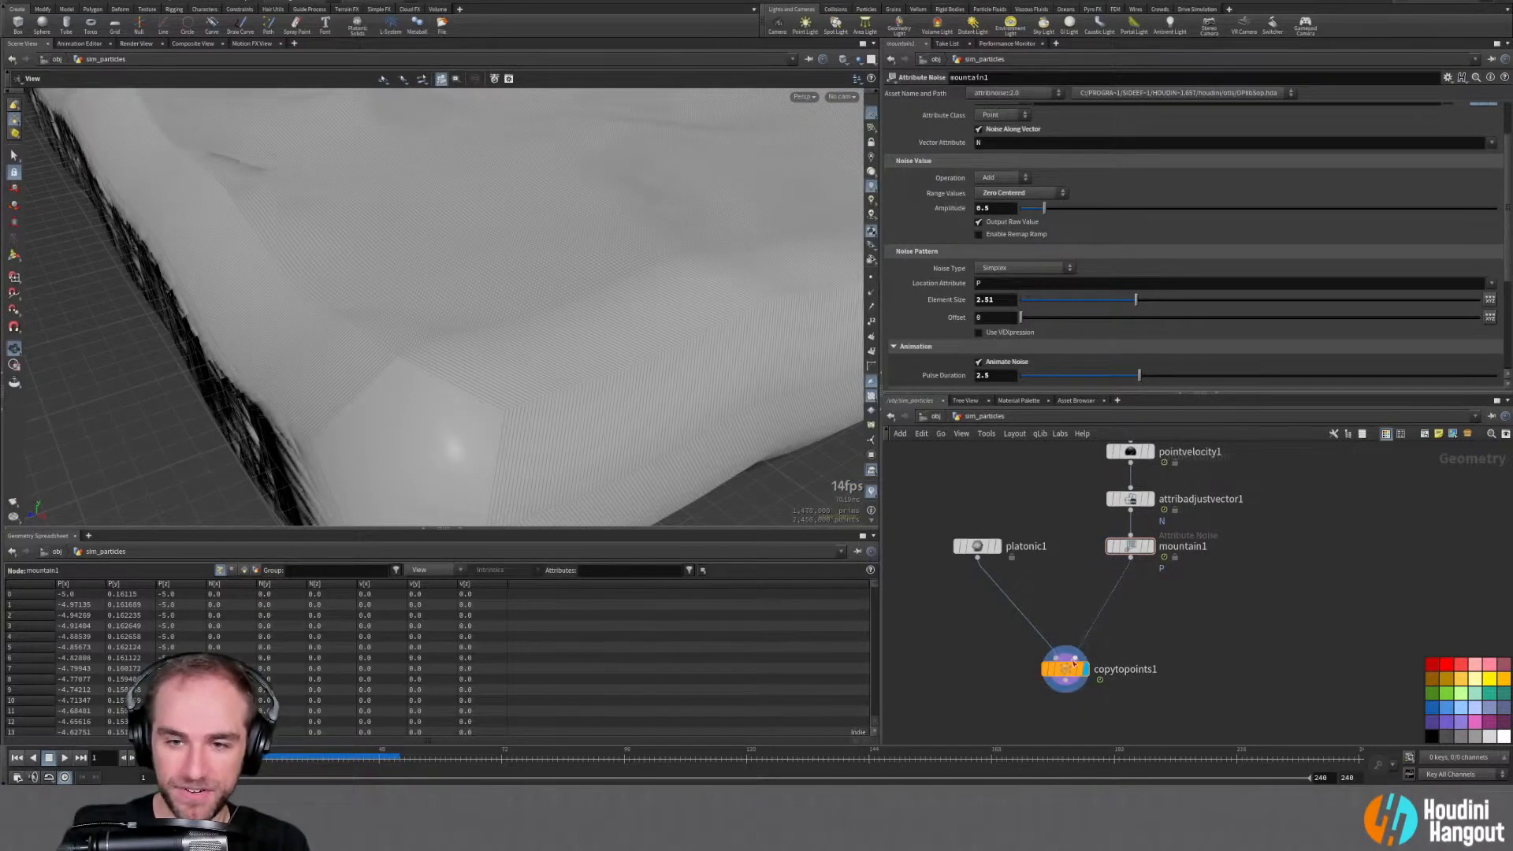
left_click_drag(504, 406, 422, 309)
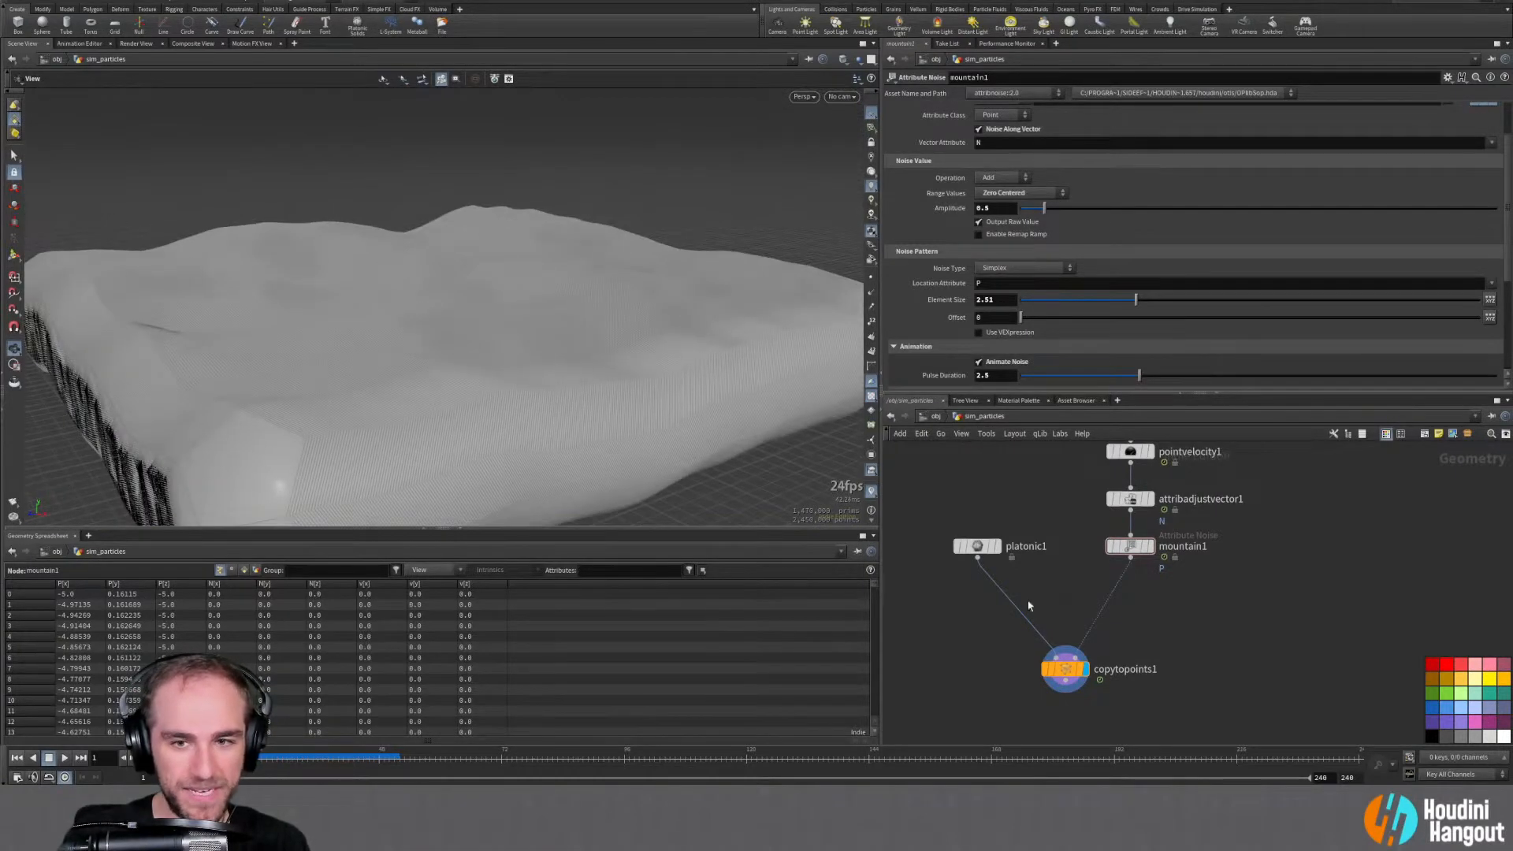
Set the solid type of platonic1 to Icosahedron and inspect the copies
left_click(1064, 669)
left_click(977, 549)
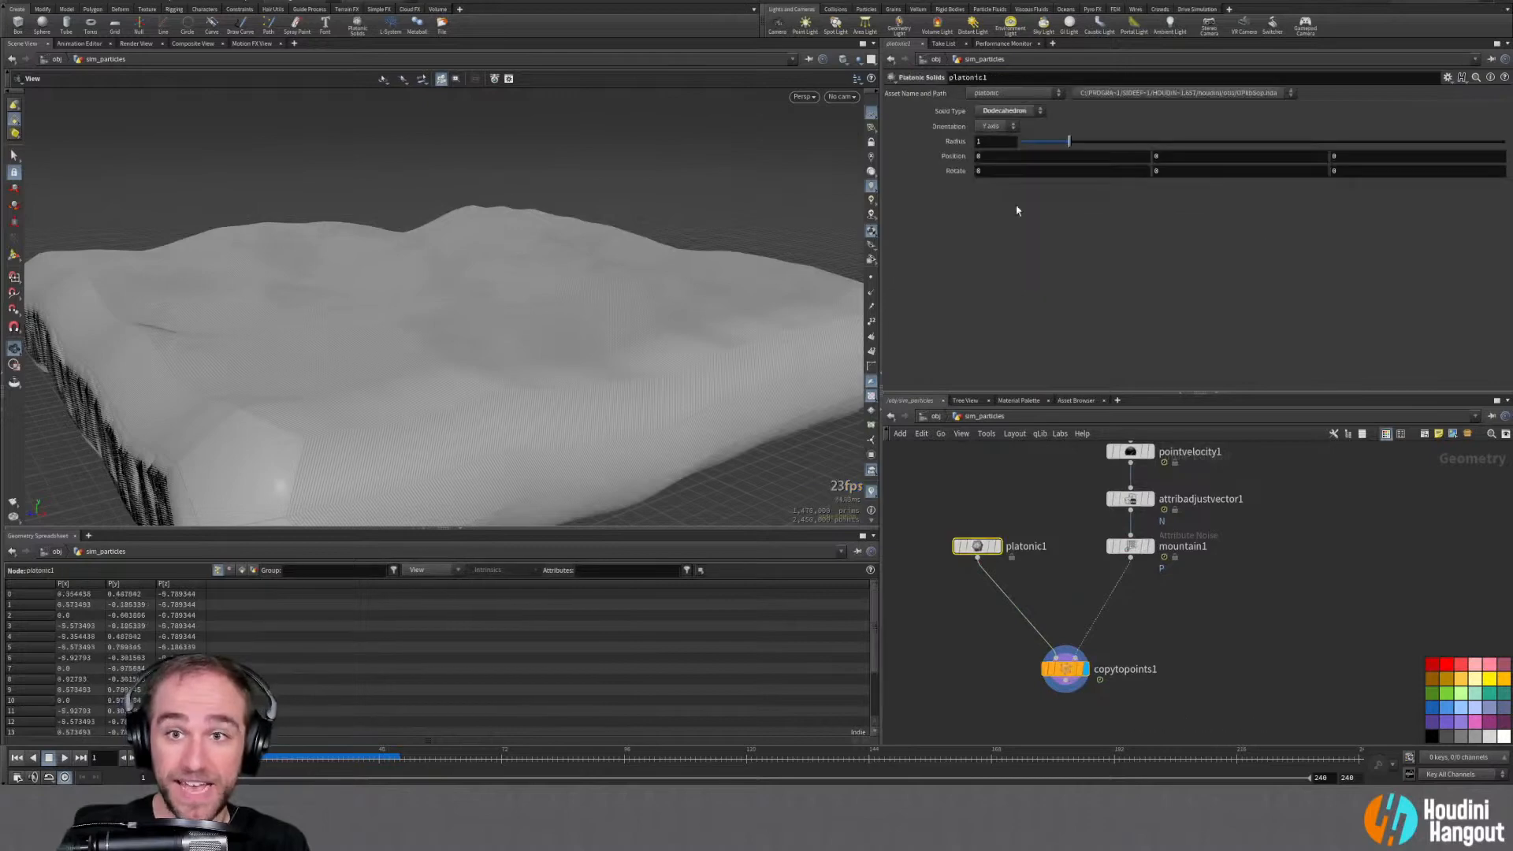
left_click(1005, 110)
left_click(1003, 162)
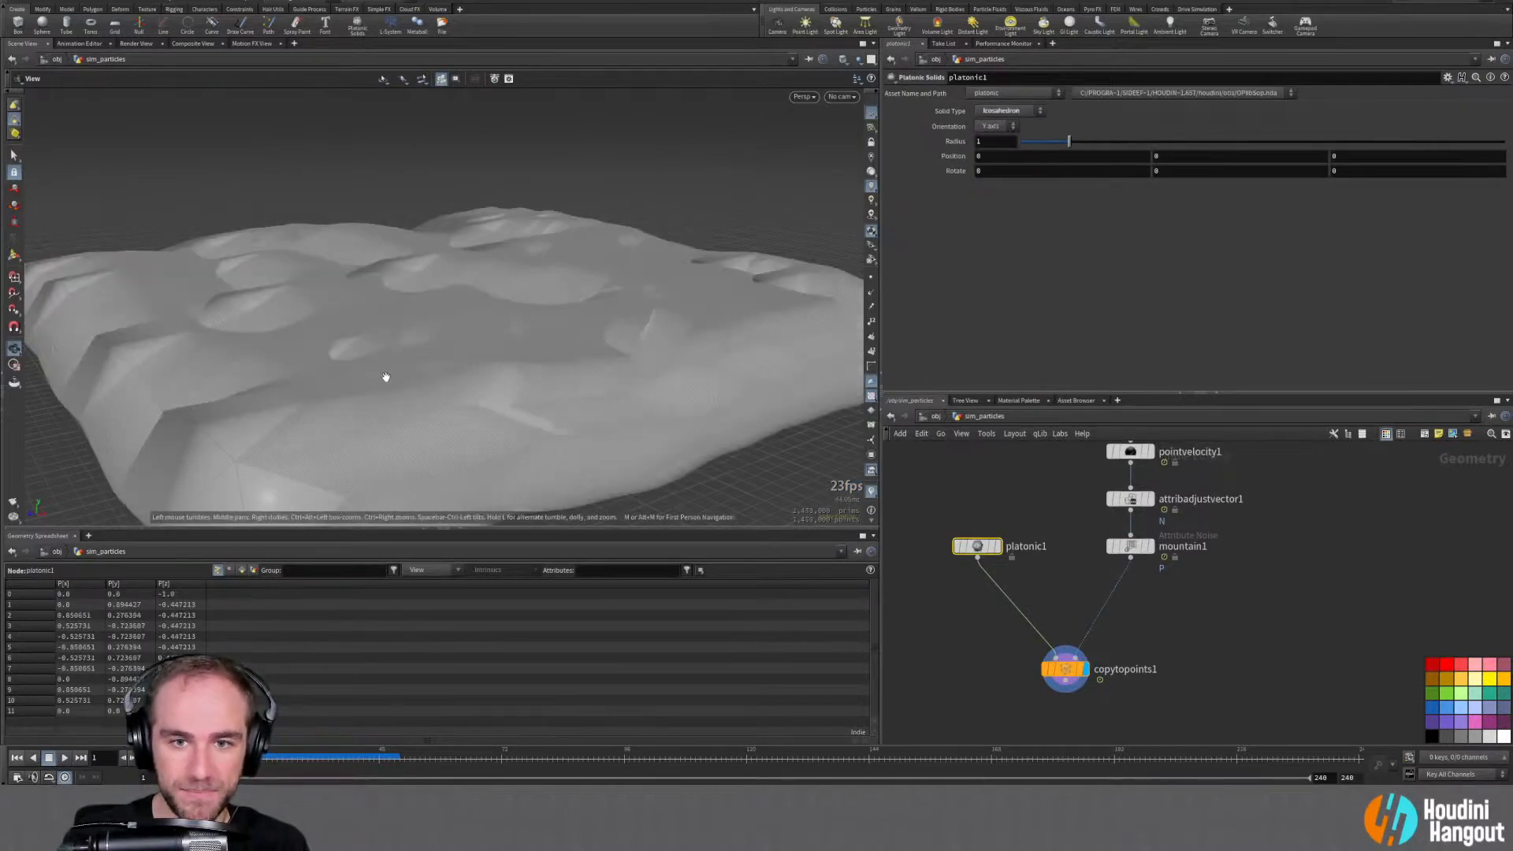
mouse_move(414, 372)
left_mouse_down()
mouse_move(389, 391)
mouse_move(443, 362)
mouse_move(425, 392)
mouse_move(432, 380)
left_mouse_up()
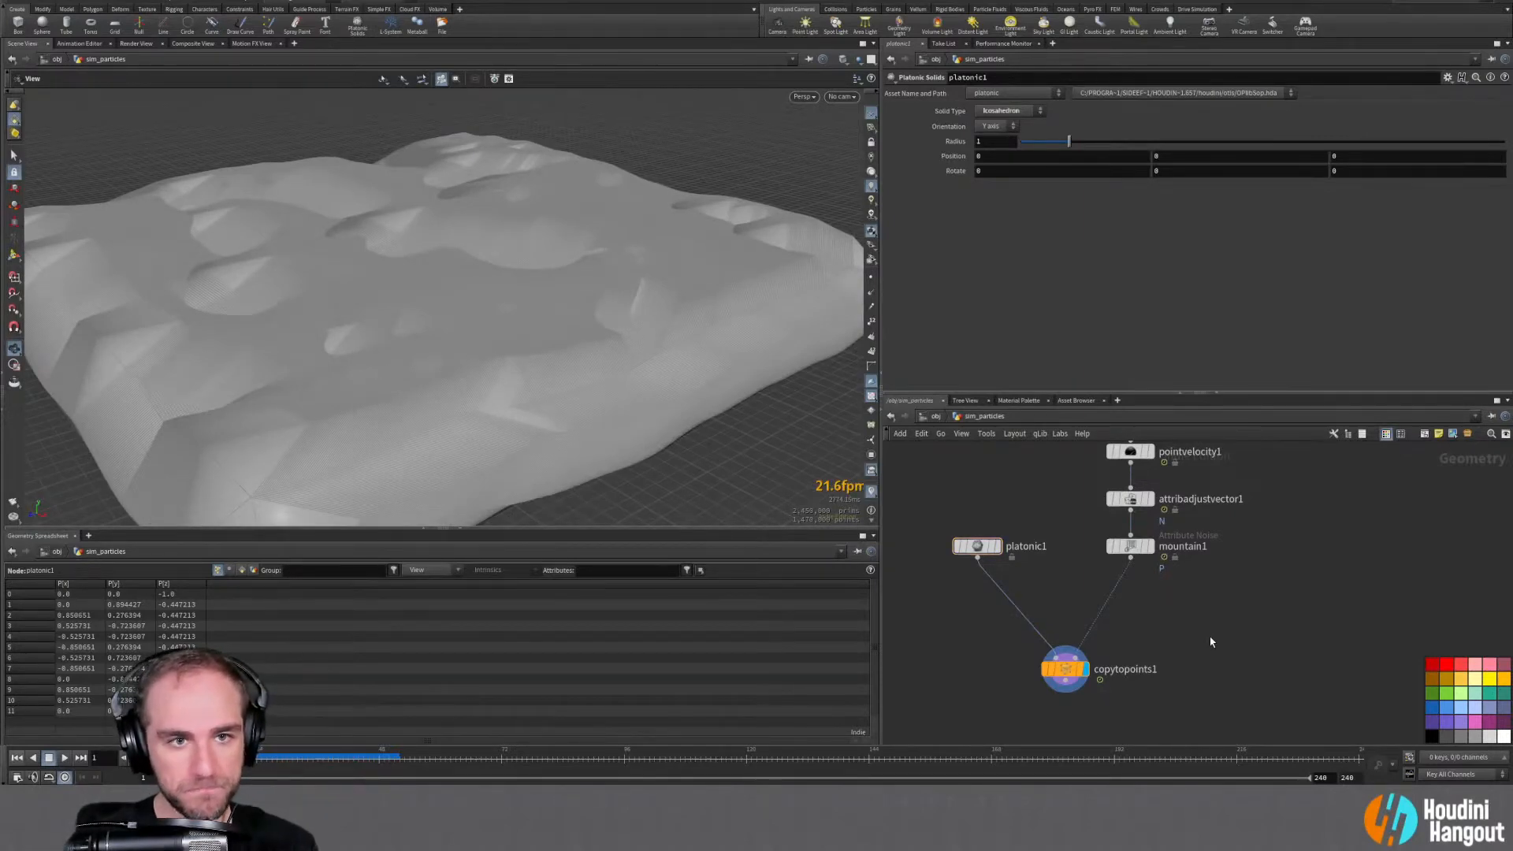
Insert a Scatter and Align node on the connection between mountain1 and copytopoints1
key("Tab")
type("align")
key("Down")
key("Down")
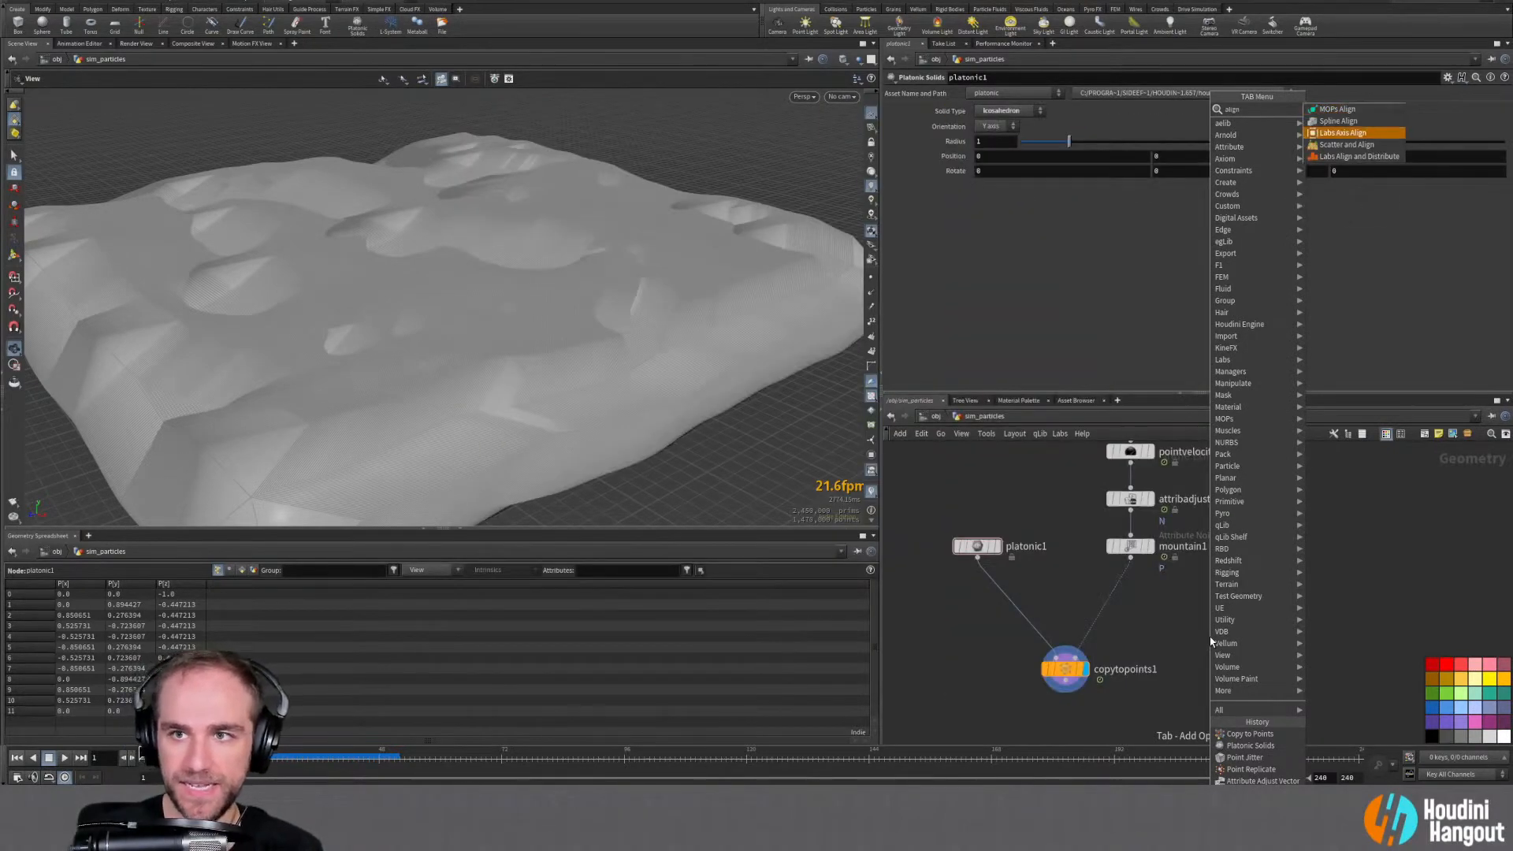
key("Return")
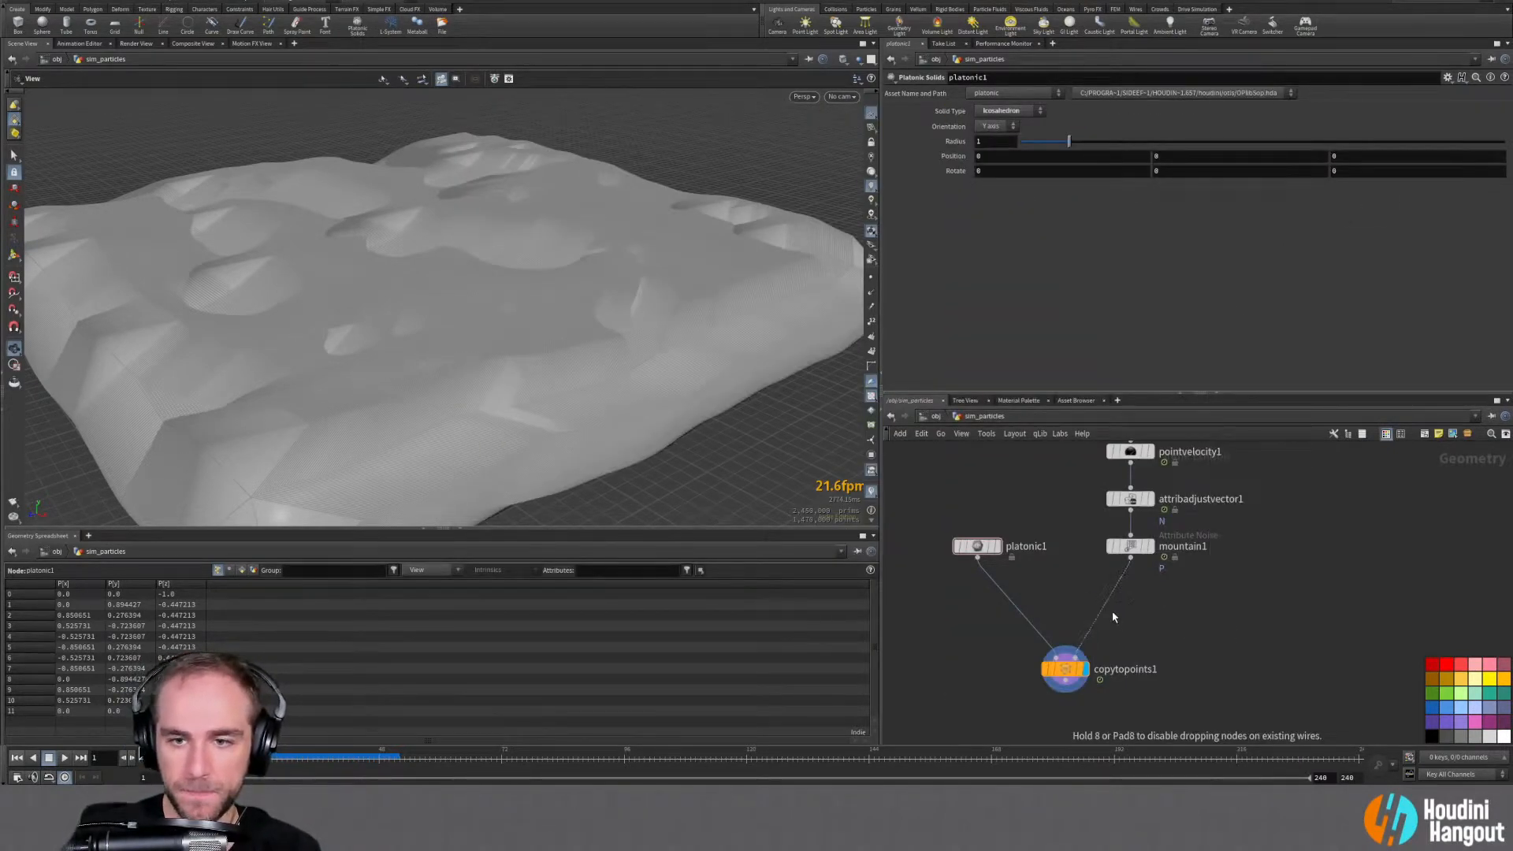
left_click(1130, 599)
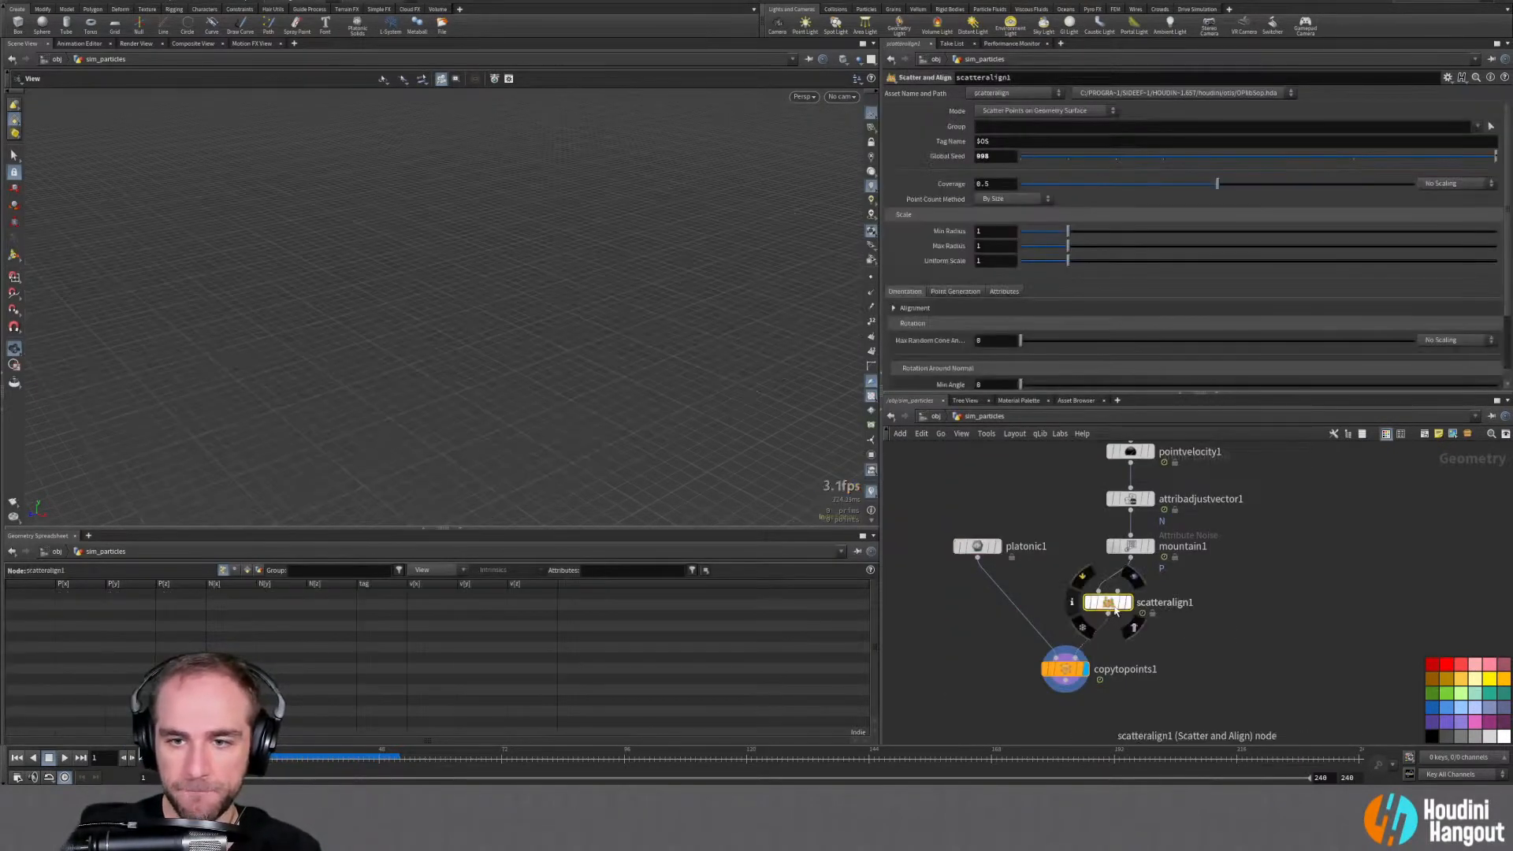
Set the mode of scatteralign1 to Add Attributes to Existing Point Cloud and display its points
left_click(1001, 111)
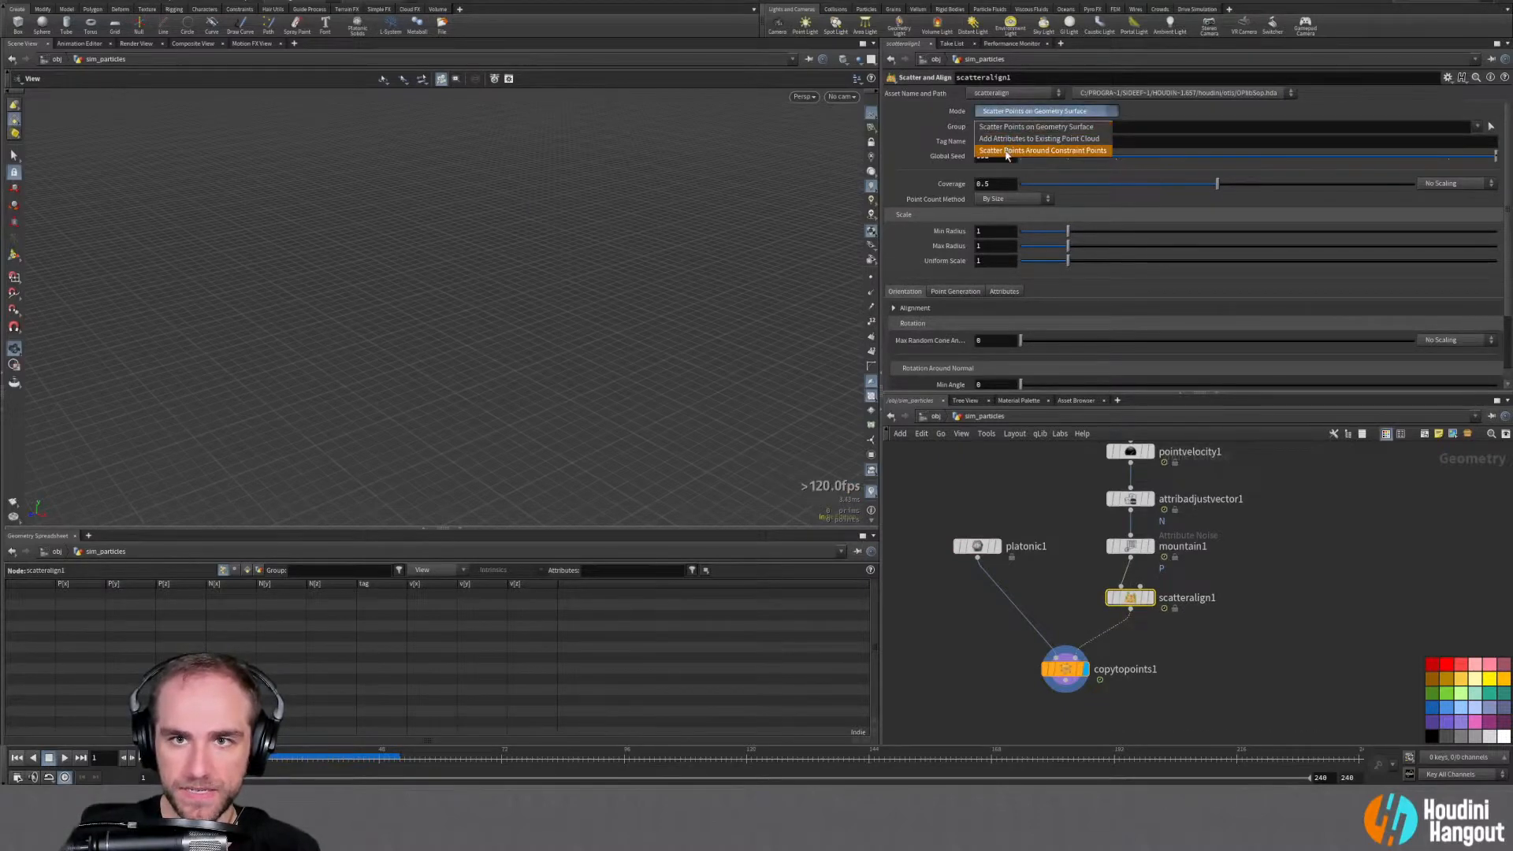
left_click(1003, 139)
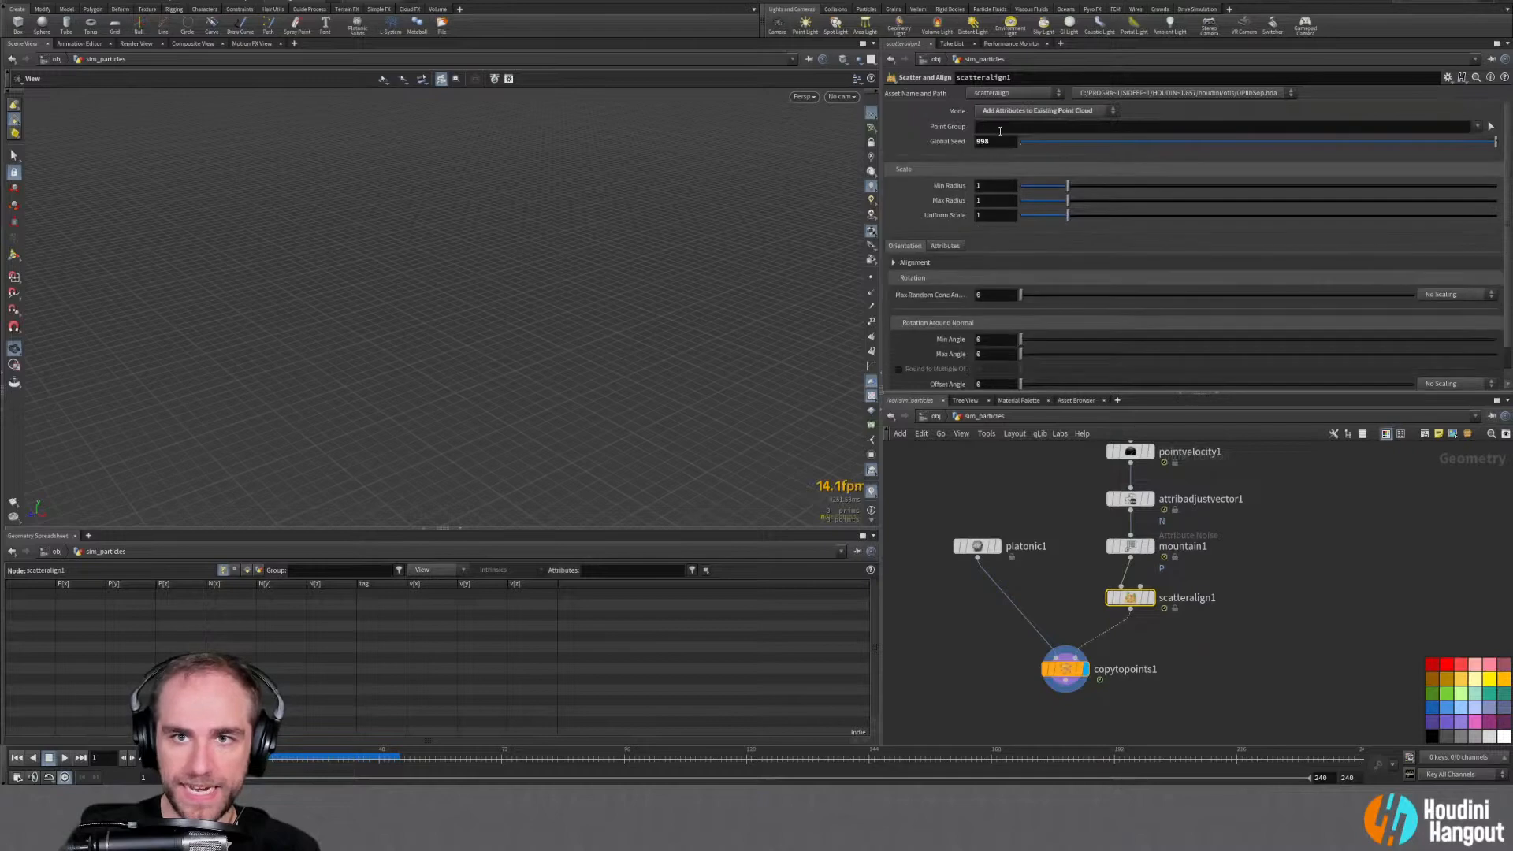
left_click_drag(1069, 670, 1080, 669)
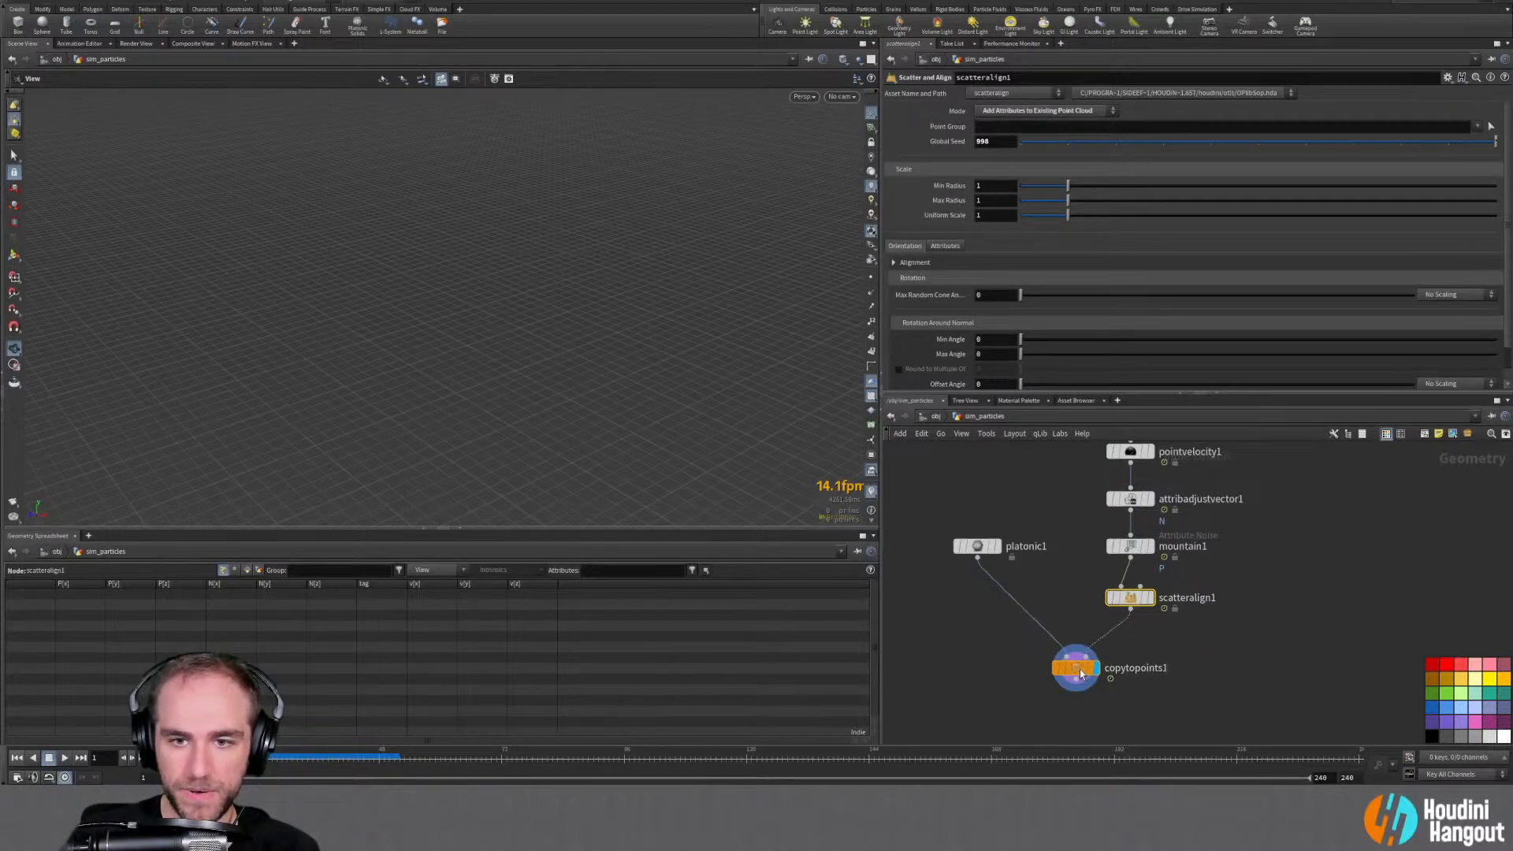
mouse_move(1145, 590)
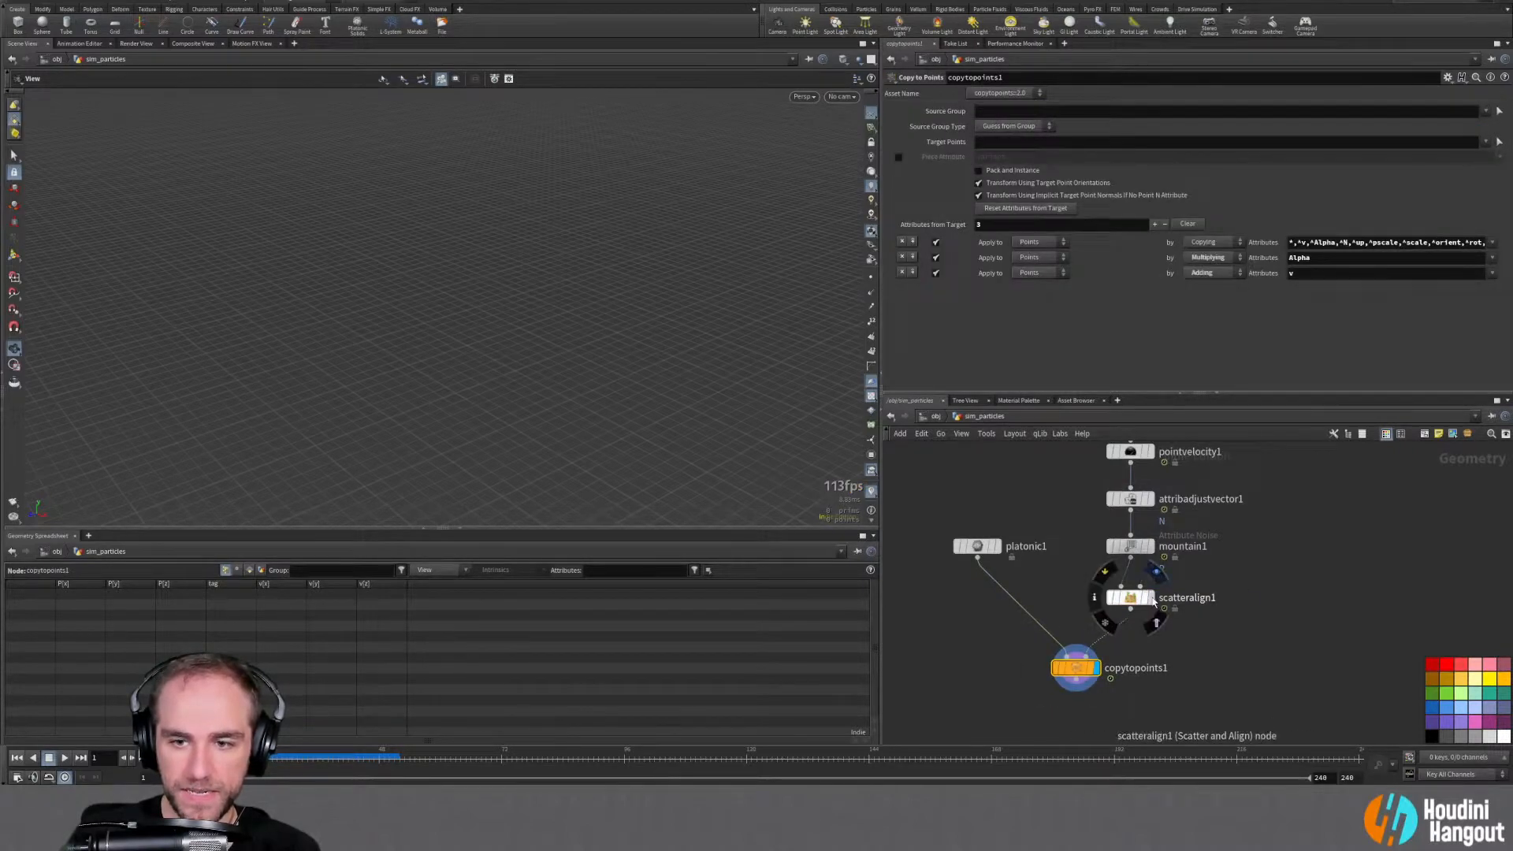
left_click(1130, 603)
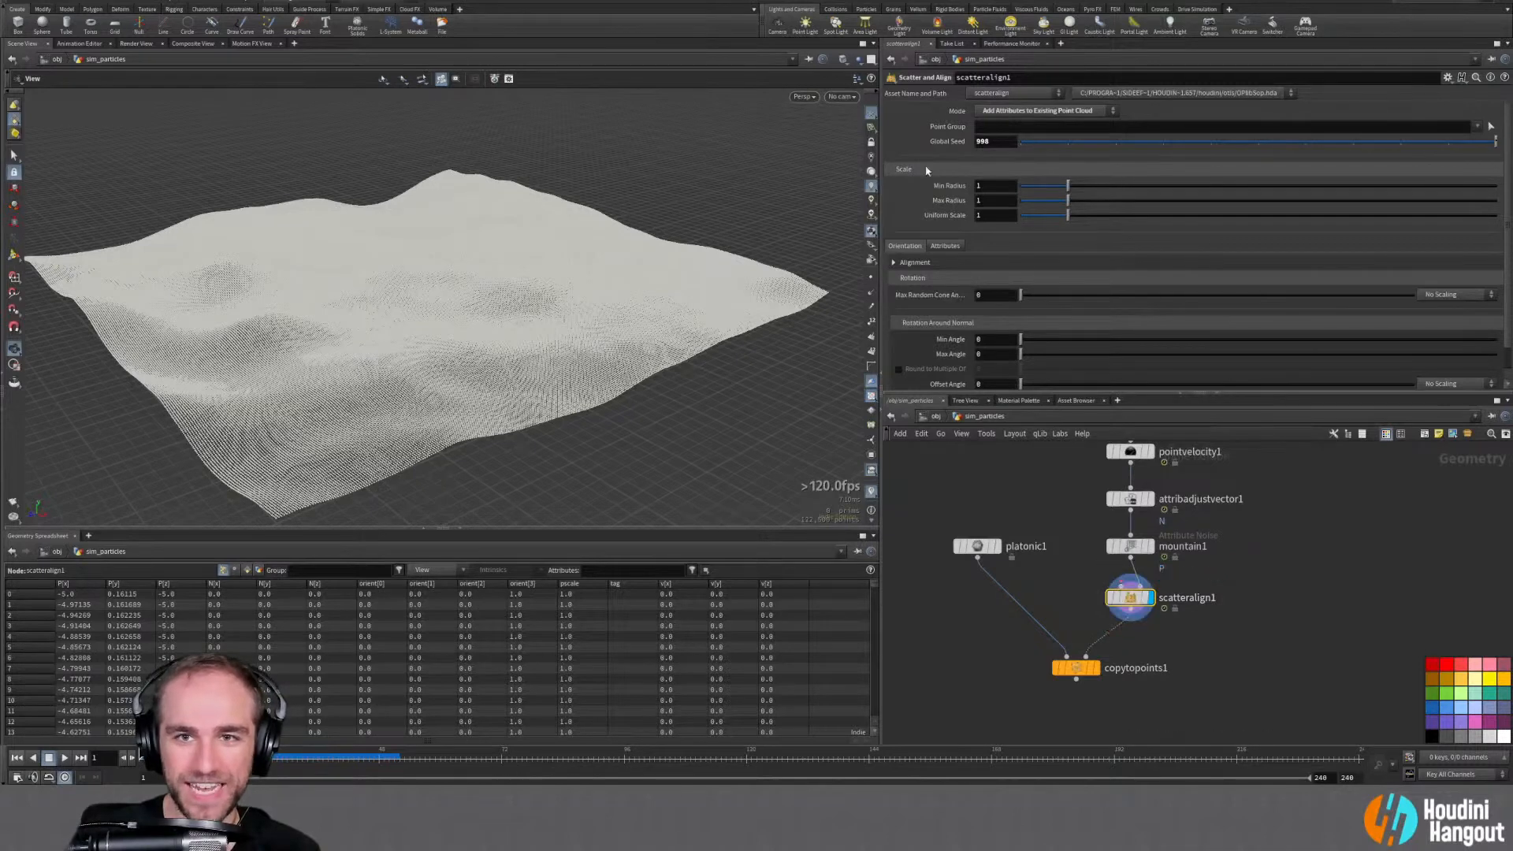
Display copytopoints1 and reduce the Uniform Scale of scatteralign1 to 0.02 and further to 0.015 while inspecting the copies up close
scroll(1293, 682, "up", 2)
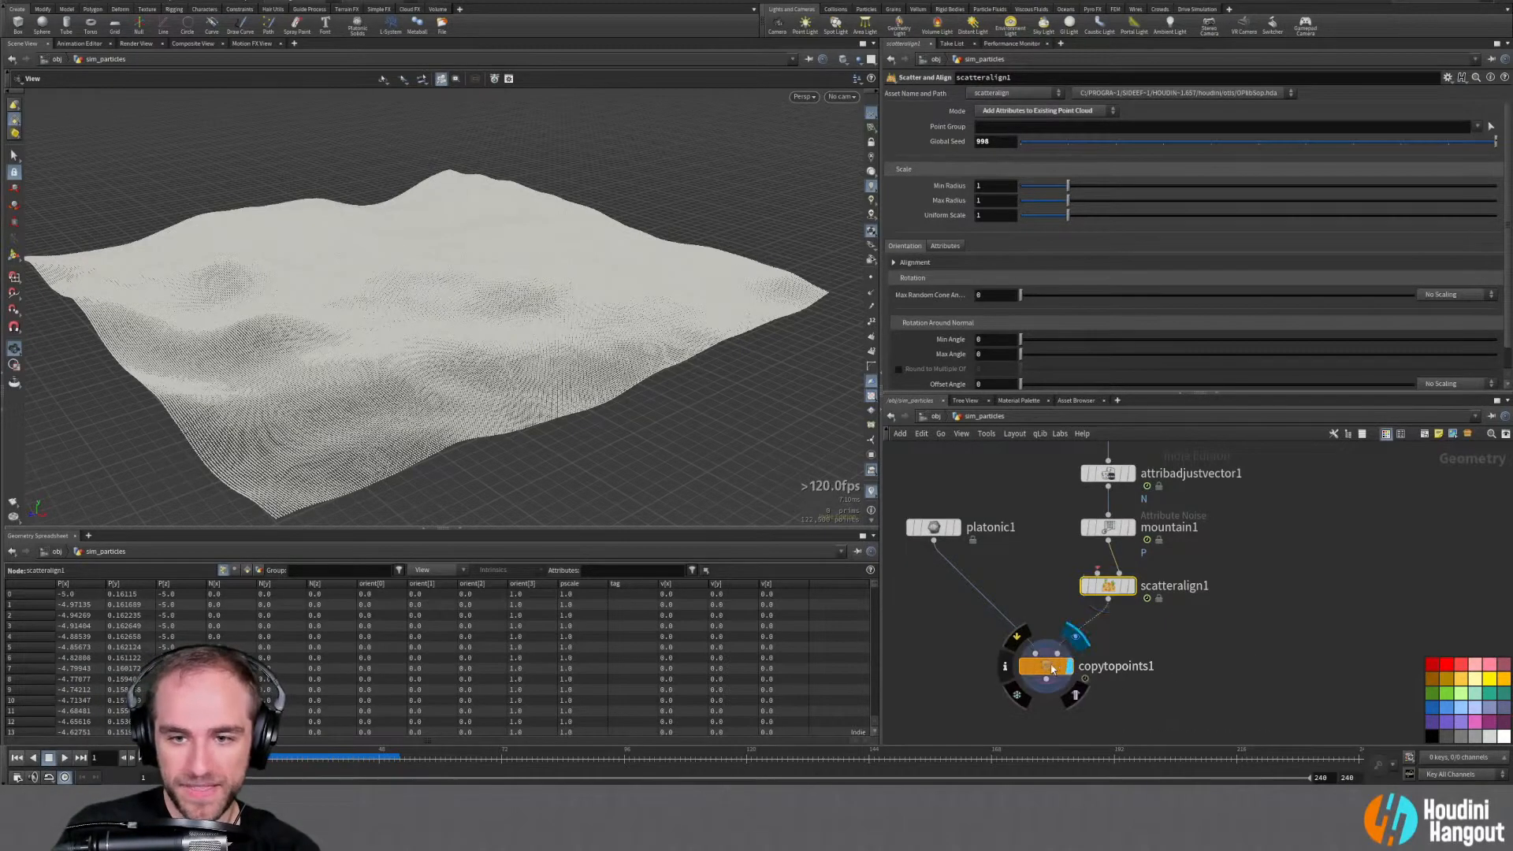
left_click(1071, 667)
left_click(1106, 590)
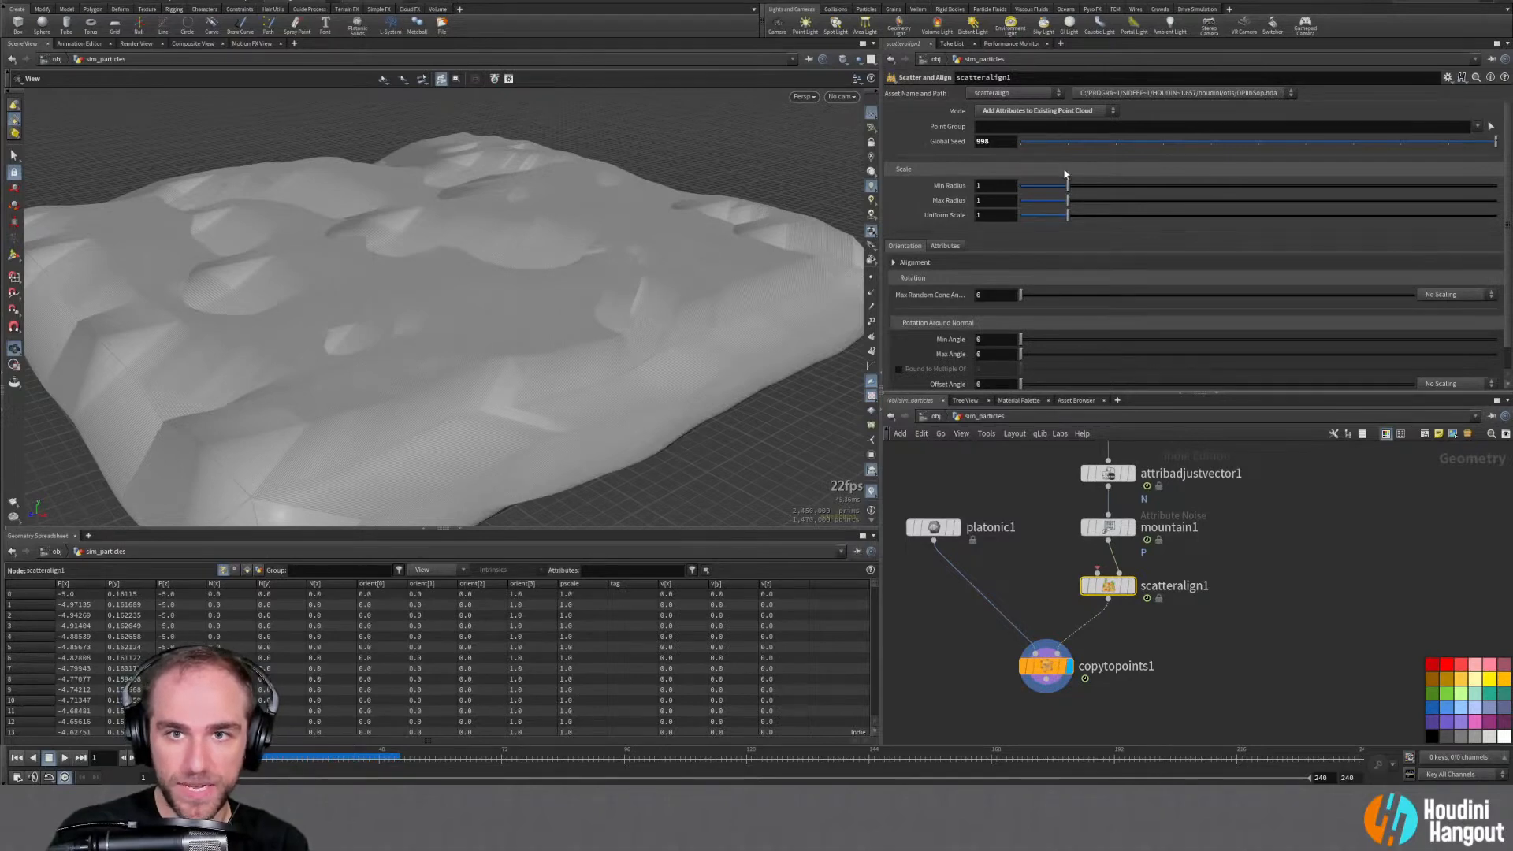
left_click_drag(1072, 217, 1023, 219)
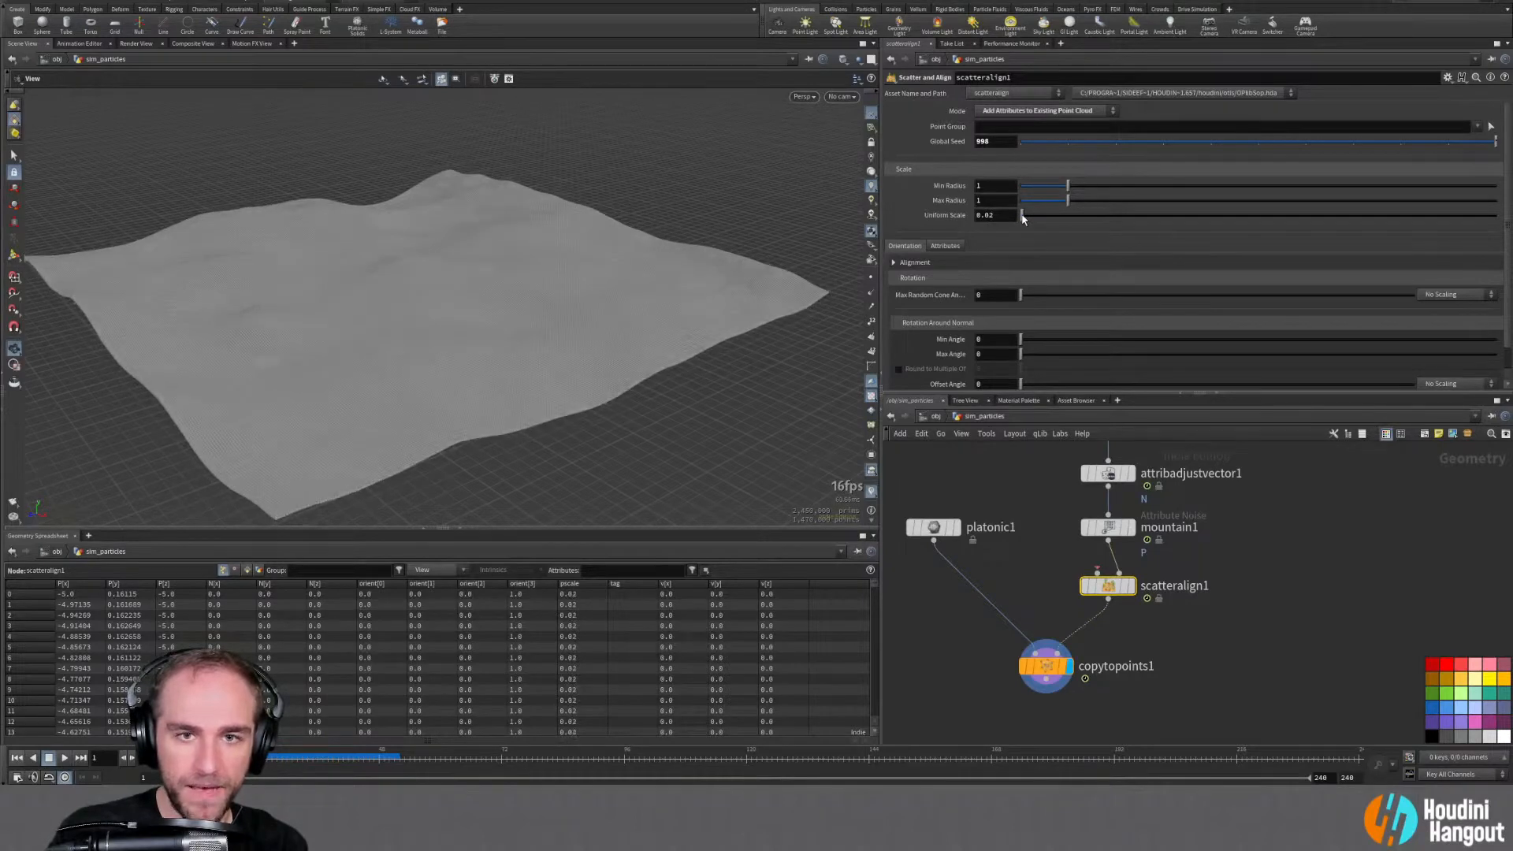
right_click_drag(385, 459, 643, 387)
middle_click_drag(643, 387, 678, 305)
right_click_drag(679, 304, 709, 281)
left_click_drag(709, 281, 665, 310)
right_click_drag(551, 339, 585, 329)
left_click_drag(585, 330, 630, 303)
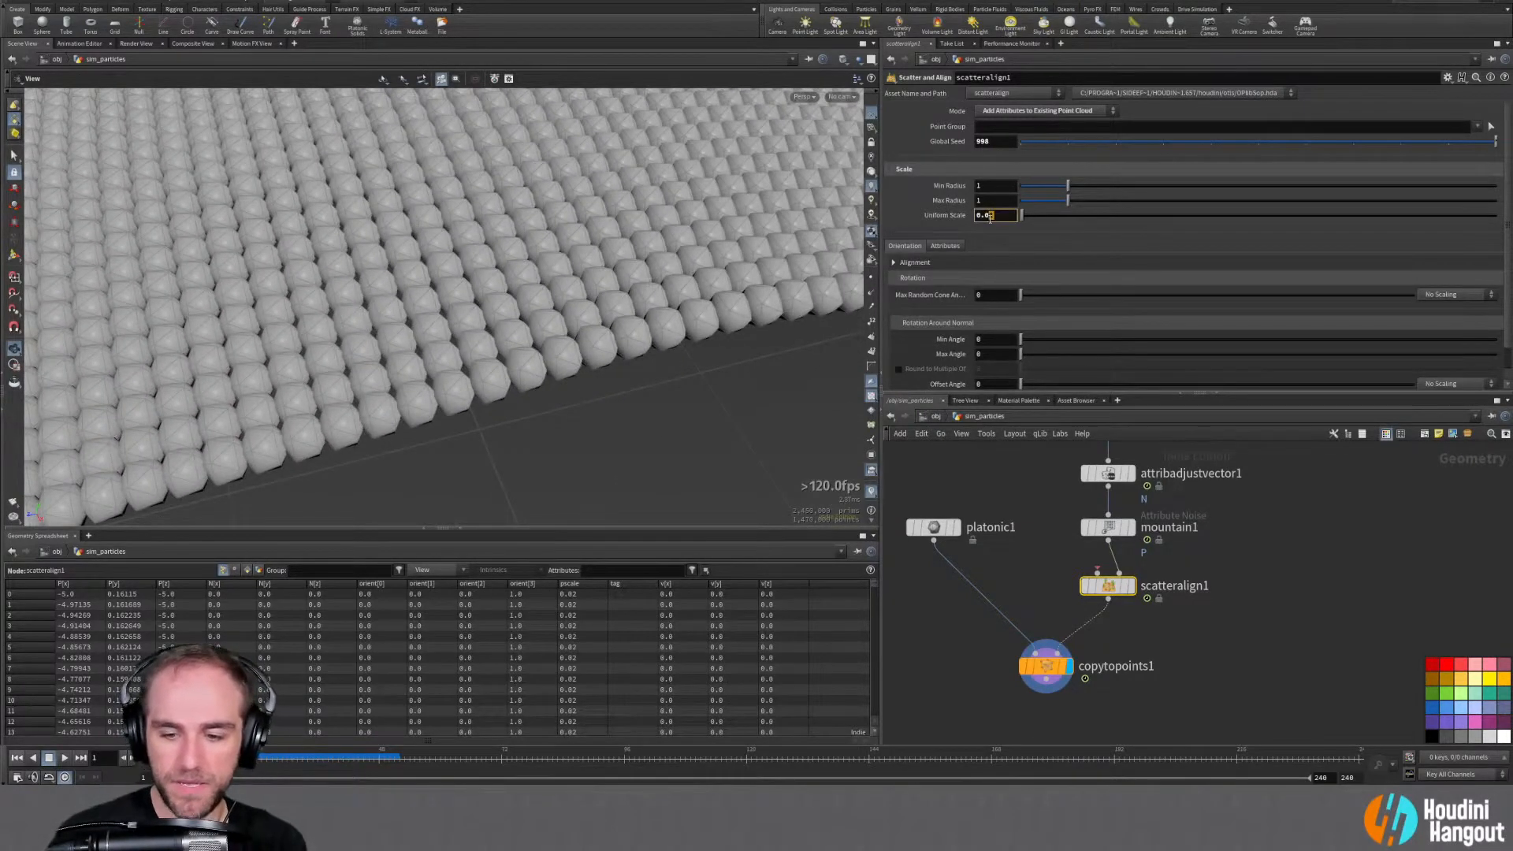
left_click_drag(463, 350, 472, 293)
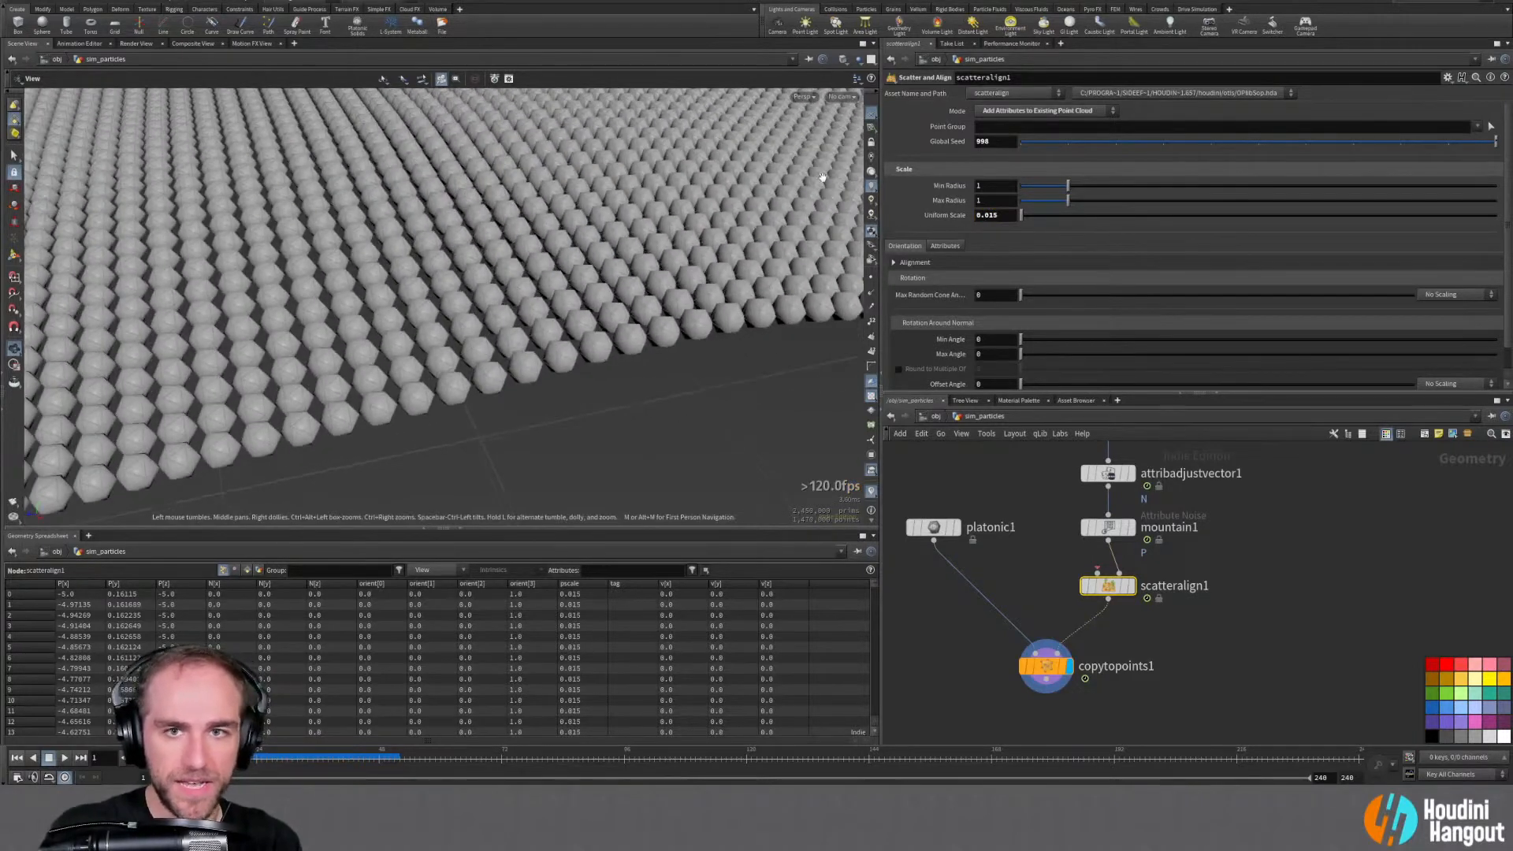
Set the Min Radius of scatteralign1 to 0.25 and its Uniform Scale to 0.025
left_click_drag(1068, 185, 1034, 187)
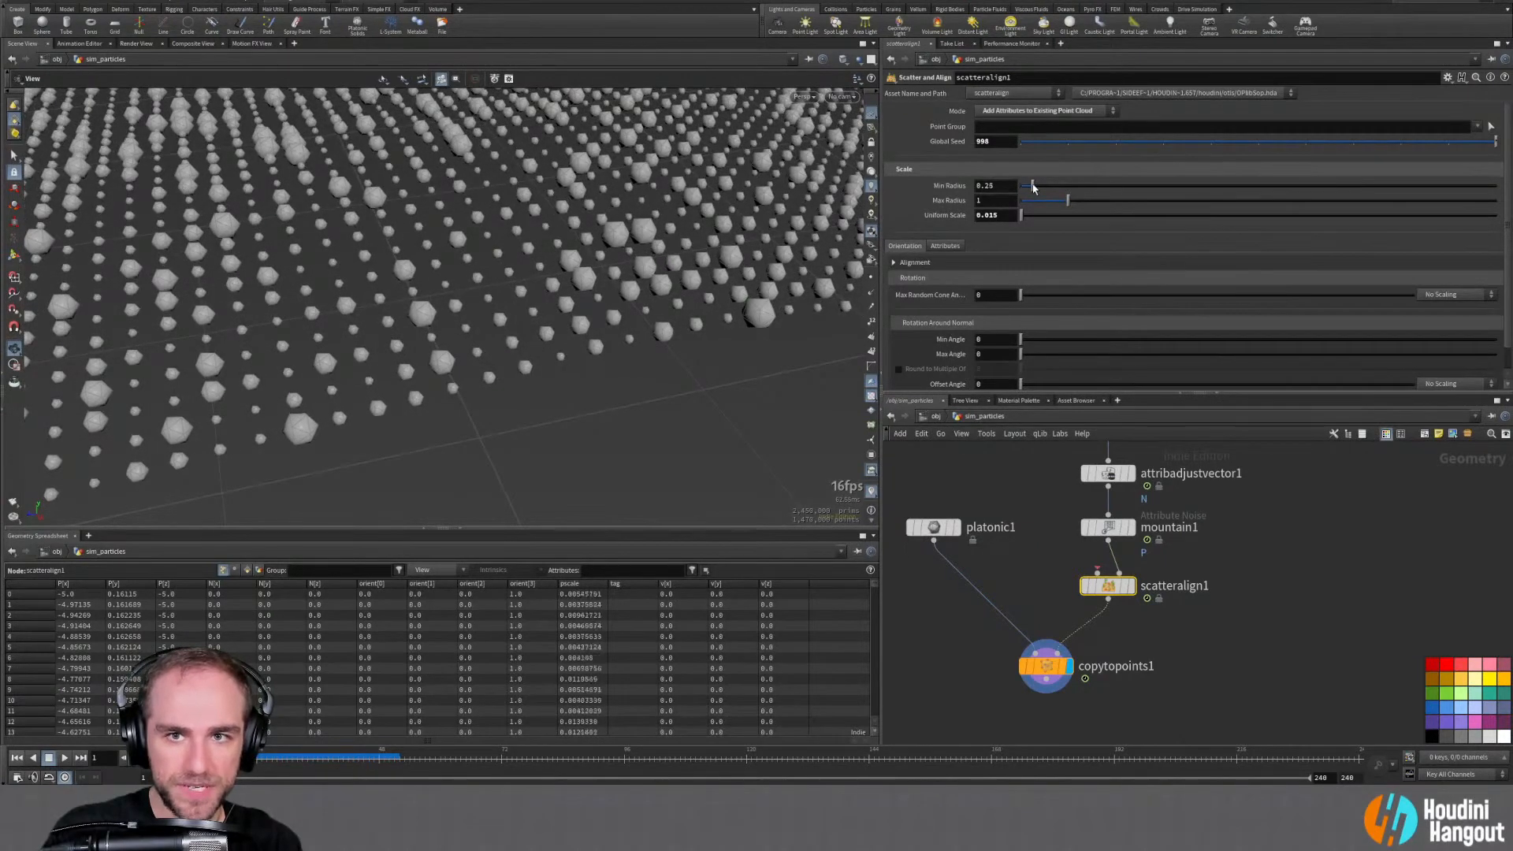
left_click_drag(1065, 204, 1023, 219)
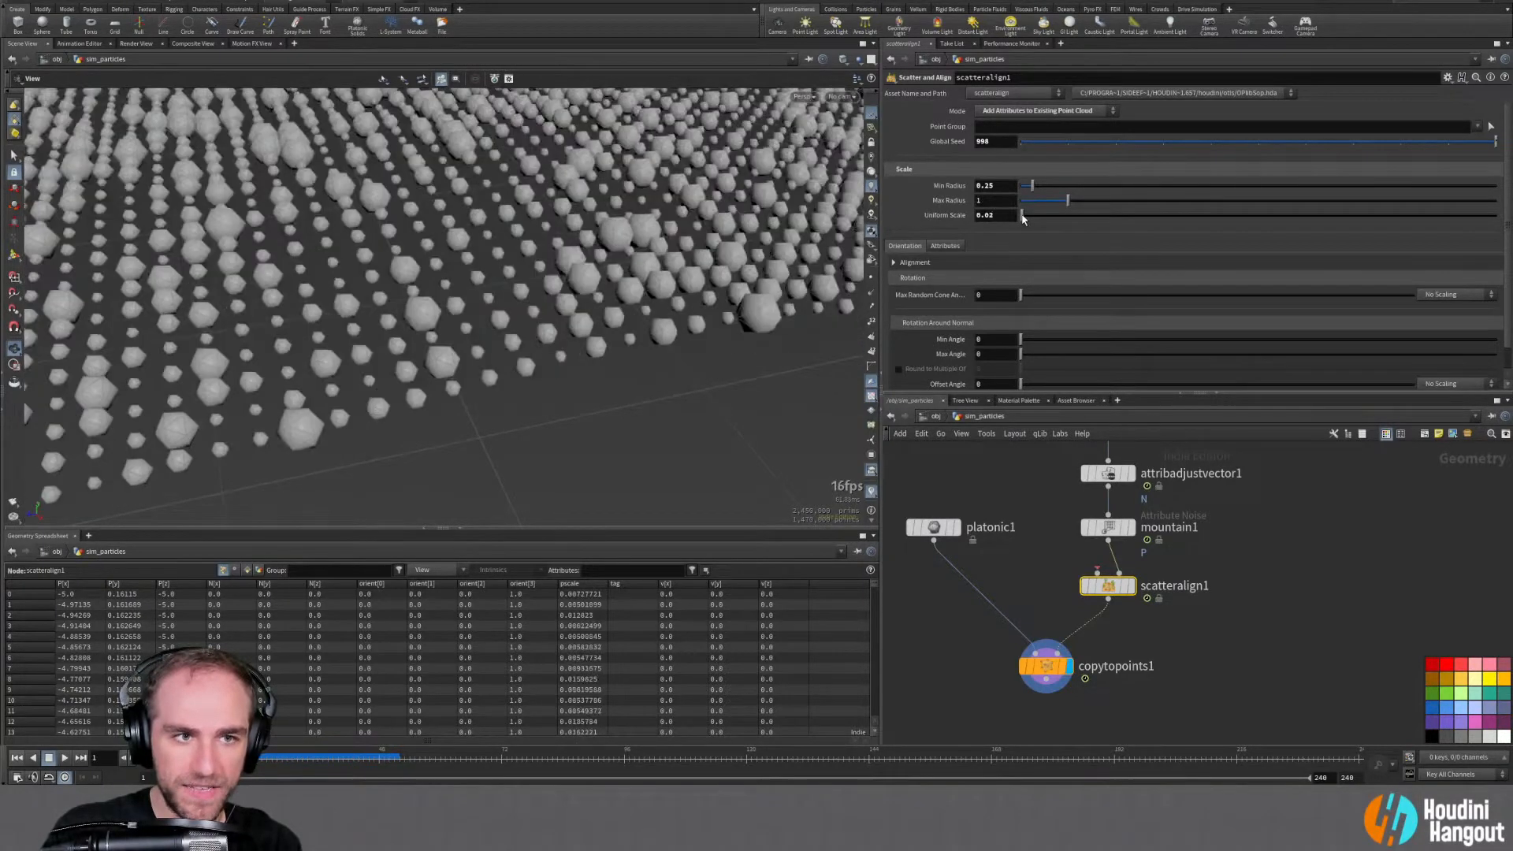
double_click(992, 218)
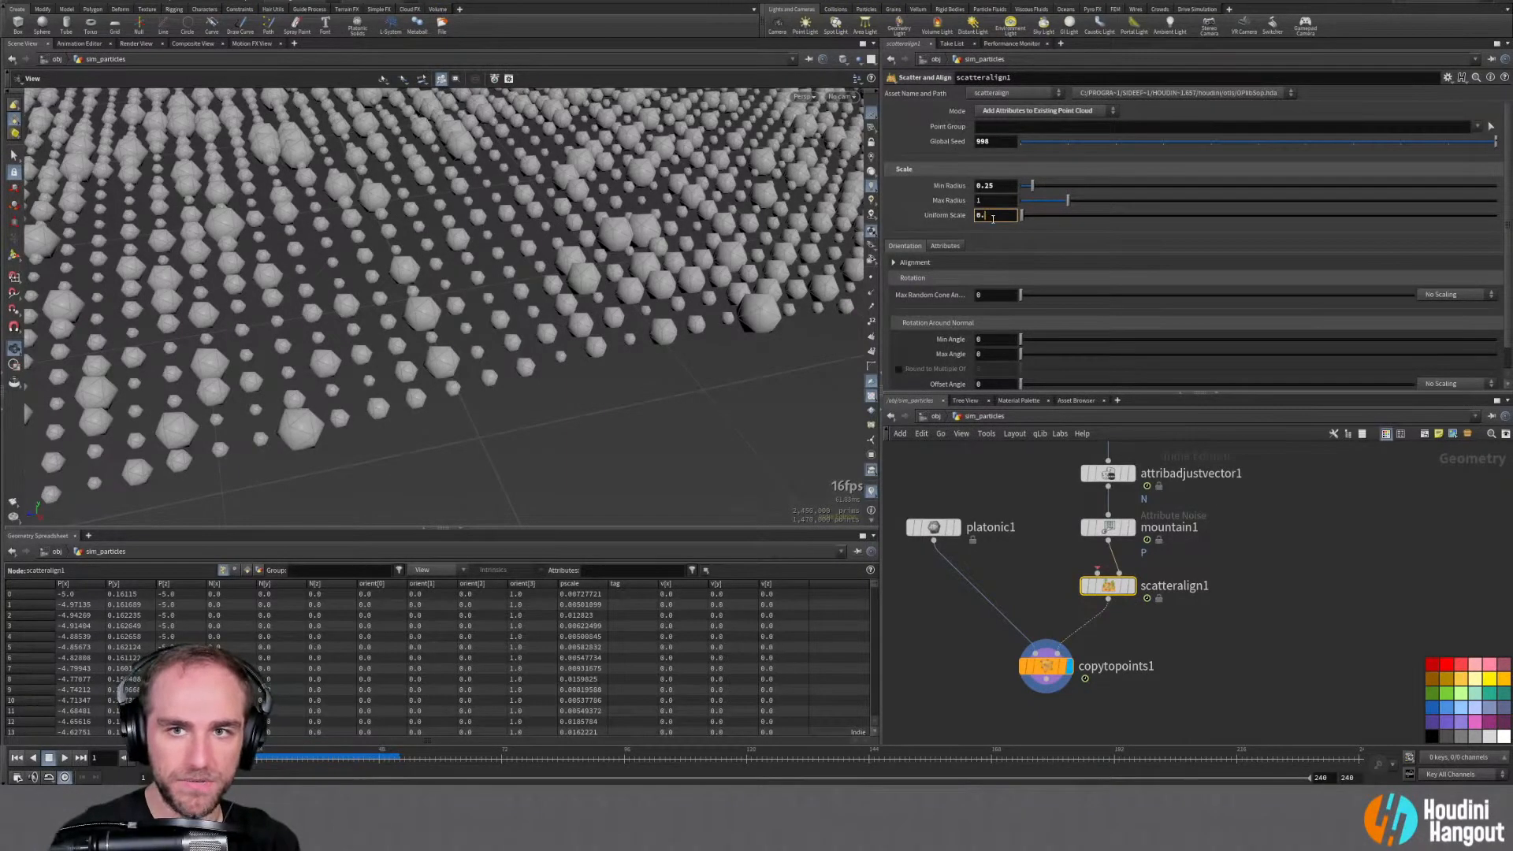
key("Return")
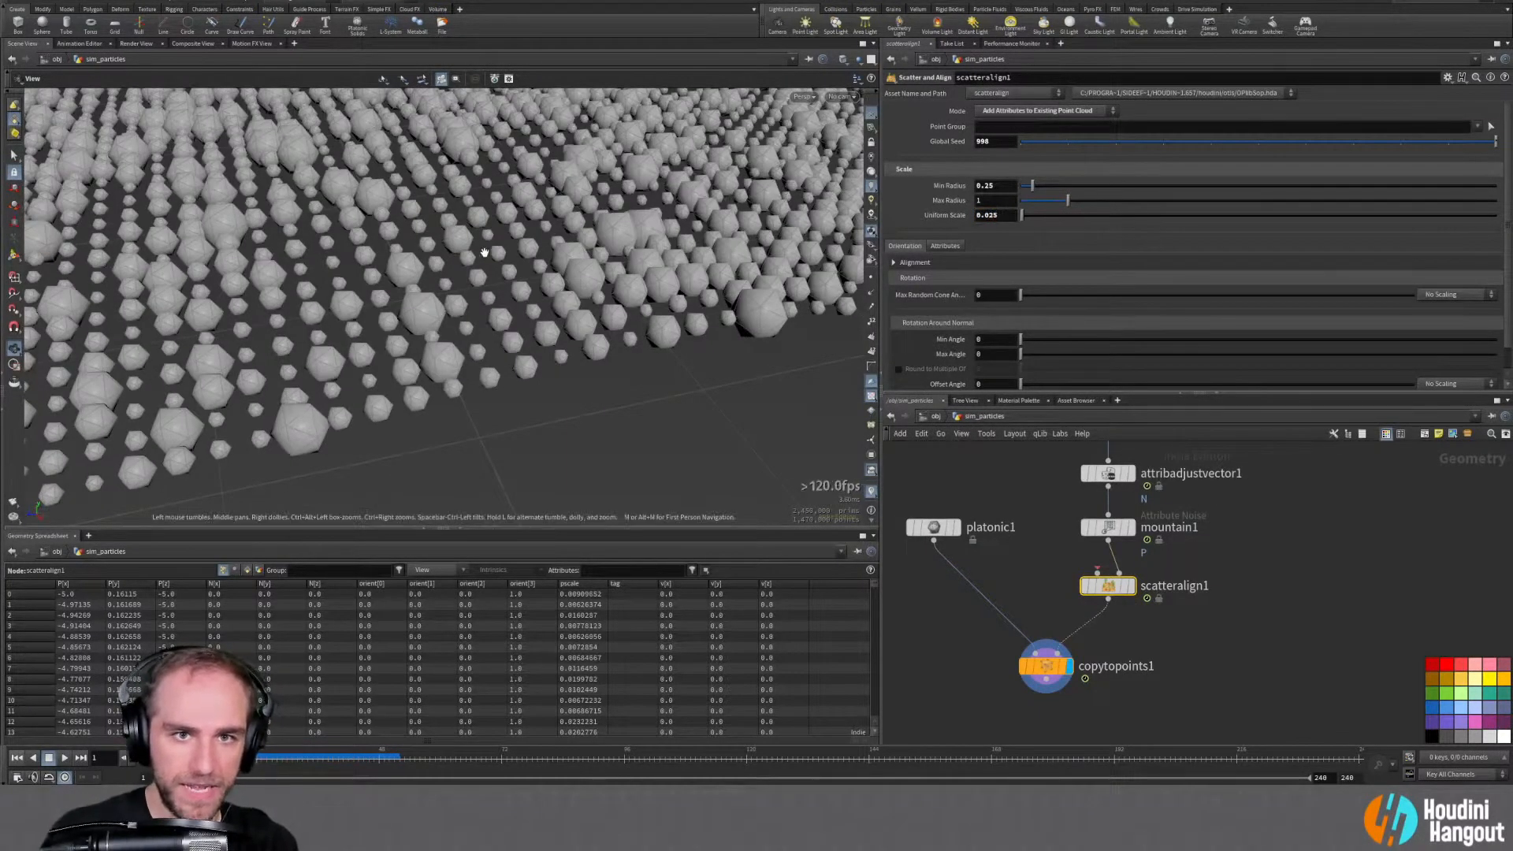
scroll(483, 253, "down", 3)
left_click_drag(483, 253, 453, 178)
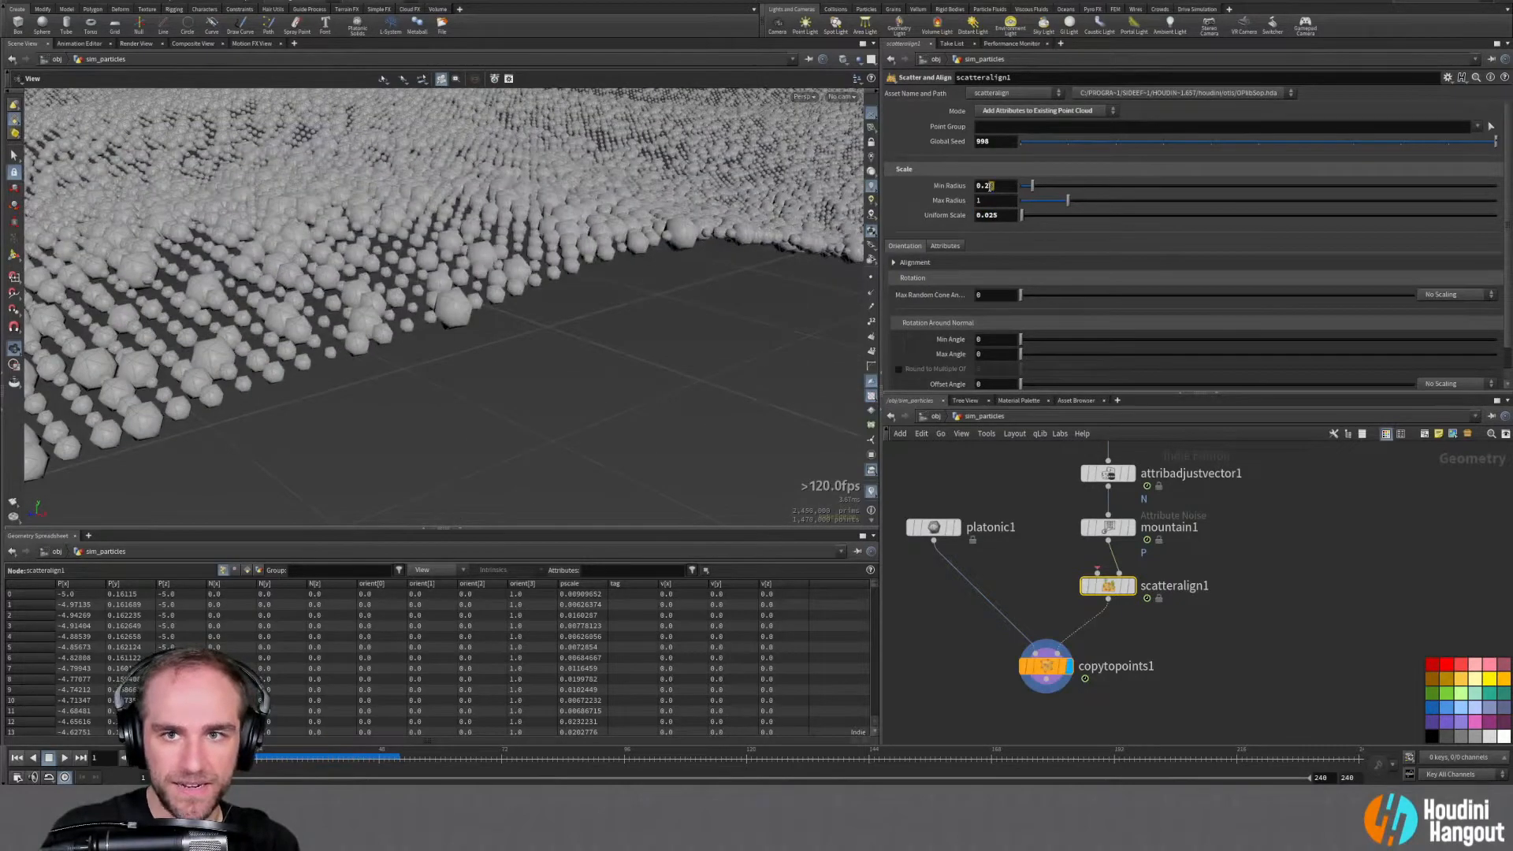
Raise the Min Radius of scatteralign1 to 0.4 and inspect the size variation of the copies
key("Return")
mouse_move(367, 266)
left_mouse_down()
mouse_move(359, 336)
mouse_move(372, 282)
left_mouse_up()
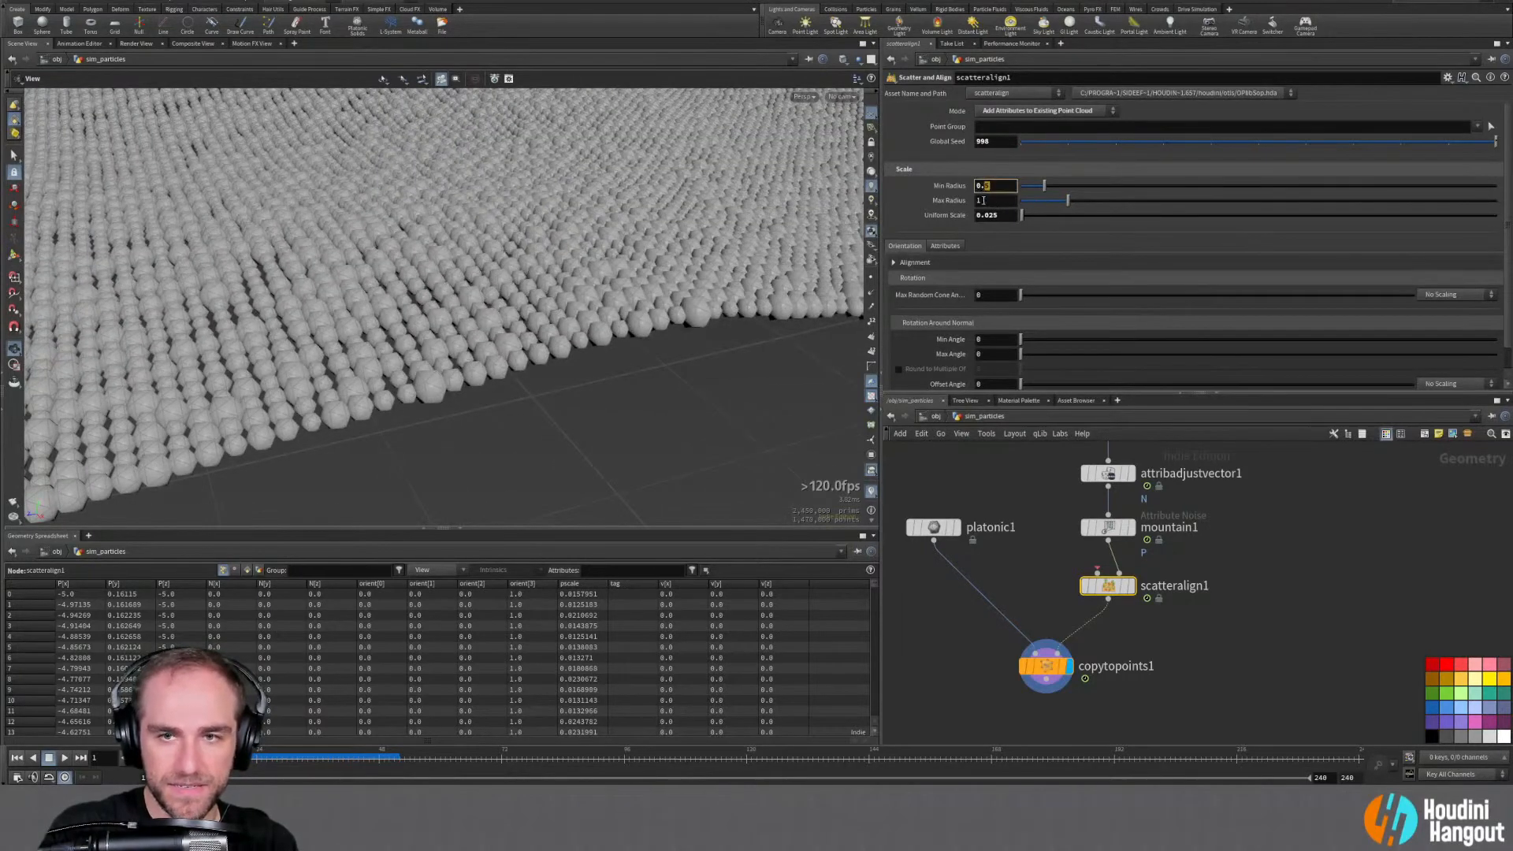
type("0.4")
key("Return")
left_click_drag(433, 257, 442, 305)
right_click_drag(442, 304, 509, 277)
left_click_drag(509, 277, 520, 228)
Select copytopoints1, advance the timeline to frame 85 and examine the advected icosahedrons up close
left_click(1044, 666)
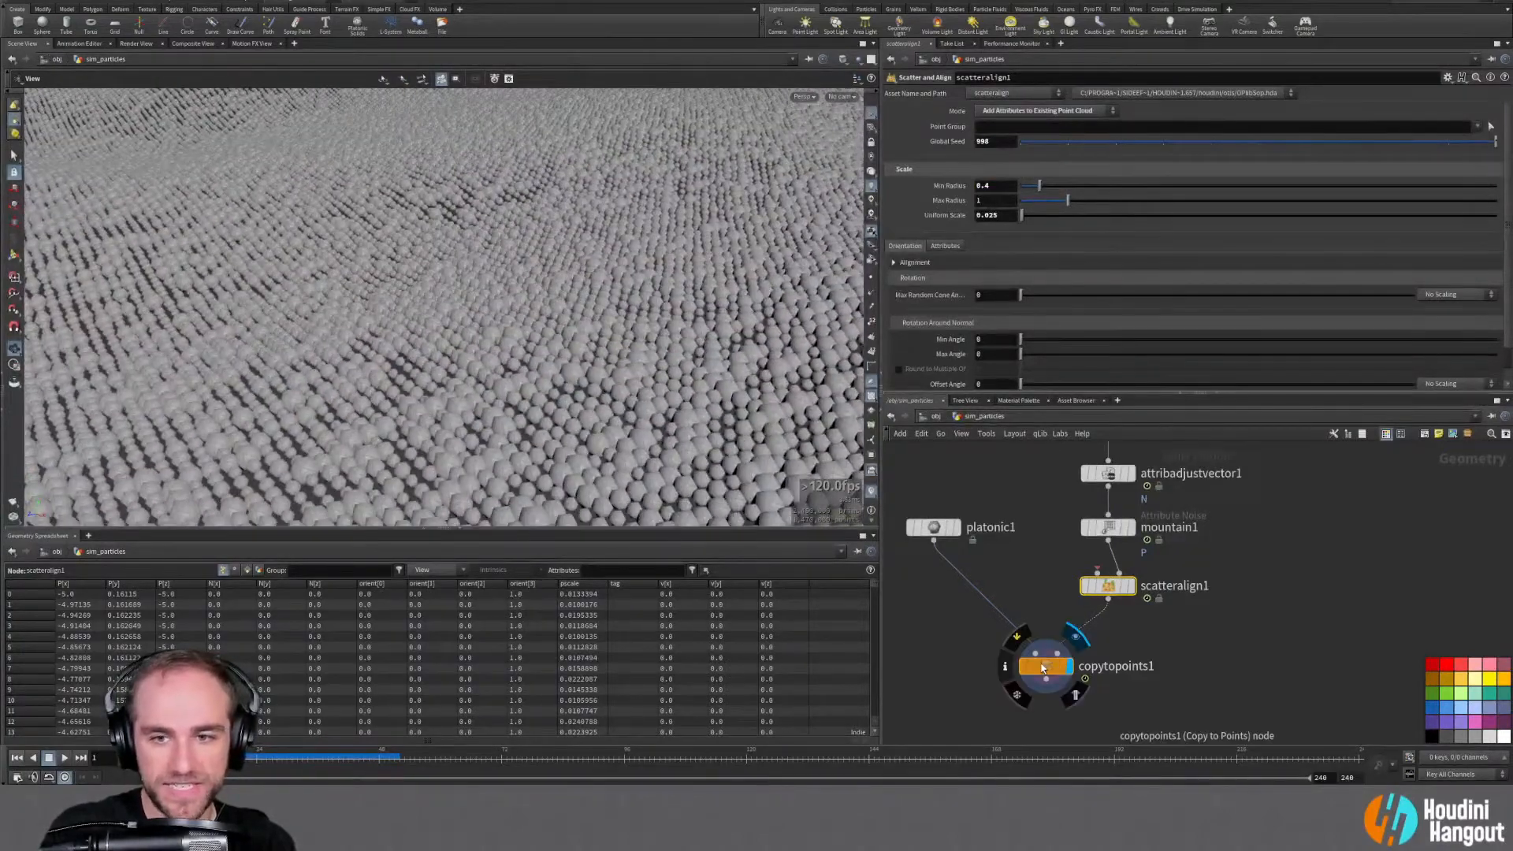
left_click_drag(148, 759, 503, 762)
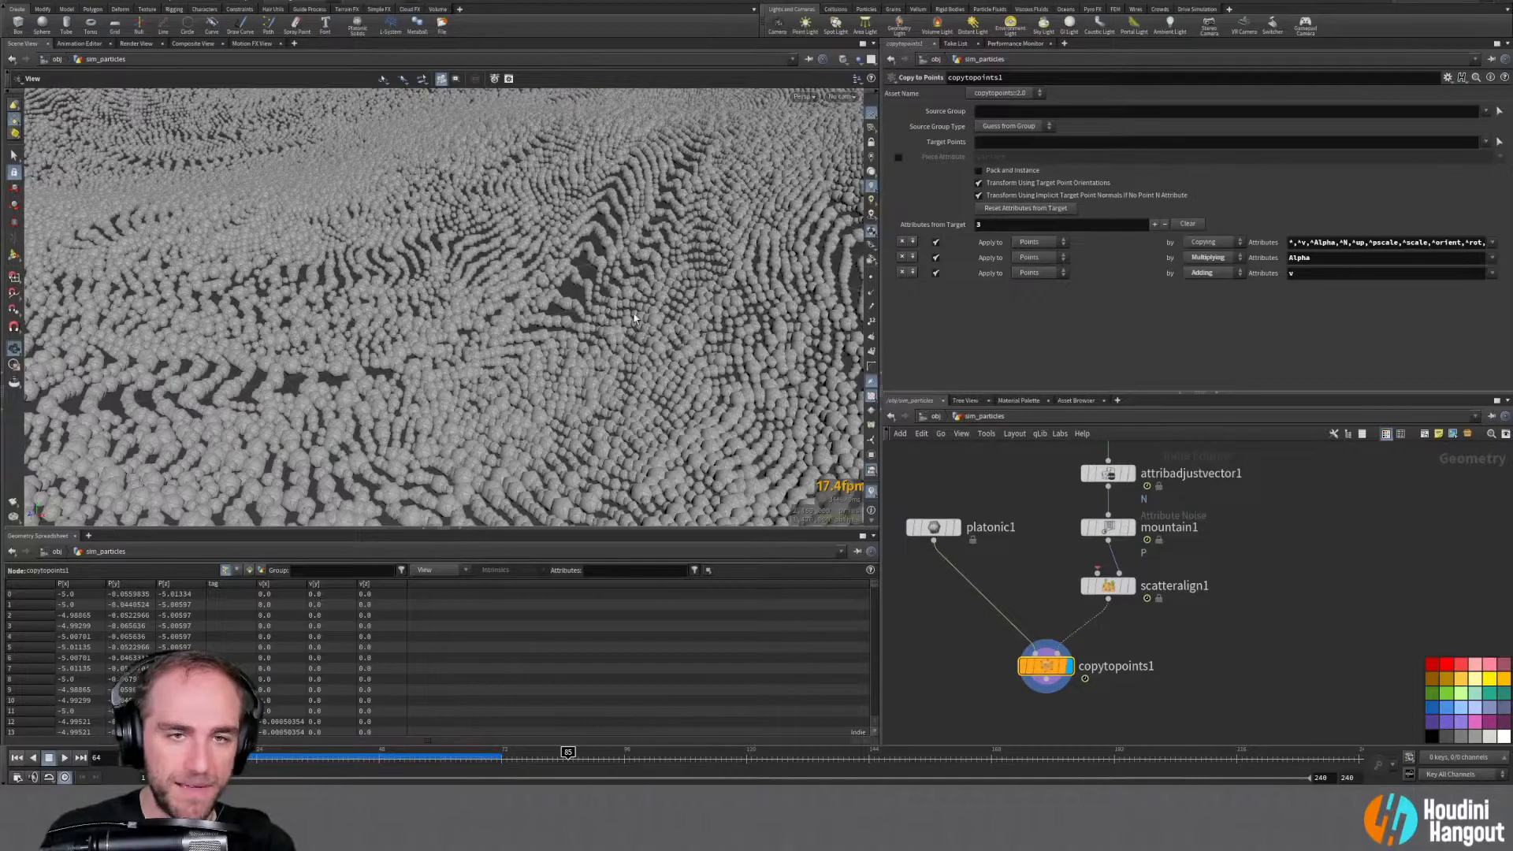
left_click_drag(666, 279, 380, 352)
left_click_drag(377, 360, 704, 416)
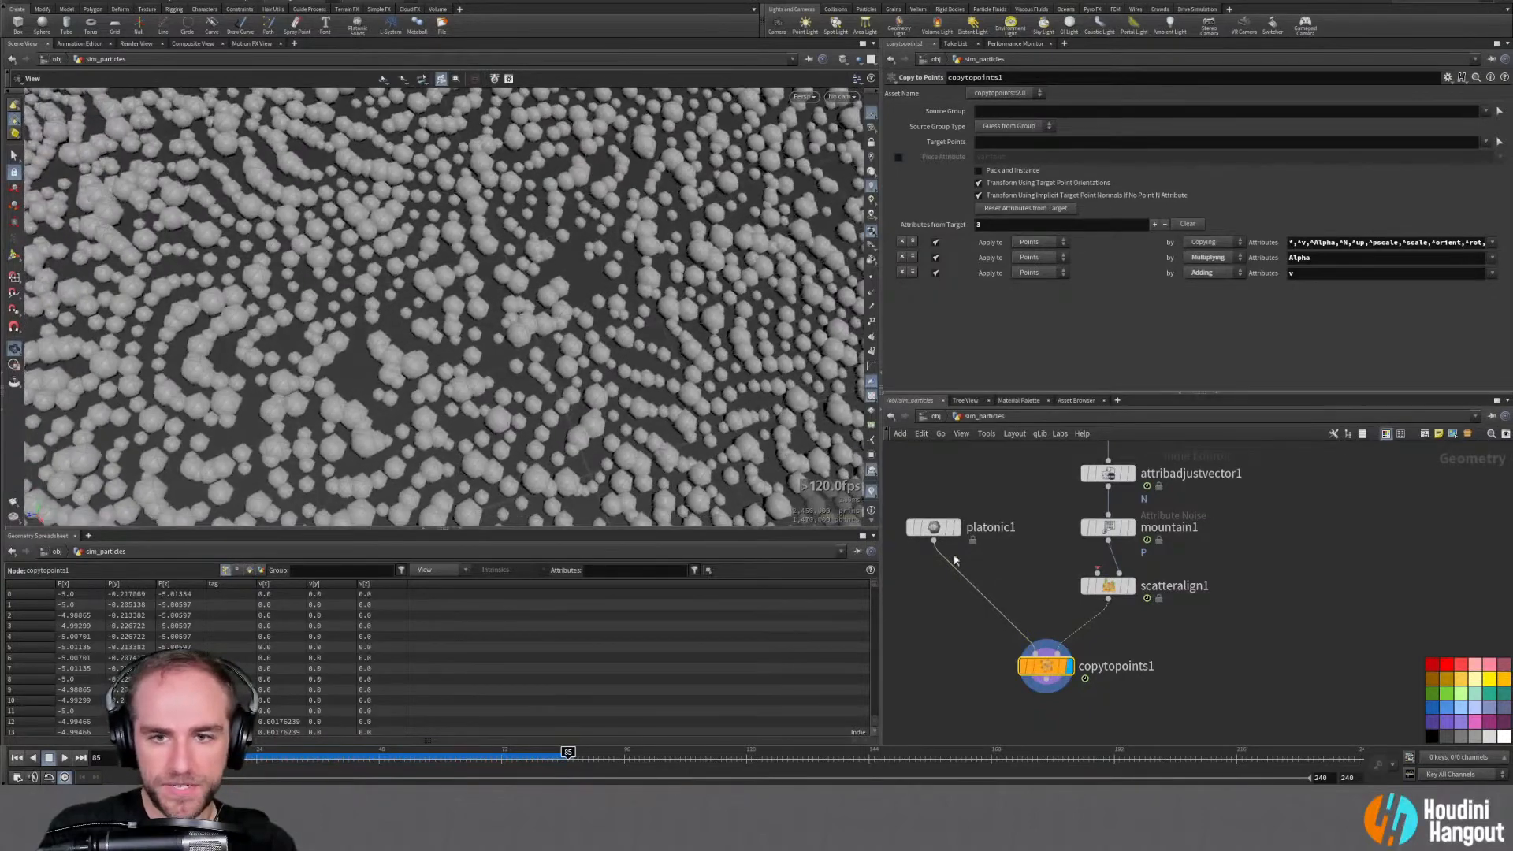
Add a cube node beside the platonic solid and feed it into copytopoints1 in place of platonic1
left_click(933, 528)
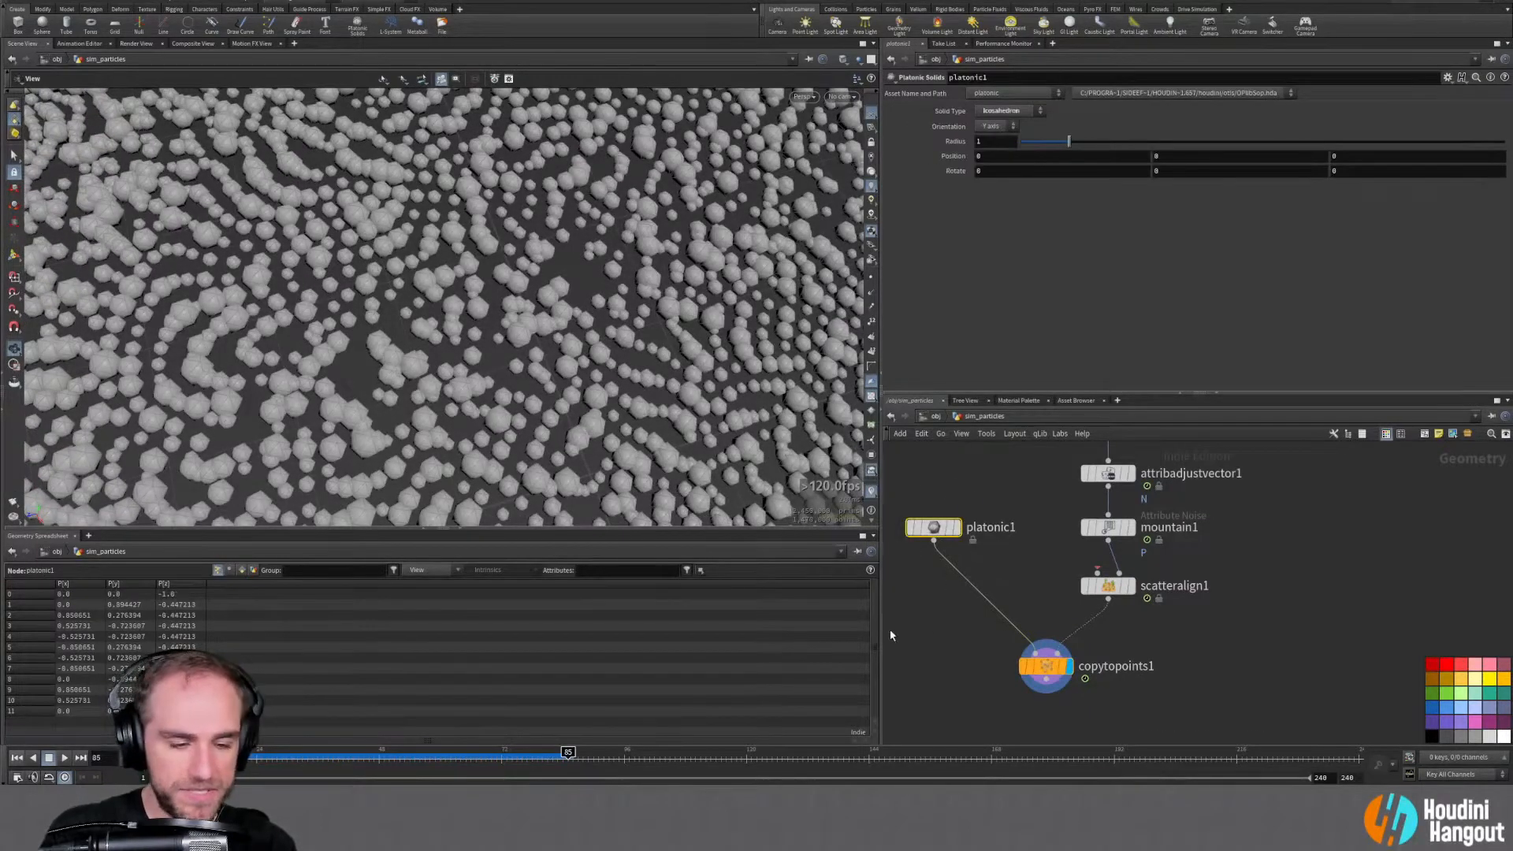
key("Tab")
type("cub")
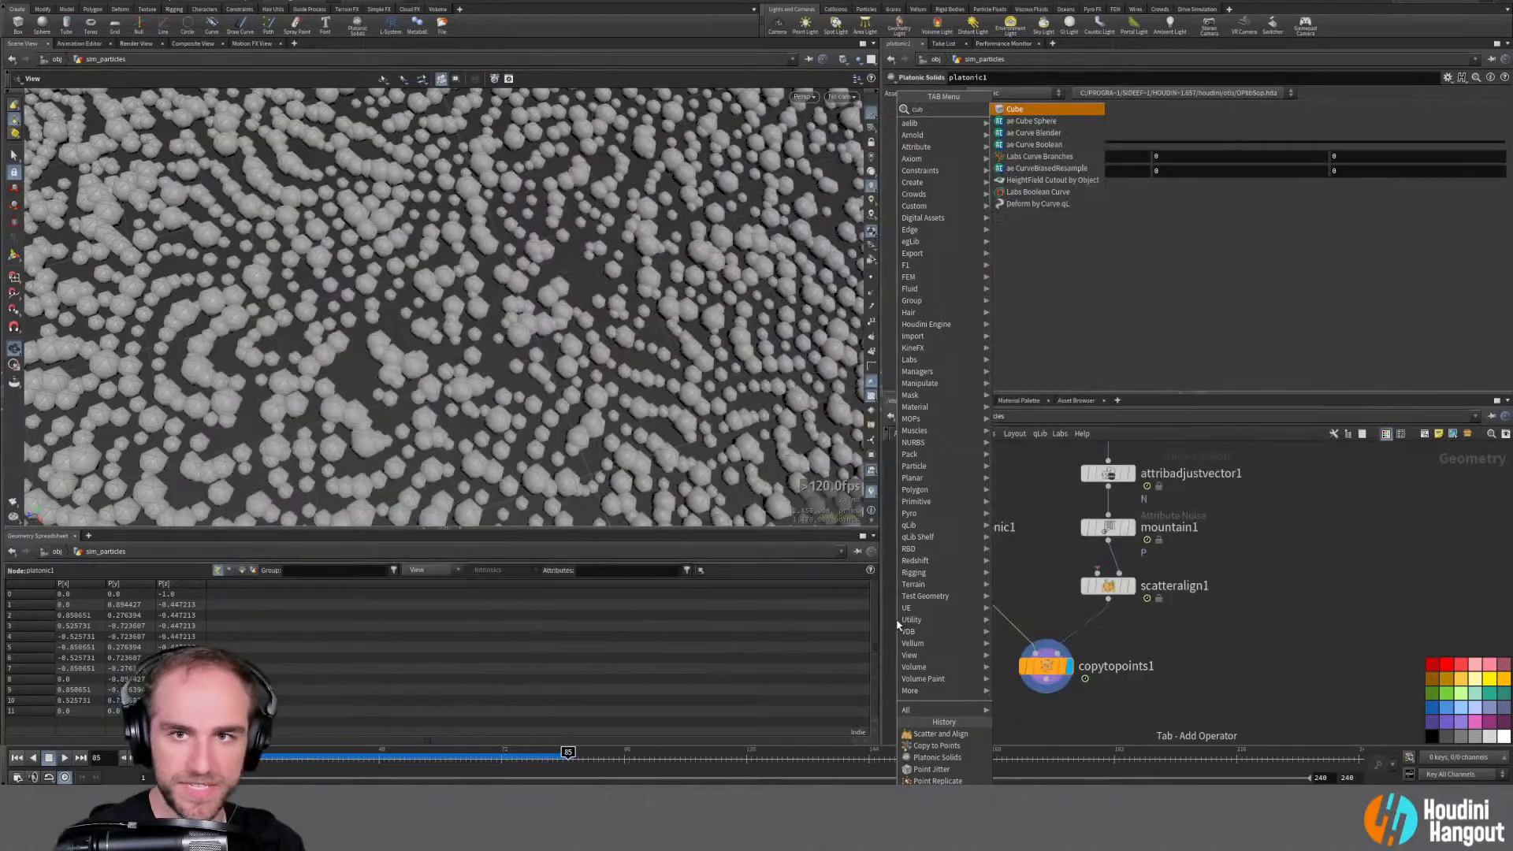
key("Return")
left_click(991, 546)
left_click_drag(928, 527, 920, 520)
mouse_move(993, 558)
left_mouse_down()
mouse_move(1035, 653)
mouse_move(973, 567)
left_mouse_up()
left_click_drag(442, 331, 478, 370)
right_click_drag(285, 314, 449, 401)
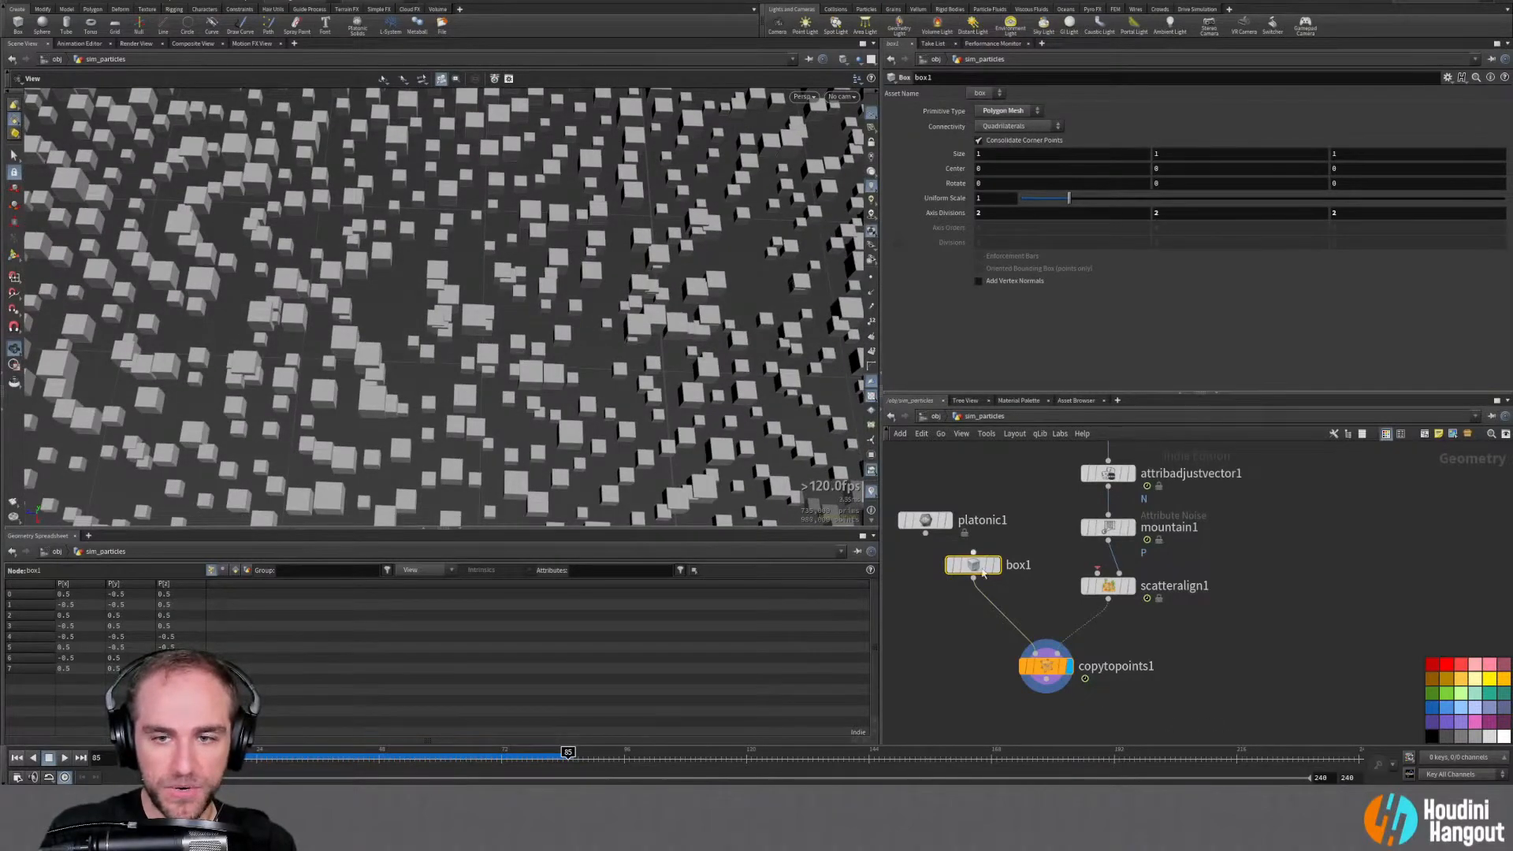
Set the rotation around the normal in scatteralign1 to a Min Angle of -180 and a Max Angle of 180
left_click(1106, 586)
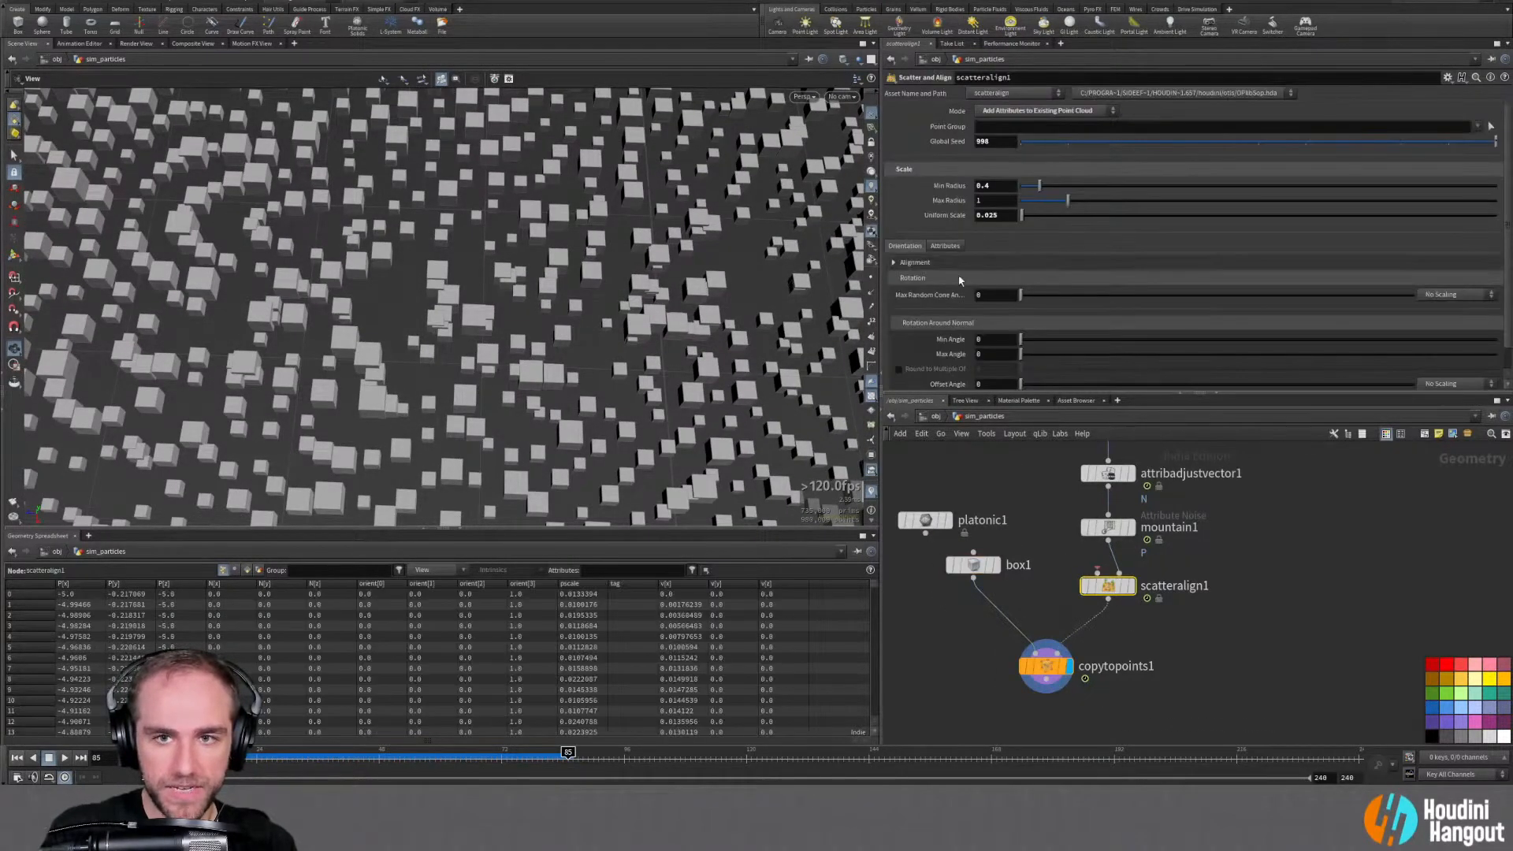
right_click_drag(567, 370, 529, 266)
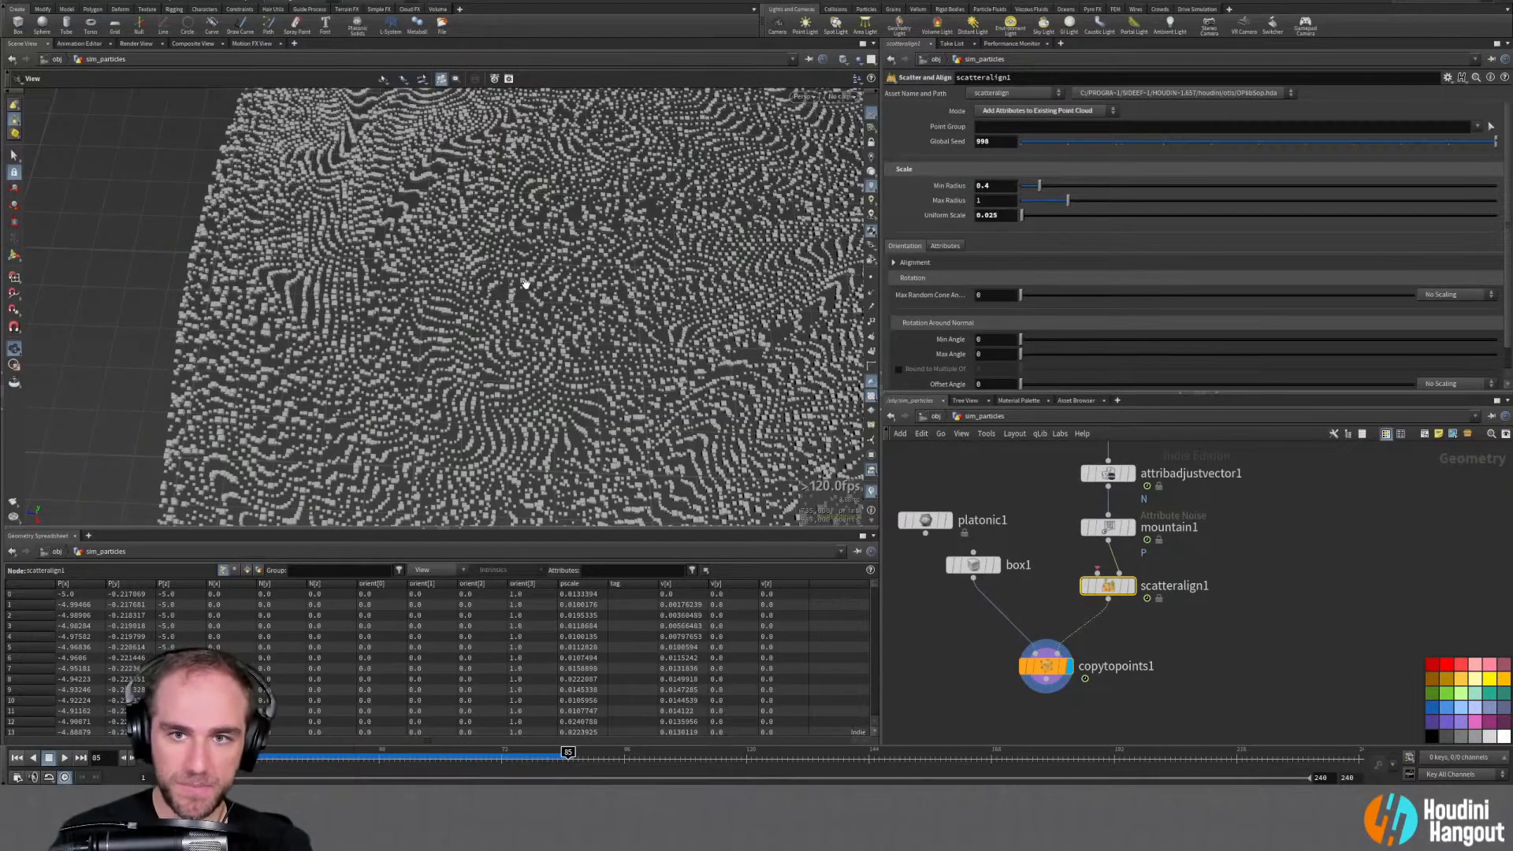
left_click(995, 339)
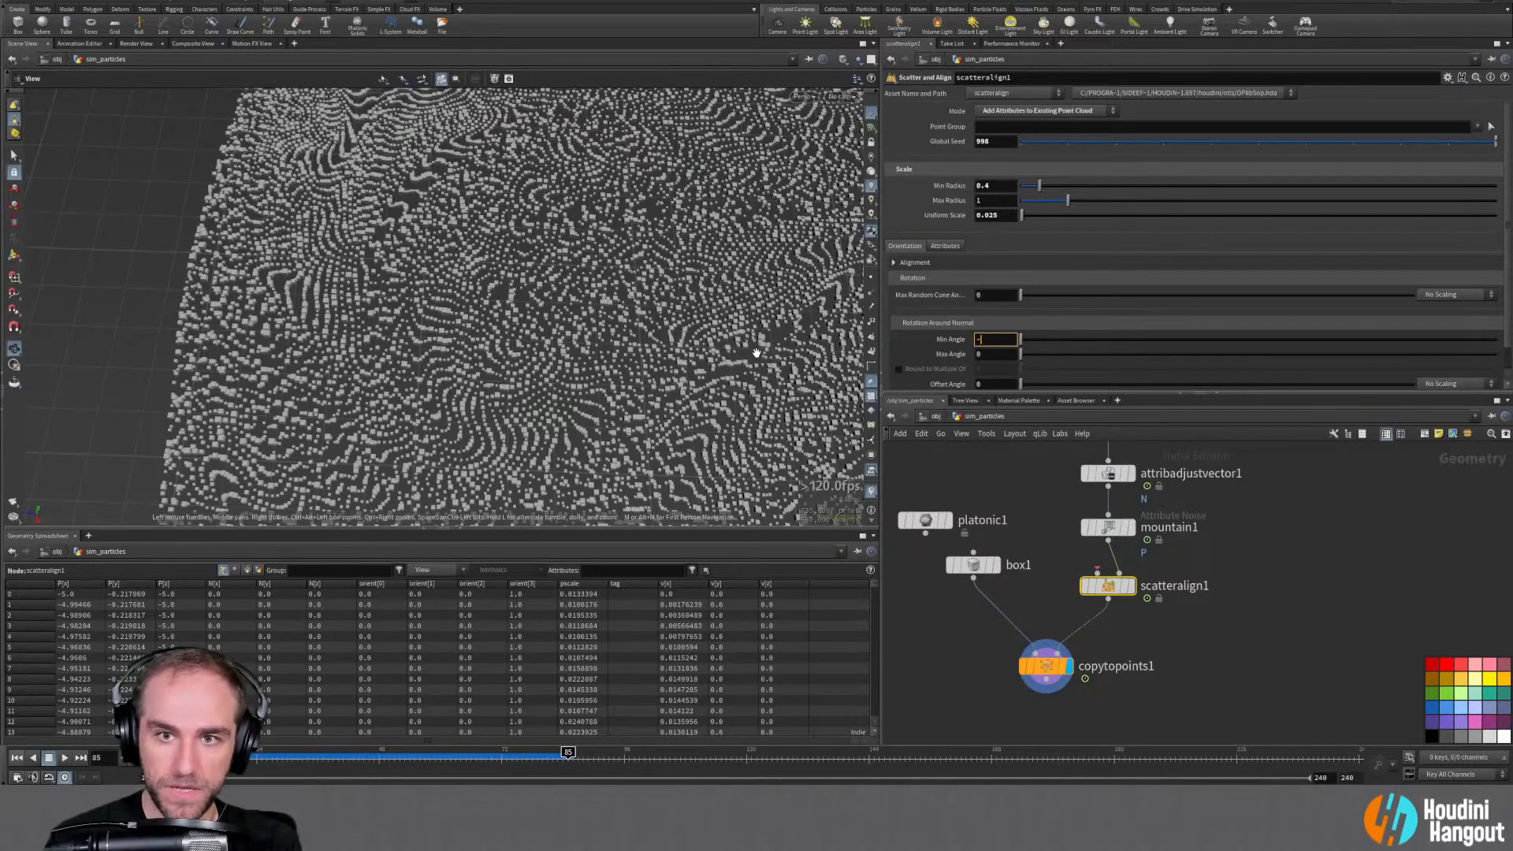
key("Tab")
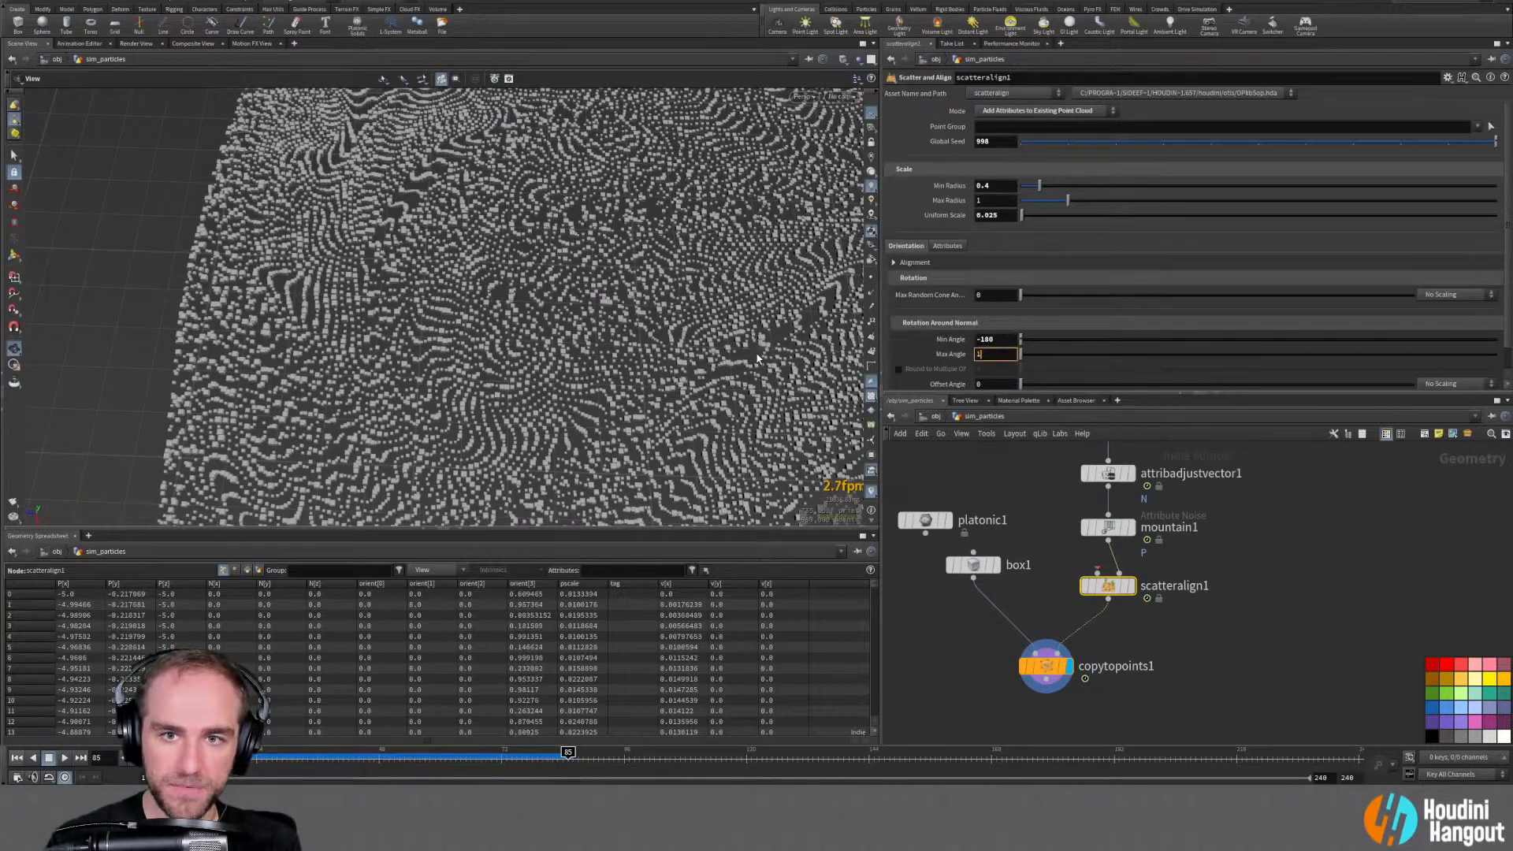
key("Return")
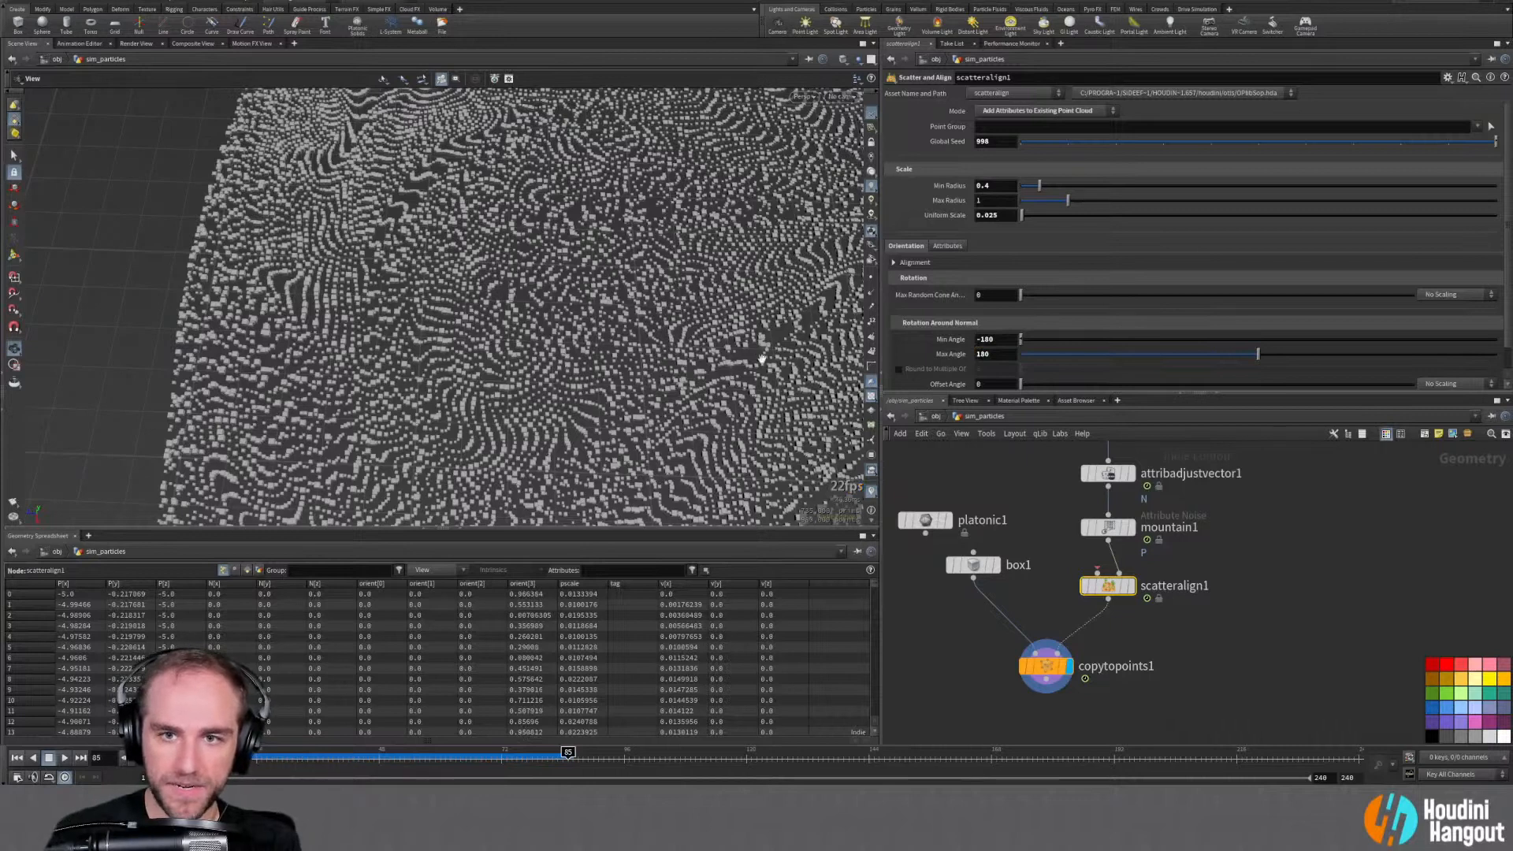
left_click(1046, 666)
left_click(1108, 587)
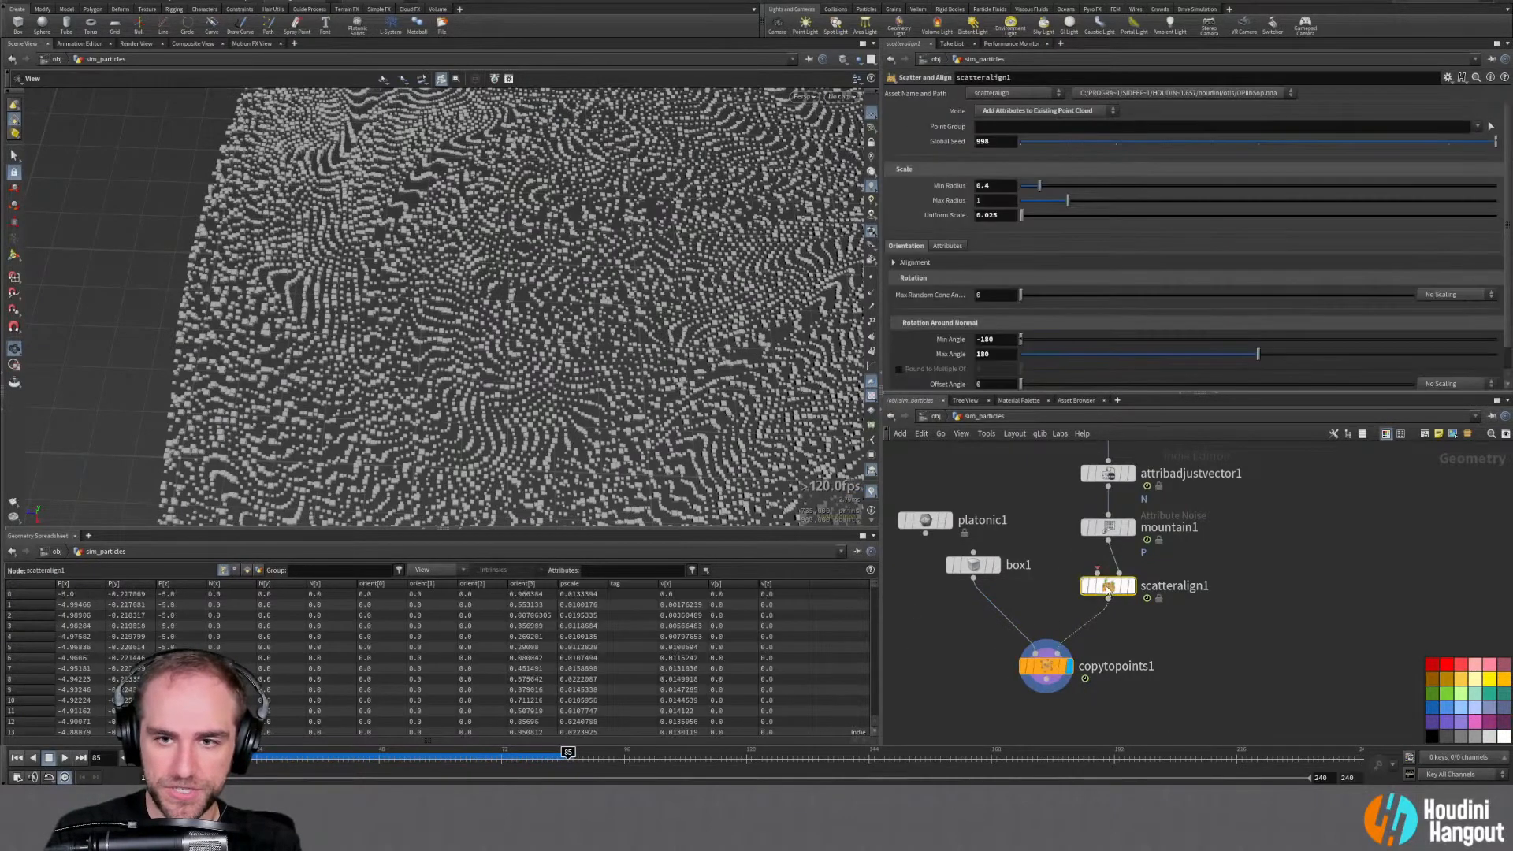
scroll(933, 321, "down", 1)
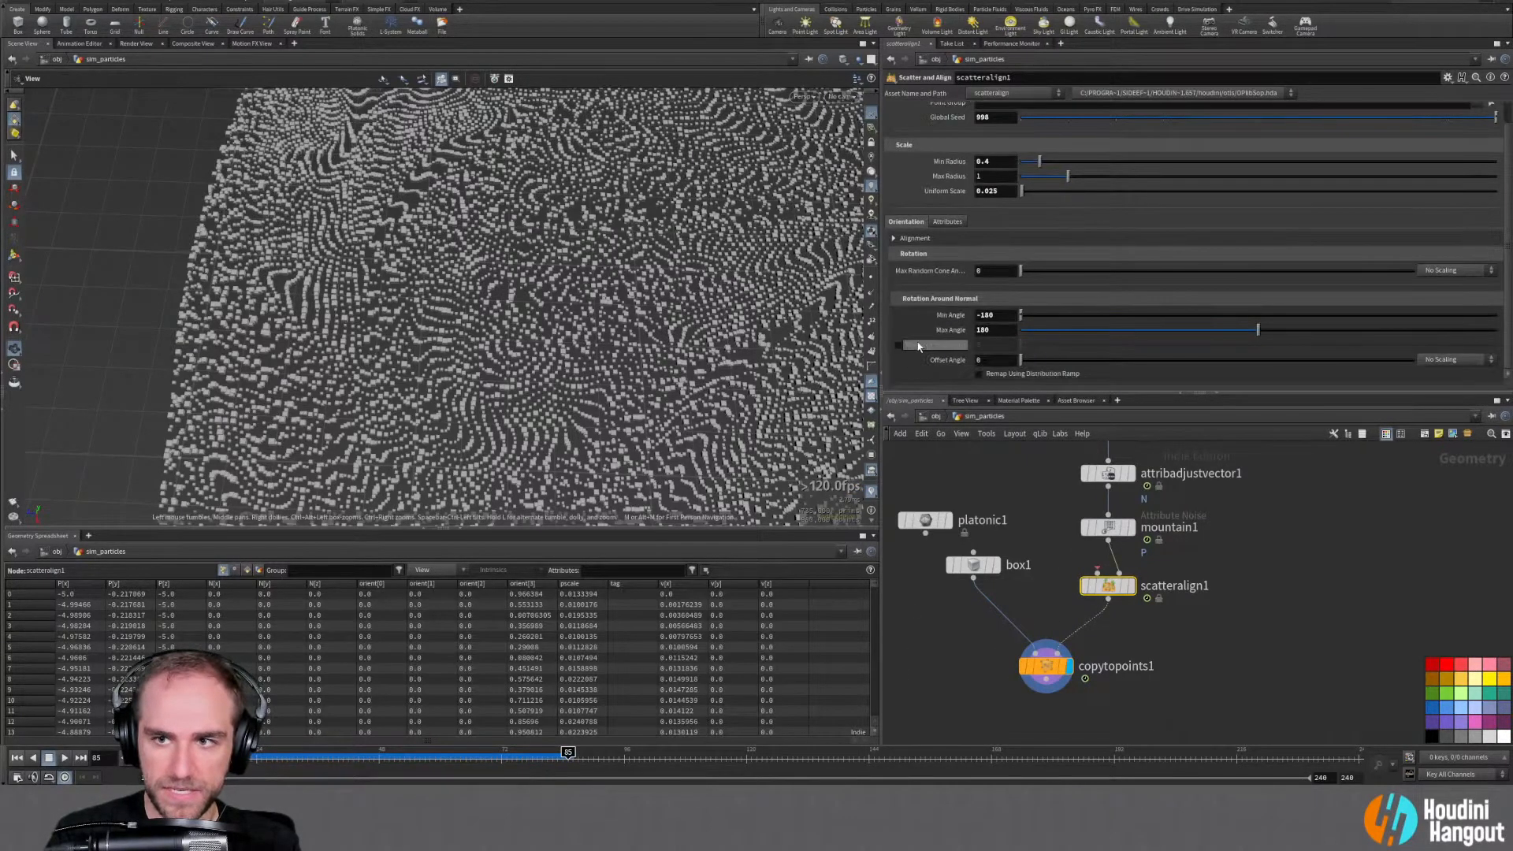
right_click_drag(543, 455, 669, 413)
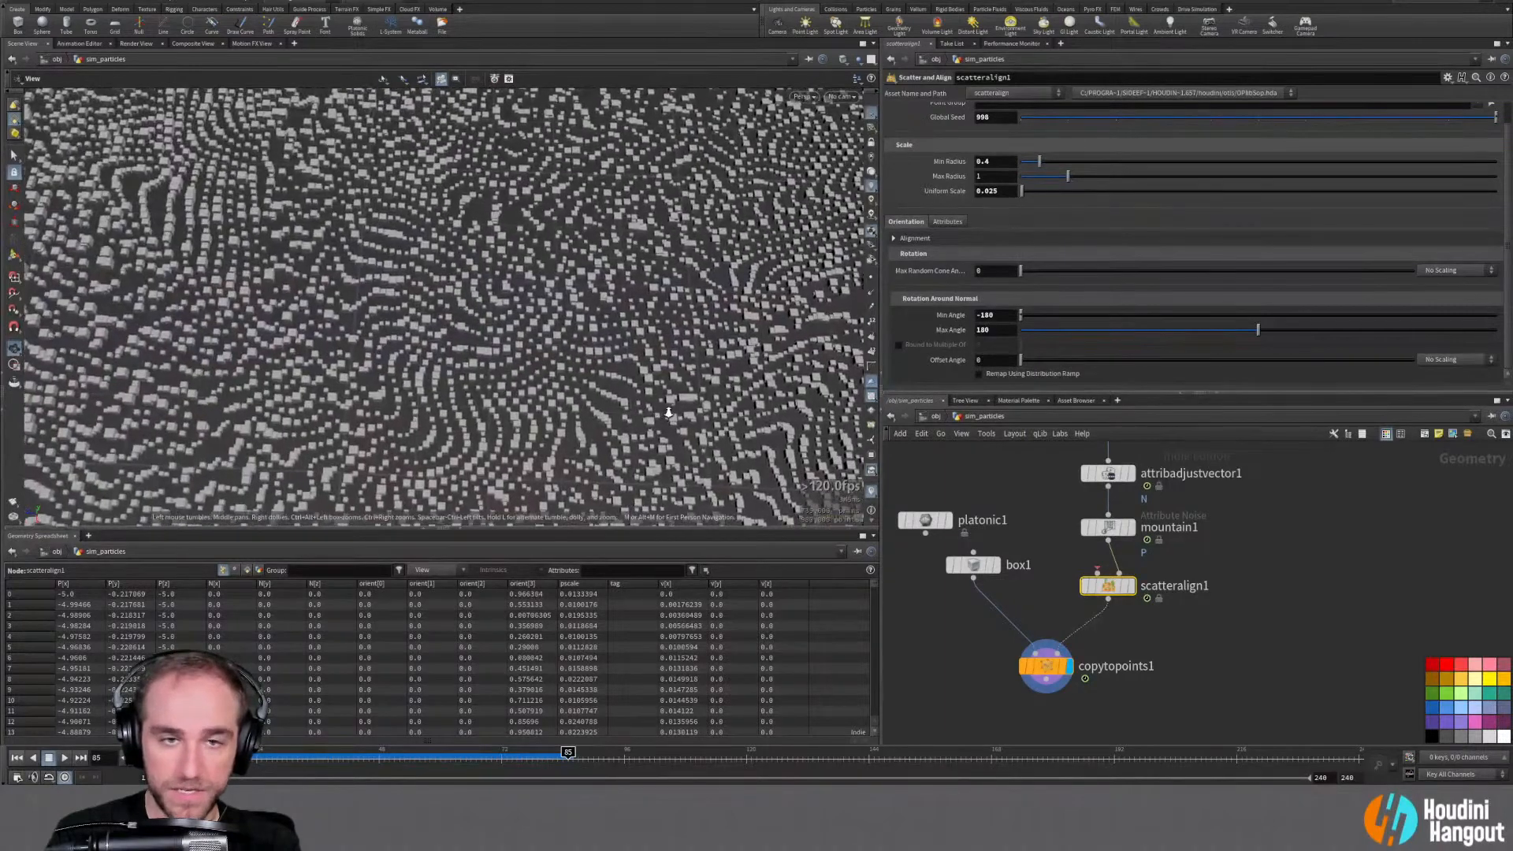
Display scatteralign1 and turn on the coloured orientation axes of the points in the viewport
left_click(1126, 587)
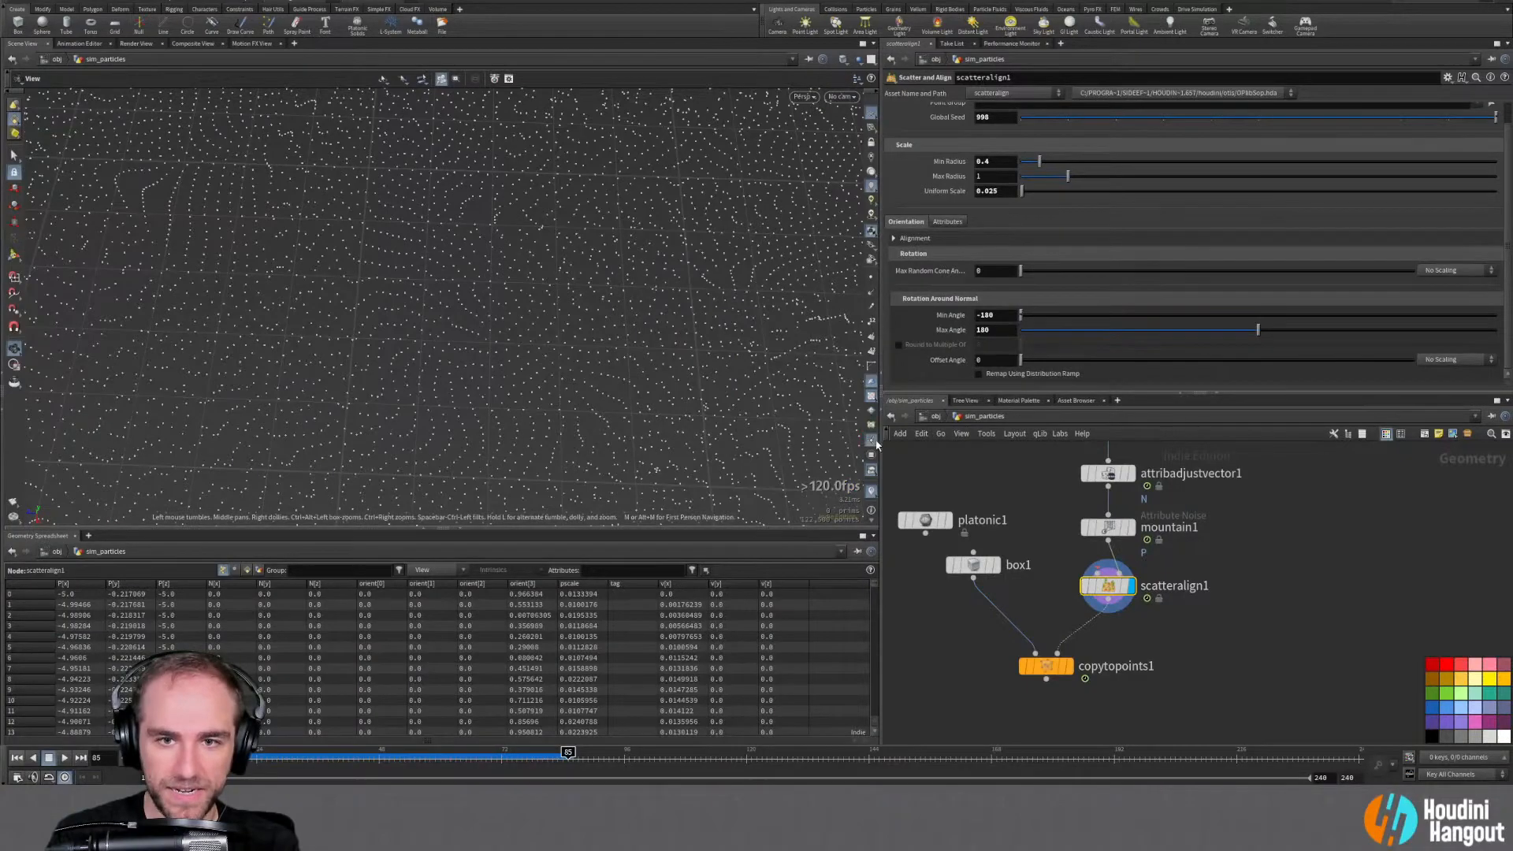
left_click(873, 442)
right_click_drag(473, 398, 659, 341)
left_click_drag(659, 341, 788, 312)
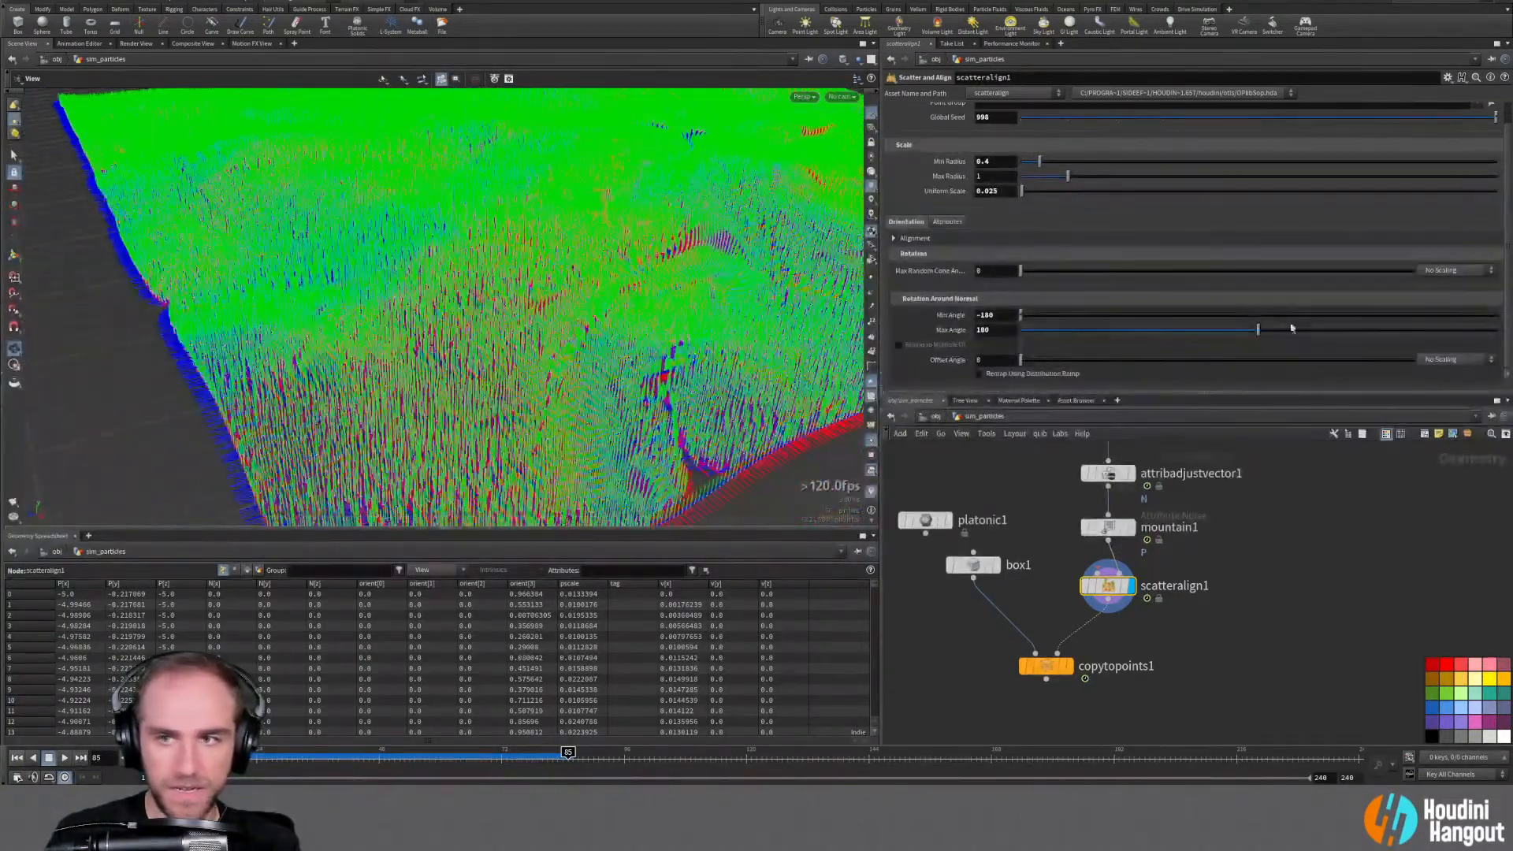
scroll(1162, 339, "up", 1)
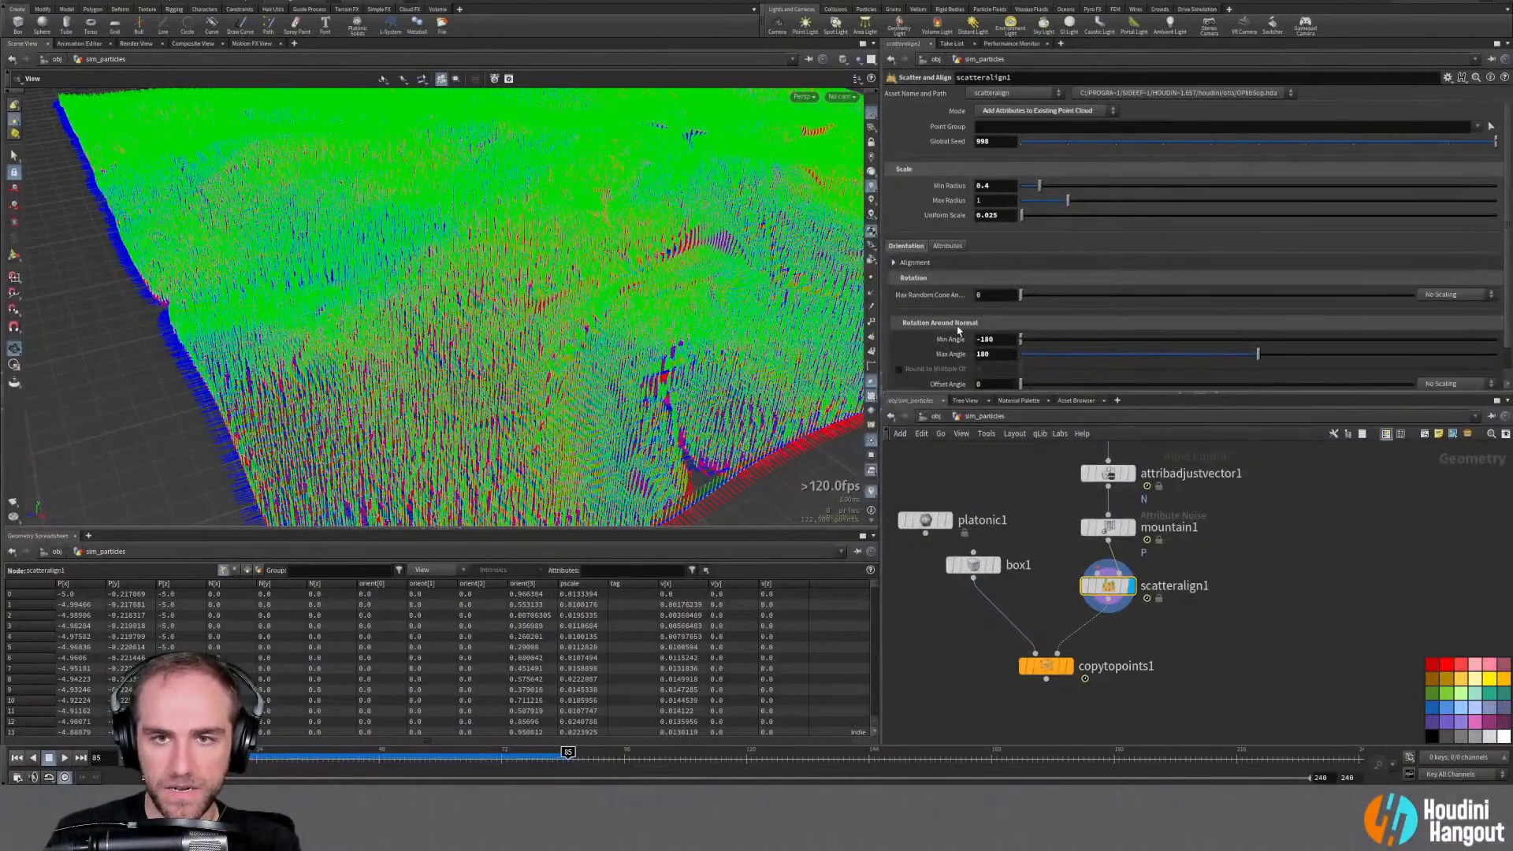
scroll(947, 333, "down", 1)
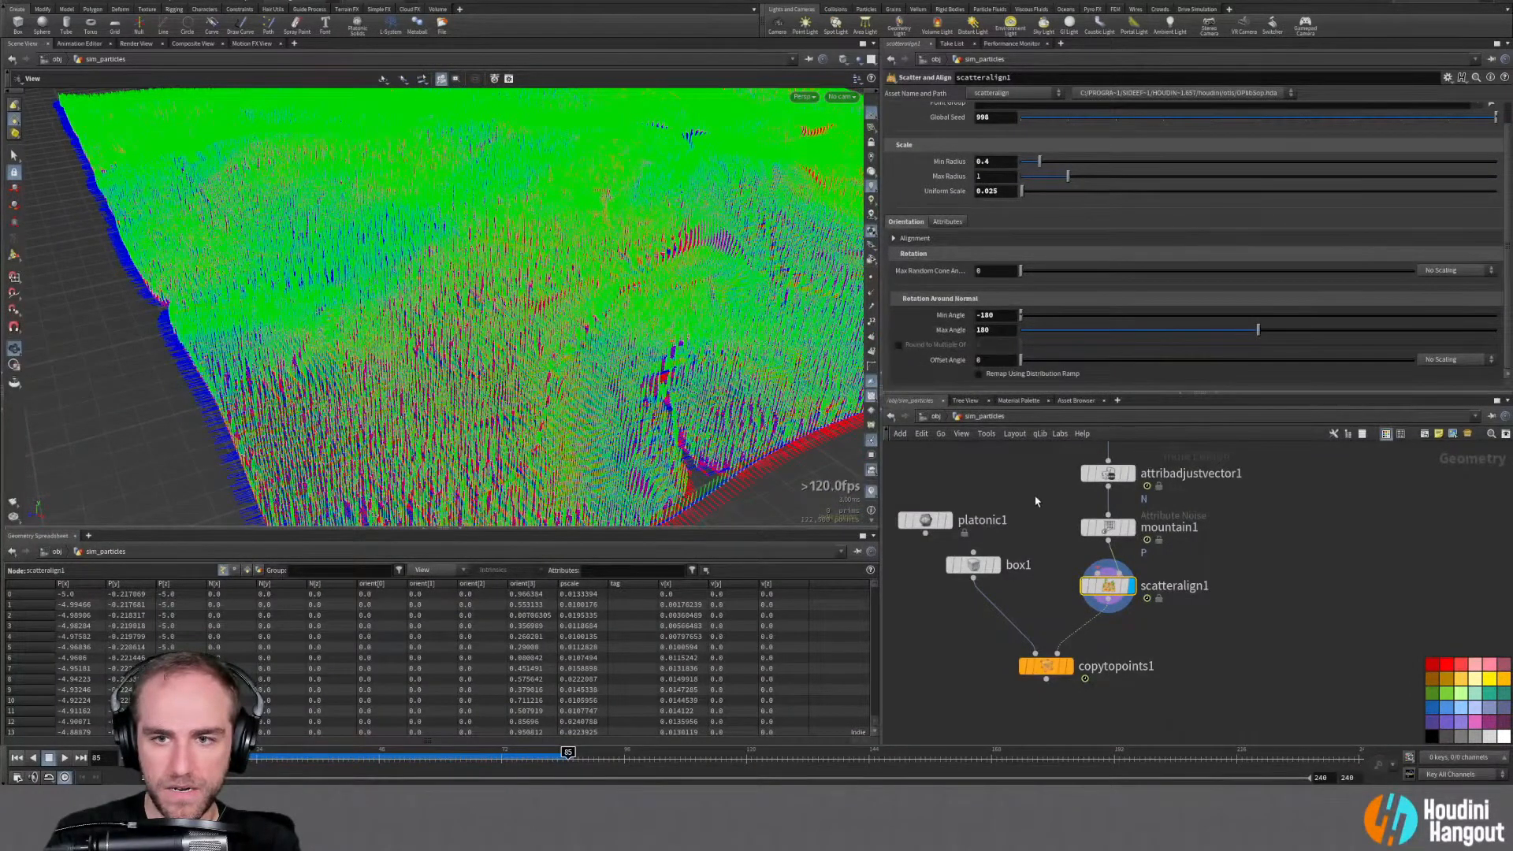
Compare the point orientations of attribadjustvector1 and scatteralign1 and review the settings of attribadjustvector1 and mountain1
middle_click_drag(1035, 496, 1038, 516)
left_click(1131, 496)
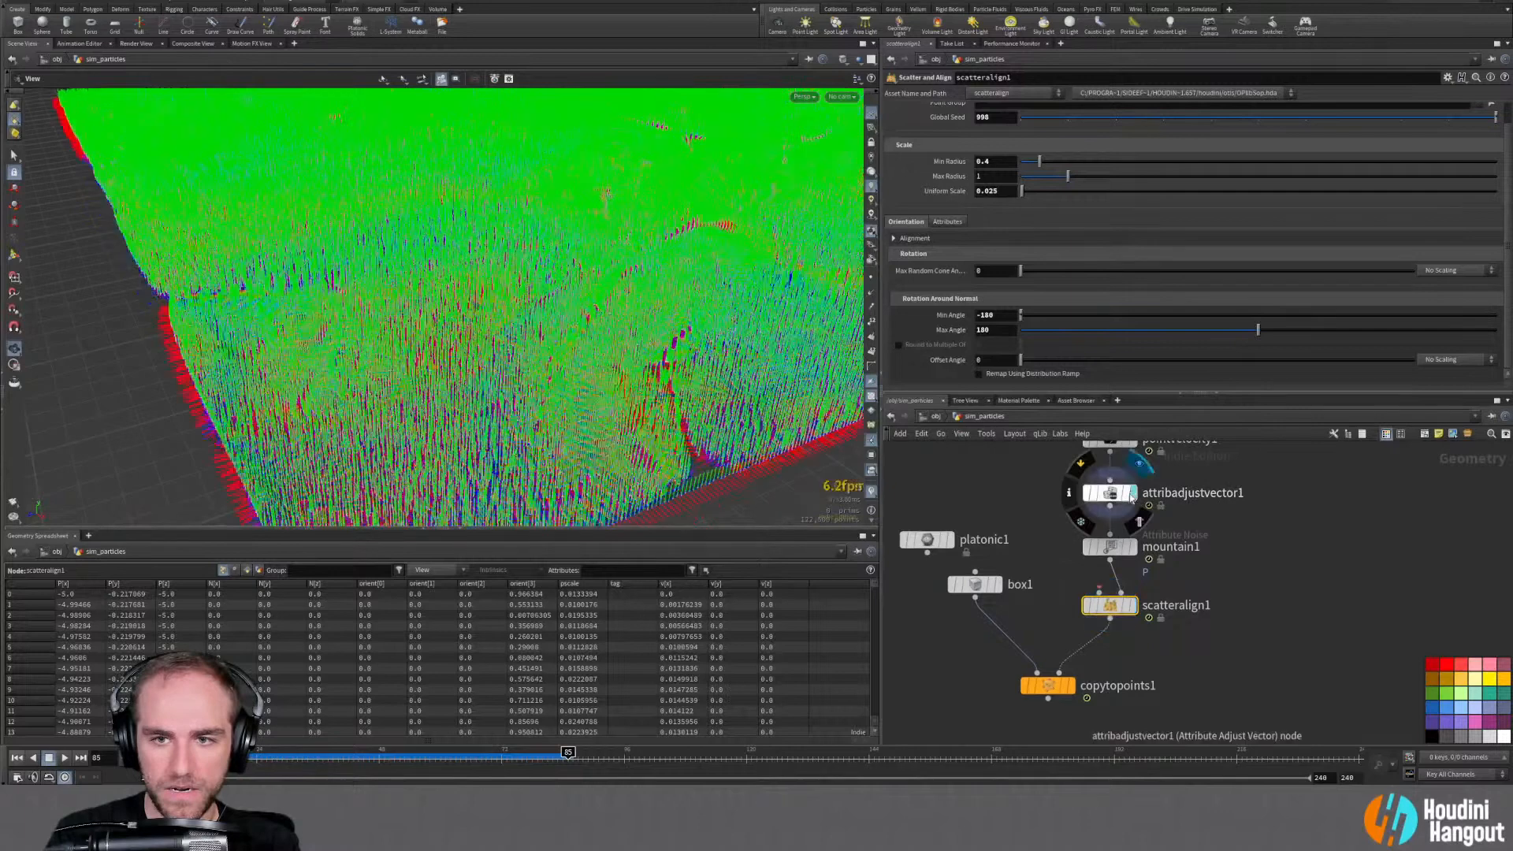
left_click(1112, 494)
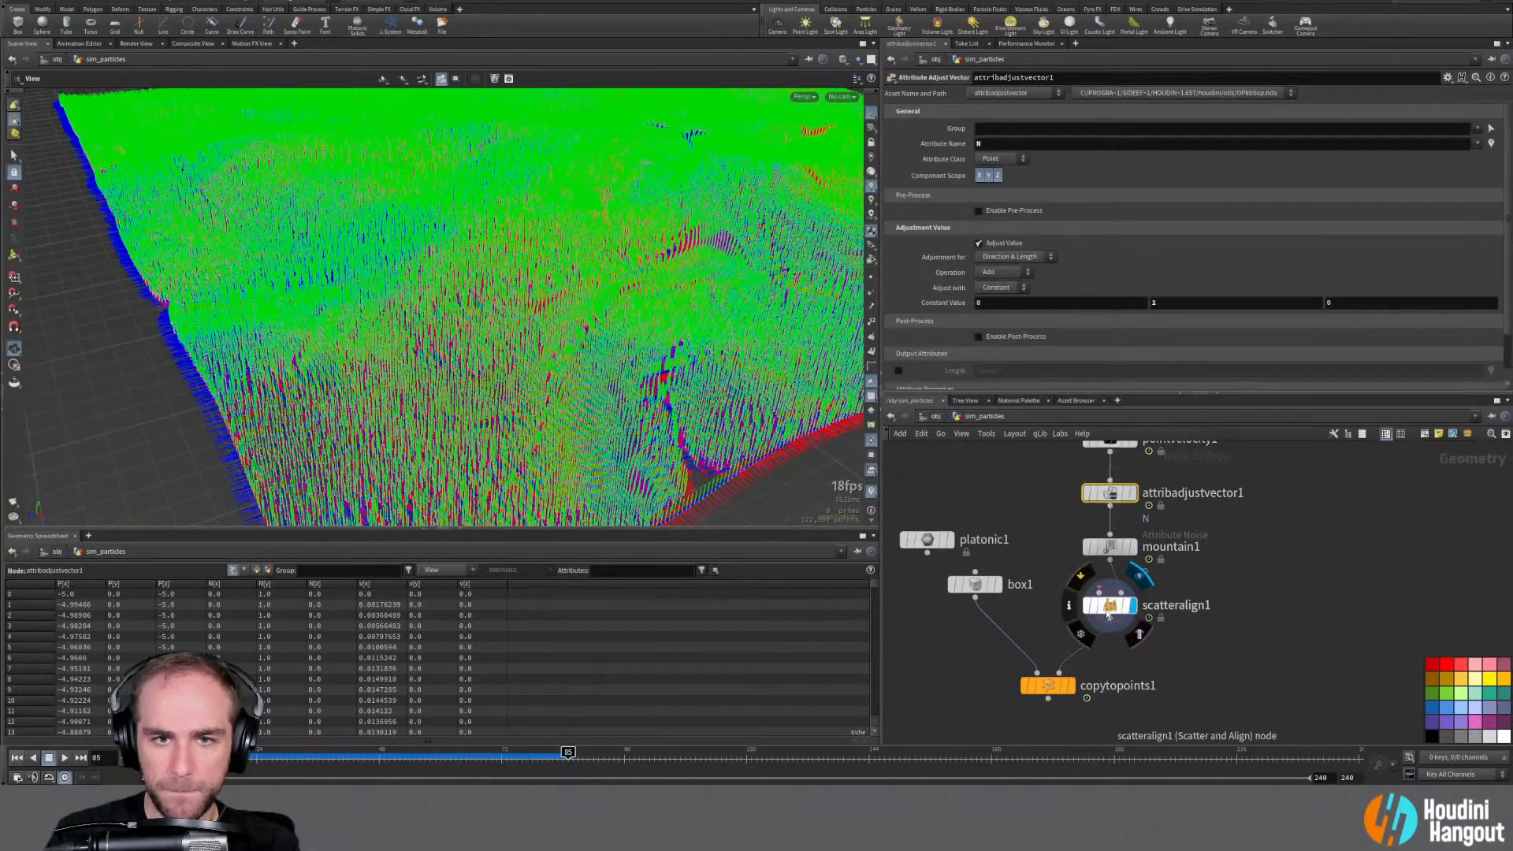
left_click(1110, 613)
middle_click(1109, 611)
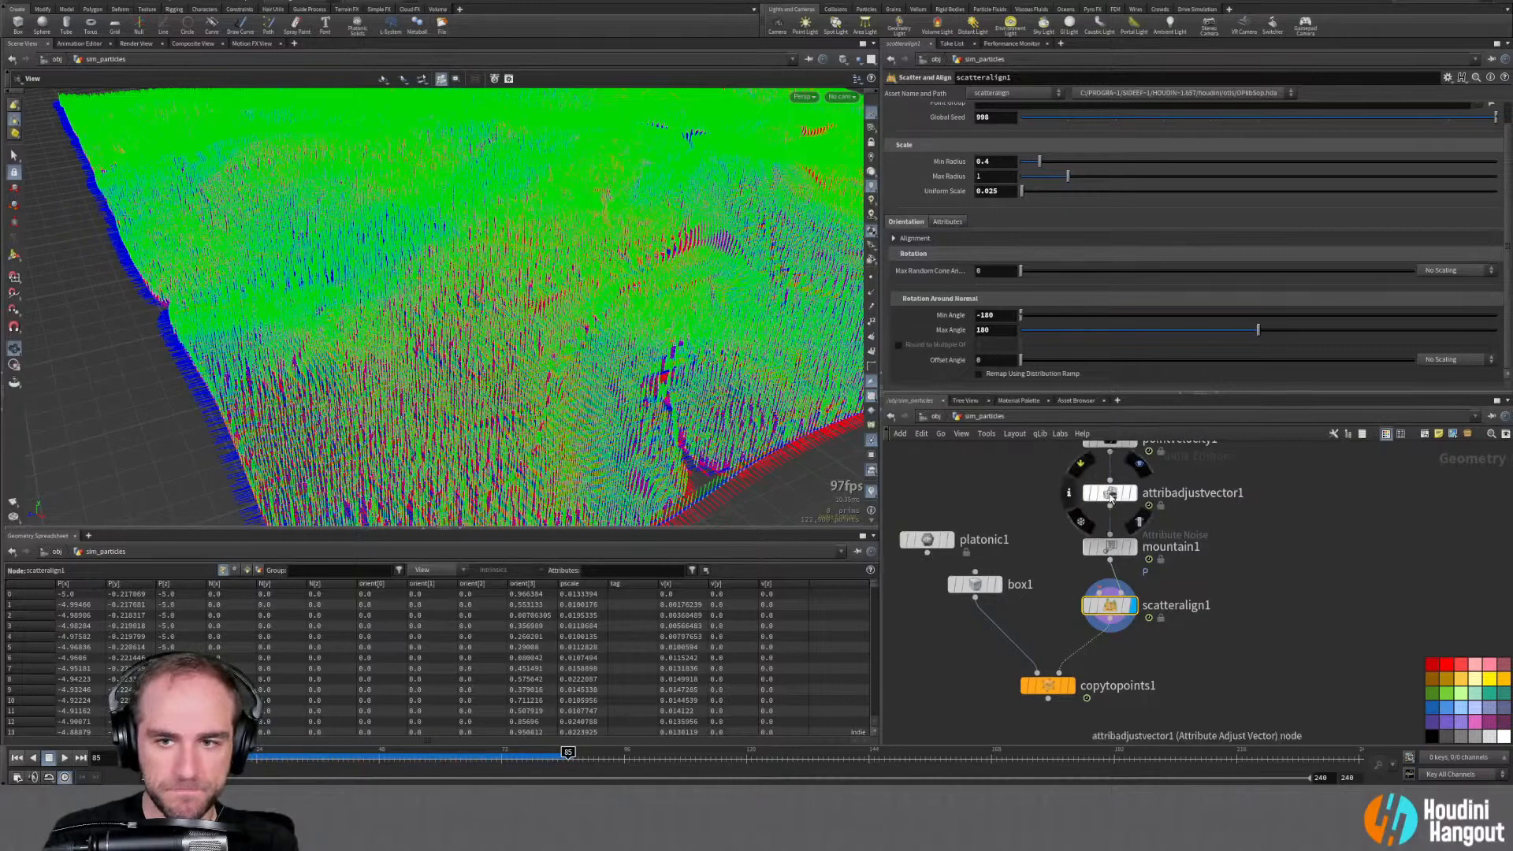
left_click(1109, 494)
mouse_move(1109, 605)
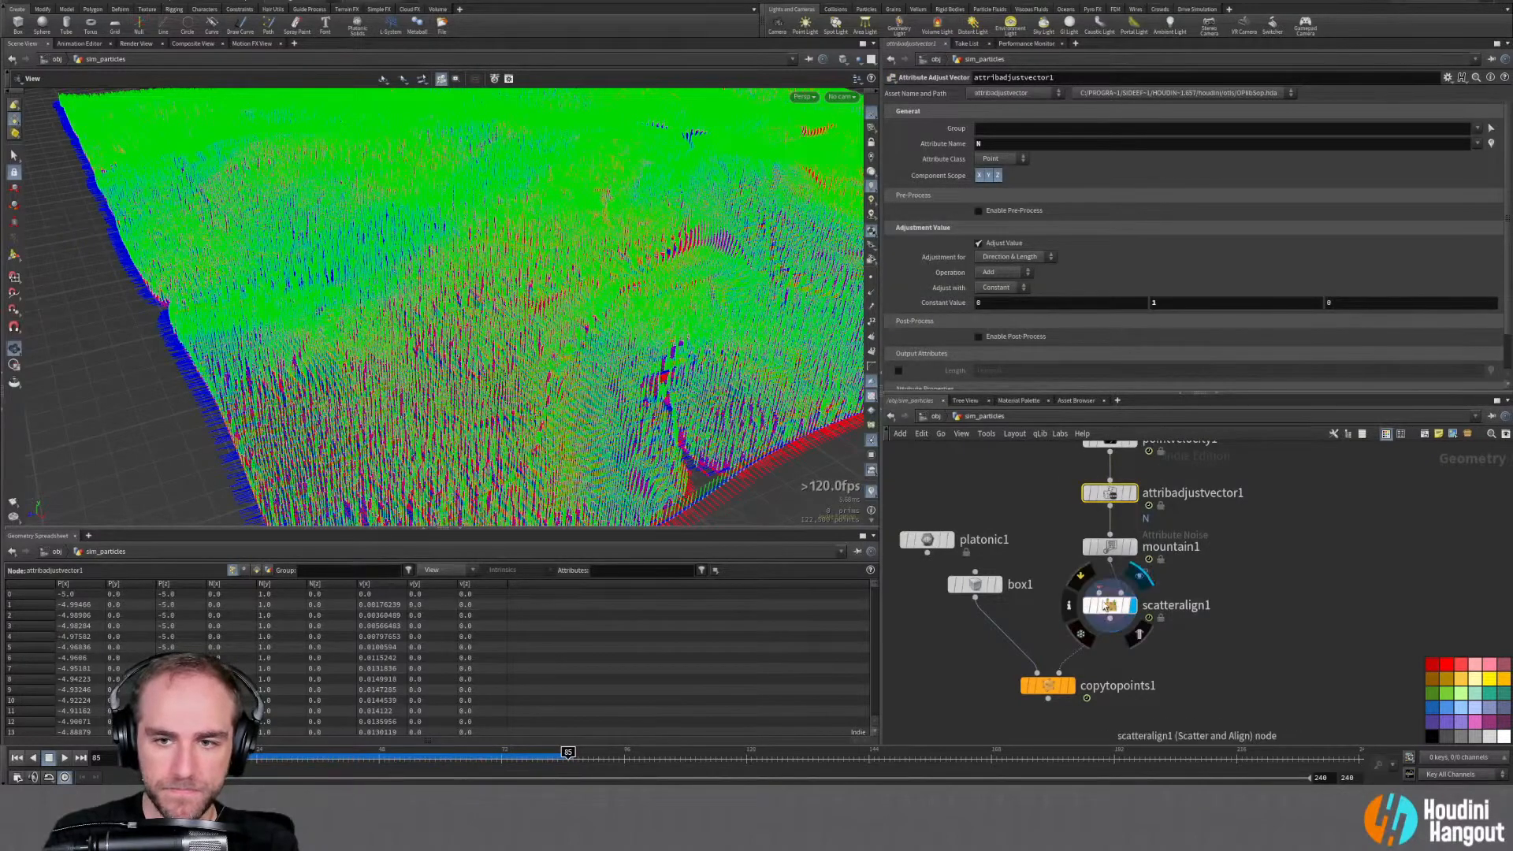
left_click(1127, 549)
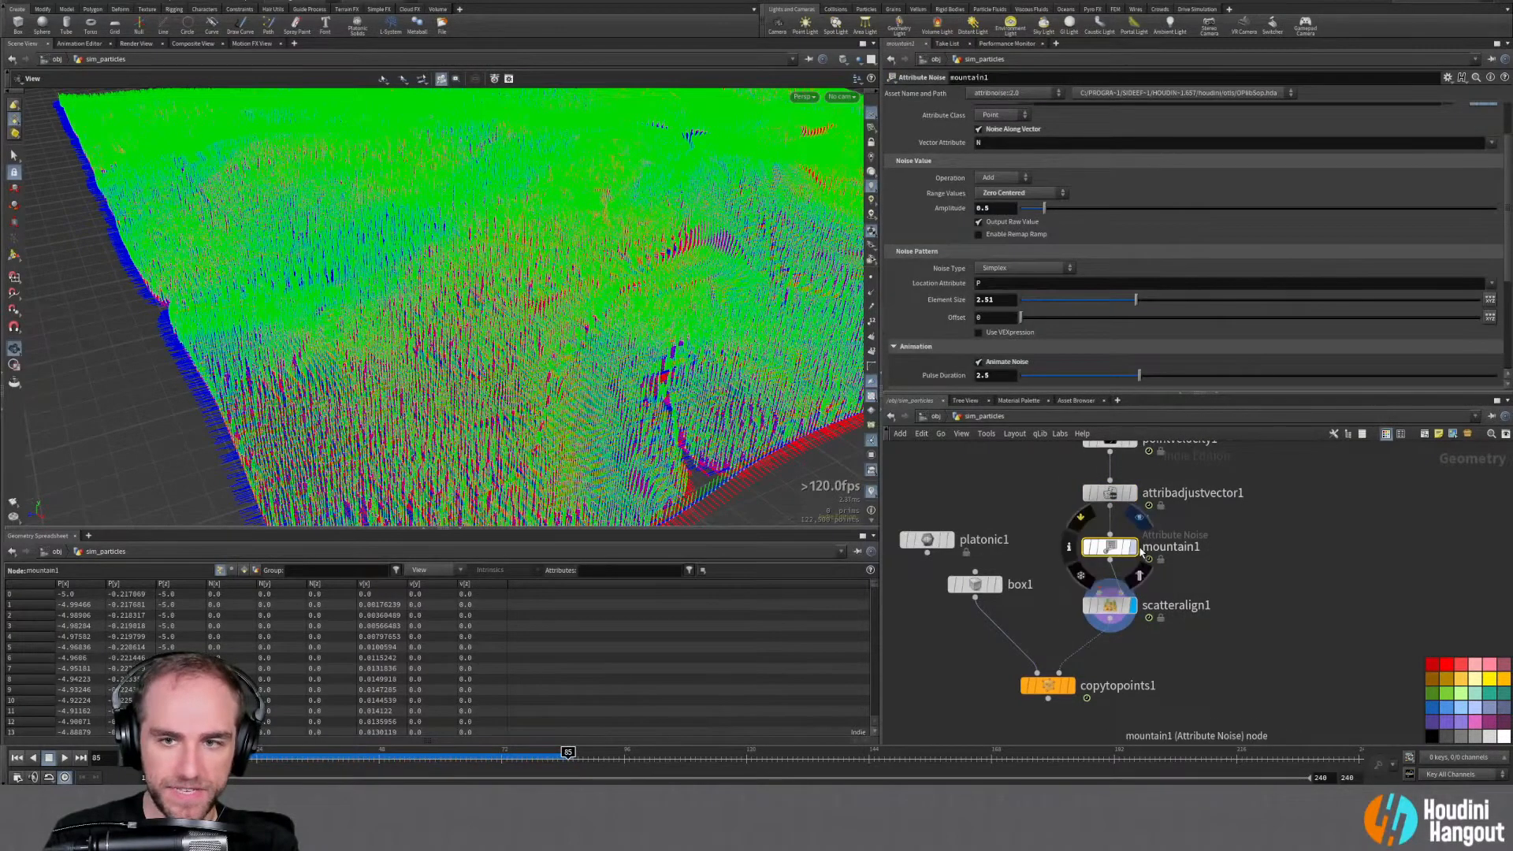
Alternate the display between mountain1 and scatteralign1 and examine their point orientation axes up close
left_click(1132, 550)
left_click_drag(465, 331, 378, 432)
middle_click_drag(379, 432, 373, 216)
right_click_drag(373, 216, 672, 180)
left_click_drag(672, 179, 500, 372)
left_click(1134, 607)
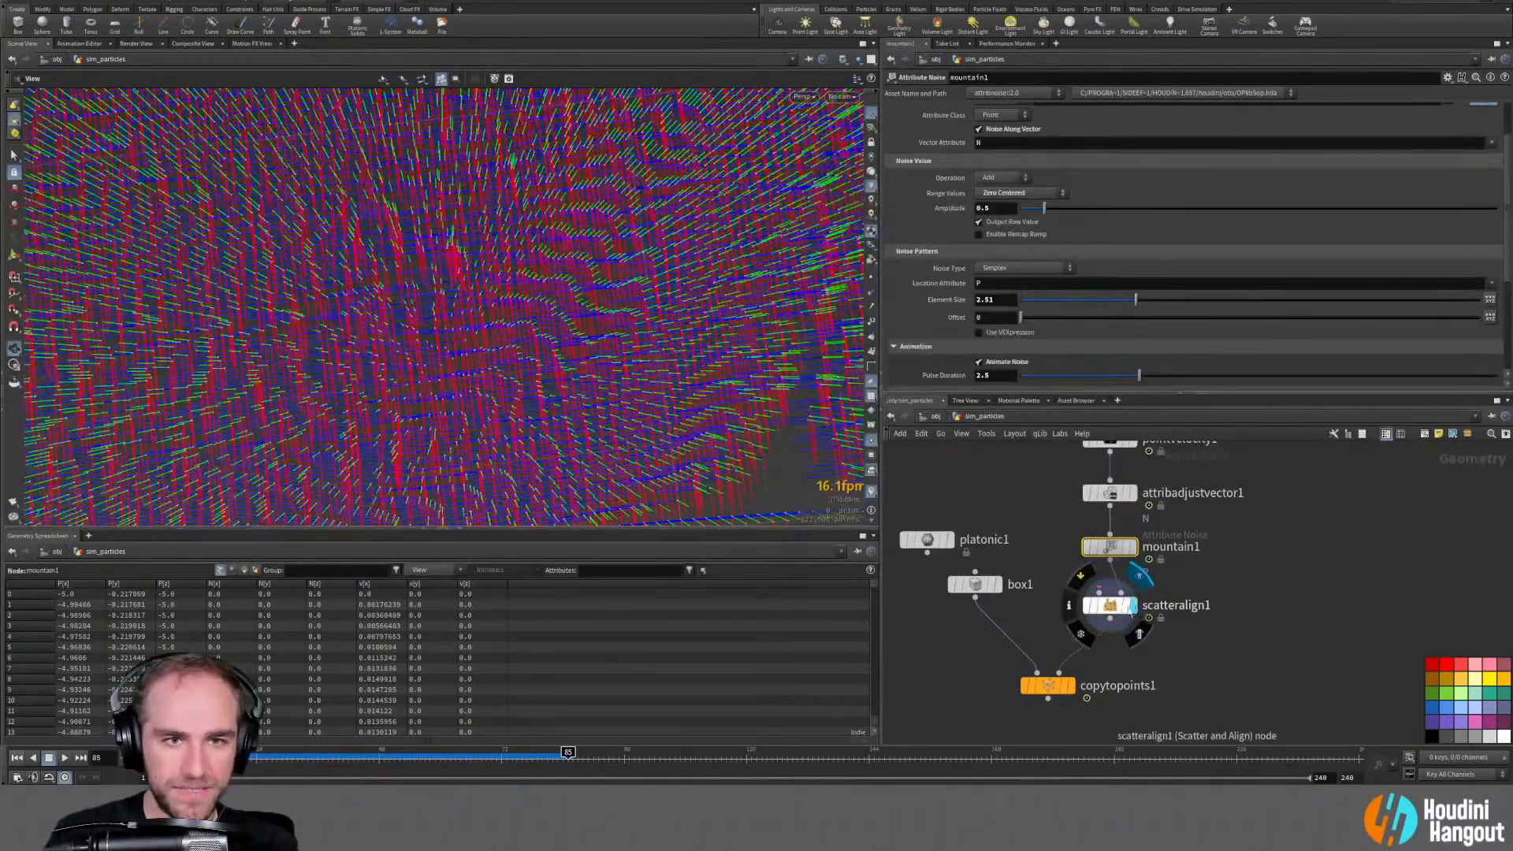
left_click(1132, 547)
Move the timeline back to frame 49 and display scatteralign1 to inspect its point orientations there
right_click_drag(693, 354, 435, 300)
left_click_drag(436, 301, 672, 189)
left_click_drag(567, 755, 383, 780)
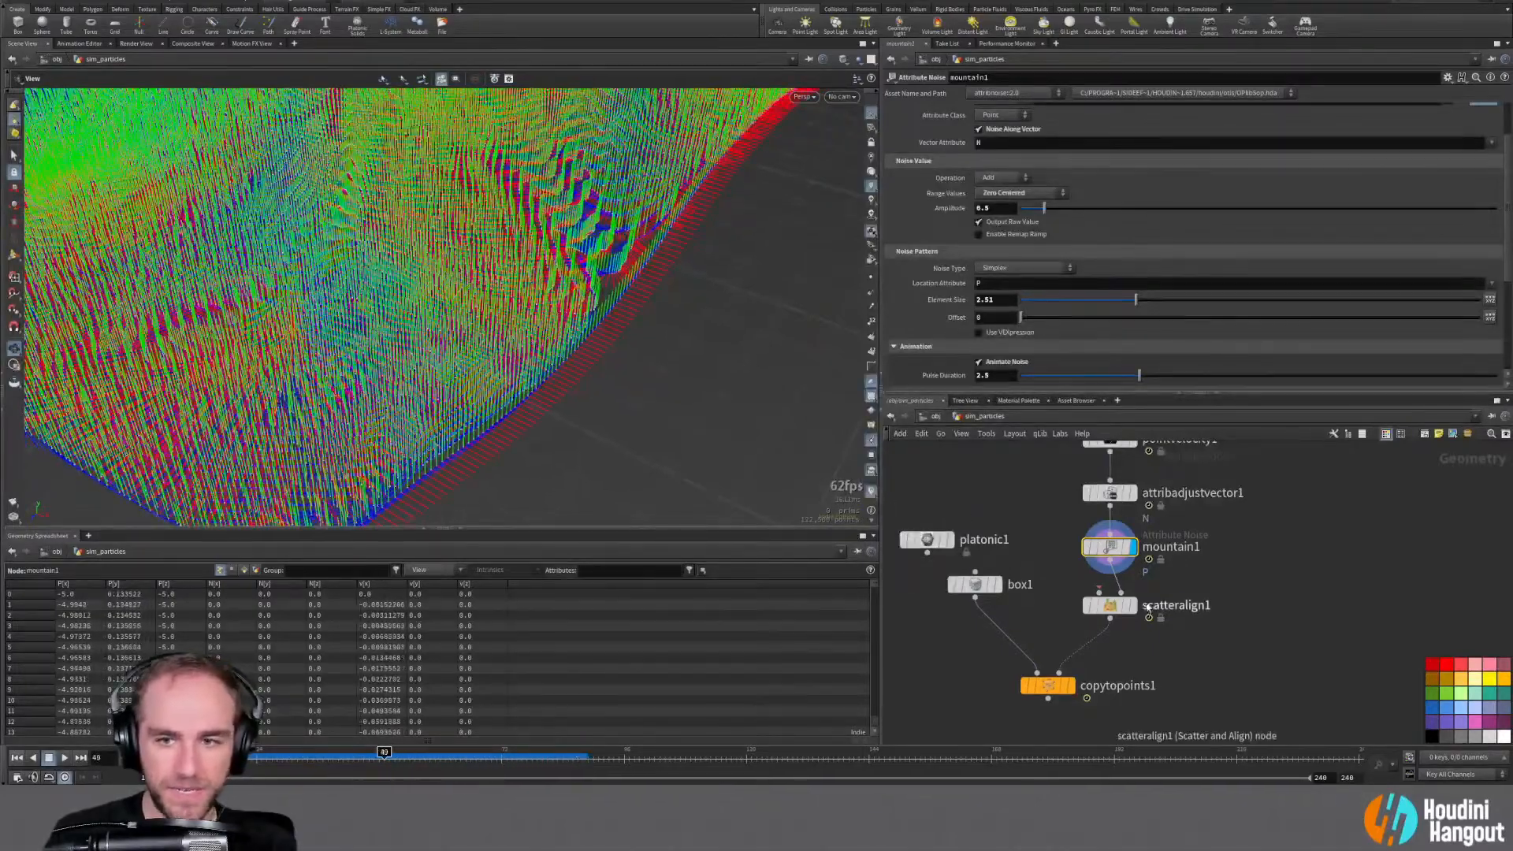
left_click(1131, 606)
left_click_drag(442, 323, 252, 313)
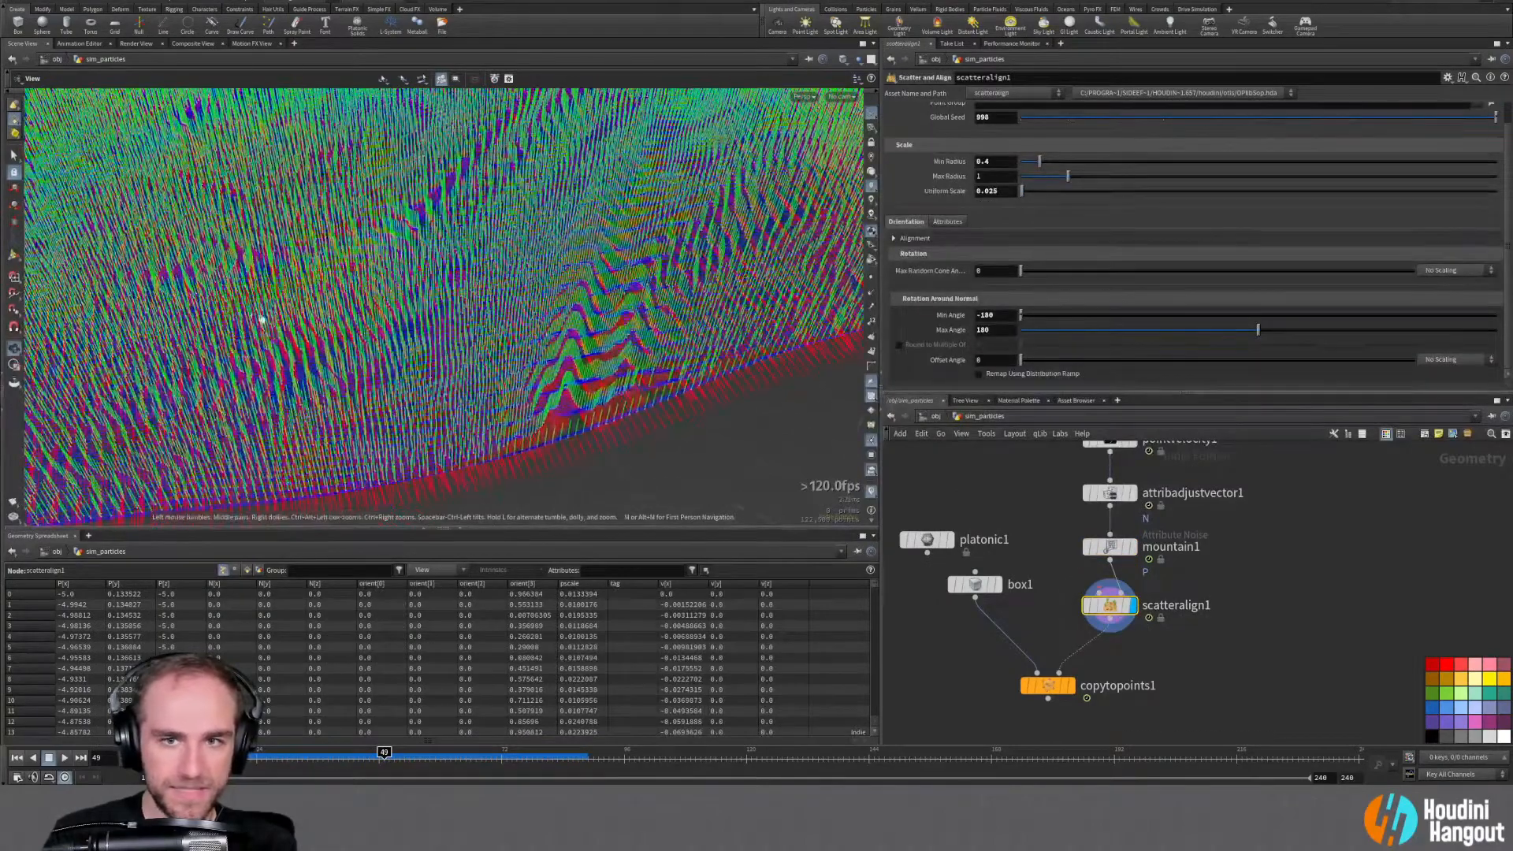
Turn off Recompute Normals in the post-process settings of mountain1
middle_click_drag(1296, 587, 1287, 660)
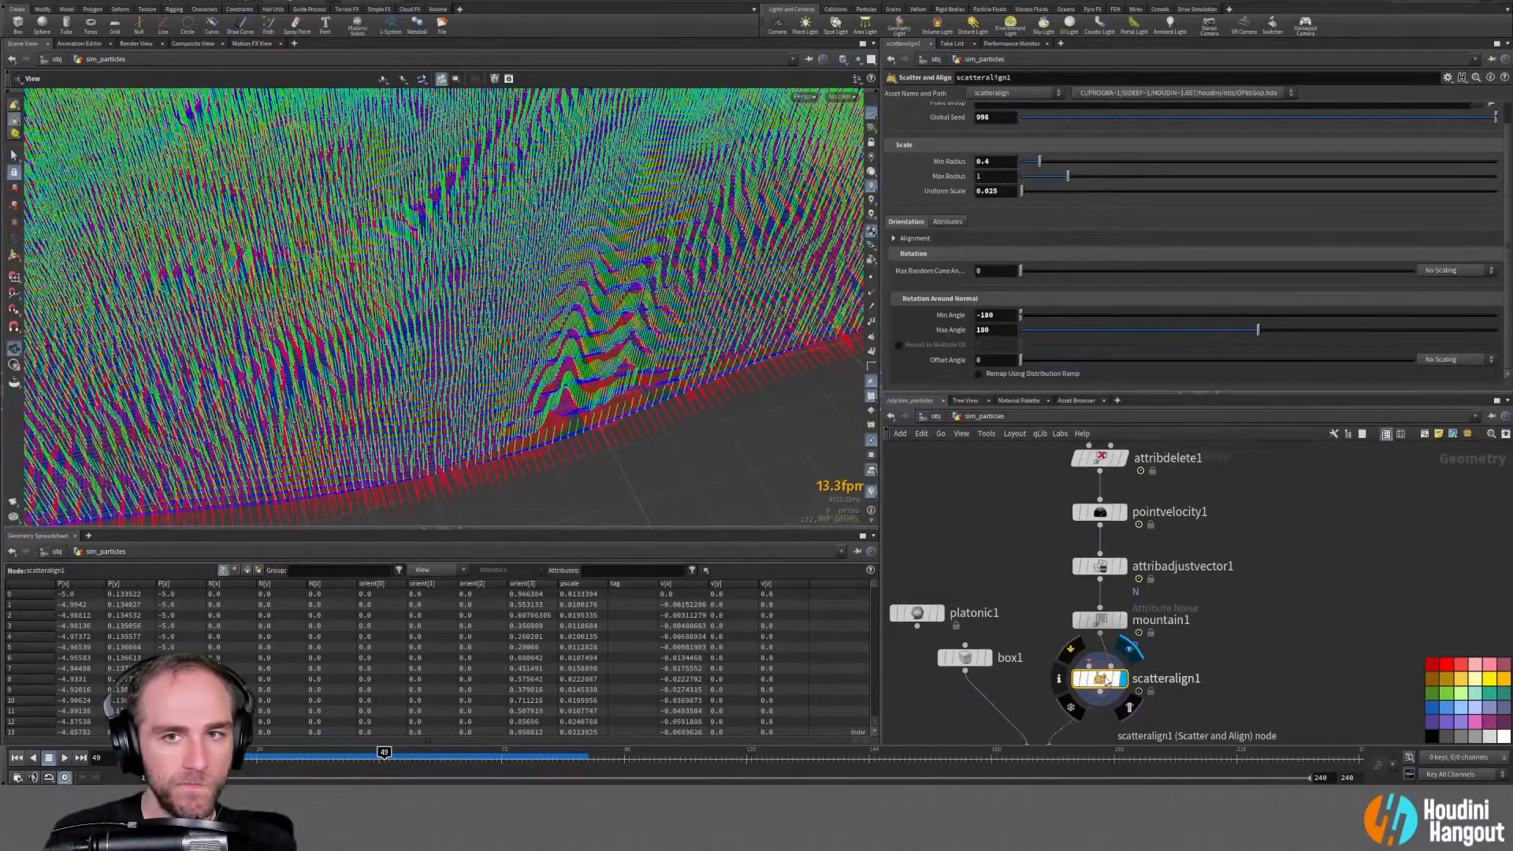
left_click(1099, 620)
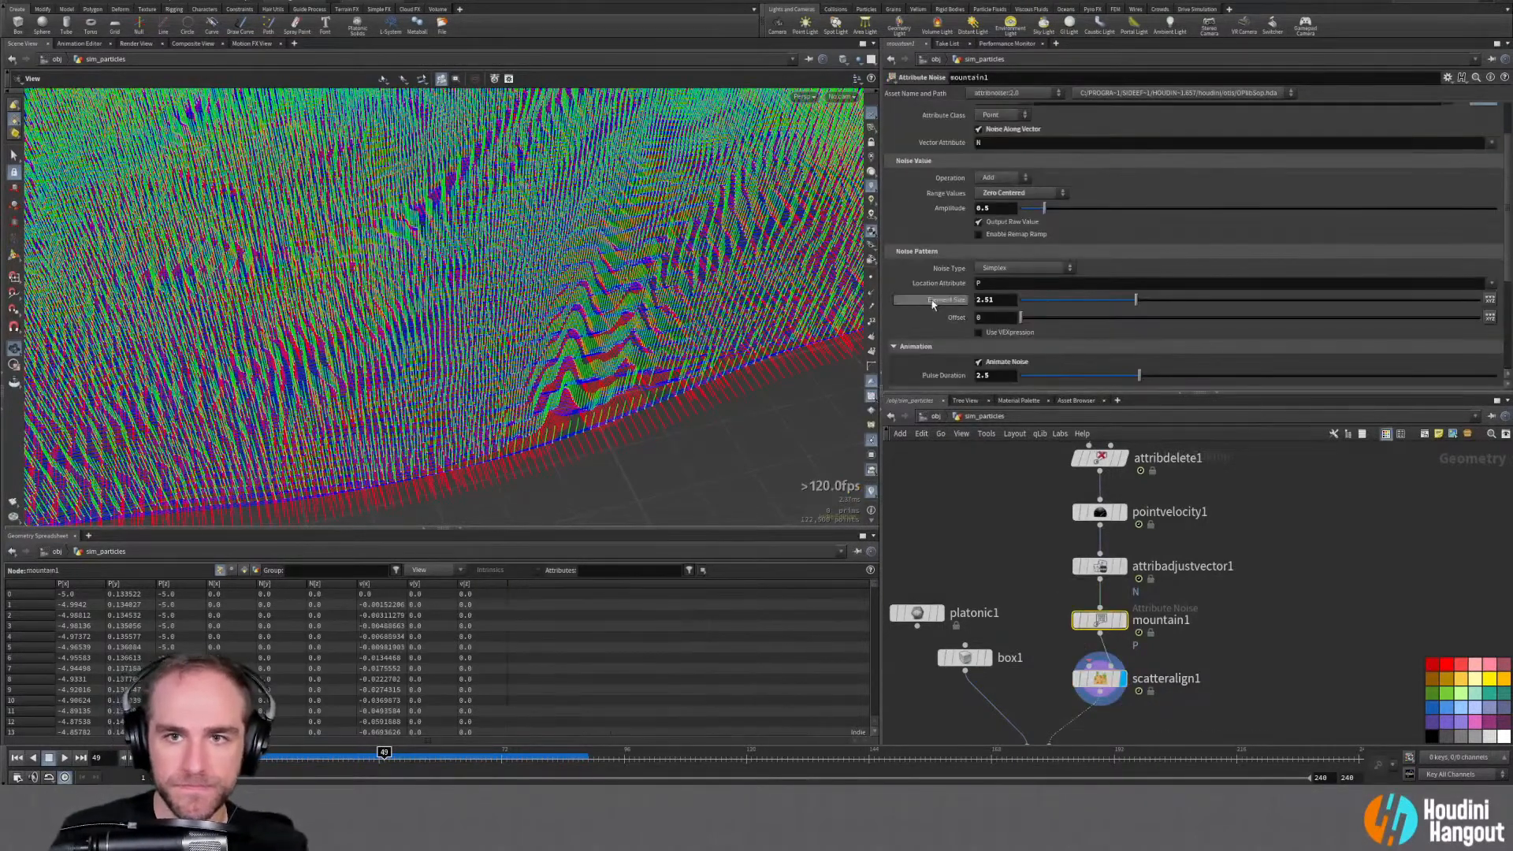
scroll(934, 307, "up", 3)
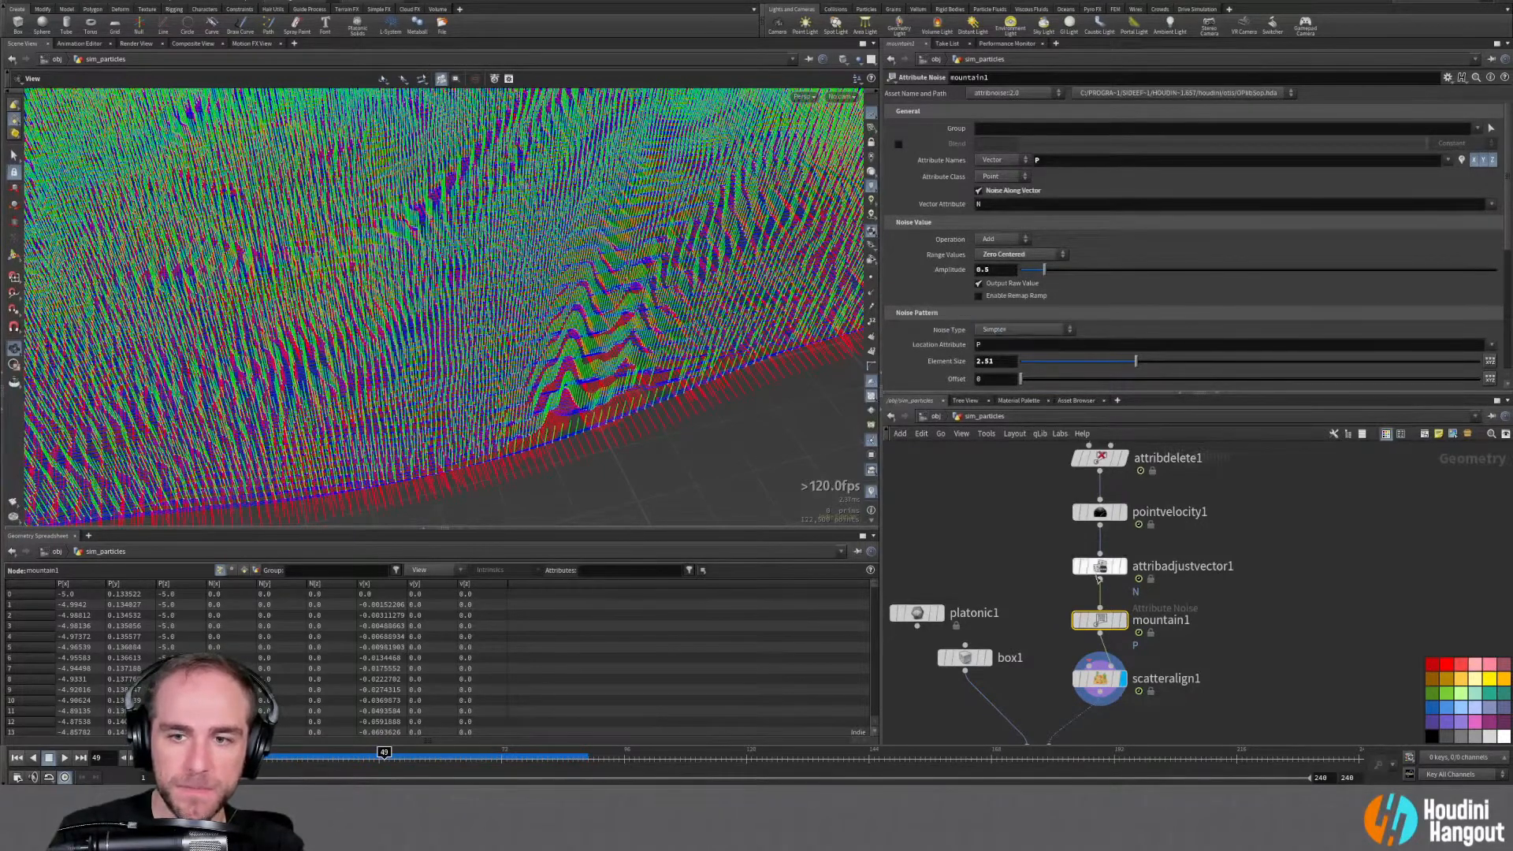
scroll(927, 386, "down", 10)
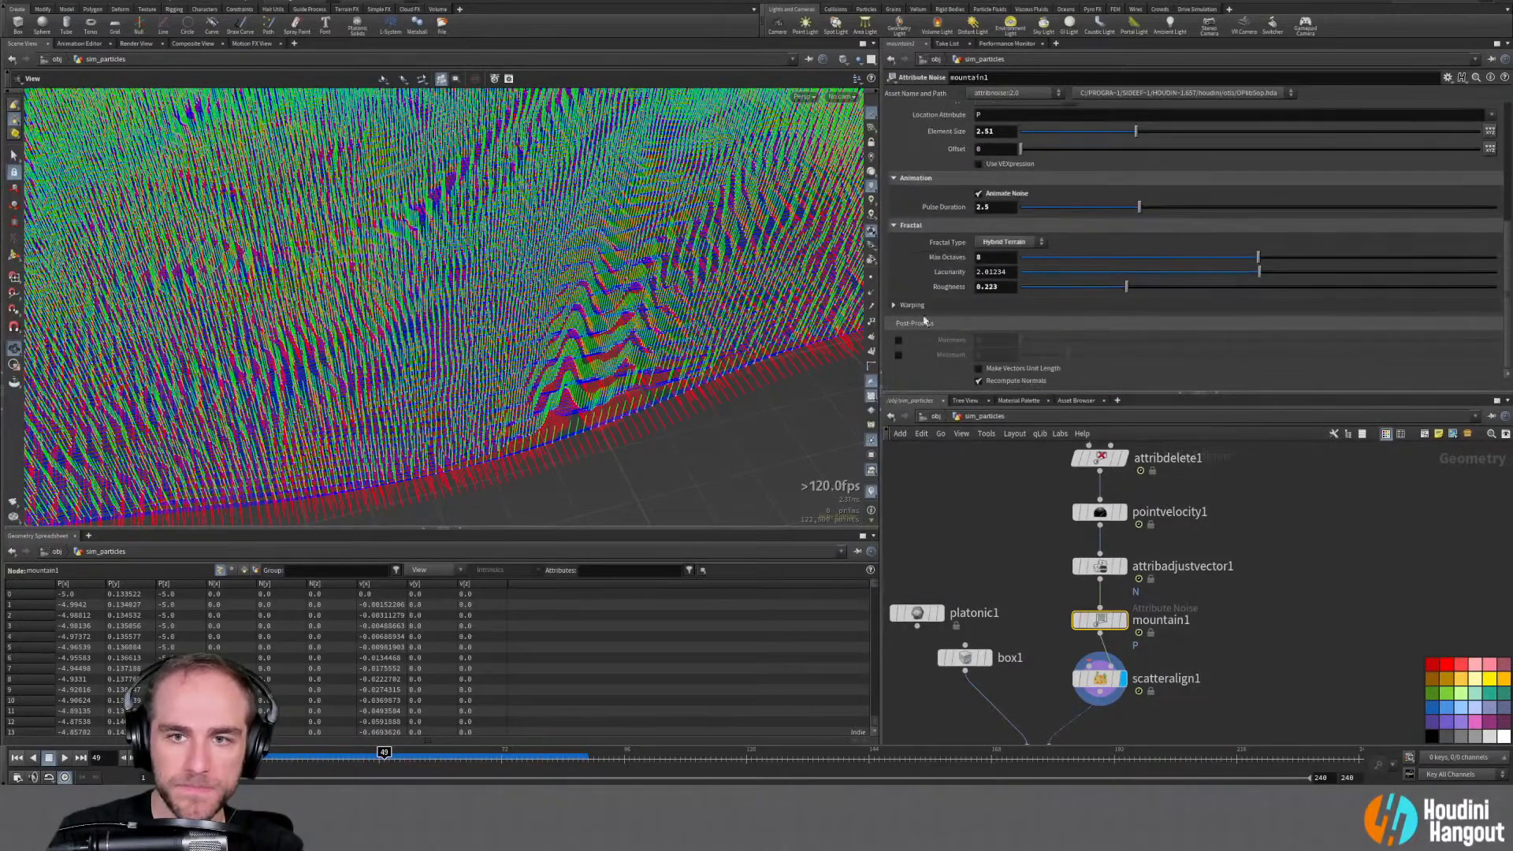
left_click(980, 381)
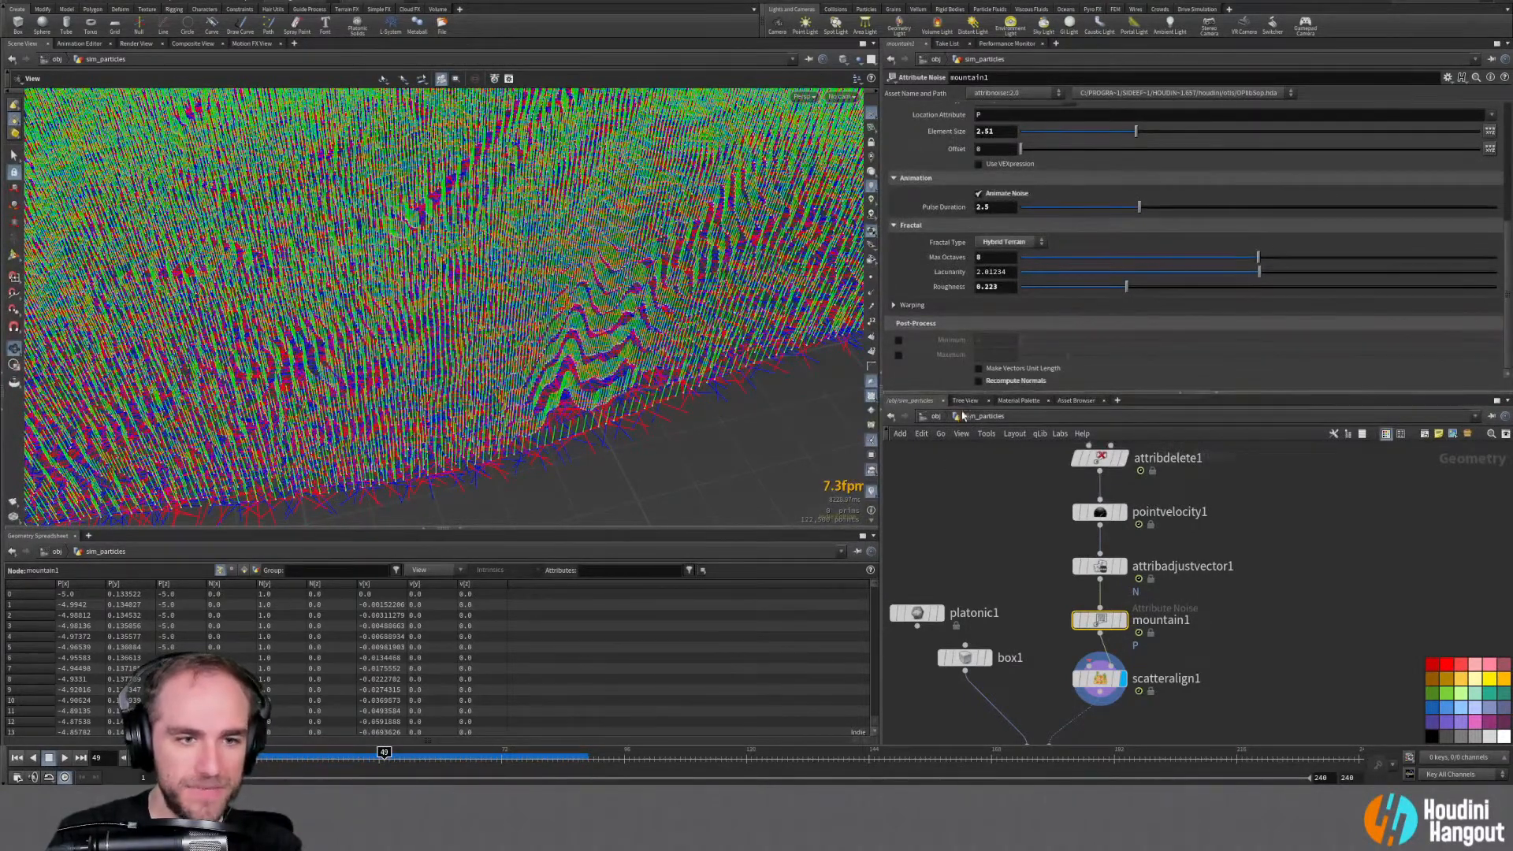
left_click(979, 380)
left_click(979, 381)
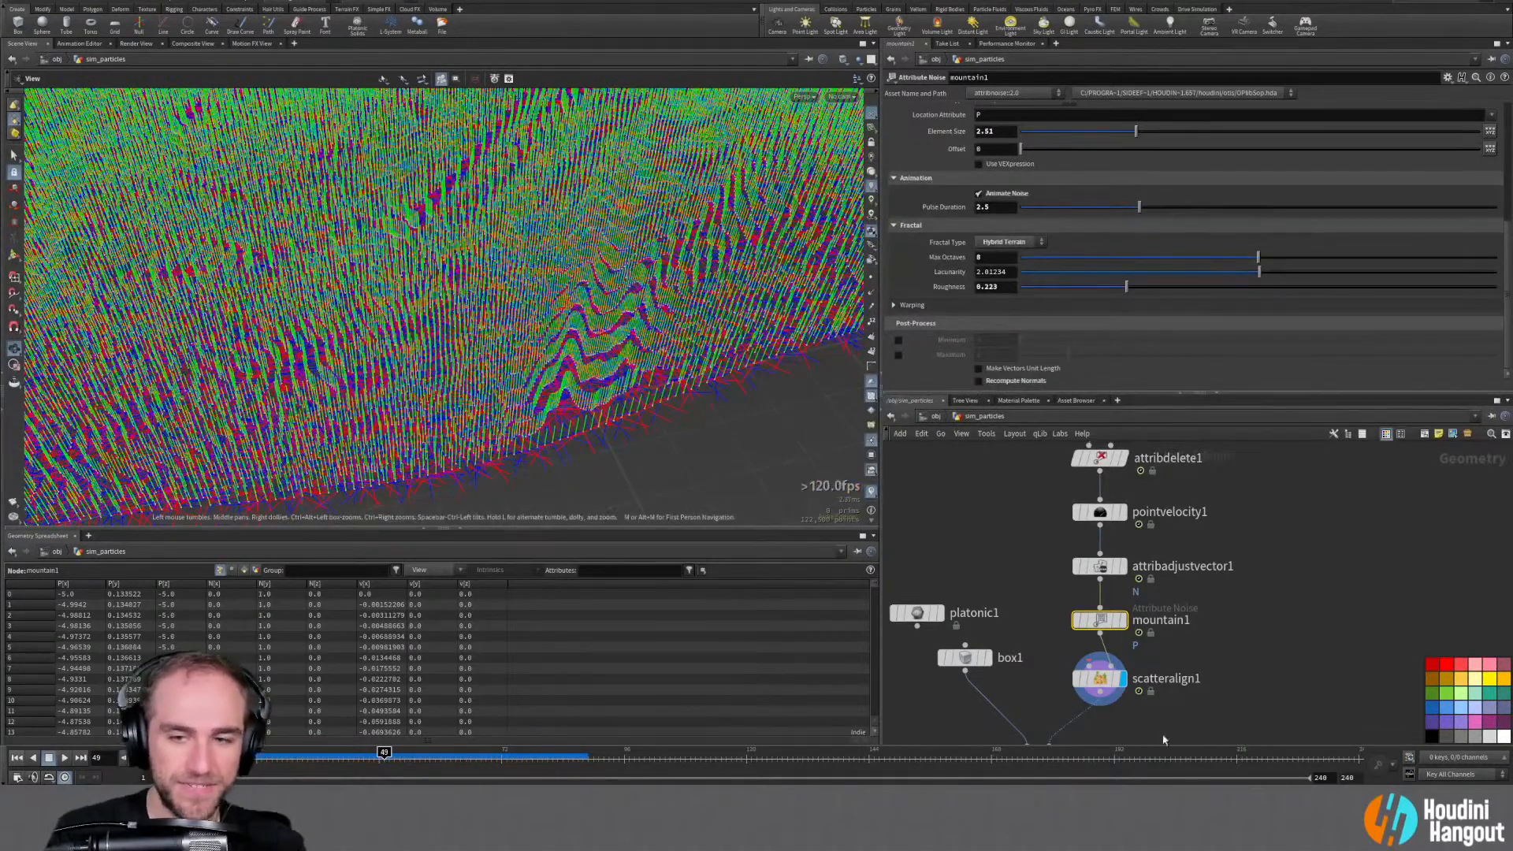
Display and select copytopoints1 and examine the rotation of the copied boxes up close
left_click(1100, 679)
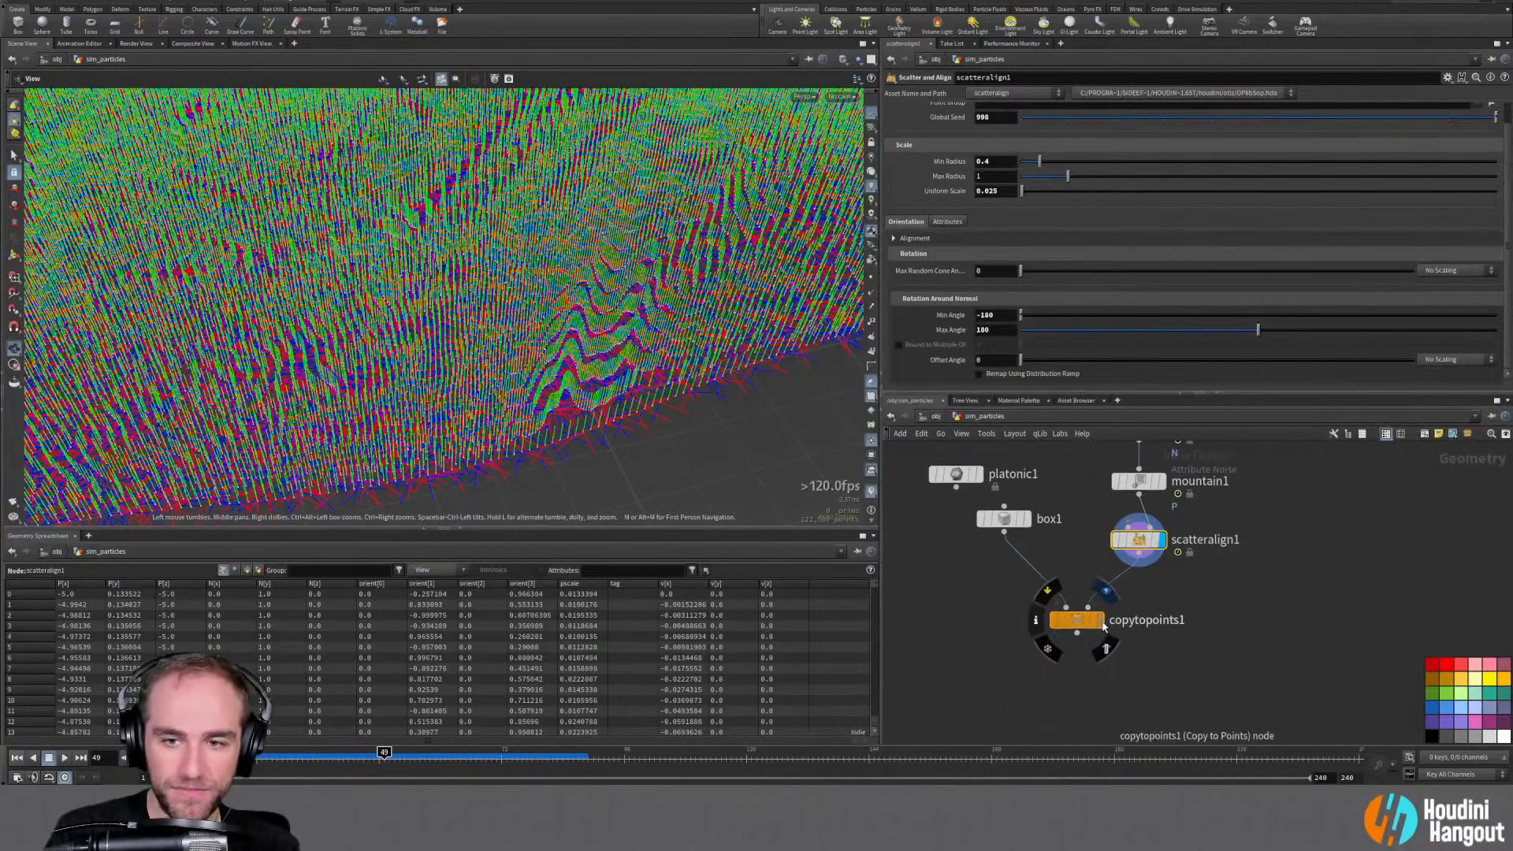
left_click(1070, 622)
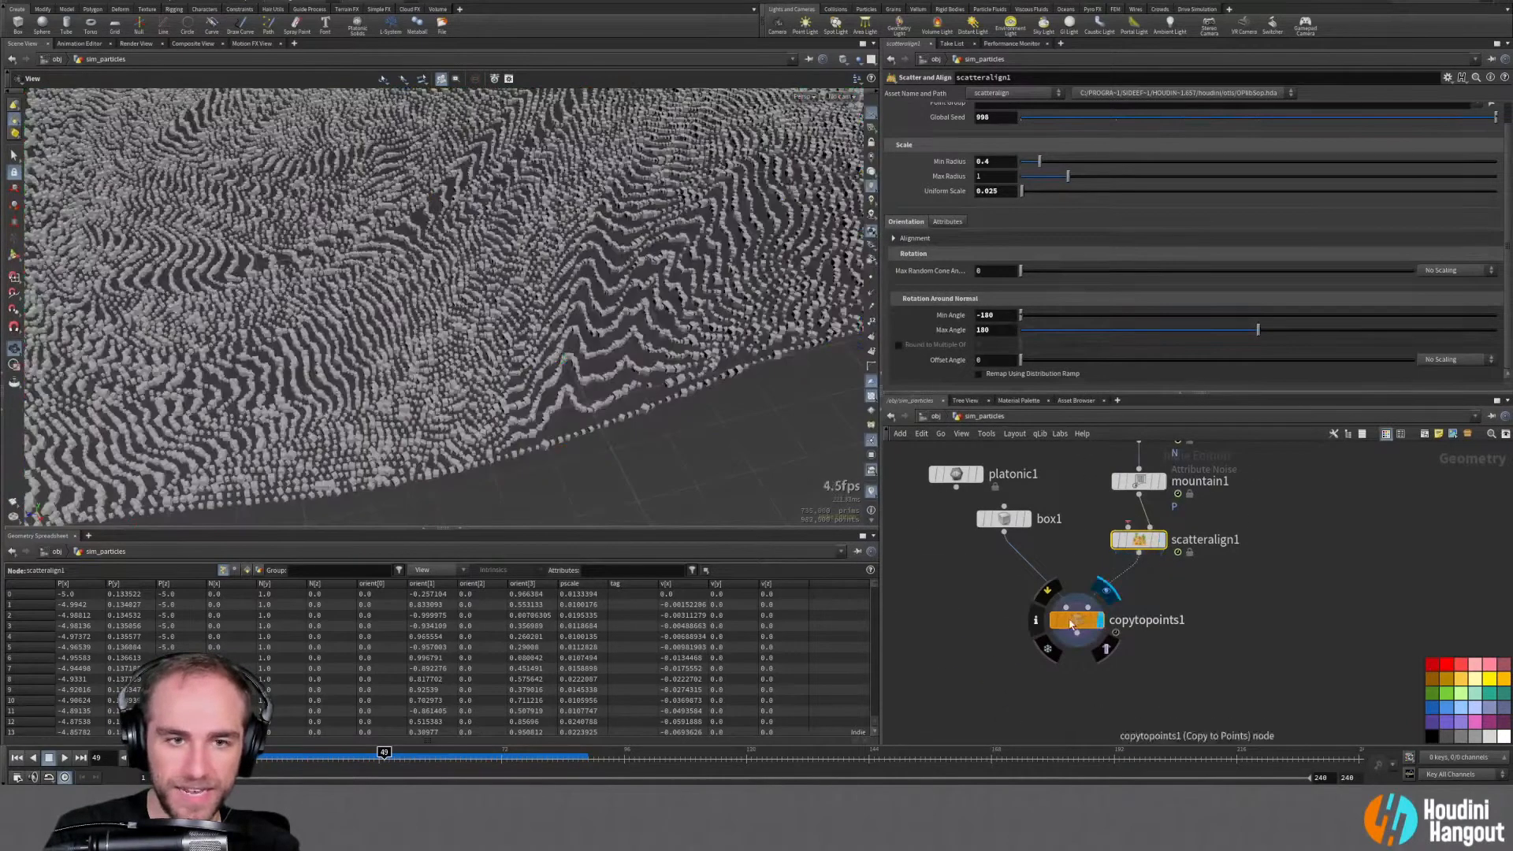
left_click(1069, 622)
scroll(529, 307, "up", 10)
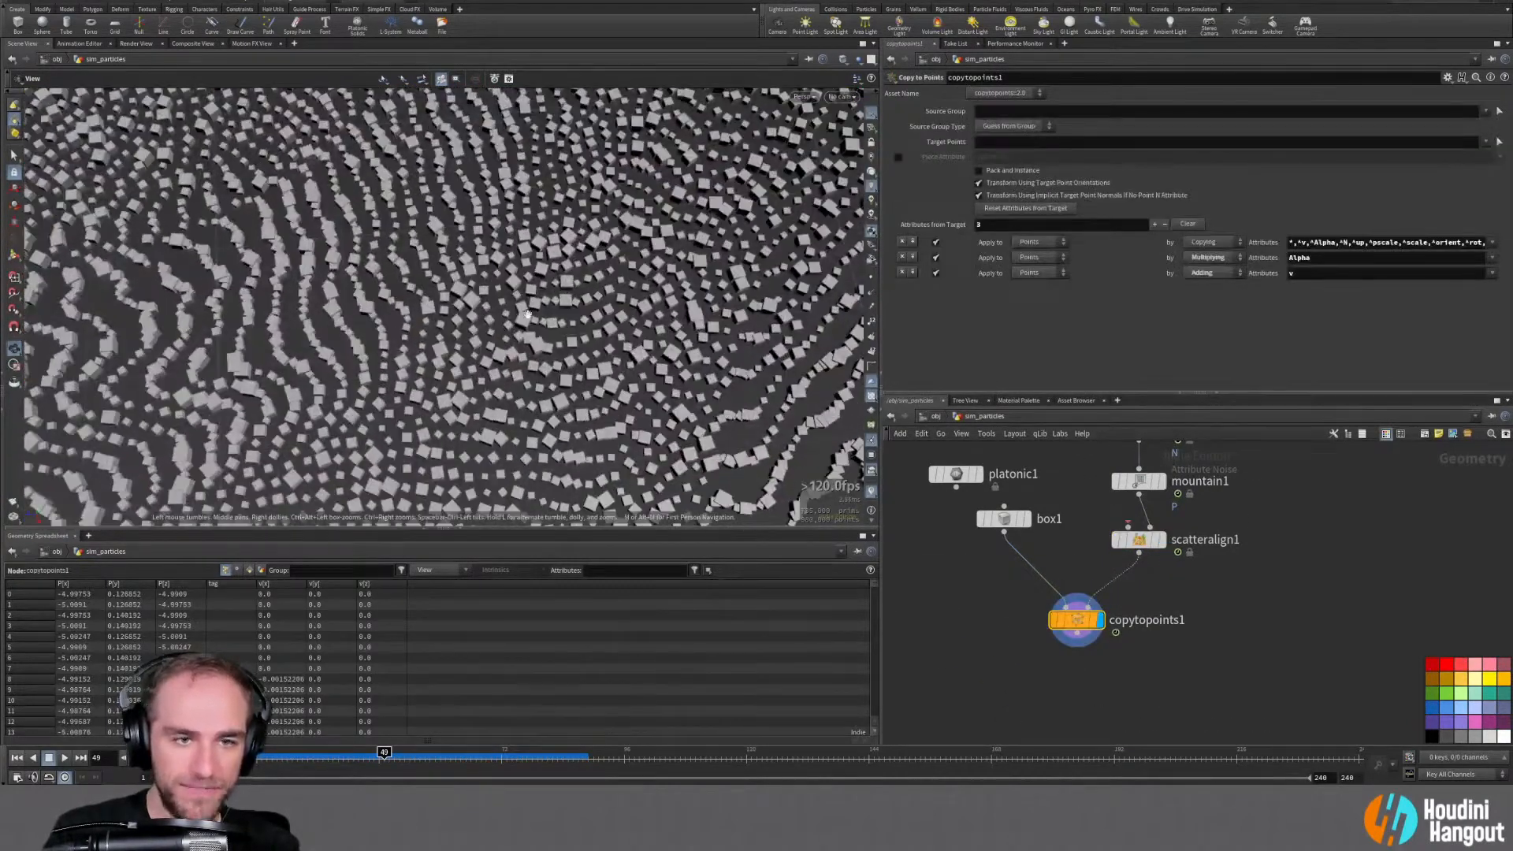
scroll(443, 390, "up", 3)
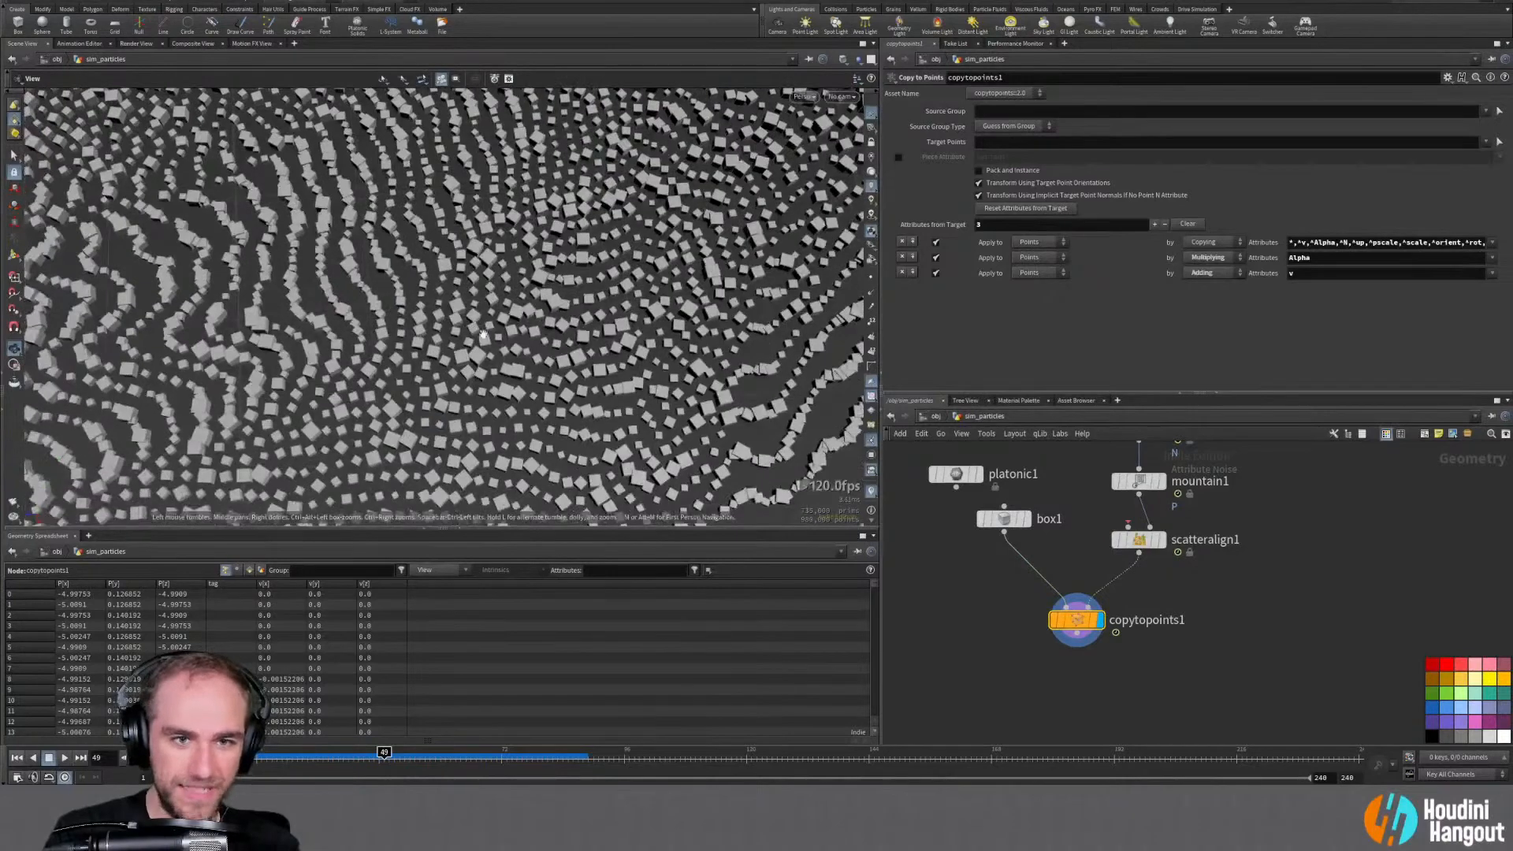
Try a lower Max Angle for scatteralign1's rotation around the normal, and then restore it to 180
left_click(1138, 540)
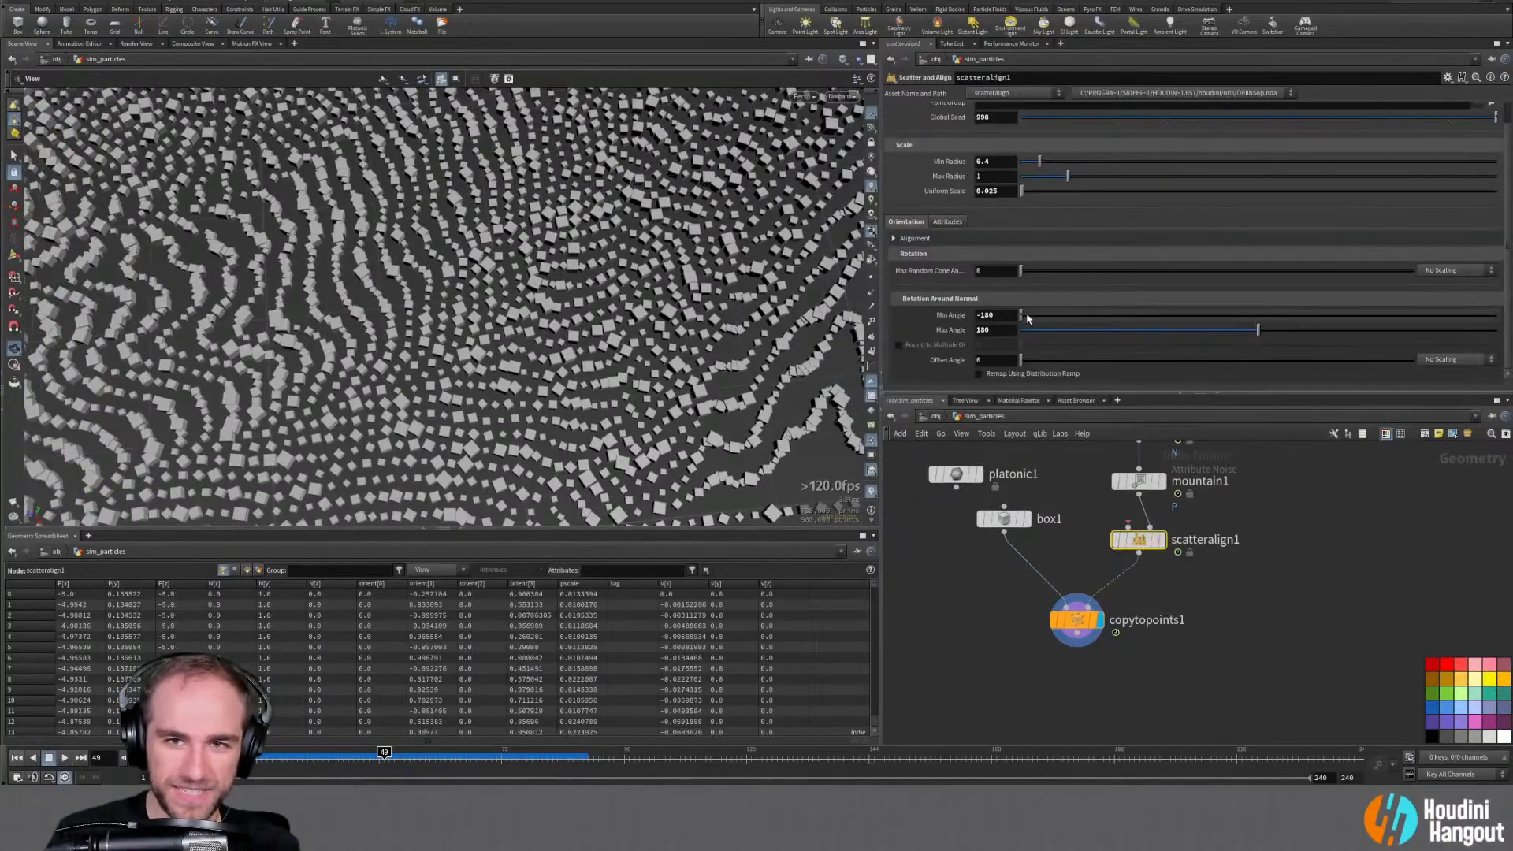
left_click_drag(1258, 329, 1152, 345)
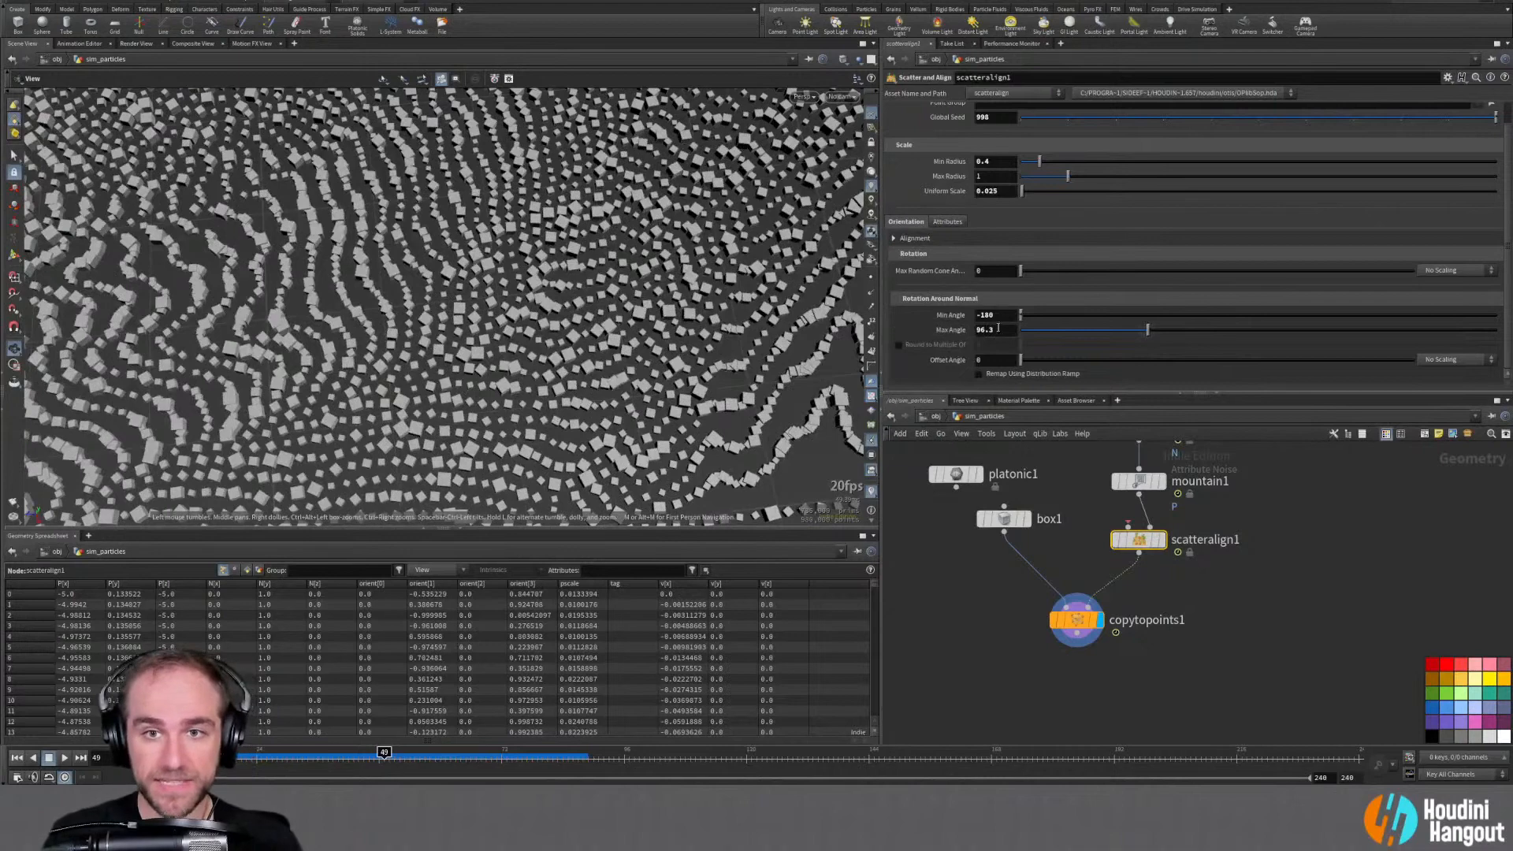
type("180")
key("Return")
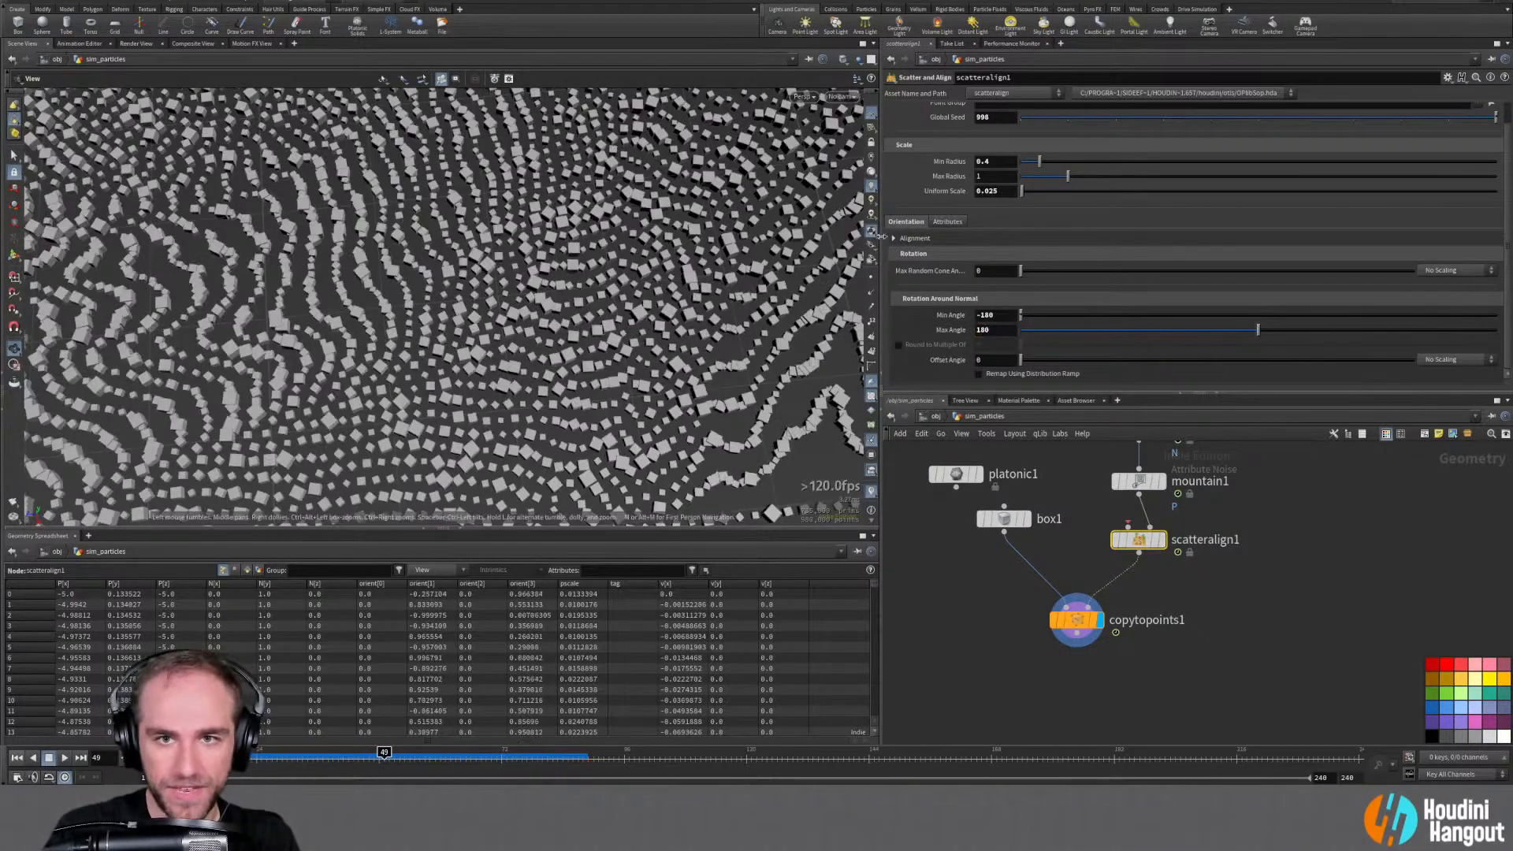
Review the geometry mapping options in scatteralign1's Alignment section and collapse the section again
left_click(918, 238)
scroll(904, 358, "down", 1)
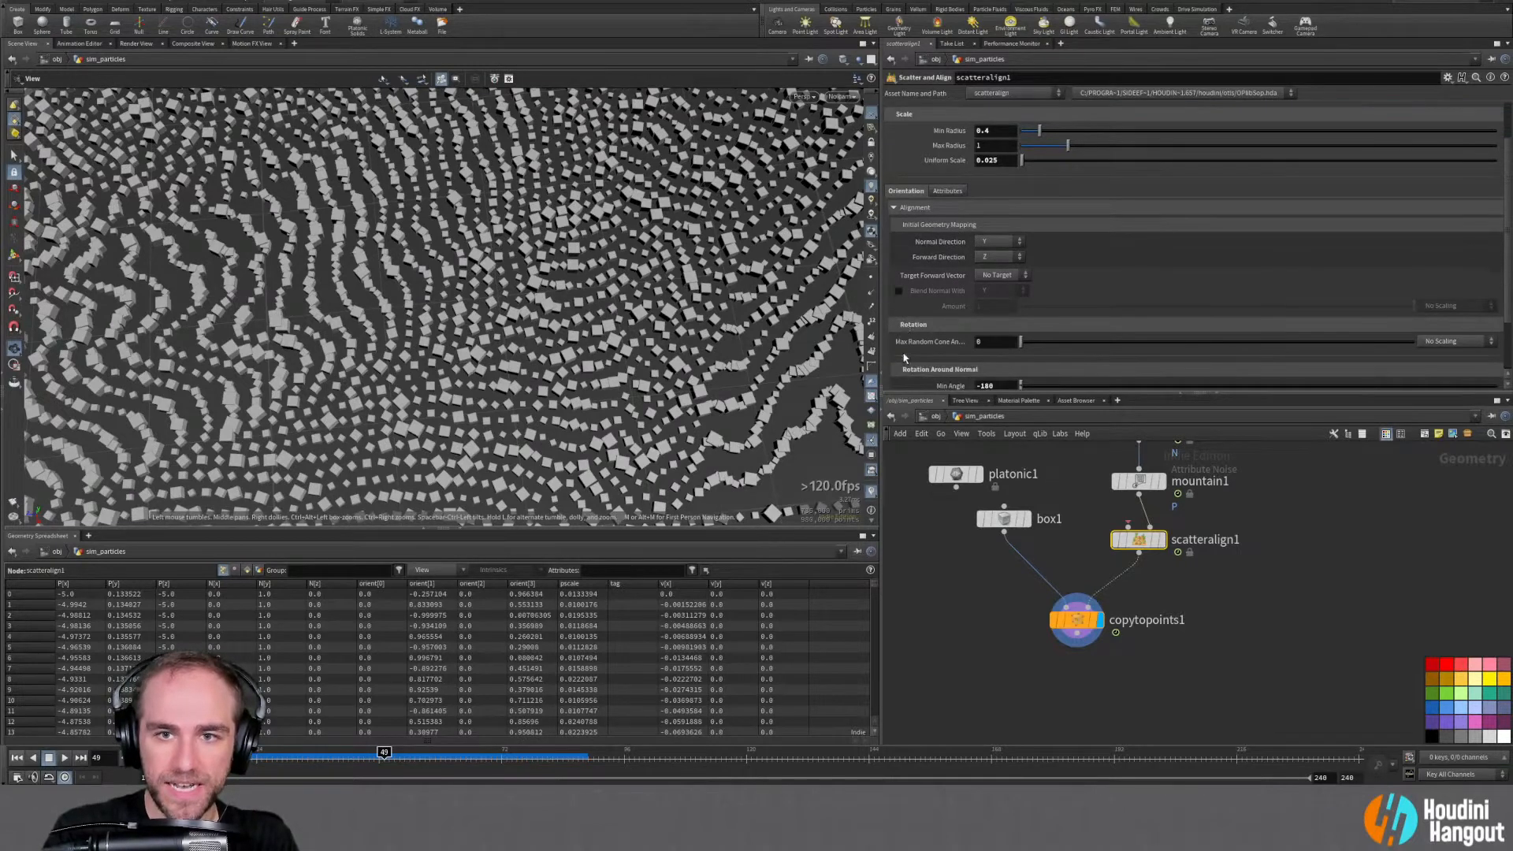
scroll(914, 319, "down", 2)
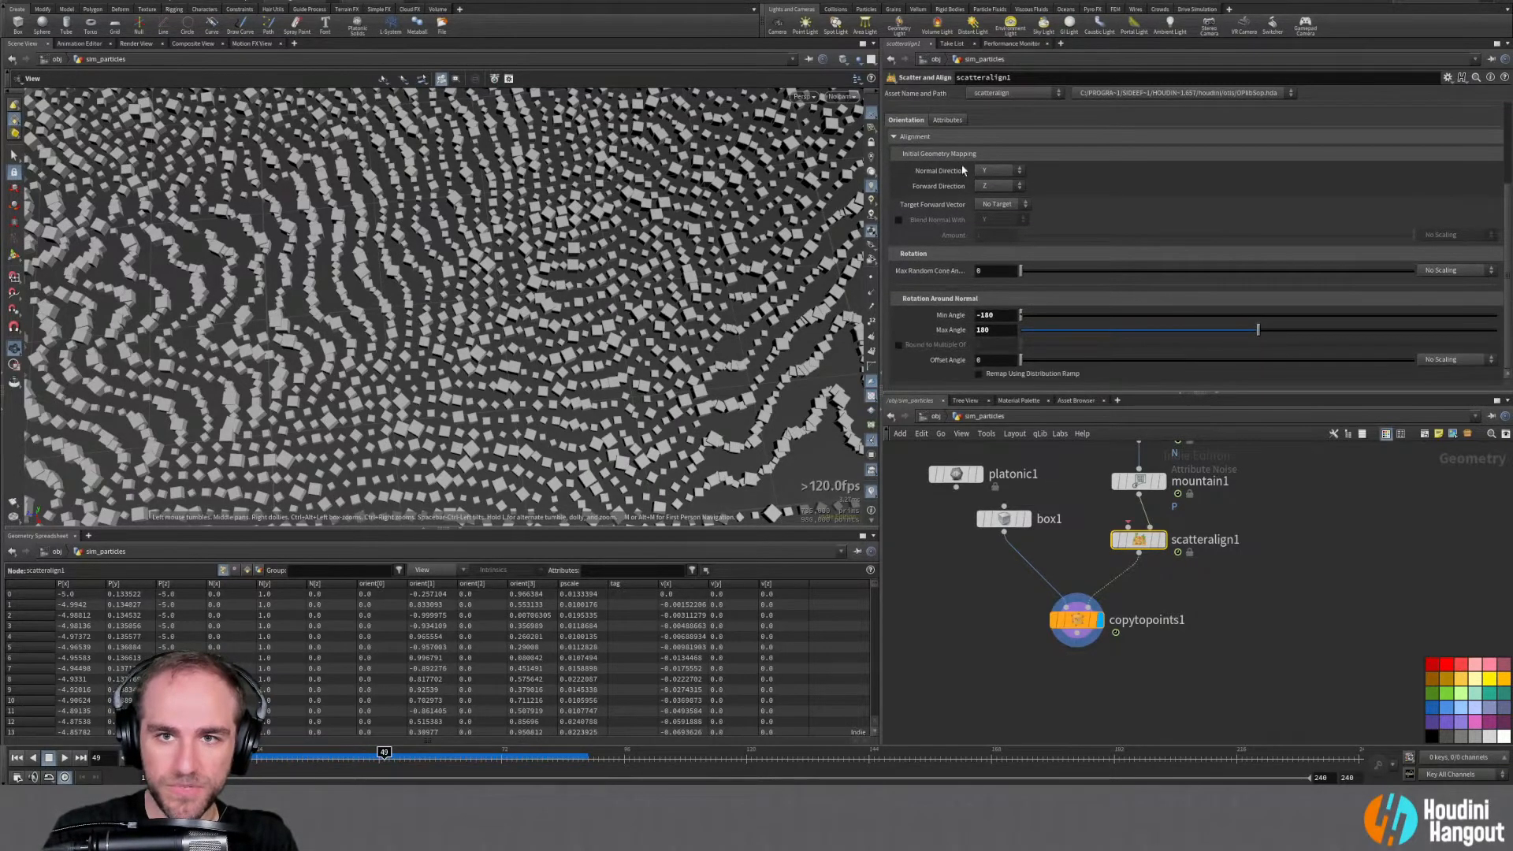
left_click(897, 137)
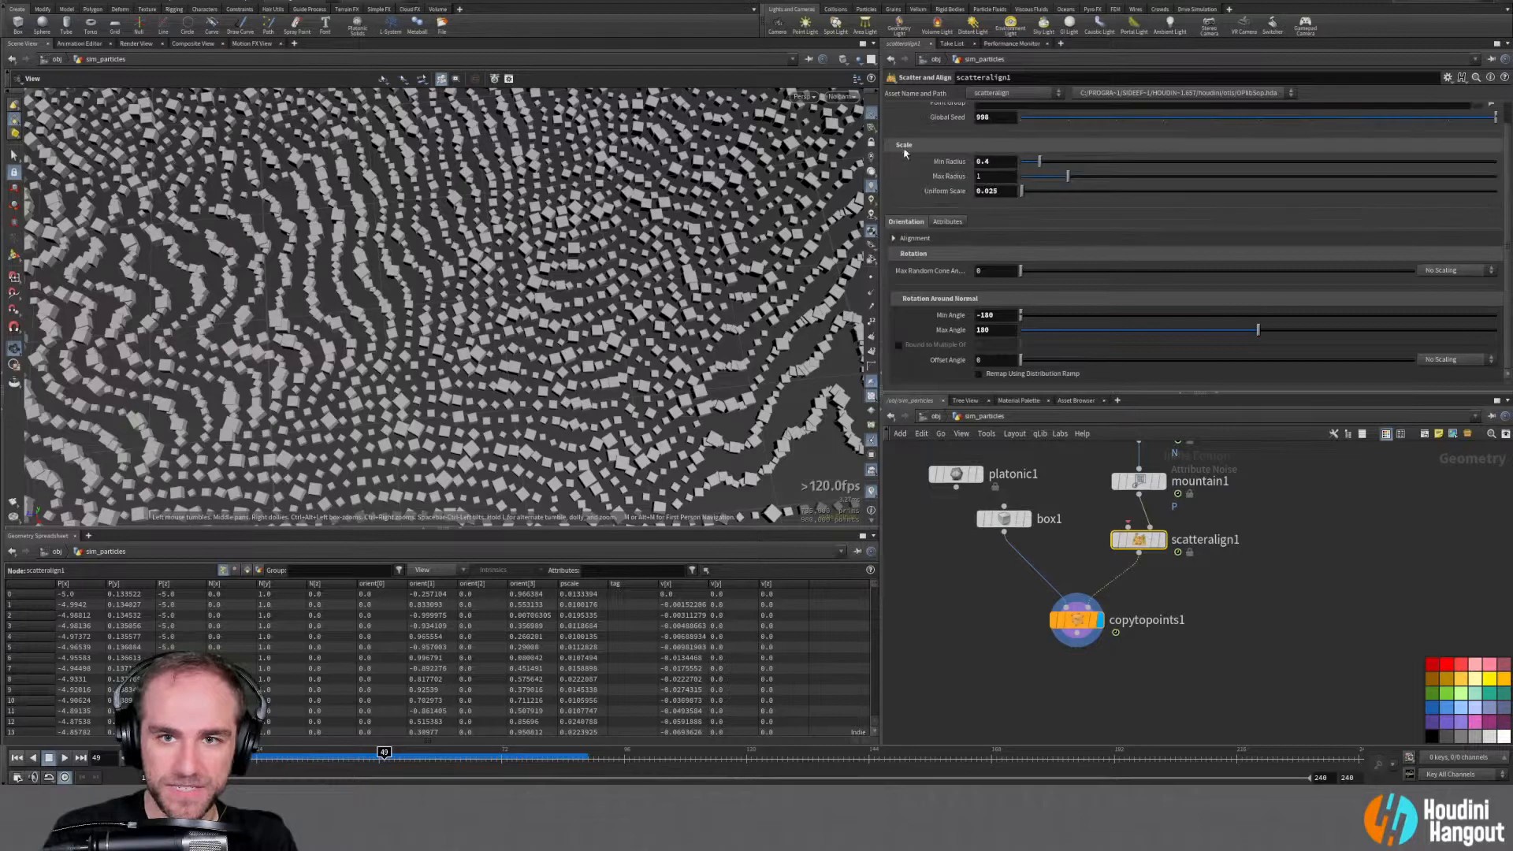
Move the timeline to frame 108 and examine the rotated boxes from several angles
left_click_drag(382, 388, 528, 325)
left_click_drag(375, 757, 663, 764)
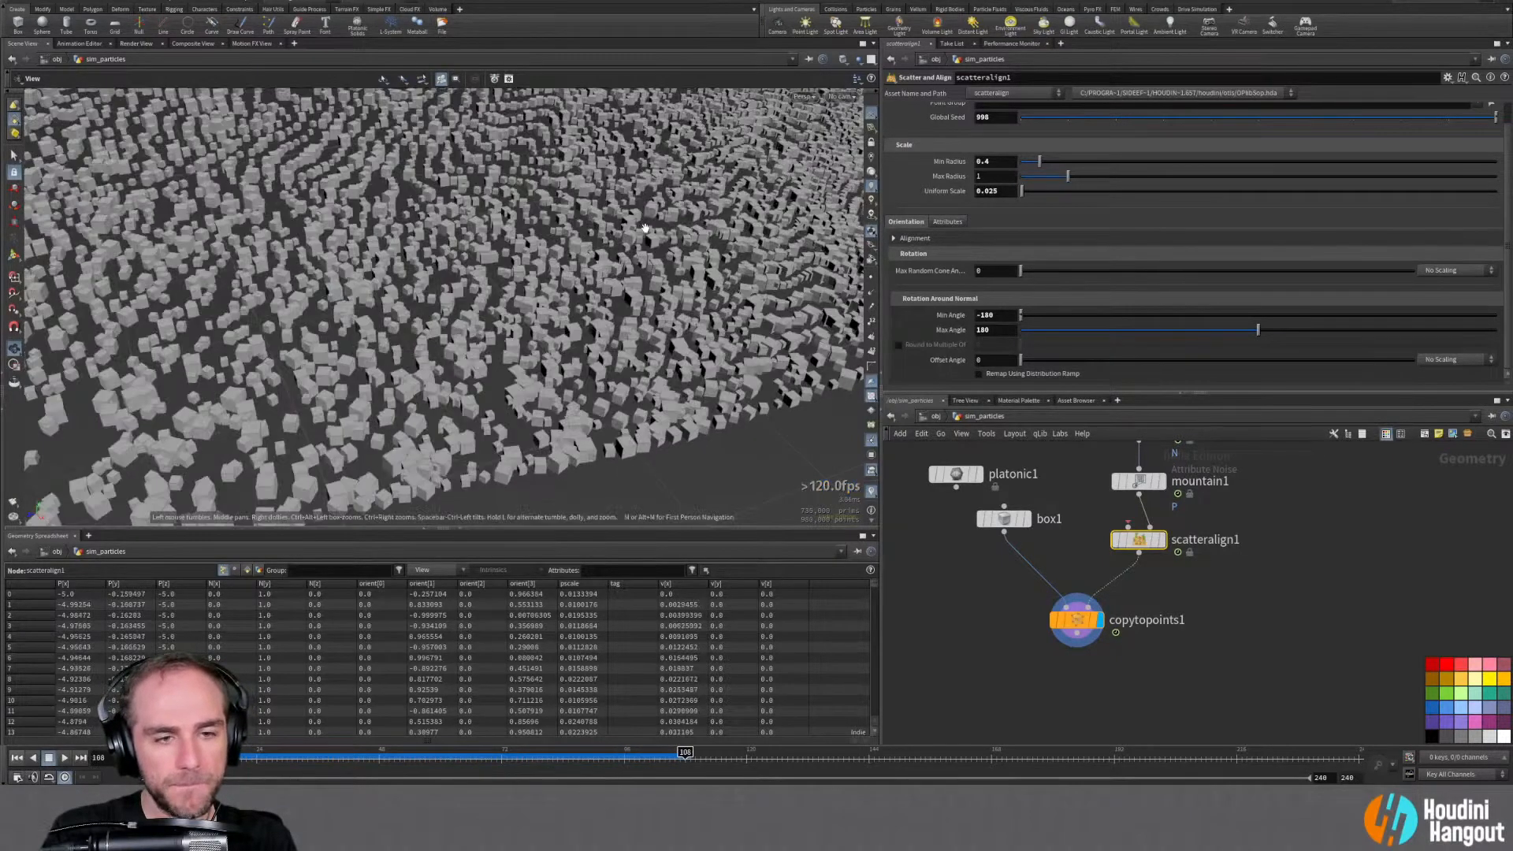
left_click_drag(570, 229, 613, 471)
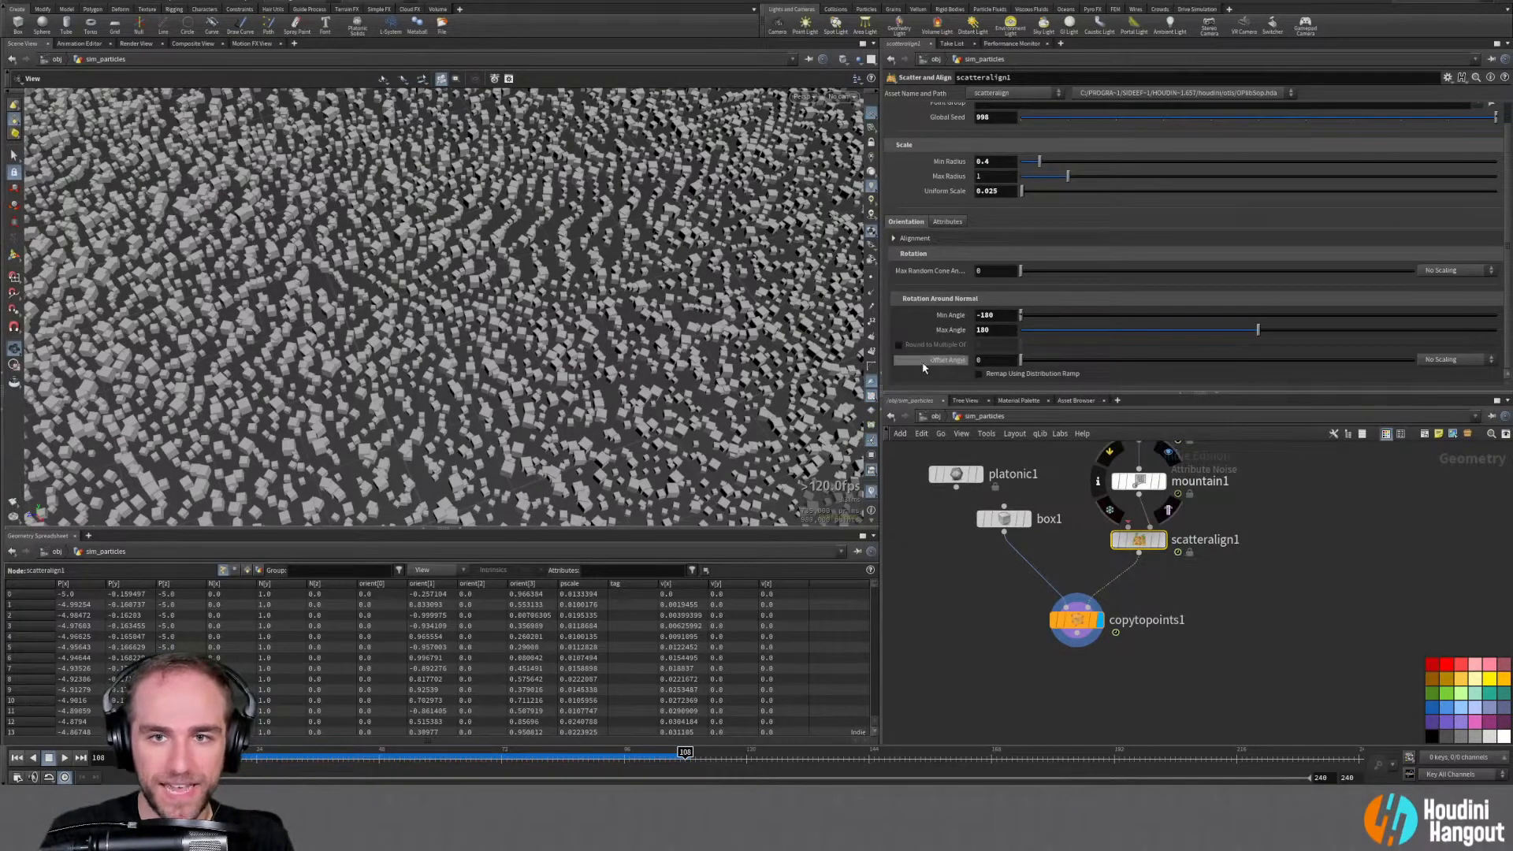
Check scatteralign1's Attributes settings and return to its Orientation settings
scroll(952, 242, "up", 1)
left_click(948, 245)
left_click(906, 246)
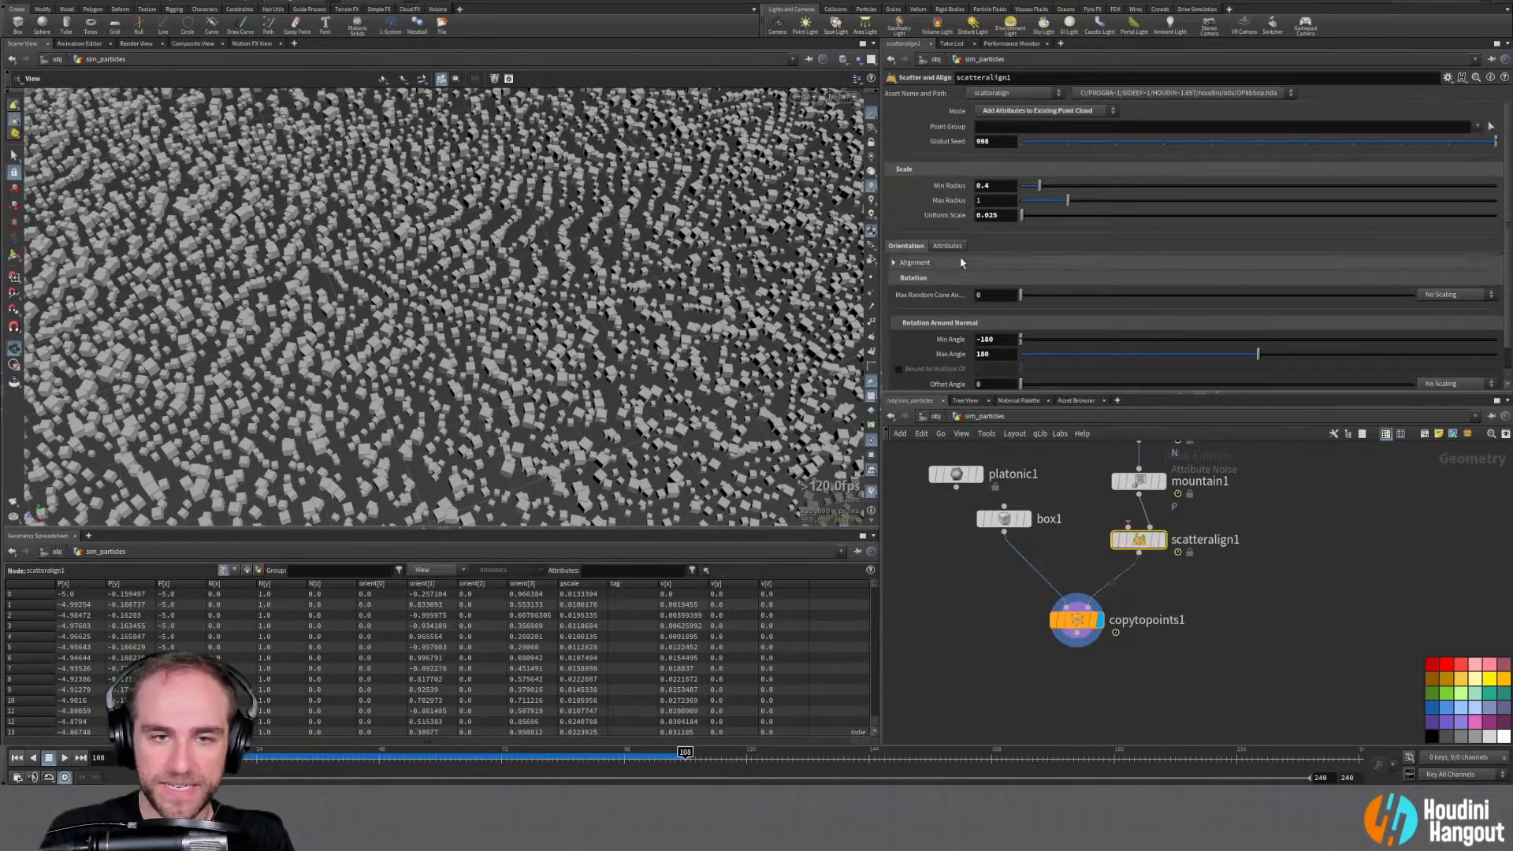
Select copytopoints1, play the box animation from a low viewing angle, and return to the first frame
left_click(1079, 630)
right_click_drag(563, 342, 490, 323)
left_click_drag(490, 323, 597, 335)
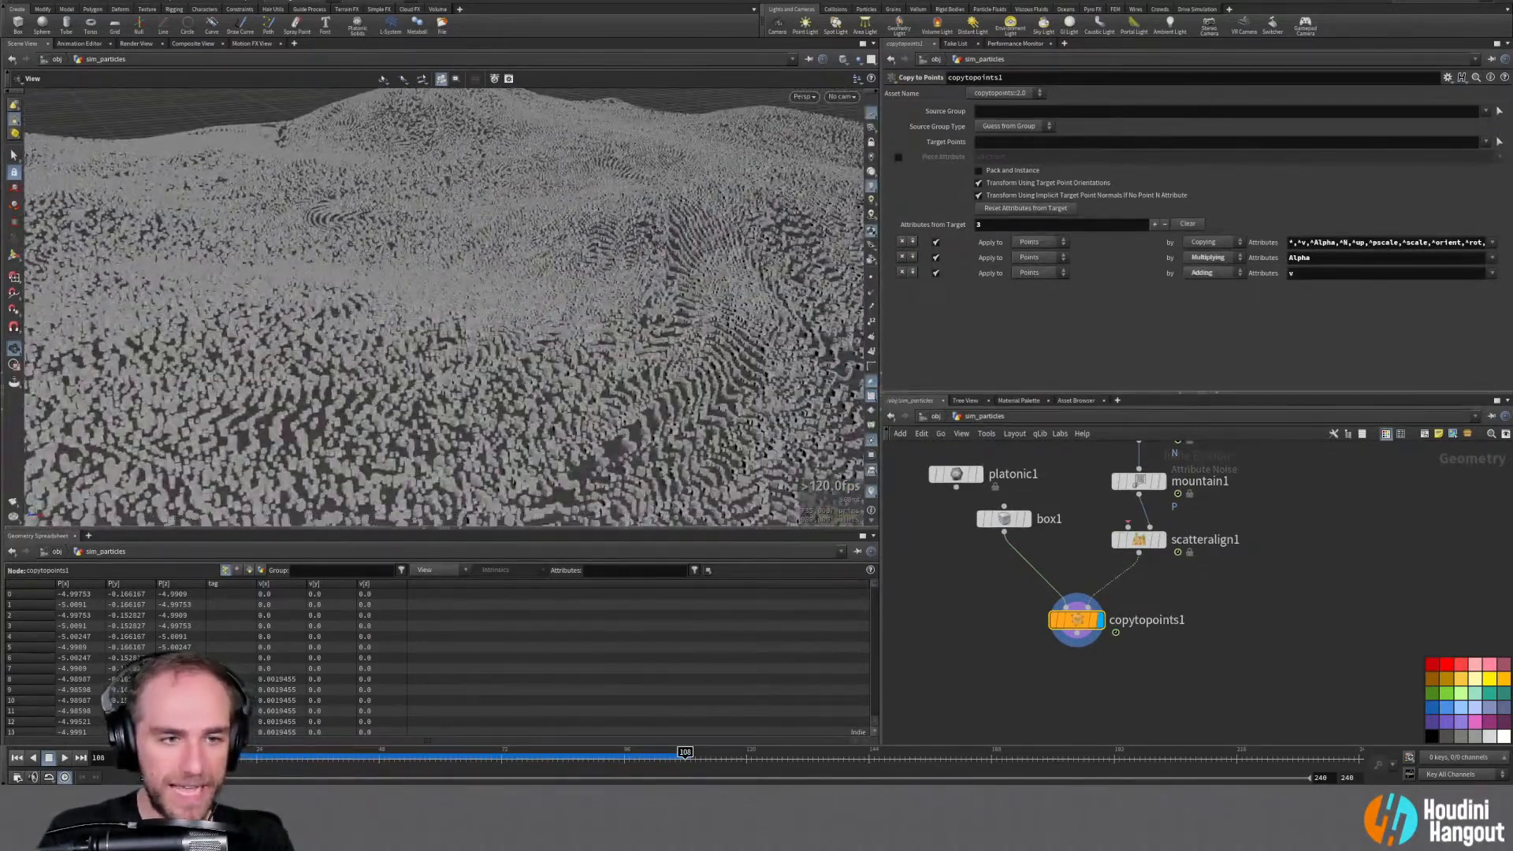
right_click_drag(335, 310, 614, 270)
left_click_drag(565, 340, 532, 335)
right_click_drag(533, 335, 326, 585)
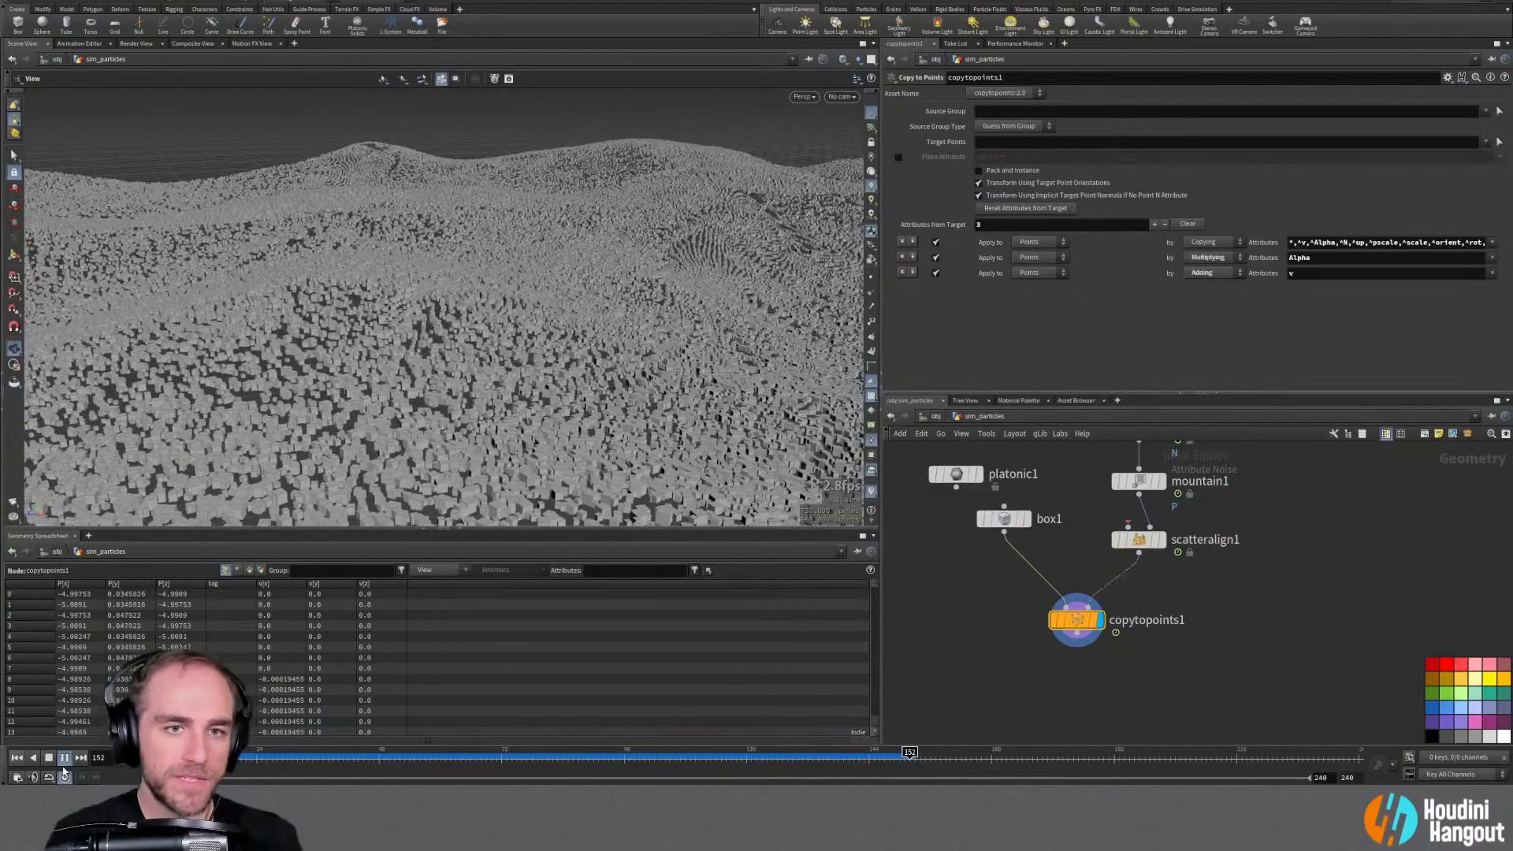
left_click(17, 759)
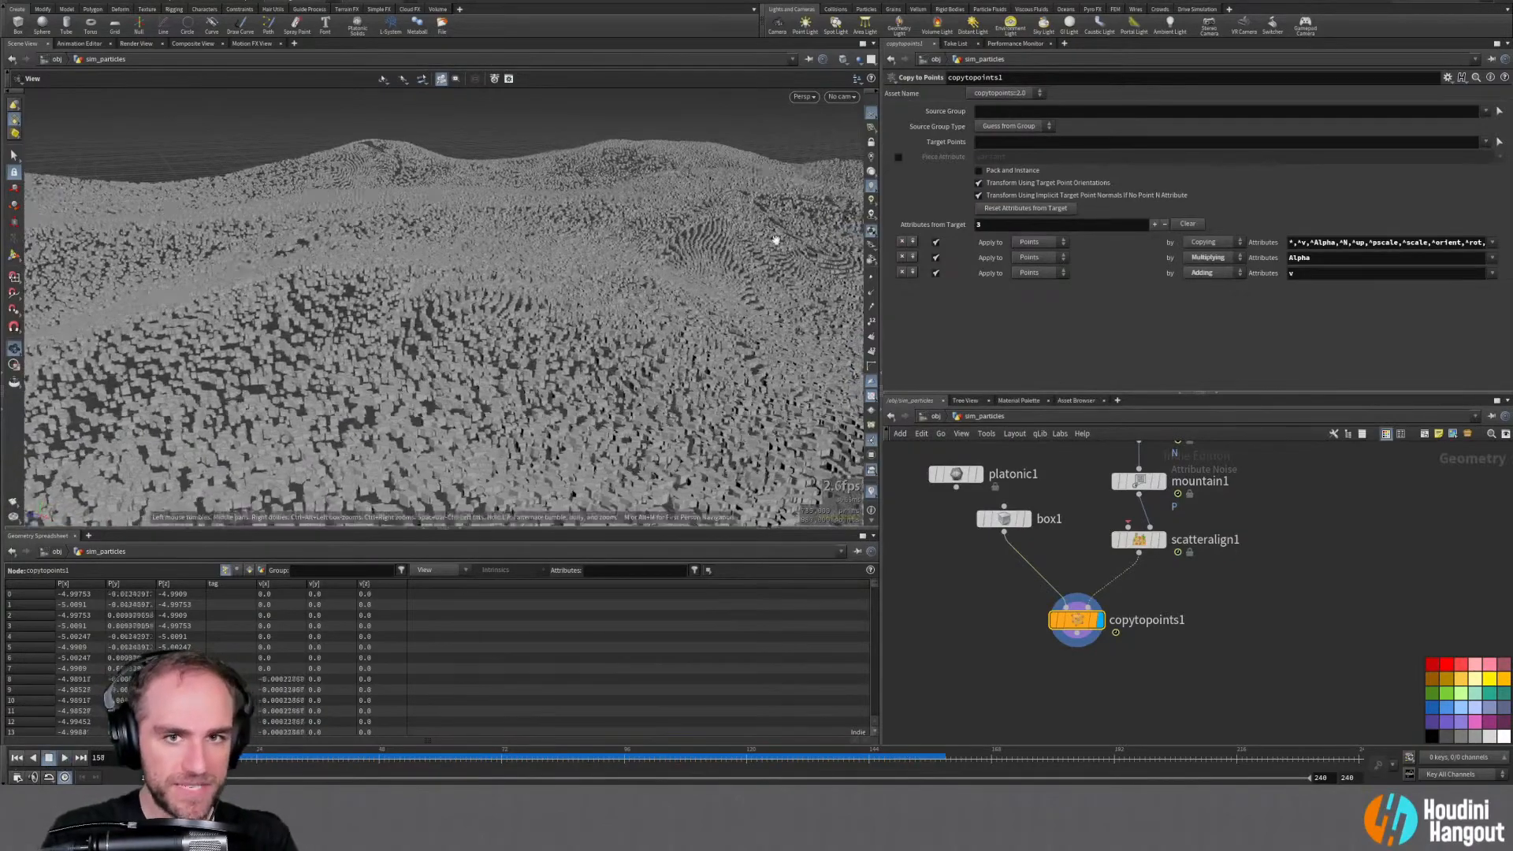
left_click_drag(357, 337, 362, 412)
right_click_drag(362, 412, 412, 355)
left_click_drag(412, 355, 555, 307)
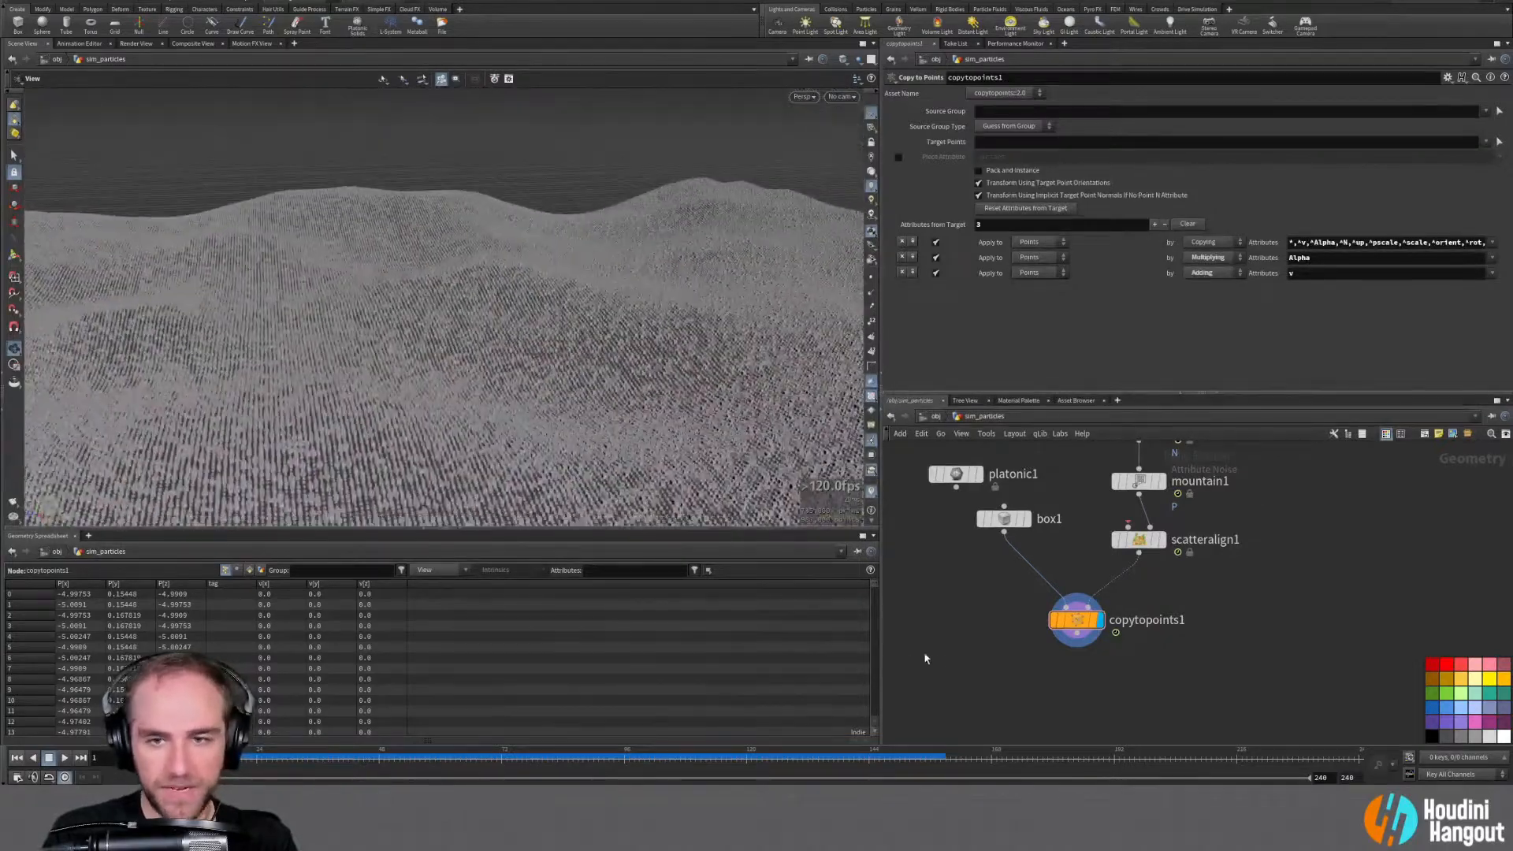
Review the anti-aliased flow noise settings inside sim_pyro's gasfieldvop1 and return to the object level
key("u")
double_click(1071, 623)
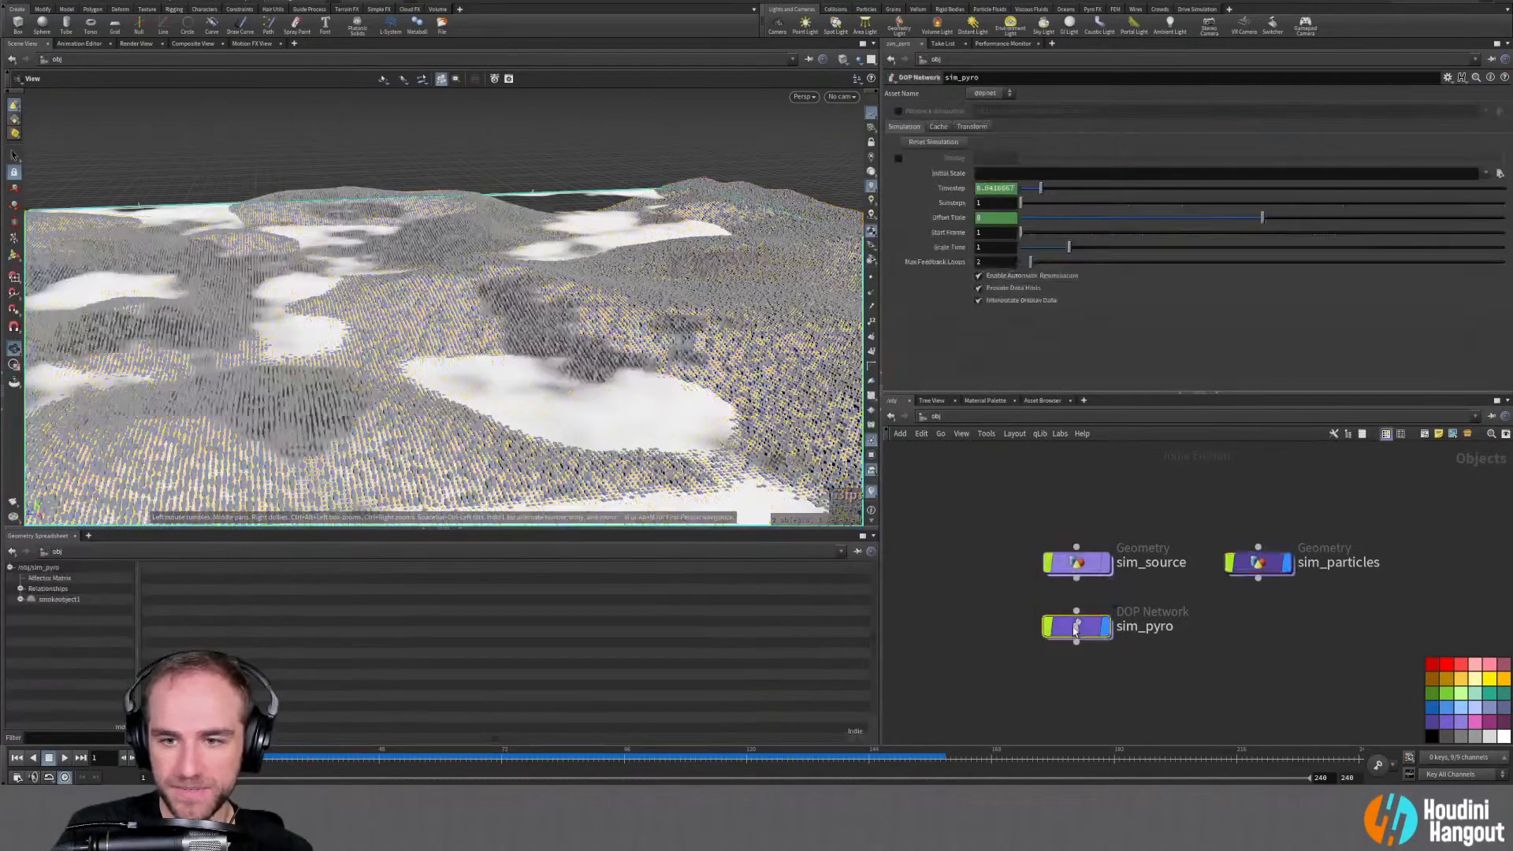
key("y")
left_click_drag(1221, 510, 1287, 543)
left_click_drag(1141, 481, 1181, 487)
double_click(1182, 487)
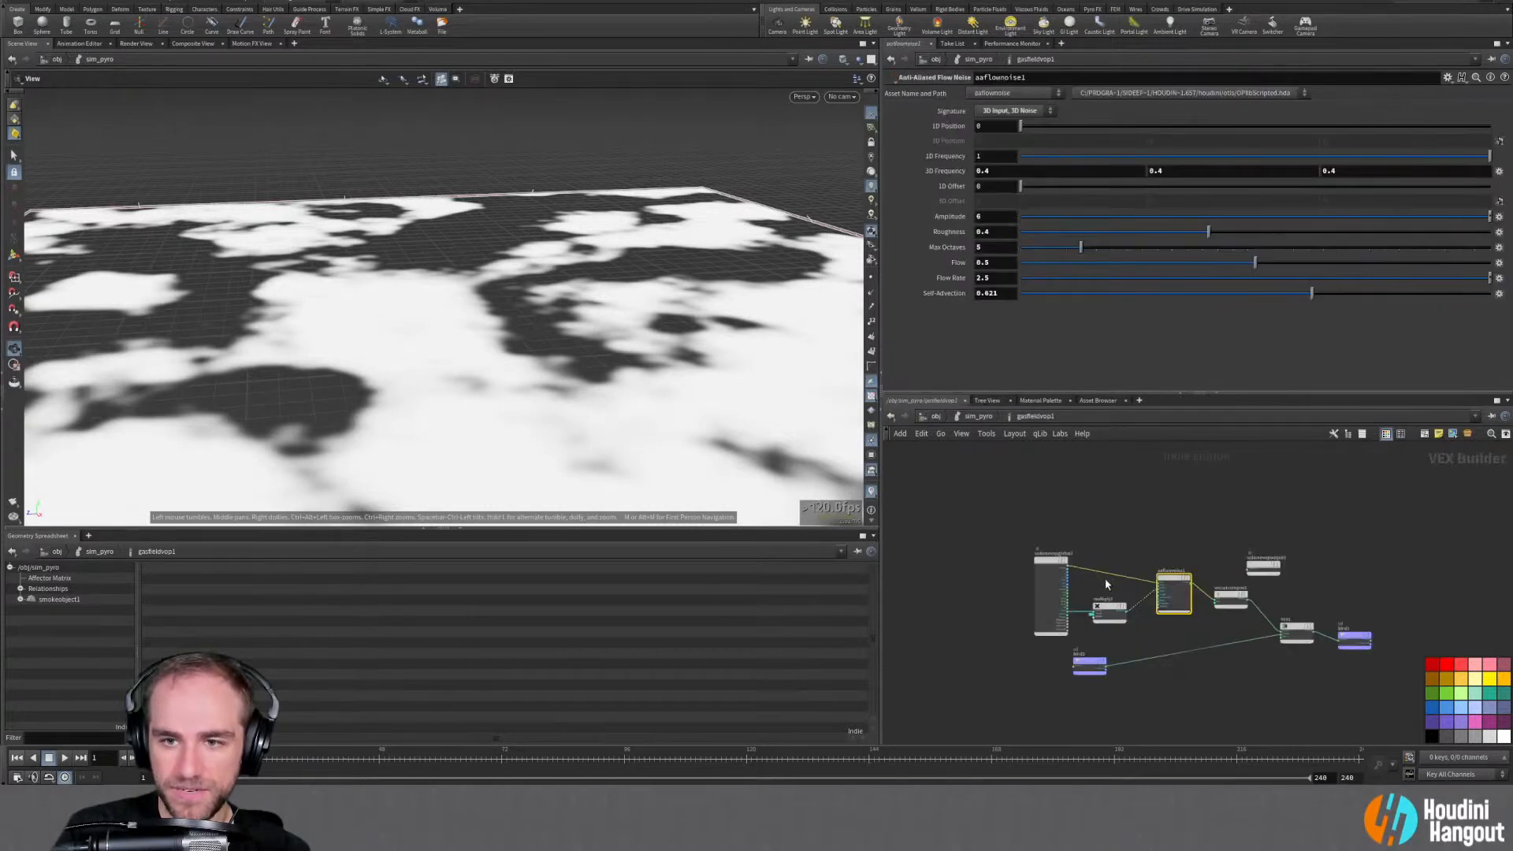
key("u")
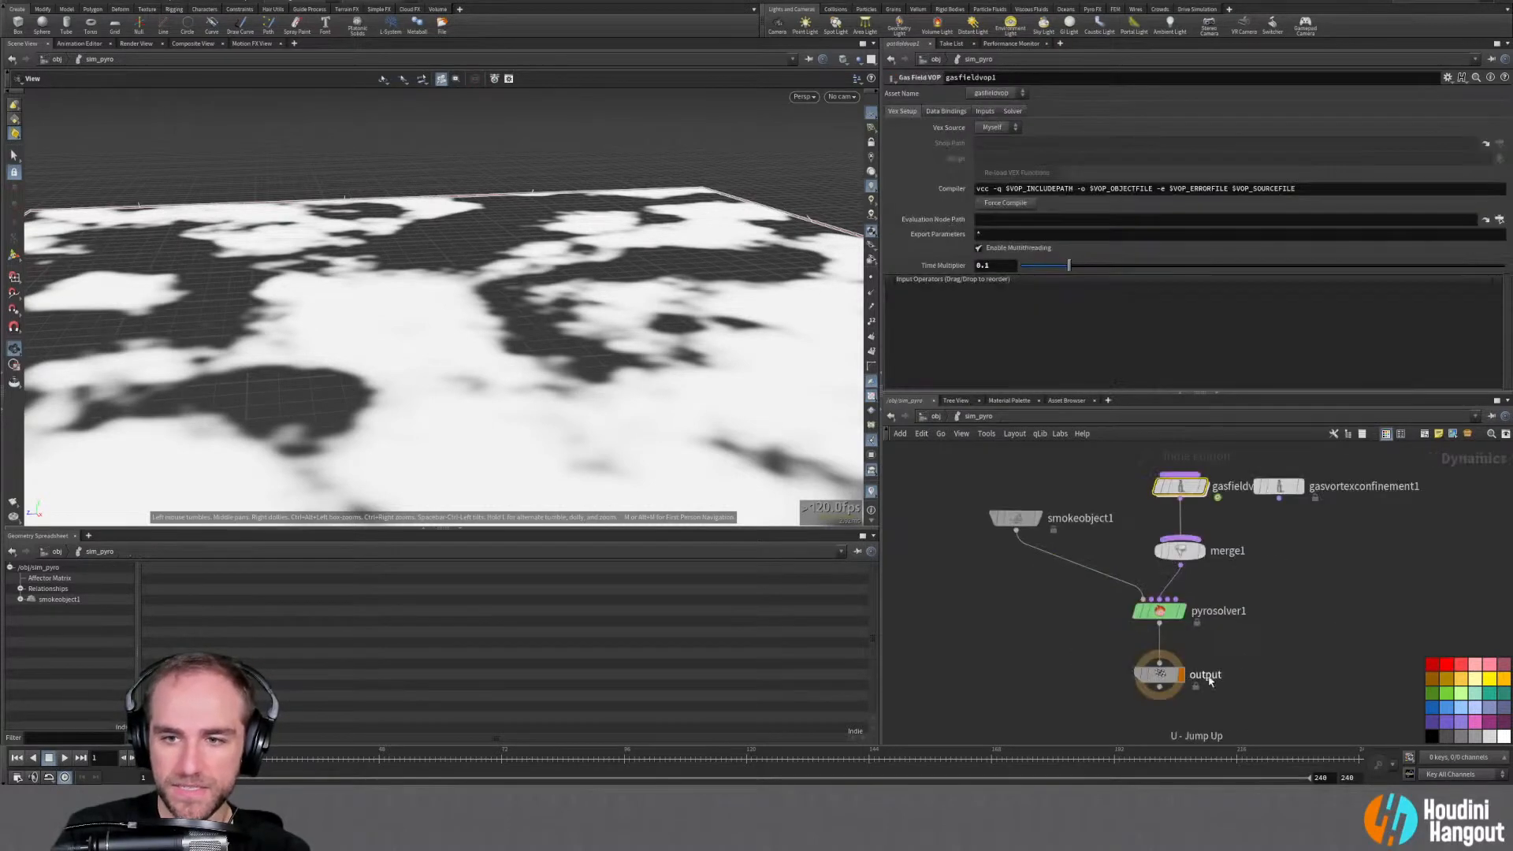
key("u")
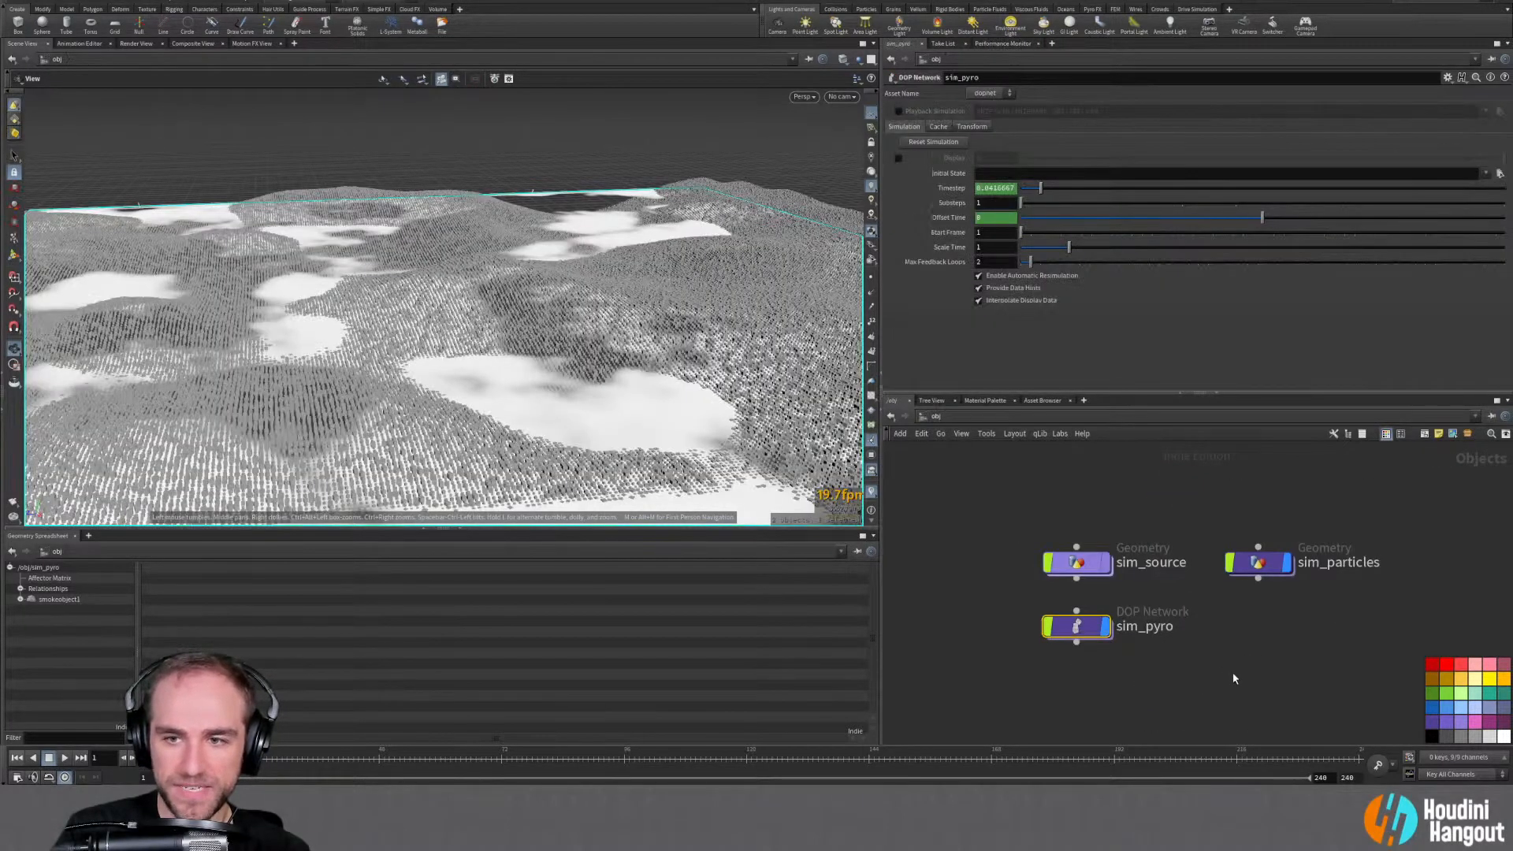
Open sim_particles, play the box animation while viewing the boxes up close, and return to the first frame
mouse_move(1258, 564)
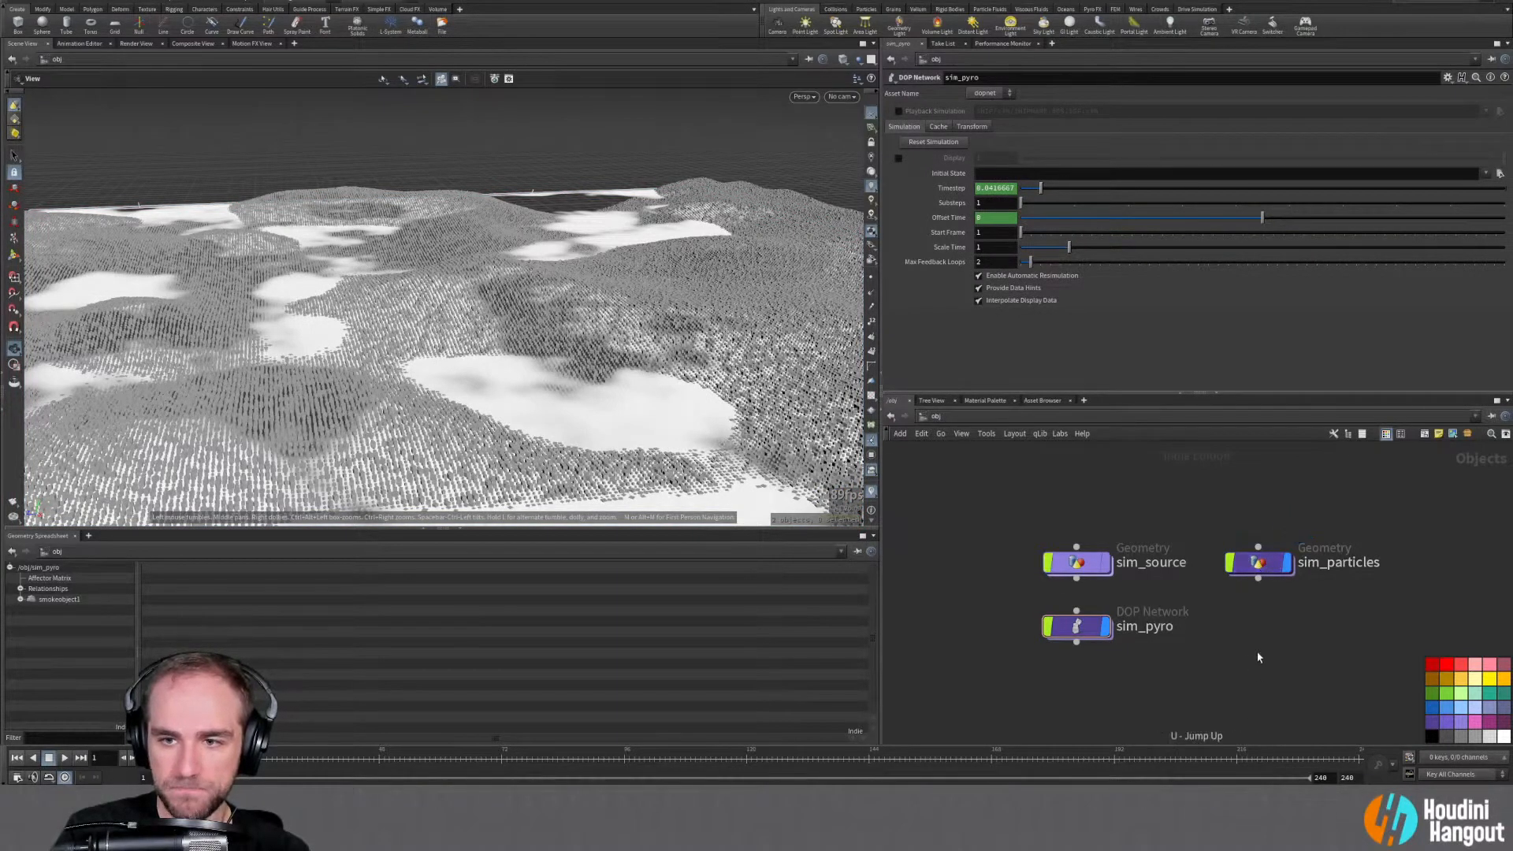
double_click(1257, 565)
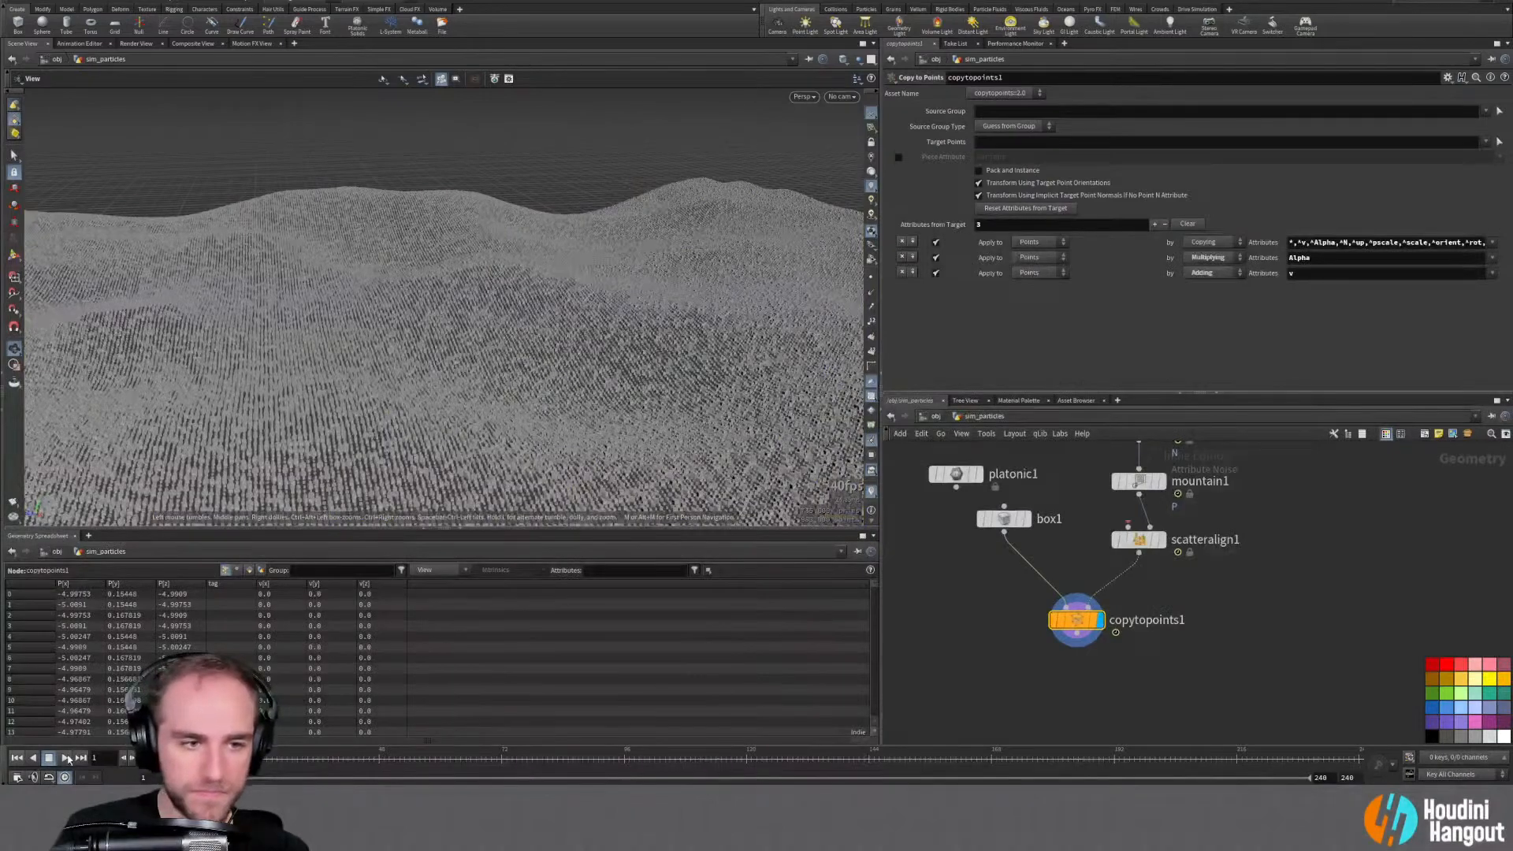
left_click(65, 757)
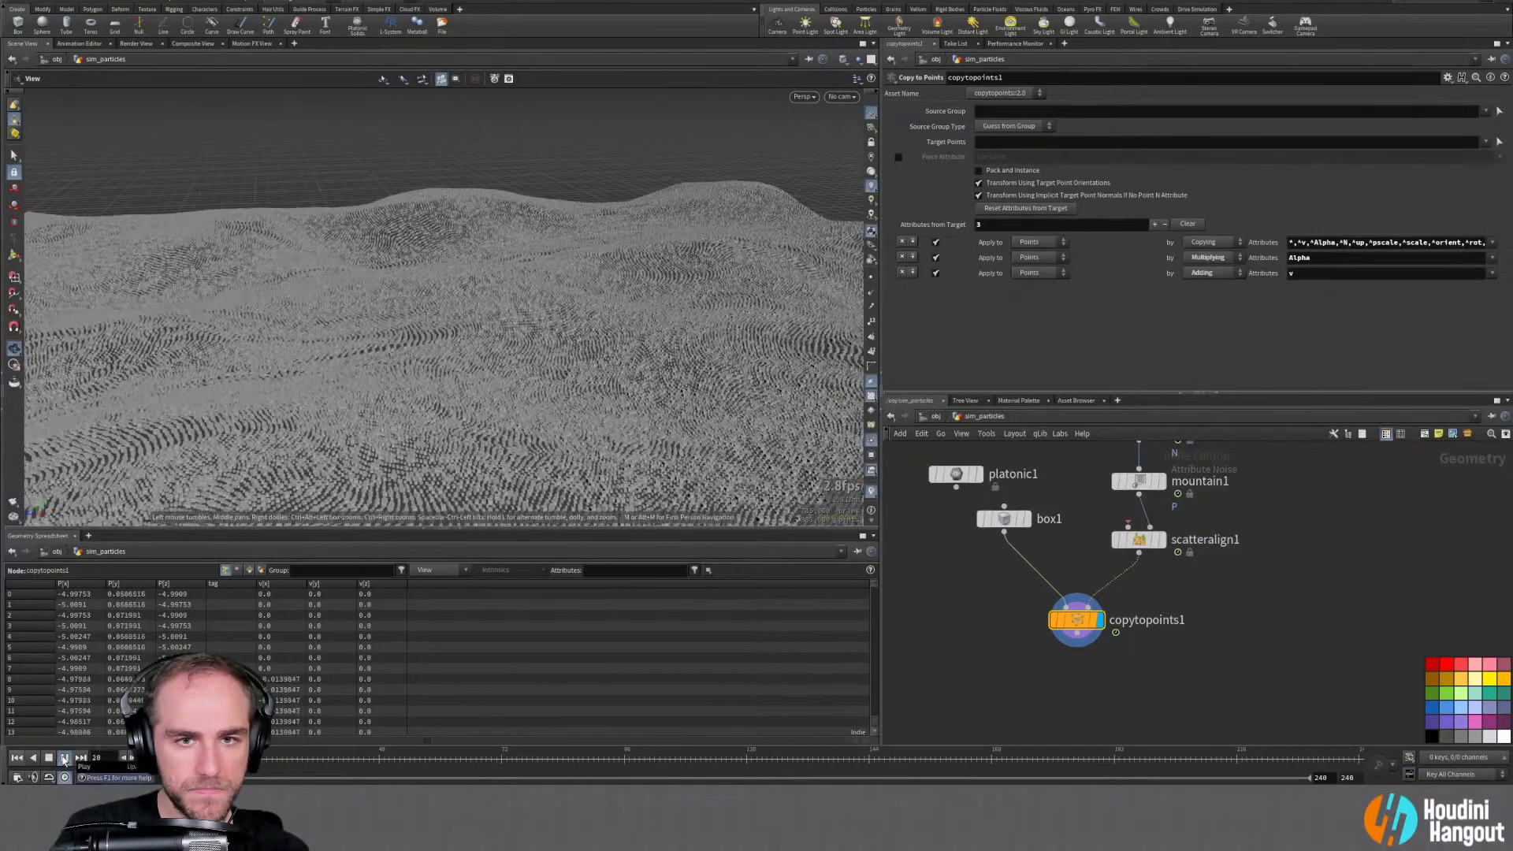
left_click(48, 760)
scroll(433, 431, "up", 10)
scroll(433, 431, "up", 1)
left_click(63, 758)
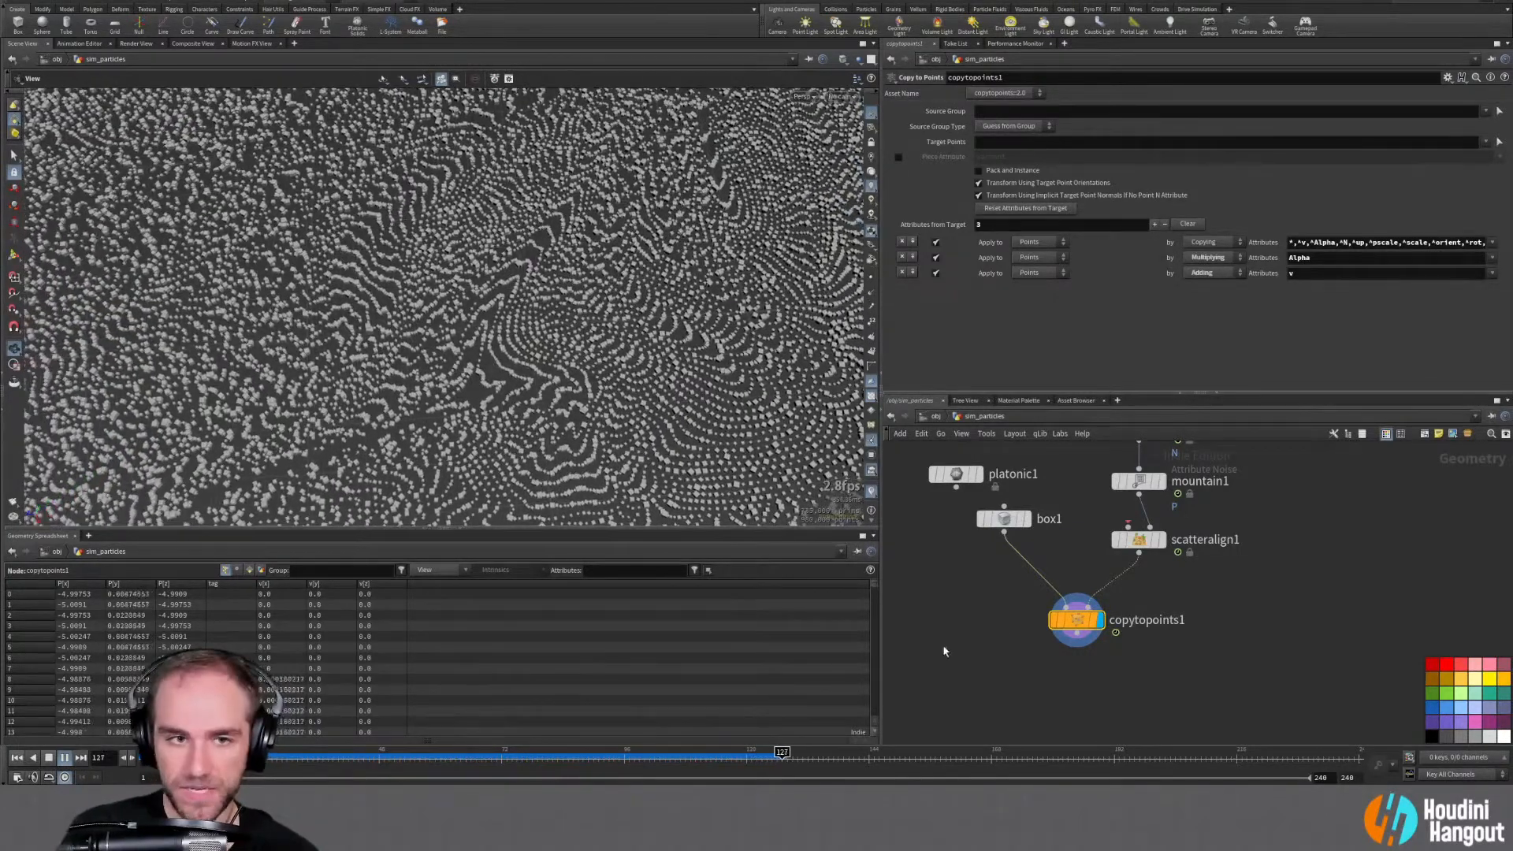
key("ctrl+Up")
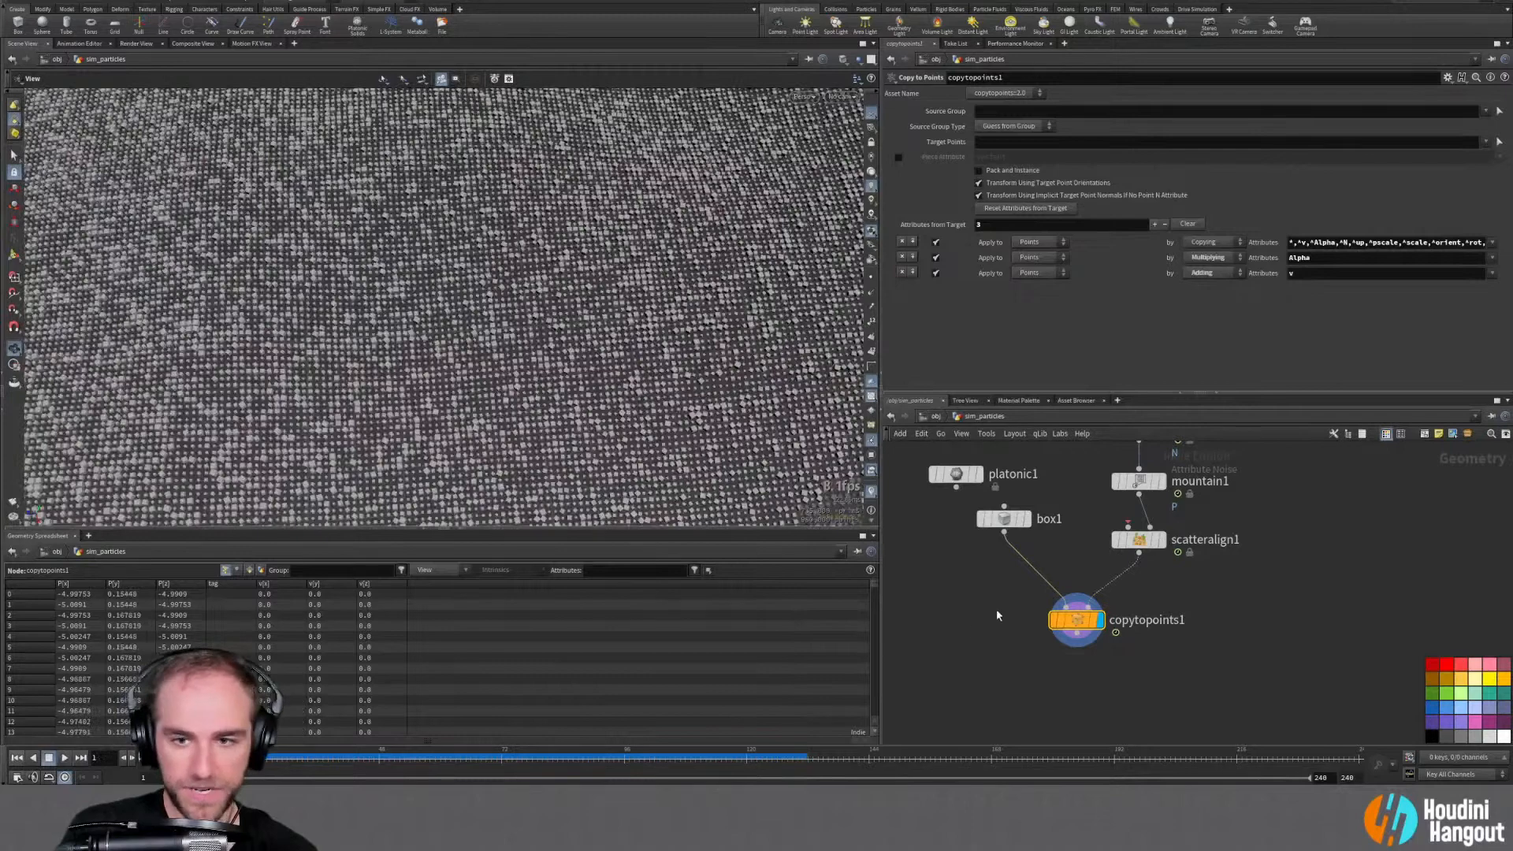
Open sim_source and inspect the Particle Separation expression of pyrosource1
middle_click_drag(974, 605, 1015, 635)
key("u")
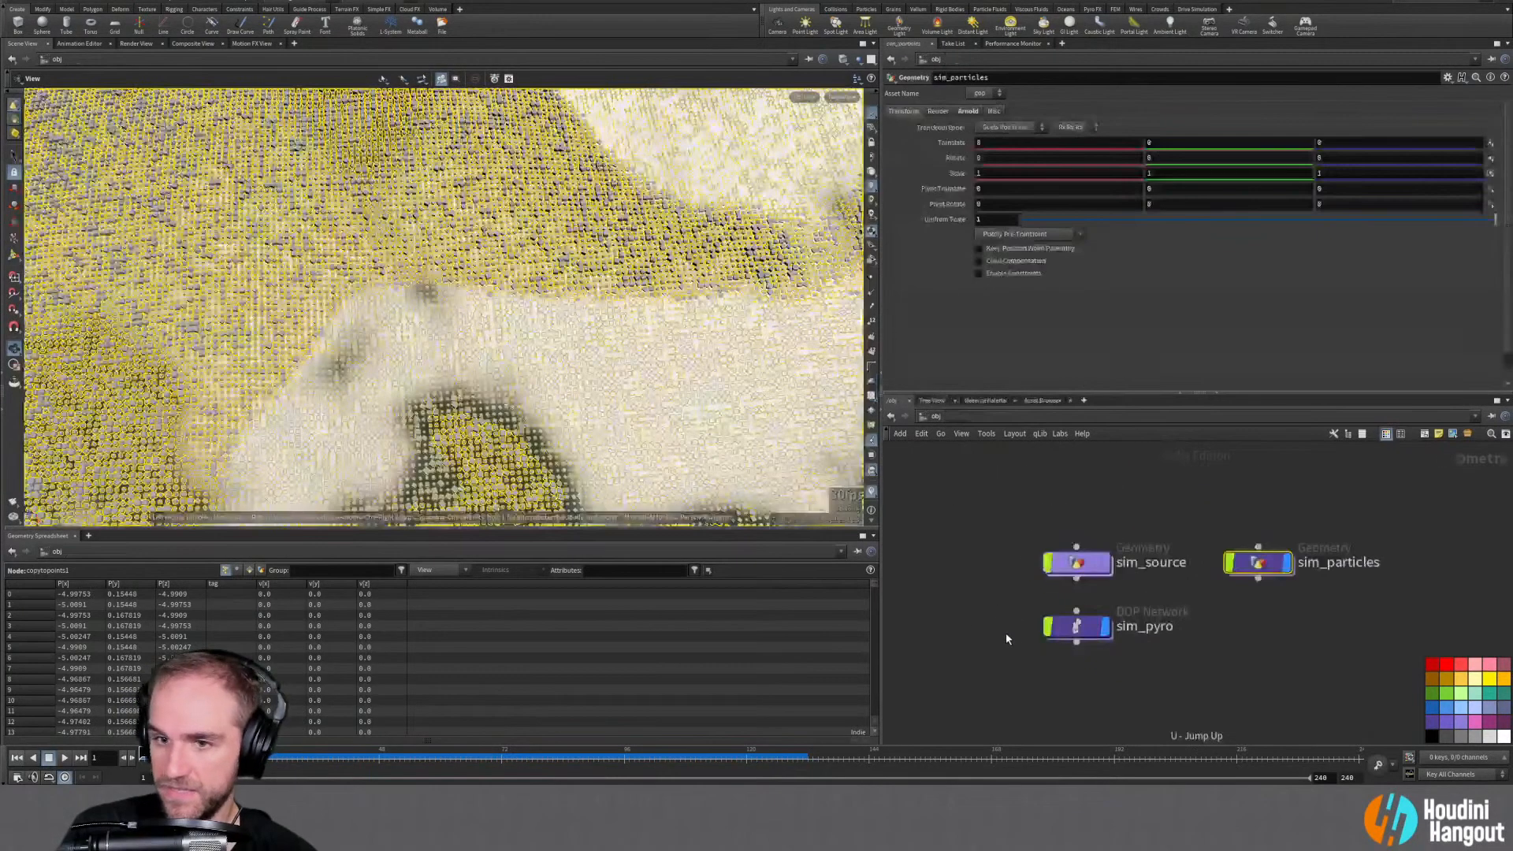
double_click(1072, 557)
left_click(1107, 602)
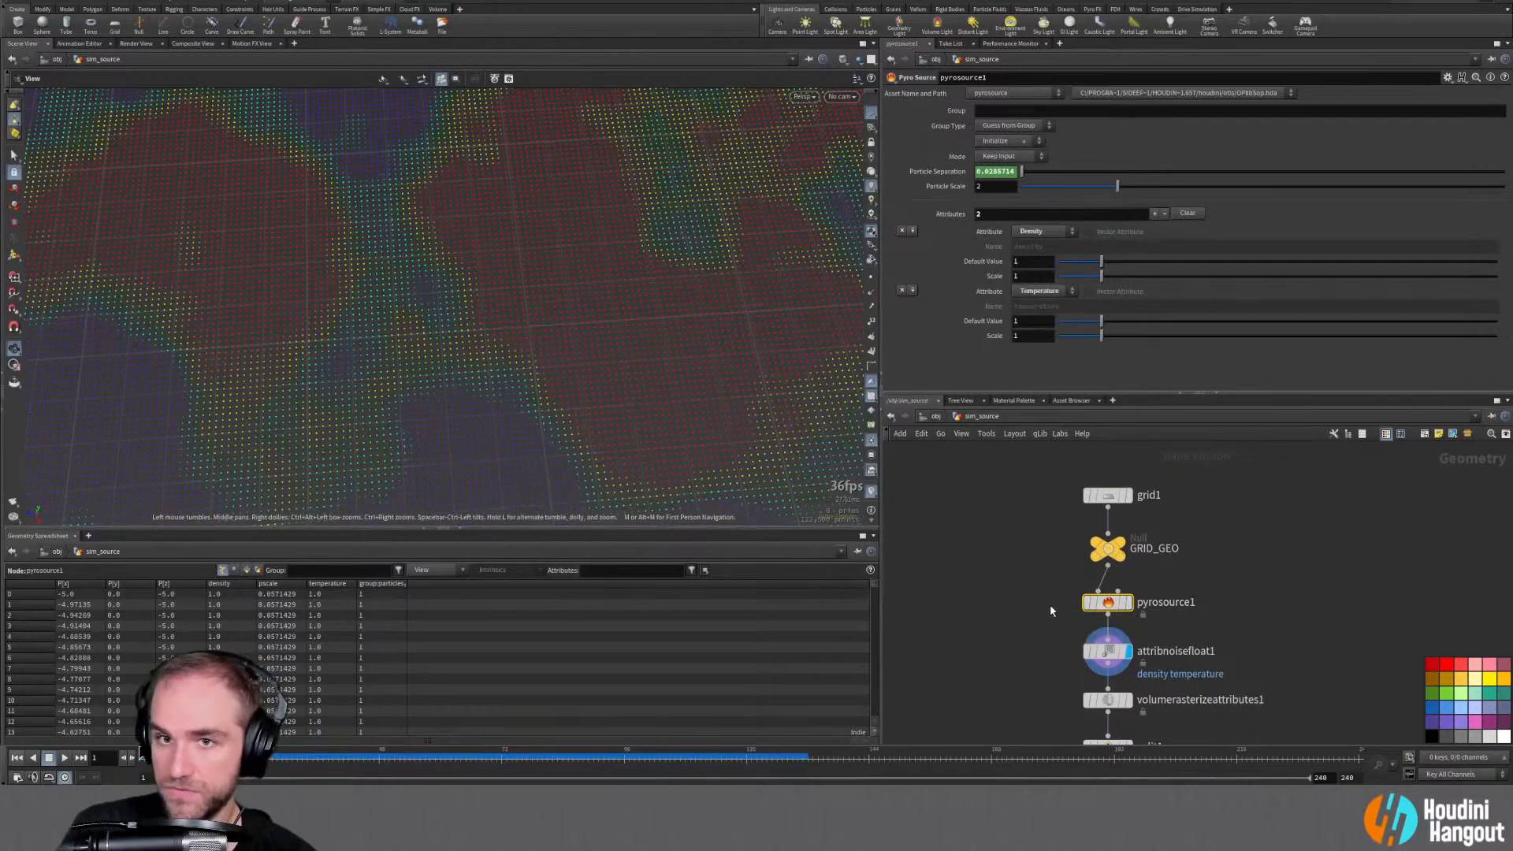
left_click(946, 174)
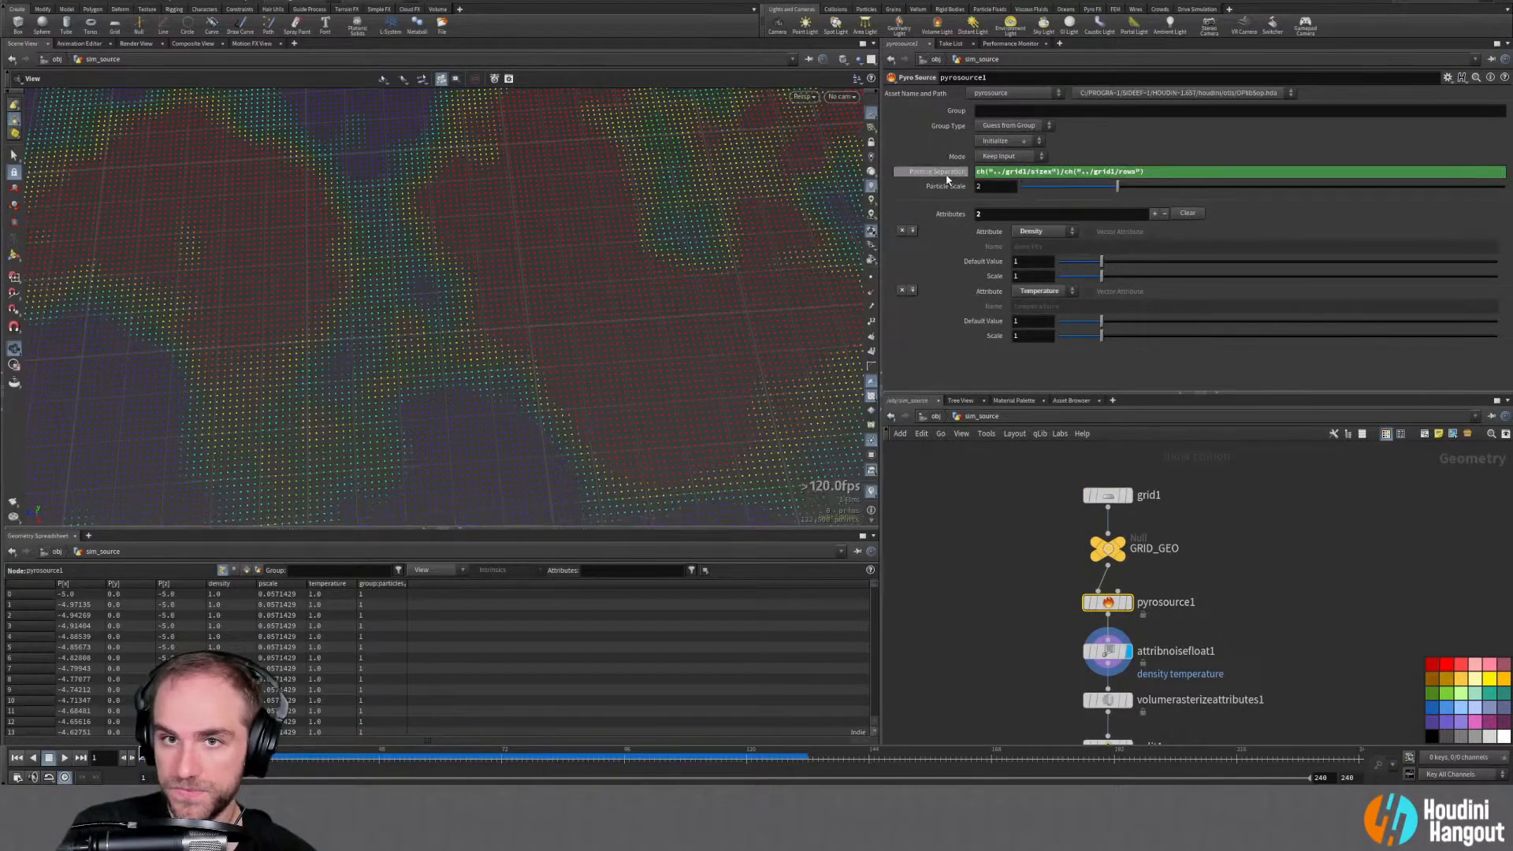
left_click(947, 175)
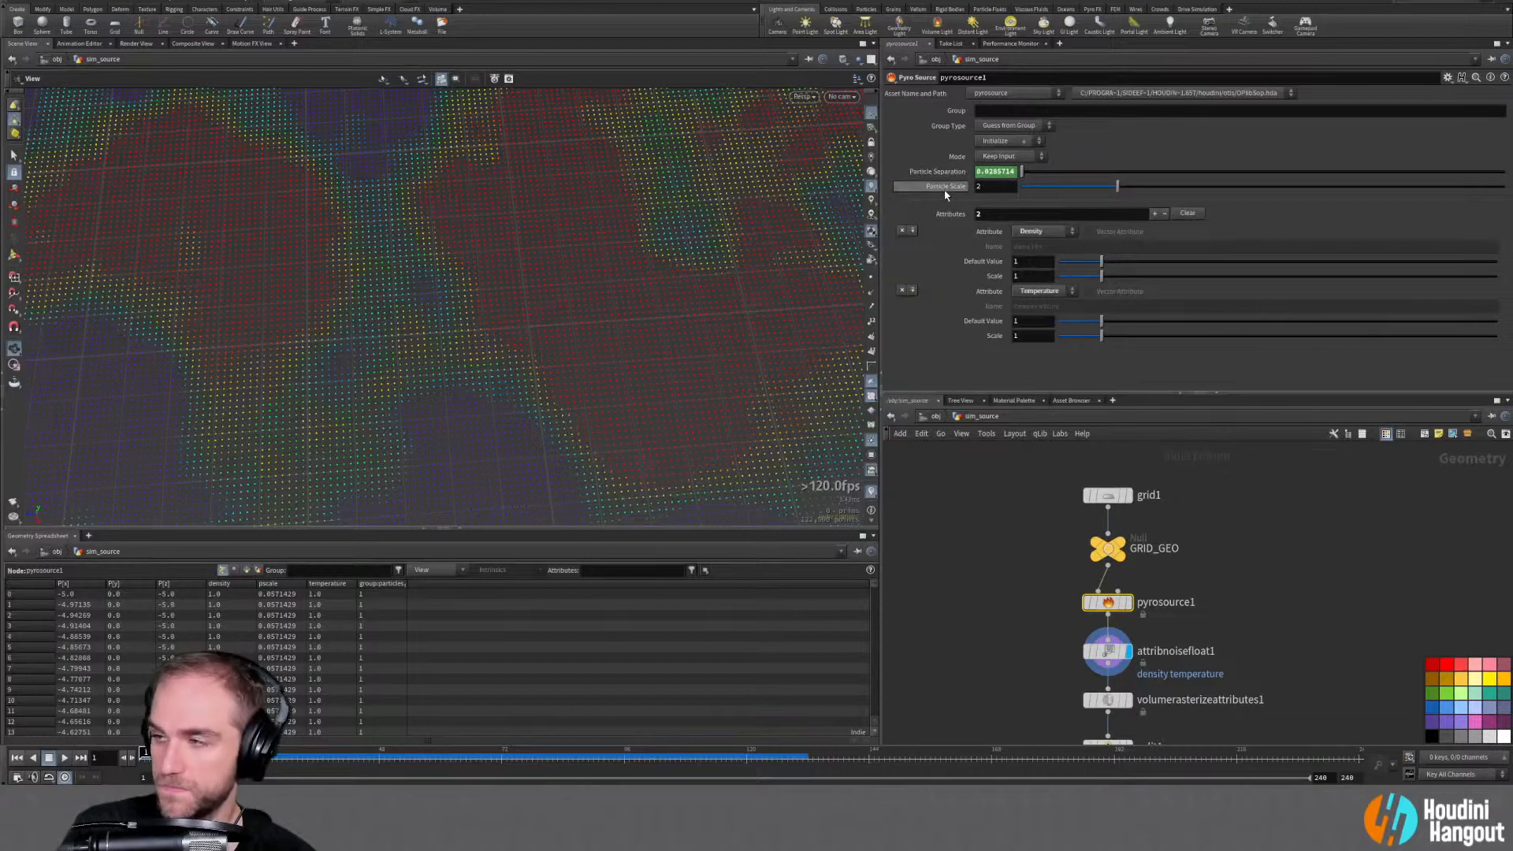
Set the fractal Roughness of attribnoisefloat1 to 0.6
left_click(1107, 651)
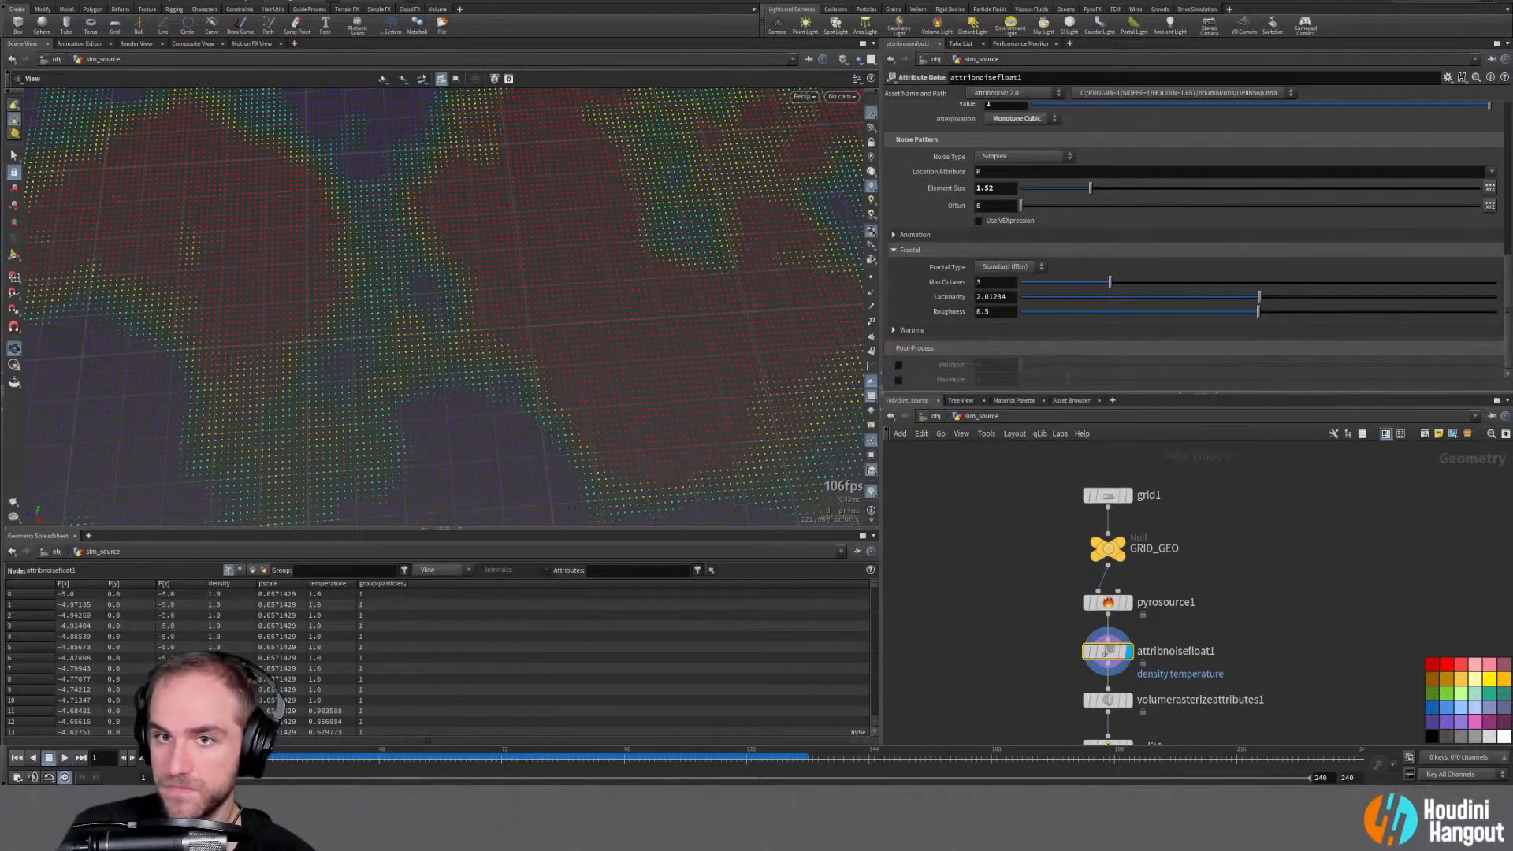
scroll(1470, 166, "up", 4)
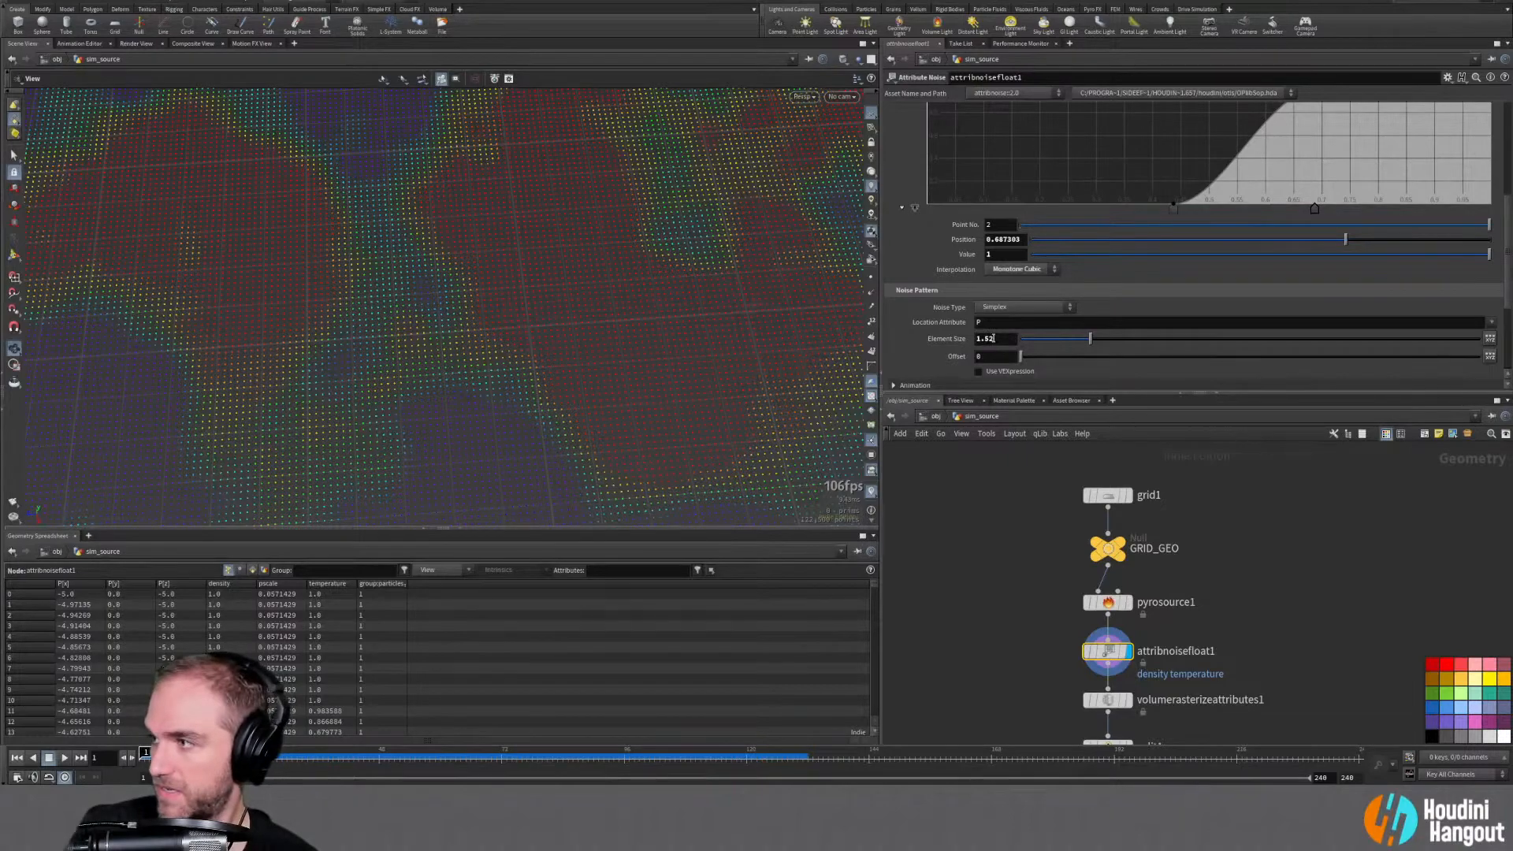
scroll(930, 367, "down", 4)
left_click_drag(998, 312, 875, 315)
type("0.6")
key("Return")
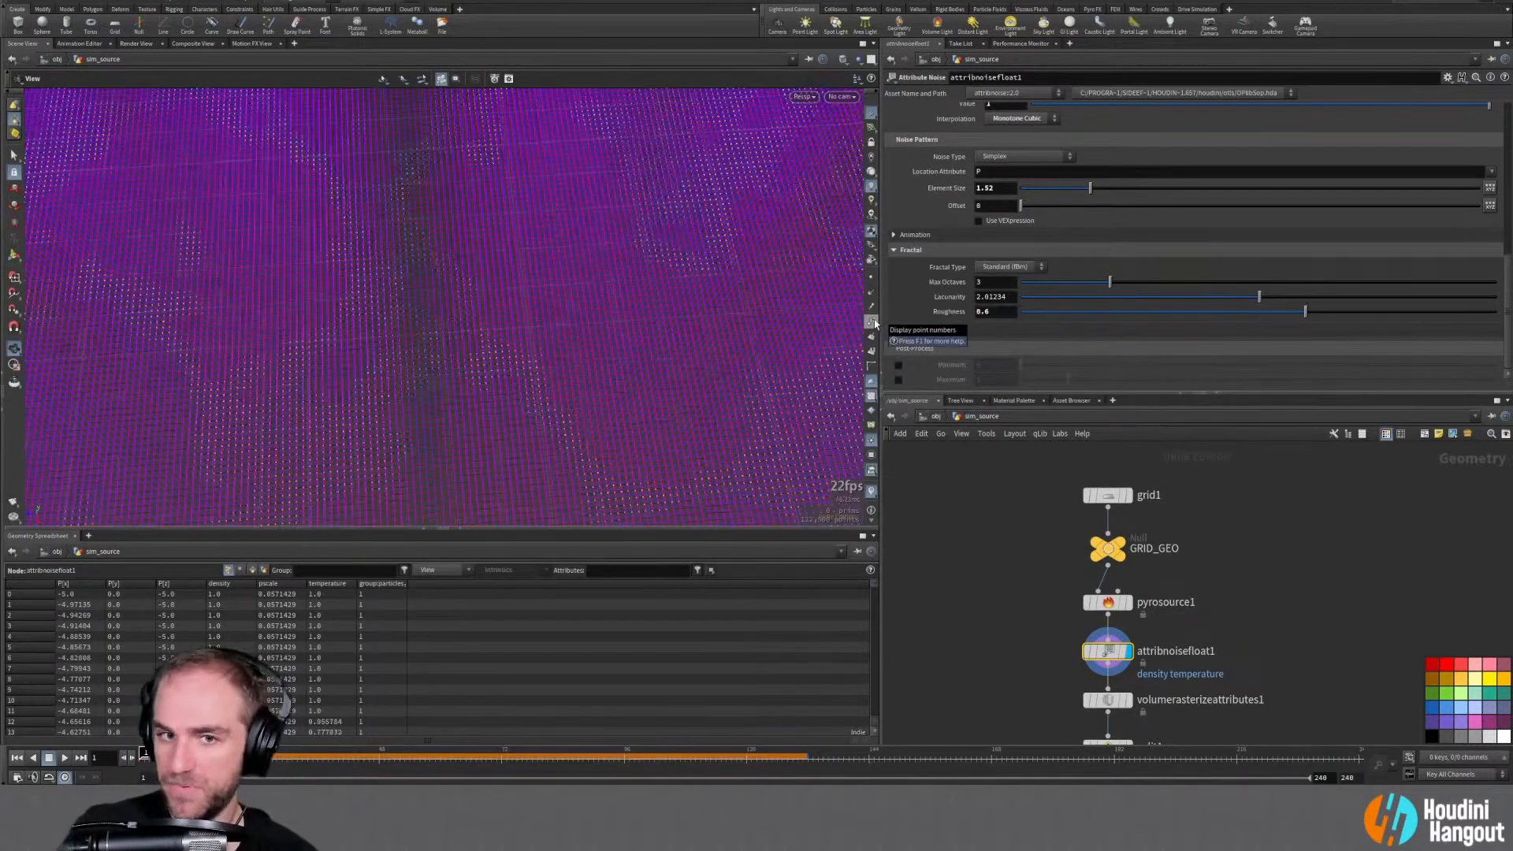
Return to the first frame and restore the coloured attribute visualization of the source points in the viewport
left_click(15, 758)
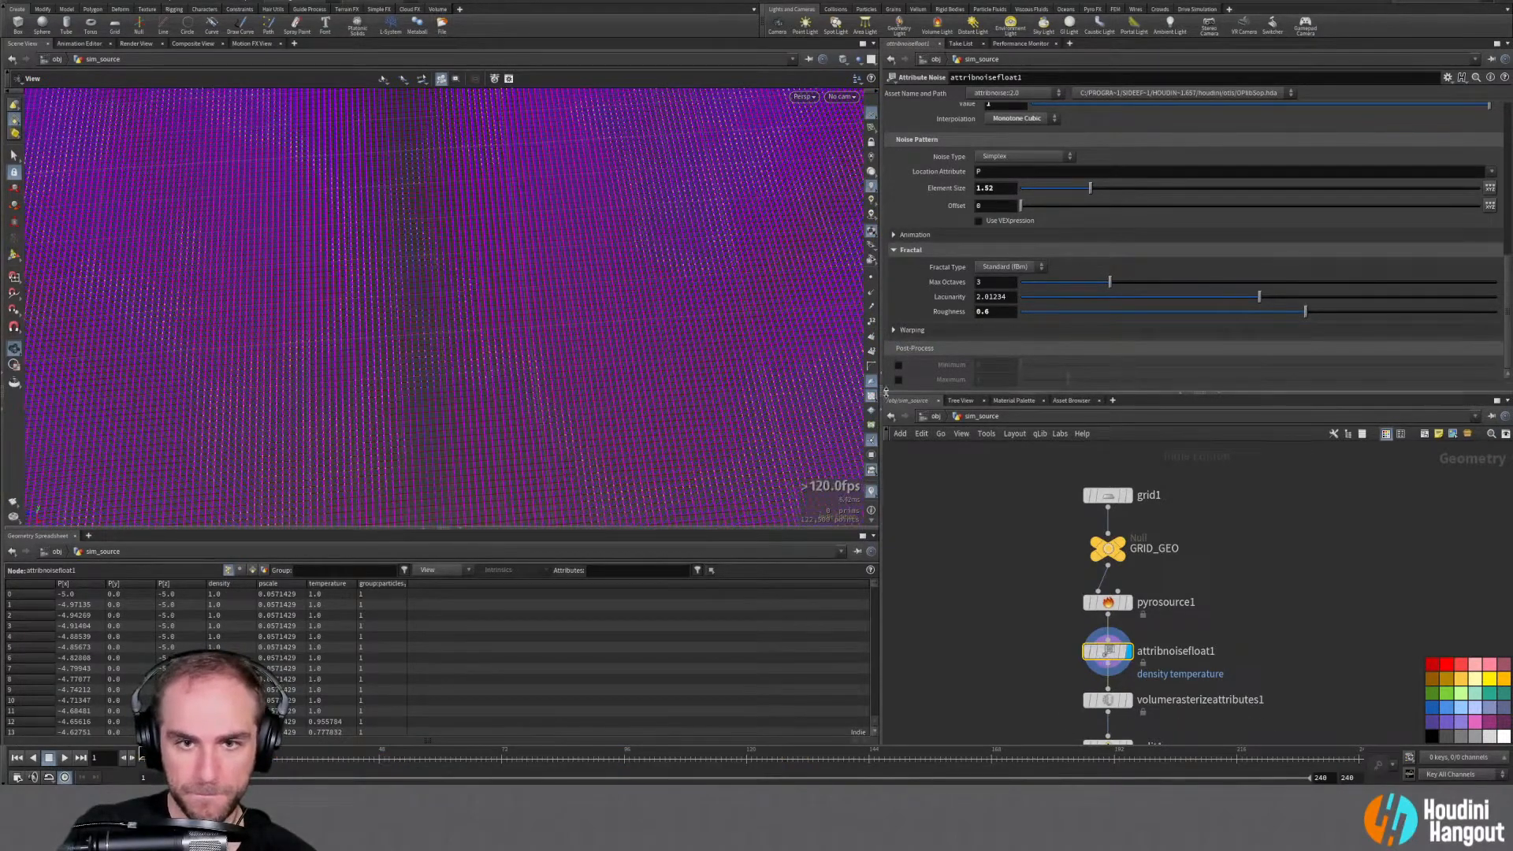
left_click(870, 439)
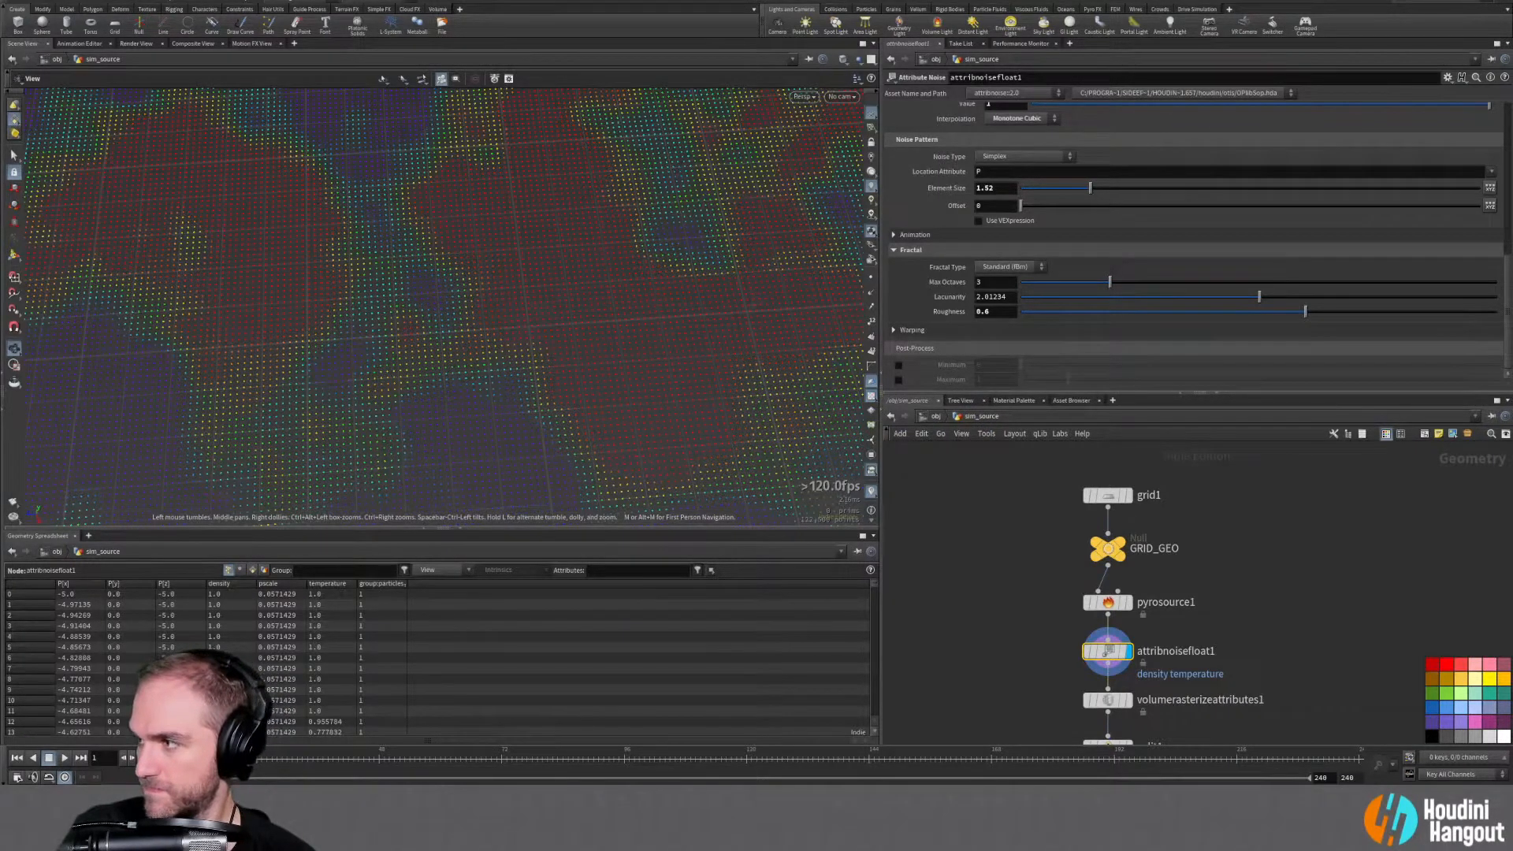
left_click(1107, 700)
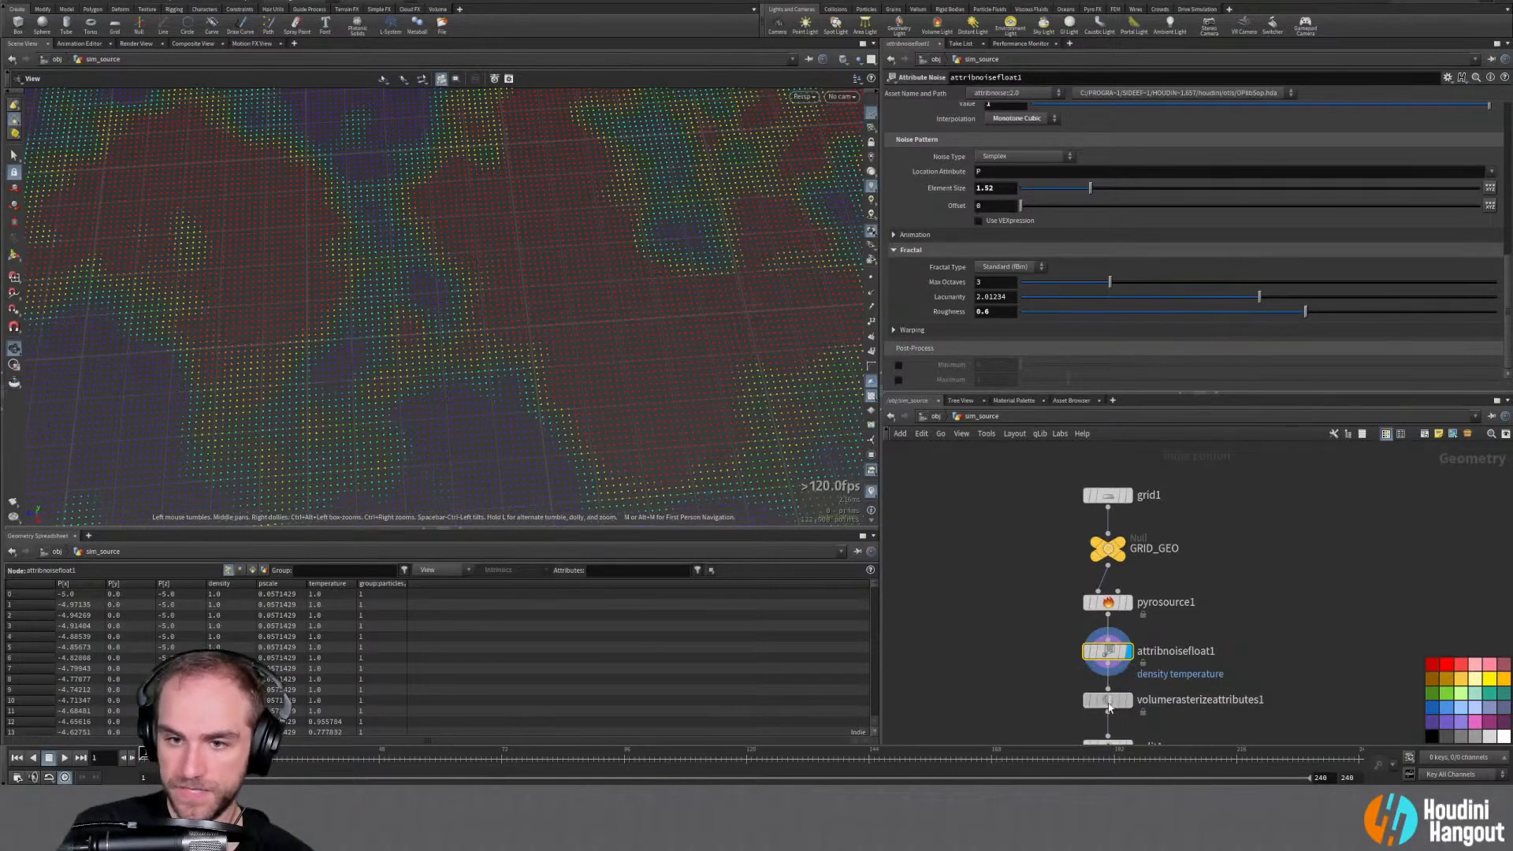
Open the sim_pyro network and examine the settings of smokeobject1
key("u")
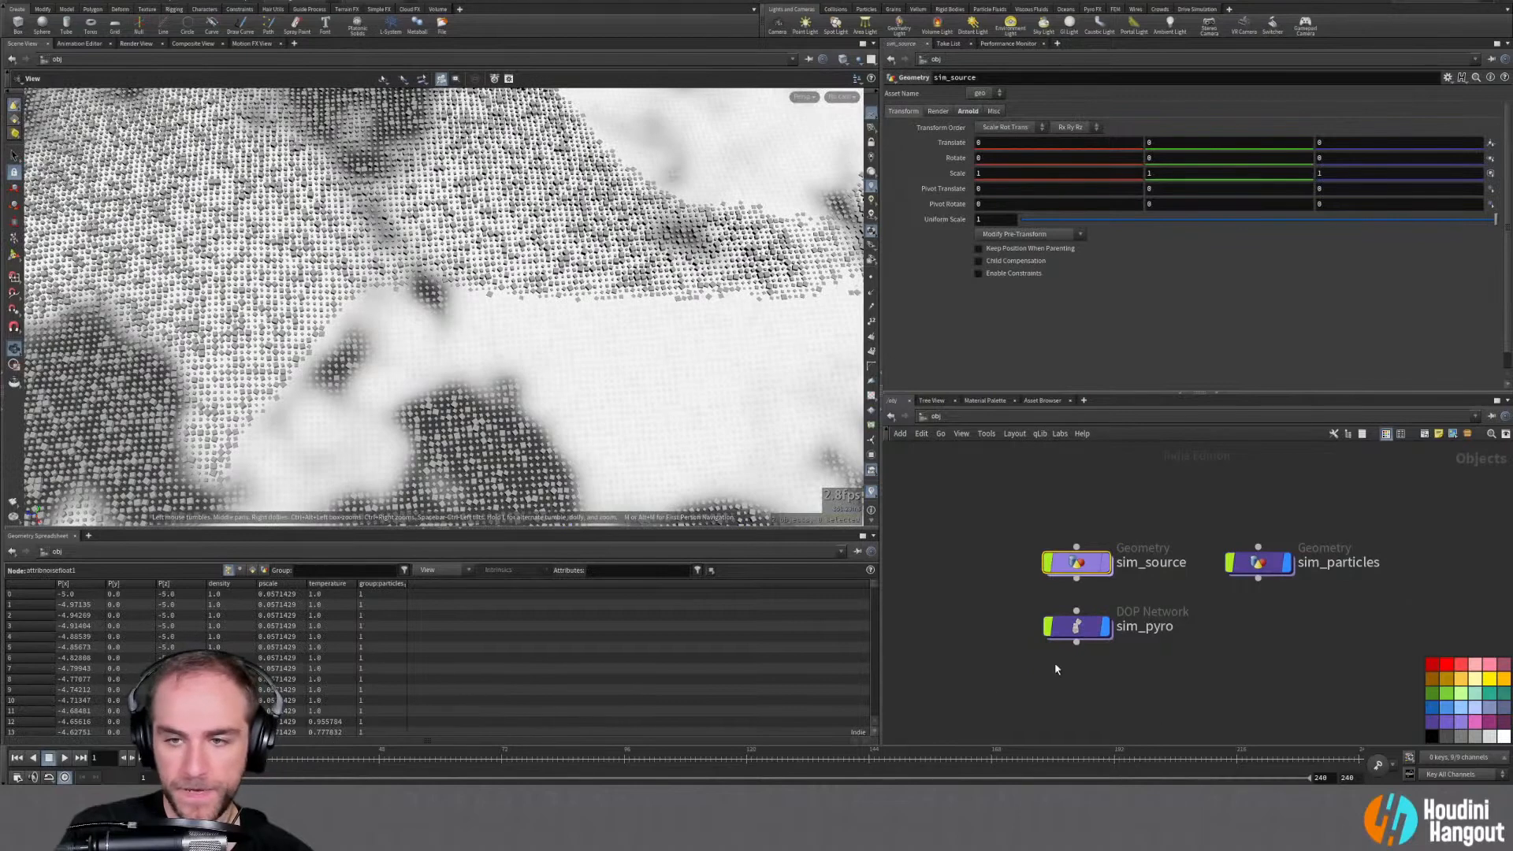
left_click(1094, 628)
double_click(1093, 628)
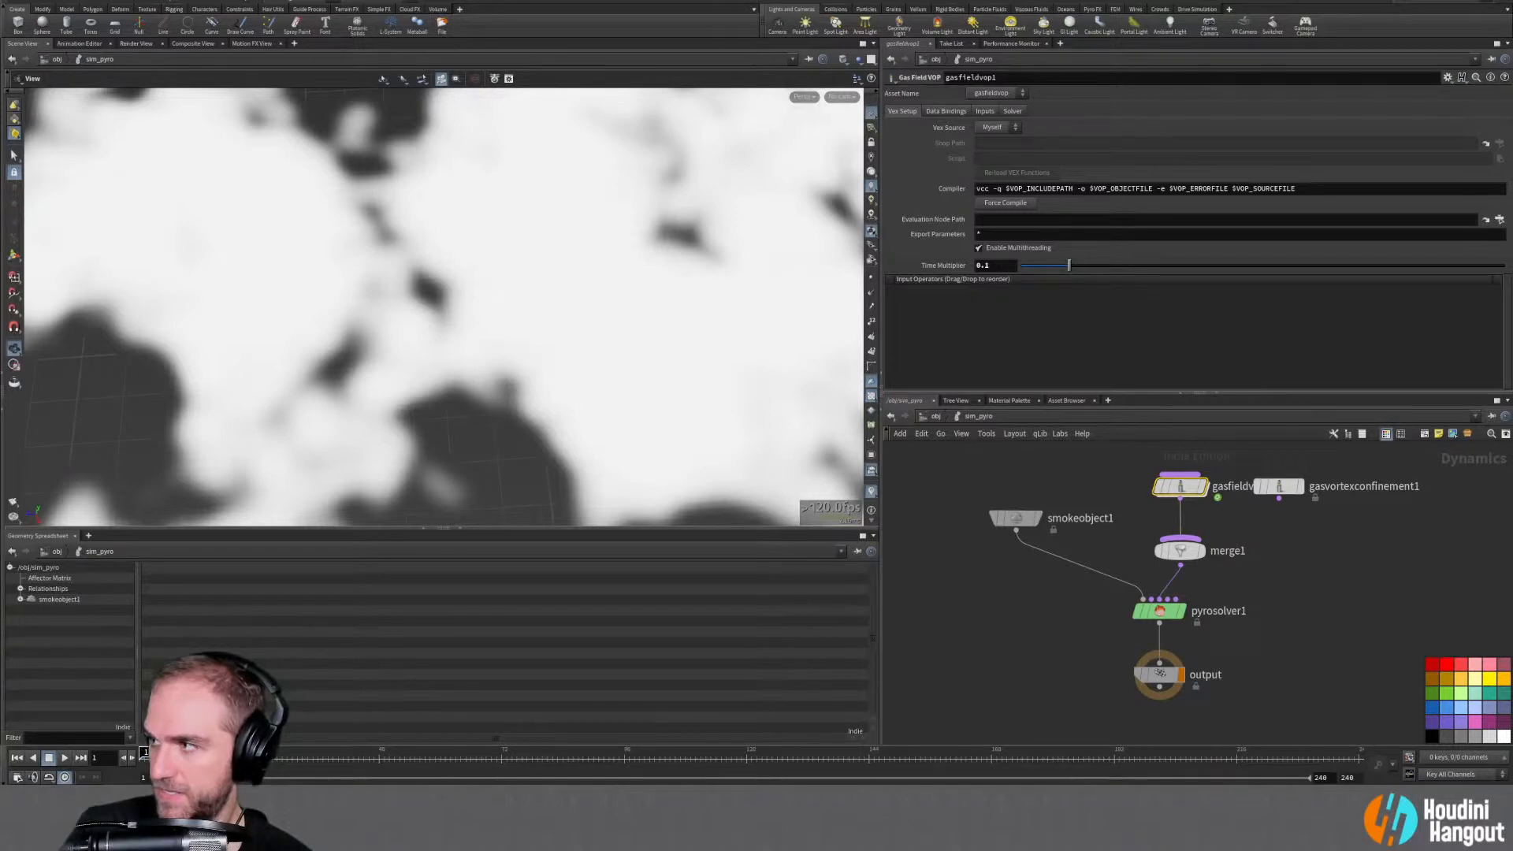
left_click(1015, 518)
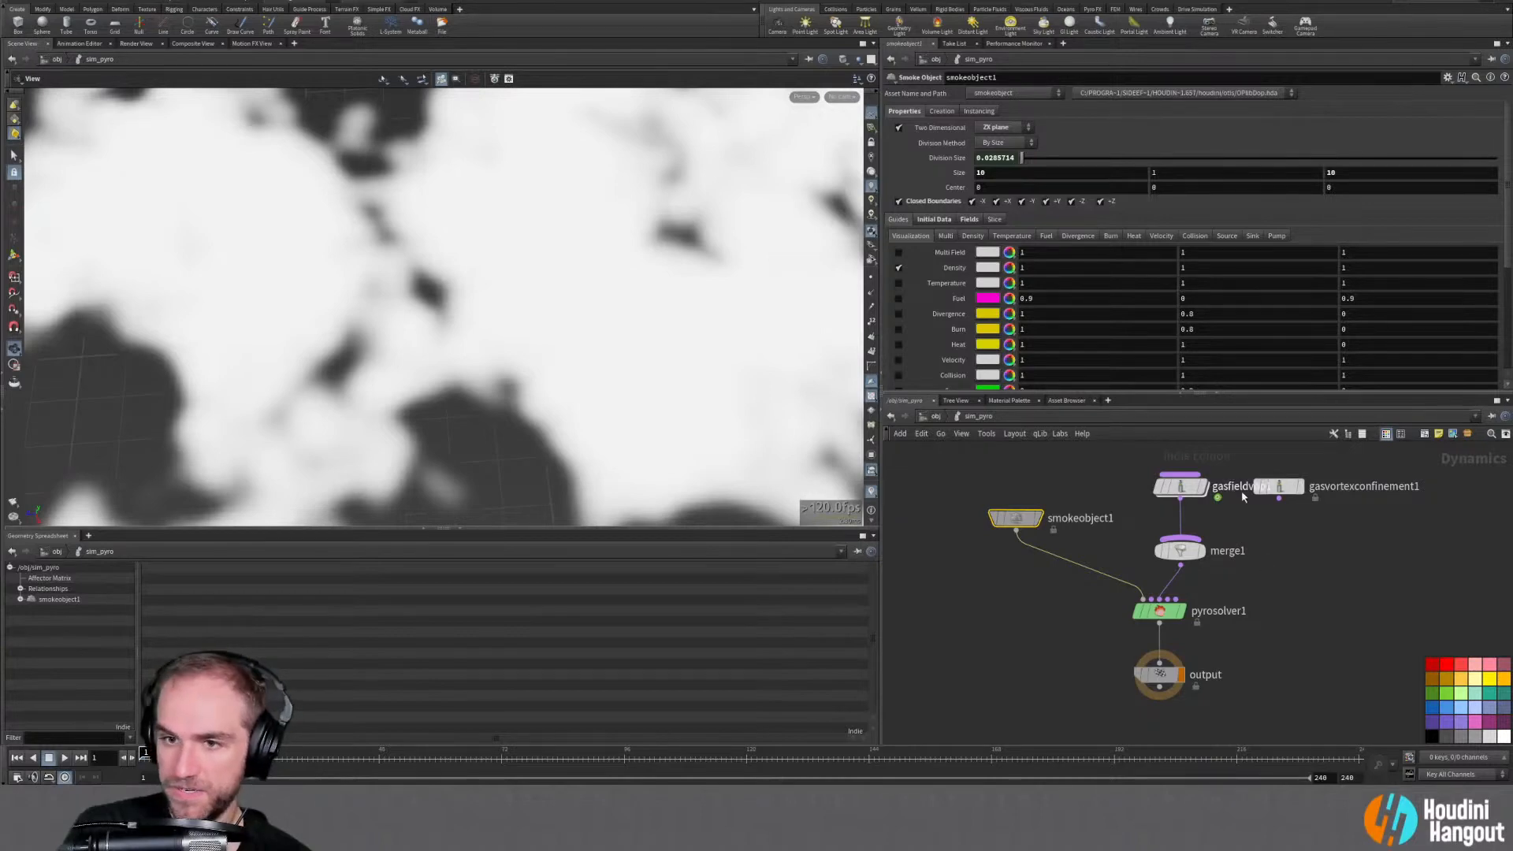
Open the gas field VOP network and set aaflownoise1's 3D Frequency to 0.2 on all axes and its Amplitude to 5
double_click(1180, 486)
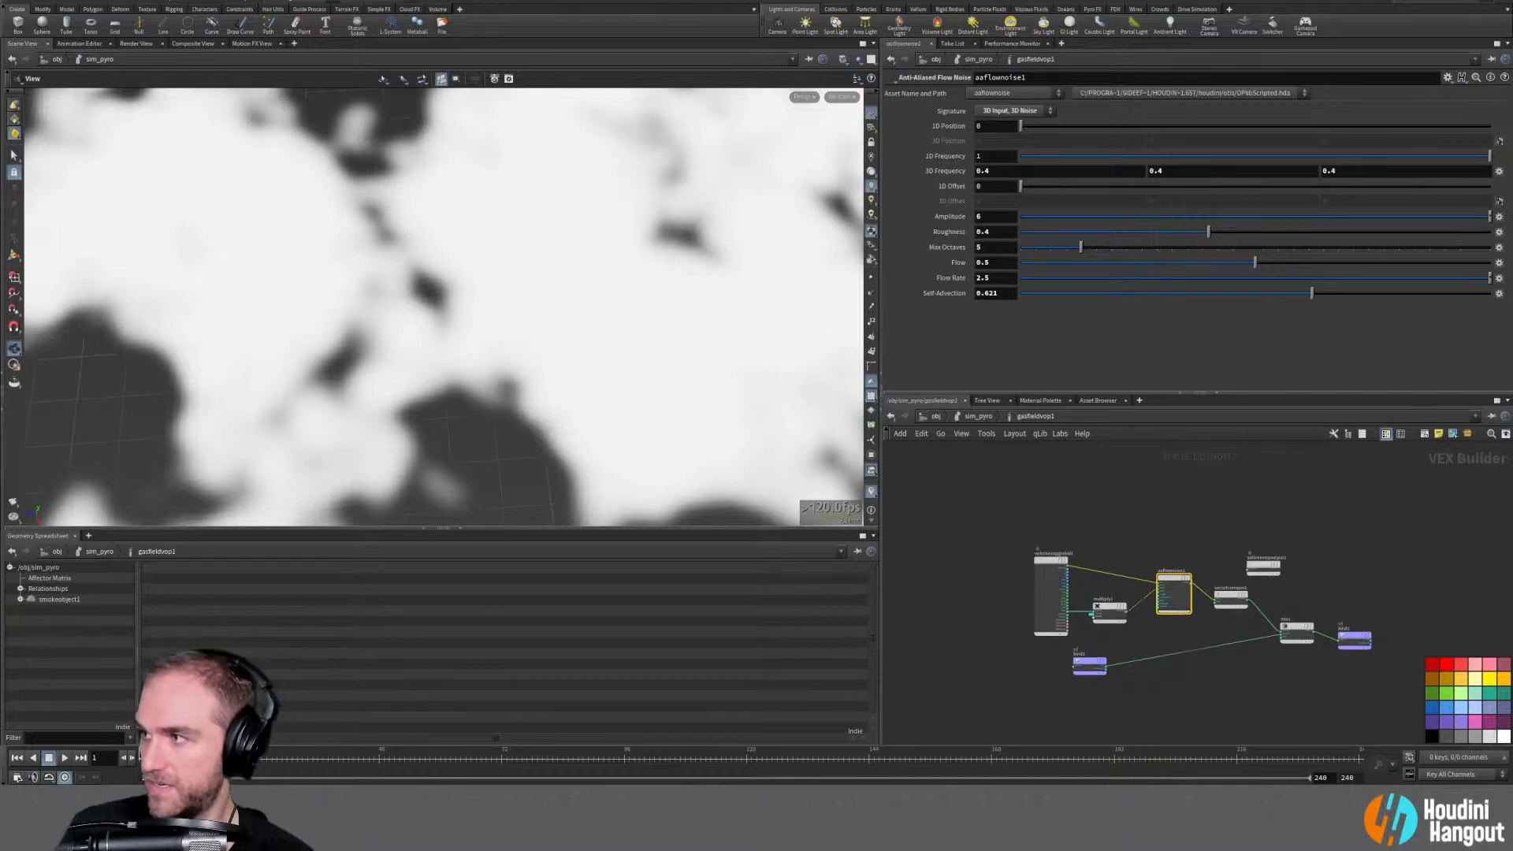
middle_click_drag(942, 170, 916, 171)
left_click(986, 216)
type("5")
key("Return")
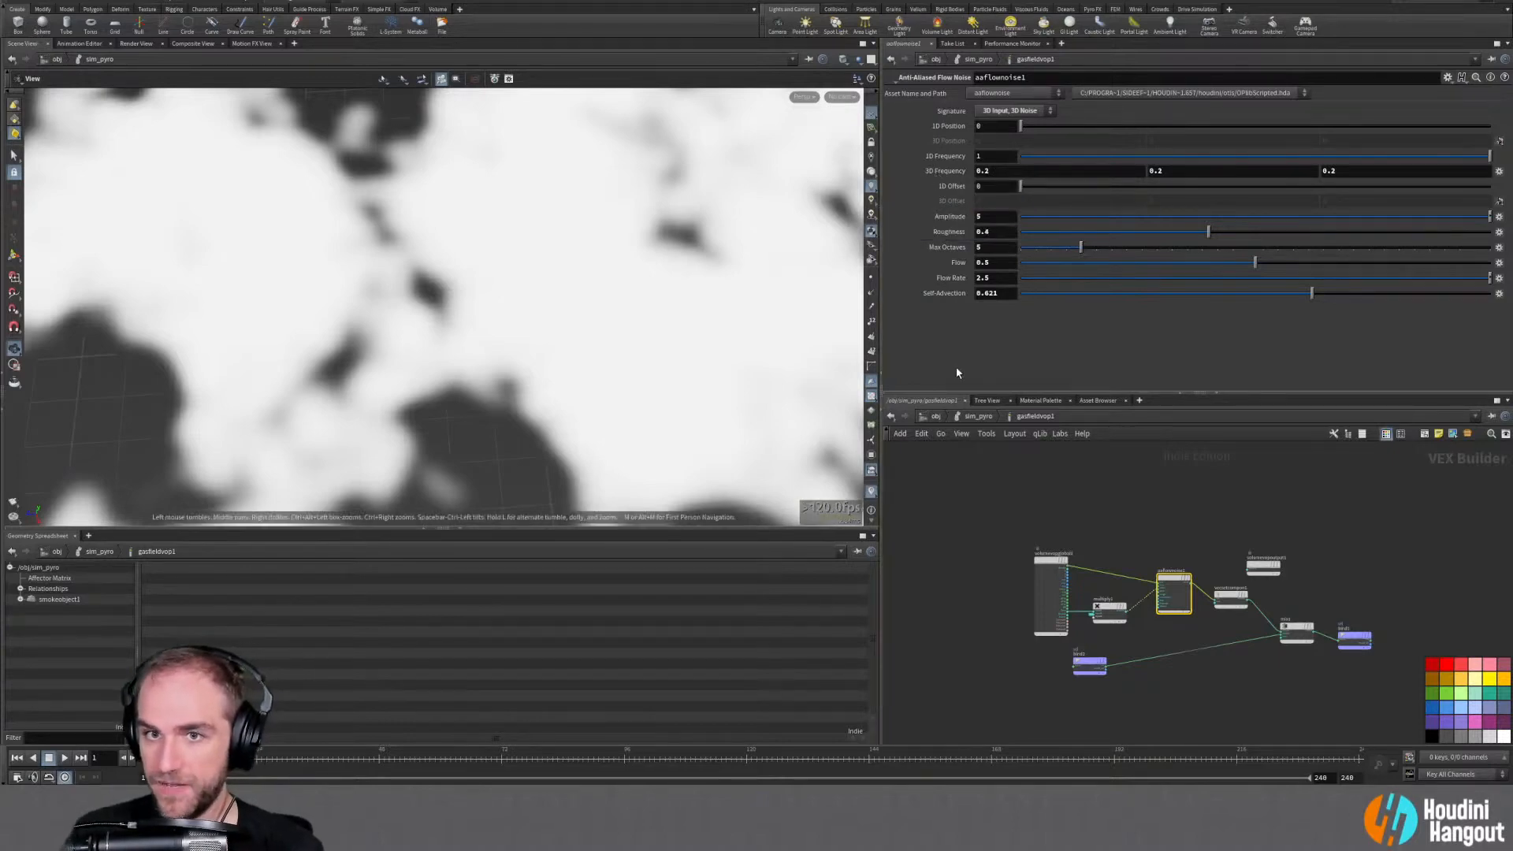
Set the flow noise's Roughness to 0.5 and reset Max Octaves to 8 and Self-Advection to 0
left_click_drag(1004, 233, 767, 224)
type("0.5")
key("Return")
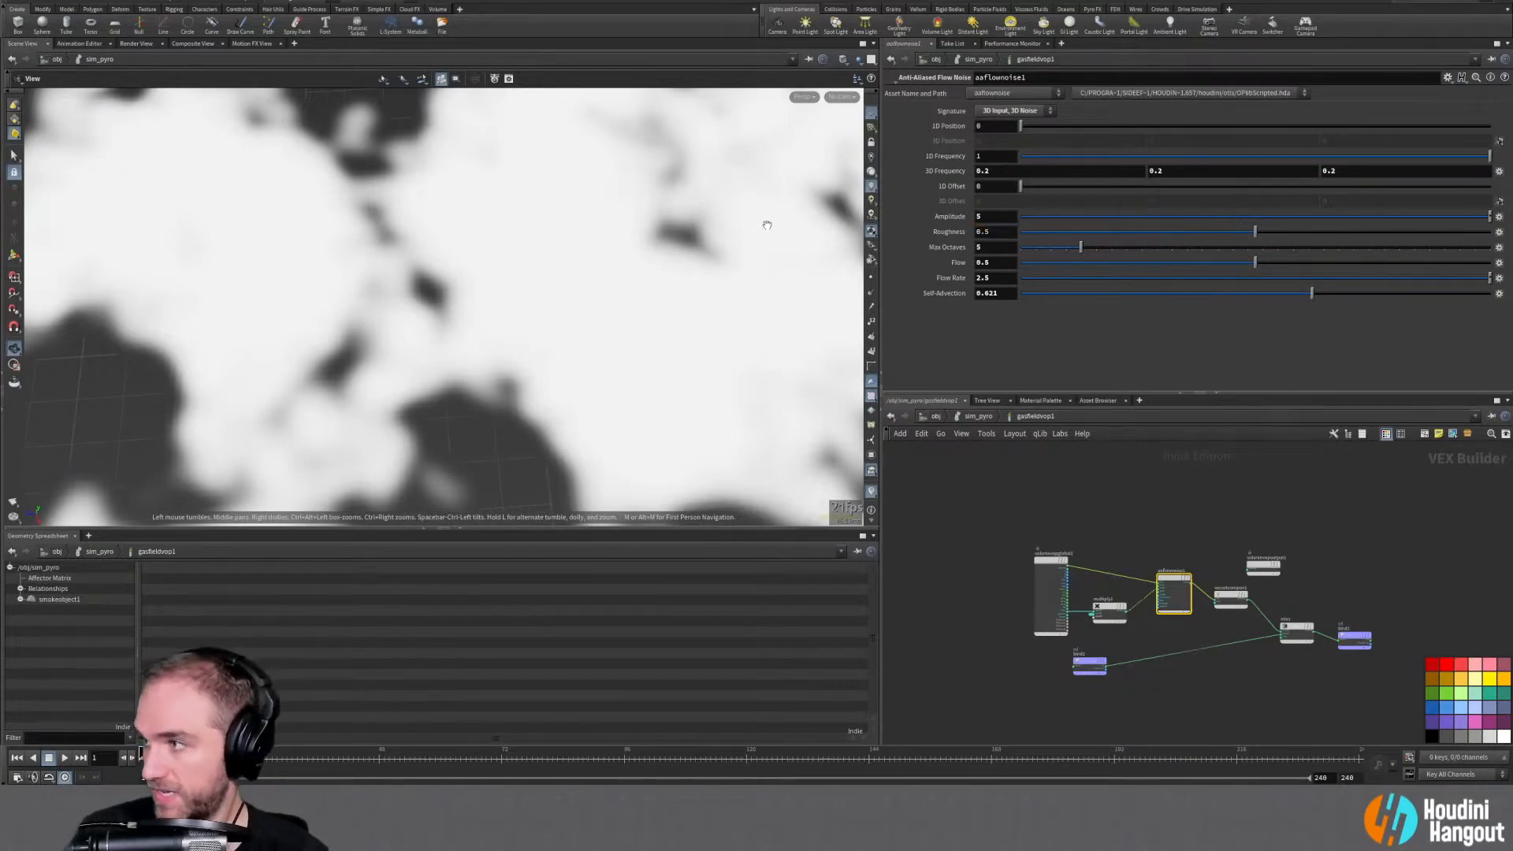
middle_click(930, 247, "ctrl")
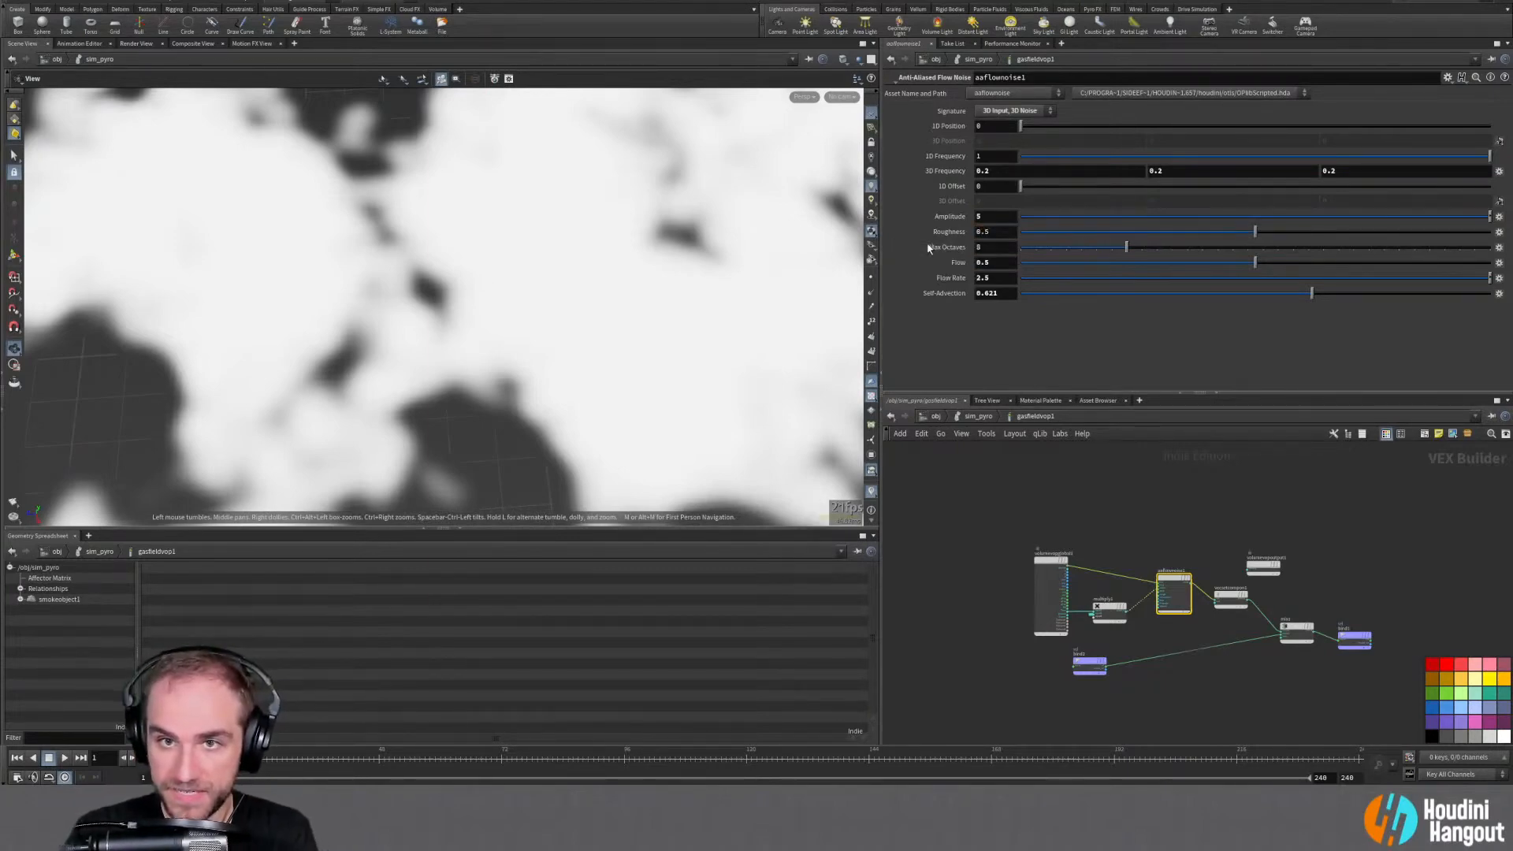
double_click(993, 263)
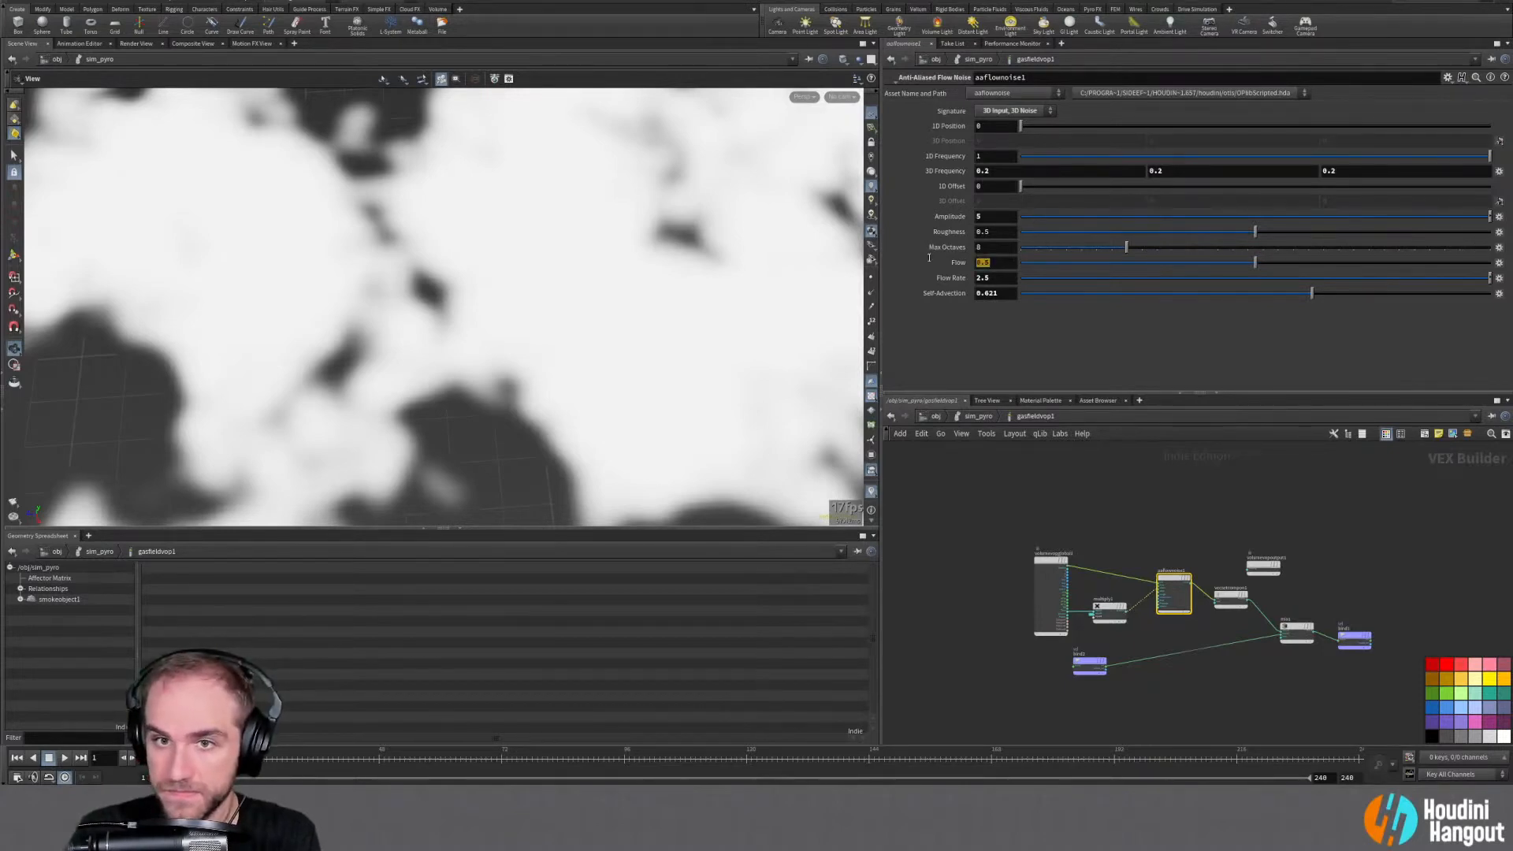
middle_click(944, 296, "ctrl")
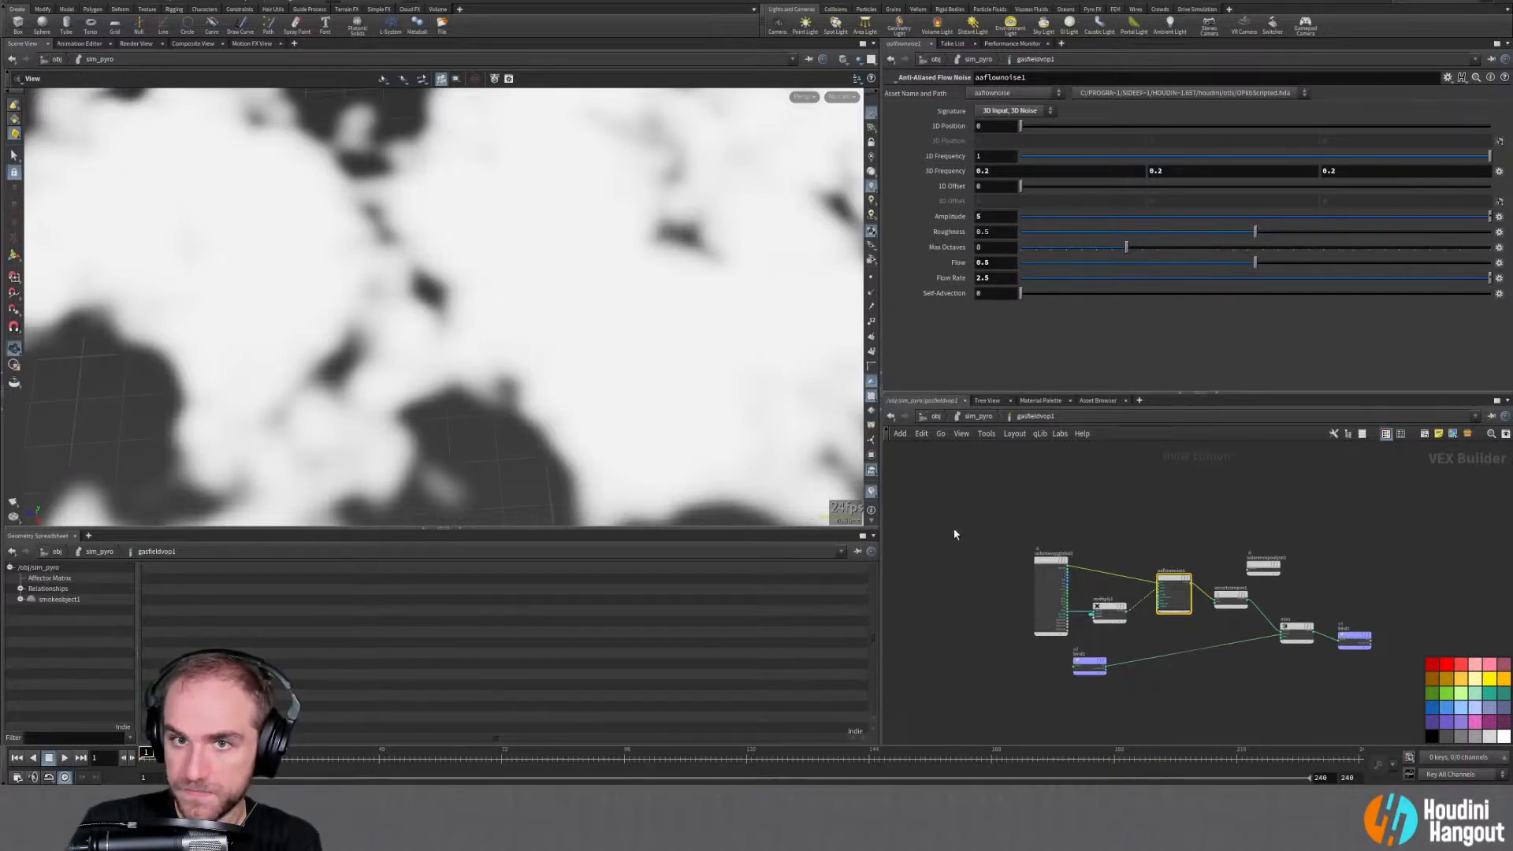
Return to sim_pyro, turn off Disturbance in pyrosolver1's shape settings, and check its combustion and simulation settings
key("u")
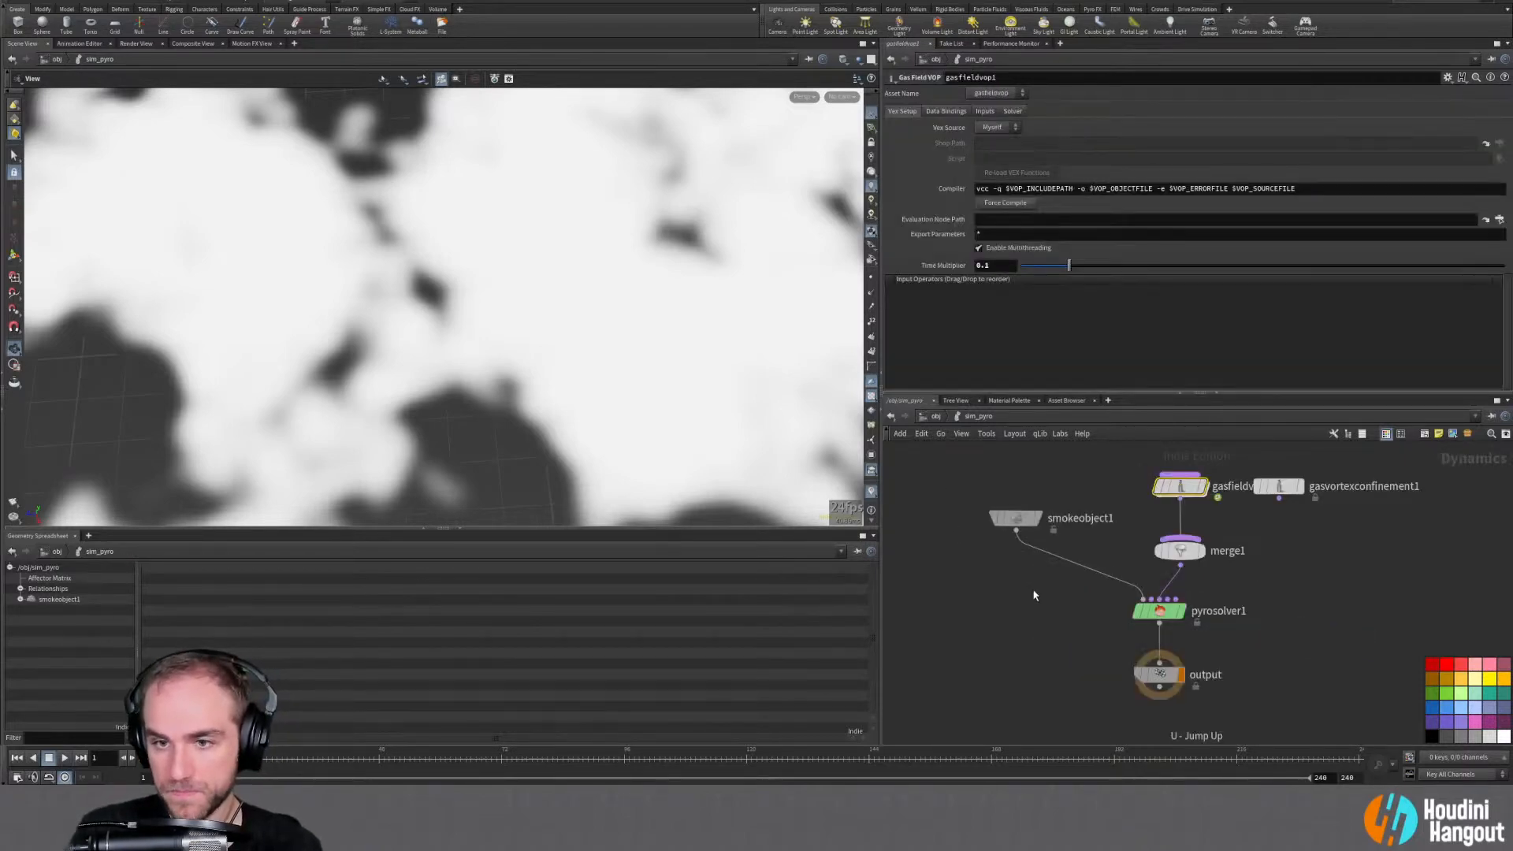
left_click(1158, 610)
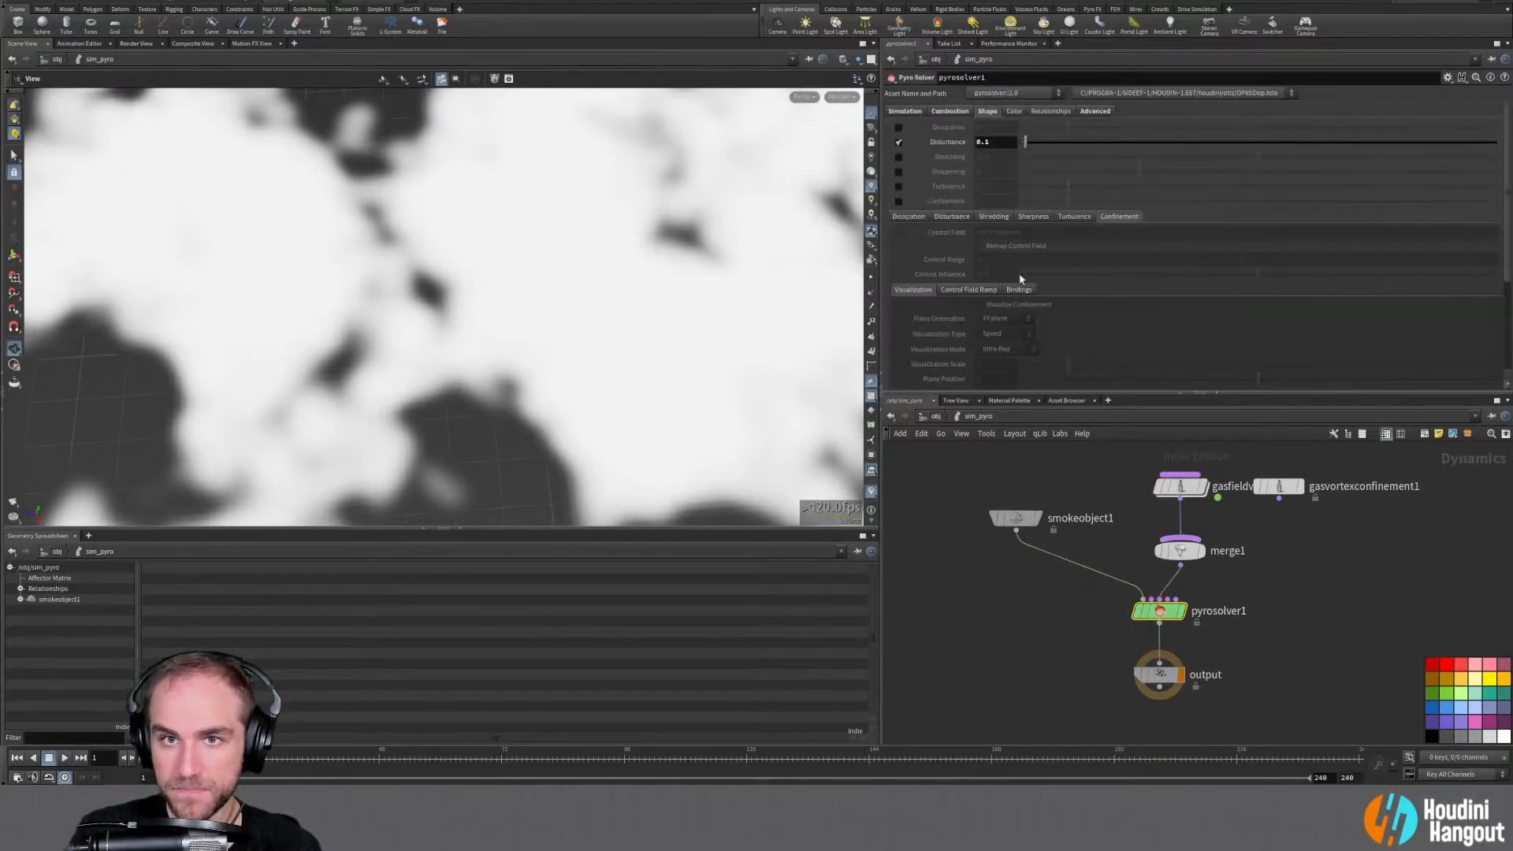
left_click(898, 145)
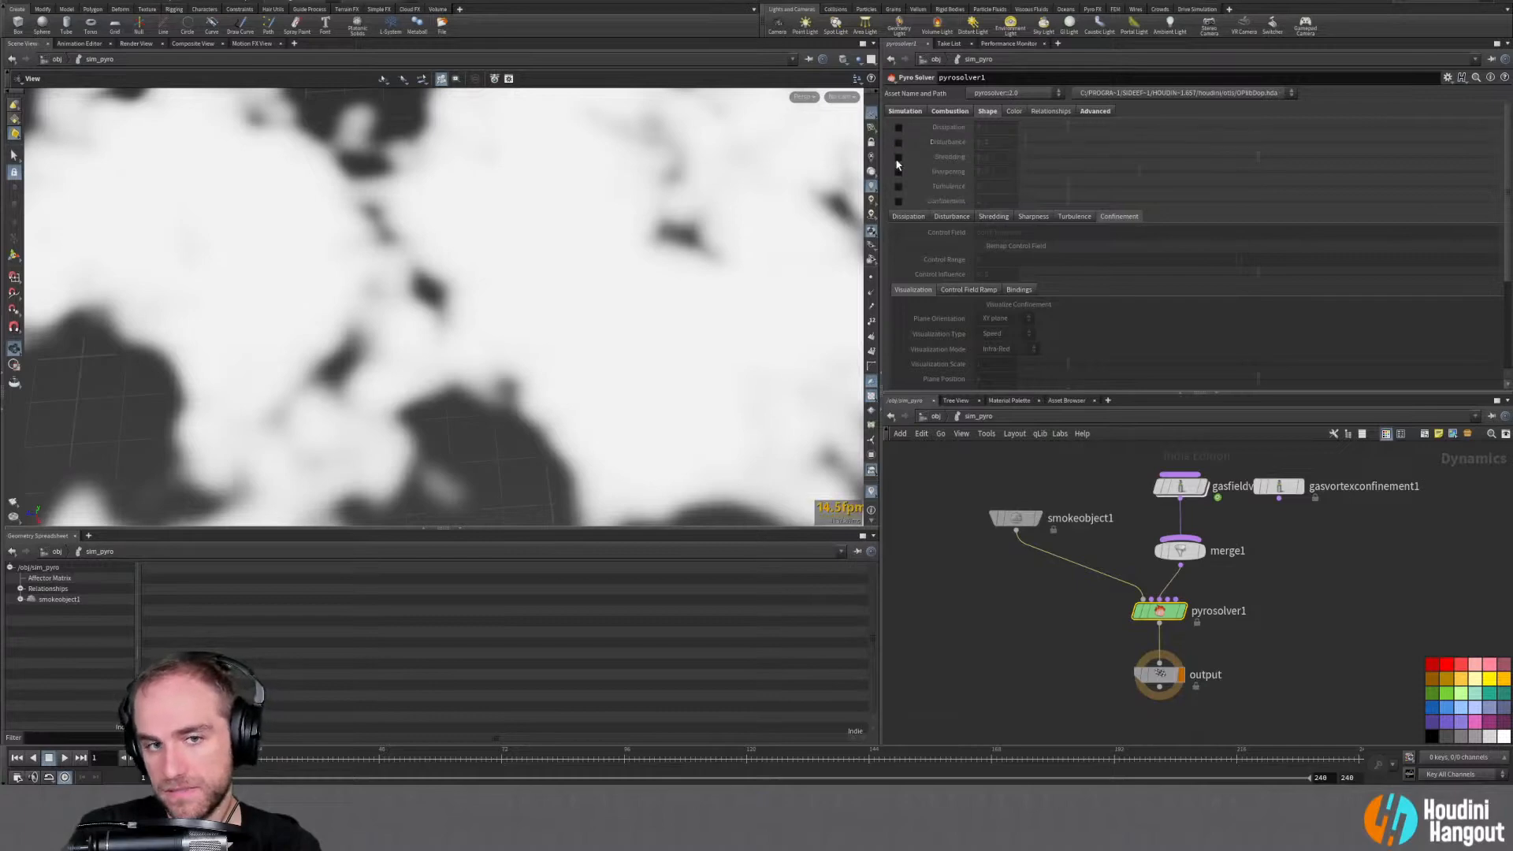
left_click(949, 111)
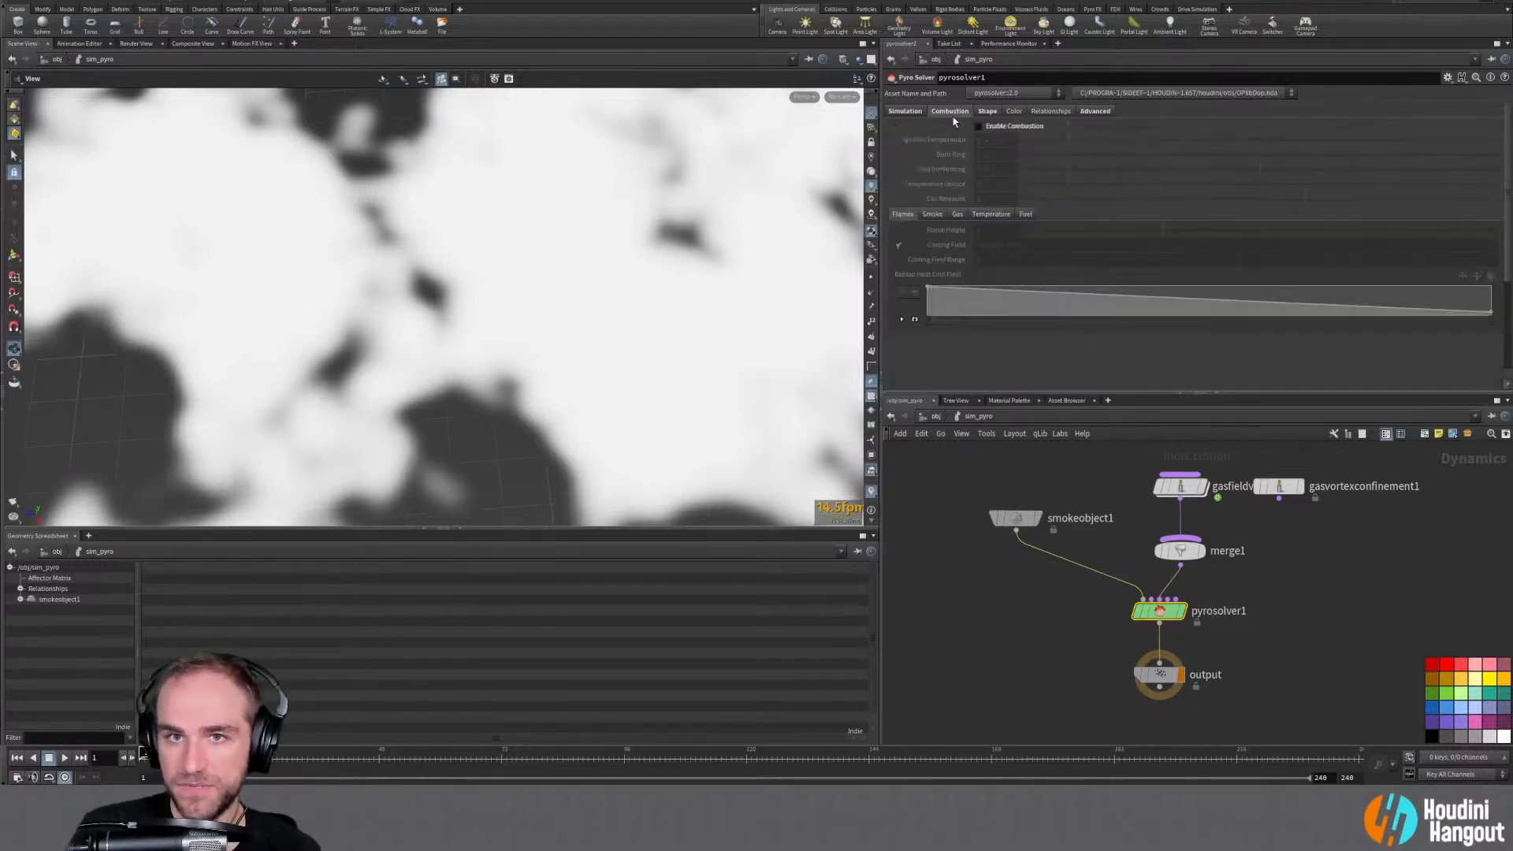
left_click(905, 111)
Open the sim_particles network to check the boxes copied onto the advected particles
key("u")
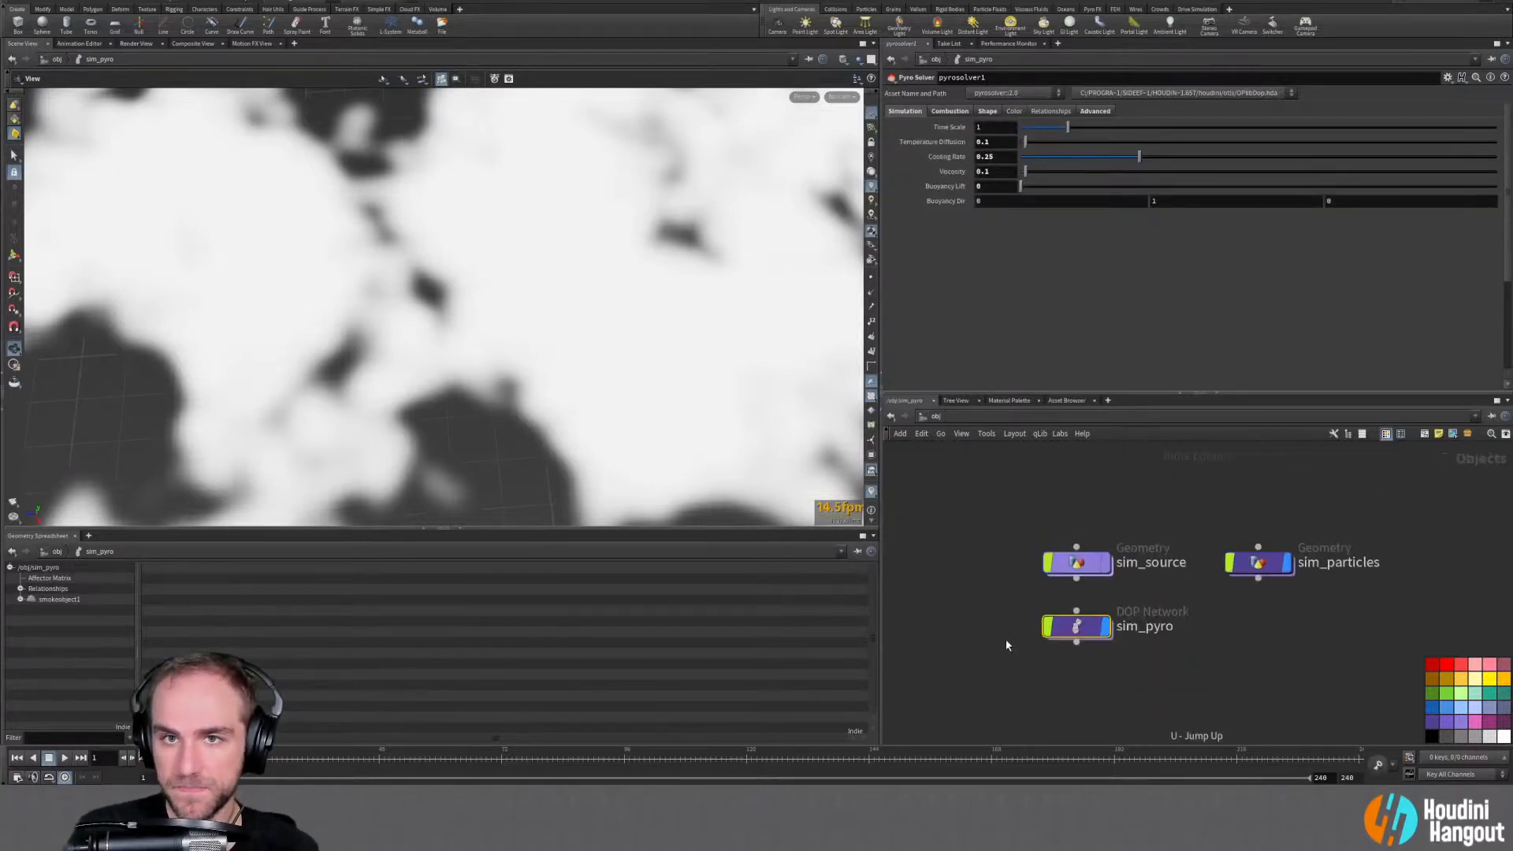
double_click(1253, 561)
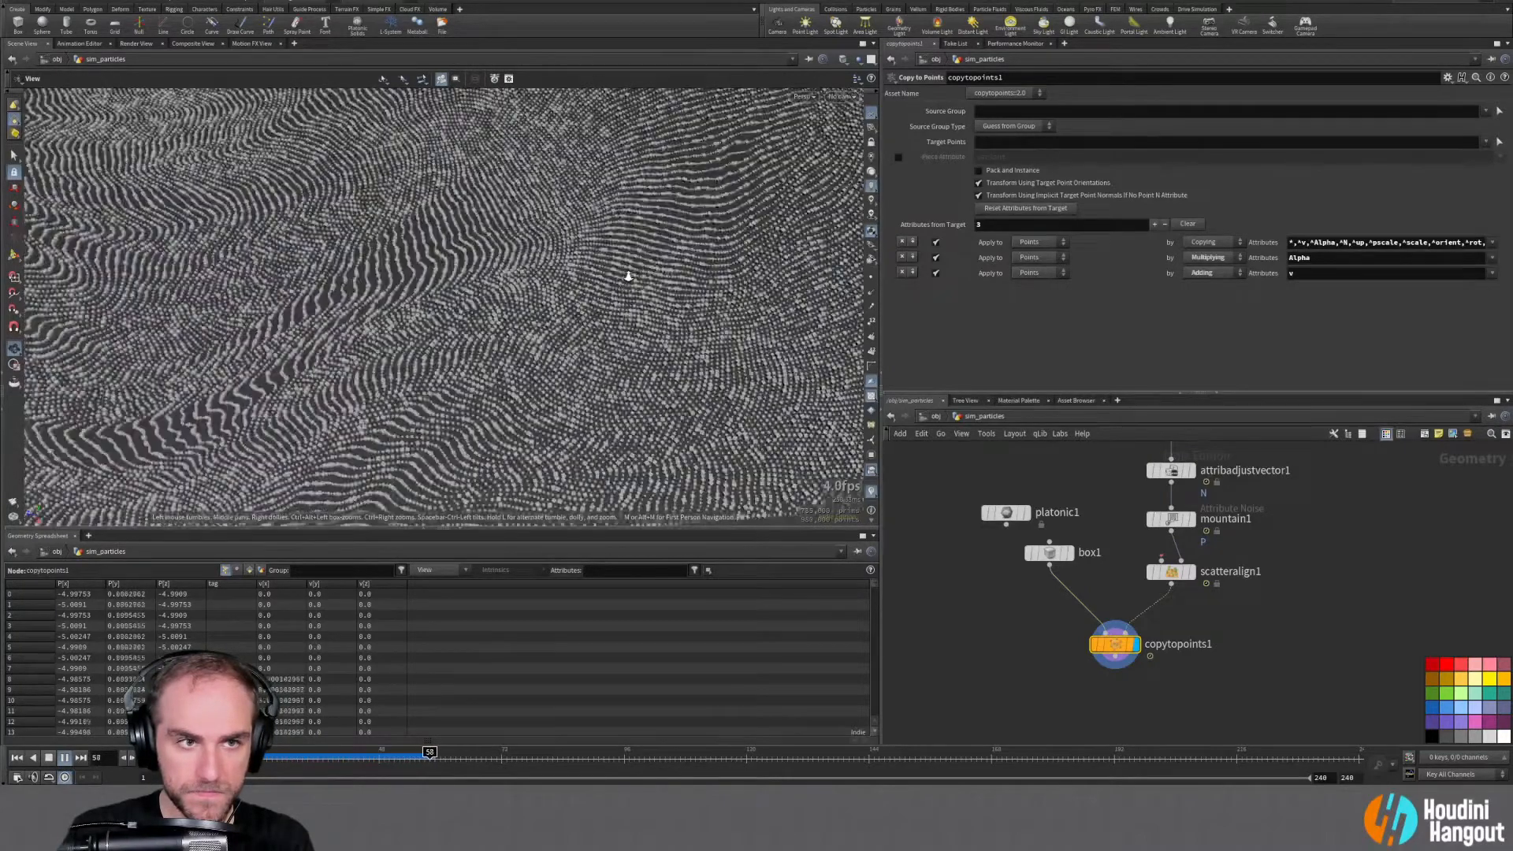
Examine the copied box particles up close and from above, scrubbing through the timeline to compare early and late frames
left_click_drag(554, 305, 564, 220)
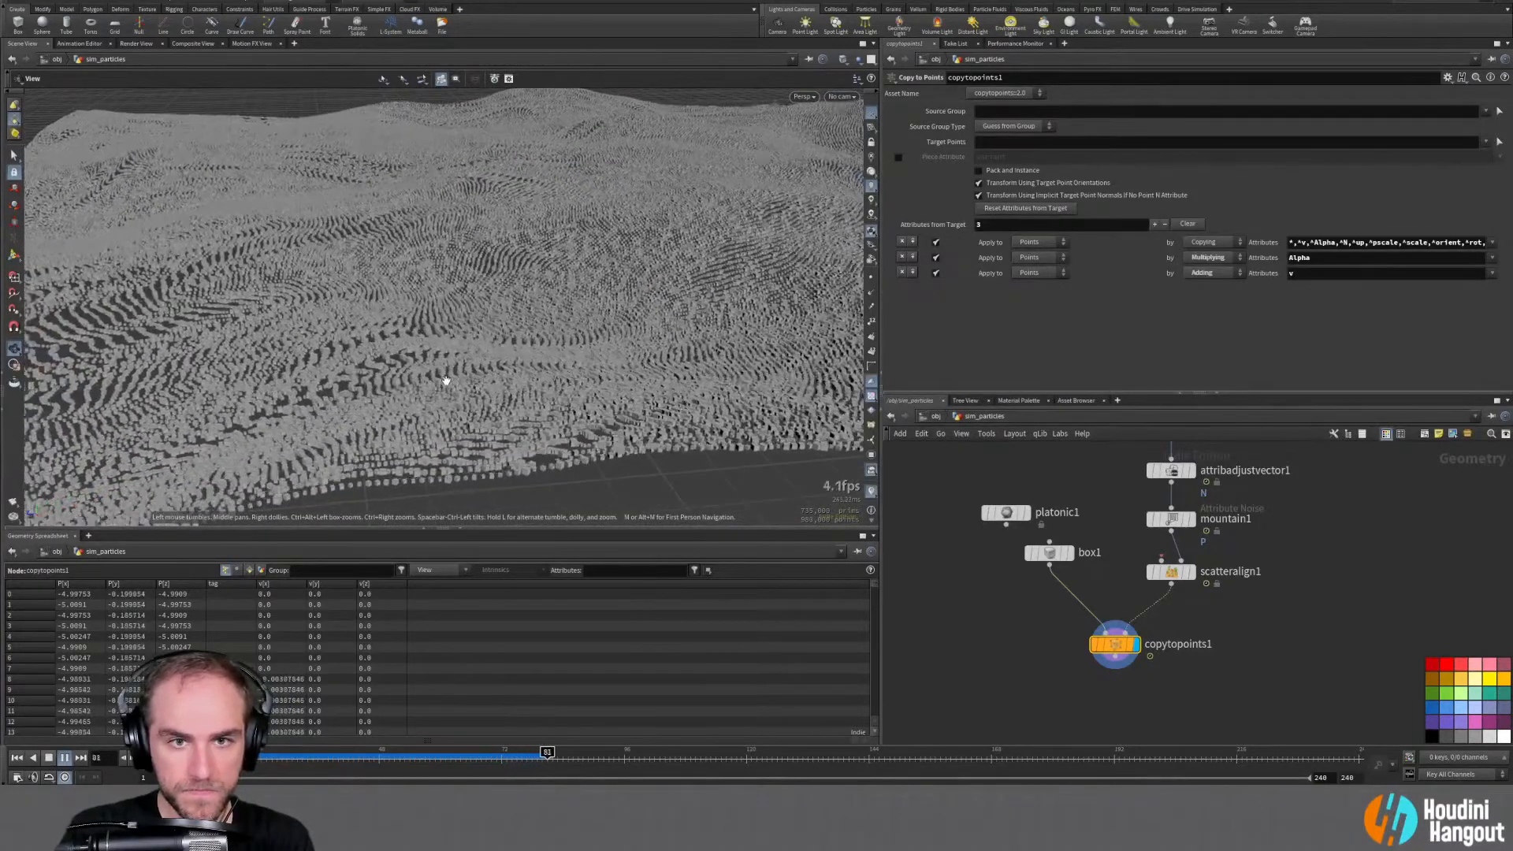
left_click_drag(446, 381, 522, 409)
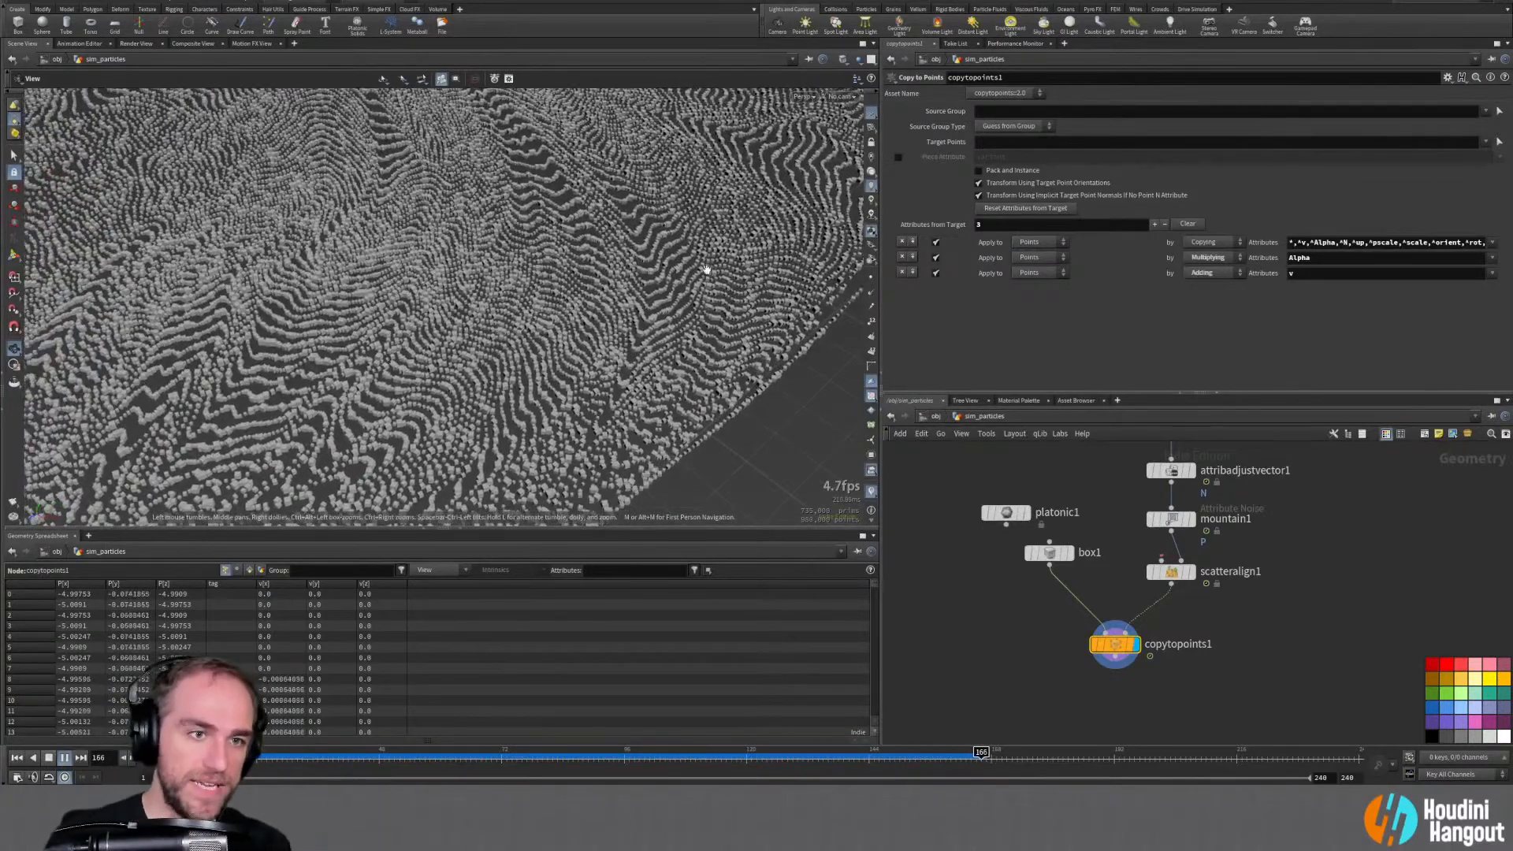
key("Up")
right_click_drag(476, 248, 267, 306)
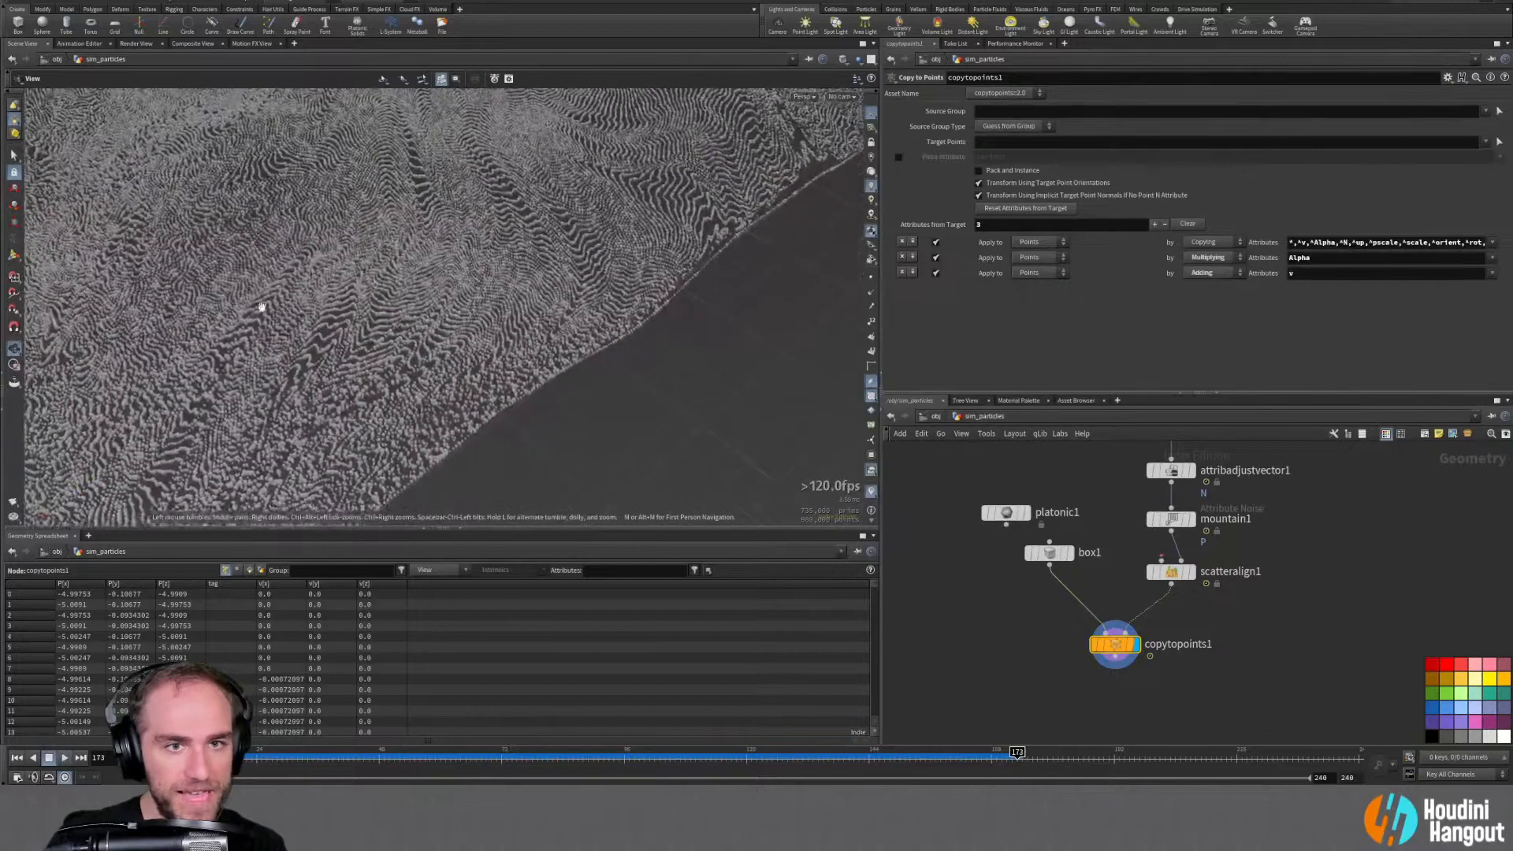
right_click_drag(567, 311, 631, 323)
left_click_drag(1017, 752, 1131, 753)
left_click_drag(1247, 756, 1278, 759)
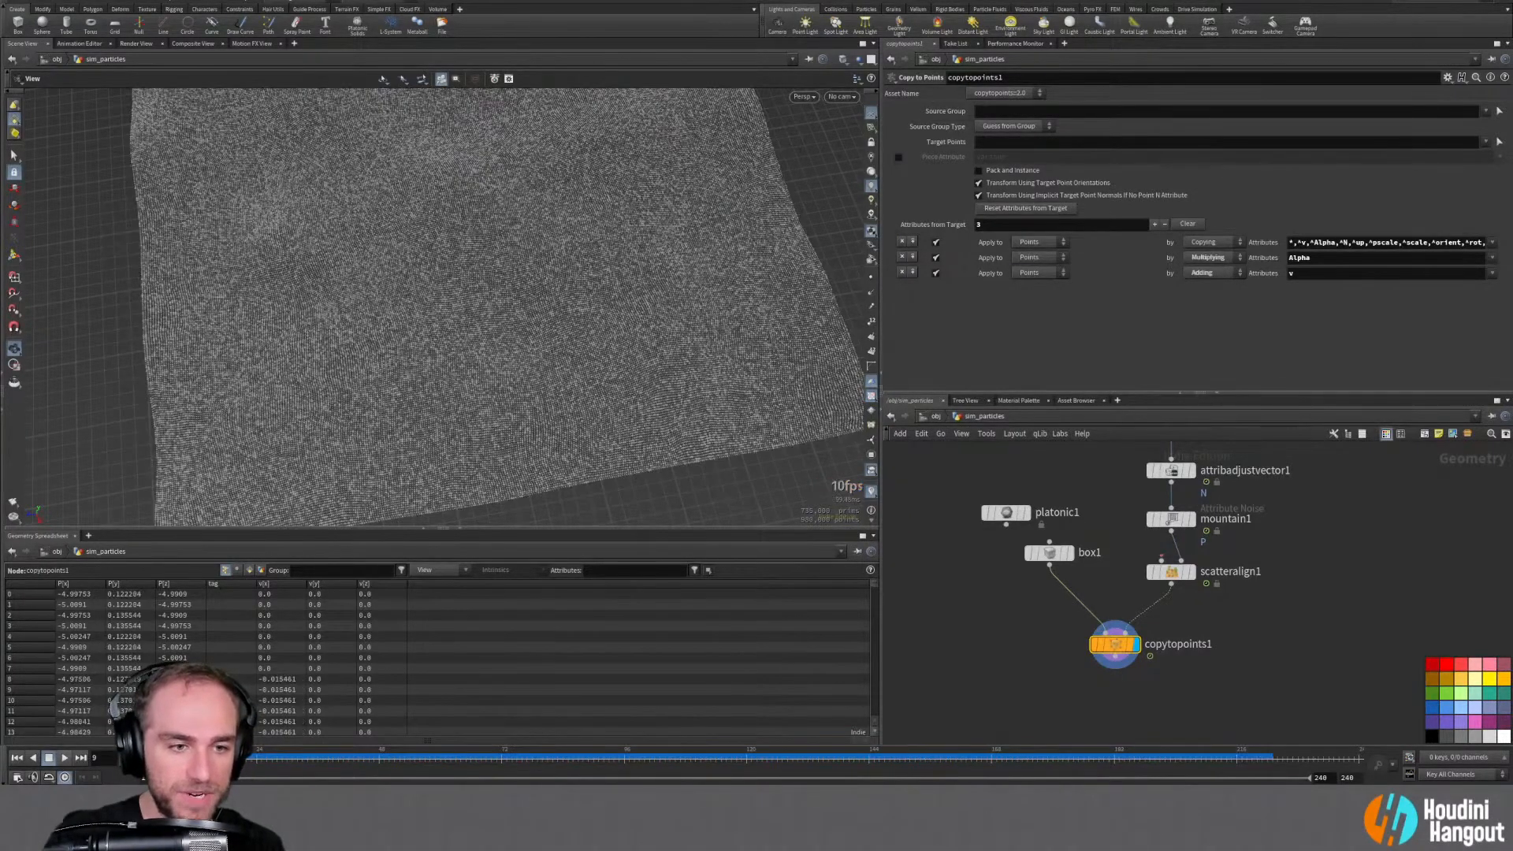
left_click_drag(183, 759, 686, 762)
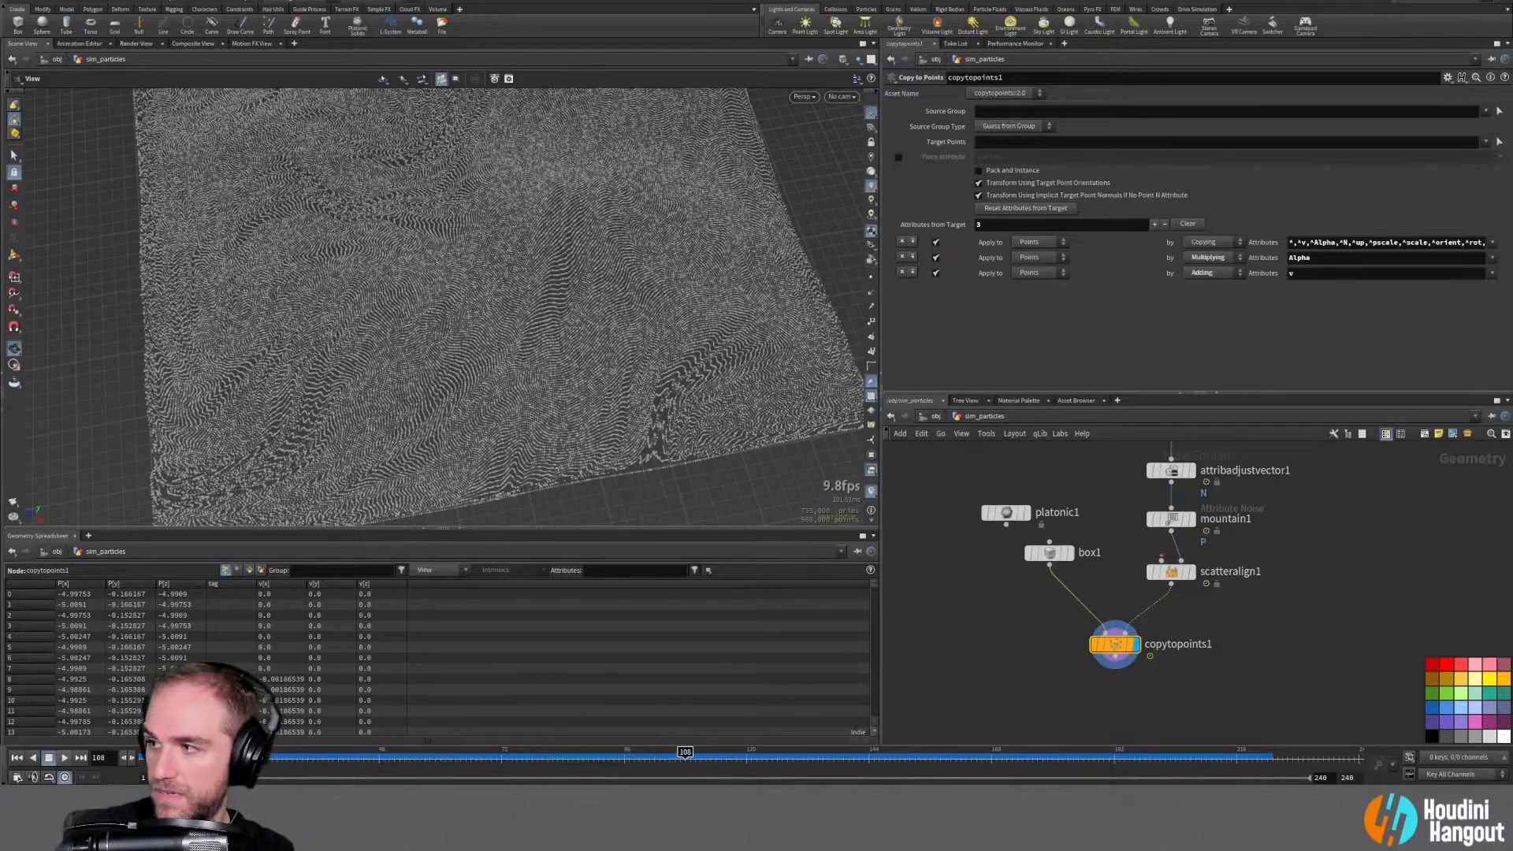
Set the Bias of mix1 to 0.9 inside the gas field VOP of the sim_pyro network
scroll(1022, 679, "down", 2)
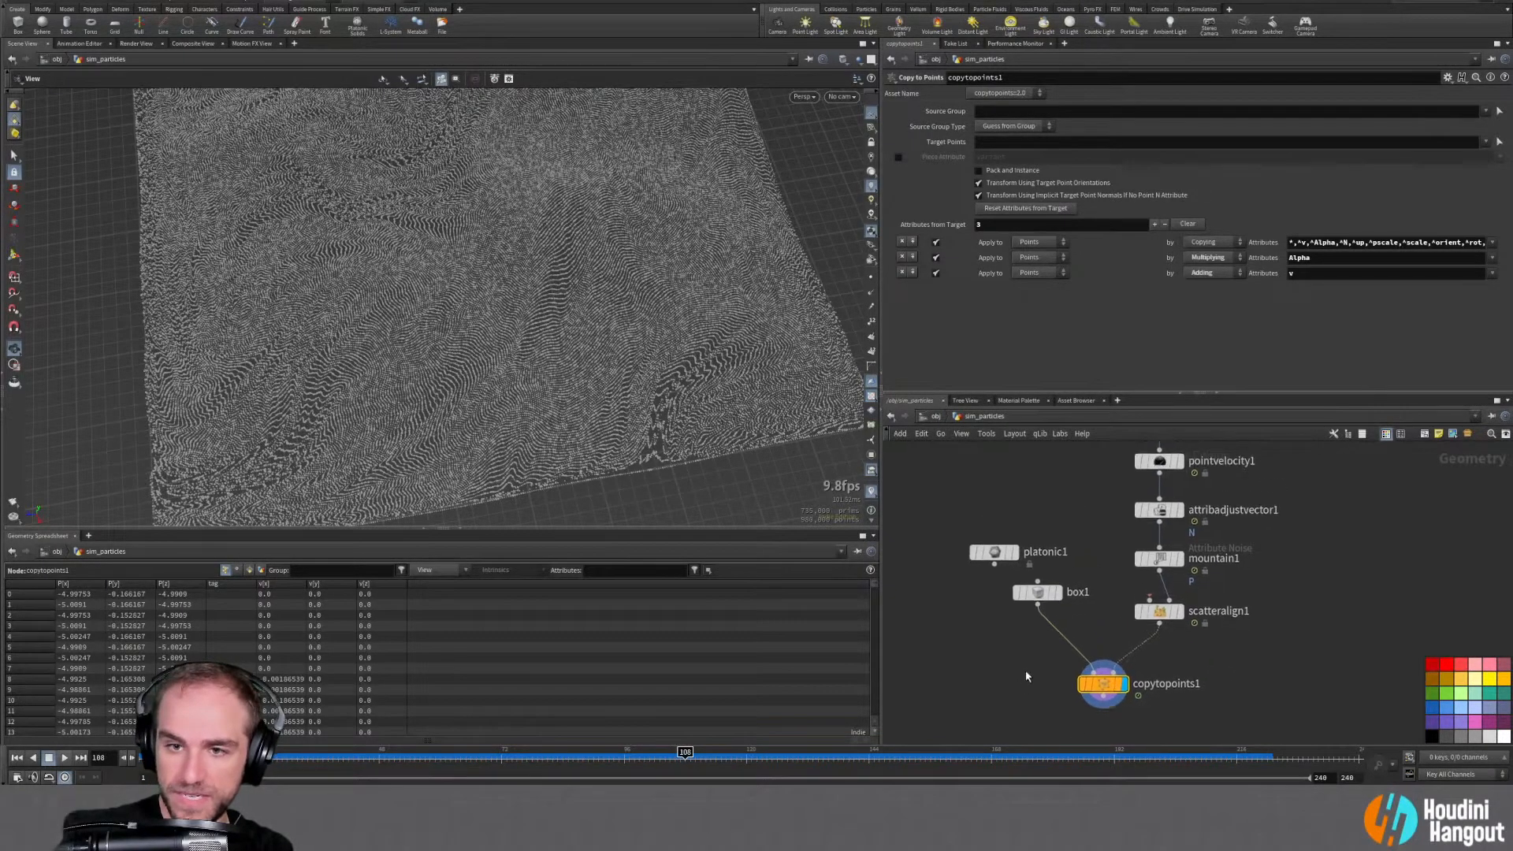
scroll(1062, 488, "down", 1)
middle_click_drag(1062, 489, 1041, 604)
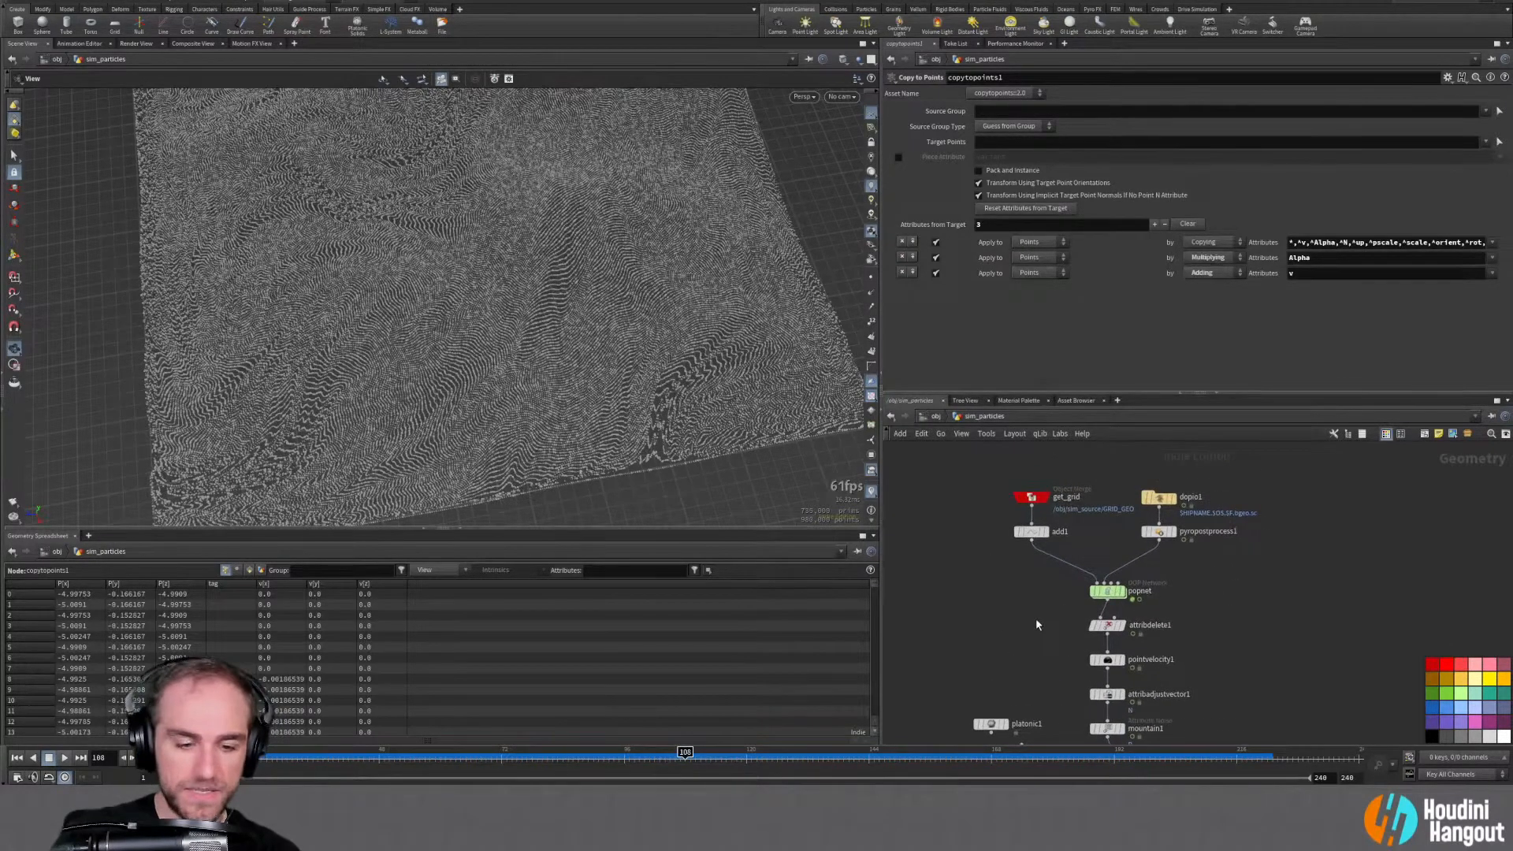
key("u")
double_click(1079, 627)
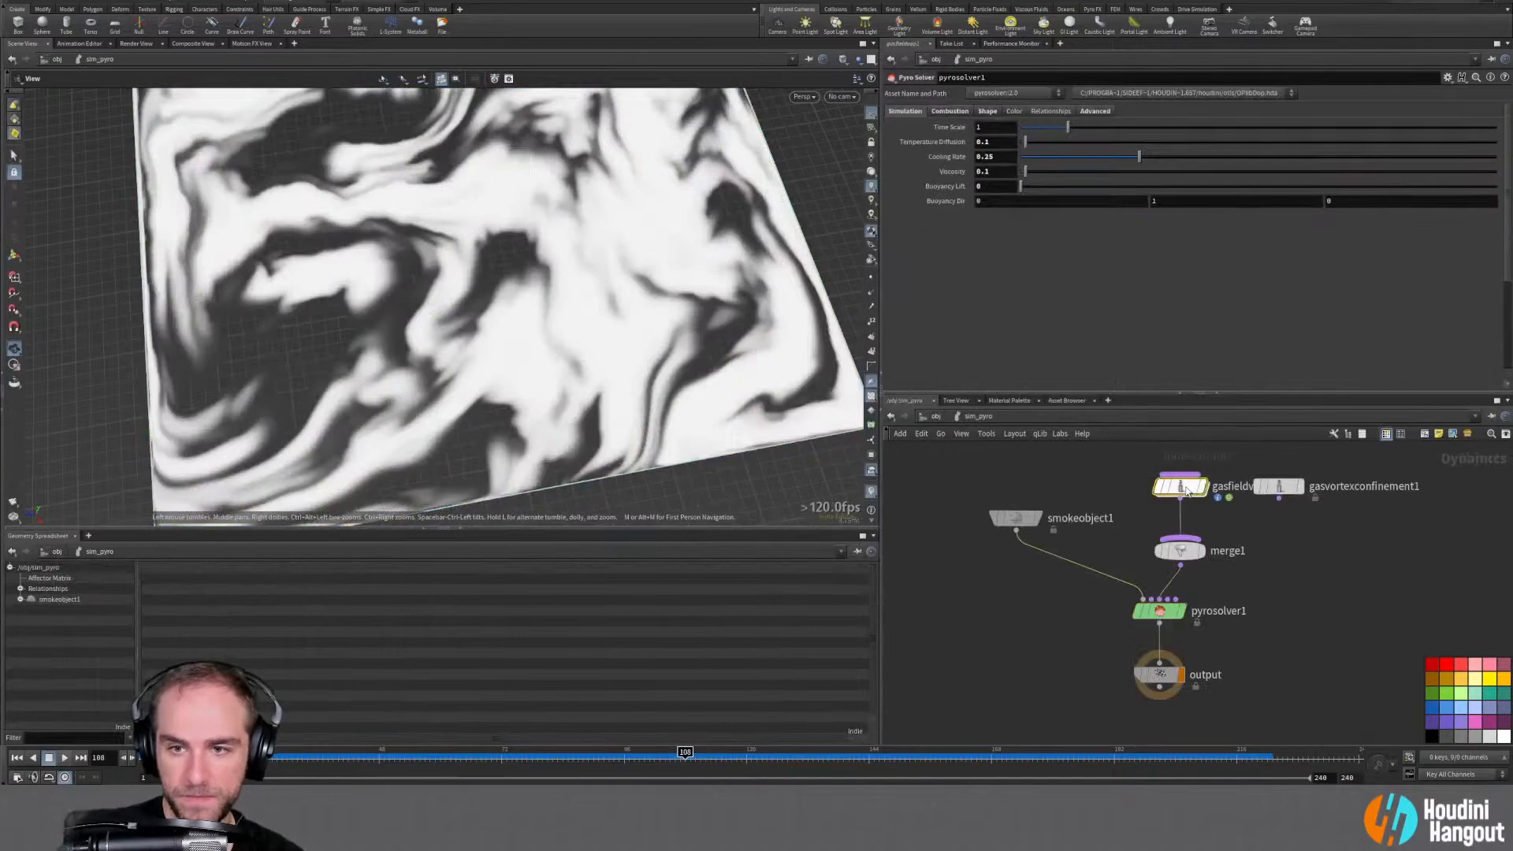
double_click(1182, 489)
left_click(1296, 630)
scroll(1294, 682, "up", 5)
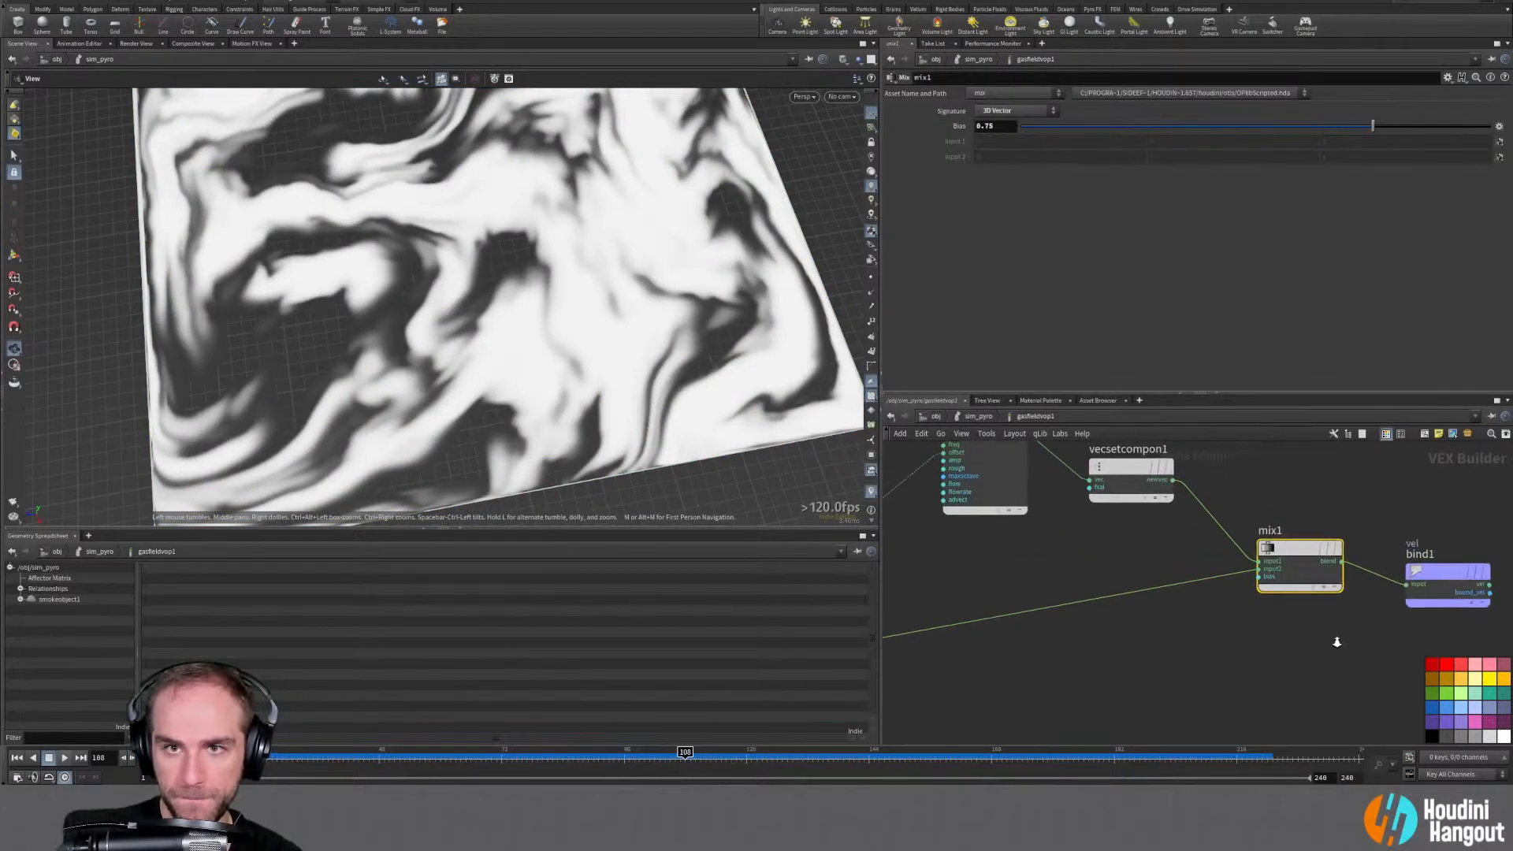
type("0.9")
key("Return")
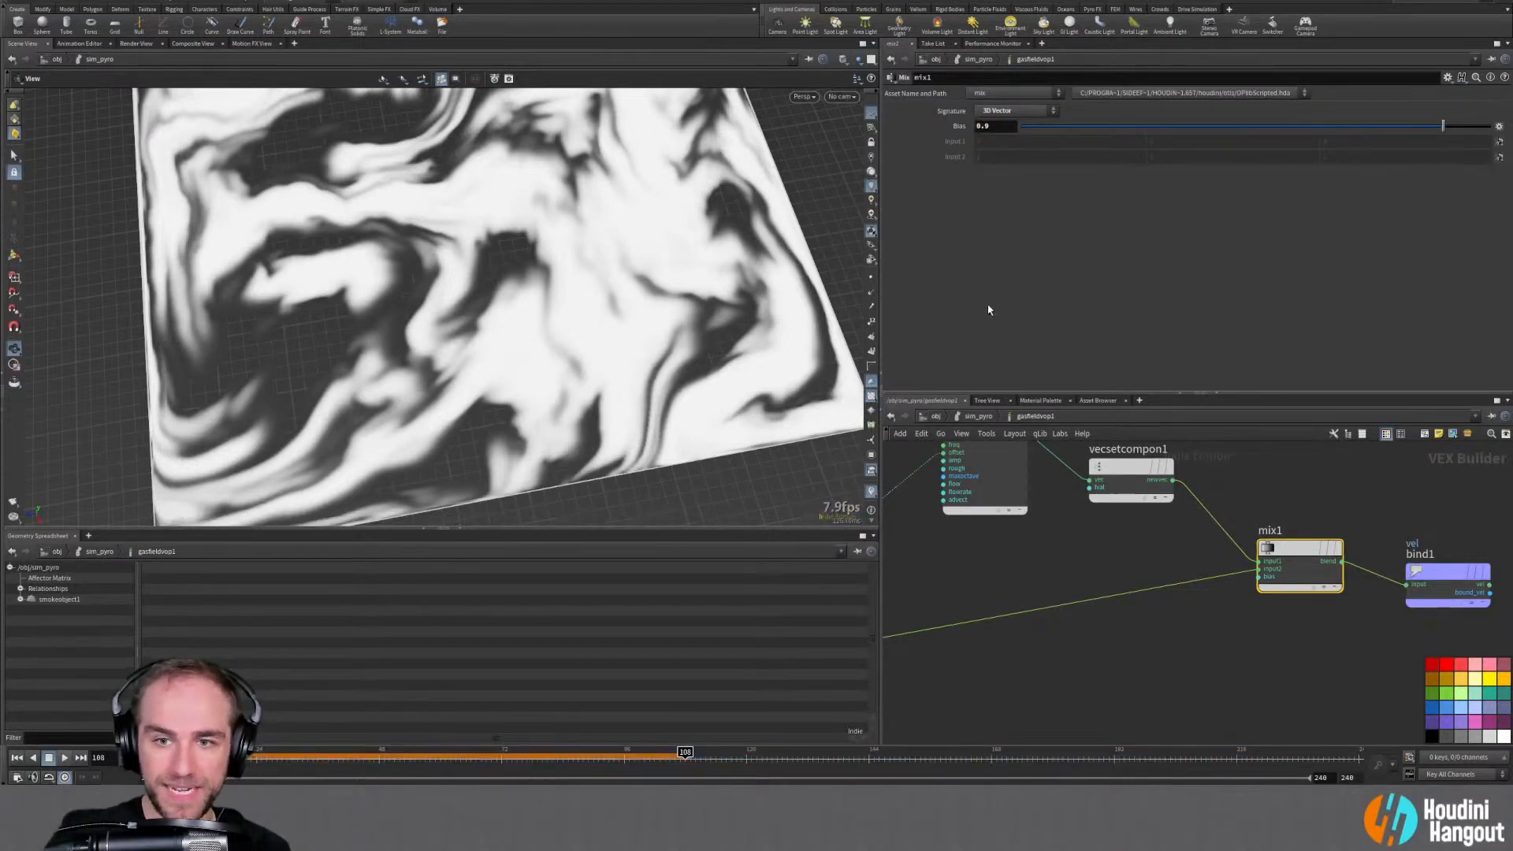
Play the pyro simulation from the first frame and examine how the smoke pattern flows
key("u")
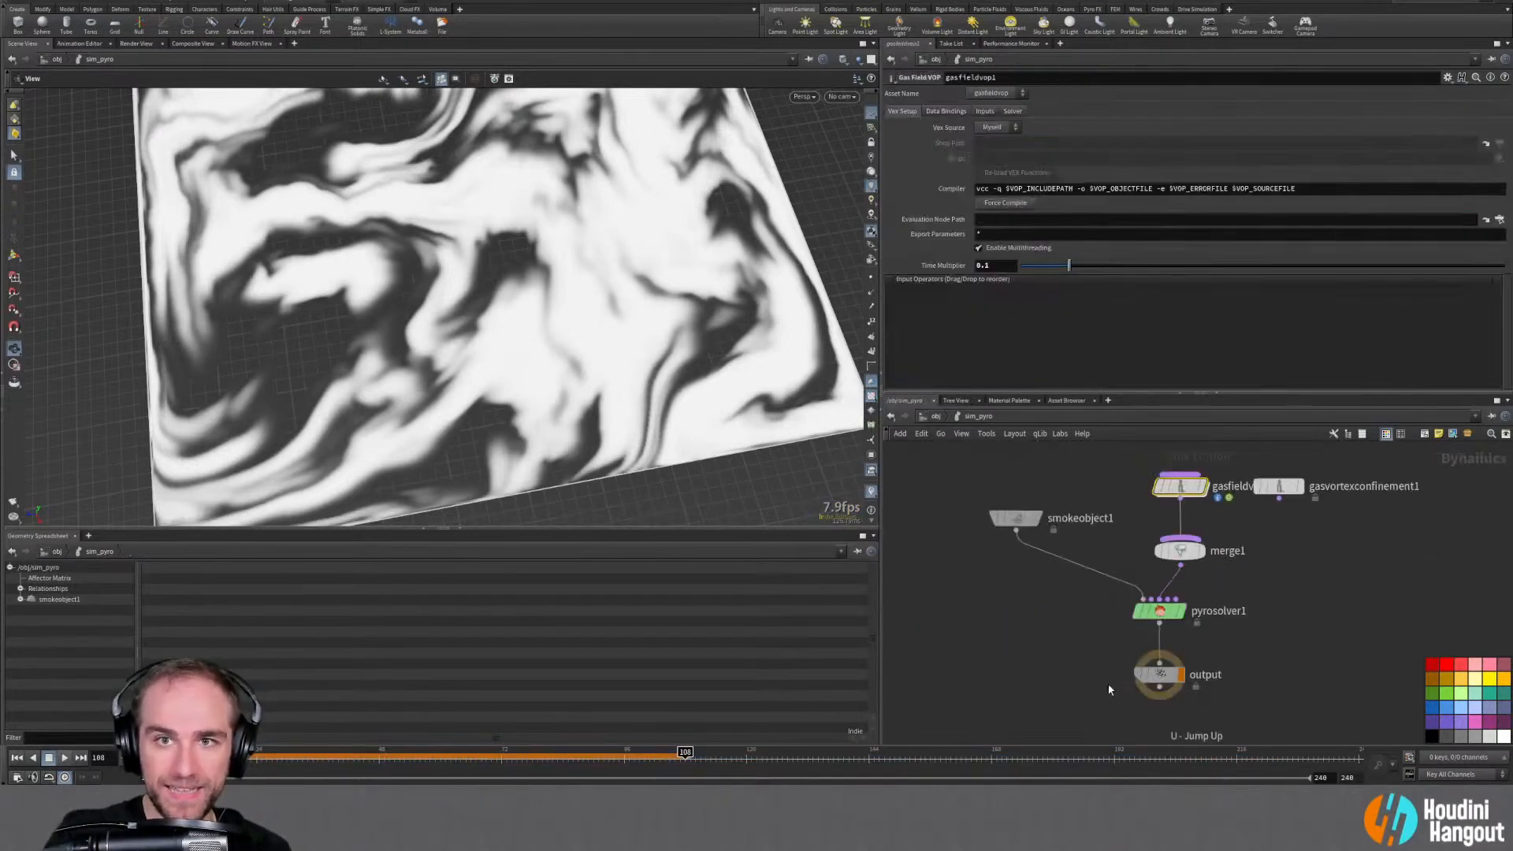
left_click(14, 757)
left_click(65, 757)
left_click_drag(505, 322, 433, 360)
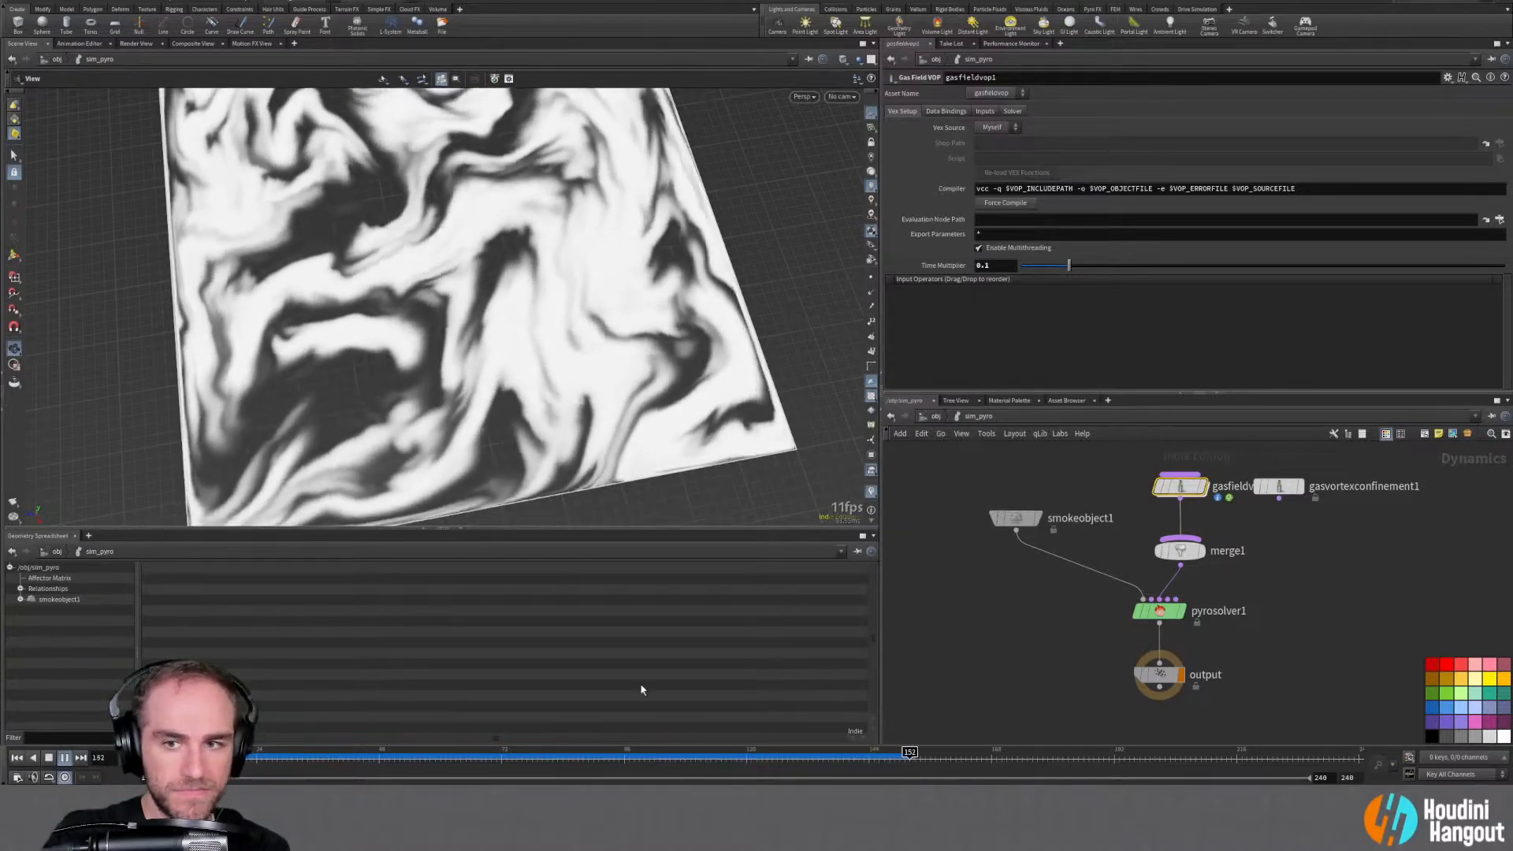
Return to the first frame and connect gasvortexconfinement1 into merge1
key("ctrl+Up")
left_click(1278, 499)
left_click(1179, 564)
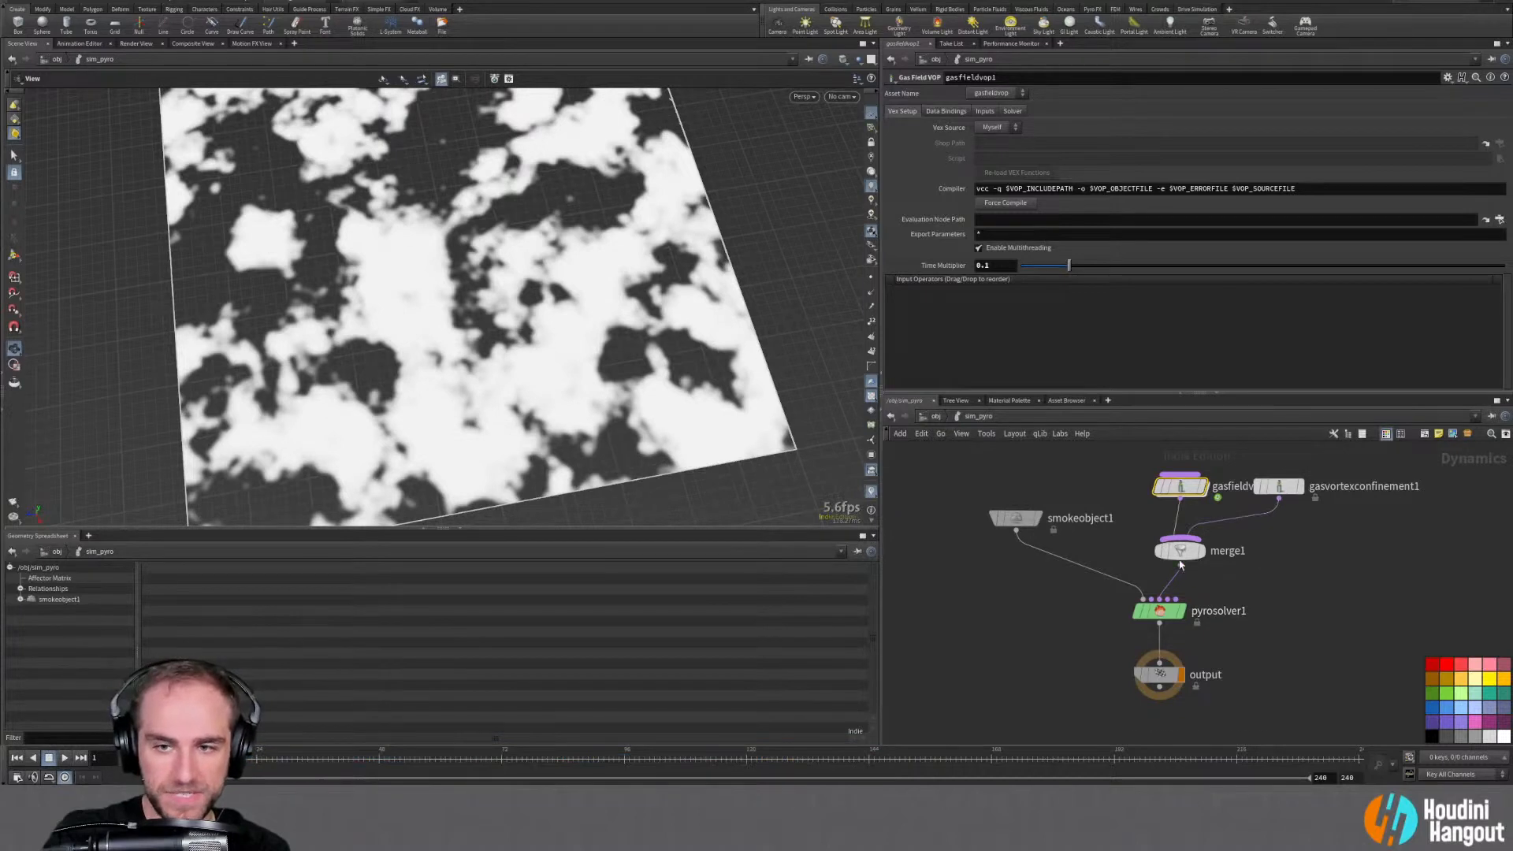
Set Self-Advection to 0.05 on the aaflownoise1 node inside the gas field VOP
double_click(1180, 486)
middle_click_drag(1148, 598, 1157, 639)
left_click(1079, 528)
double_click(985, 295)
type("0.25")
key("Return")
key("BackSpace")
key("BackSpace")
type("1")
key("Return")
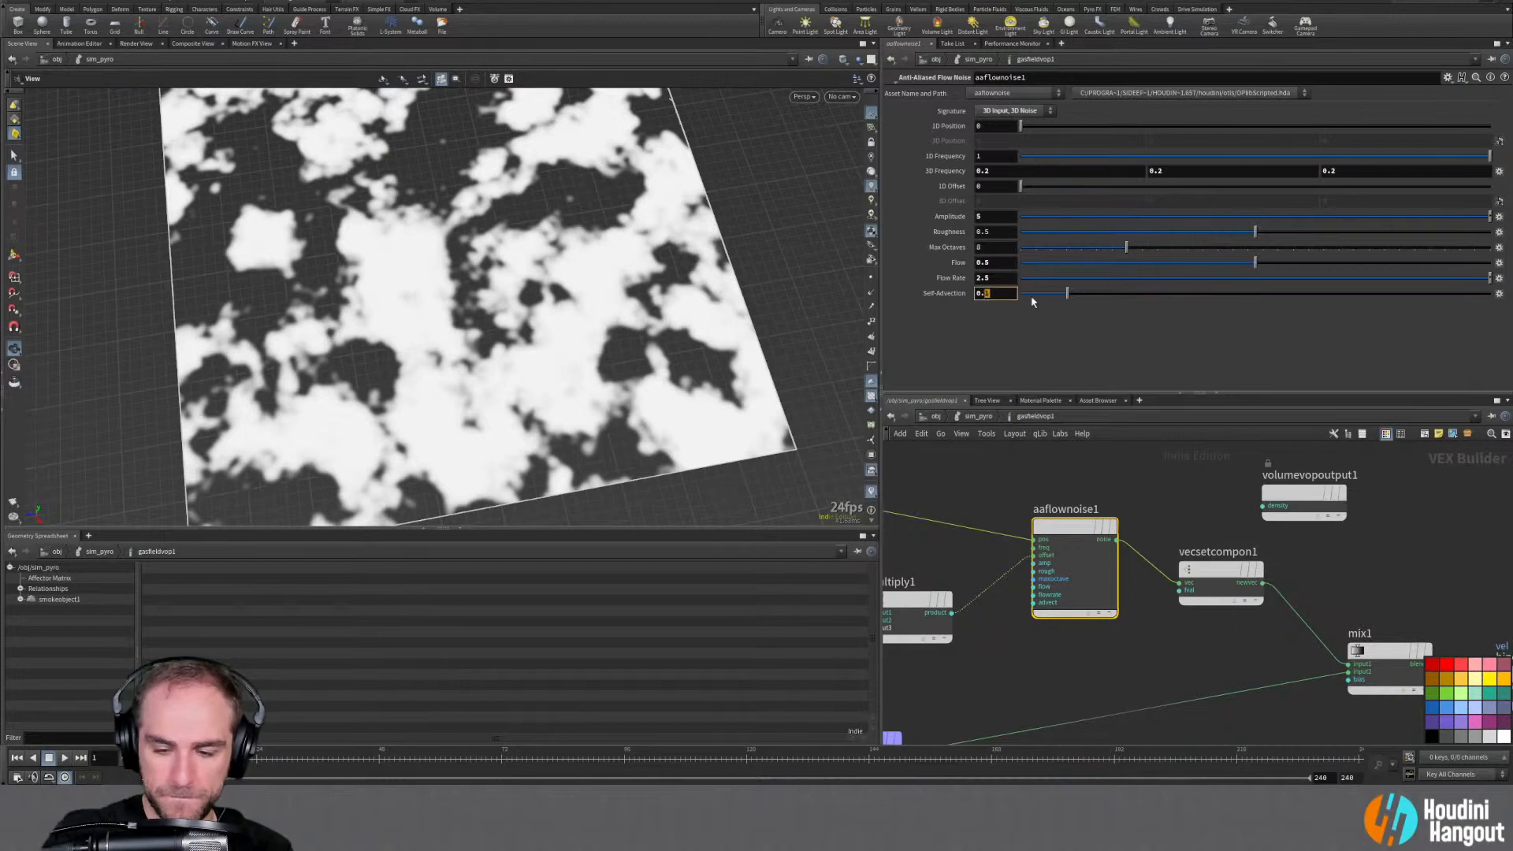
type("05")
key("Return")
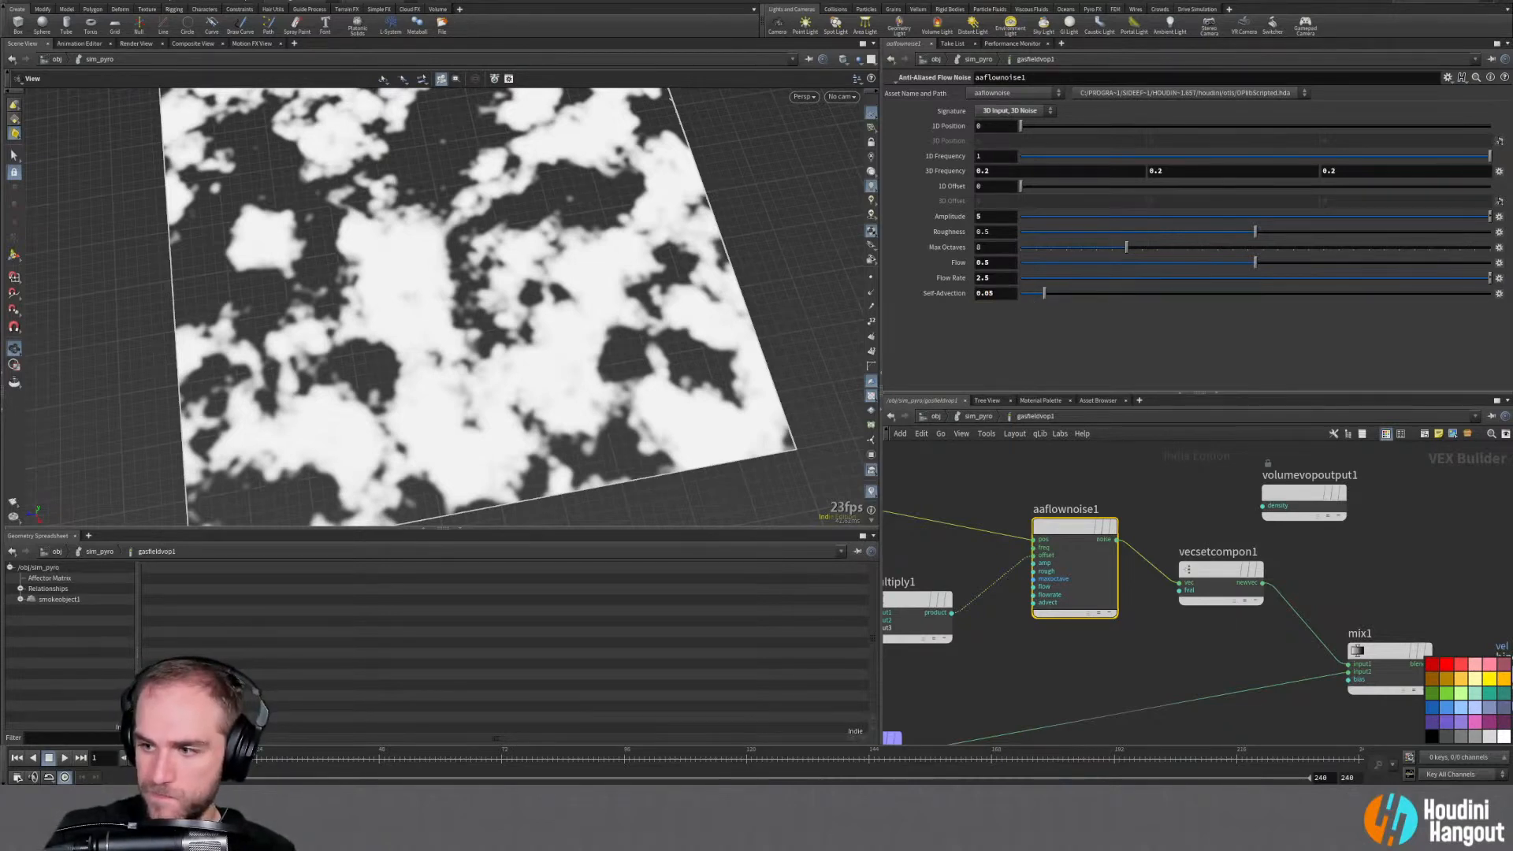
left_click(1087, 666)
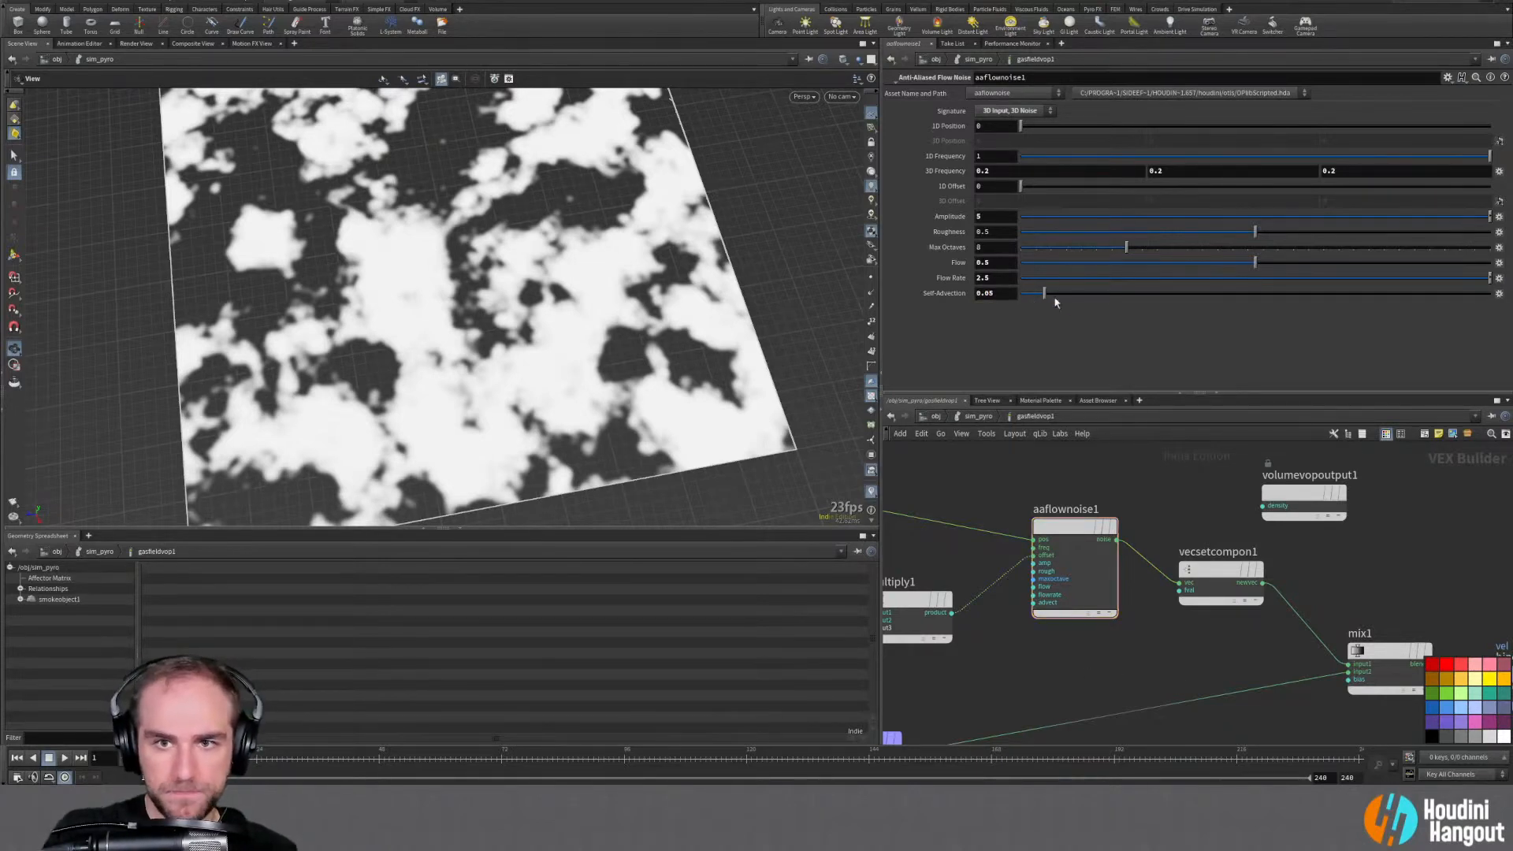
Play the pyro simulation with vortex confinement and the reduced self-advection, and return to the first frame
key("u")
left_click(64, 759)
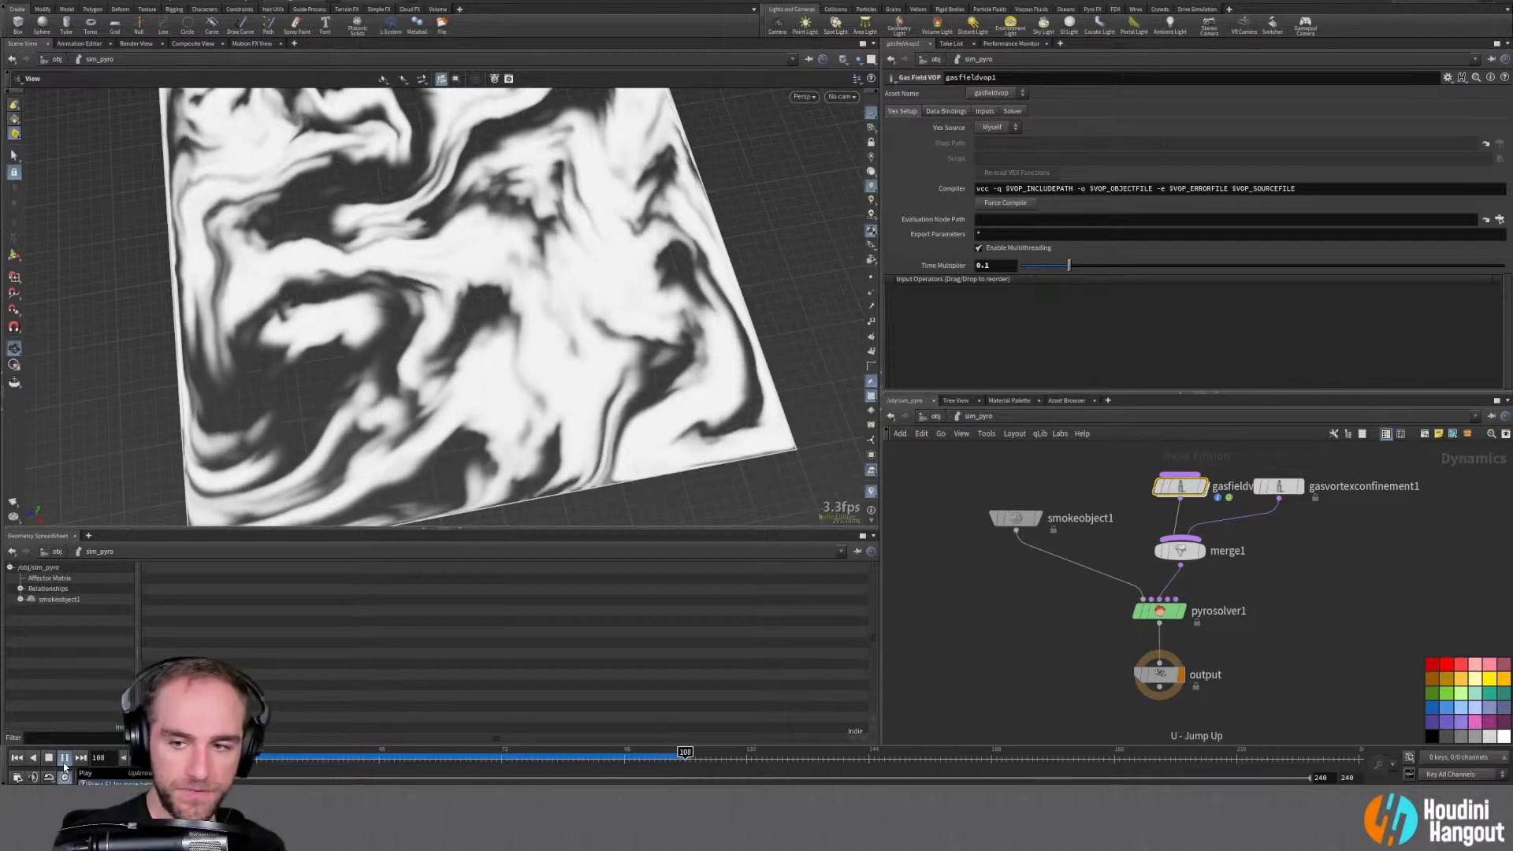
left_click(15, 757)
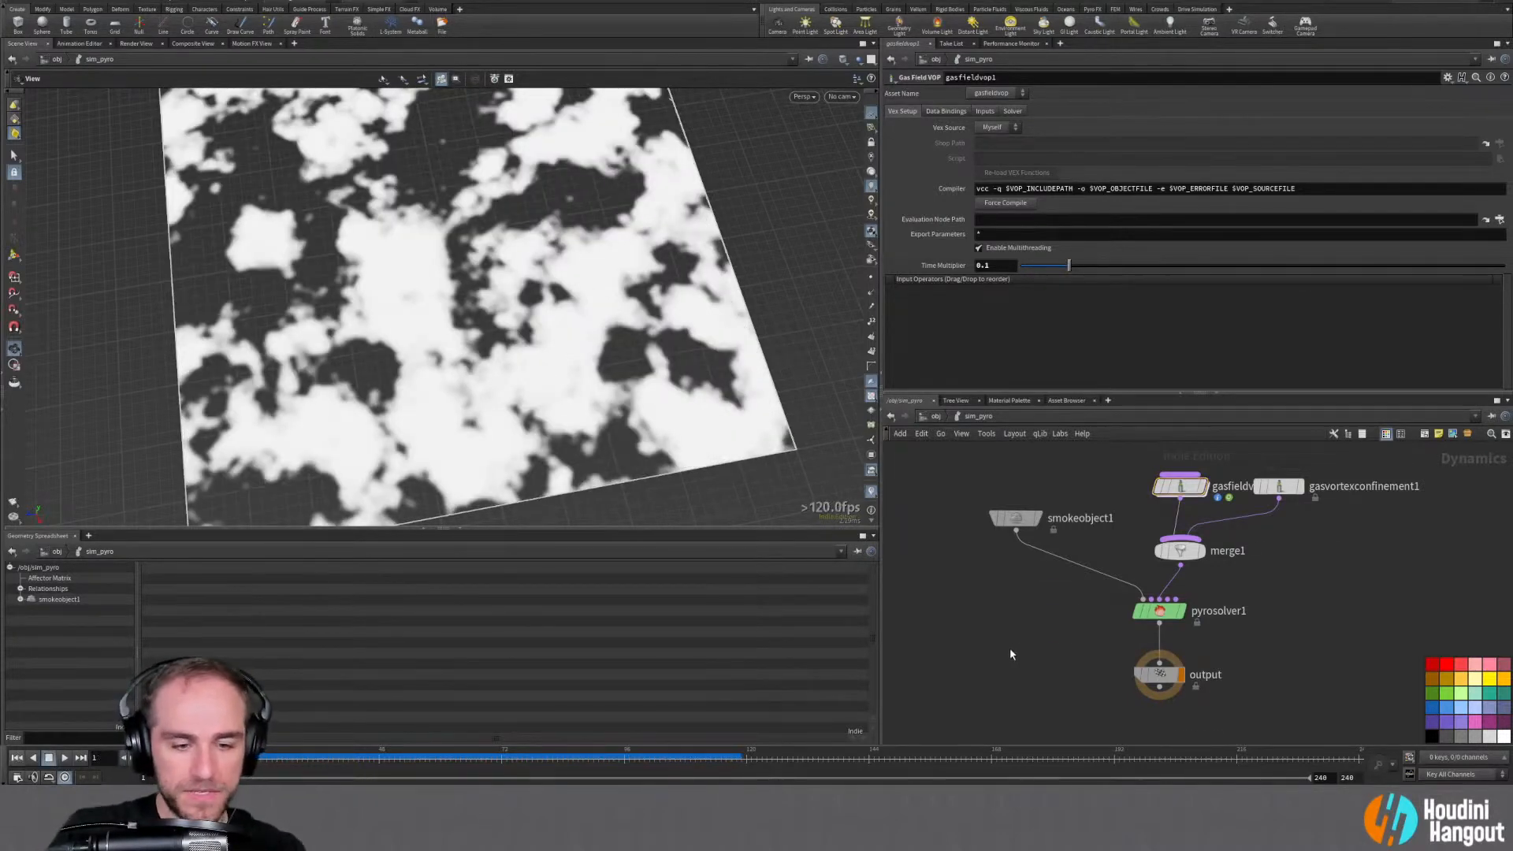
Display popnet in the sim_particles network and play the simulation to examine the particle motion up close
key("u")
double_click(1254, 561)
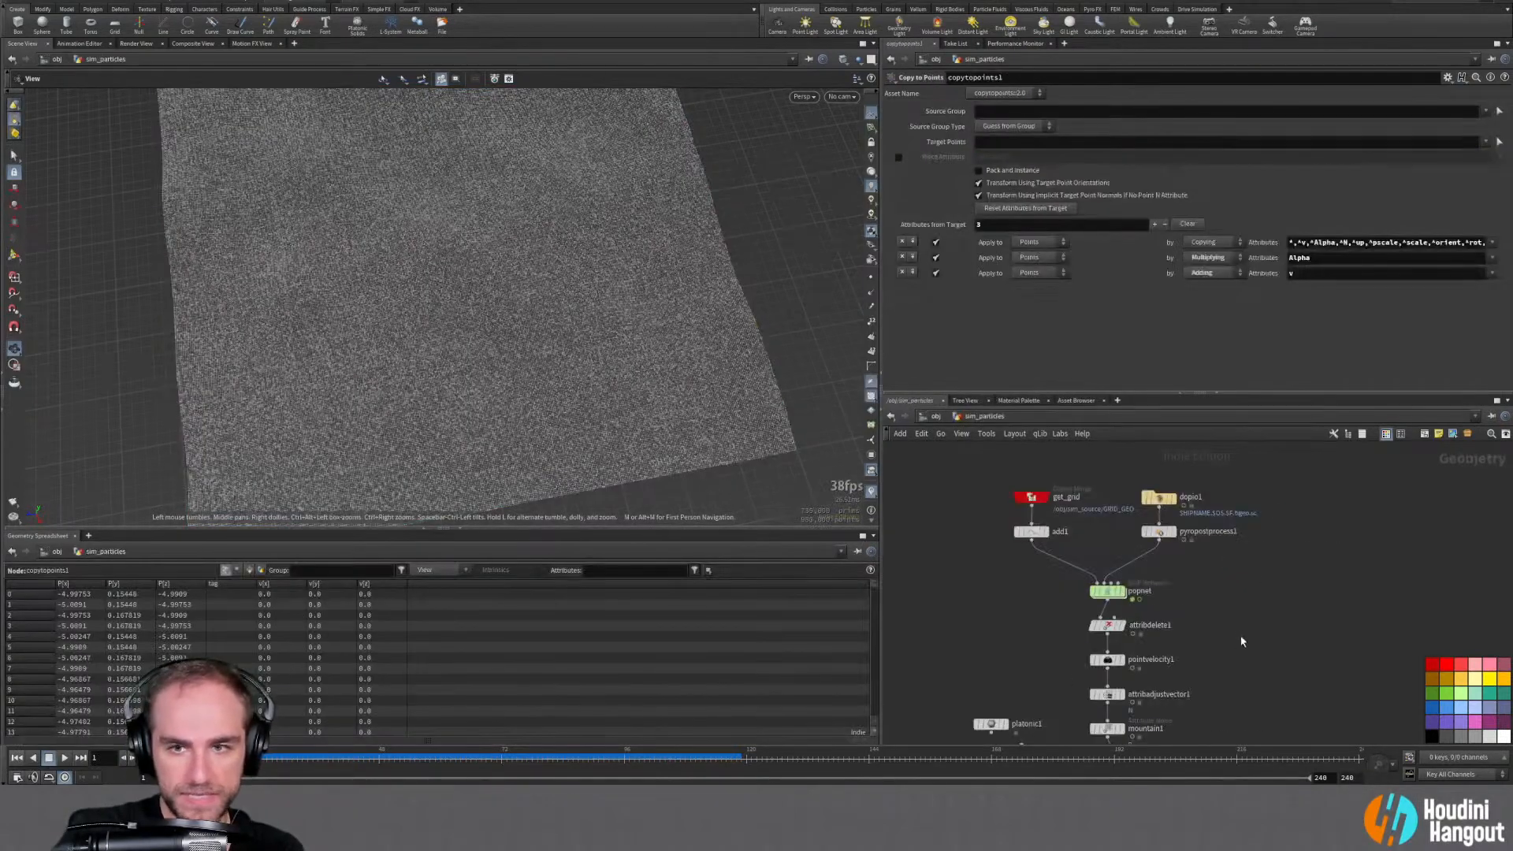
left_click(1111, 591)
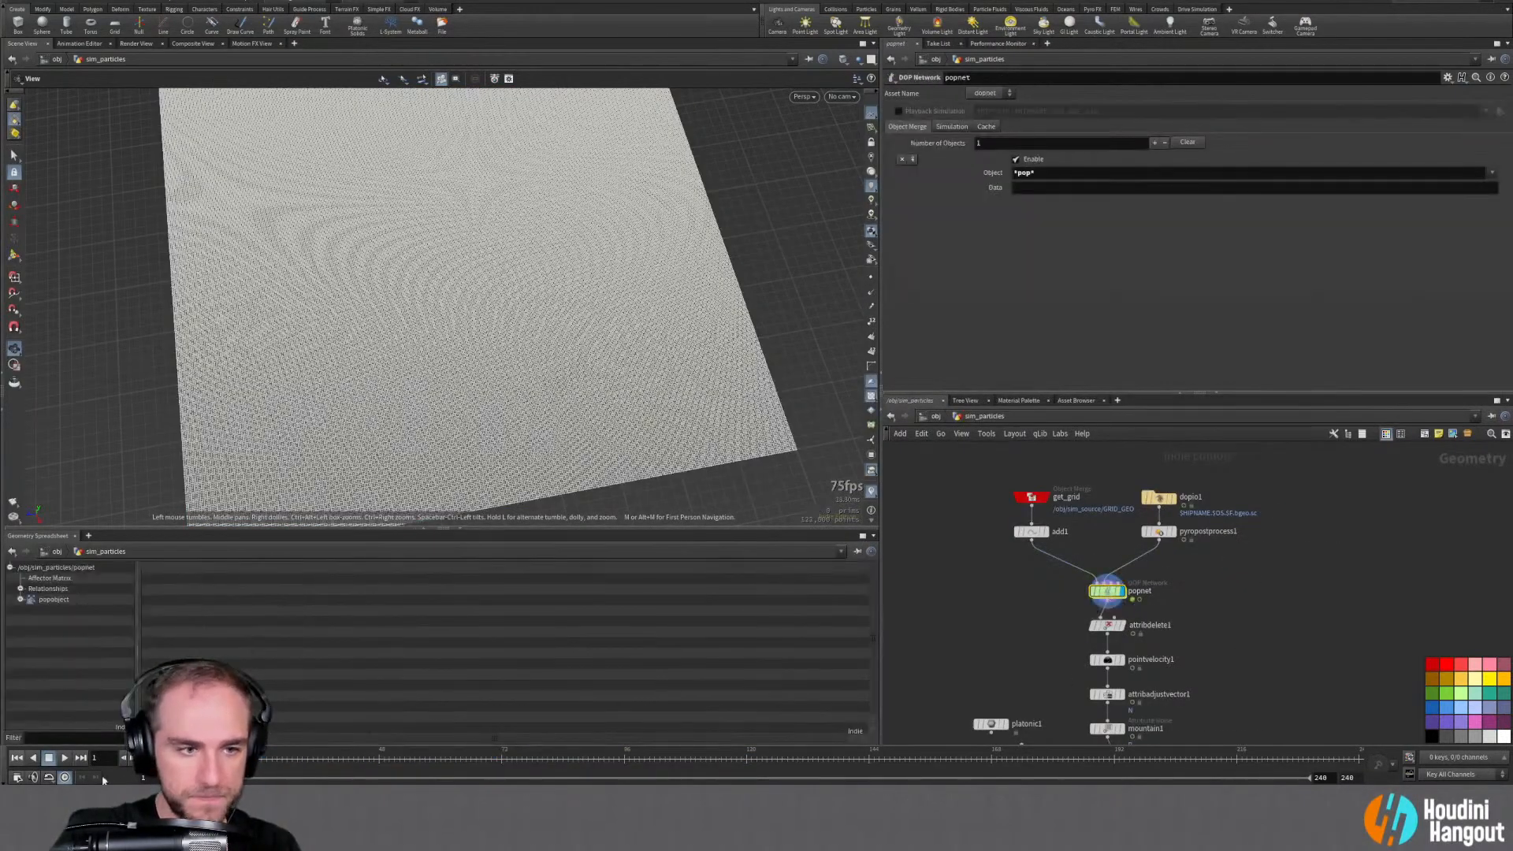
left_click(65, 759)
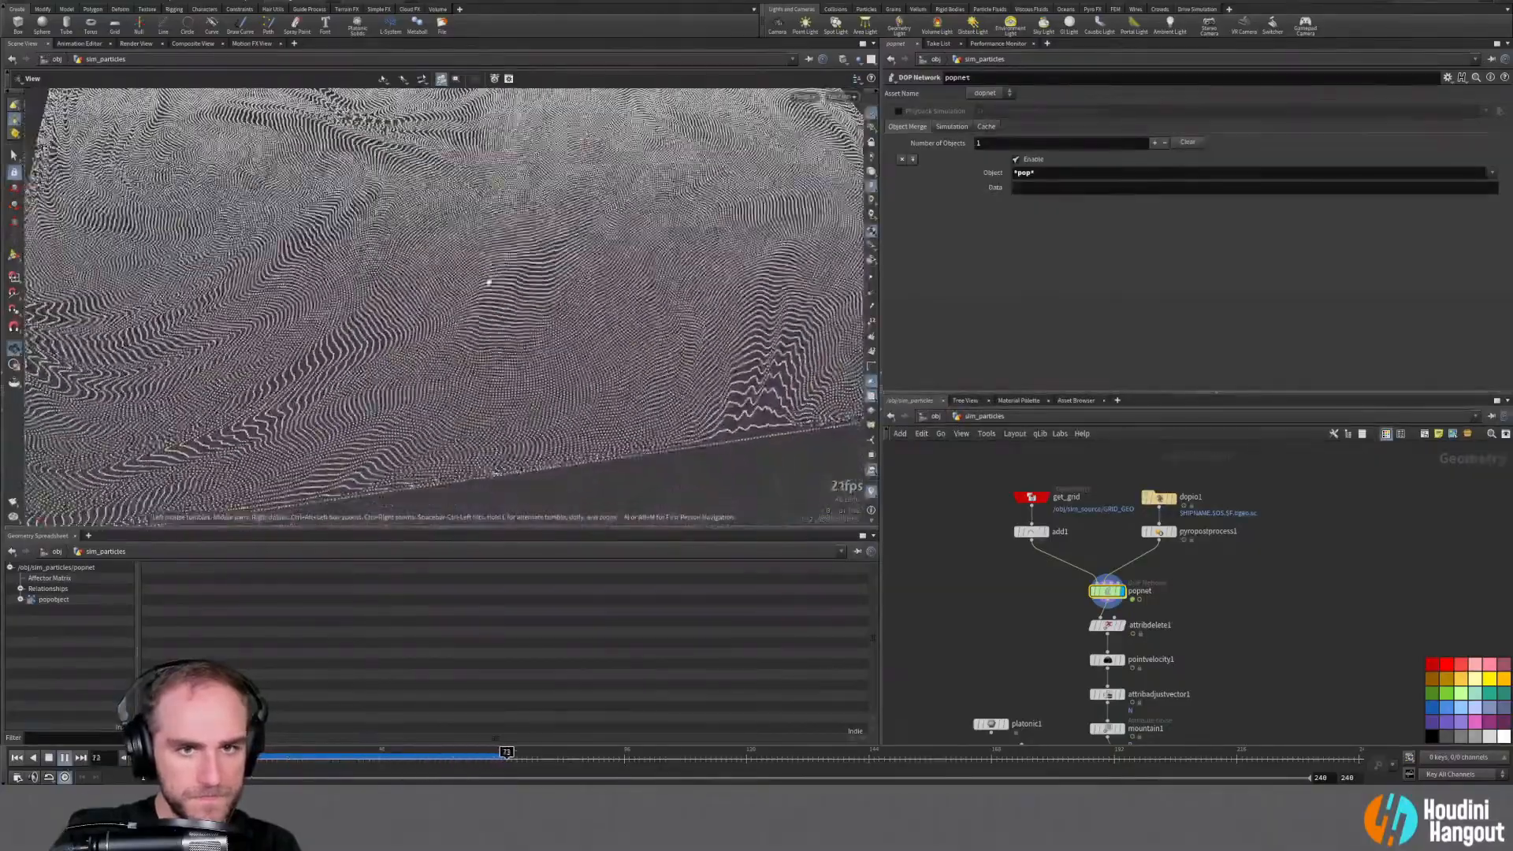
right_click_drag(481, 290, 694, 230)
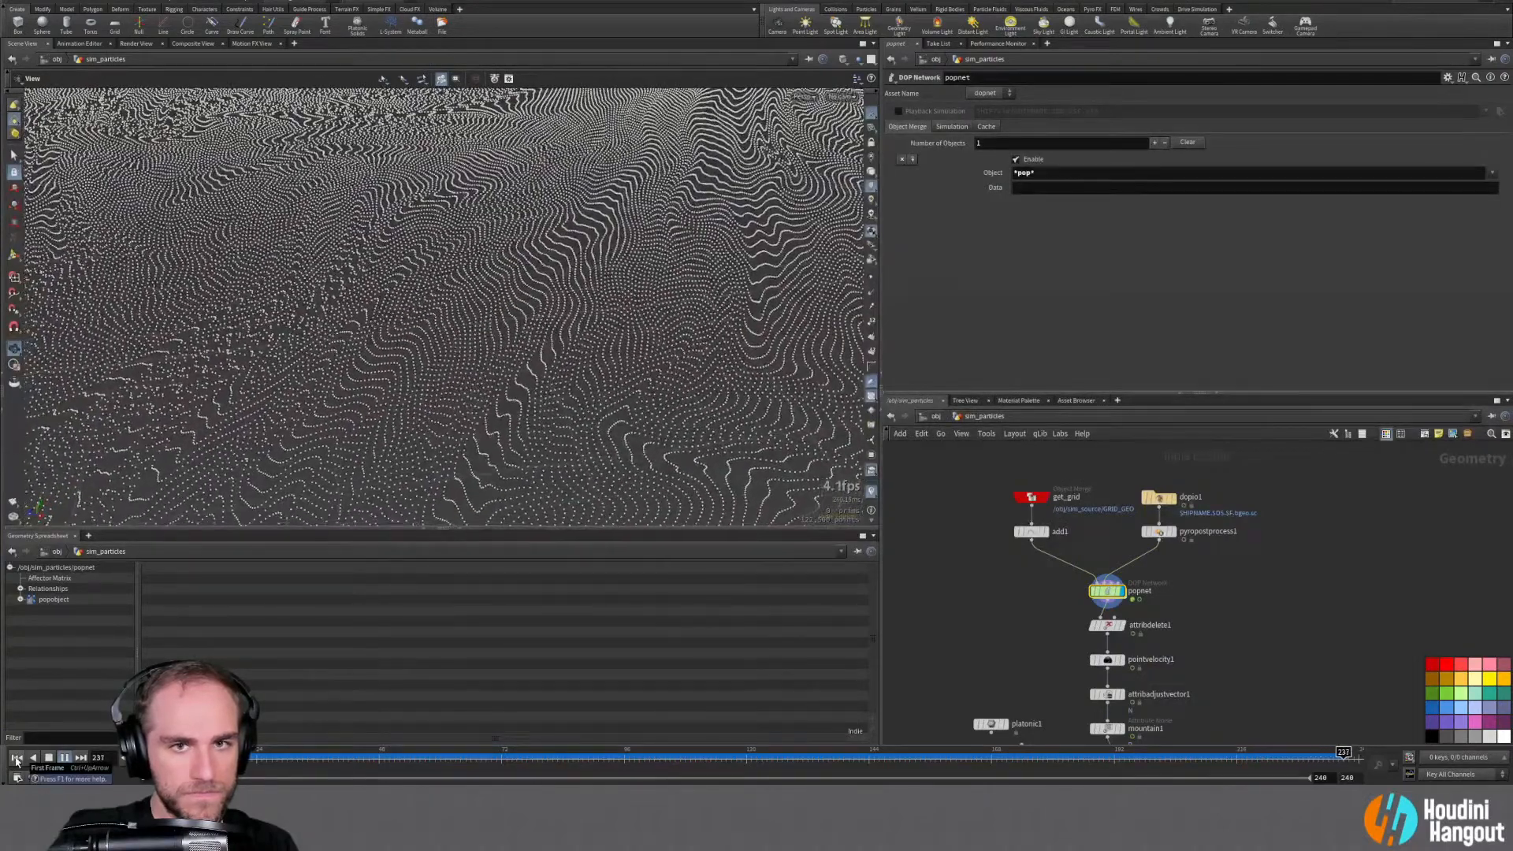
right_click_drag(675, 240, 595, 267)
left_click_drag(594, 267, 621, 256)
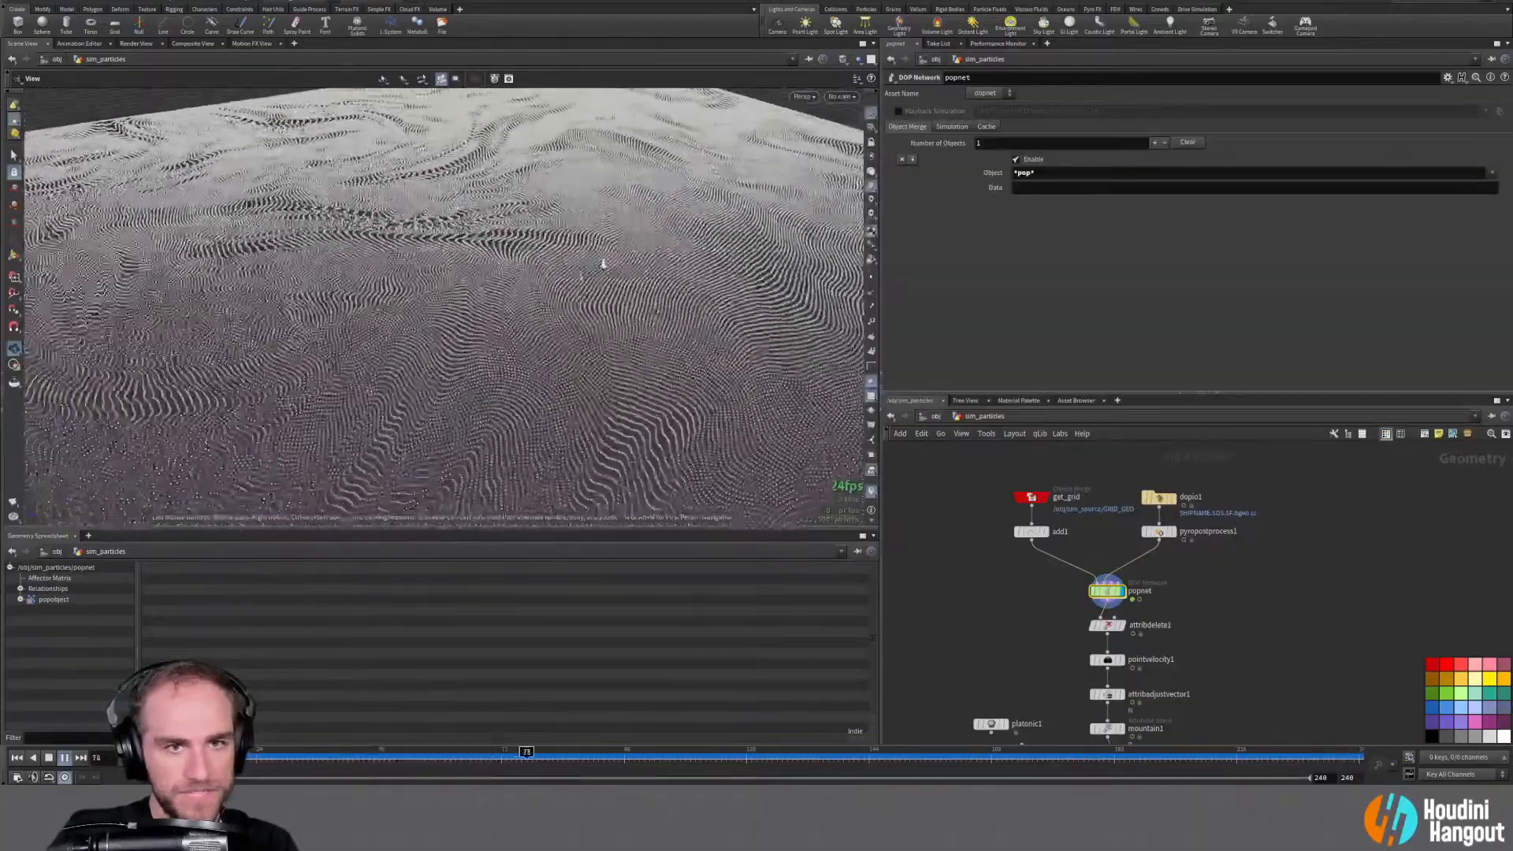
Display the copytopoints1 result, inspect the copied boxes at a low angle during playback, and return to the first frame
middle_click_drag(1029, 614, 1047, 504)
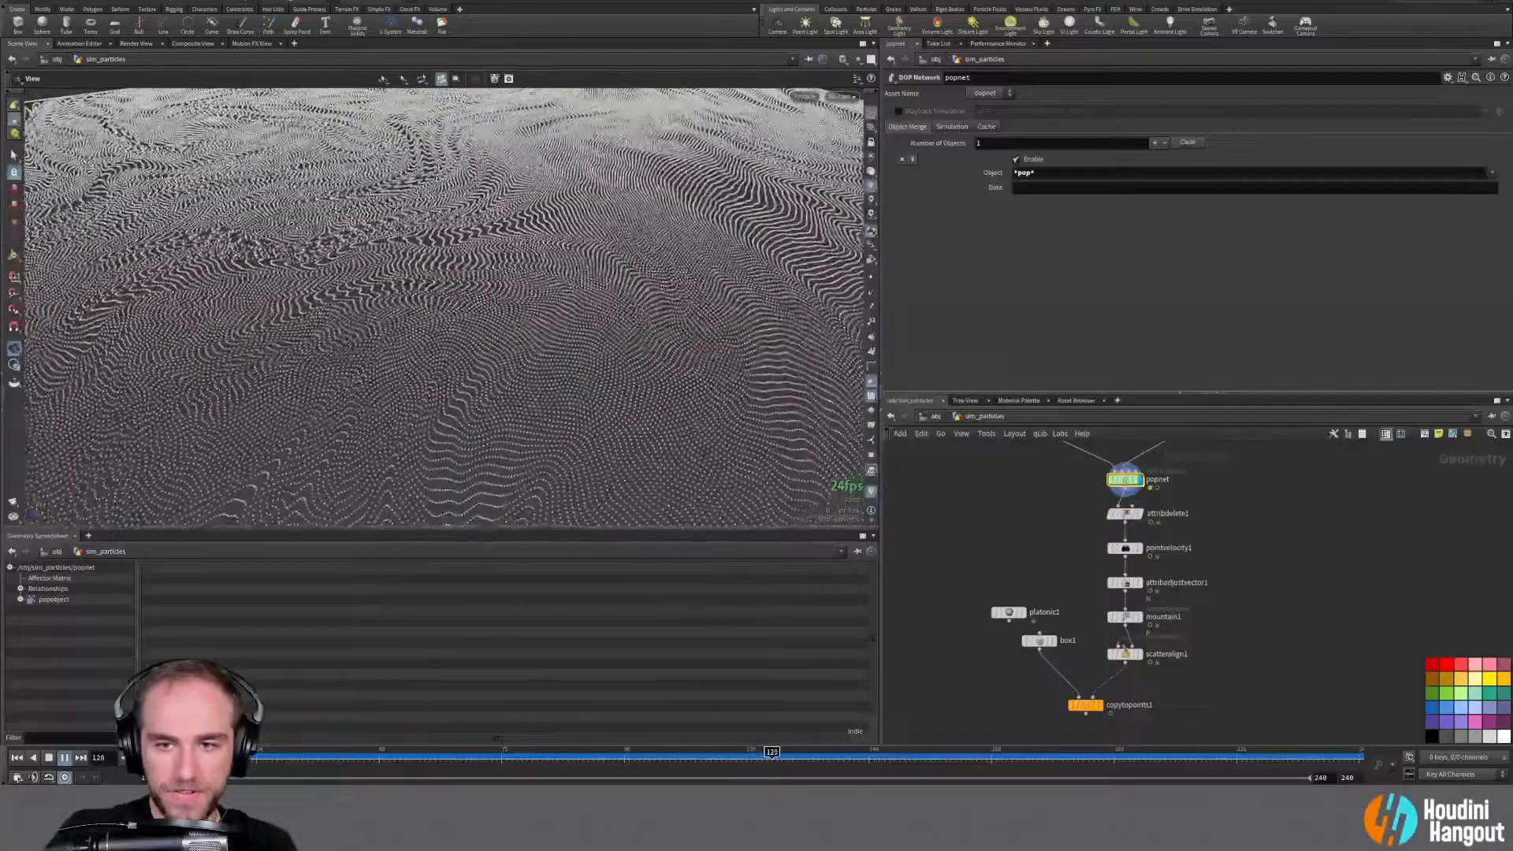
left_click(1144, 635)
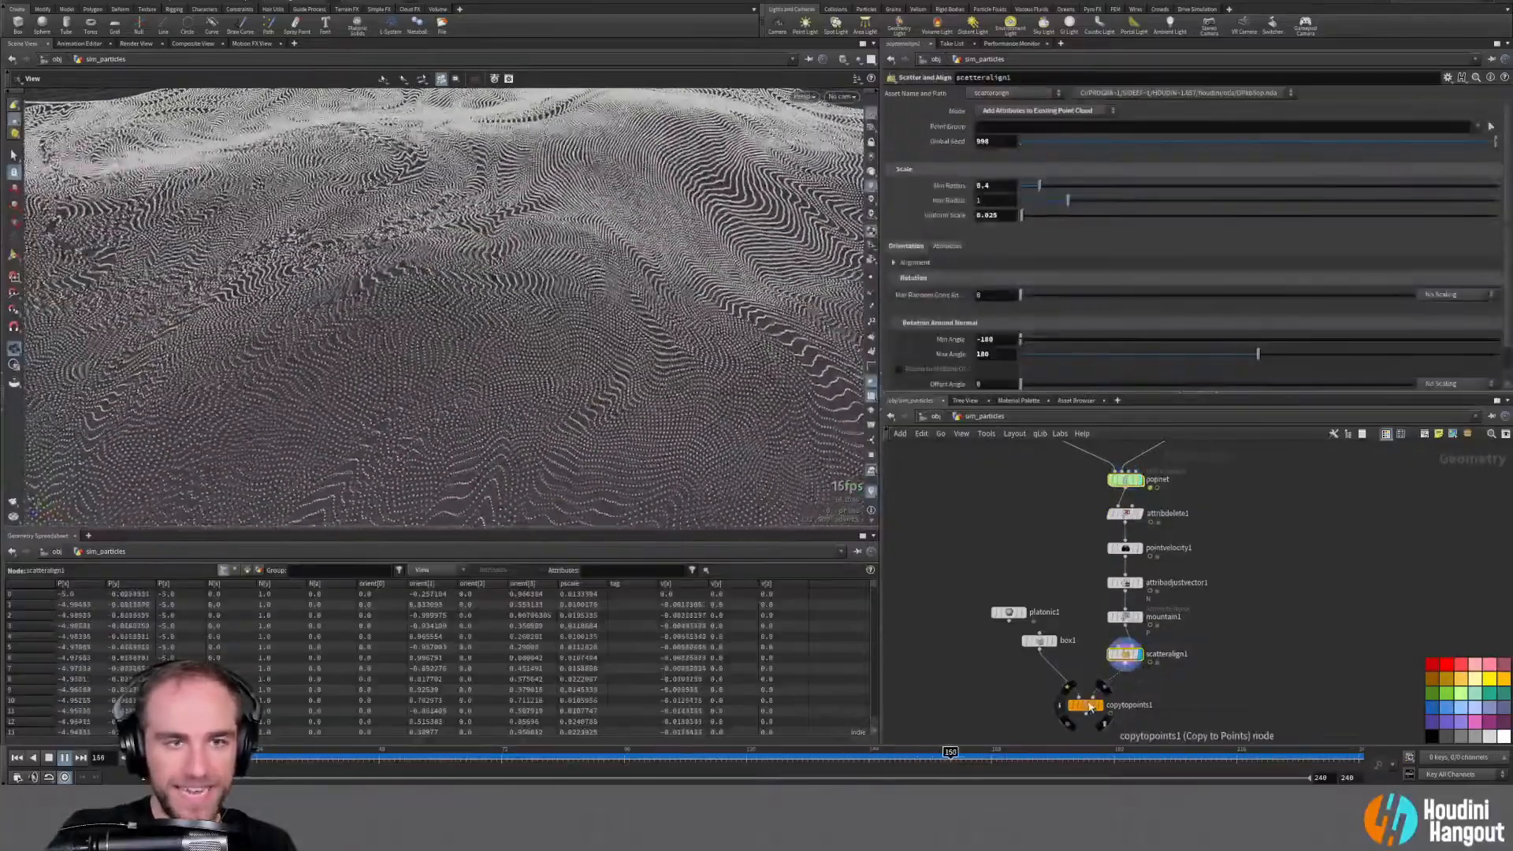
left_click(1085, 703)
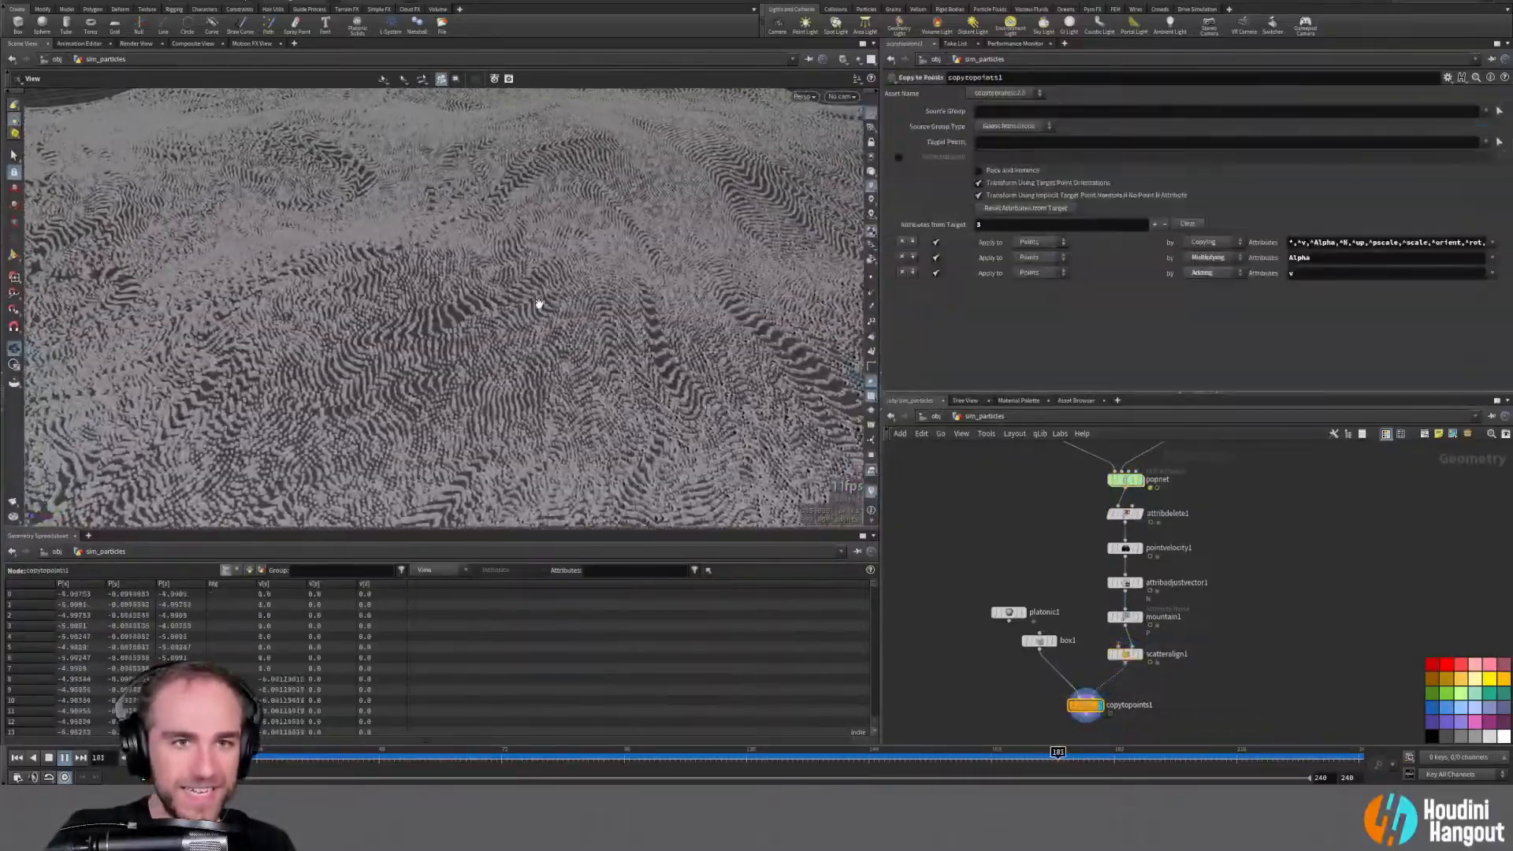
scroll(621, 196, "up", 2)
left_click_drag(602, 324, 581, 269)
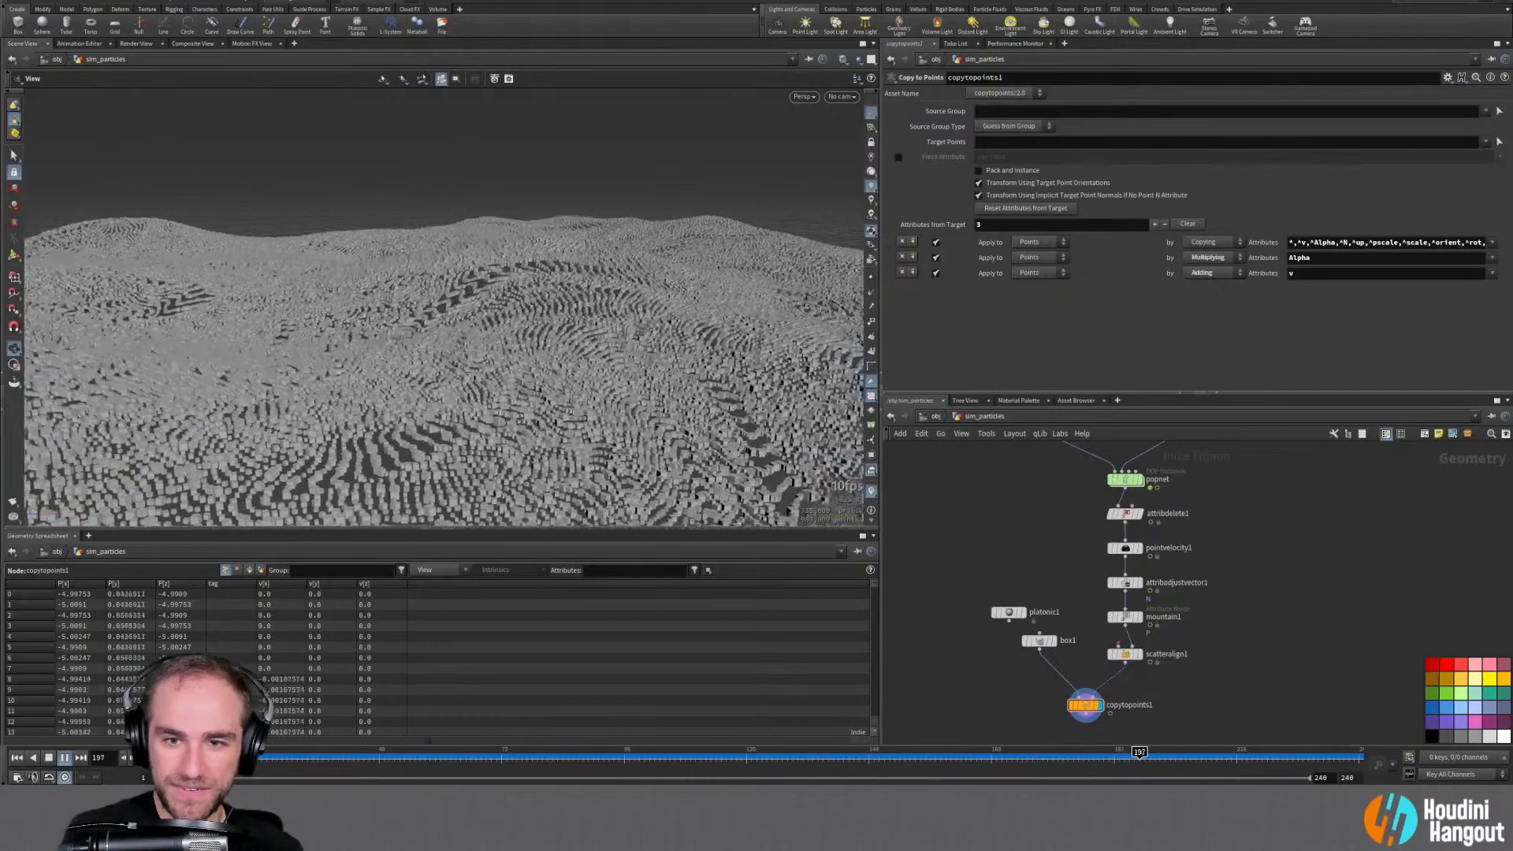
middle_click(1124, 655)
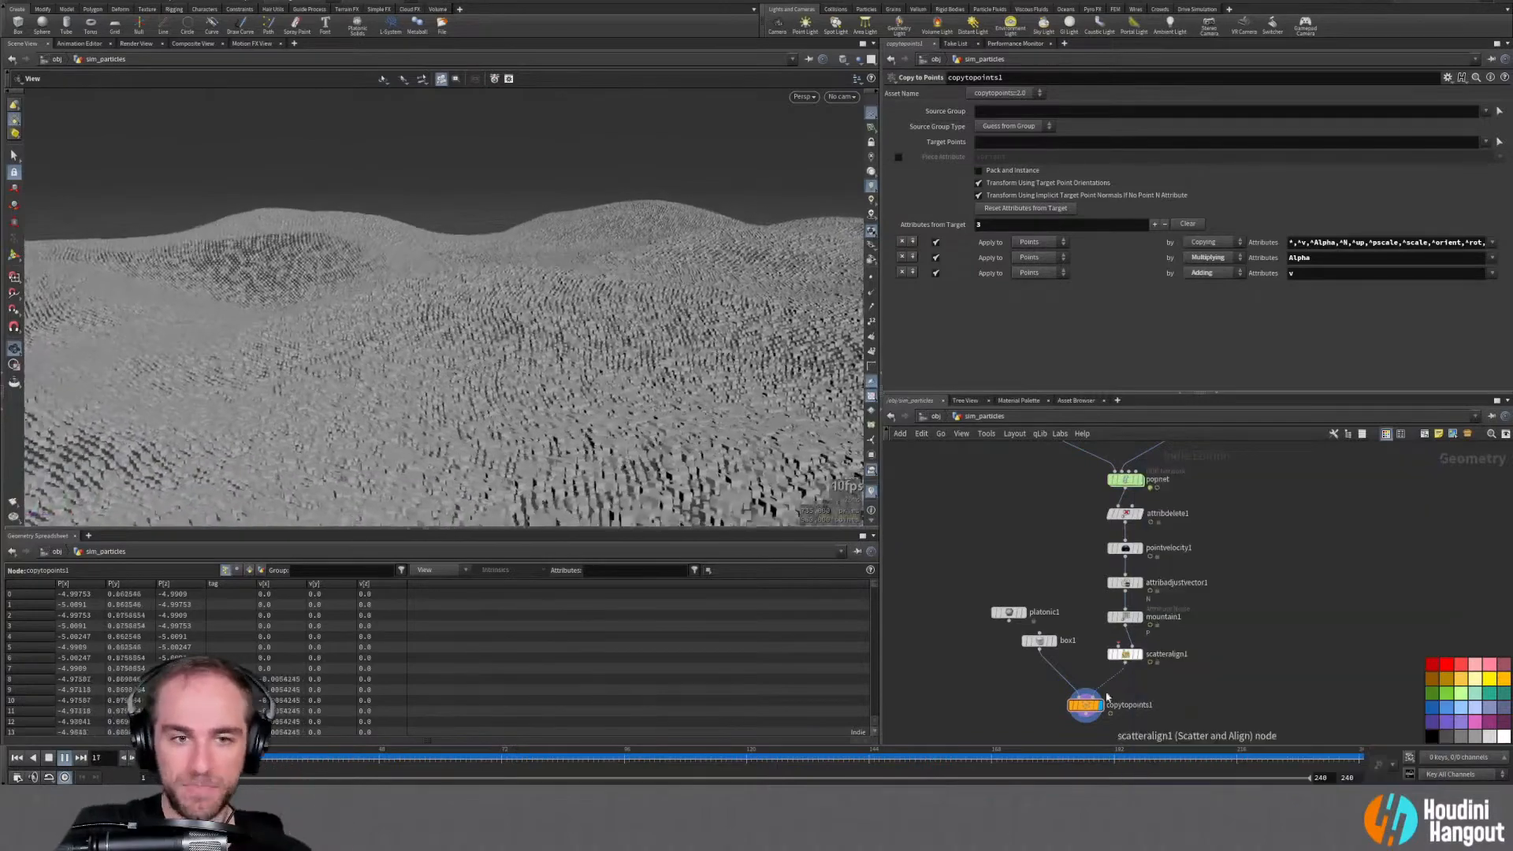
left_click(17, 757)
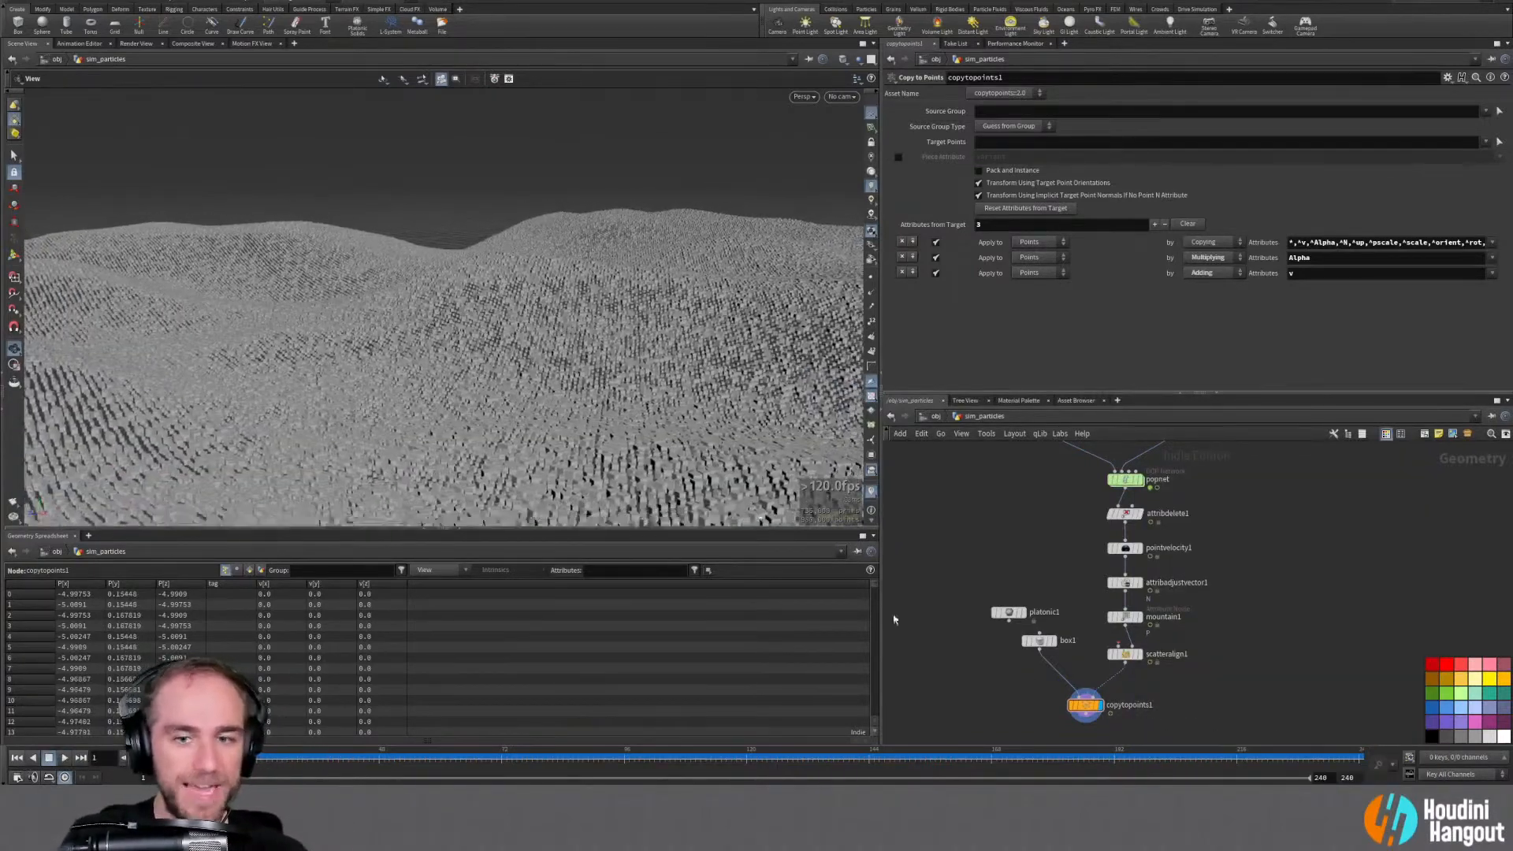
Enable Pack and Instance on copytopoints1, comparing timeline scrubbing with the option on and off
left_click(978, 170)
left_click_drag(219, 758, 313, 759)
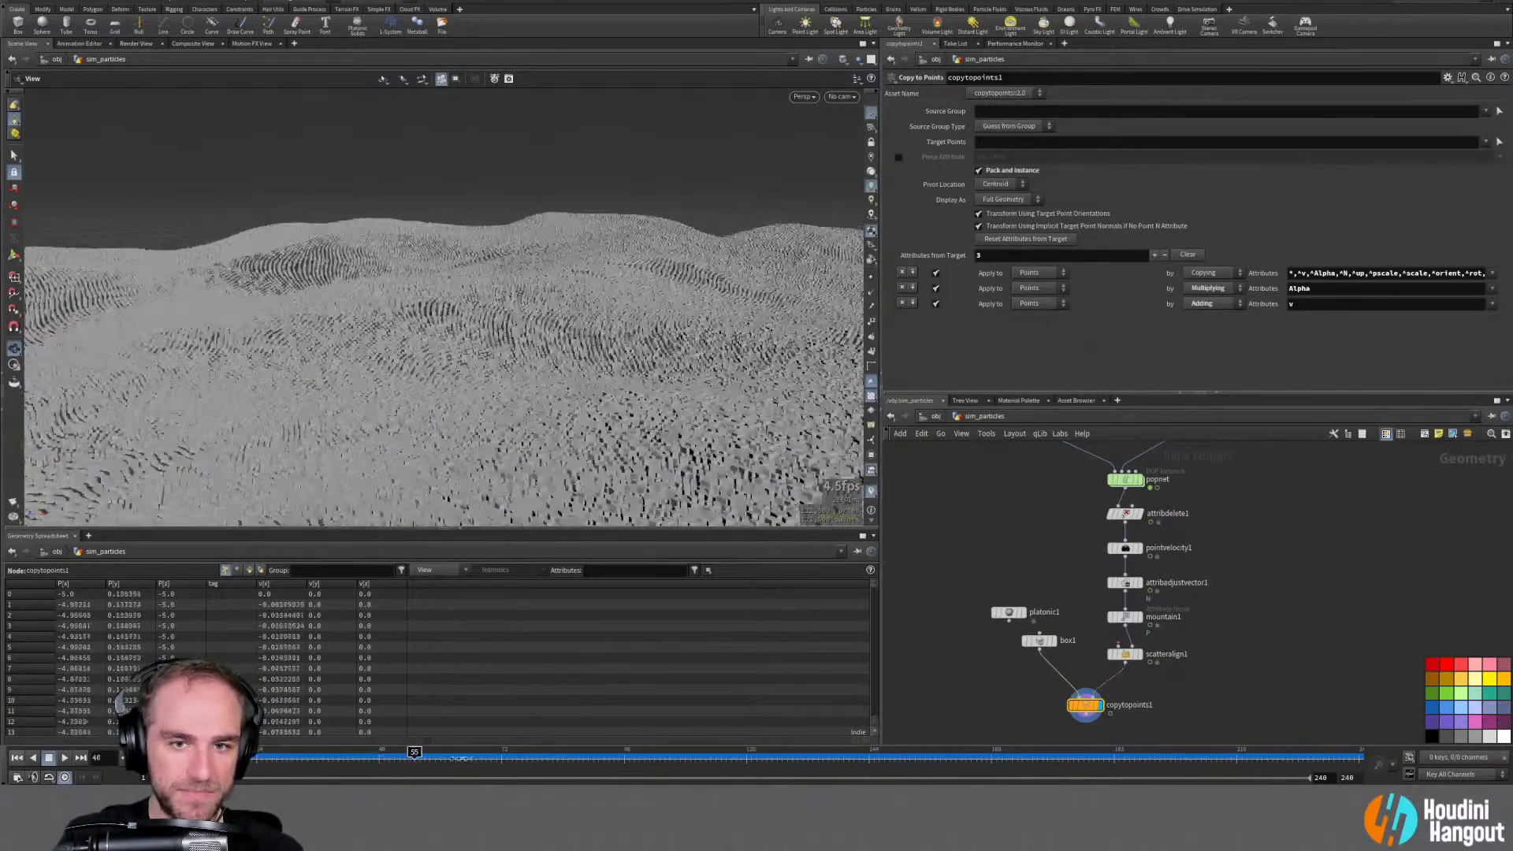
left_click_drag(488, 338, 253, 413)
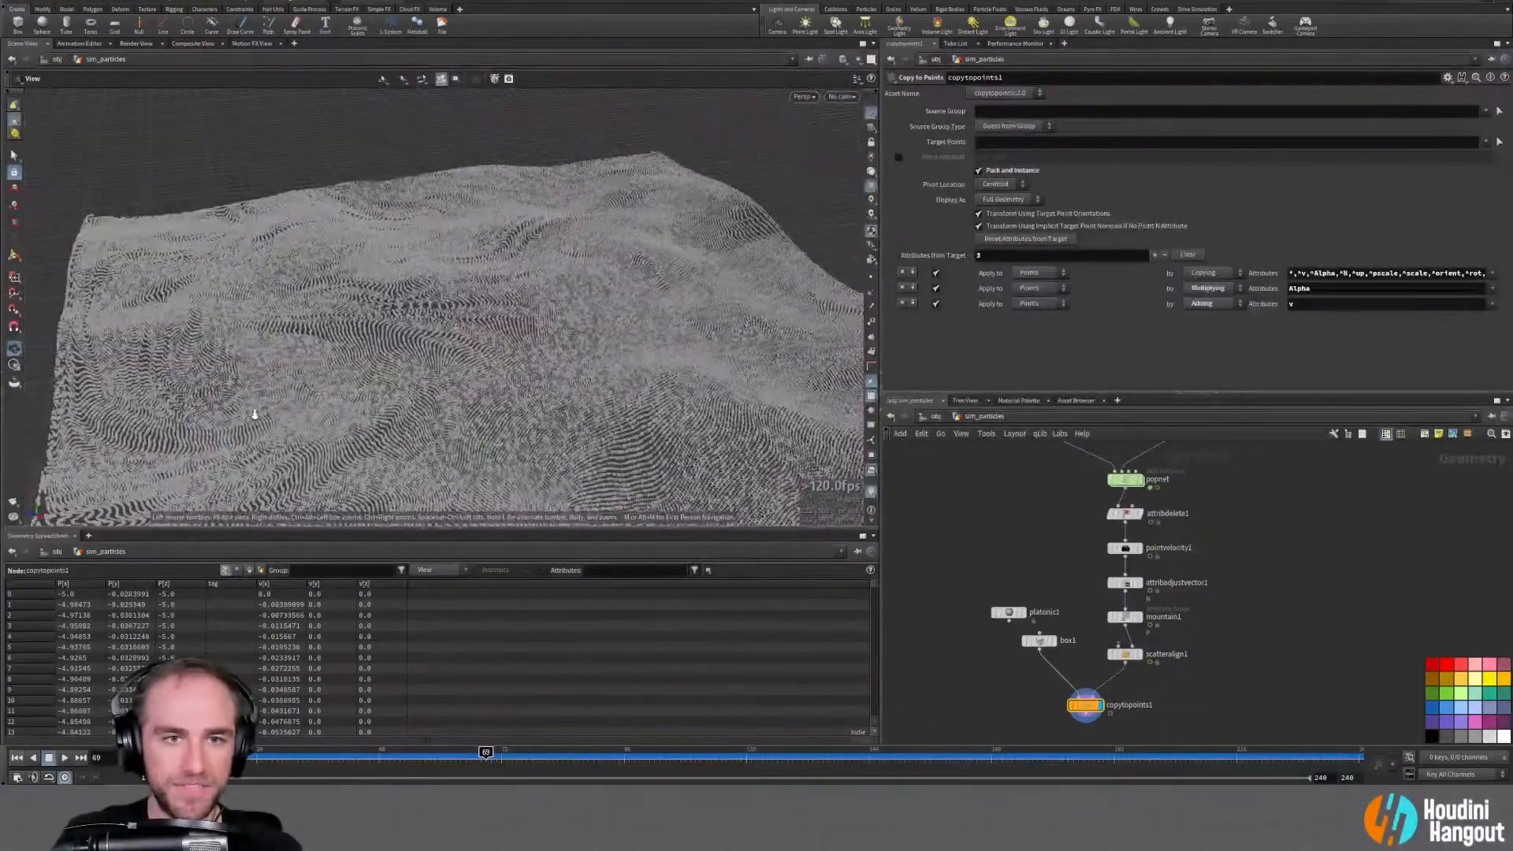
left_click(978, 170)
left_click_drag(465, 347, 353, 471)
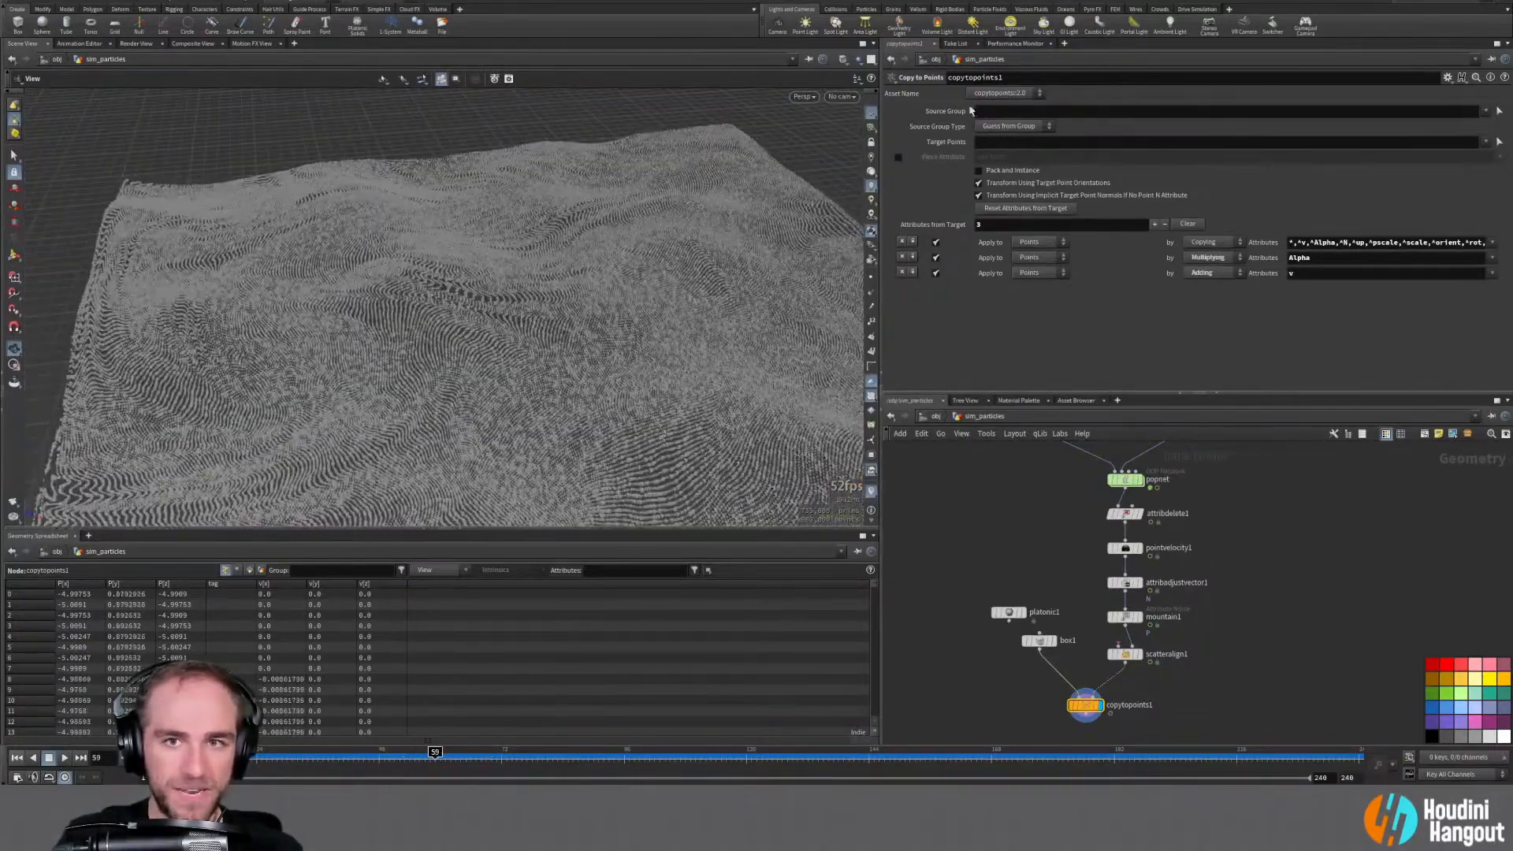
left_click(979, 170)
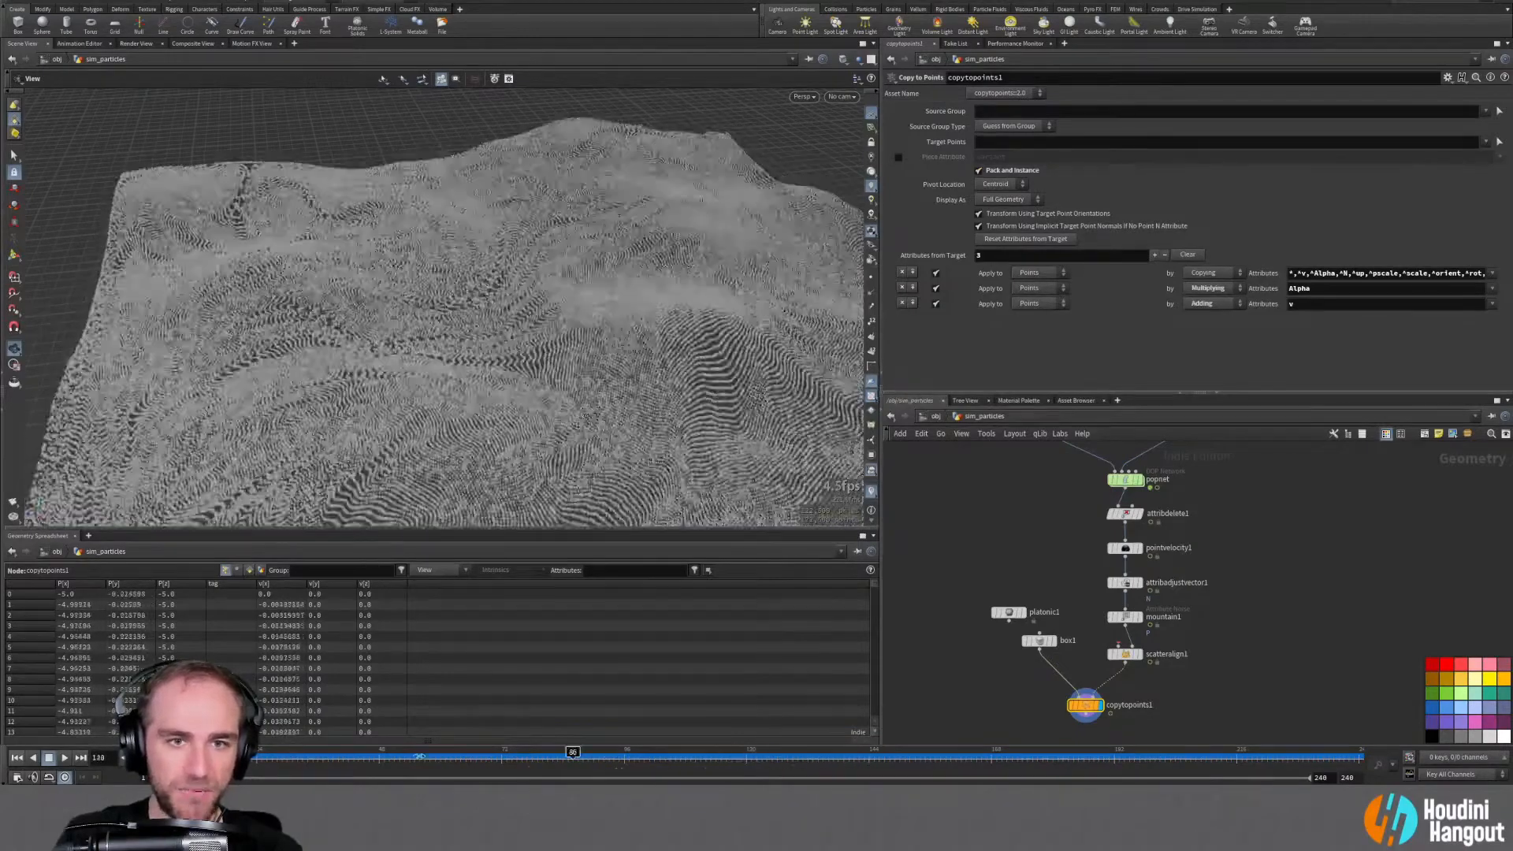
left_click_drag(639, 282, 682, 364)
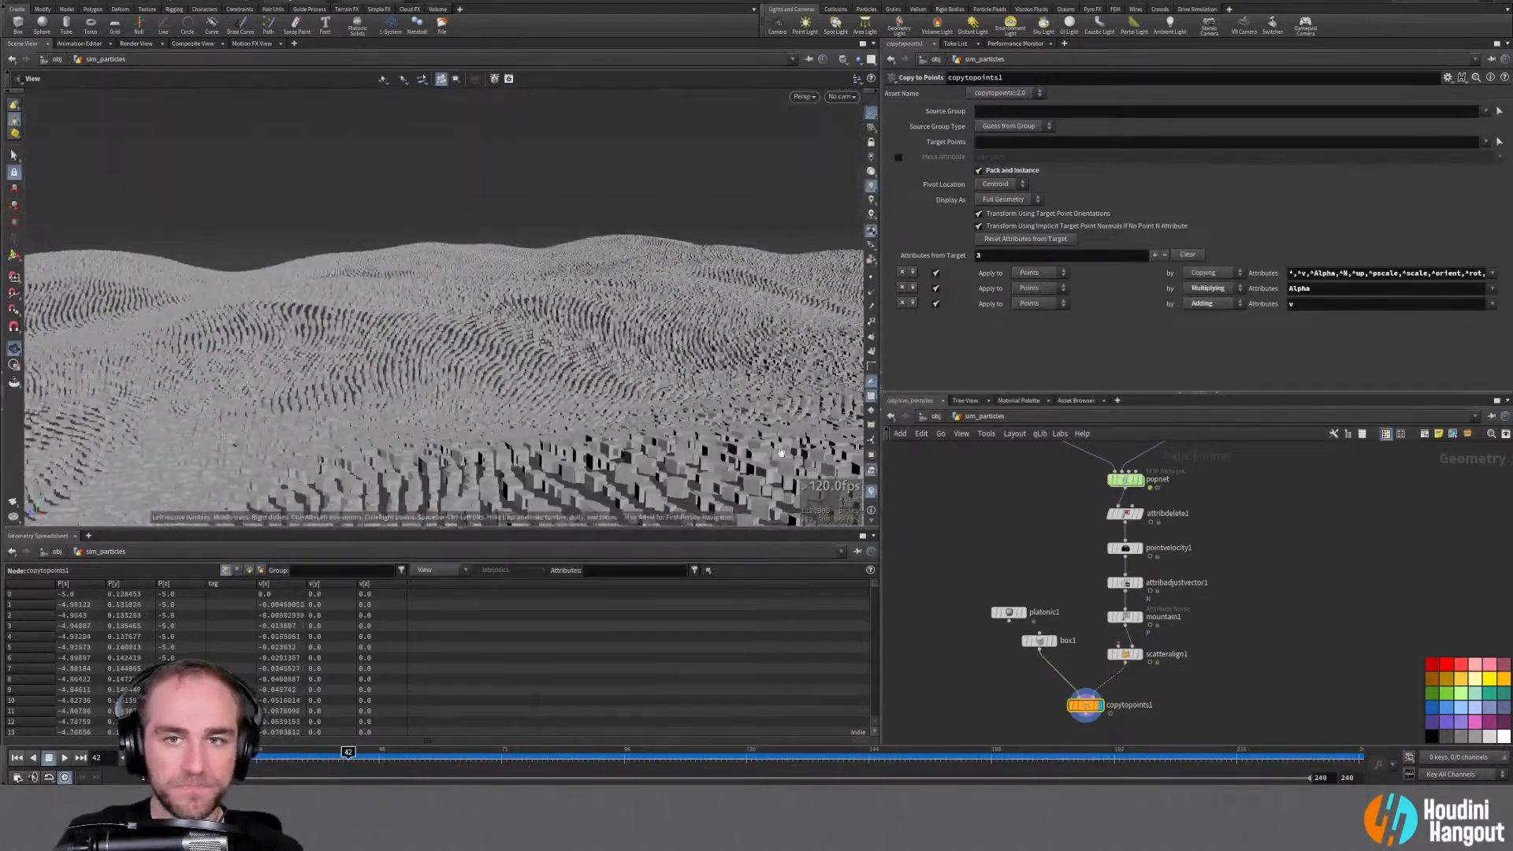
Delete box1 and connect platonic1 to the first input of copytopoints1 as the geometry to copy
left_click_drag(995, 635, 982, 591)
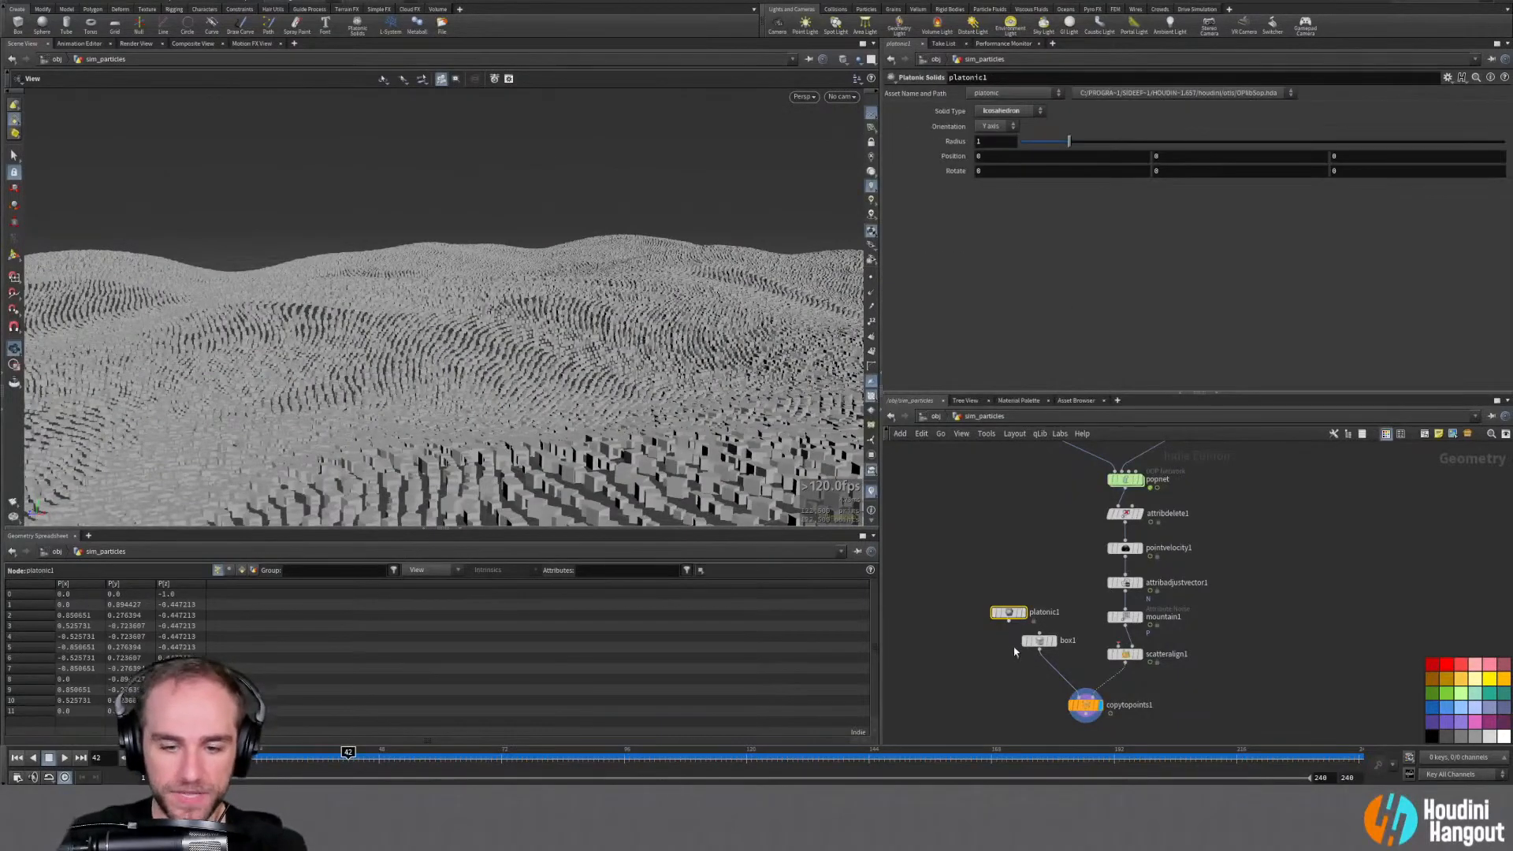
left_click(1038, 641)
key("Delete")
left_click(1008, 621)
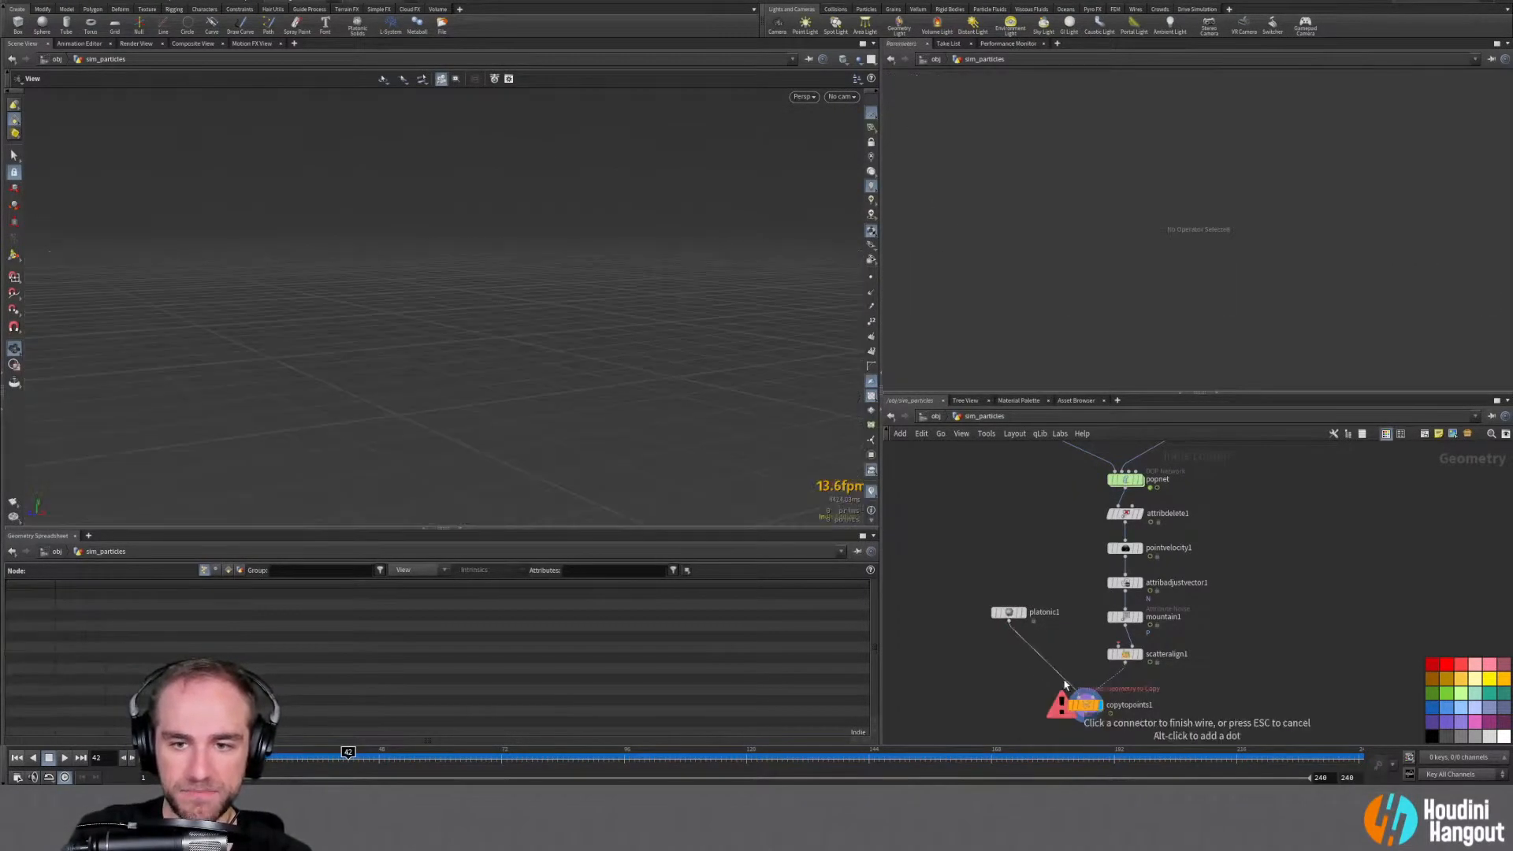
left_click(1078, 697)
left_click_drag(1002, 612, 1006, 629)
left_click_drag(505, 315, 476, 426)
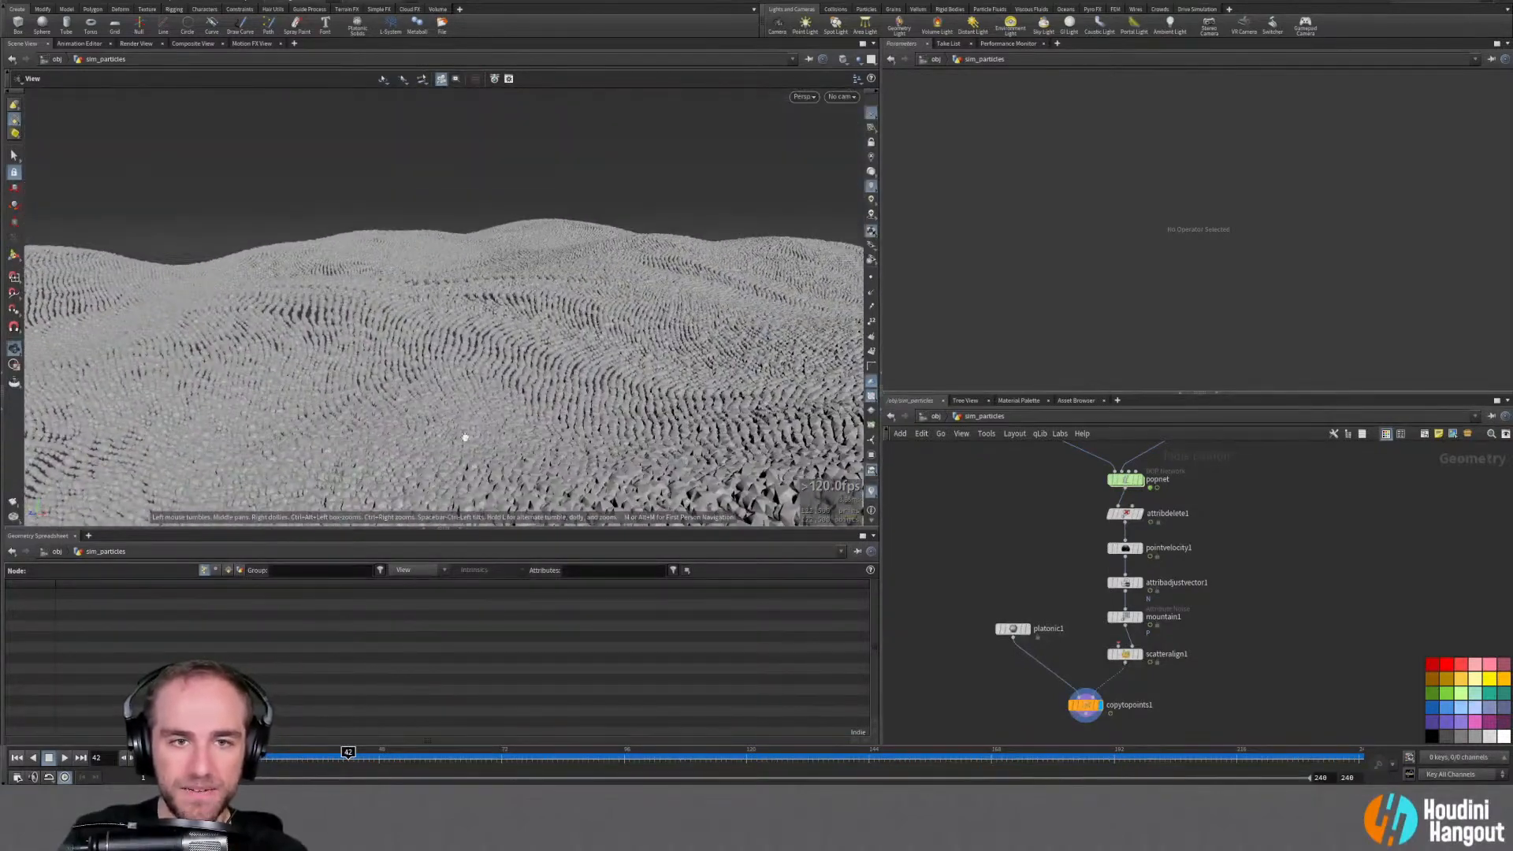
Examine the node information of pointvelocity1, add1 and popnet to check which point attributes they carry, displaying the popnet result
middle_click_drag(1043, 592, 1033, 612)
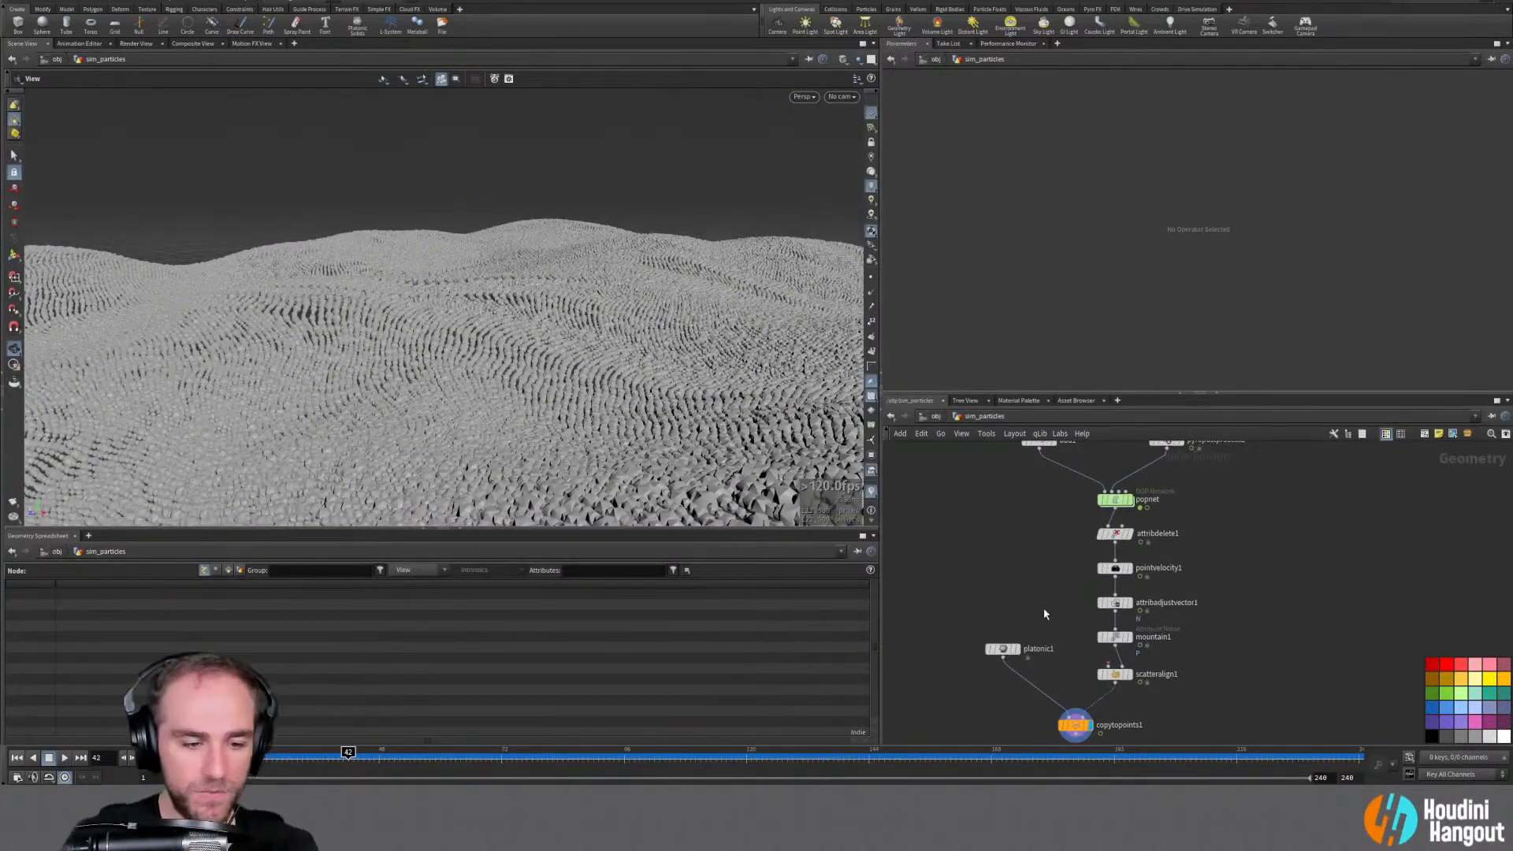
left_click(1116, 568)
middle_click(1121, 569)
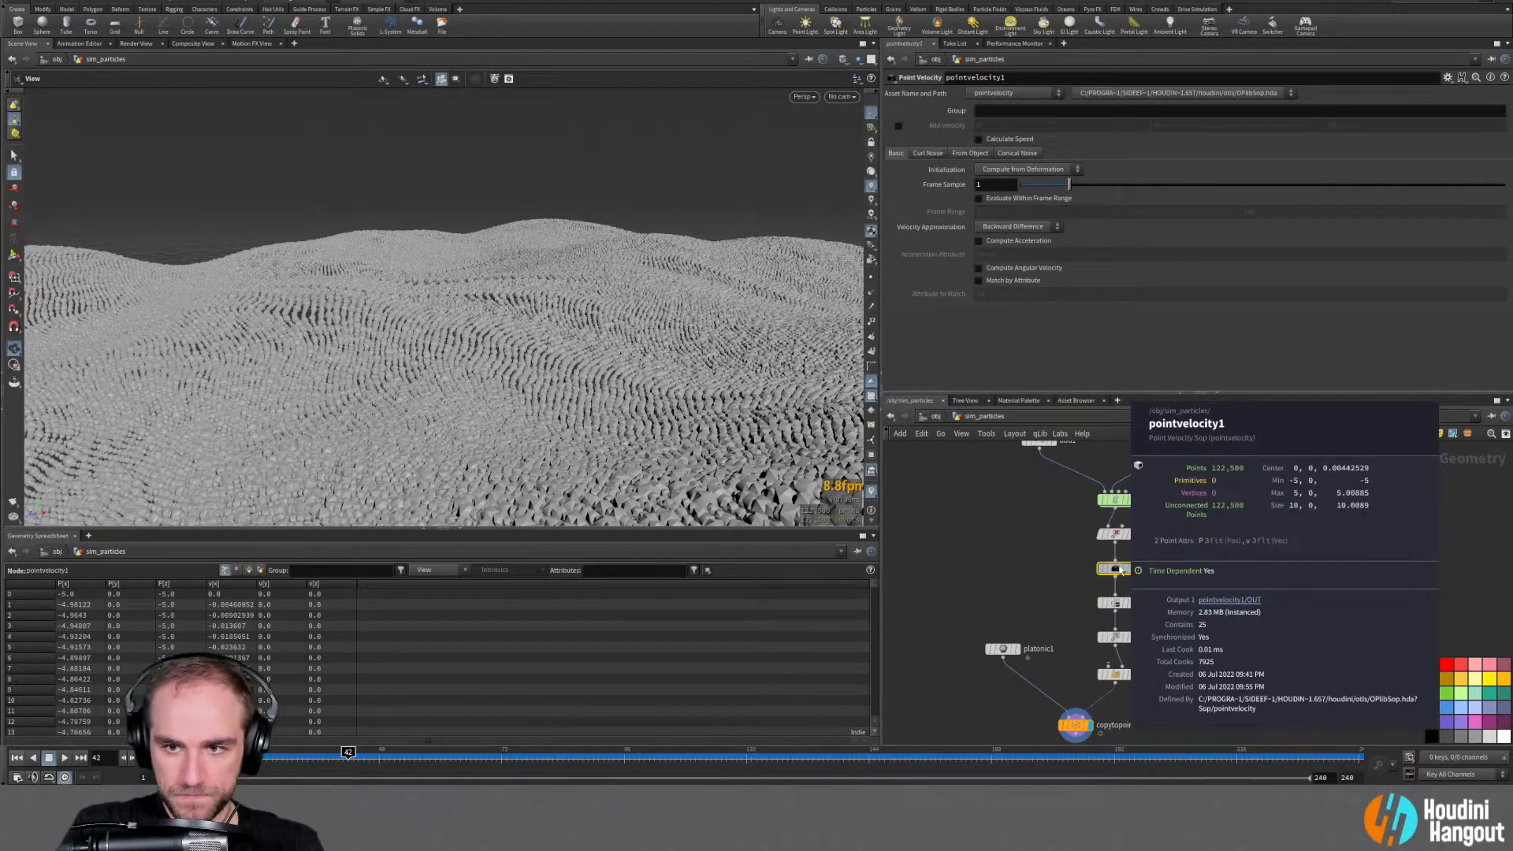
middle_click(1116, 538)
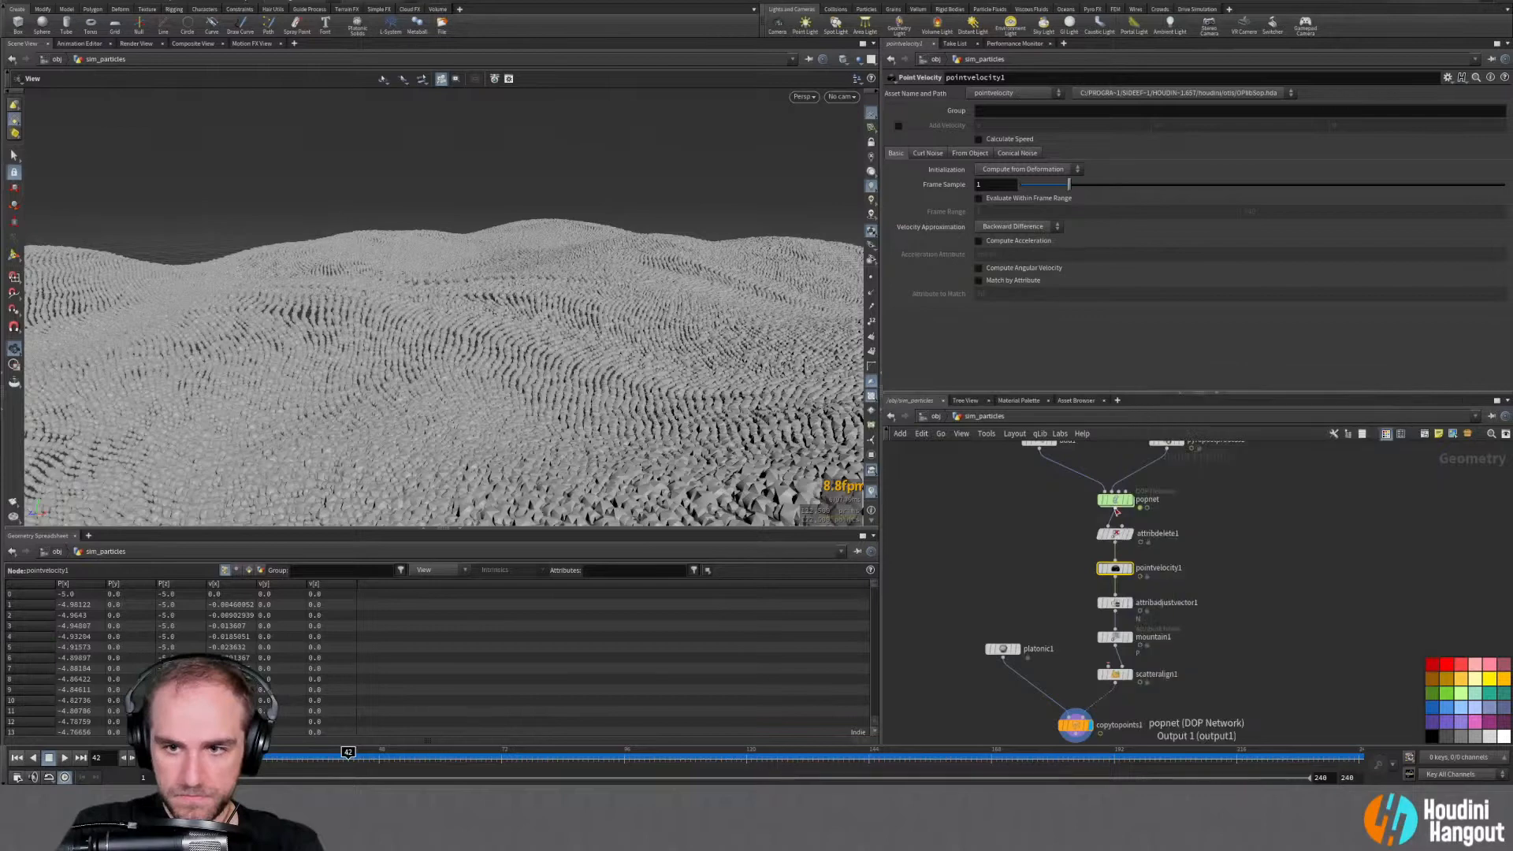
middle_click(1115, 507)
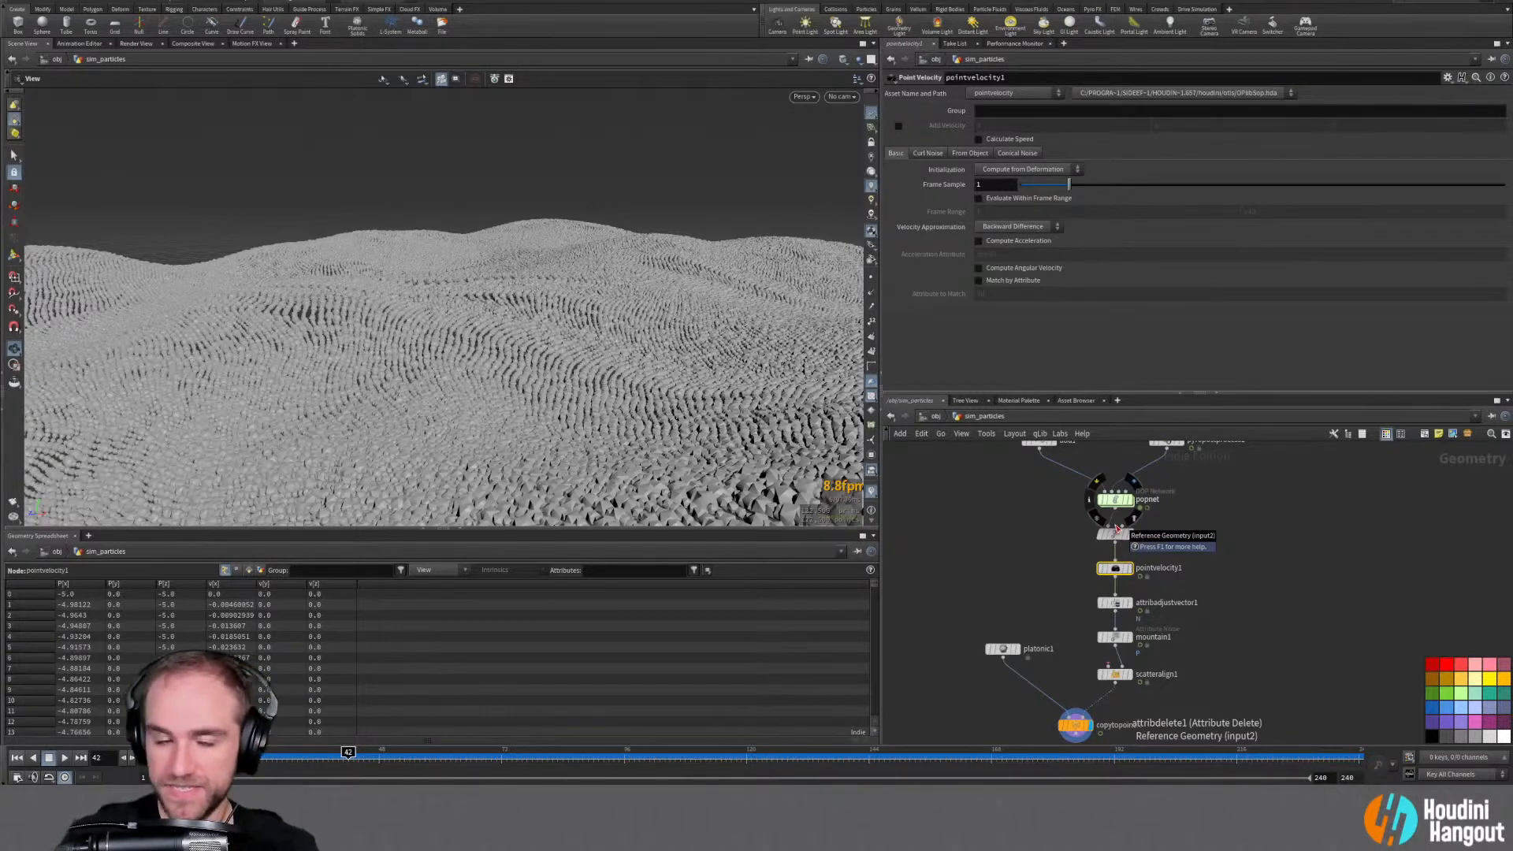
middle_click_drag(997, 540, 999, 620)
scroll(1012, 547, "up", 3)
middle_click(1025, 527)
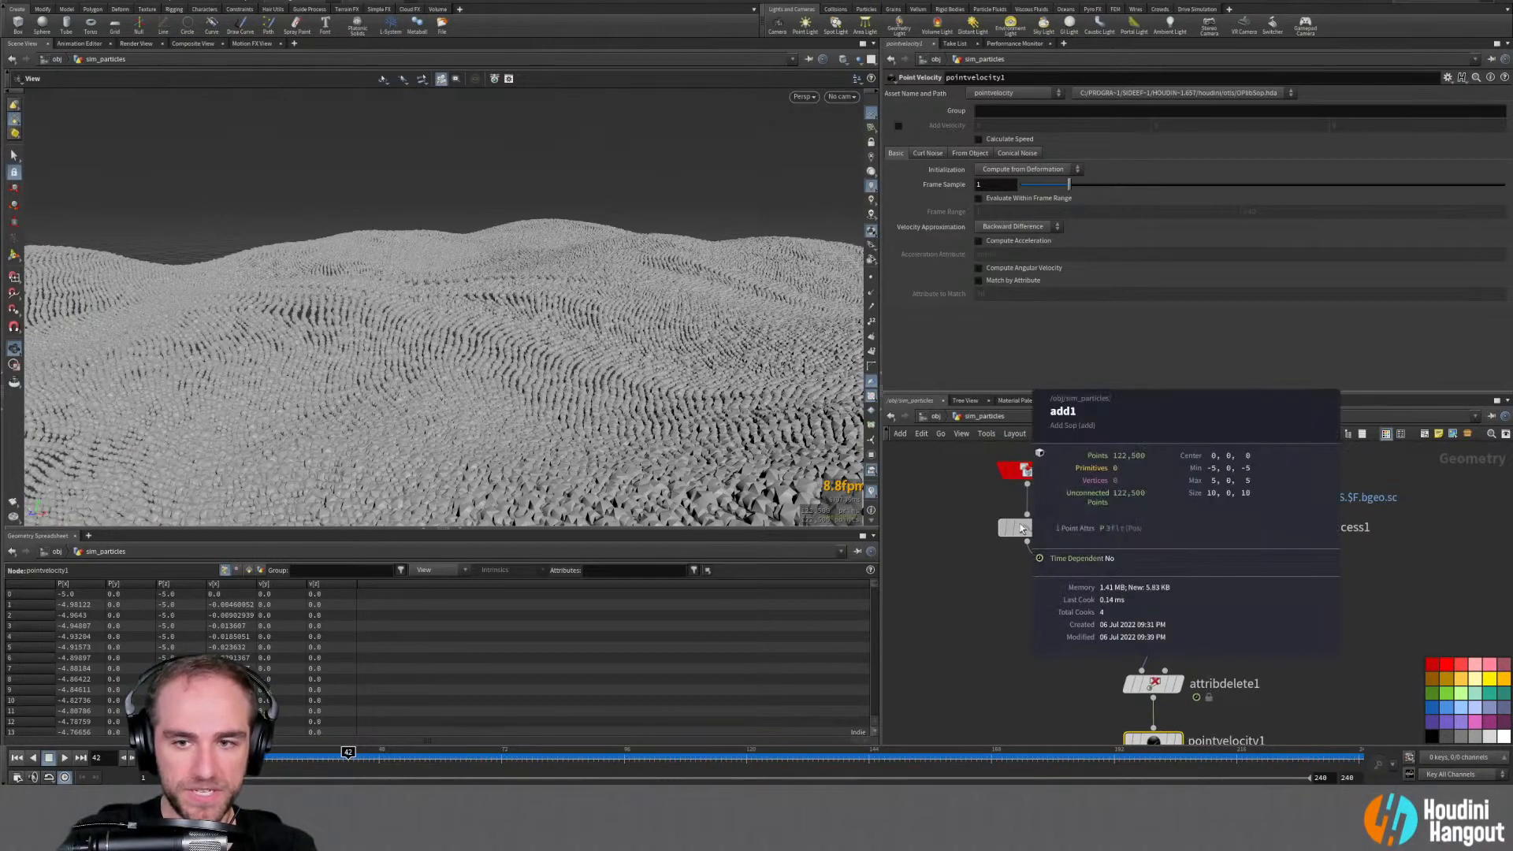
left_click(1178, 628)
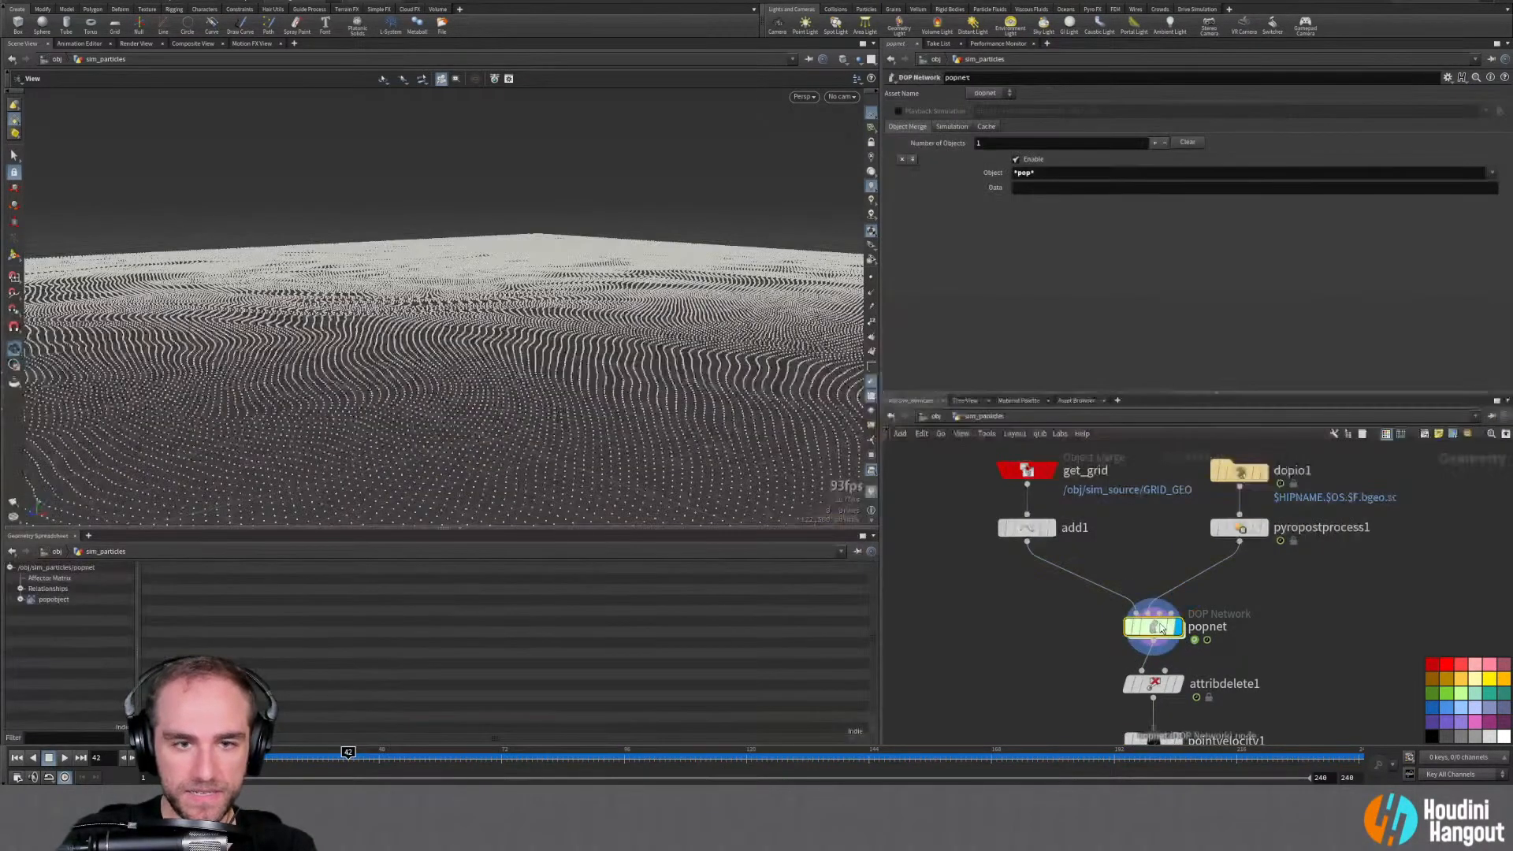
middle_click(1180, 638)
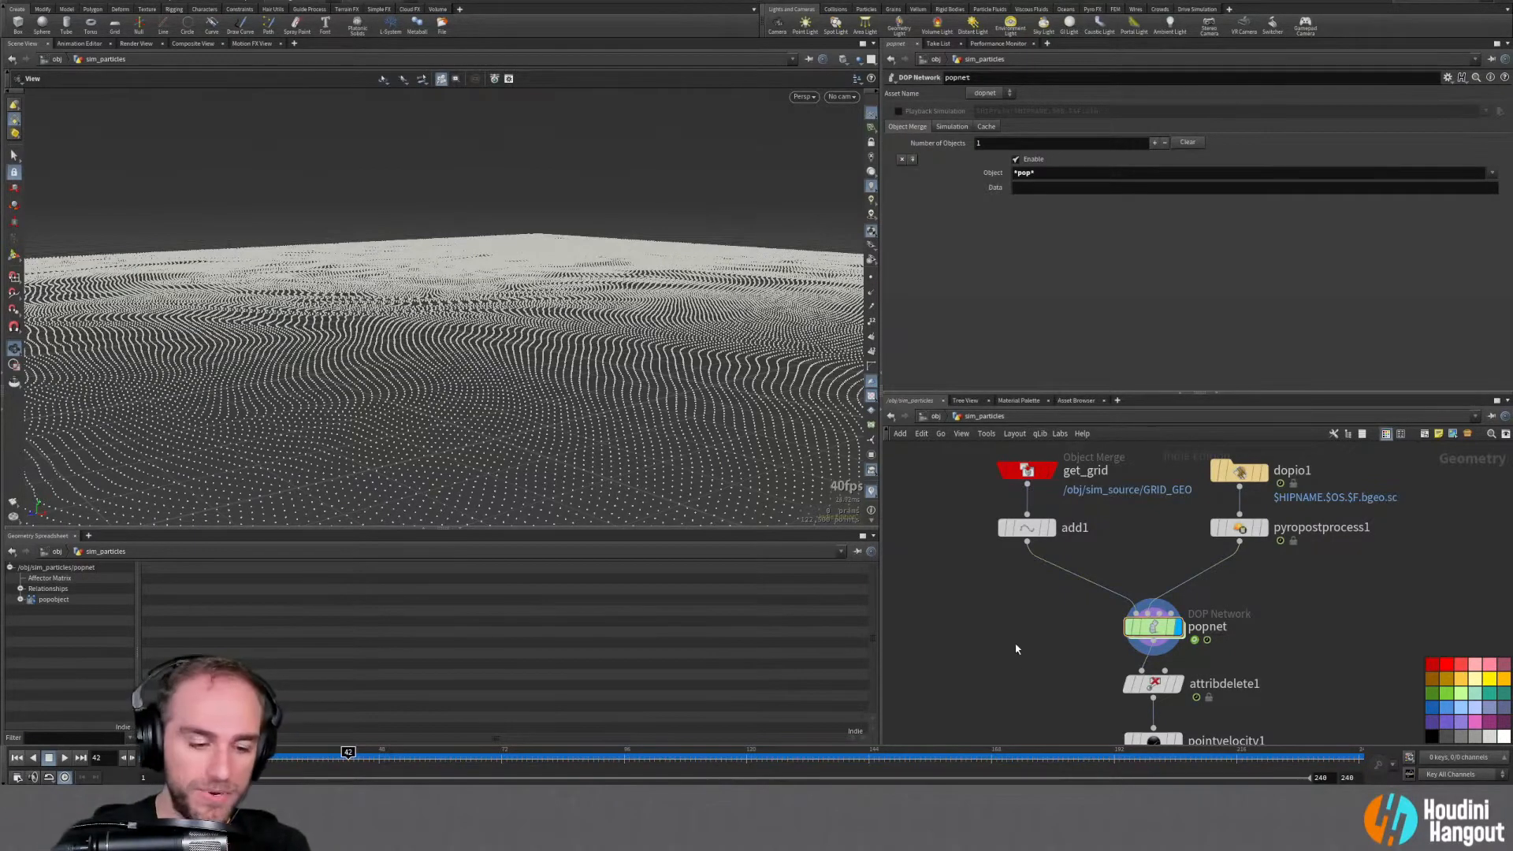
Insert an ae ID node between add1 and popnet
key("Tab")
type("grid")
key("Return")
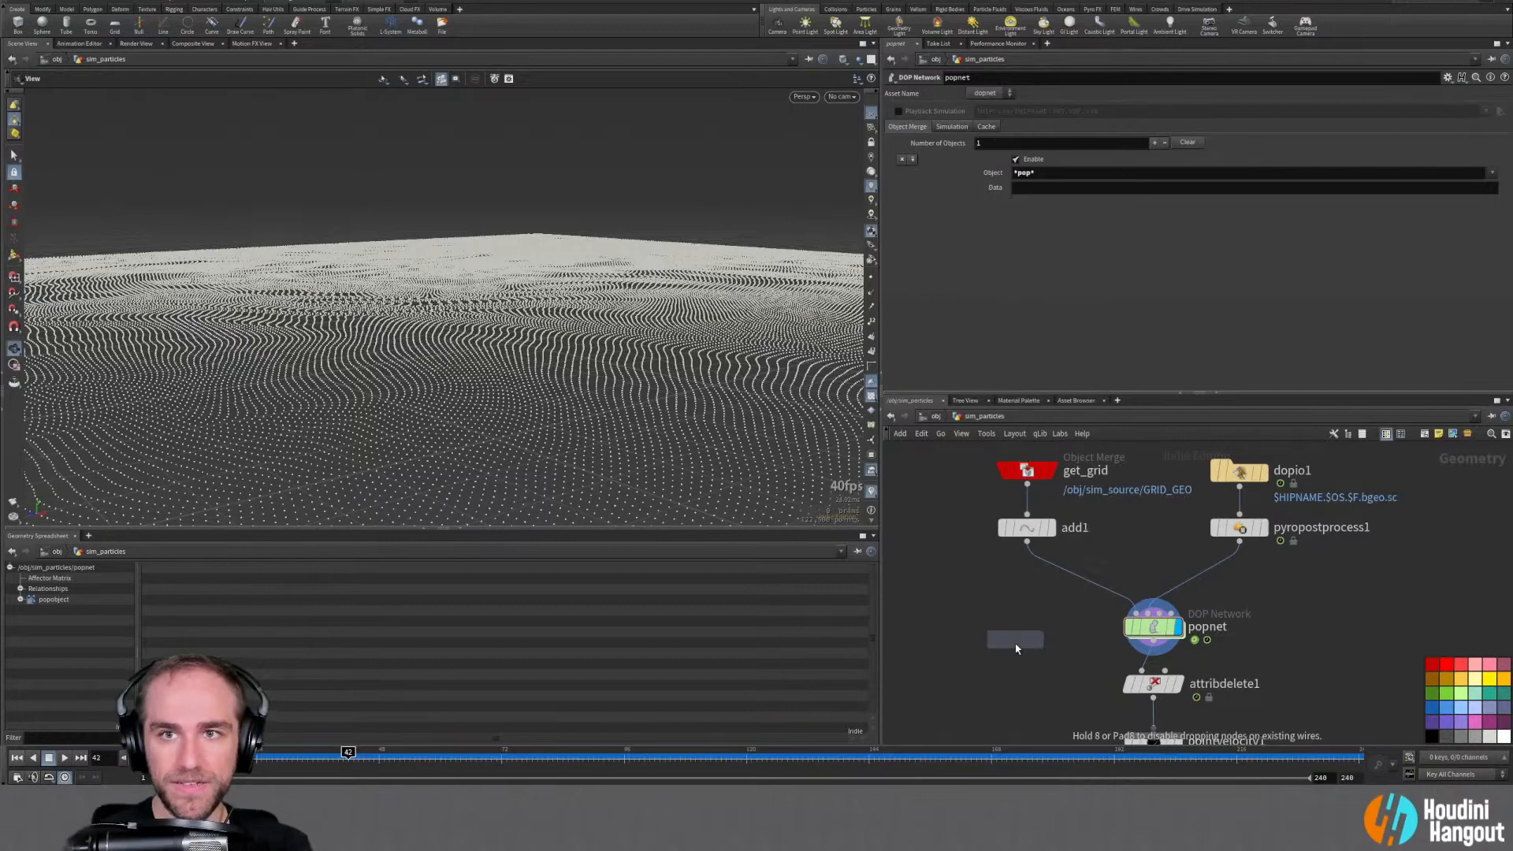
left_click(1019, 634)
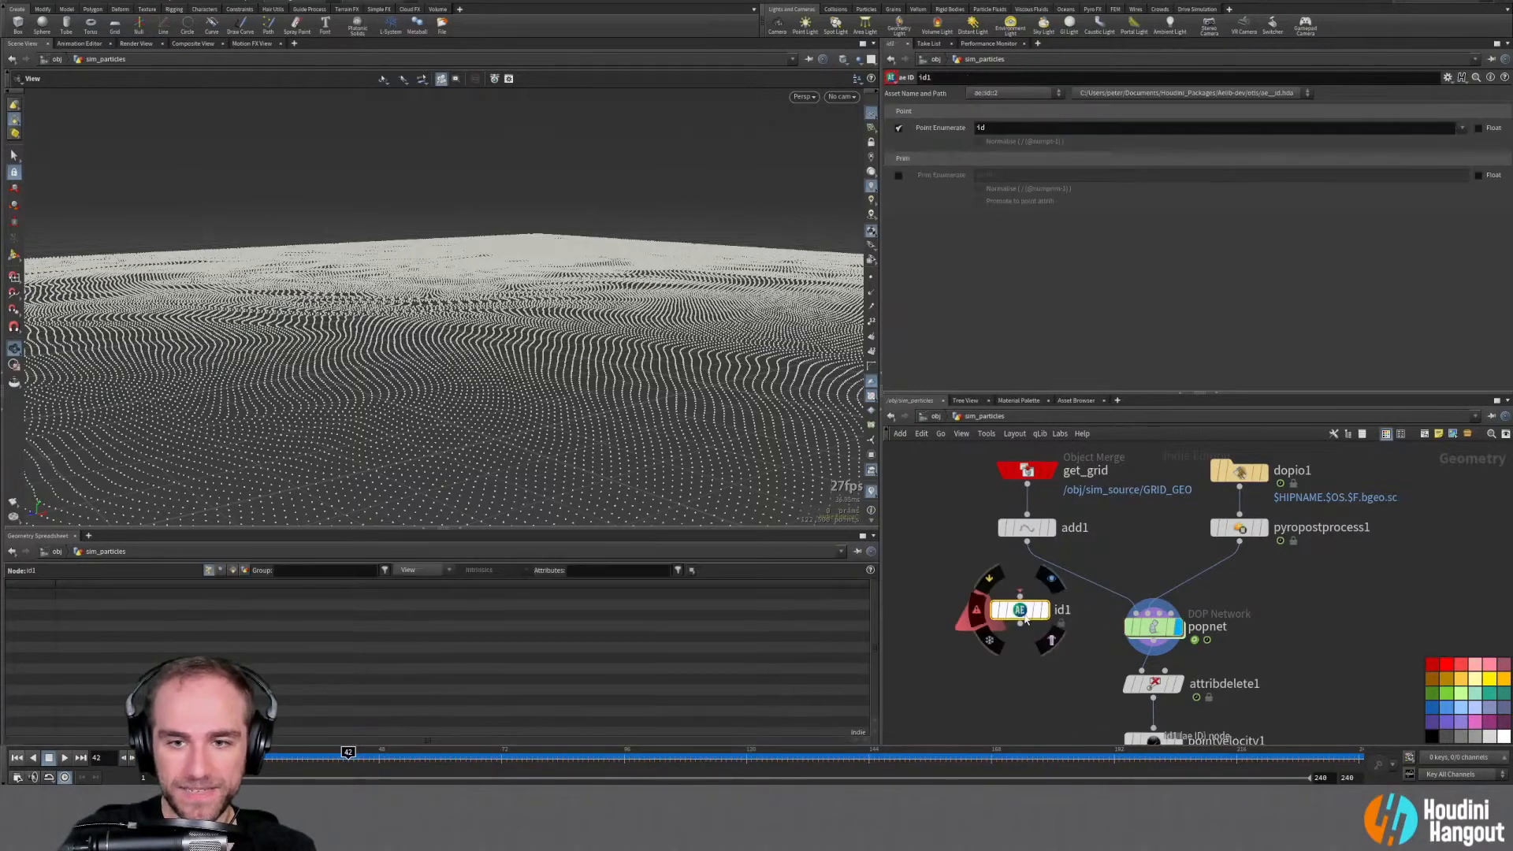
mouse_move(1026, 614)
left_mouse_down()
mouse_move(1059, 579)
mouse_move(1029, 592)
left_mouse_up()
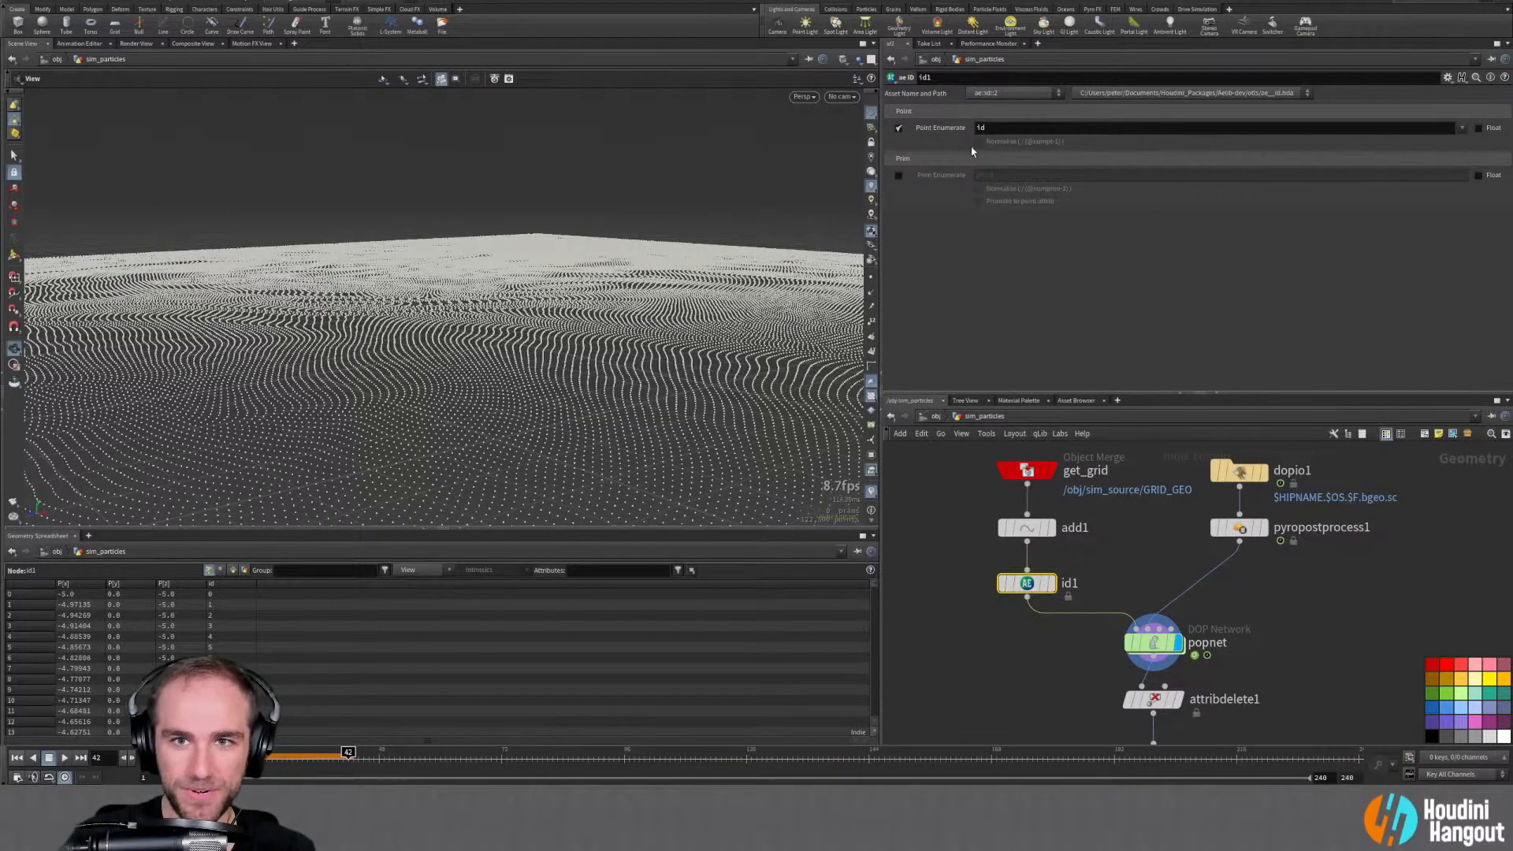
Replace id1 with an Enumerate node between add1 and popnet, and display its result
key("Tab")
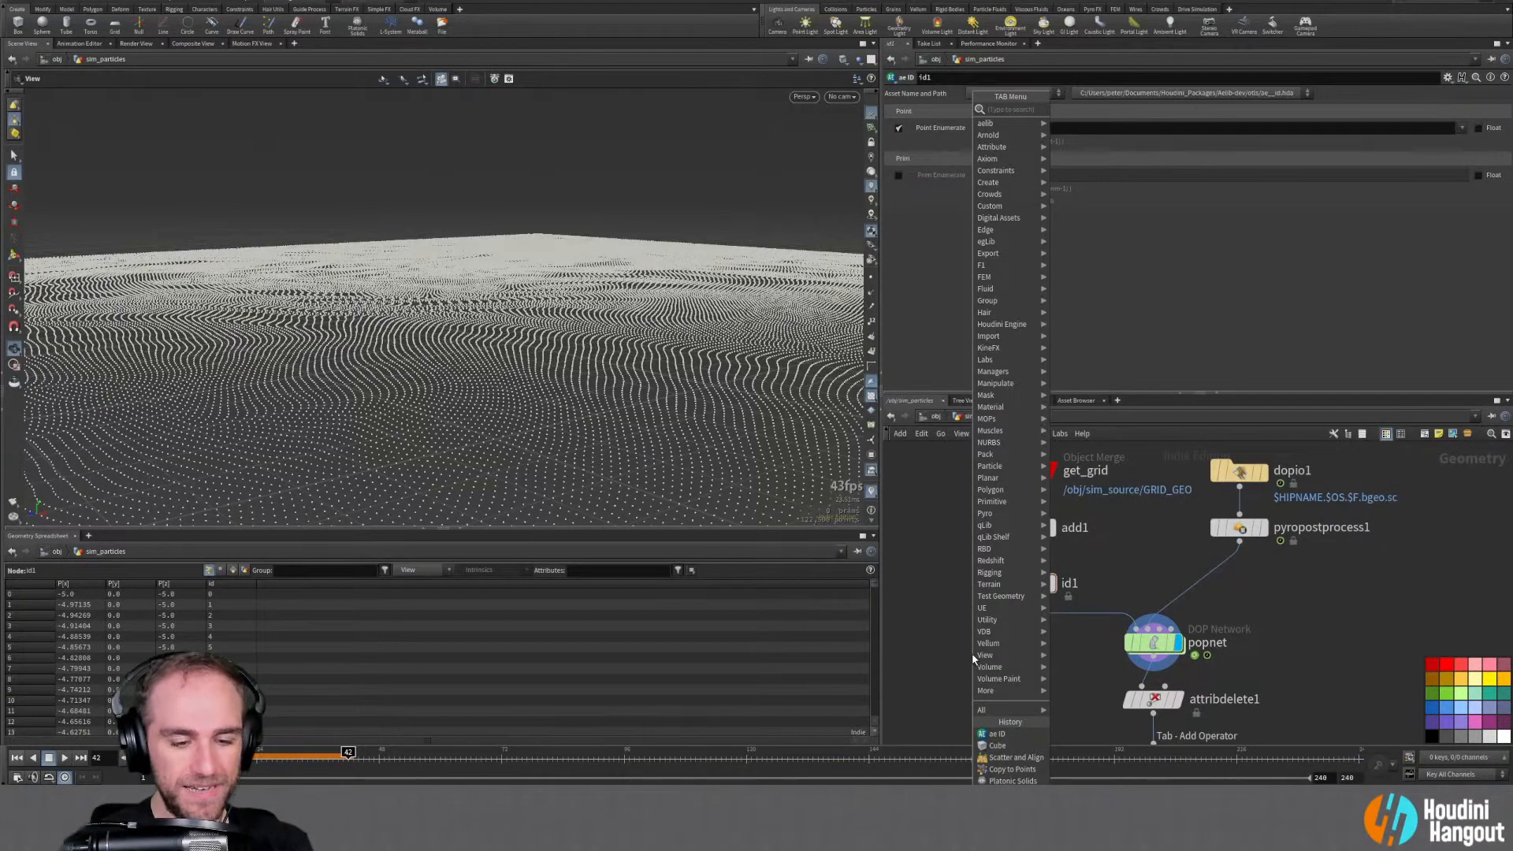
key("Escape")
left_click(973, 660)
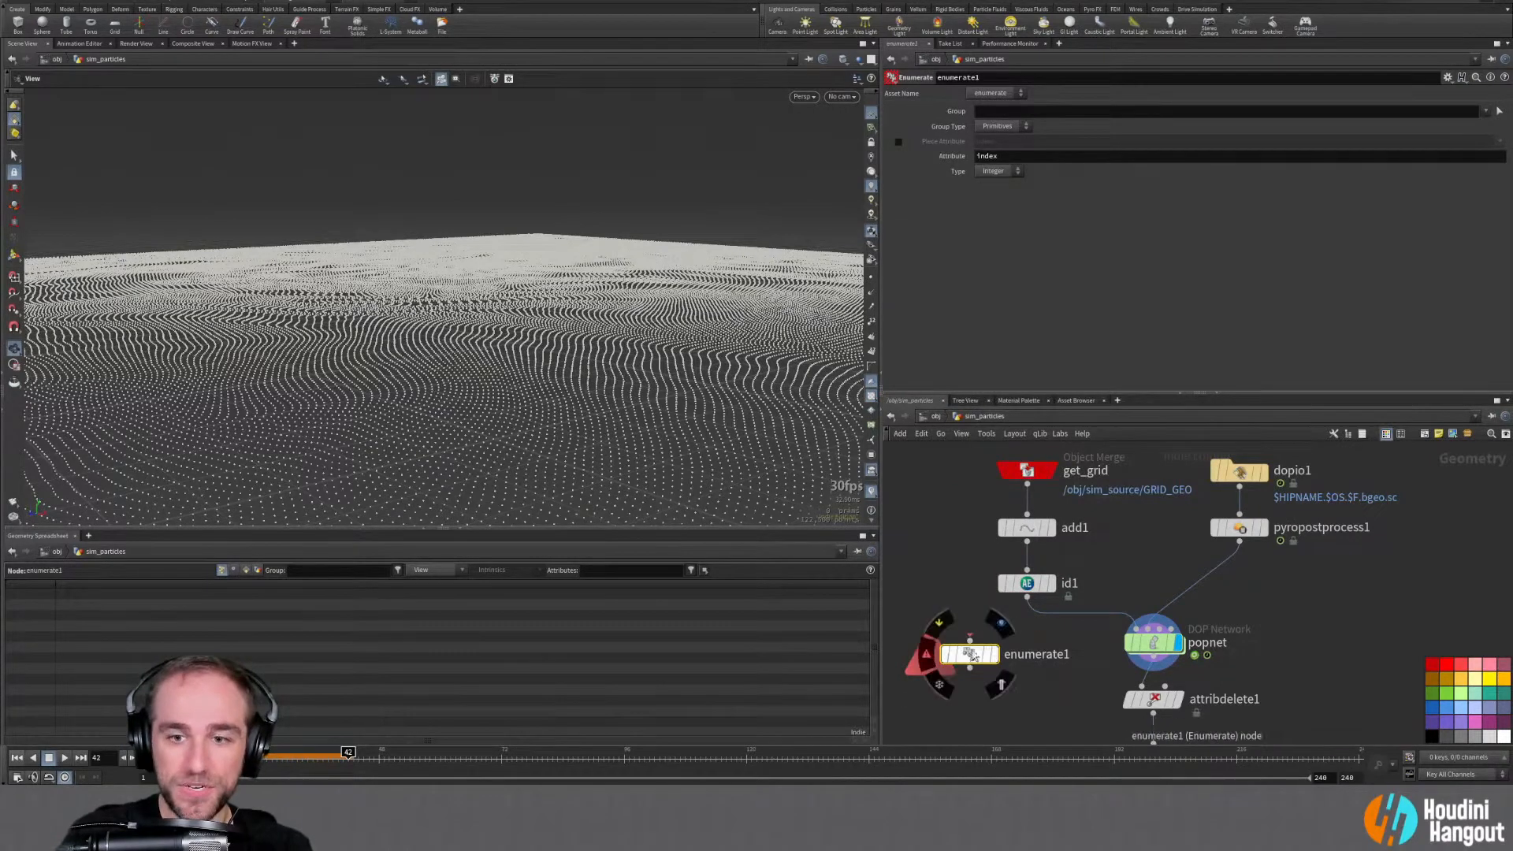
left_click_drag(970, 658, 958, 646)
left_click_drag(958, 594, 1076, 583)
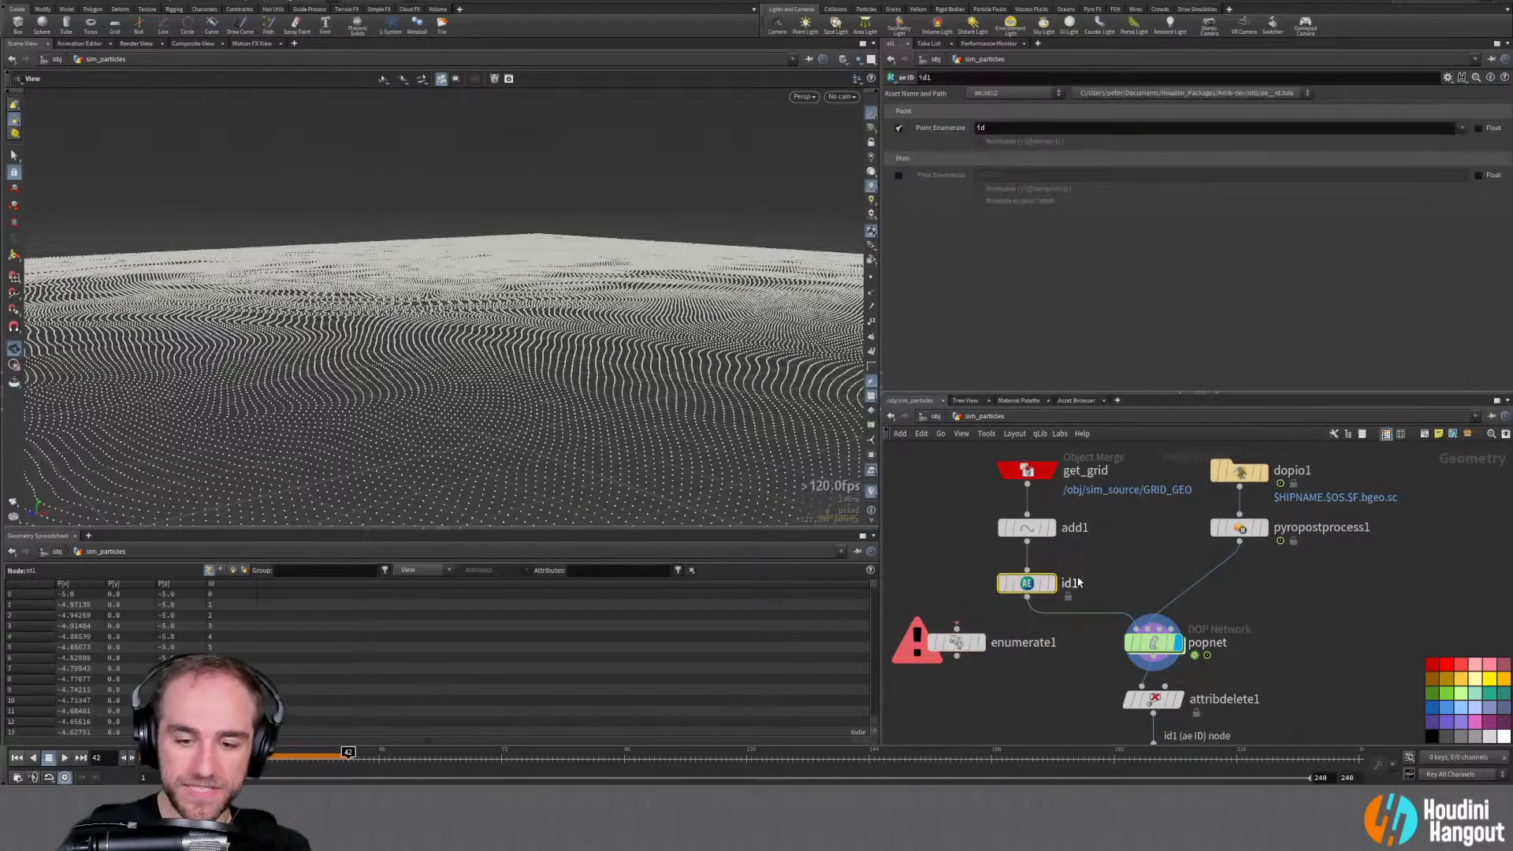
key("Delete")
left_click_drag(956, 642, 1028, 575)
left_click(1078, 556)
left_click(1027, 578)
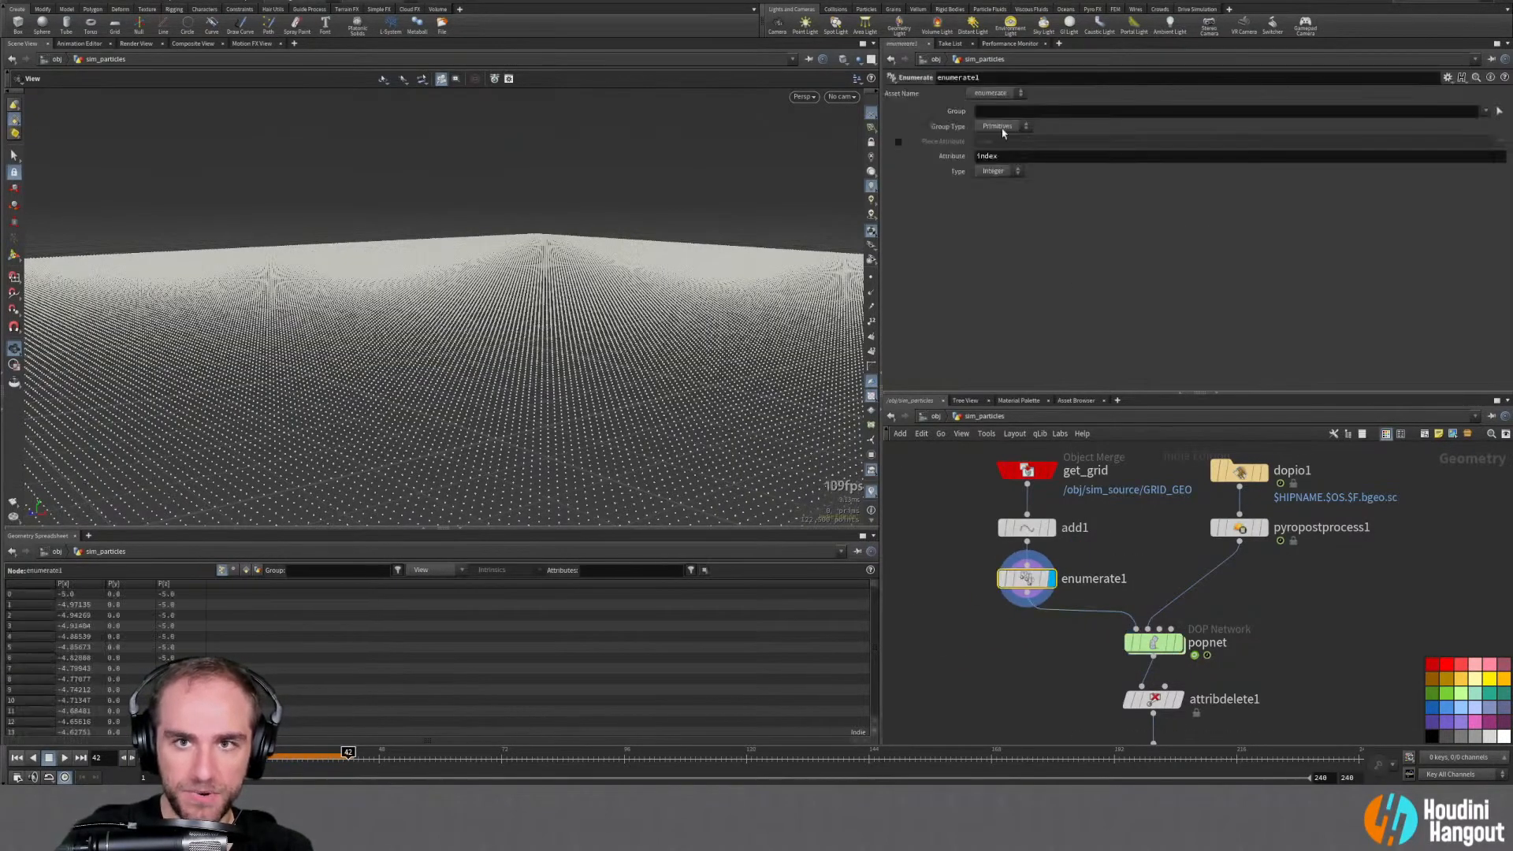
Set enumerate1 to number Points into an attribute named id, and move the get_grid, add1 and enumerate1 chain upward
double_click(1006, 158)
type("id")
key("Return")
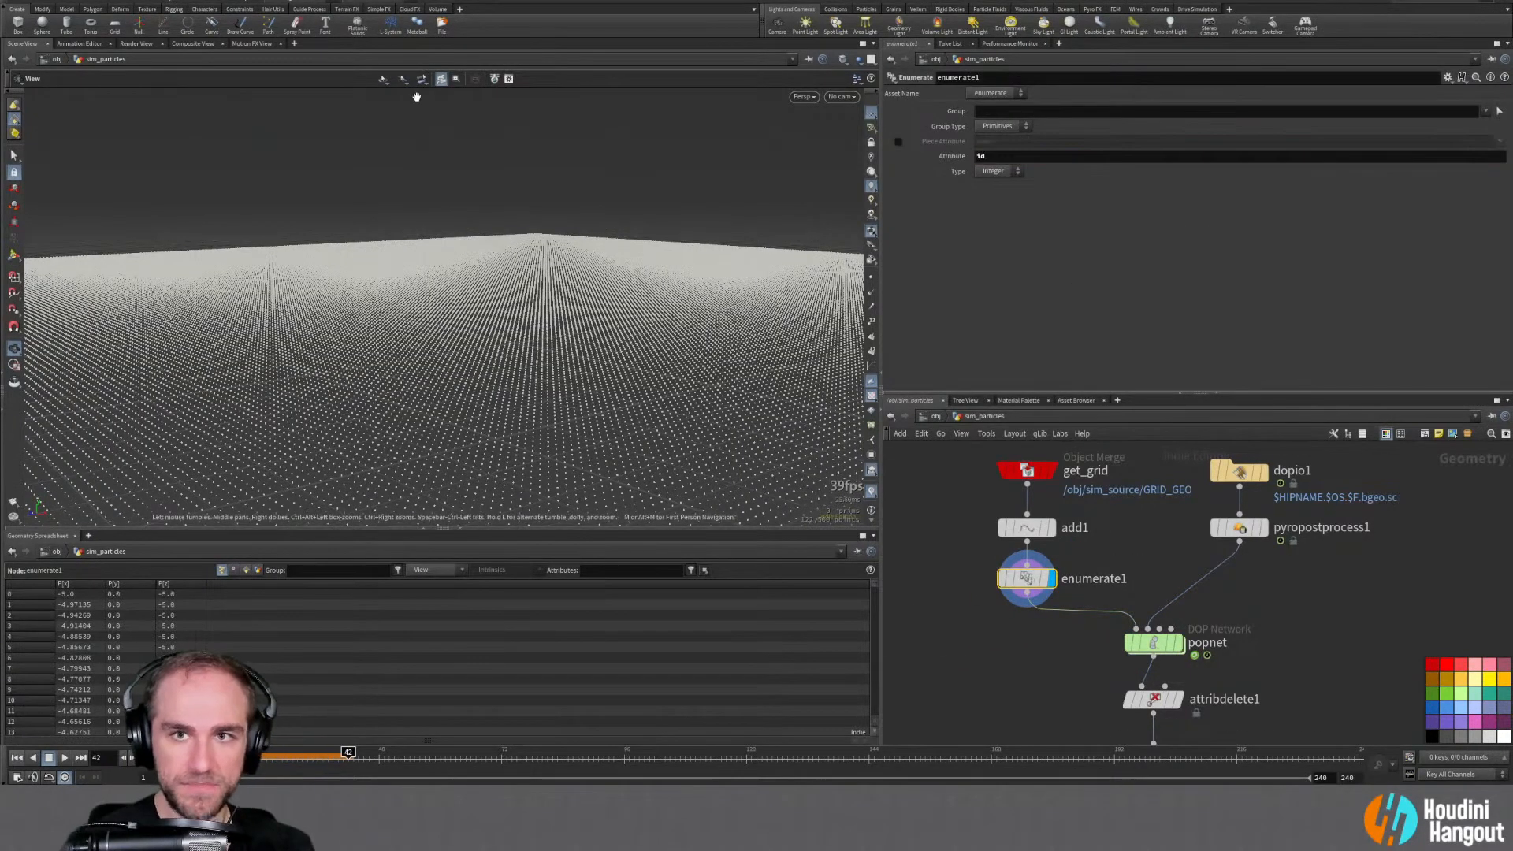
left_click(996, 126)
left_click(995, 140)
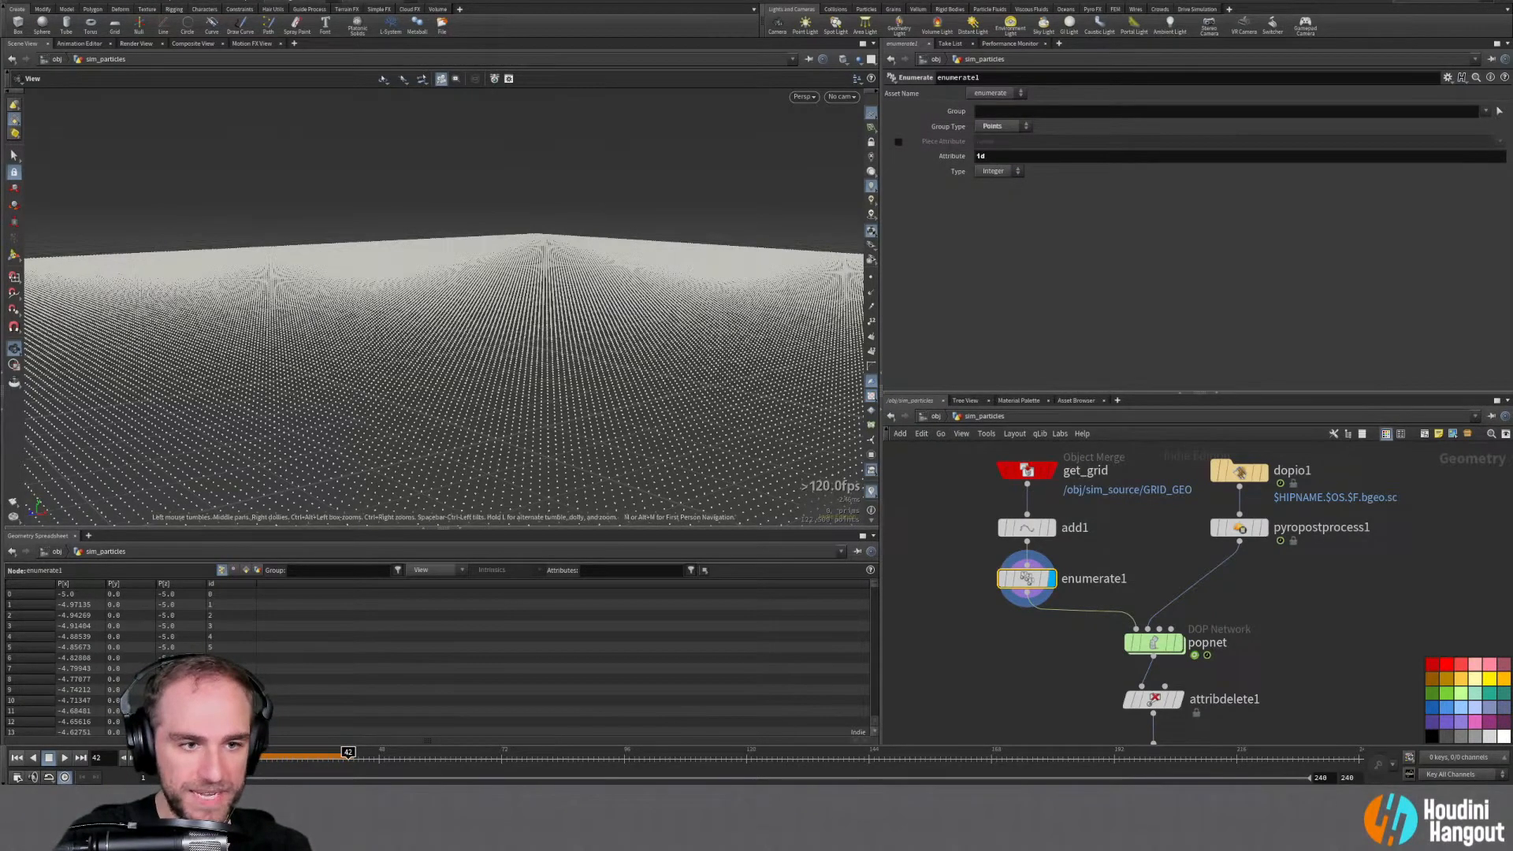
left_click_drag(947, 478, 1020, 555)
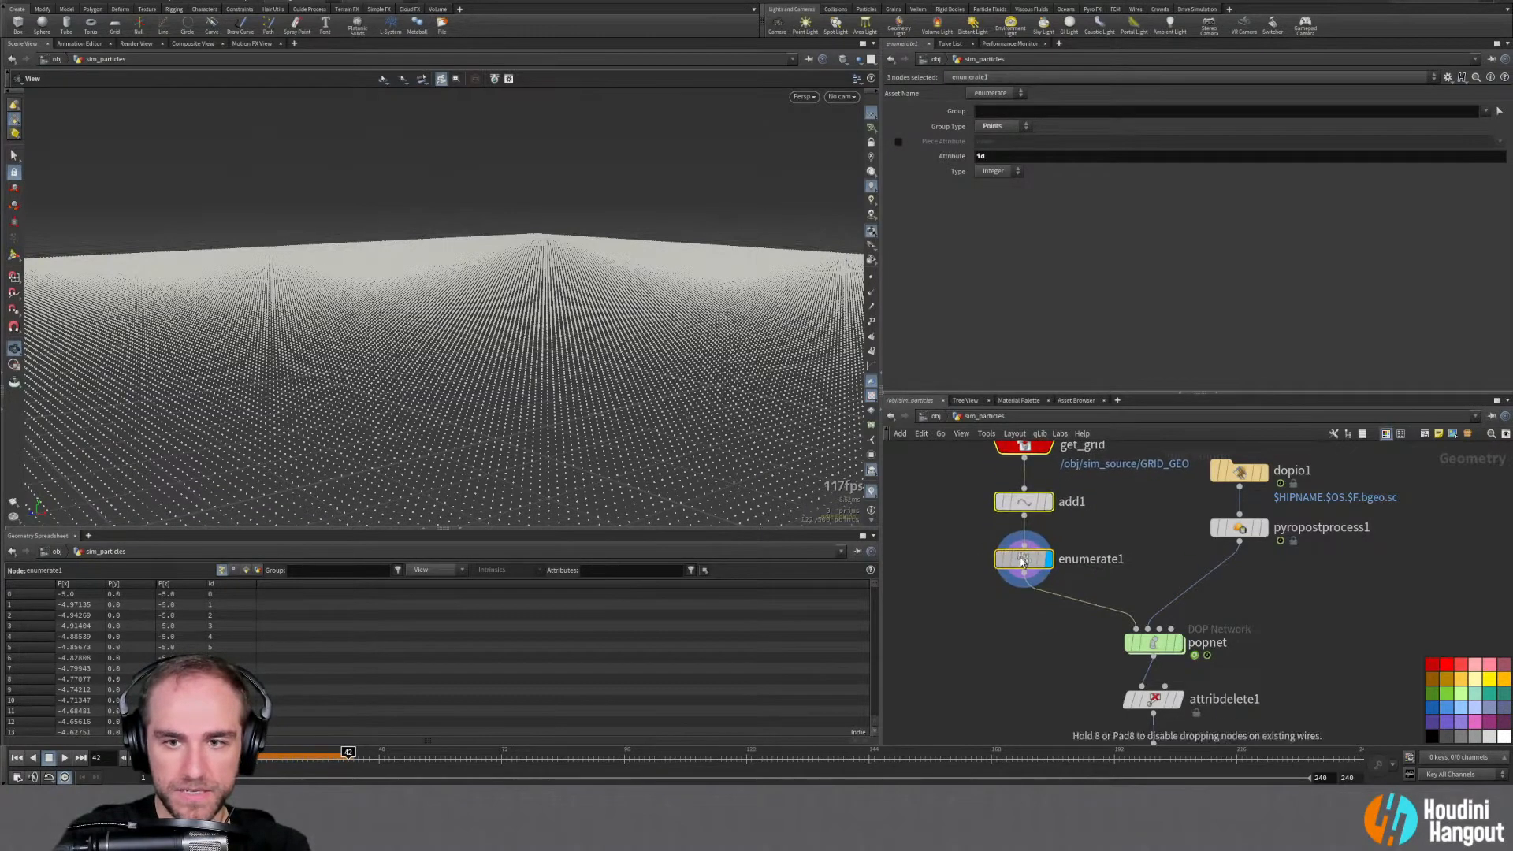
left_click(991, 633)
Display popnet, play the particle simulation from the first frame while inspecting it from several angles, and stop playback
middle_click_drag(972, 678, 953, 659)
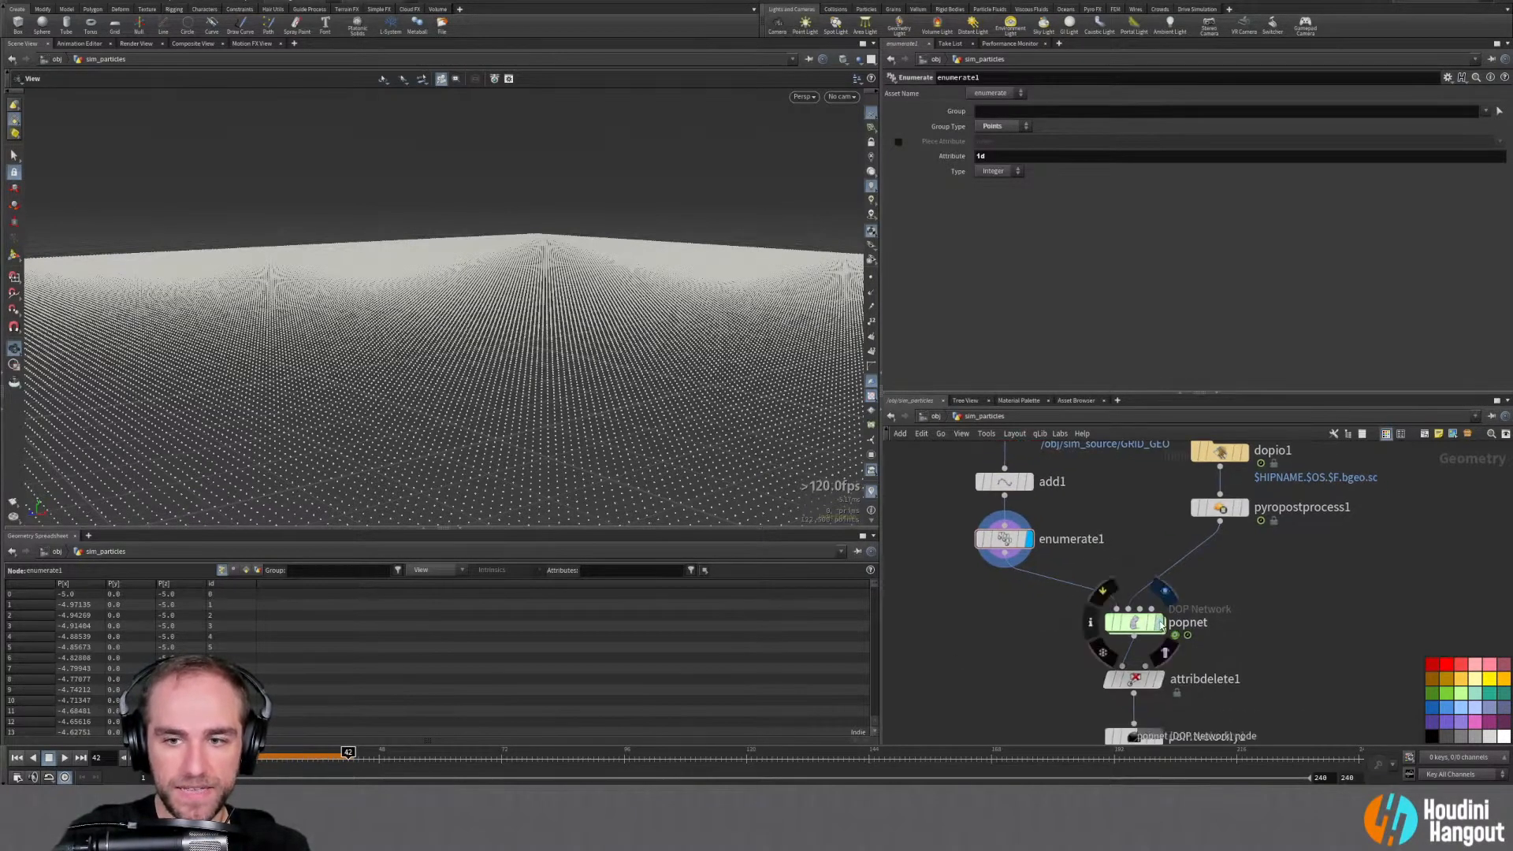
left_click(1163, 597)
left_click(1135, 622)
left_click(17, 757)
left_click(65, 757)
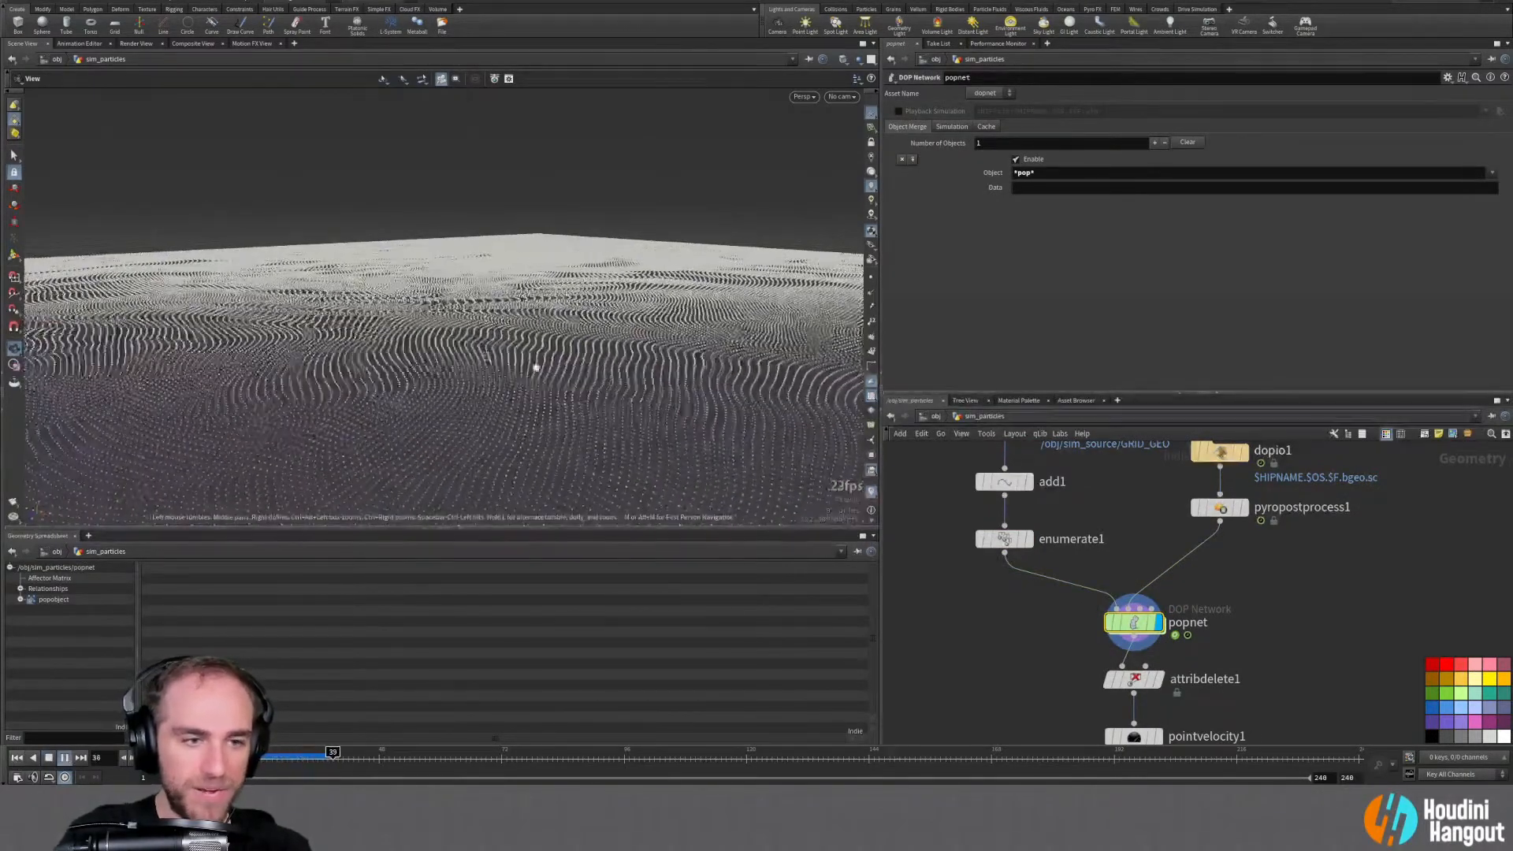
right_click_drag(507, 442, 330, 429)
left_click_drag(329, 429, 438, 441)
middle_click_drag(439, 442, 425, 268)
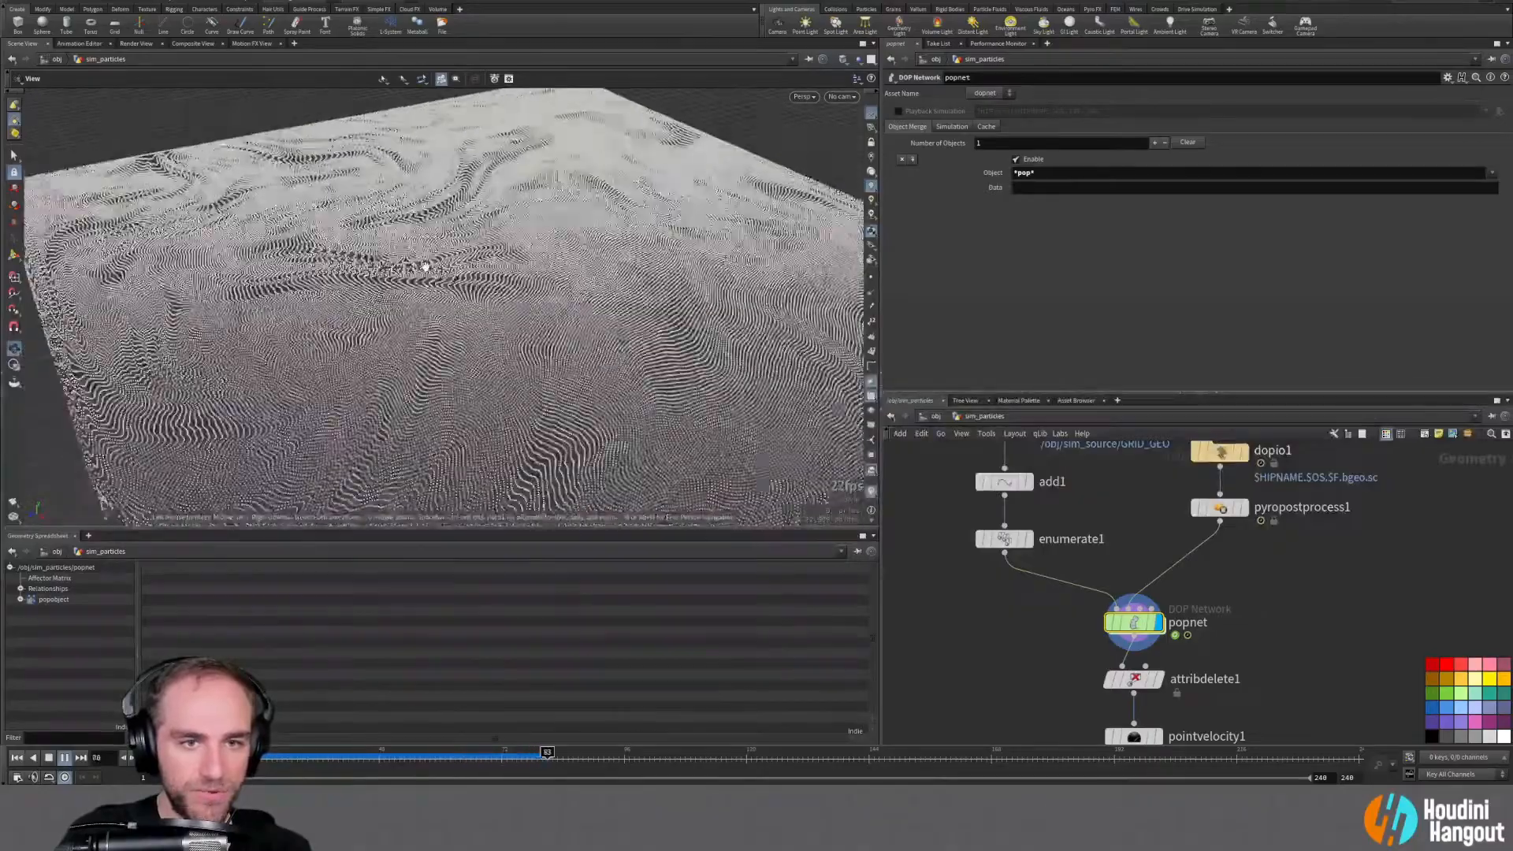
right_click_drag(426, 267, 530, 247)
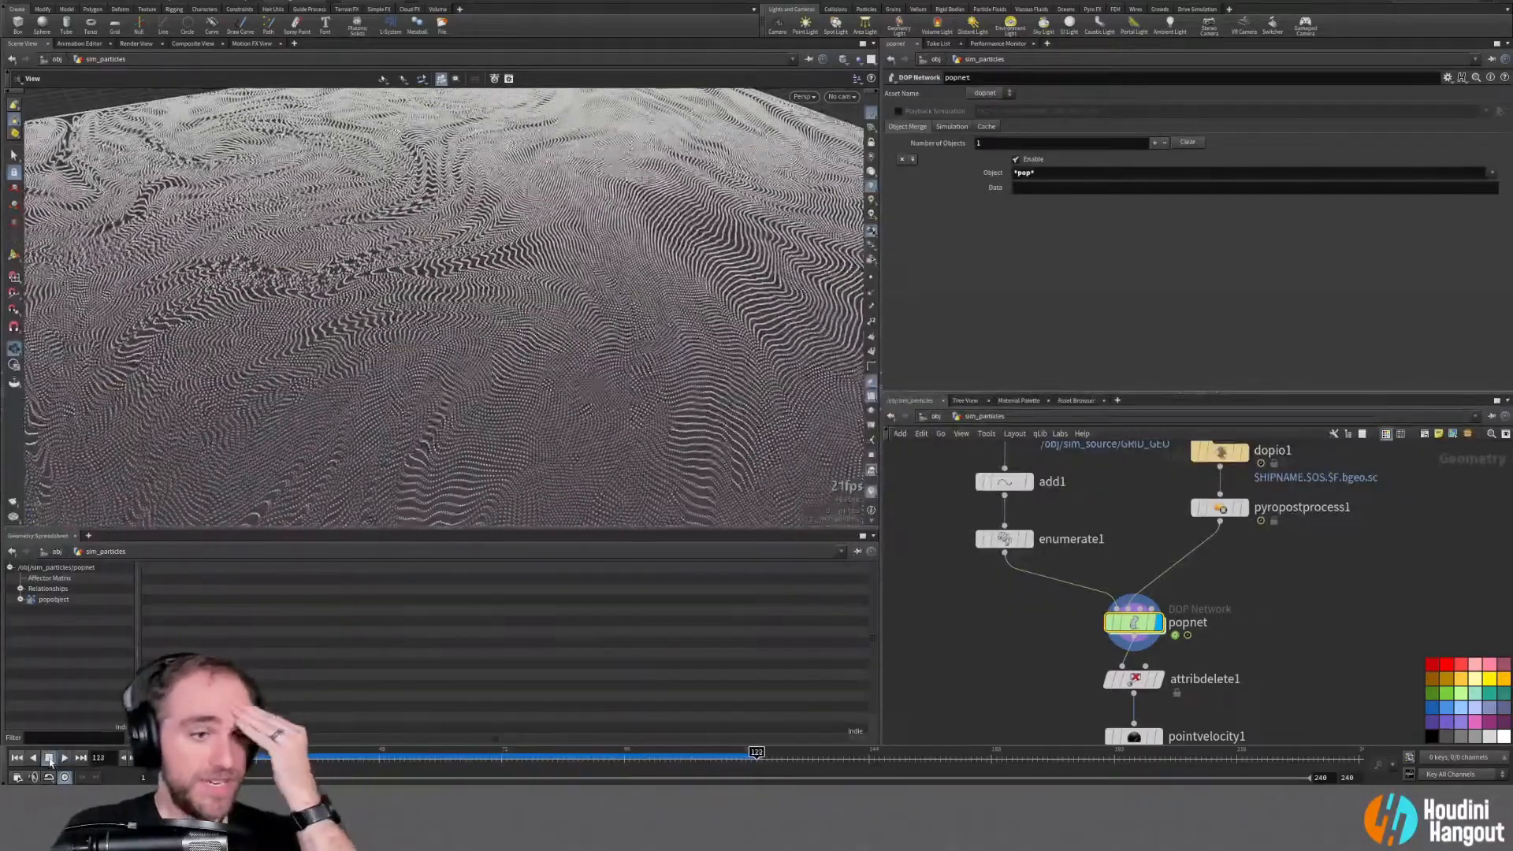
left_click(64, 757)
Move scatteralign1 down to make room and insert an Attribute Adjust Color node between mountain1 and scatteralign1
middle_click_drag(1088, 672, 1036, 582)
middle_click_drag(1031, 642, 1025, 578)
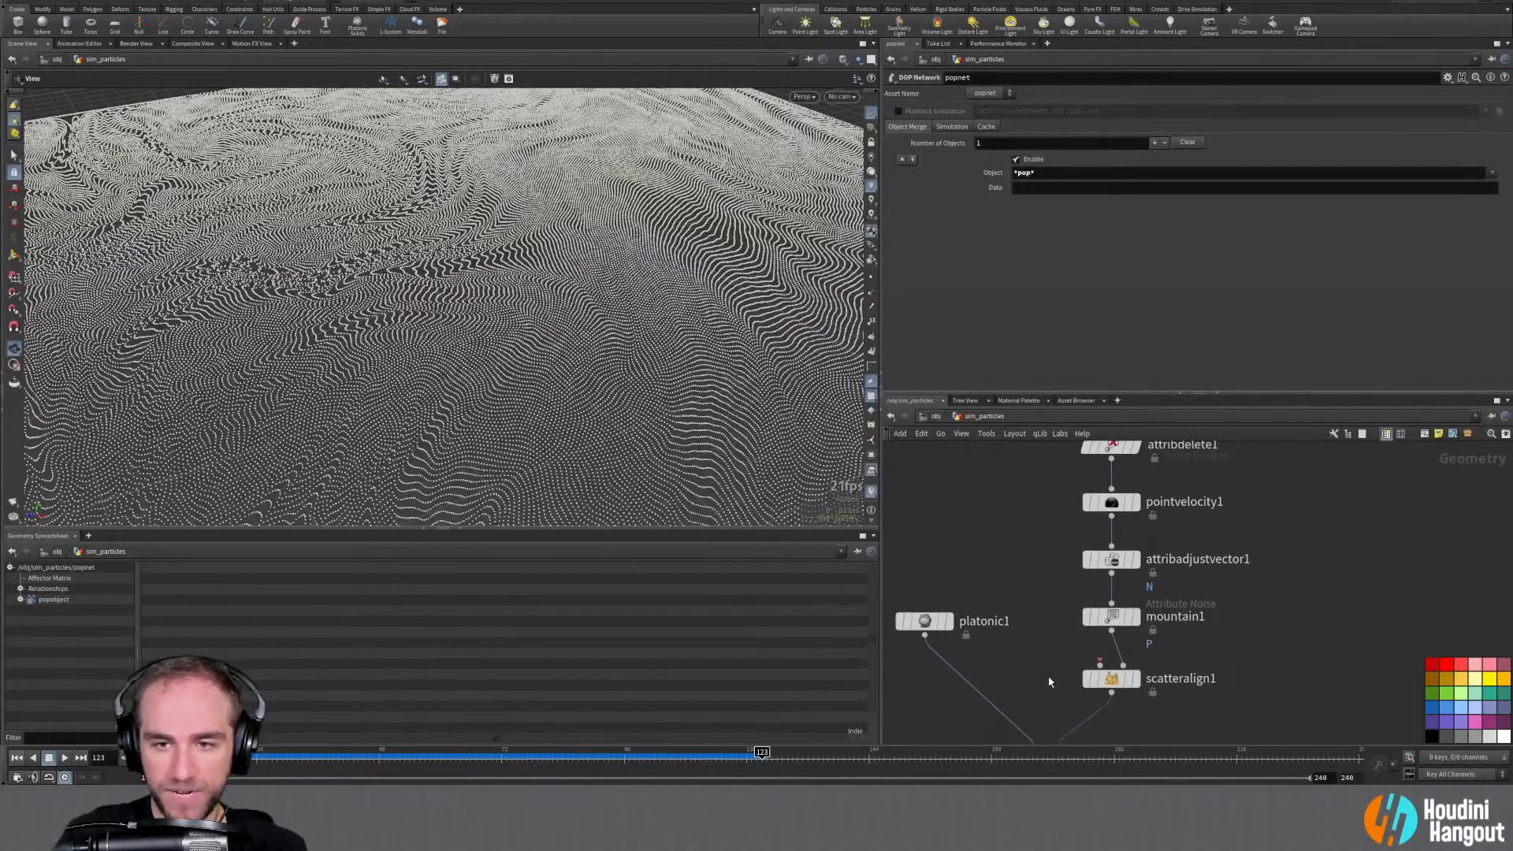
middle_click_drag(1049, 682, 1052, 596)
left_click_drag(1059, 692, 1060, 738)
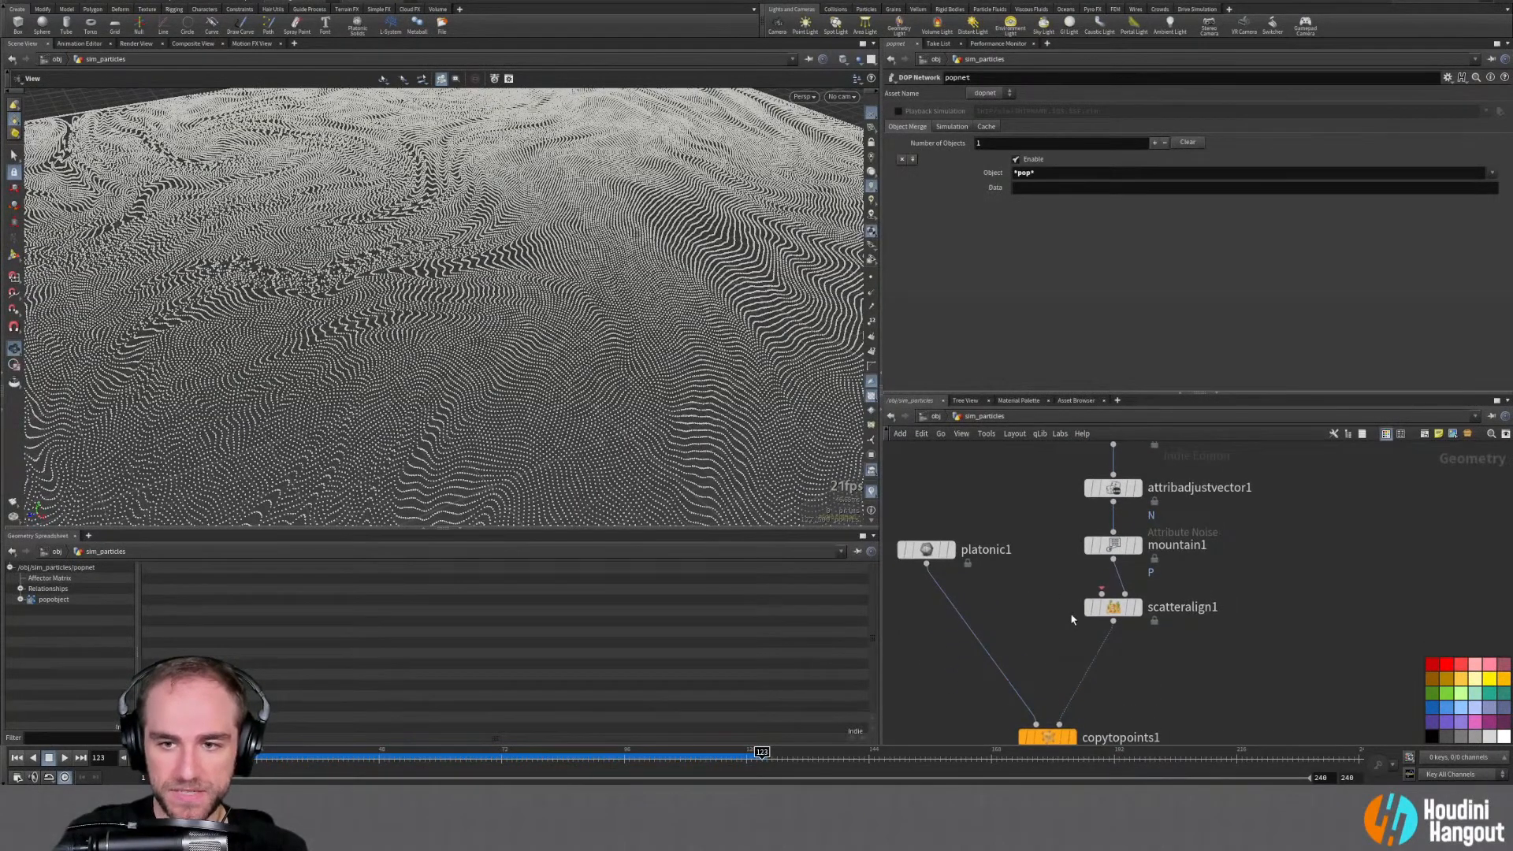
left_click_drag(1112, 608, 1113, 666)
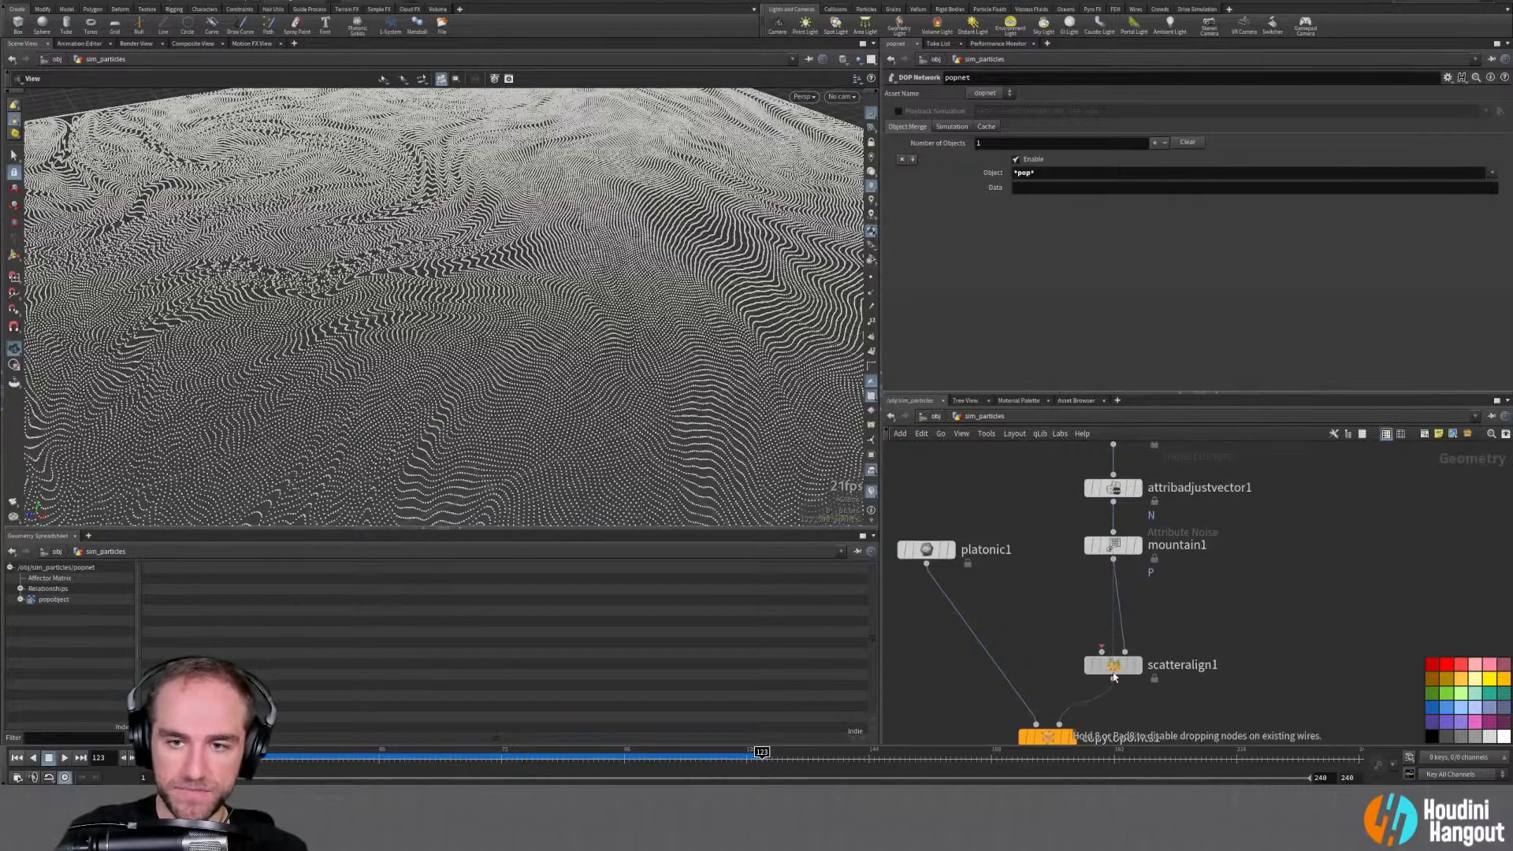
key("Tab")
type("adjuc")
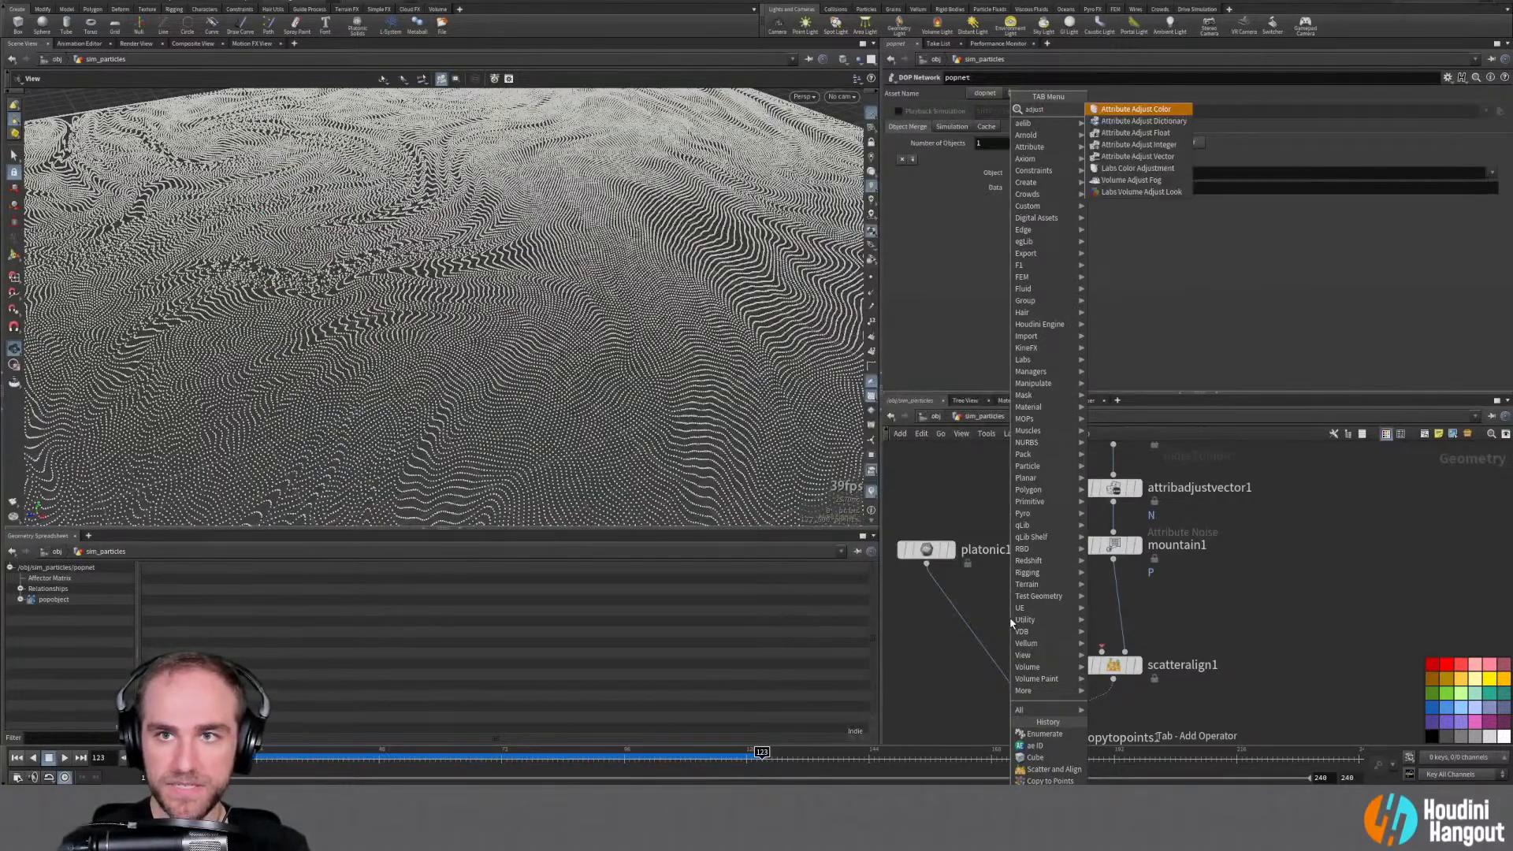
key("Return")
left_click(1123, 599)
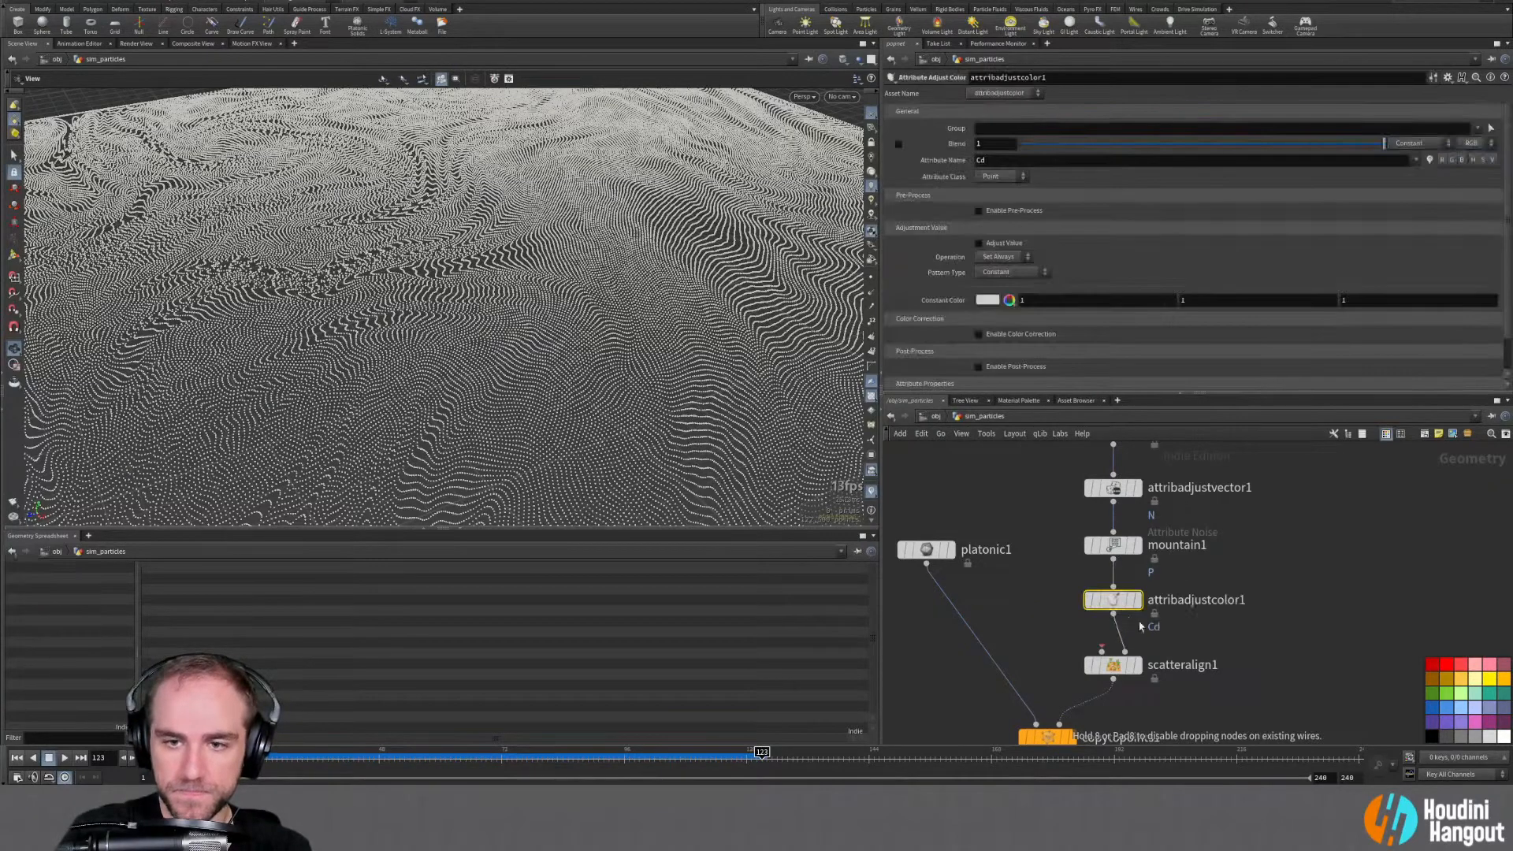
Set the attribadjustcolor1 pattern type to Remap Attribute with source attribute id, and display the node
scroll(911, 279, "down", 2)
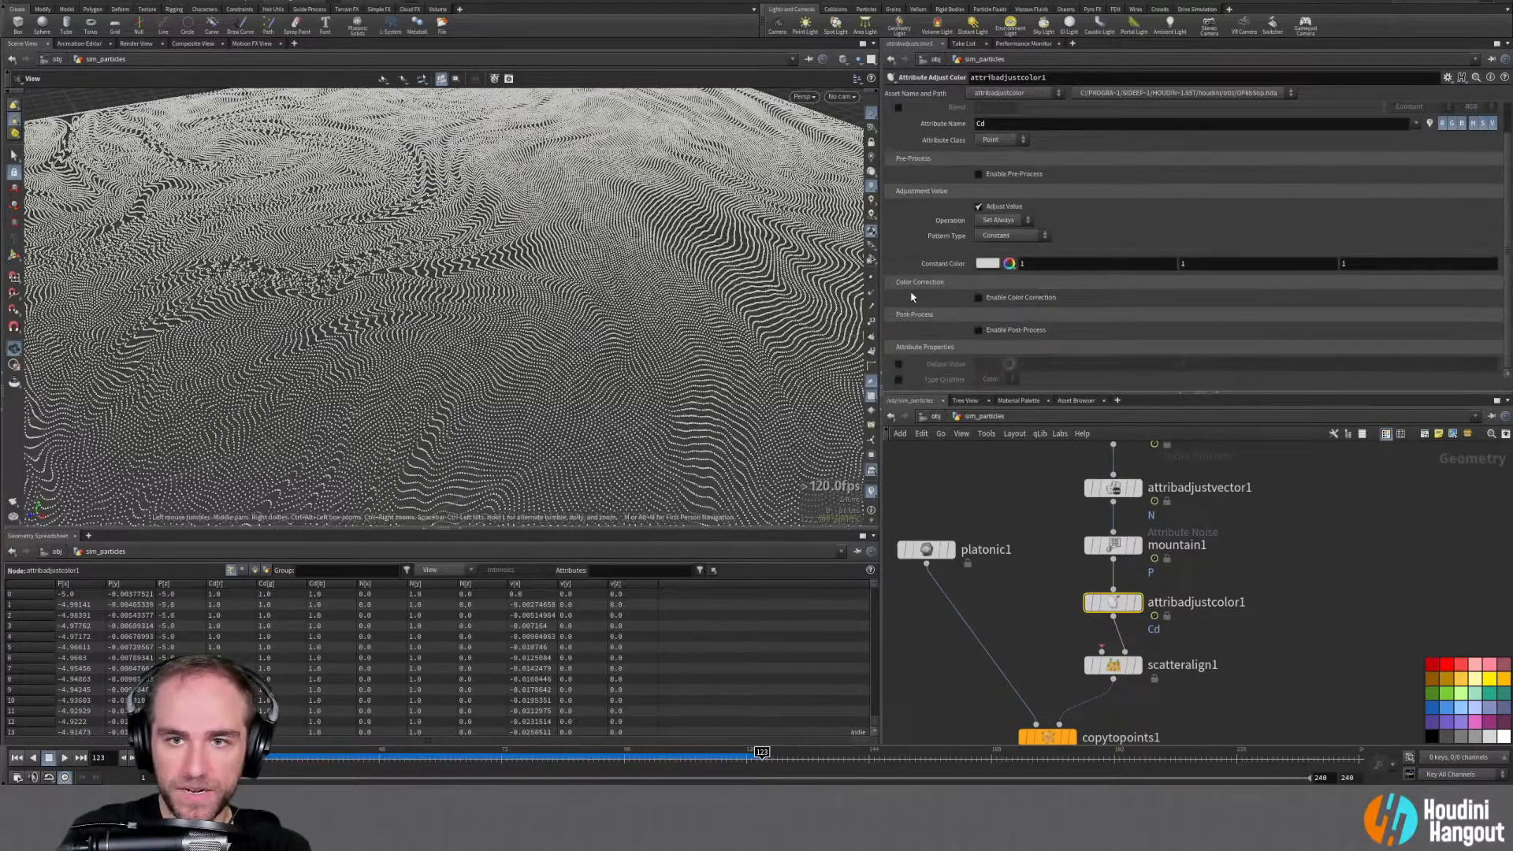
left_click(995, 237)
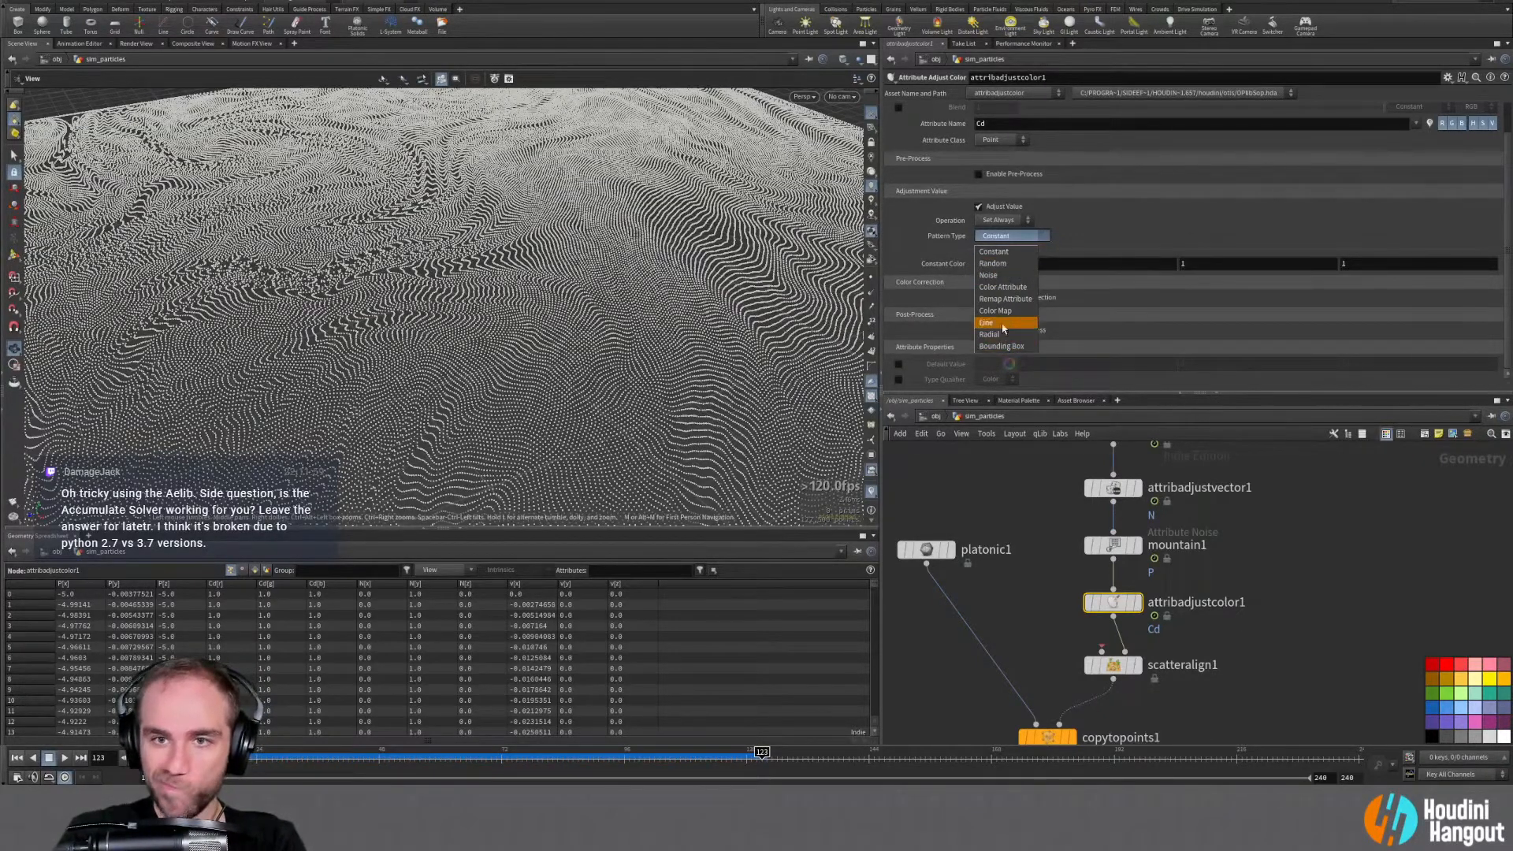
left_click(1005, 298)
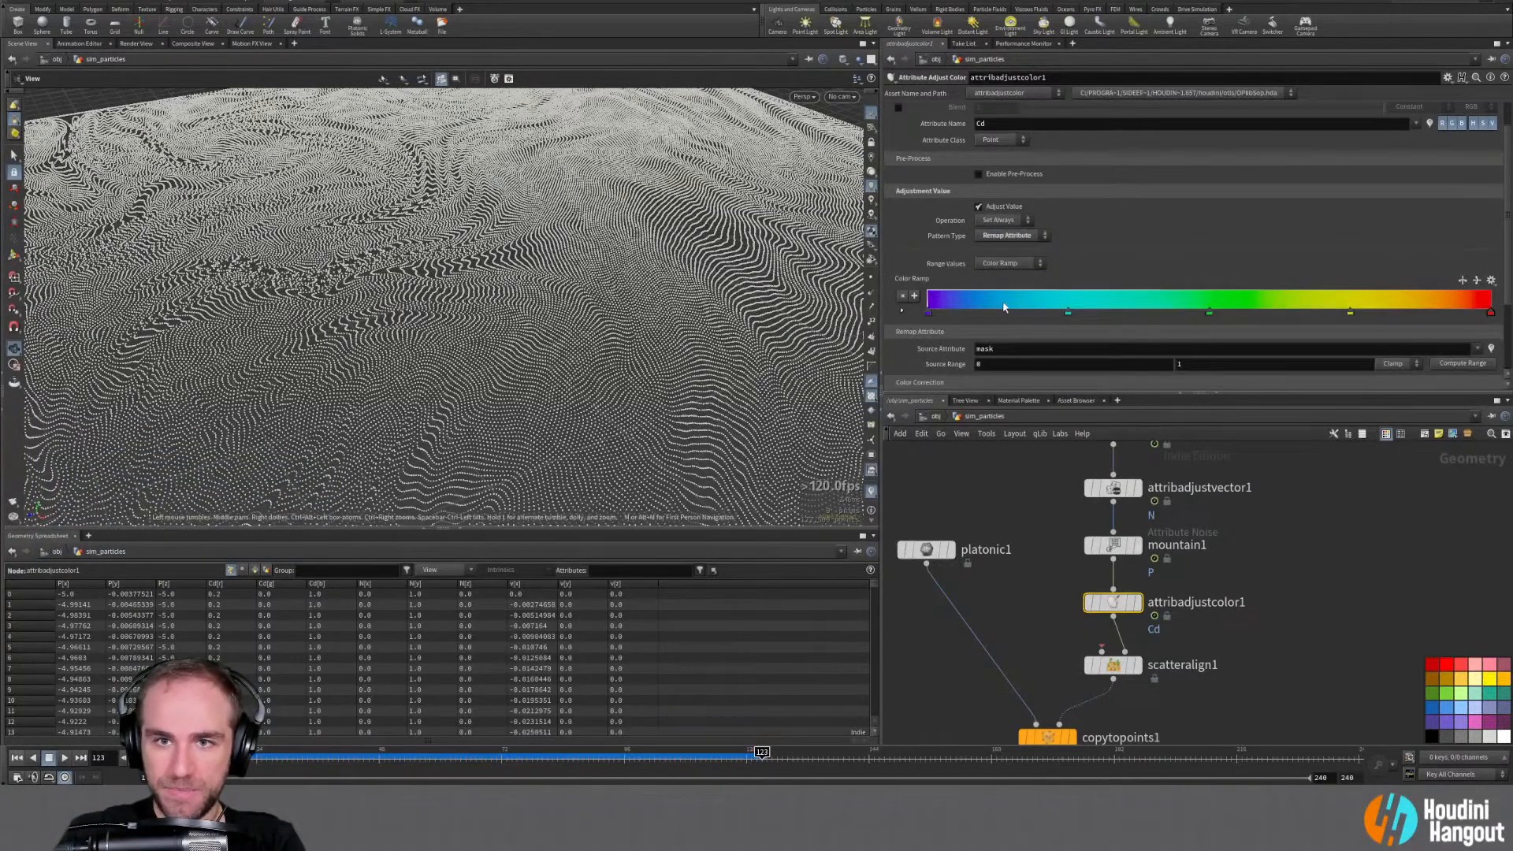
scroll(965, 339, "down", 2)
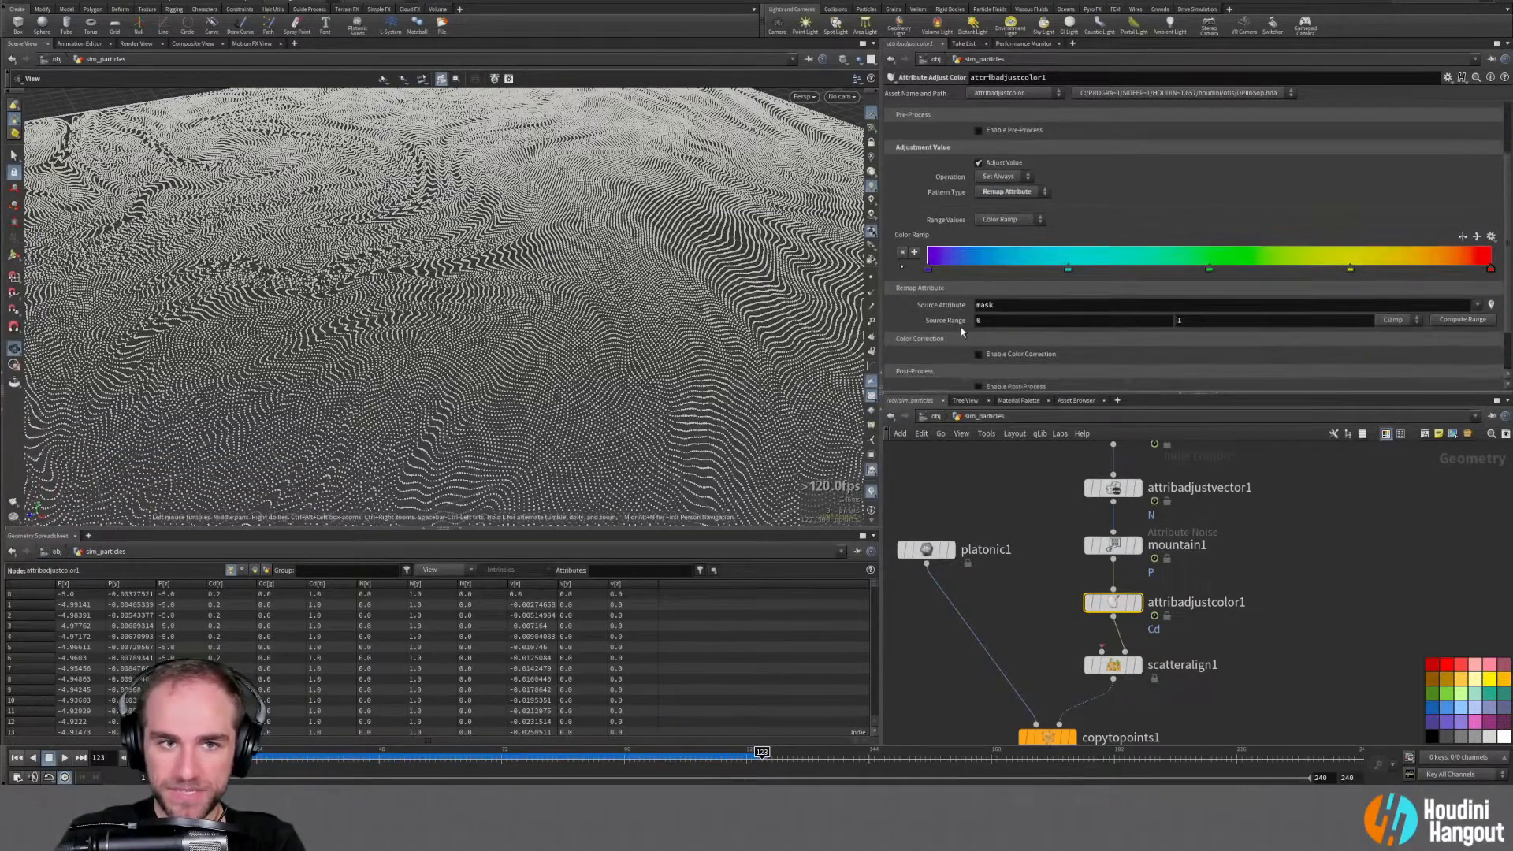
double_click(1011, 305)
type("id")
key("Return")
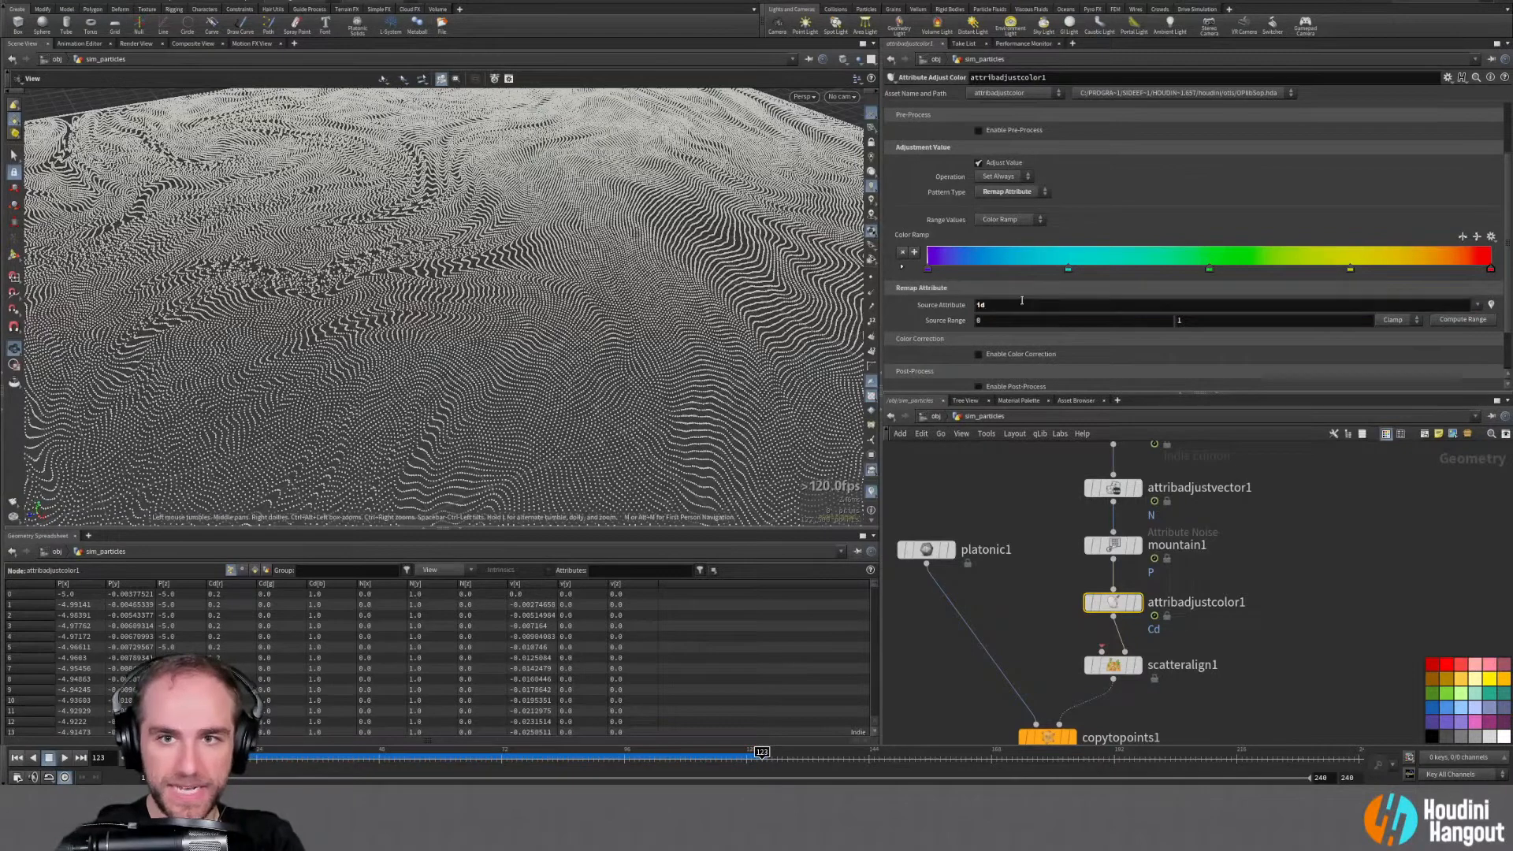
left_click(1134, 602)
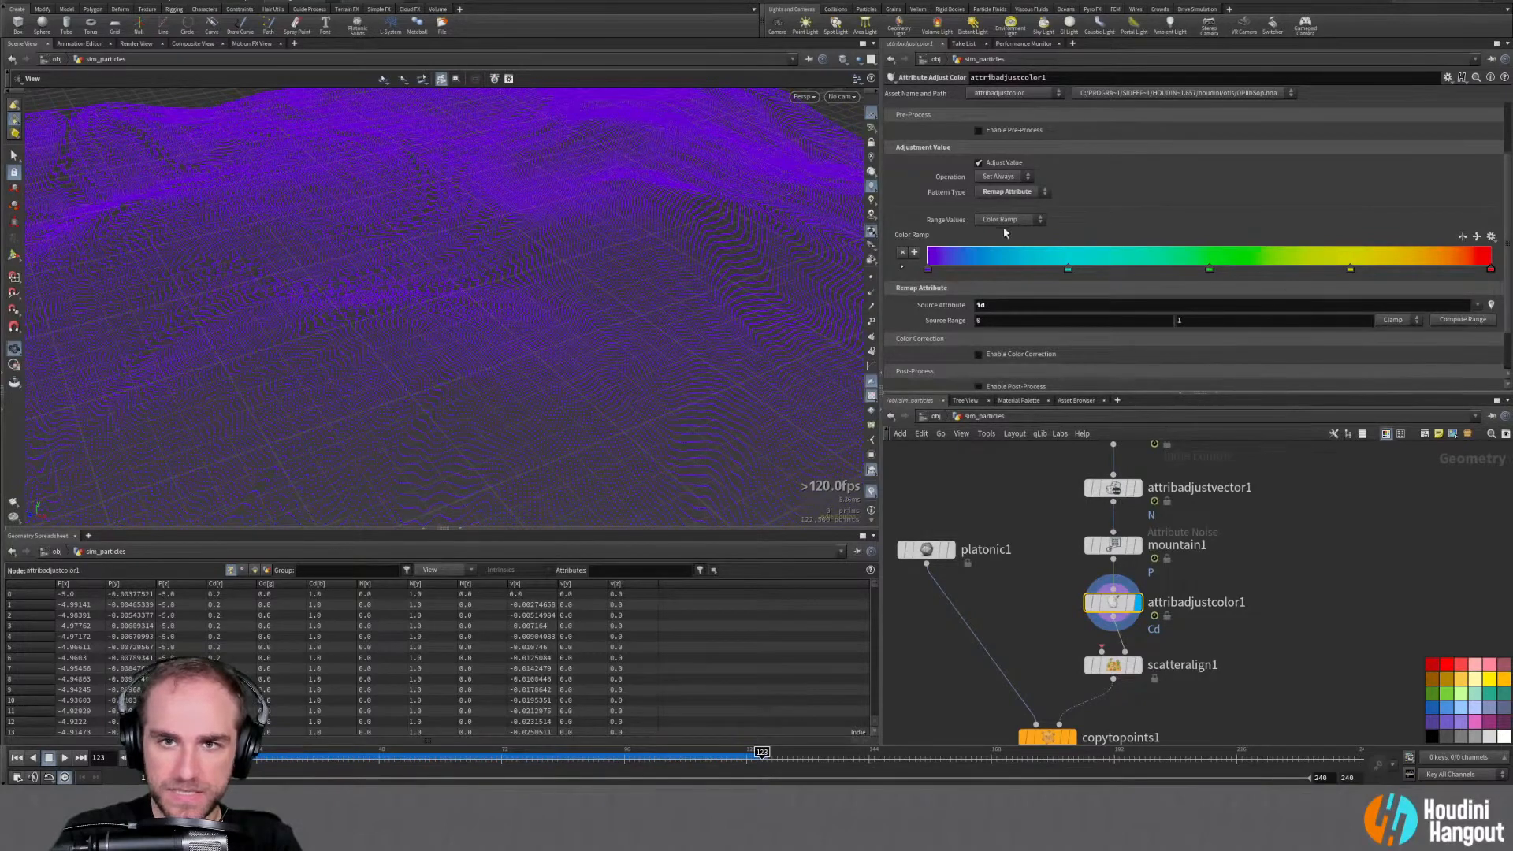
Try the Color Map pattern type on attribadjustcolor1
left_click(1007, 192)
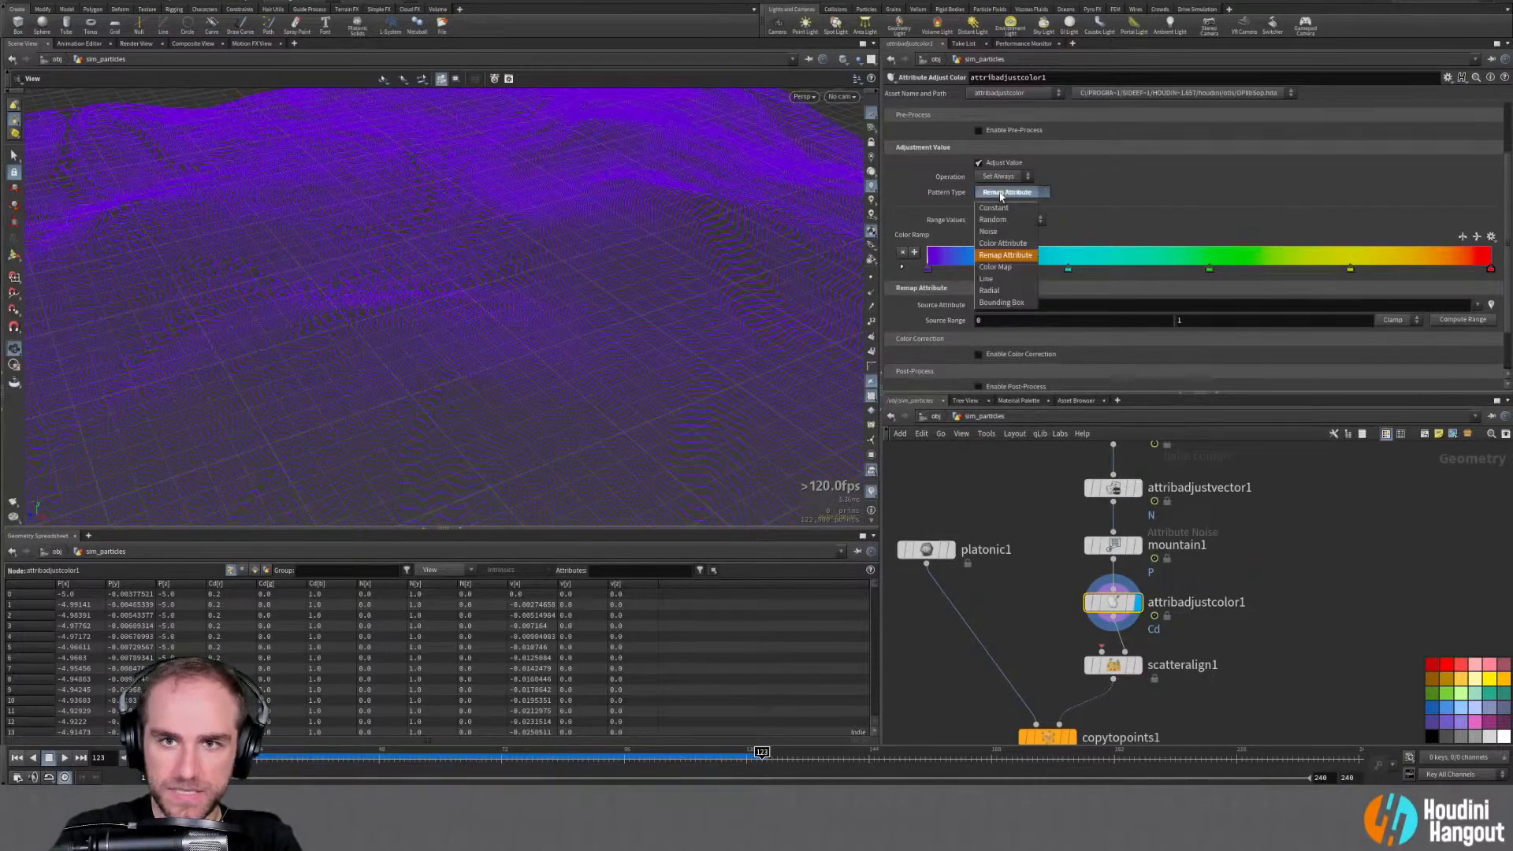
left_click(996, 268)
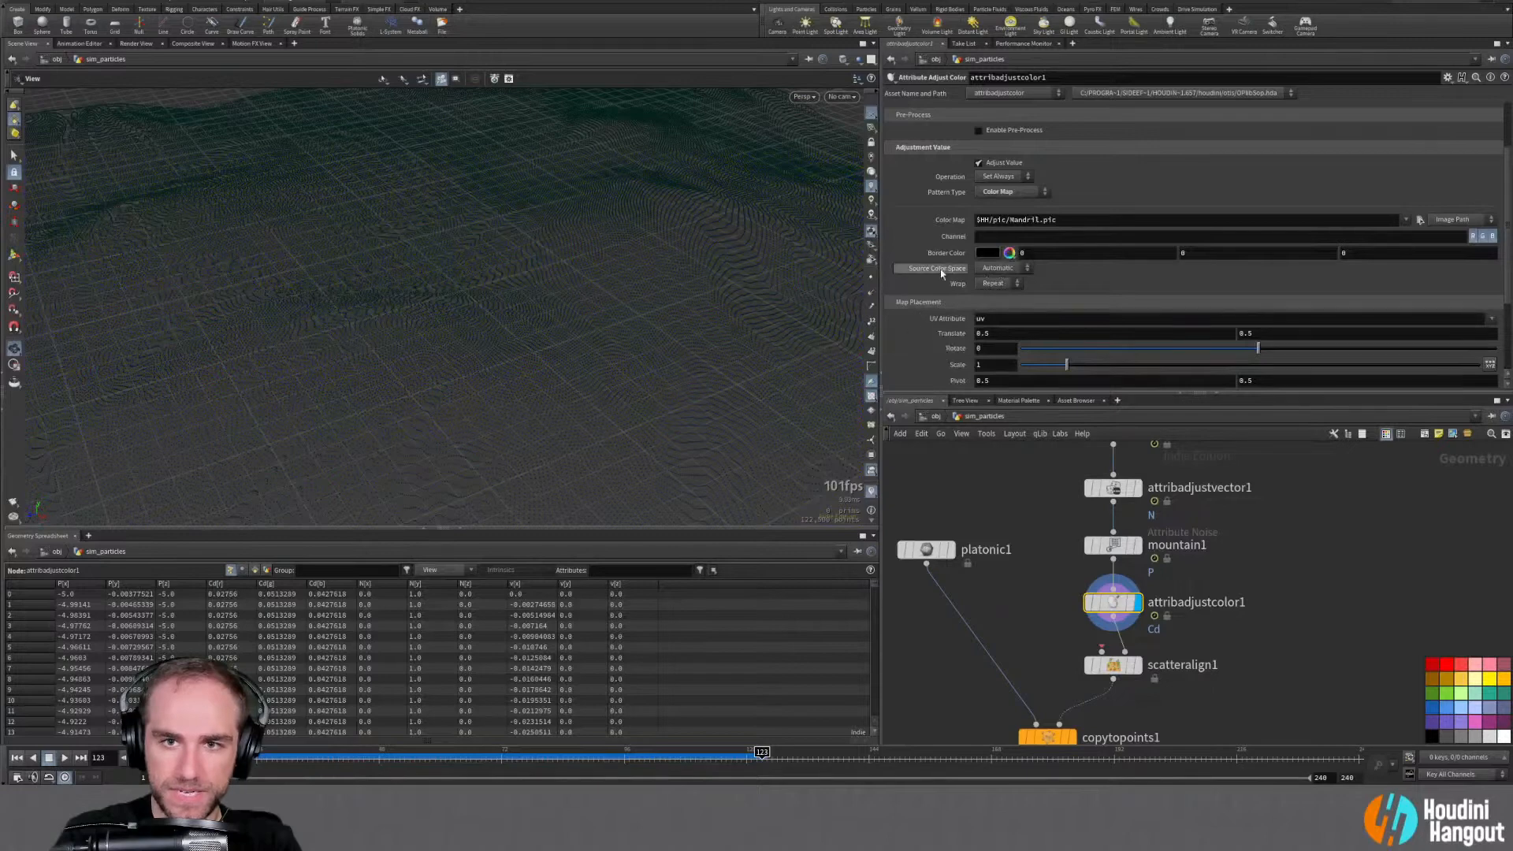
left_click(1007, 192)
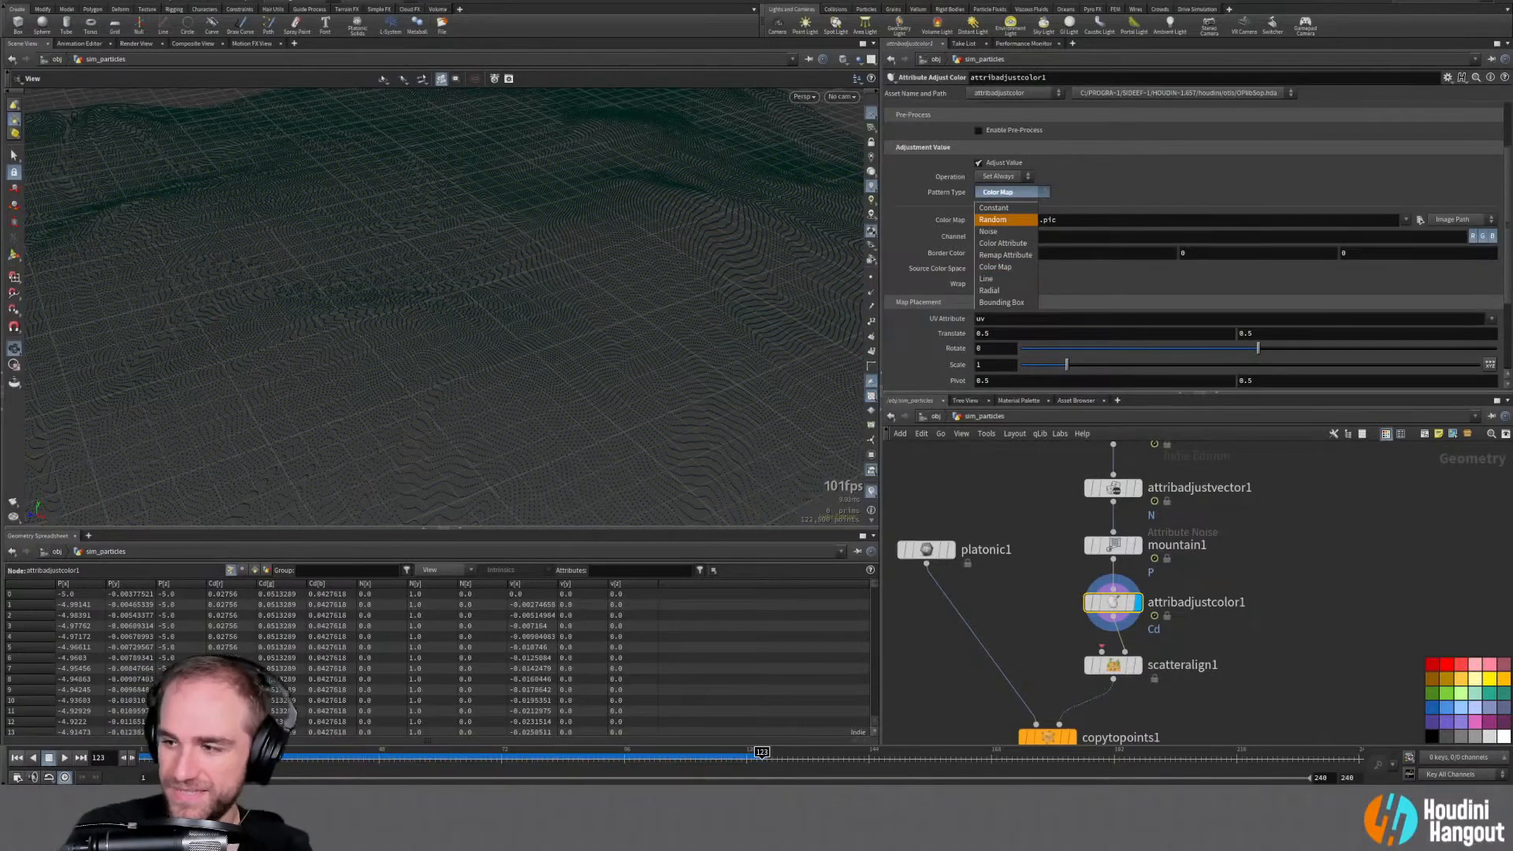
left_click(1325, 215)
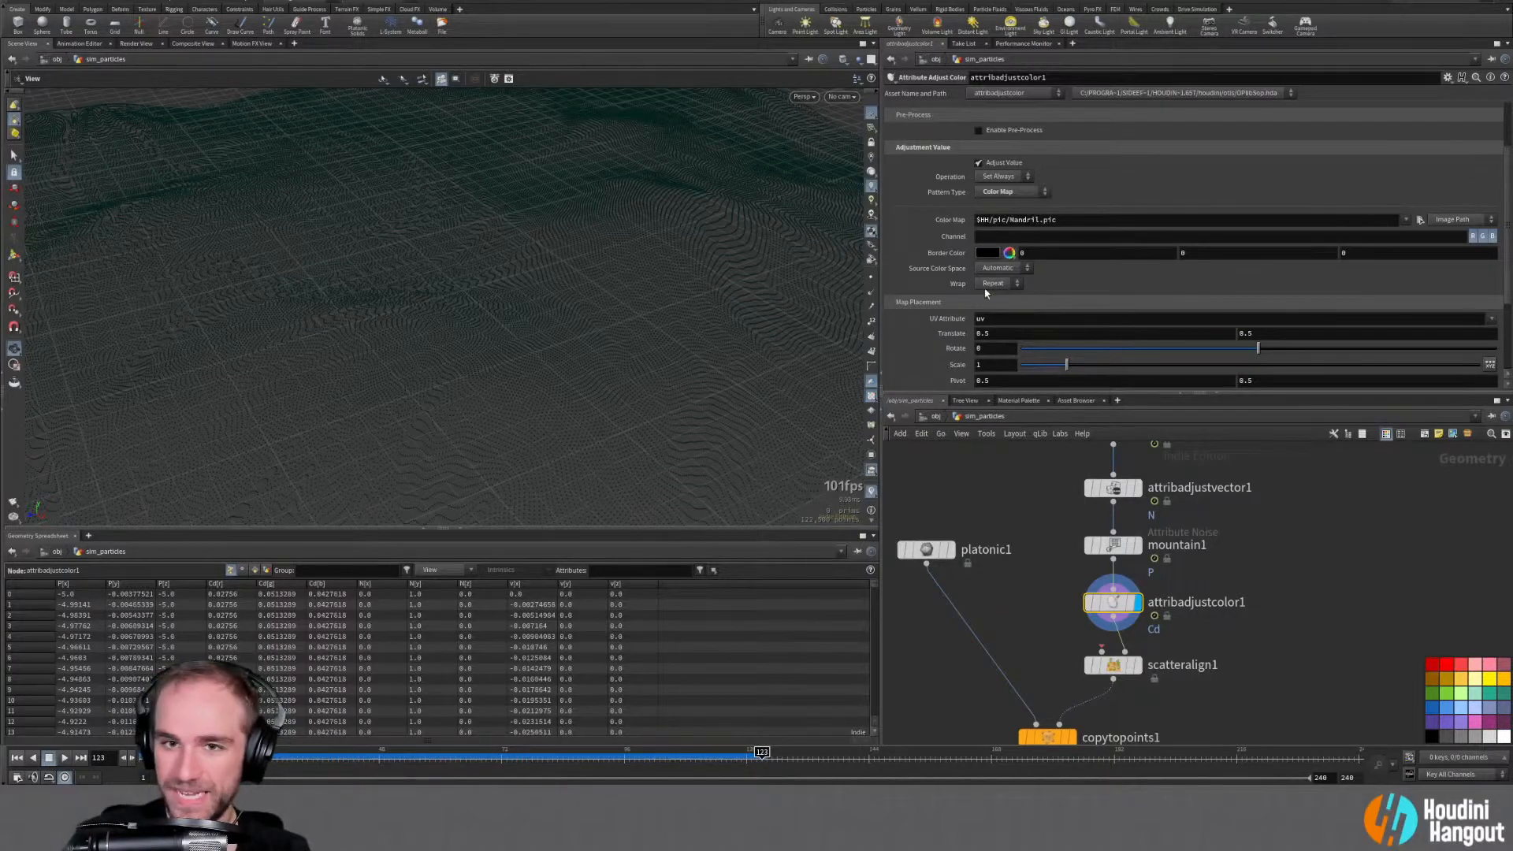
left_click(997, 192)
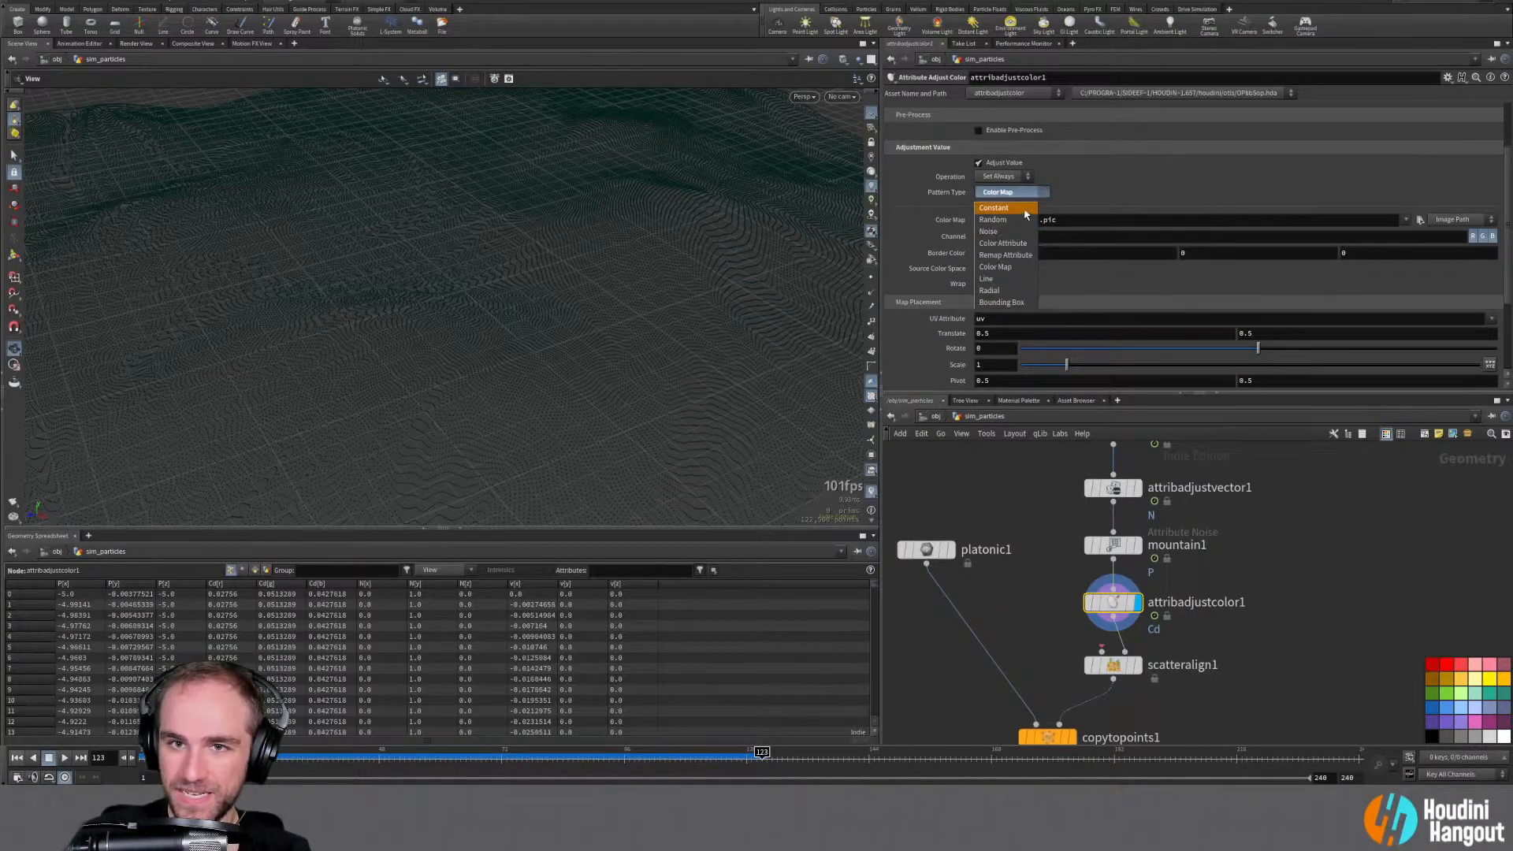
left_click(1015, 268)
Set attribadjustcolor1's operation to Set Initial and its pattern type to Noise, and scrub the timeline to frame 167
left_click(1021, 177)
left_click(1016, 192)
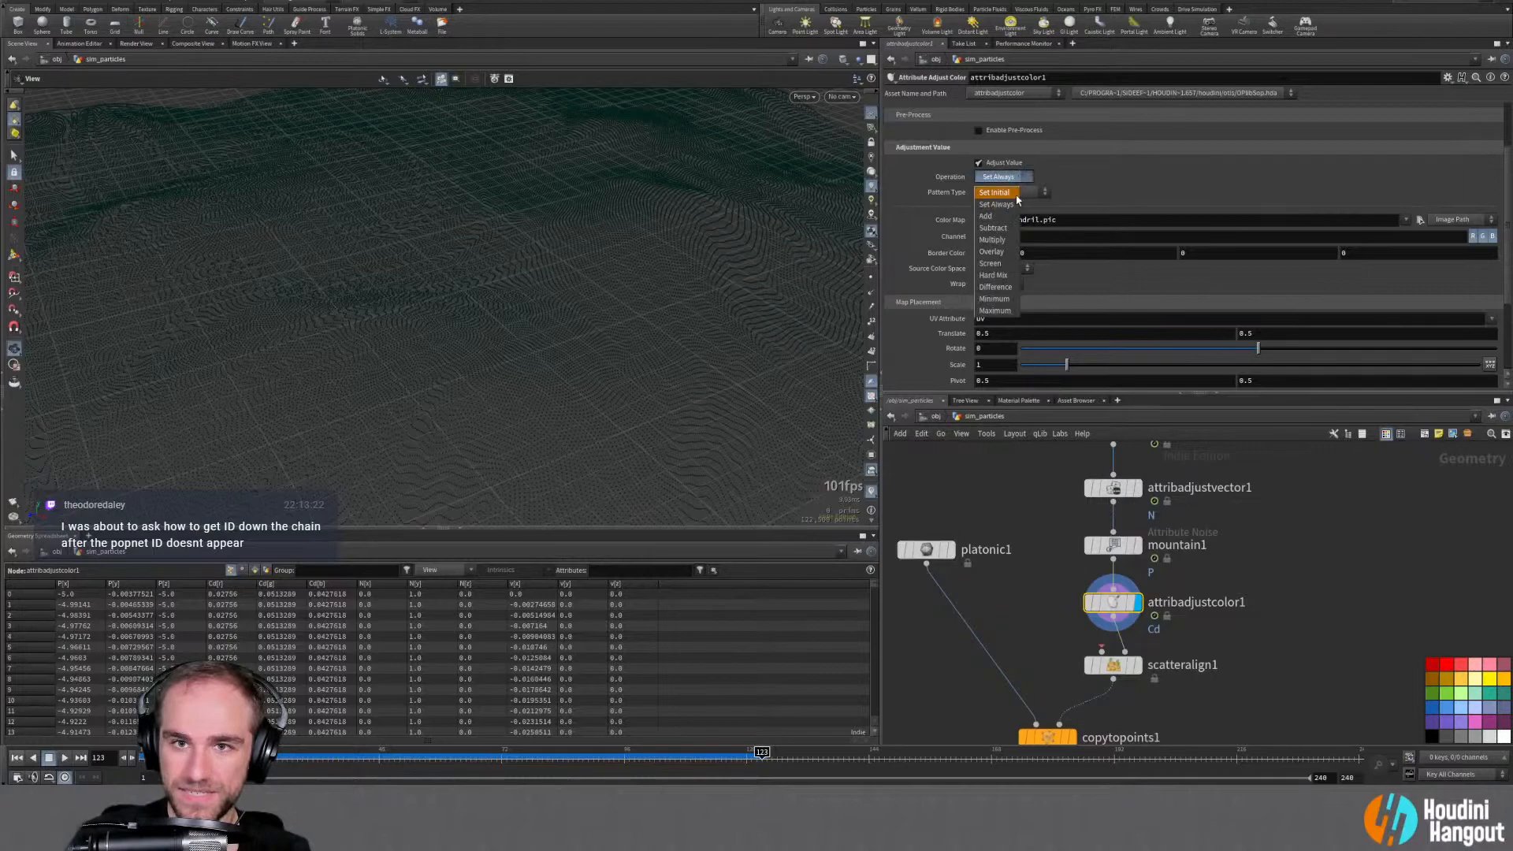
left_click(1015, 193)
left_click(1010, 222)
left_click(1015, 192)
left_click(1014, 232)
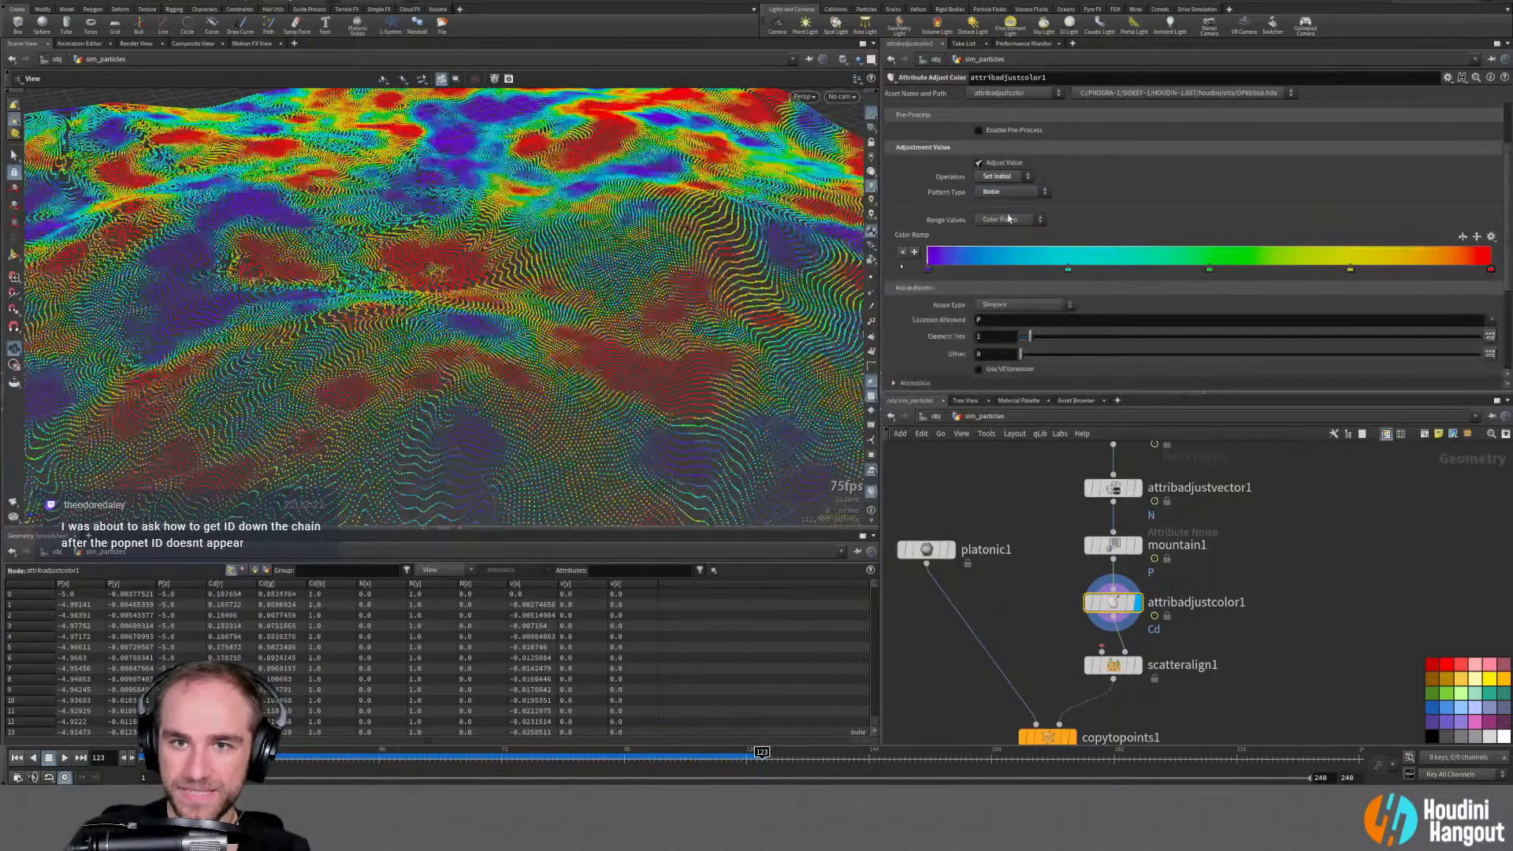
scroll(1151, 158, "down", 1)
left_click_drag(479, 763, 985, 771)
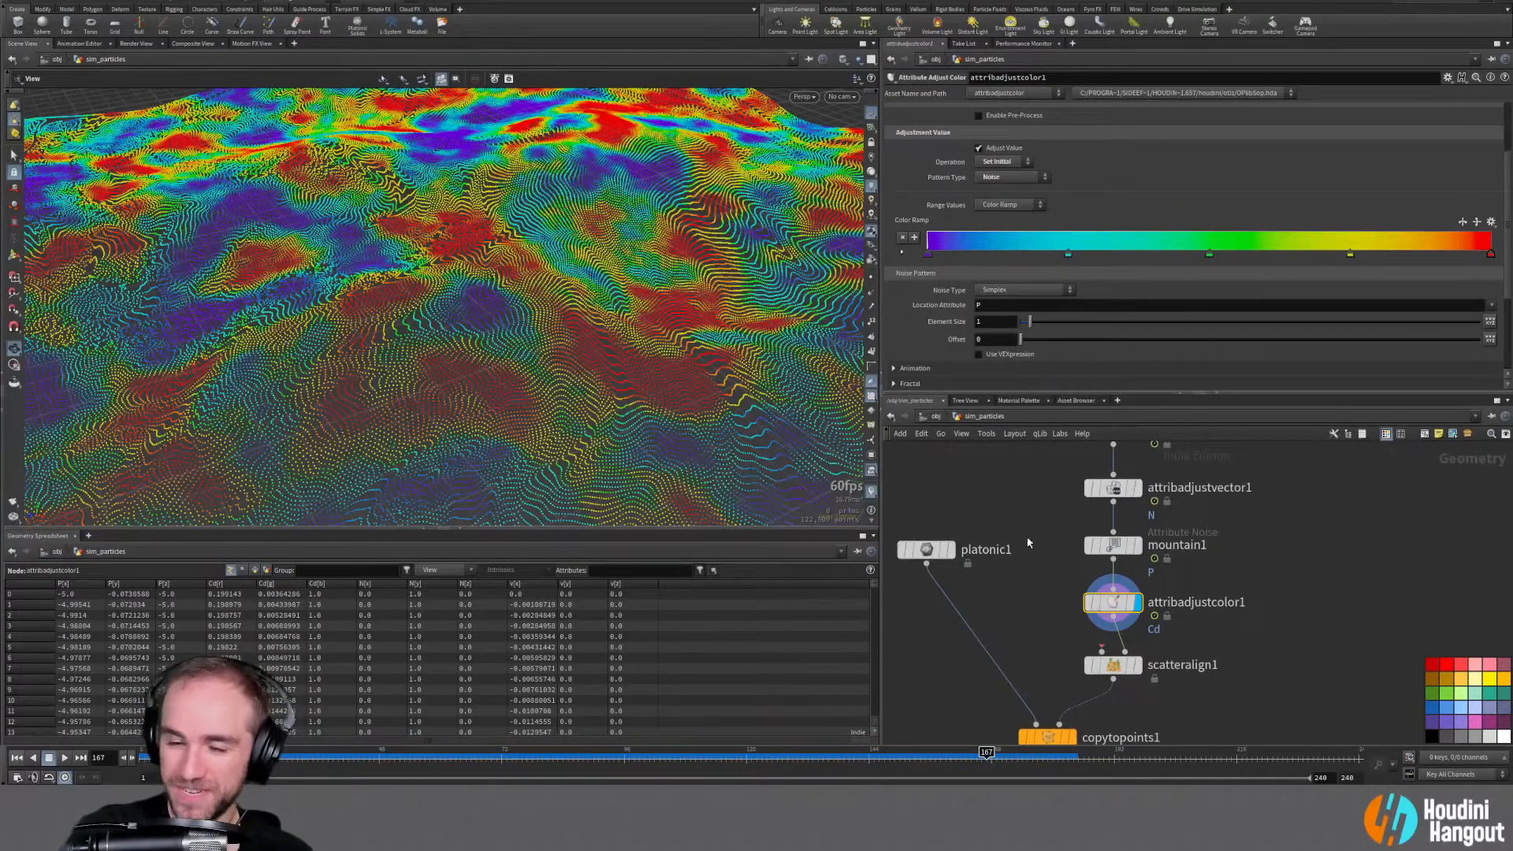
Insert a Rest Position node between enumerate1 and popnet
middle_click_drag(1036, 550, 1070, 618)
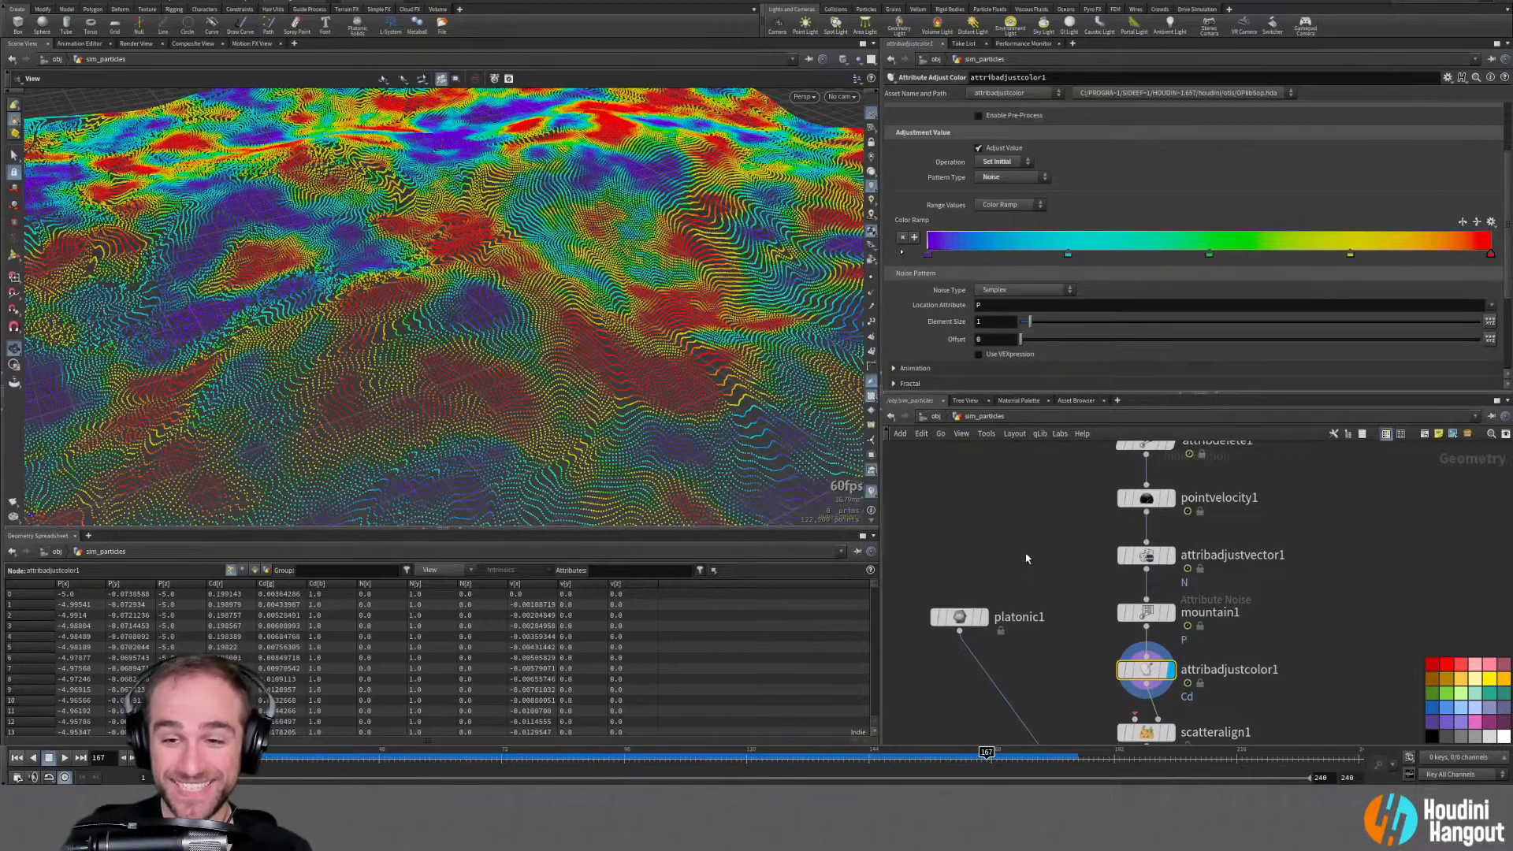
middle_click_drag(1034, 555, 1047, 709)
scroll(1036, 618, "down", 2)
scroll(1024, 588, "up", 1)
middle_click_drag(1026, 588, 1034, 628)
key("Tab")
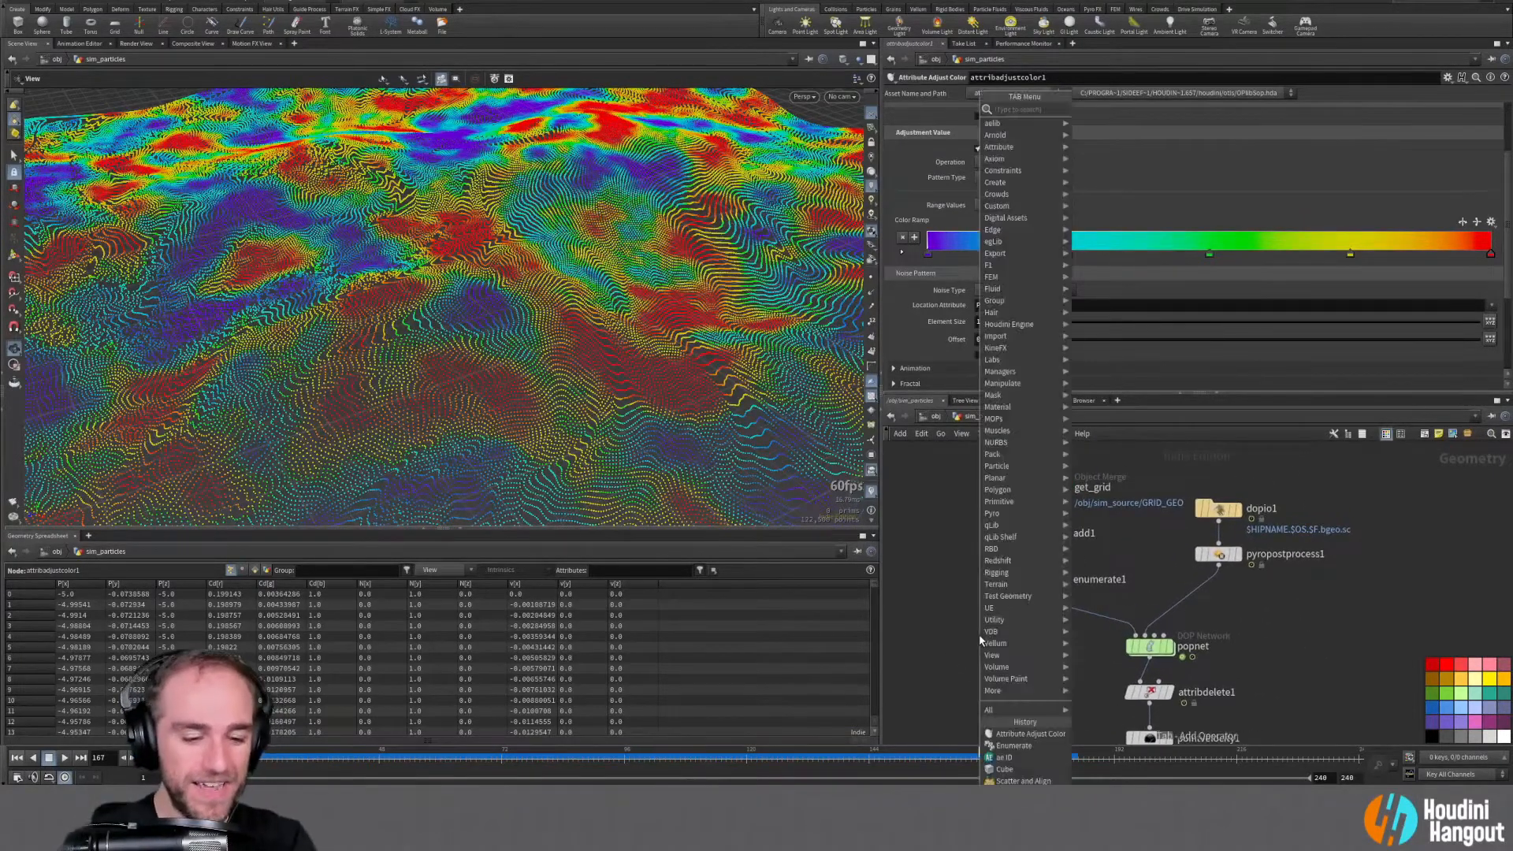
type("rest")
key("Return")
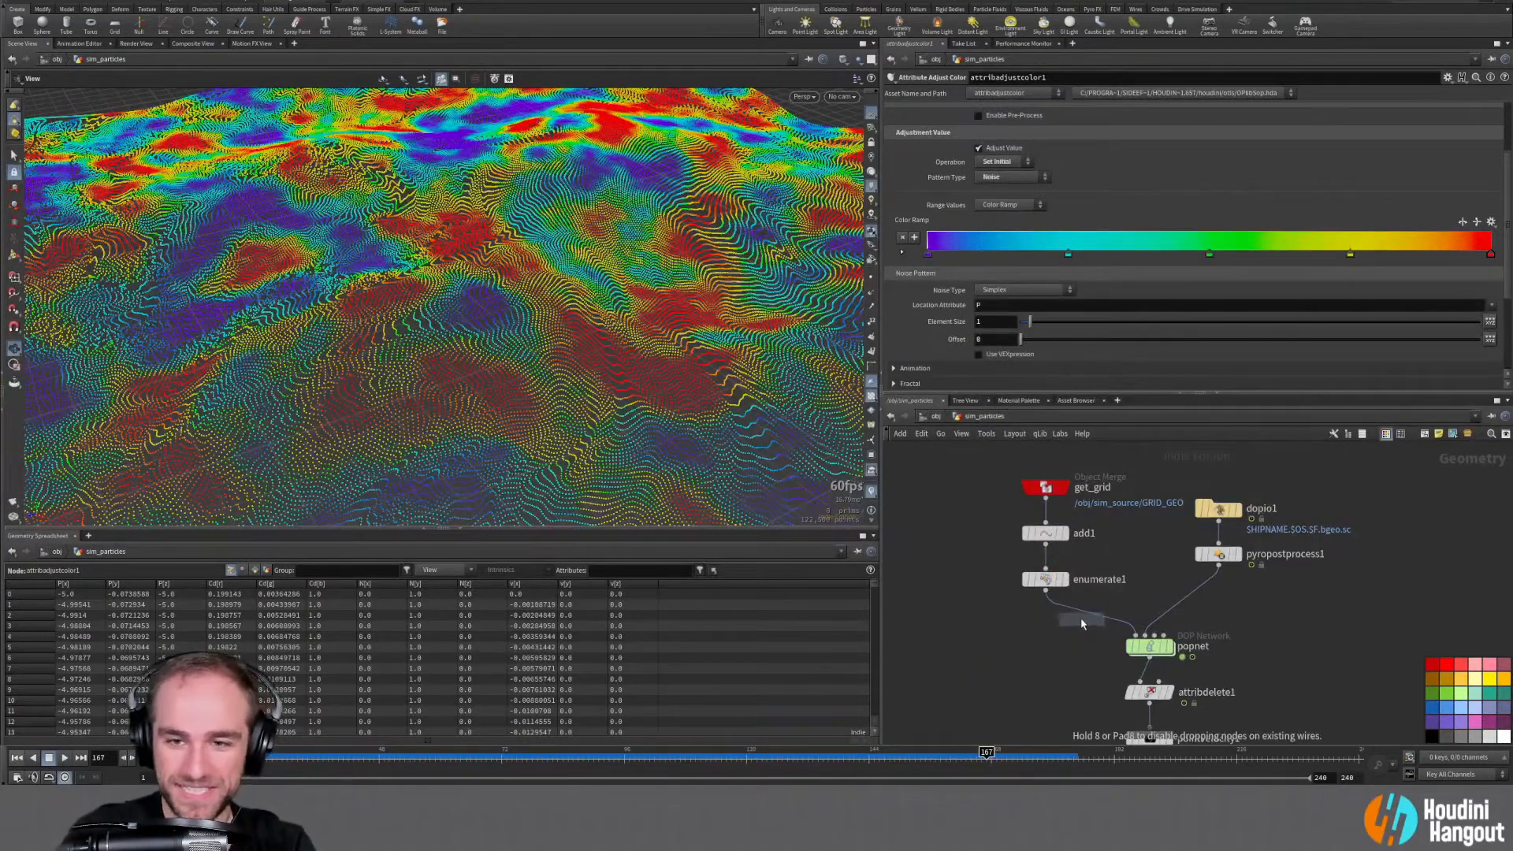
left_click(1047, 621)
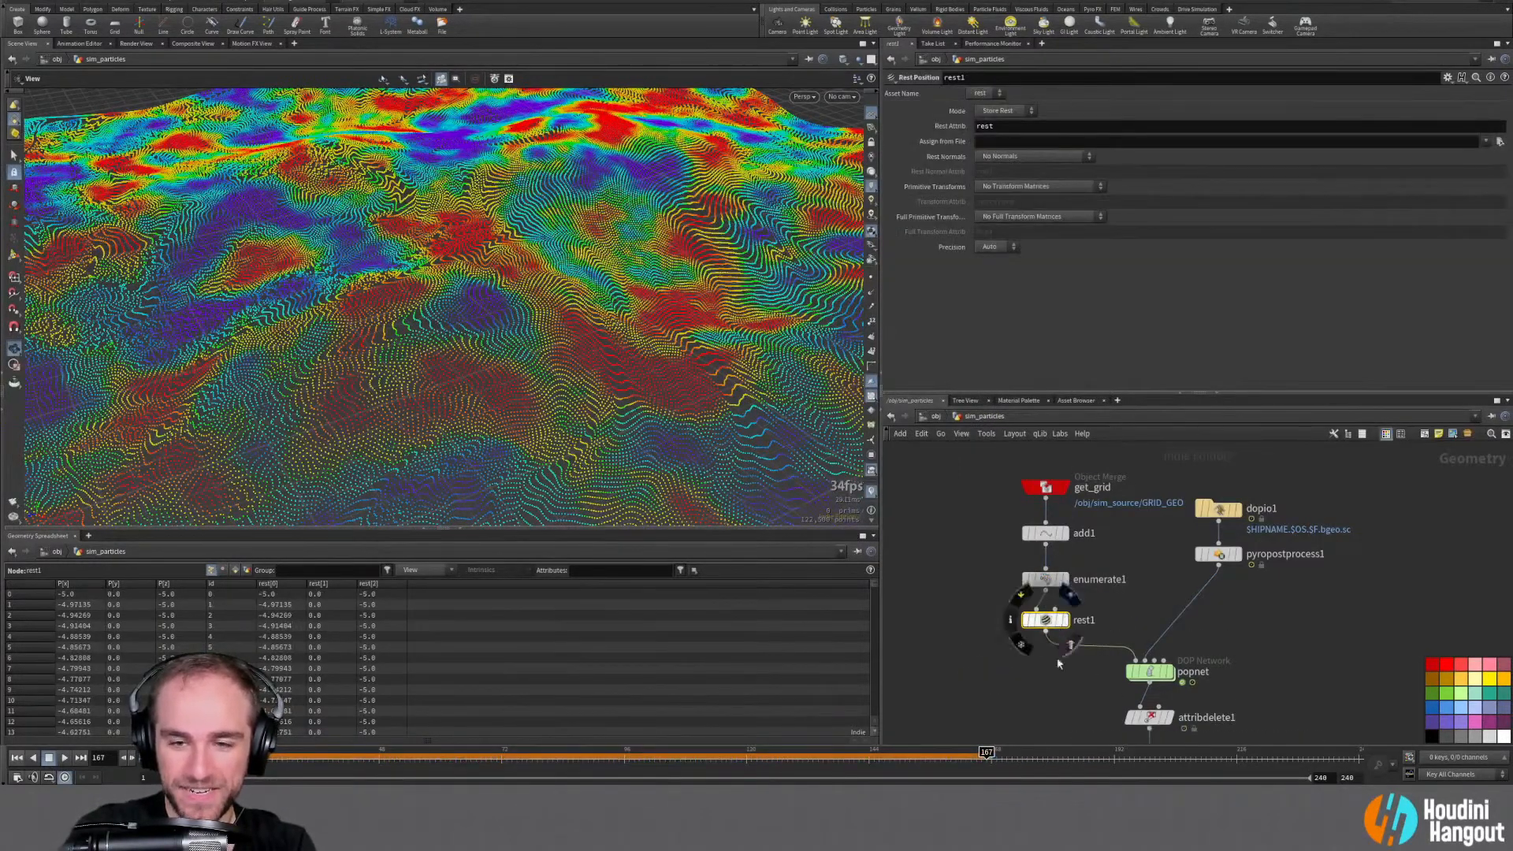
Replay the simulation from the first frame to recache it with the rest positions, and nudge rest1 down slightly
left_click(17, 758)
left_click(64, 758)
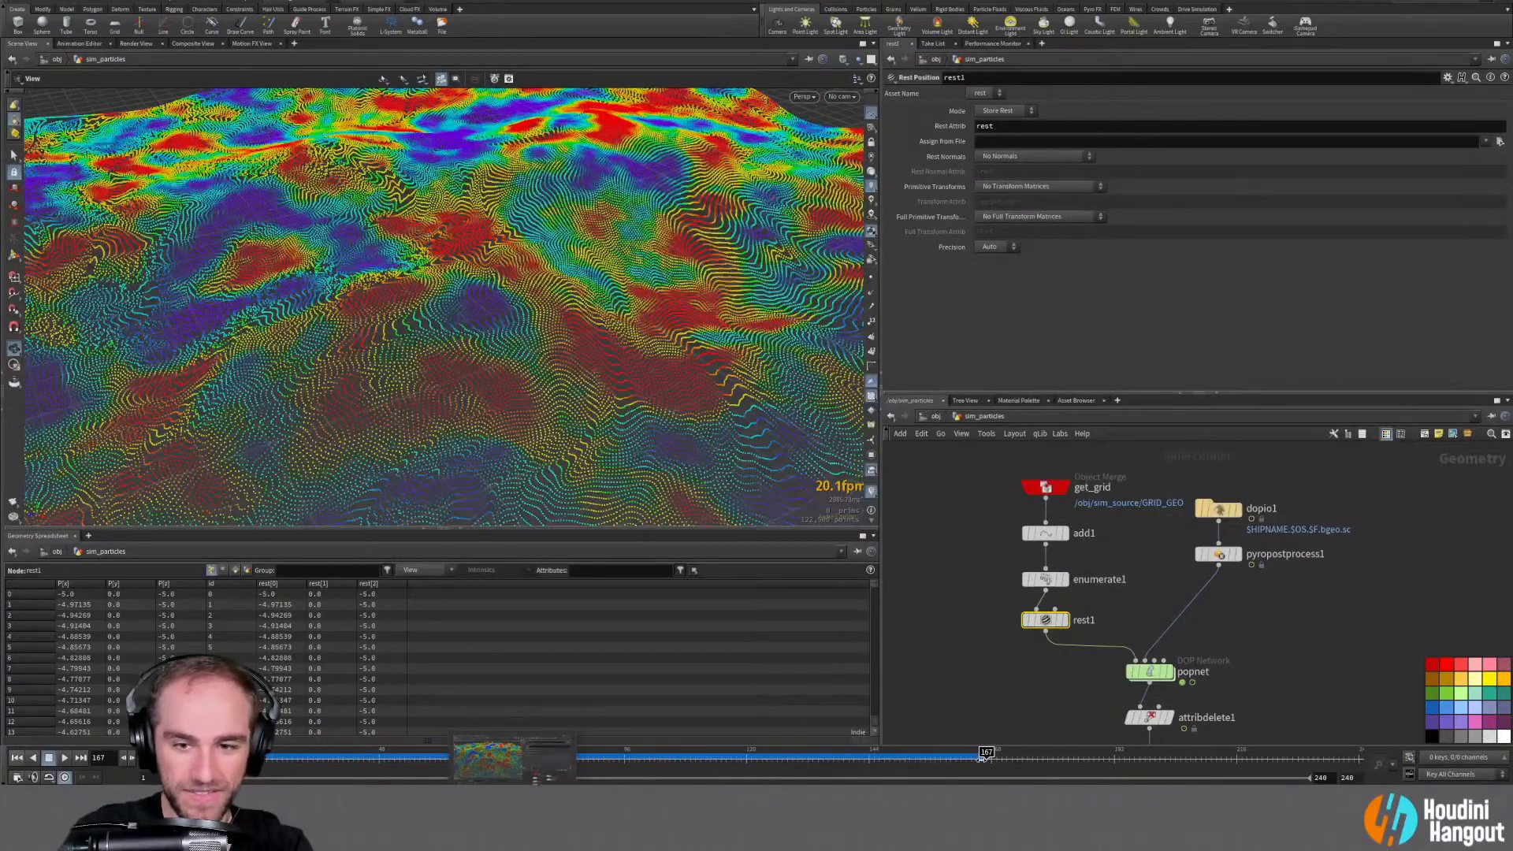
left_click_drag(1055, 622, 1054, 632)
Add rest to the point attributes that attribdelete1 keeps
middle_click_drag(1045, 660, 1055, 578)
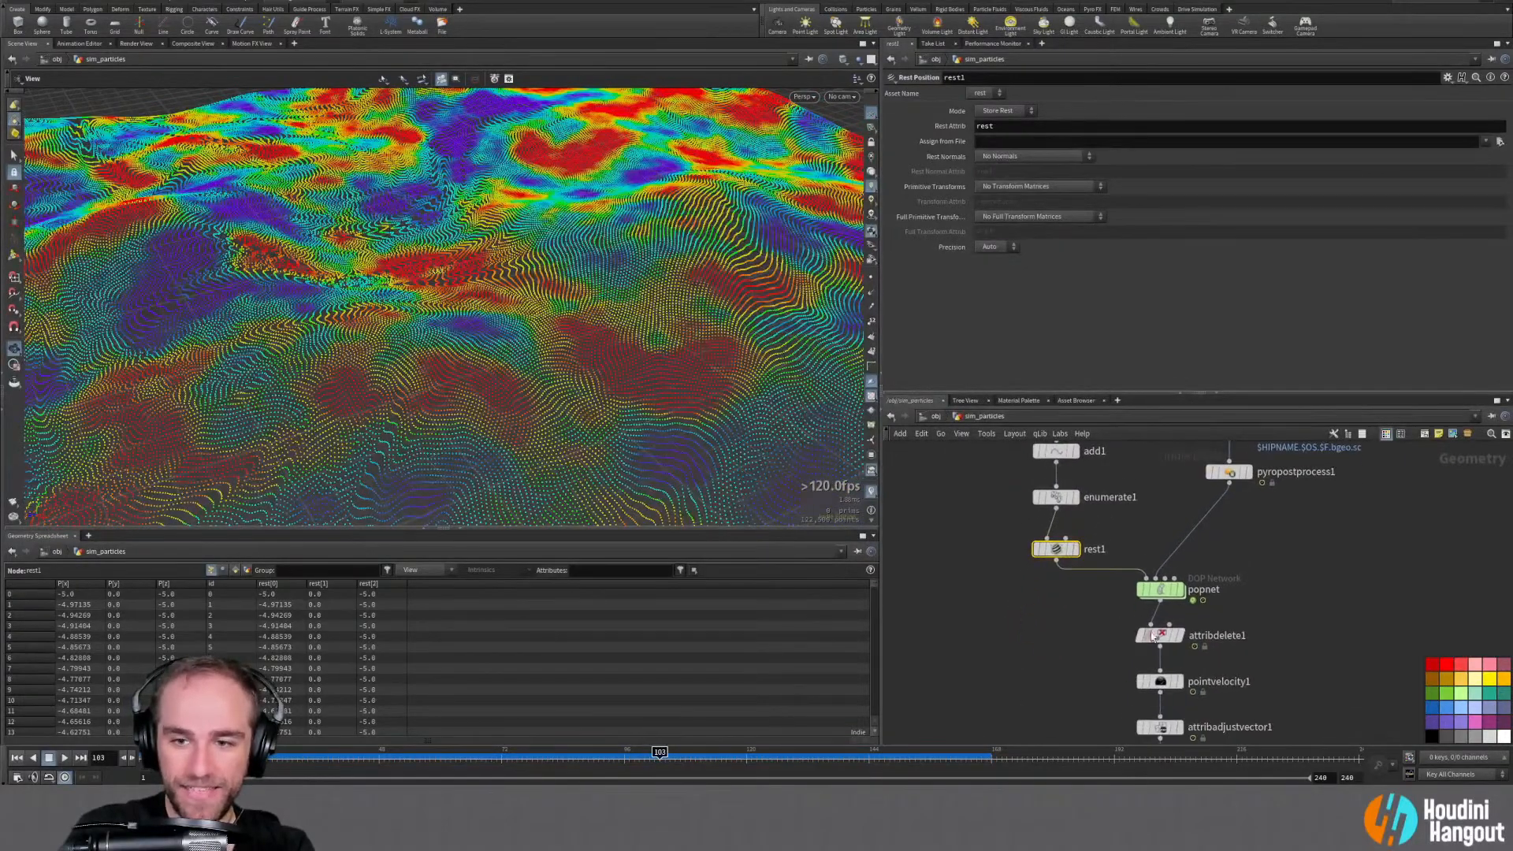
left_click(1163, 638)
left_click(1500, 137)
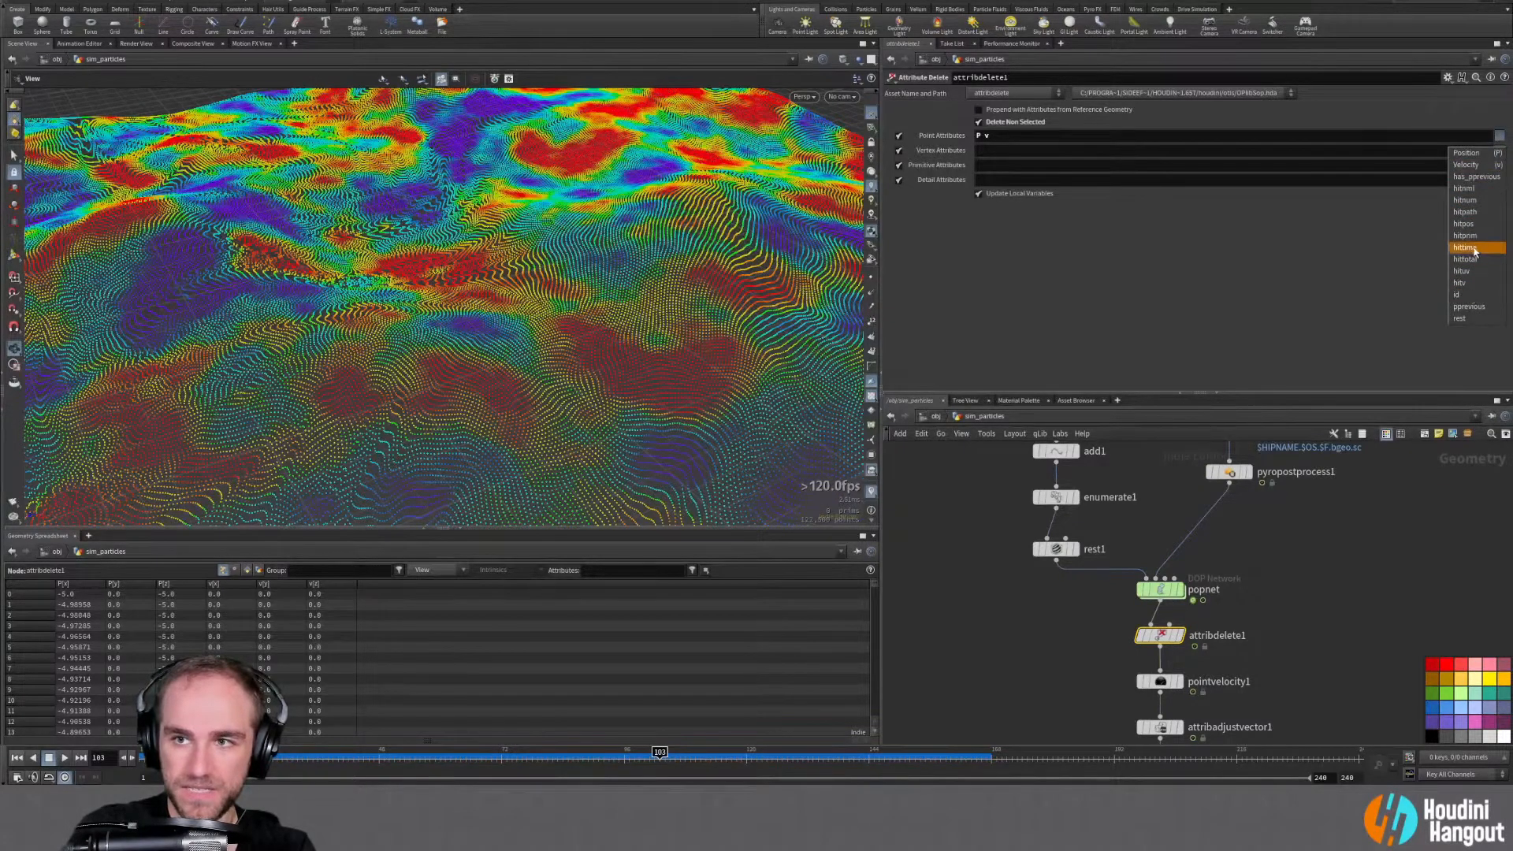
left_click(1476, 320)
Set the noise pattern's location attribute on attribadjustcolor1 to rest
middle_click_drag(1071, 690, 1008, 469)
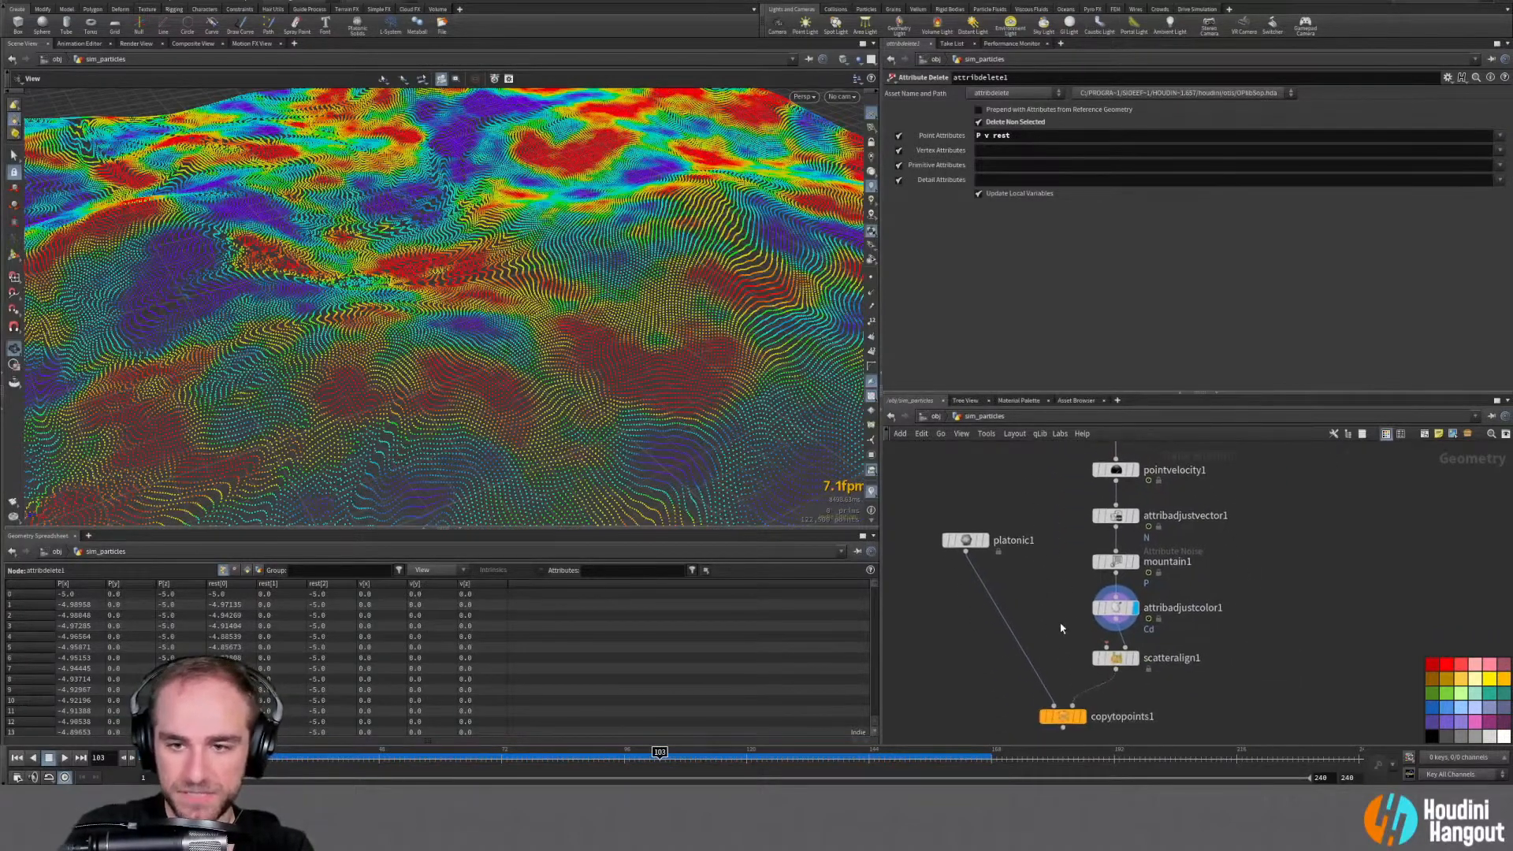
left_click(1115, 607)
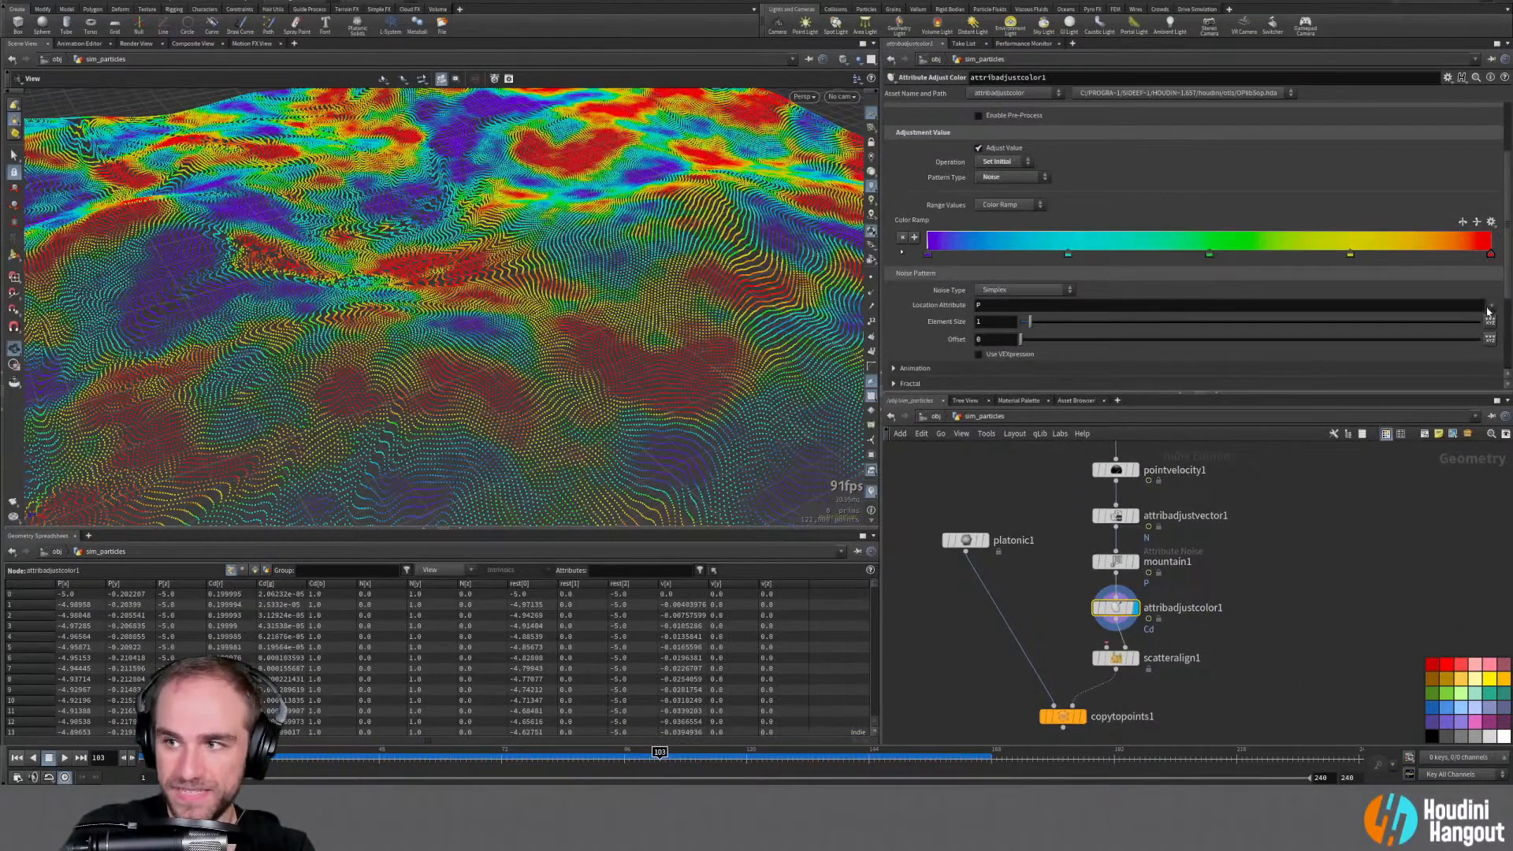
left_click(1015, 307)
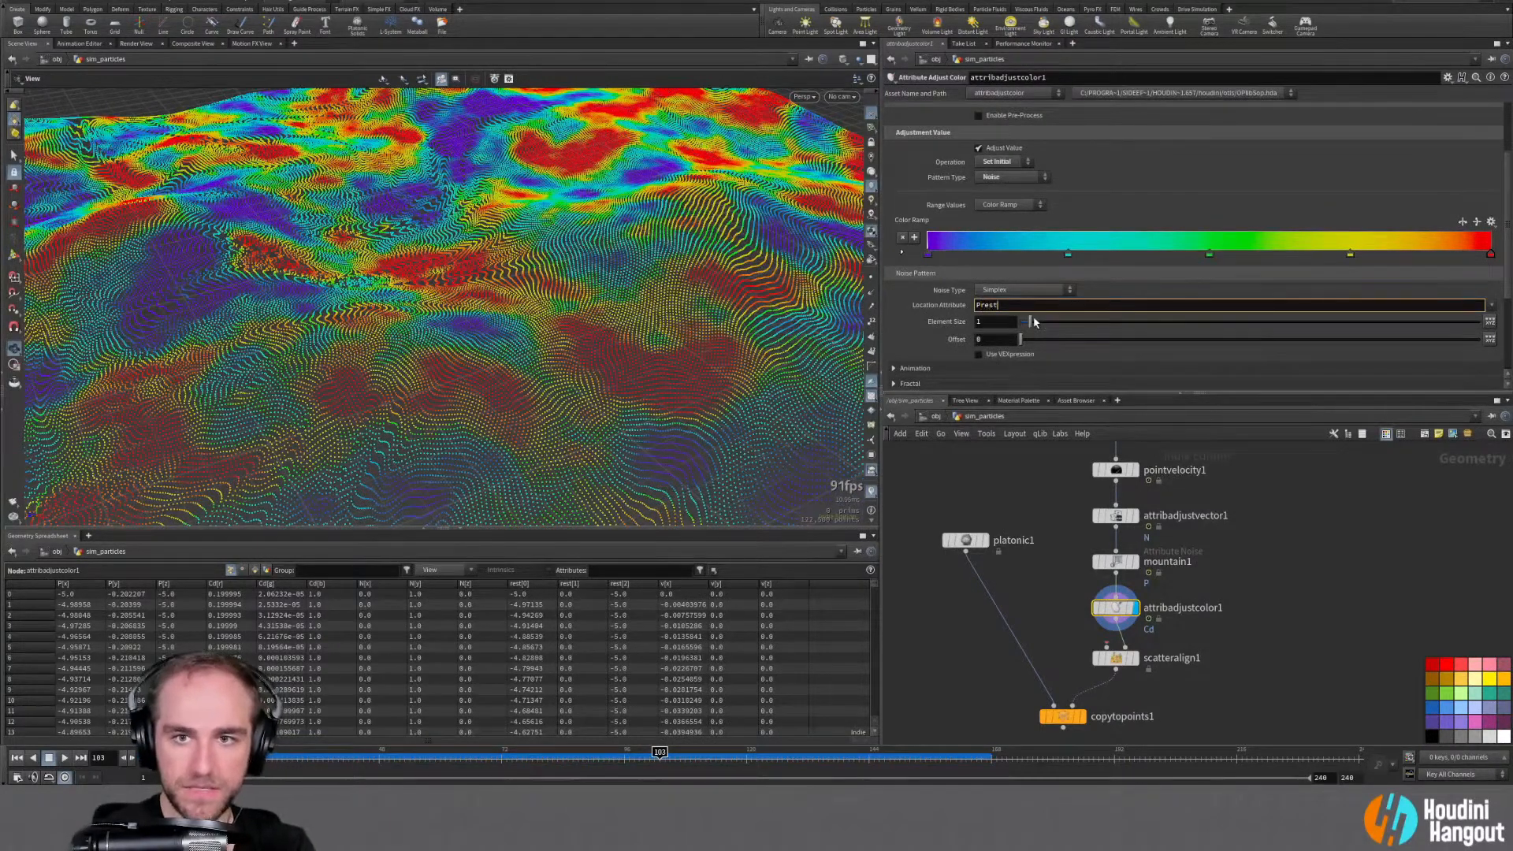
type("rest")
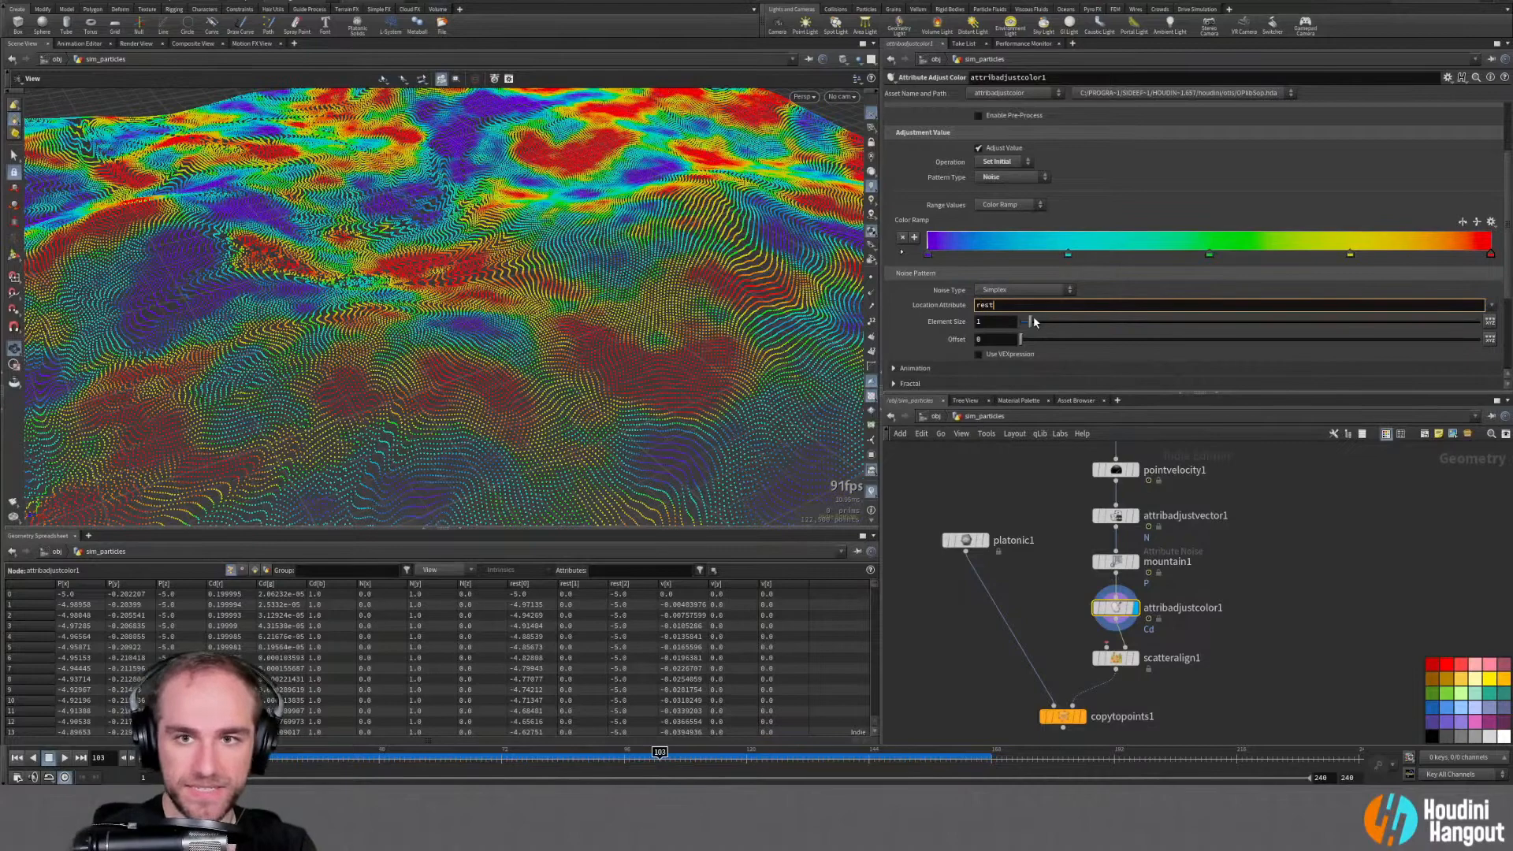
key("Return")
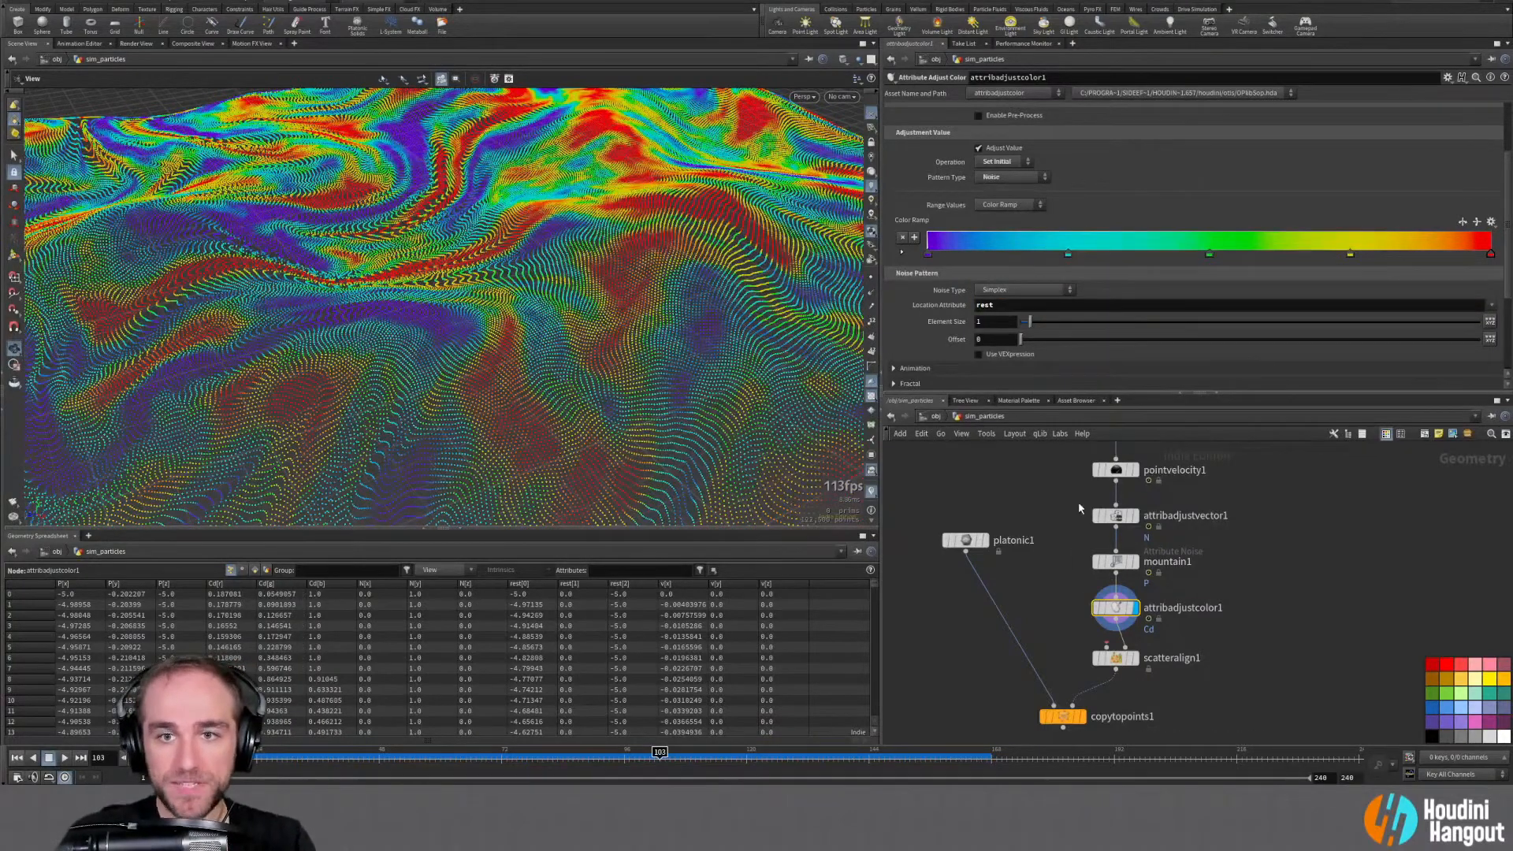
Play the simulation from the first frame to examine how the noise colours follow the particles, and return to frame 1
left_click(16, 758)
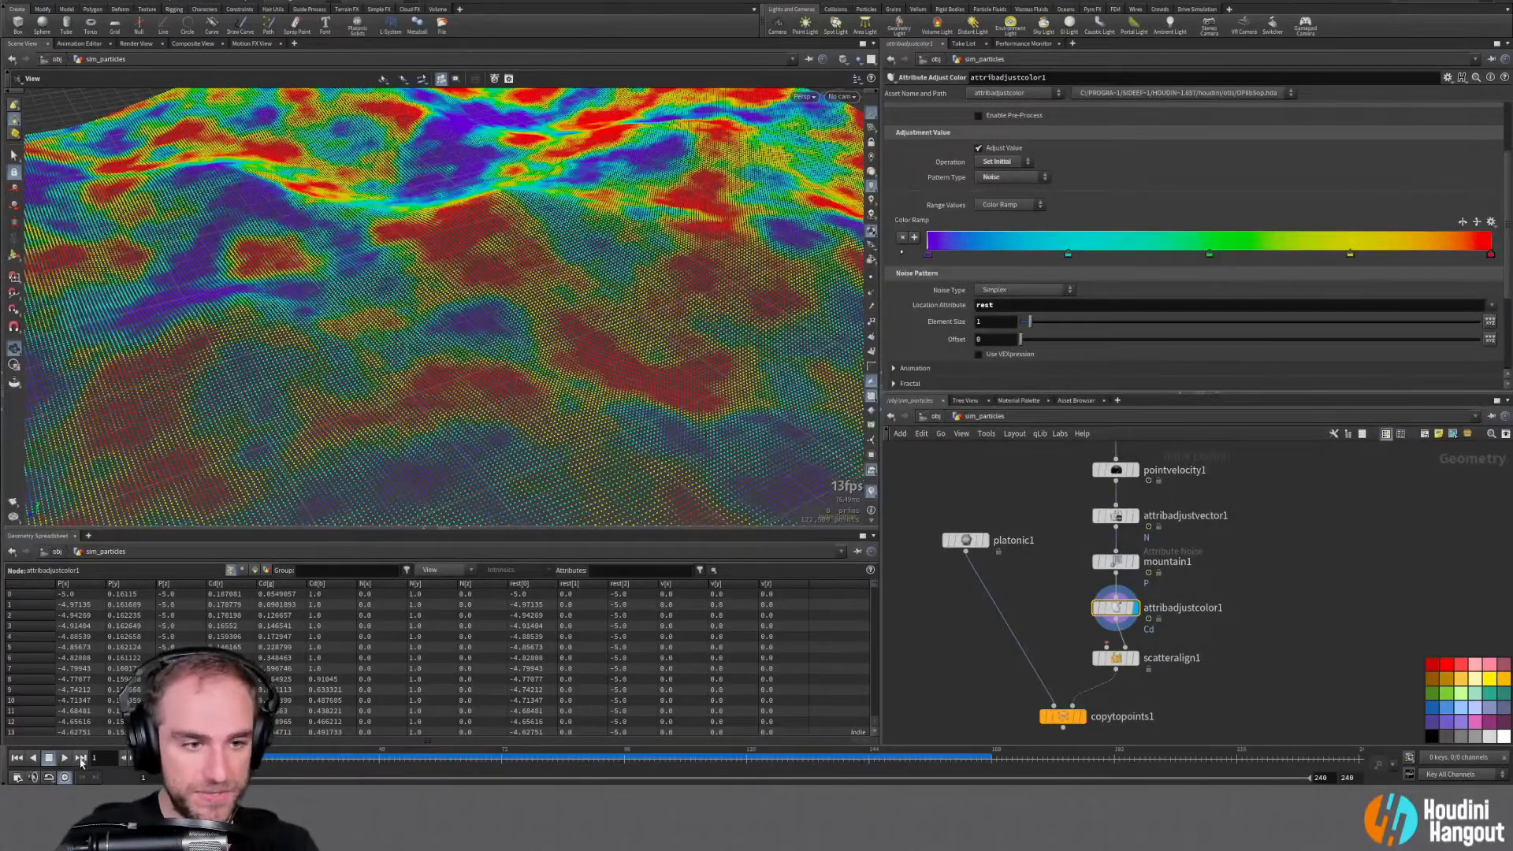
left_click(64, 757)
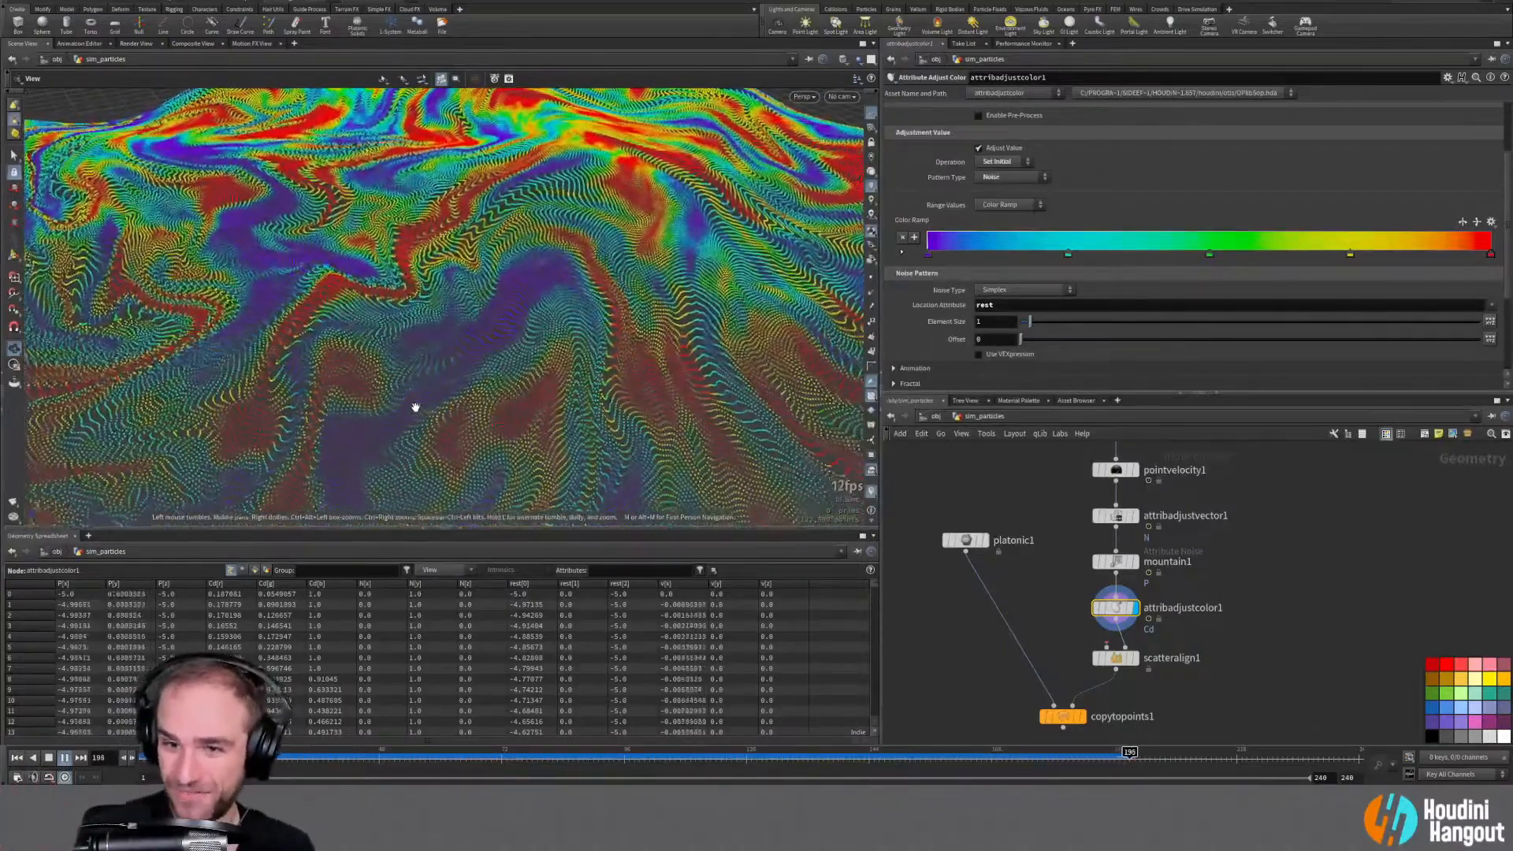
left_click(17, 757)
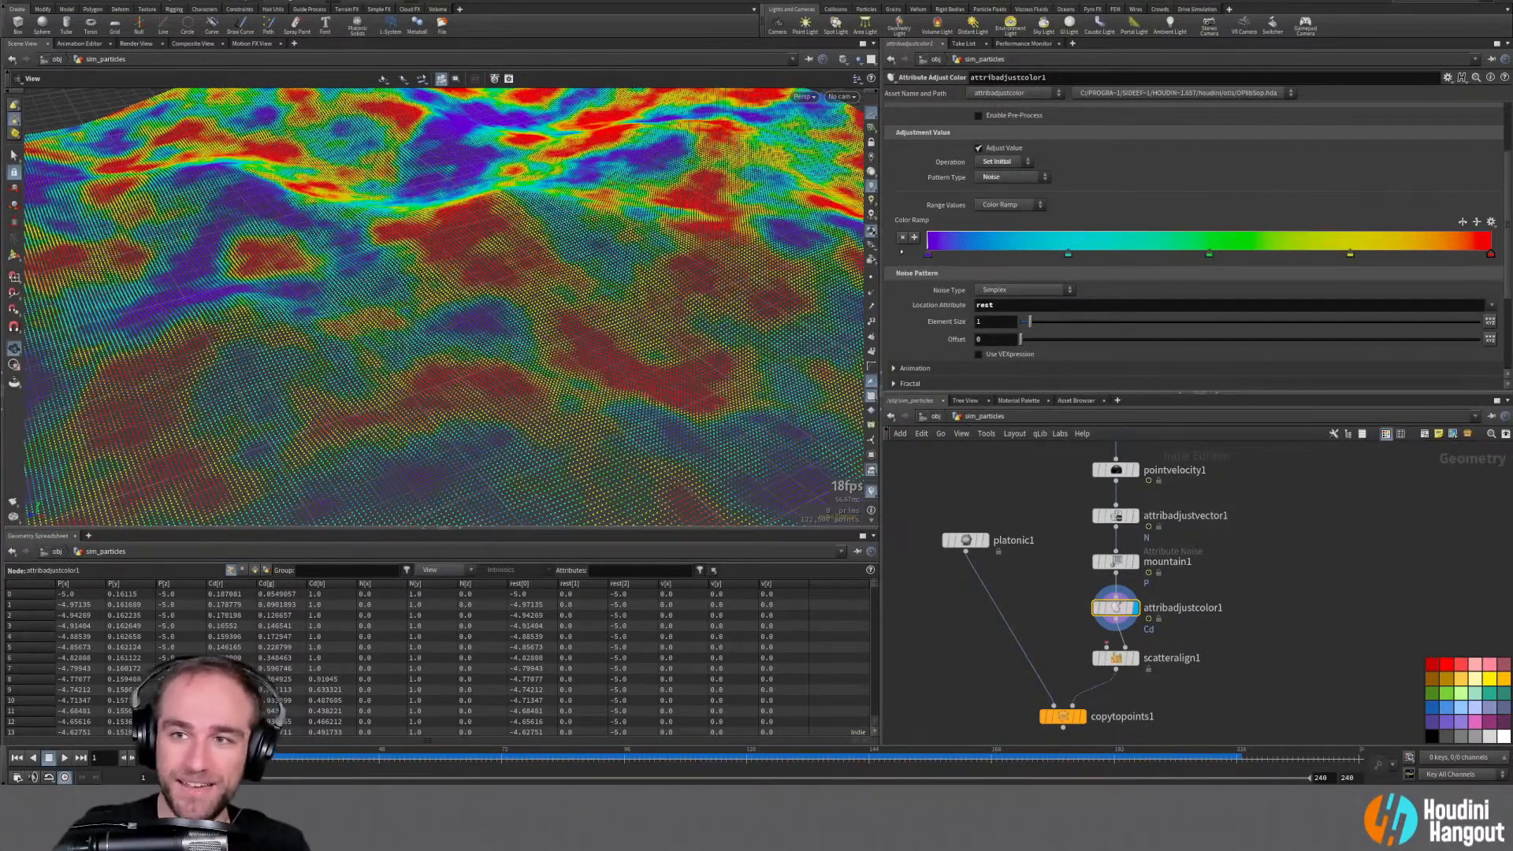
Try the Magma, Twilight, Twilight Shifted, Viridis, Black to Orange and Cividis presets on attribadjustcolor1's color ramp
left_click(1491, 223)
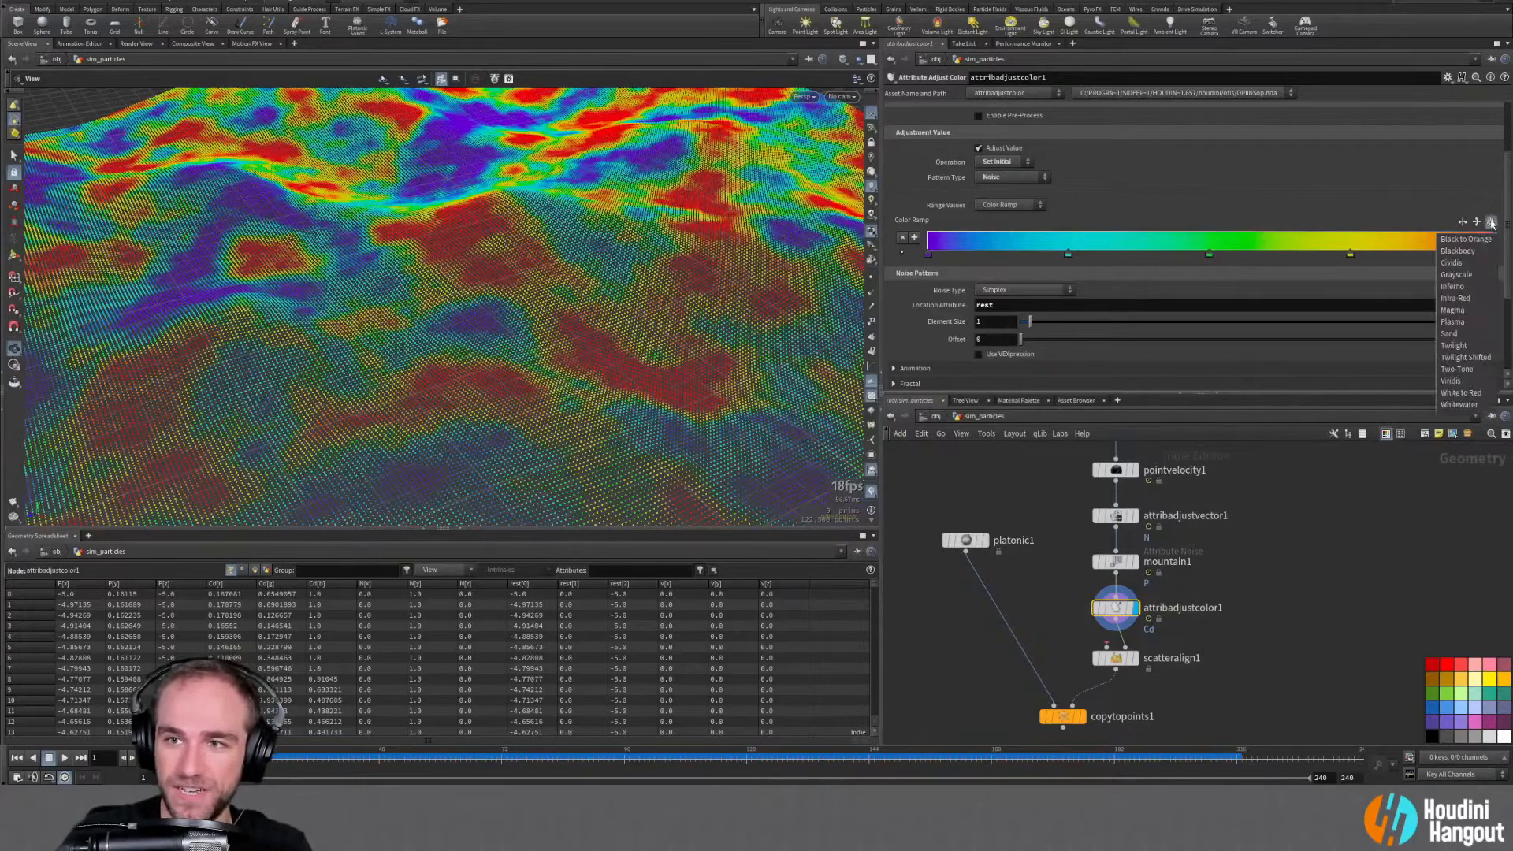
left_click(1491, 312)
left_click(1493, 224)
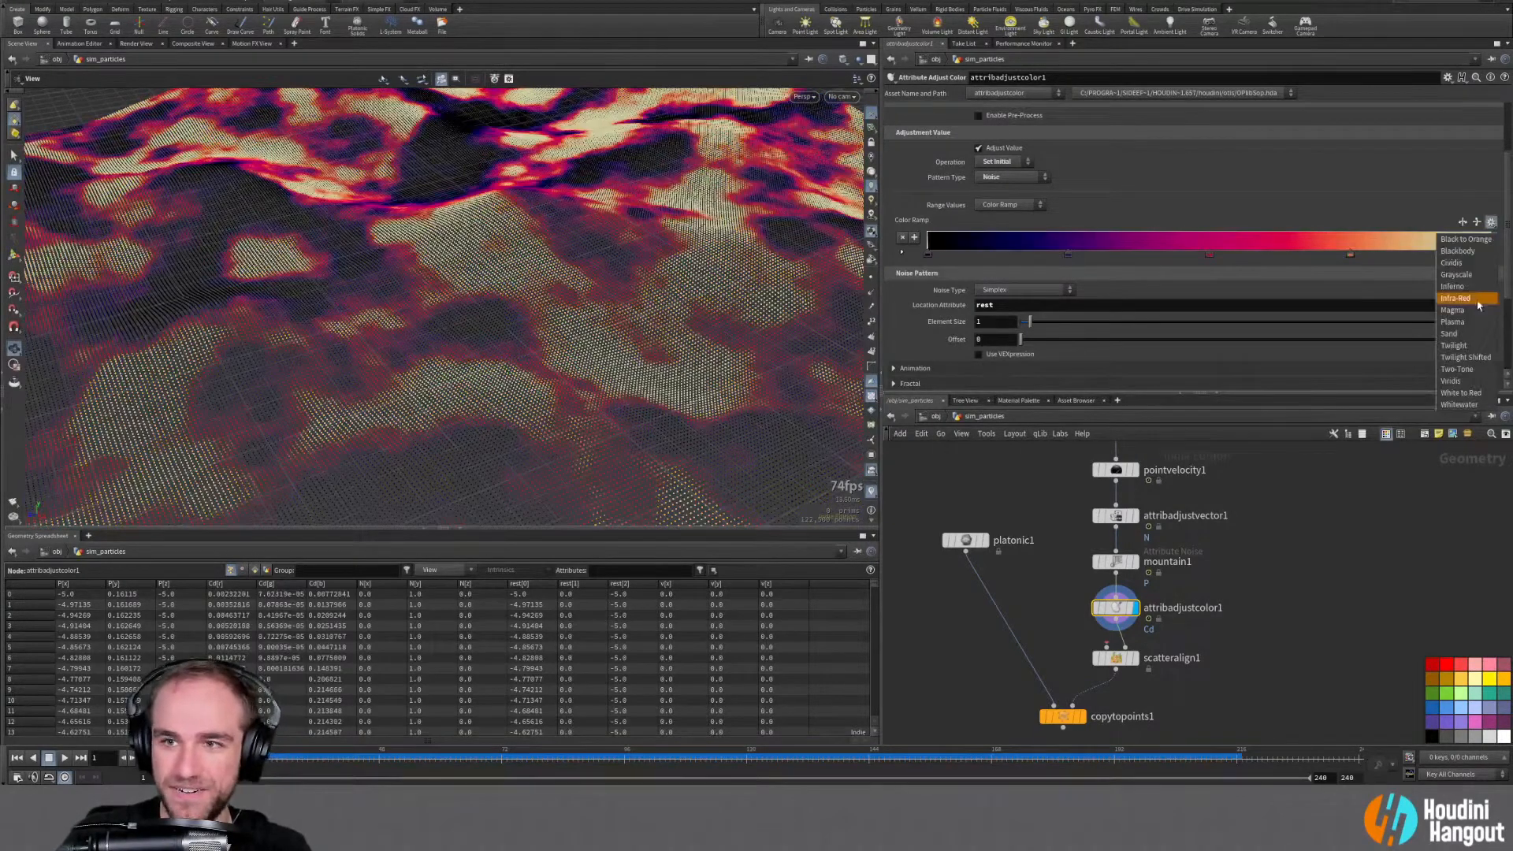
left_click(1480, 345)
left_click(1491, 223)
left_click(1485, 363)
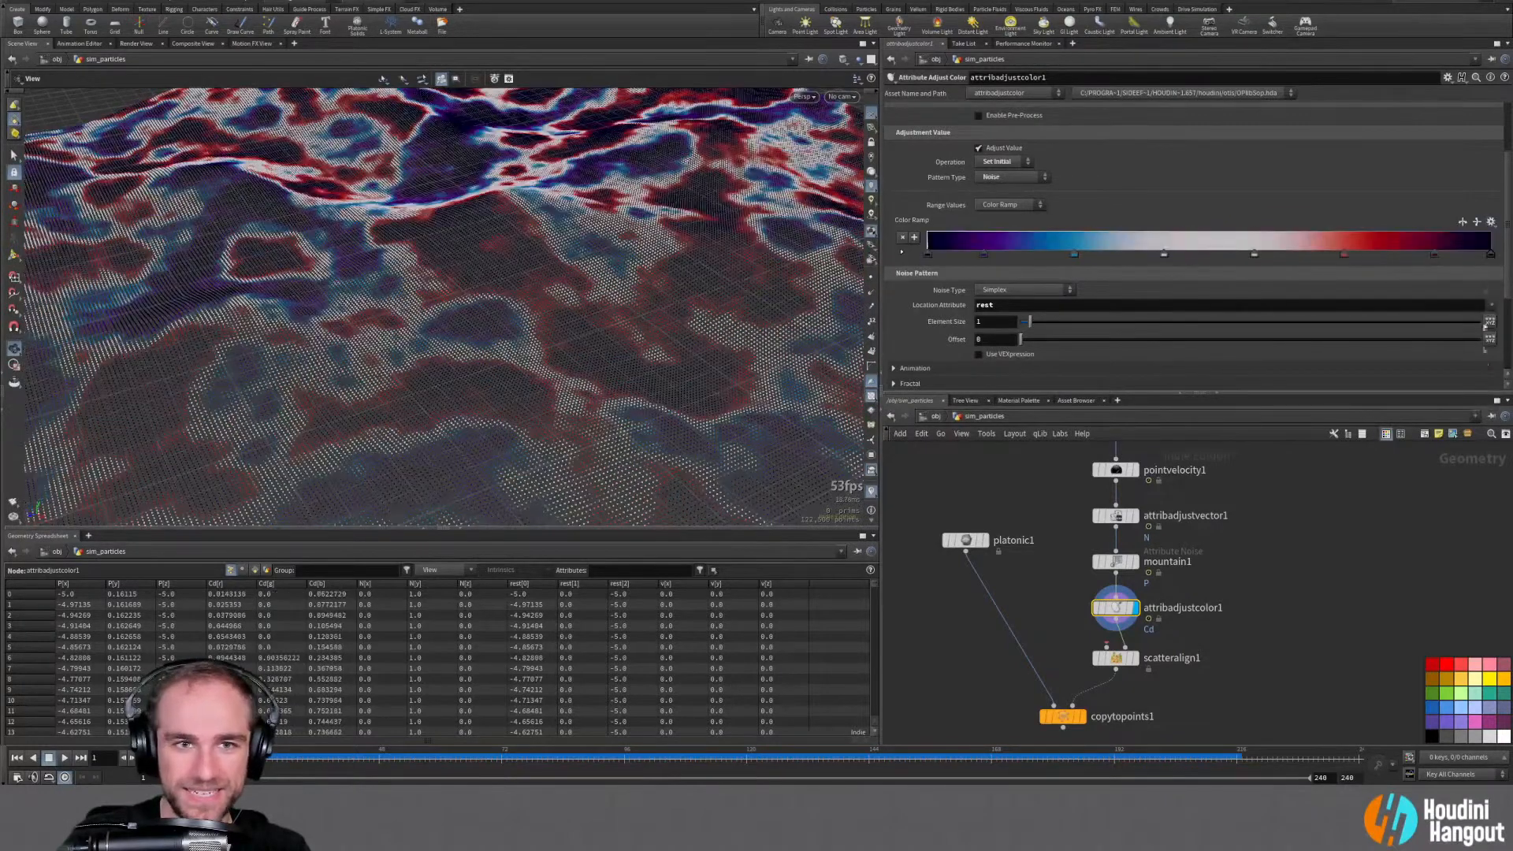
left_click(1491, 223)
left_click(1476, 382)
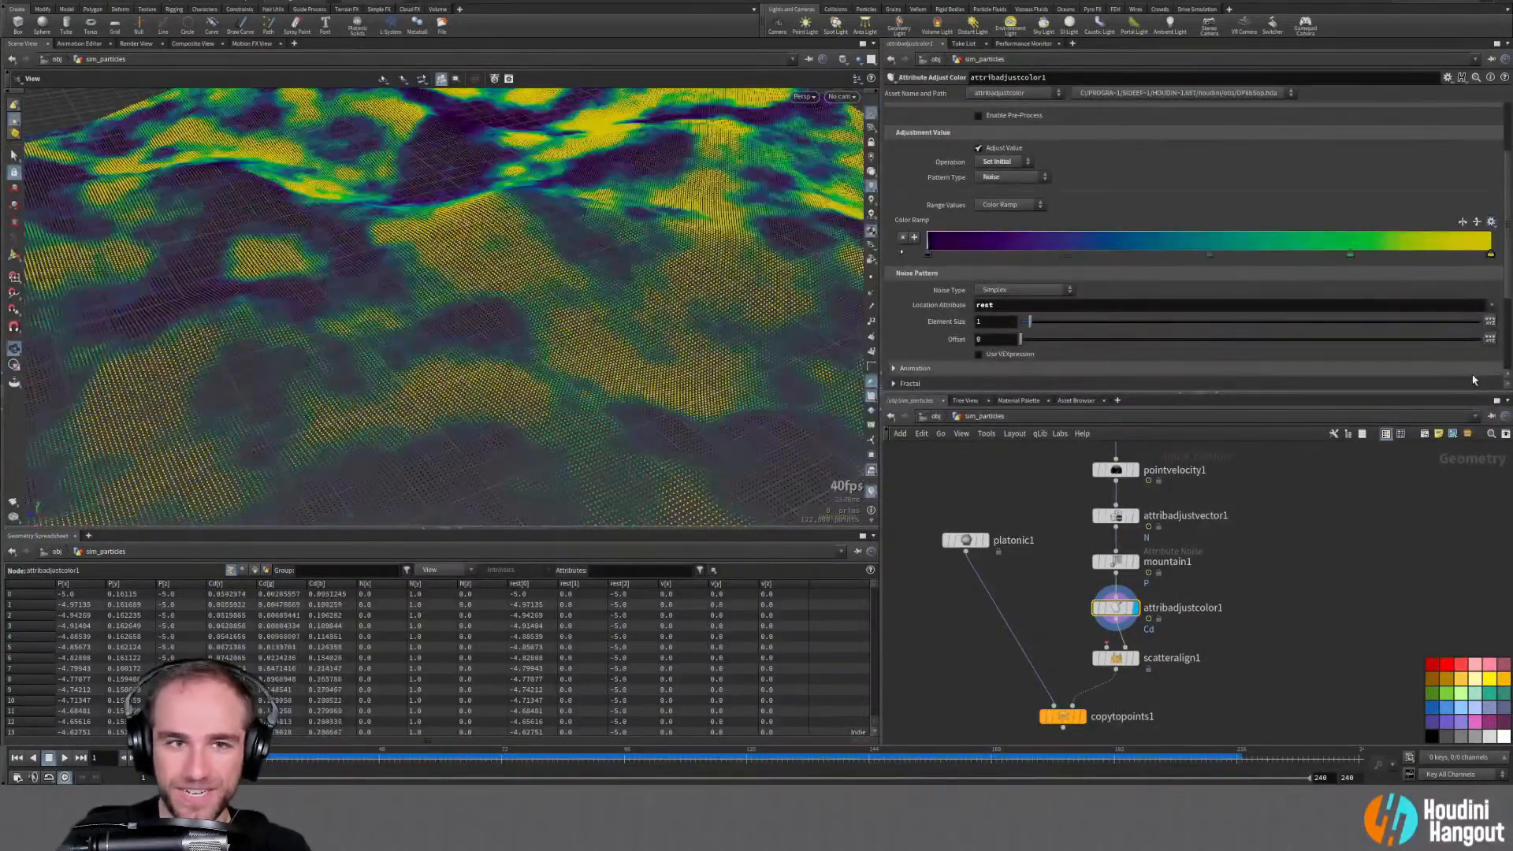
left_click(1490, 223)
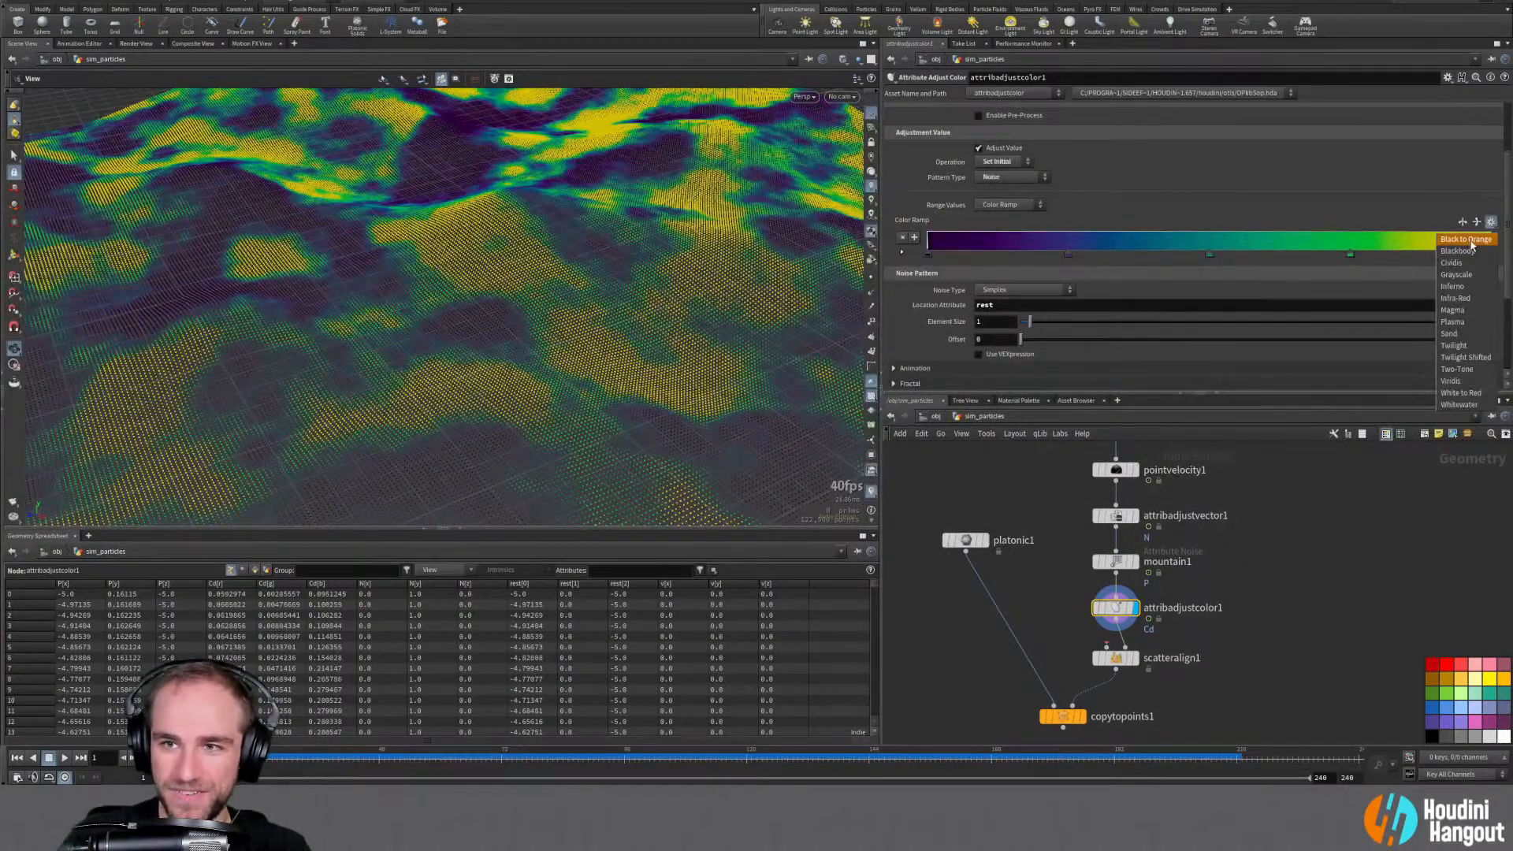
left_click(1470, 241)
left_click(1490, 223)
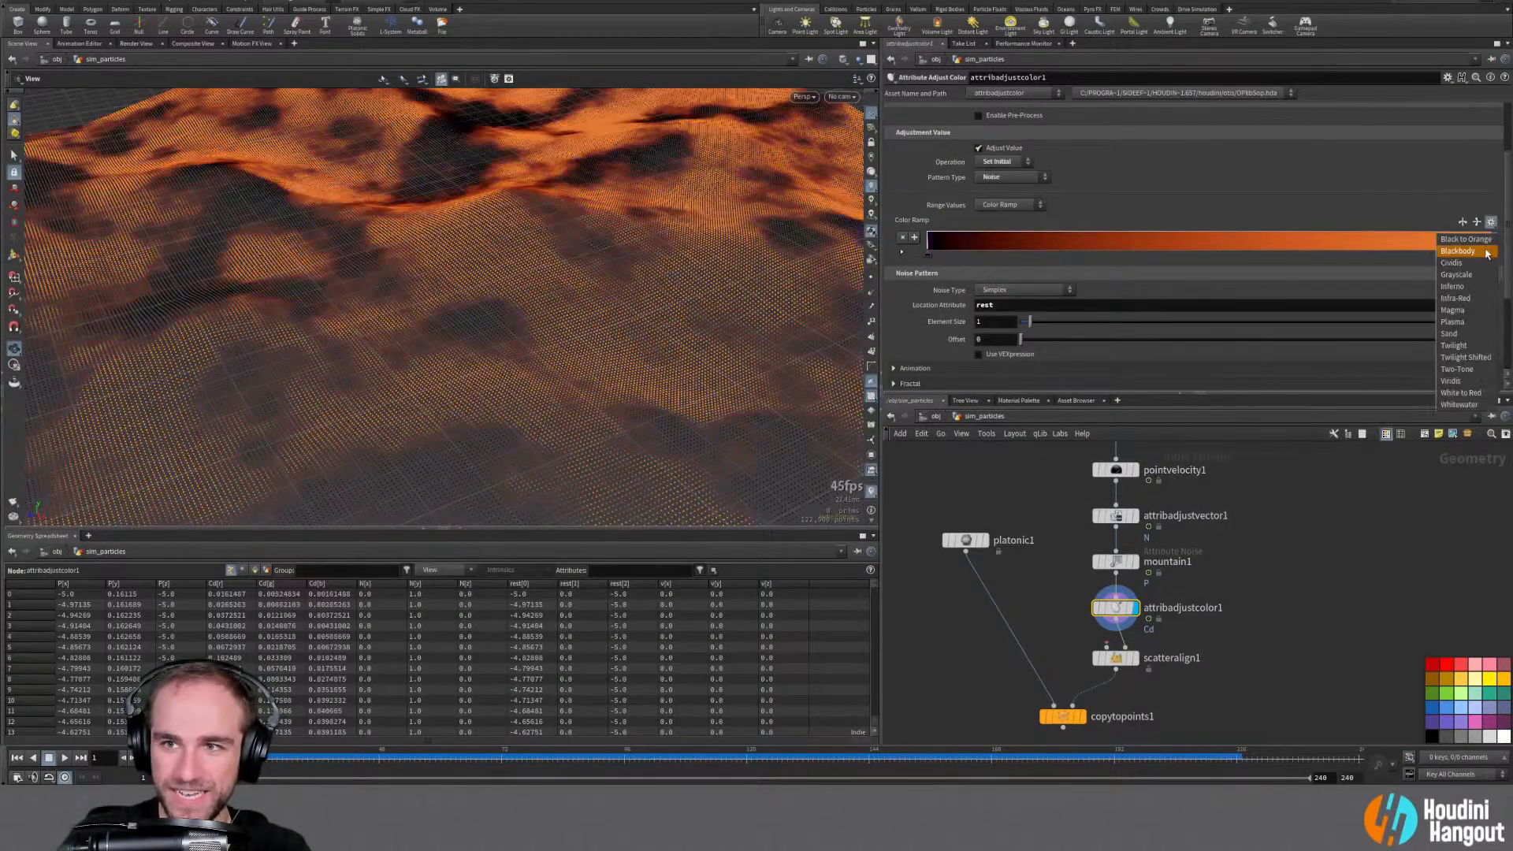
left_click(1471, 260)
Apply the Whitewater preset to attribadjustcolor1's color ramp, and play the simulation while viewing the whole surface
left_click(1490, 223)
left_click(1463, 406)
left_click_drag(310, 297, 537, 239)
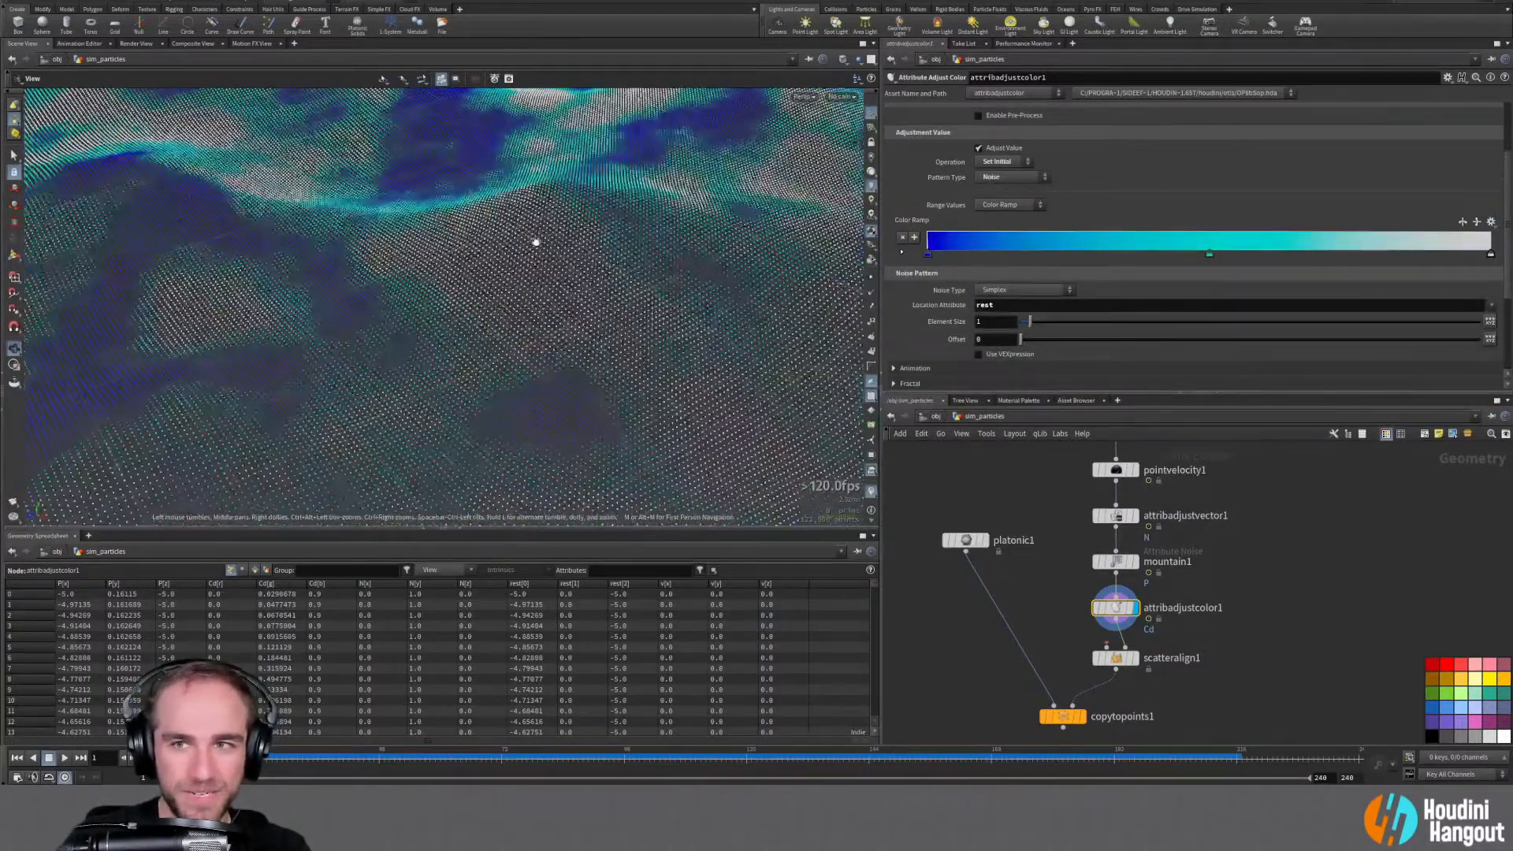
left_click(65, 758)
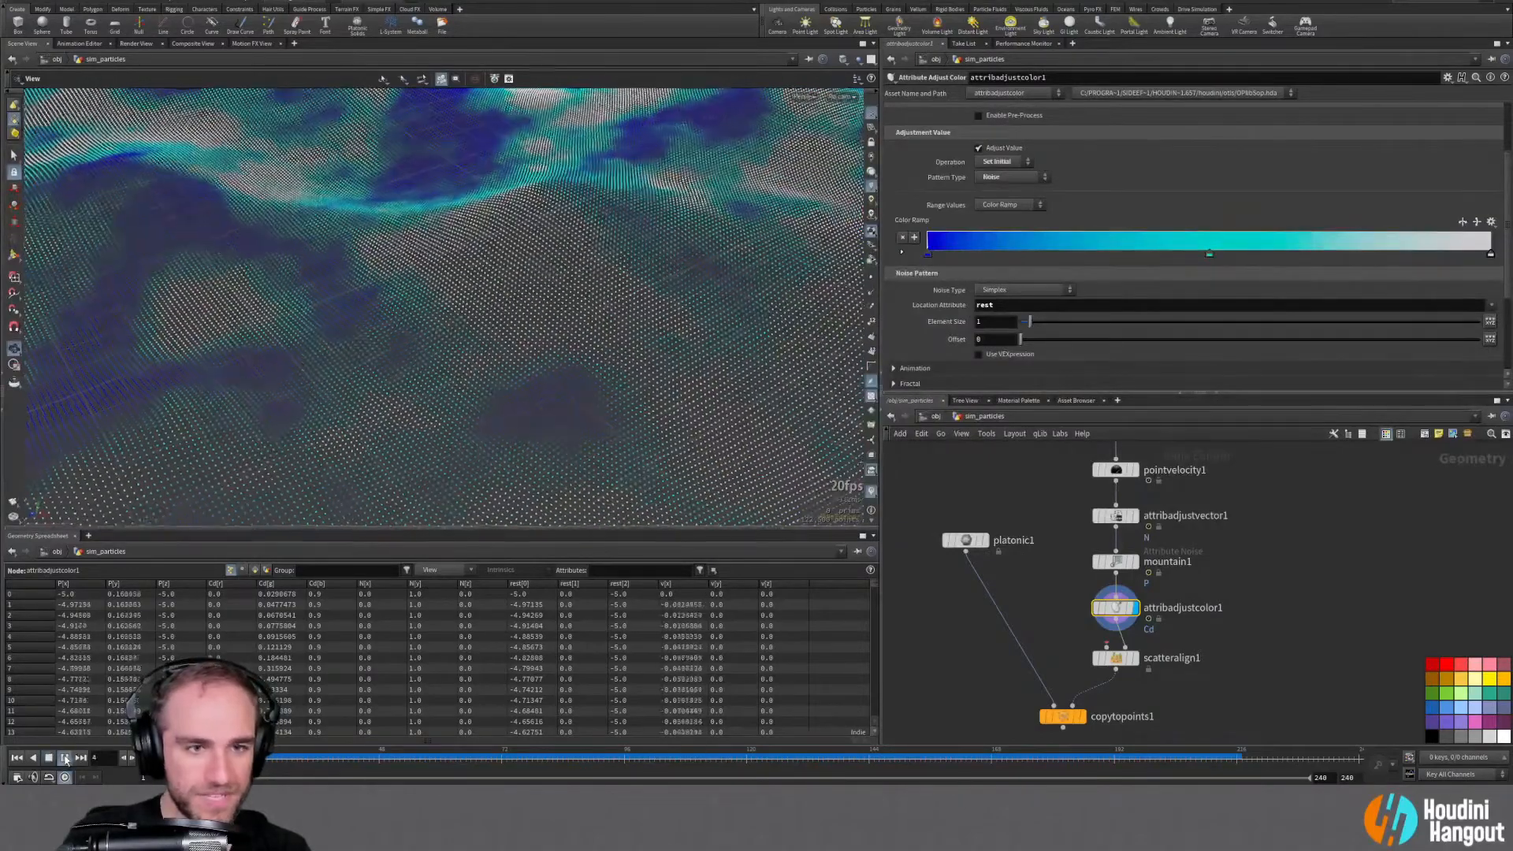
right_click_drag(509, 253, 362, 290)
left_click_drag(362, 291, 678, 401)
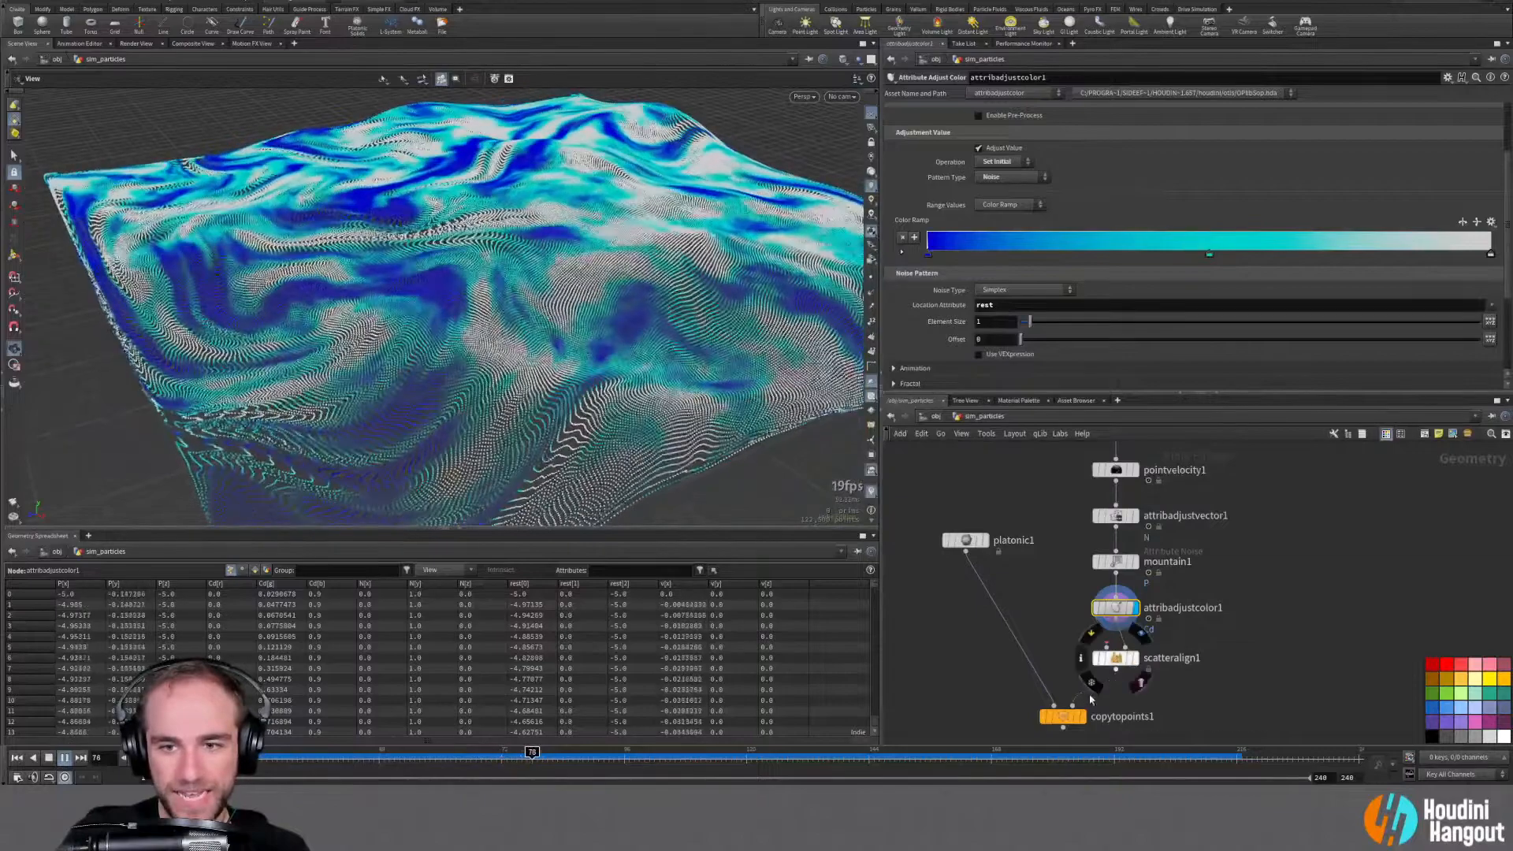
Display copytopoints1 briefly to check the coloured instances, and display attribadjustcolor1 again to inspect the playback up close
left_click(1050, 717)
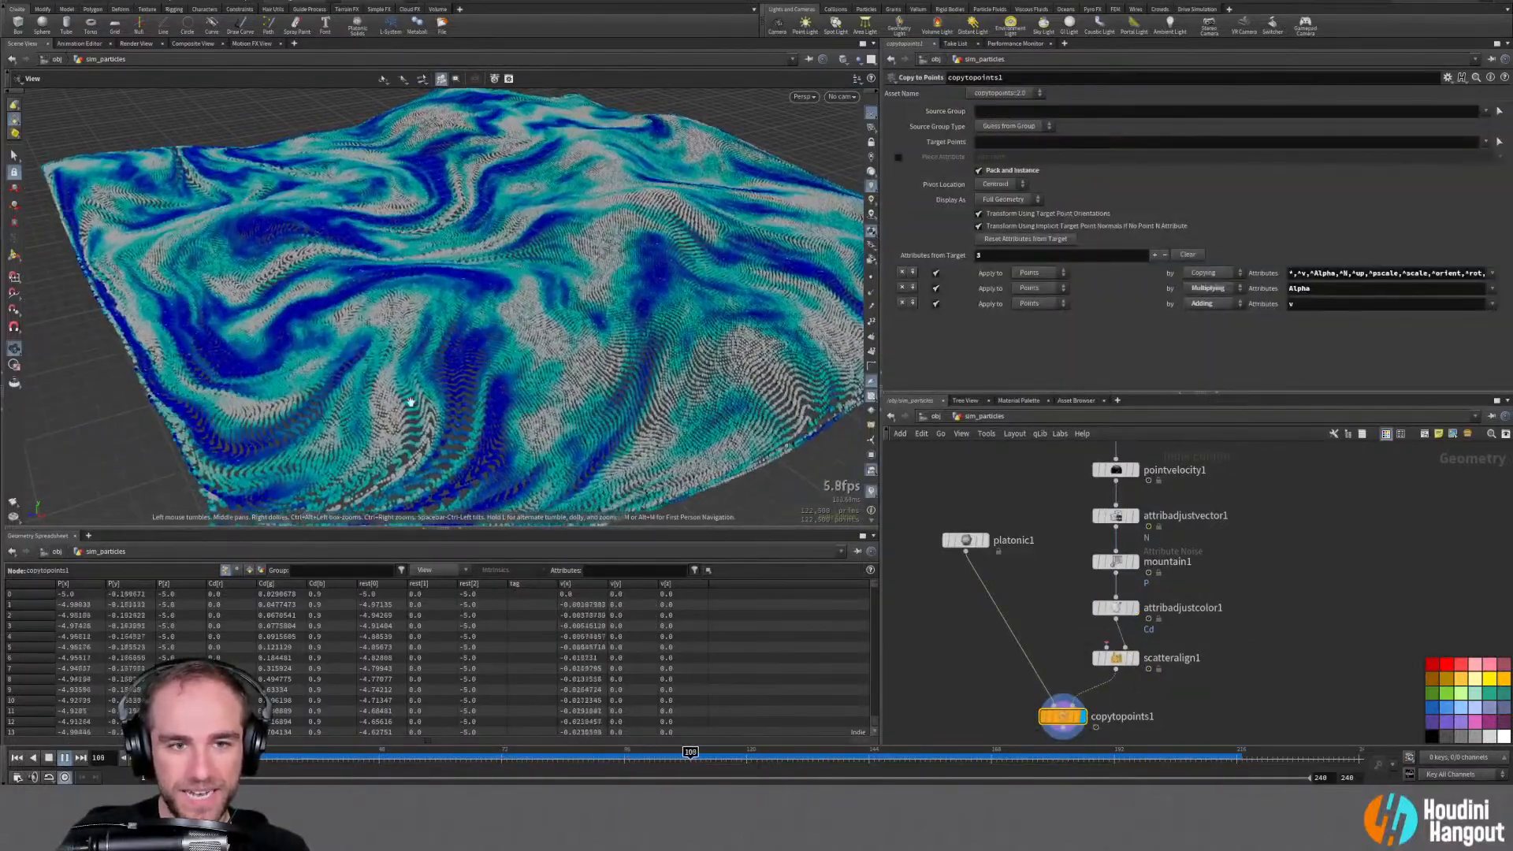
left_click(1135, 608)
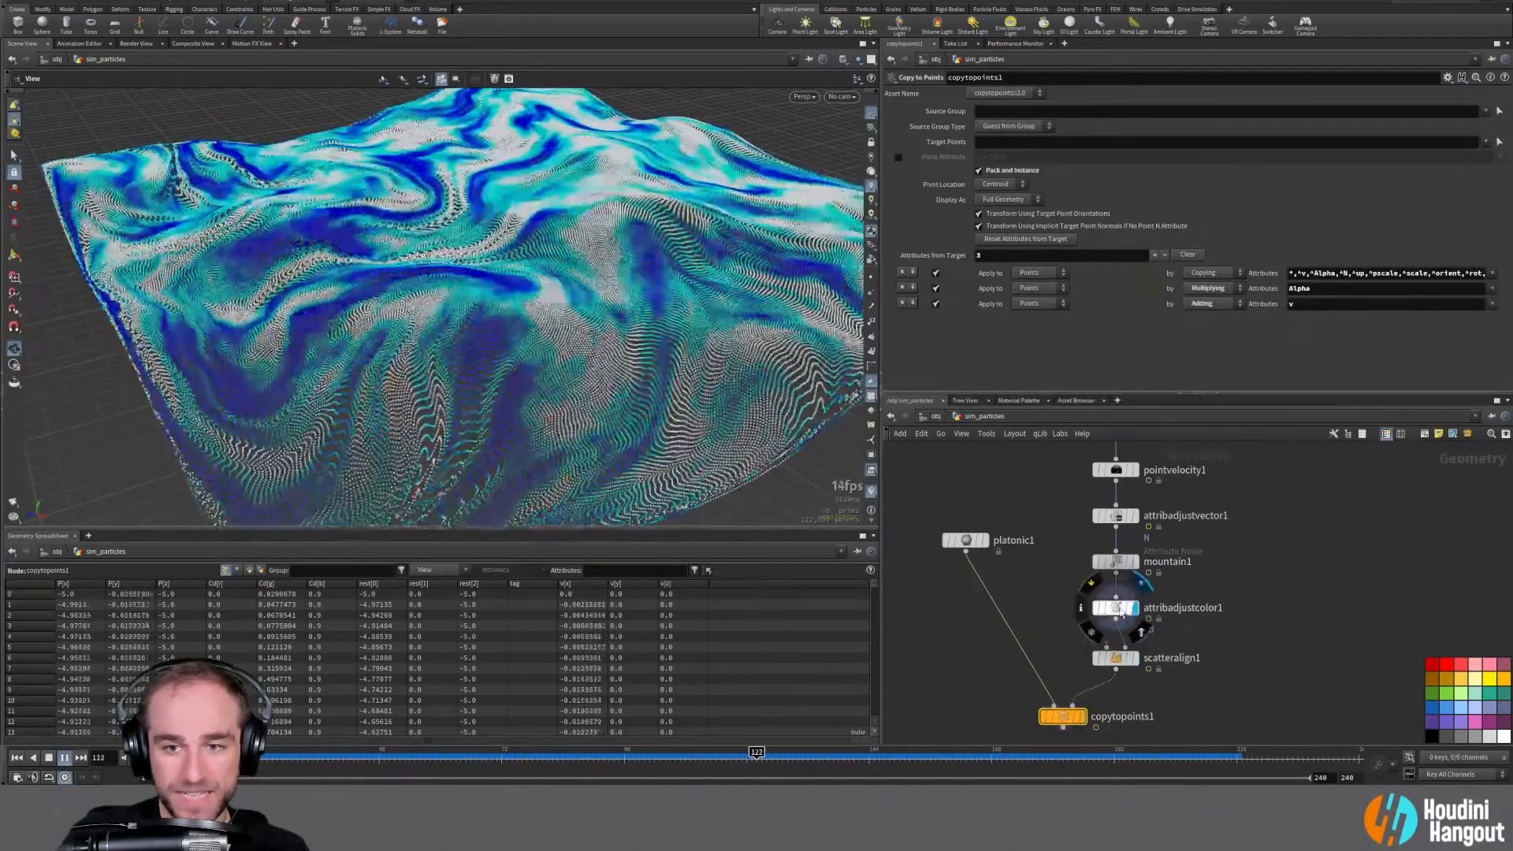
right_click_drag(567, 264, 472, 260)
middle_click_drag(607, 216, 463, 334)
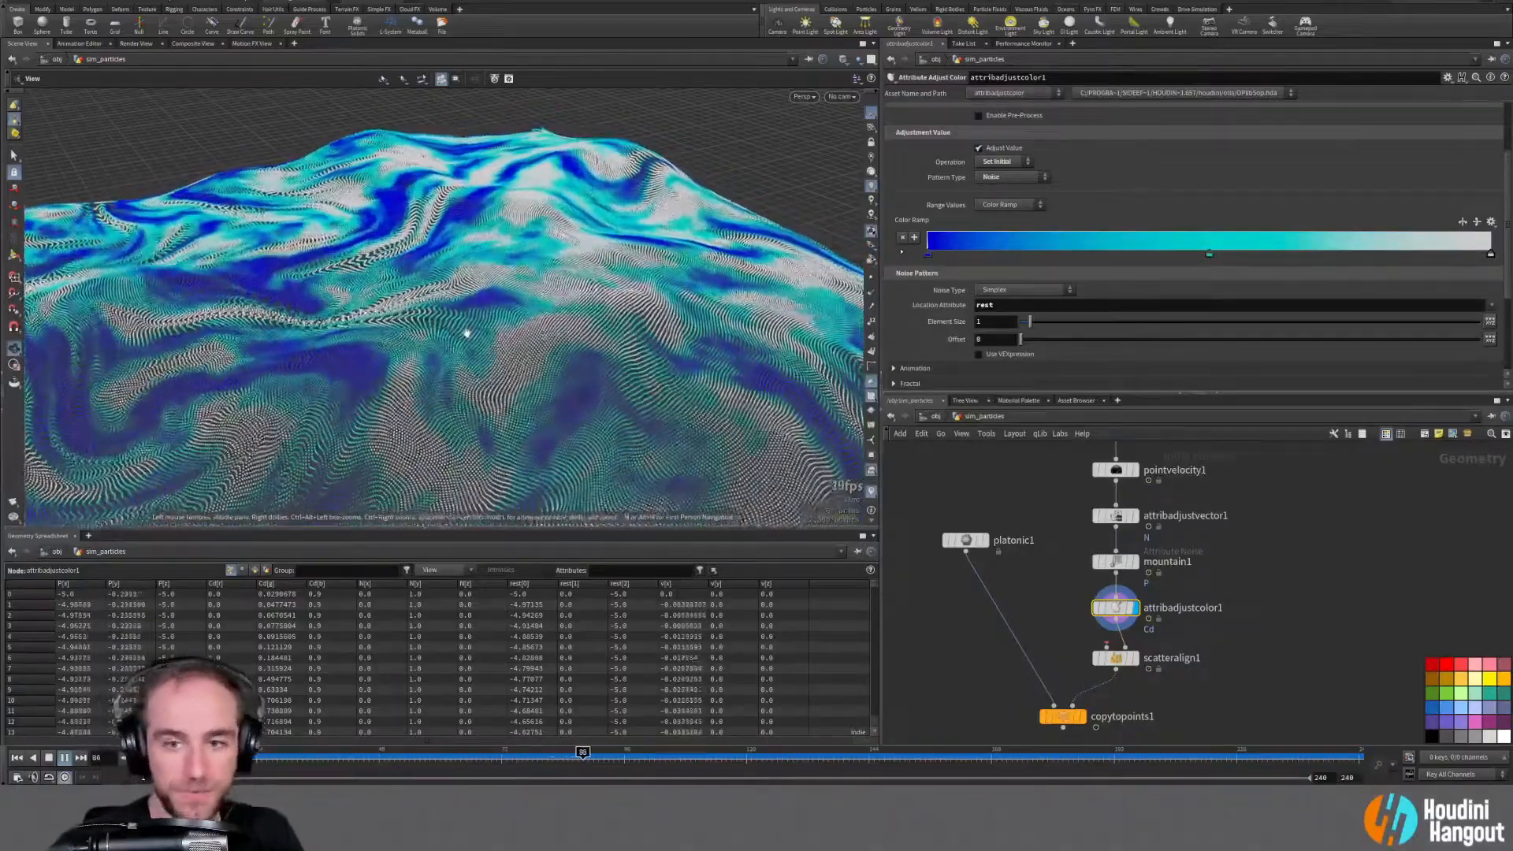
Stop the playback and reduce the Element Size of attribadjustcolor1's noise to 0.64
left_click(64, 757)
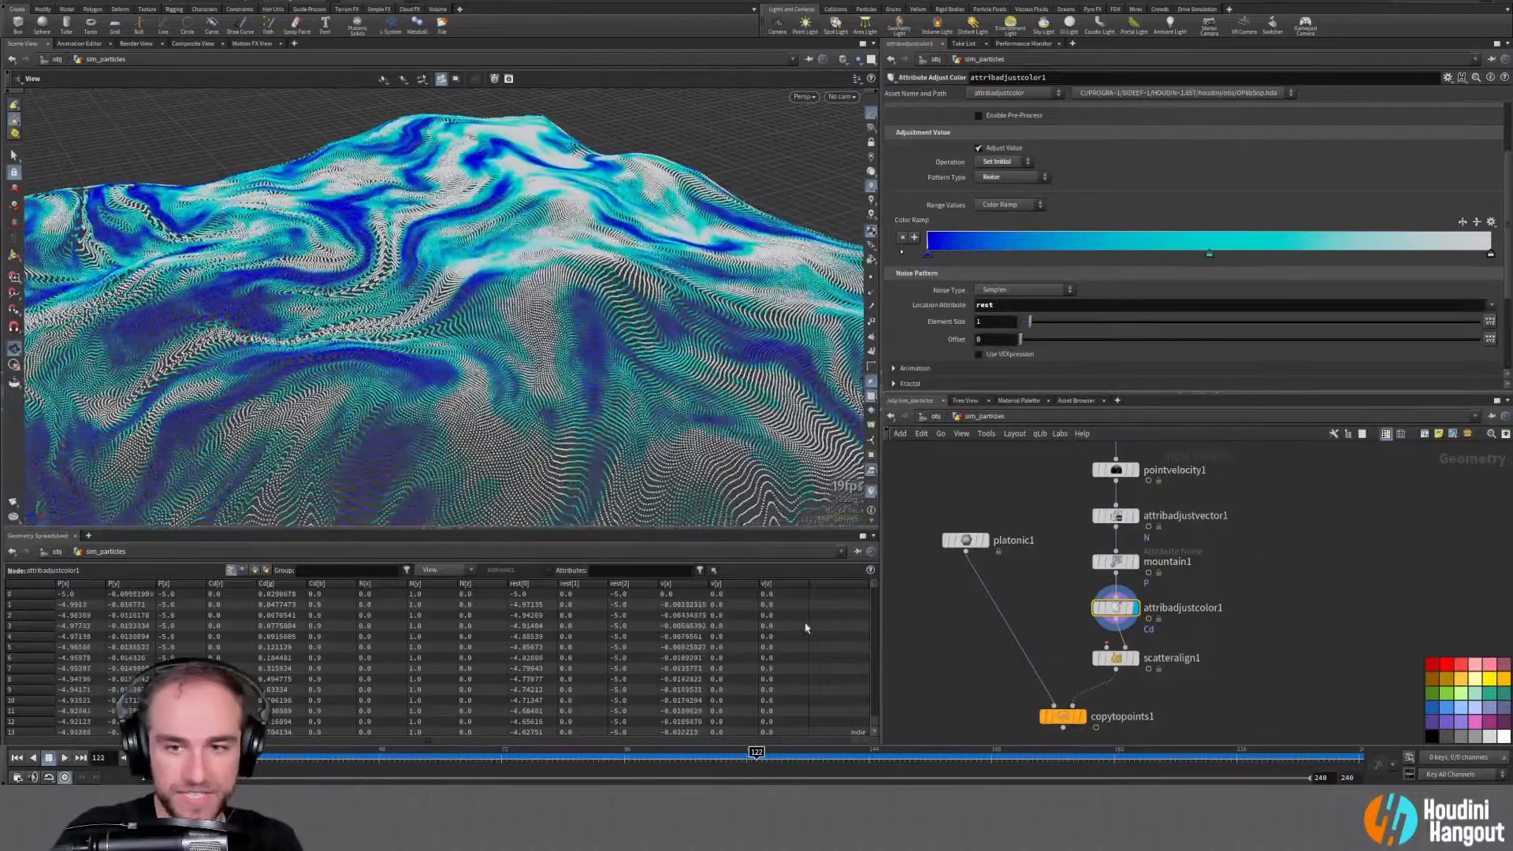
scroll(1112, 243, "down", 2)
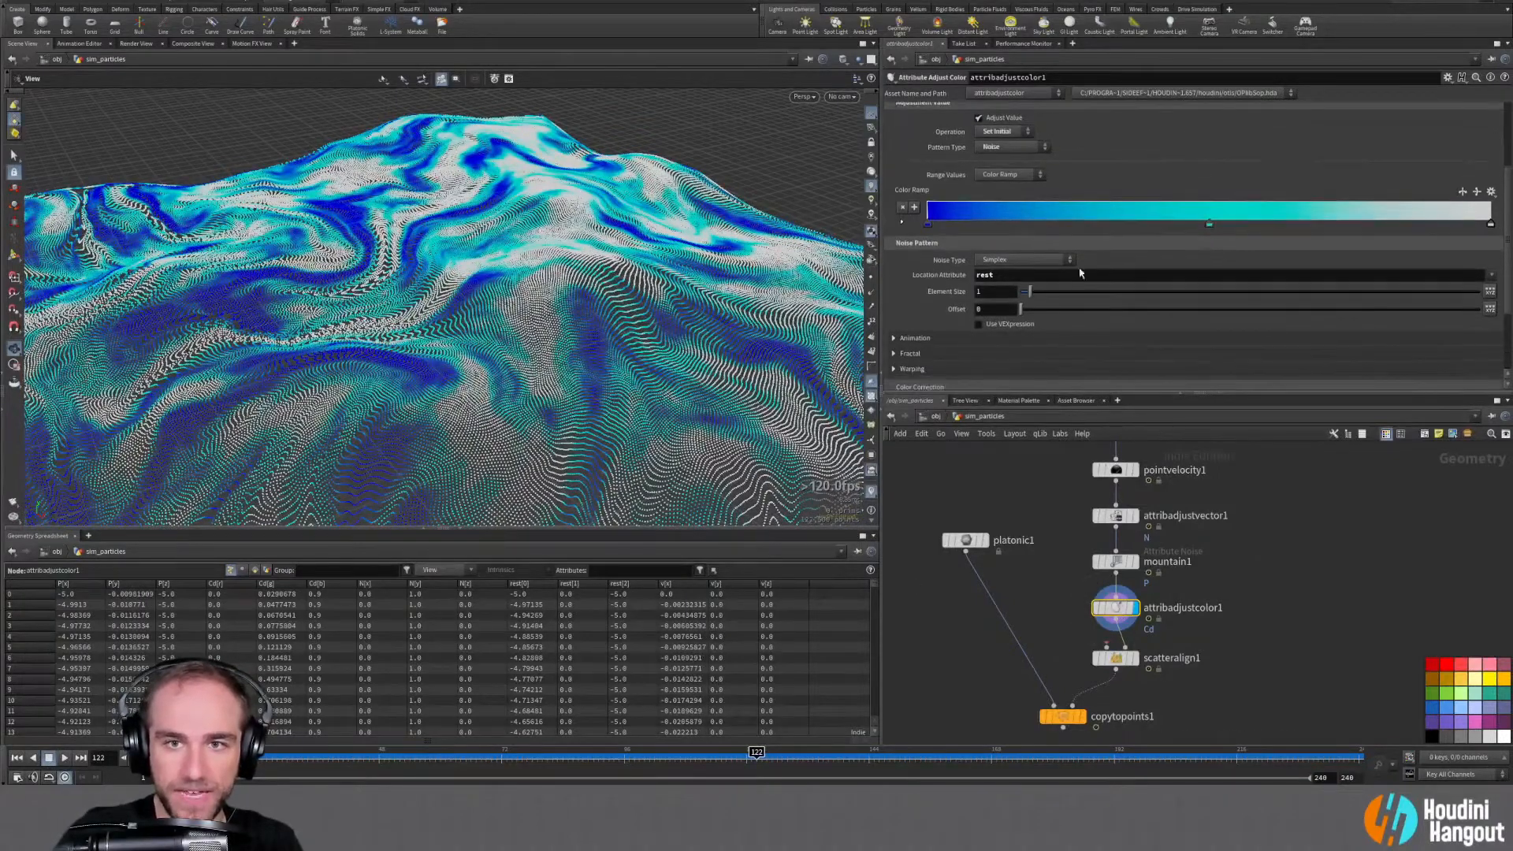
mouse_move(1034, 296)
left_mouse_down()
mouse_move(1063, 298)
mouse_move(1027, 290)
left_mouse_up()
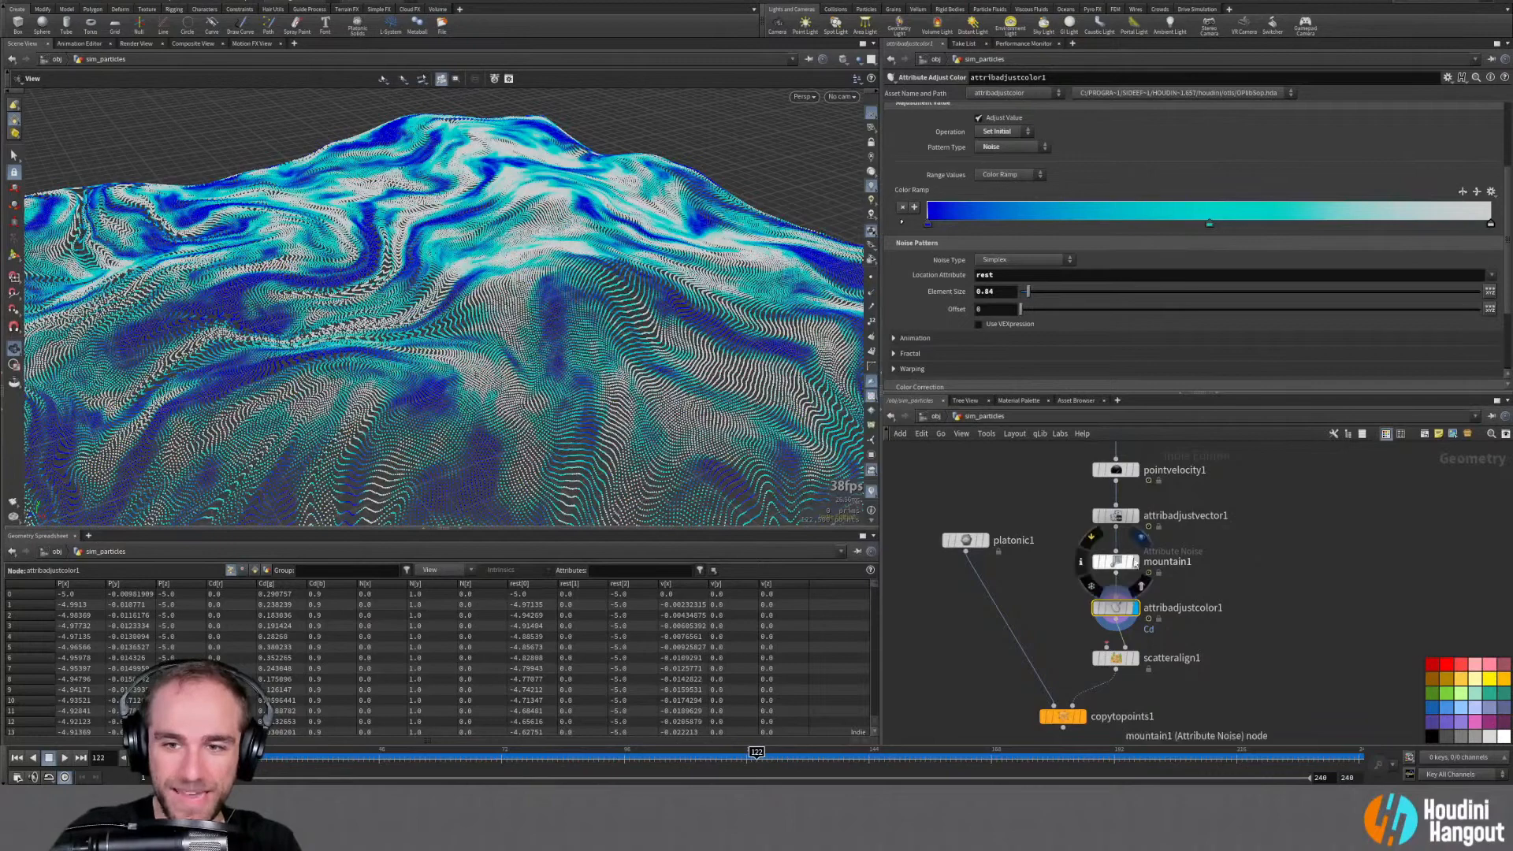
Display rest1 to examine the stored flat rest grid, and display attribadjustcolor1 again
middle_click_drag(1291, 581, 1280, 695)
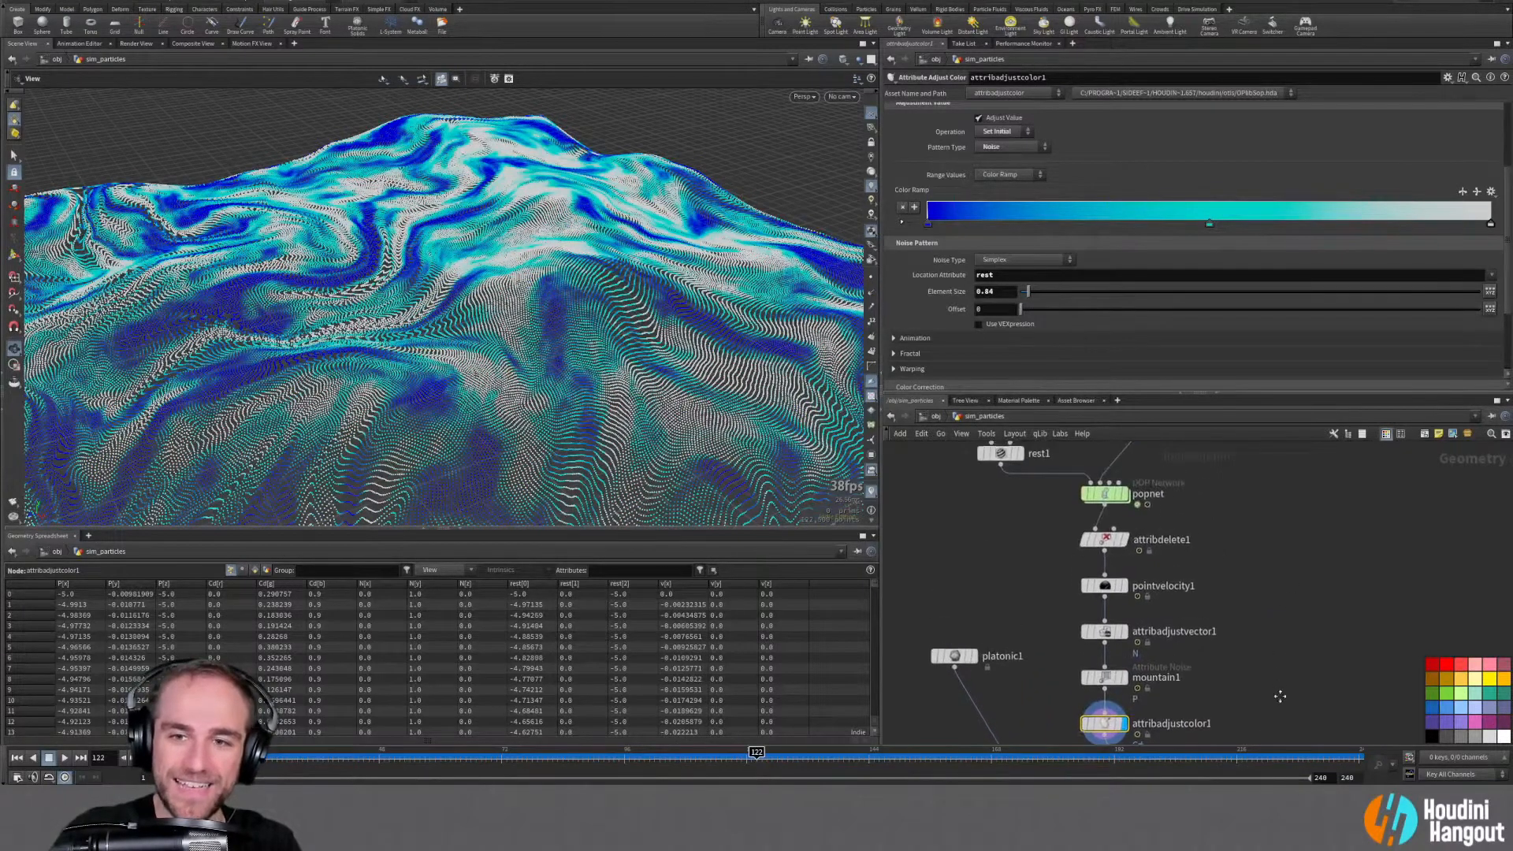
left_click(1019, 451)
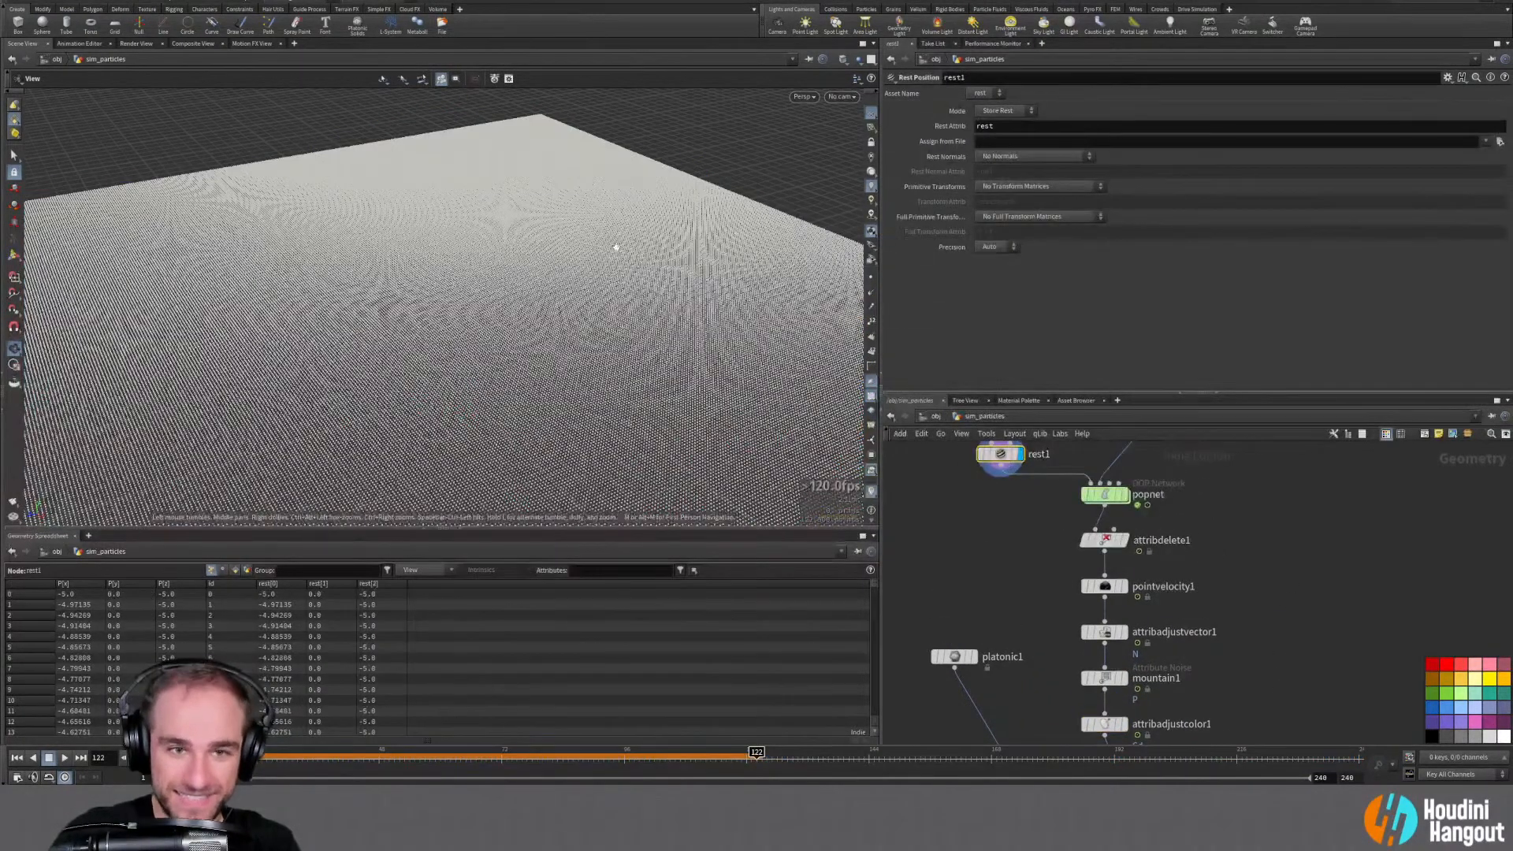
middle_click_drag(961, 575, 950, 460)
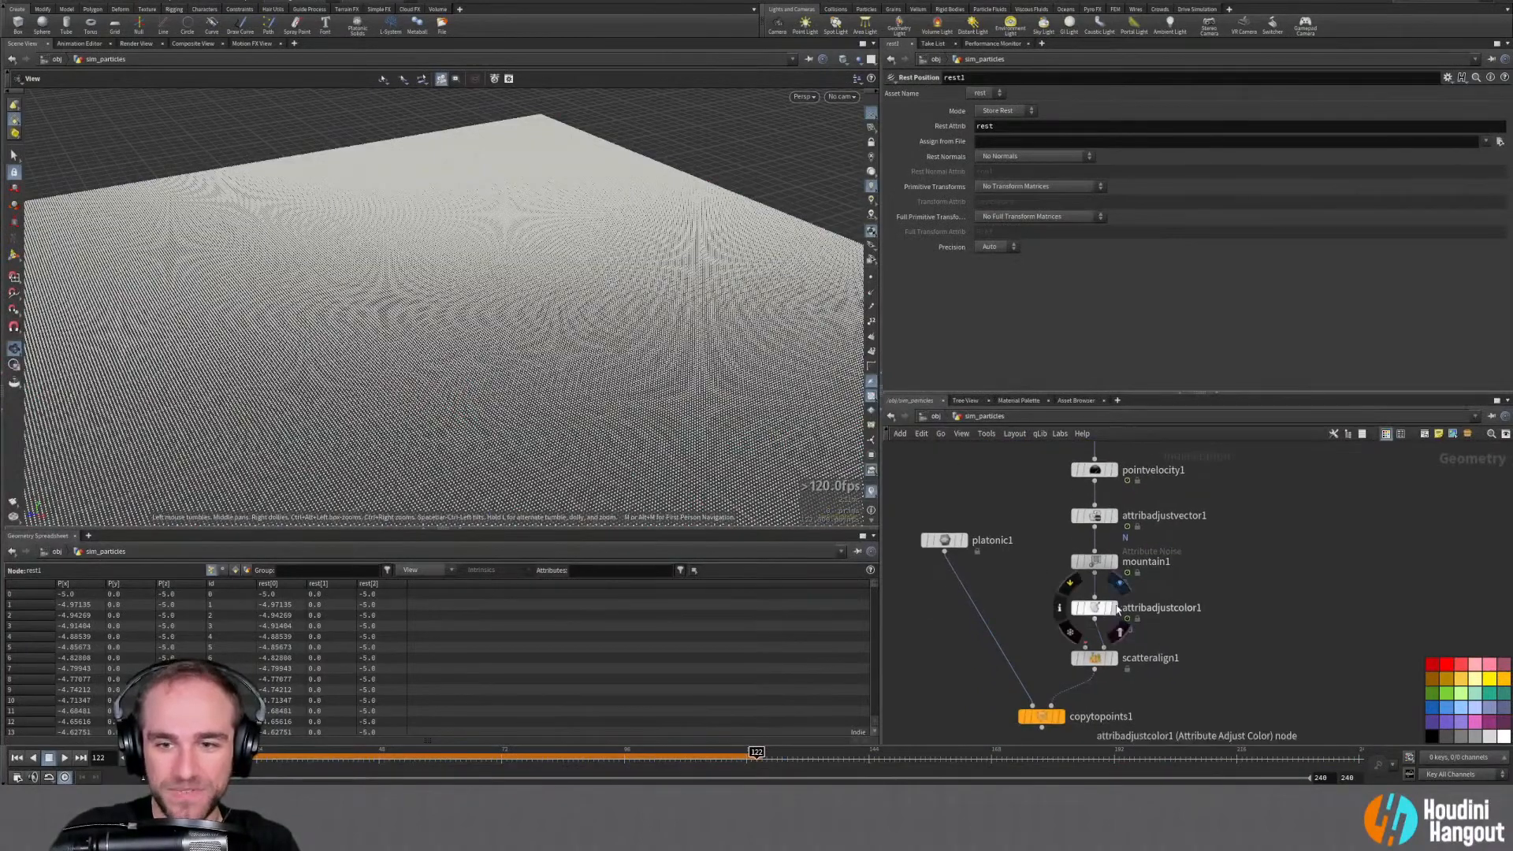
left_click(1111, 608)
left_click(1100, 609)
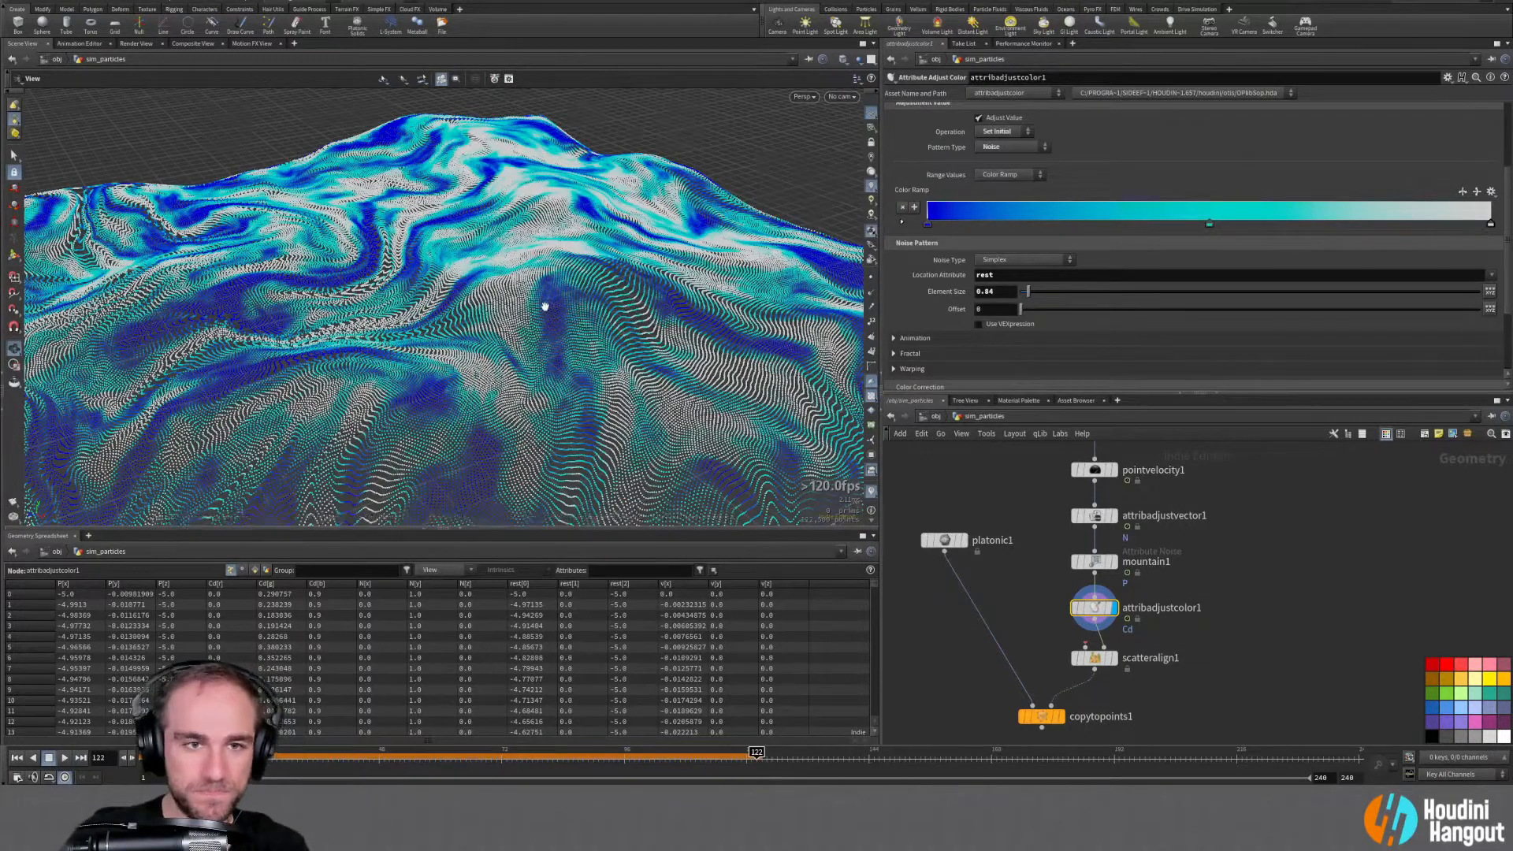
Set the noise pattern's Element Size to 2.45 and Offset to 2 on attribadjustcolor1
scroll(544, 304, "down", 4)
left_click_drag(529, 307, 492, 329)
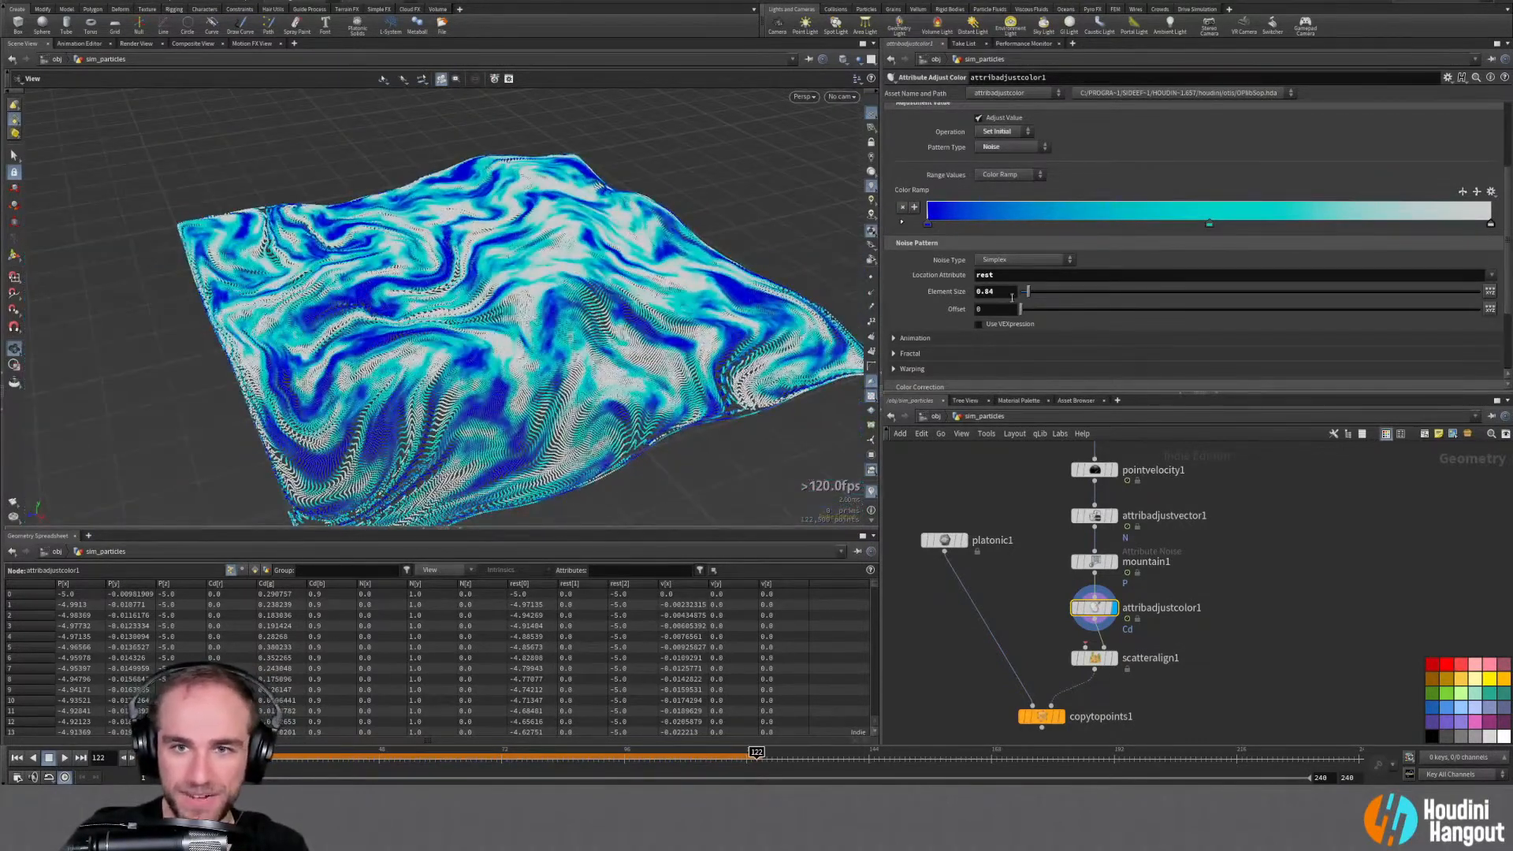
mouse_move(1027, 293)
left_mouse_down()
mouse_move(1045, 296)
mouse_move(1026, 311)
mouse_move(1039, 315)
left_mouse_up()
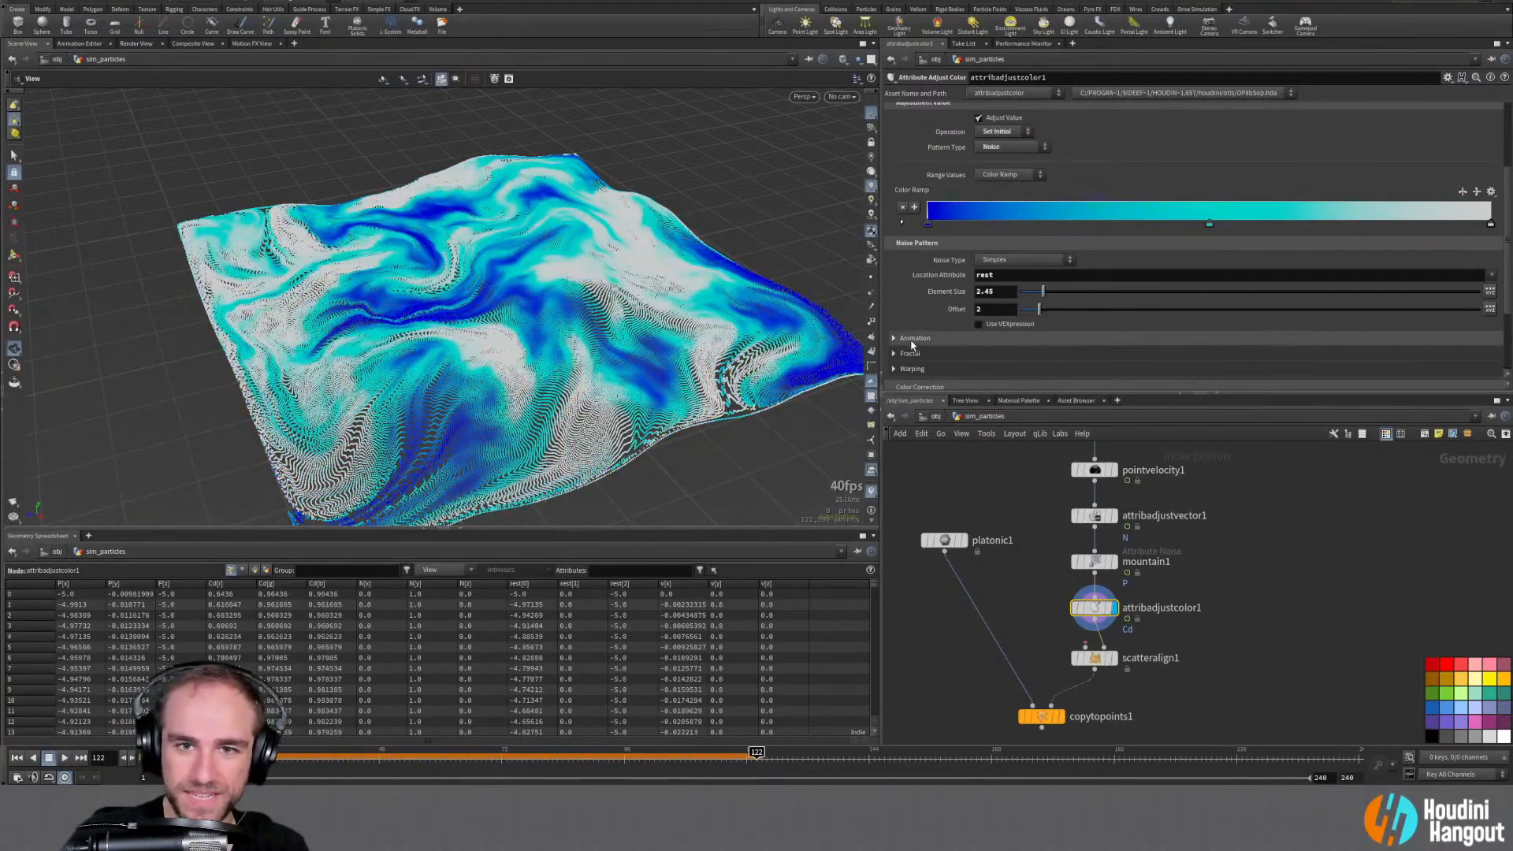
Enable Animate Noise on attribadjustcolor1 with a Pulse Duration of 2, check the colours during playback, and return to frame 1
left_click(897, 339)
left_click(979, 354)
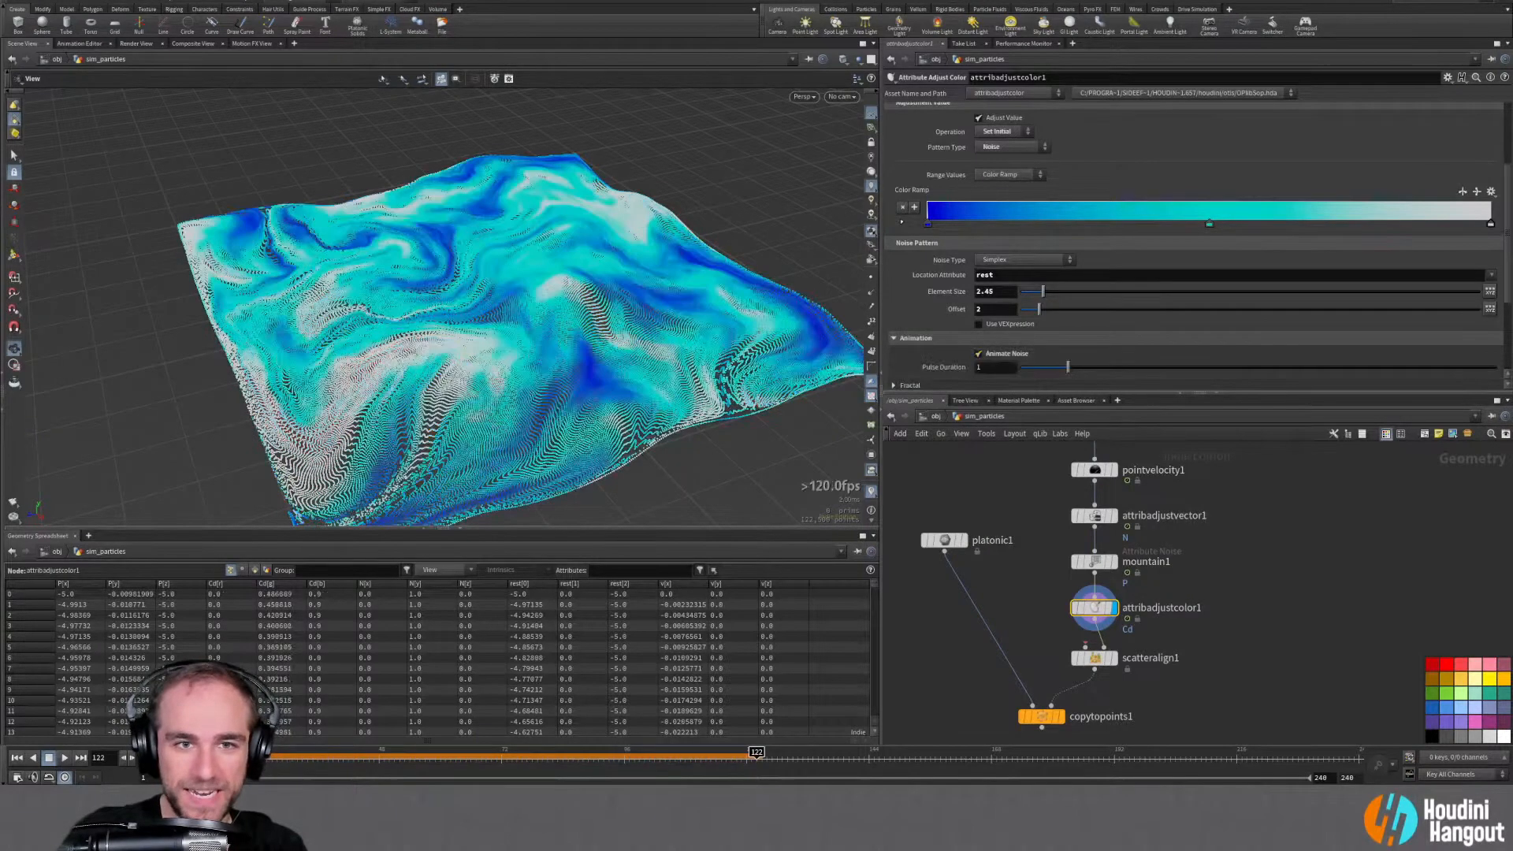
left_click(17, 757)
left_click(65, 757)
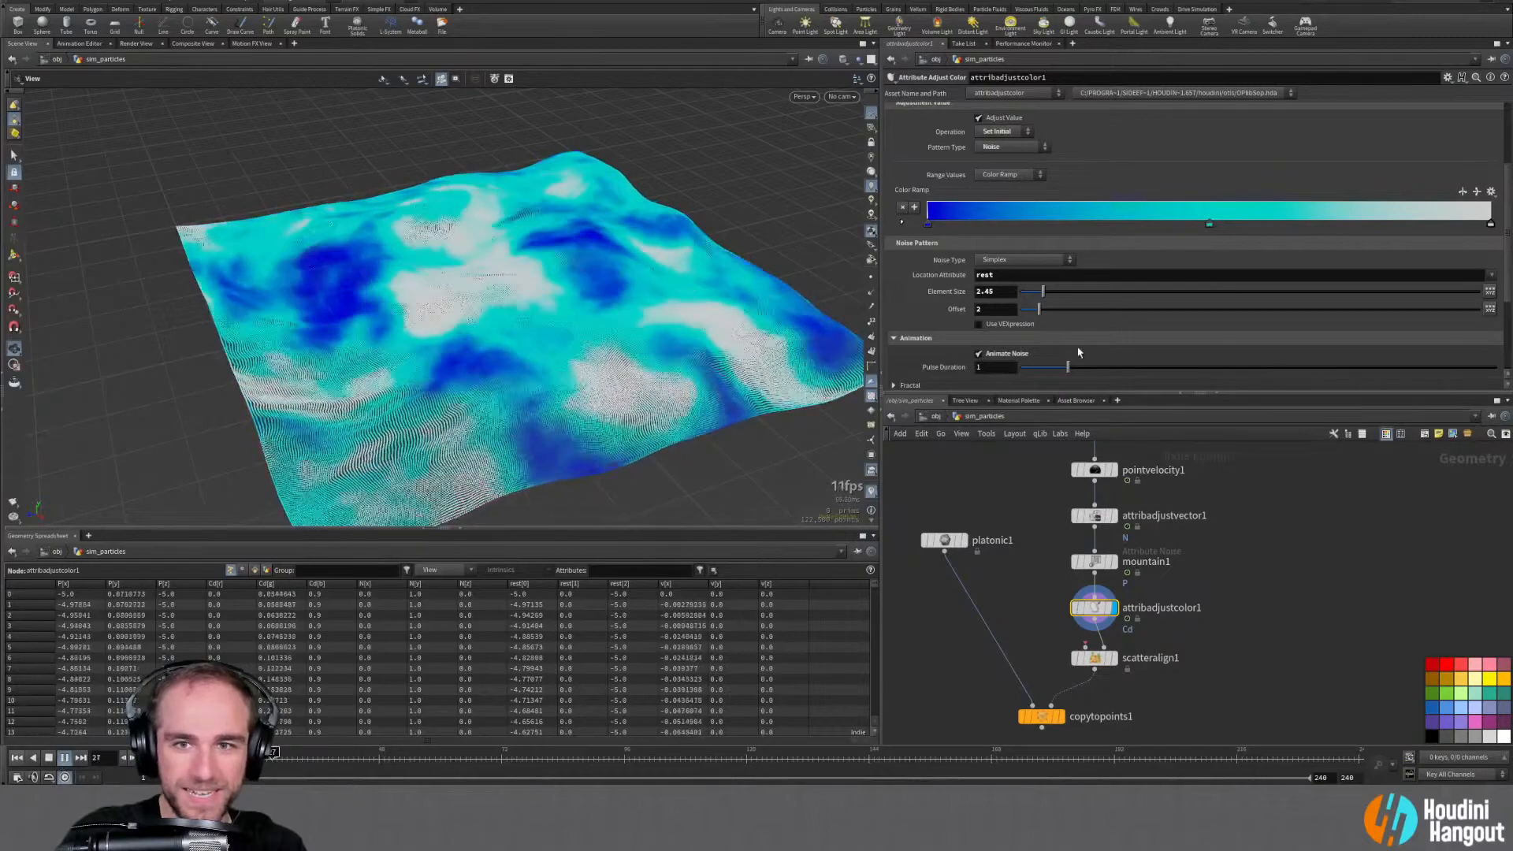
left_click(999, 367)
type("2")
key("Return")
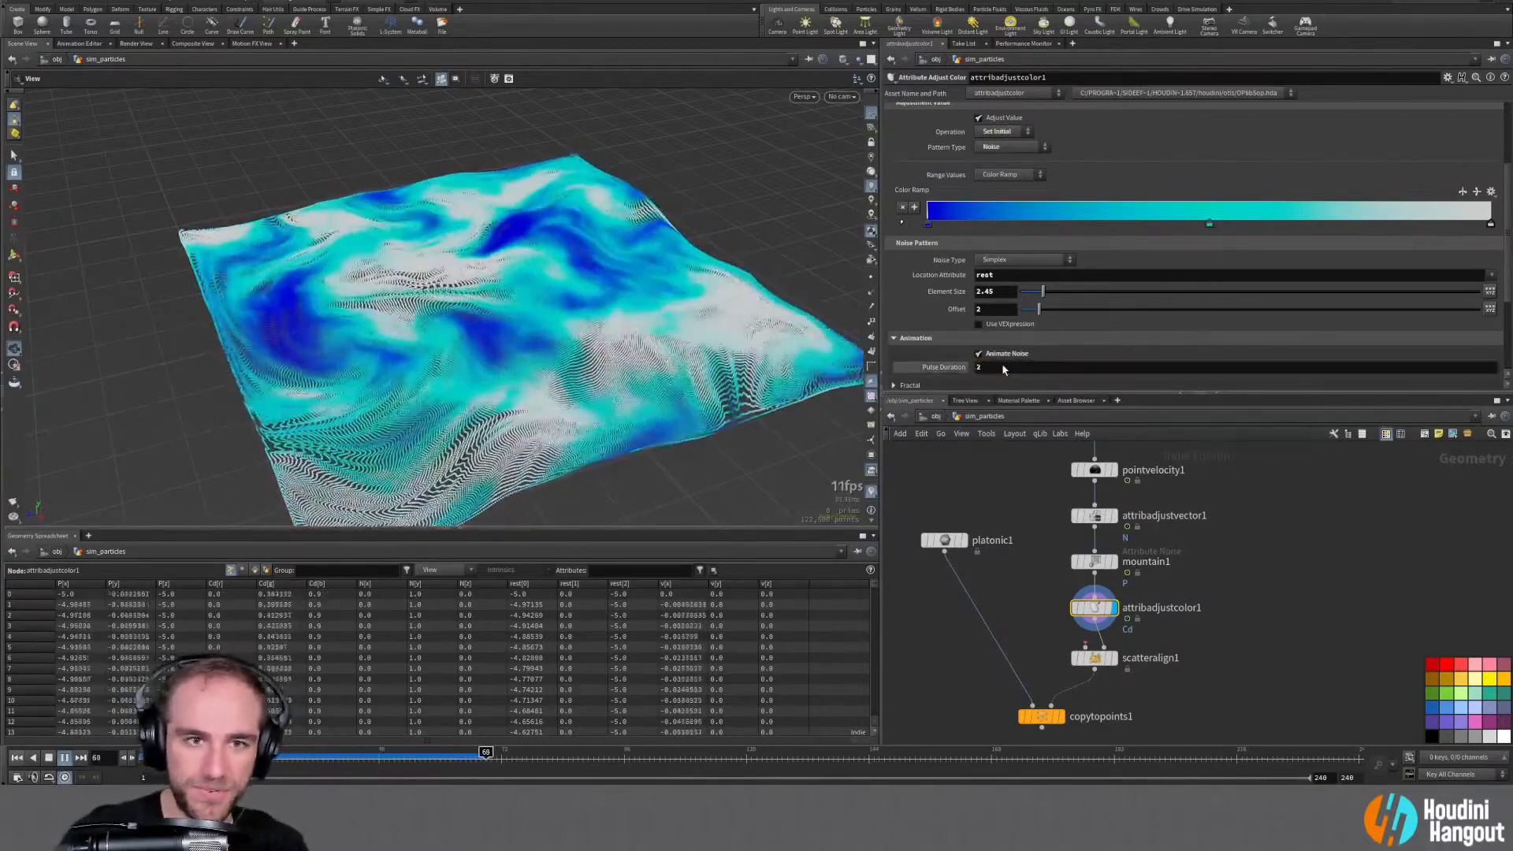
right_click_drag(530, 313, 628, 260)
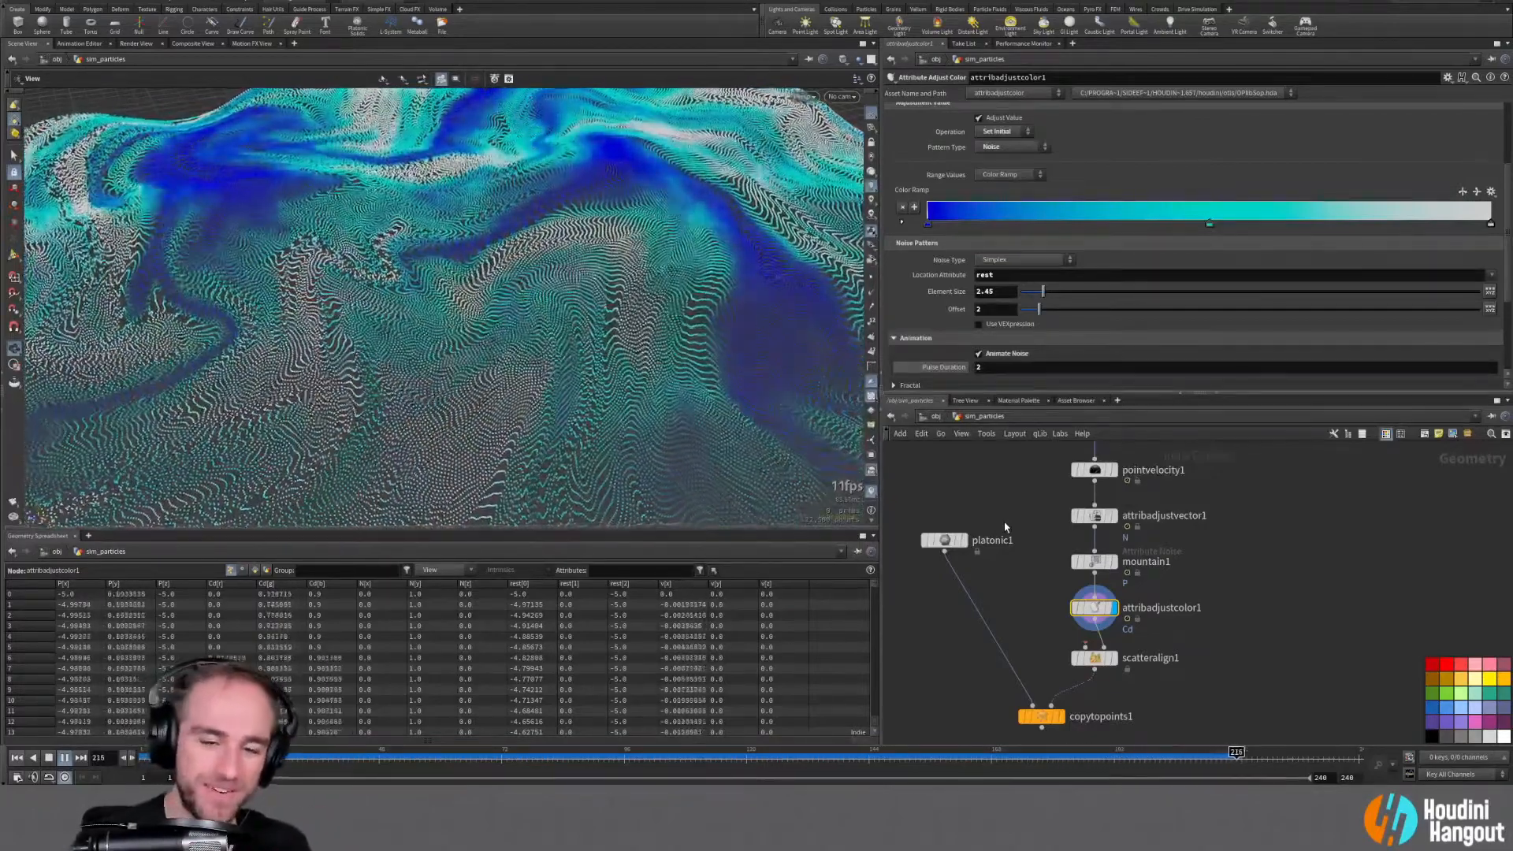
left_click(17, 761)
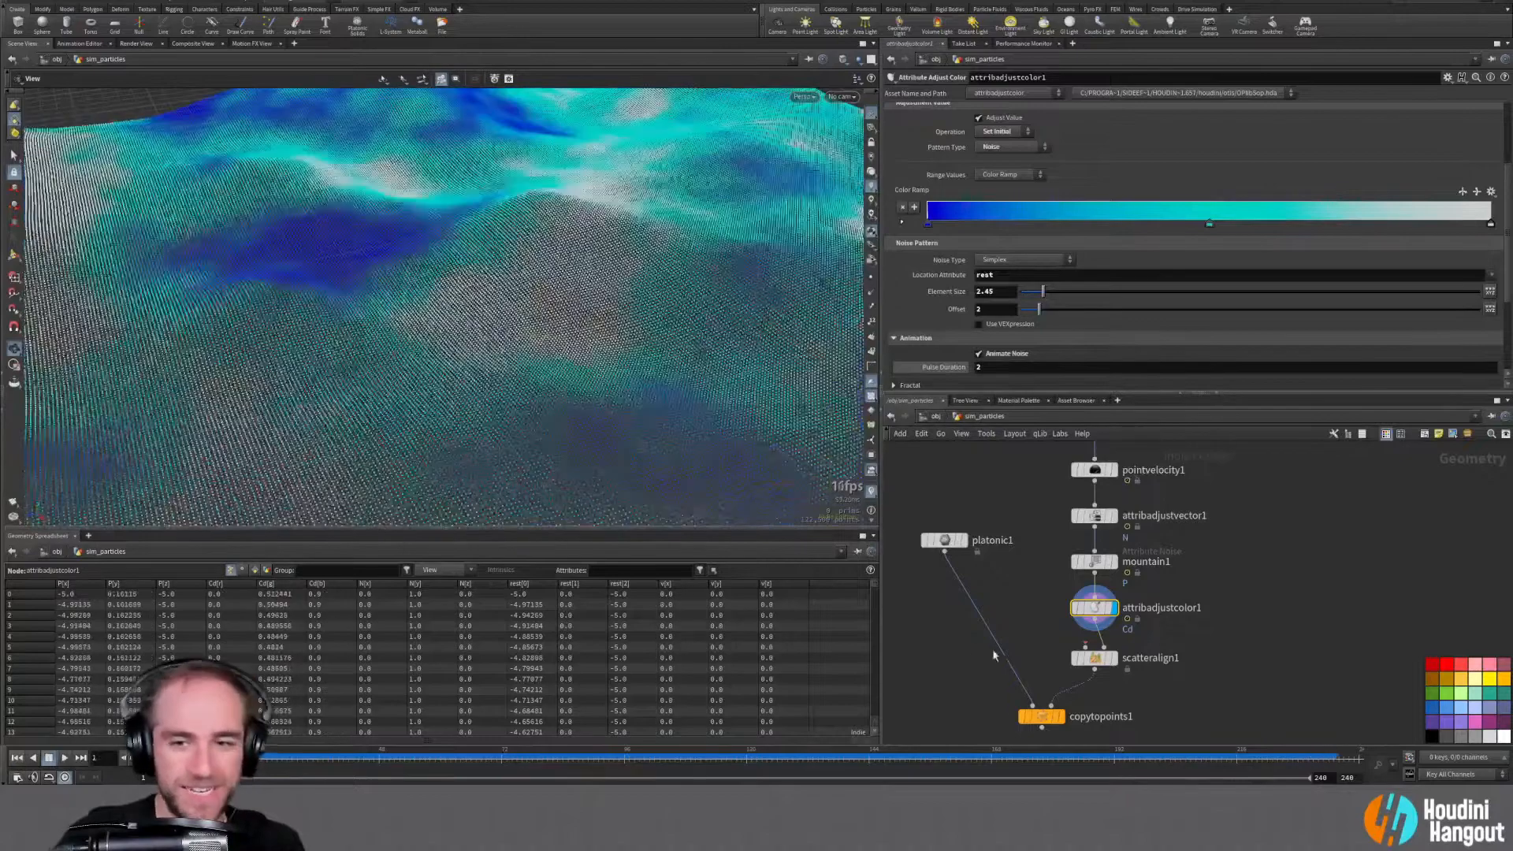
Display copytopoints1 and scrub to frame 108 to inspect the coloured instances from several angles
middle_click_drag(1052, 634, 1047, 607)
left_click(1055, 690)
left_click(1039, 696)
left_click_drag(472, 331, 652, 285)
left_click_drag(189, 758, 630, 787)
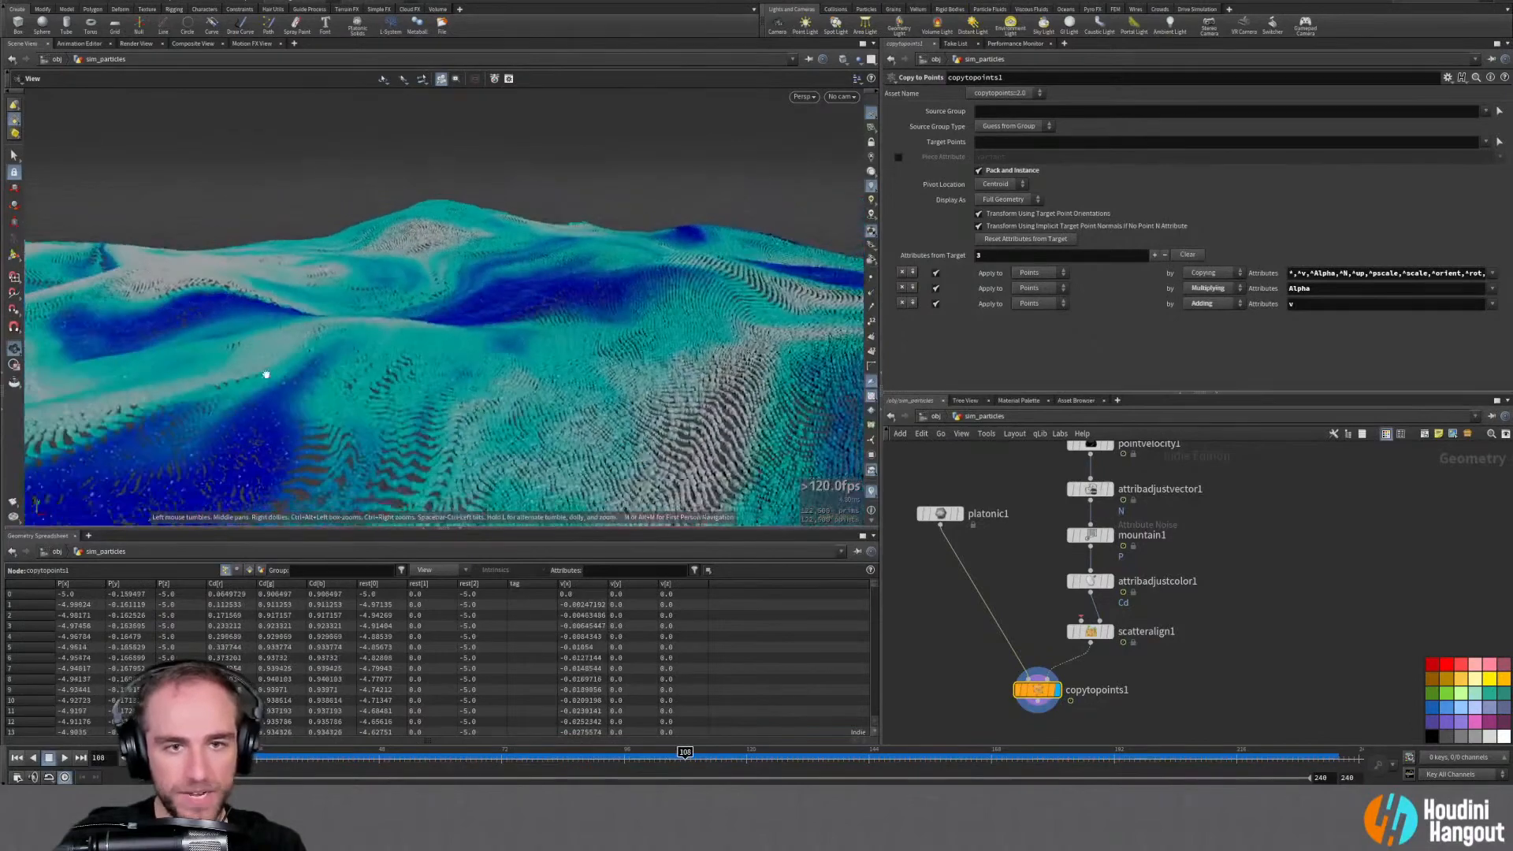
left_click_drag(266, 374, 466, 367)
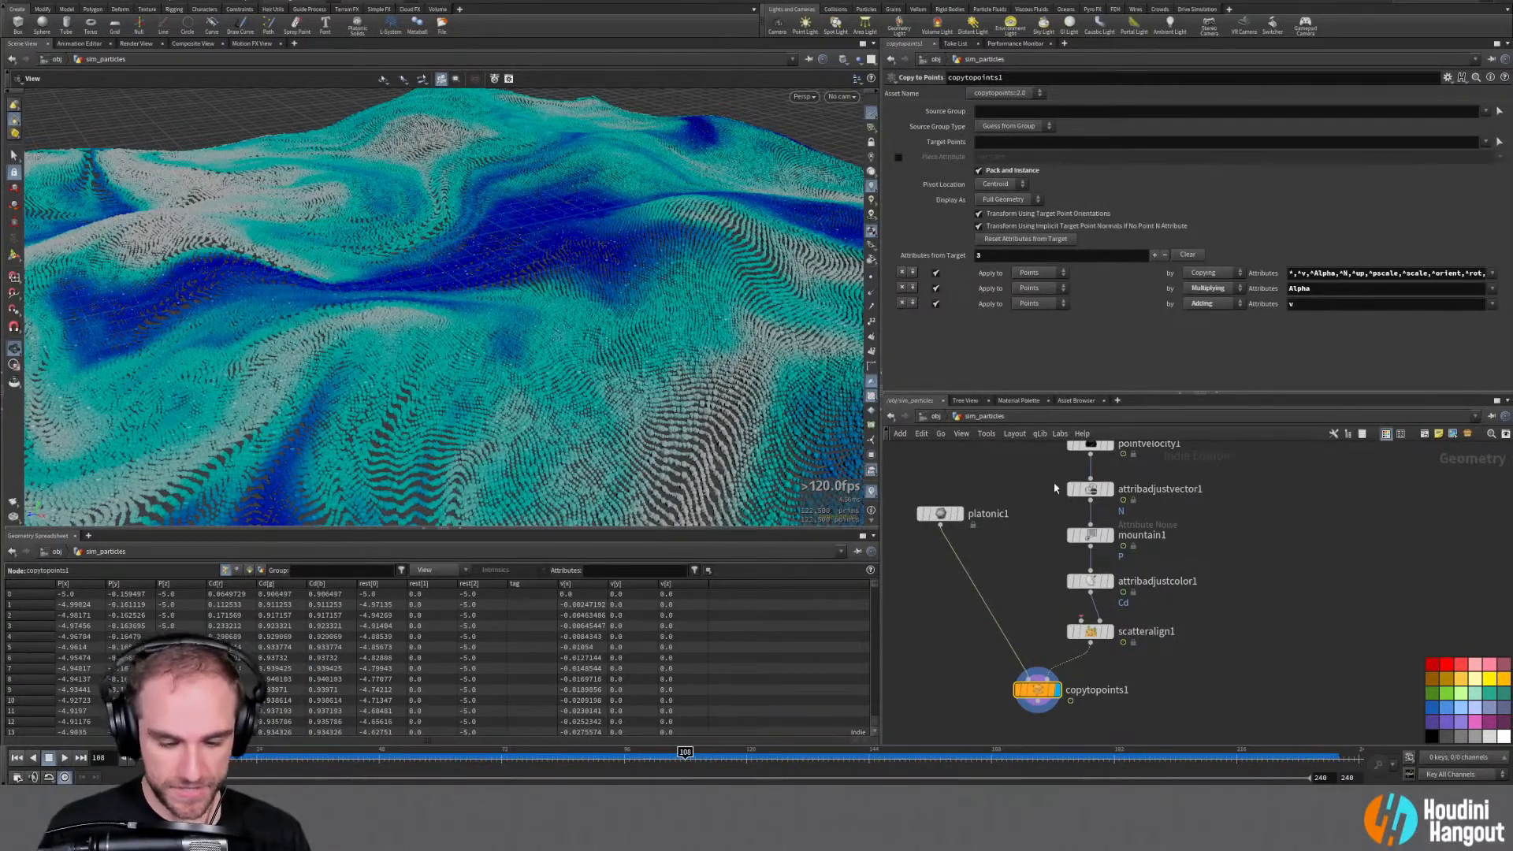
Inside popnet, insert a POP Grains node between popadvectbyvolumes1 and popsolver, and play the simulation from the first frame
middle_click_drag(1057, 490, 1083, 675)
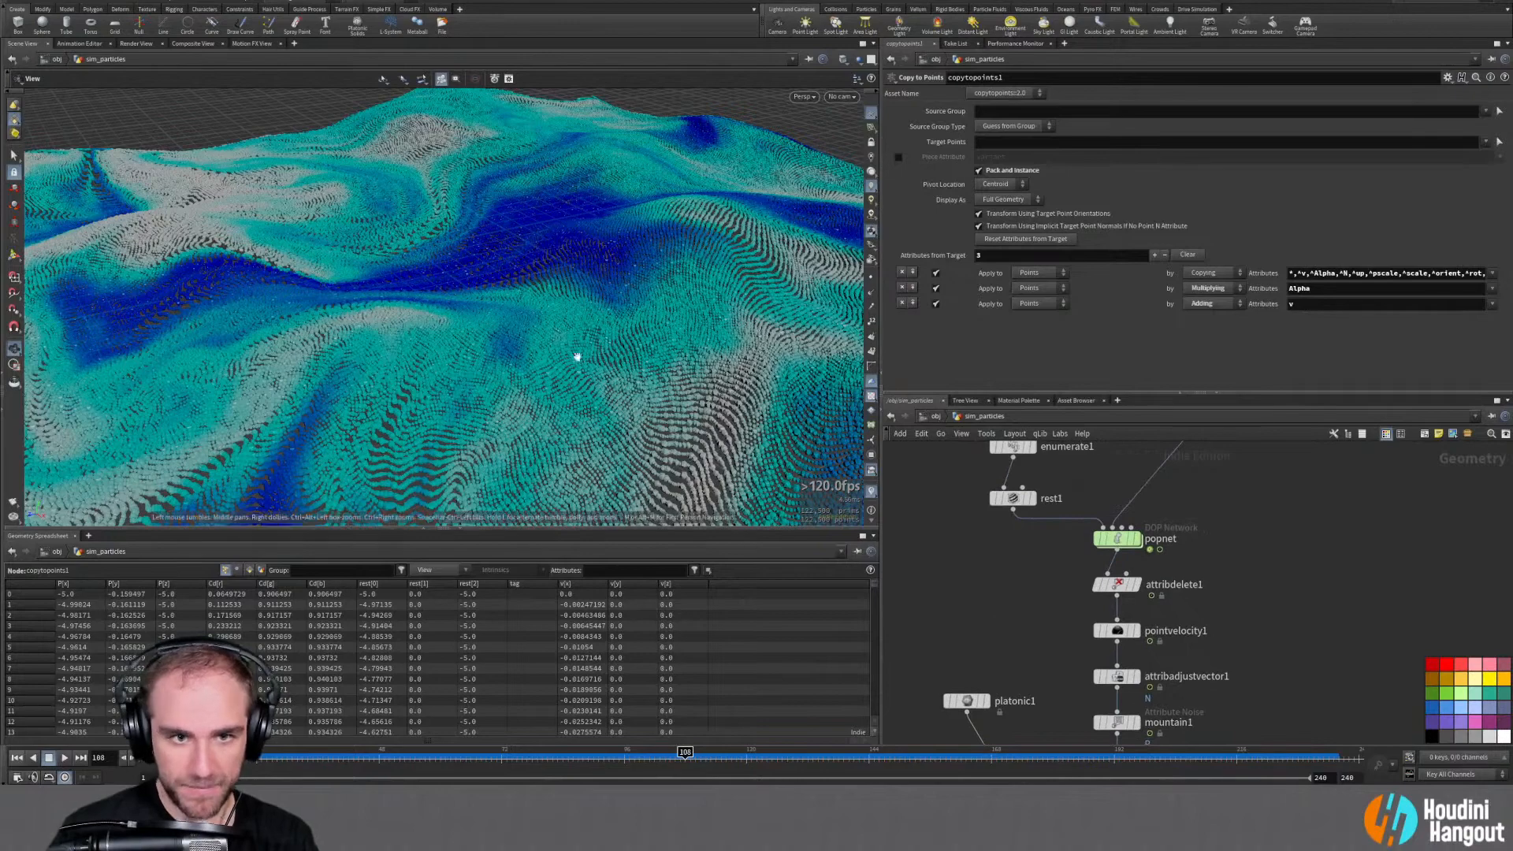
double_click(1141, 542)
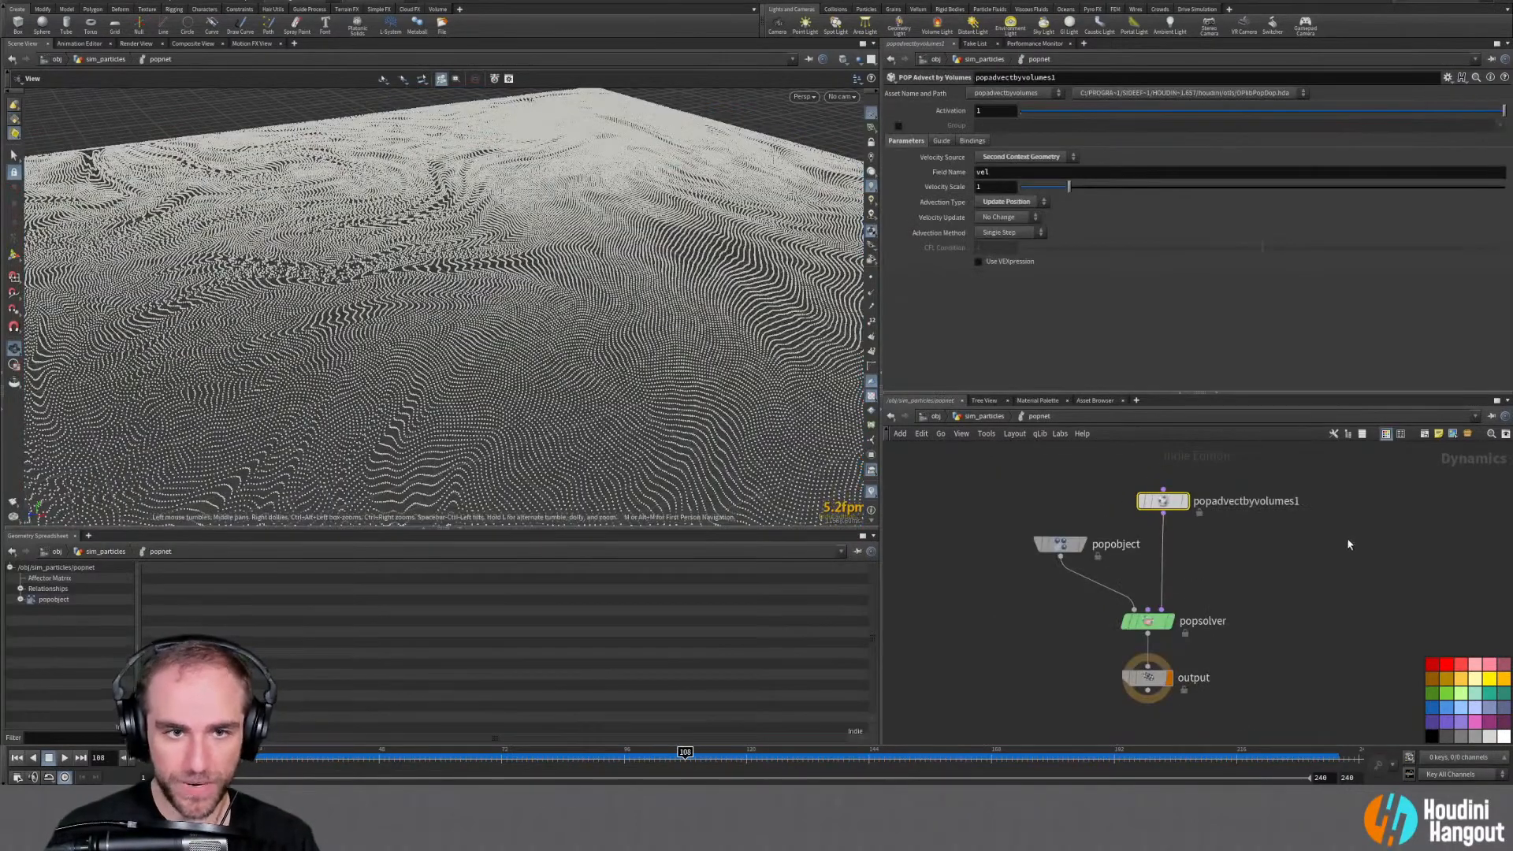
key("Tab")
type("grai")
key("Return")
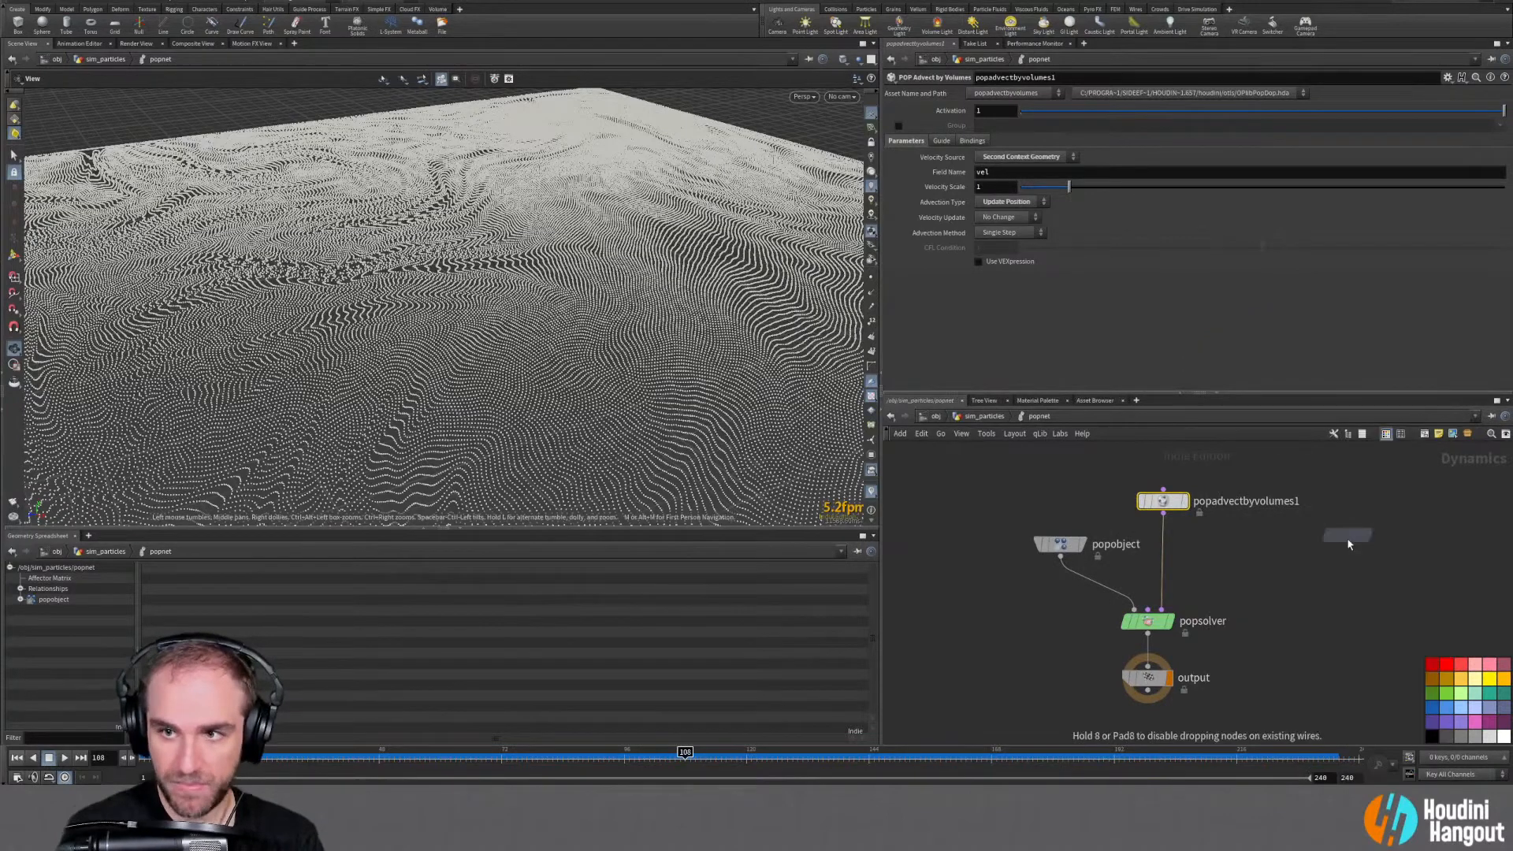
left_click(1162, 555)
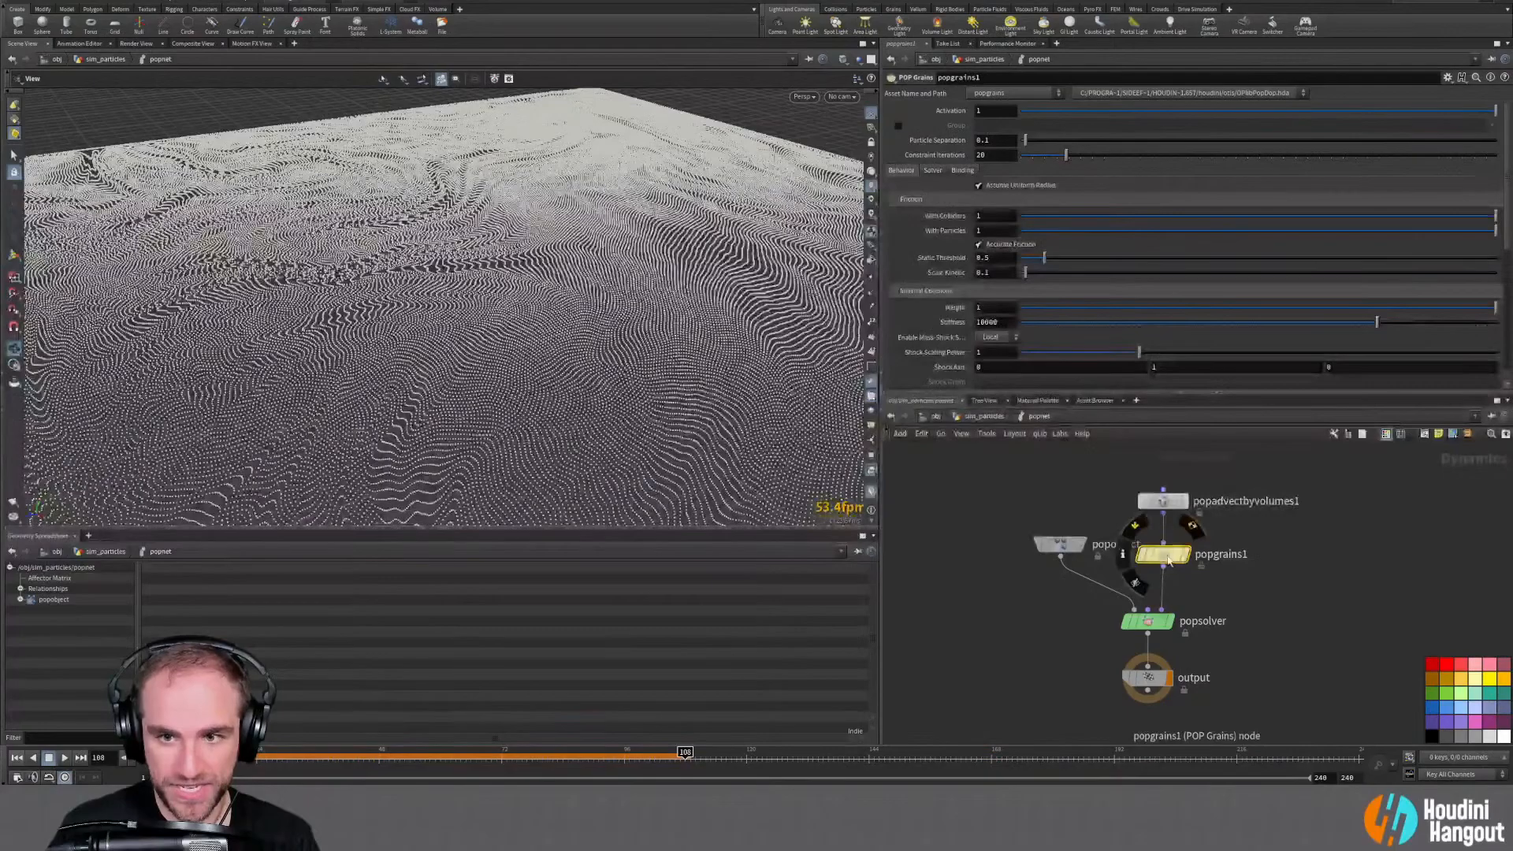
left_click(16, 757)
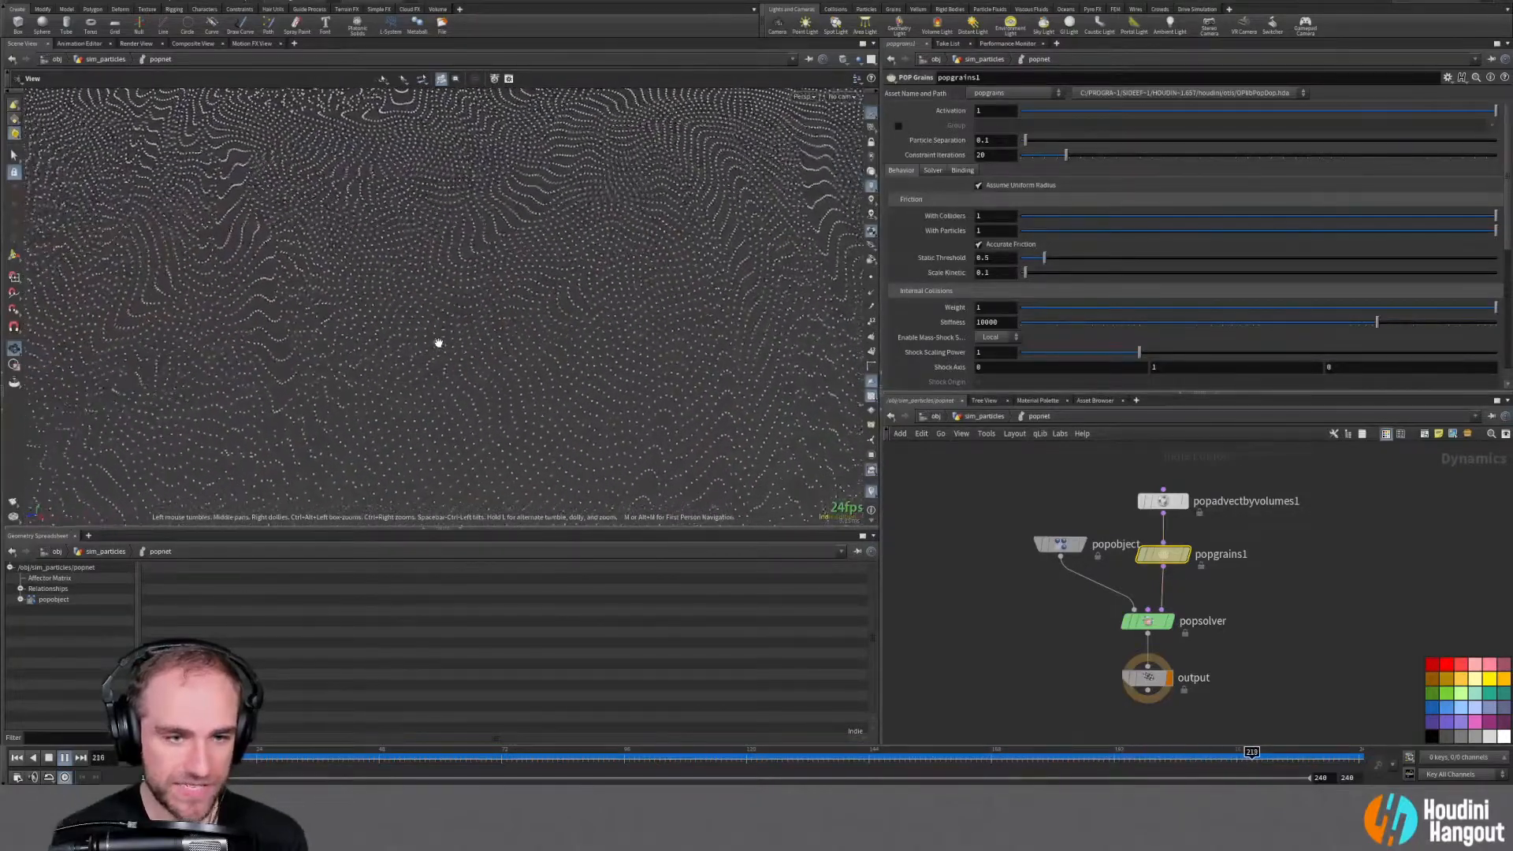
Take popgrains1 out of the chain, wire it and popadvectbyvolumes1 into separate popsolver inputs, and replay the simulation from frame 1
left_click(16, 758)
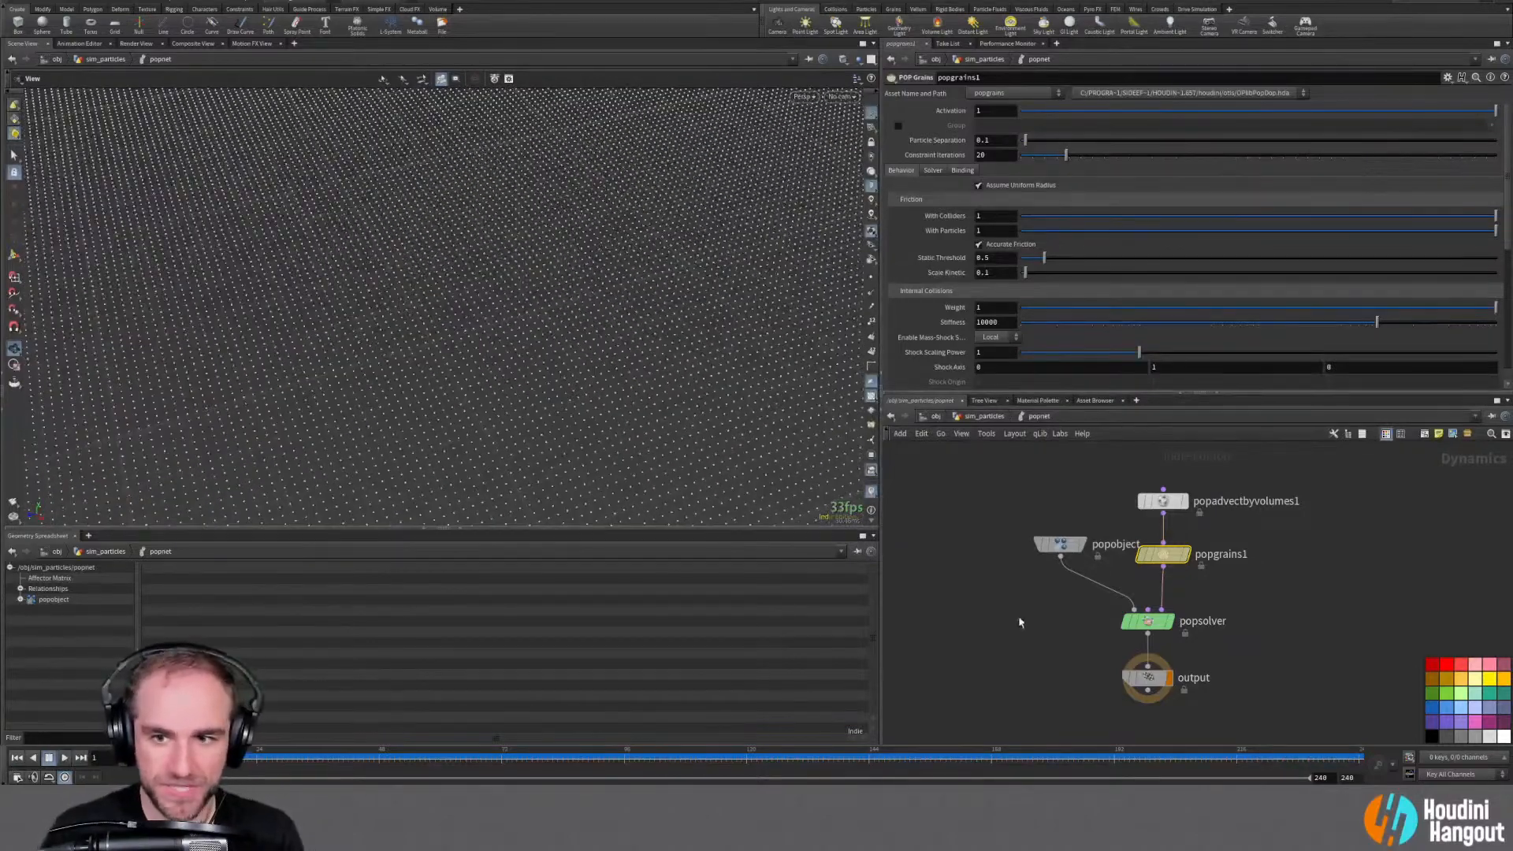
left_click_drag(1163, 554, 1193, 559)
left_click_drag(1167, 511, 1102, 493)
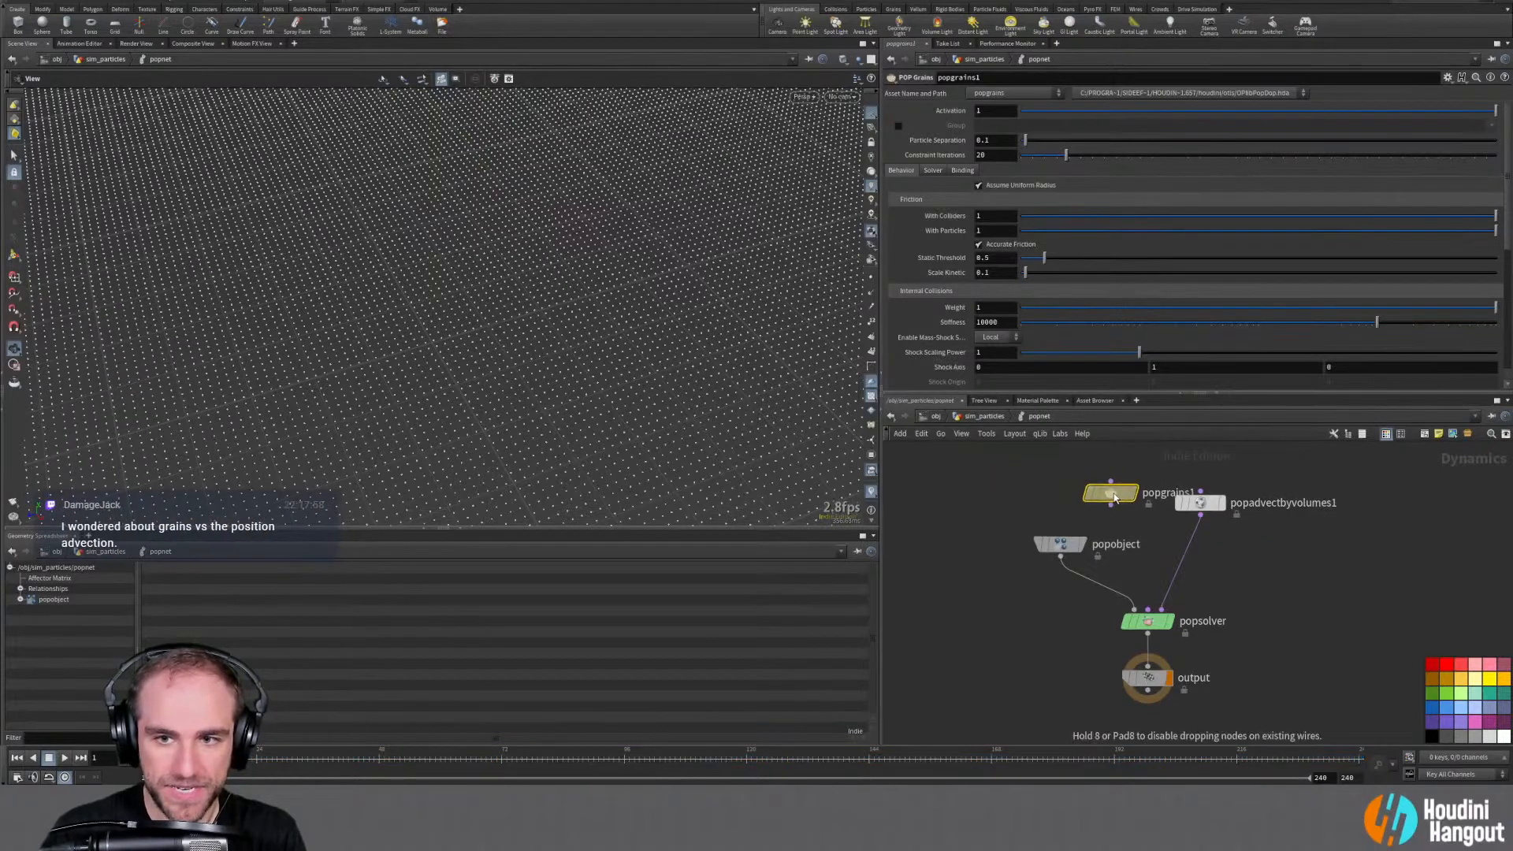
left_click_drag(1199, 513, 1161, 609)
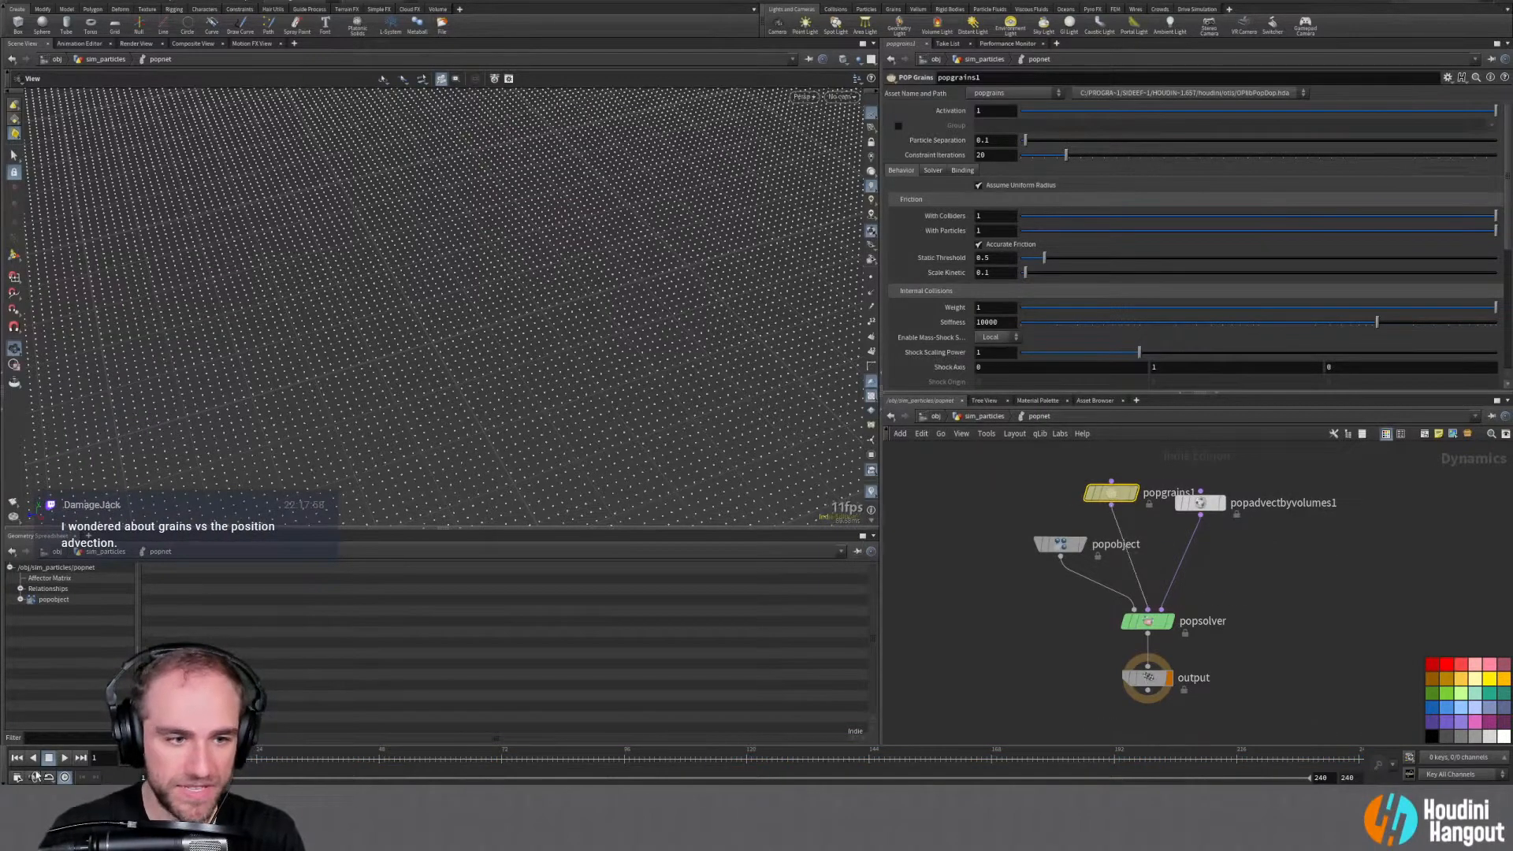
left_click(66, 757)
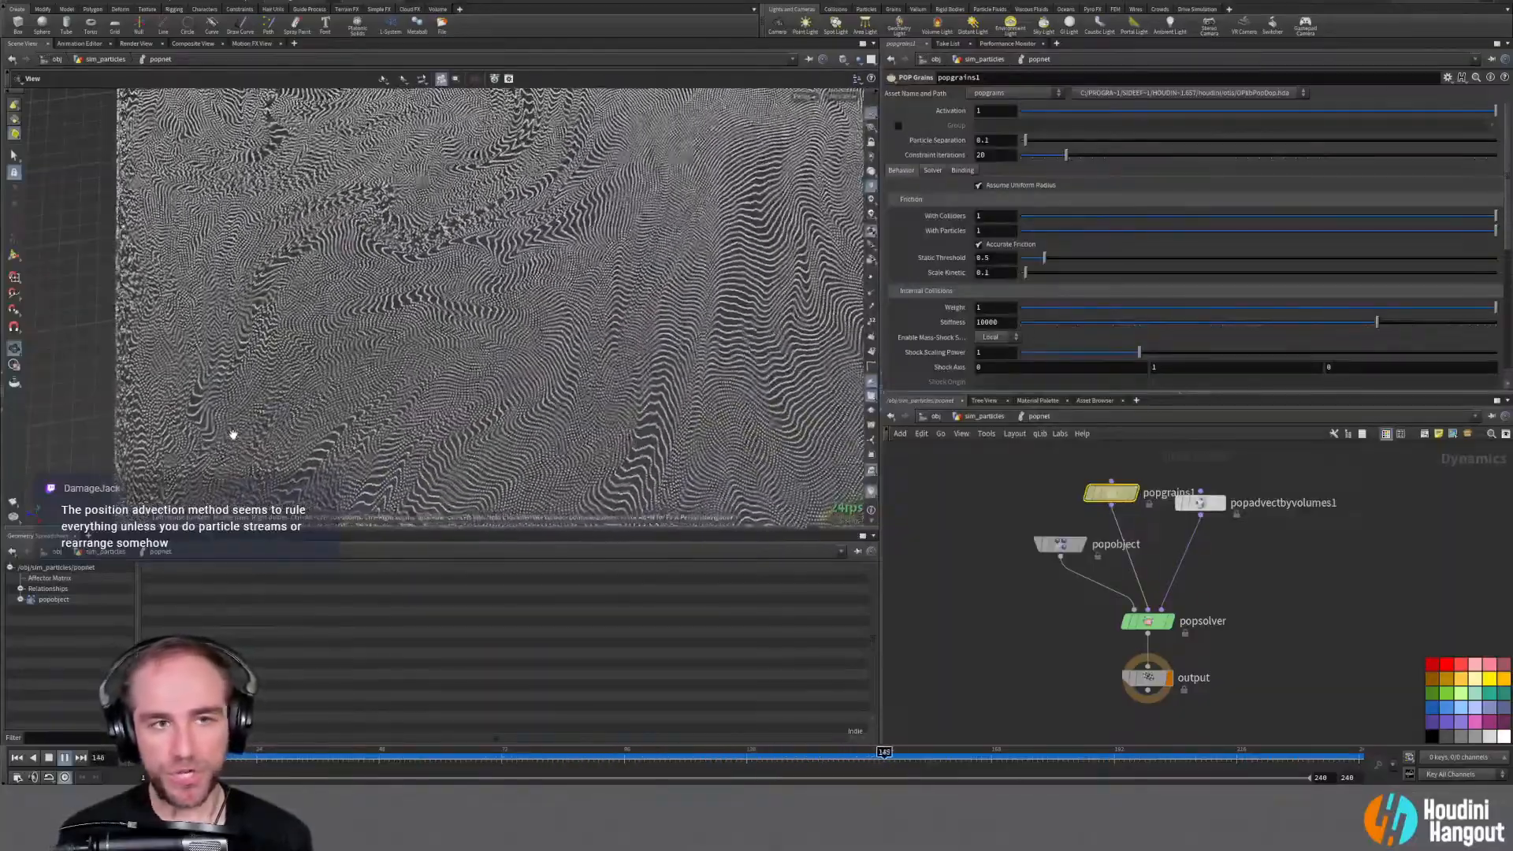
Delete popgrains1 from popnet, go back up to the sim_particles network, and return to frame 1
left_click(1039, 416)
left_click(1064, 473)
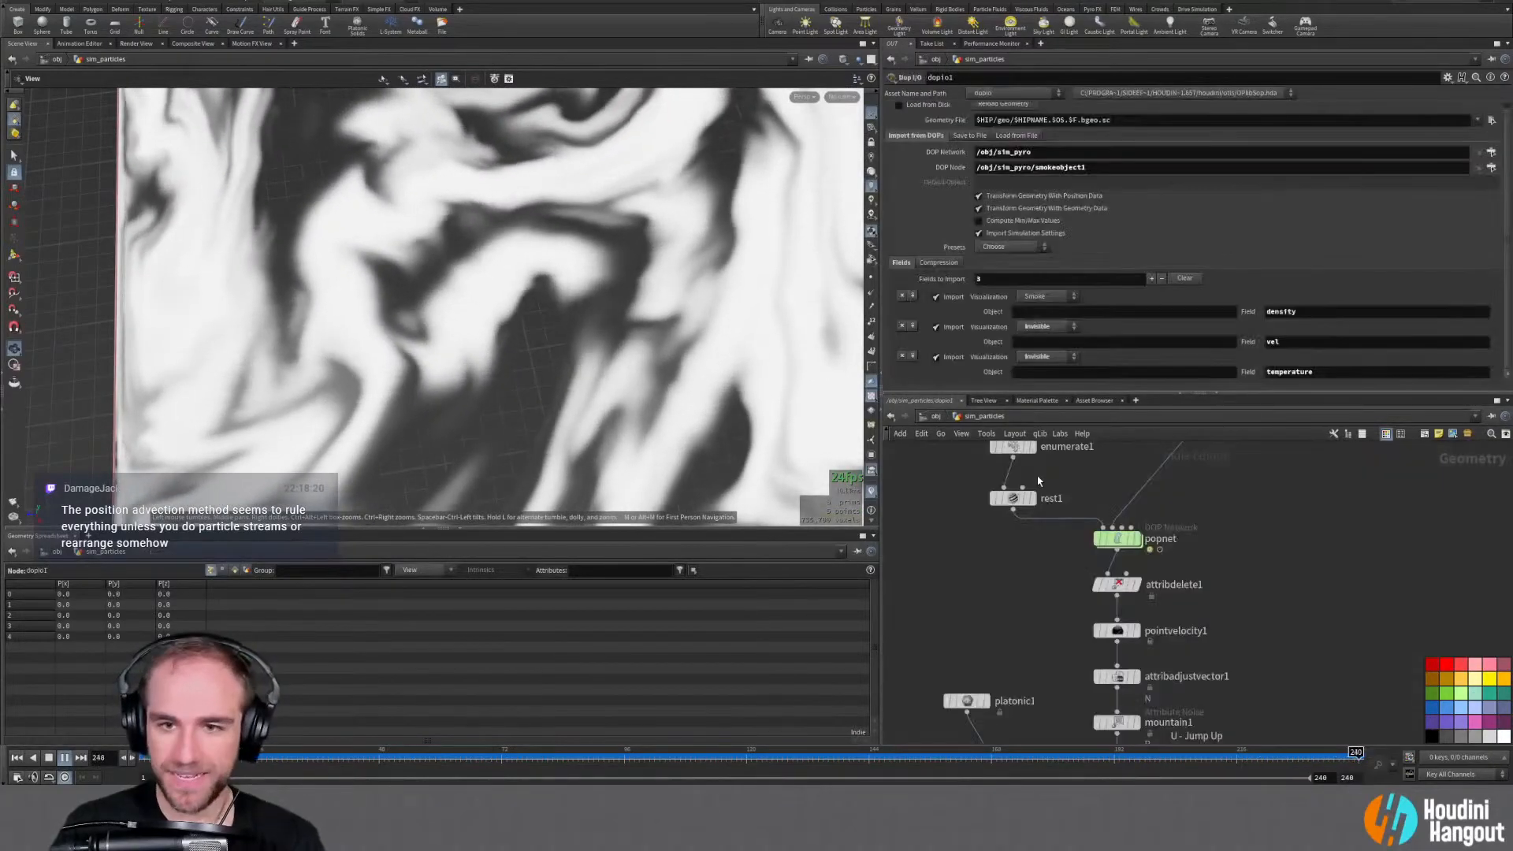
key("u")
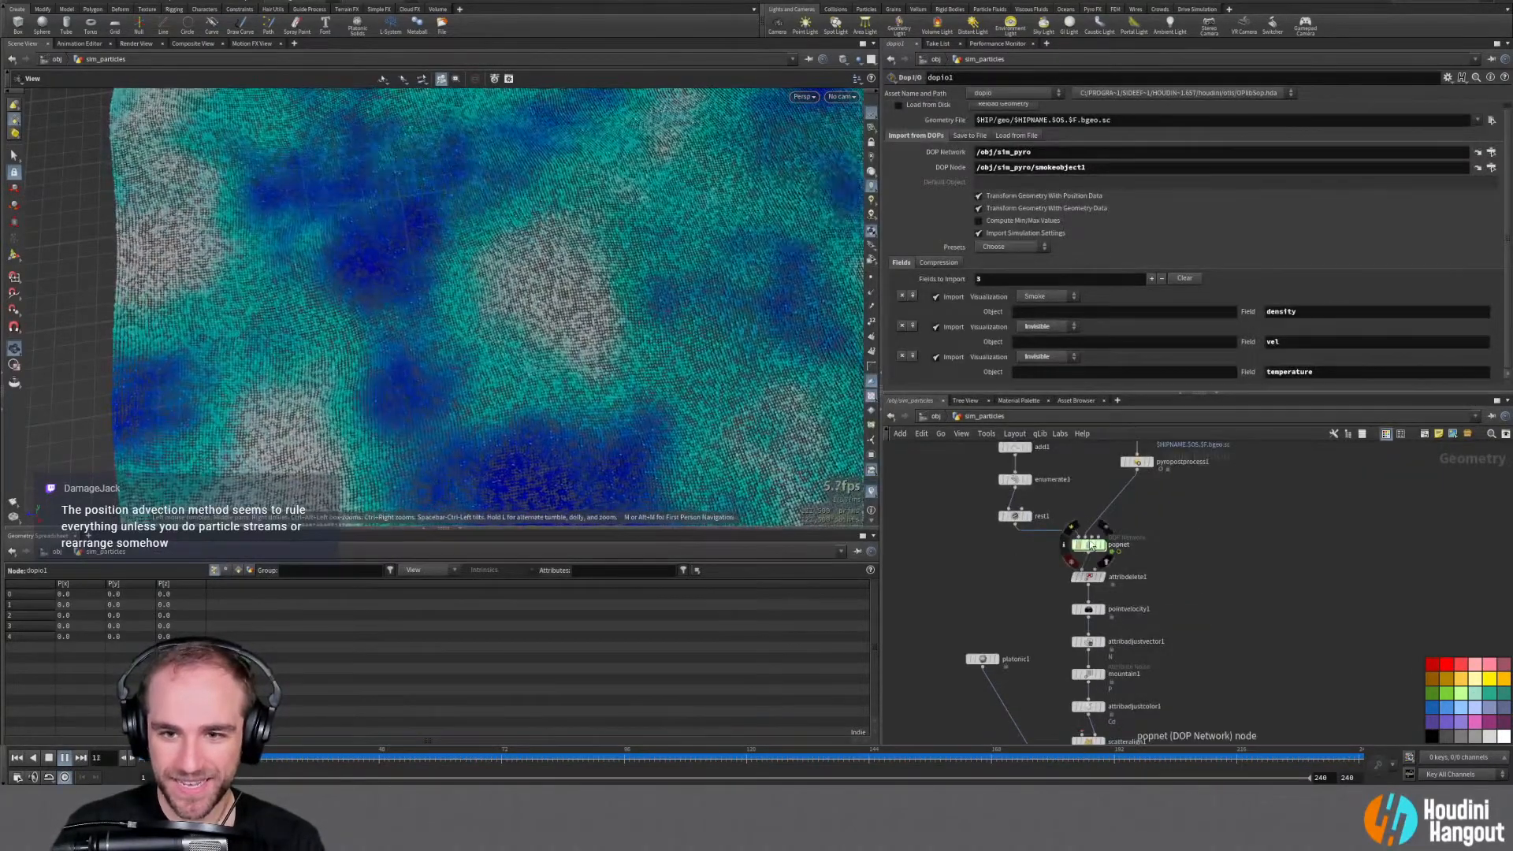
double_click(1087, 545)
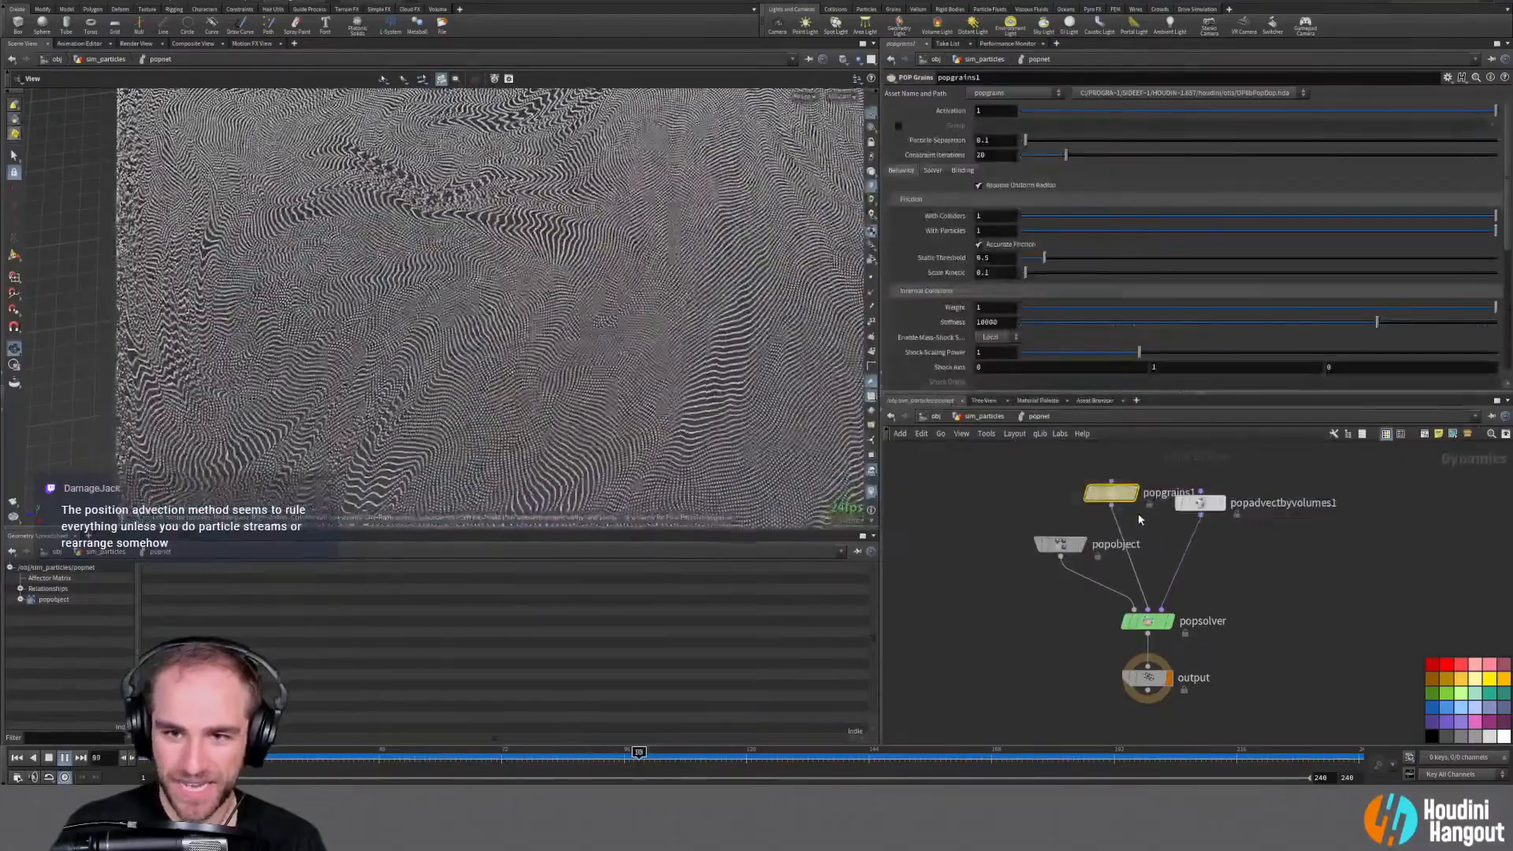
key("Delete")
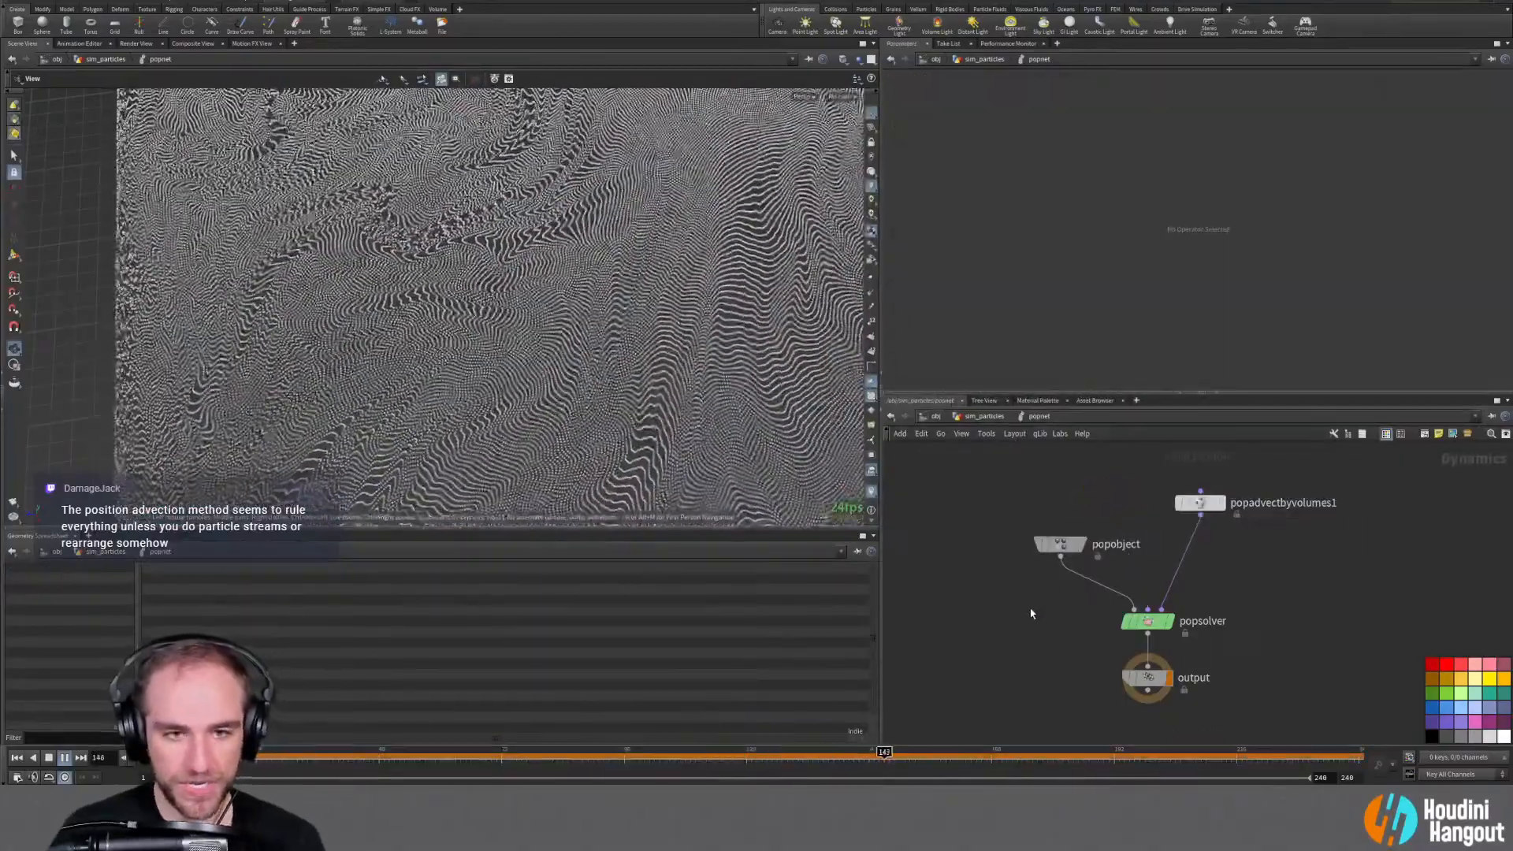
key("u")
left_click(18, 758)
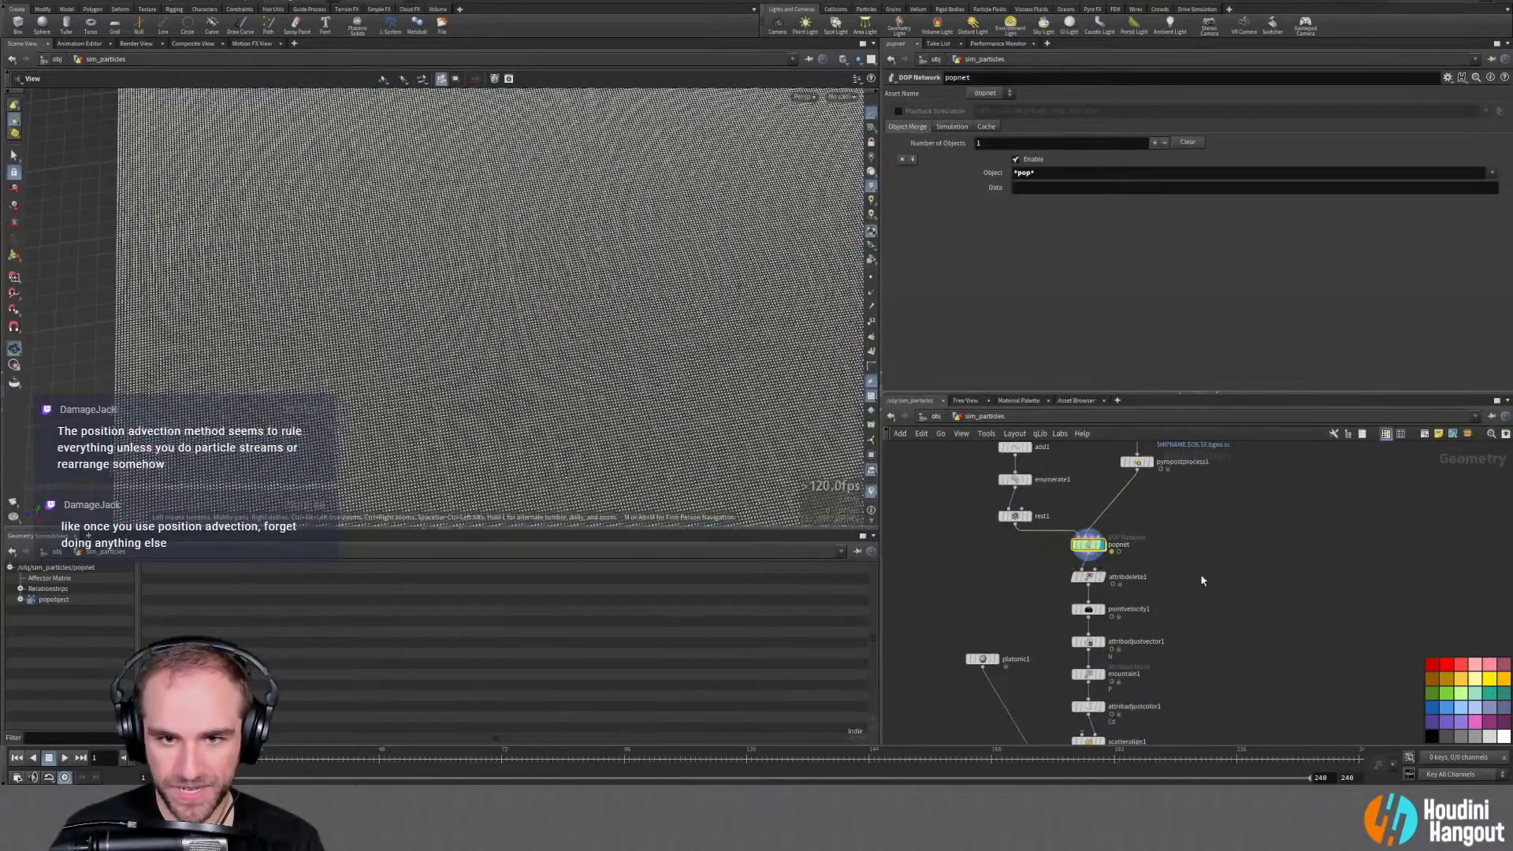
Insert a Point Relax node between popnet and attribdelete1, and display it
scroll(1245, 571, "up", 3)
key("Tab")
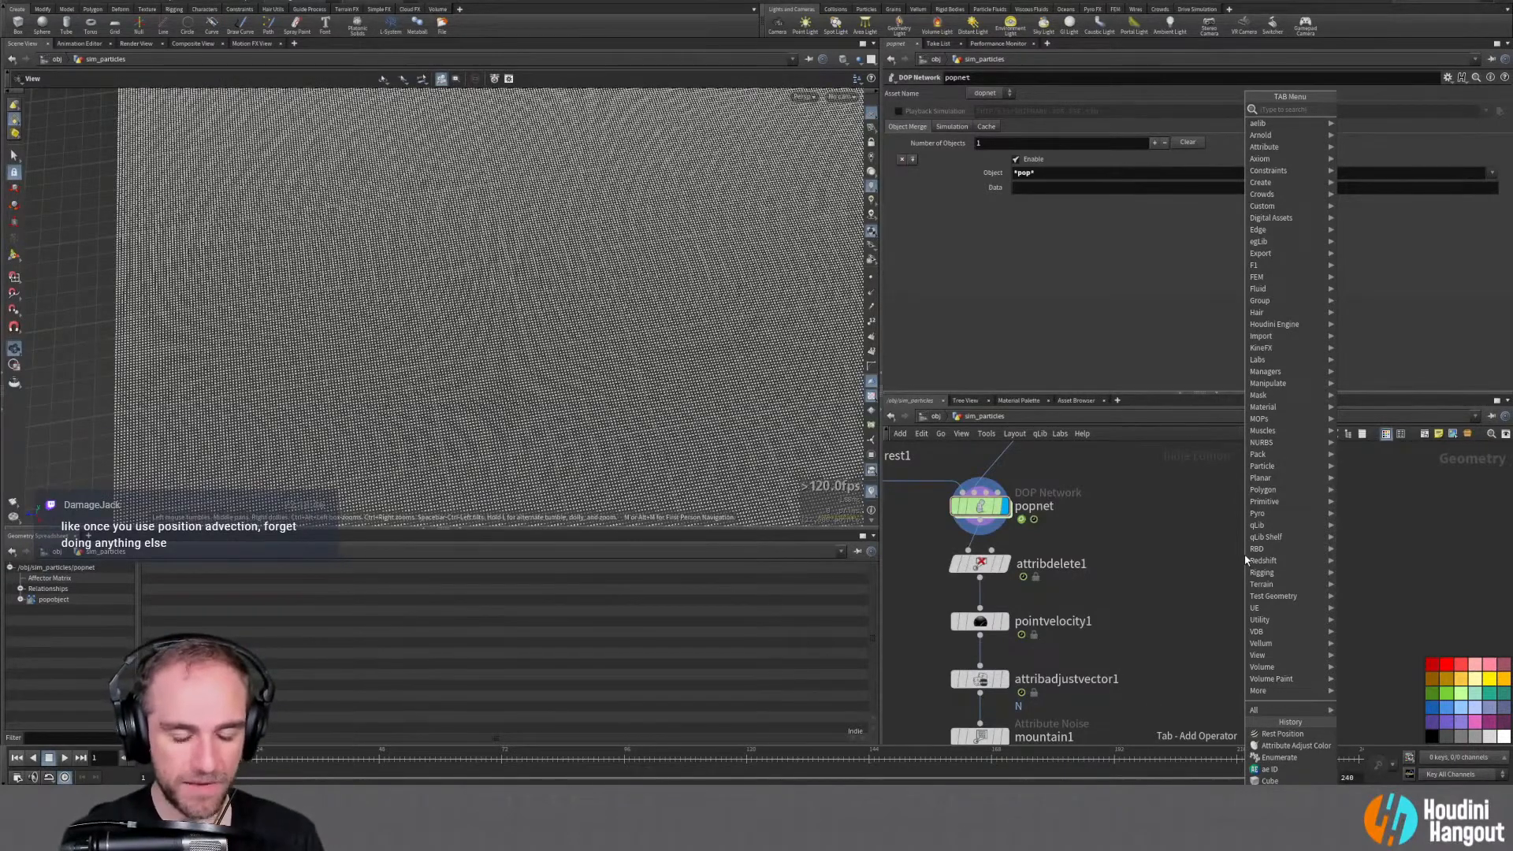
type("rela")
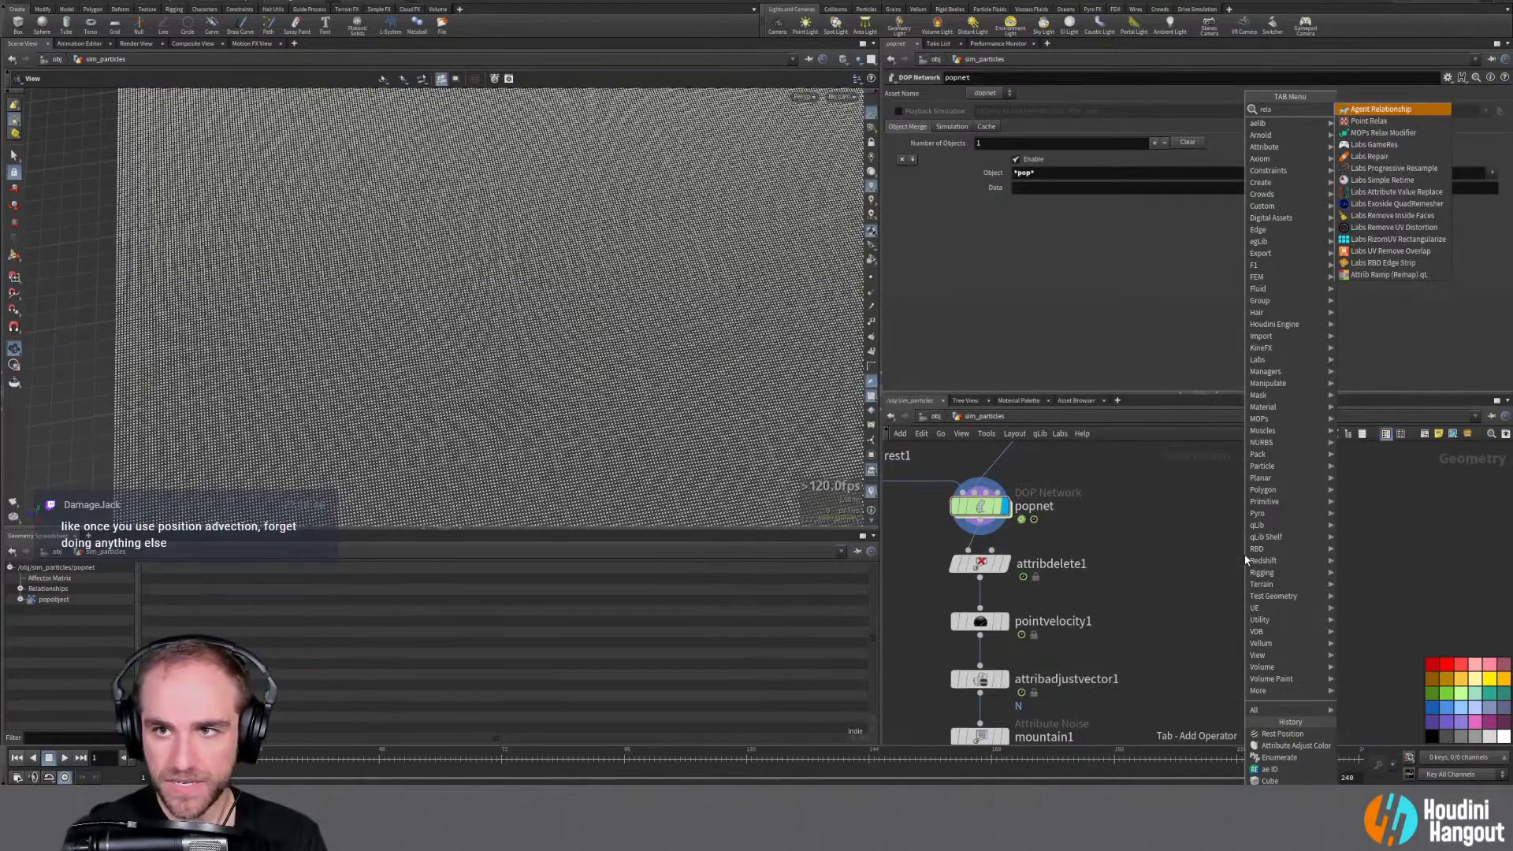
key("Down")
key("Return")
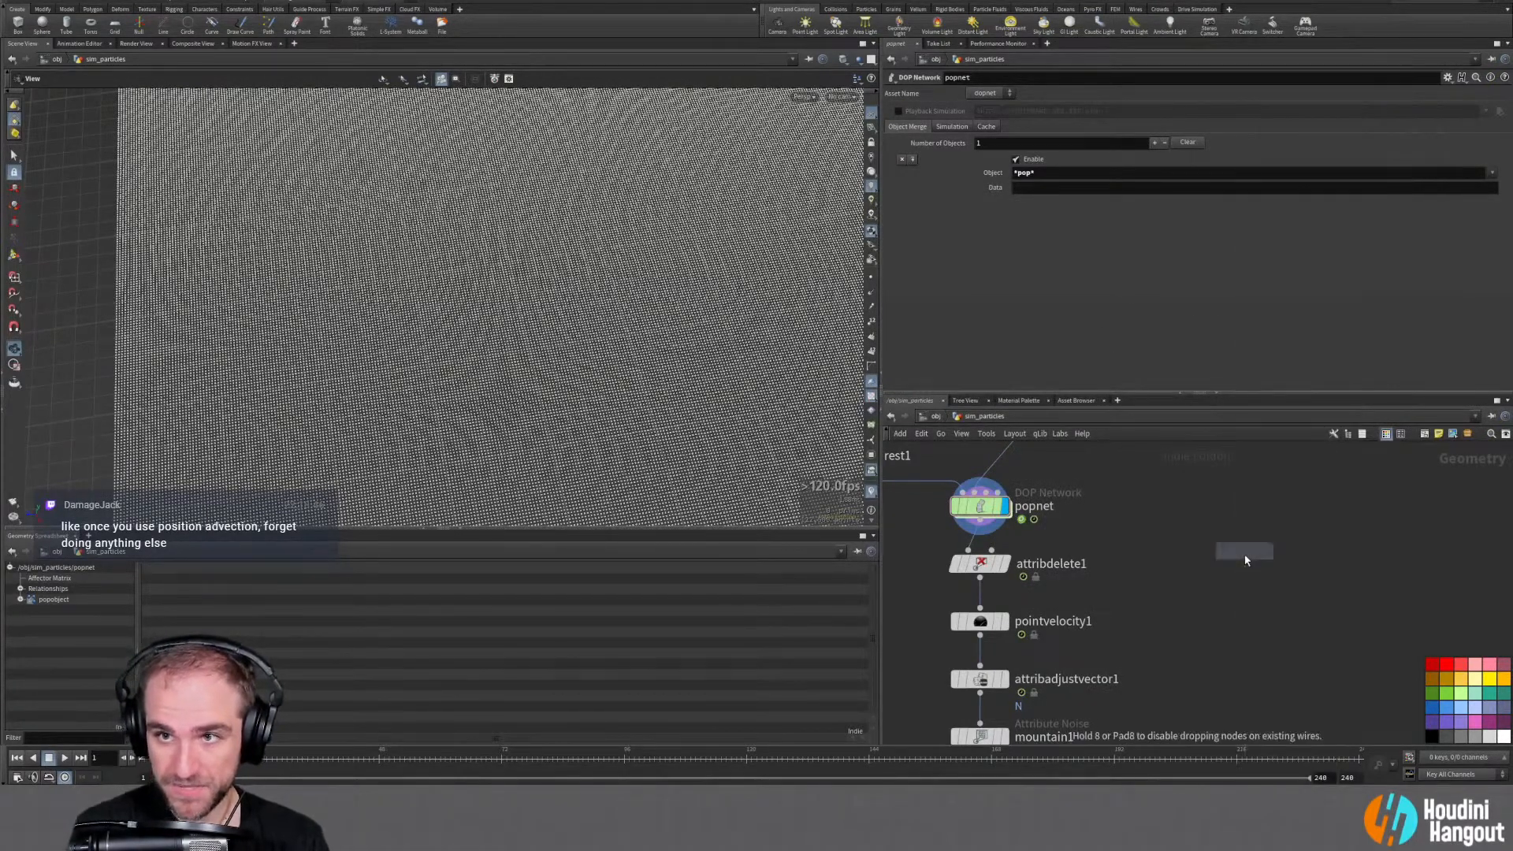
left_click(983, 542)
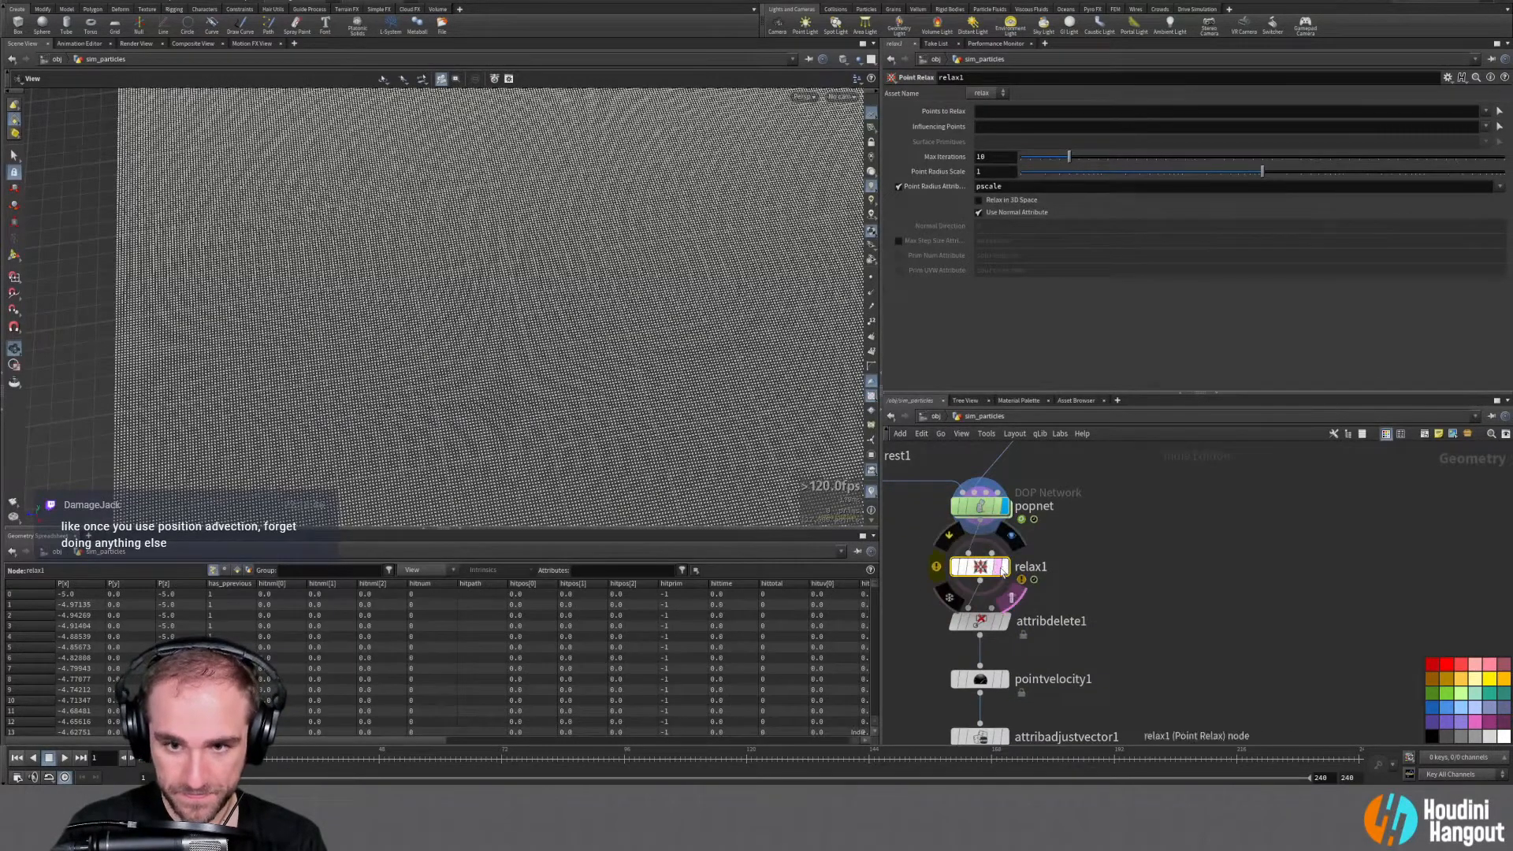
left_click(1001, 566)
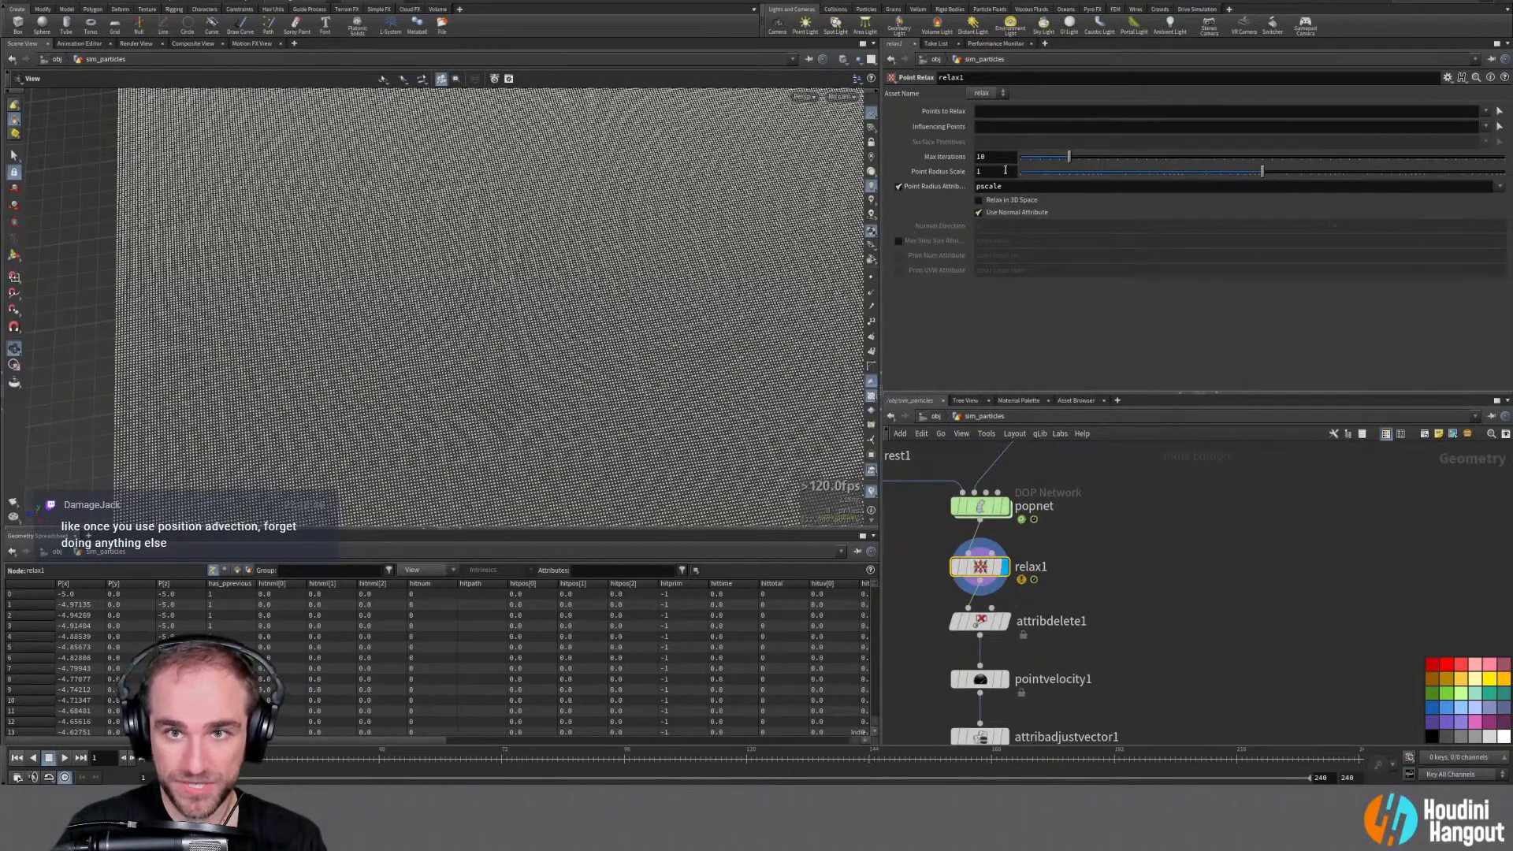
At frame 157, try relax1 with Relax in 3D Space enabled, Max Iterations 1 and Point Radius Scale 0.1
key("Up")
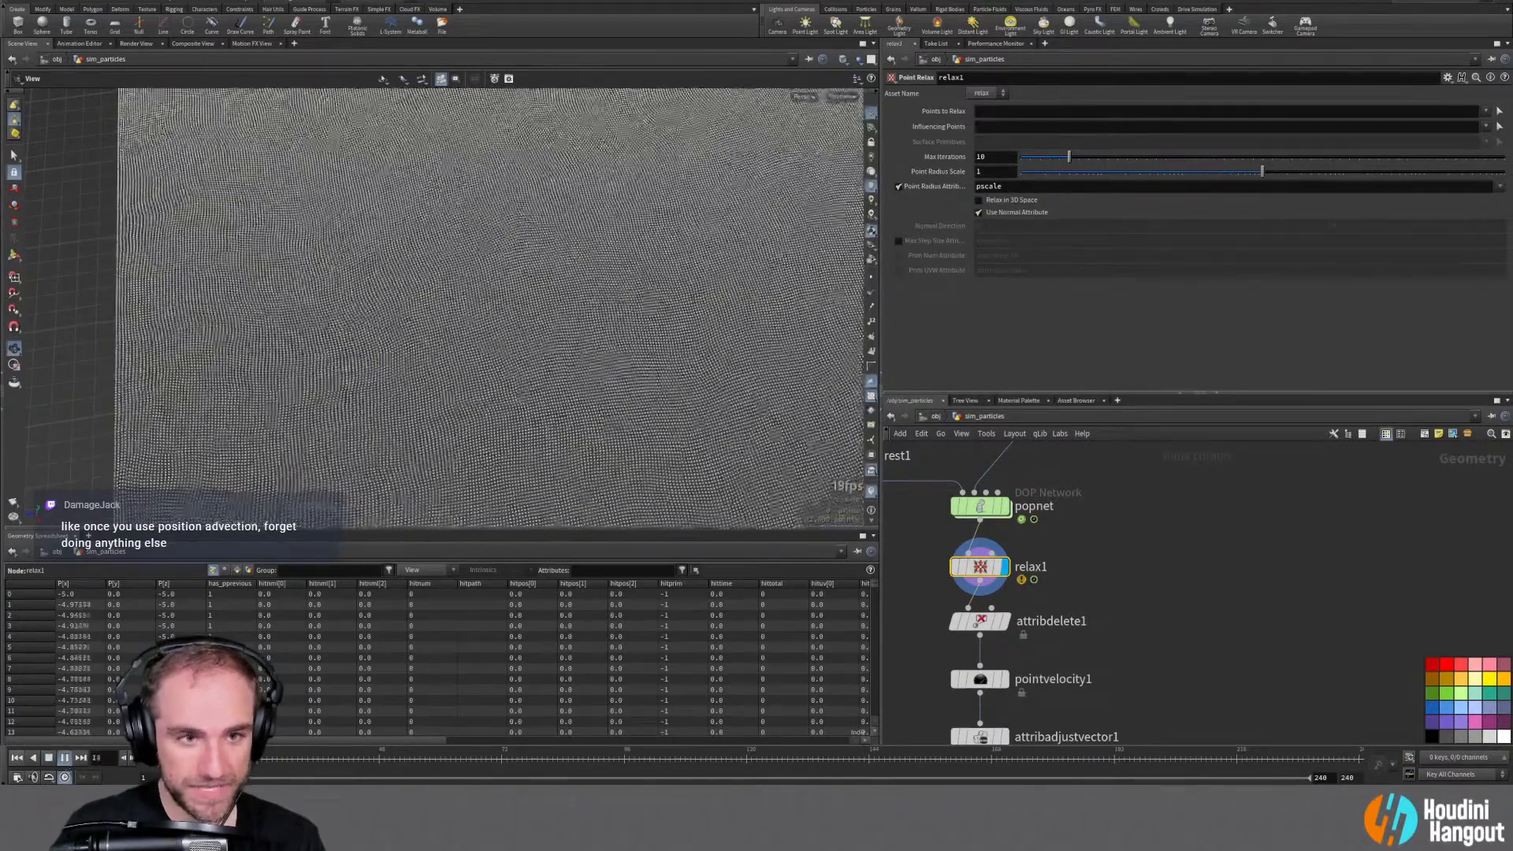
left_click_drag(298, 755, 937, 766)
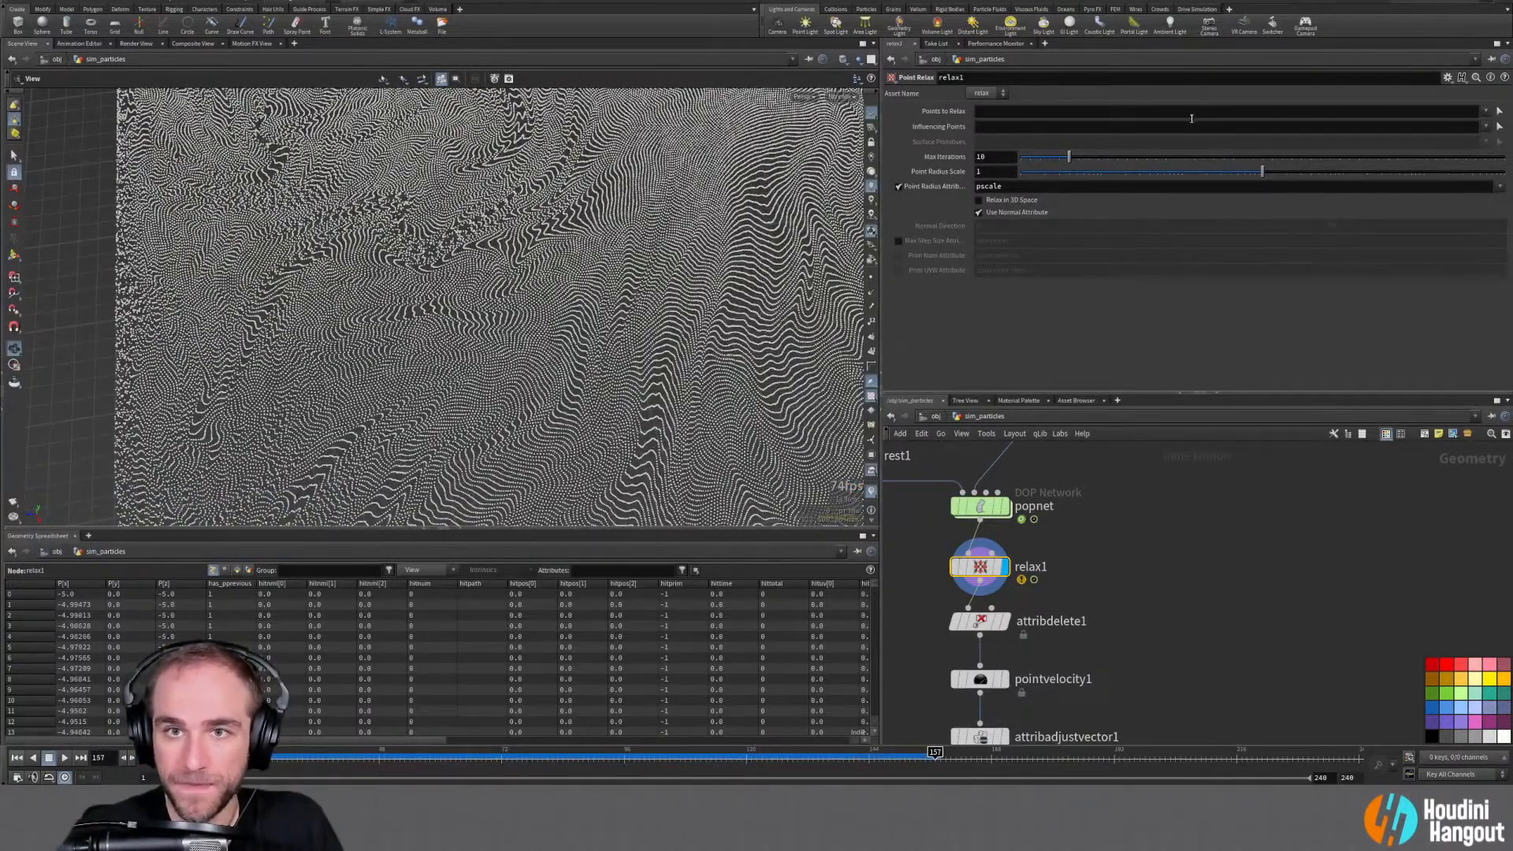
left_click(979, 200)
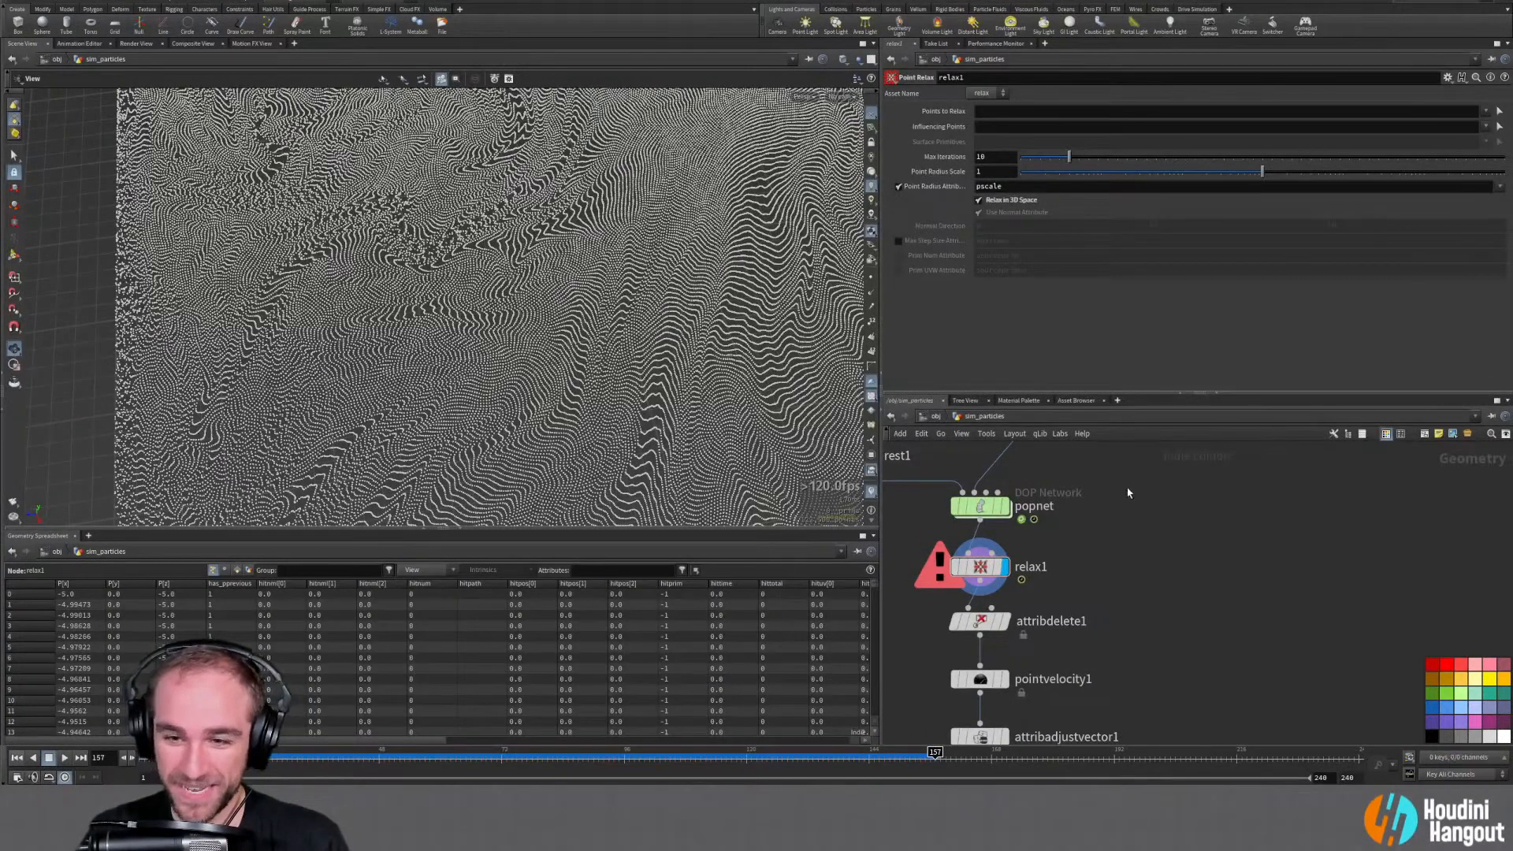
left_click(994, 157)
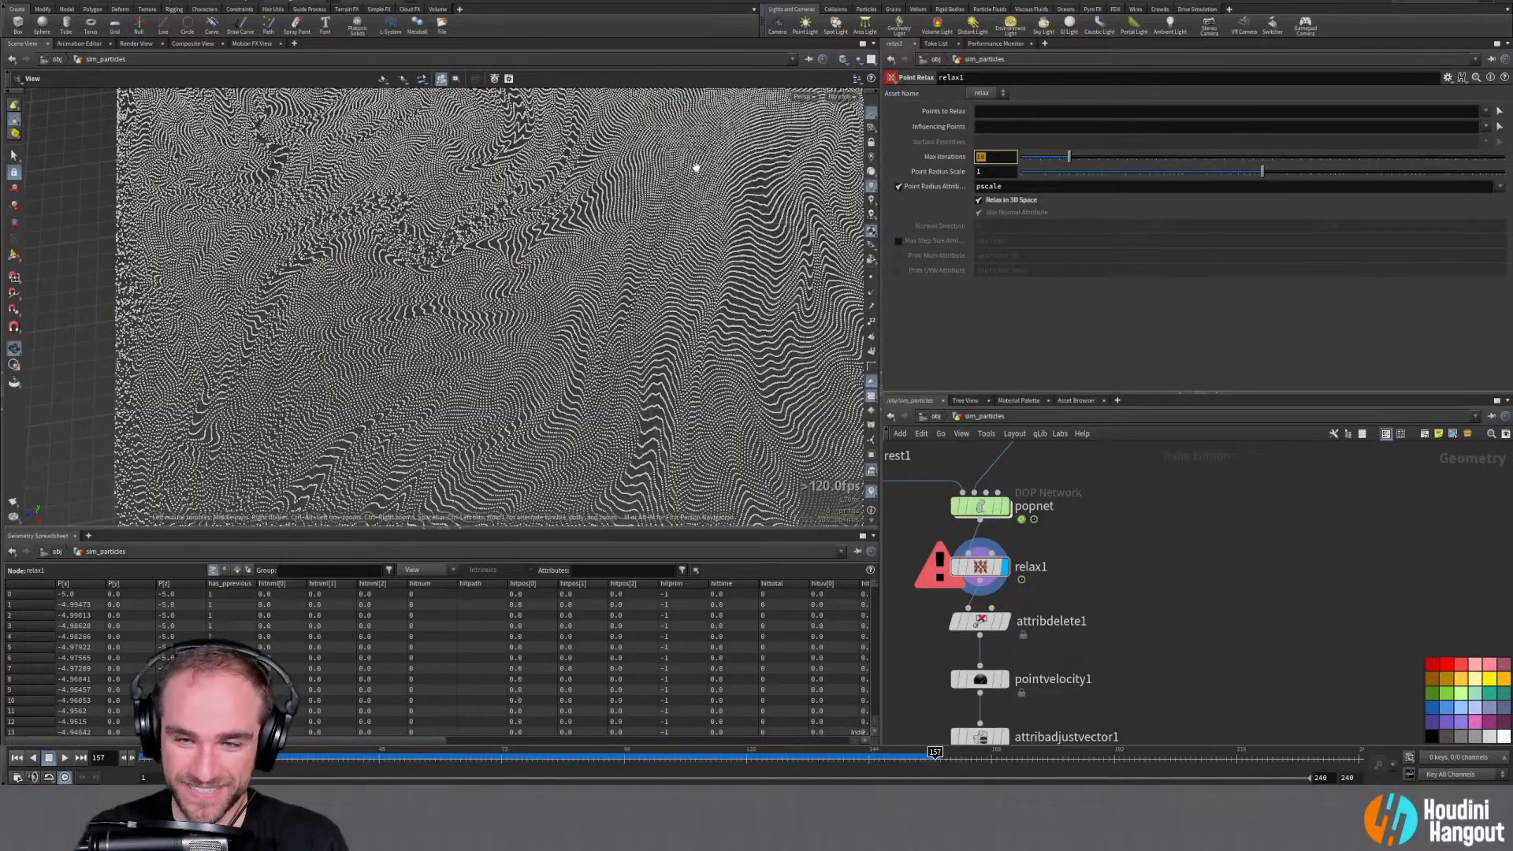
type("1")
key("Return")
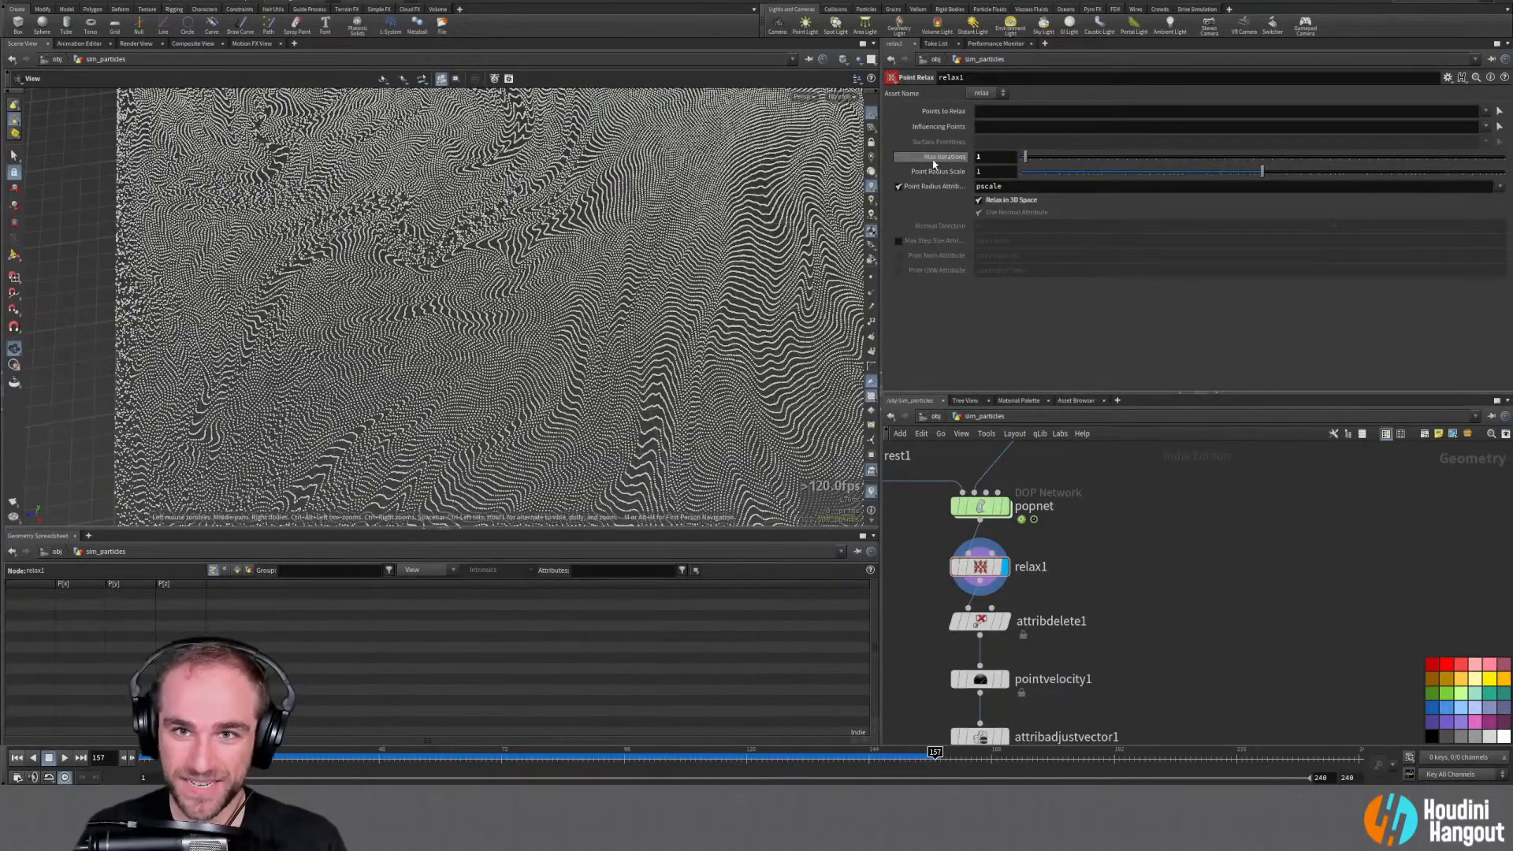
left_click(997, 173)
type("0.1")
key("Return")
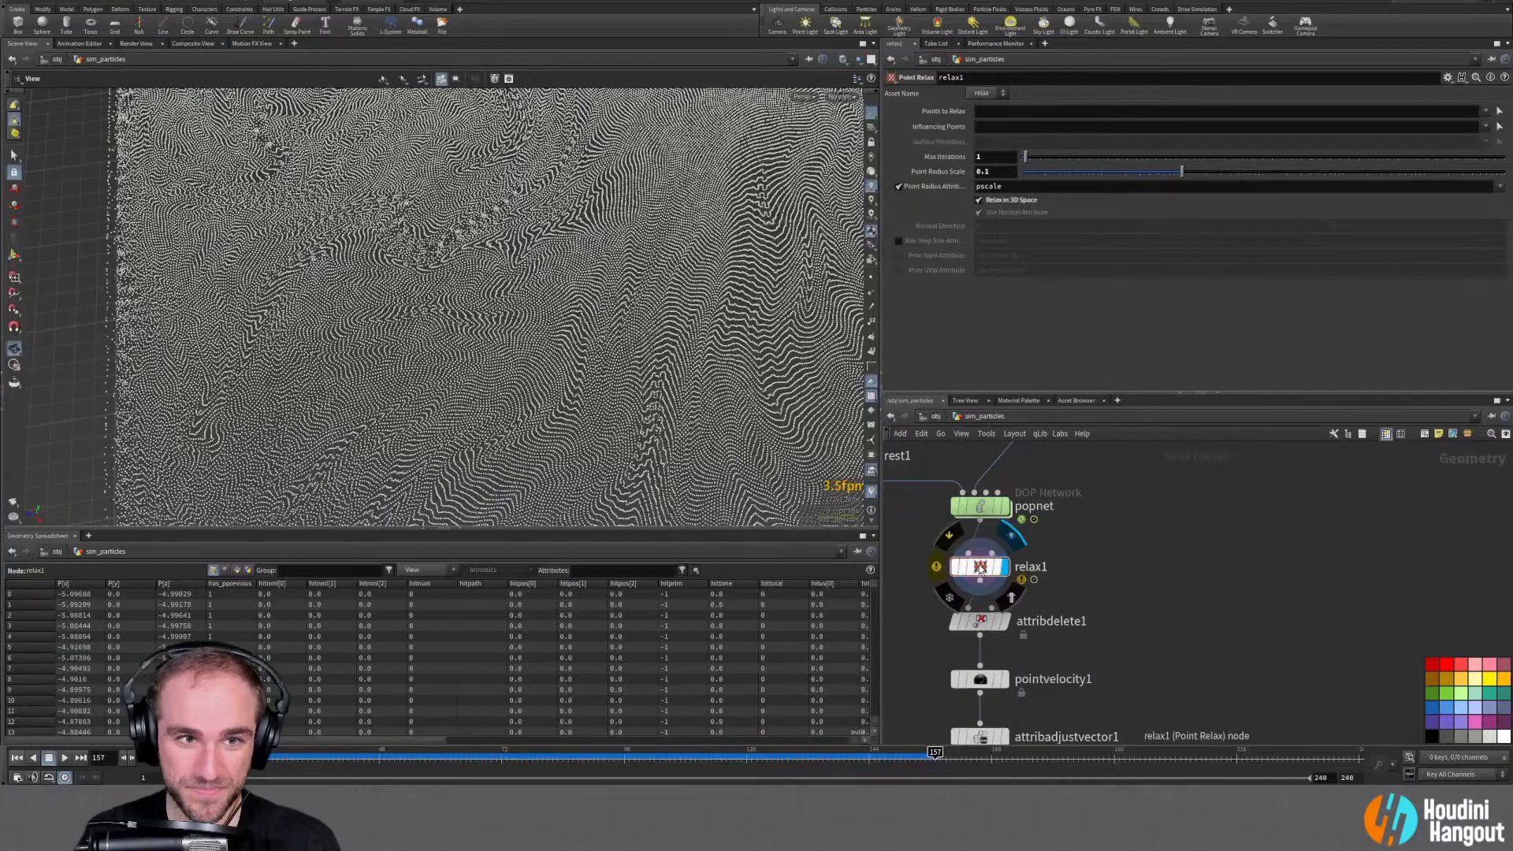
left_click_drag(457, 378, 480, 327)
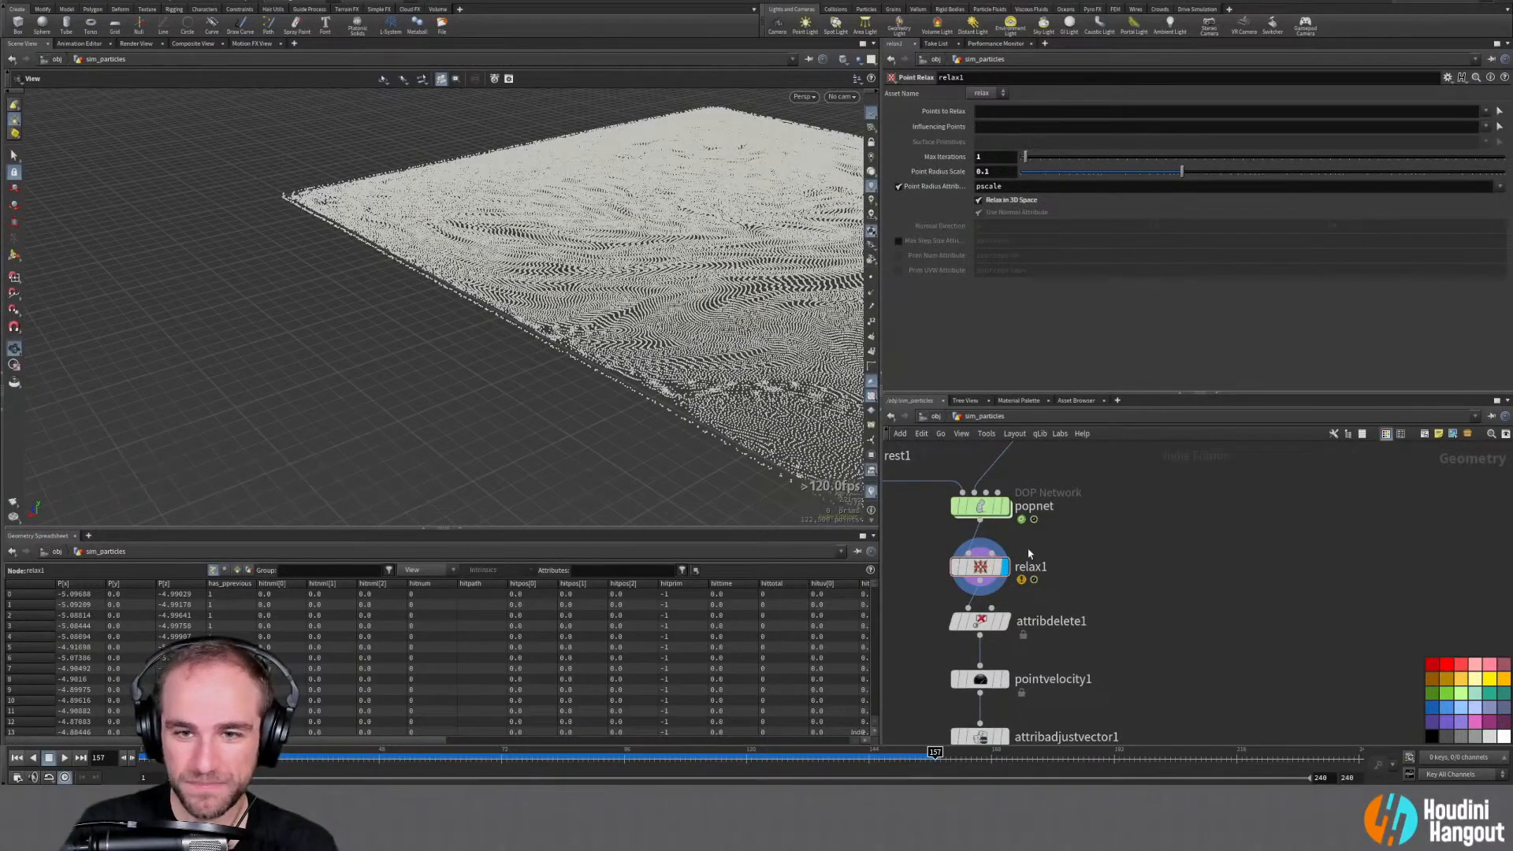
Delete relax1 and rearrange the downstream chain, platonic1 and copytopoints1 more compactly beneath popnet
key("Delete")
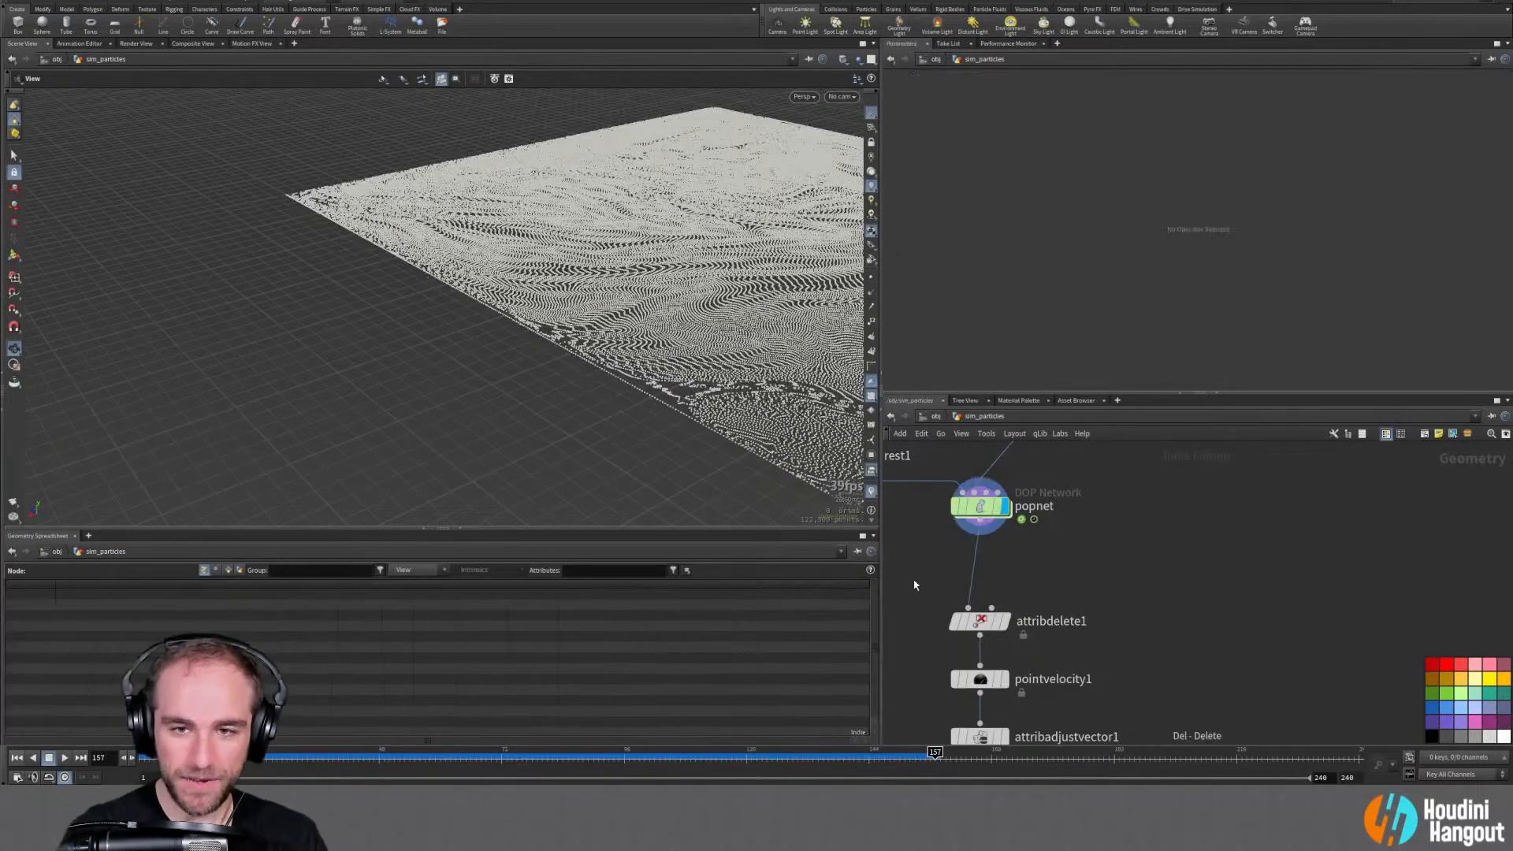
right_click_drag(1132, 575, 1146, 597)
middle_click_drag(1147, 597, 1192, 584)
right_click_drag(1193, 584, 1253, 608)
middle_click_drag(1252, 607, 1256, 530)
left_click_drag(958, 511, 1170, 718)
left_click_drag(1110, 545, 1110, 519)
left_click_drag(1016, 539, 1014, 647)
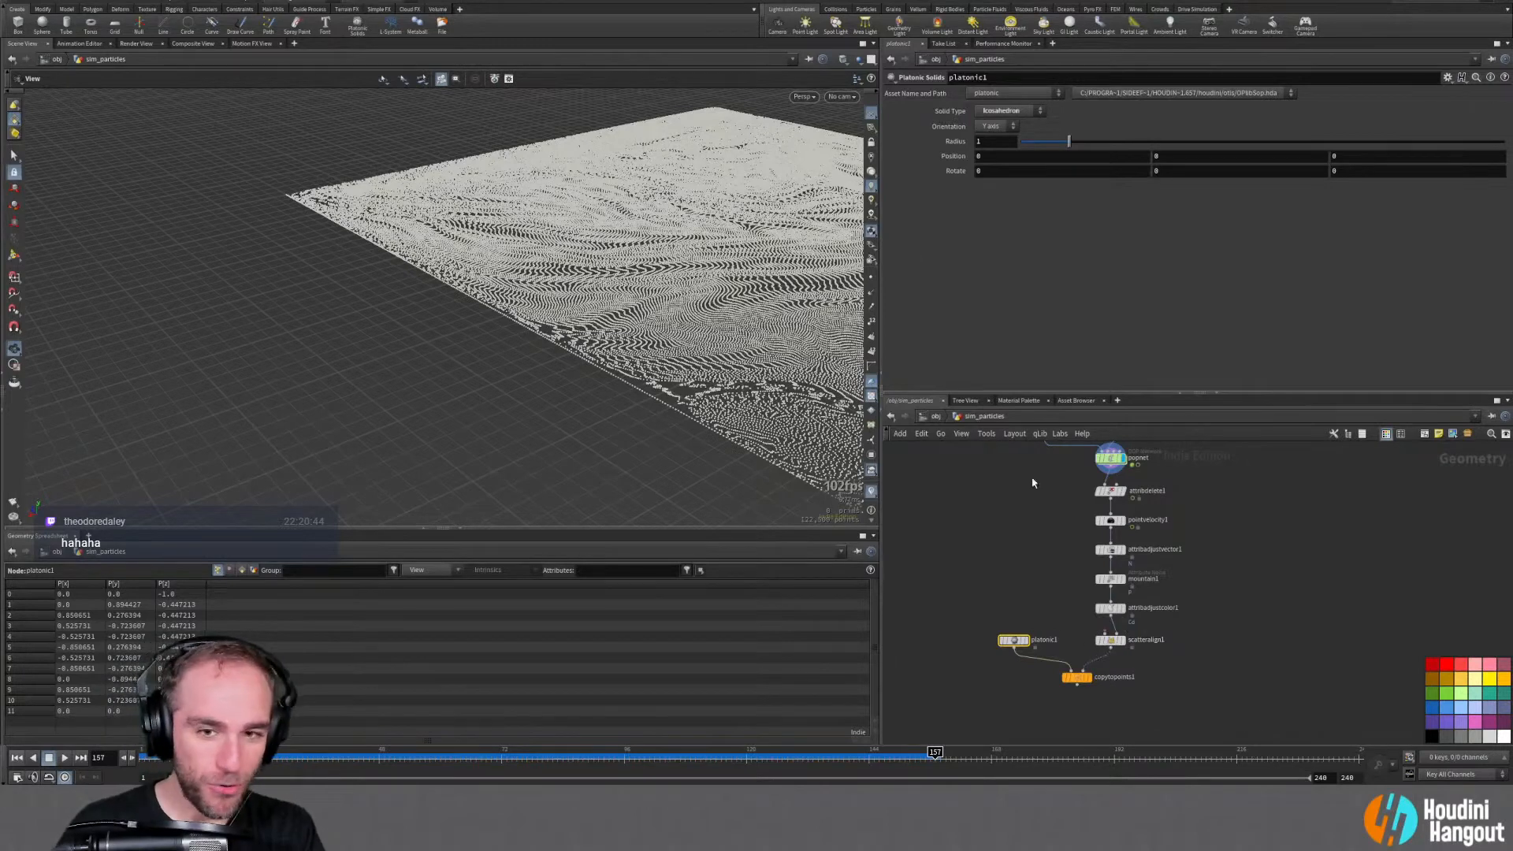
left_click_drag(1083, 677, 1081, 688)
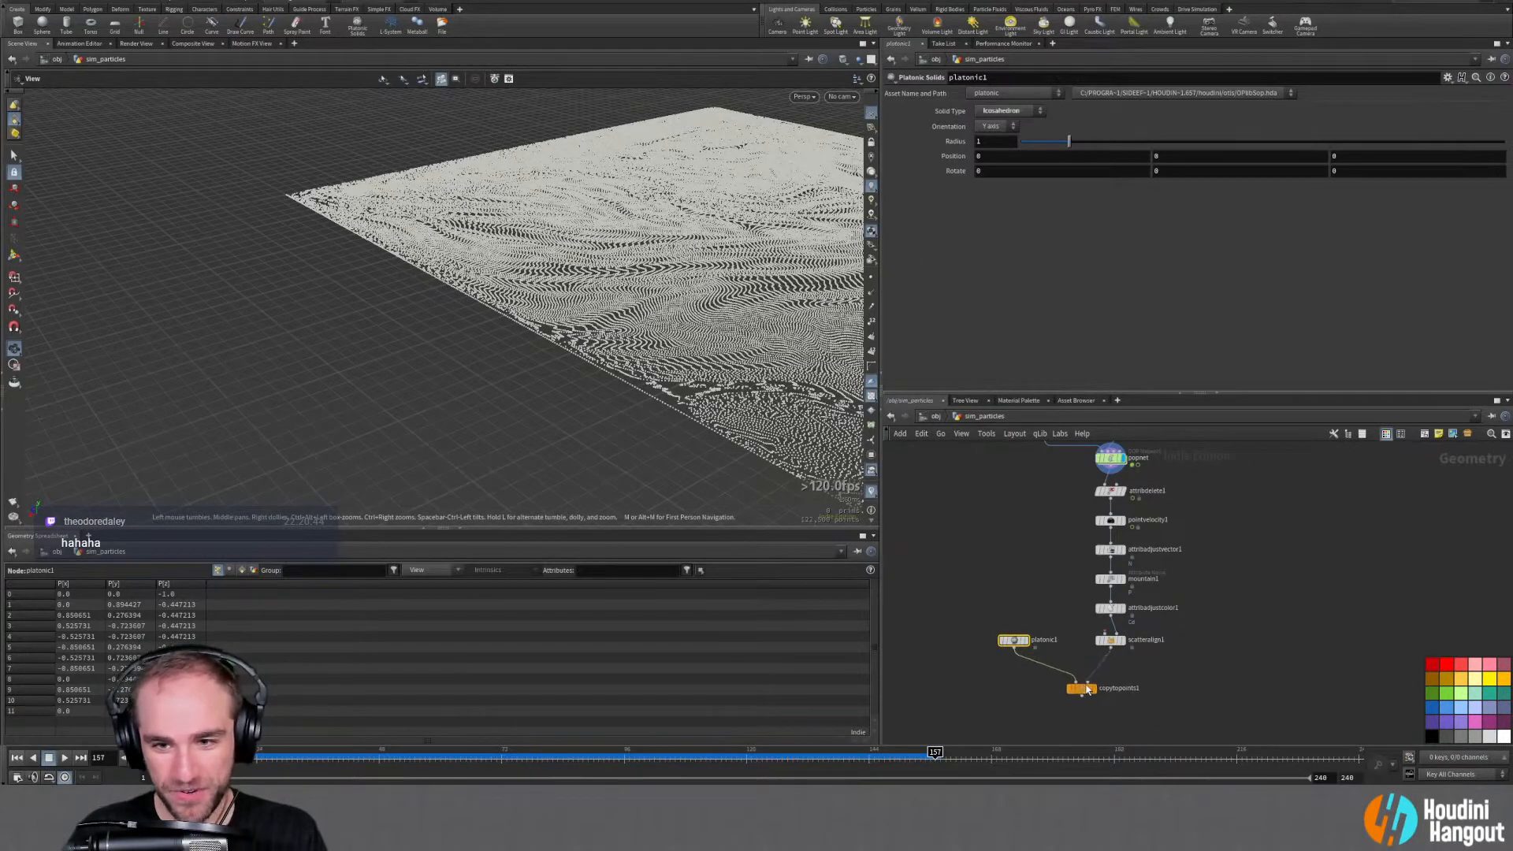
left_click_drag(1022, 639, 1036, 640)
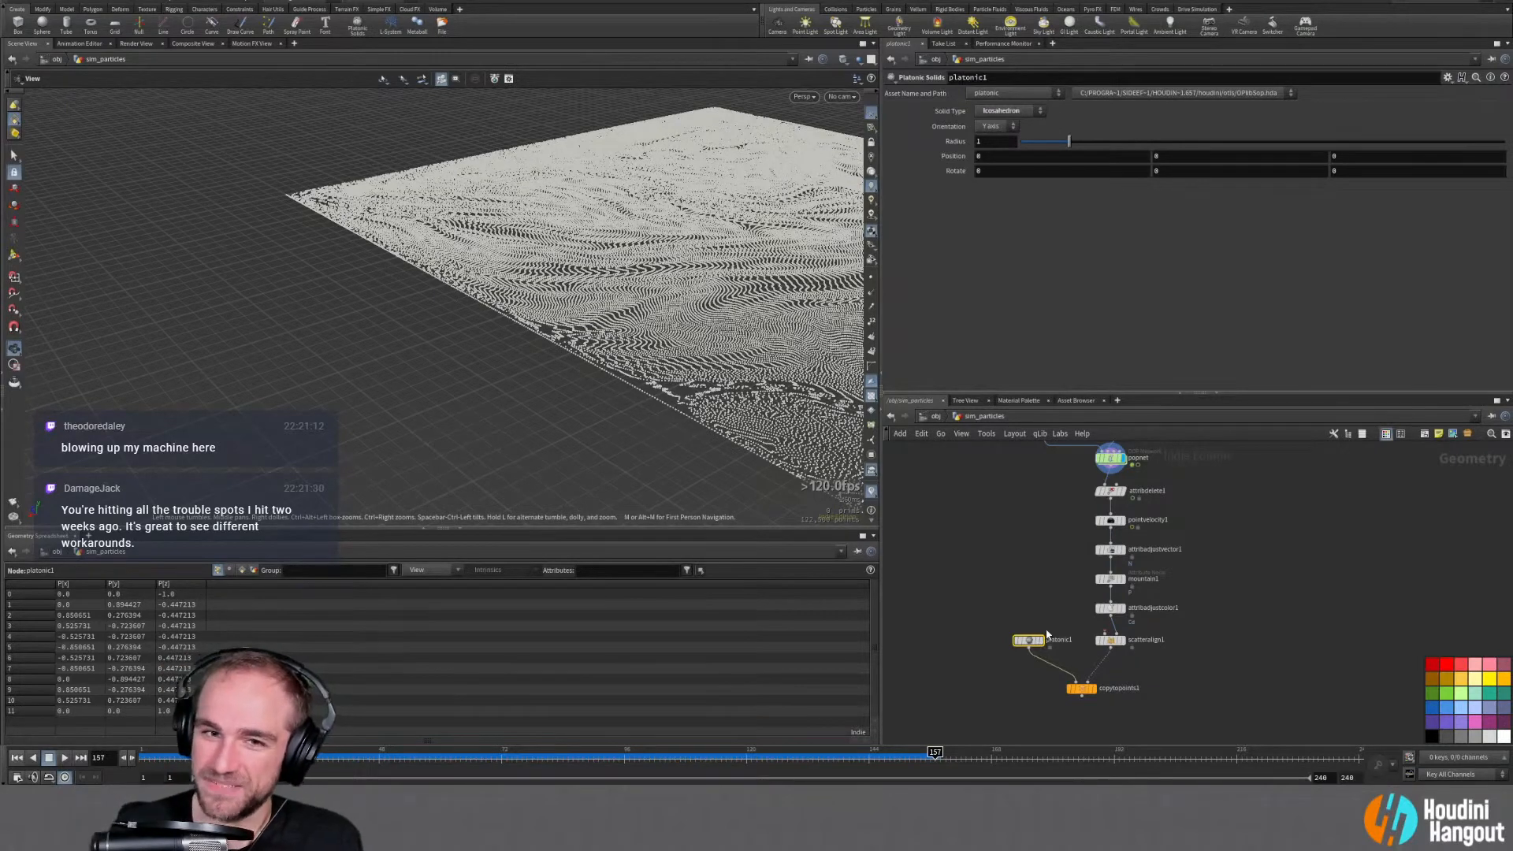
middle_click_drag(1333, 614, 1297, 638)
scroll(1230, 591, "up", 3)
scroll(1235, 575, "down", 2)
middle_click_drag(1209, 551, 1236, 688)
scroll(1249, 672, "down", 3)
middle_click_drag(1019, 671, 1014, 579)
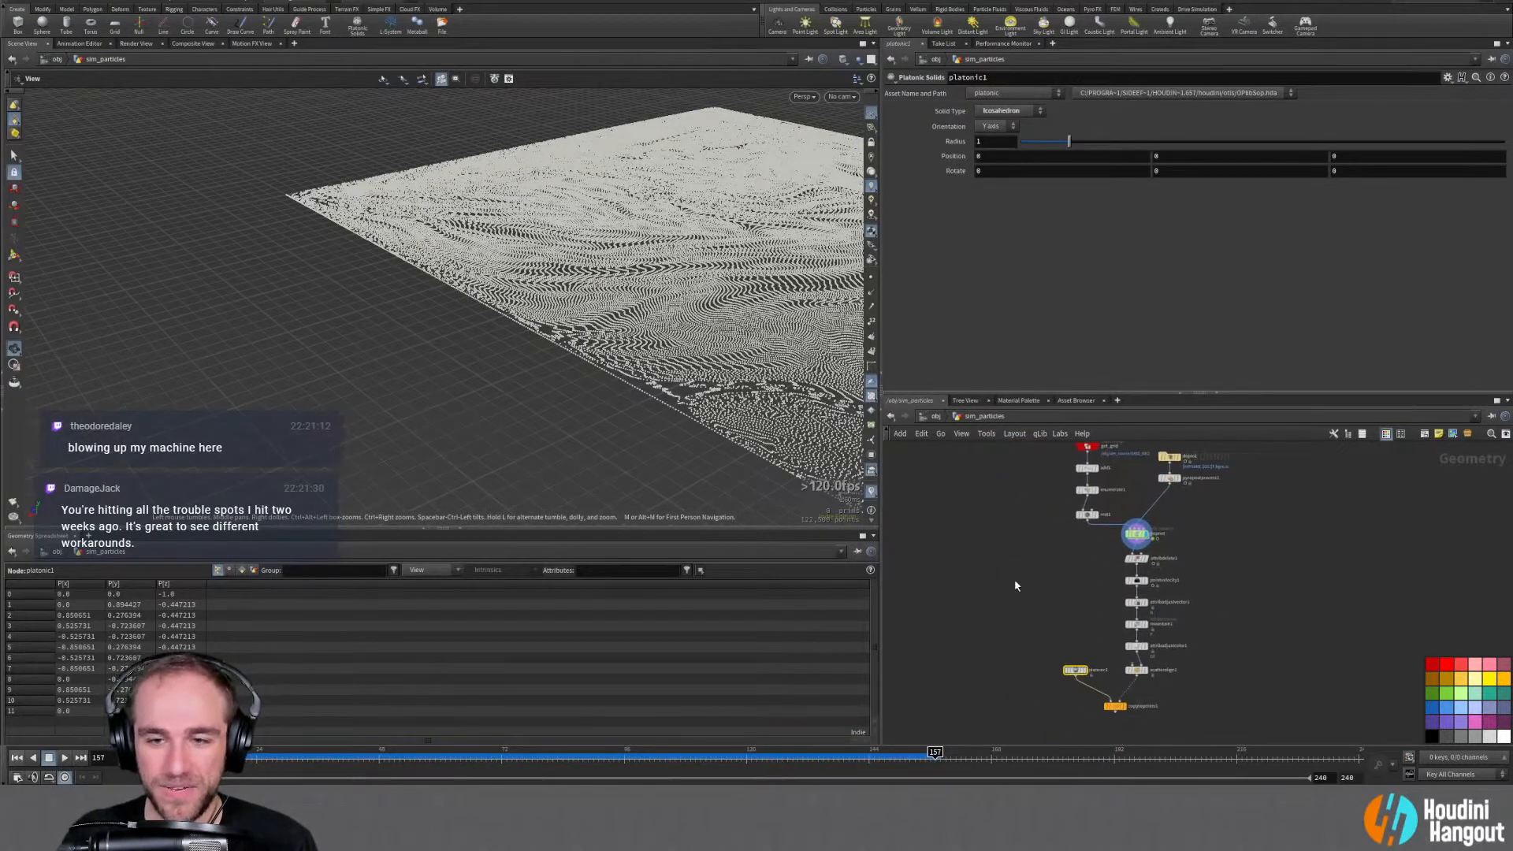
scroll(1060, 684, "up", 3)
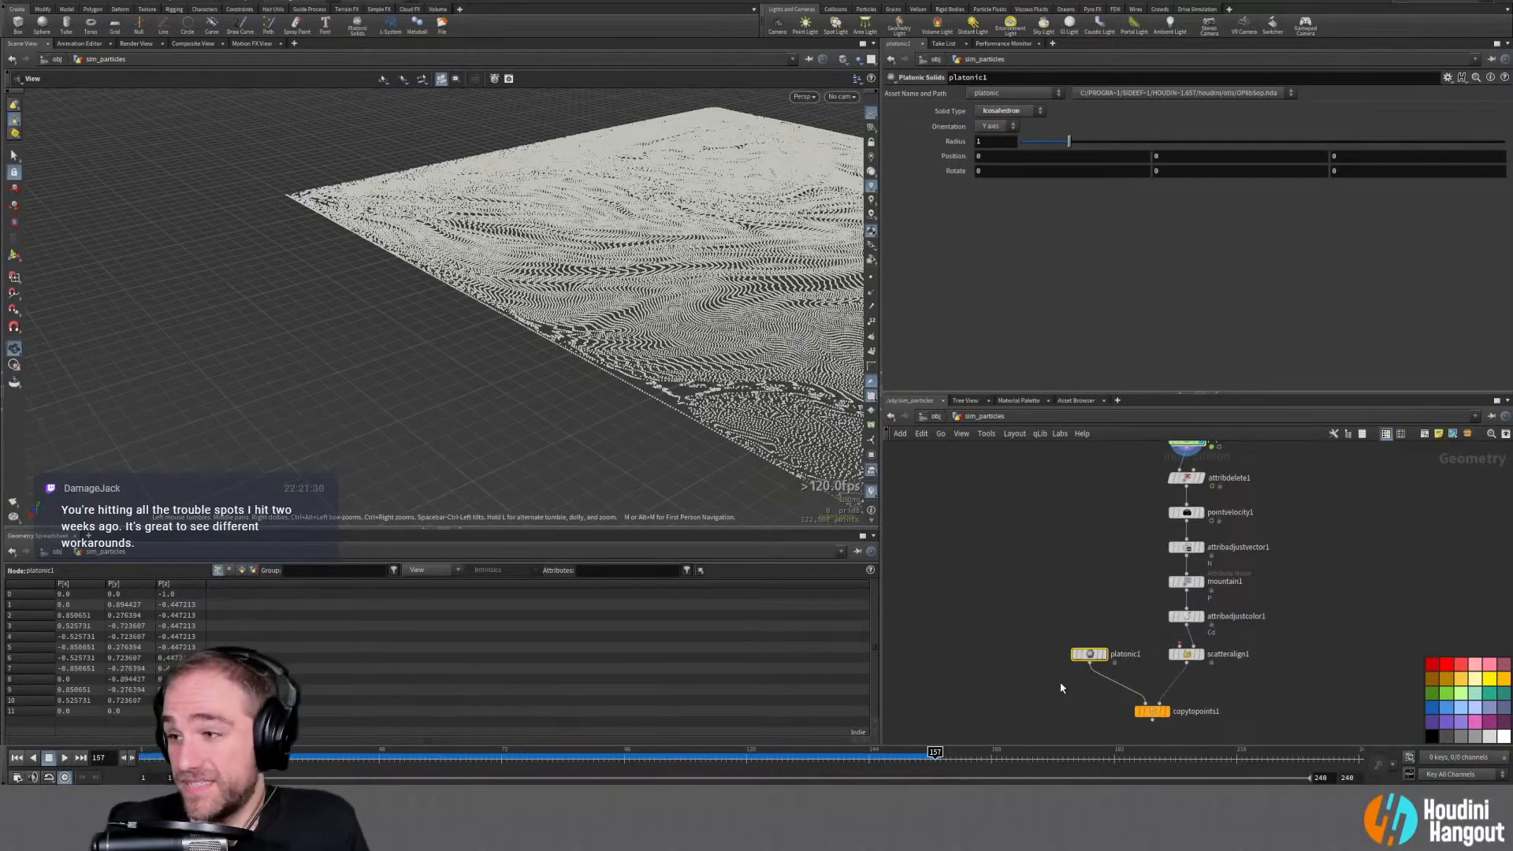
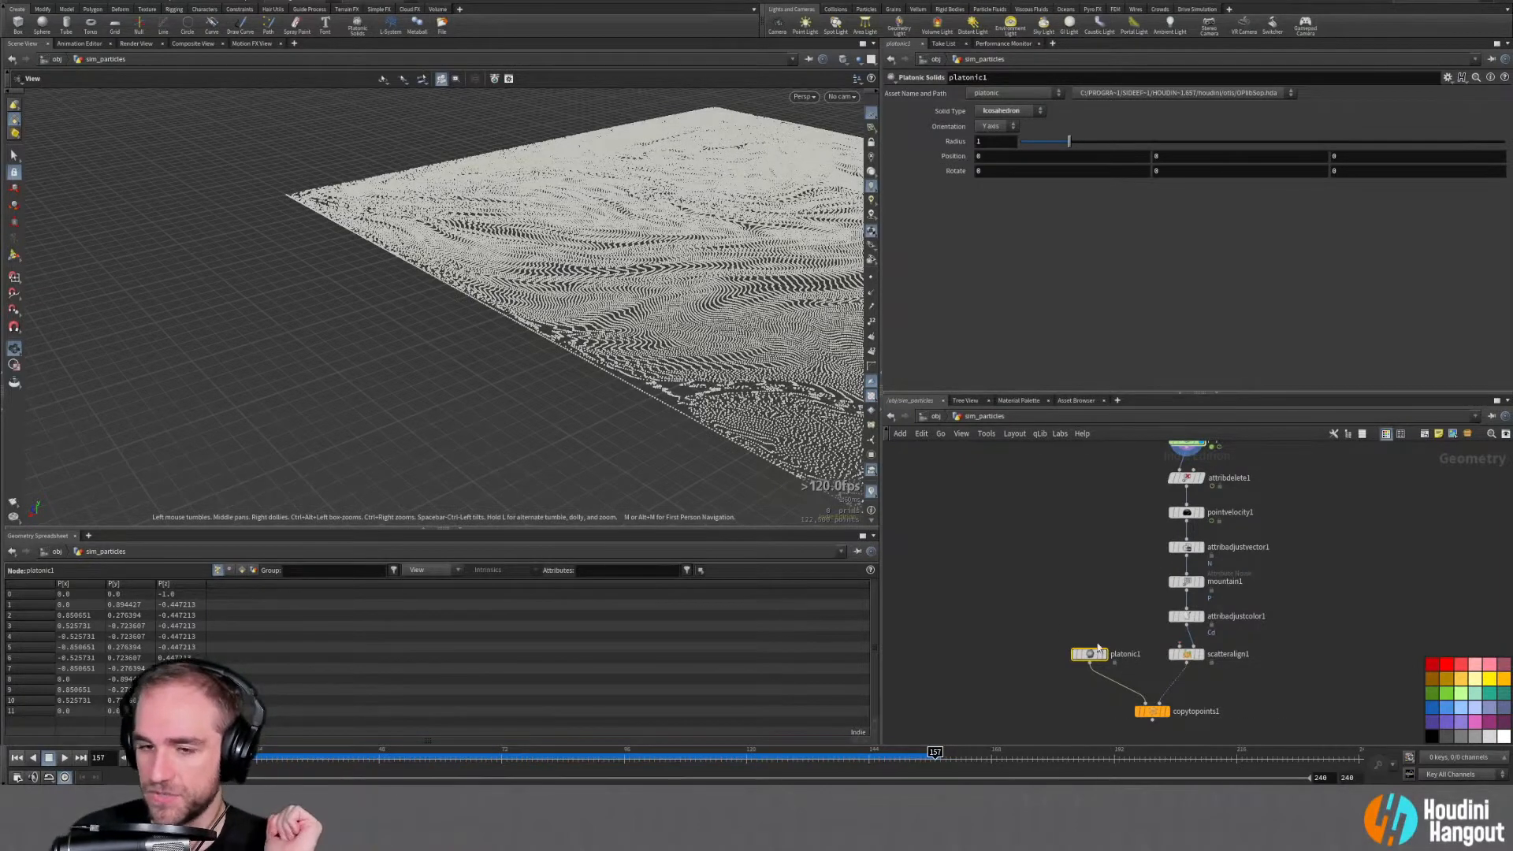
scroll(1056, 575, "down", 3)
scroll(1087, 599, "up", 2)
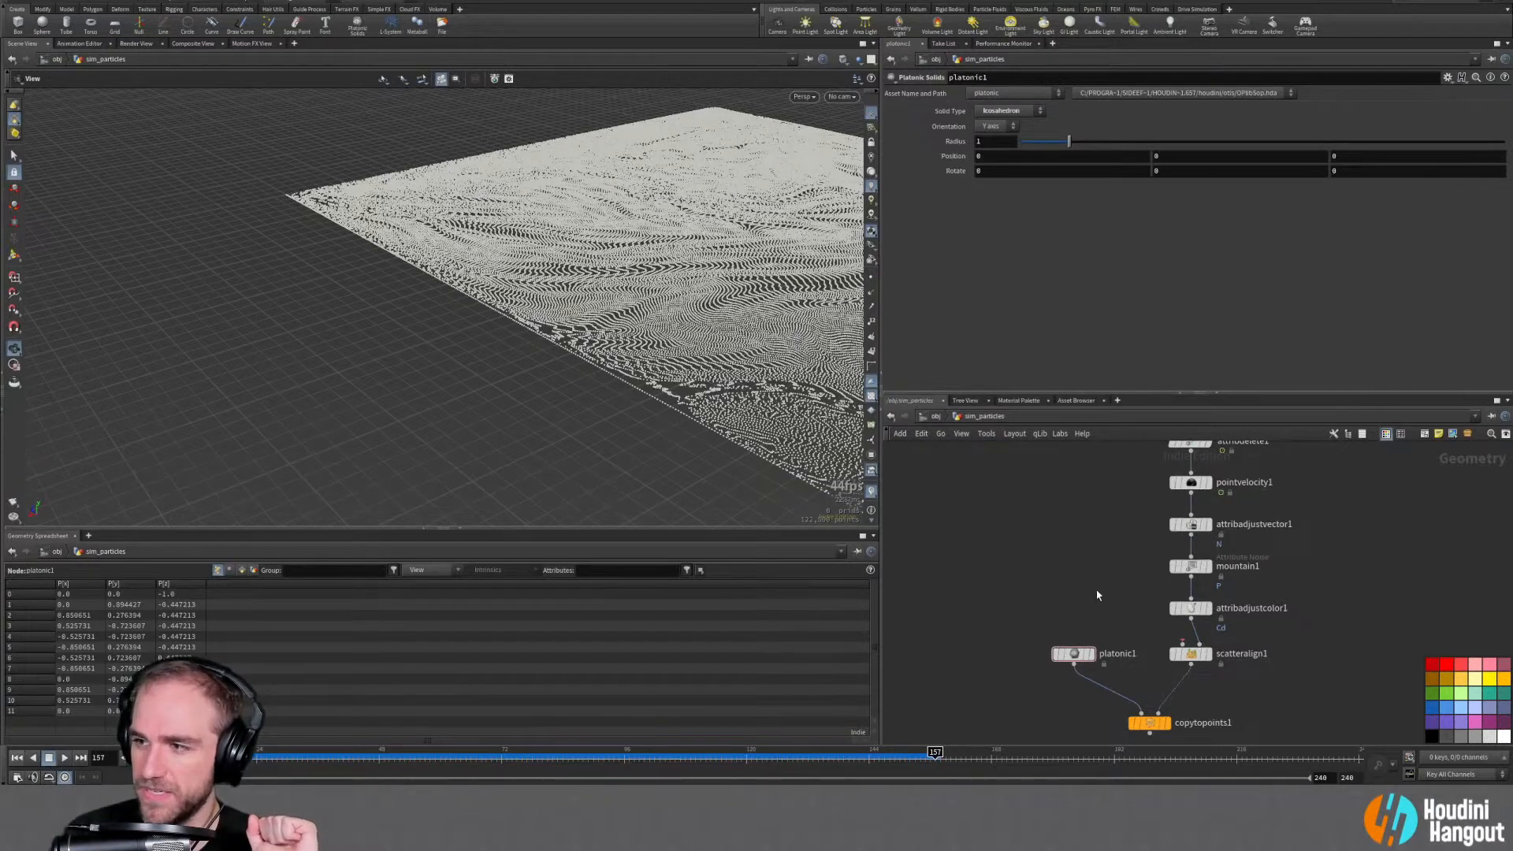
scroll(1092, 599, "down", 2)
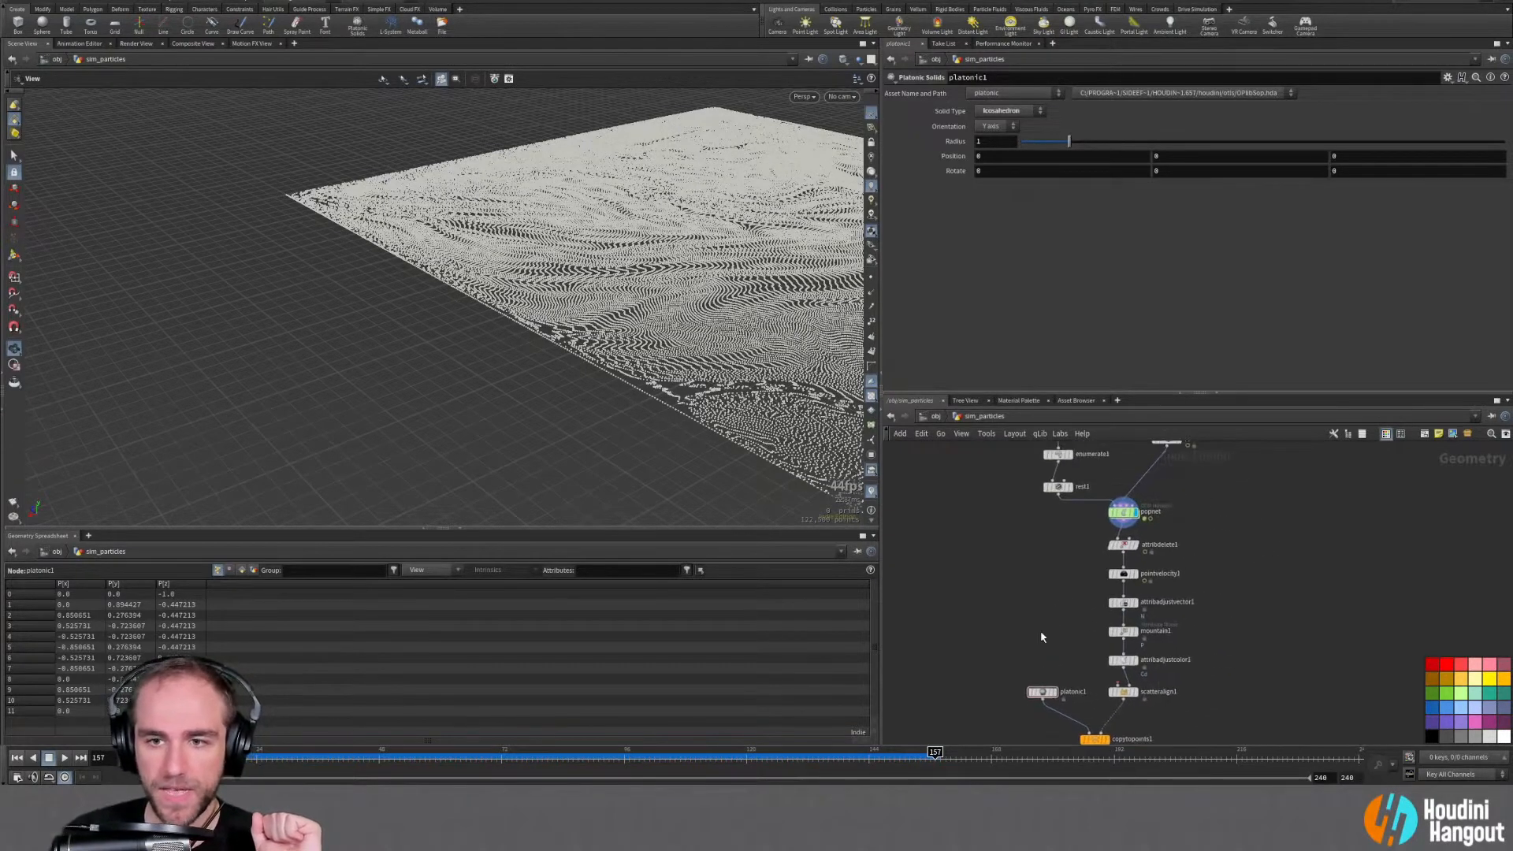
middle_click_drag(1276, 662, 1217, 657)
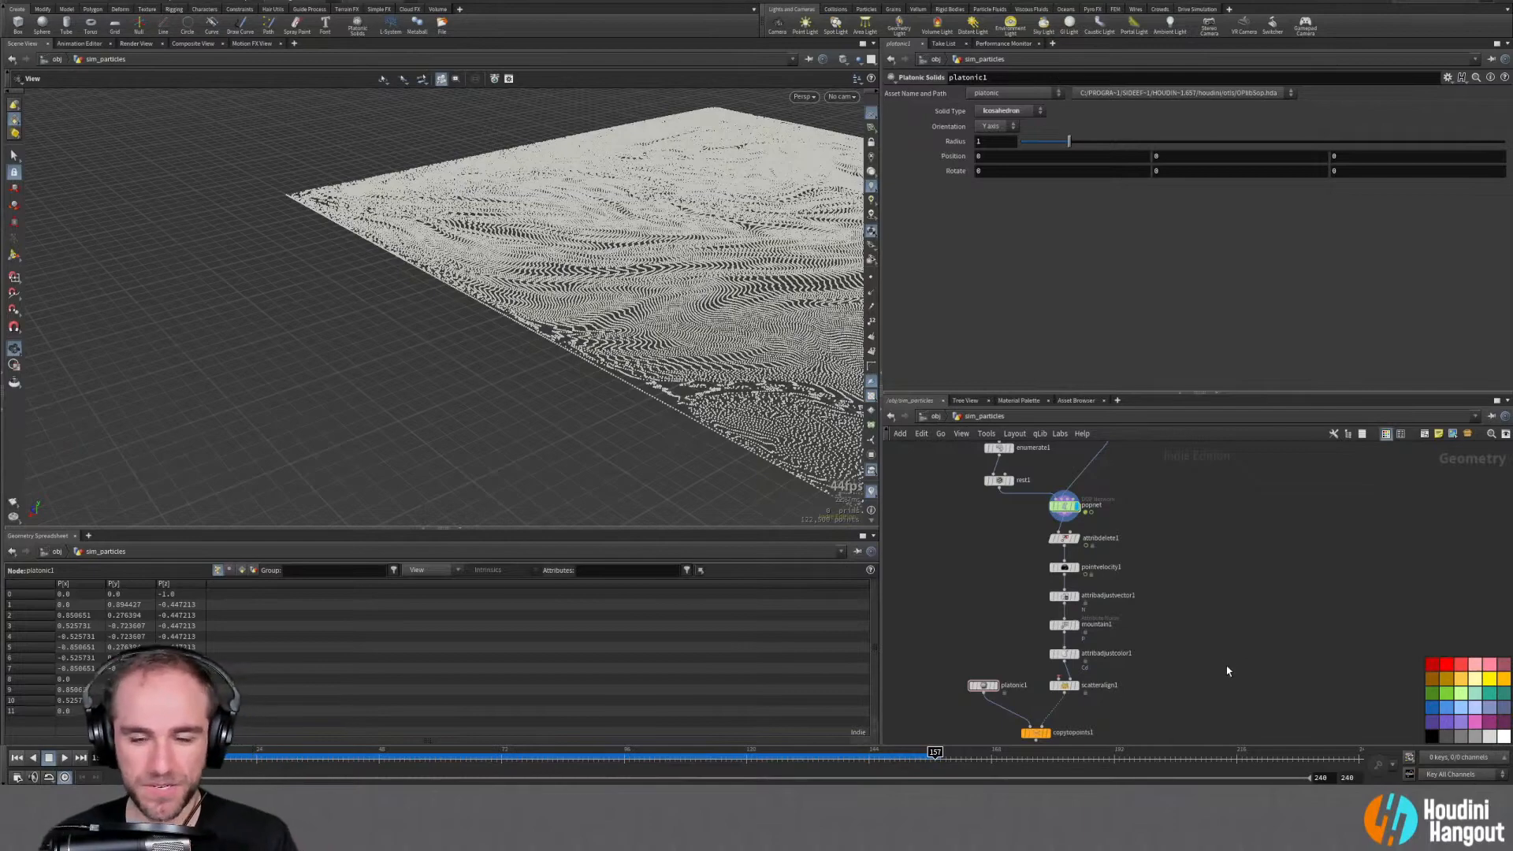
Display attribdelete1 and return to frame 1 to examine the undistorted point grid up close
left_click_drag(721, 273, 564, 347)
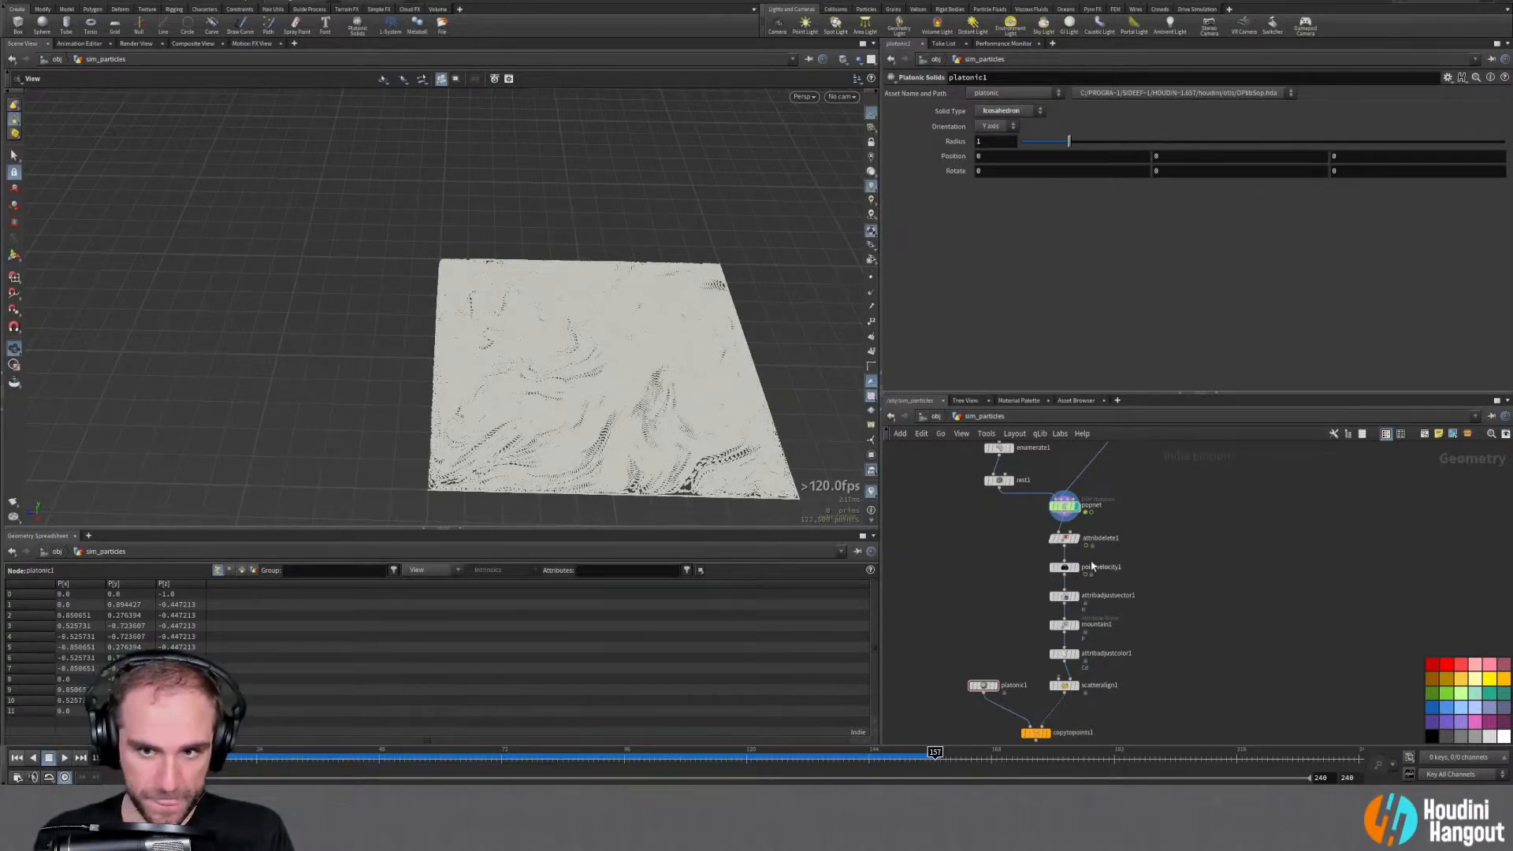
left_click(1072, 542)
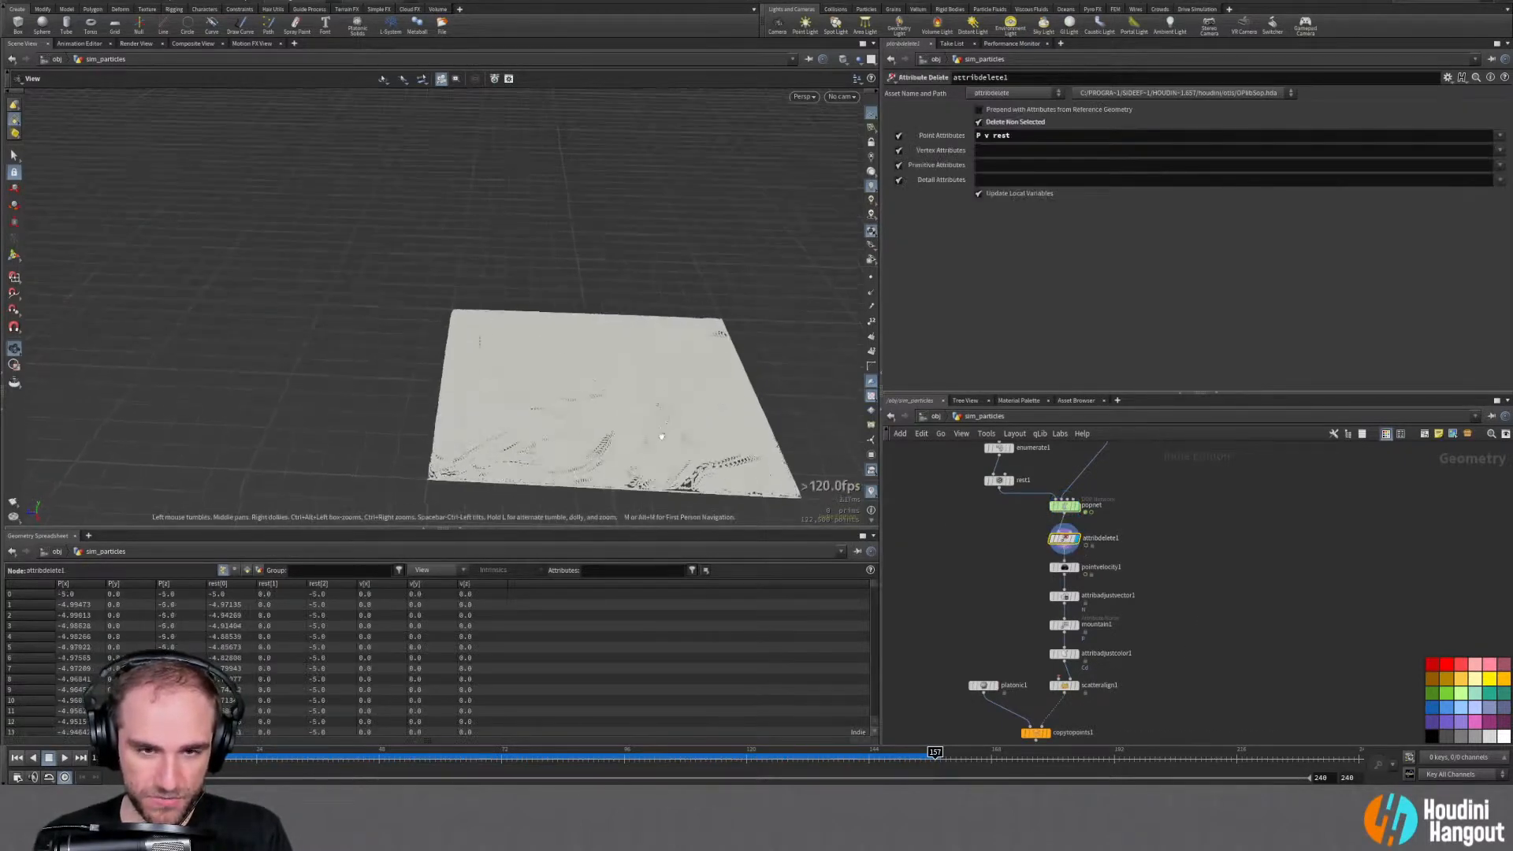
key("ctrl+Up")
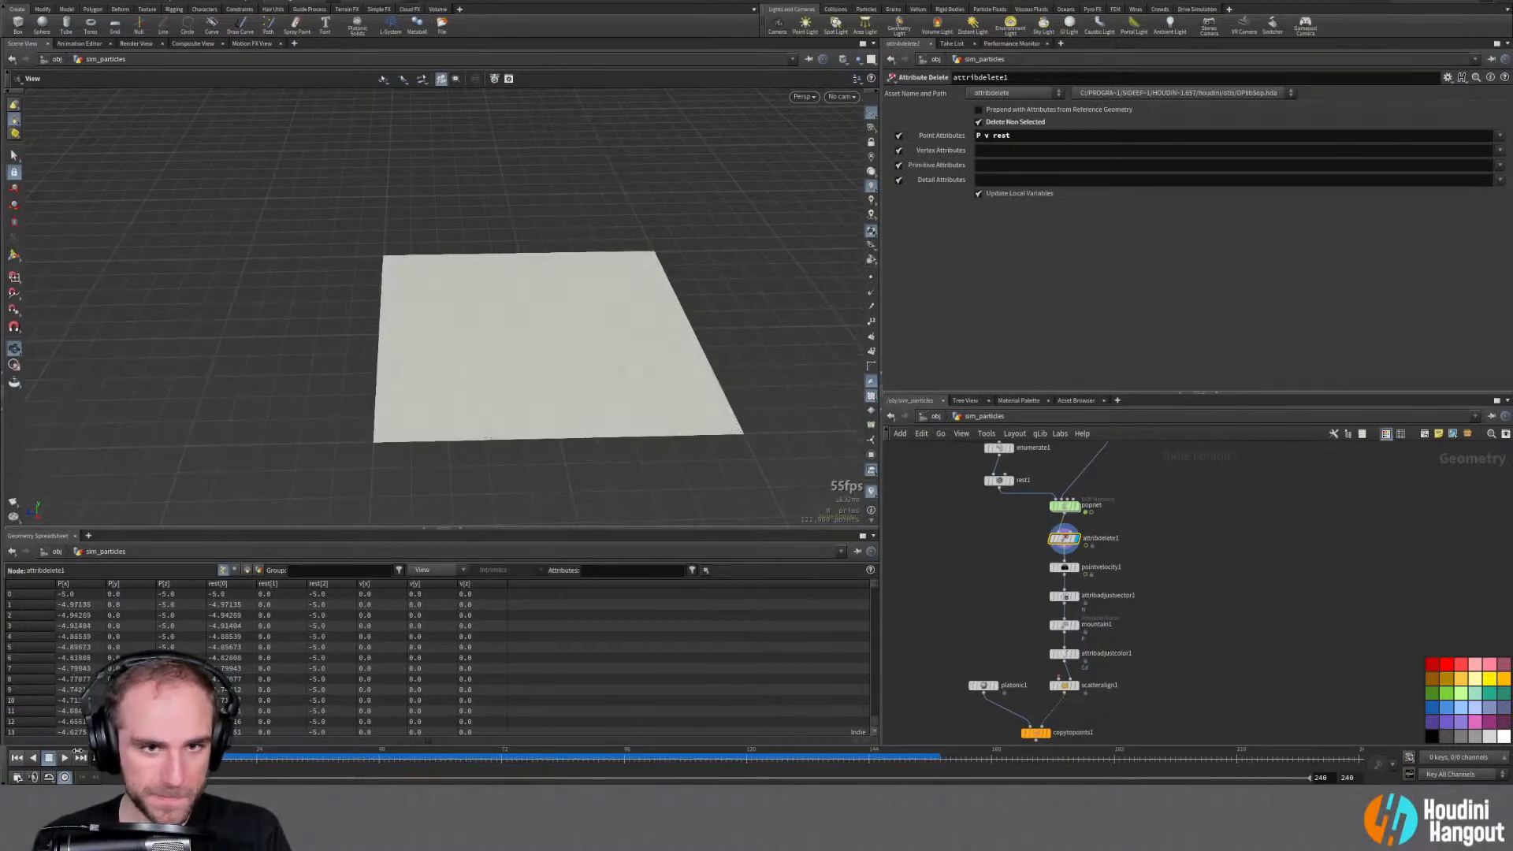
left_click_drag(488, 331, 512, 370)
right_click_drag(512, 370, 763, 351)
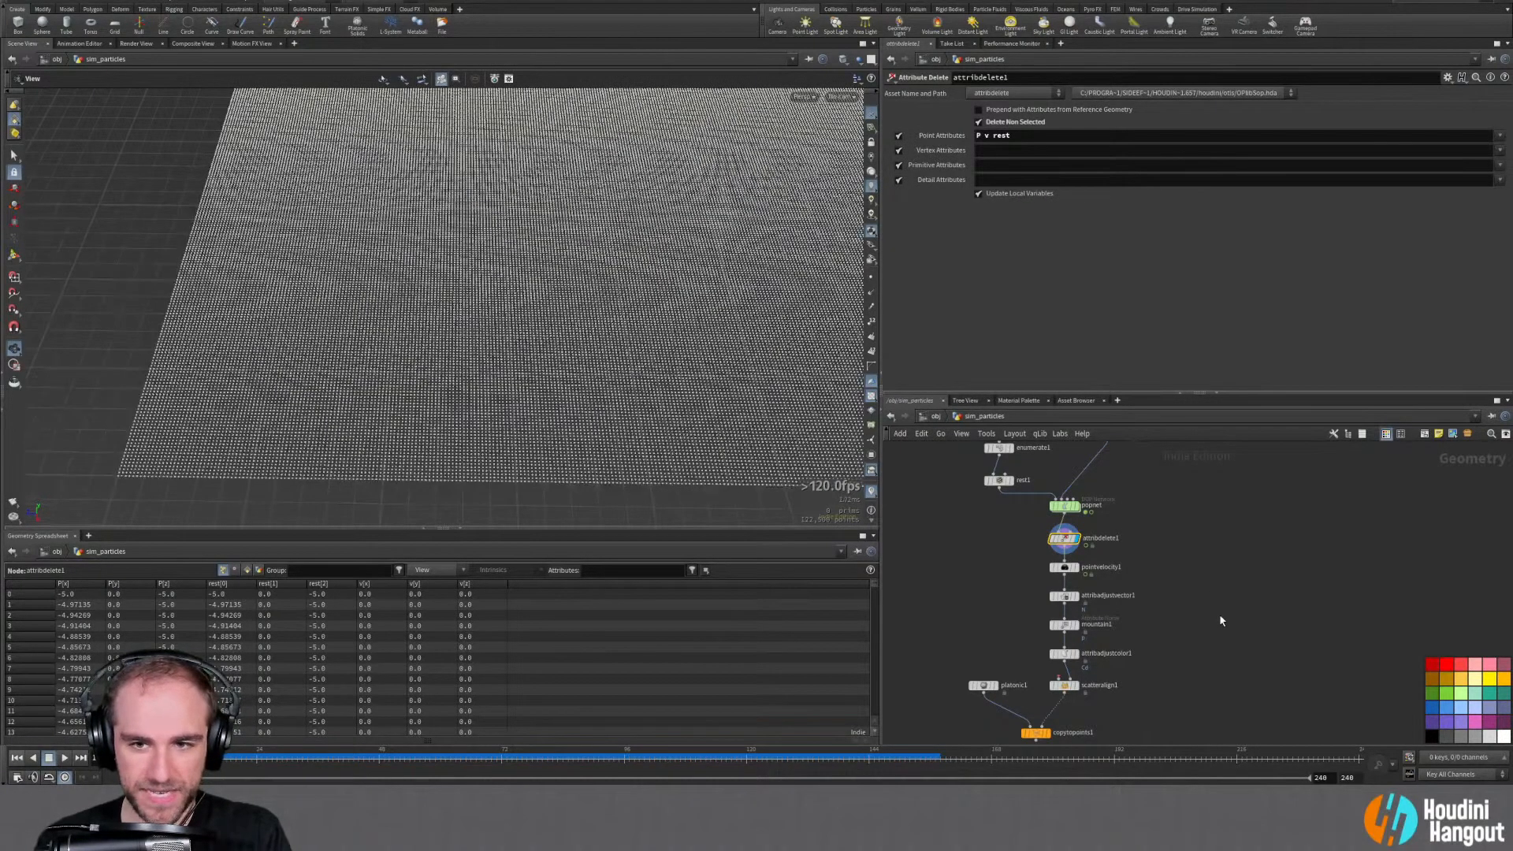
Add a Match Size node beside the main chain, feed it from popnet's output, and display it
key("Tab")
type("ma")
key("BackSpace")
key("BackSpace")
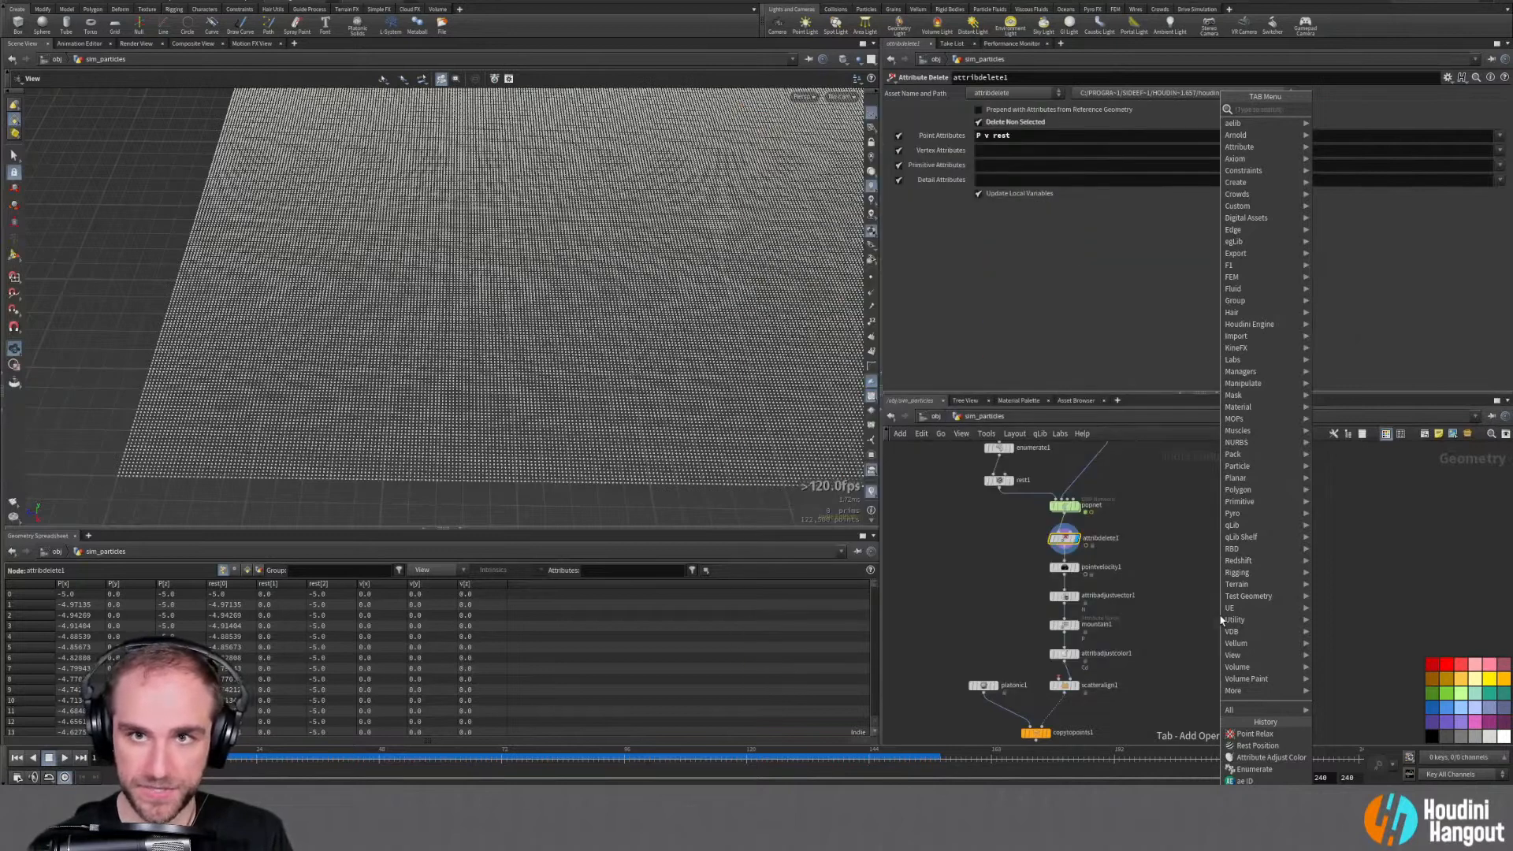
type("filec")
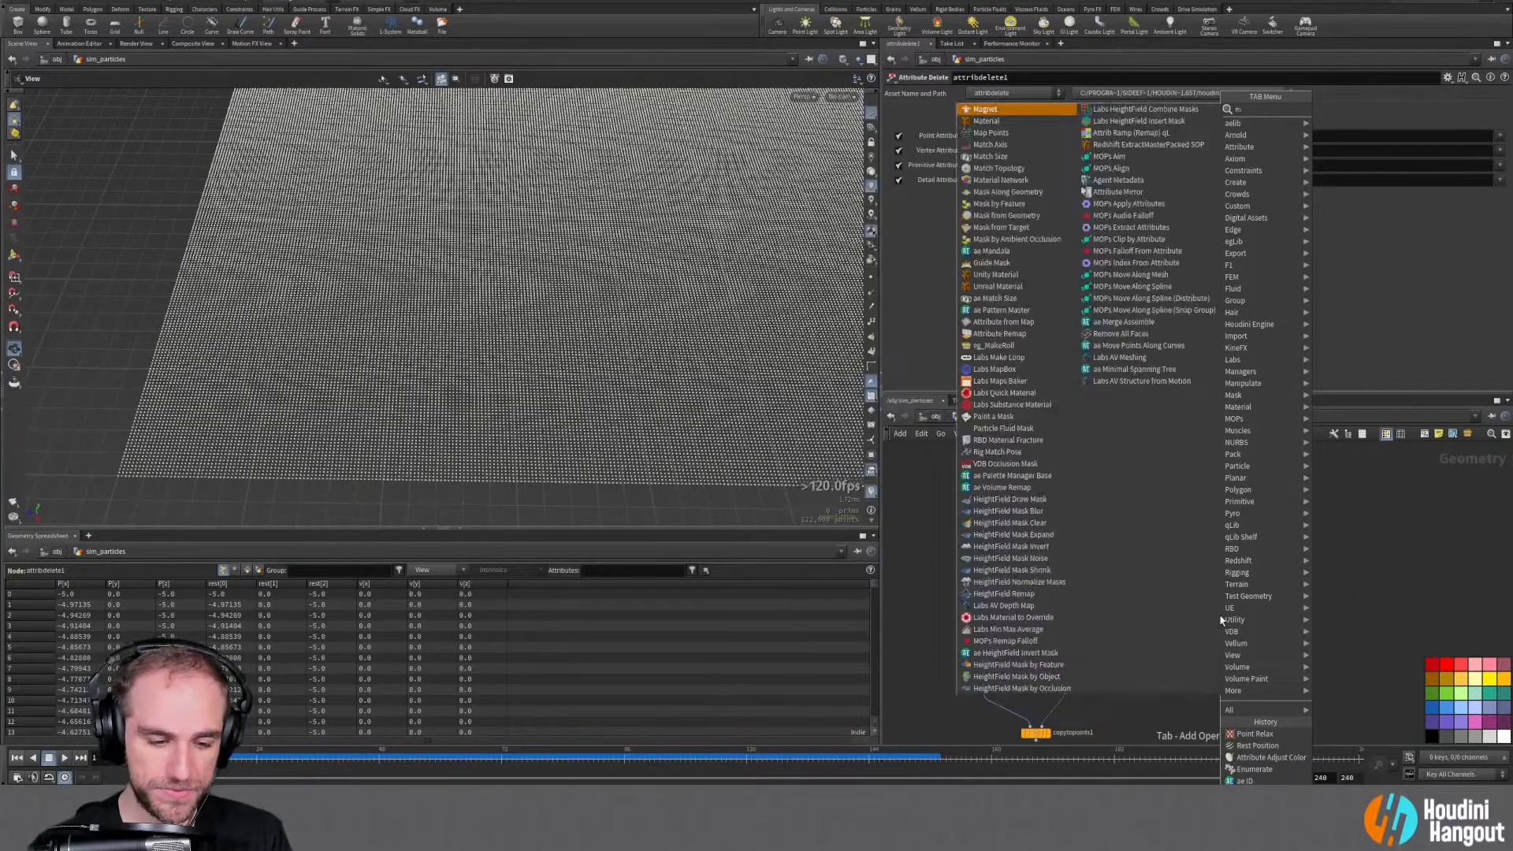
key("Return")
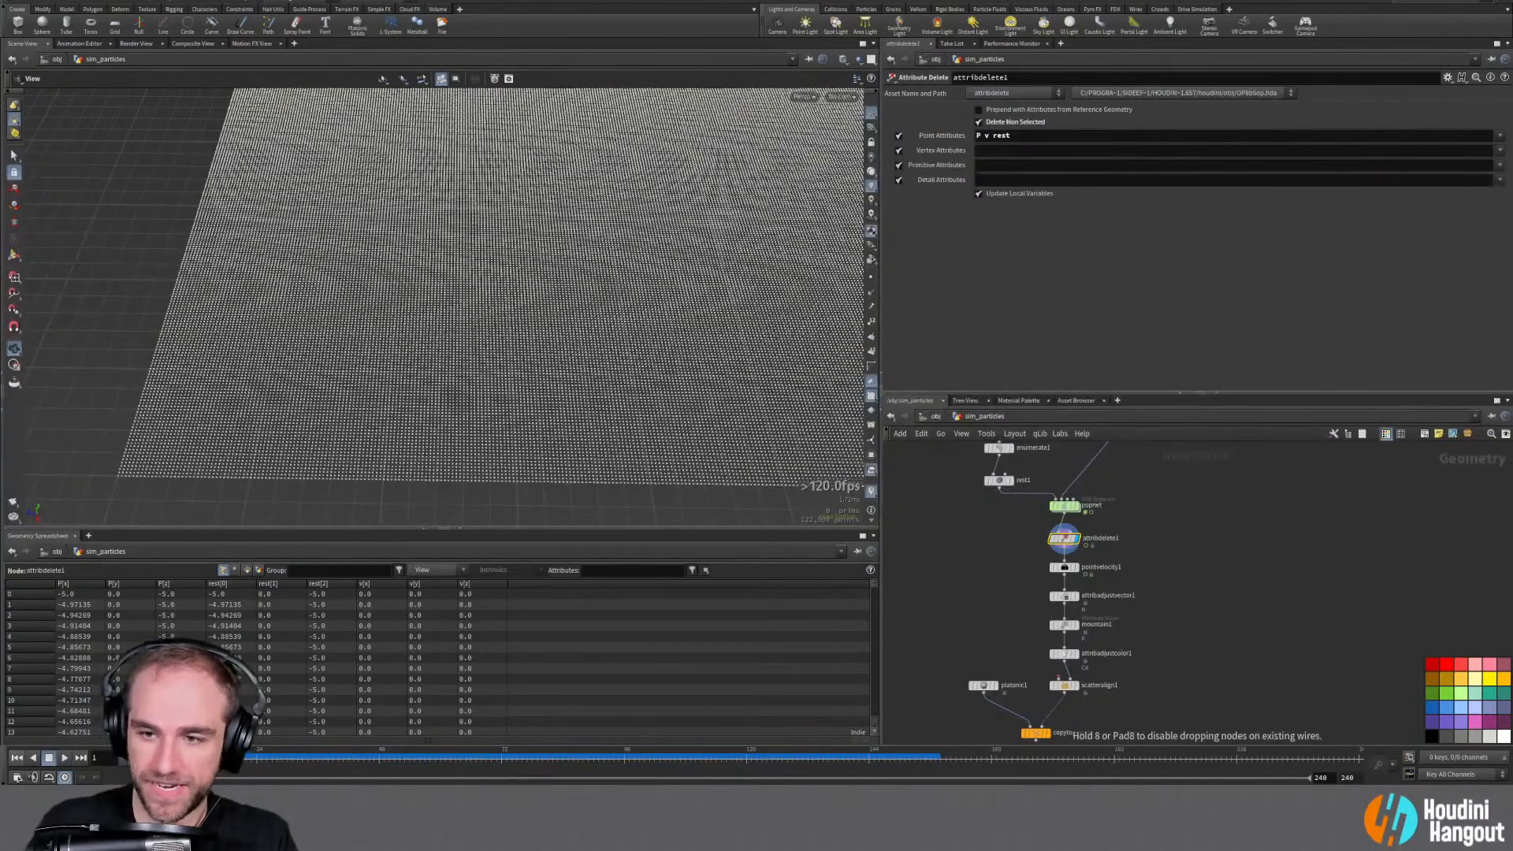
left_click(1215, 562)
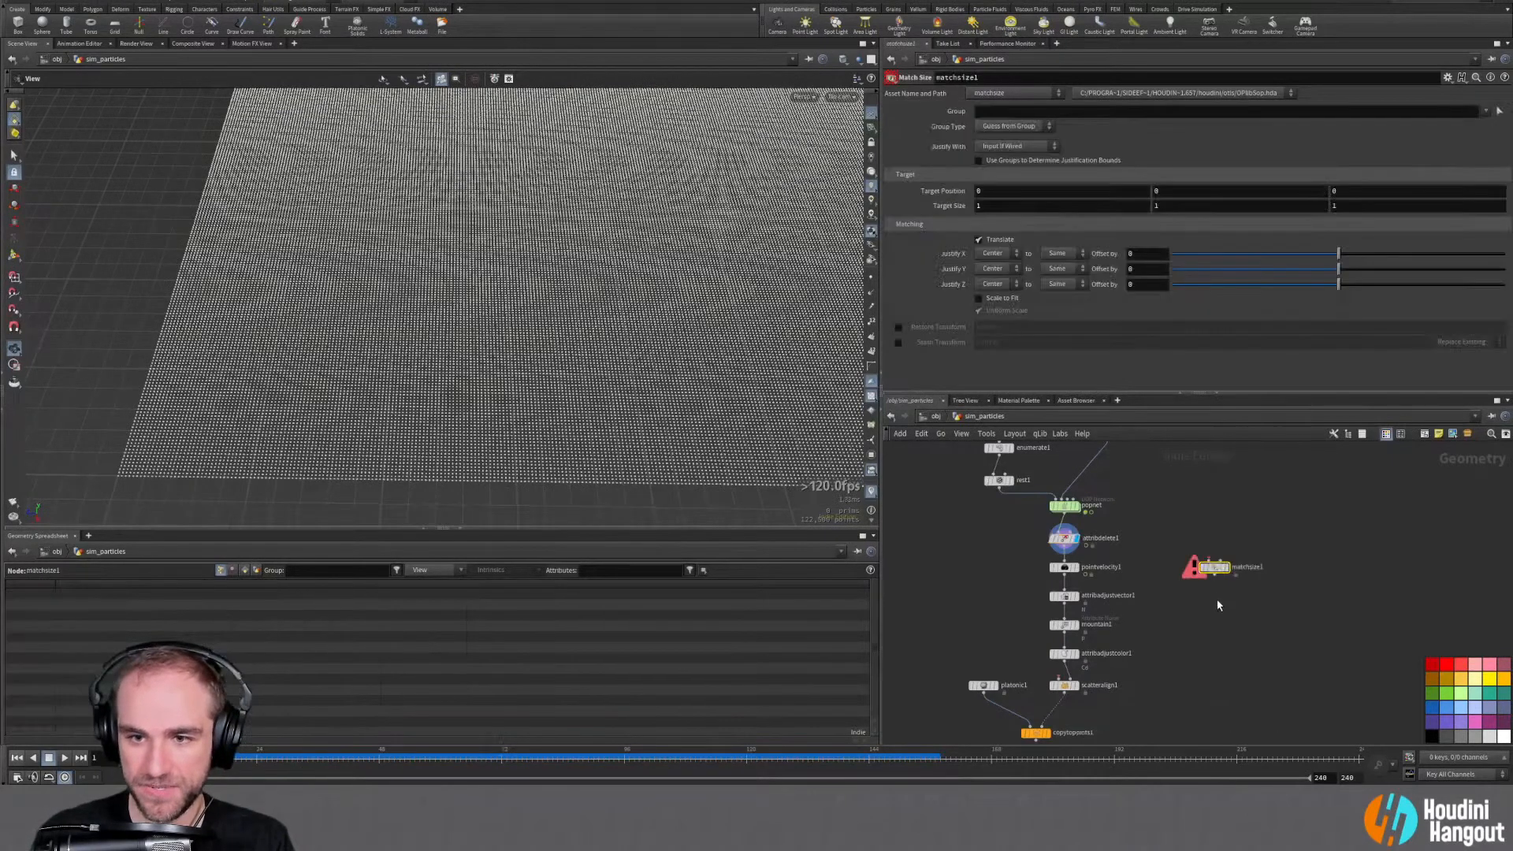
left_click(1205, 549)
left_click(1022, 489)
left_click(1229, 561)
left_click_drag(1214, 558, 1231, 567)
scroll(532, 249, "up", 2)
left_click_drag(540, 284, 532, 249)
scroll(532, 249, "down", 5)
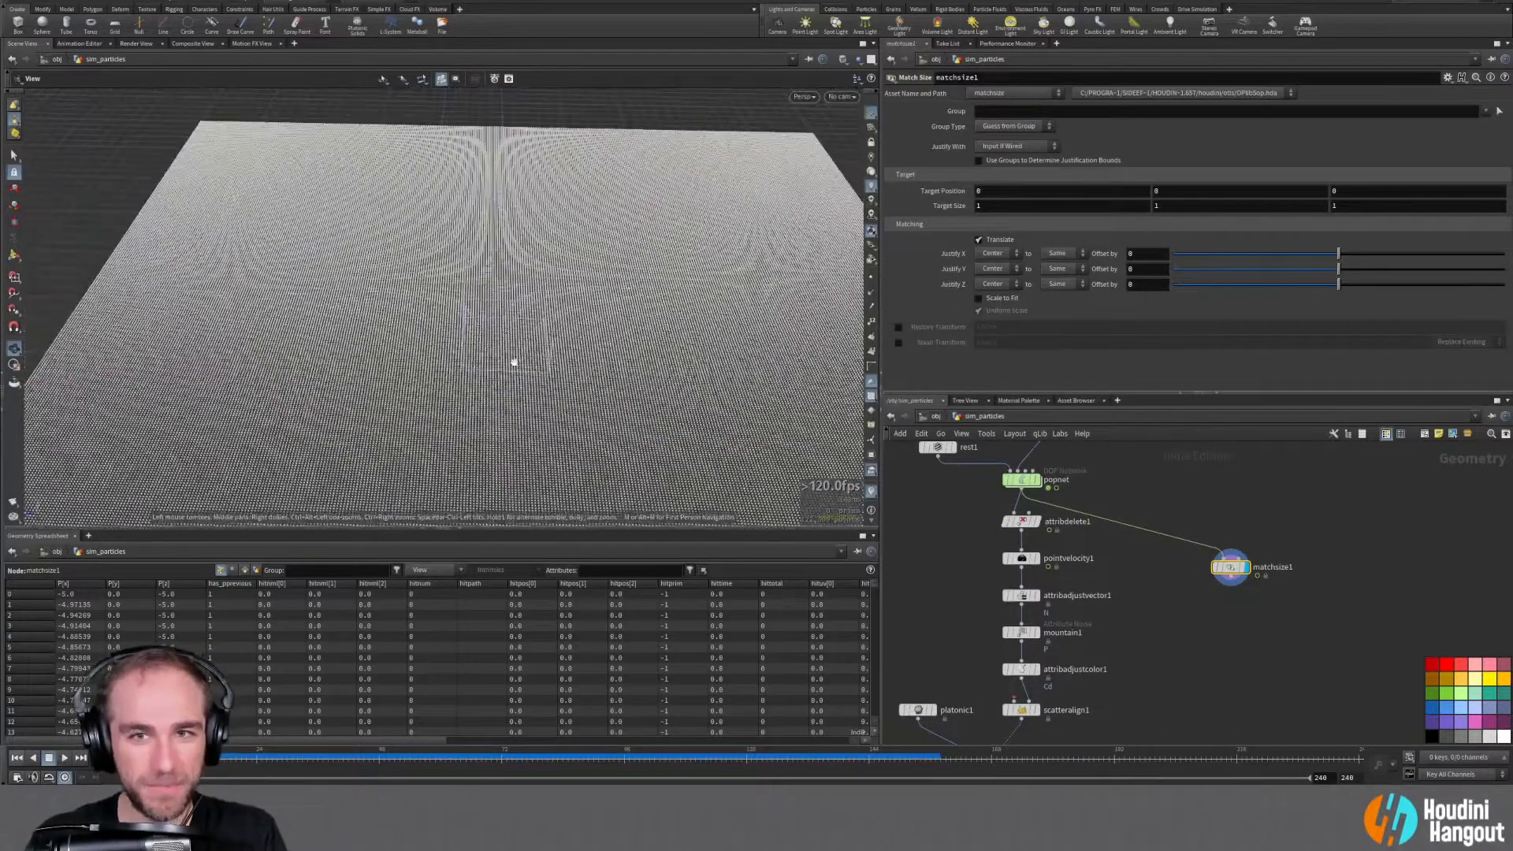
On matchsize1, enable Scale to Fit and set the Justify X and Justify Z offsets to 0.5
left_click(979, 298)
scroll(480, 263, "up", 4)
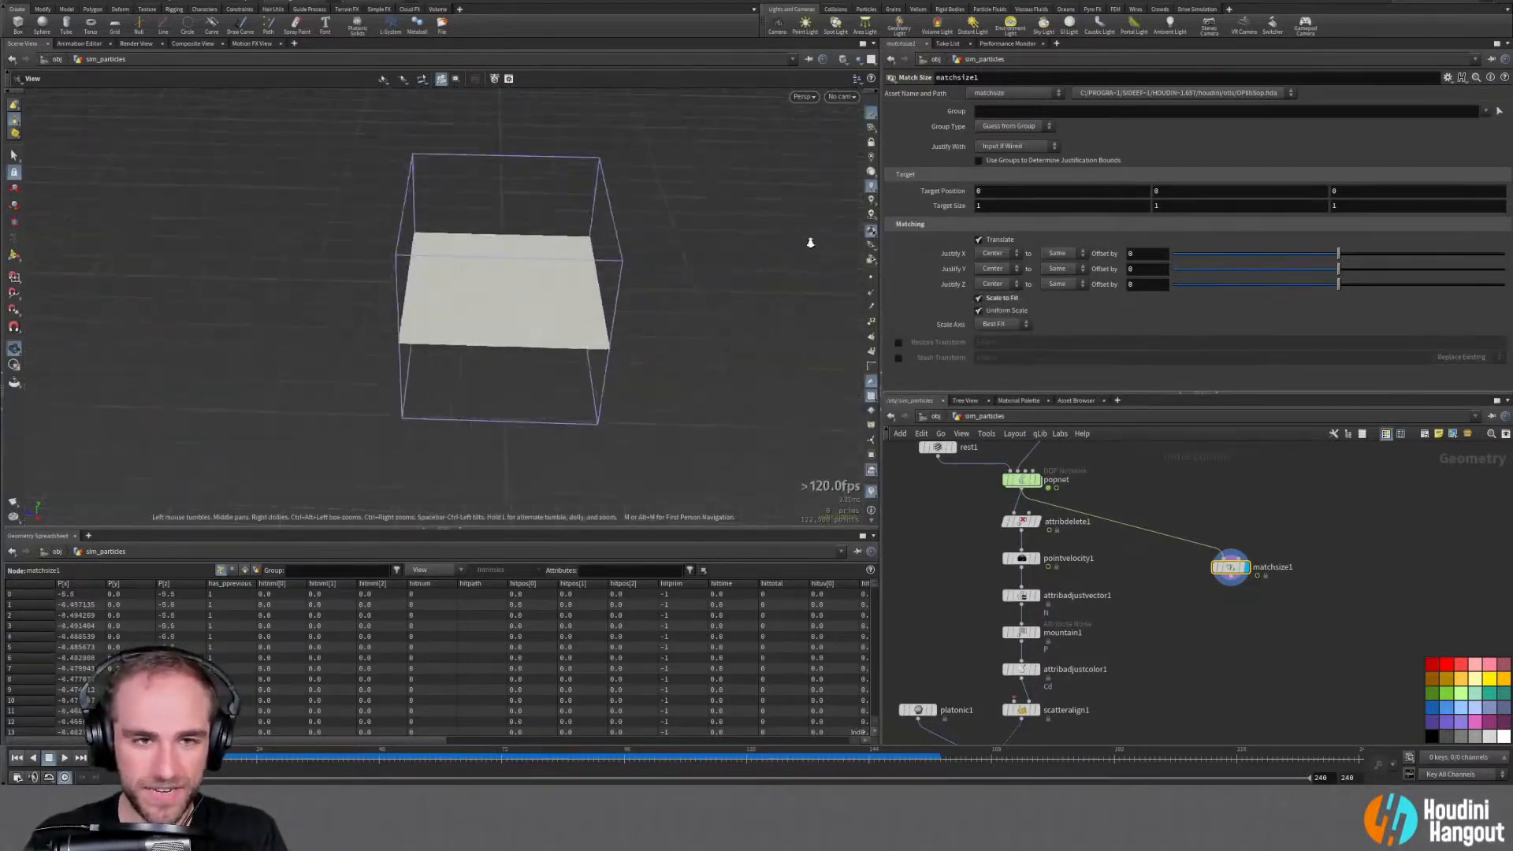
left_click_drag(481, 264, 450, 320)
left_click(1146, 253)
type("0.5")
left_click(1142, 284)
type("0.5")
key("Return")
Examine the rescaled point grid from above against the unit square, scrubbing the simulation to frame 120
left_click_drag(473, 355, 558, 282)
middle_click_drag(558, 282, 487, 230)
right_click_drag(488, 230, 283, 296)
middle_click_drag(518, 374, 463, 425)
left_click_drag(409, 433, 530, 297)
right_click_drag(531, 297, 594, 247)
middle_click_drag(594, 247, 577, 305)
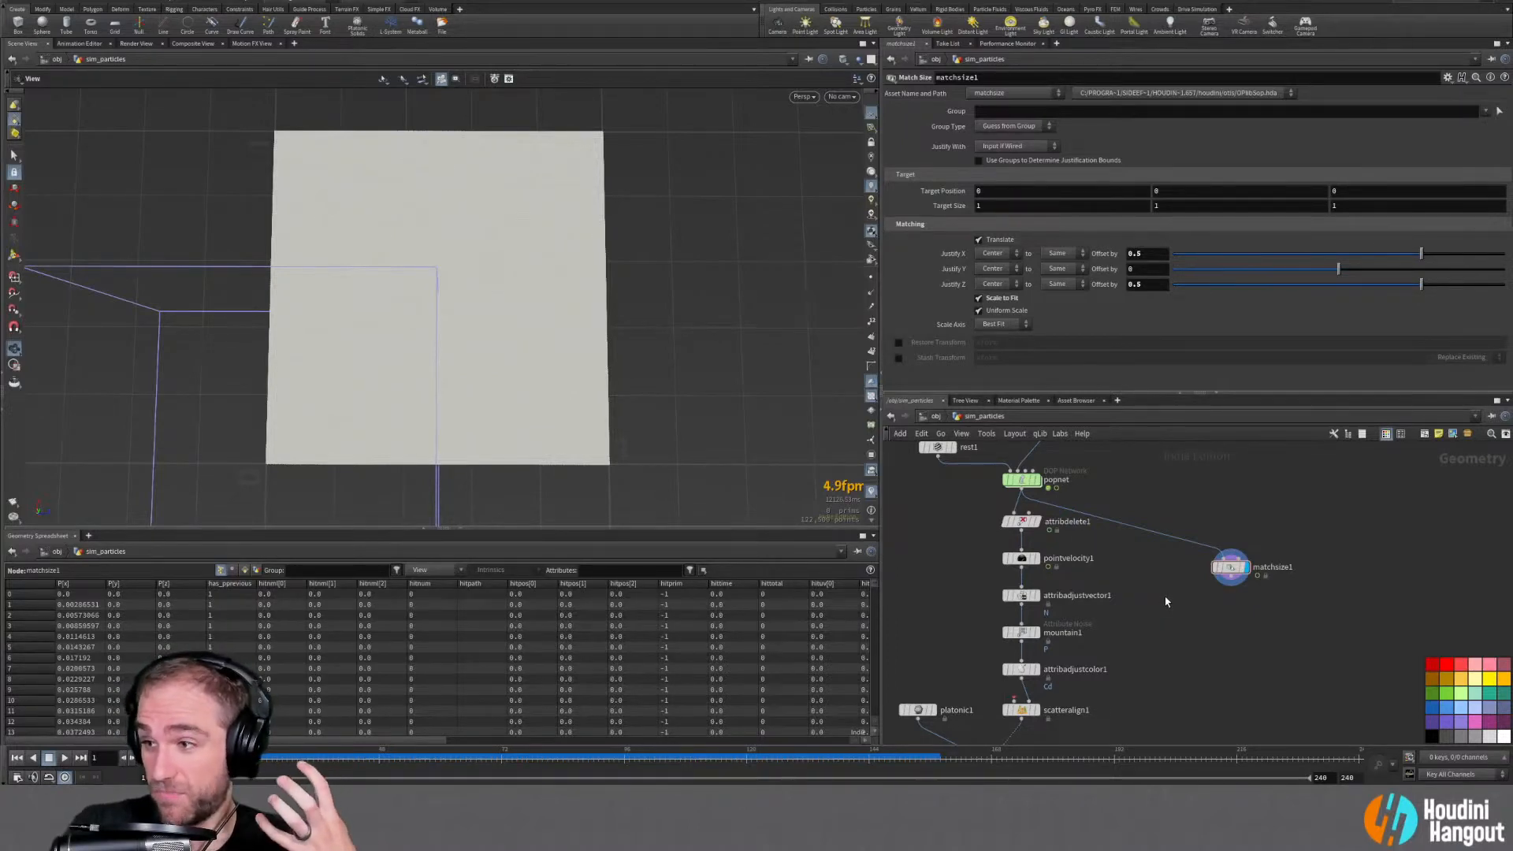
left_click_drag(581, 756, 746, 777)
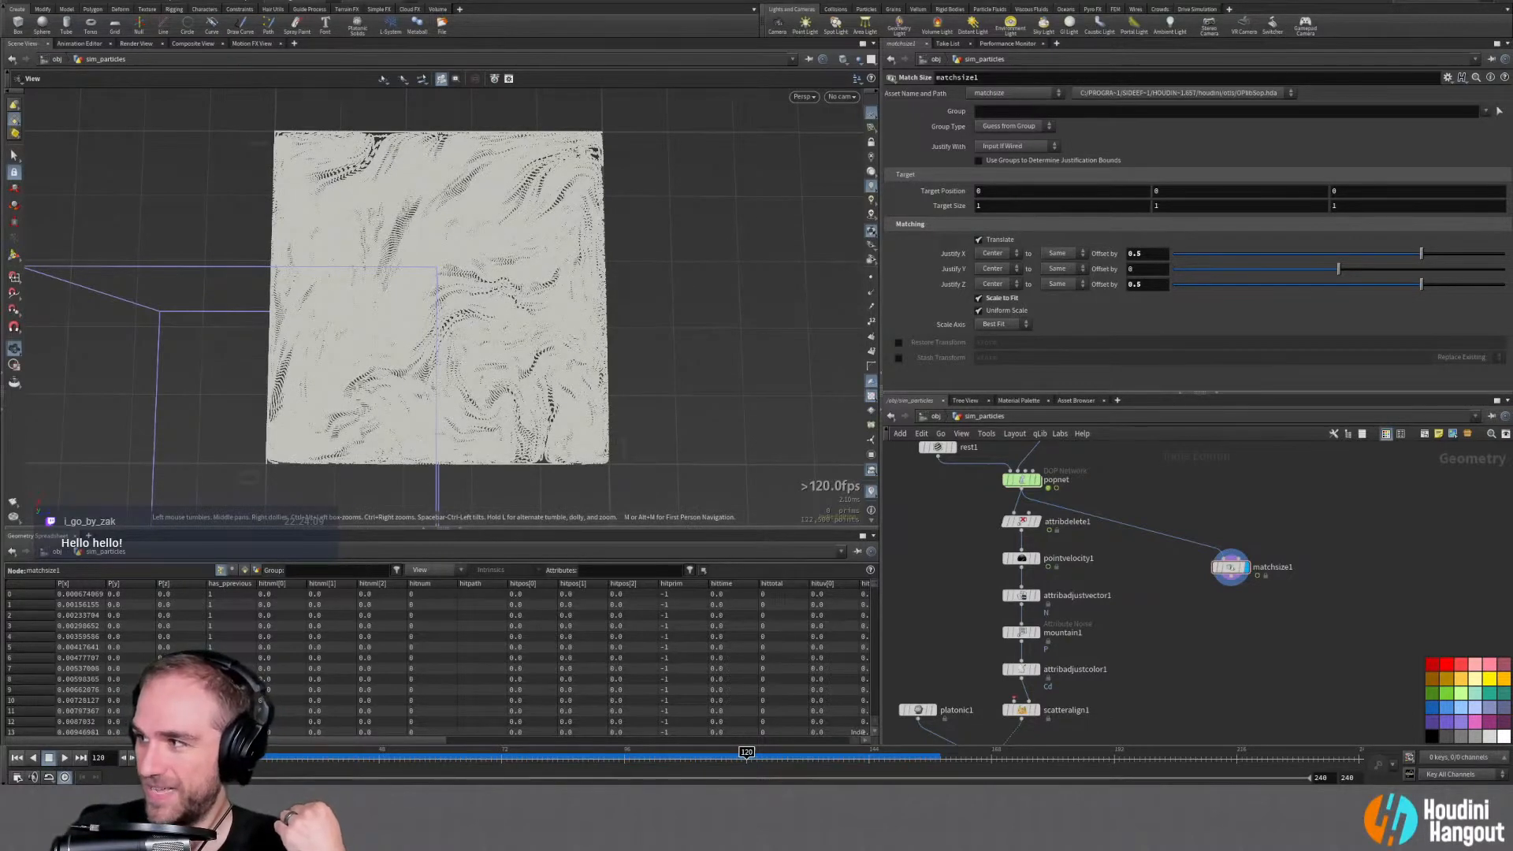
middle_click_drag(1213, 664, 1172, 667)
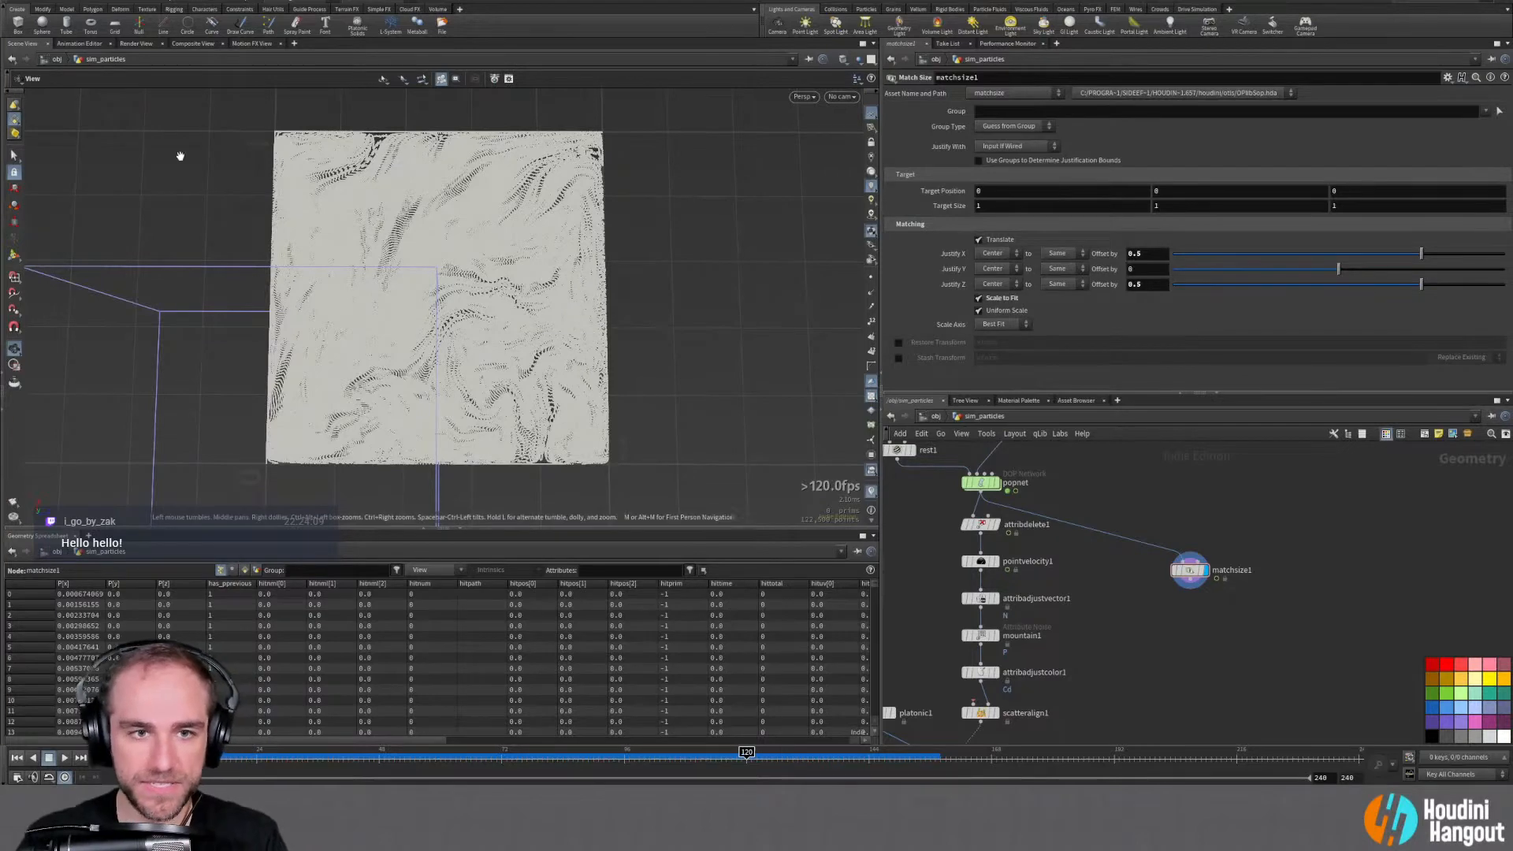
scroll(496, 331, "up", 4)
scroll(415, 290, "up", 2)
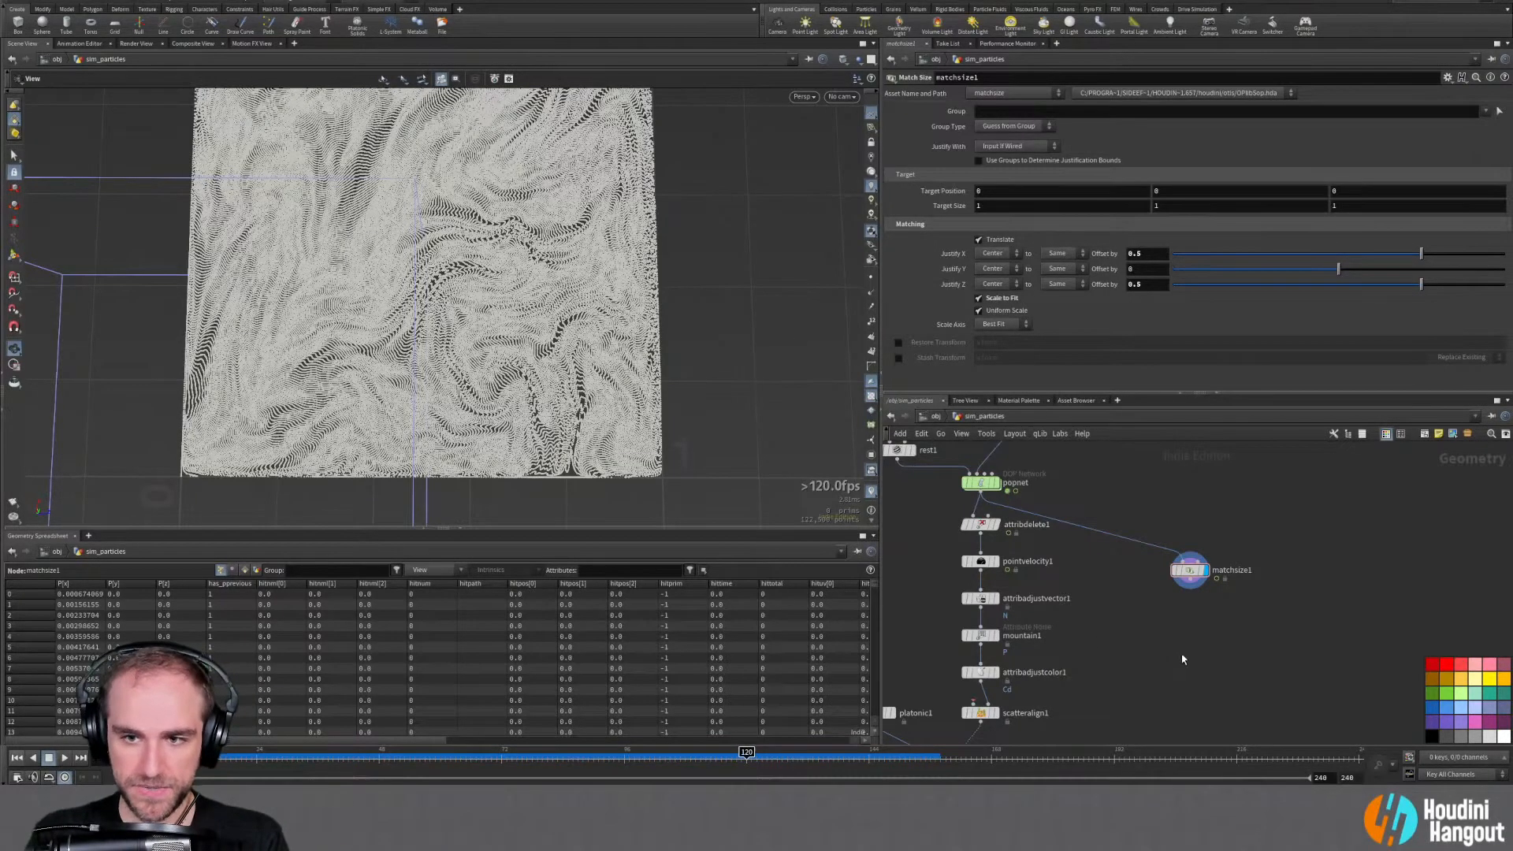
Add a Null node directly beneath matchsize1
key("Tab")
type("null")
key("Return")
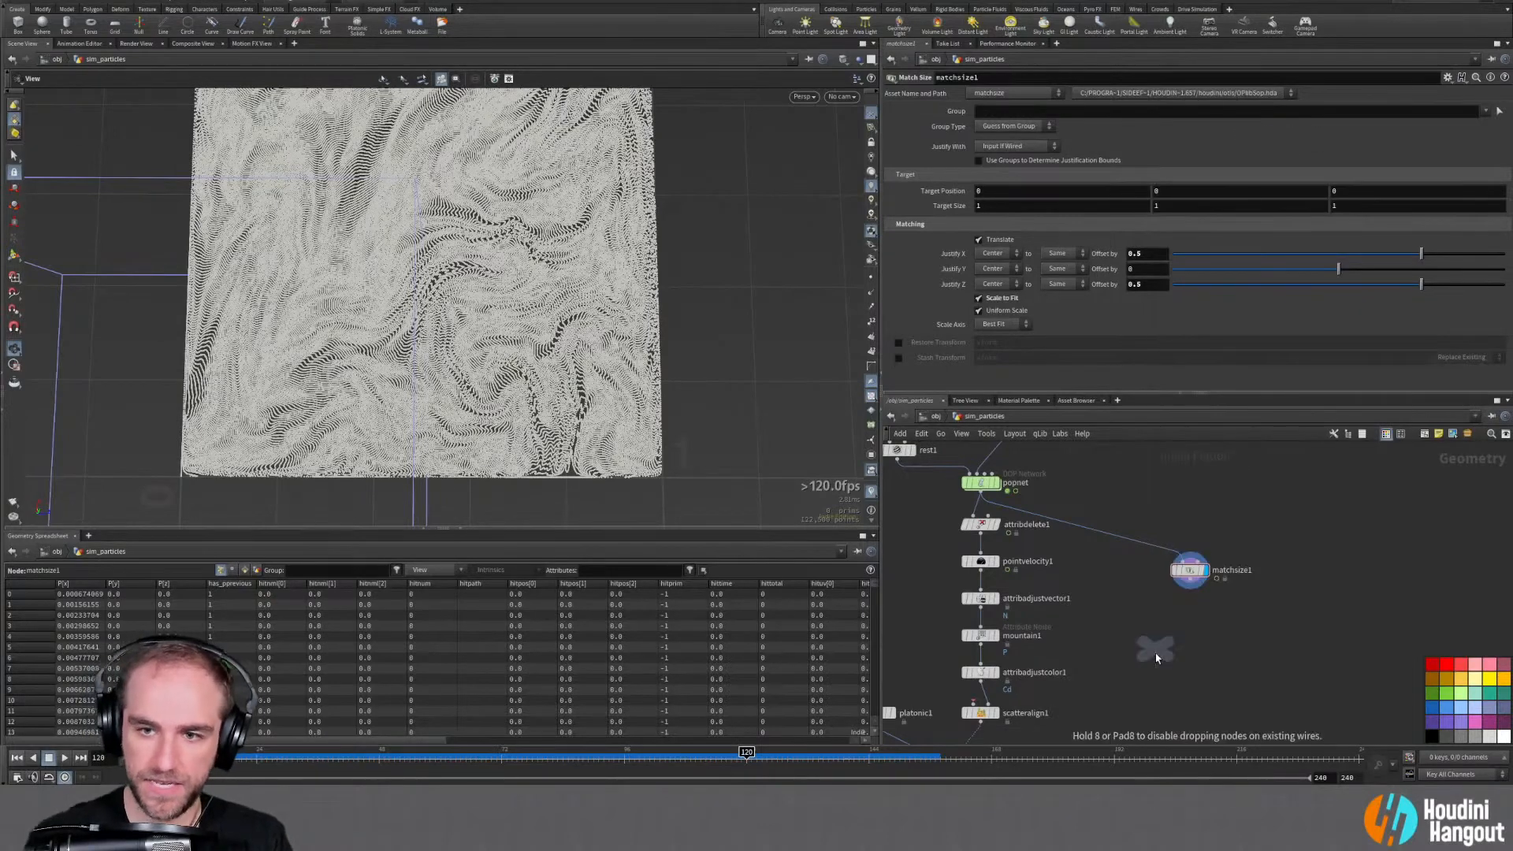
left_click(1191, 588)
middle_click_drag(1203, 696, 1107, 660)
Rename the new null to OUT_01_SPACE and colour it green
double_click(1107, 565)
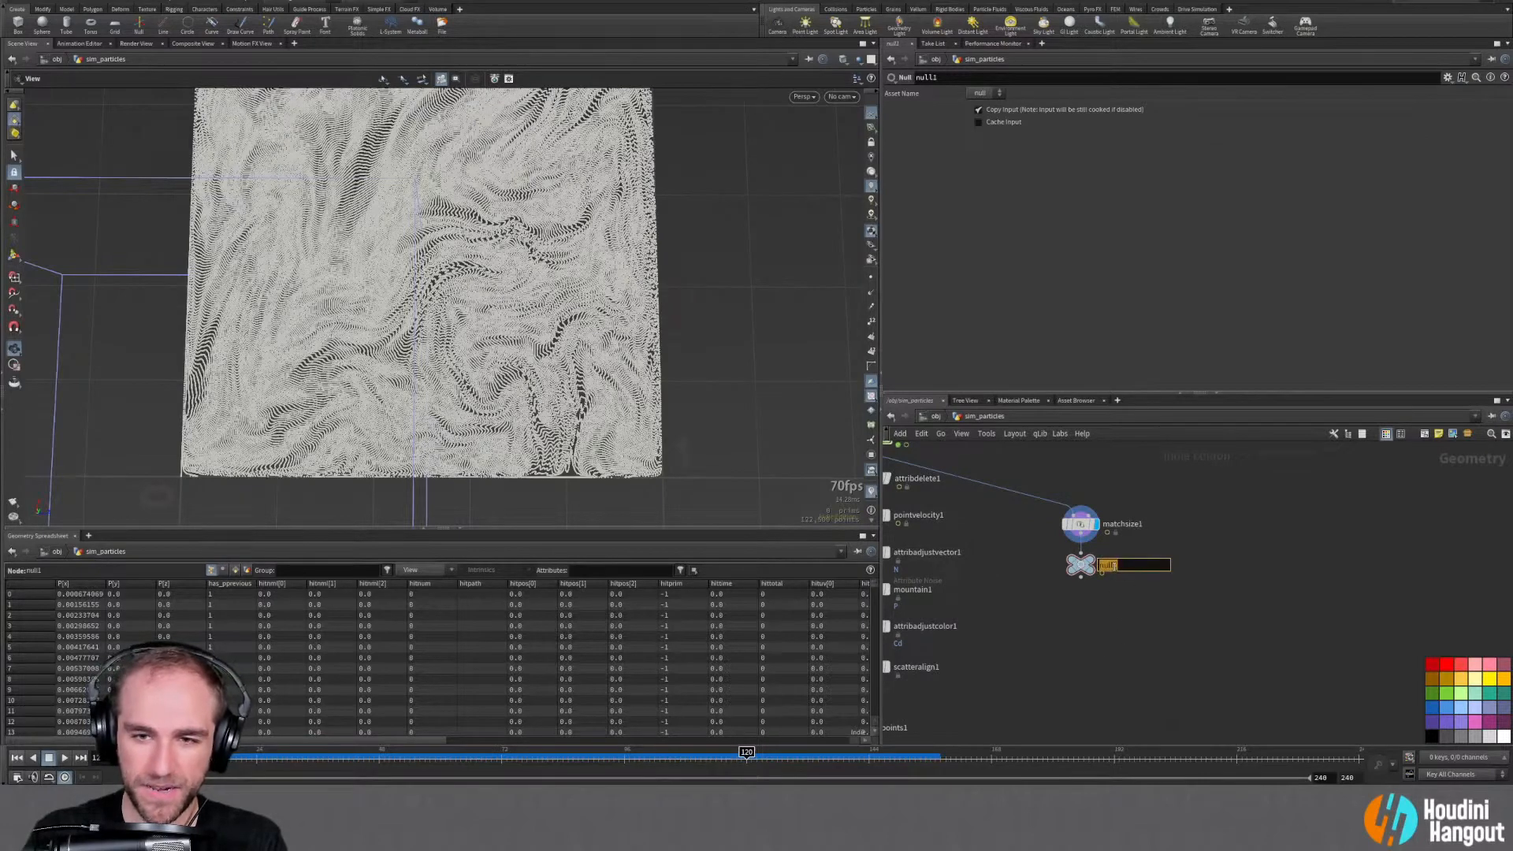
type("OUT")
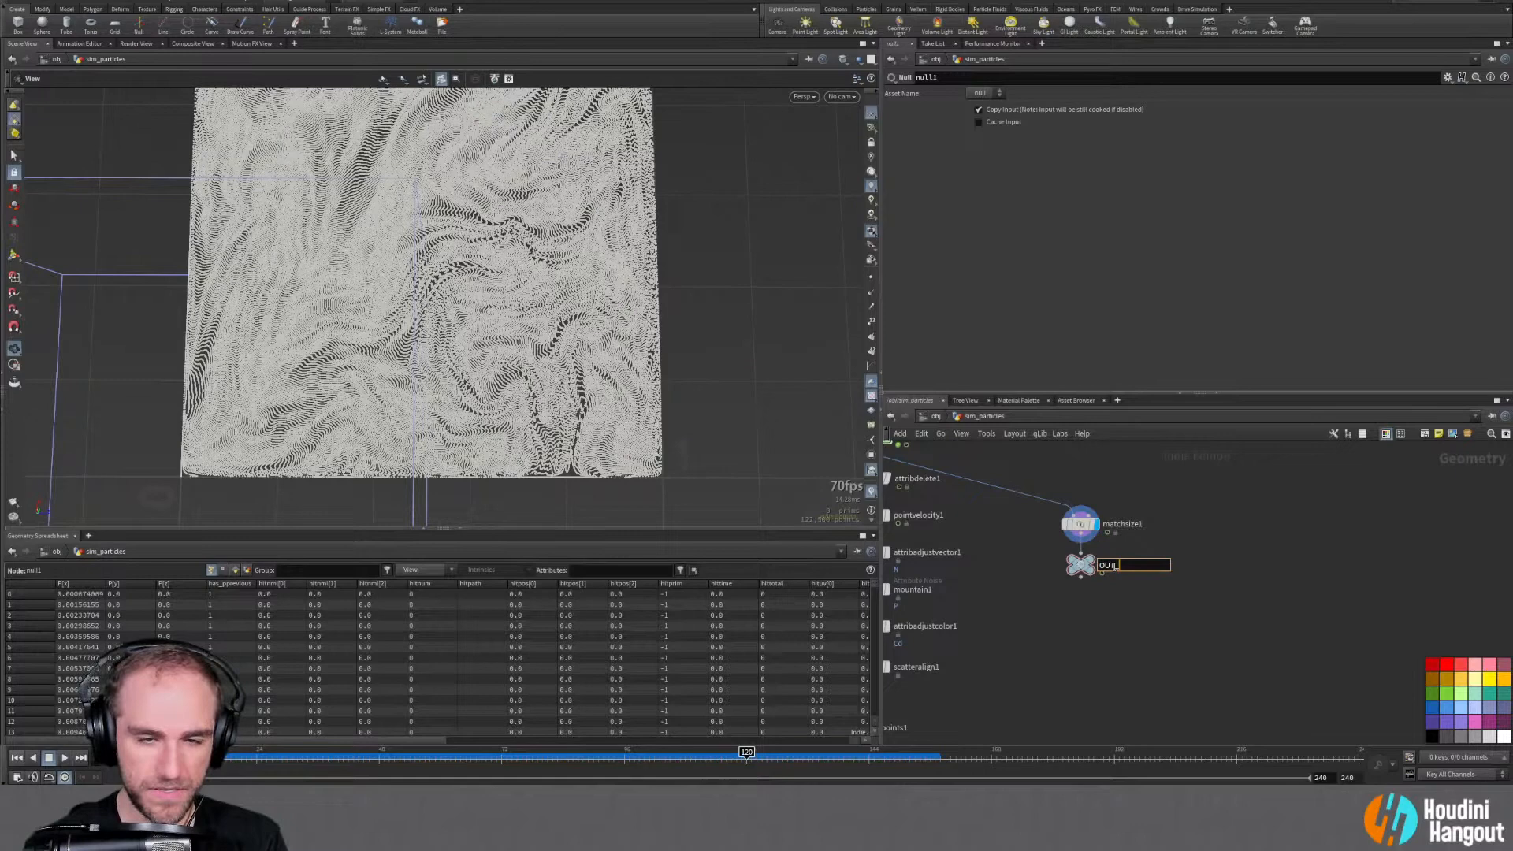
type("_01")
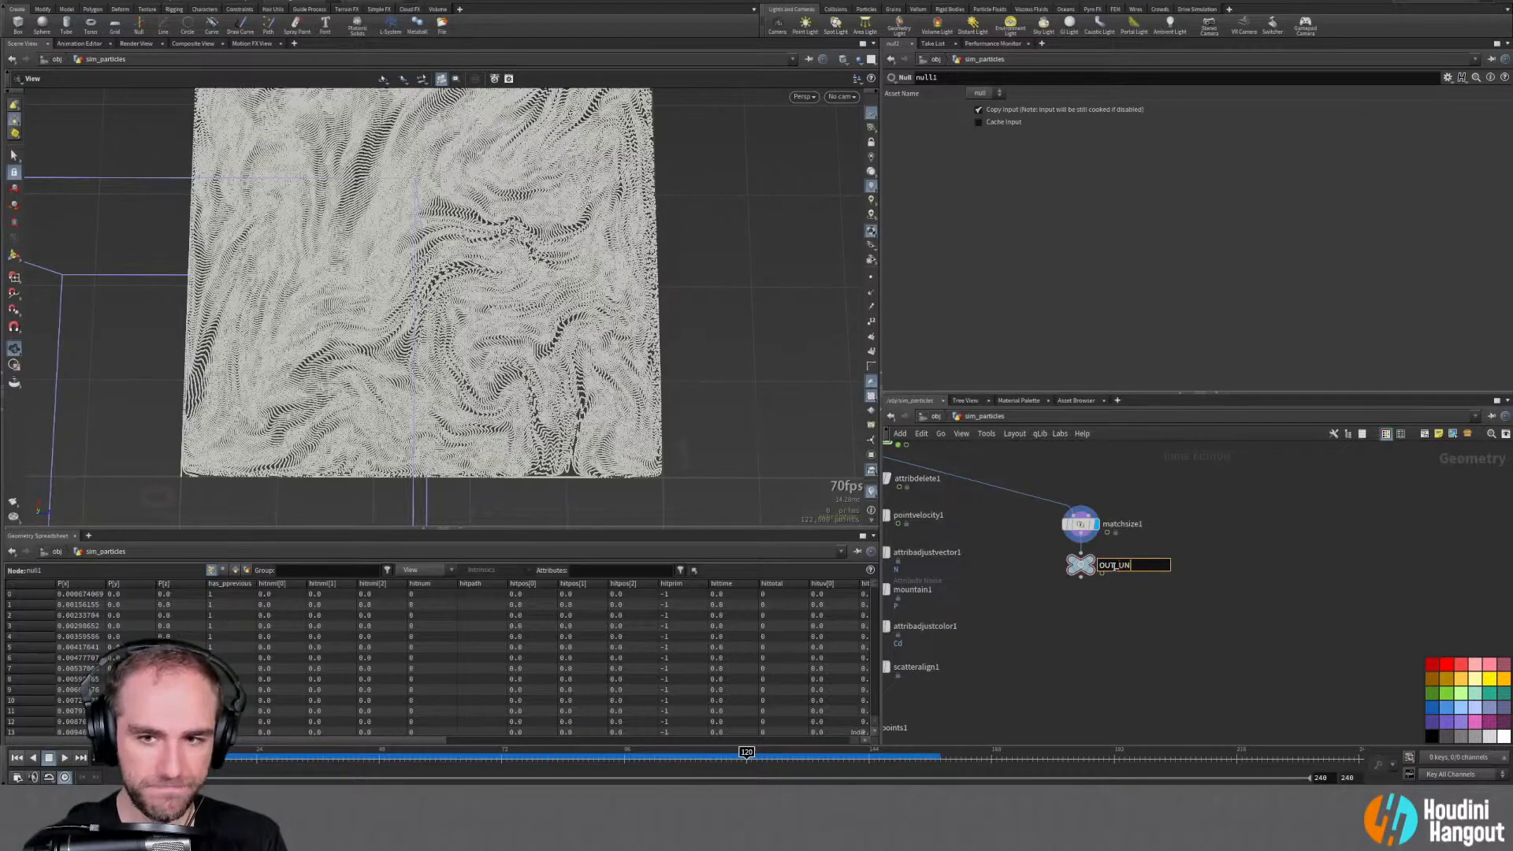
type("_SPACE")
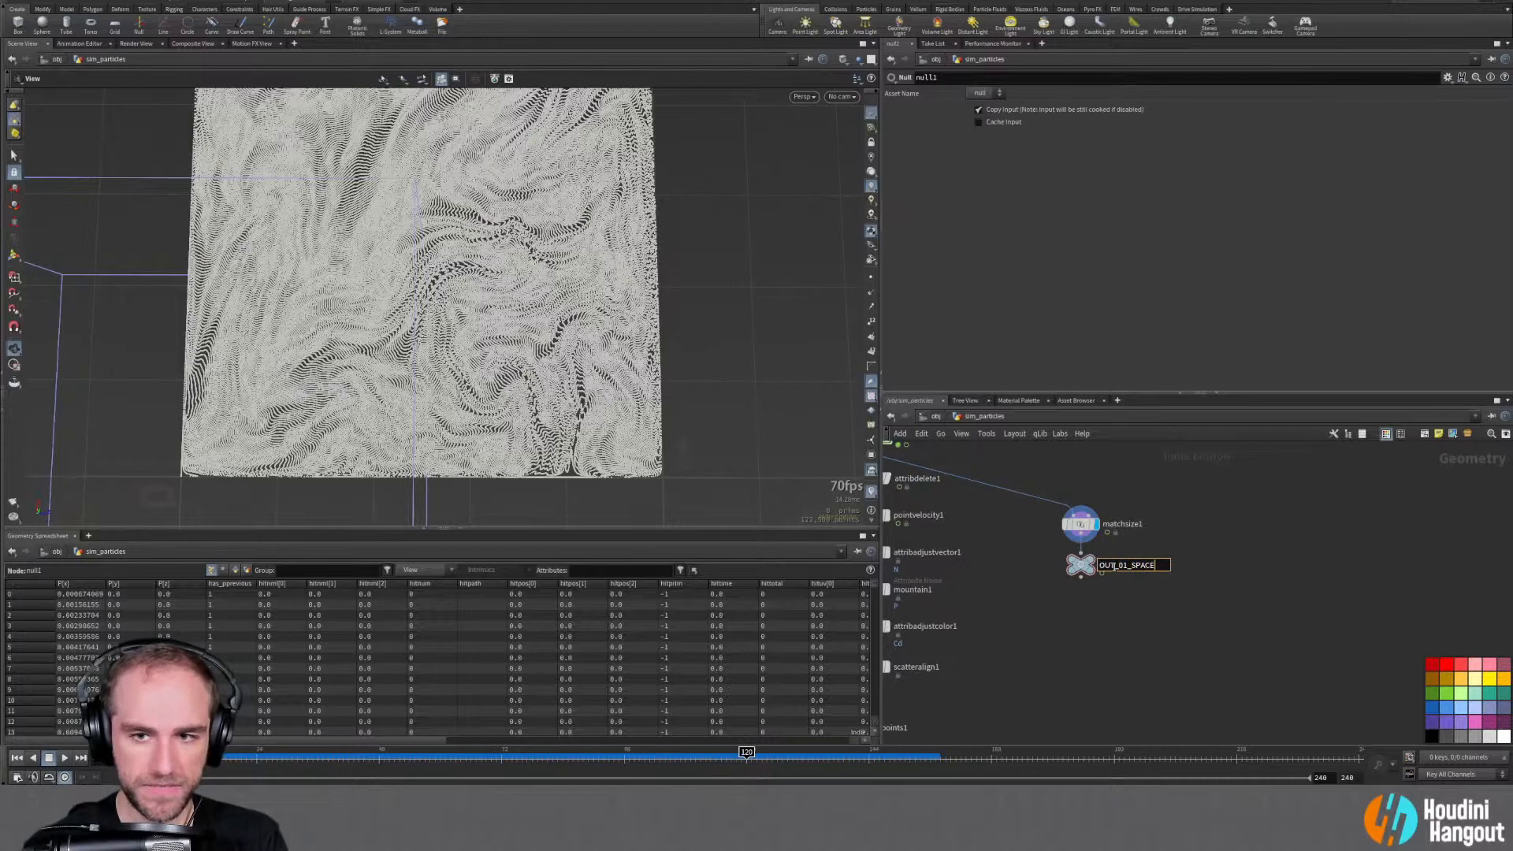
key("Return")
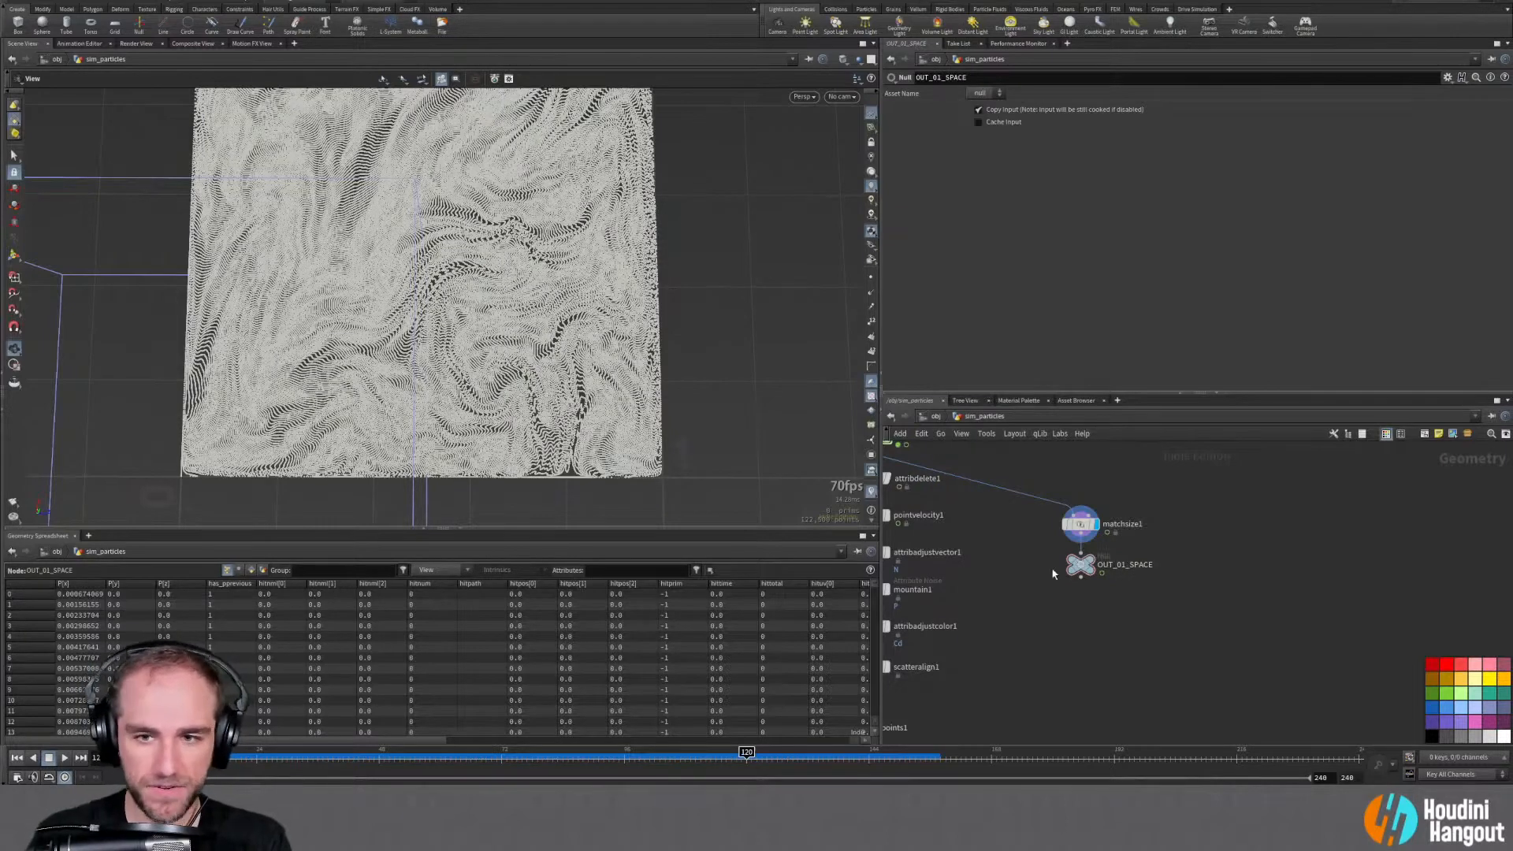
left_click(1430, 691)
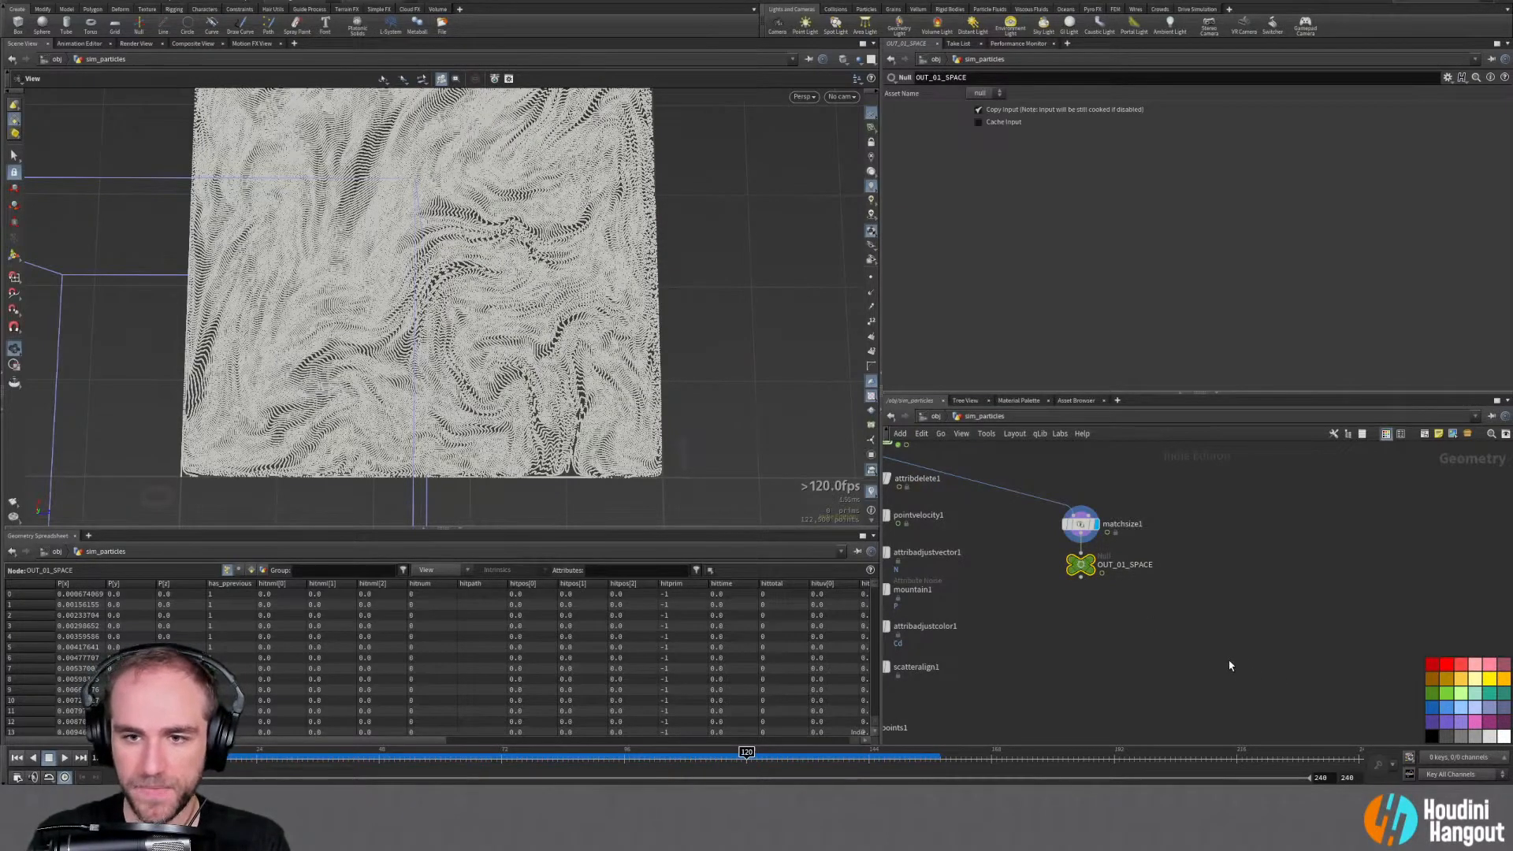
key("Tab")
key("Escape")
key("Tab")
type("object")
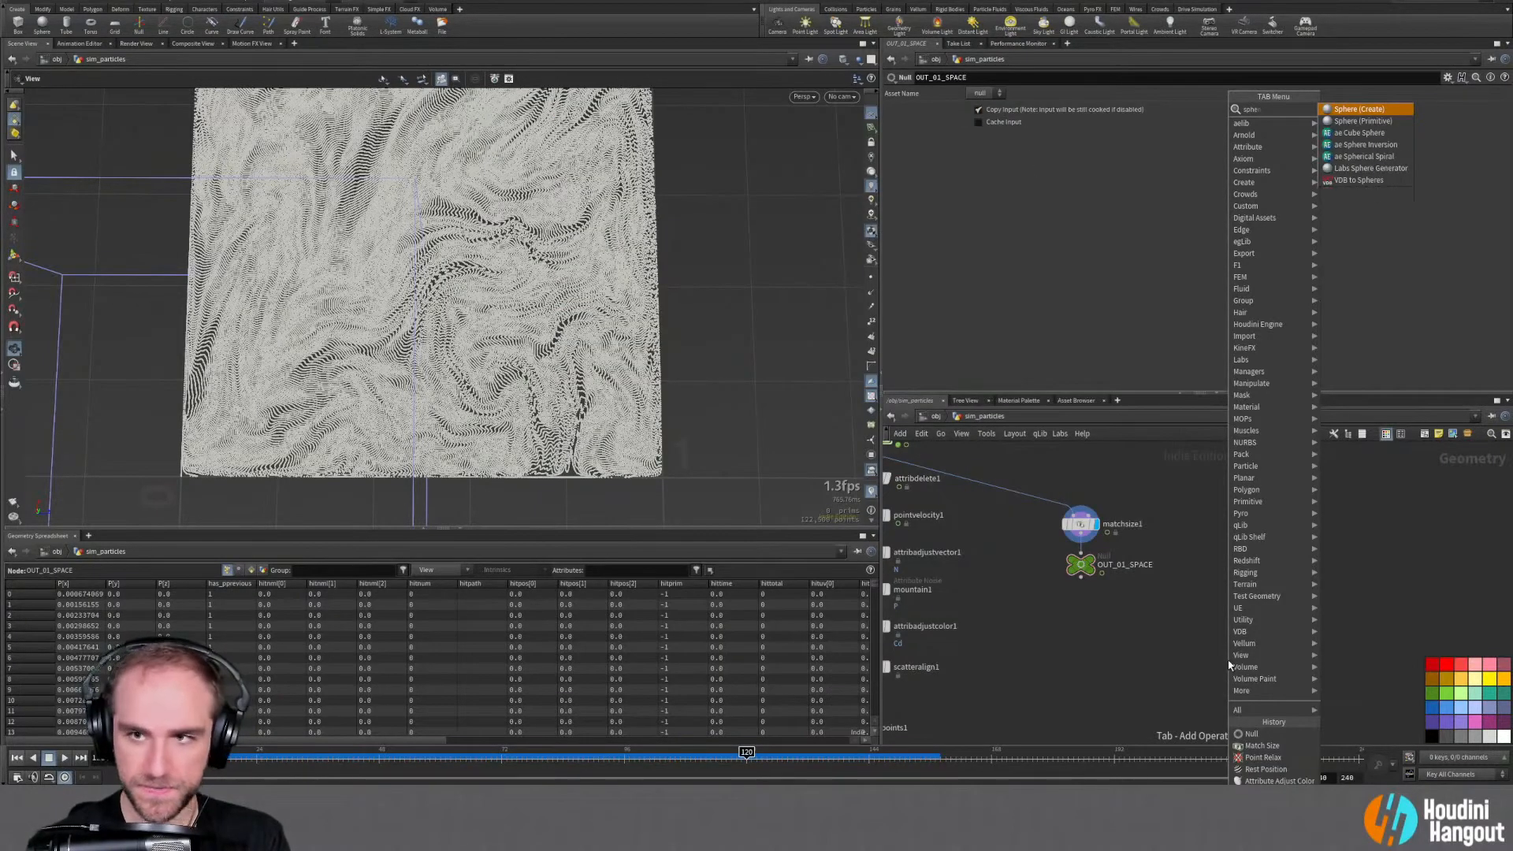
key("Return")
left_click(1278, 561)
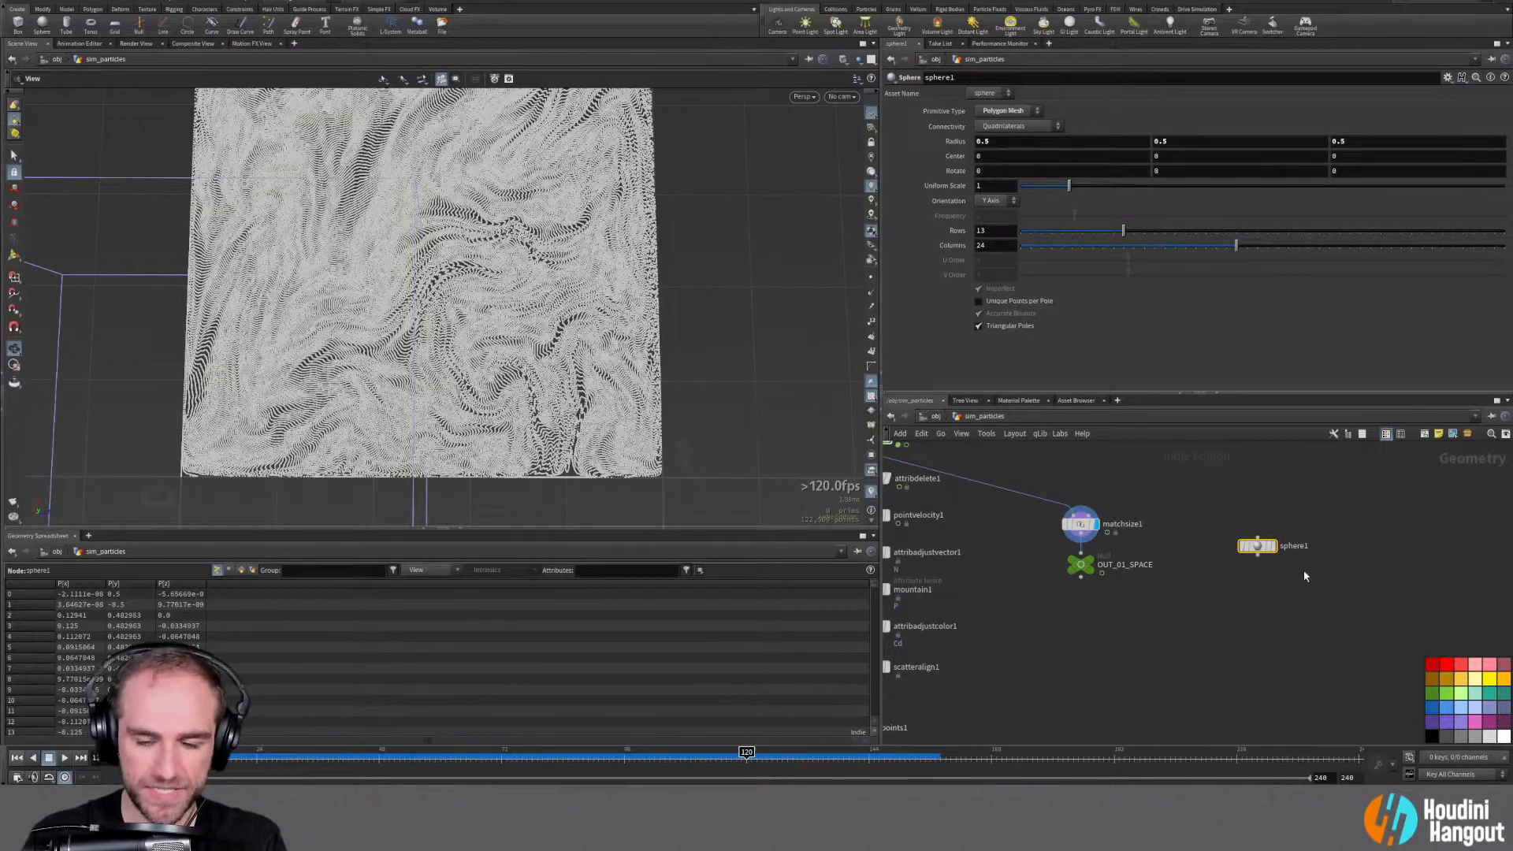
key("Delete")
Try a Labs Sphere Generator node beside matchsize1 and display it
key("Tab")
type("sh")
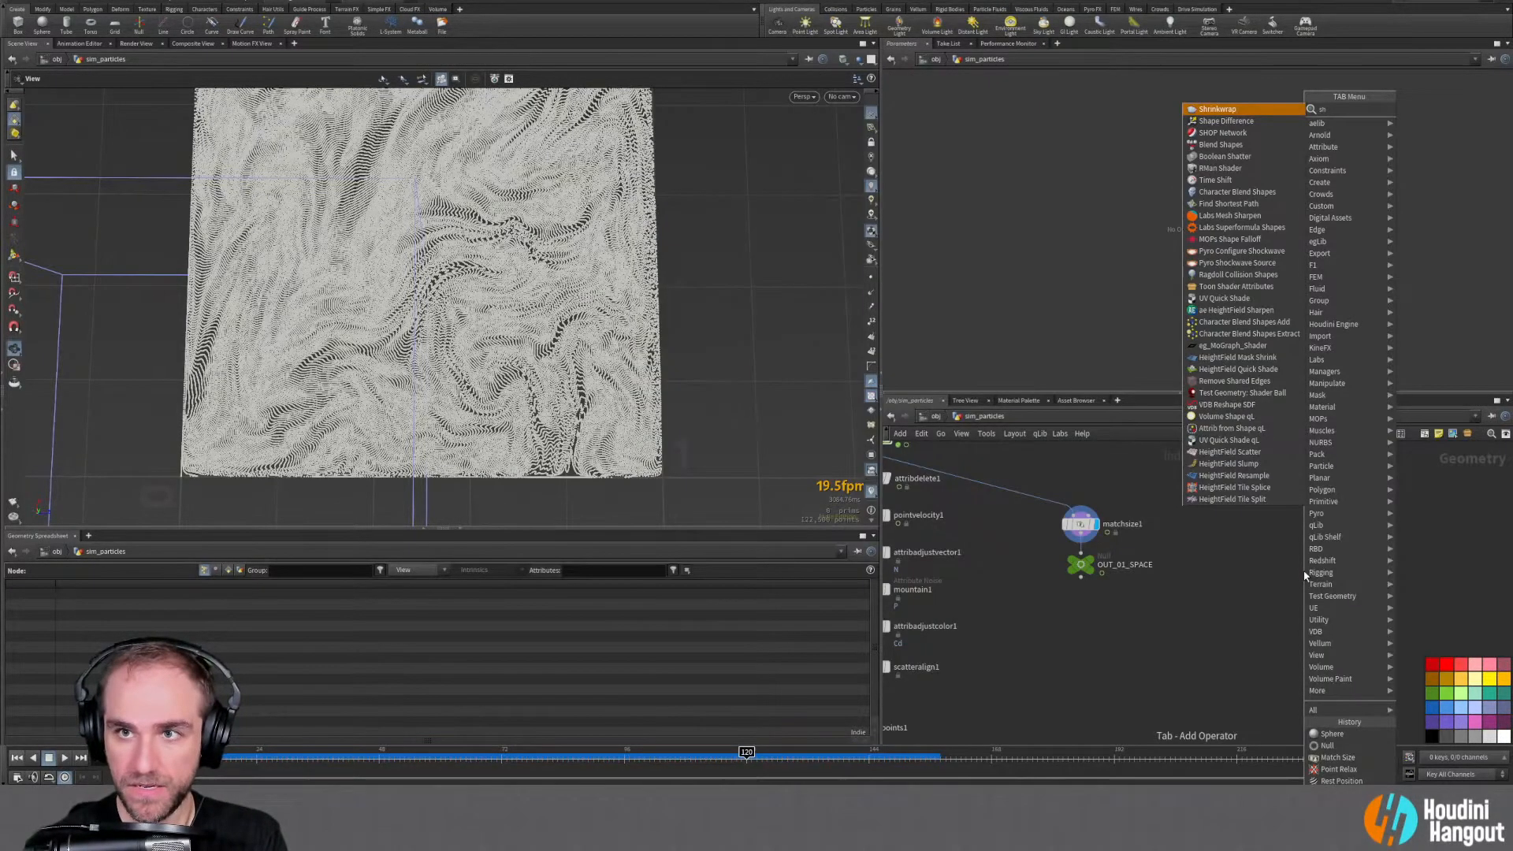
key("BackSpace")
type("pe")
key("BackSpace")
key("BackSpace")
type("phere")
left_click(1438, 159)
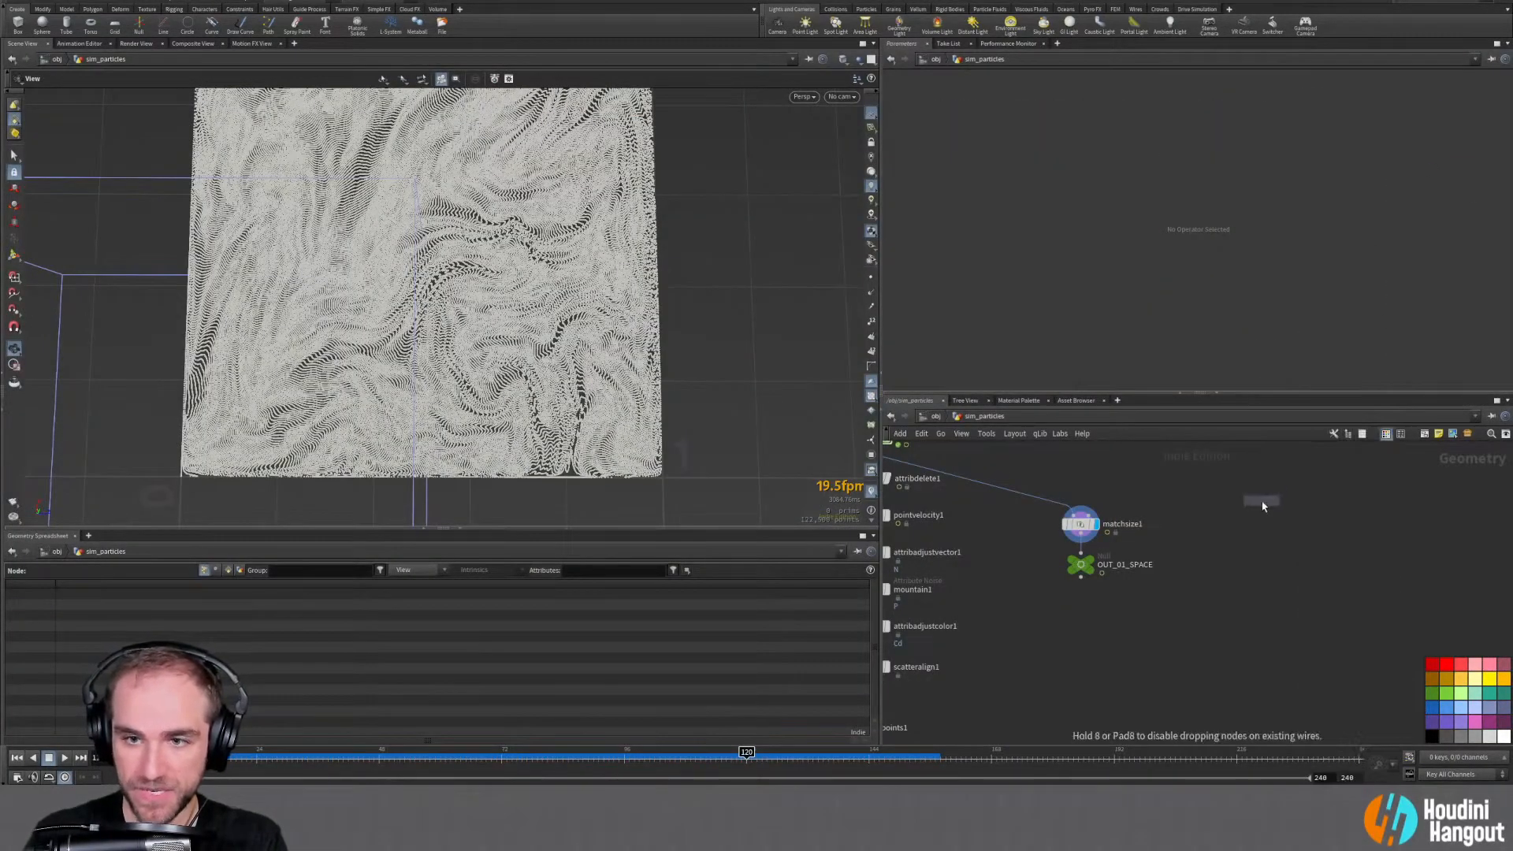
left_click(1261, 500)
Examine the generated sphere's UV checker pattern up close and delete its node
left_click_drag(429, 414, 398, 236)
middle_click_drag(176, 362, 320, 281)
scroll(321, 280, "down", 3)
left_click_drag(321, 280, 557, 320)
scroll(255, 261, "up", 3)
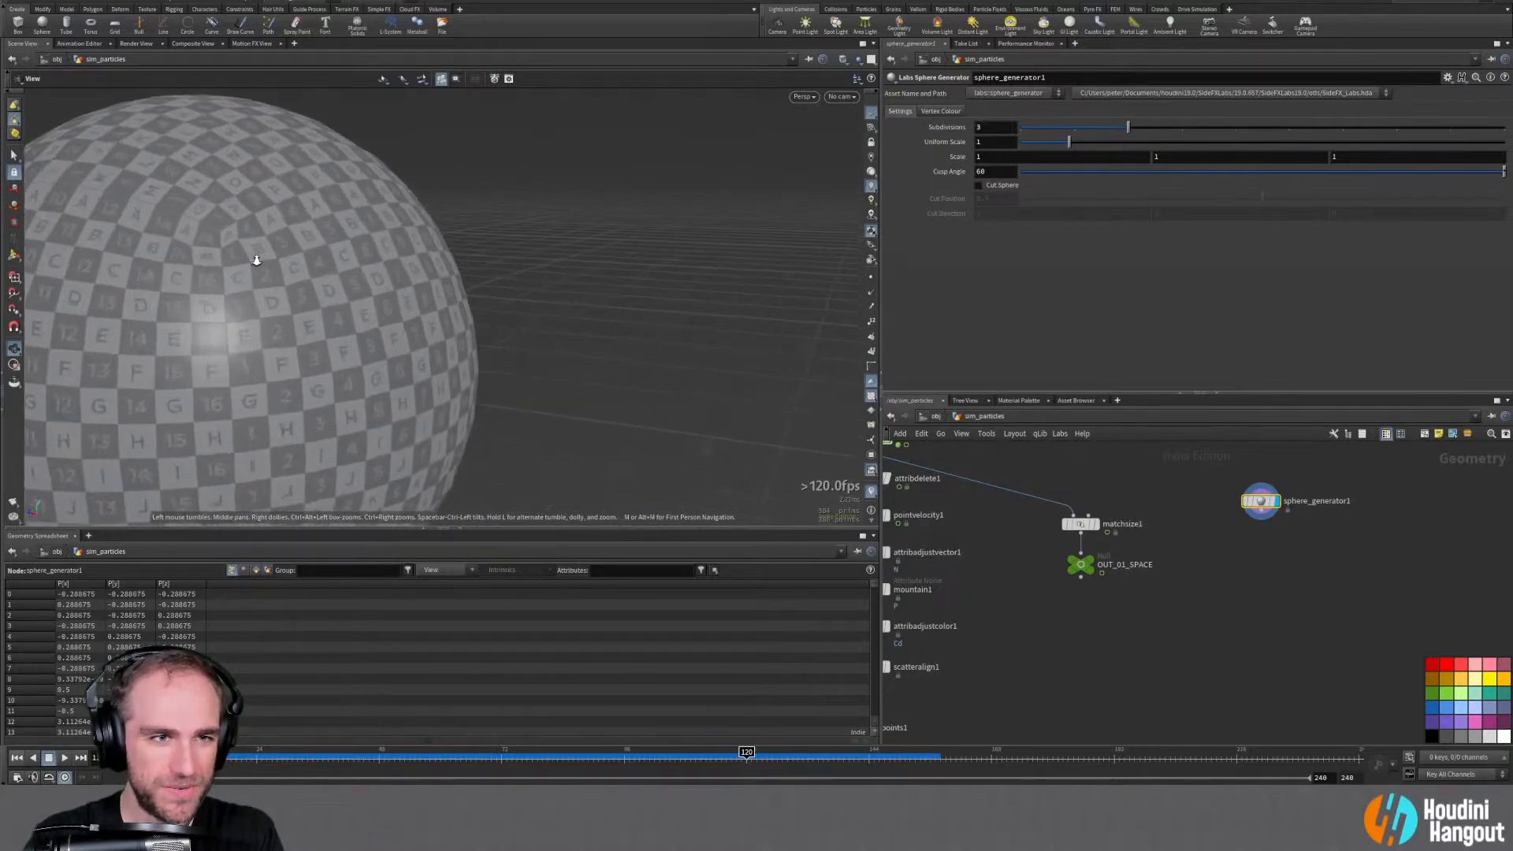
scroll(337, 225, "up", 2)
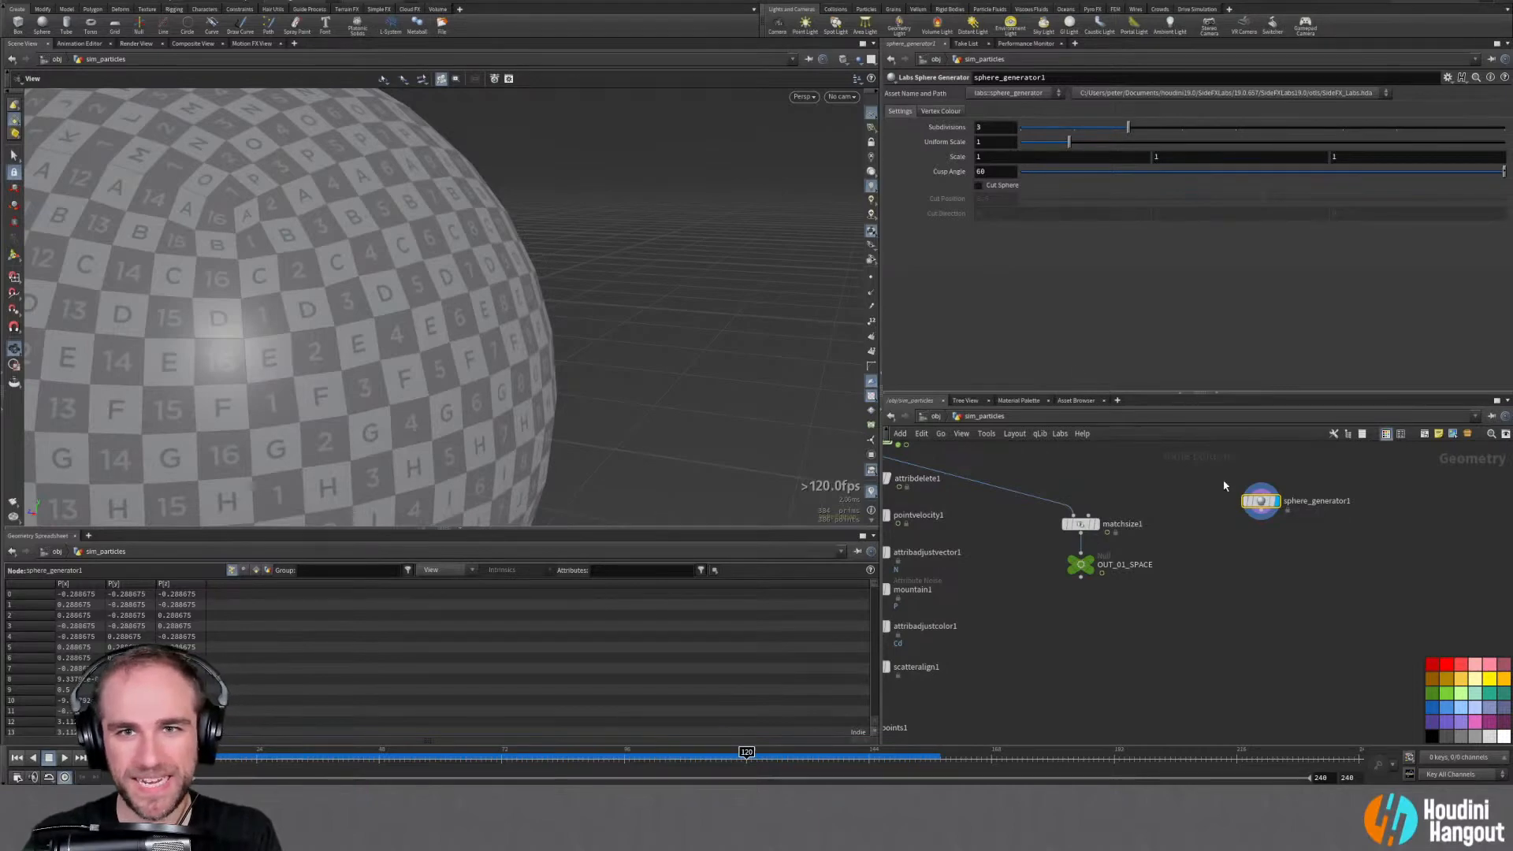
key("Delete")
Add a standard Sphere node to the side of matchsize1 and display it
key("Tab")
type("sphere")
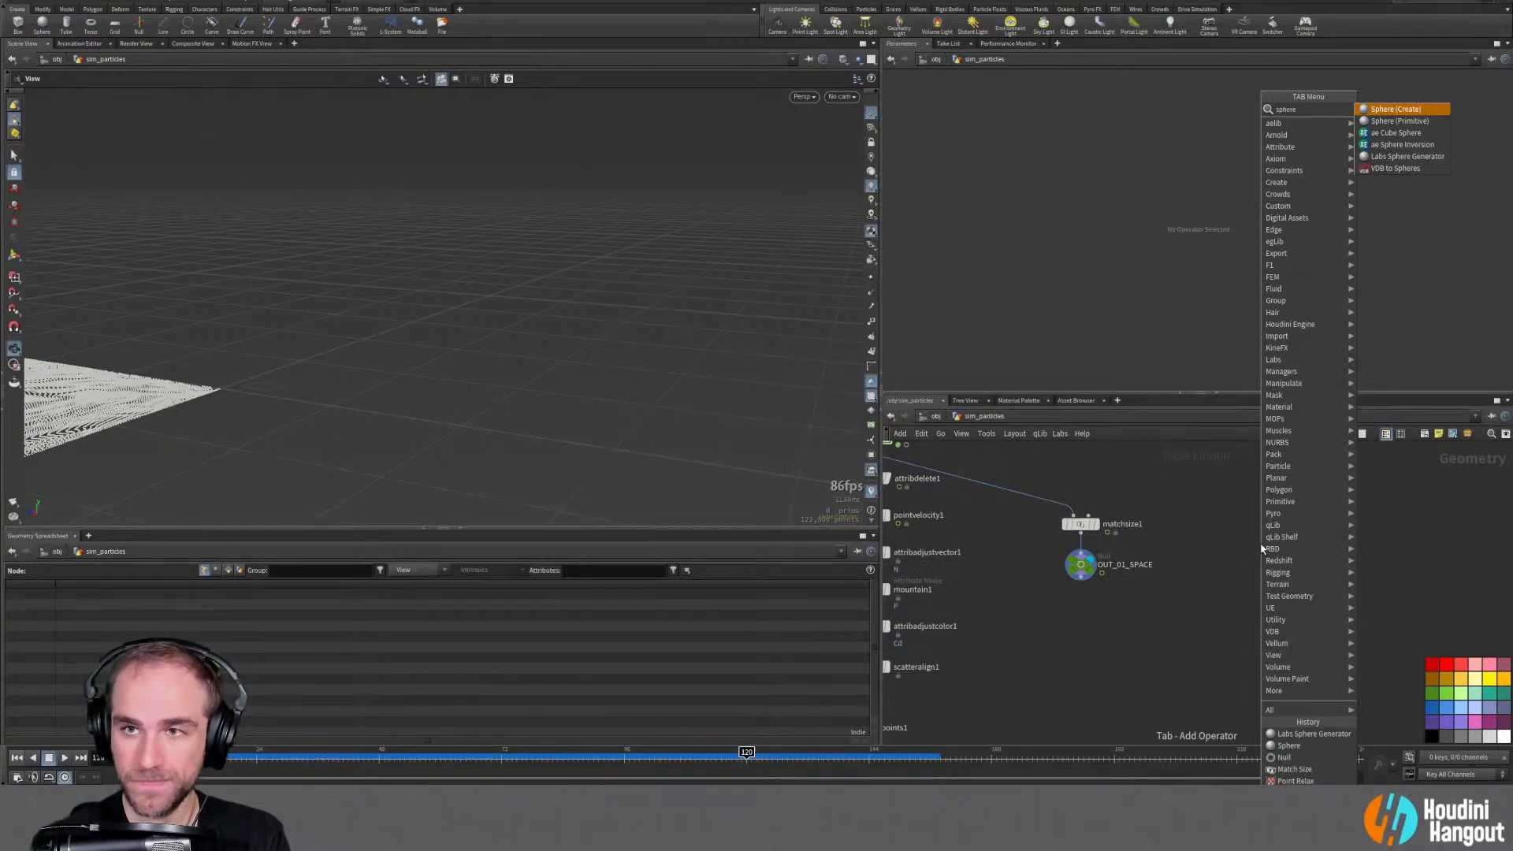
key("Return")
left_click(1294, 527)
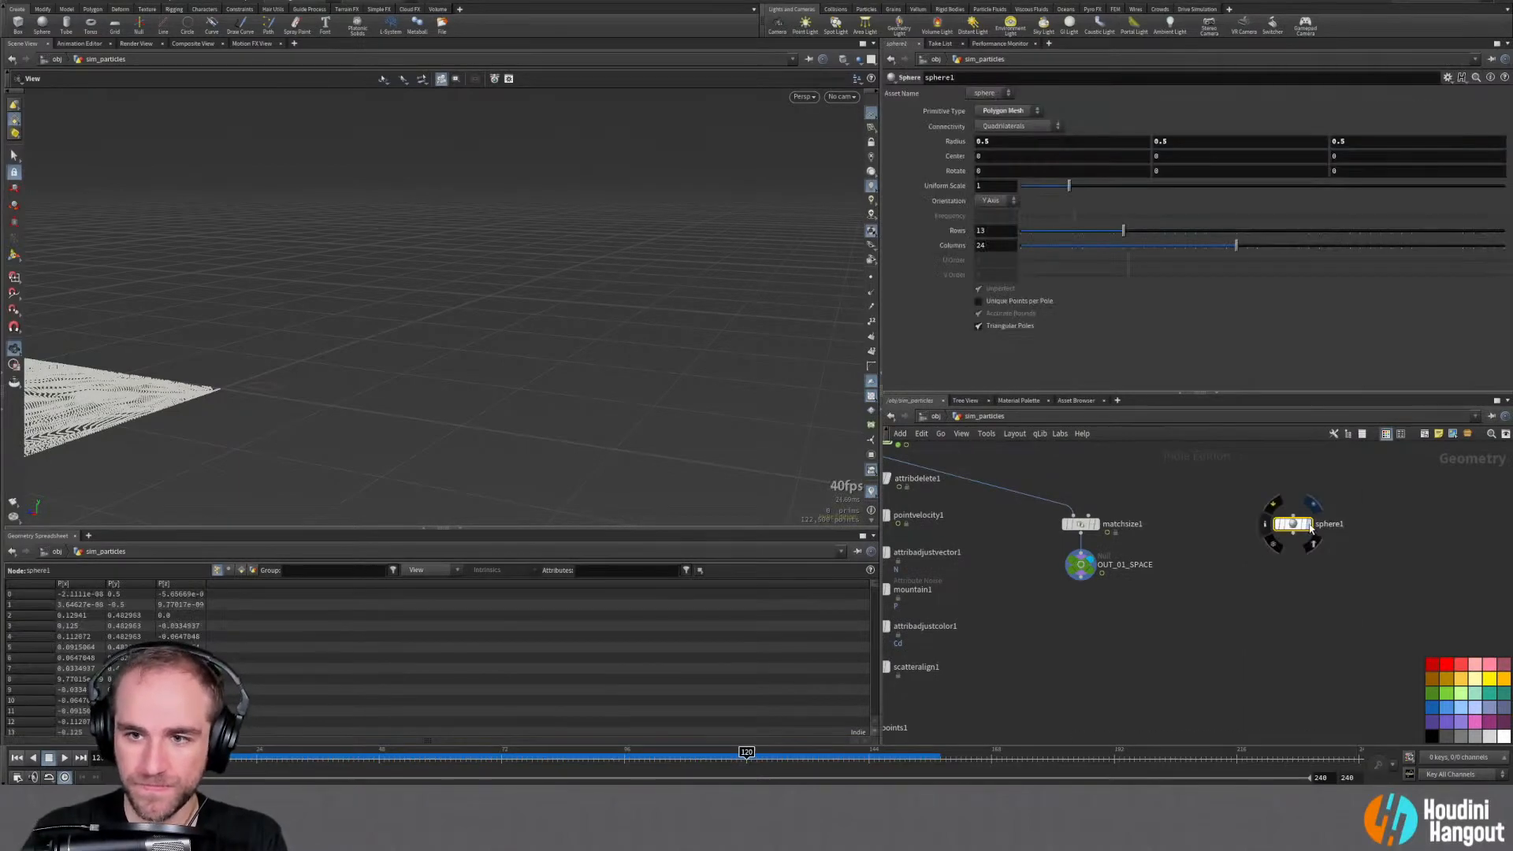
left_click(1308, 524)
scroll(433, 318, "down", 5)
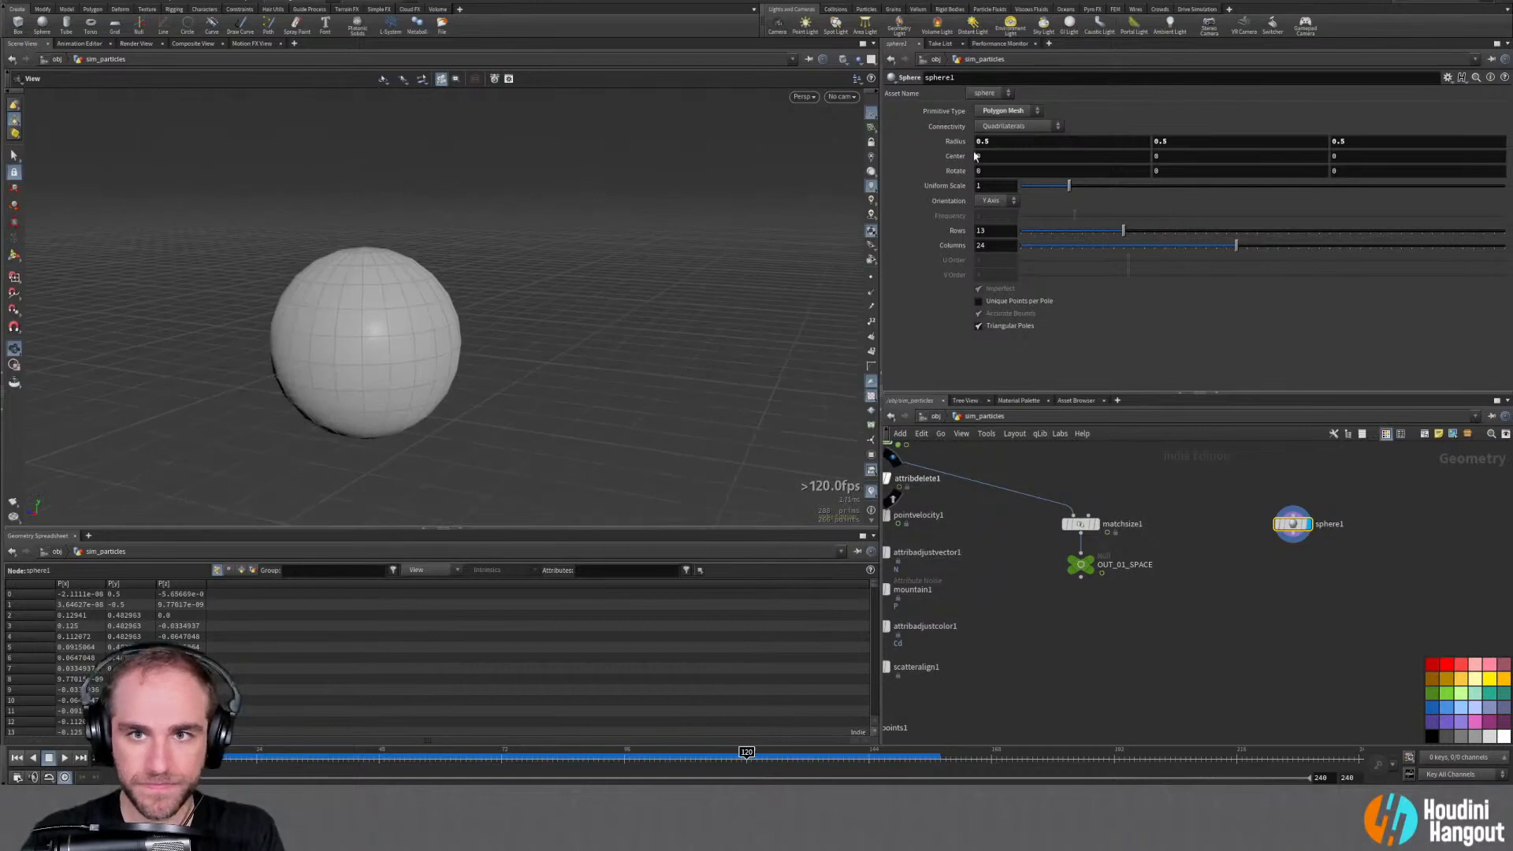
Set sphere1's primitive type to Polygon and its frequency to 12
left_click(1003, 111)
left_click(994, 139)
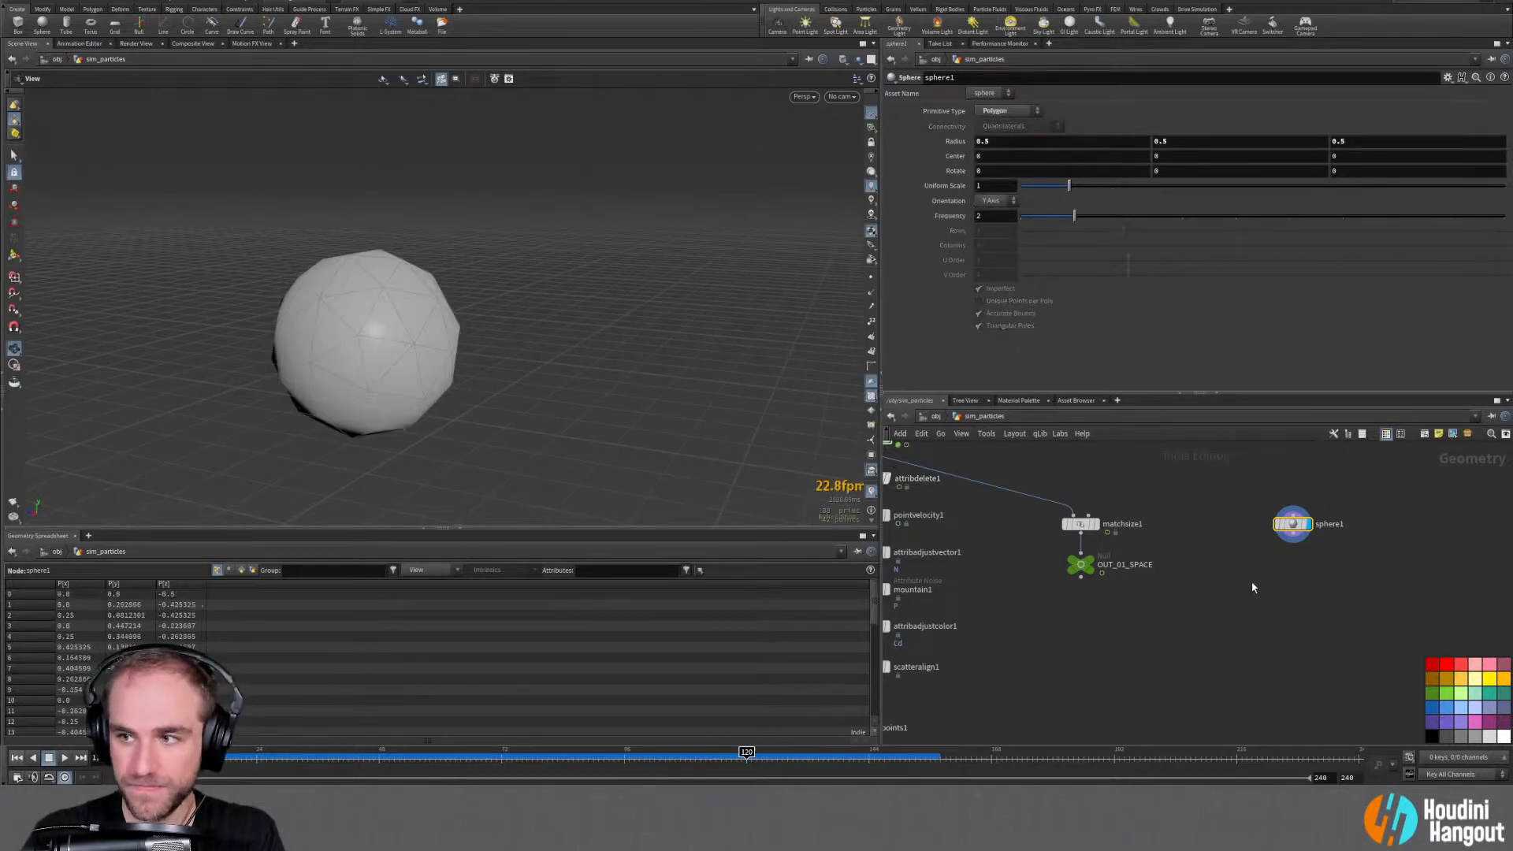
double_click(1009, 217)
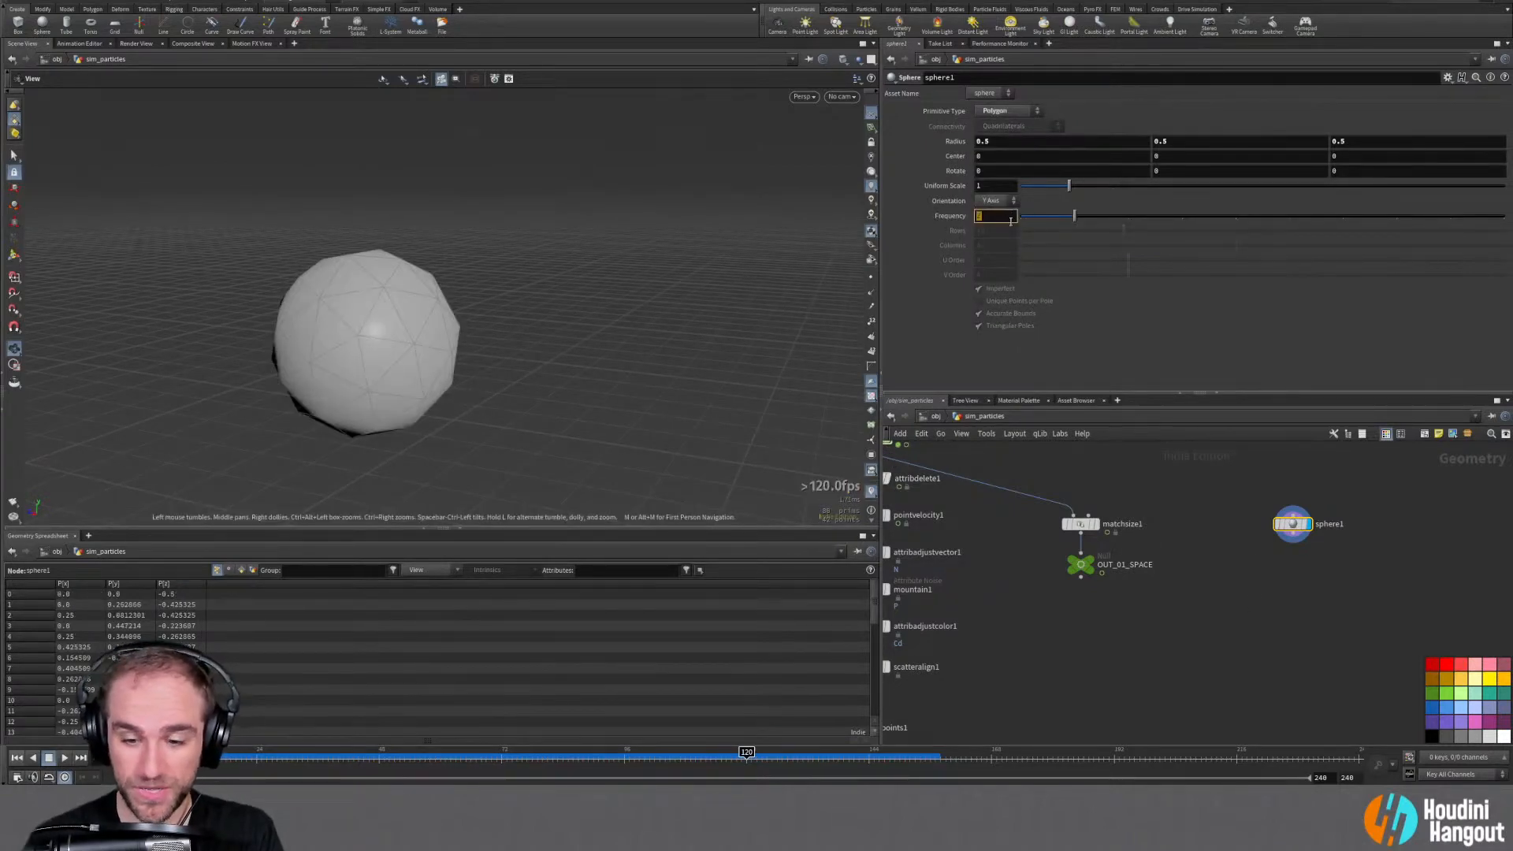
type("8")
key("Return")
double_click(991, 216)
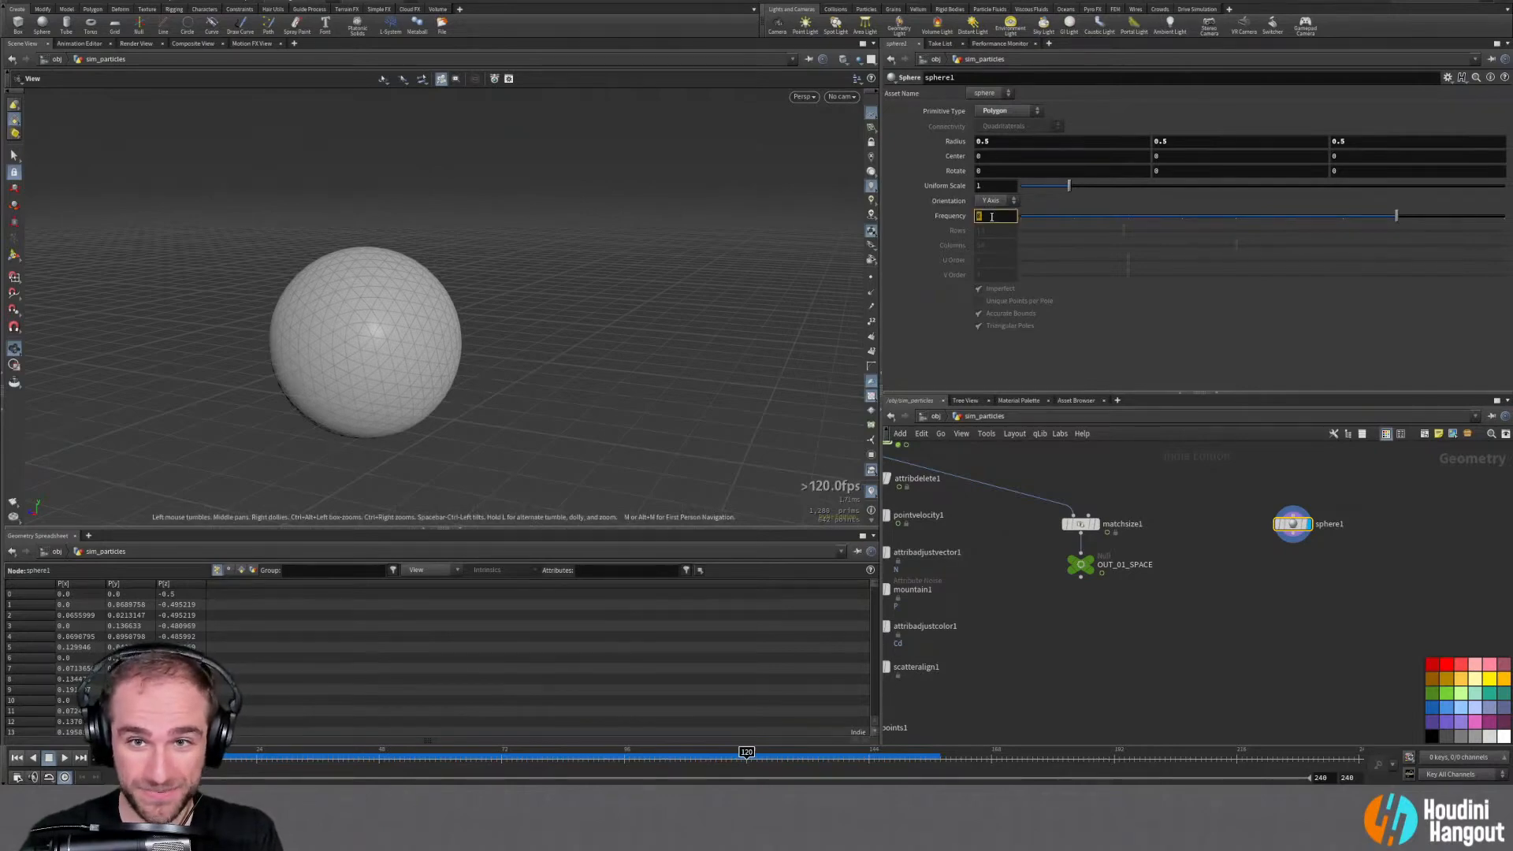
type("12")
key("Return")
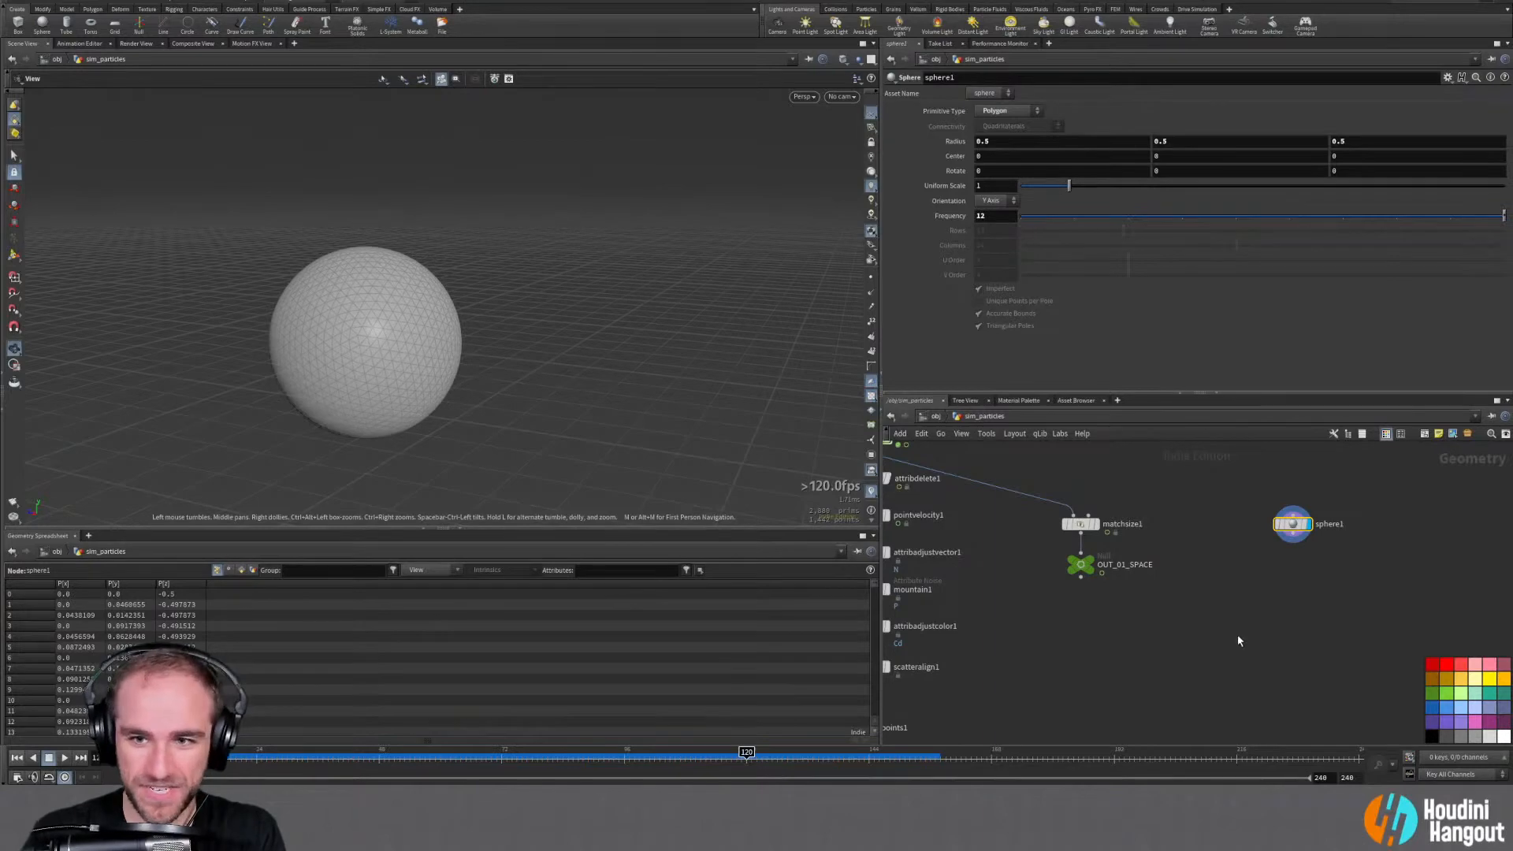
Add a Labs Auto UV node fed by sphere1 and display it
key("Tab")
type("auto")
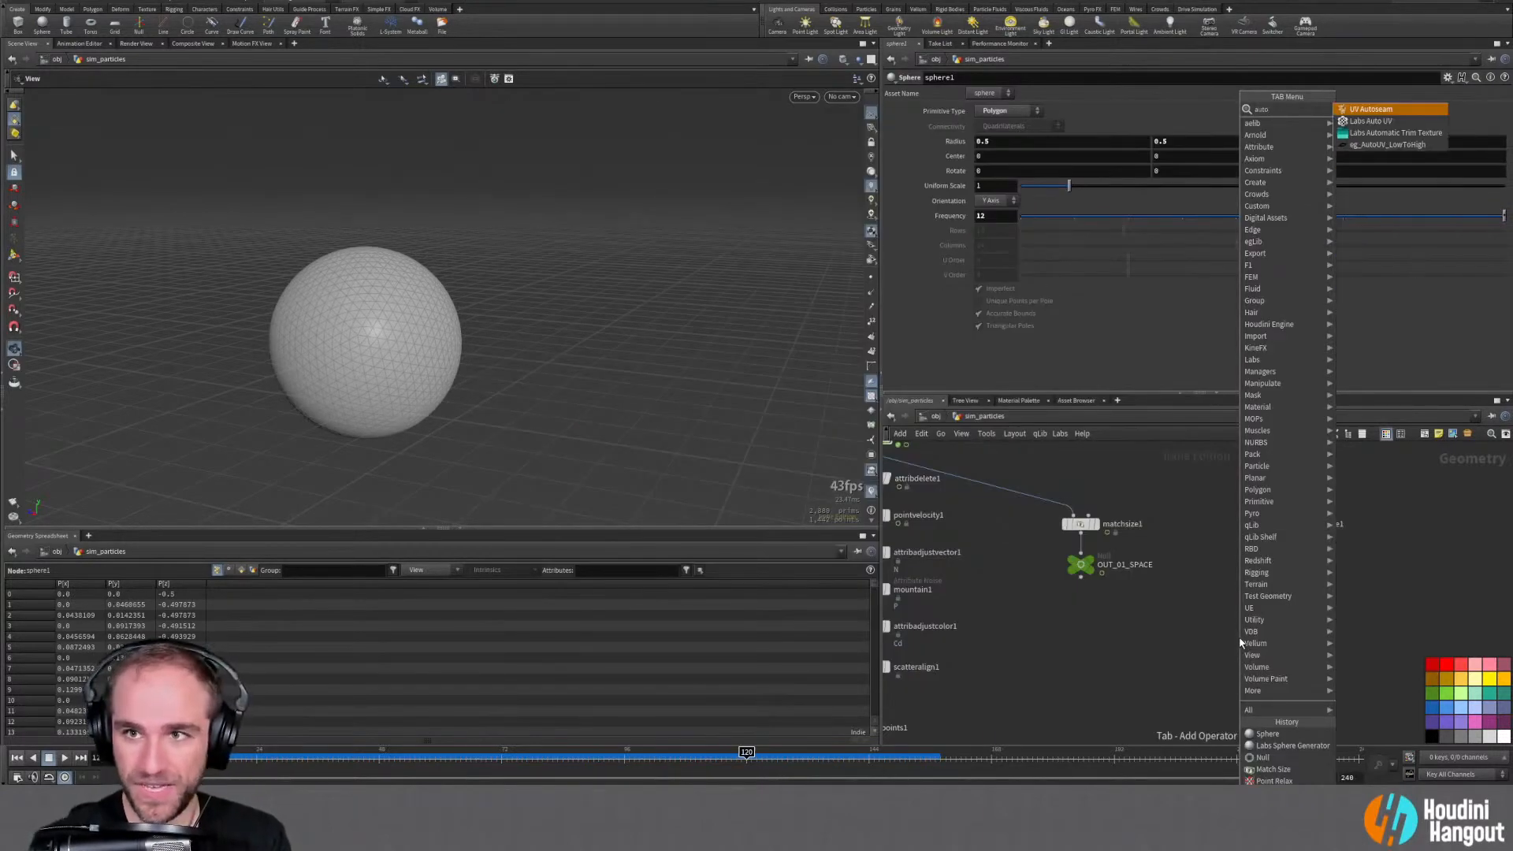
key("Down")
key("Return")
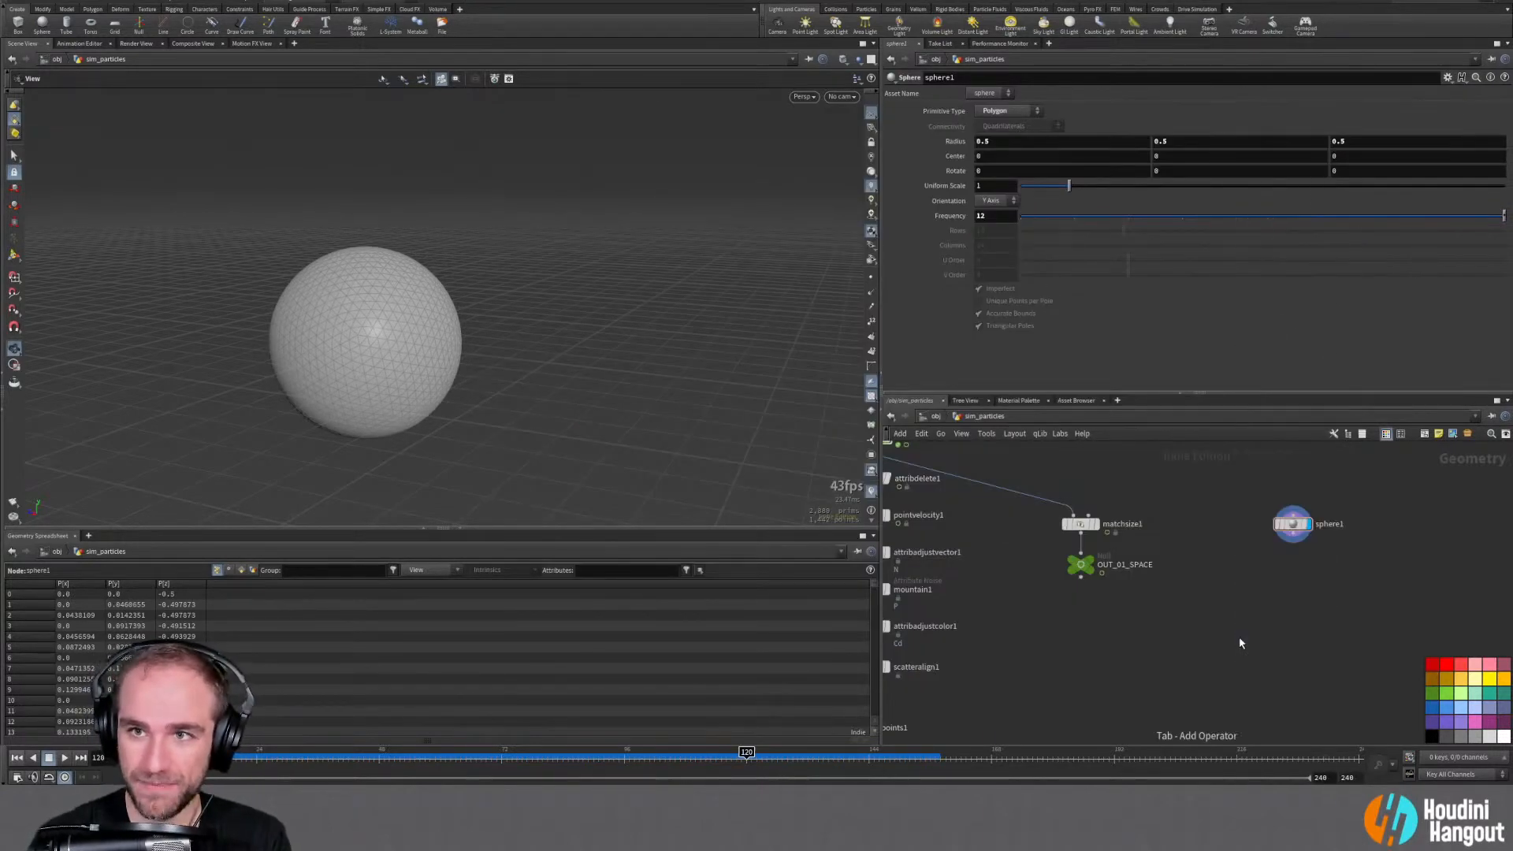
left_click(1293, 525)
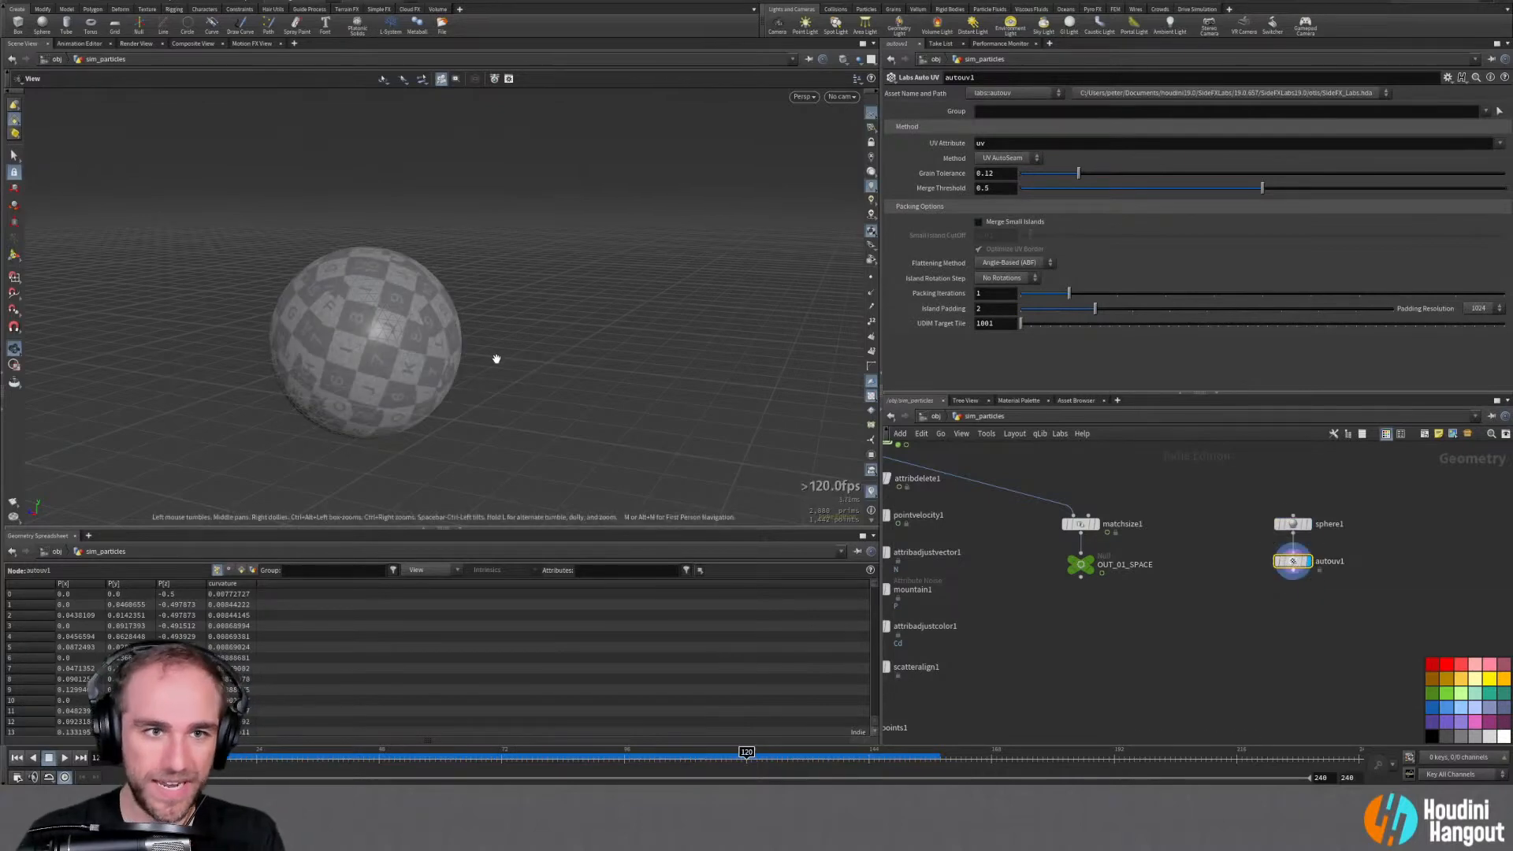
Inspect the UV checker around the sphere and set autouv1's Grain Tolerance to 0.216
left_click_drag(441, 354, 307, 348)
right_click_drag(307, 348, 628, 260)
left_click_drag(628, 260, 659, 279)
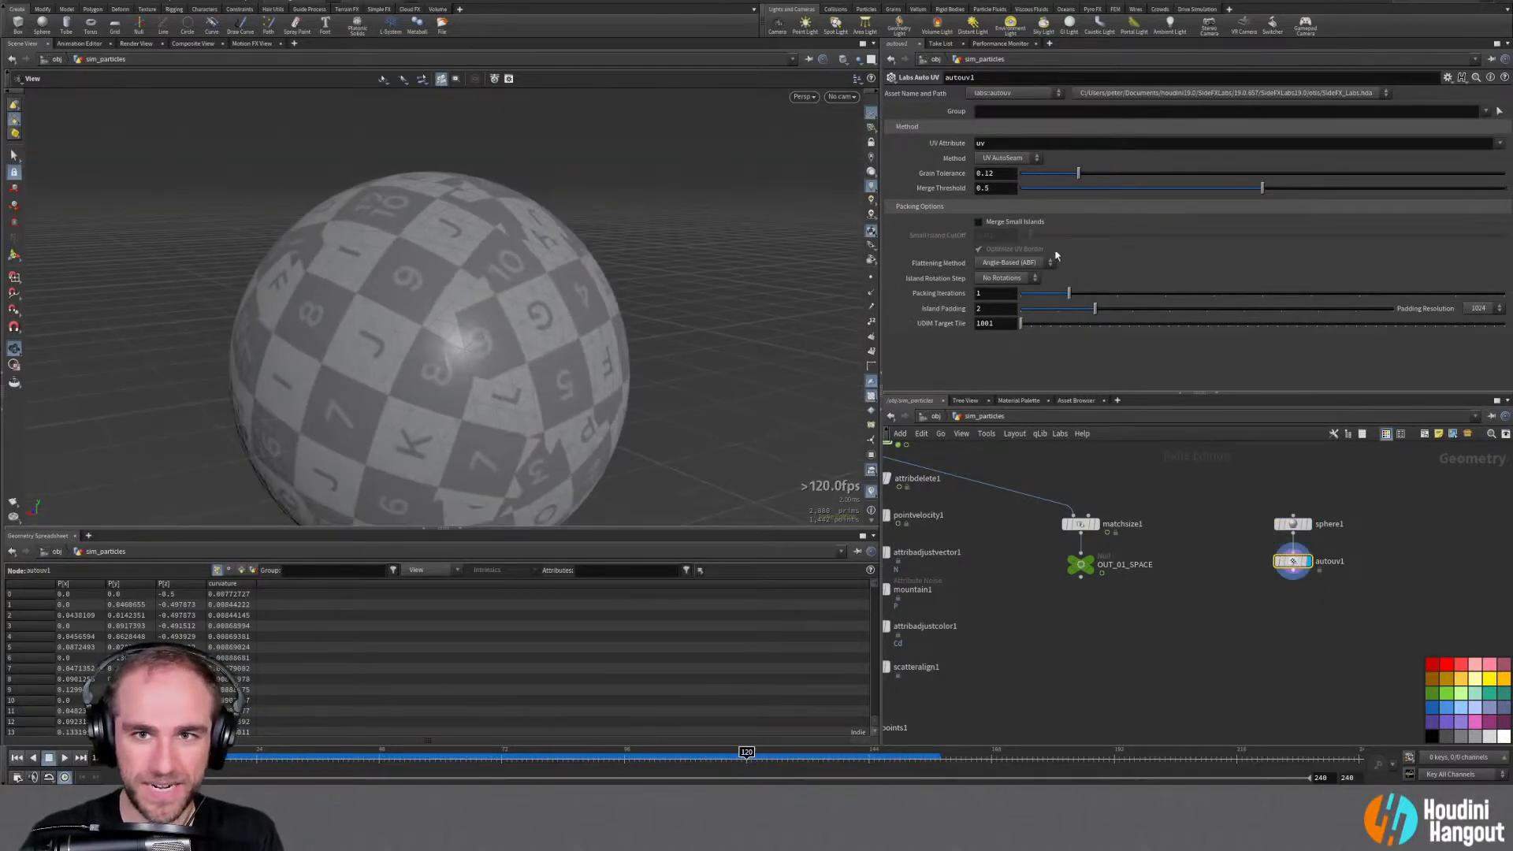
left_click_drag(1079, 179, 1125, 173)
left_click_drag(709, 293, 359, 295)
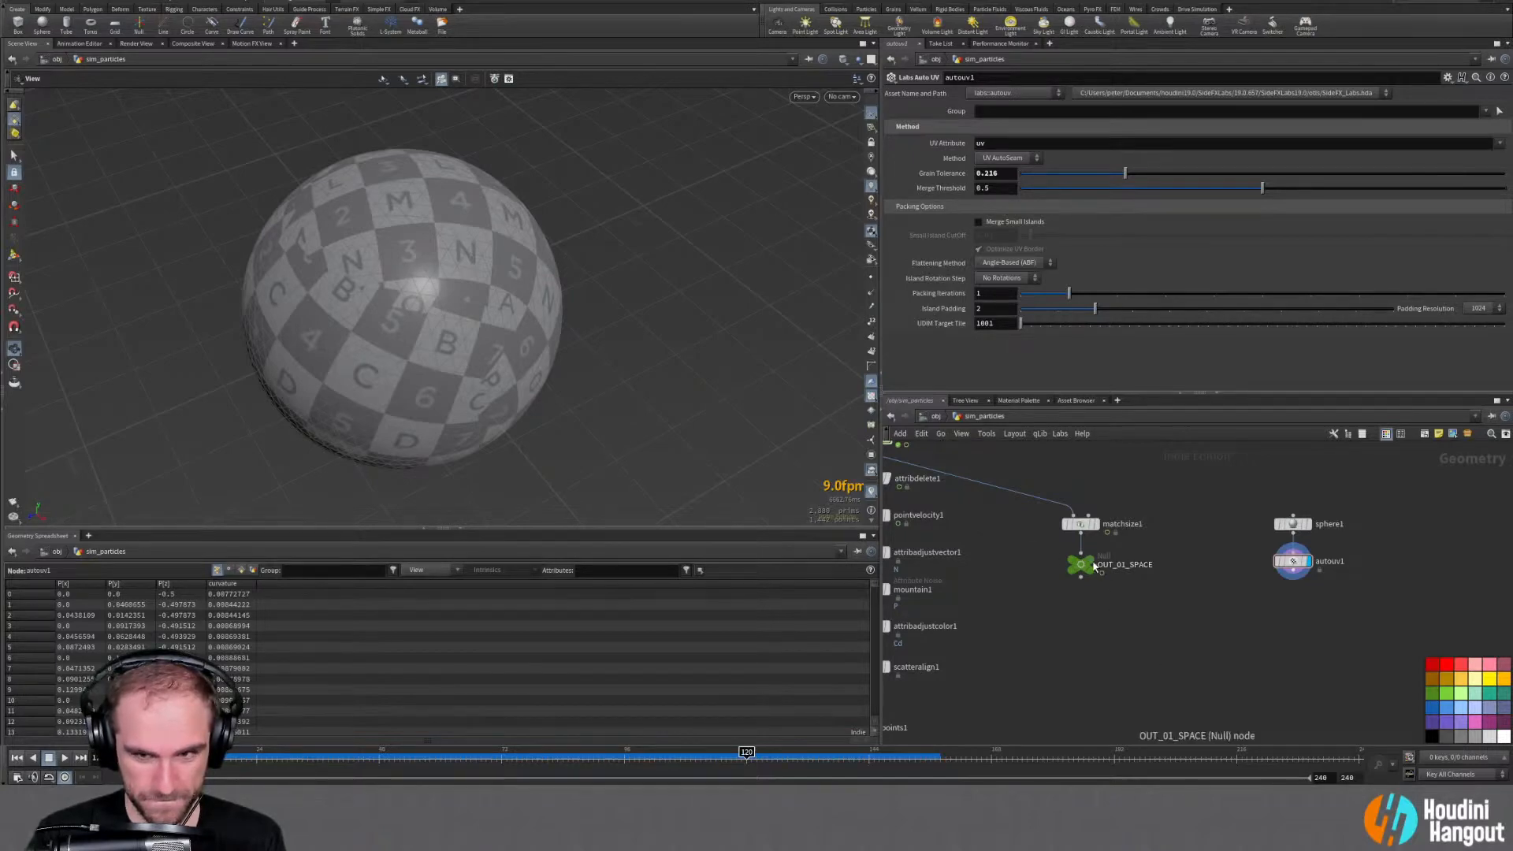
Display OUT_01_SPACE and add a Point Wrangle node below the two branches
left_click(1096, 565)
left_click(1080, 564)
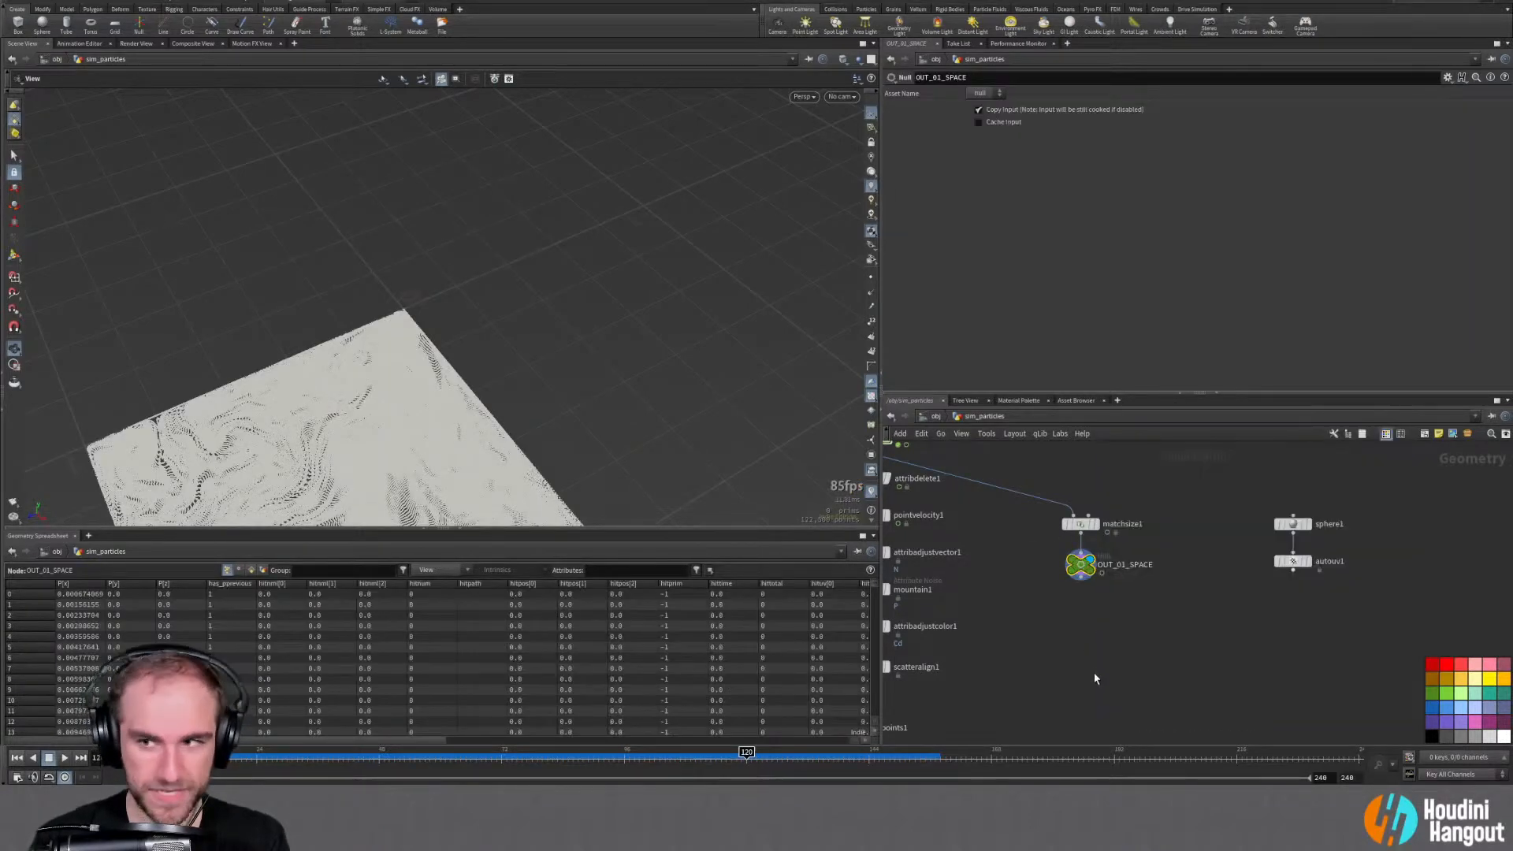
key("Tab")
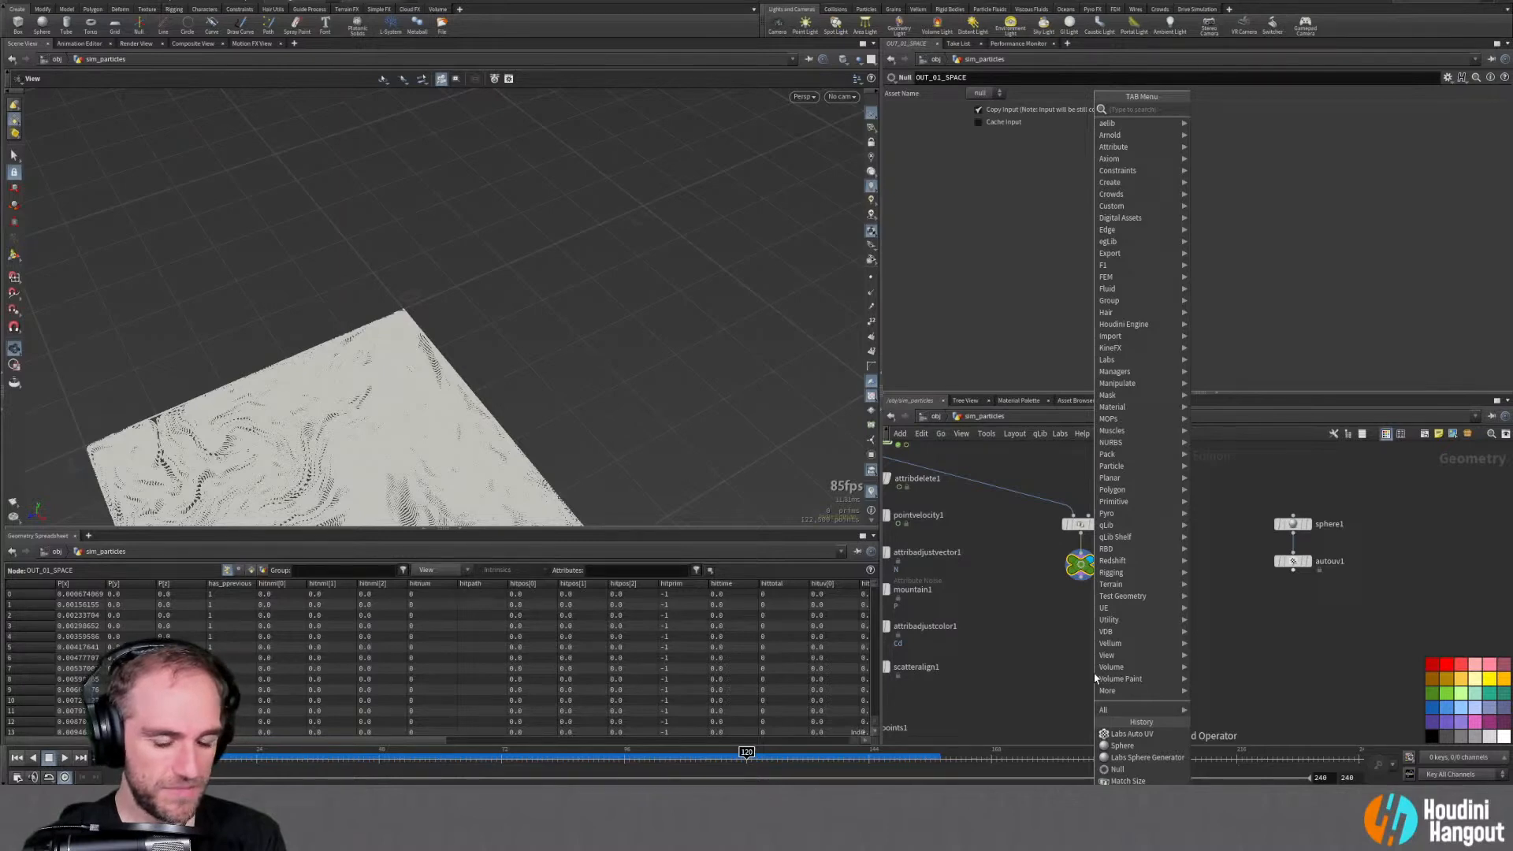
type("poi")
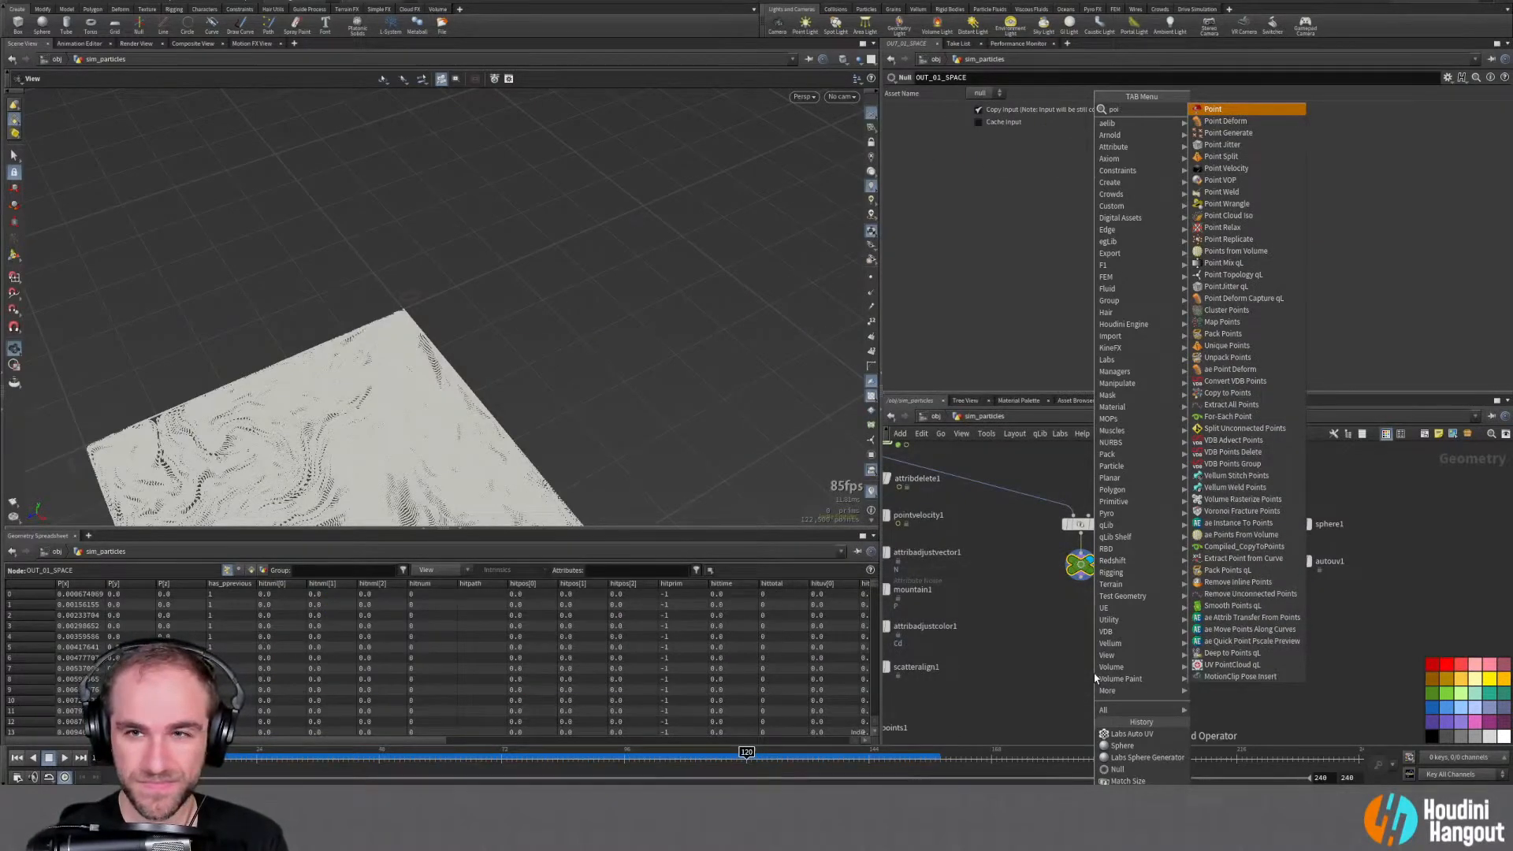
type("nt w")
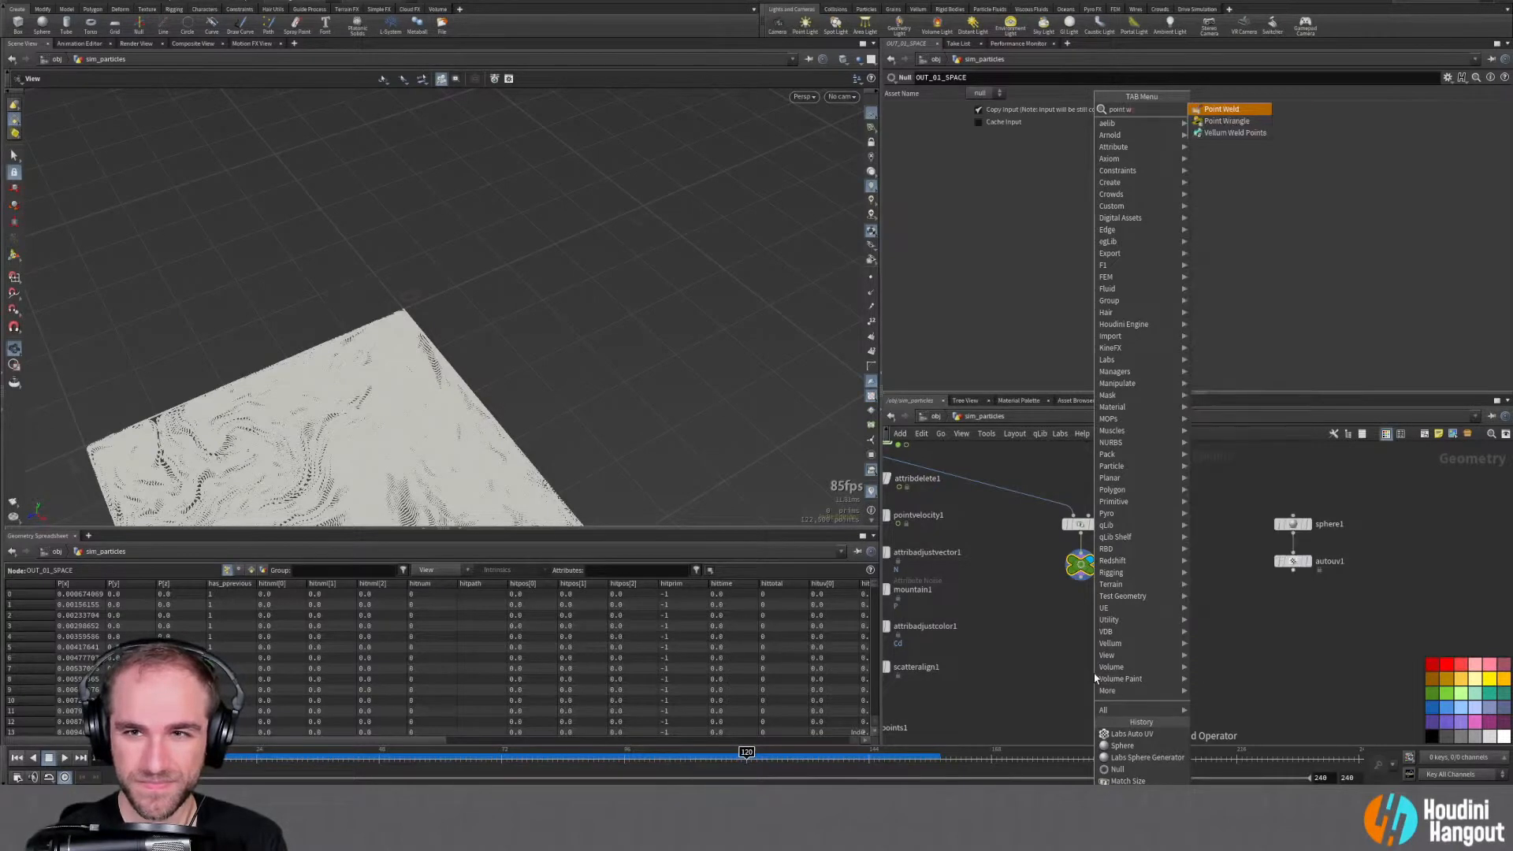
key("Down")
key("Return")
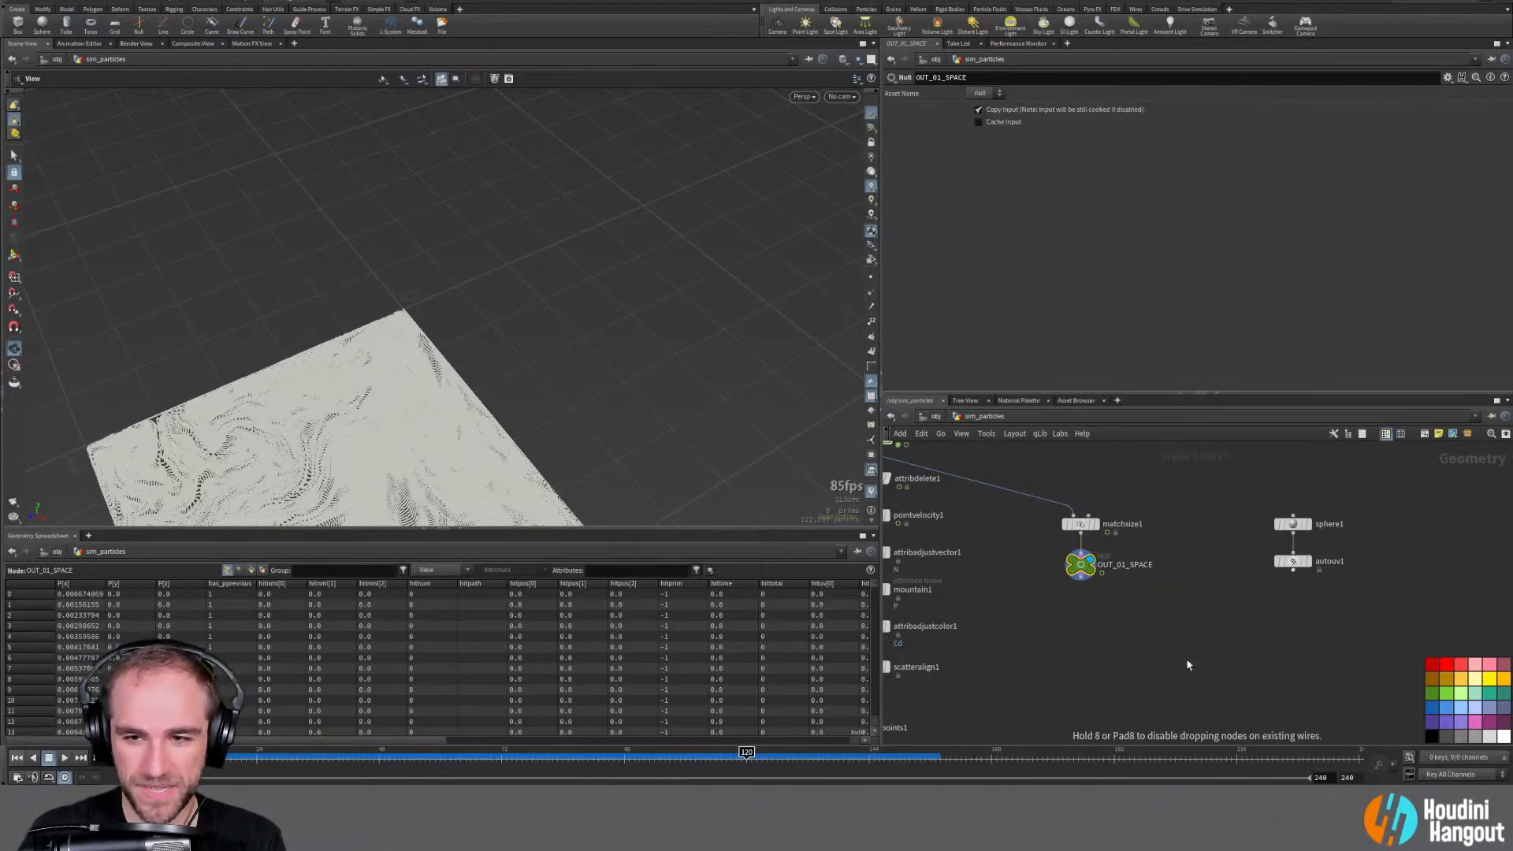
left_click(1187, 673)
scroll(1206, 619, "up", 2)
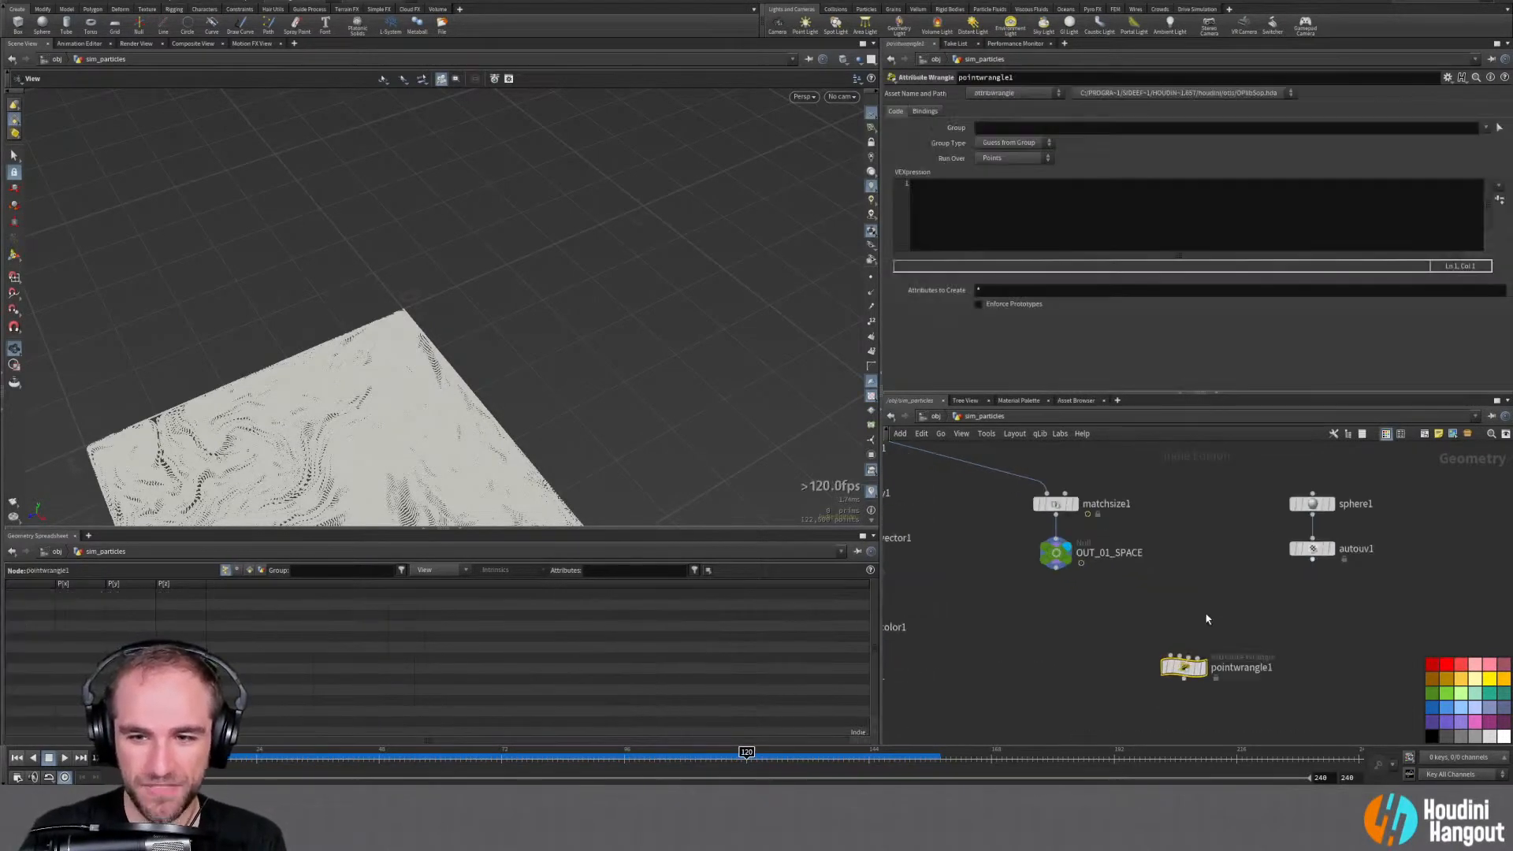
Wire OUT_01_SPACE into pointwrangle1's first input and autouv1 into its second, and display the wrangle
left_click(1171, 656)
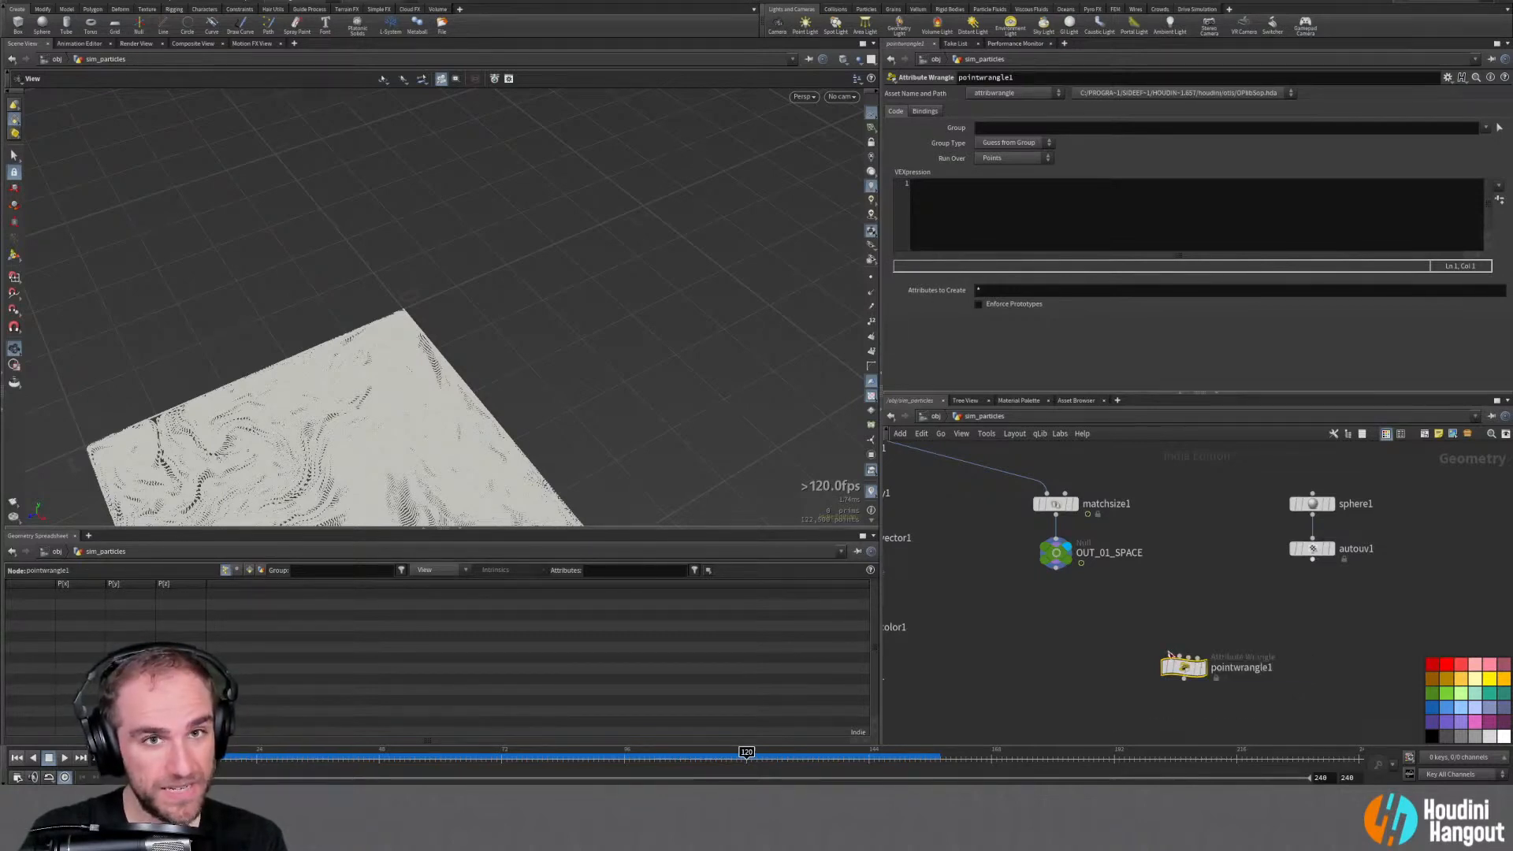
left_click(1048, 597)
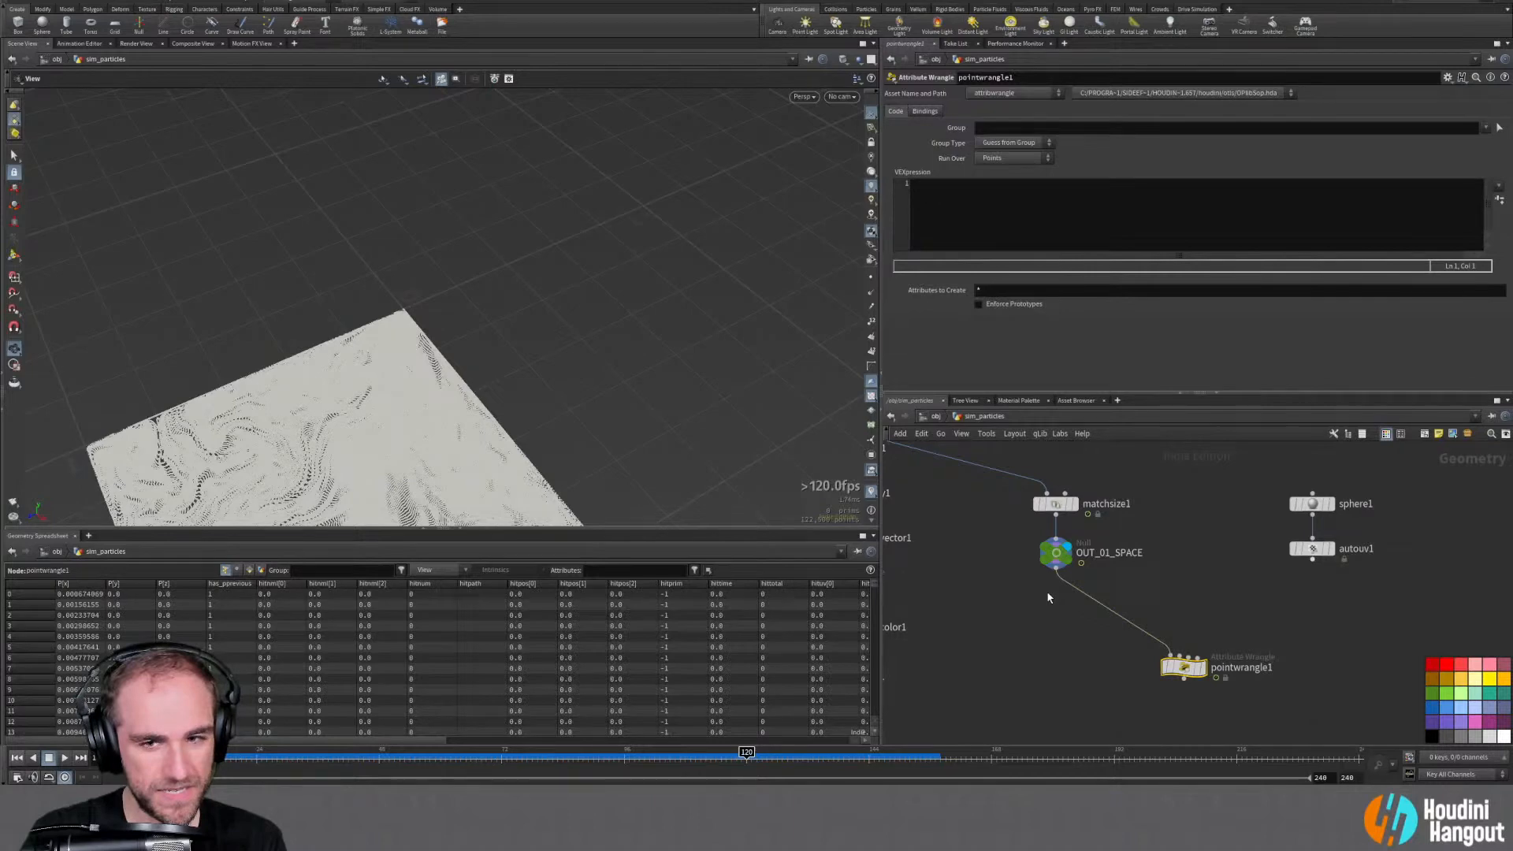
left_click(1180, 656)
left_click(1312, 559)
left_click(1200, 668)
left_click(983, 211)
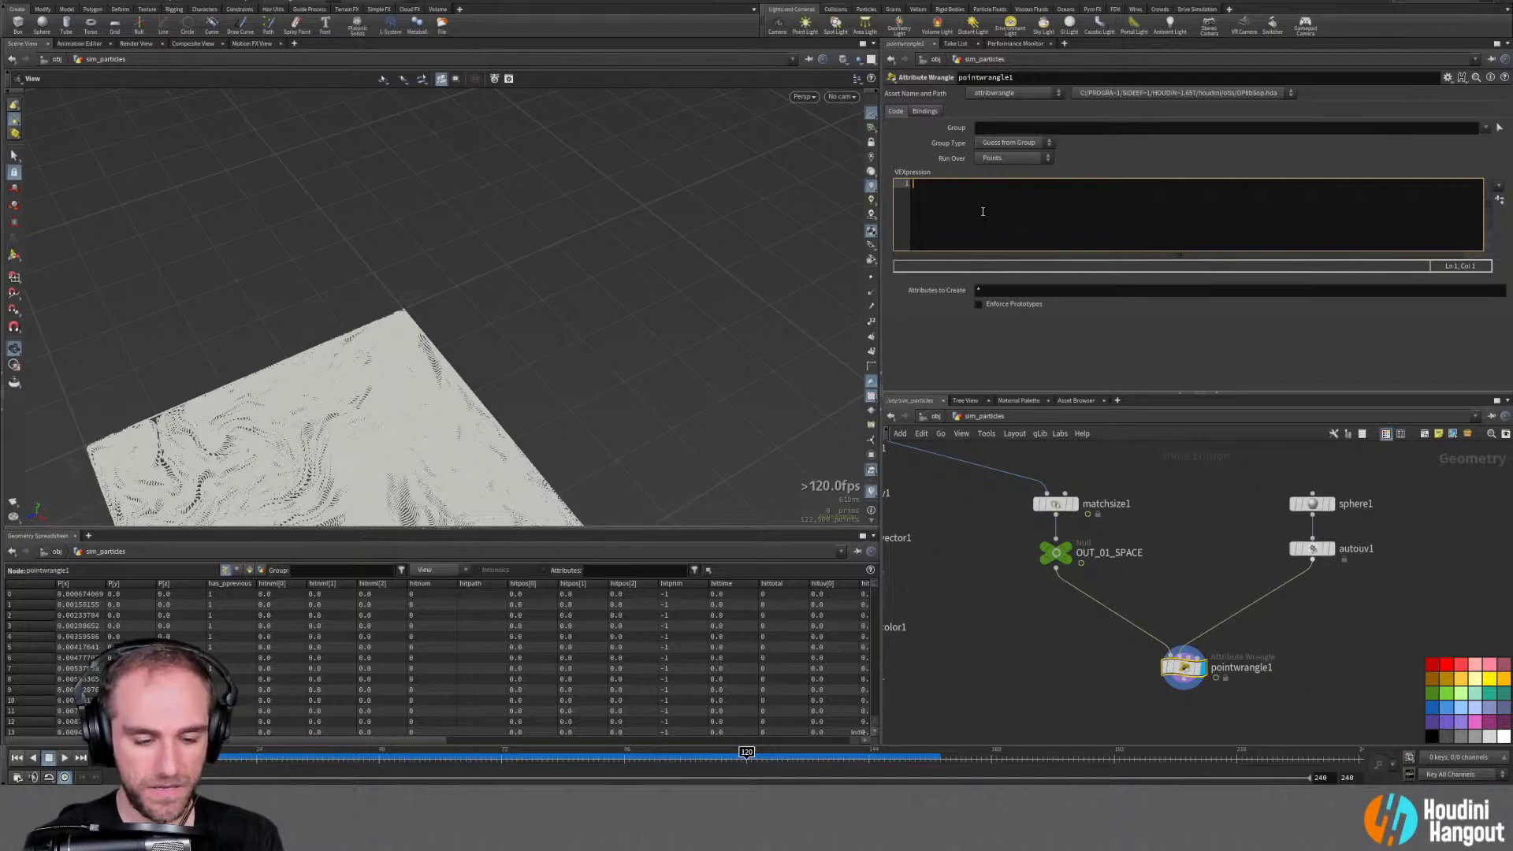
type("xy")
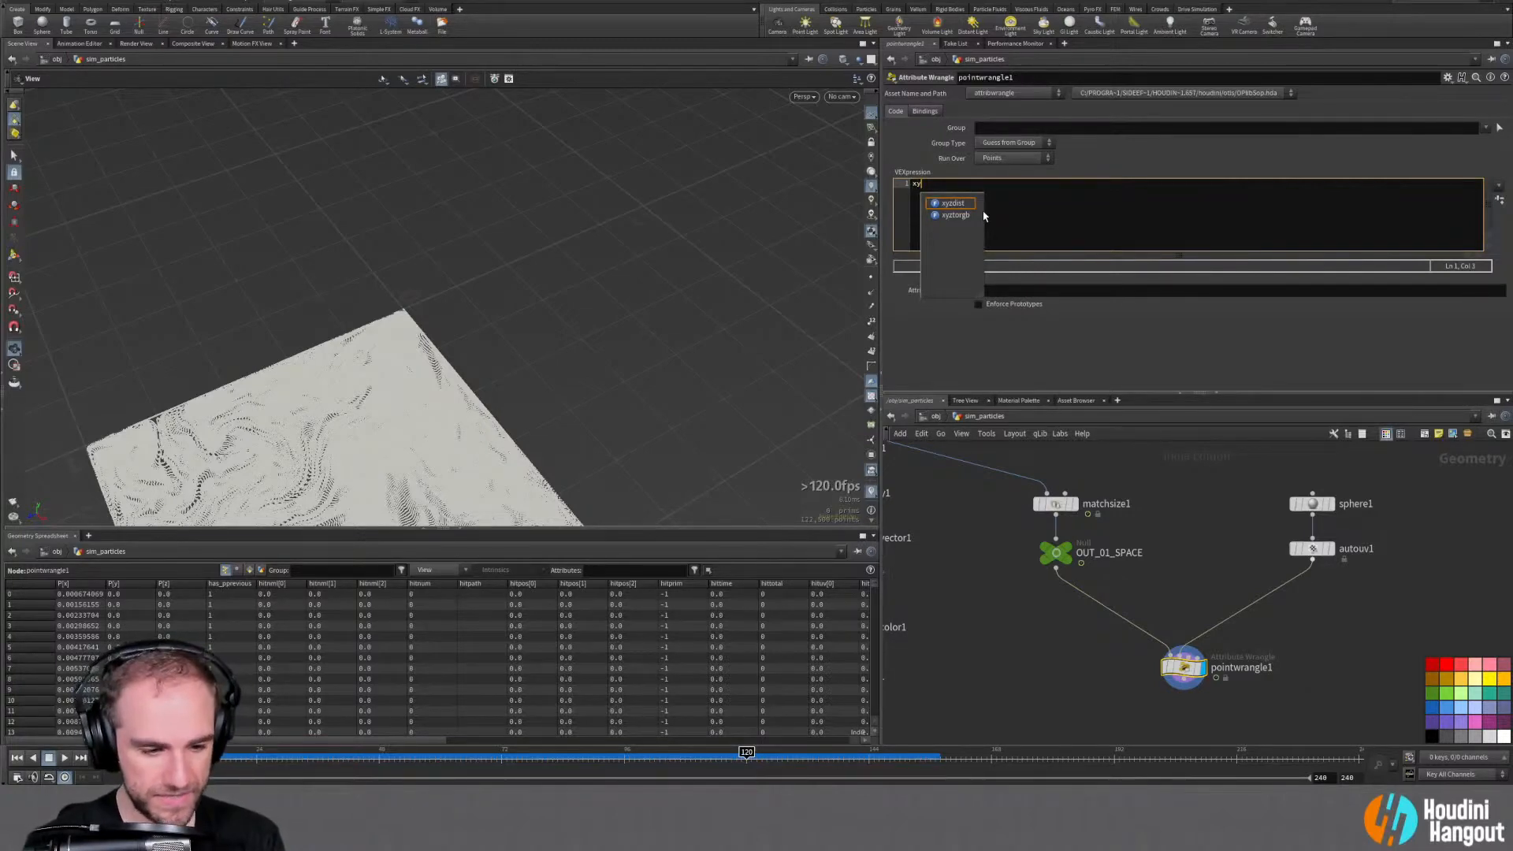
key("BackSpace")
key("BackSpace")
type("pr")
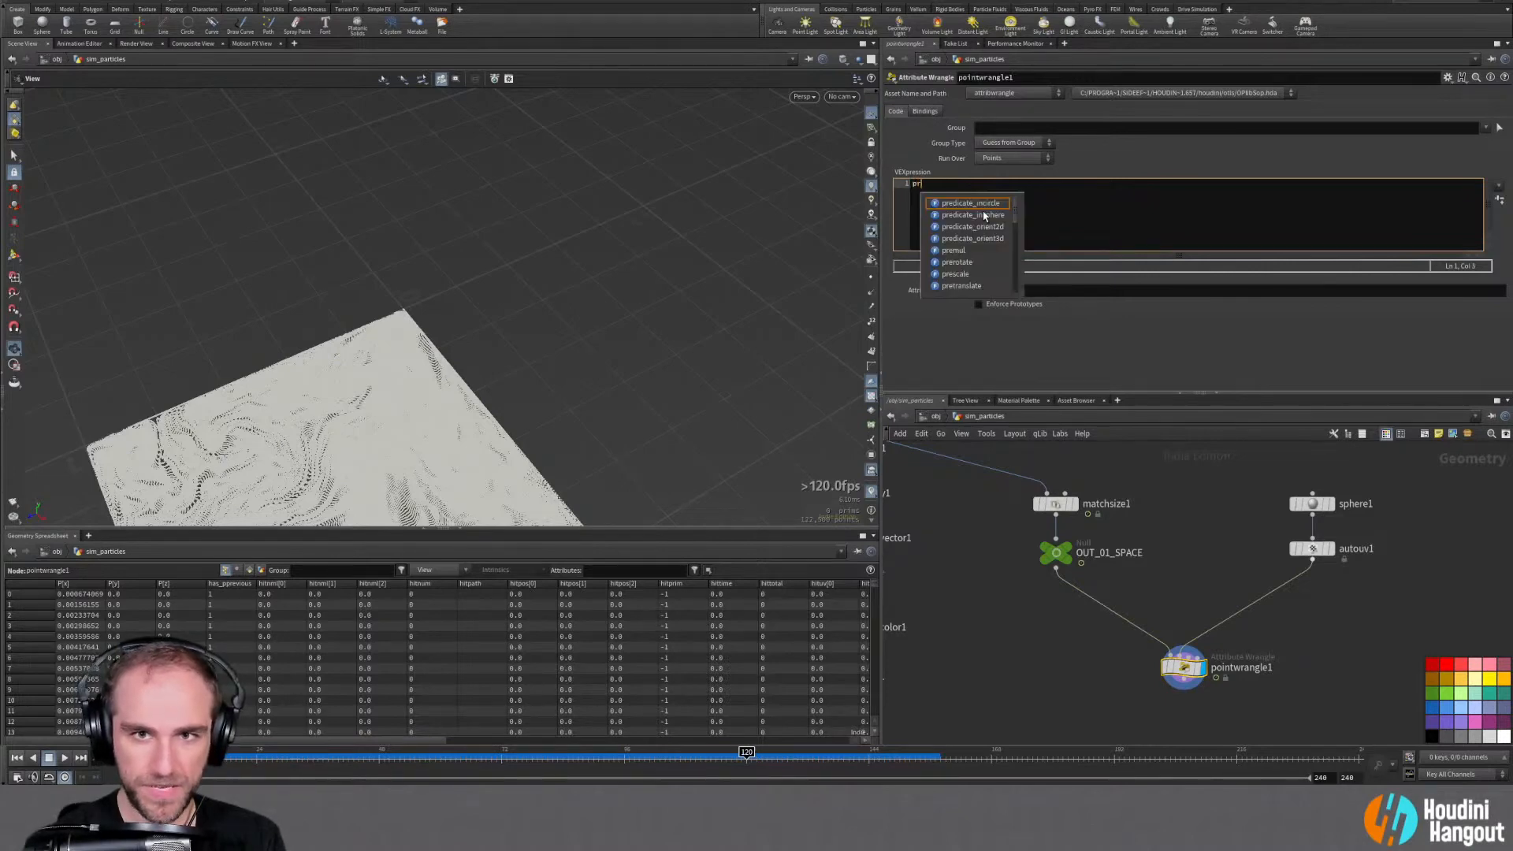
type("umim")
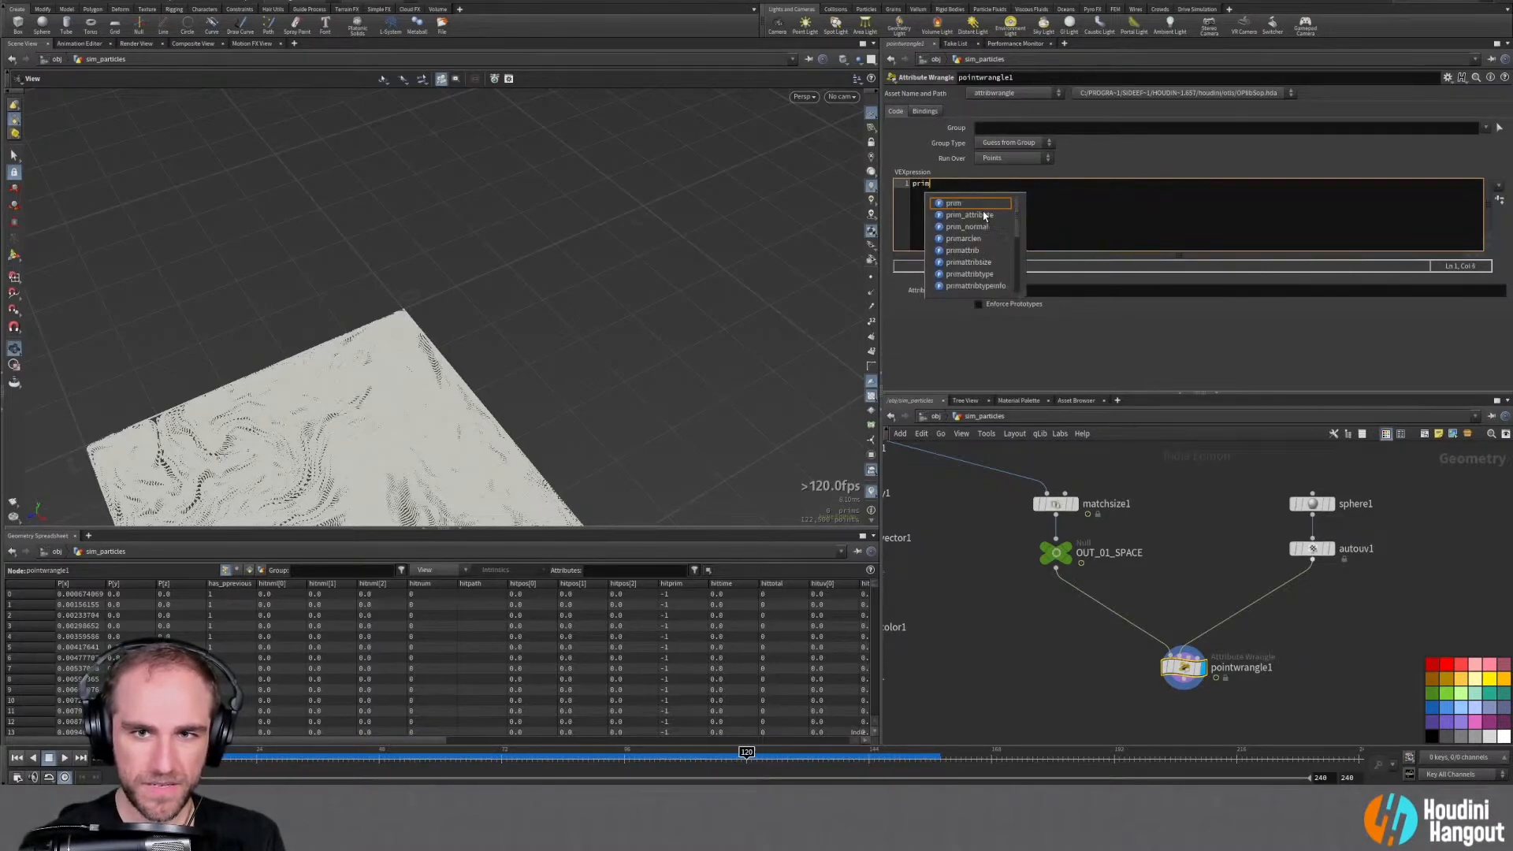
type("uv(")
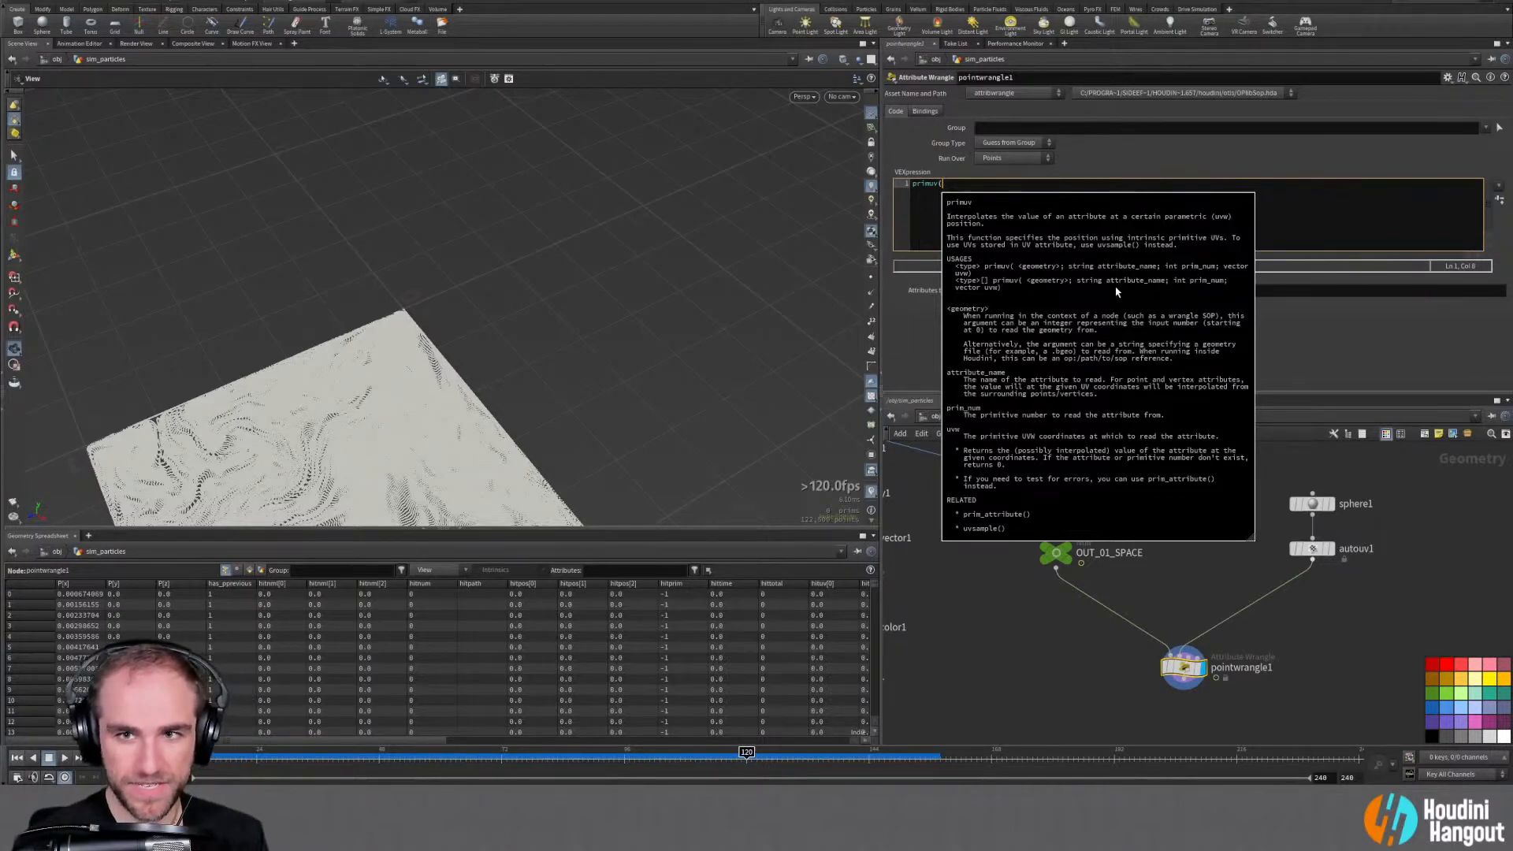
key("BackSpace")
key("BackSpace")
key("BackSpace")
key("BackSpace")
key("BackSpace")
key("BackSpace")
key("BackSpace")
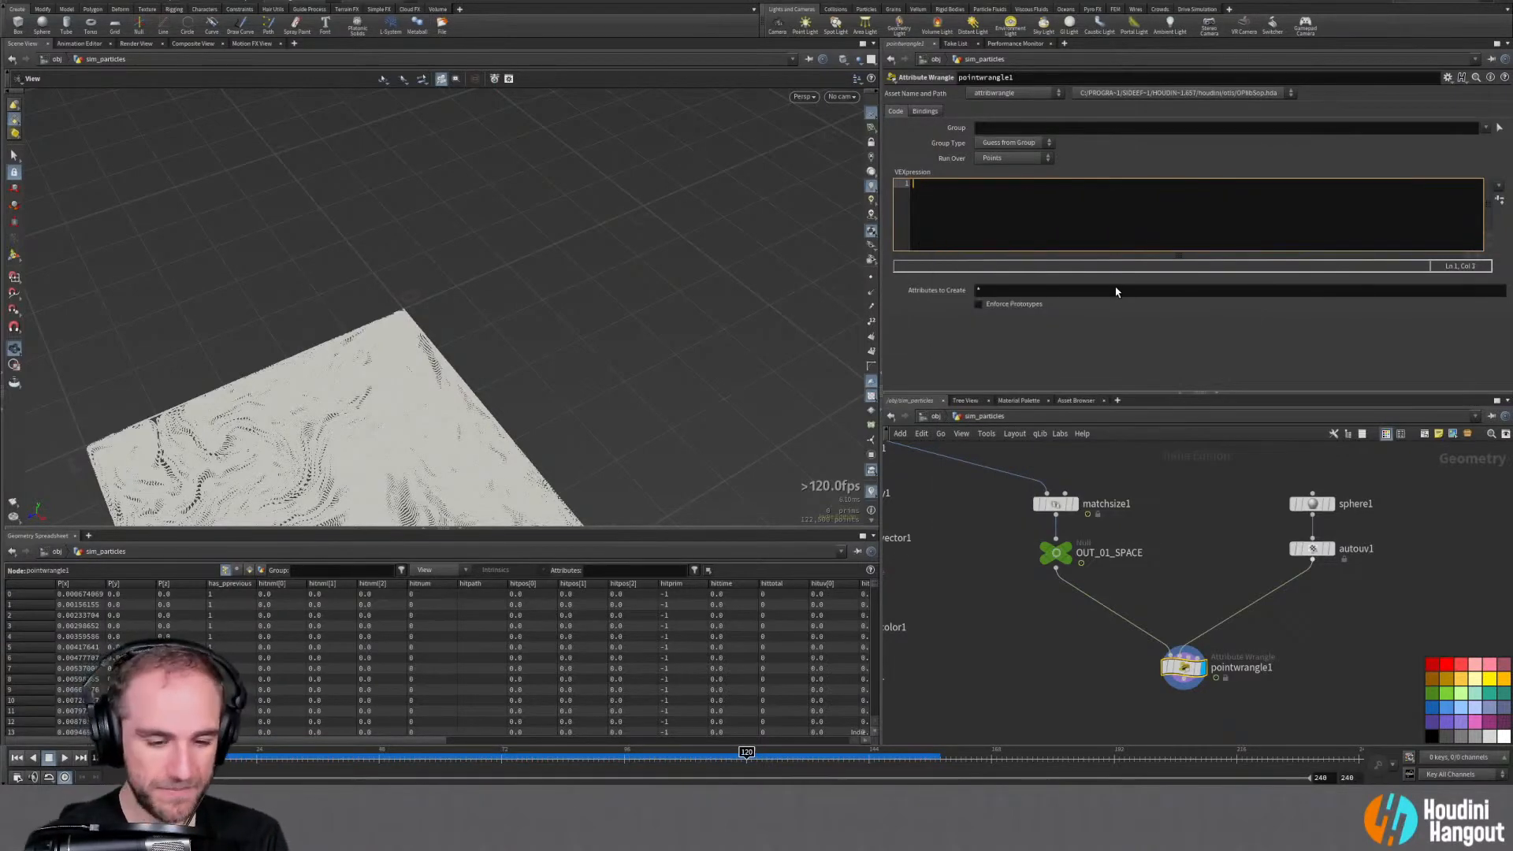
Start pointwrangle1's VEX expression with v@test = uvsample( and bring up the function's argument help
type("uvsample(")
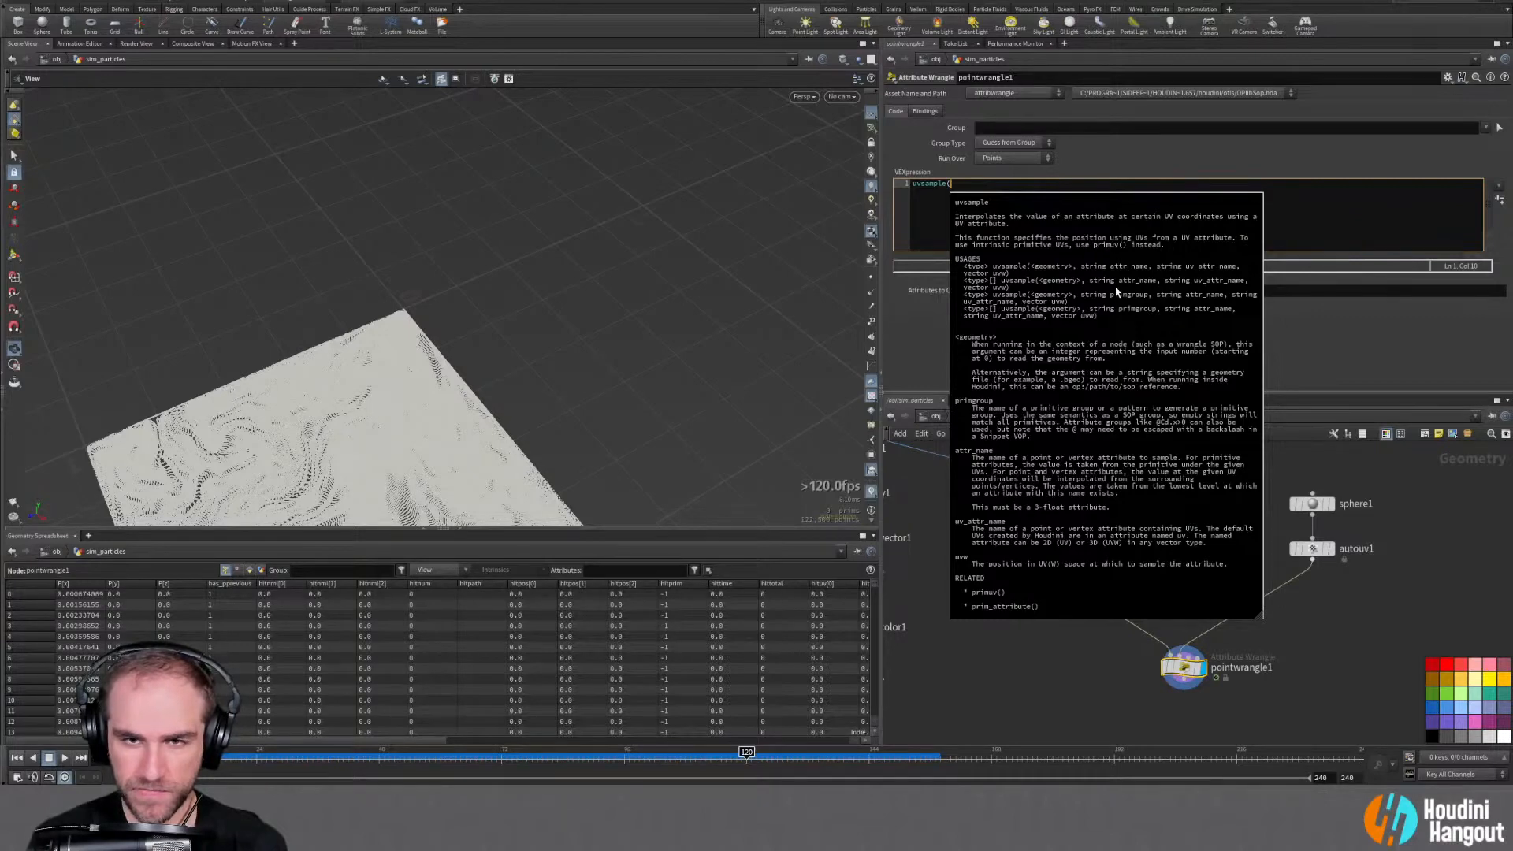
left_click(915, 207)
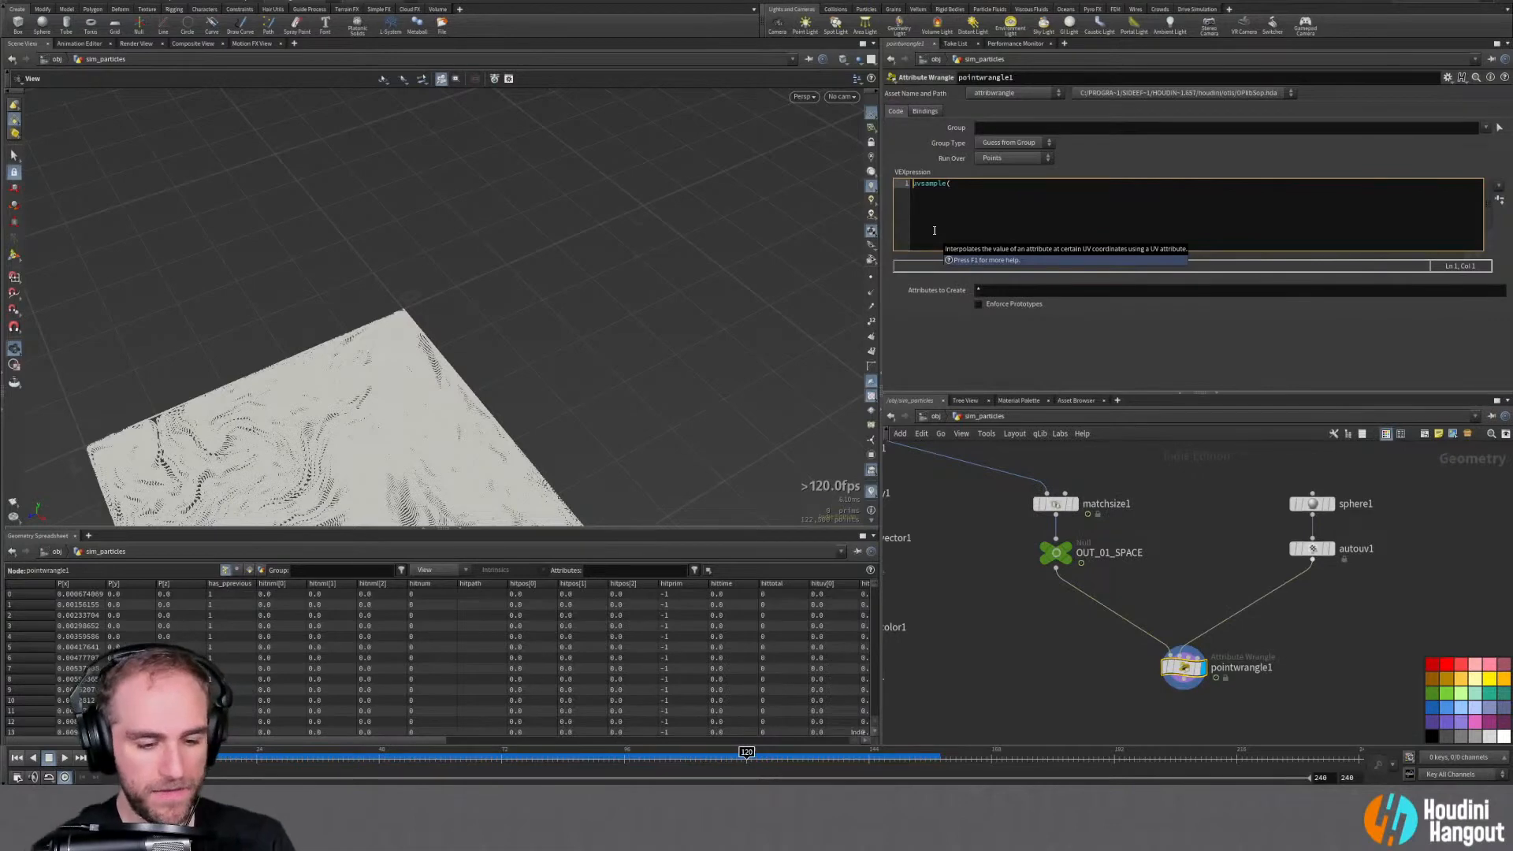
type("v@test")
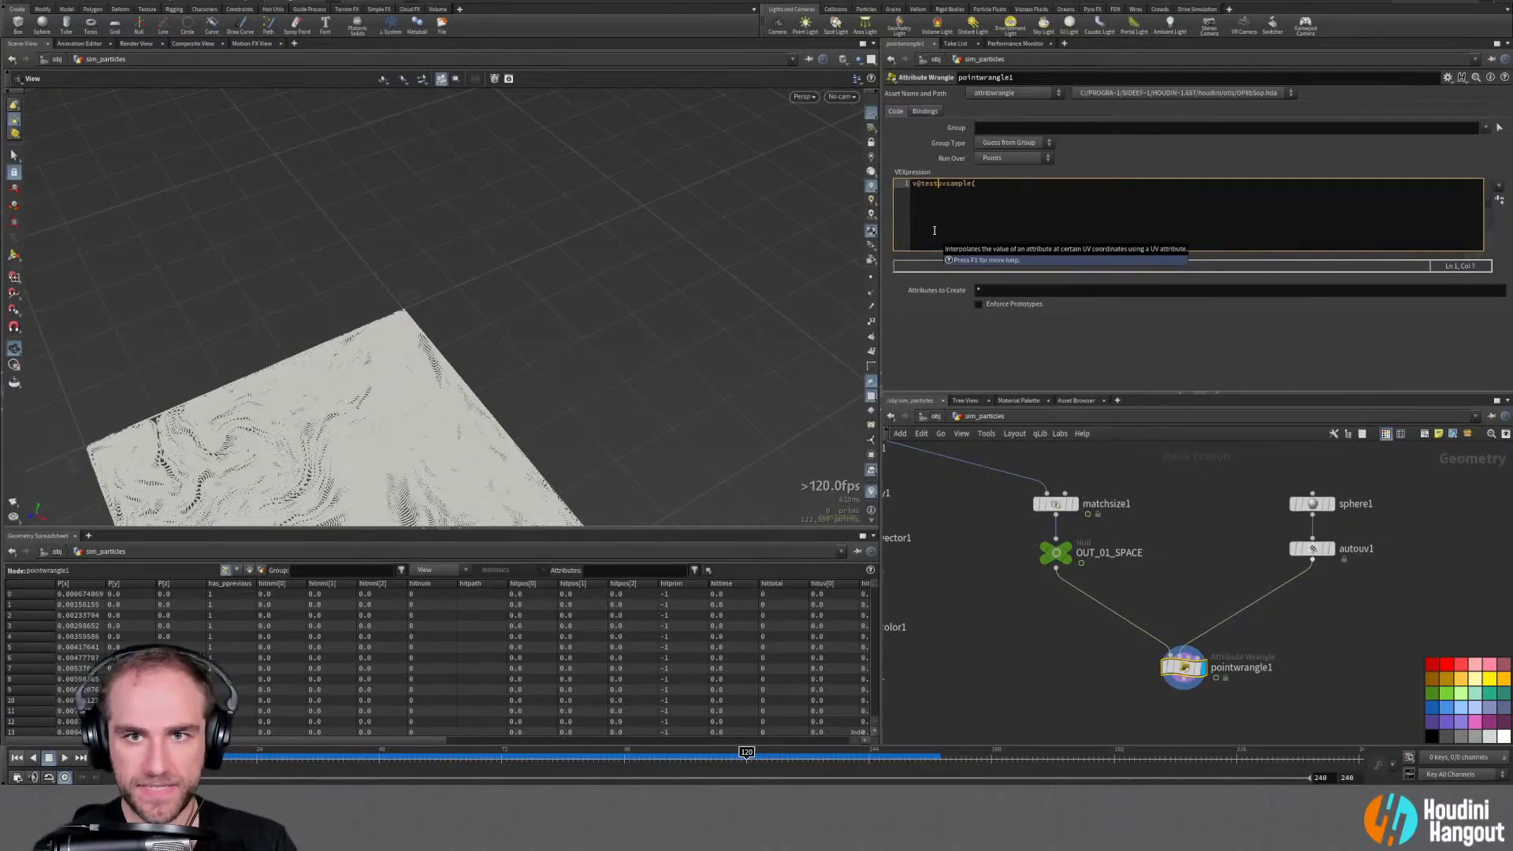
type(" =")
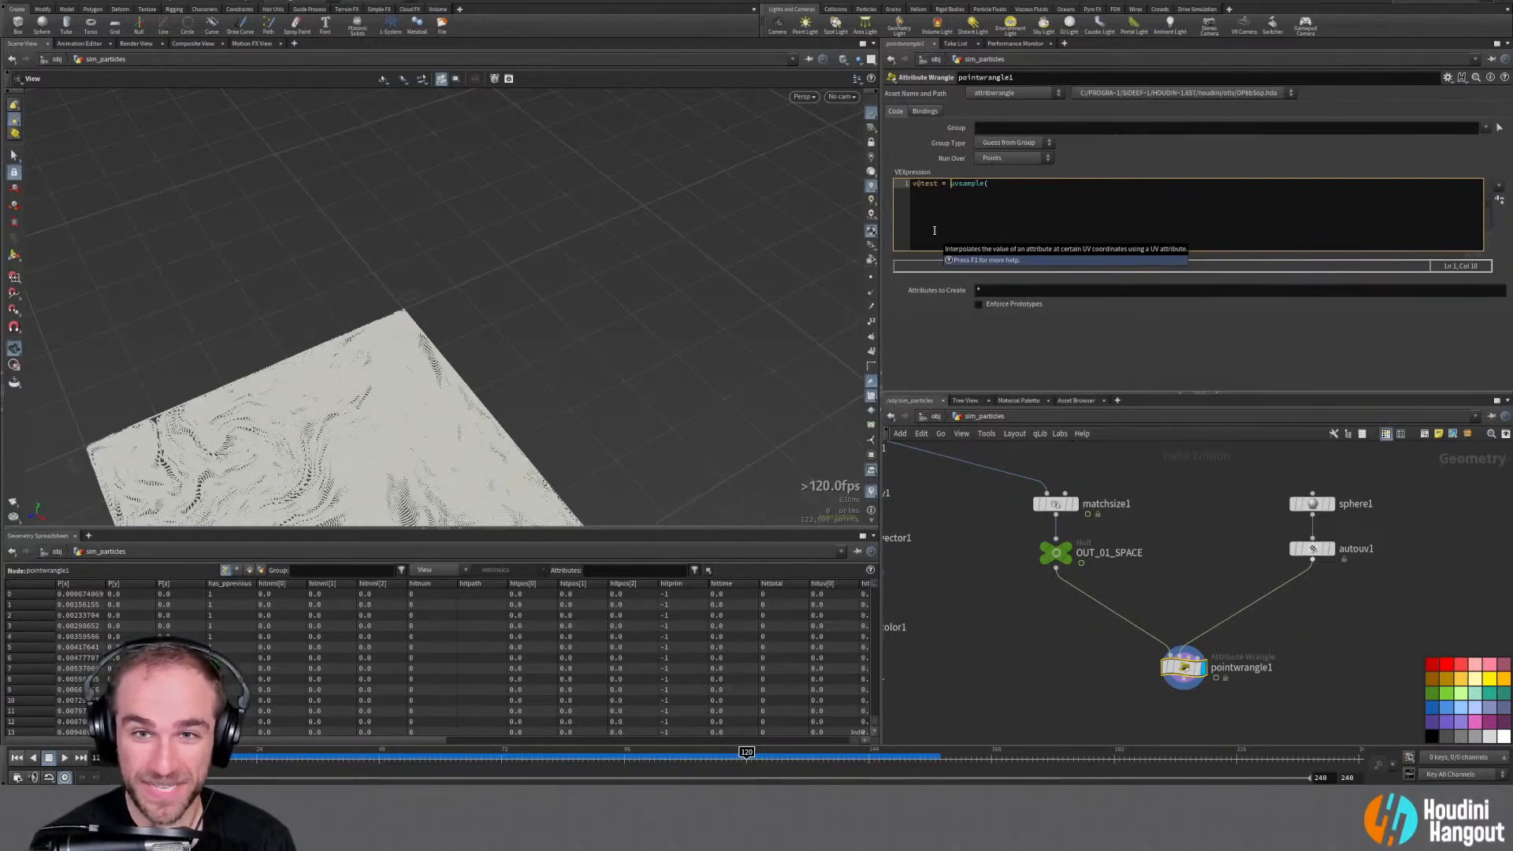
key("Right")
key("Right")
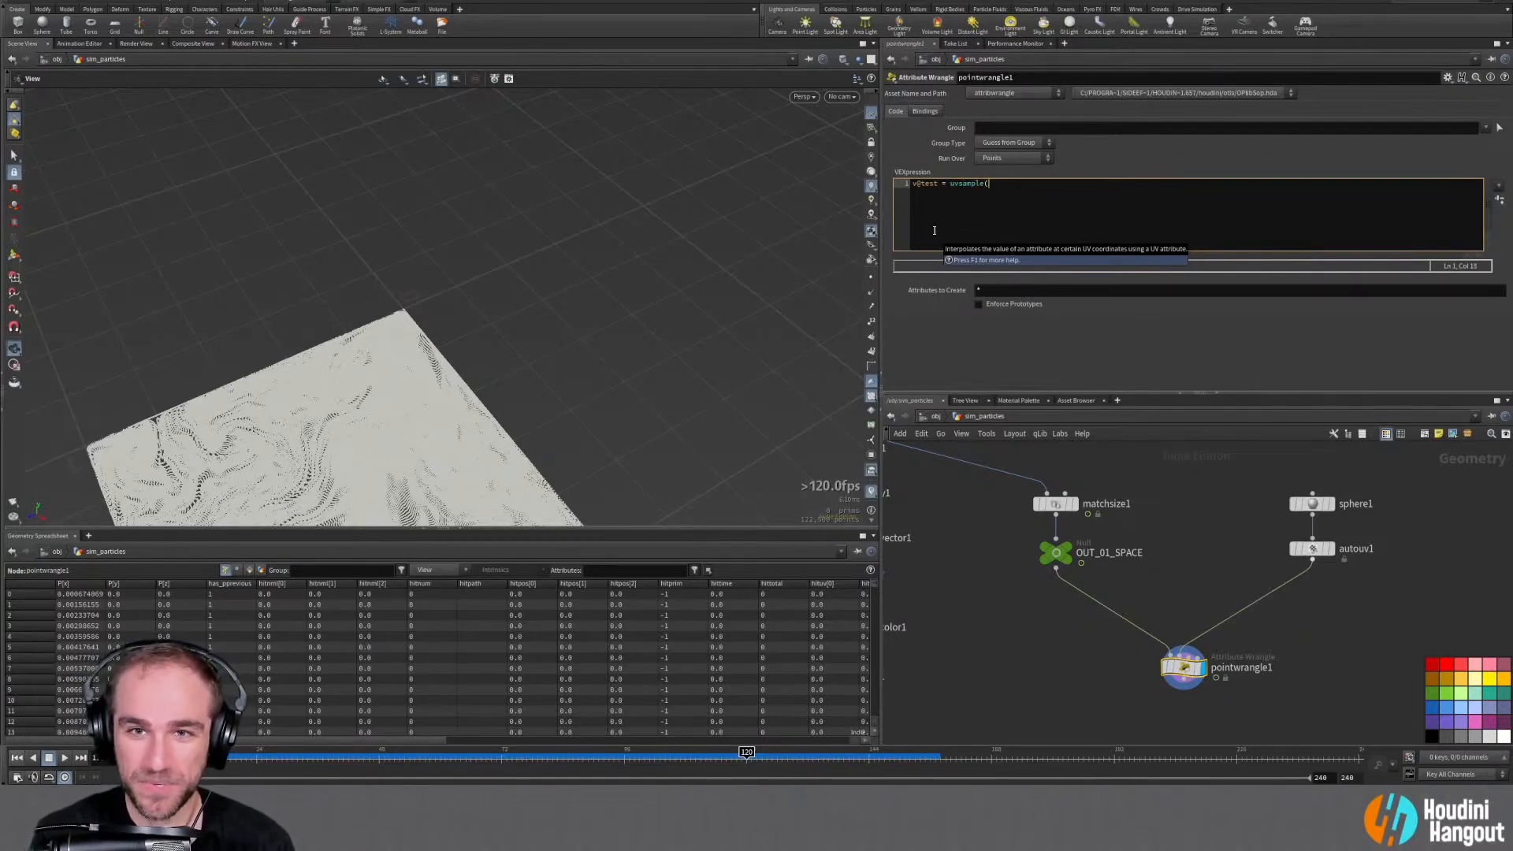
key("F1")
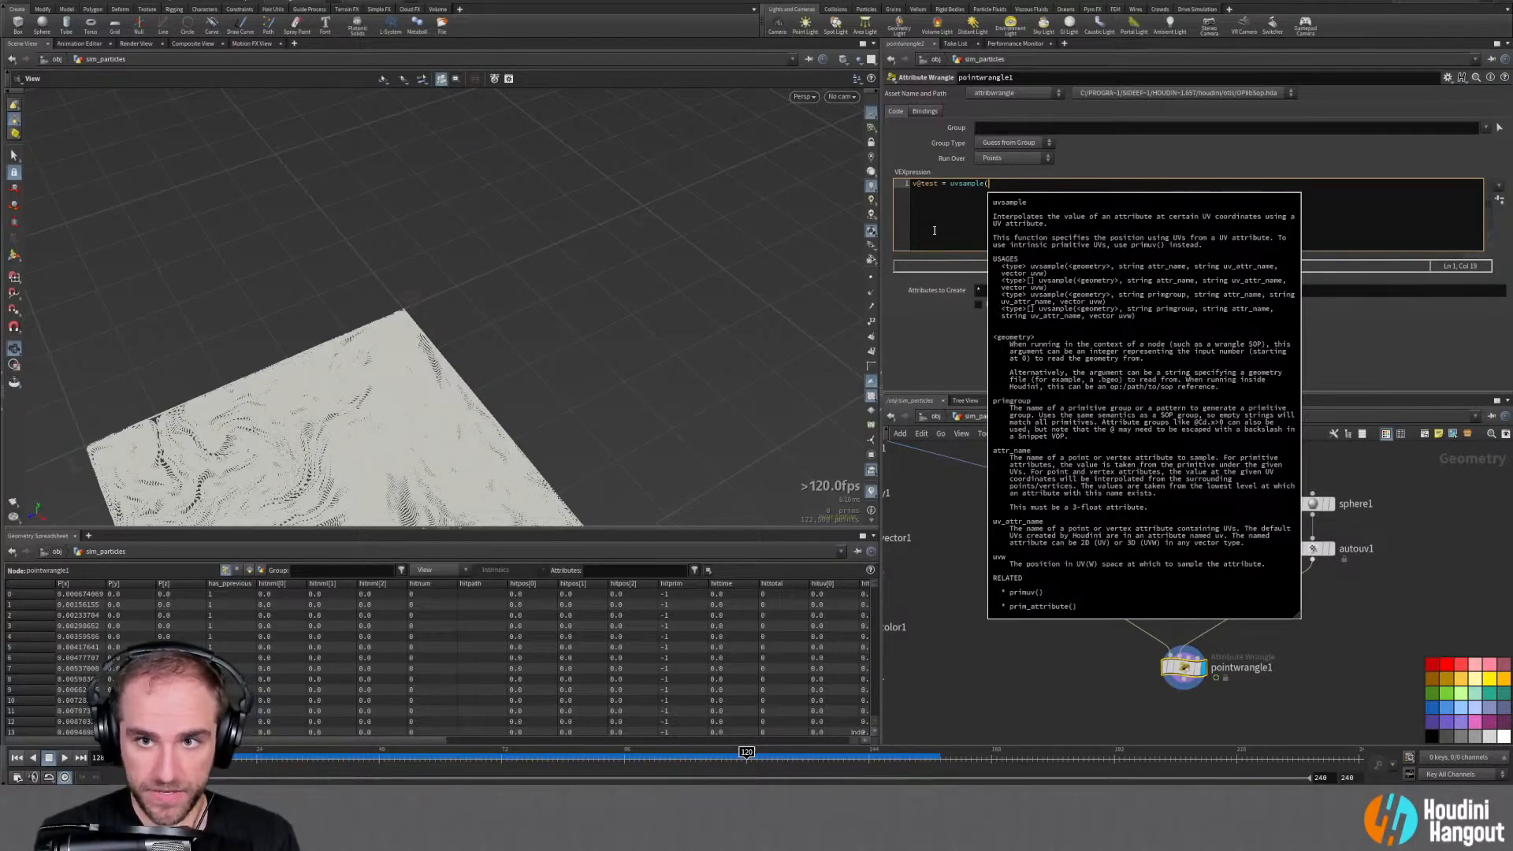
type("1")
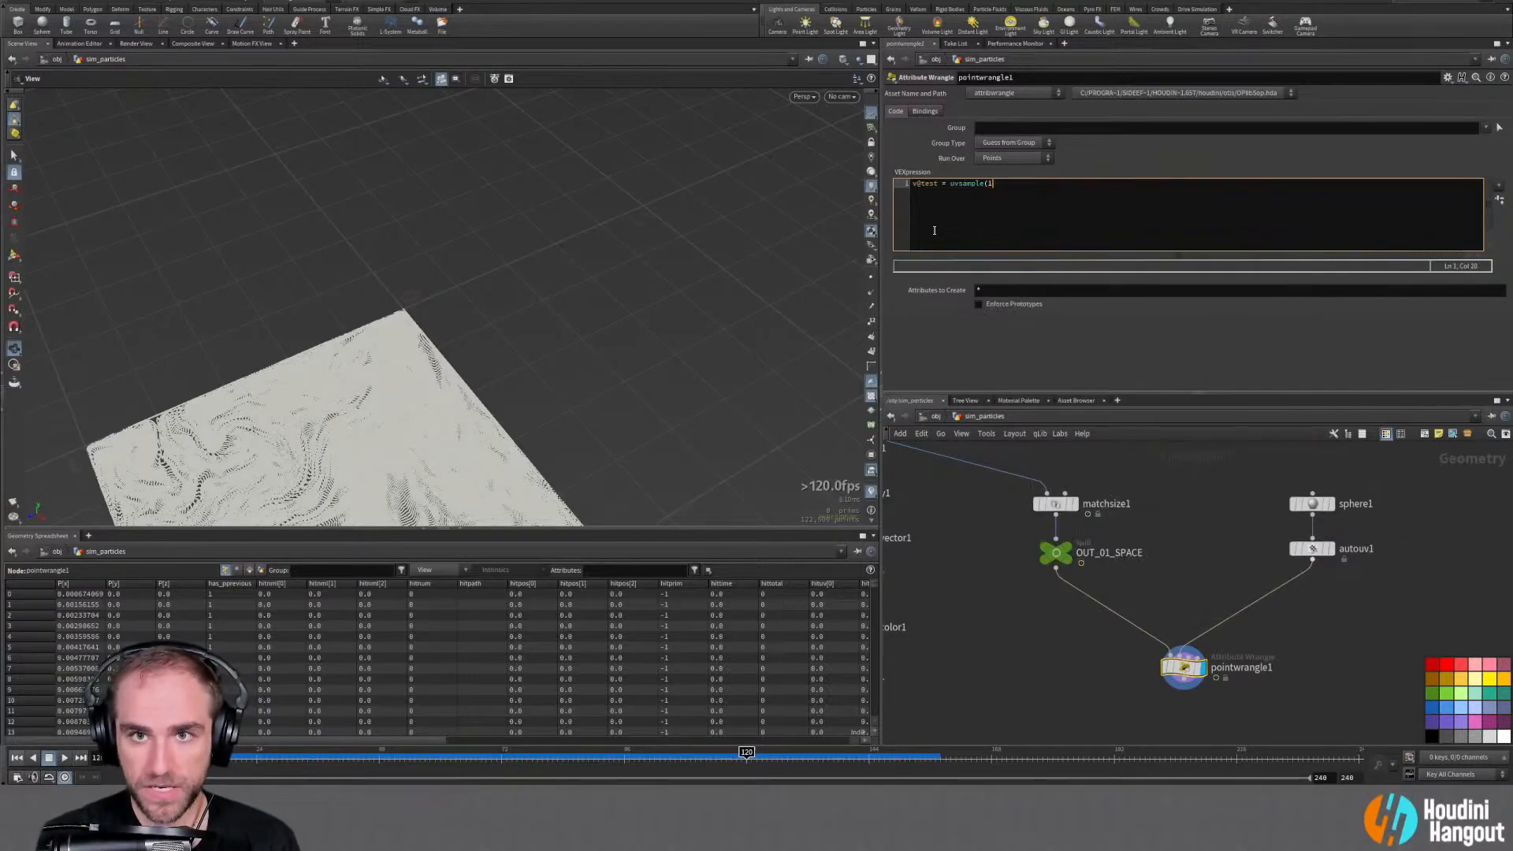
type(", \"P\", @")
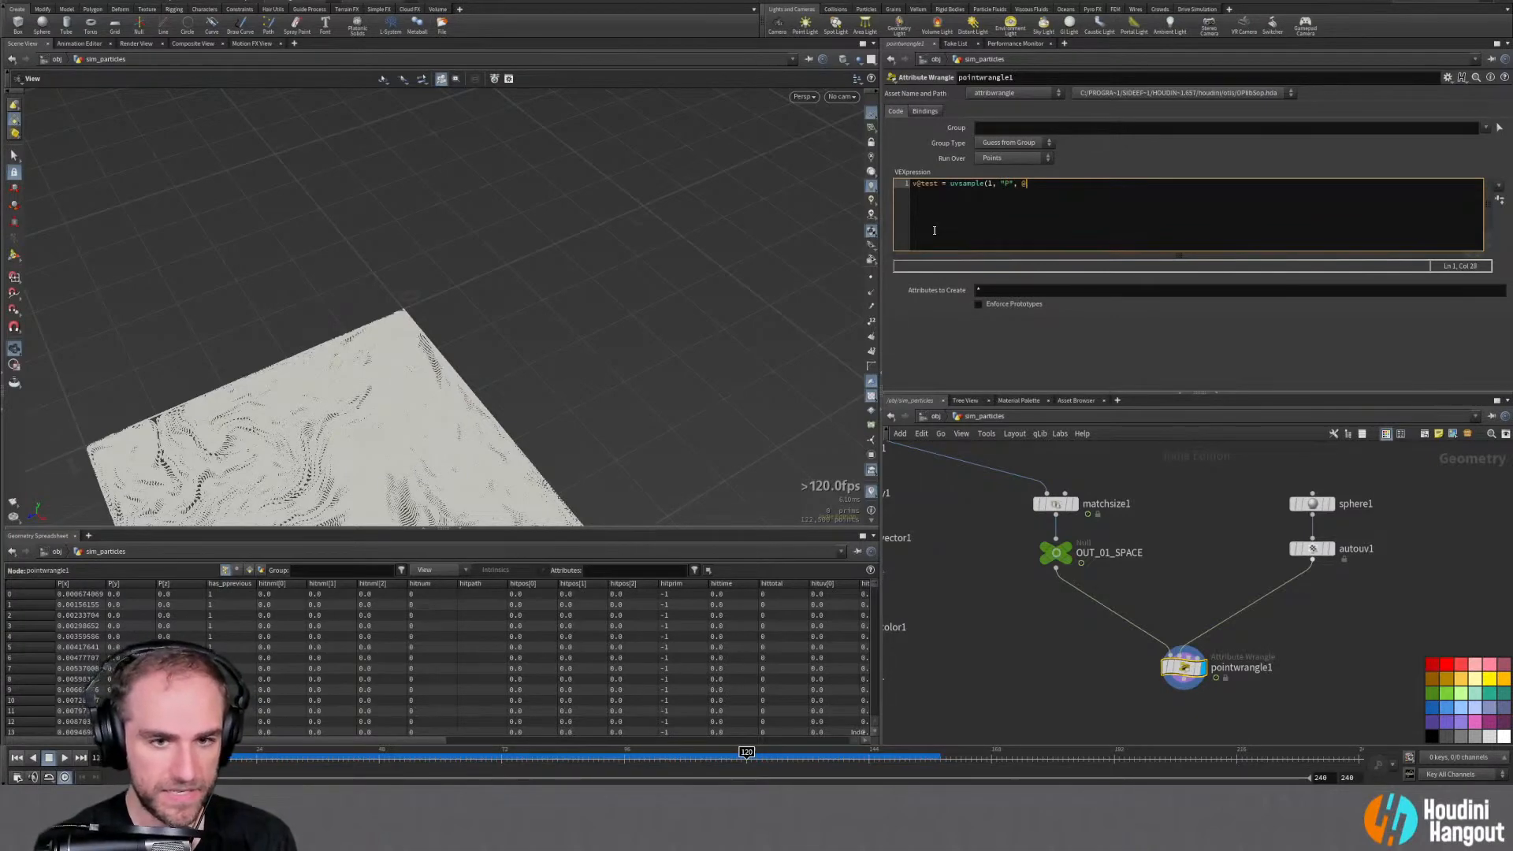
type("uv")
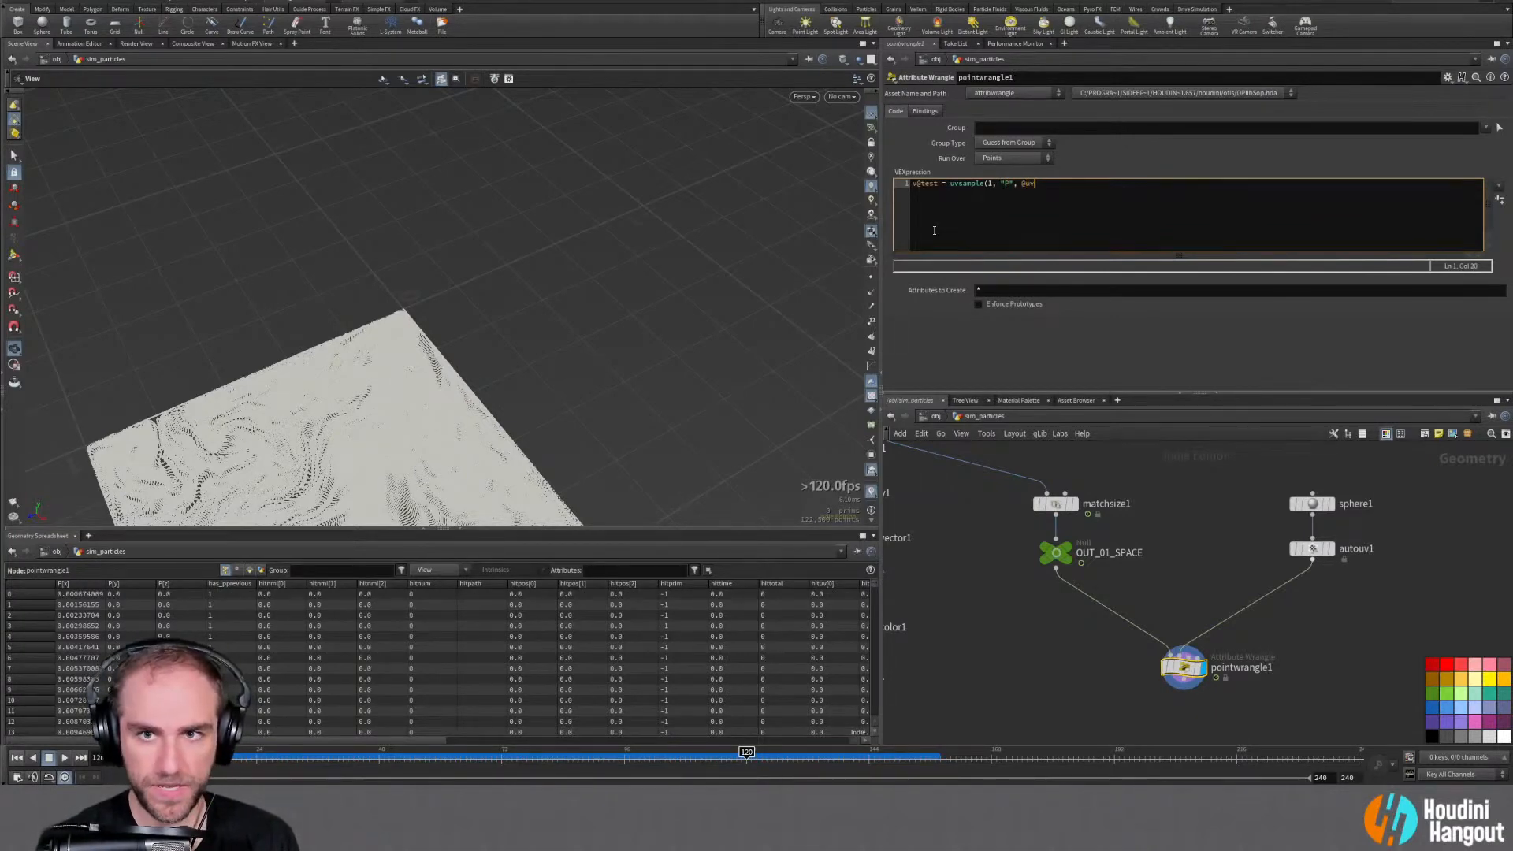
type(",")
key("Return")
key("Return")
type("us")
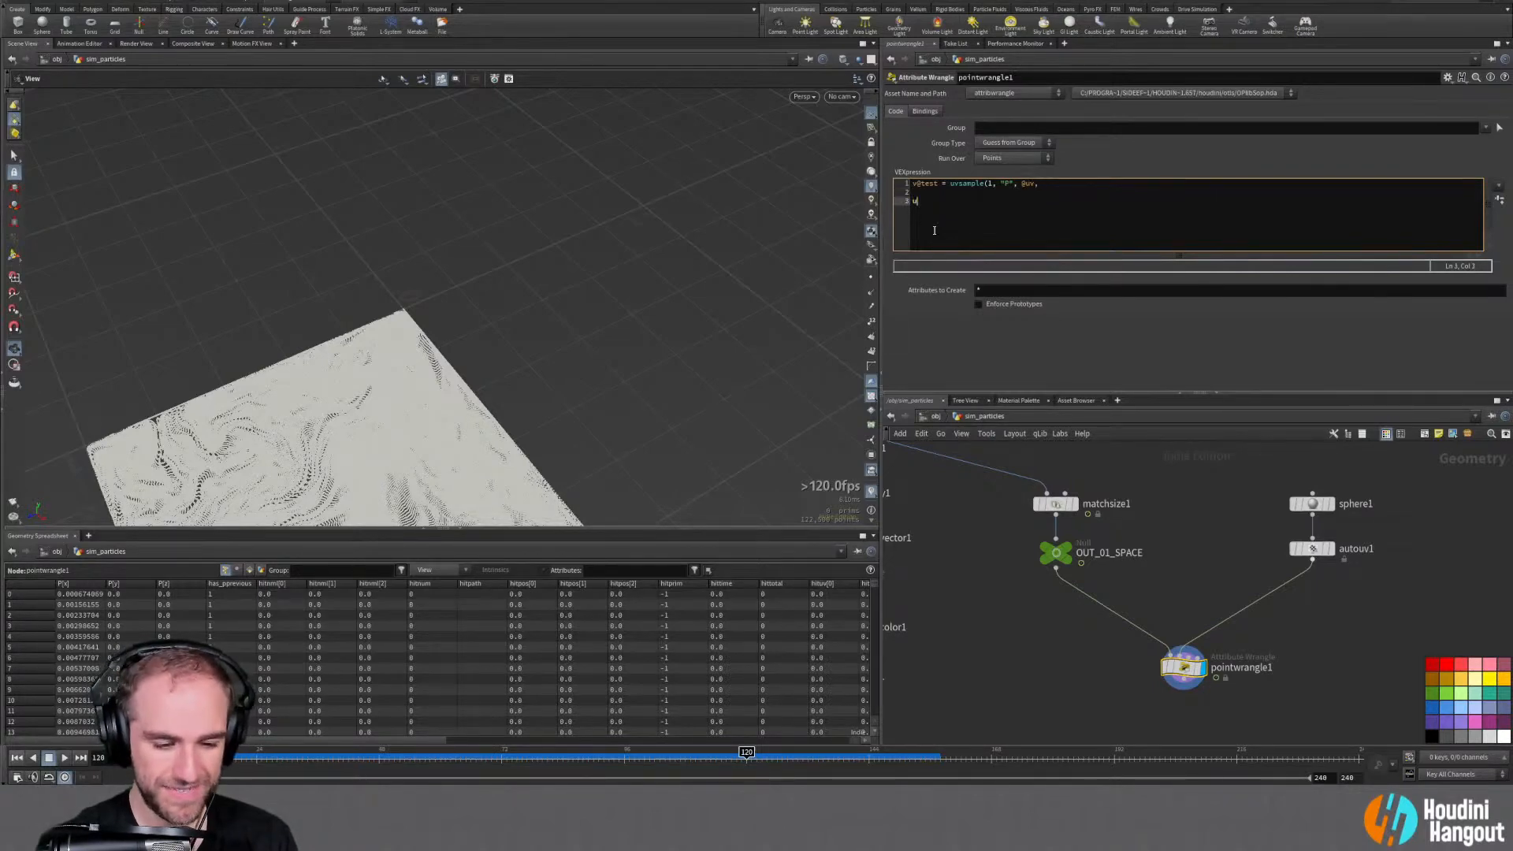
key("BackSpace")
type("vsample(")
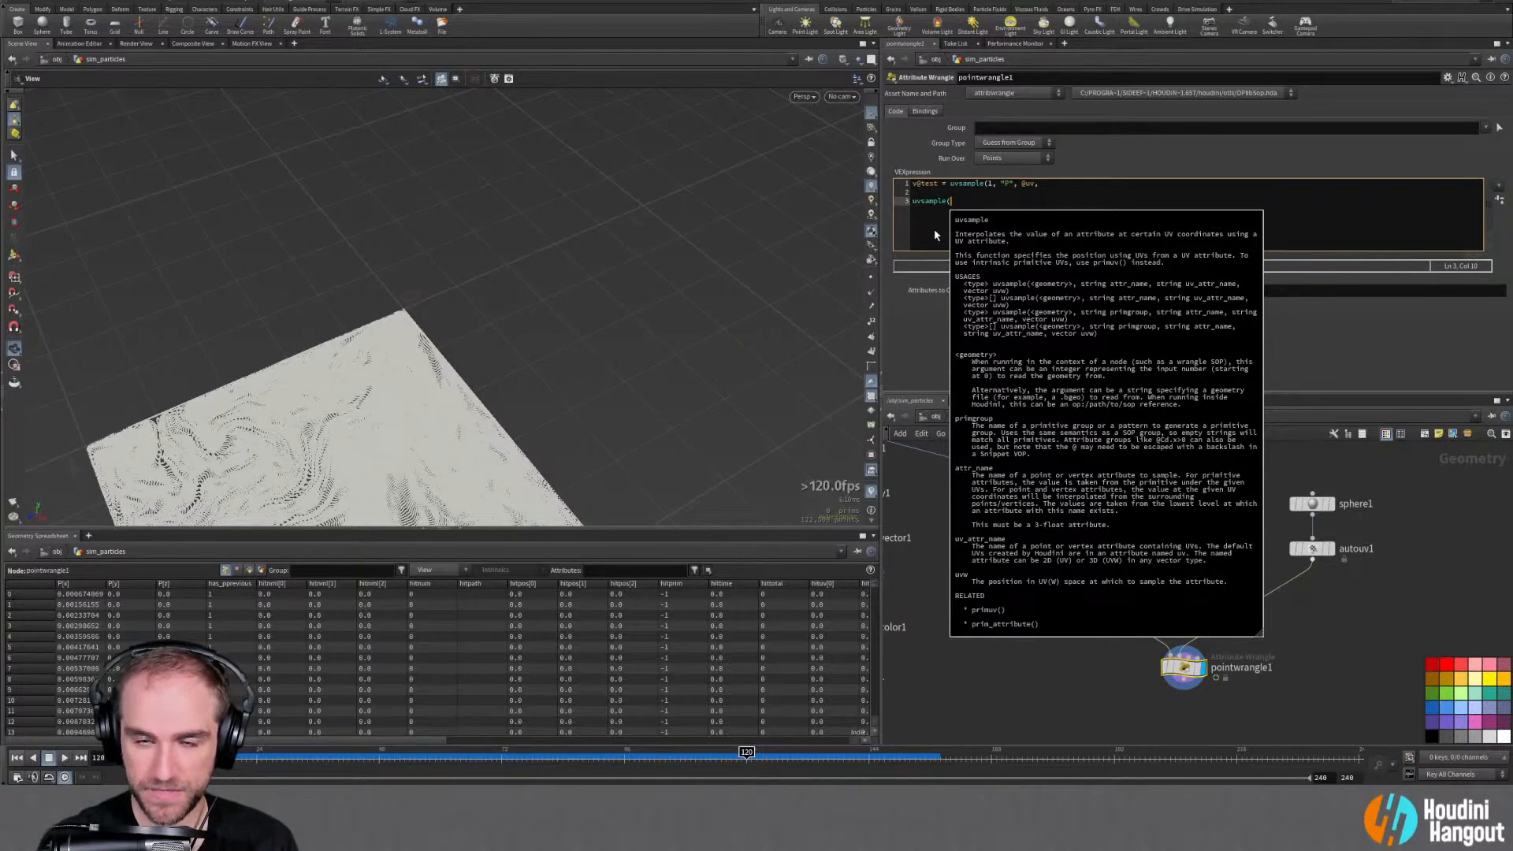
key("BackSpace")
key("BackSpace")
key("BackSpace")
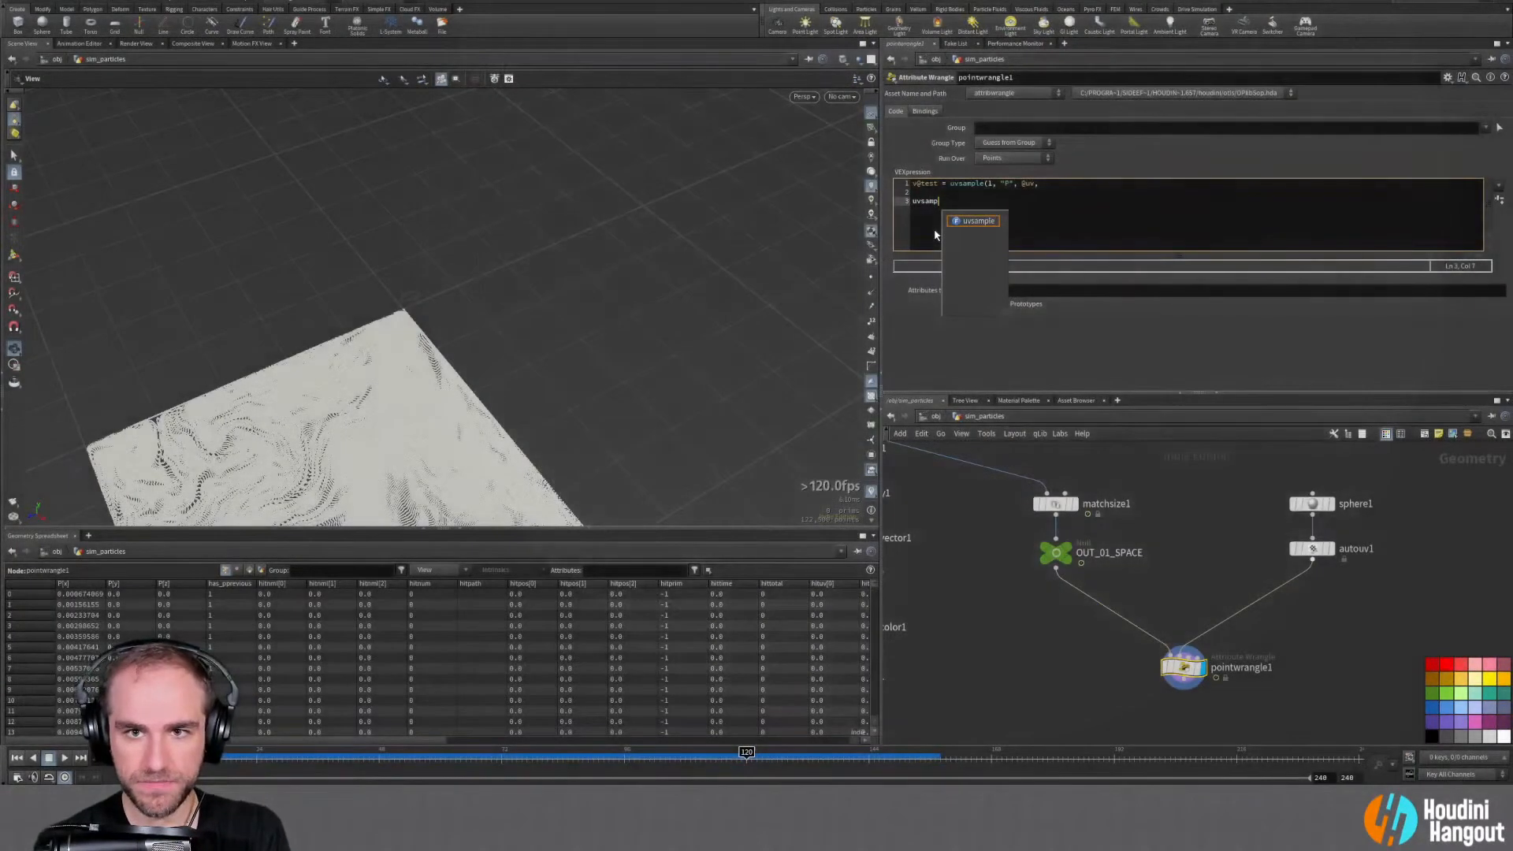
key("Return")
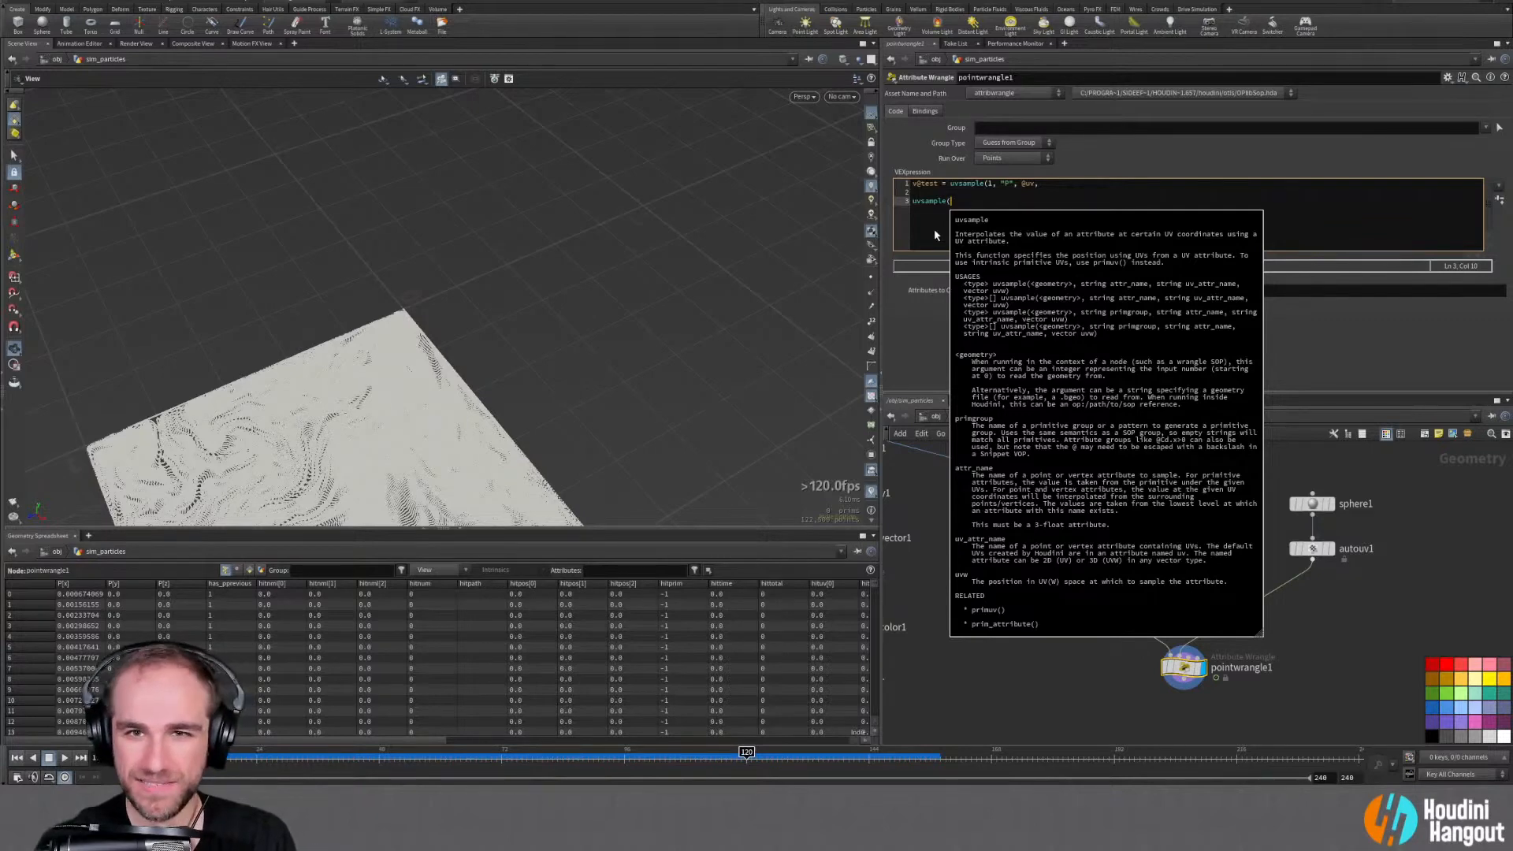
key("BackSpace")
key("BackSpace")
key("BackSpace")
key("BackSpace")
key("BackSpace")
key("BackSpace")
key("BackSpace")
key("BackSpace")
key("BackSpace")
key("BackSpace")
key("BackSpace")
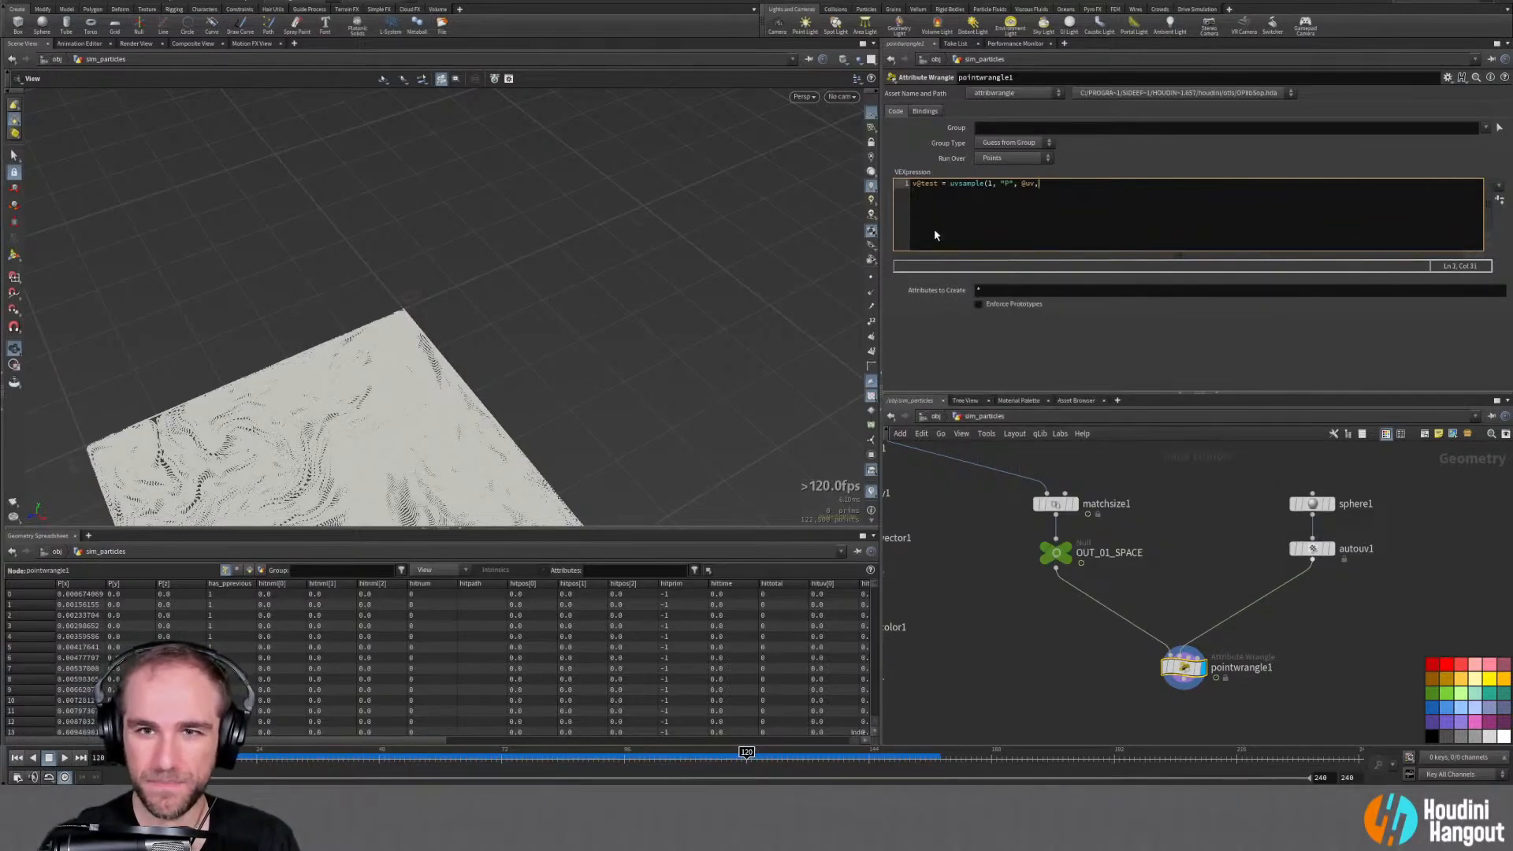
key("BackSpace")
key("BackSpace")
key("BackSpace")
key("BackSpace")
type("\"")
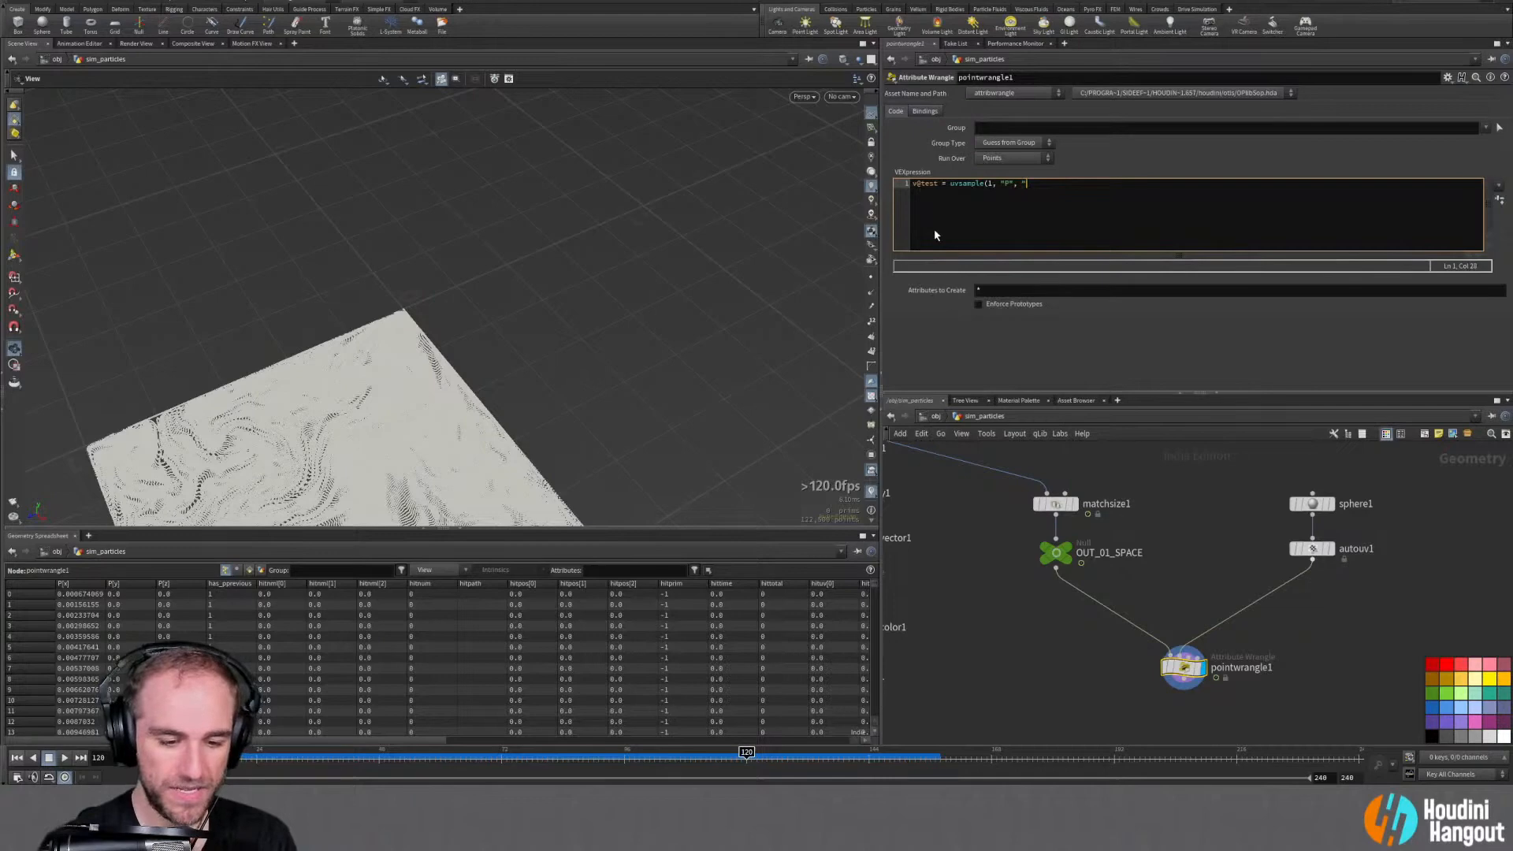
type("uv\", ")
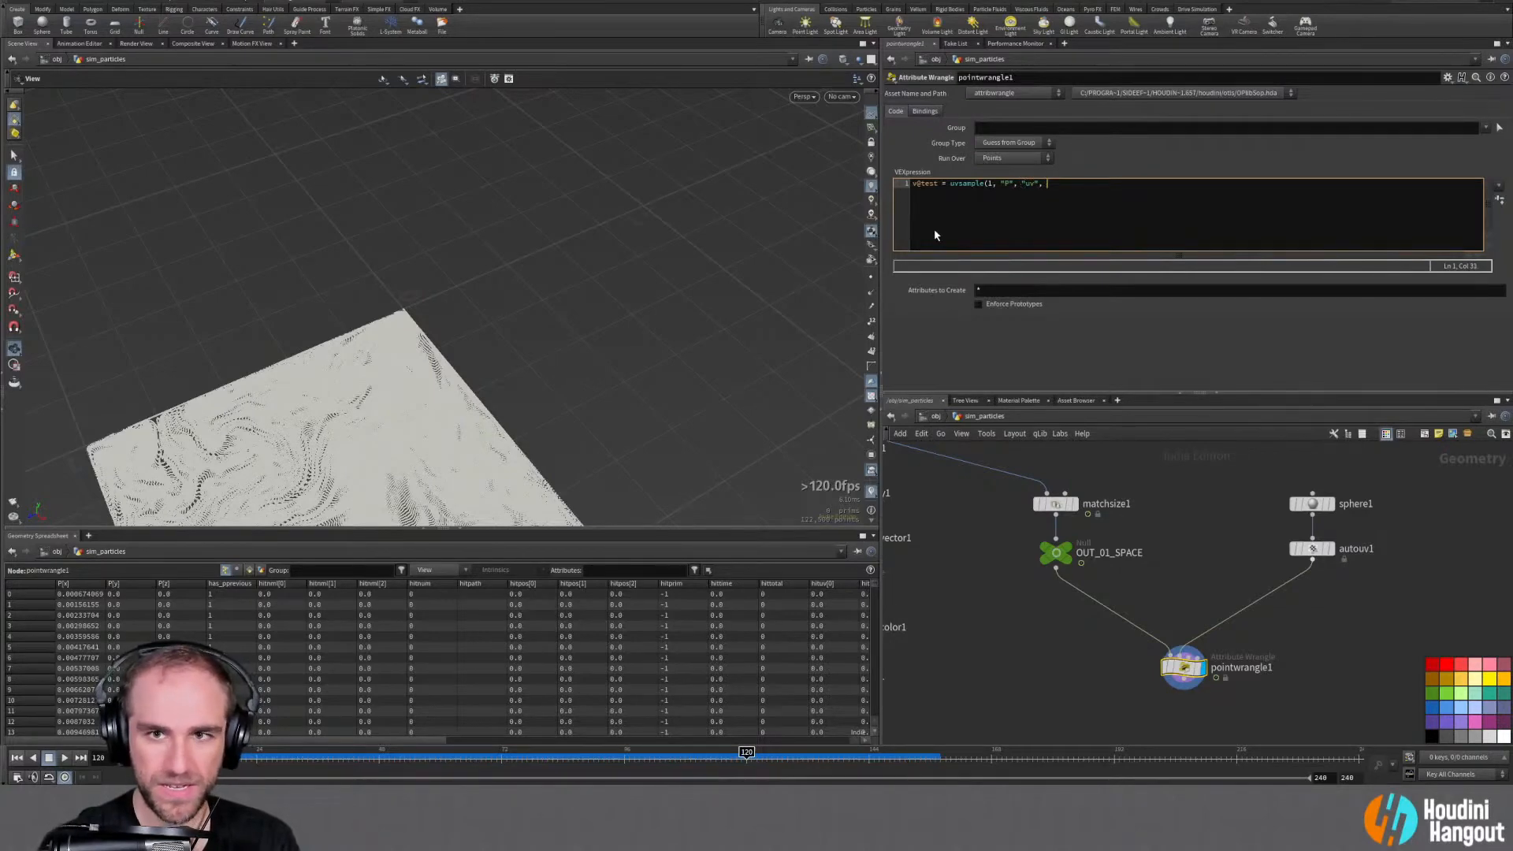
type("@uv")
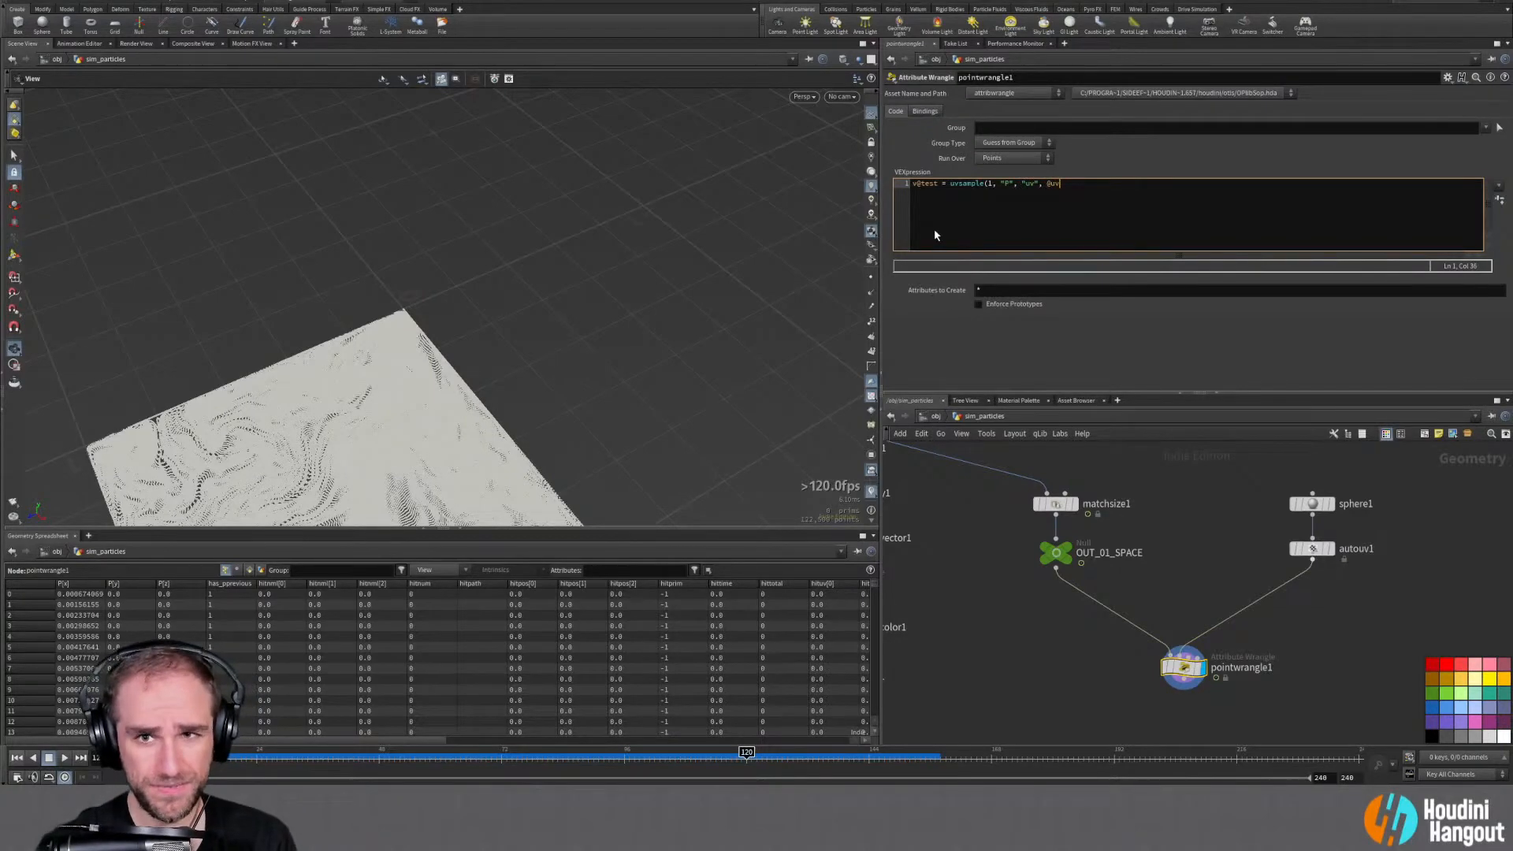
type(");")
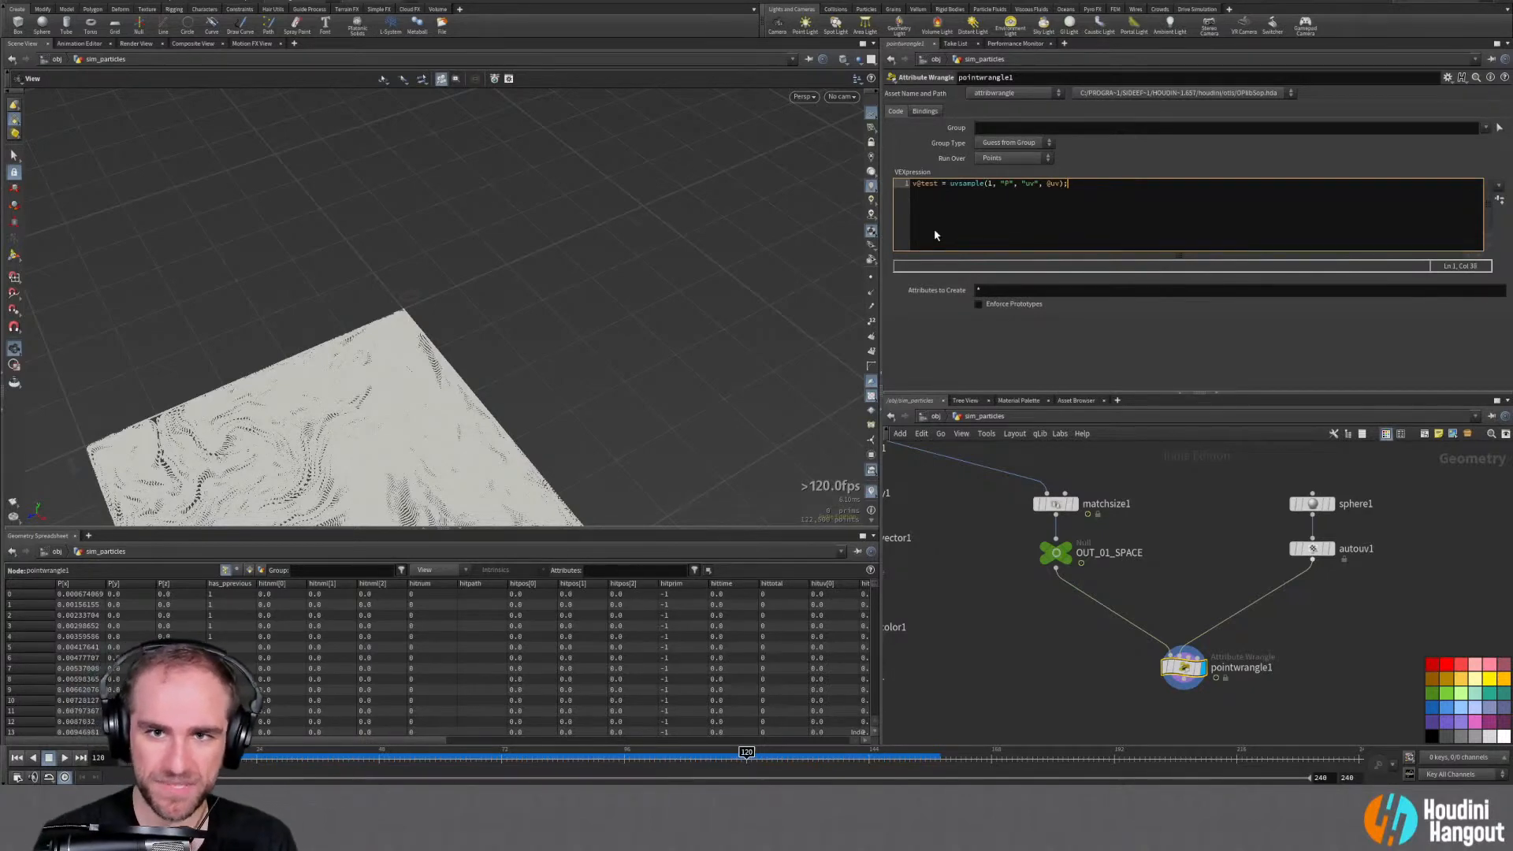
Examine the test and uv values of pointwrangle1's points in the geometry spreadsheet
left_click_drag(345, 742, 721, 741)
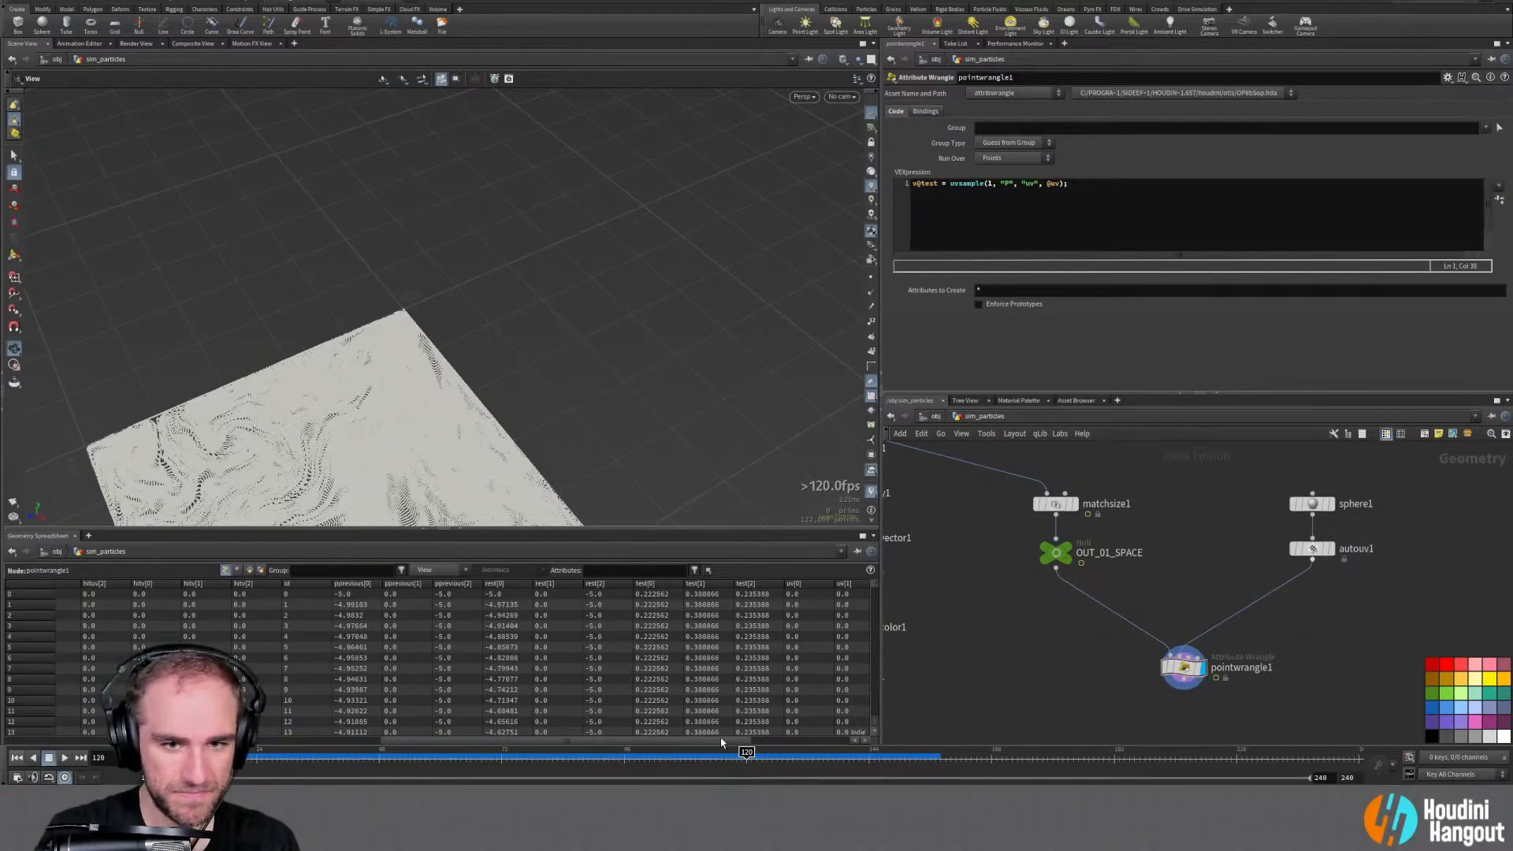
scroll(718, 694, "down", 15)
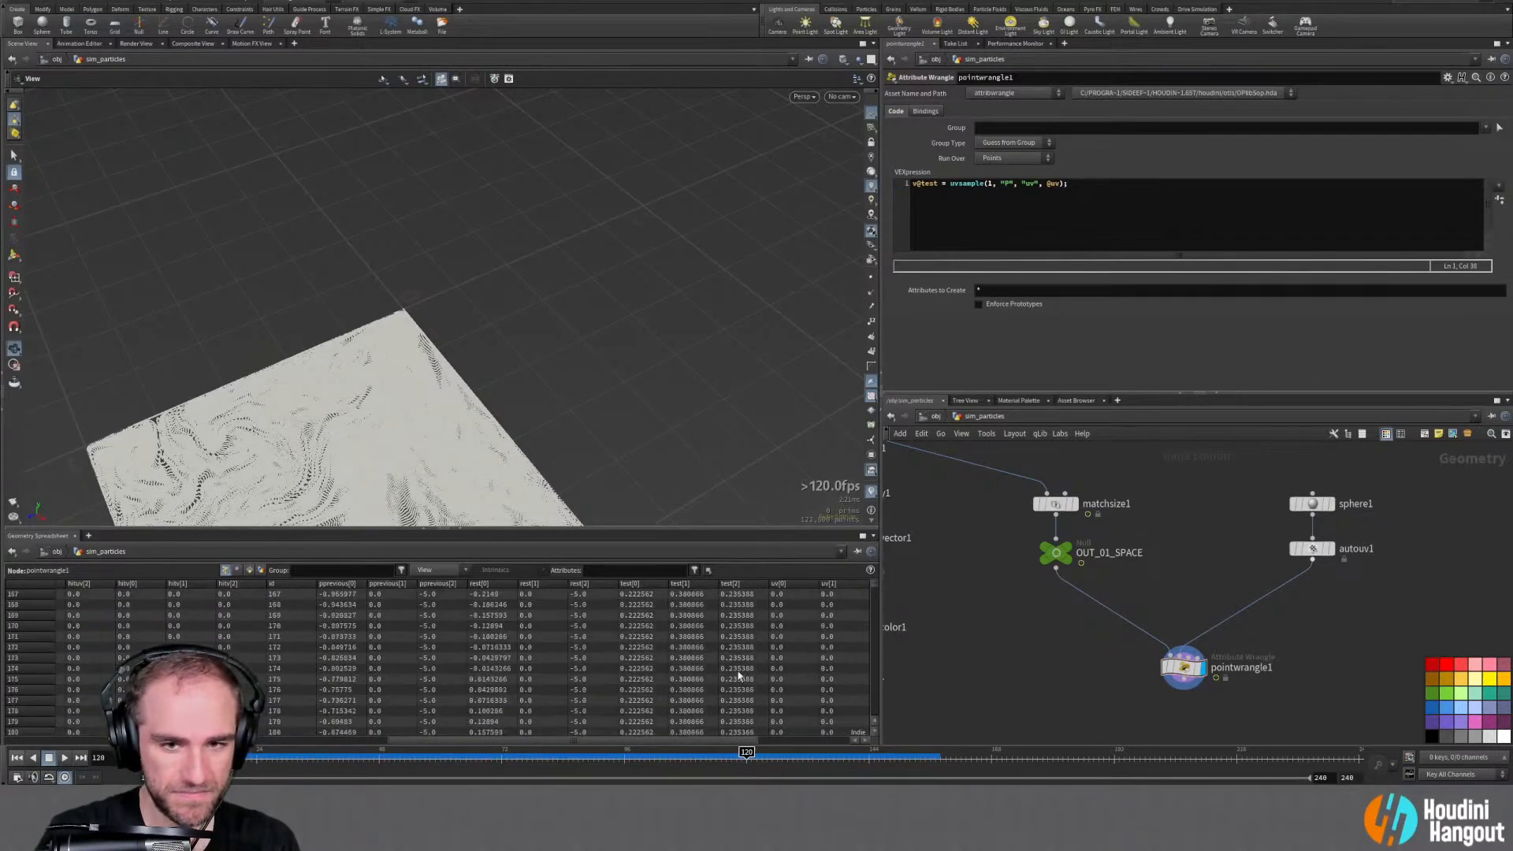
mouse_move(873, 591)
left_mouse_down()
mouse_move(864, 717)
mouse_move(875, 581)
left_mouse_up()
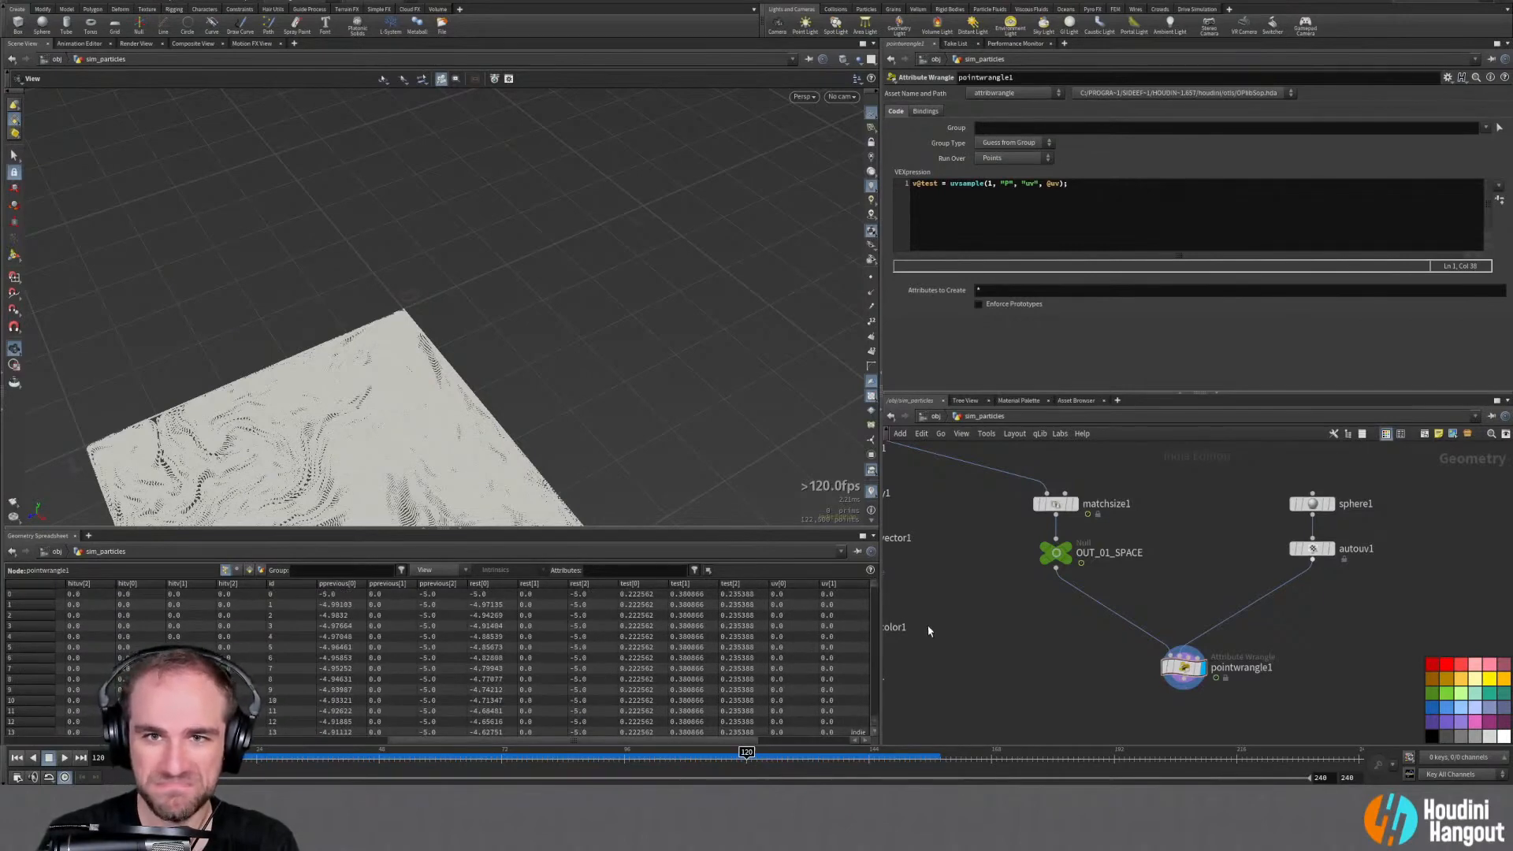
left_click_drag(575, 741, 193, 745)
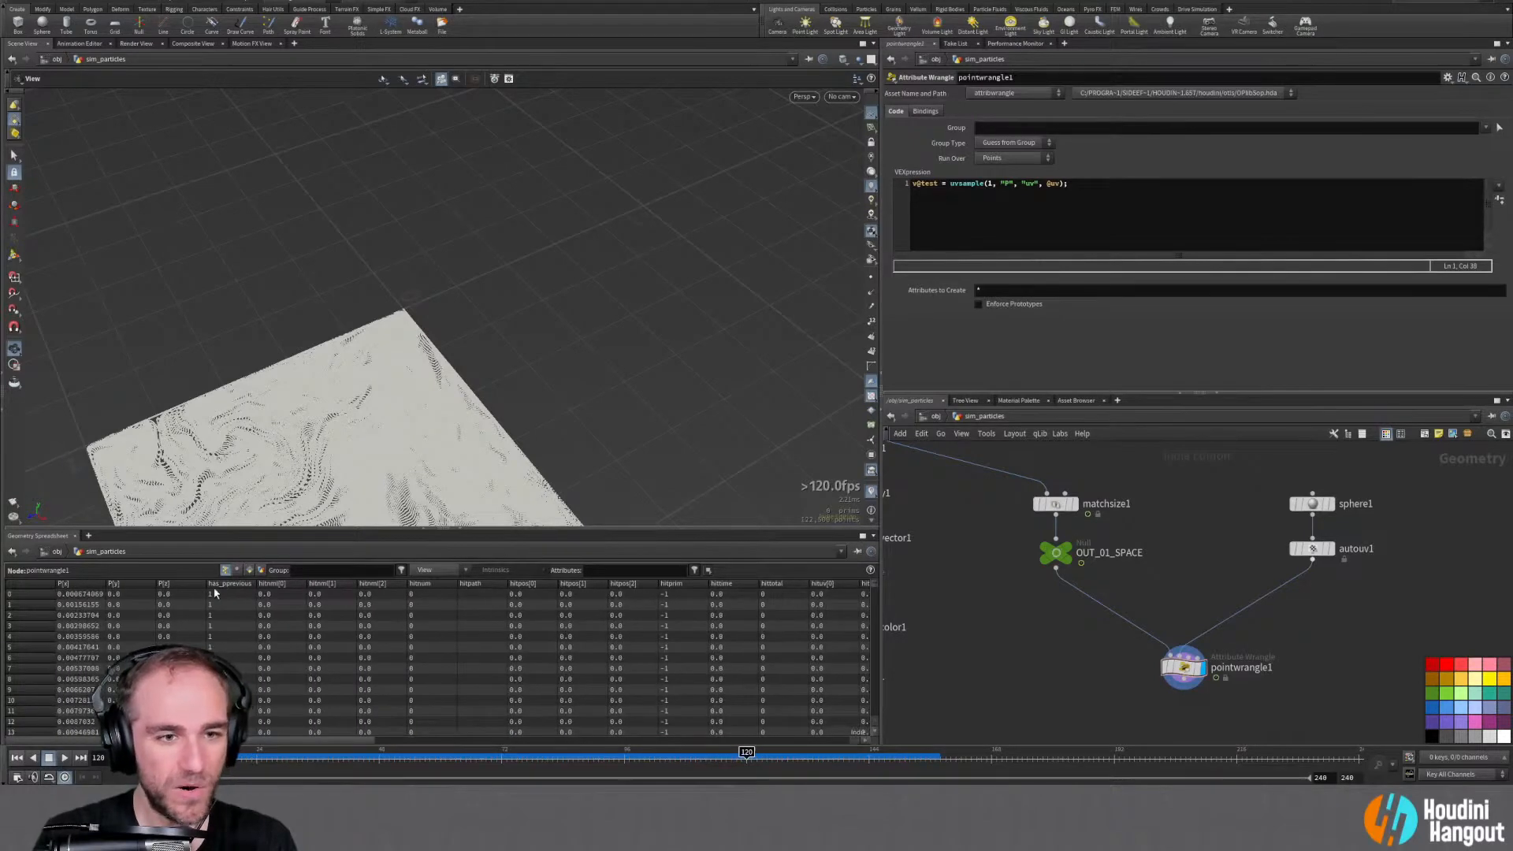
left_click(238, 569)
left_click(226, 569)
left_click(249, 569)
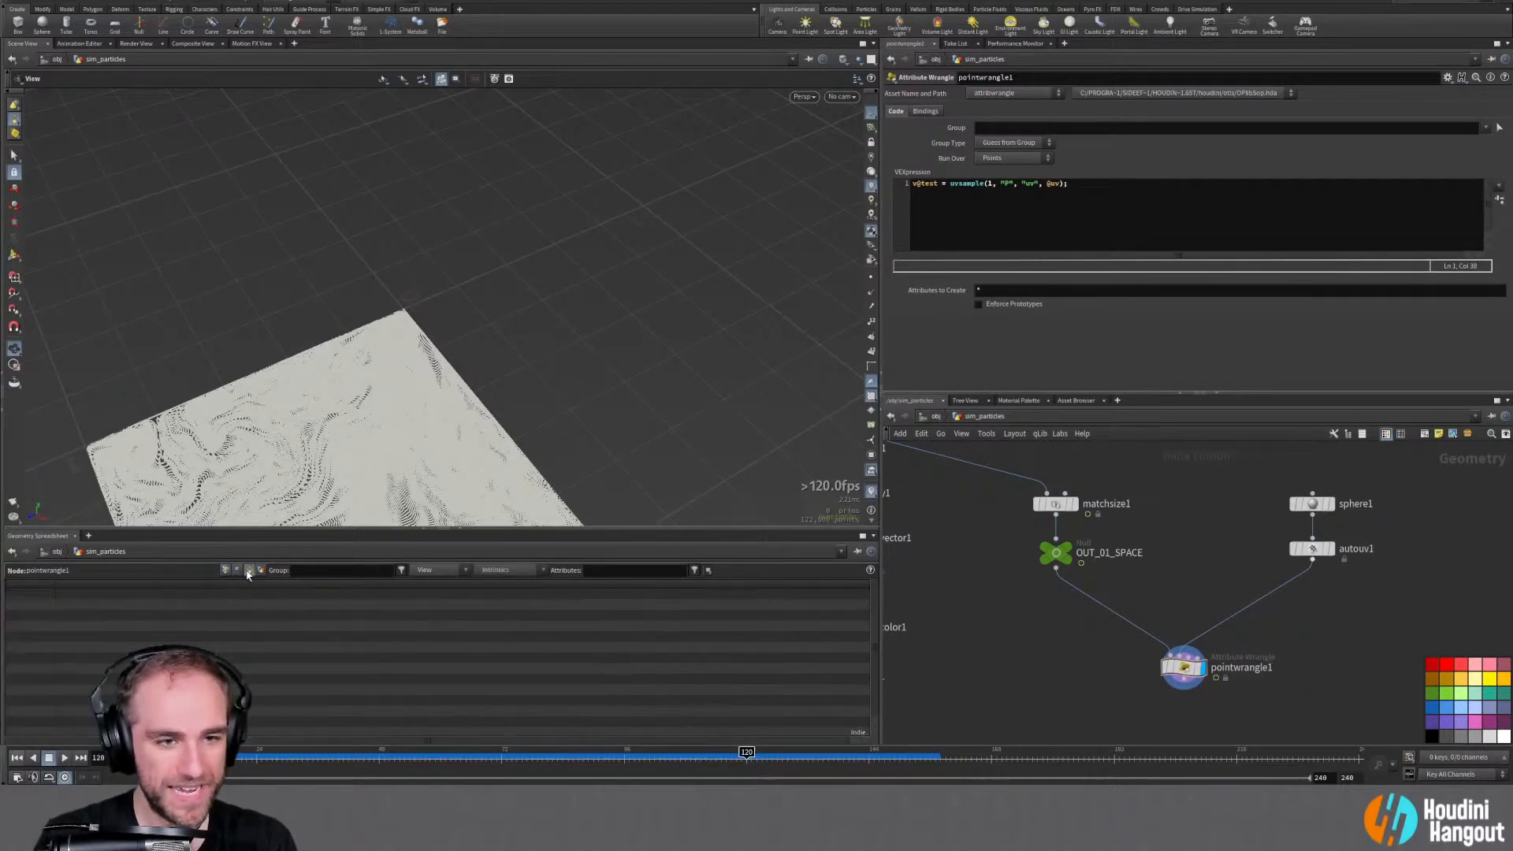
left_click(226, 570)
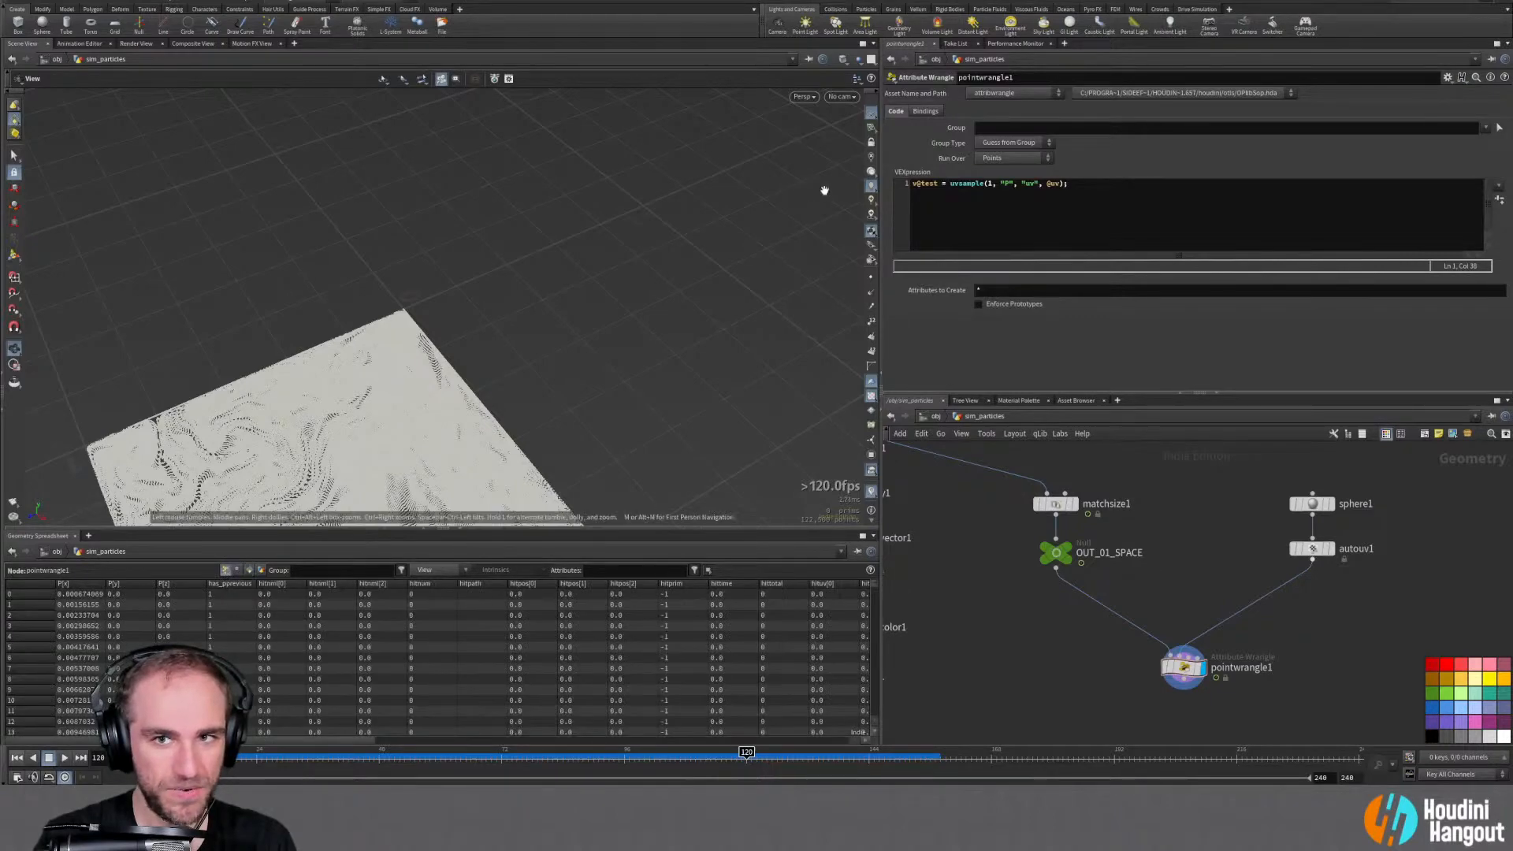
Change the last uvsample argument to @P and check the test values across the points in the geometry spreadsheet
double_click(1056, 183)
type("@P")
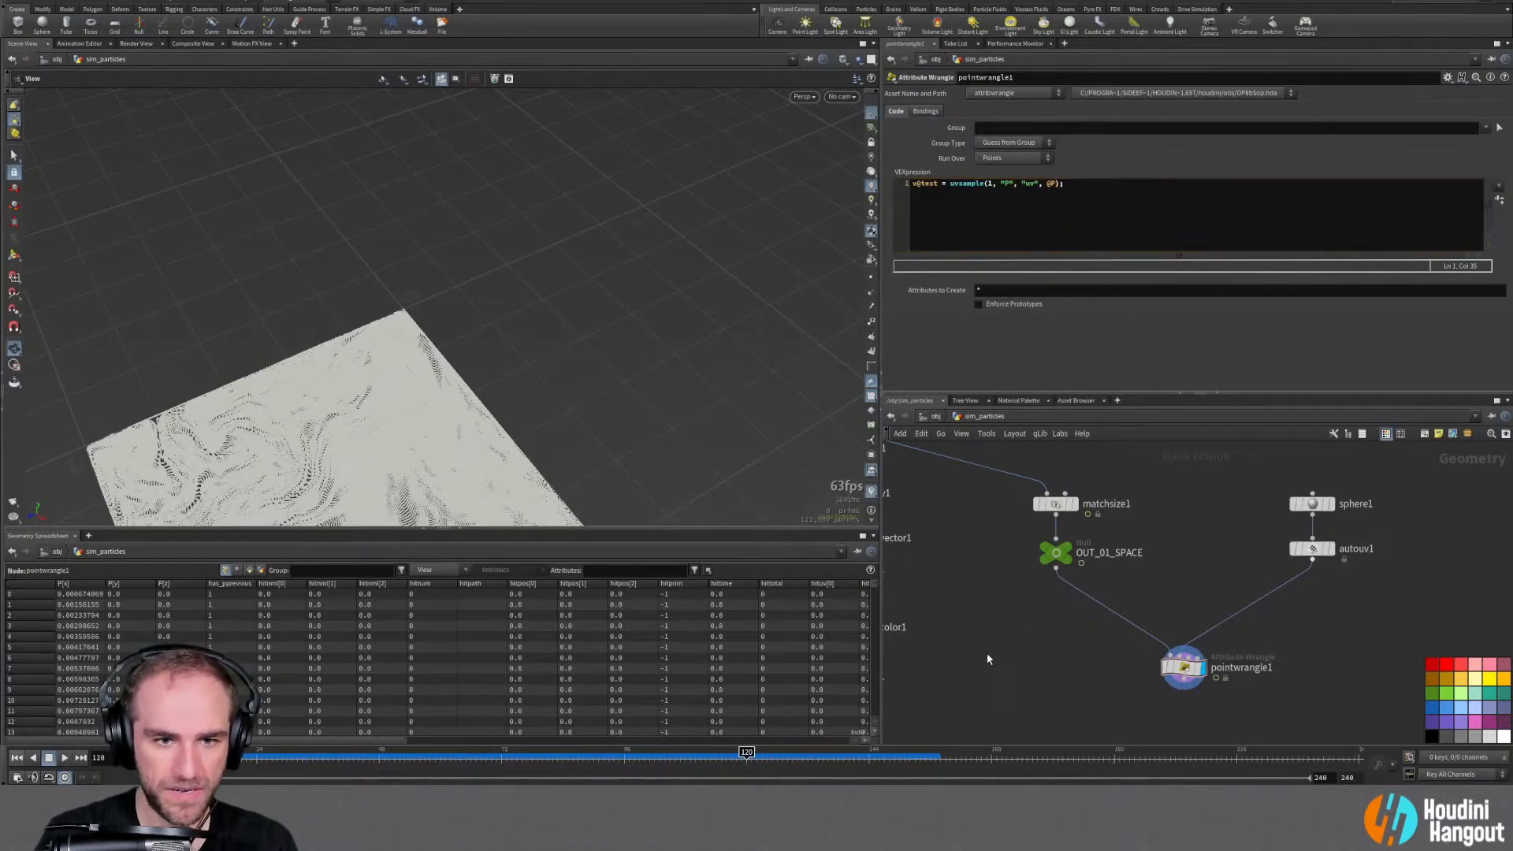
left_click_drag(363, 741, 829, 725)
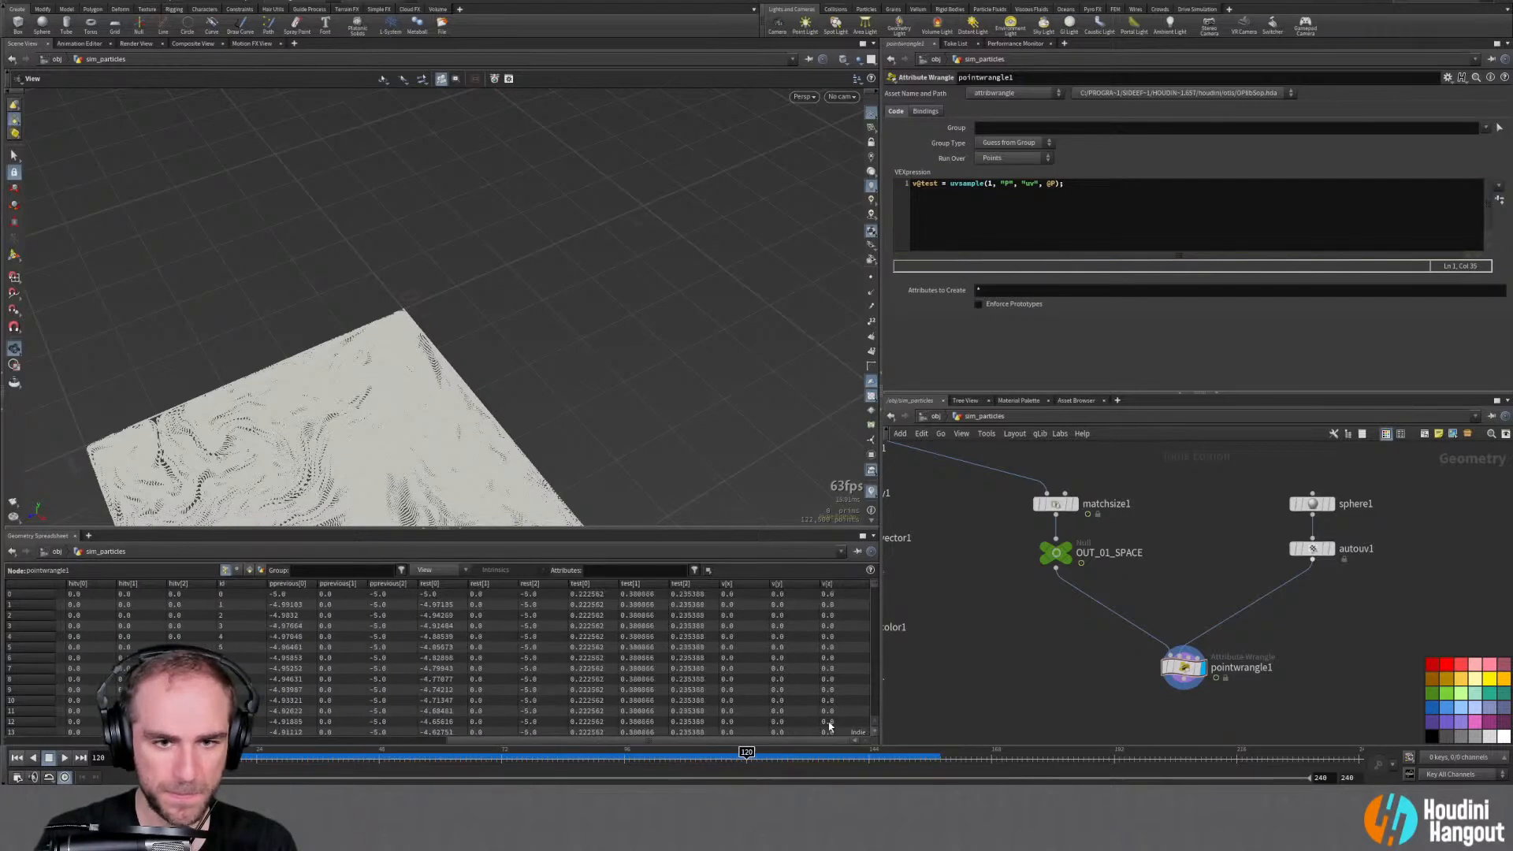
scroll(780, 683, "down", 20)
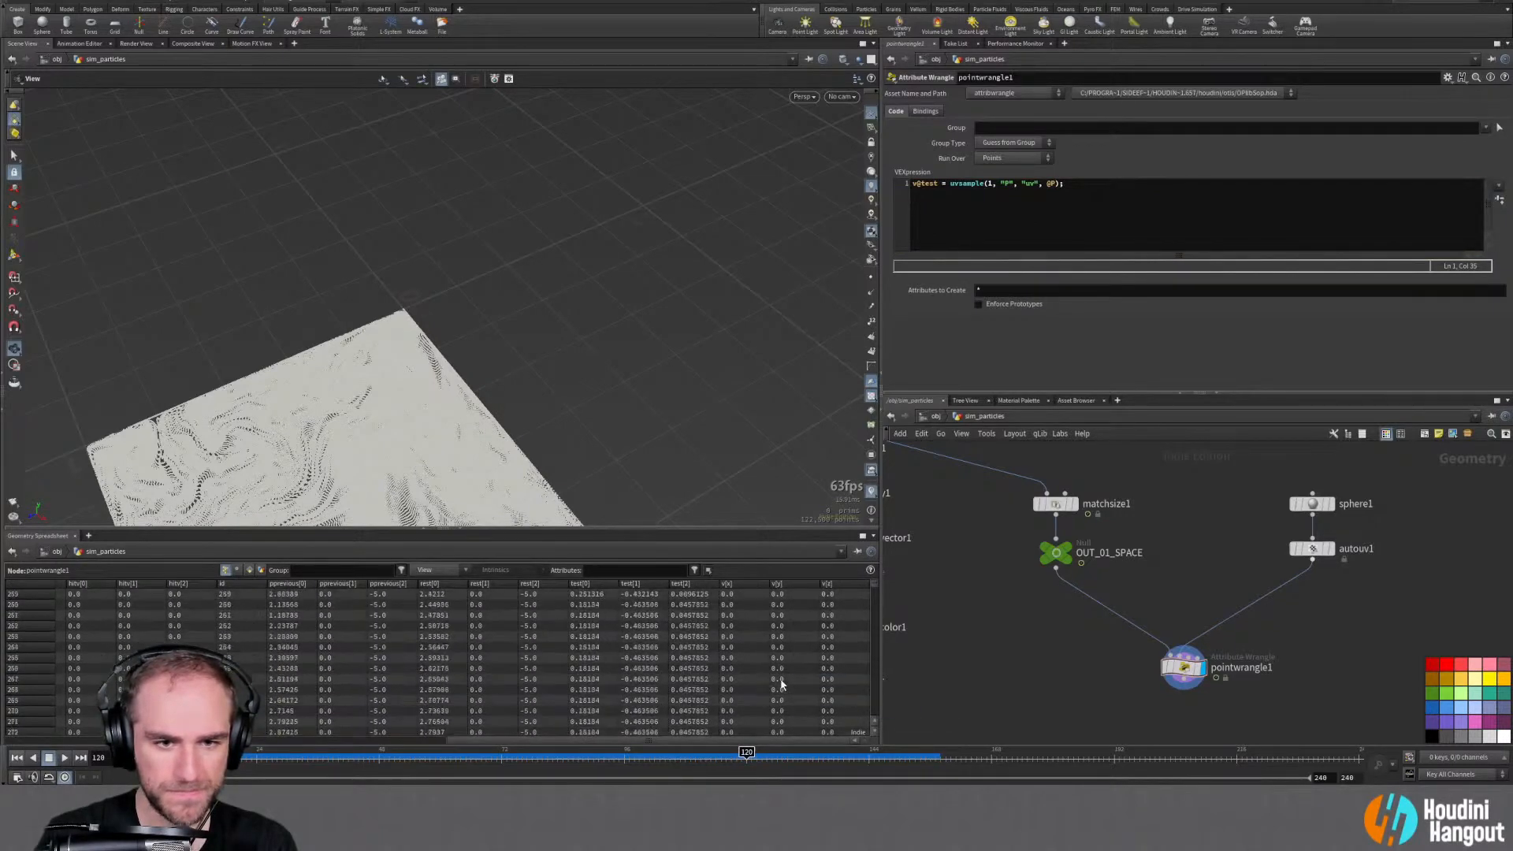
scroll(781, 684, "down", 20)
scroll(780, 684, "down", 20)
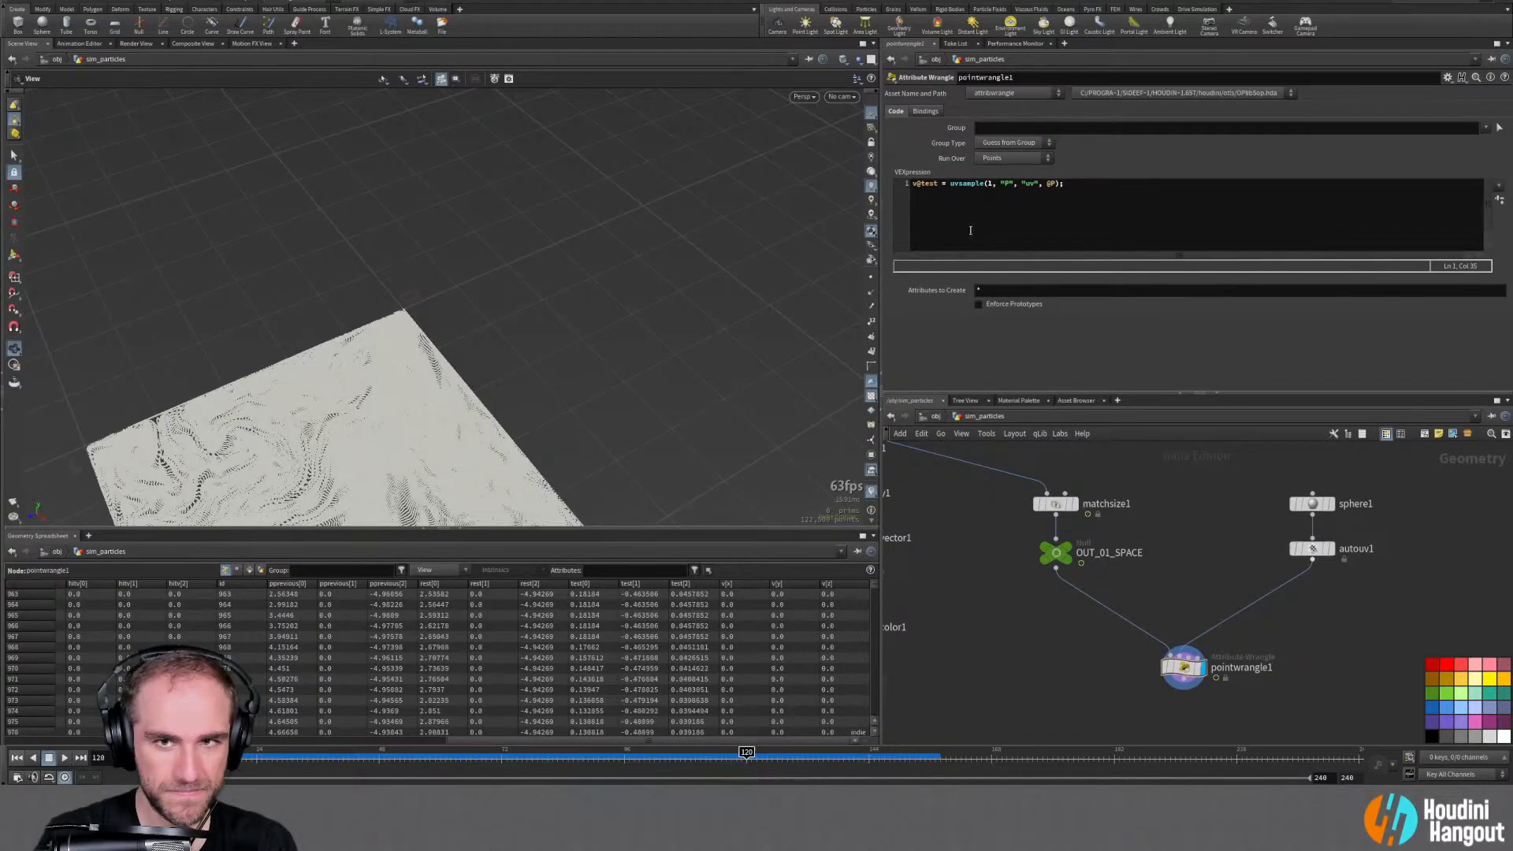
Replace the test attribute with P in pointwrangle1 so the line reads v@P = uvsample(1, "P", "uv", @P);
left_click(920, 183)
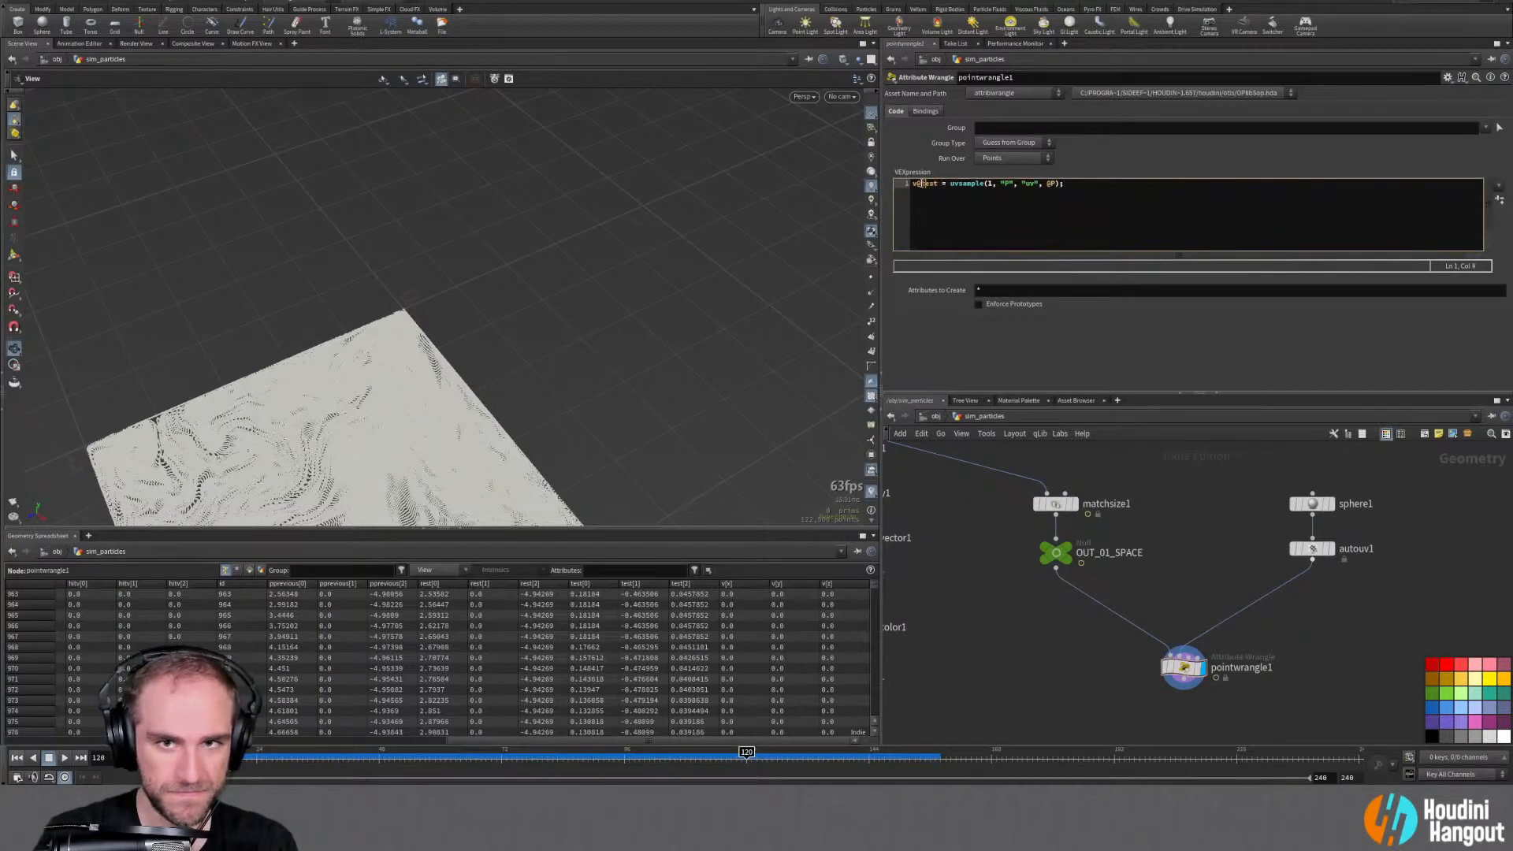
key("shift+Right")
key("shift+Right")
key("shift+Right")
key("shift+Right")
type("P")
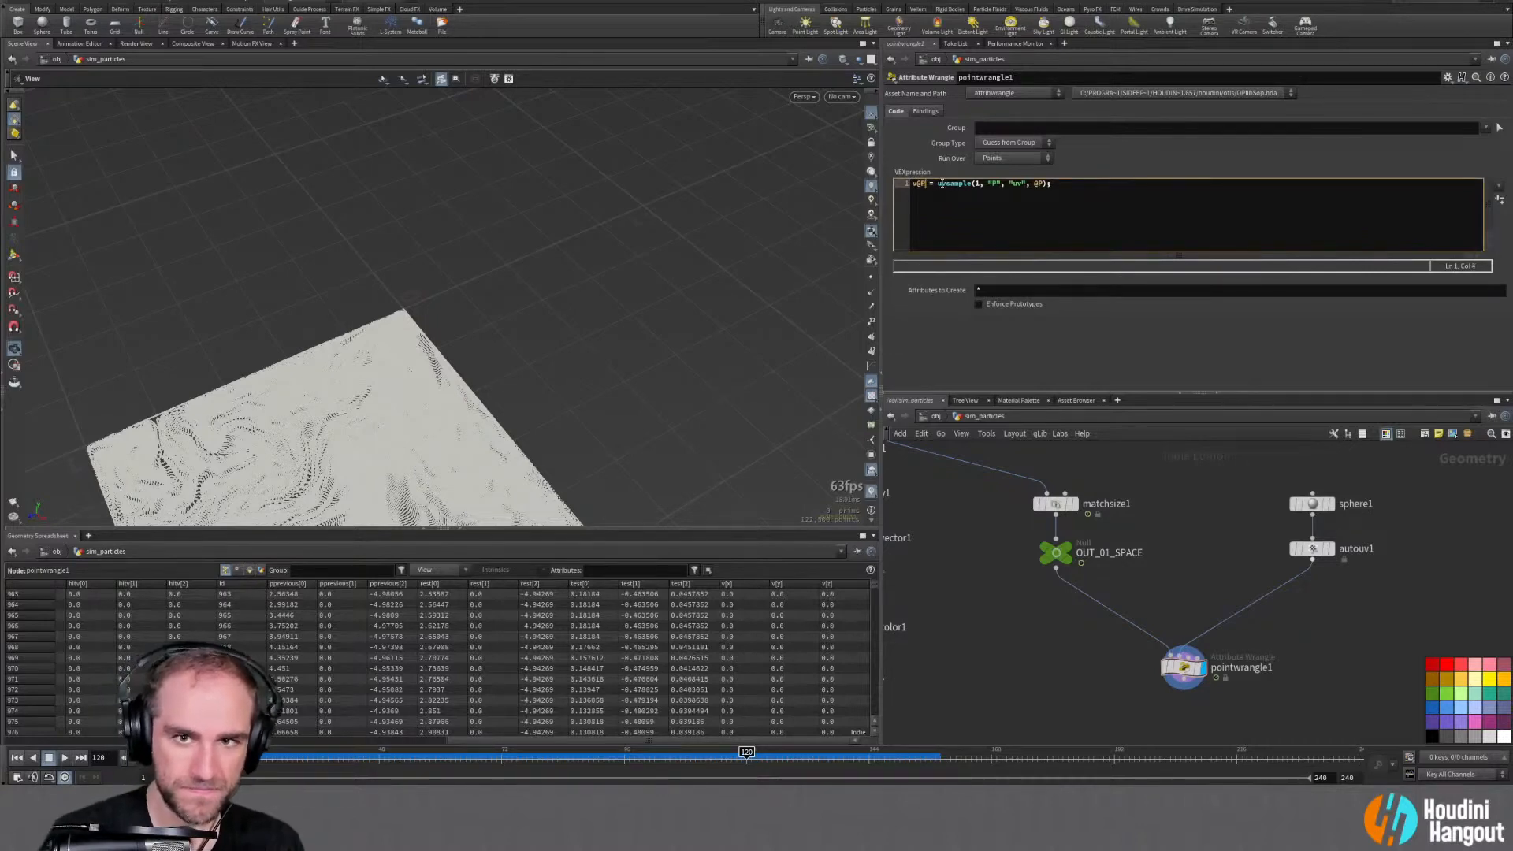
left_click(993, 378)
left_click_drag(422, 375, 291, 305)
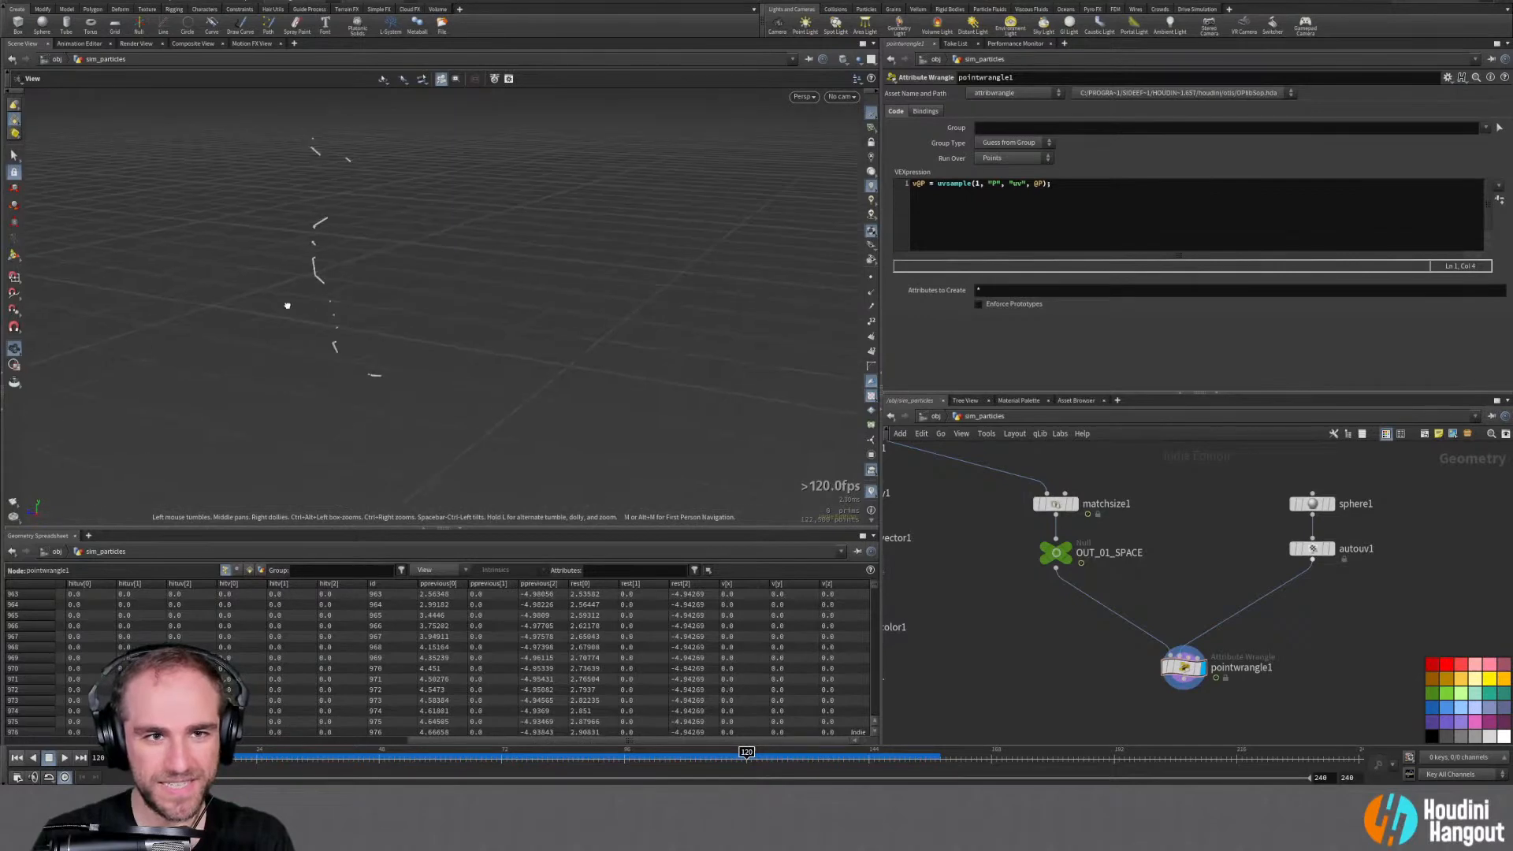
Compare the sphere1, pointwrangle1 and OUT_01_SPACE outputs by displaying each one in the viewport
left_click(1329, 503)
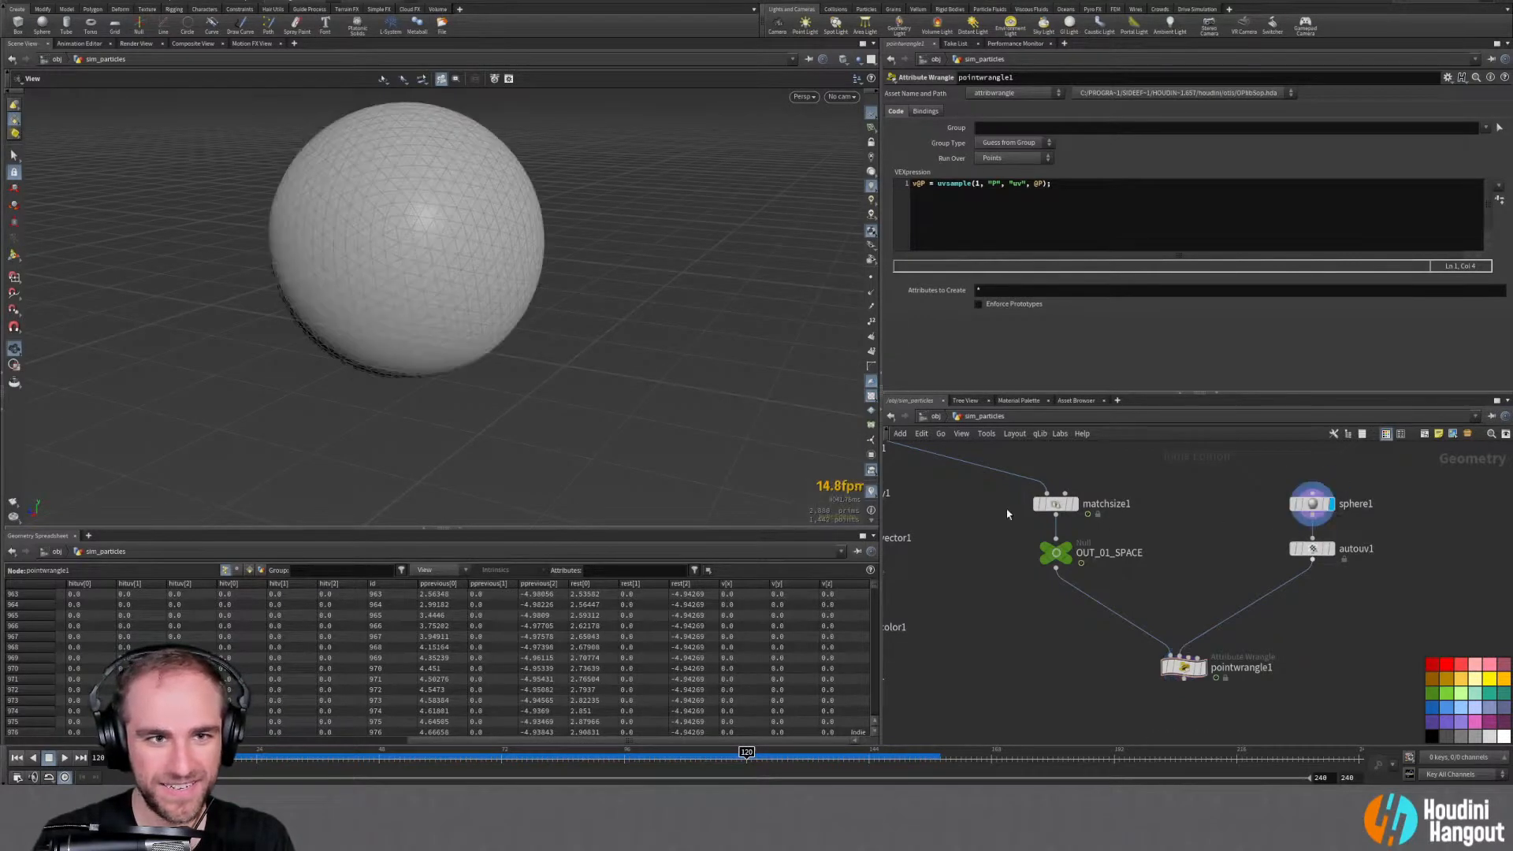
double_click(1218, 668)
left_click(1203, 667)
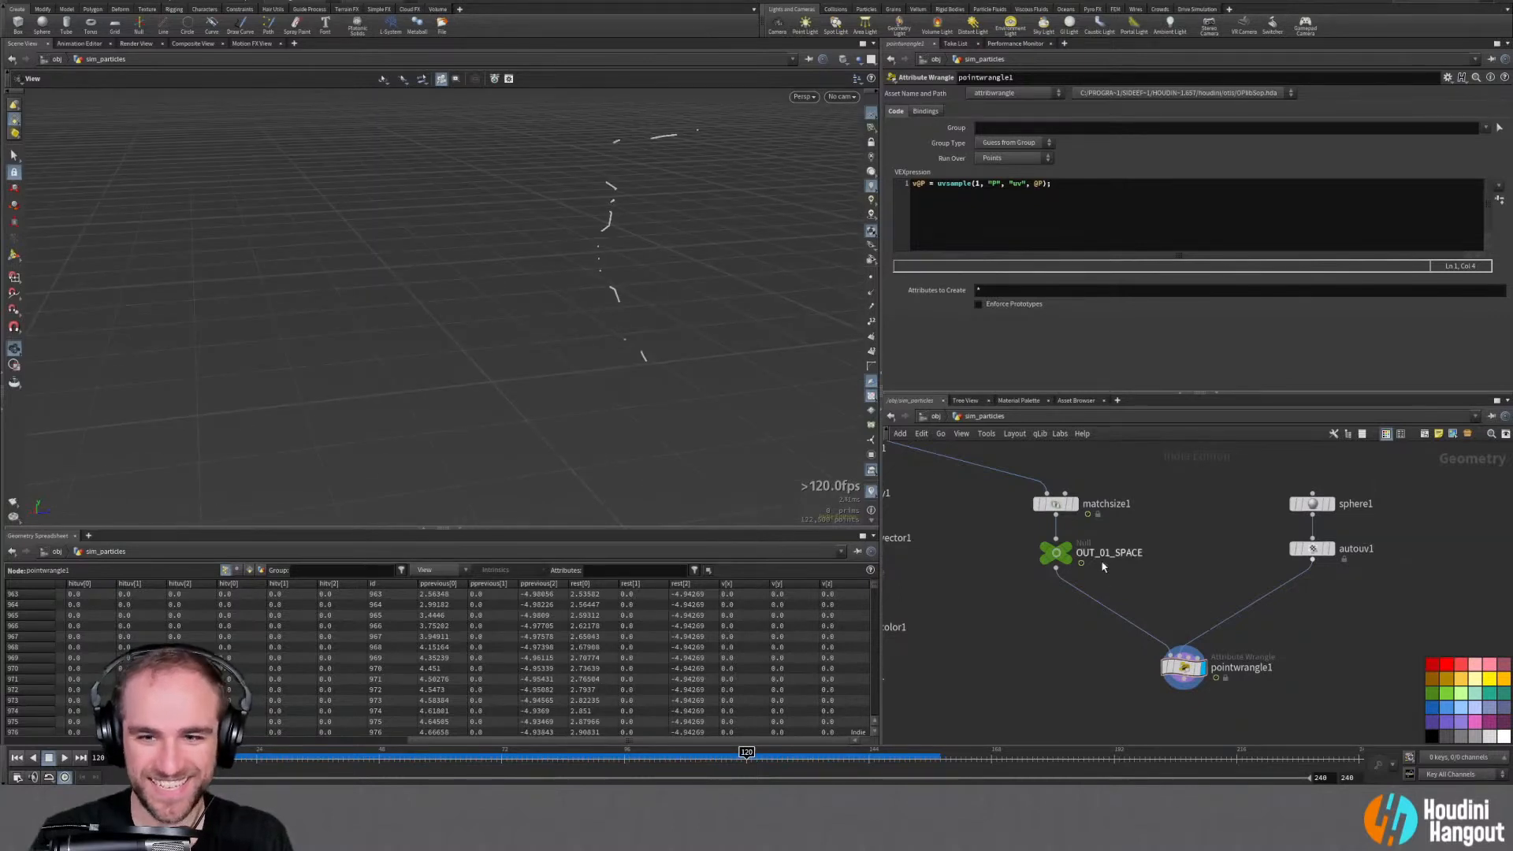
left_click(1078, 544)
left_click(1058, 555)
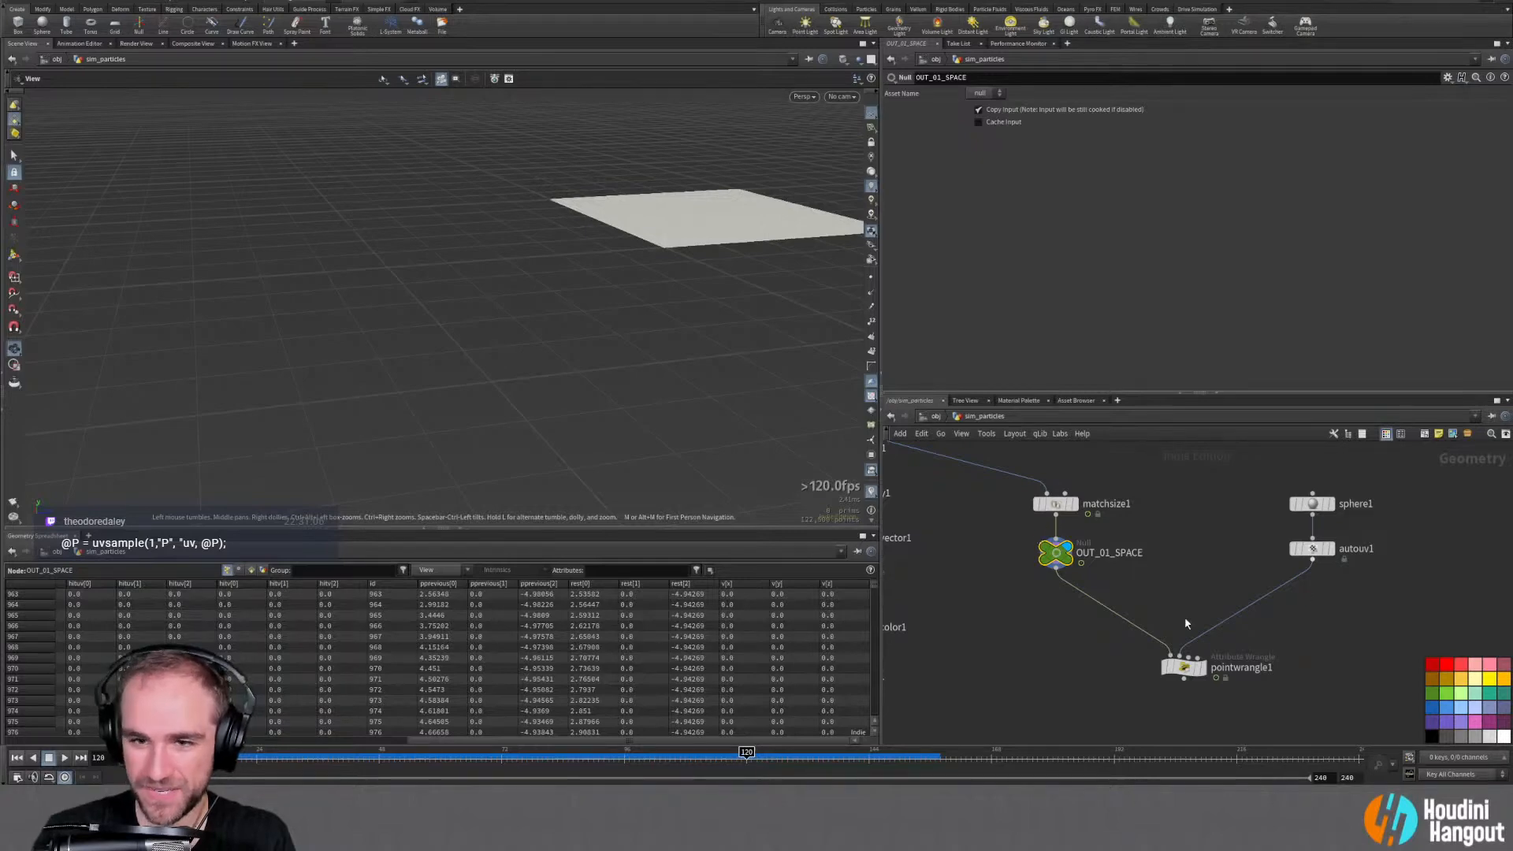
Delete the sphere1, autouv1 and pointwrangle1 nodes from the network
left_click(1184, 667)
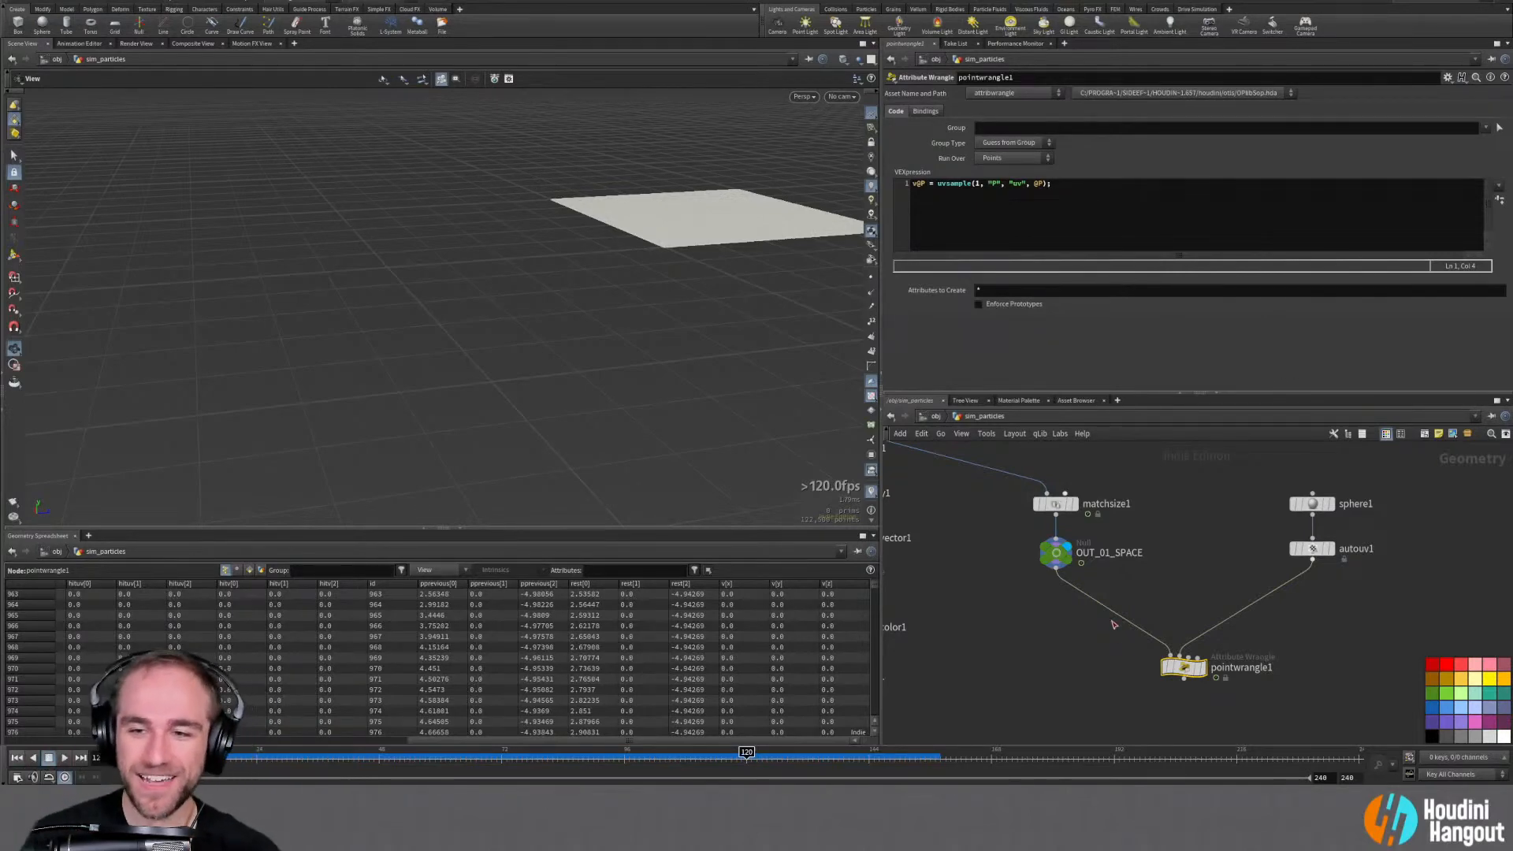
left_click_drag(1172, 480, 1352, 702)
key("Delete")
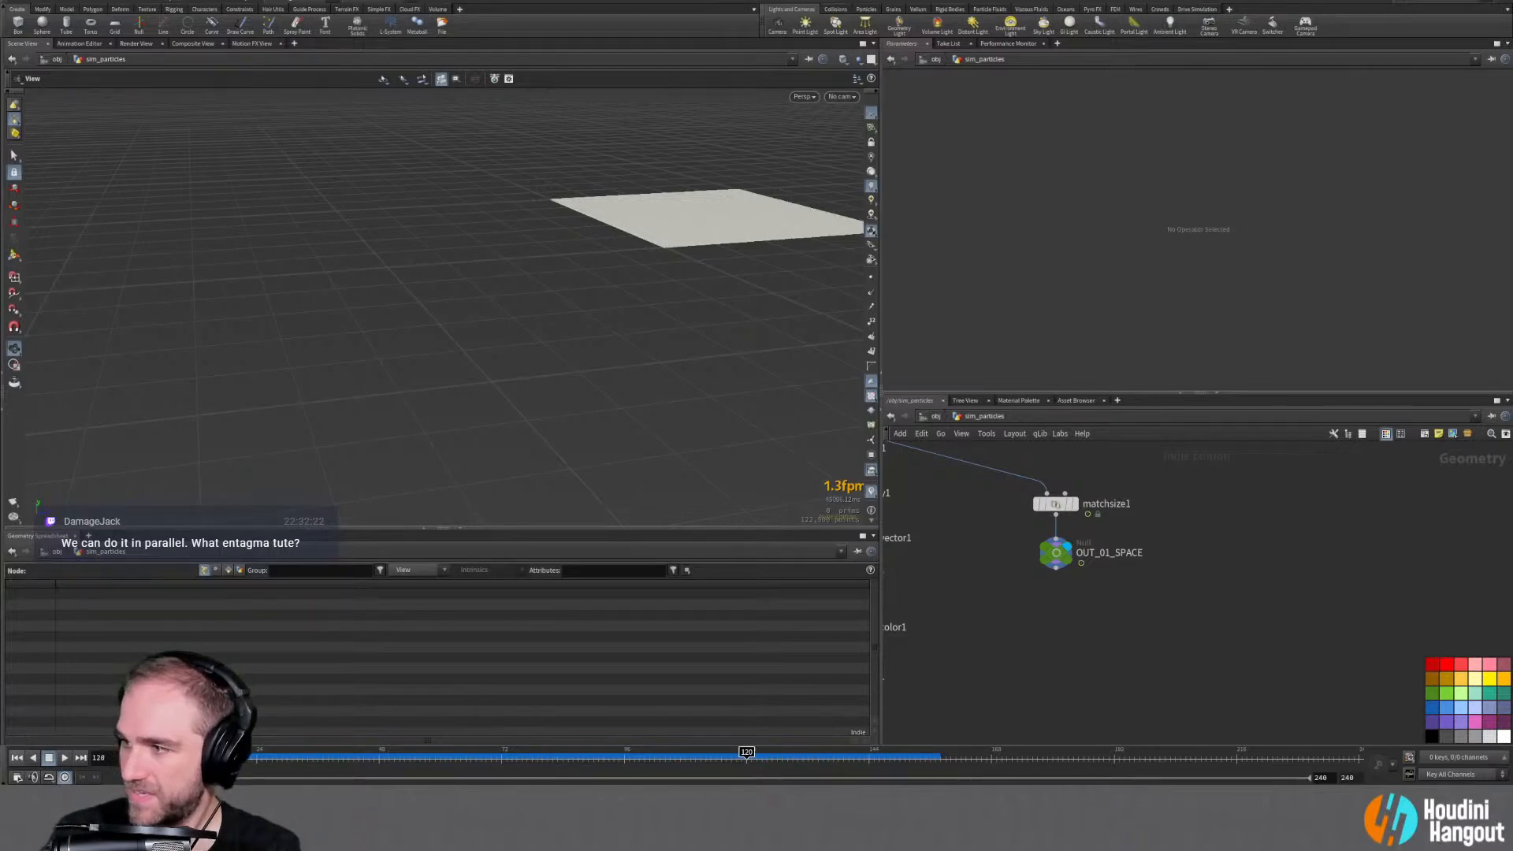
Switch to the browser window with the Demo Reel 2022 page and play the reel's knitted hat shot
left_click_drag(1512, 340, 1, 1)
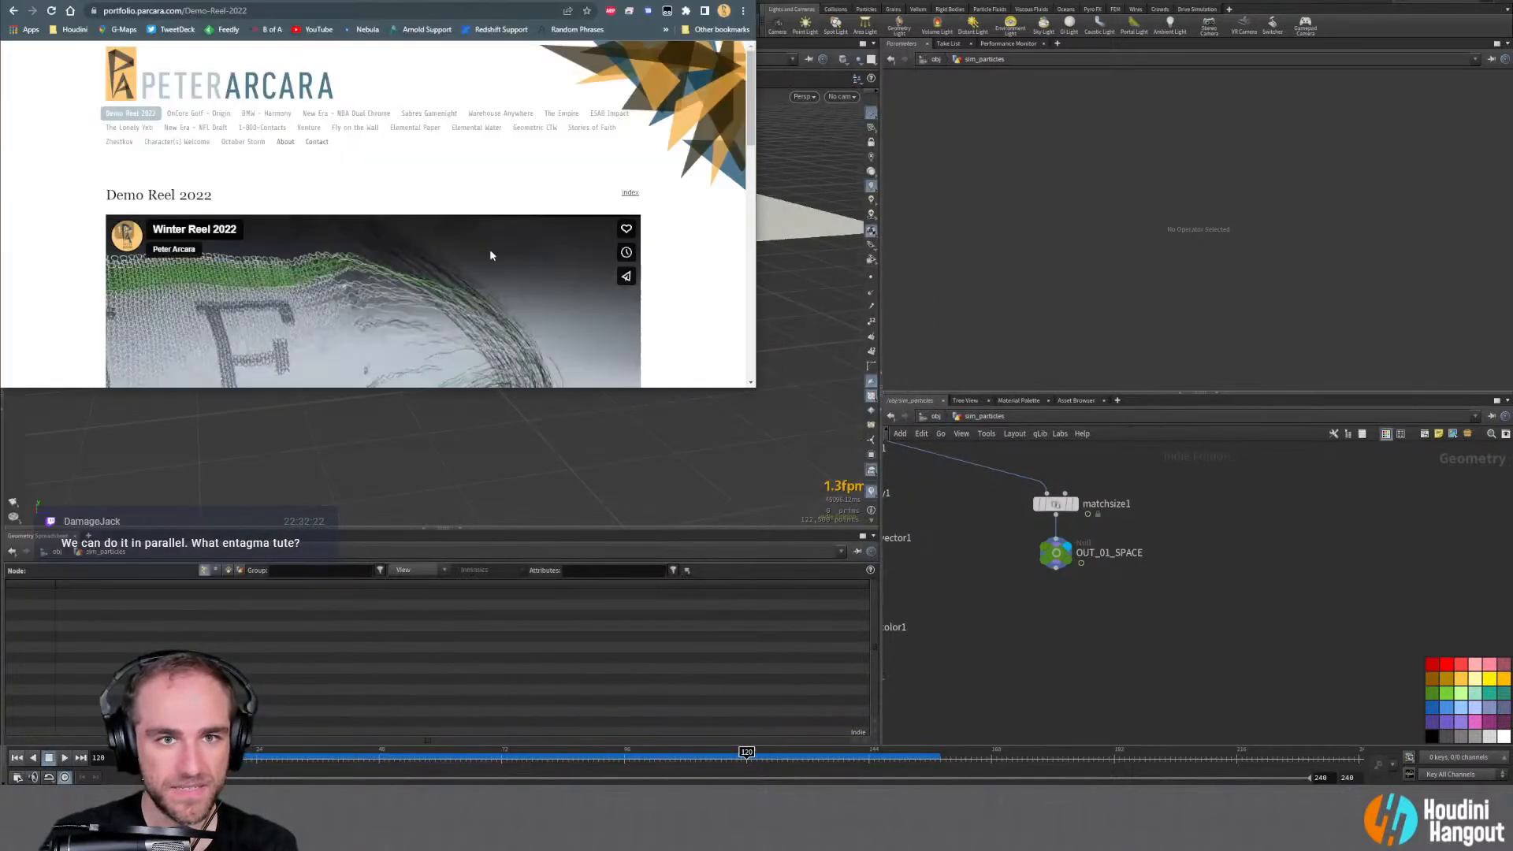
scroll(471, 258, "down", 3)
scroll(471, 258, "up", 1)
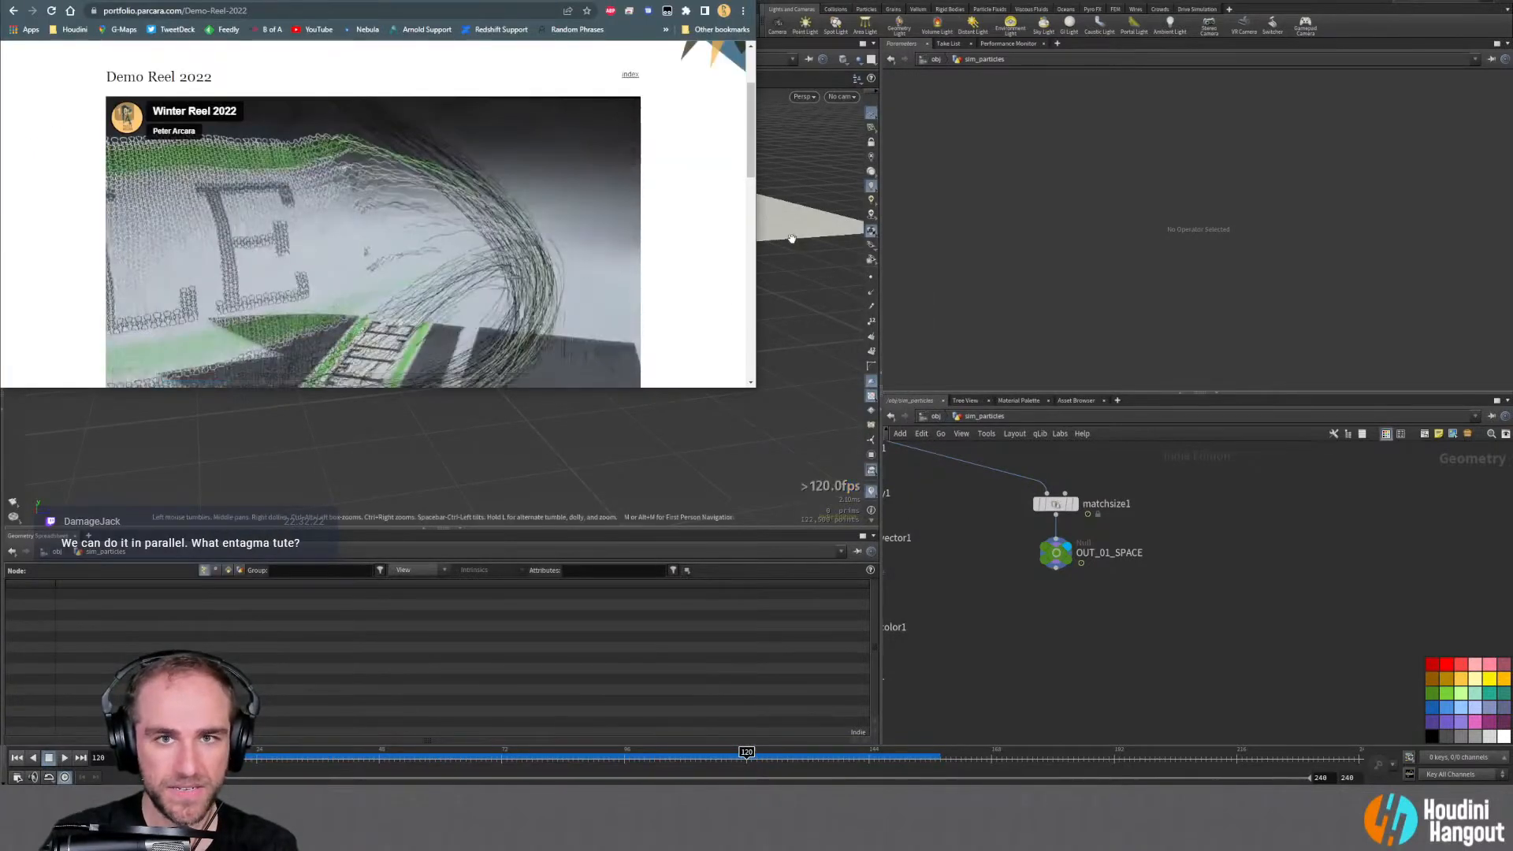
scroll(473, 308, "down", 1)
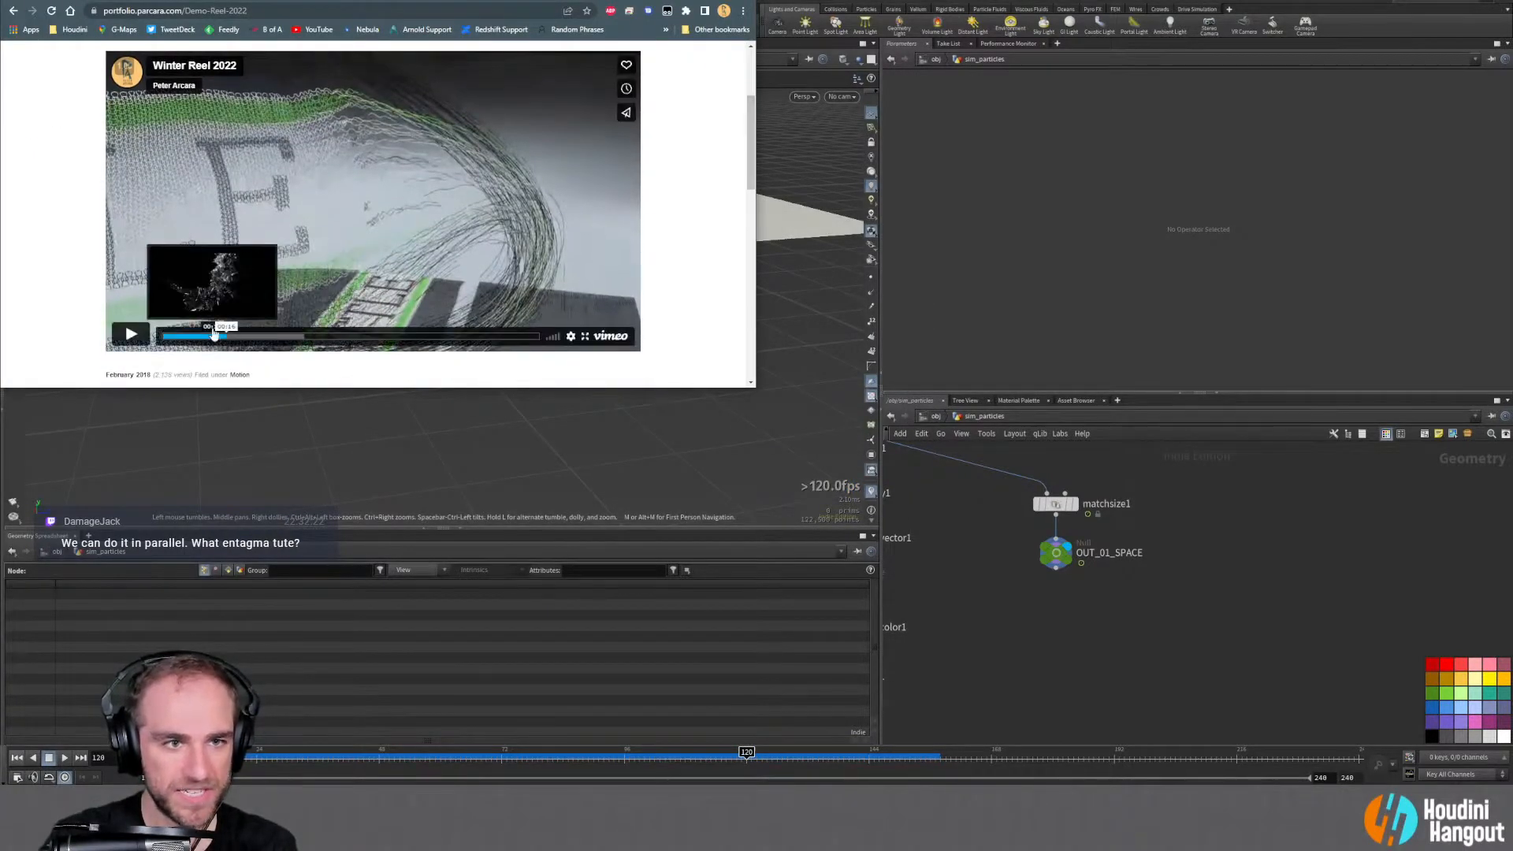
left_click(218, 335)
left_click(127, 335)
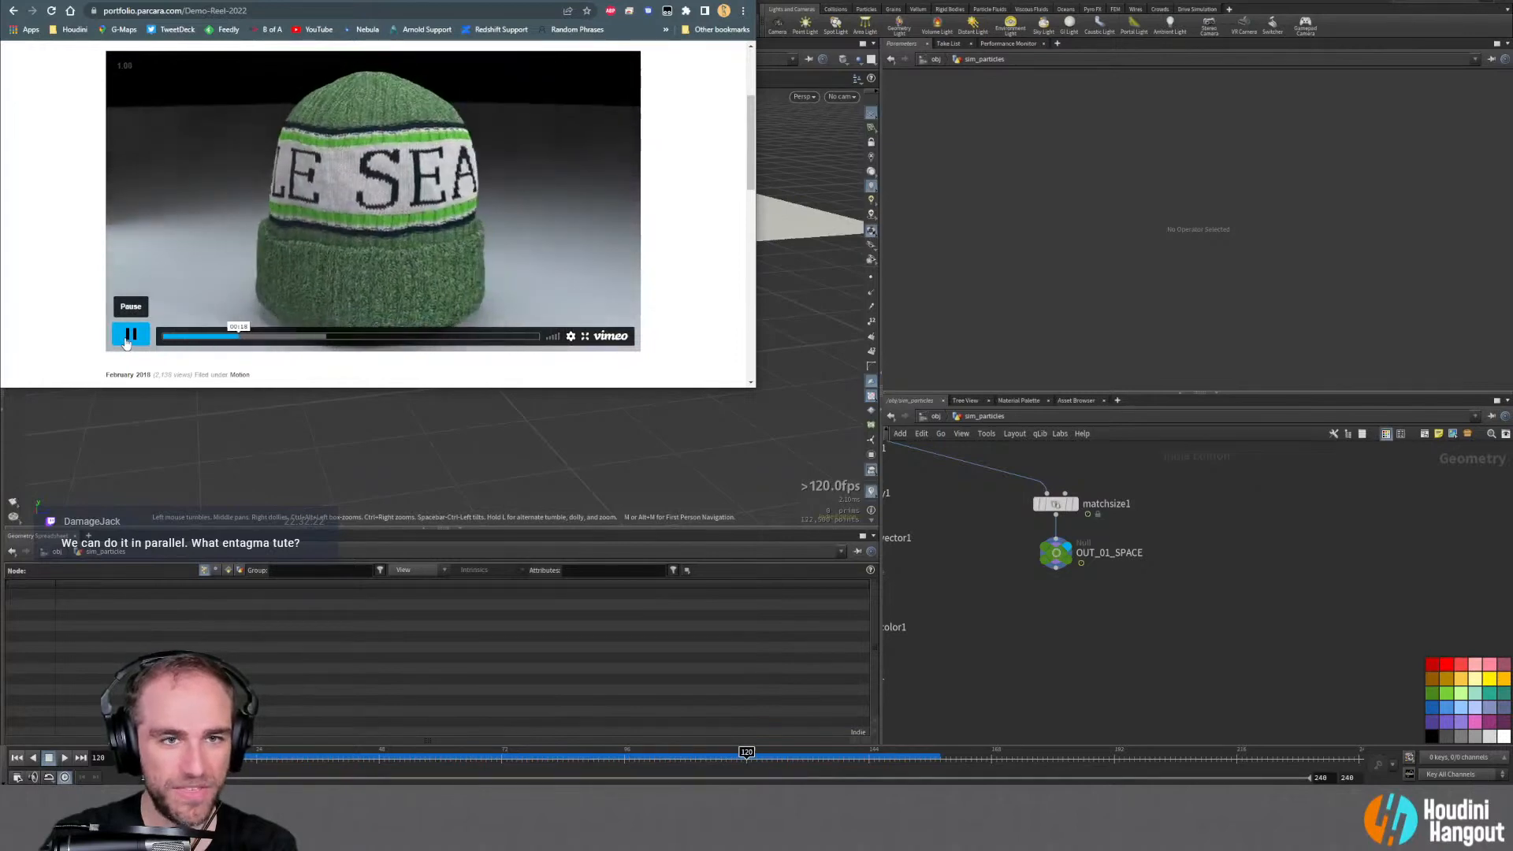
left_click(129, 335)
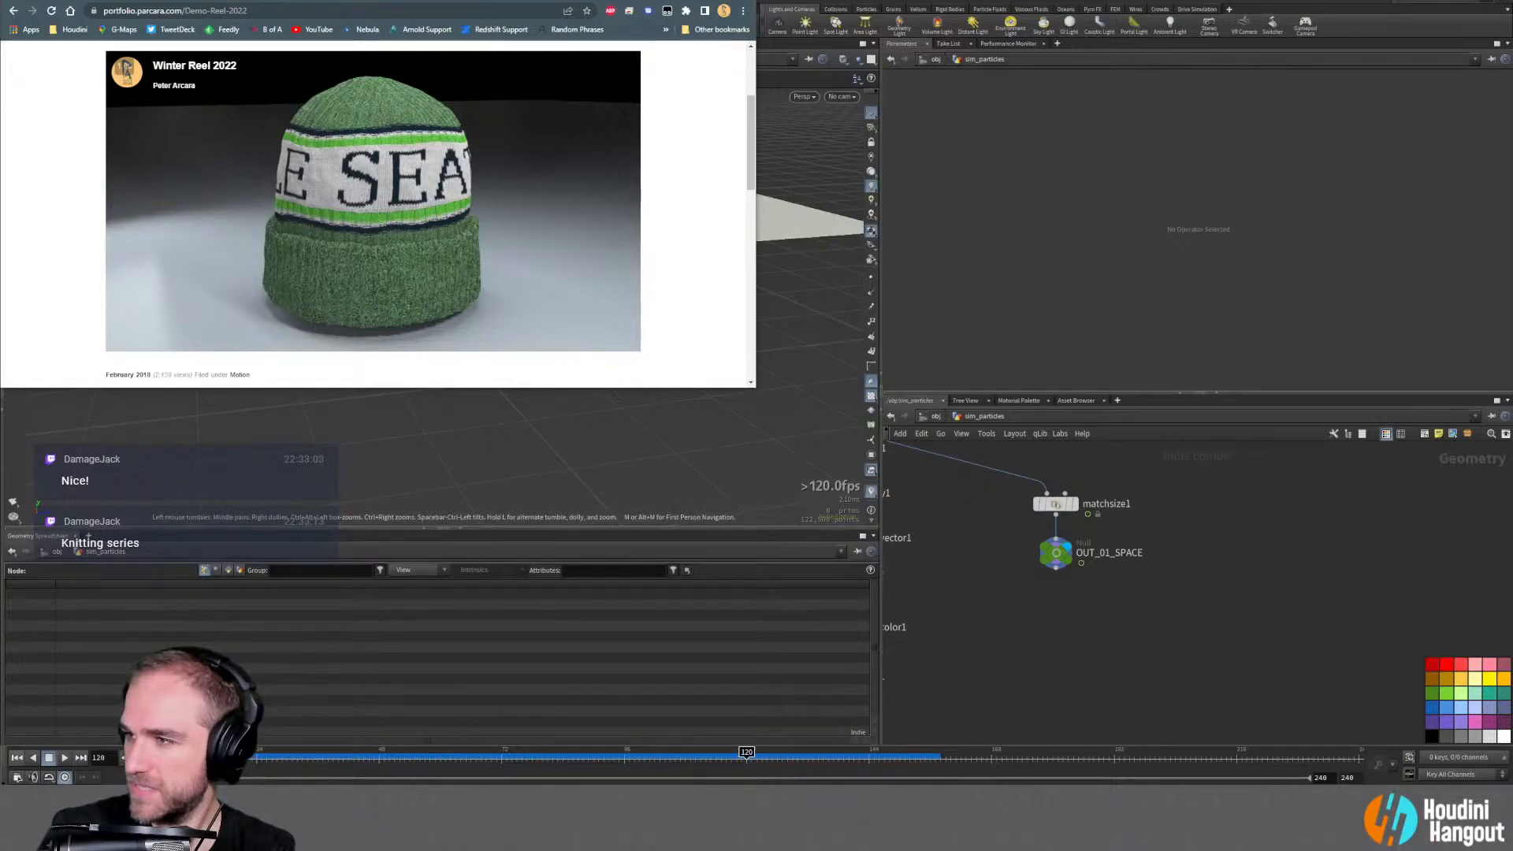
Browse through older pages of Entagma's free tutorials and open "Knitting in 3D – Building a UV deformer"
left_click_drag(1512, 217, 680, 2)
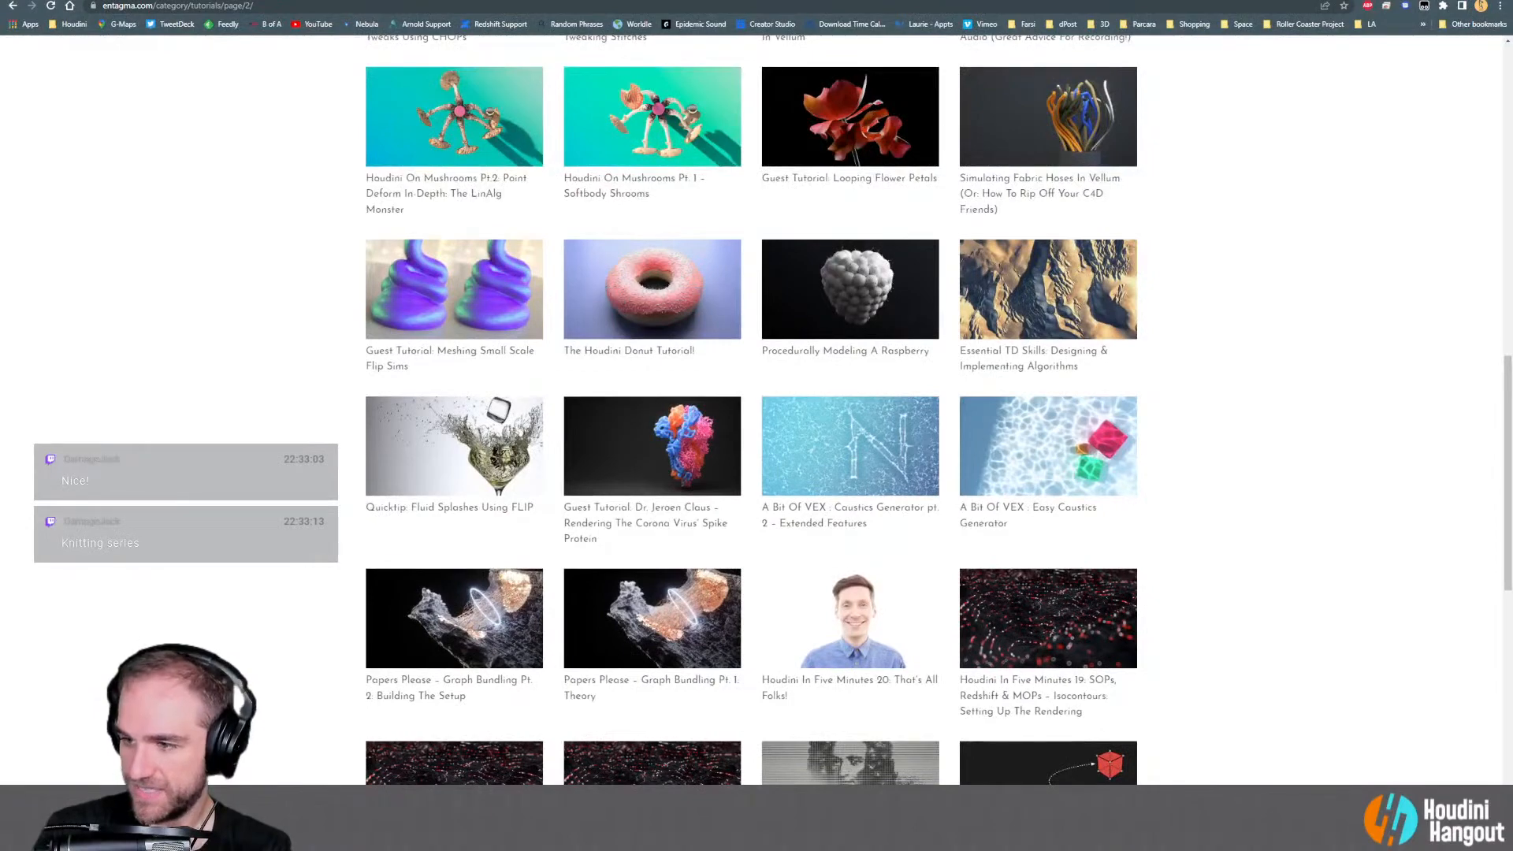
scroll(660, 486, "down", 5)
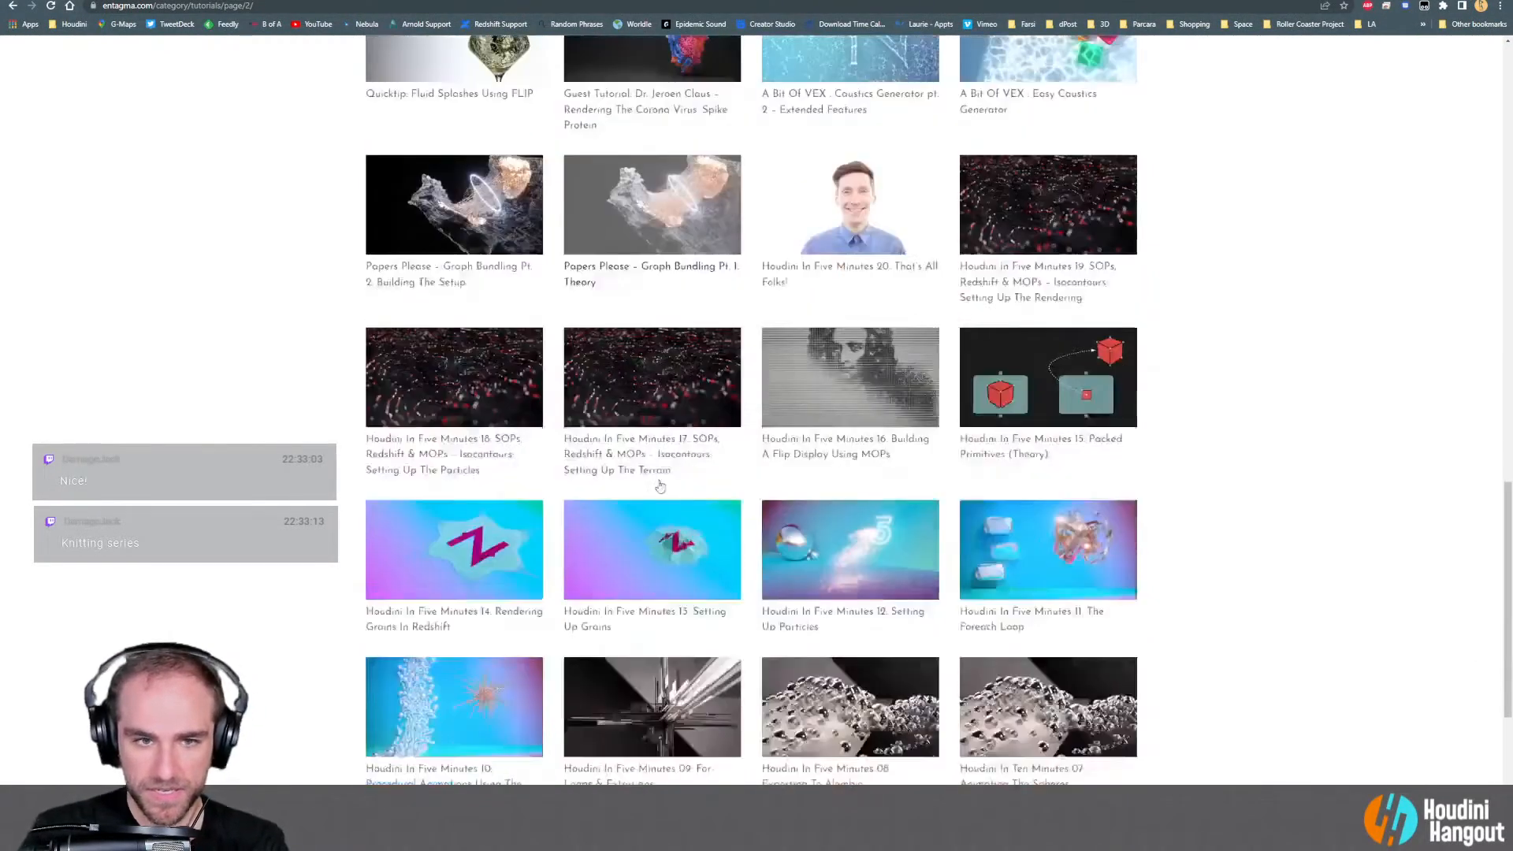
scroll(660, 486, "down", 5)
left_click(717, 635)
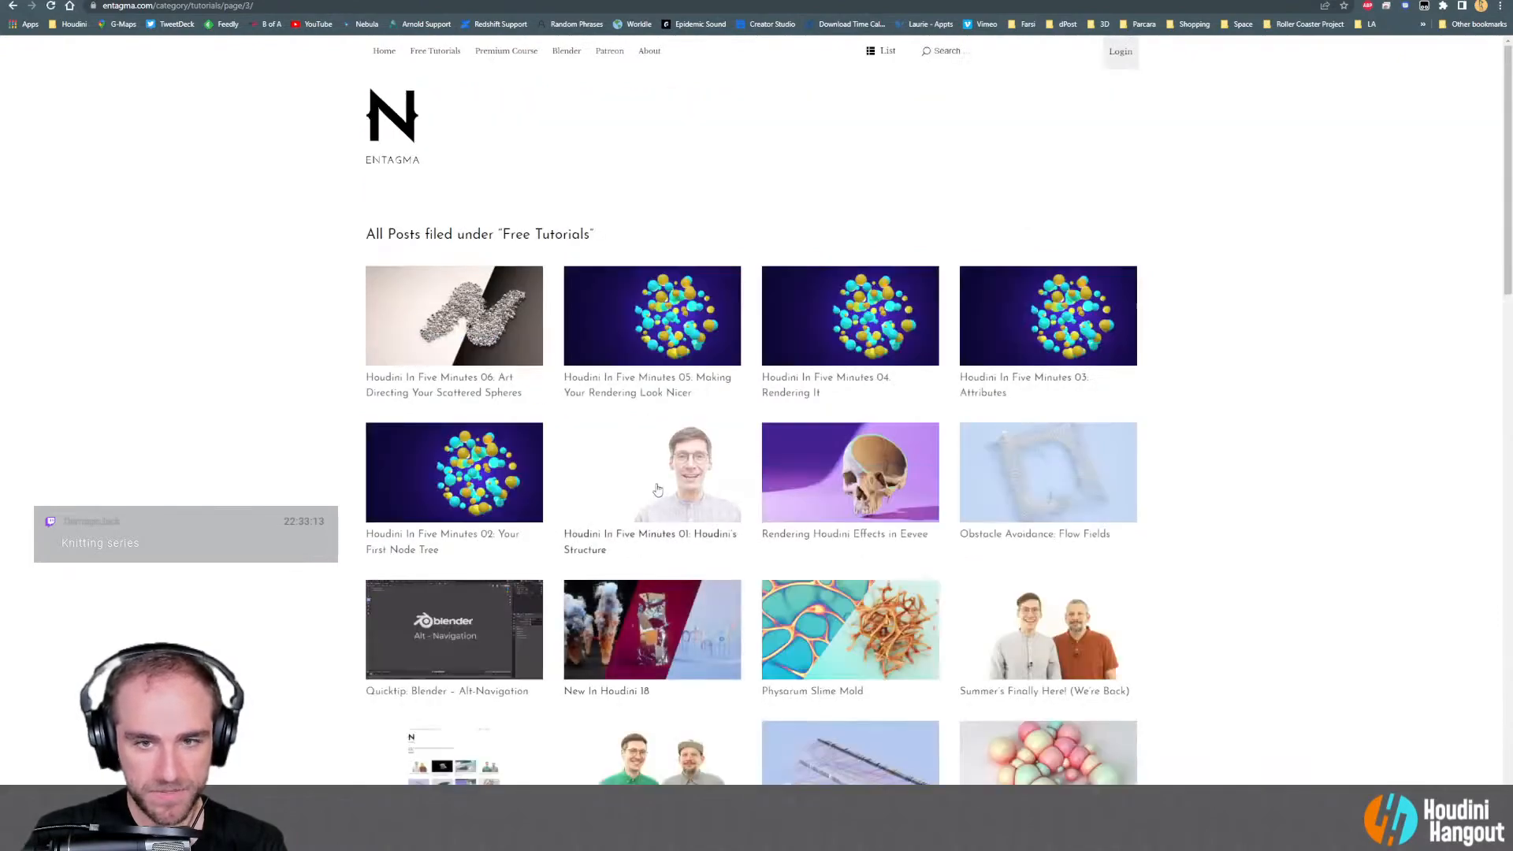
scroll(658, 489, "down", 3)
scroll(658, 489, "down", 6)
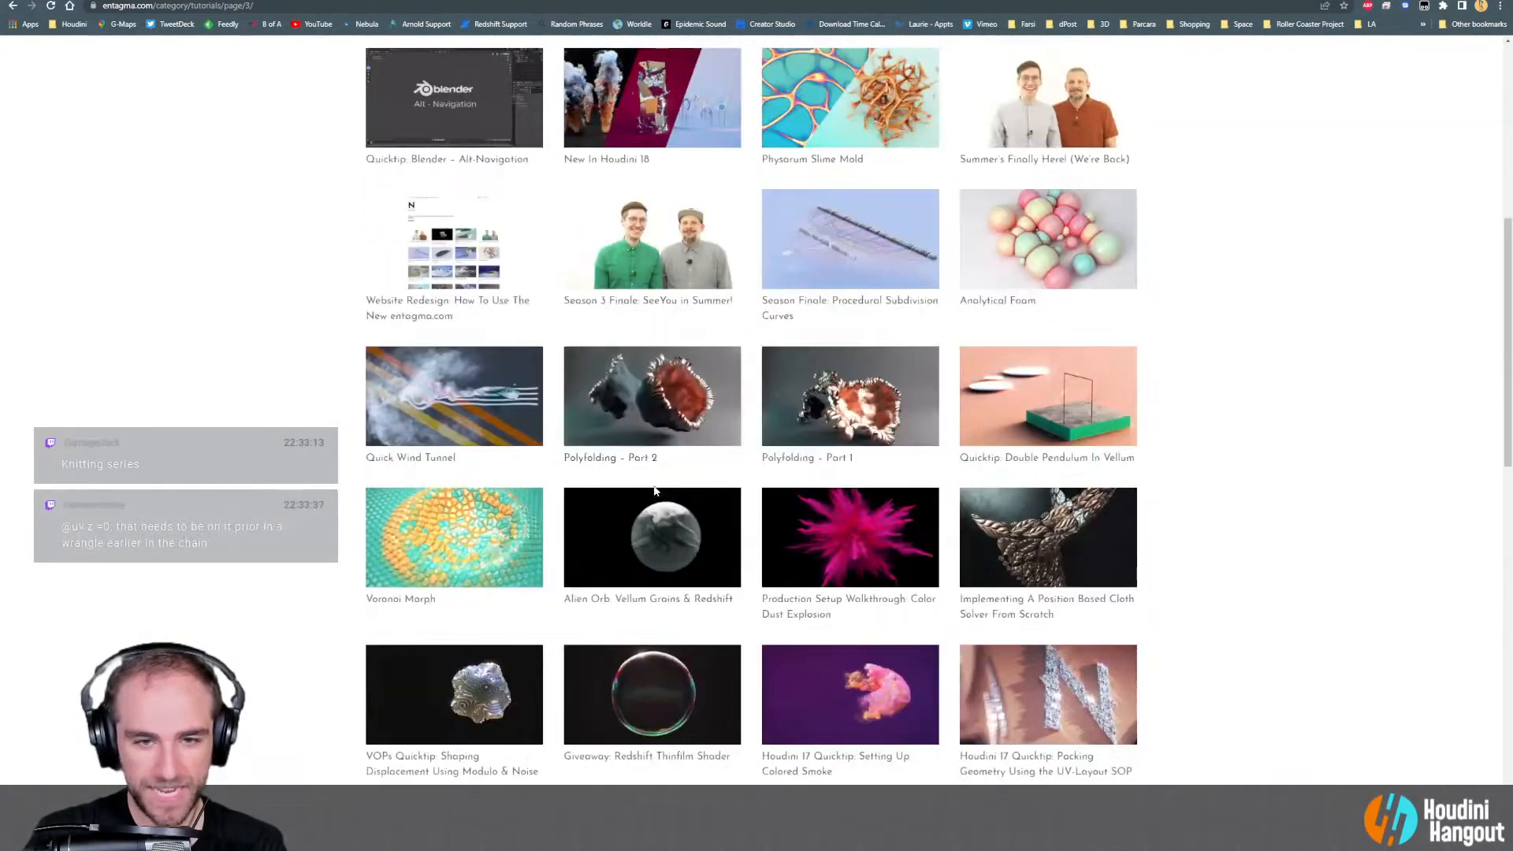
scroll(646, 503, "down", 7)
scroll(646, 503, "down", 4)
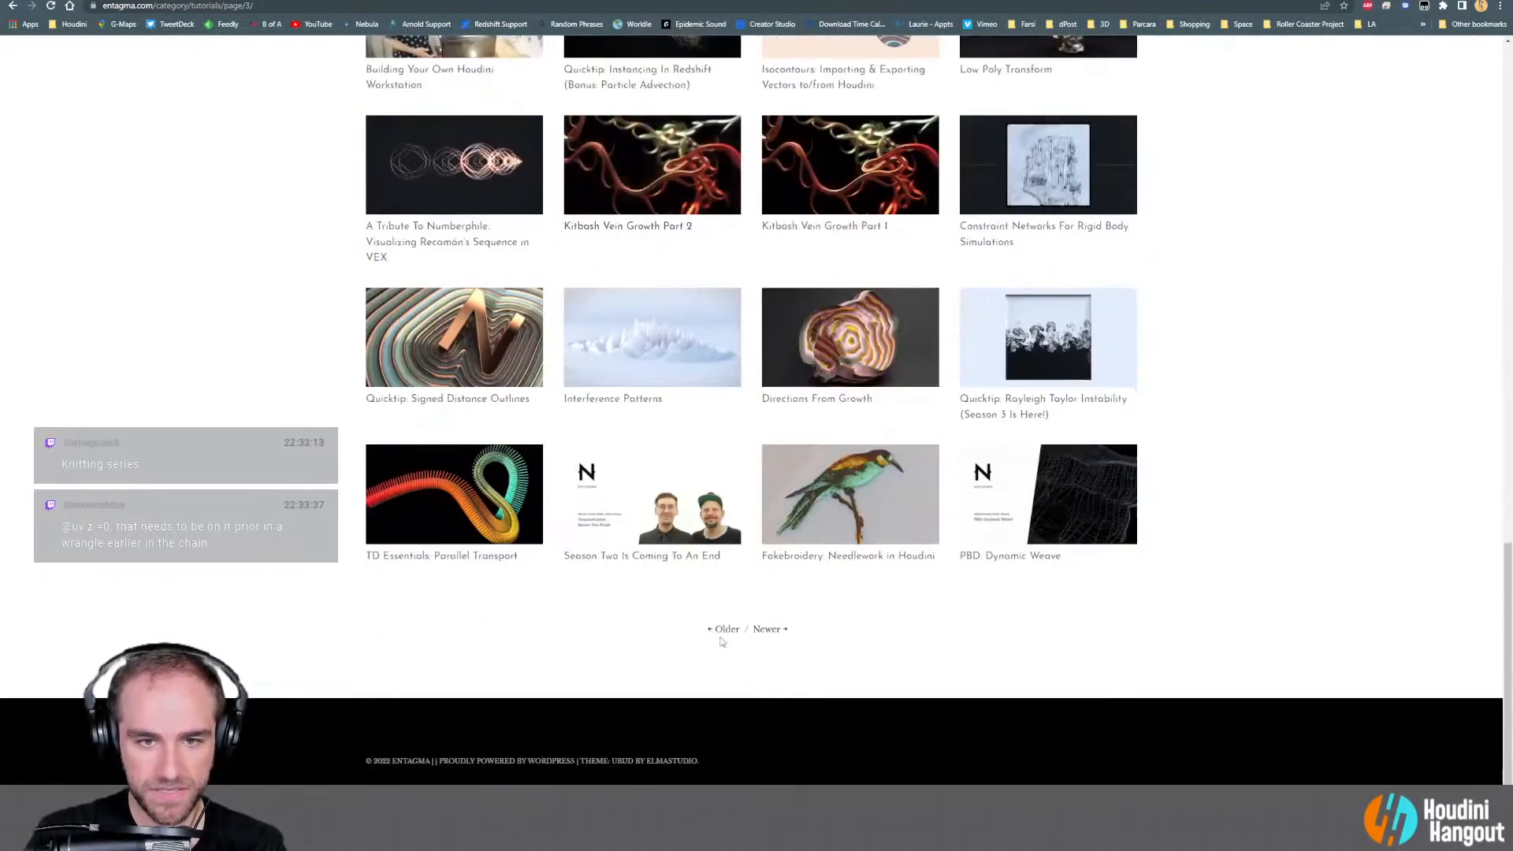
left_click(715, 630)
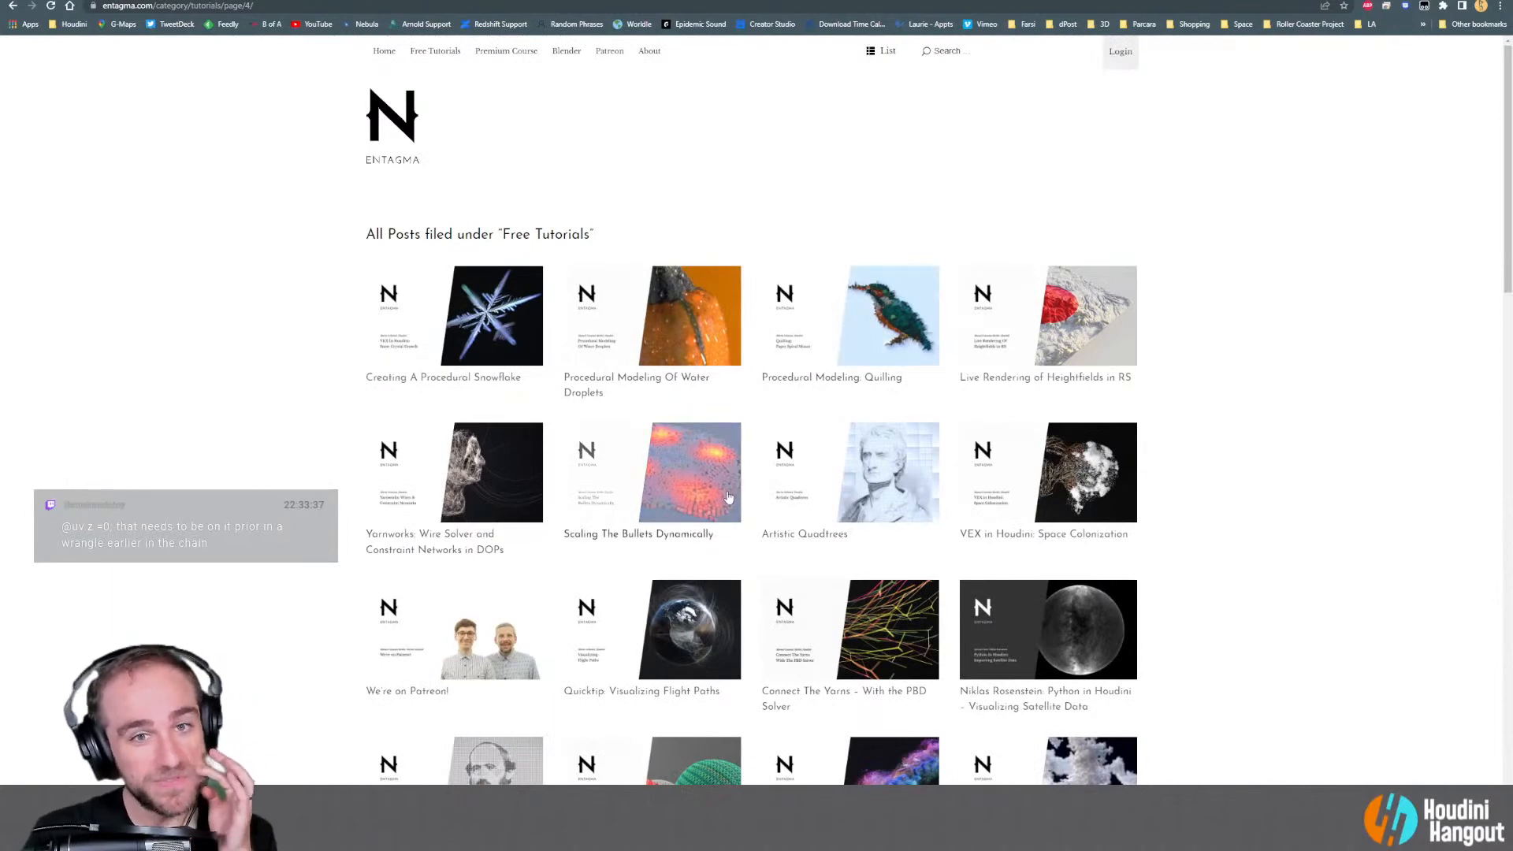
scroll(727, 502, "down", 2)
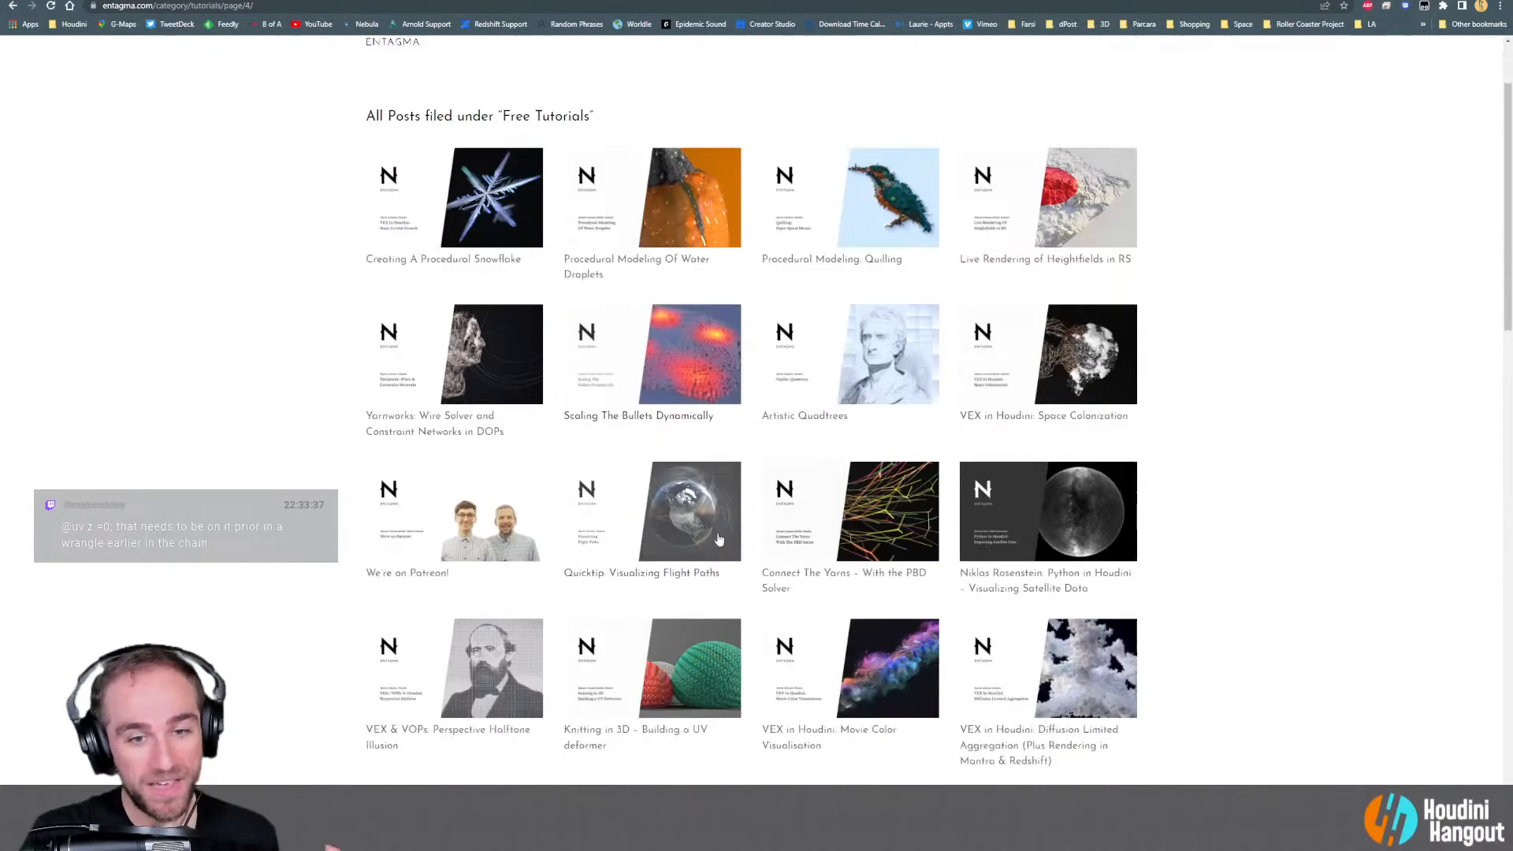
left_click(688, 688)
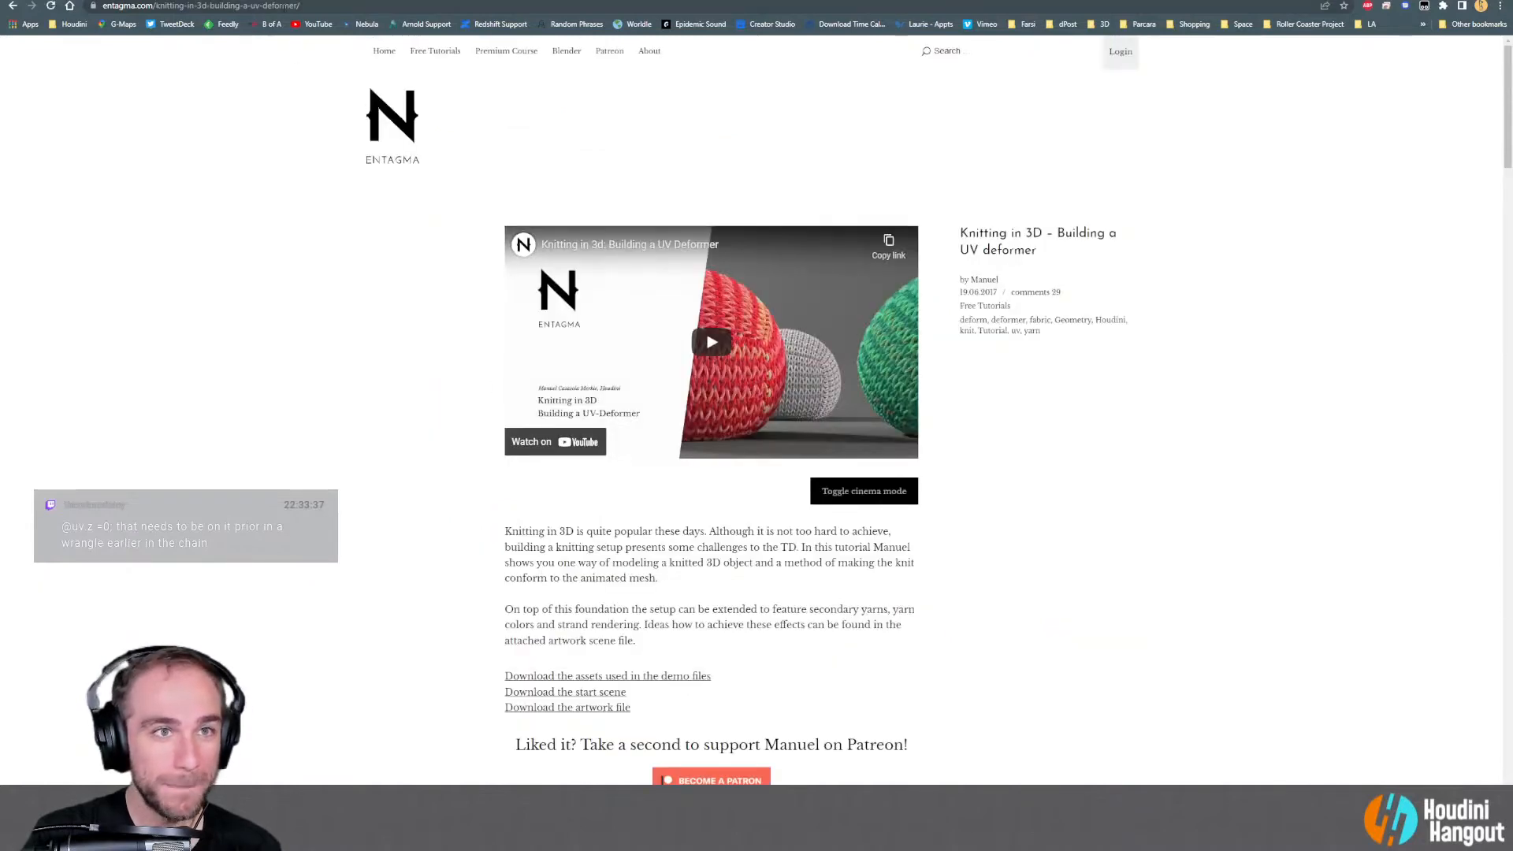
Copy the web address of the Knitting in 3D tutorial page
left_click(276, 5)
right_click(282, 7)
left_click(313, 90)
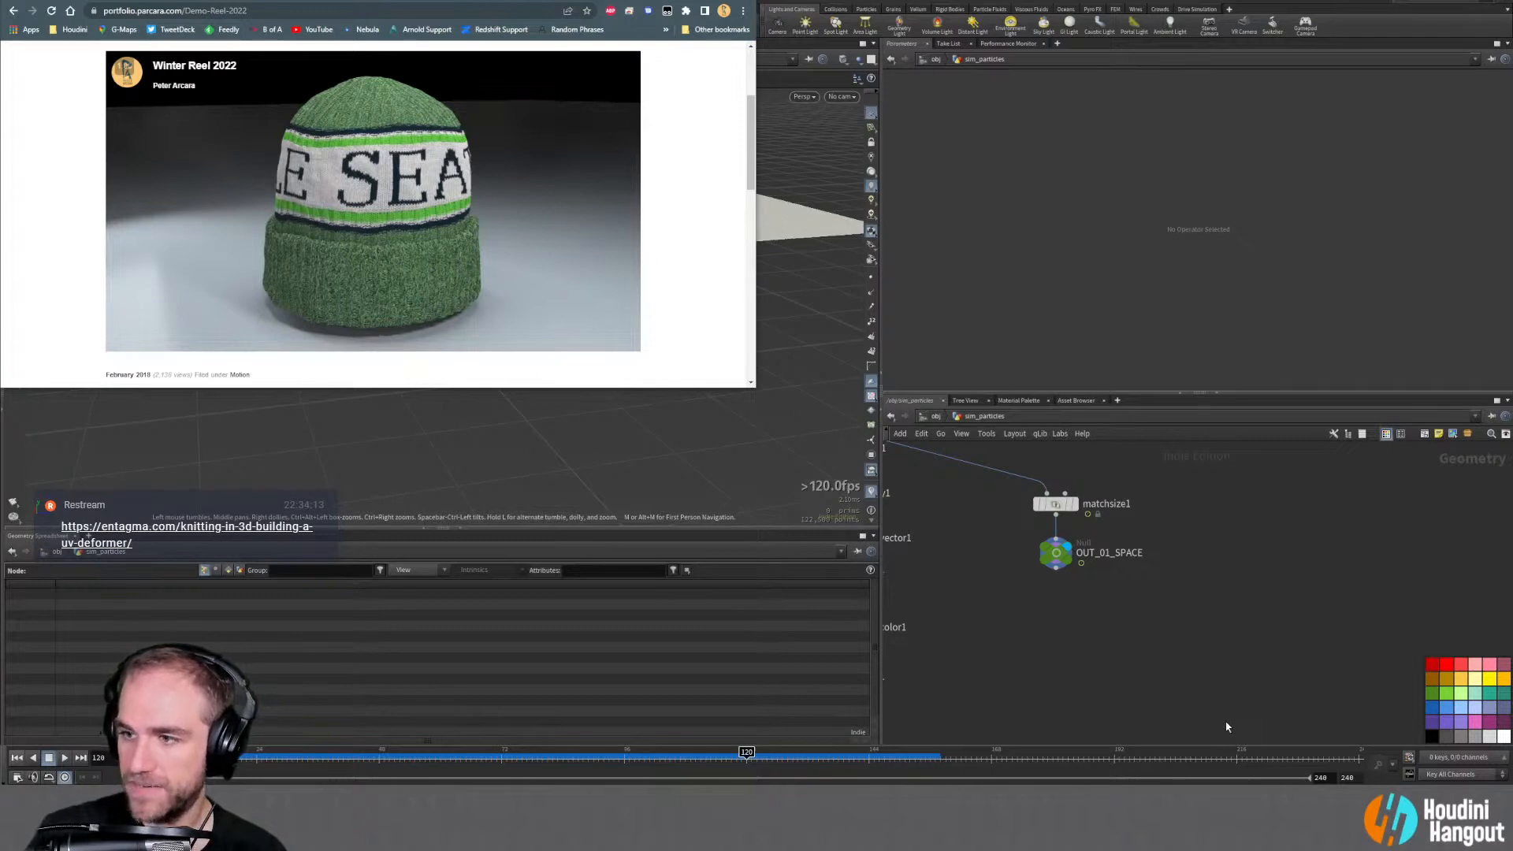
Switch back to Houdini and restore the sphere1, autouv1 and pointwrangle1 nodes beside OUT_01_SPACE
middle_click_drag(996, 559, 1127, 607)
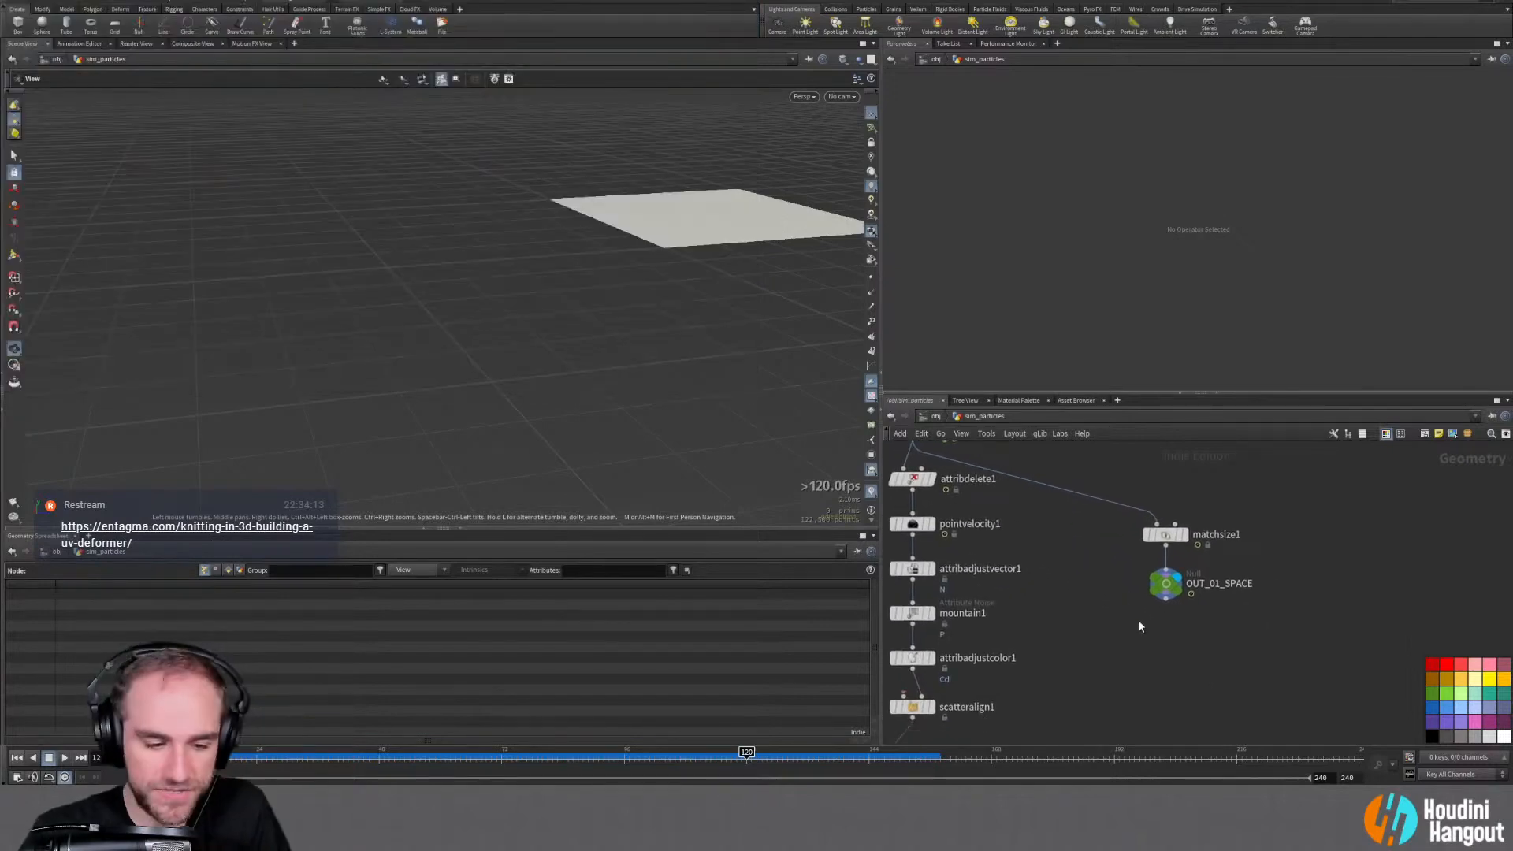
key("ctrl+v")
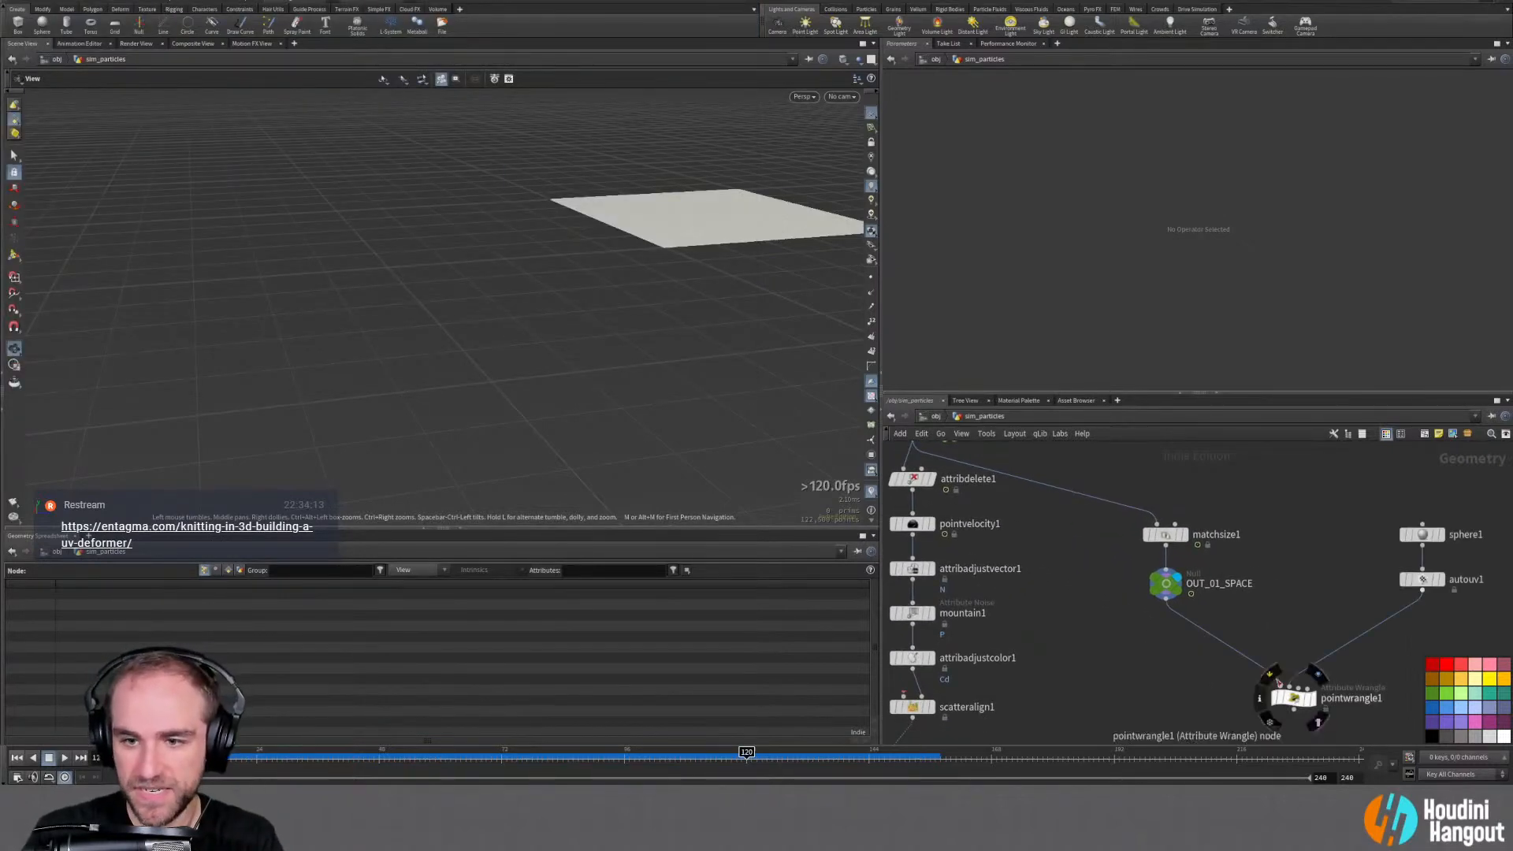
Compare the attributes of OUT_01_SPACE, pointwrangle1 and autouv1, and inspect autouv1's vertex uv values in the geometry spreadsheet
left_click(1167, 583)
middle_click(1174, 586)
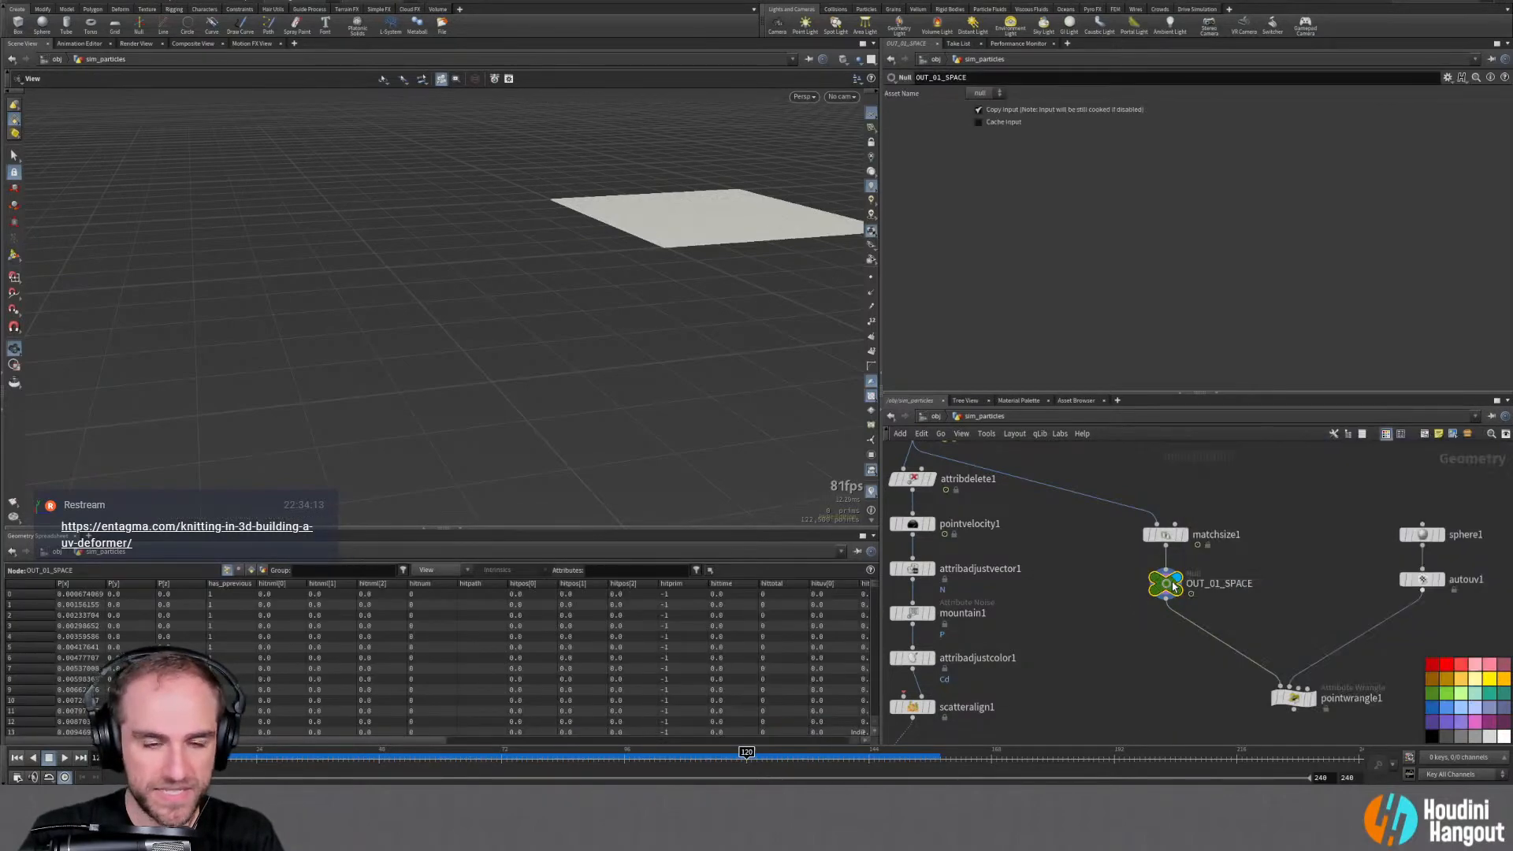
left_click(1293, 697)
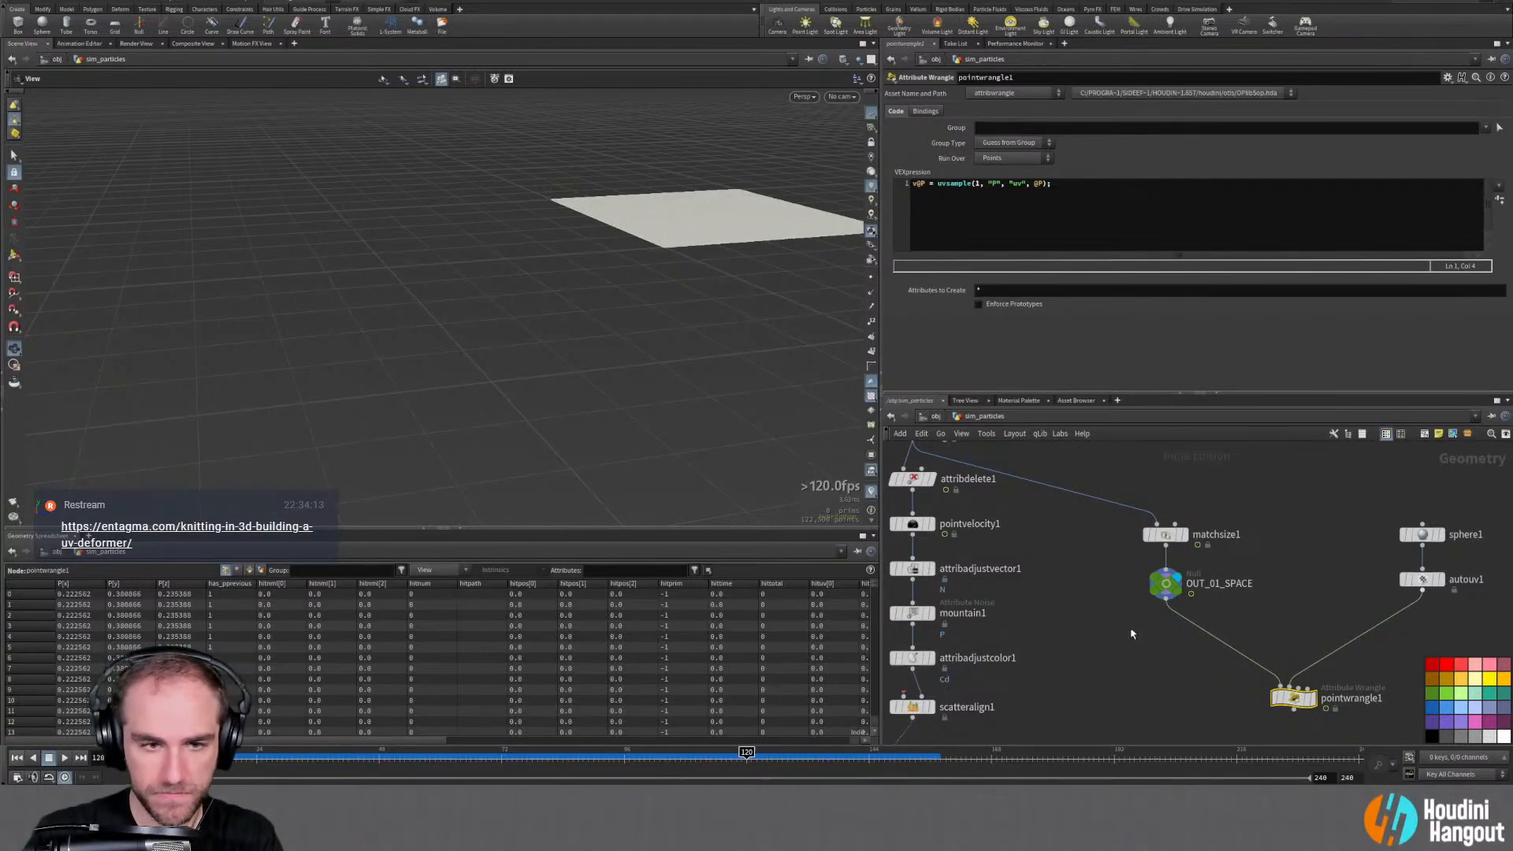
middle_click(1166, 583)
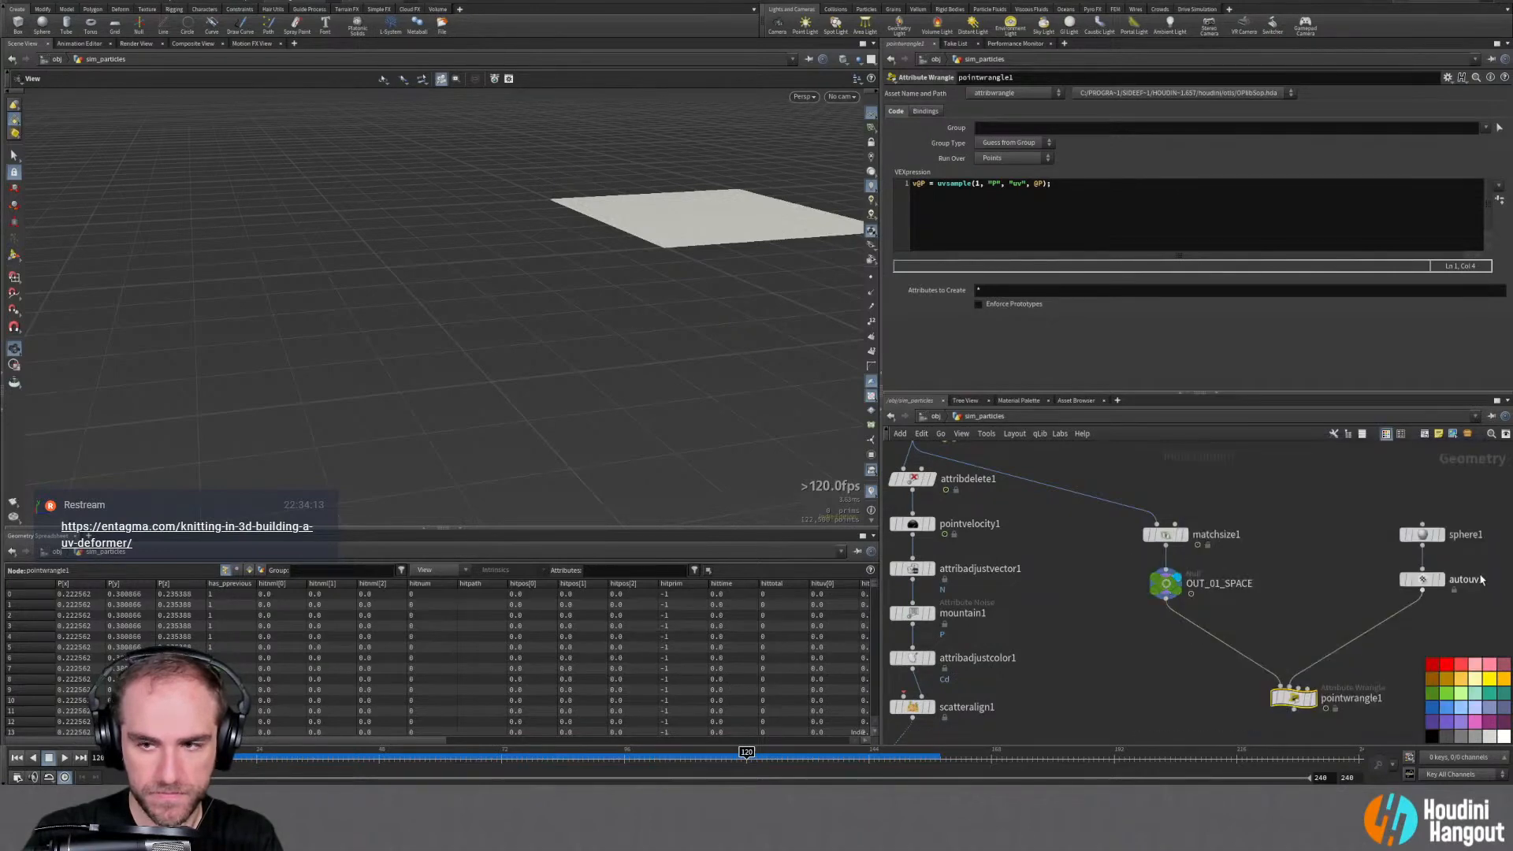
middle_click(1419, 584)
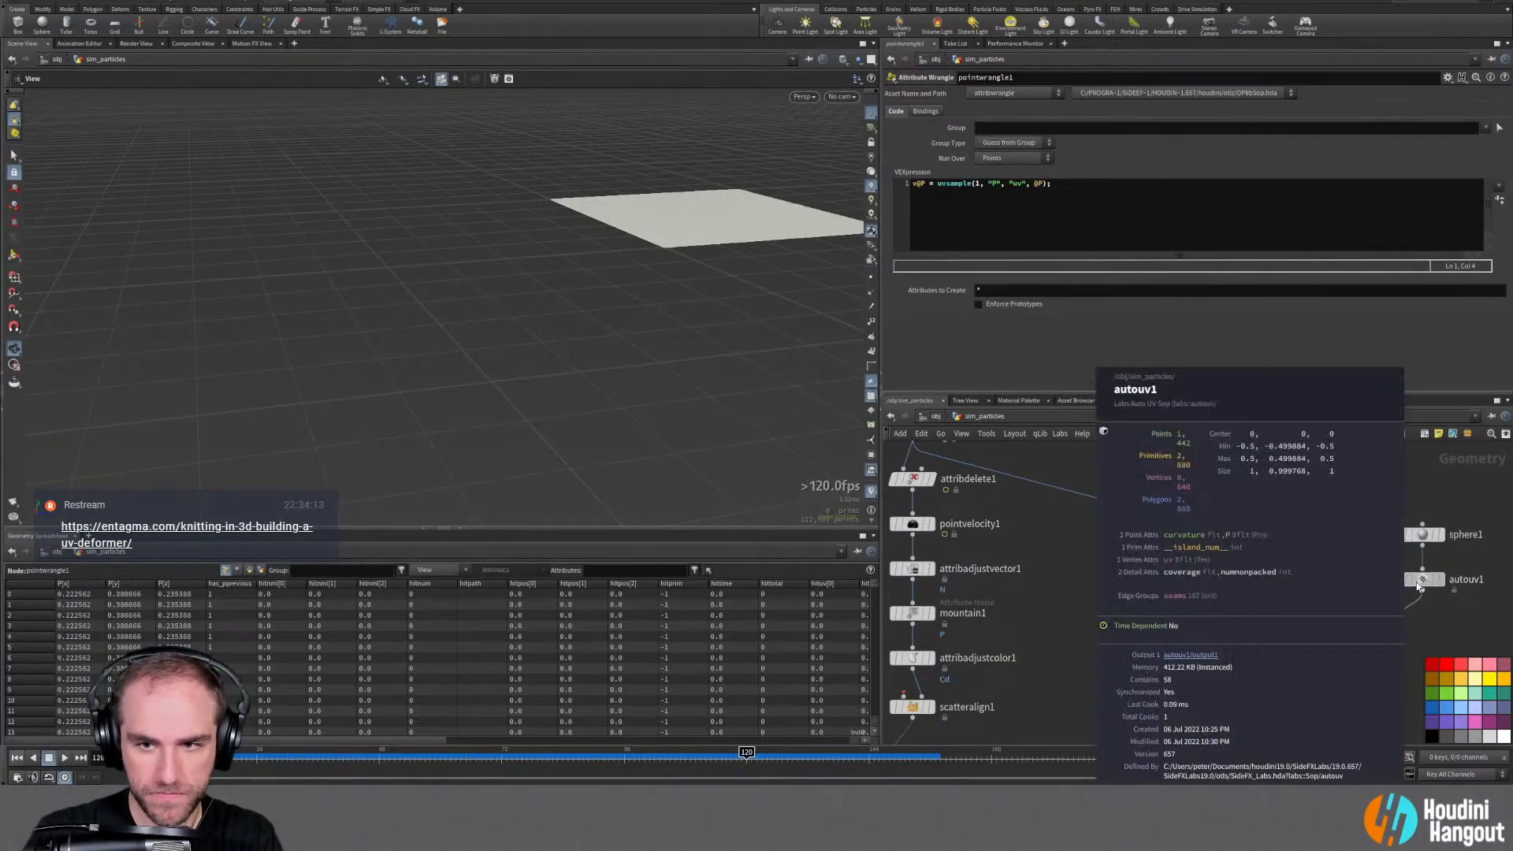
middle_click(1166, 585)
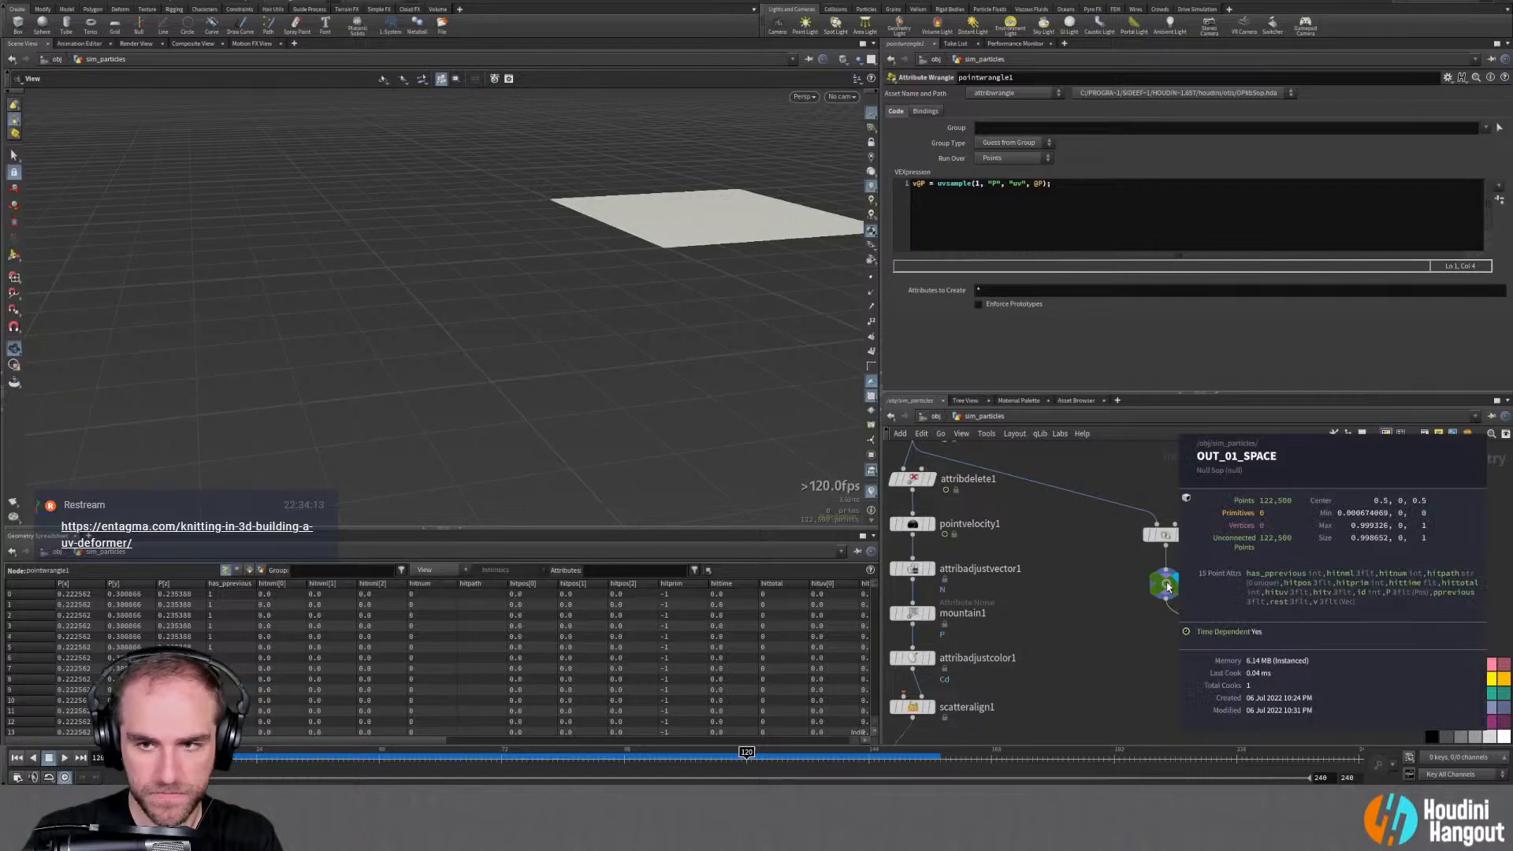
left_click(1422, 580)
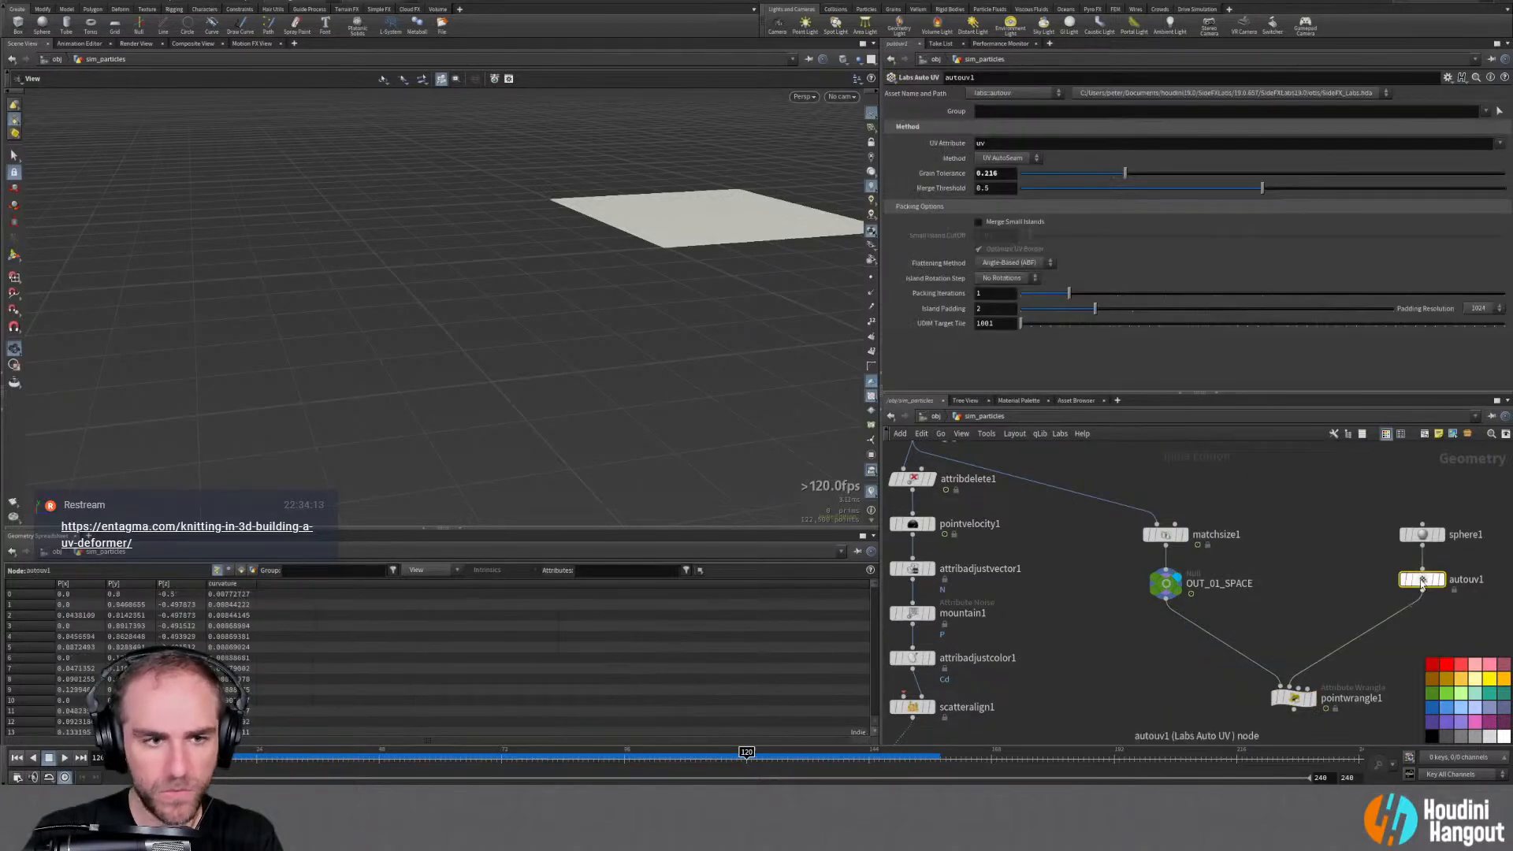
left_click(229, 570)
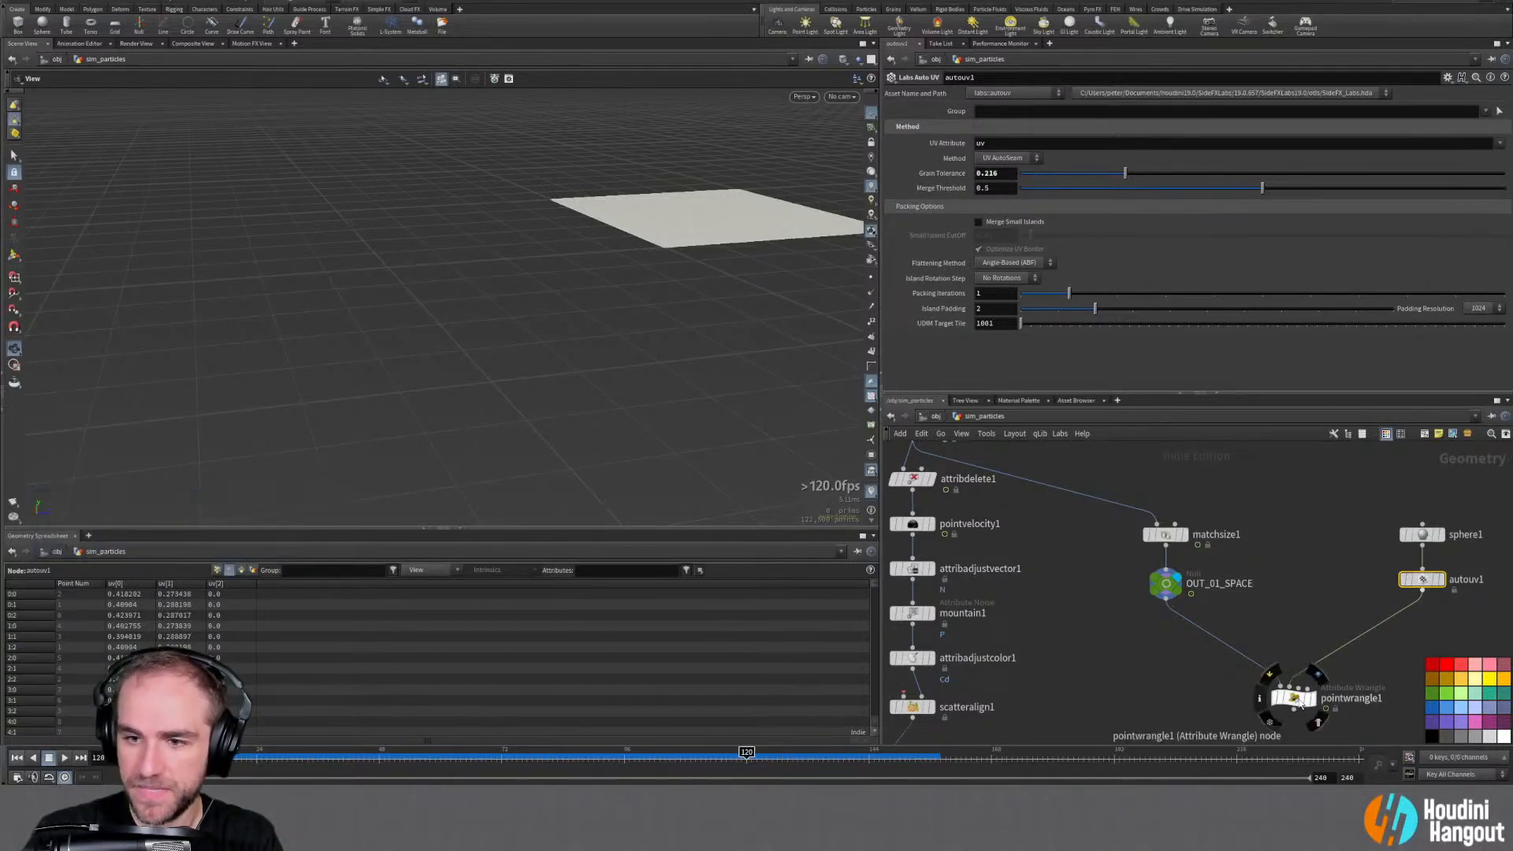
Insert an Attribute Promote node between autouv1 and pointwrangle1
middle_click_drag(1335, 630, 1277, 636)
key("Tab")
type("att pro")
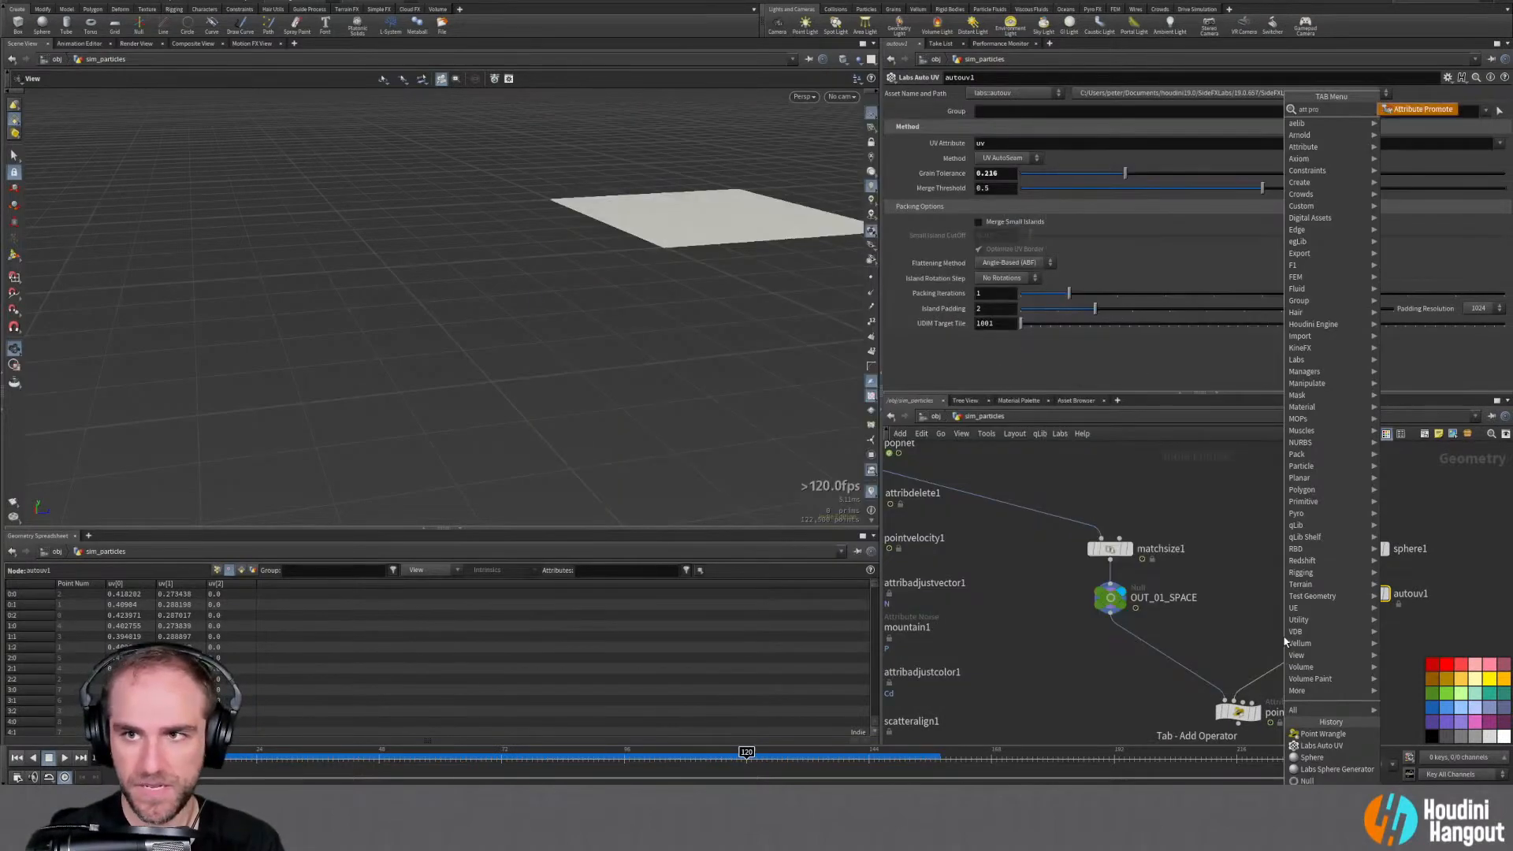
key("Return")
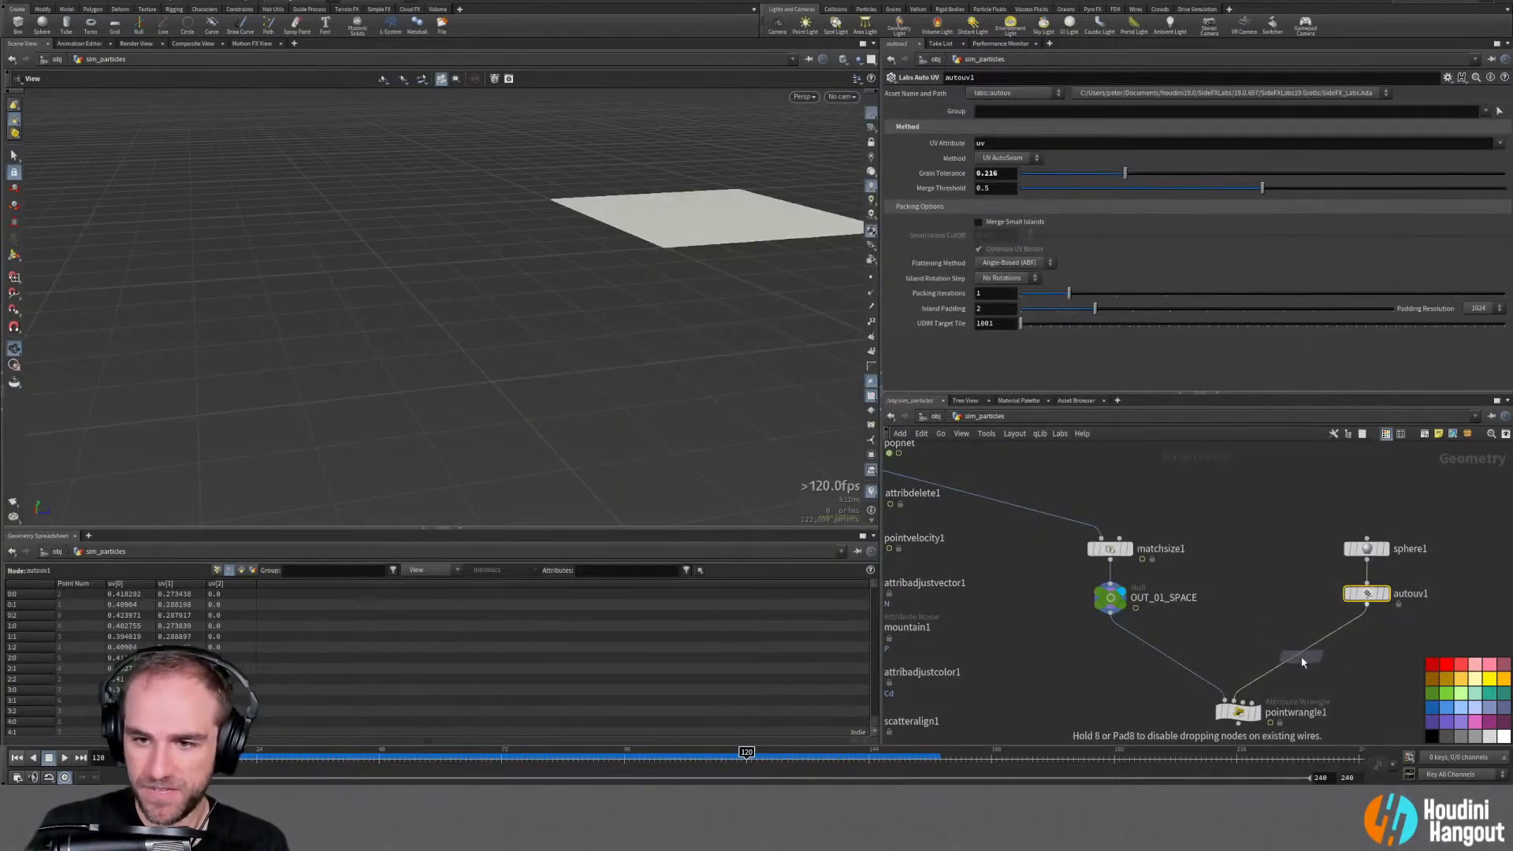
left_click(1366, 646)
Set the Attribute Promote to convert uv from Vertex to Point class, and display pointwrangle1
left_click(999, 126)
left_click(997, 181)
left_click(1500, 112)
left_click(1480, 130)
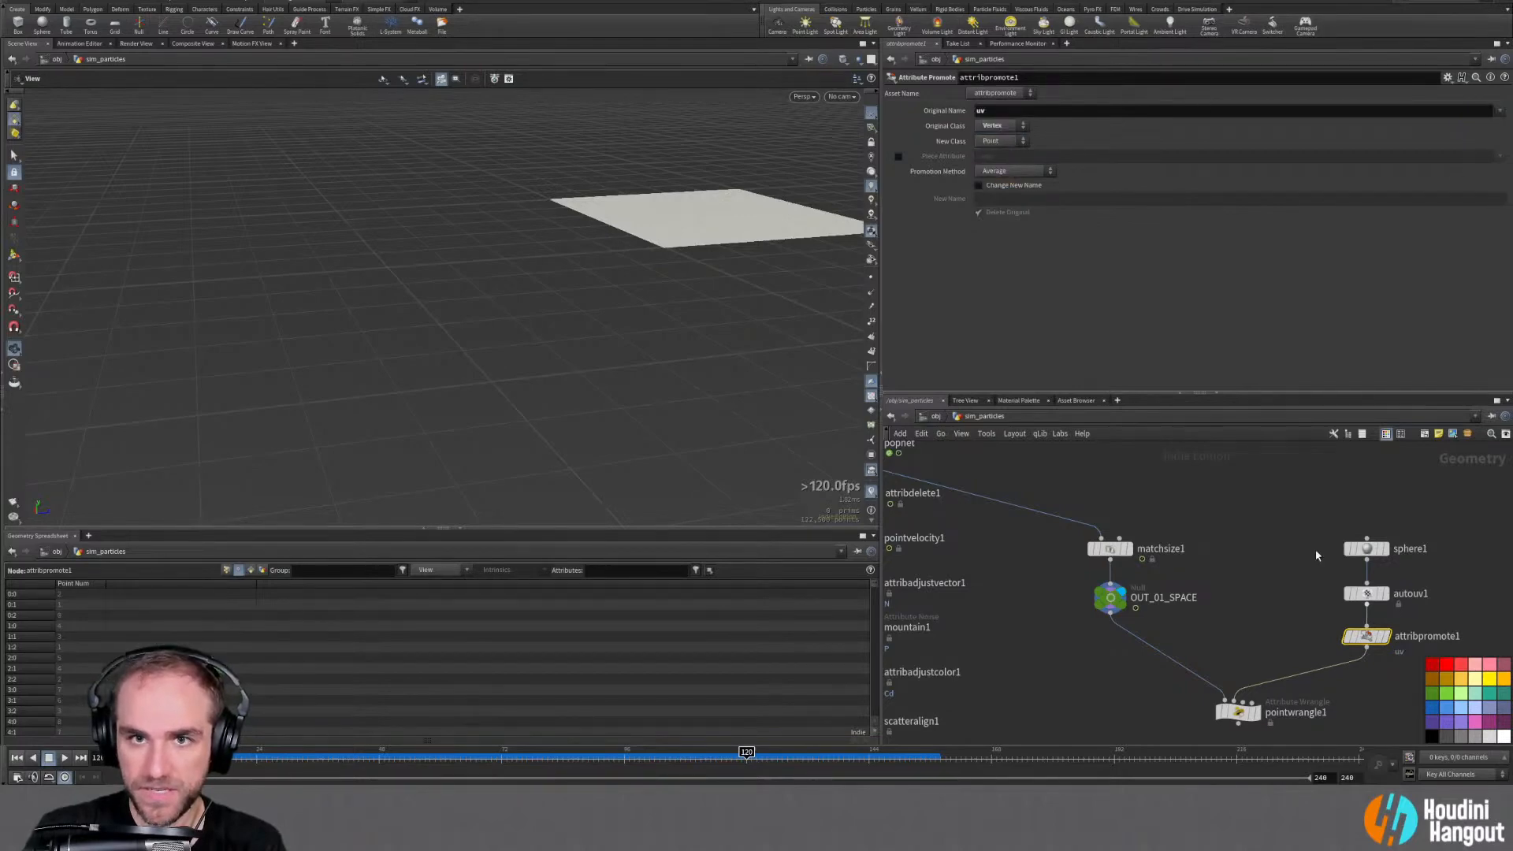
left_click(1245, 717)
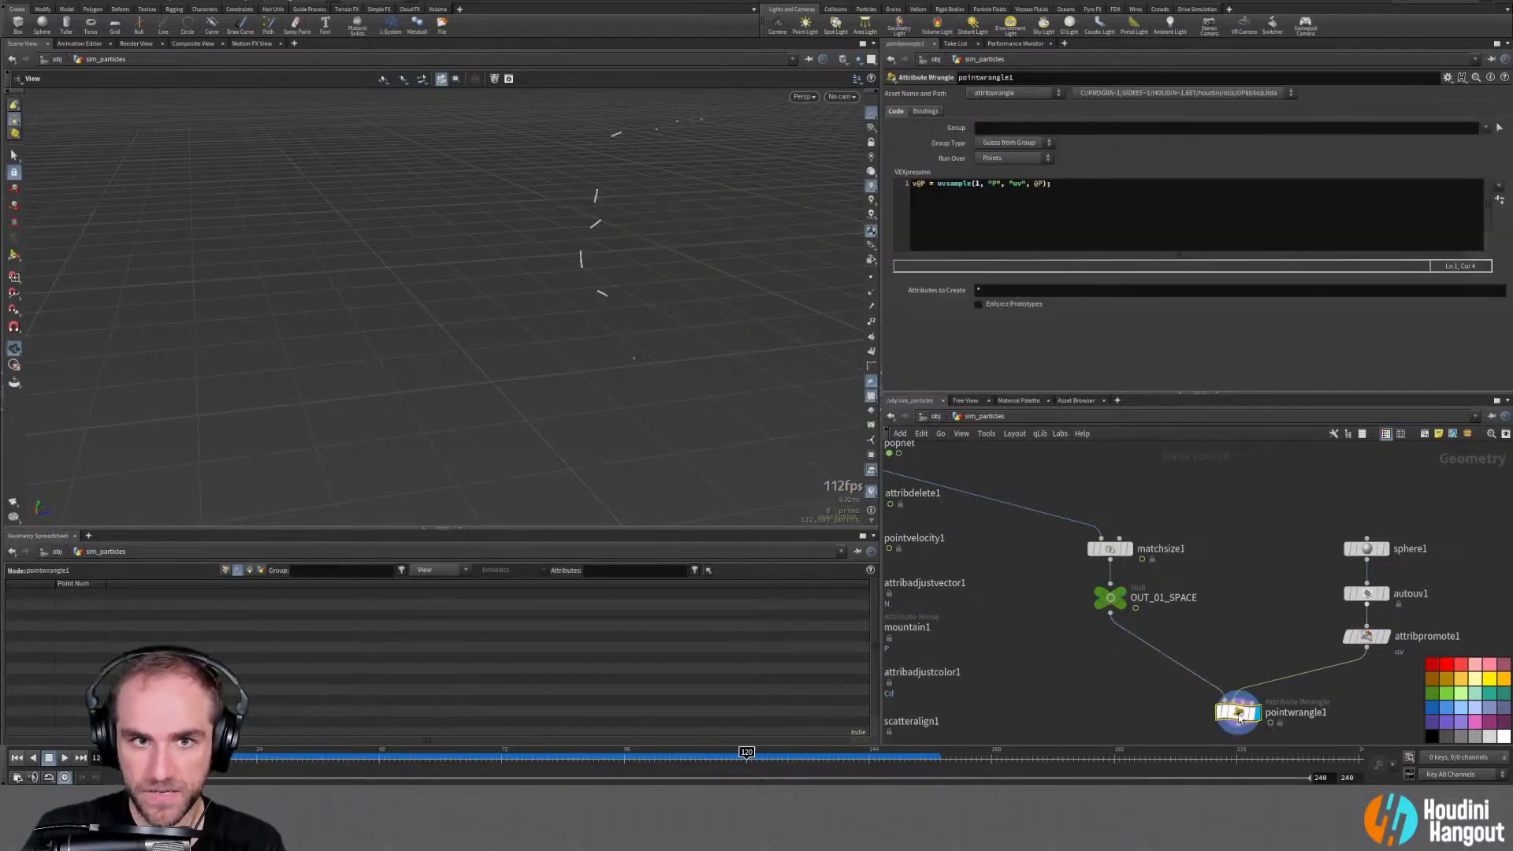
Bypass the Attribute Promote node below autouv1 and display OUT_01_SPACE
left_click(1348, 638)
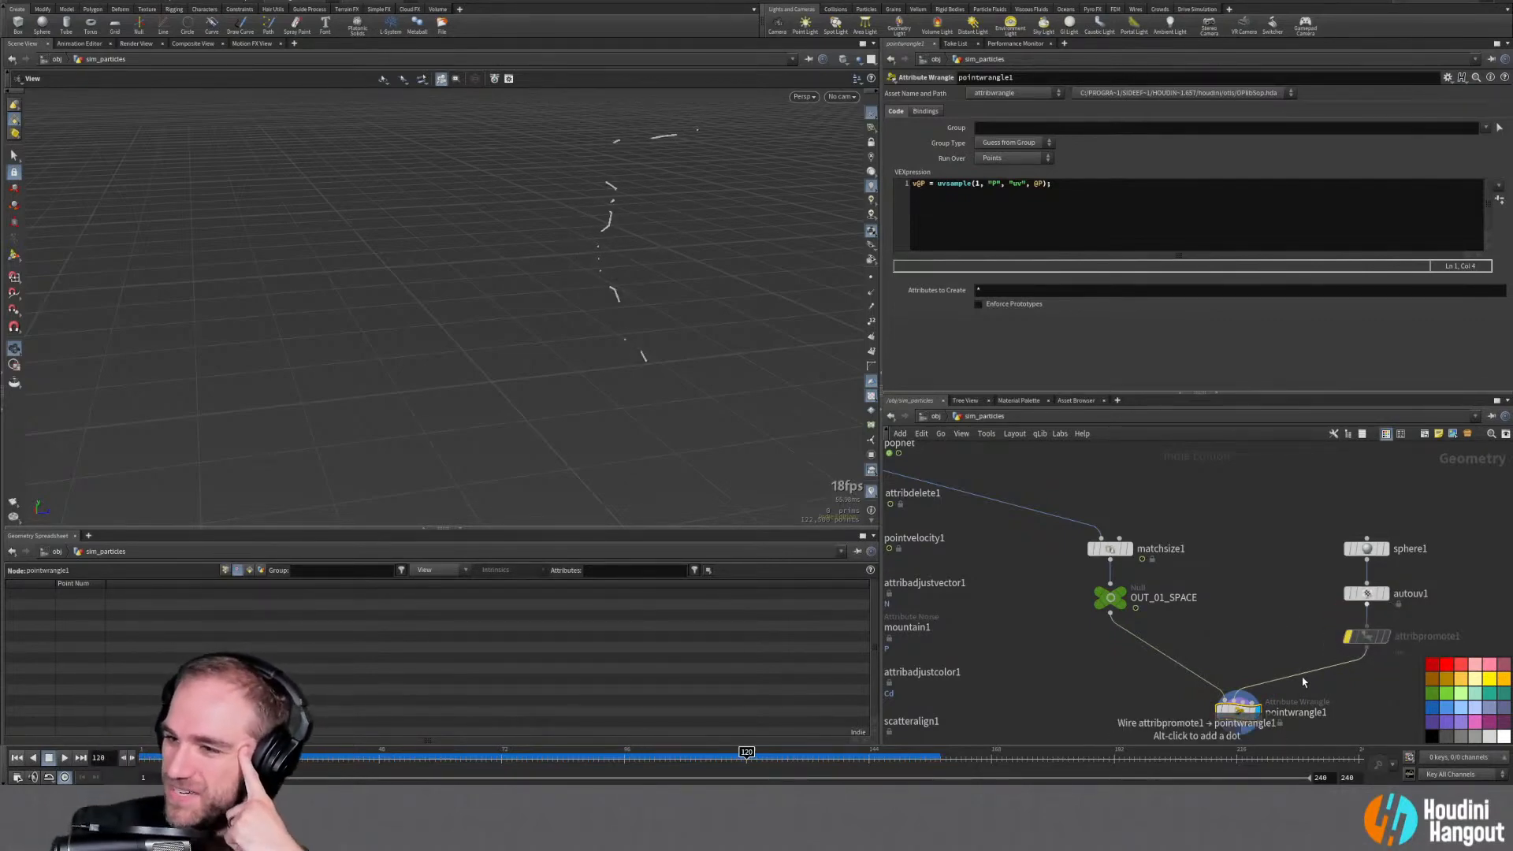
left_click(1112, 602)
left_click(1110, 599)
middle_click(1110, 599)
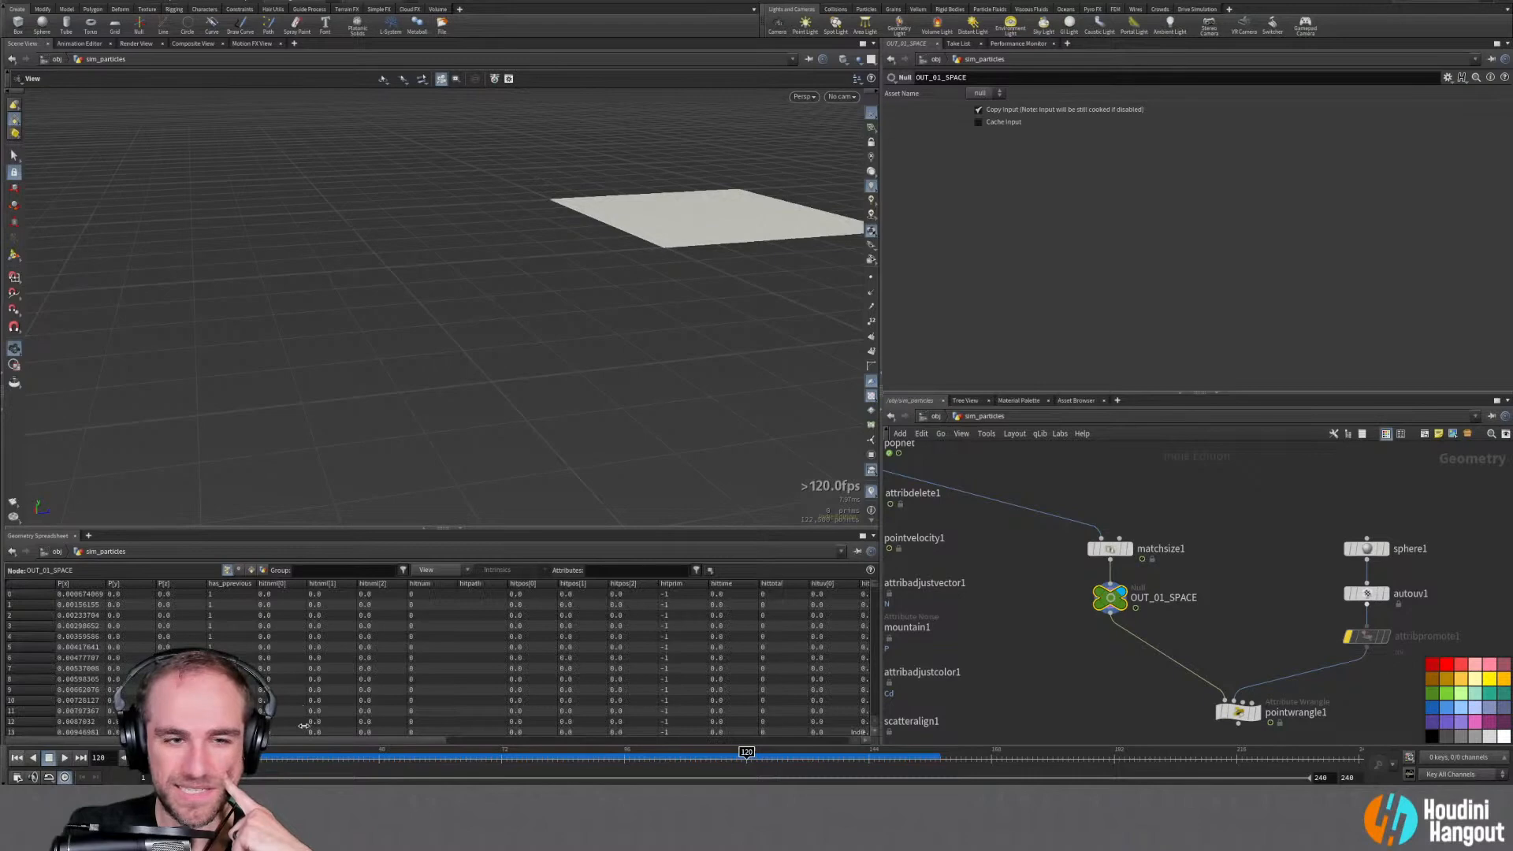
Compare the vertex attributes of OUT_01_SPACE and autouv1 in the geometry spreadsheet, checking the uv values
left_click(238, 571)
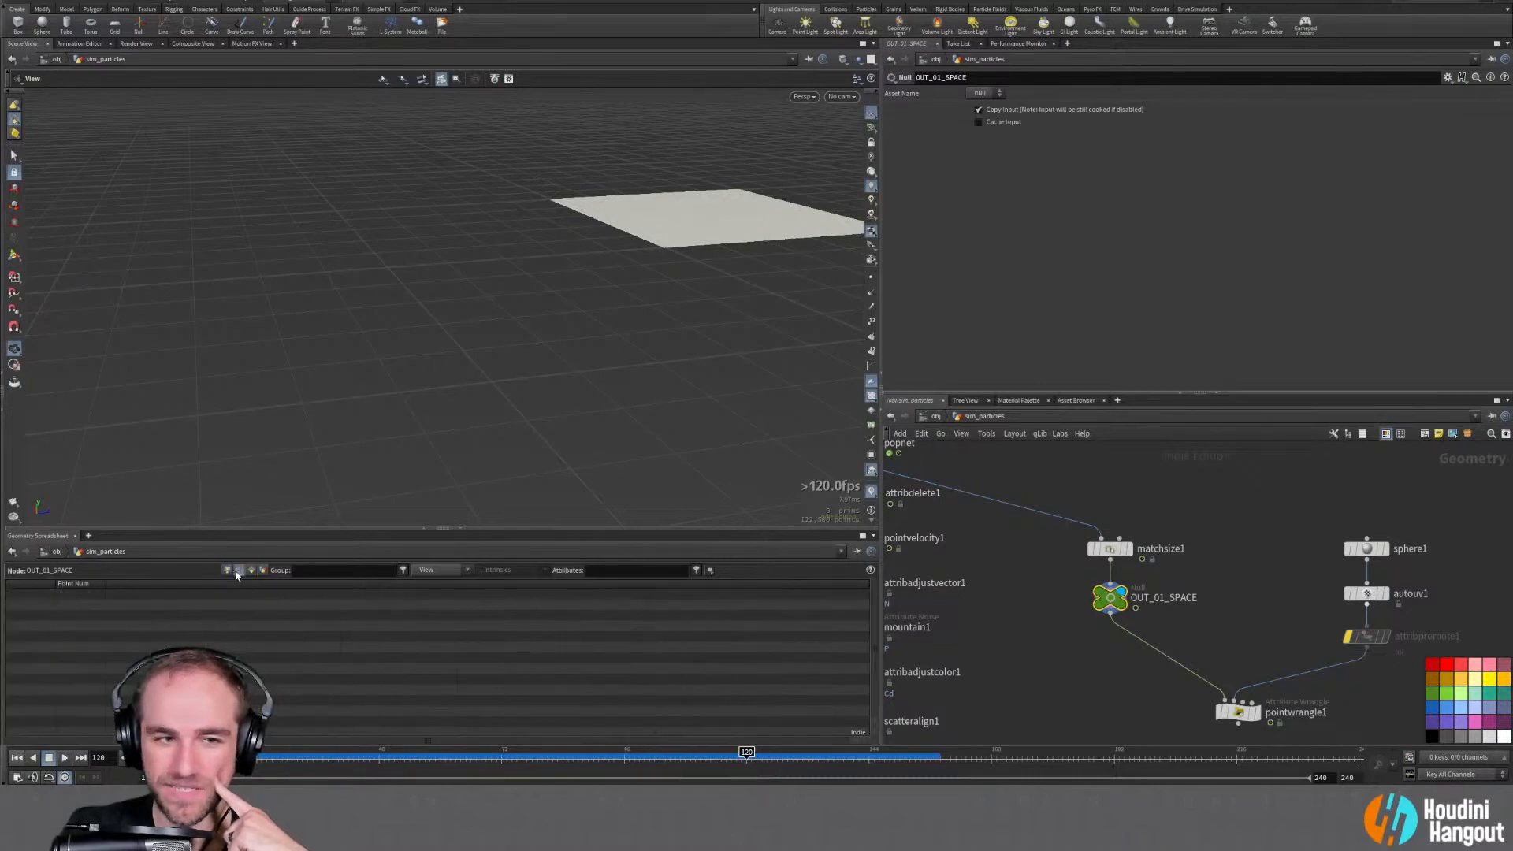
left_click(1367, 597)
scroll(234, 652, "down", 10)
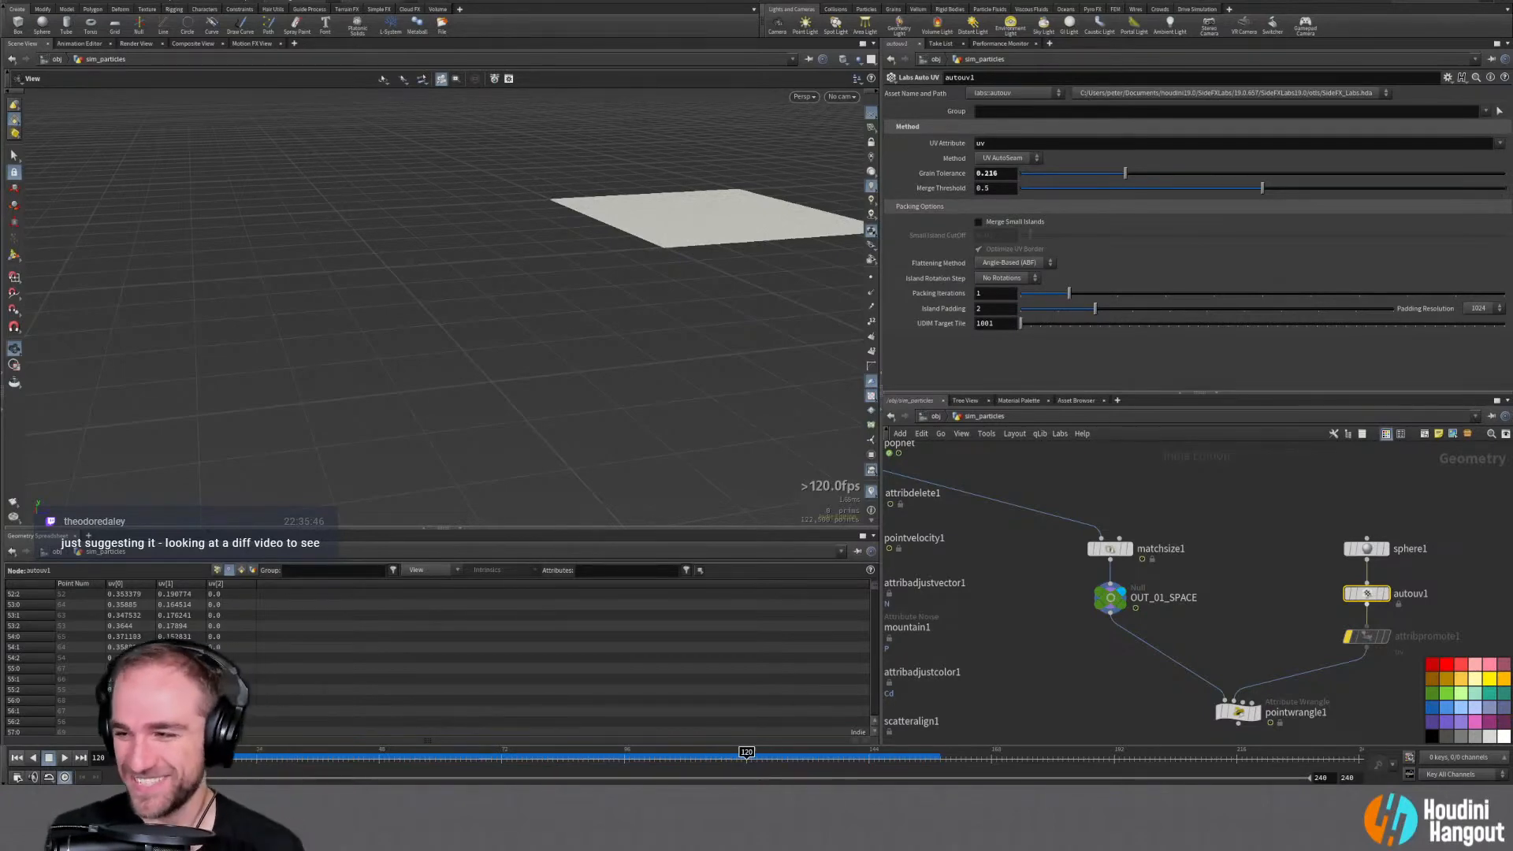
left_click(1110, 598)
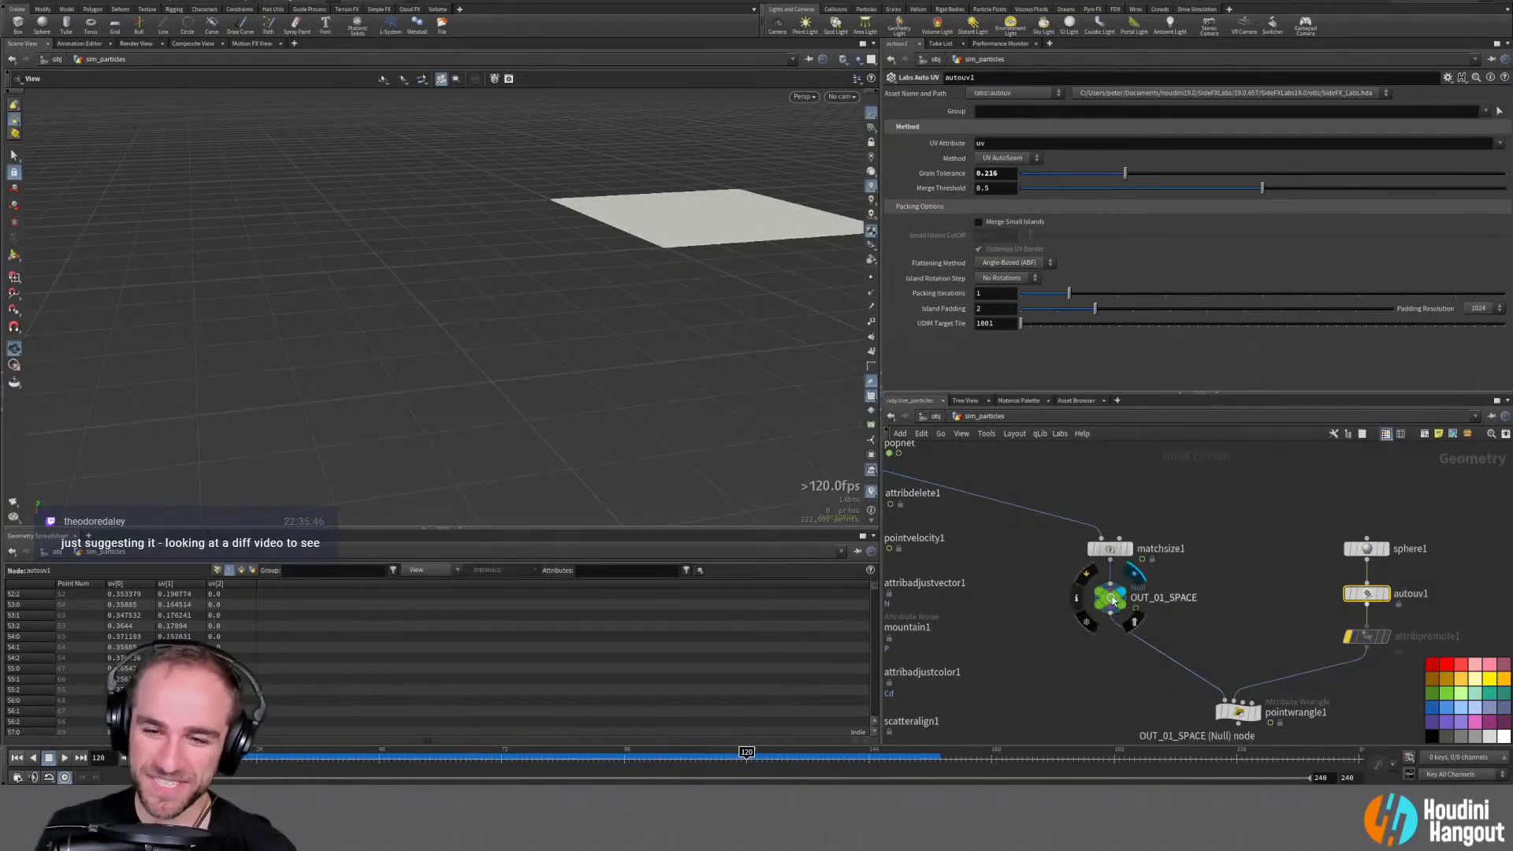
key("h")
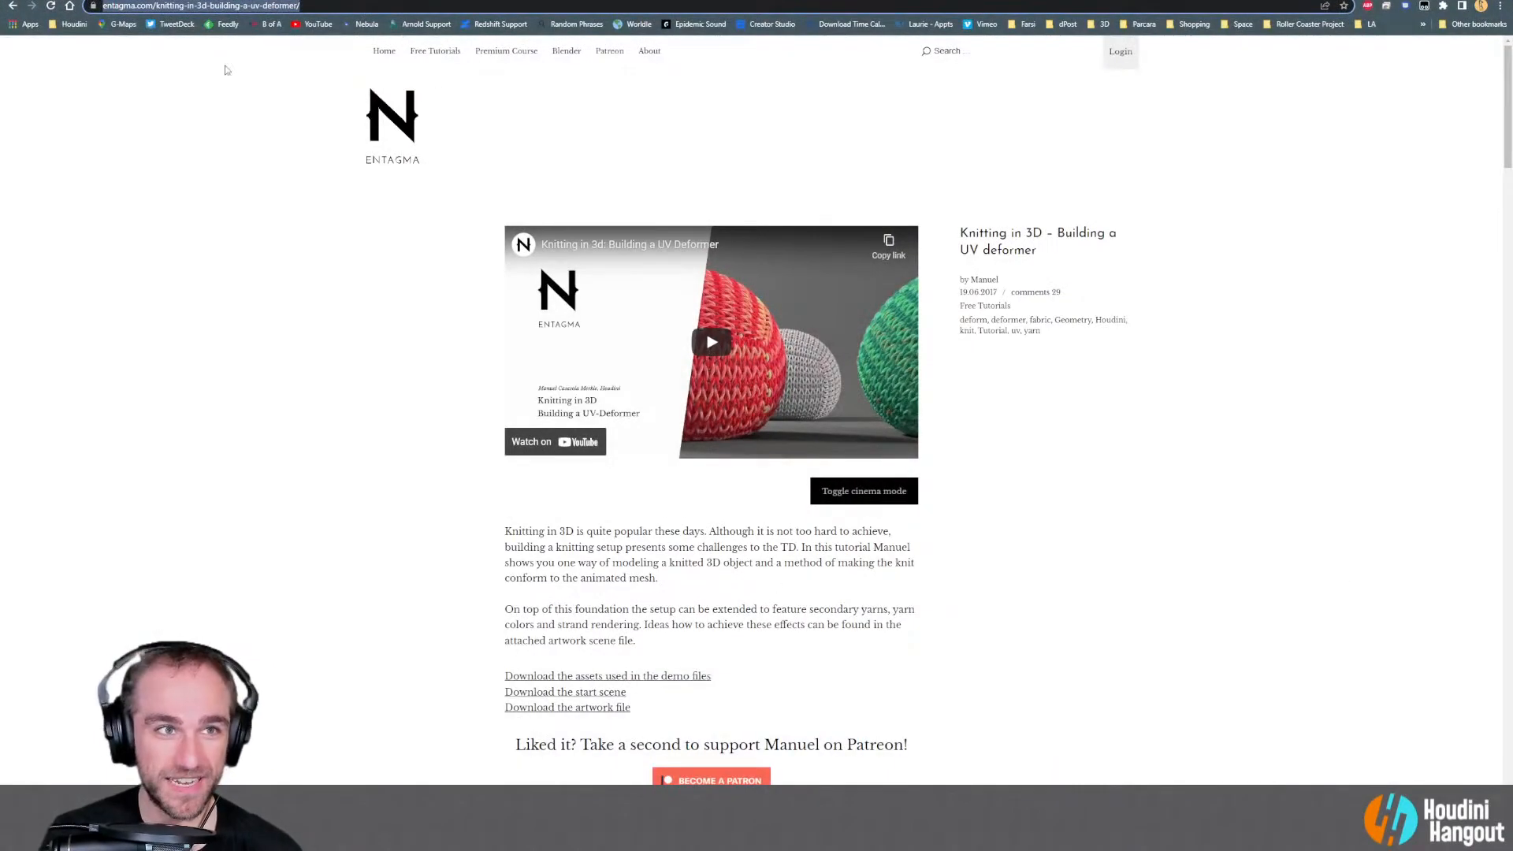
Switch to the browser and go back from the Entagma knitting tutorial to the start page
left_click(13, 8)
left_click(13, 8)
left_click(13, 8)
left_click(13, 8)
left_click(12, 8)
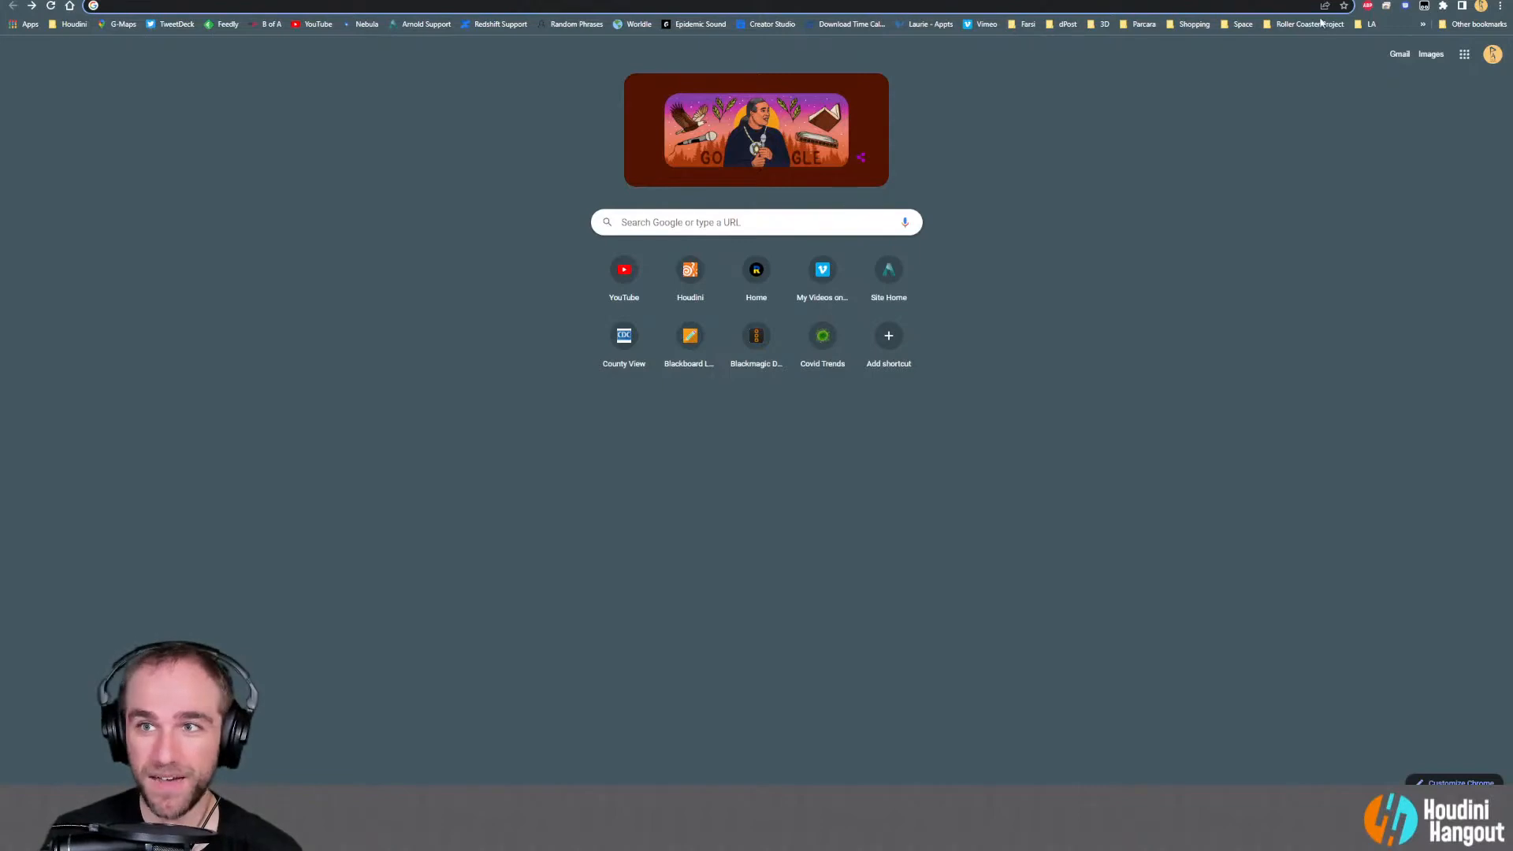
Look through the recently closed tabs in the browser history
left_click(1499, 6)
mouse_move(1434, 72)
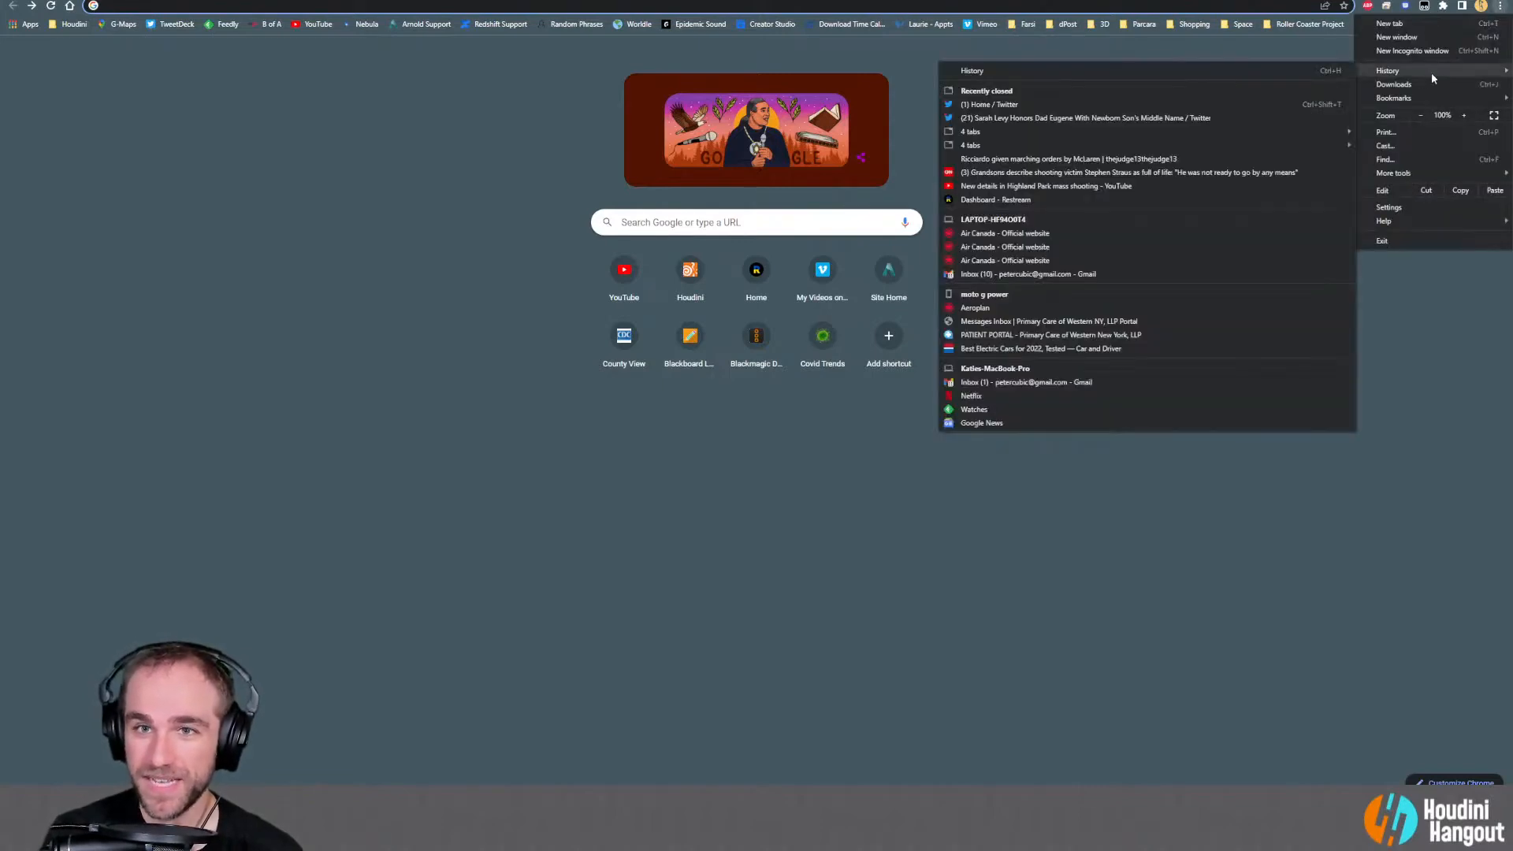
mouse_move(1157, 131)
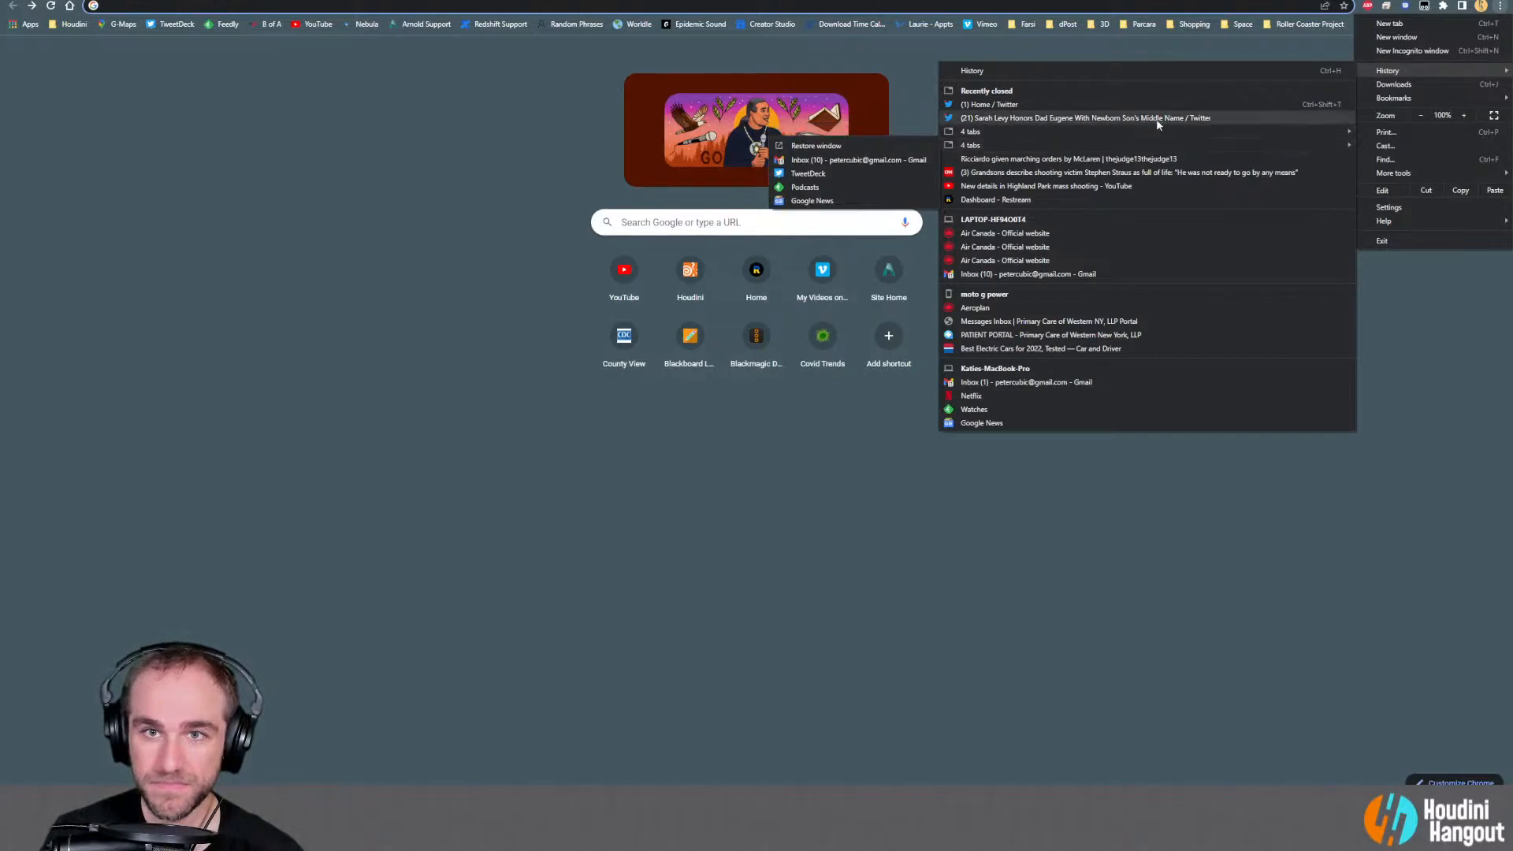
left_click(1127, 445)
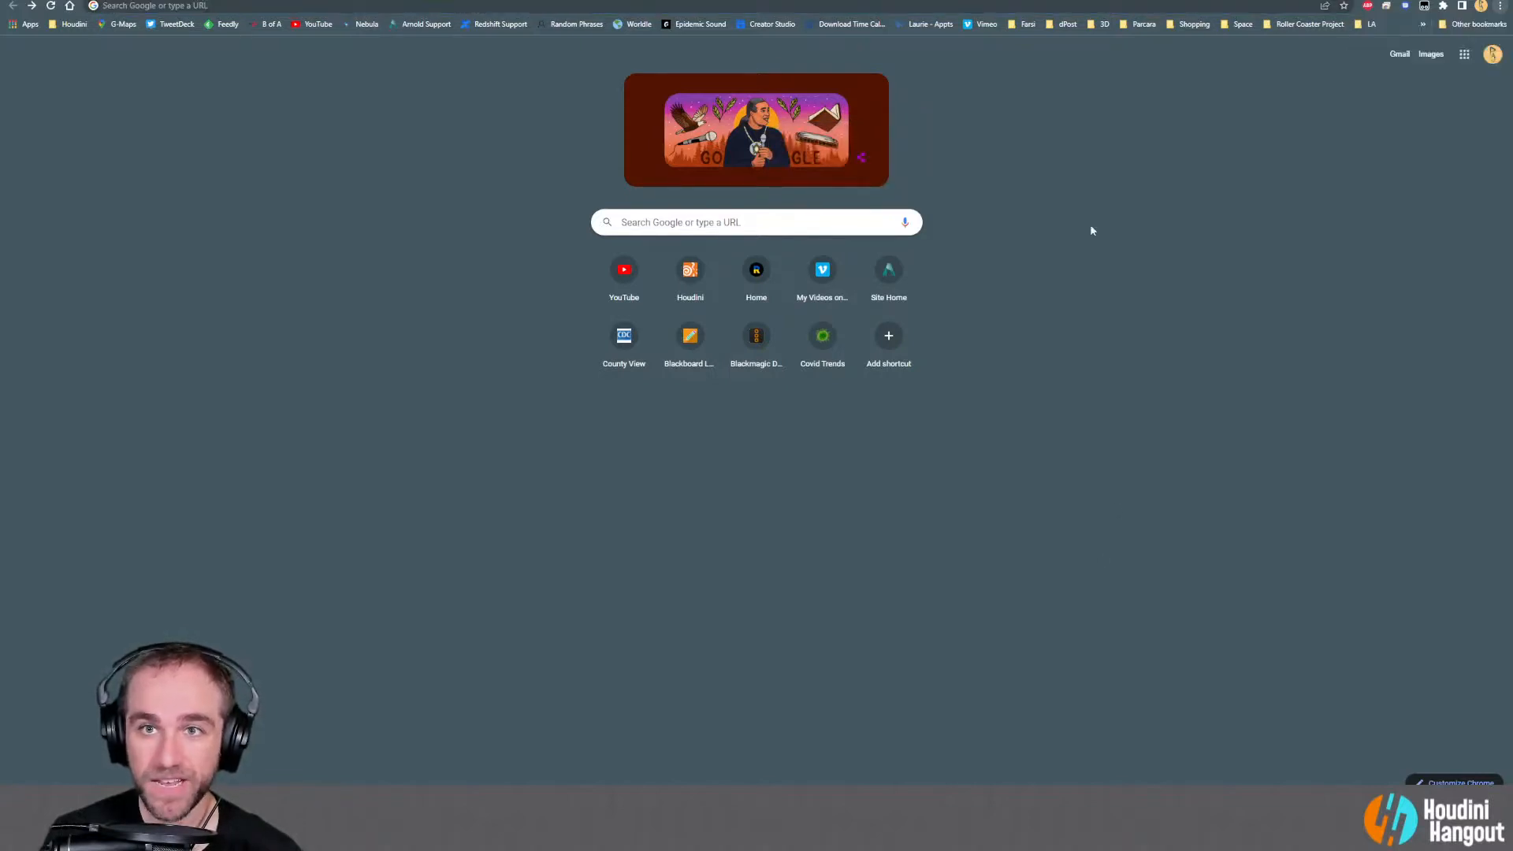
Open the artist's personal portfolio website
left_click(110, 5)
type("parcara")
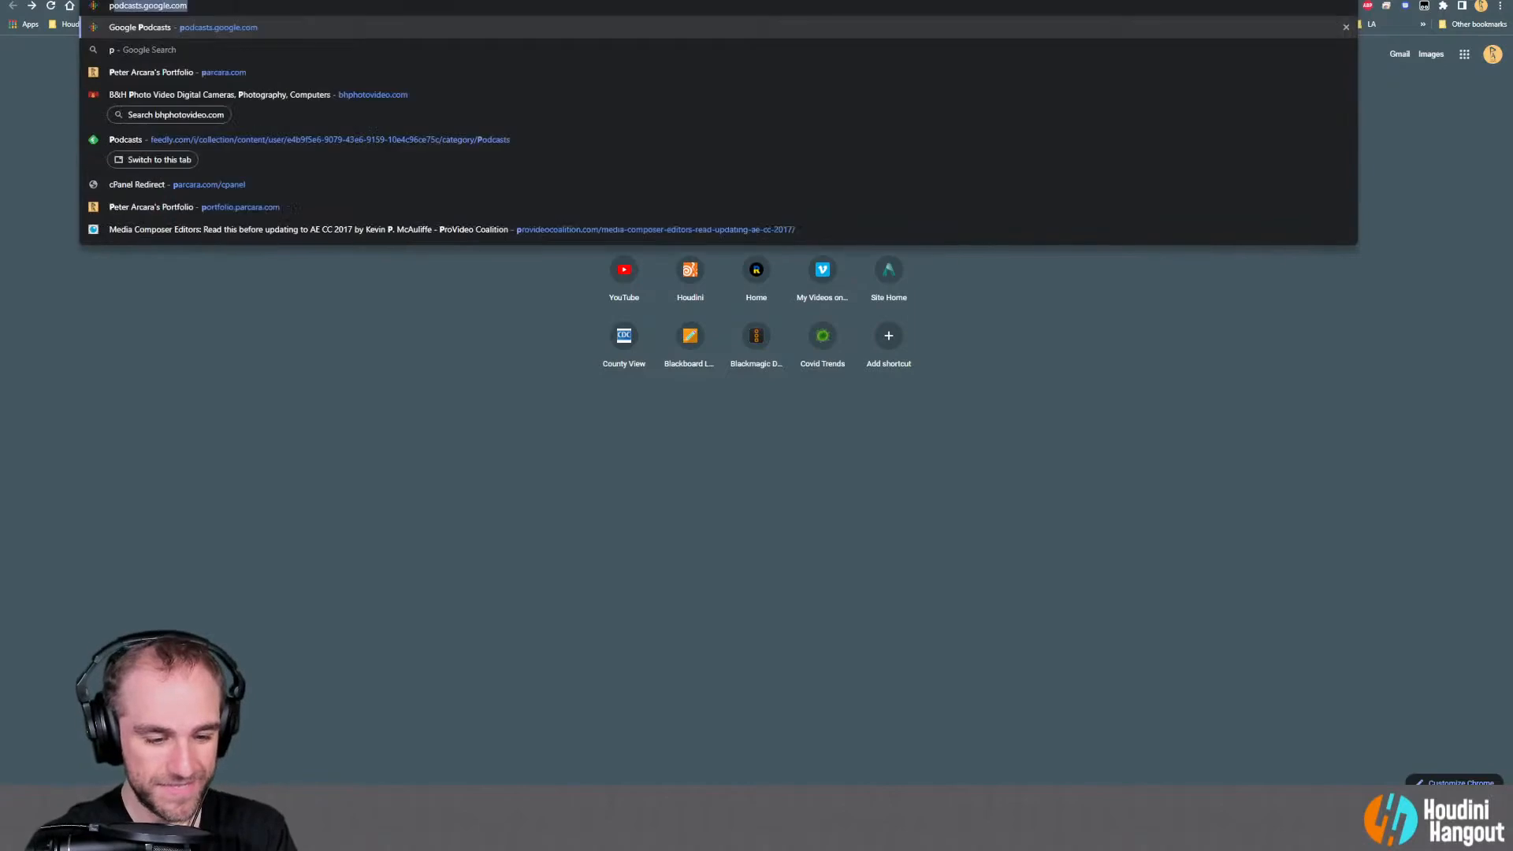
type(".com")
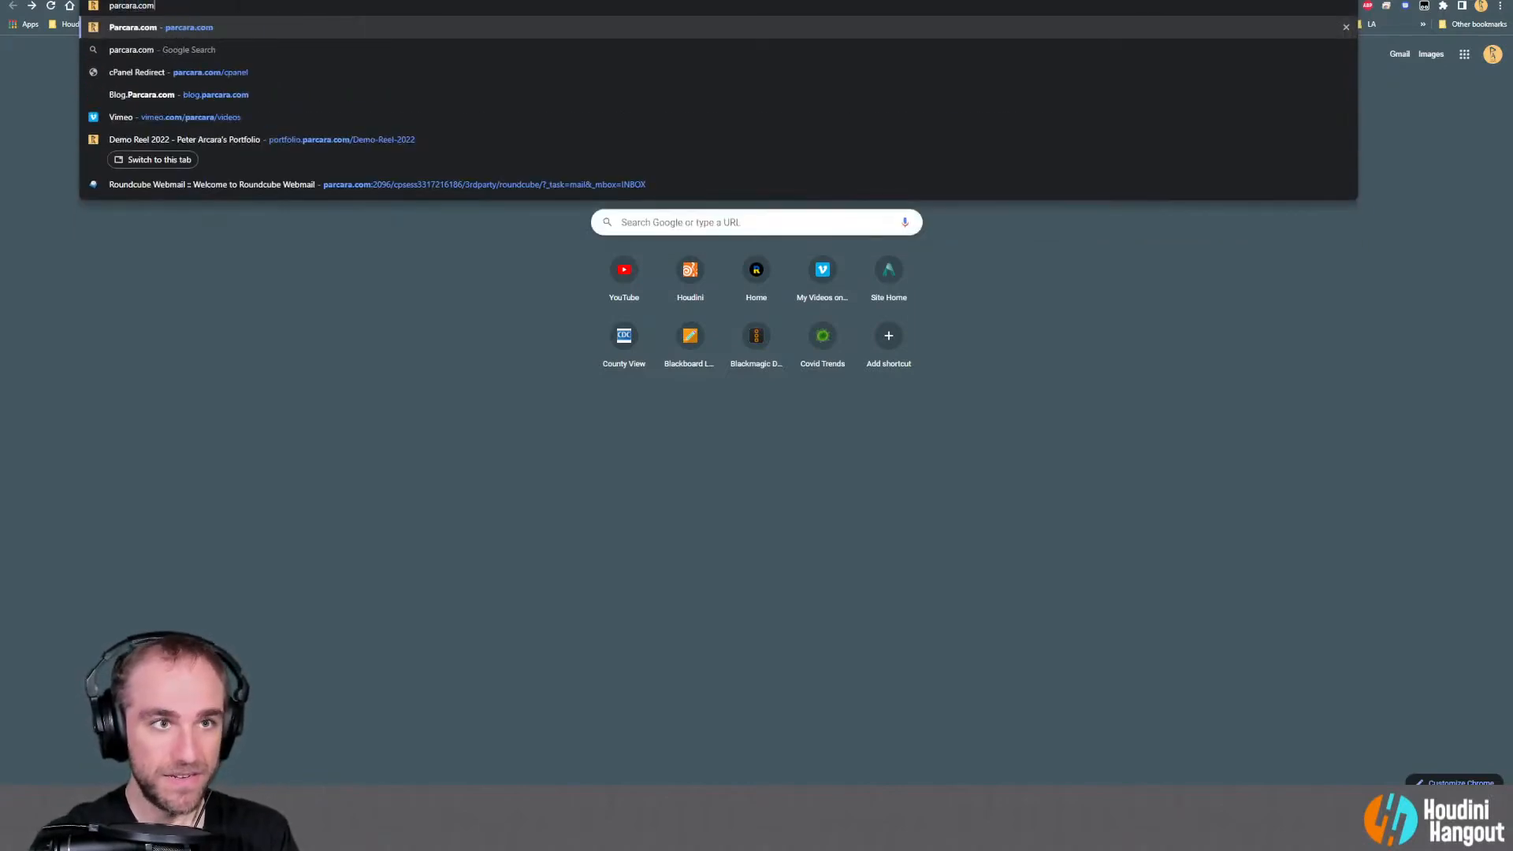
key("Return")
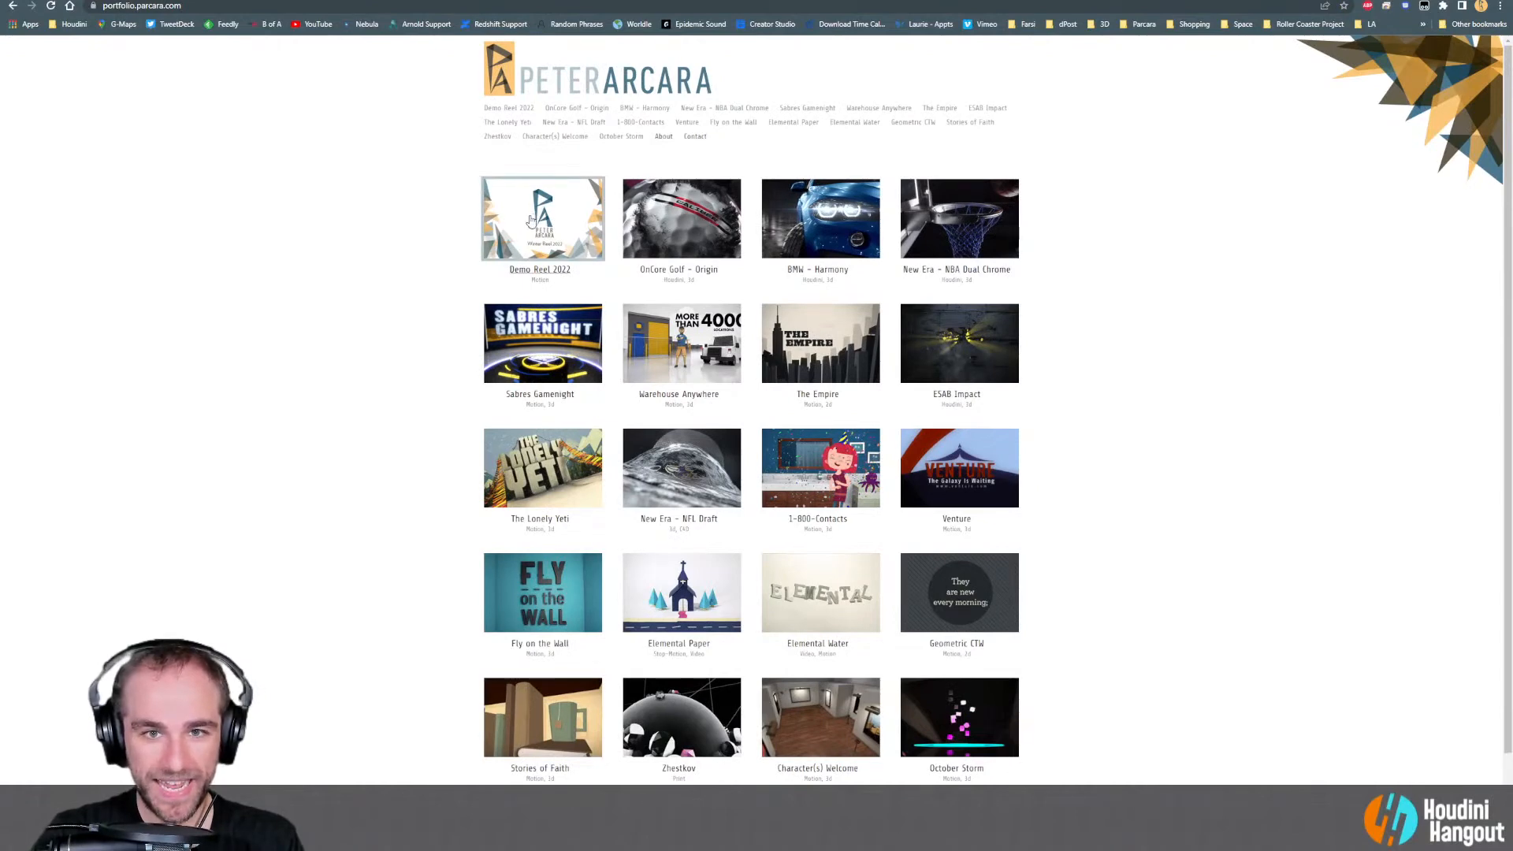
Go to dpost.com and open its Commercial work page
key("ctrl+l")
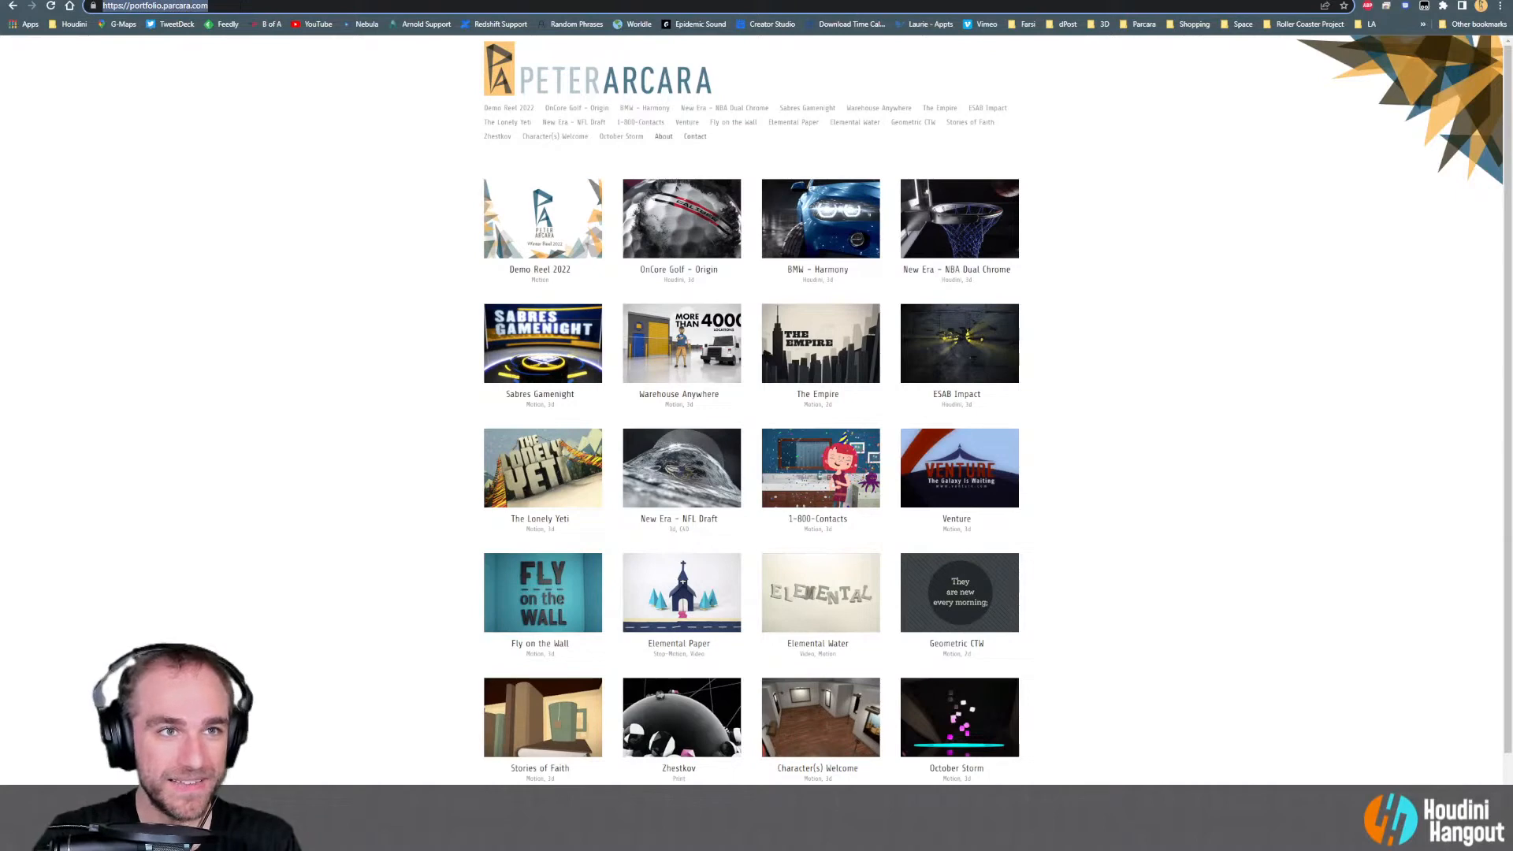
type("dpost")
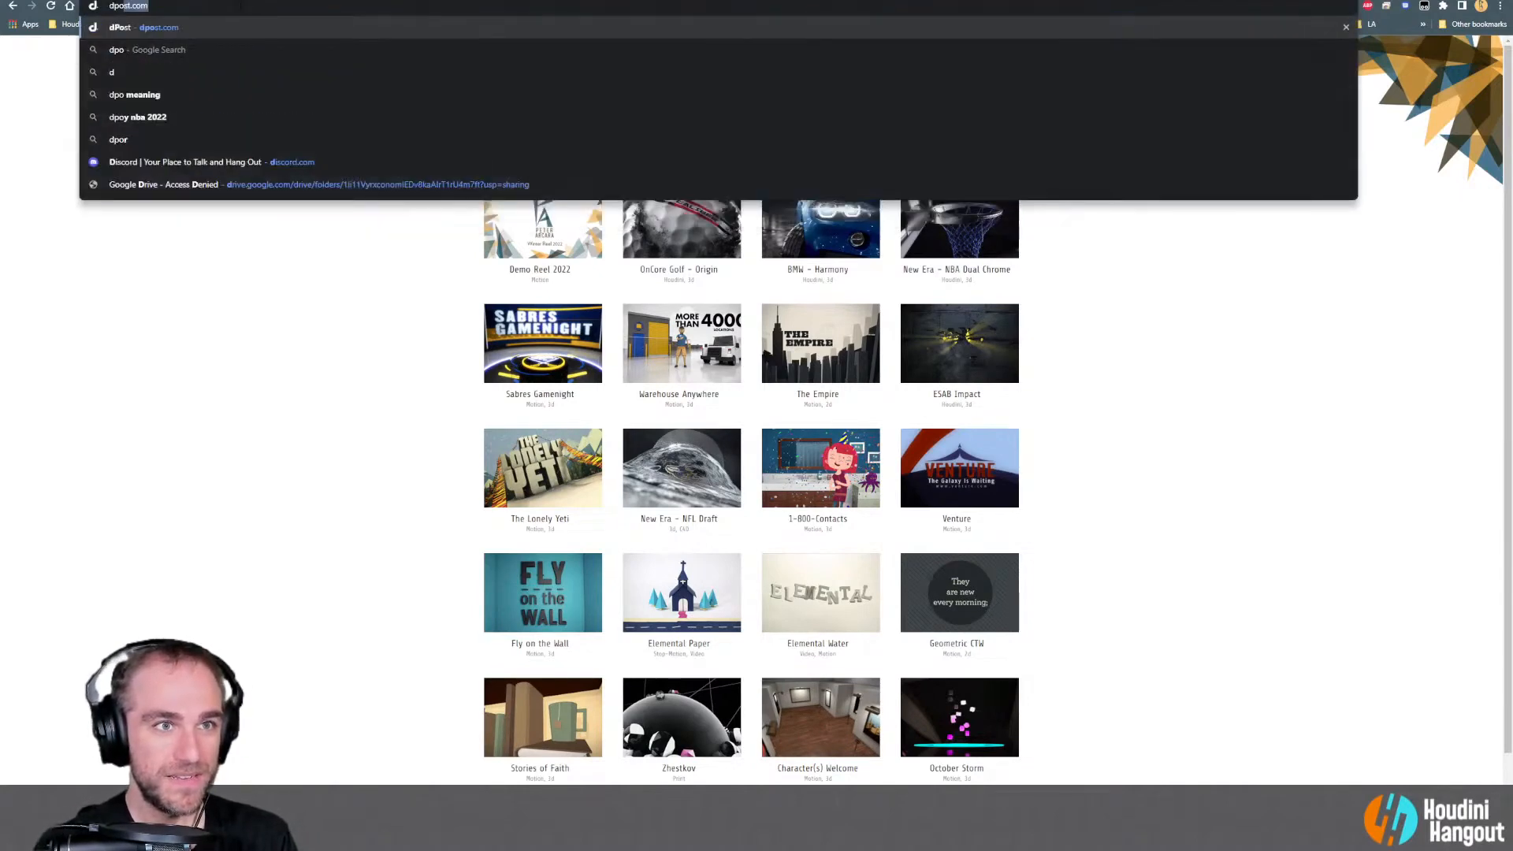
key("Return")
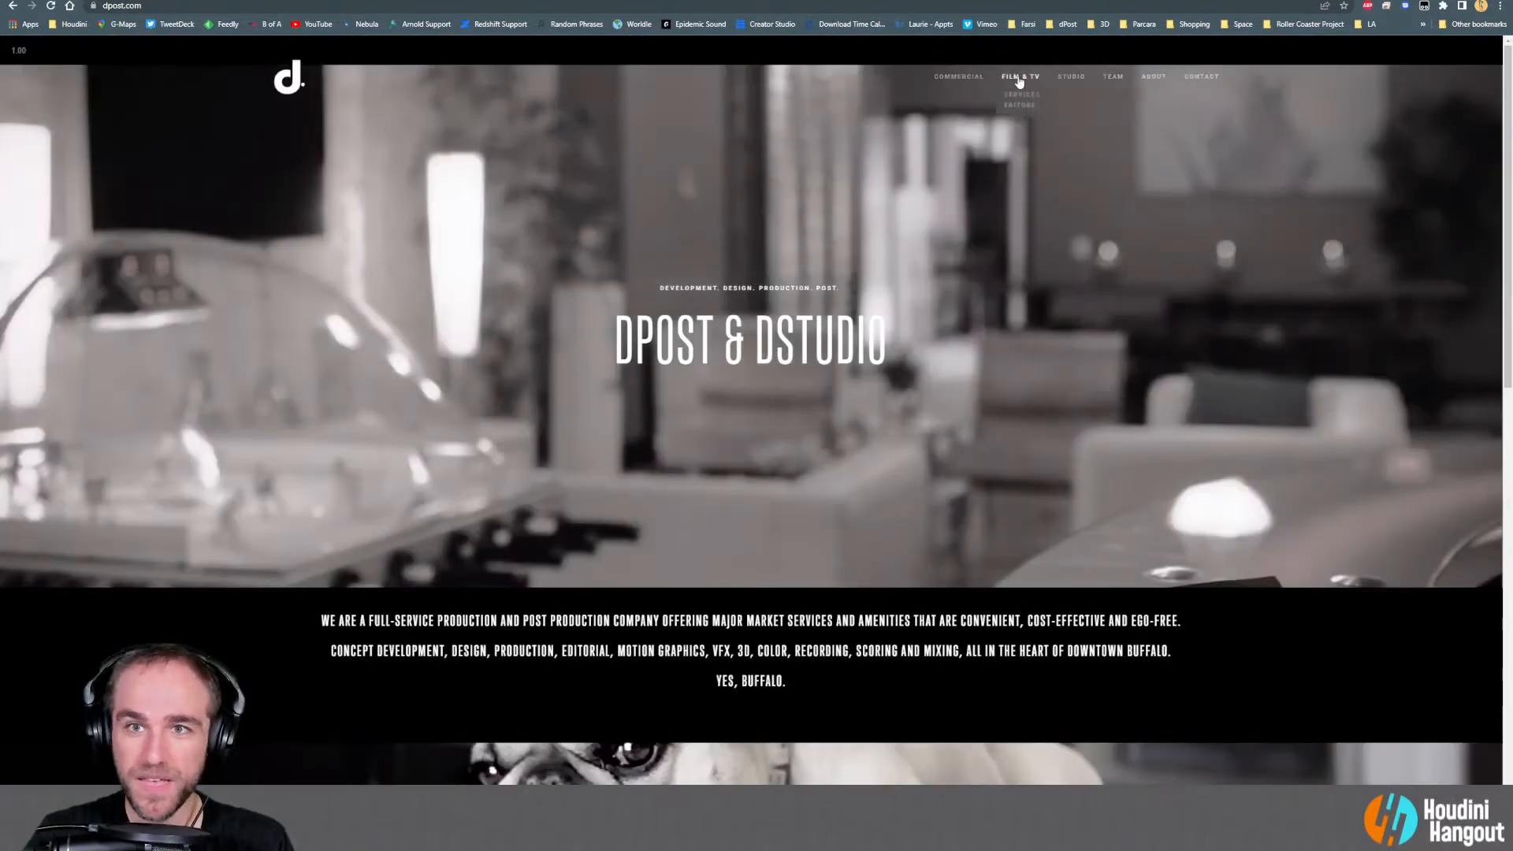
left_click(966, 77)
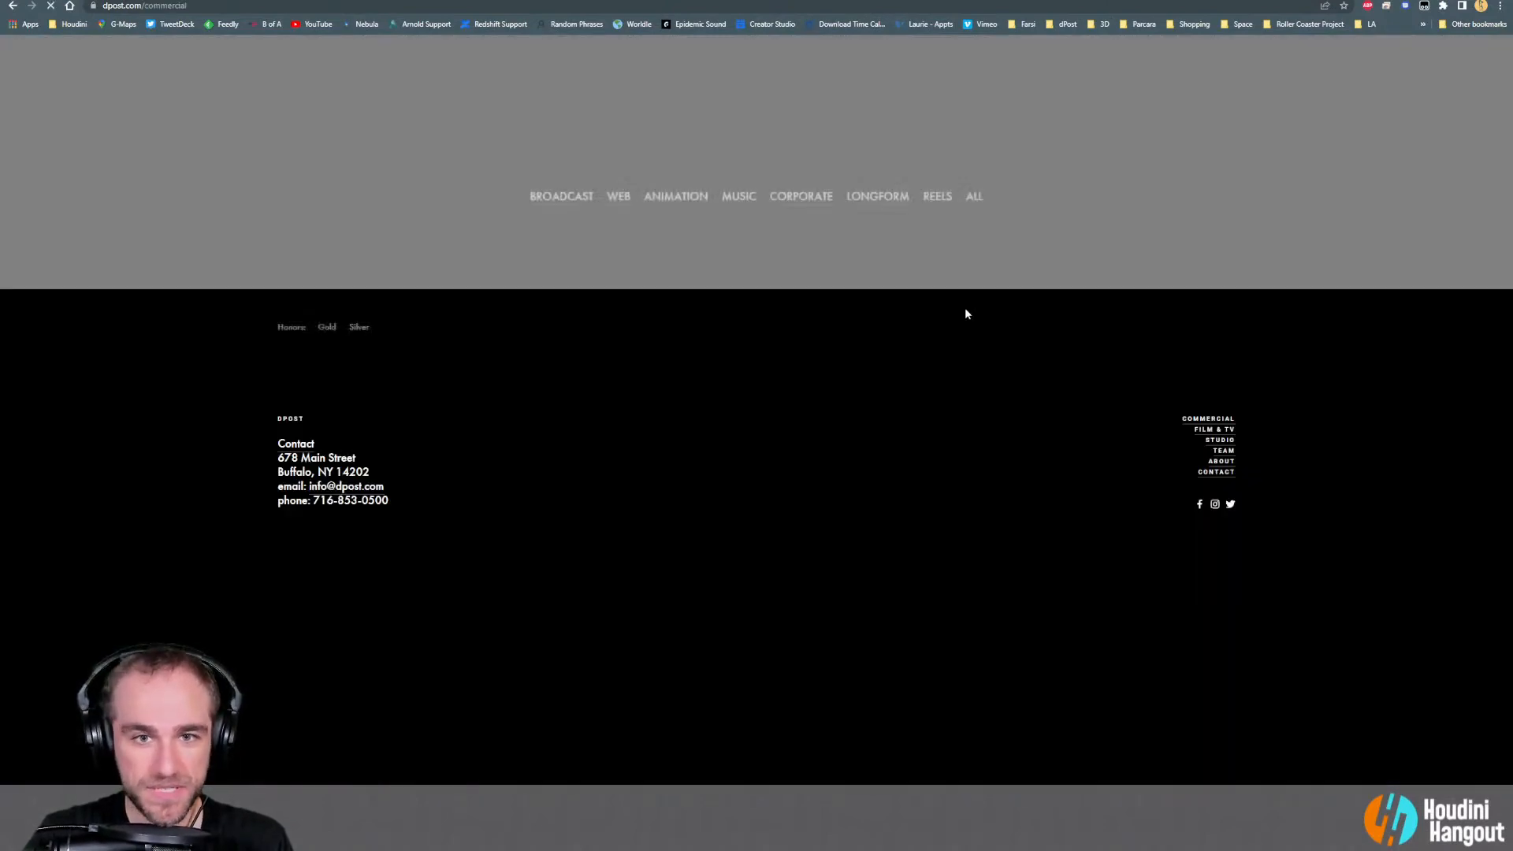
Browse the project thumbnails on the dPost Commercial page for the wanted piece
scroll(780, 398, "down", 1)
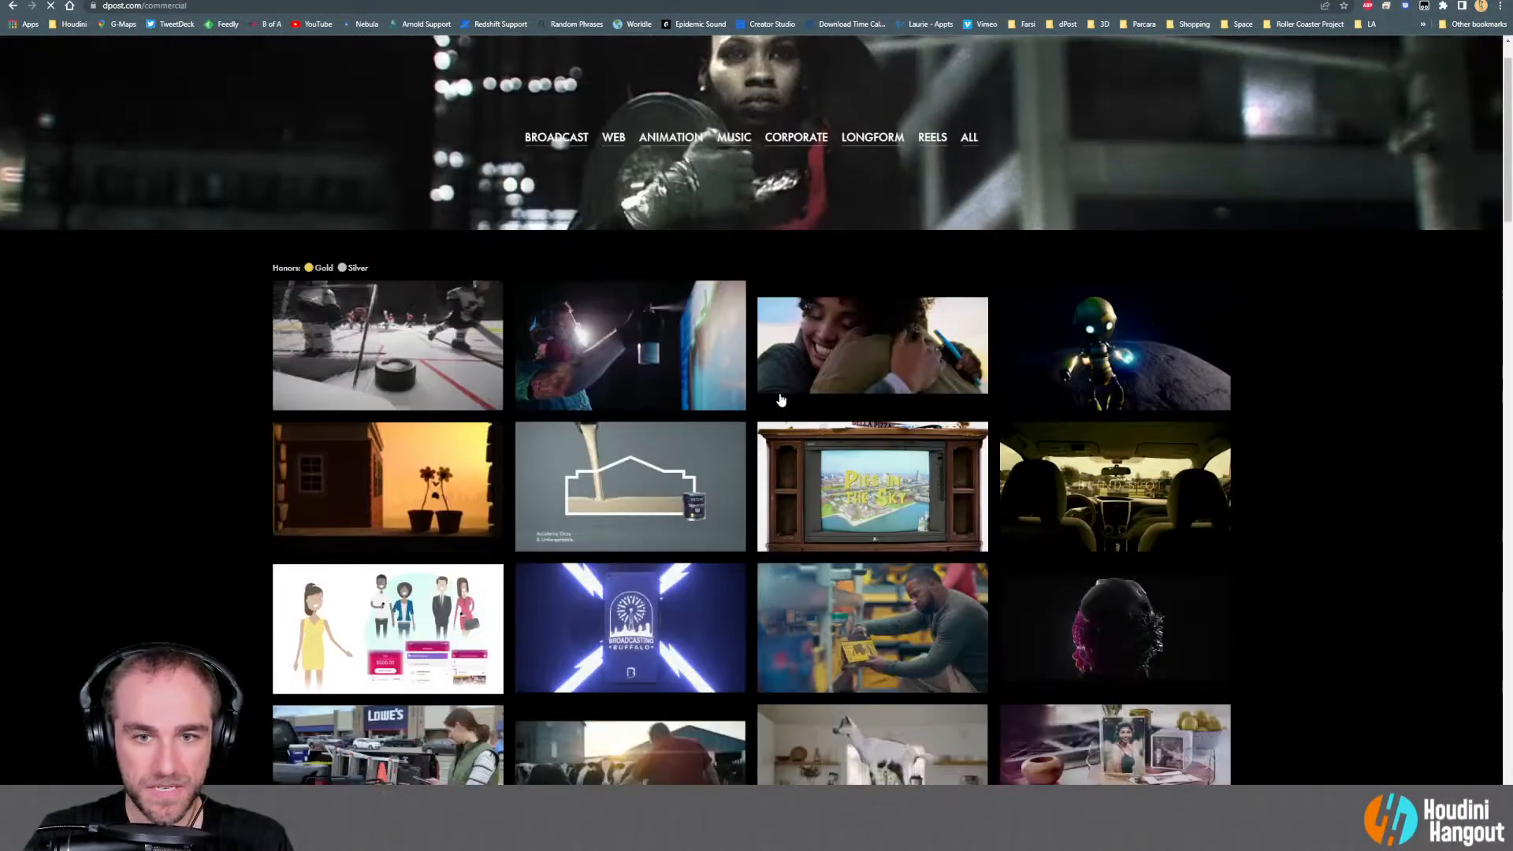
scroll(780, 401, "down", 5)
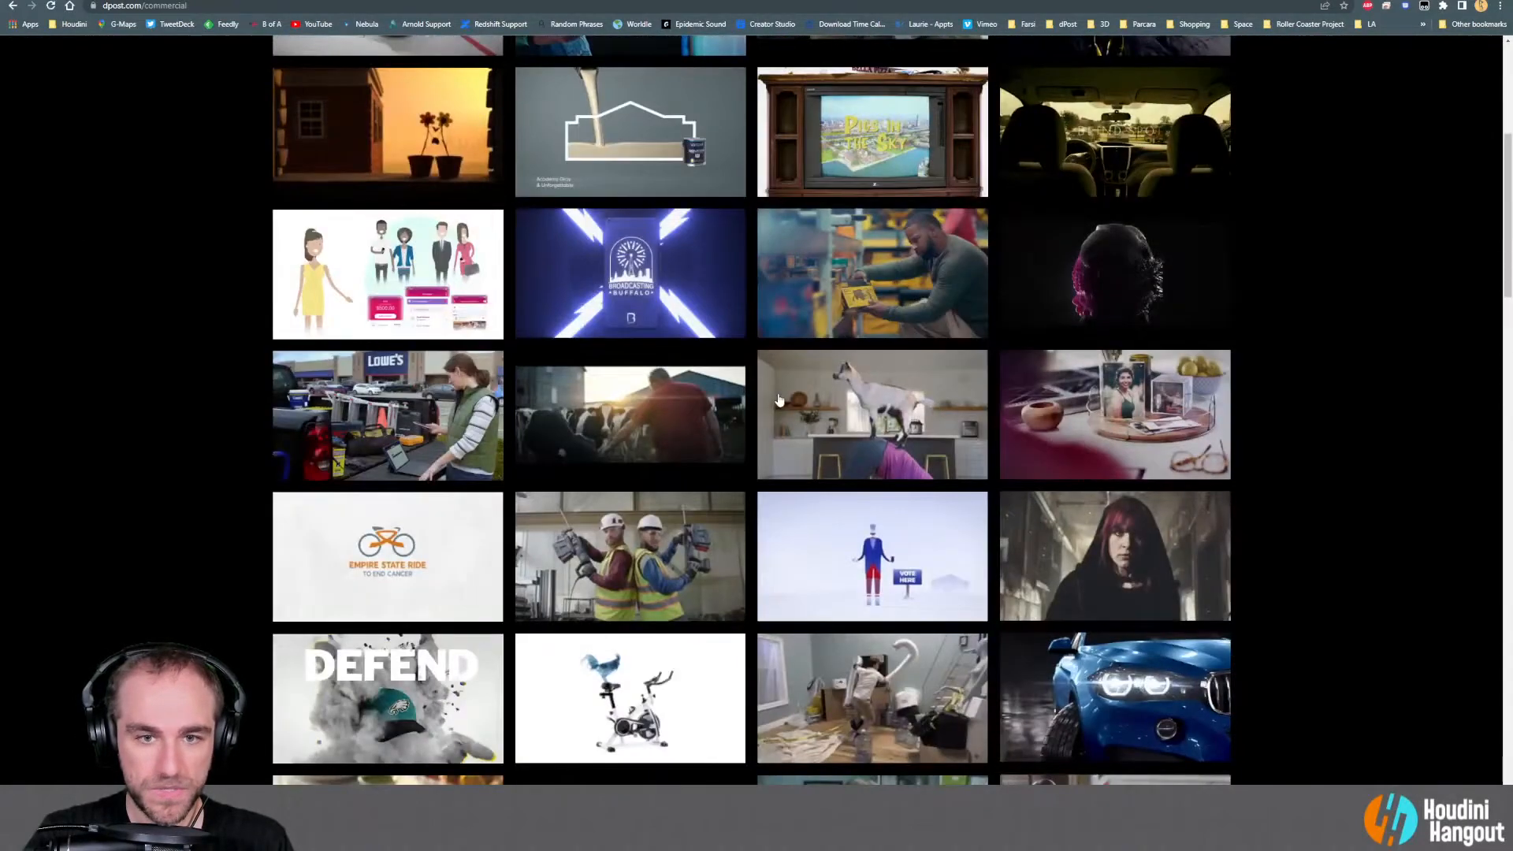
scroll(778, 400, "down", 2)
scroll(779, 399, "down", 2)
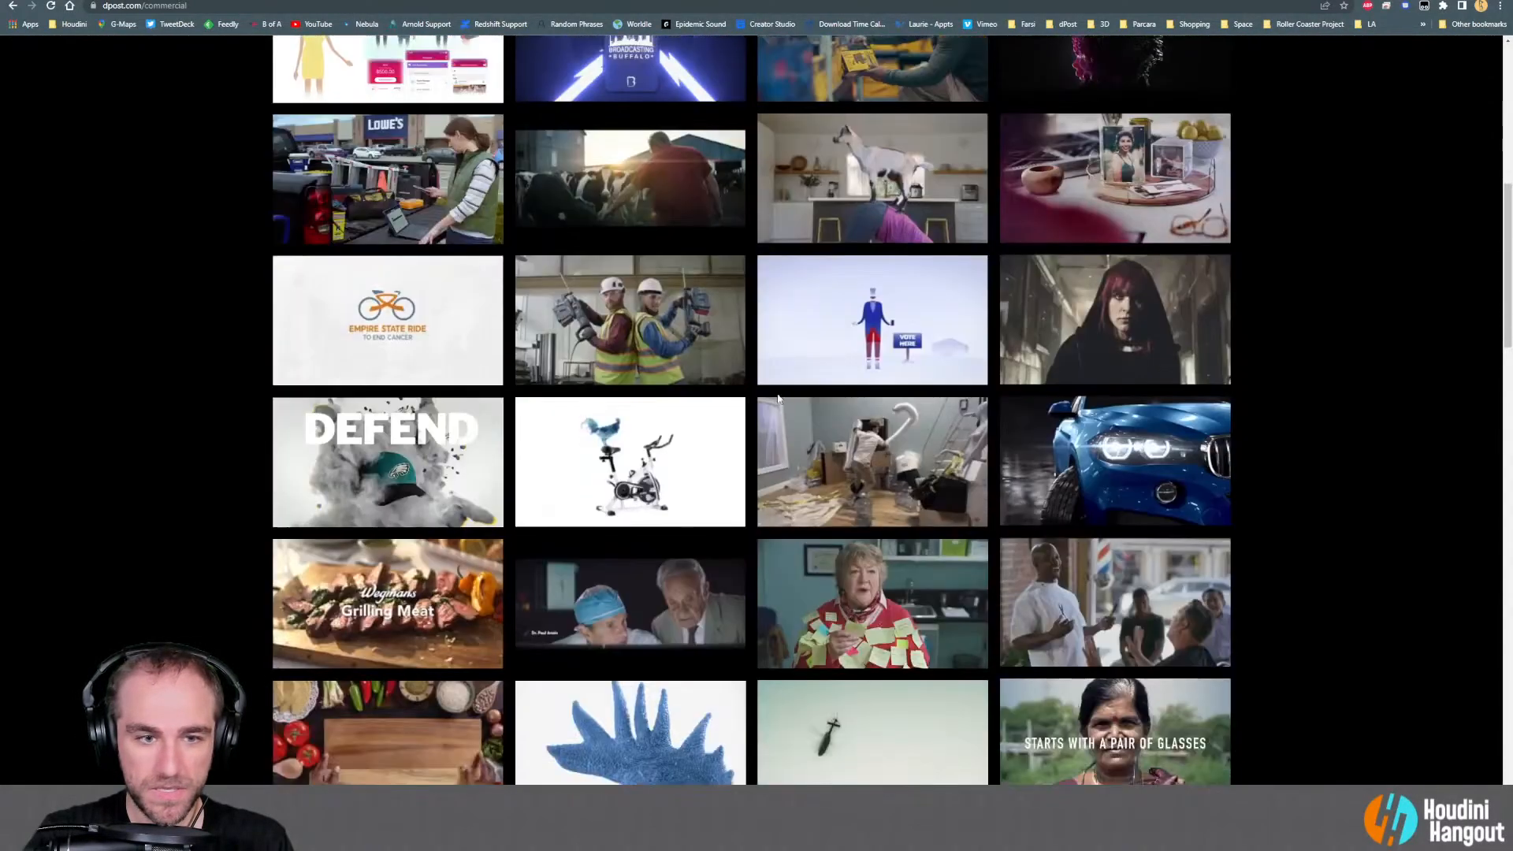
scroll(778, 400, "down", 5)
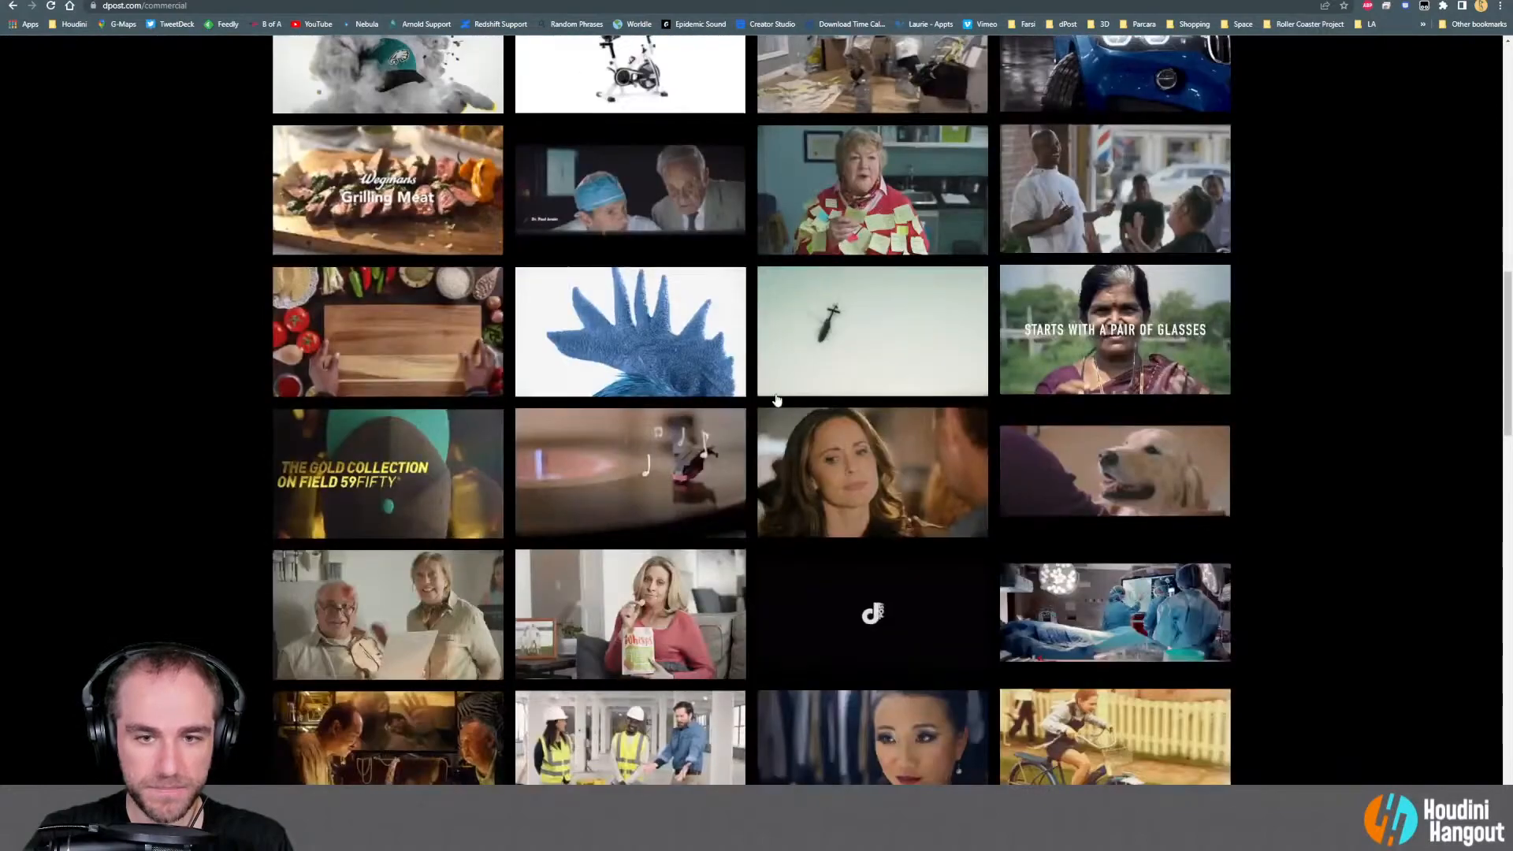
scroll(777, 400, "down", 9)
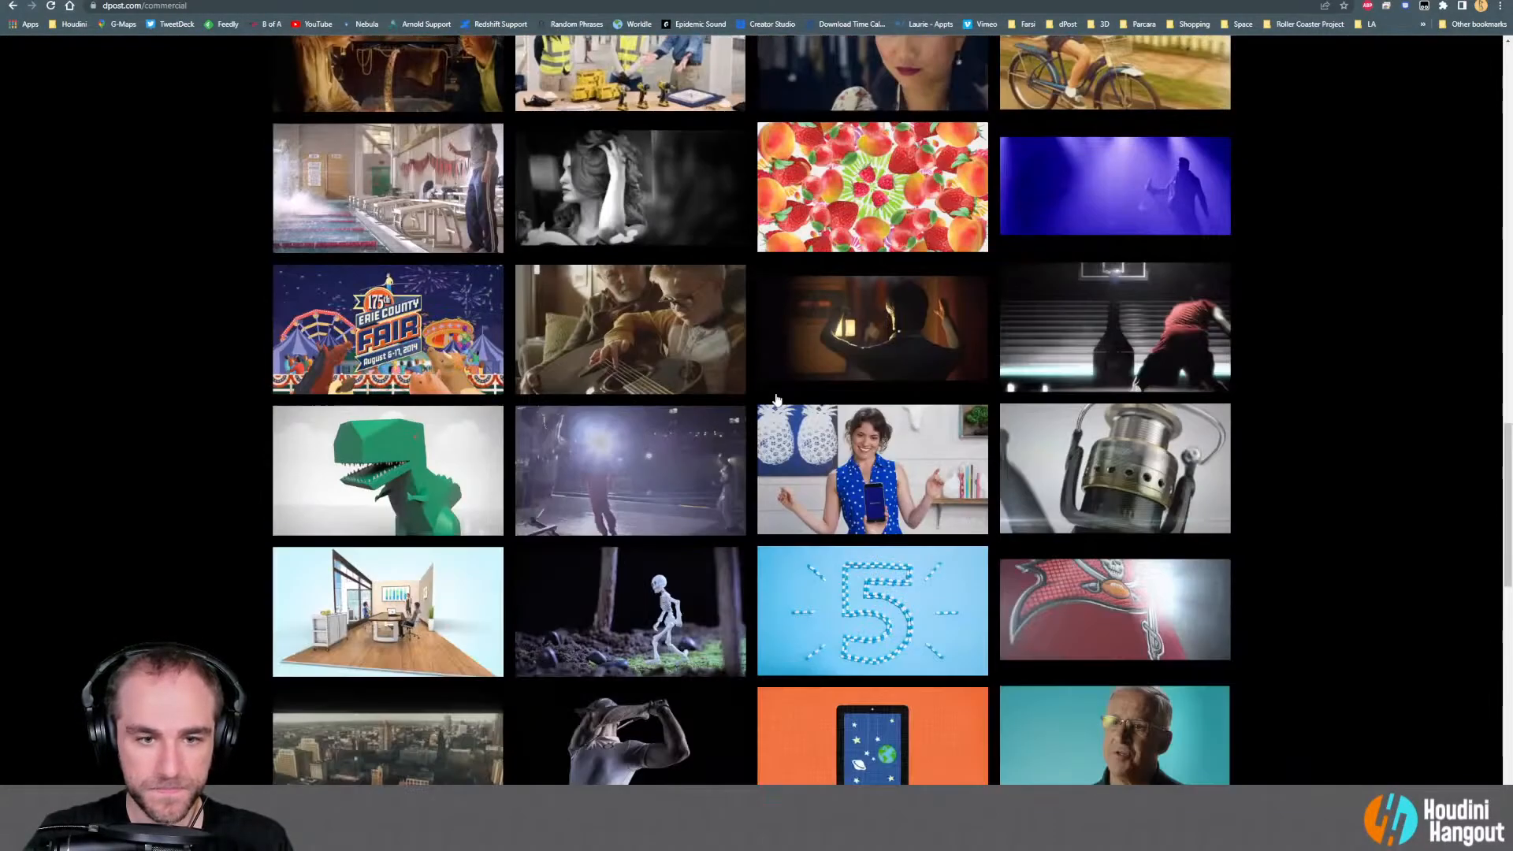
scroll(777, 400, "down", 7)
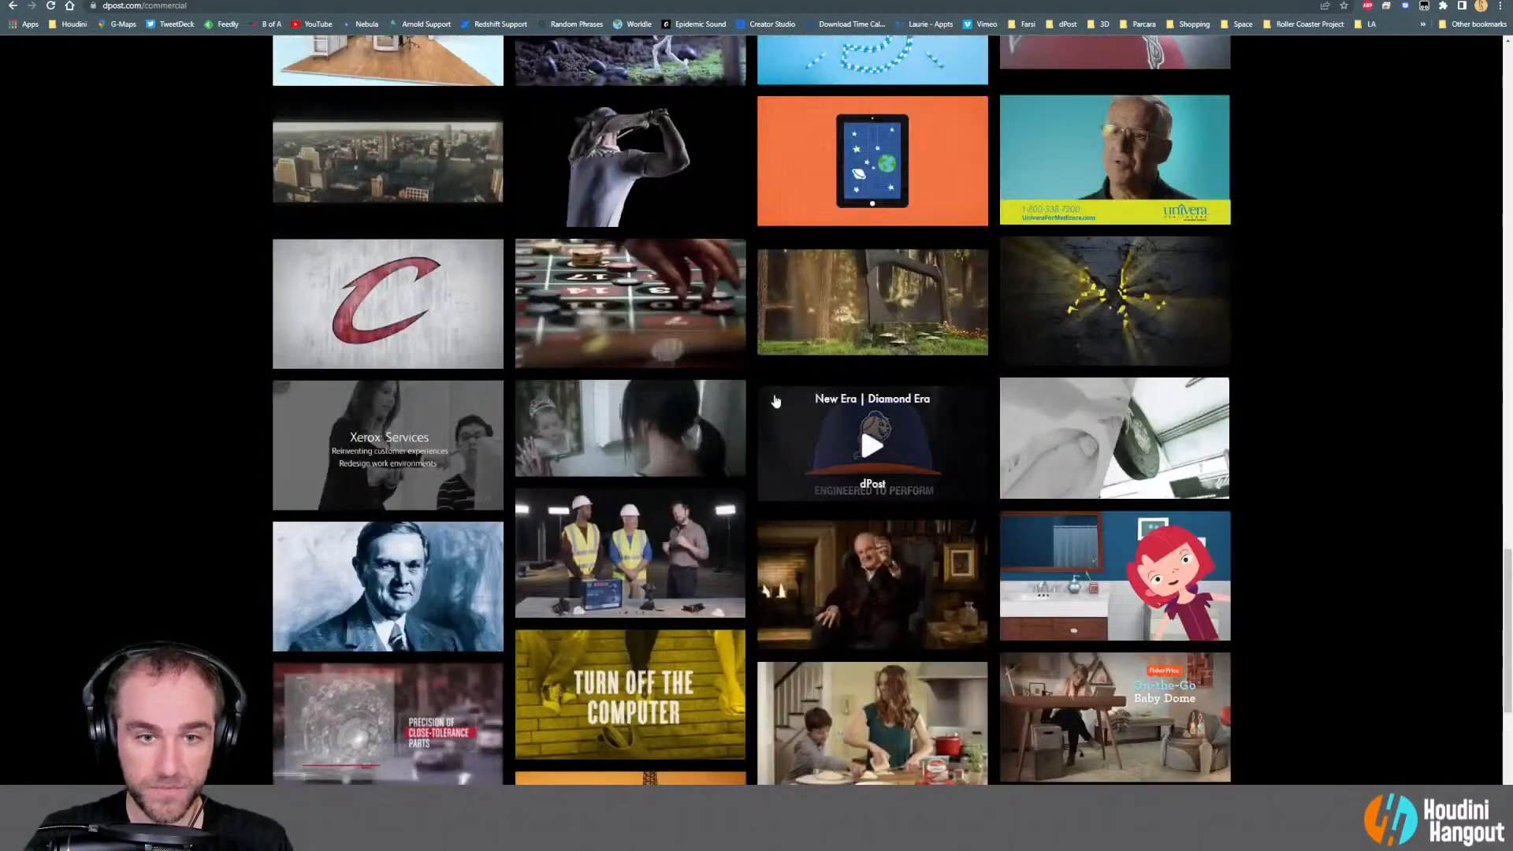
scroll(777, 401, "down", 5)
scroll(775, 402, "up", 4)
scroll(775, 402, "up", 15)
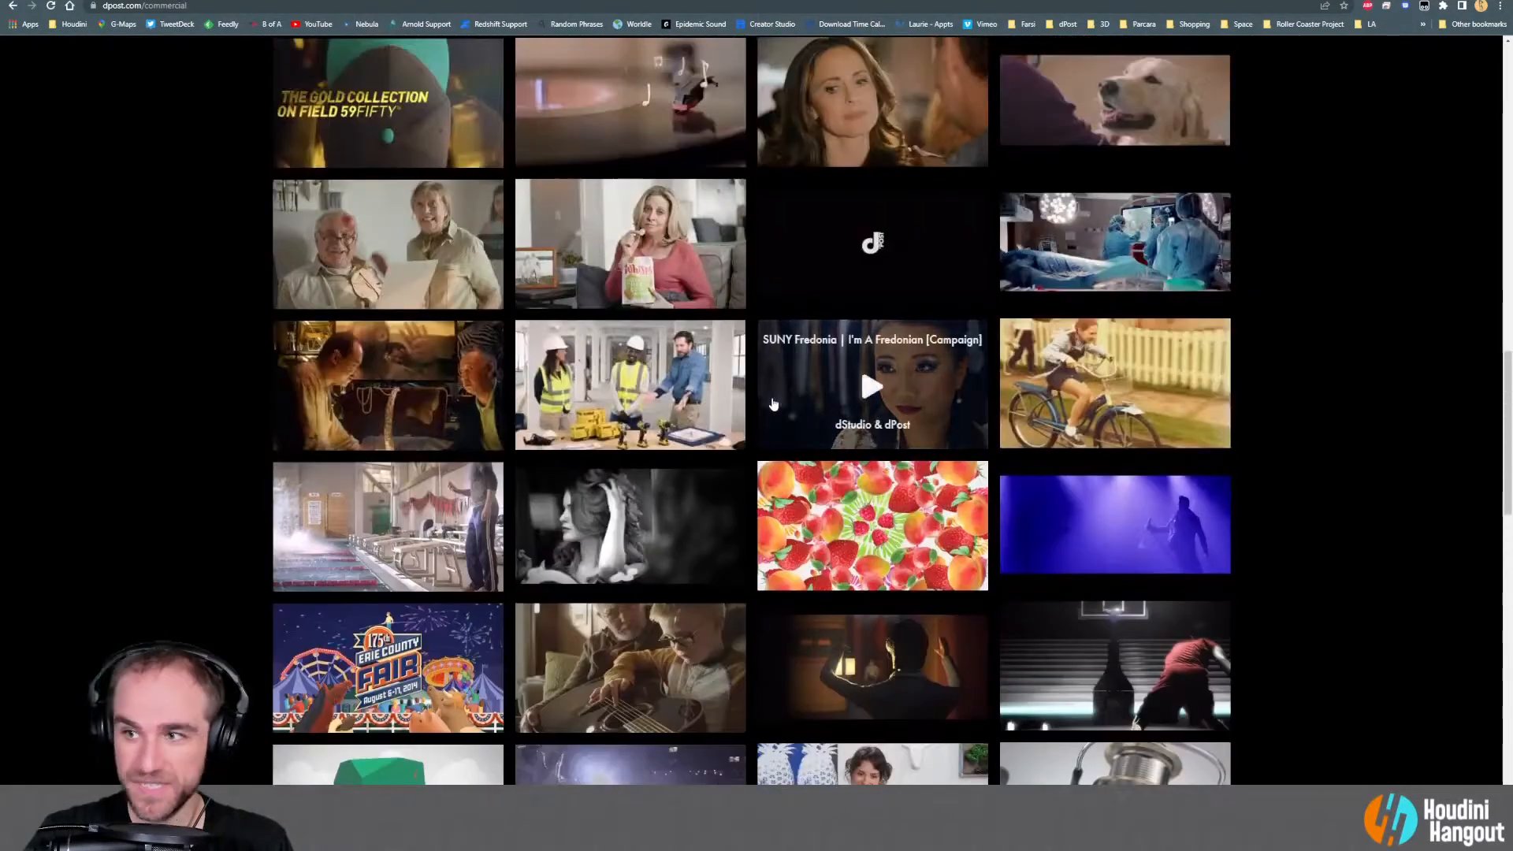
scroll(773, 403, "up", 10)
scroll(772, 404, "up", 6)
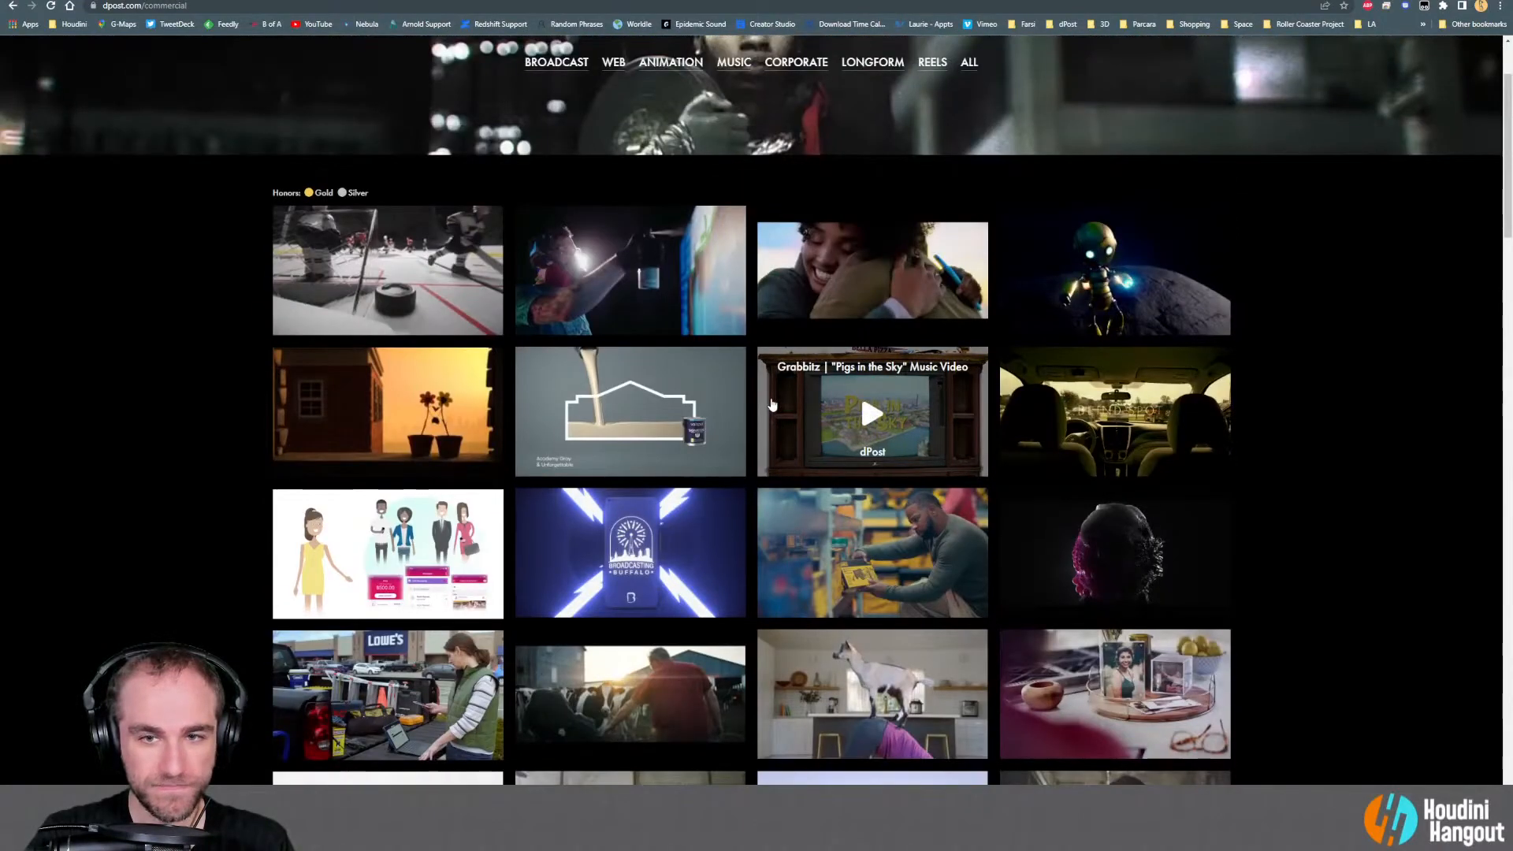
scroll(772, 404, "down", 5)
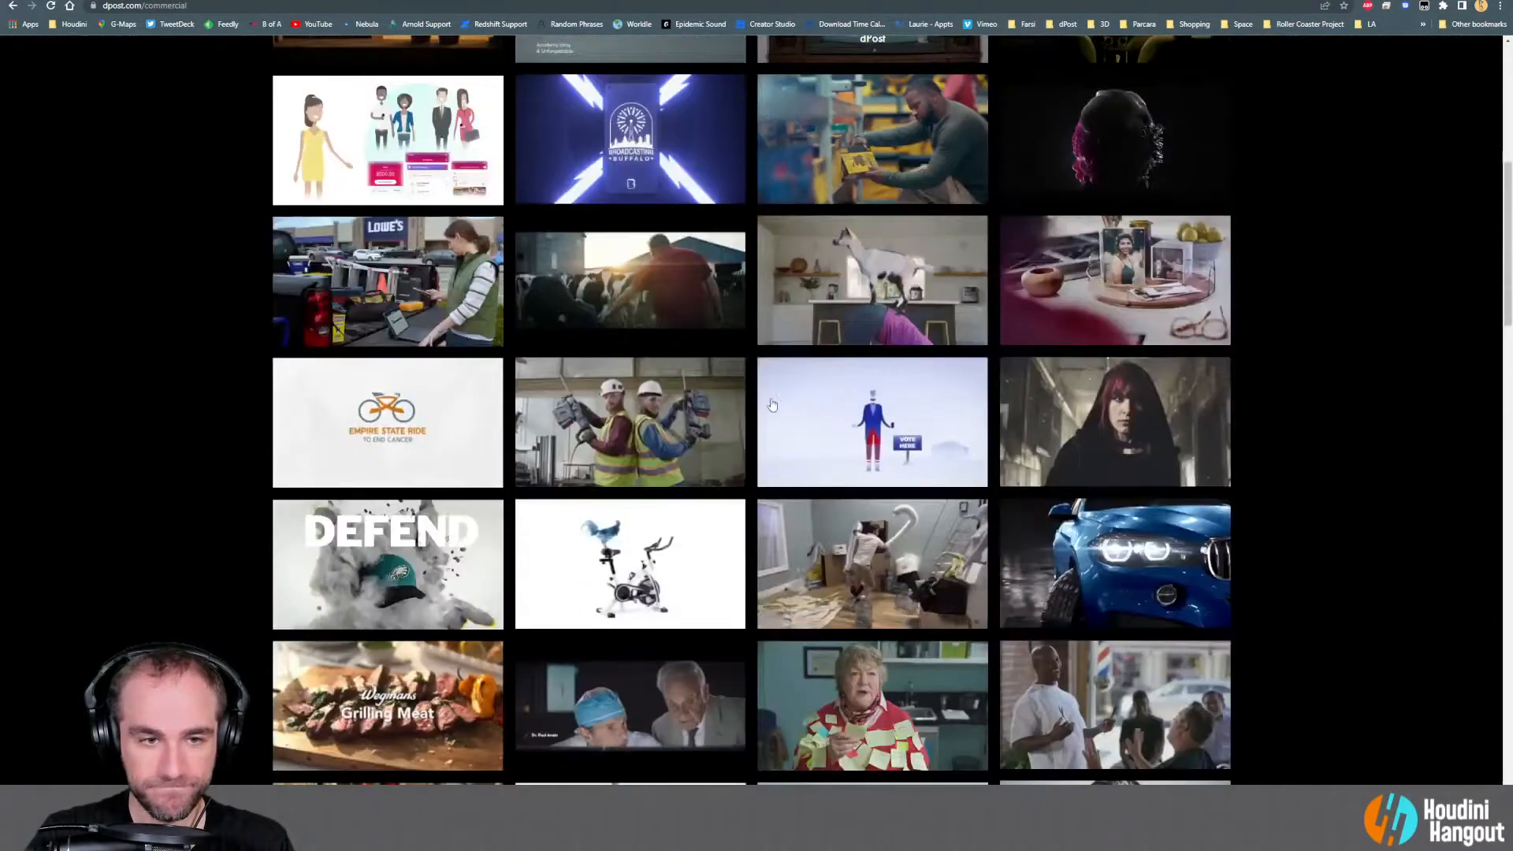
scroll(772, 404, "down", 4)
scroll(773, 404, "down", 2)
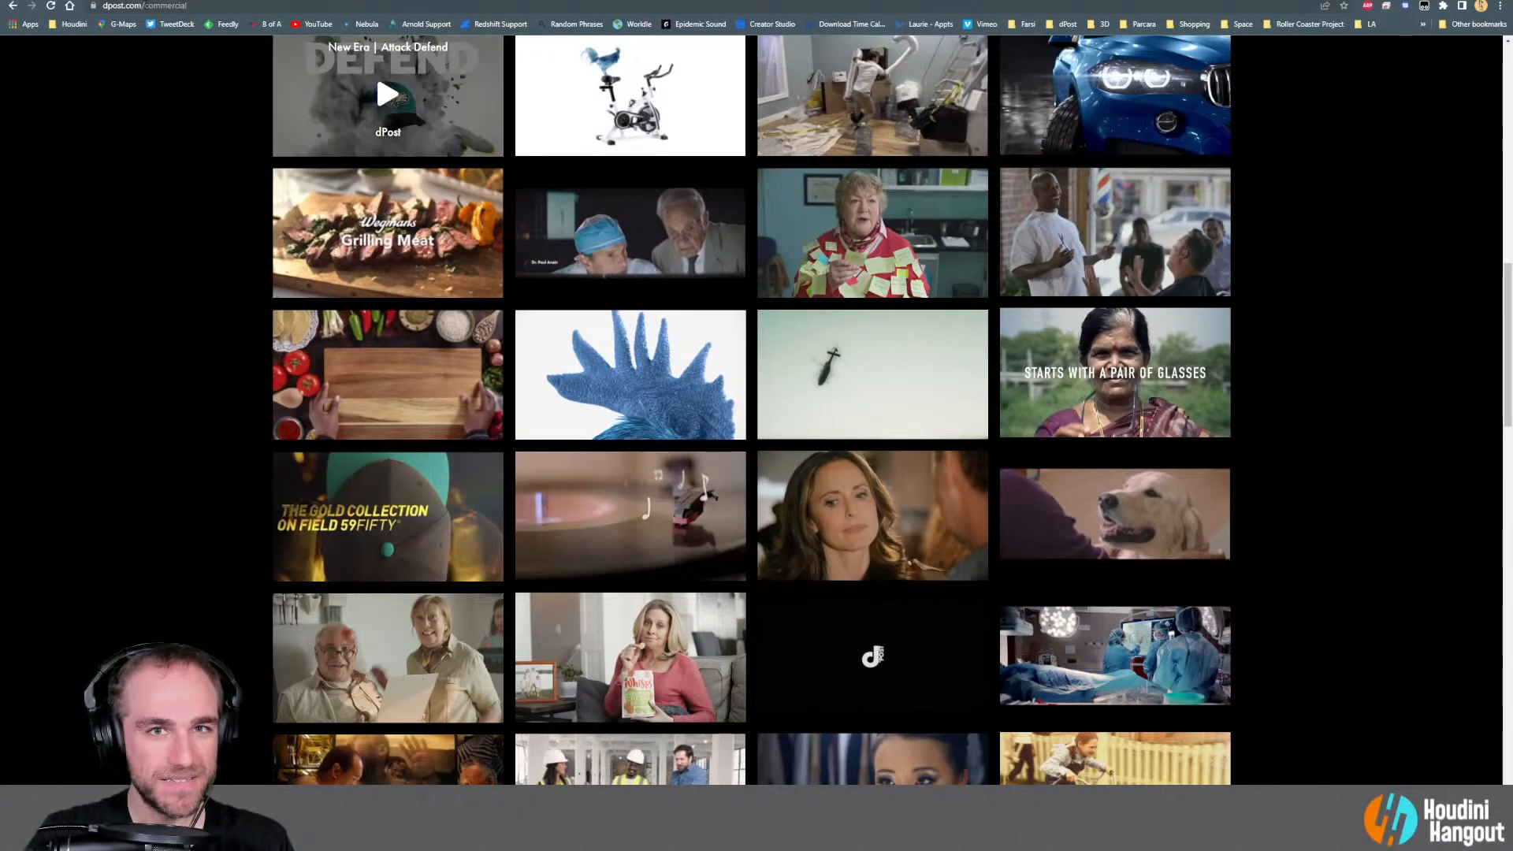
double_click(215, 6)
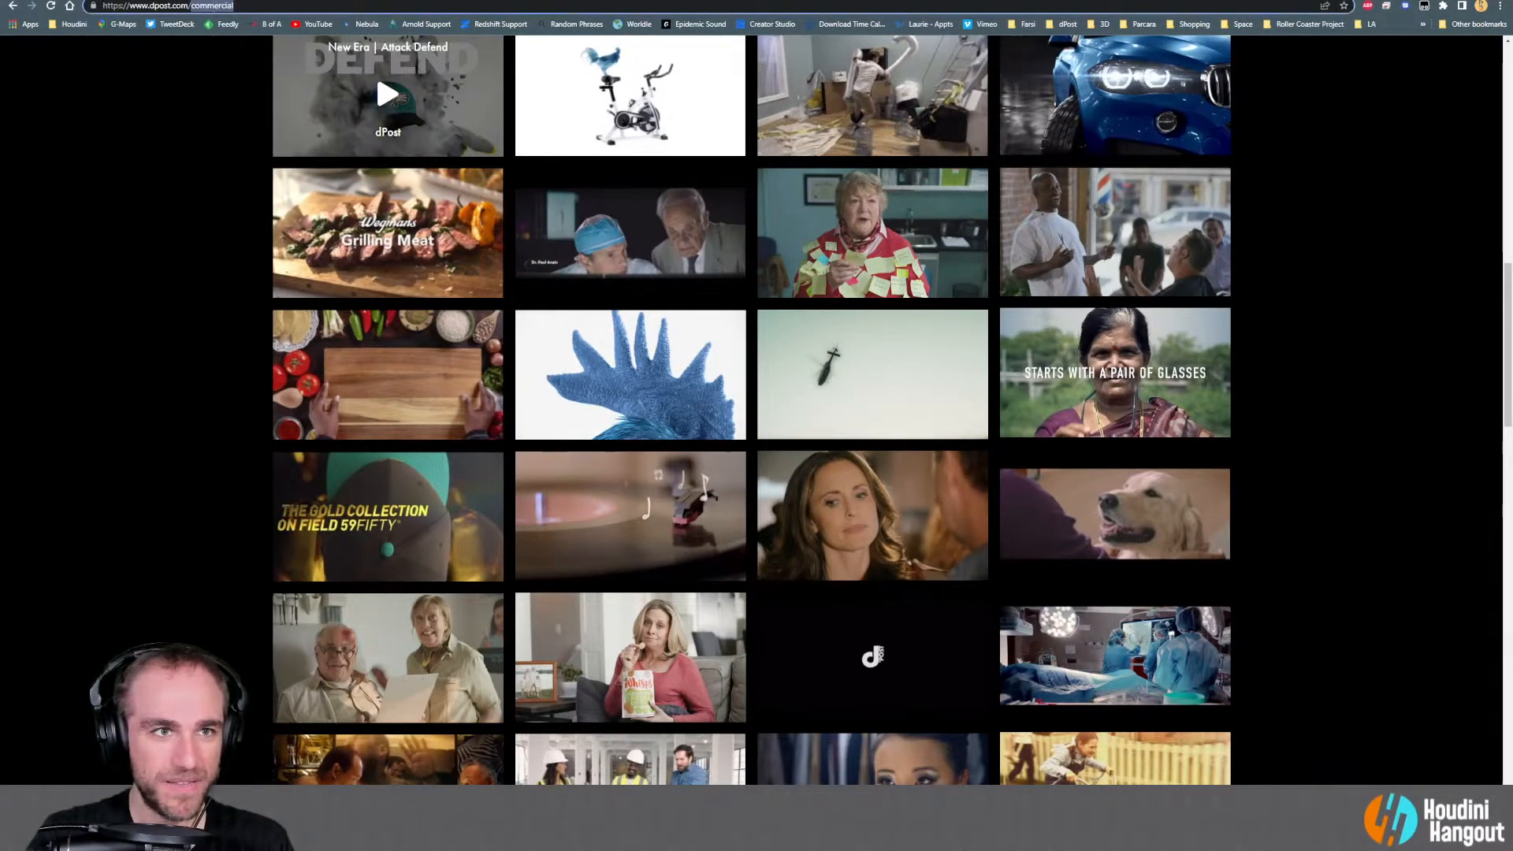
scroll(141, 360, "down", 10)
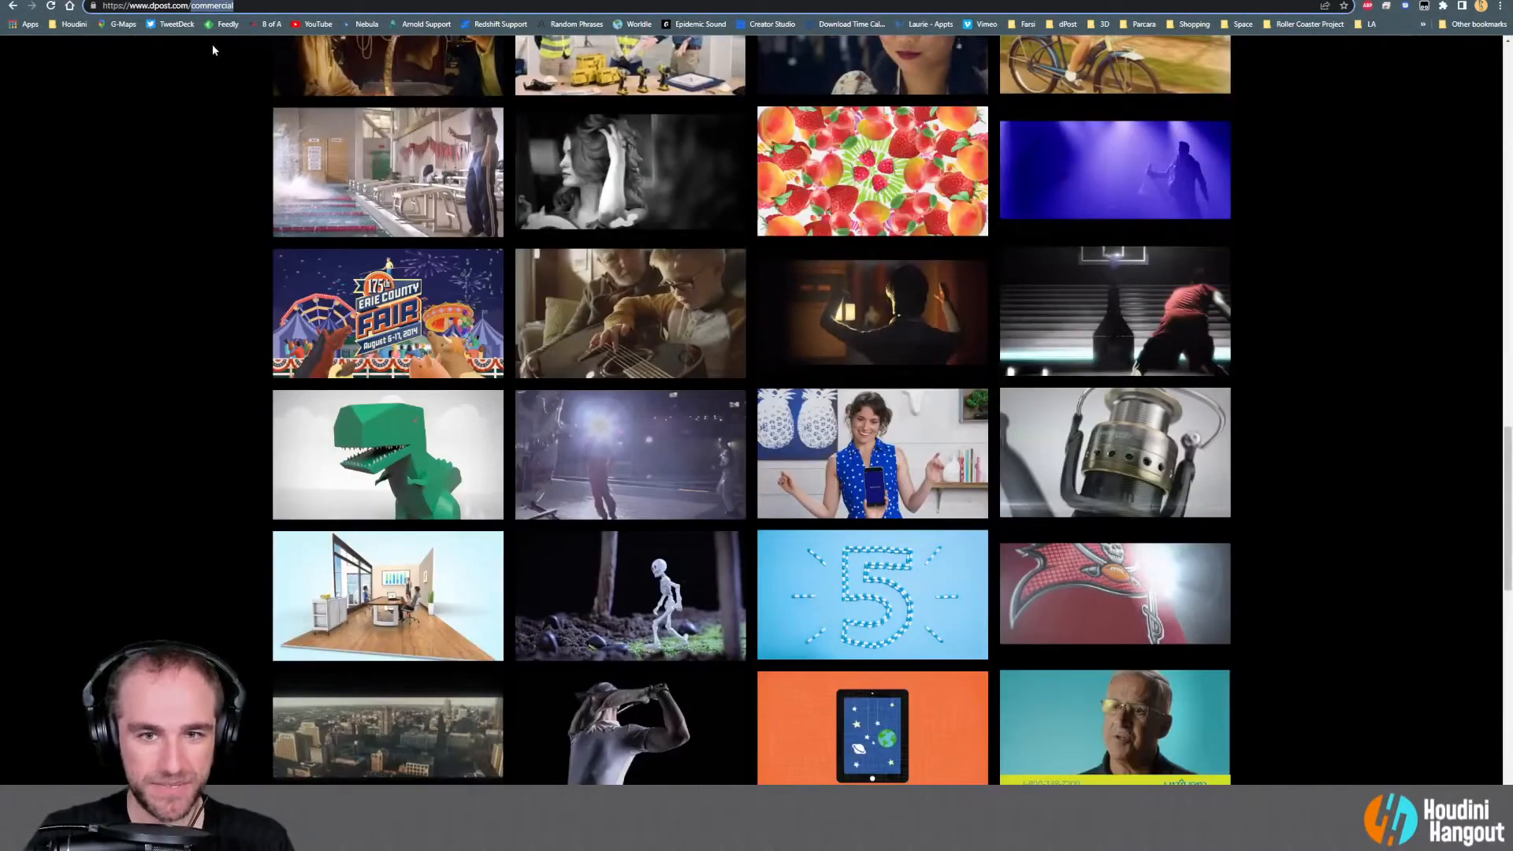
Search the web for "dpost vimeo" and open the dPost Goo Goo Dolls "So Alive" video result
triple_click(214, 7)
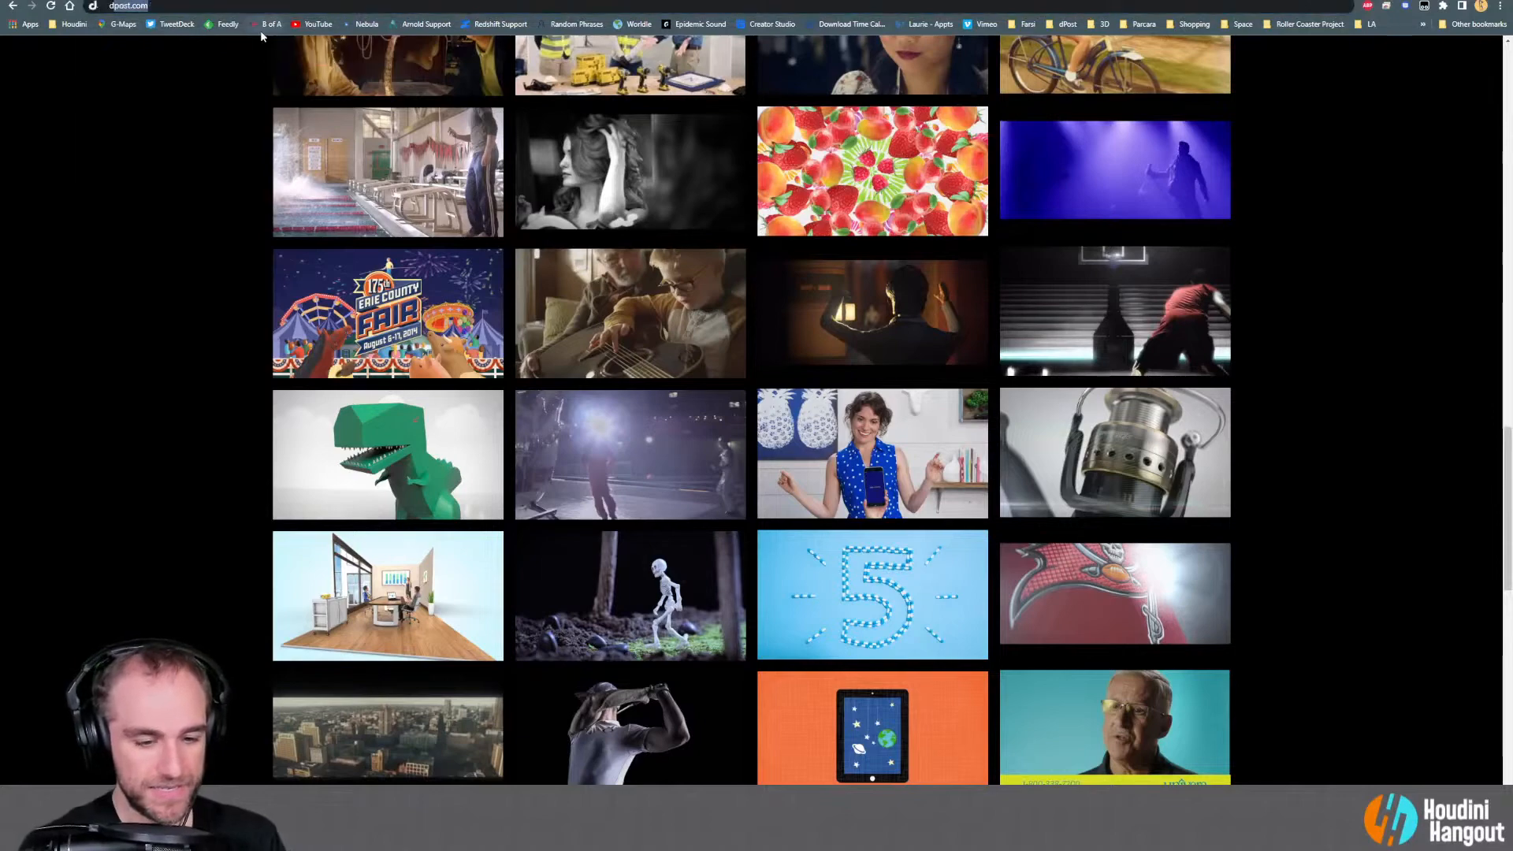
type("dpost vimeo")
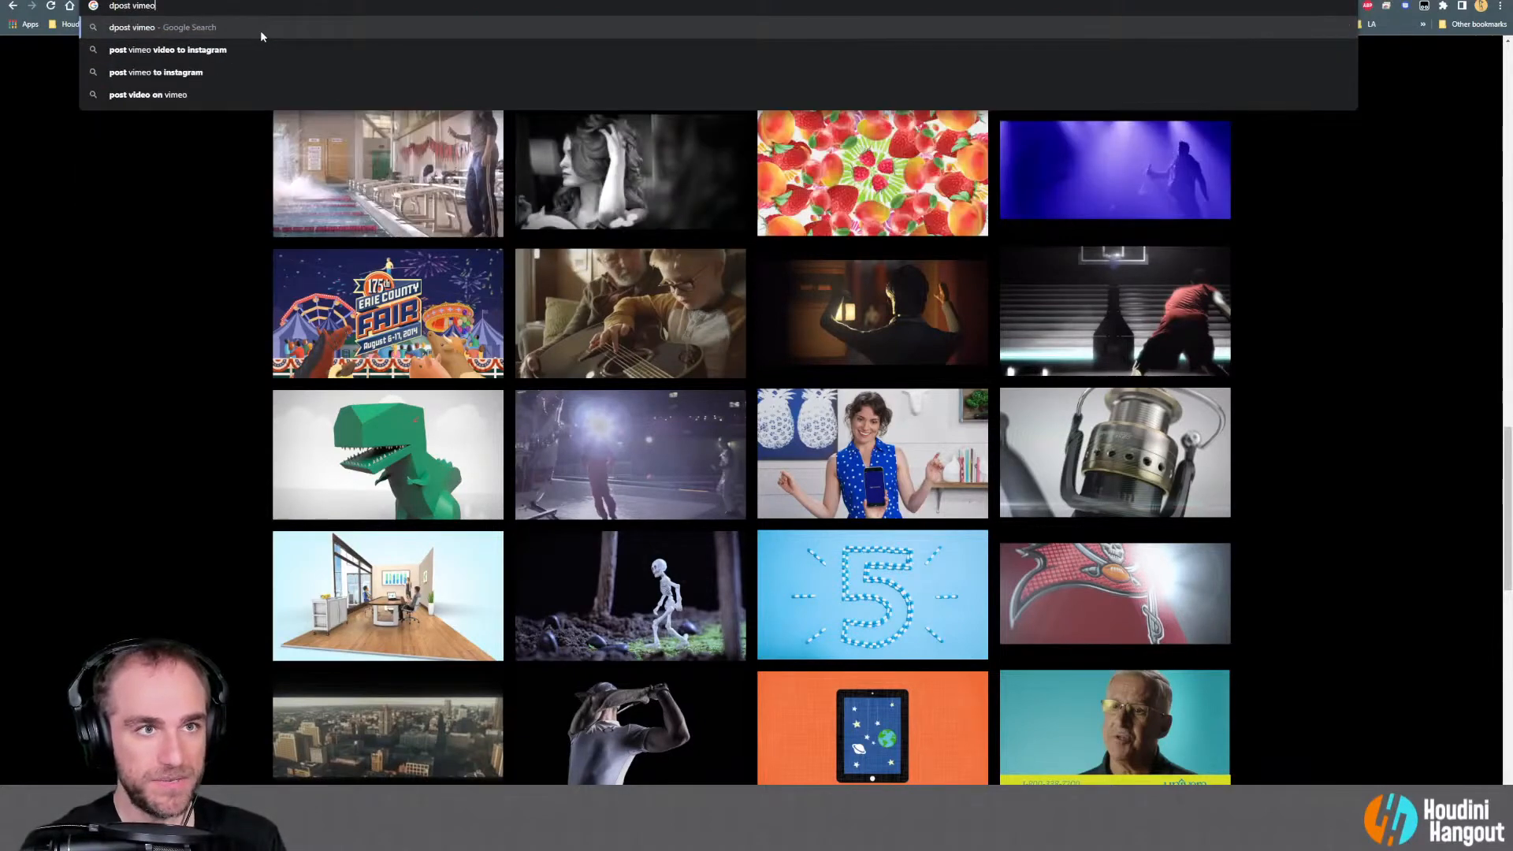
key("Return")
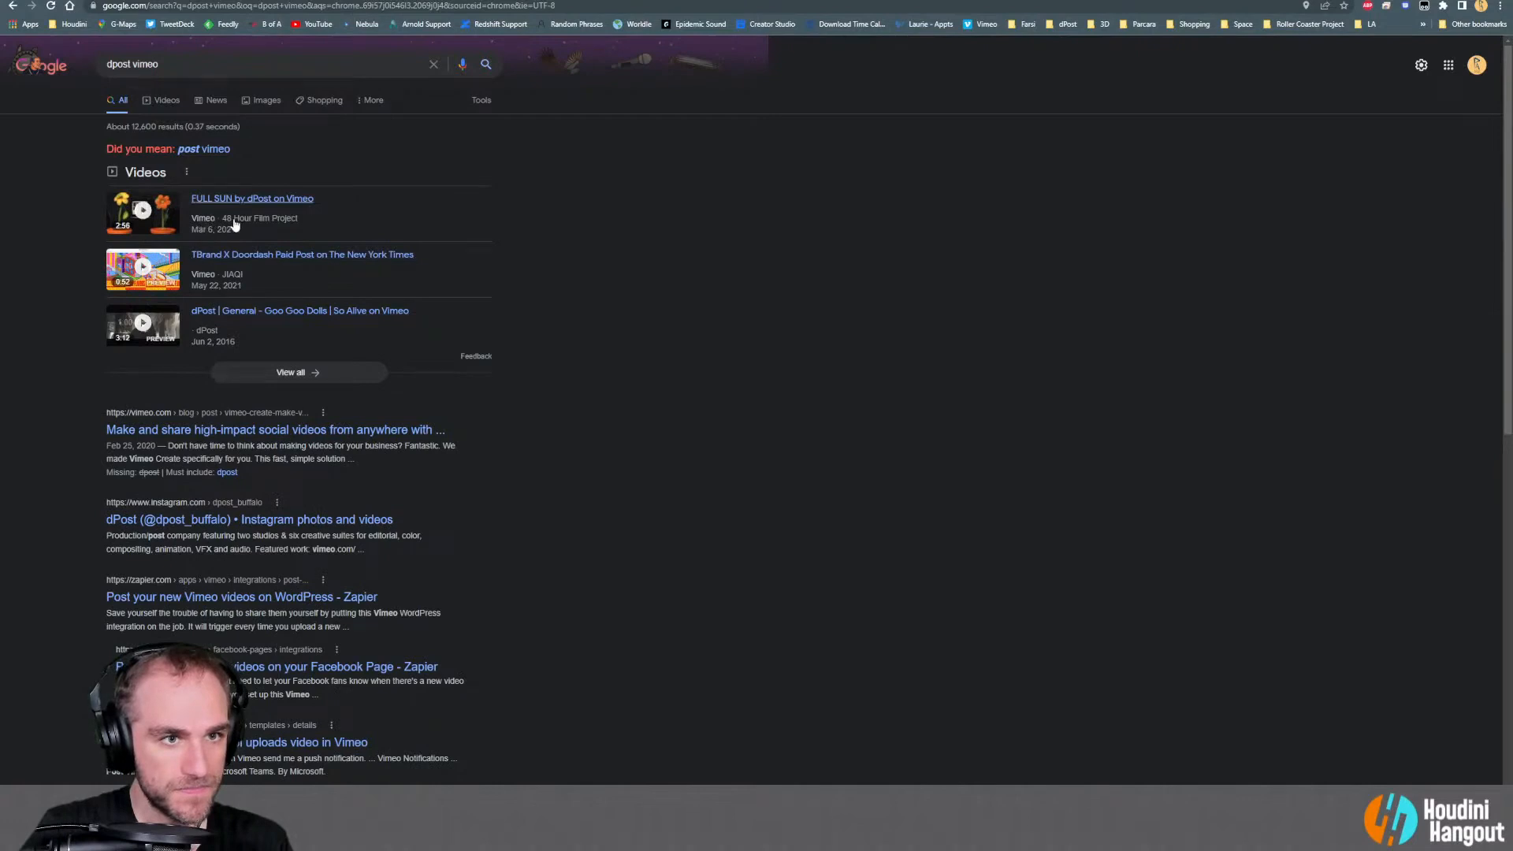
left_click(206, 340)
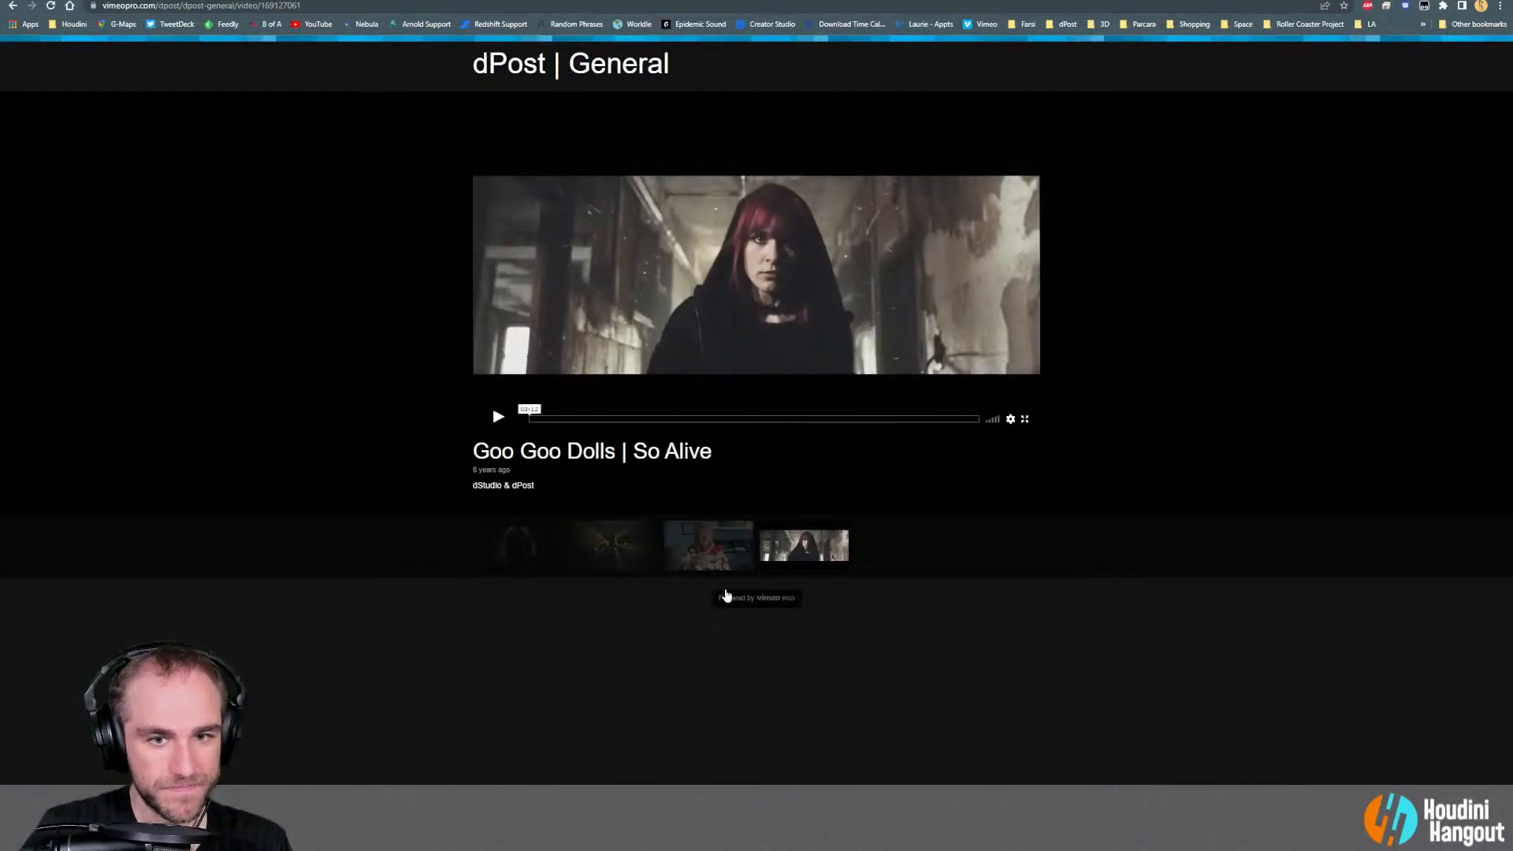
Check the other videos on the dPost | General portfolio page and return to the search results
left_click(503, 65)
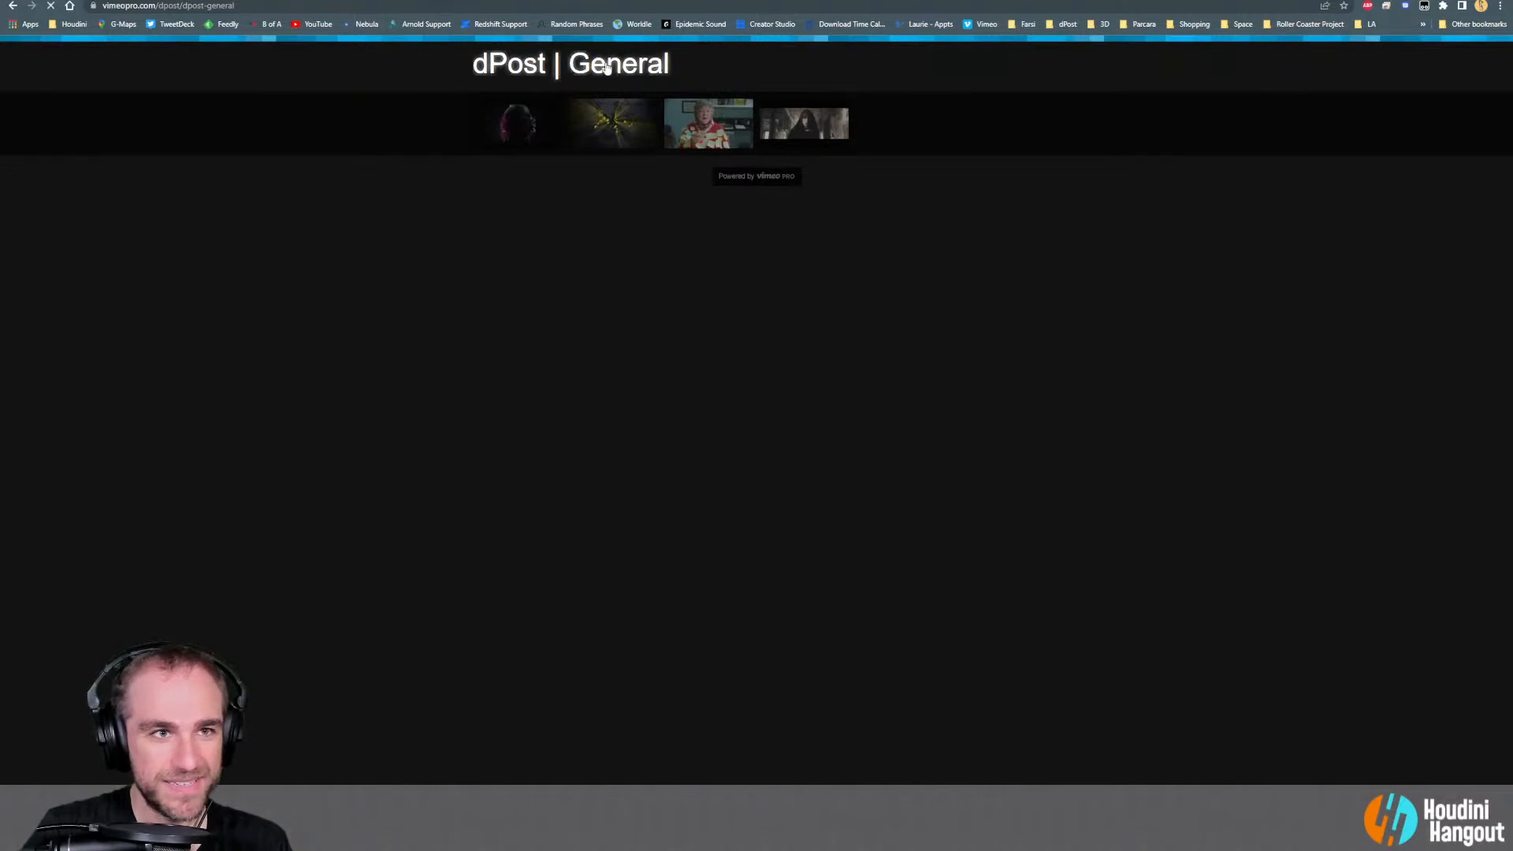
left_click(13, 6)
left_click(12, 7)
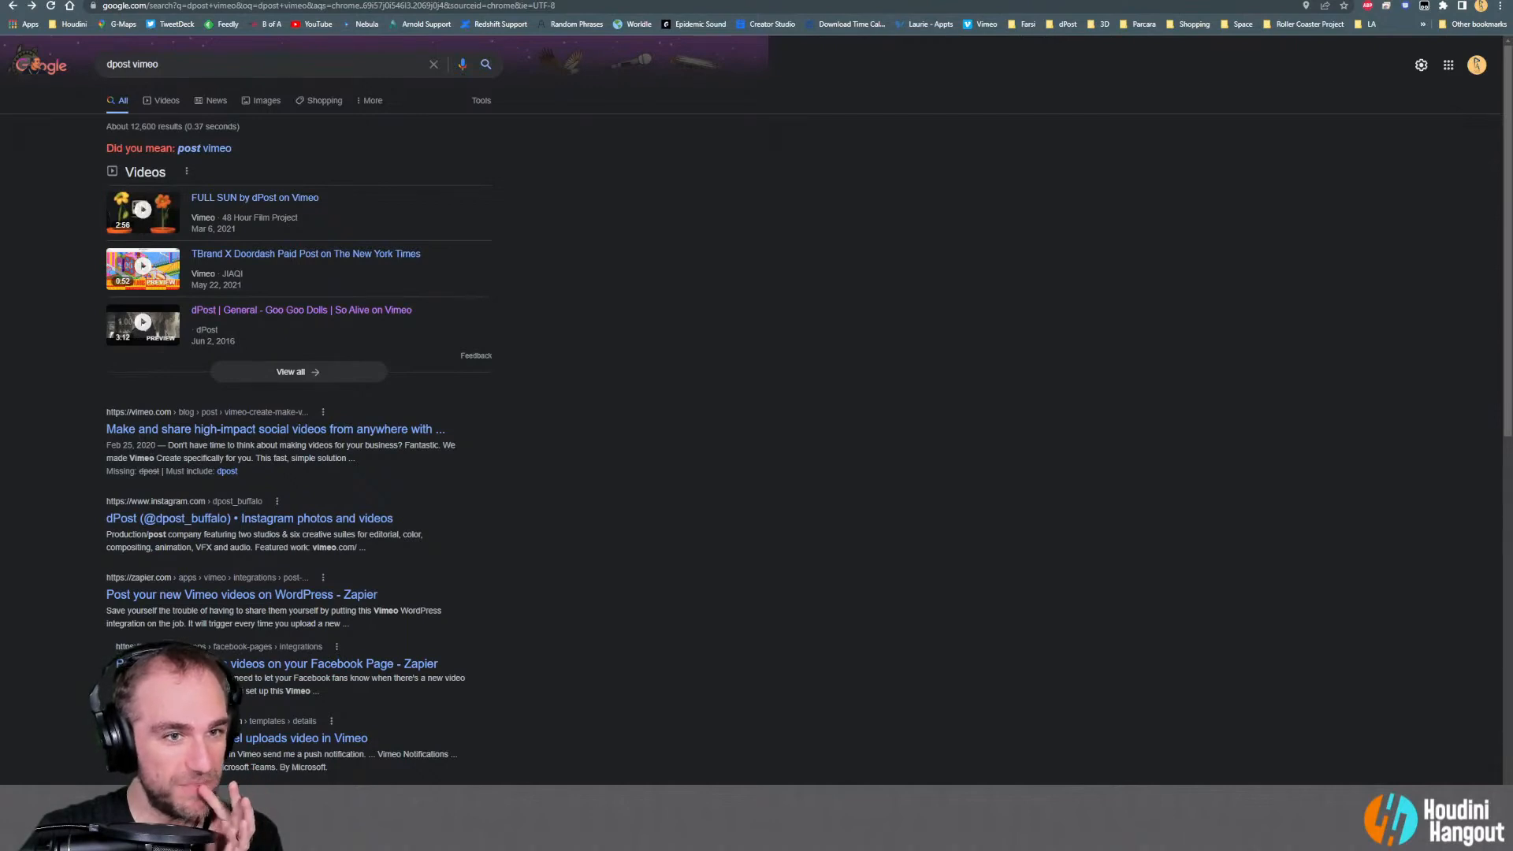
Go to vimeo.com and open its Watch page
left_click(189, 5)
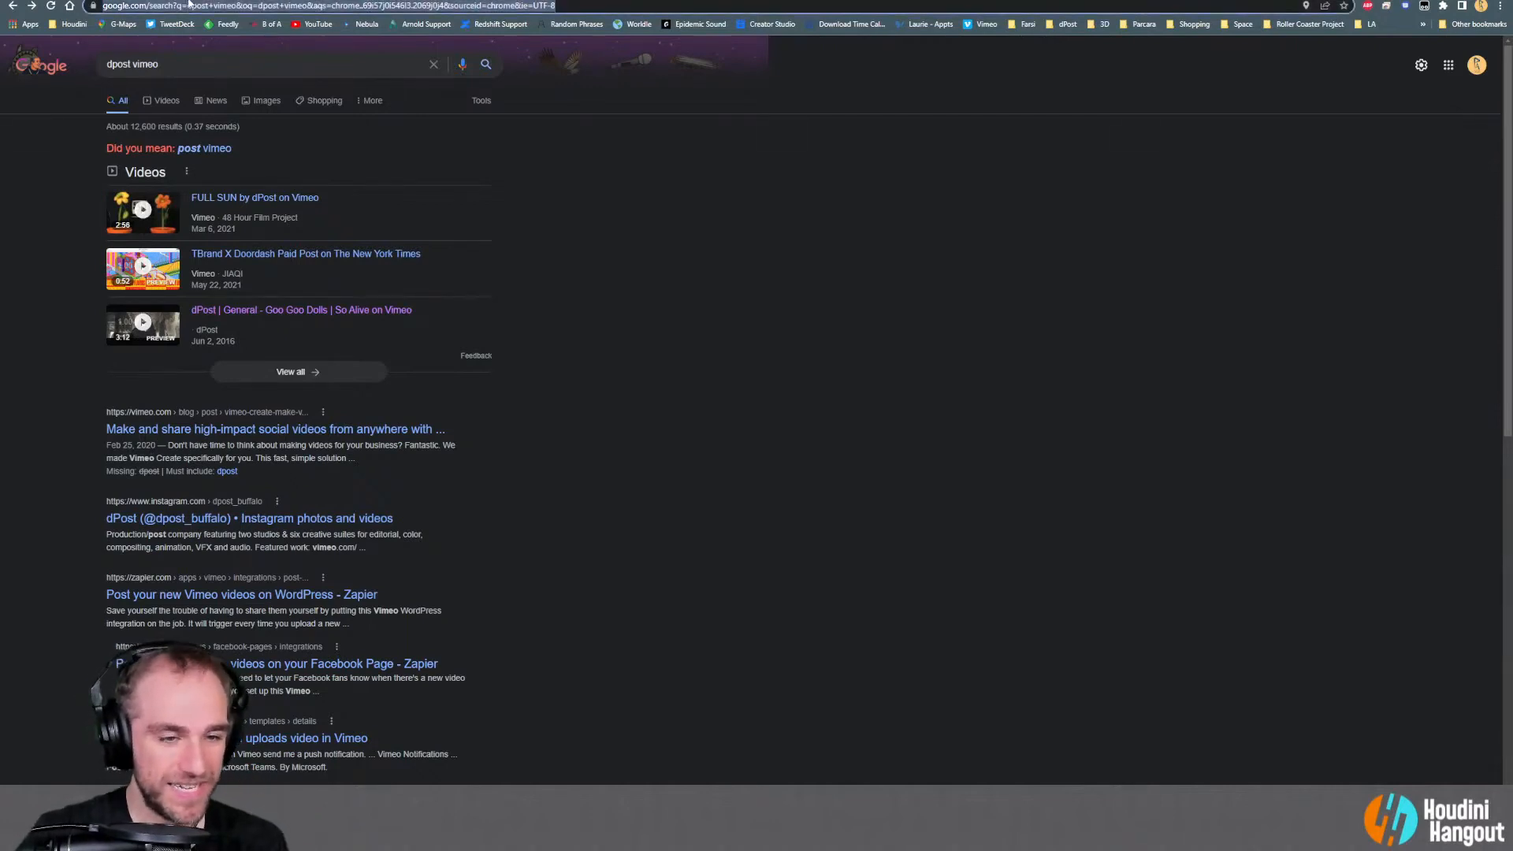
type("vimeo.com")
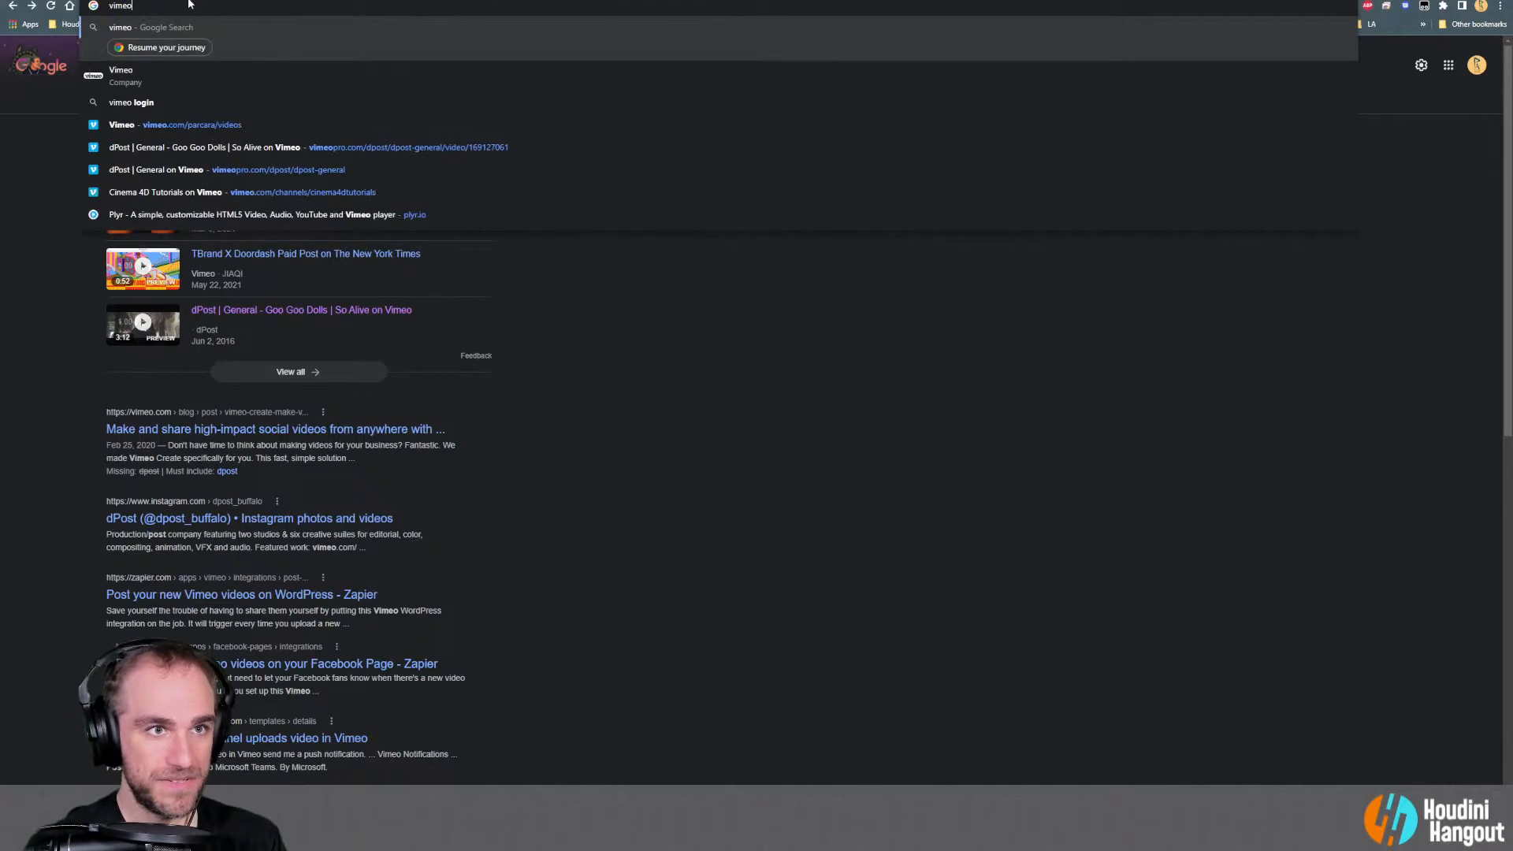
key("Return")
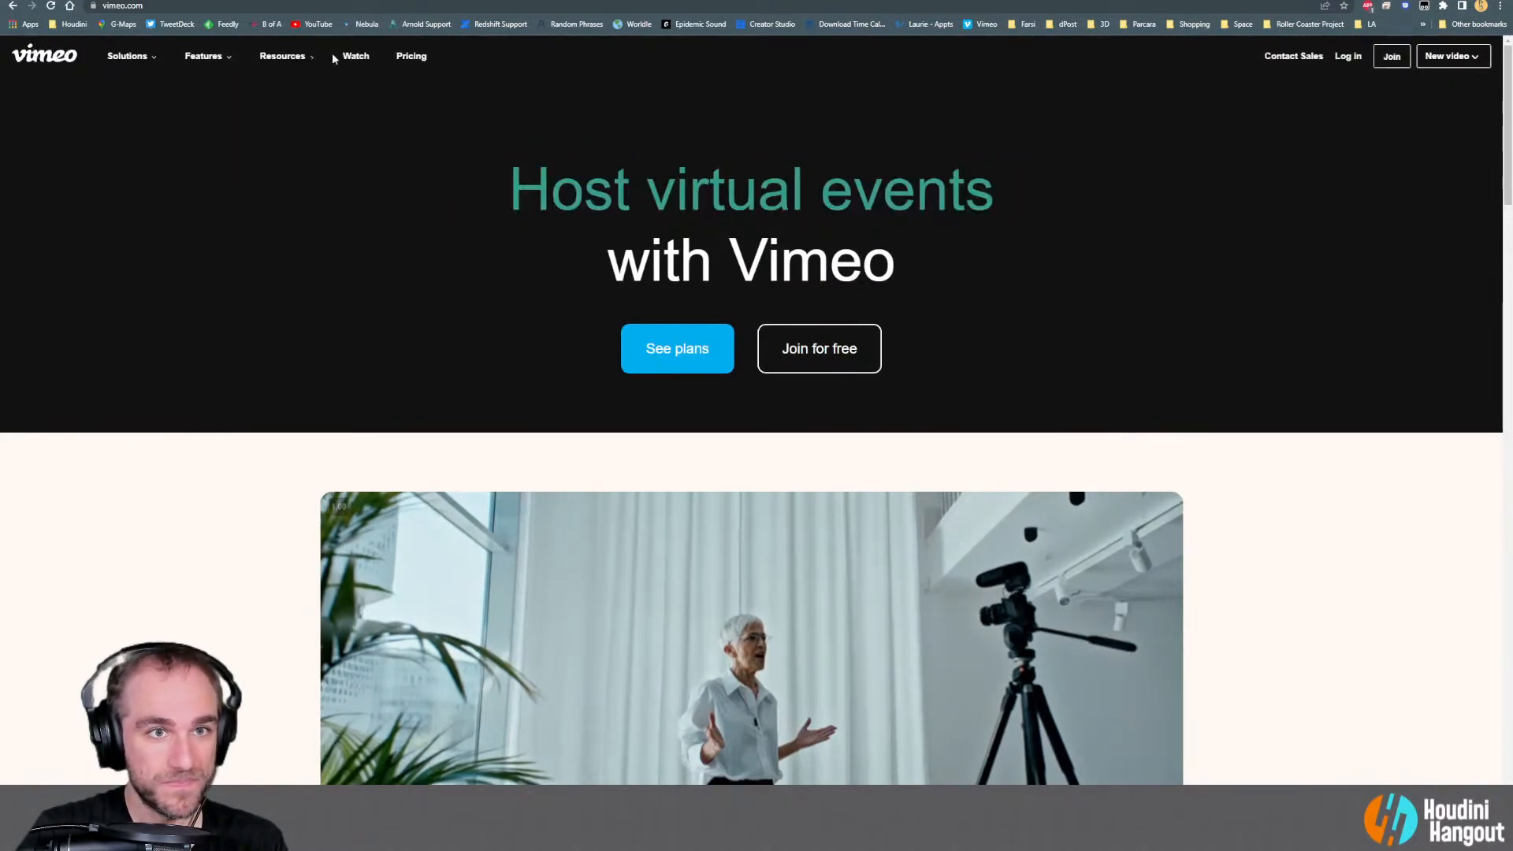
left_click(355, 56)
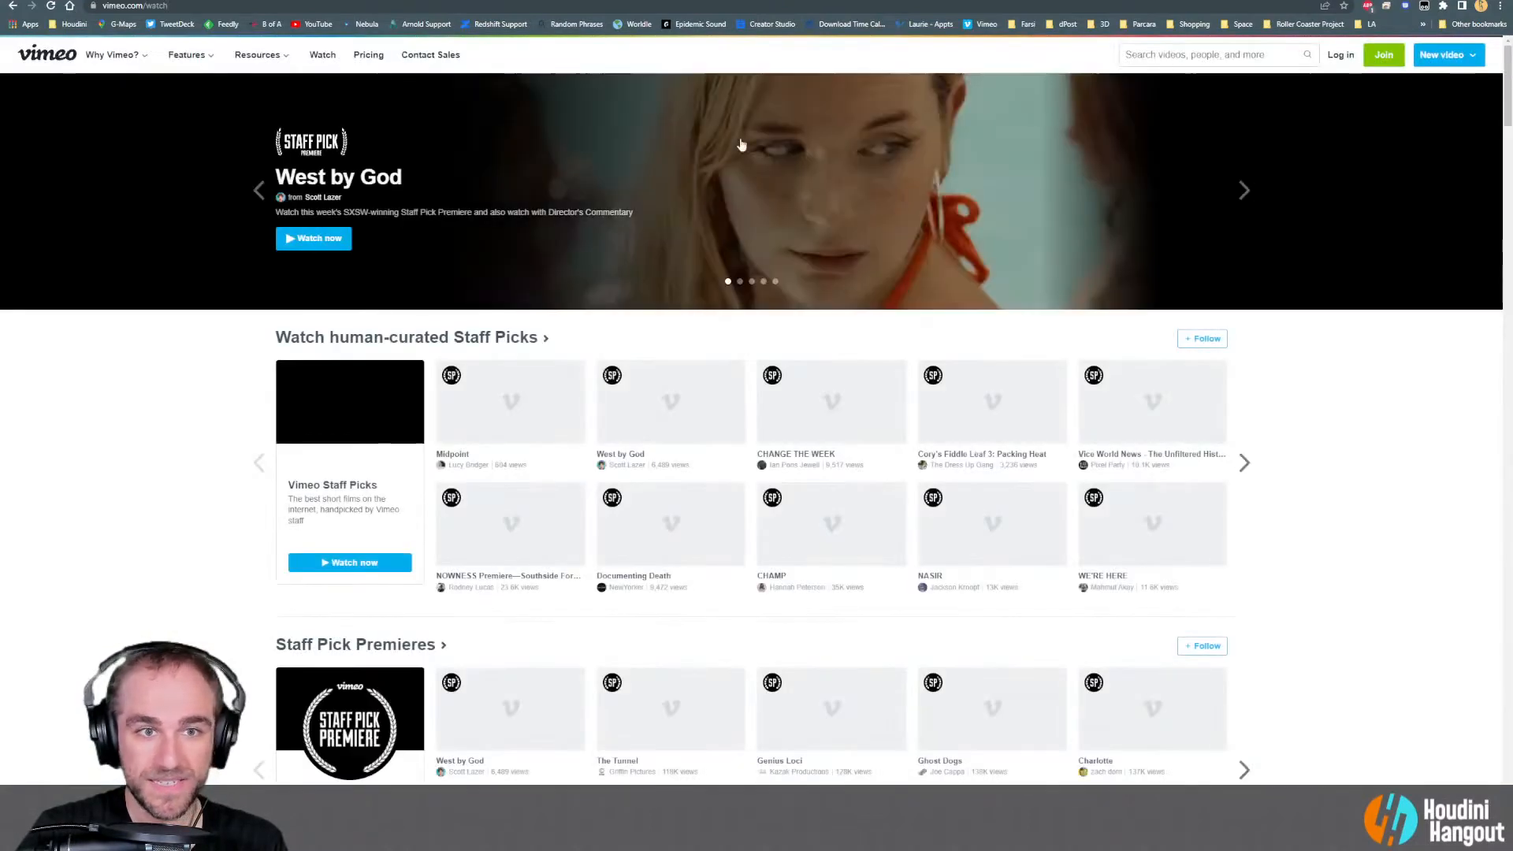
Search all of Vimeo for "dpost buffalo"
left_click(1190, 54)
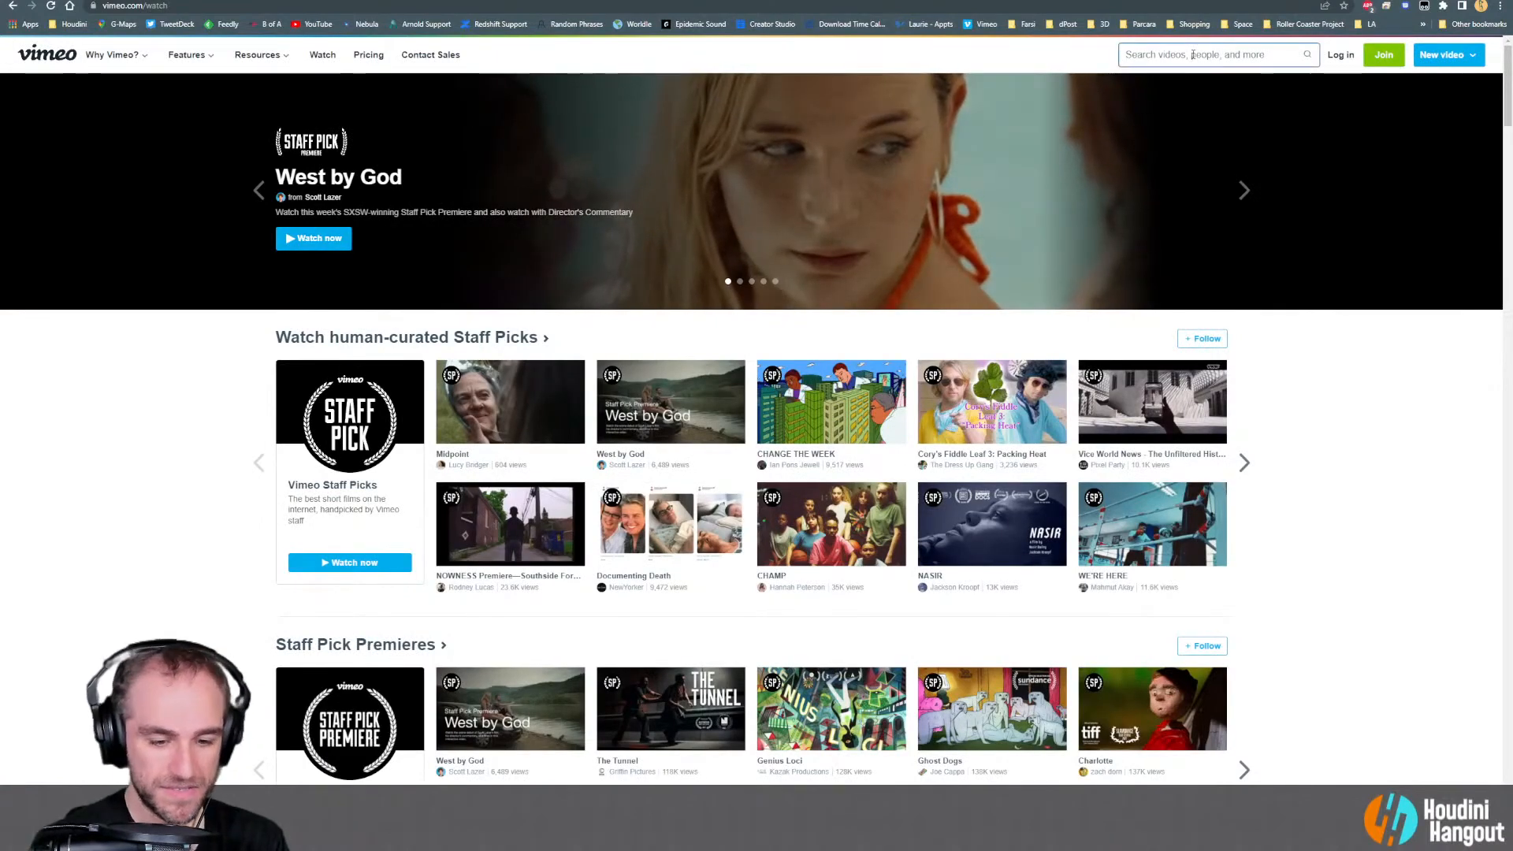
type("dpost buffalo")
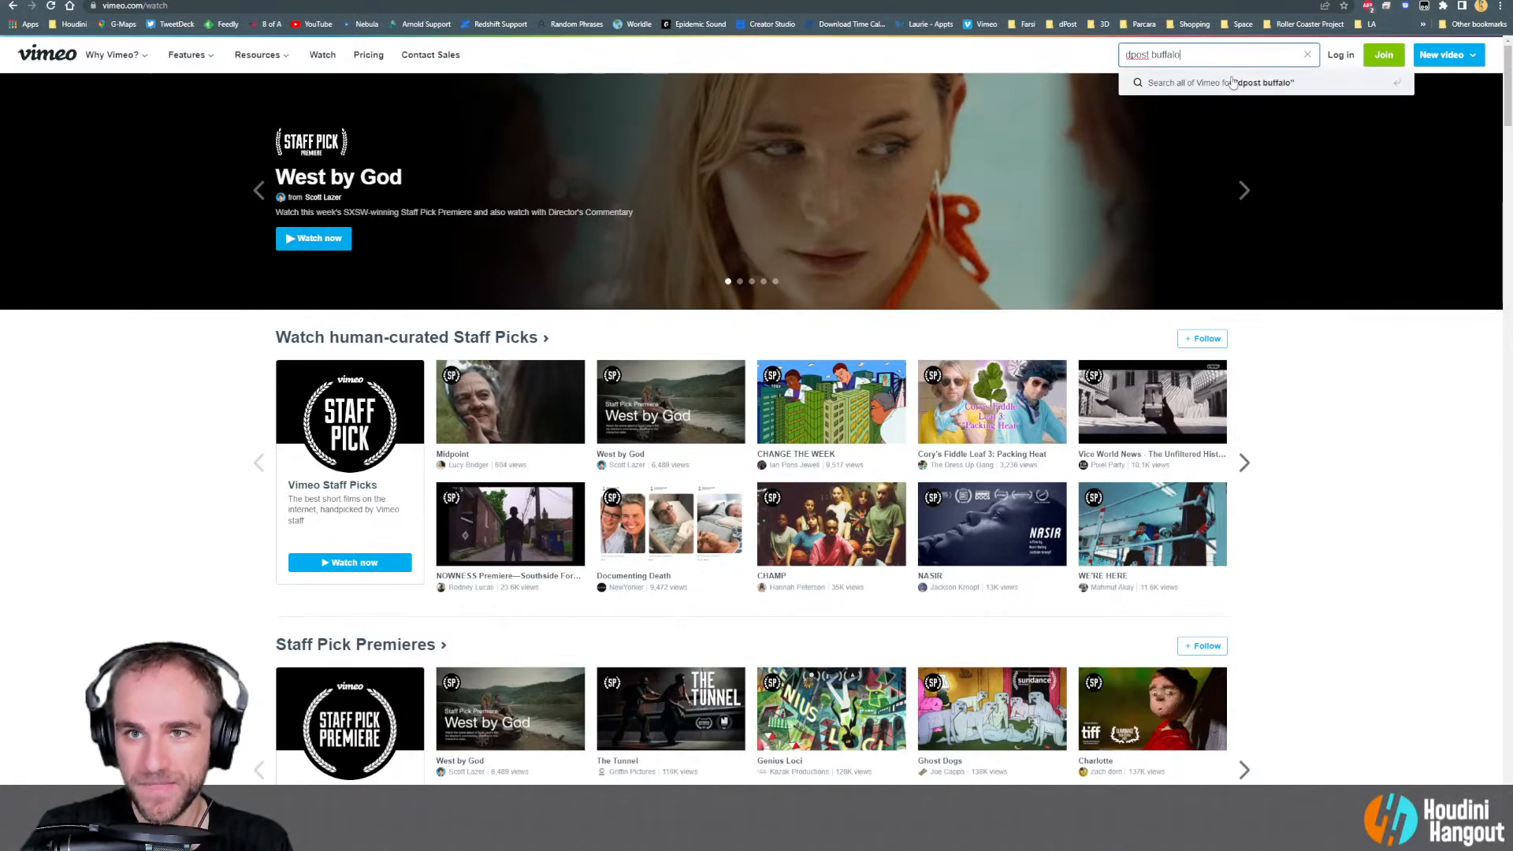
type("f")
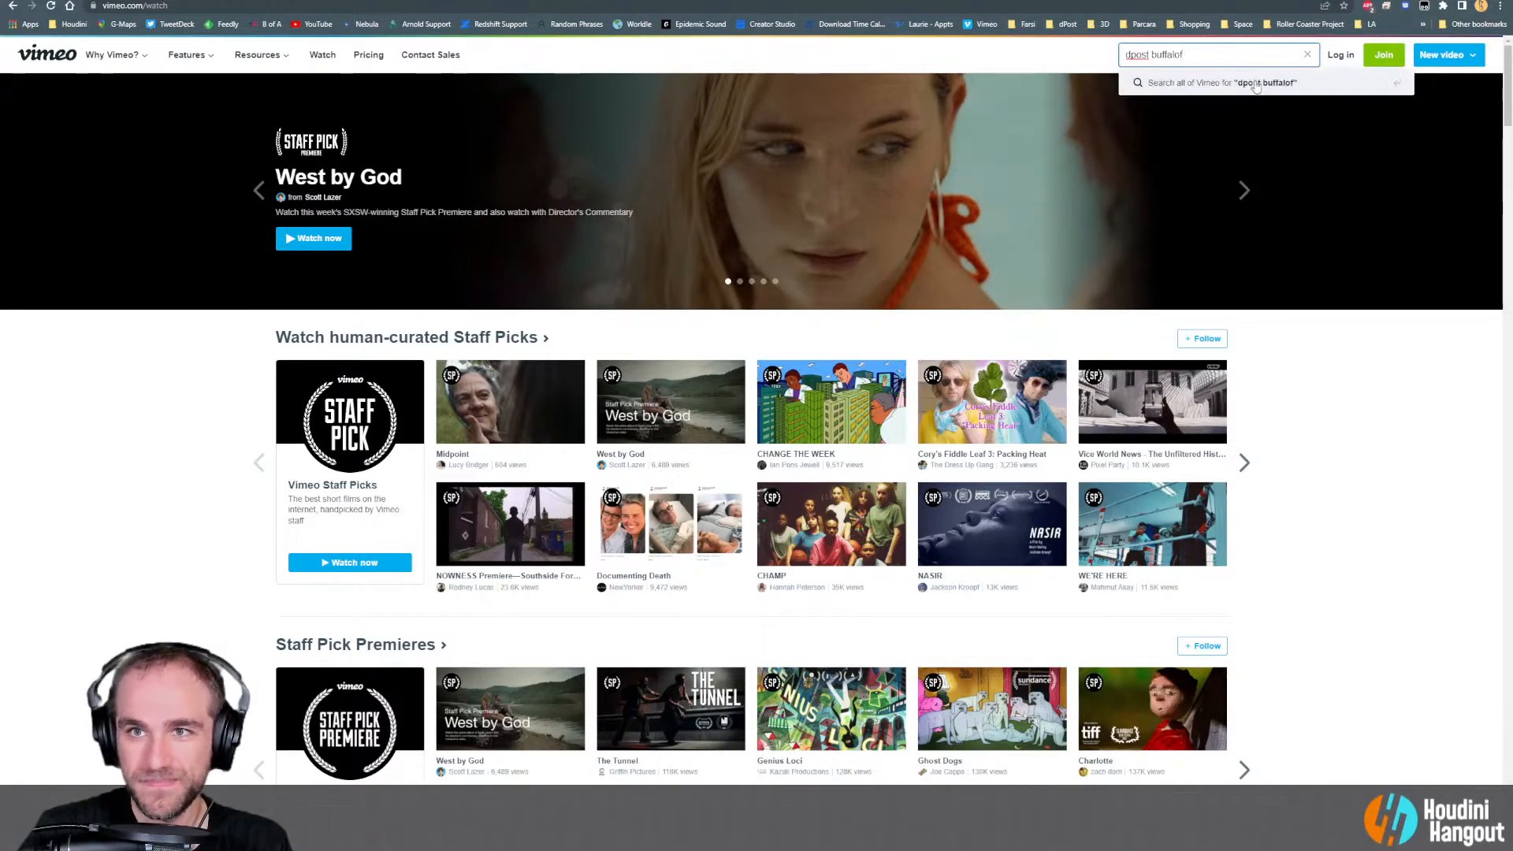
key("BackSpace")
key("Return")
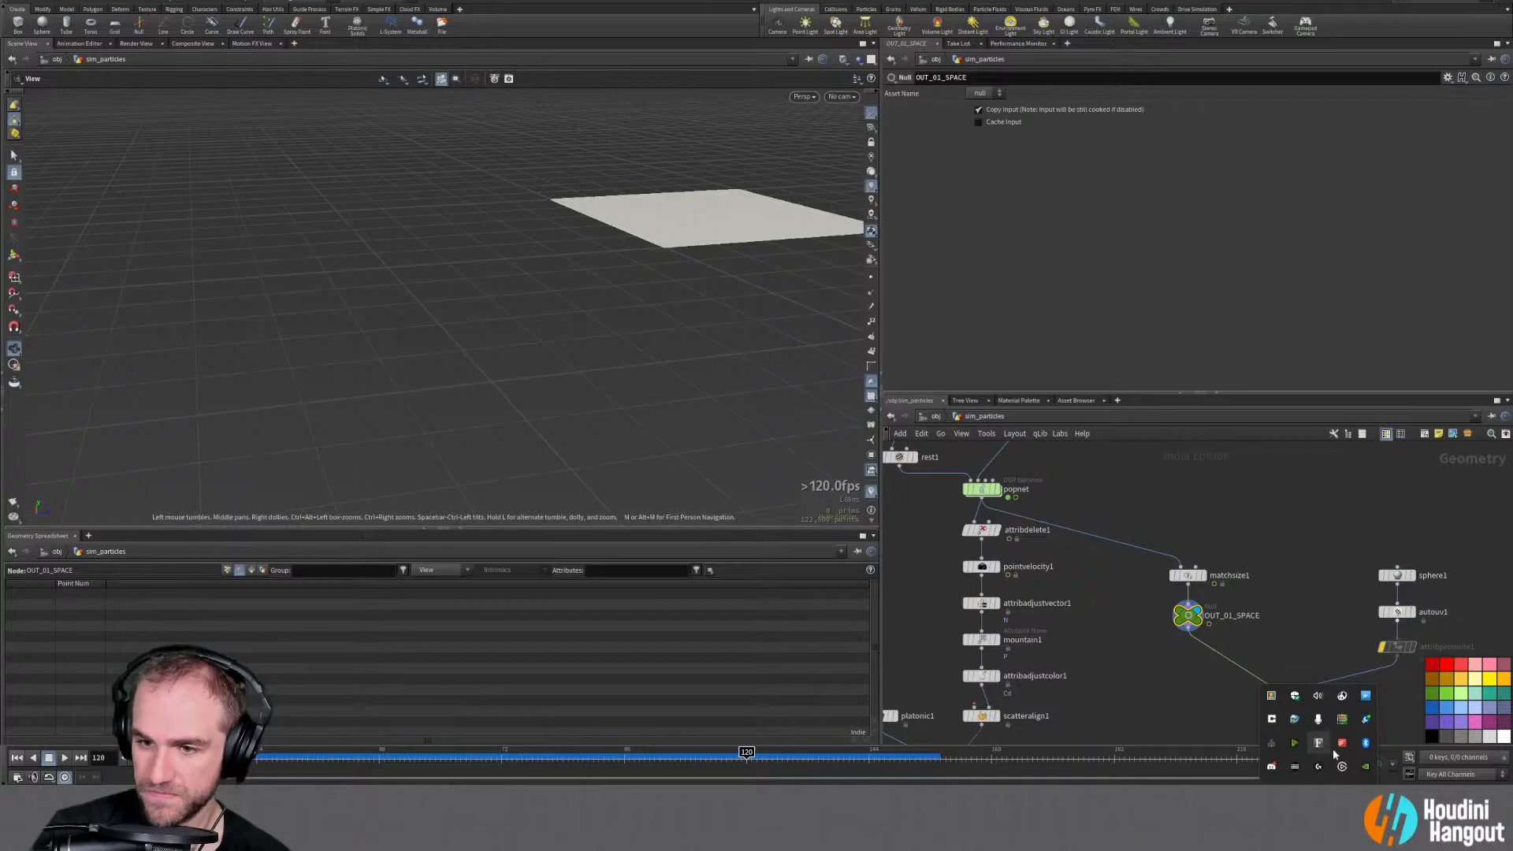
left_click(1273, 724)
left_click(1273, 725)
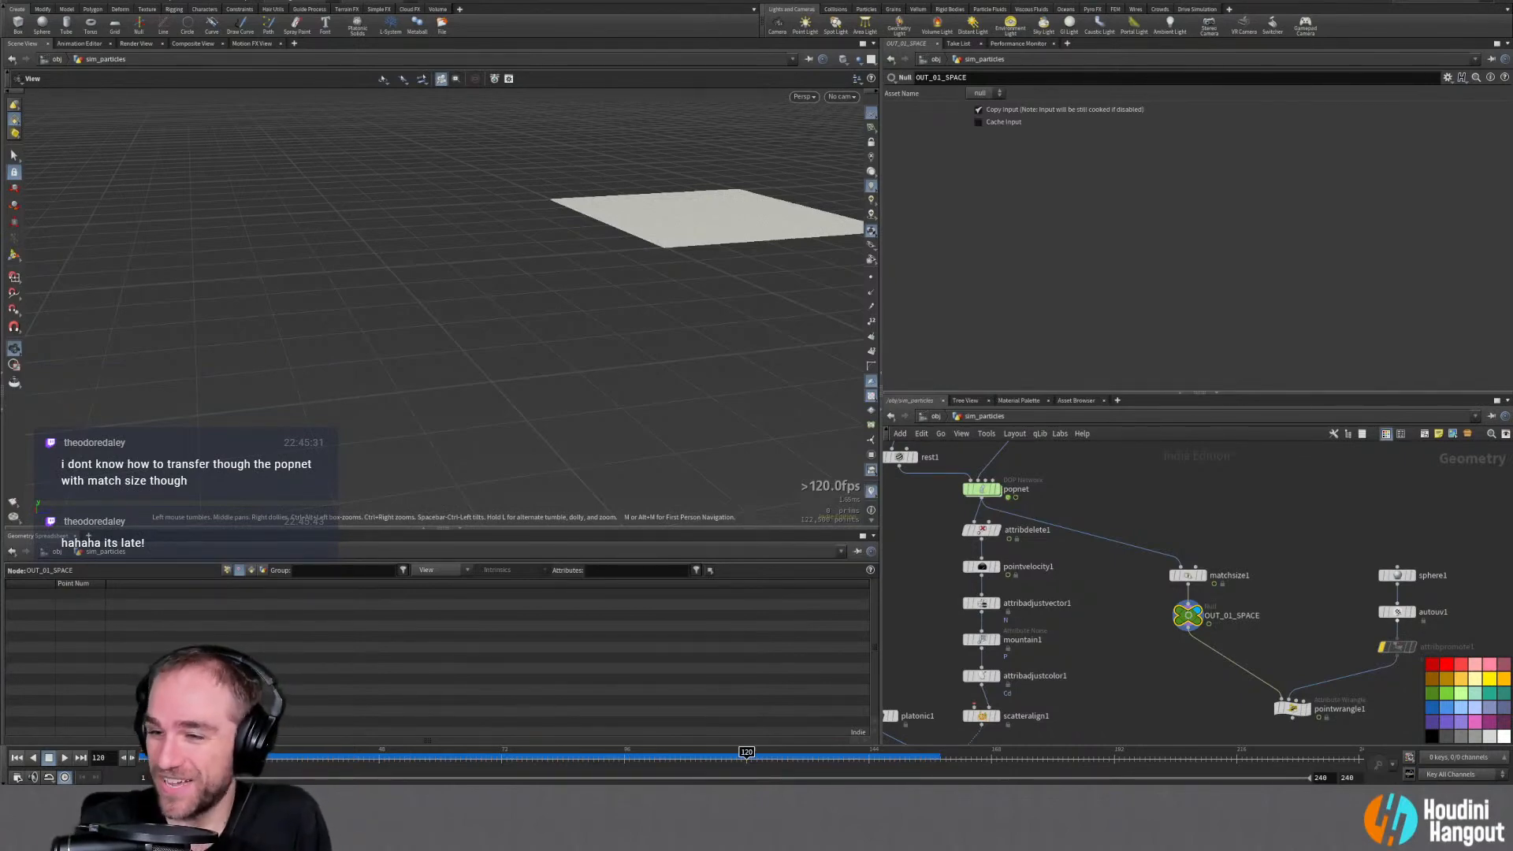
Switch to Houdini's sim_particles network, display the scatteralign1 node's output and play the particle simulation
middle_click_drag(720, 240, 581, 331)
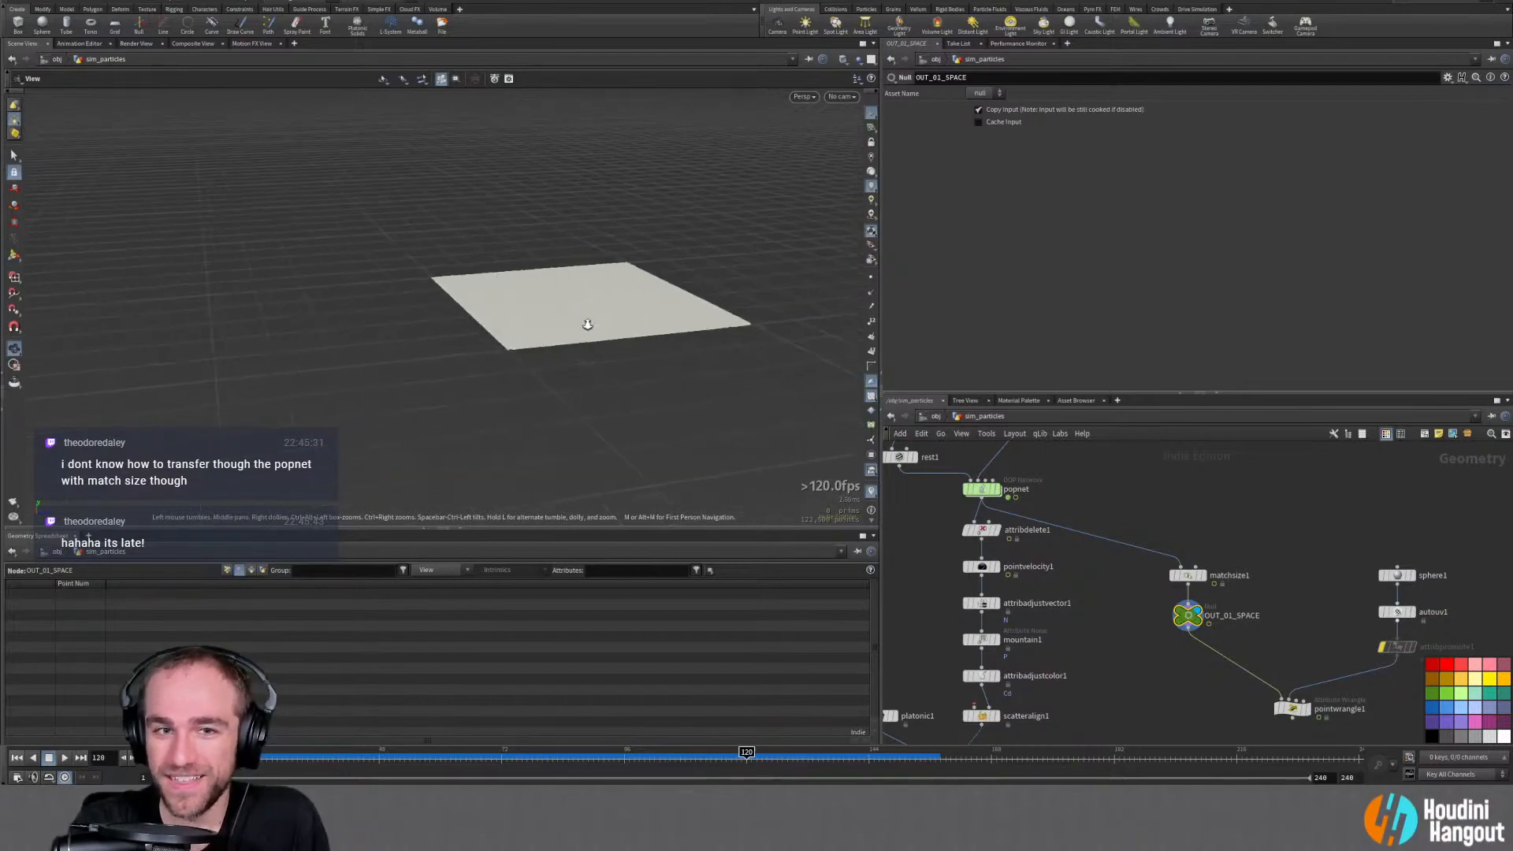
right_click_drag(580, 331, 704, 279)
middle_click_drag(704, 278, 639, 323)
right_click_drag(638, 323, 686, 295)
left_click_drag(685, 296, 536, 344)
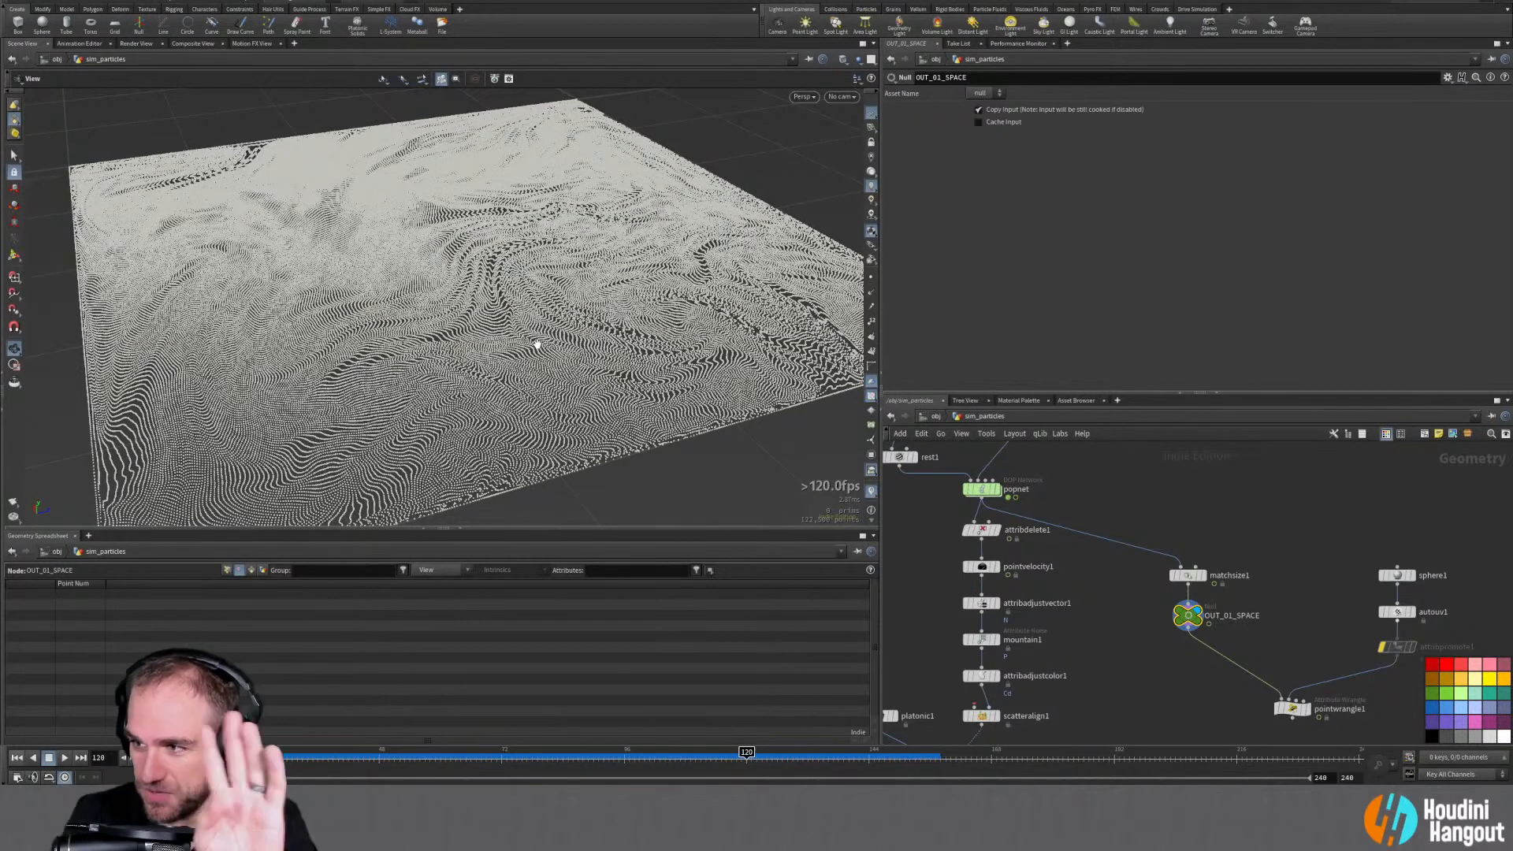
middle_click_drag(982, 716, 1054, 668)
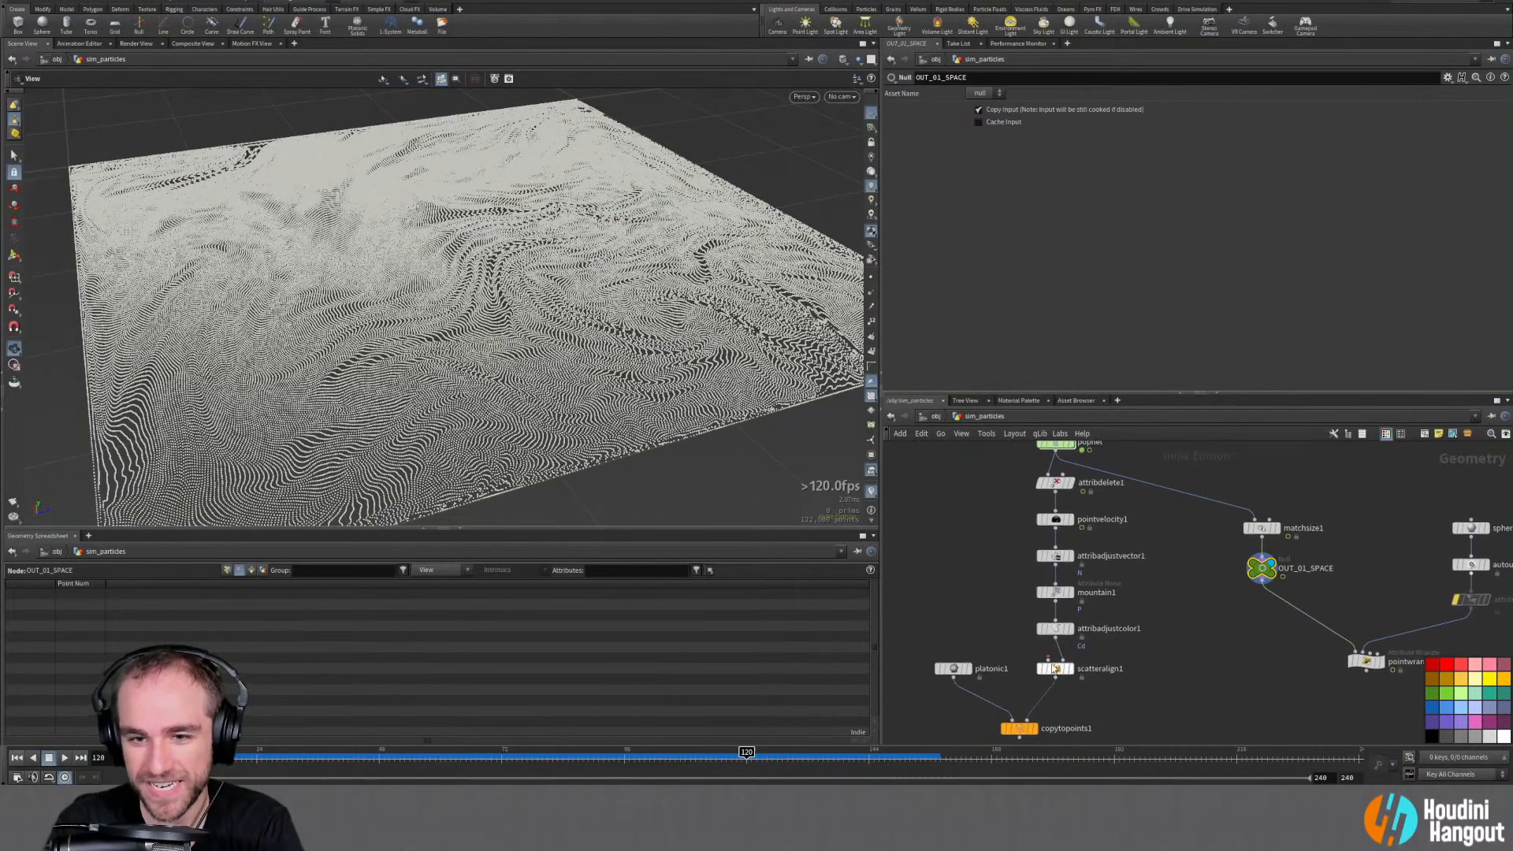
left_click(1069, 669)
right_click_drag(613, 398, 329, 555)
left_click(65, 757)
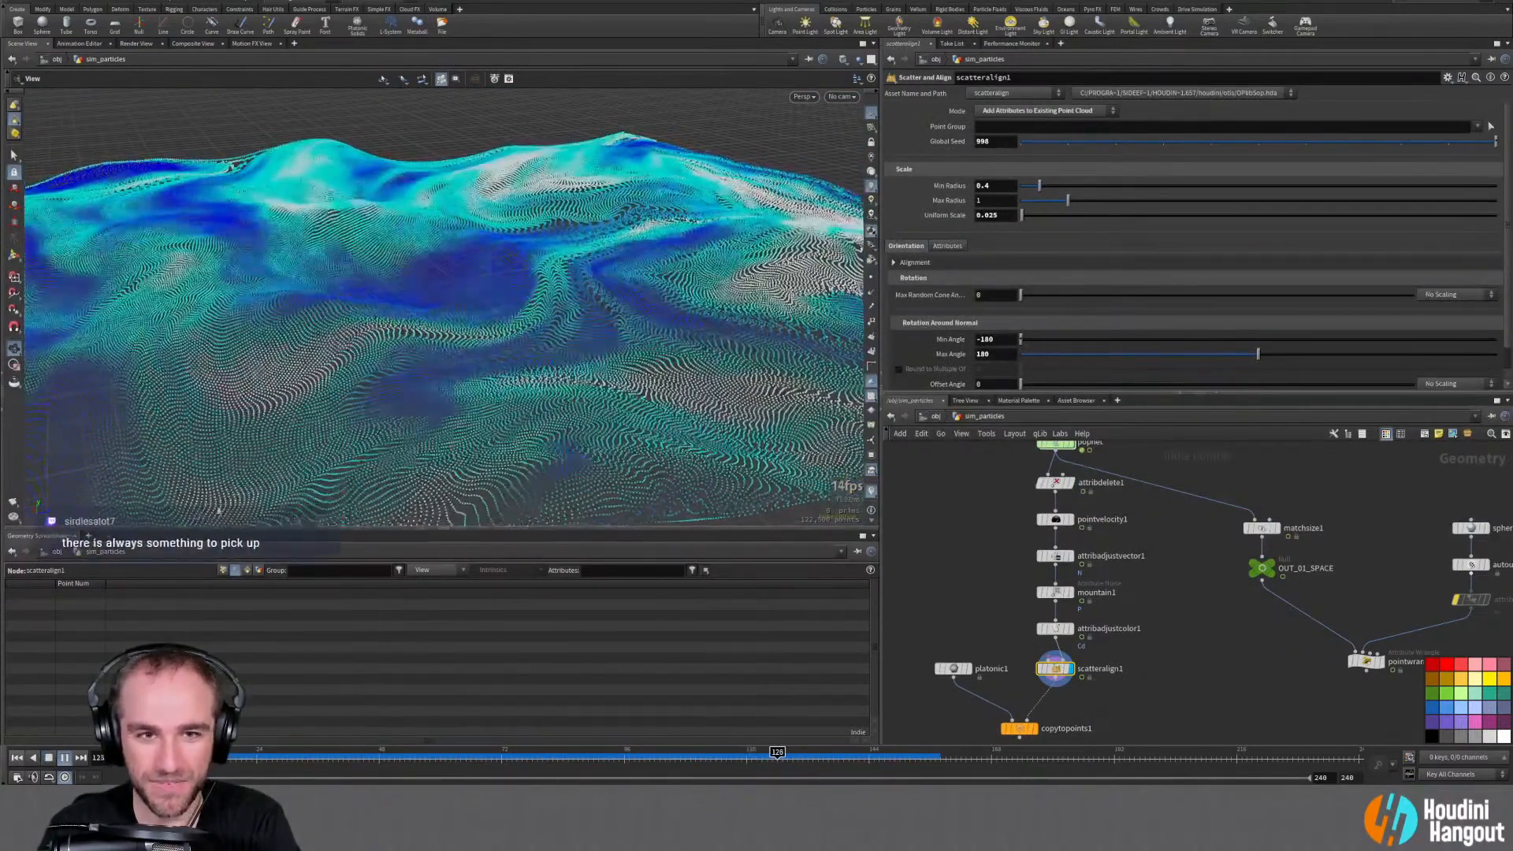